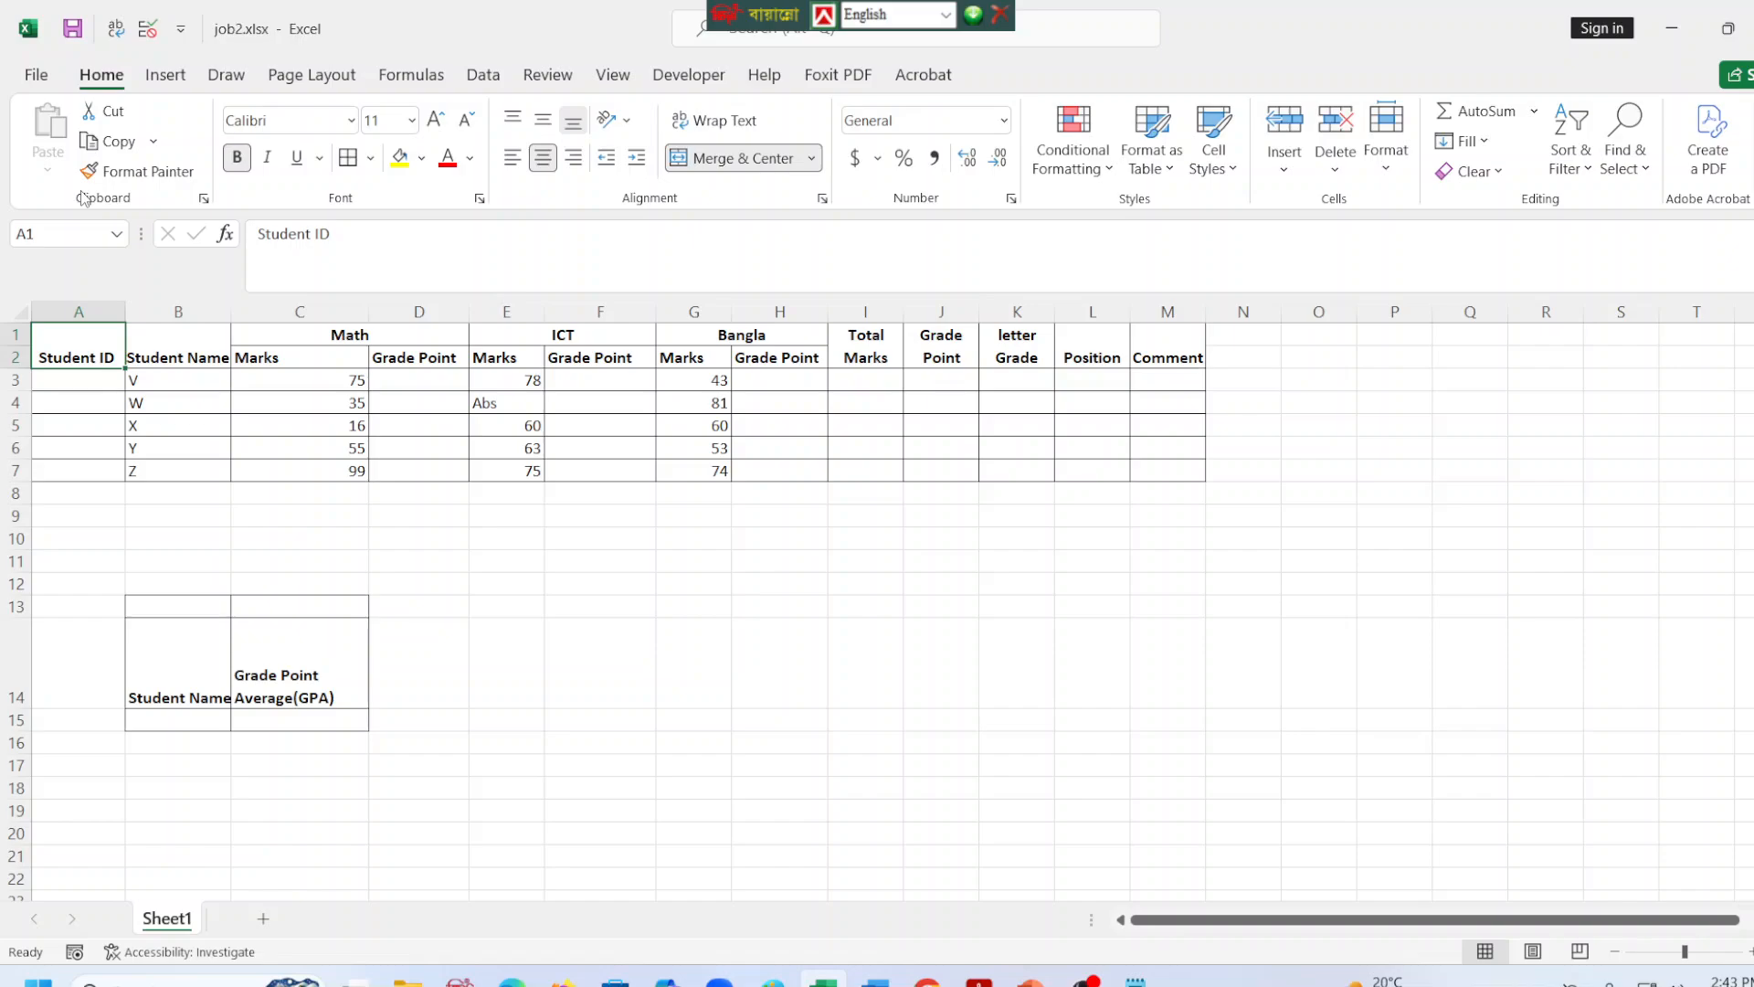
pyautogui.rightClick(94, 340)
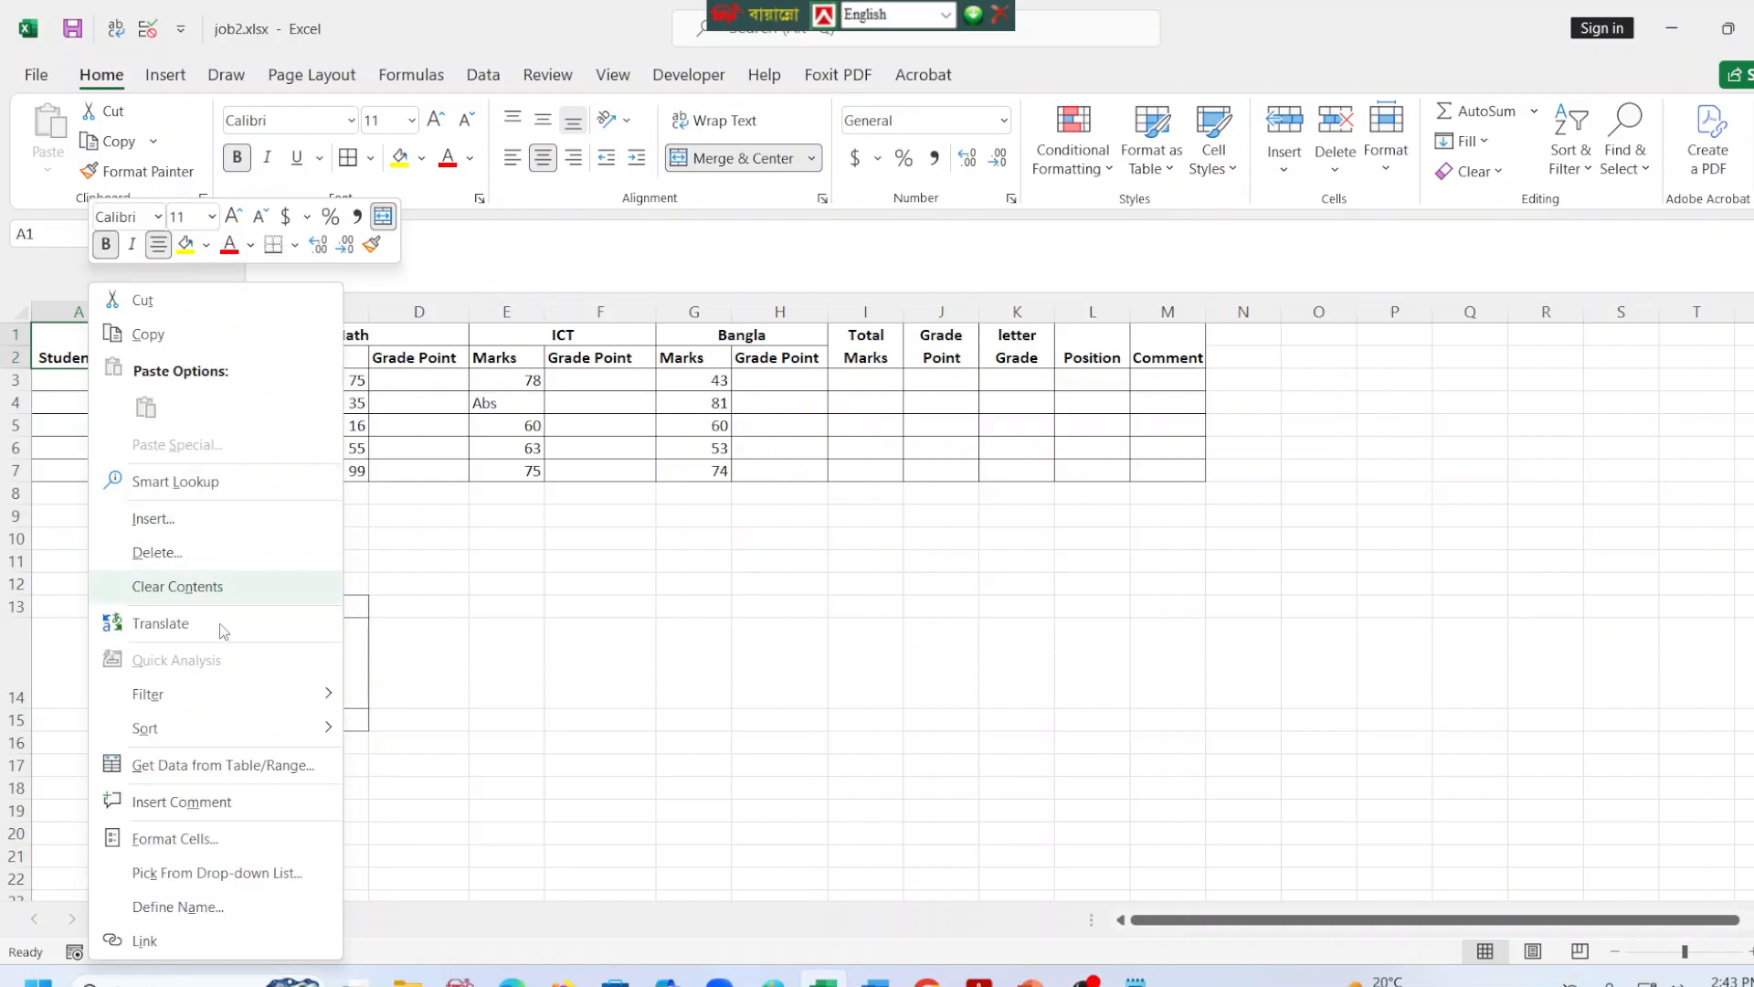
pyautogui.click(1241, 631)
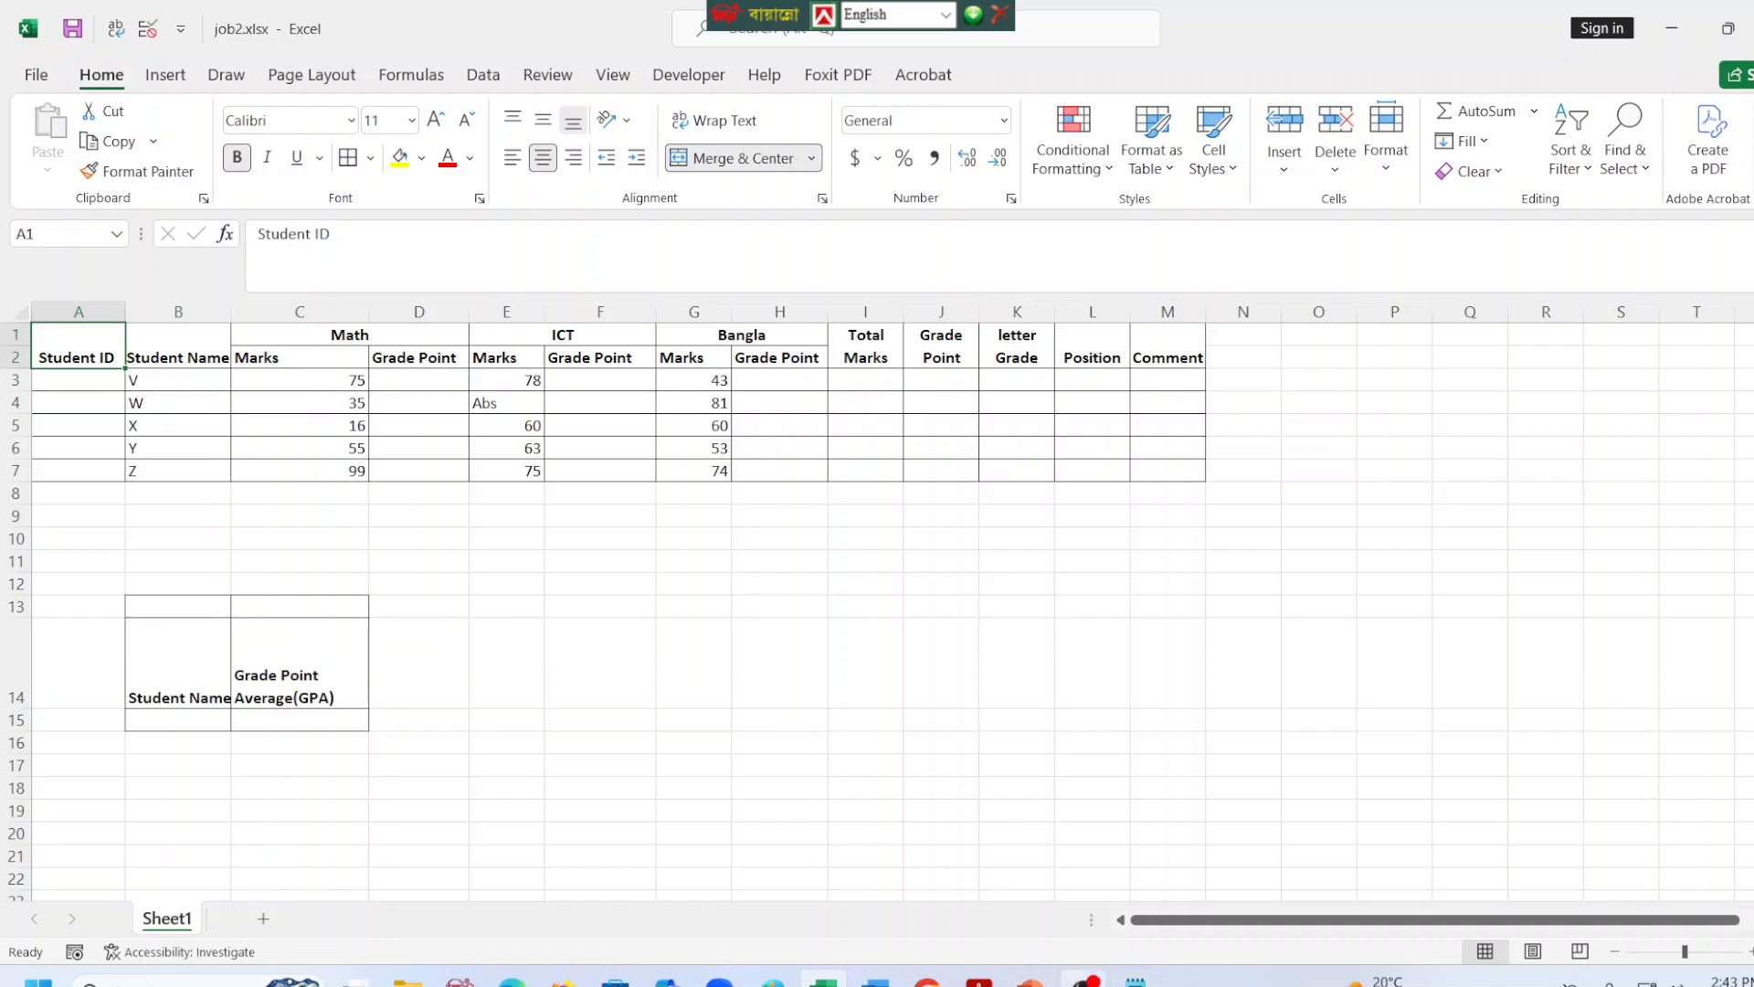
pyautogui.click(1084, 981)
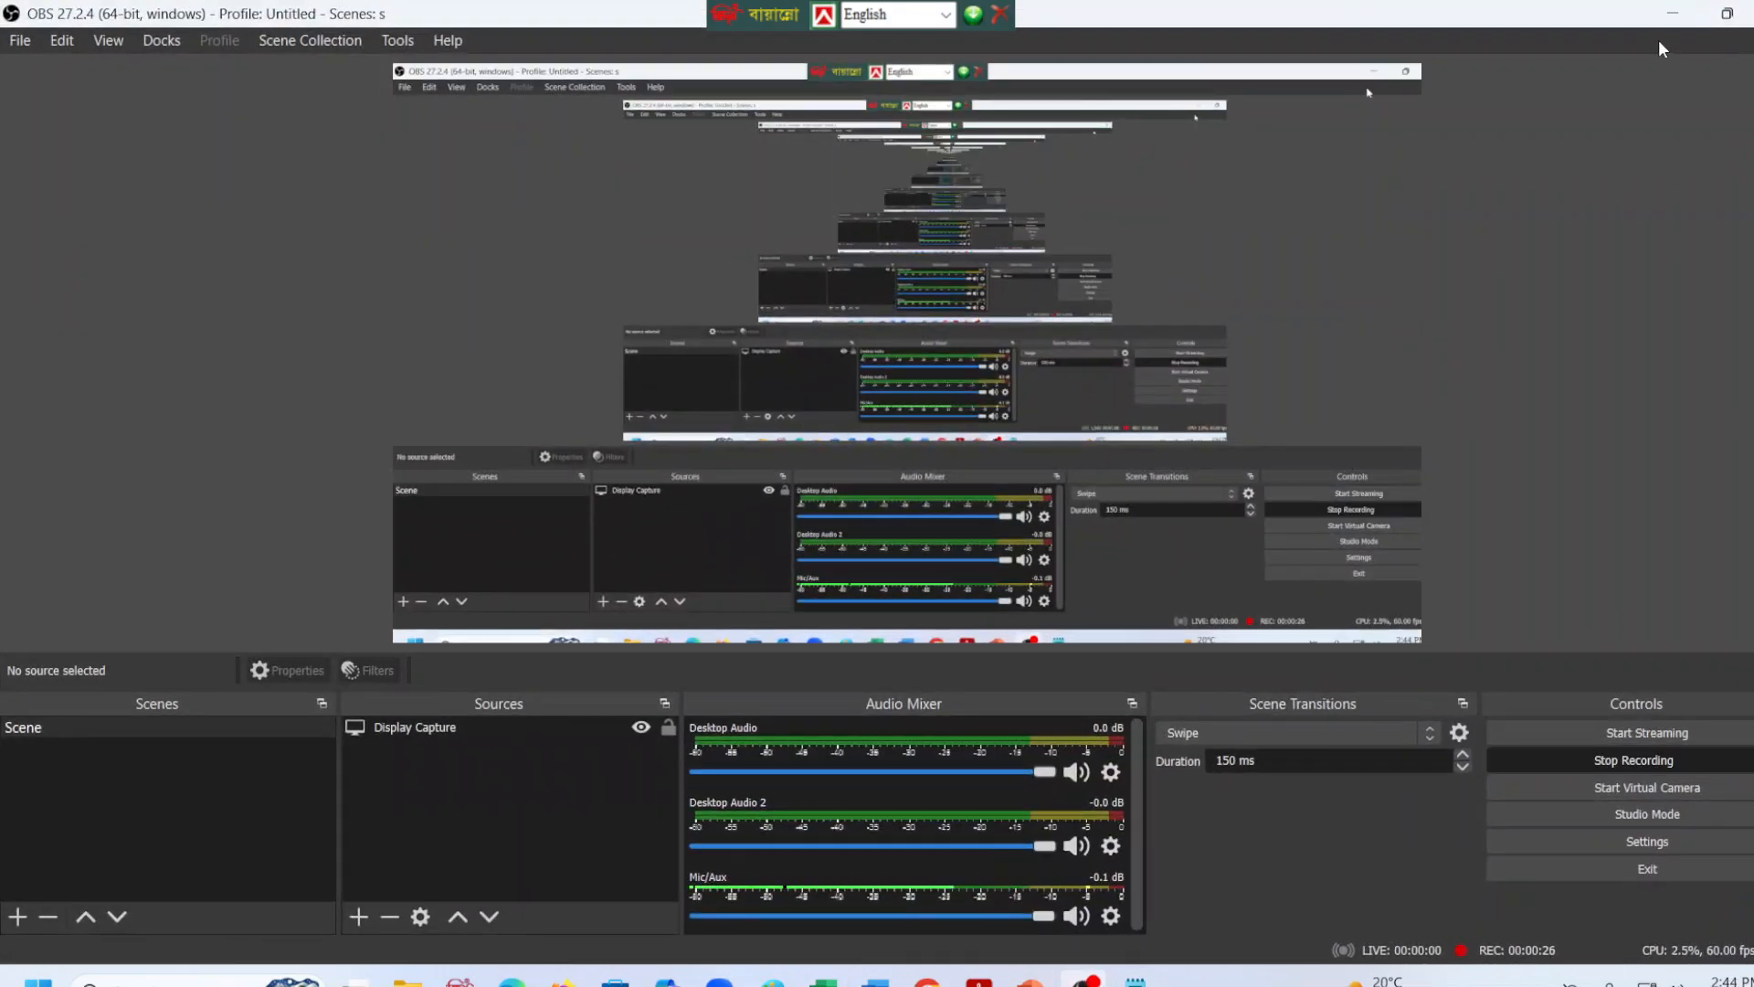
pyautogui.click(1673, 13)
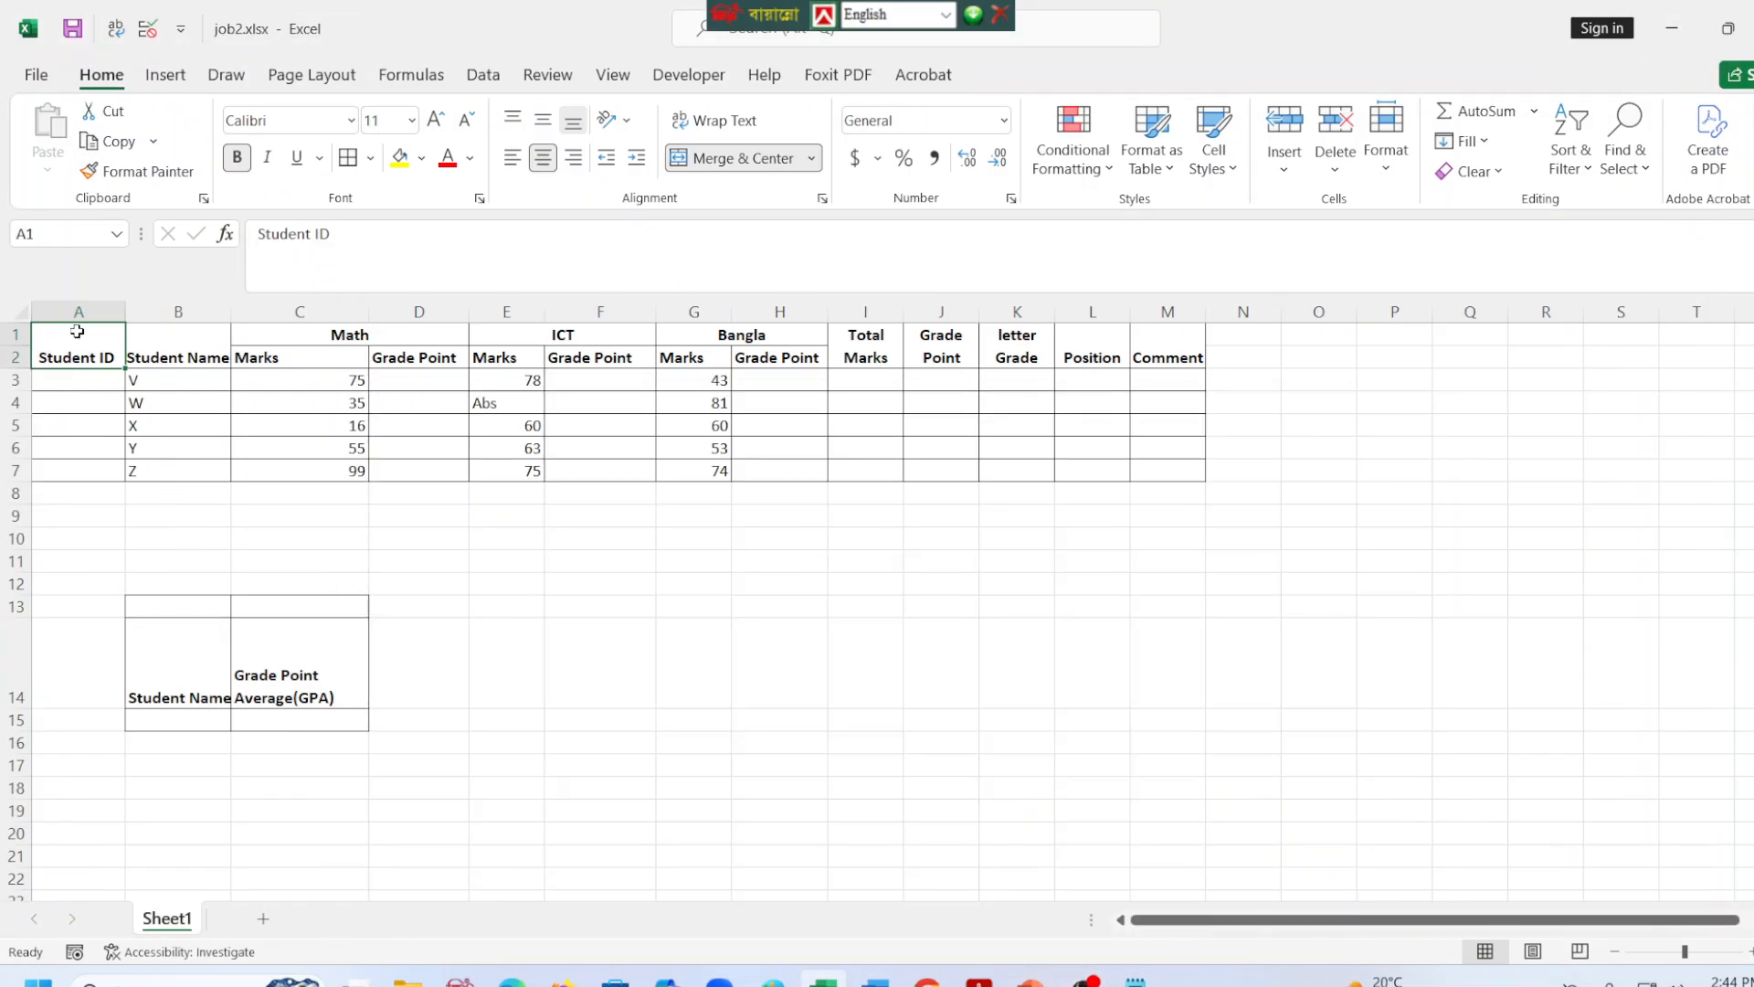
# Insert two entire rows above the table's header rows.
pyautogui.rightClick(77, 331)
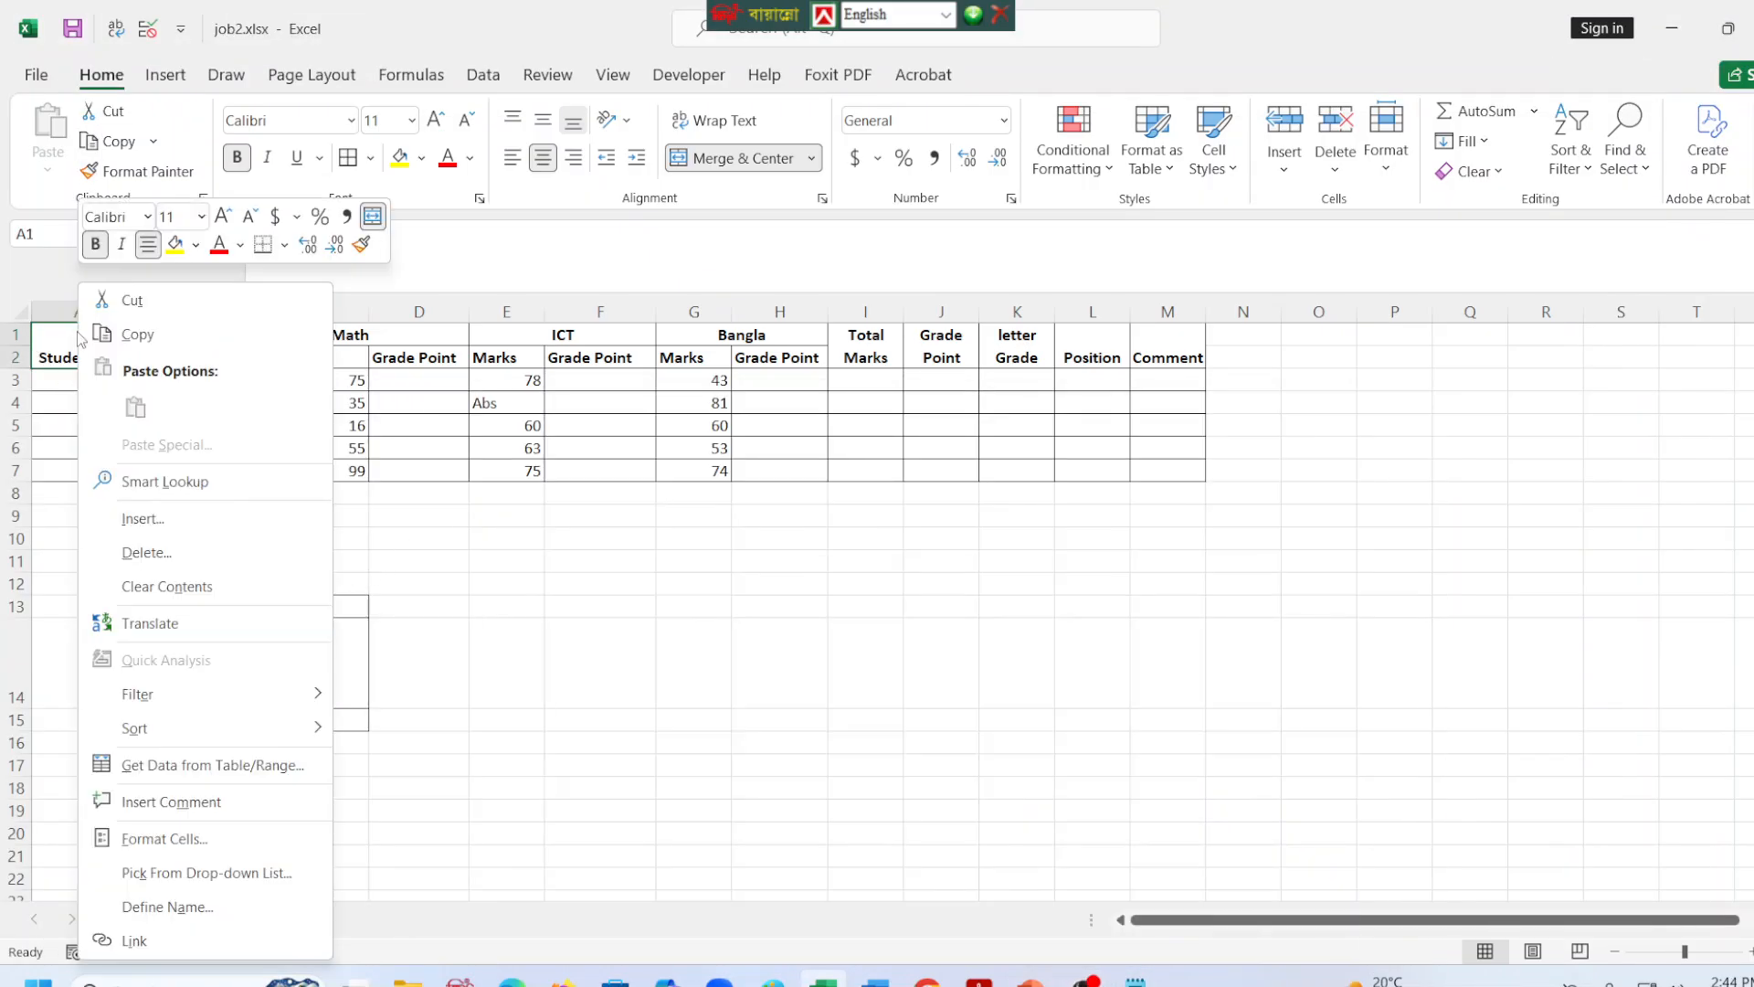
pyautogui.click(143, 512)
pyautogui.click(108, 525)
pyautogui.click(92, 592)
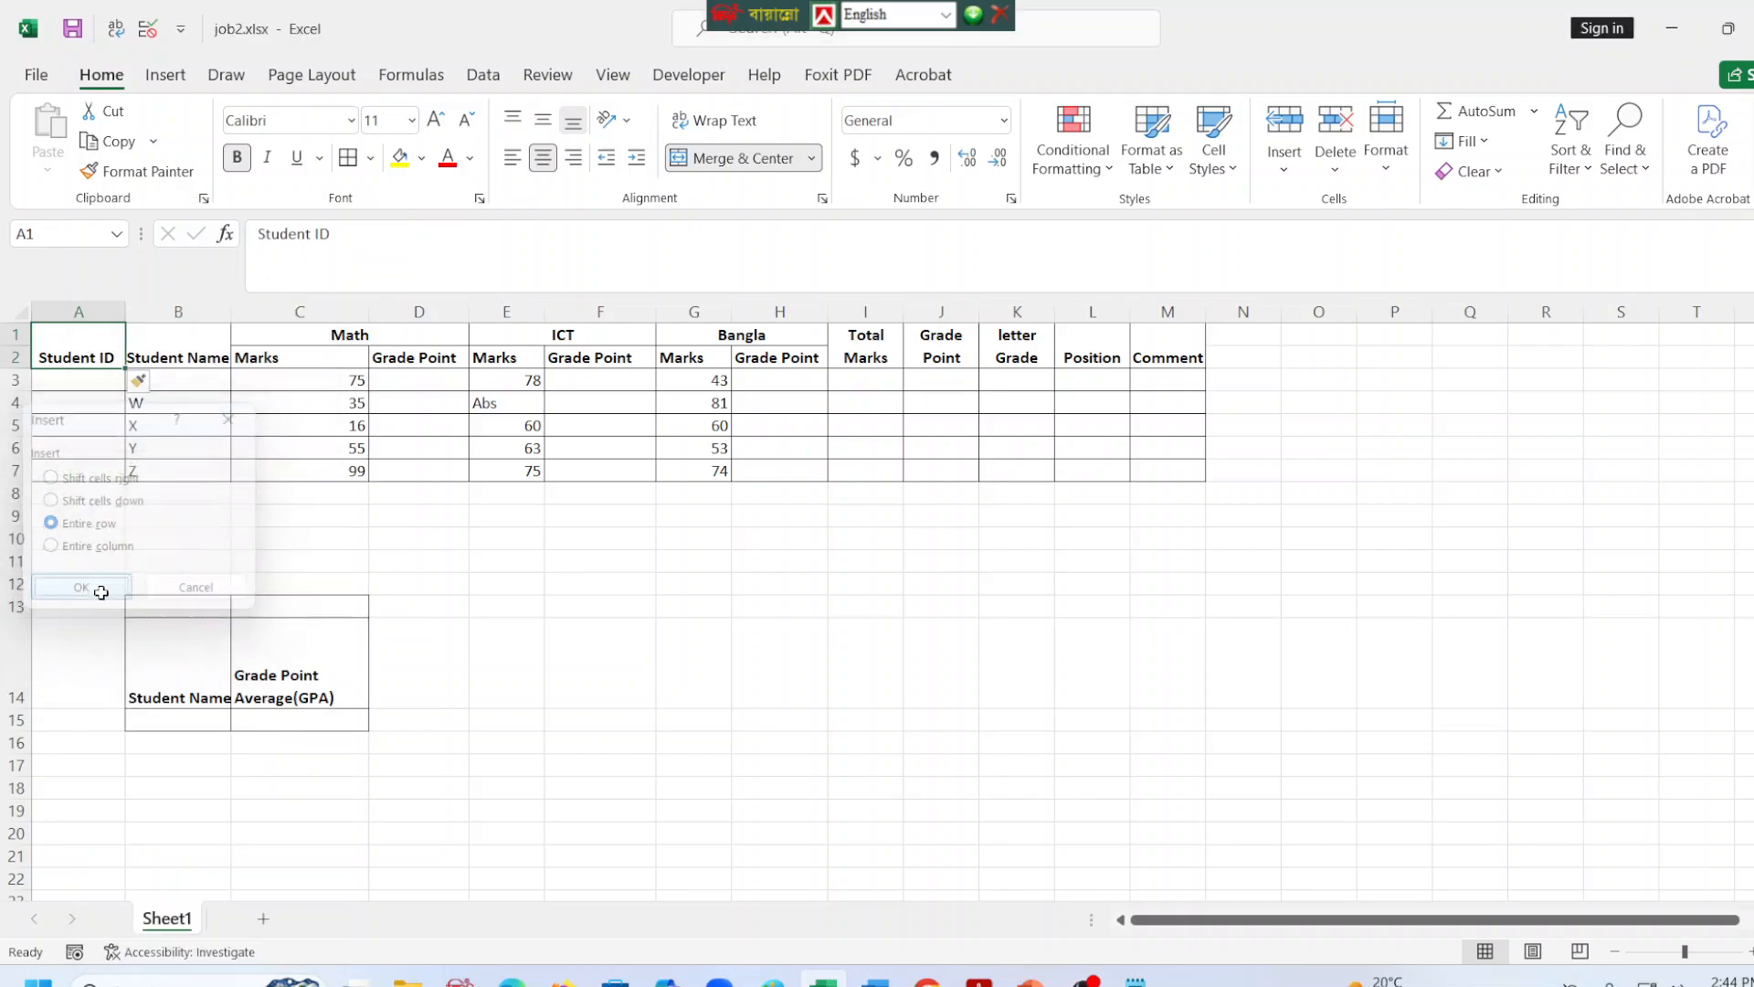
pyautogui.click(458, 376)
pyautogui.click(869, 354)
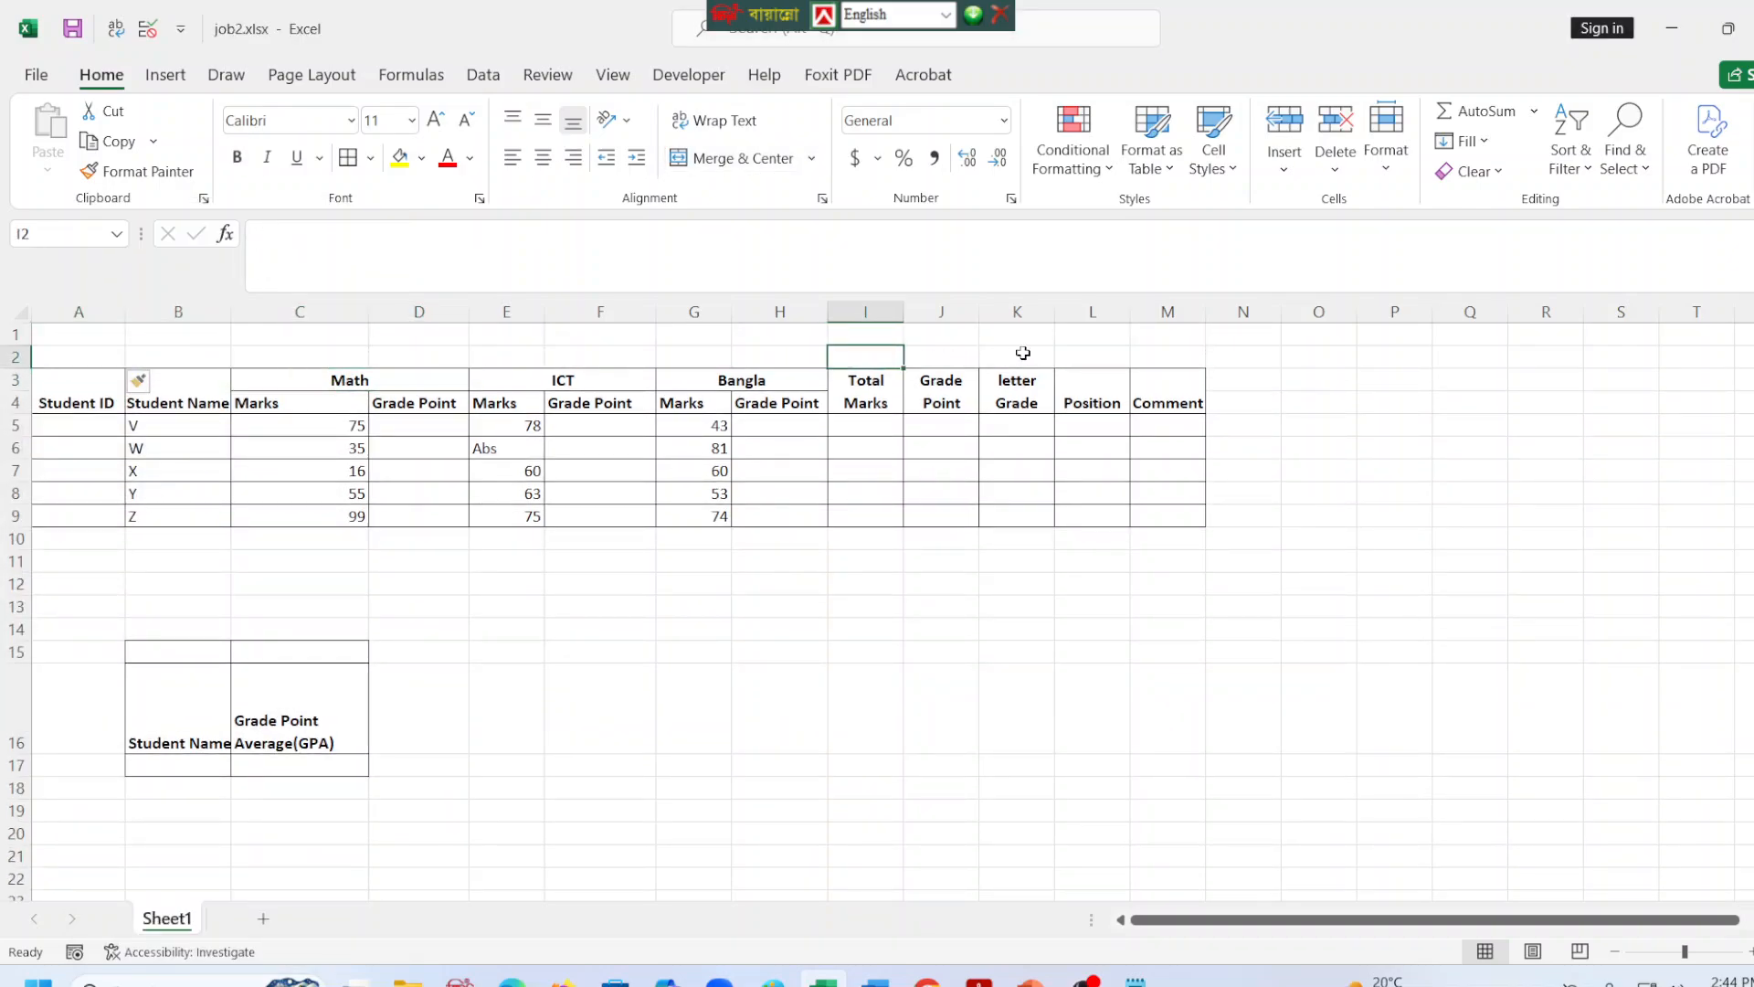
# Merge and center the range A1:M2 above the table.
pyautogui.click(96, 387)
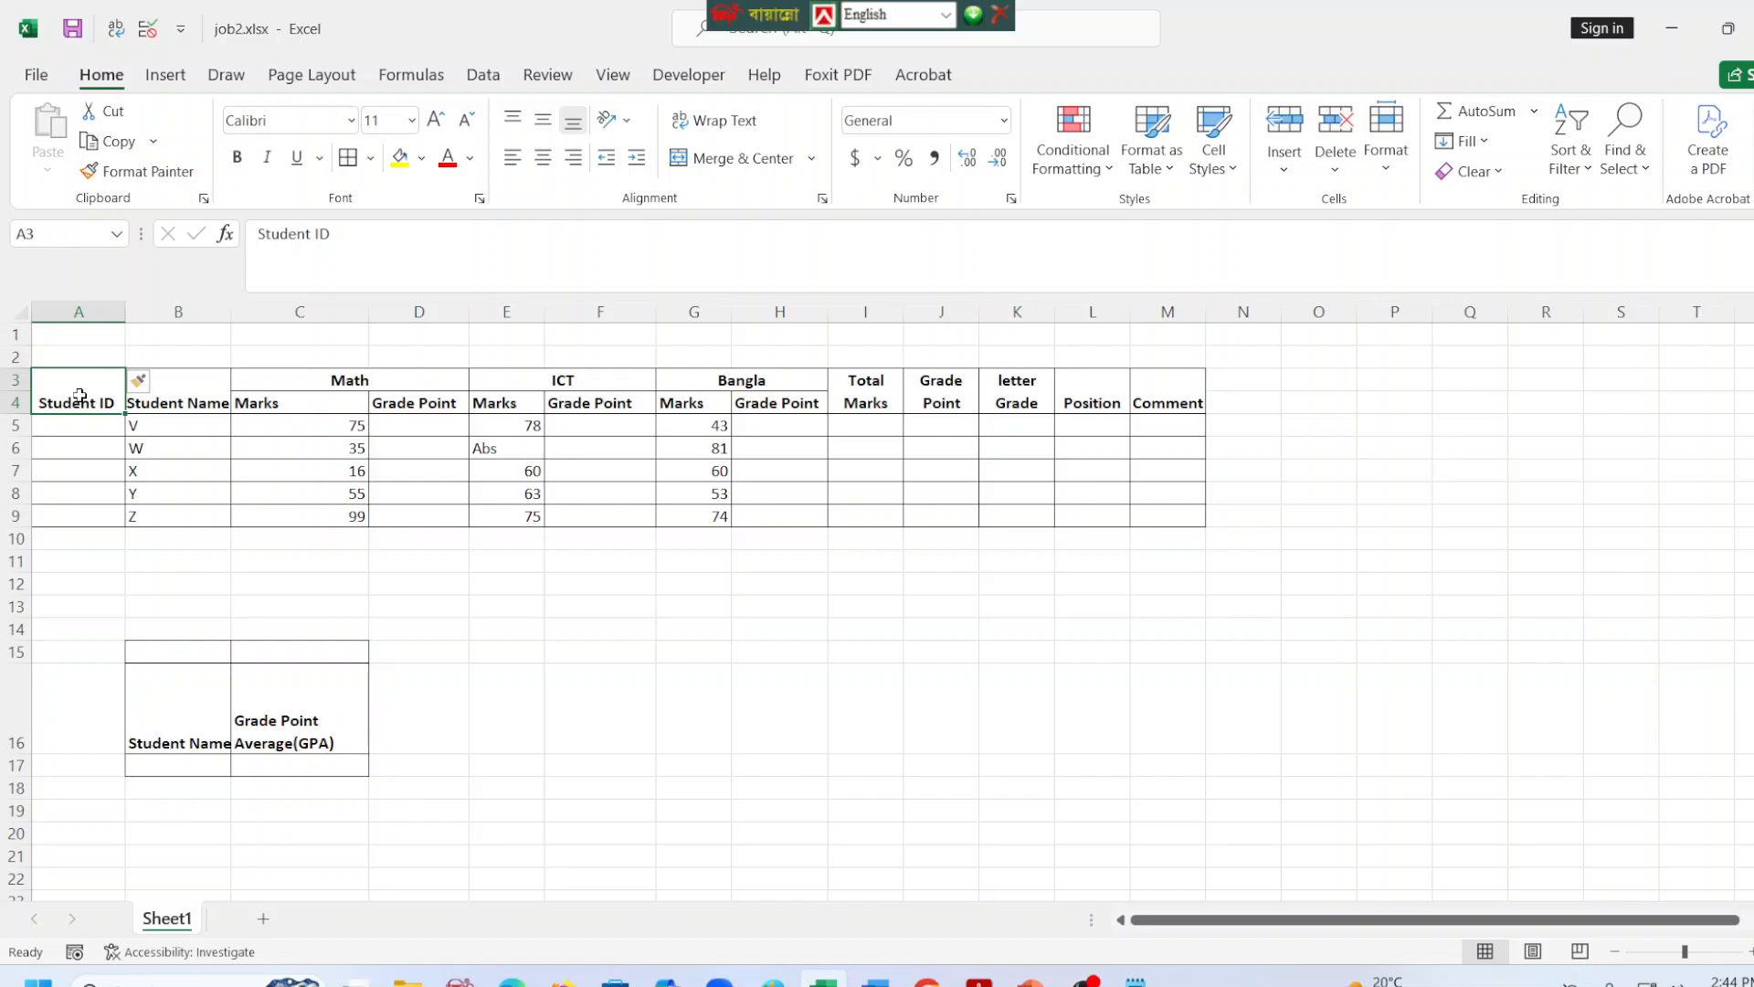
pyautogui.click(86, 336)
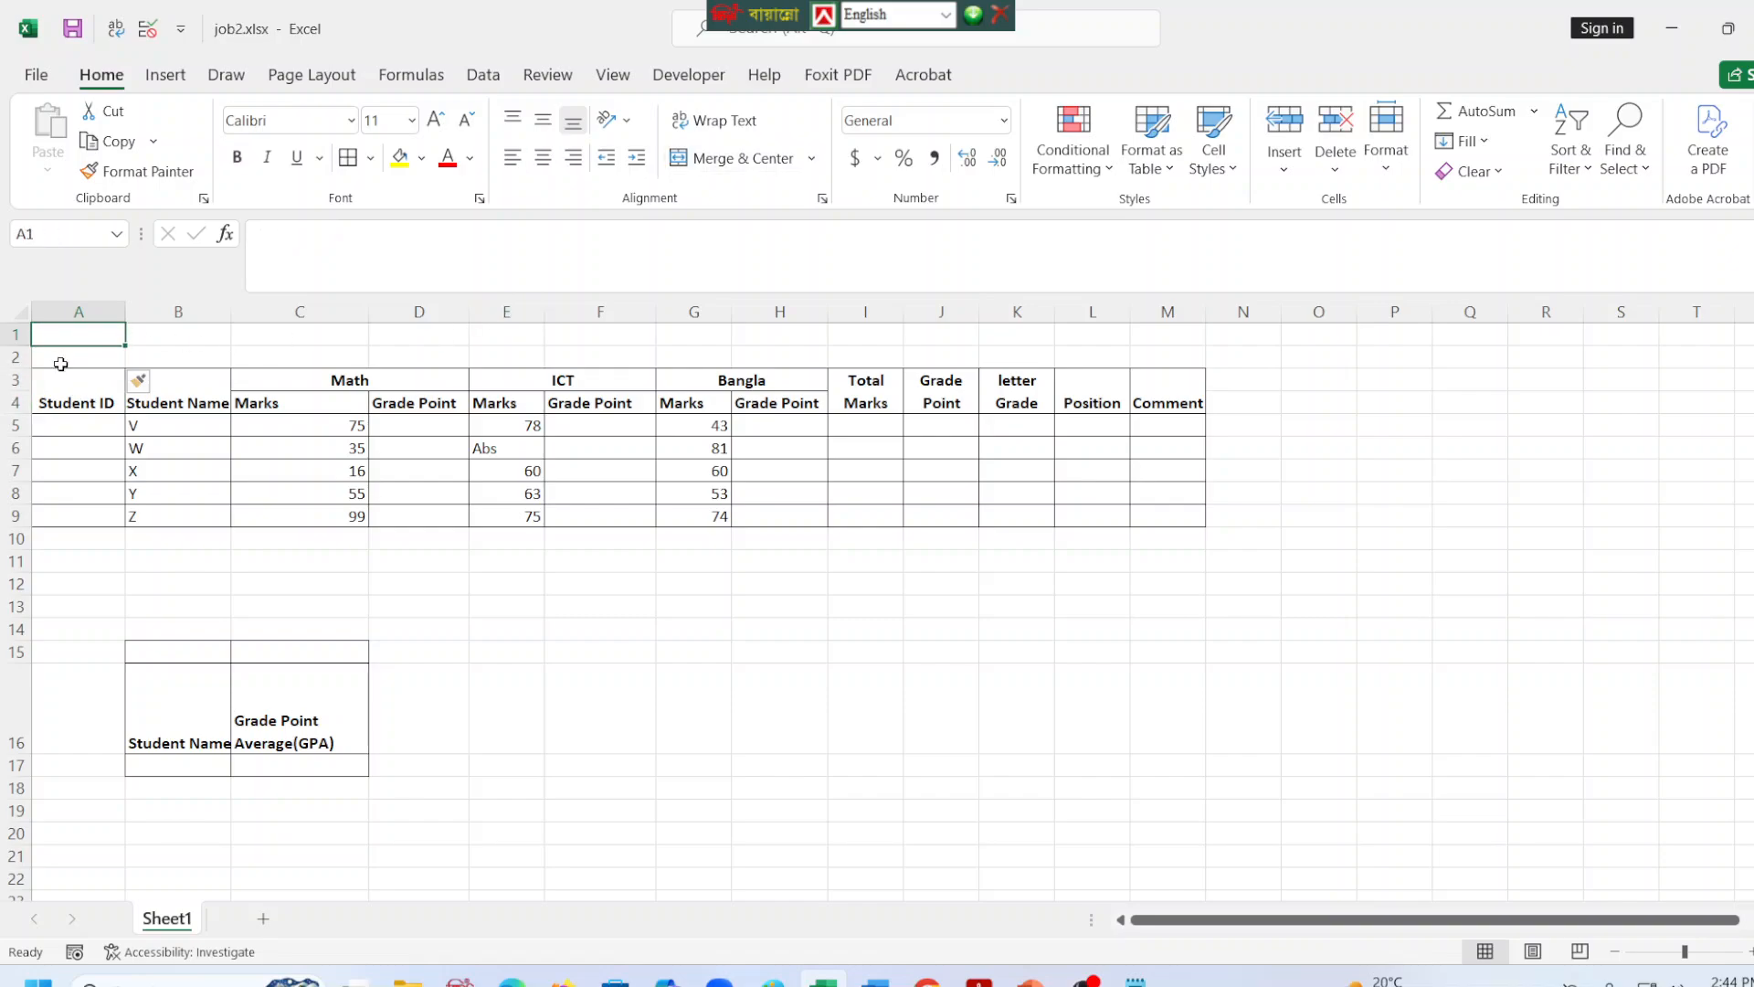
pyautogui.moveTo(76, 335); pyautogui.dragTo(1160, 360)
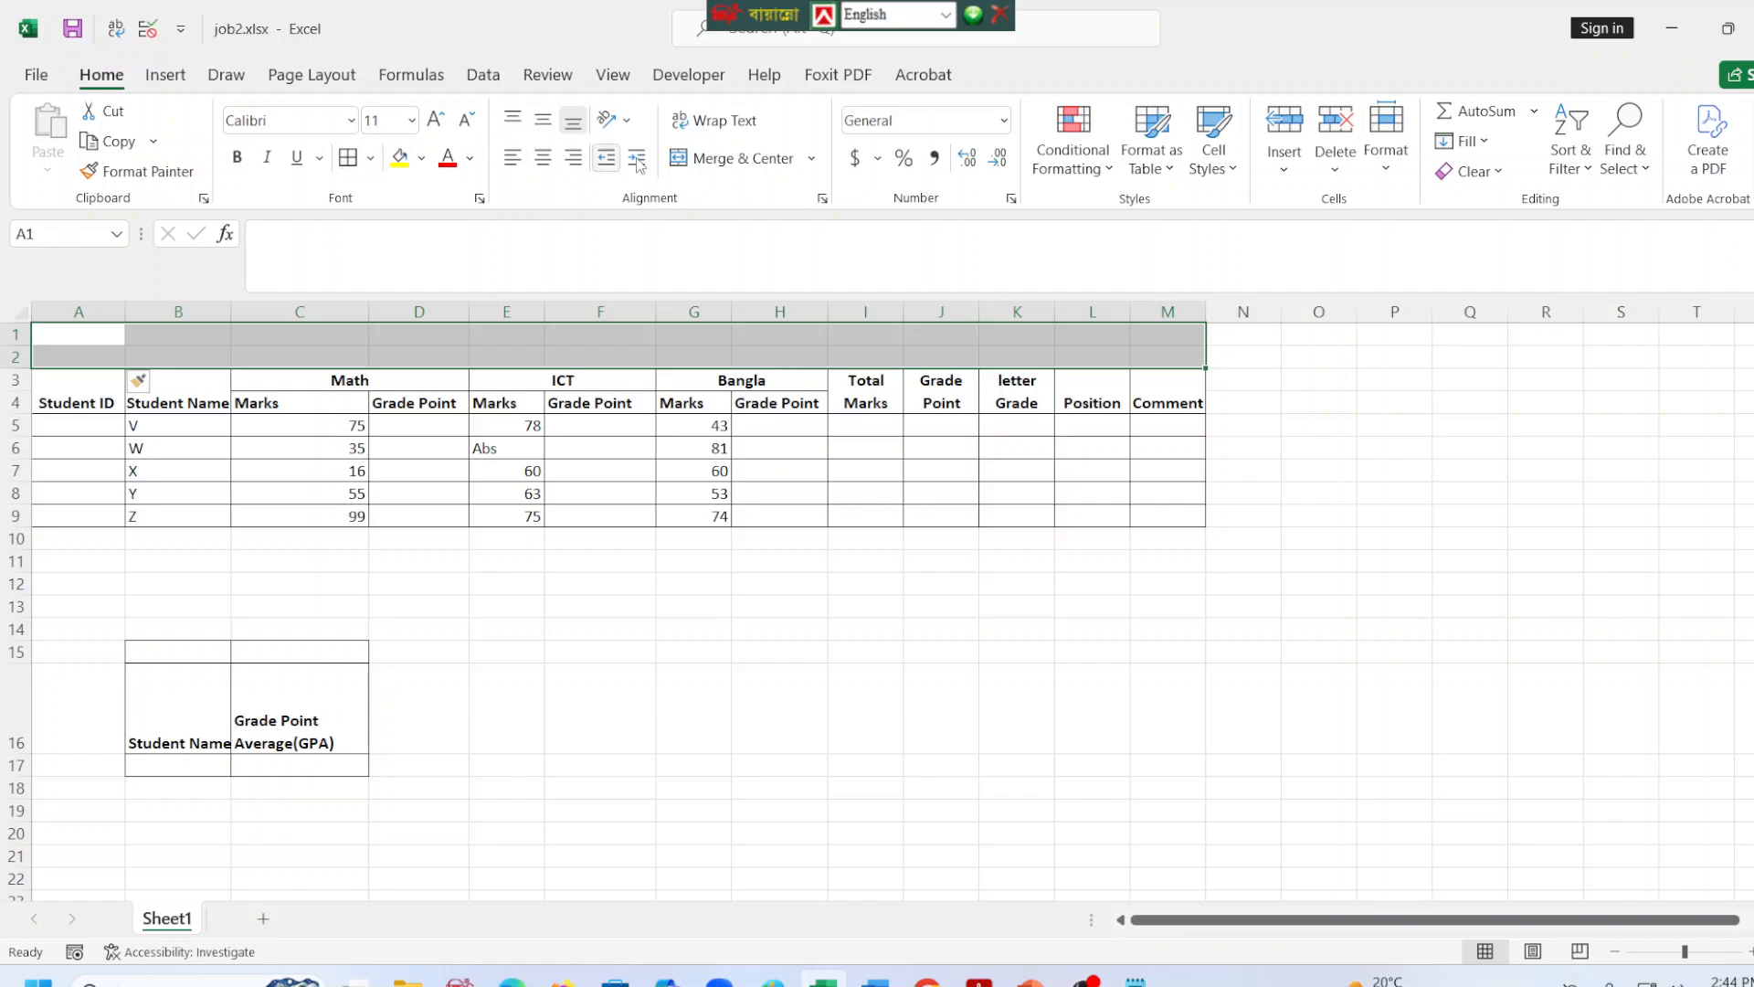
pyautogui.click(741, 161)
# Enter the title "Student Result Sheet" in the merged cell above the table.
pyautogui.doubleClick(531, 339)
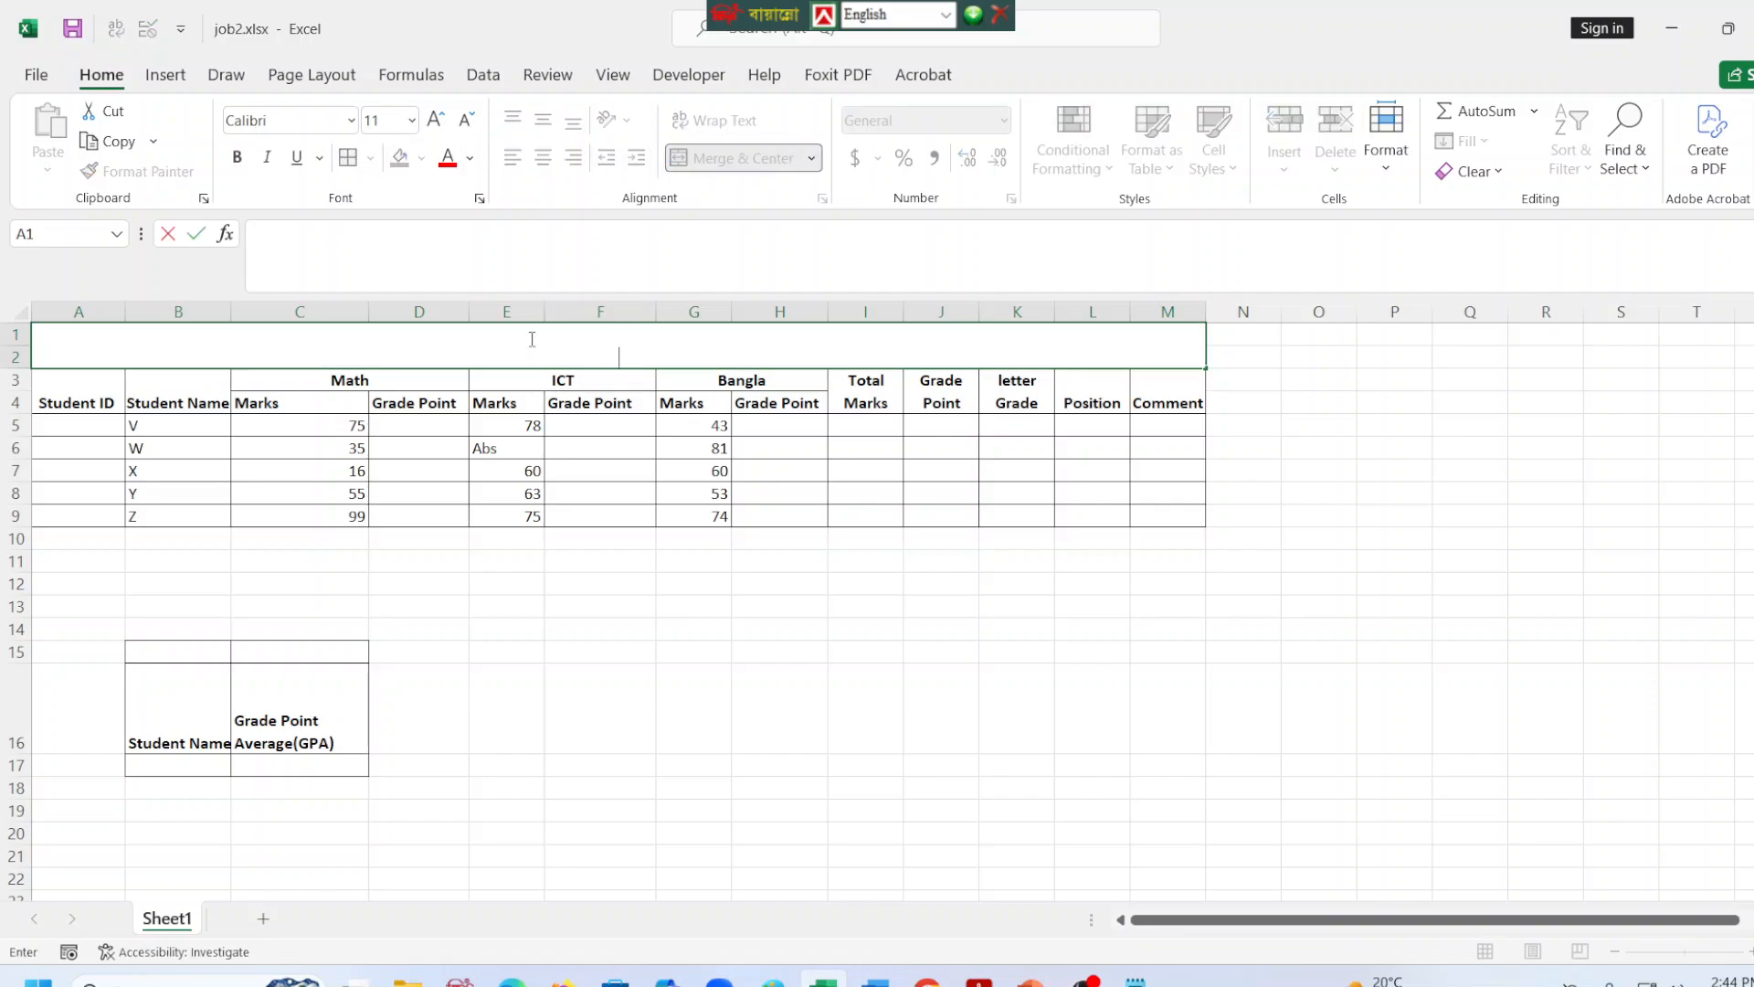
pyautogui.write('Student Resul')
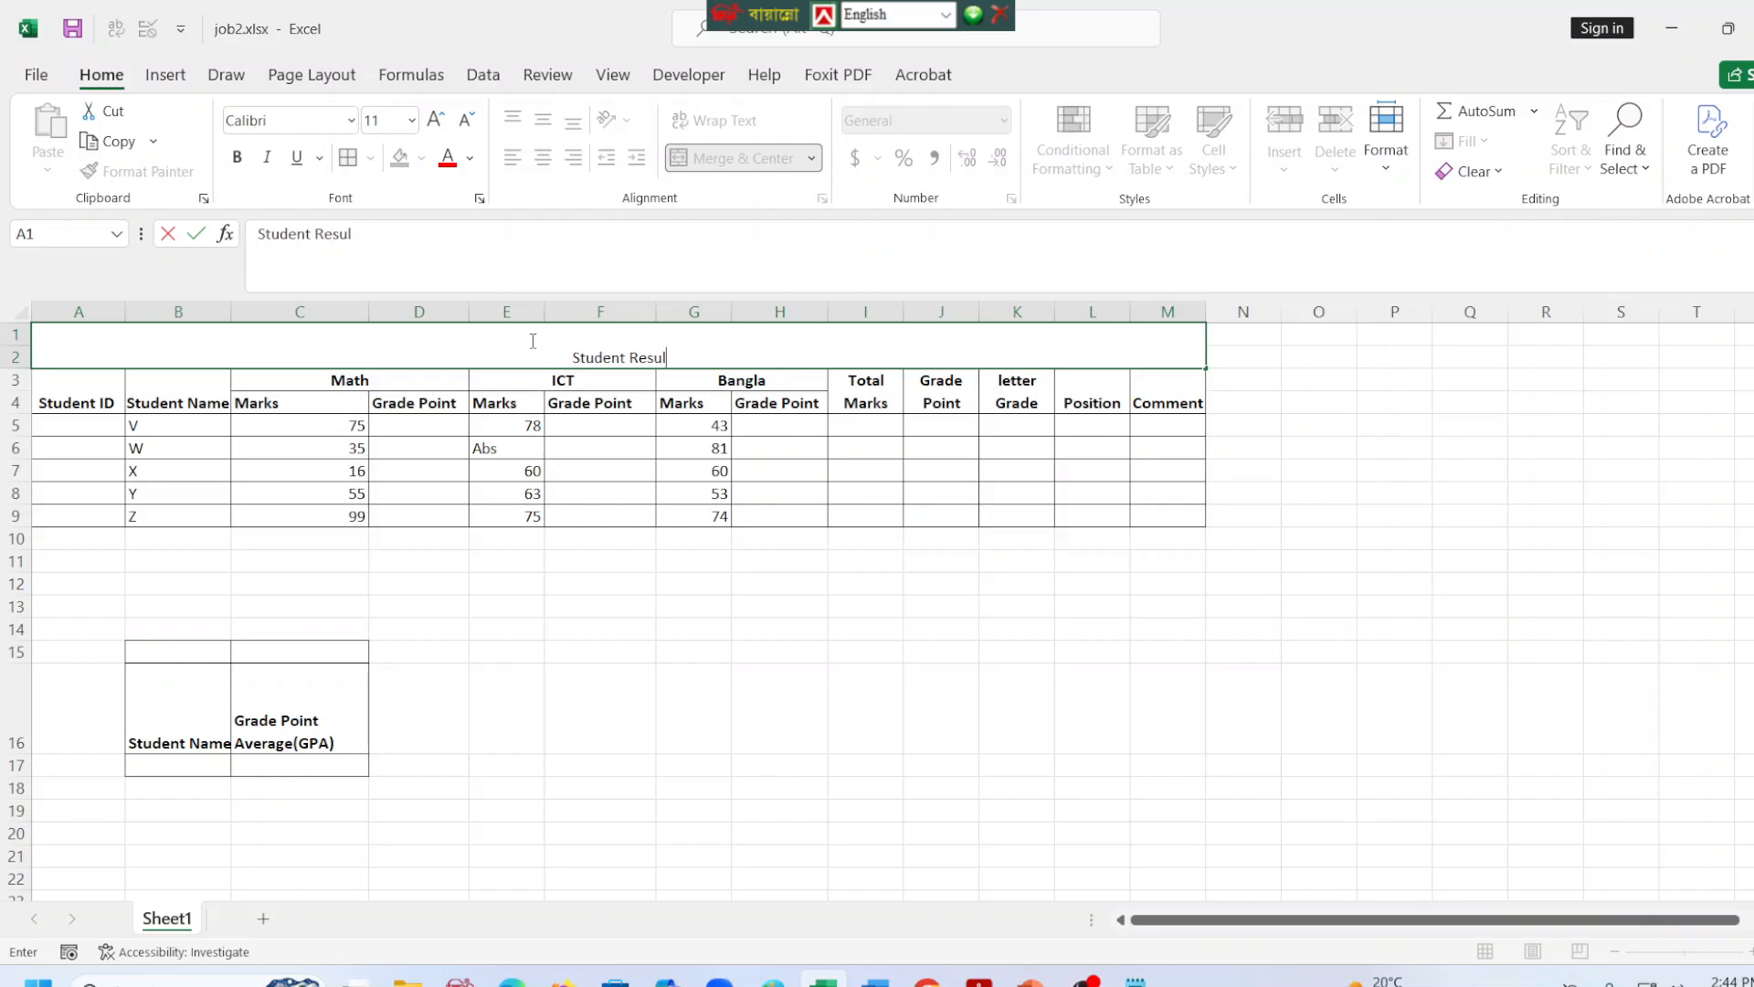
pyautogui.write('t Sheet')
# Add a second line reading "Result for final examination 2026" within the same title cell.
pyautogui.hotkey('alt', 'Return')
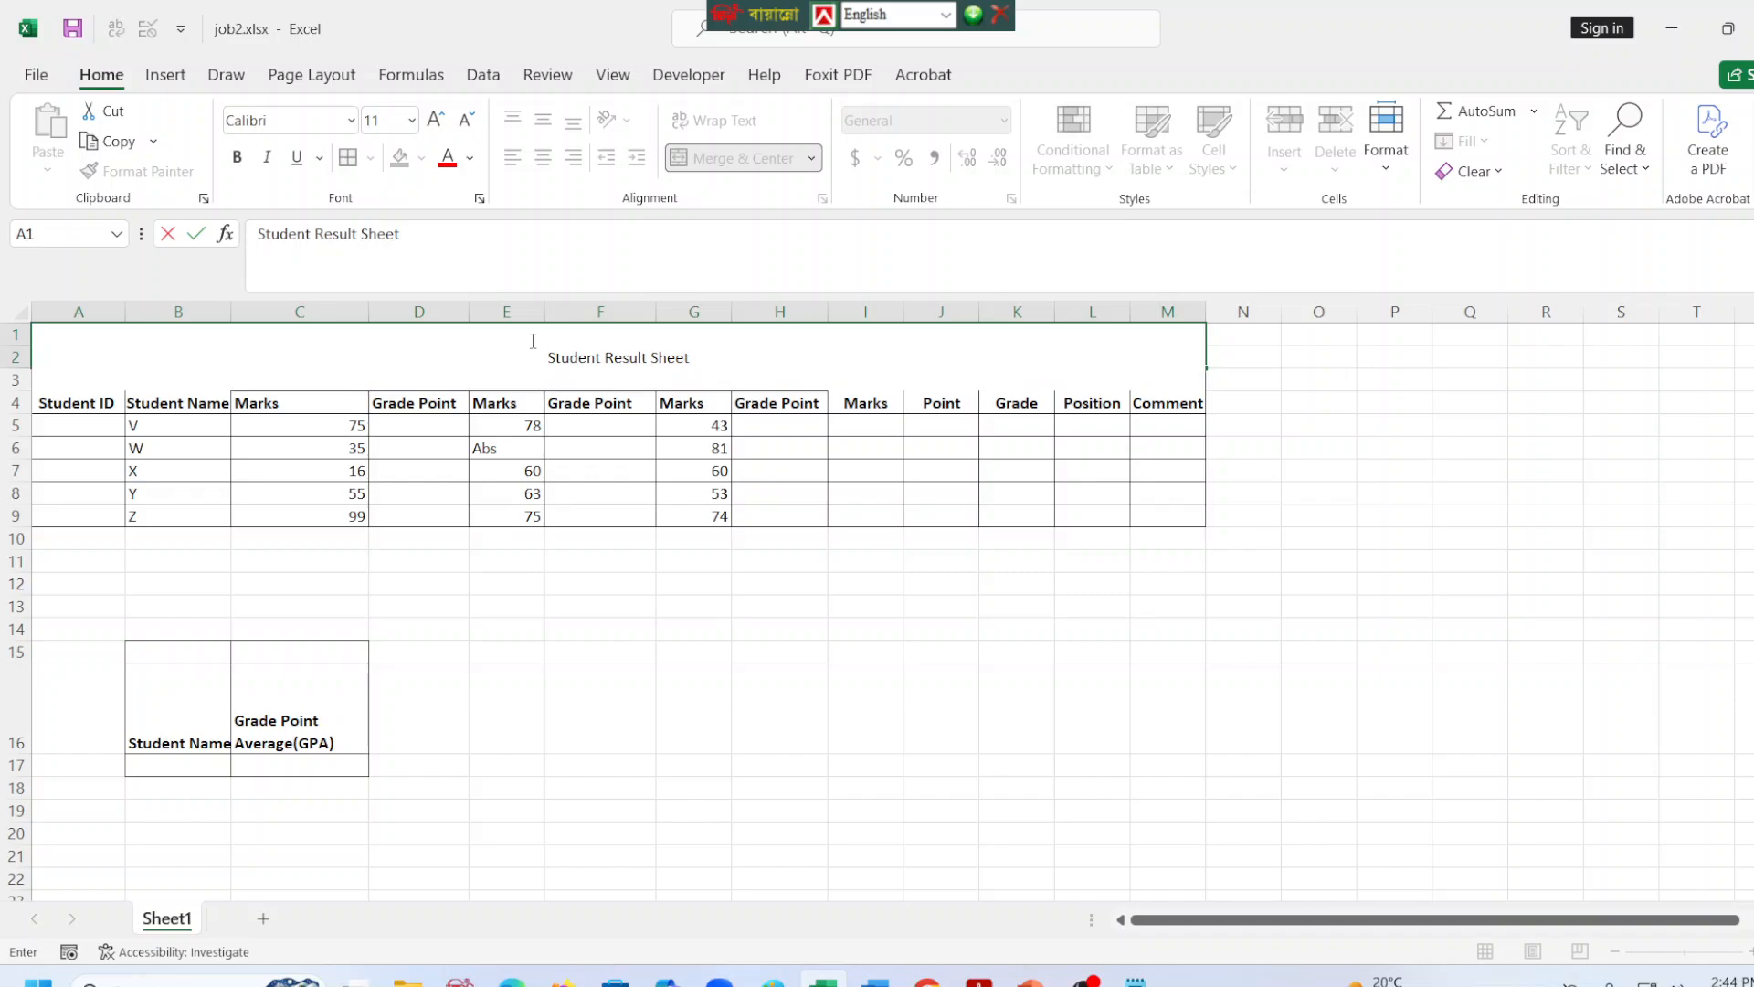
pyautogui.write('Result for fina')
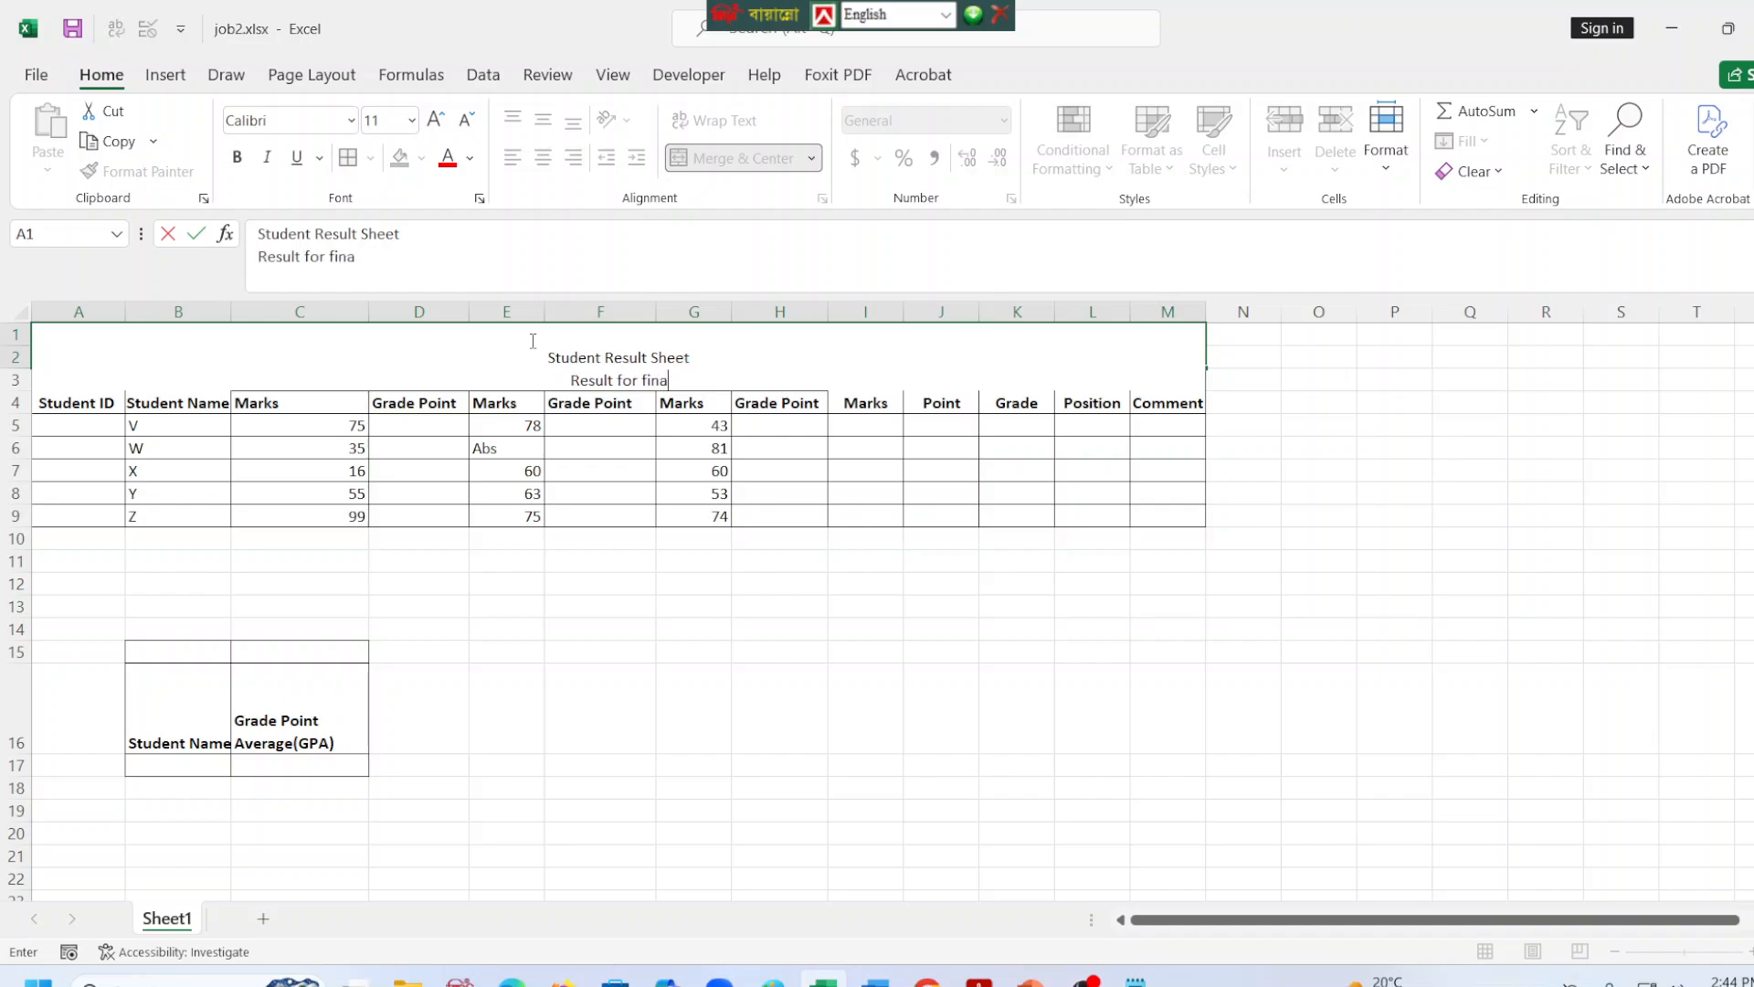
pyautogui.write('l examination')
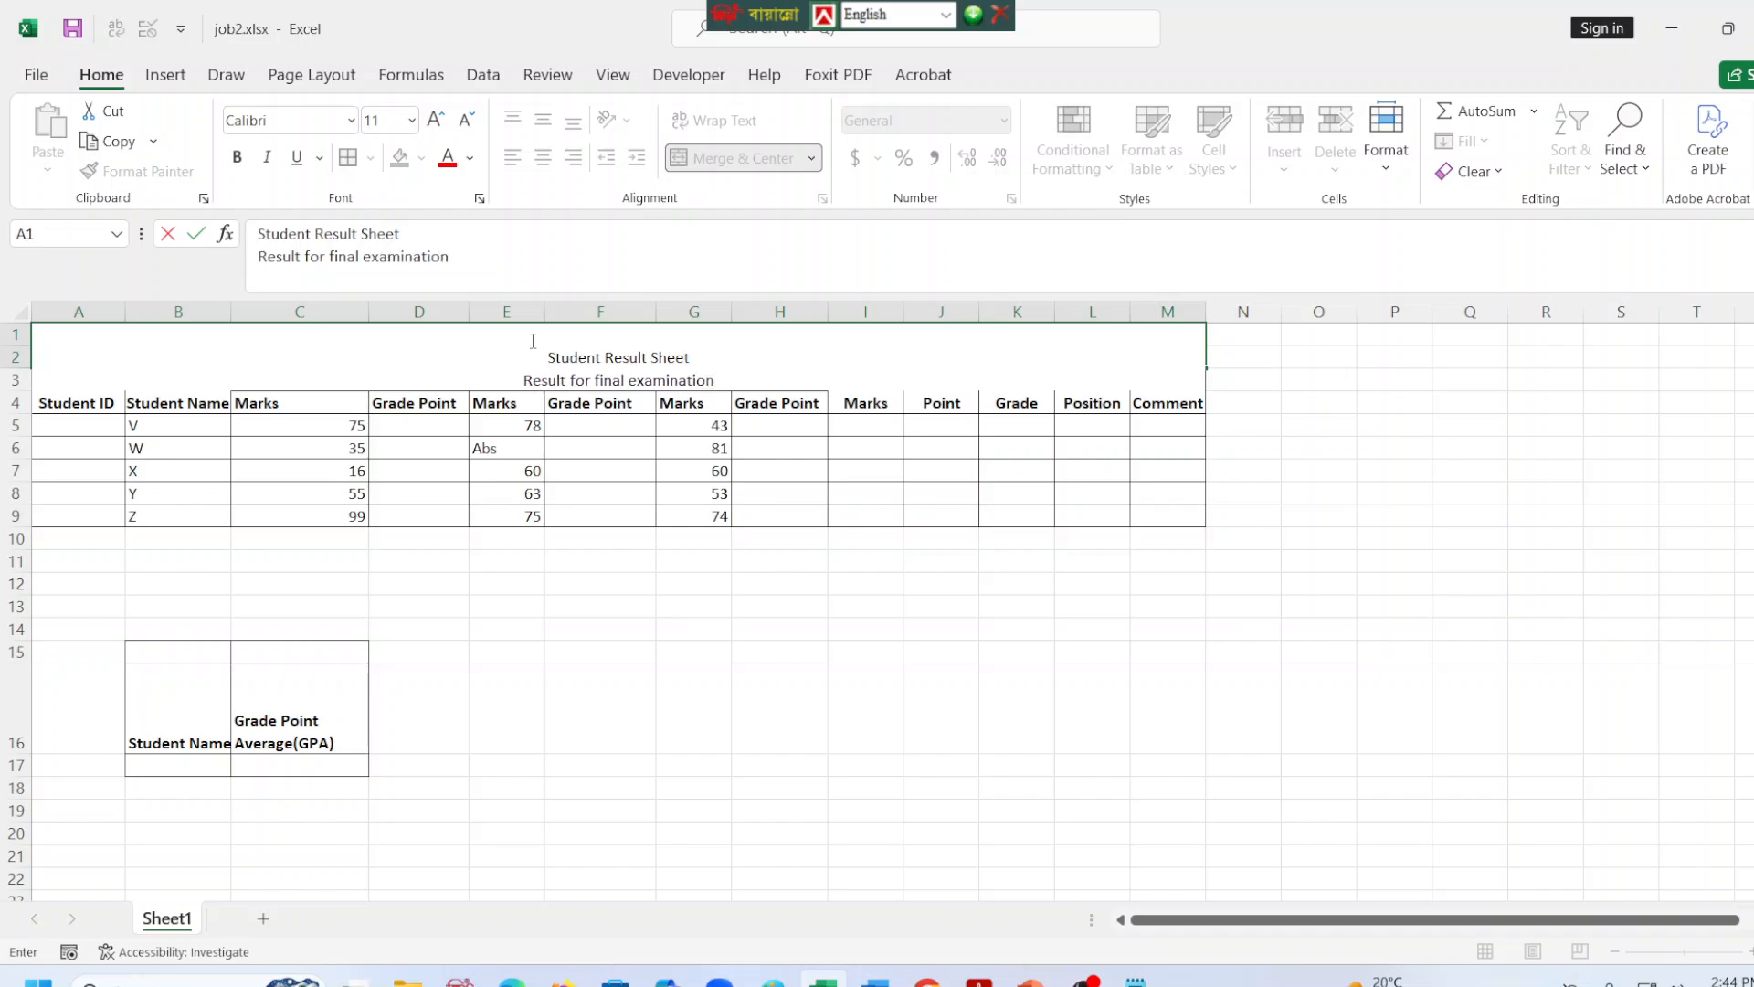
pyautogui.write(' 2025')
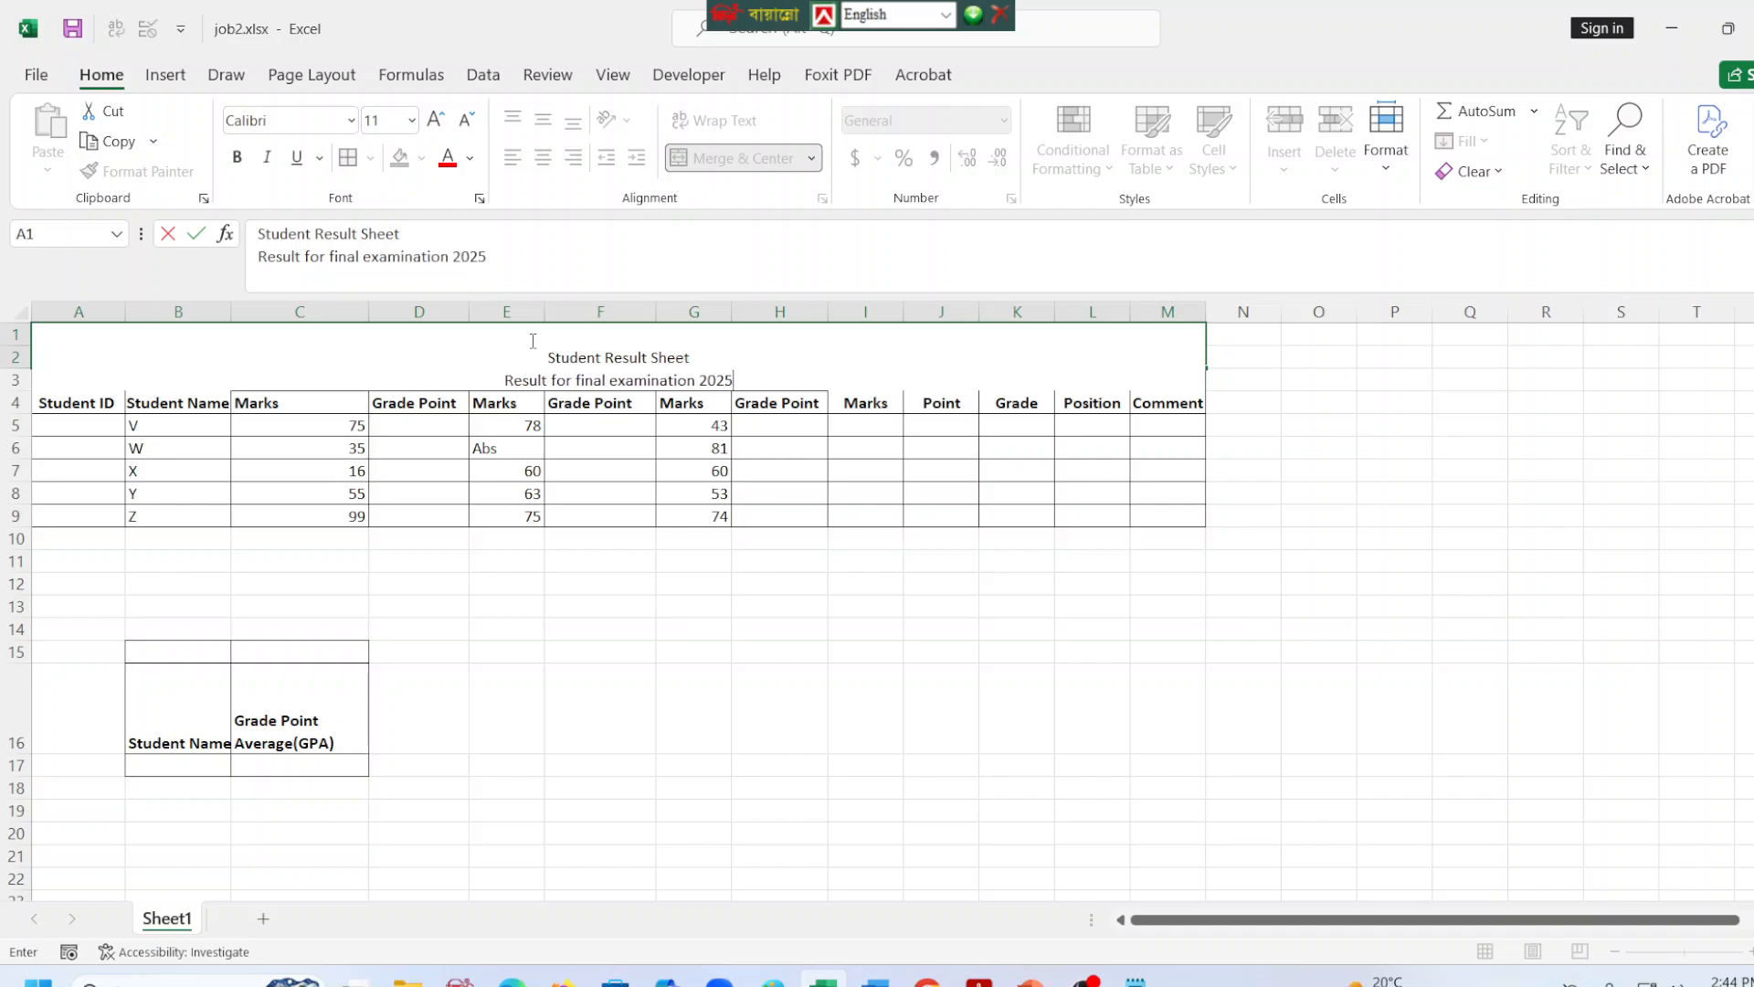
pyautogui.press('BackSpace')
pyautogui.write('6')
# Set the font of both title lines to Arial.
pyautogui.moveTo(750, 367); pyautogui.dragTo(788, 376)
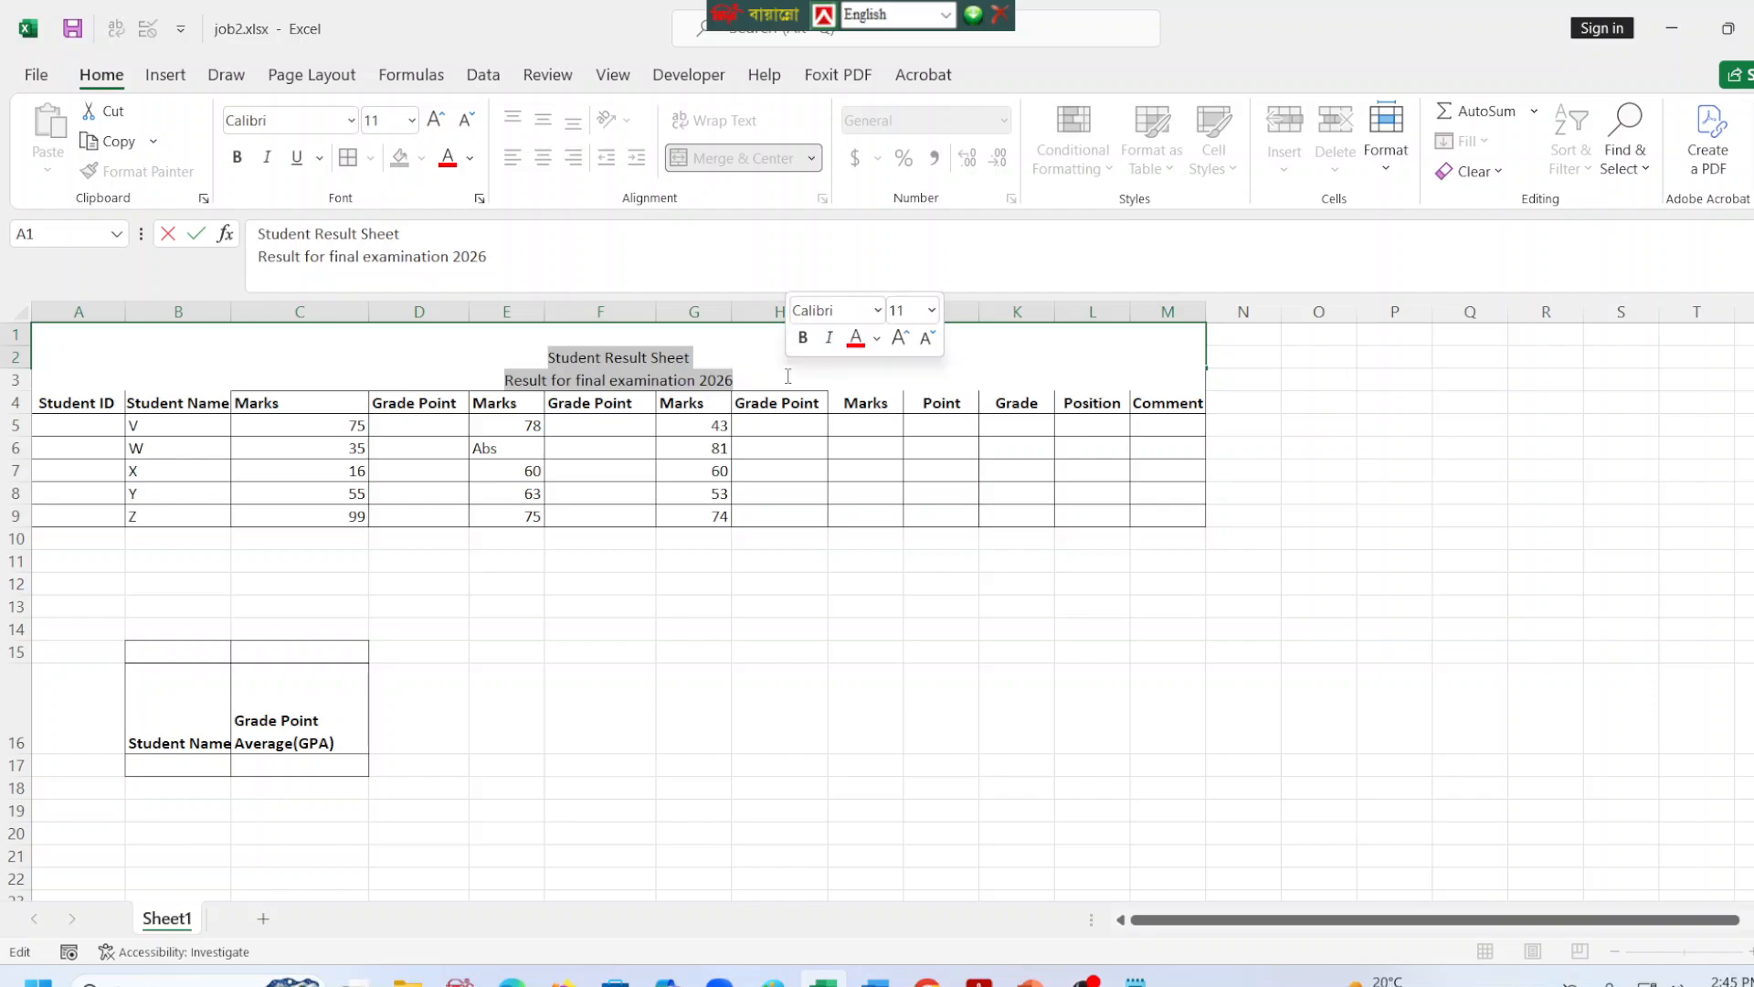
pyautogui.click(351, 120)
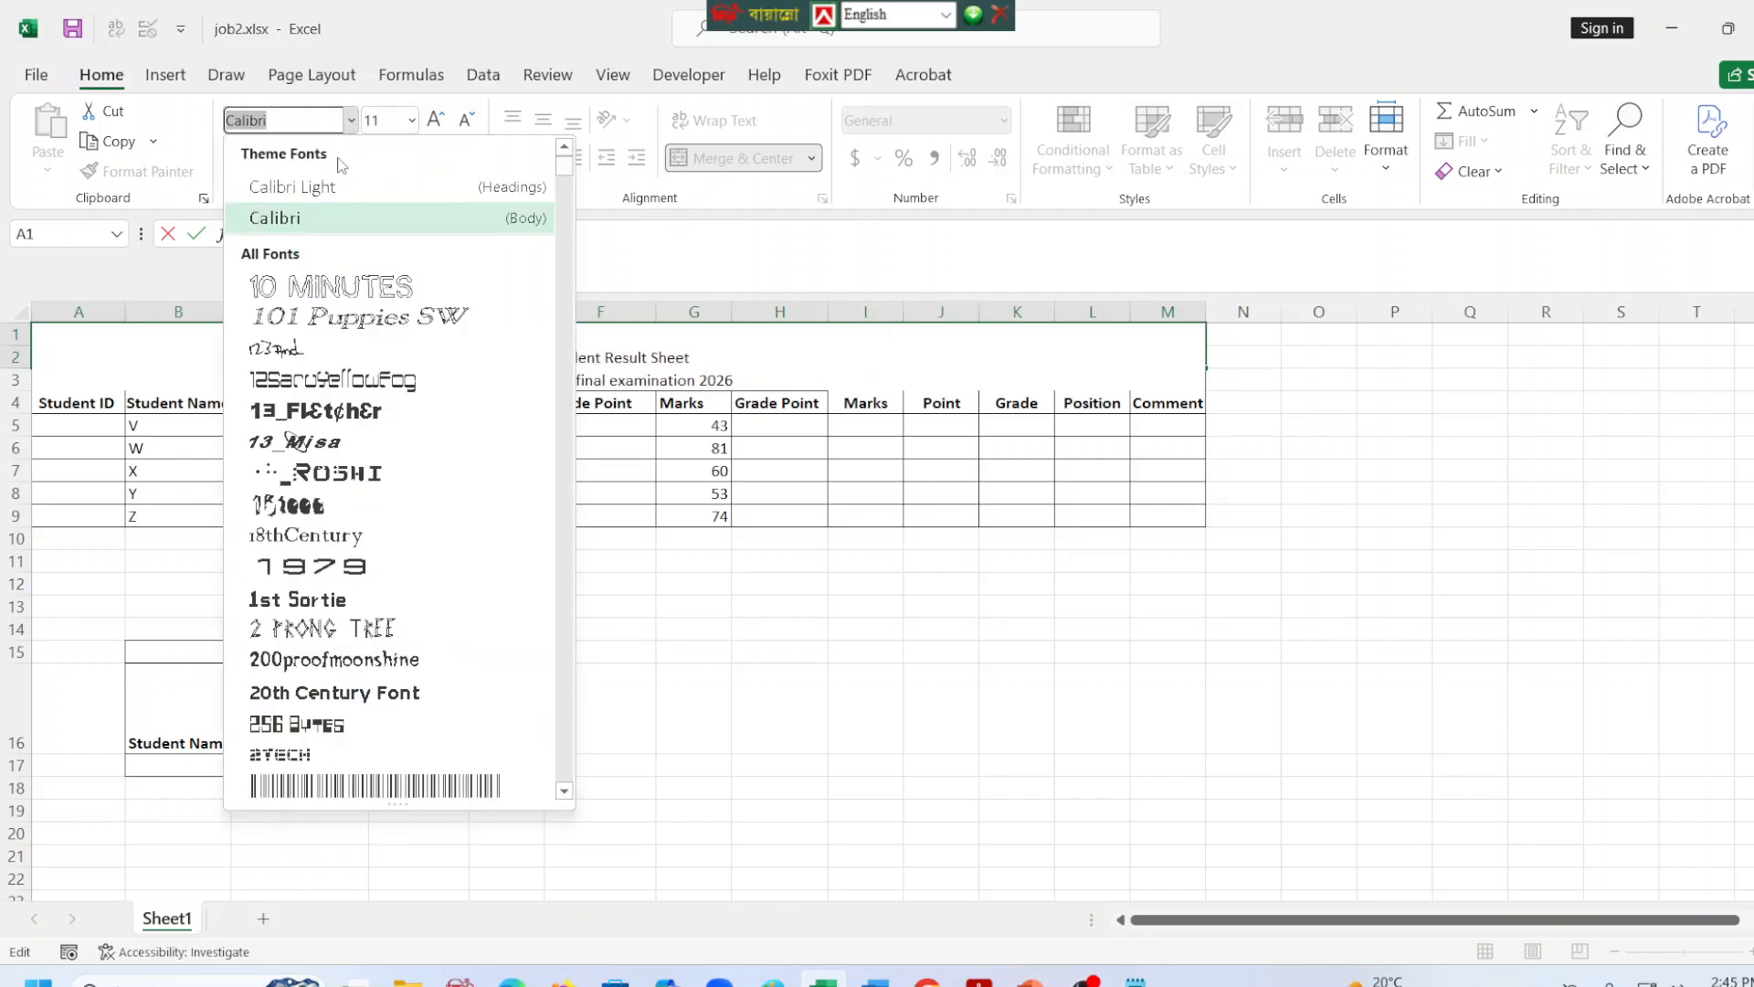
pyautogui.press('BackSpace')
pyautogui.write('Arial')
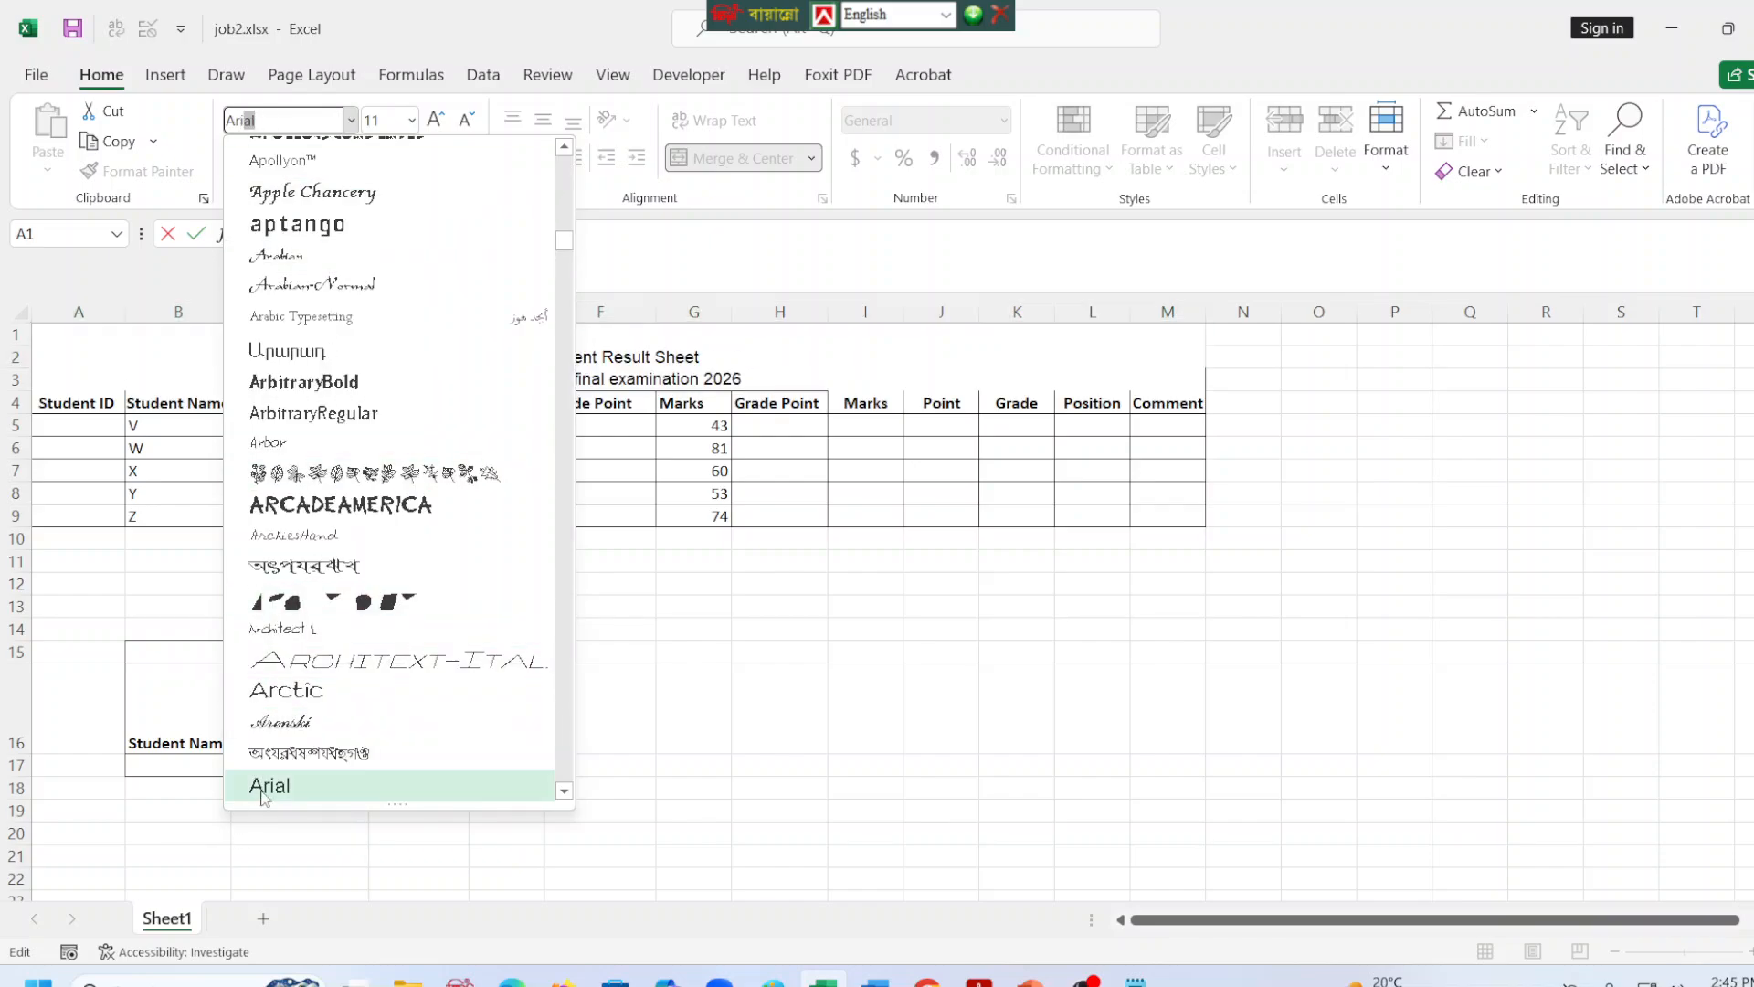
pyautogui.click(262, 788)
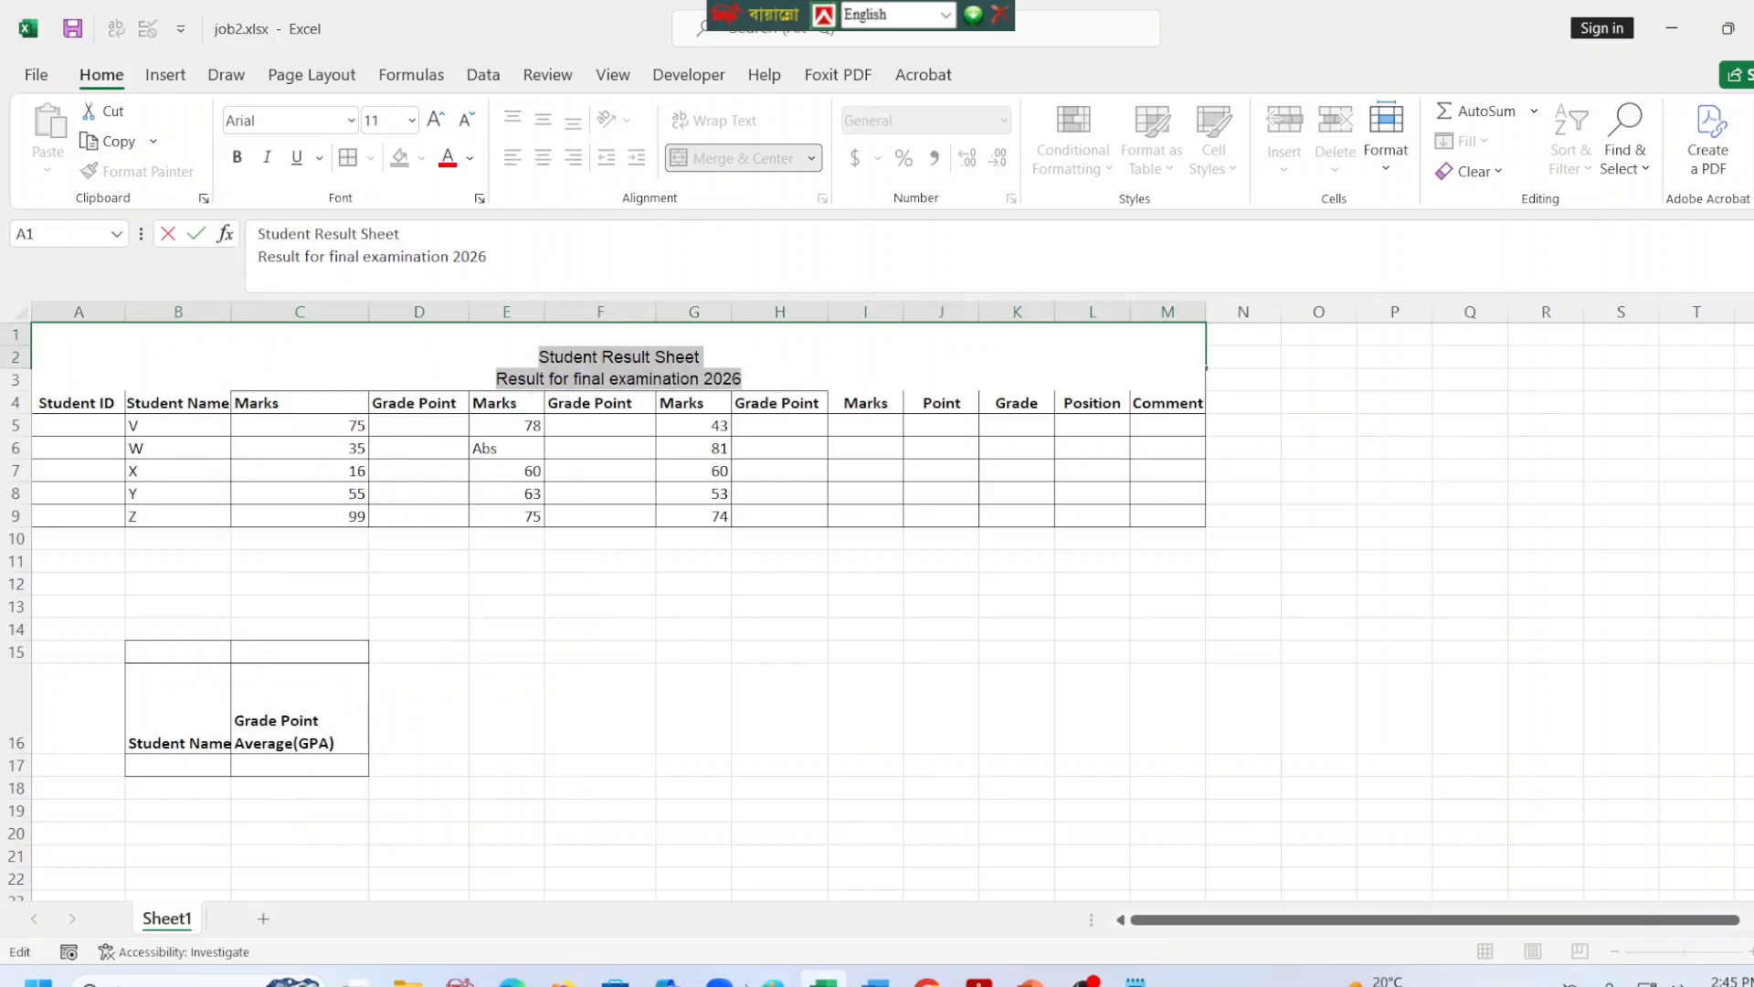
# Switch to the task PDF in the browser and check the title font and size requirements.
pyautogui.click(512, 979)
pyautogui.scroll(10, 1319, 589)
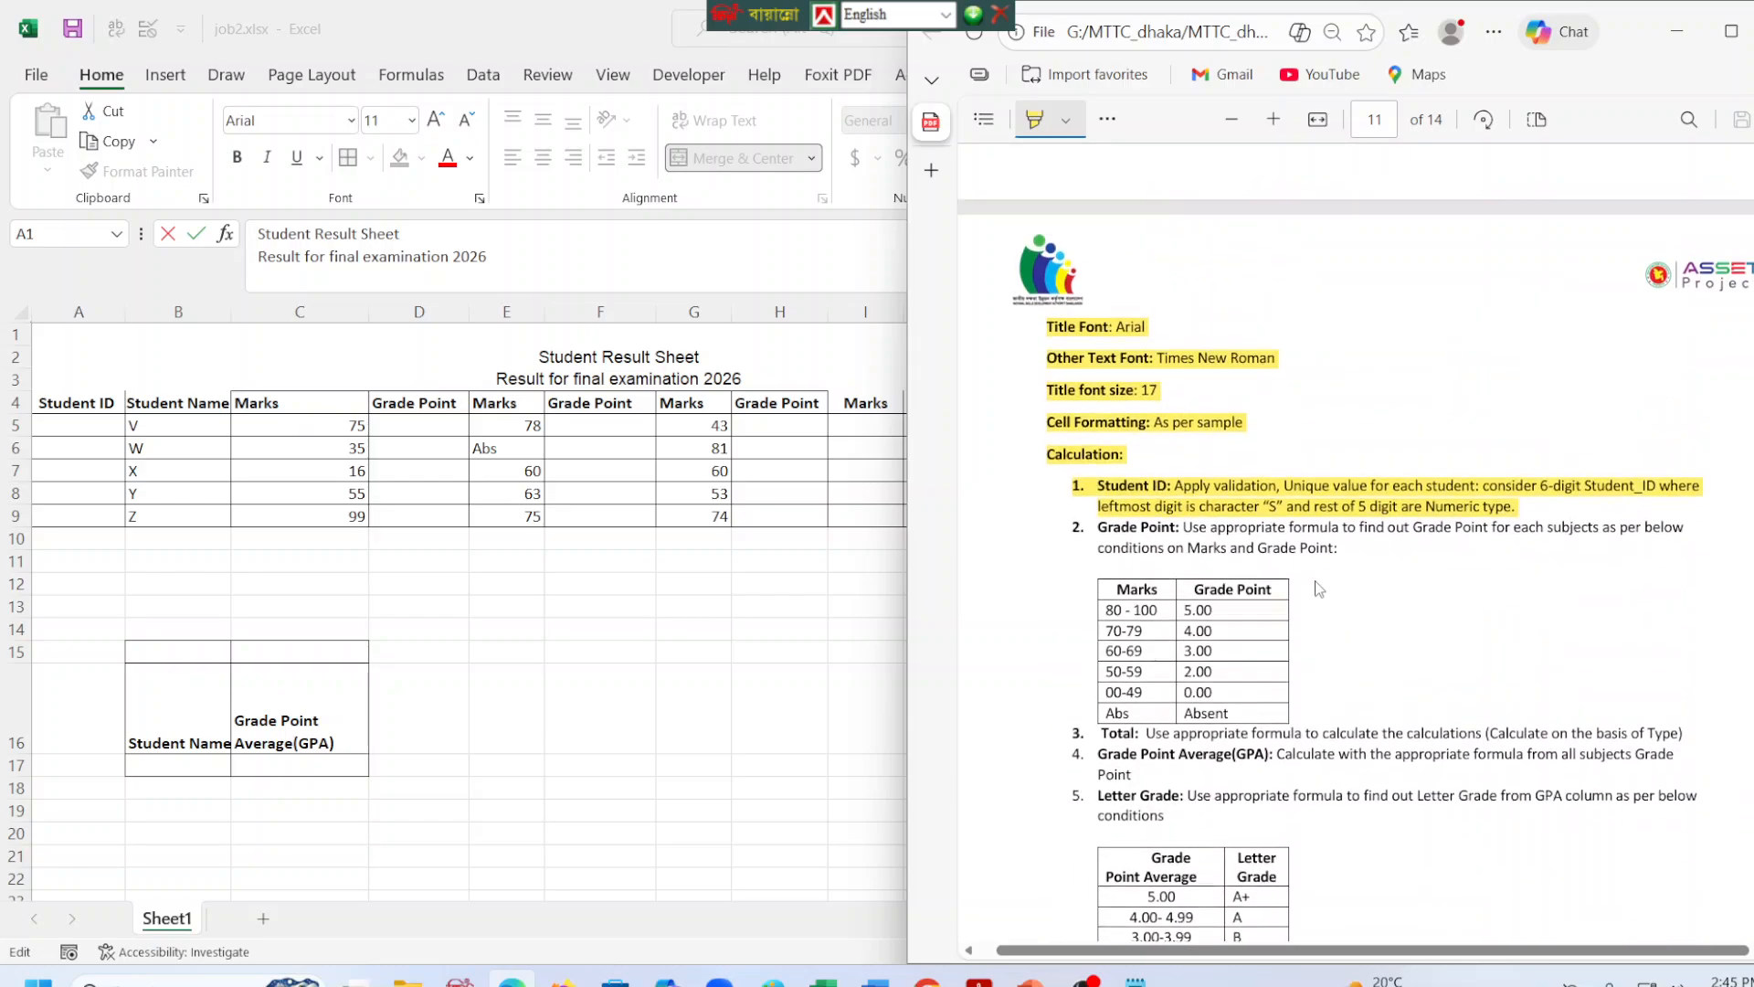
pyautogui.click(1240, 561)
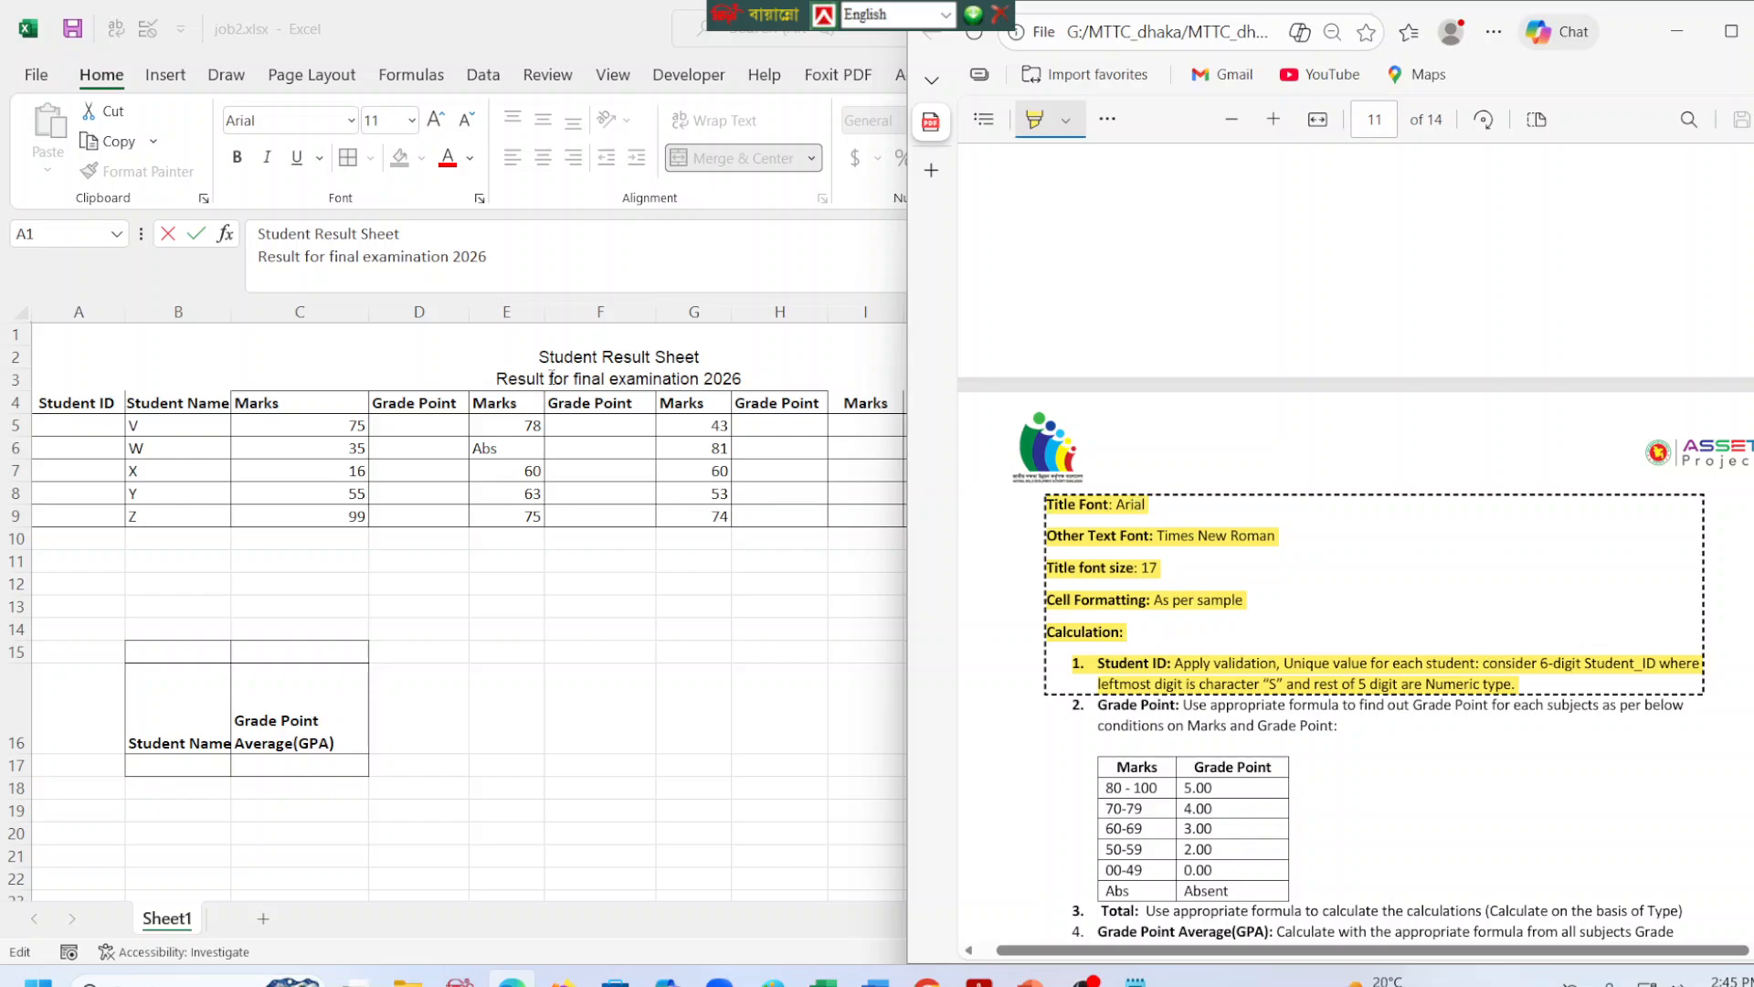
pyautogui.click(451, 347)
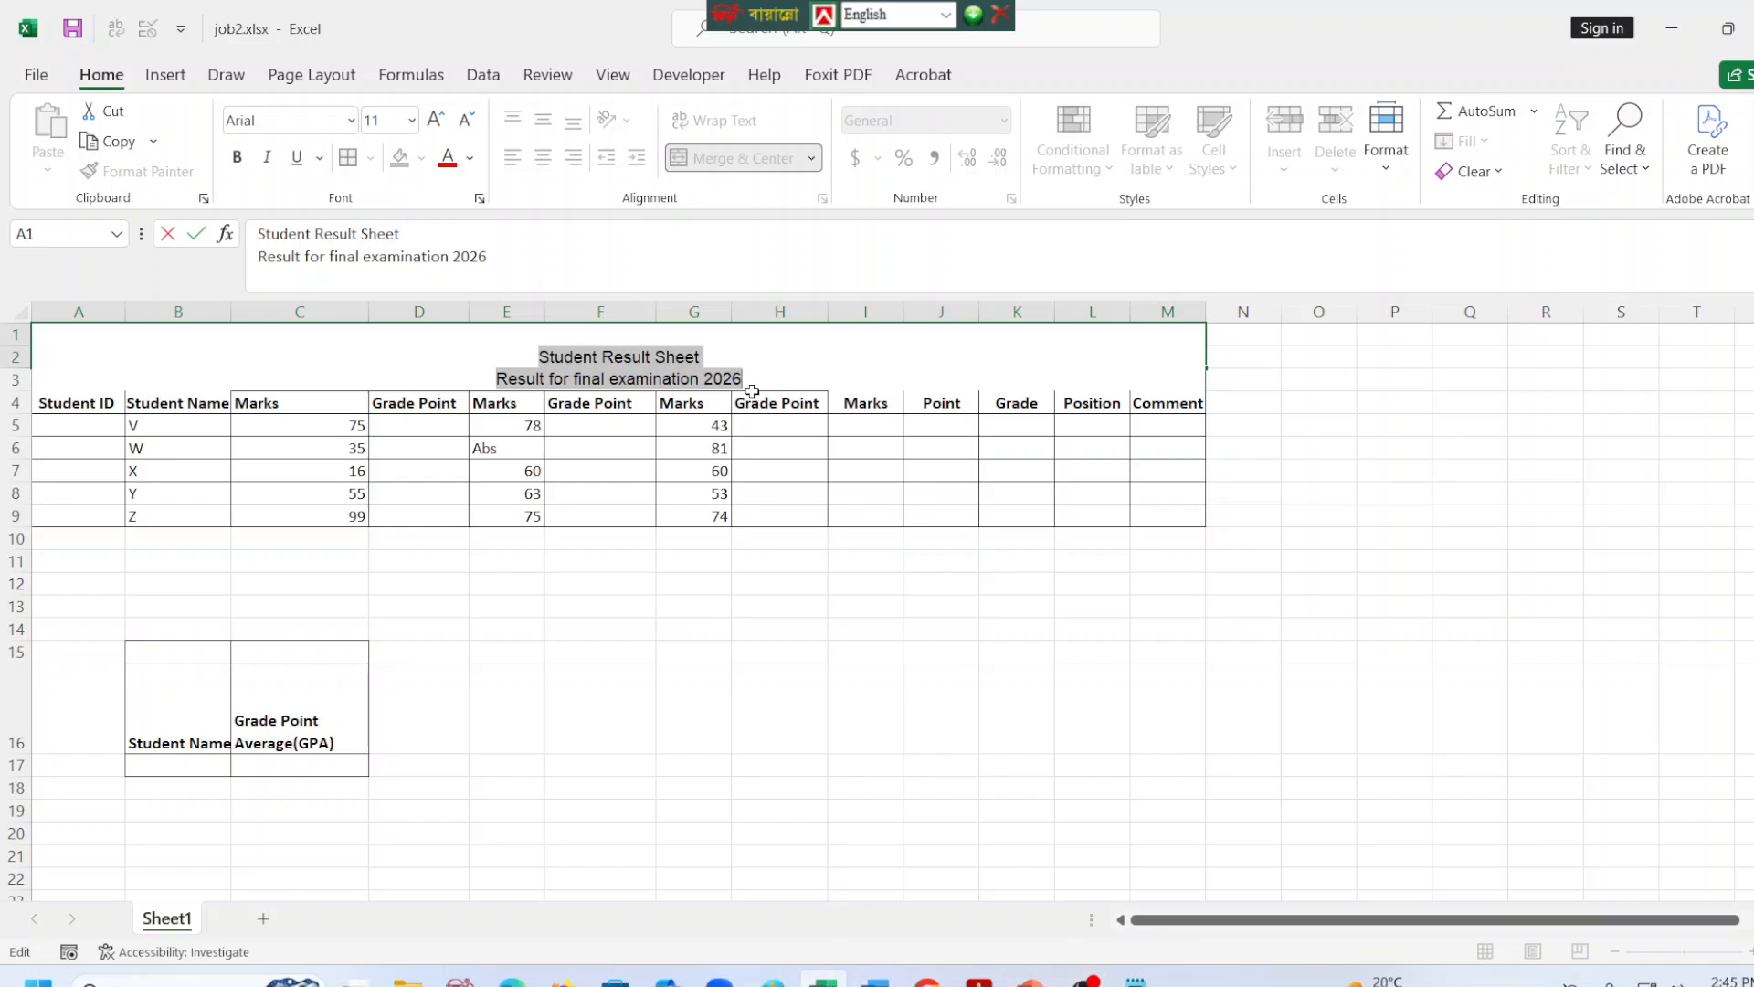
pyautogui.click(603, 382)
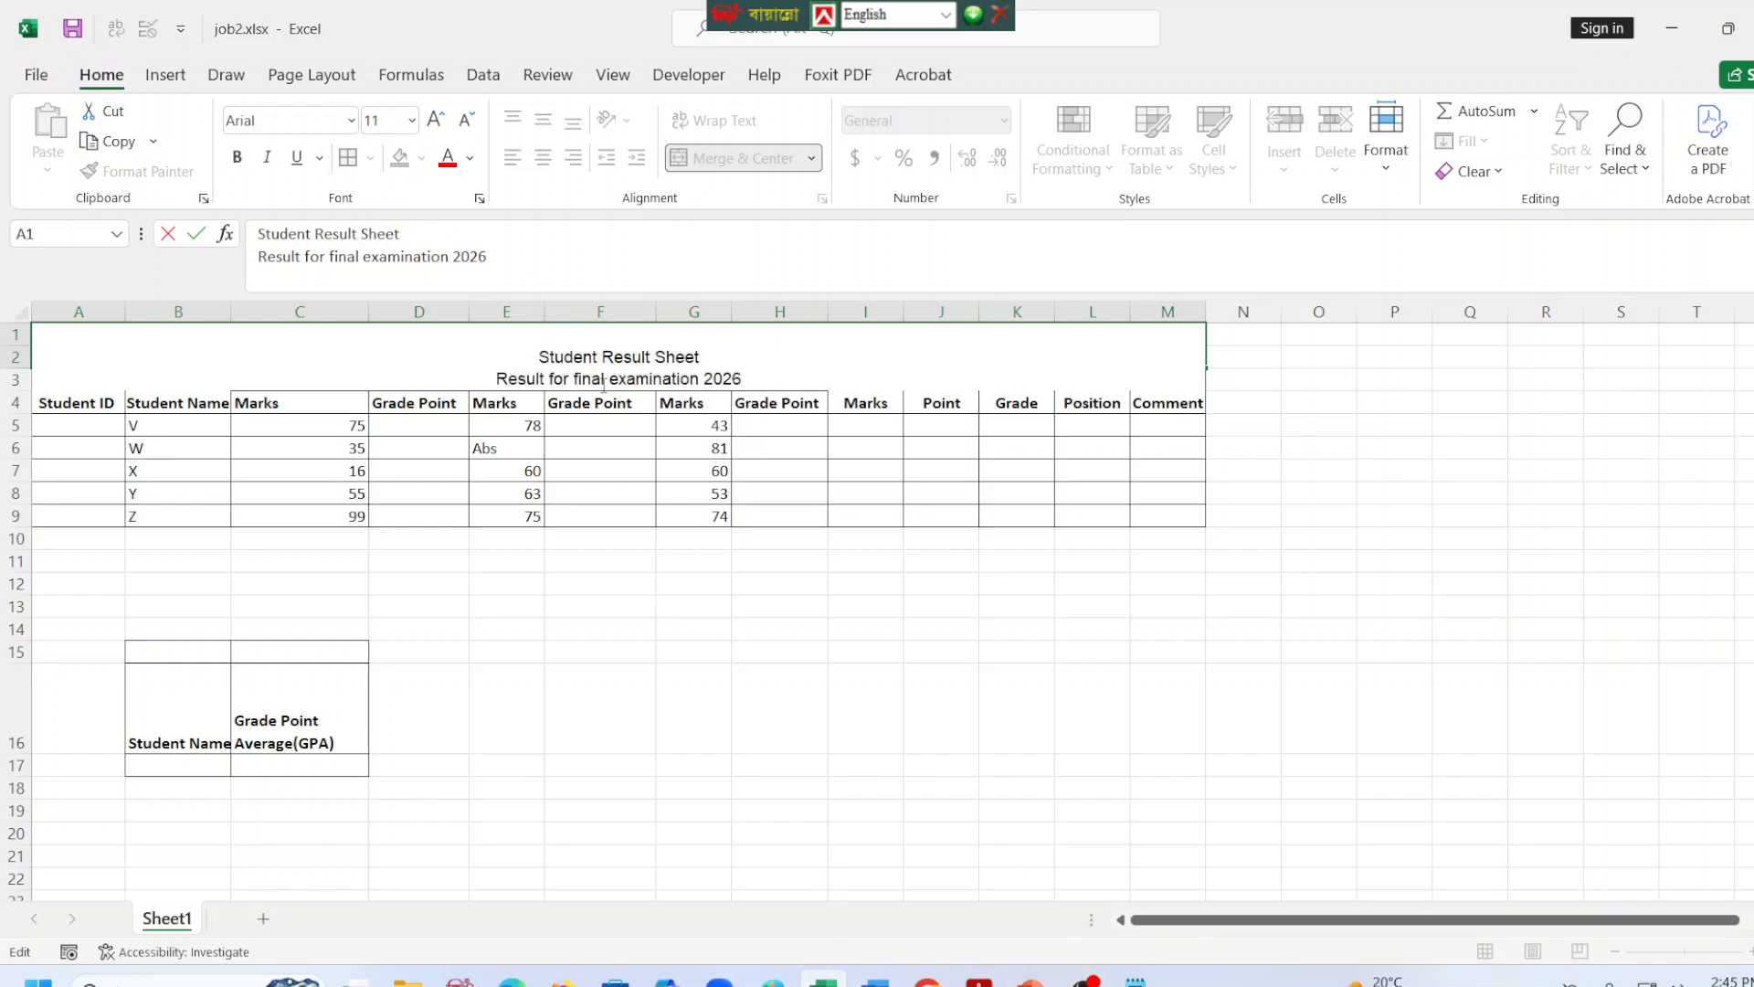
pyautogui.moveTo(723, 358); pyautogui.dragTo(757, 371)
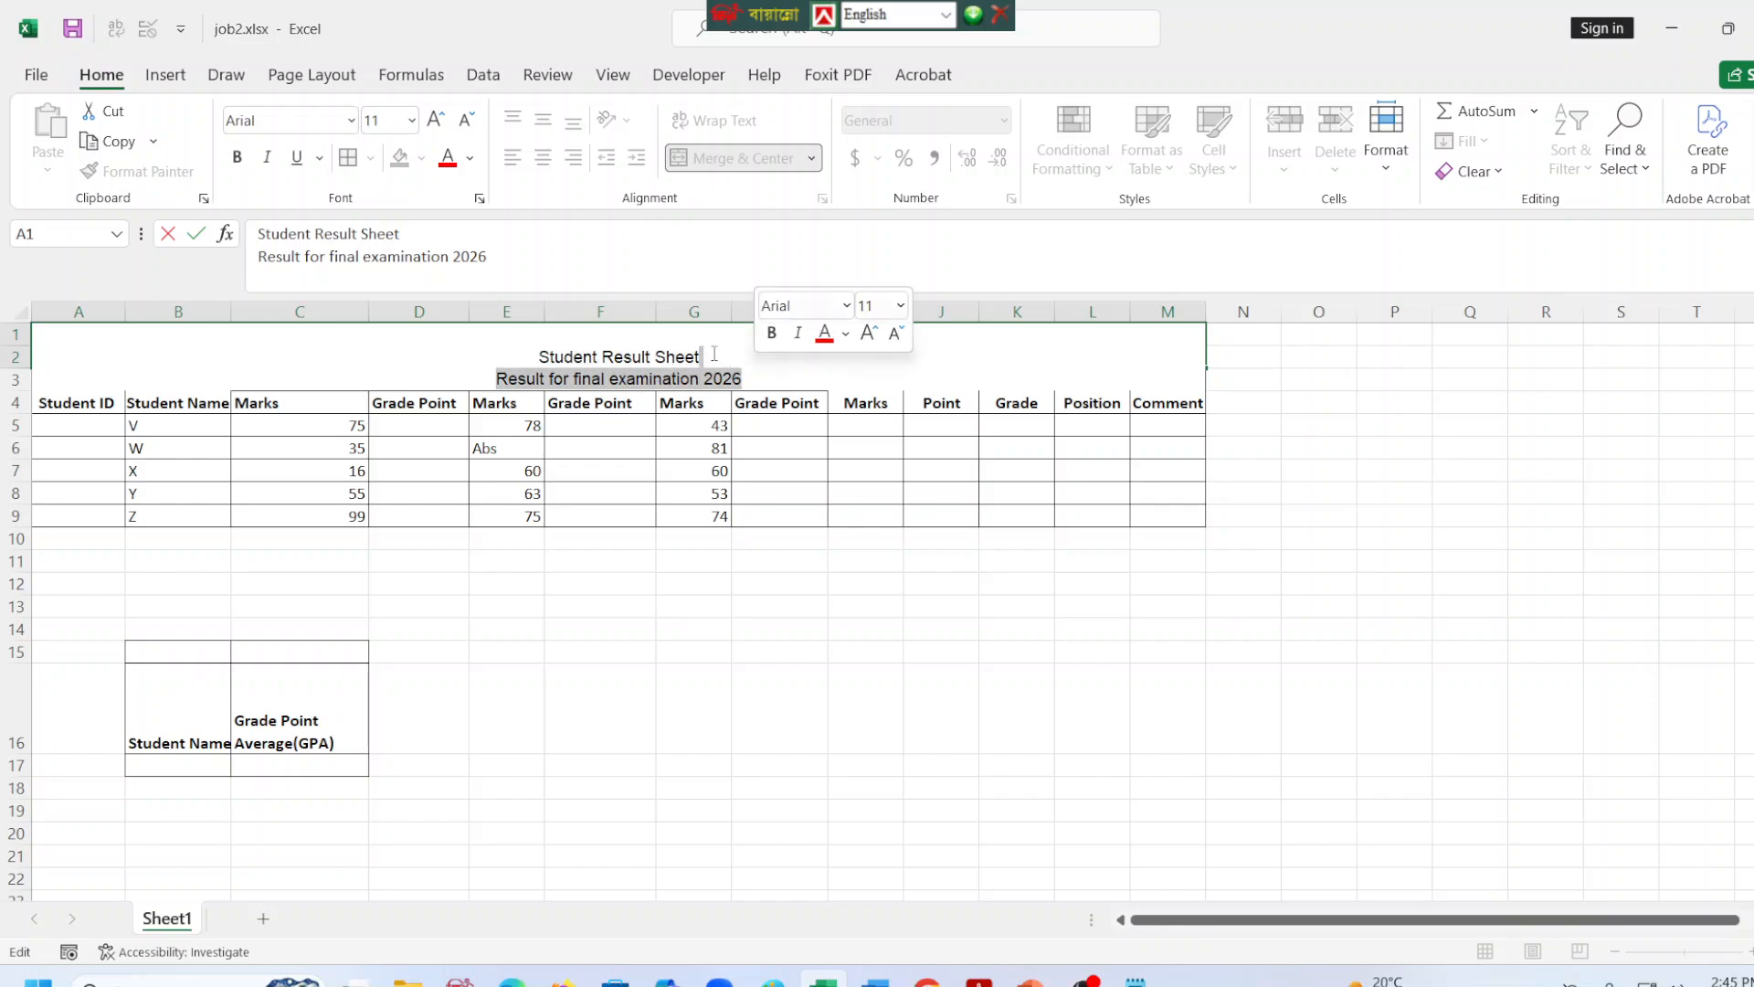
pyautogui.moveTo(539, 357); pyautogui.dragTo(787, 381)
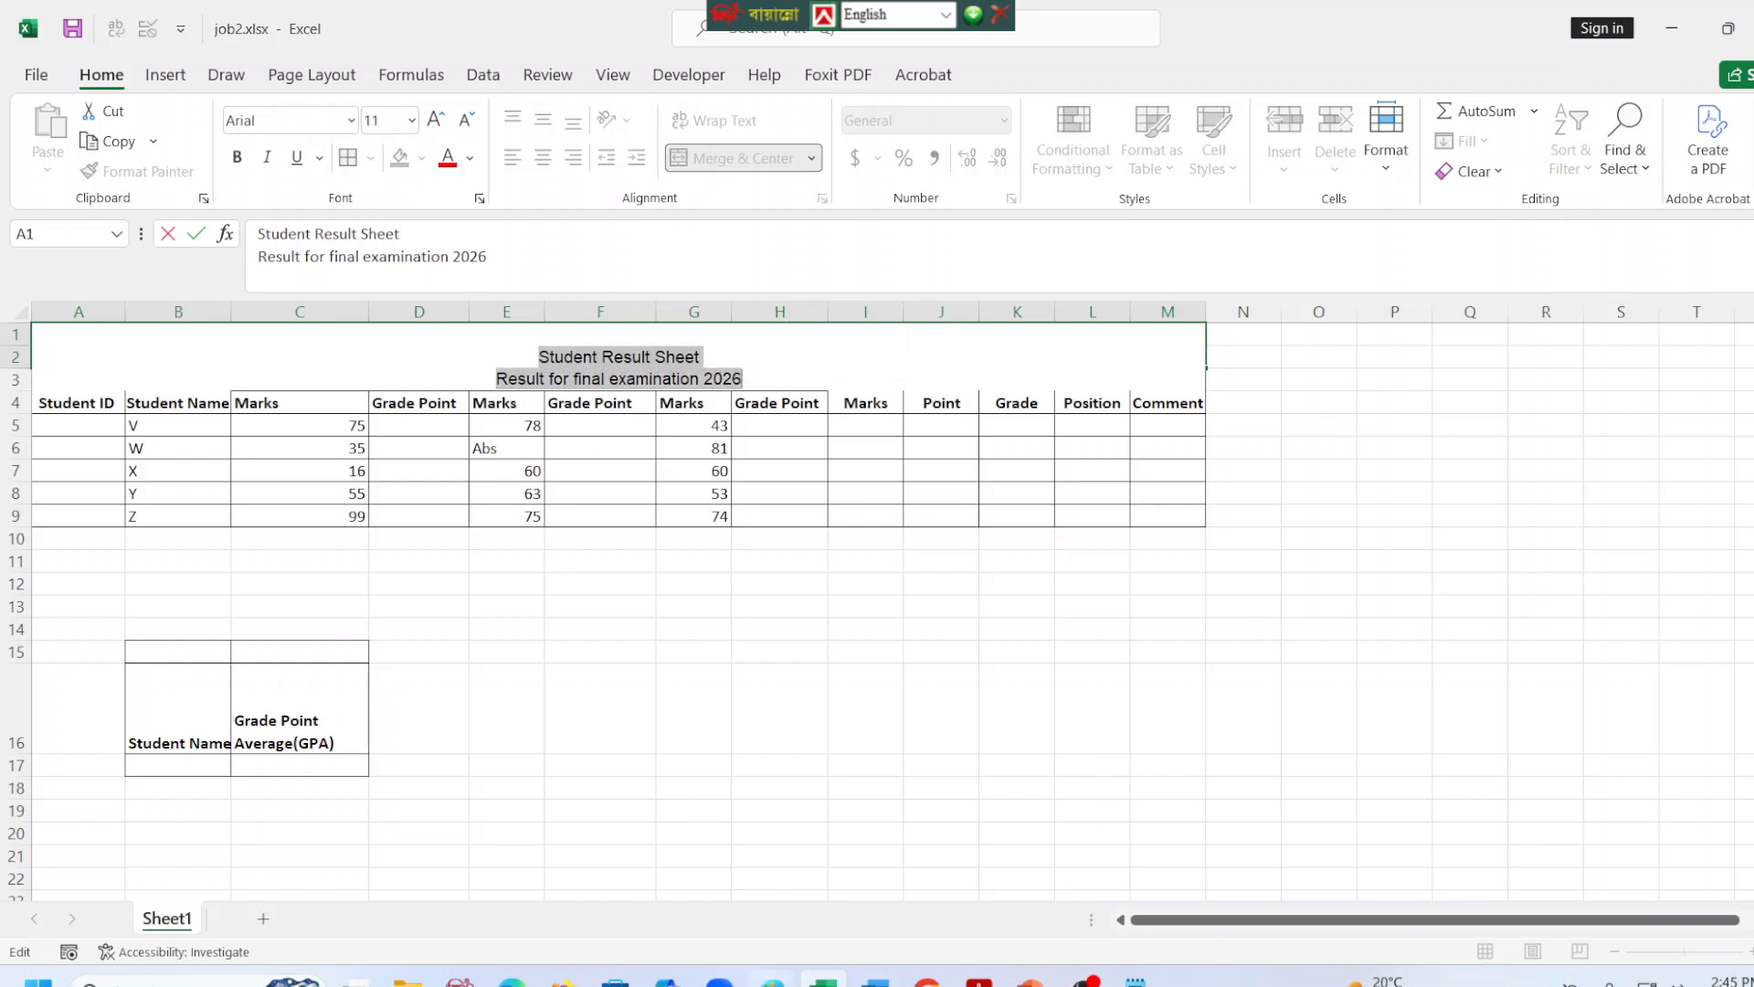
pyautogui.click(407, 122)
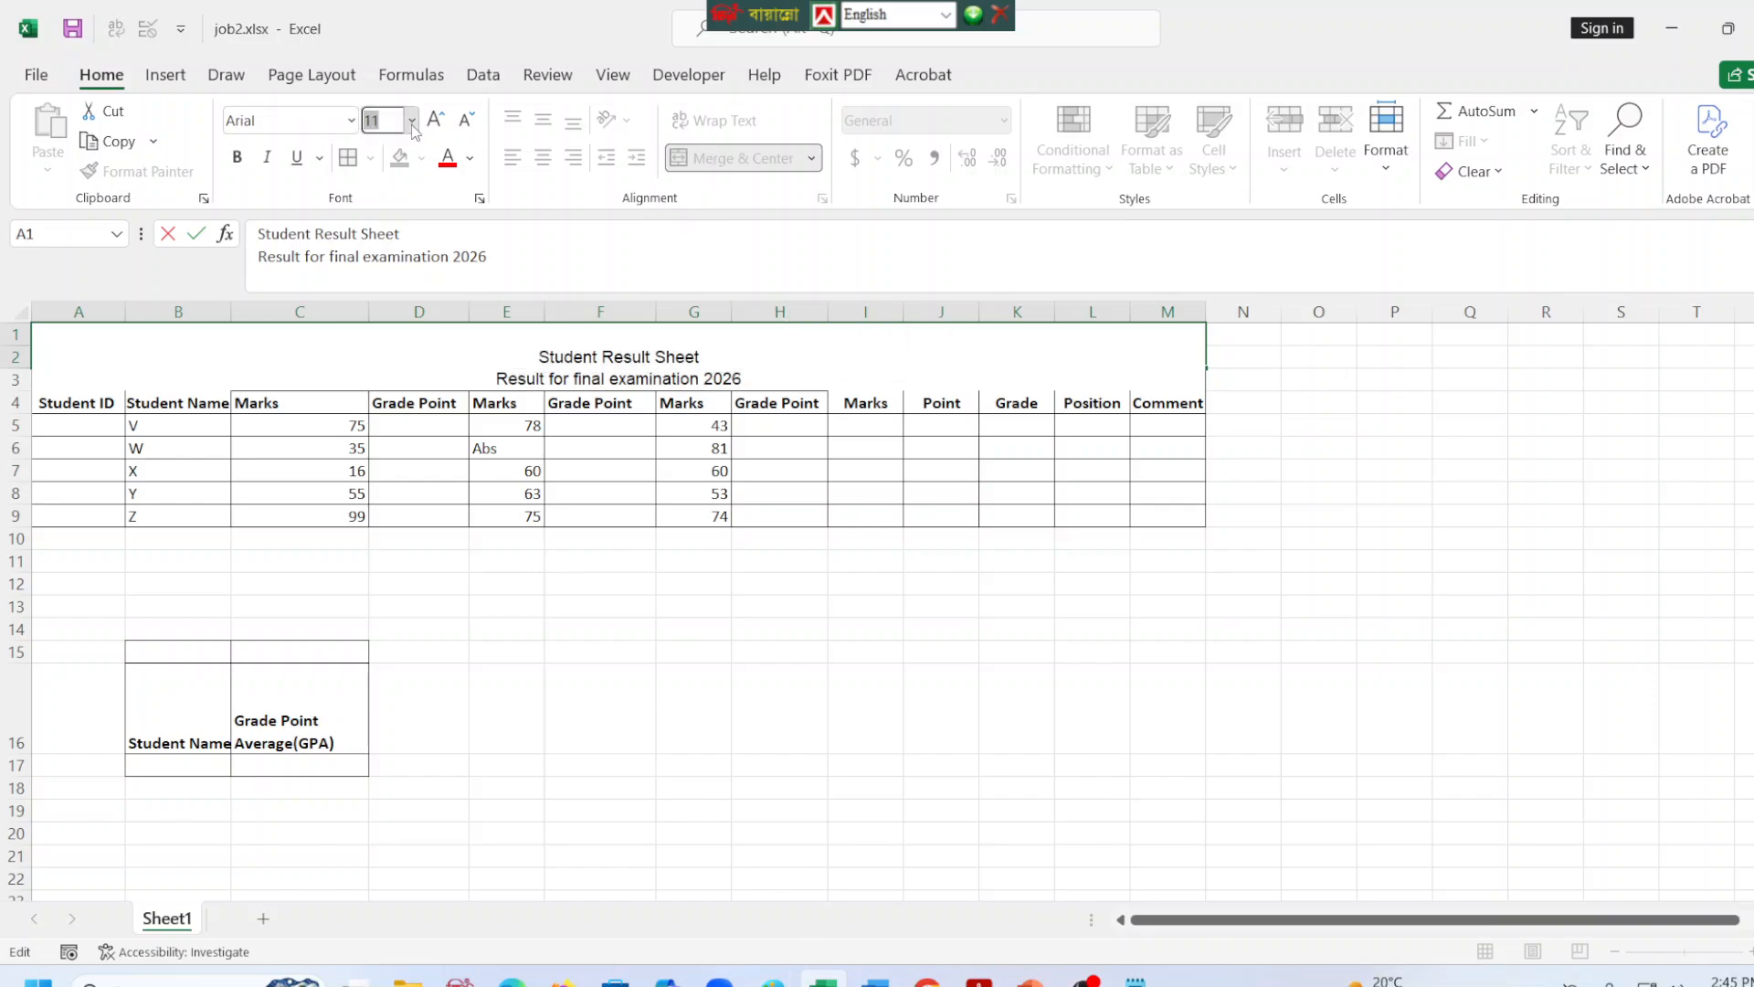
pyautogui.click(412, 122)
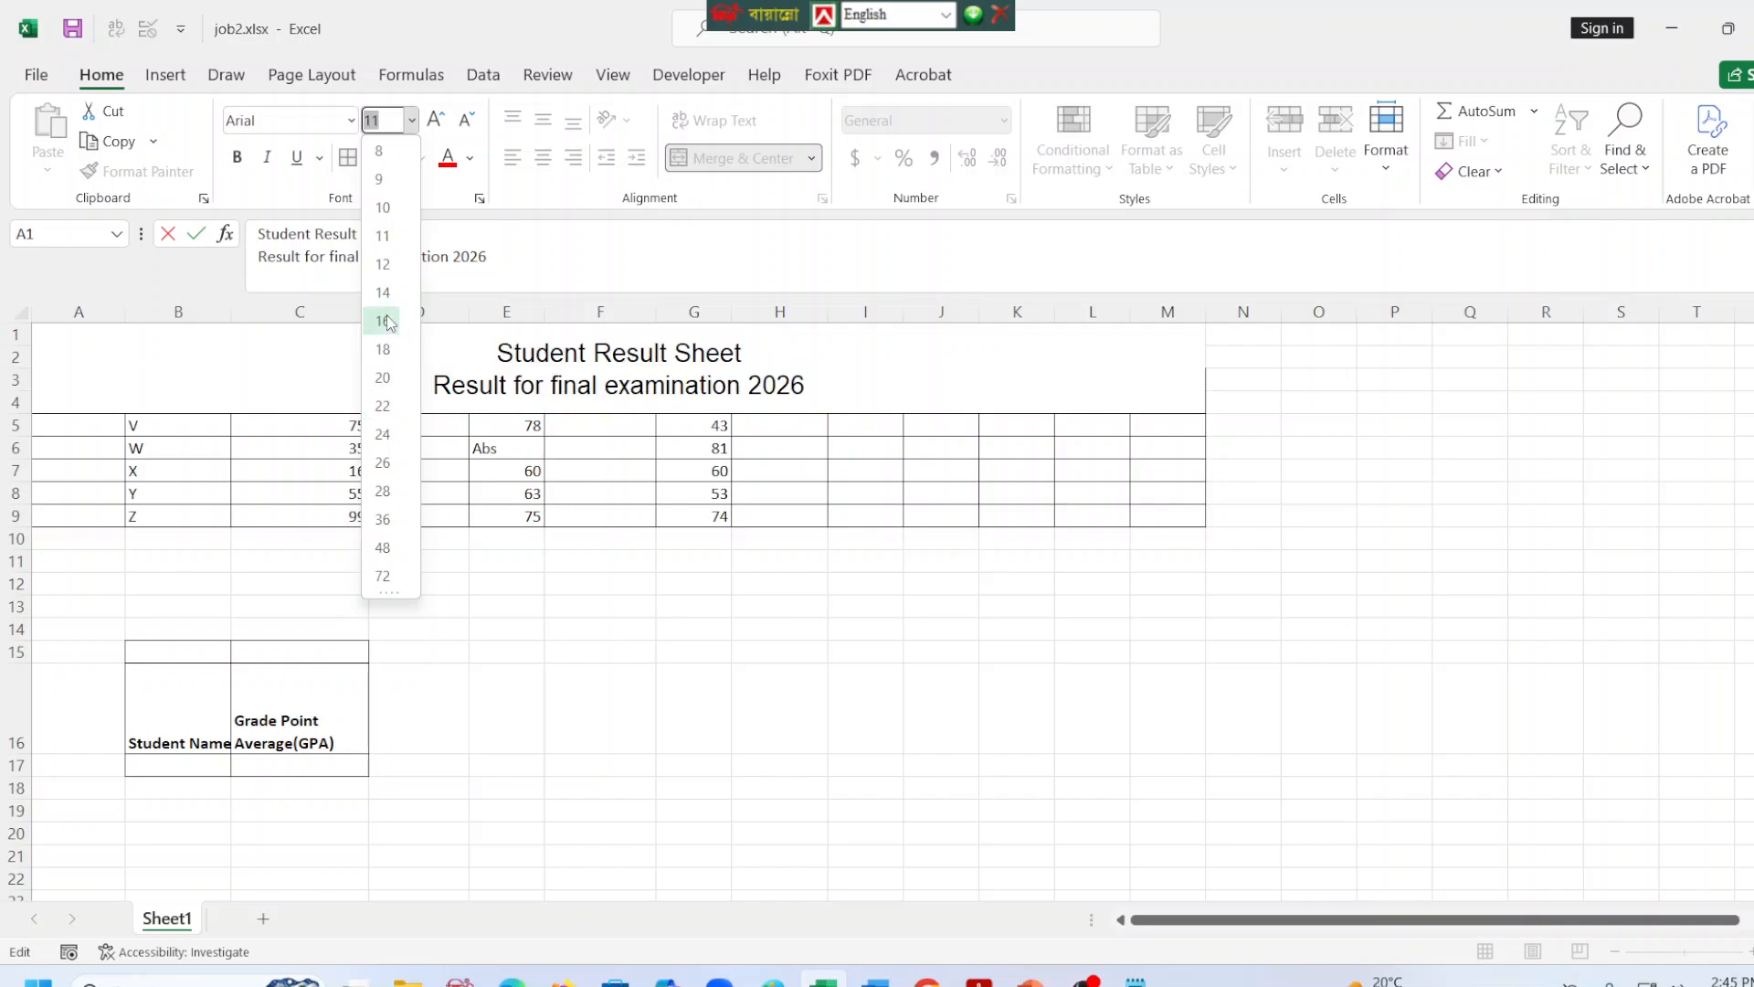
pyautogui.click(585, 358)
# Set the font size of the title line "Student Result Sheet" to 17.
pyautogui.moveTo(555, 357); pyautogui.dragTo(555, 376)
pyautogui.moveTo(676, 358); pyautogui.dragTo(736, 335)
pyautogui.click(412, 120)
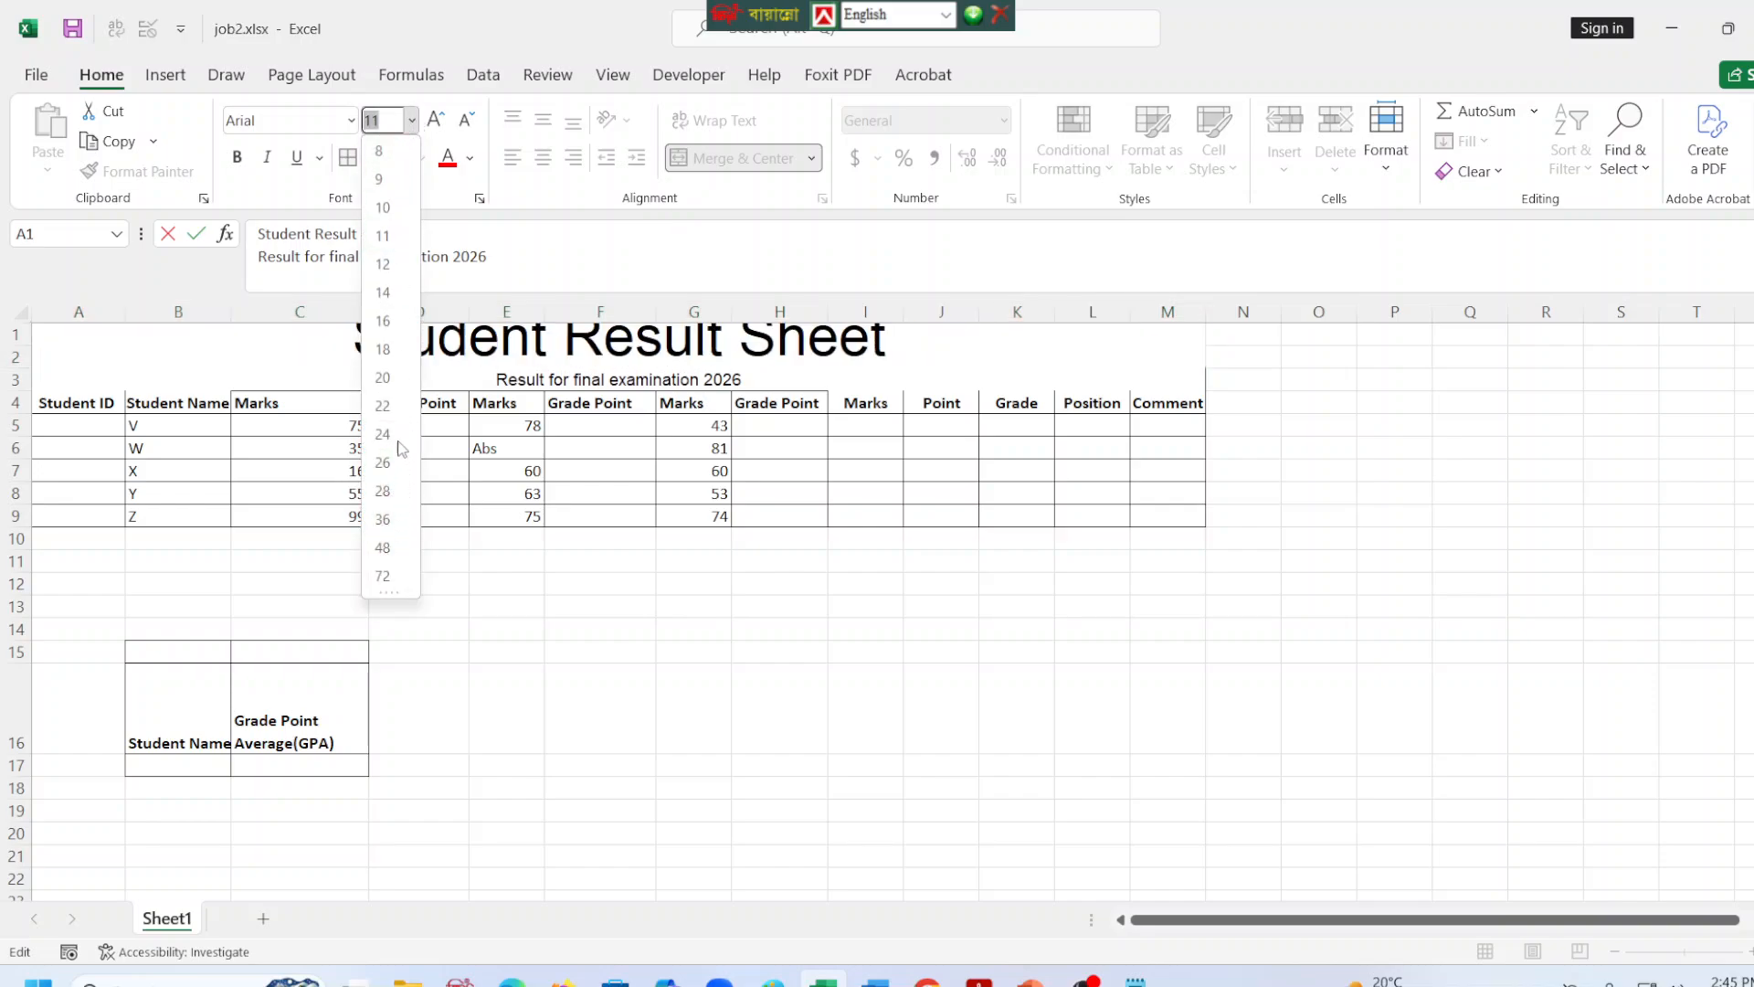
pyautogui.click(391, 125)
pyautogui.write('1')
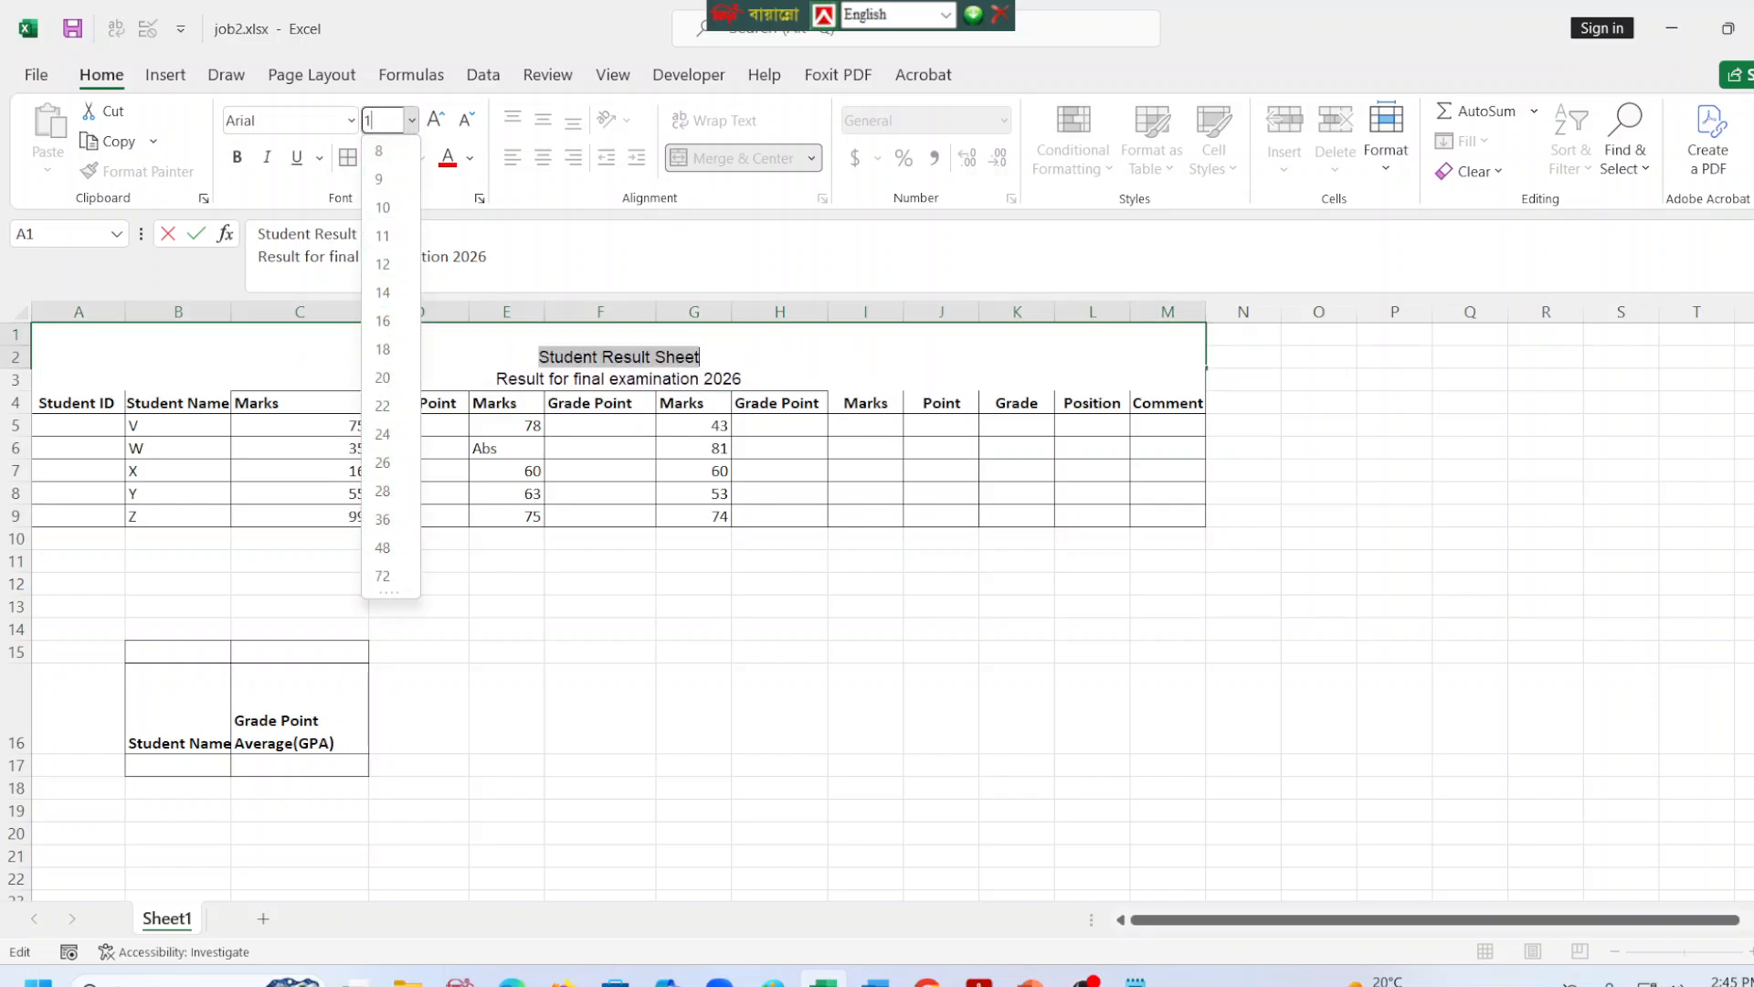
pyautogui.press('Return')
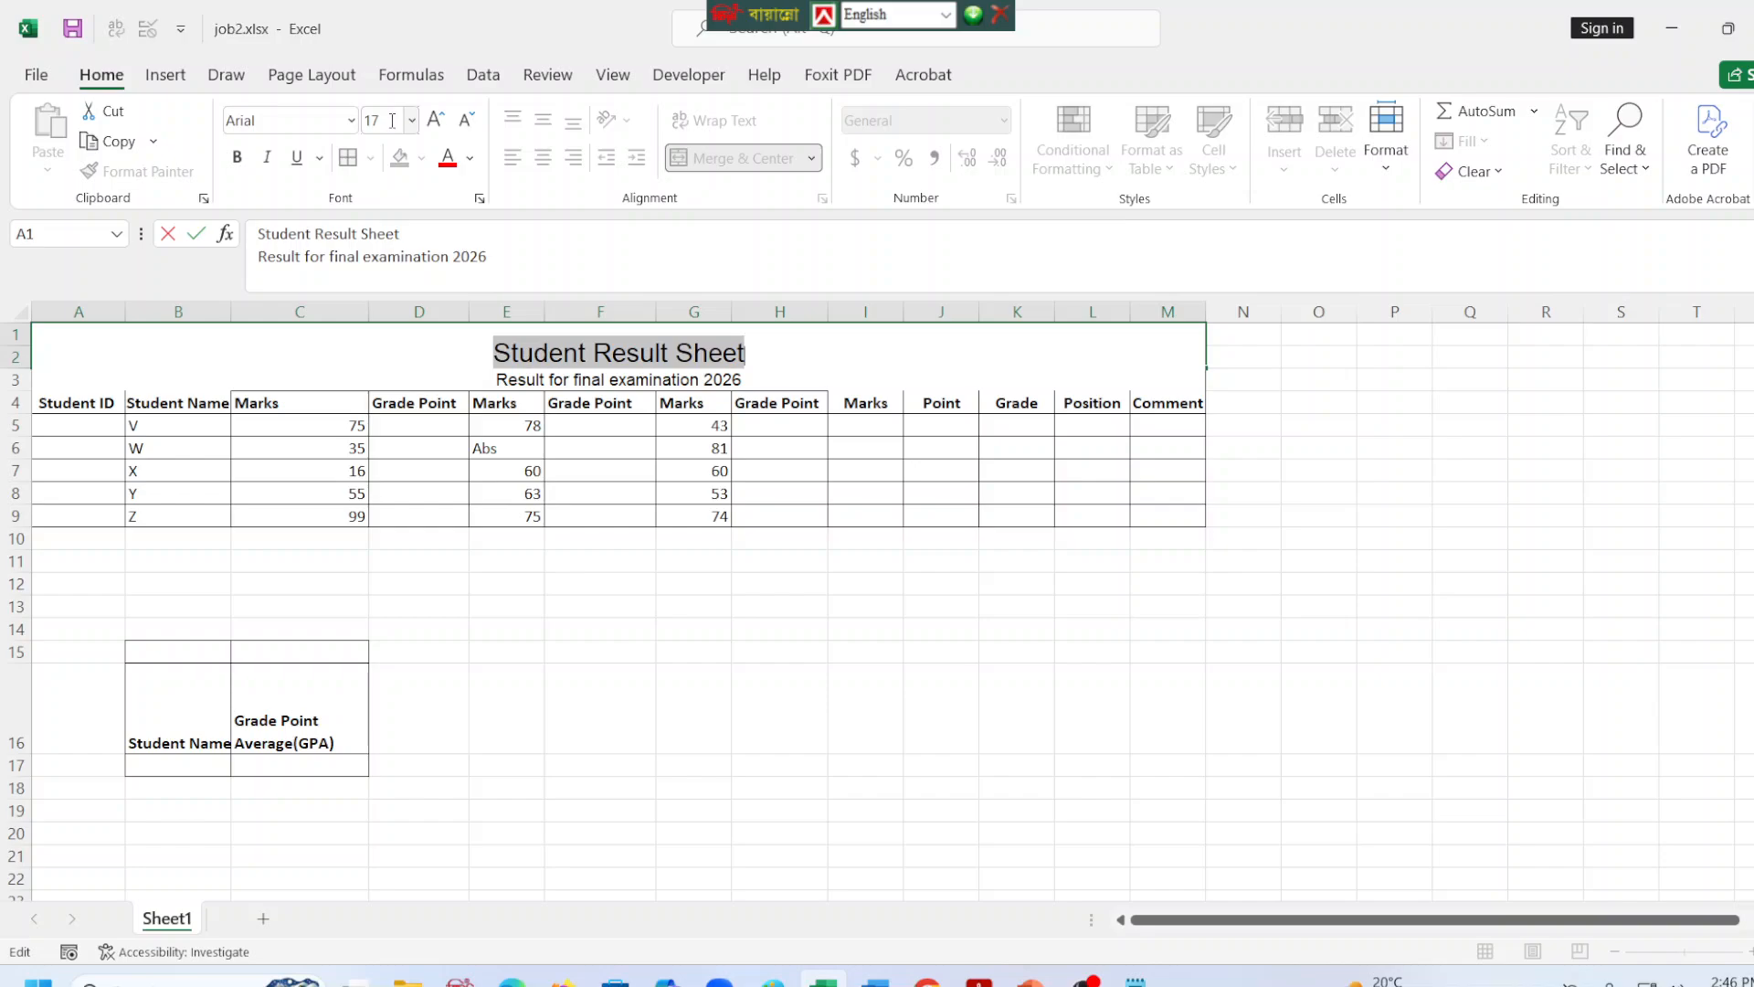
# Make both lines of the title bold and commit the cell edit.
pyautogui.click(236, 157)
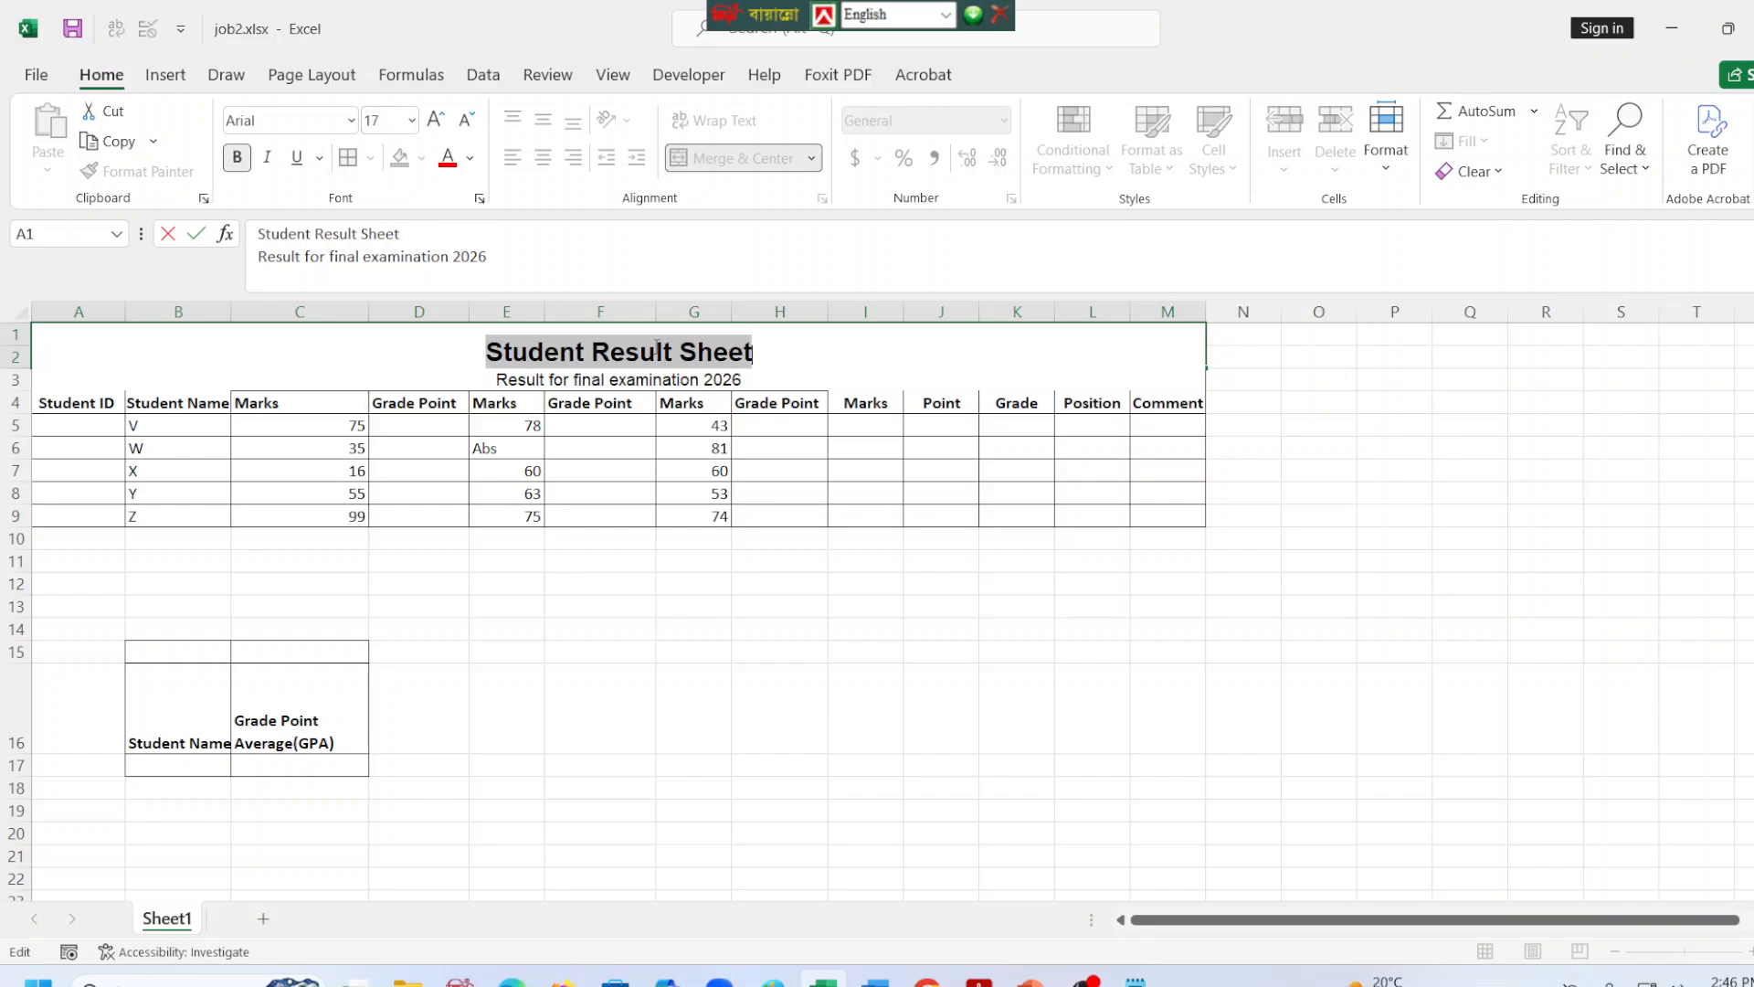
pyautogui.moveTo(481, 382); pyautogui.dragTo(810, 378)
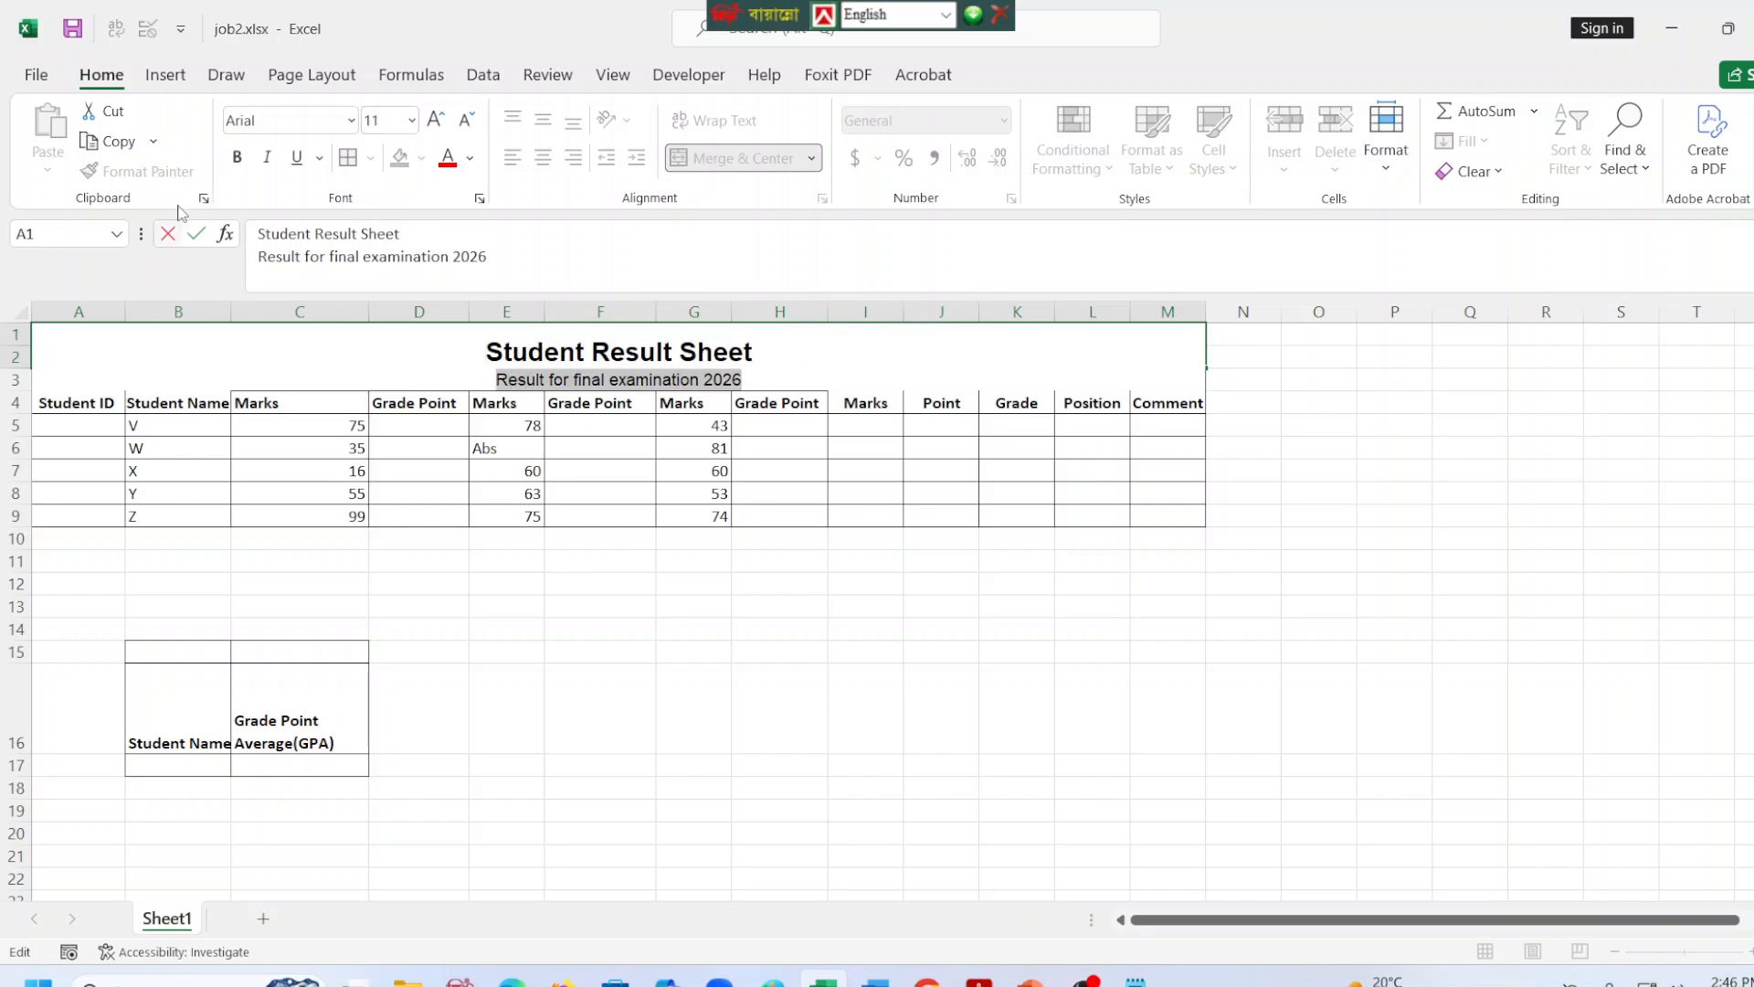
pyautogui.click(237, 157)
pyautogui.click(754, 541)
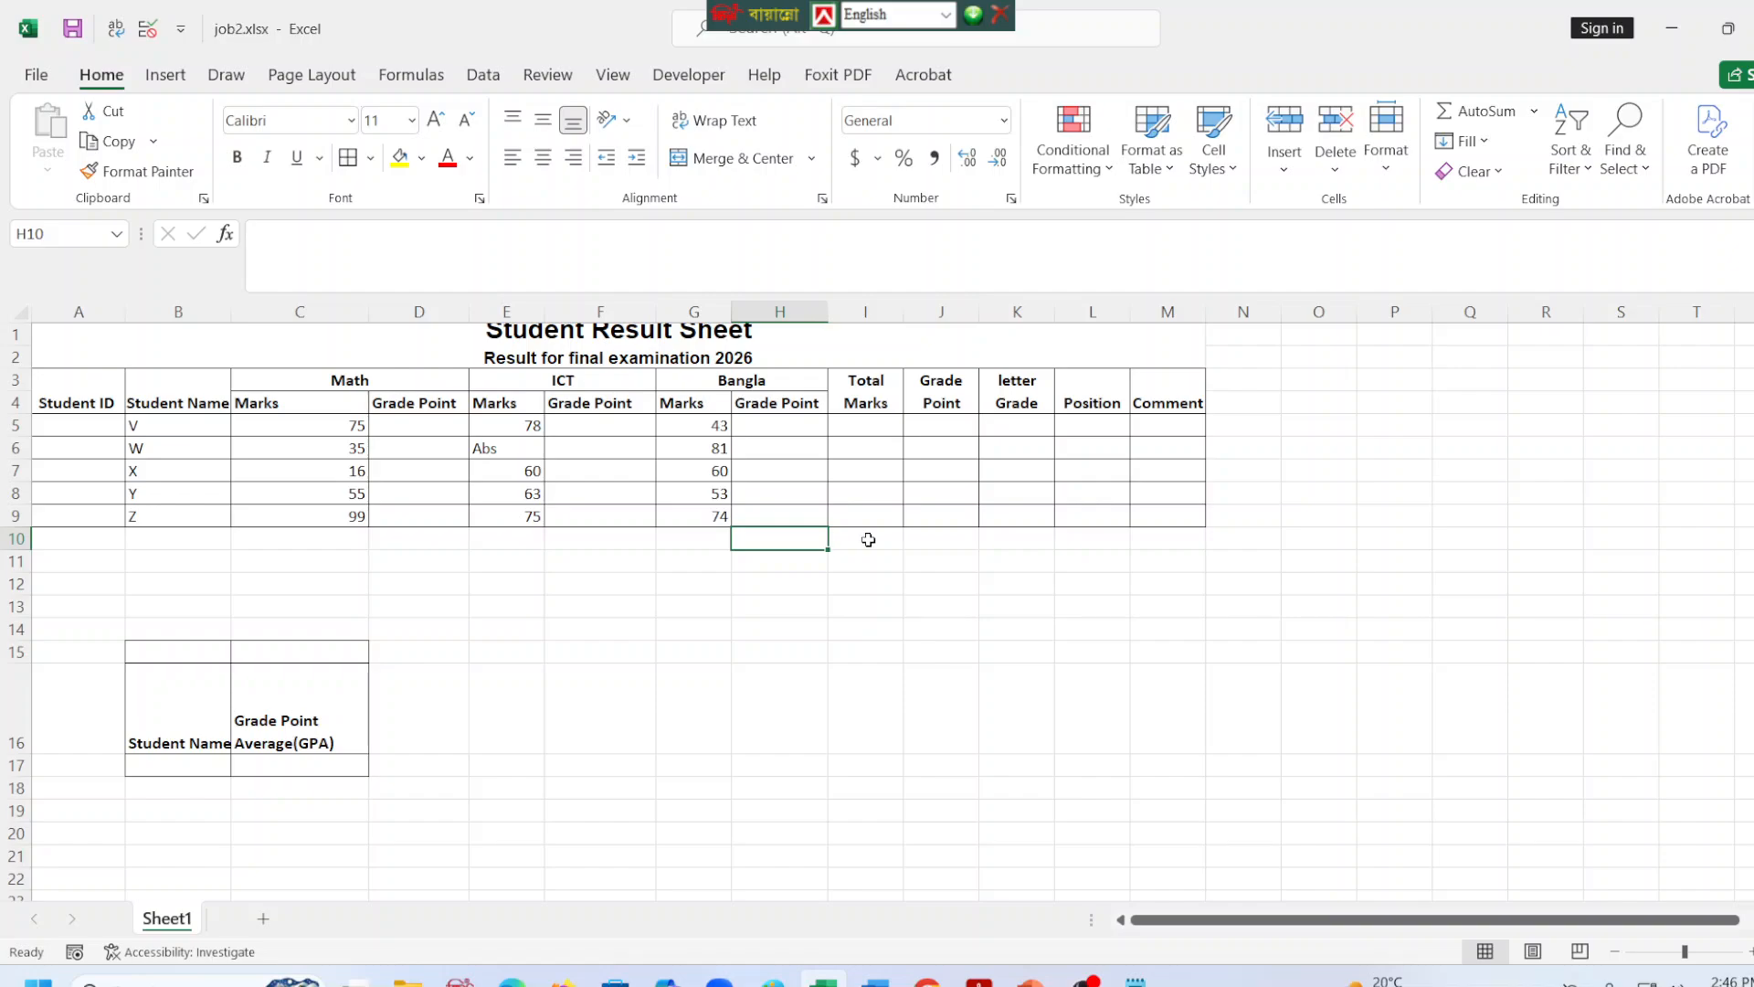
pyautogui.click(809, 359)
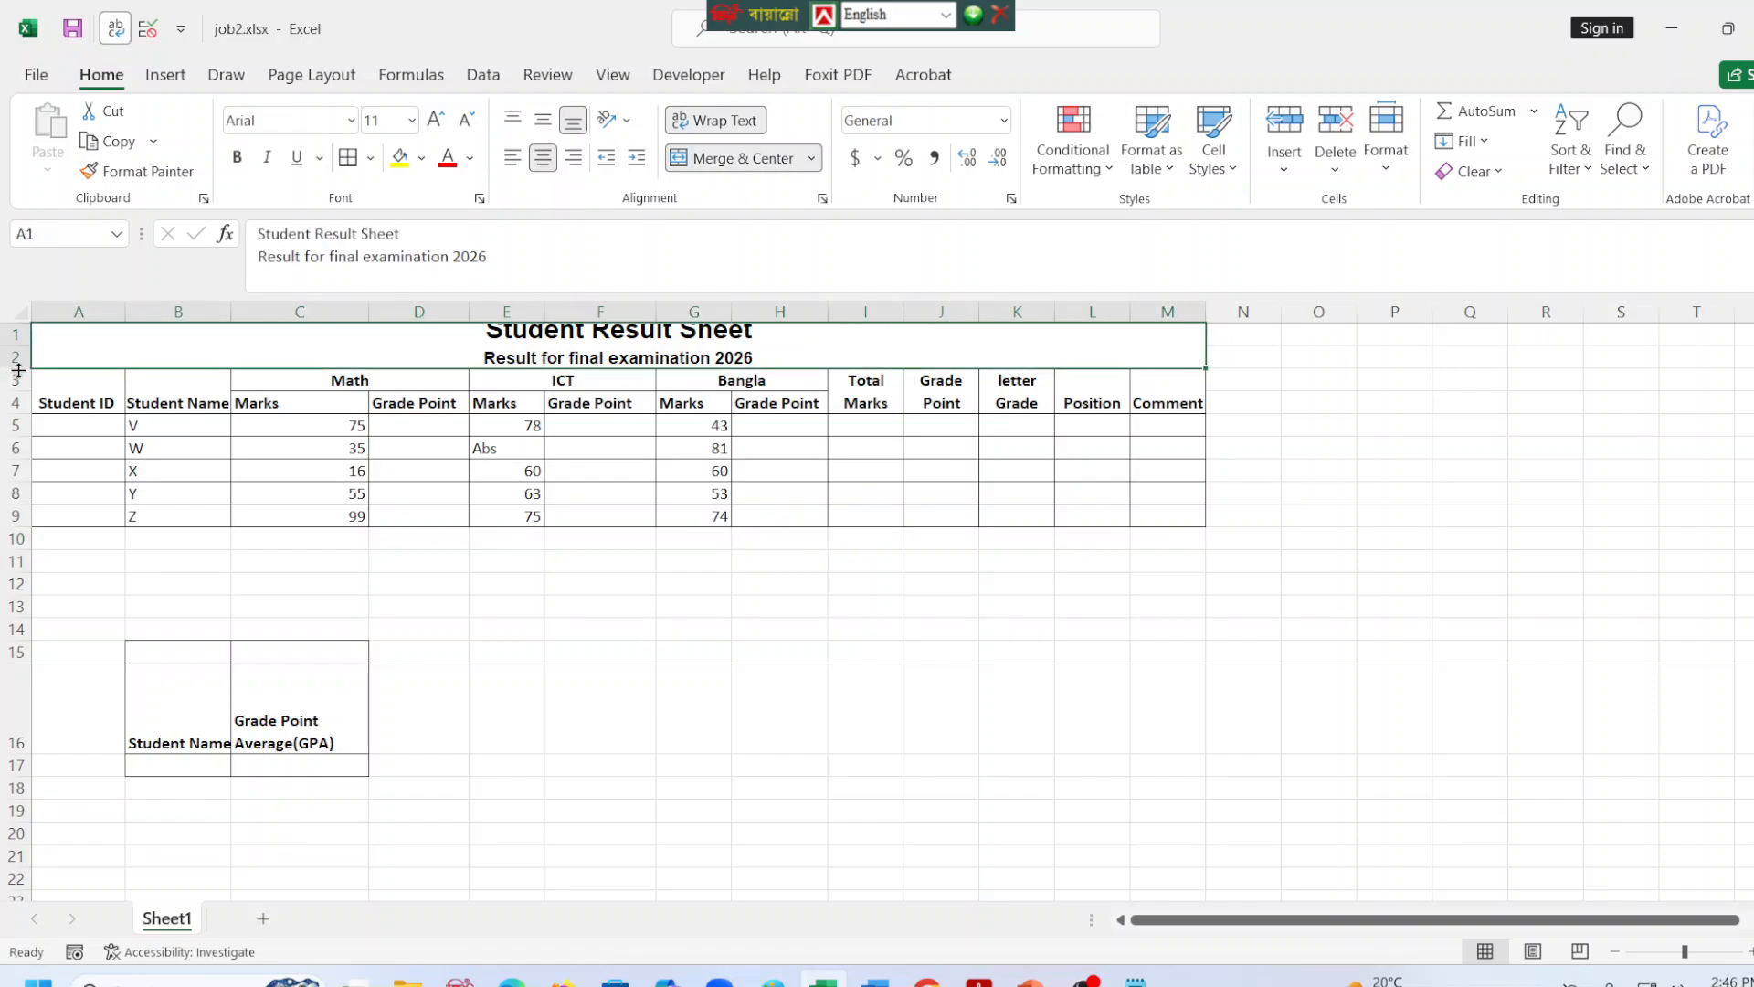
# Increase the height of row 2 so that both title lines fit fully in the merged title cell.
pyautogui.moveTo(19, 370); pyautogui.dragTo(18, 389)
pyautogui.click(862, 601)
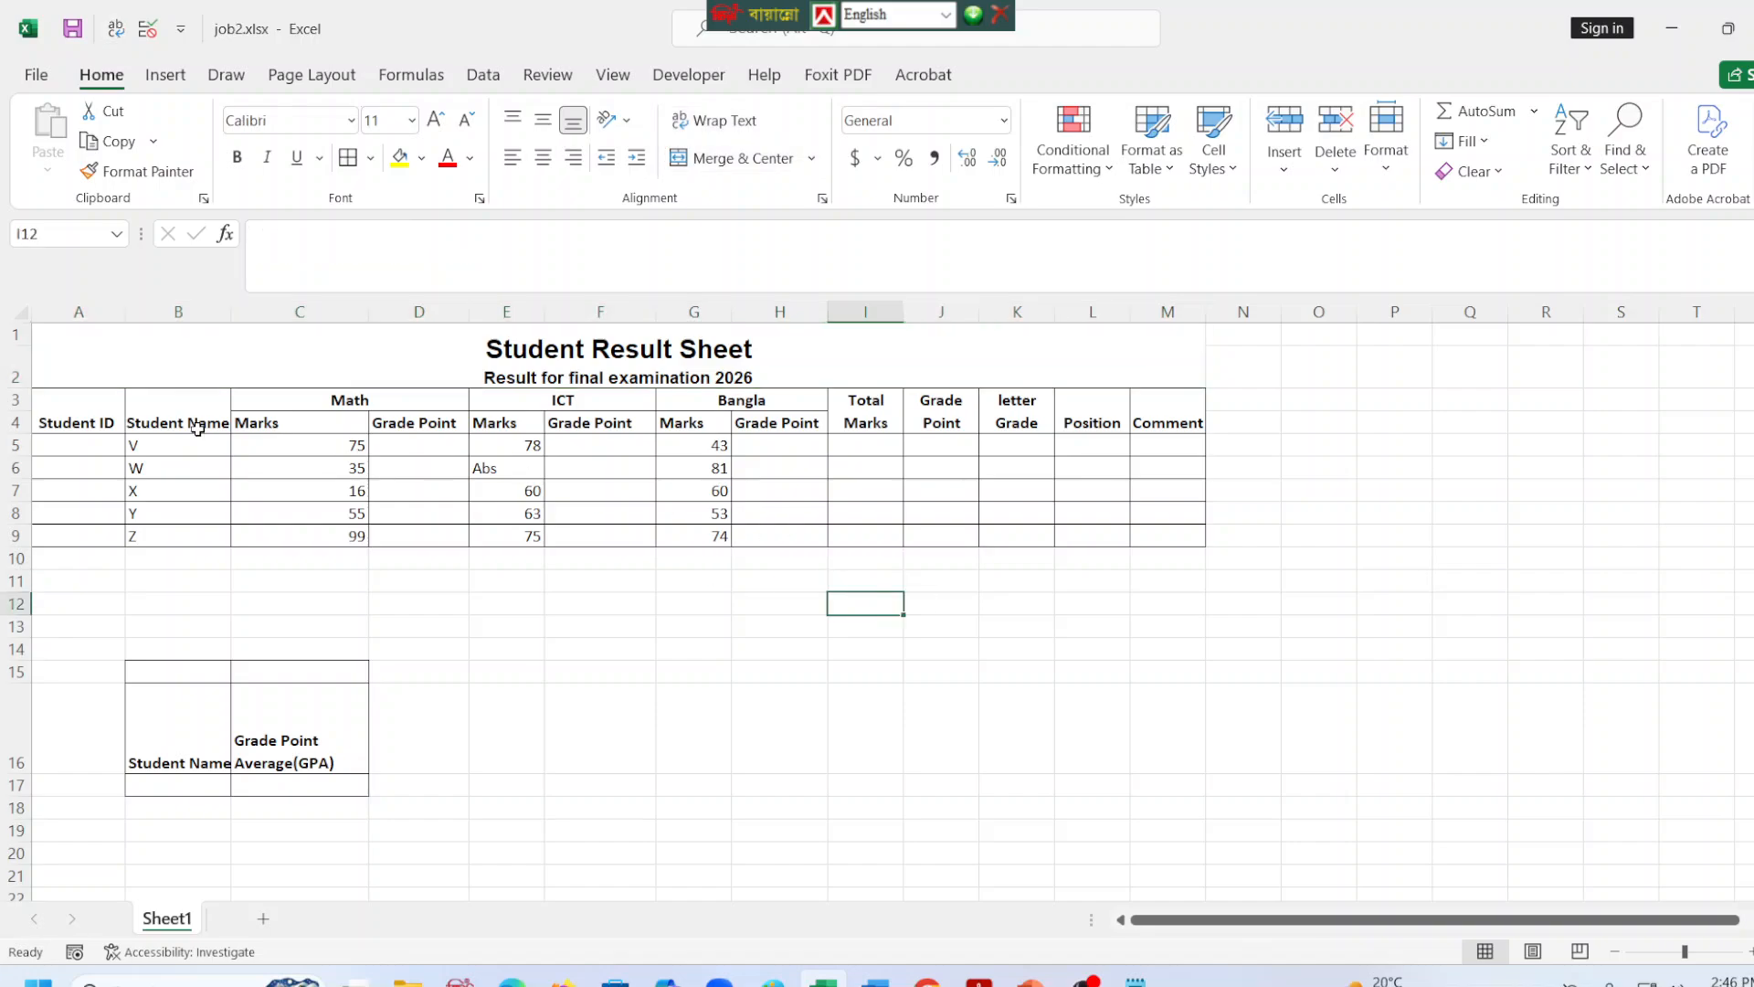
# Set the font of the whole marks table, A3:M9, to Times New Roman.
pyautogui.moveTo(107, 411); pyautogui.dragTo(1147, 545)
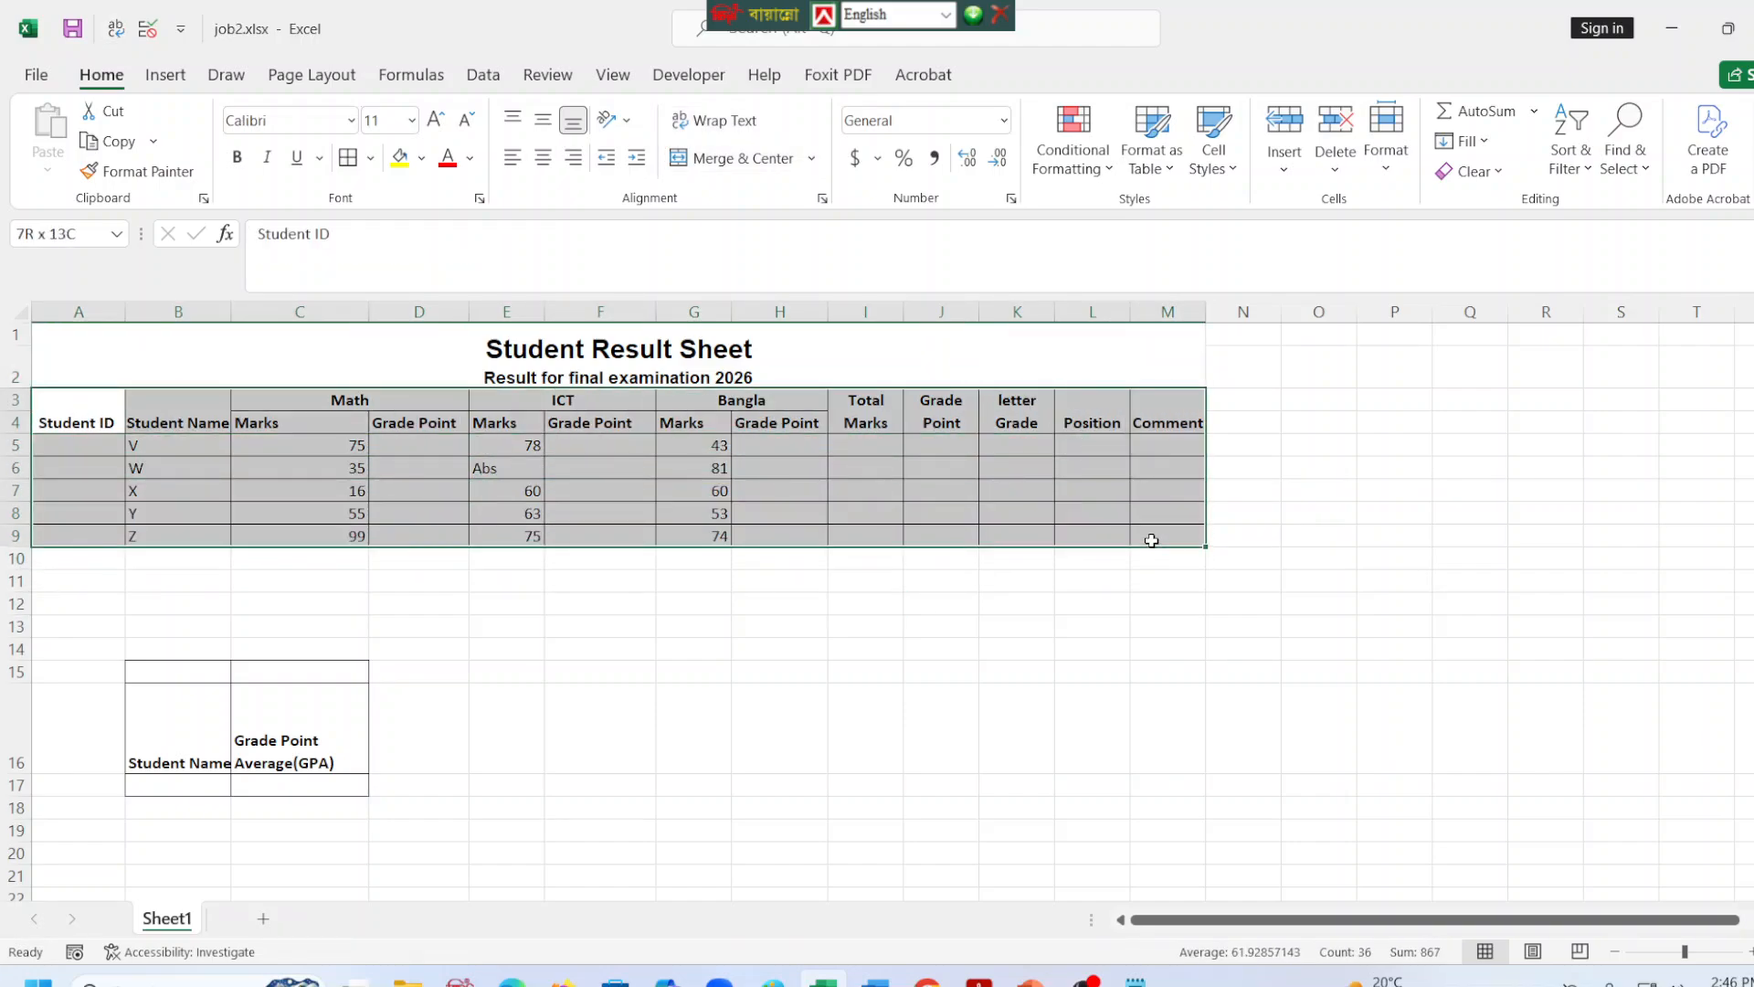
pyautogui.click(350, 120)
pyautogui.press('BackSpace')
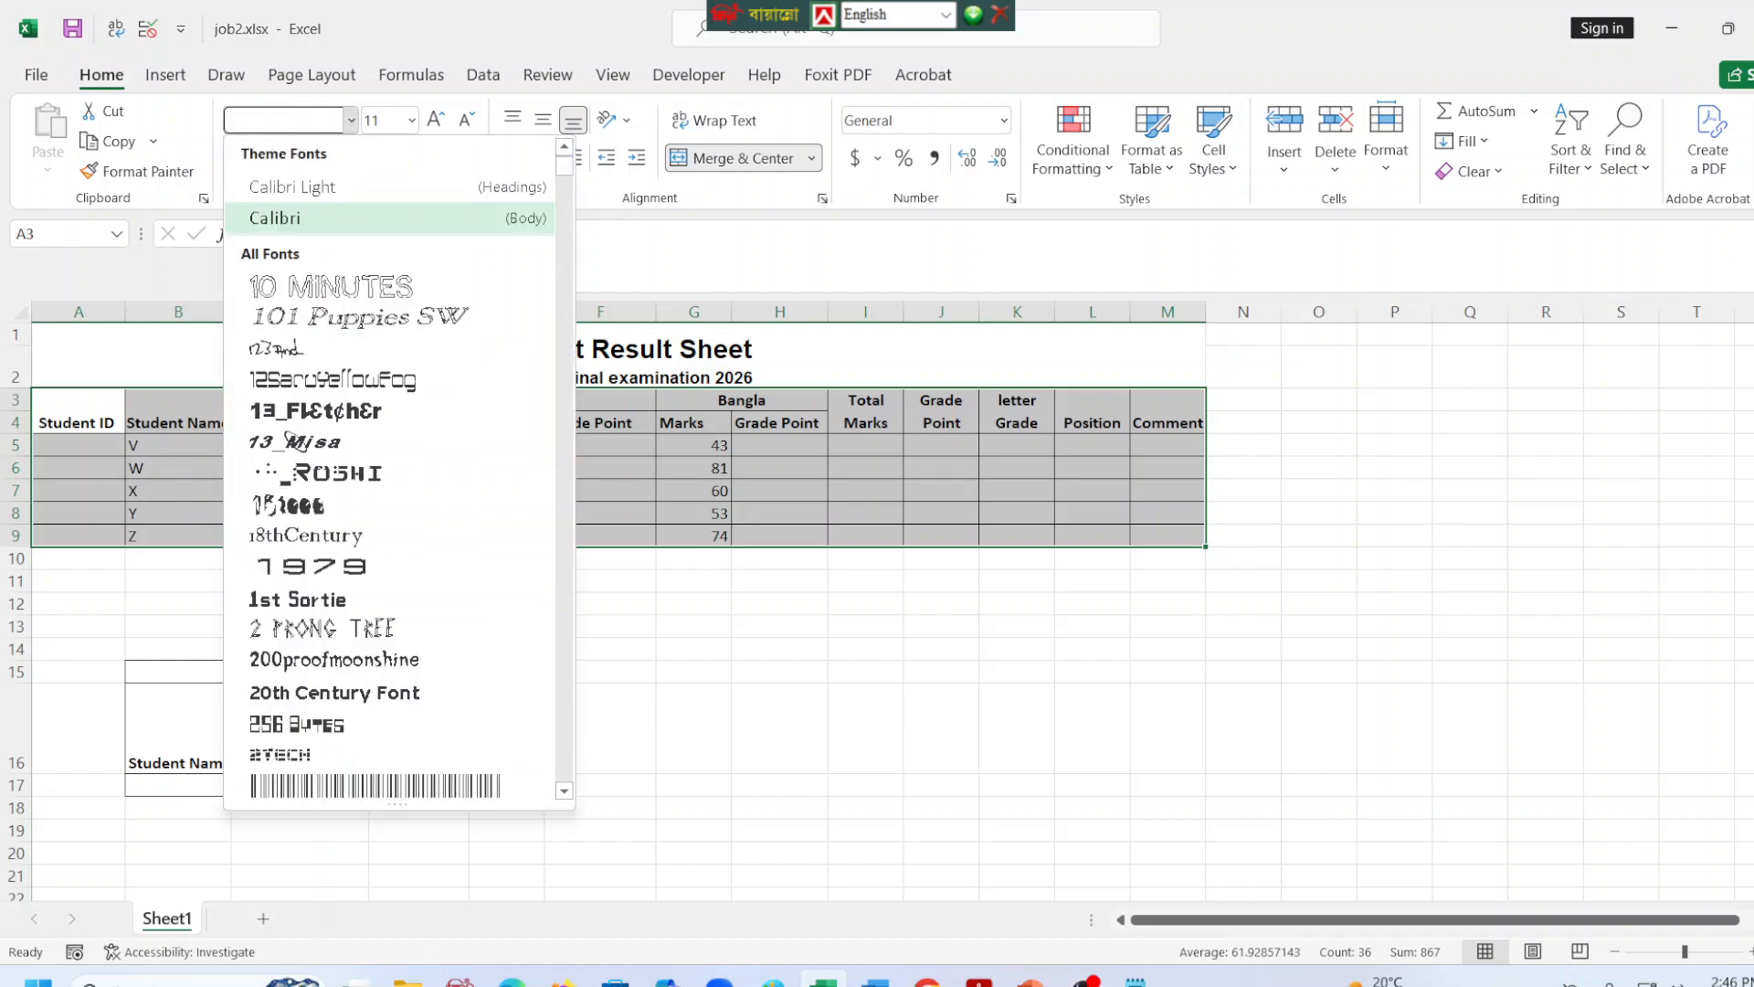
pyautogui.write('t')
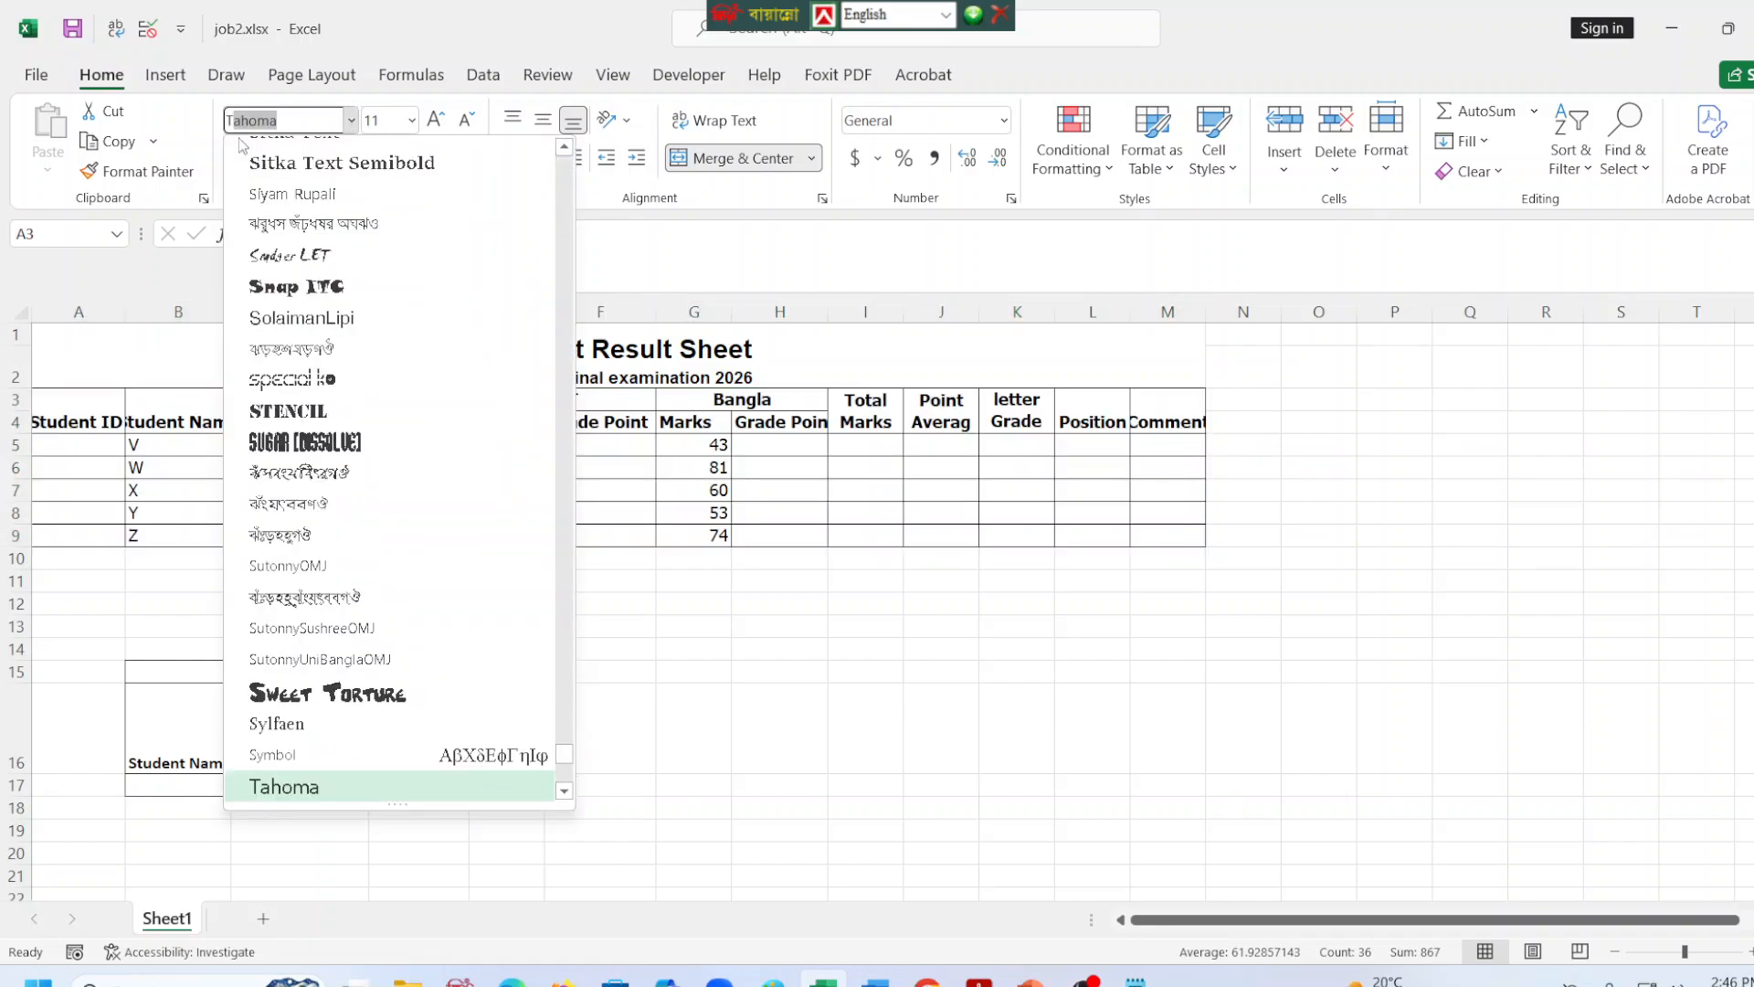
pyautogui.write('imes New R')
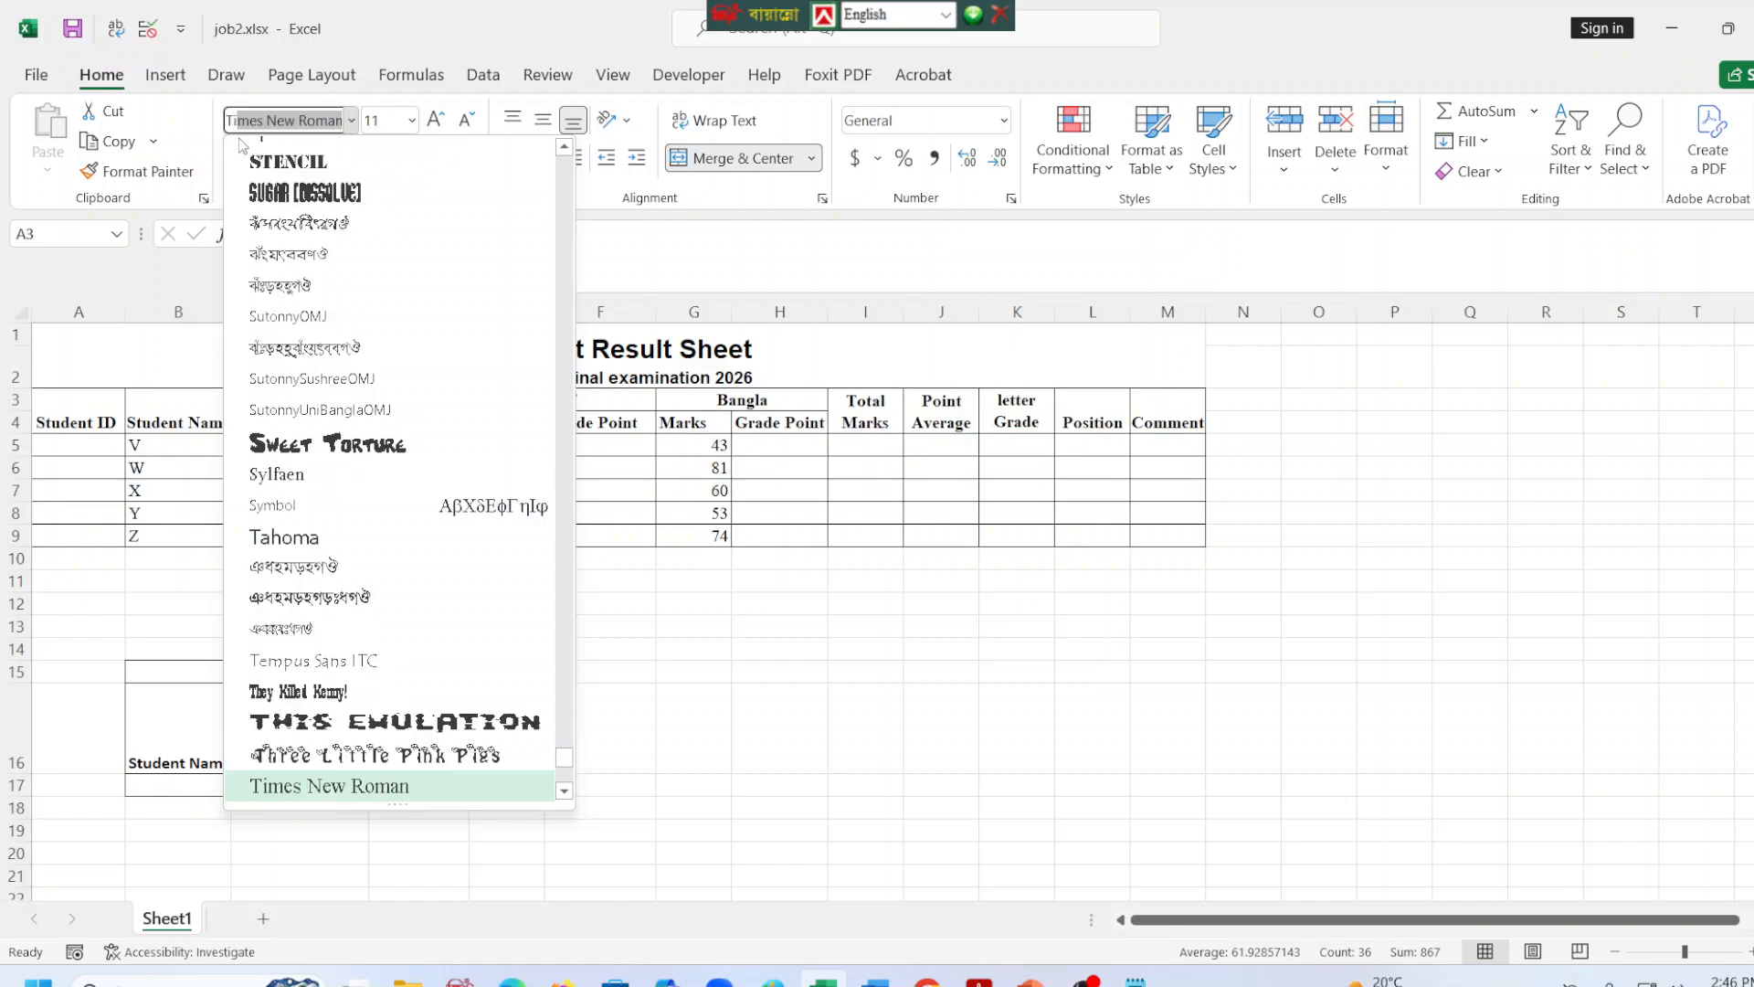
pyautogui.press('Return')
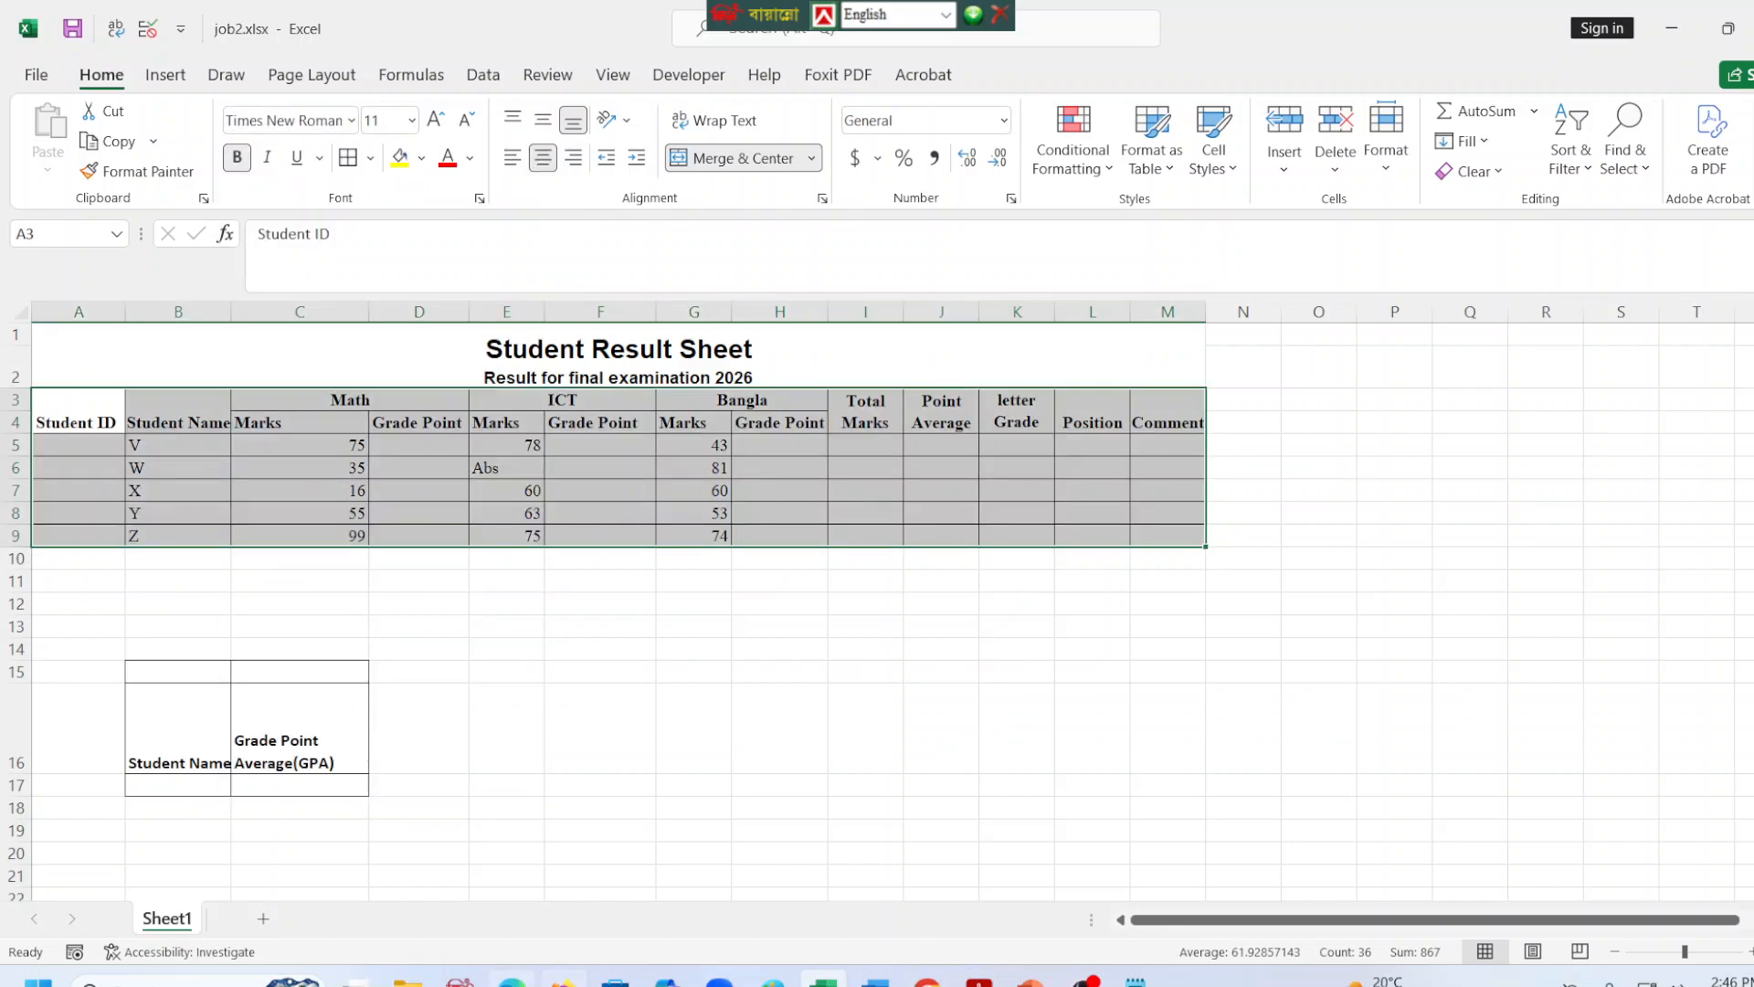
# Check the Student ID validation requirements in the task PDF in the browser, and return to the first Student ID cell in Excel.
pyautogui.click(512, 979)
pyautogui.click(513, 979)
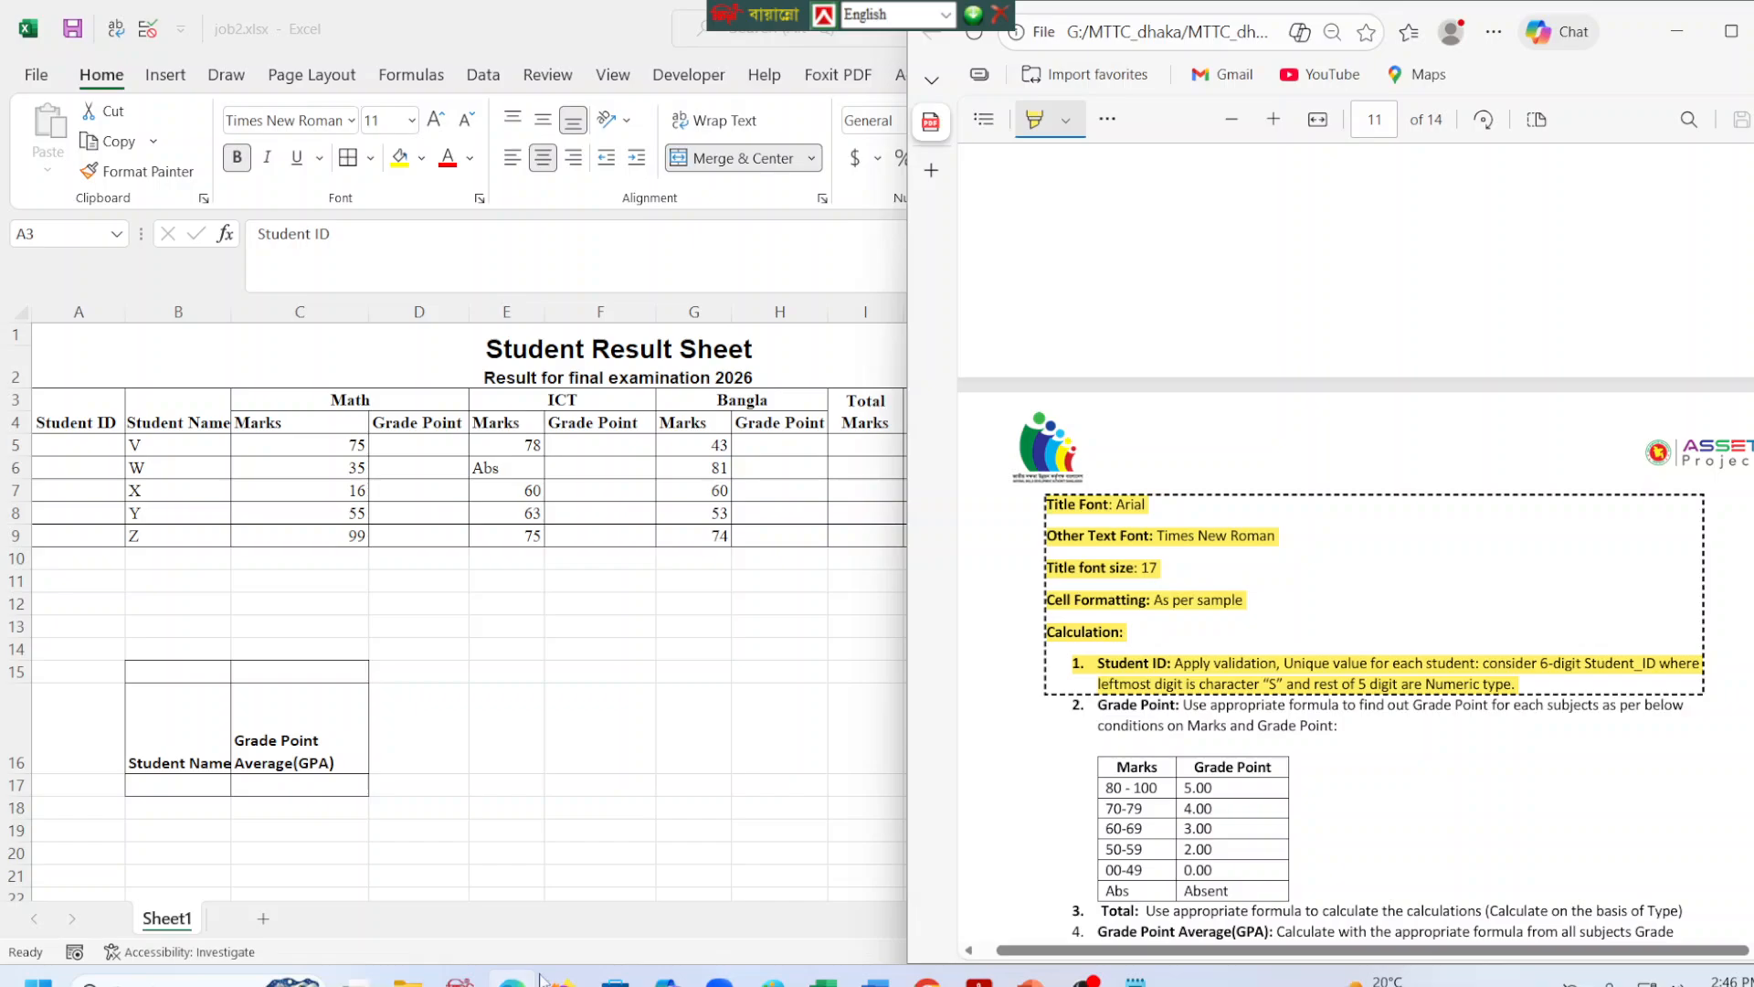
pyautogui.click(621, 640)
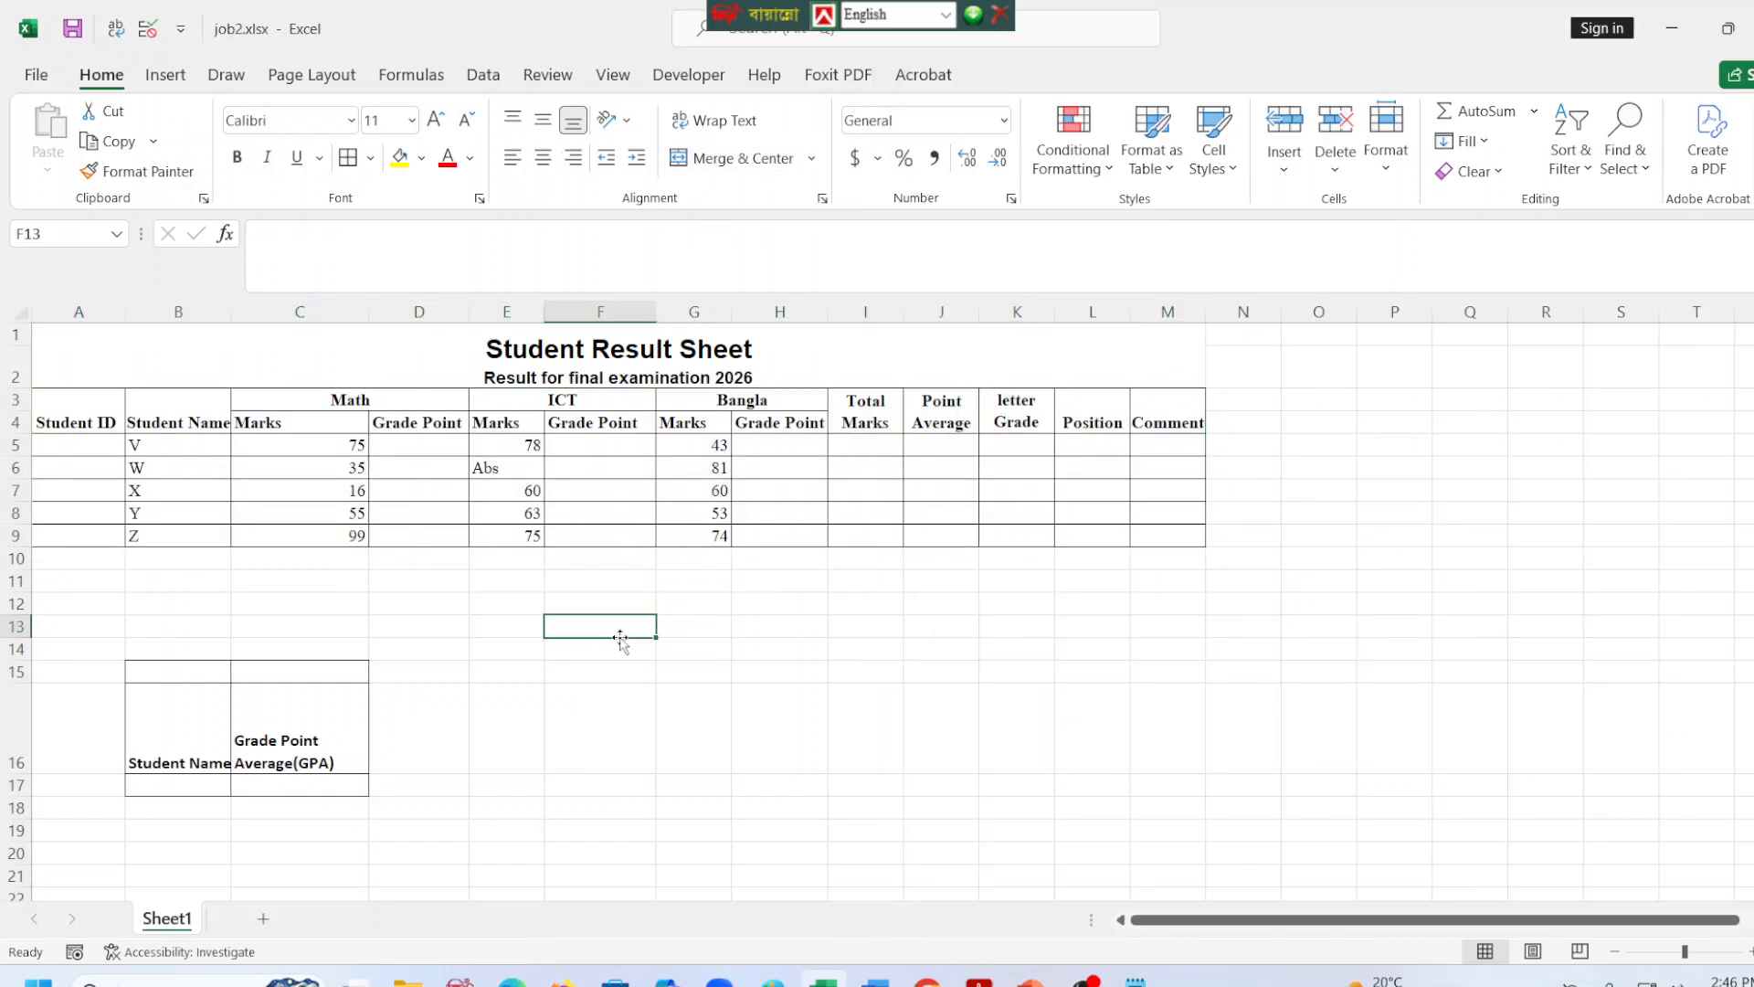
pyautogui.moveTo(86, 443)
pyautogui.mouseDown()
pyautogui.moveTo(80, 555)
pyautogui.moveTo(80, 440)
pyautogui.mouseUp()
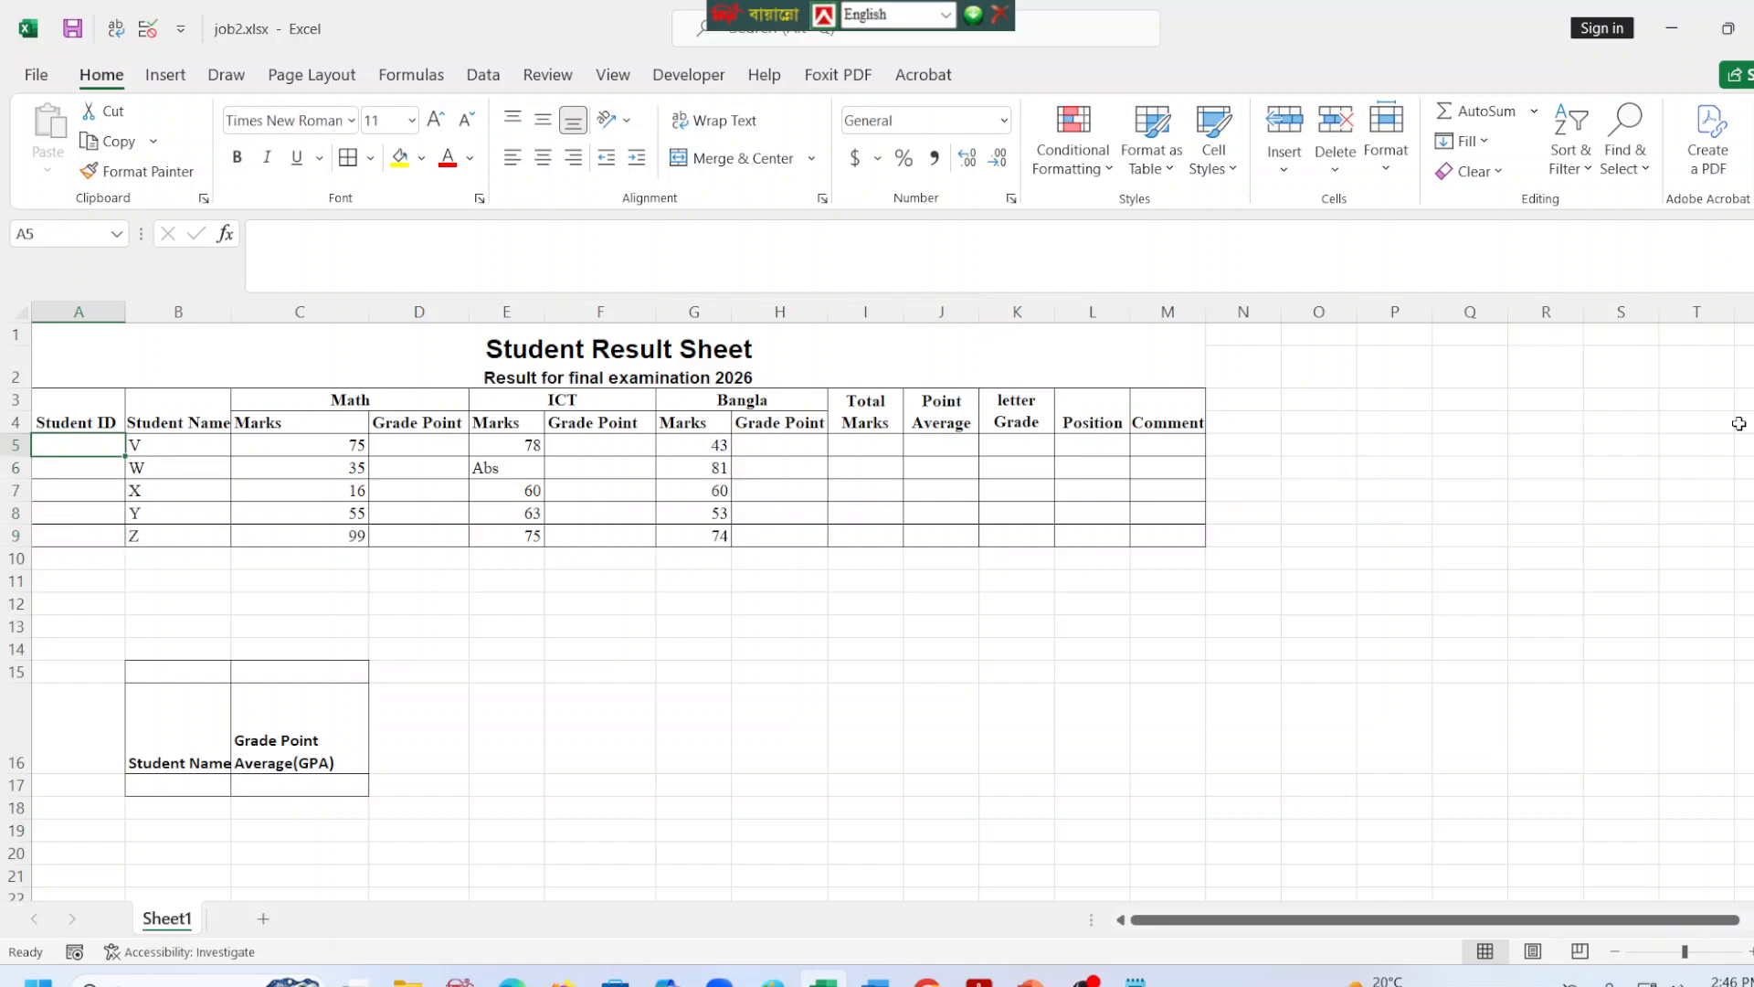
# Start a validation formula in cell O5 with an AND function whose first condition requires six characters: =and(len(A5)=6,.
pyautogui.click(1319, 446)
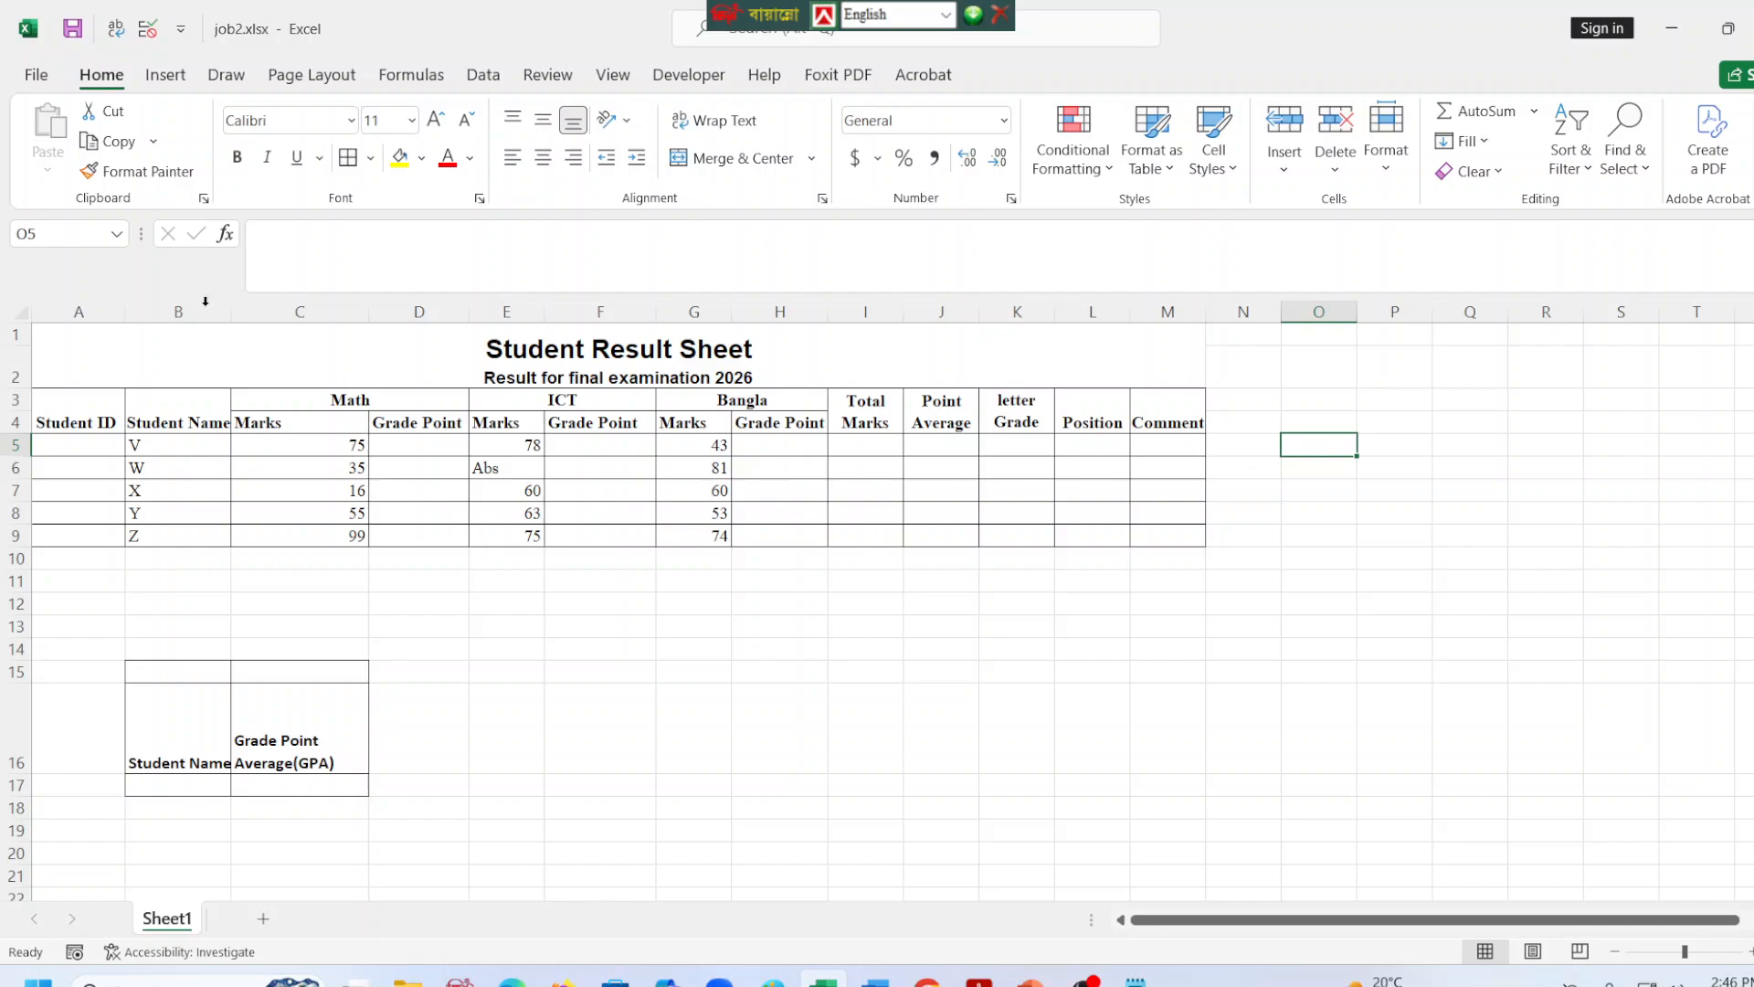
pyautogui.click(539, 255)
pyautogui.write('=')
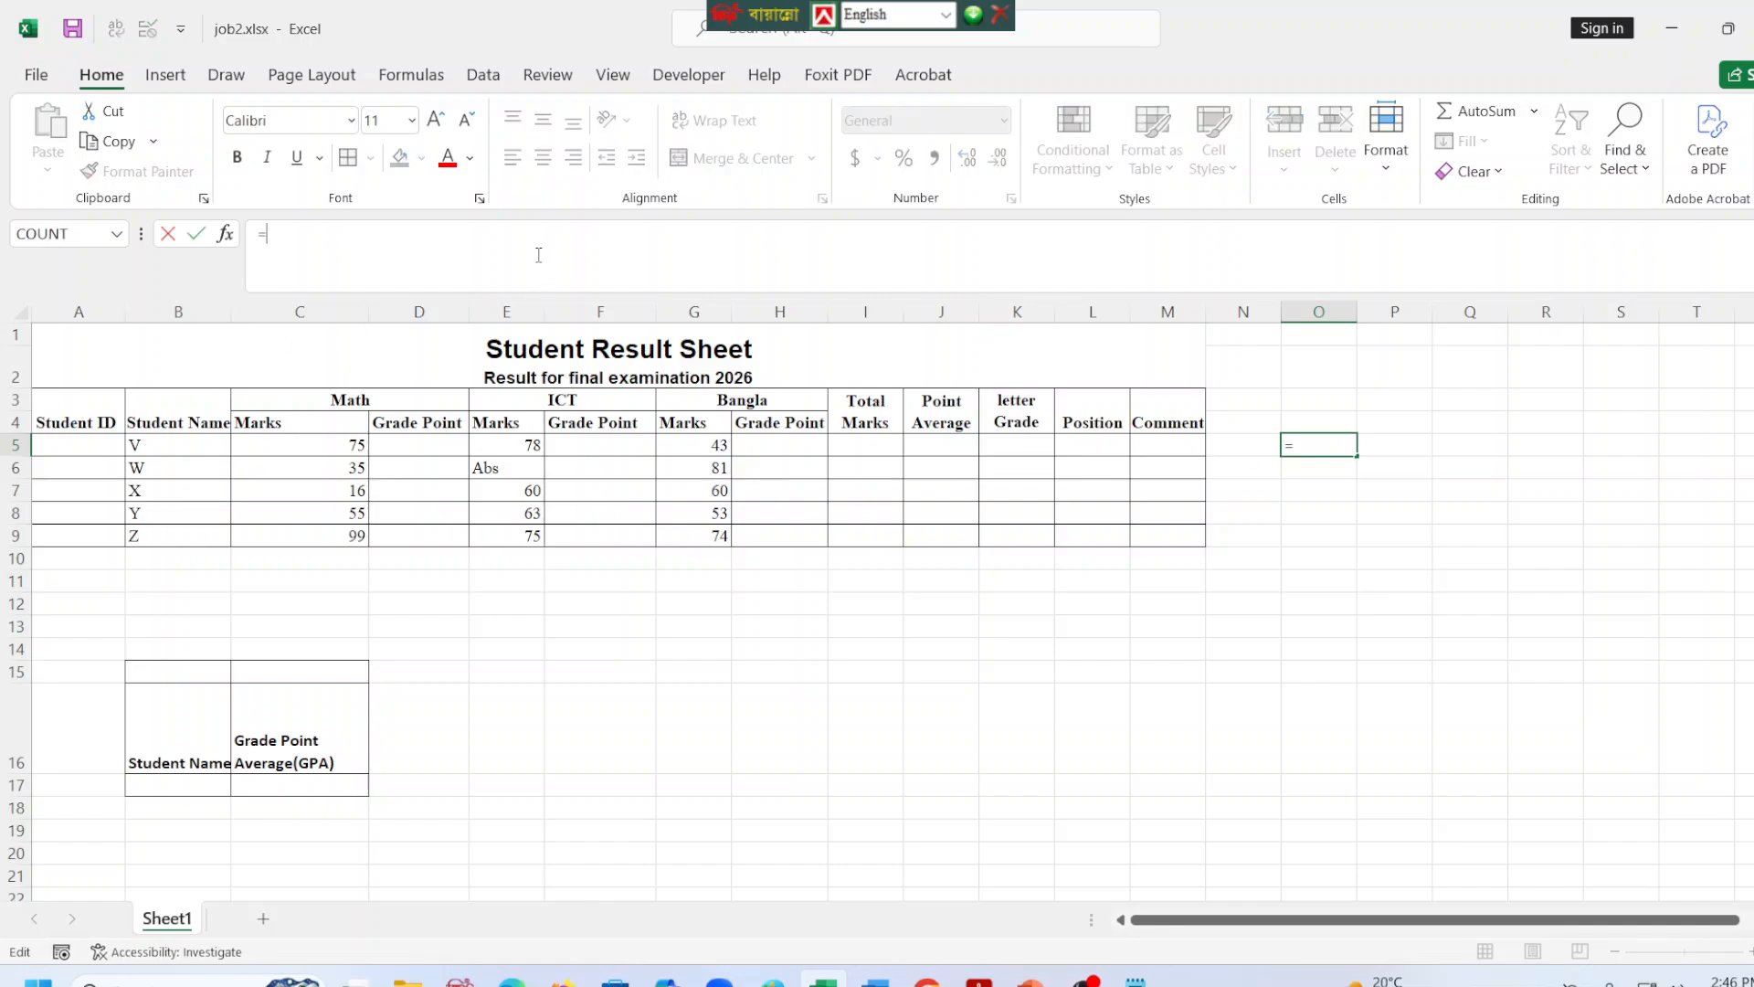
pyautogui.write('and(')
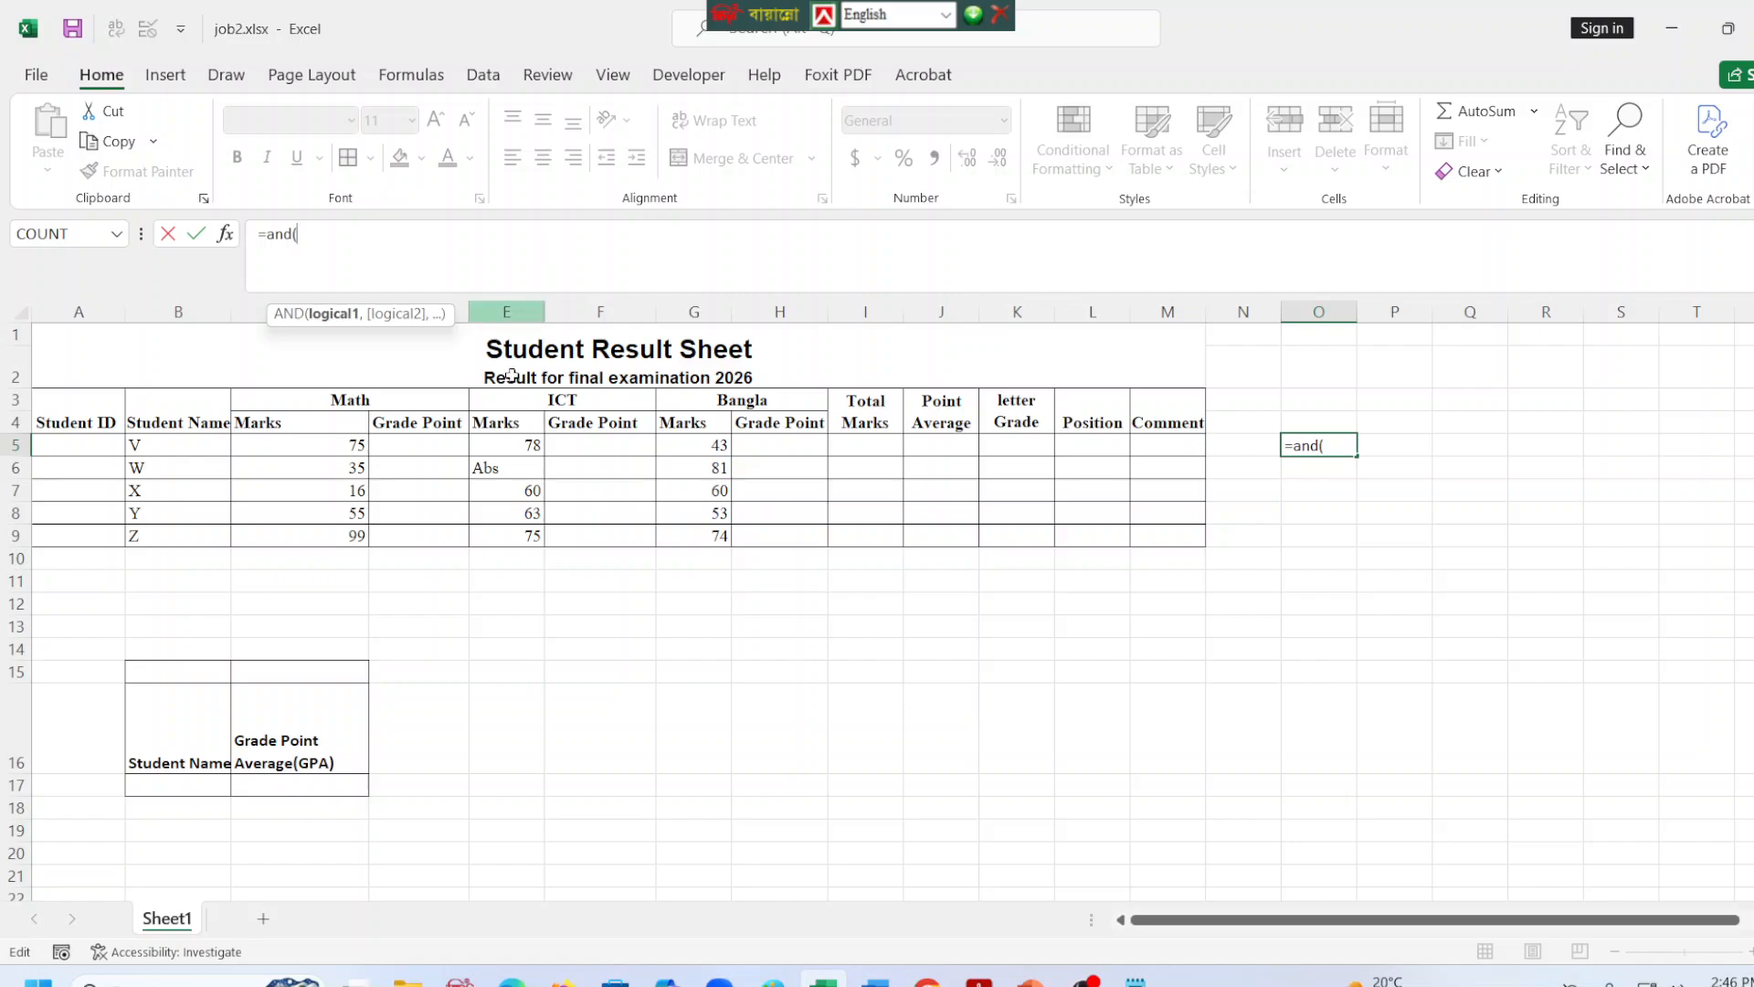
pyautogui.click(96, 452)
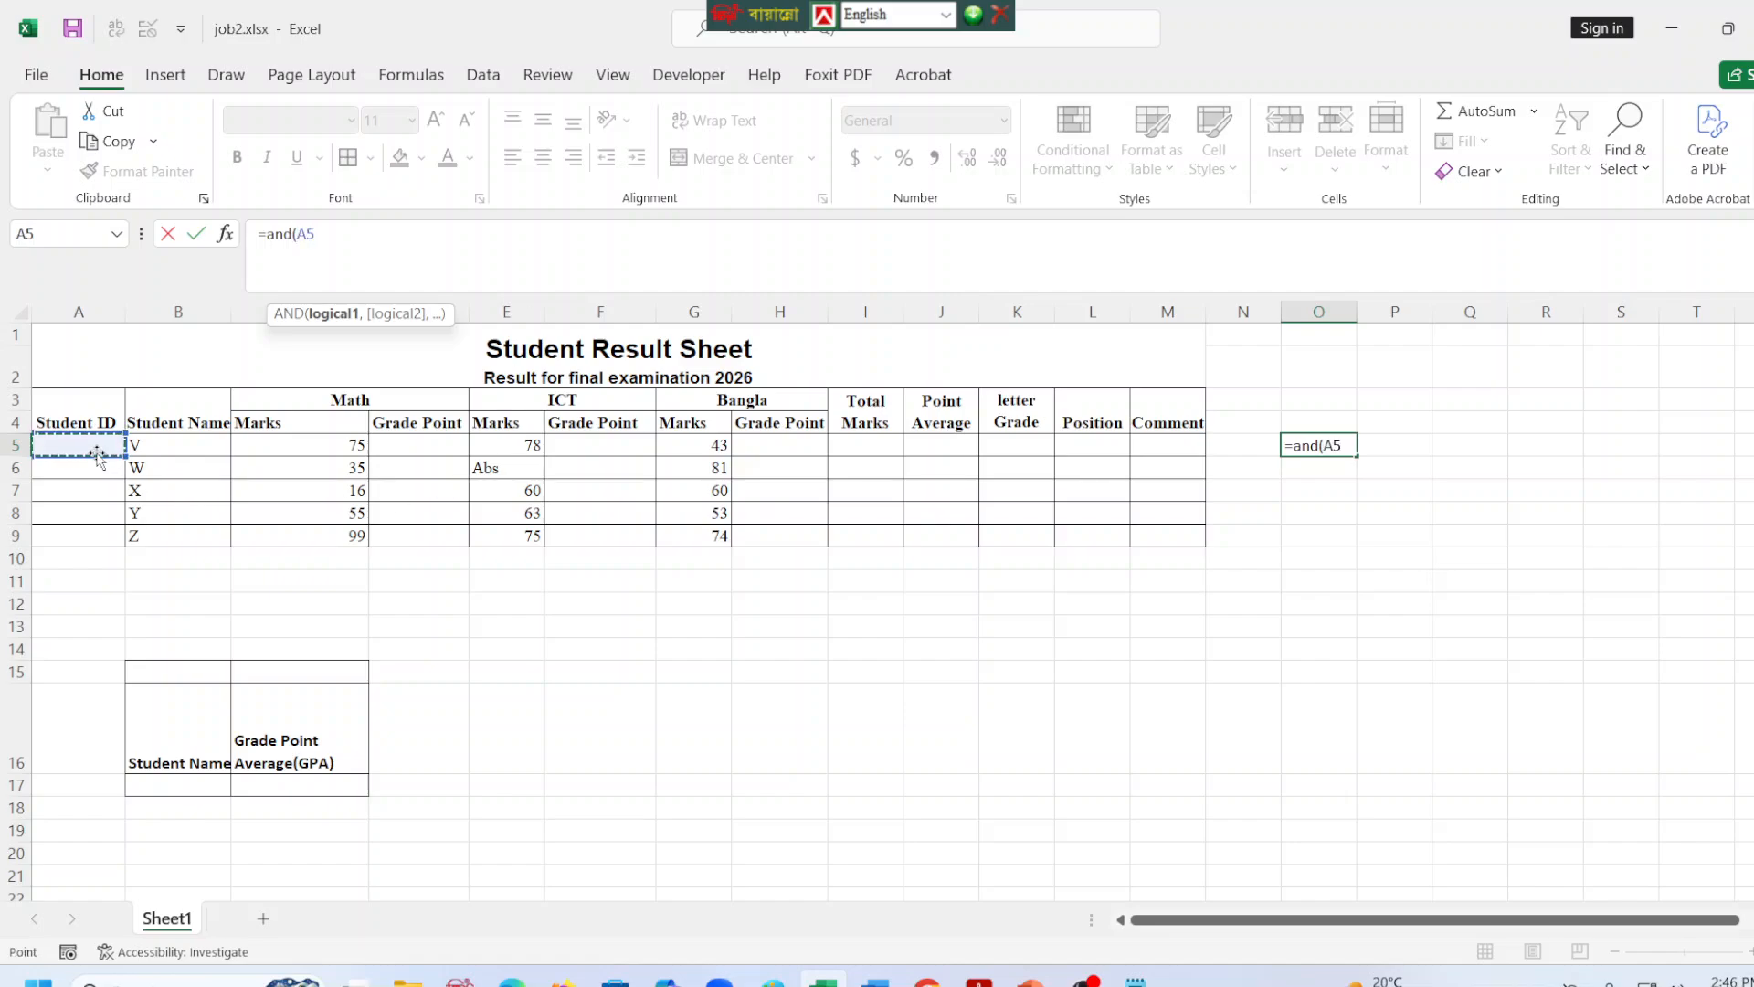
pyautogui.press('BackSpace')
pyautogui.press('BackSpace')
pyautogui.write('l')
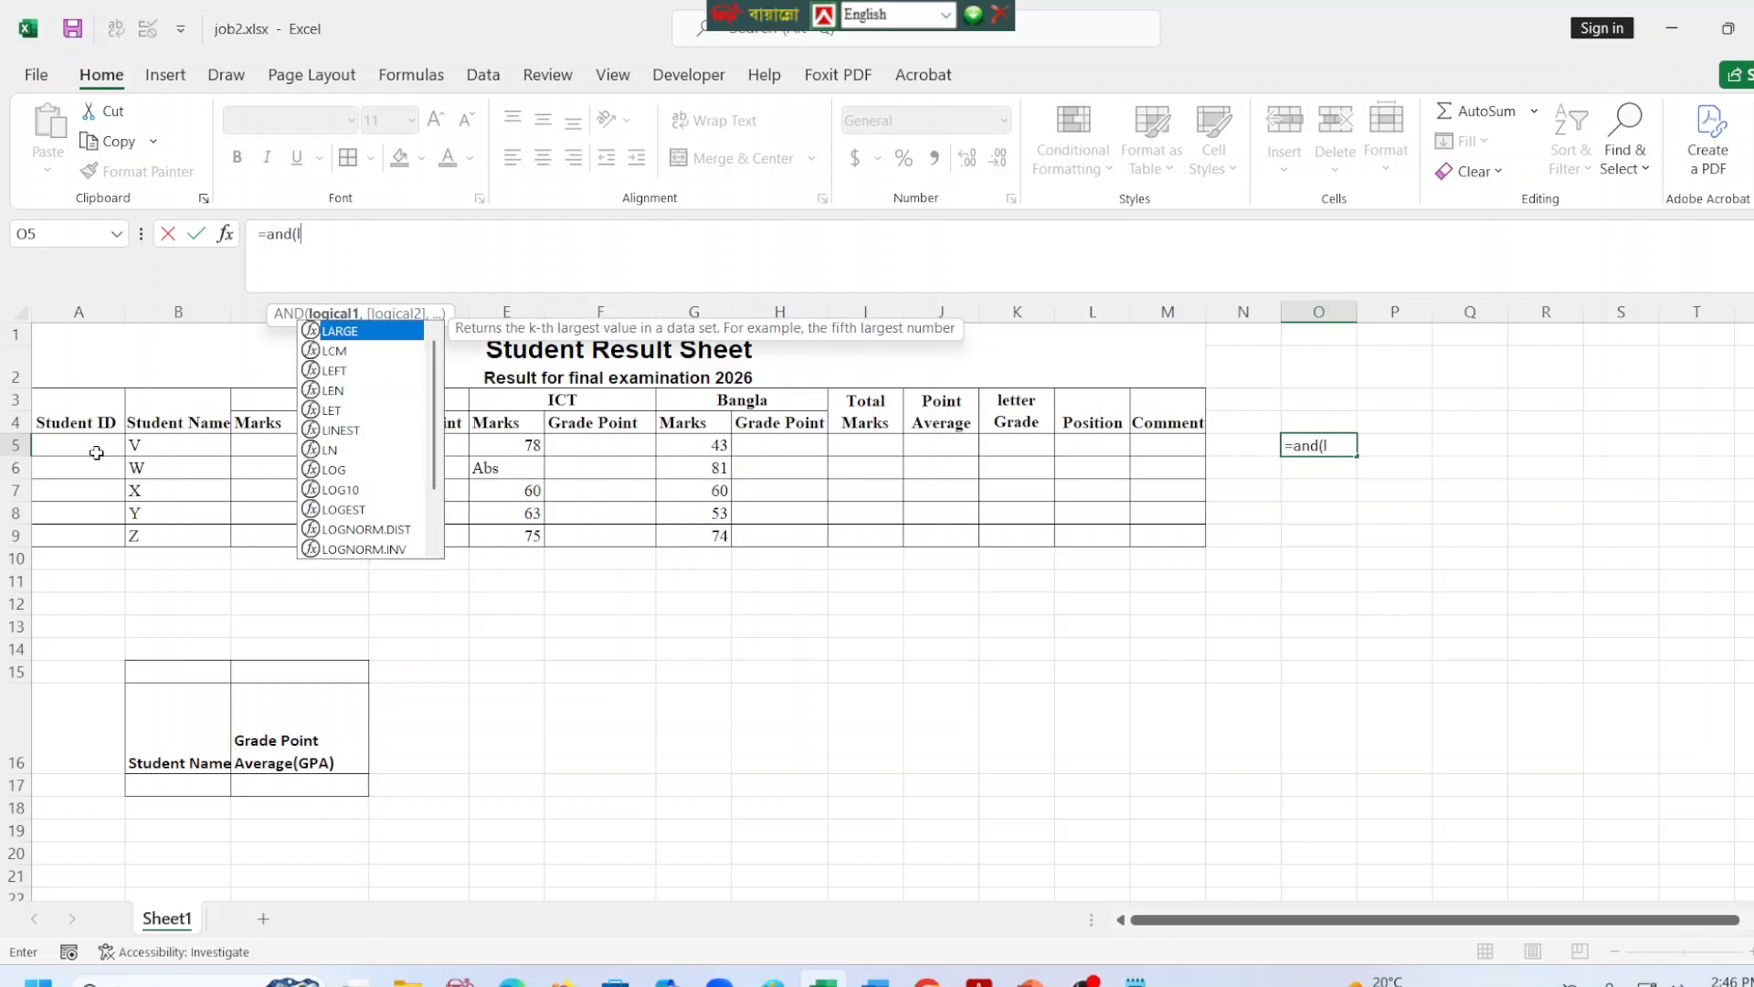
pyautogui.write('en(')
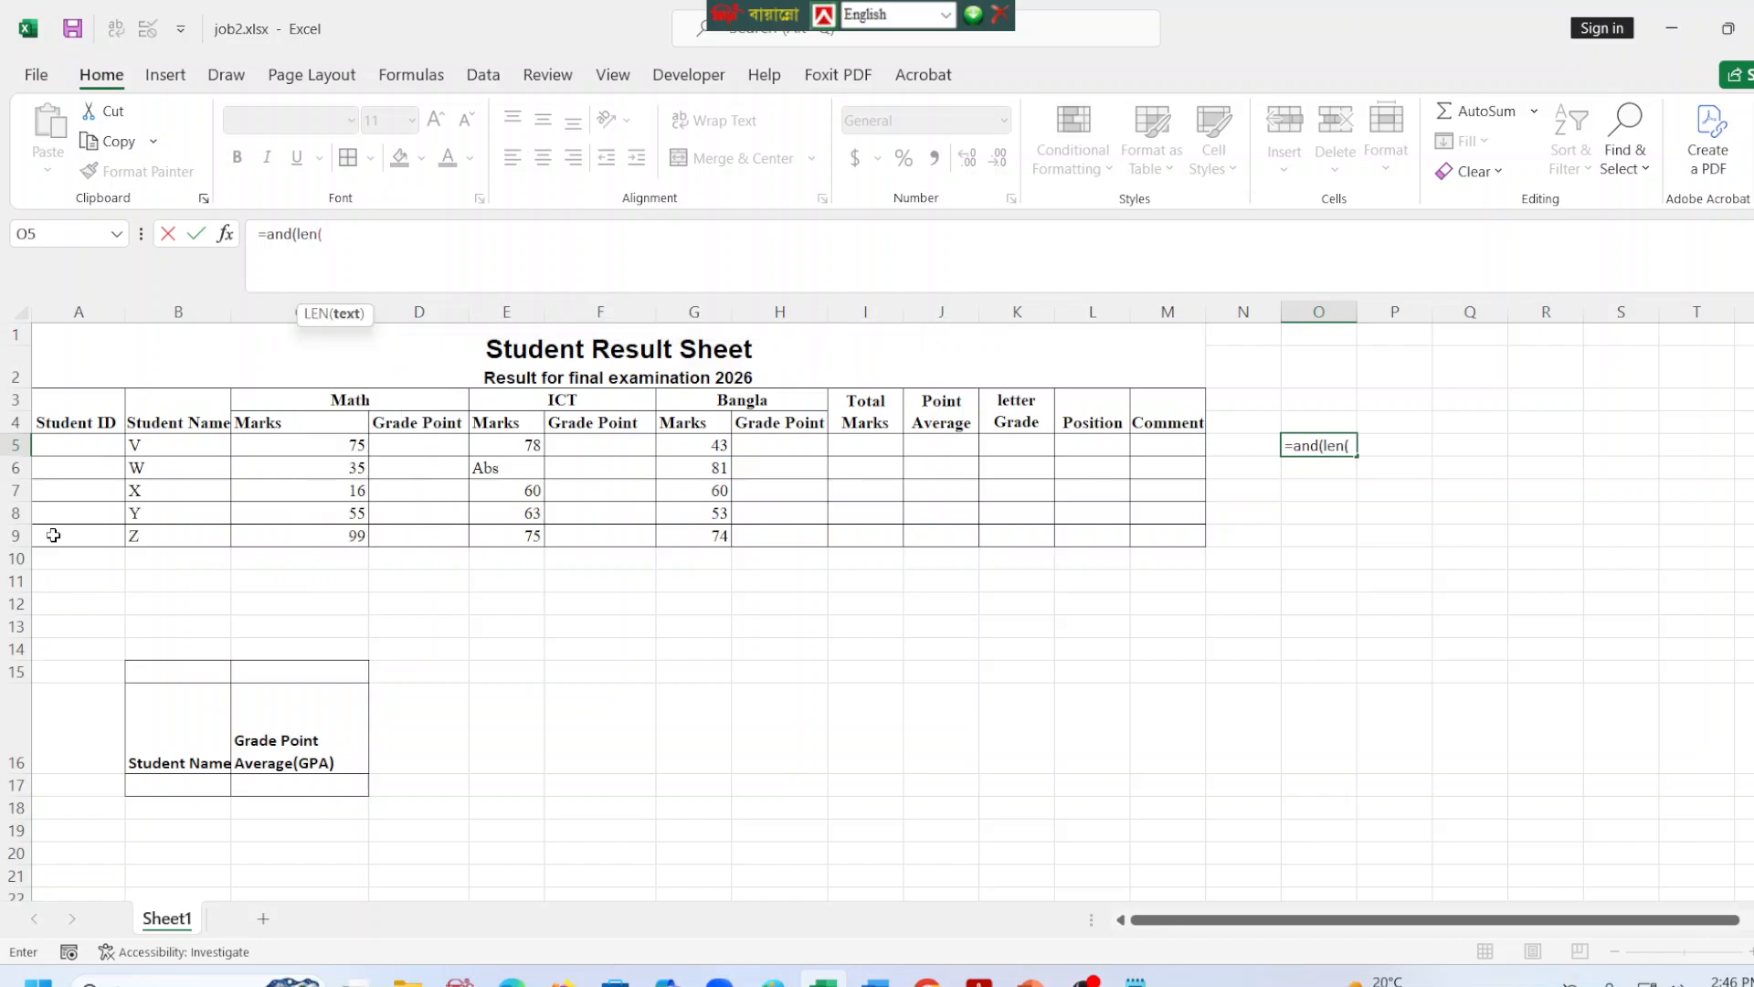
pyautogui.click(80, 443)
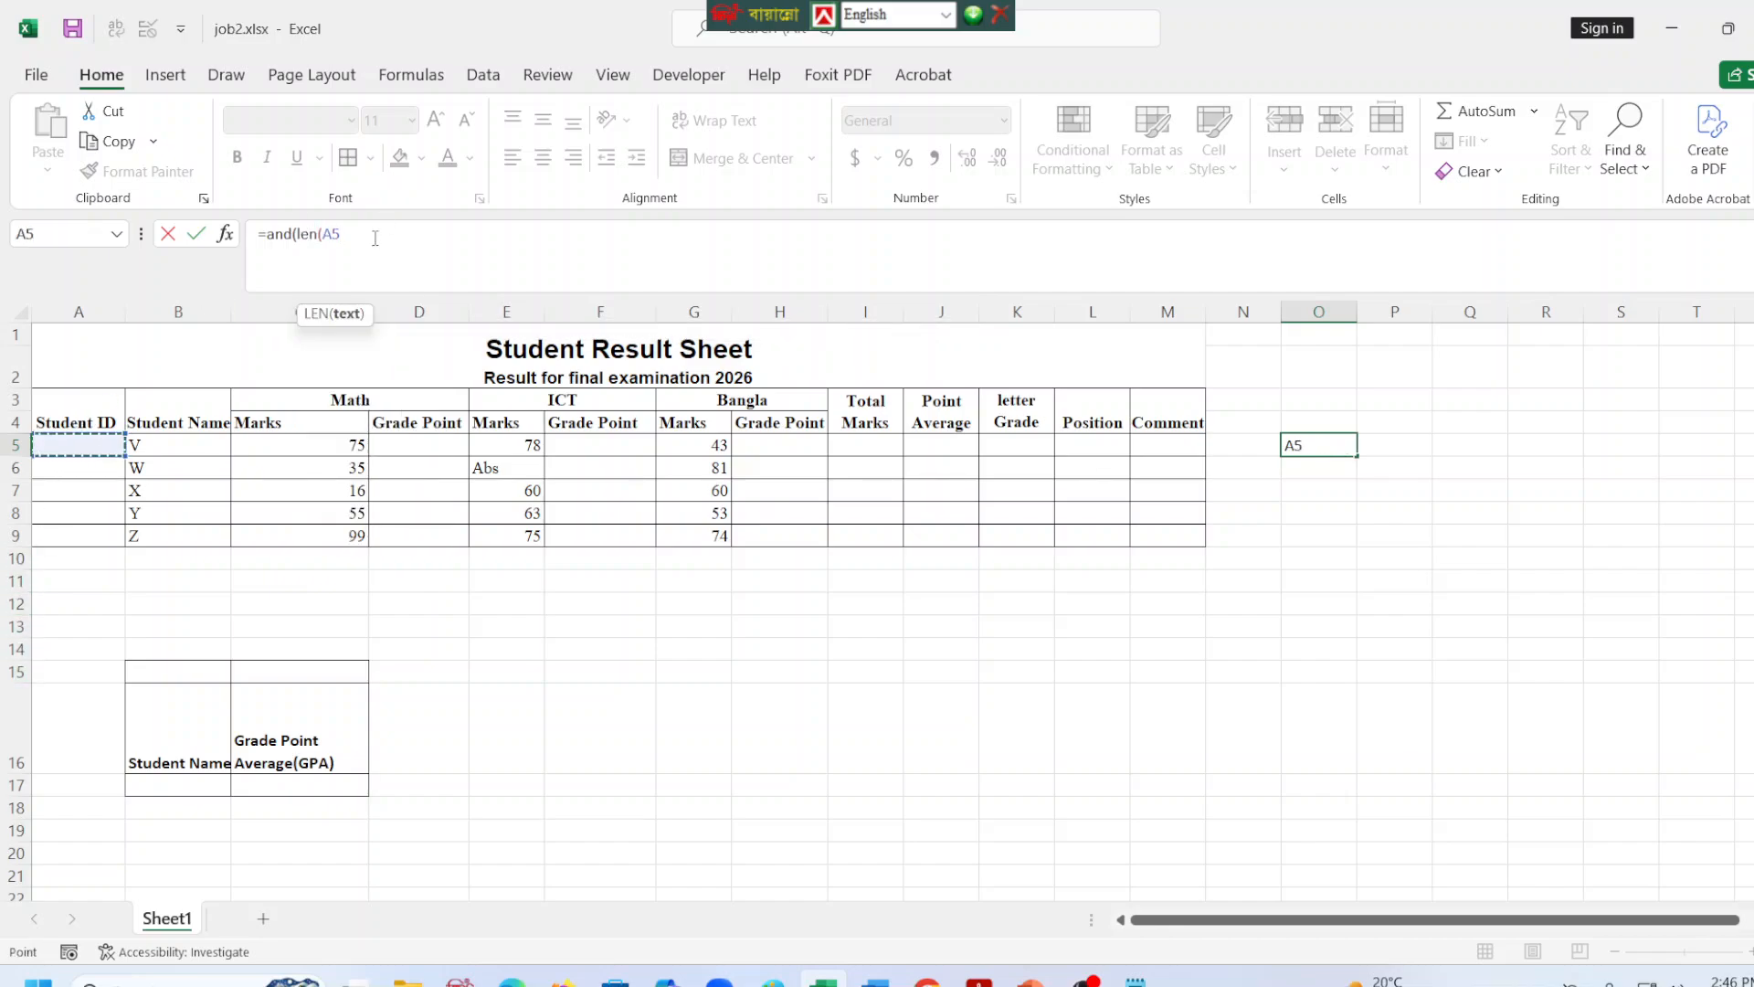
pyautogui.write('=')
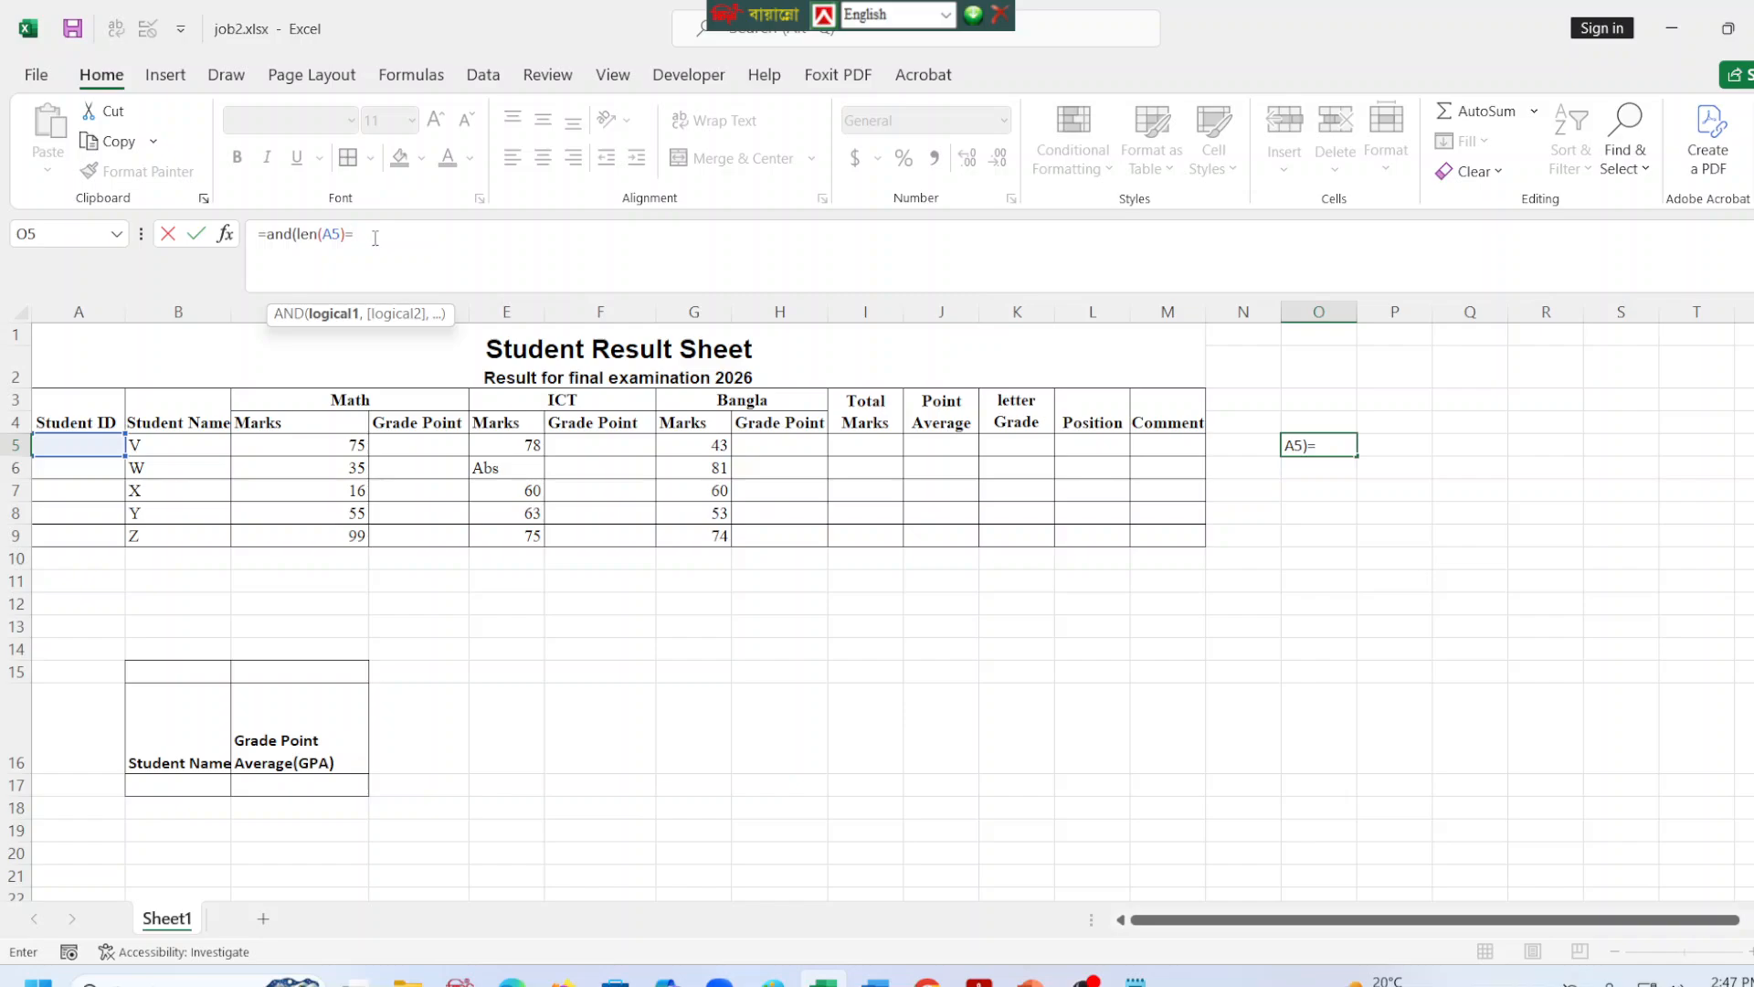
pyautogui.write('6,')
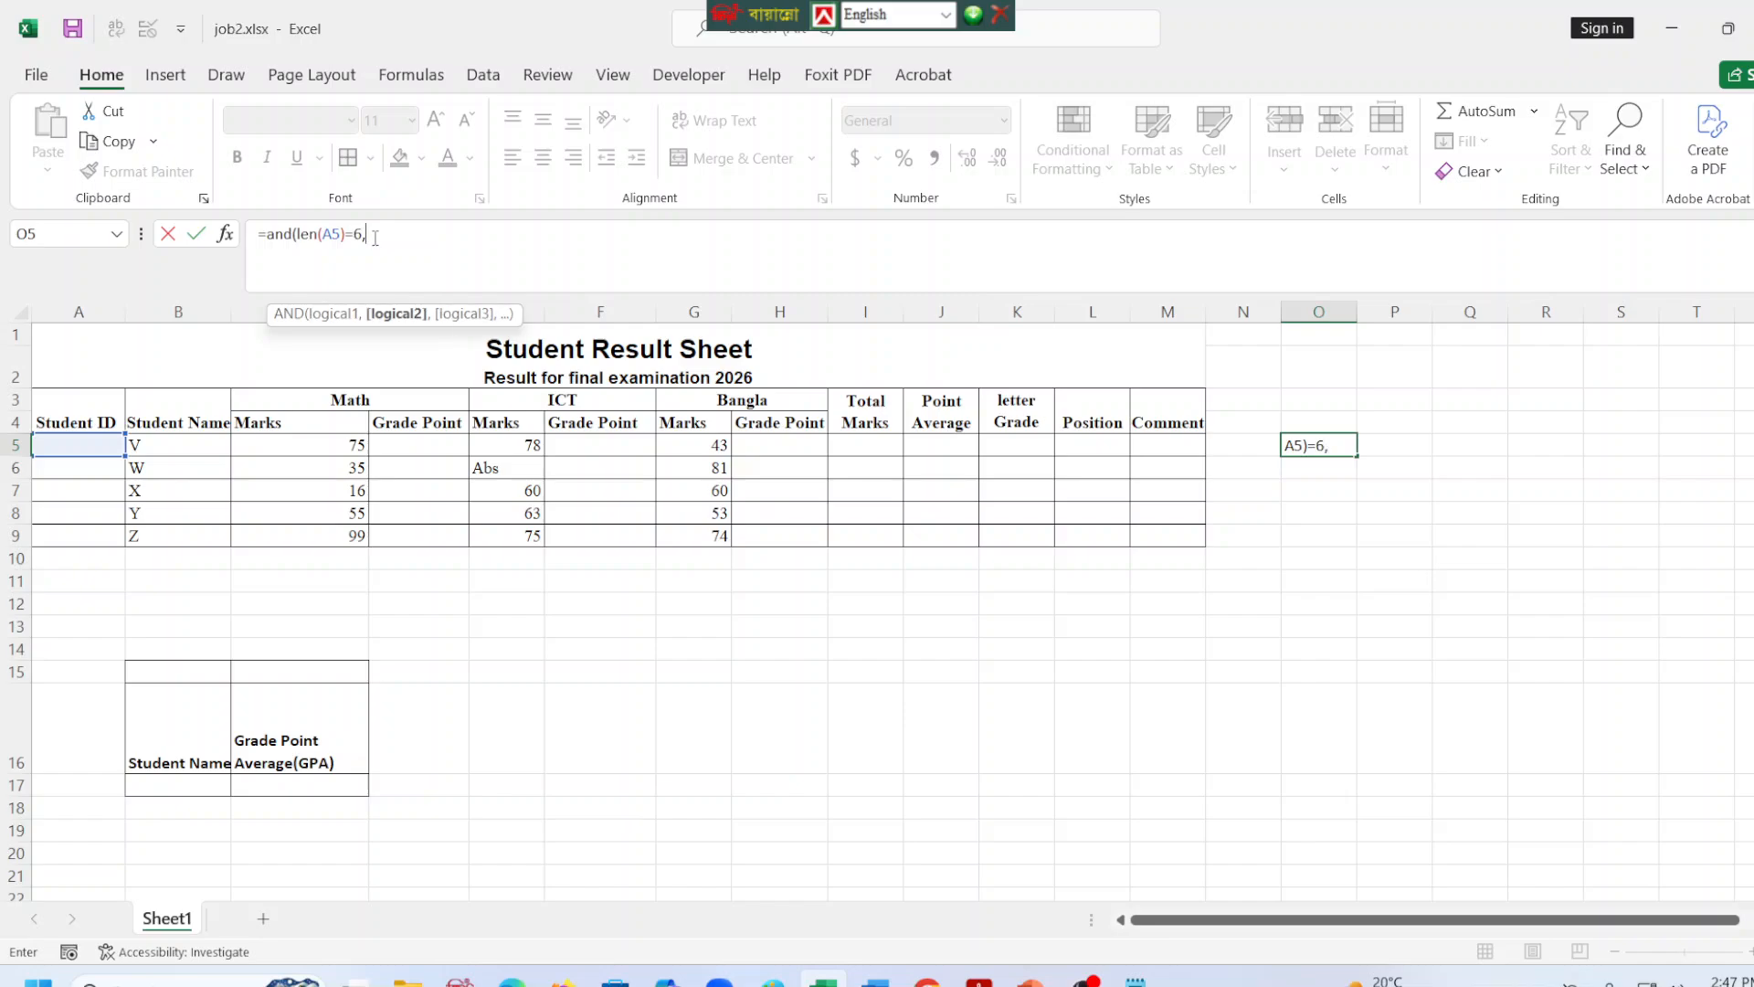
pyautogui.write('Coun')
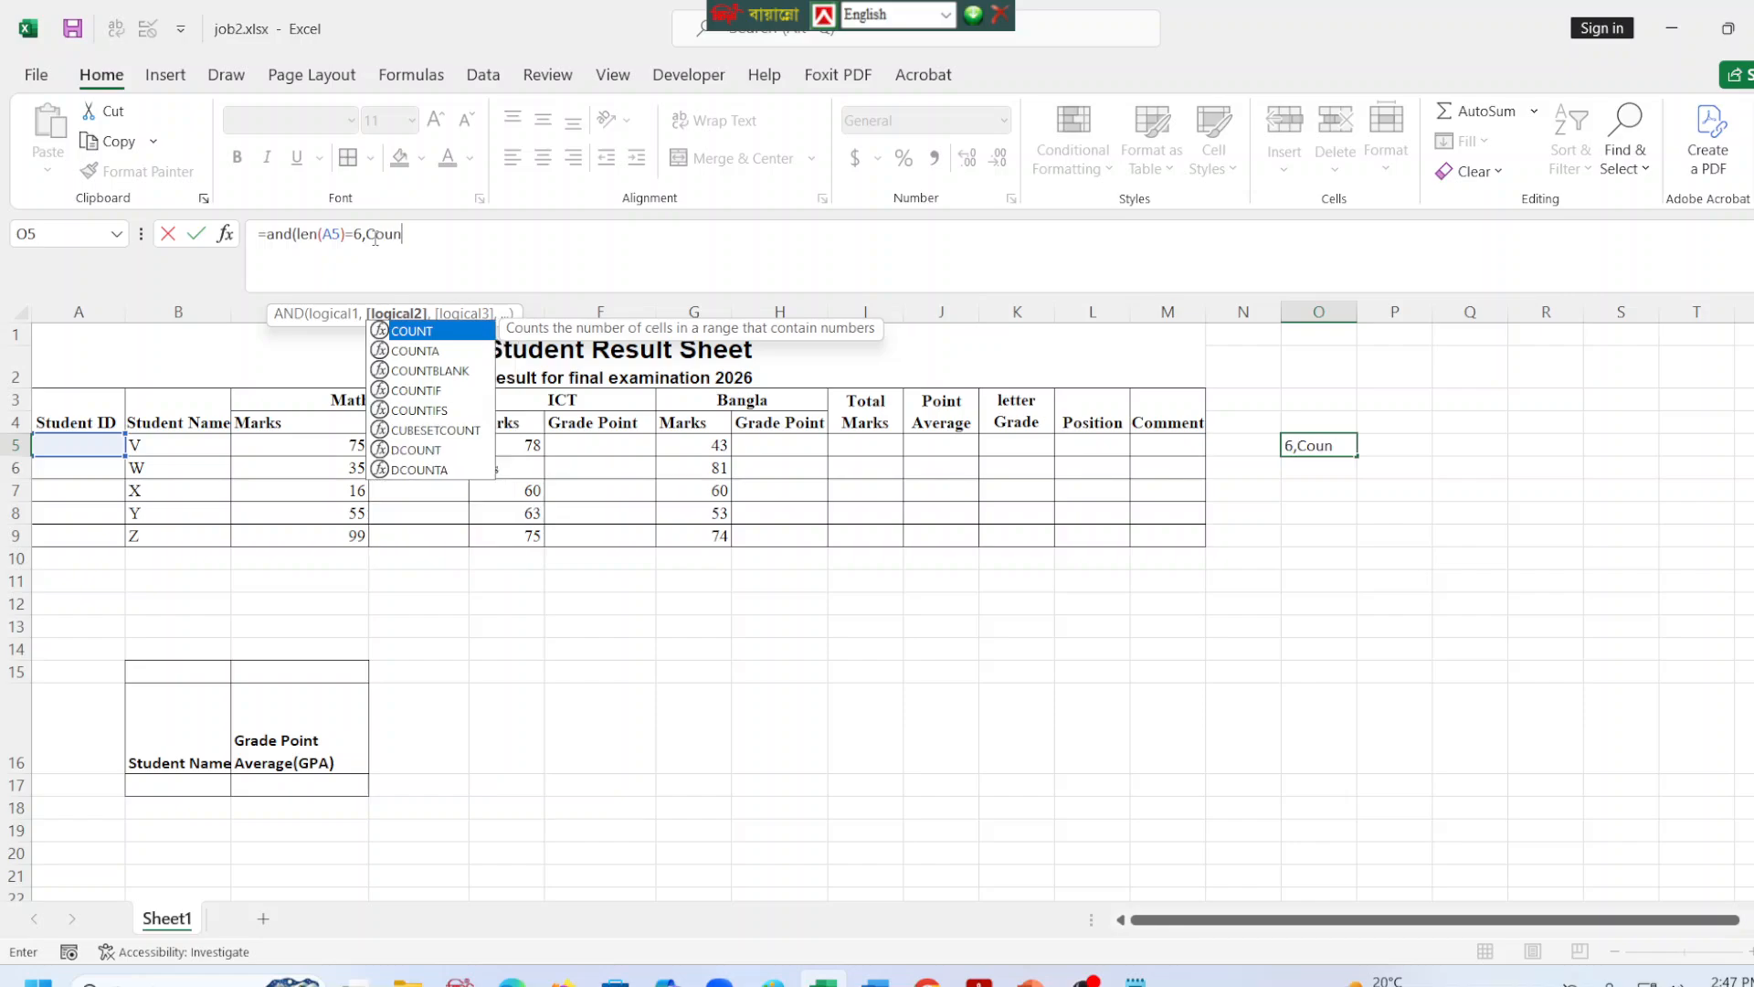
pyautogui.write('if')
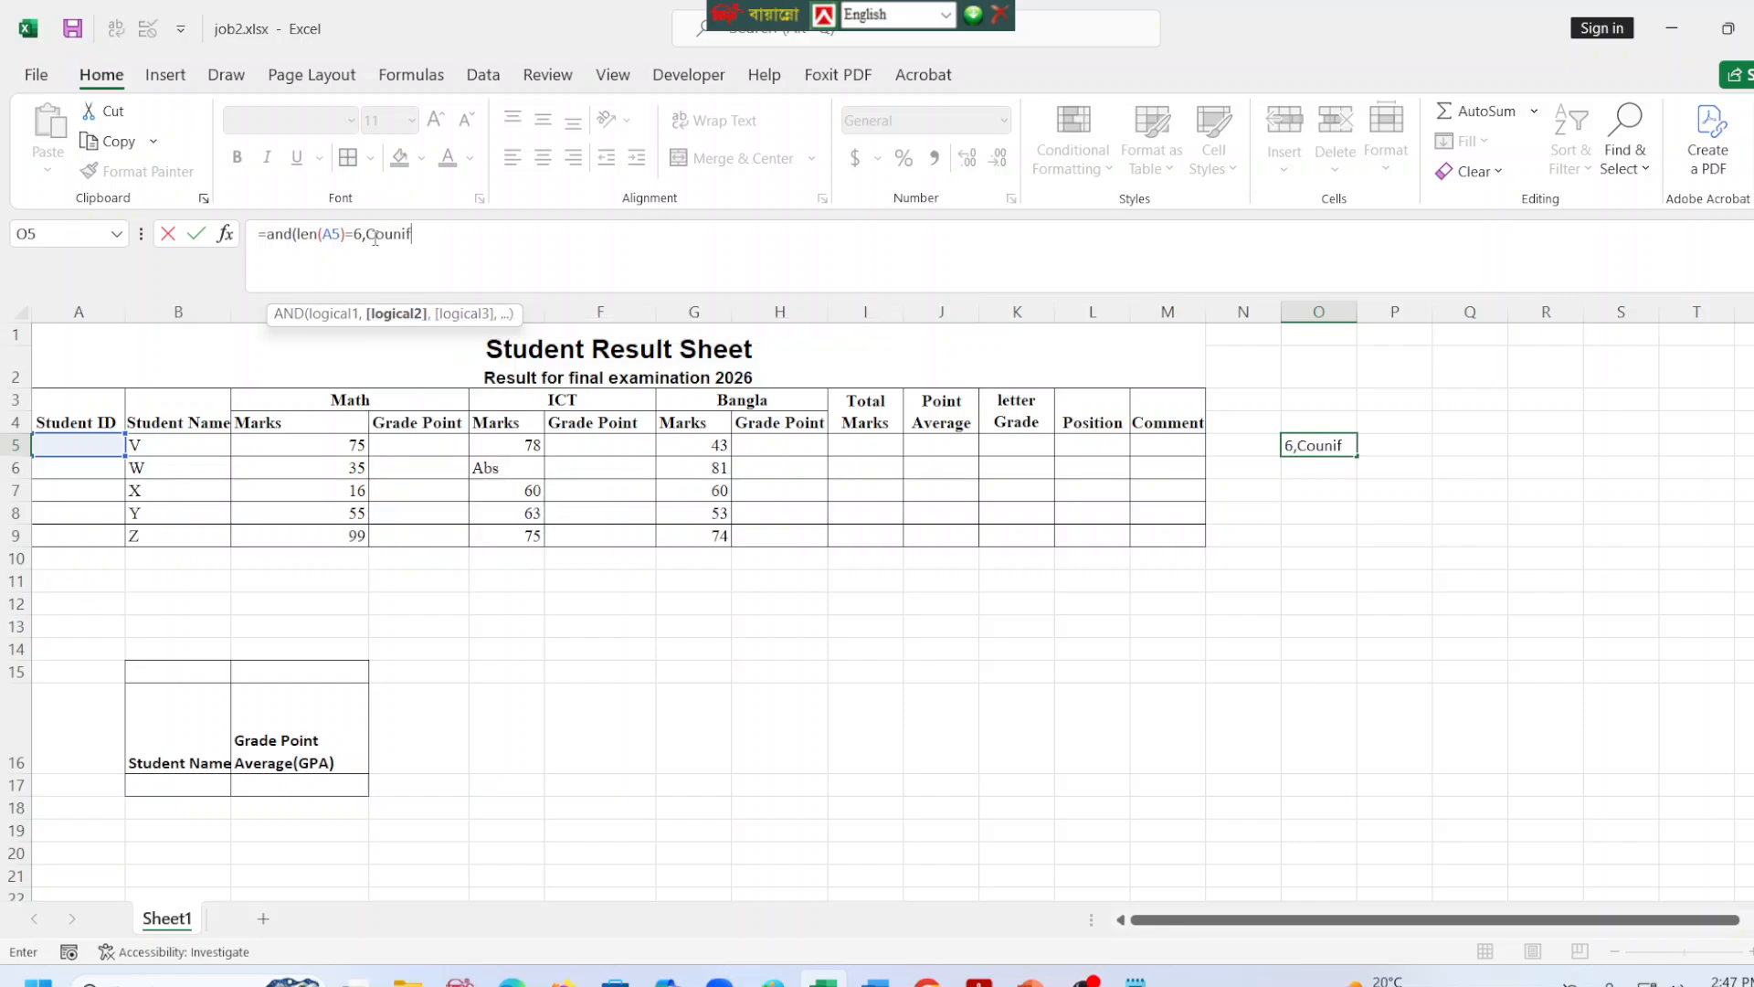
# Add a uniqueness condition for the Student ID range to the formula in O5: COUNTIF($A$5:$A$9,A5)<2,.
pyautogui.press('BackSpace')
pyautogui.press('BackSpace')
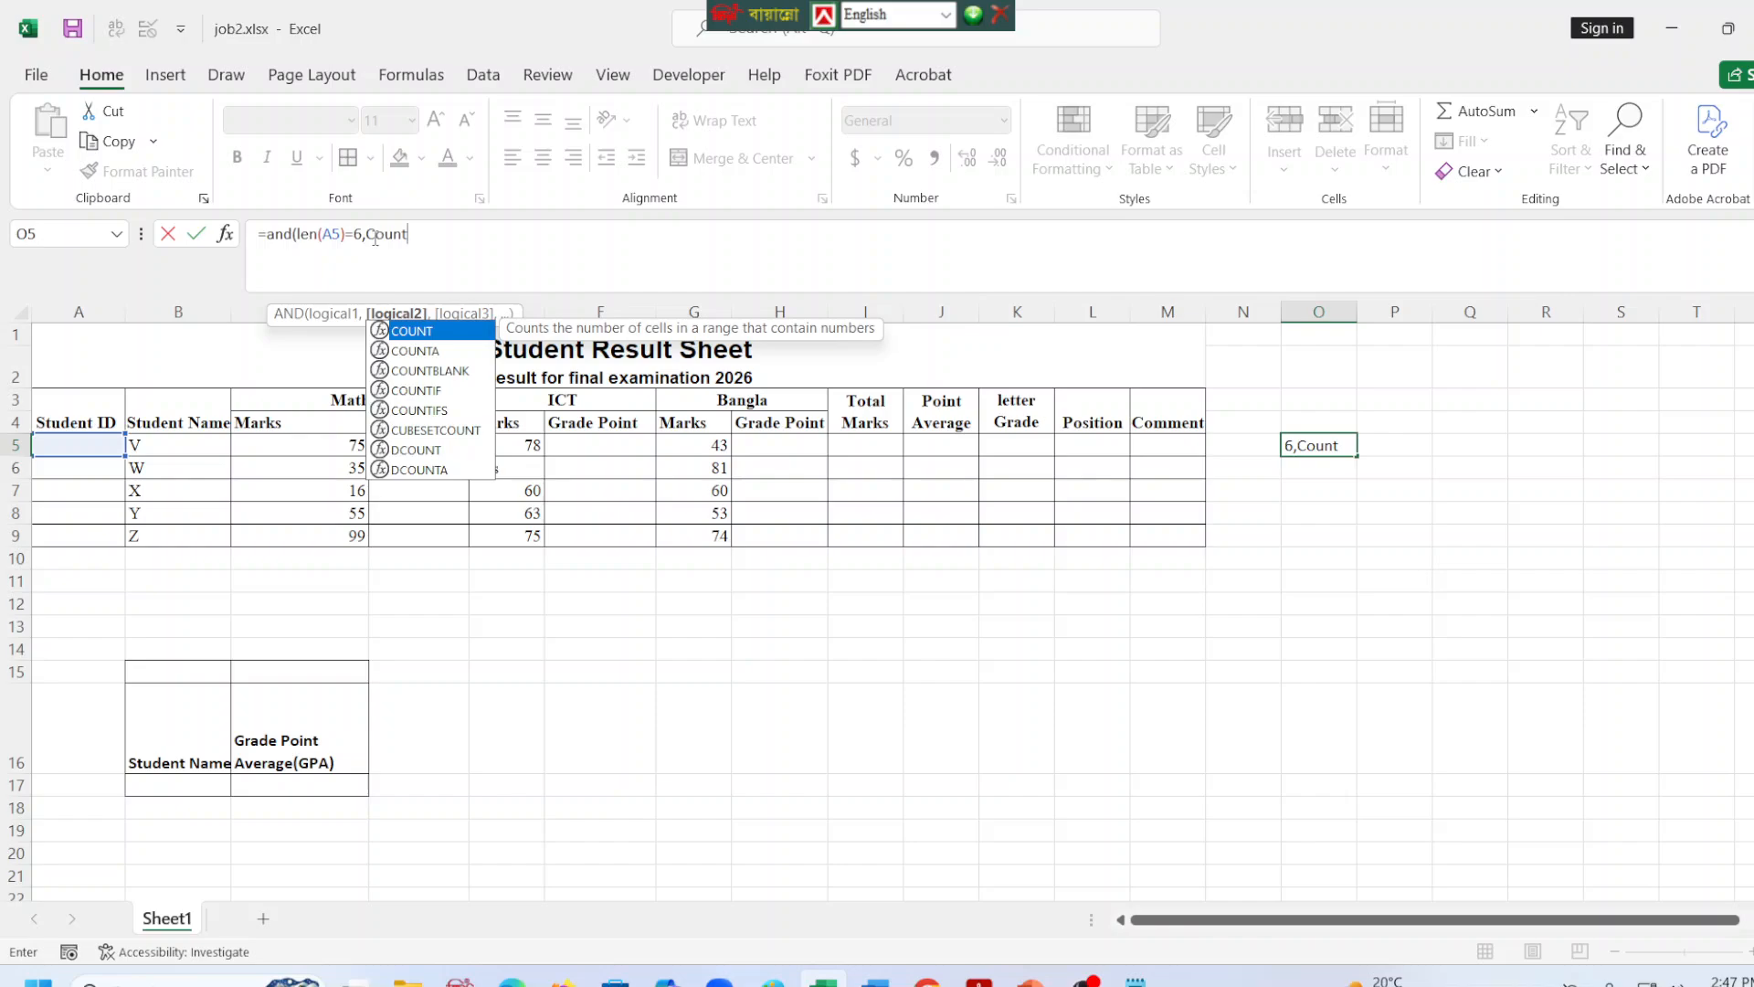
pyautogui.press('Down')
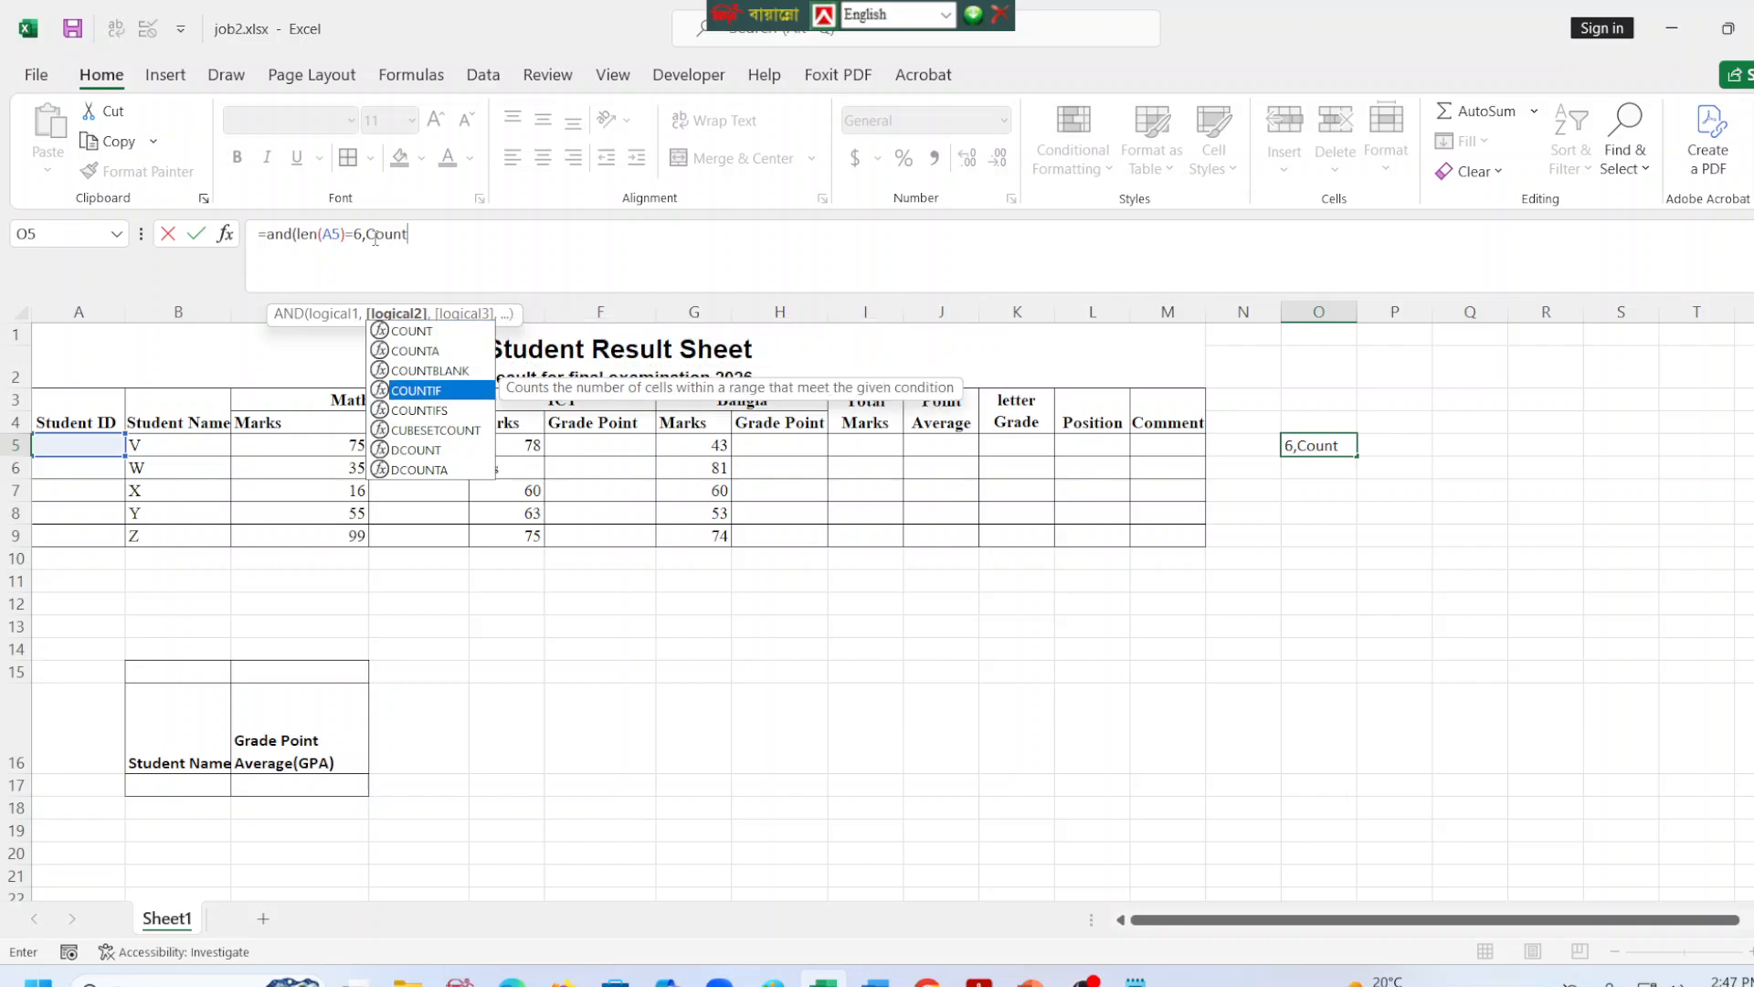
pyautogui.press('Tab')
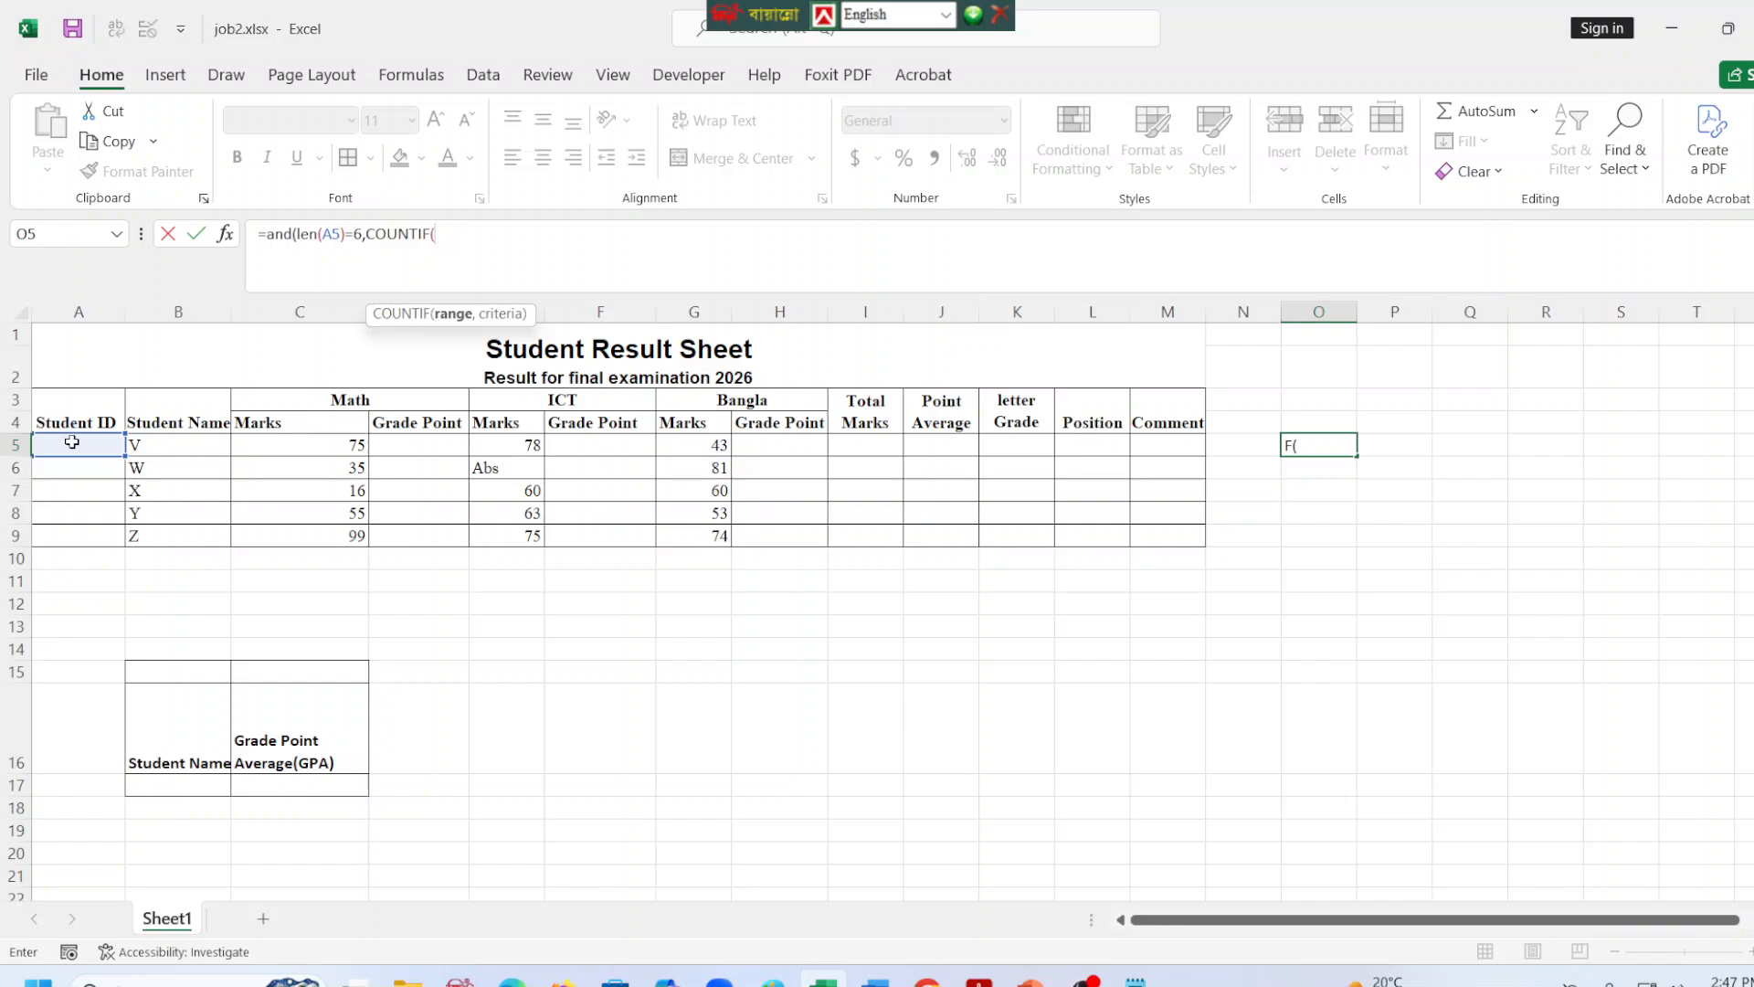
pyautogui.moveTo(71, 445); pyautogui.dragTo(57, 525)
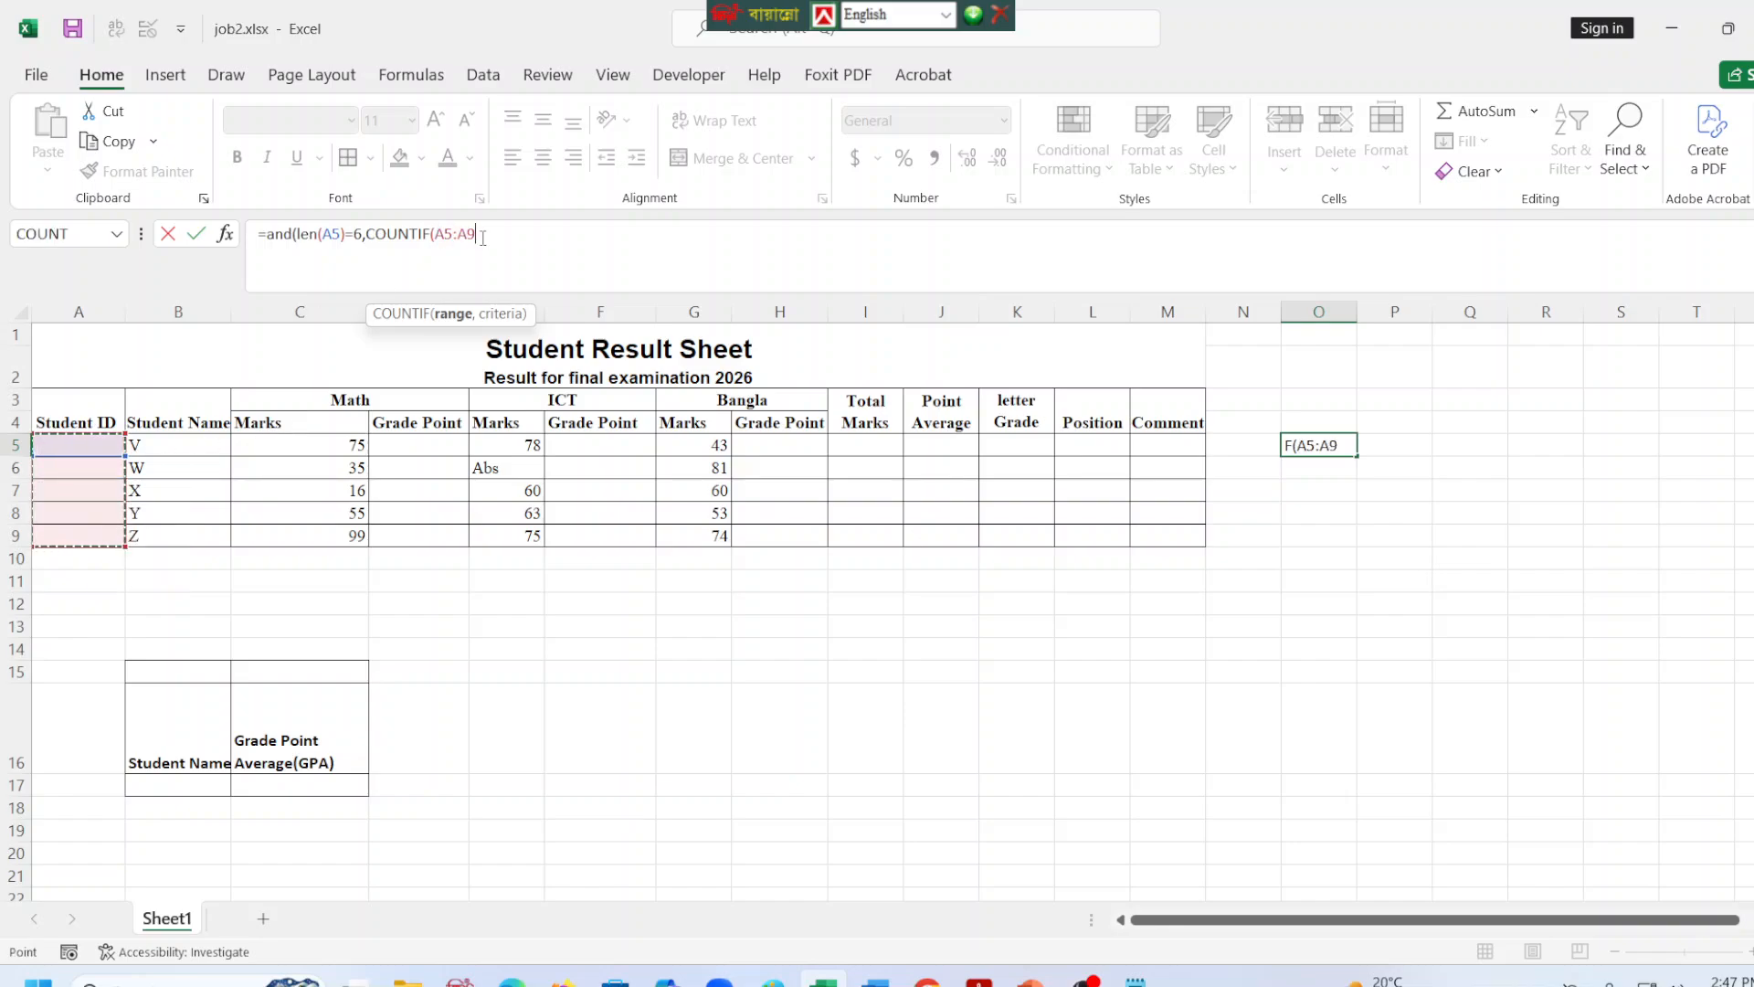
pyautogui.press('F4')
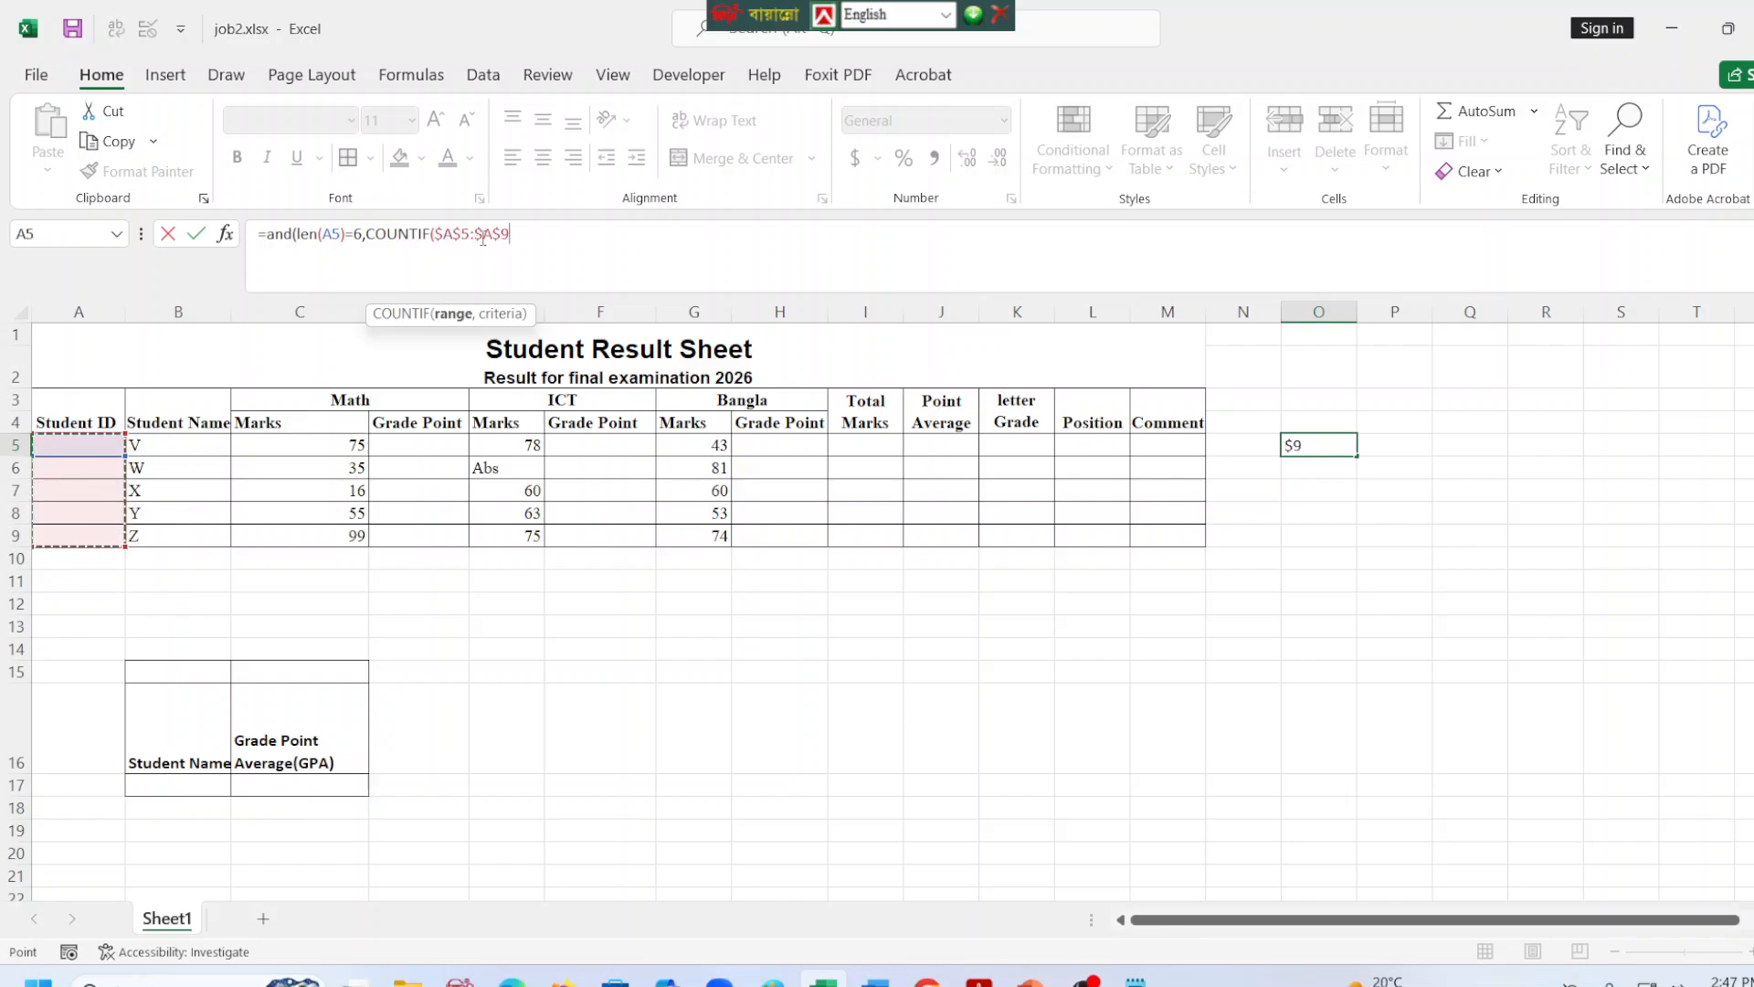
pyautogui.write(',')
pyautogui.click(62, 446)
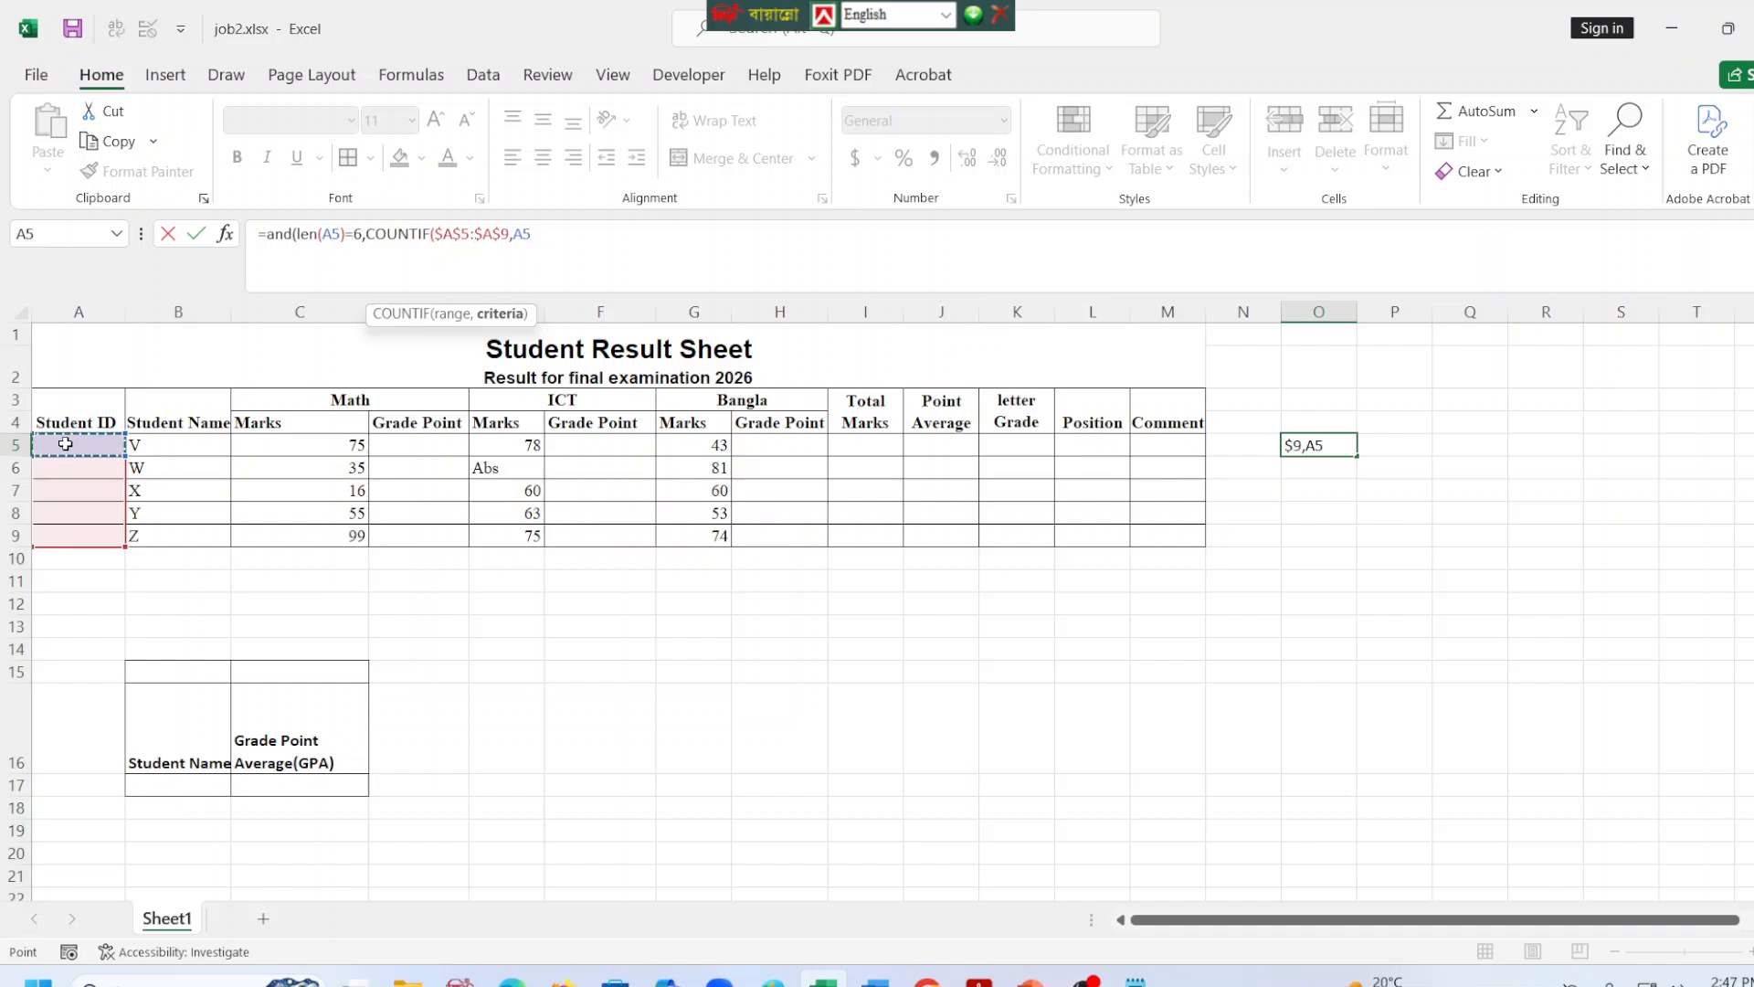
pyautogui.write(')')
pyautogui.write('<')
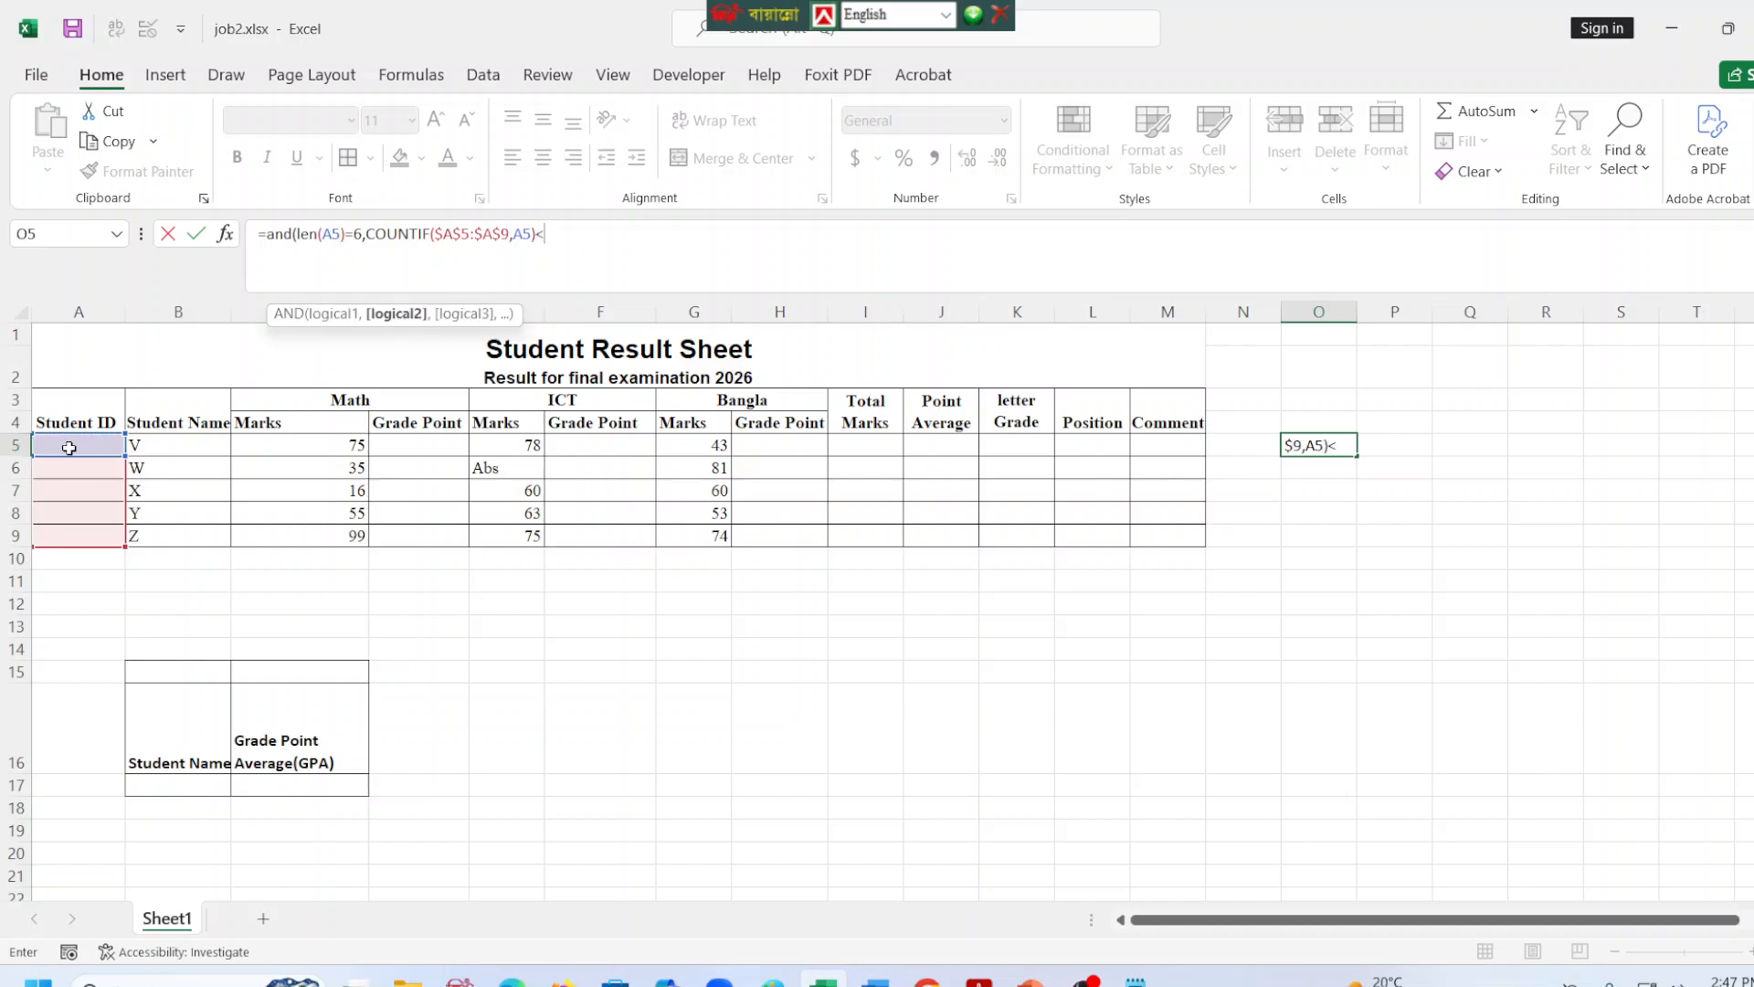
pyautogui.write('2,')
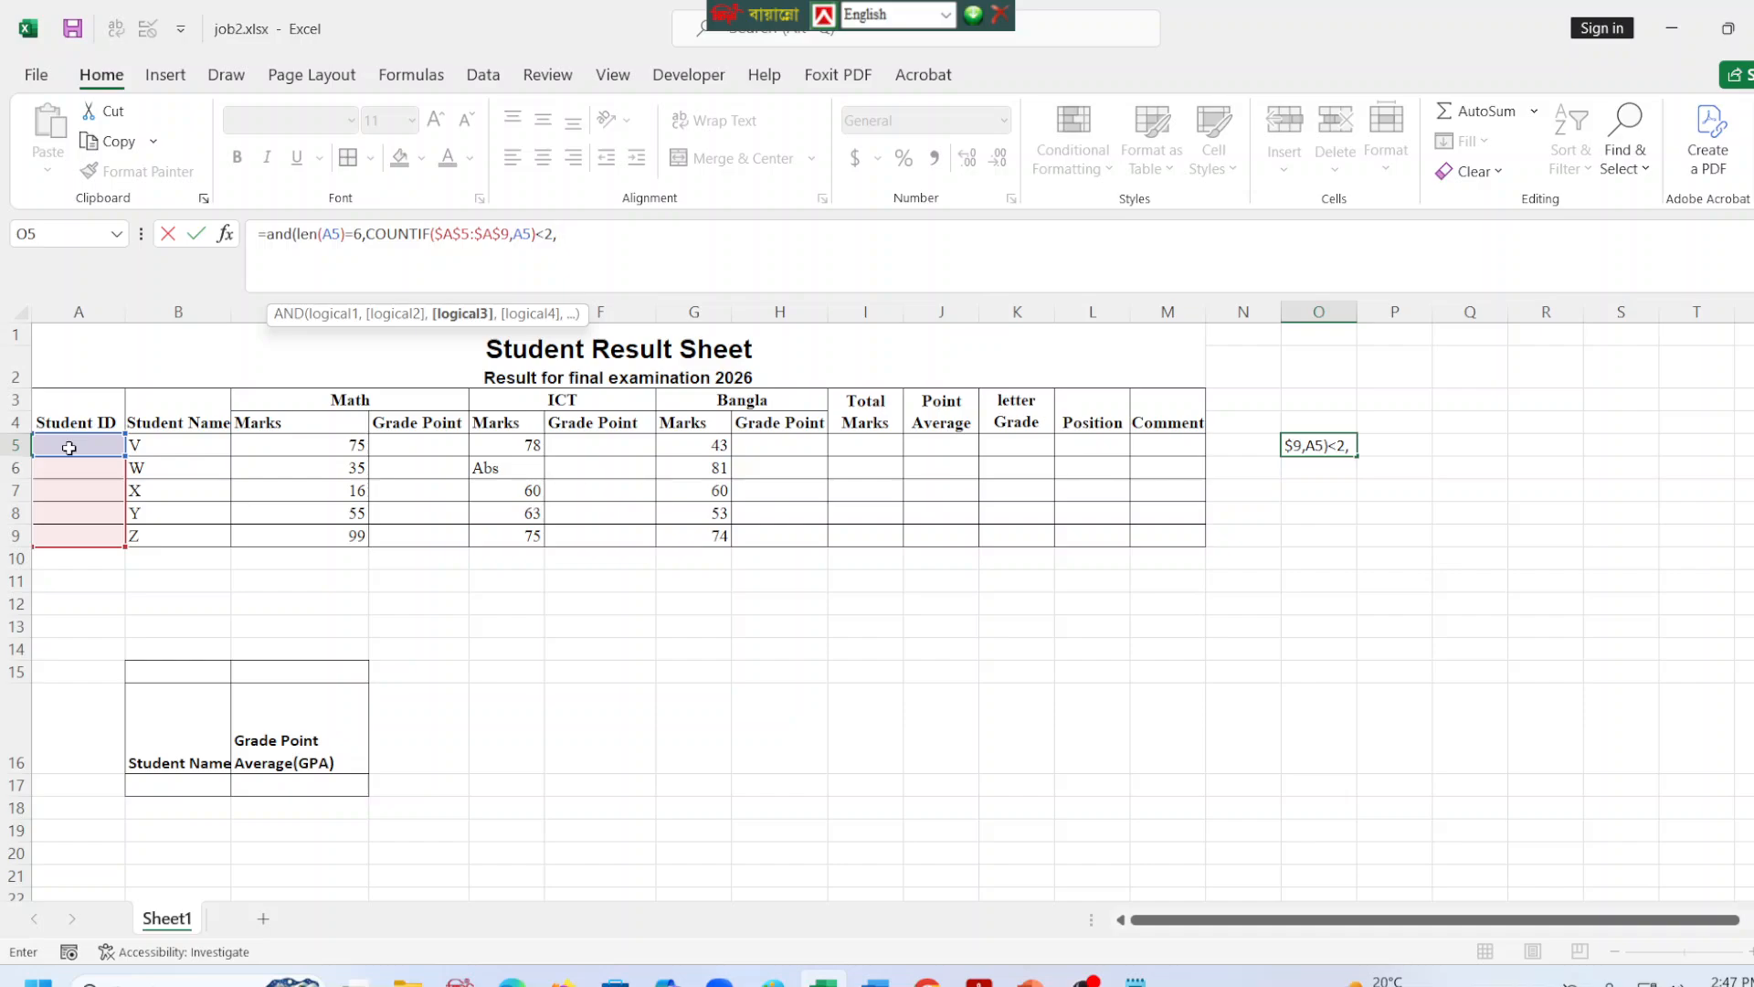
pyautogui.write('isnumber')
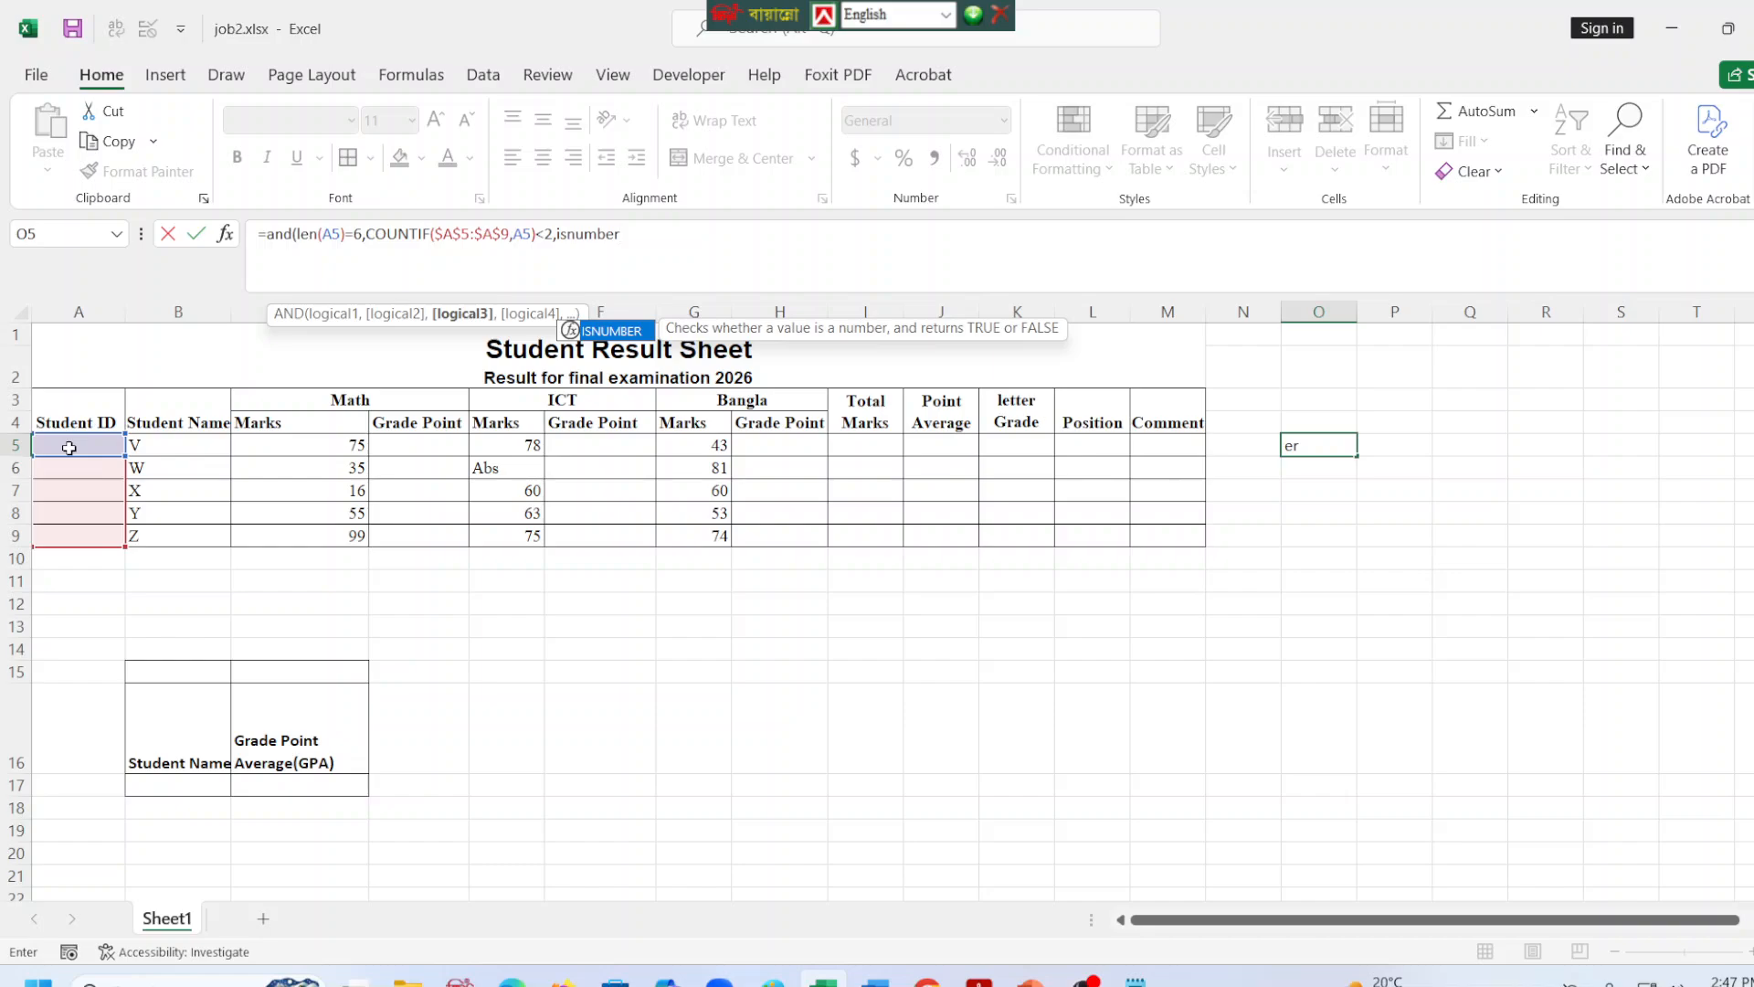
# Add a third condition to the O5 formula requiring the last five characters to be numeric: ISNUMBER(VALUE(RIGHT(A5,5))).
pyautogui.press('Tab')
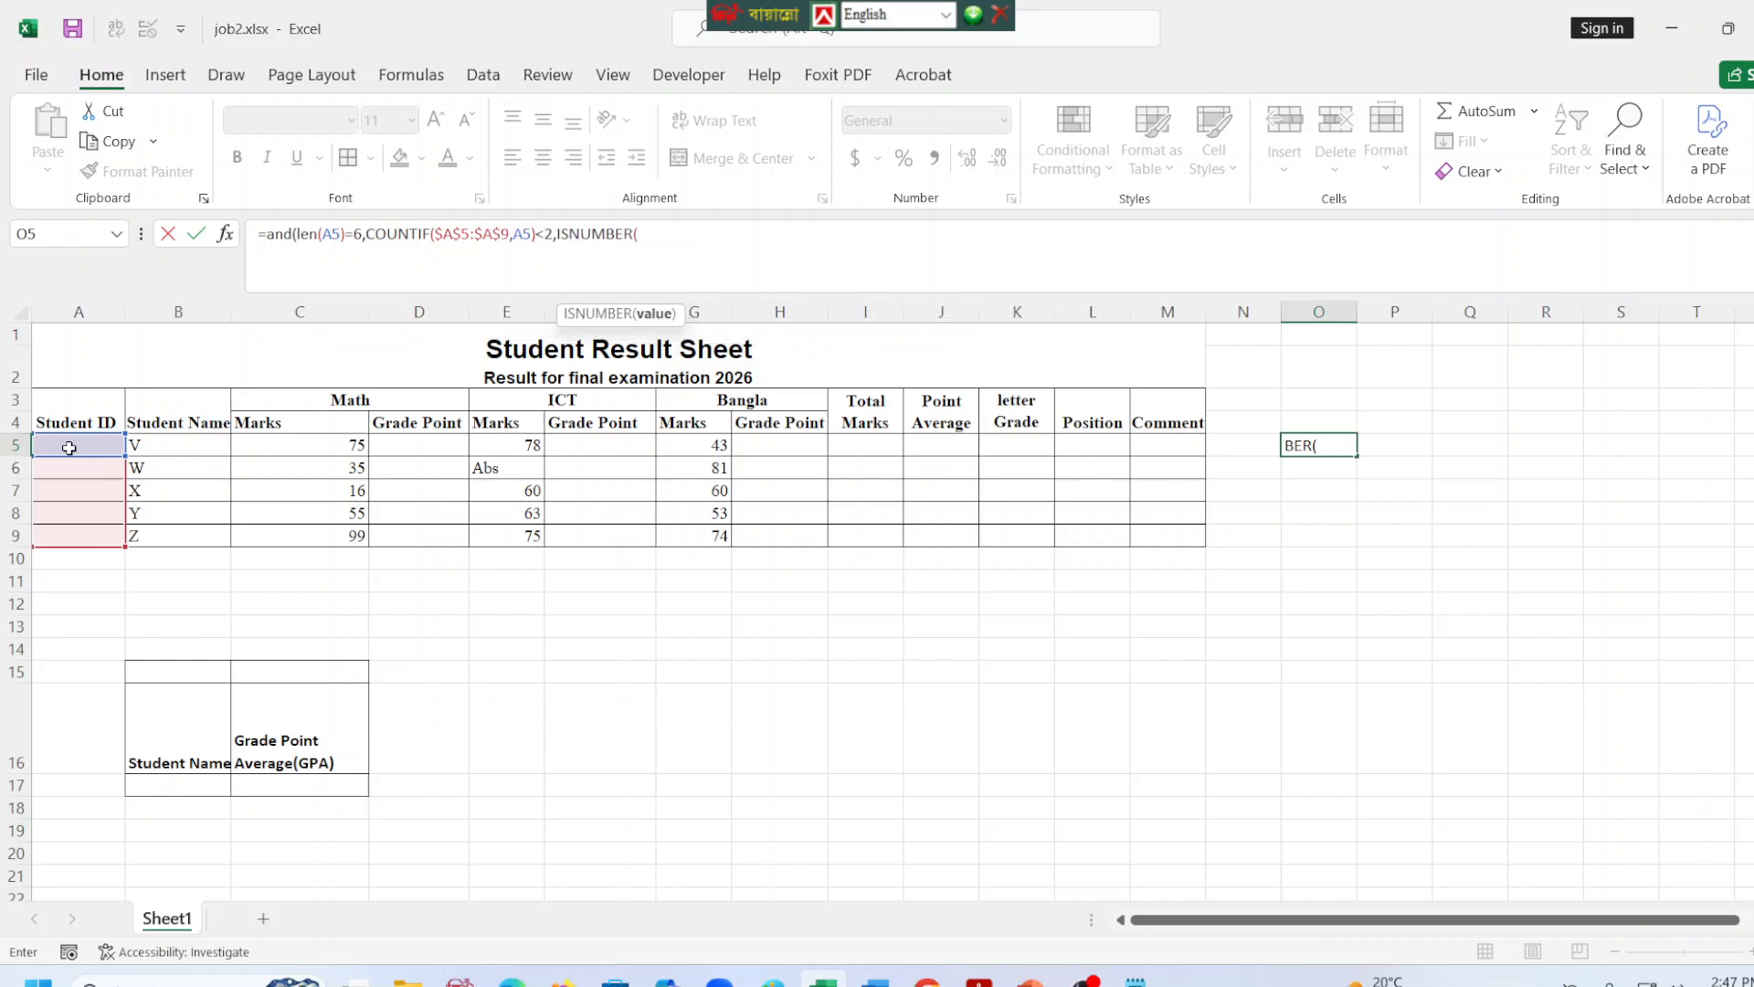
pyautogui.write('value')
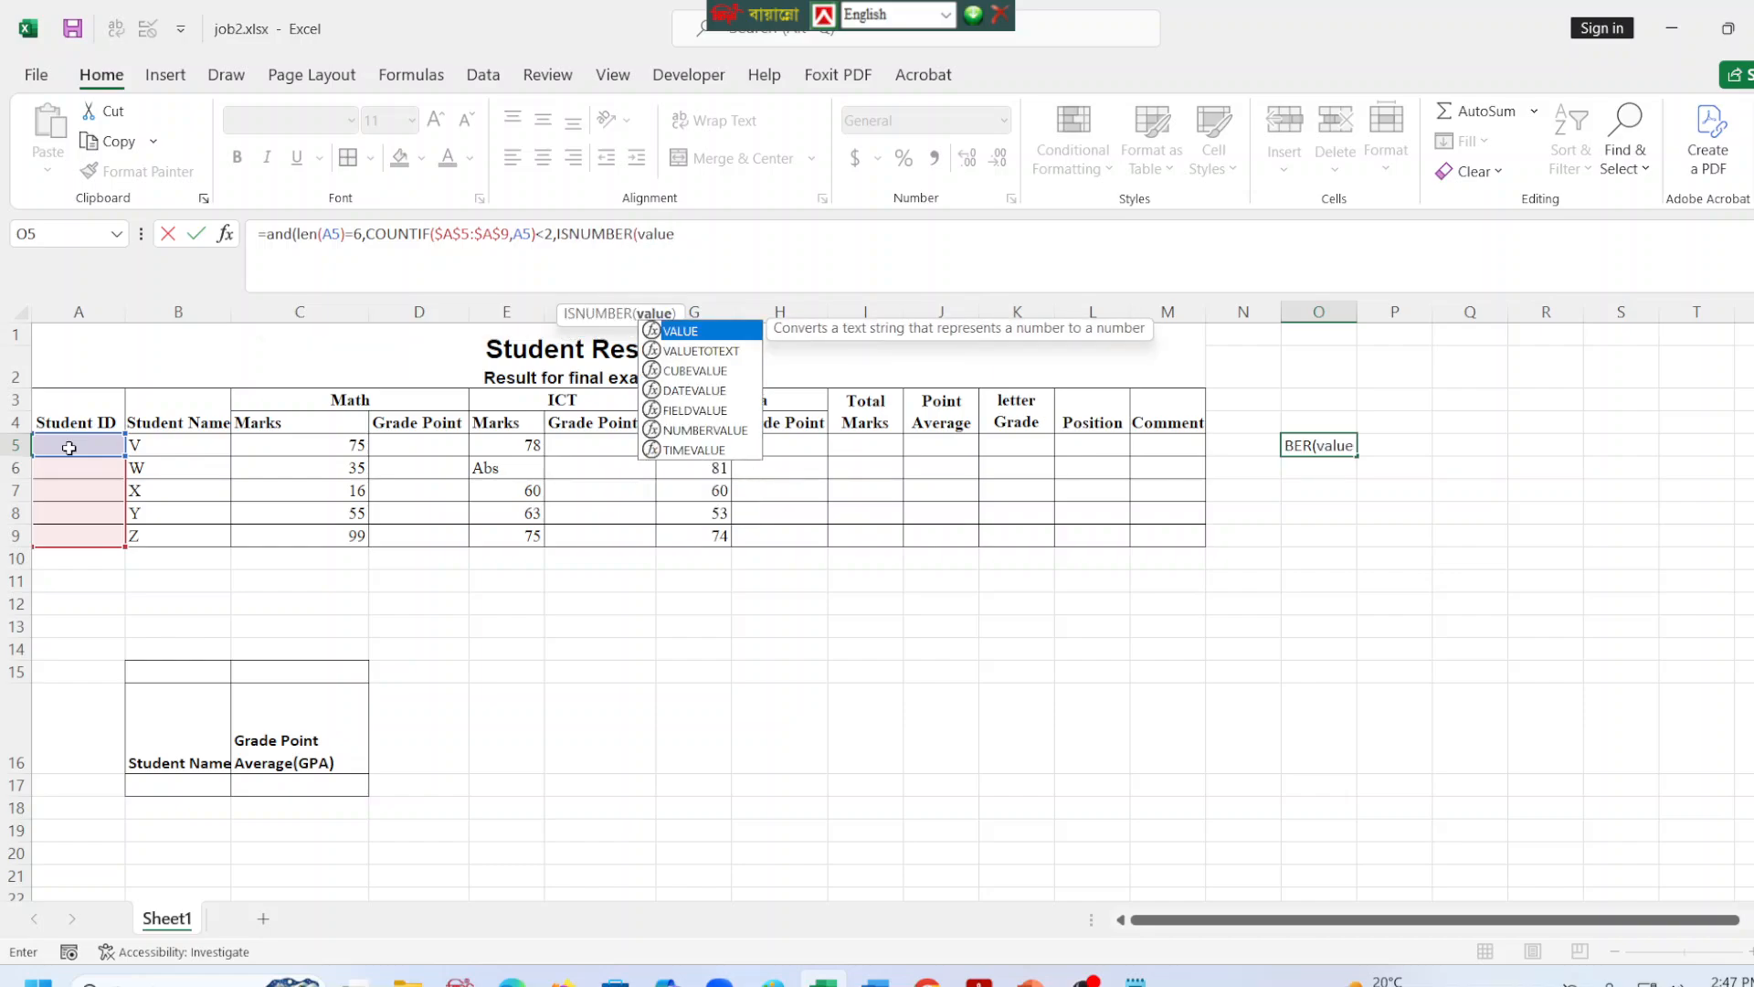
pyautogui.write('(')
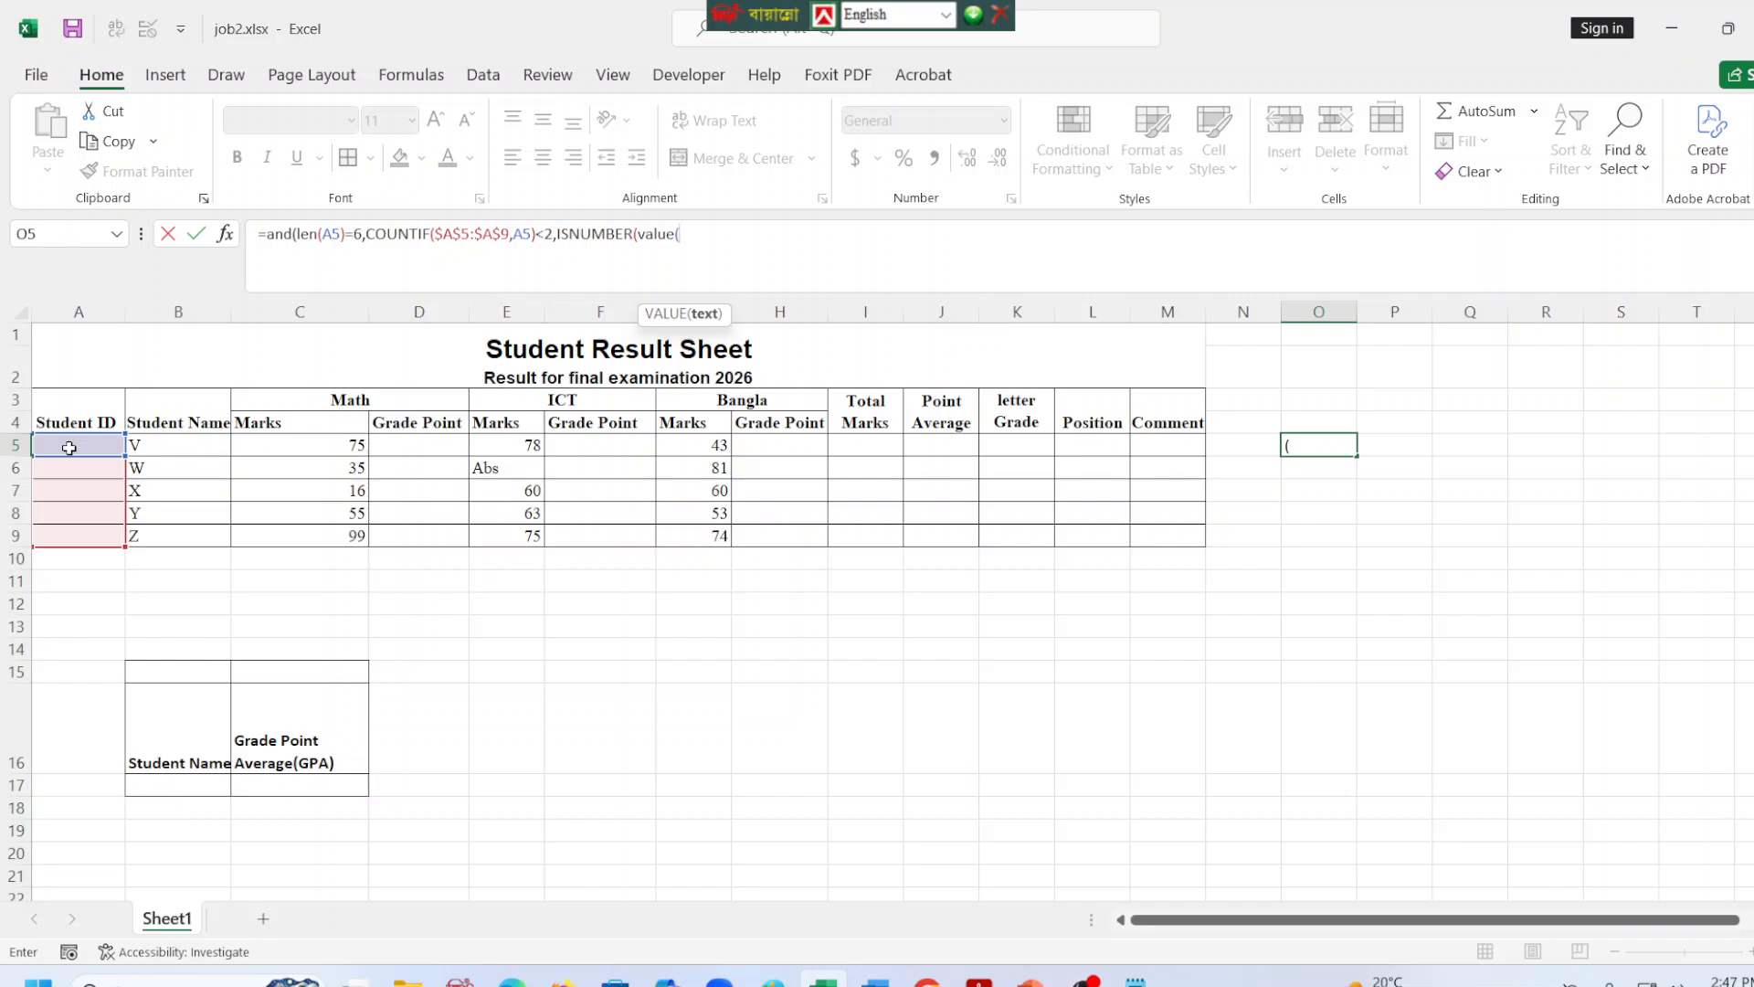
pyautogui.write('right')
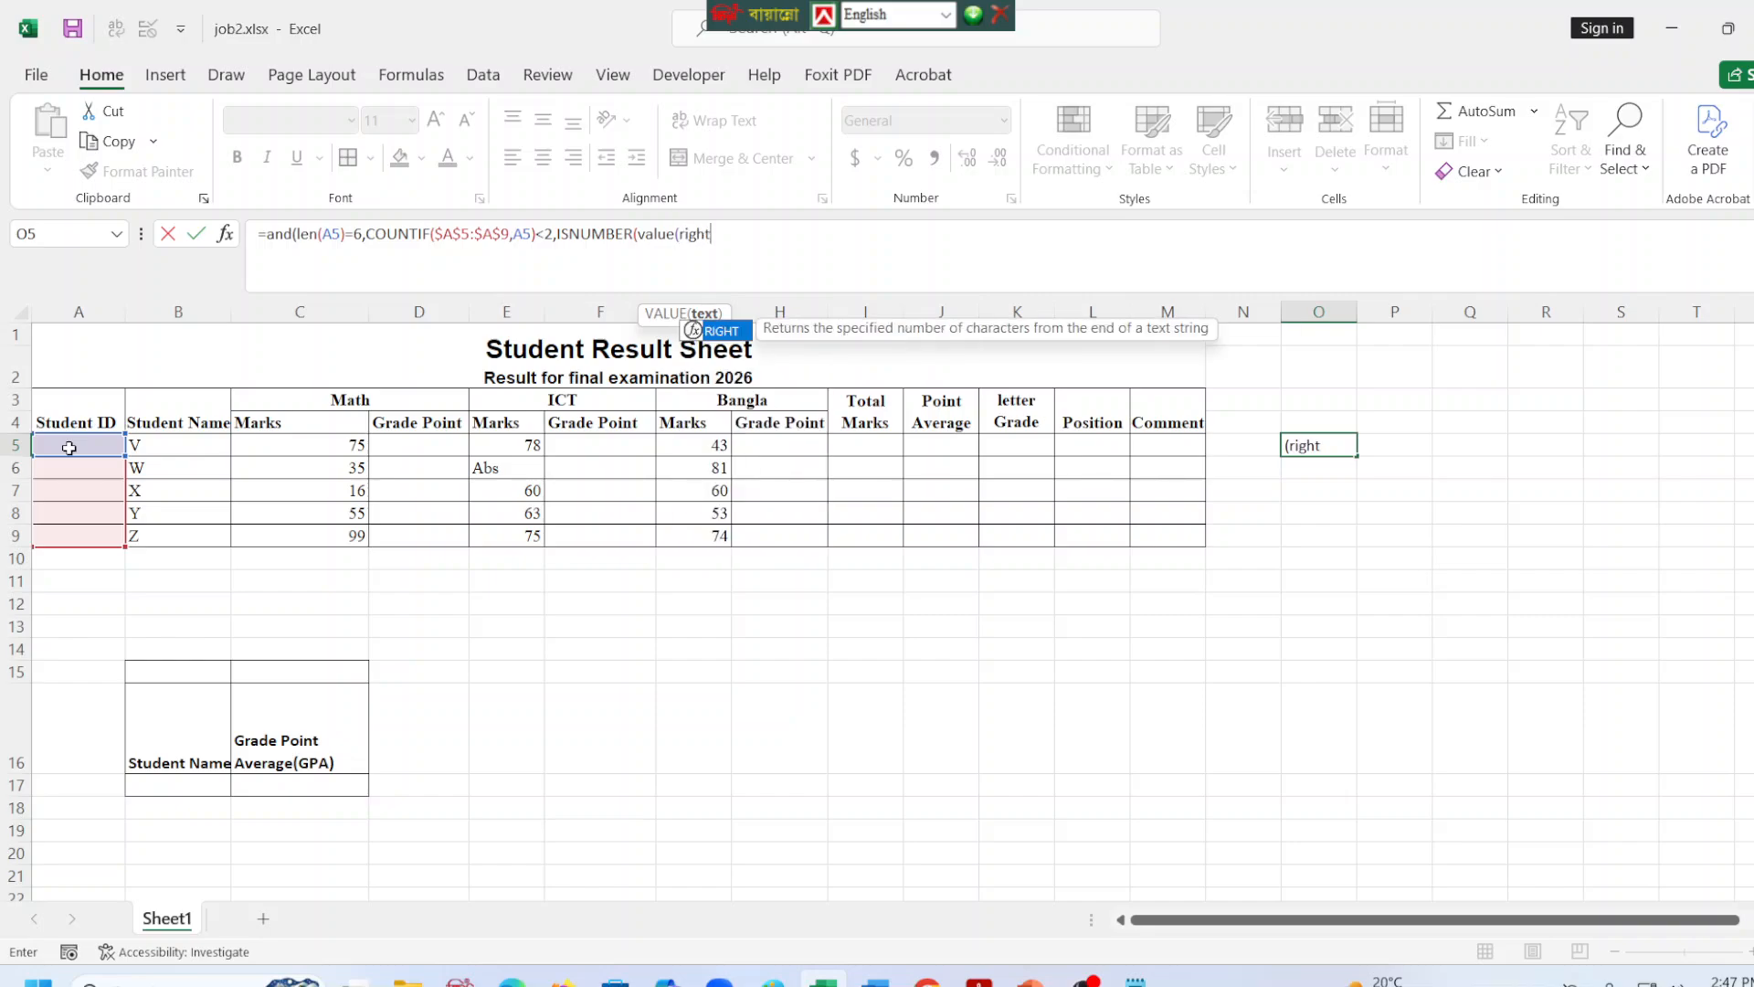
pyautogui.write('(')
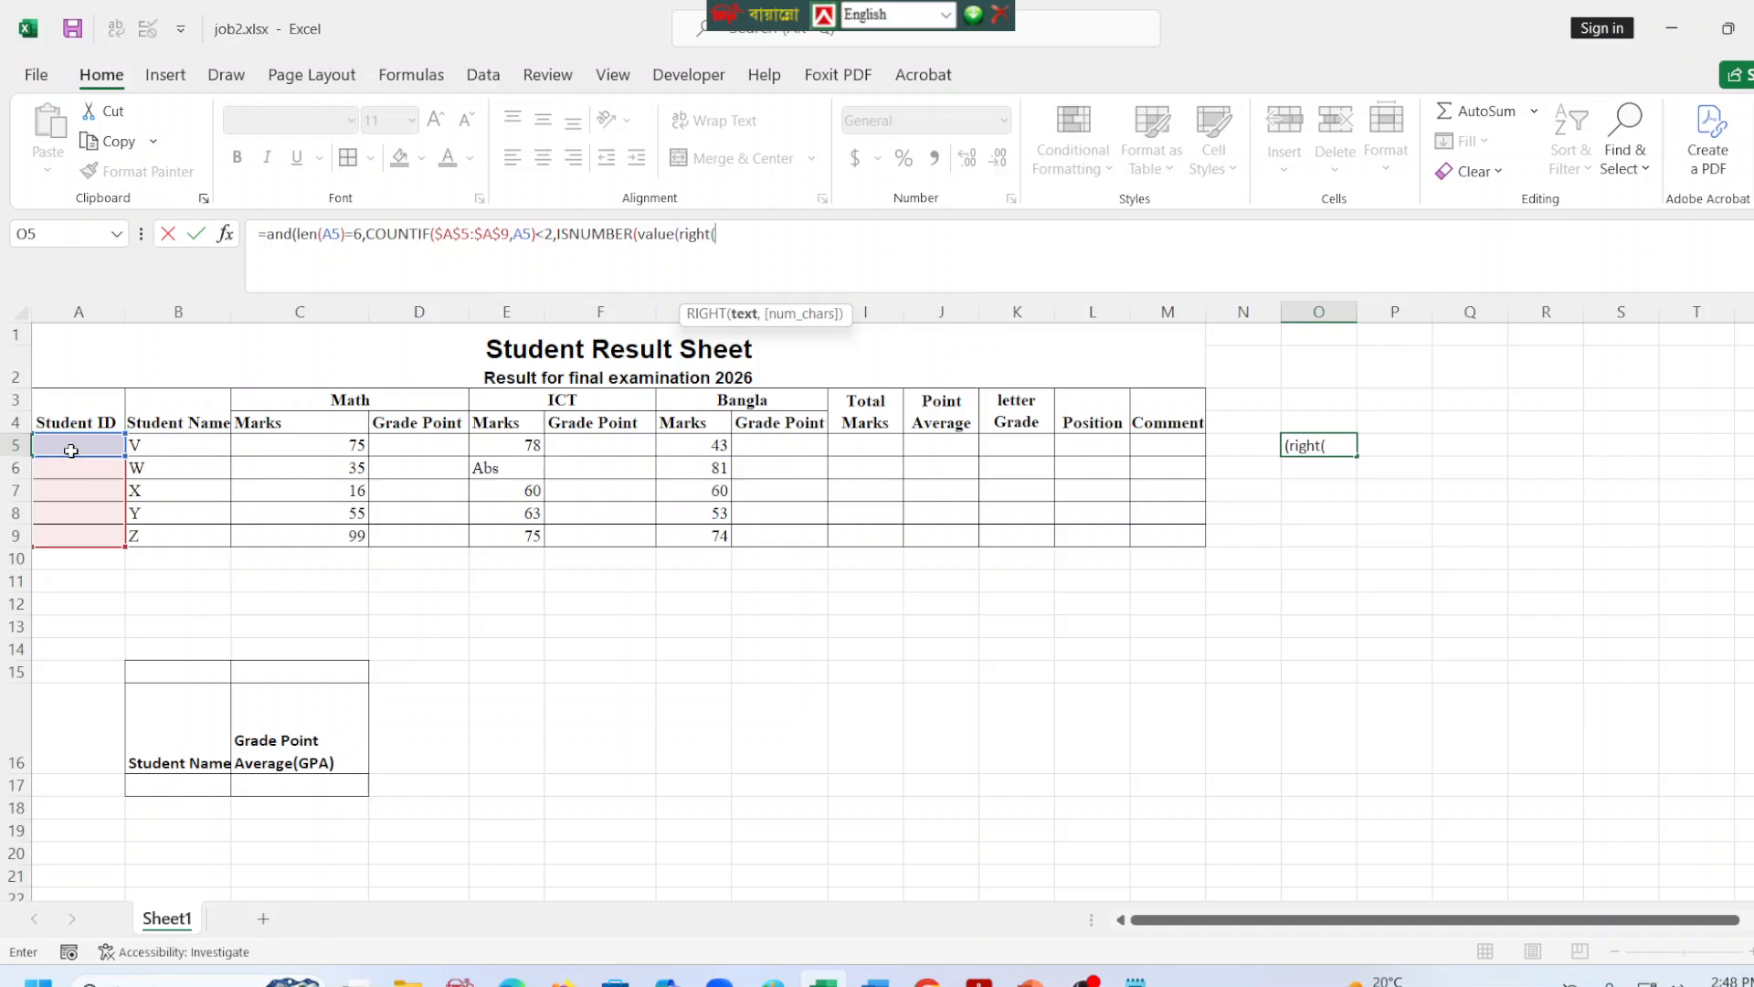
pyautogui.click(71, 447)
pyautogui.write(',5')
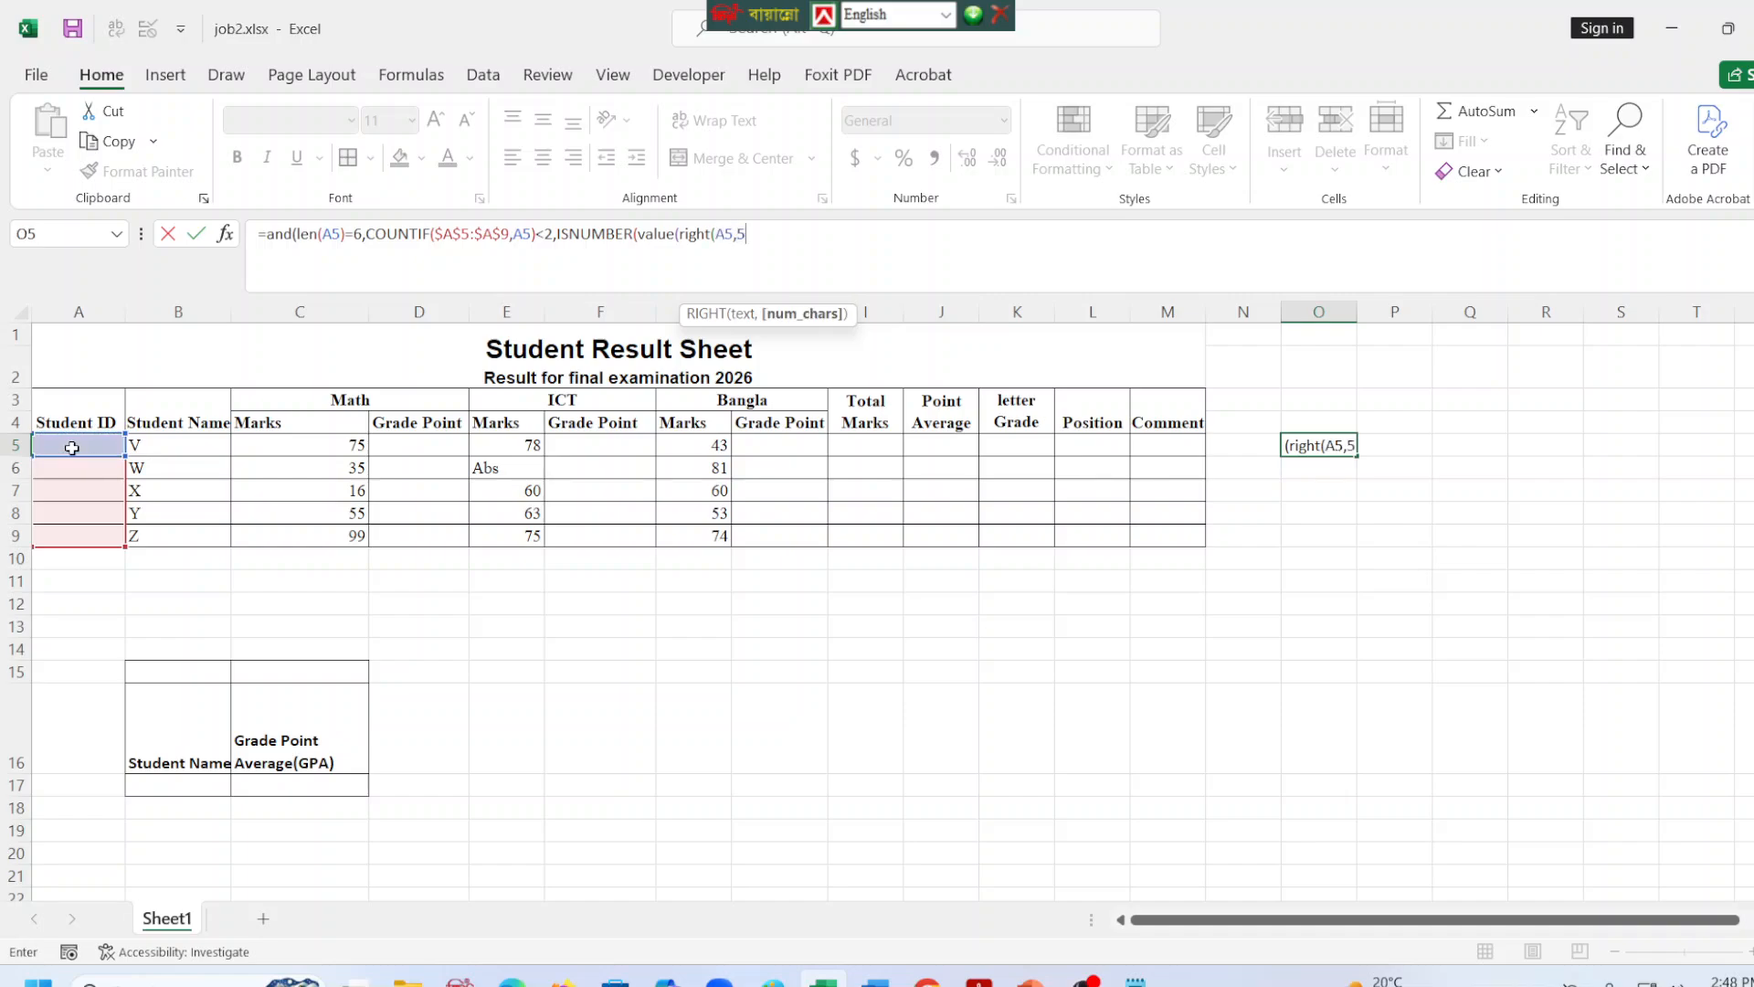
pyautogui.write(')))')
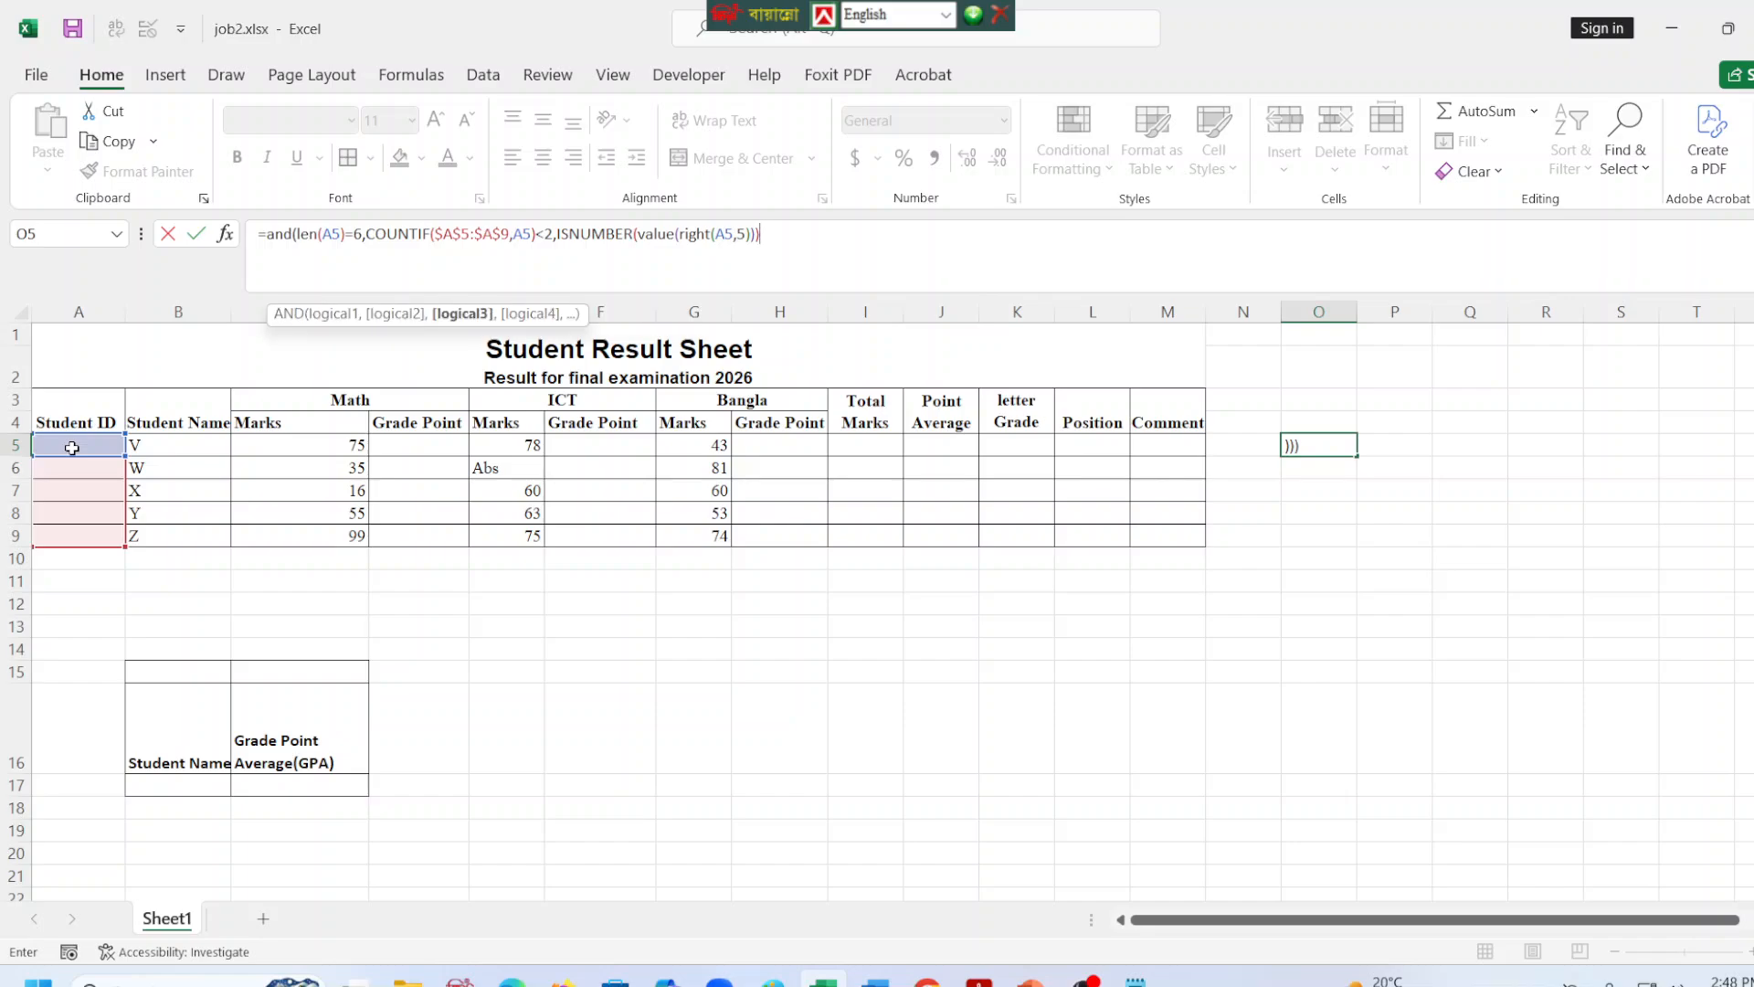
pyautogui.write(',')
pyautogui.write('l')
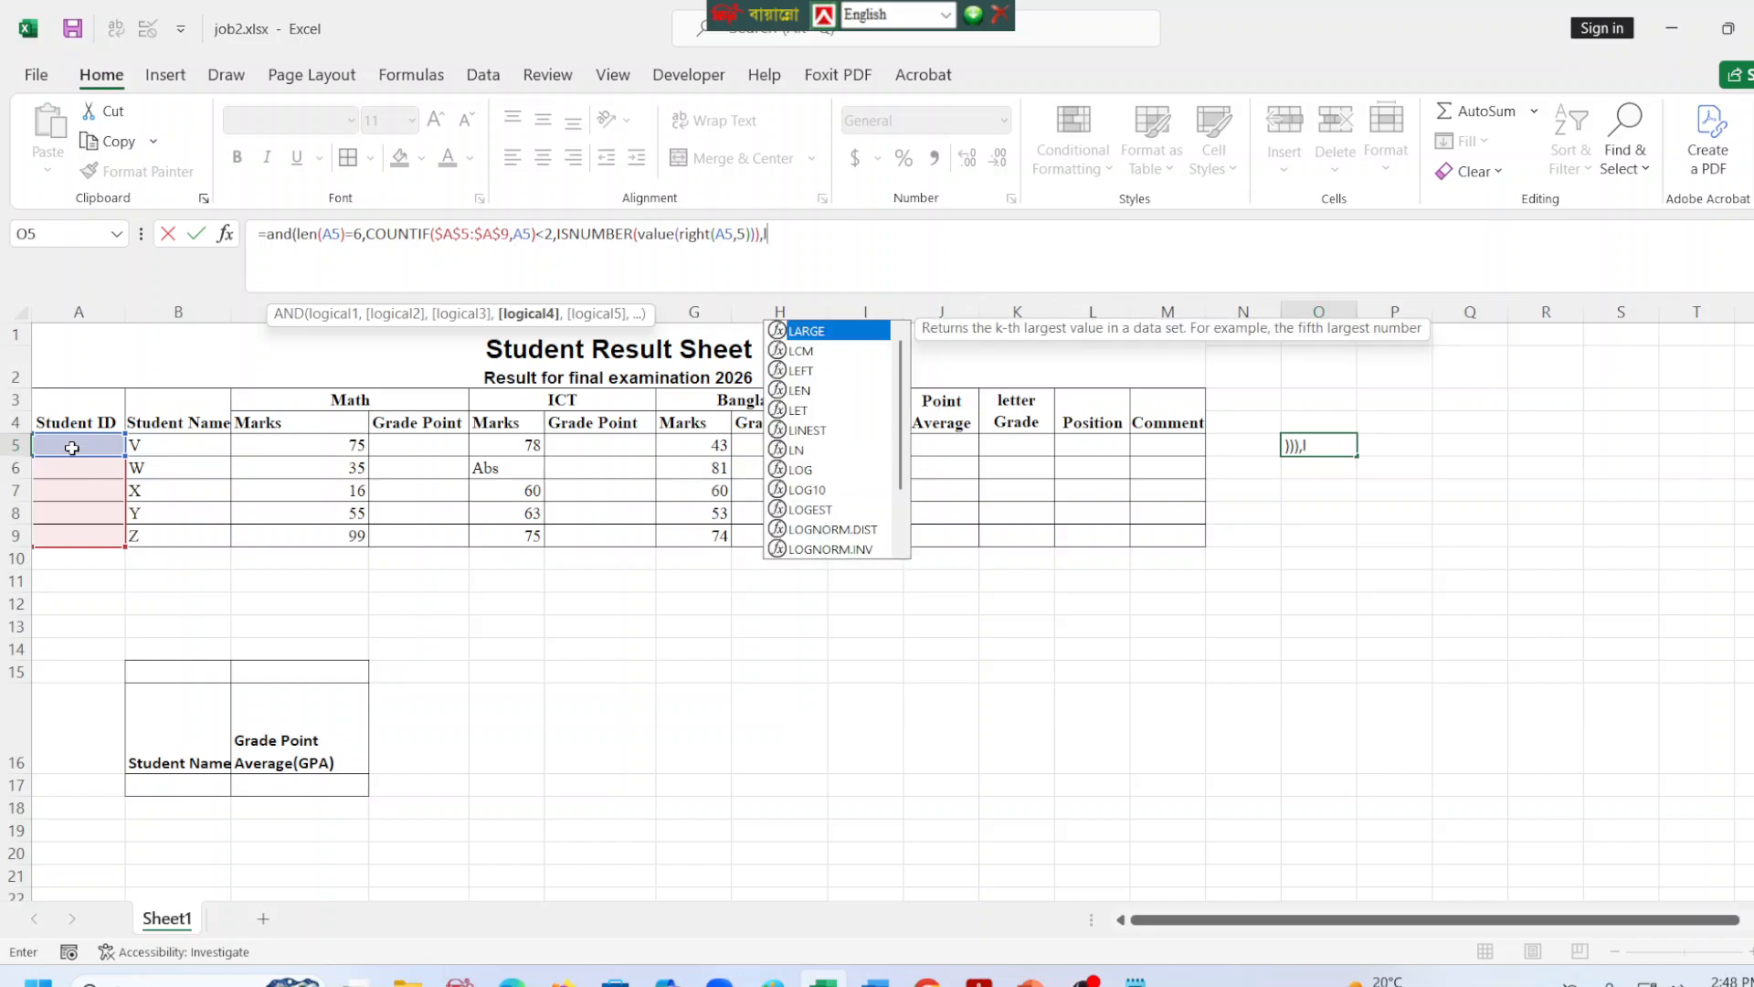
pyautogui.write('eft(')
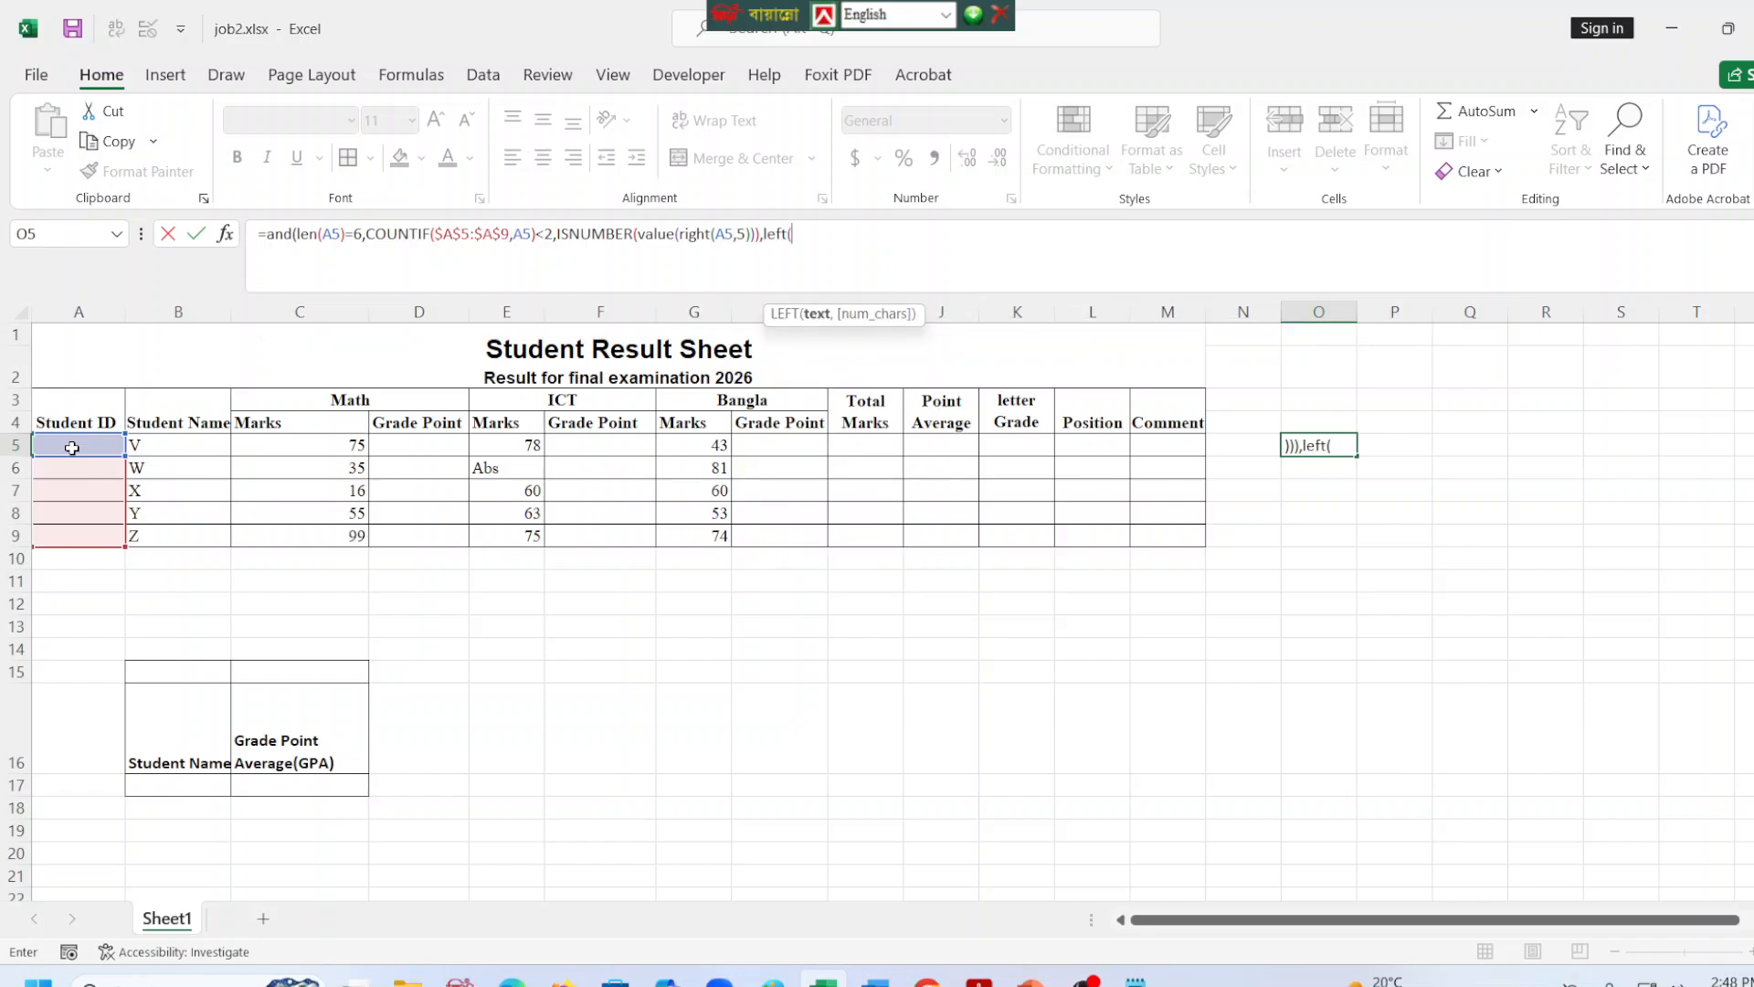
# Add a fourth condition requiring the ID to start with S, LEFT(A5,1)="S", and complete the AND formula in O5.
pyautogui.click(74, 442)
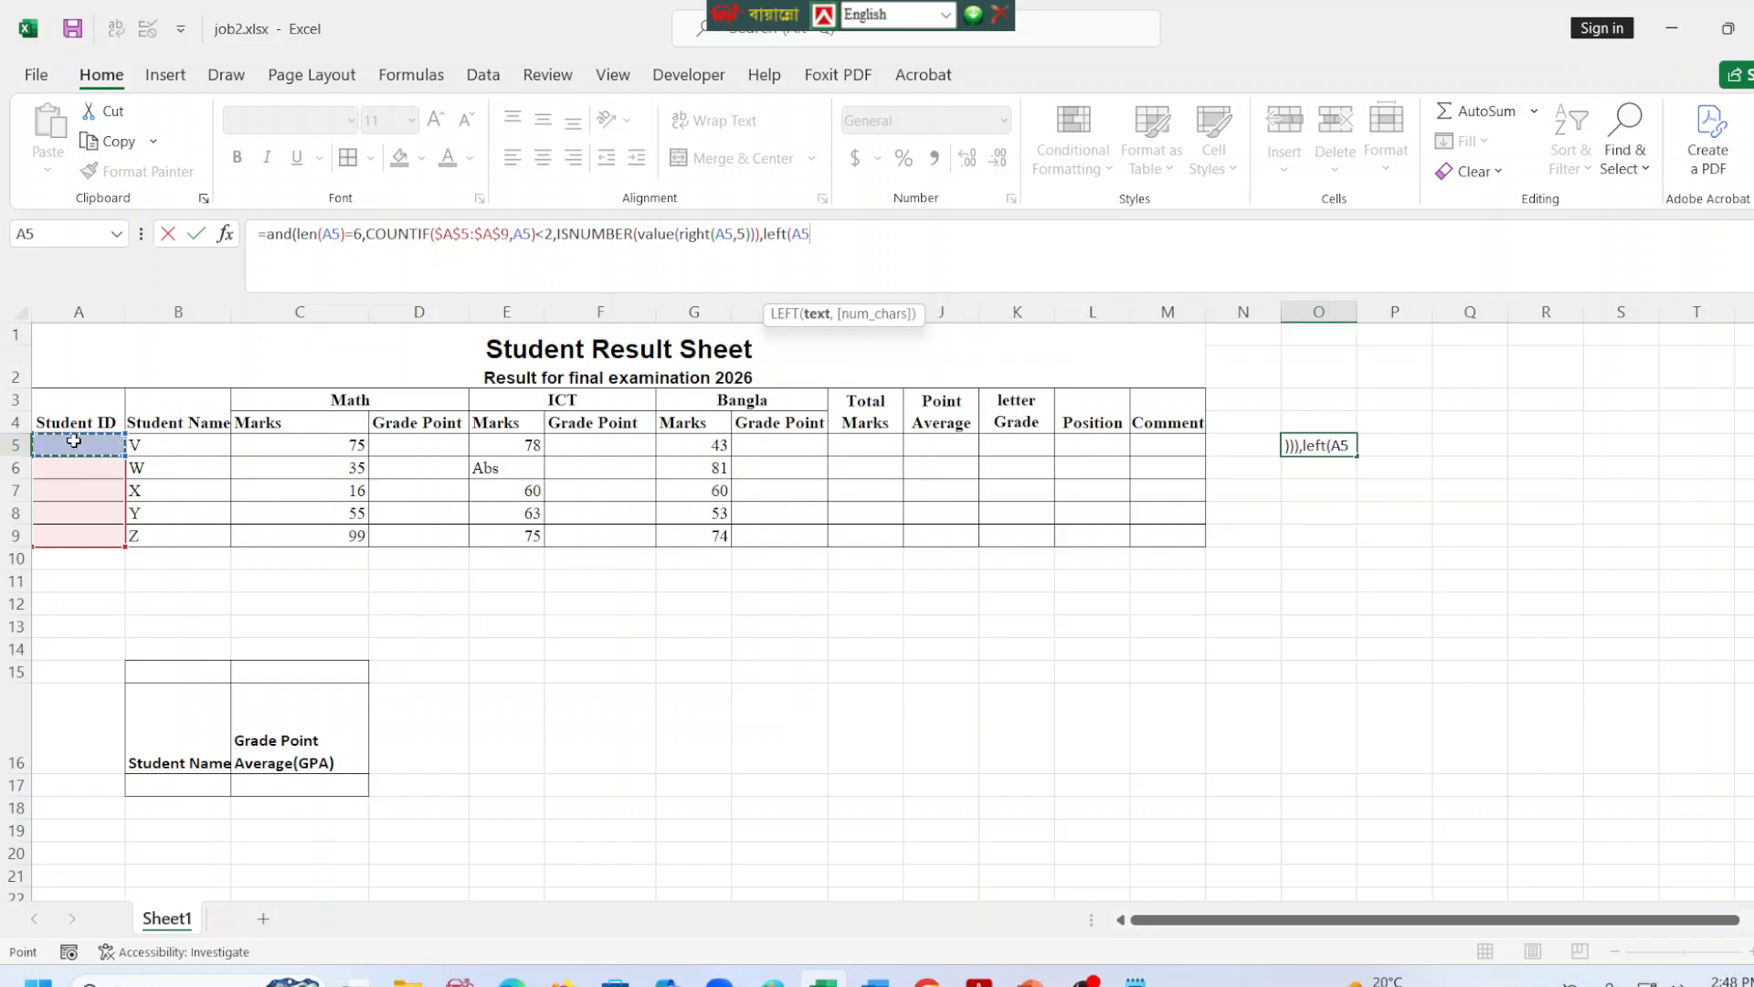
pyautogui.write(',')
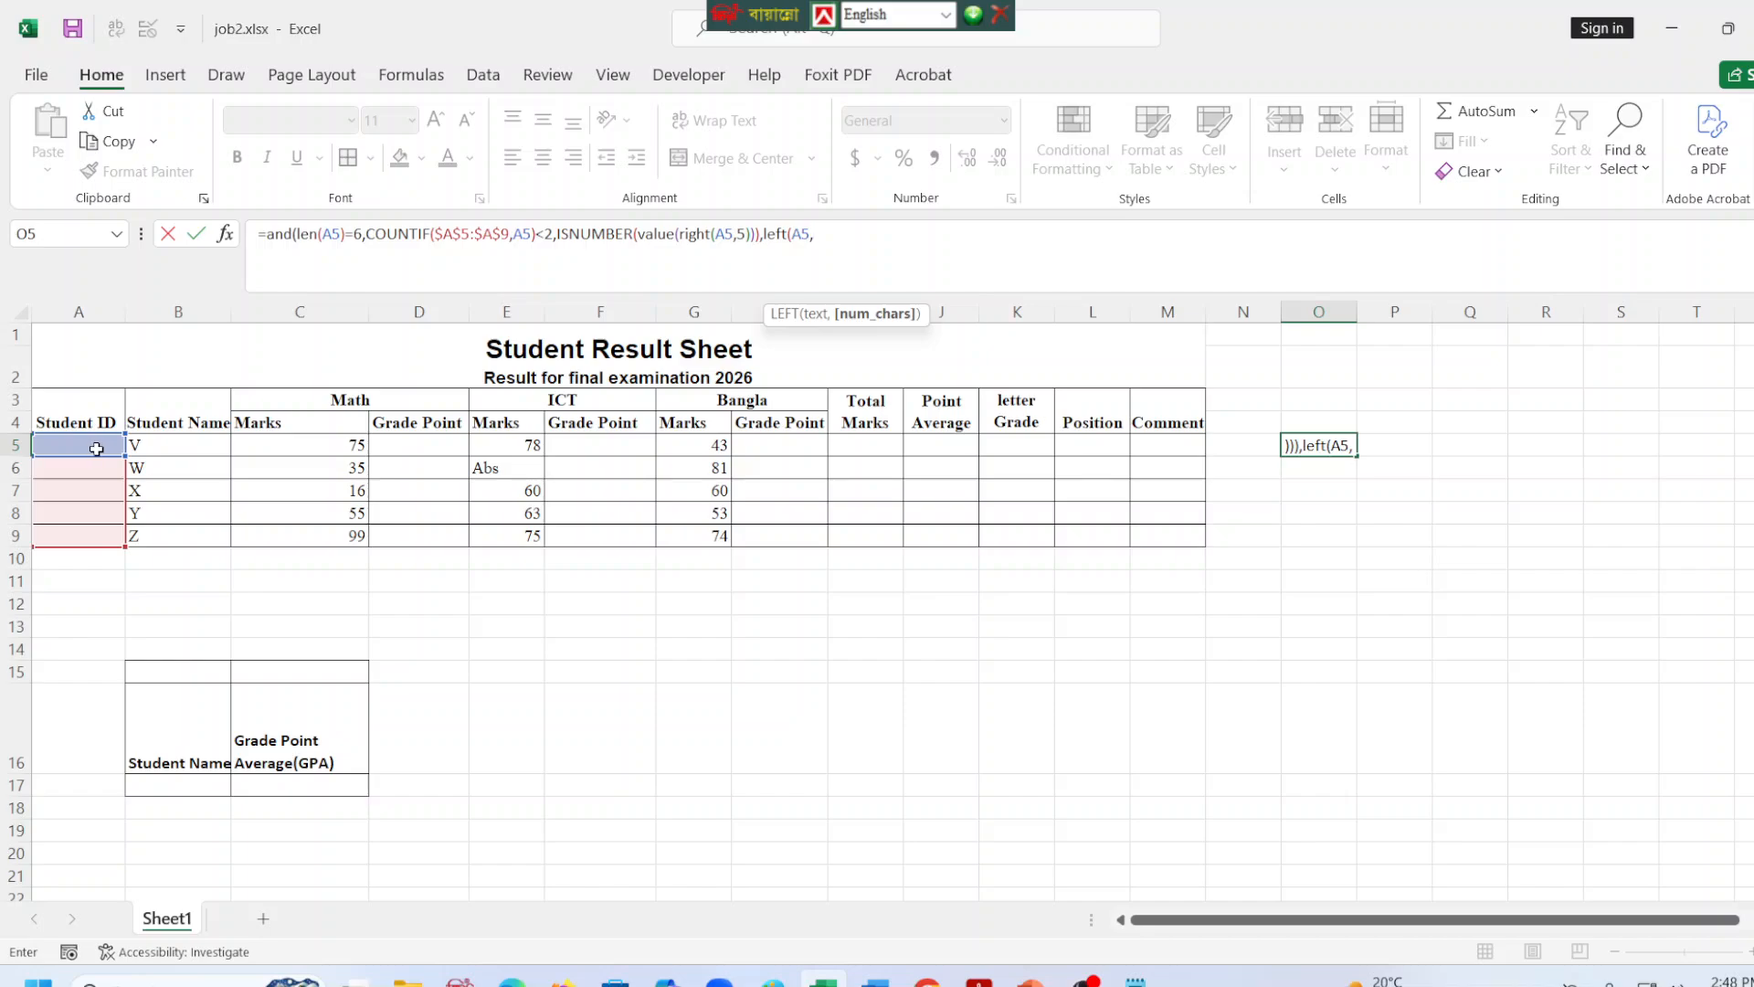
pyautogui.write('1)')
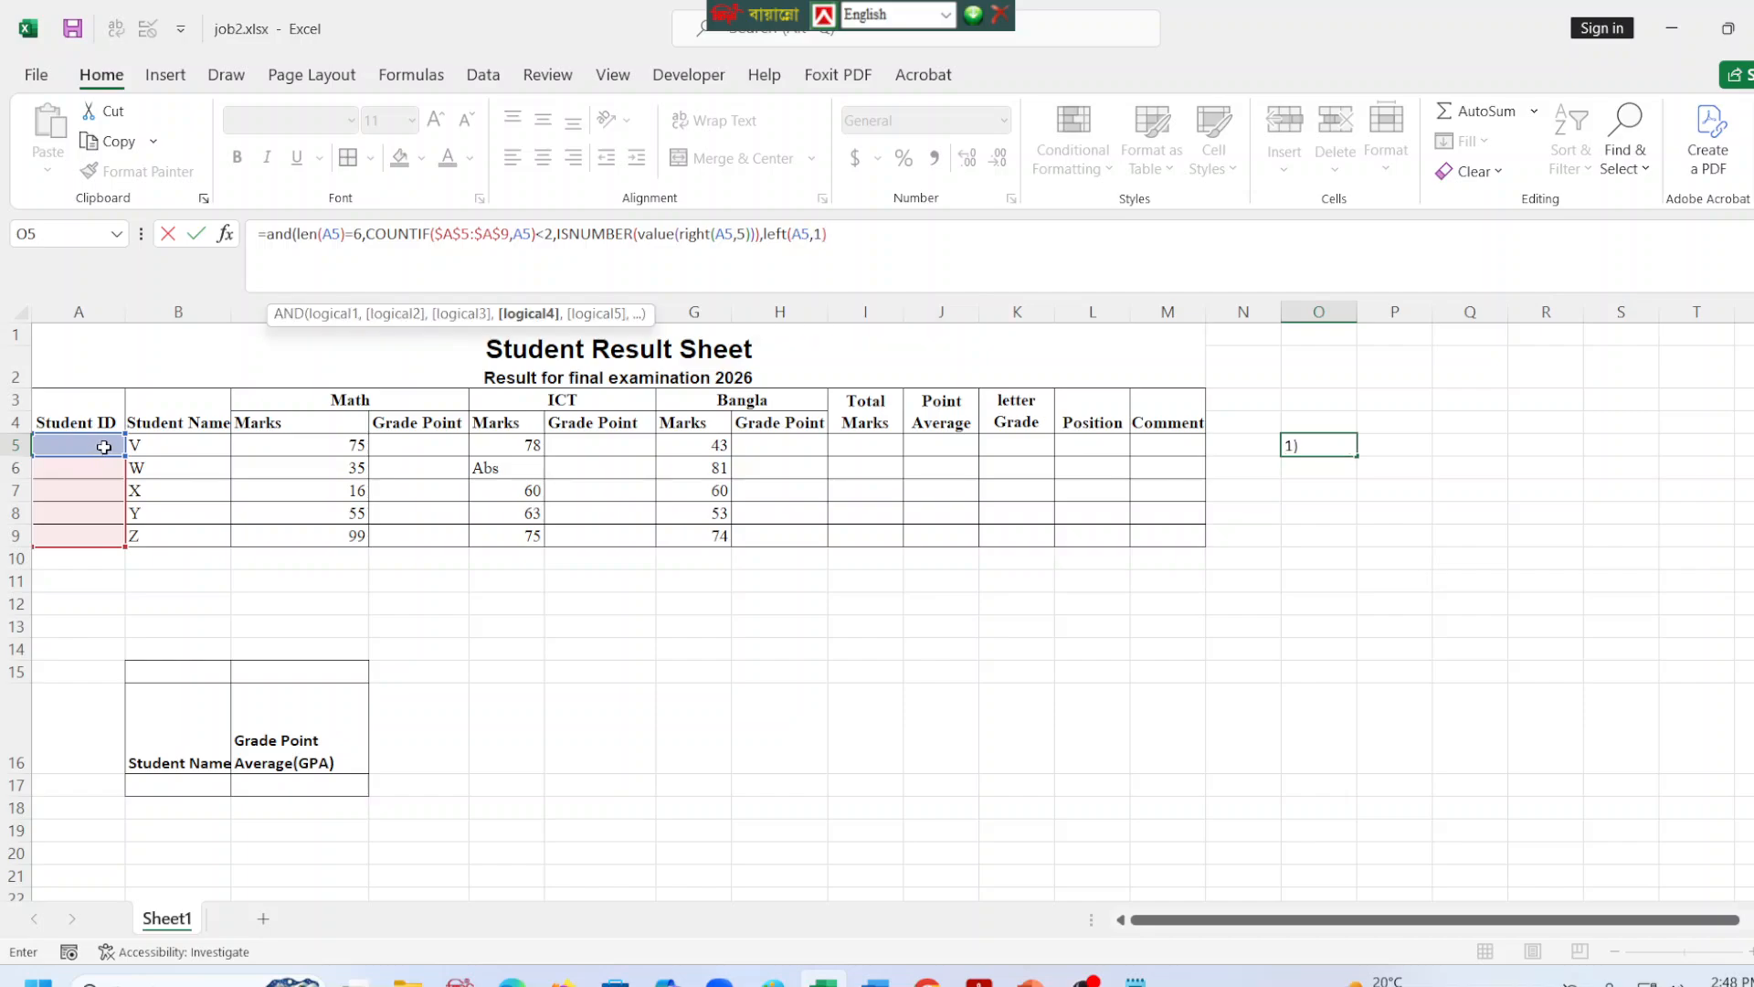
pyautogui.write('="S")')
pyautogui.press('Return')
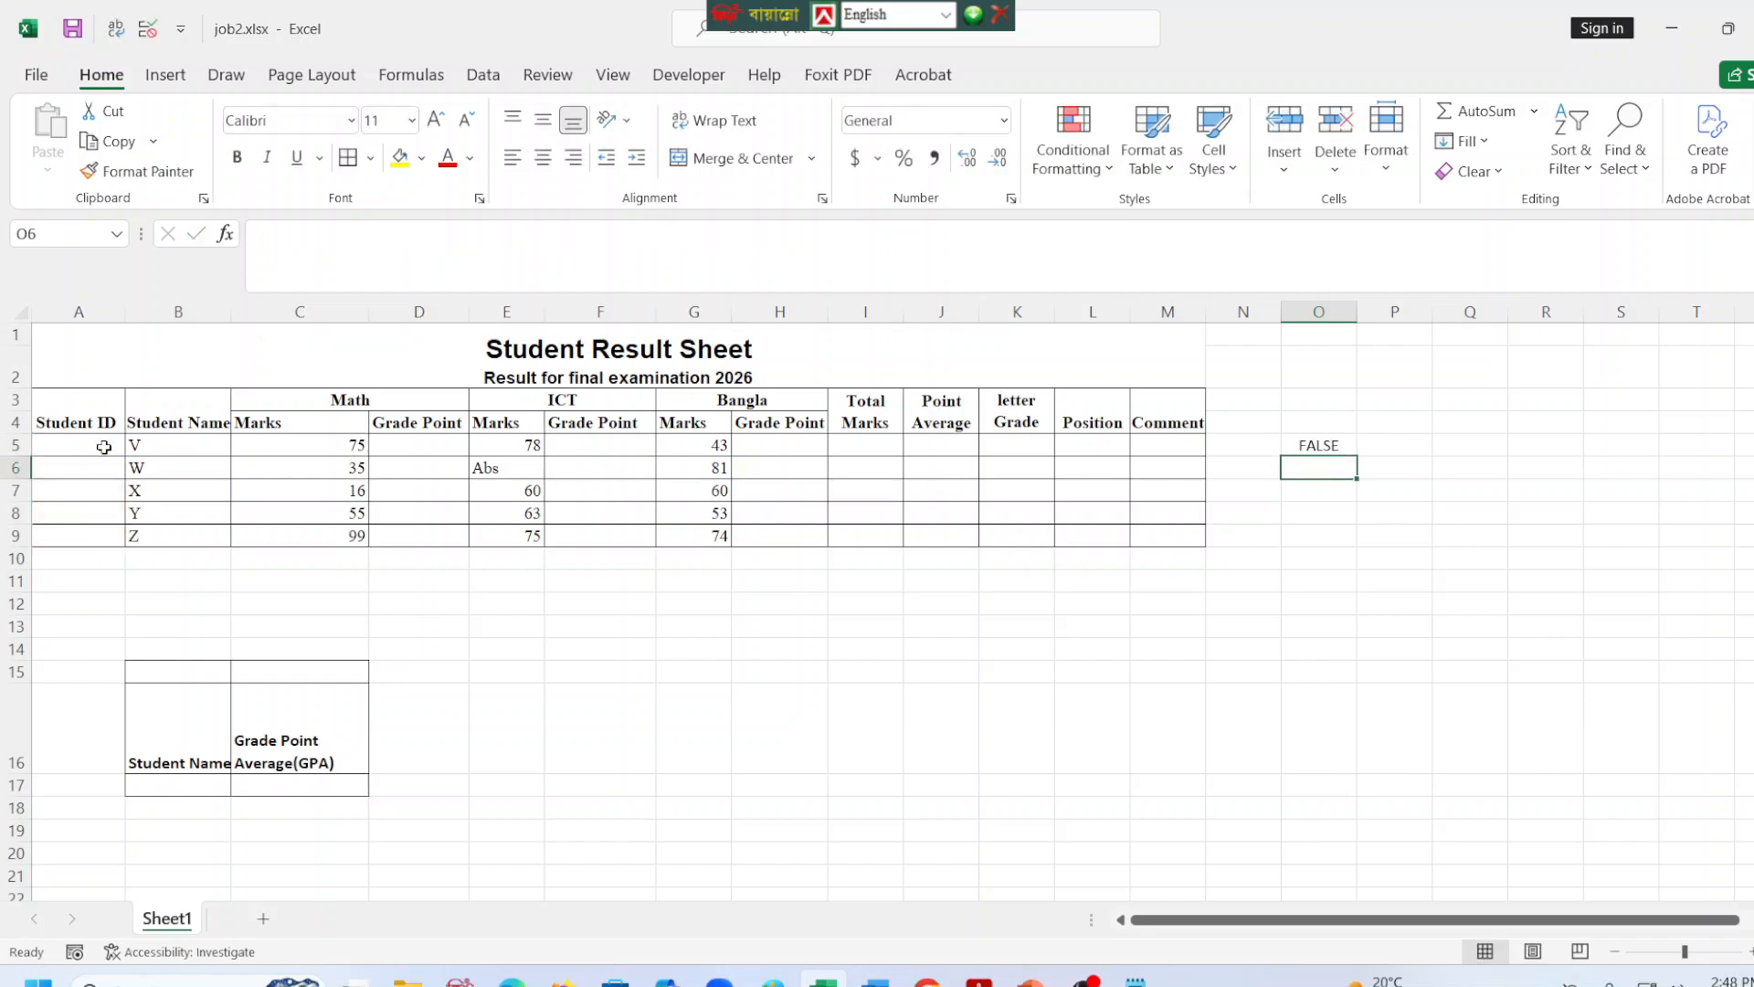
# Test the validation formula by entering only the letter s in A5, and clear the entry.
pyautogui.click(69, 448)
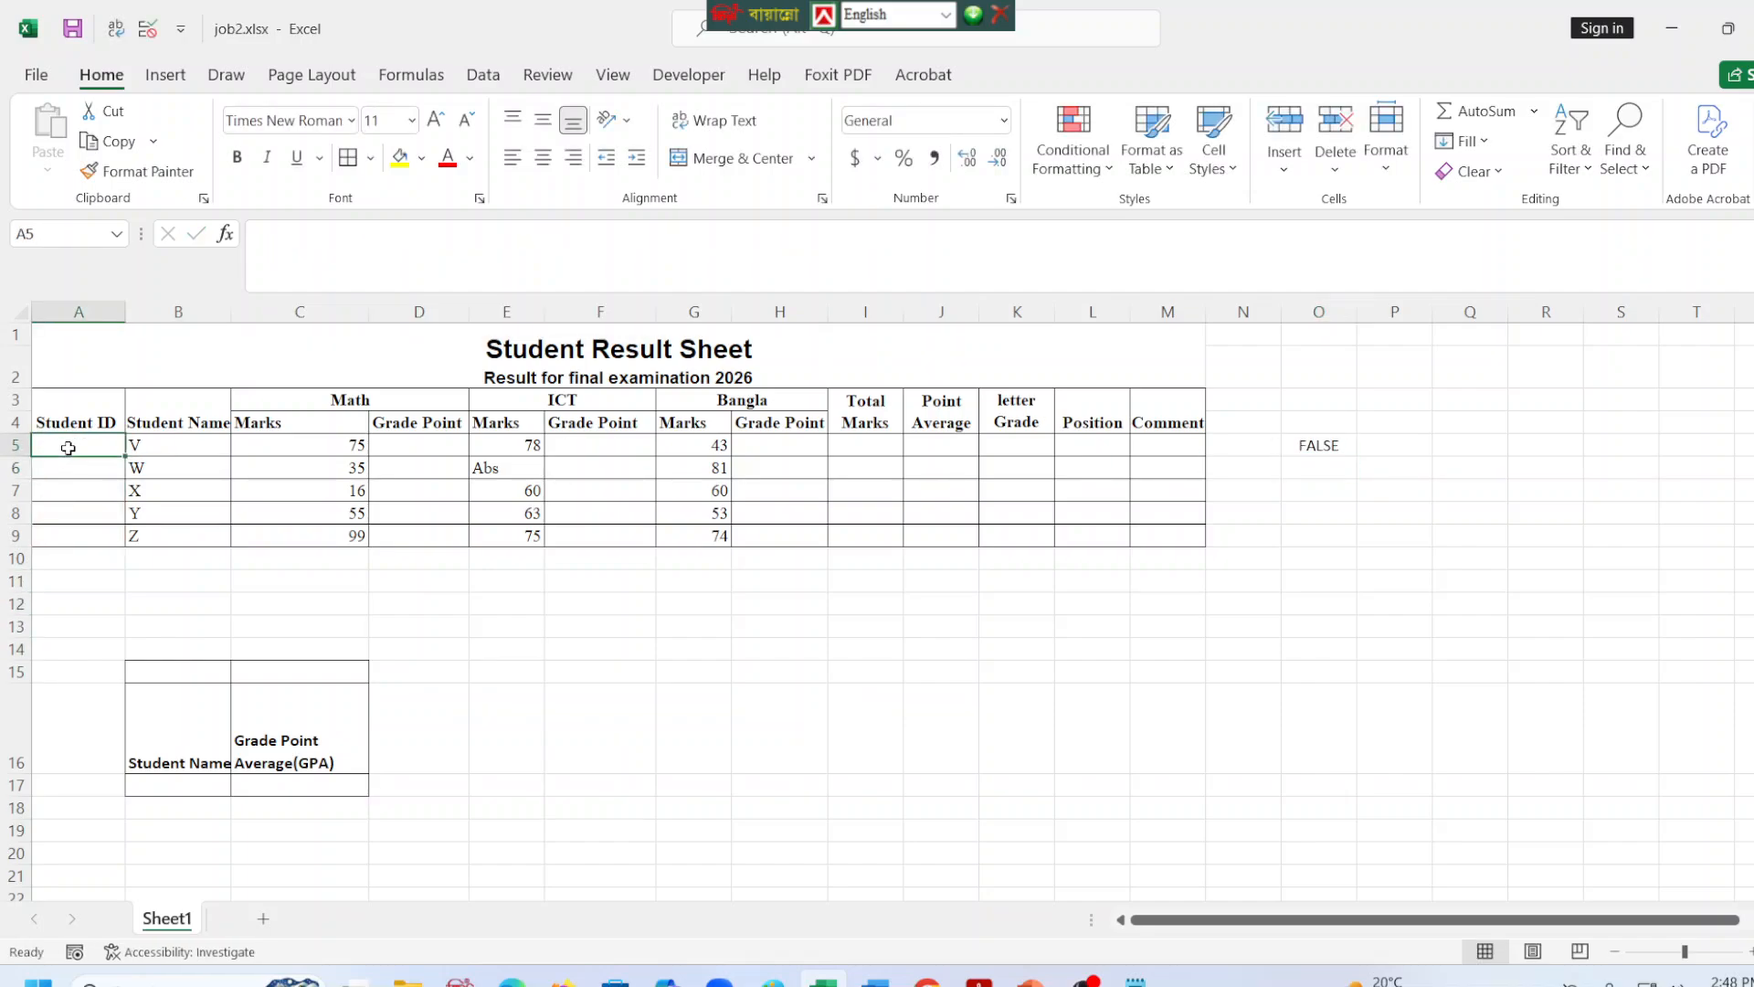
pyautogui.write('s')
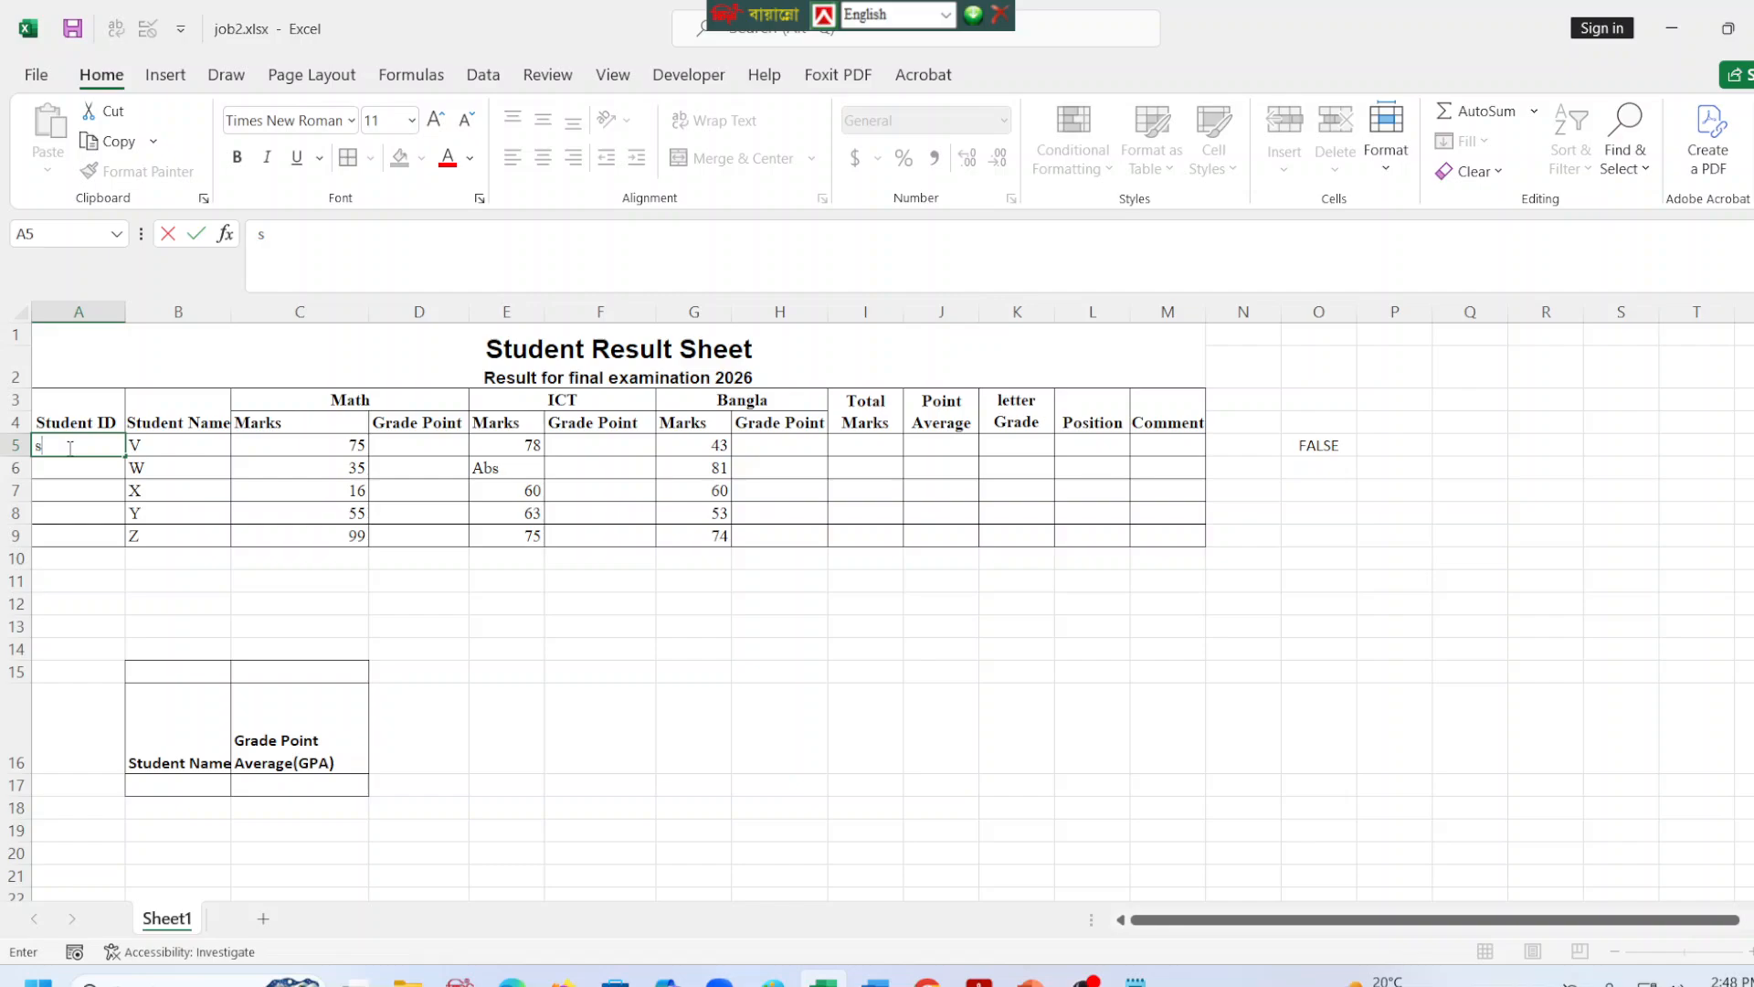
pyautogui.click(1346, 444)
pyautogui.click(76, 430)
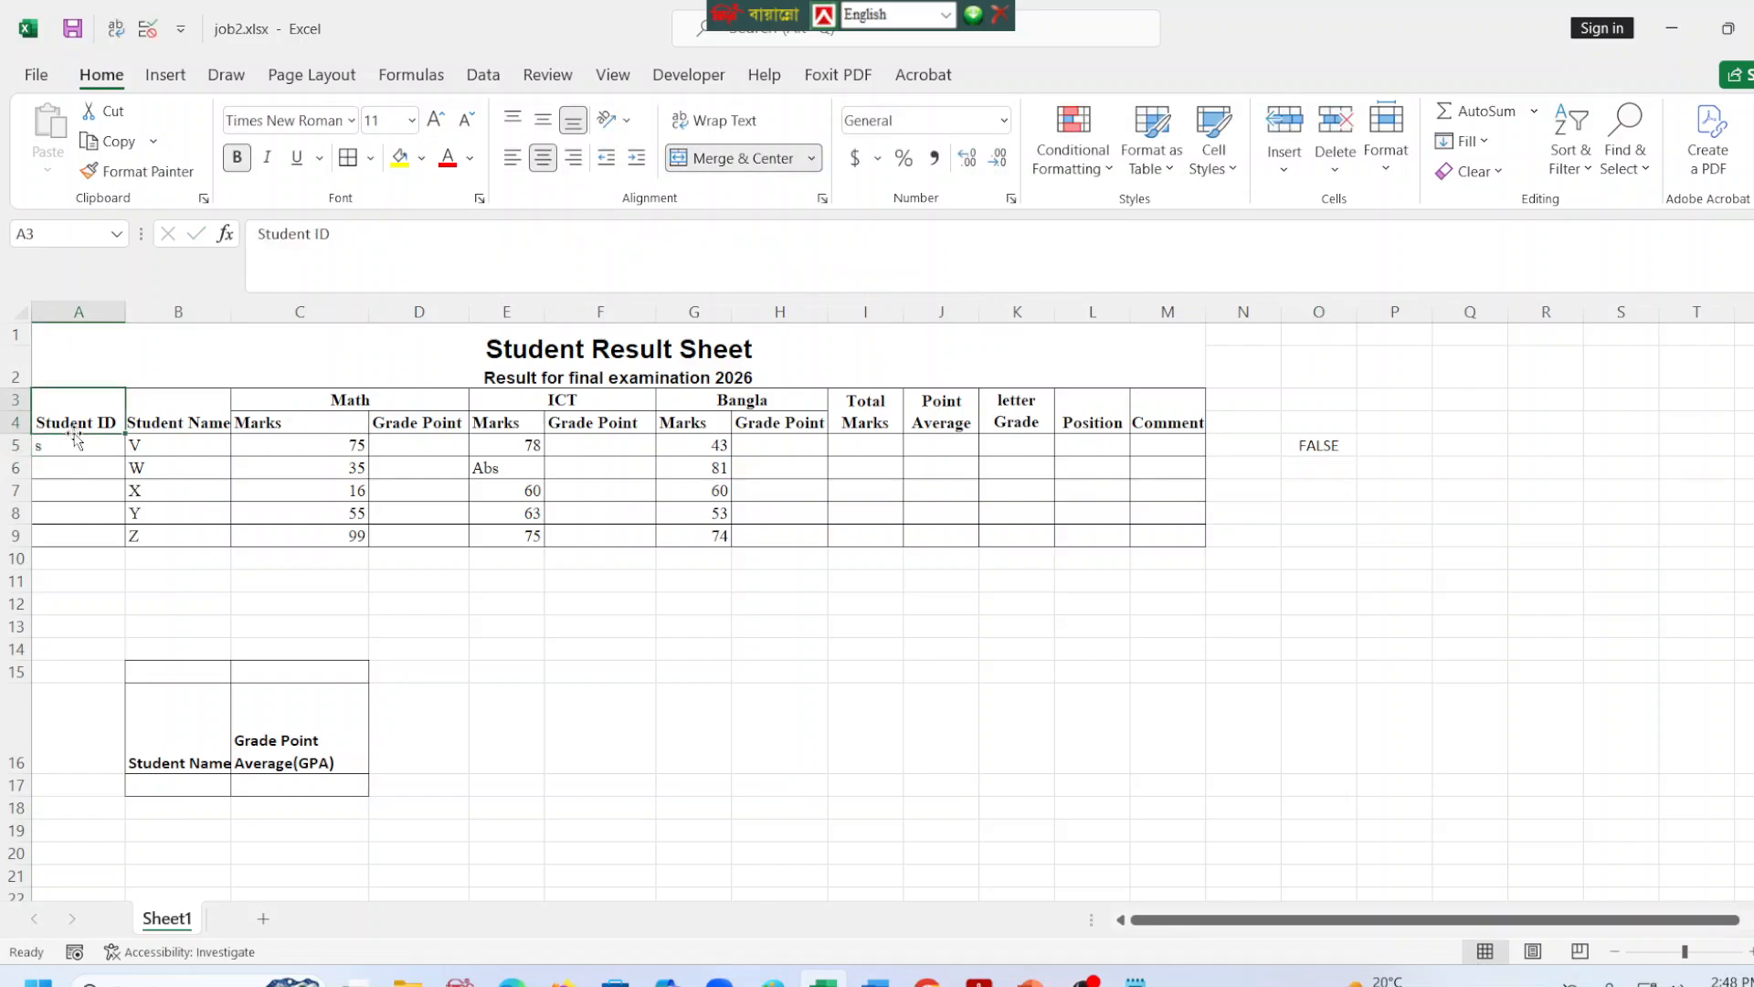
pyautogui.click(73, 443)
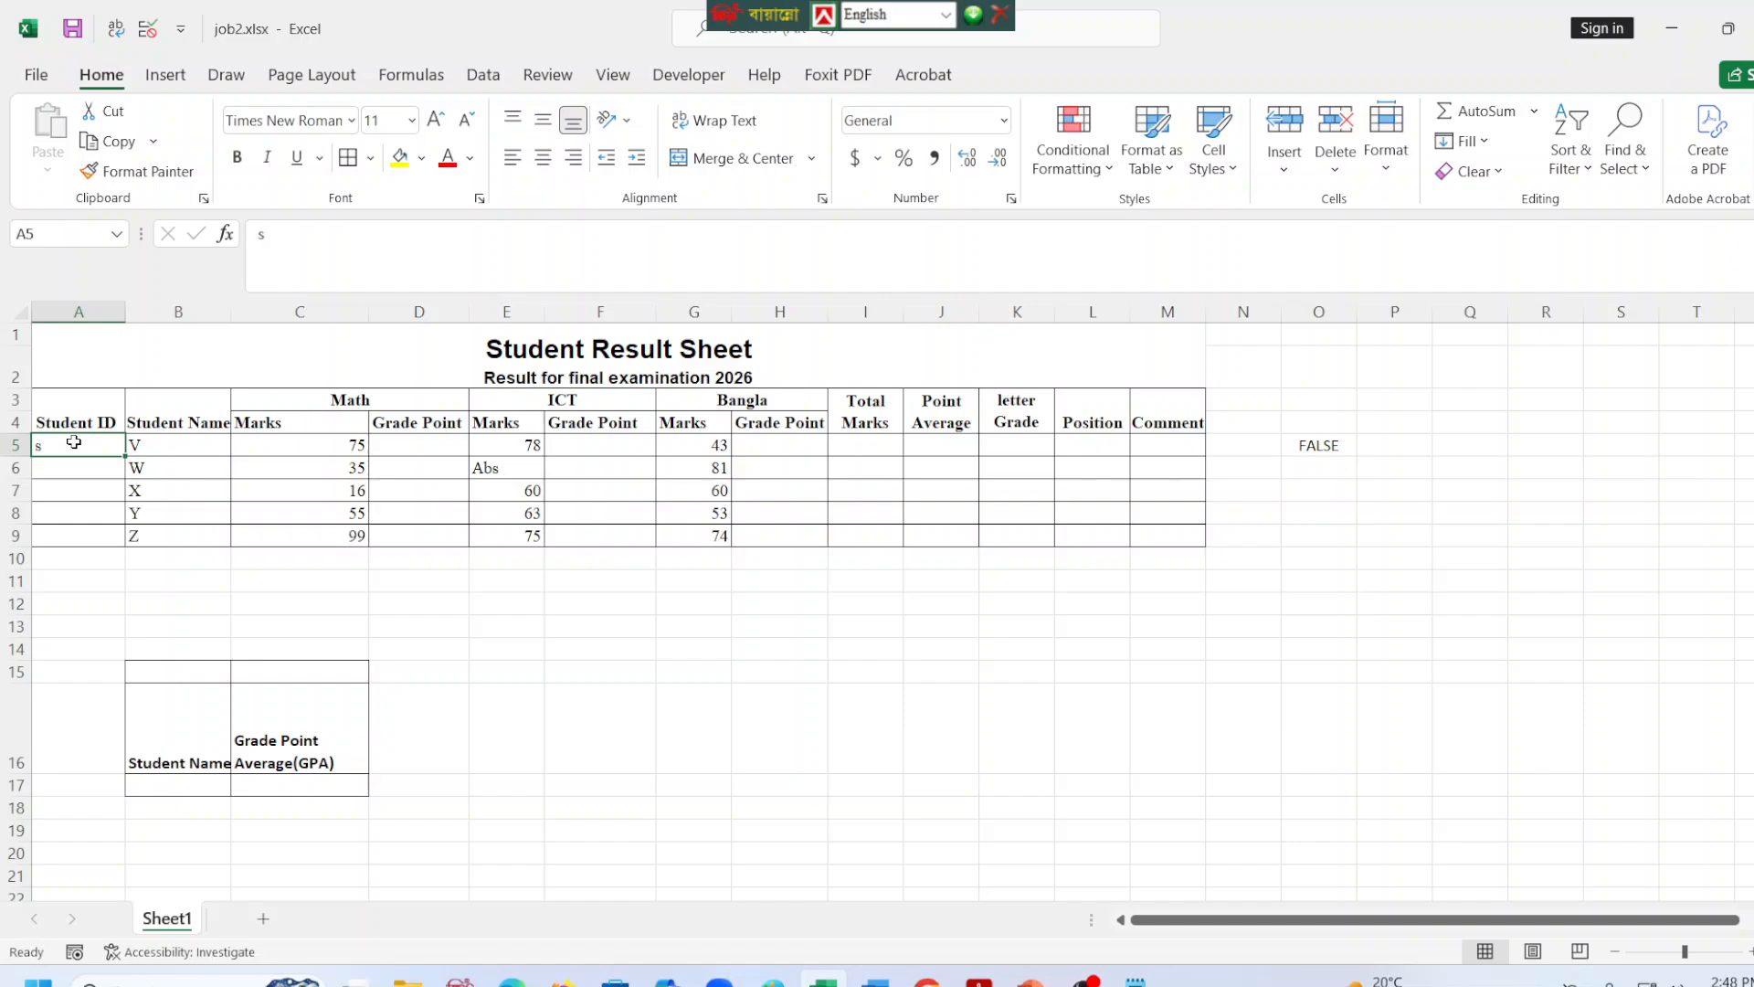
pyautogui.press('BackSpace')
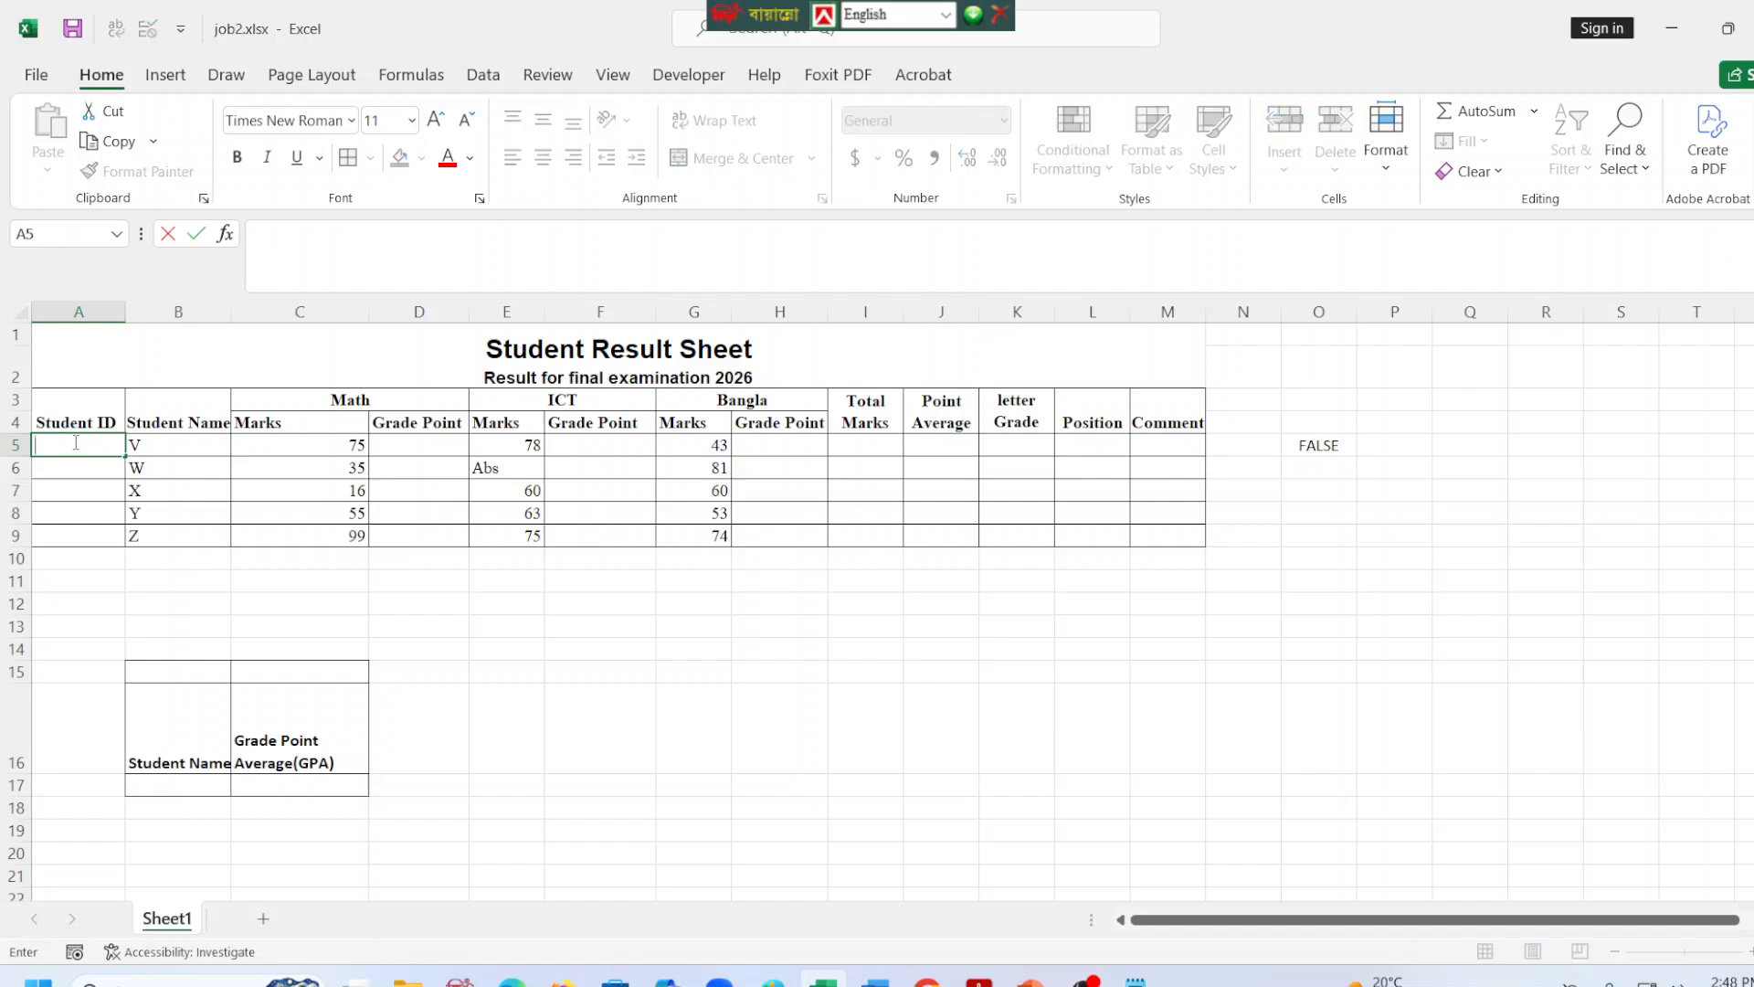
# Test A5 with a six-digit ID lacking the S prefix, review the formula in O5, and clear the test ID.
pyautogui.write('101001')
pyautogui.press('Return')
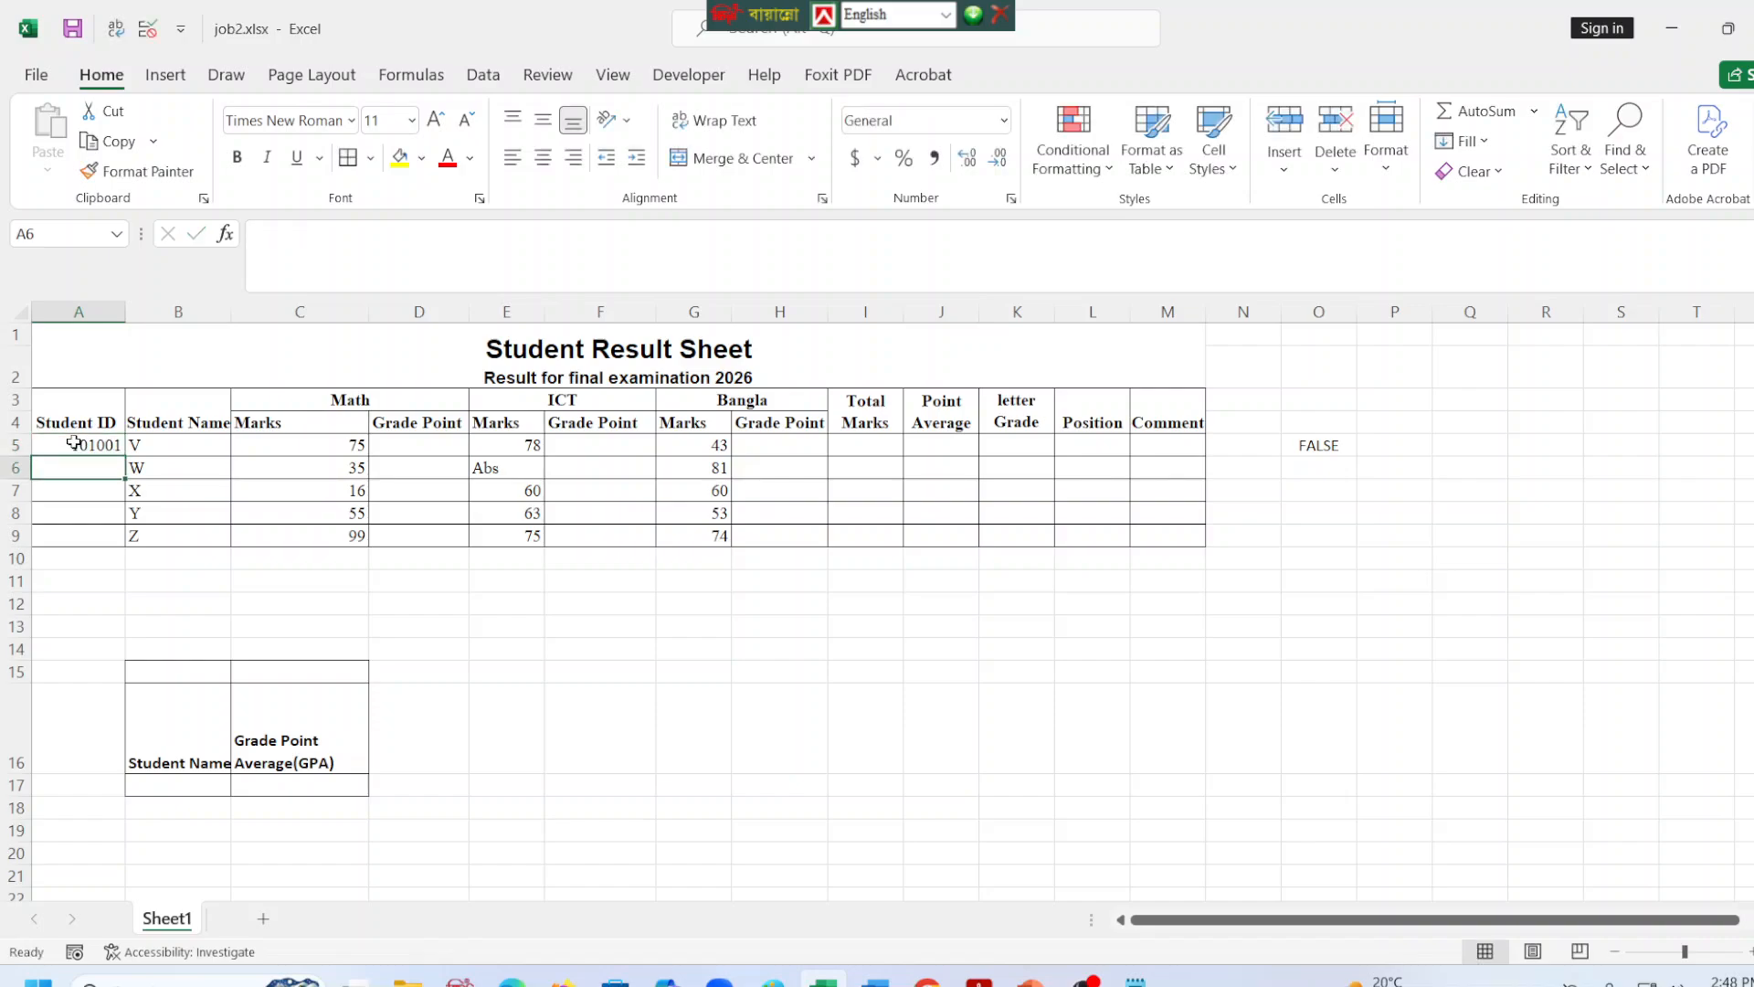
pyautogui.click(73, 443)
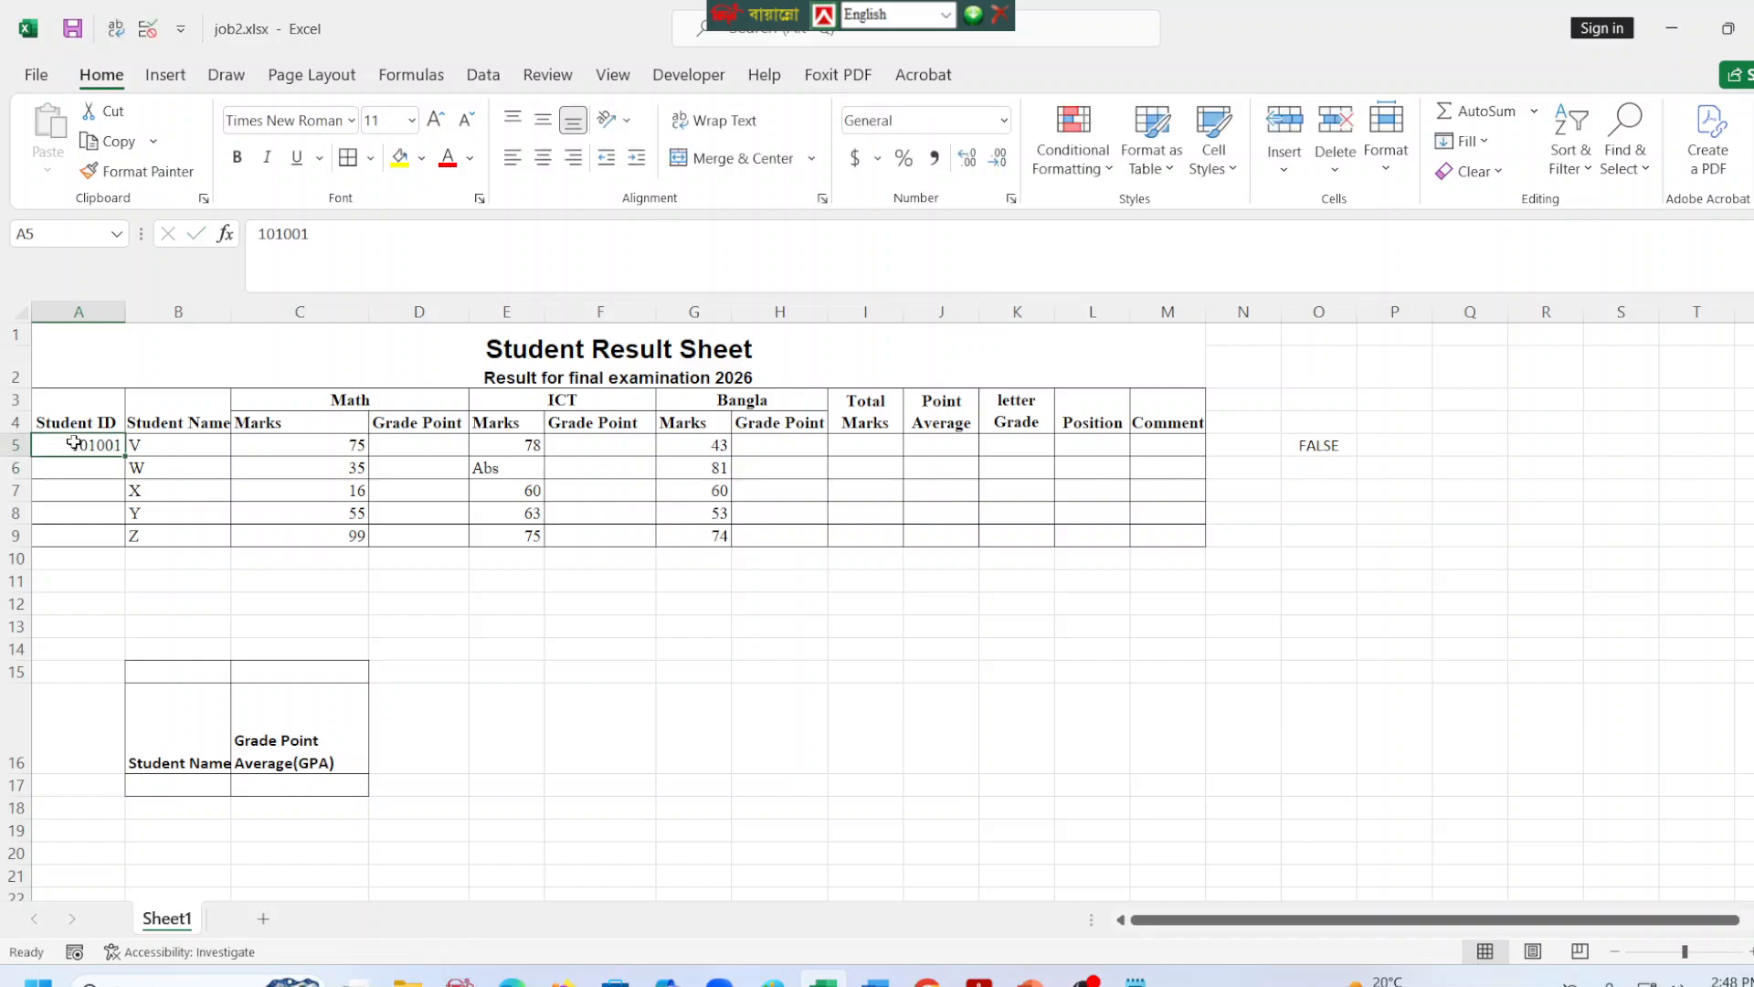
pyautogui.click(1349, 451)
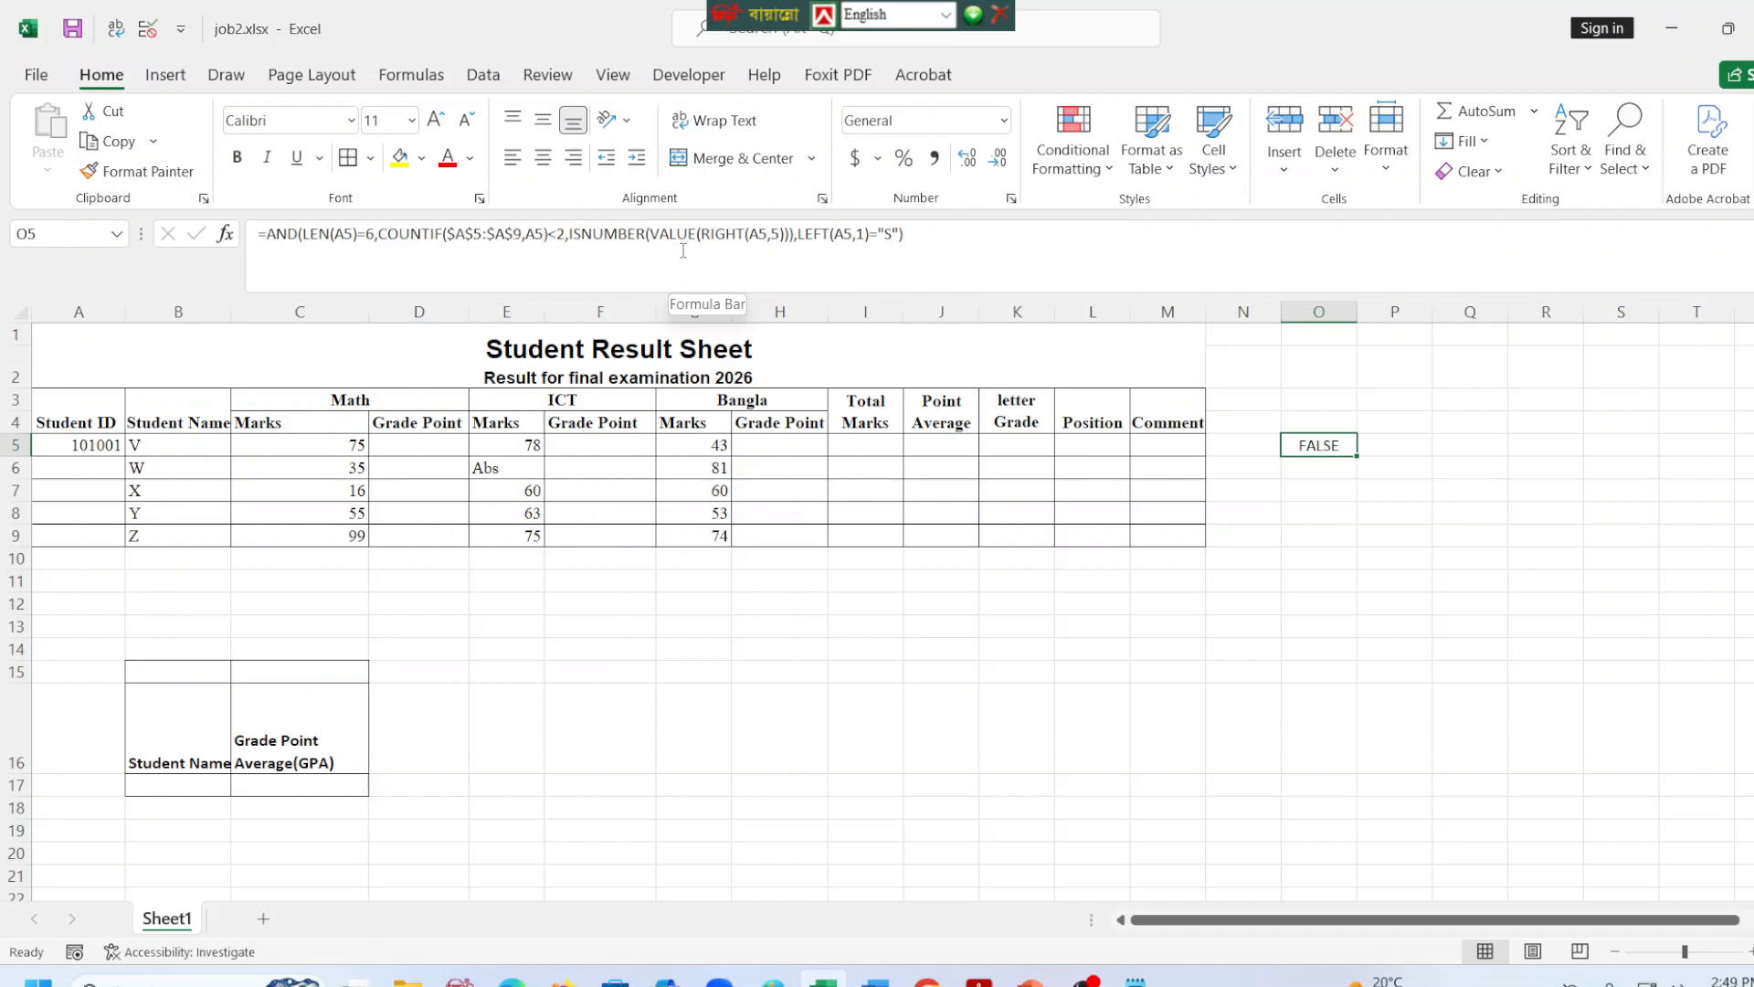
pyautogui.click(96, 448)
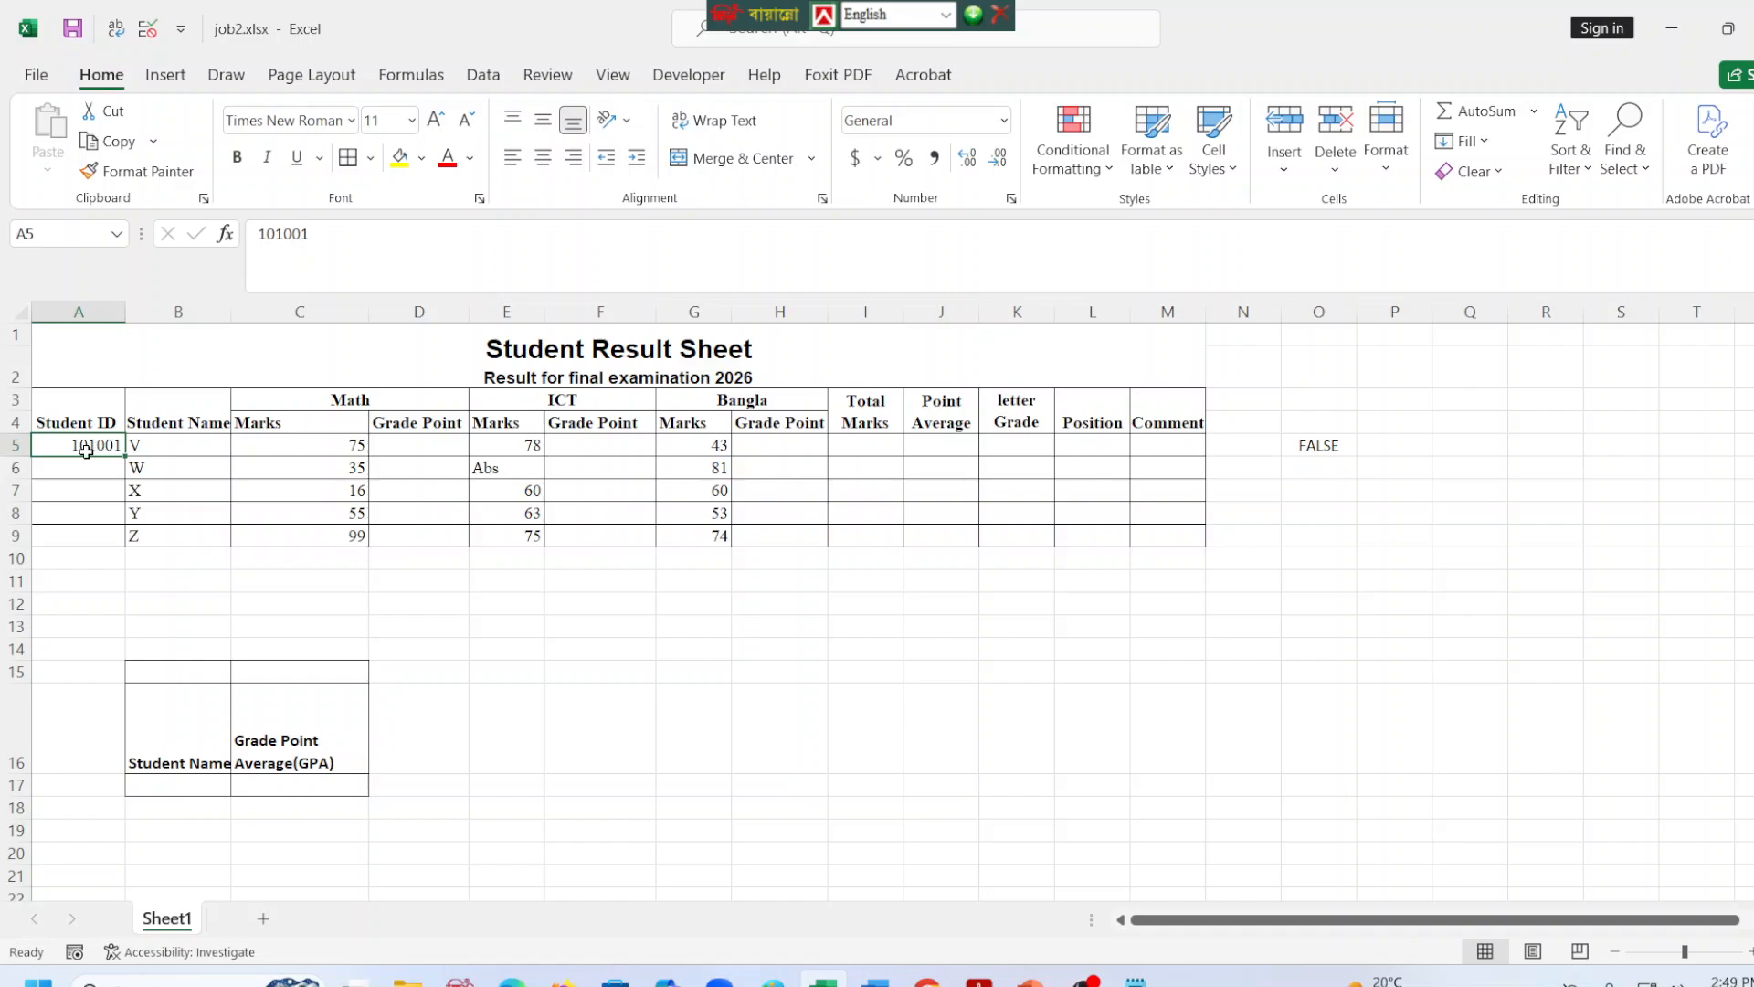
pyautogui.press('Delete')
# Test the validation formula with a three-digit number in A5, and clear the entry.
pyautogui.write('145')
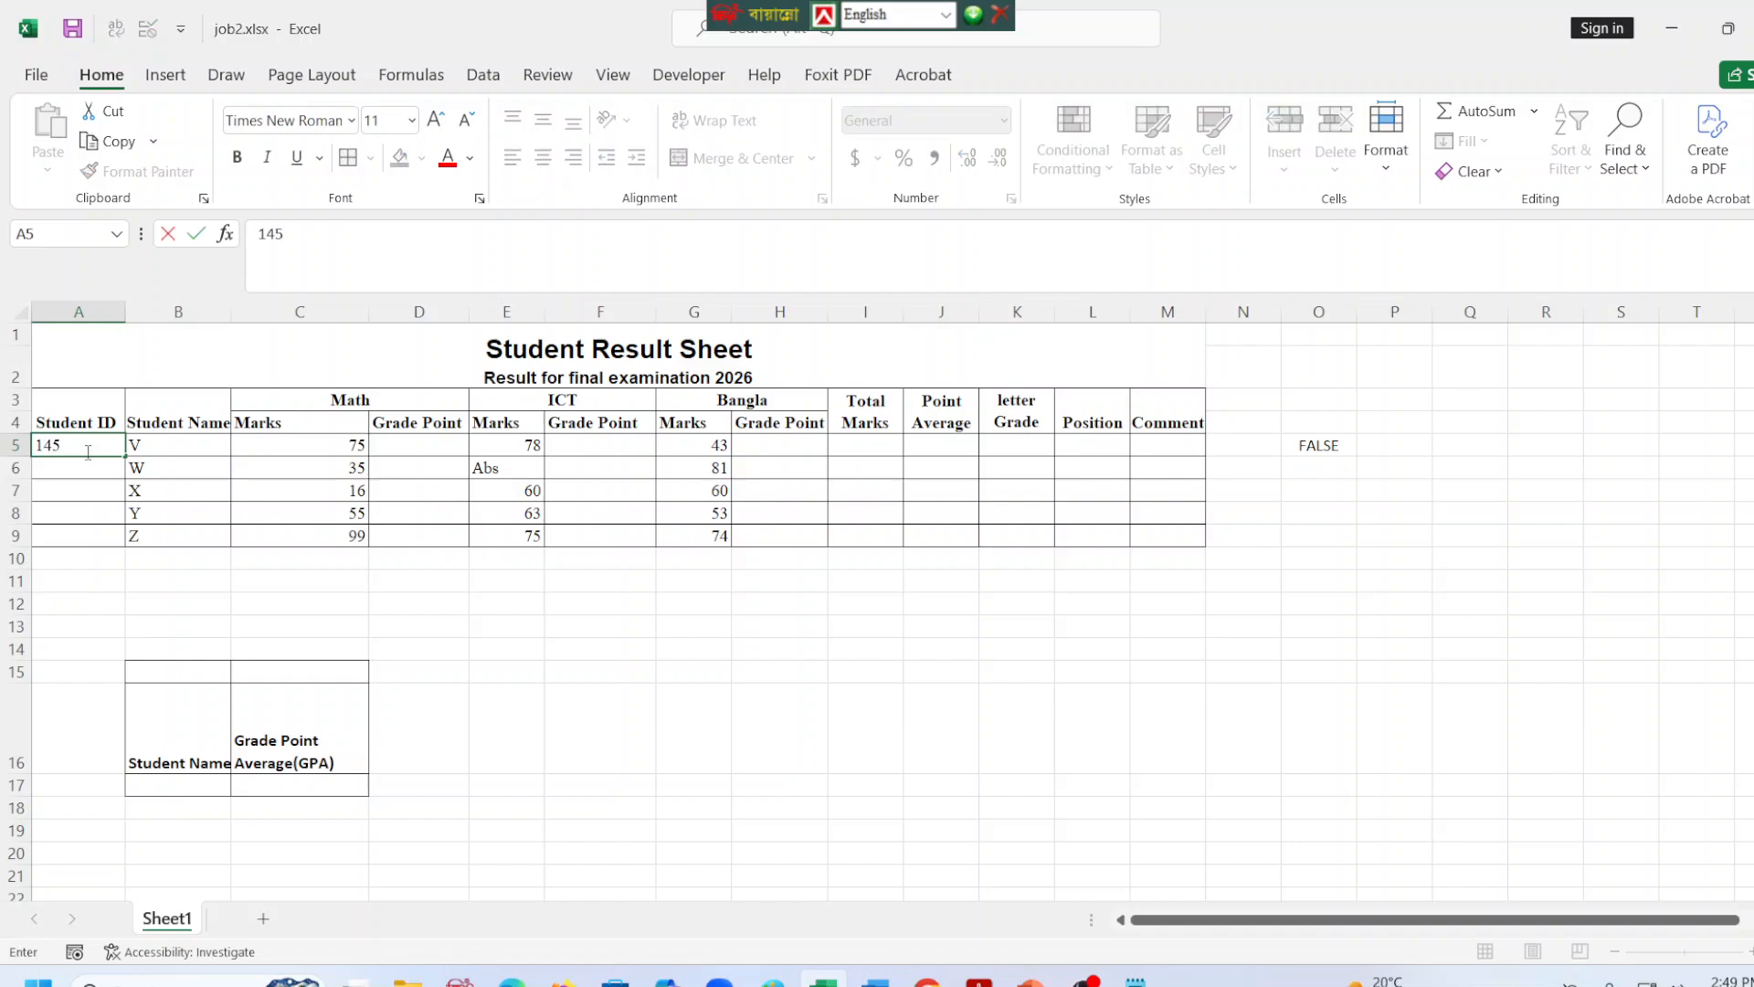
pyautogui.press('Return')
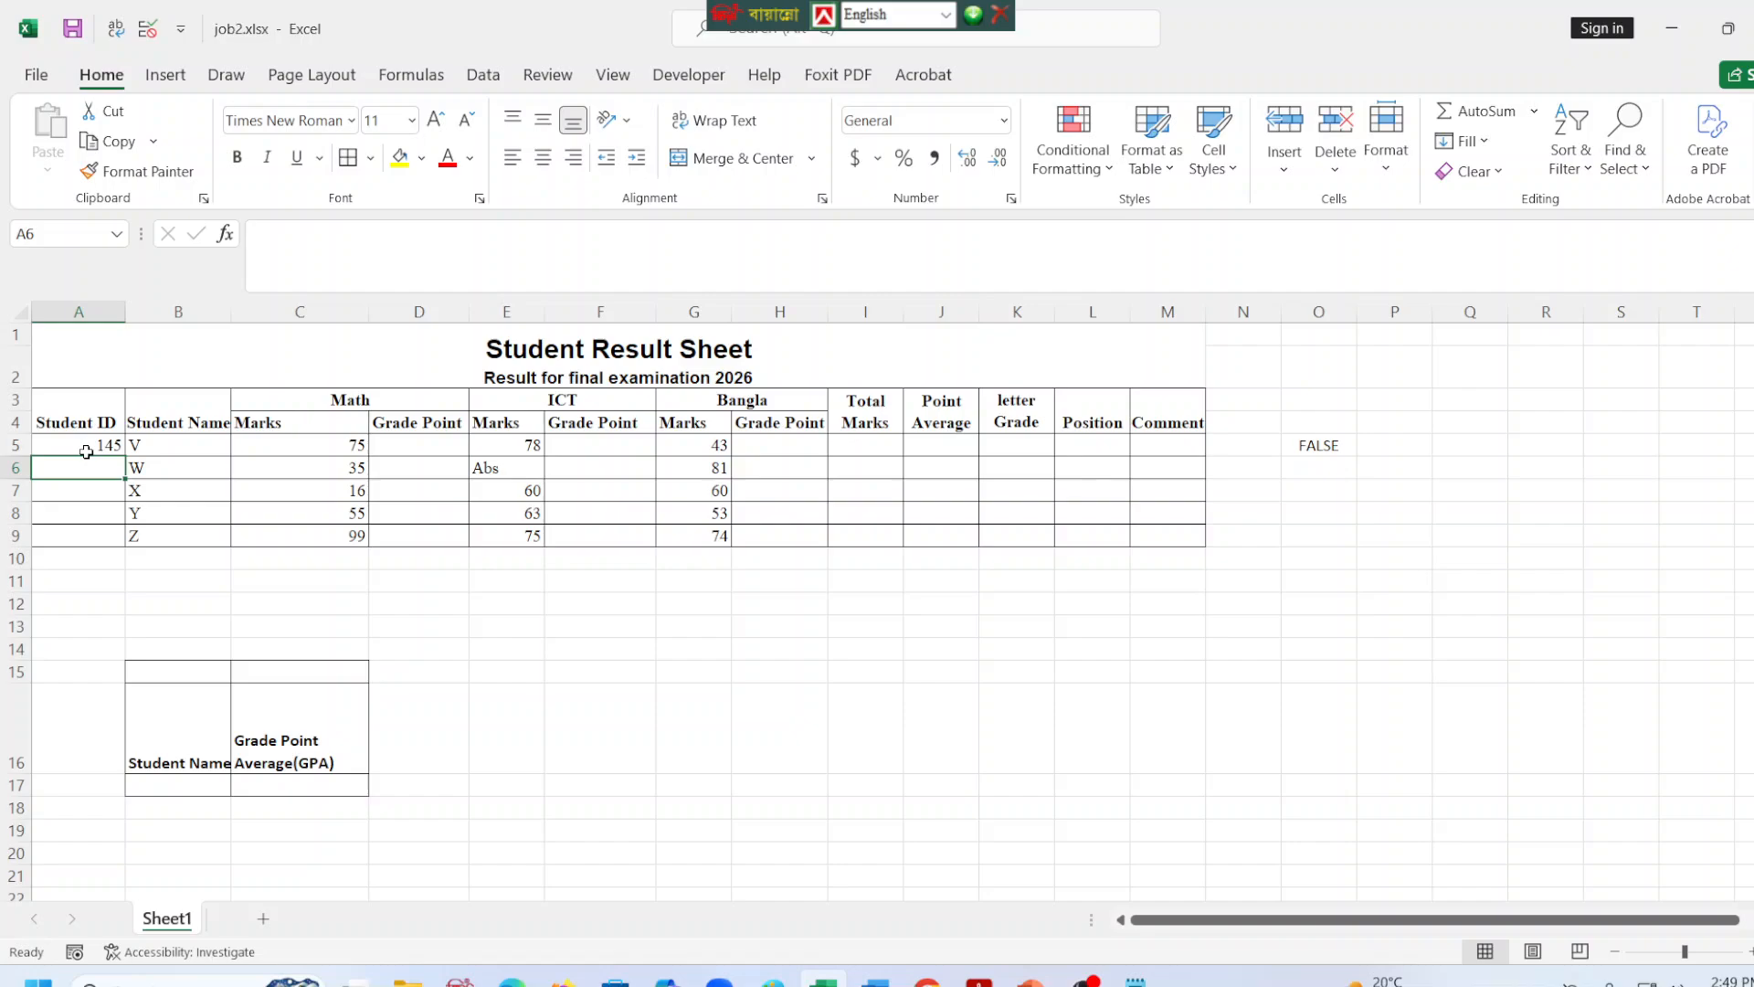
pyautogui.click(86, 451)
pyautogui.press('Delete')
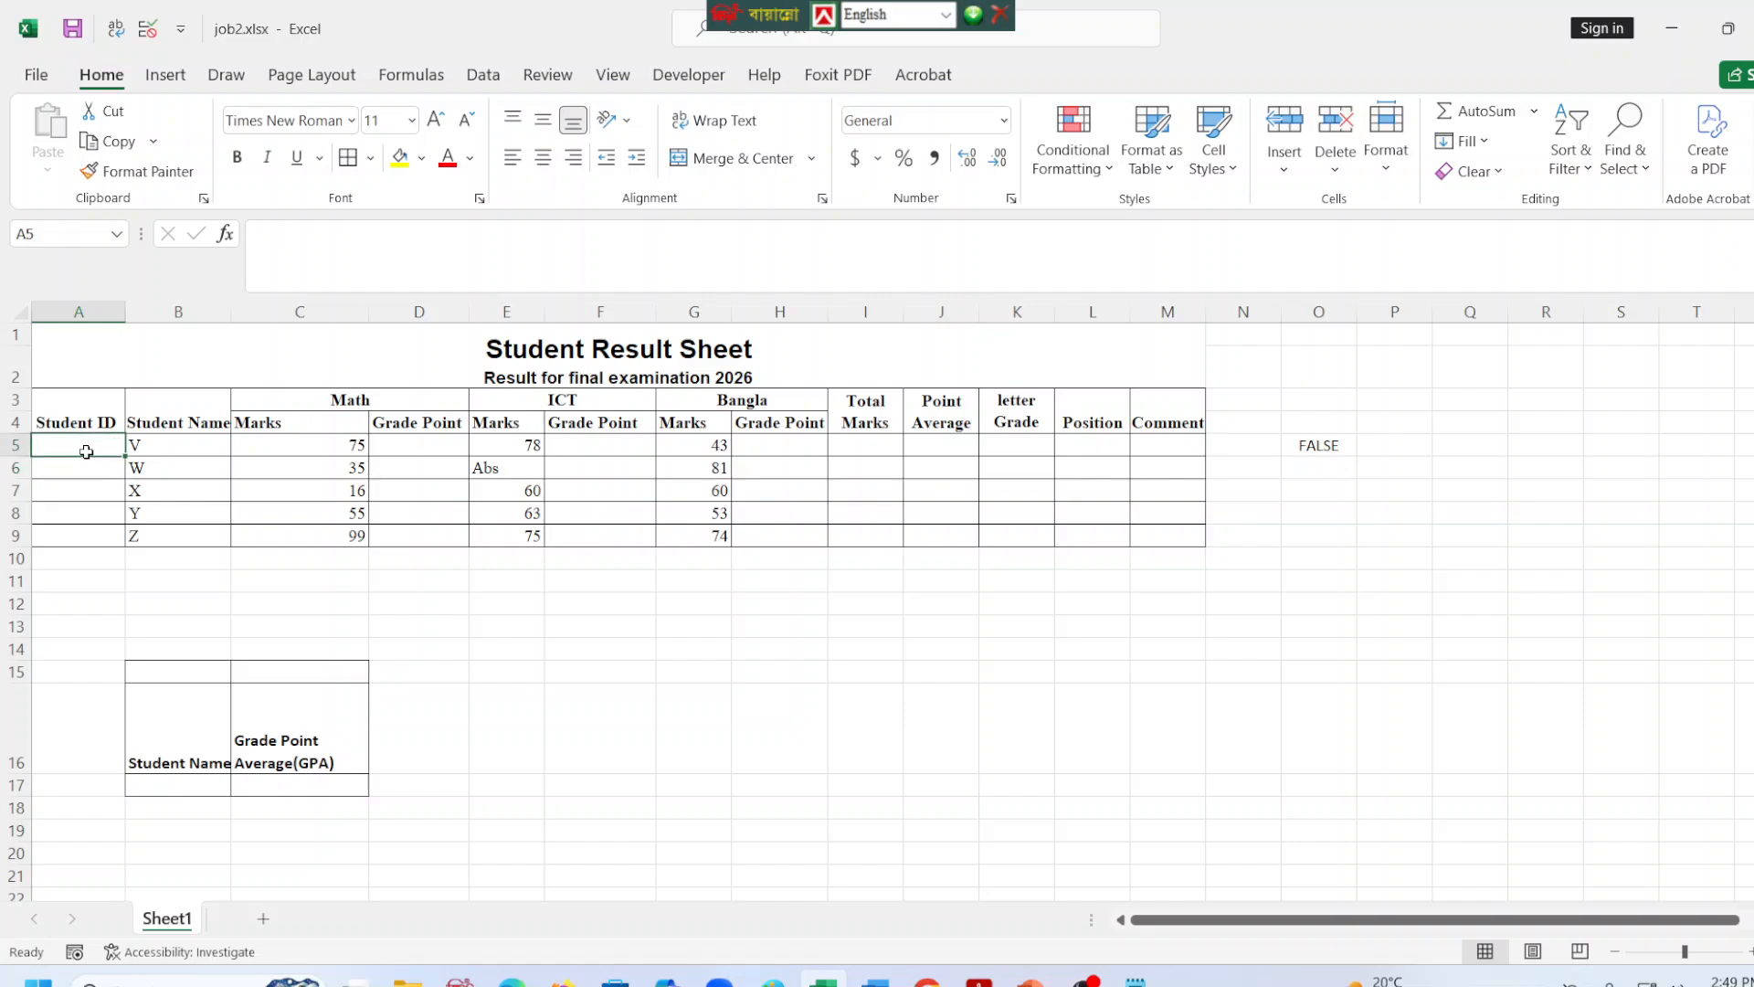
# Test the validation formula with an ID made of S and five digits in A5, and clear the entry.
pyautogui.write('S101')
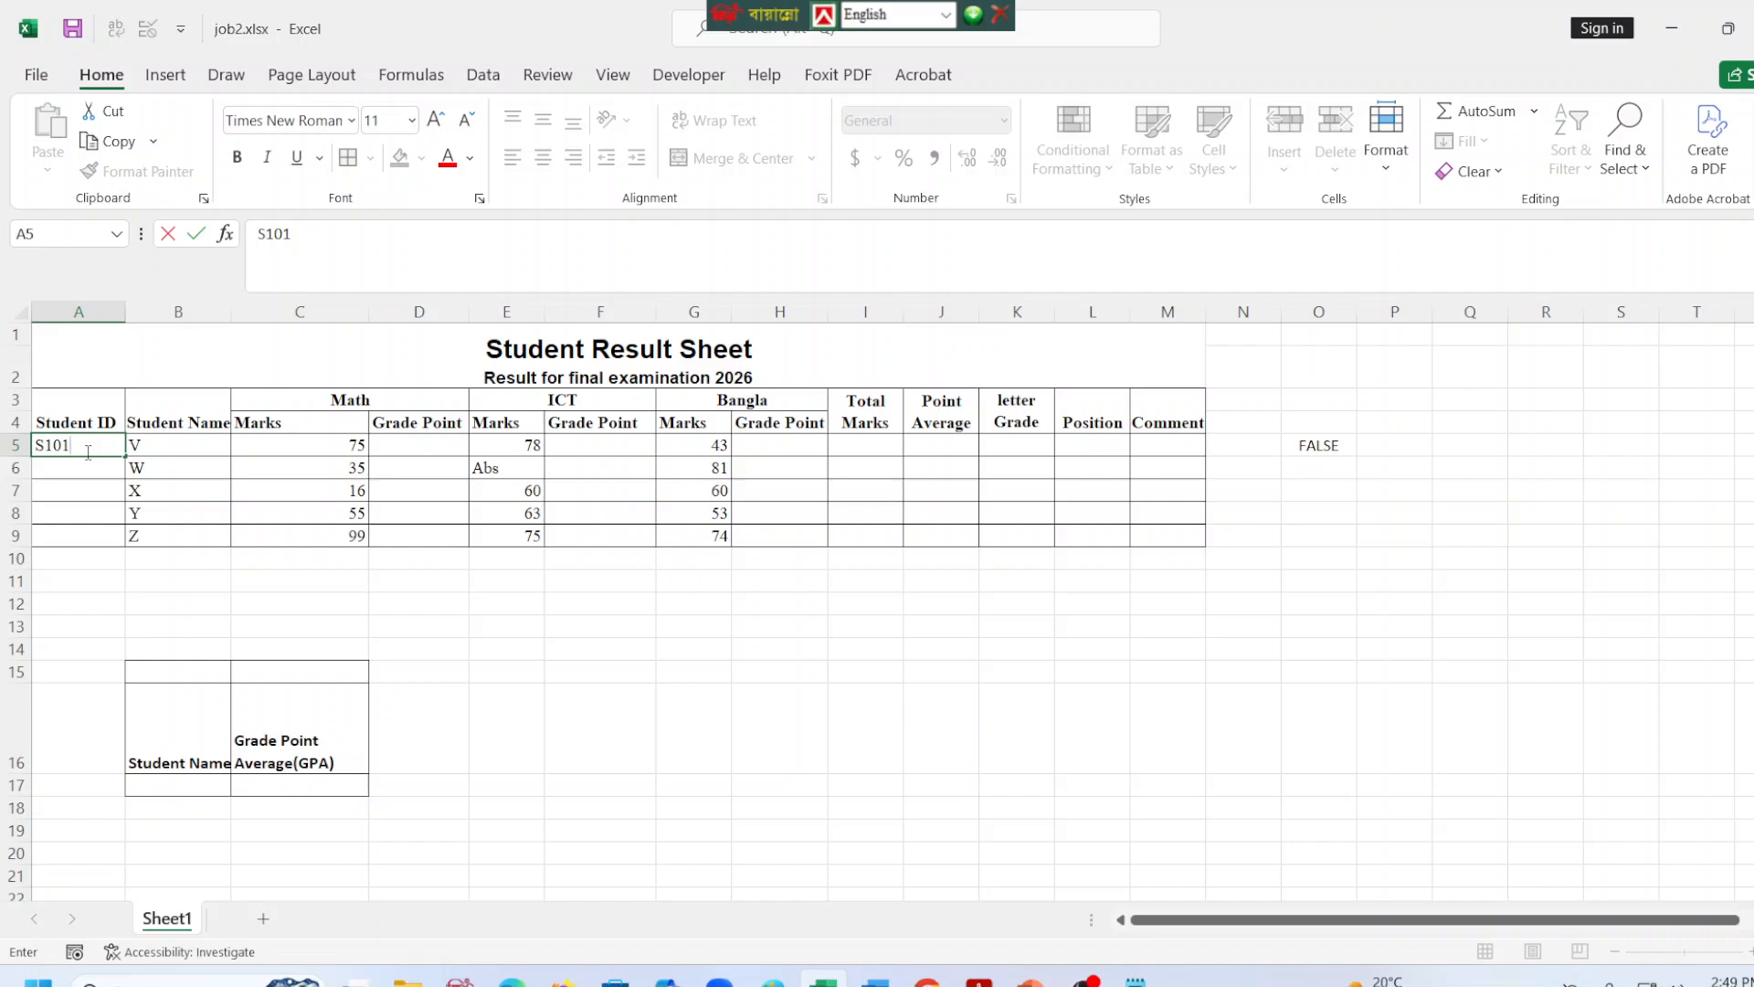
pyautogui.write('001')
pyautogui.press('BackSpace')
pyautogui.press('BackSpace')
pyautogui.press('BackSpace')
pyautogui.press('BackSpace')
pyautogui.write('001')
pyautogui.press('Return')
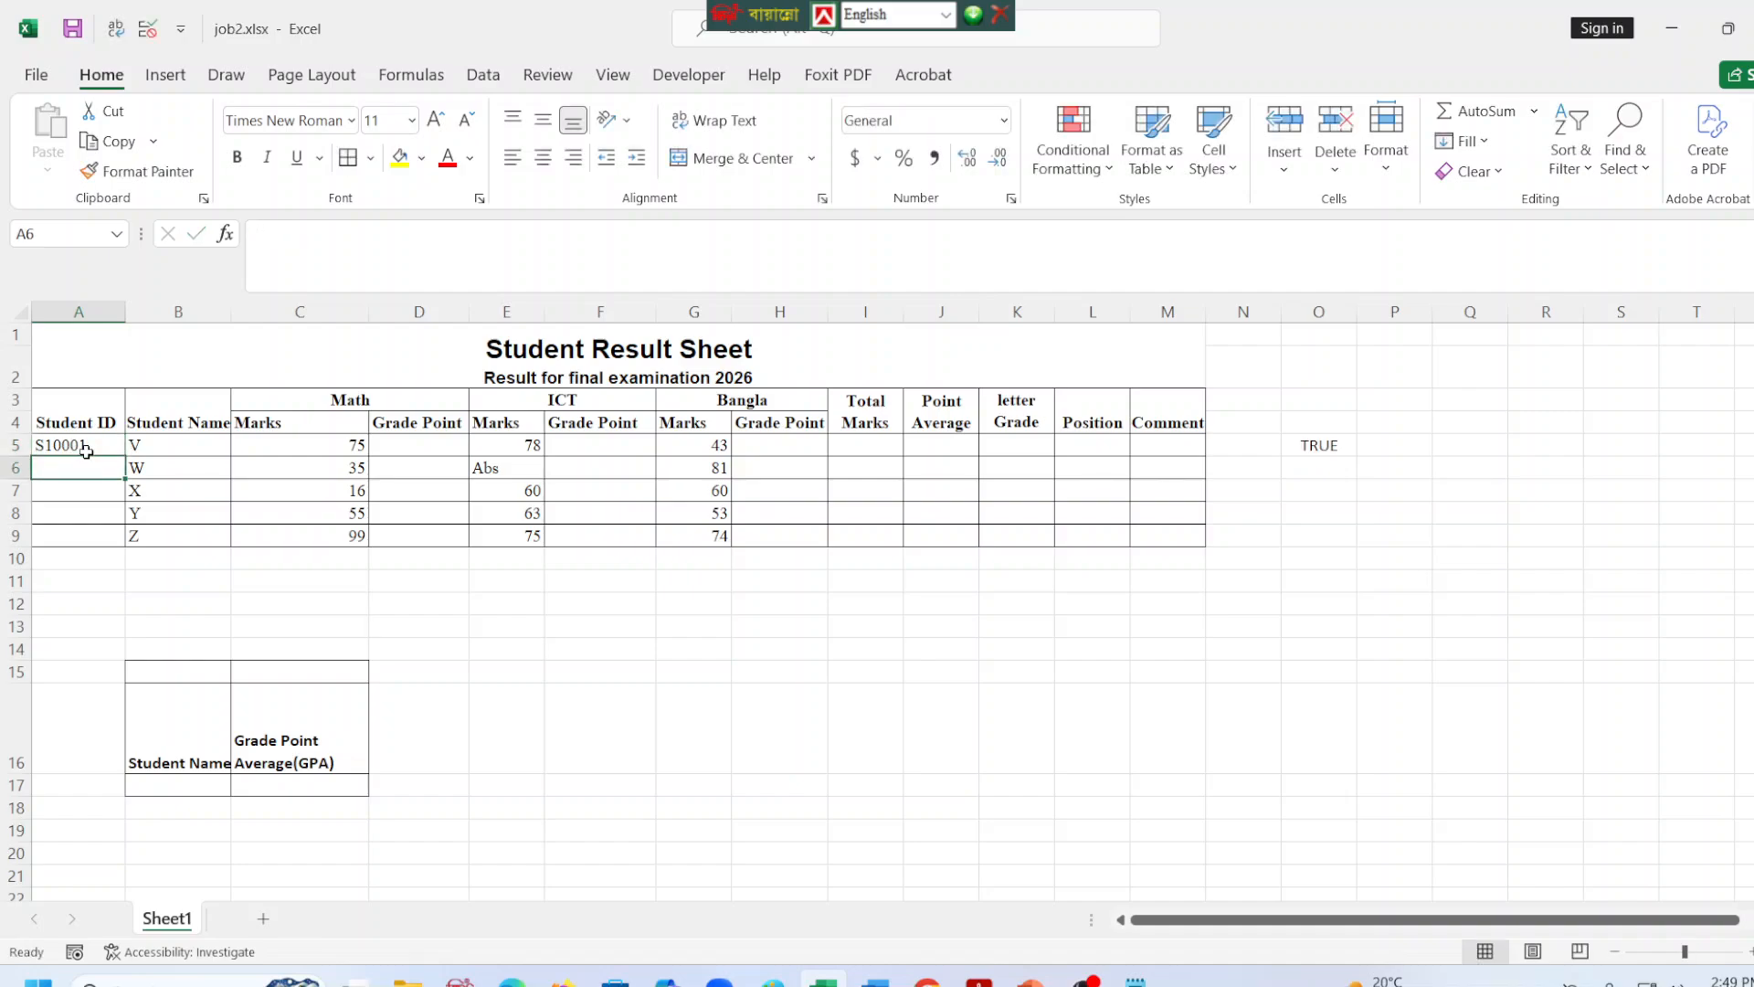
pyautogui.click(86, 449)
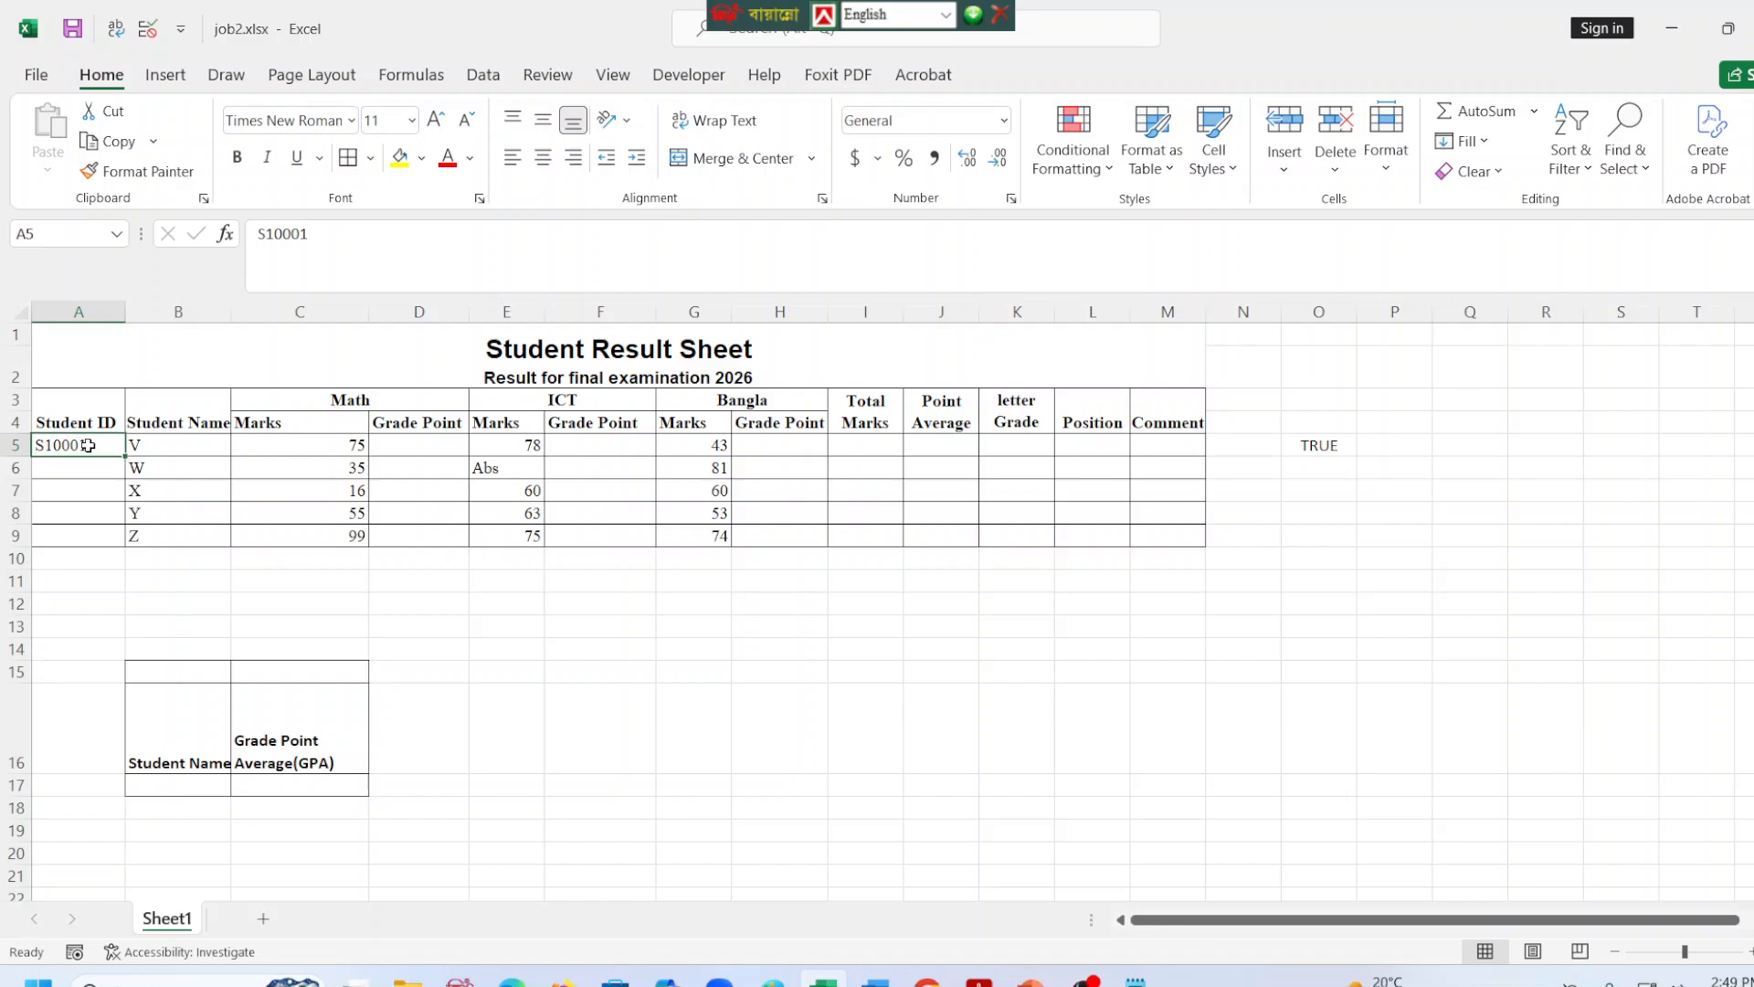
pyautogui.press('Delete')
# Copy the full text of the AND formula from cell O5, leaving the cell as it is.
pyautogui.click(1332, 445)
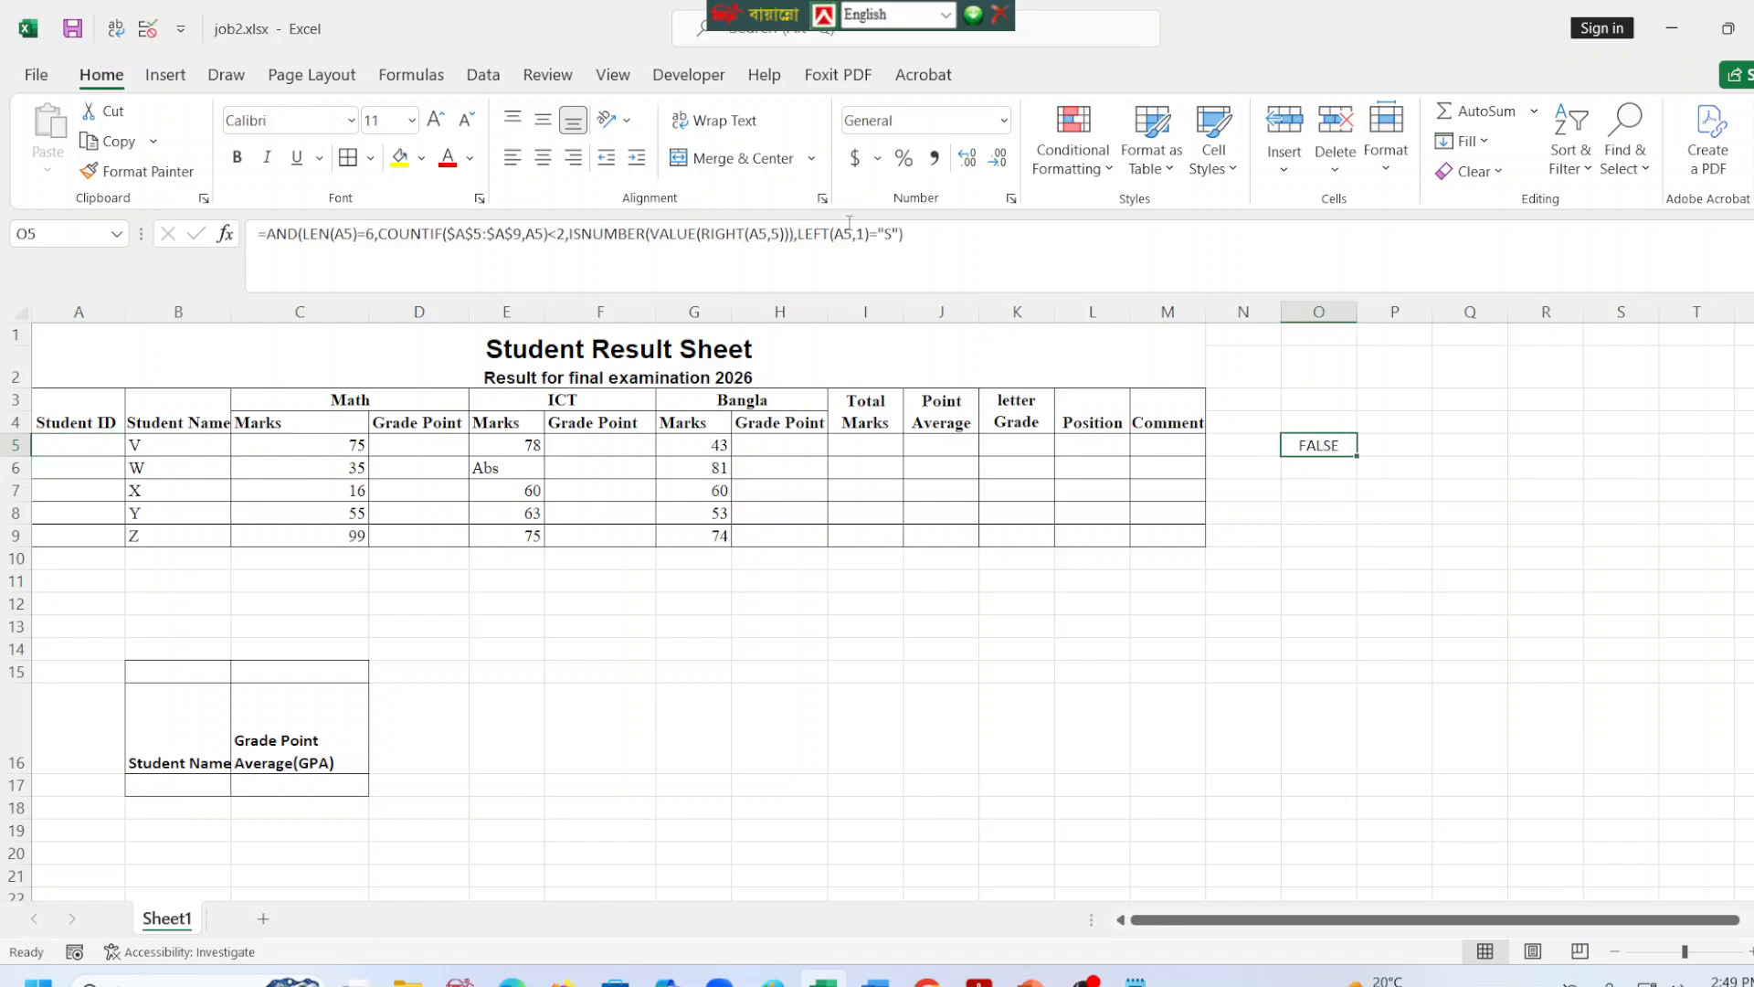
pyautogui.moveTo(905, 234); pyautogui.dragTo(247, 230)
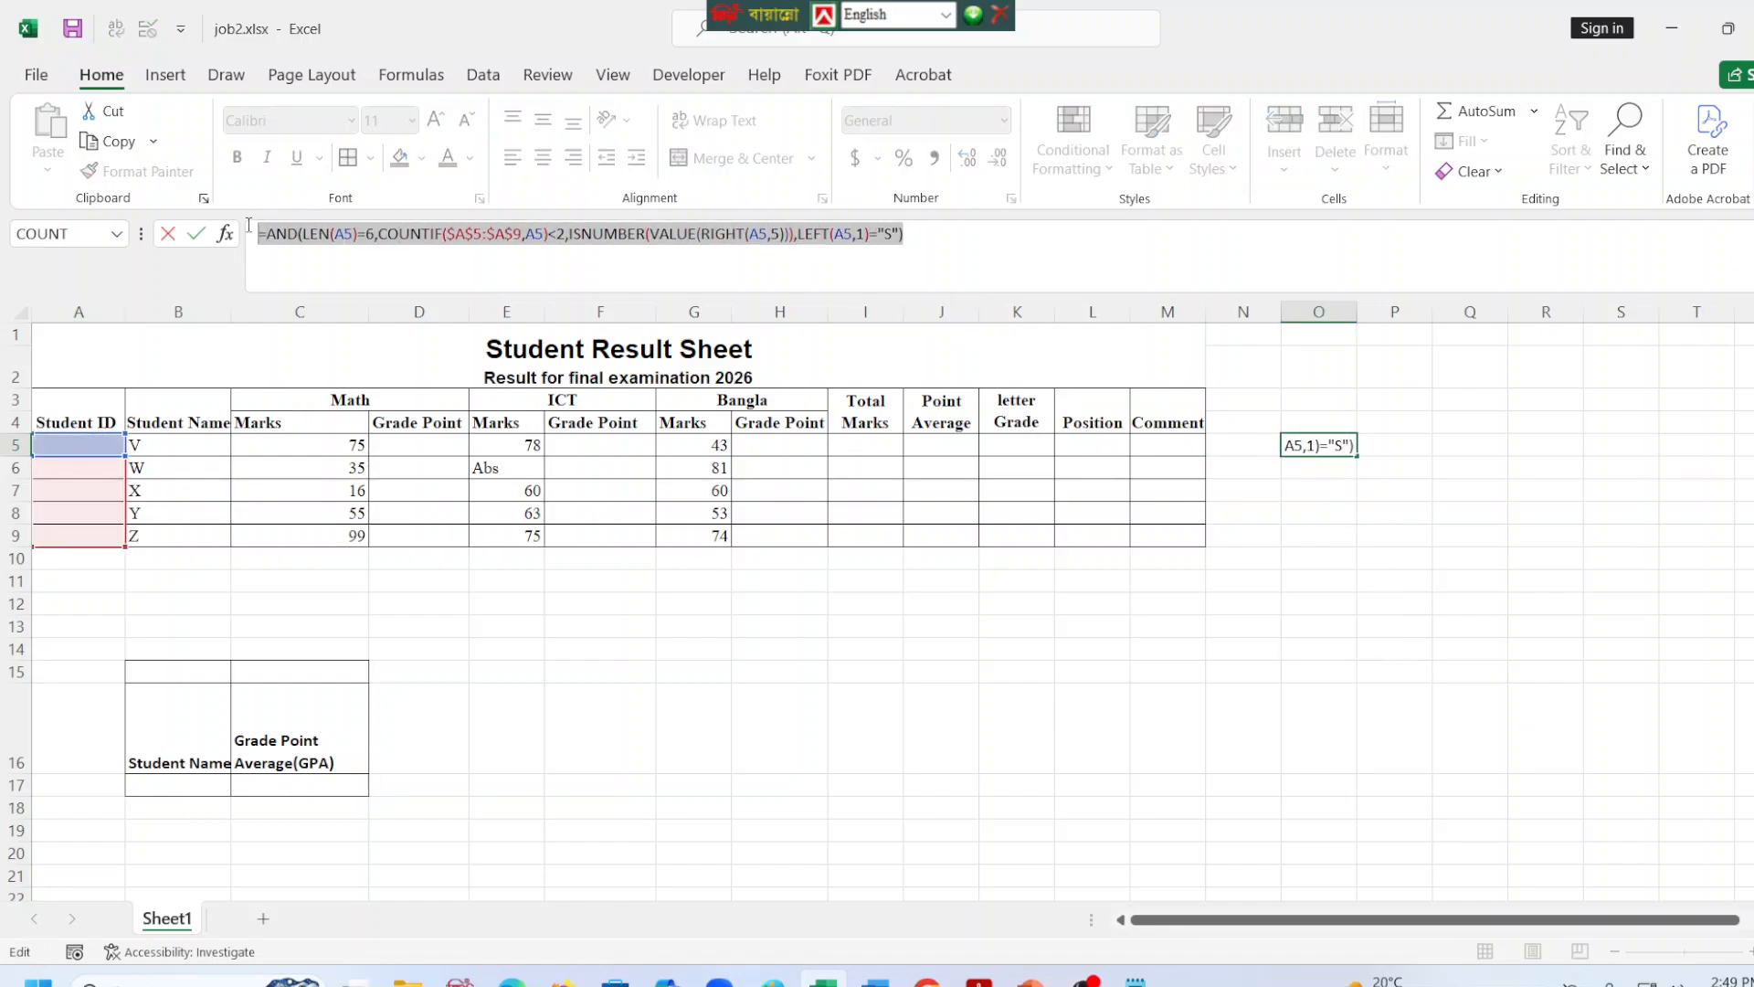
pyautogui.hotkey('ctrl', 'c')
pyautogui.press('Escape')
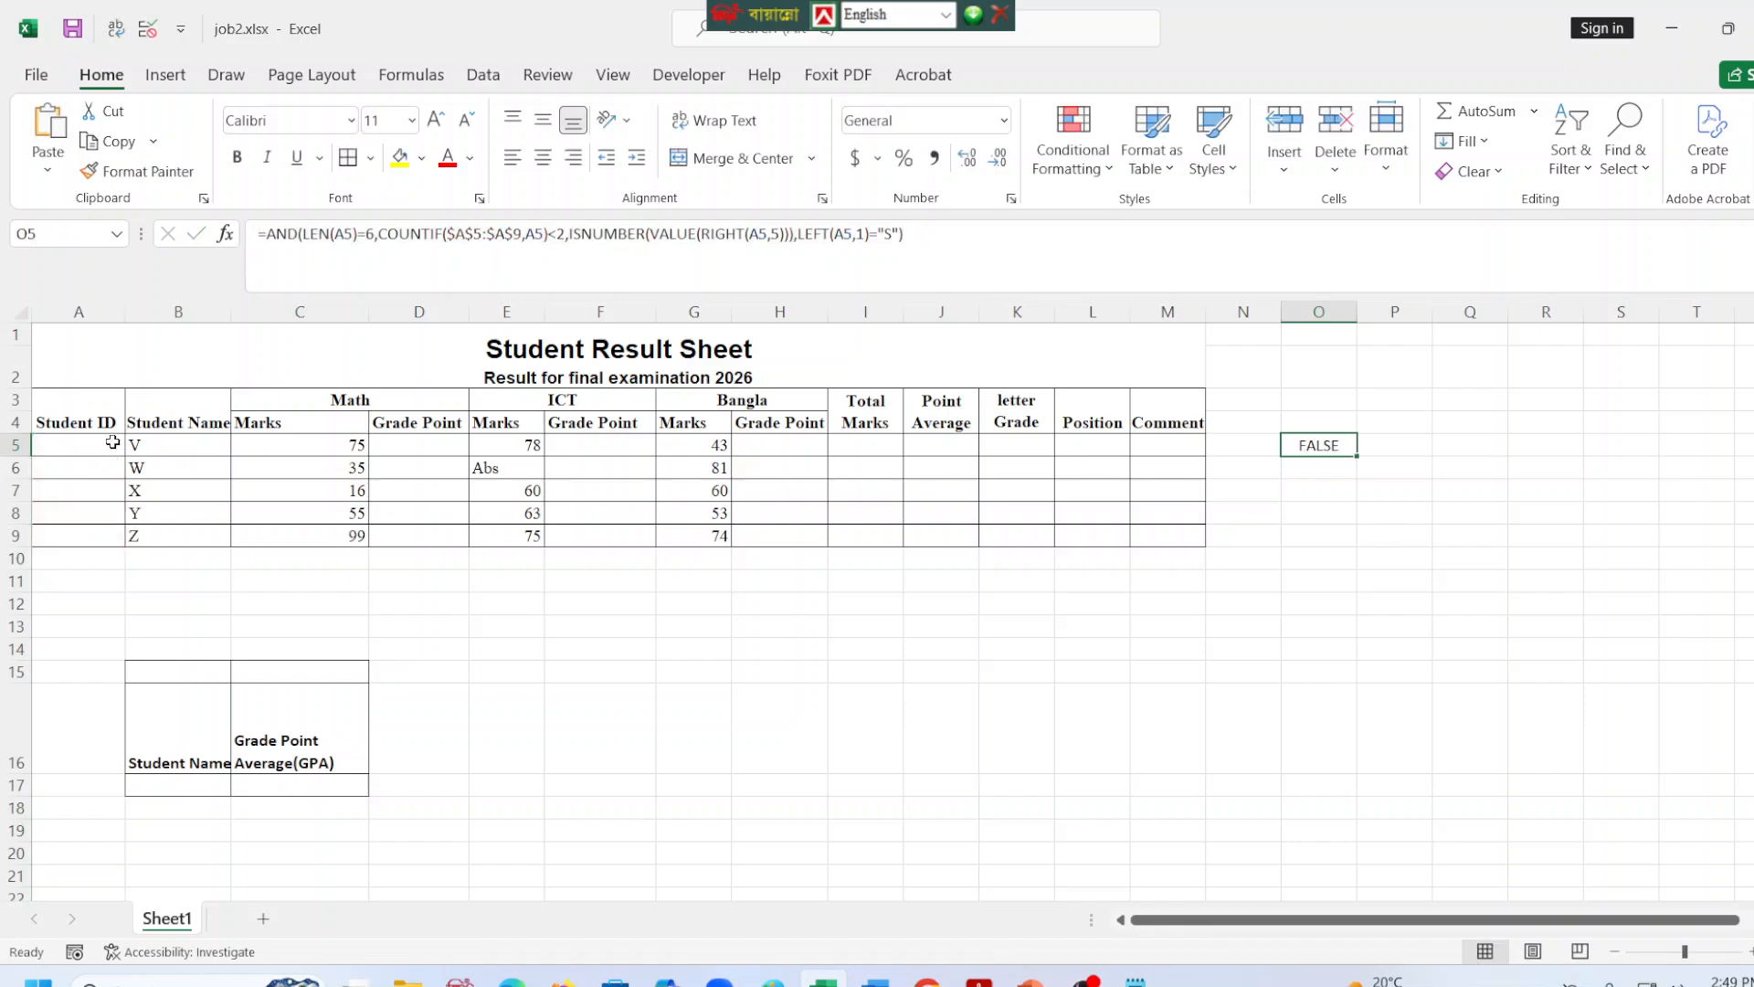
# Apply custom data validation to the Student ID cells A5:A9 using the copied AND formula.
pyautogui.click(85, 443)
pyautogui.moveTo(85, 444); pyautogui.dragTo(73, 537)
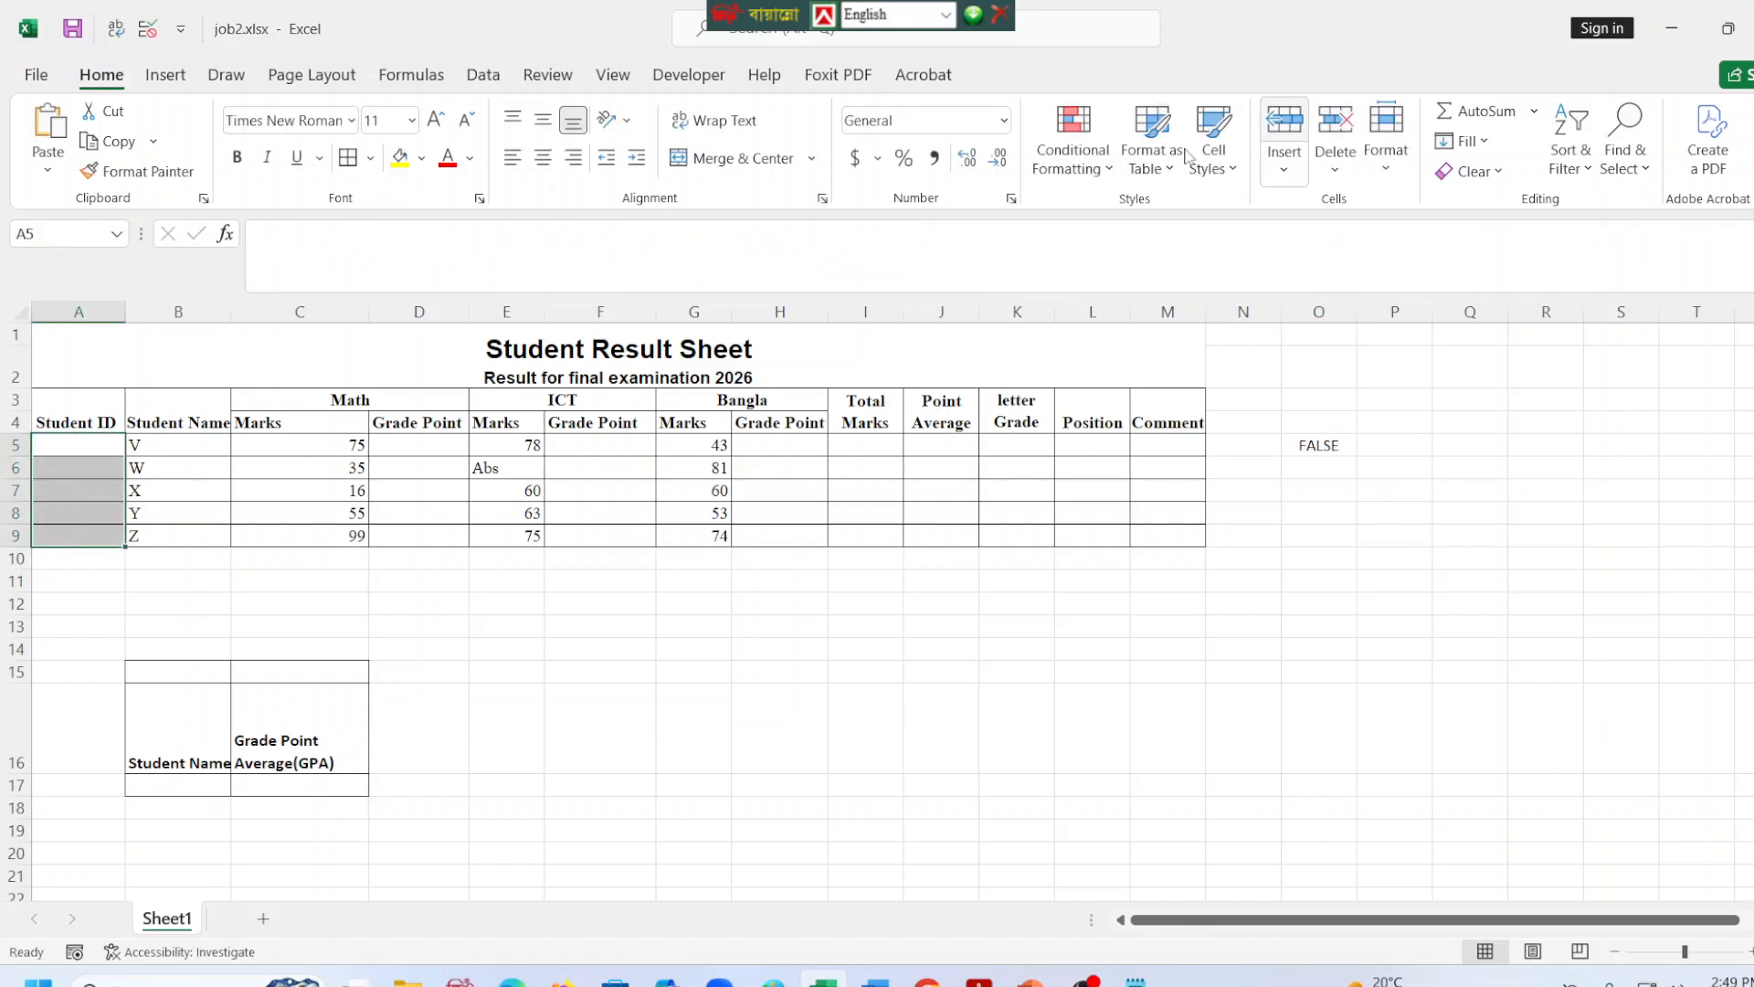
pyautogui.click(474, 80)
pyautogui.click(1137, 170)
pyautogui.click(1078, 189)
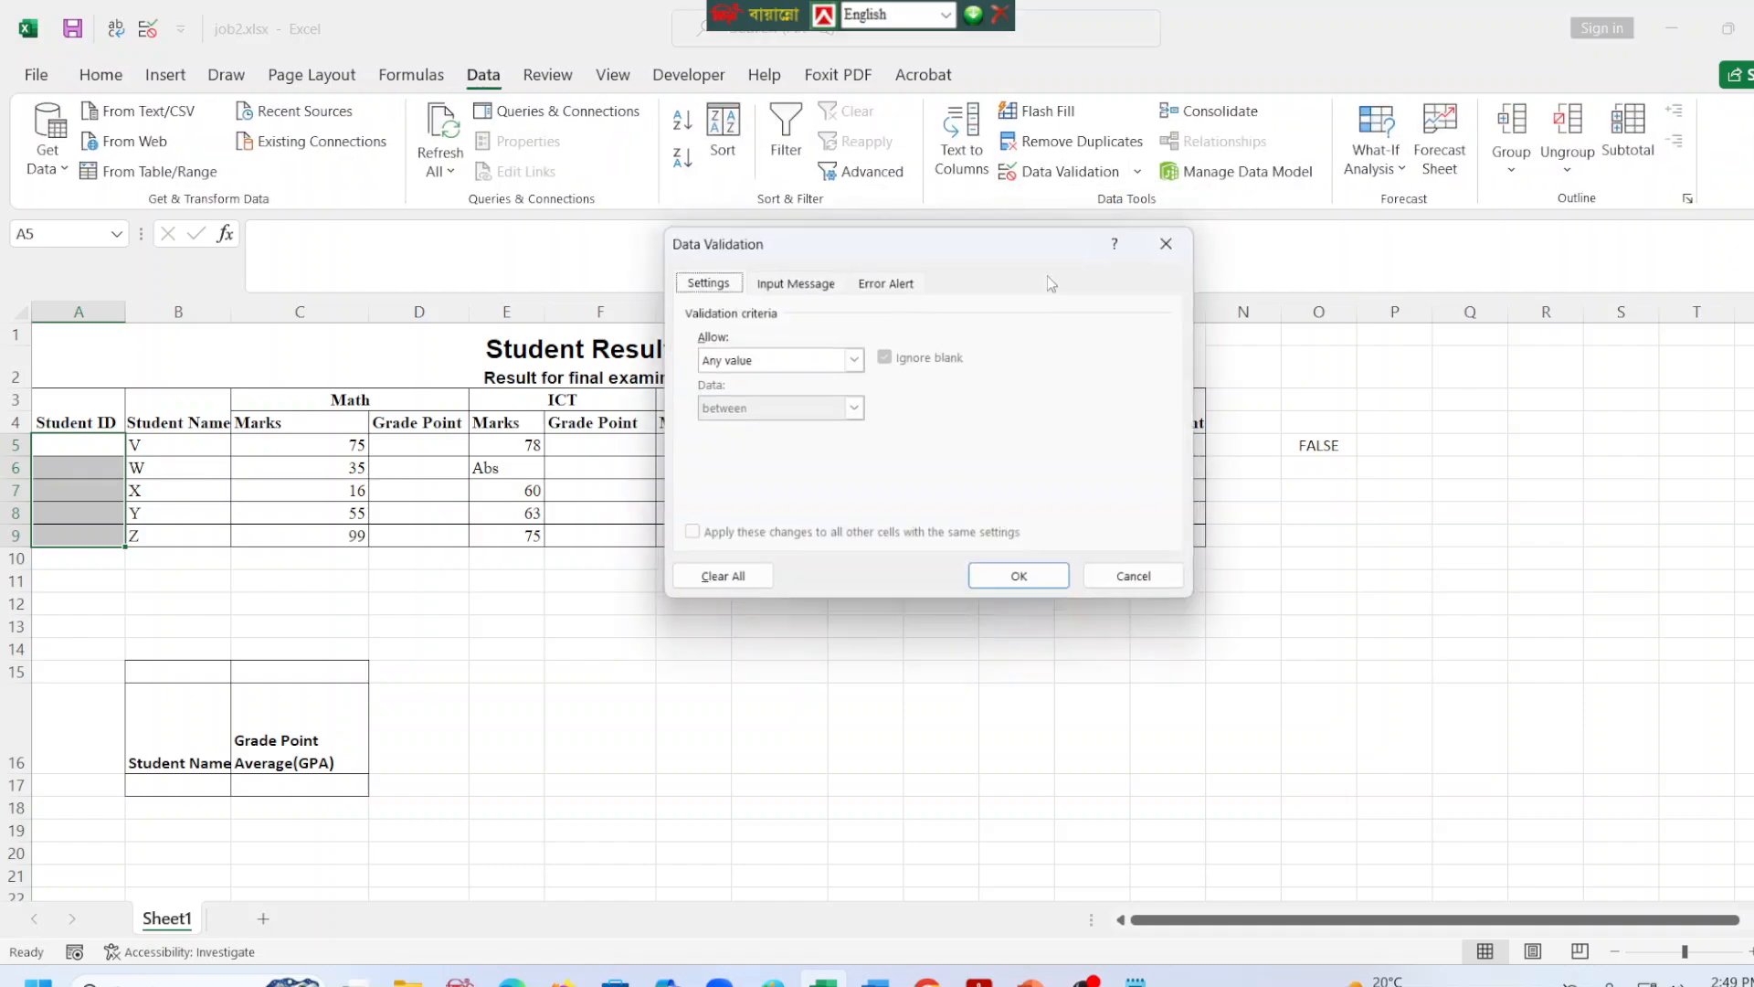
pyautogui.click(854, 359)
pyautogui.click(730, 493)
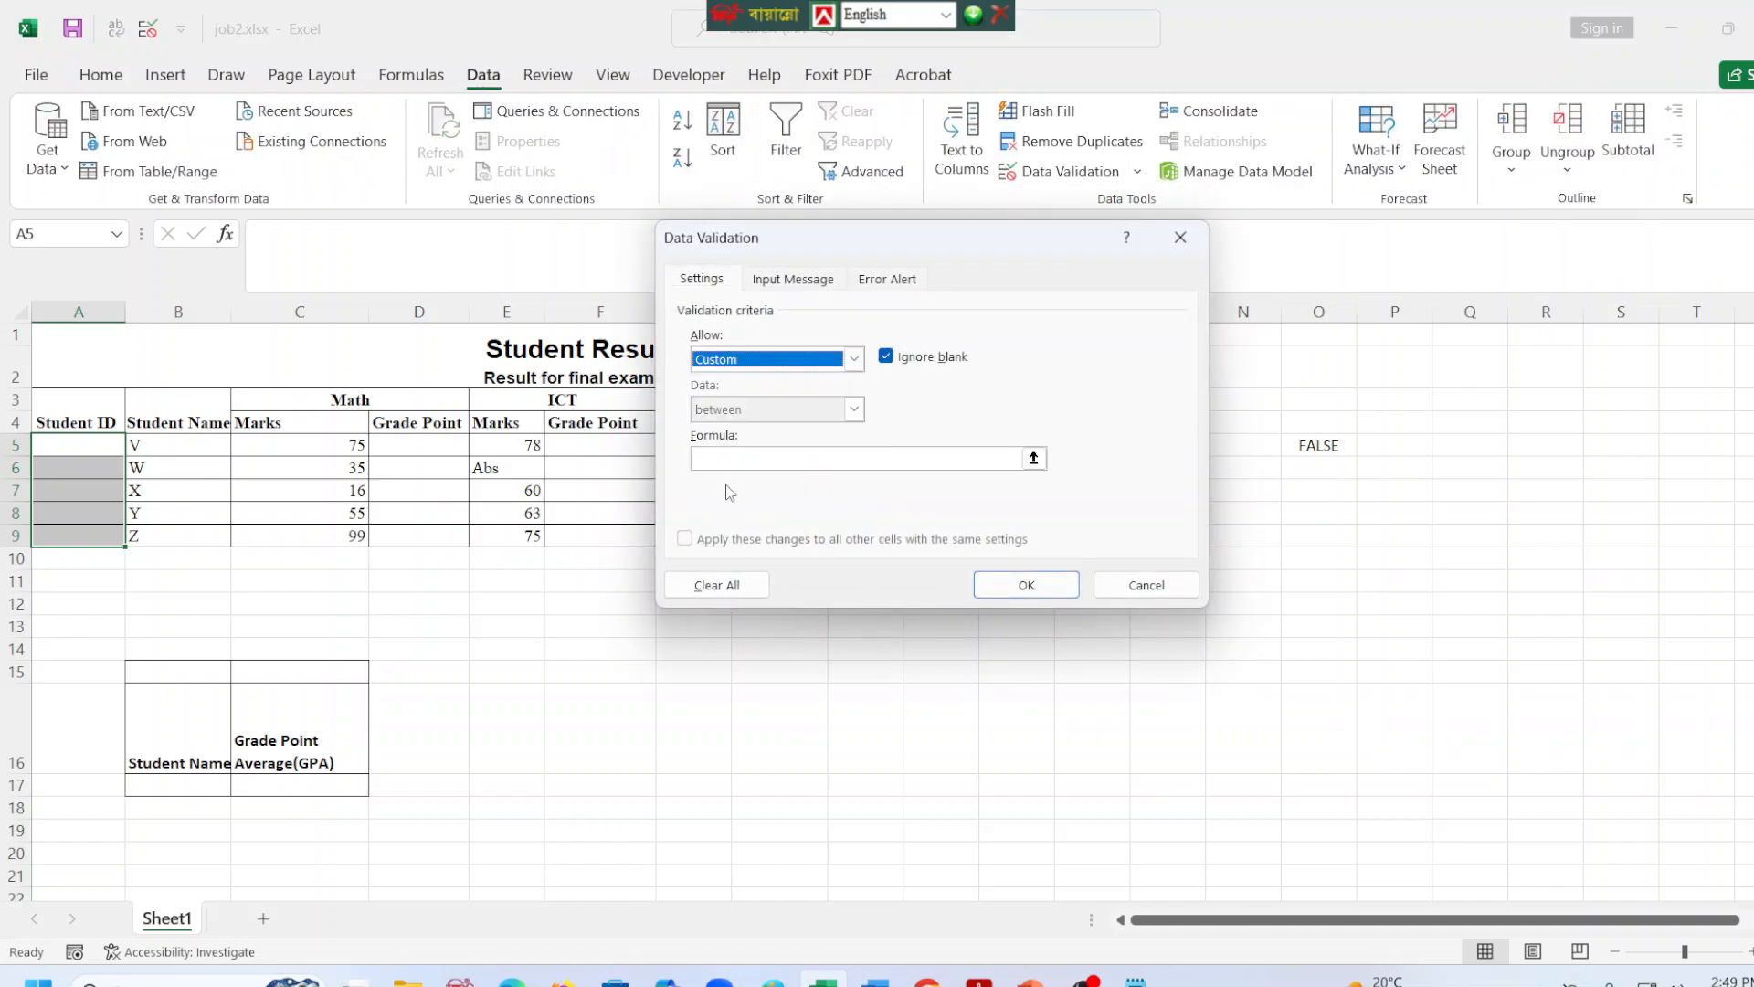
pyautogui.click(733, 455)
pyautogui.hotkey('ctrl', 'v')
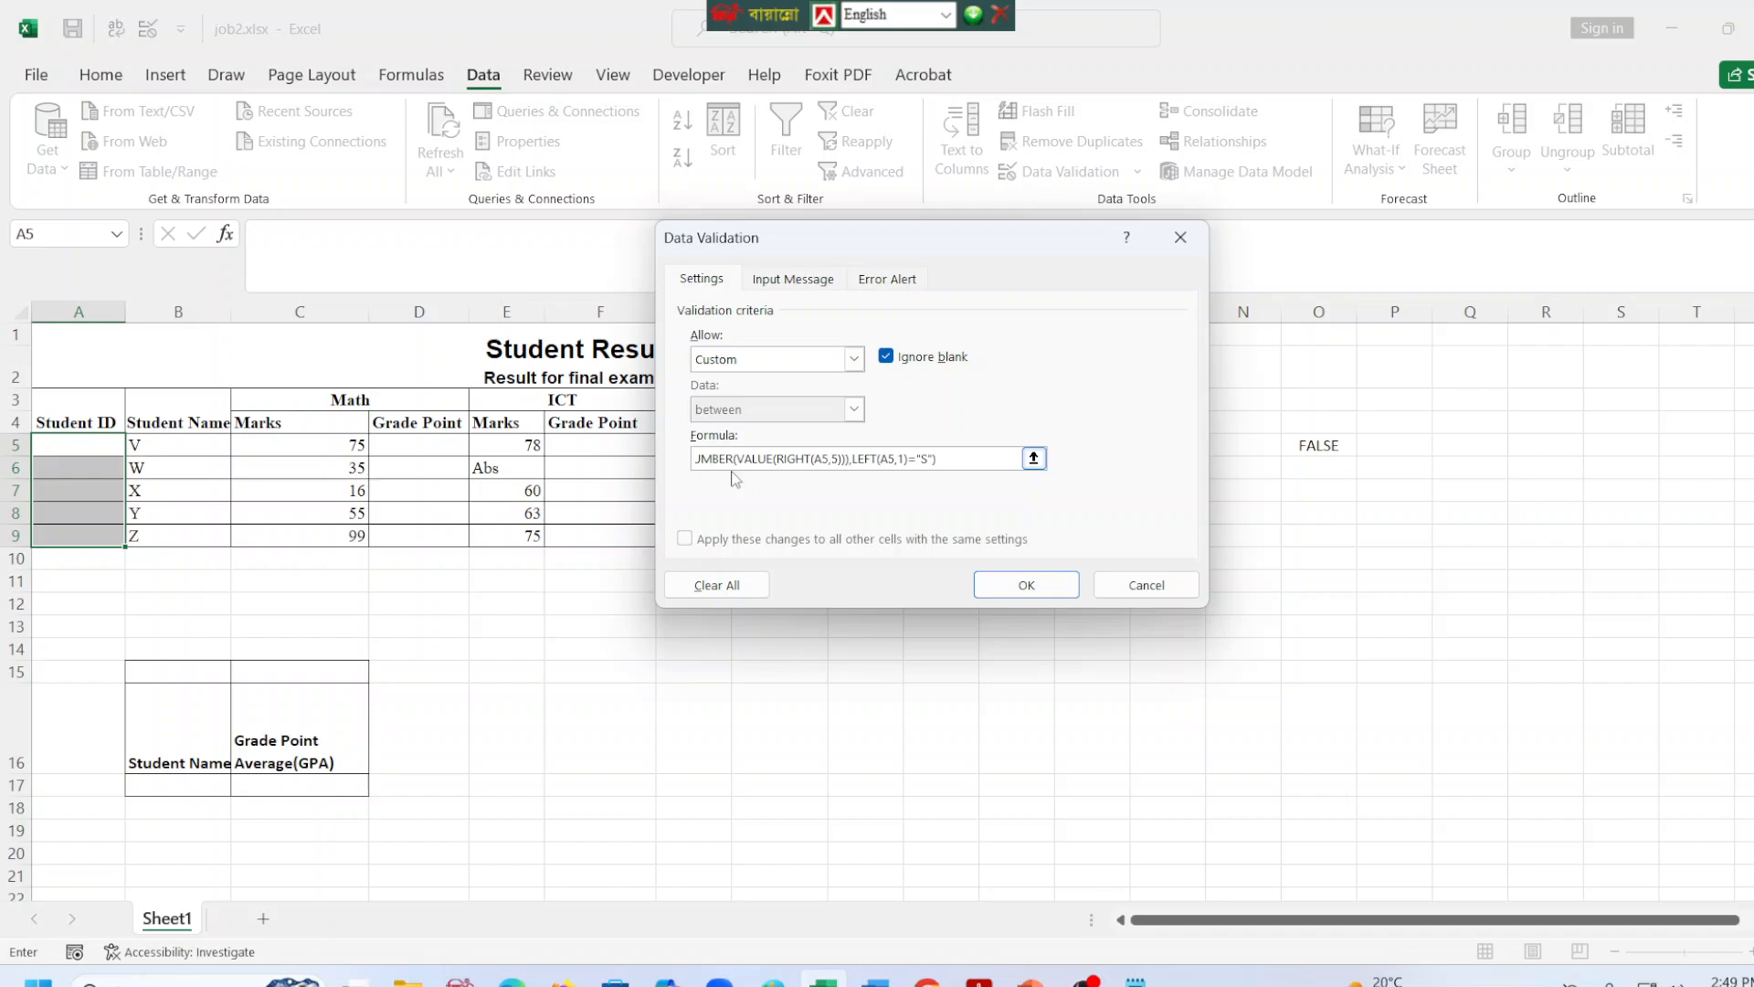
pyautogui.press('Return')
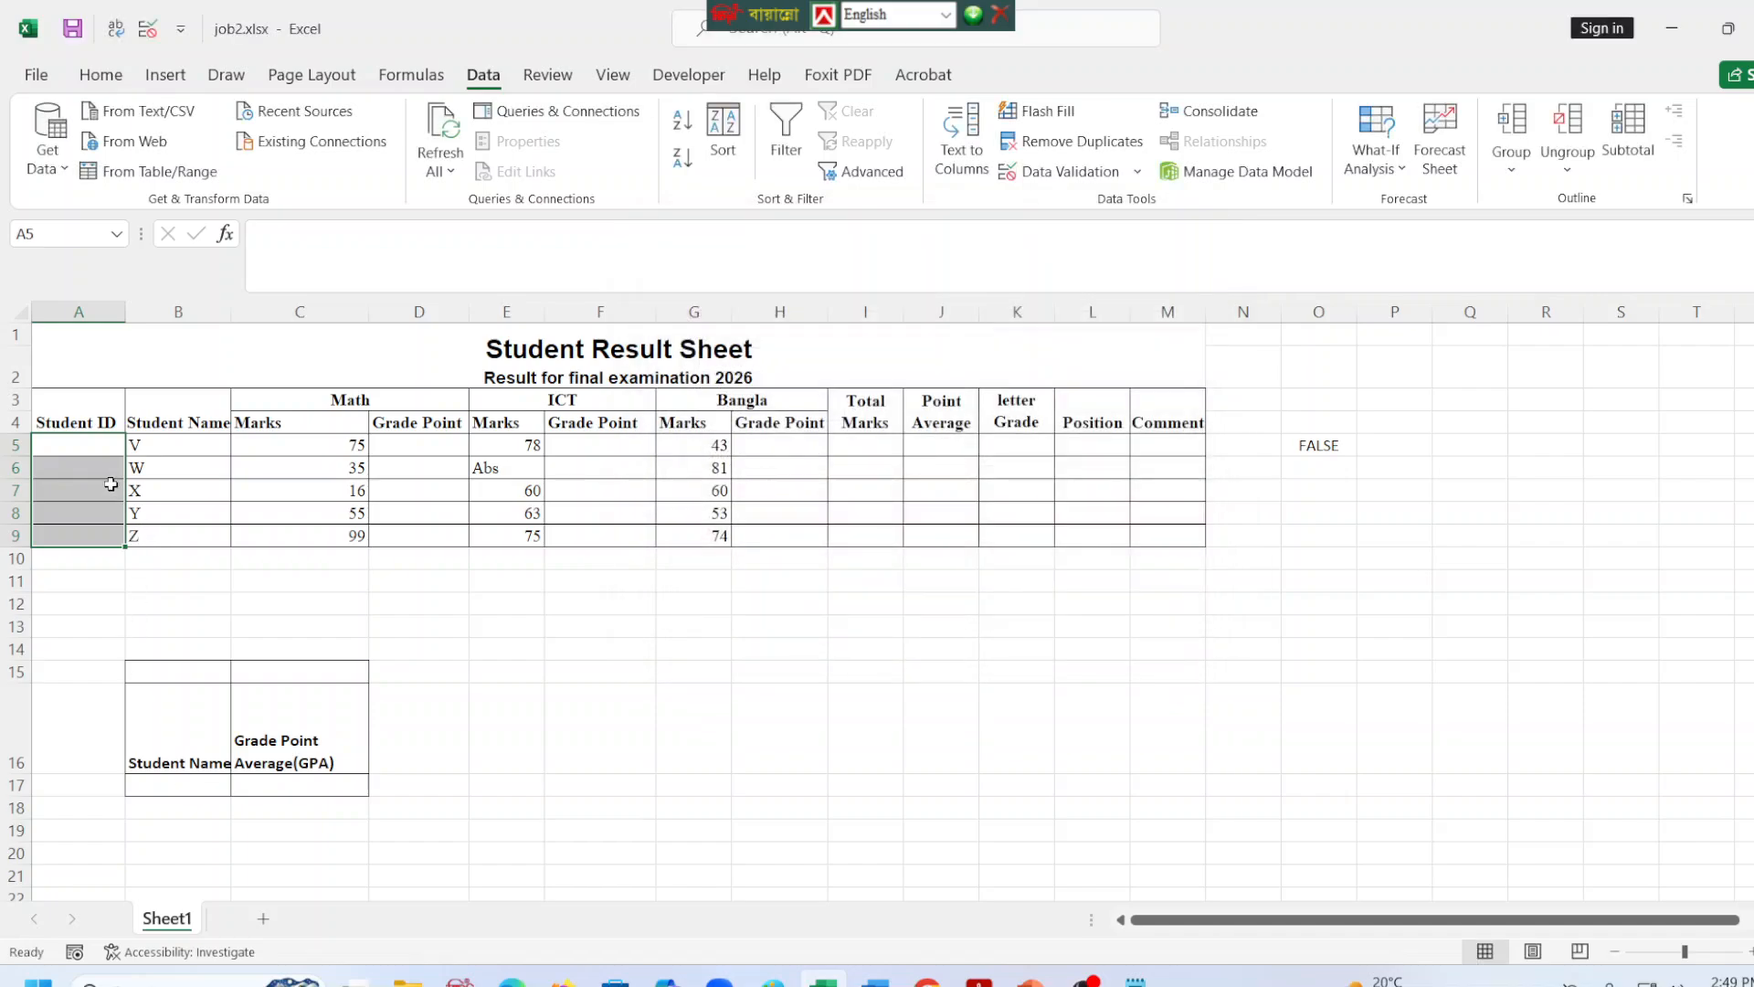
pyautogui.click(75, 438)
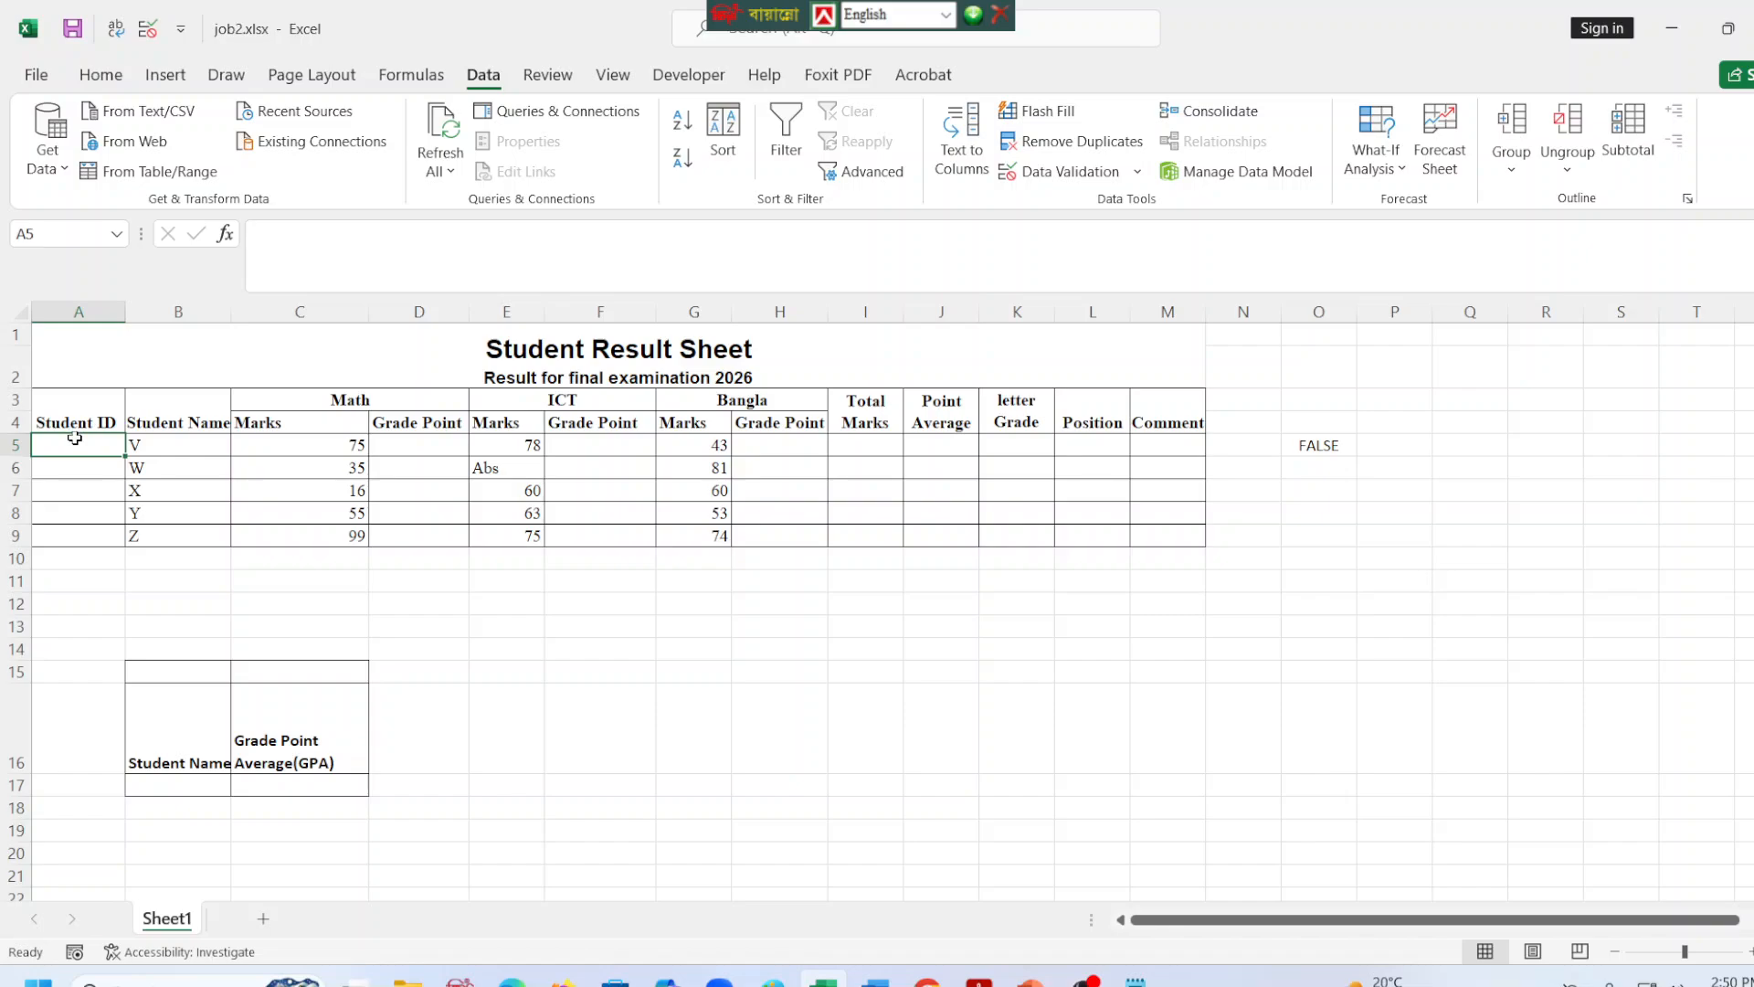
# Switch to formulas.txt in Notepad, replace the old formula after "Formula >>" with the copied AND formula, and save the file.
pyautogui.click(1136, 981)
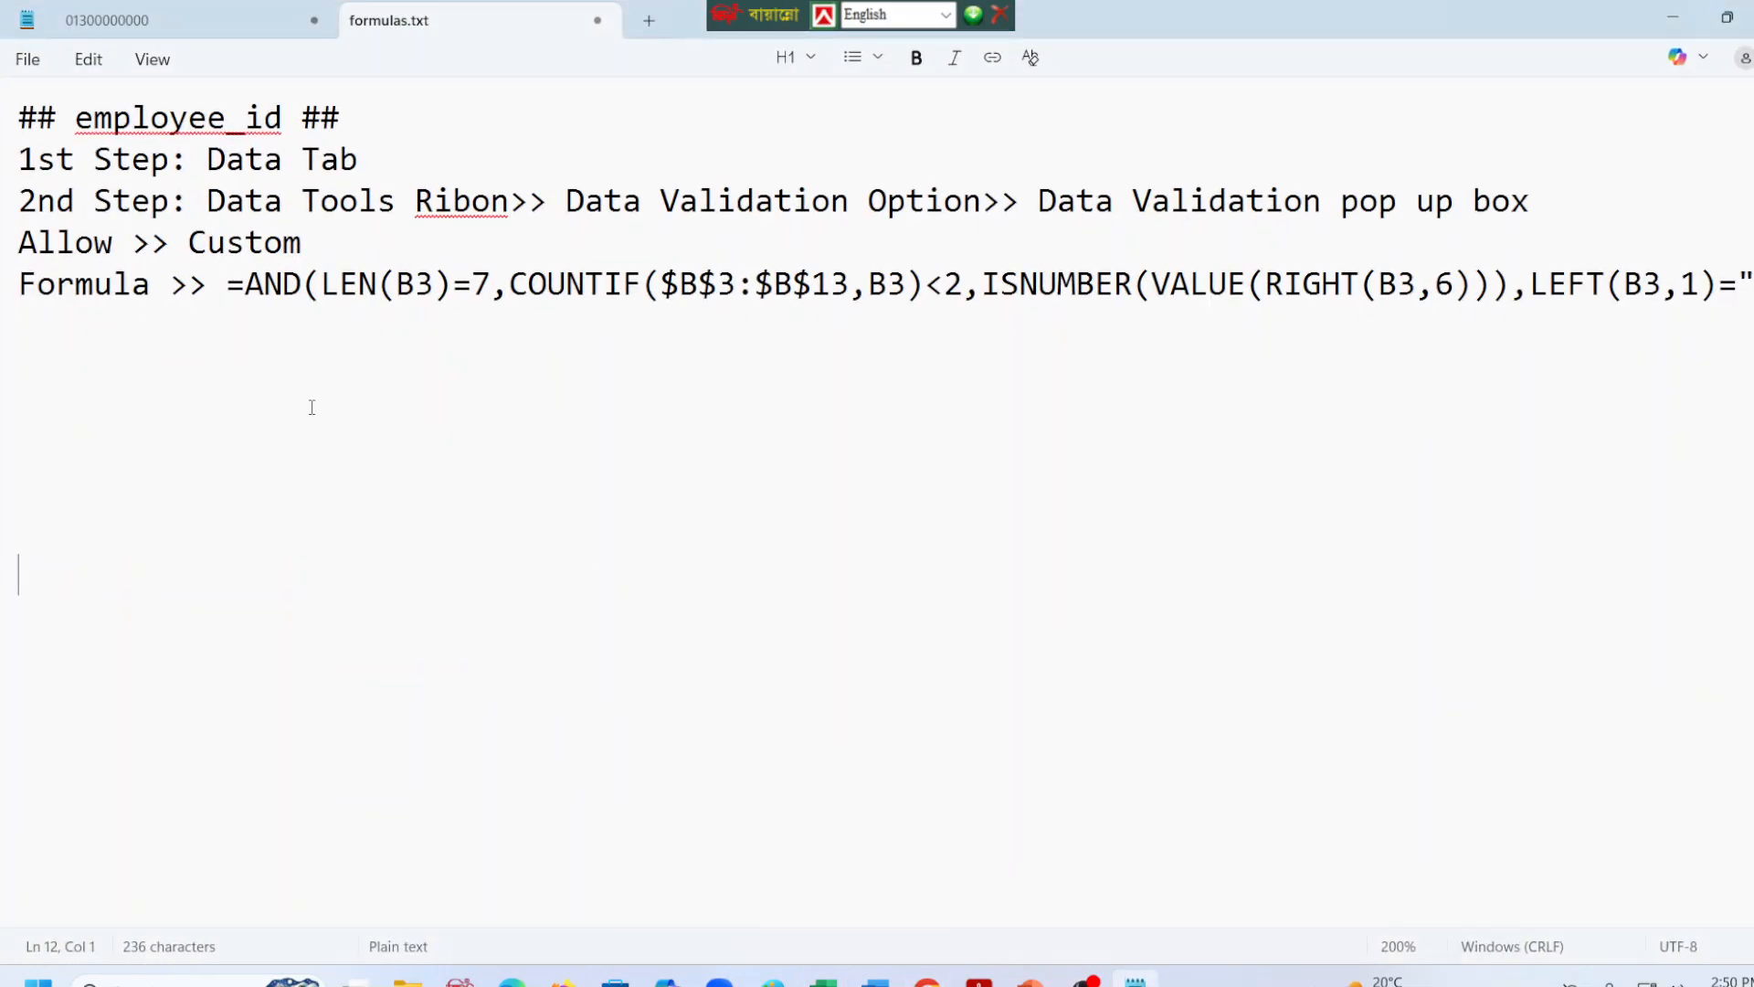
pyautogui.click(280, 372)
pyautogui.moveTo(228, 284); pyautogui.dragTo(1753, 285)
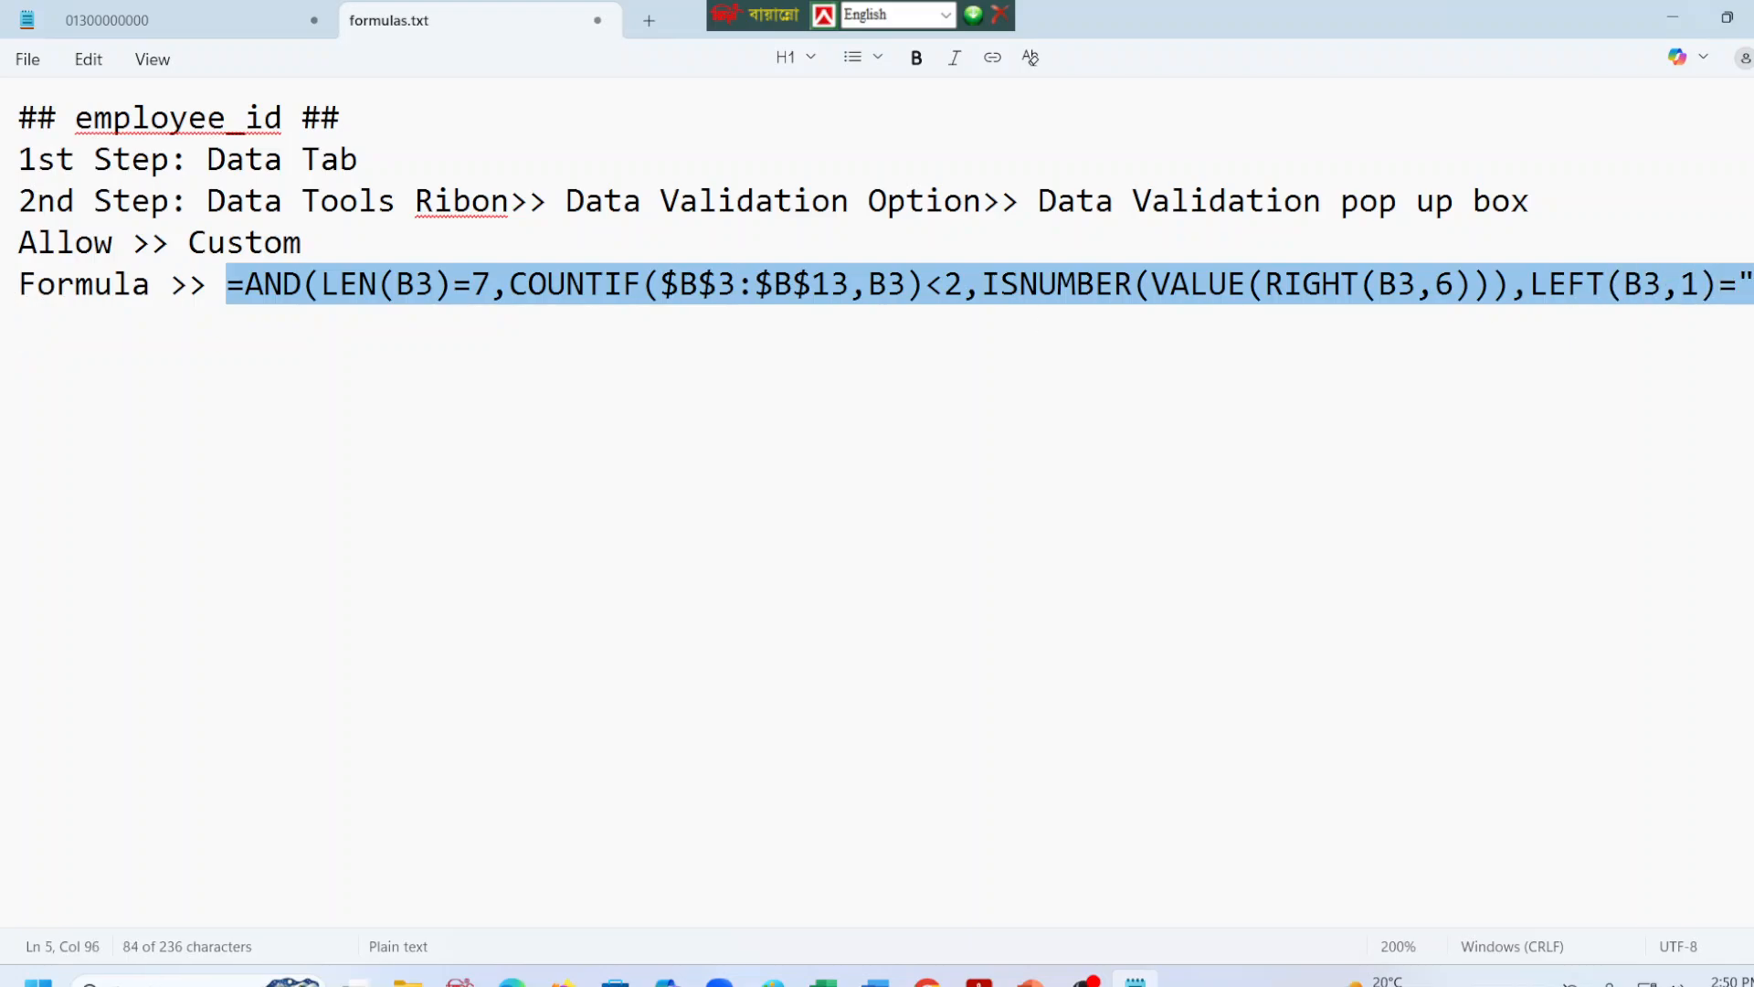
pyautogui.press('BackSpace')
pyautogui.hotkey('ctrl', 'v')
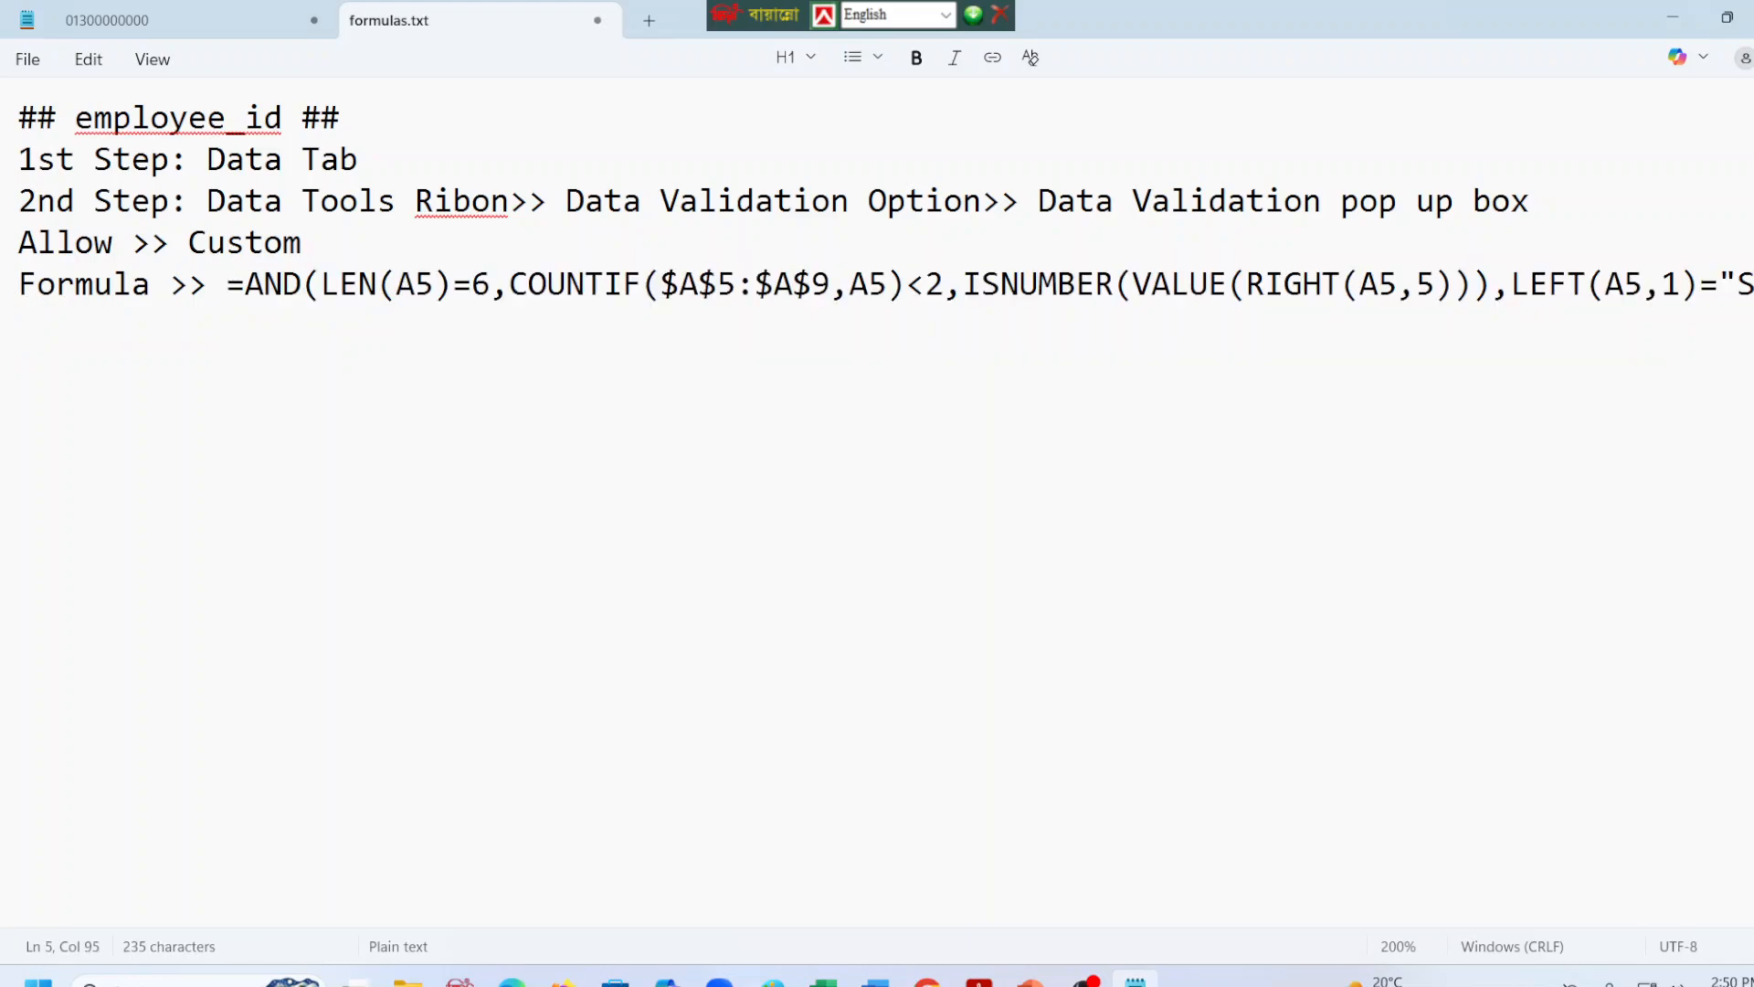
pyautogui.hotkey('ctrl', 's')
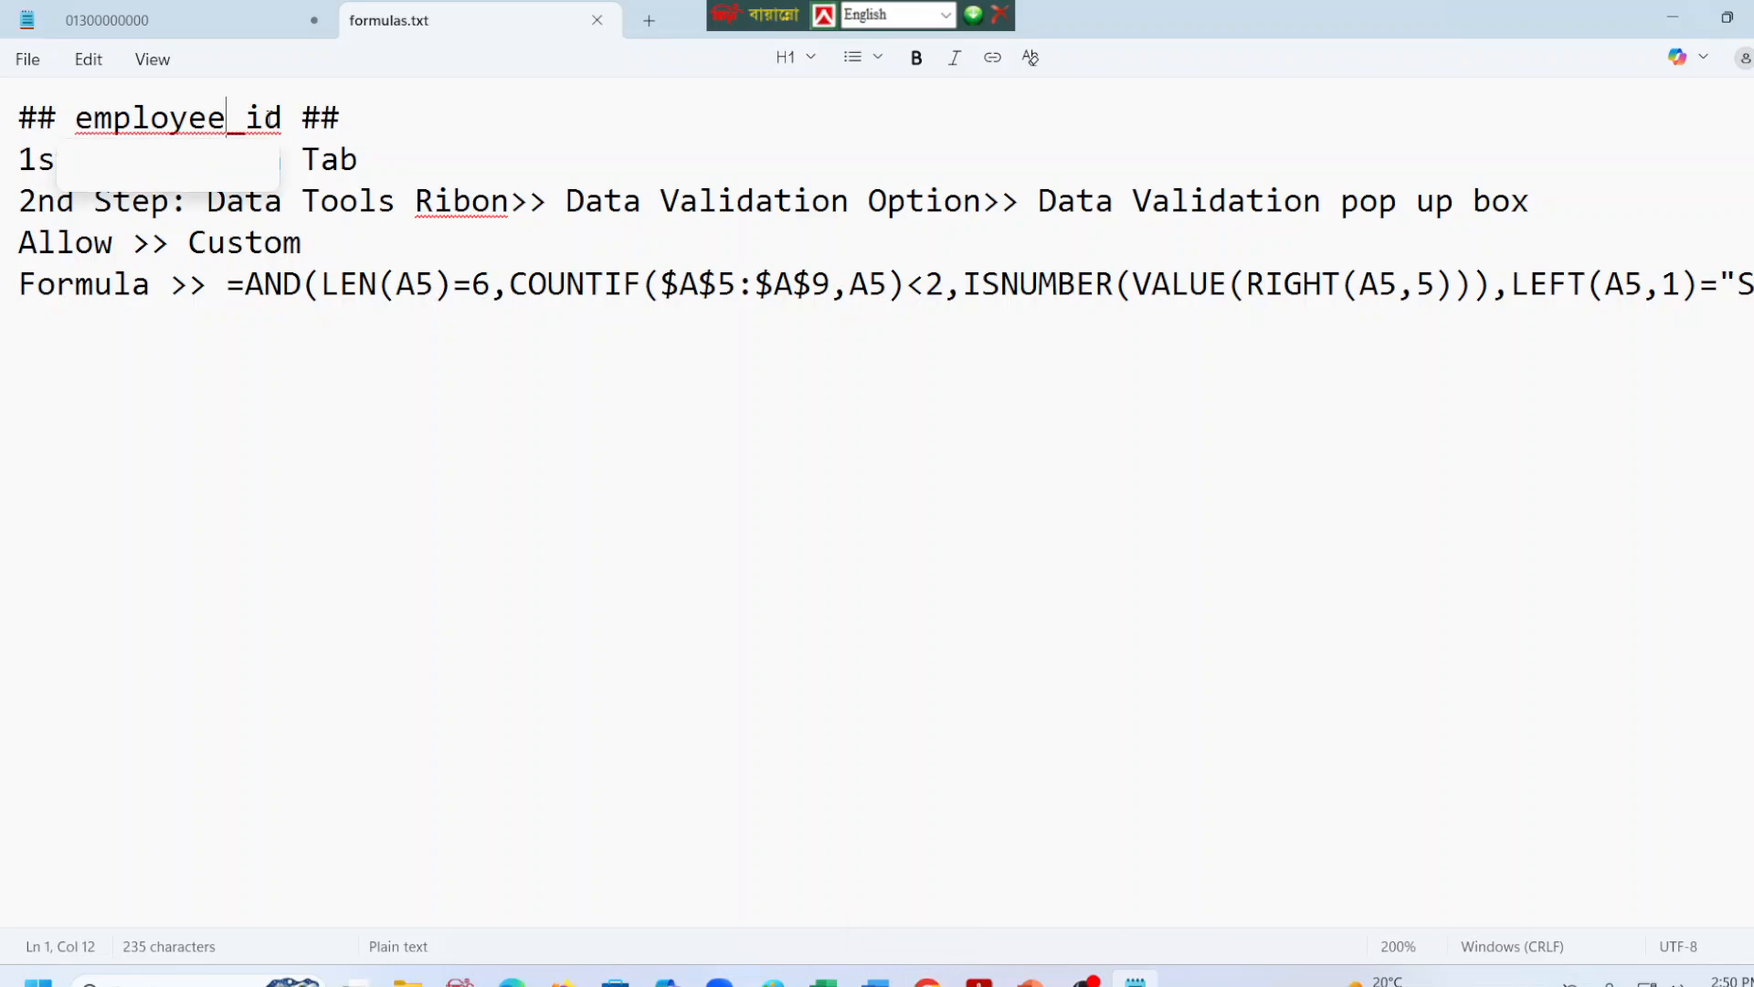
# Rename the employee_id heading in the notes to Student ID, keeping the ## marks around it.
pyautogui.moveTo(282, 119); pyautogui.dragTo(78, 127)
pyautogui.write('Stu')
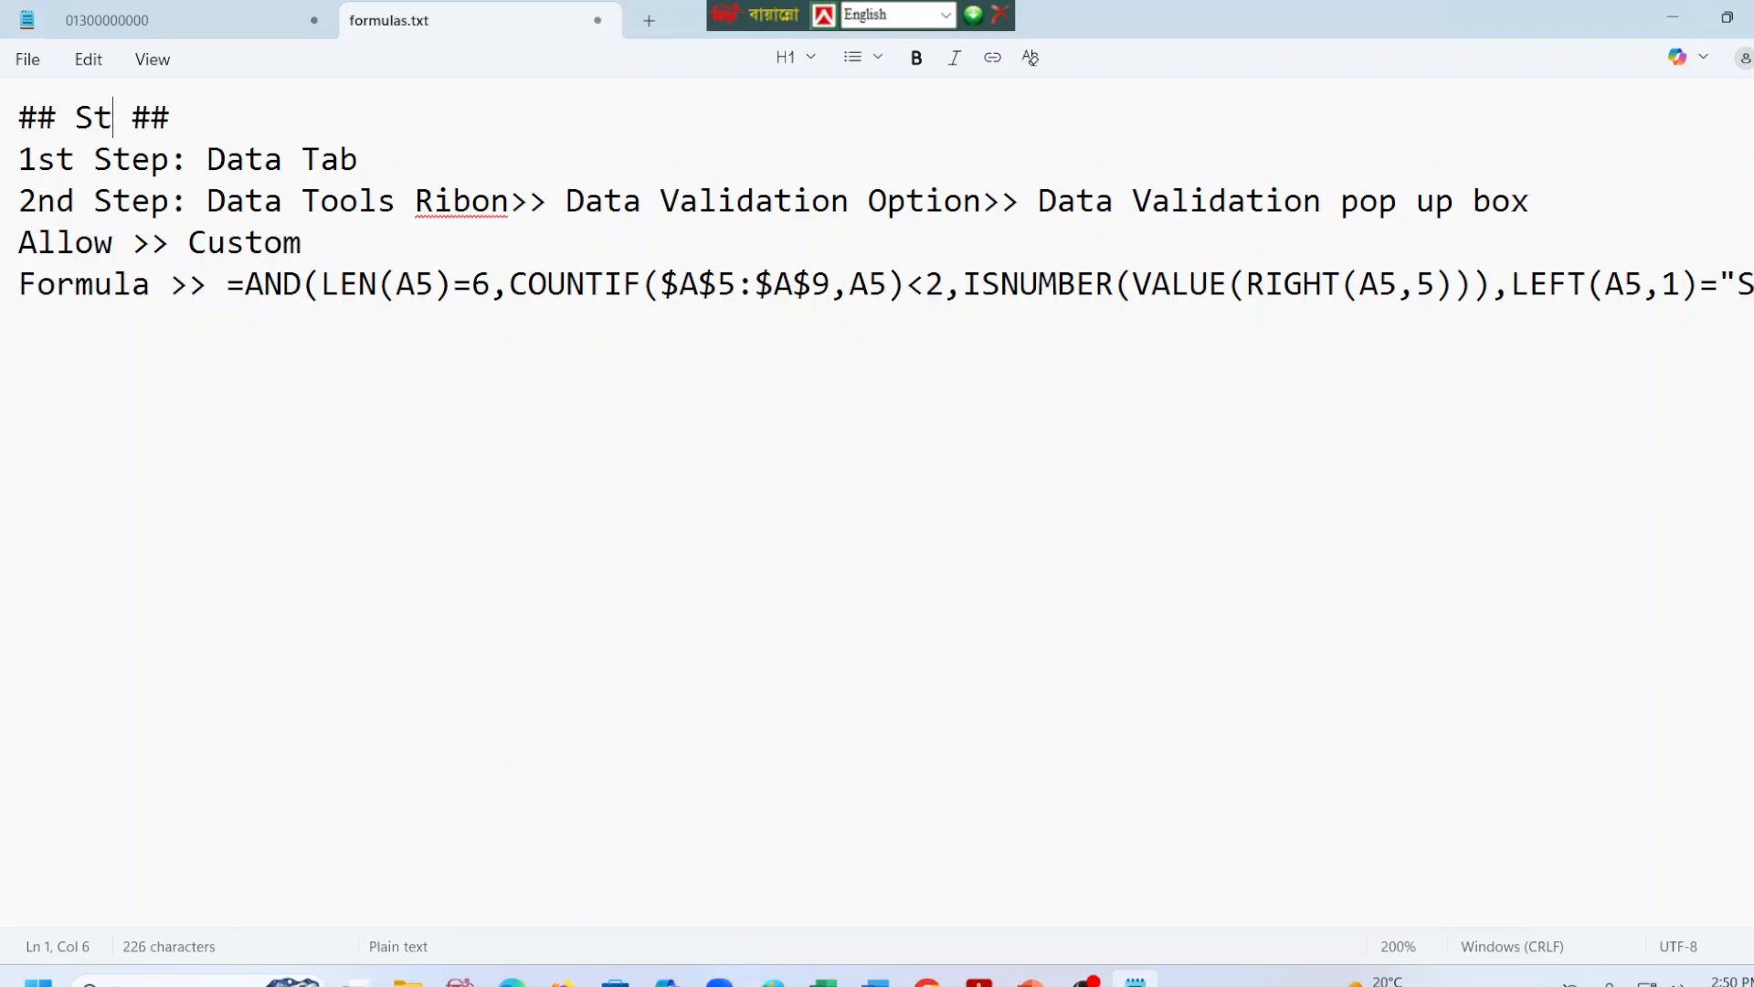
pyautogui.write('dent ')
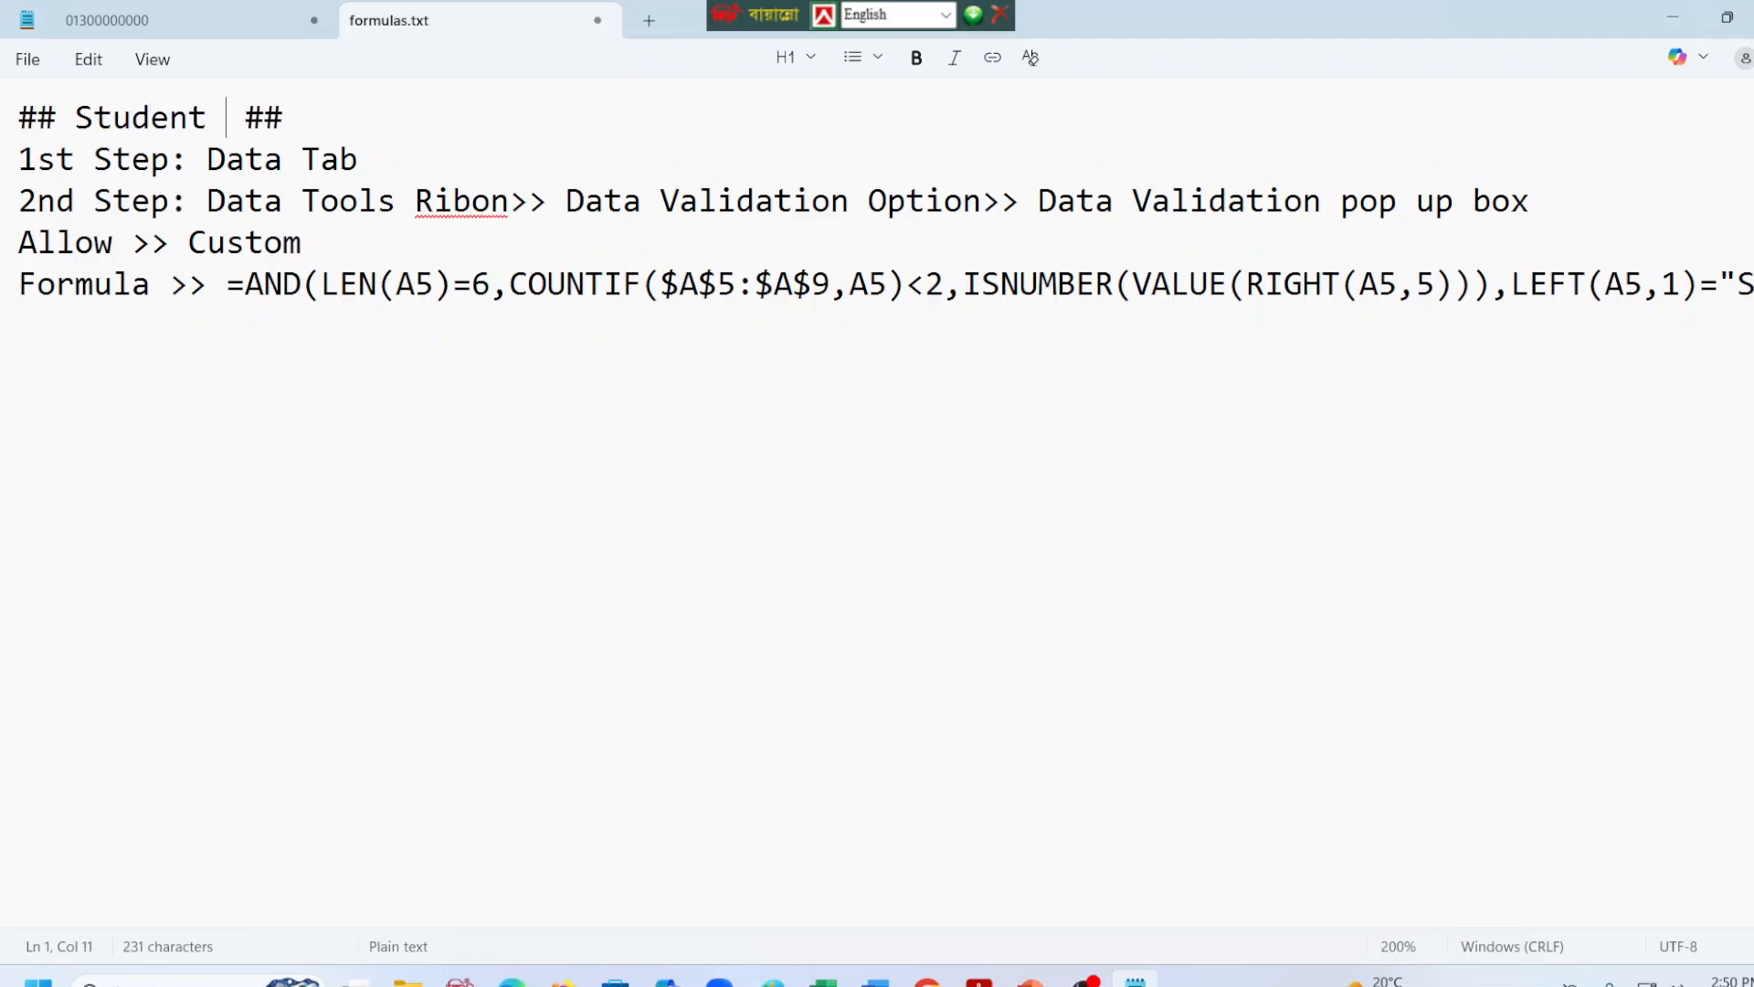
pyautogui.write('ID')
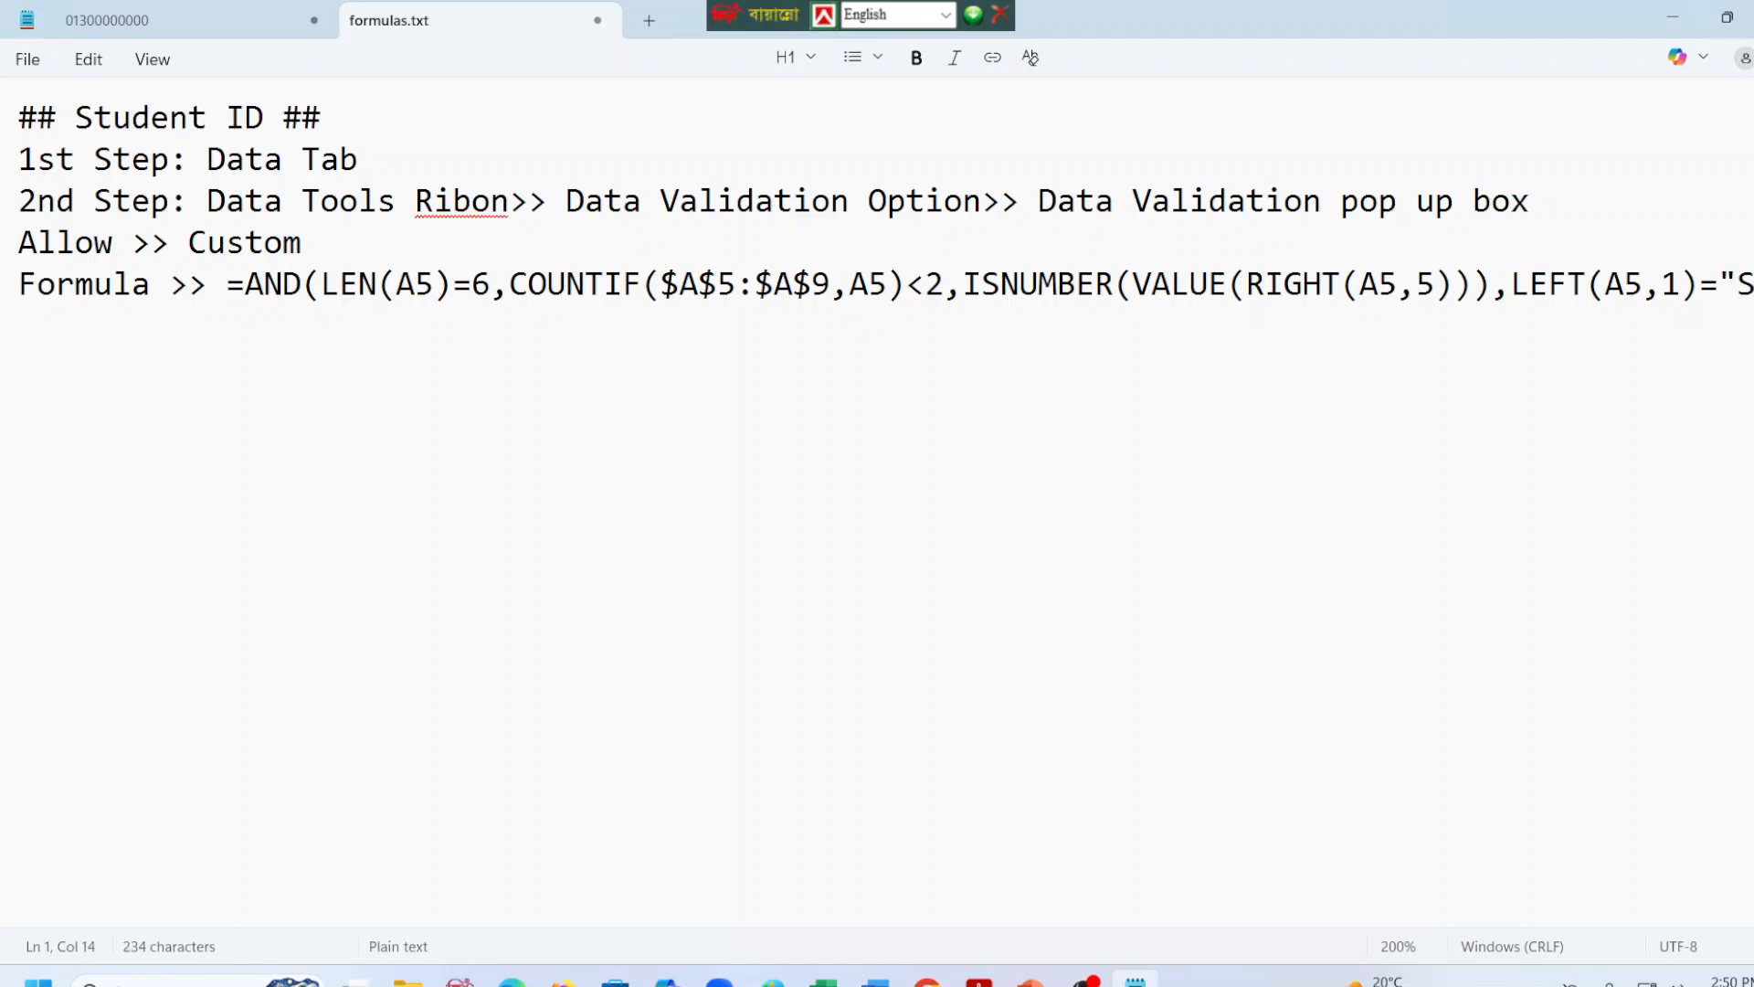
# Copy the "## Student ID ##" heading, paste it below the formula after a blank line, and save the file.
pyautogui.hotkey('ctrl', 'End')
pyautogui.press('Return')
pyautogui.moveTo(351, 108); pyautogui.dragTo(20, 111)
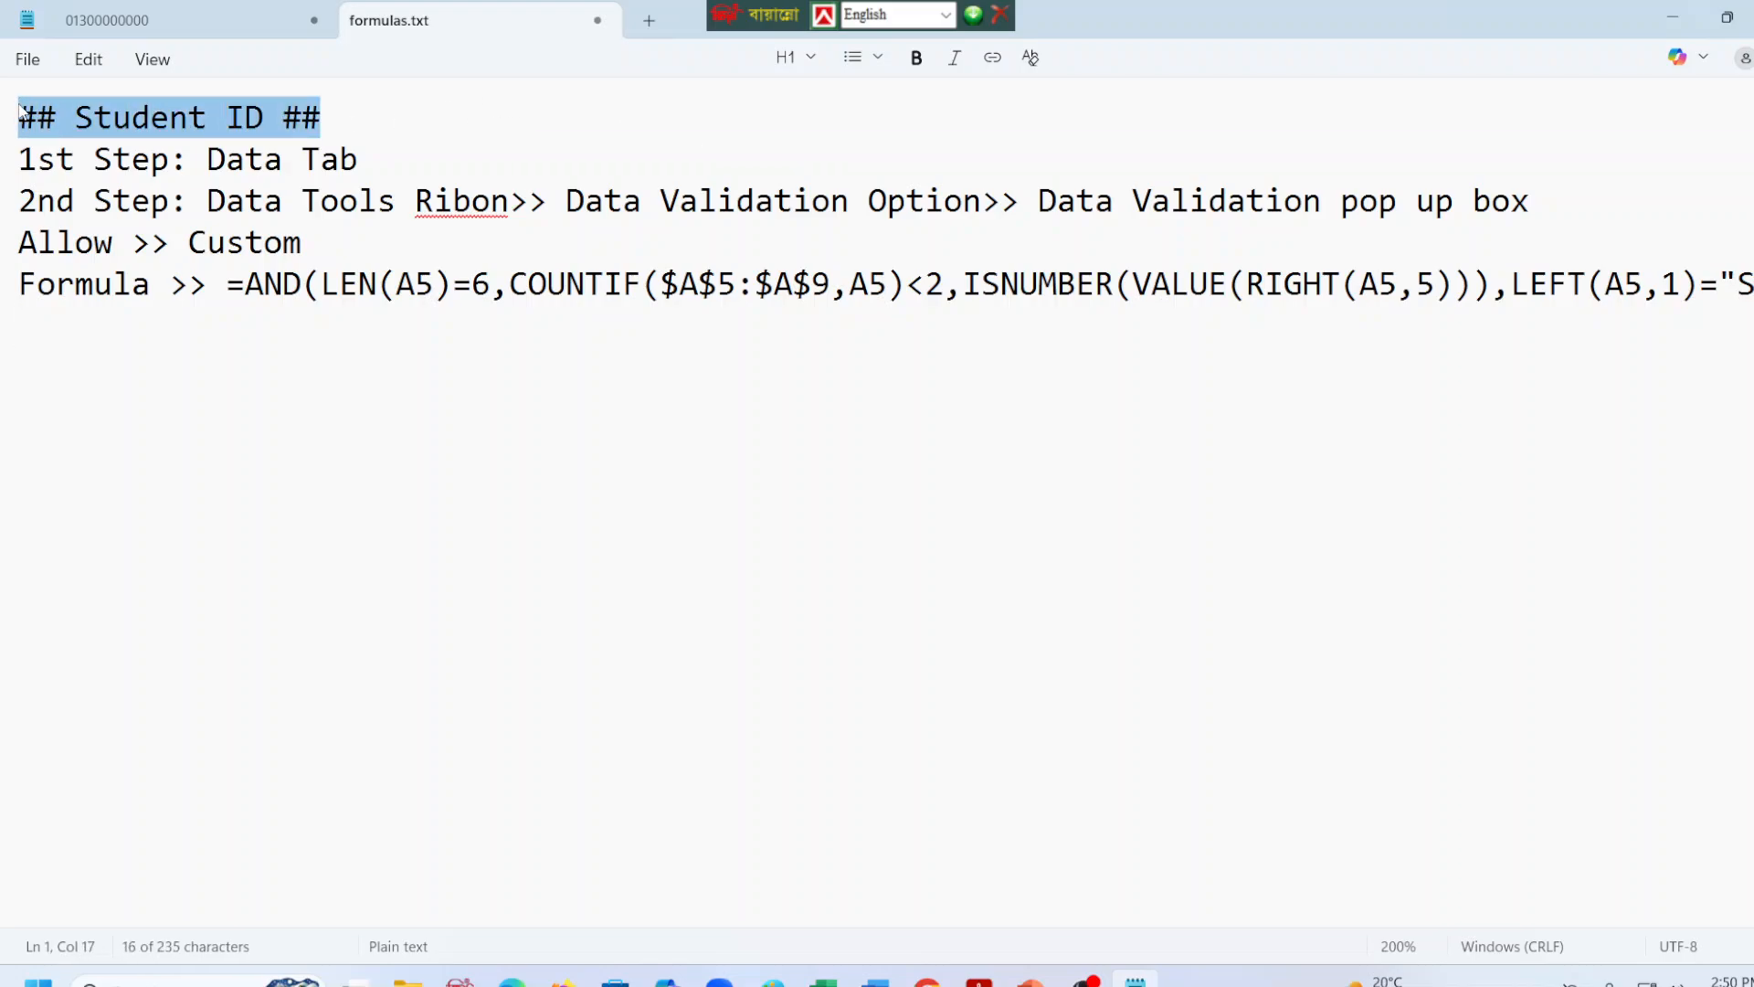
pyautogui.hotkey('ctrl', 'c')
pyautogui.click(45, 347)
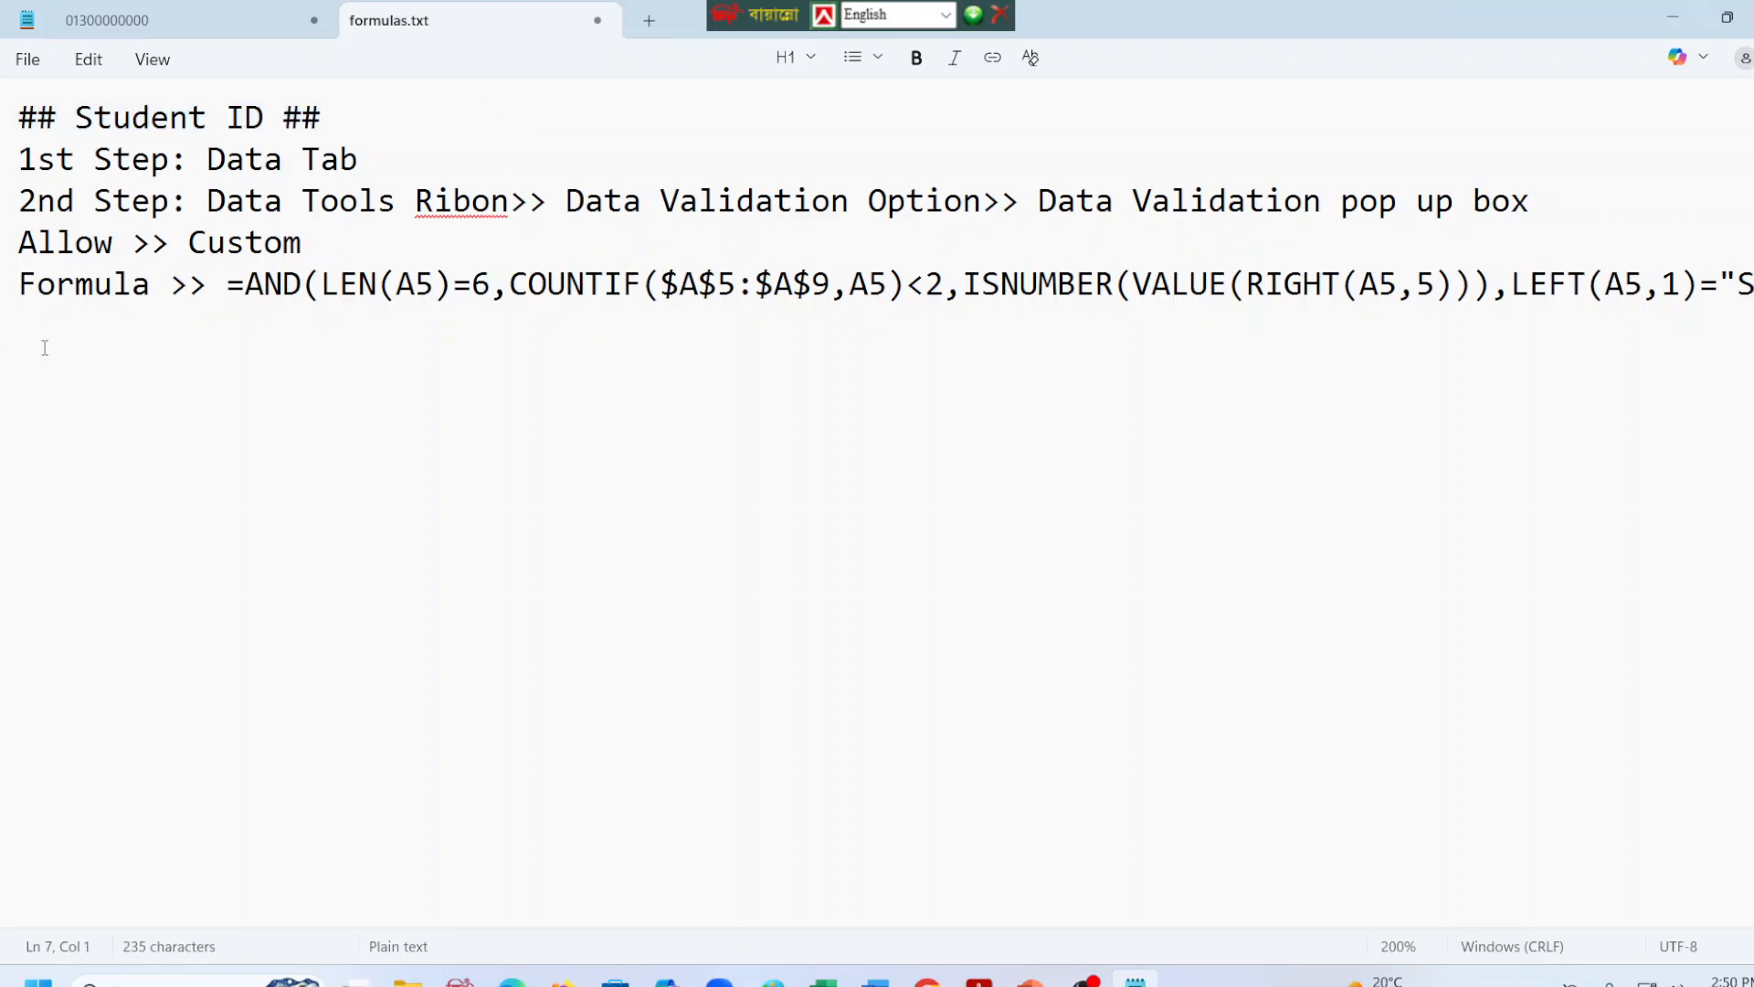
pyautogui.hotkey('ctrl', 'v')
pyautogui.hotkey('ctrl', 's')
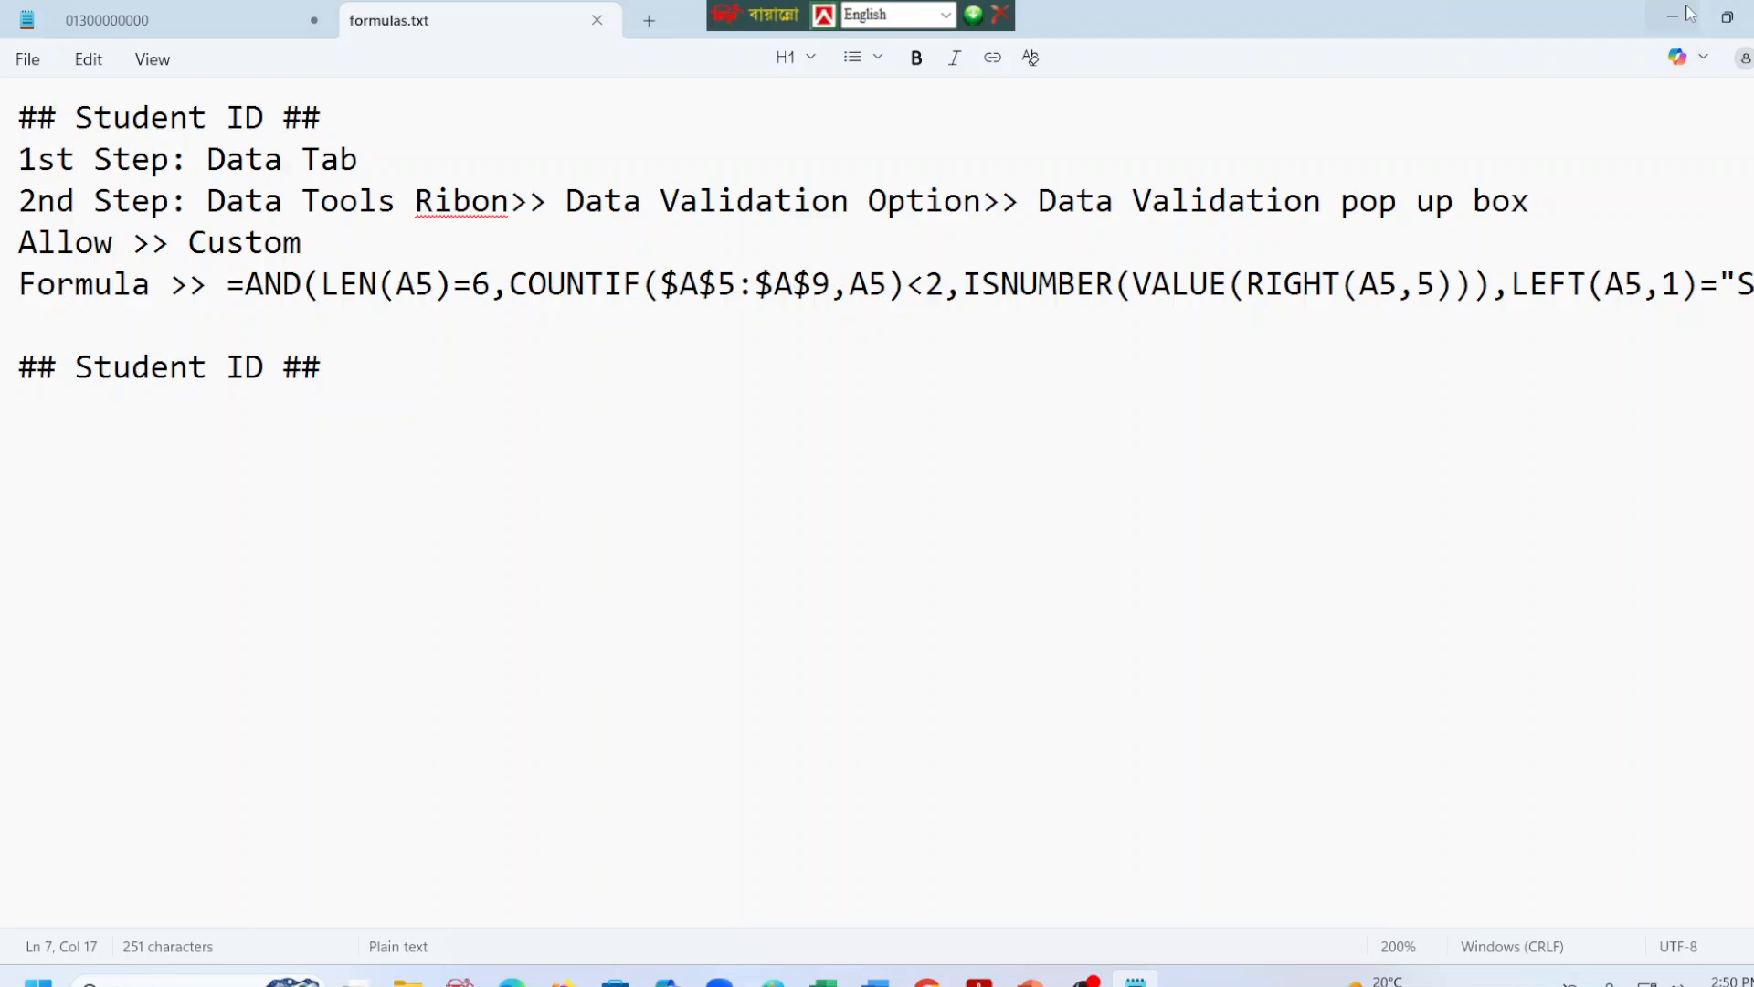
# Save a copy of the notes as formulas.txt in the job2 folder inside B7's 06-01-2026 folder.
pyautogui.click(14, 64)
pyautogui.hotkey('ctrl', 'shift', 's')
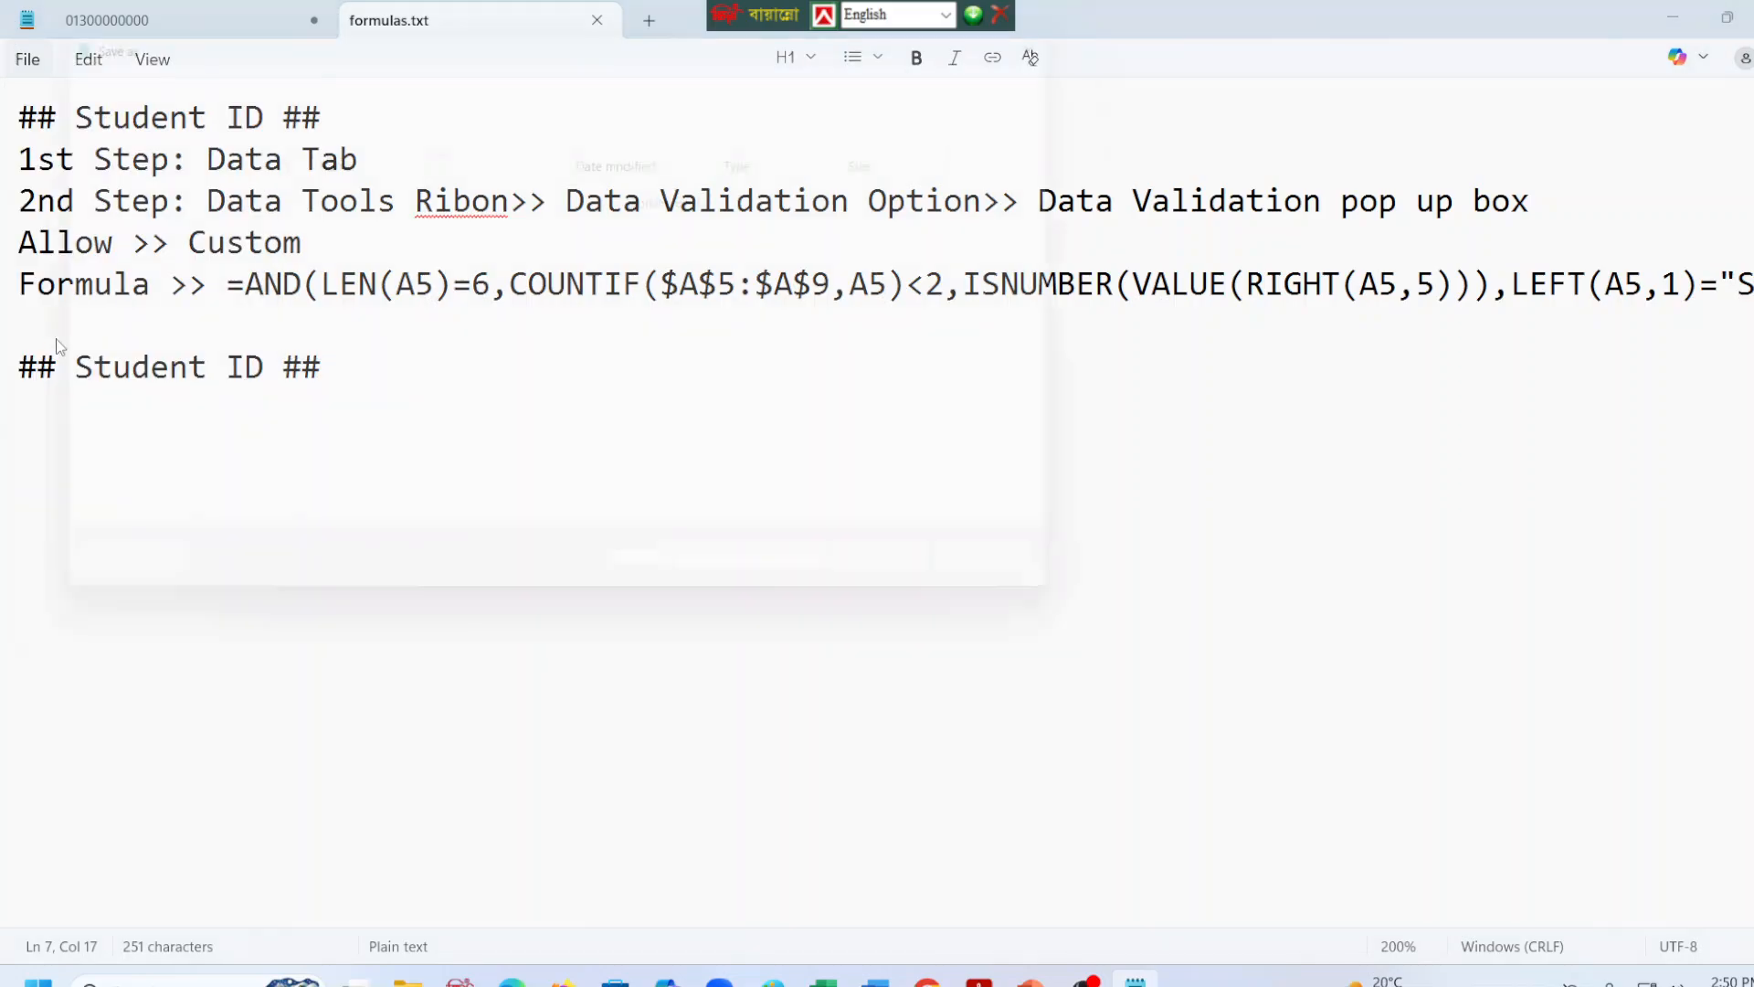
pyautogui.click(628, 81)
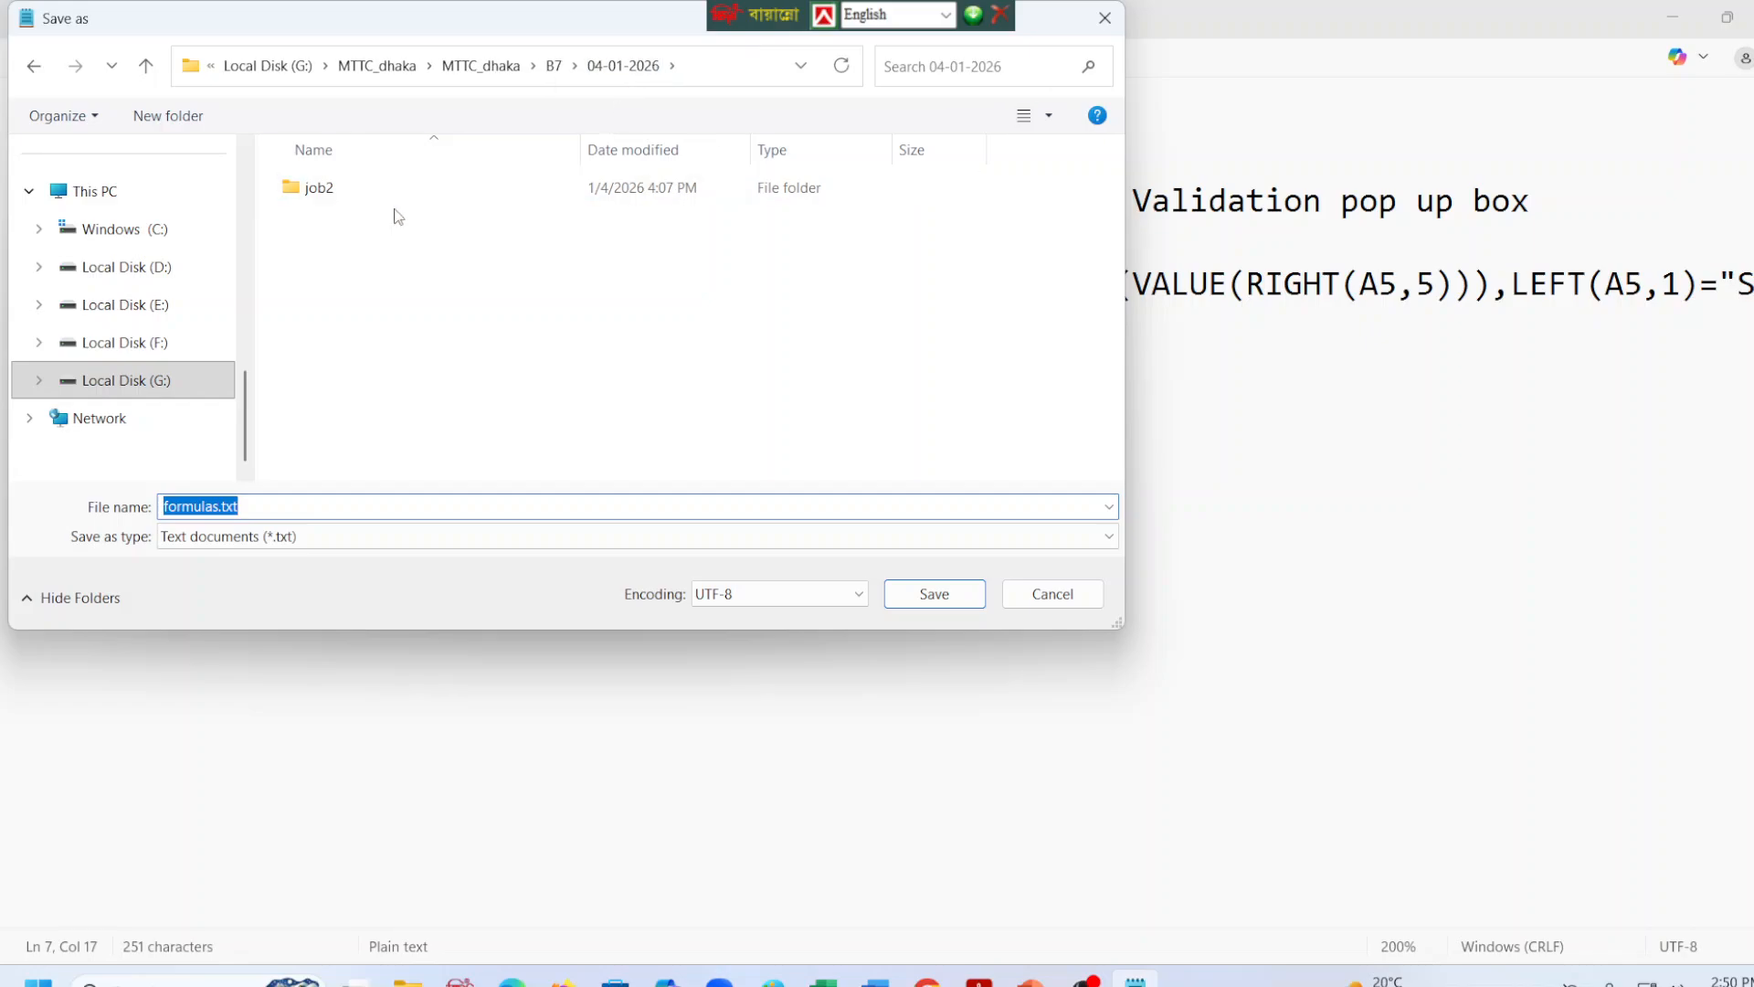
pyautogui.doubleClick(326, 187)
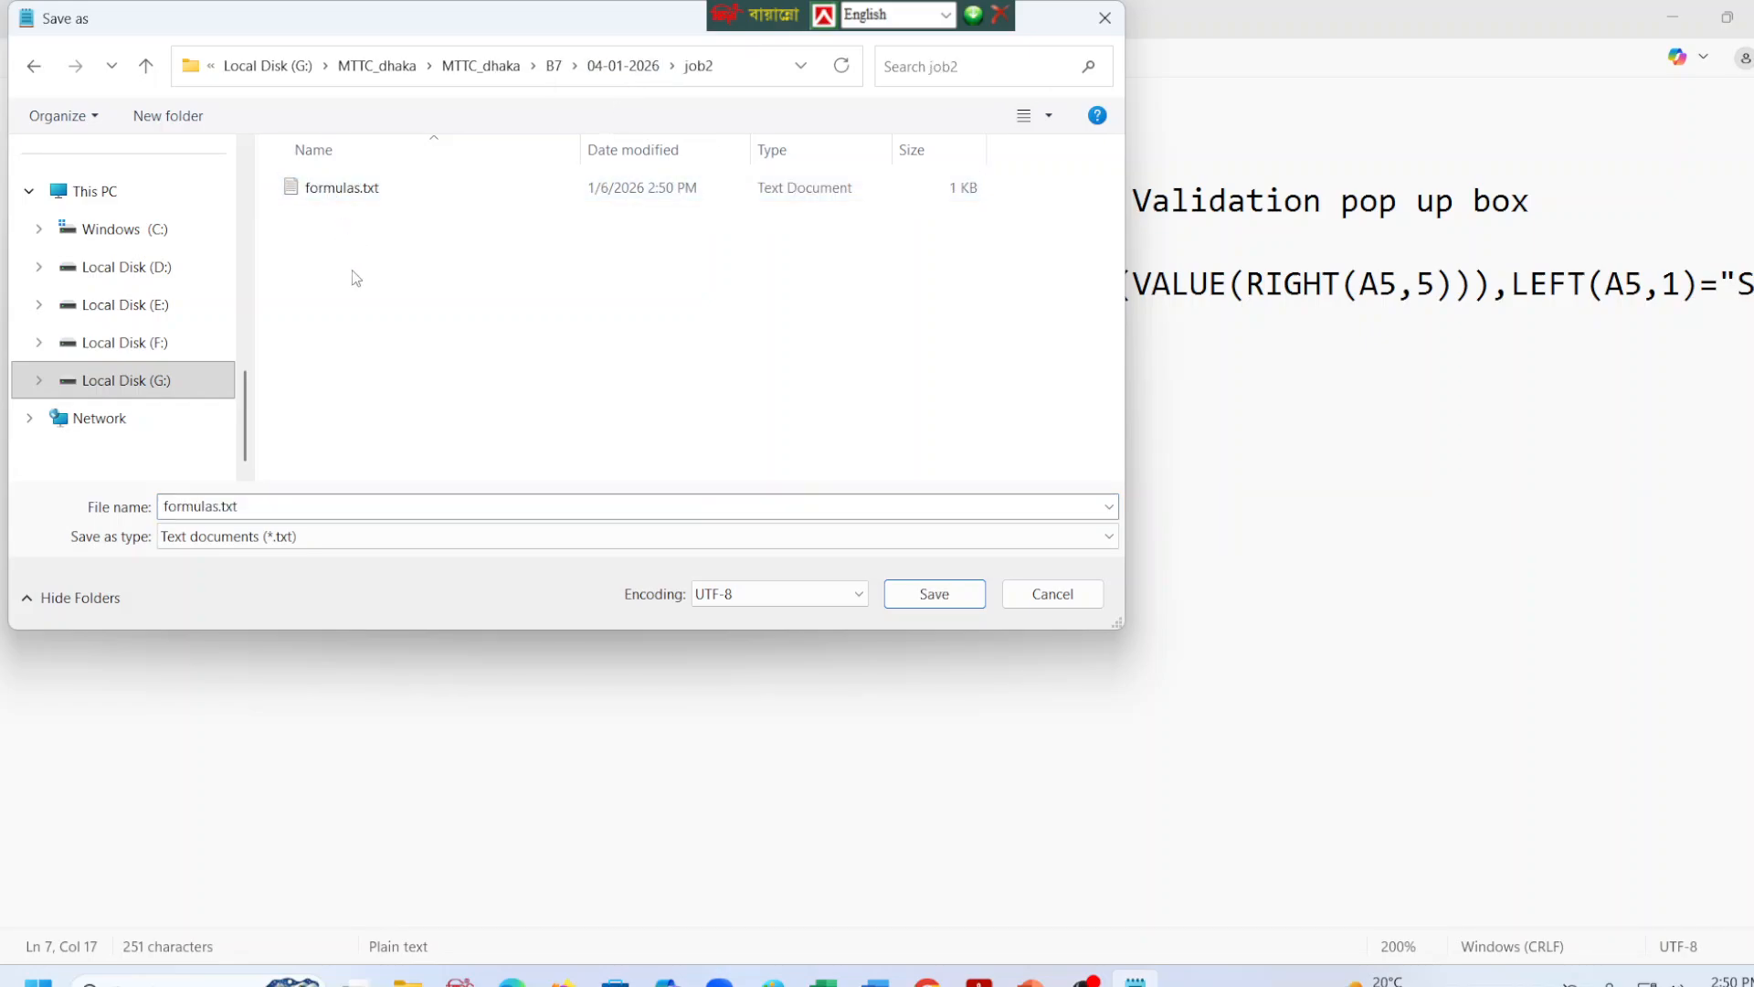
pyautogui.click(554, 66)
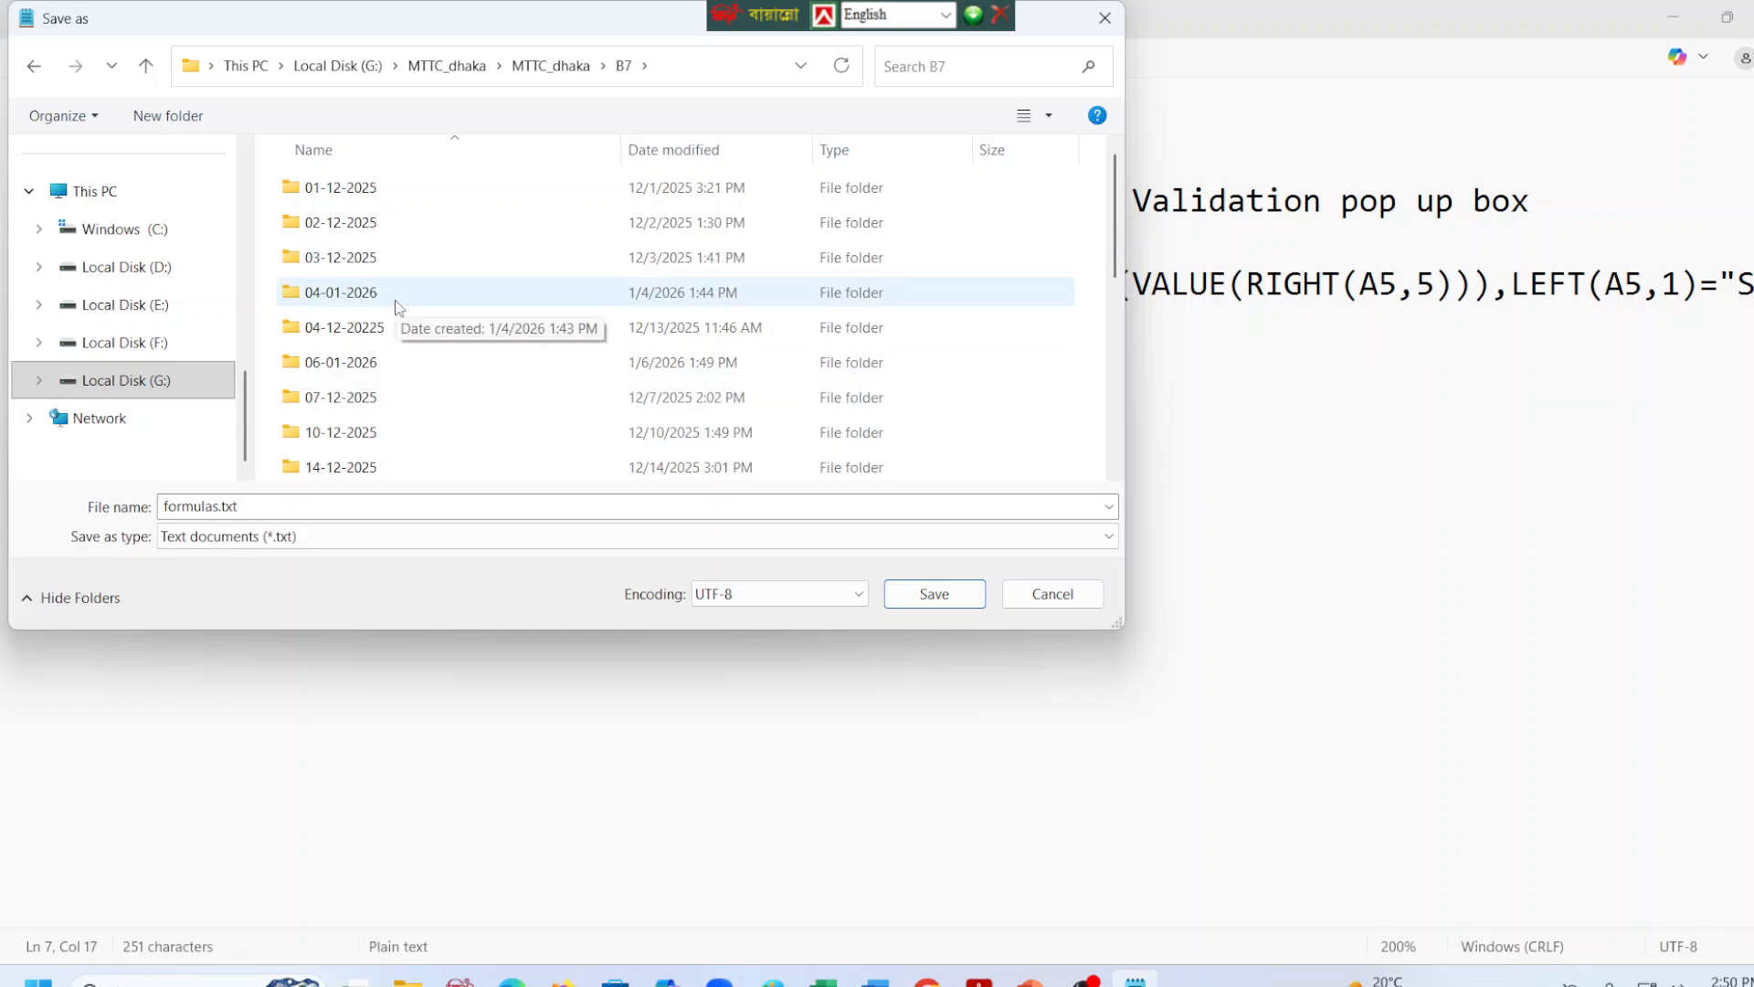
pyautogui.doubleClick(360, 365)
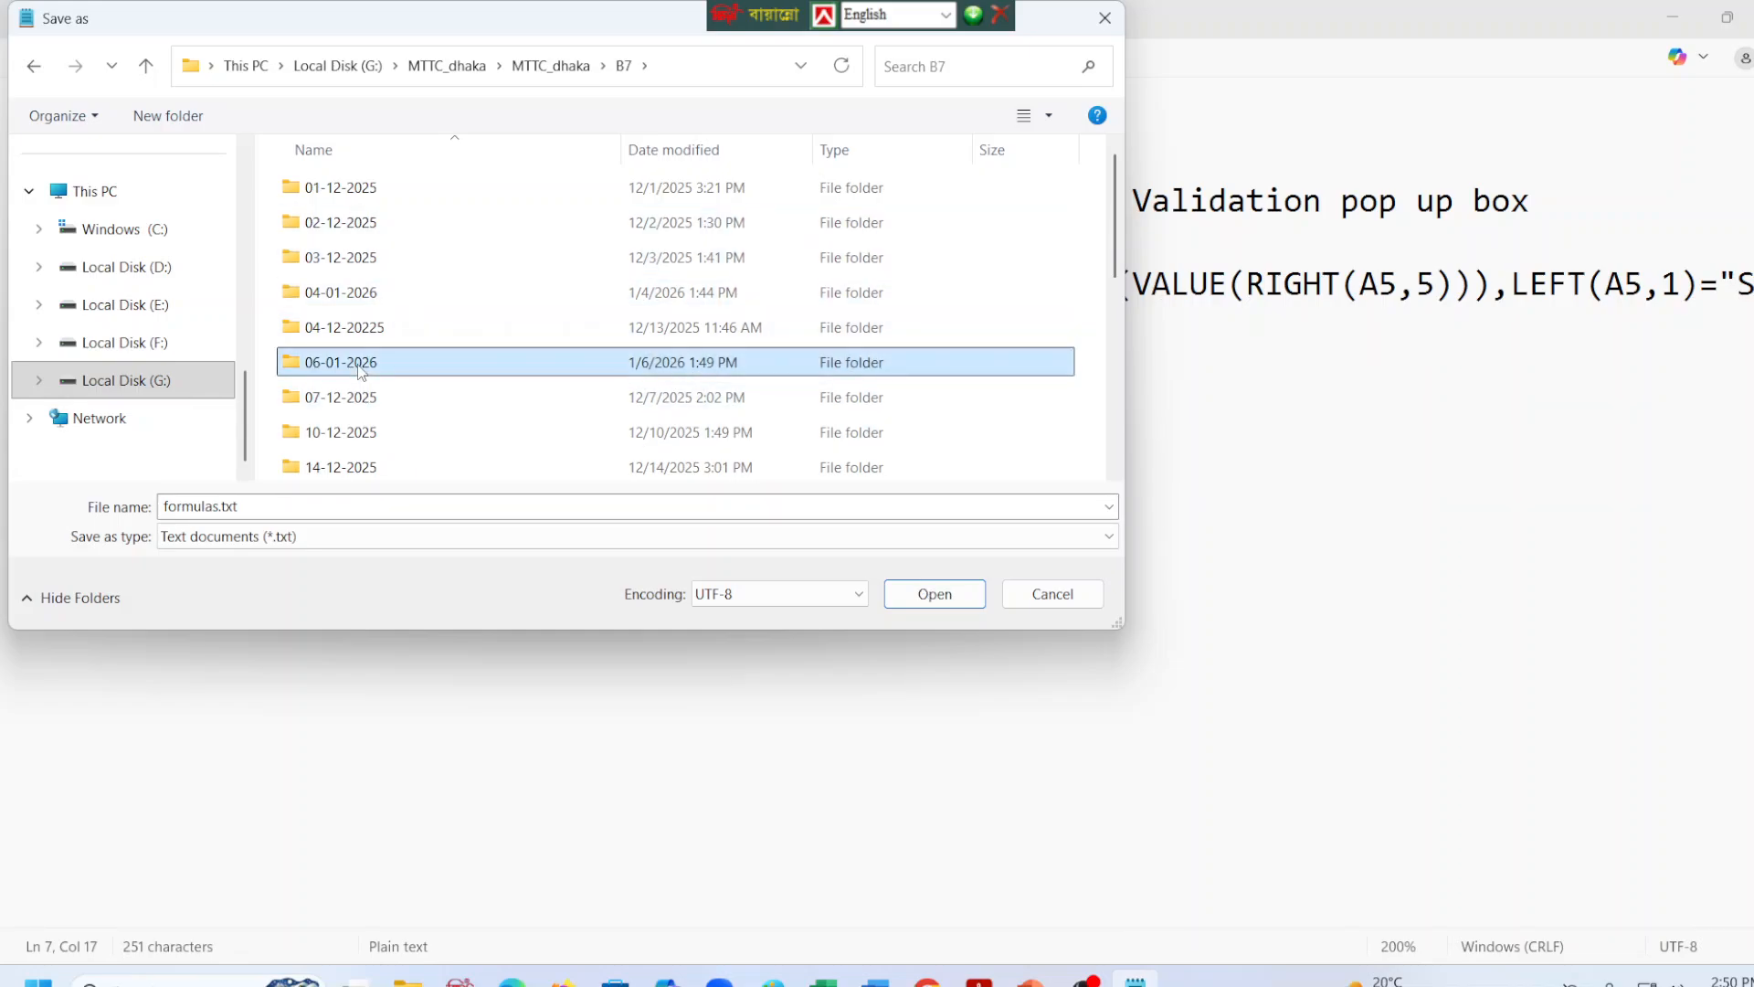
pyautogui.doubleClick(347, 201)
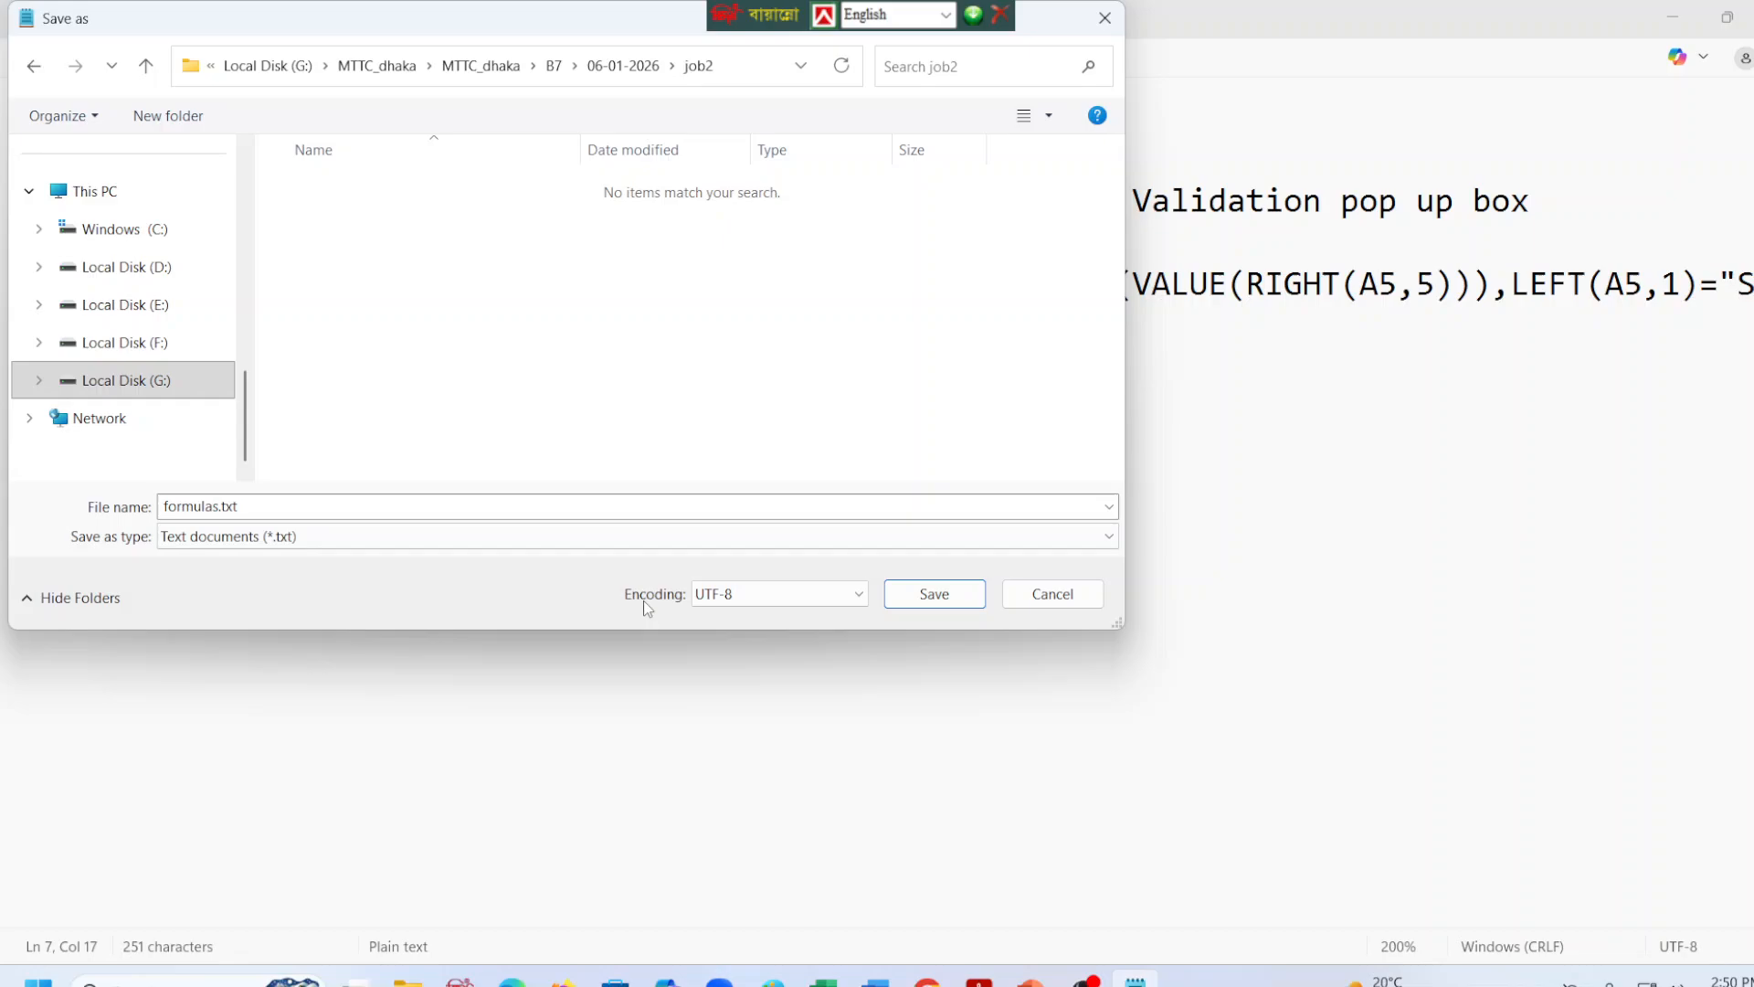
pyautogui.click(899, 593)
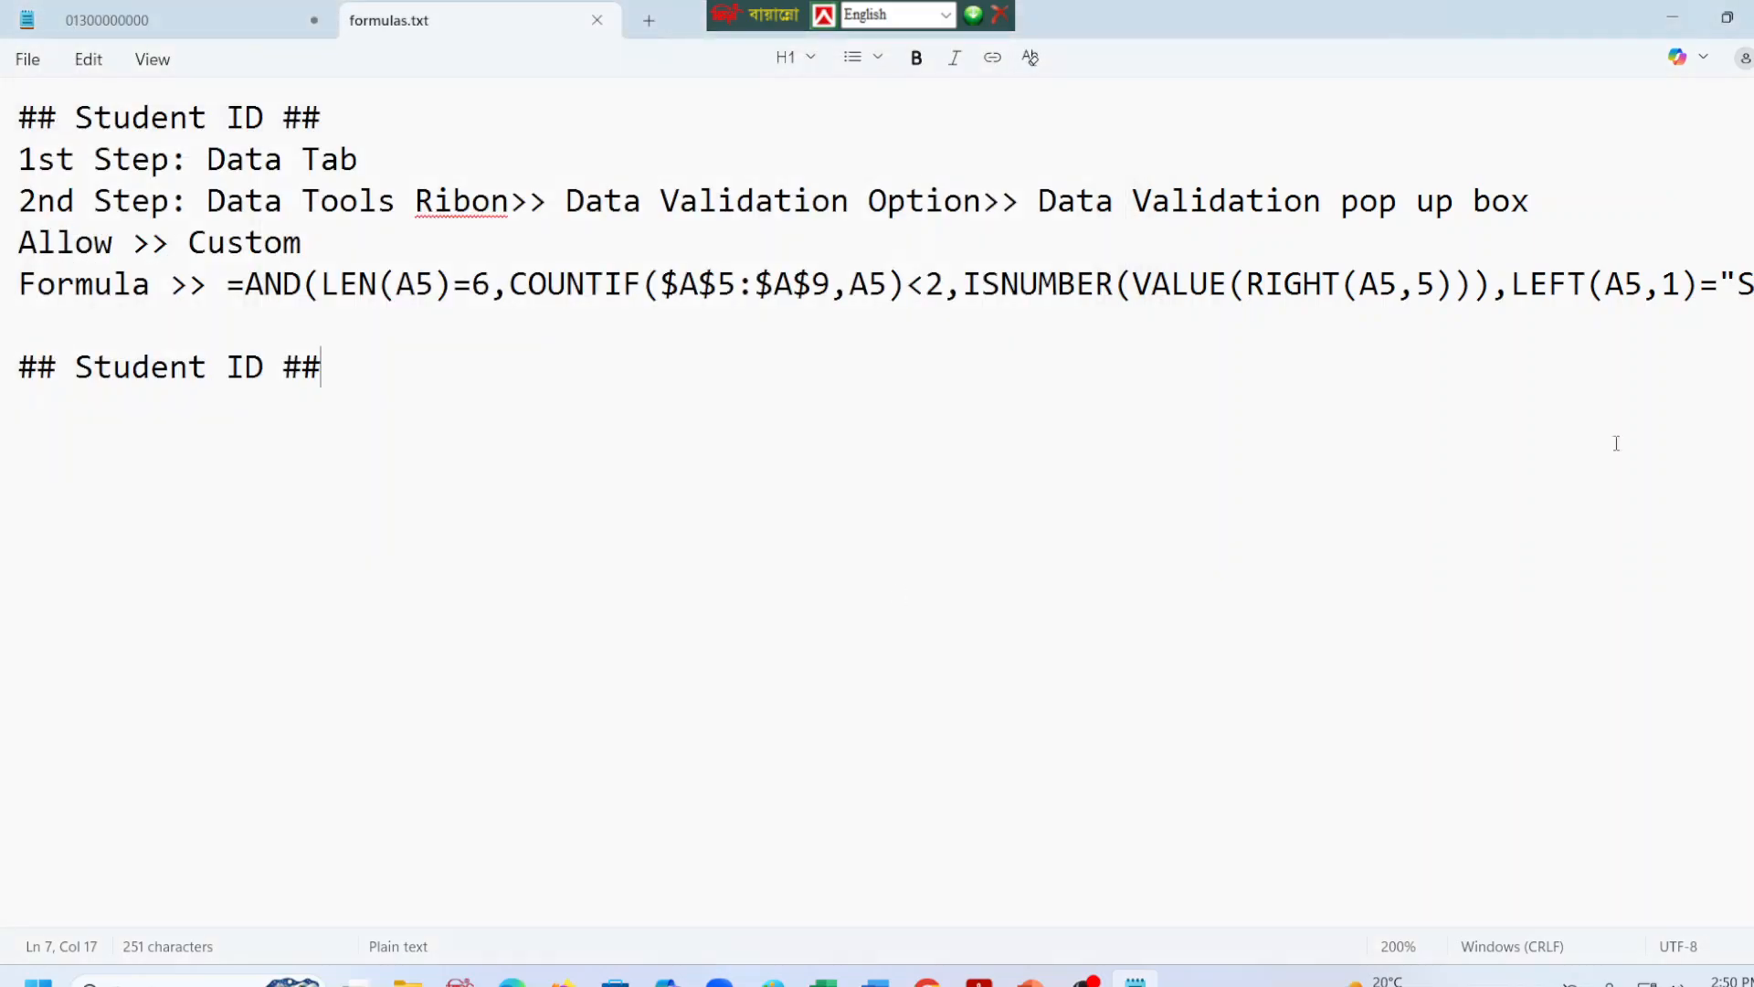
# Check the Sample – A worksheet in the task PDF, and enter its first Student ID in cell A5 of the Excel sheet.
pyautogui.click(1672, 17)
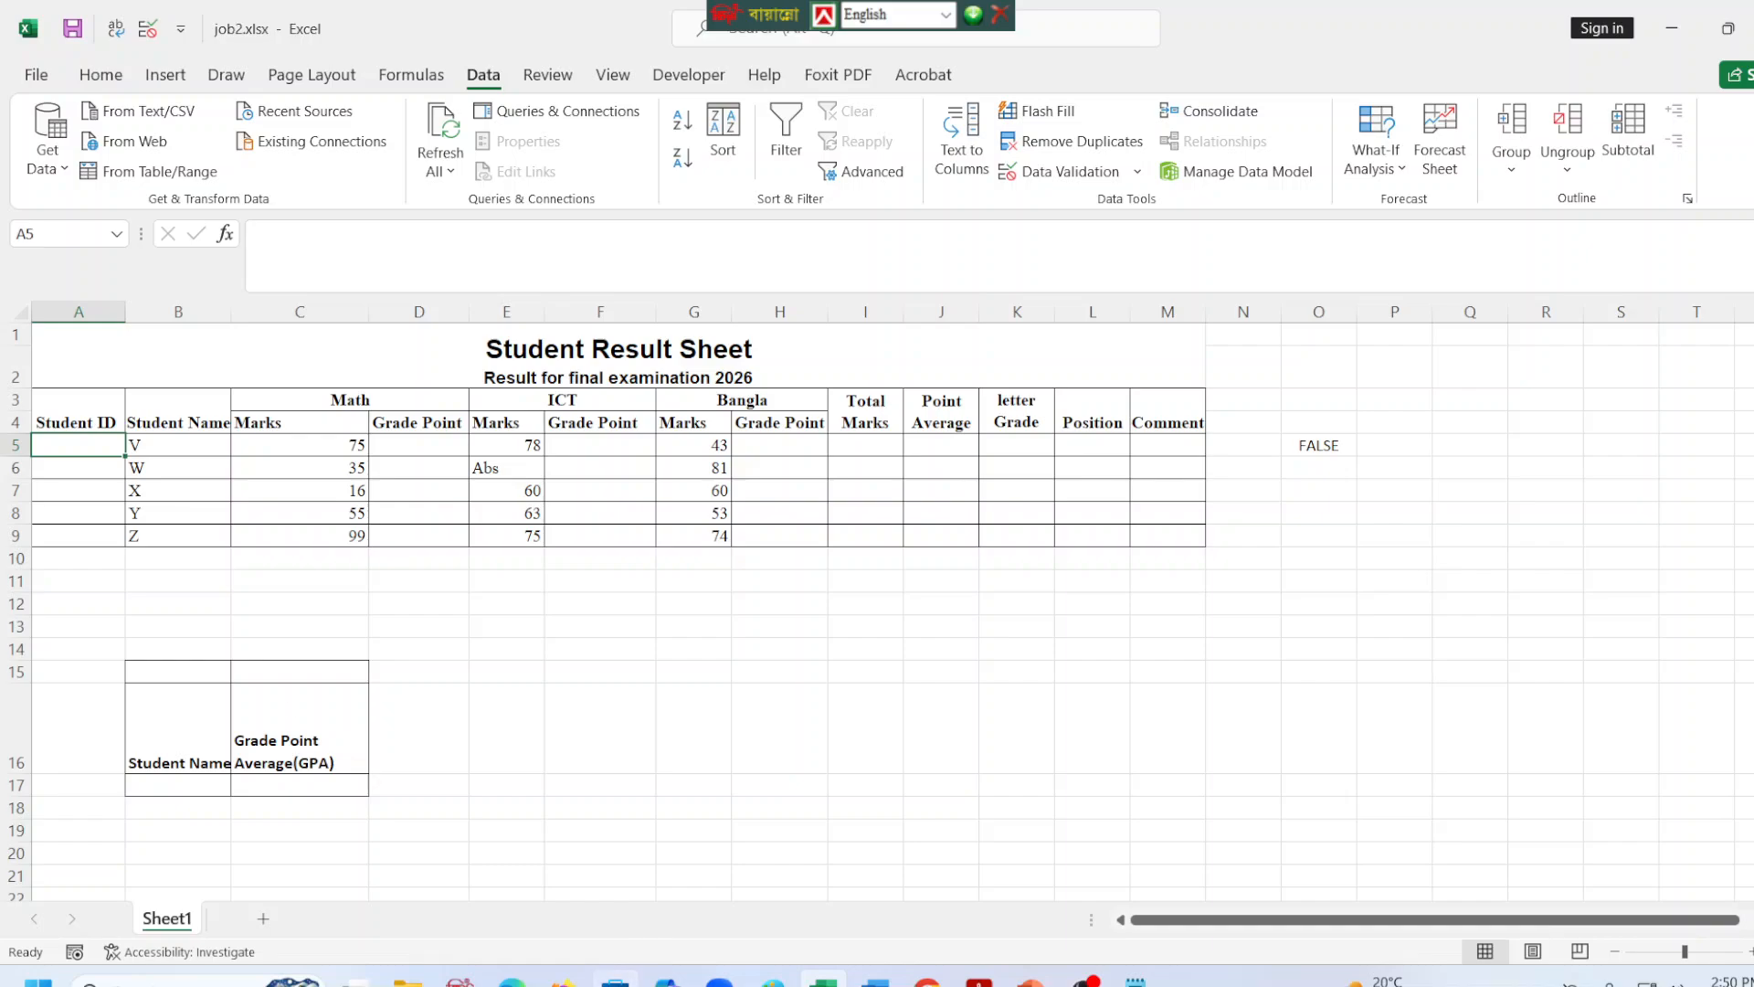
pyautogui.click(512, 980)
pyautogui.scroll(-12, 1234, 818)
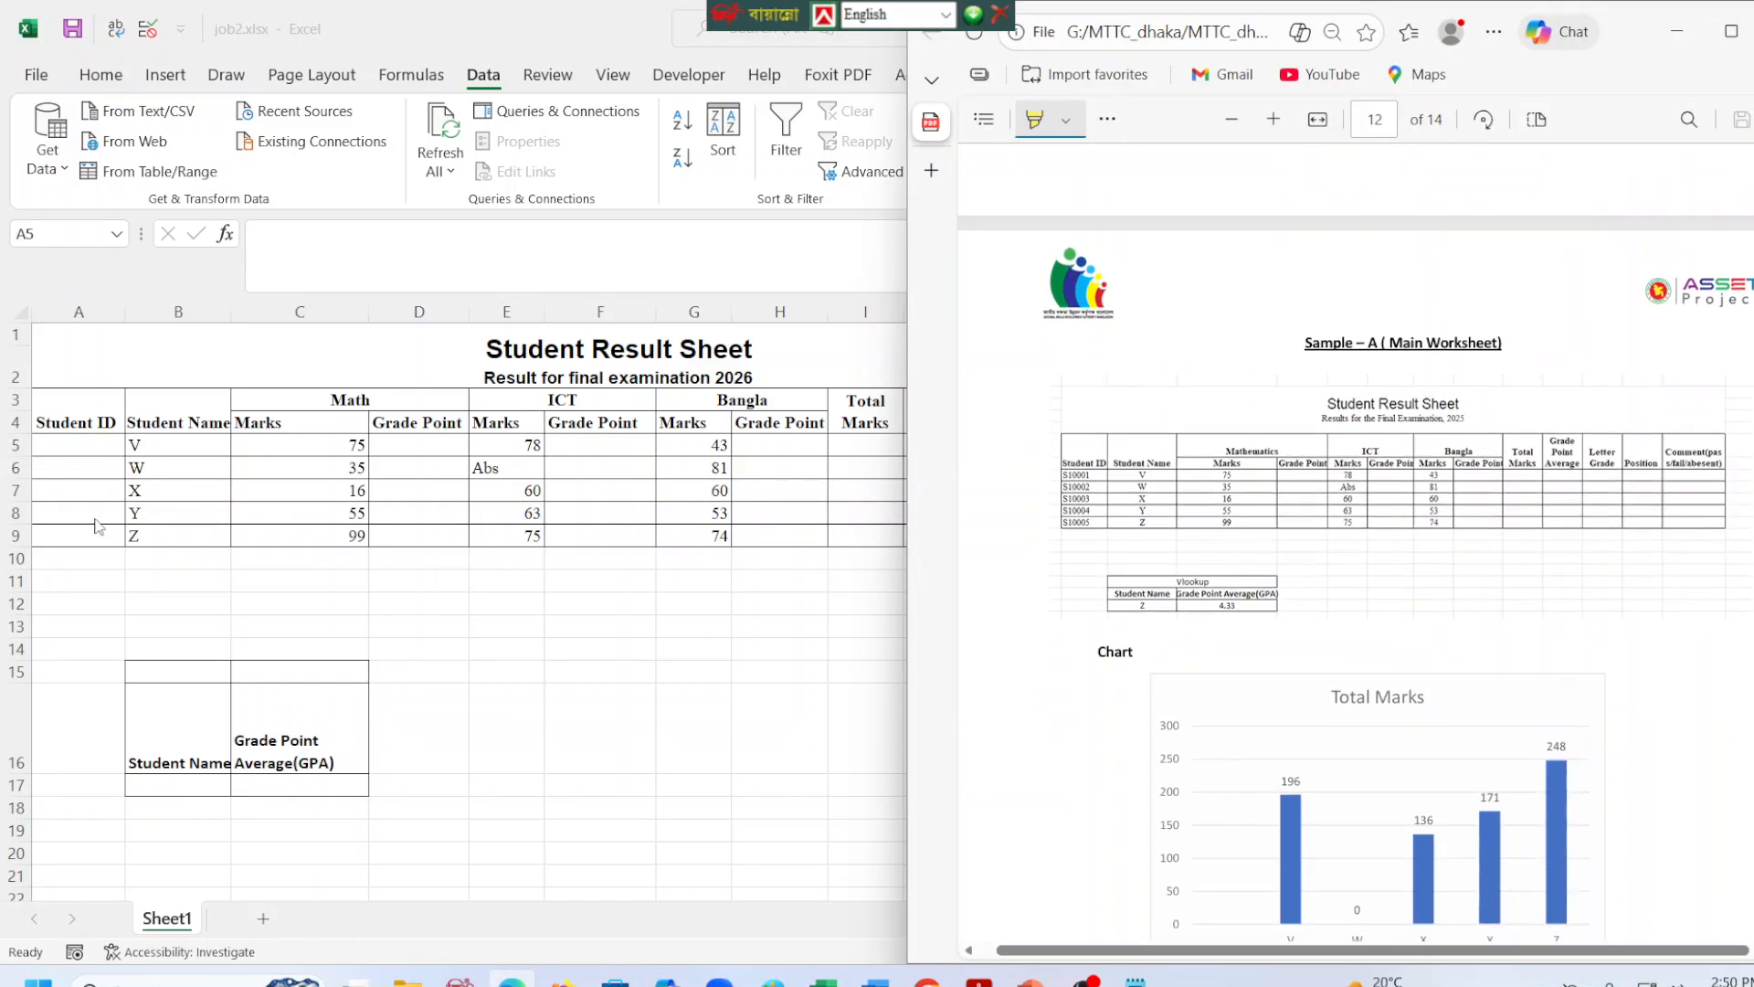
pyautogui.click(106, 443)
pyautogui.write('S')
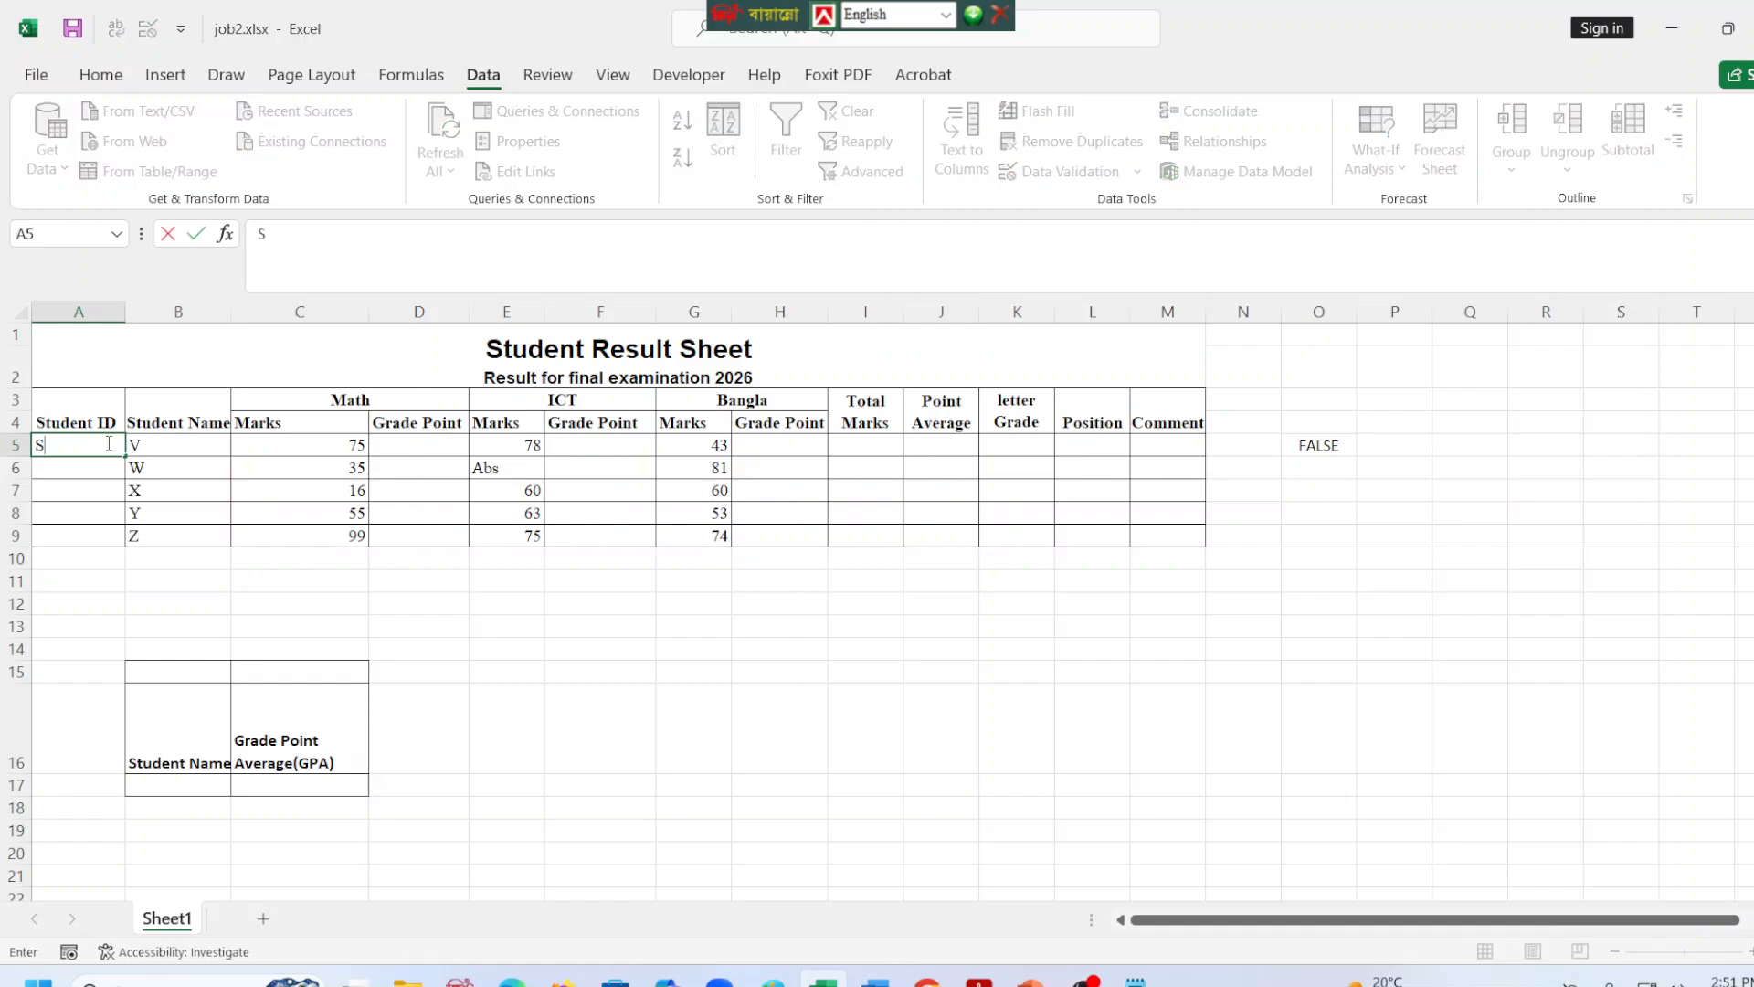
pyautogui.write('10100')
pyautogui.press('BackSpace')
pyautogui.press('BackSpace')
pyautogui.press('BackSpace')
pyautogui.write('001')
pyautogui.press('Return')
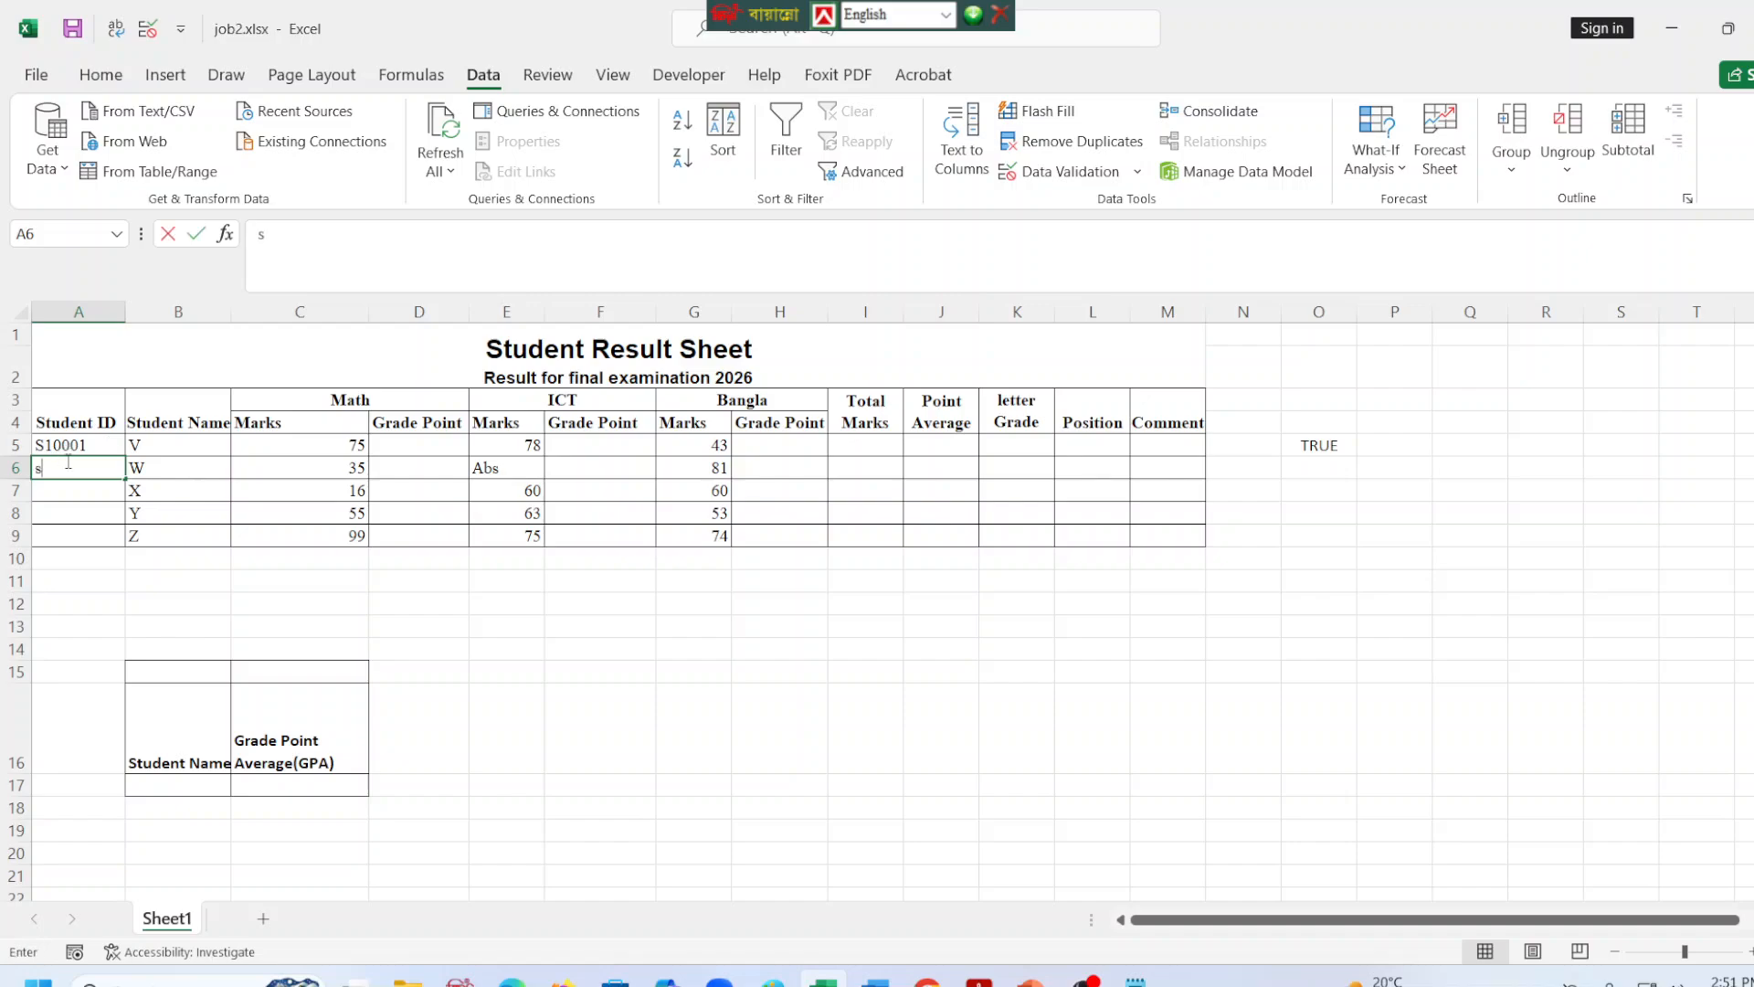
# Enter the second Student ID in A6 with a lowercase s prefix.
pyautogui.write('s100')
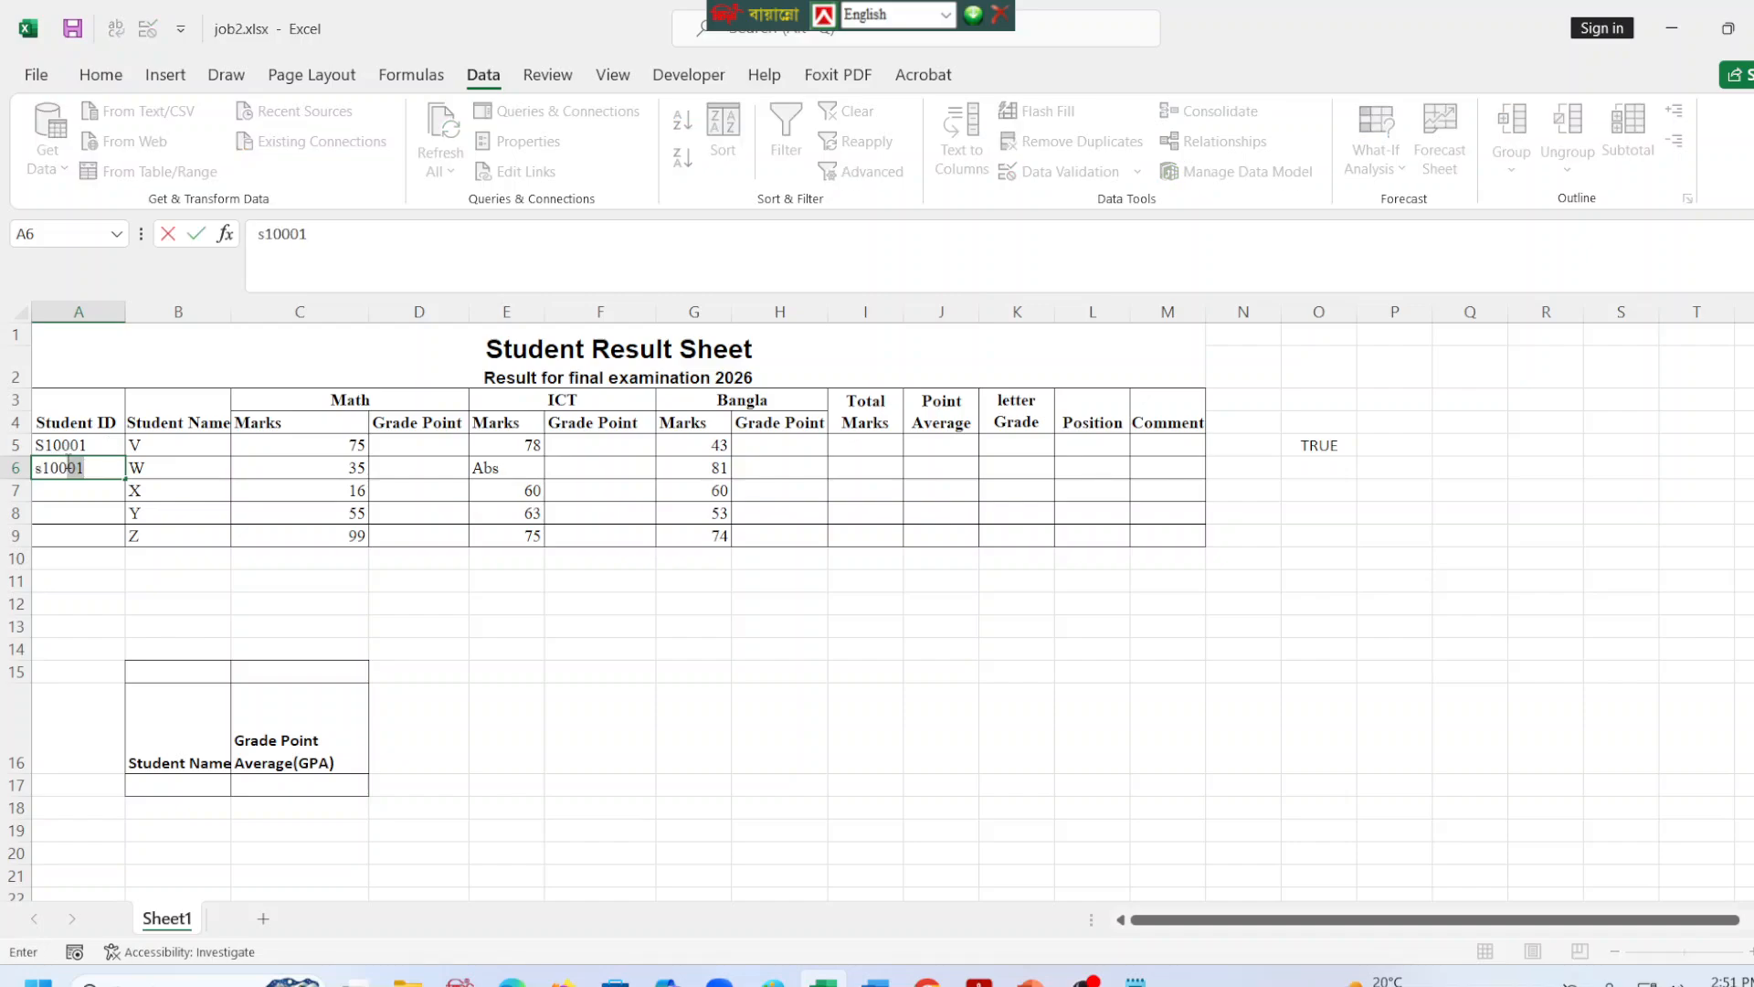
pyautogui.write('02')
pyautogui.press('Return')
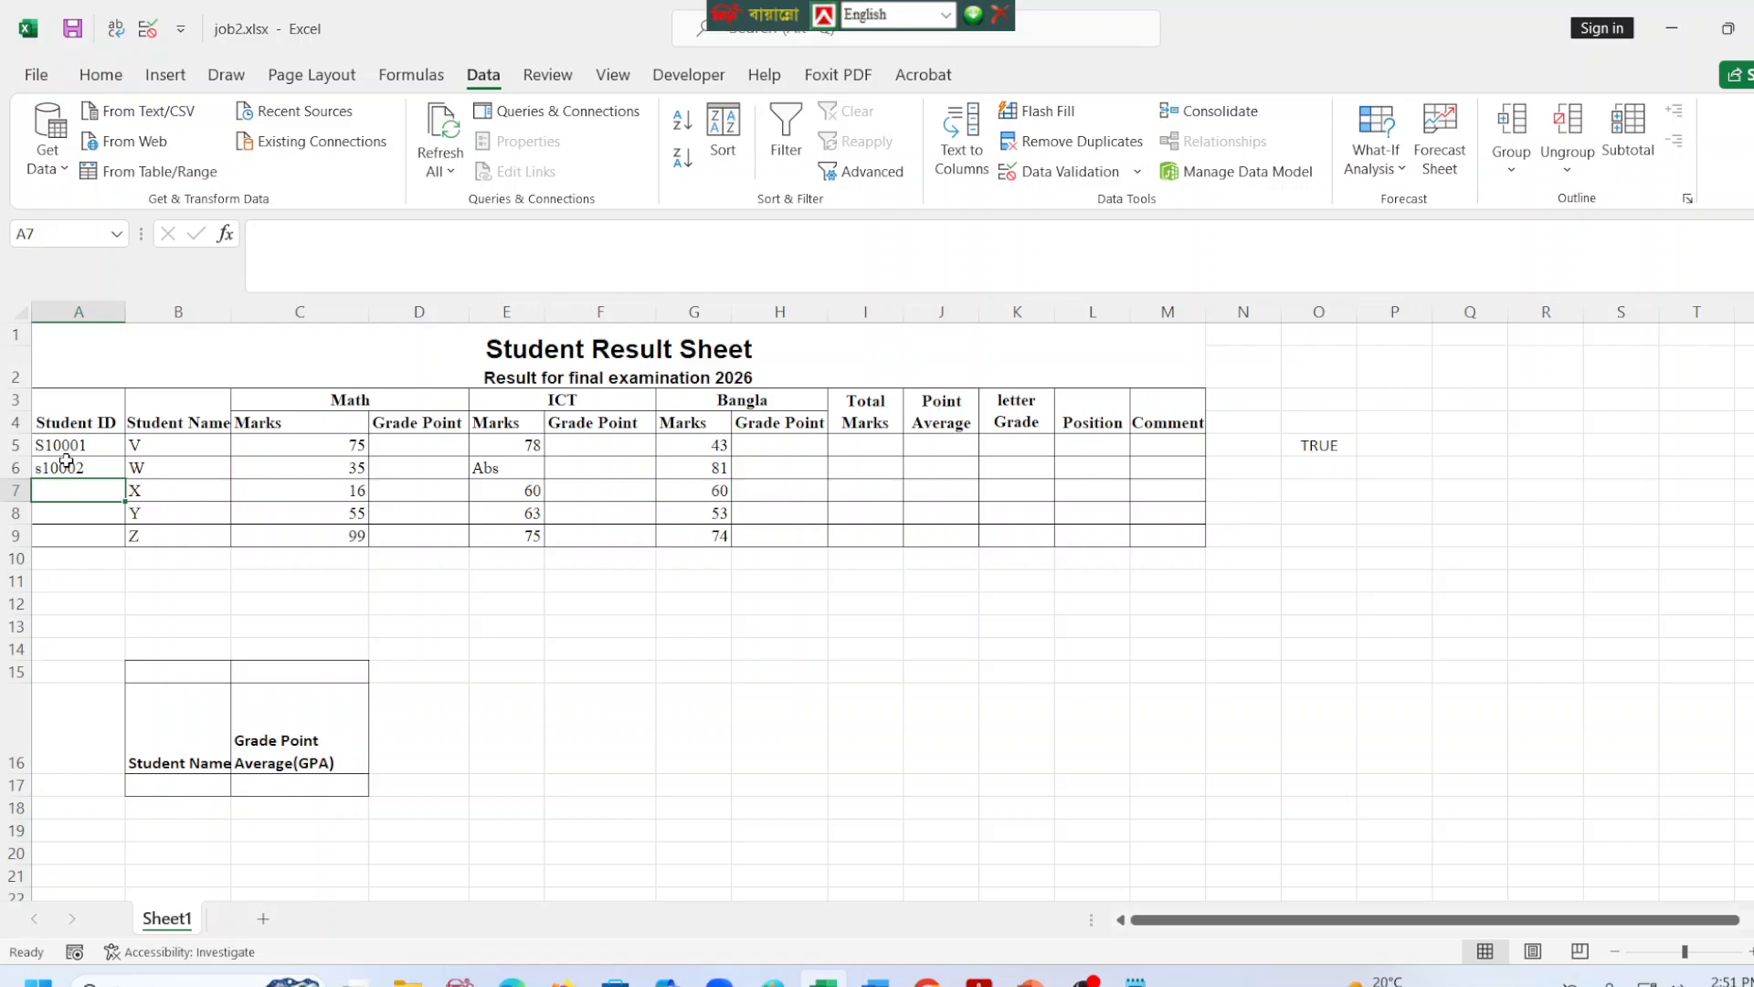
# Test the uniqueness rule by entering the same Student ID as A6 in A7, and cancel the entry.
pyautogui.write('s10')
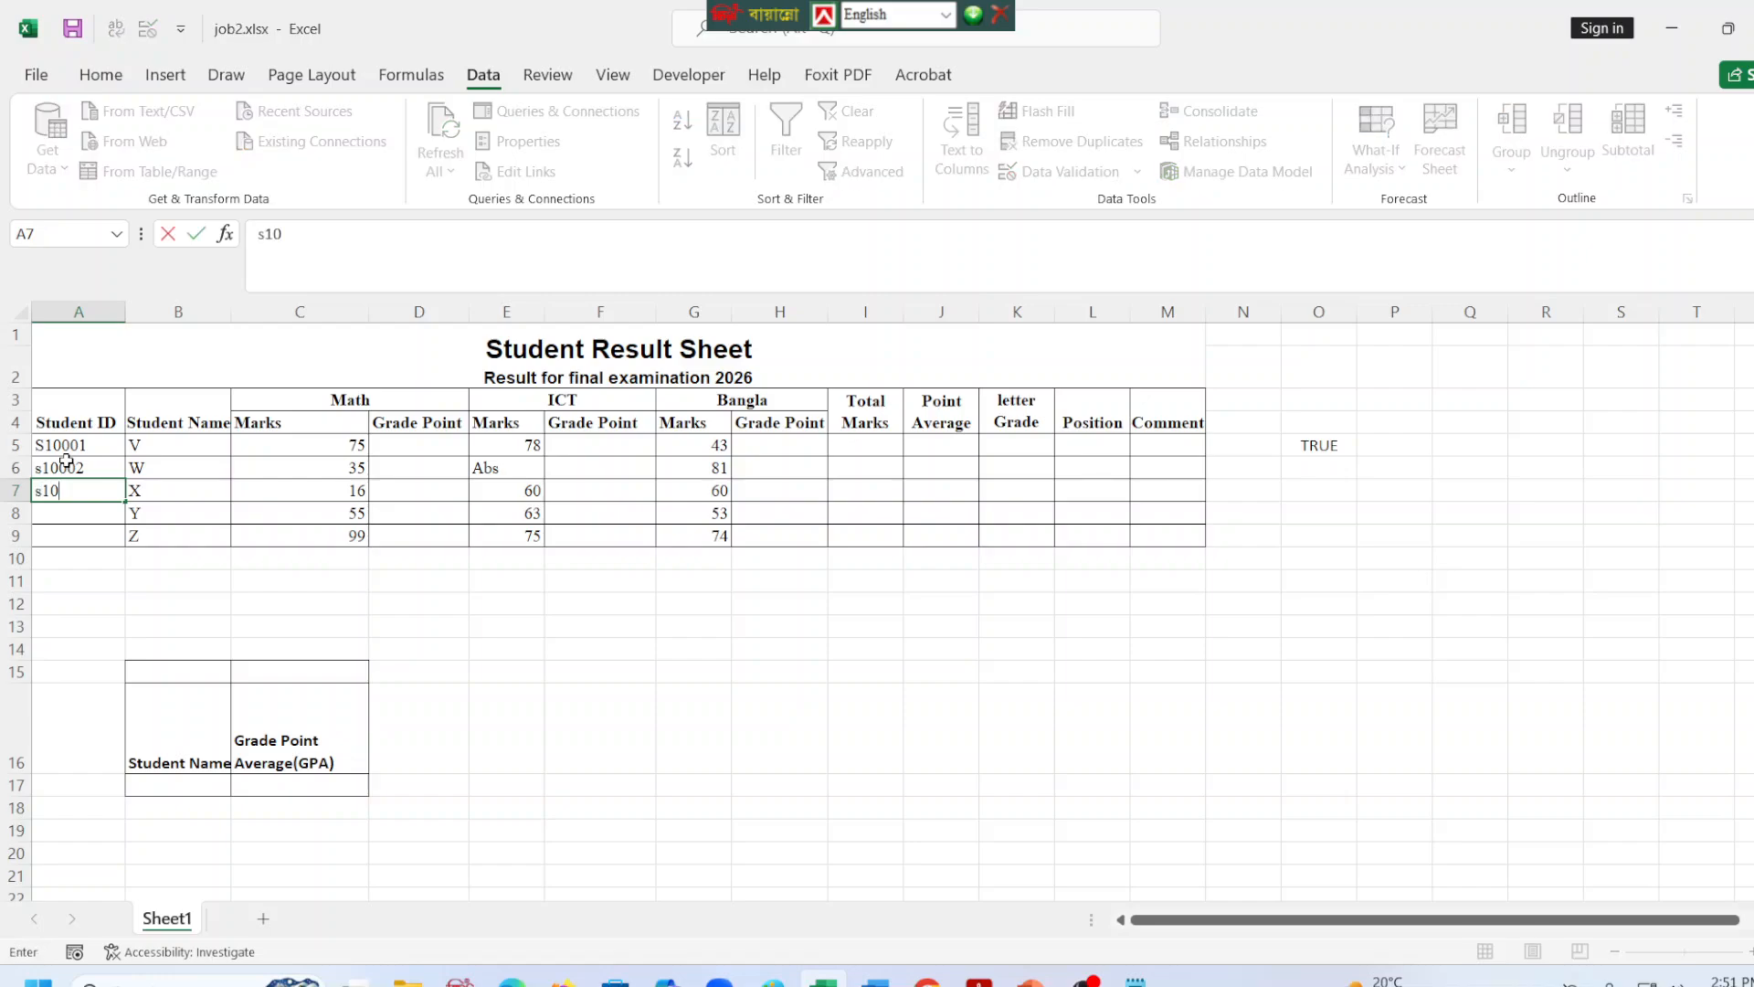
pyautogui.write('002')
pyautogui.press('Return')
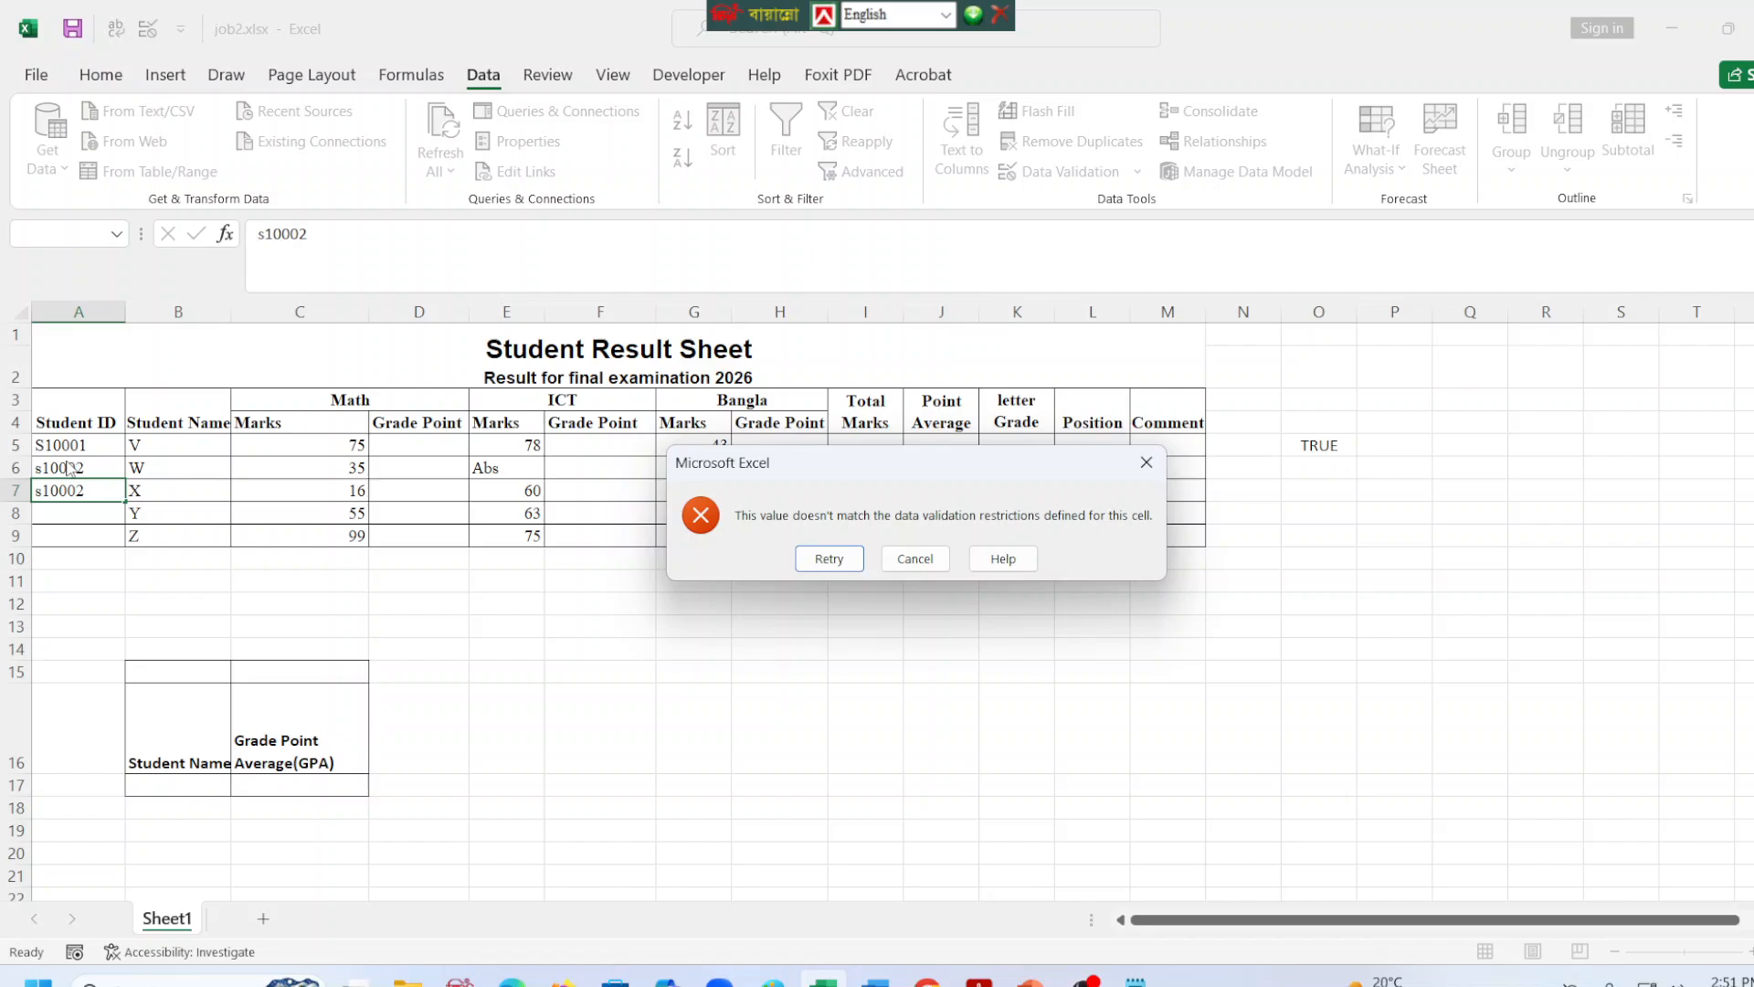
pyautogui.click(922, 560)
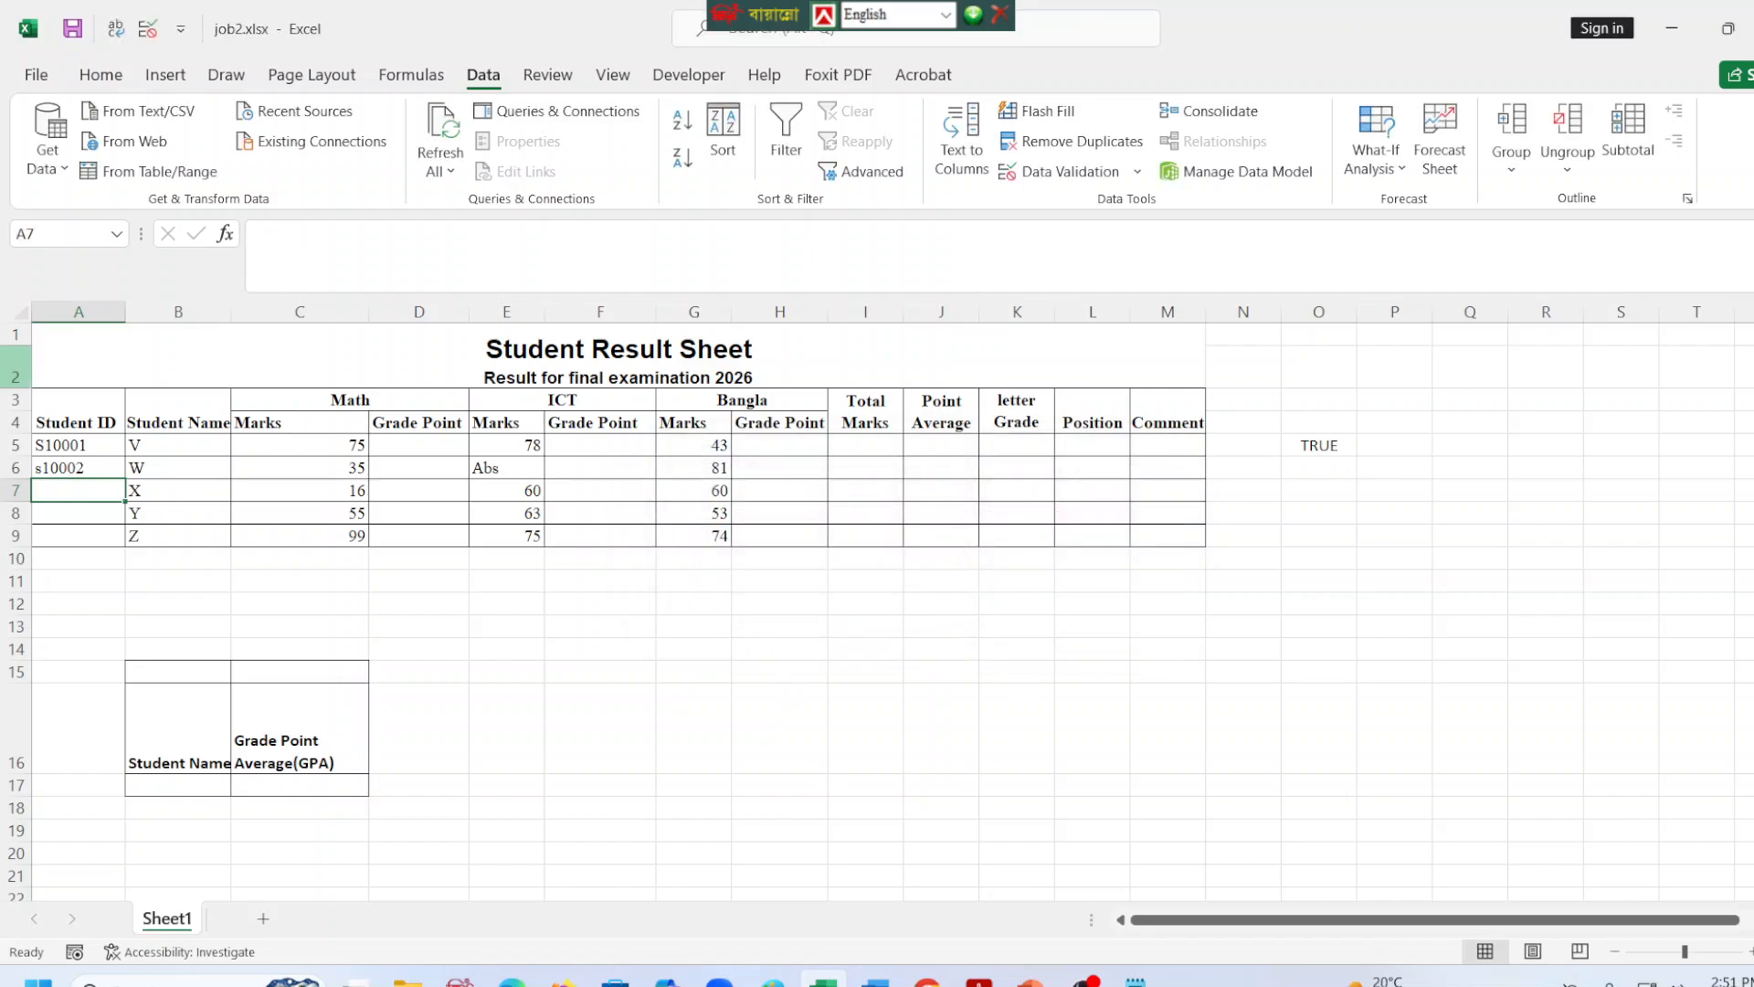
# Fill the Student ID series from A6 down to A9.
pyautogui.click(99, 467)
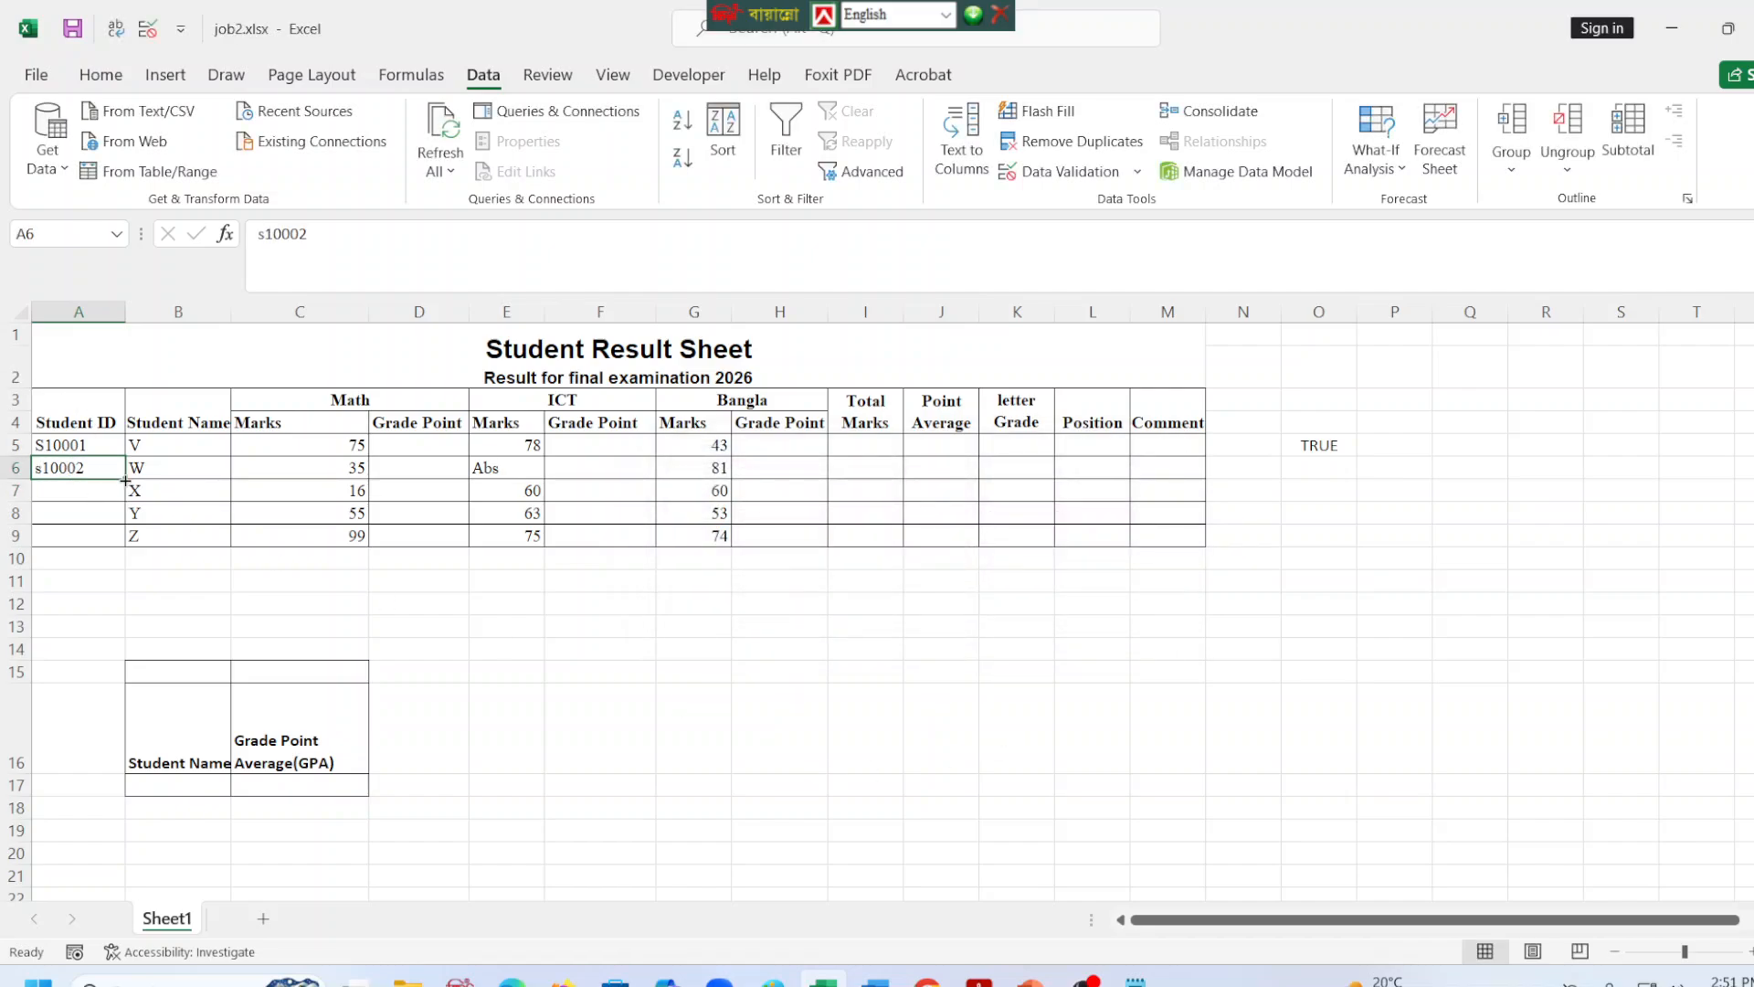
pyautogui.moveTo(125, 478); pyautogui.dragTo(119, 543)
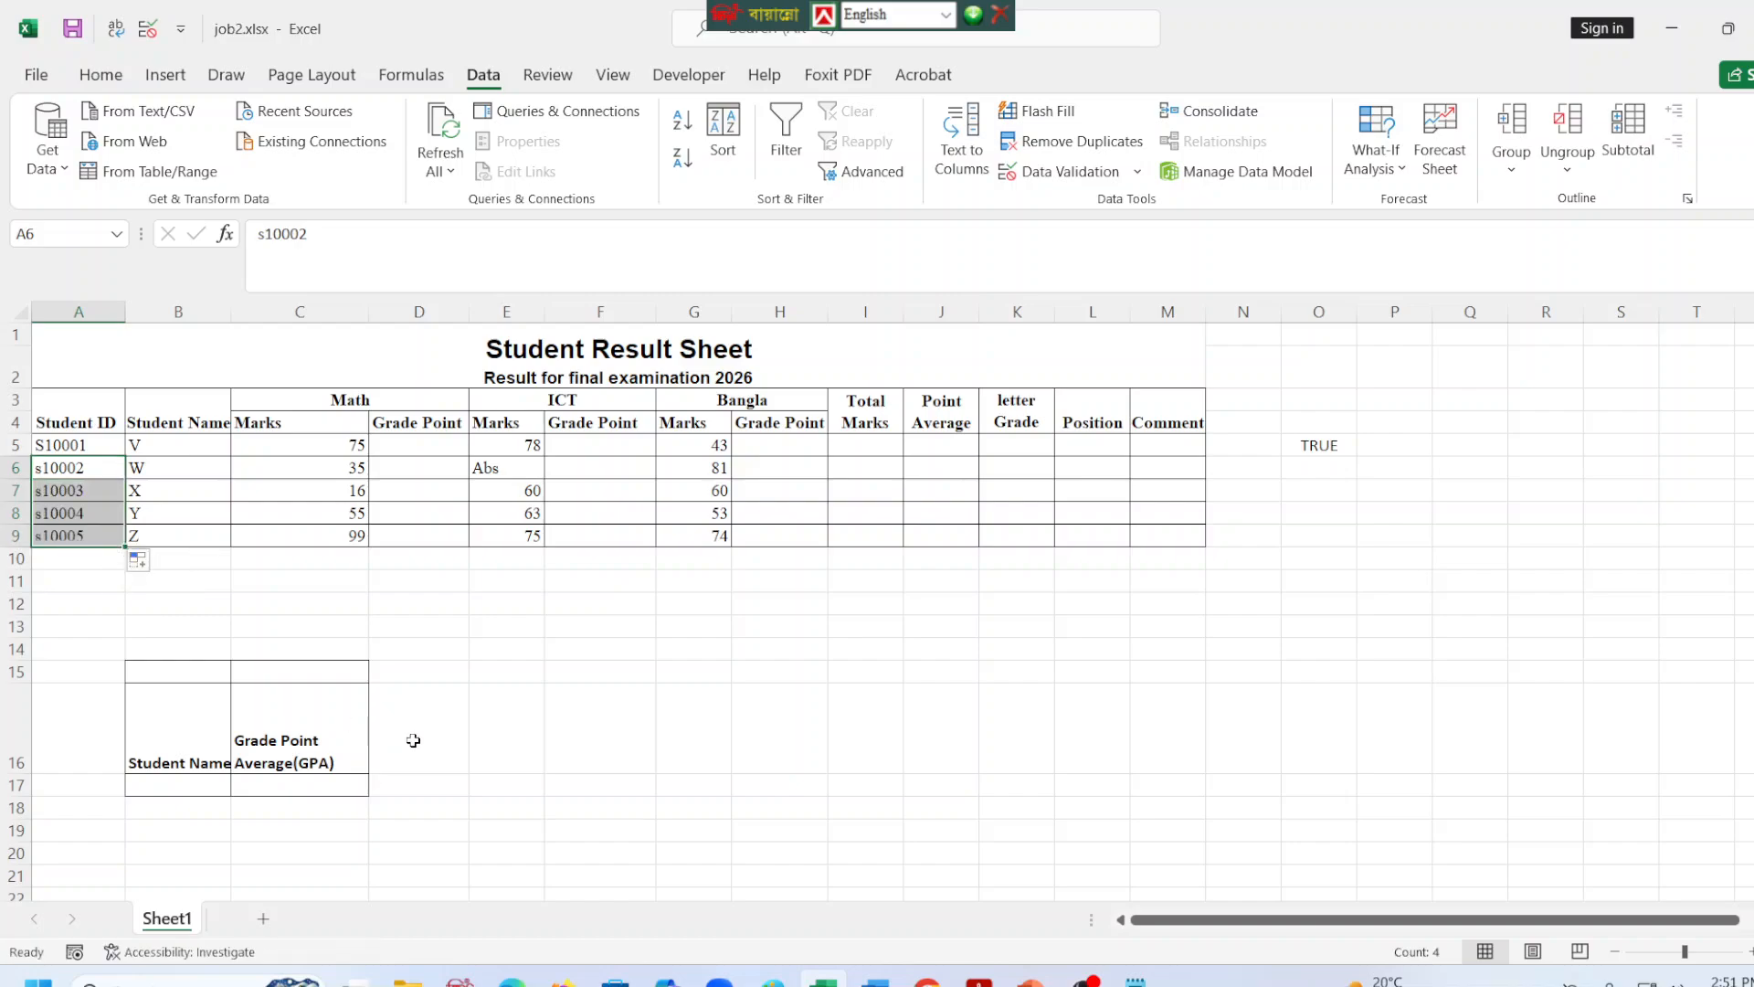
pyautogui.click(640, 678)
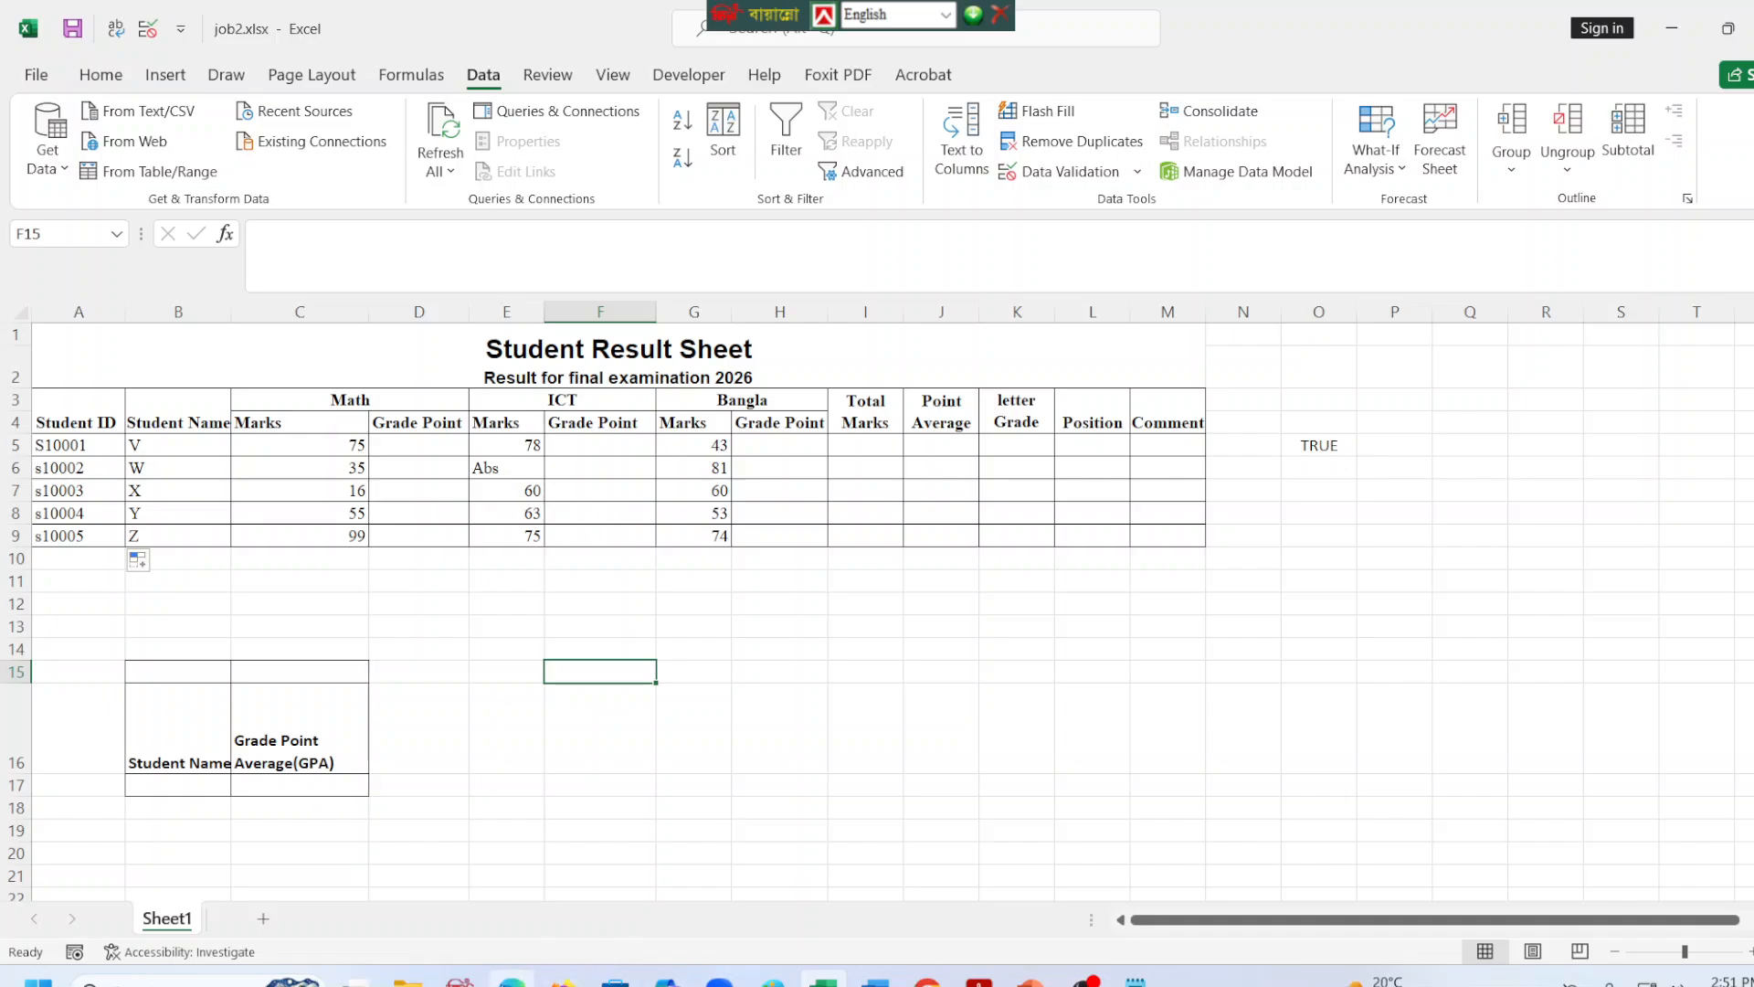
# Check the Grade Point conditions table in the task PDF, and return to the Excel sheet.
pyautogui.click(511, 981)
pyautogui.scroll(10, 1471, 592)
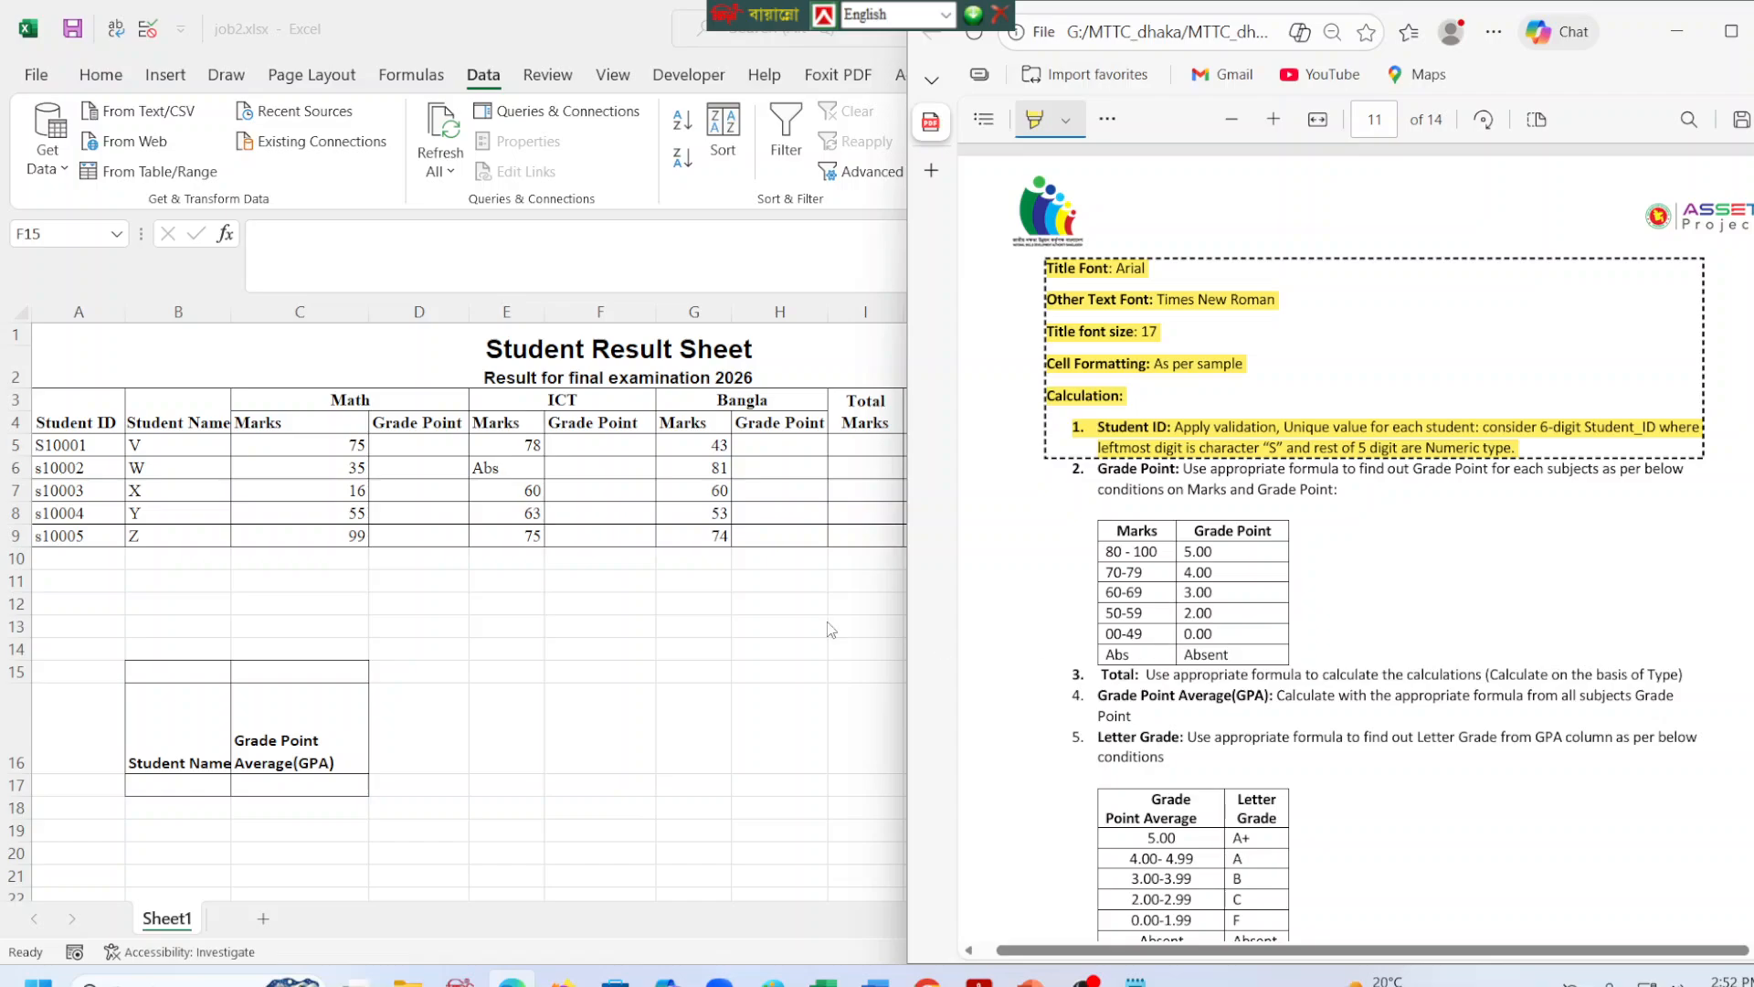
pyautogui.click(422, 455)
# Start the Math Grade Point formula in D5 with an IF that returns "absent" when C5 equals "abs".
pyautogui.click(427, 441)
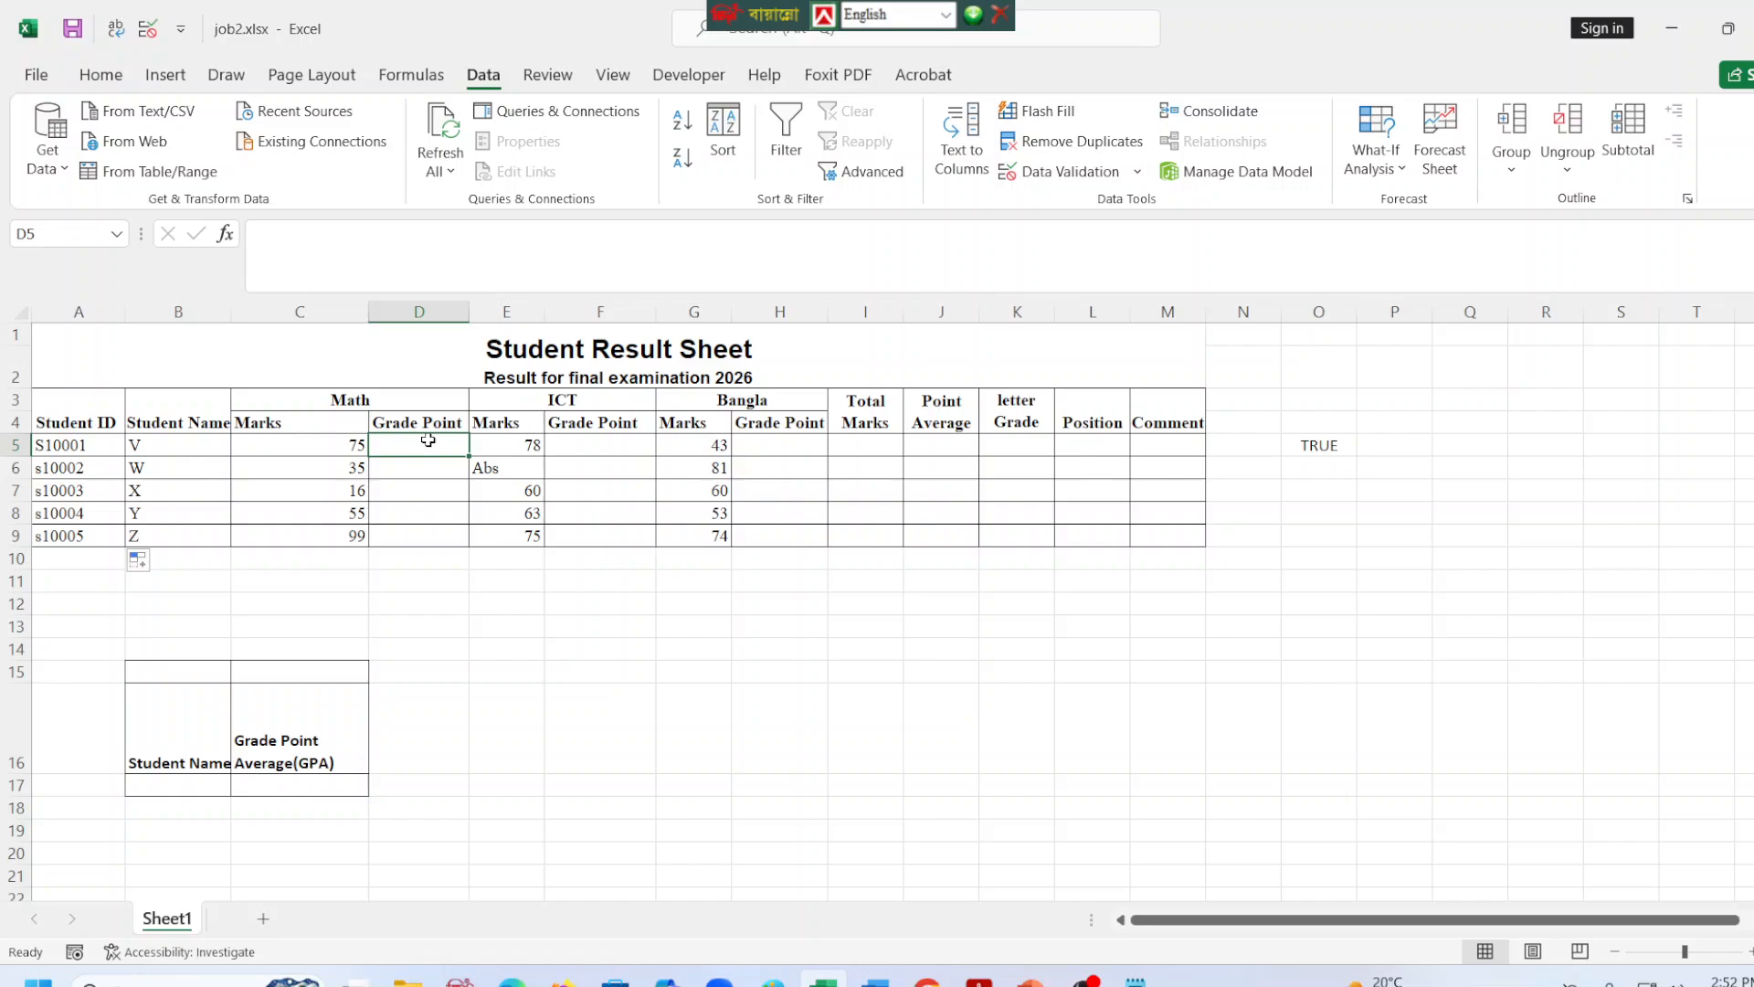
pyautogui.click(335, 232)
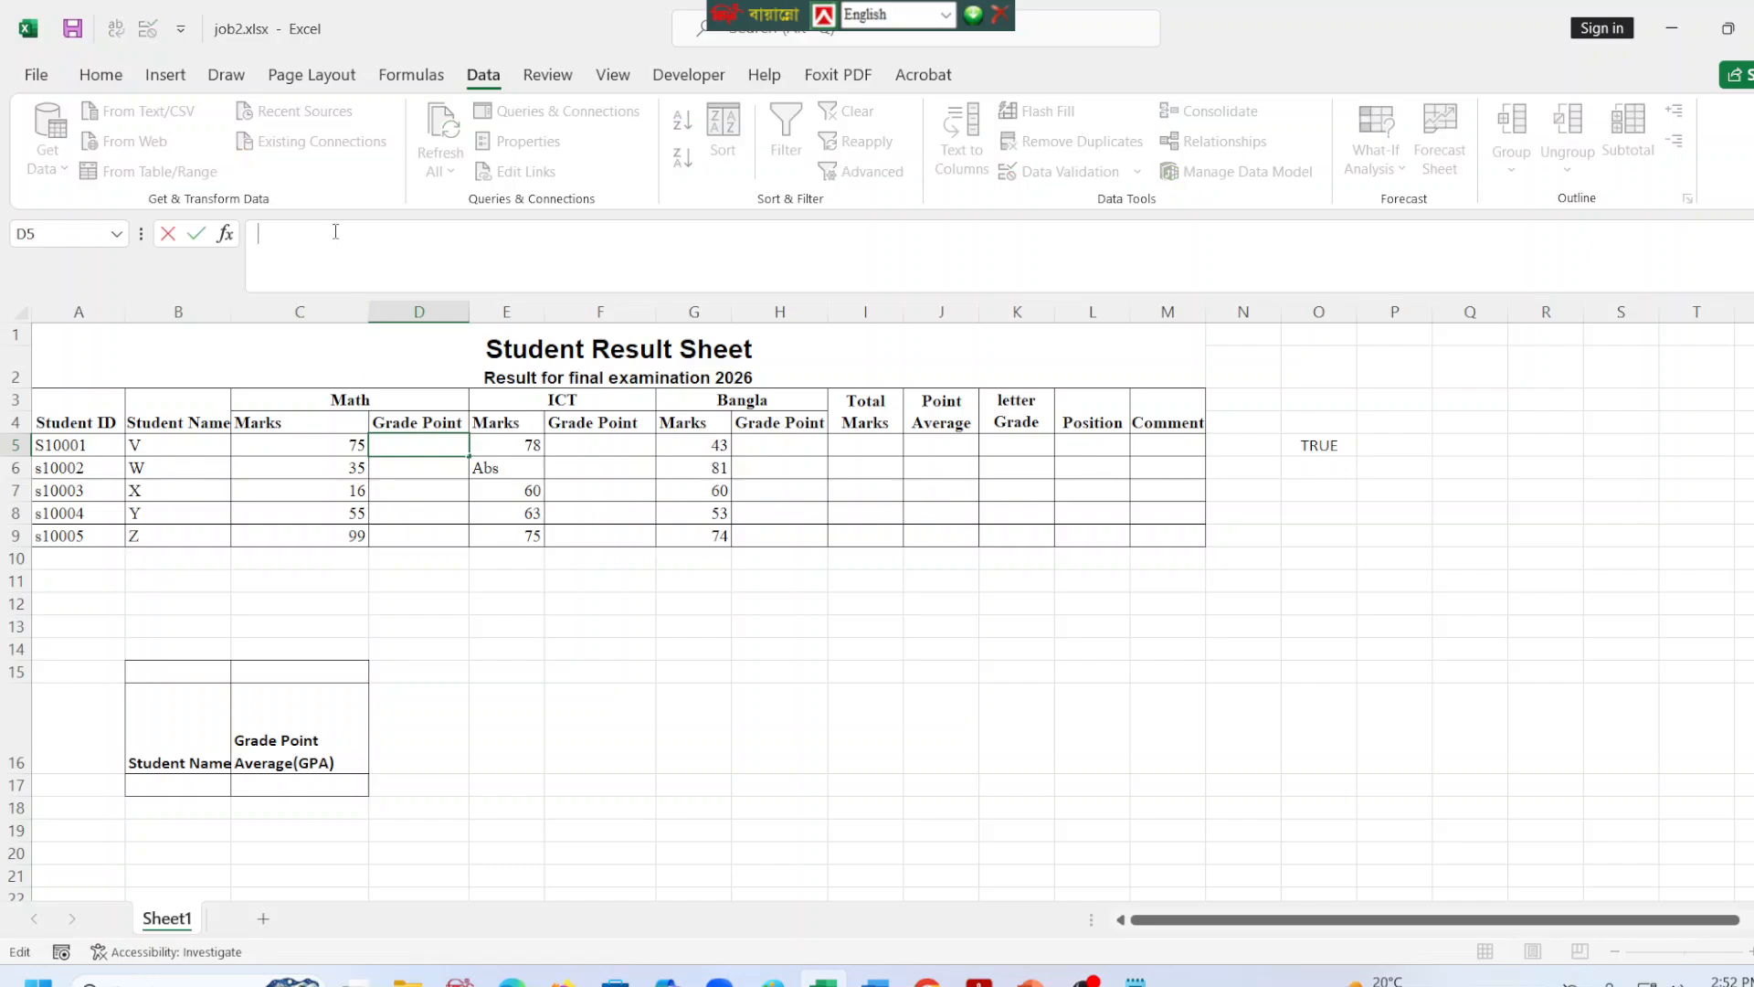
pyautogui.write('=if(')
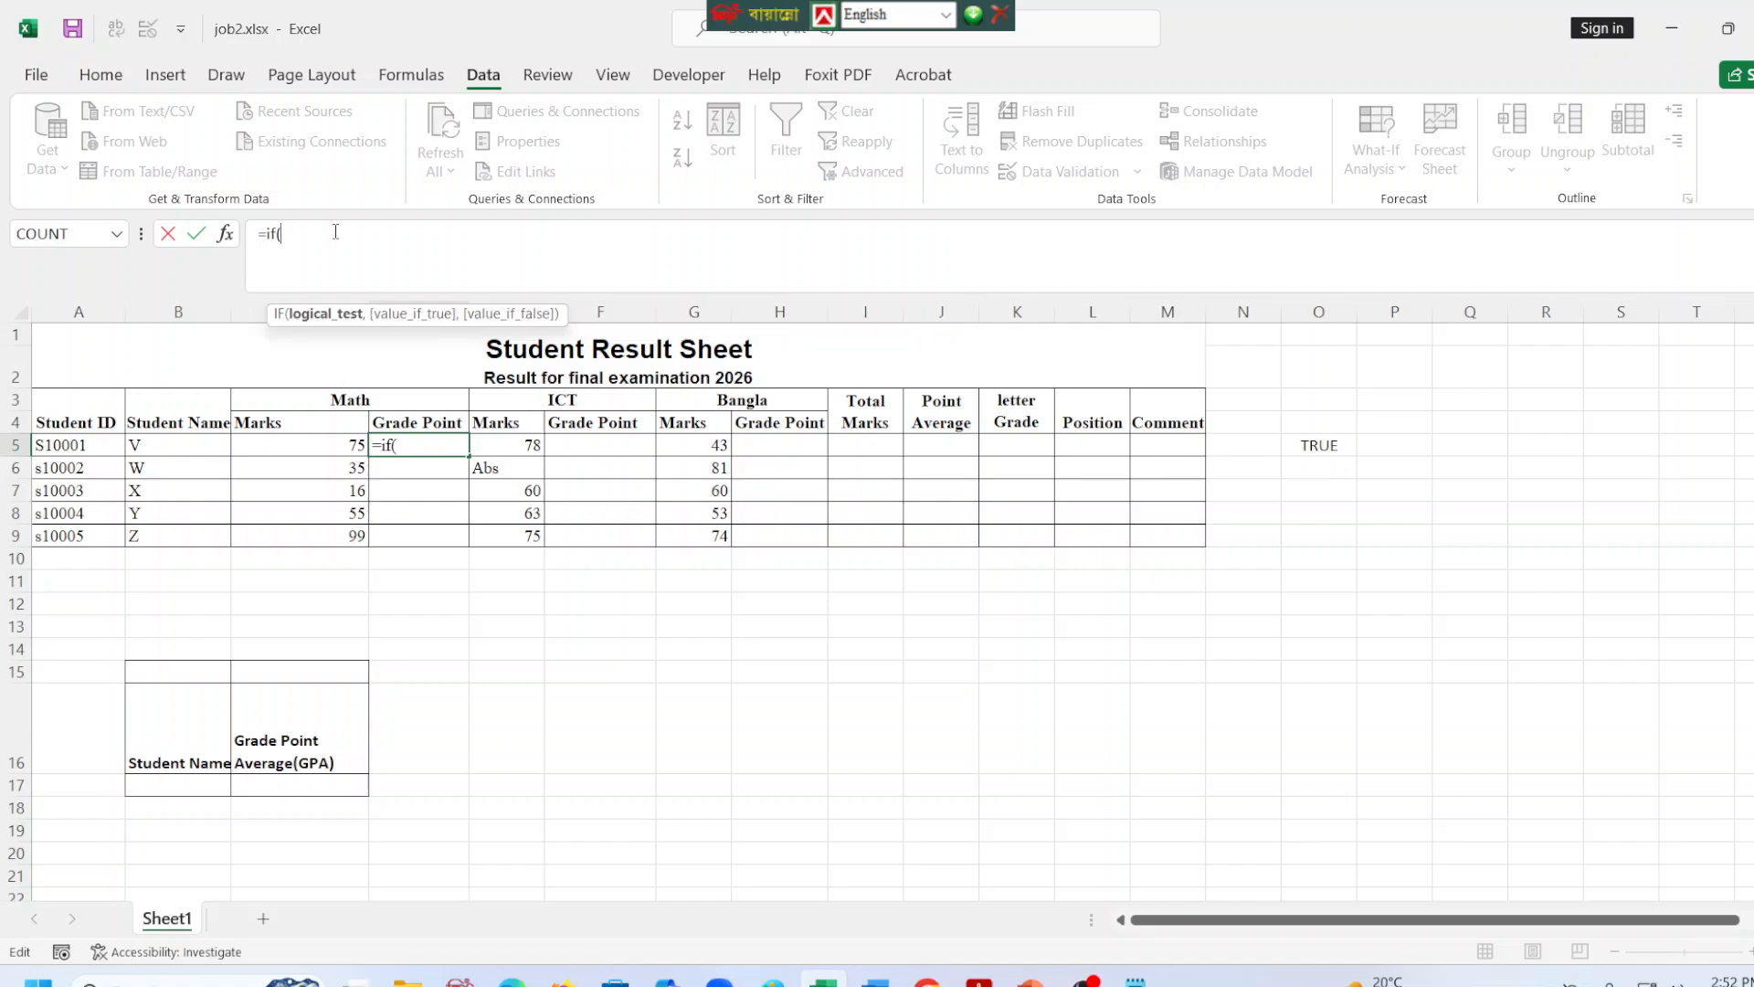
pyautogui.click(332, 451)
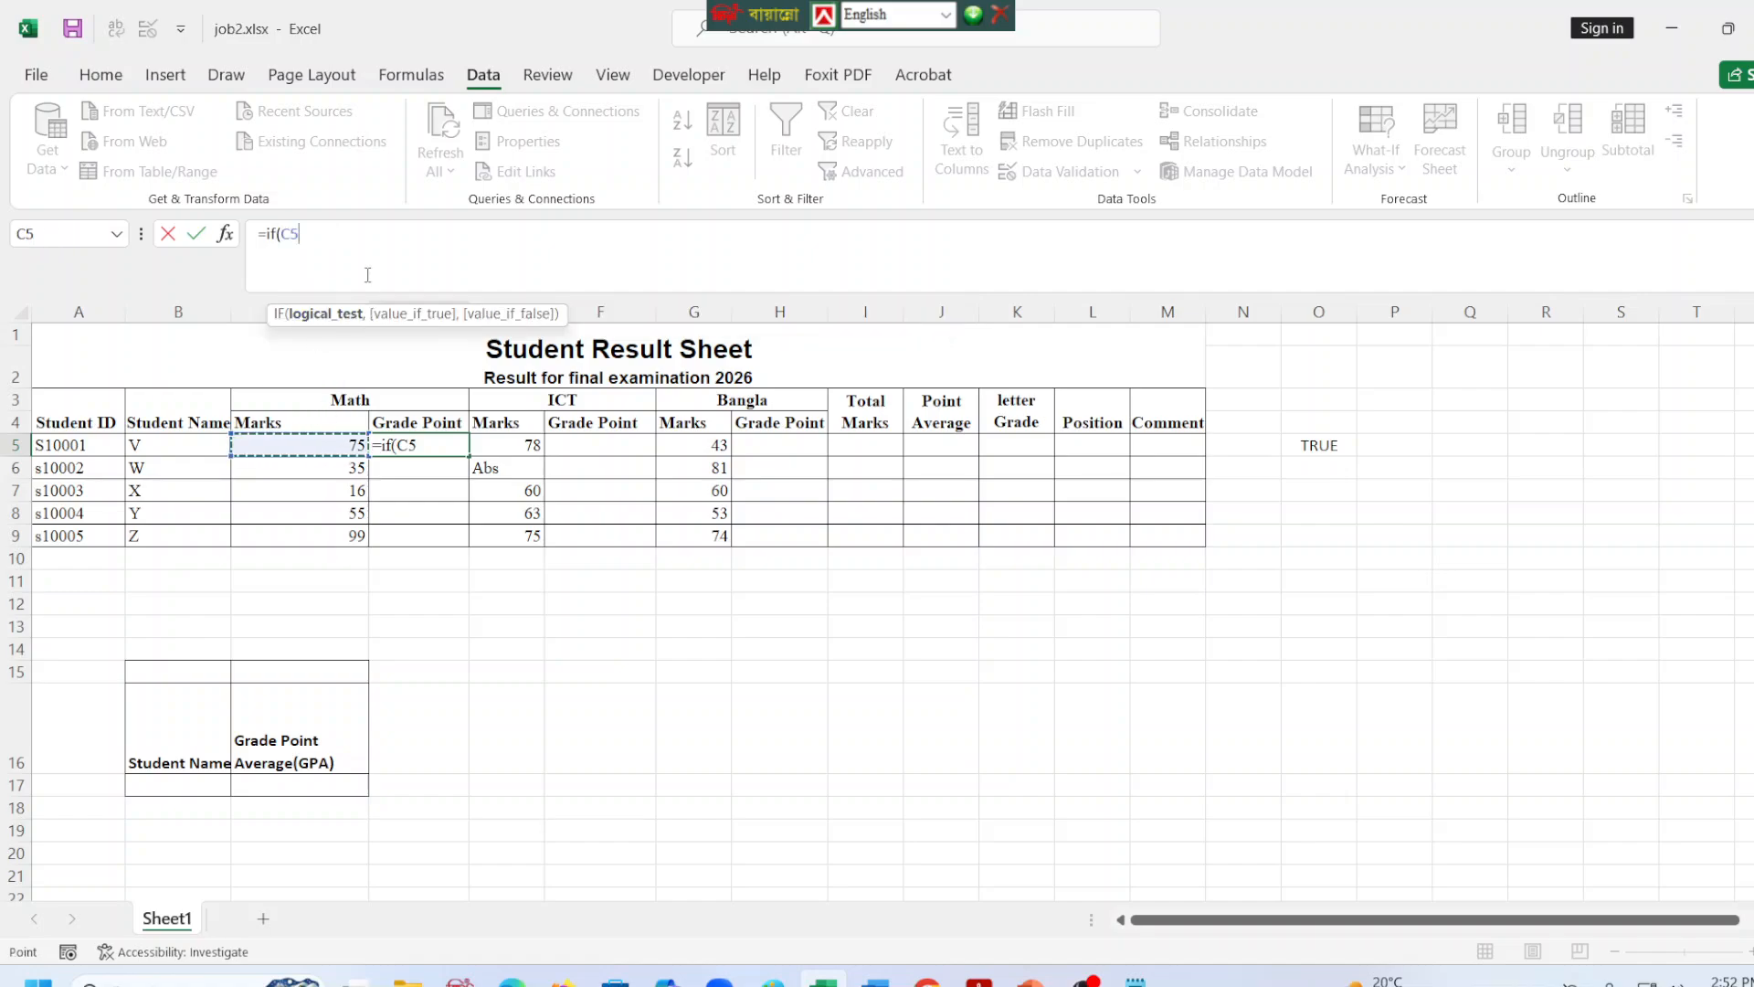
pyautogui.click(363, 234)
pyautogui.write('=')
pyautogui.write('"ab')
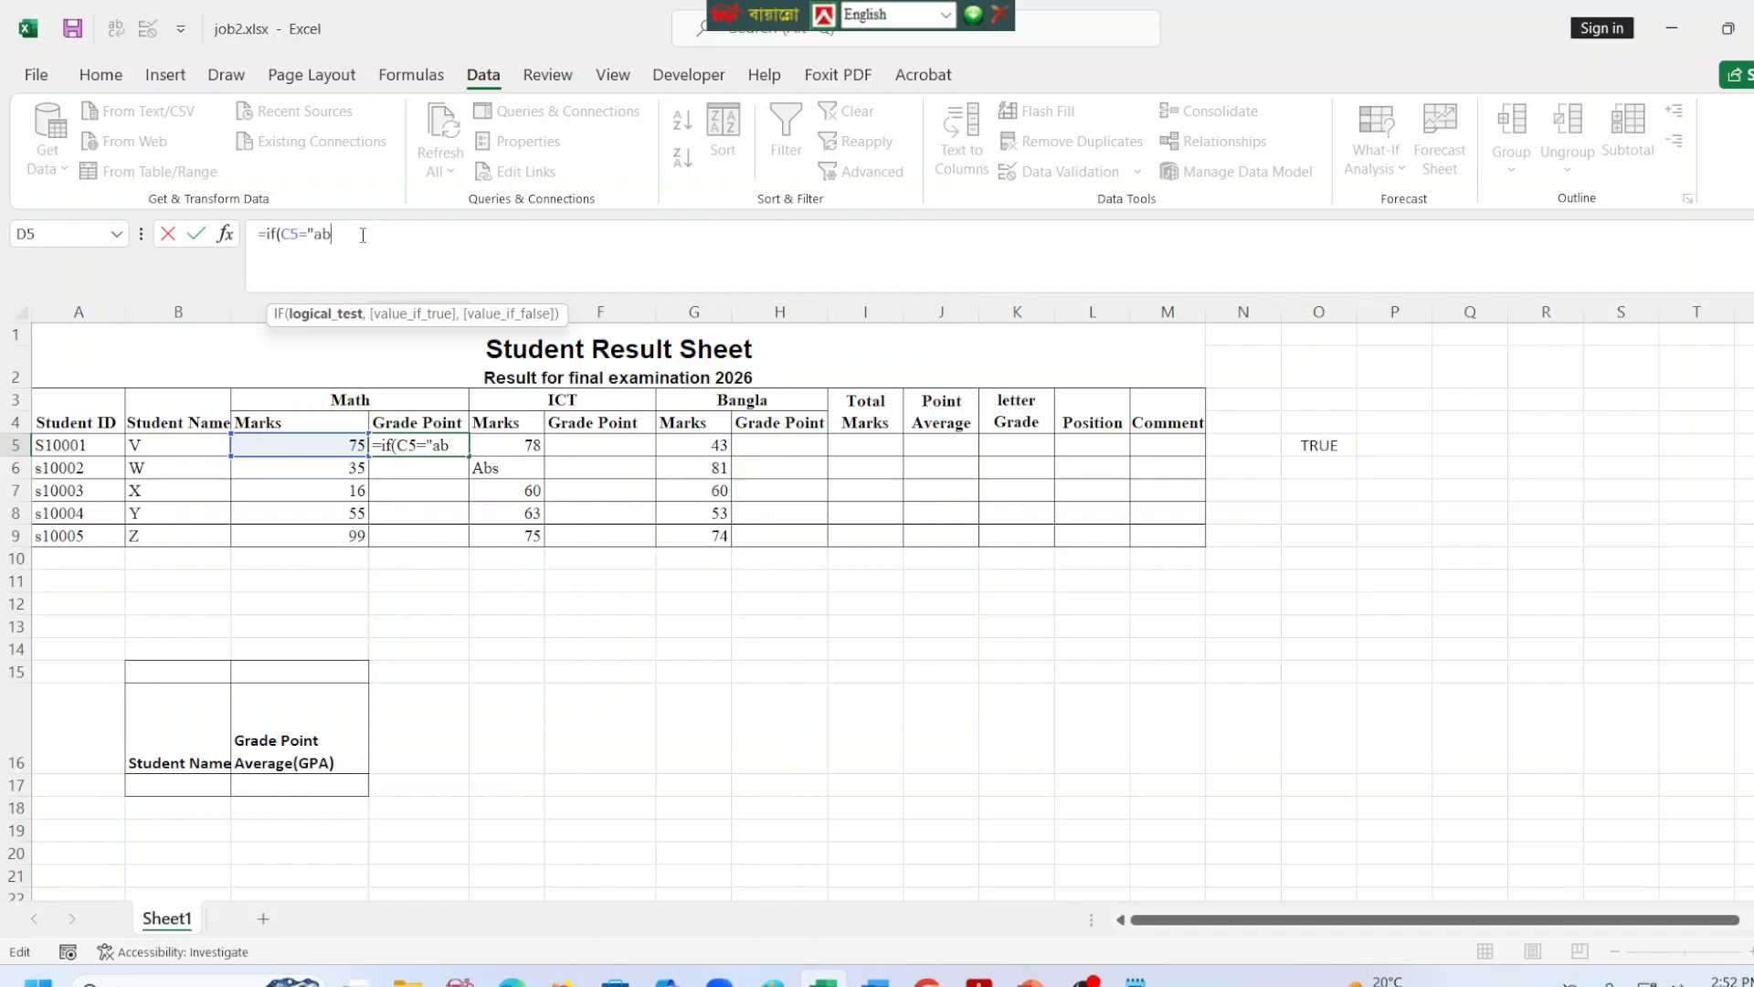
pyautogui.write('s","')
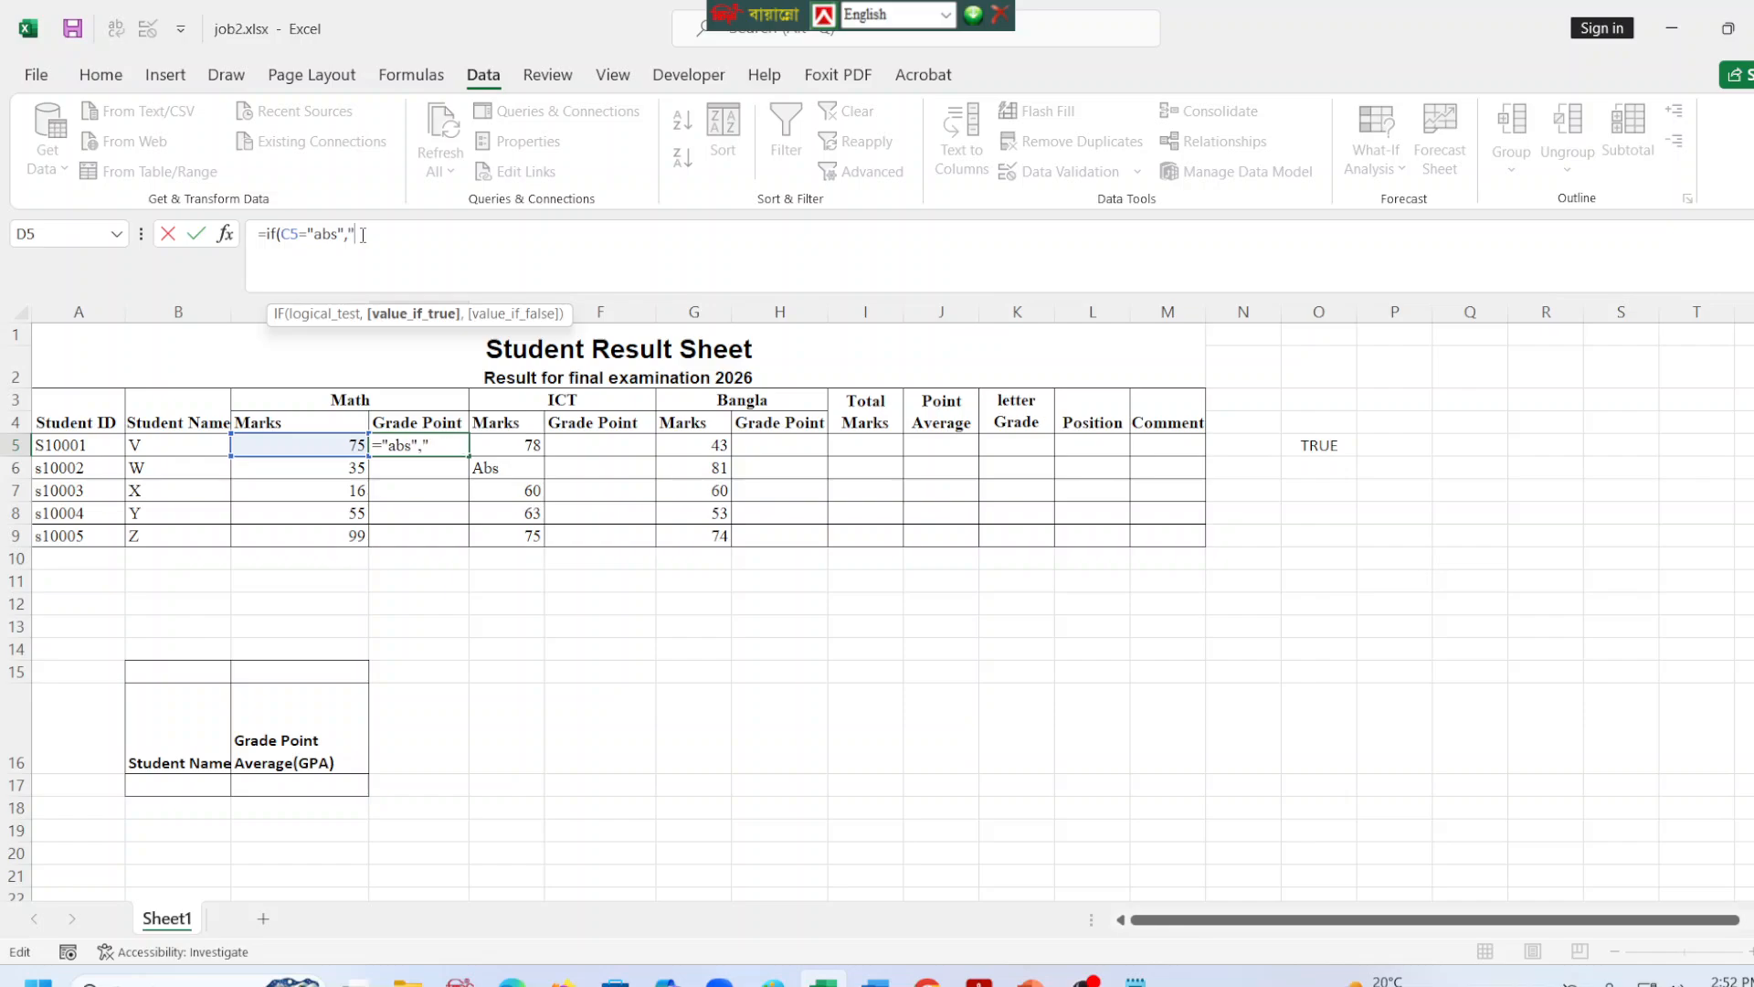
pyautogui.write('absent",')
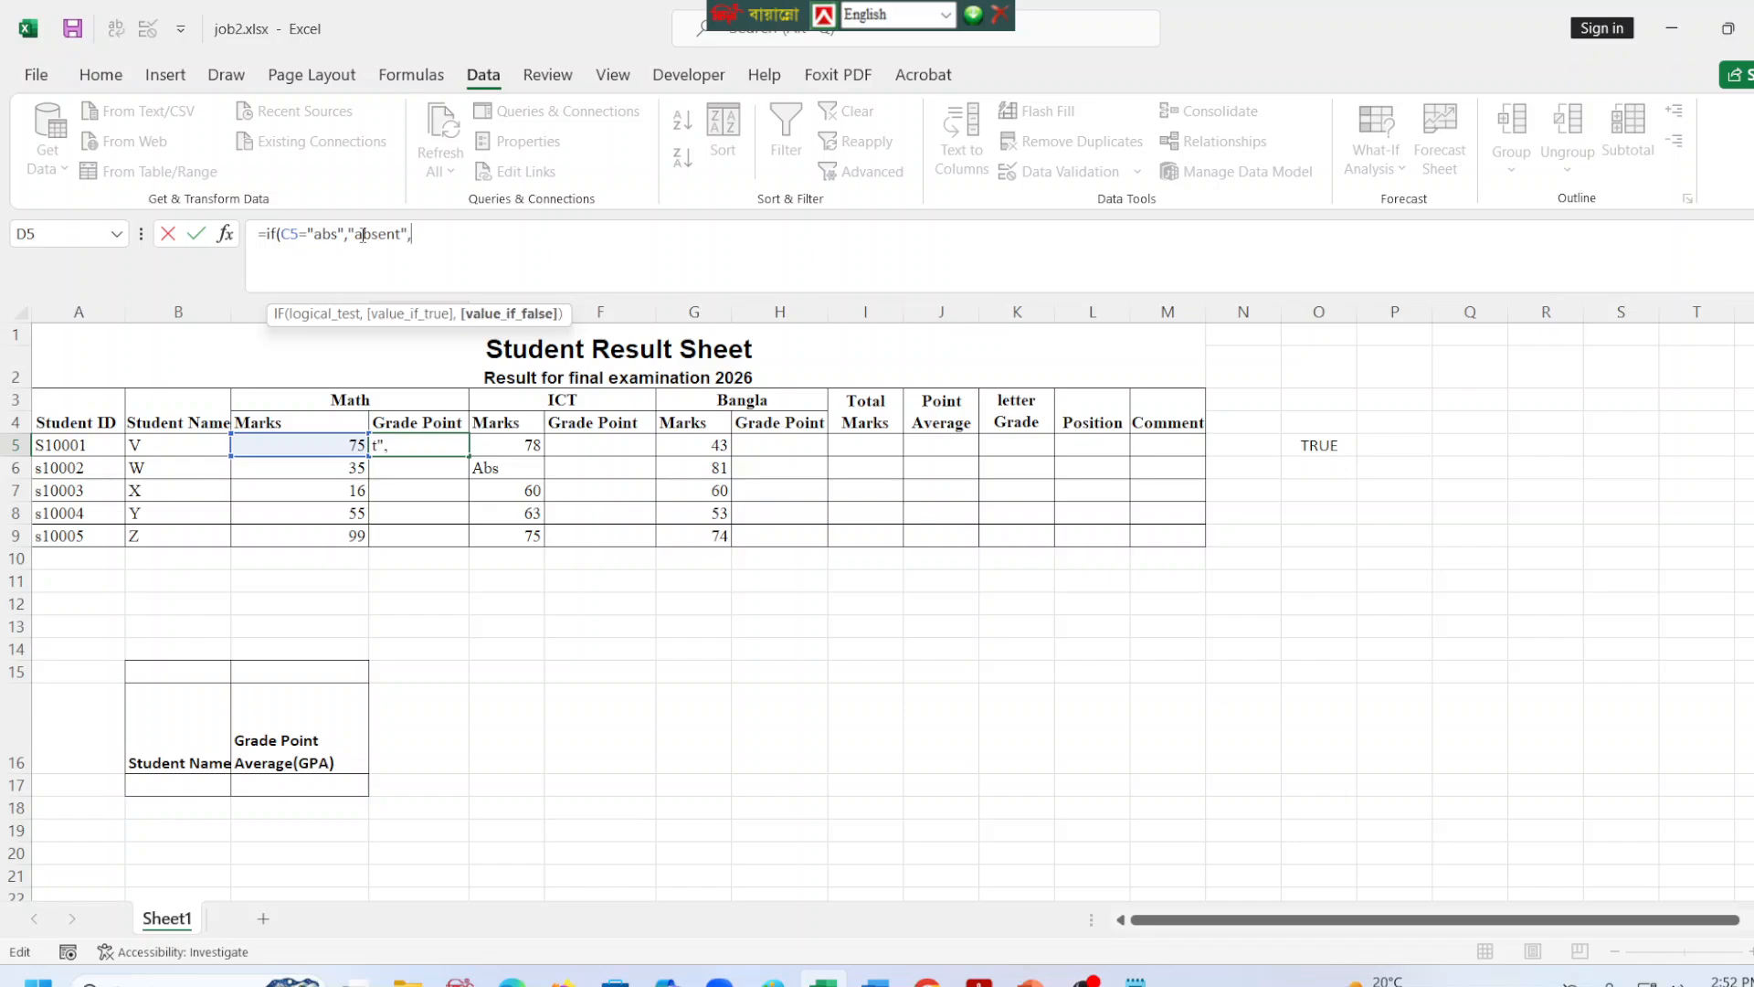
pyautogui.write('if')
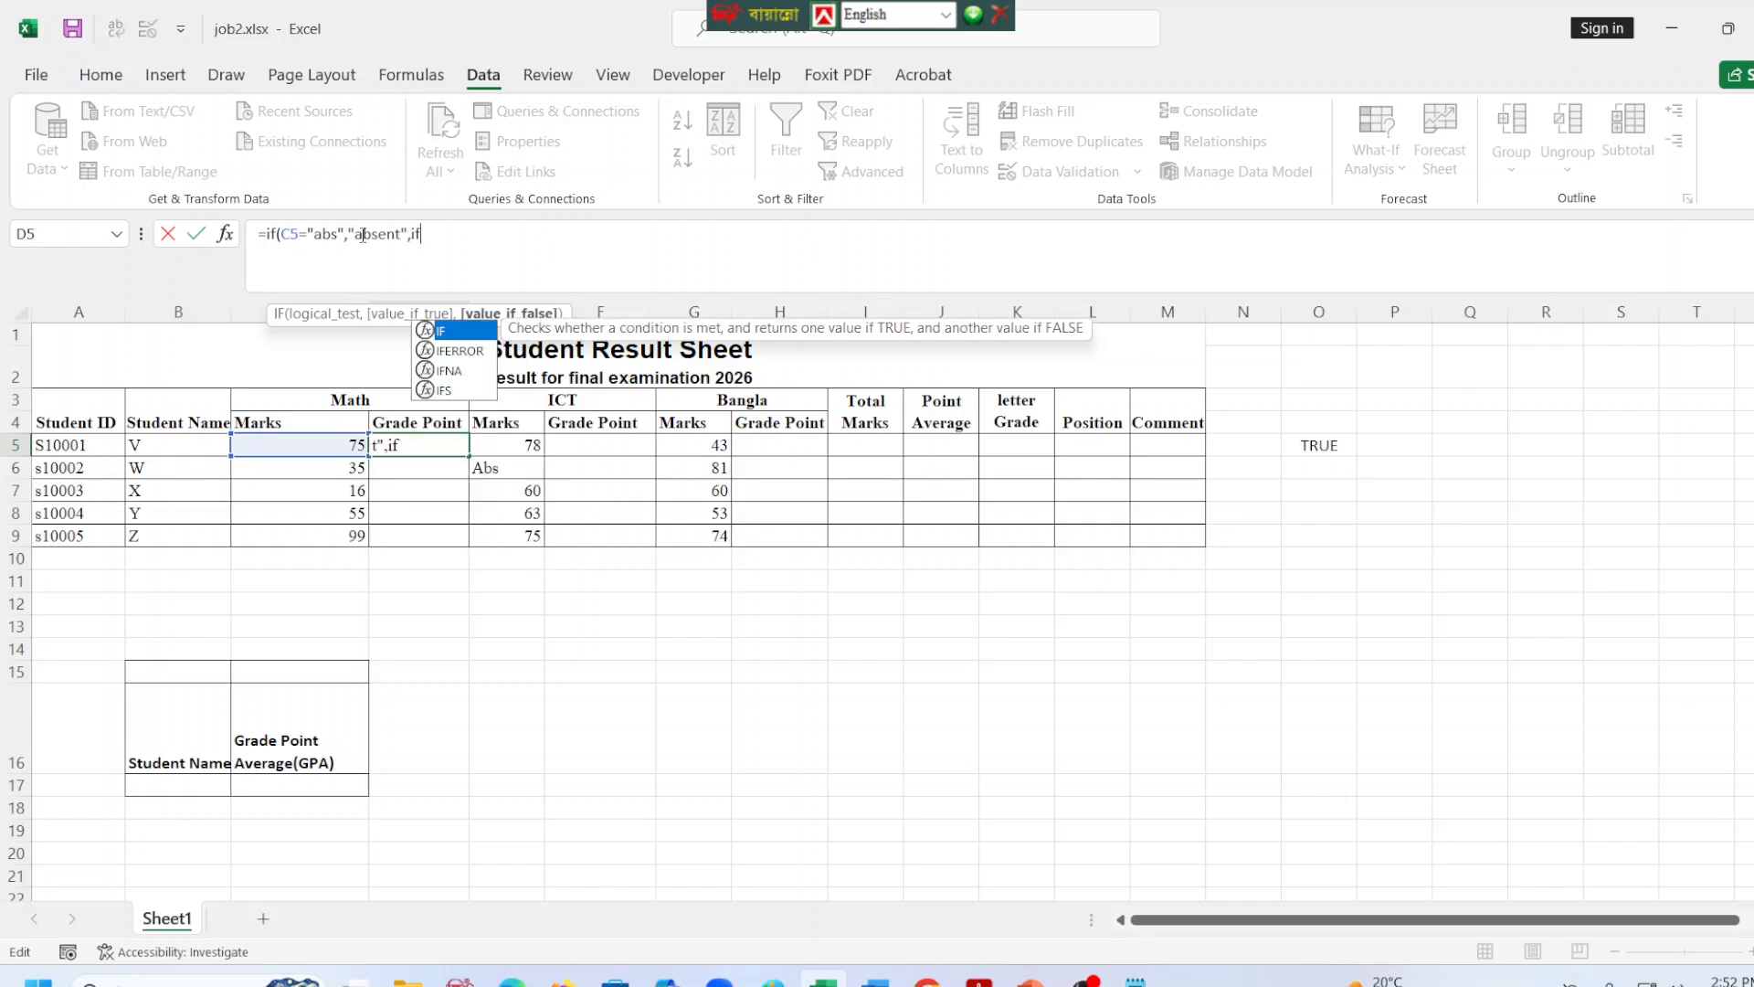
pyautogui.write('(')
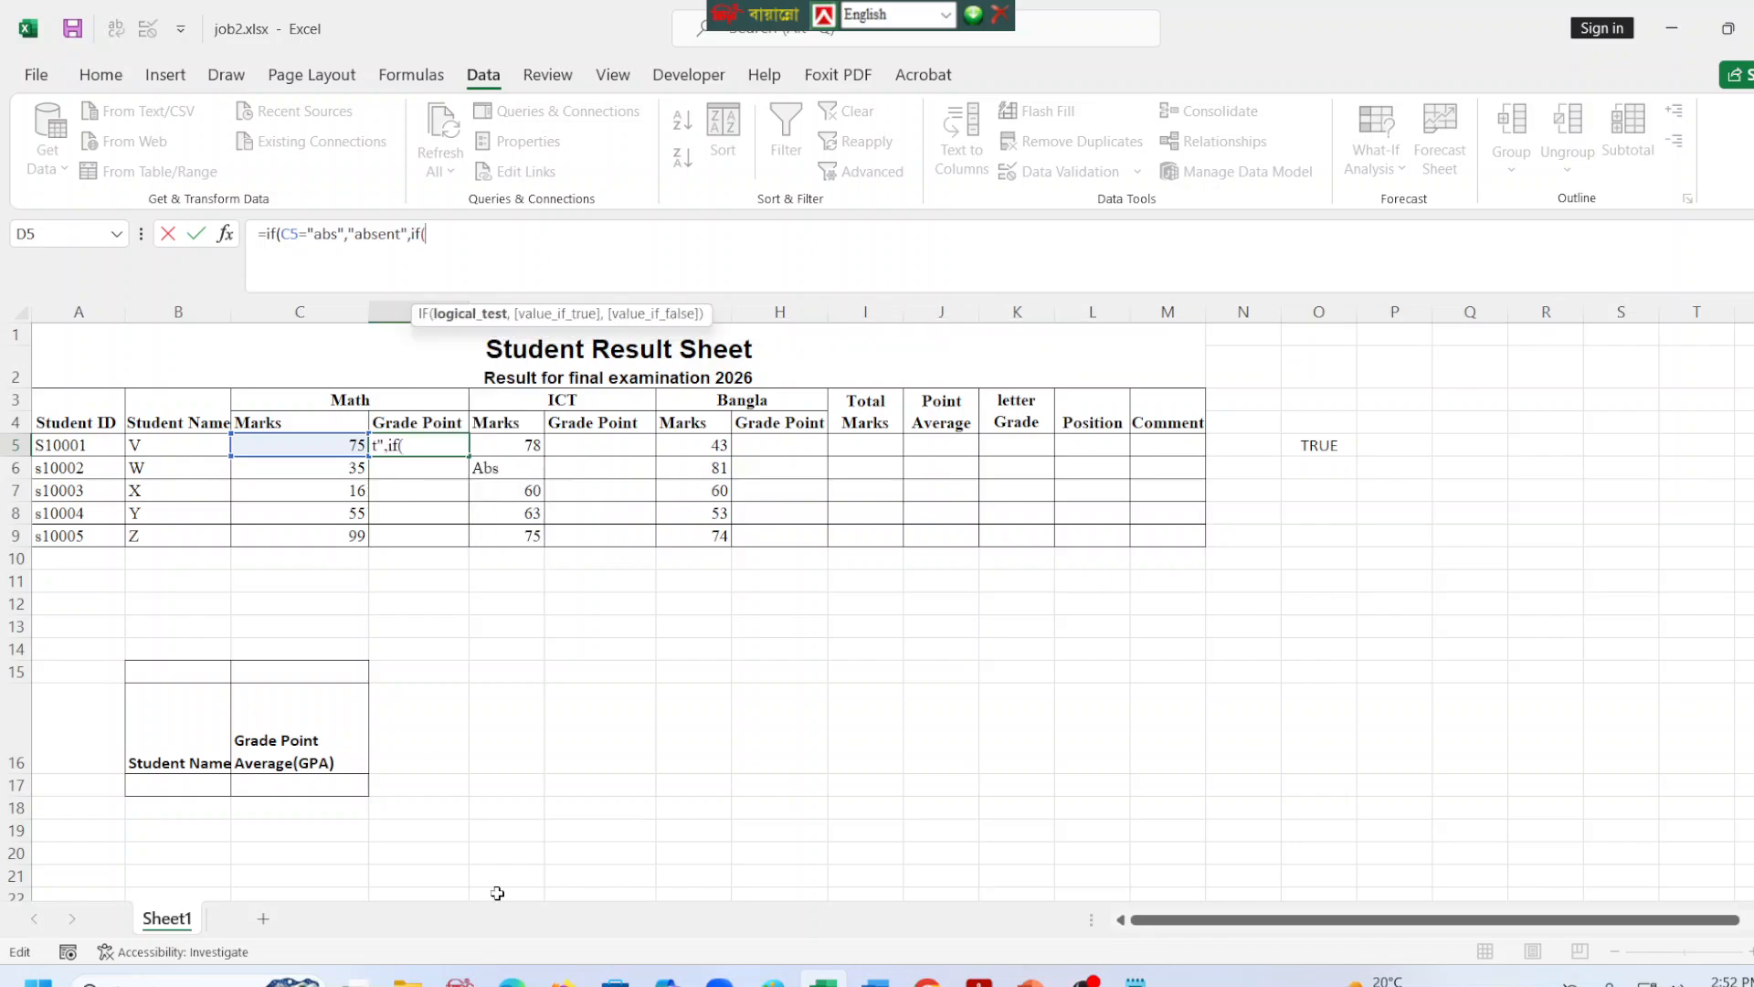
# Begin a nested IF that compares C5 as the false branch of the D5 formula.
pyautogui.click(337, 449)
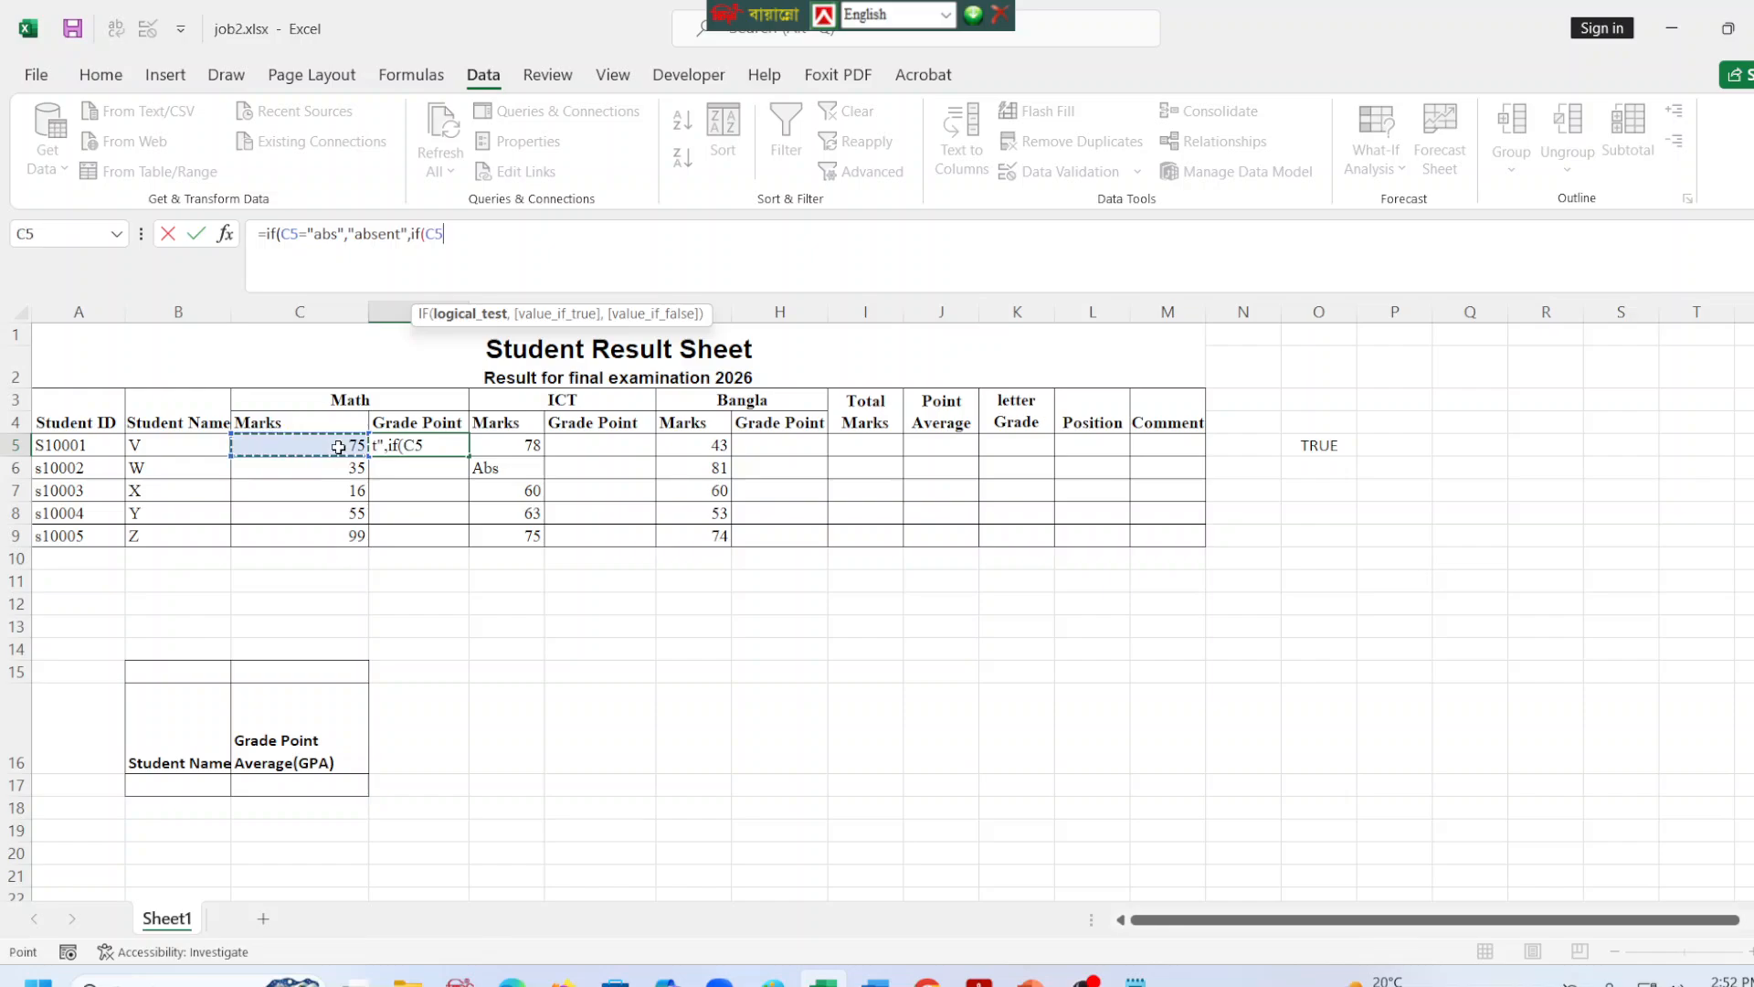
pyautogui.click(552, 244)
pyautogui.write('<')
# Arrange the Excel window side by side with the task PDF, keeping the D5 formula open for editing.
pyautogui.click(512, 979)
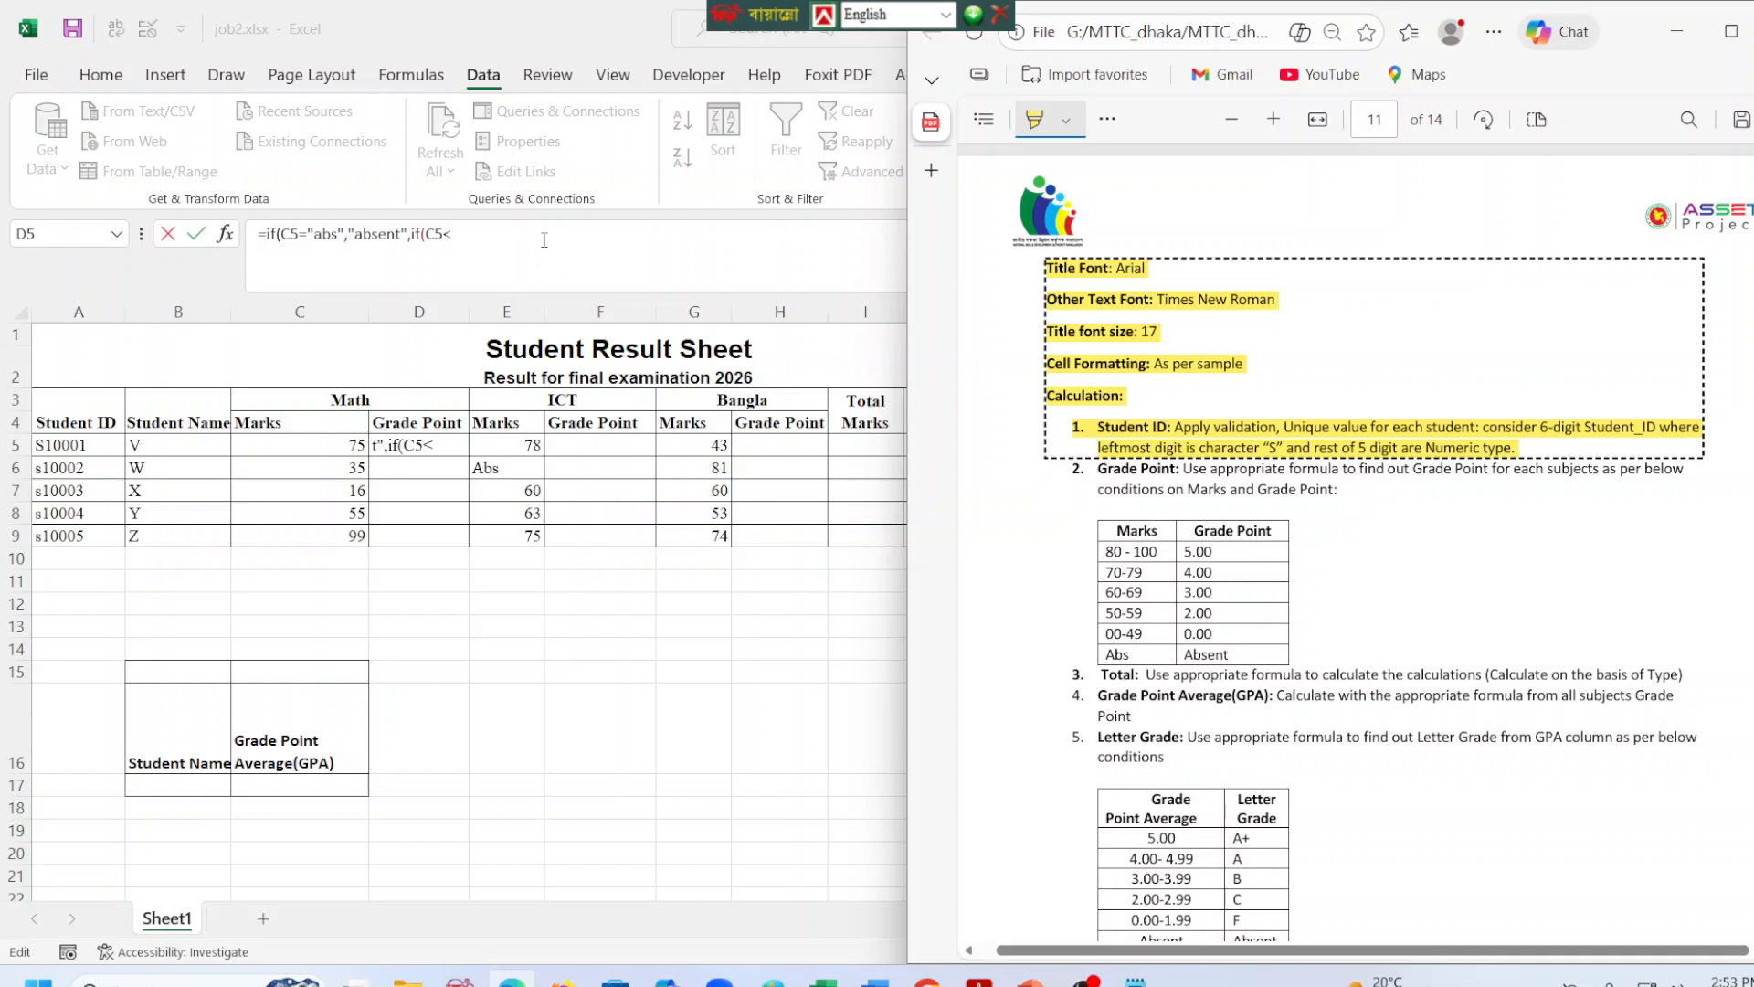
pyautogui.click(543, 235)
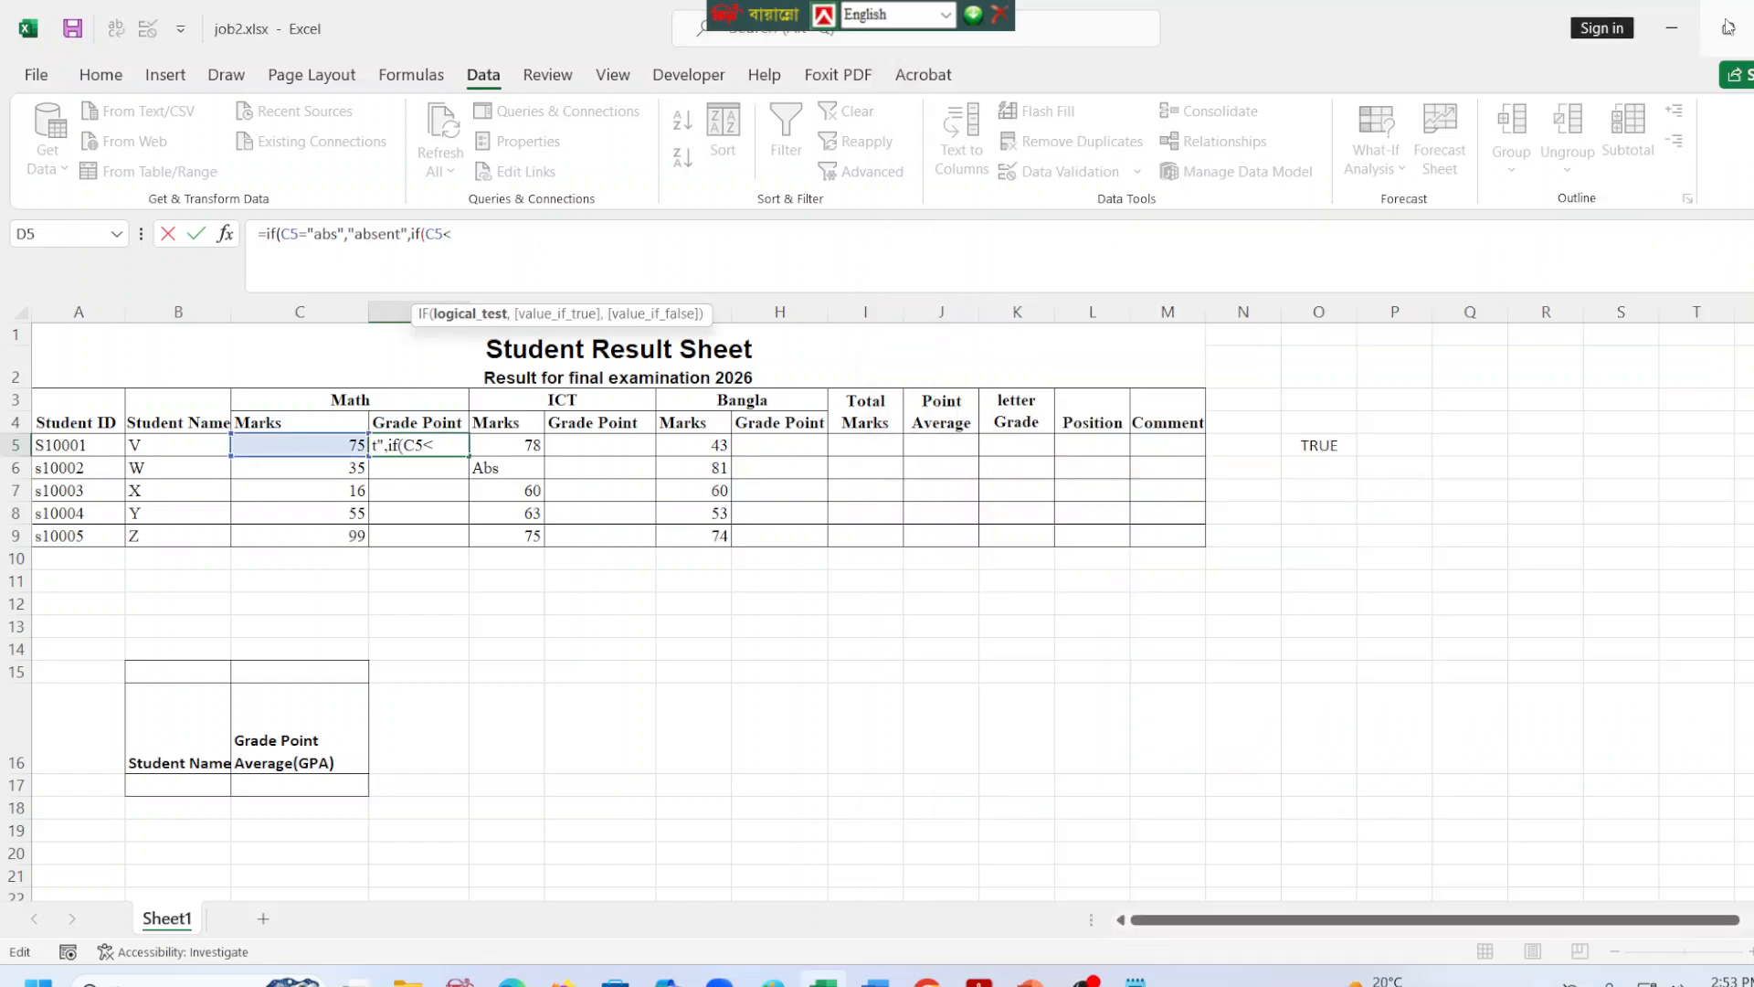
pyautogui.moveTo(1727, 27)
pyautogui.click(1579, 91)
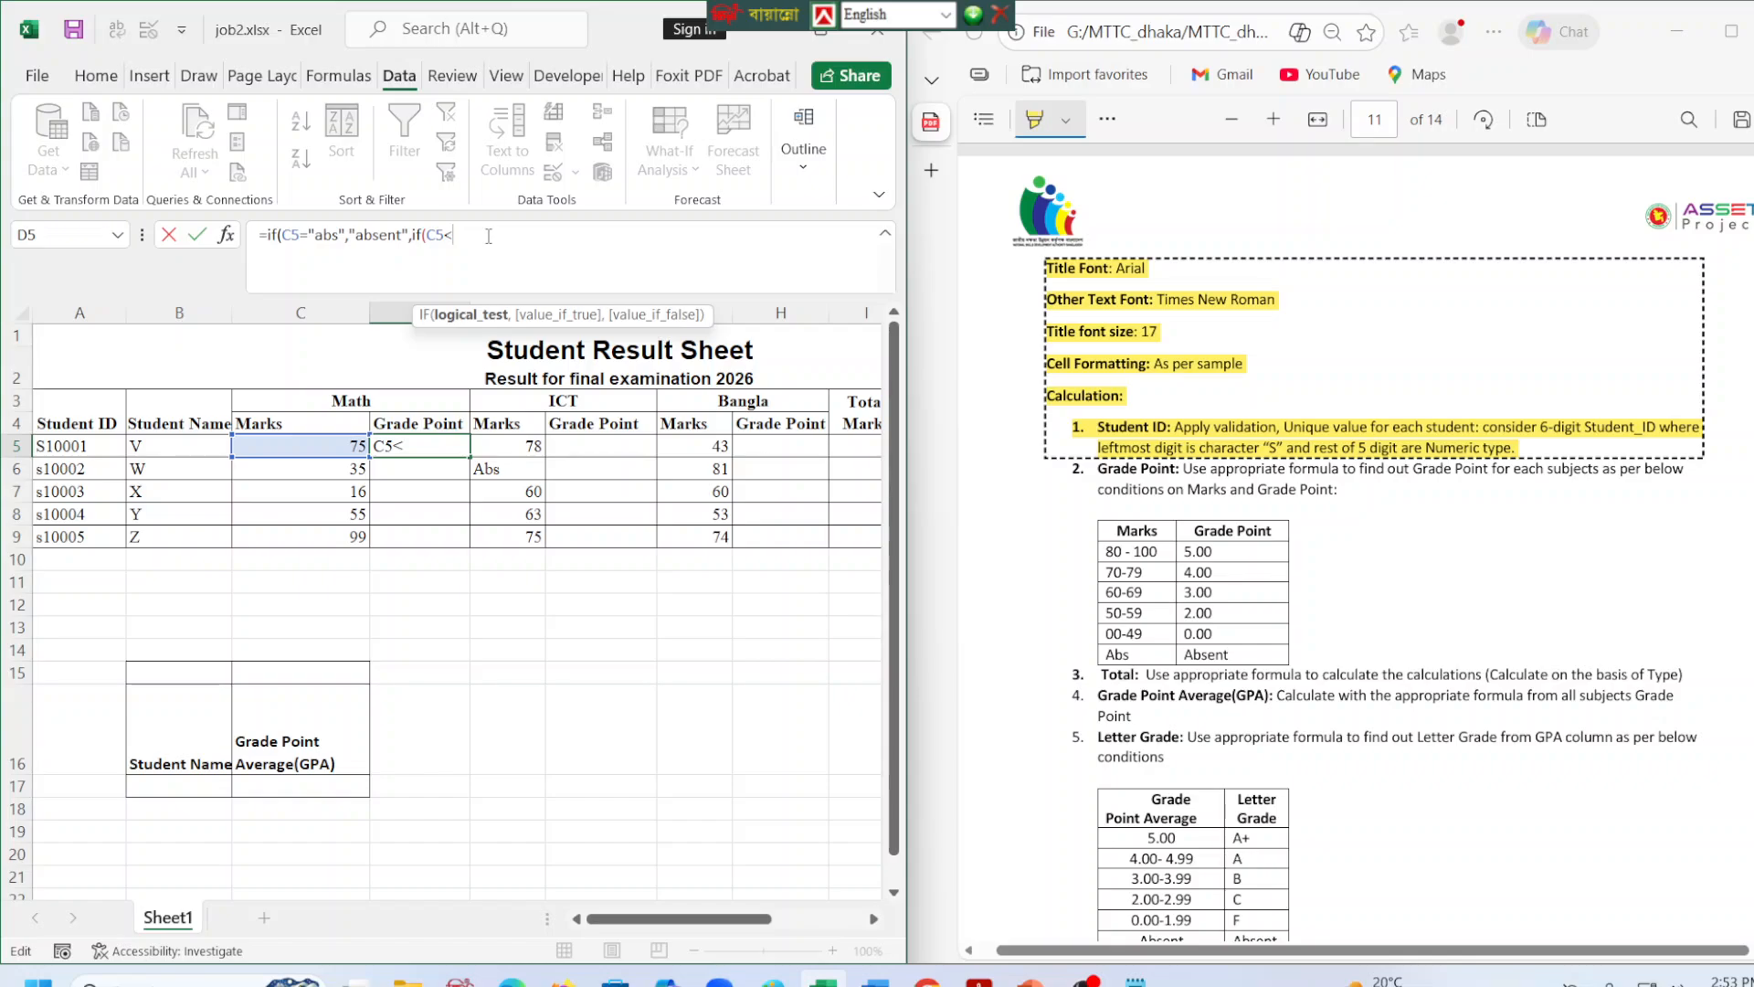
# Correct the nested condition in D5 to C5>=80 and make it return 5.00.
pyautogui.write('8')
pyautogui.press('BackSpace')
pyautogui.press('BackSpace')
pyautogui.write('>=80,')
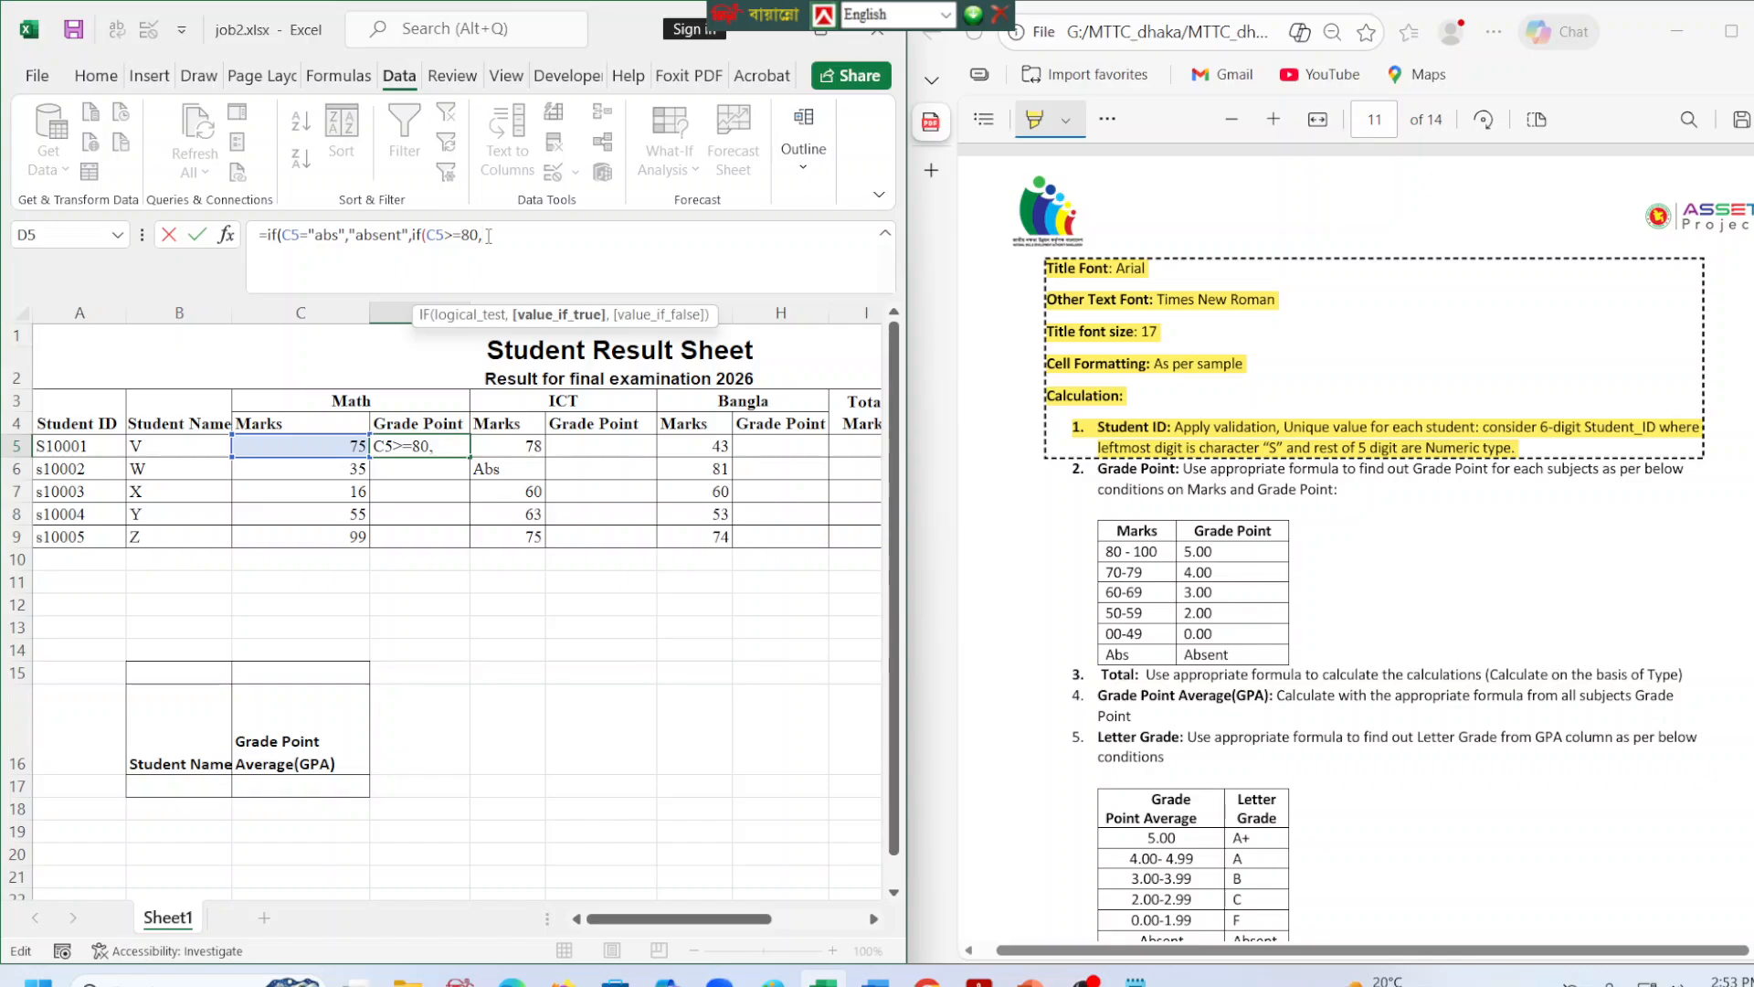
pyautogui.write('"5.00"')
pyautogui.press('BackSpace')
pyautogui.press('BackSpace')
pyautogui.press('BackSpace')
pyautogui.press('BackSpace')
pyautogui.write('5.00,id')
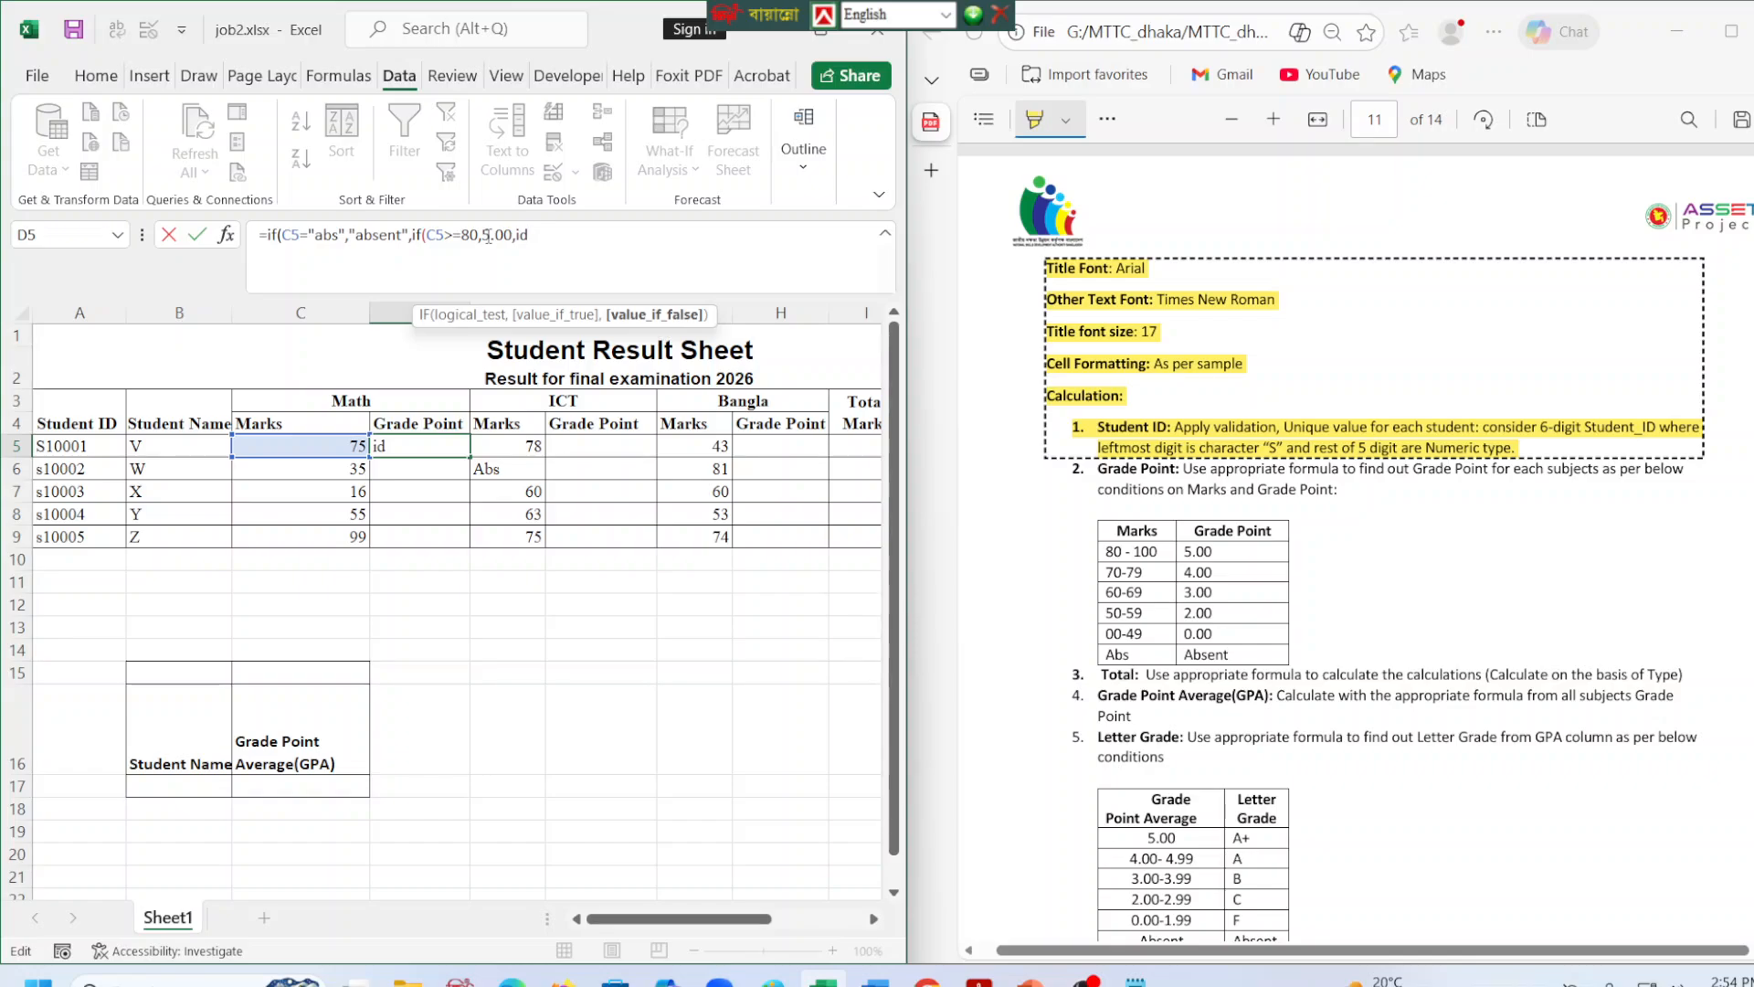
# Nest another IF in the D5 formula that returns 4.00 when C5>=70.
pyautogui.press('BackSpace')
pyautogui.write('f')
pyautogui.press('Return')
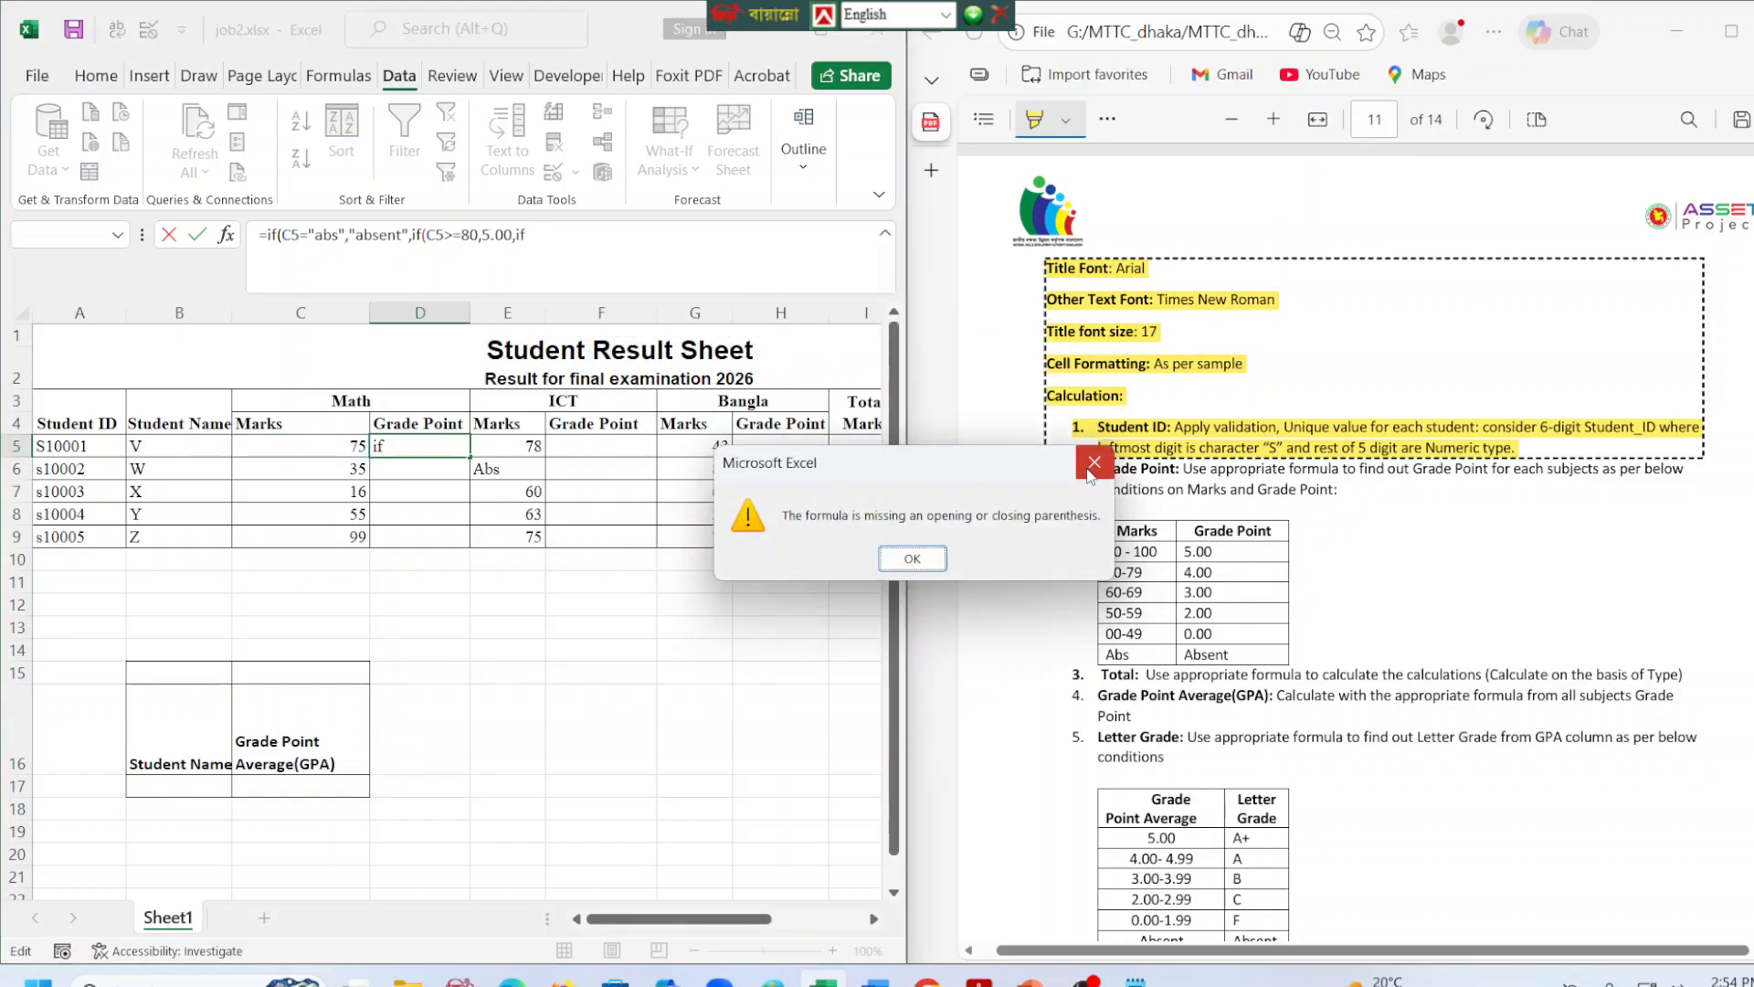
pyautogui.press('Return')
pyautogui.click(574, 250)
pyautogui.write('(')
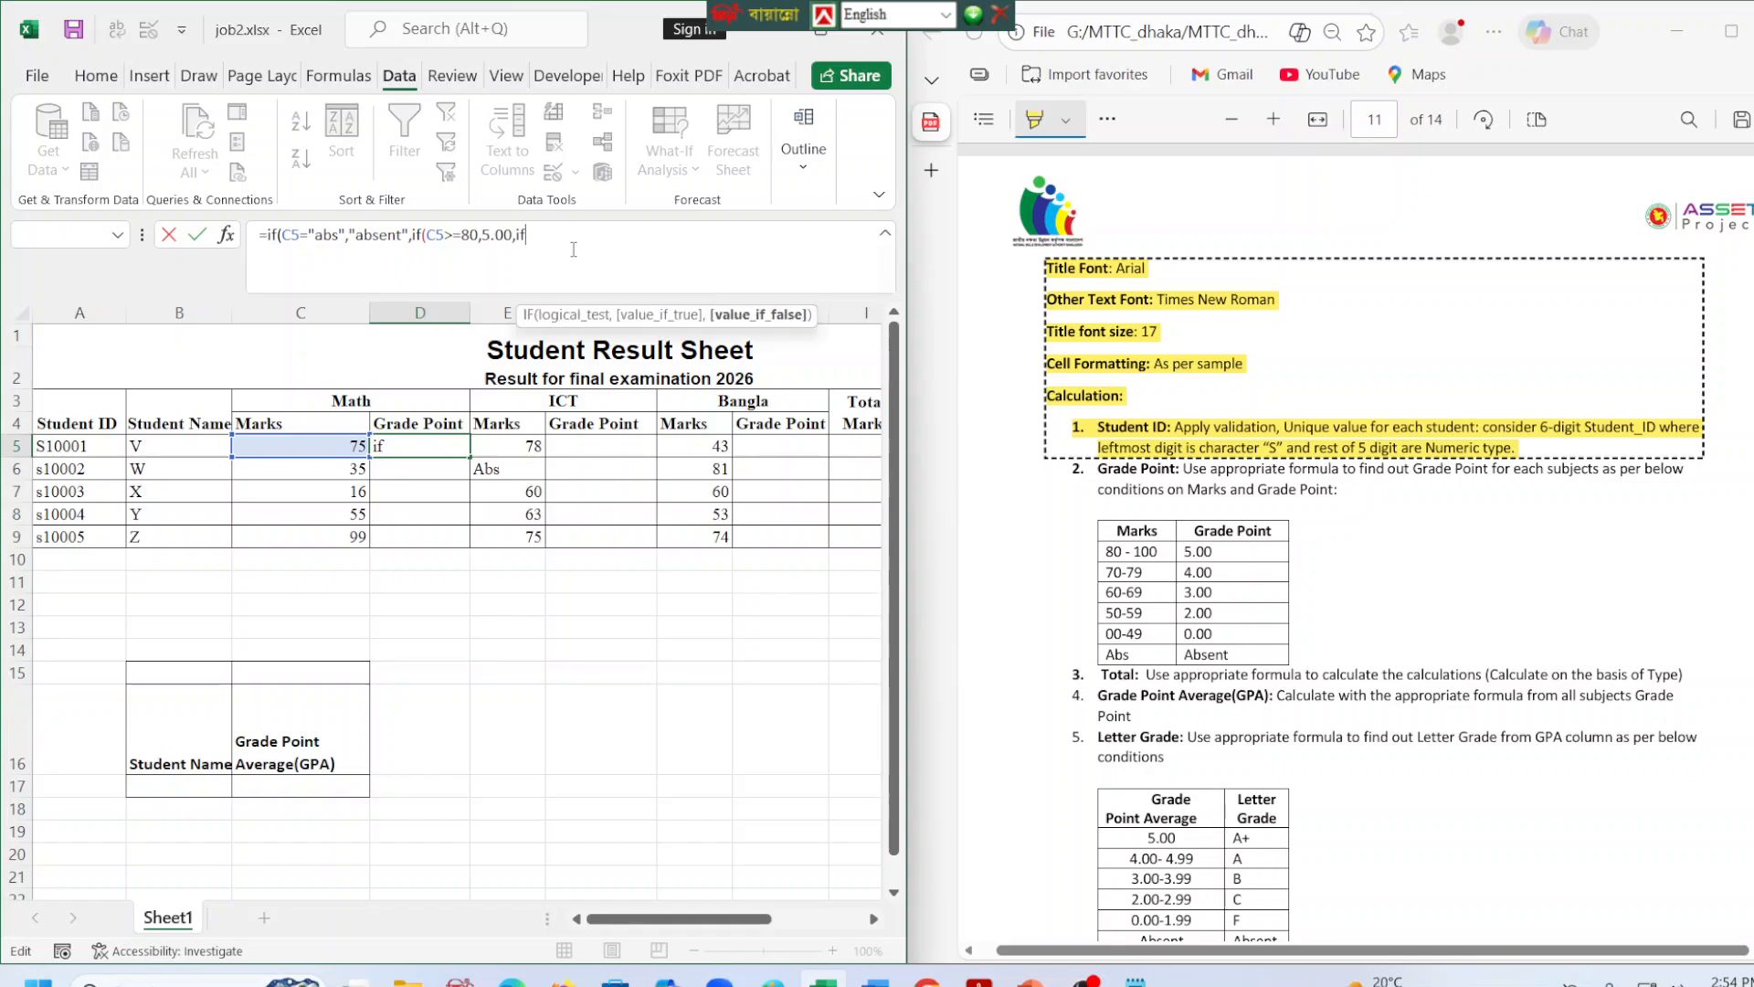
pyautogui.click(359, 447)
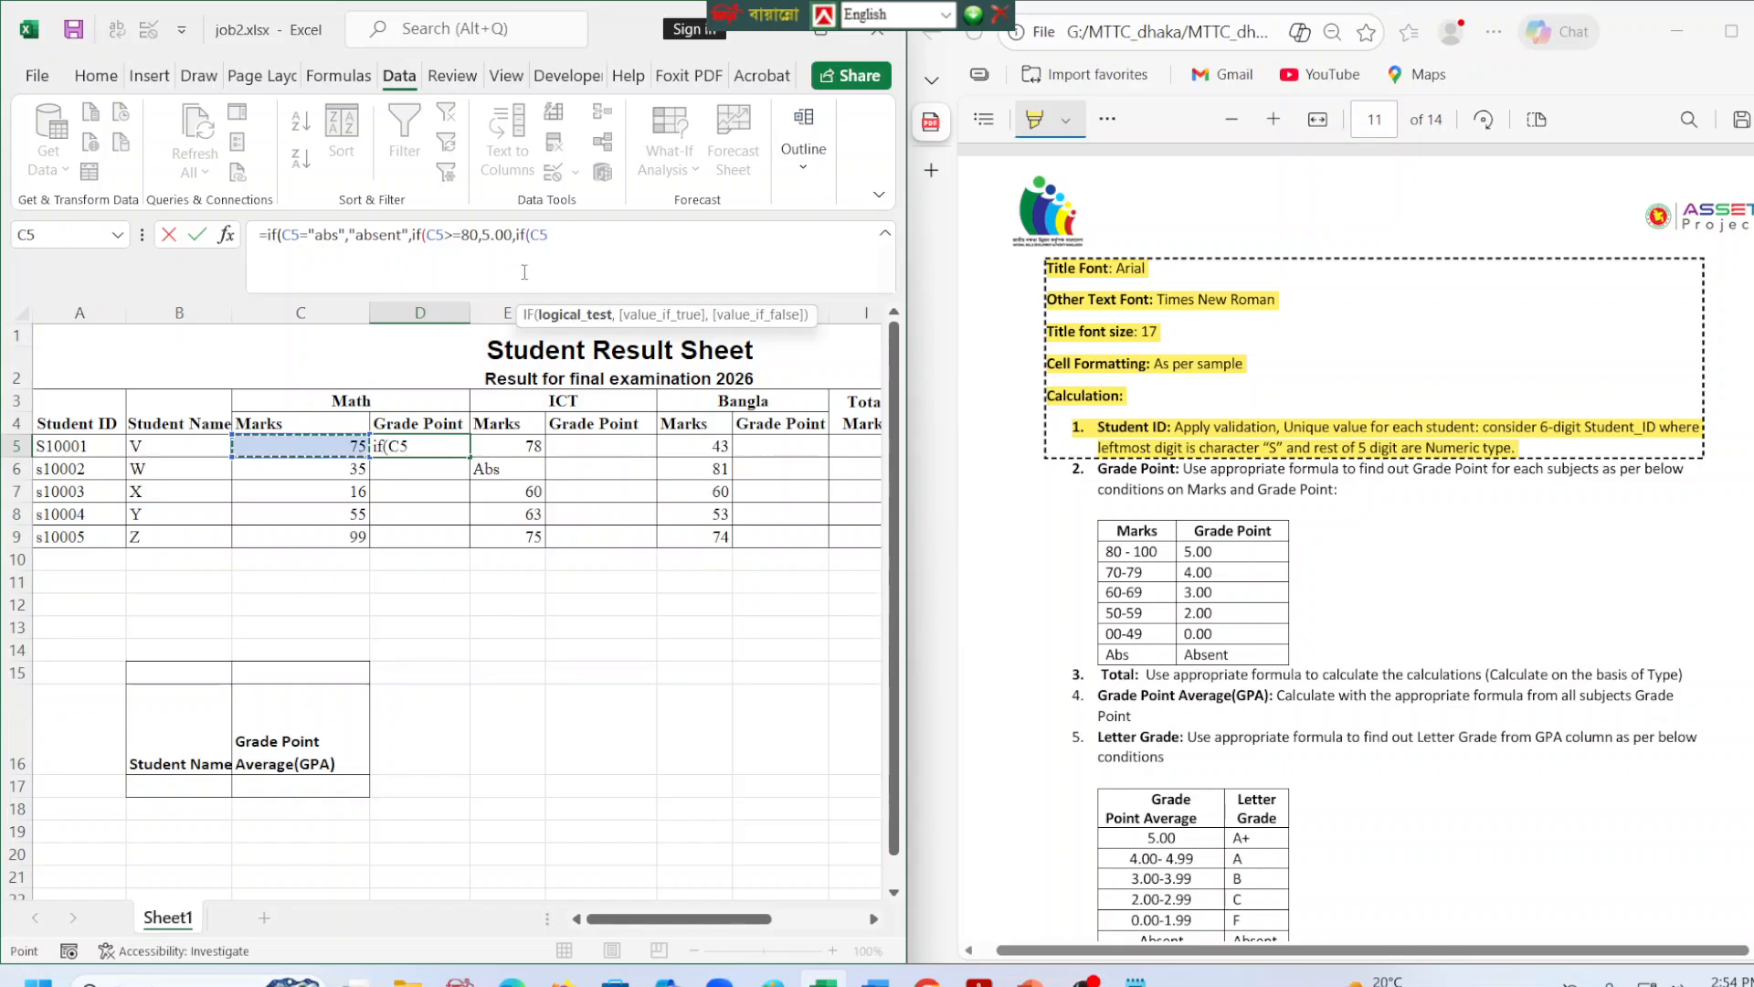
pyautogui.write('>=70,')
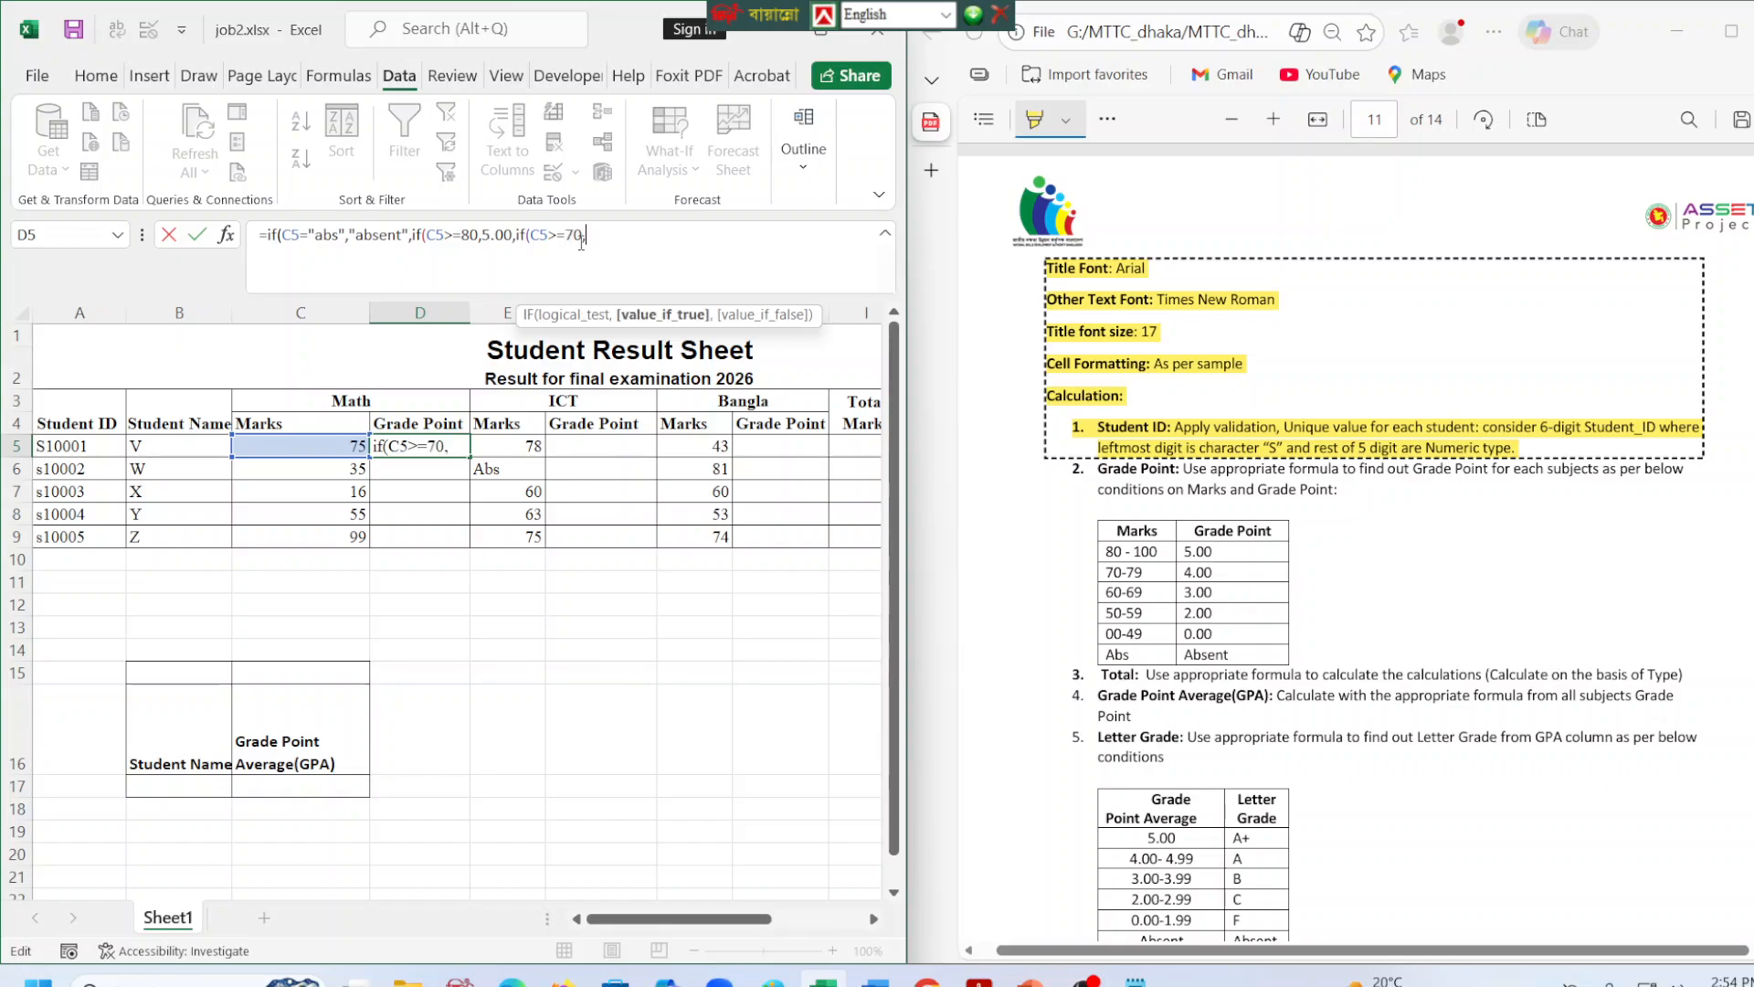
pyautogui.write(' 4.00,')
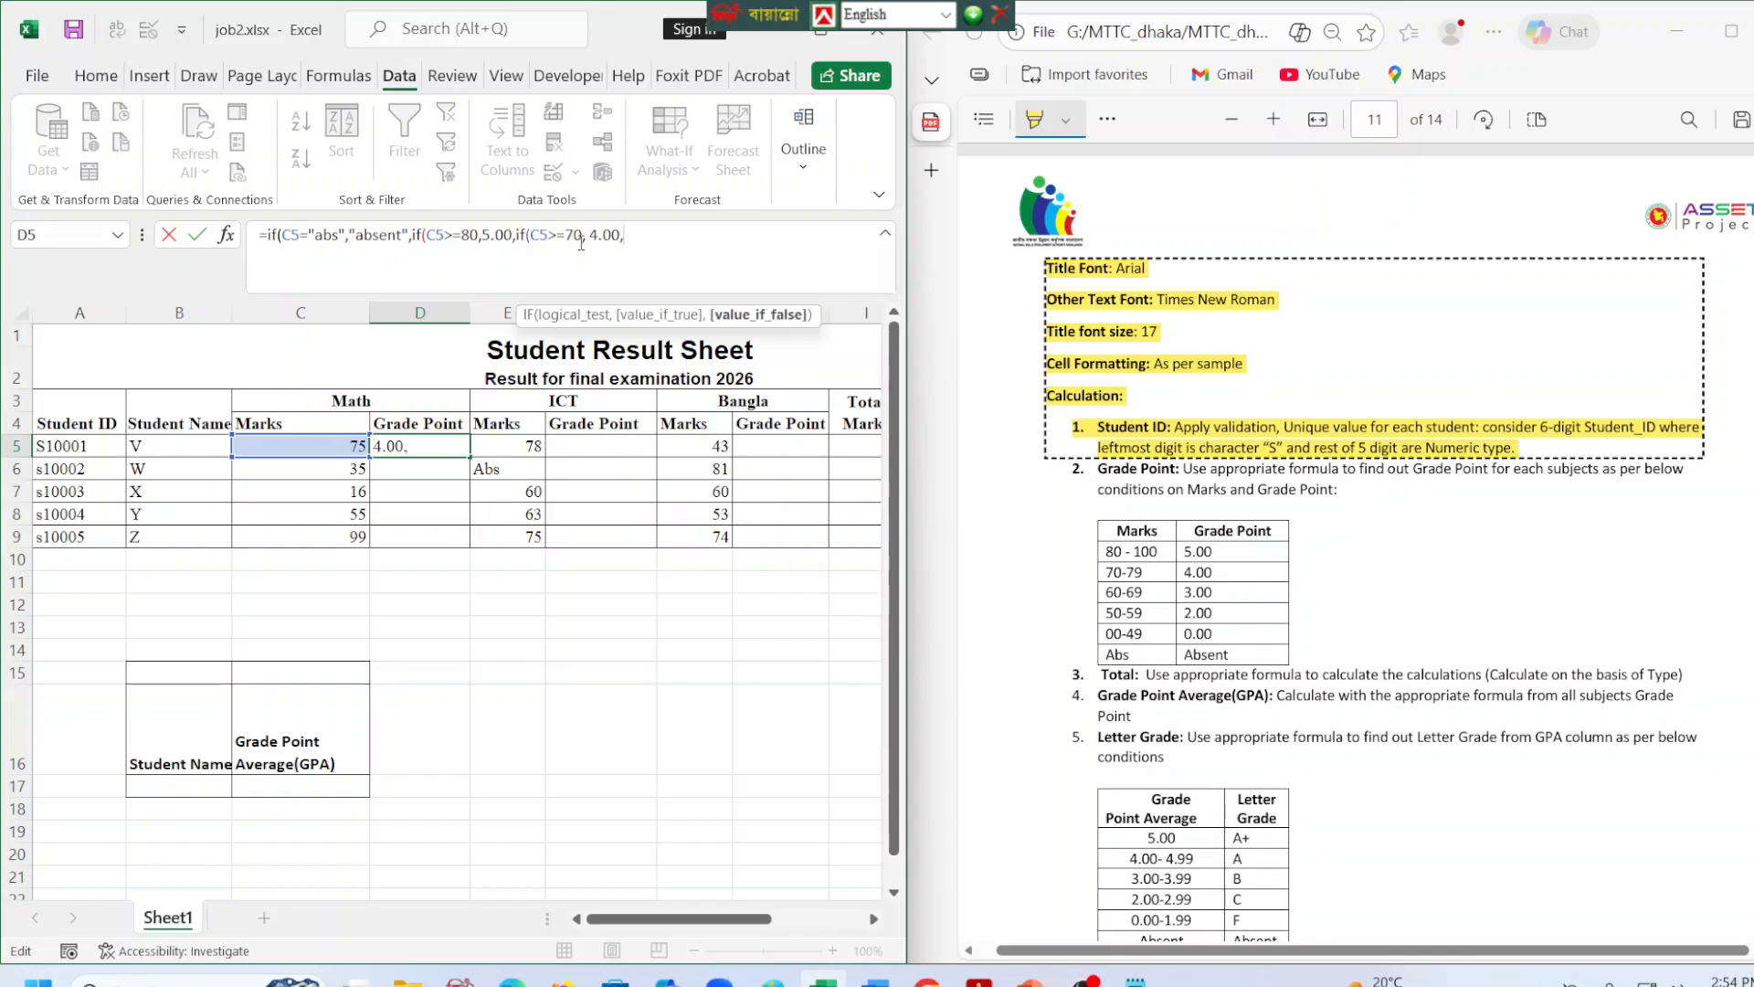
pyautogui.write('if(')
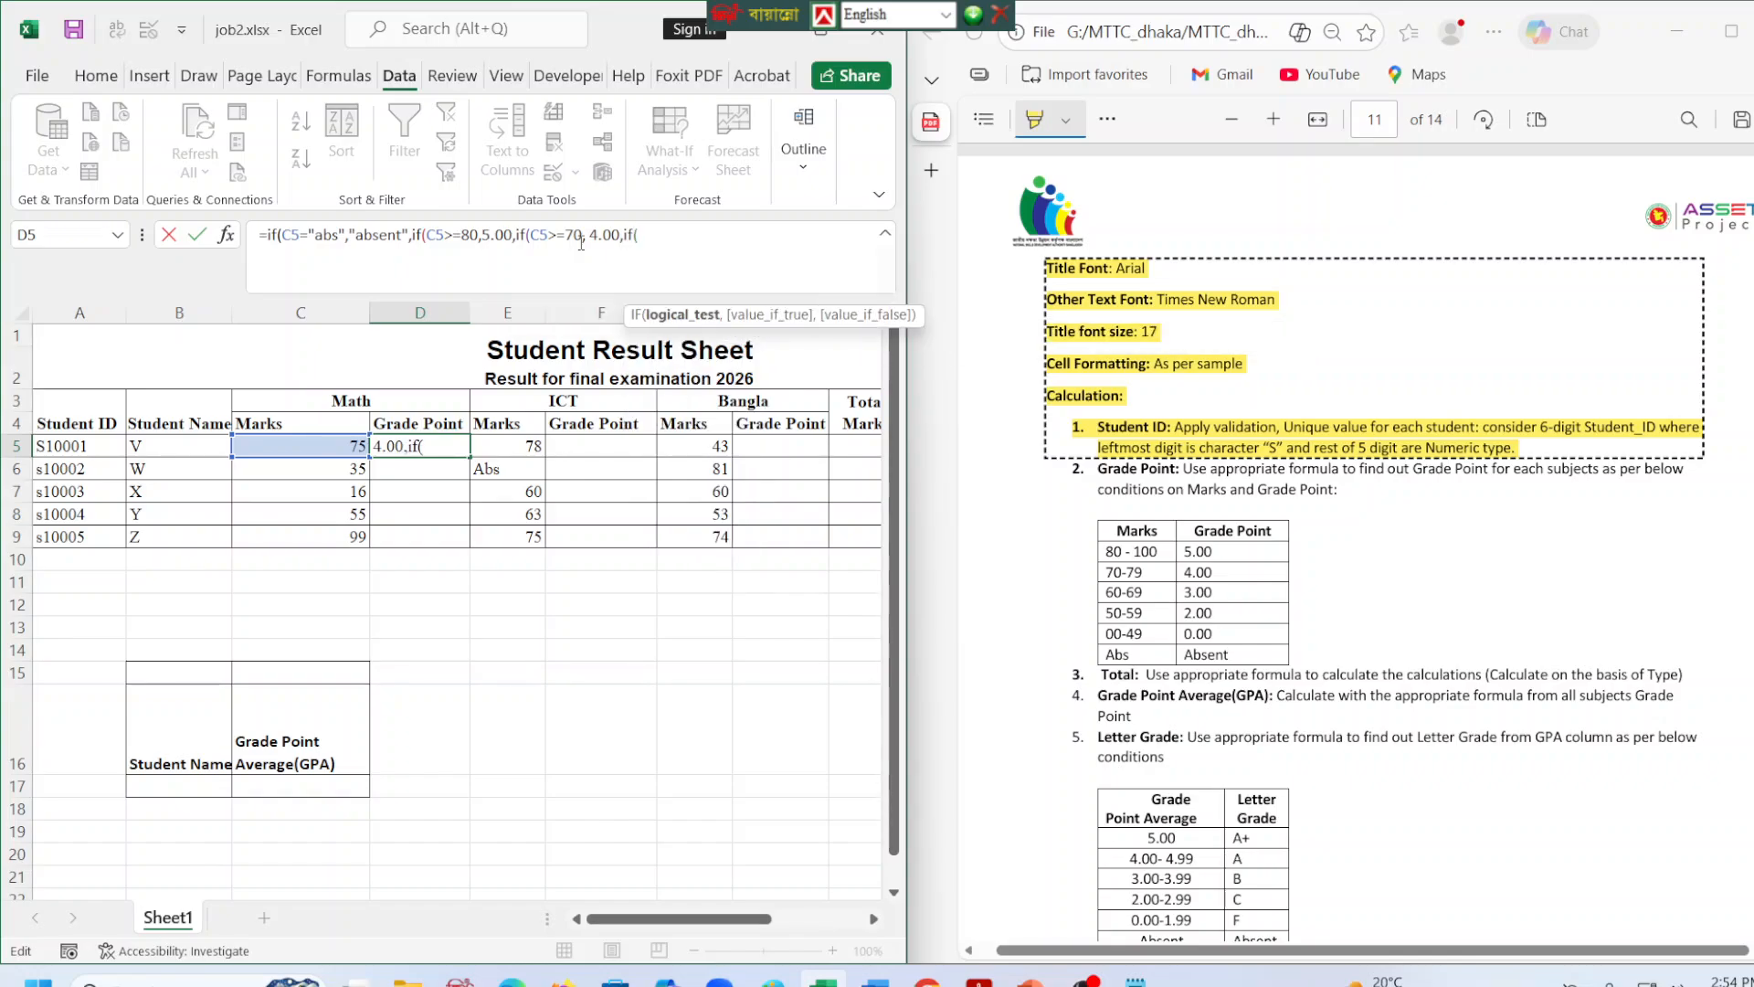
pyautogui.write('c')
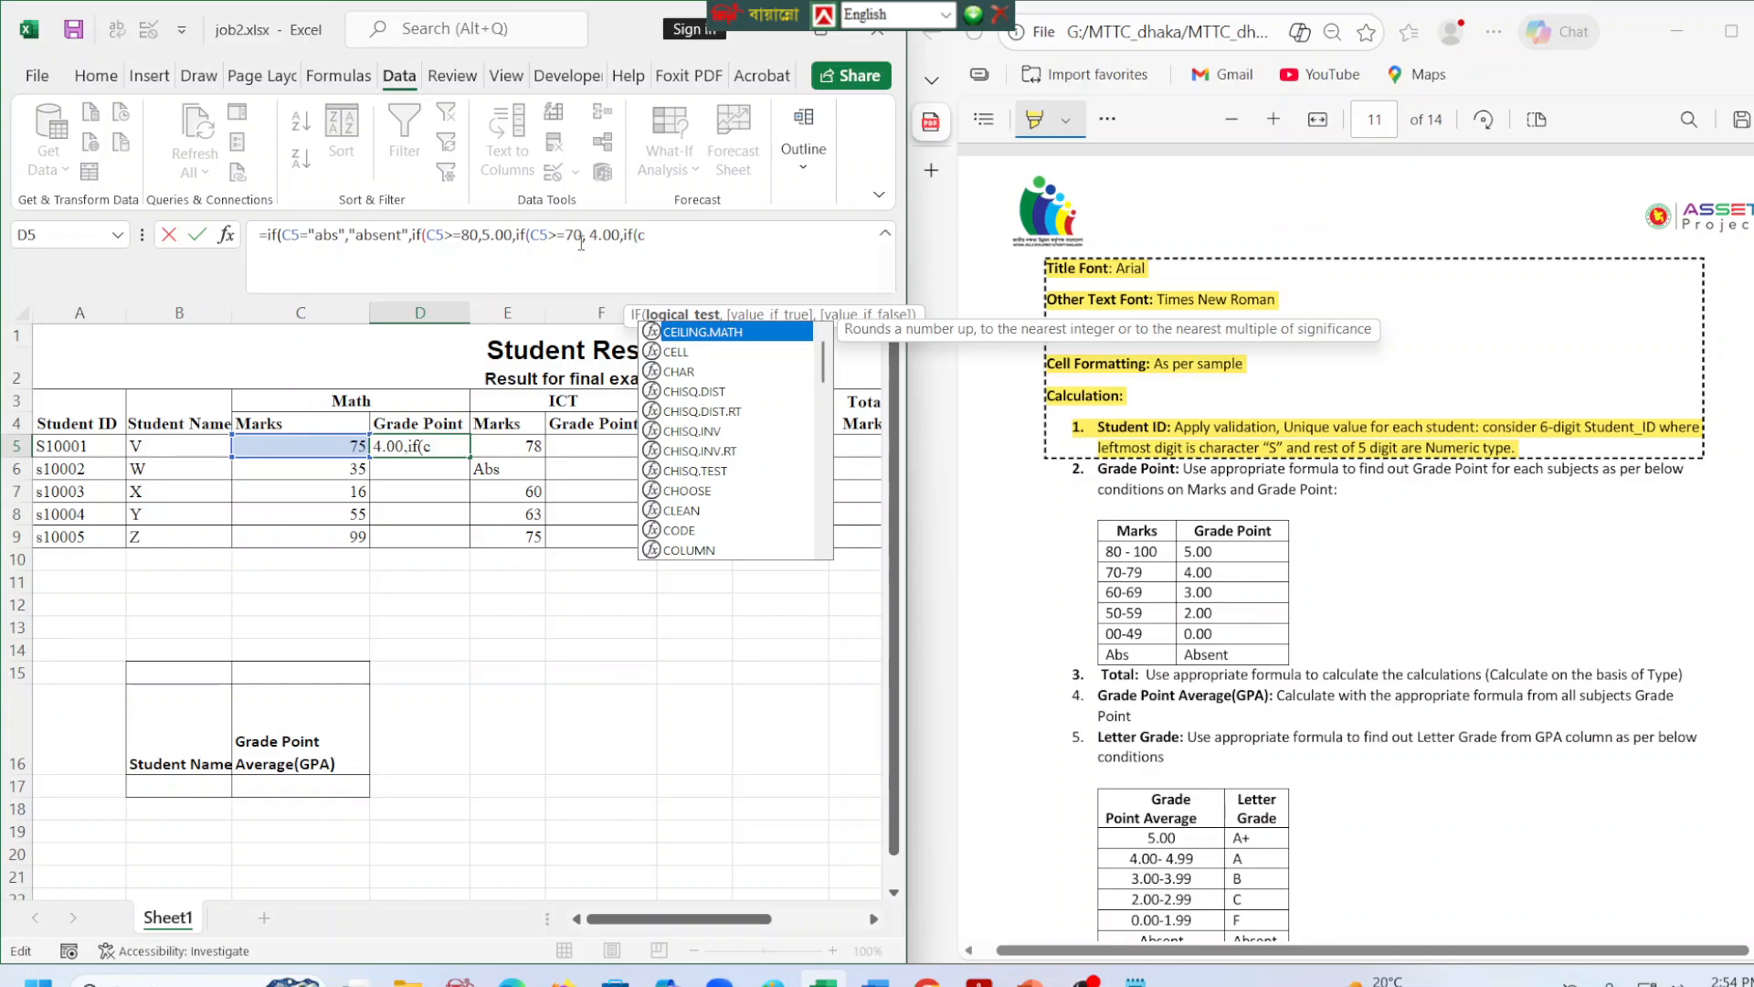
pyautogui.write('5')
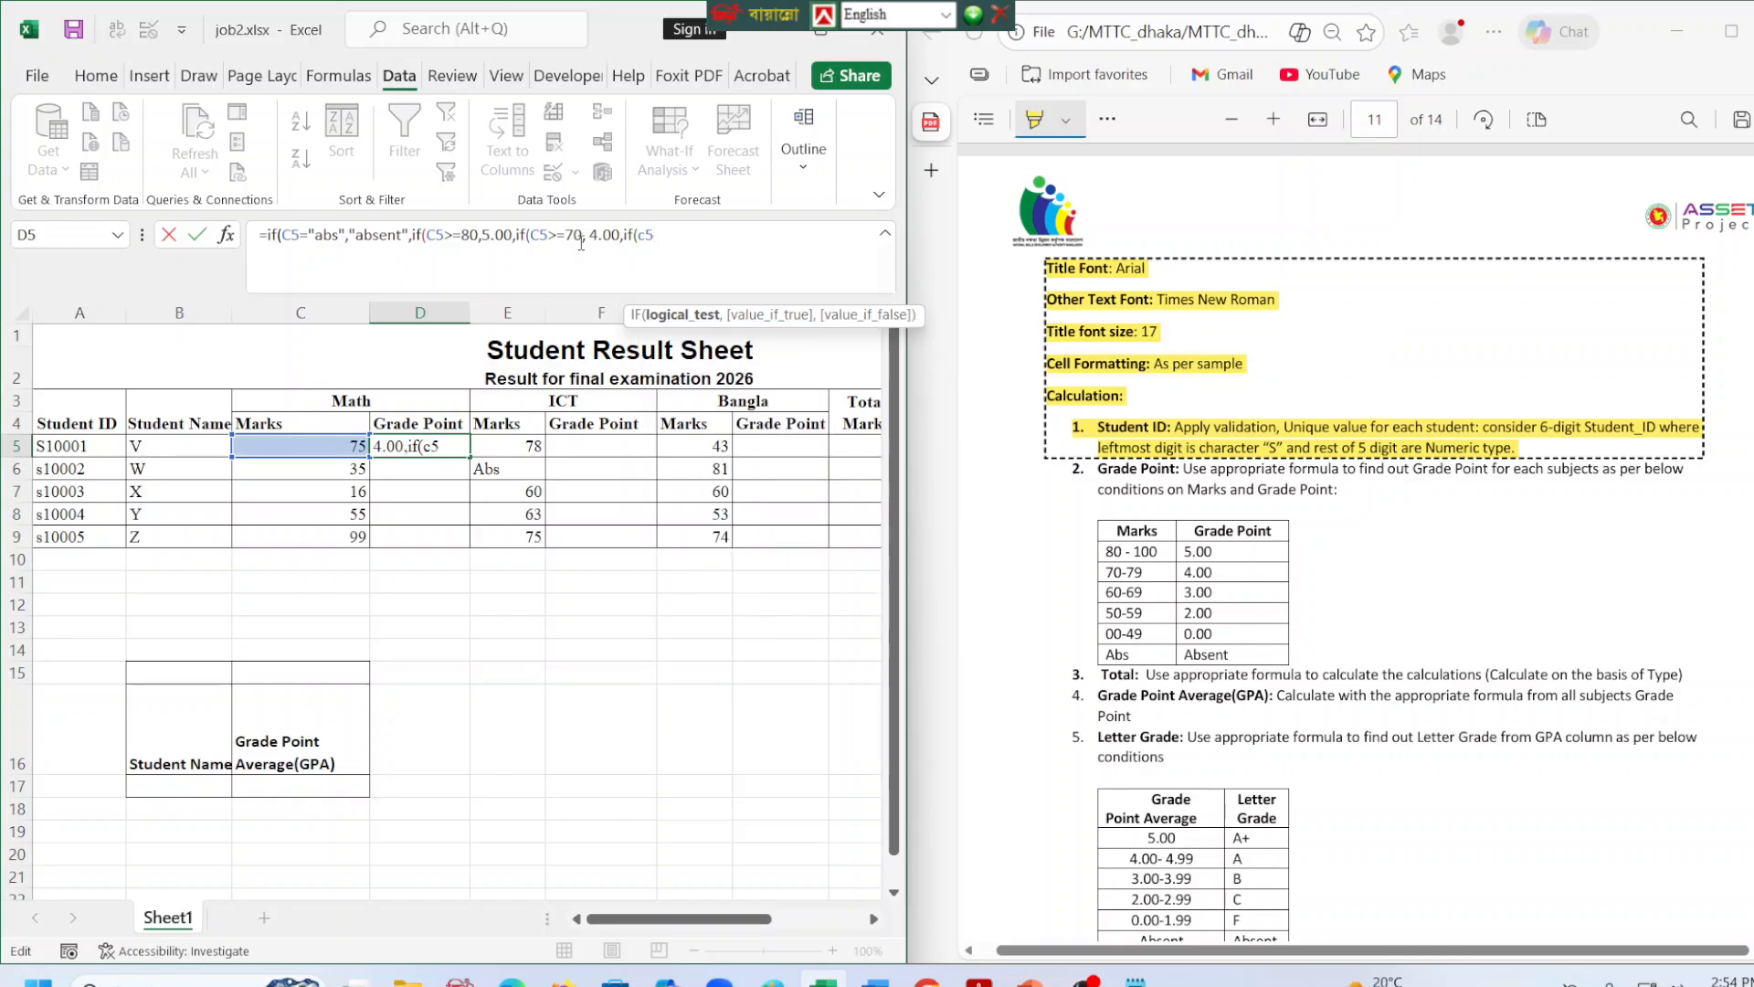
pyautogui.write('>=60,')
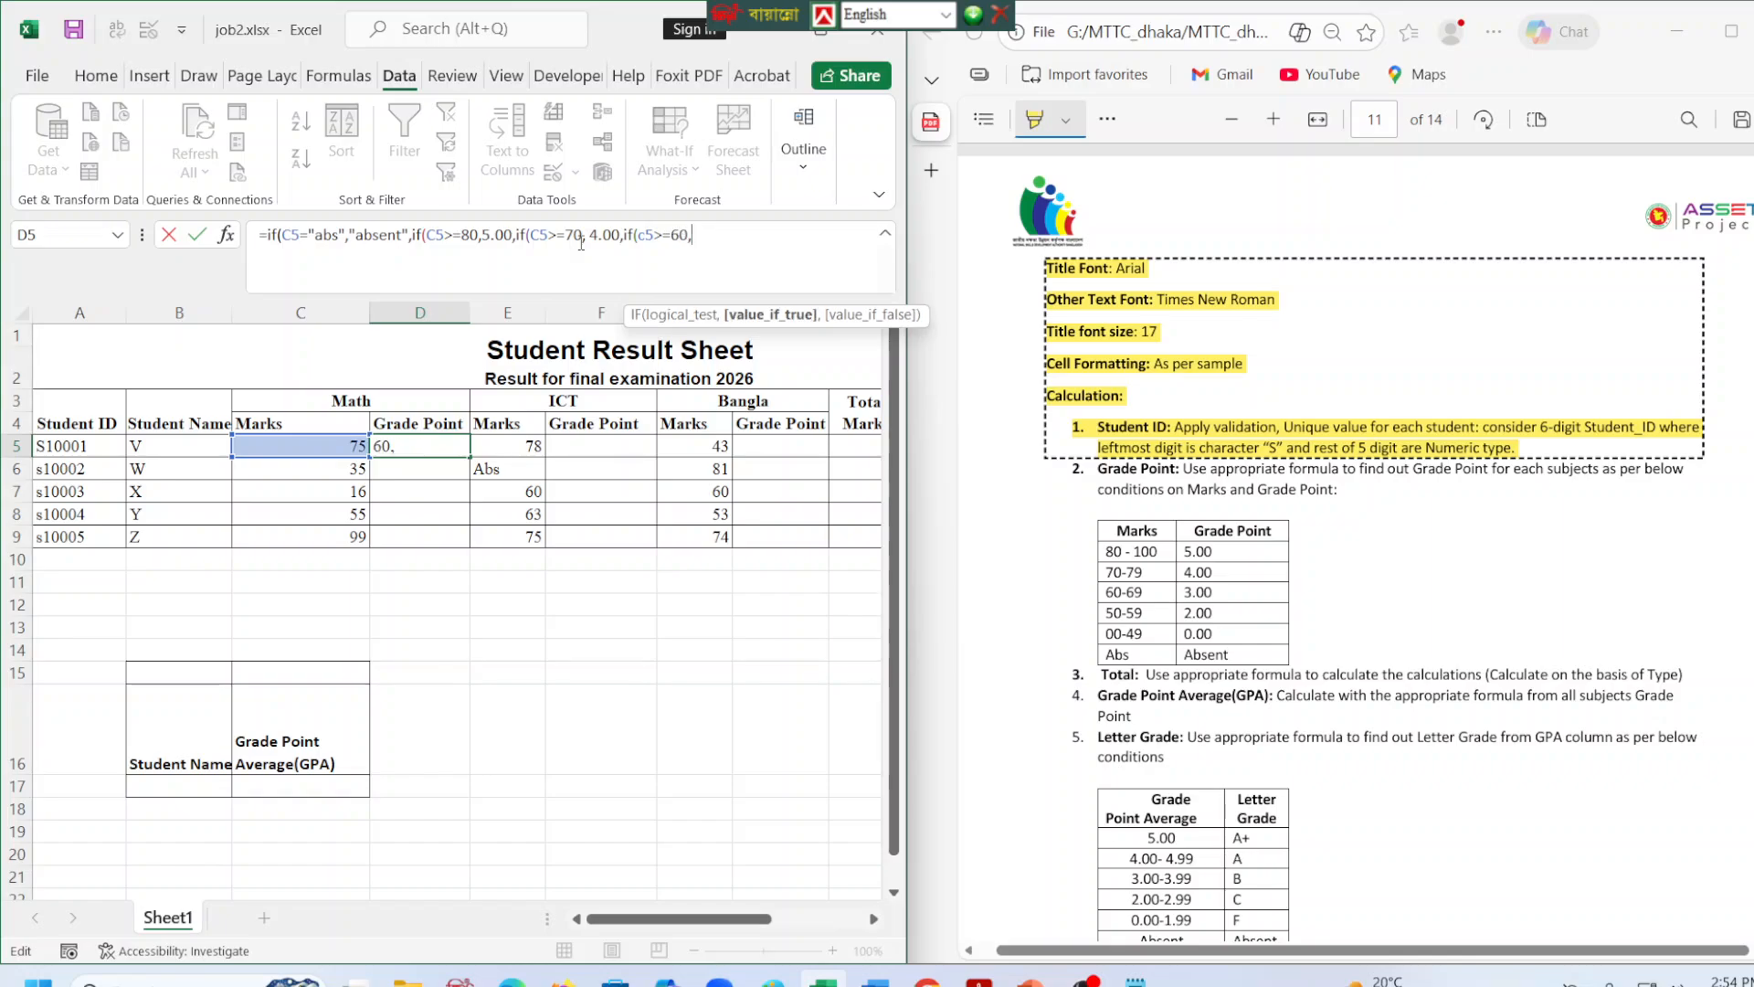
pyautogui.write('3.00,')
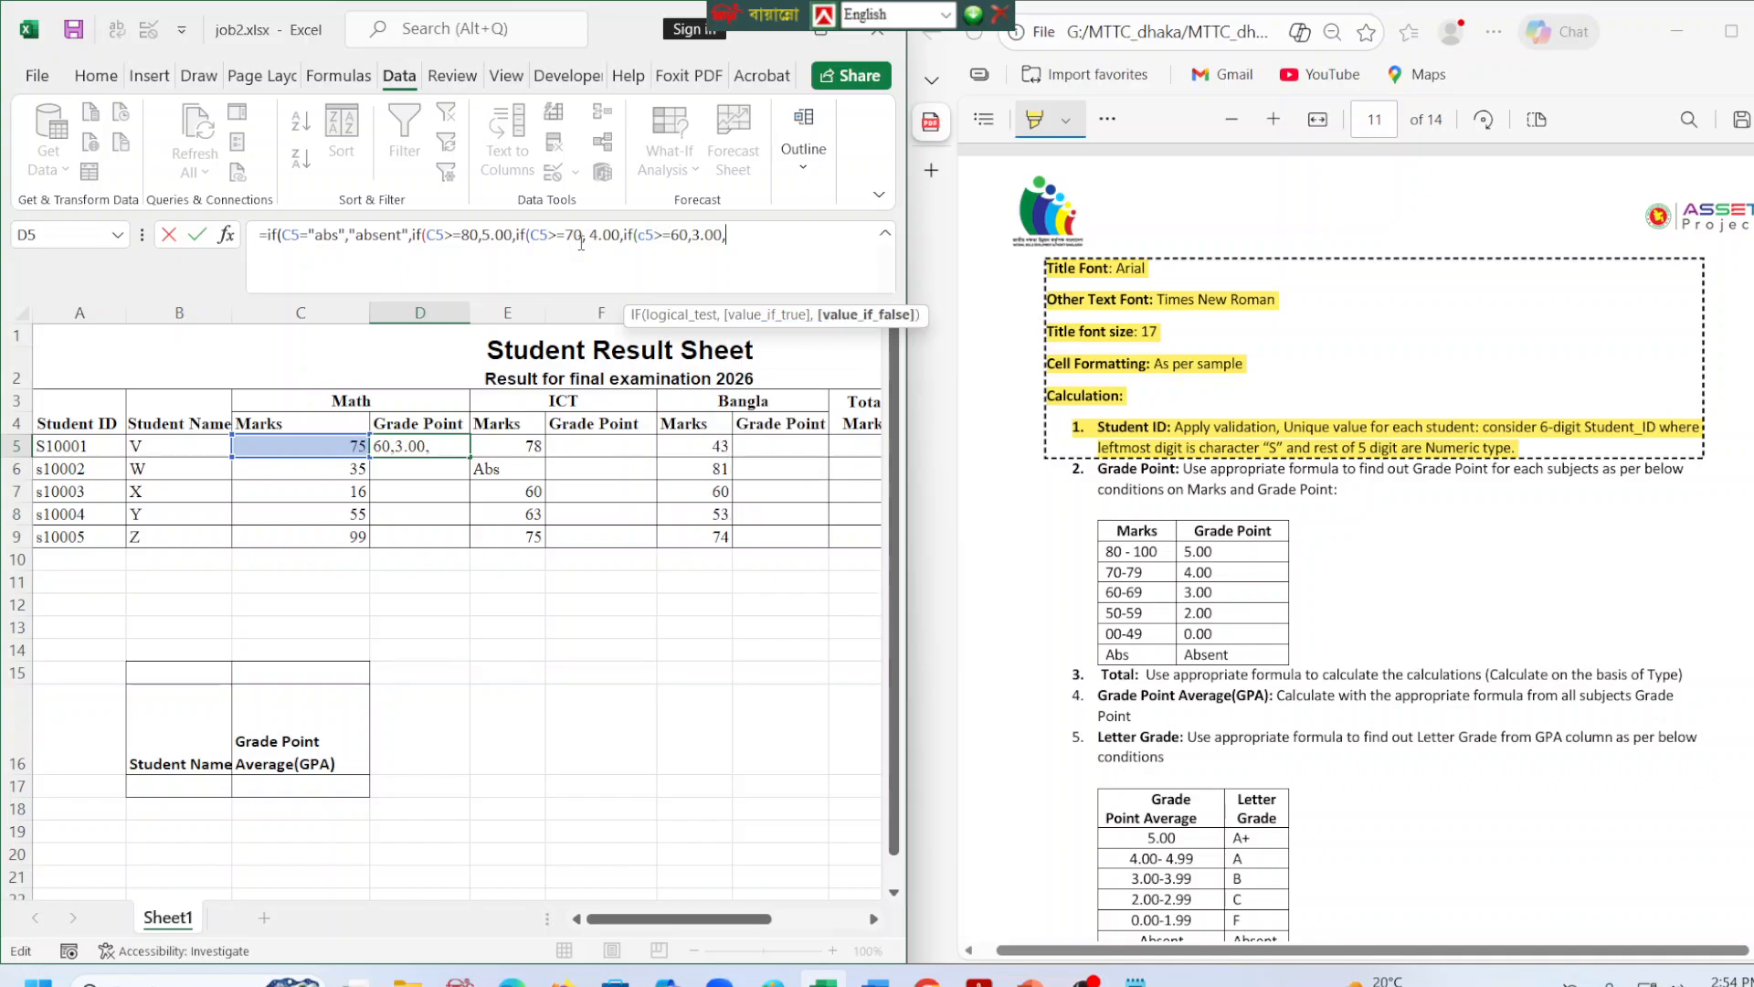
pyautogui.write('if(')
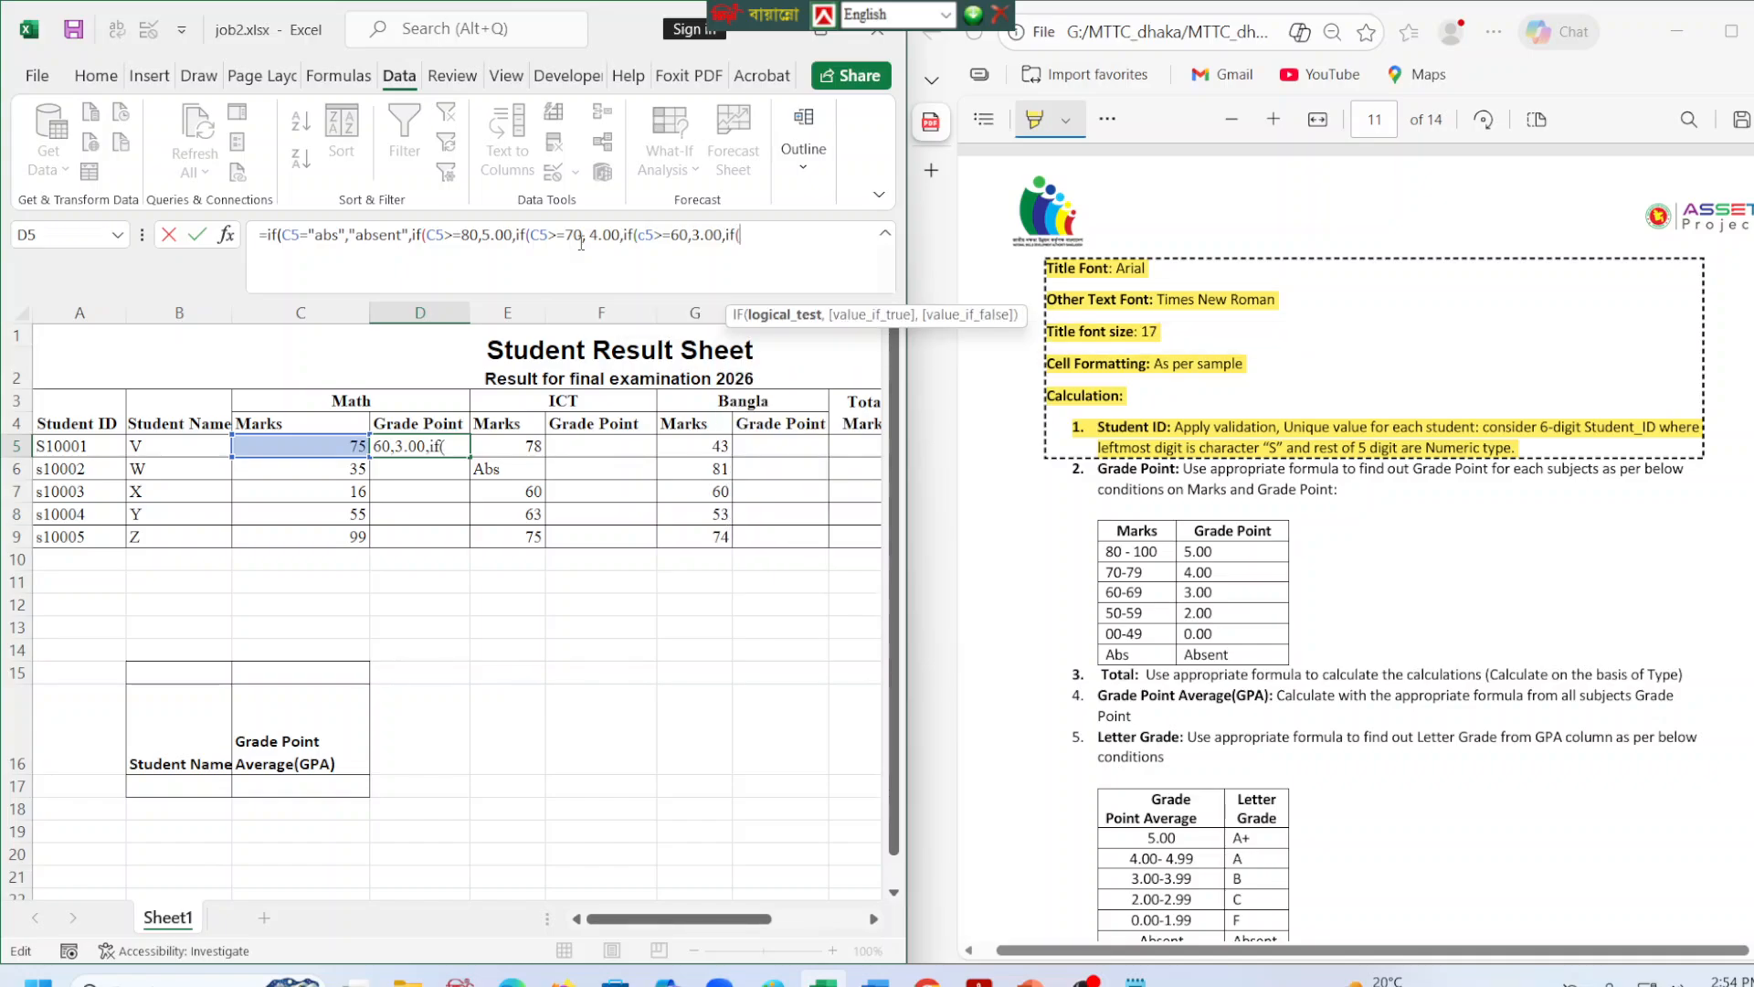
pyautogui.write('c')
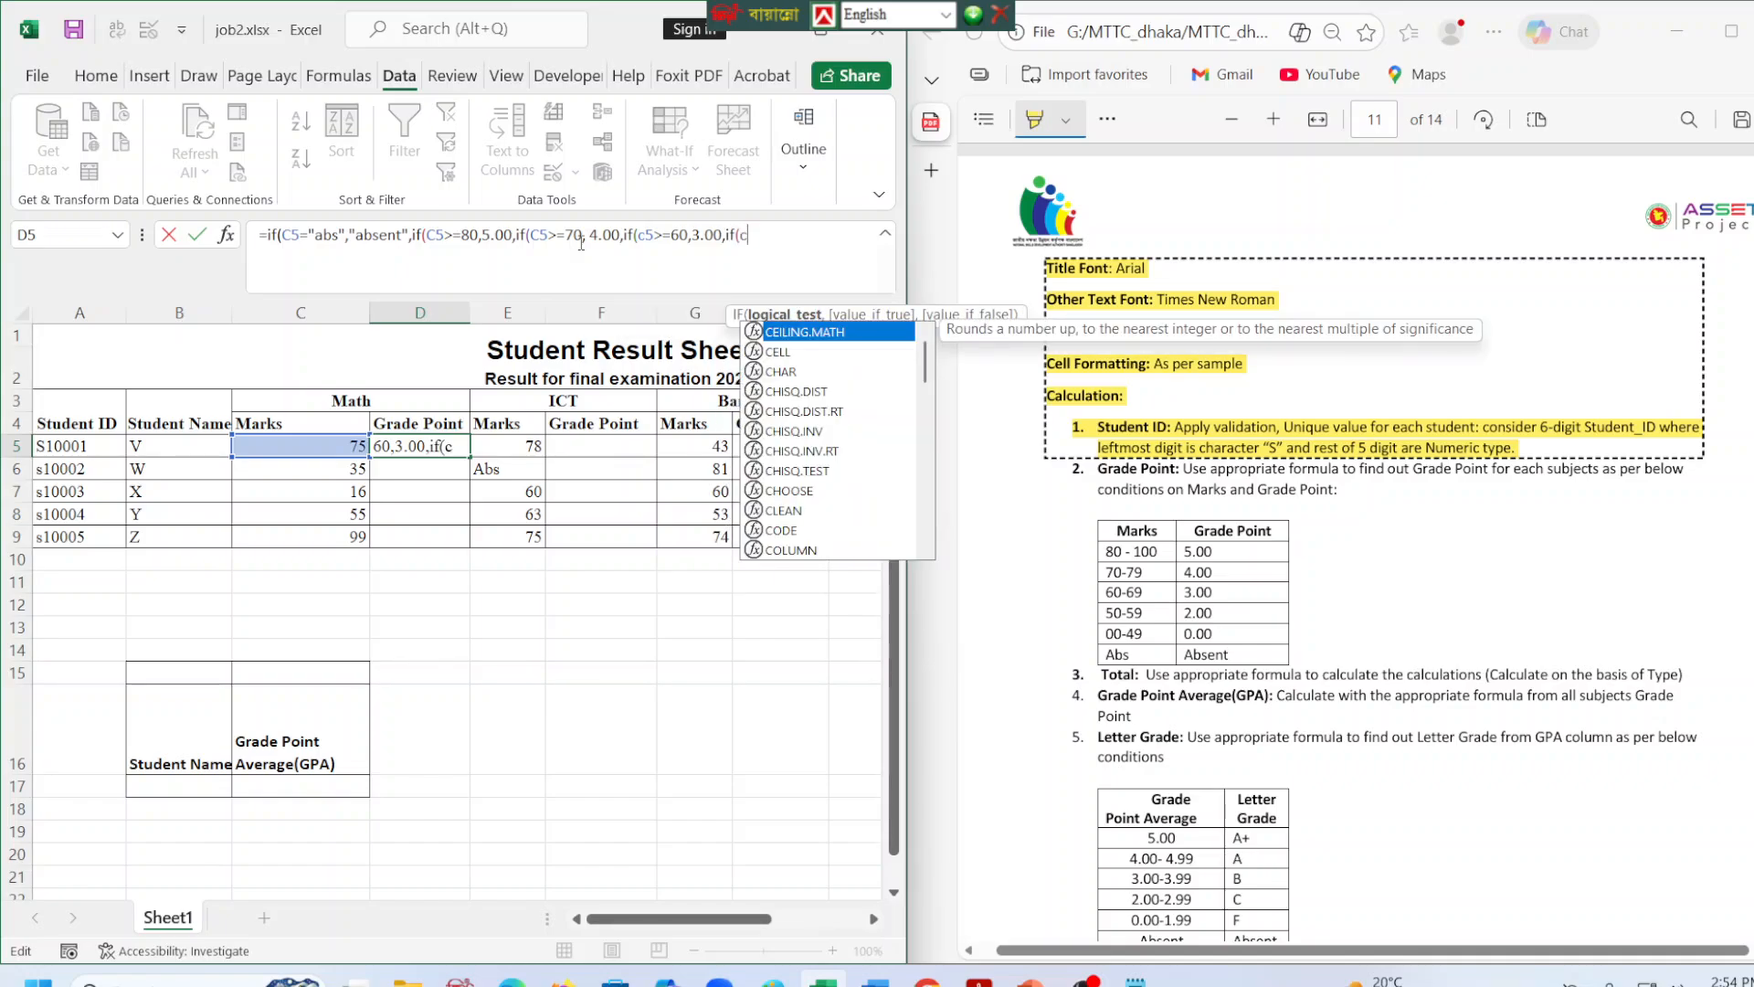
pyautogui.write('5>')
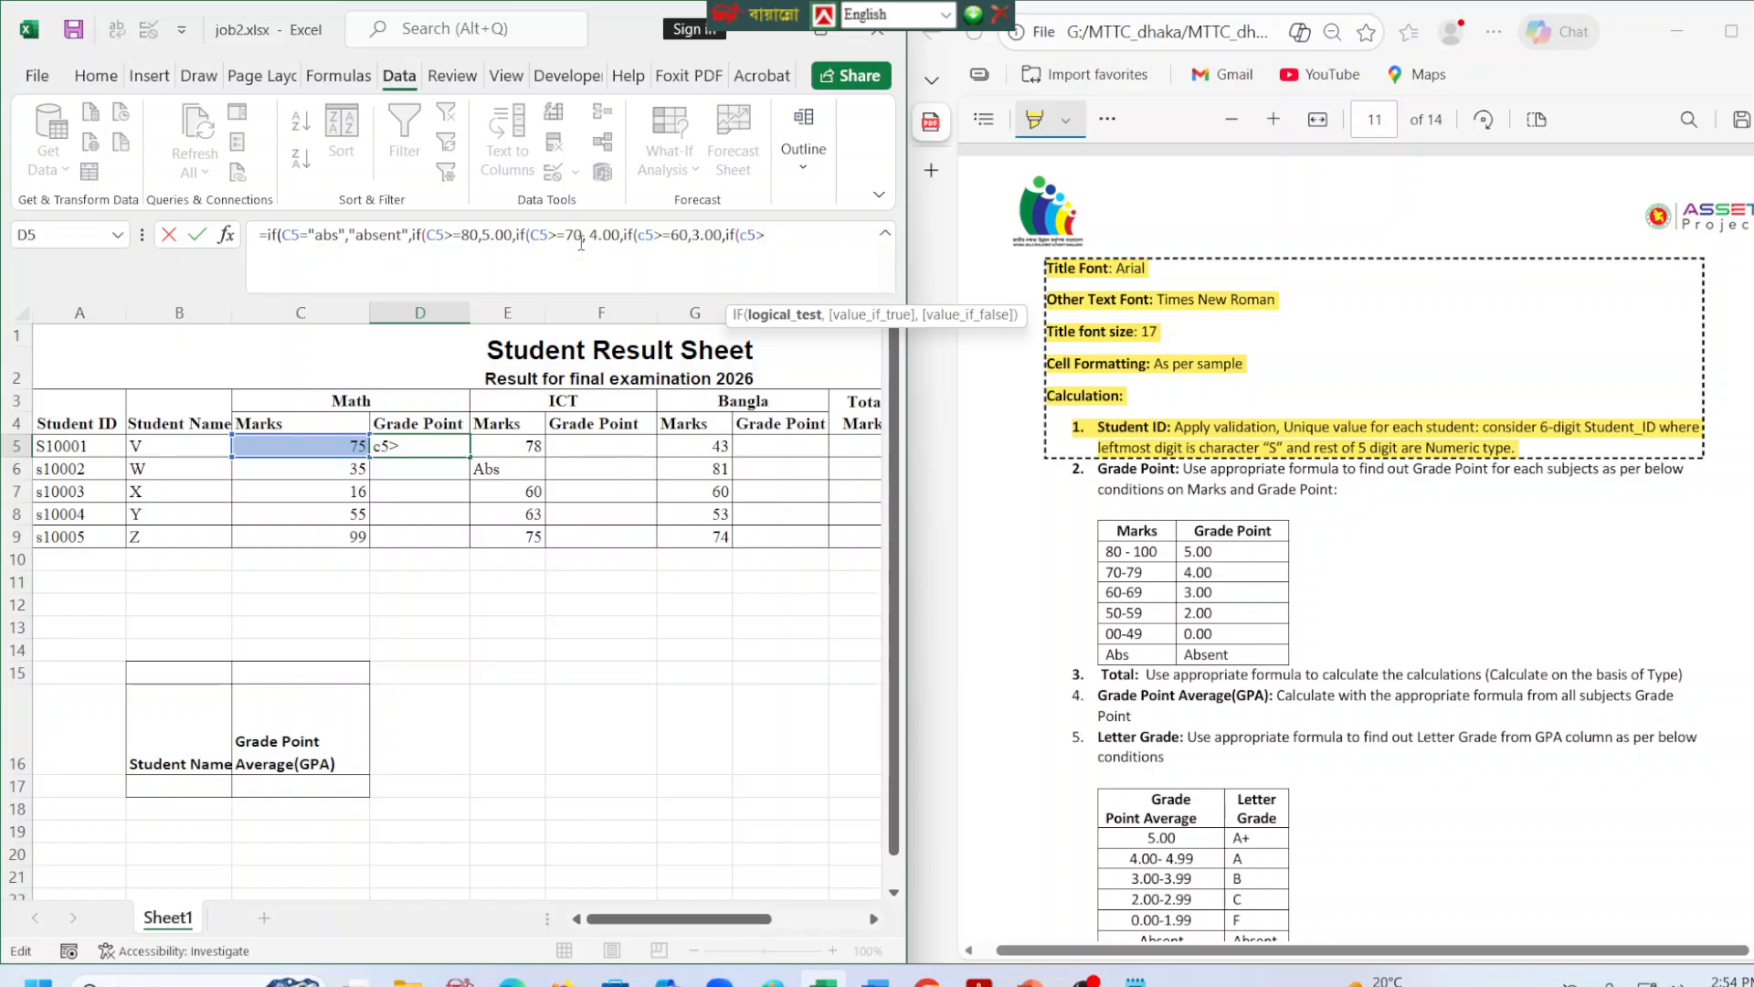
pyautogui.write('=50,')
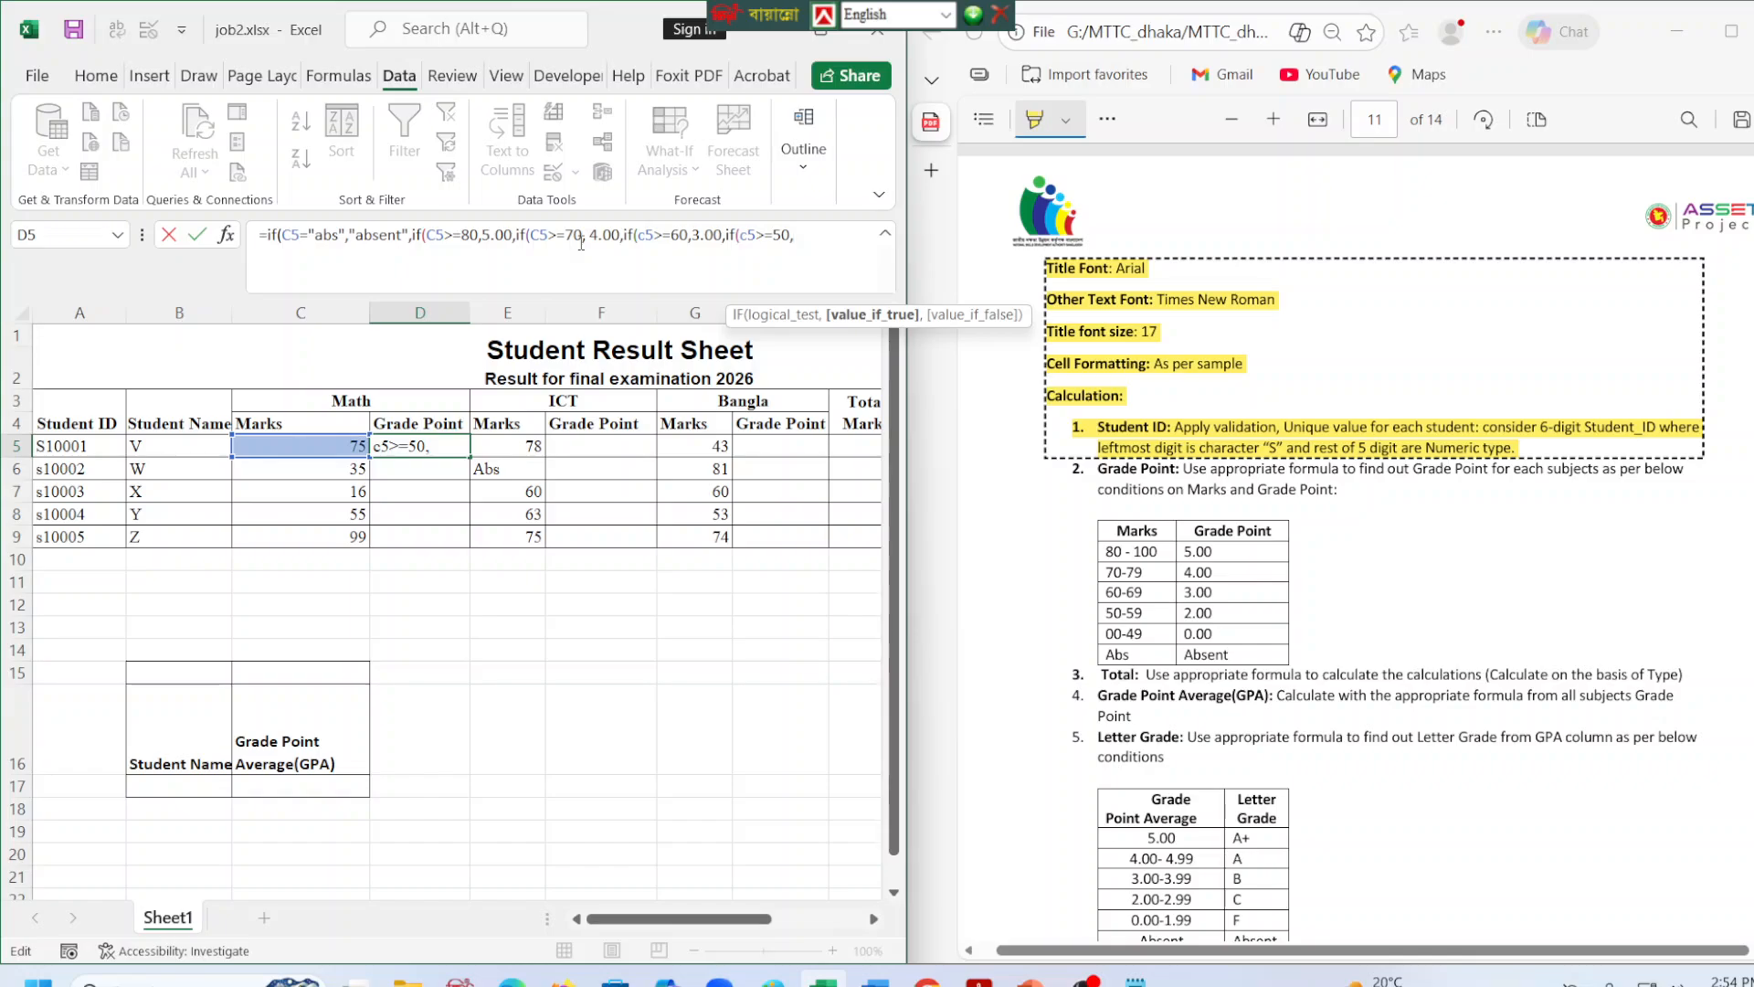
pyautogui.write('2.00,')
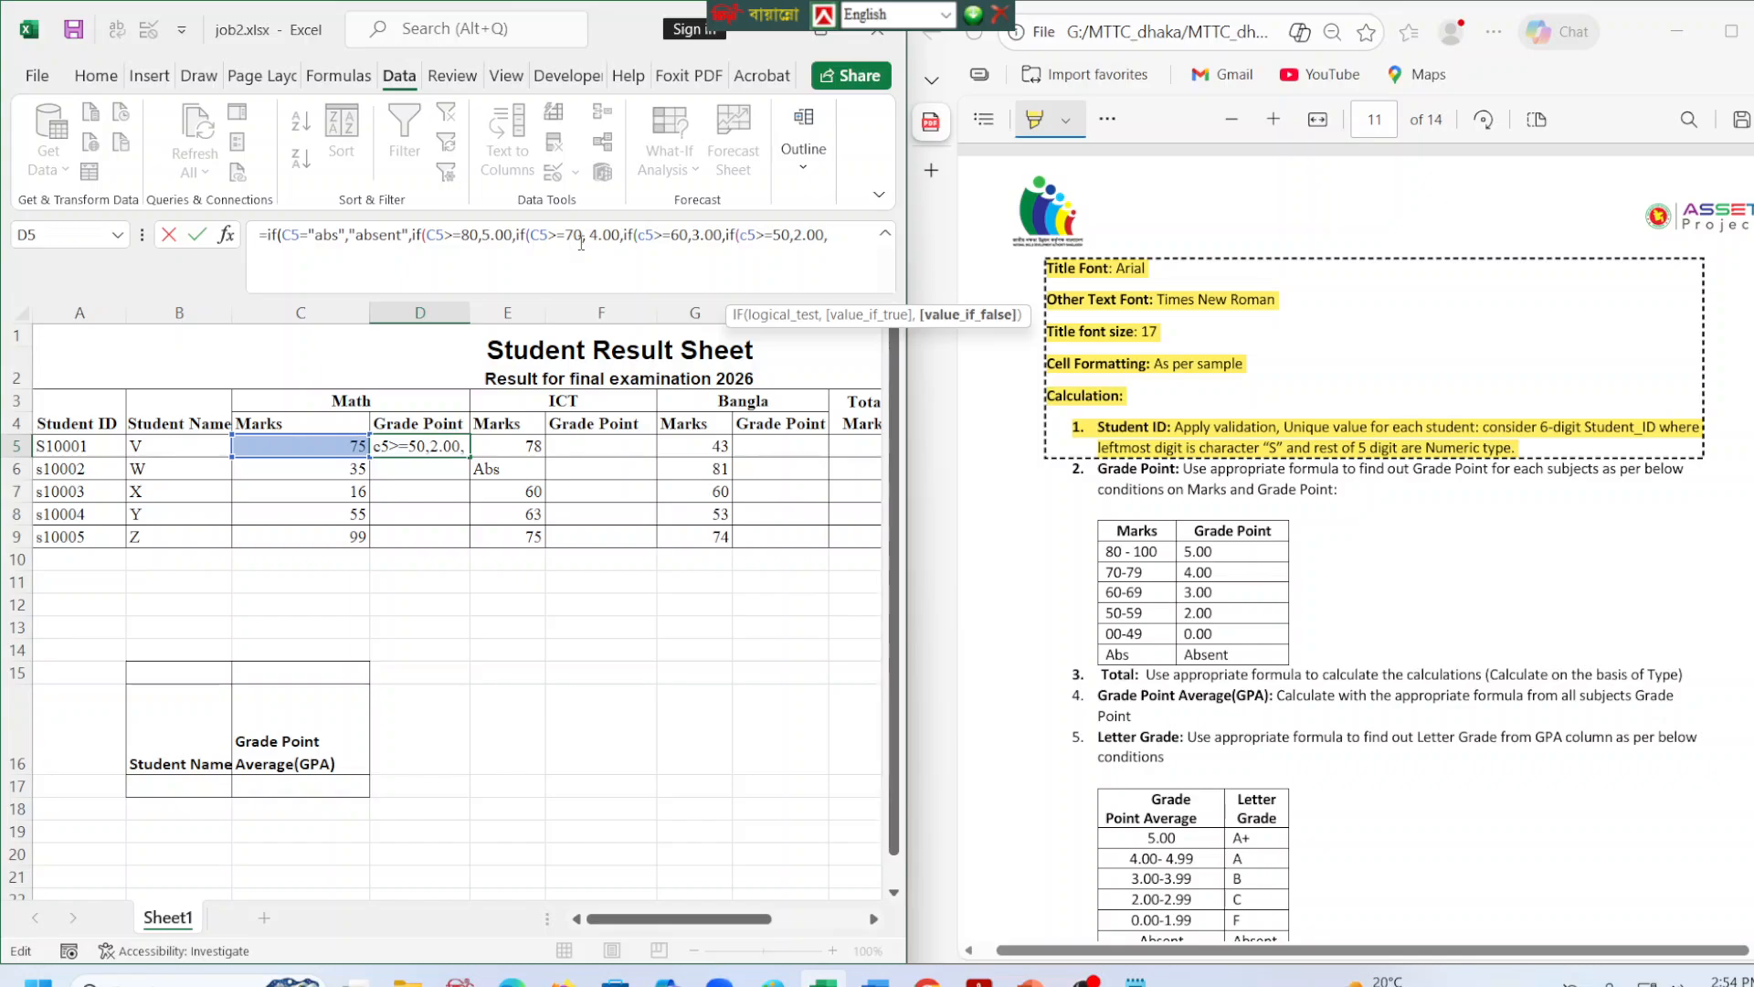
pyautogui.write('2')
# Finish the D5 formula with 0.00 for all lower marks, close its parentheses and commit it, accepting any parenthesis correction.
pyautogui.press('BackSpace')
pyautogui.write('0.00)')
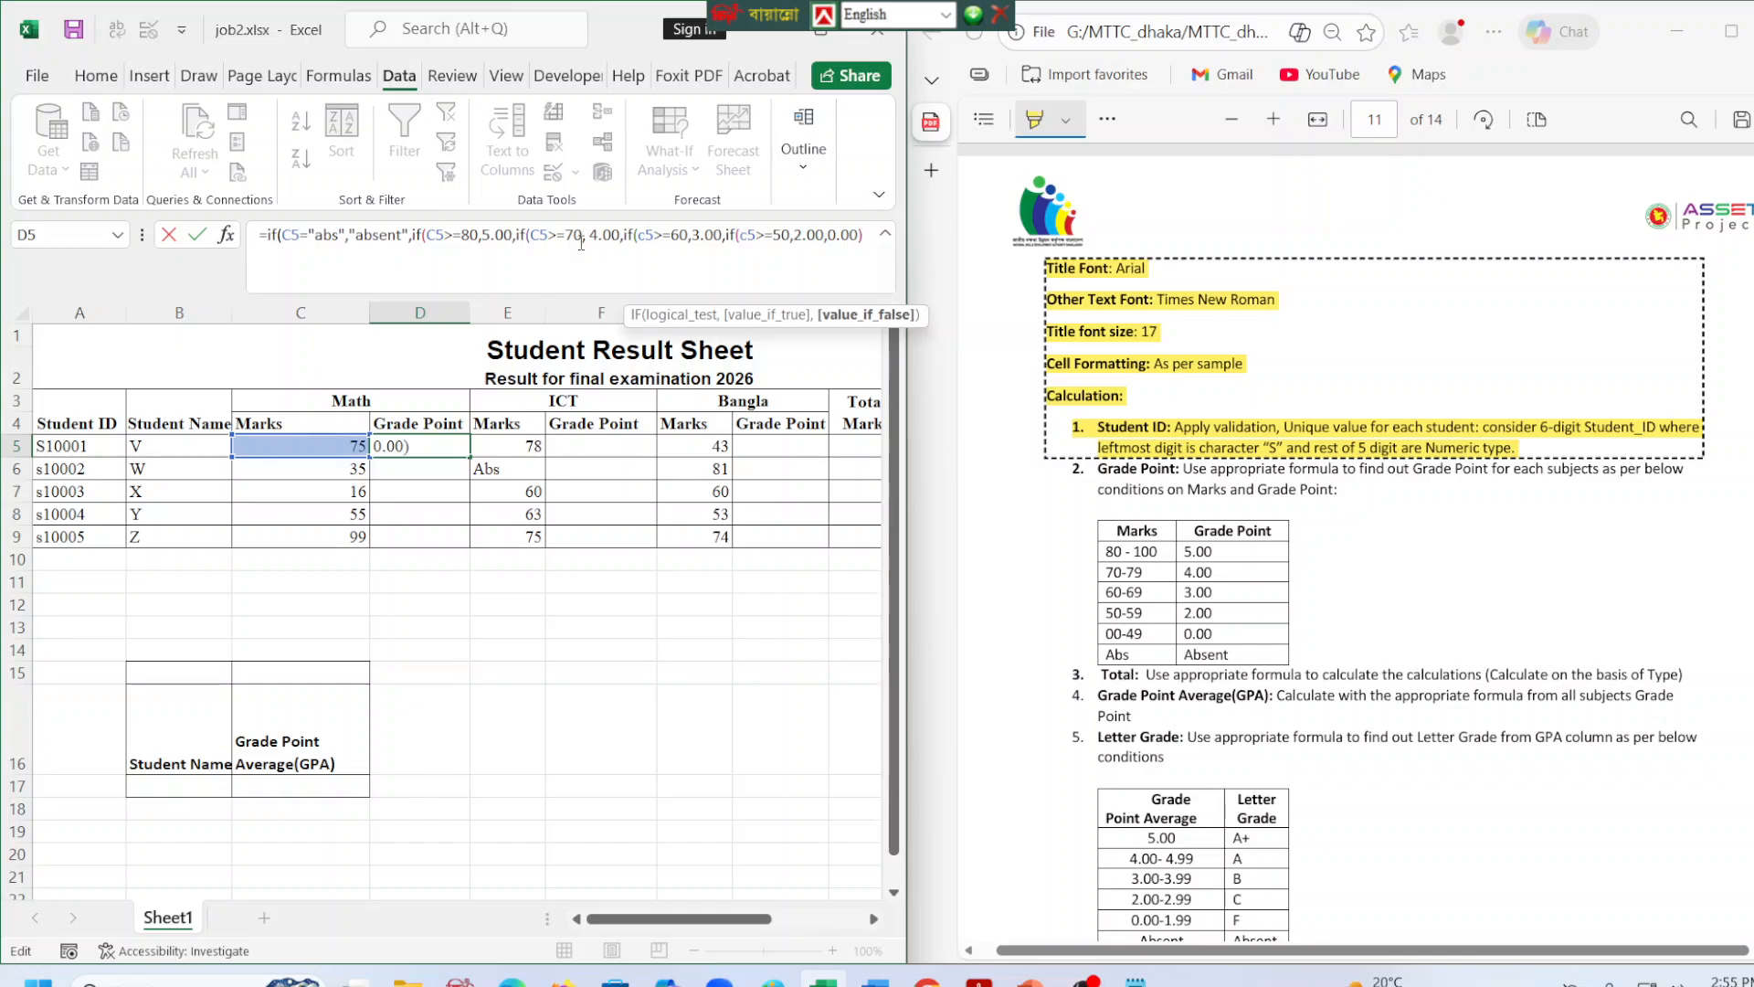
pyautogui.write(')))')
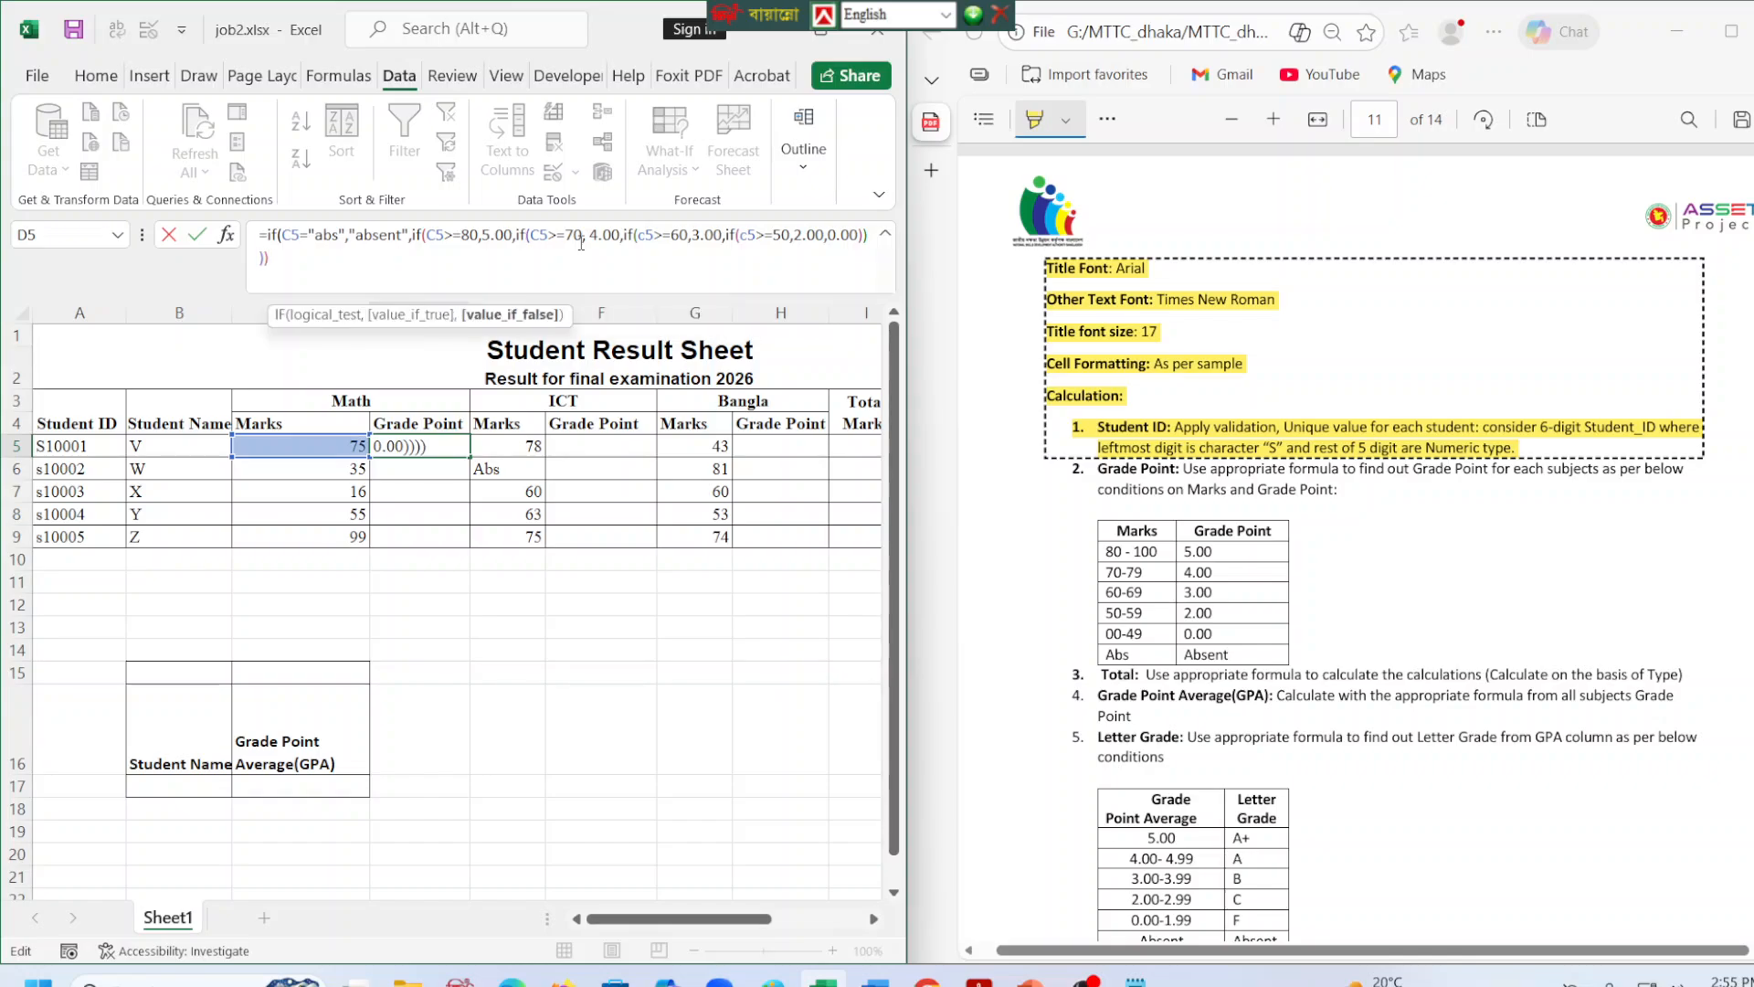
pyautogui.press('Return')
pyautogui.press('Return')
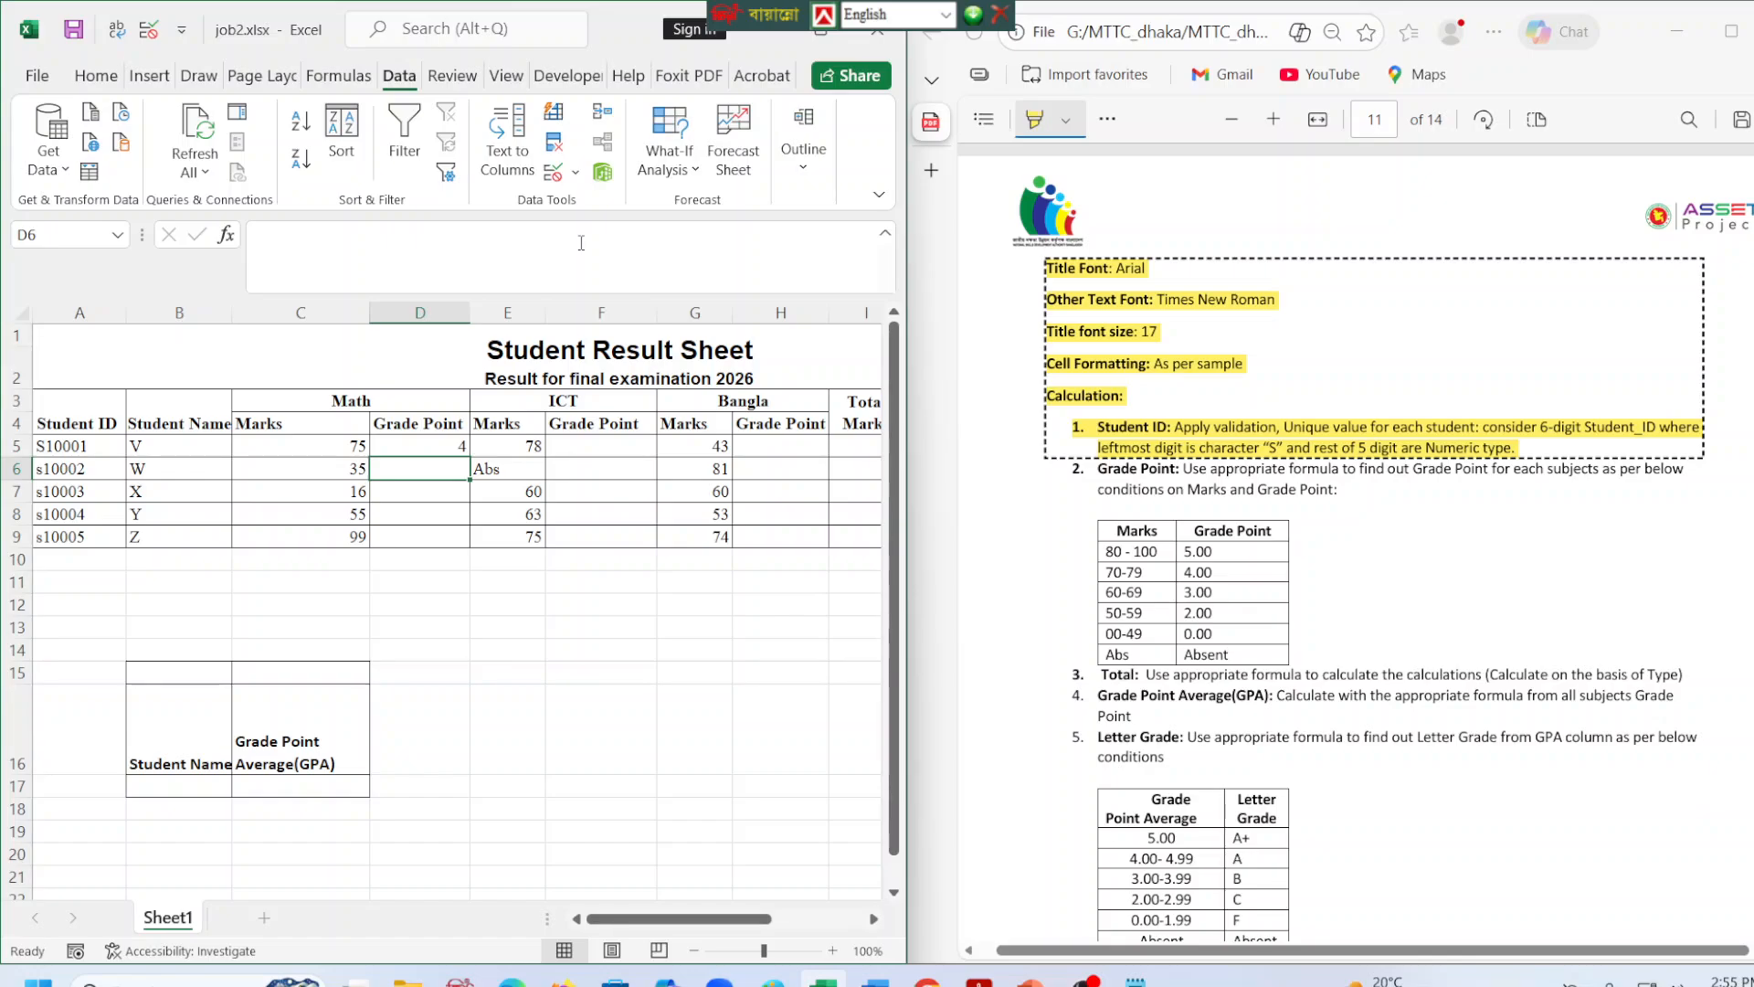
pyautogui.click(444, 451)
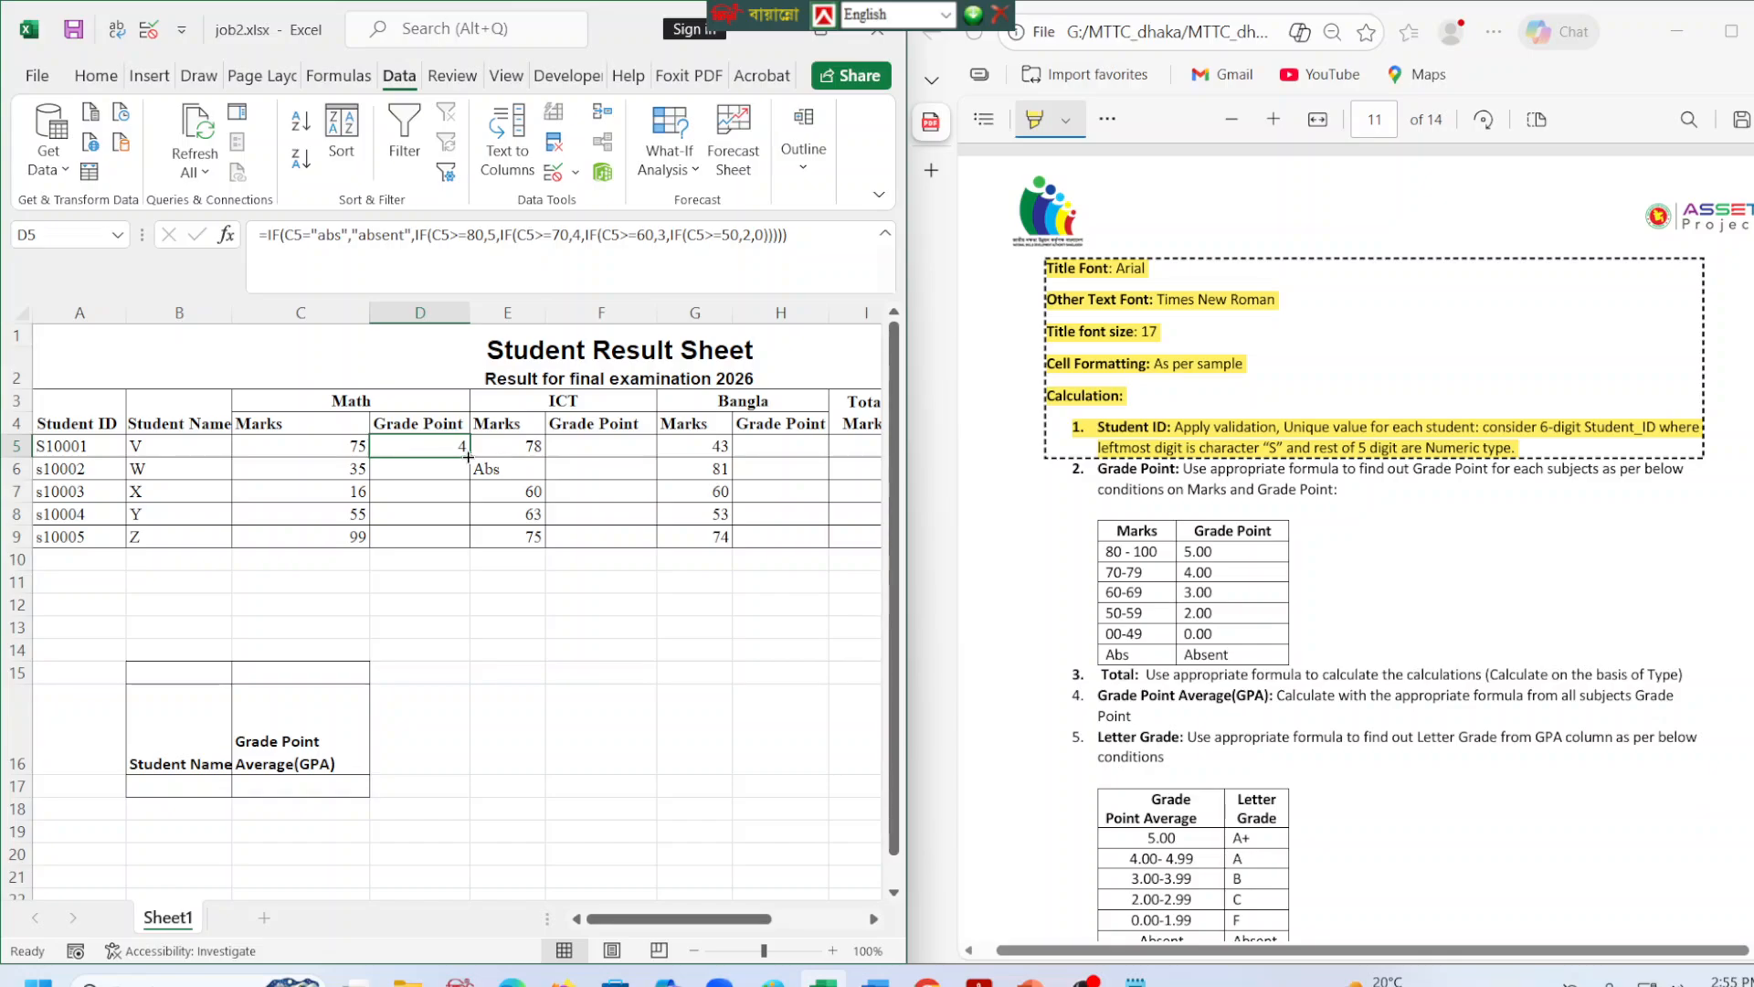
# Fill the D5 grade point formula down through D9 and check the Math results against their marks.
pyautogui.moveTo(473, 457); pyautogui.dragTo(463, 544)
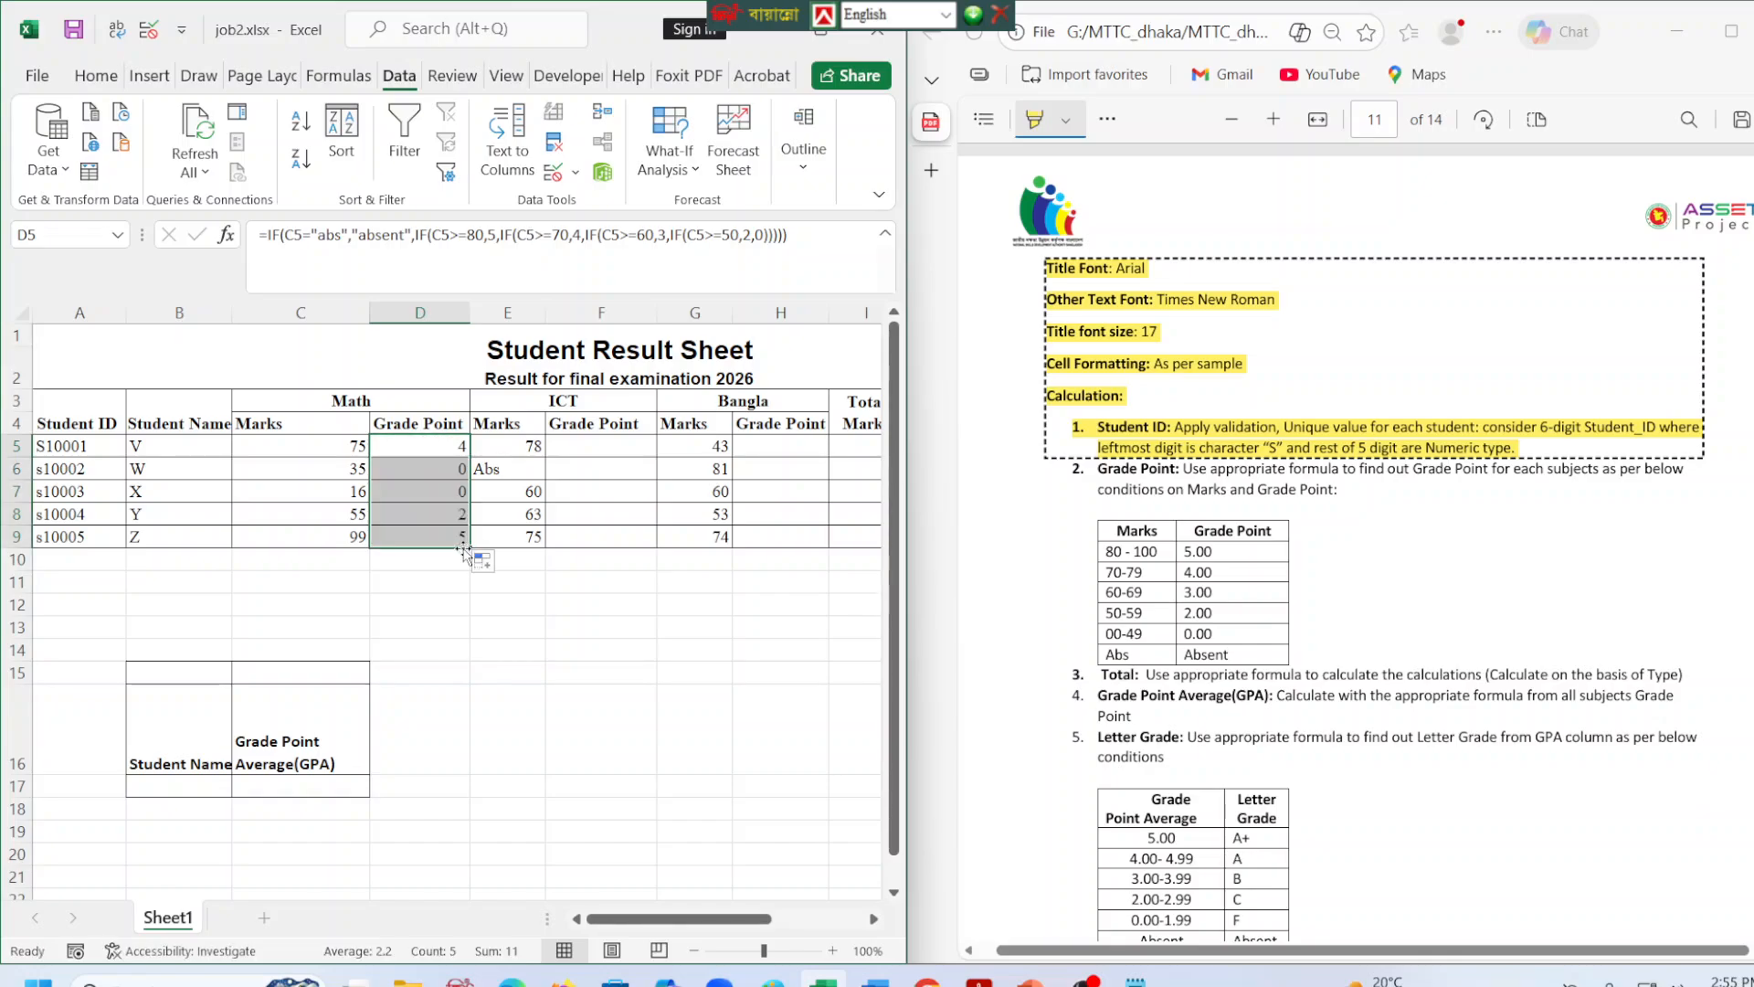
pyautogui.click(355, 473)
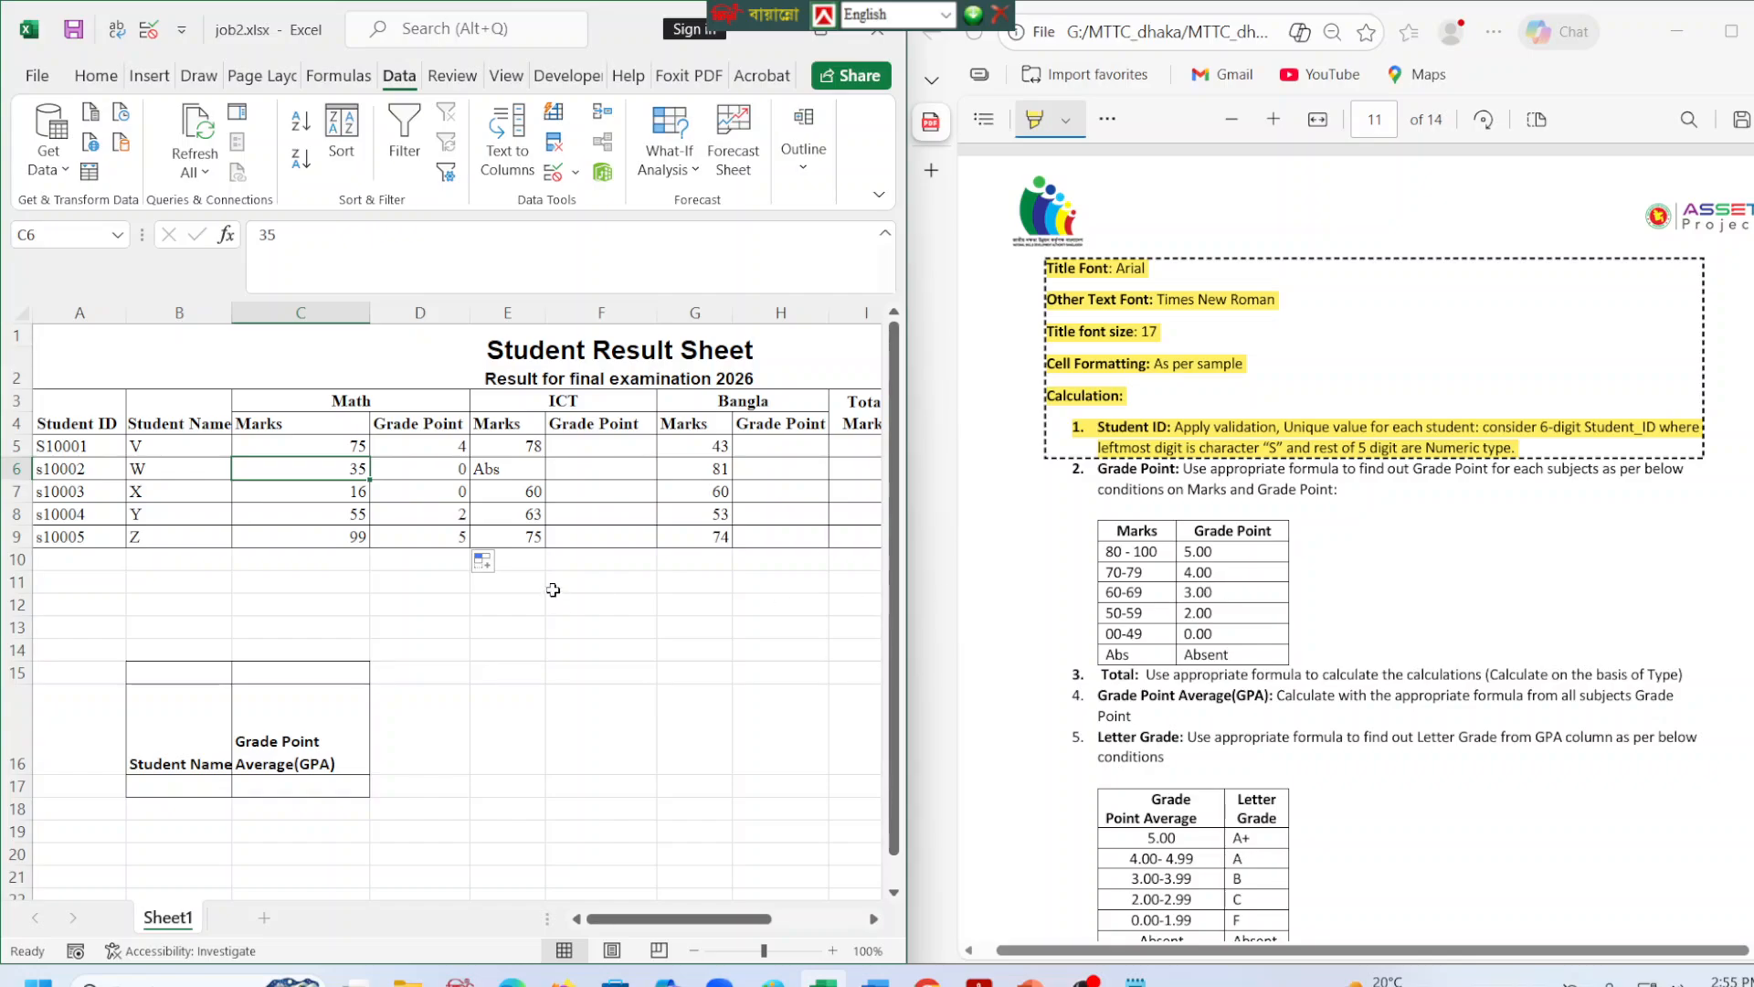
pyautogui.click(339, 498)
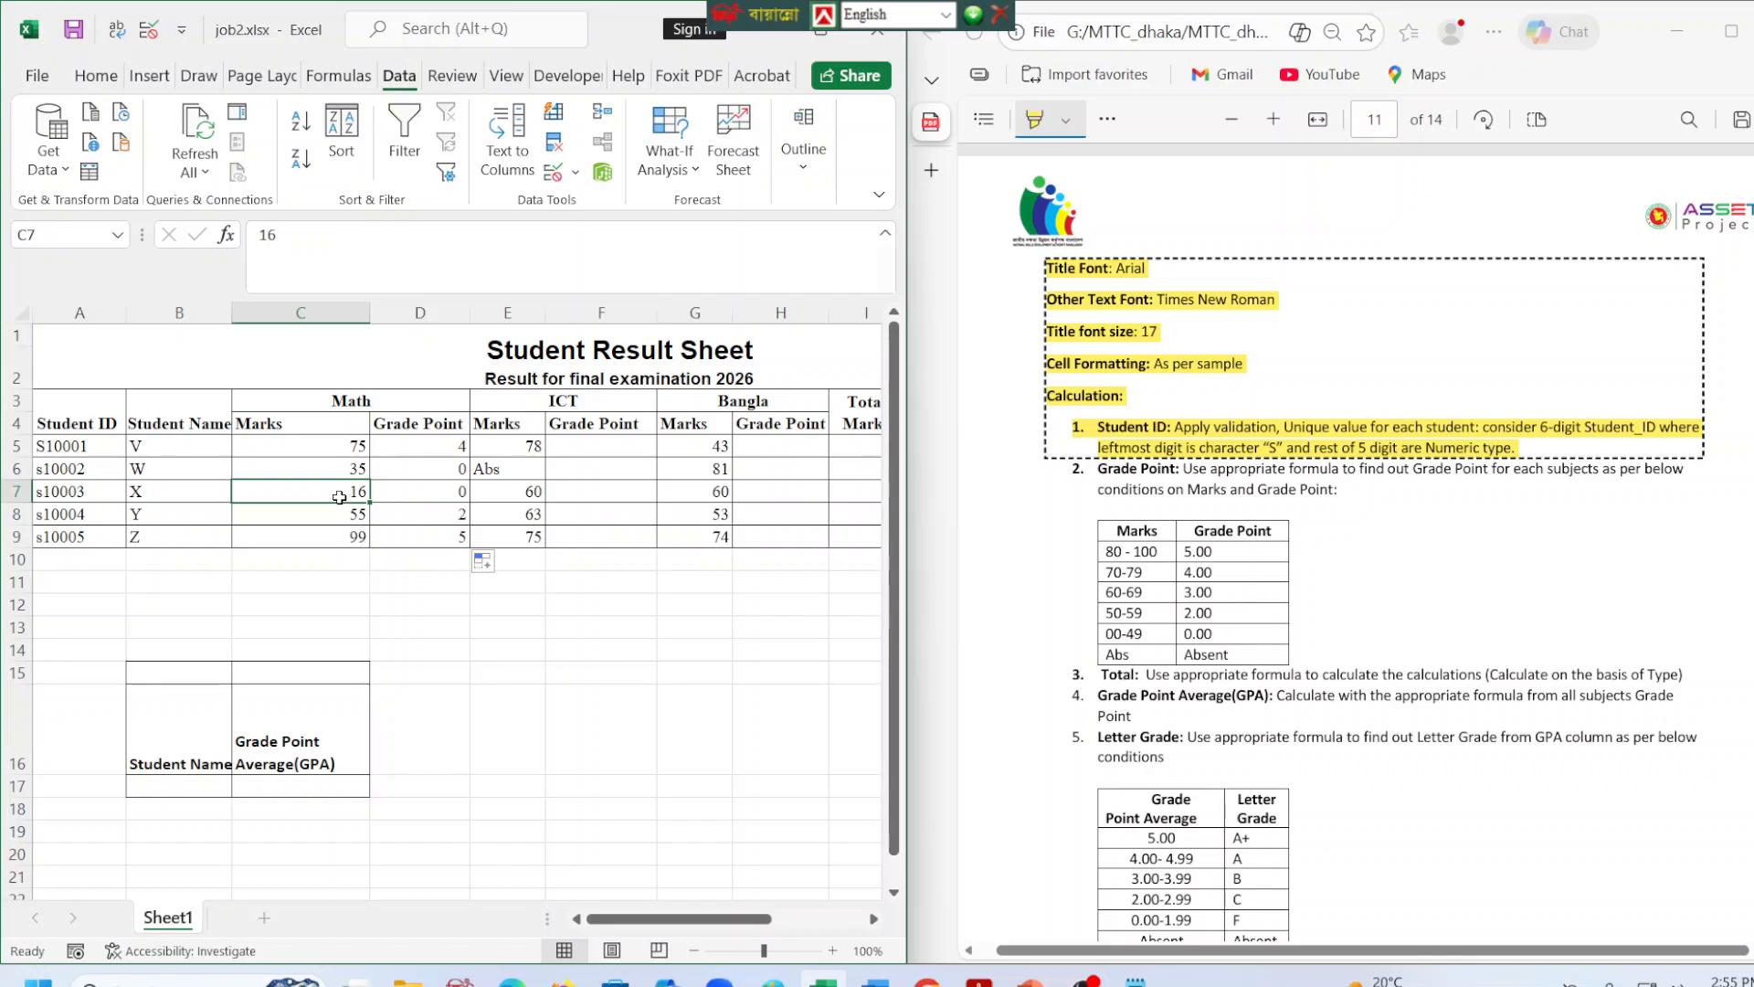
pyautogui.click(419, 502)
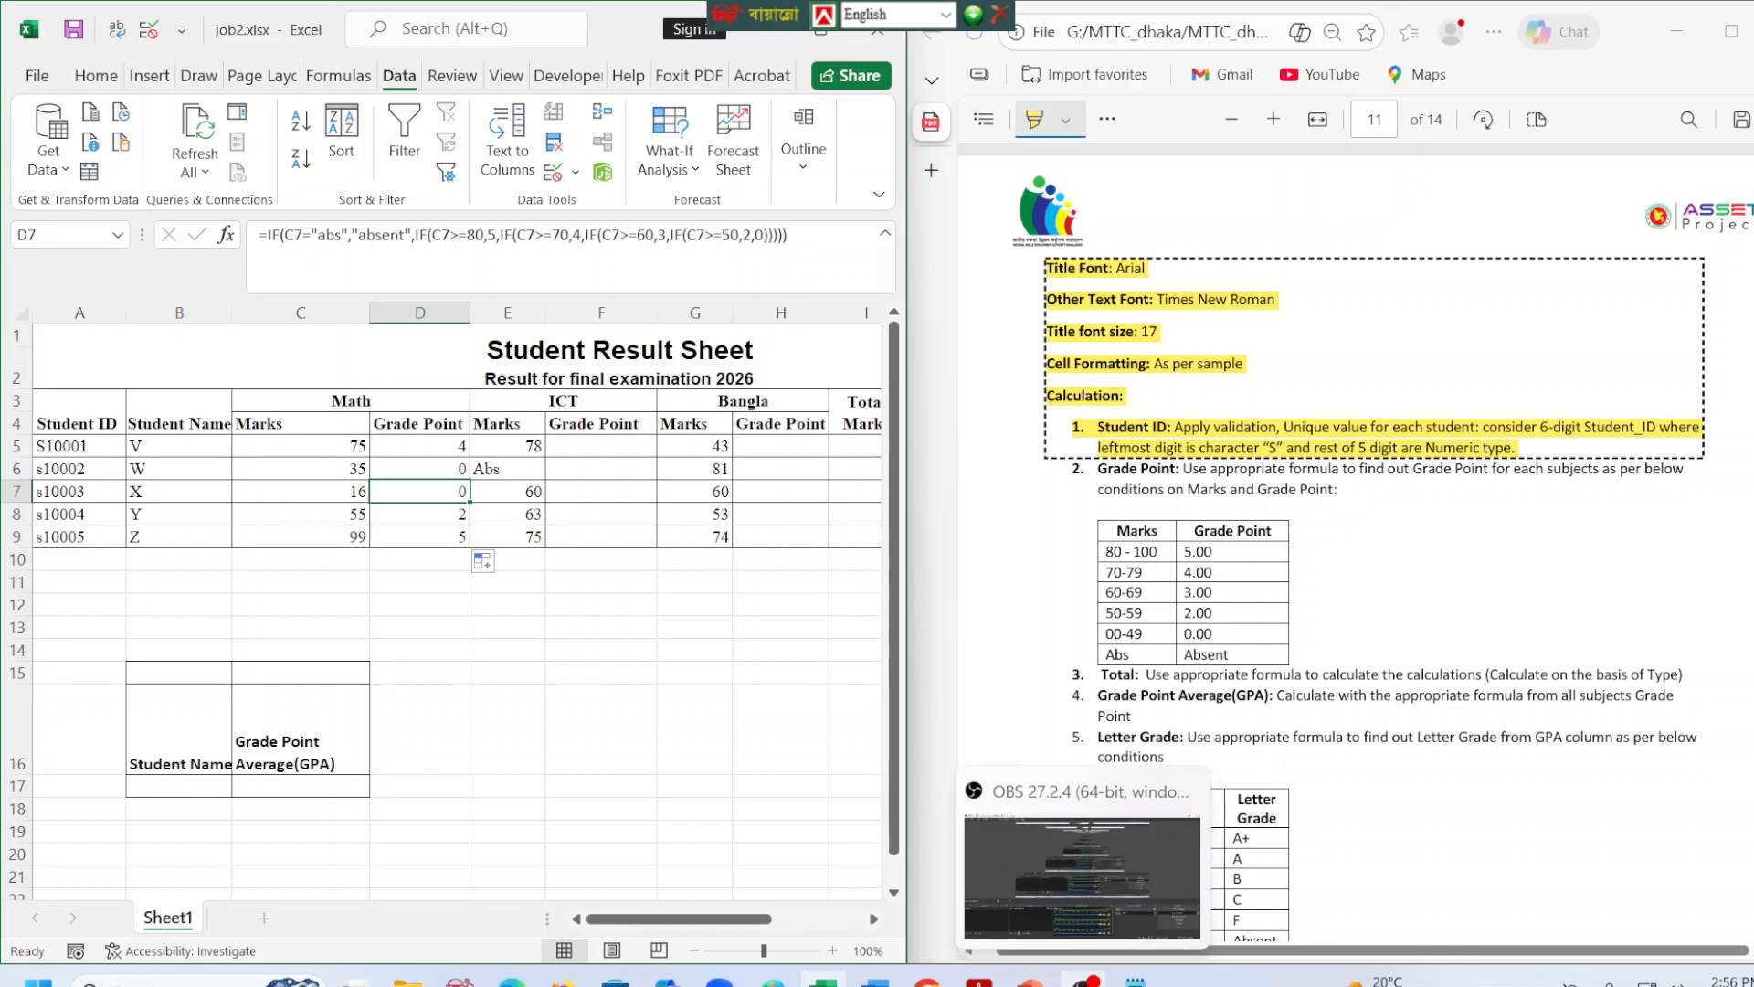
pyautogui.click(1084, 980)
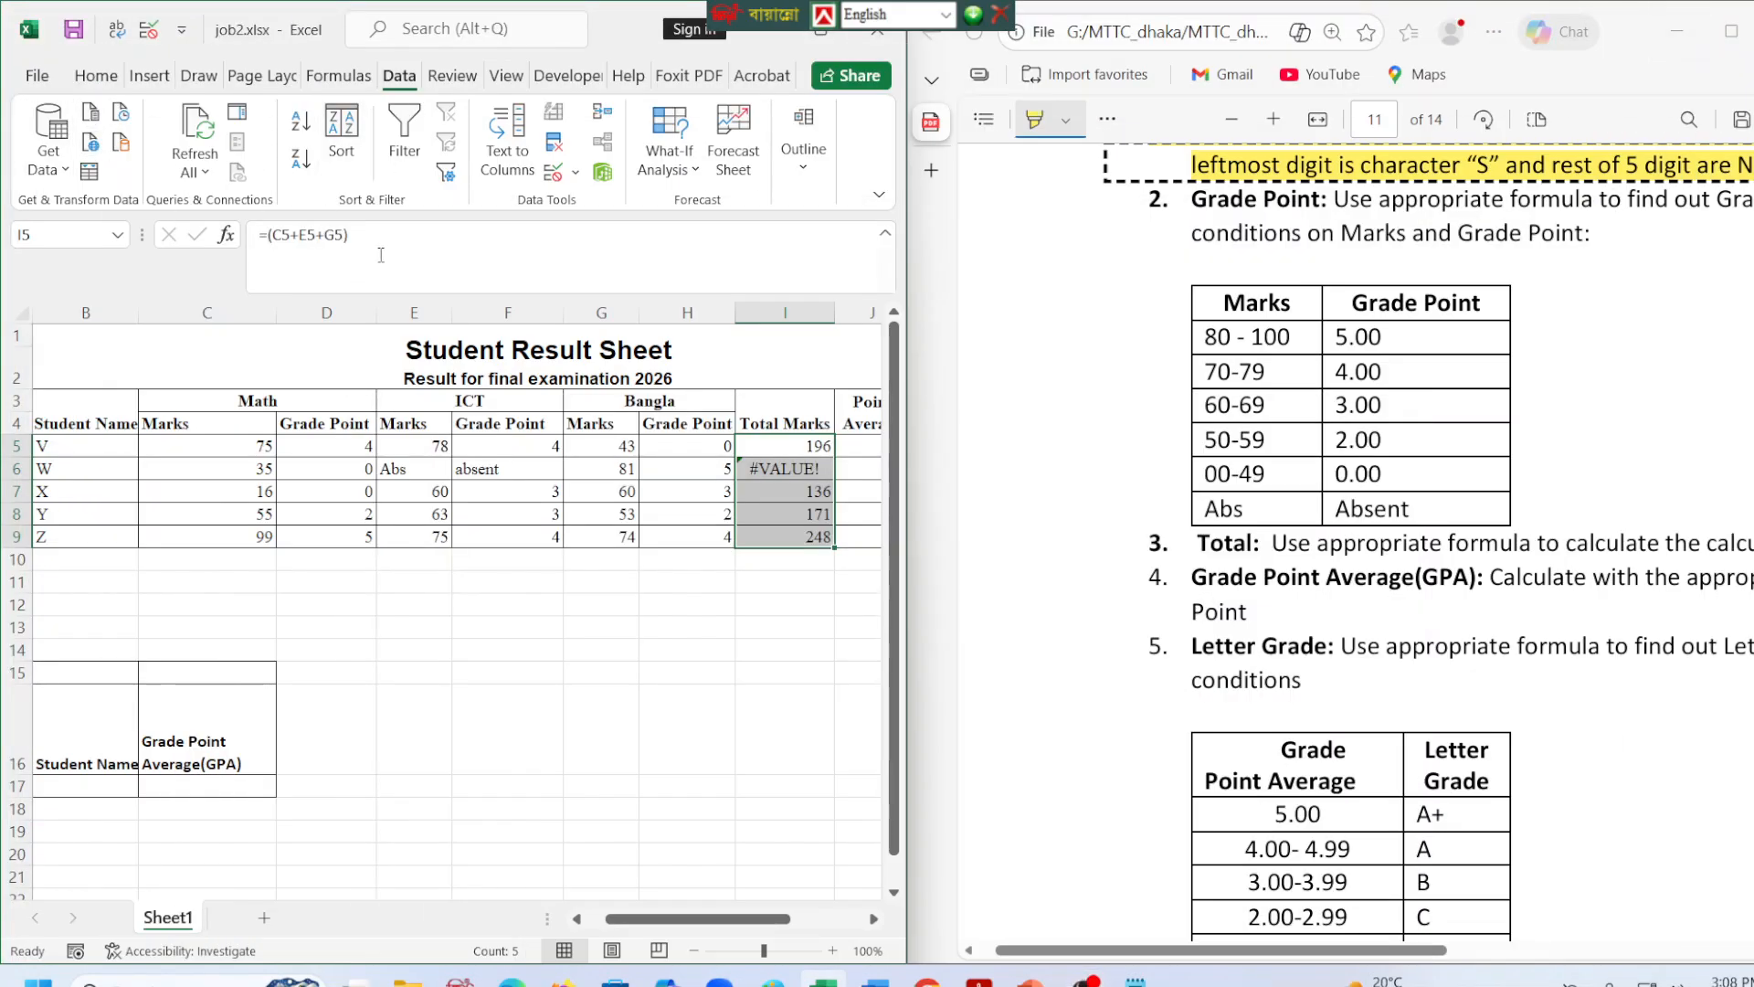
# Replace the Total Marks sum formula in I5 with the opening of an IF function.
pyautogui.click(381, 255)
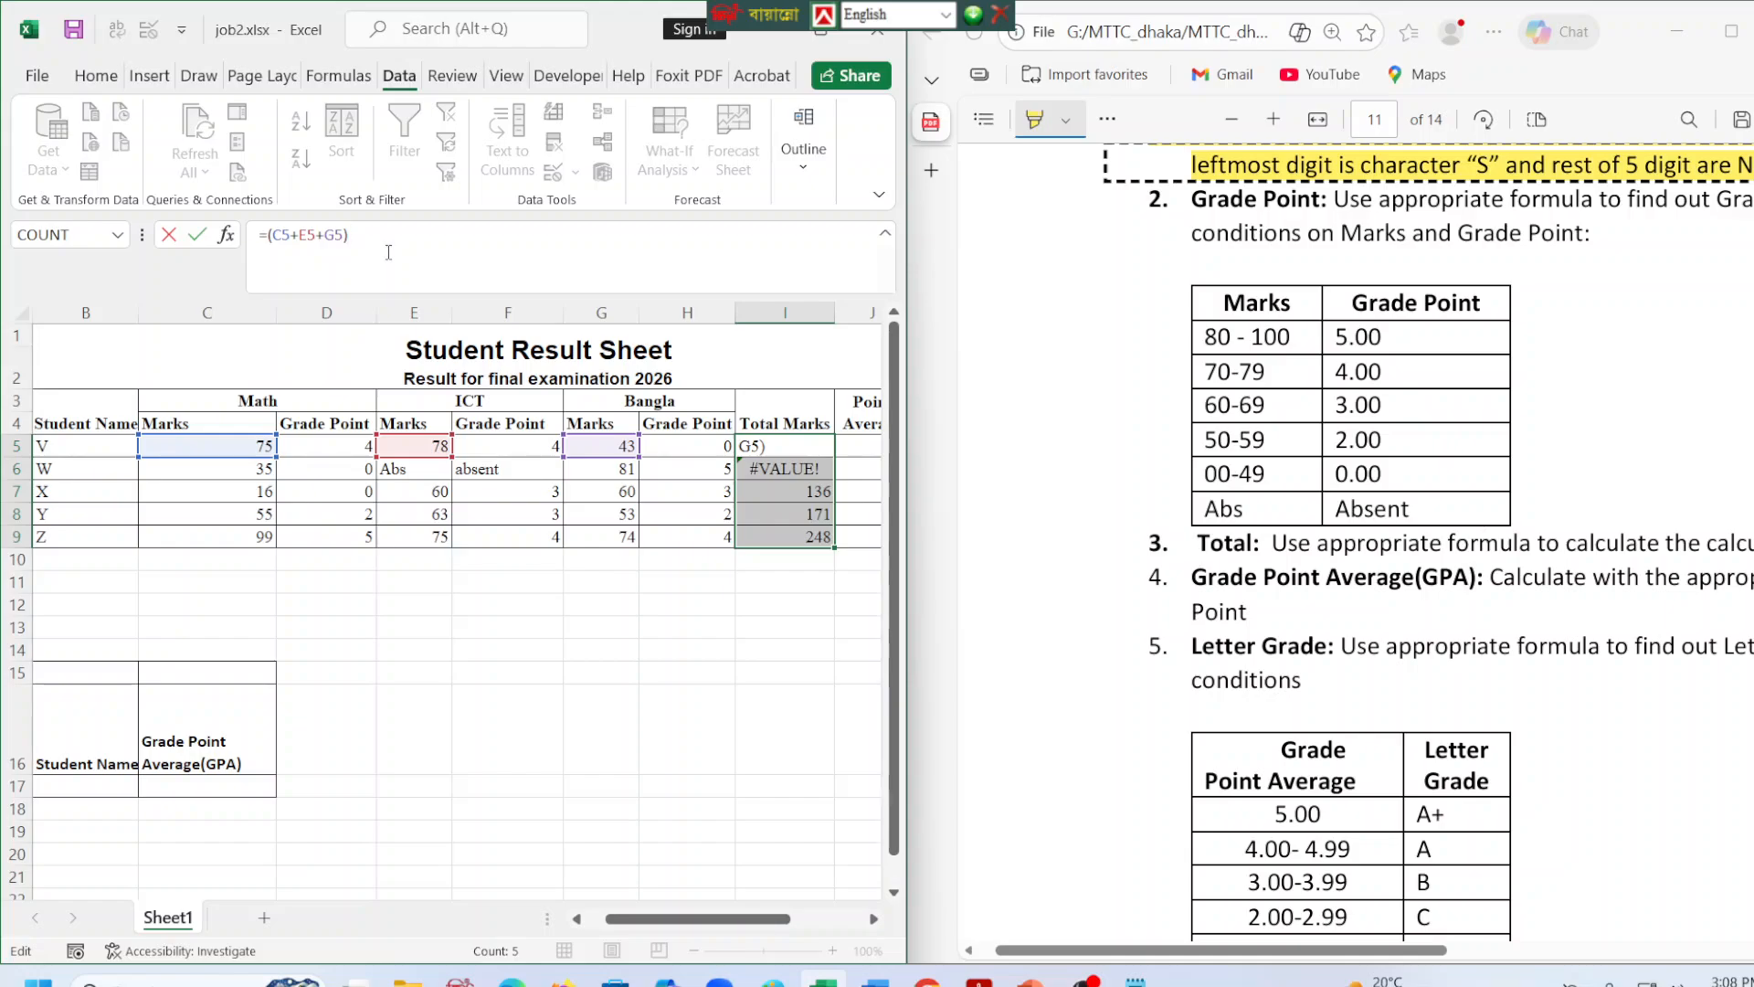
pyautogui.press('Left')
pyautogui.press('Left')
pyautogui.press('Left')
pyautogui.press('Left')
pyautogui.press('Left')
pyautogui.press('Left')
pyautogui.write('if')
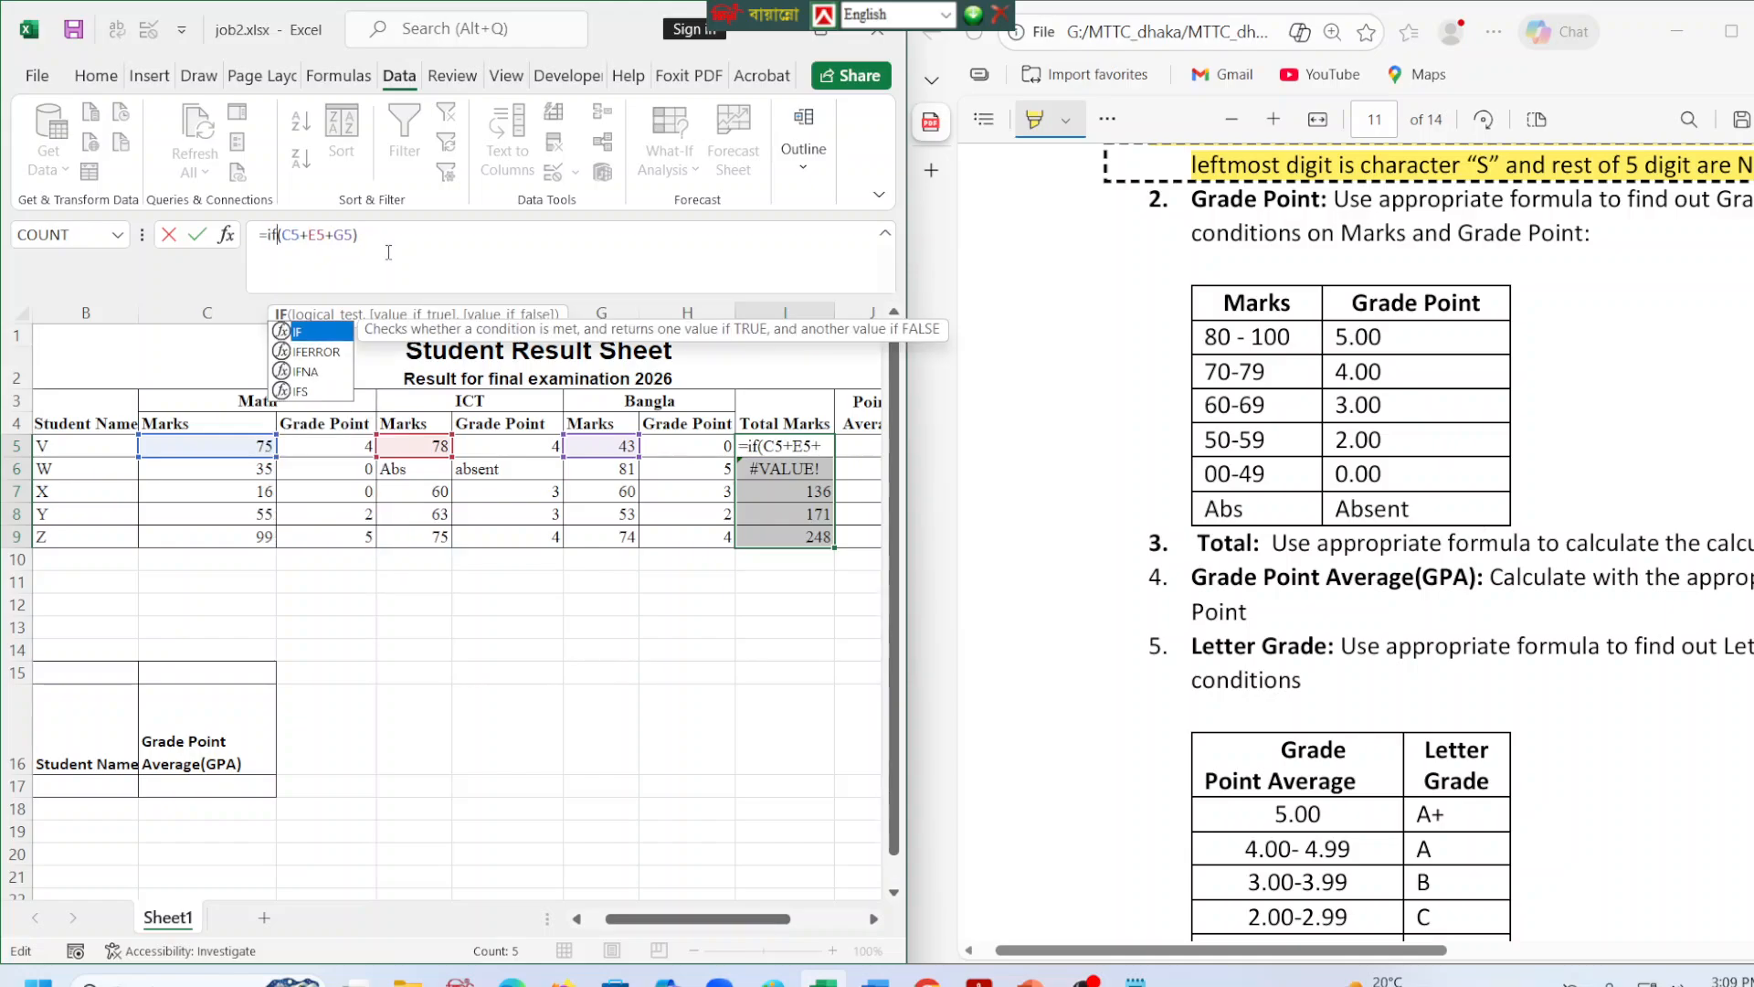
pyautogui.write('(')
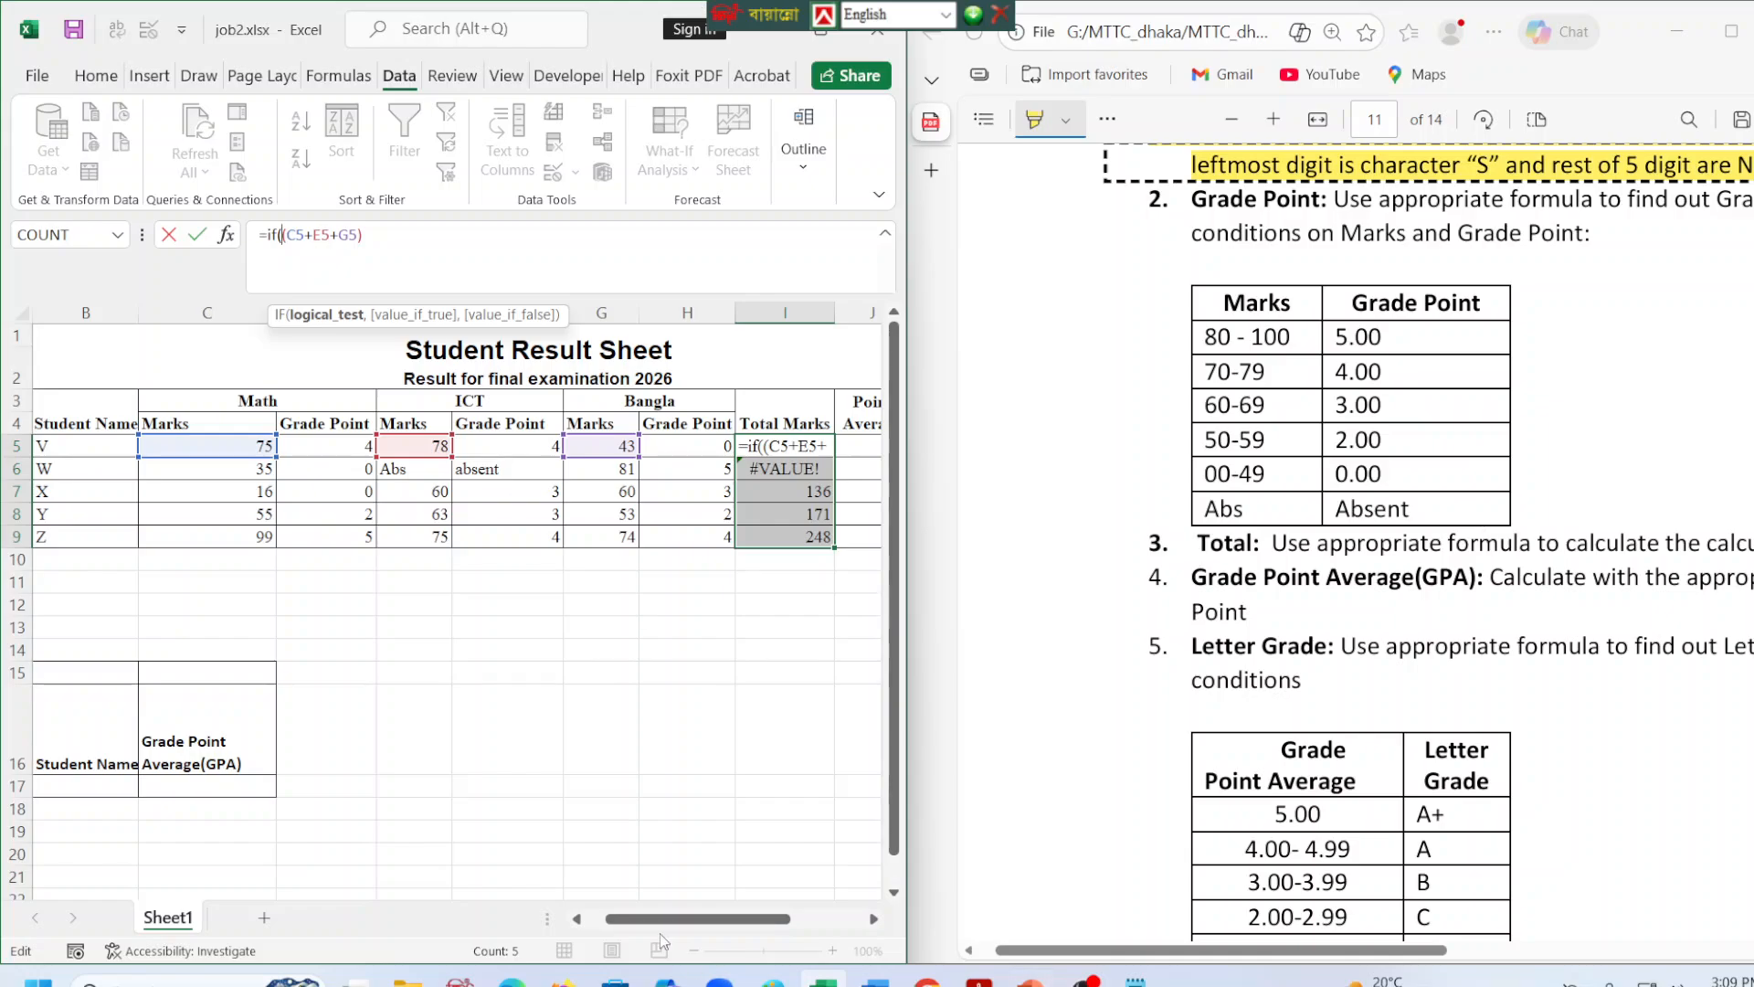
pyautogui.click(432, 238)
pyautogui.press('BackSpace')
pyautogui.press('BackSpace')
pyautogui.press('BackSpace')
pyautogui.press('BackSpace')
pyautogui.press('BackSpace')
pyautogui.press('BackSpace')
pyautogui.press('BackSpace')
pyautogui.press('BackSpace')
pyautogui.press('BackSpace')
pyautogui.press('BackSpace')
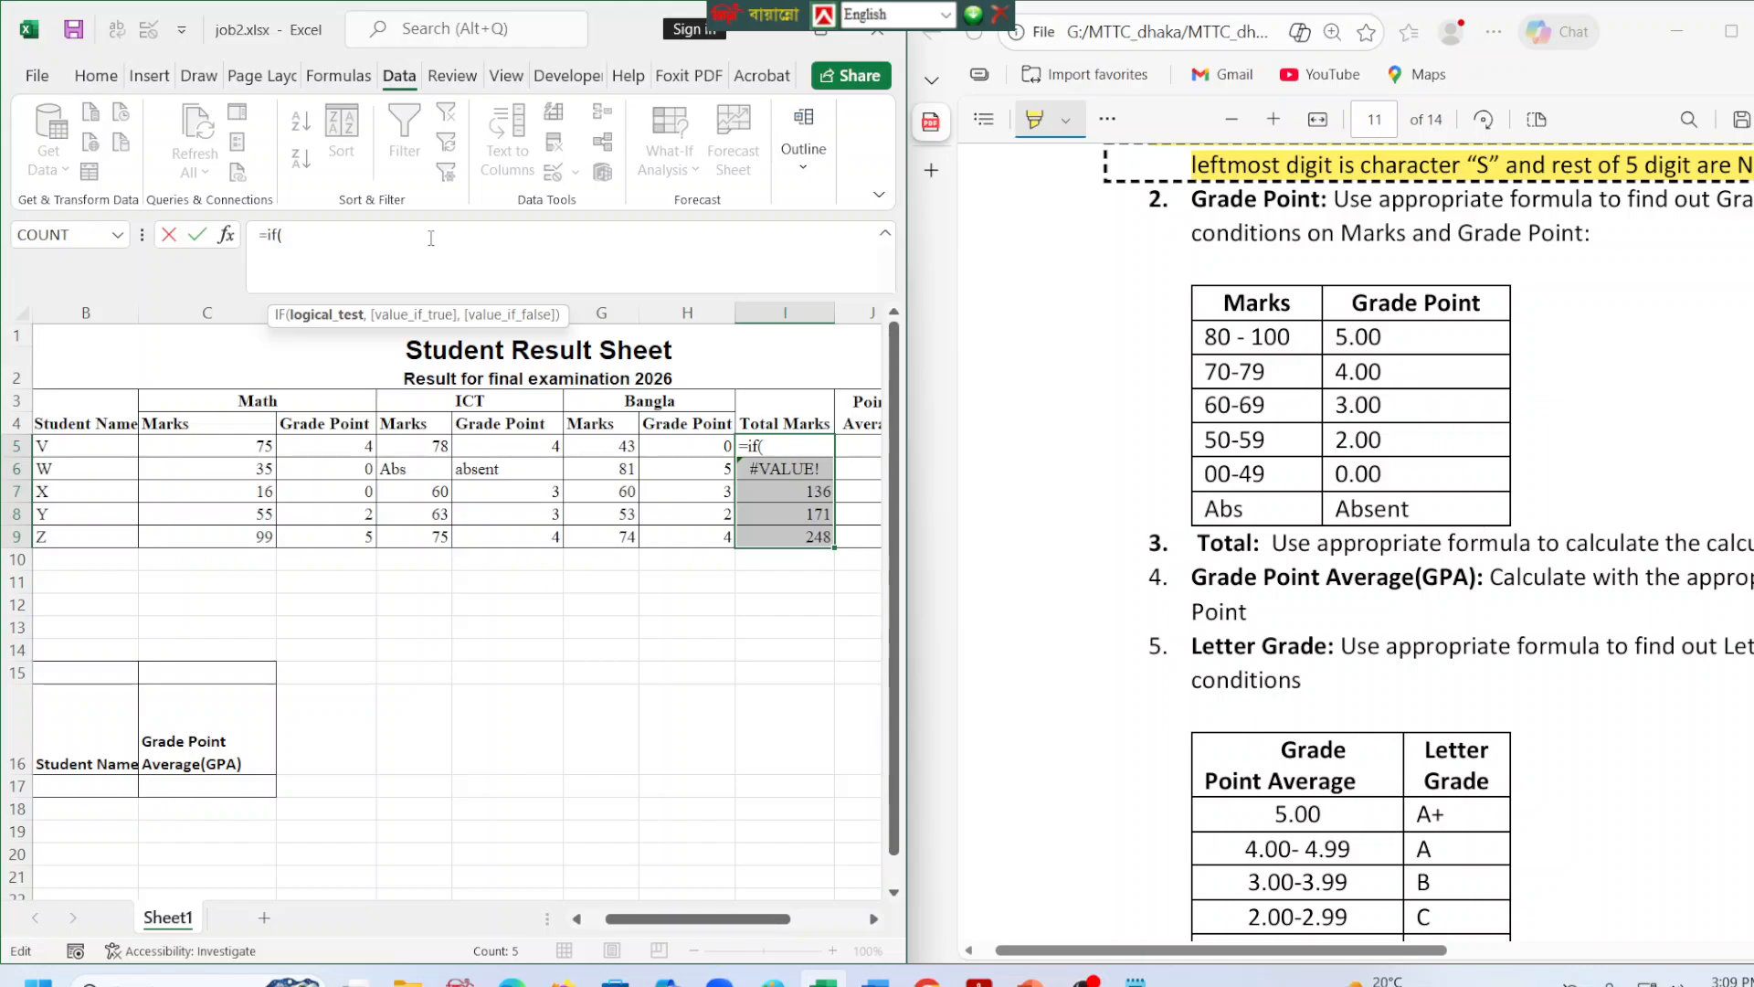
pyautogui.click(242, 446)
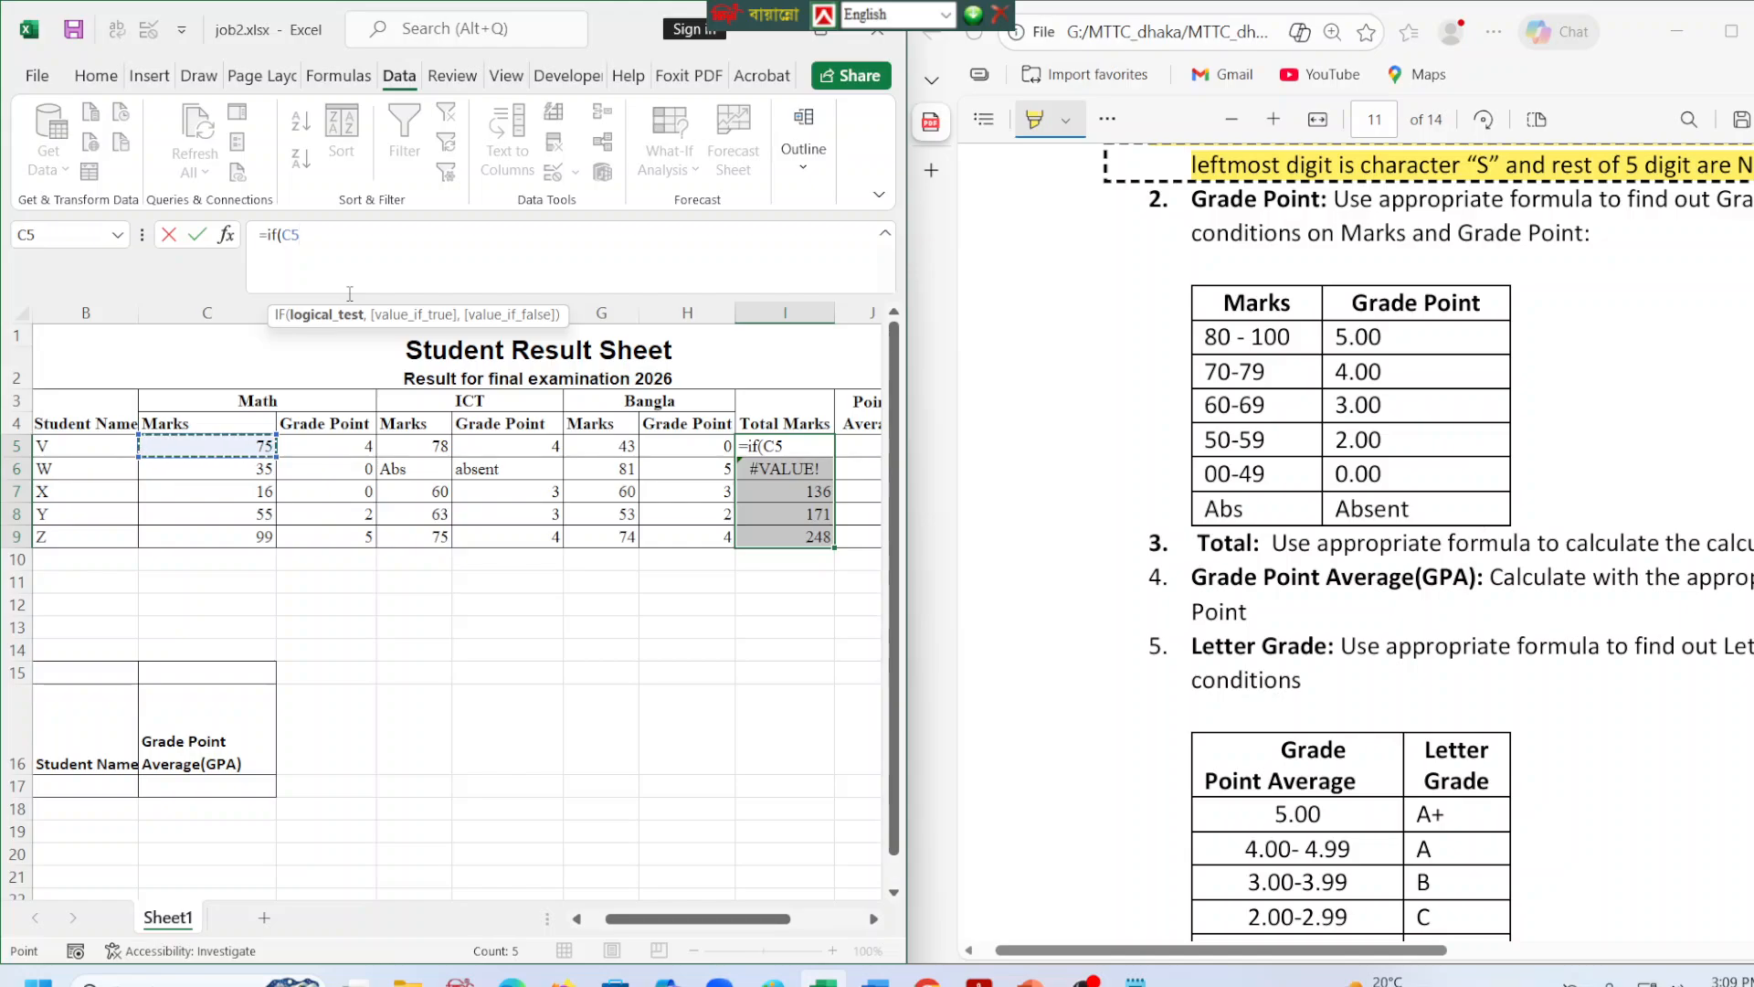
pyautogui.press('F8')
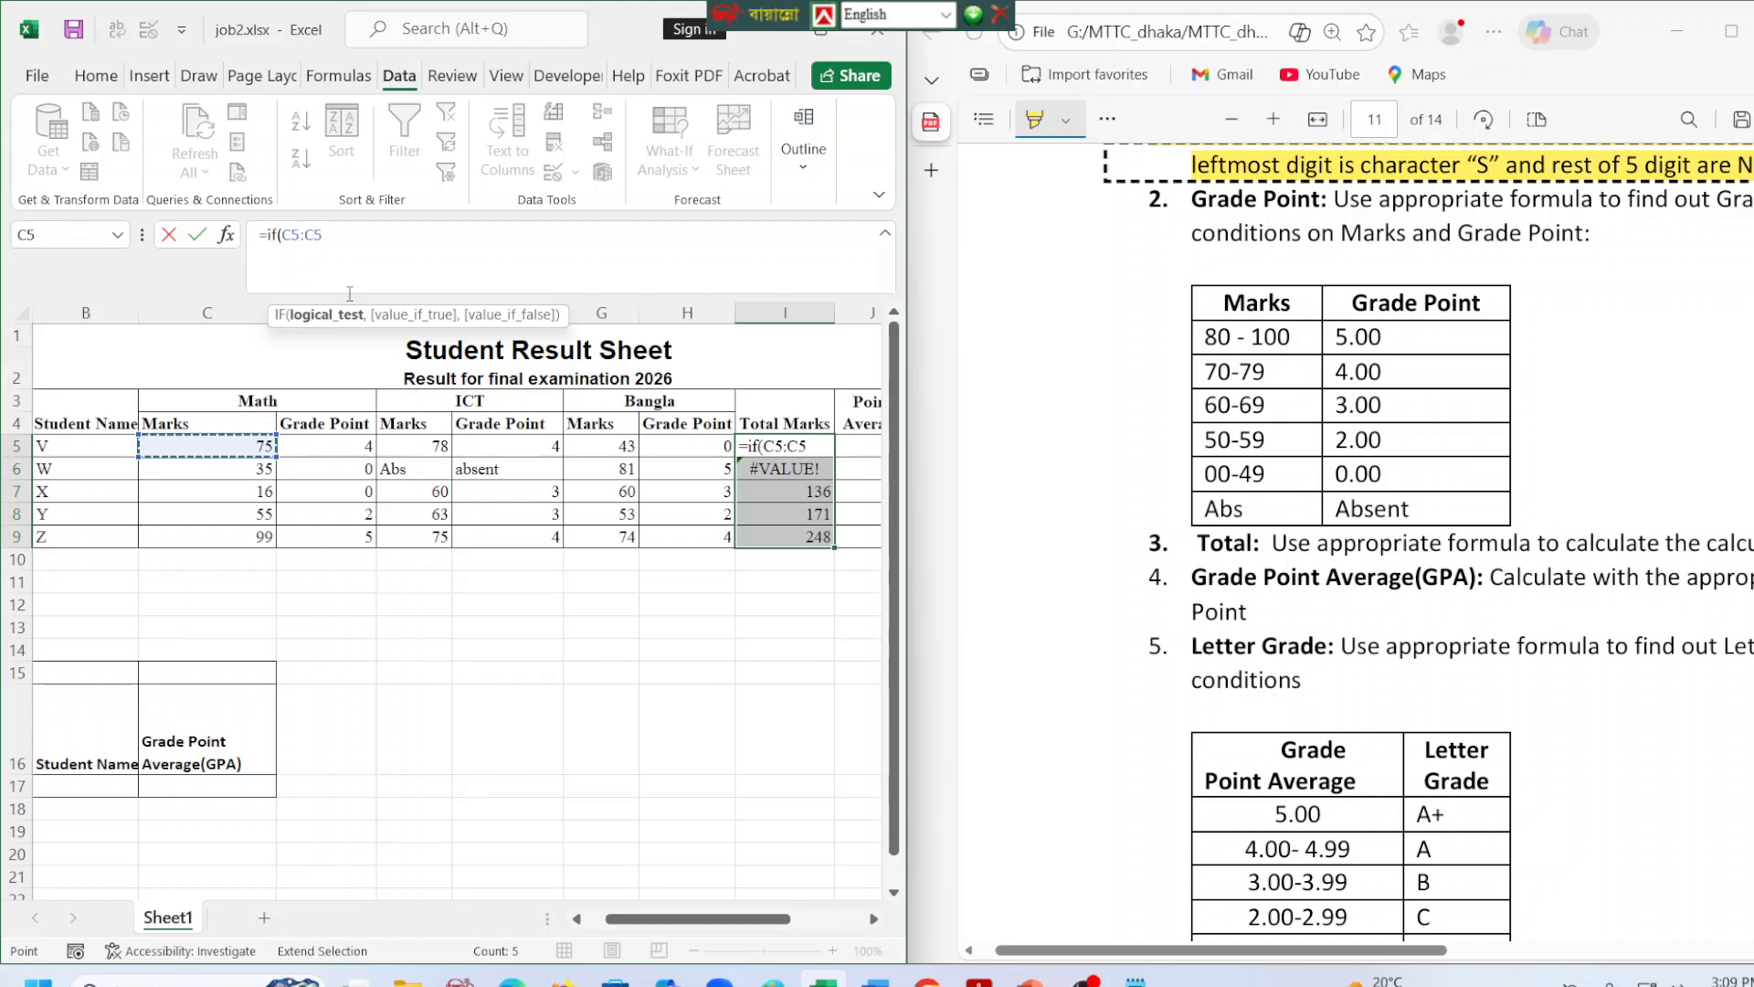
pyautogui.press('BackSpace')
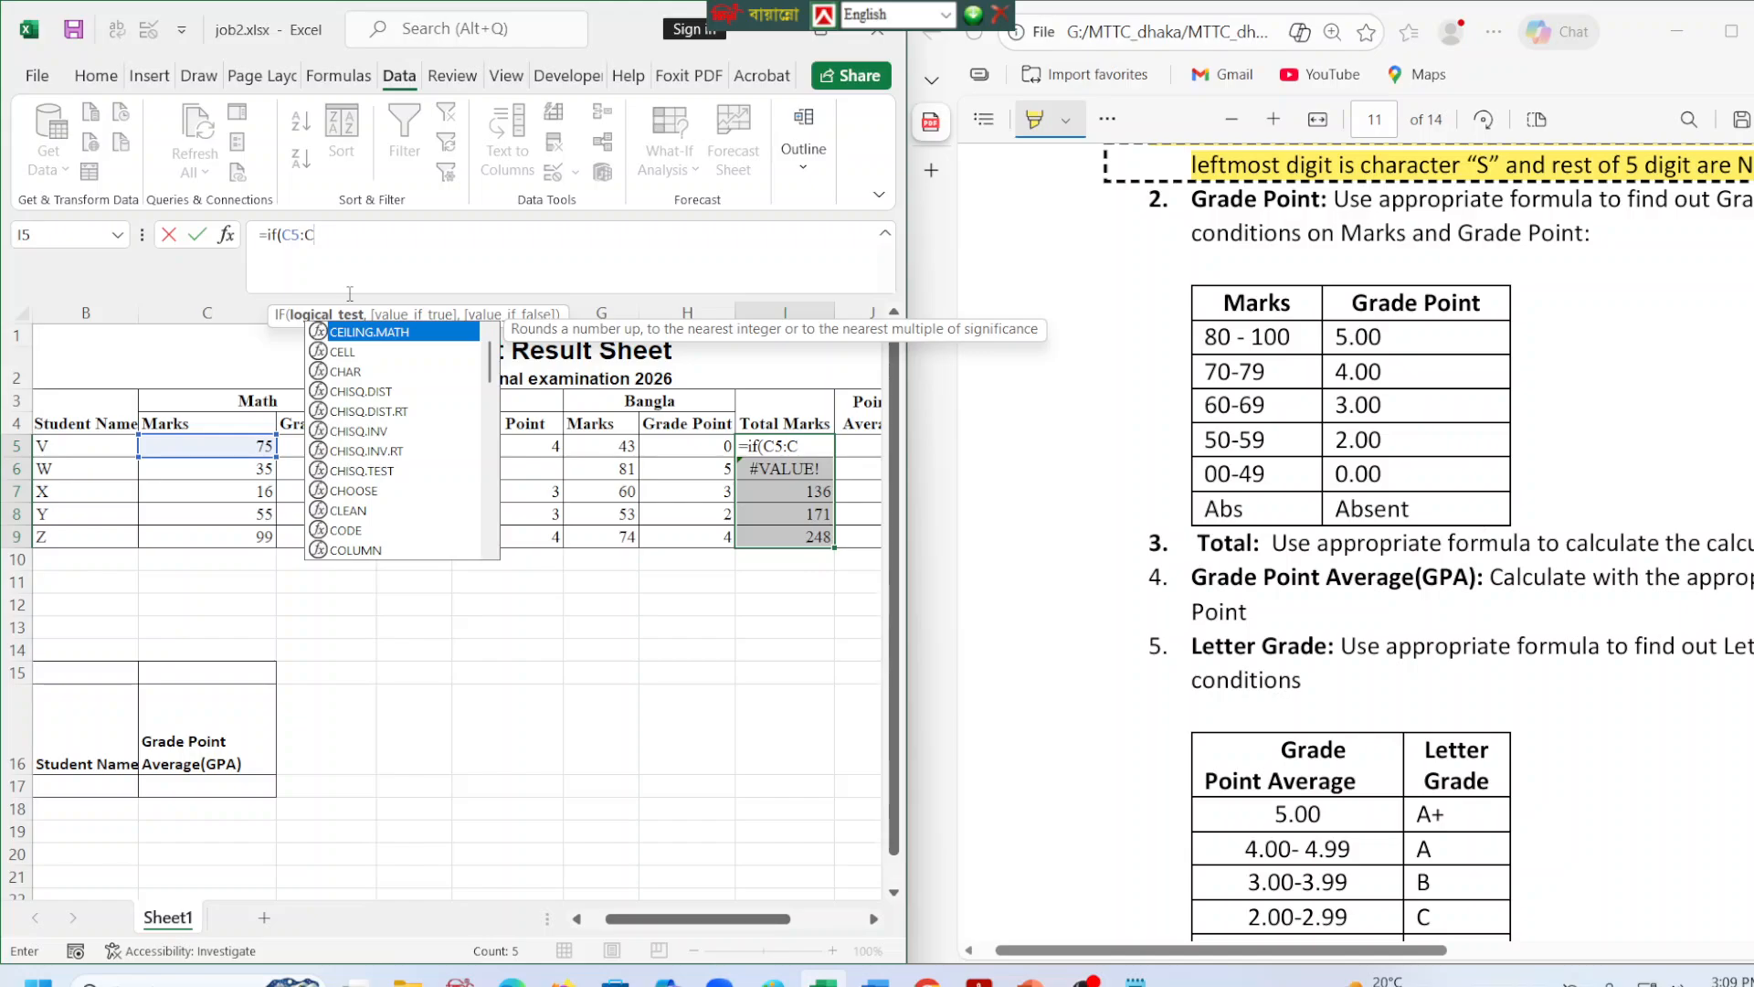
pyautogui.press('BackSpace')
pyautogui.press('BackSpace')
pyautogui.press('BackSpace')
pyautogui.press('BackSpace')
pyautogui.press('BackSpace')
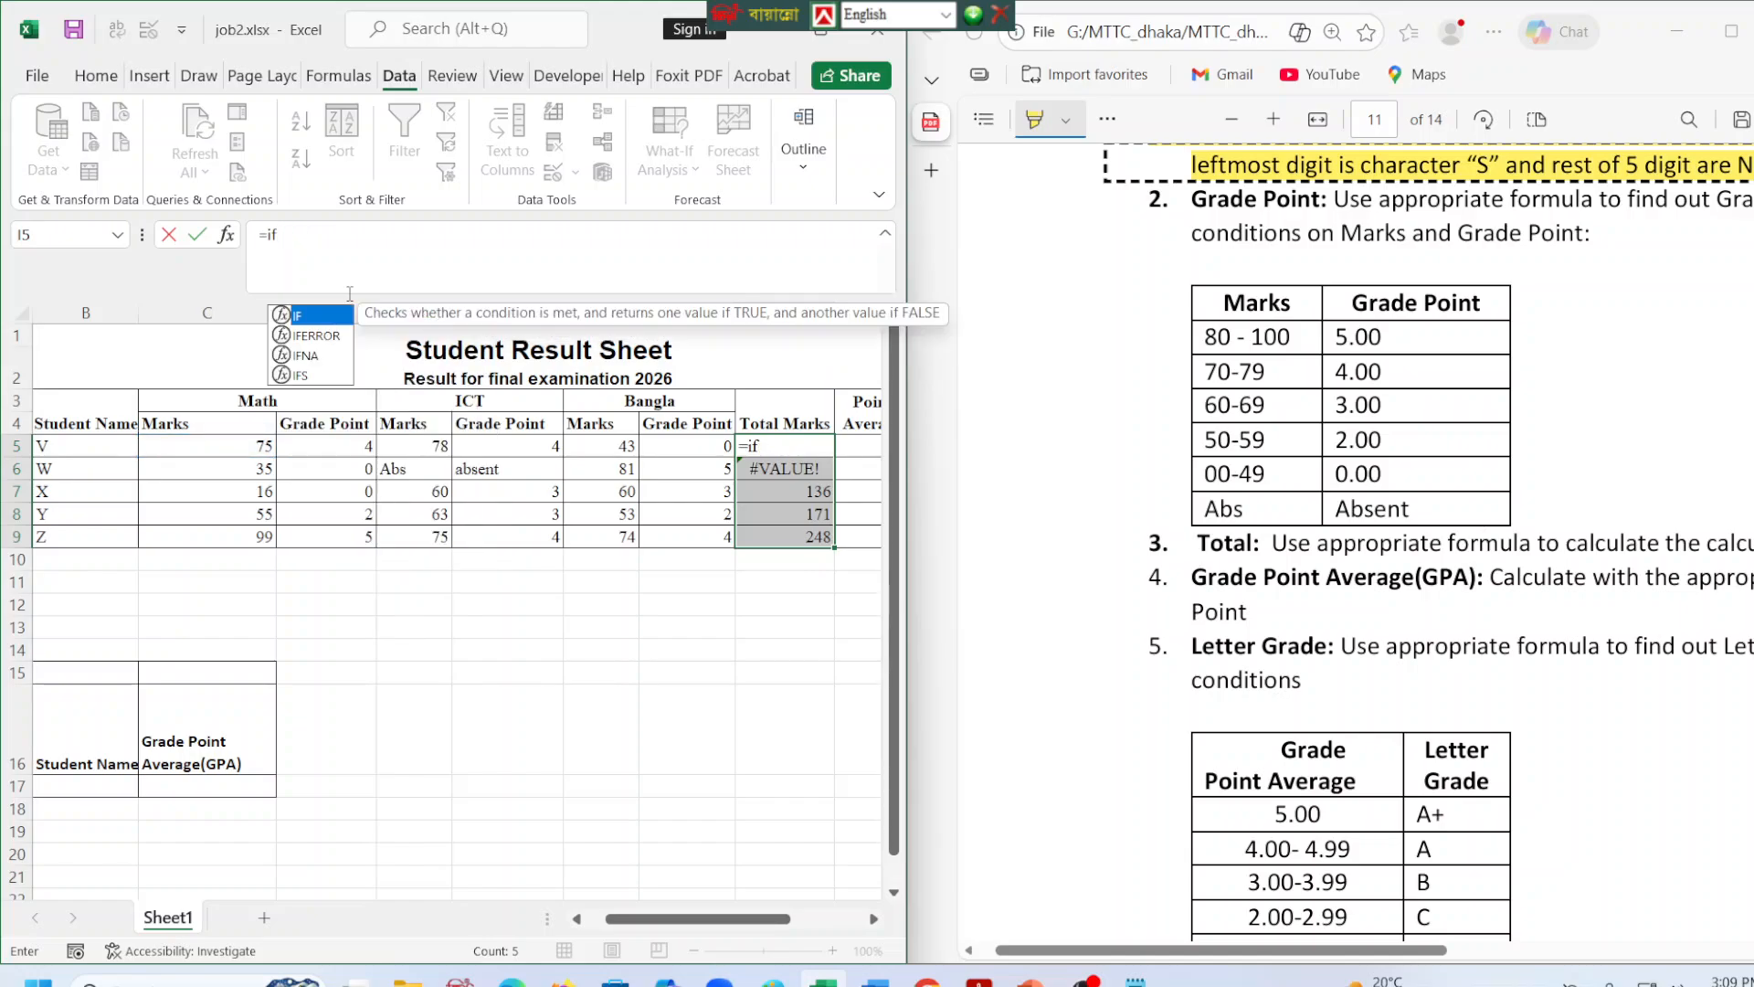
pyautogui.write('(')
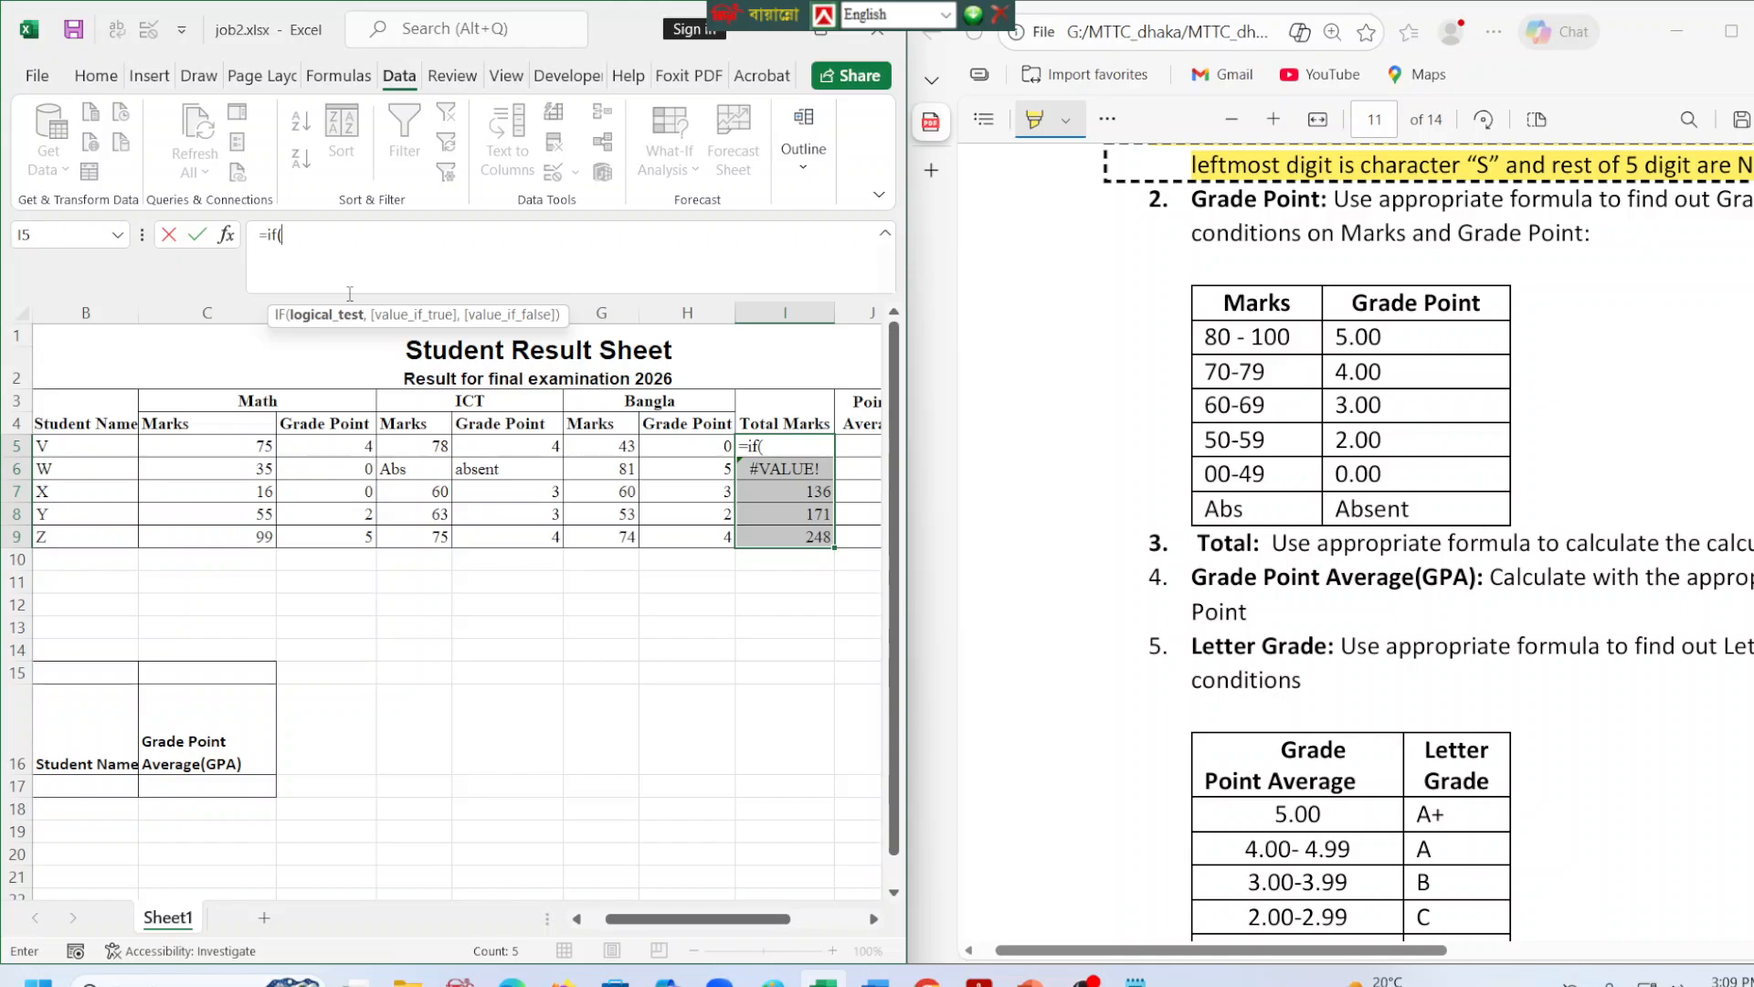
pyautogui.write(':abs')
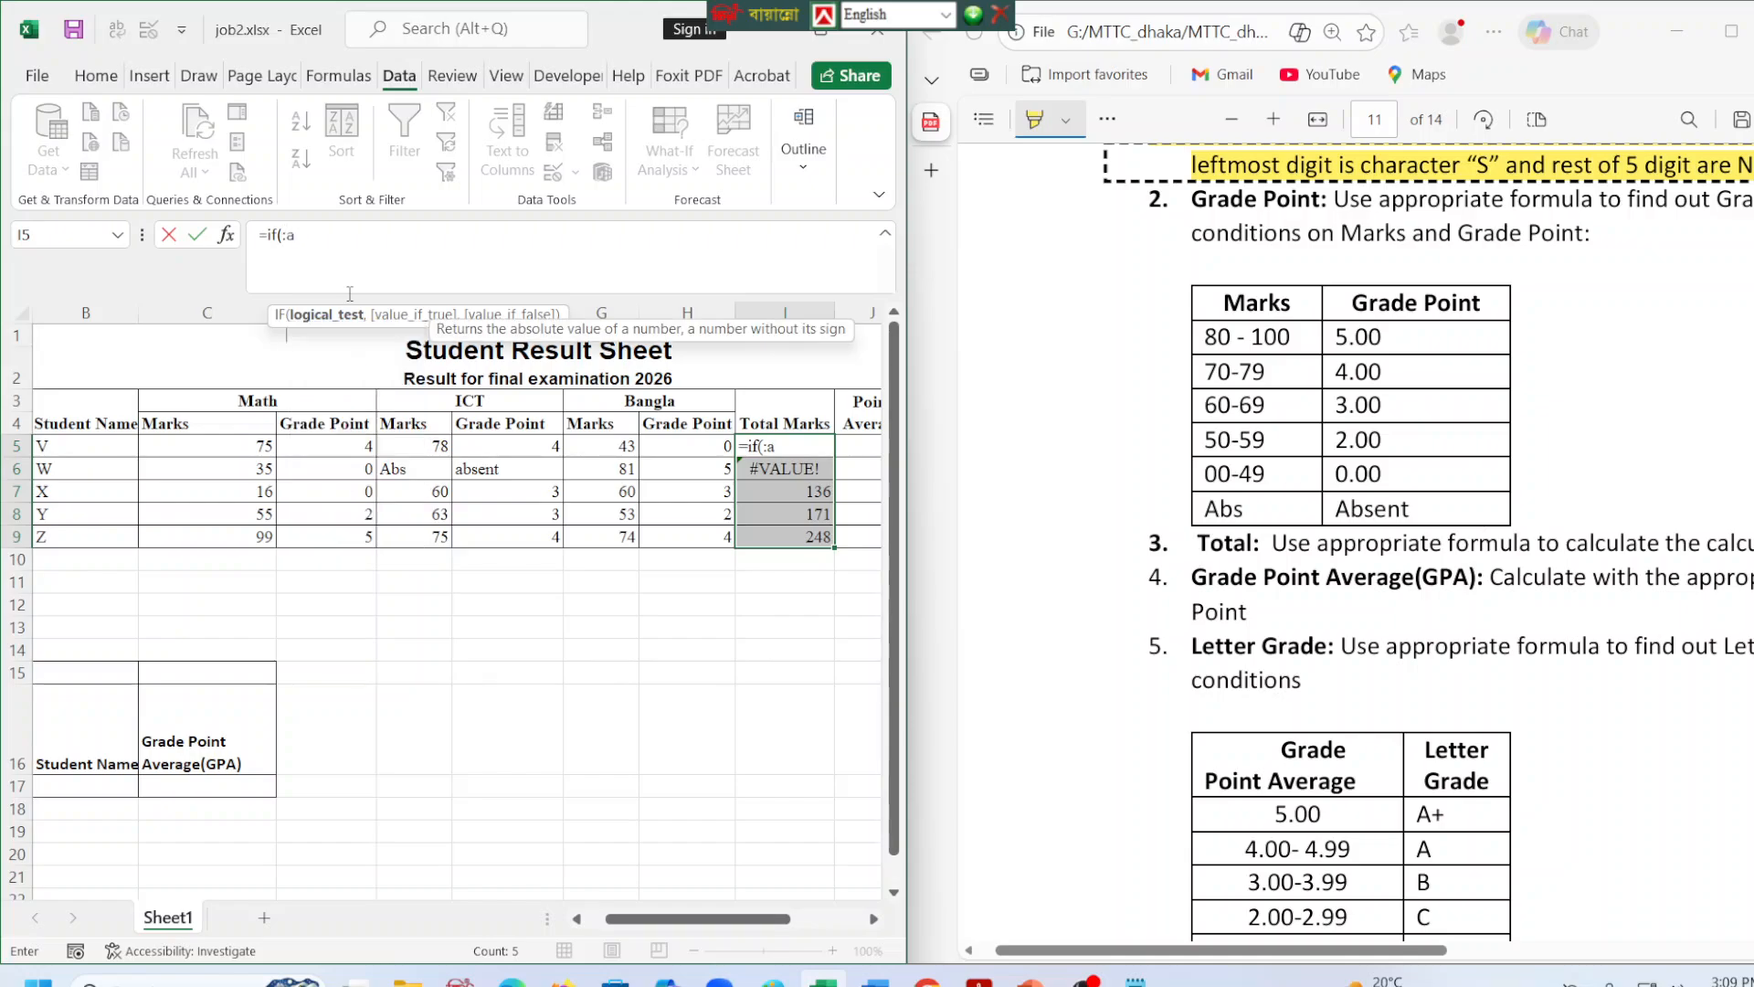
pyautogui.press('BackSpace')
pyautogui.press('BackSpace')
pyautogui.press('BackSpace')
pyautogui.press('BackSpace')
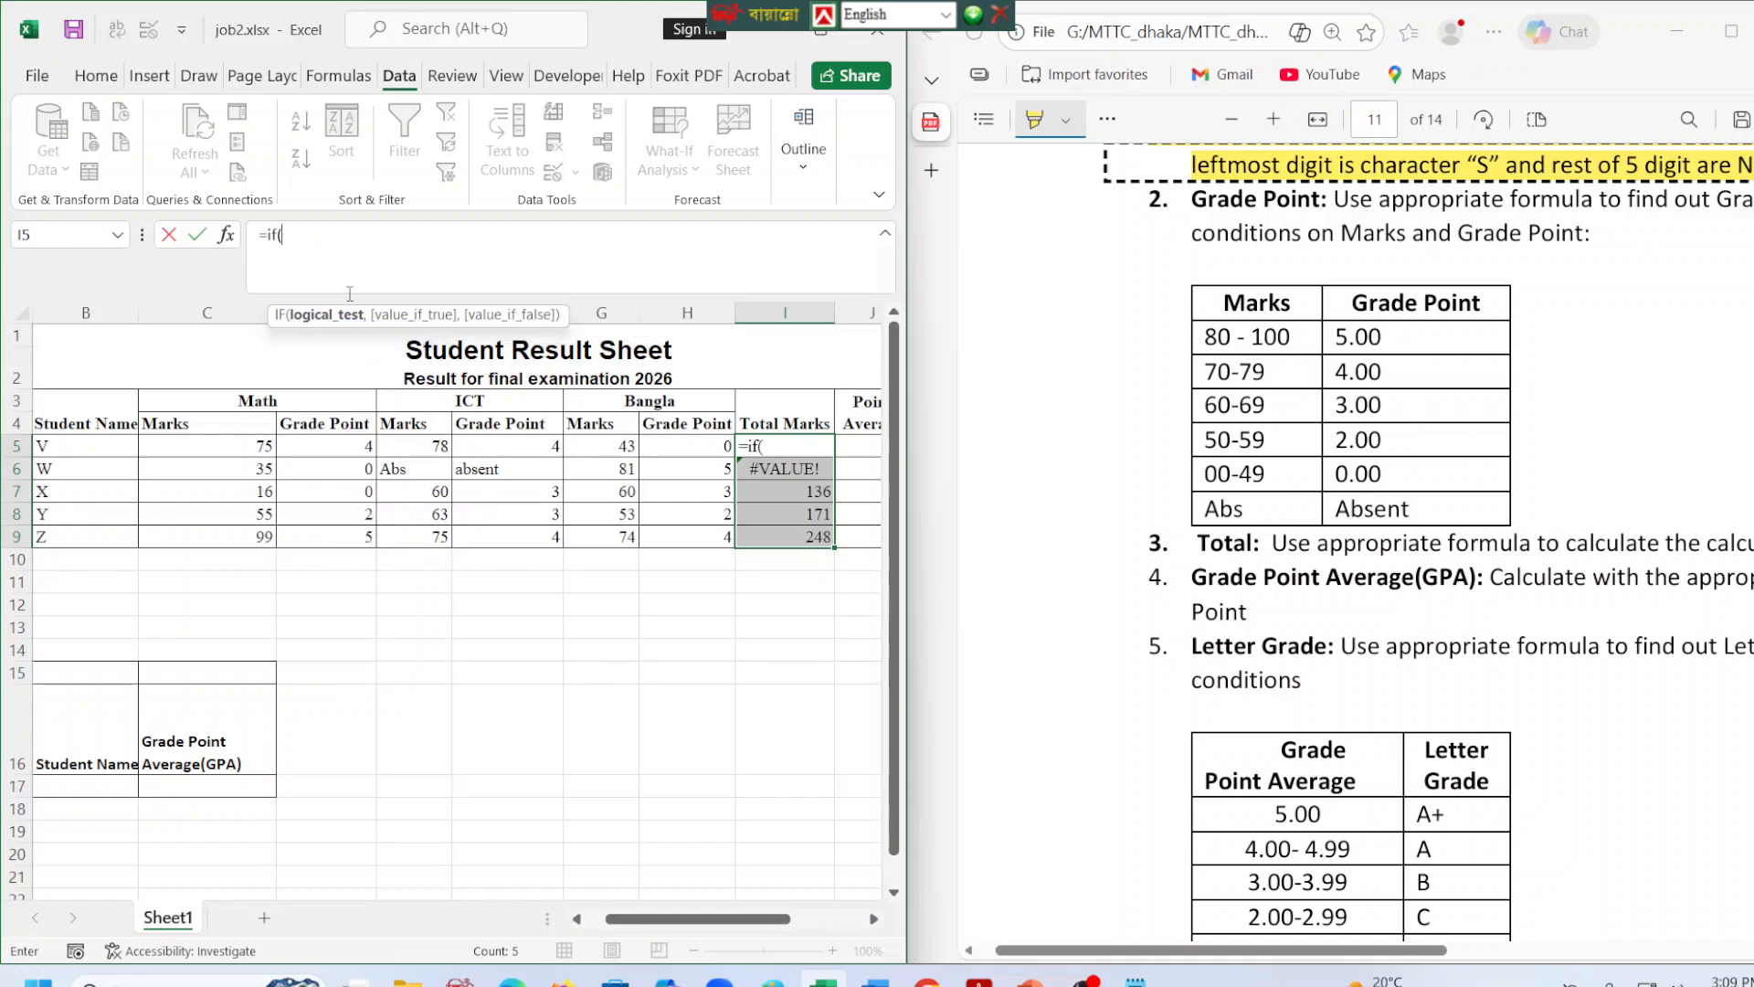
pyautogui.write('"aabs"')
pyautogui.click(294, 234)
pyautogui.press('BackSpace')
pyautogui.press('BackSpace')
pyautogui.press('BackSpace')
pyautogui.press('BackSpace')
pyautogui.press('BackSpace')
pyautogui.press('BackSpace')
# Make the I5 formula test whether C5="abs" and return "absent" when true.
pyautogui.click(260, 448)
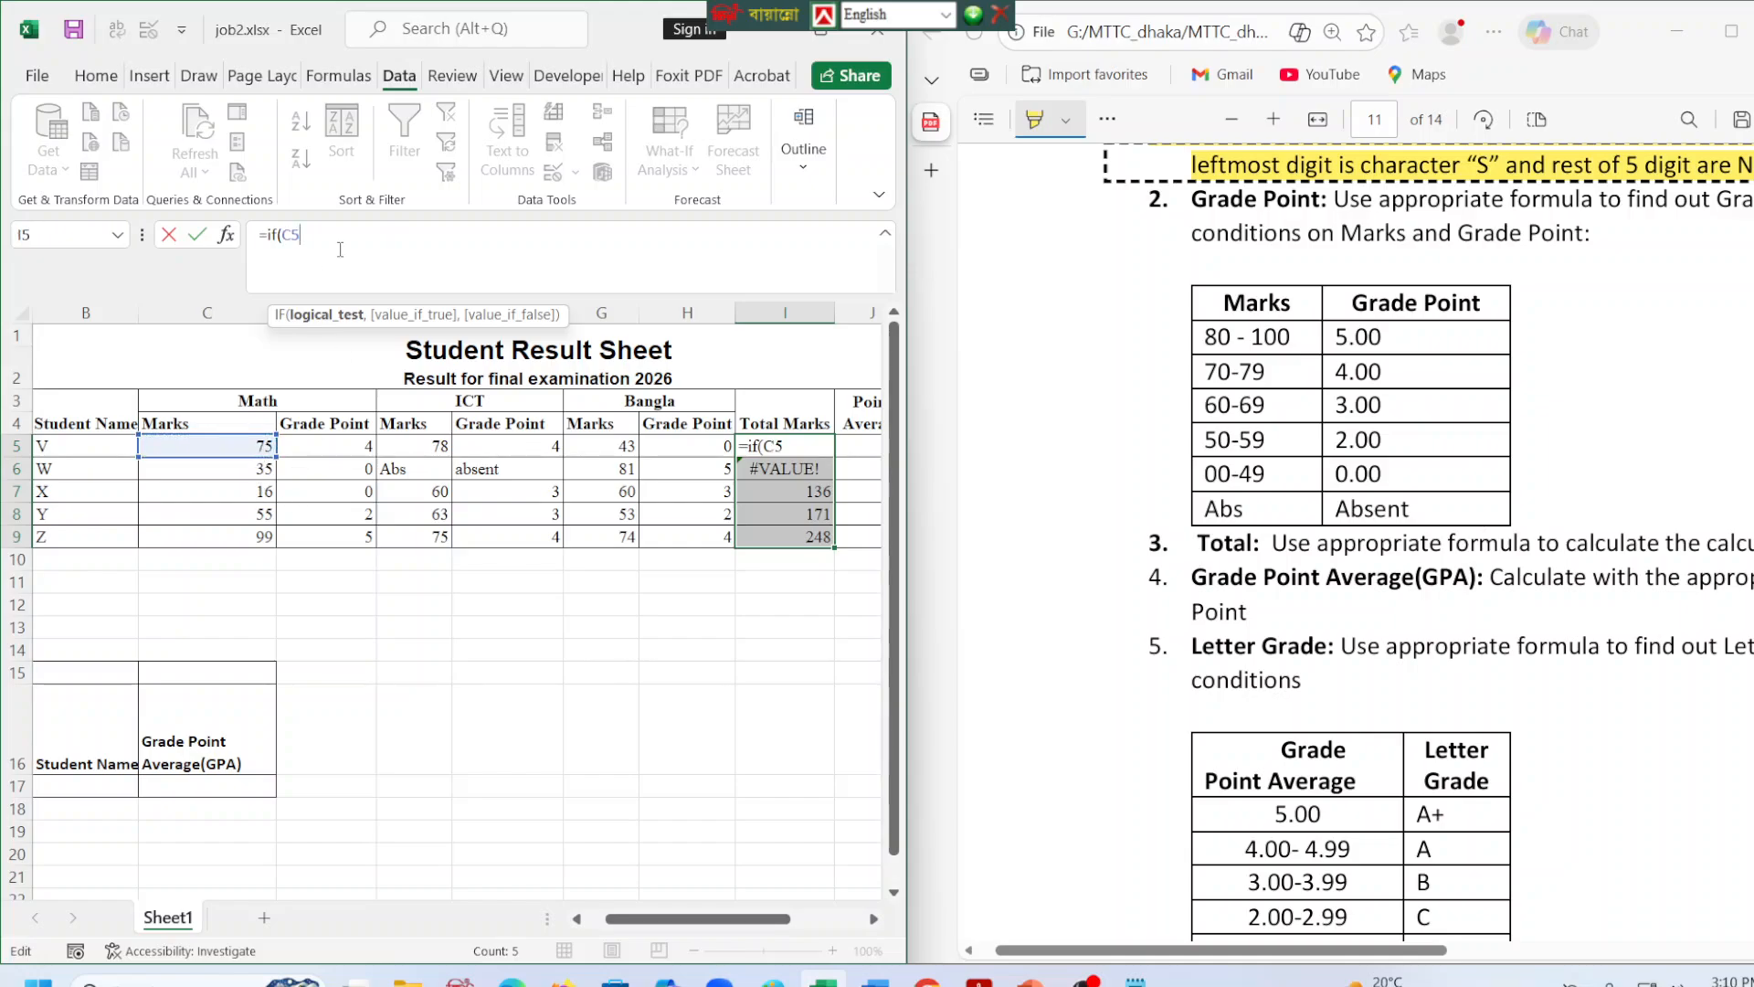
pyautogui.write('="abs","a')
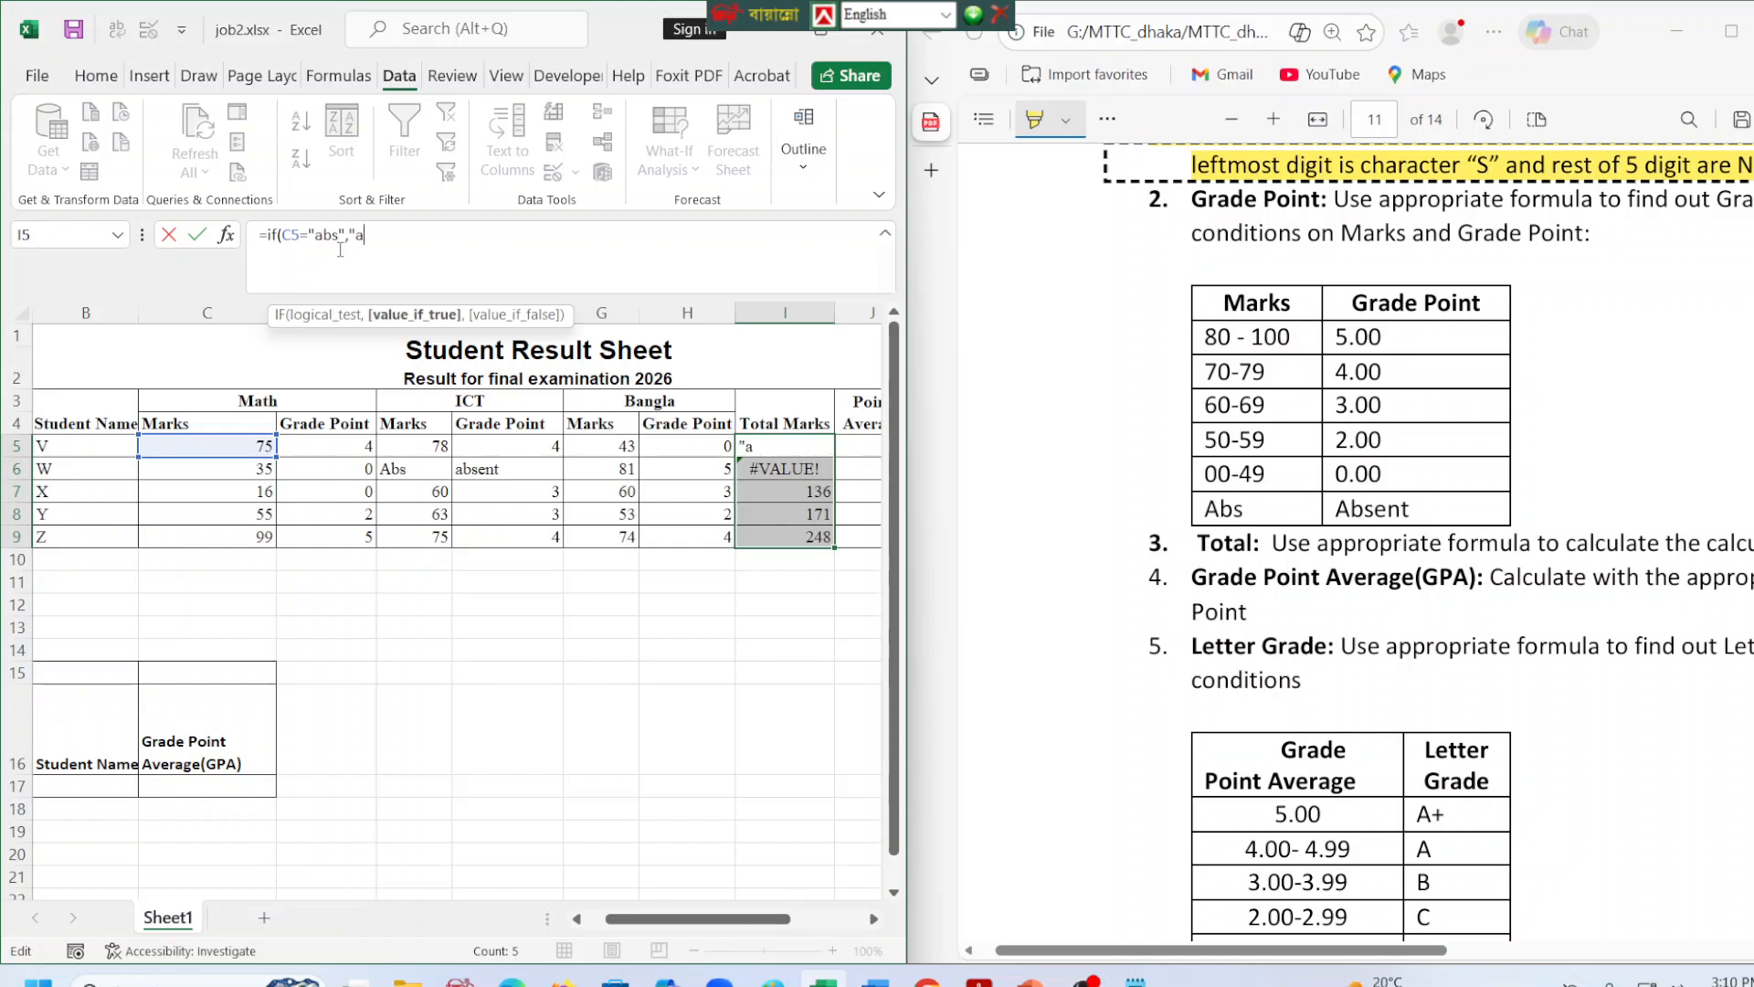
pyautogui.write('bsent",')
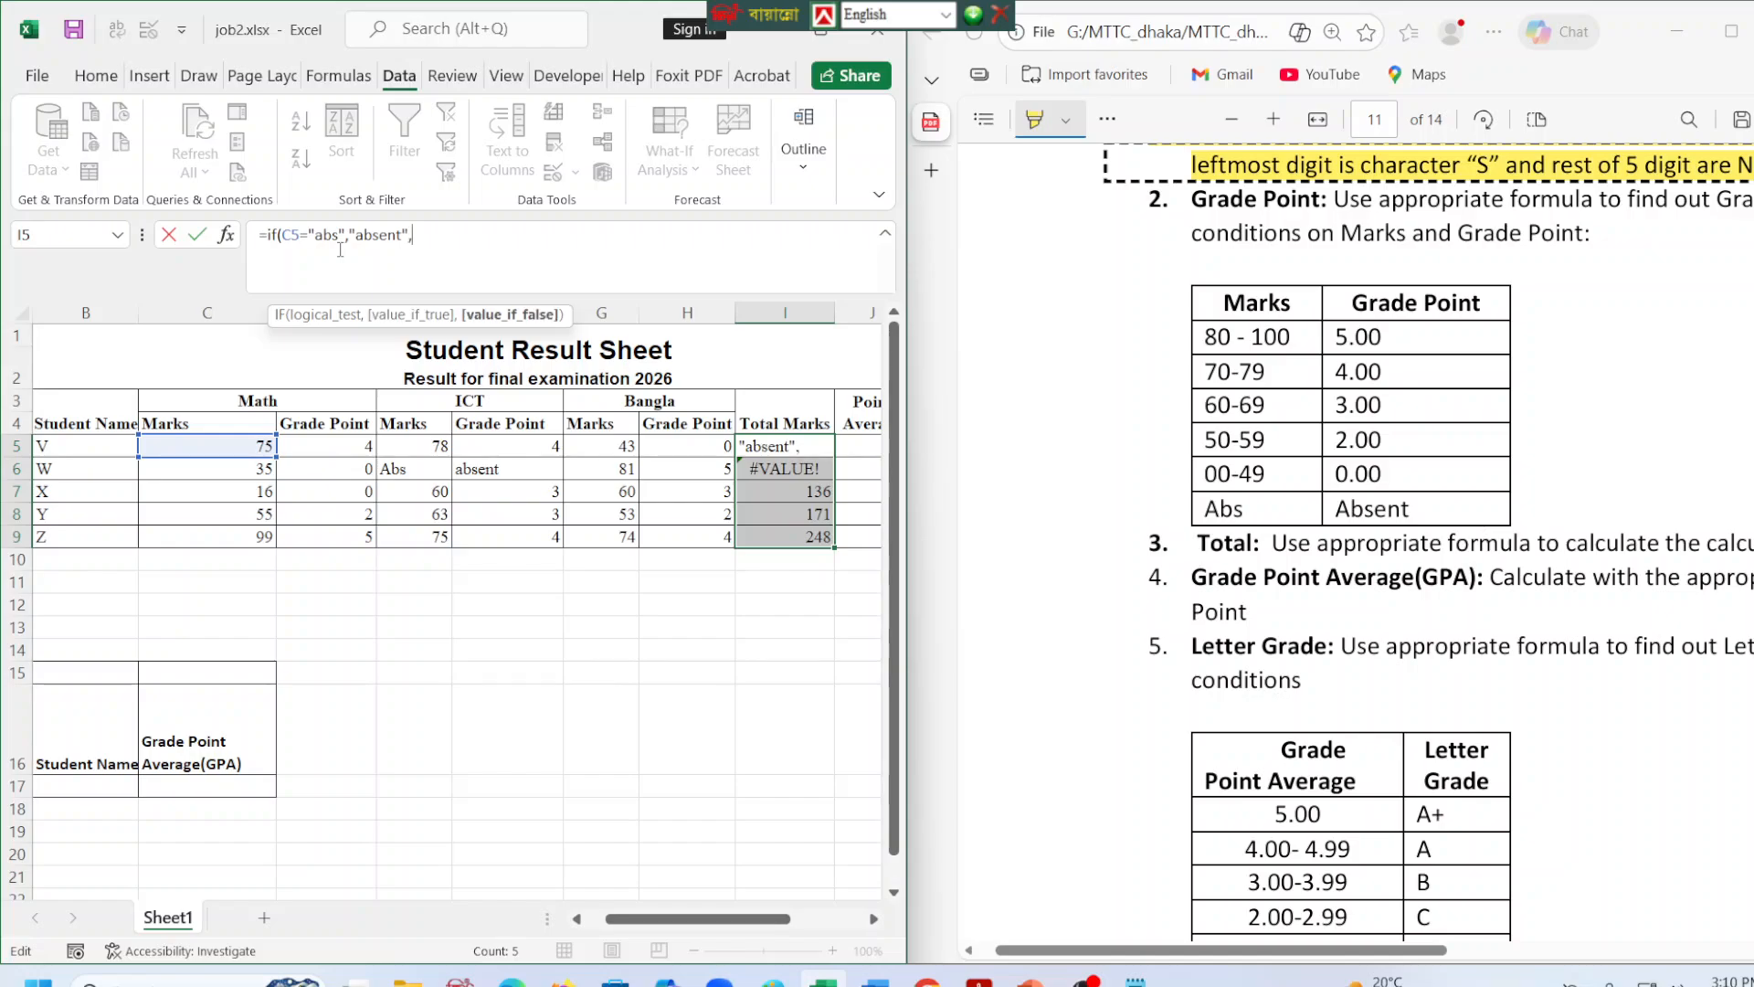
pyautogui.write('(')
# Complete the I5 formula with (C5+E5+G5) as the false result and fill it down through I9.
pyautogui.click(242, 446)
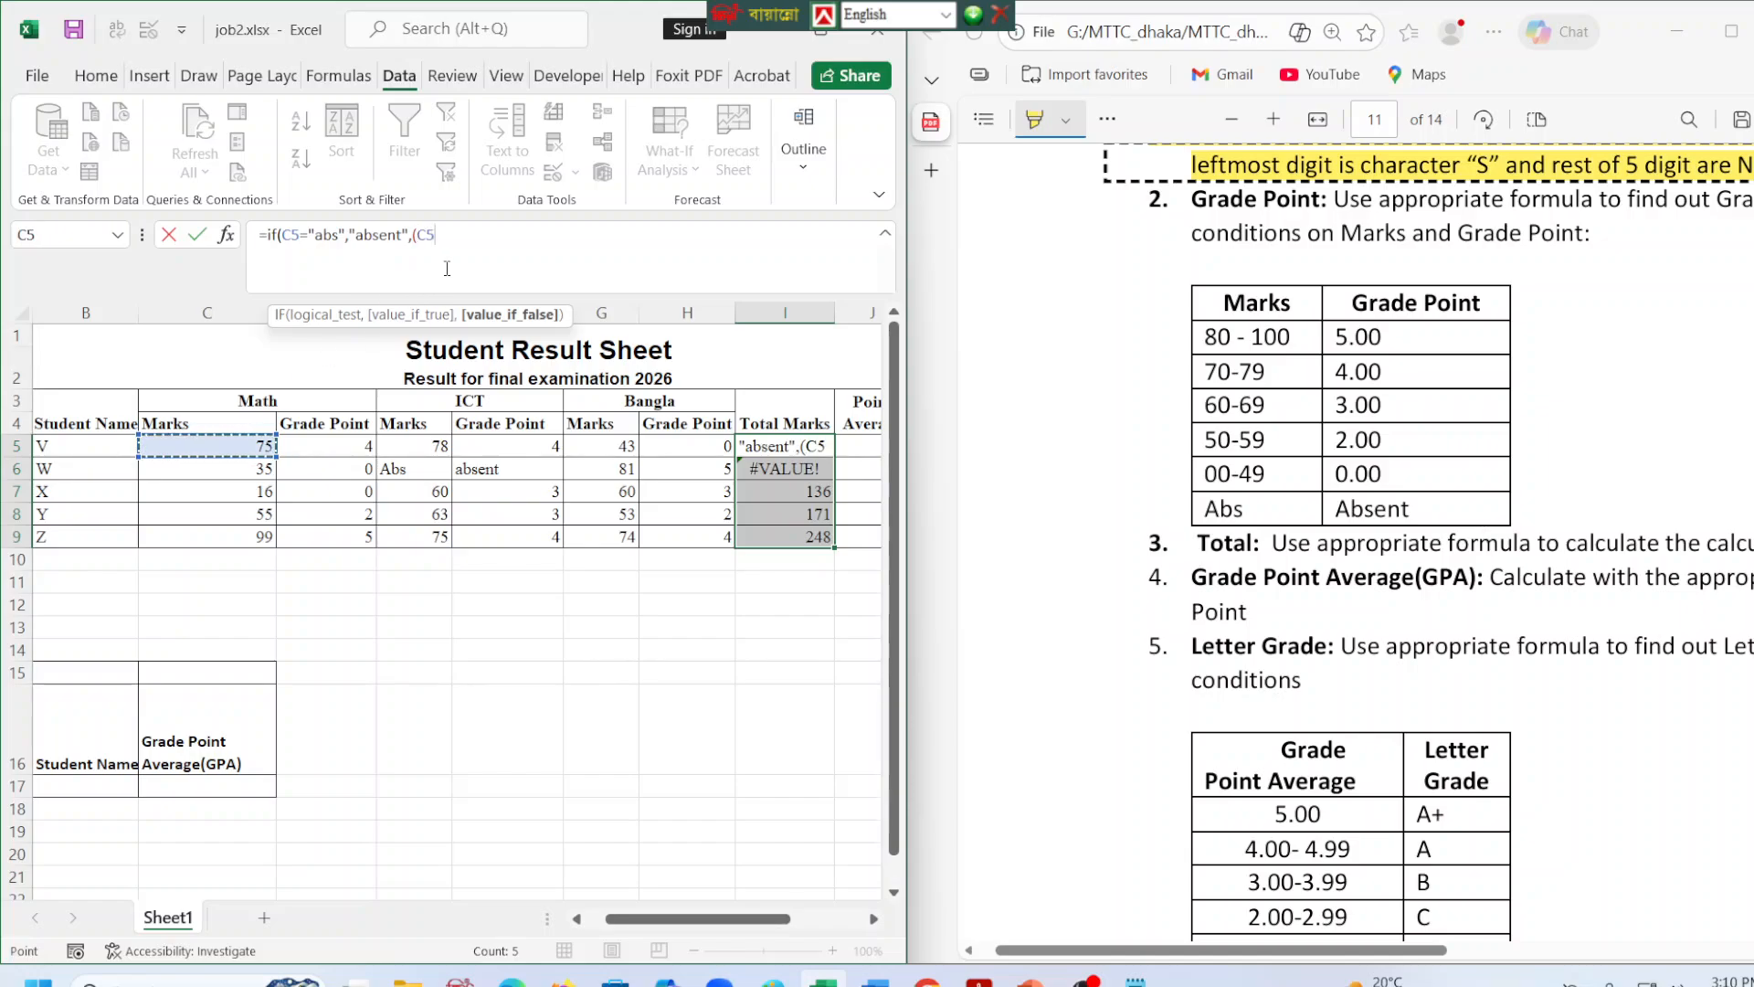
pyautogui.write('+')
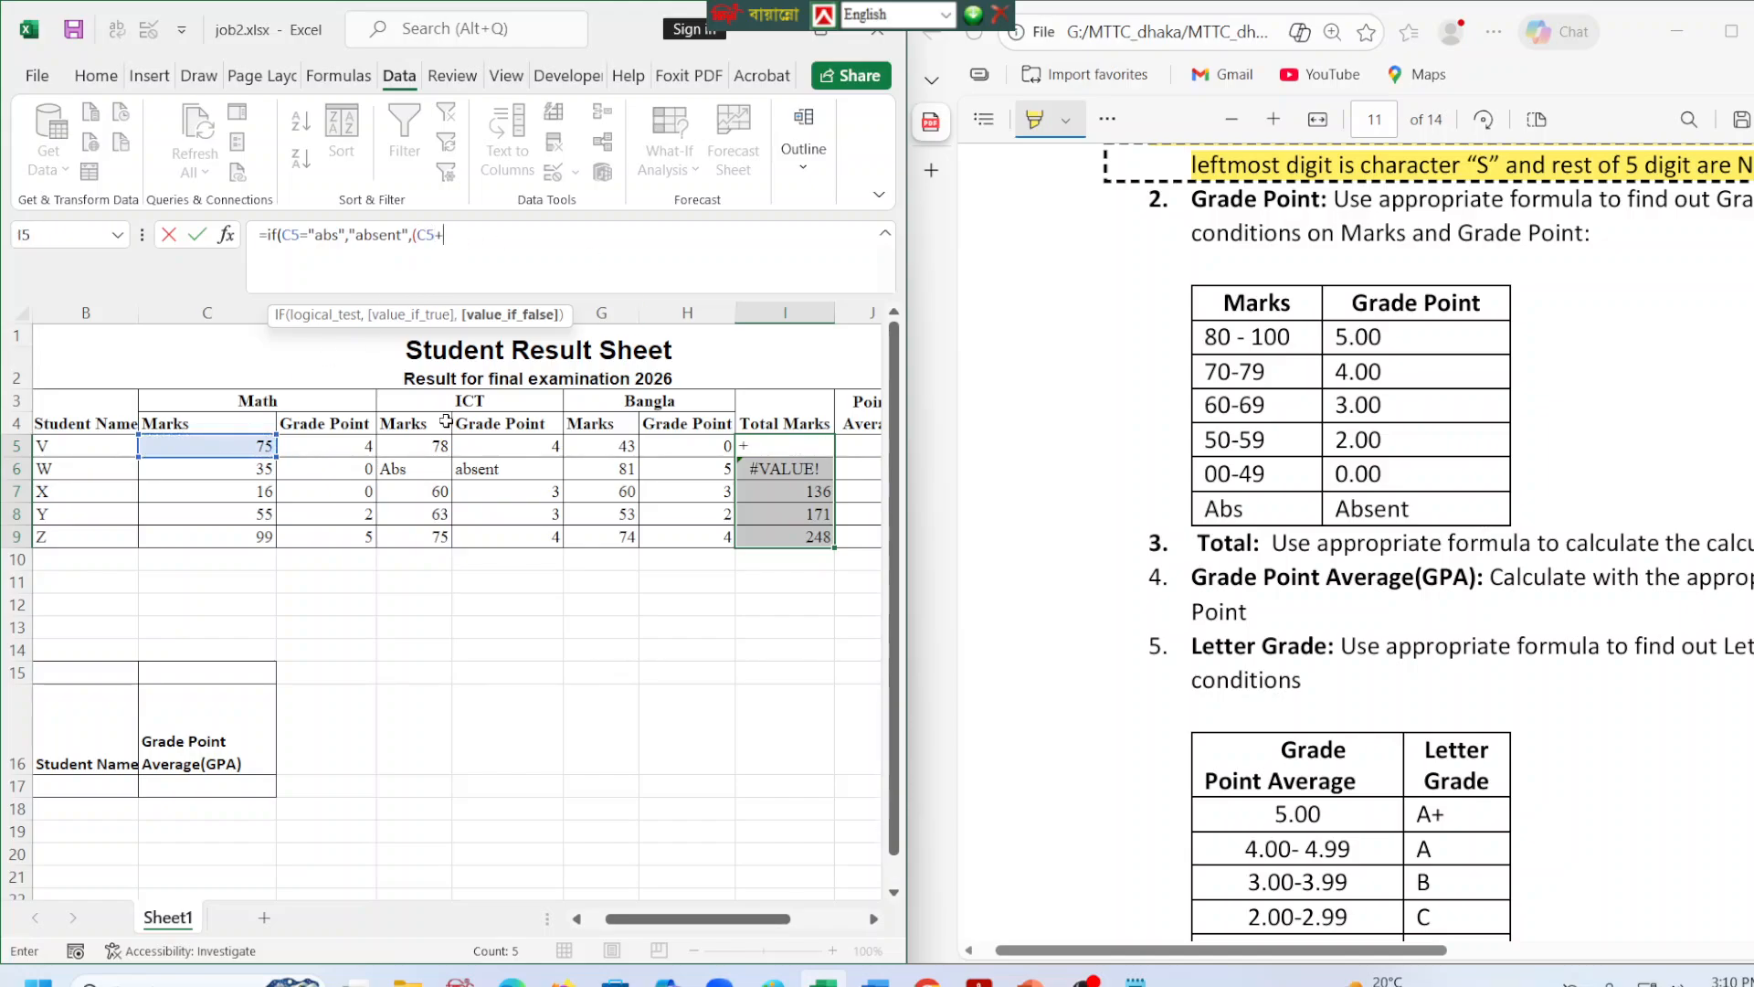
pyautogui.write('E5')
pyautogui.click(534, 247)
pyautogui.write('+')
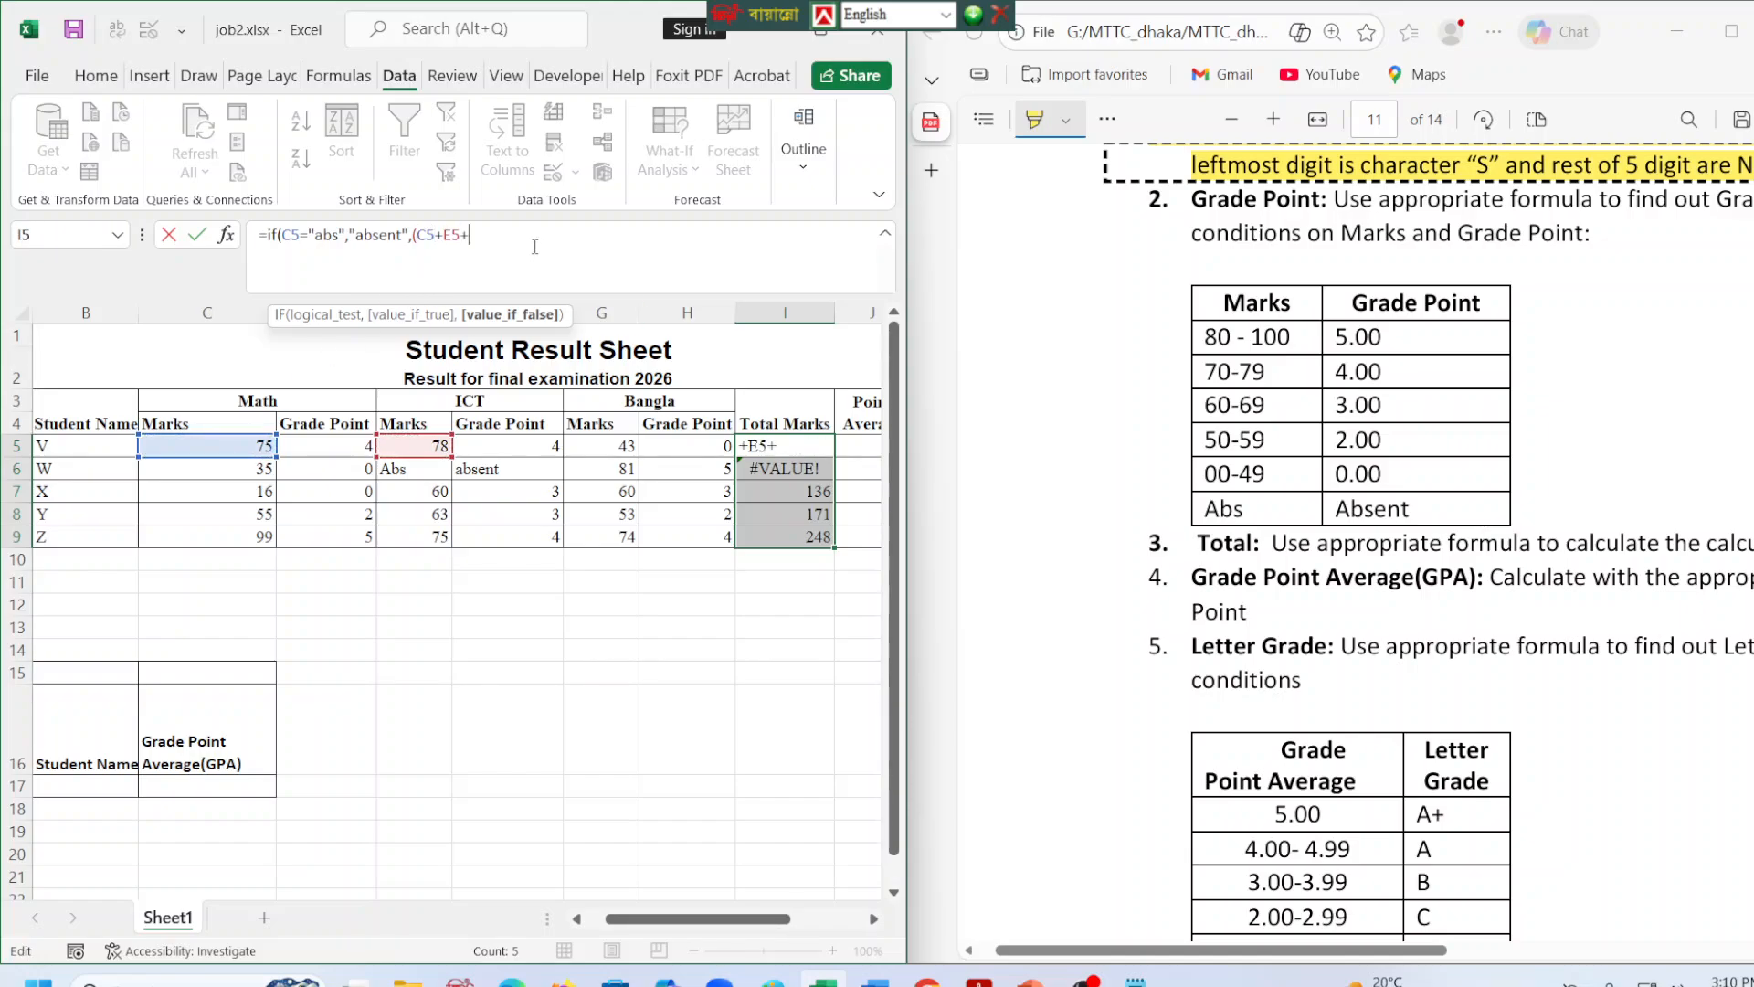
pyautogui.click(585, 448)
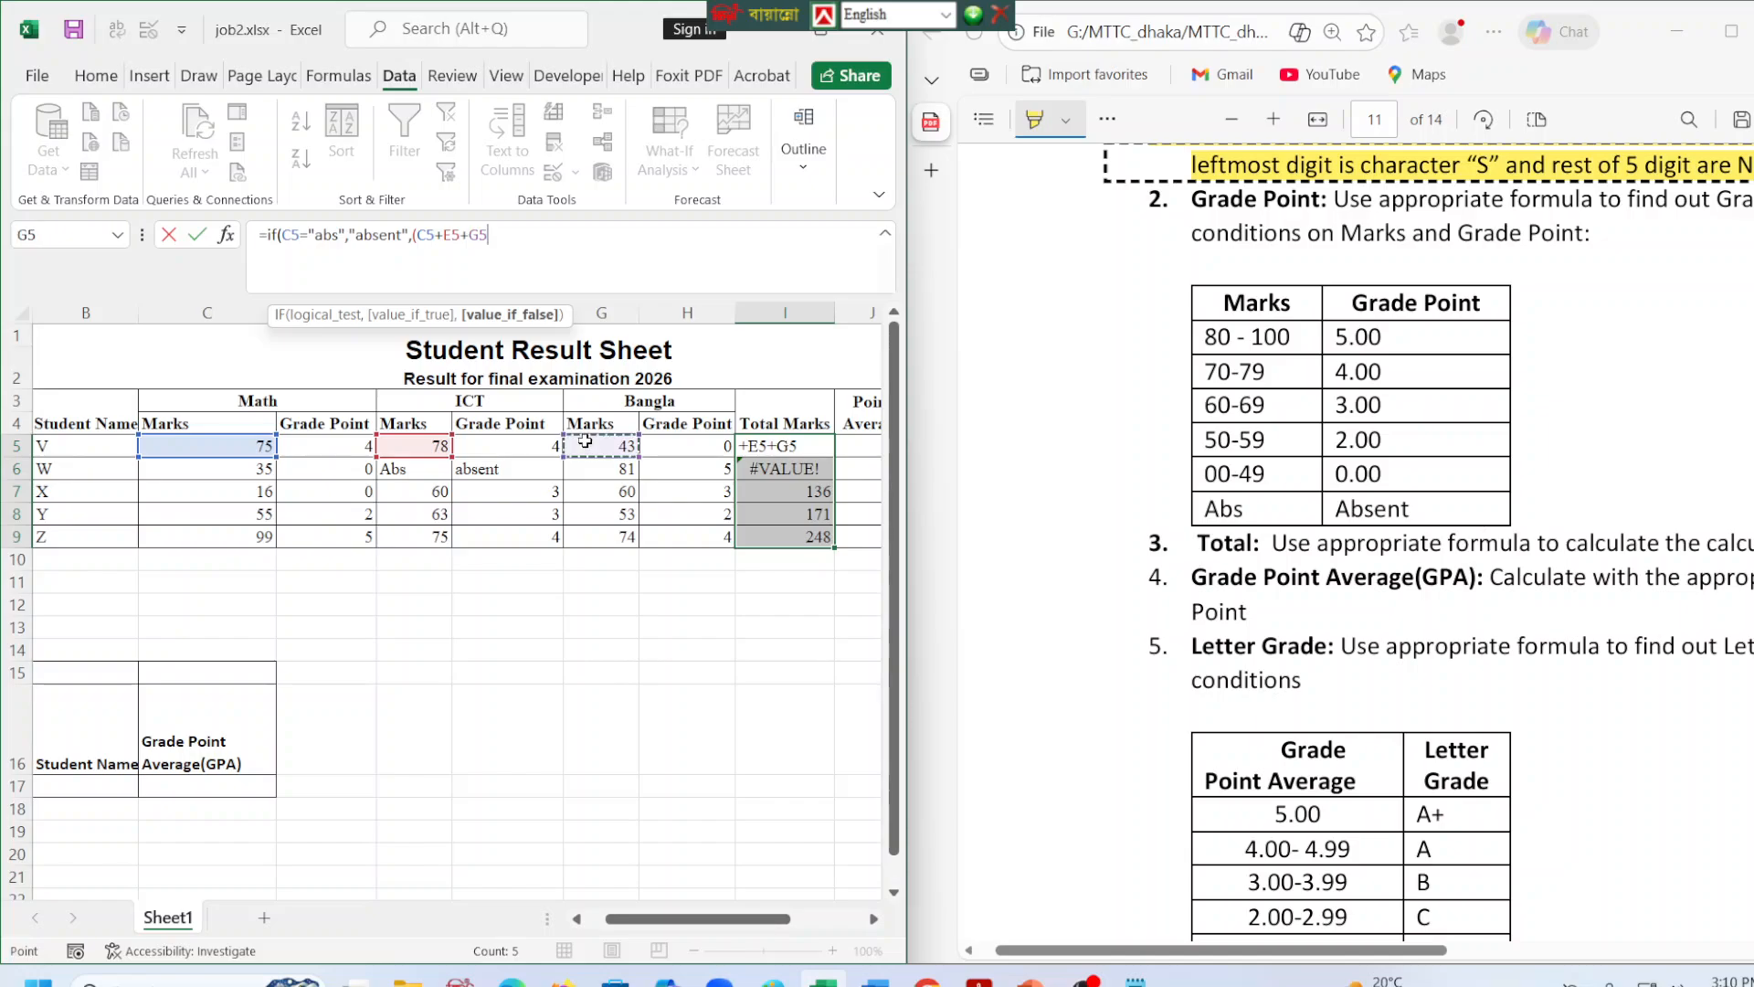
pyautogui.write('))')
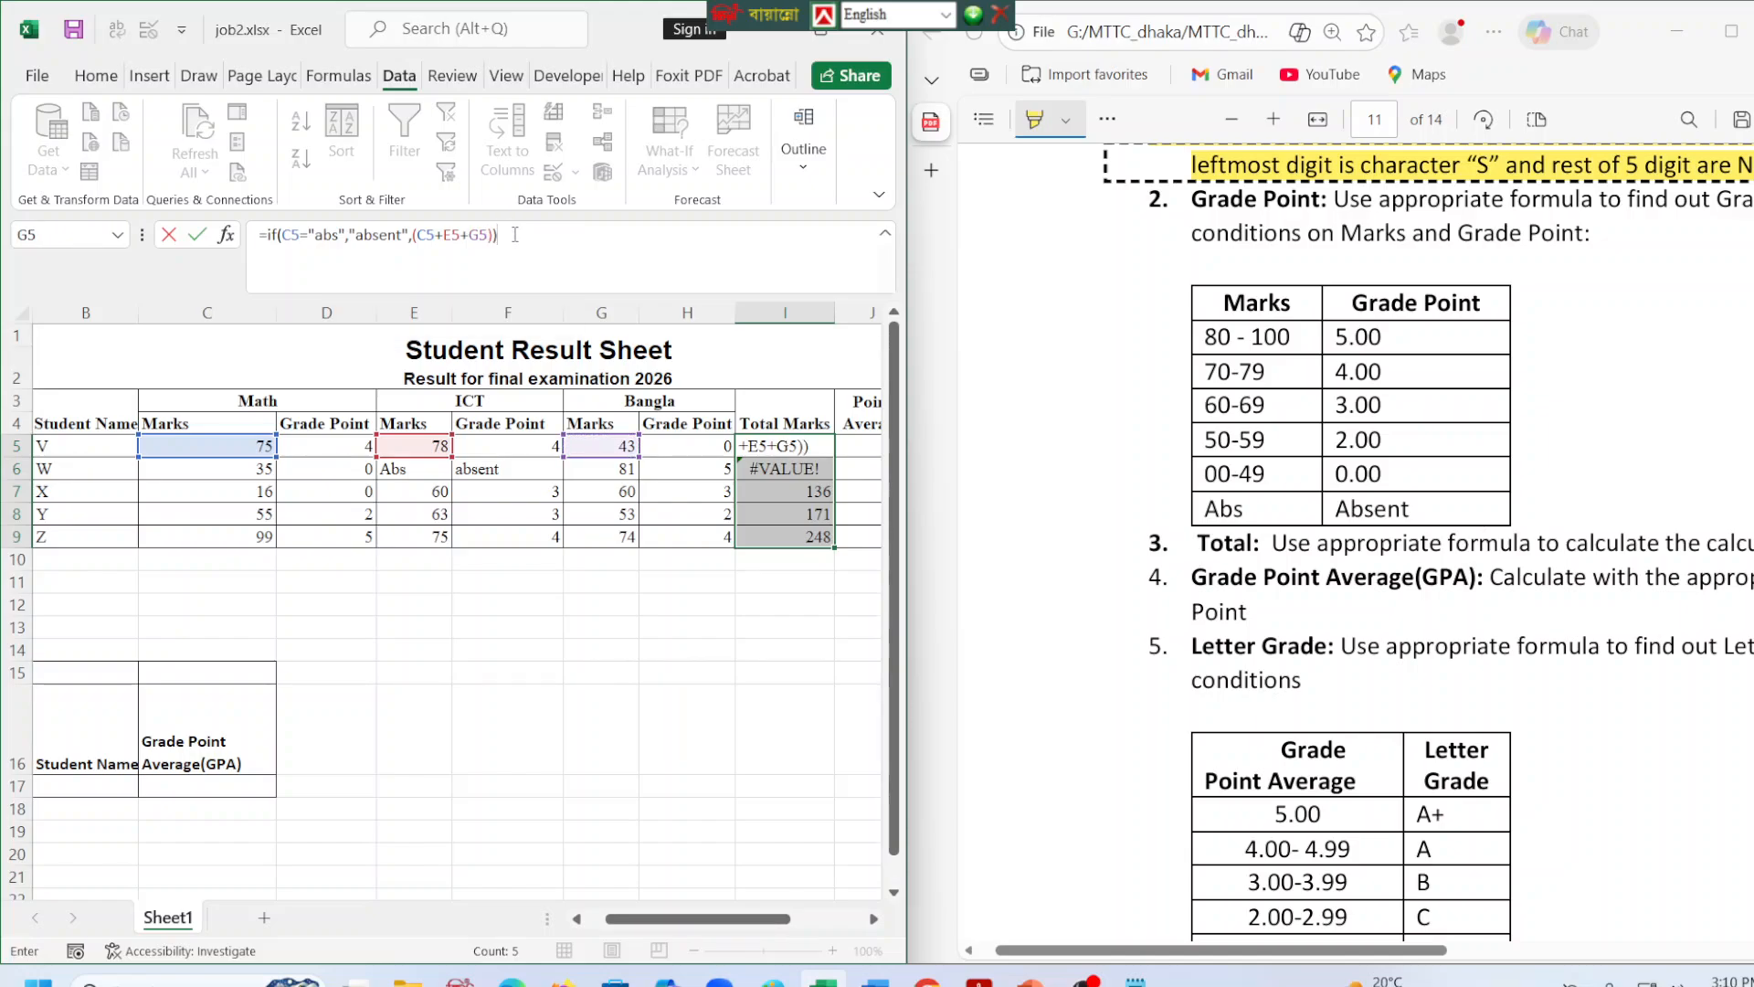
pyautogui.press('Return')
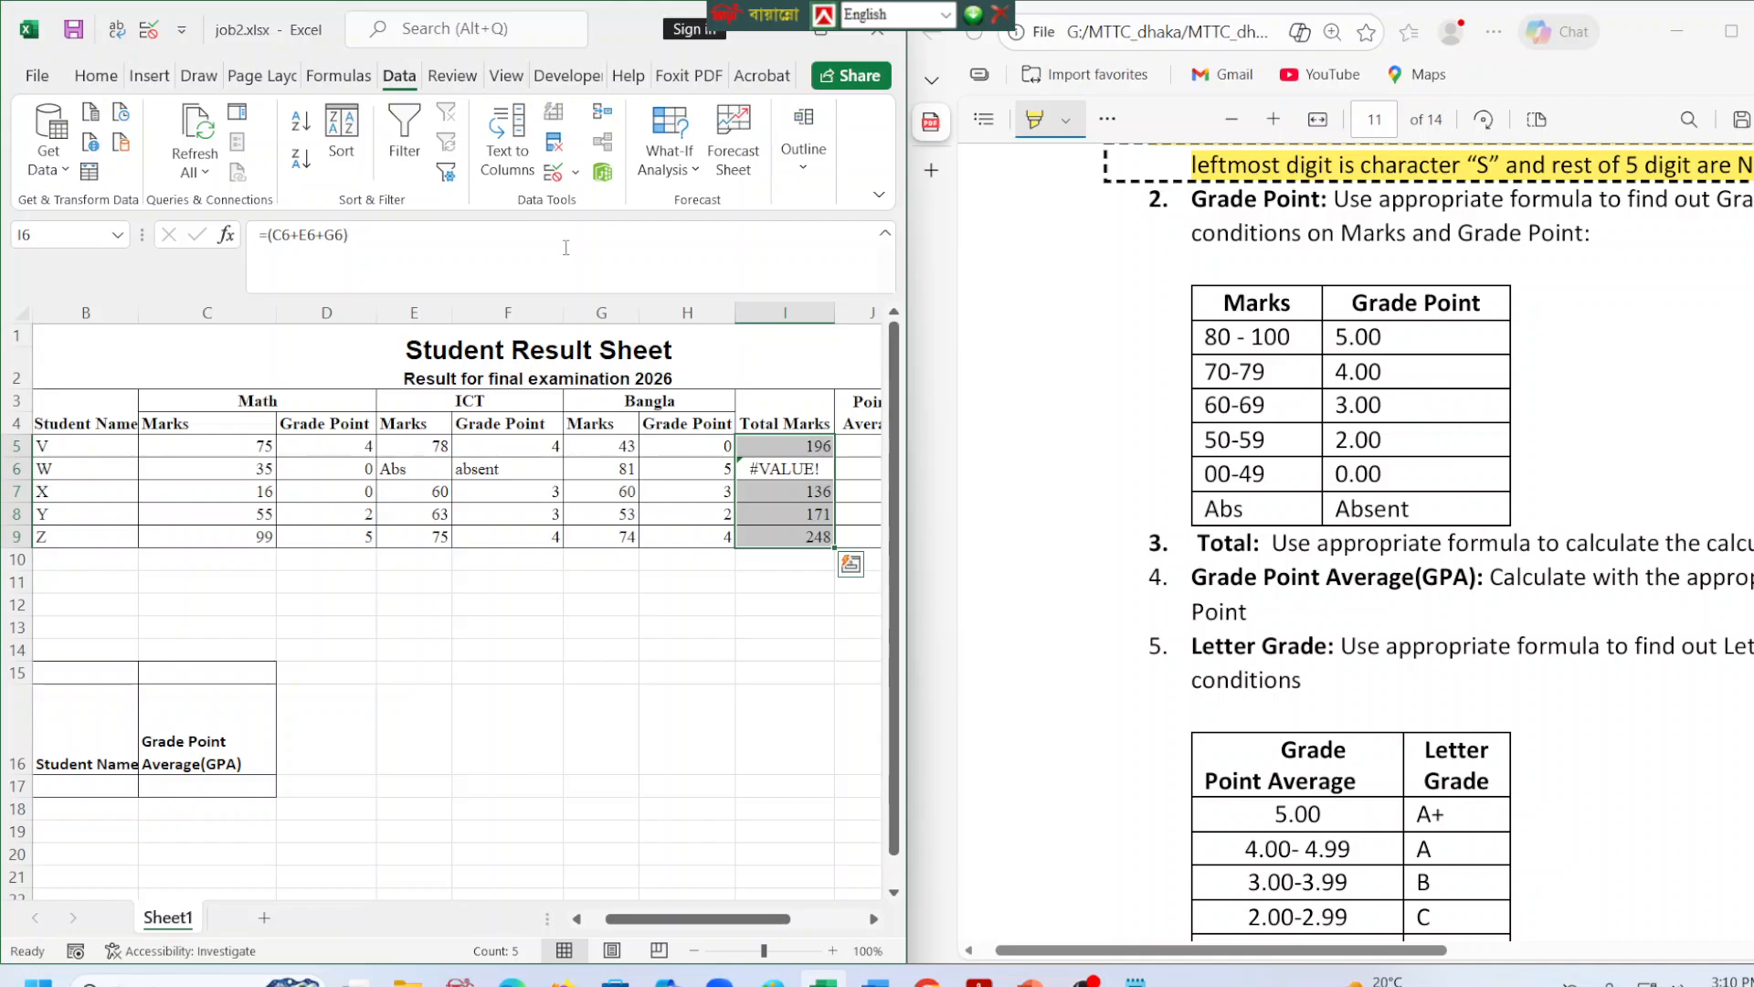
pyautogui.click(812, 454)
pyautogui.moveTo(834, 457); pyautogui.dragTo(833, 547)
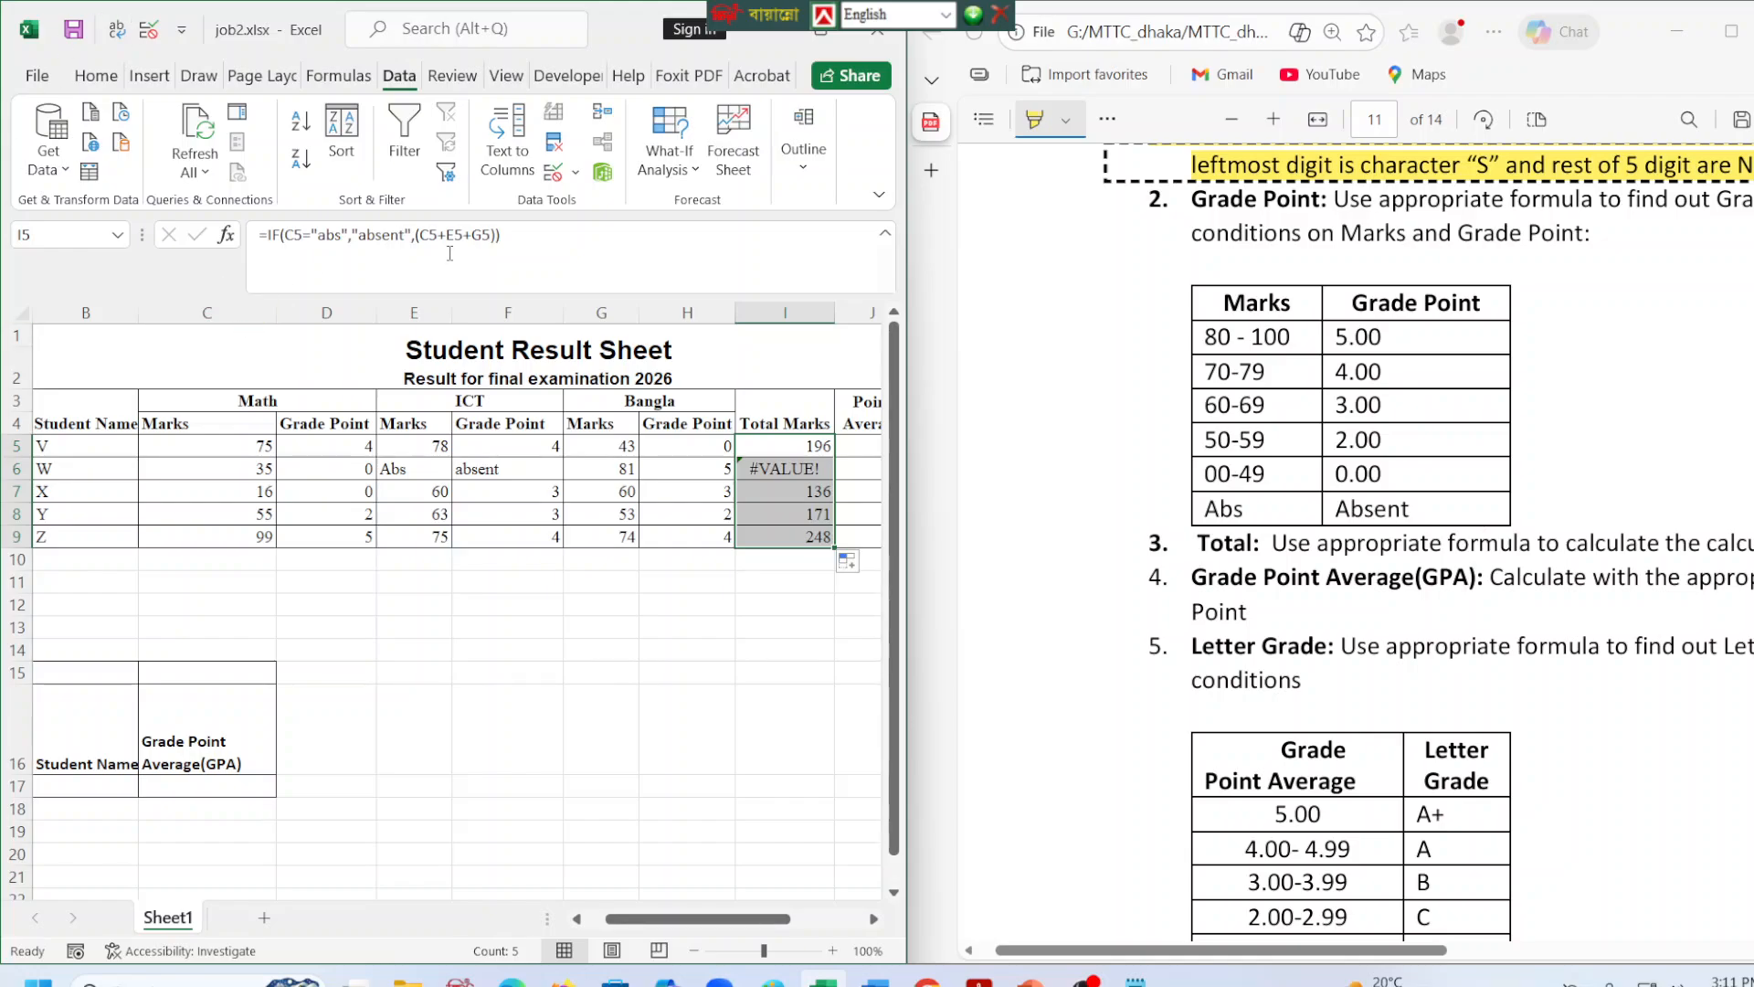
# Cut the Total Marks formula in I5 back to =IF( and open an OR function as its logical test.
pyautogui.click(583, 242)
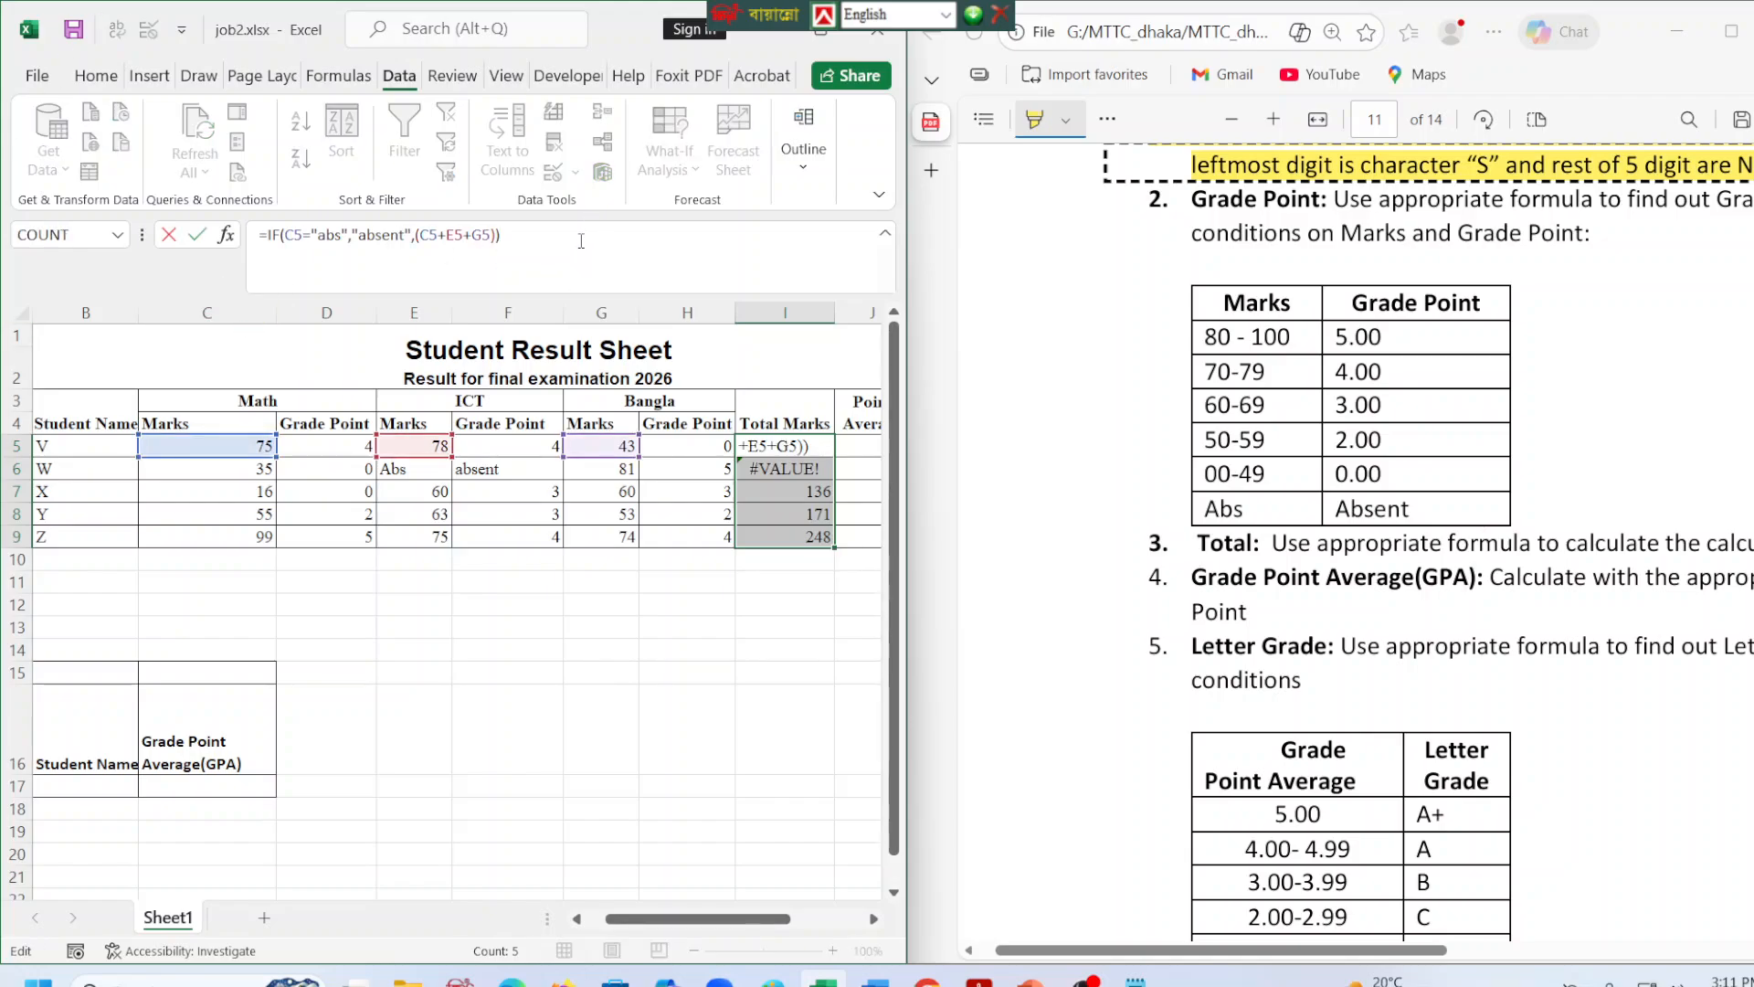
pyautogui.press('BackSpace')
pyautogui.press('BackSpace')
pyautogui.press('BackSpace')
pyautogui.press('BackSpace')
pyautogui.press('BackSpace')
pyautogui.press('BackSpace')
pyautogui.press('BackSpace')
pyautogui.press('BackSpace')
pyautogui.press('BackSpace')
pyautogui.press('BackSpace')
pyautogui.press('BackSpace')
pyautogui.press('BackSpace')
pyautogui.press('BackSpace')
pyautogui.press('BackSpace')
pyautogui.press('BackSpace')
pyautogui.press('BackSpace')
pyautogui.press('BackSpace')
pyautogui.press('BackSpace')
pyautogui.press('BackSpace')
pyautogui.press('BackSpace')
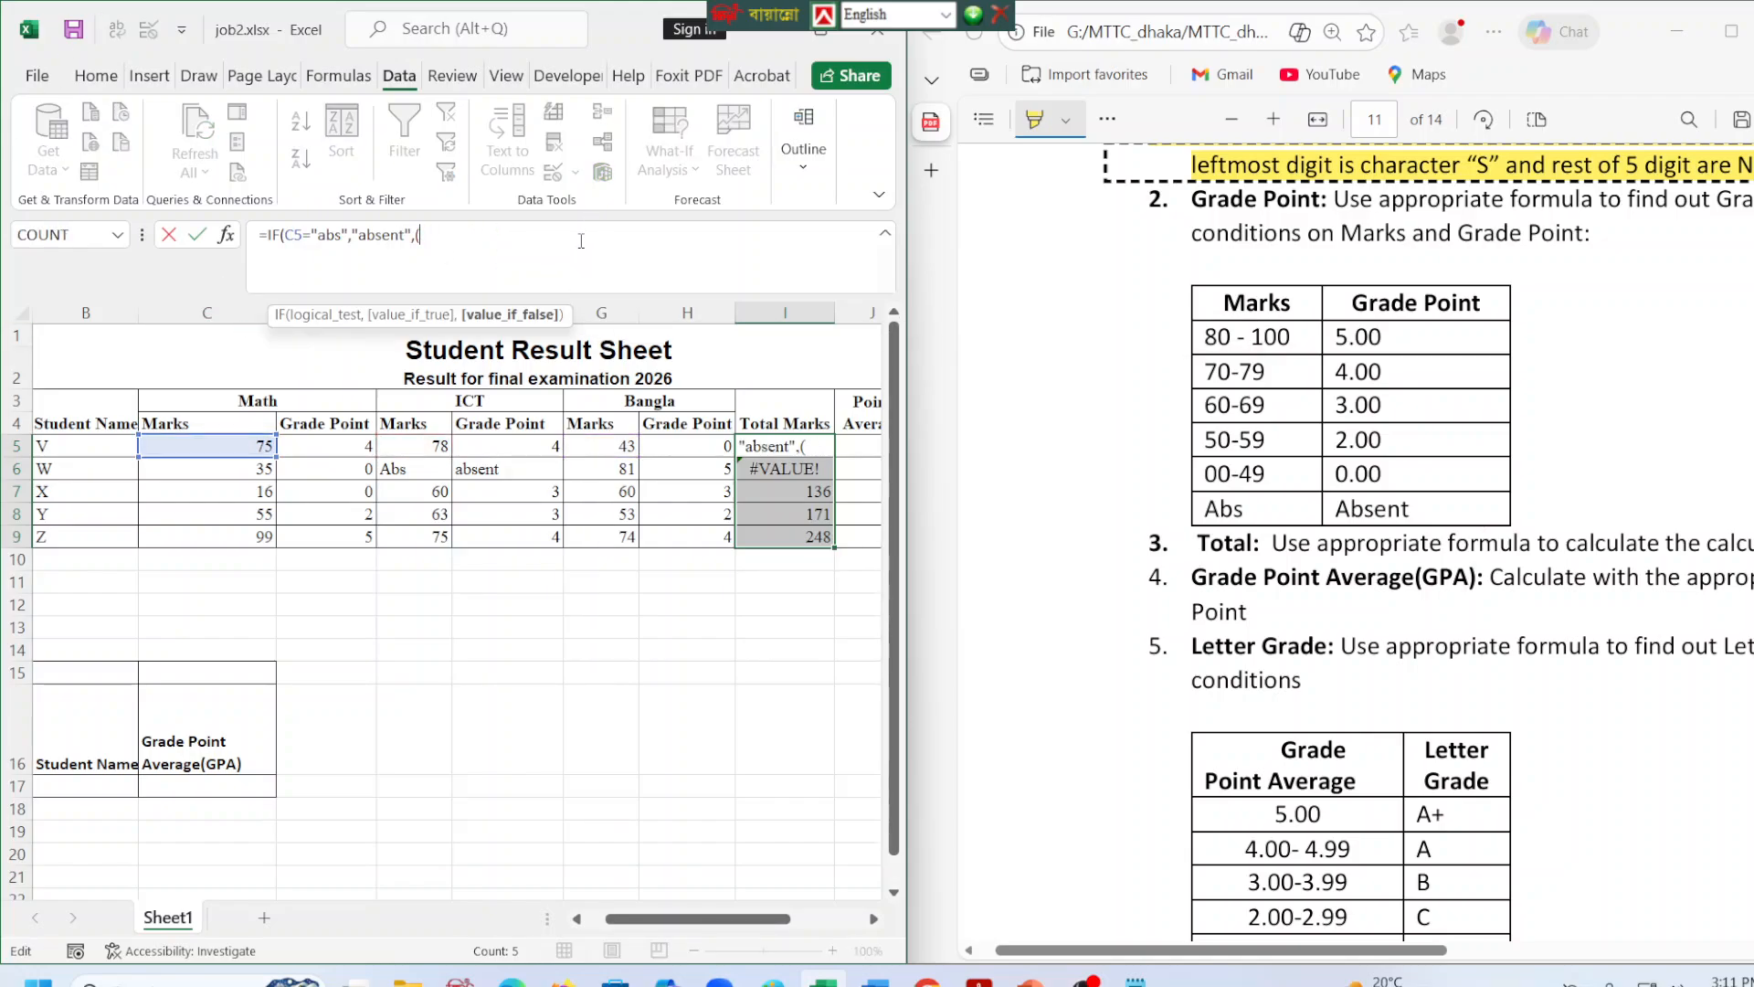
pyautogui.press('BackSpace')
pyautogui.press('BackSpace')
pyautogui.press('BackSpace')
pyautogui.press('BackSpace')
pyautogui.press('BackSpace')
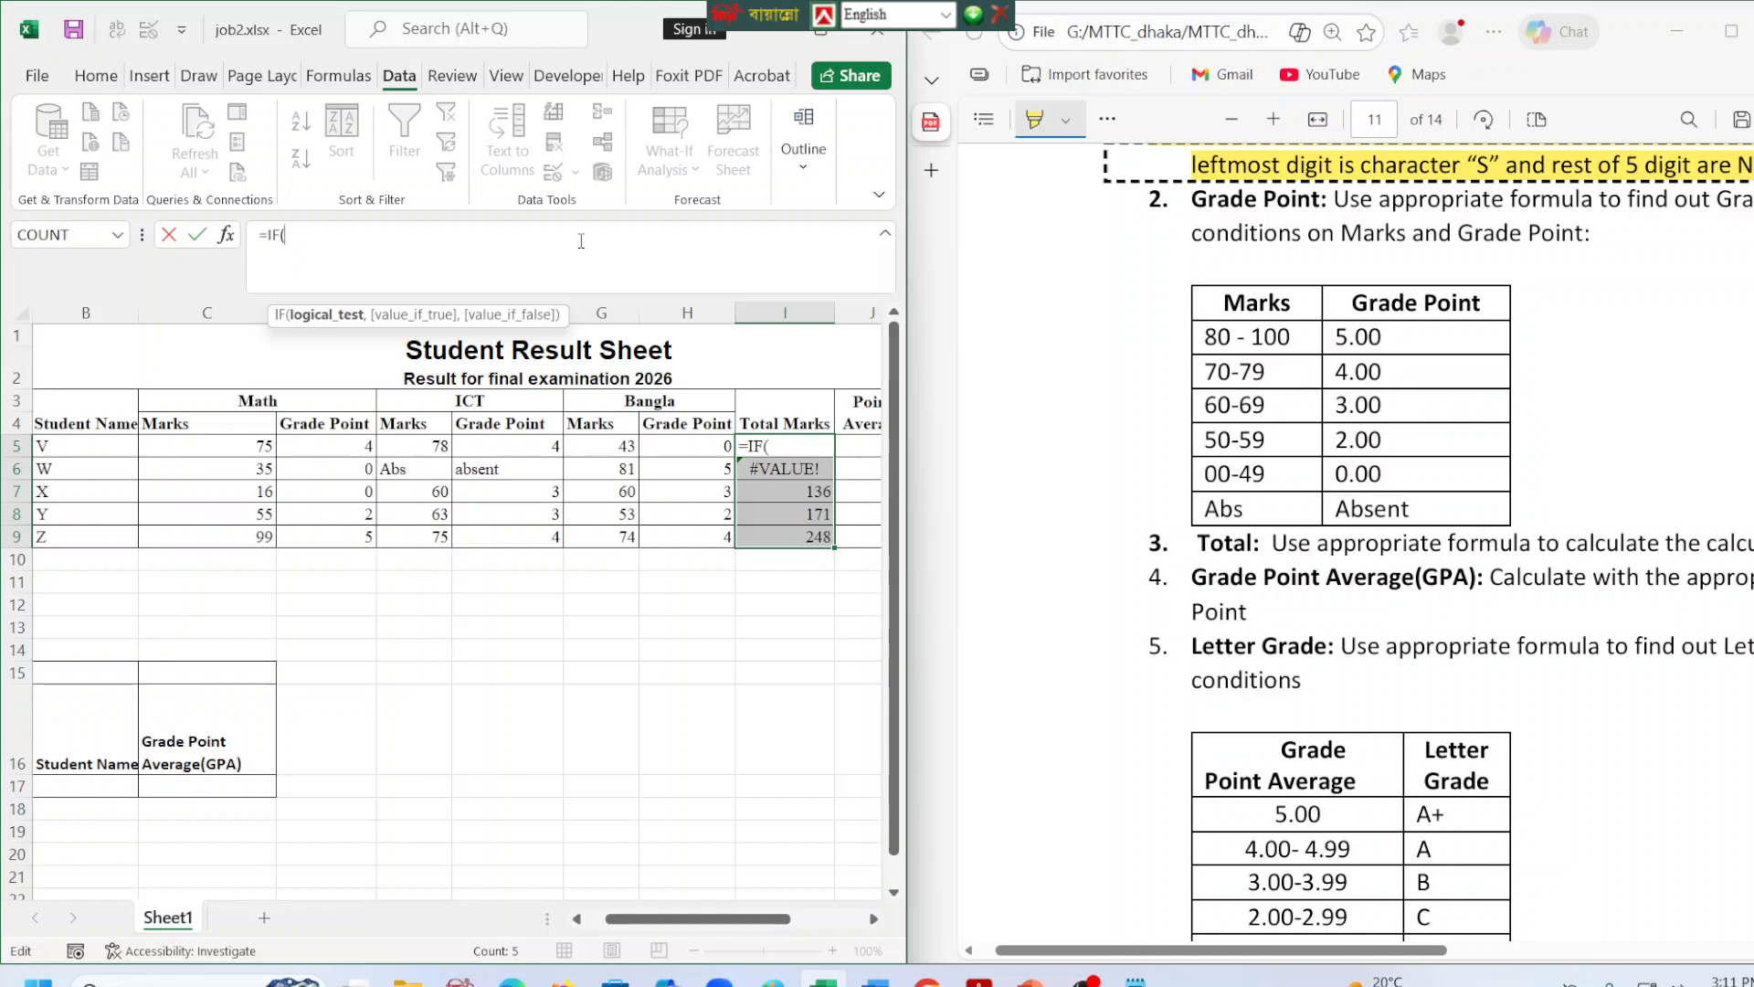
pyautogui.write('or')
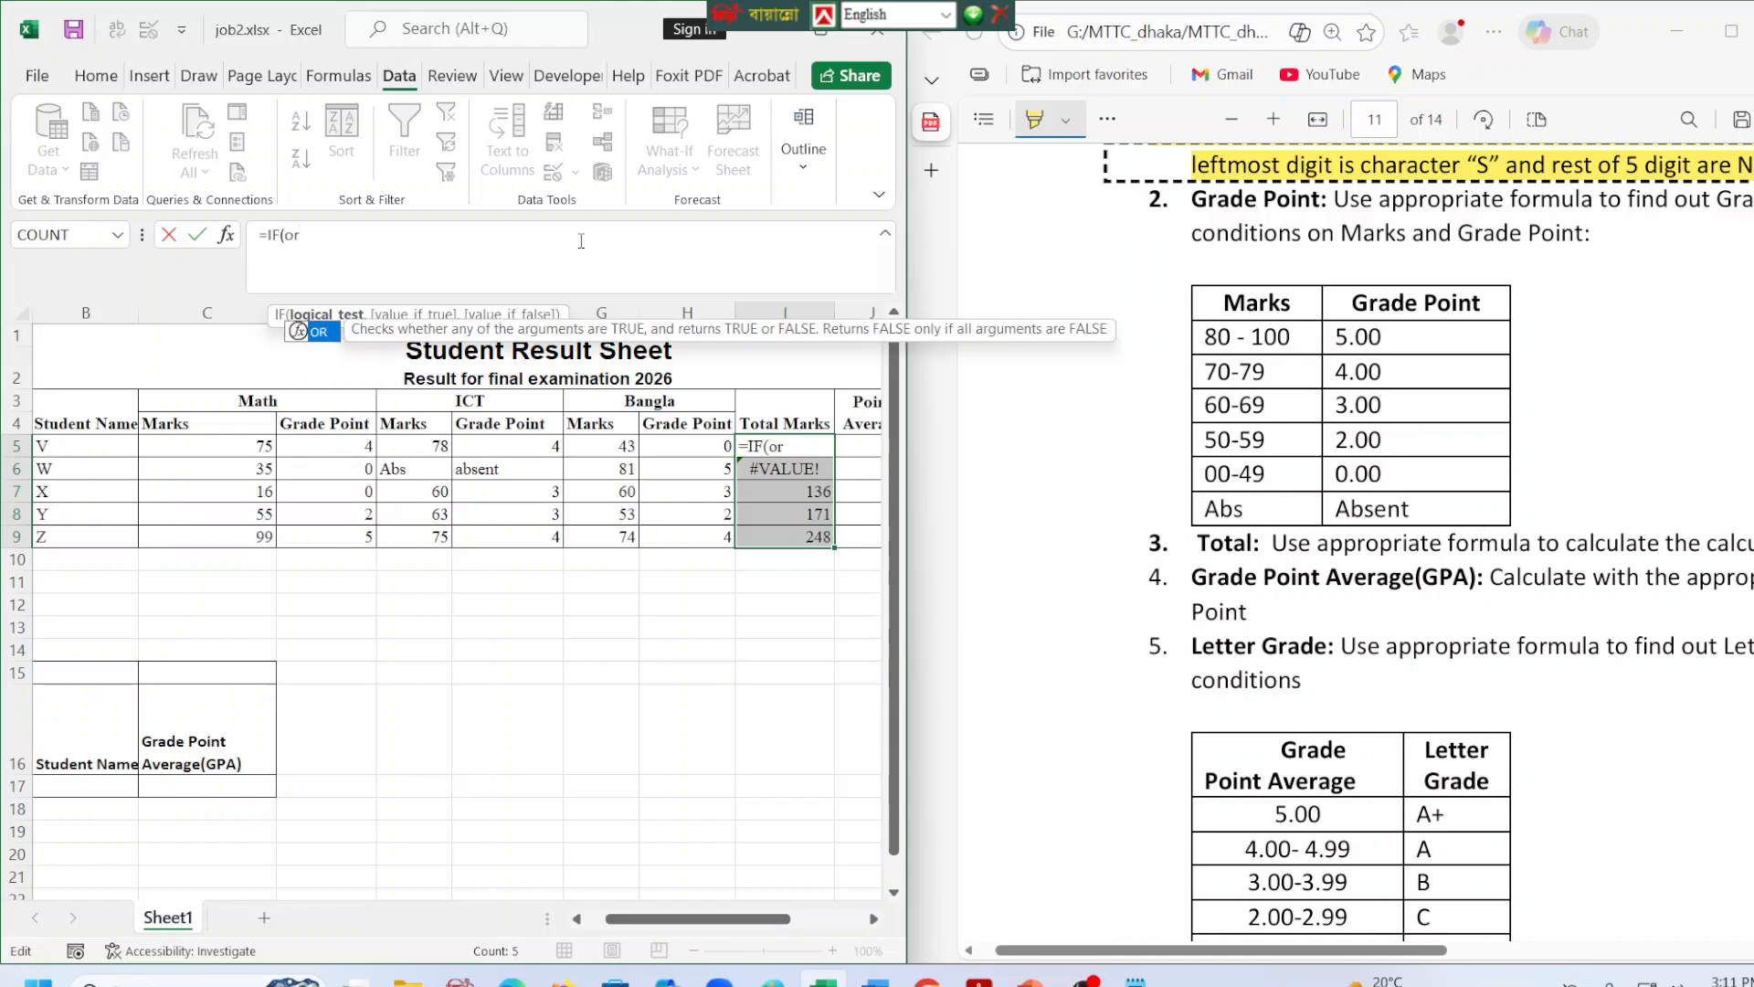
pyautogui.write('(')
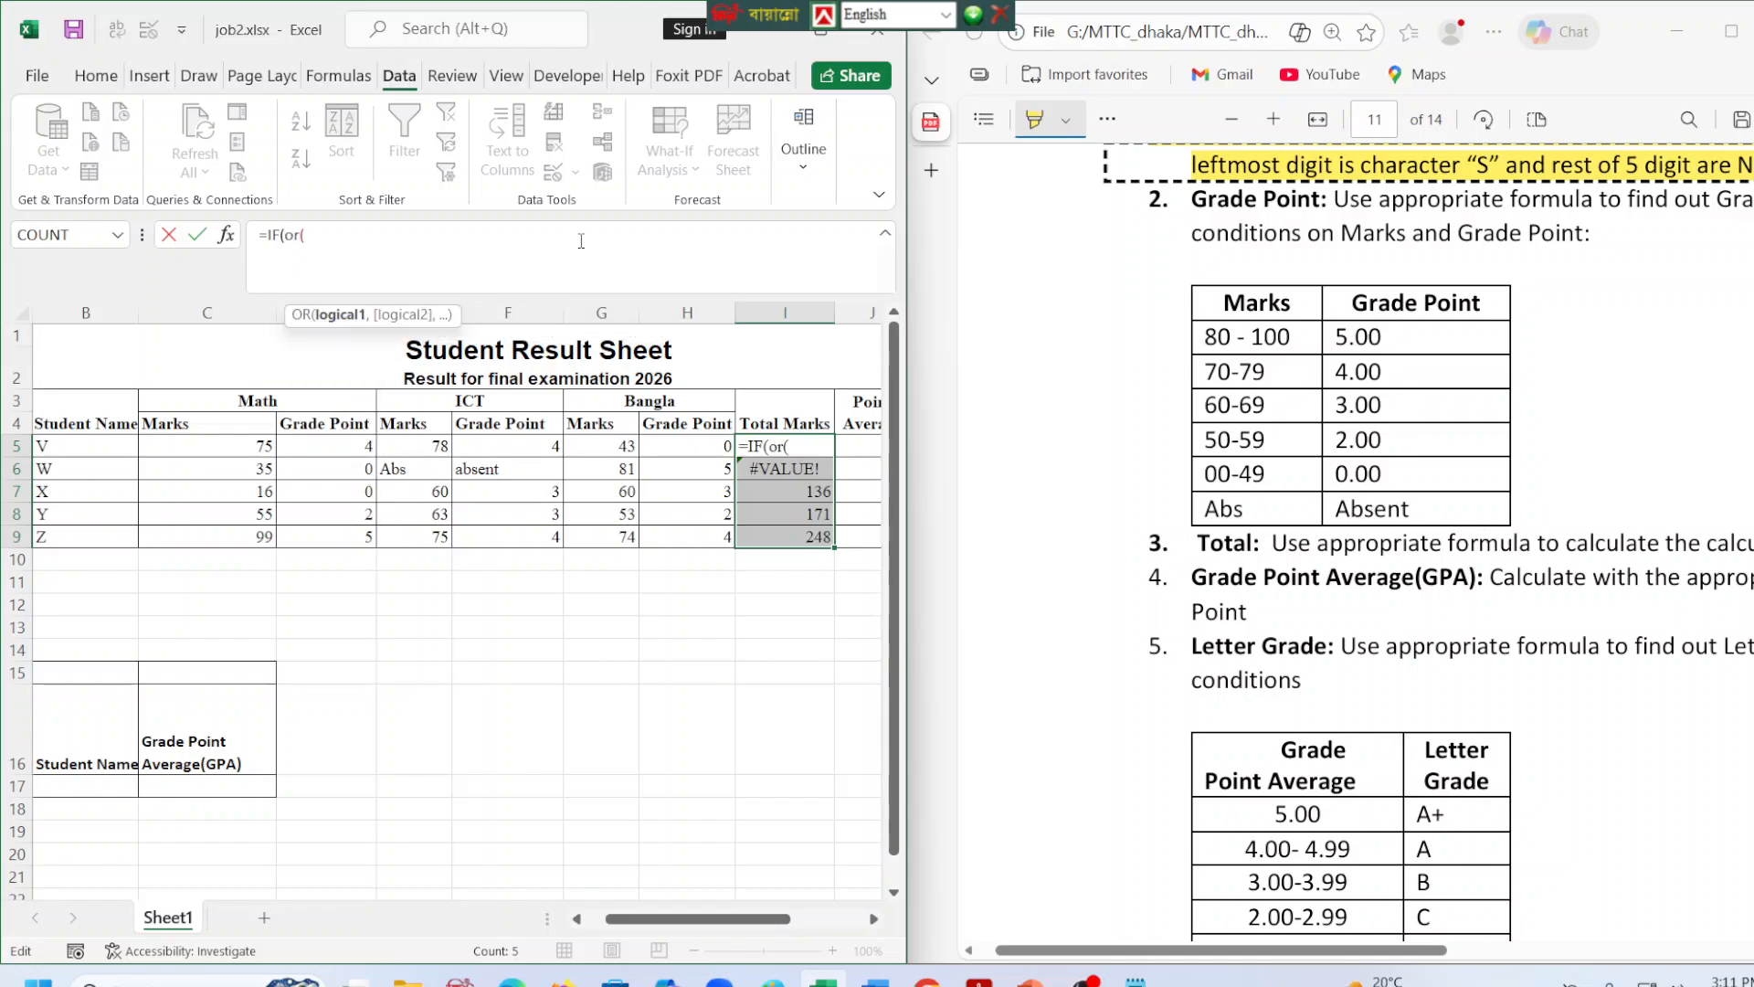
# Fill the OR test in I5 with the conditions C5="abs", E5="abs" and G5="abs", and close it.
pyautogui.click(252, 448)
pyautogui.write('=')
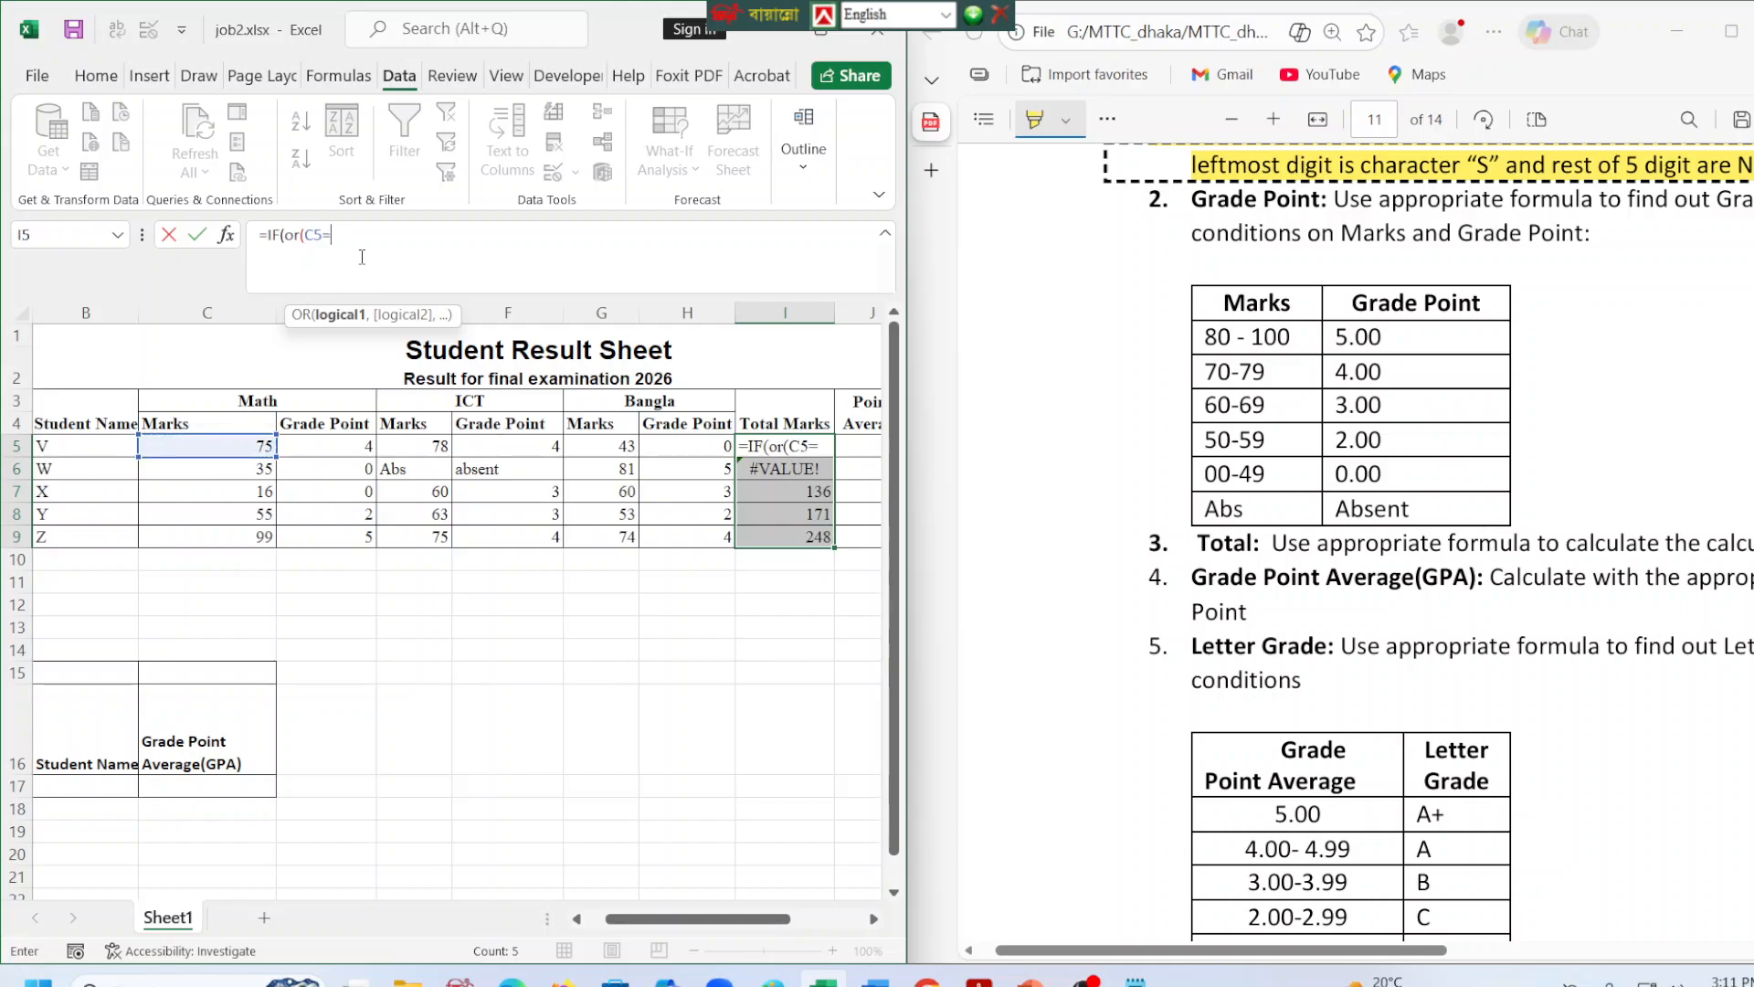
pyautogui.write('"abs",')
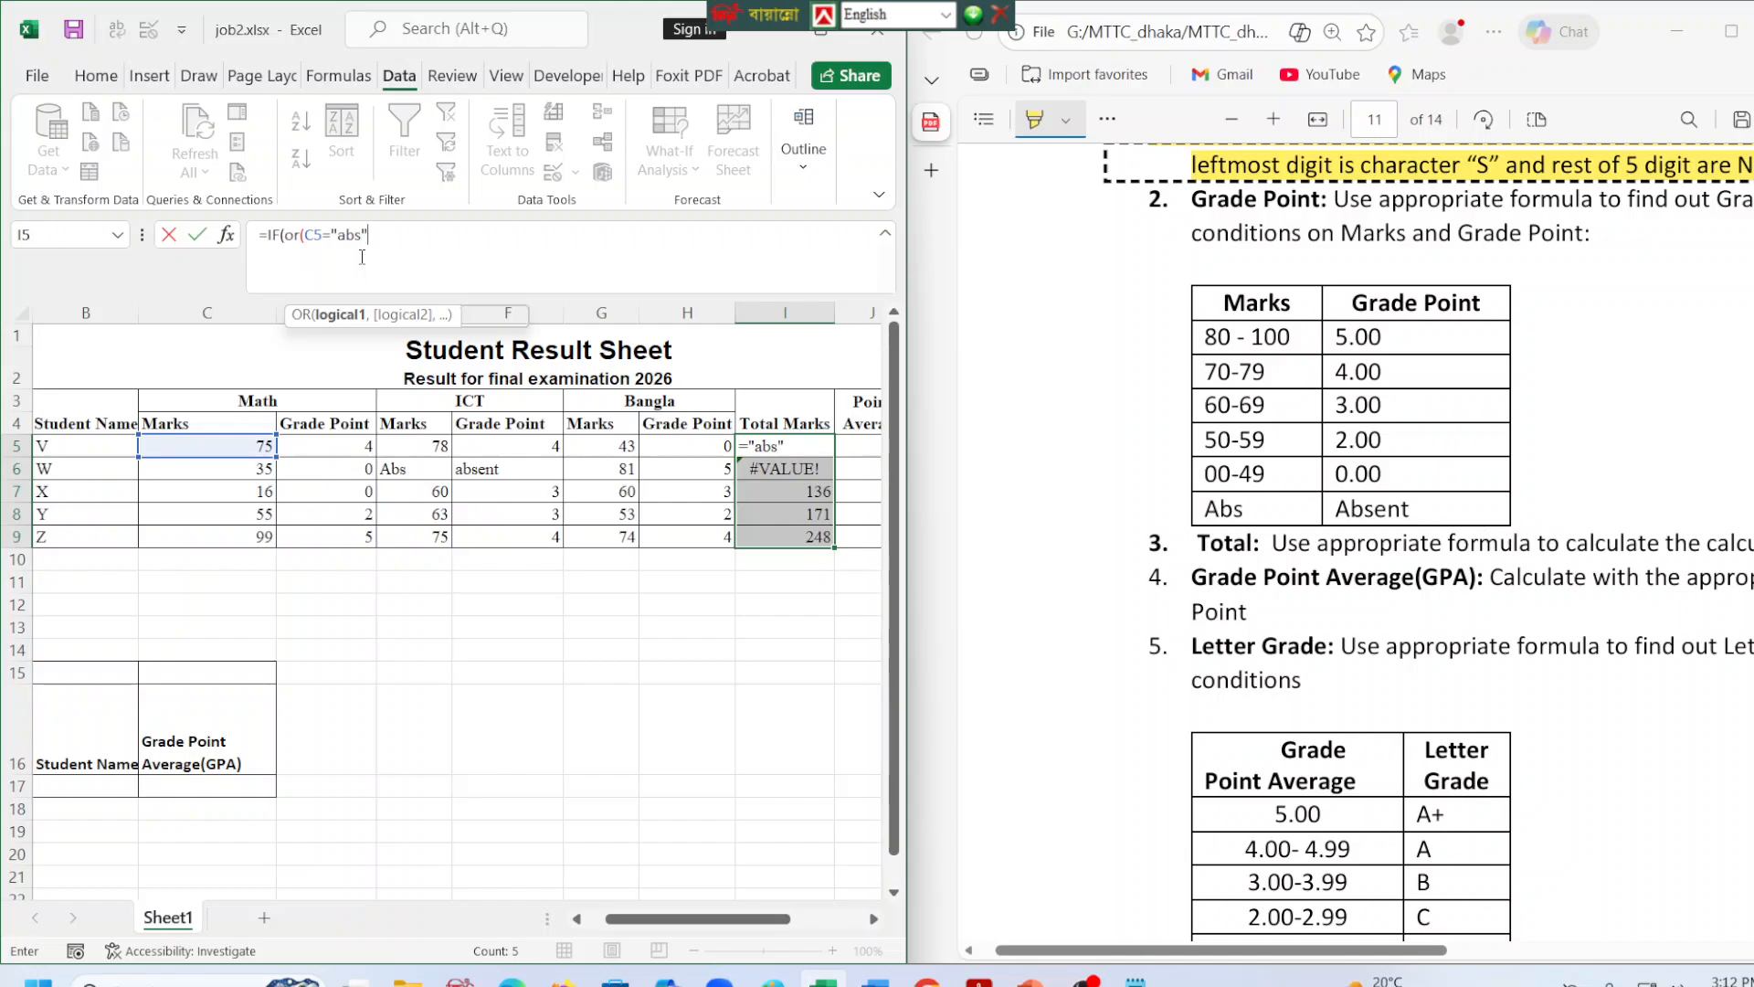
pyautogui.click(394, 447)
pyautogui.click(437, 248)
pyautogui.write('="')
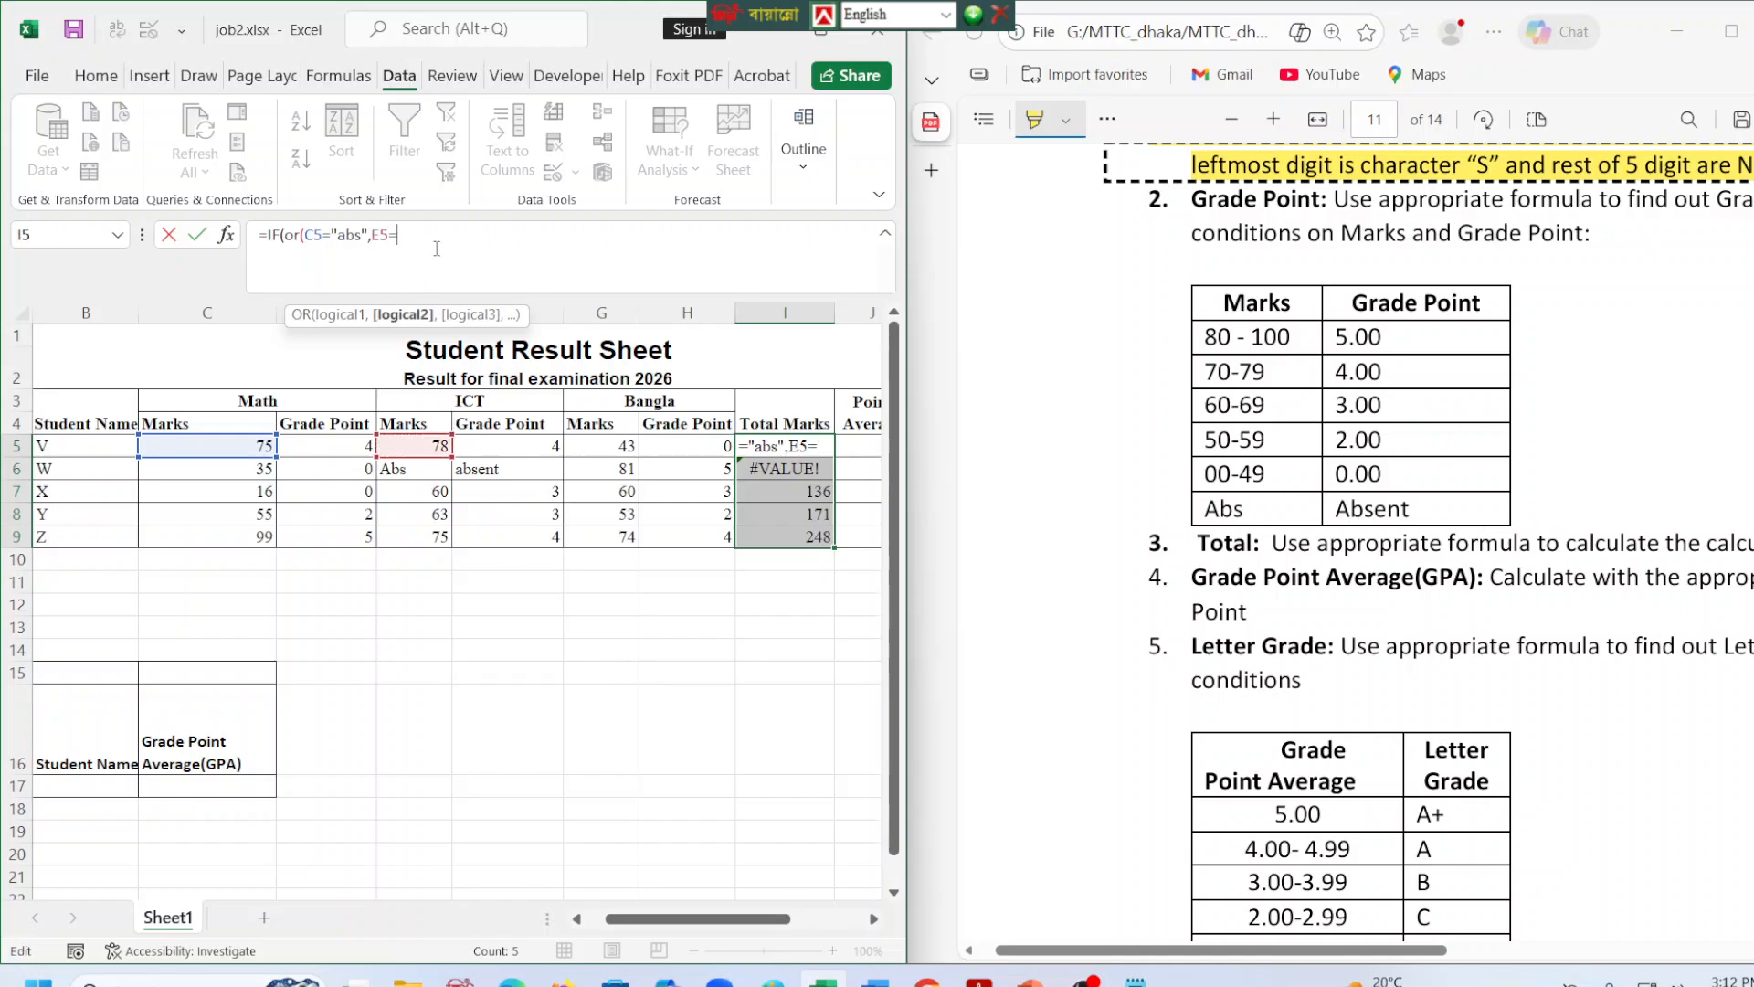
pyautogui.write('abs",')
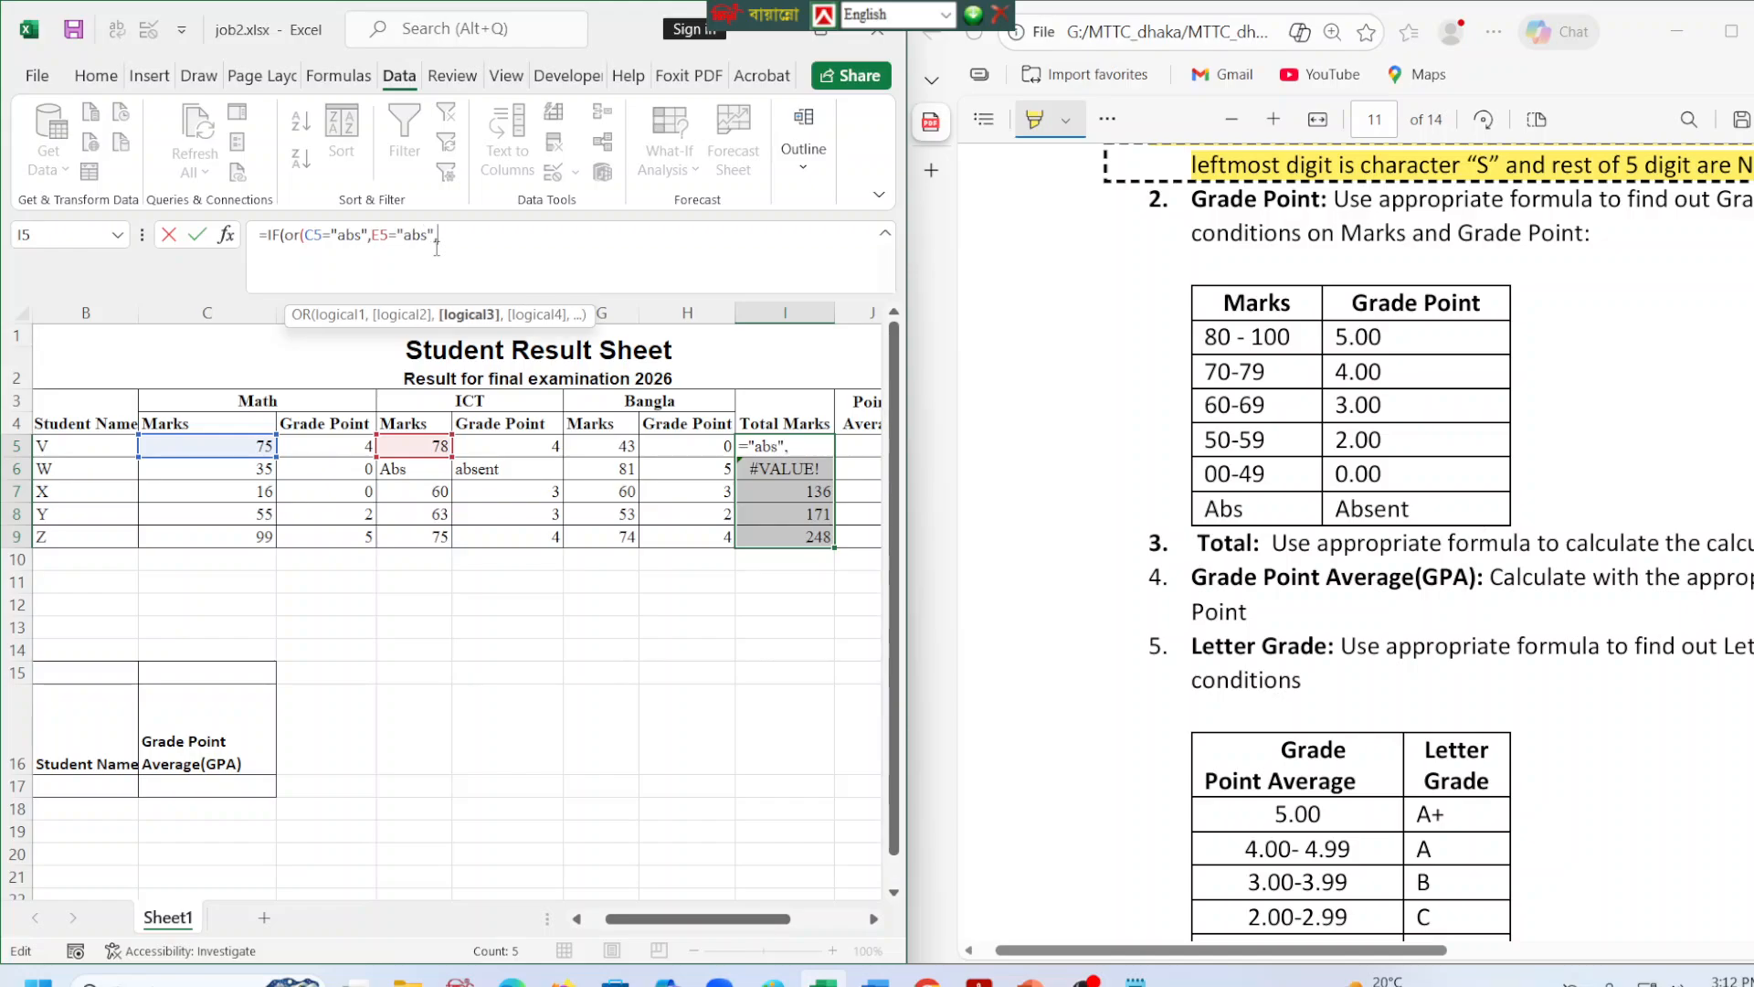
pyautogui.click(592, 447)
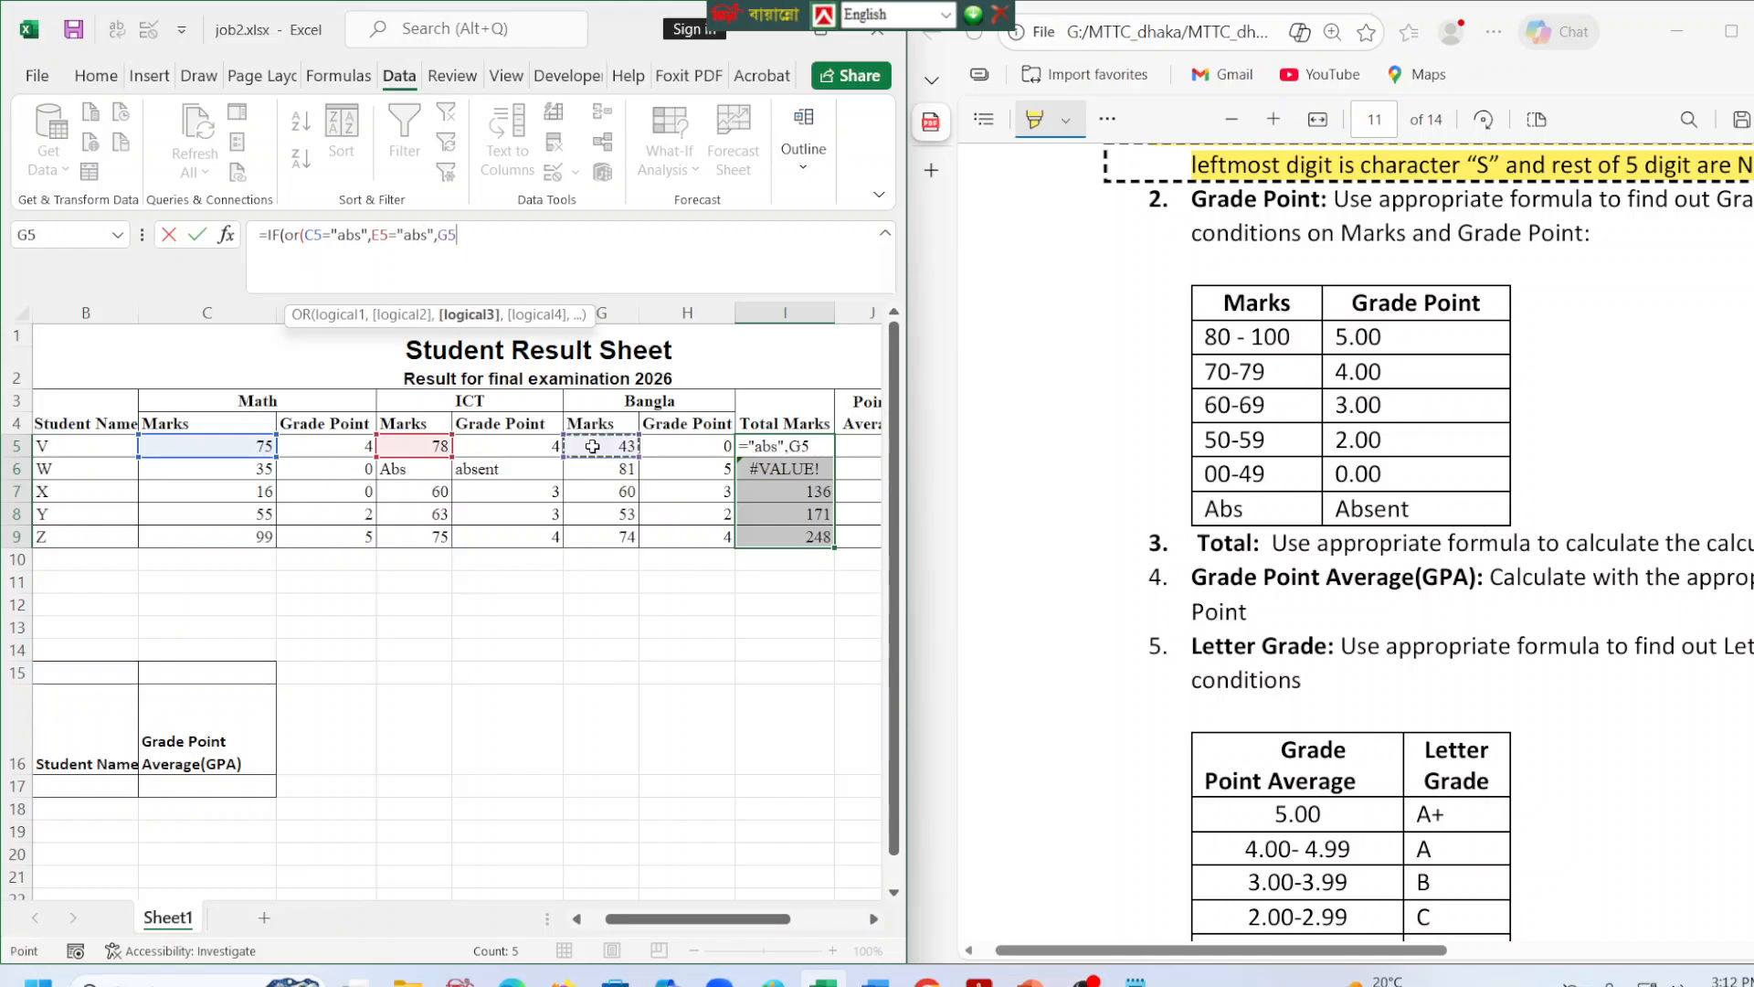
pyautogui.write('="abs")')
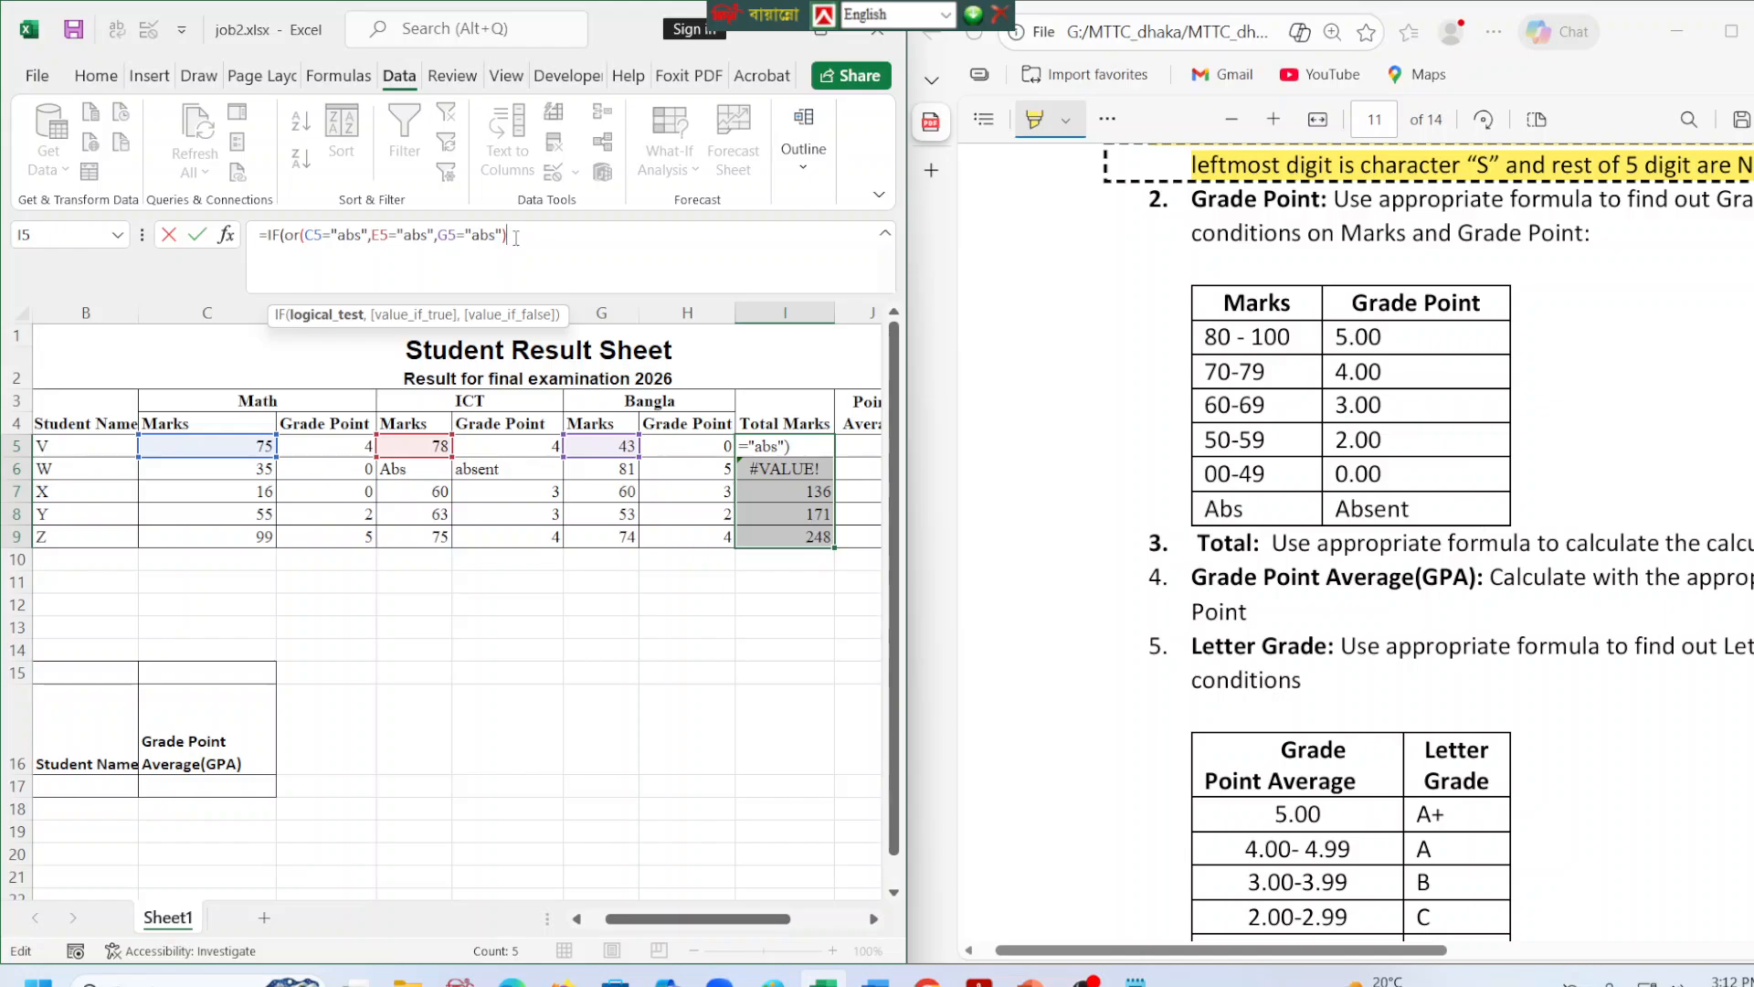
pyautogui.write(',')
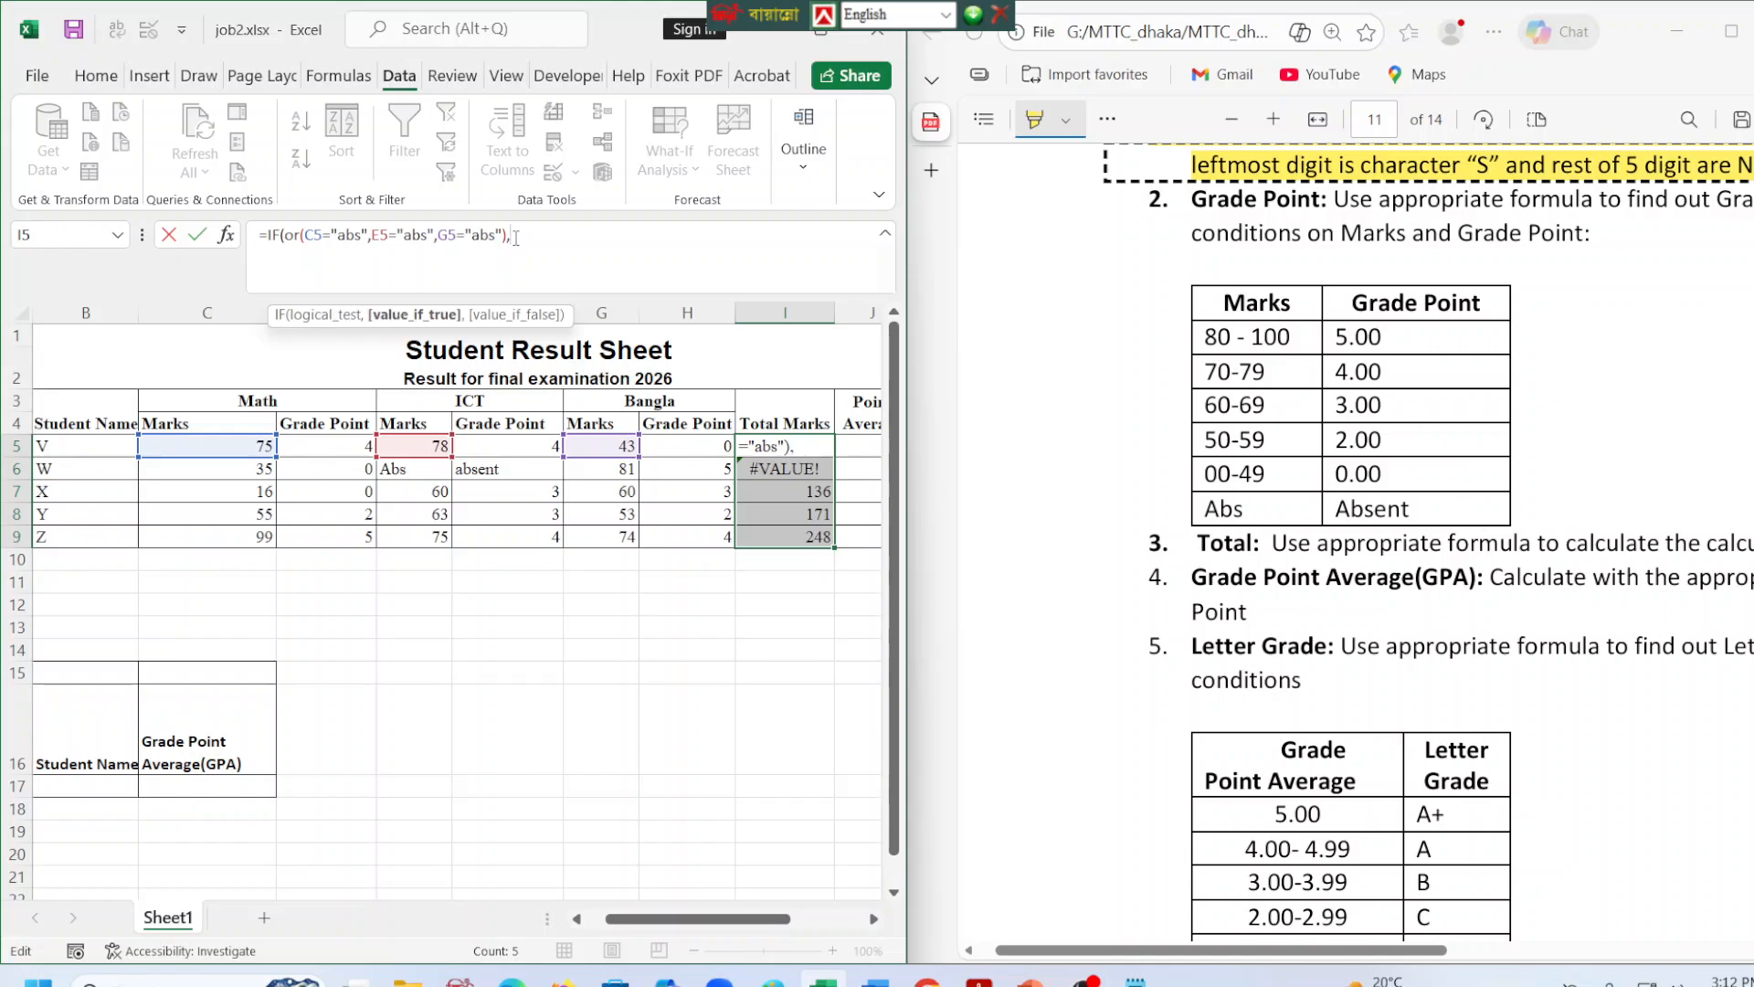
pyautogui.write('a')
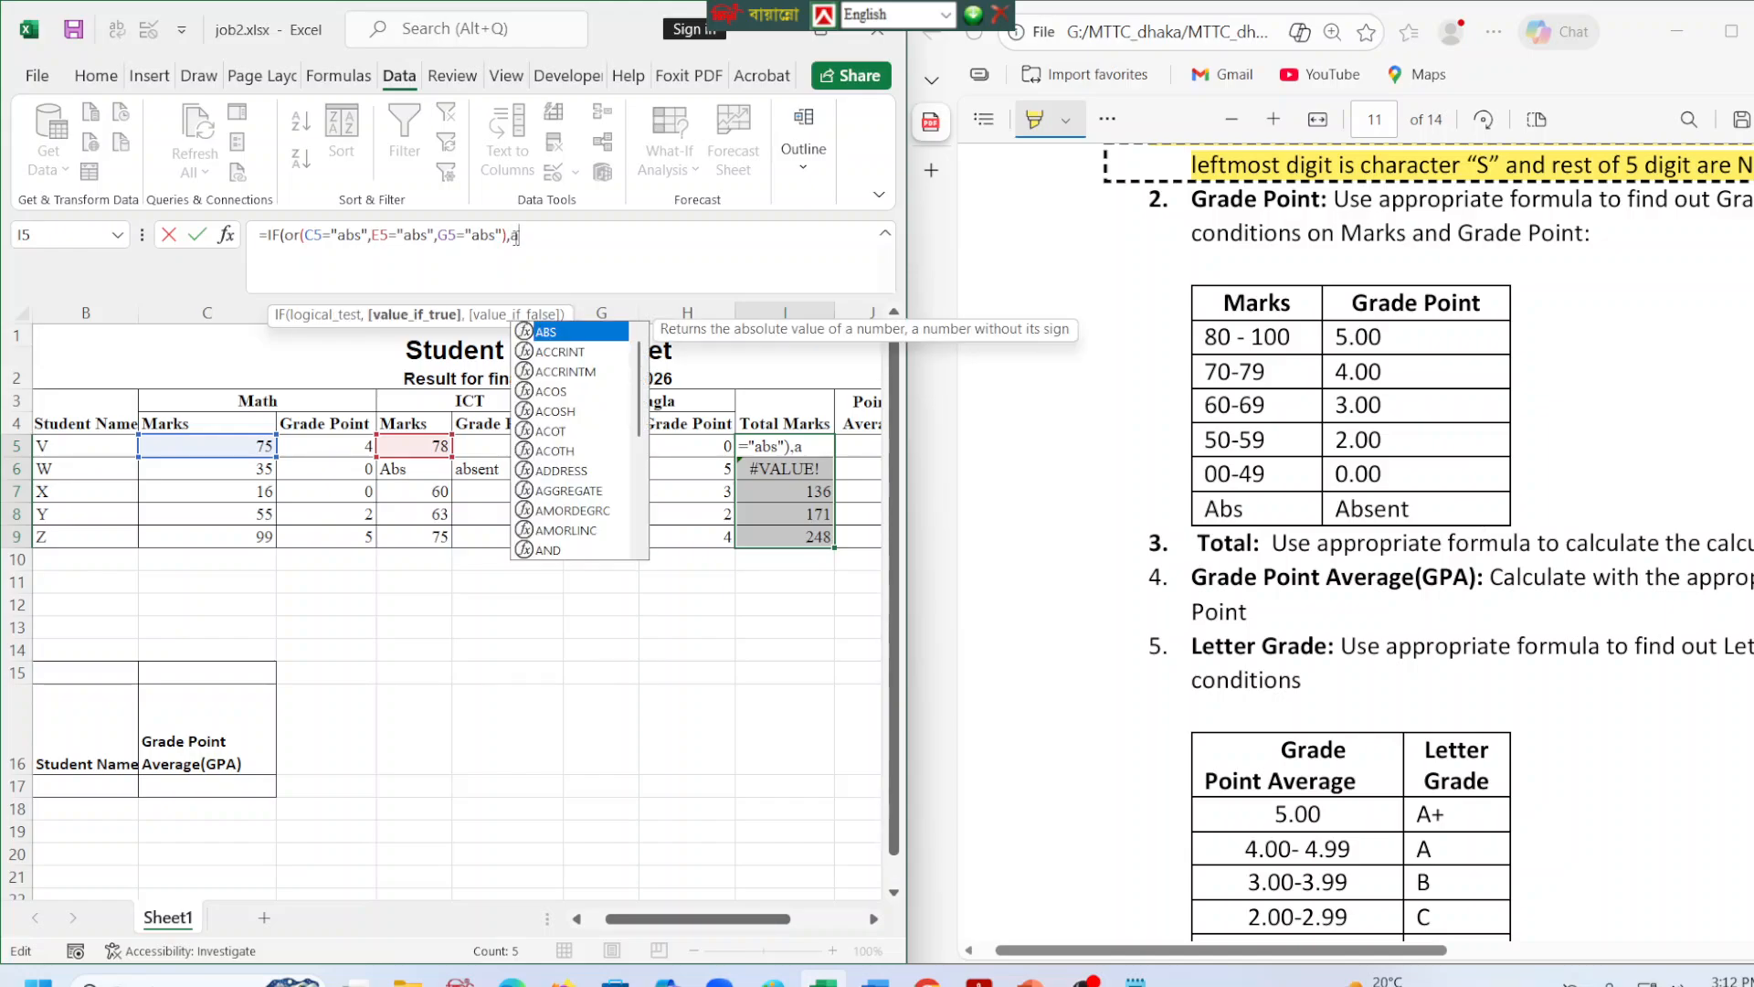
# Make the I5 formula return "absent" when the OR test is true.
pyautogui.press('BackSpace')
pyautogui.write('"a')
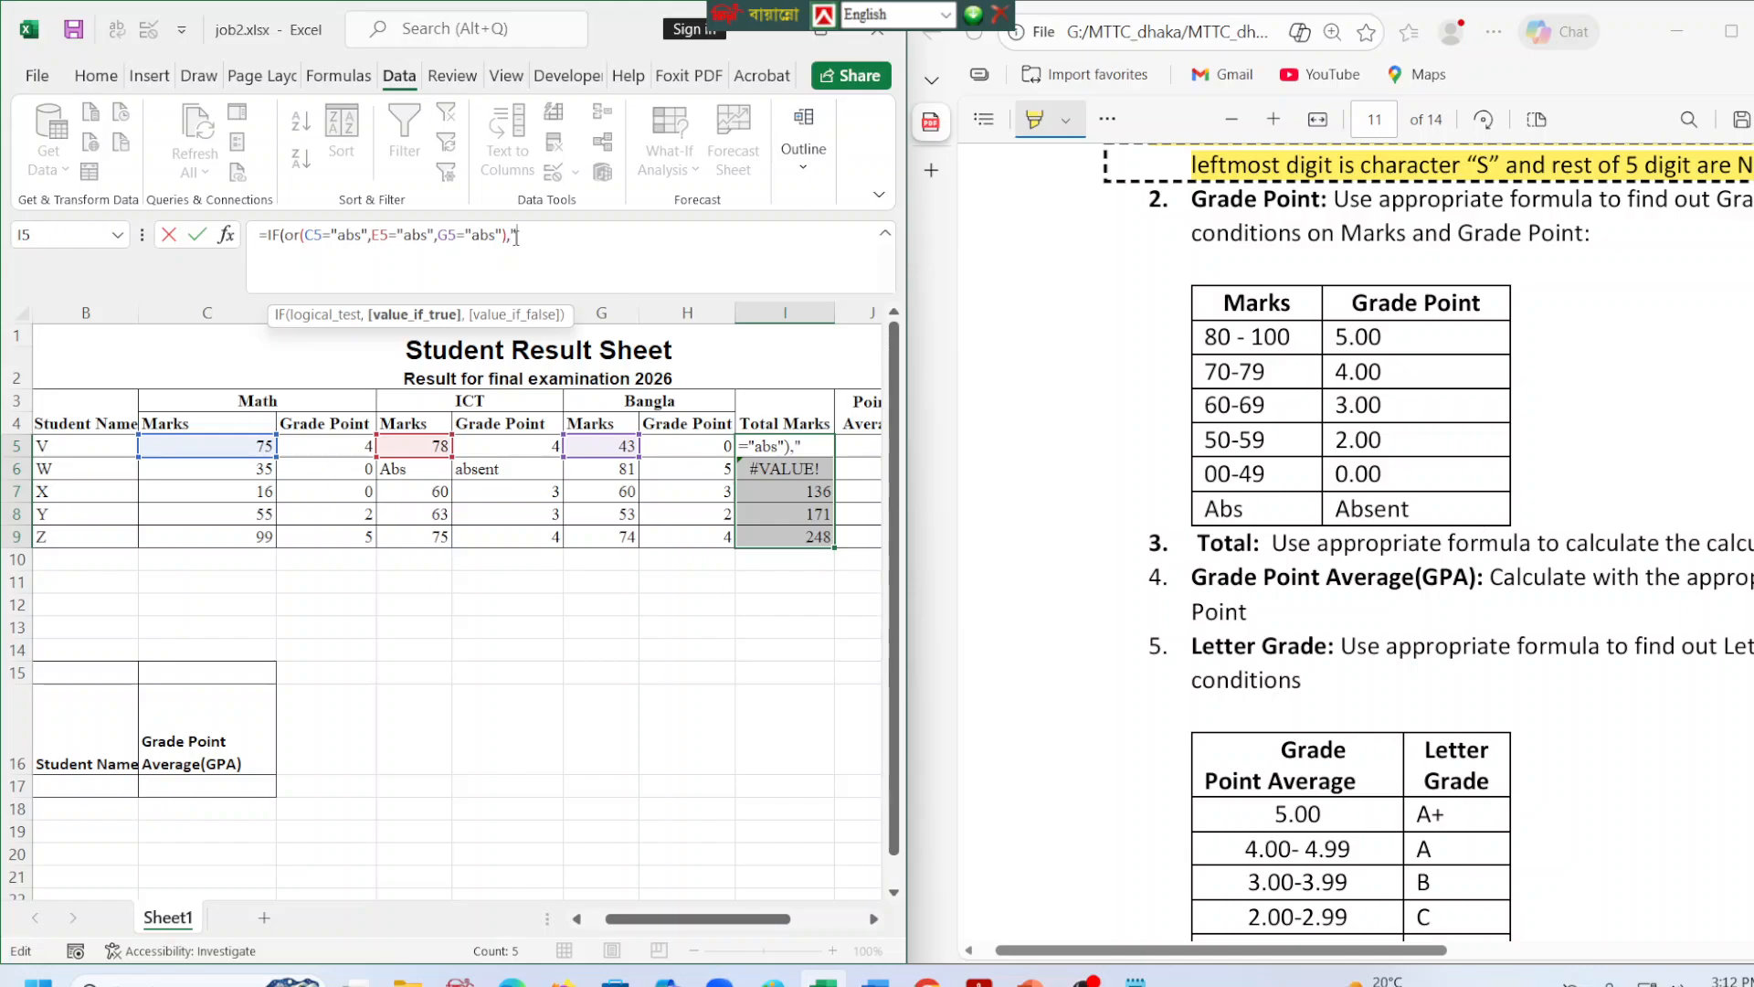
pyautogui.write('bsent')
pyautogui.write(',')
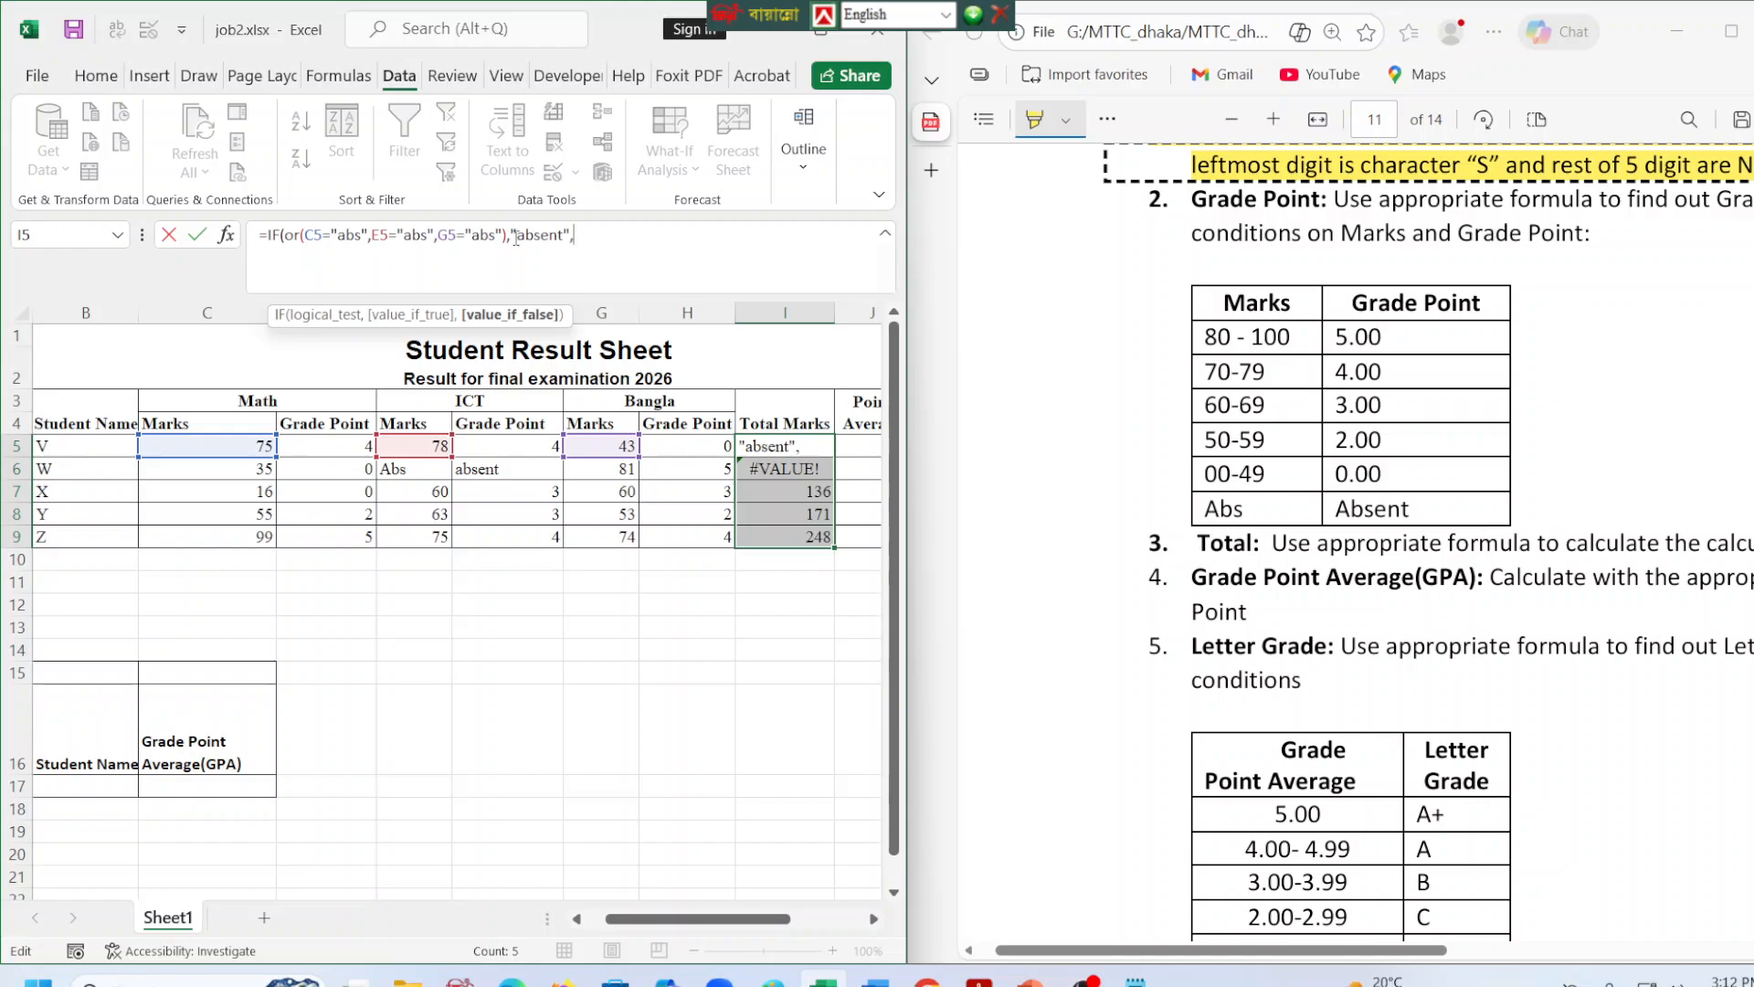
pyautogui.write('(')
# Set (C5+E5+G5) as the false result of the I5 formula and commit it.
pyautogui.click(264, 446)
pyautogui.write('+')
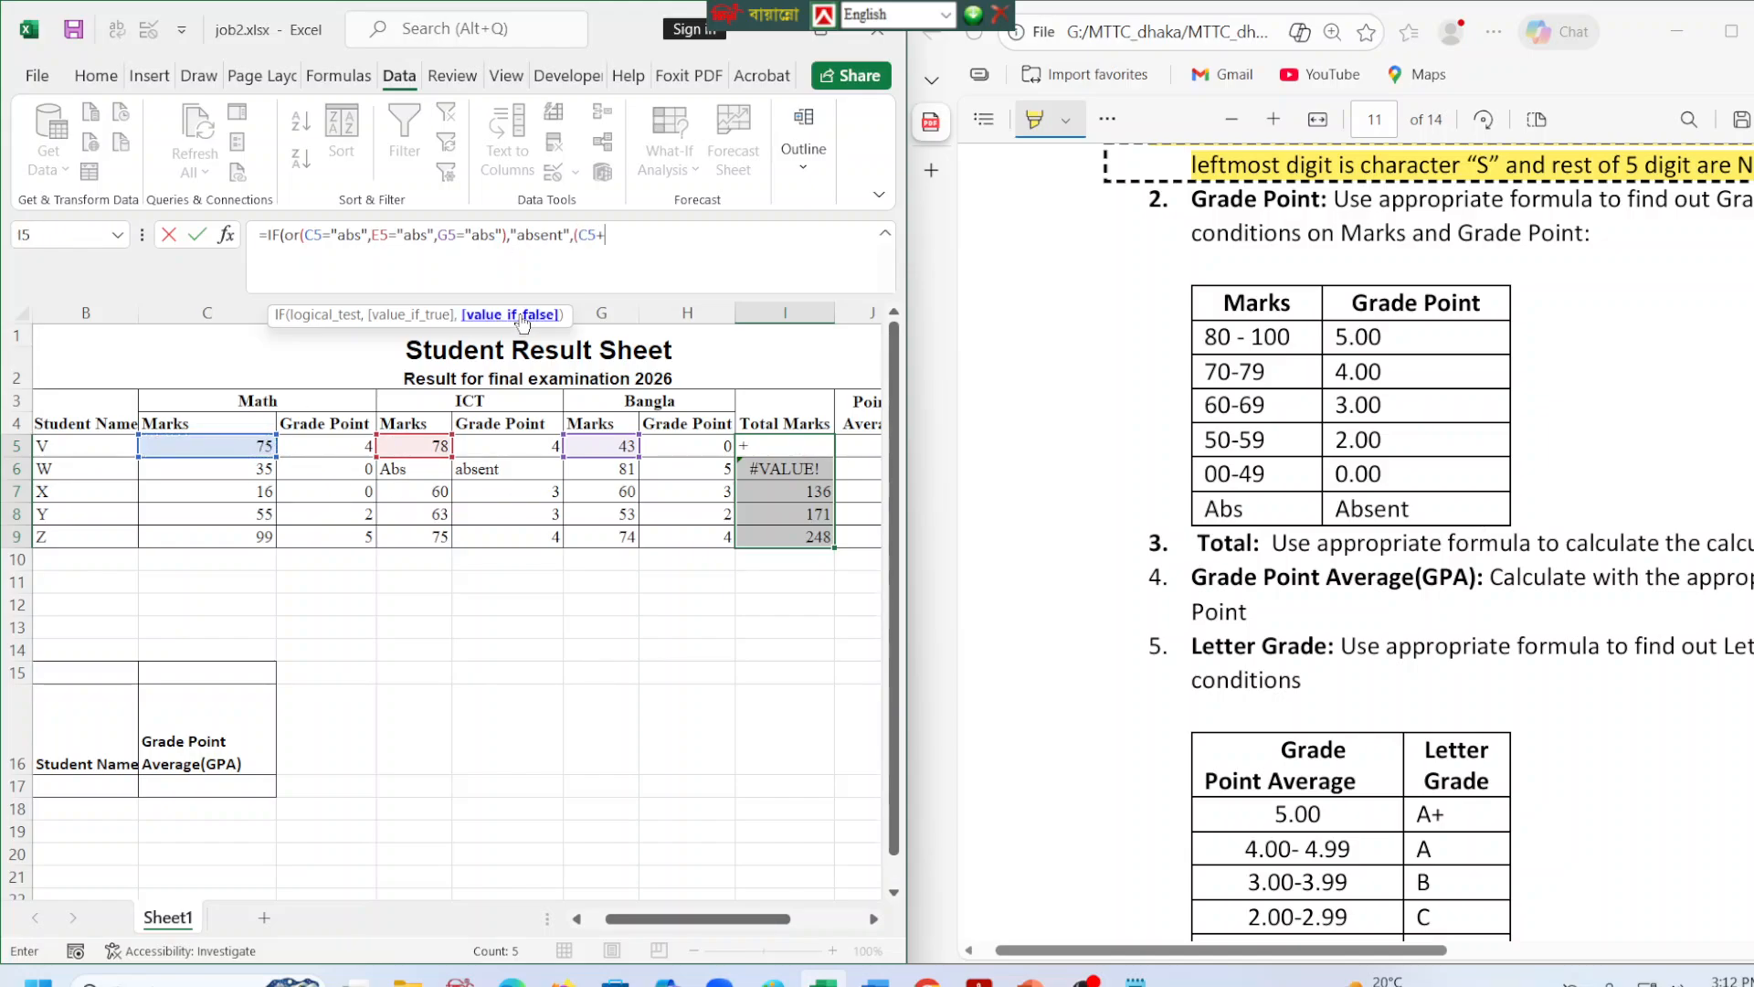
pyautogui.click(429, 446)
pyautogui.click(634, 224)
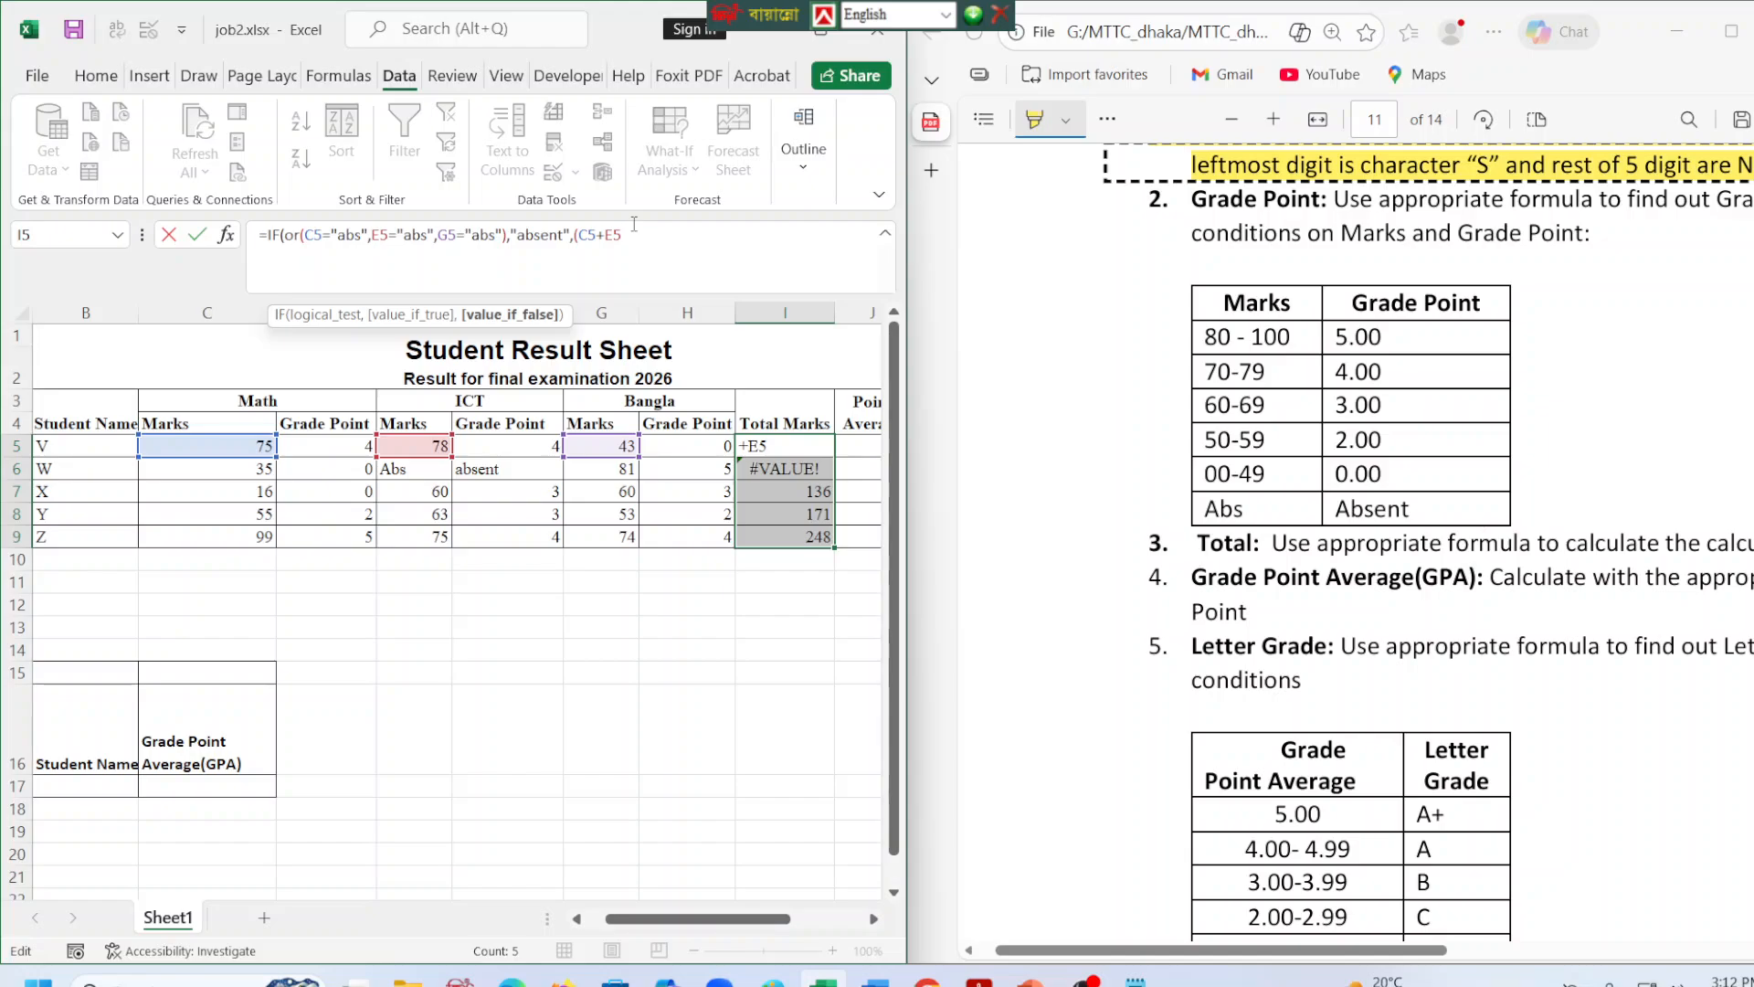
pyautogui.click(596, 447)
pyautogui.write(')')
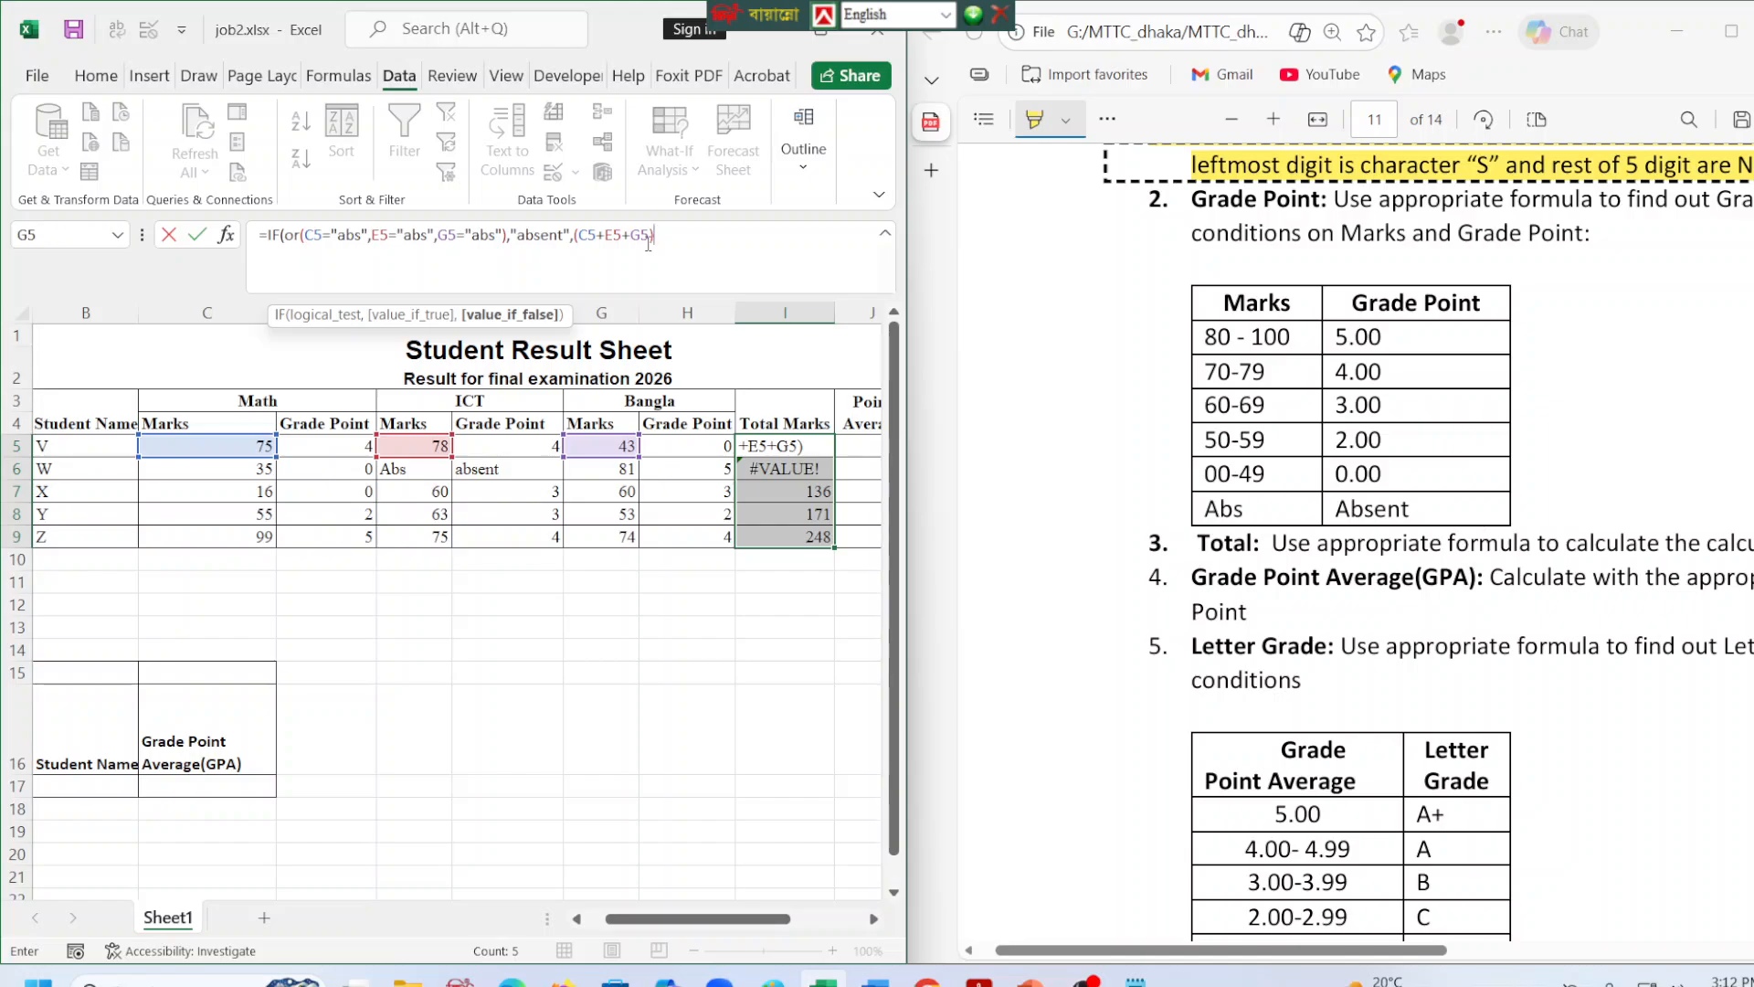
pyautogui.press('Return')
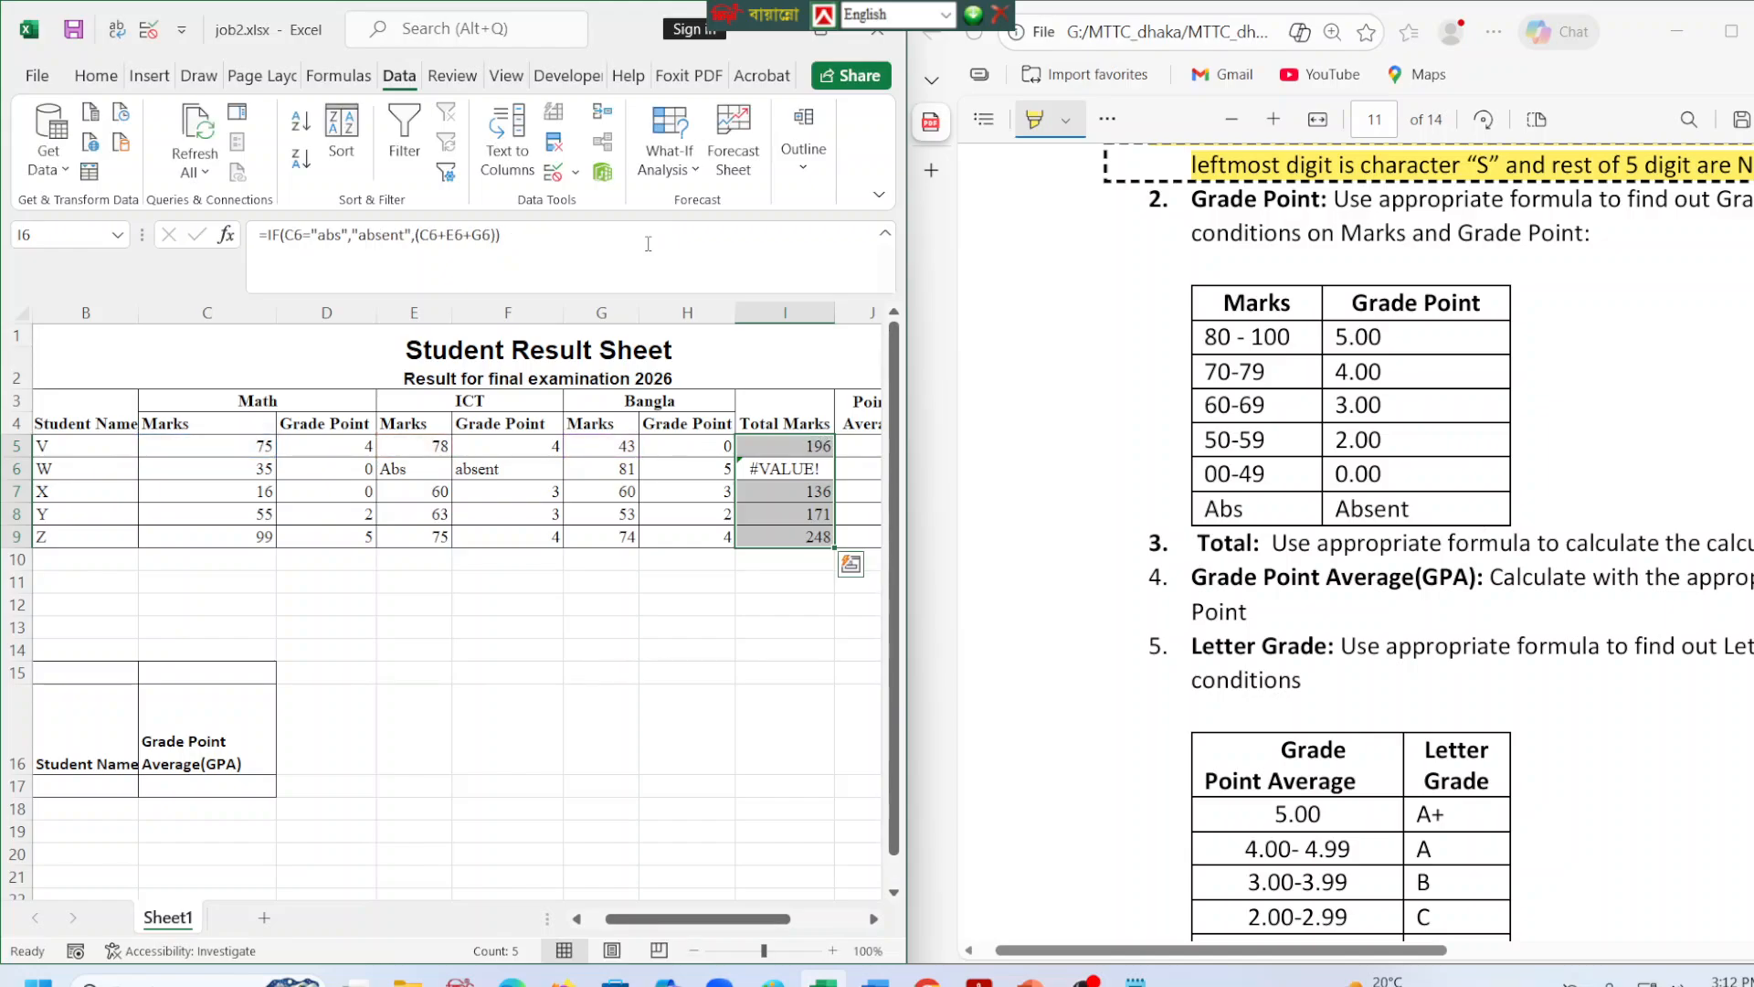
# Fill the OR-based Total Marks formula from I5 down through I9.
pyautogui.click(783, 441)
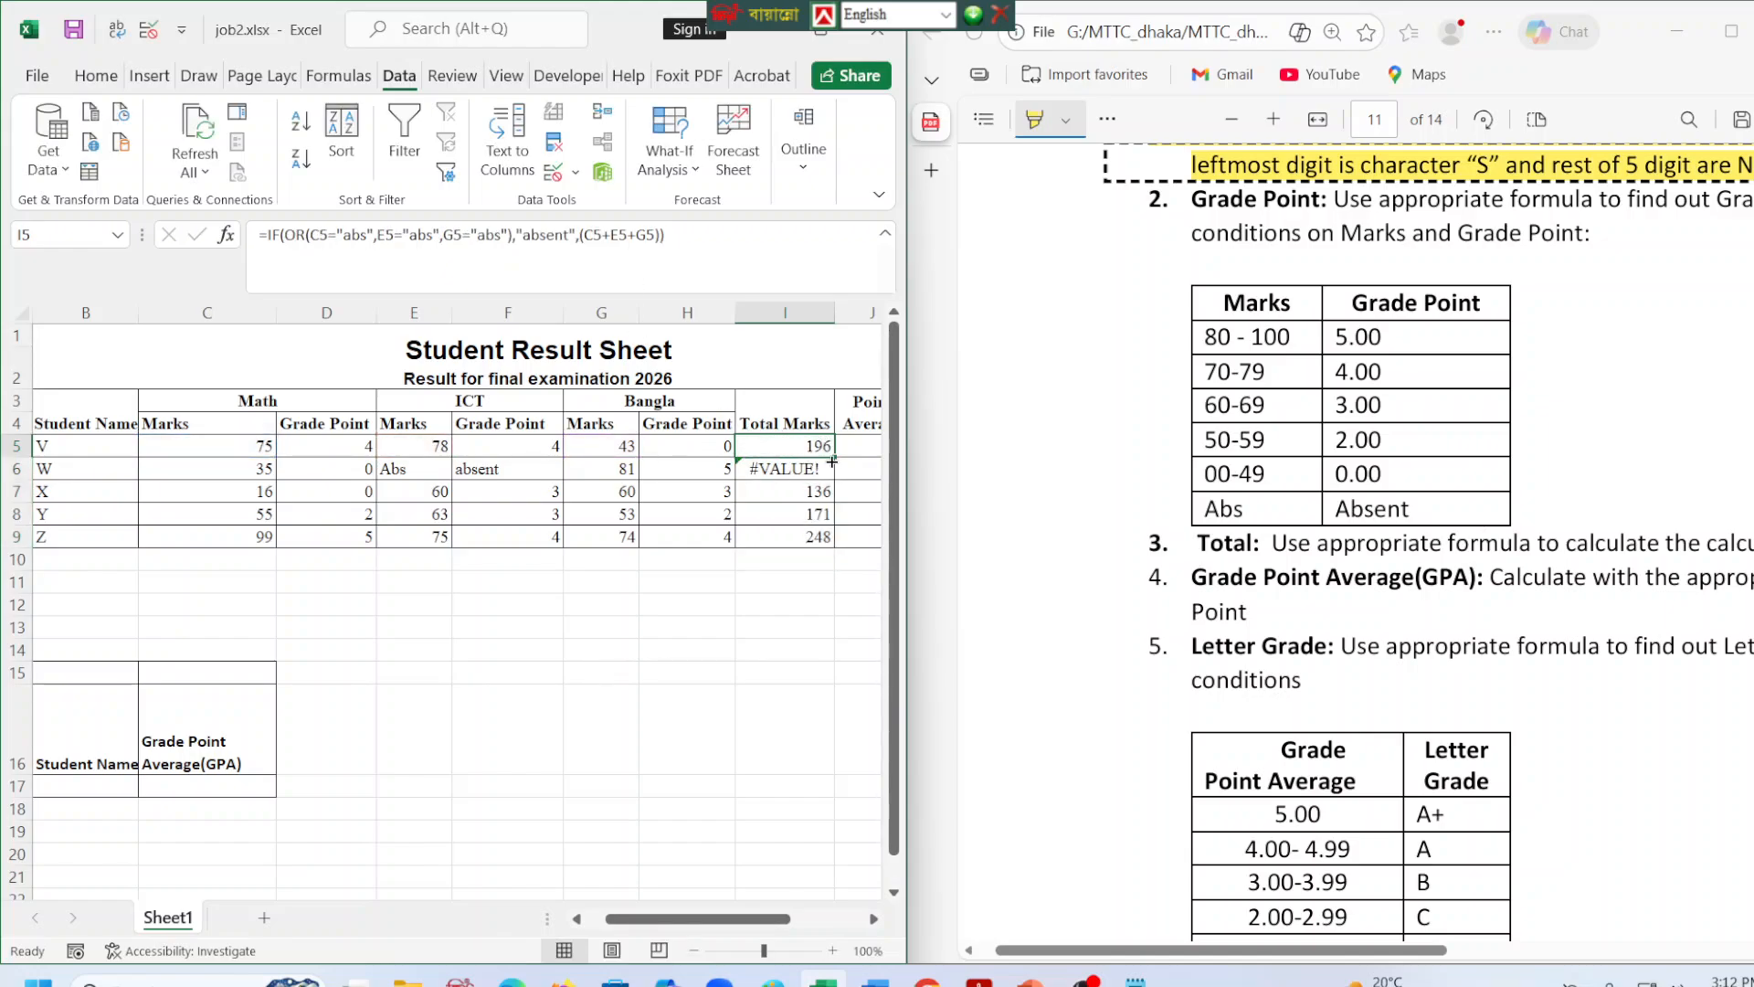
pyautogui.moveTo(834, 457); pyautogui.dragTo(836, 544)
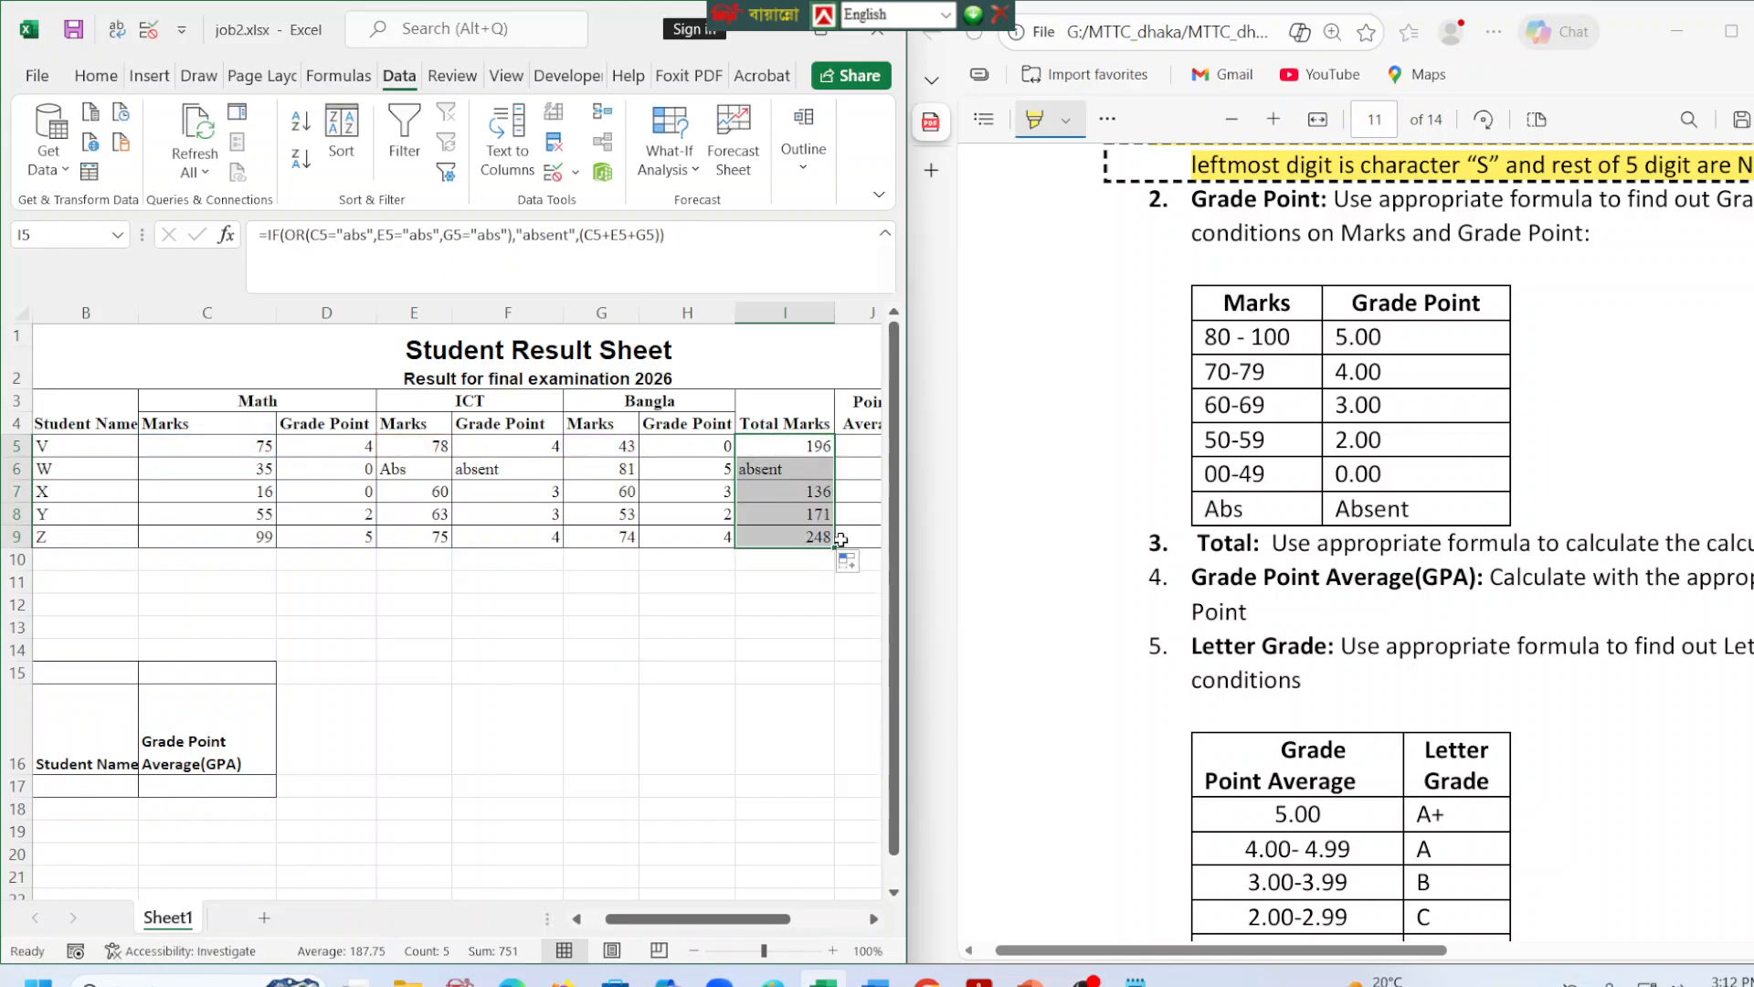
pyautogui.click(785, 653)
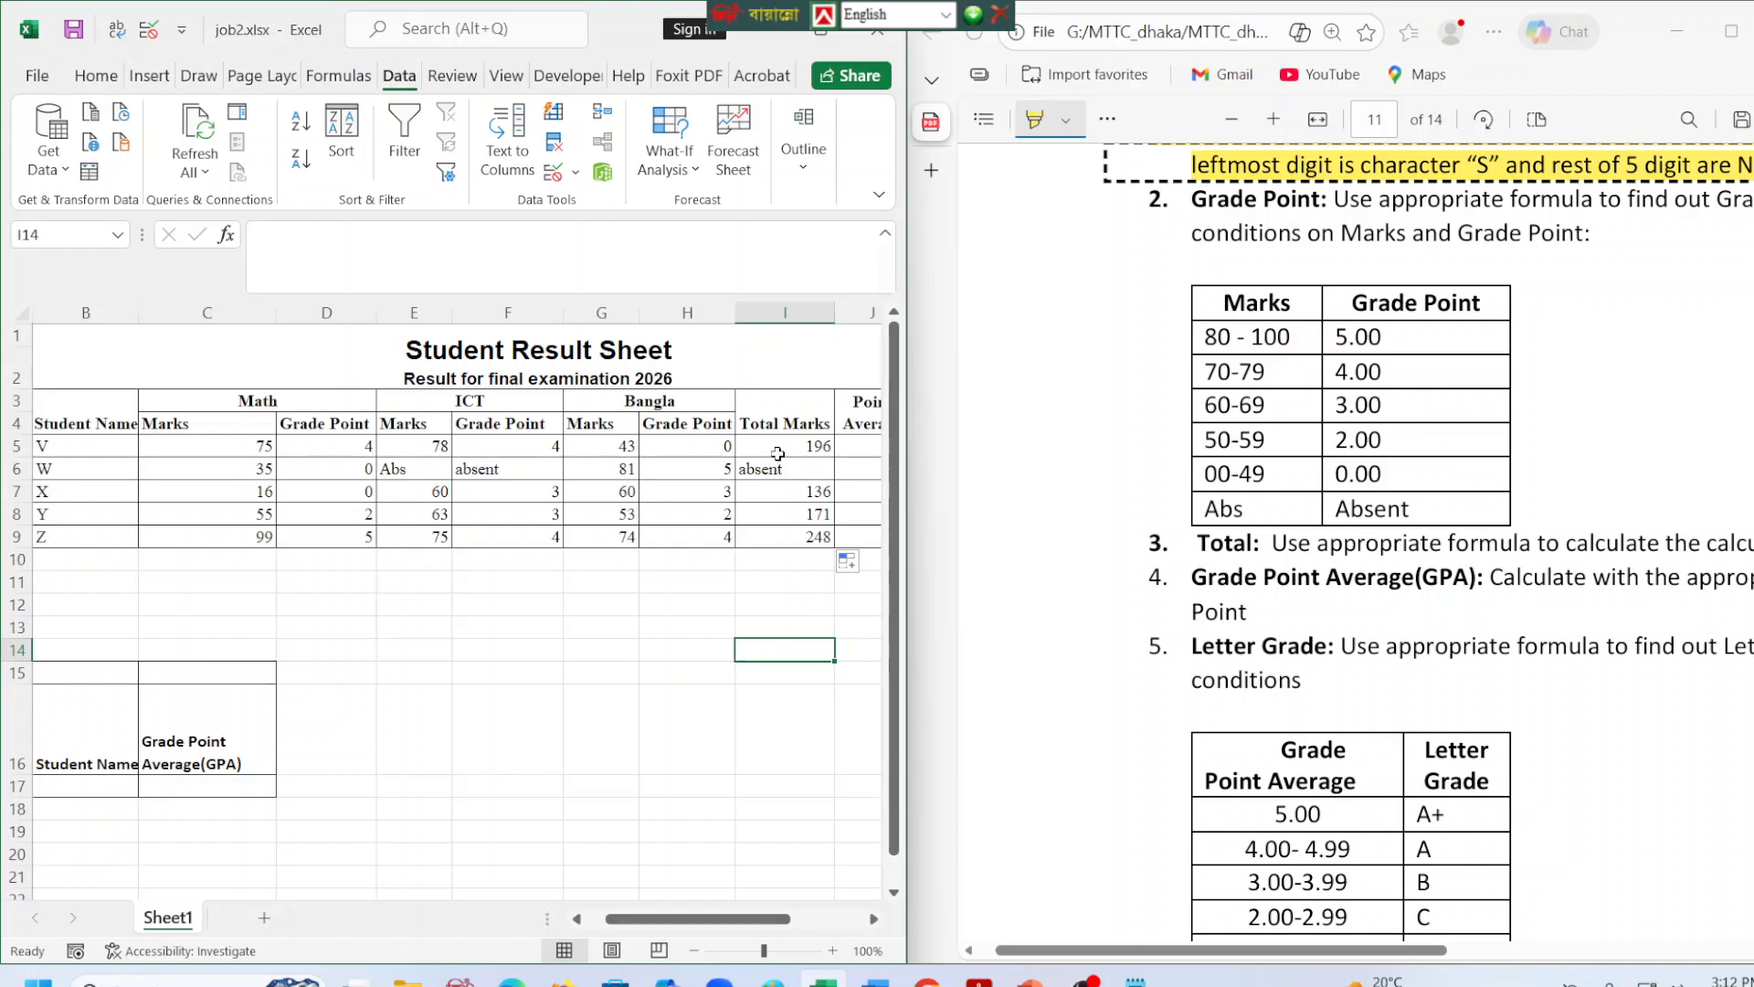
pyautogui.click(779, 449)
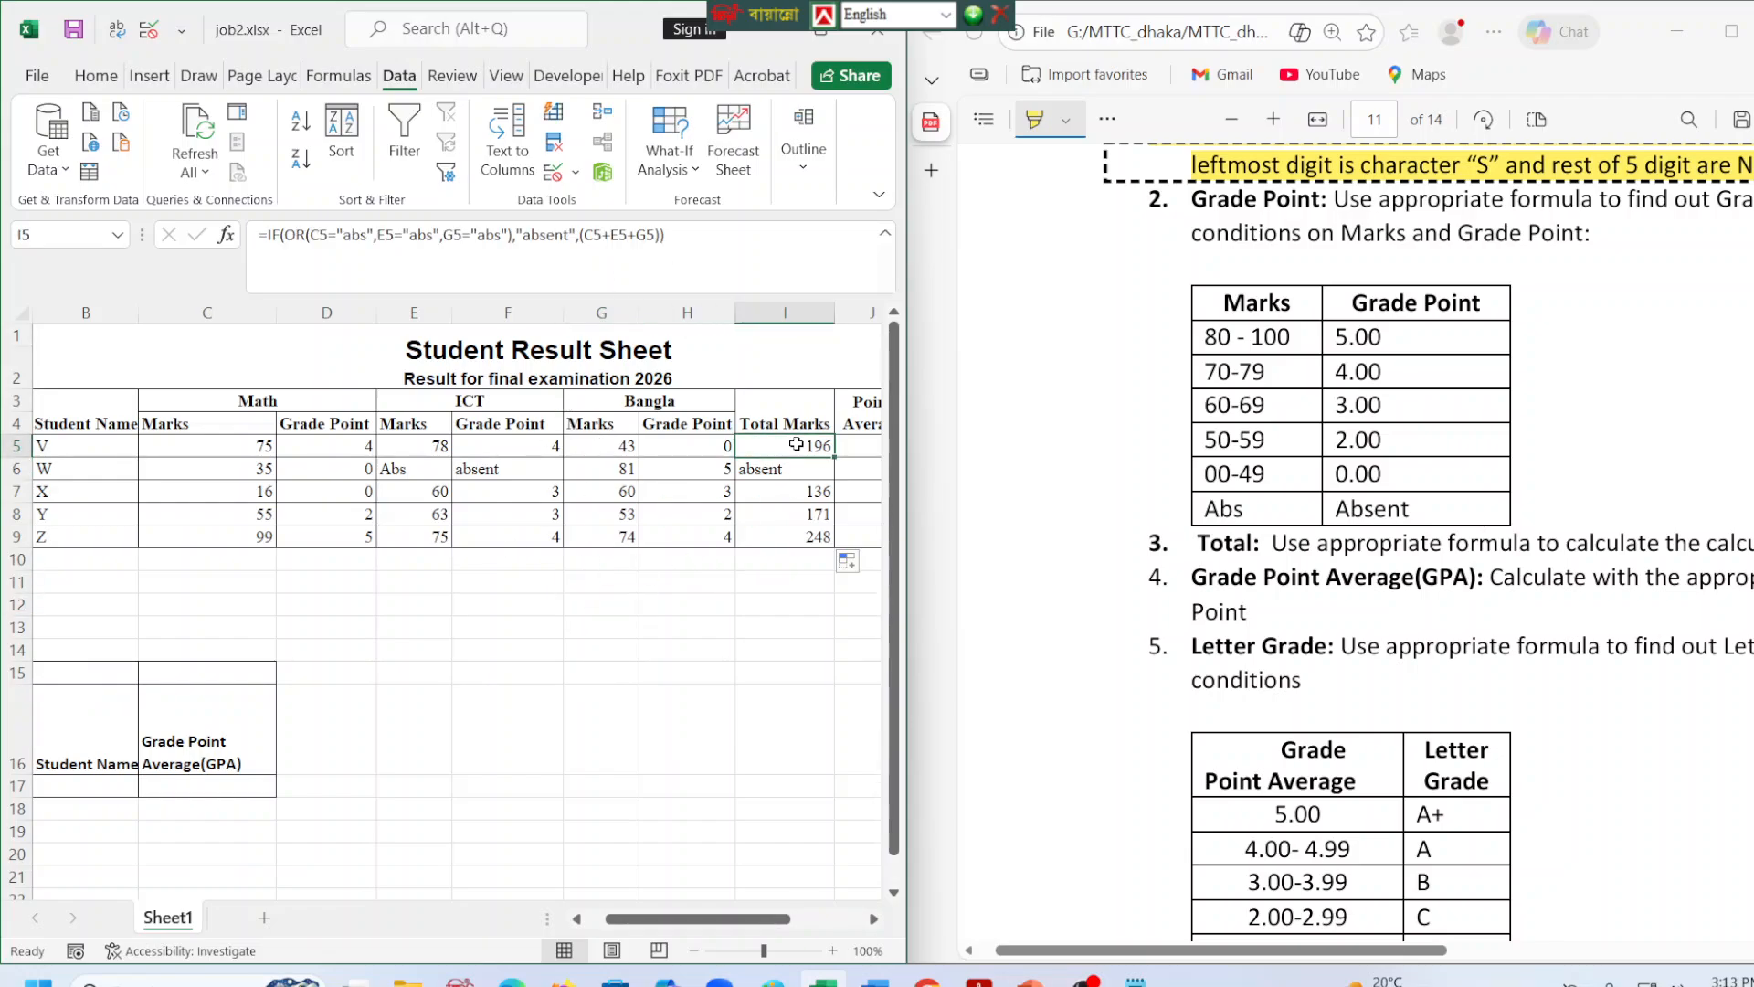
pyautogui.moveTo(774, 931); pyautogui.dragTo(785, 941)
pyautogui.click(773, 442)
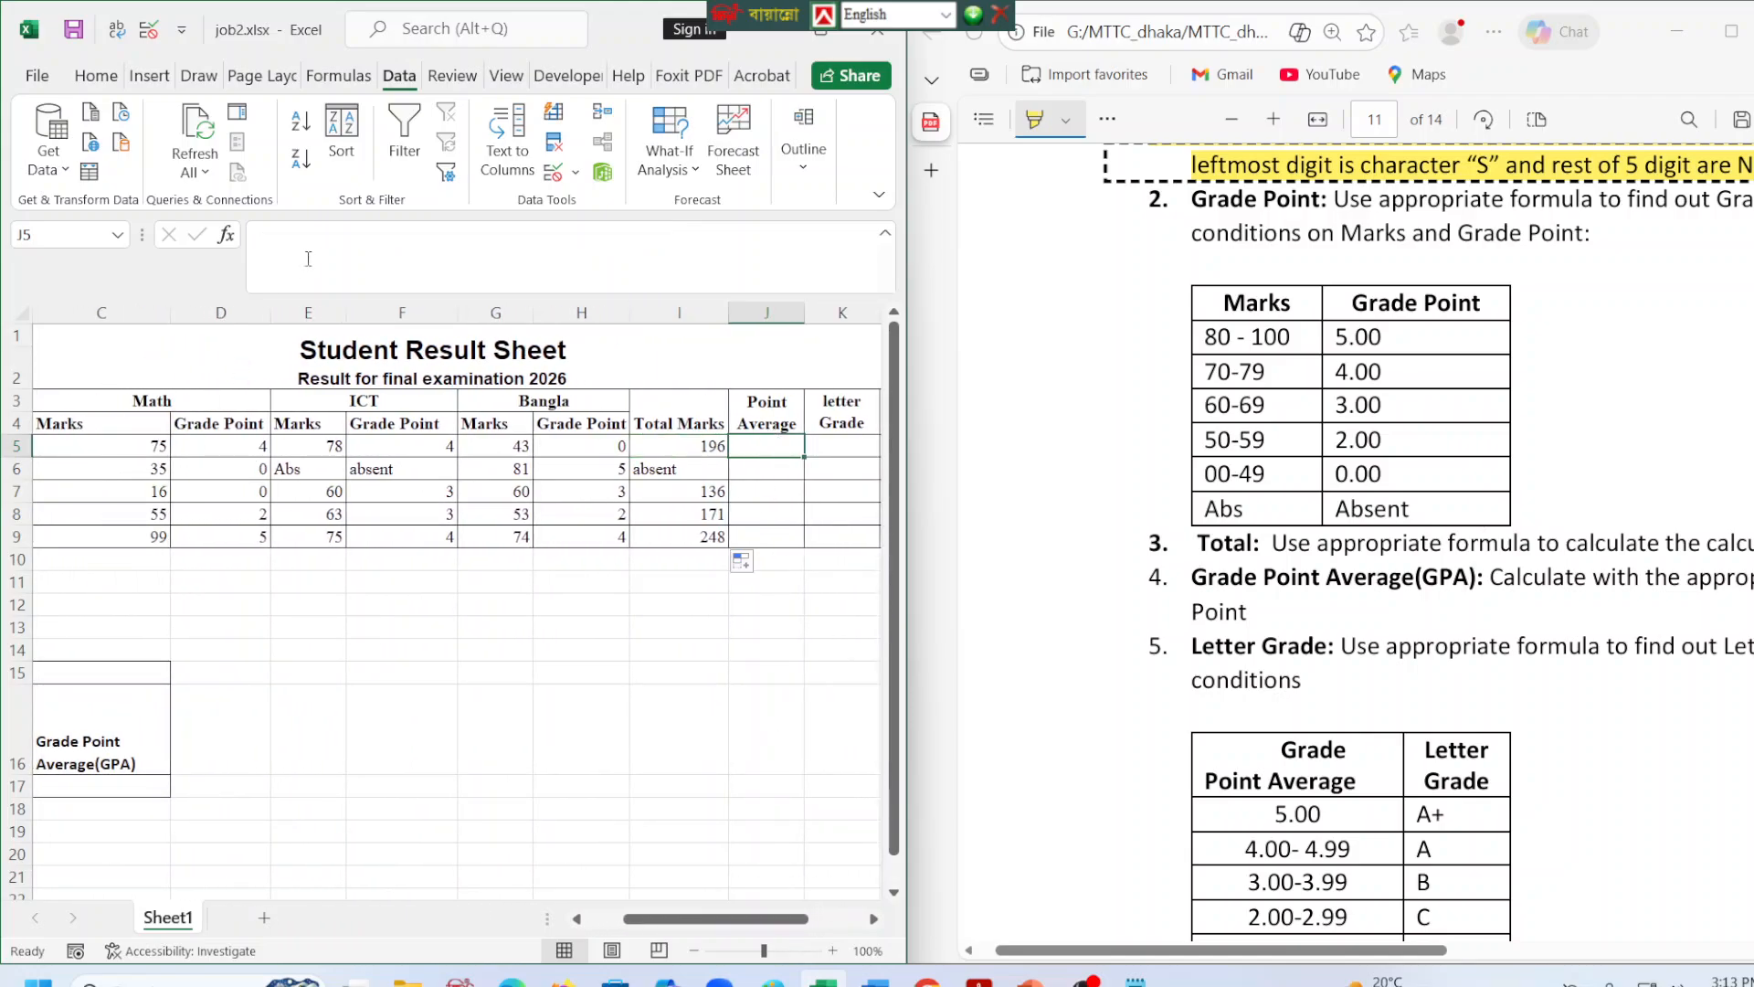
pyautogui.click(751, 563)
pyautogui.click(765, 700)
pyautogui.click(517, 741)
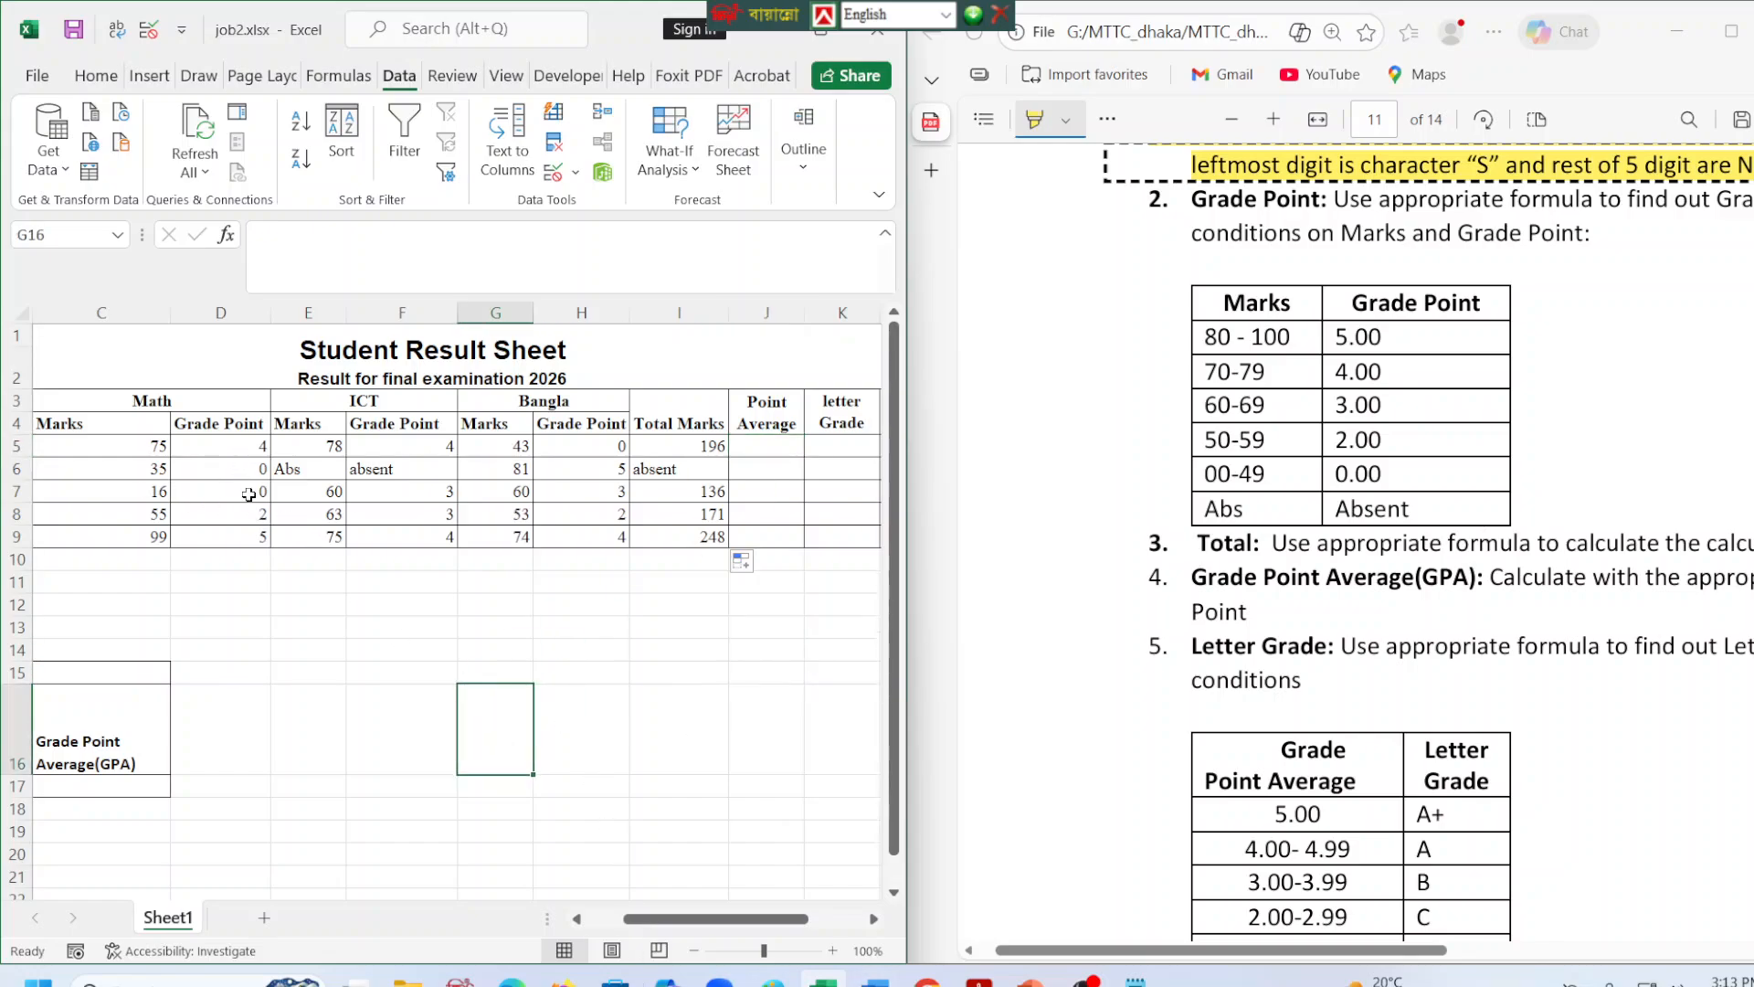
# Copy the Math grade point formula from D5 and switch to formulas.txt in Notepad.
pyautogui.moveTo(715, 919); pyautogui.dragTo(678, 918)
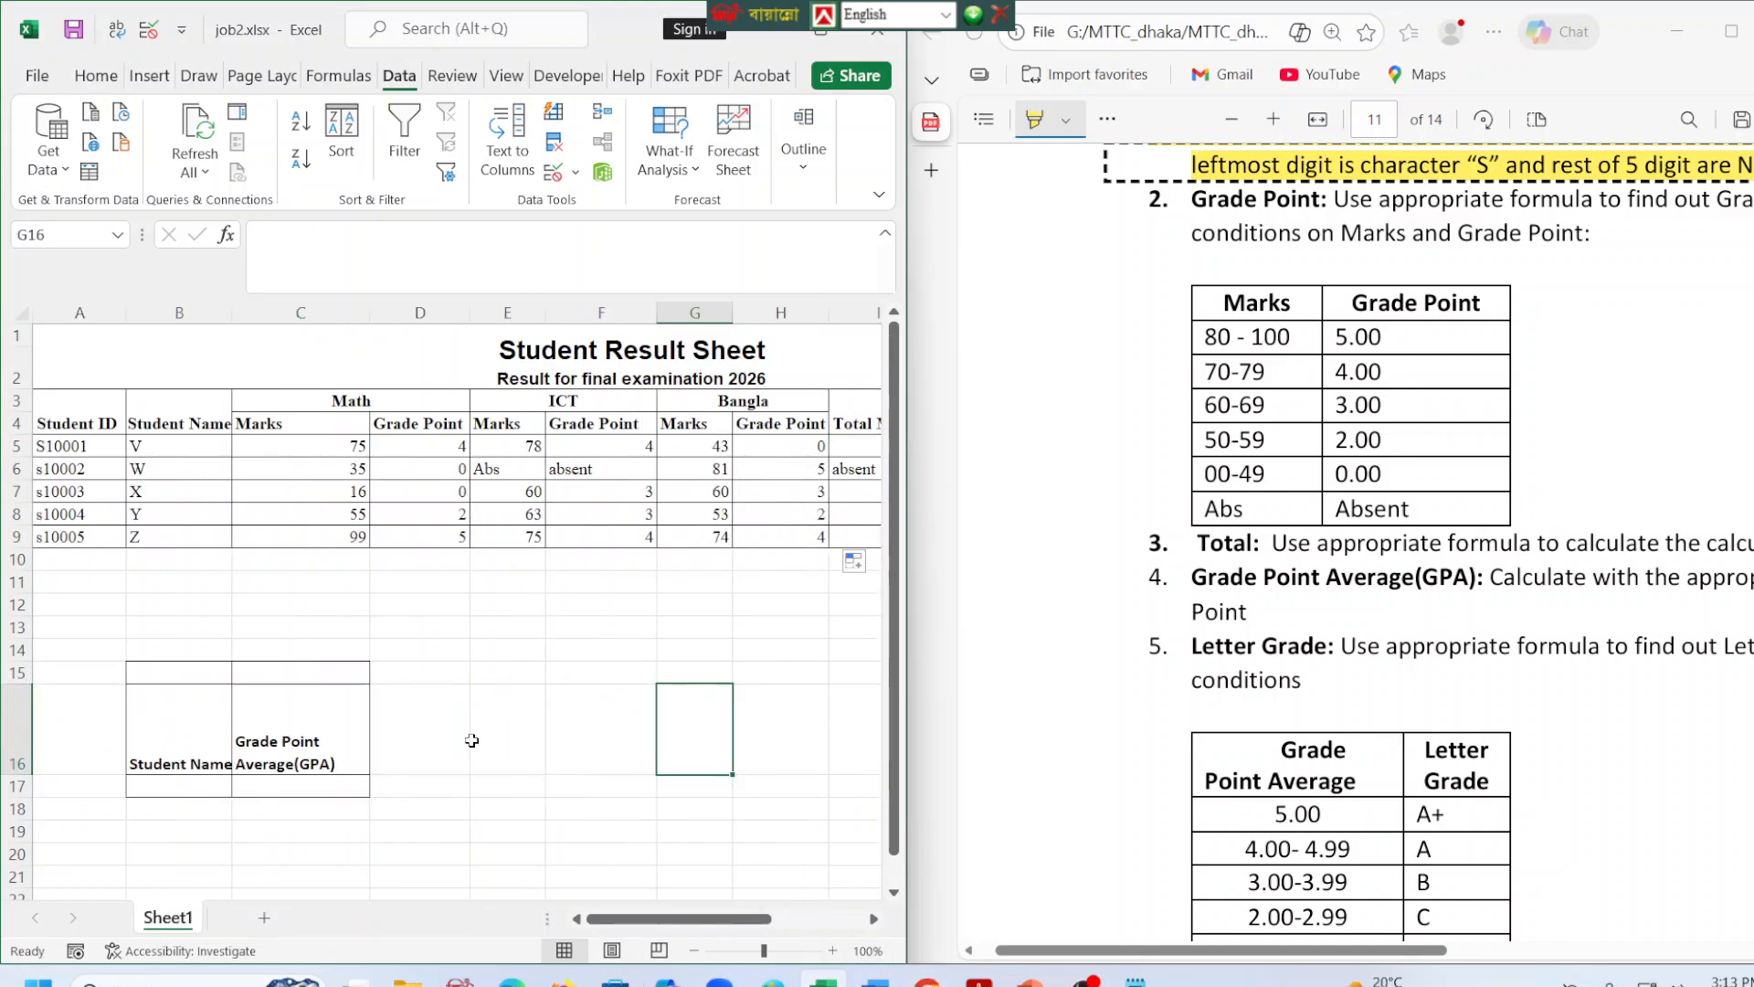
pyautogui.click(444, 445)
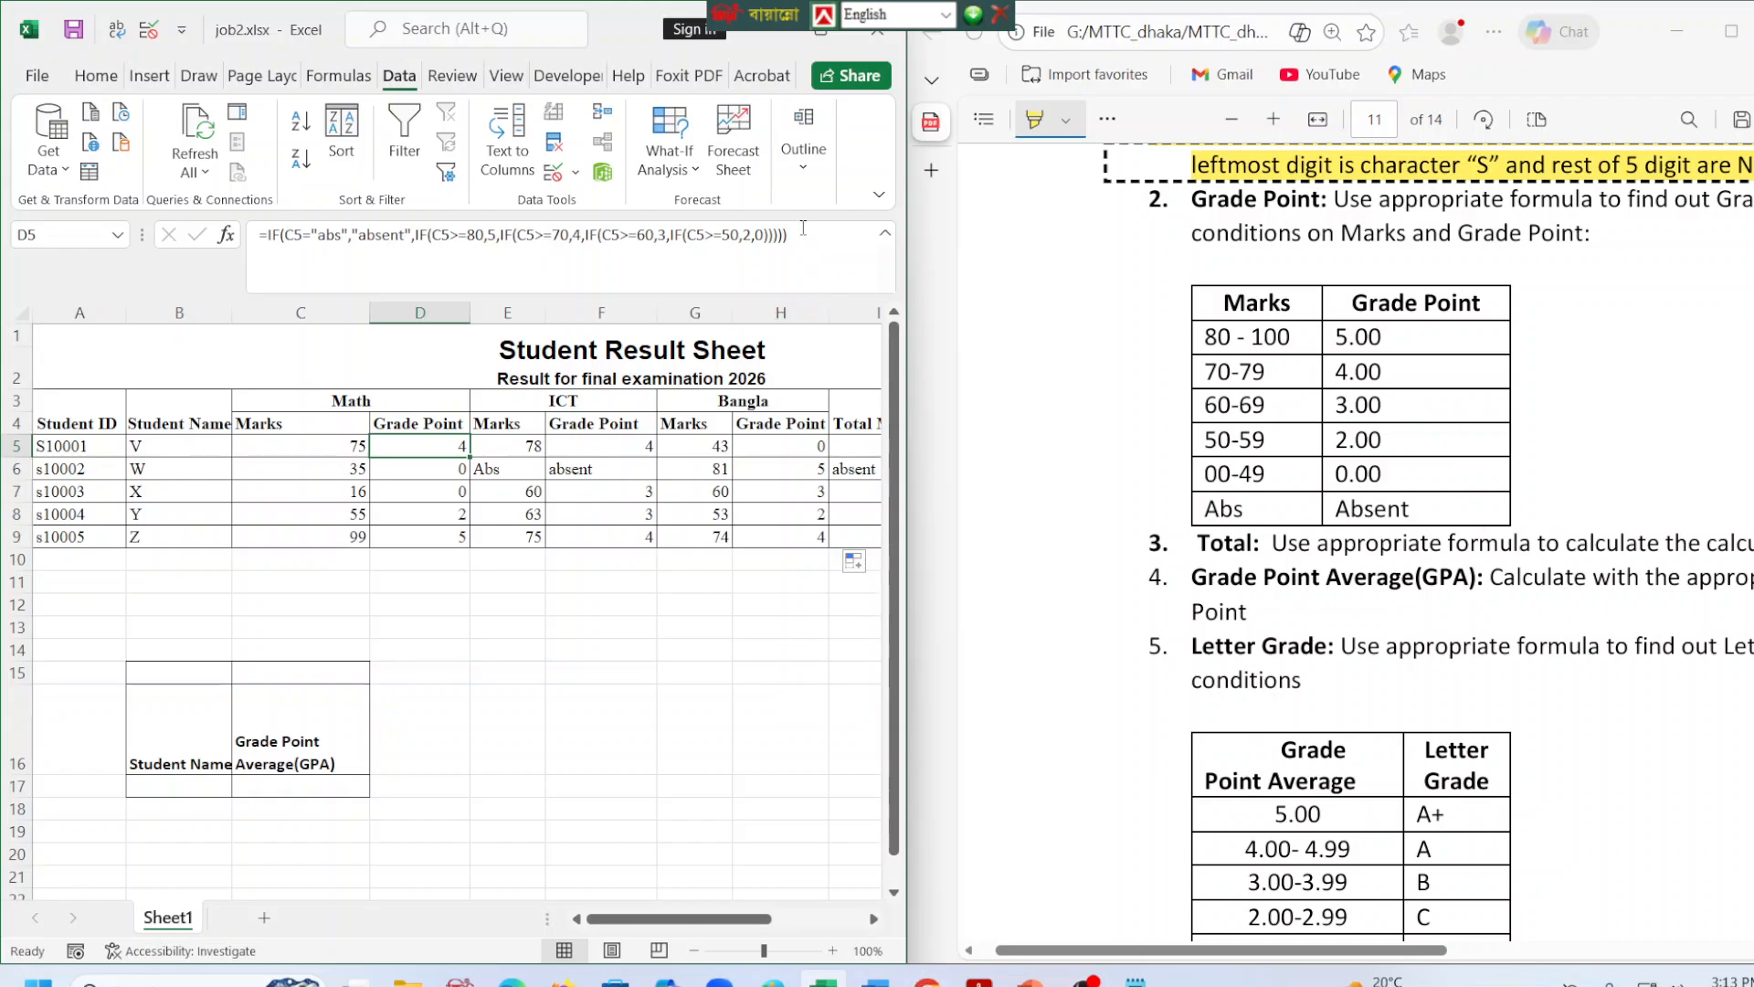
pyautogui.moveTo(803, 228); pyautogui.dragTo(222, 251)
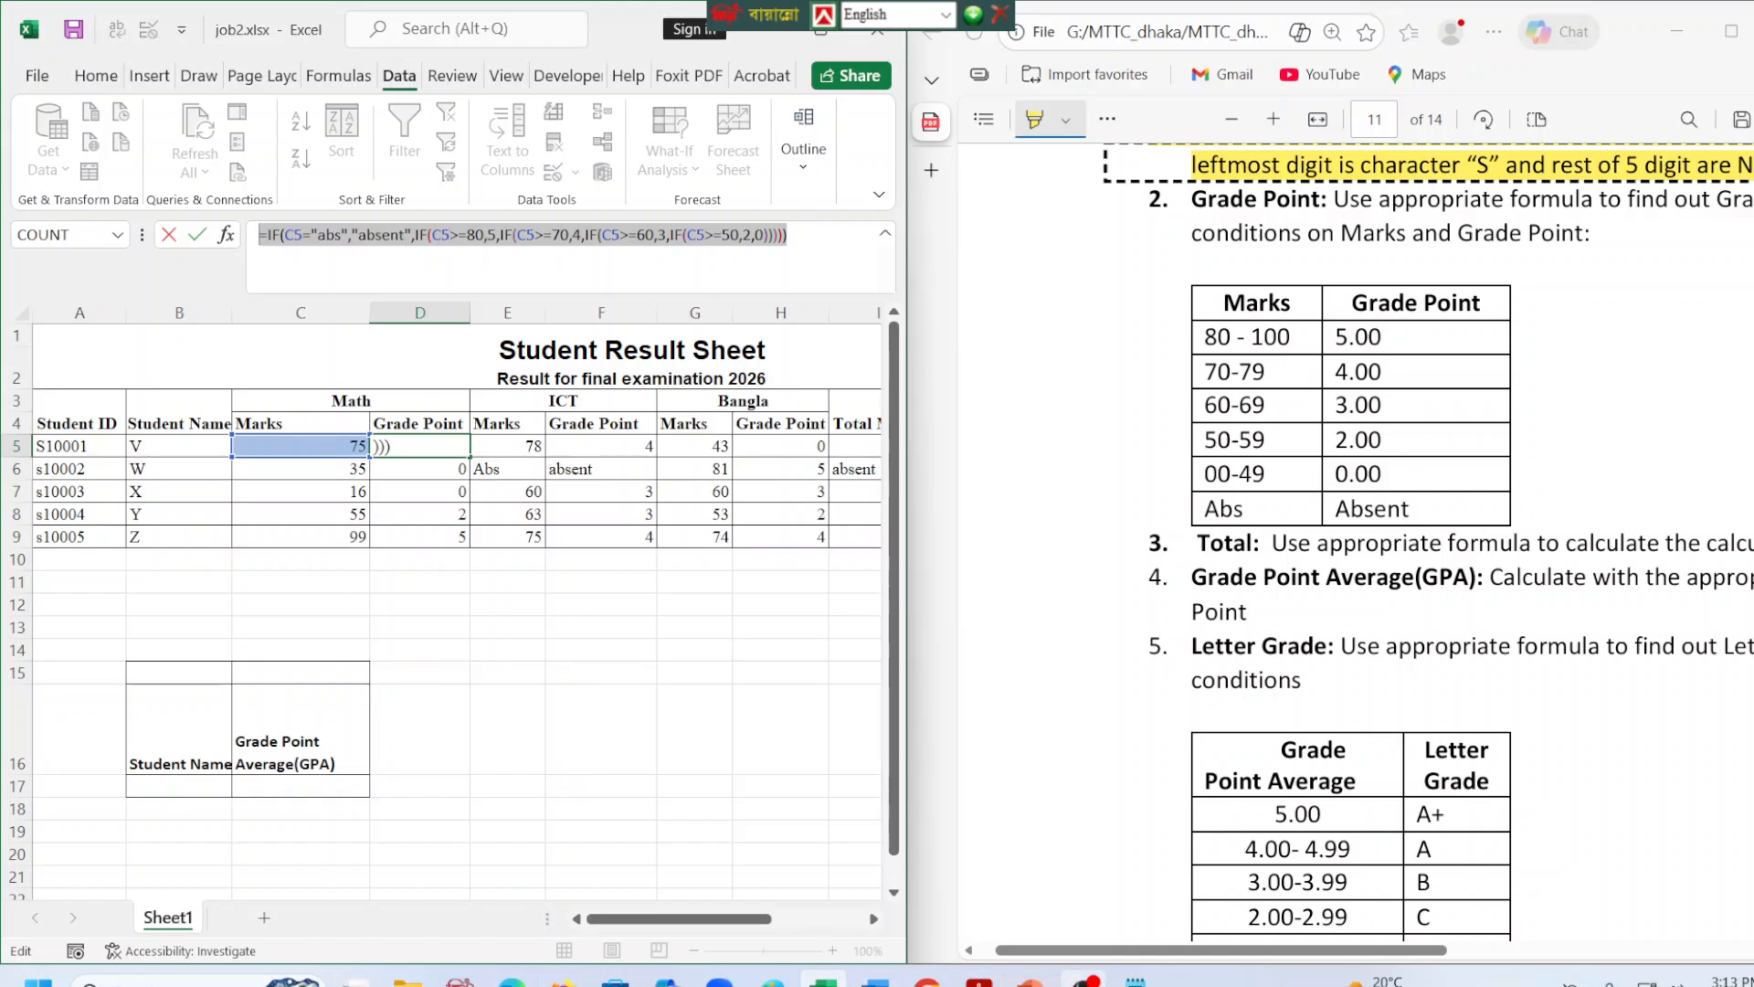
pyautogui.click(1136, 979)
# Change the second "## Student ID ##" heading in formulas.txt to "## Math Grade Point ##".
pyautogui.press('Left')
pyautogui.press('Left')
pyautogui.press('Left')
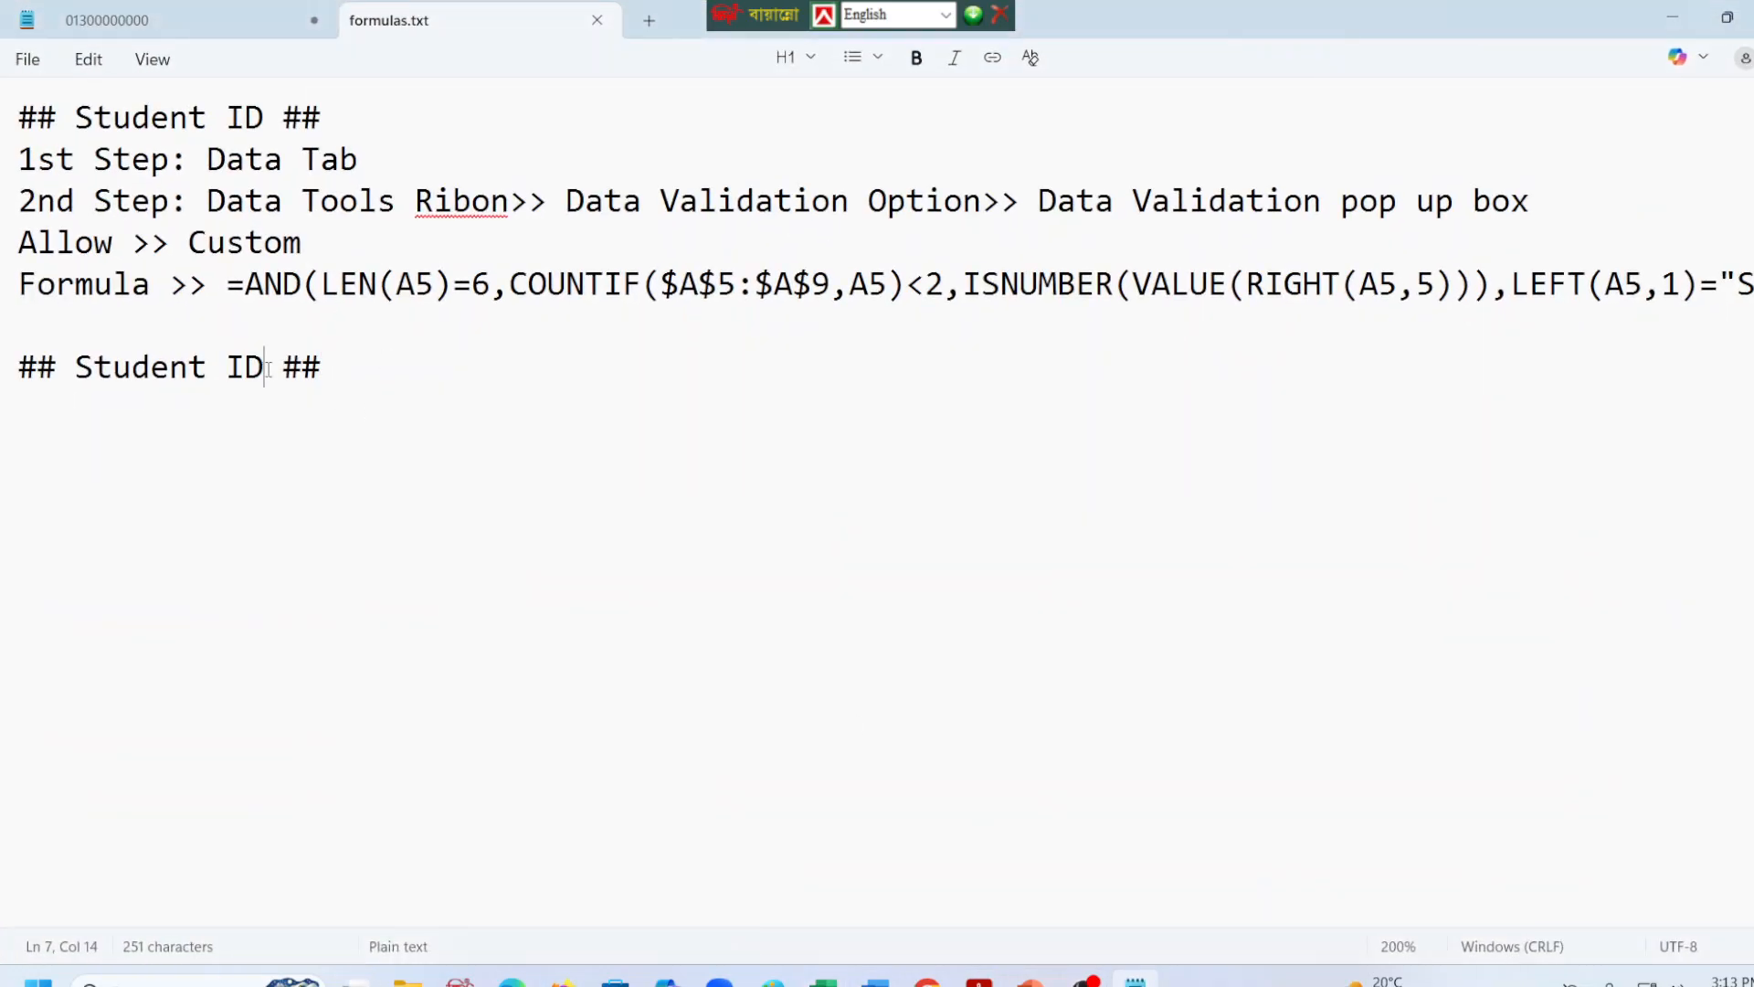
pyautogui.press('BackSpace')
pyautogui.press('BackSpace')
pyautogui.press('BackSpace')
pyautogui.press('BackSpace')
pyautogui.press('BackSpace')
pyautogui.press('BackSpace')
pyautogui.press('BackSpace')
pyautogui.press('BackSpace')
pyautogui.press('BackSpace')
pyautogui.press('BackSpace')
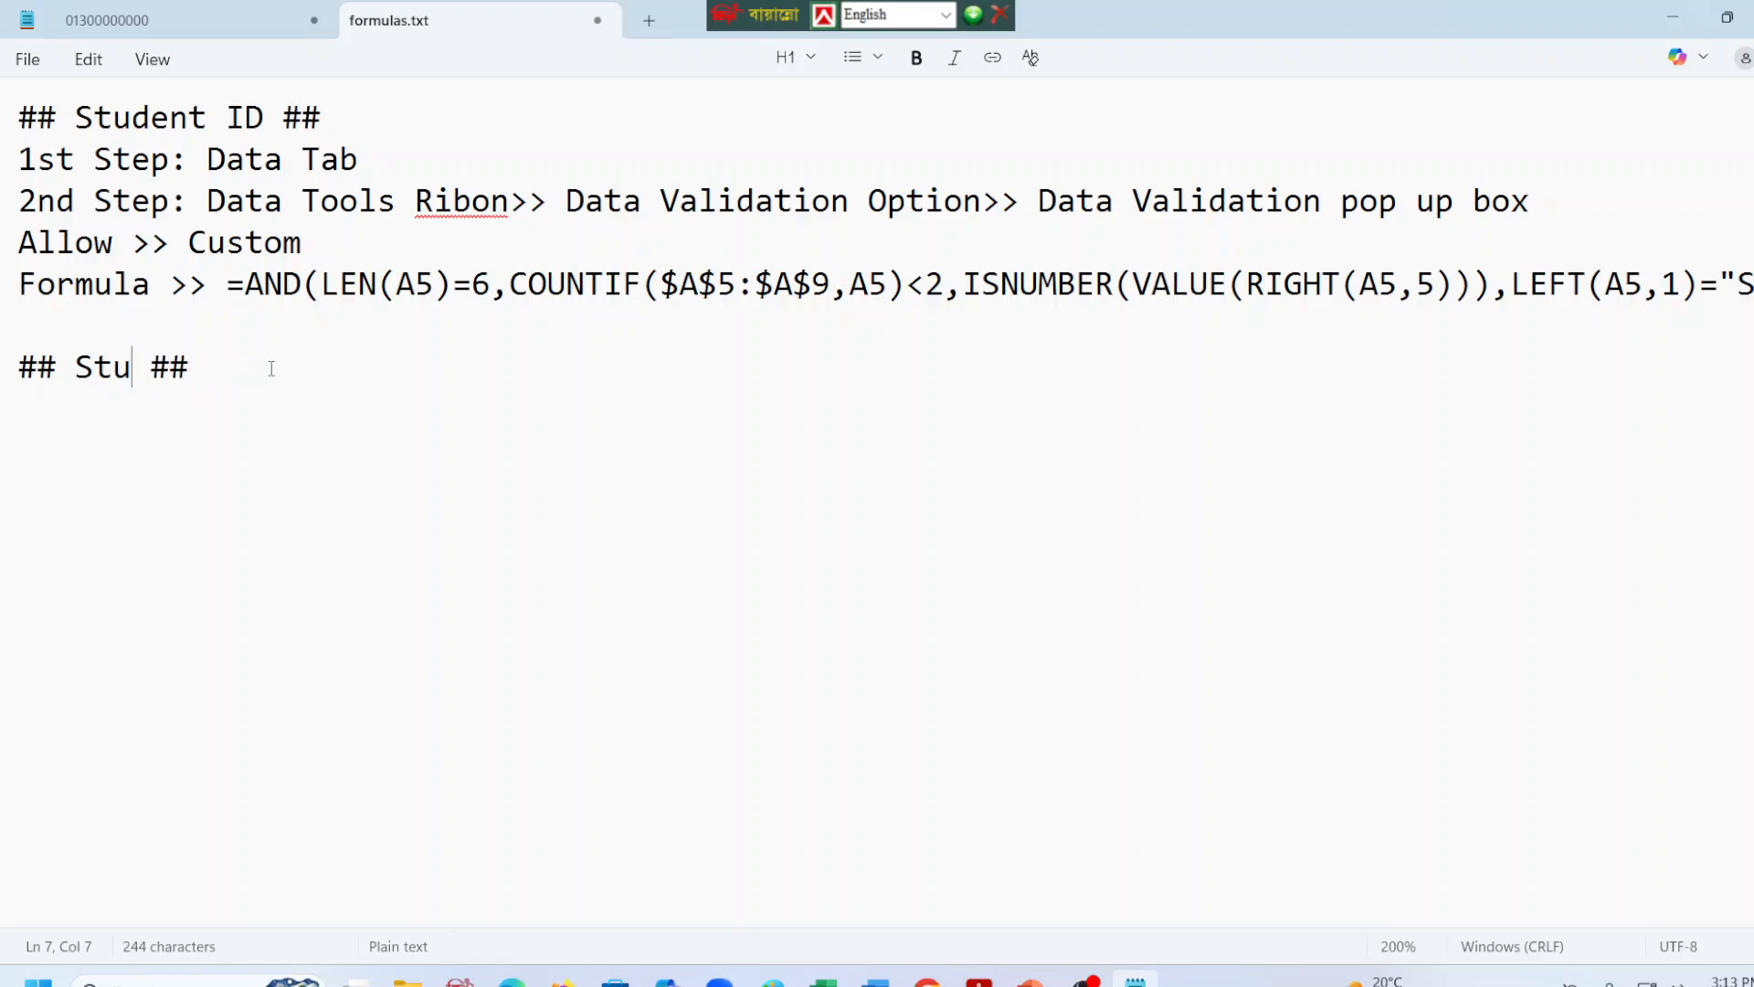
pyautogui.write('Math')
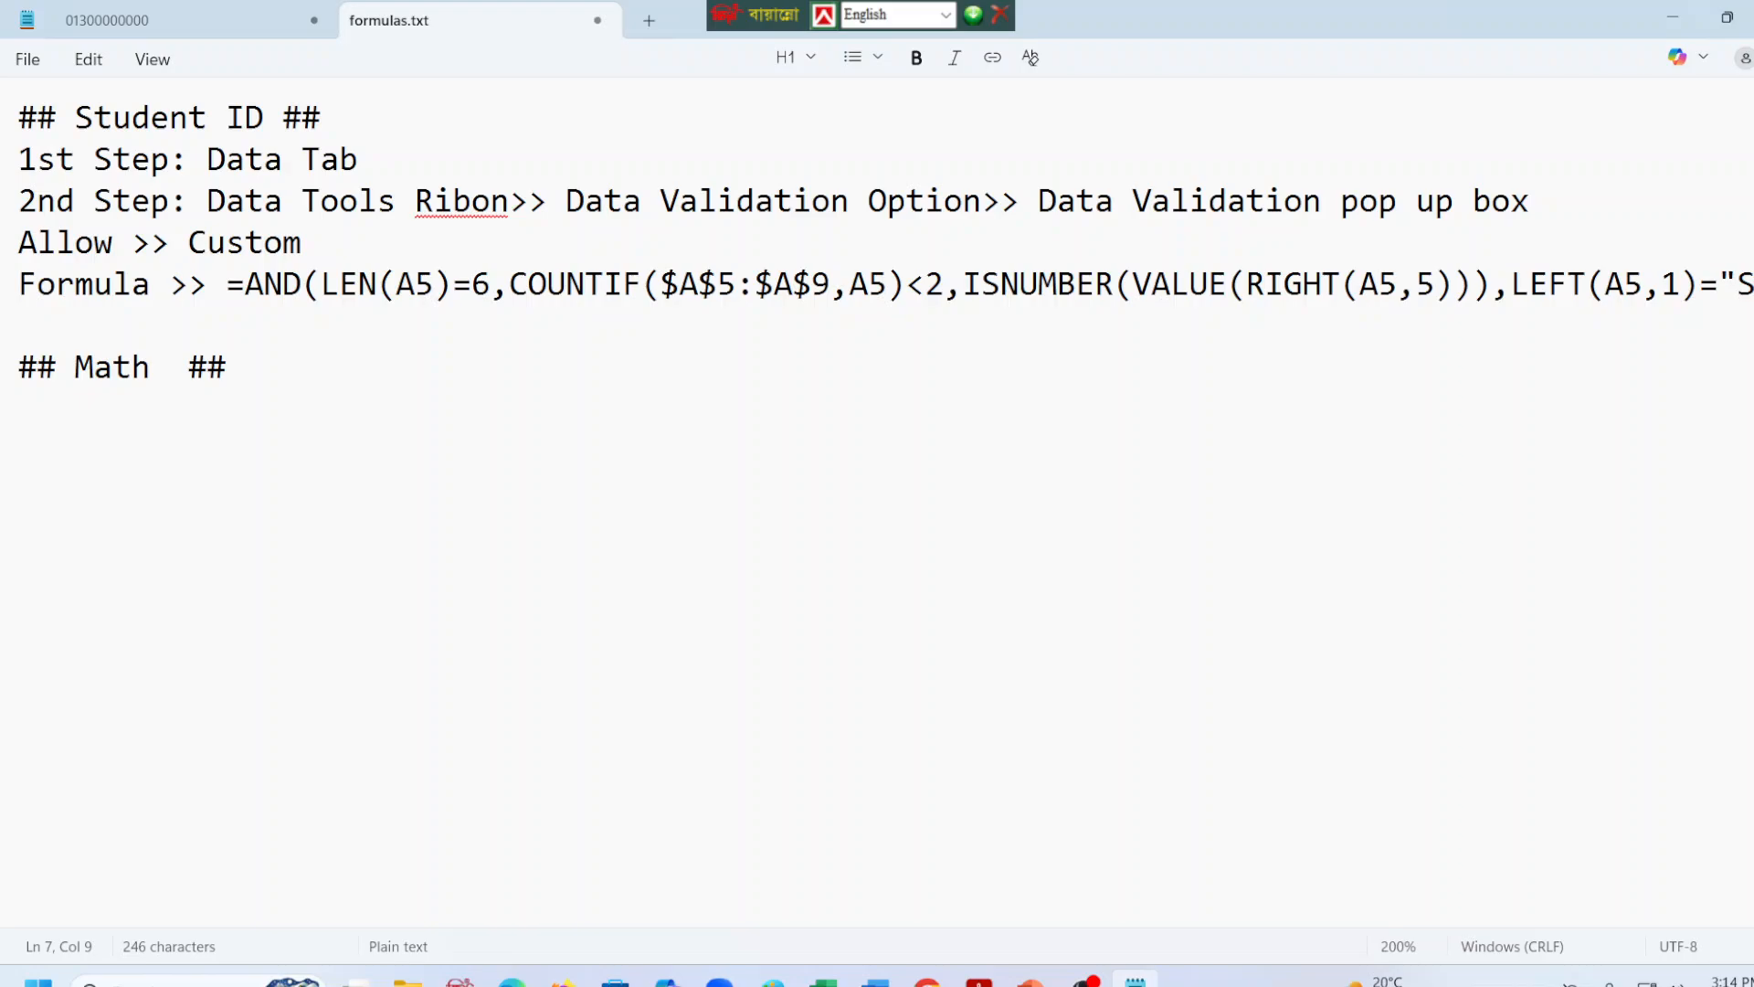
pyautogui.write('Gr')
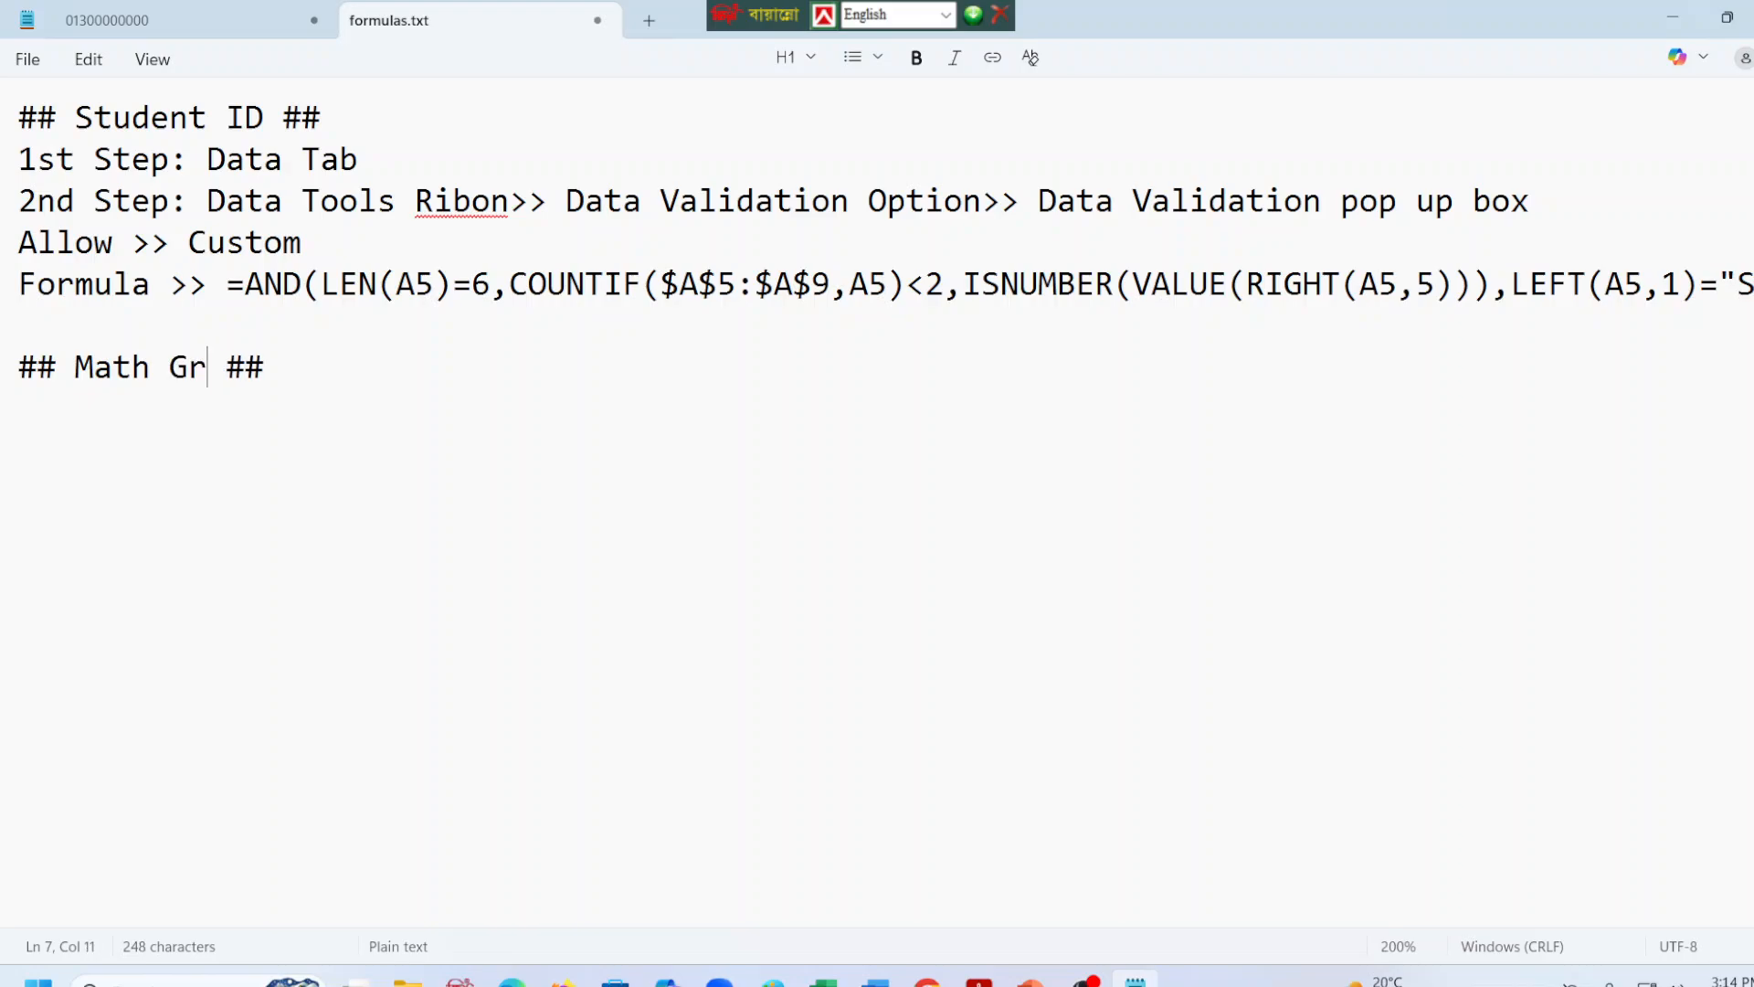
pyautogui.write('ade ')
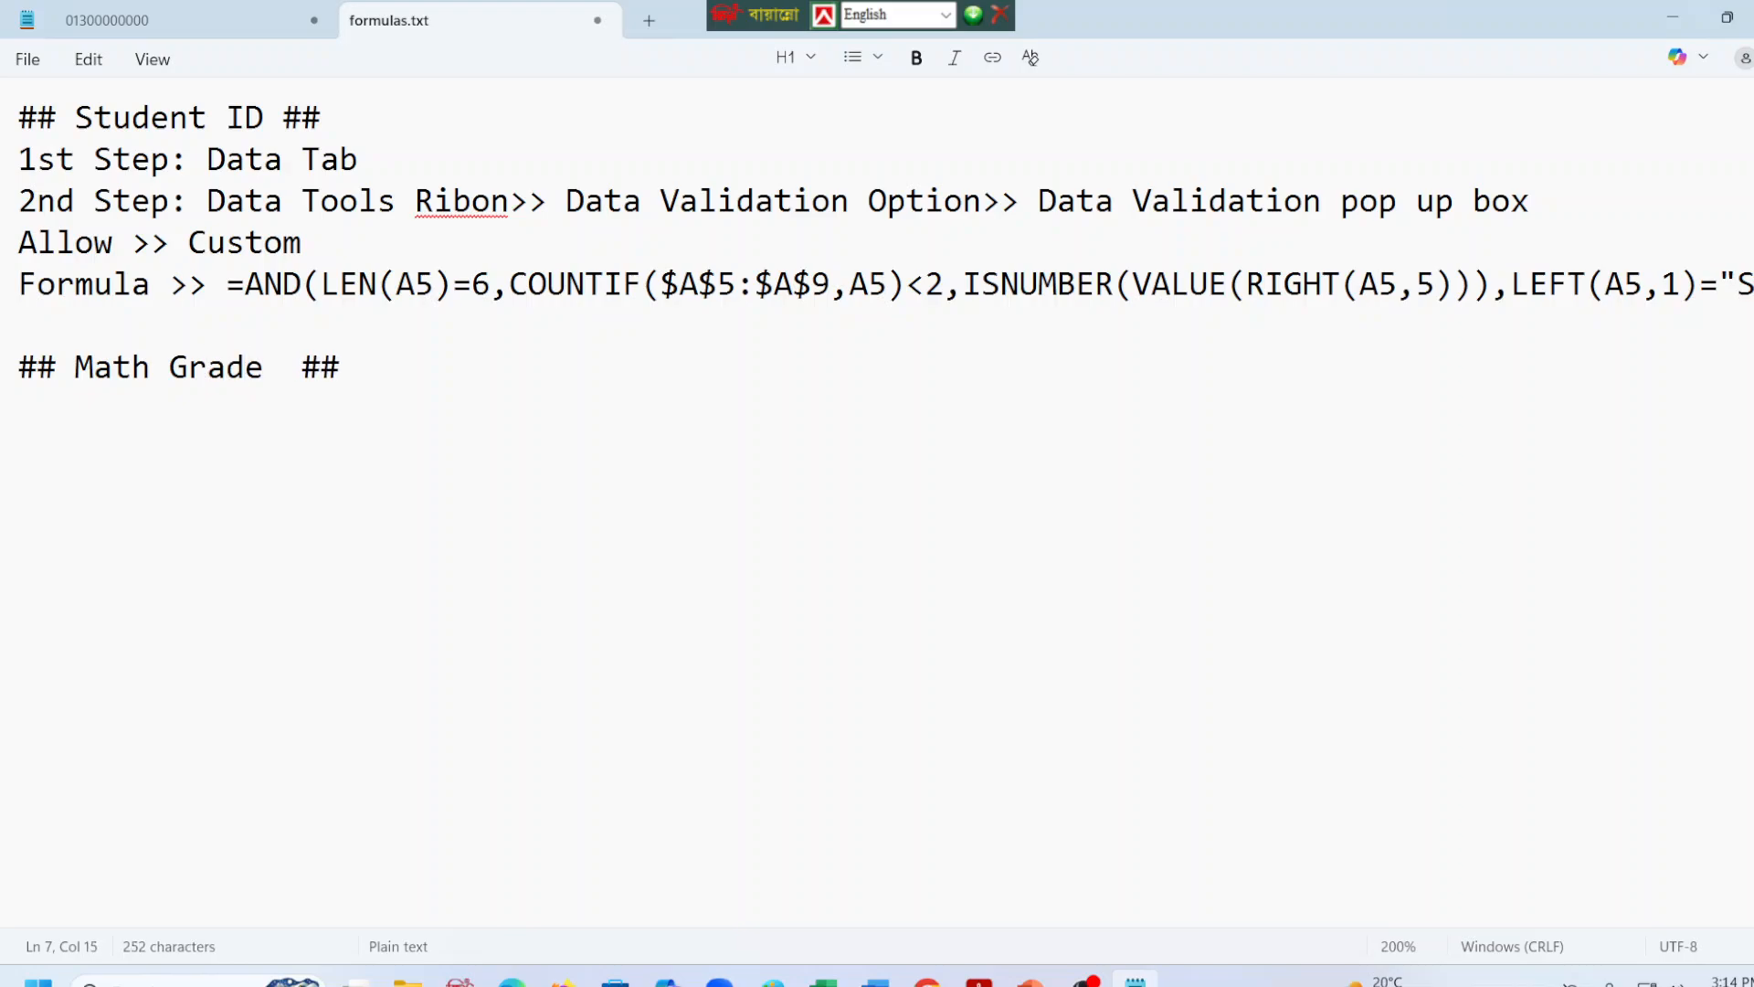
pyautogui.write('Point')
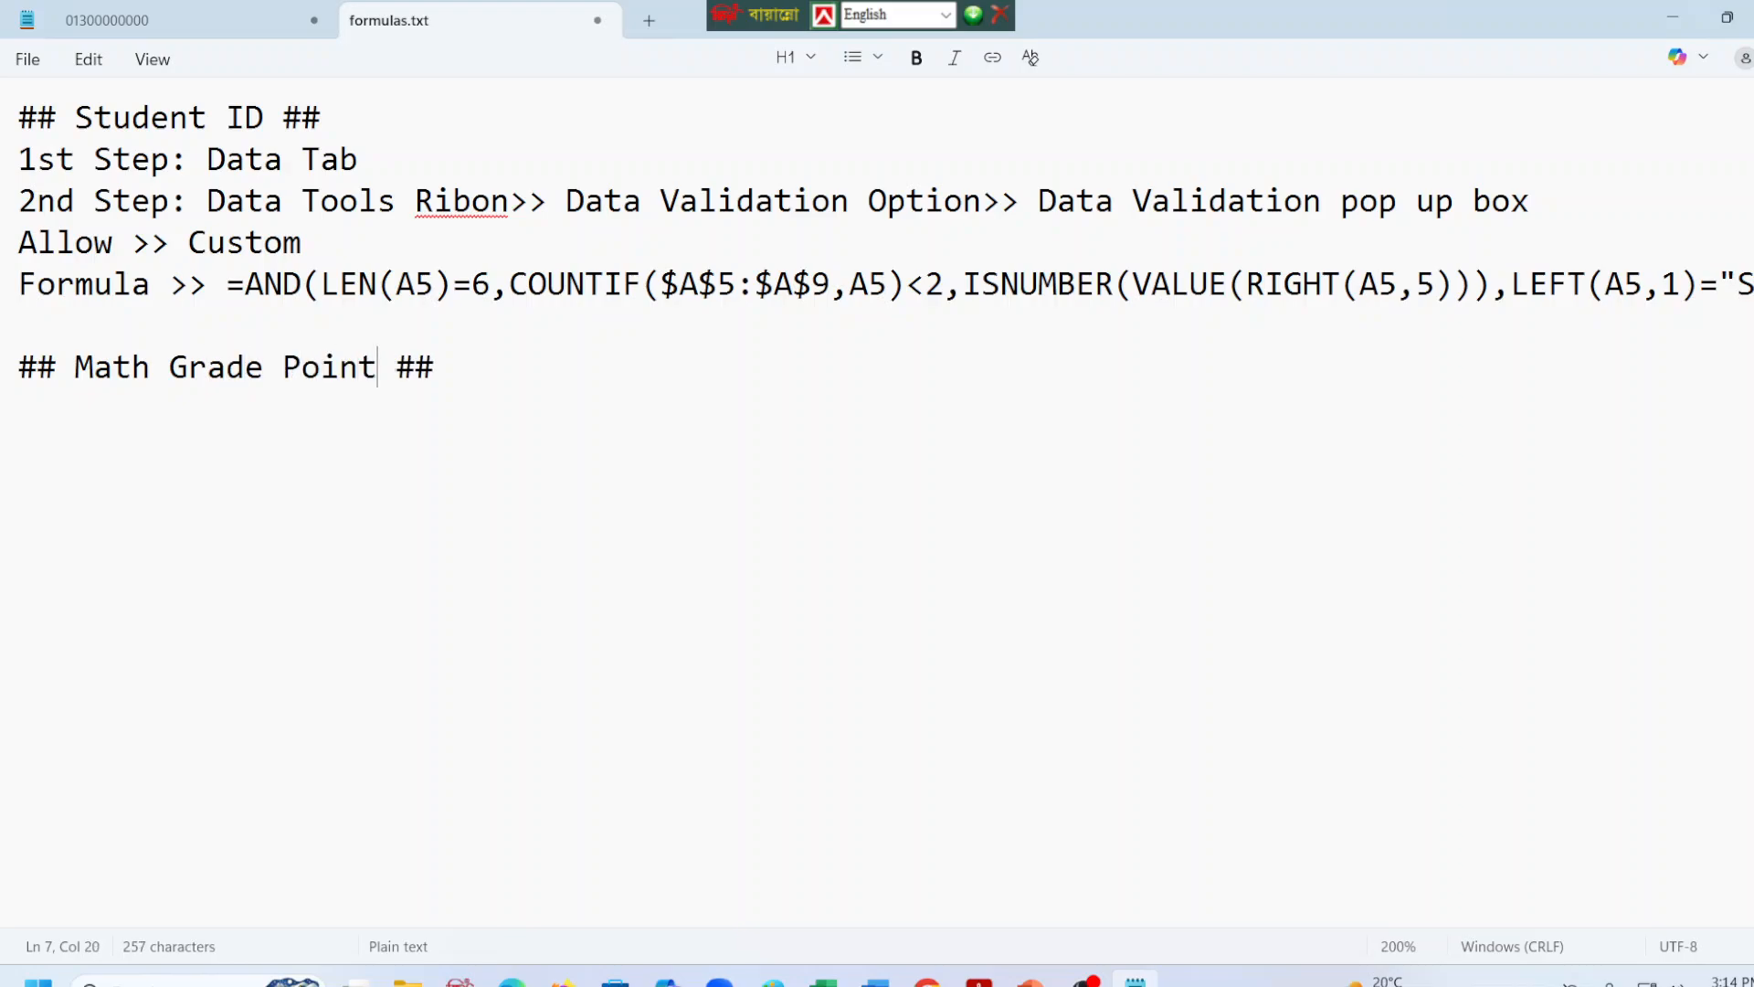
# Paste the copied grade point formula on a new line under the Math Grade Point heading.
pyautogui.click(446, 362)
pyautogui.press('Return')
pyautogui.hotkey('ctrl', 'v')
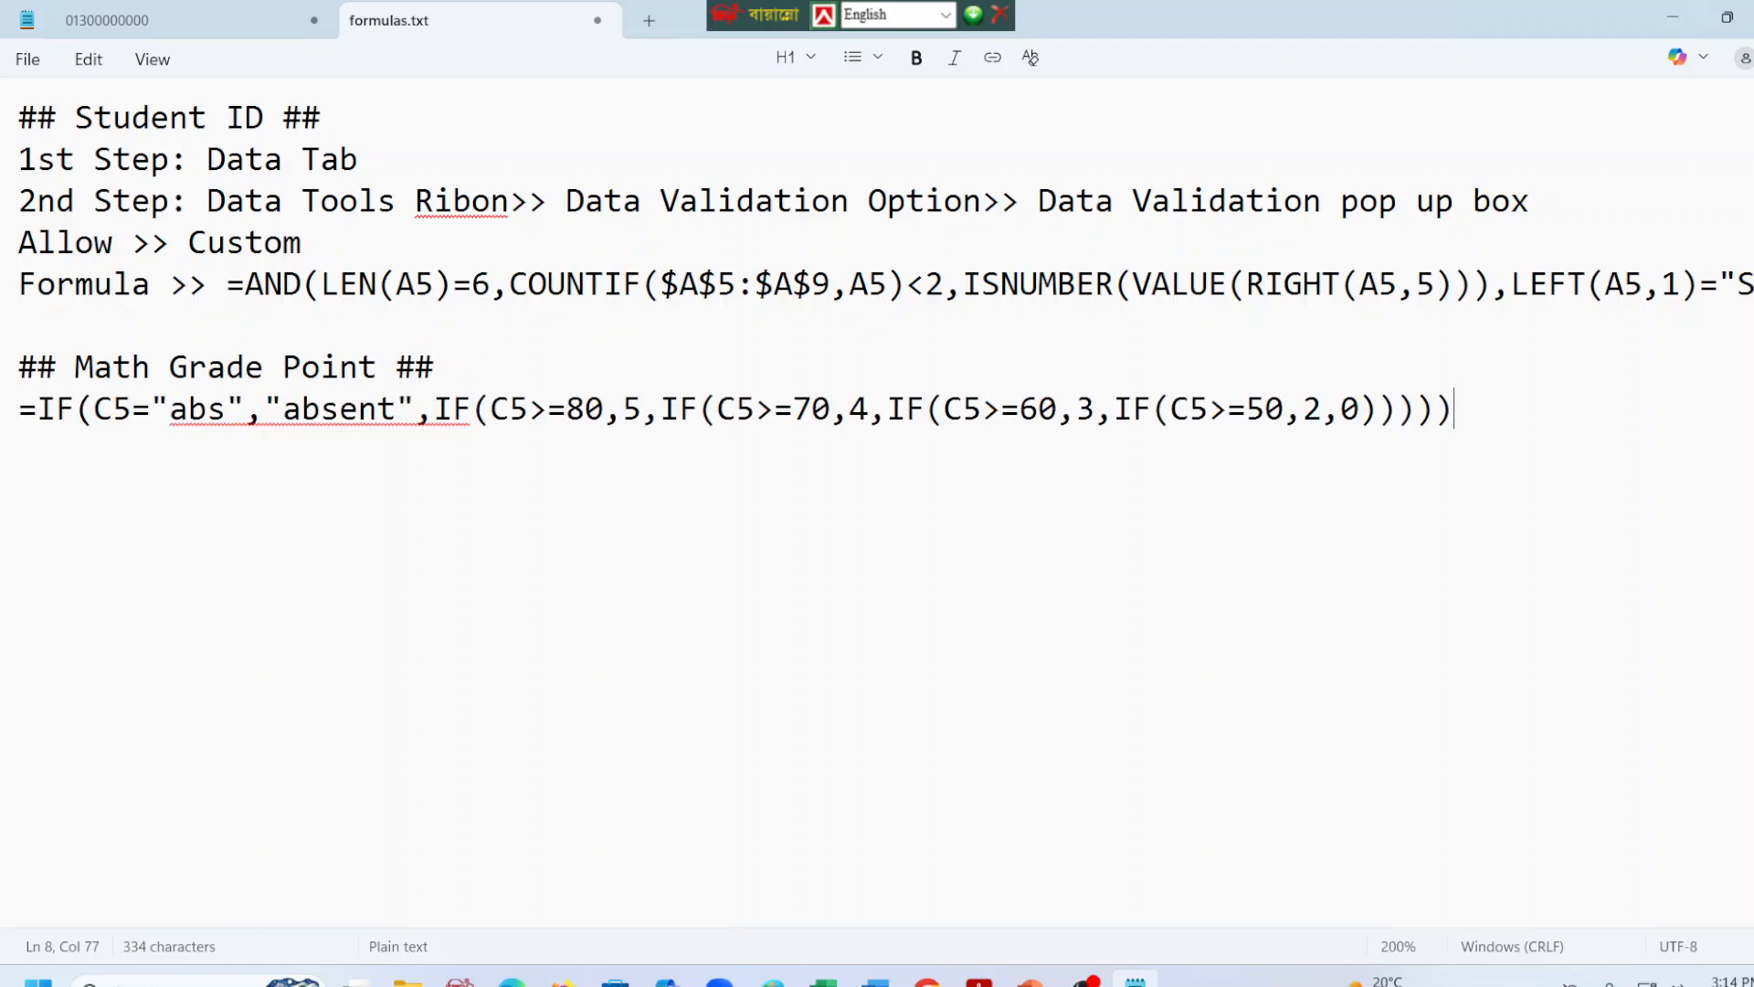
# Copy the Math Grade Point heading below the Math formula, leaving a blank line, and change the copy to "## ICT Grade Point ##".
pyautogui.press('Return')
pyautogui.press('Return')
pyautogui.click(443, 367)
pyautogui.moveTo(443, 366); pyautogui.dragTo(4, 375)
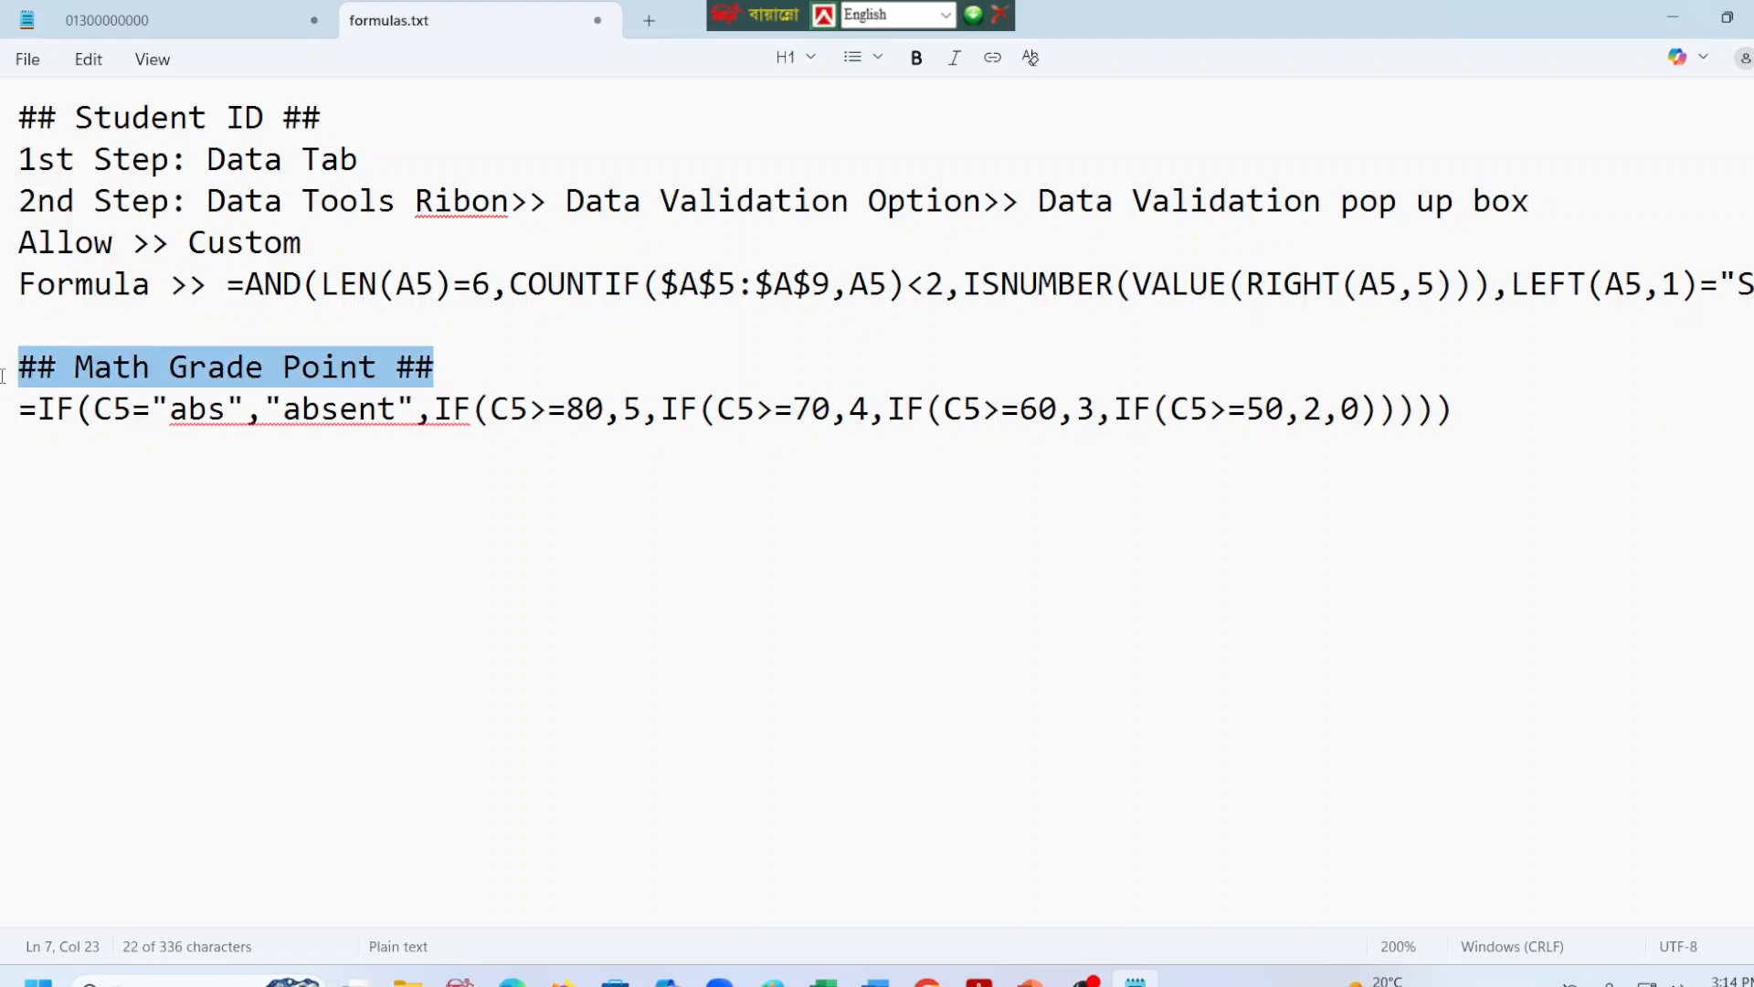
pyautogui.click(17, 489)
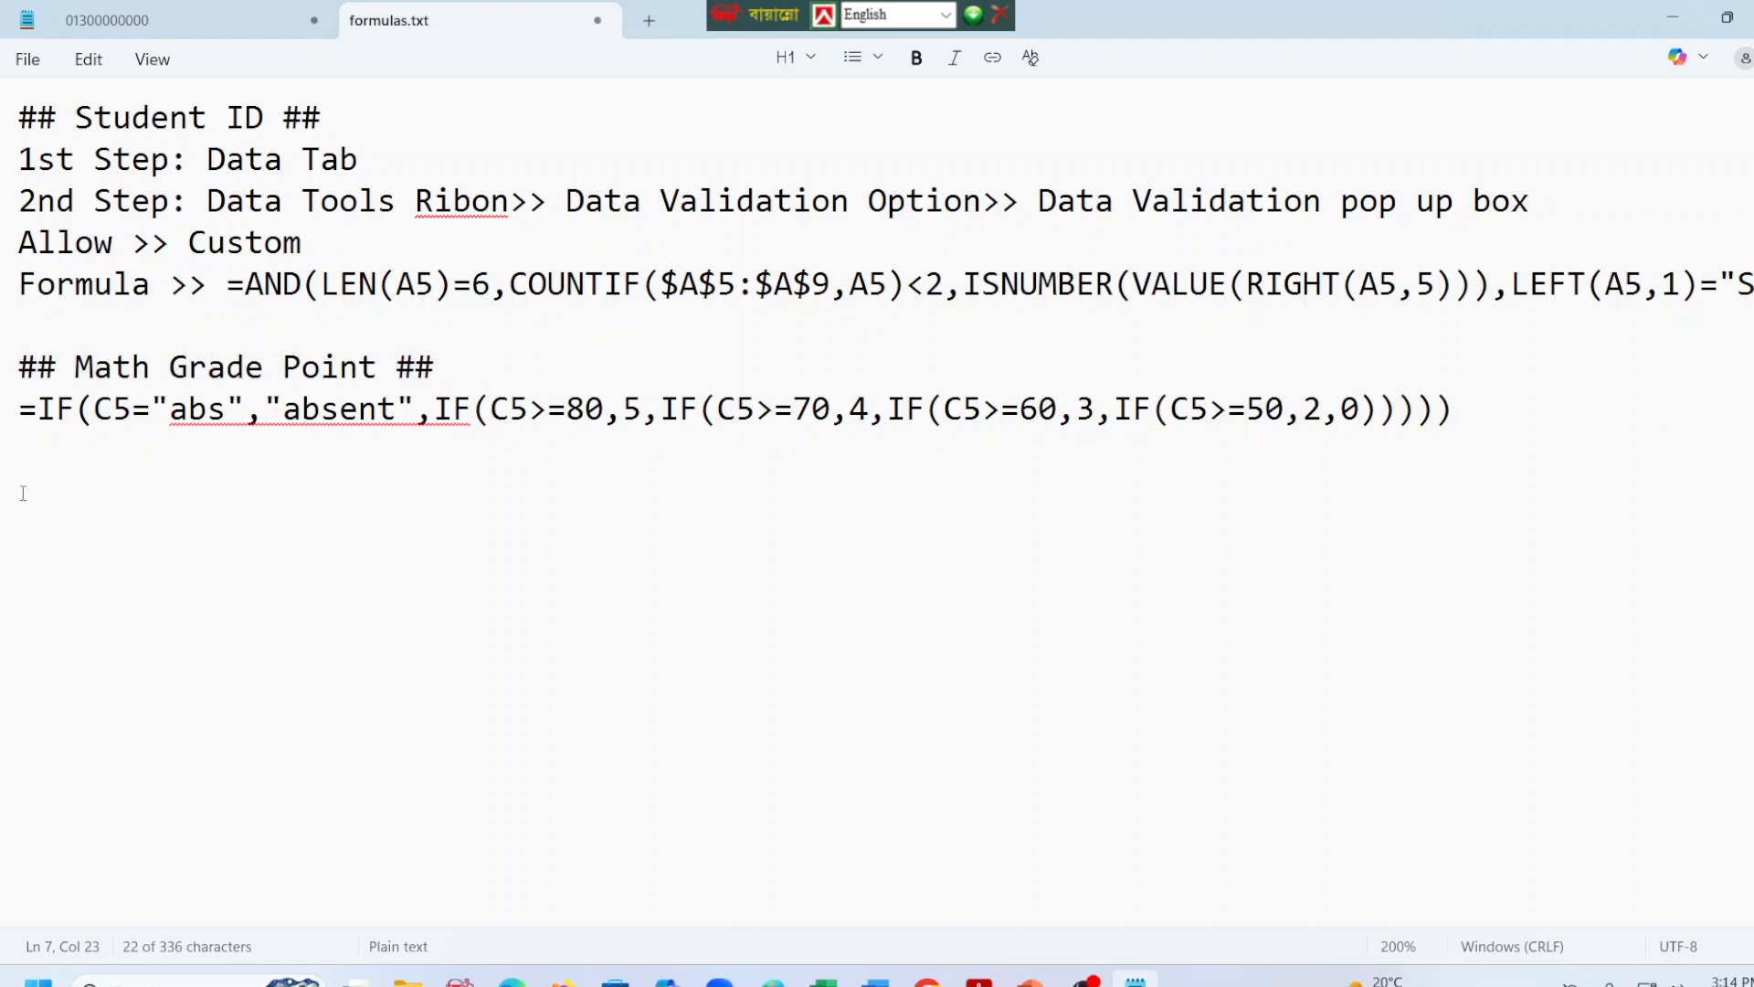
pyautogui.hotkey('ctrl', 'v')
pyautogui.click(149, 494)
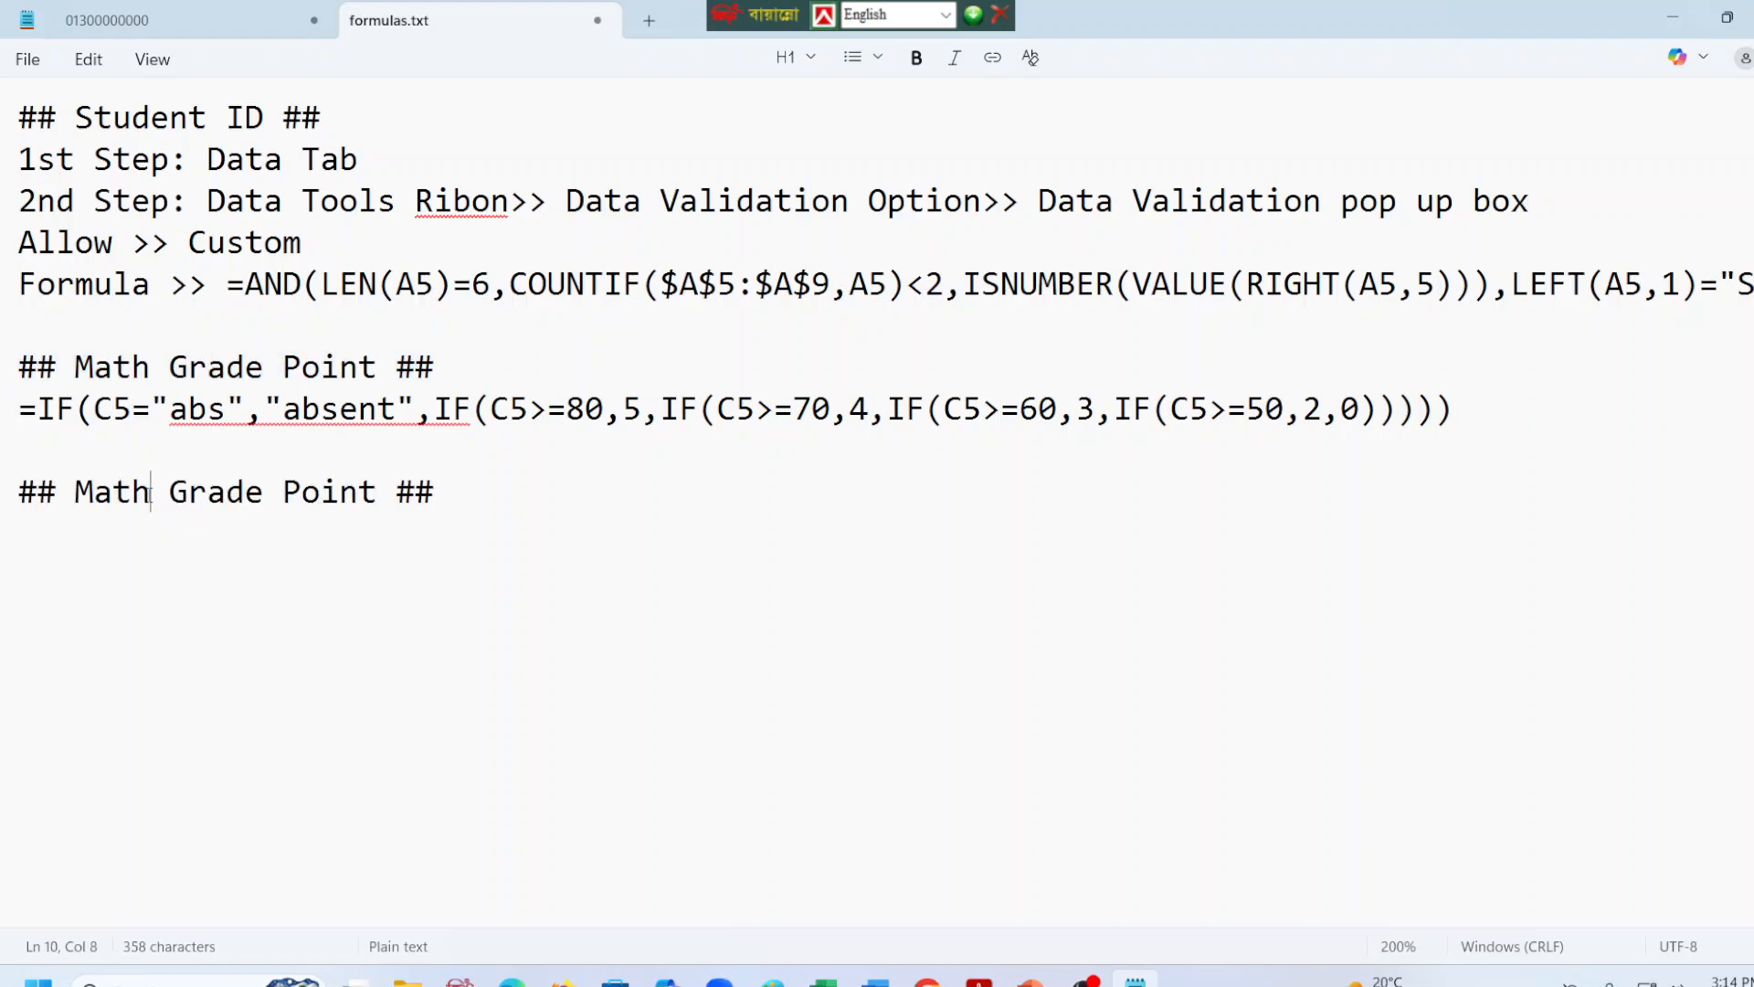
pyautogui.press('BackSpace')
pyautogui.press('BackSpace')
pyautogui.press('BackSpace')
pyautogui.press('BackSpace')
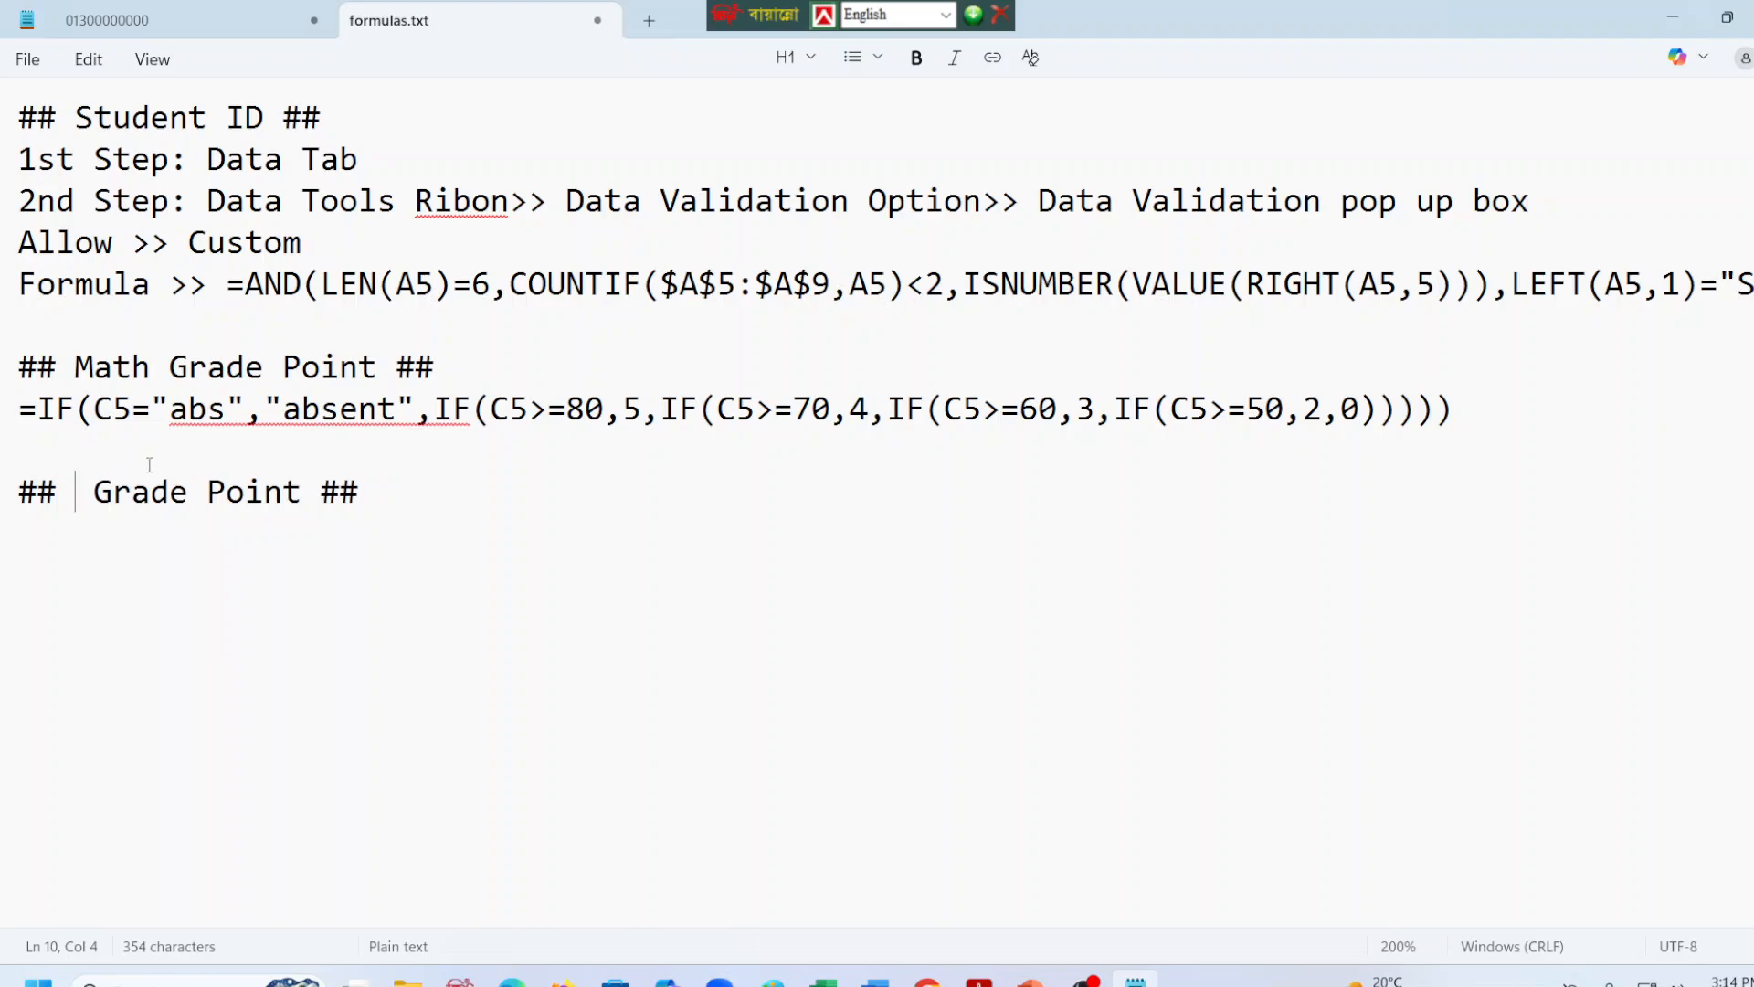
pyautogui.write('ICT')
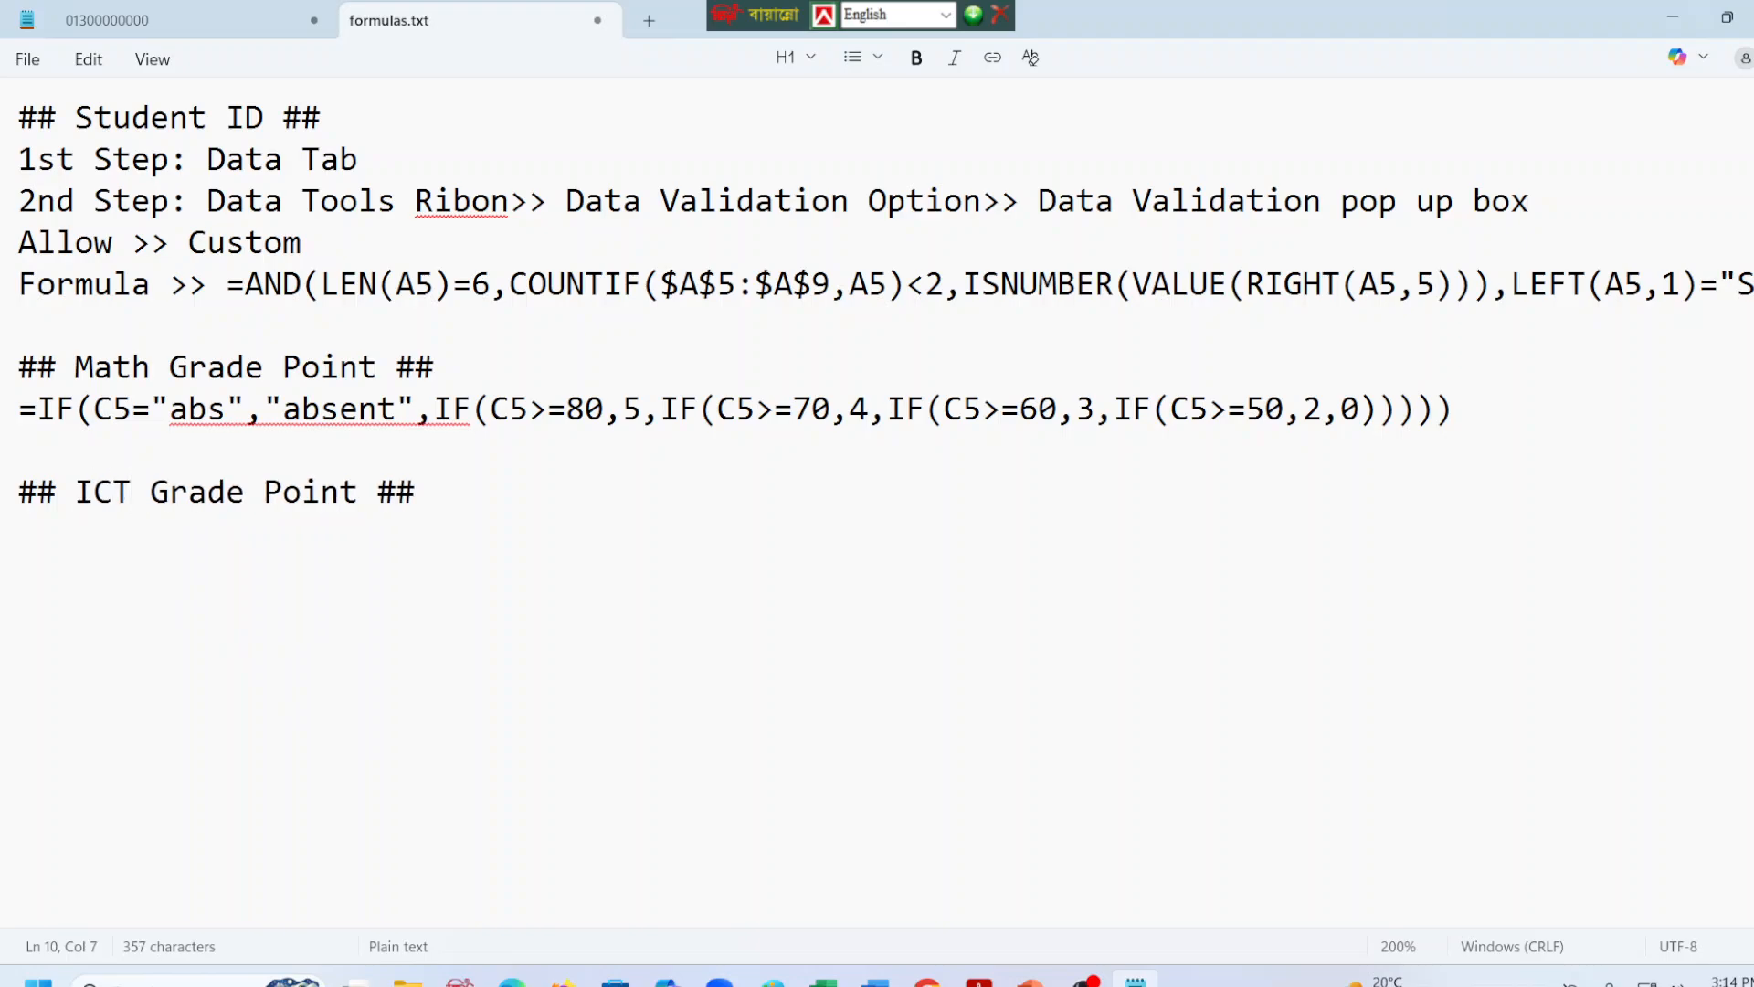
# Paste the copied heading on a new line under the ICT heading and change it to "## Bangla Grade Point ##".
pyautogui.click(495, 521)
pyautogui.click(495, 494)
pyautogui.press('Return')
pyautogui.hotkey('ctrl', 'v')
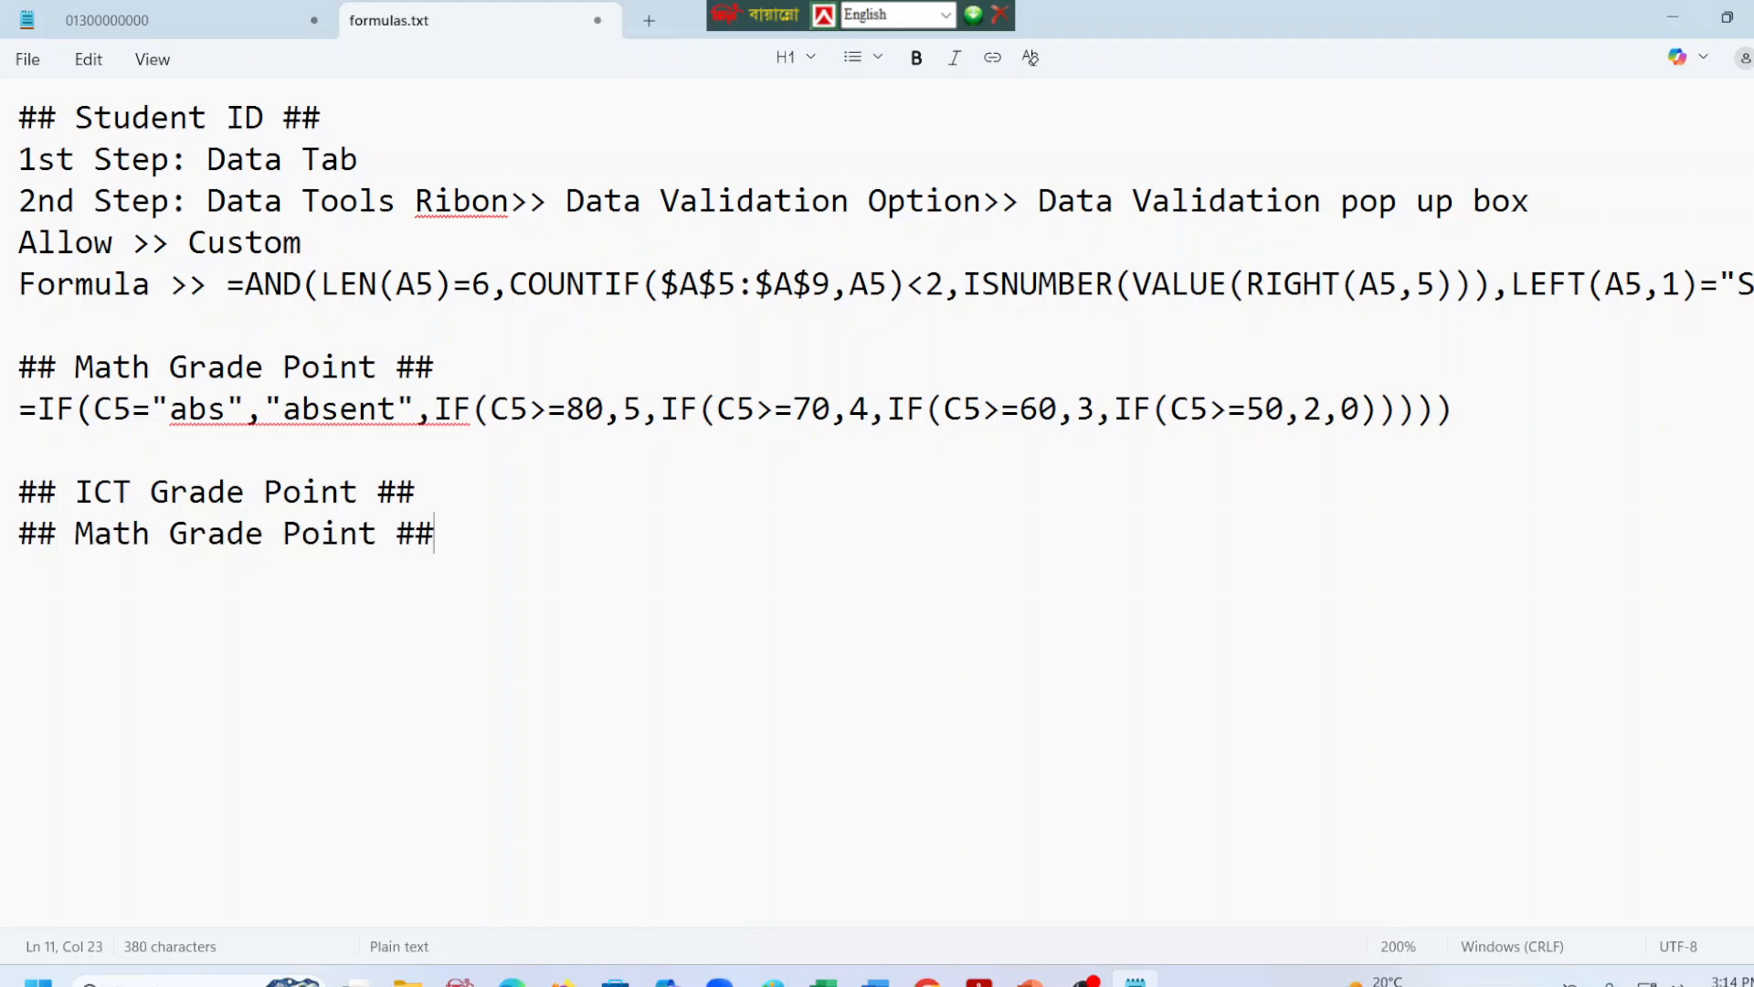
pyautogui.click(155, 535)
pyautogui.press('BackSpace')
pyautogui.press('BackSpace')
pyautogui.press('BackSpace')
pyautogui.press('BackSpace')
pyautogui.write('Bangla')
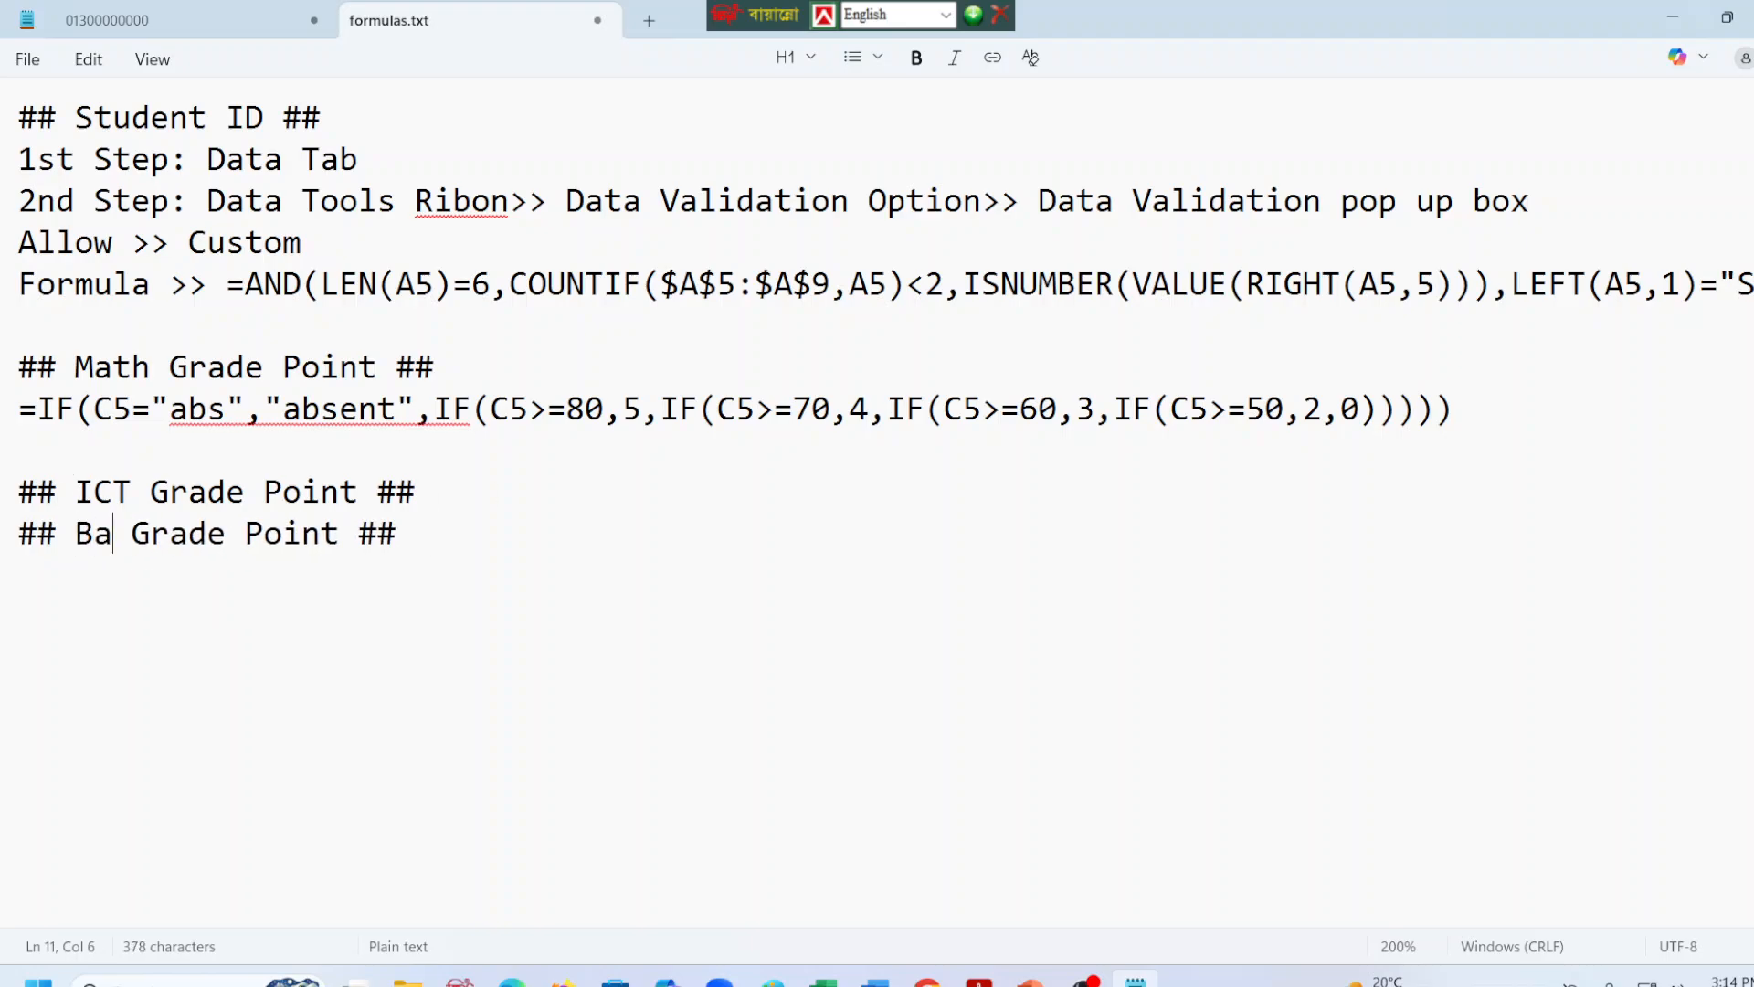
# Copy the ICT grade point formula from F5 in Excel and paste it on a new line under the ICT heading in formulas.txt.
pyautogui.click(474, 473)
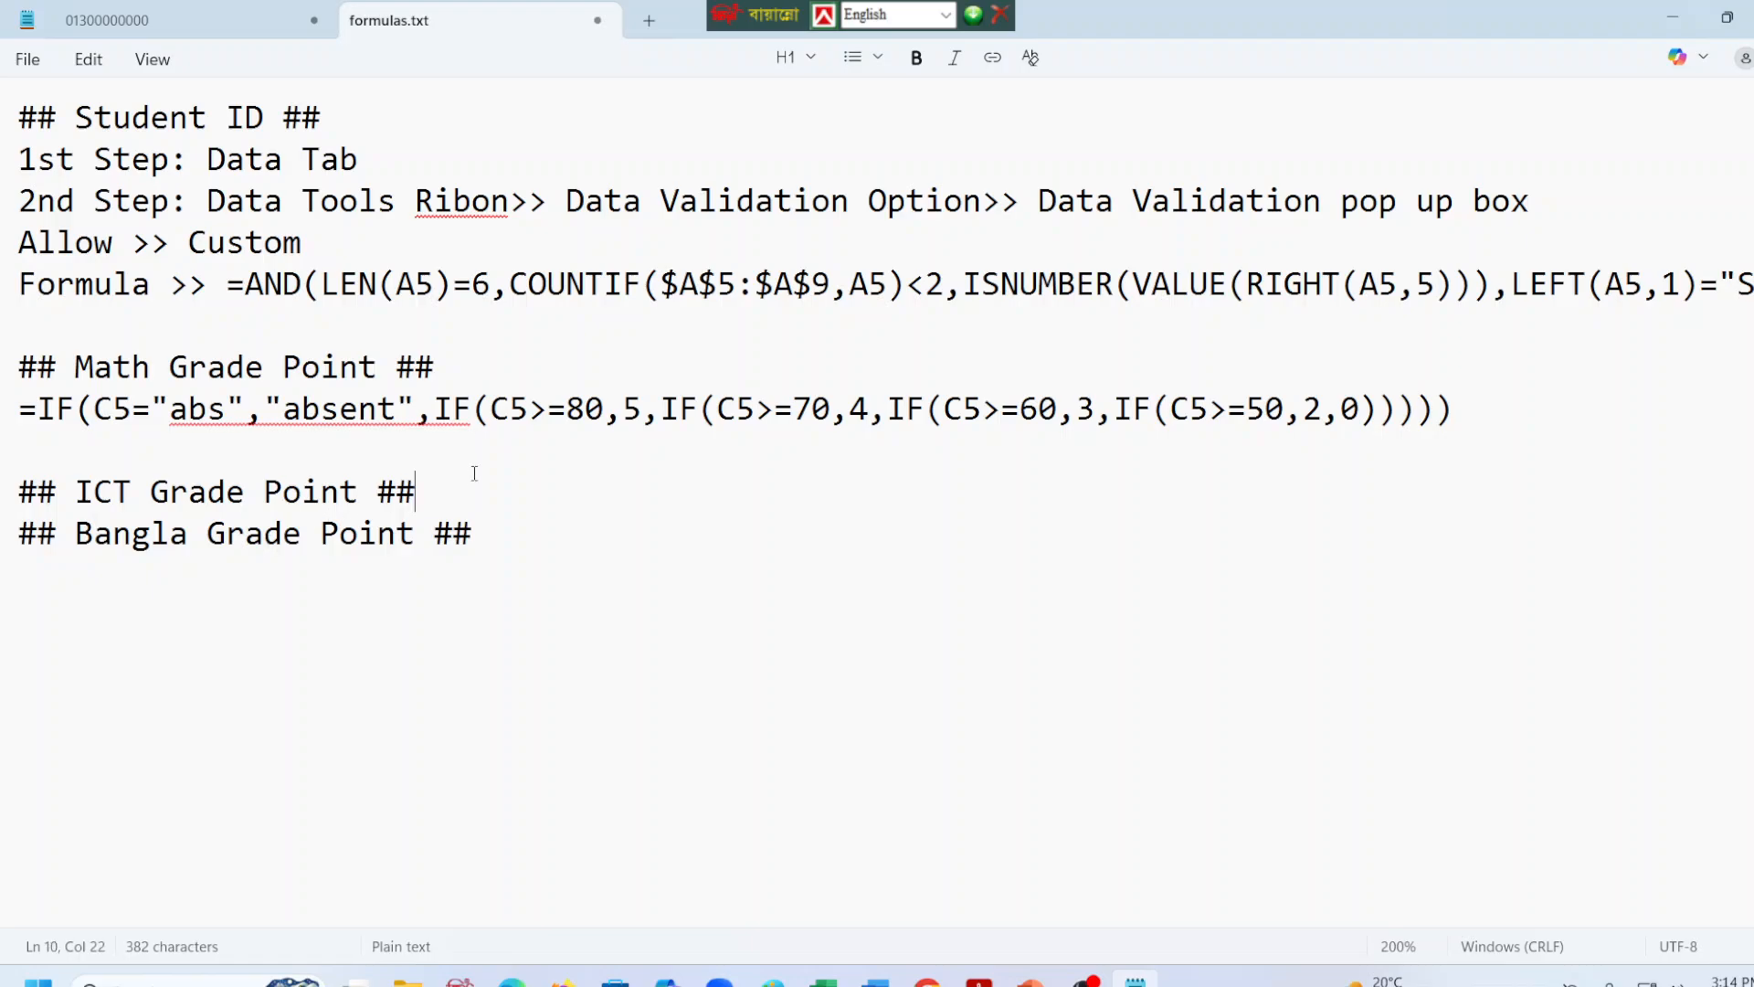
pyautogui.press('Return')
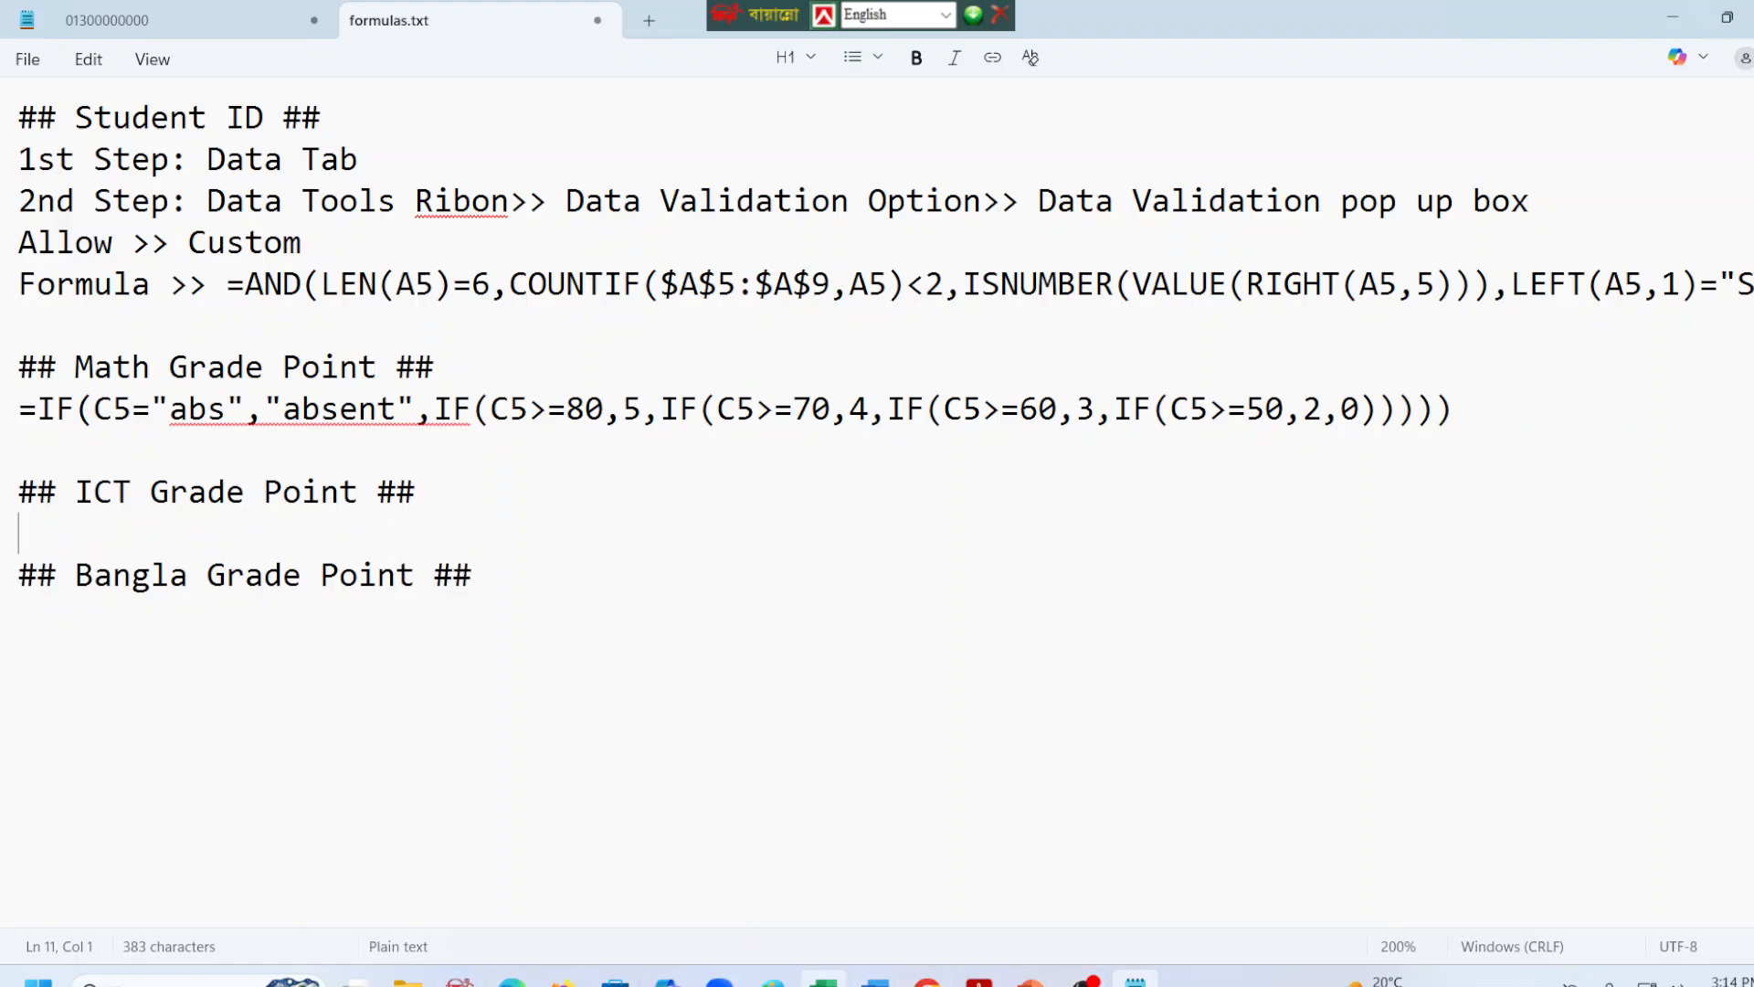
pyautogui.hotkey('alt', 'Tab')
pyautogui.hotkey('ctrl', 'Return')
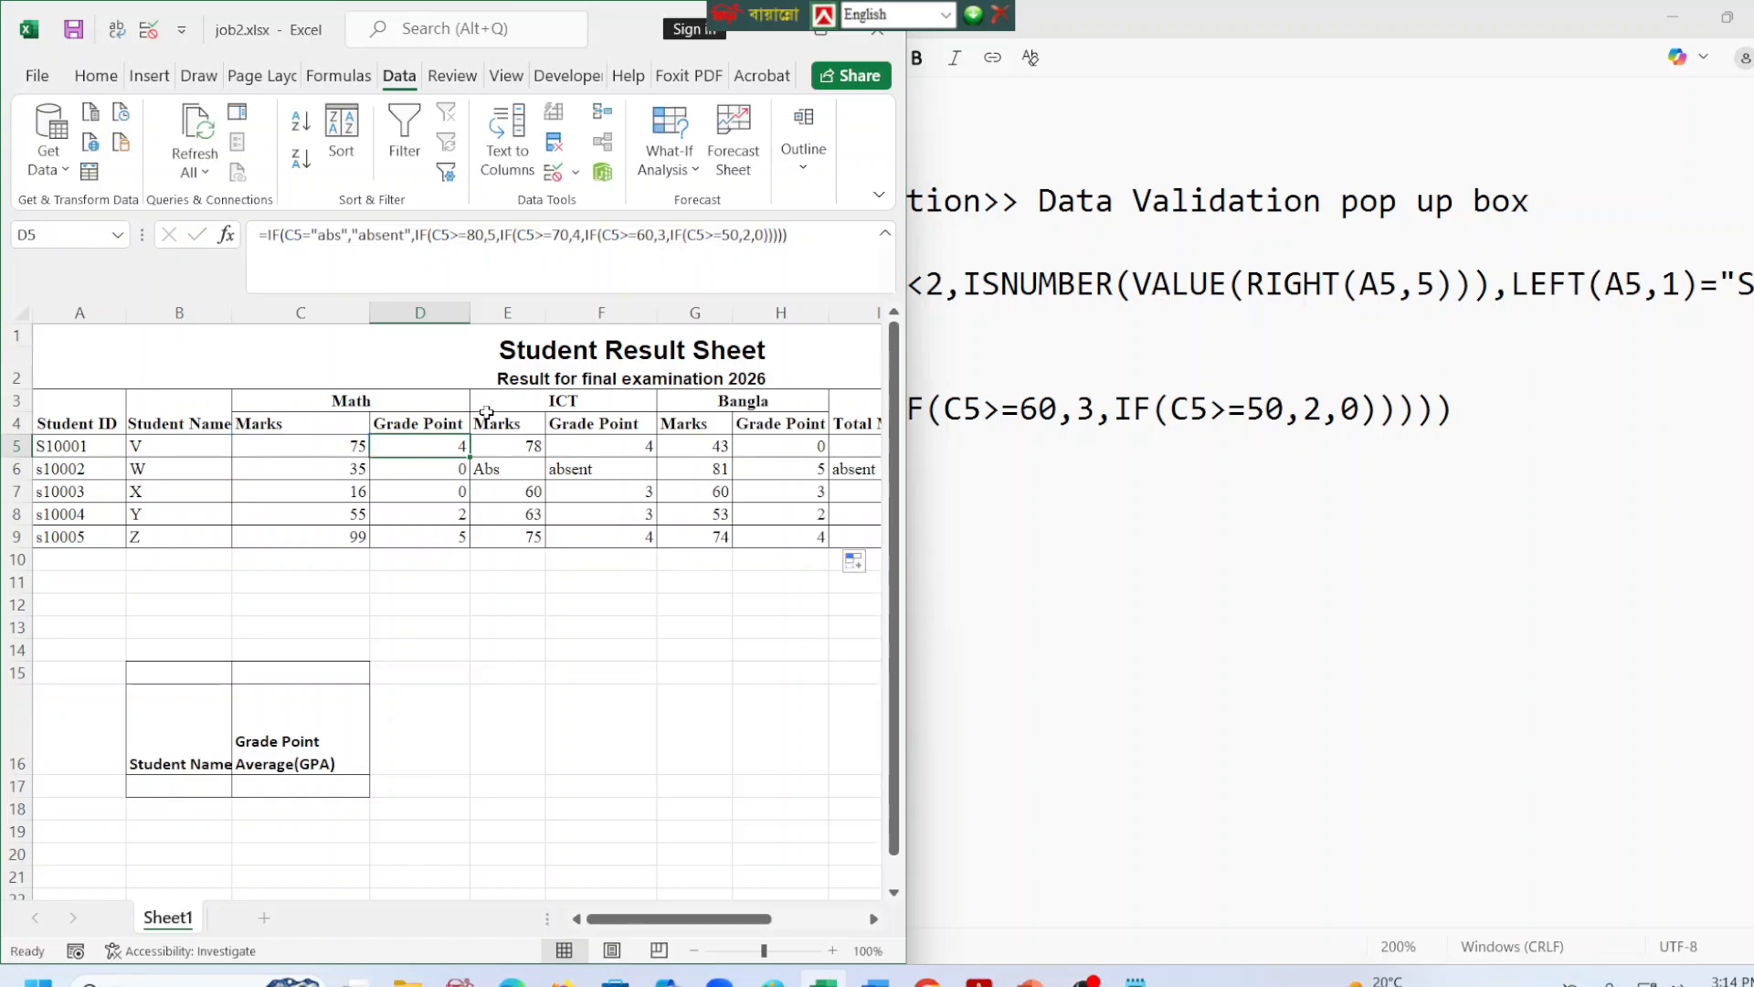
pyautogui.click(621, 446)
pyautogui.click(791, 235)
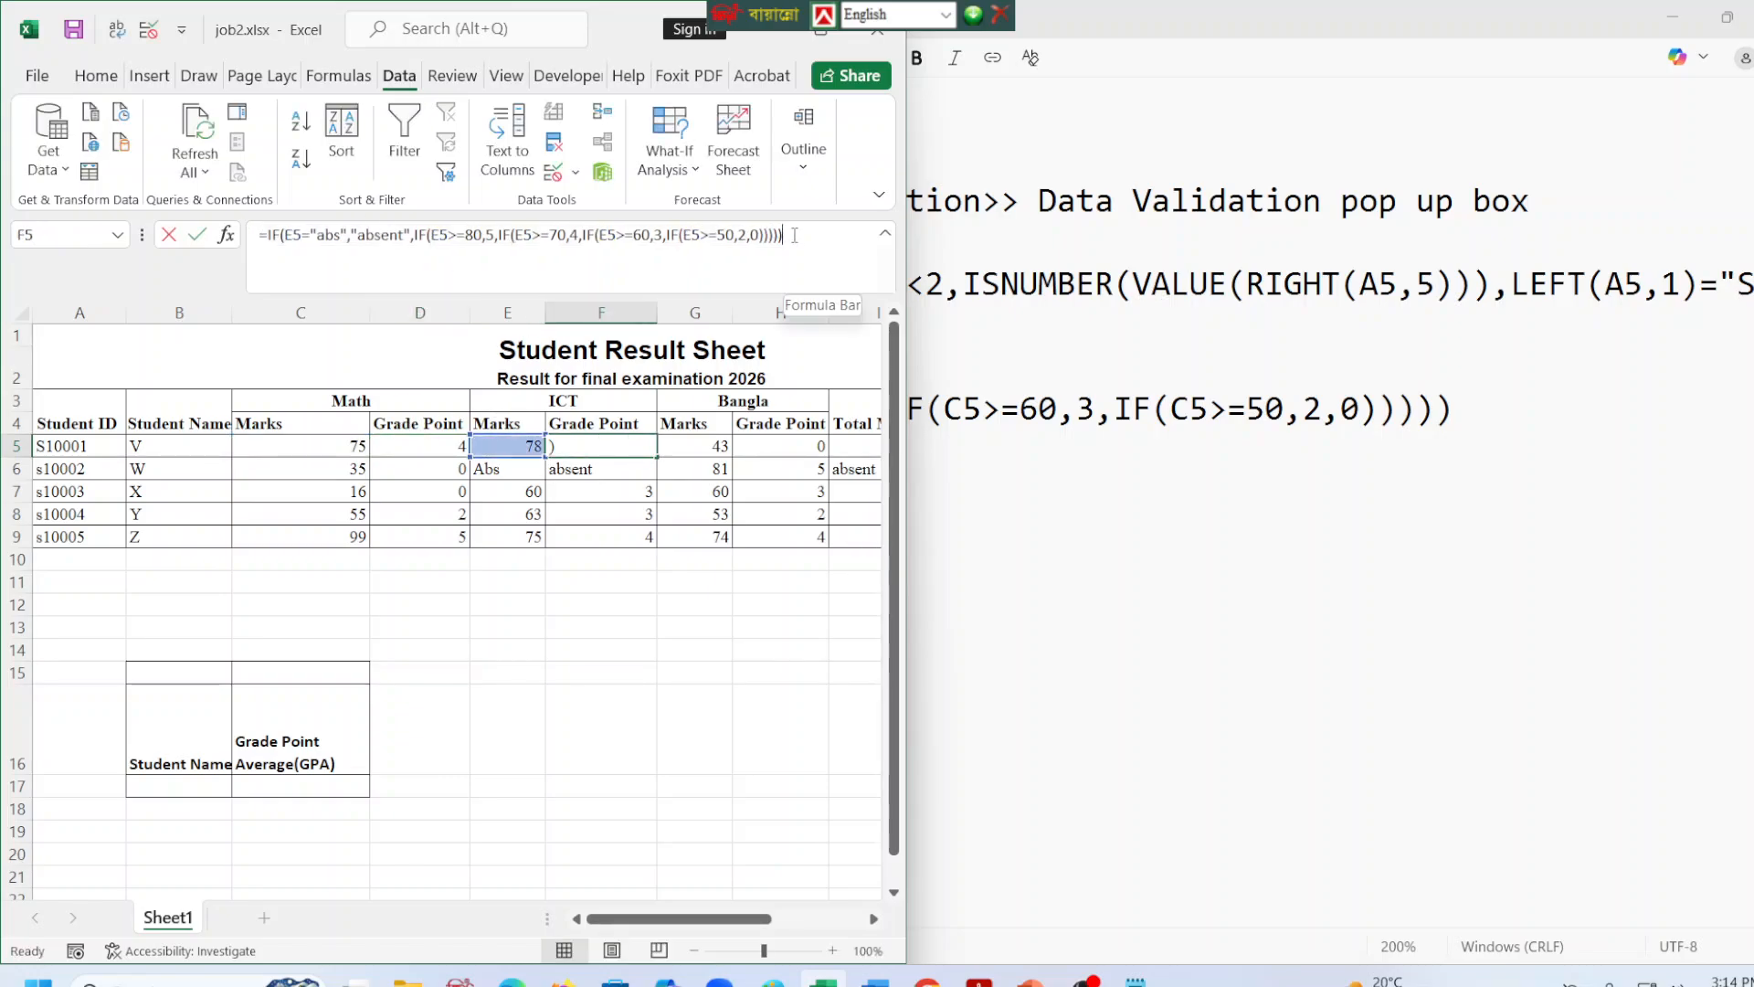
pyautogui.moveTo(791, 235); pyautogui.dragTo(173, 229)
pyautogui.hotkey('ctrl', 'c')
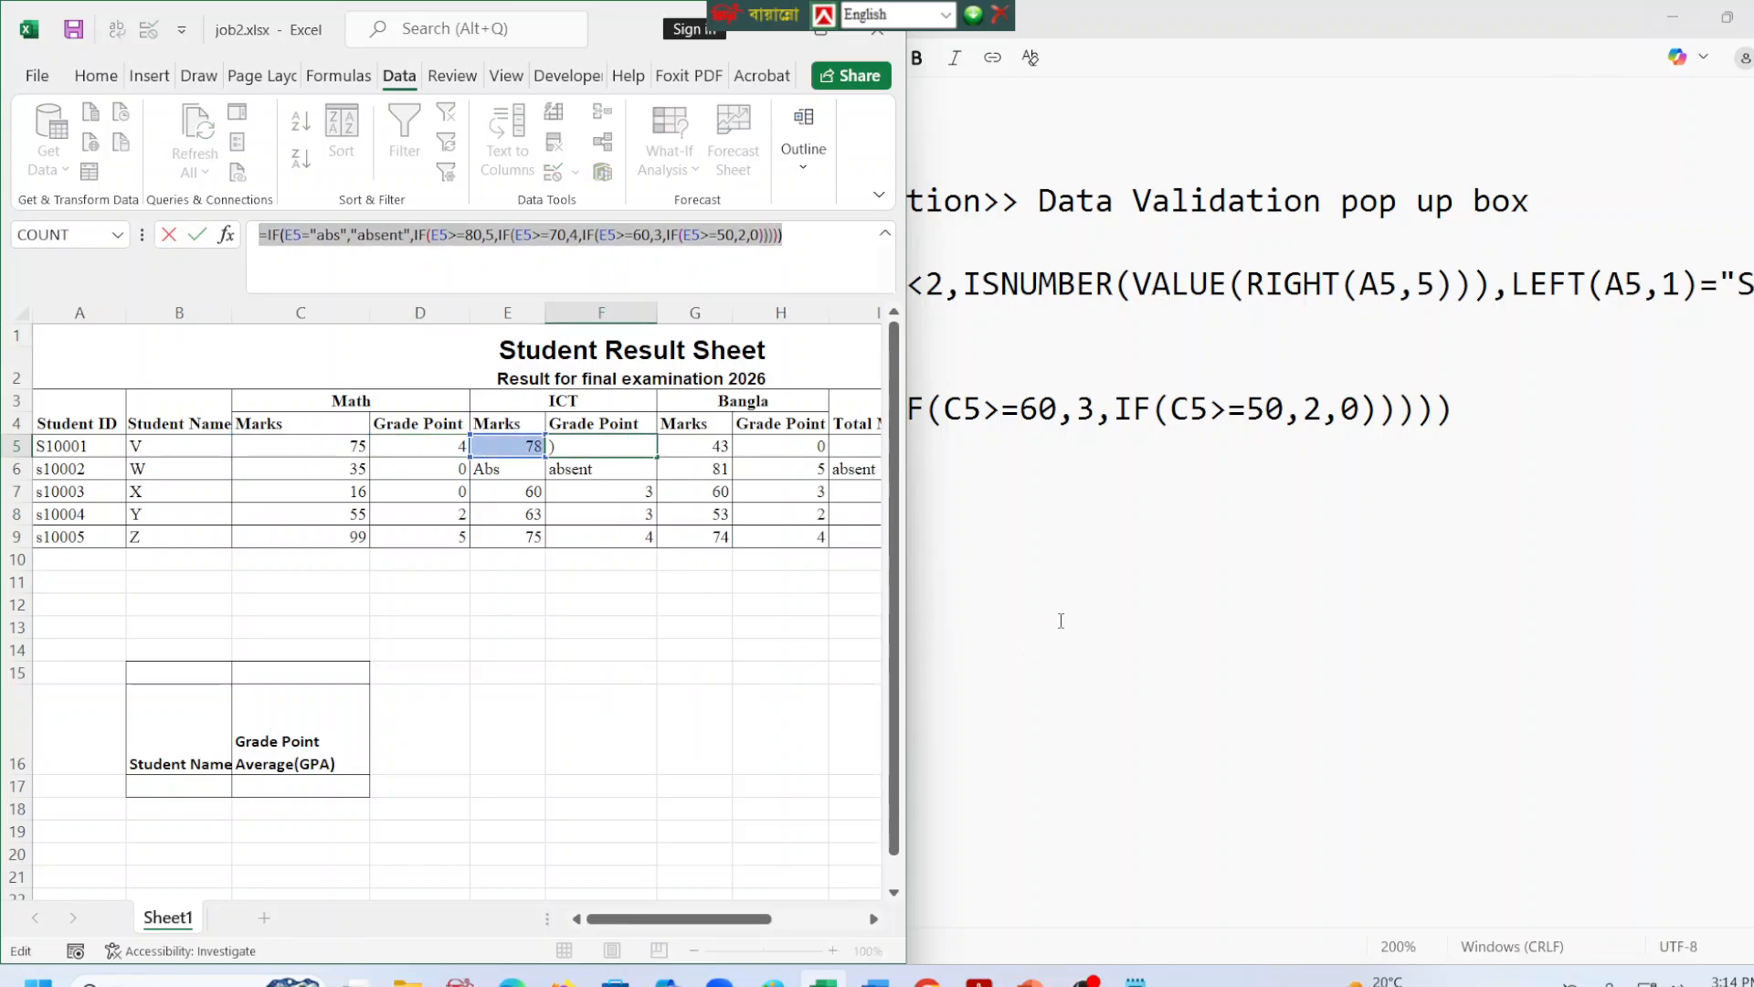
pyautogui.click(1062, 620)
pyautogui.click(58, 535)
pyautogui.hotkey('ctrl', 'v')
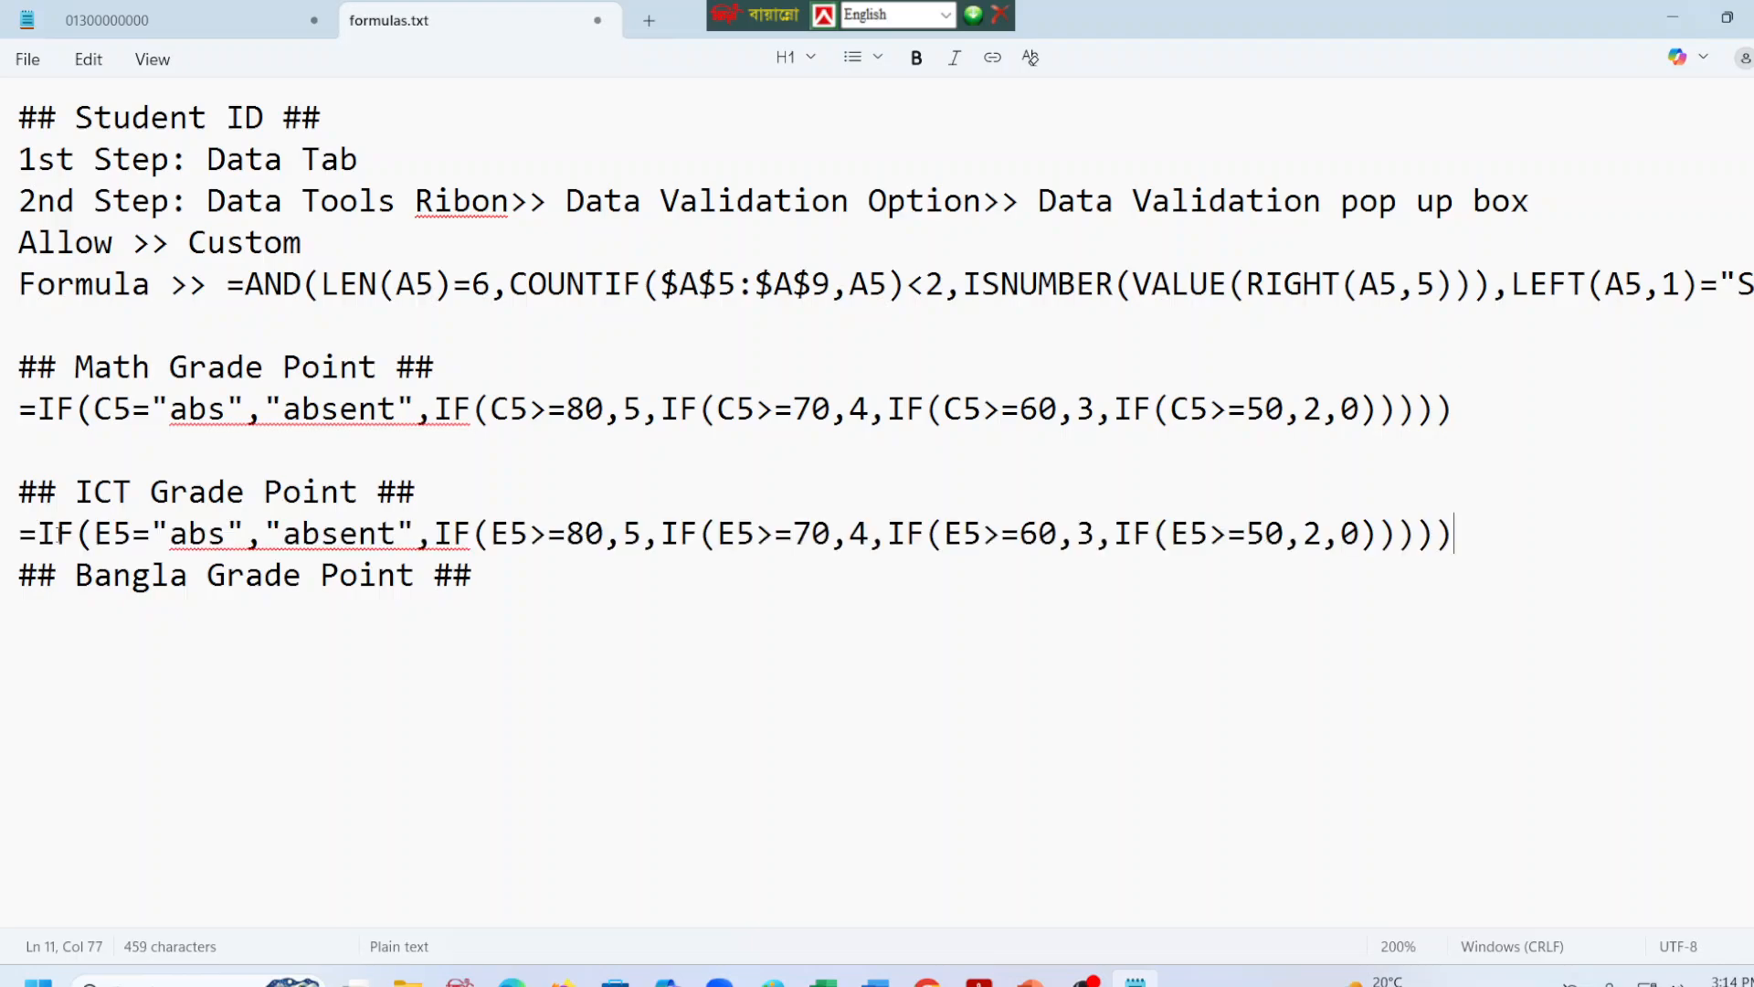
# Insert a blank line above the Bangla Grade Point heading and a new line below it, and save formulas.txt.
pyautogui.click(595, 613)
pyautogui.press('Left')
pyautogui.press('Return')
pyautogui.press('Up')
pyautogui.press('Return')
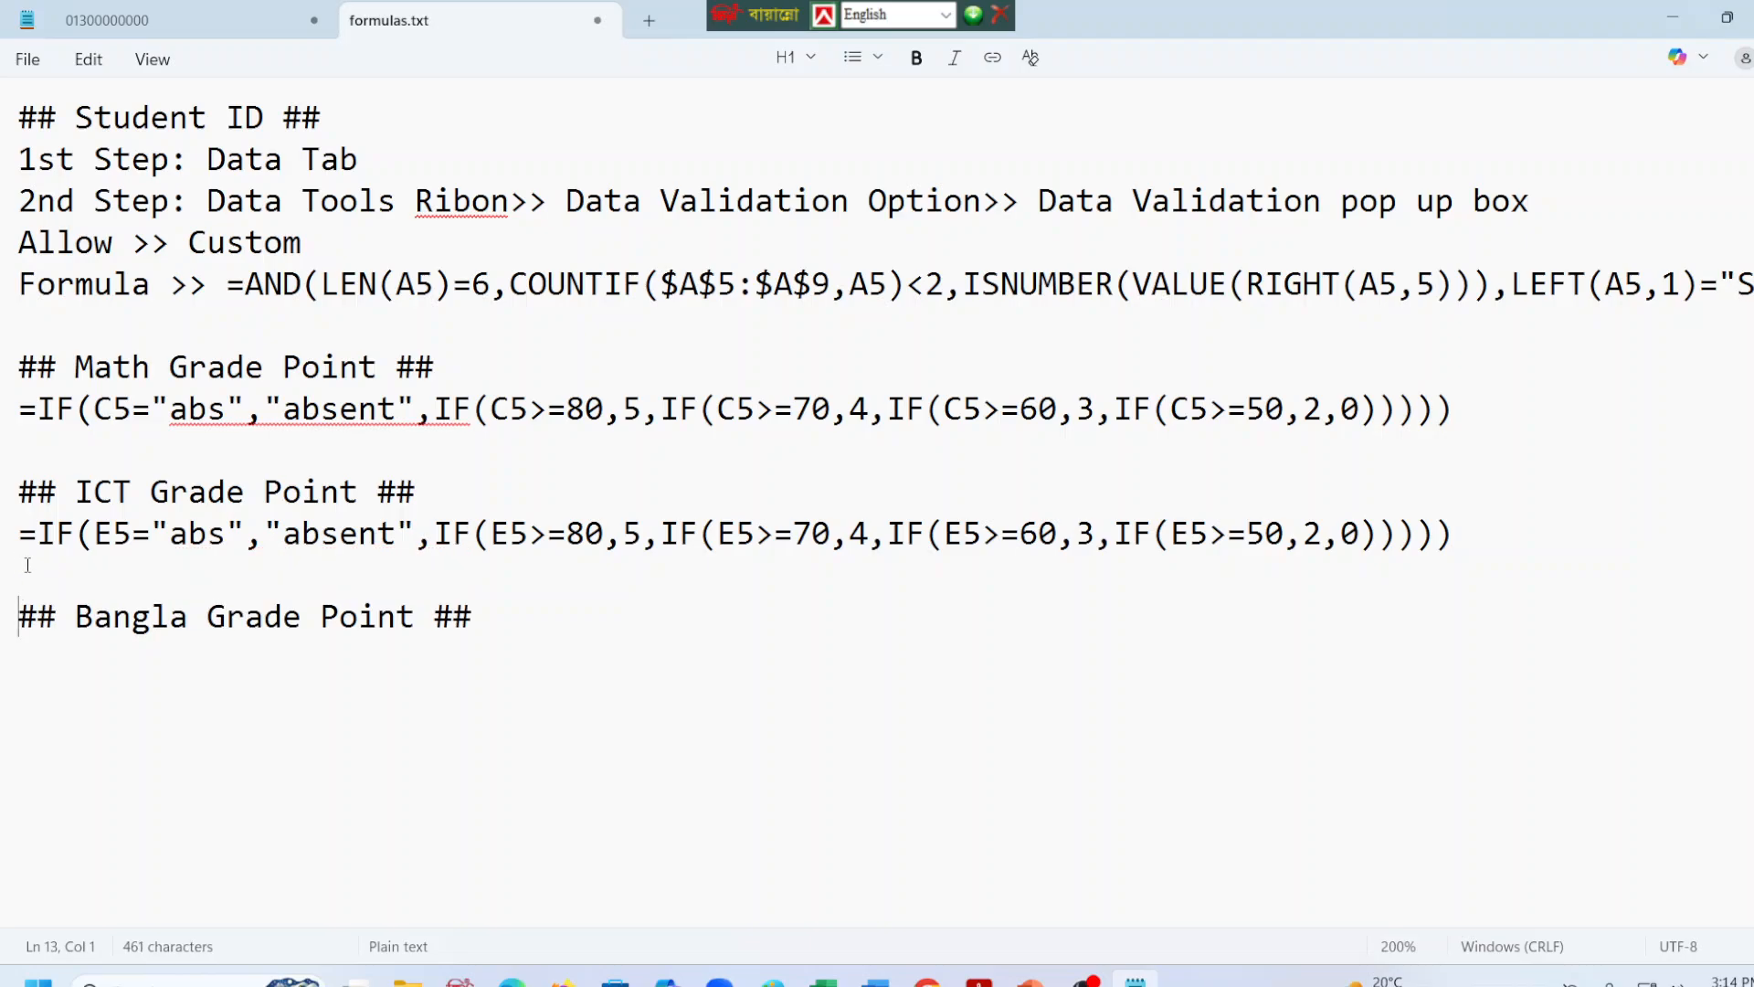
pyautogui.press('Down')
pyautogui.hotkey('ctrl', 's')
# Copy the Bangla grade point formula from H5 in Excel, paste it under the Bangla heading in formulas.txt, and save the file.
pyautogui.click(842, 979)
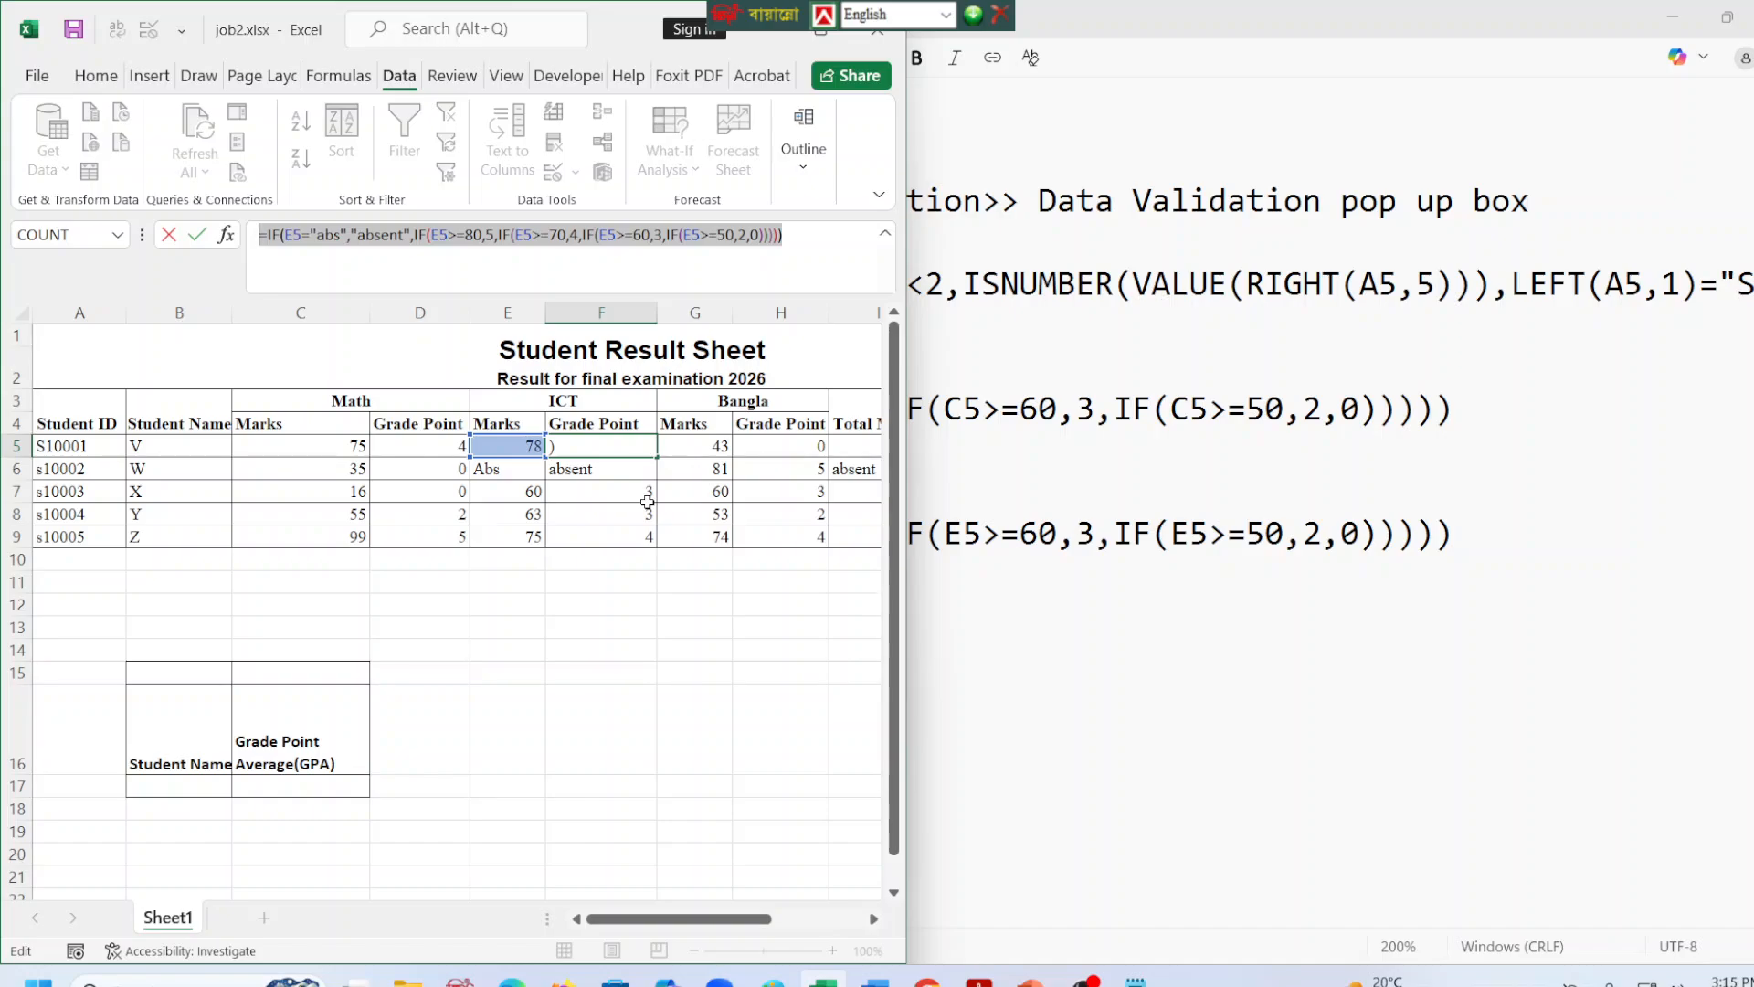
pyautogui.click(693, 447)
pyautogui.click(832, 447)
pyautogui.click(784, 447)
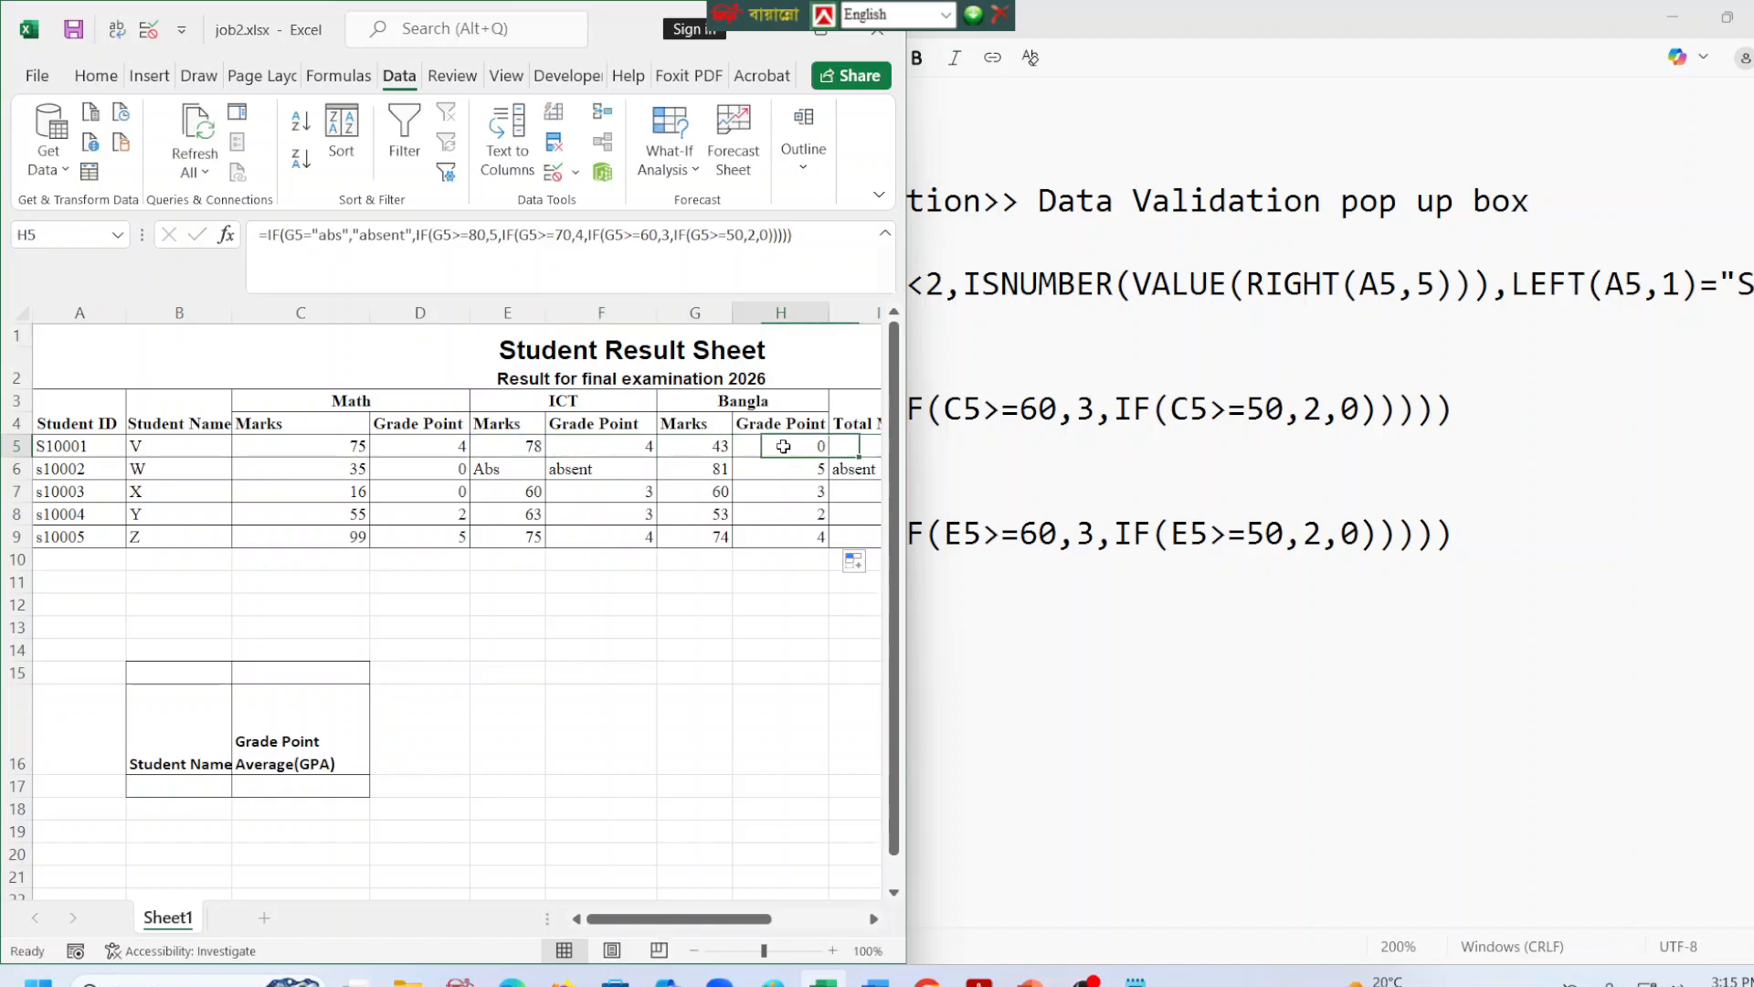
pyautogui.moveTo(796, 235); pyautogui.dragTo(259, 235)
pyautogui.hotkey('ctrl', 'c')
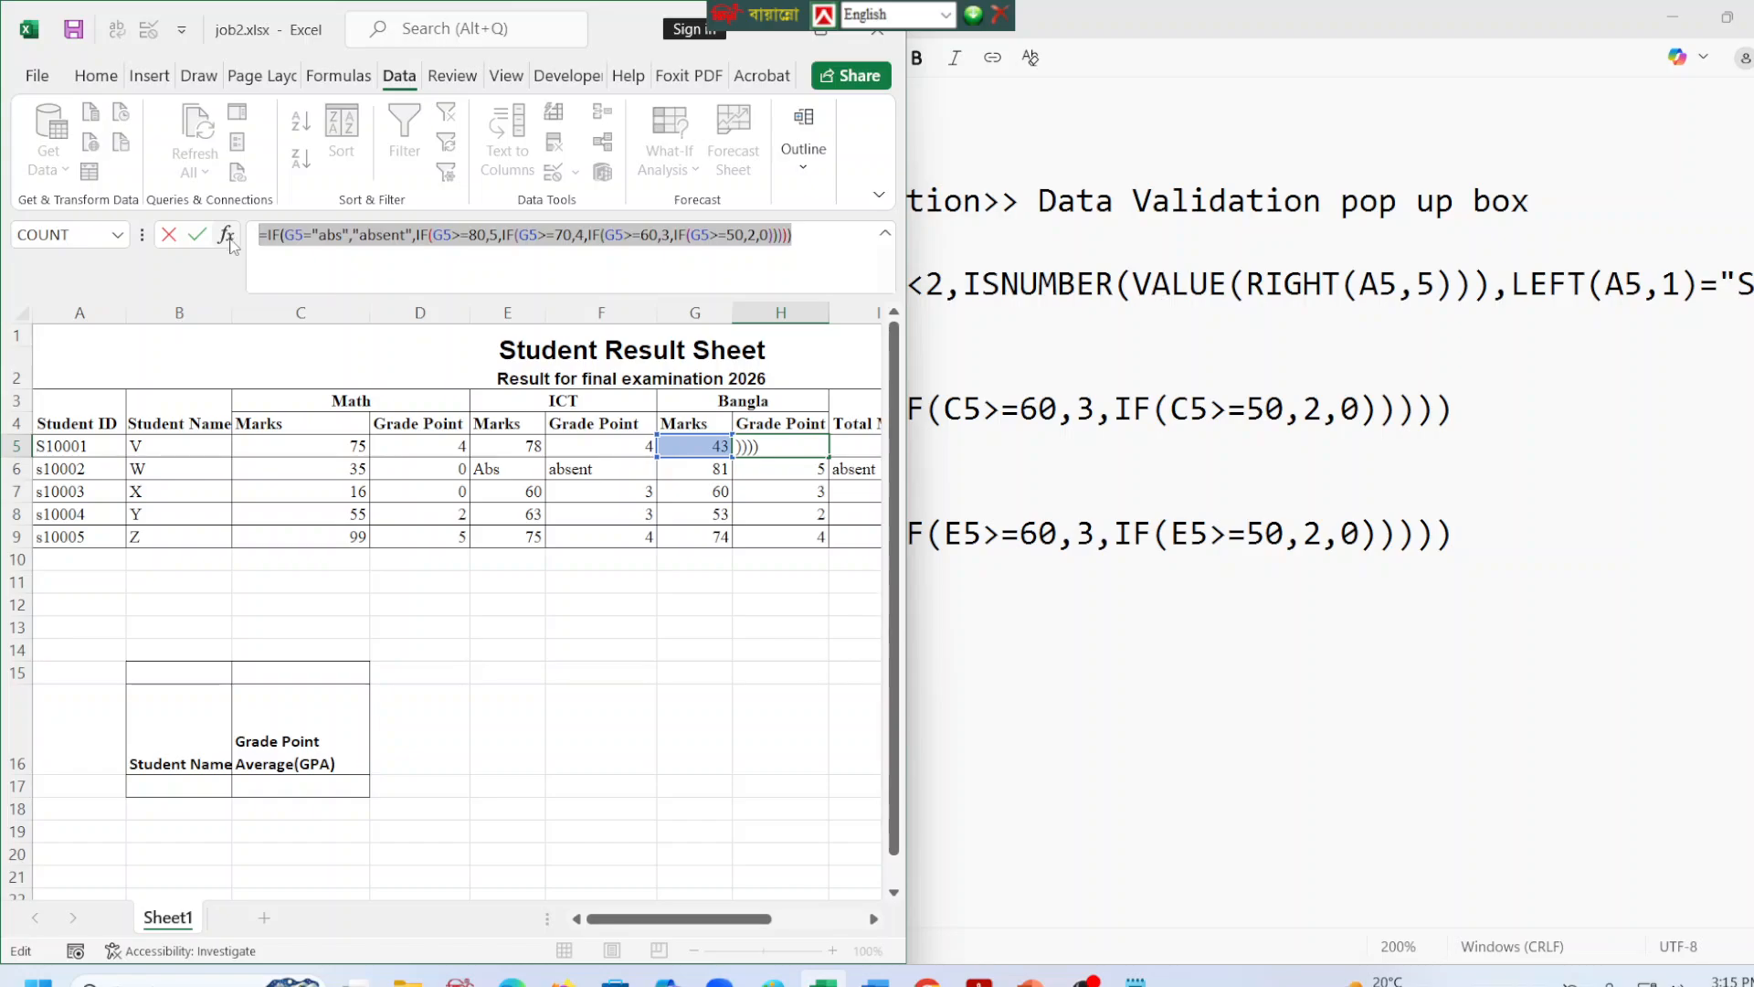
pyautogui.press('Escape')
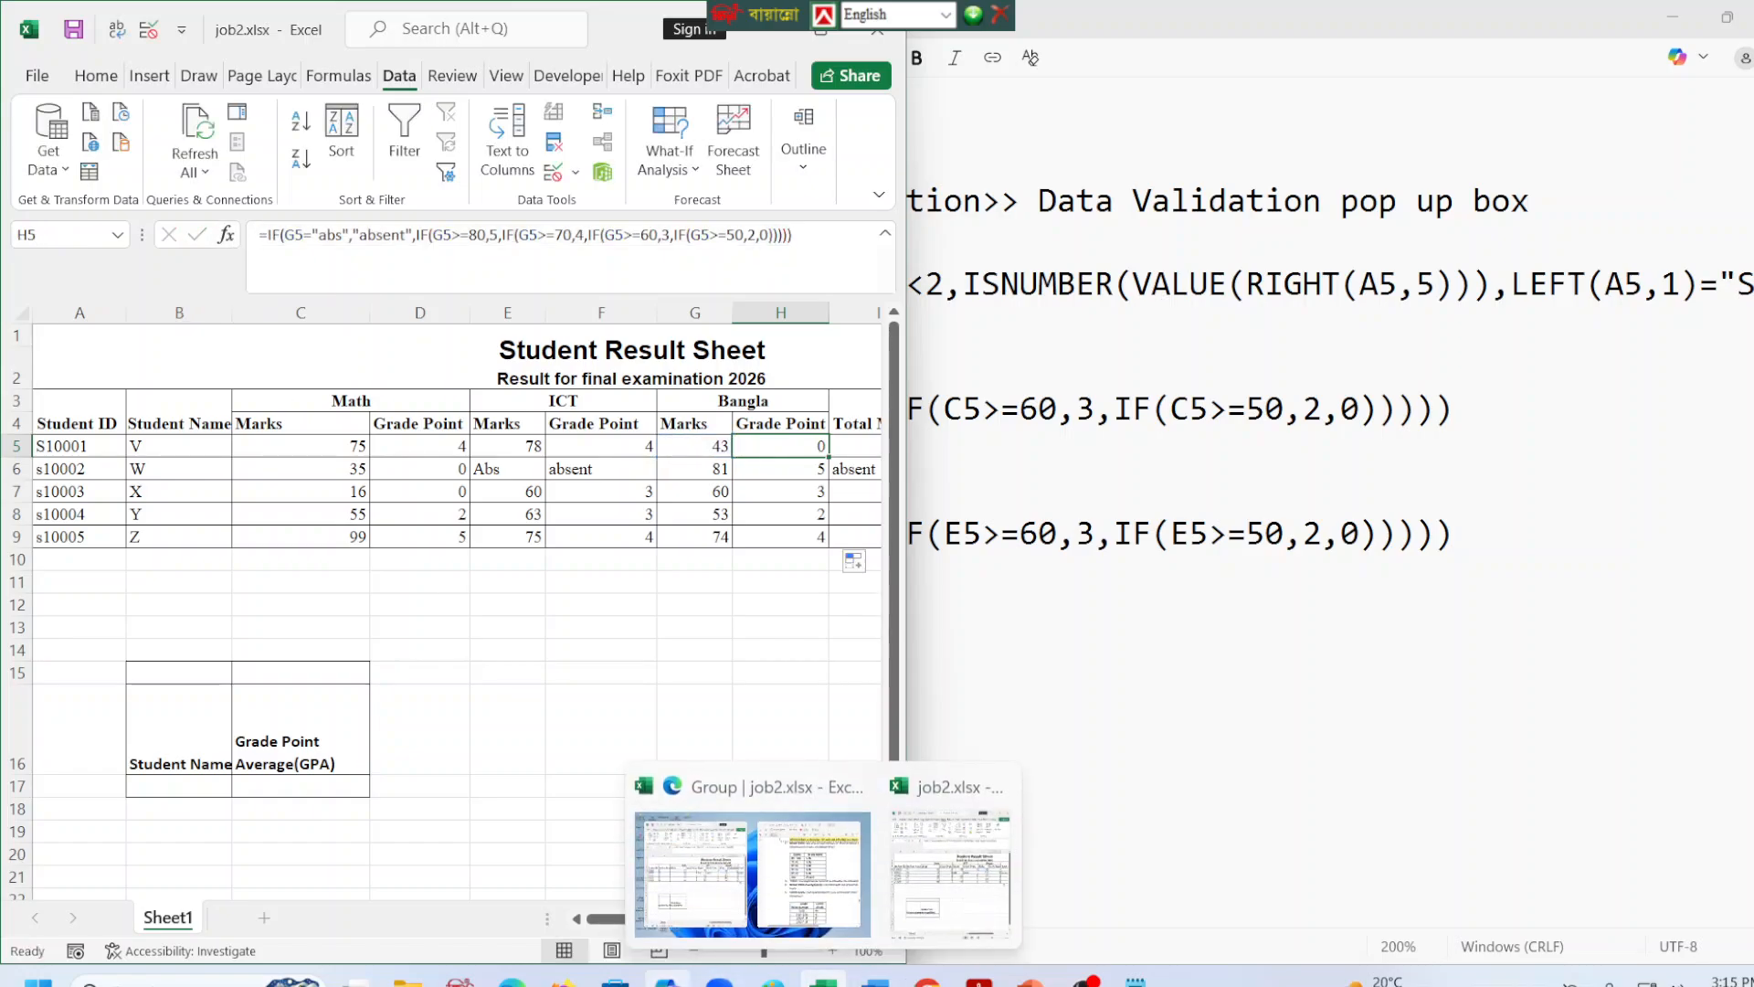
pyautogui.click(1135, 981)
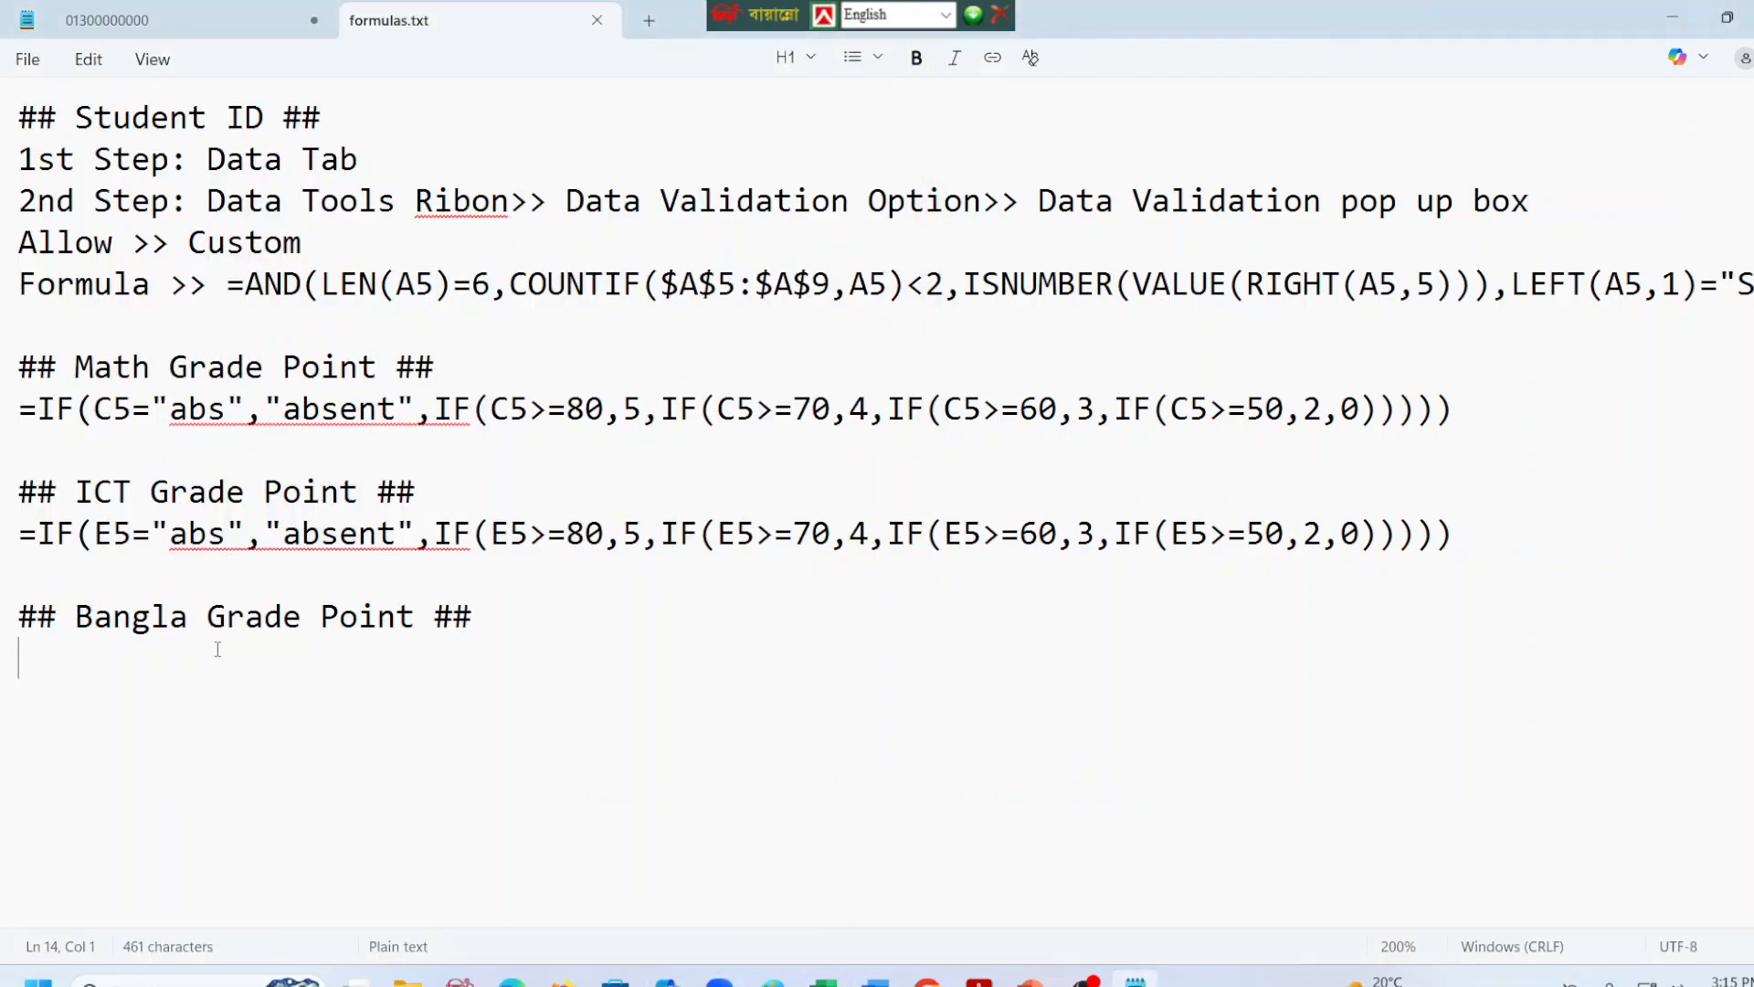
pyautogui.hotkey('ctrl', 'v')
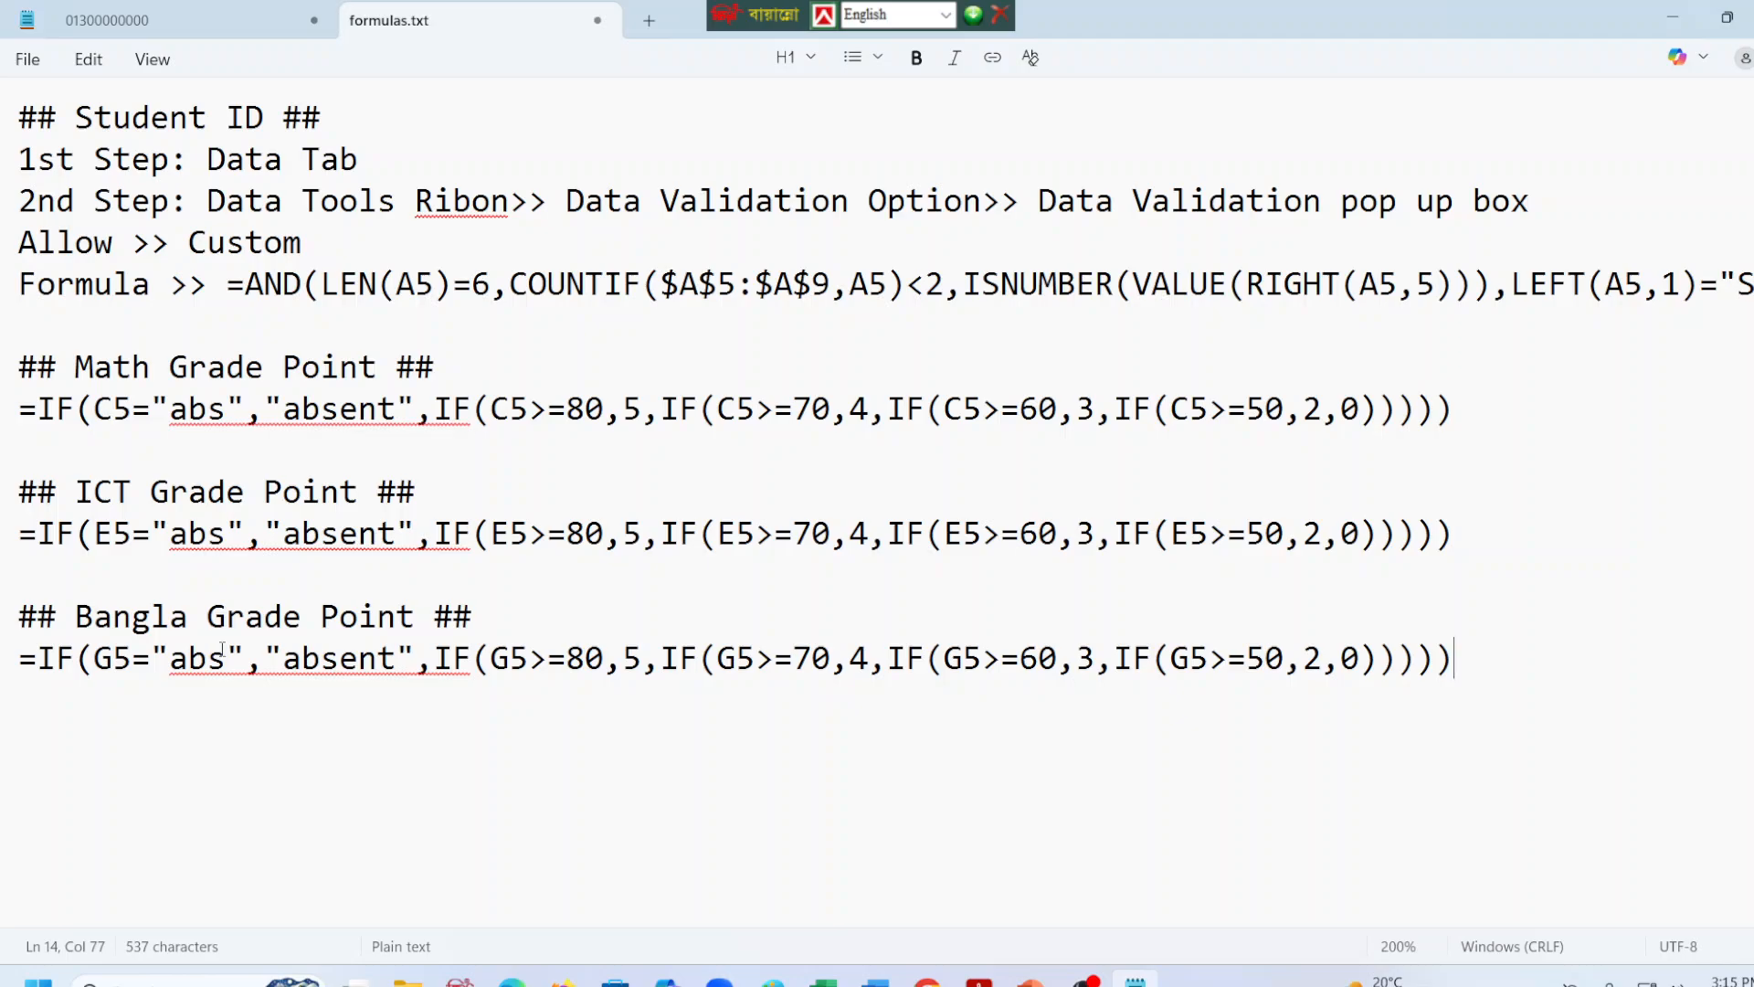
pyautogui.click(491, 857)
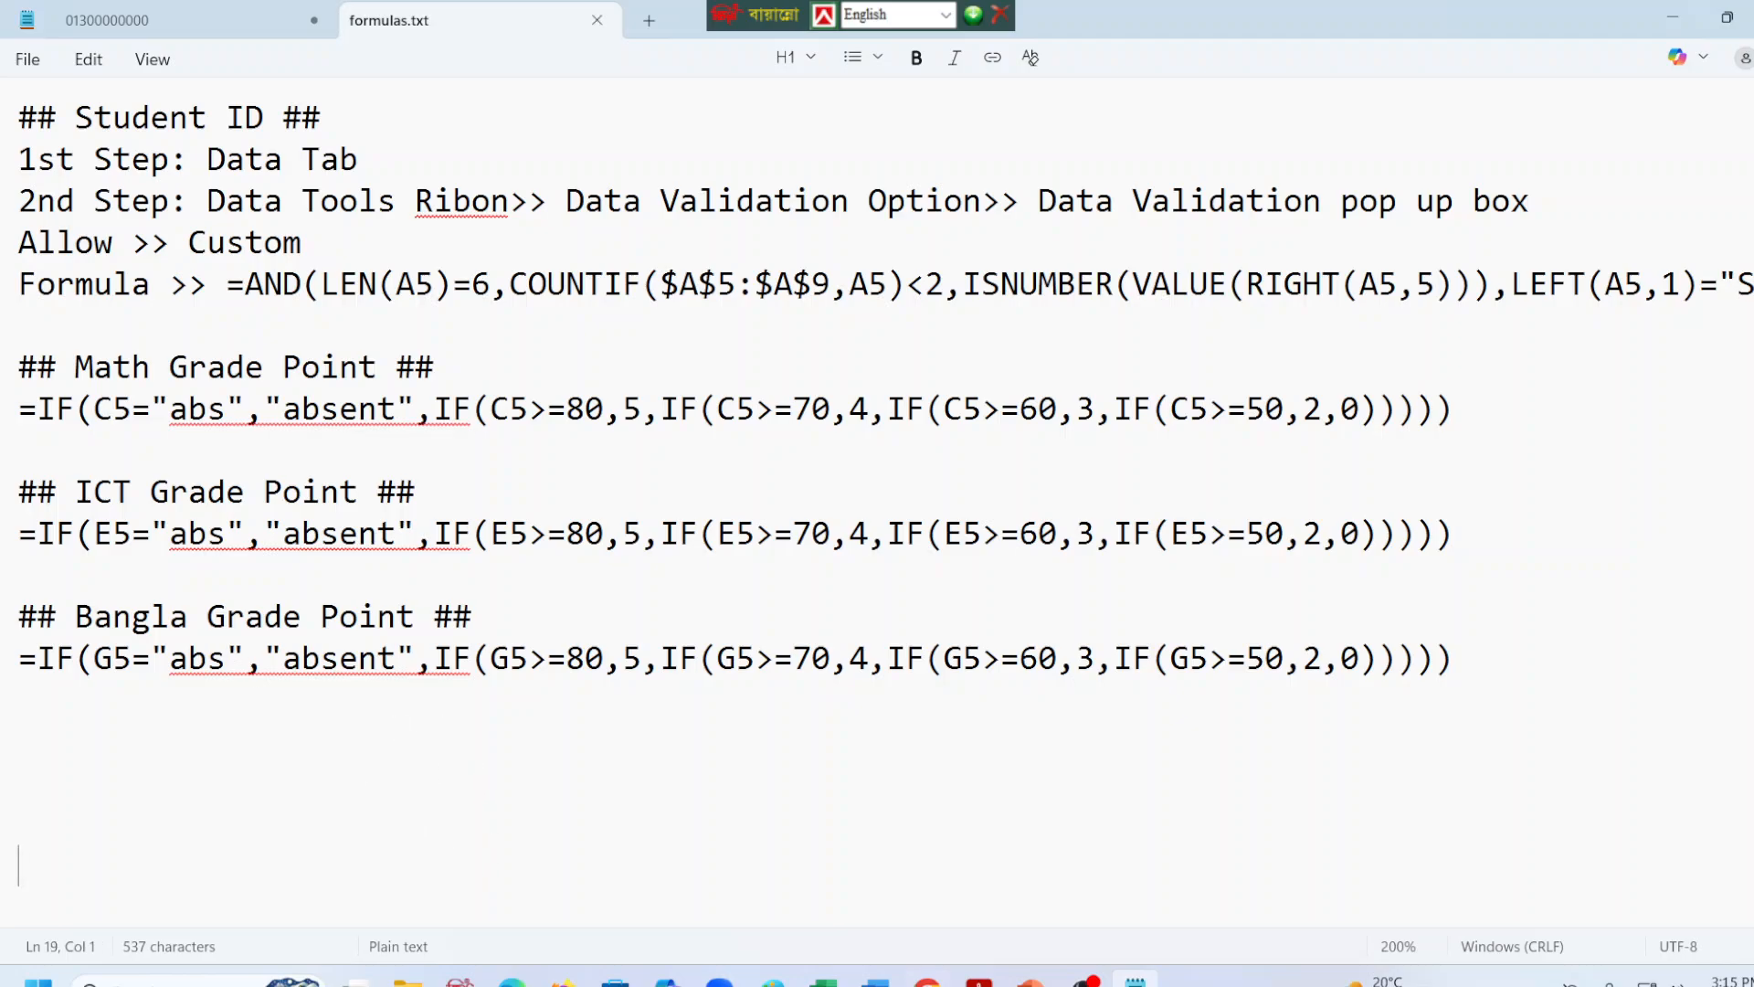
# Copy the OR-based Total Marks formula from I5 in Excel and paste it in formulas.txt below the Bangla formula, leaving two blank lines.
pyautogui.click(823, 981)
pyautogui.click(713, 611)
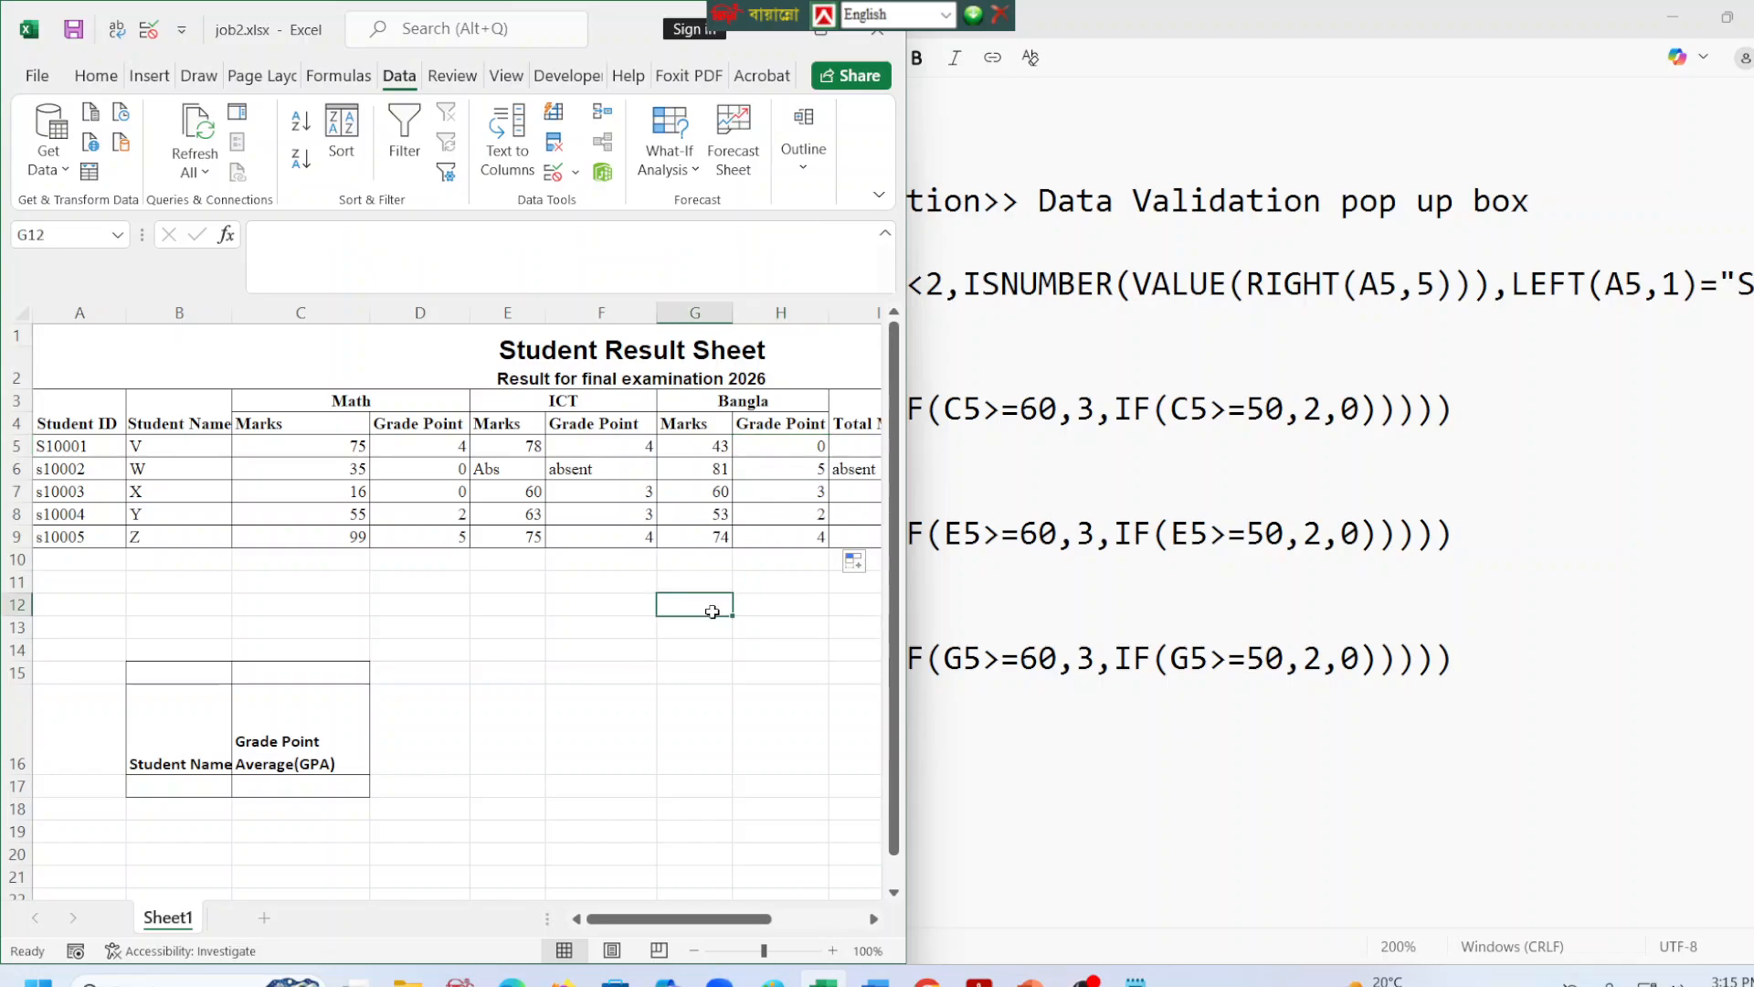
pyautogui.moveTo(612, 919); pyautogui.dragTo(685, 927)
pyautogui.click(425, 448)
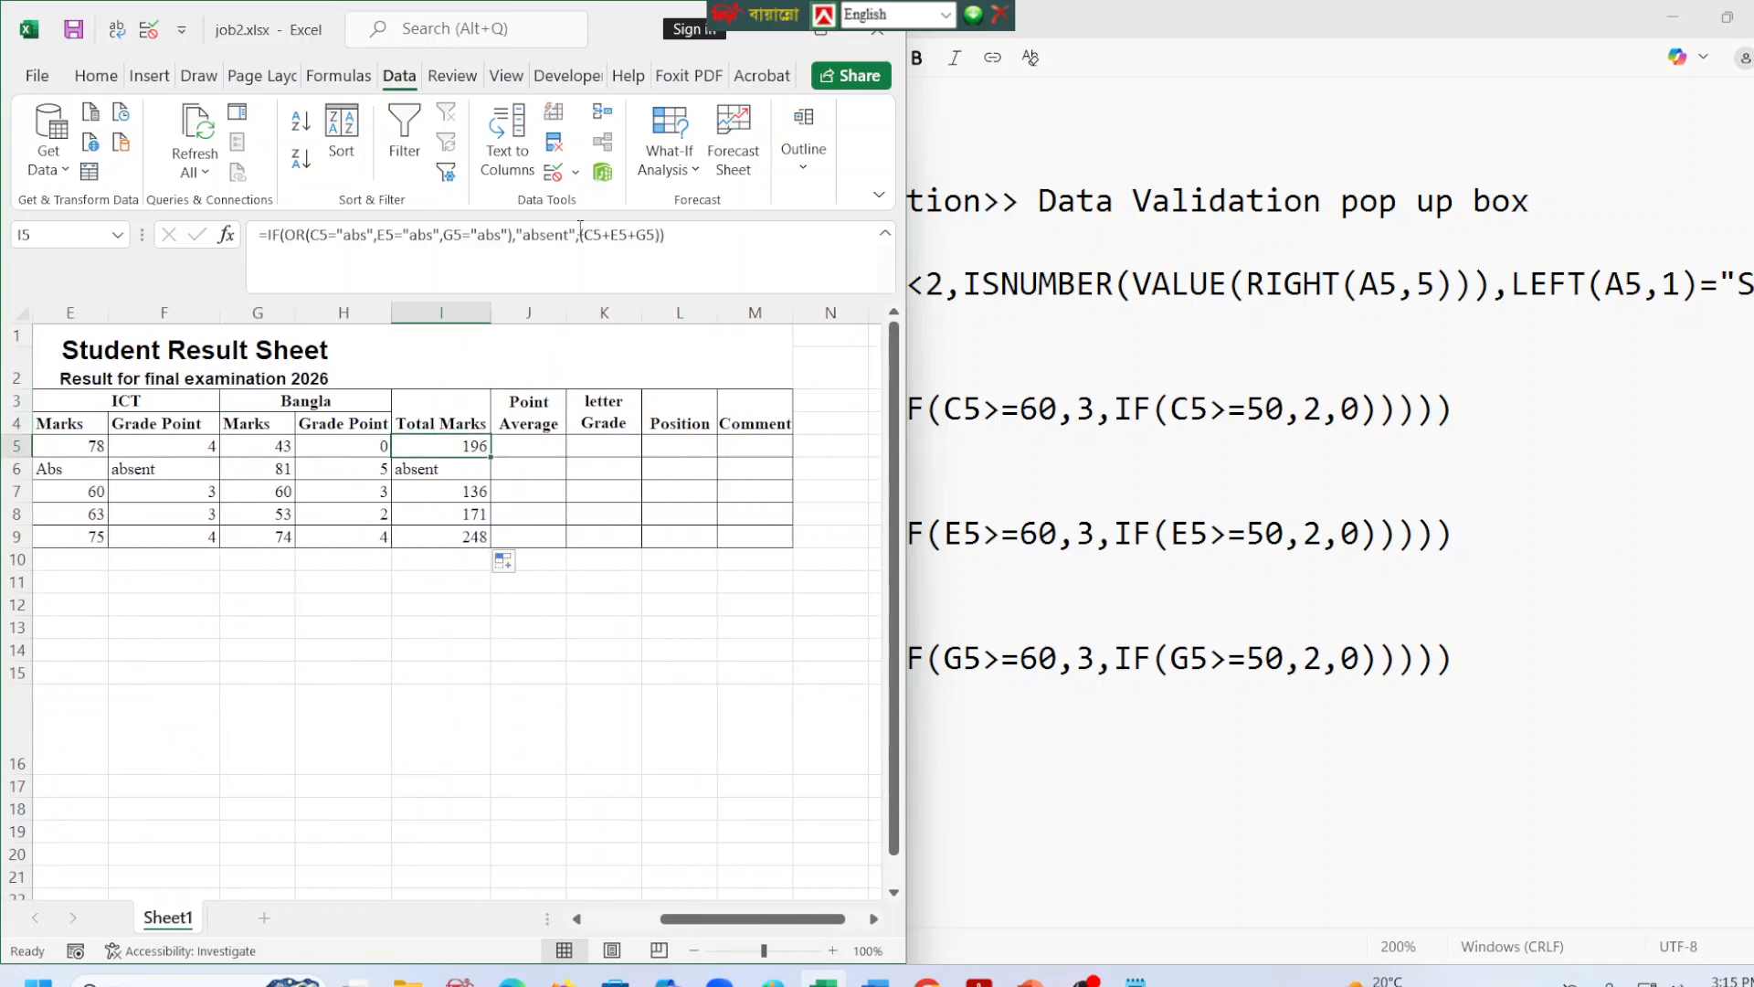
pyautogui.moveTo(662, 235); pyautogui.dragTo(255, 230)
pyautogui.hotkey('ctrl', 'c')
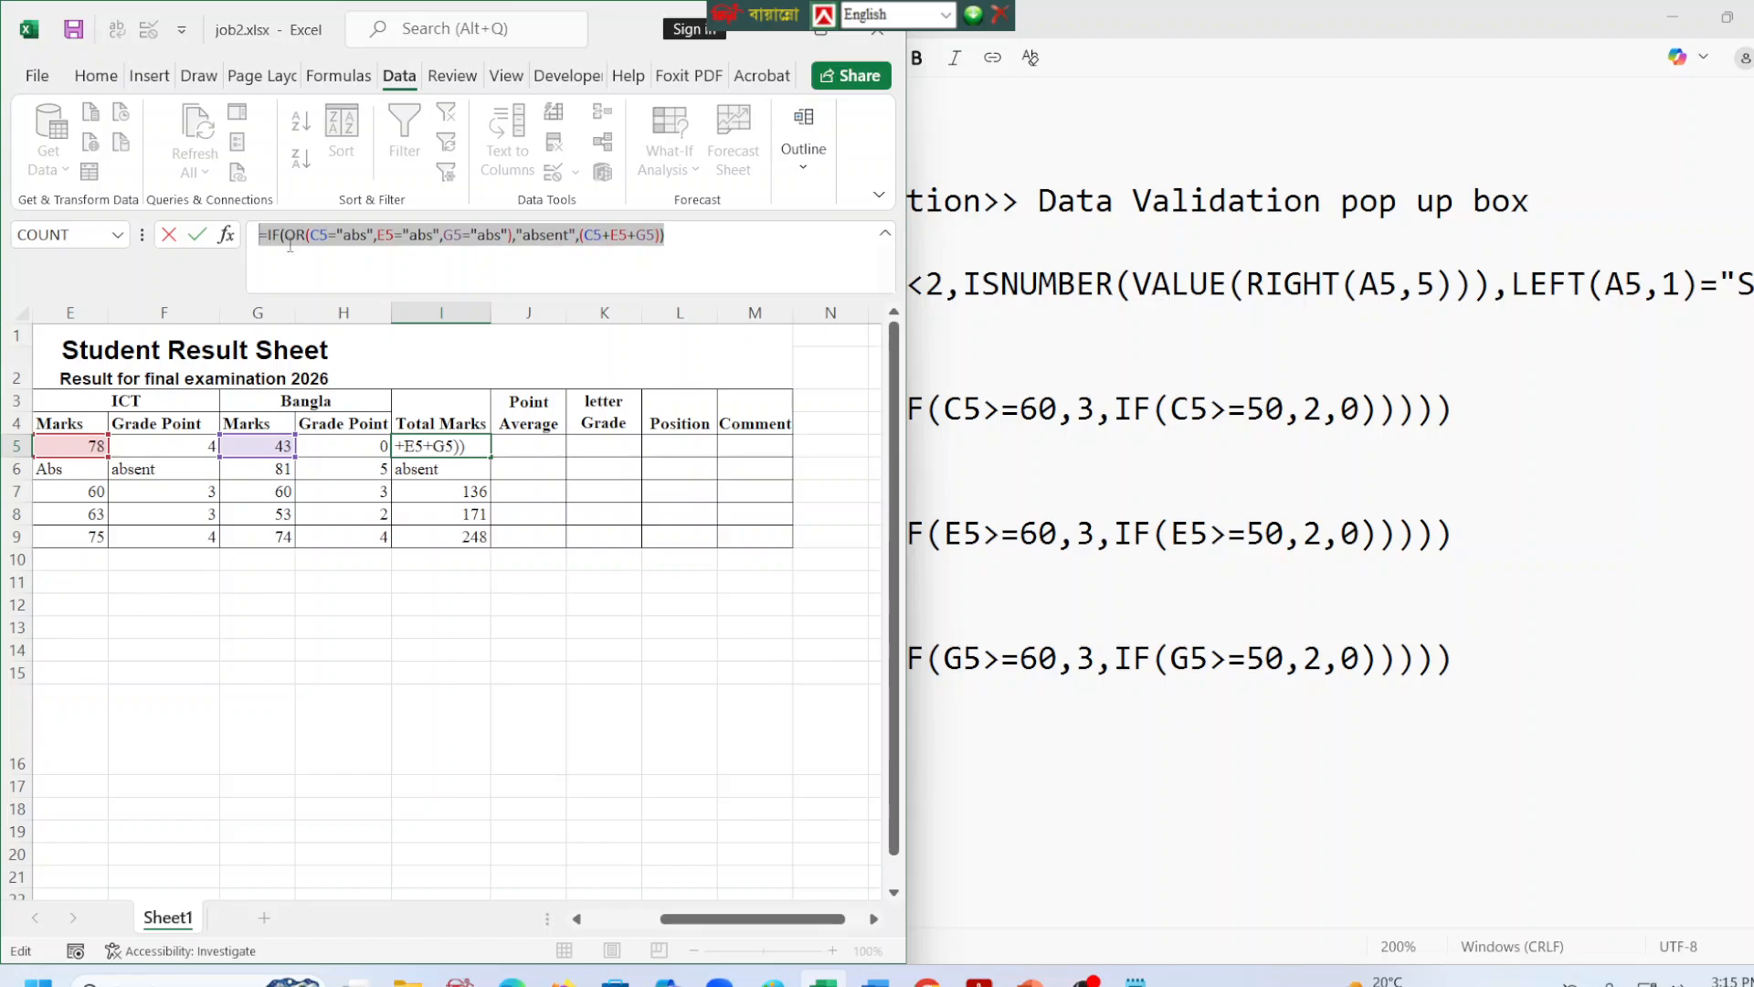
pyautogui.click(1188, 769)
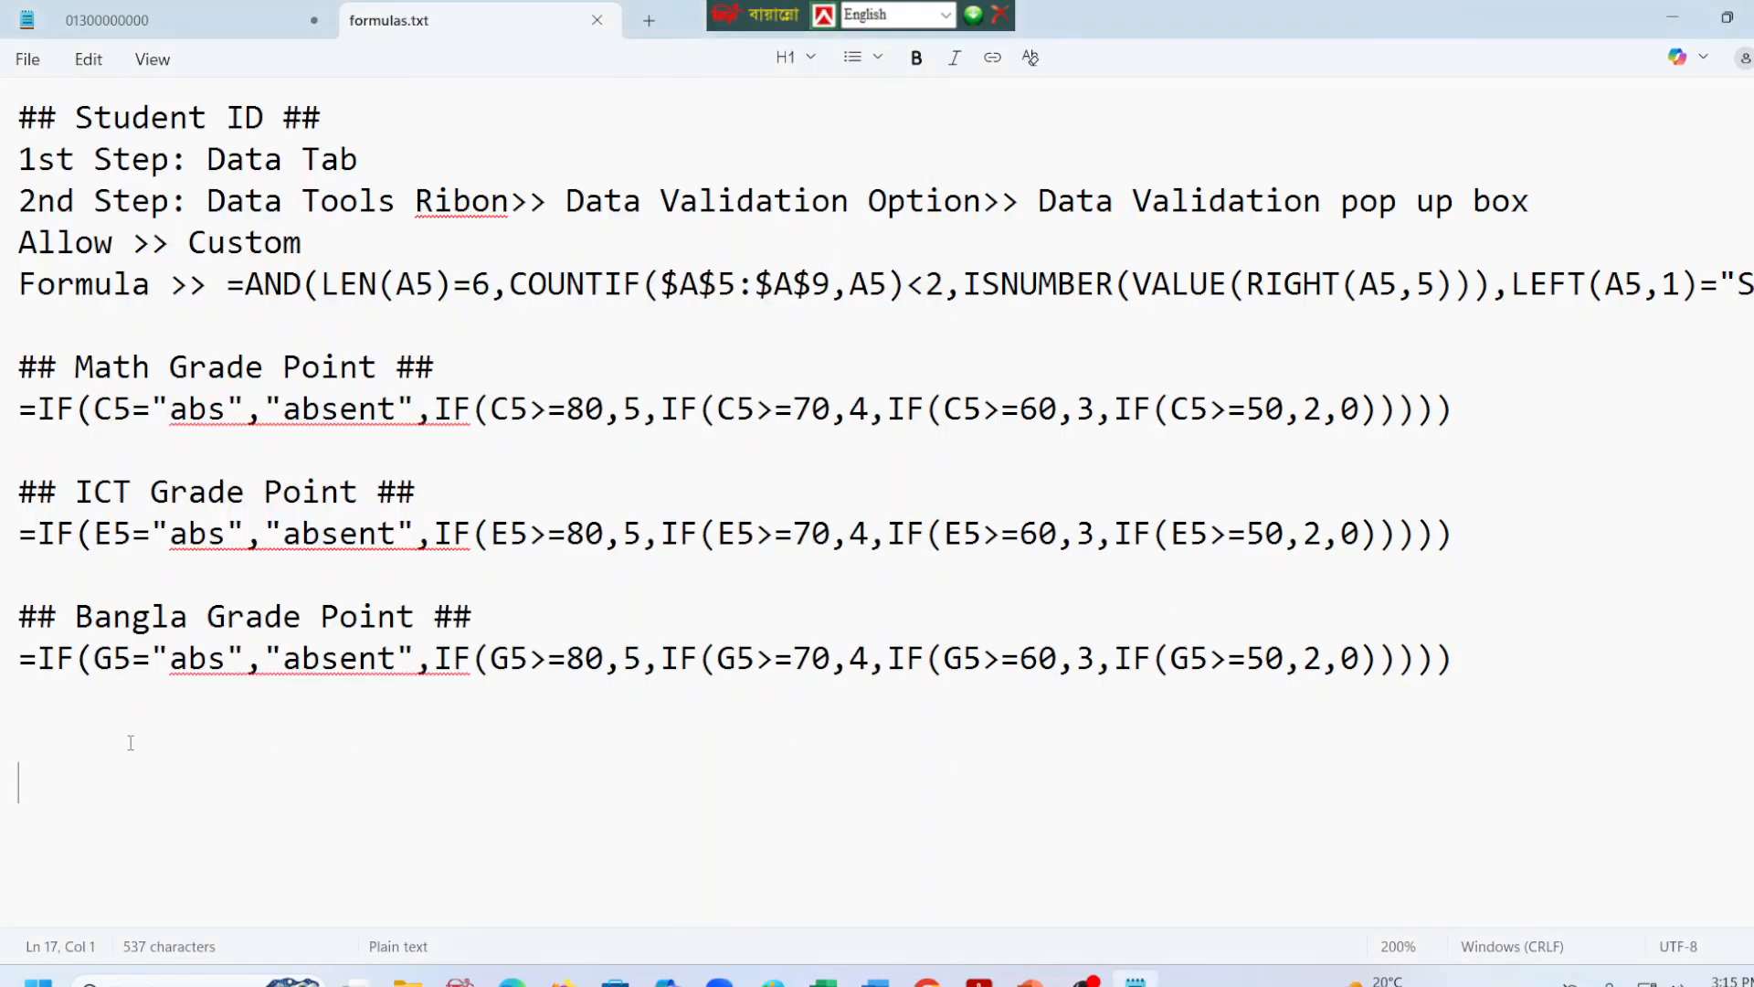
pyautogui.hotkey('ctrl', 'v')
# Copy the "## Bangla Grade Point ##" heading onto the blank line directly above the Total Marks formula.
pyautogui.moveTo(471, 617); pyautogui.dragTo(2, 631)
pyautogui.hotkey('ctrl', 'c')
pyautogui.click(27, 737)
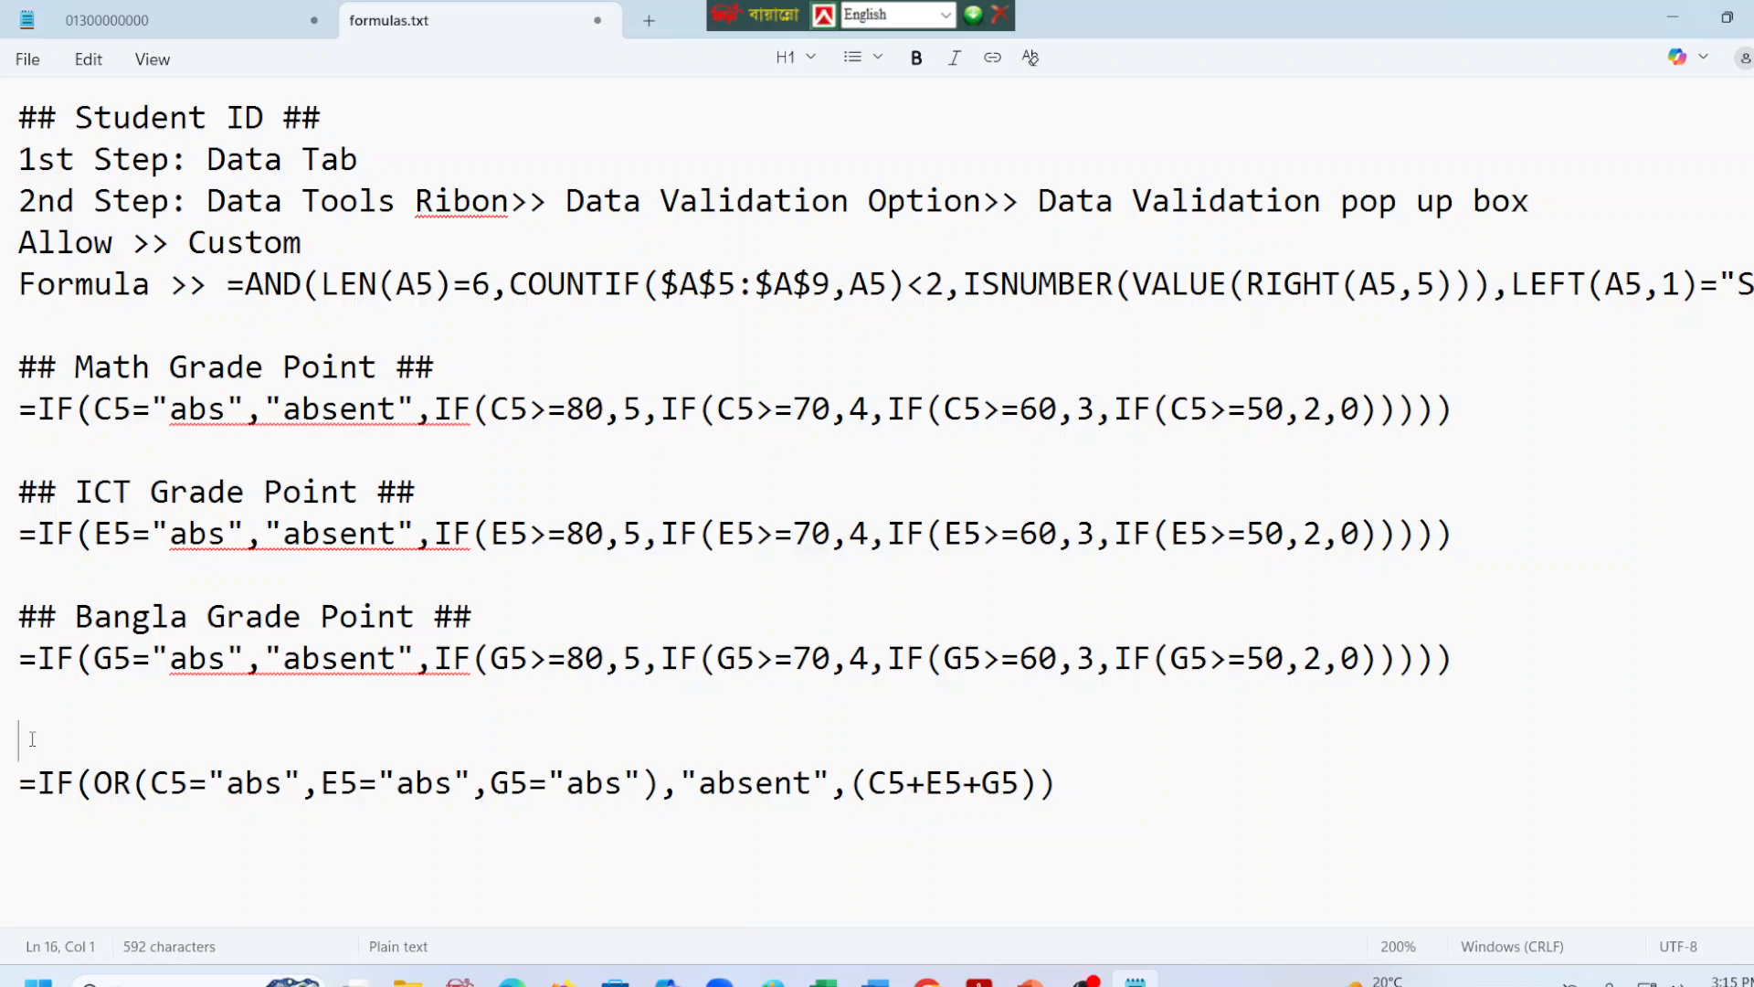
pyautogui.hotkey('ctrl', 'v')
# Change the heading above the Total Marks formula to "## Total Marks ##" and save formulas.txt.
pyautogui.click(435, 740)
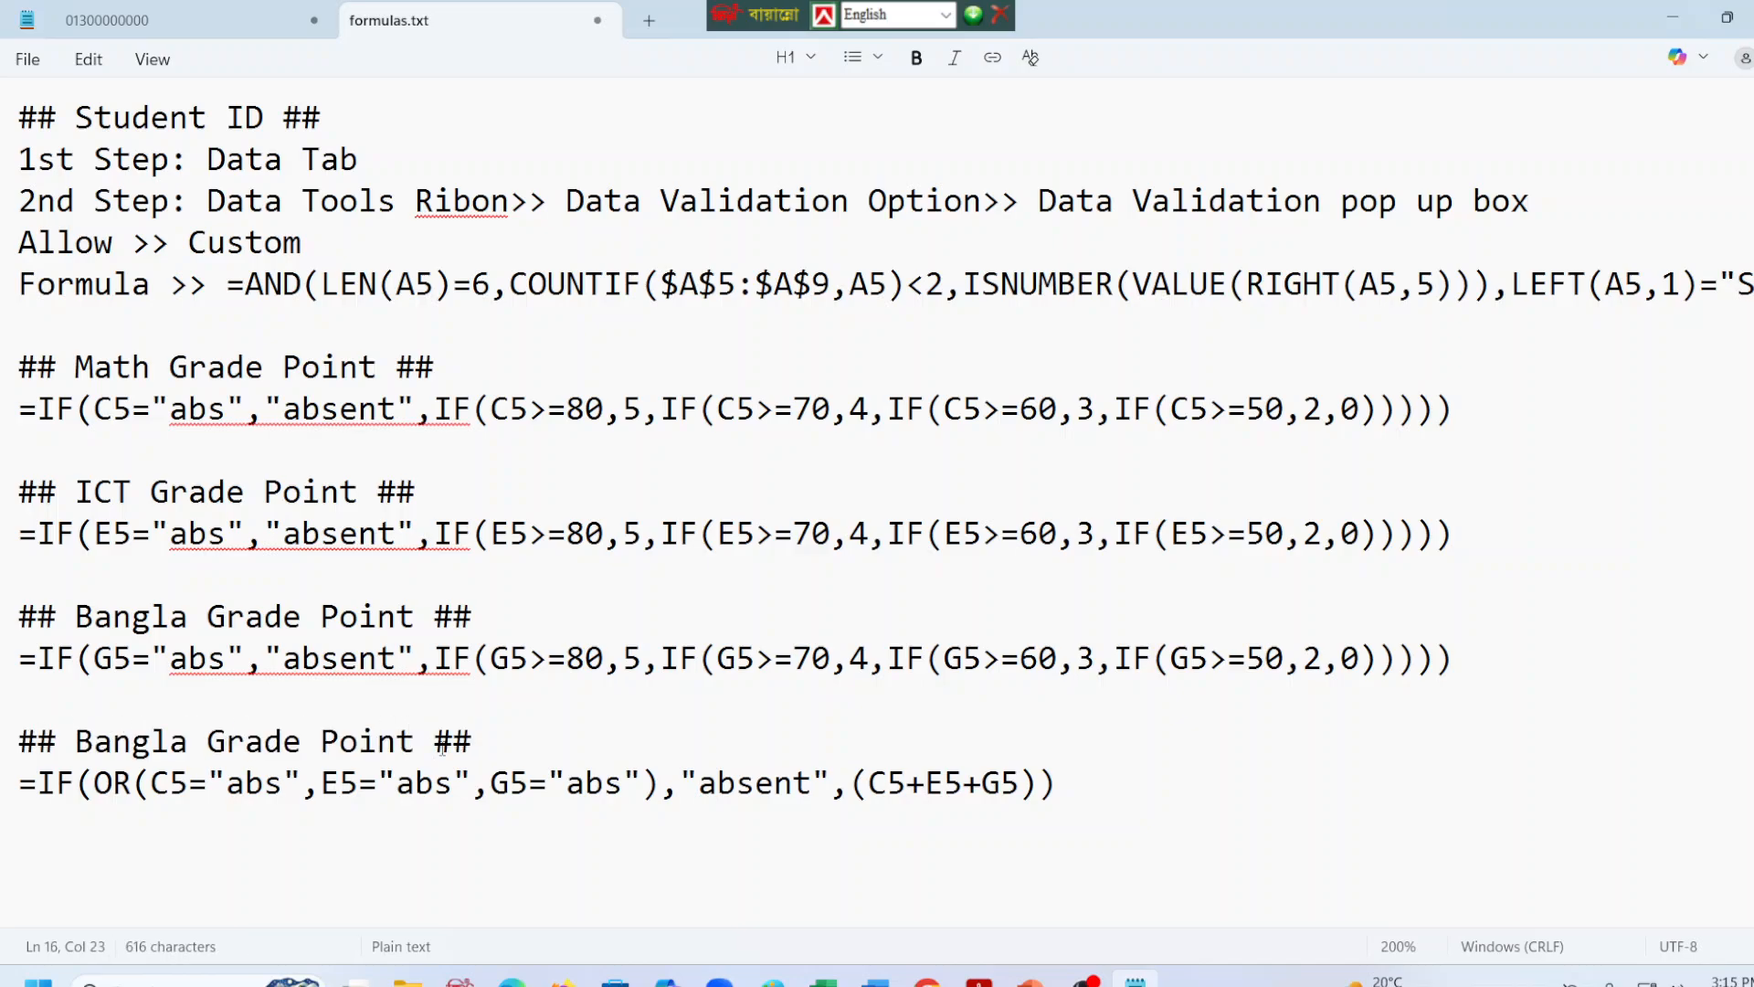
pyautogui.press('BackSpace')
pyautogui.press('BackSpace')
pyautogui.press('BackSpace')
pyautogui.press('BackSpace')
pyautogui.press('BackSpace')
pyautogui.press('BackSpace')
pyautogui.press('BackSpace')
pyautogui.press('BackSpace')
pyautogui.press('BackSpace')
pyautogui.press('BackSpace')
pyautogui.press('BackSpace')
pyautogui.press('BackSpace')
pyautogui.press('BackSpace')
pyautogui.press('BackSpace')
pyautogui.press('BackSpace')
pyautogui.press('BackSpace')
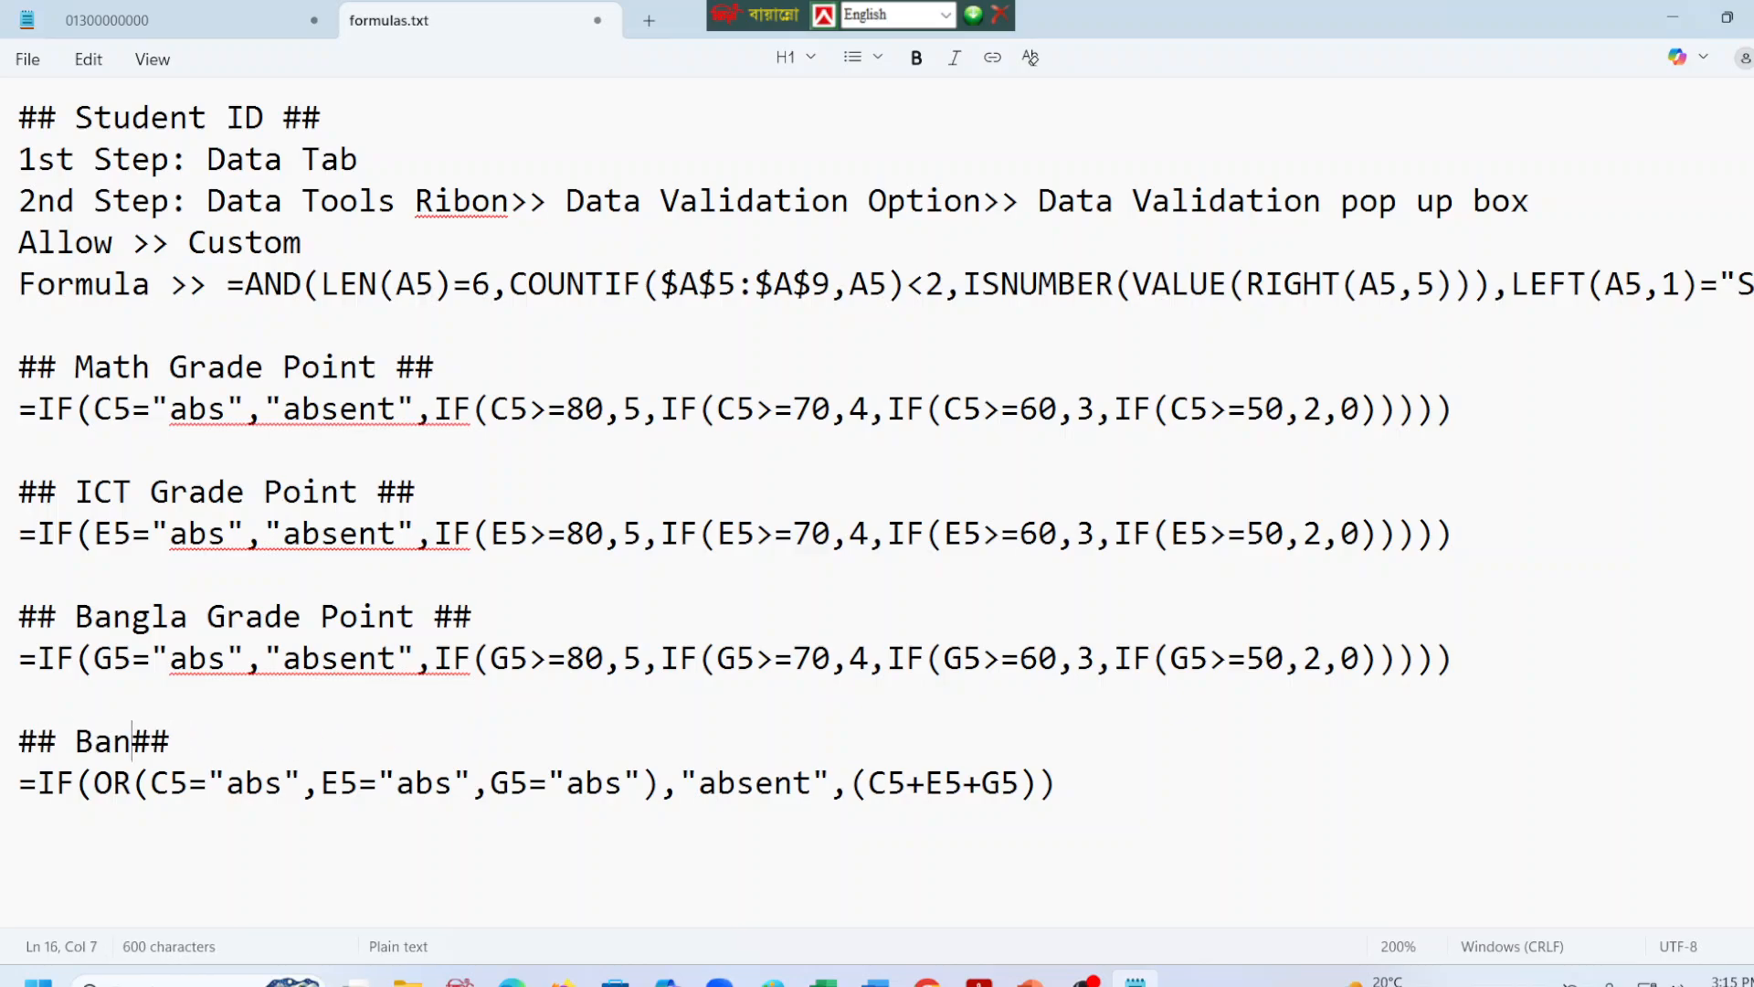
pyautogui.press('BackSpace')
pyautogui.press('BackSpace')
pyautogui.press('BackSpace')
pyautogui.write('Total ')
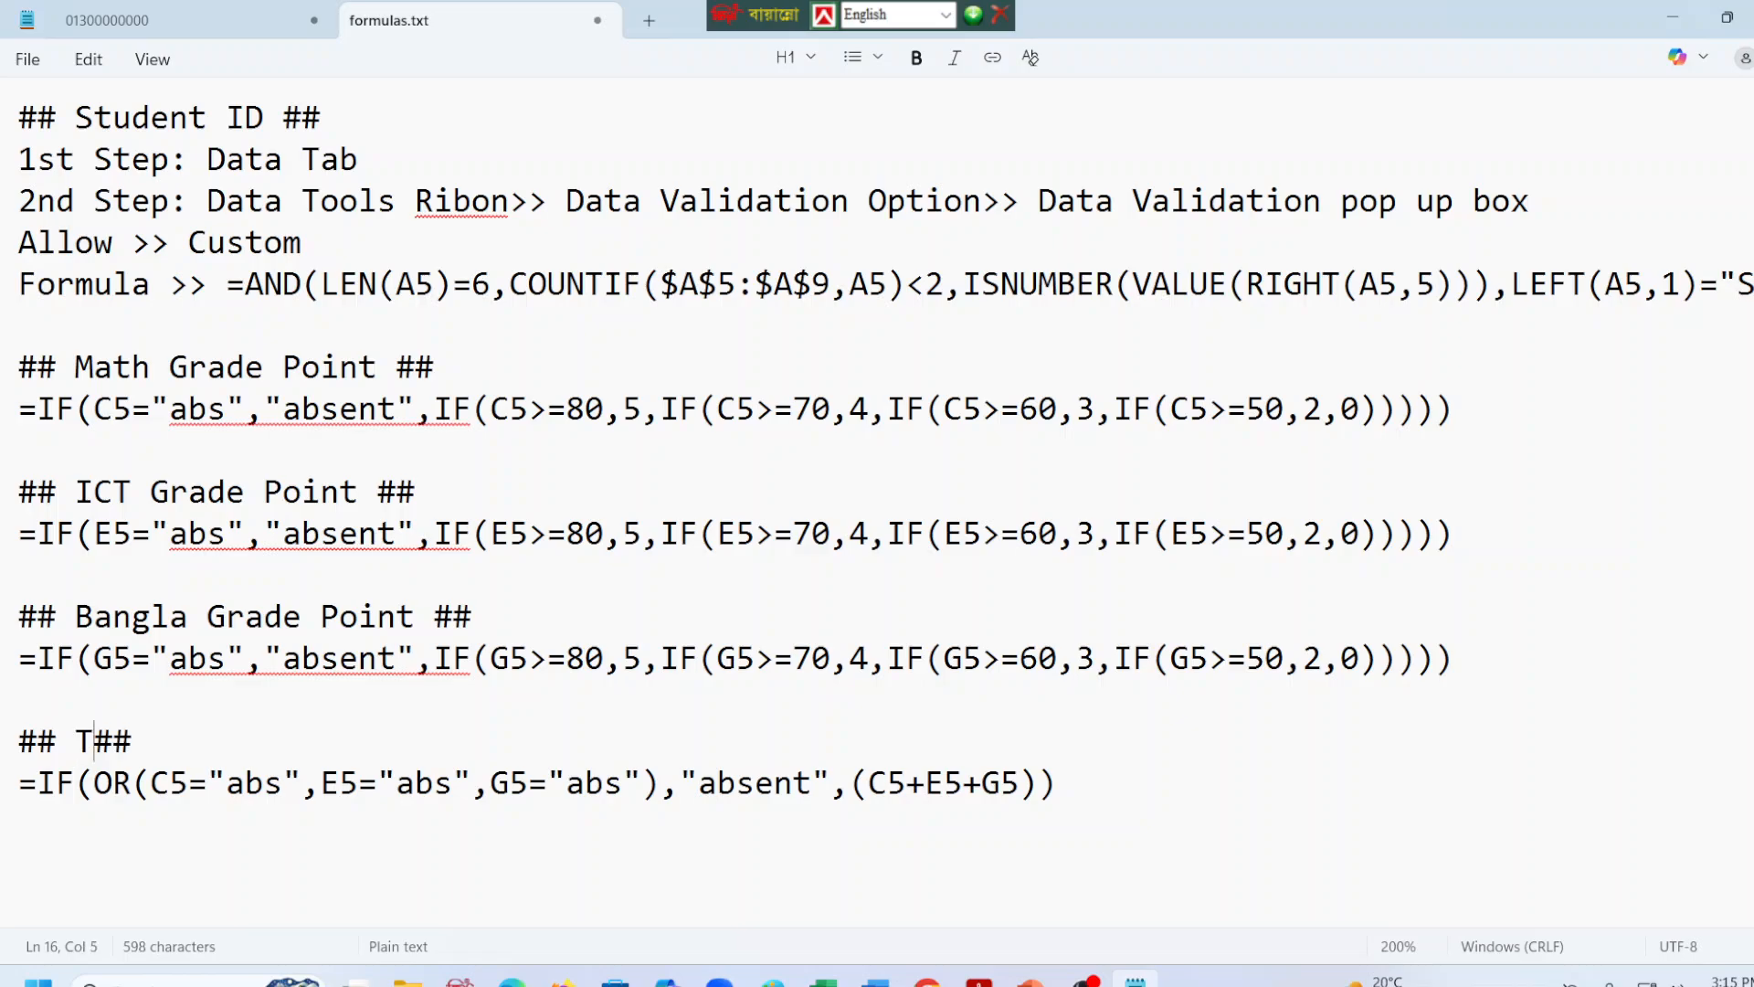
pyautogui.write('Marks')
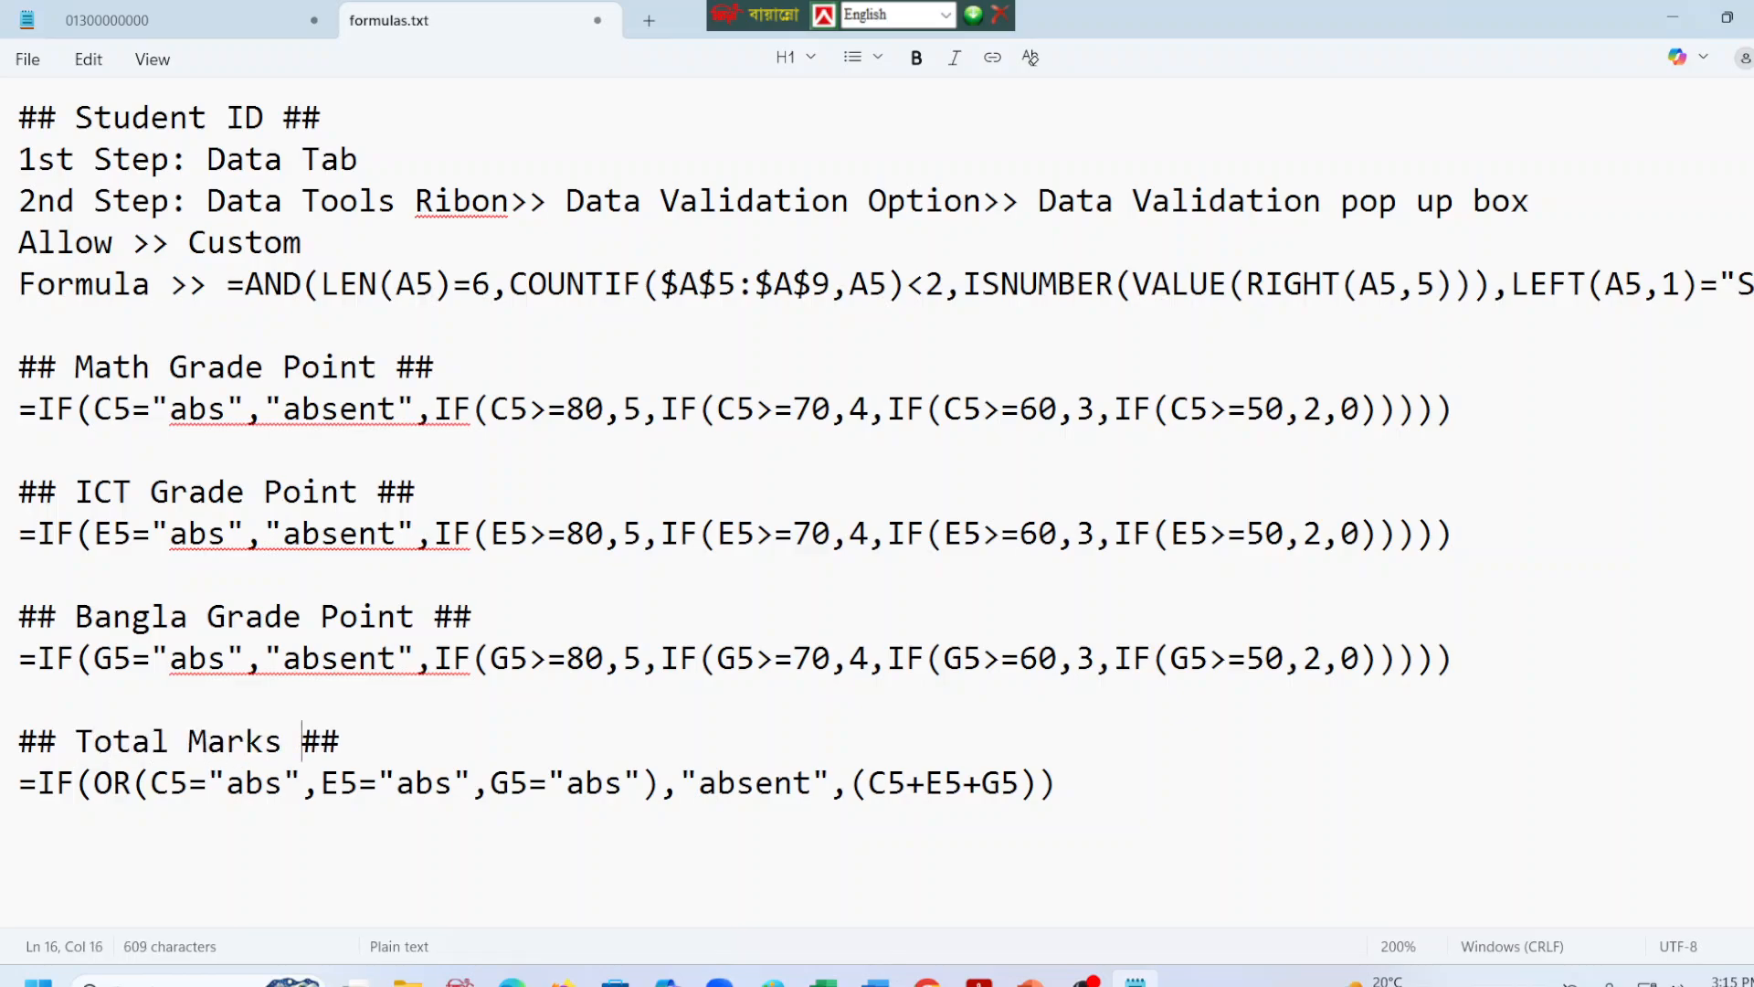
pyautogui.press('Up')
pyautogui.press('Down')
pyautogui.press('Down')
pyautogui.press('Right')
pyautogui.press('Right')
pyautogui.press('Right')
pyautogui.press('Right')
pyautogui.press('Right')
pyautogui.press('Right')
pyautogui.press('Right')
pyautogui.press('Right')
pyautogui.press('Right')
pyautogui.press('Right')
pyautogui.press('Right')
pyautogui.press('Right')
pyautogui.press('Right')
pyautogui.press('Right')
pyautogui.press('Right')
pyautogui.press('Right')
pyautogui.press('Right')
pyautogui.press('Right')
pyautogui.press('Right')
pyautogui.press('Right')
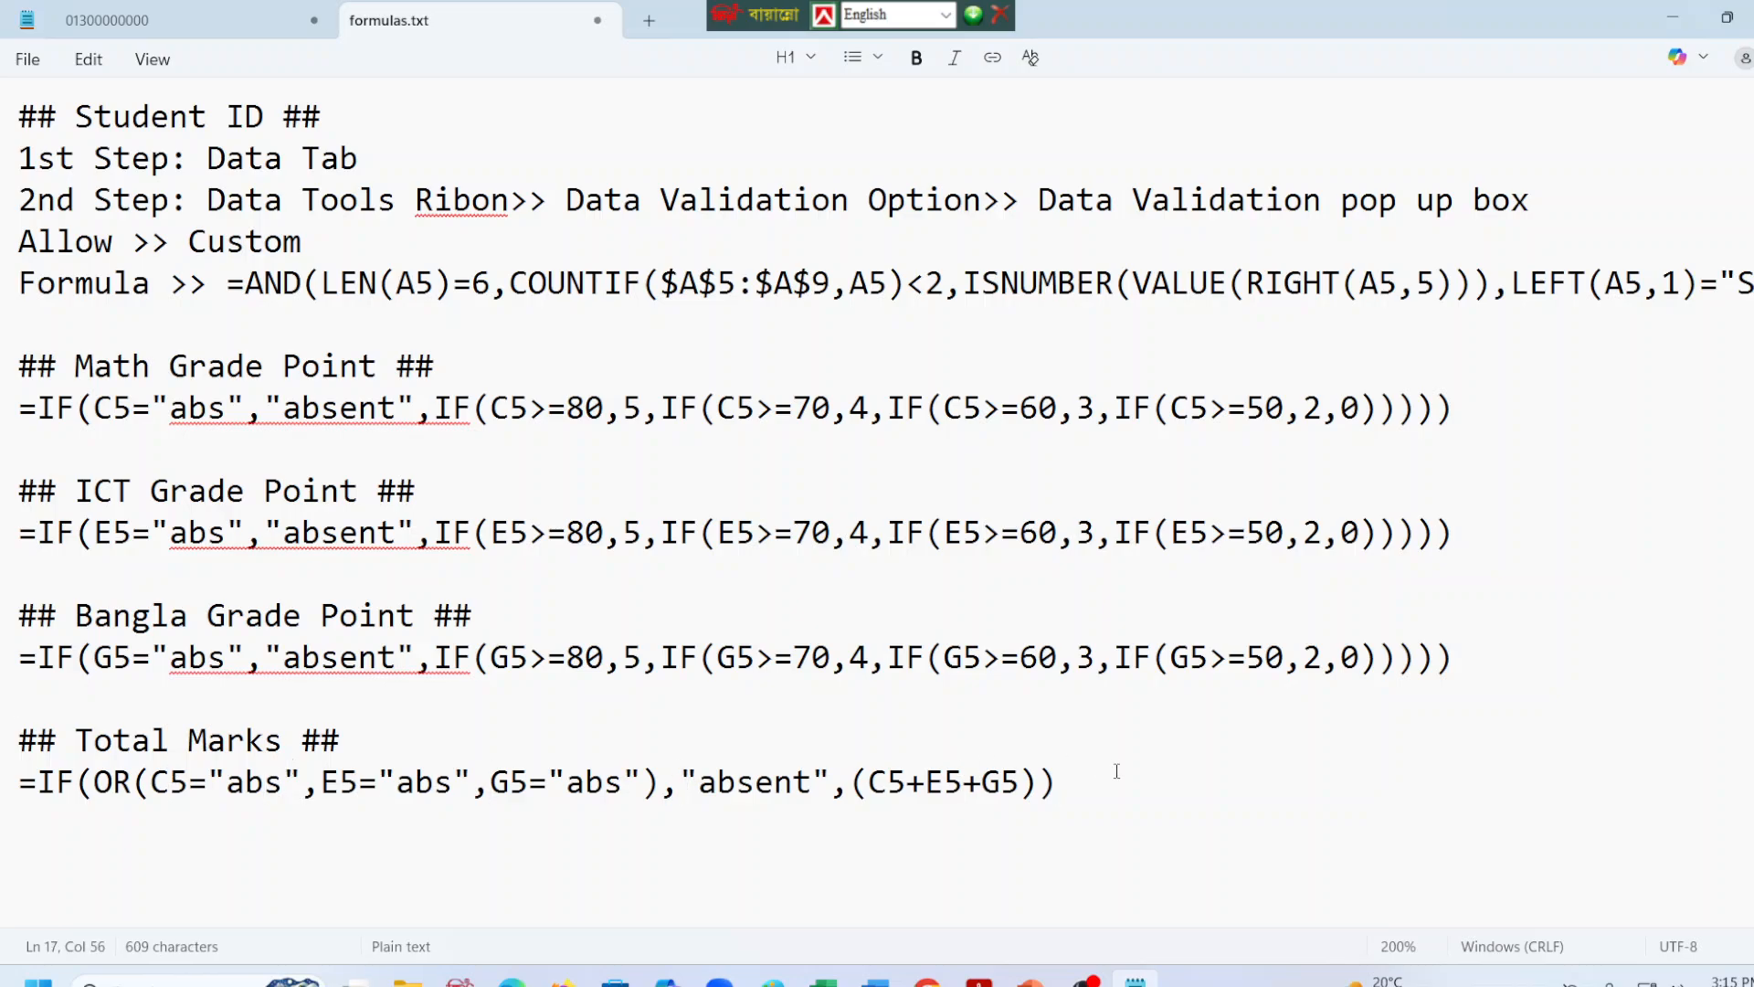
pyautogui.hotkey('ctrl', 's')
# Switch to the task PDF in Edge and read the Total, Grade Point Average and Letter Grade instructions on page 11.
pyautogui.click(502, 980)
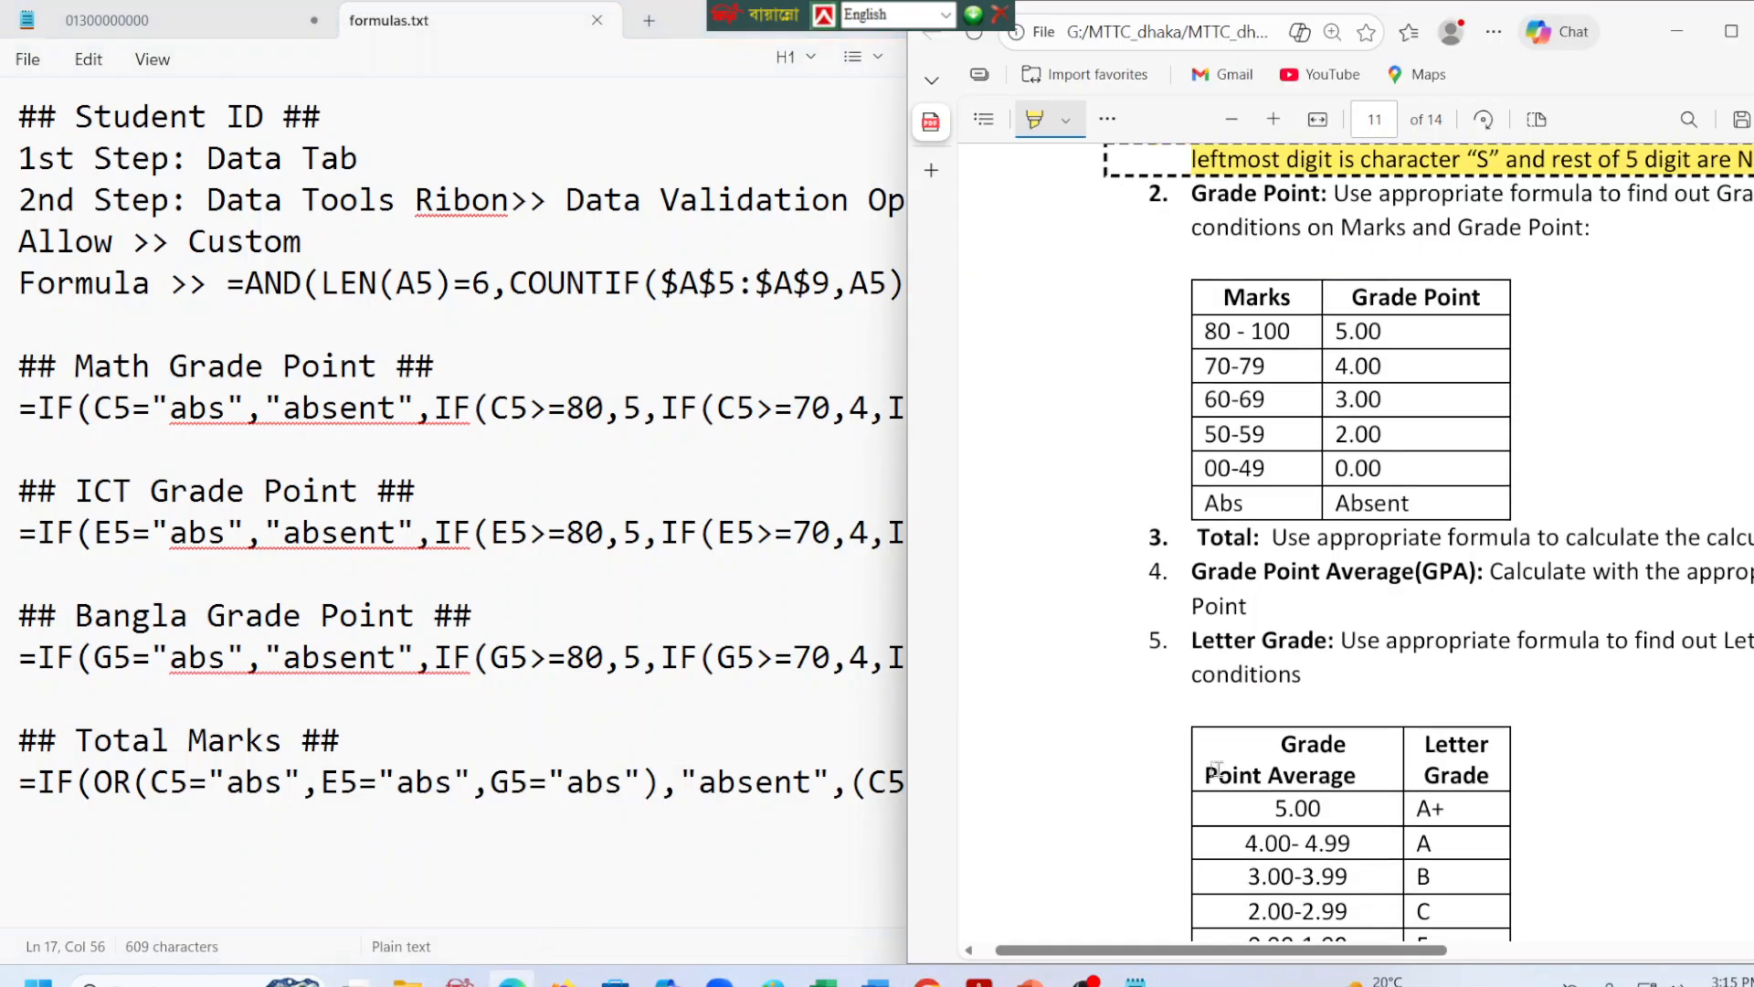
pyautogui.scroll(-5, 1238, 374)
pyautogui.scroll(3, 1238, 374)
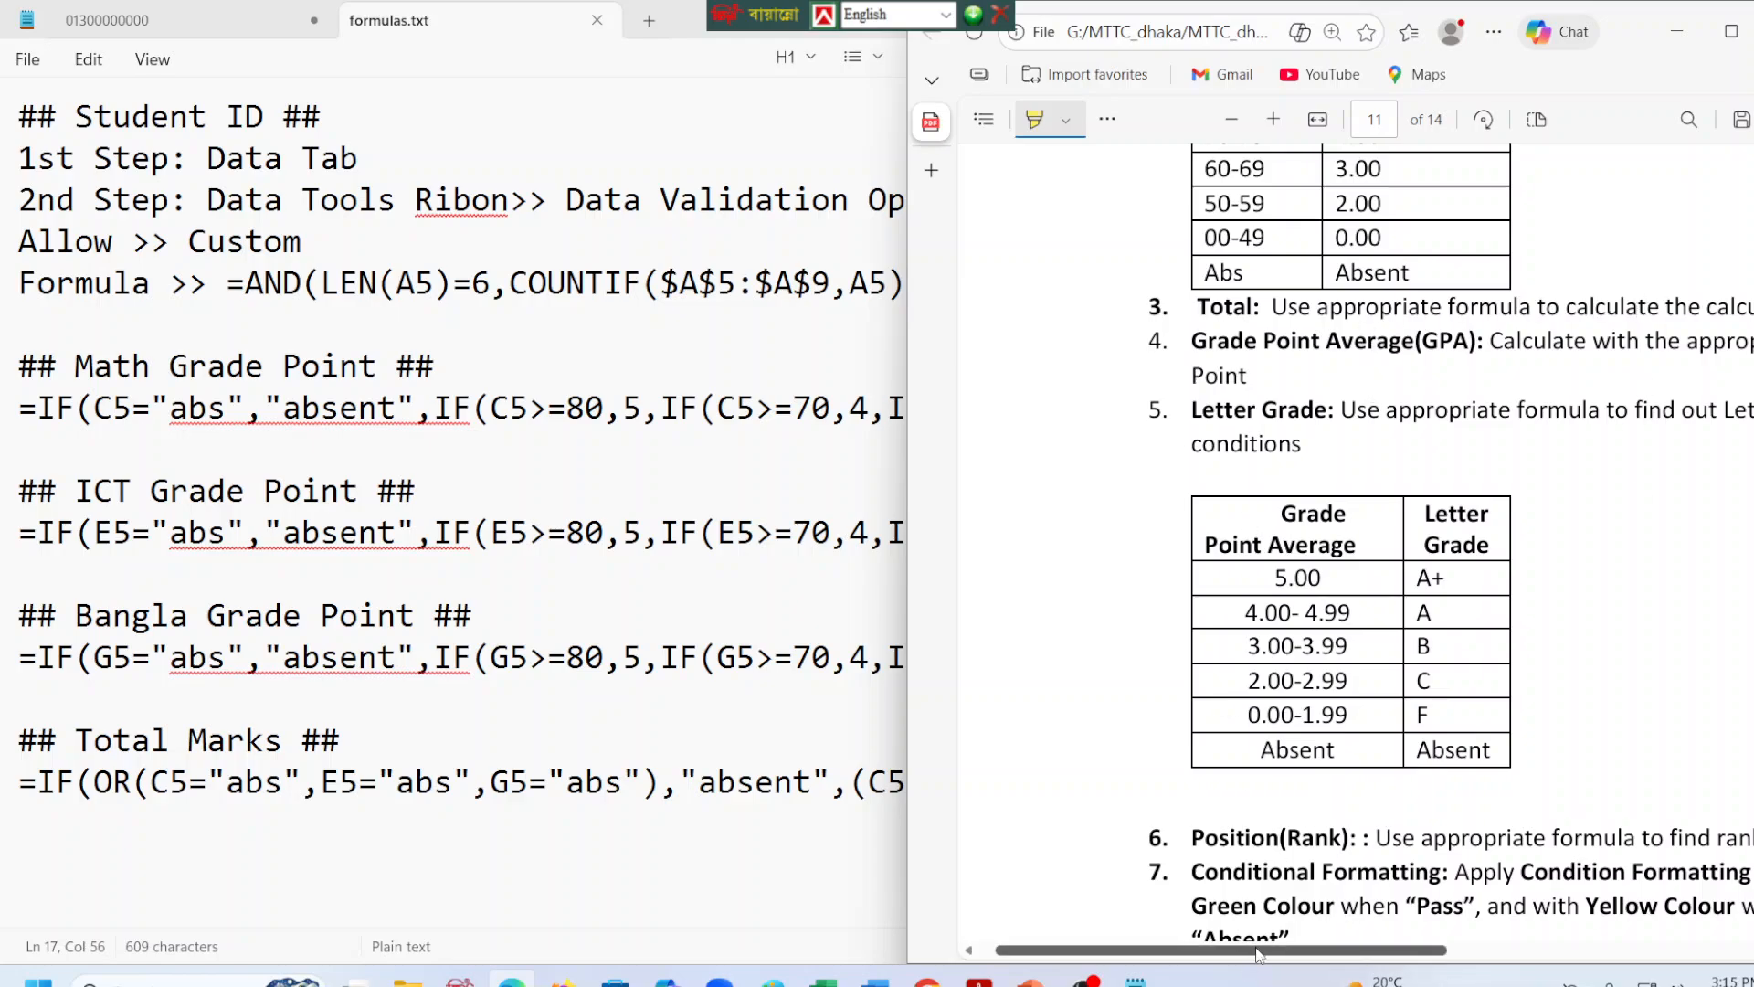
pyautogui.moveTo(1247, 959); pyautogui.dragTo(1336, 959)
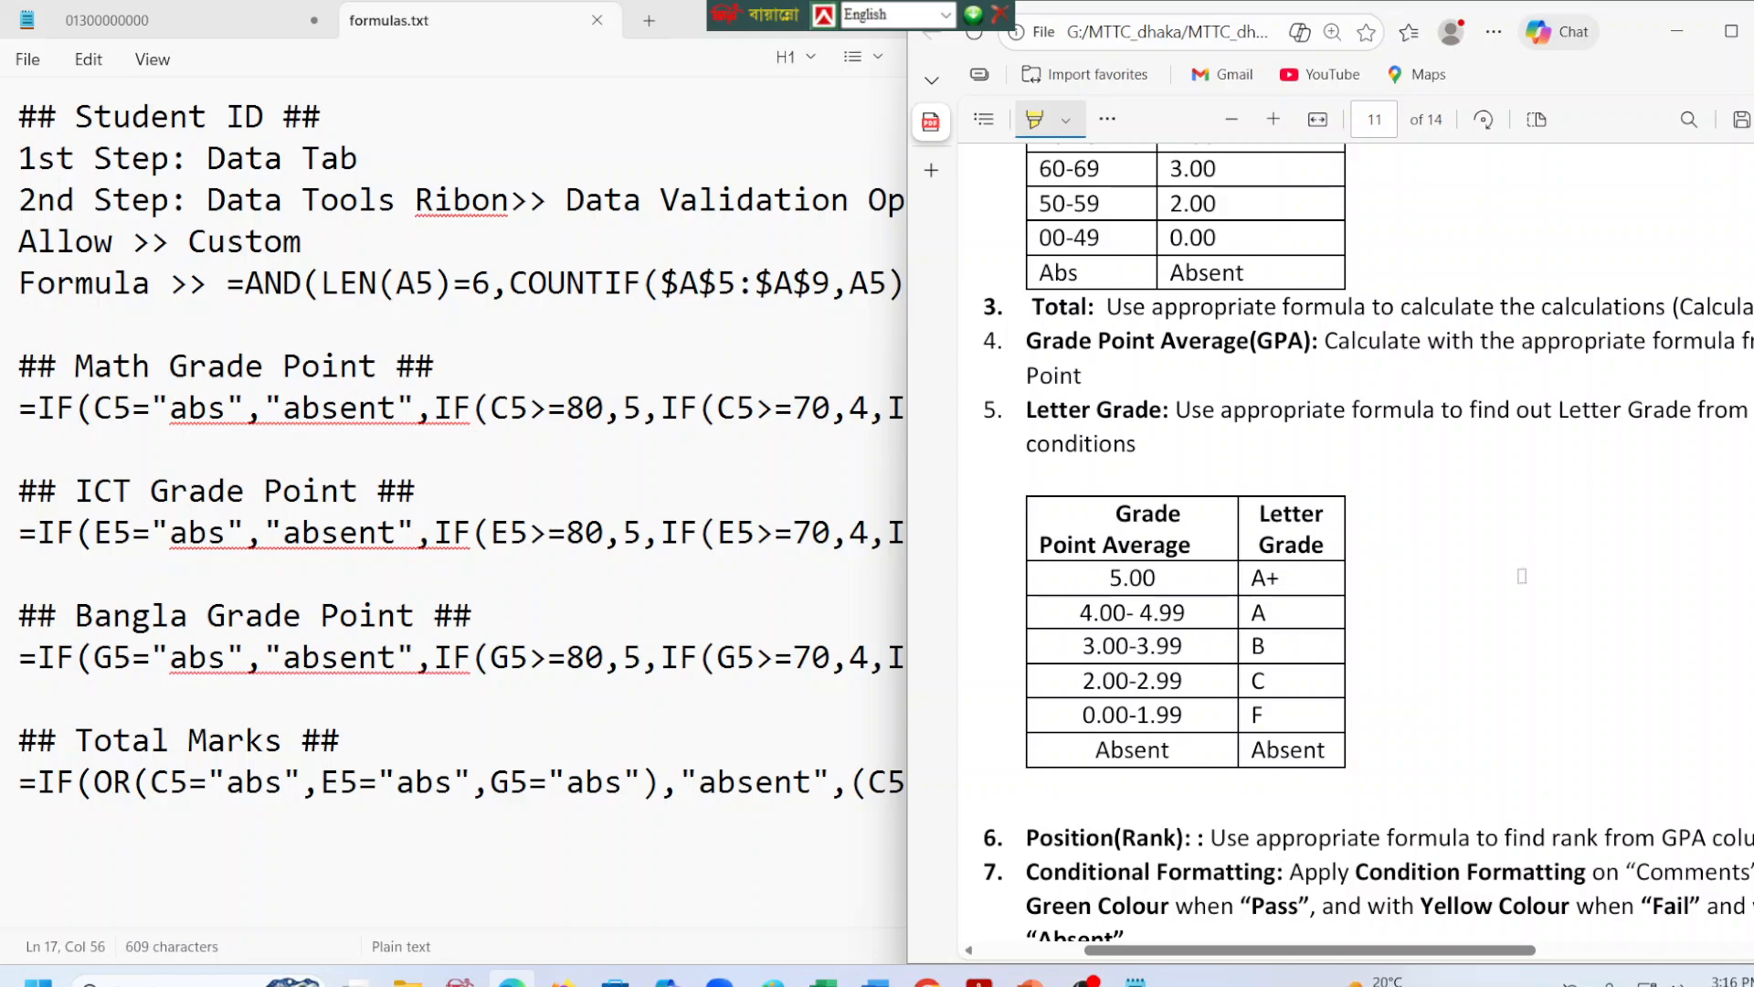
pyautogui.moveTo(1262, 952); pyautogui.dragTo(1383, 950)
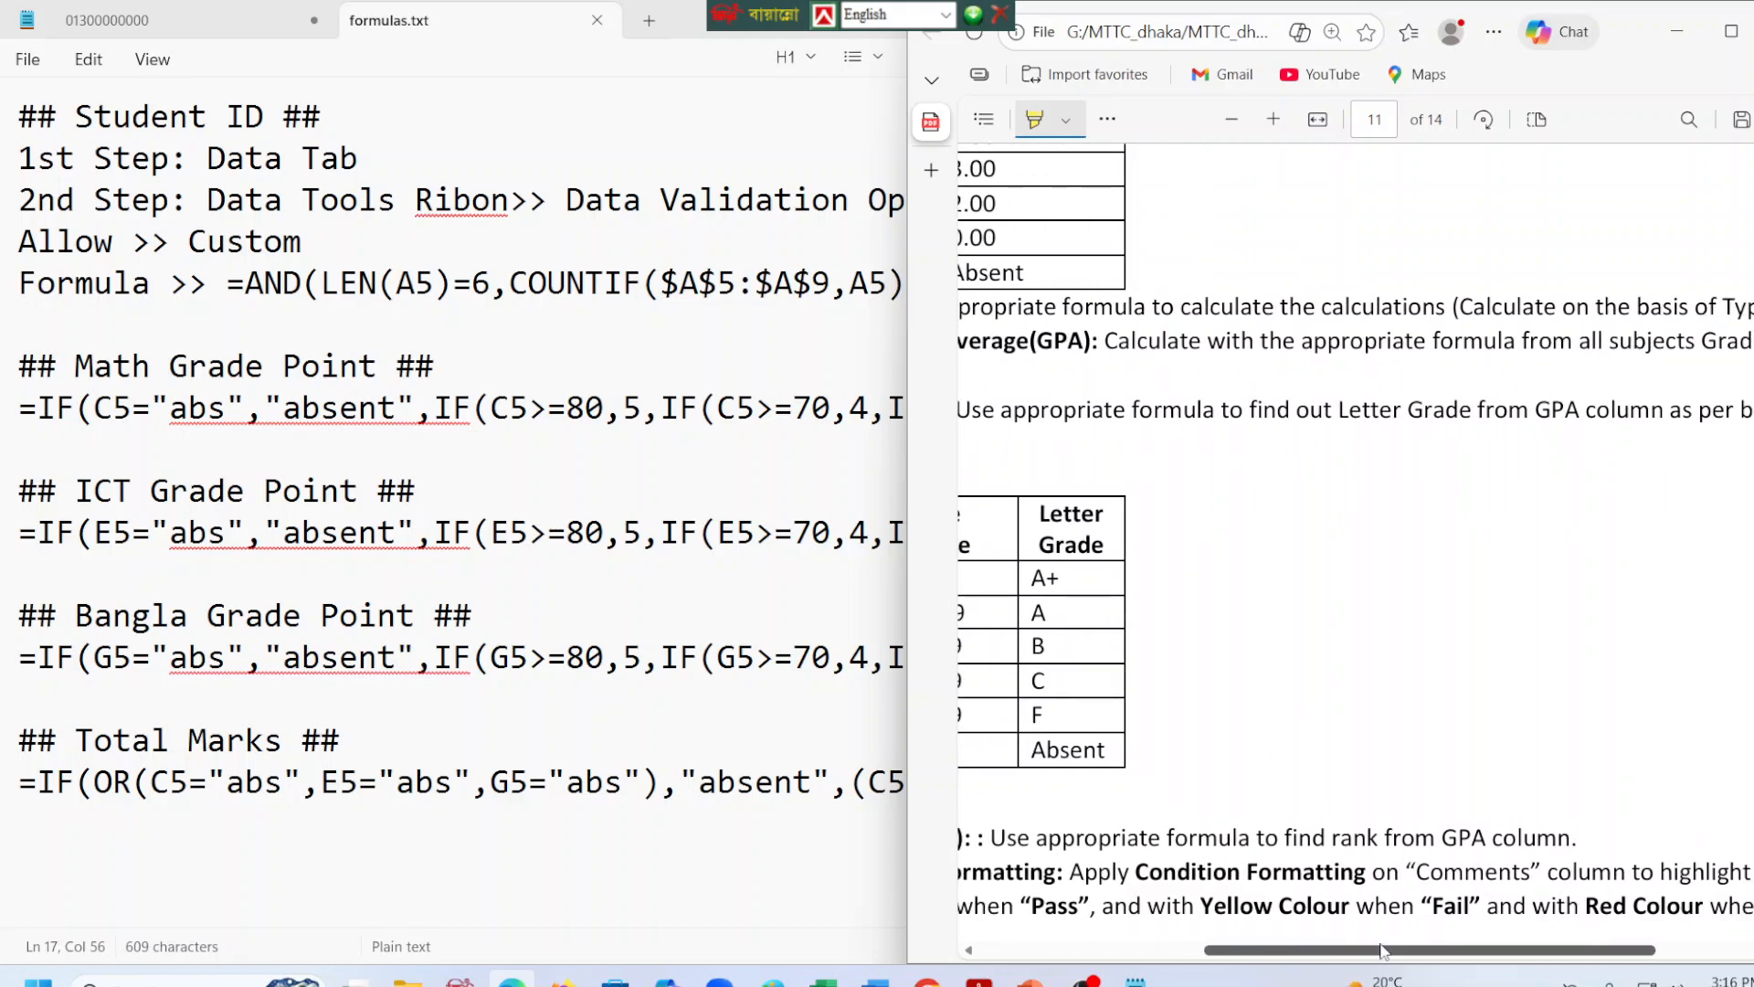
# Copy the "## Total Marks ##" heading in formulas.txt and paste it below the Total Marks formula, leaving one blank line.
pyautogui.click(457, 738)
pyautogui.click(1099, 796)
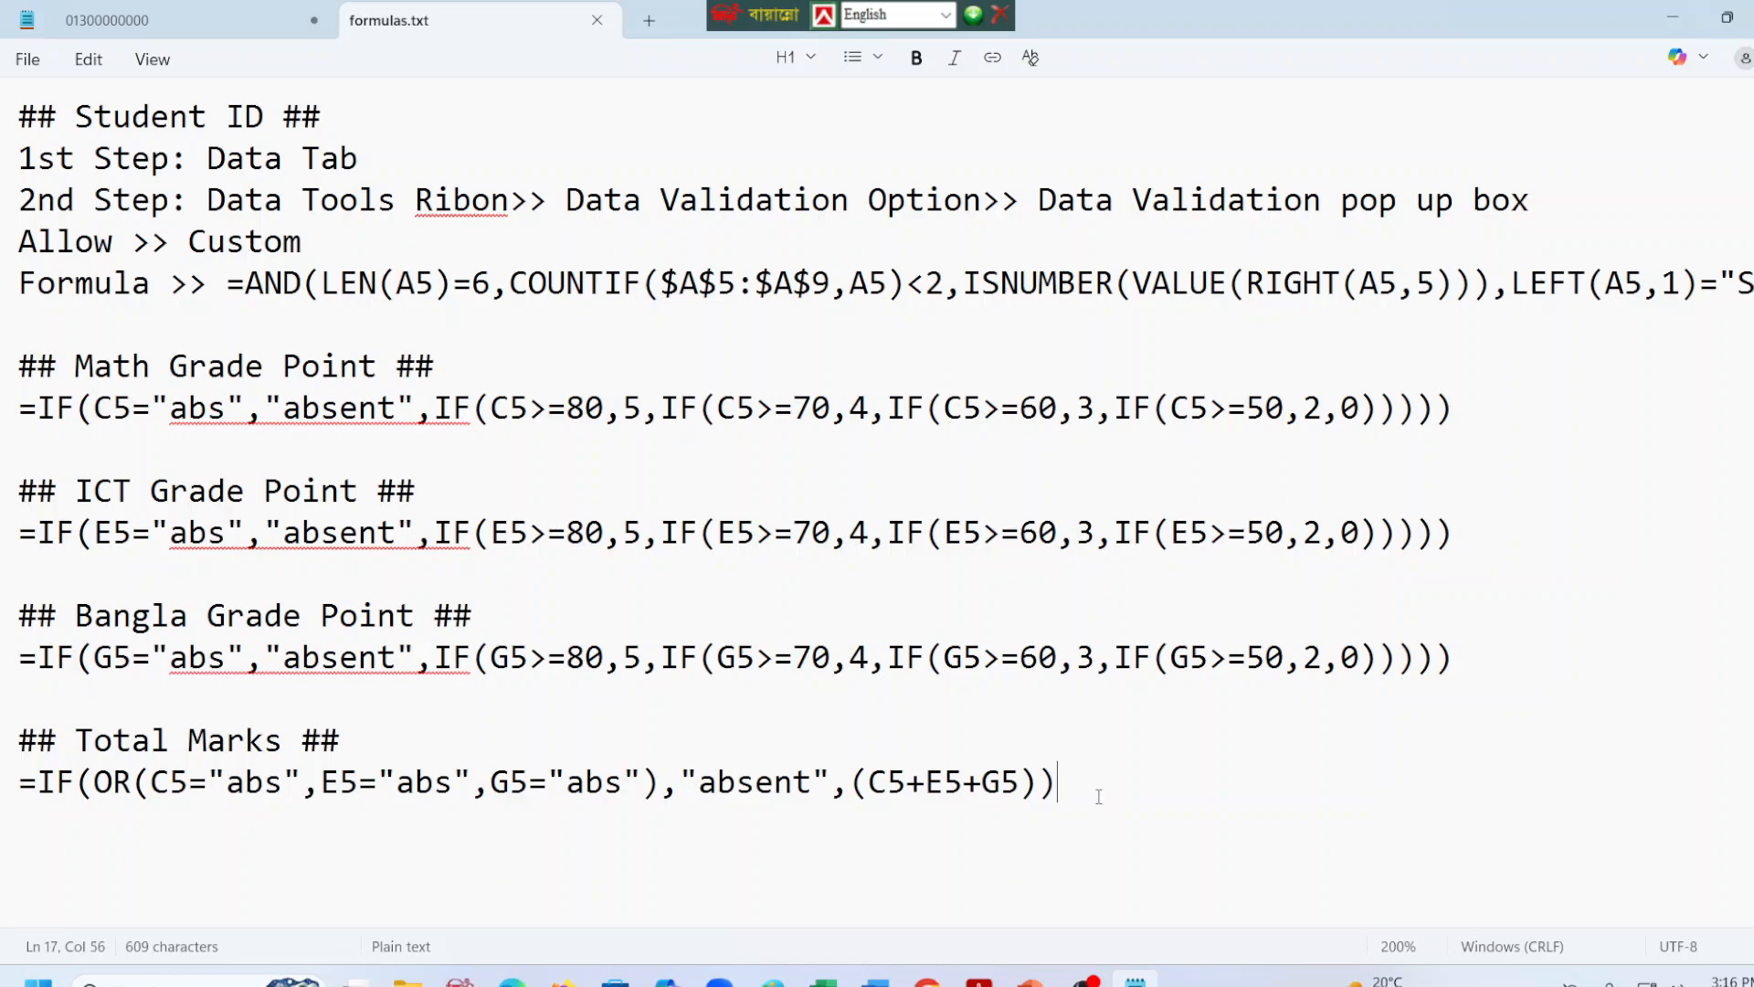
pyautogui.press('Return')
pyautogui.press('Return')
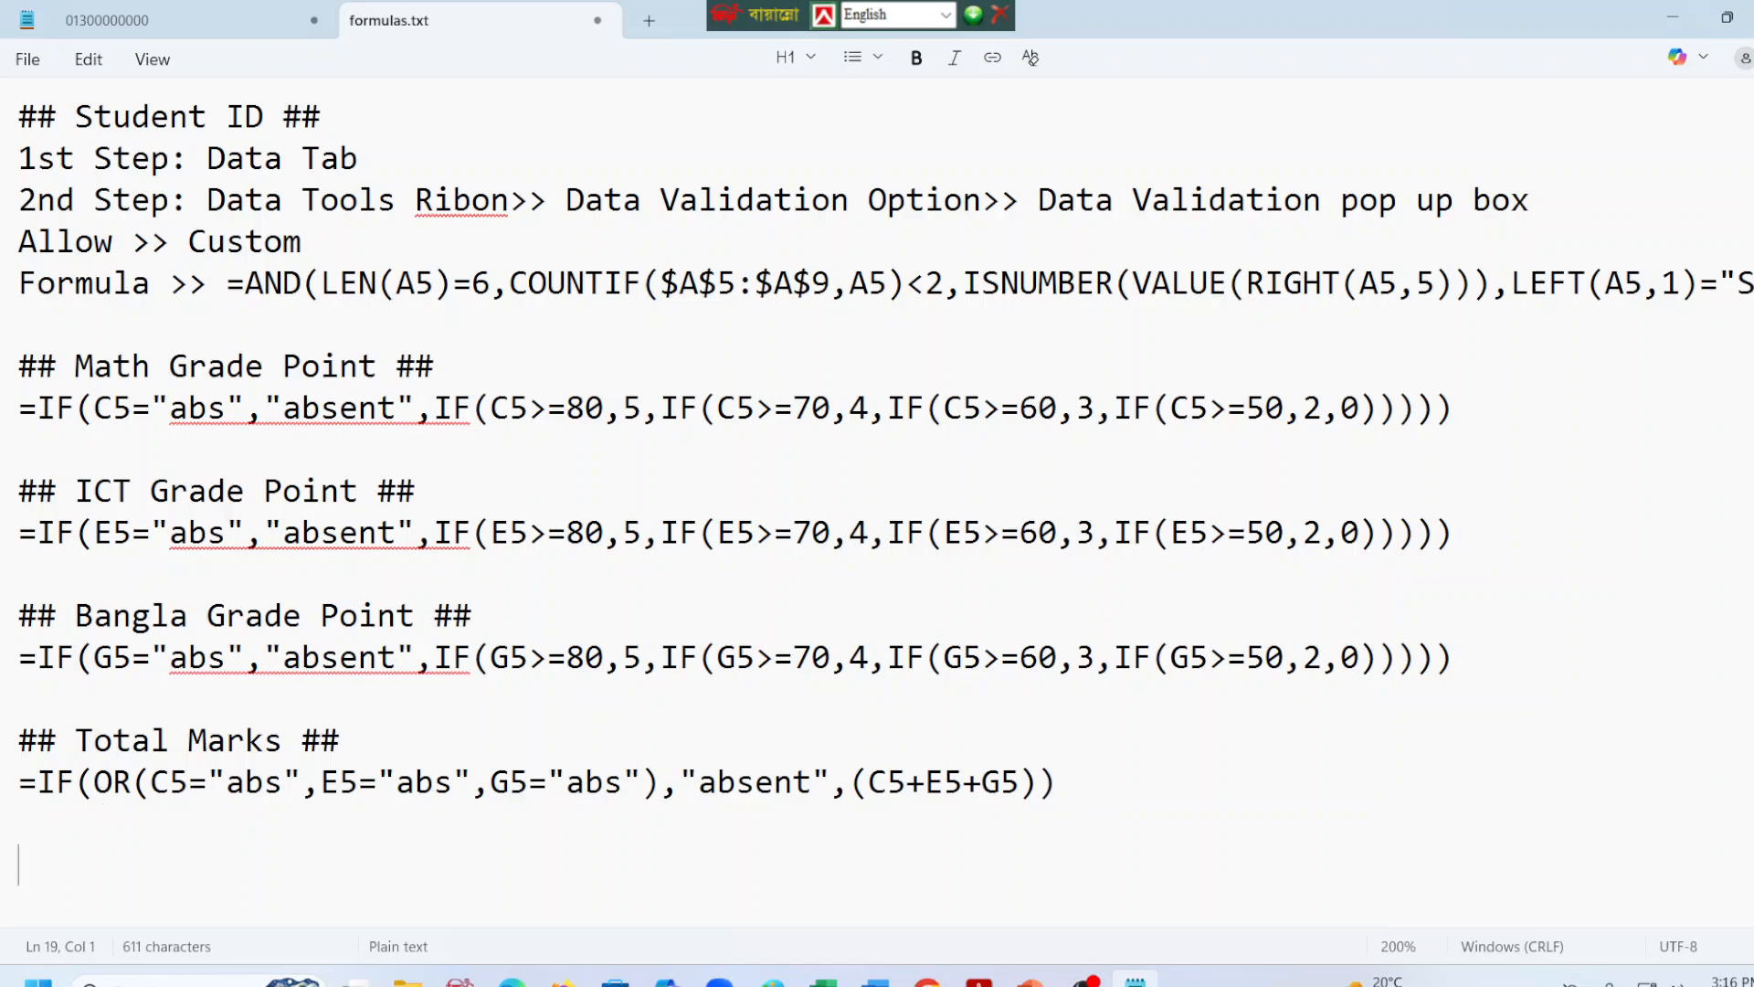
pyautogui.moveTo(365, 731); pyautogui.dragTo(2, 740)
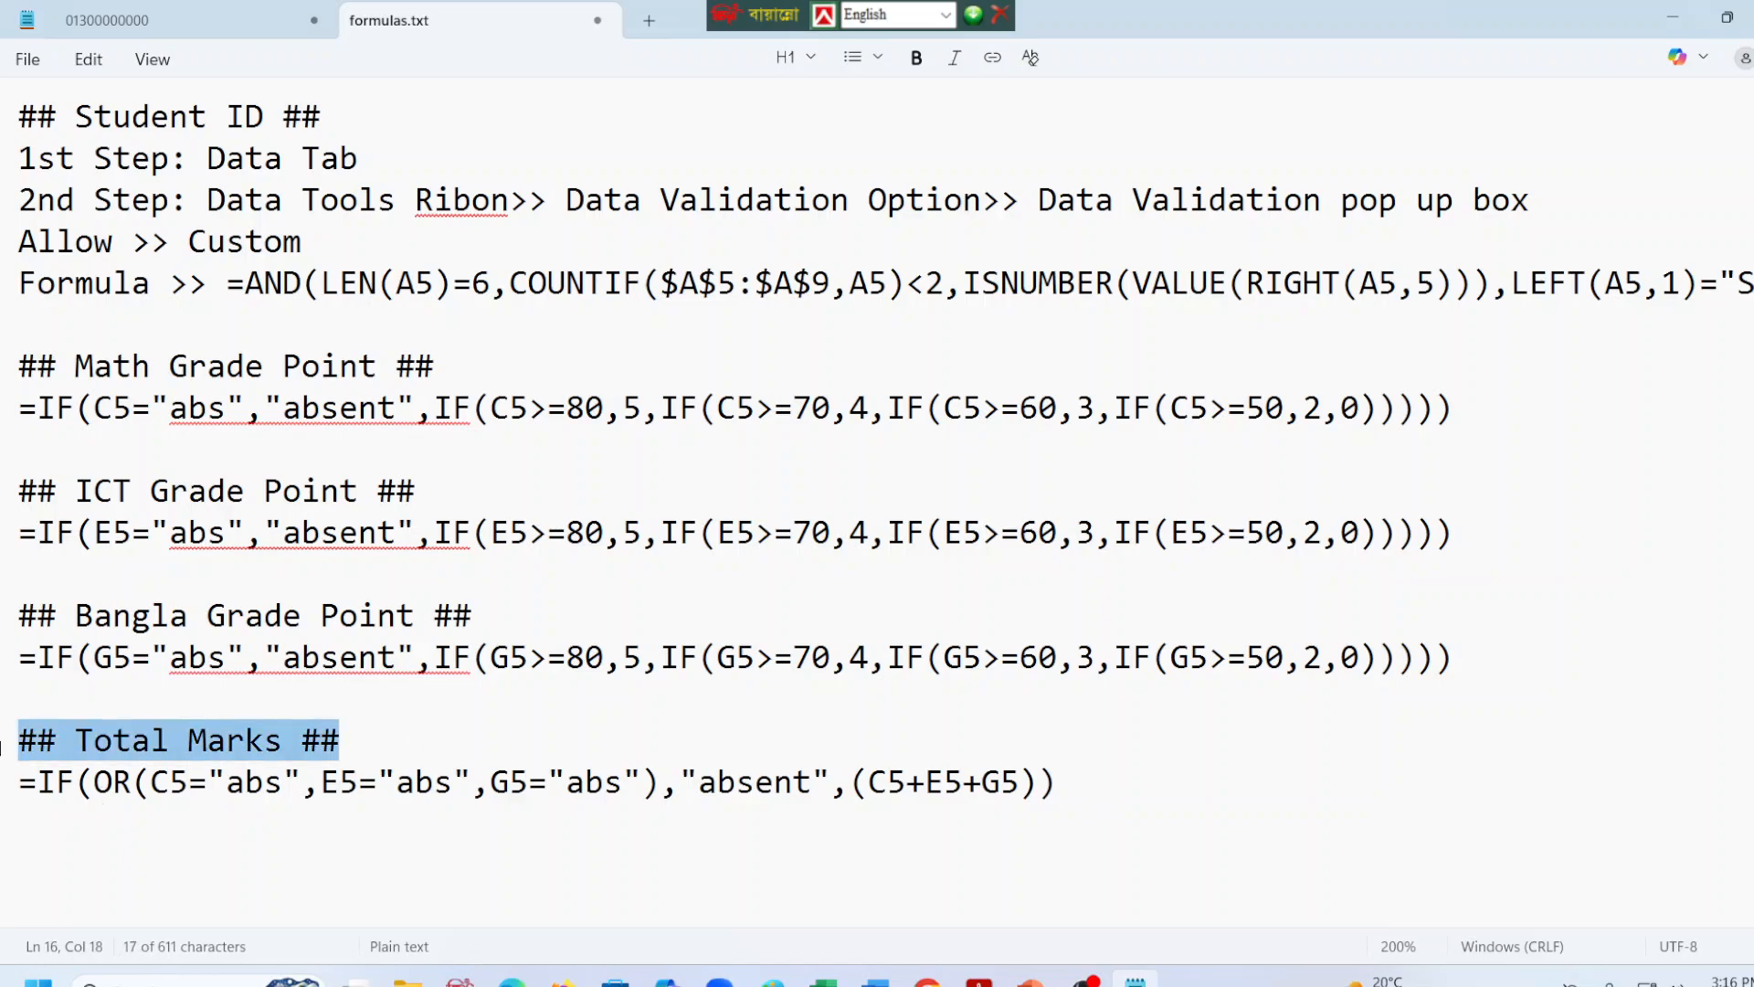
pyautogui.click(49, 843)
pyautogui.hotkey('ctrl', 'v')
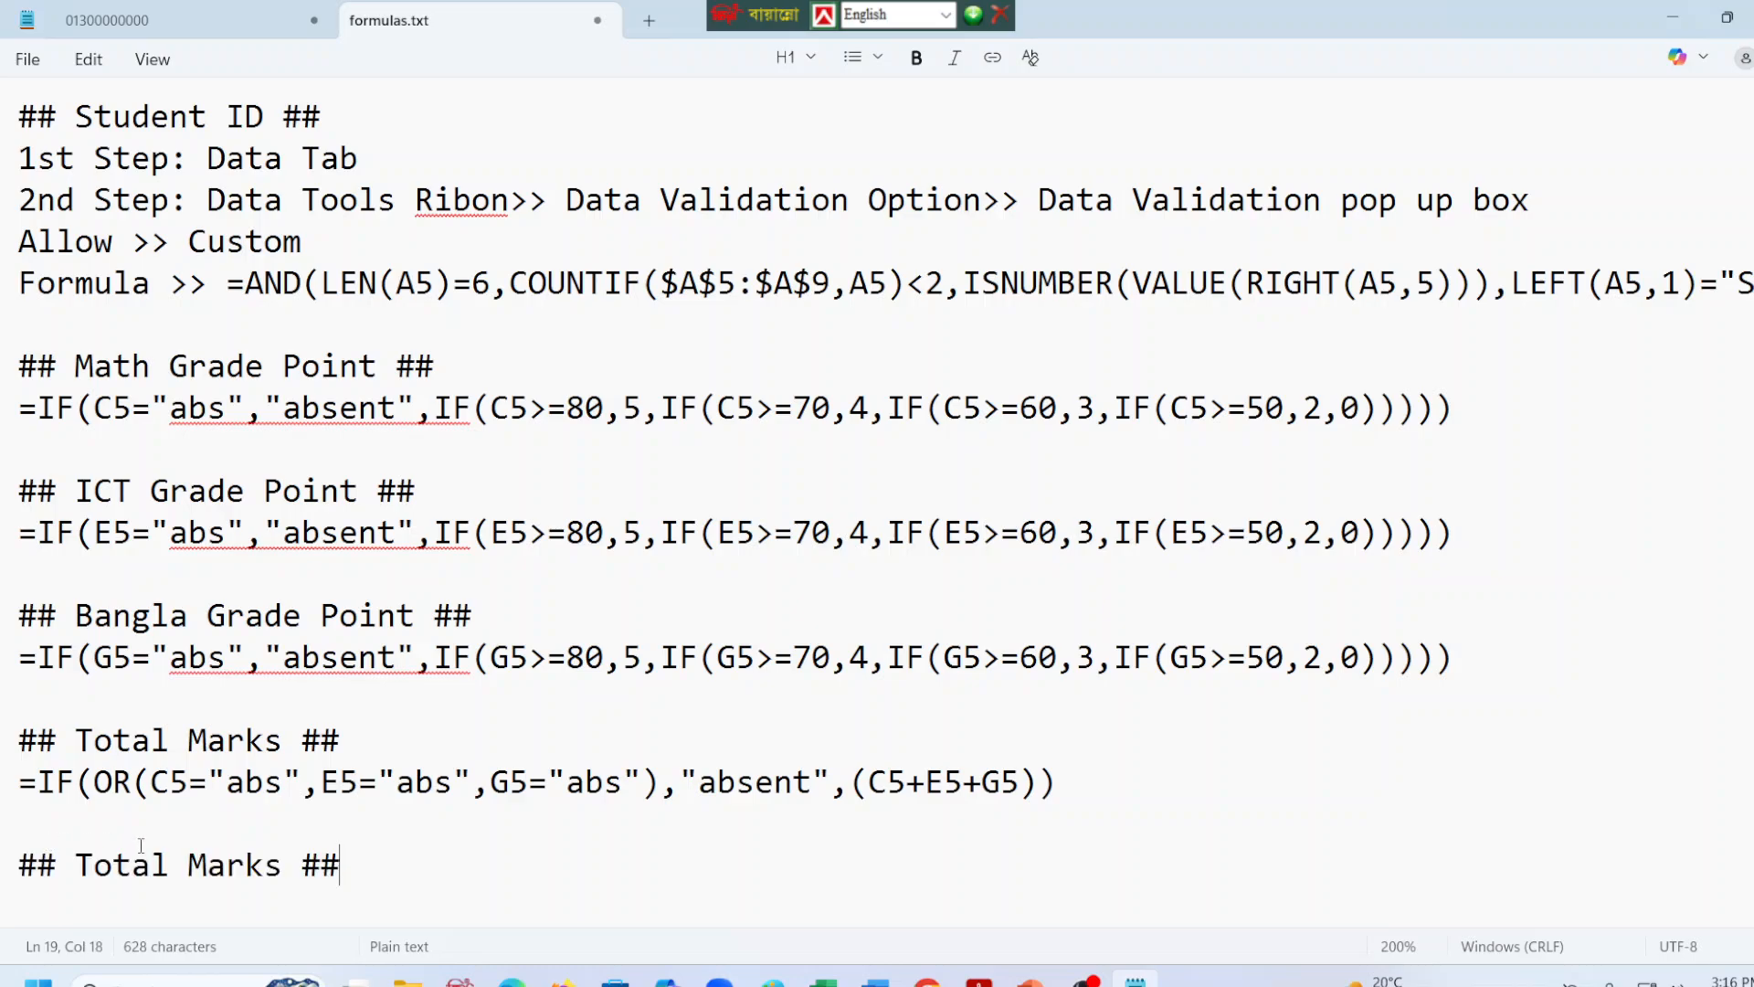
# Delete the words between the hash marks in the last heading of formulas.txt.
pyautogui.click(279, 862)
pyautogui.press('BackSpace')
pyautogui.press('BackSpace')
pyautogui.press('BackSpace')
pyautogui.press('BackSpace')
pyautogui.press('BackSpace')
pyautogui.press('BackSpace')
pyautogui.press('BackSpace')
pyautogui.press('BackSpace')
pyautogui.press('BackSpace')
pyautogui.press('BackSpace')
pyautogui.press('BackSpace')
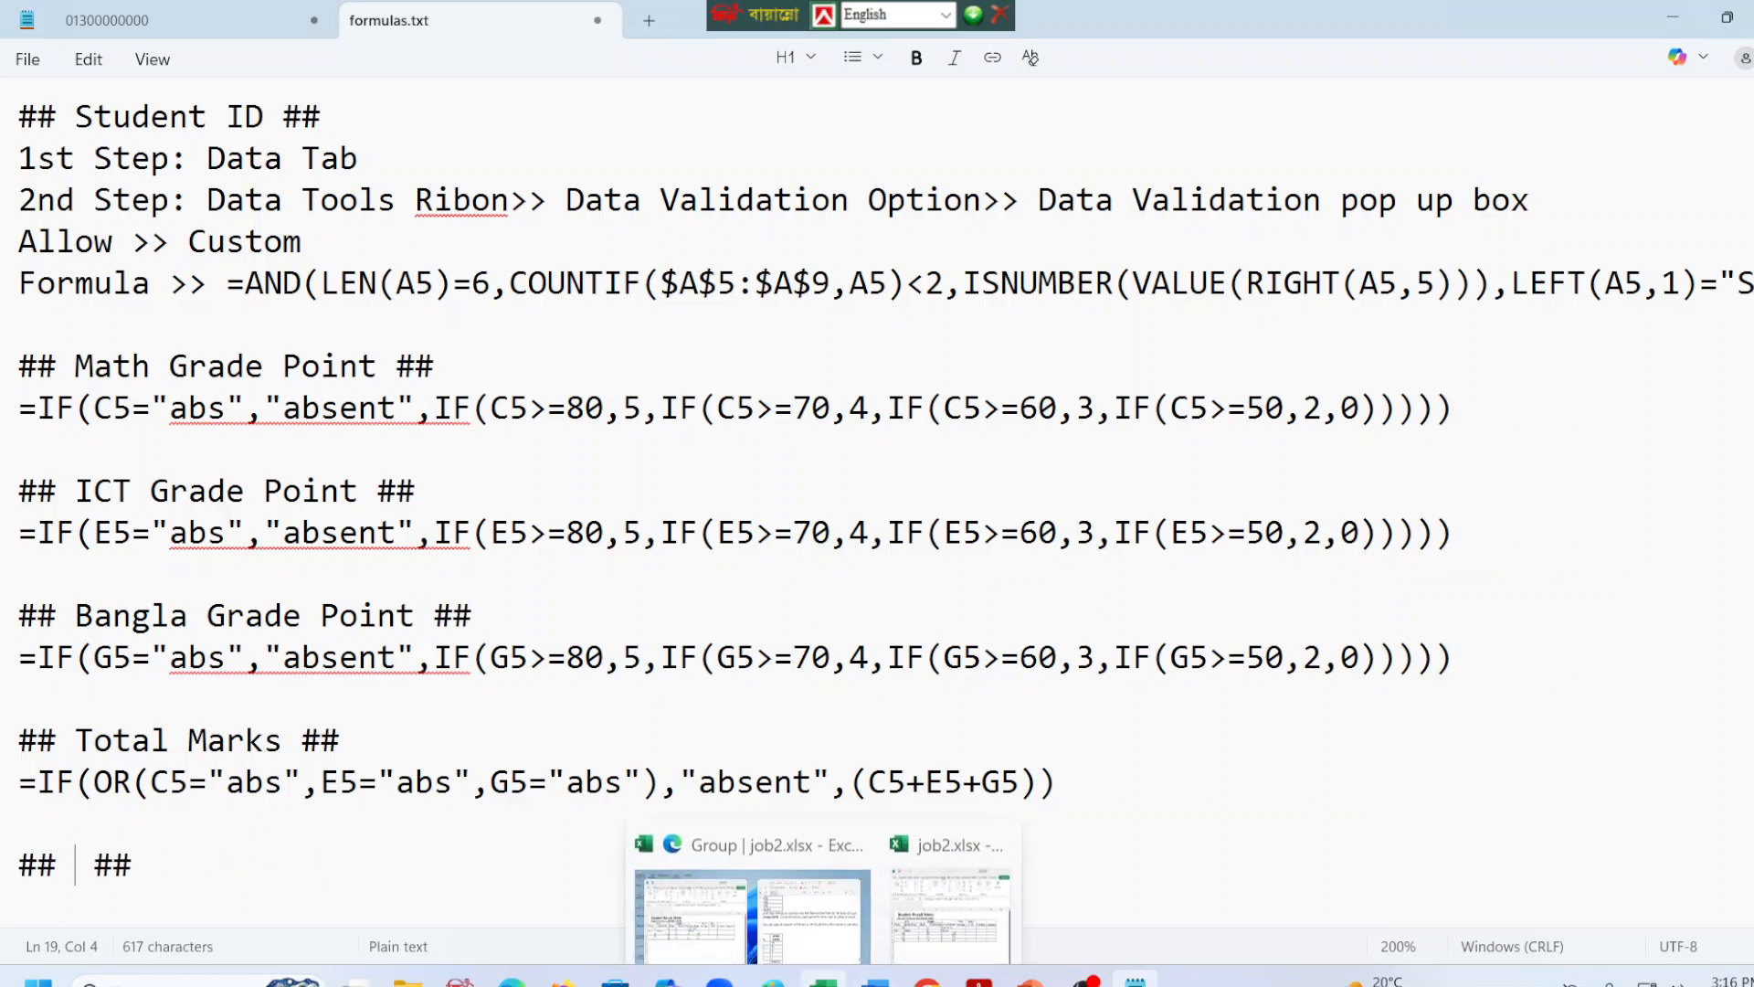
# Switch to Excel, finish editing I5, and increase the height of row 4 so the full Grade Point Average heading fits.
pyautogui.moveTo(1084, 979)
pyautogui.click(823, 980)
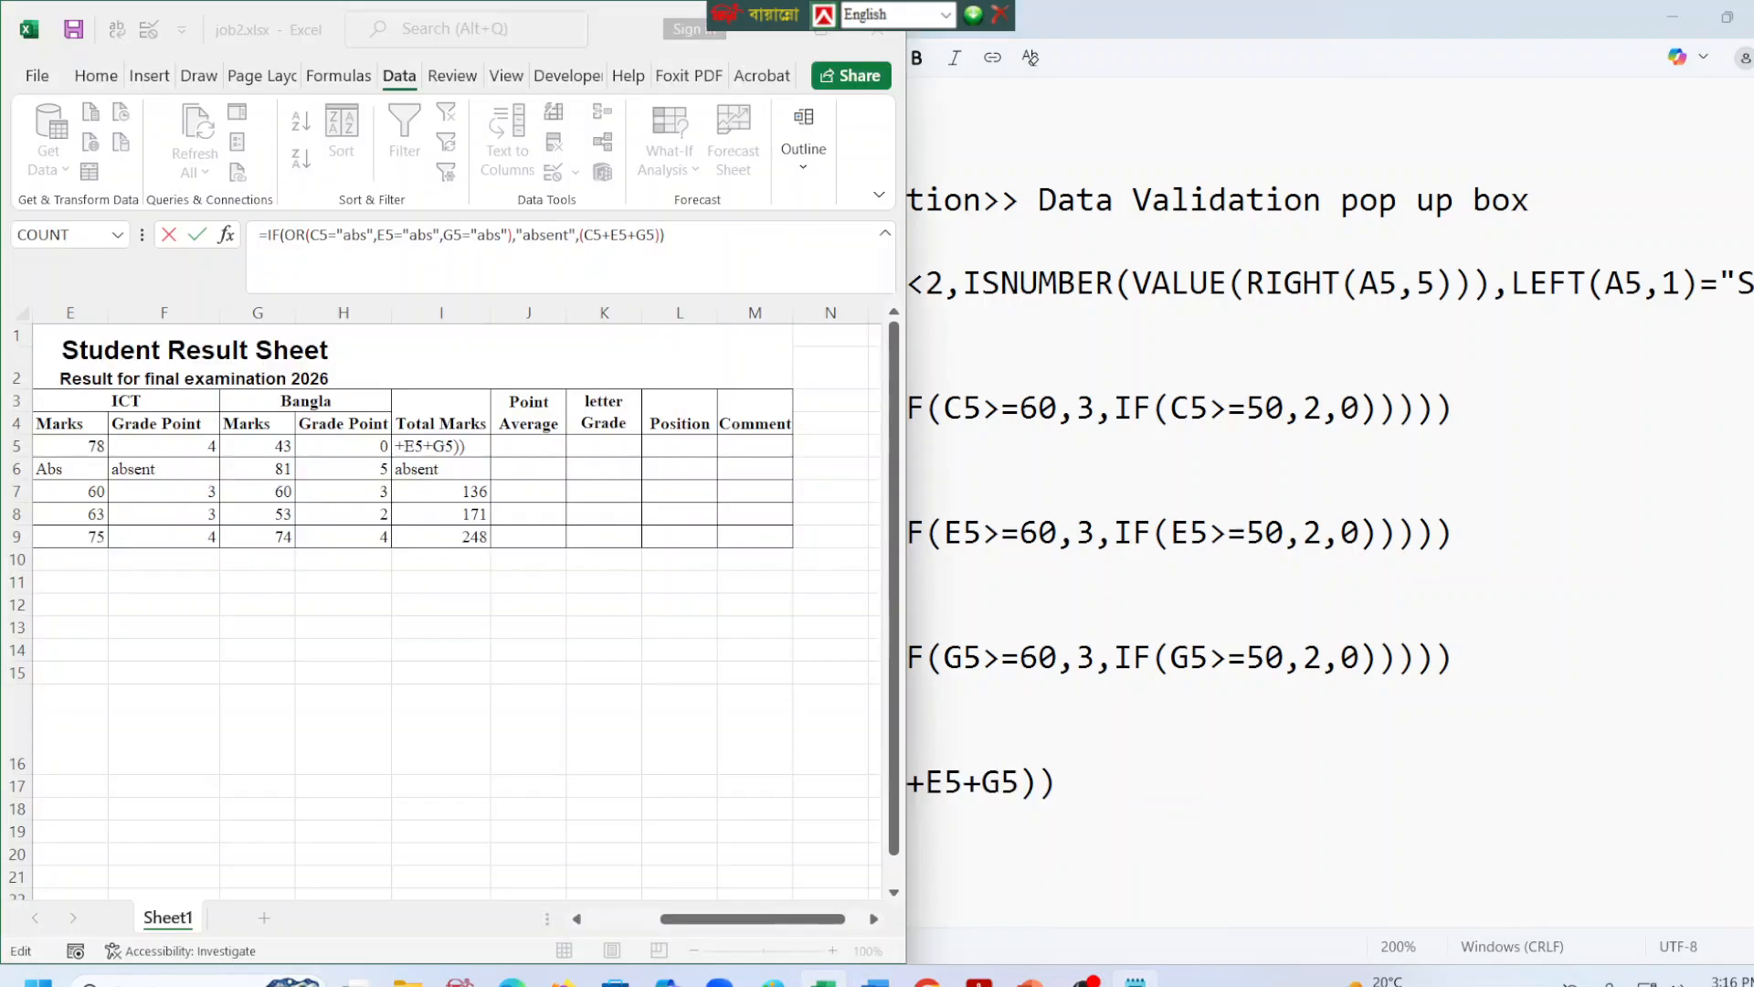
pyautogui.press('Return')
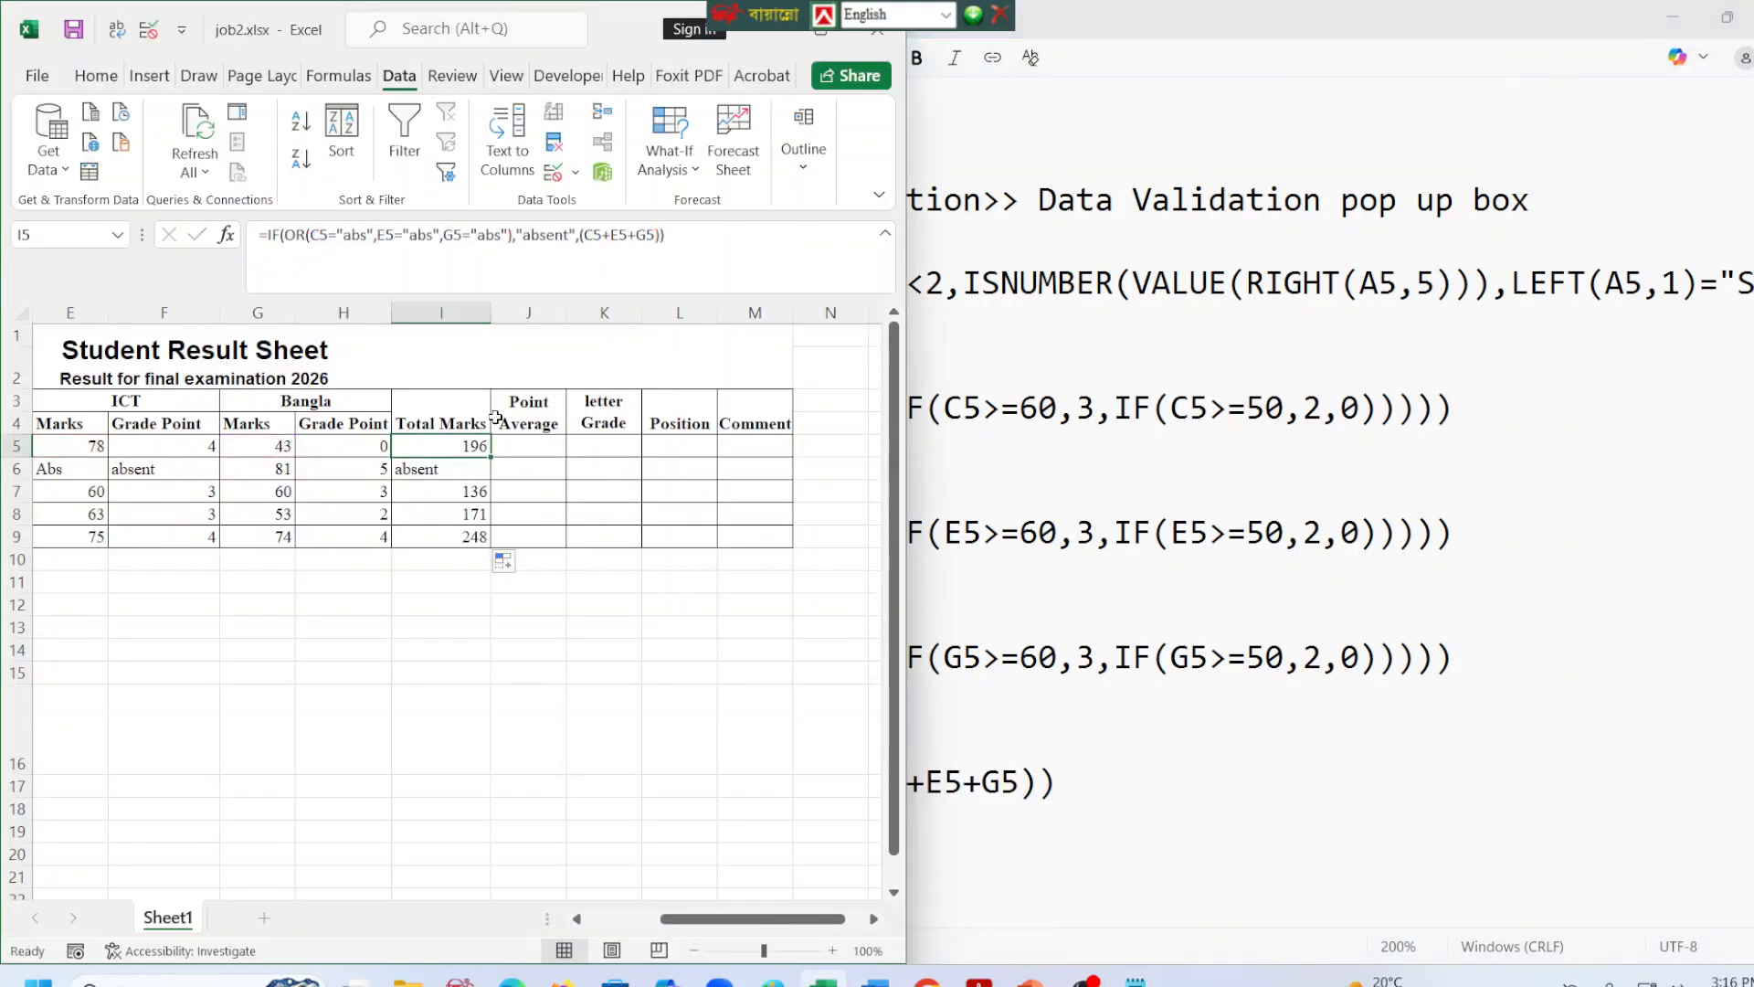
pyautogui.click(535, 395)
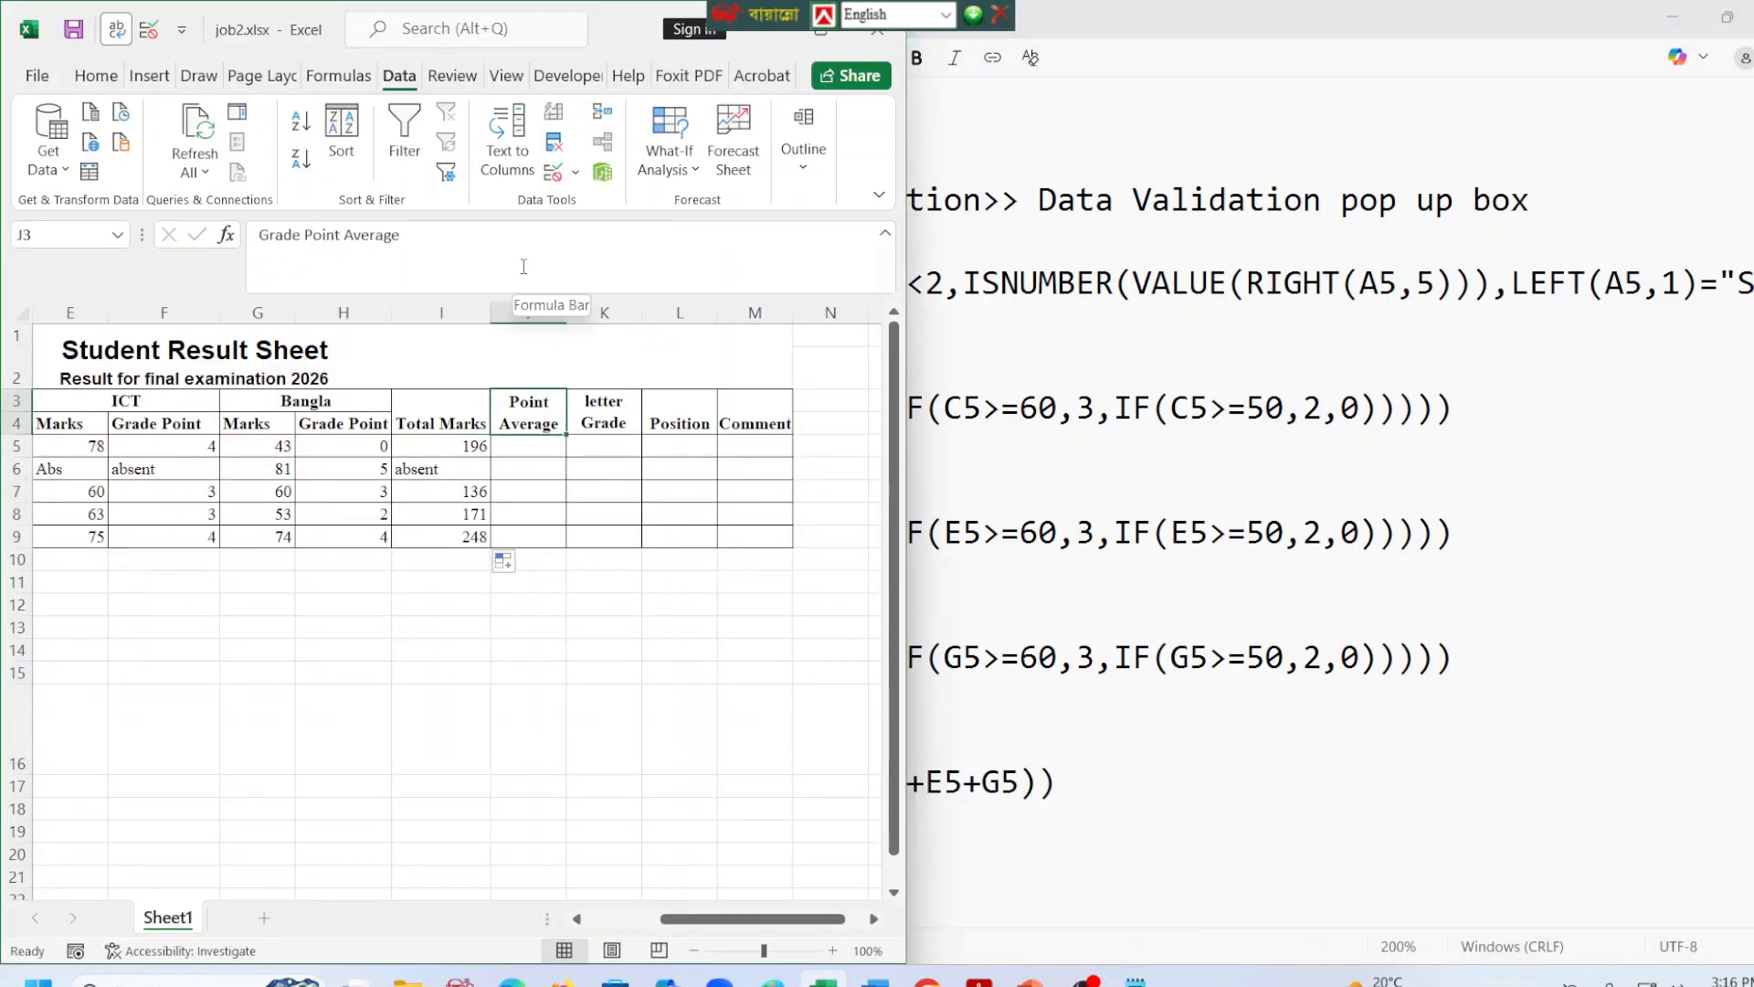
pyautogui.moveTo(25, 435); pyautogui.dragTo(27, 452)
pyautogui.click(523, 482)
pyautogui.click(522, 464)
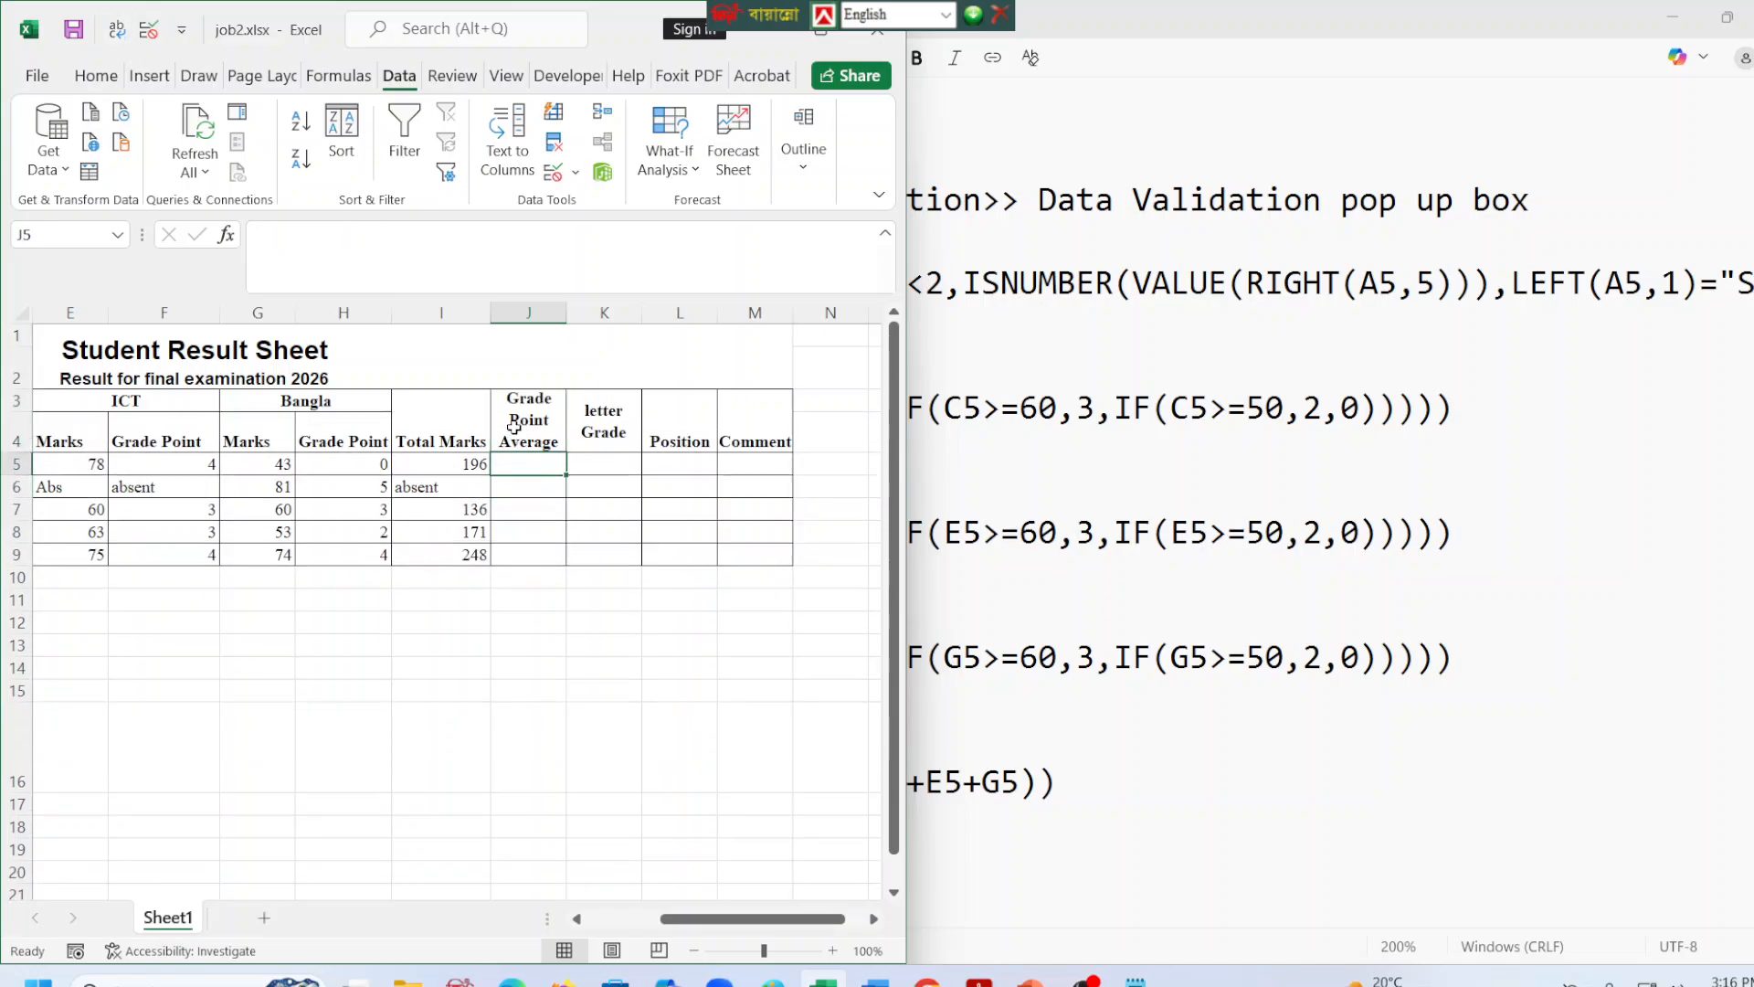
# Copy the text "Grade Point Average" from J3 and paste it between the hash marks of the last heading in formulas.txt.
pyautogui.click(527, 420)
pyautogui.moveTo(399, 234); pyautogui.dragTo(251, 235)
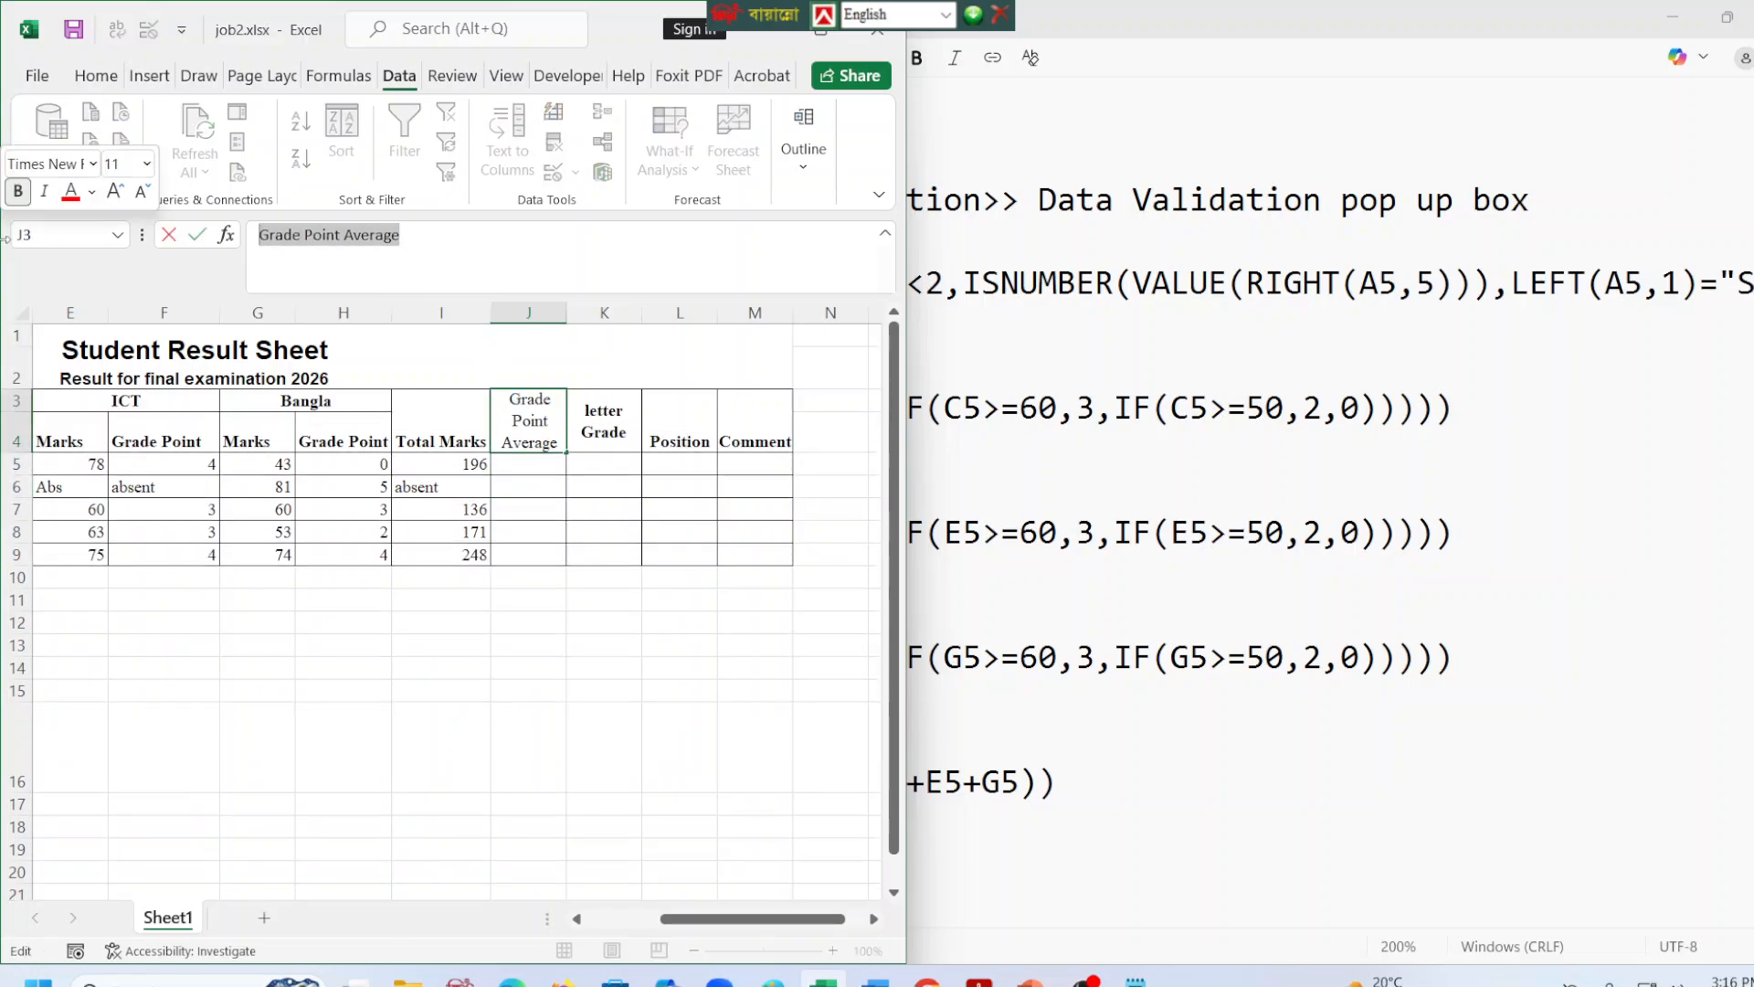
pyautogui.hotkey('alt', 'Tab')
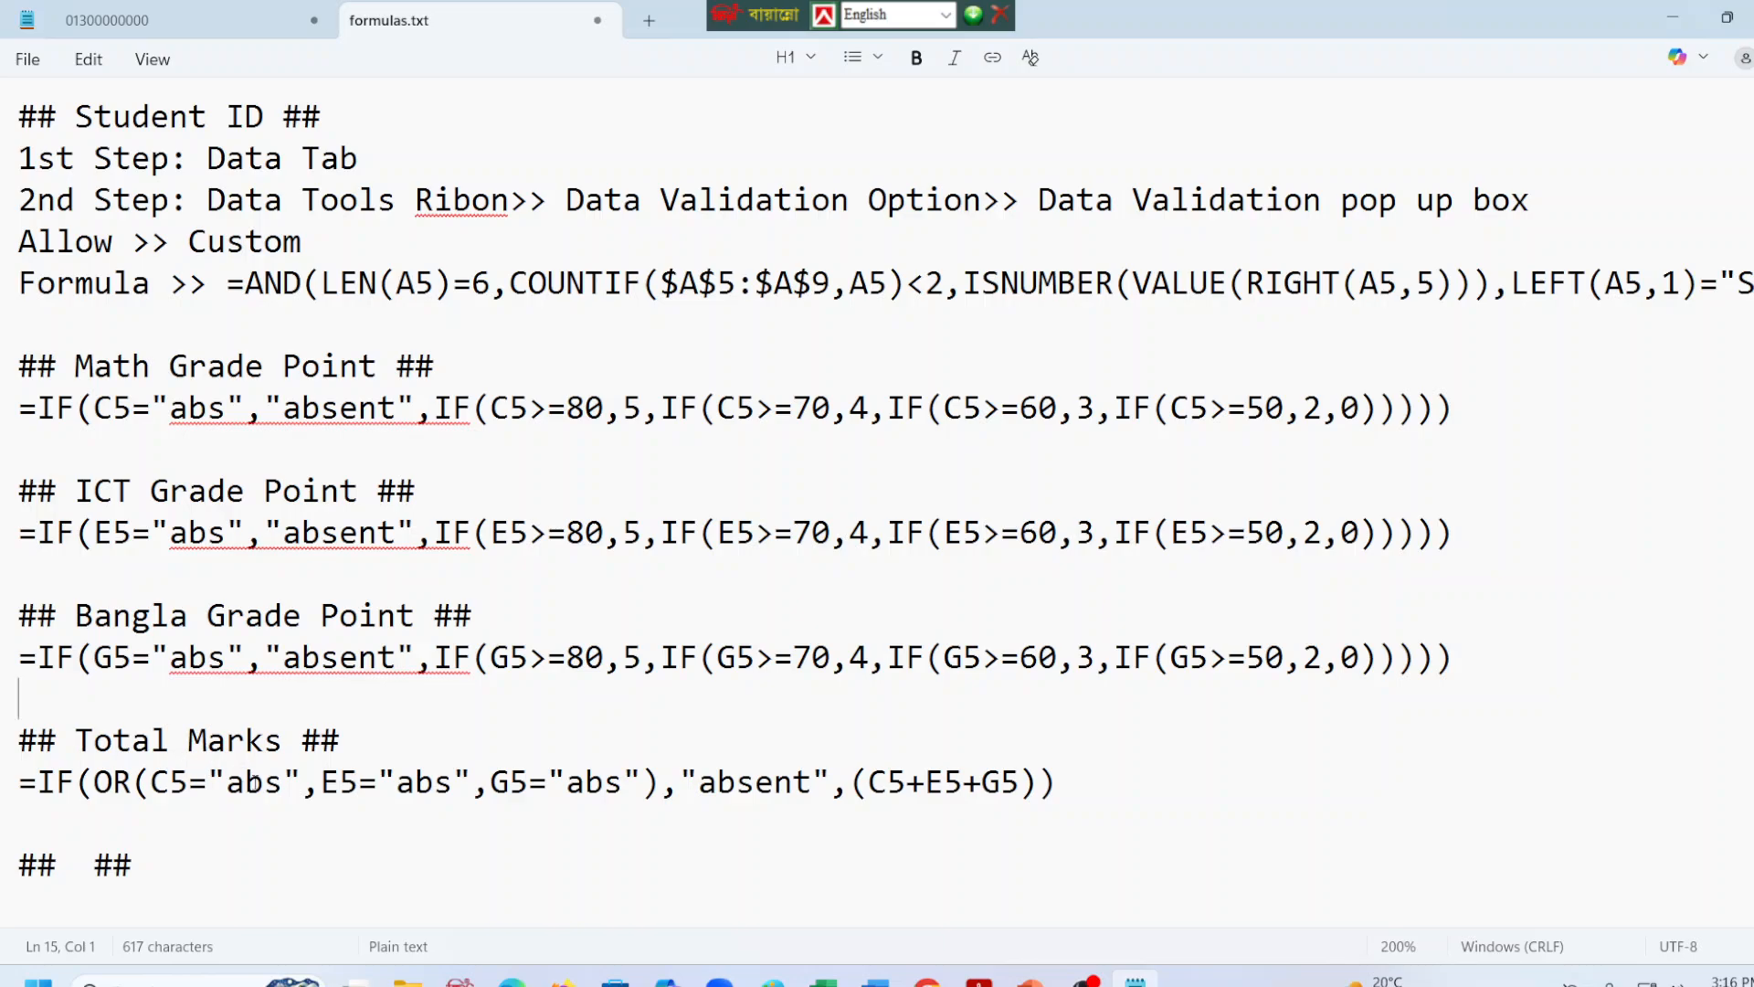
pyautogui.click(75, 865)
pyautogui.hotkey('ctrl', 'v')
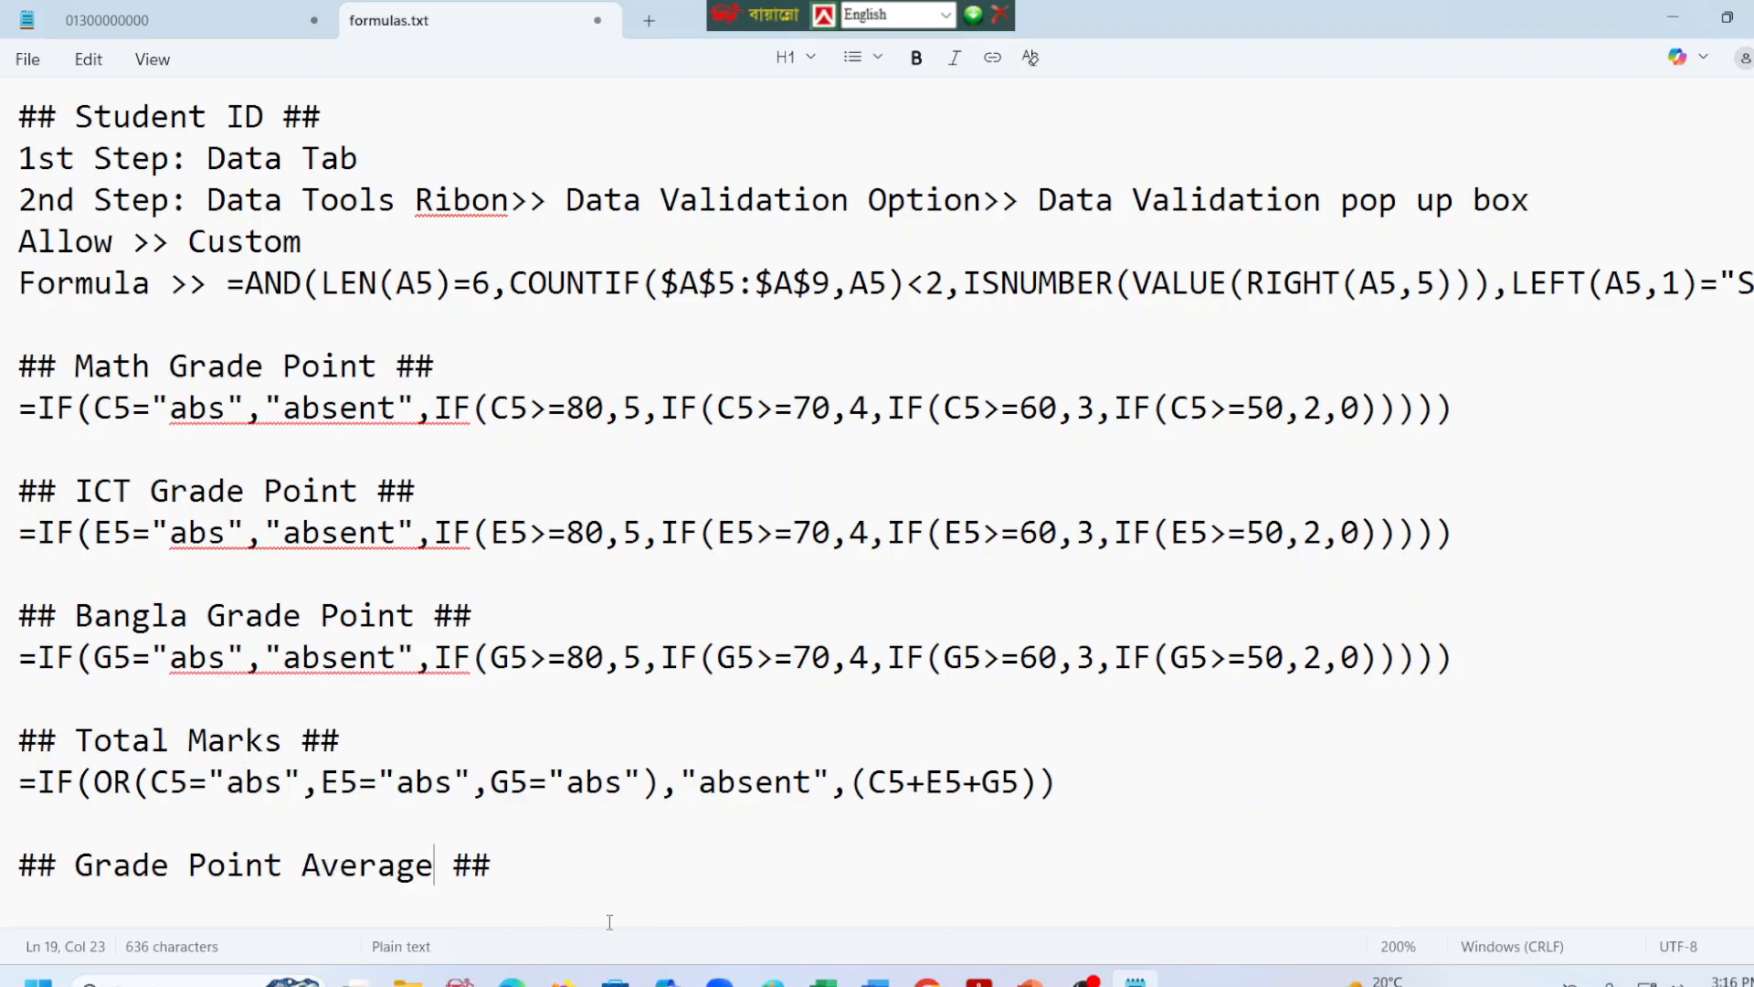
# Add a new line below the "## Grade Point Average ##" heading, save formulas.txt, and return to Excel and the task PDF.
pyautogui.click(598, 892)
pyautogui.press('Return')
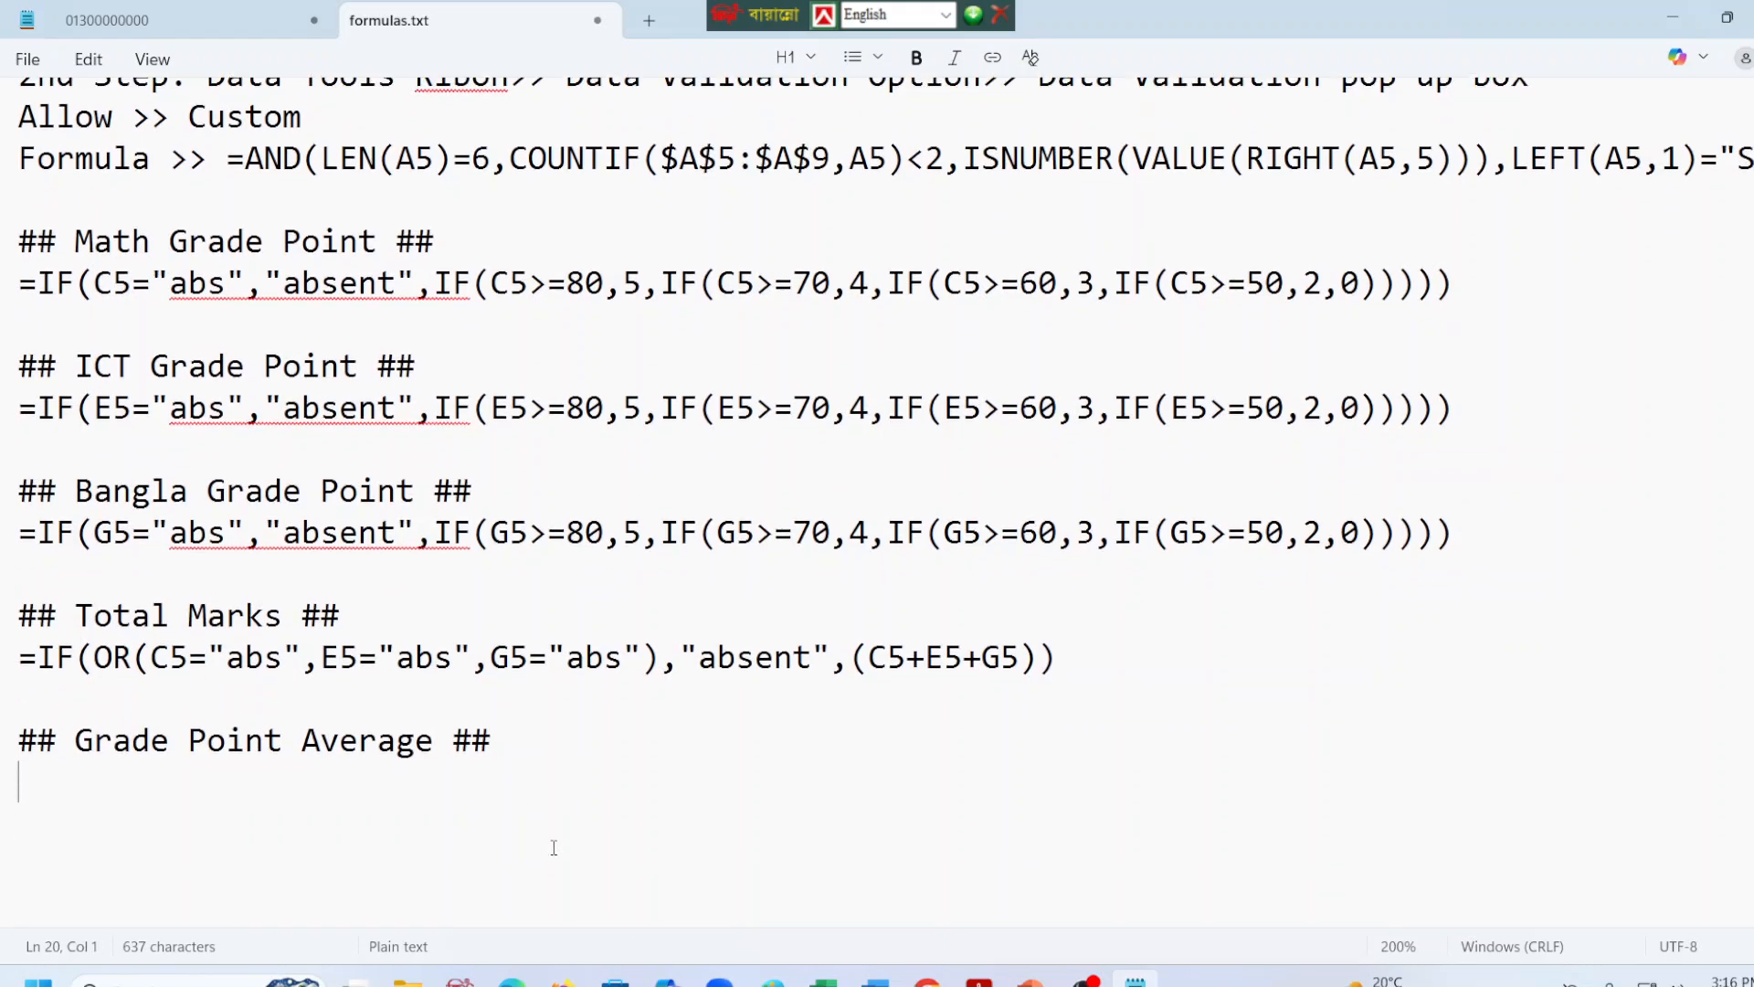
pyautogui.hotkey('ctrl', 's')
pyautogui.click(1673, 17)
# Start an IF formula in J5 for the Grade Point Average, consulting the GPA instruction in the task PDF.
pyautogui.click(534, 469)
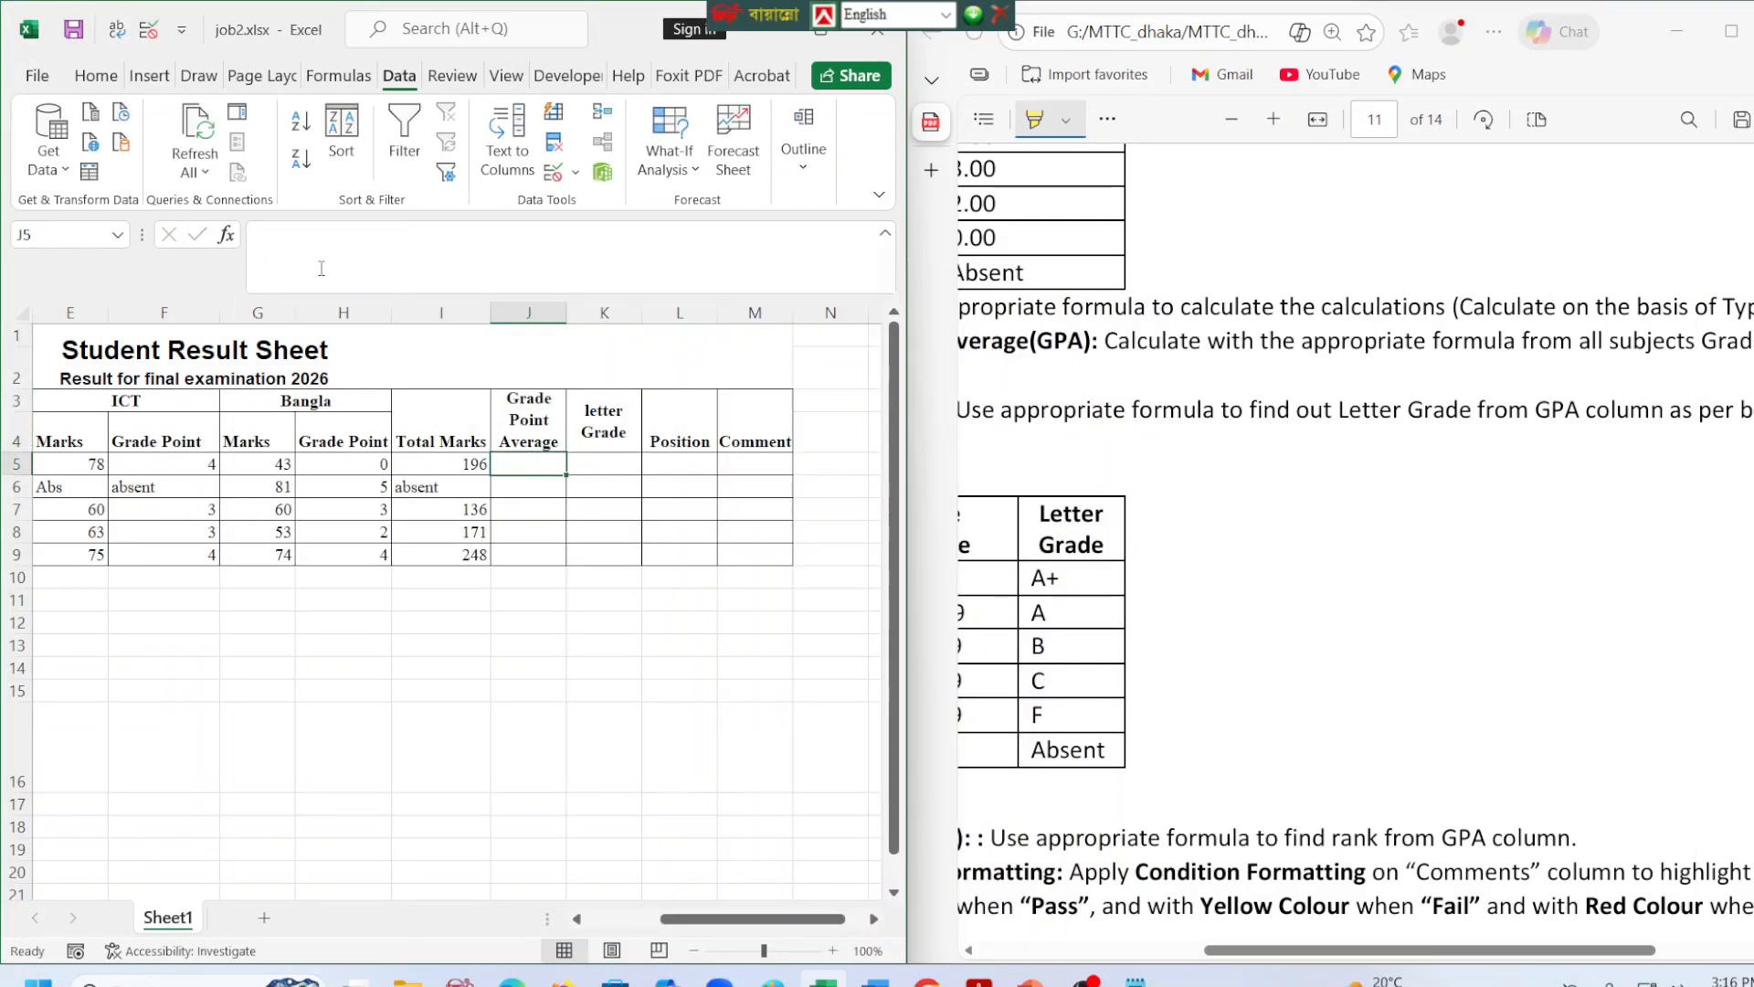
pyautogui.click(320, 266)
pyautogui.write('=i')
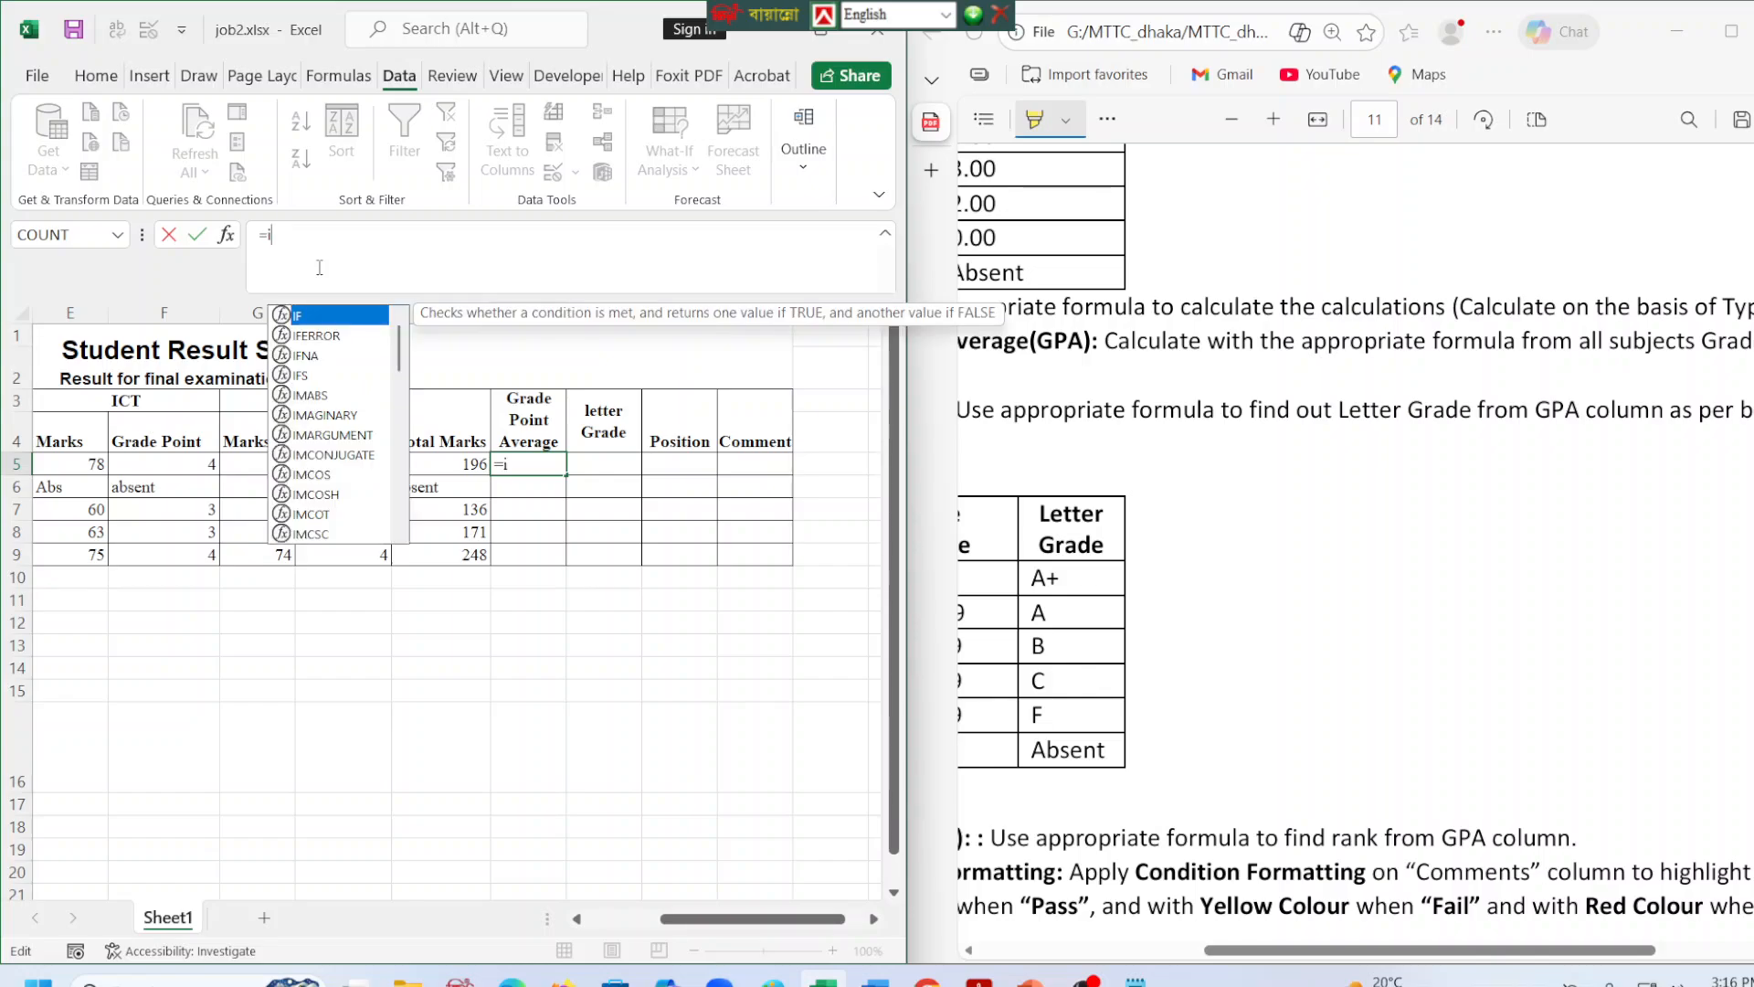
pyautogui.press('BackSpace')
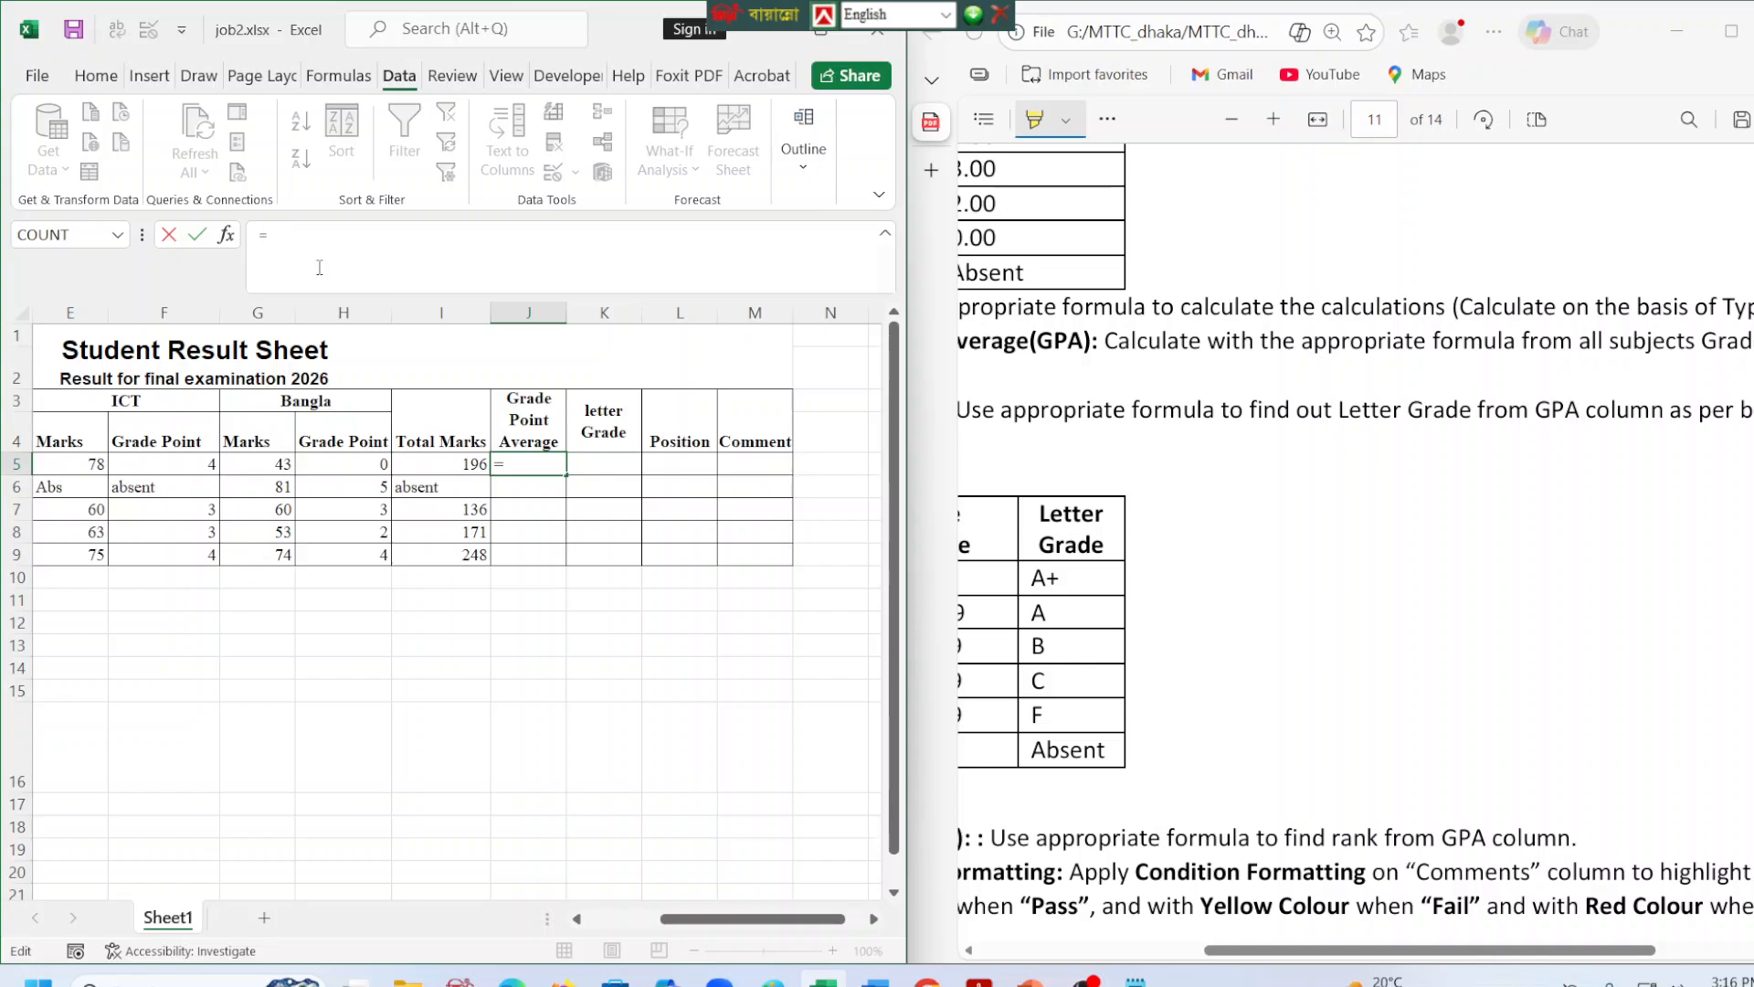
pyautogui.moveTo(1351, 951); pyautogui.dragTo(1222, 964)
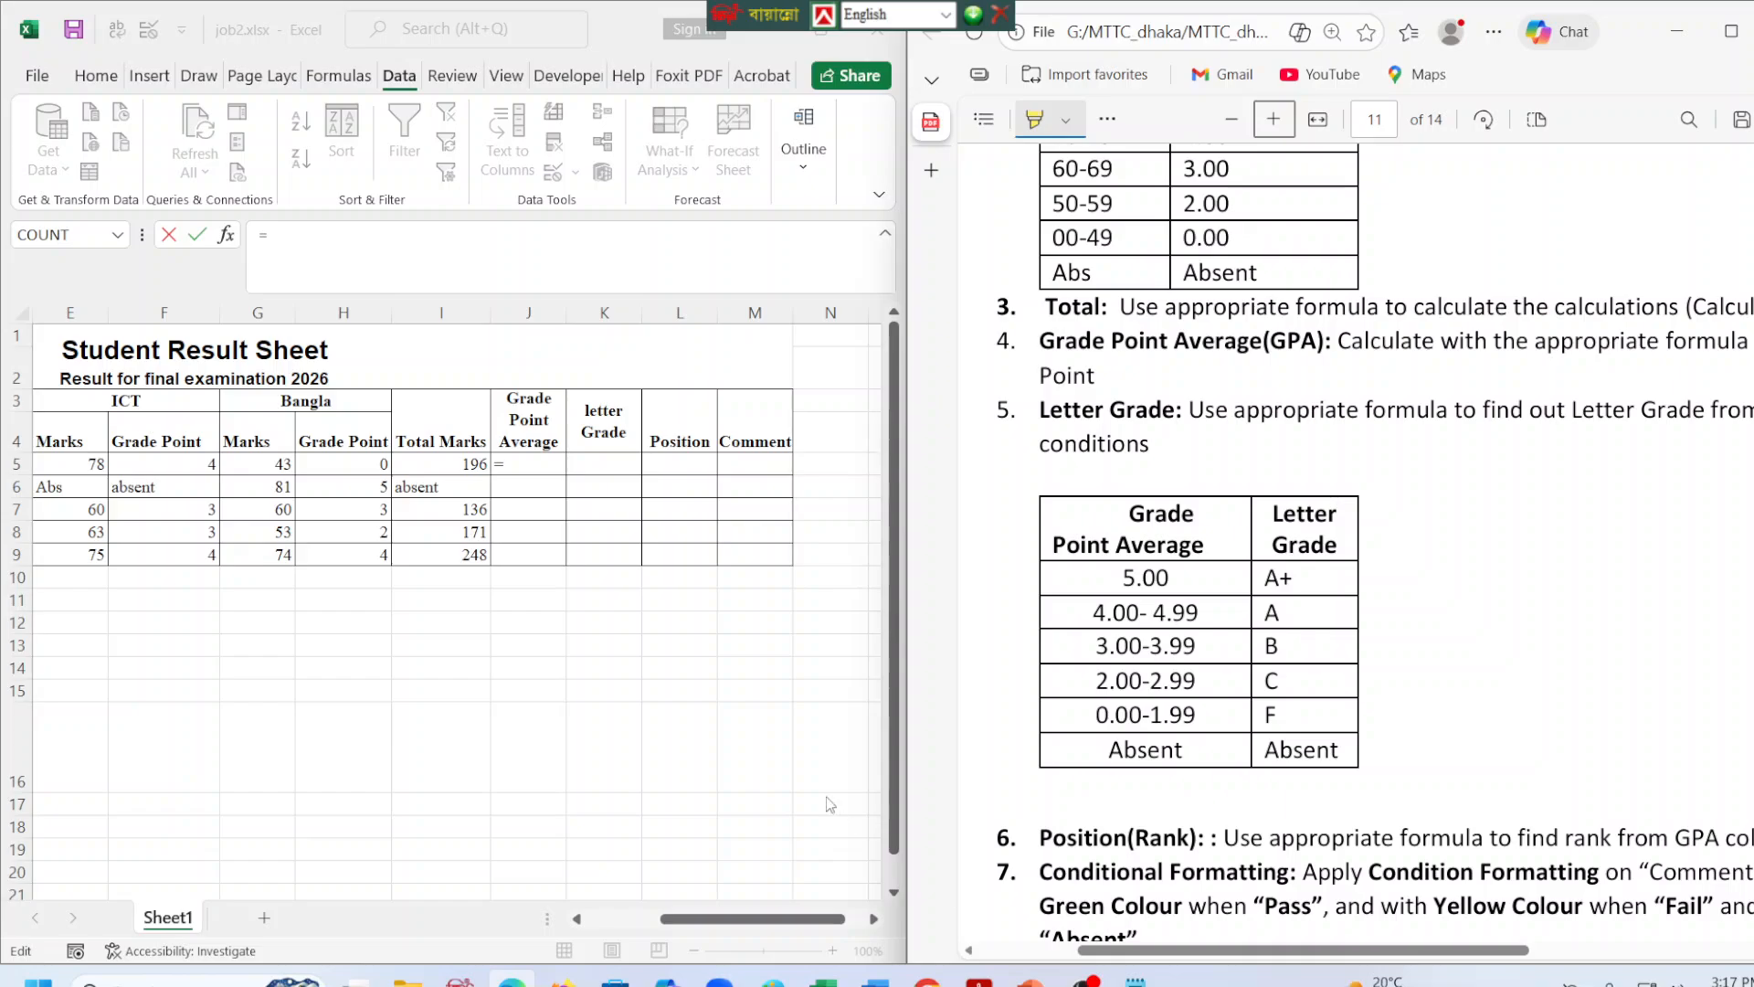
pyautogui.click(452, 279)
pyautogui.write('if(')
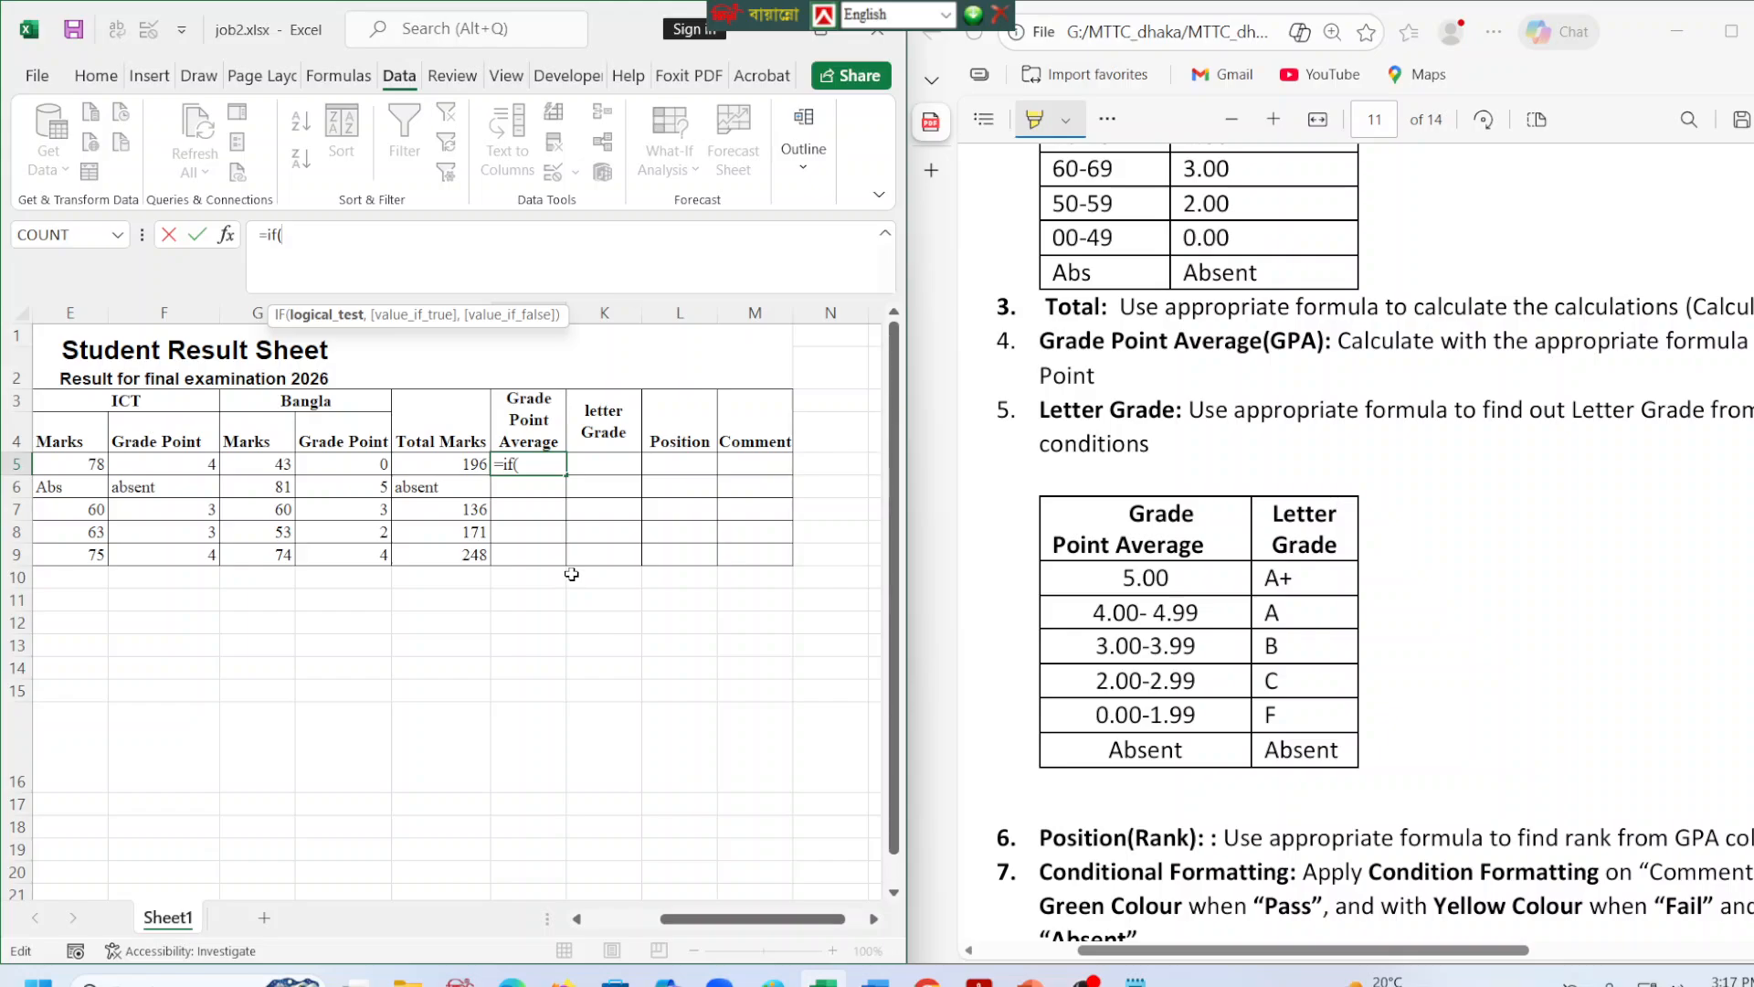
pyautogui.click(1086, 981)
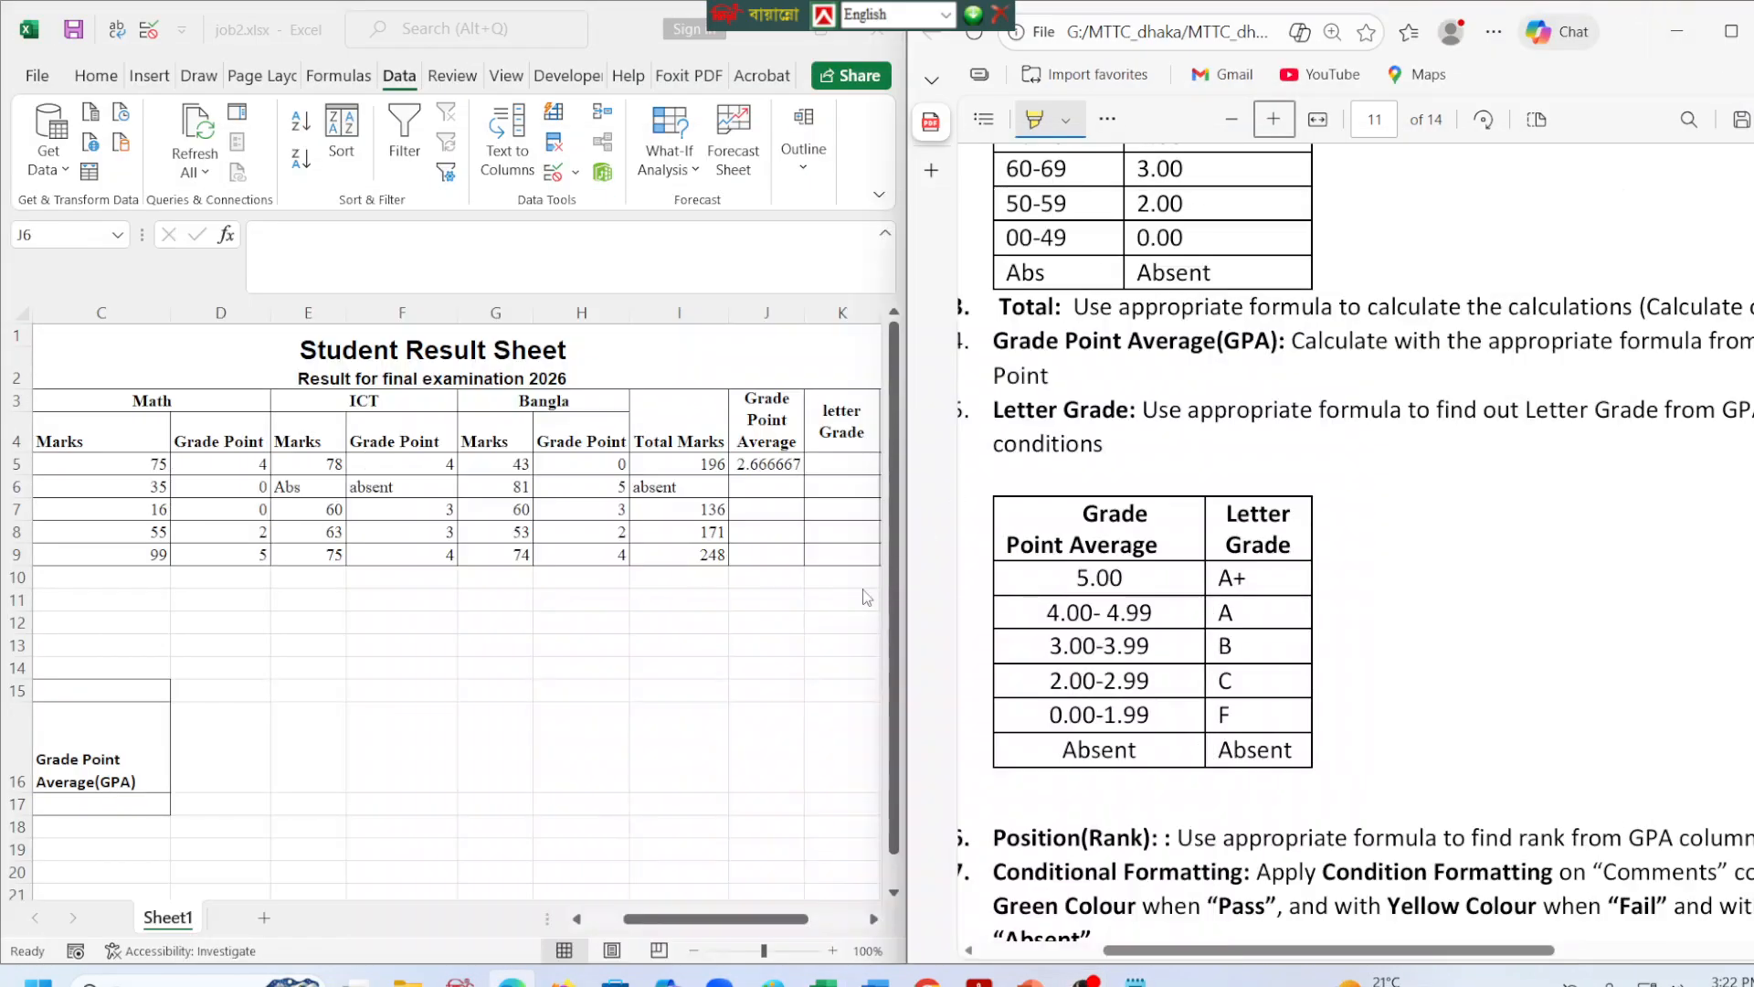
# Maximize the Excel window and format the Grade Point Average in J5 to three decimal places.
pyautogui.click(772, 462)
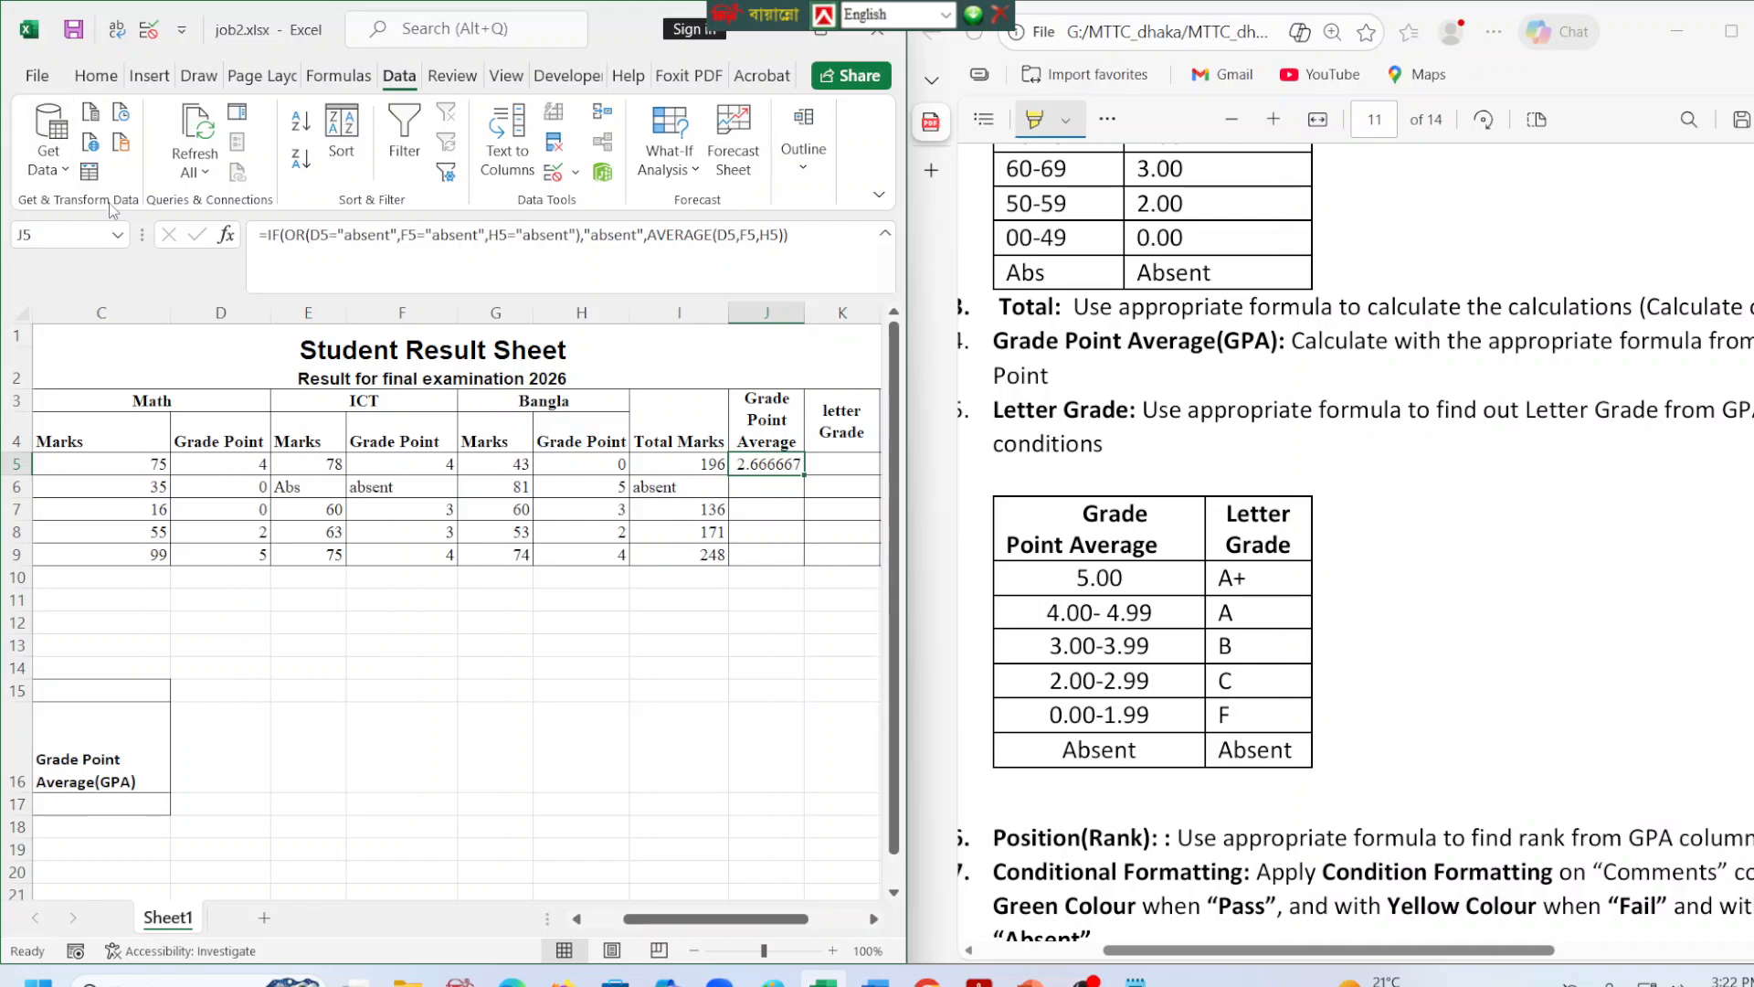
pyautogui.click(97, 79)
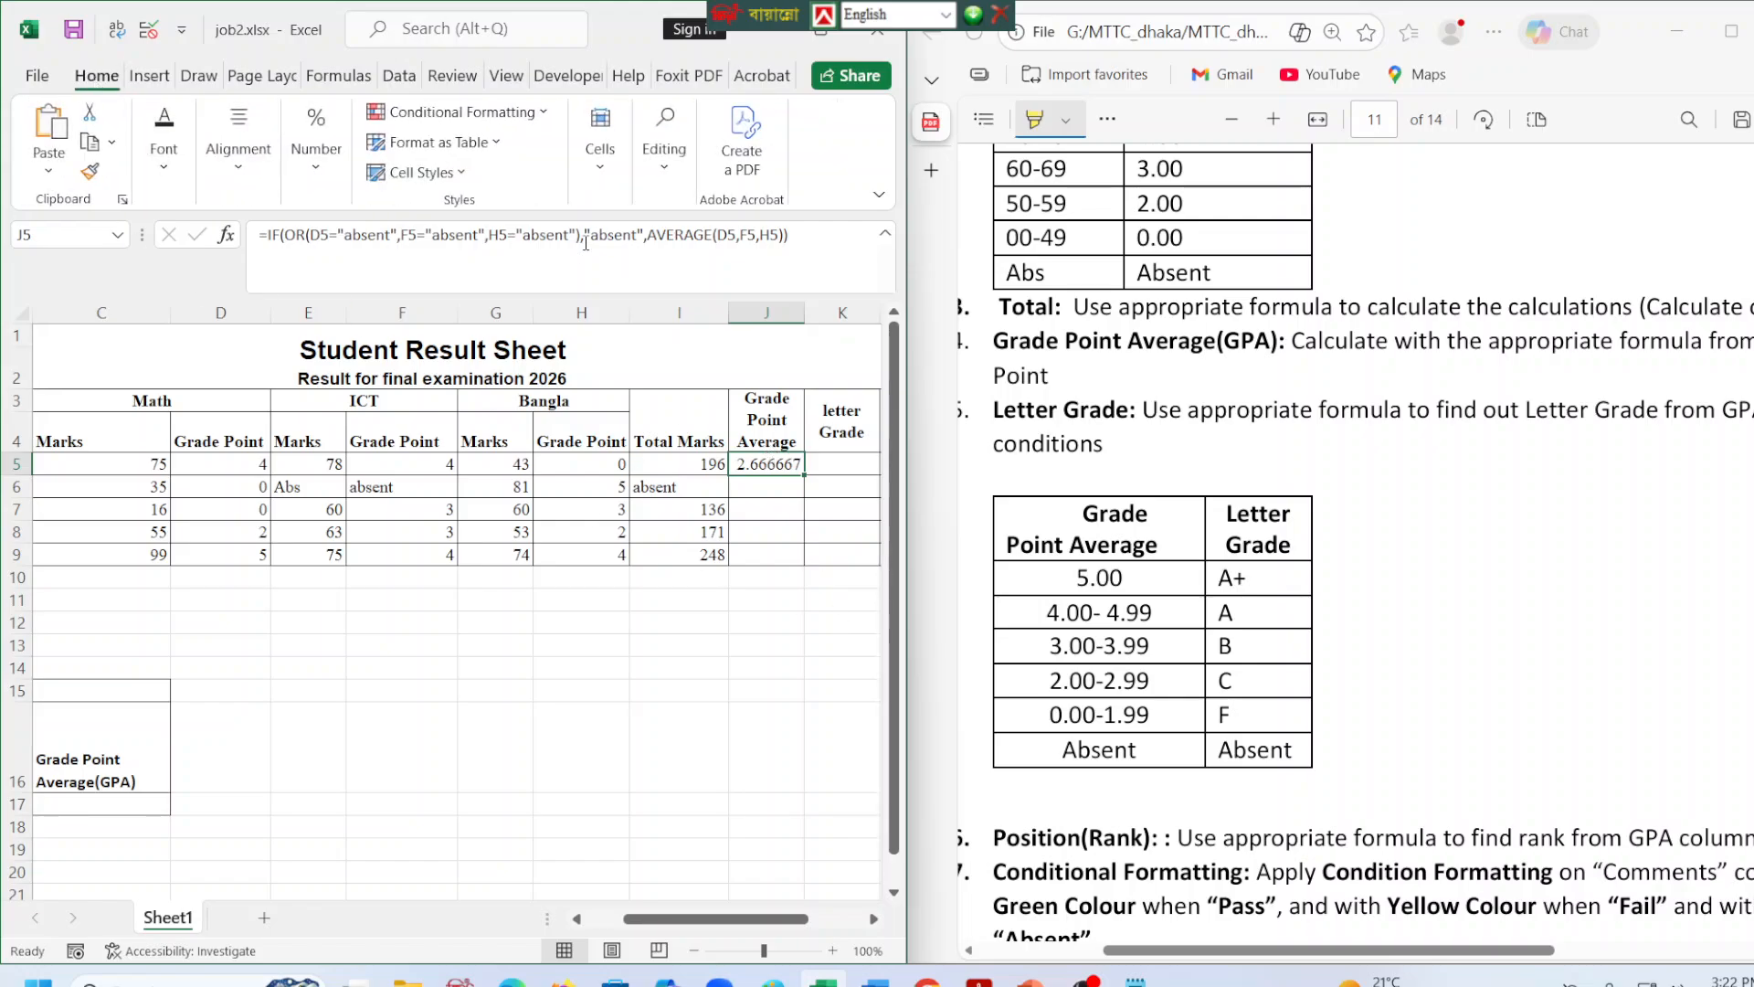
pyautogui.click(820, 29)
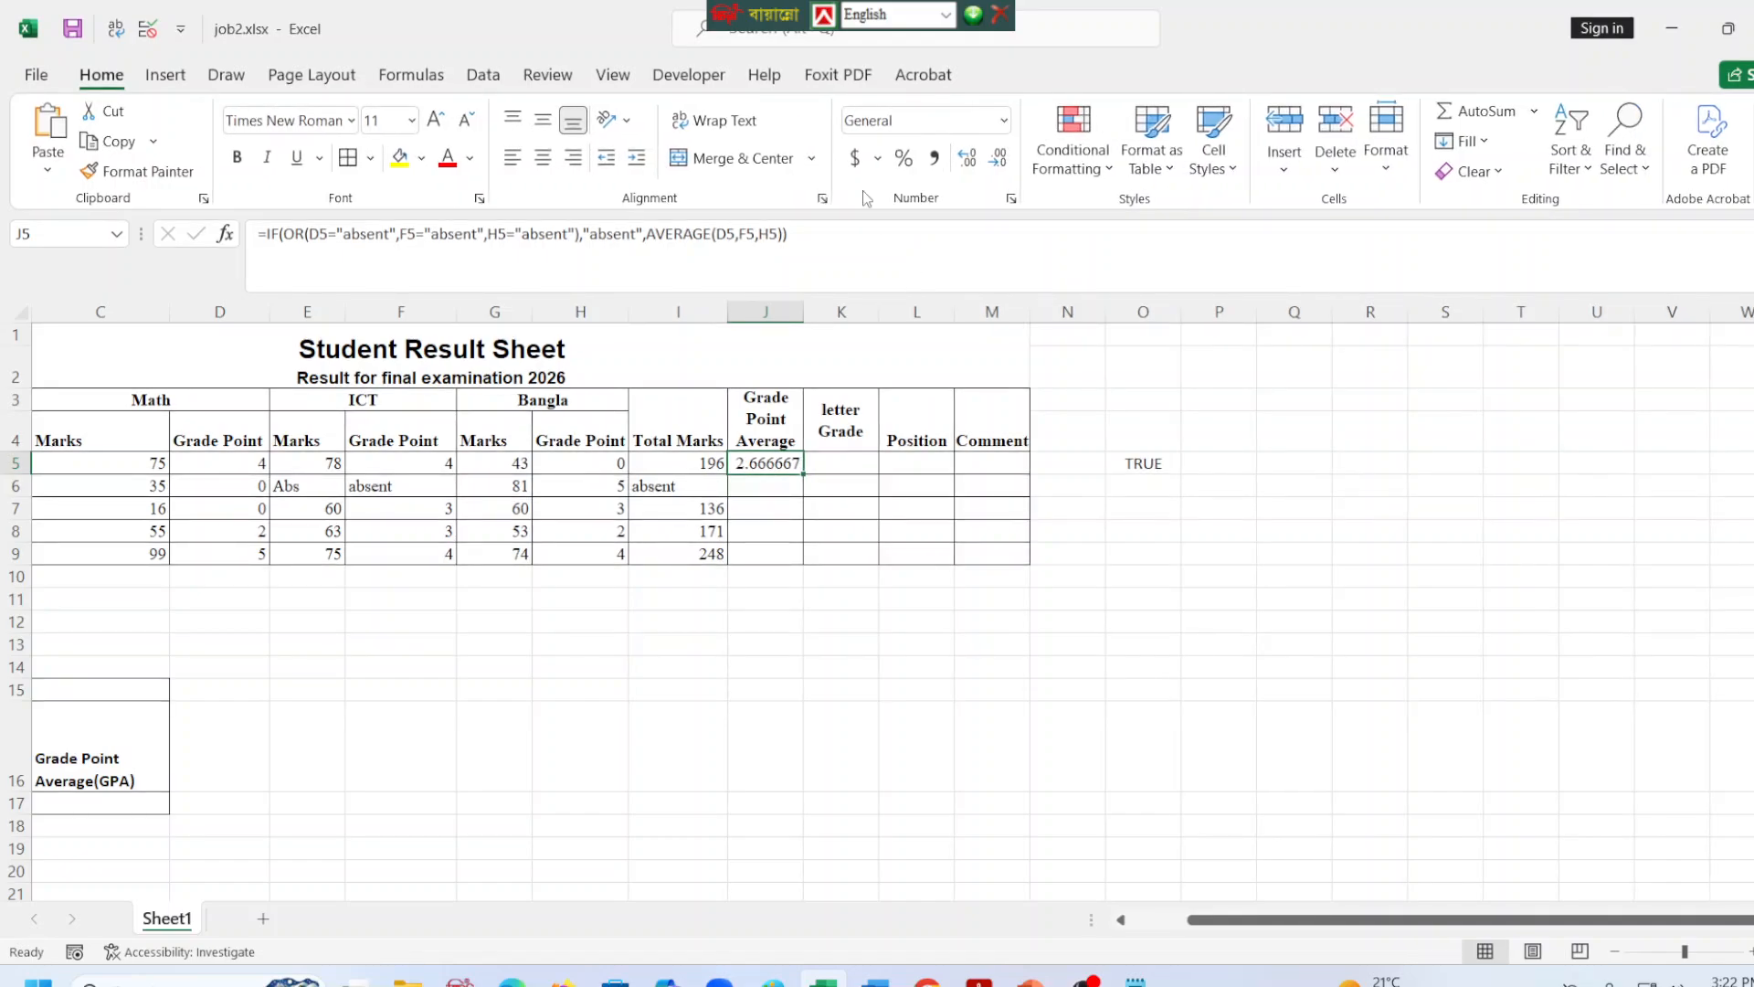
pyautogui.click(964, 160)
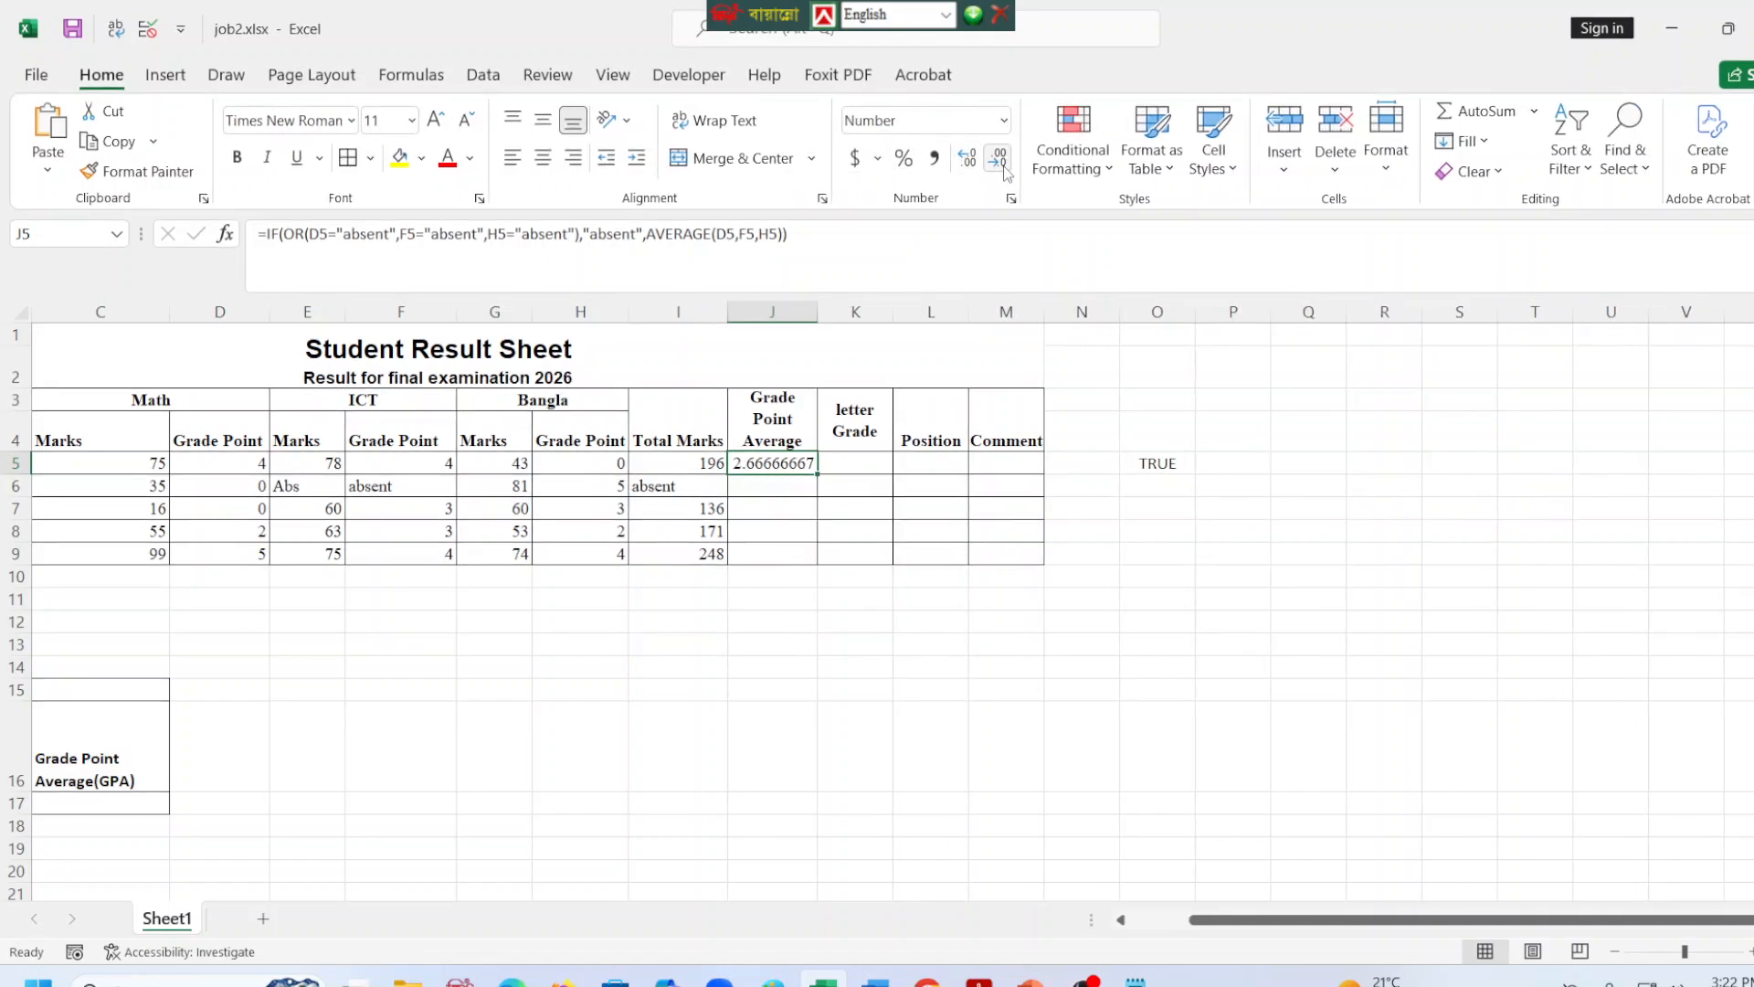
pyautogui.click(998, 160)
pyautogui.click(998, 160)
pyautogui.click(998, 160)
pyautogui.click(998, 160)
pyautogui.click(898, 834)
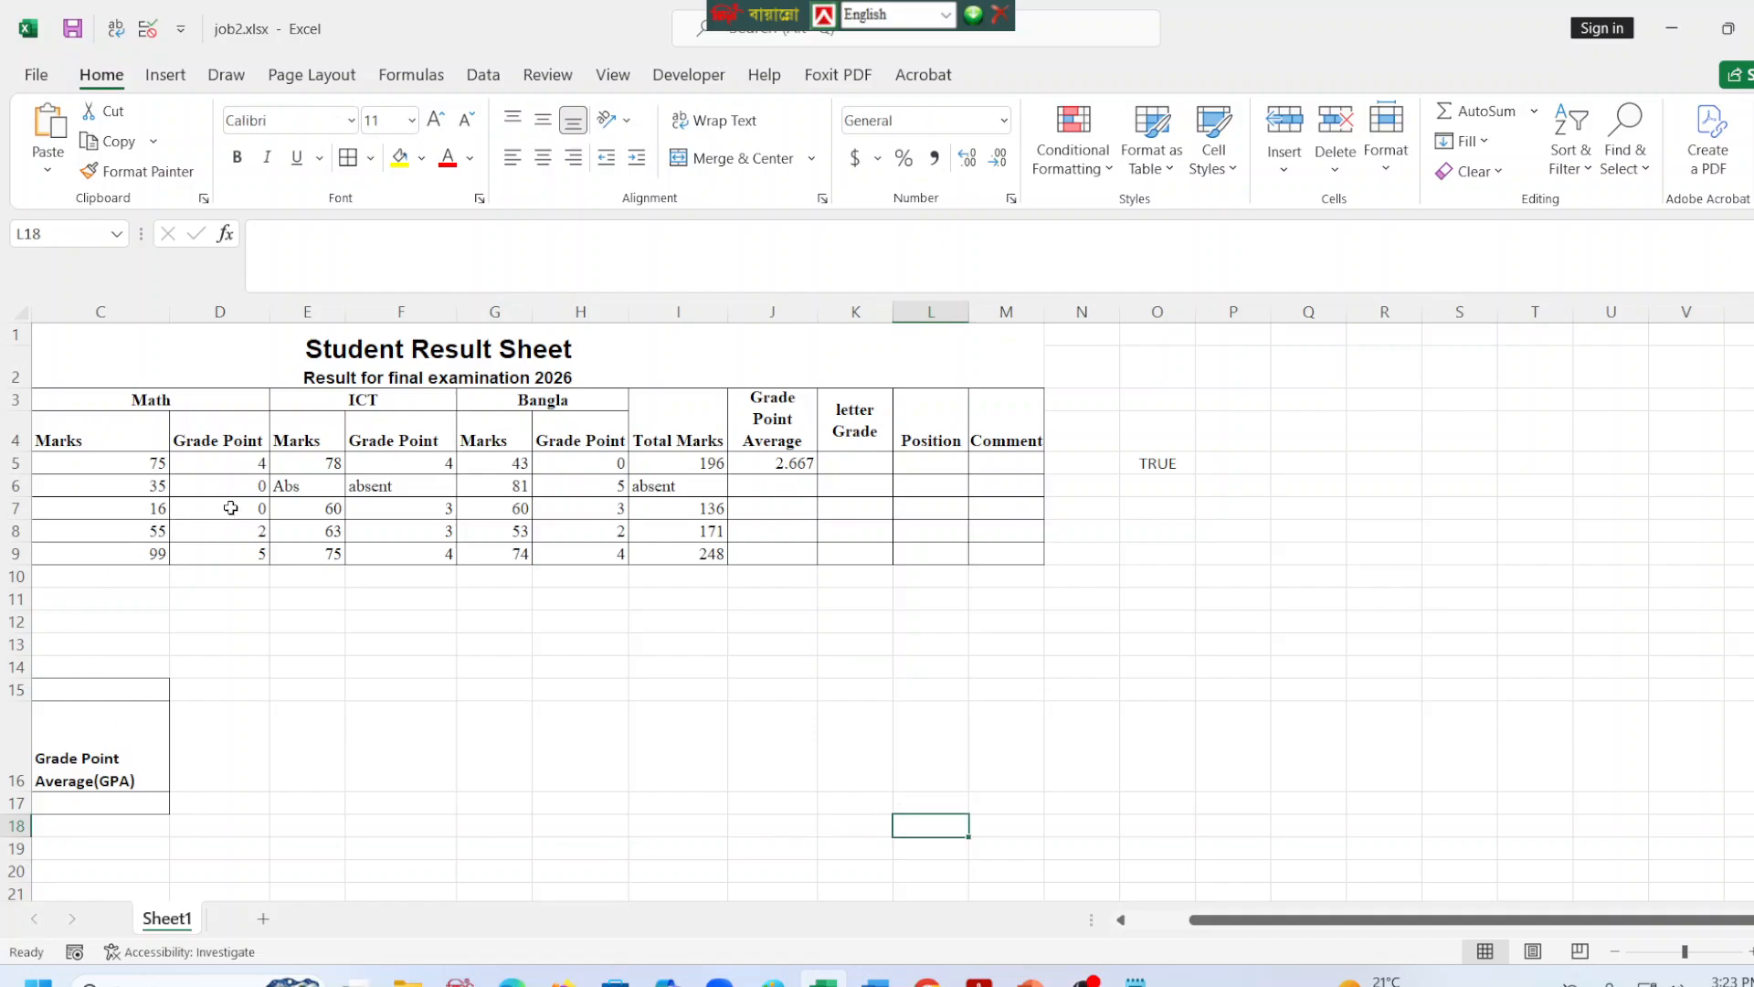
# Review the first student's marks, grade point formulas and Total Marks formula in row 5.
pyautogui.click(237, 466)
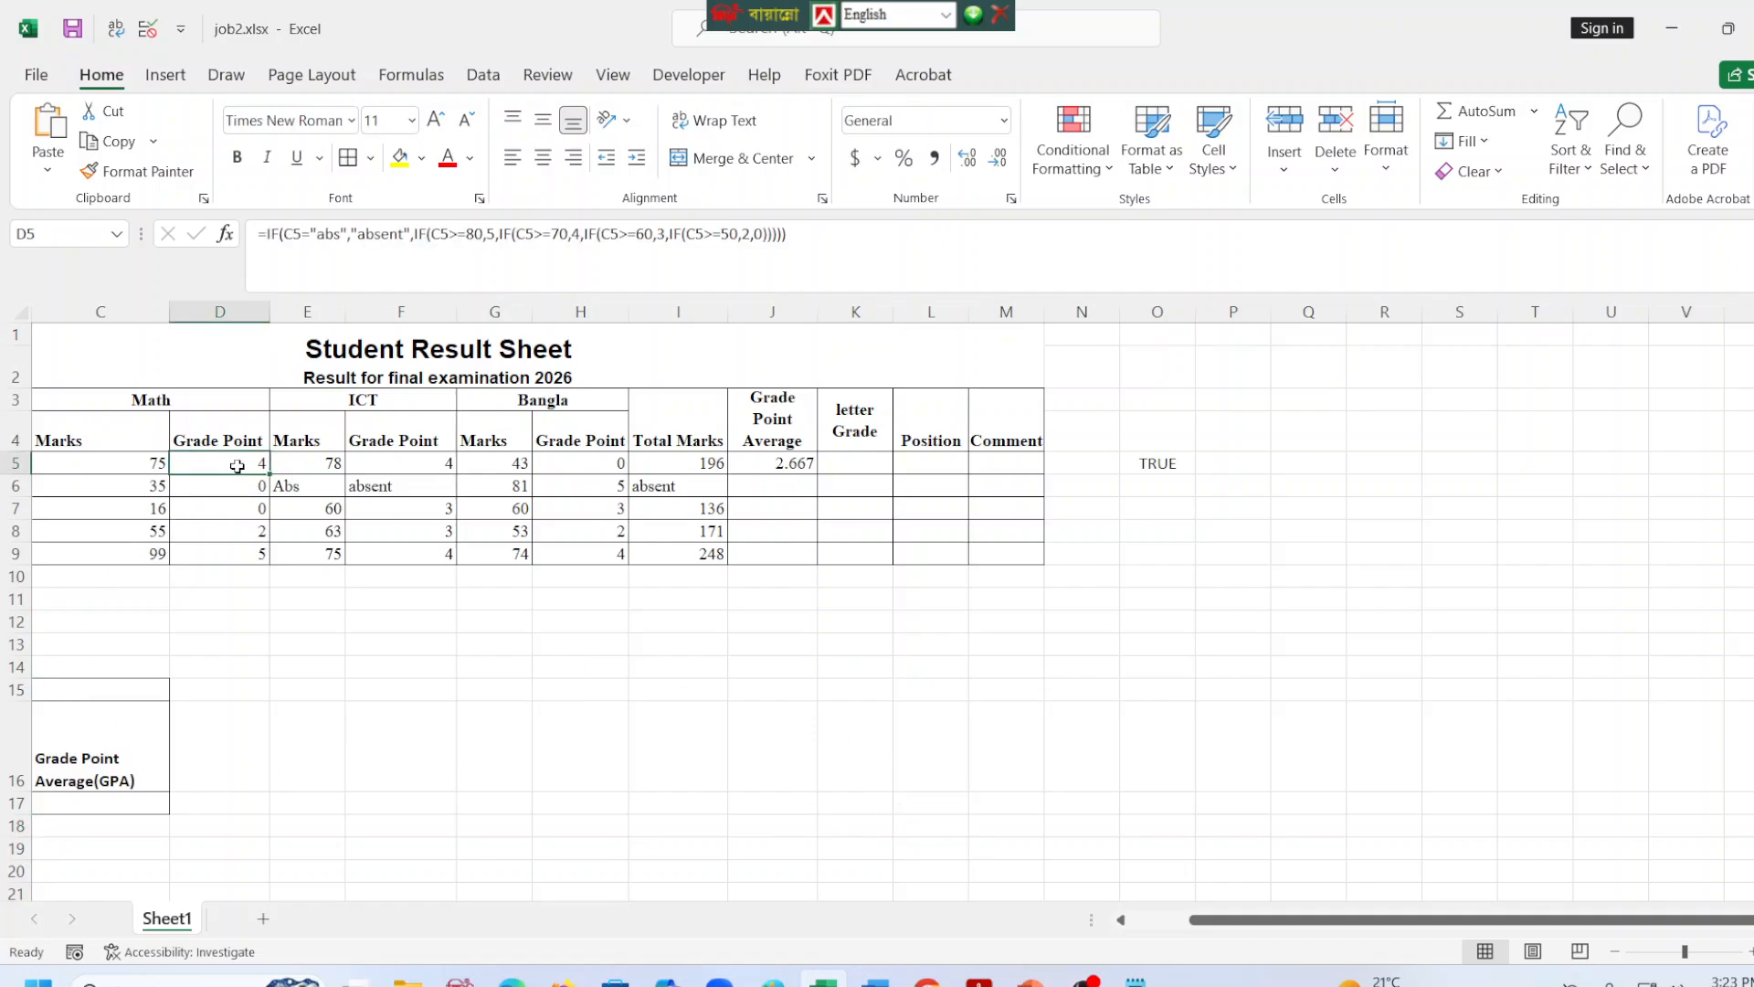
pyautogui.click(310, 467)
pyautogui.click(463, 467)
pyautogui.click(575, 466)
pyautogui.click(722, 461)
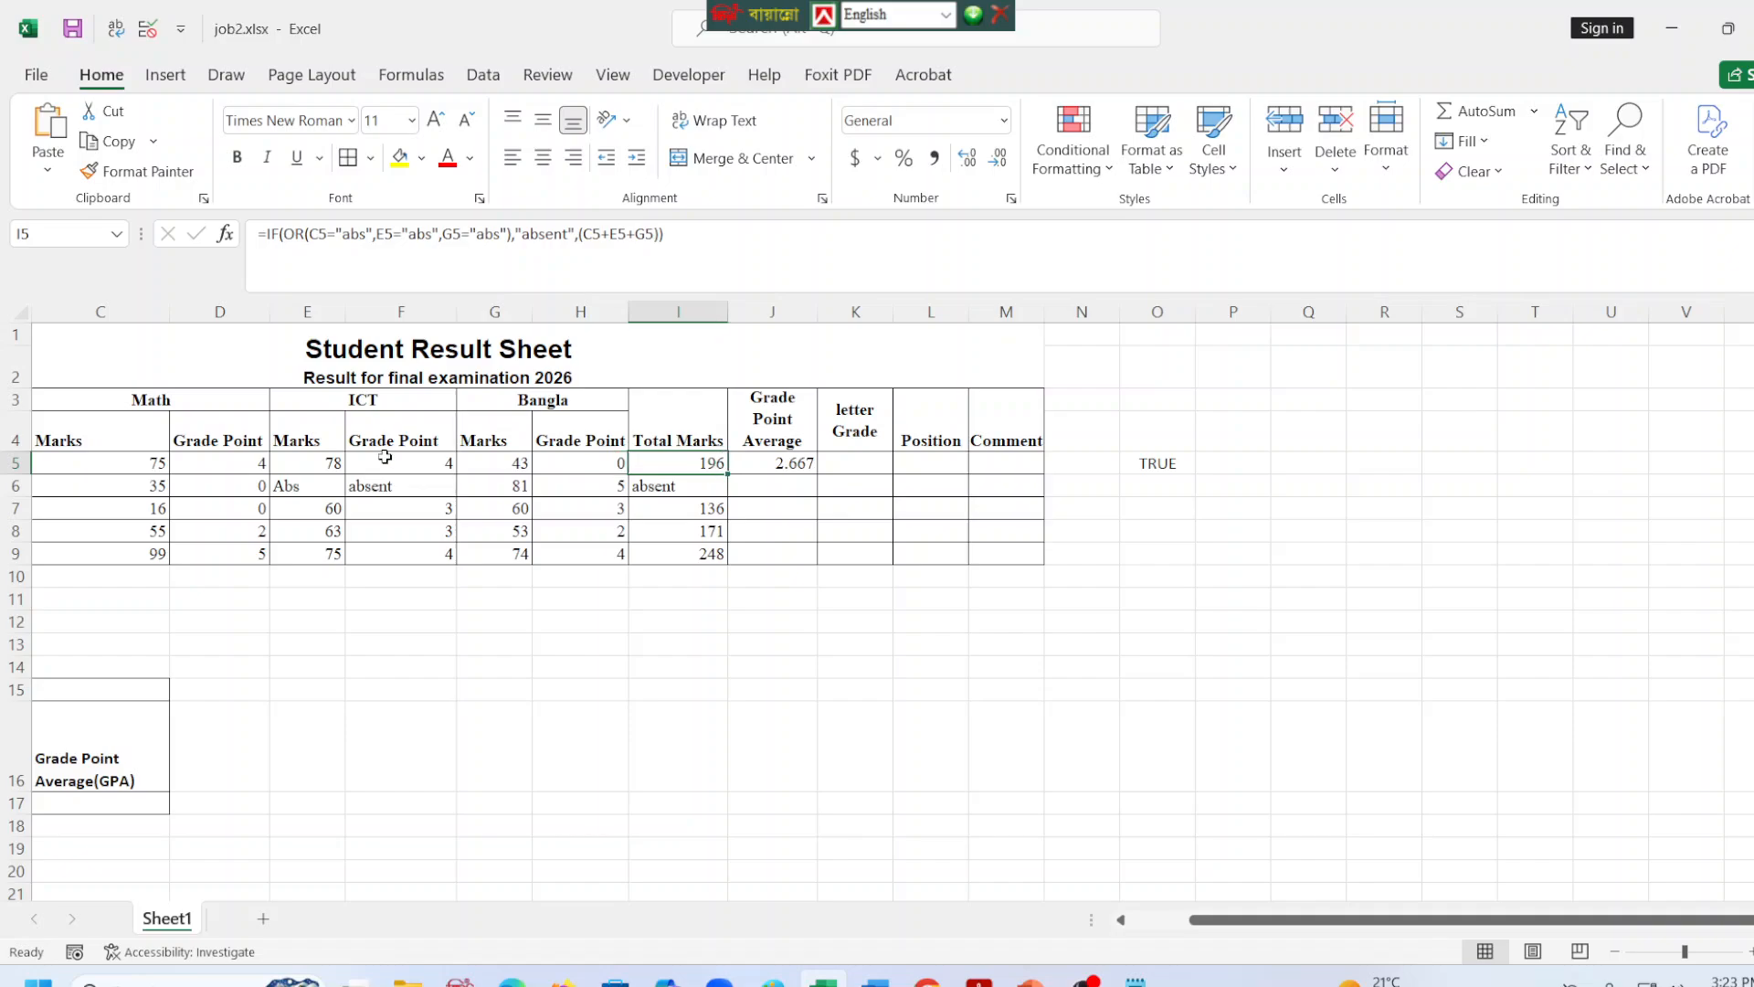
pyautogui.click(195, 464)
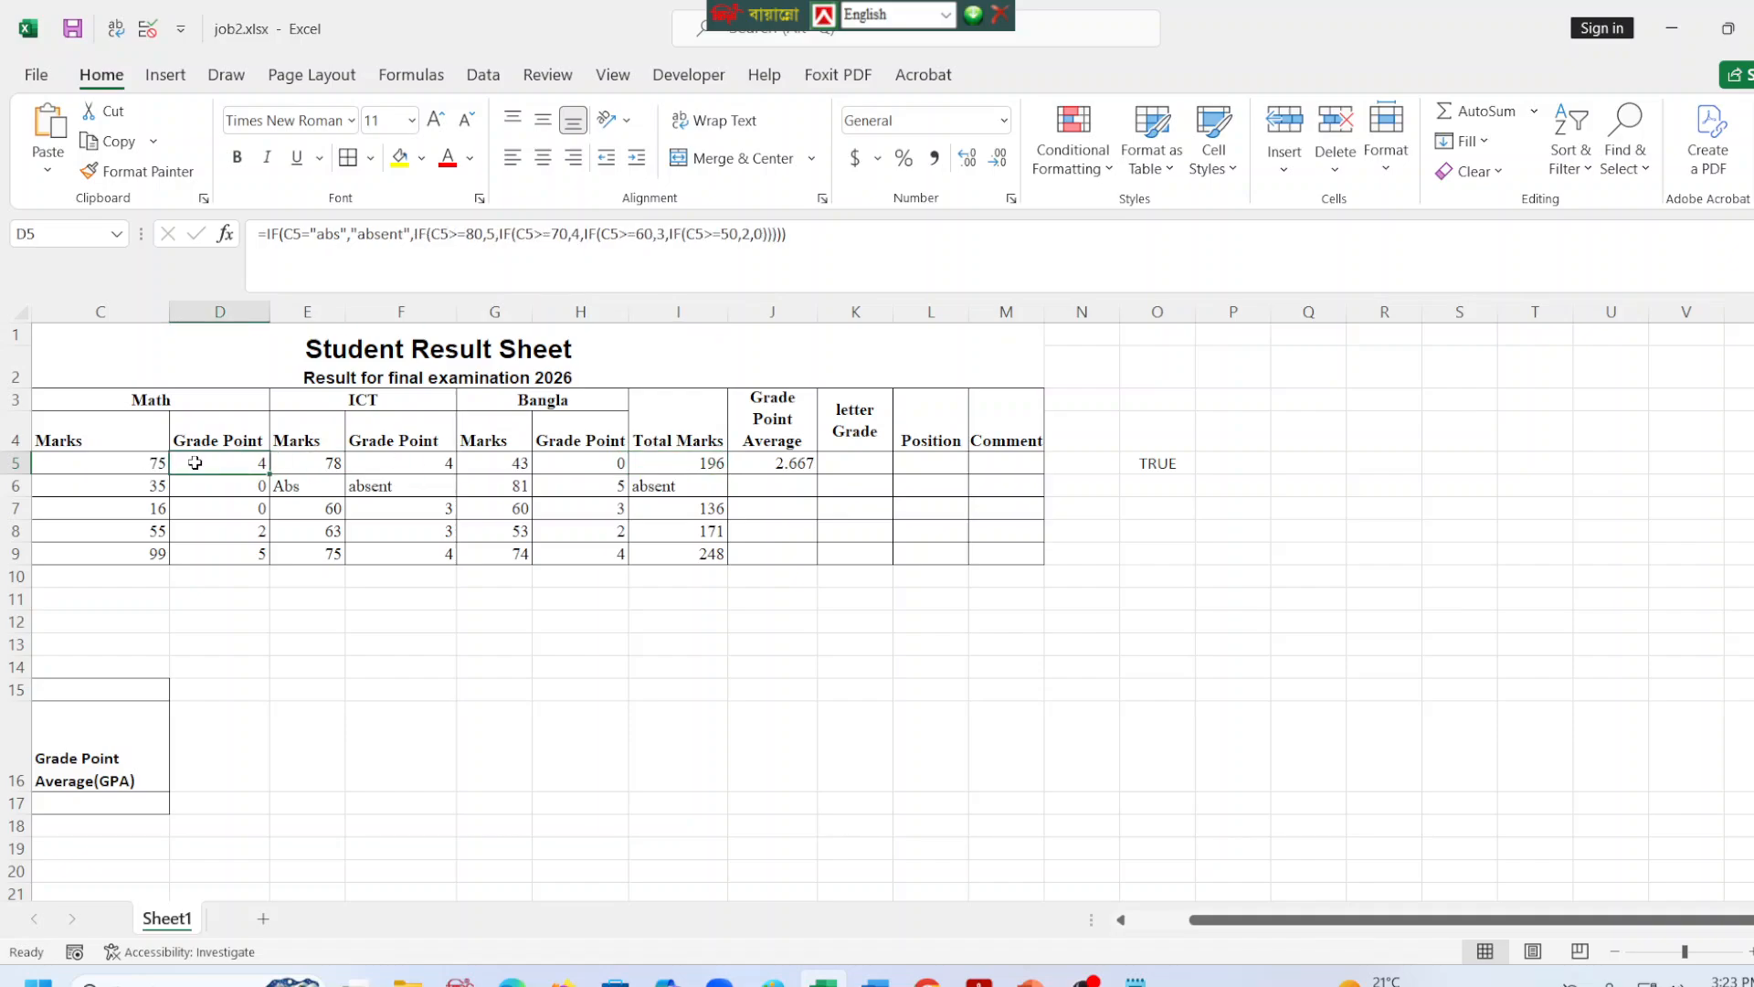
pyautogui.click(463, 469)
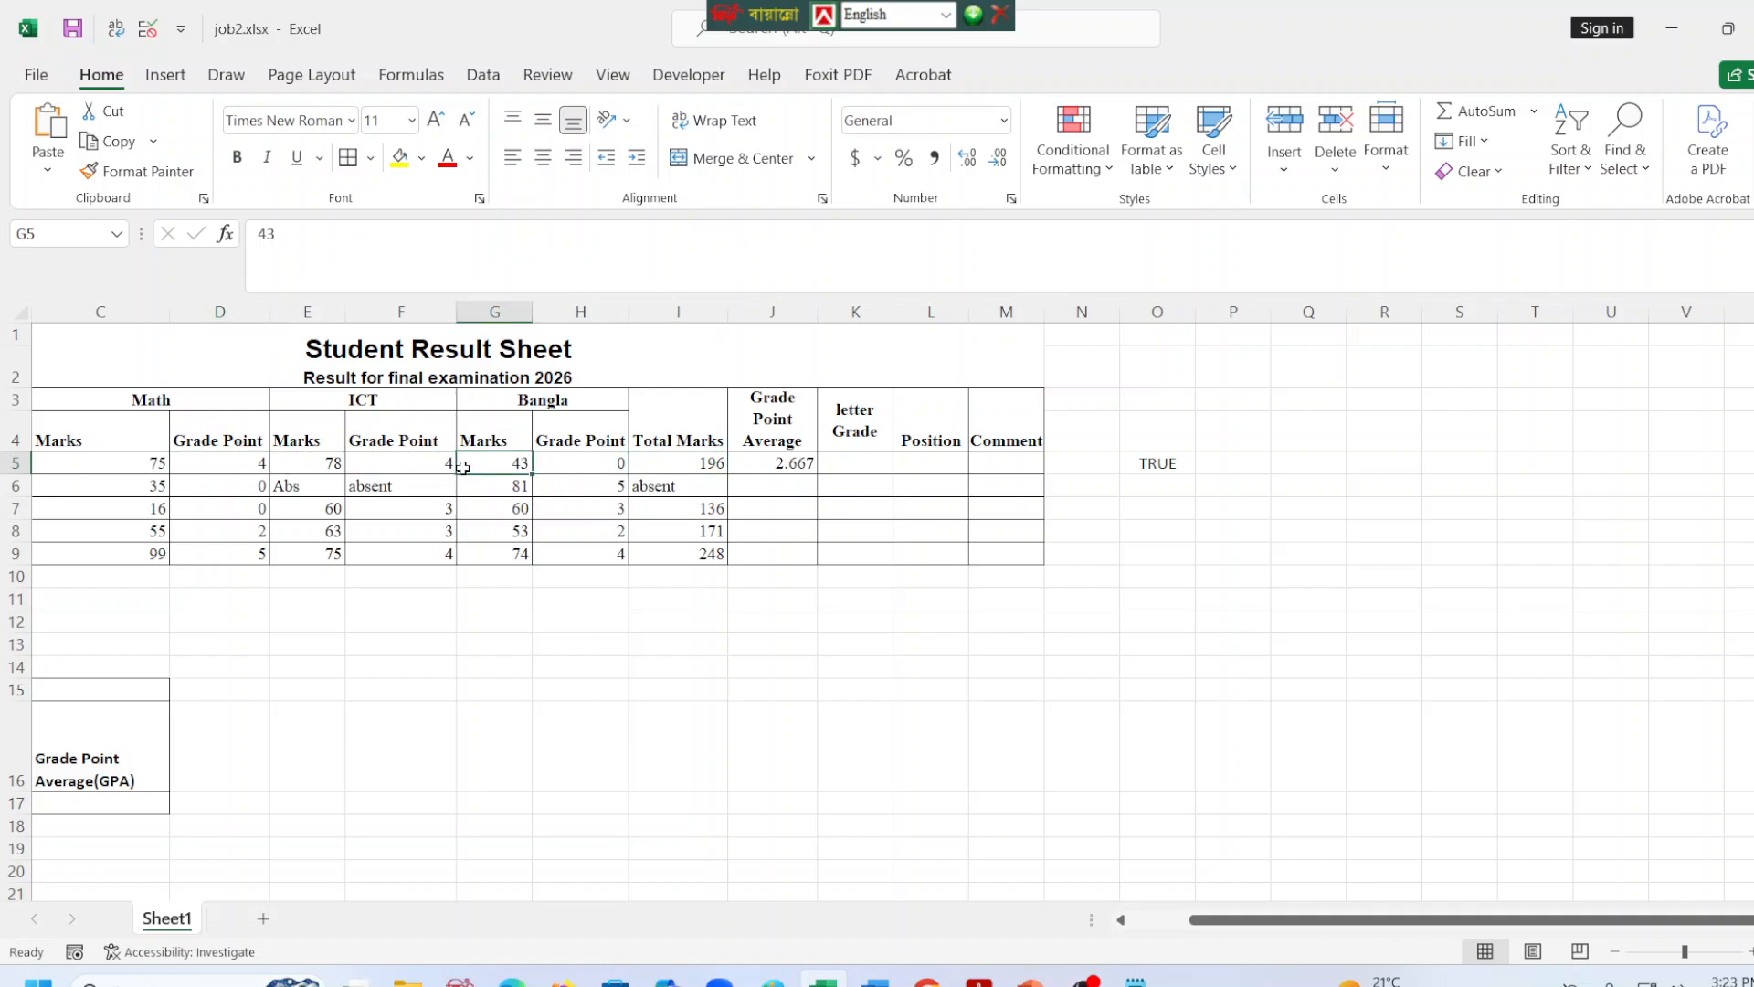
pyautogui.click(699, 469)
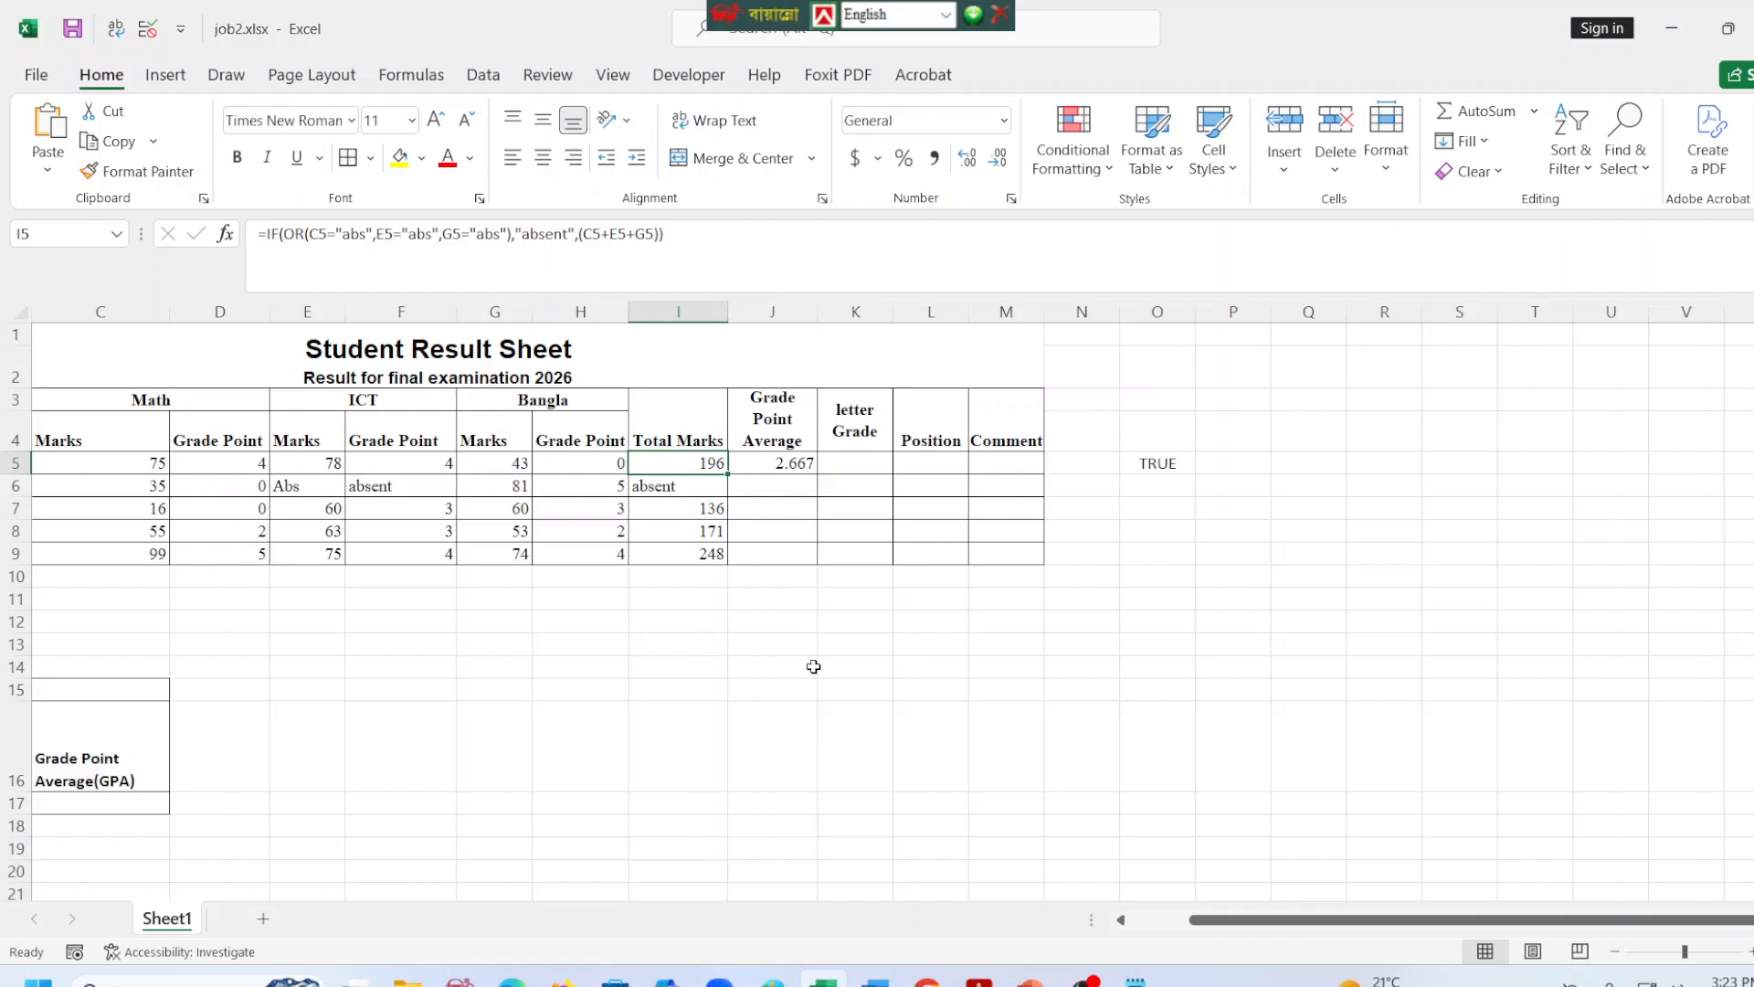
pyautogui.click(578, 482)
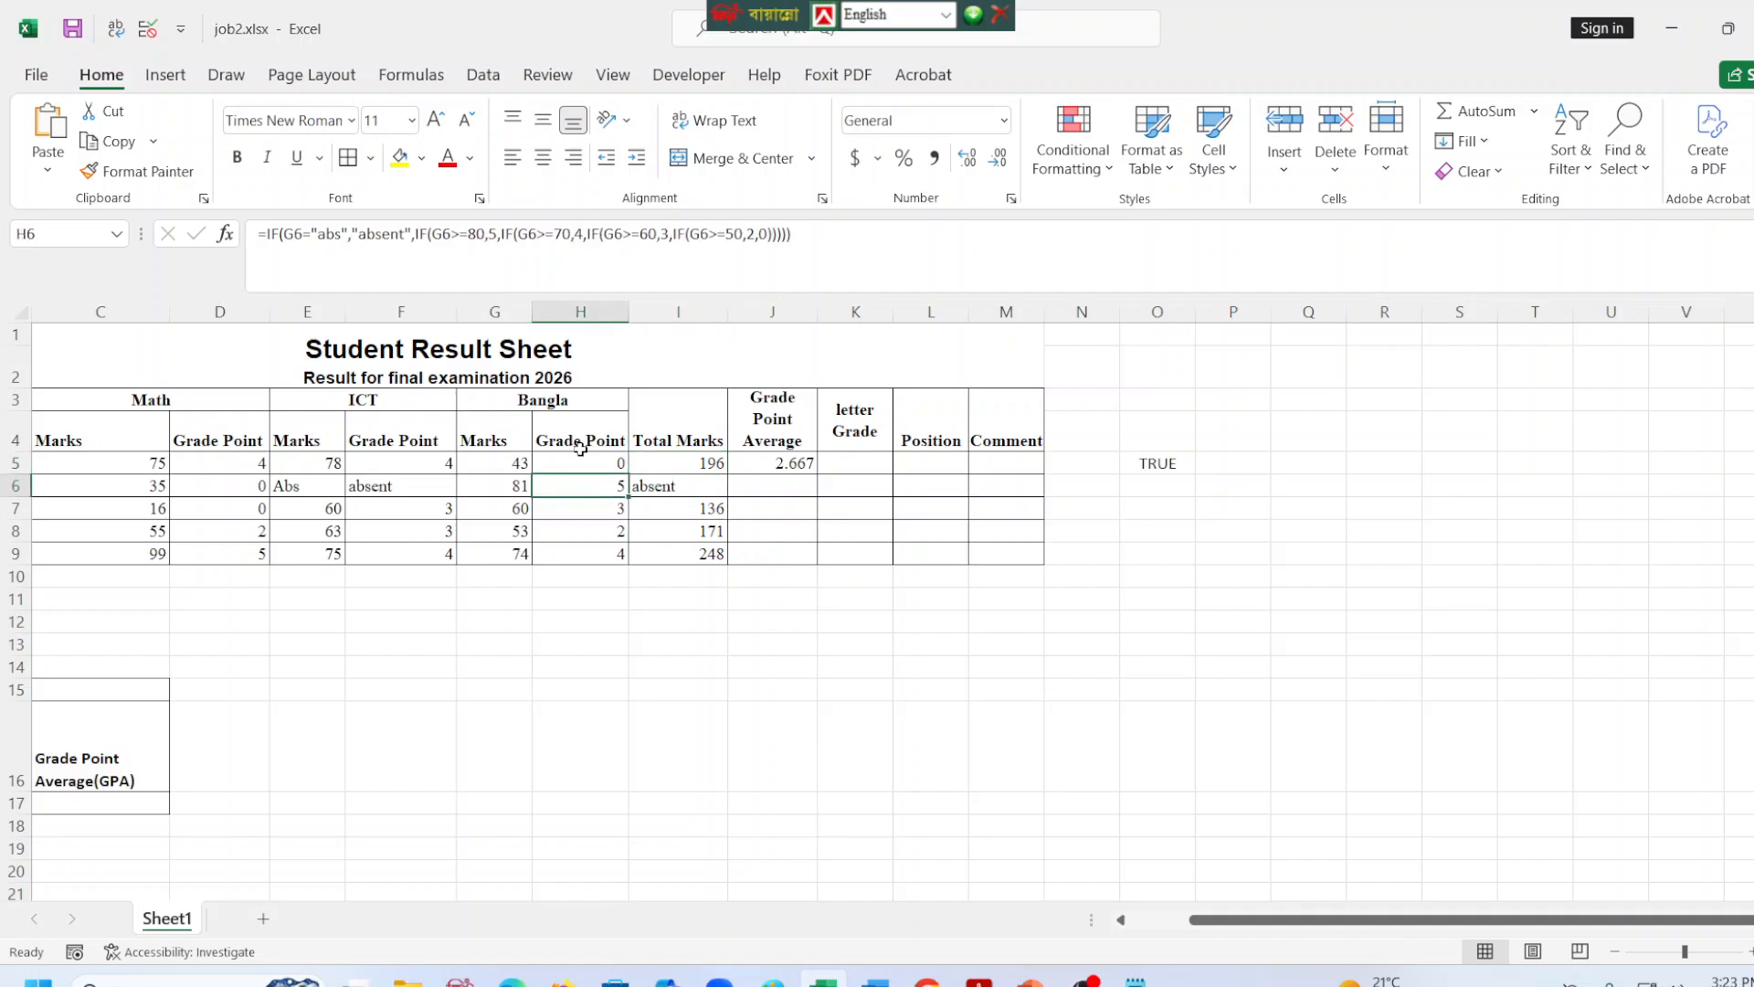
pyautogui.click(580, 447)
pyautogui.click(581, 464)
pyautogui.click(678, 468)
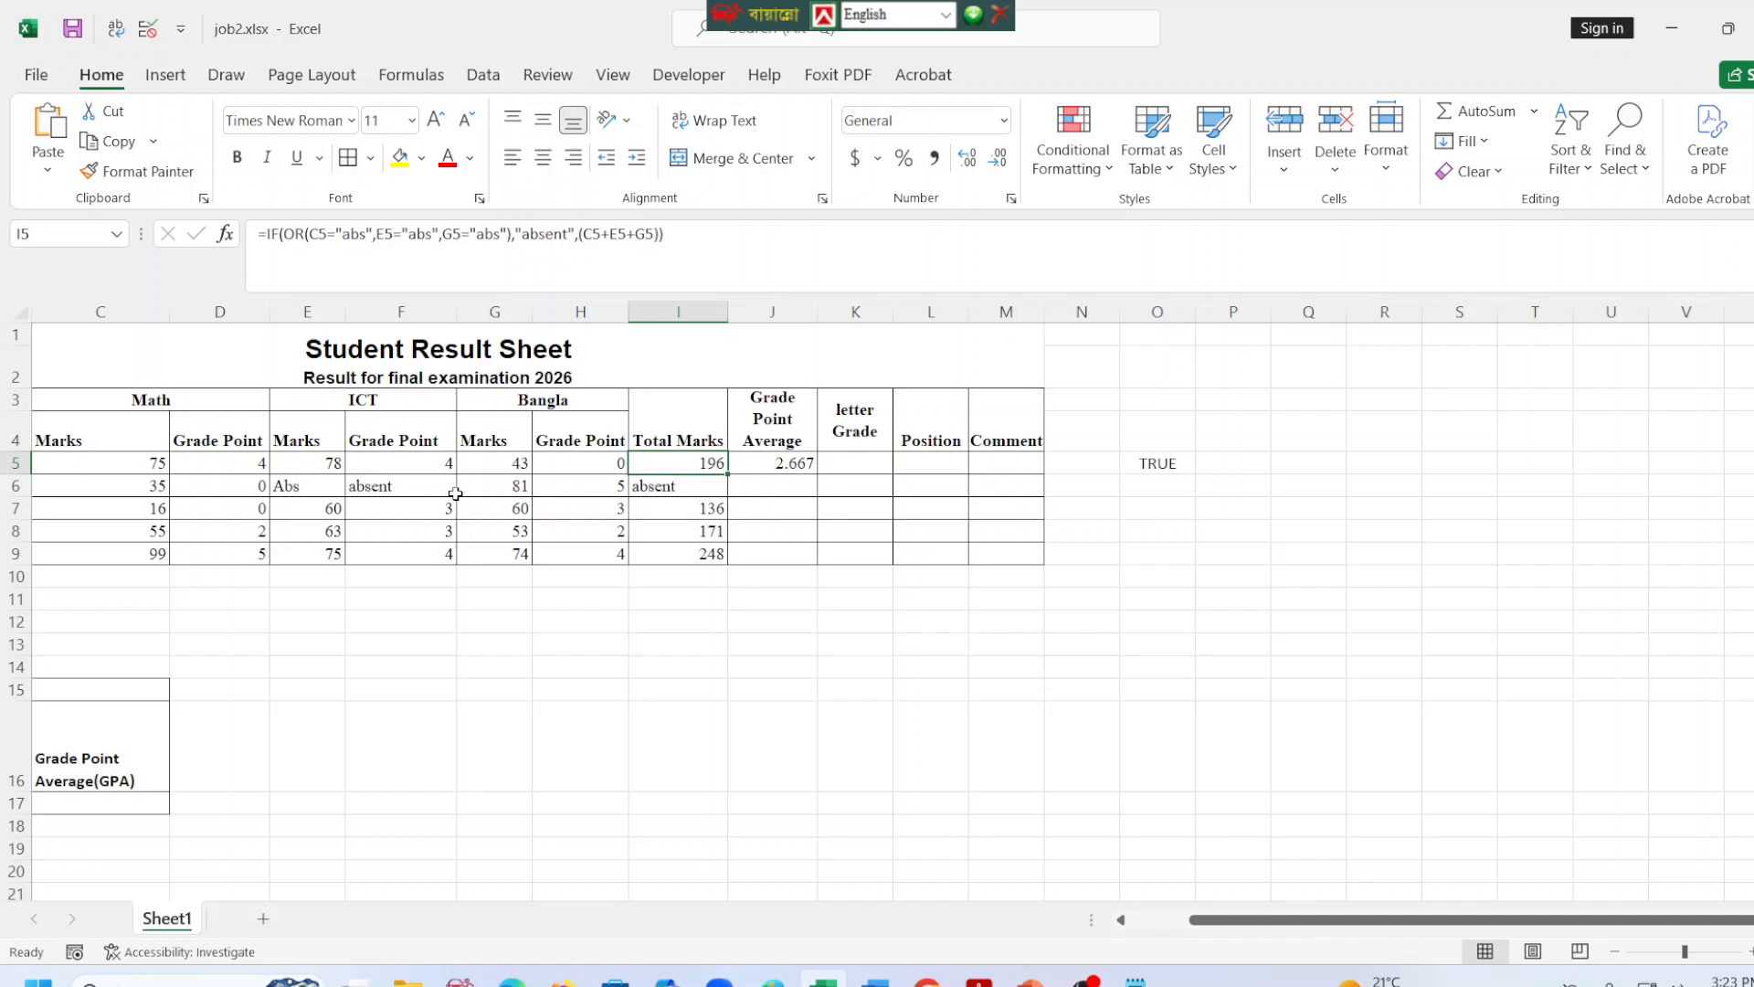
# Examine the ICT mark and grade point formula in row 6, and check them against the Grade Point table in the task PDF.
pyautogui.click(290, 490)
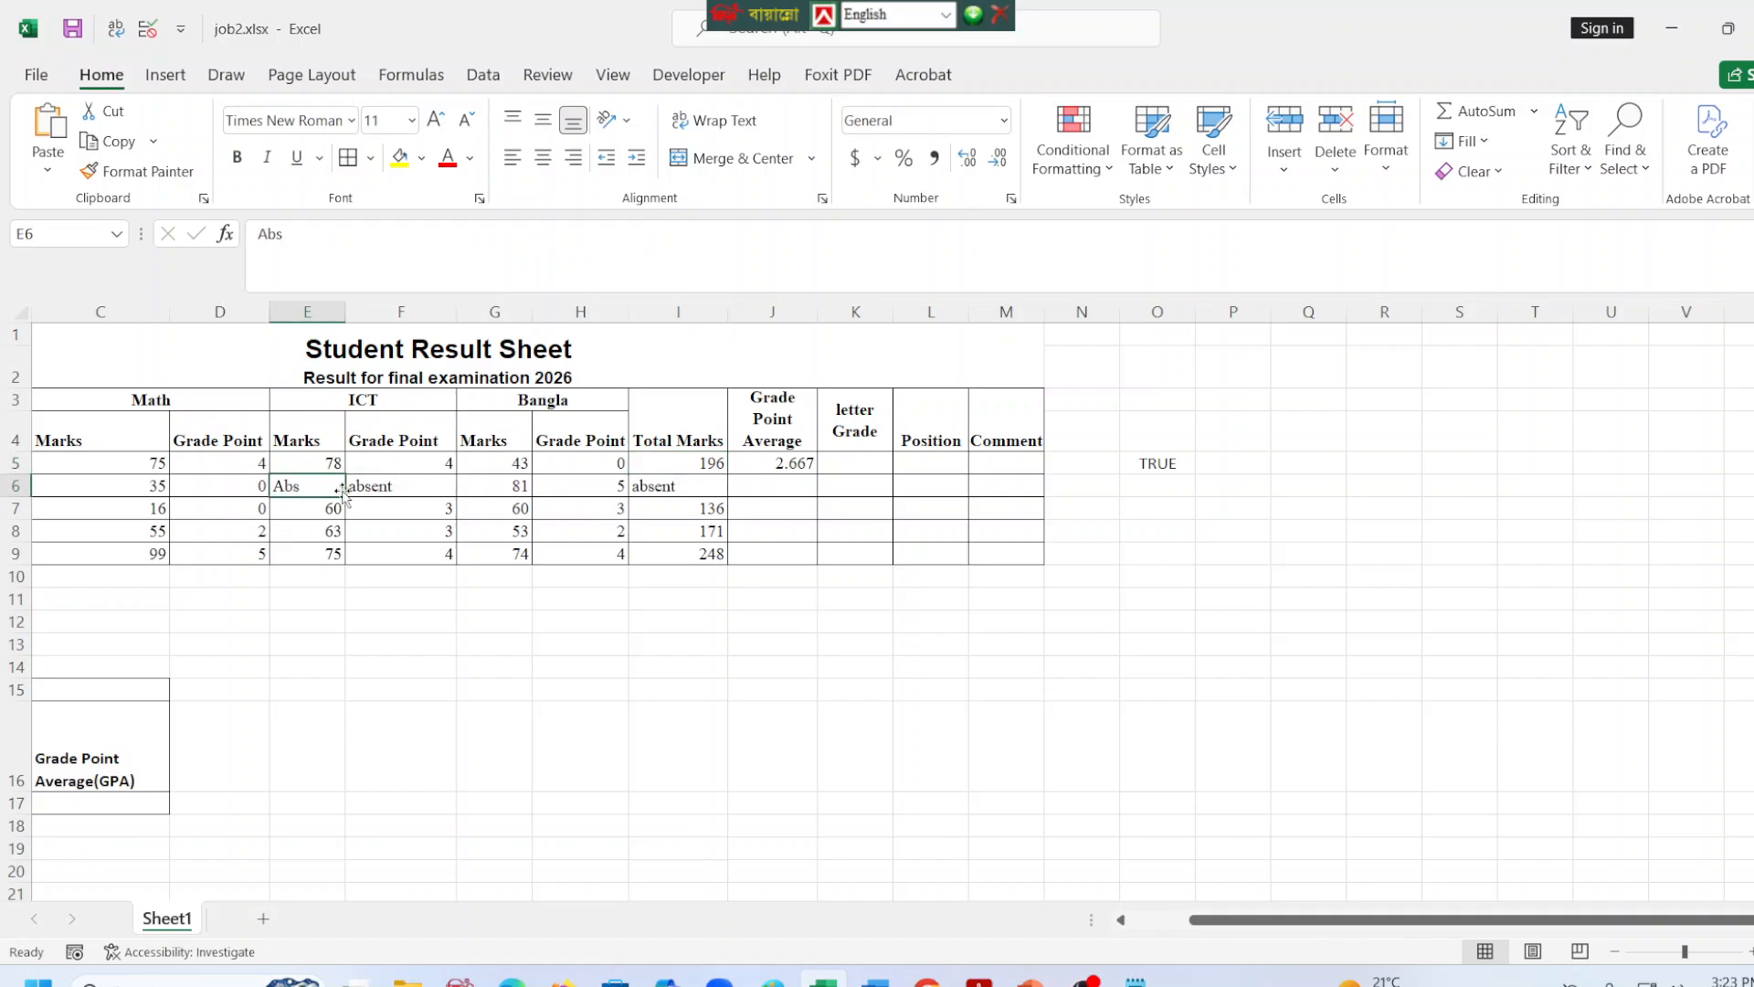
pyautogui.click(366, 491)
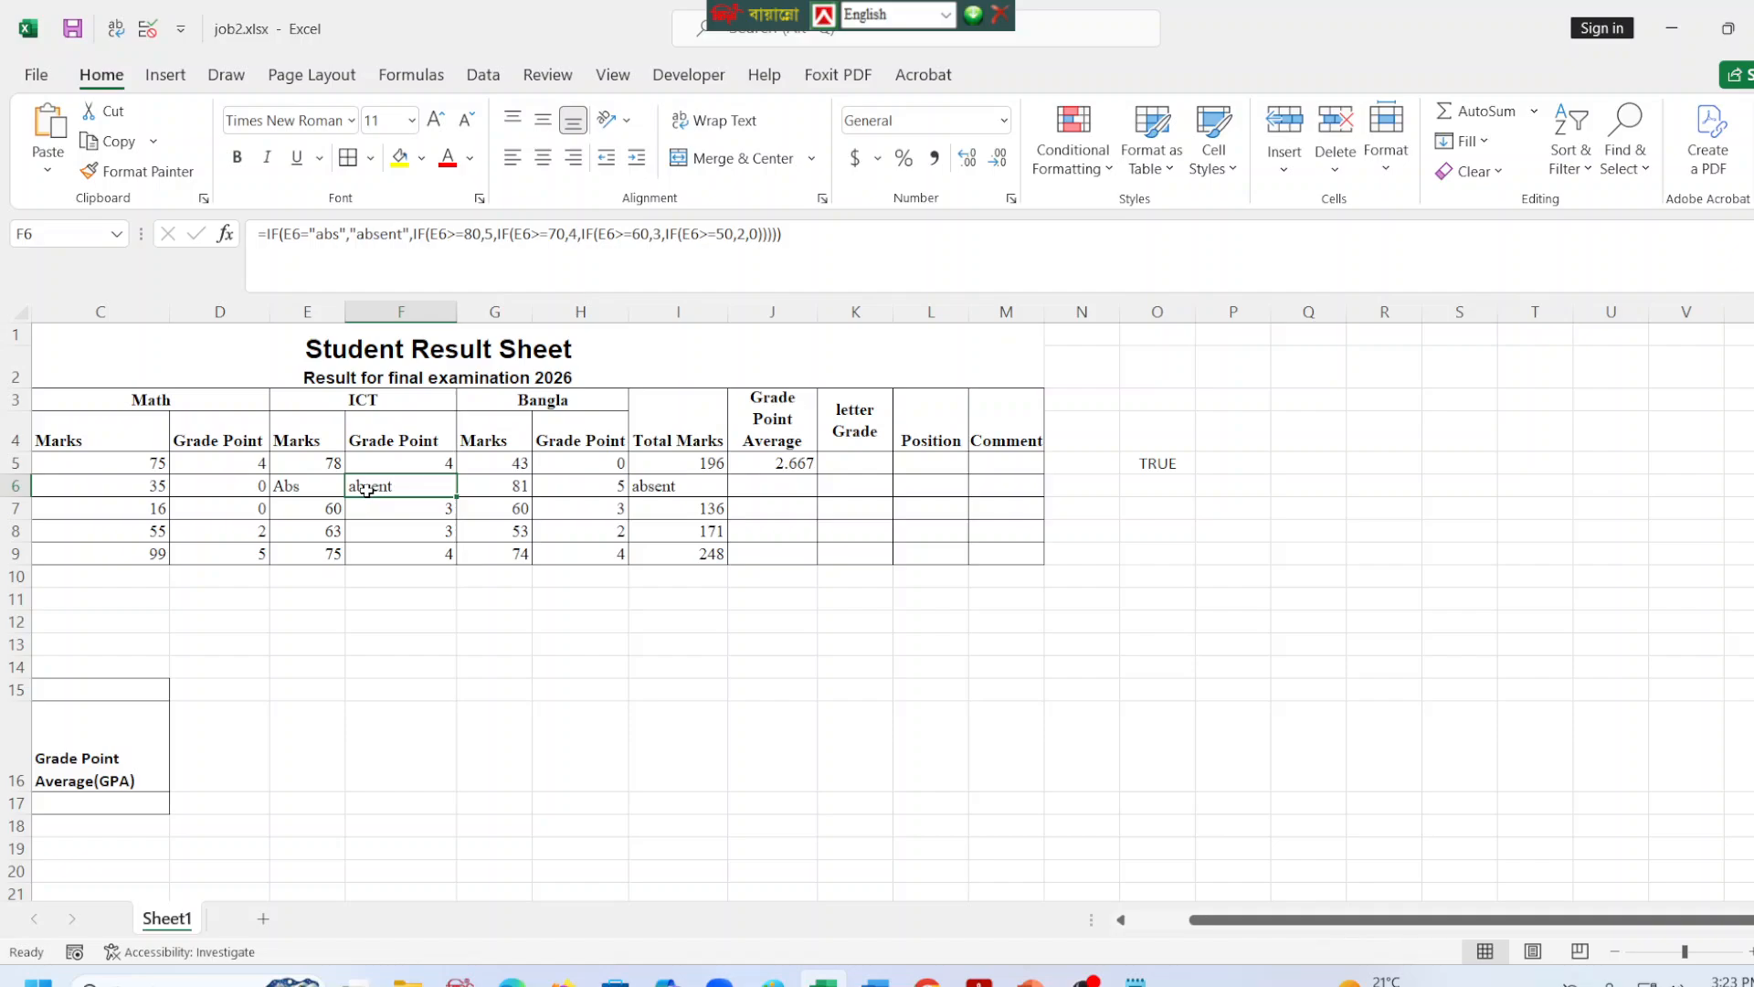
pyautogui.click(512, 979)
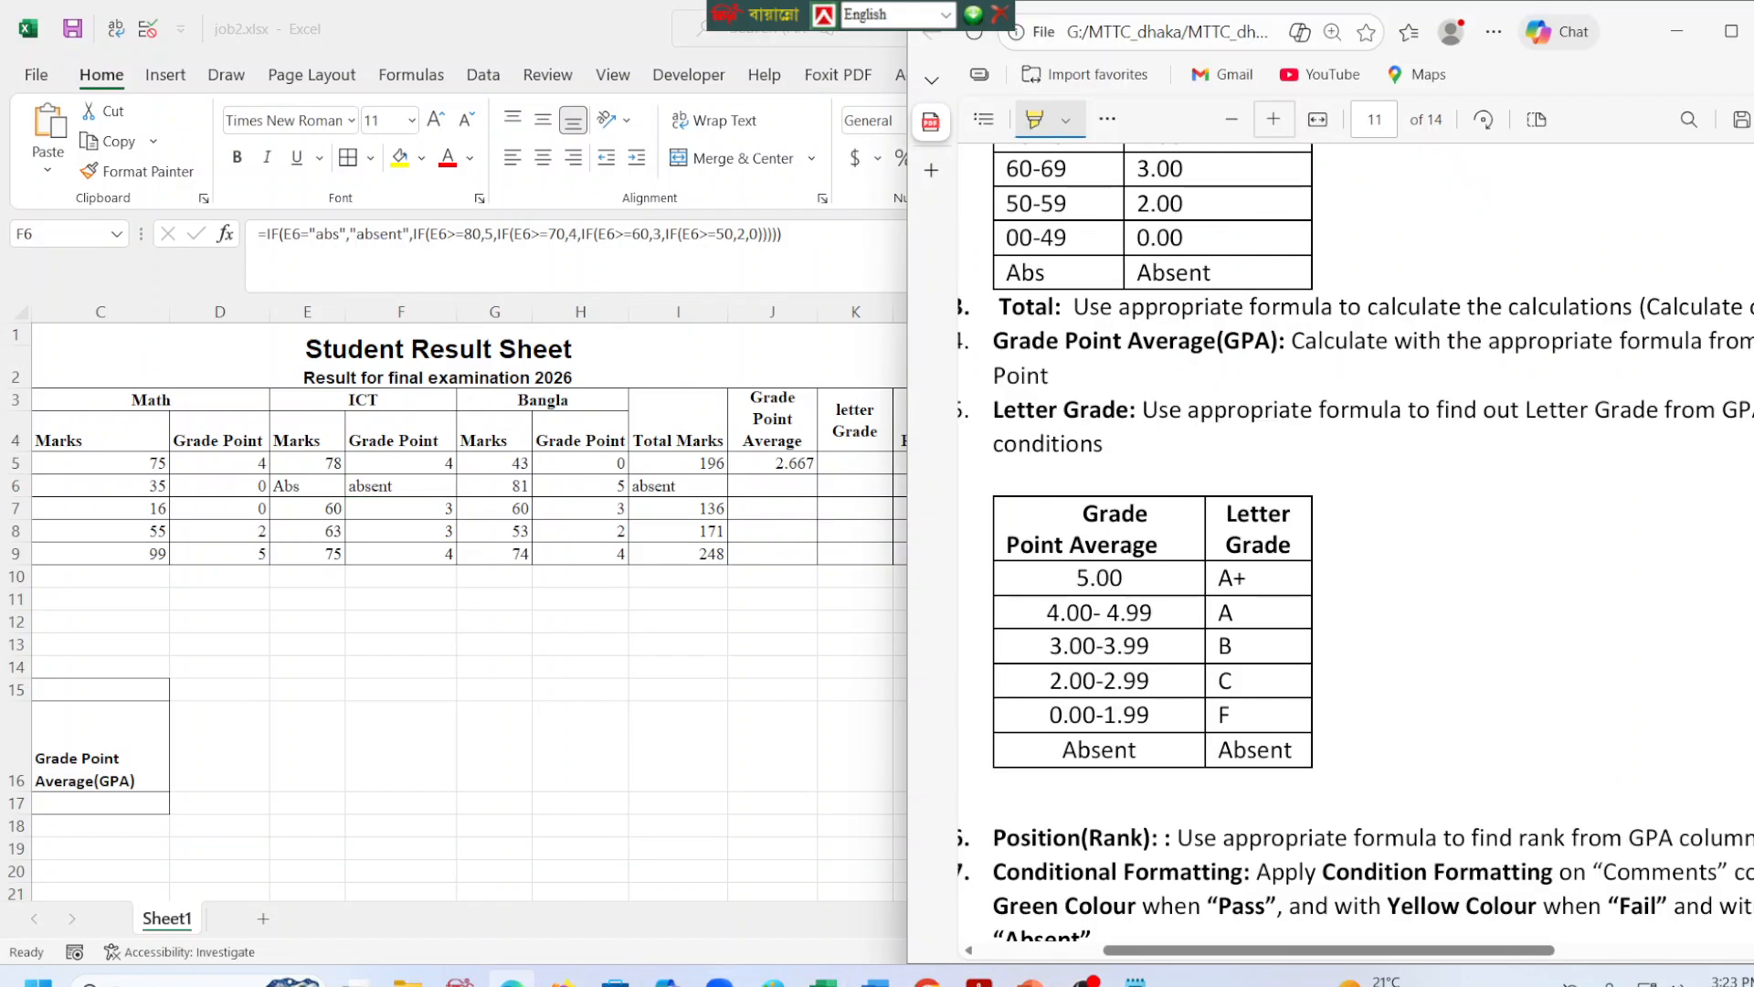
pyautogui.scroll(3, 1072, 482)
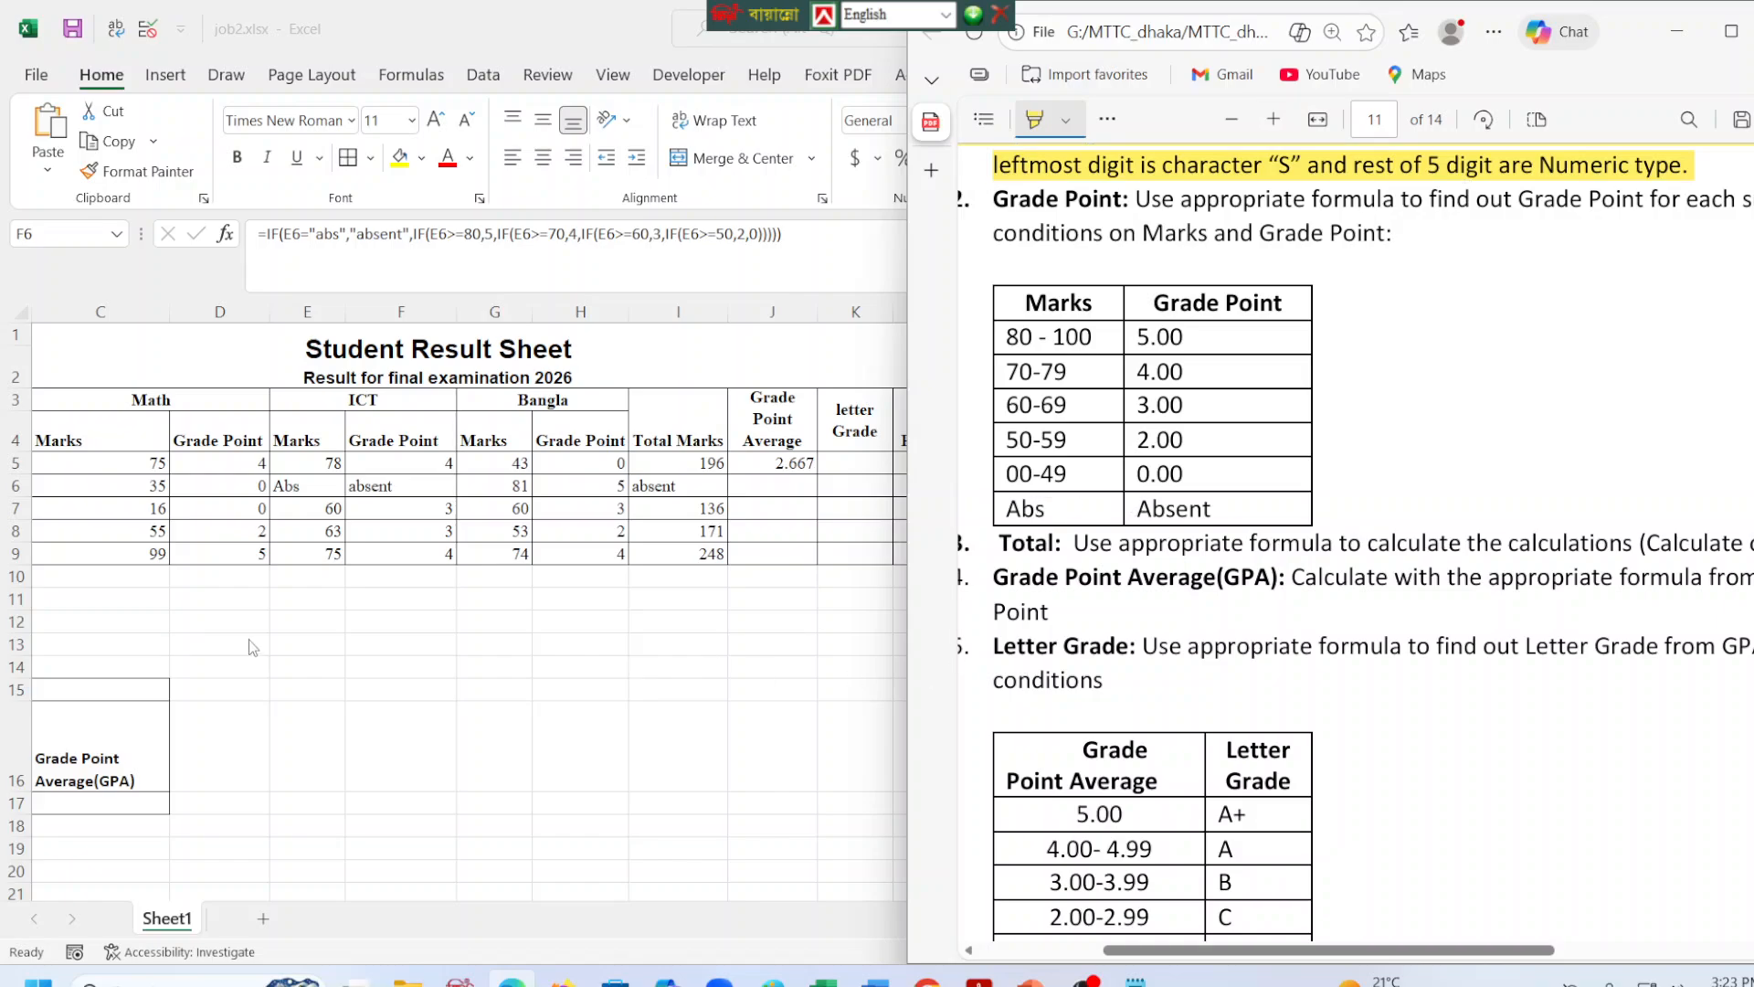
# Copy the first student's Grade Point Average formula from J5 down through J9 for the remaining students.
pyautogui.click(586, 734)
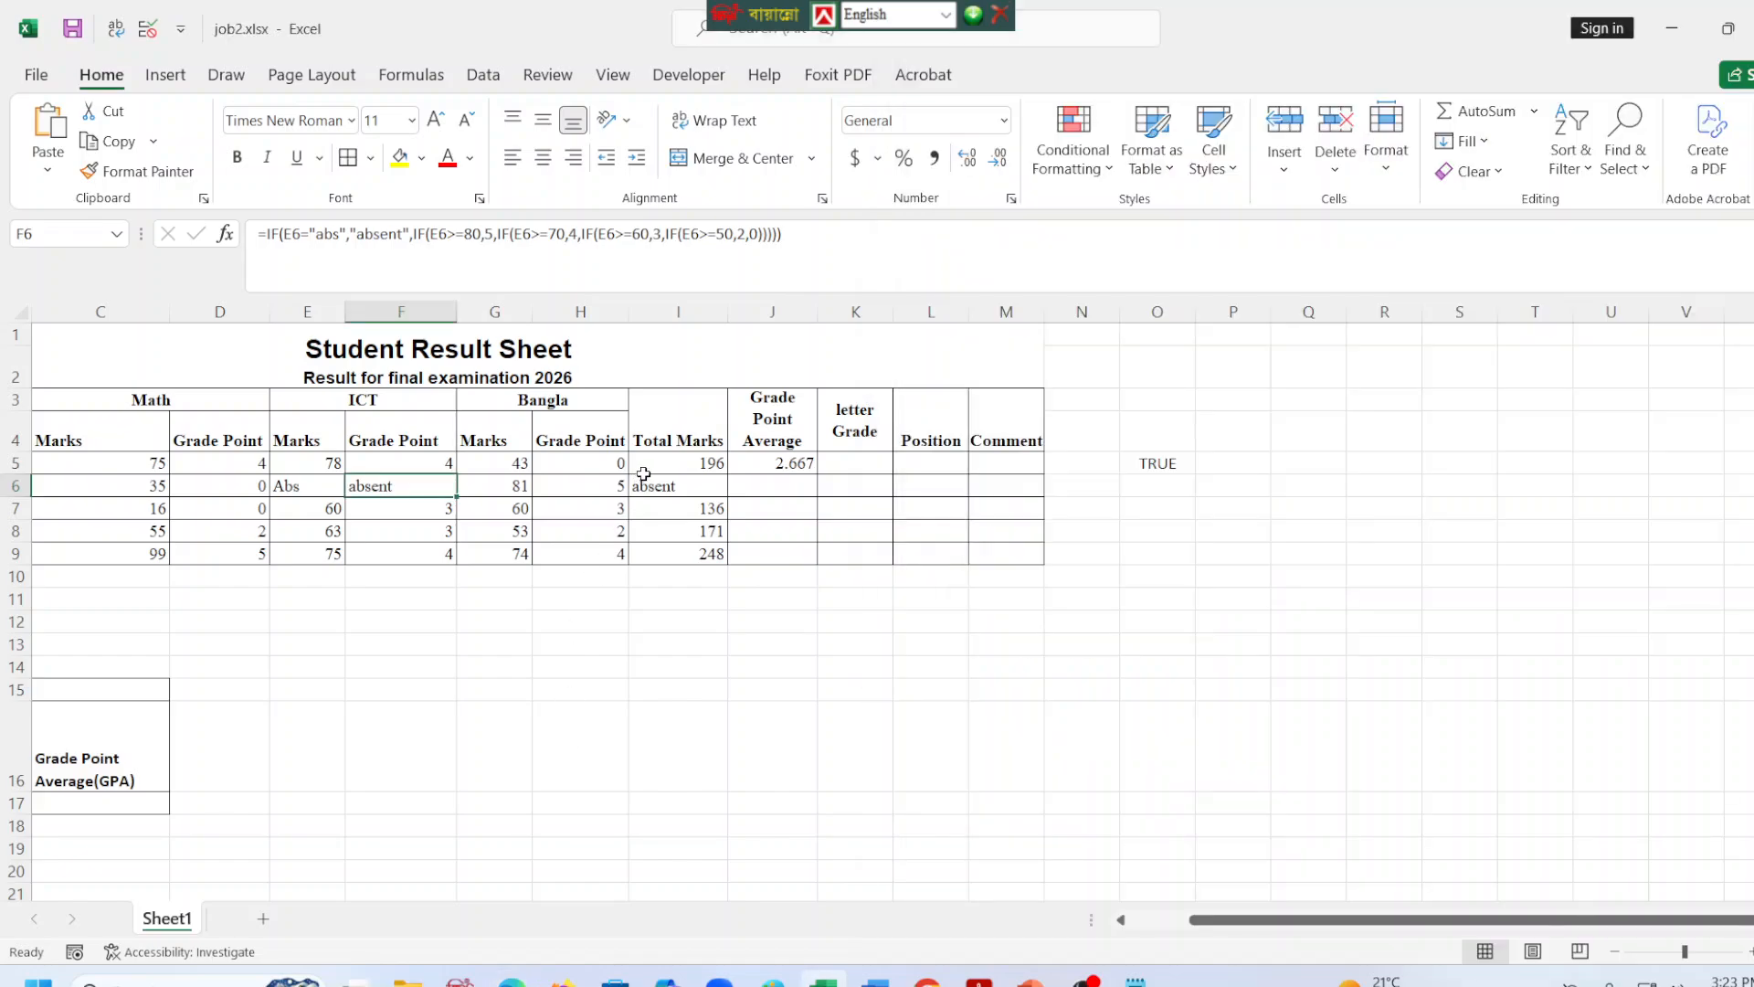
pyautogui.click(679, 465)
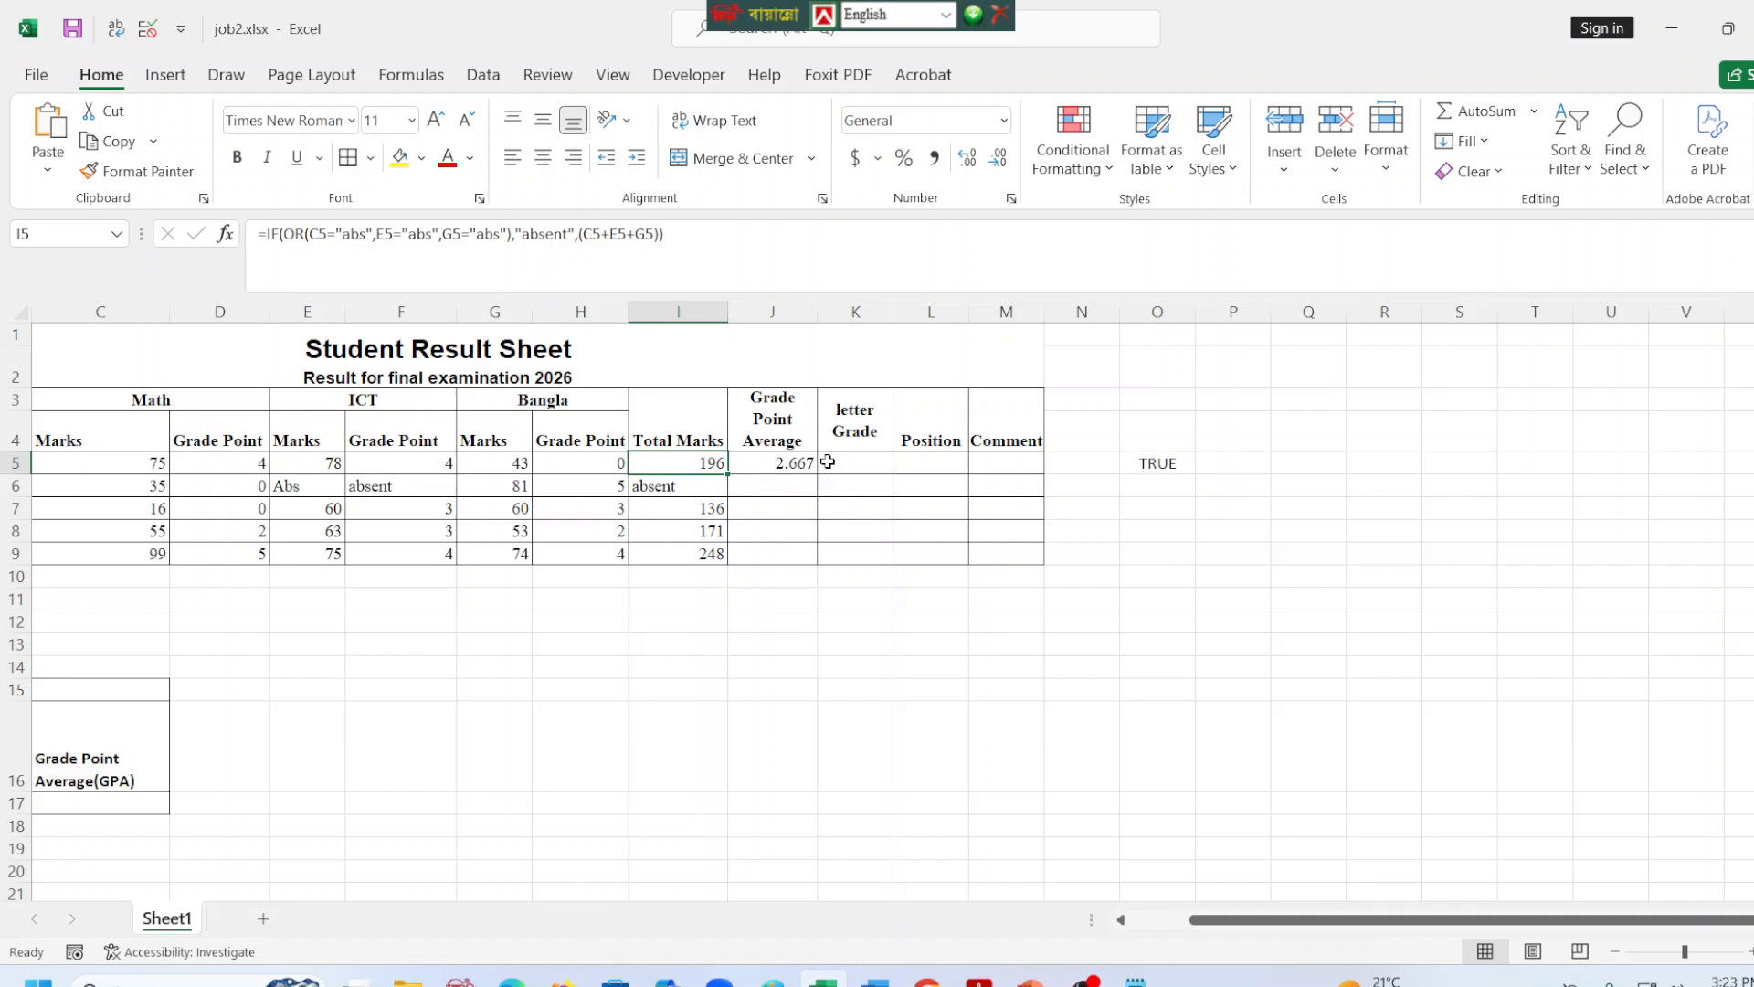
pyautogui.click(812, 427)
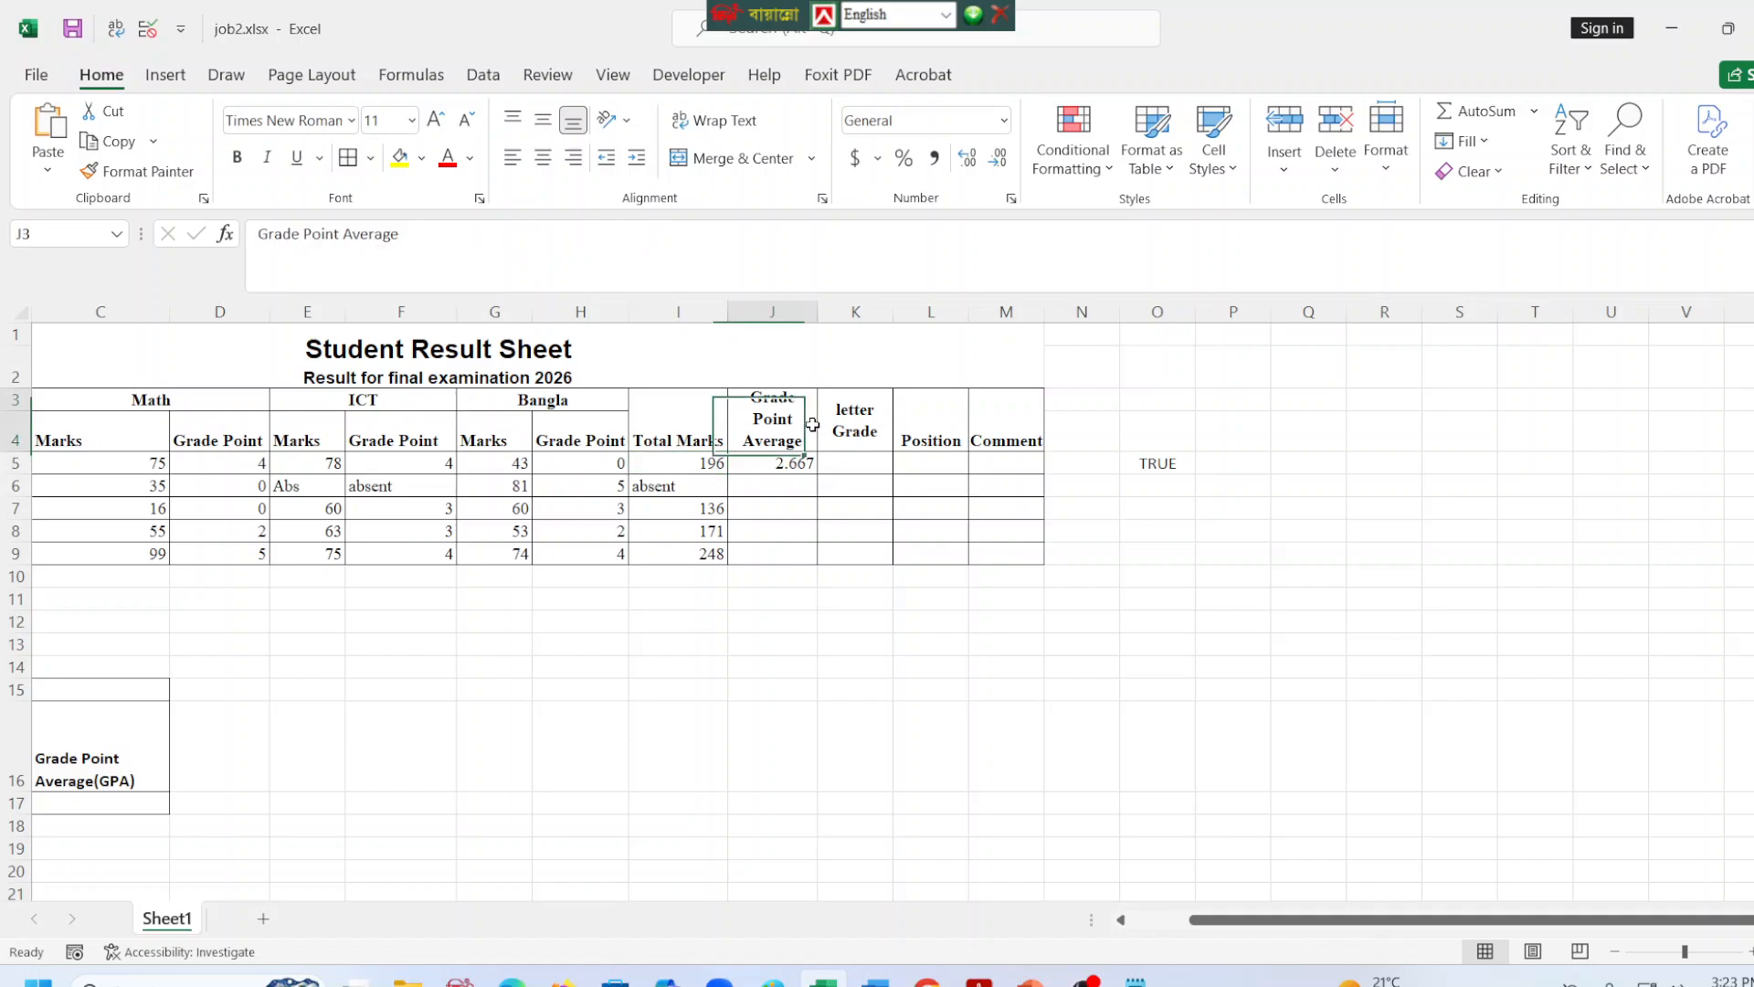
pyautogui.click(245, 446)
pyautogui.click(402, 440)
pyautogui.click(580, 440)
pyautogui.click(787, 439)
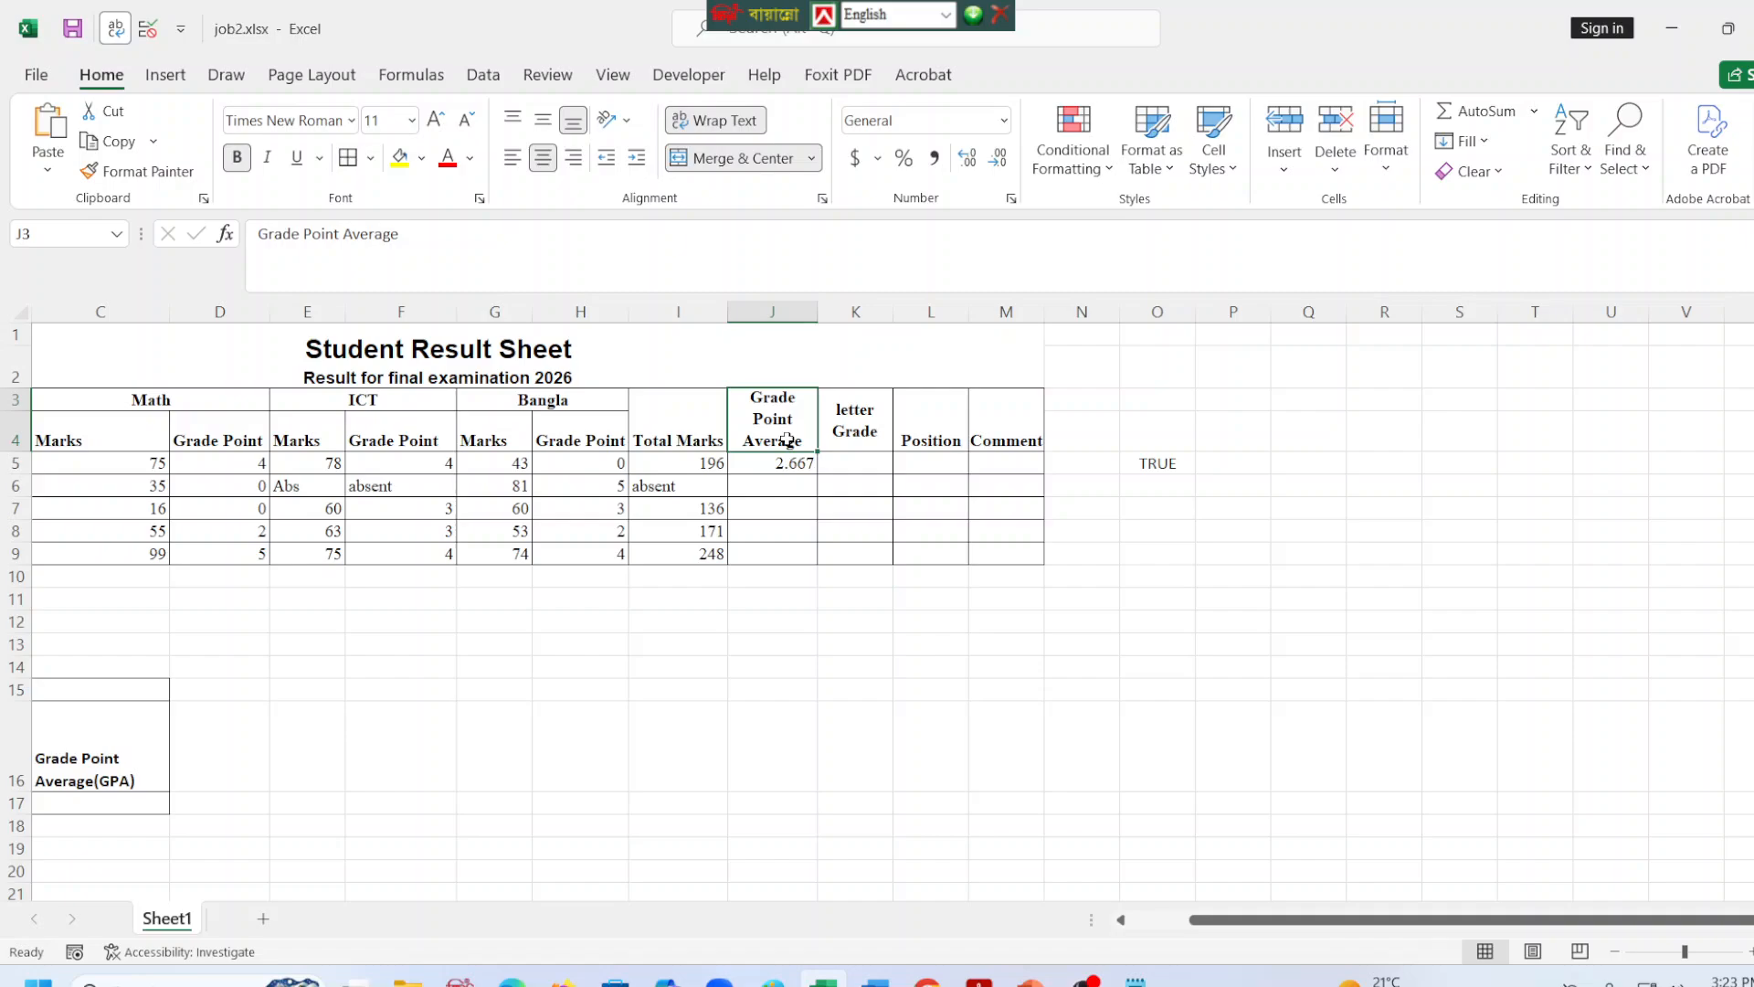
pyautogui.click(785, 462)
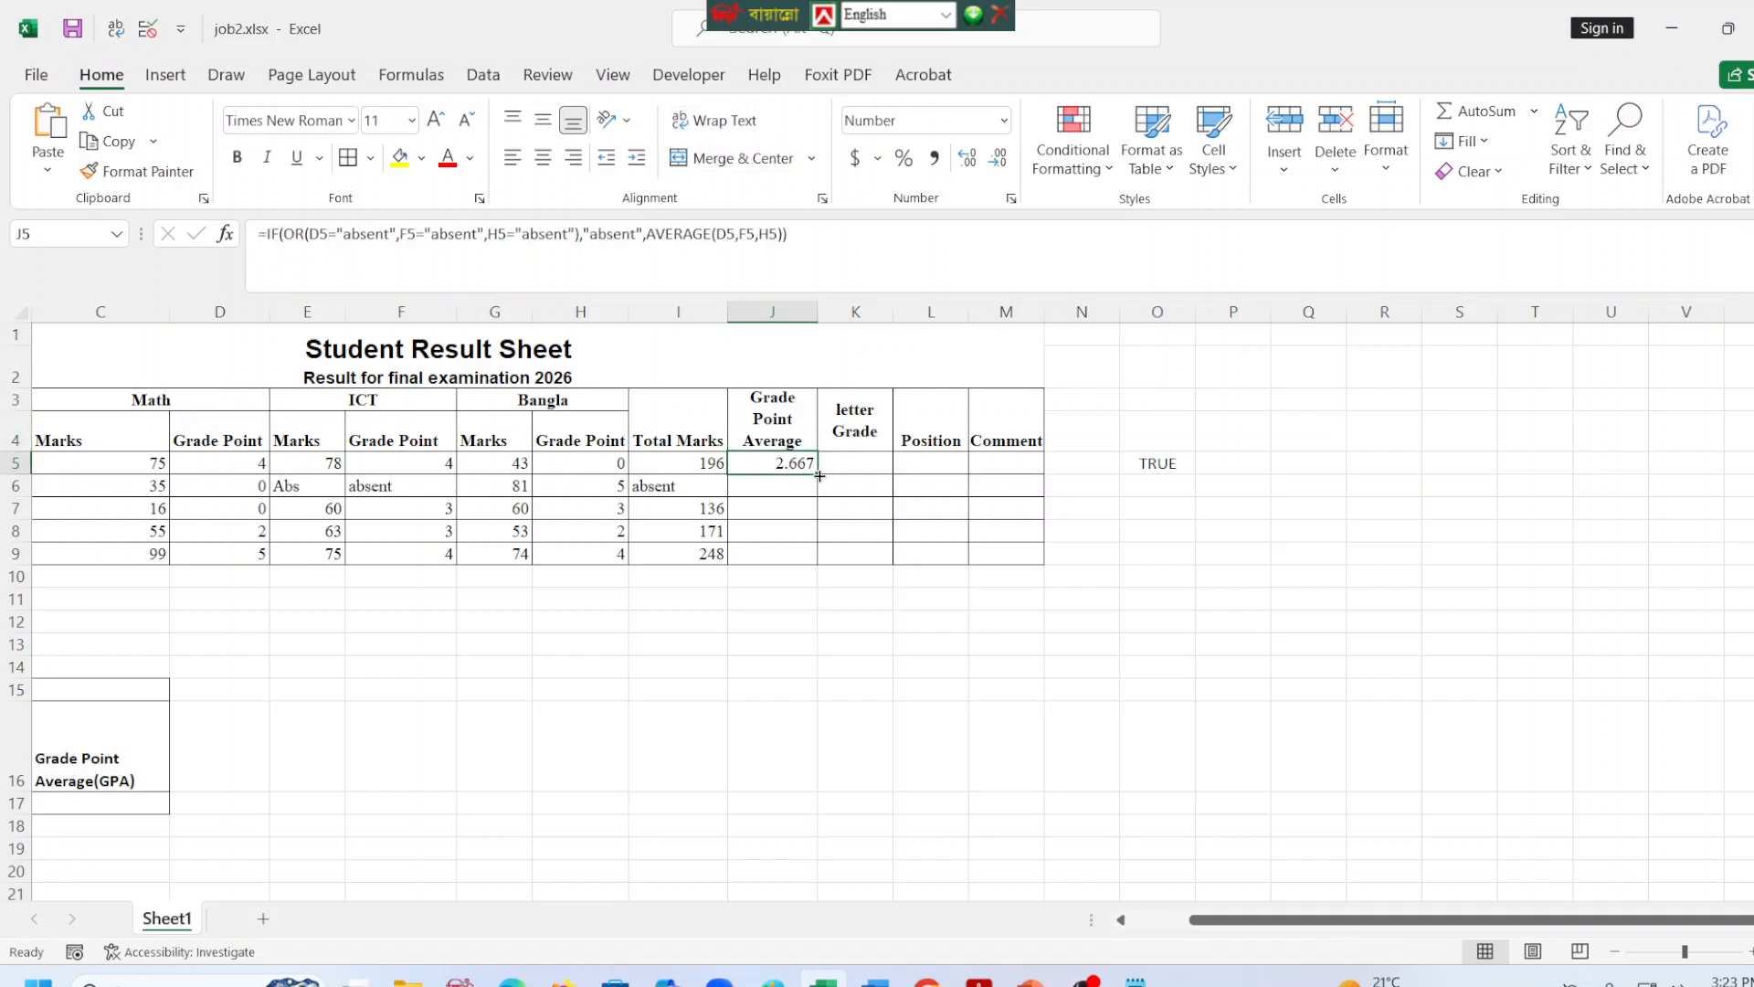
pyautogui.moveTo(819, 475); pyautogui.dragTo(819, 560)
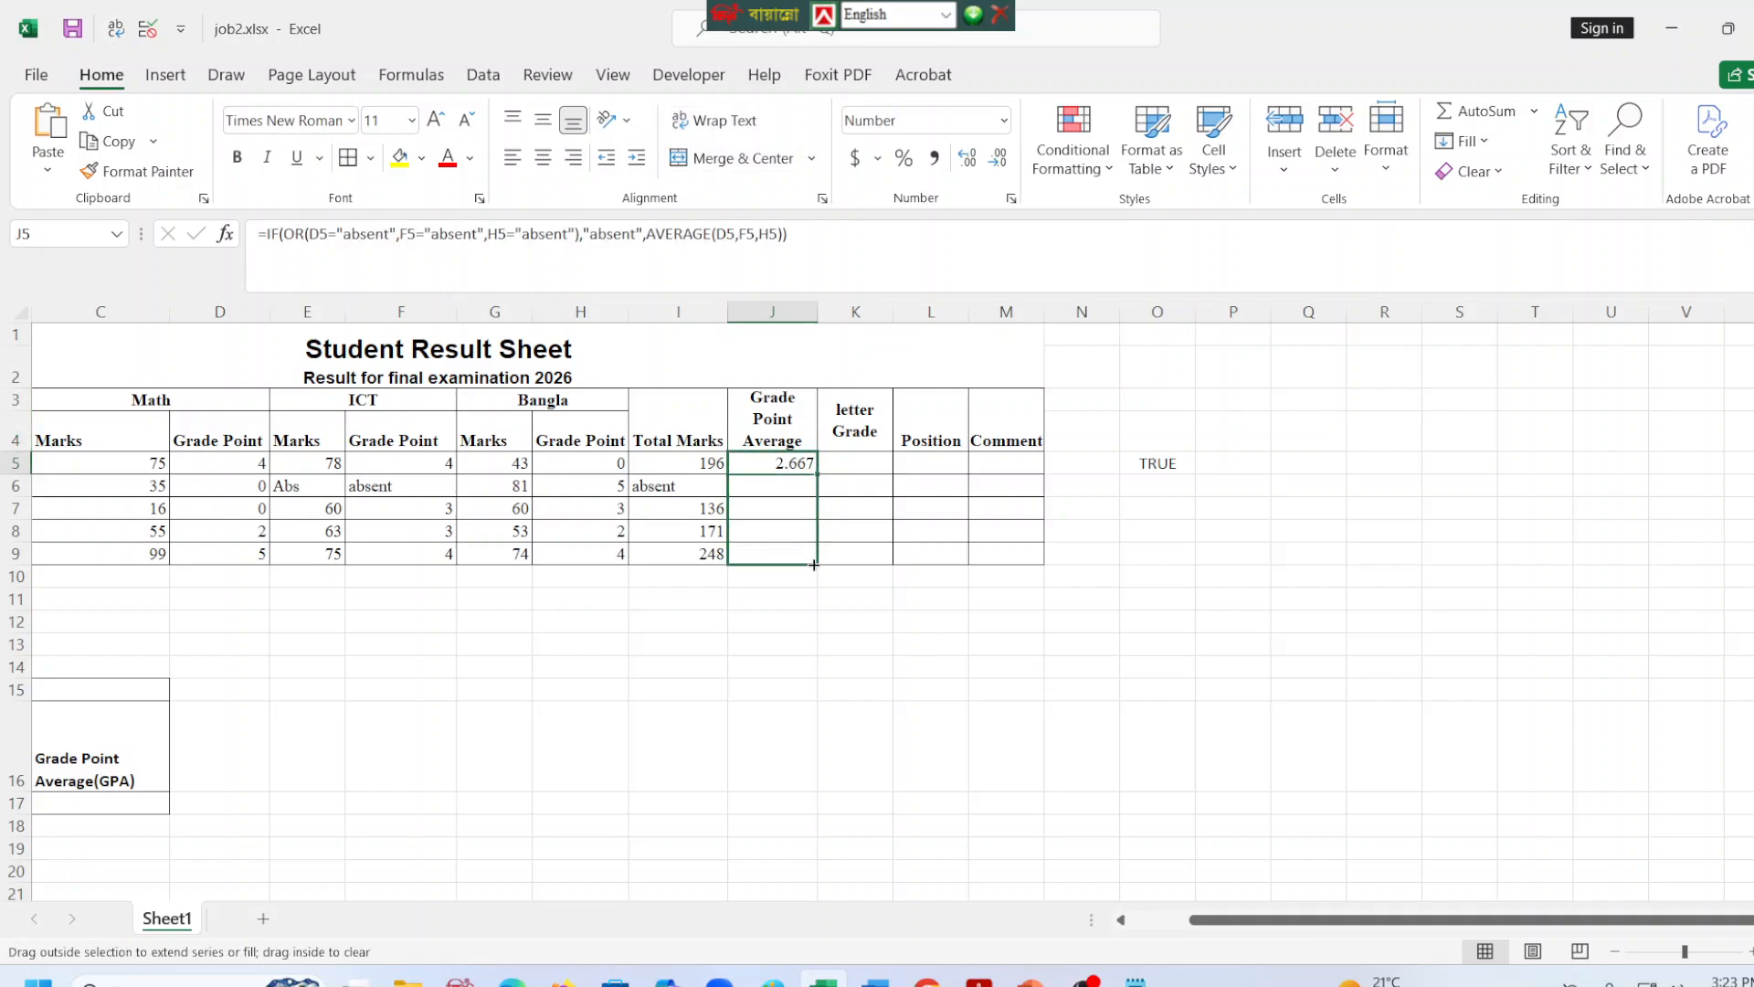
# Examine the Letter Grade conditions in the task PDF and the nested IF formula in D5 as a model for K5.
pyautogui.click(848, 441)
pyautogui.click(839, 466)
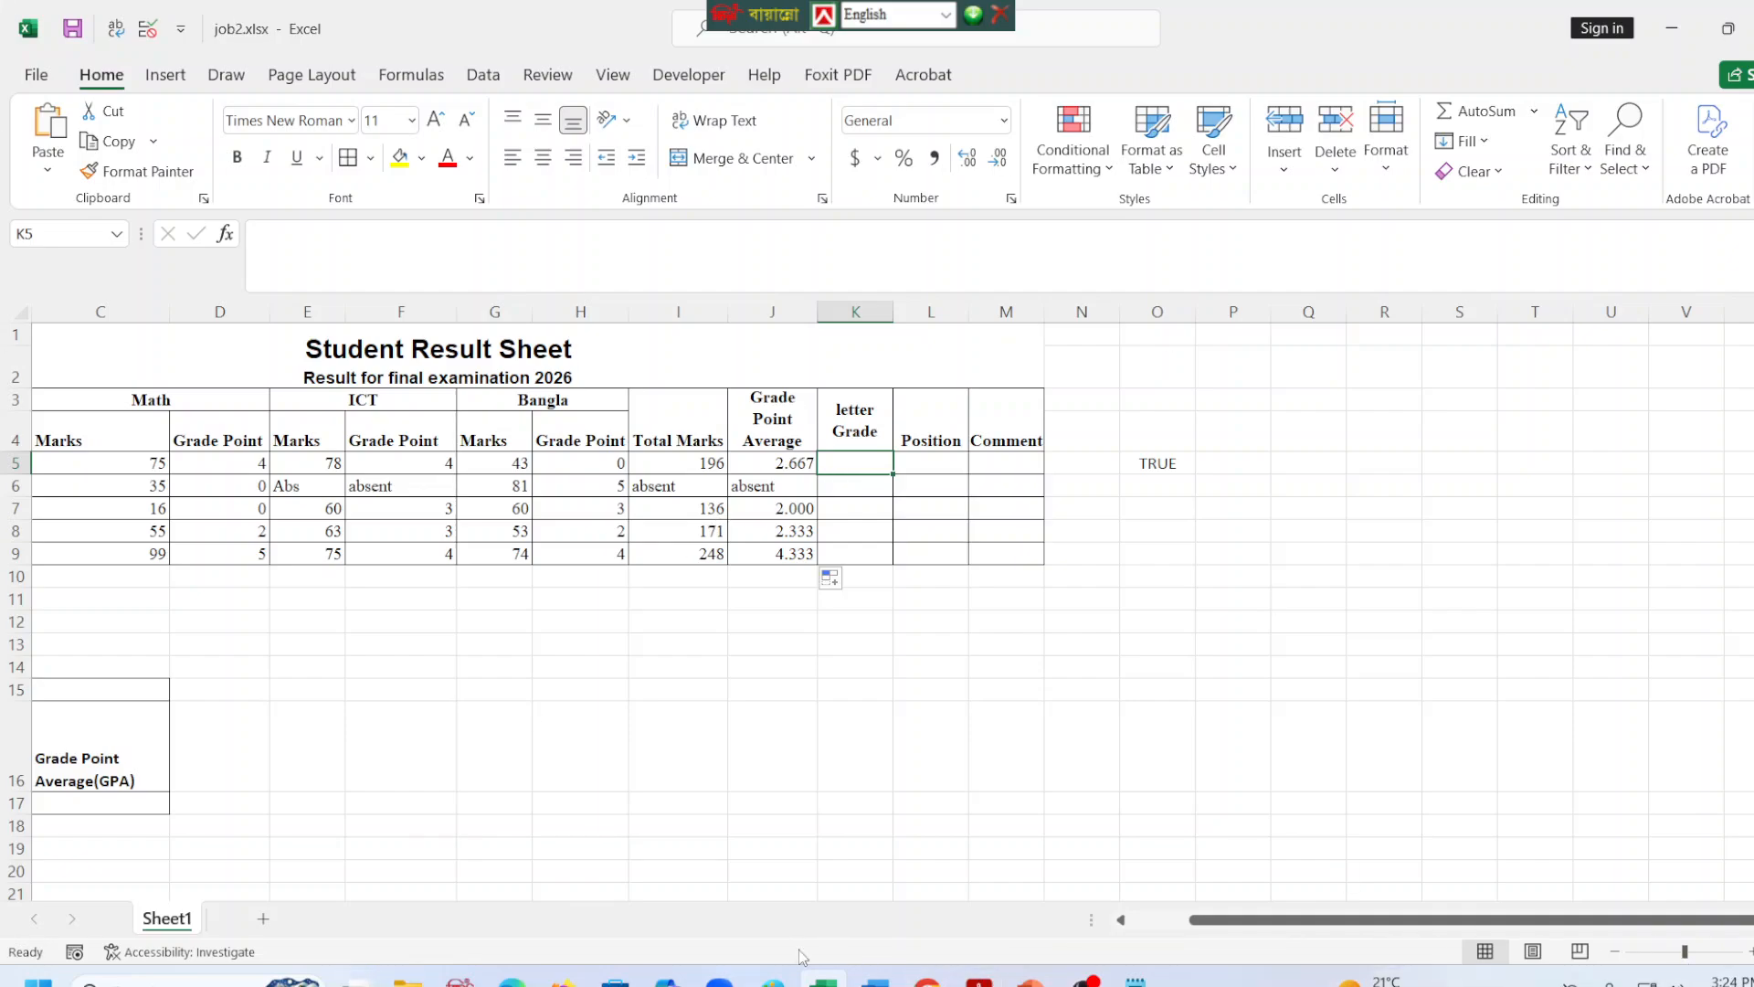
pyautogui.click(516, 973)
pyautogui.scroll(-3, 1444, 524)
pyautogui.scroll(-3, 1444, 524)
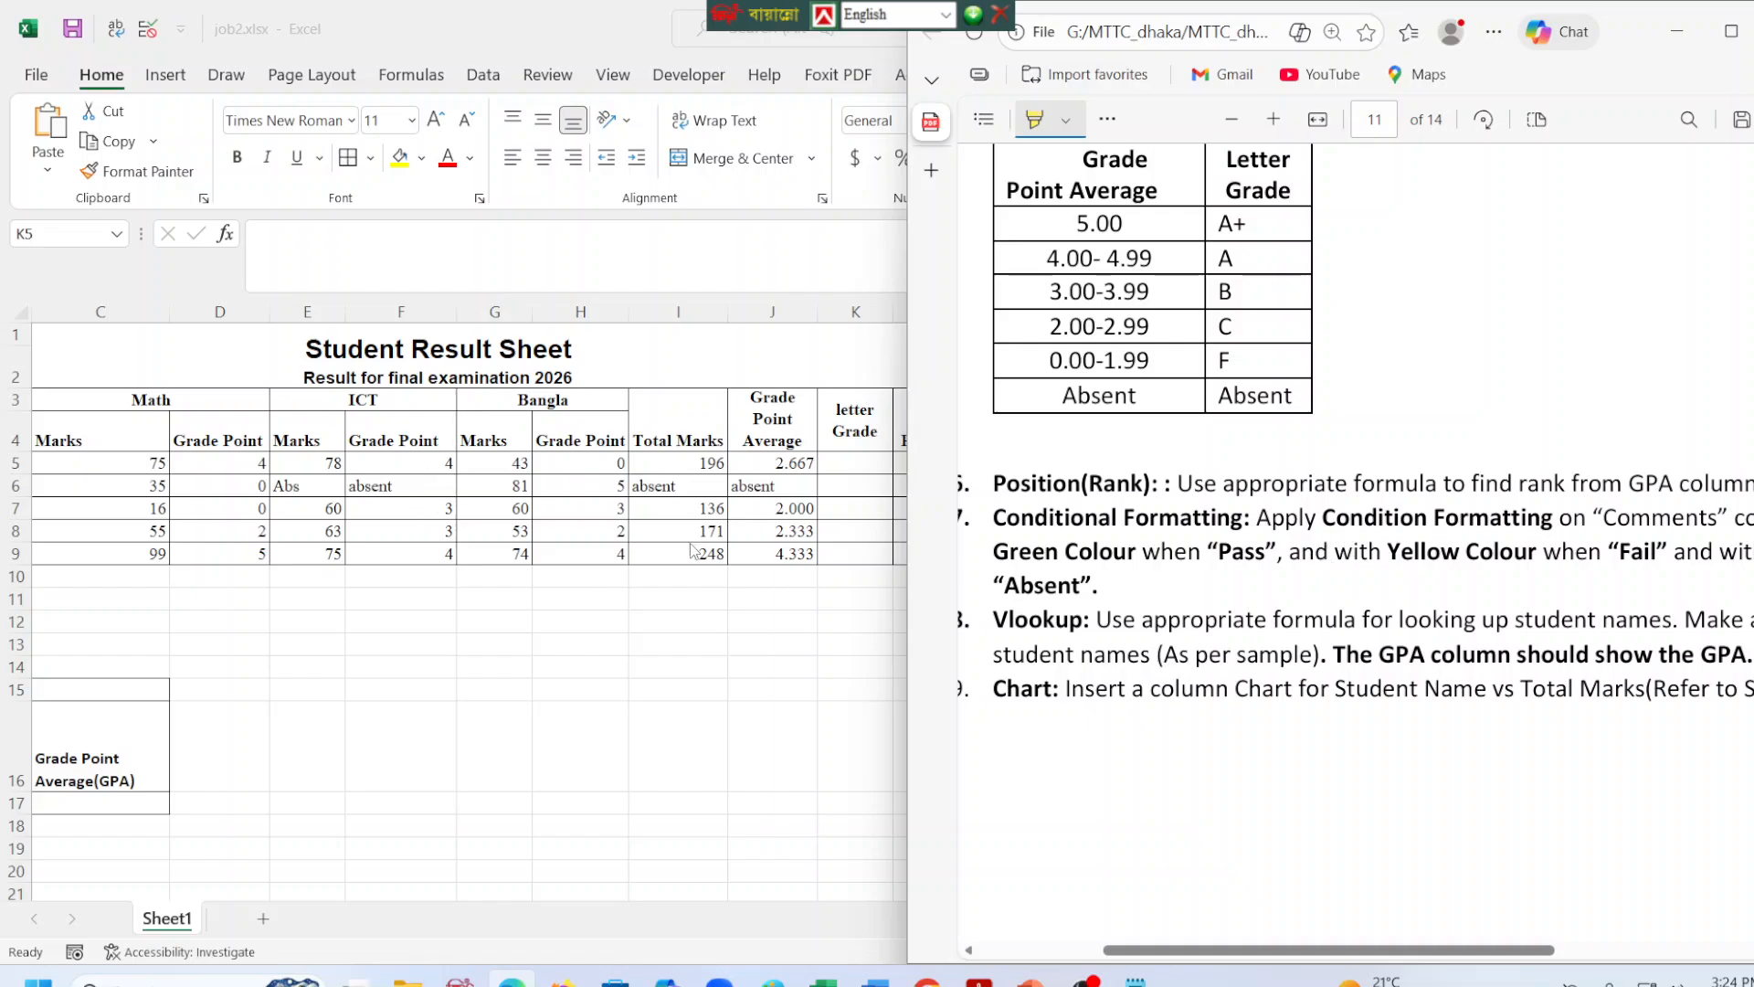
pyautogui.click(846, 459)
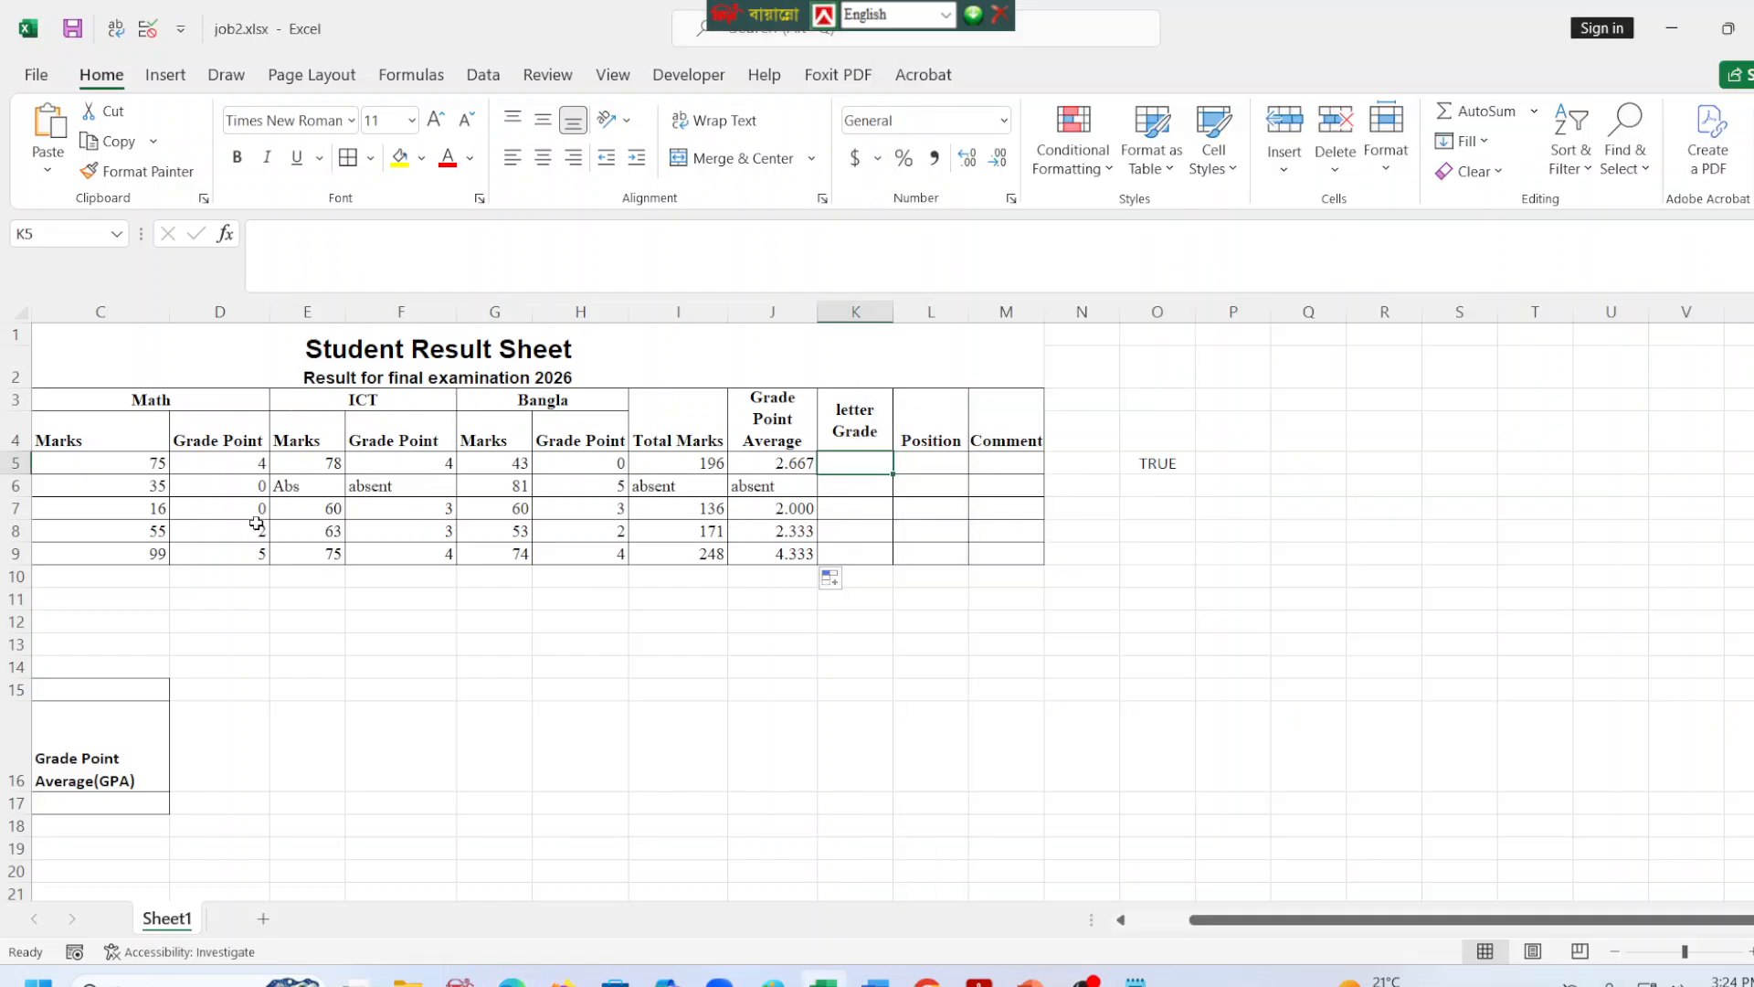
pyautogui.click(240, 462)
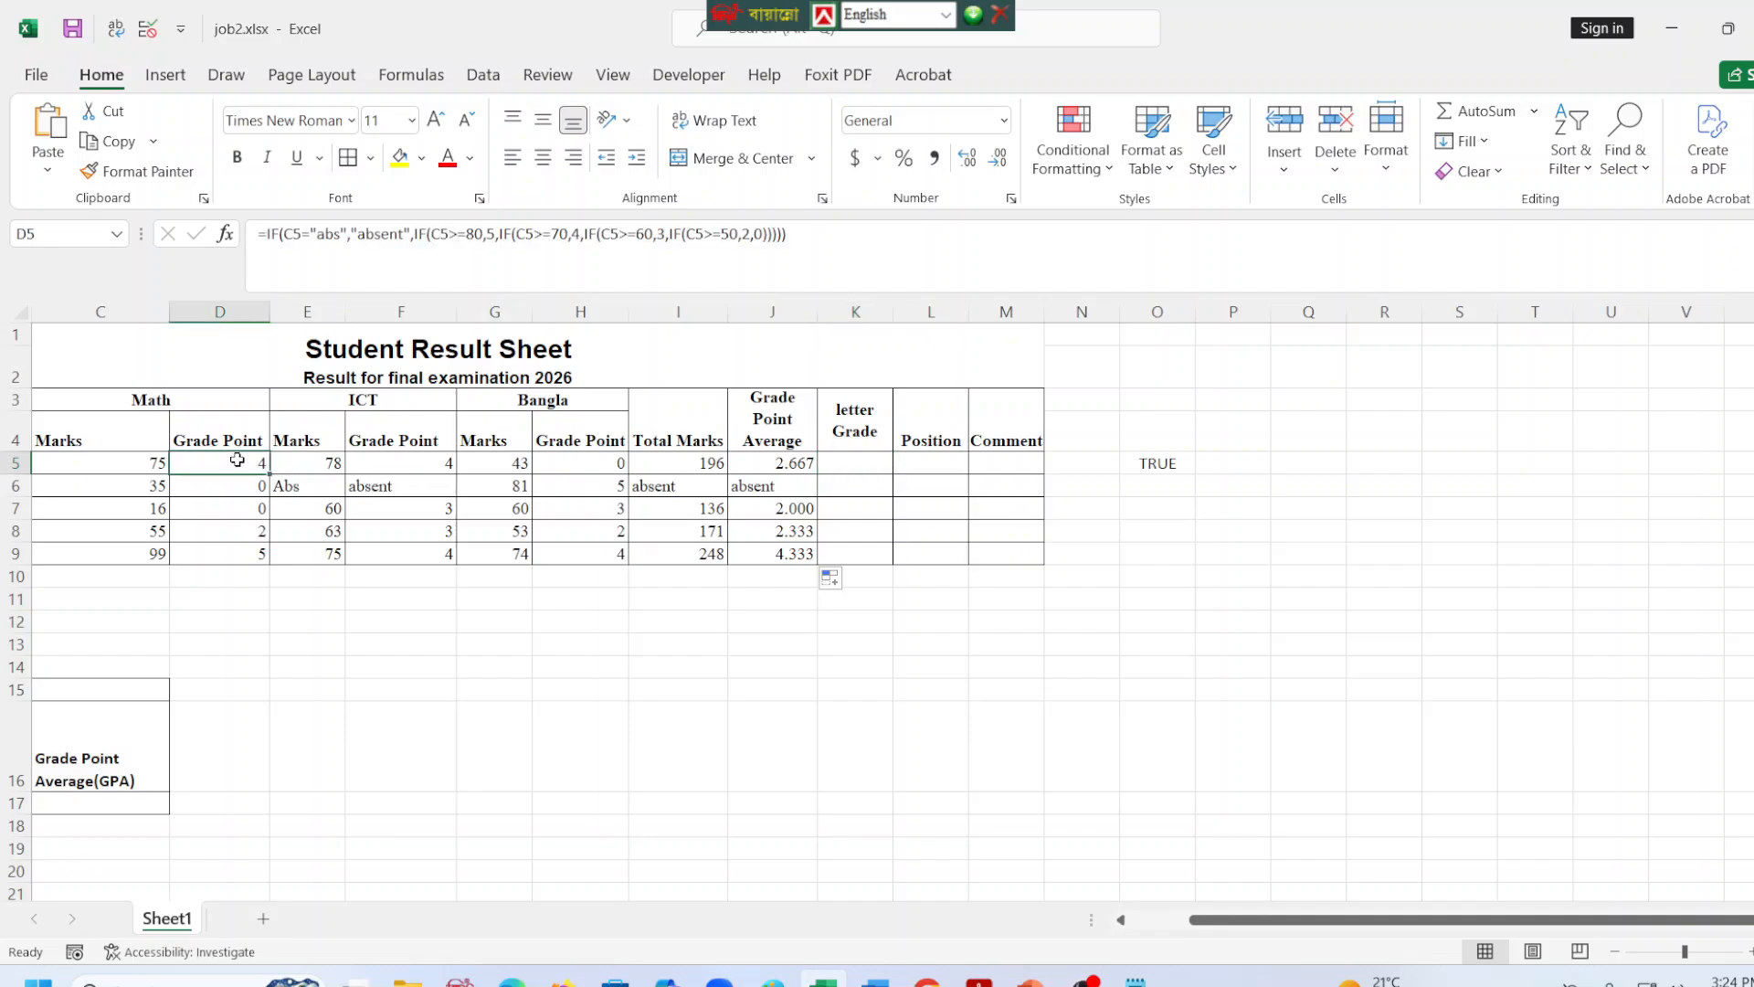
pyautogui.click(846, 460)
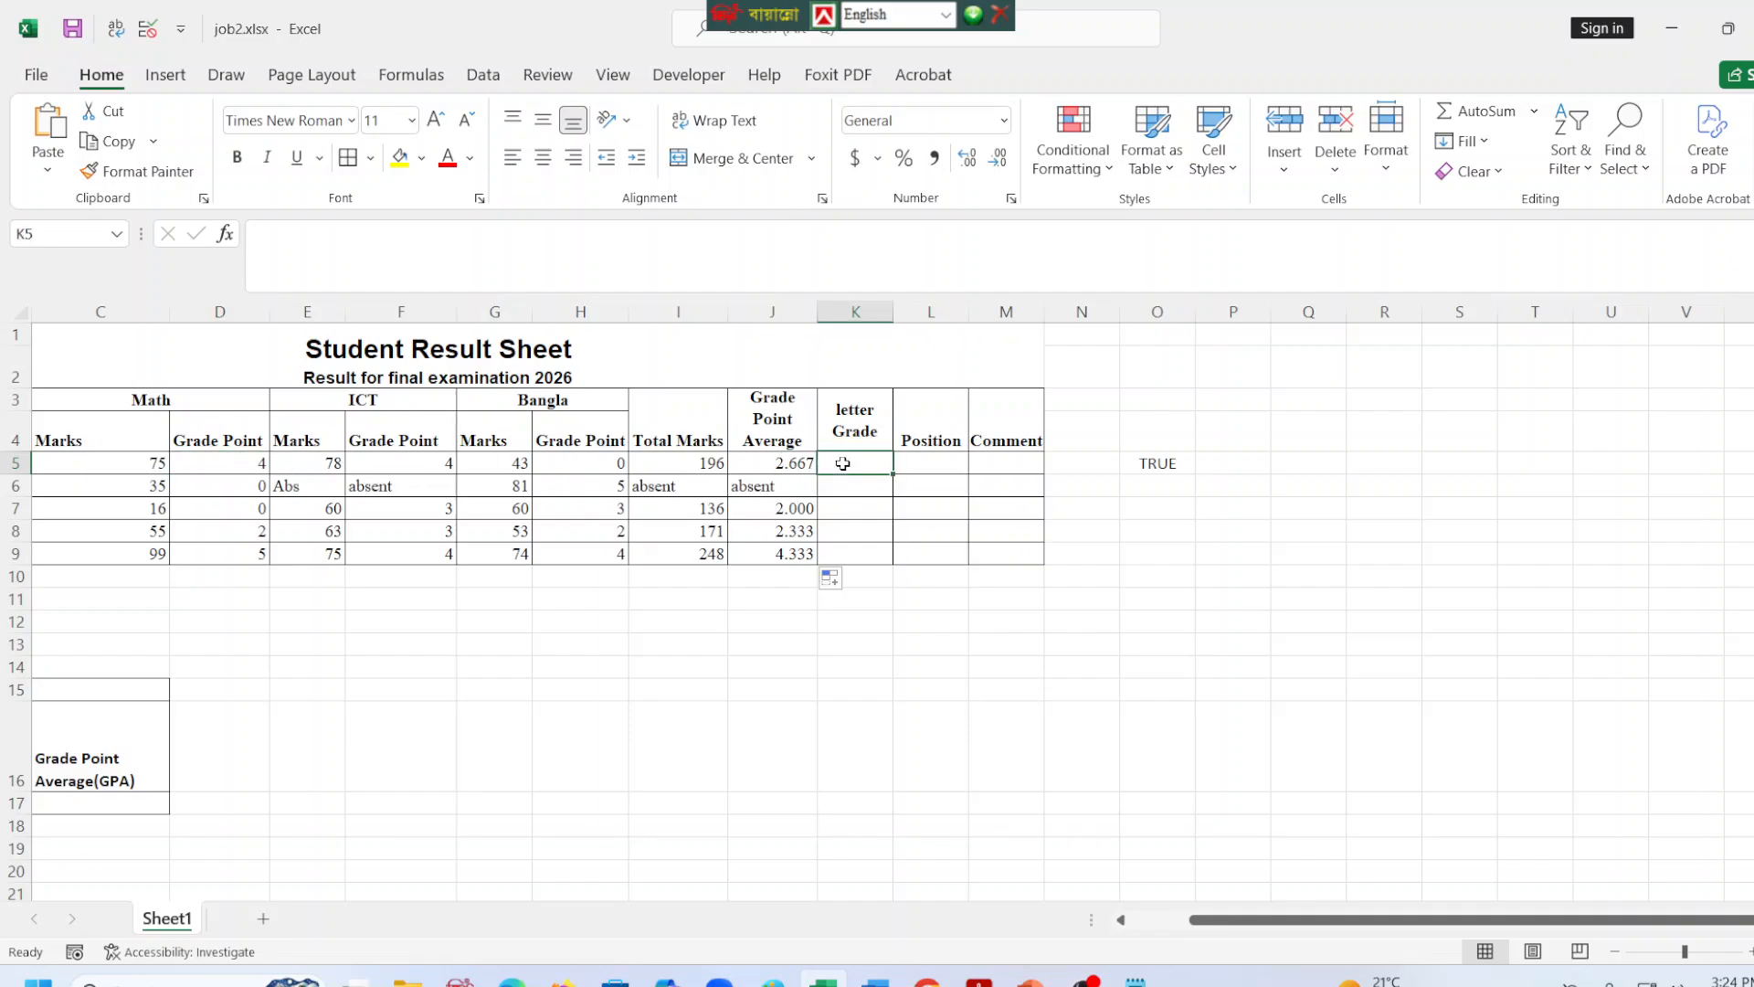
# Start an IF formula in the Letter Grade cell K5 that tests J5, consulting the Letter Grade table in the task PDF.
pyautogui.click(394, 246)
pyautogui.write('=')
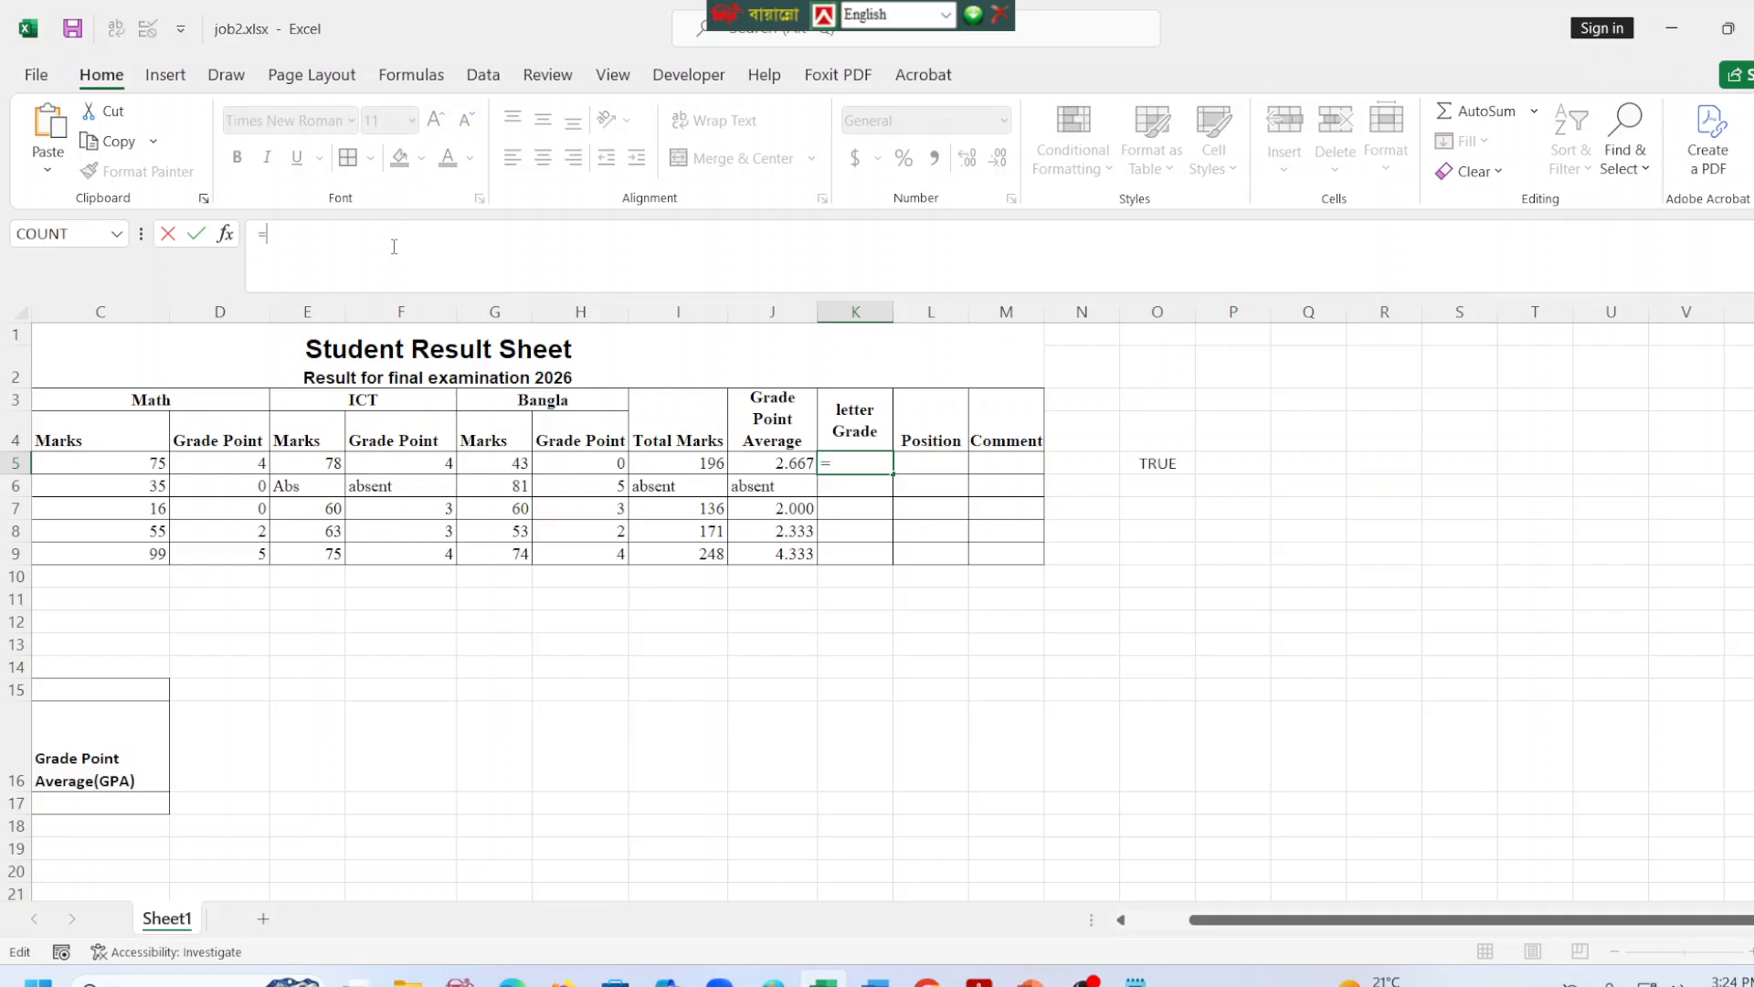
pyautogui.write('if(')
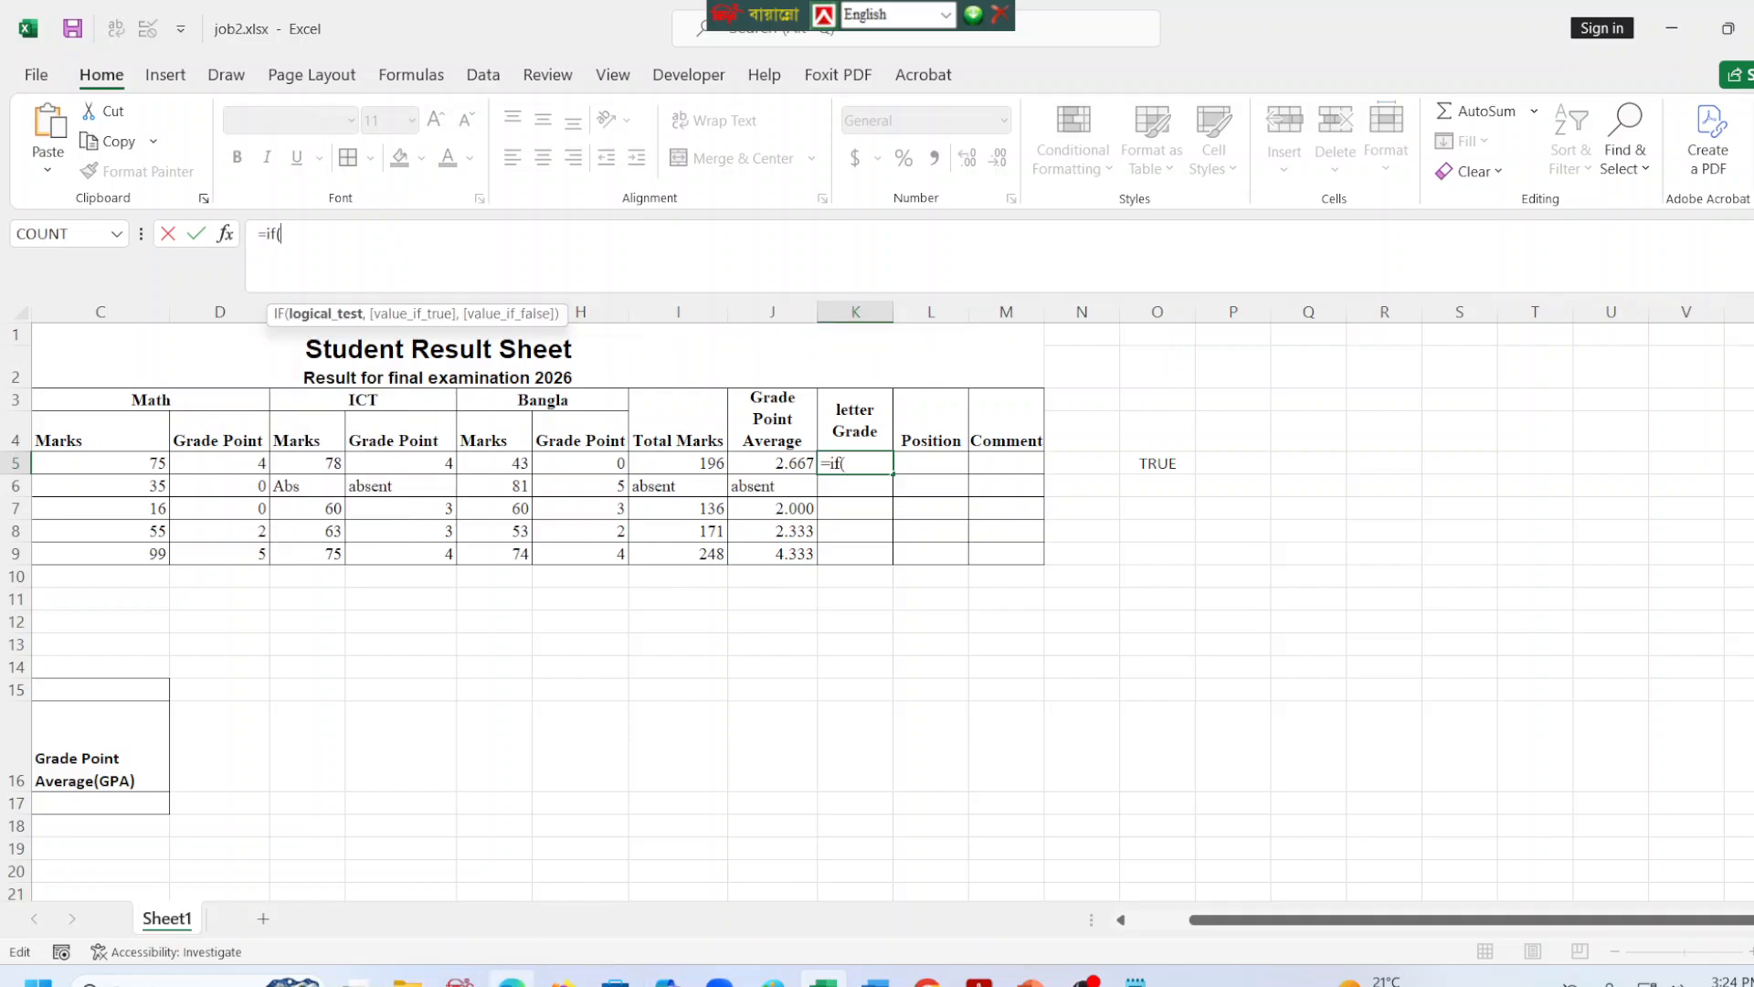
pyautogui.click(511, 979)
pyautogui.scroll(2, 1238, 494)
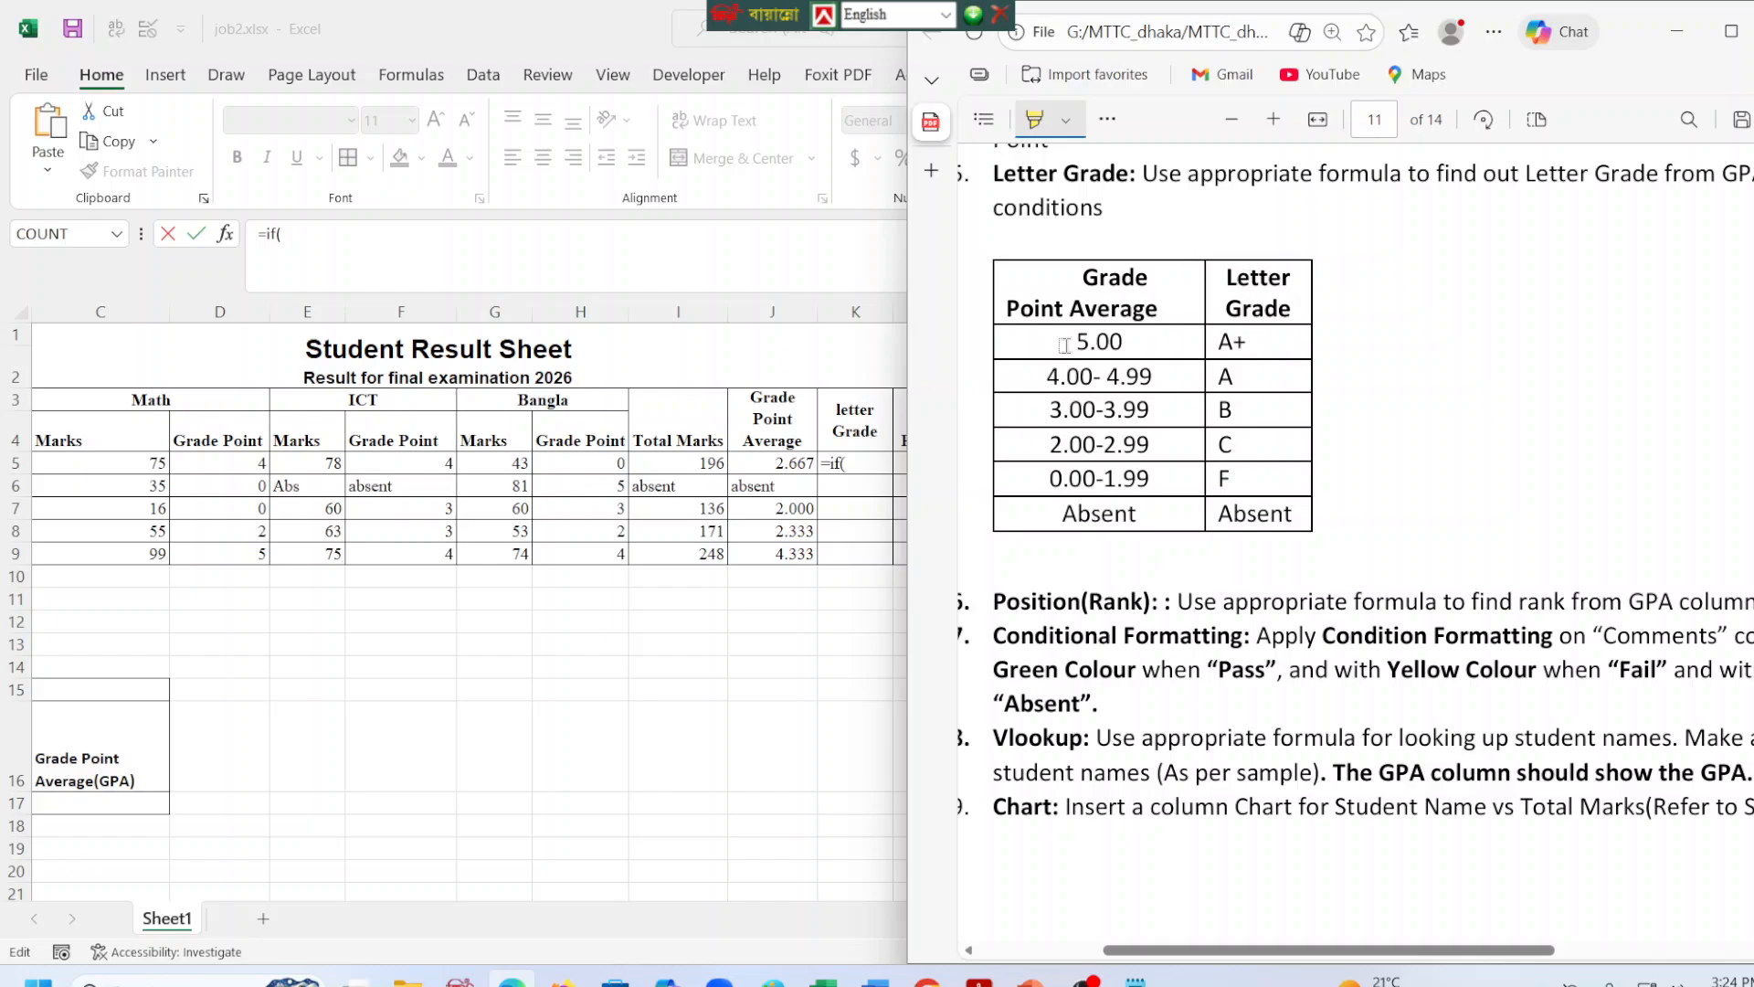
pyautogui.click(842, 463)
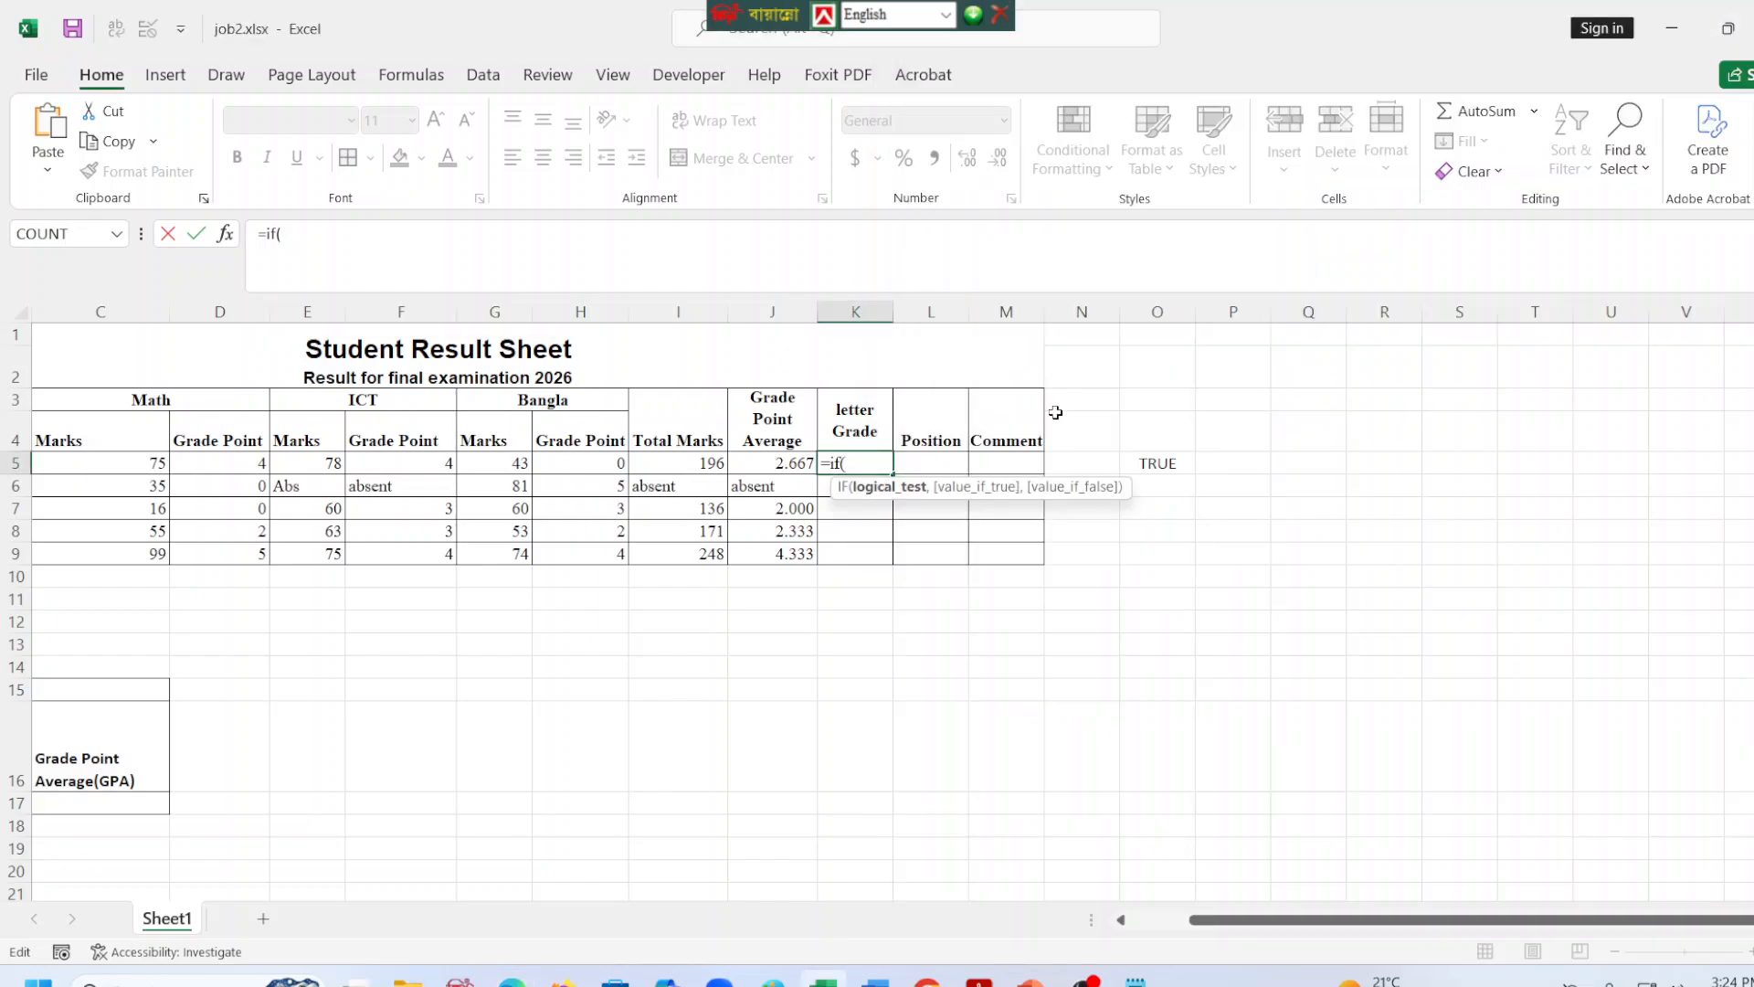
pyautogui.click(772, 462)
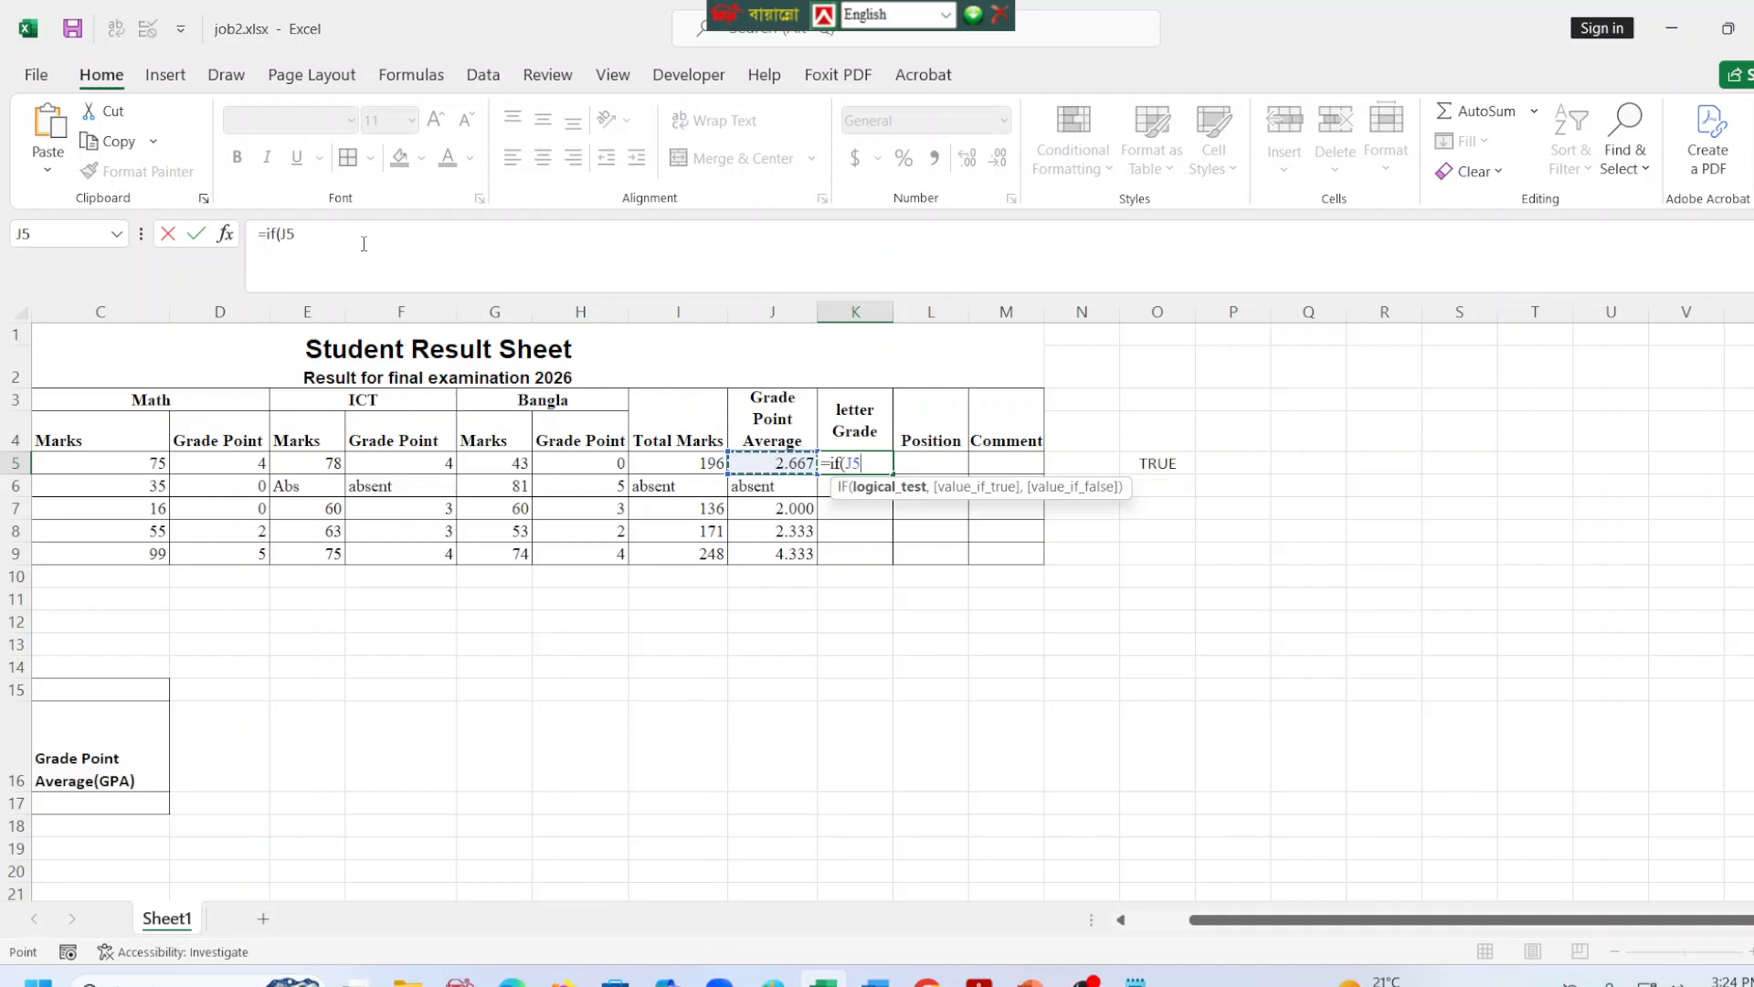
pyautogui.write('>')
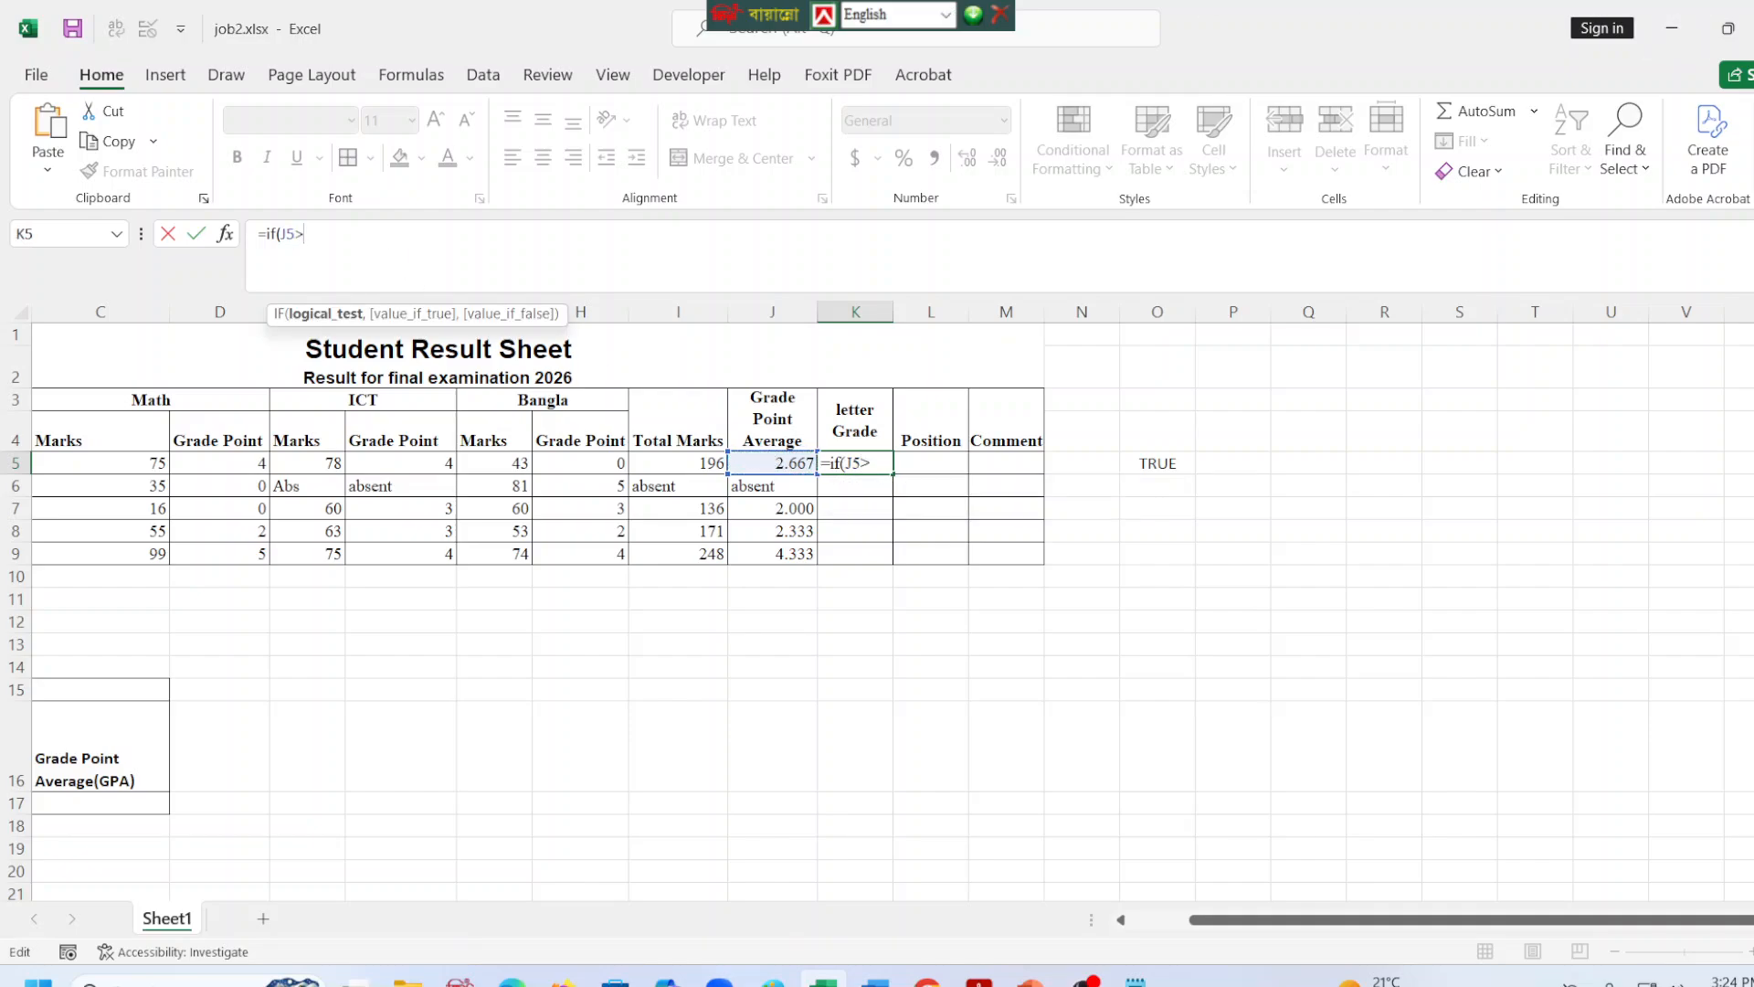
# Place the Excel window beside the task PDF and remove the > operator after J5 in the K5 formula.
pyautogui.moveTo(1728, 43)
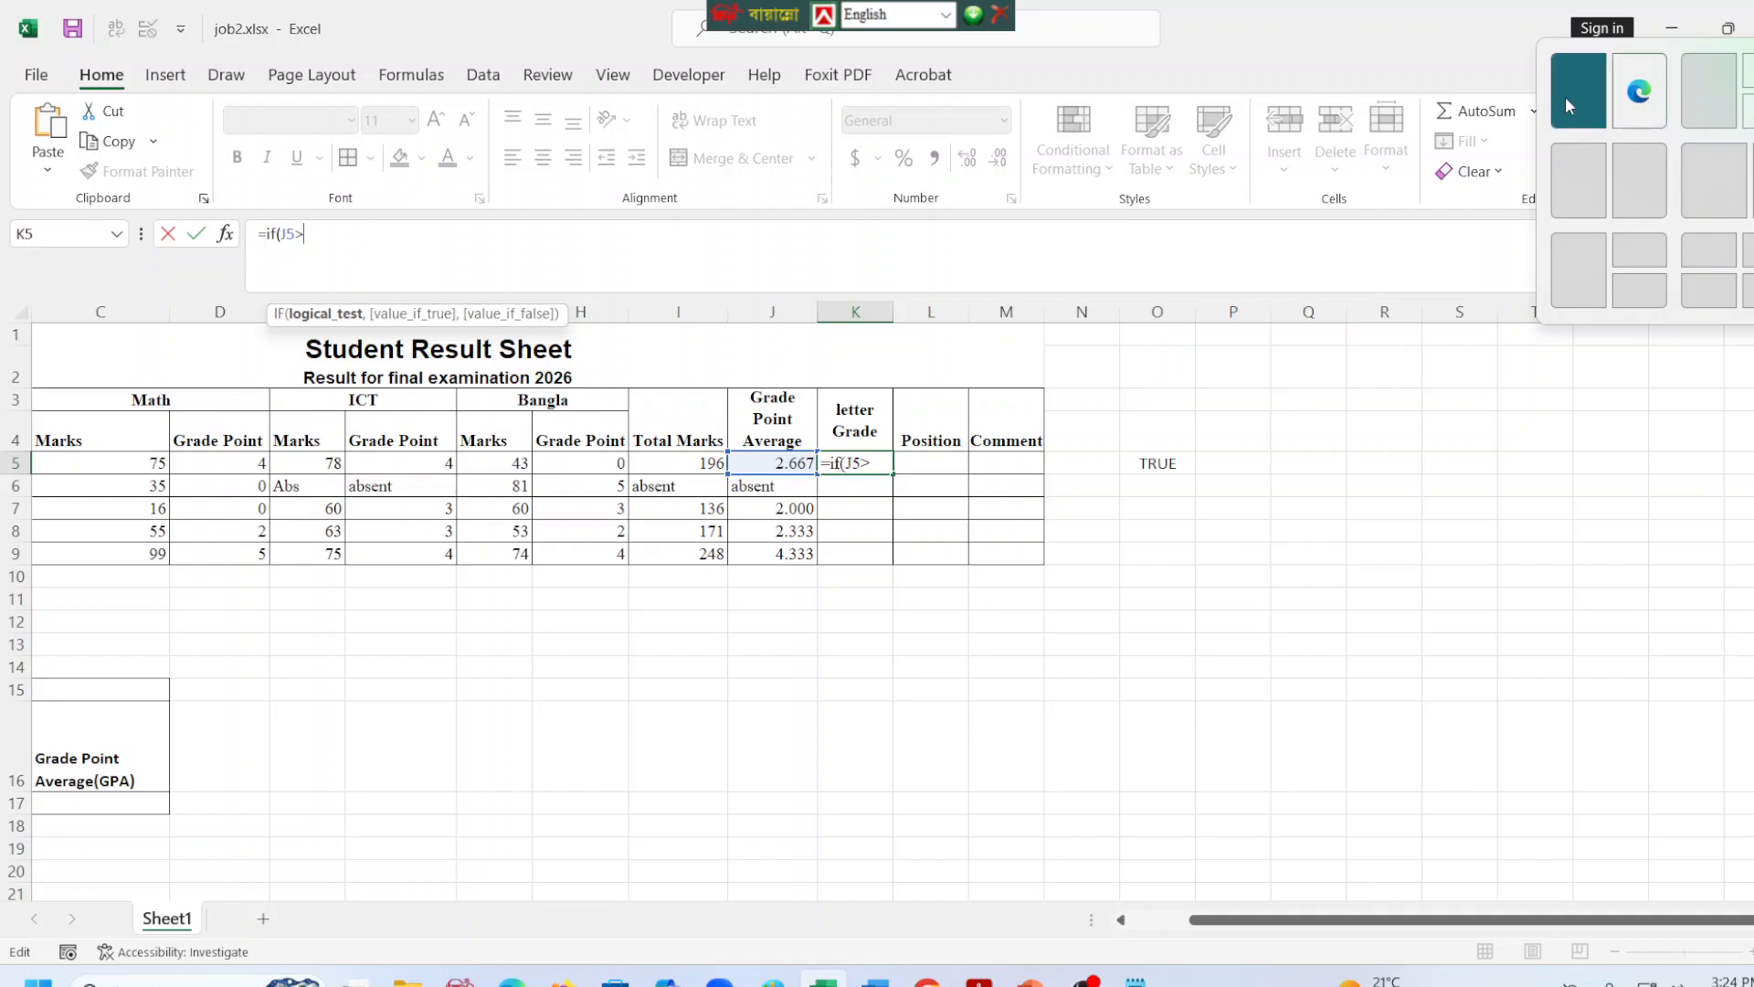
pyautogui.click(1568, 92)
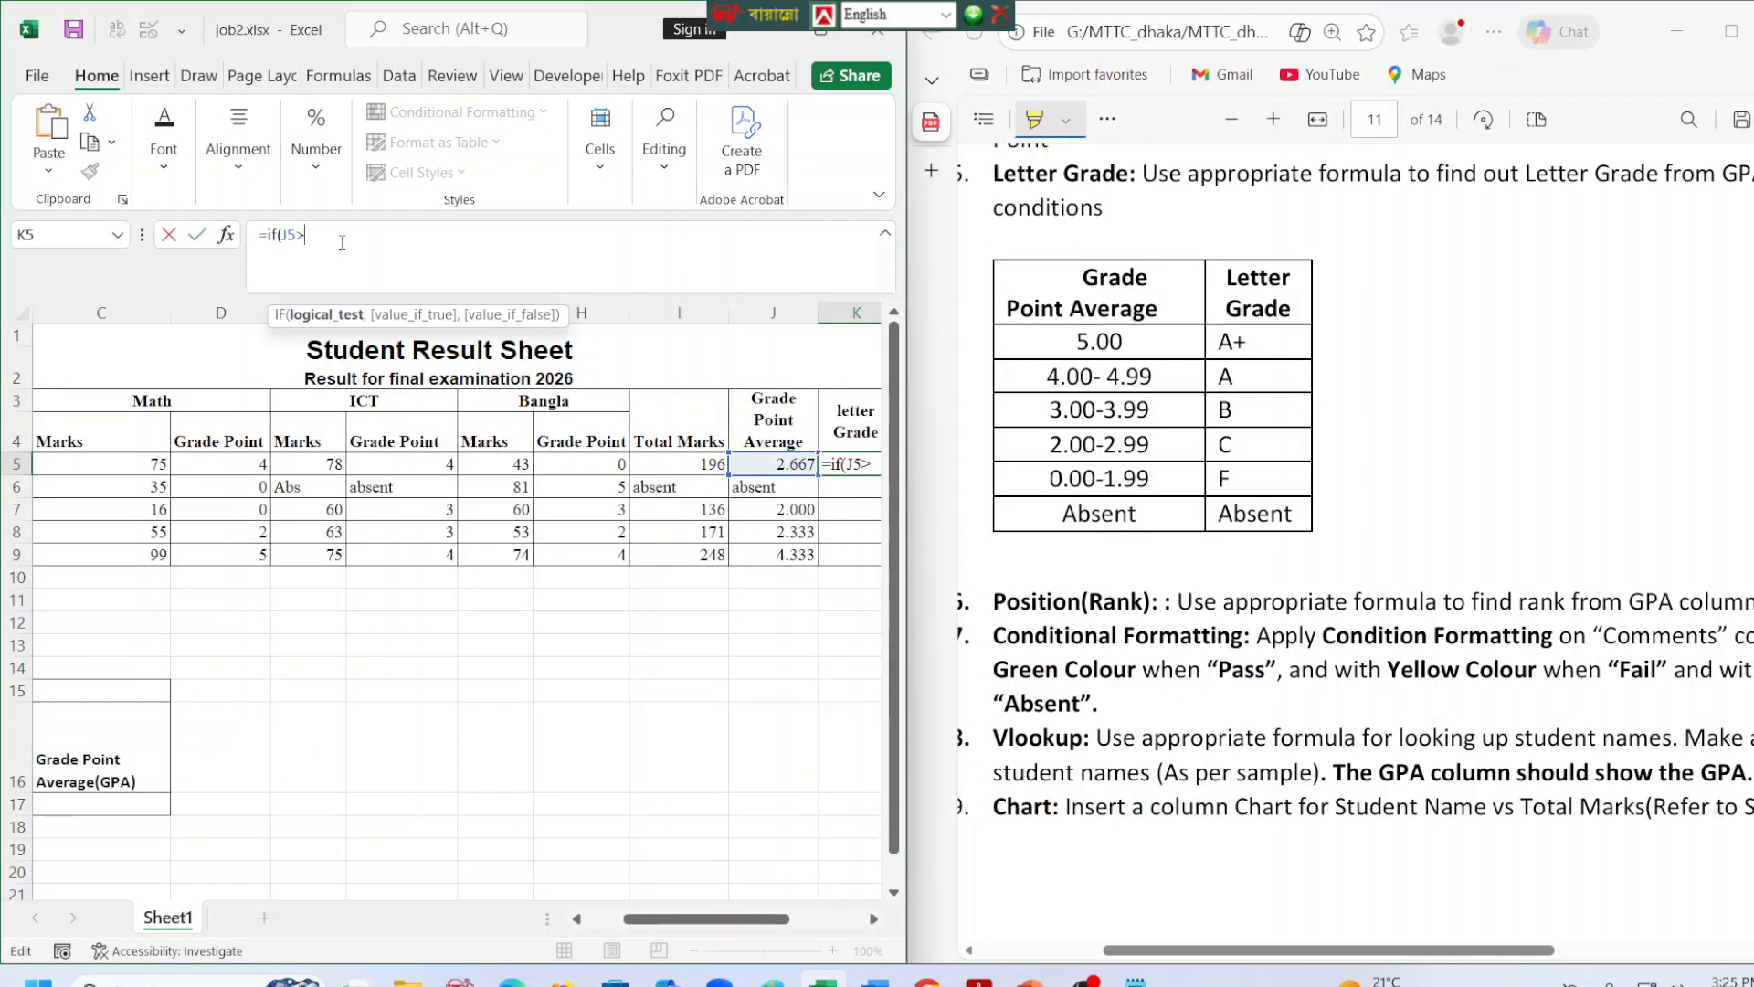
pyautogui.press('BackSpace')
pyautogui.press('Return')
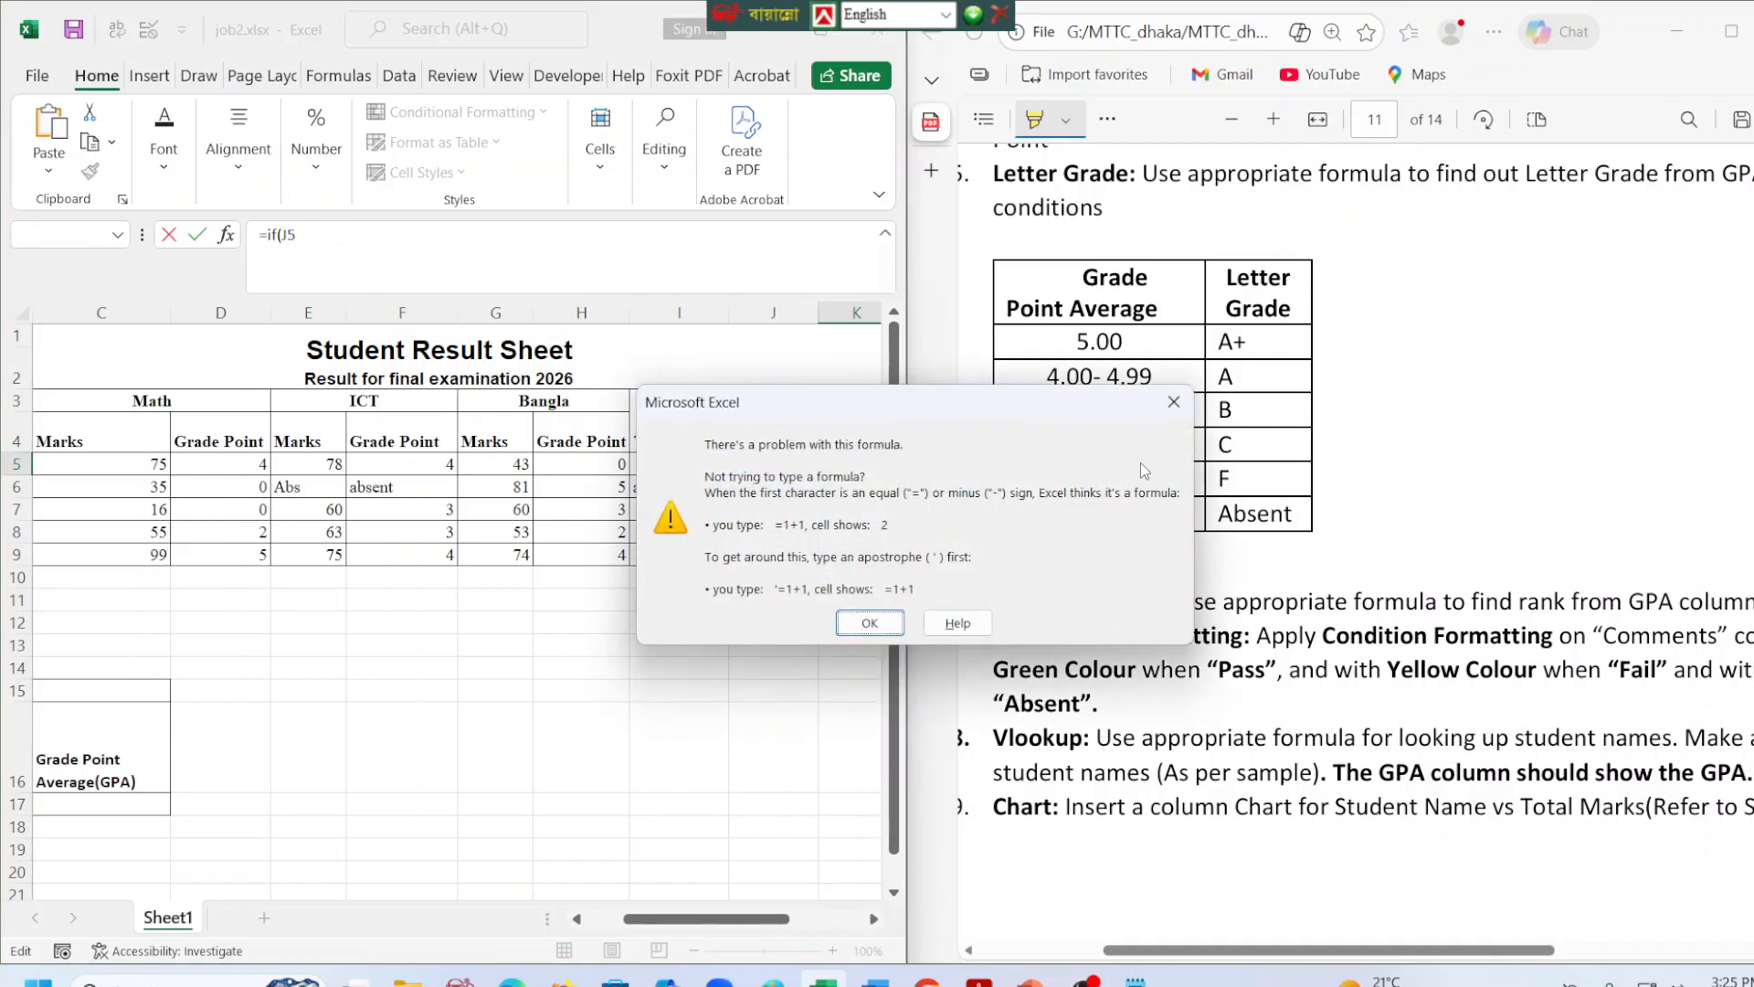
pyautogui.press('Return')
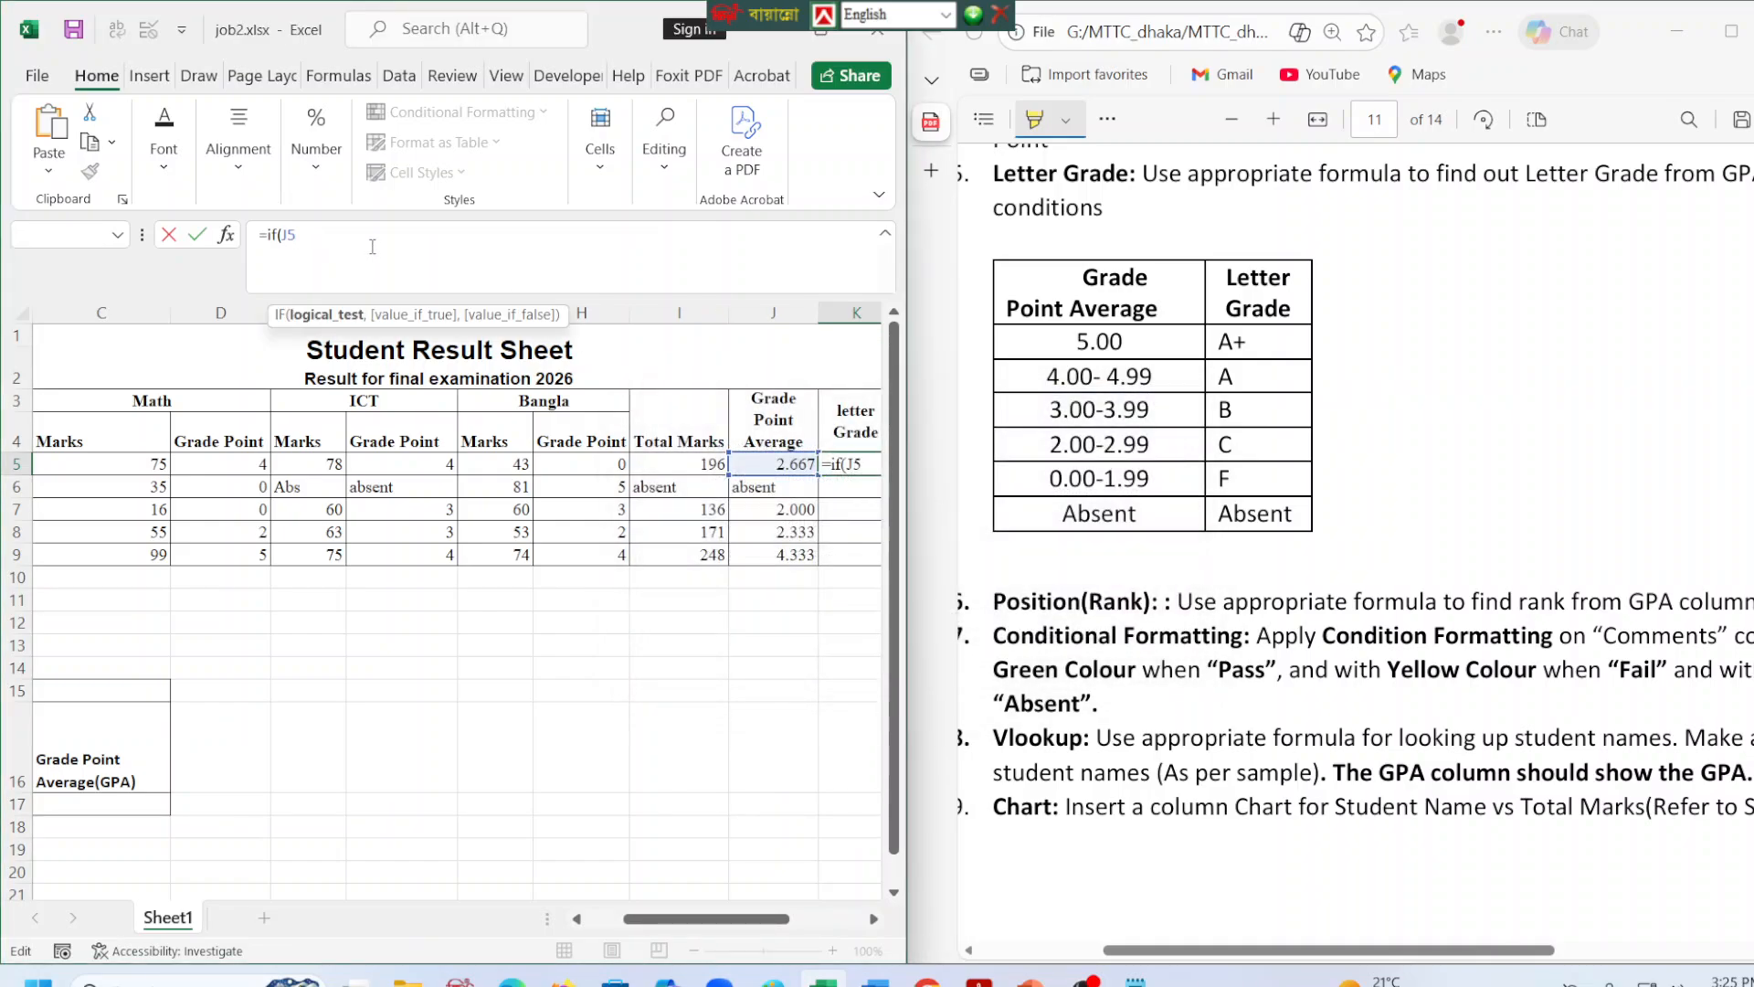
# Add the first letter grade condition to the K5 formula, returning "A+" when J5>=5.0.
pyautogui.write('<')
pyautogui.write('=5.0')
pyautogui.press('BackSpace')
pyautogui.press('BackSpace')
pyautogui.press('BackSpace')
pyautogui.press('BackSpace')
pyautogui.press('BackSpace')
pyautogui.write('>=5.0,"')
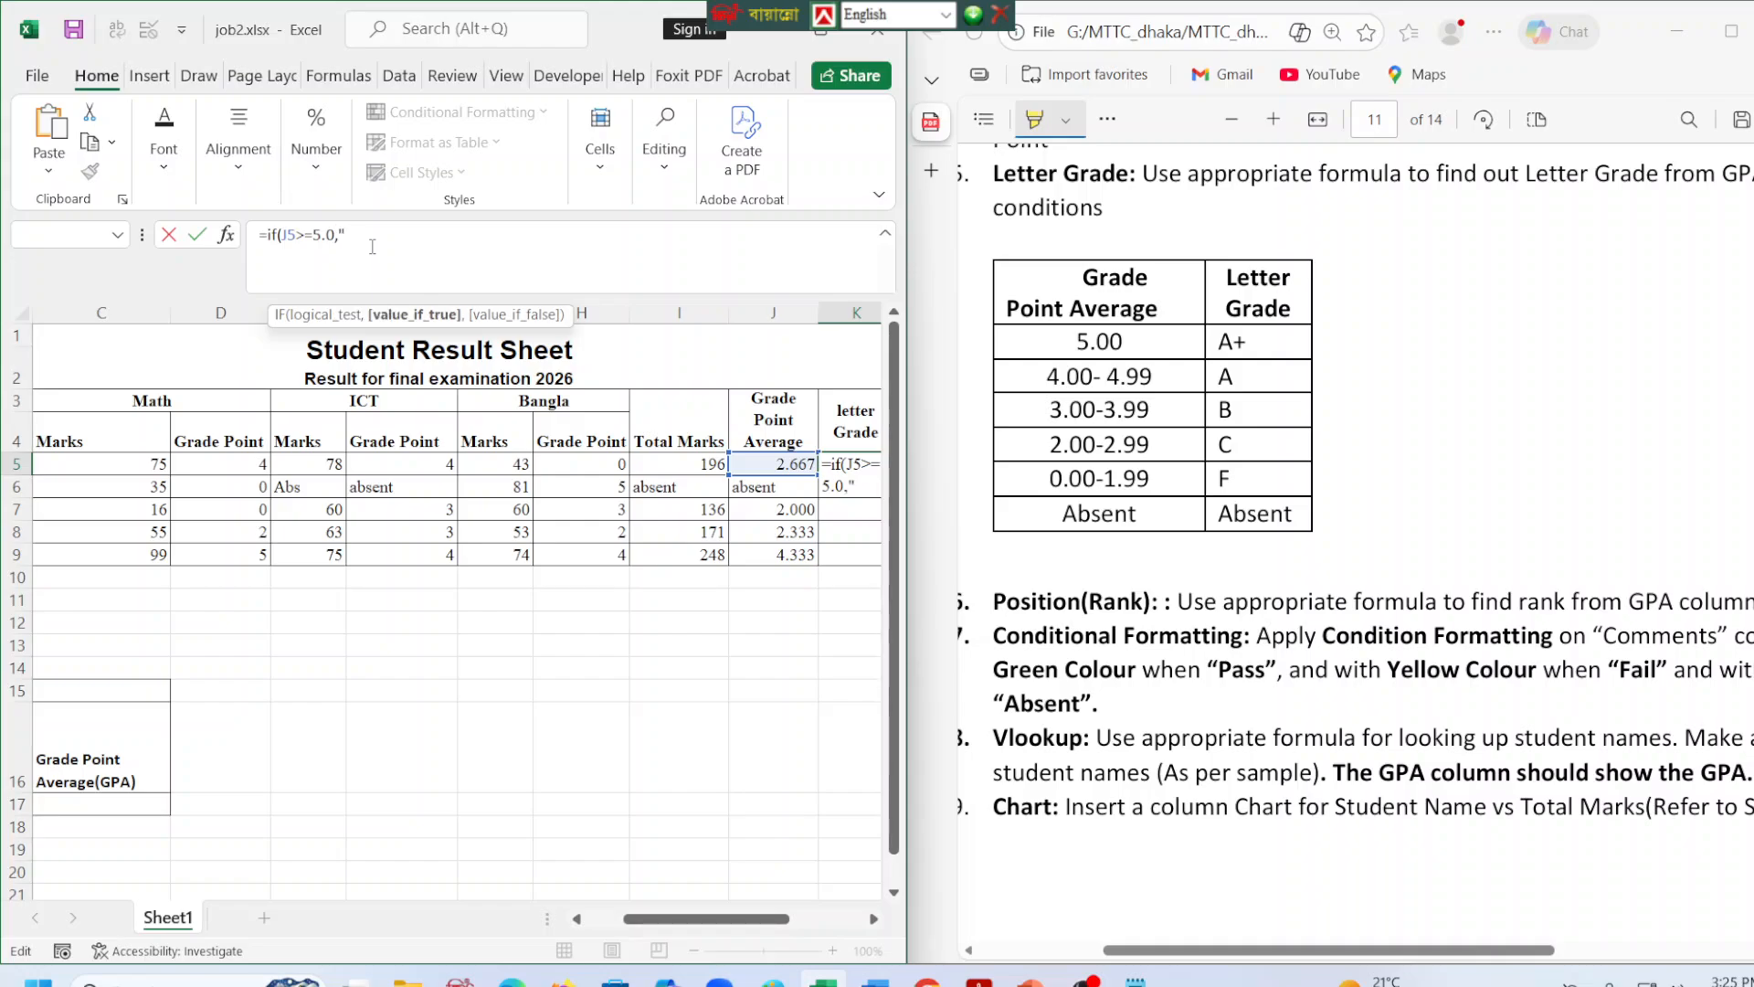
pyautogui.write('A+",')
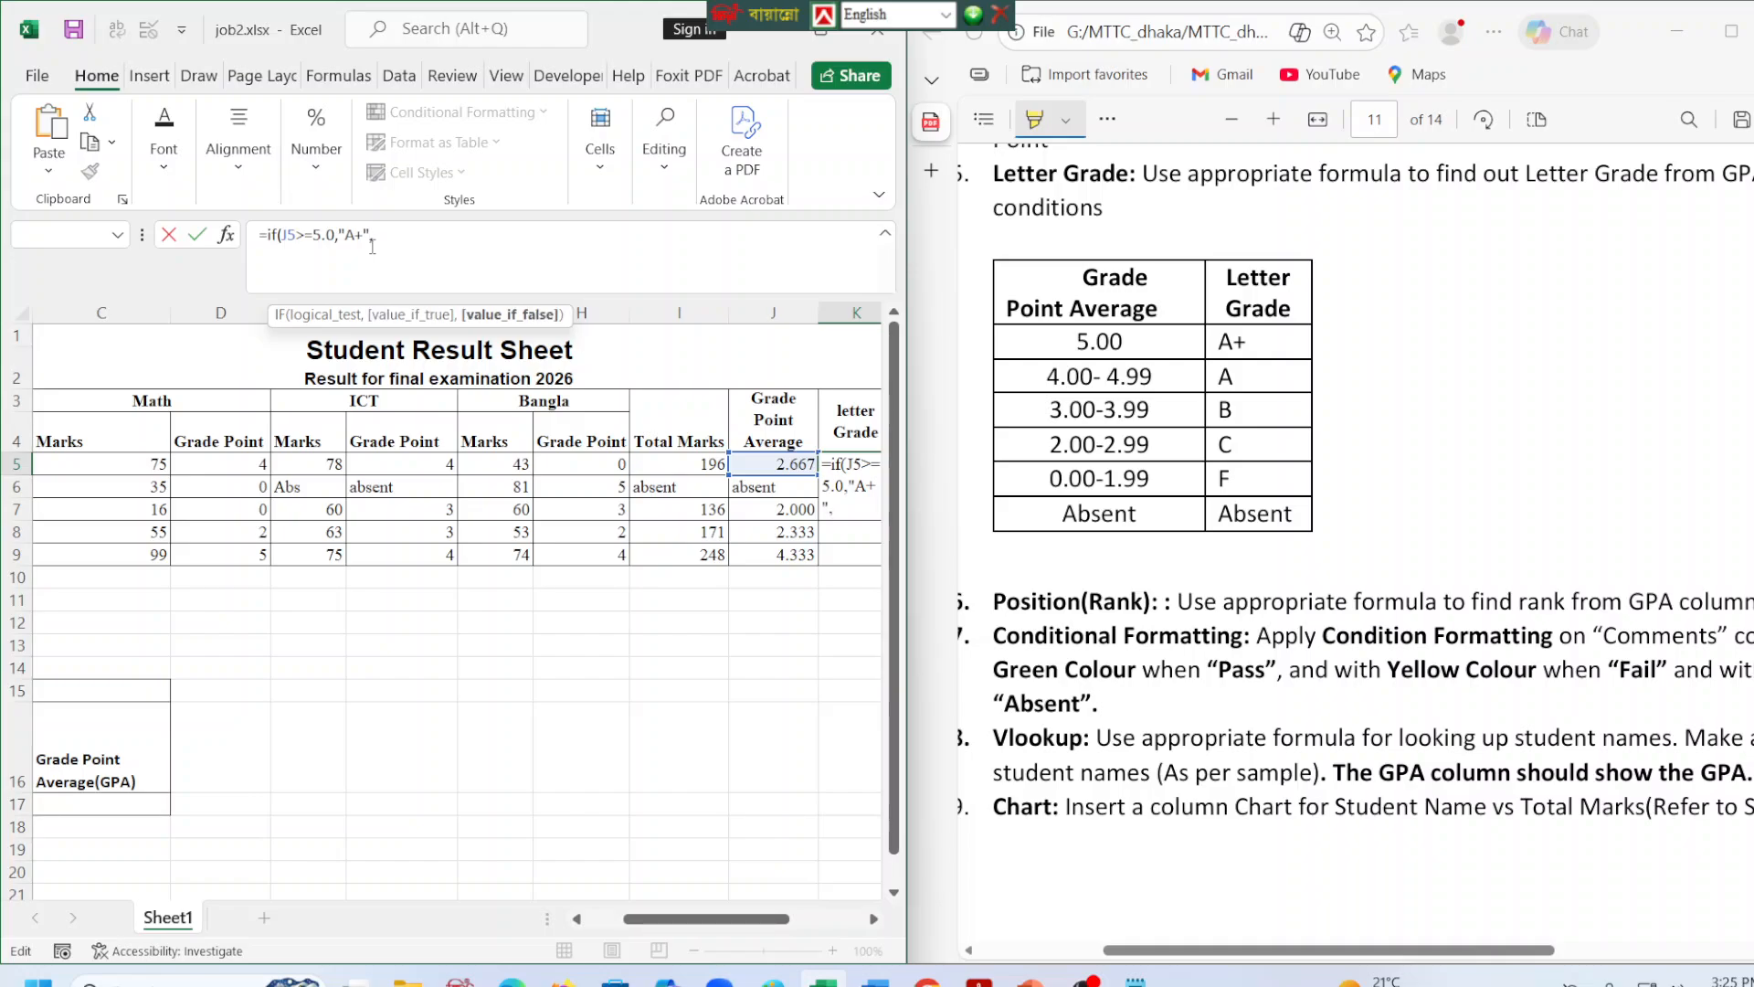
pyautogui.write('i')
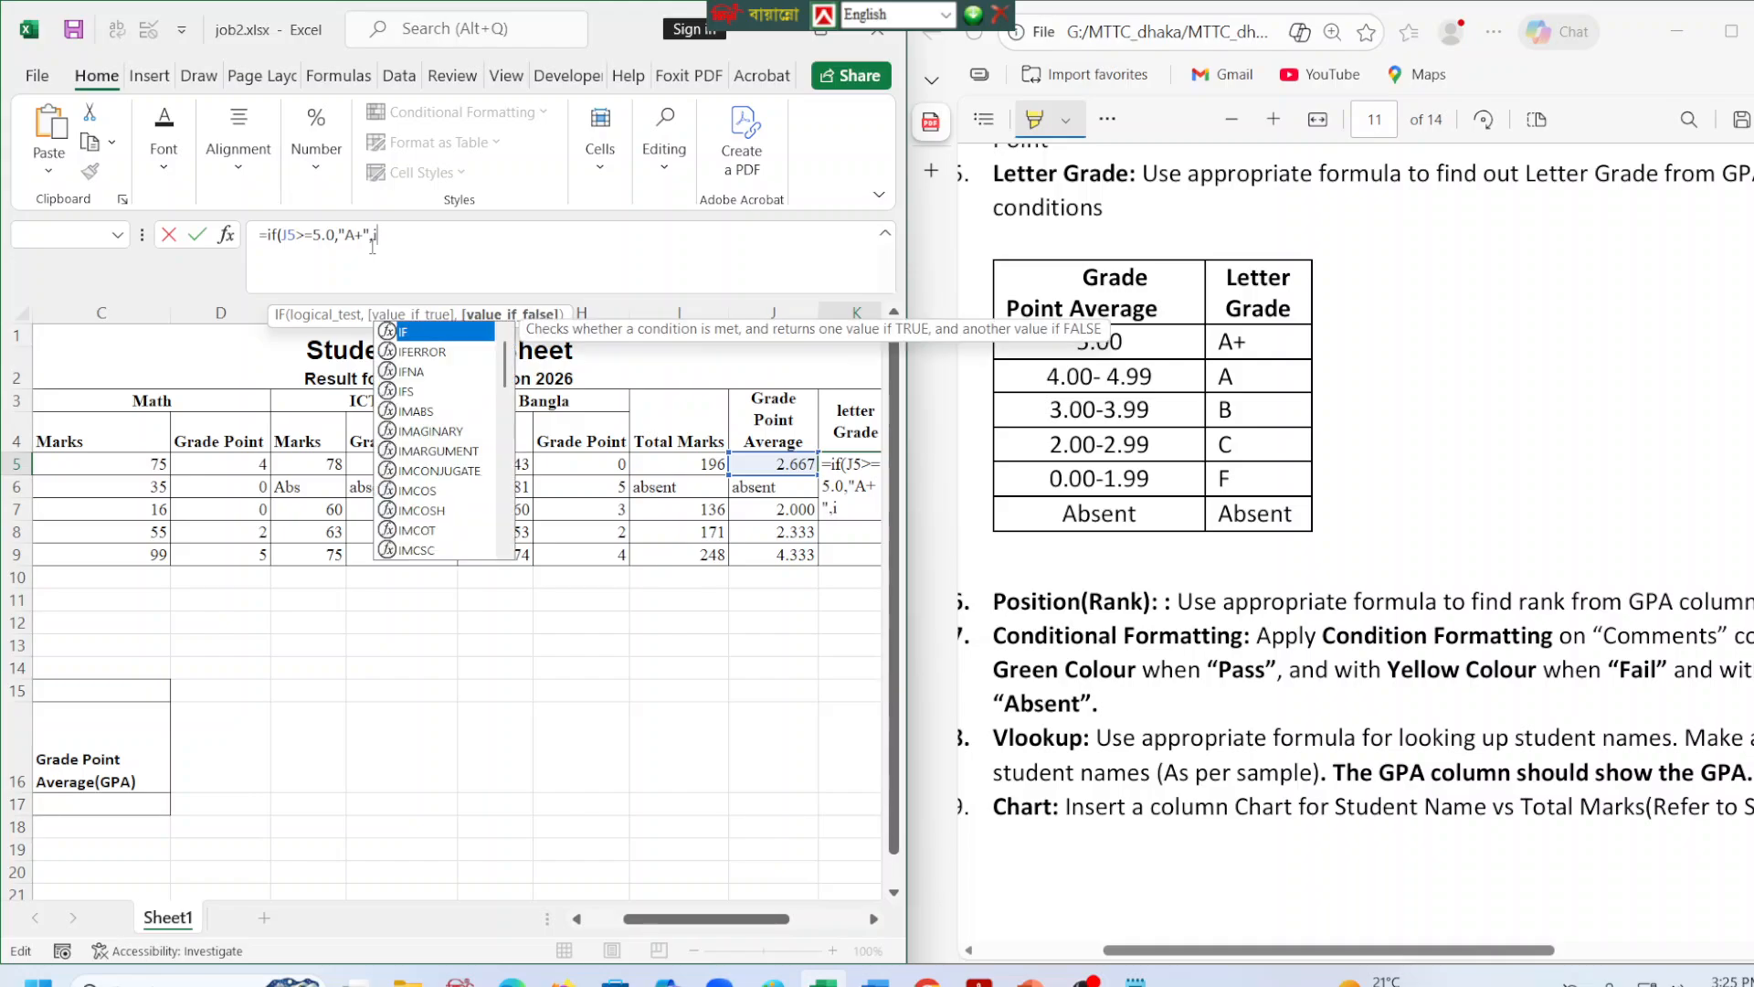
pyautogui.write('f(')
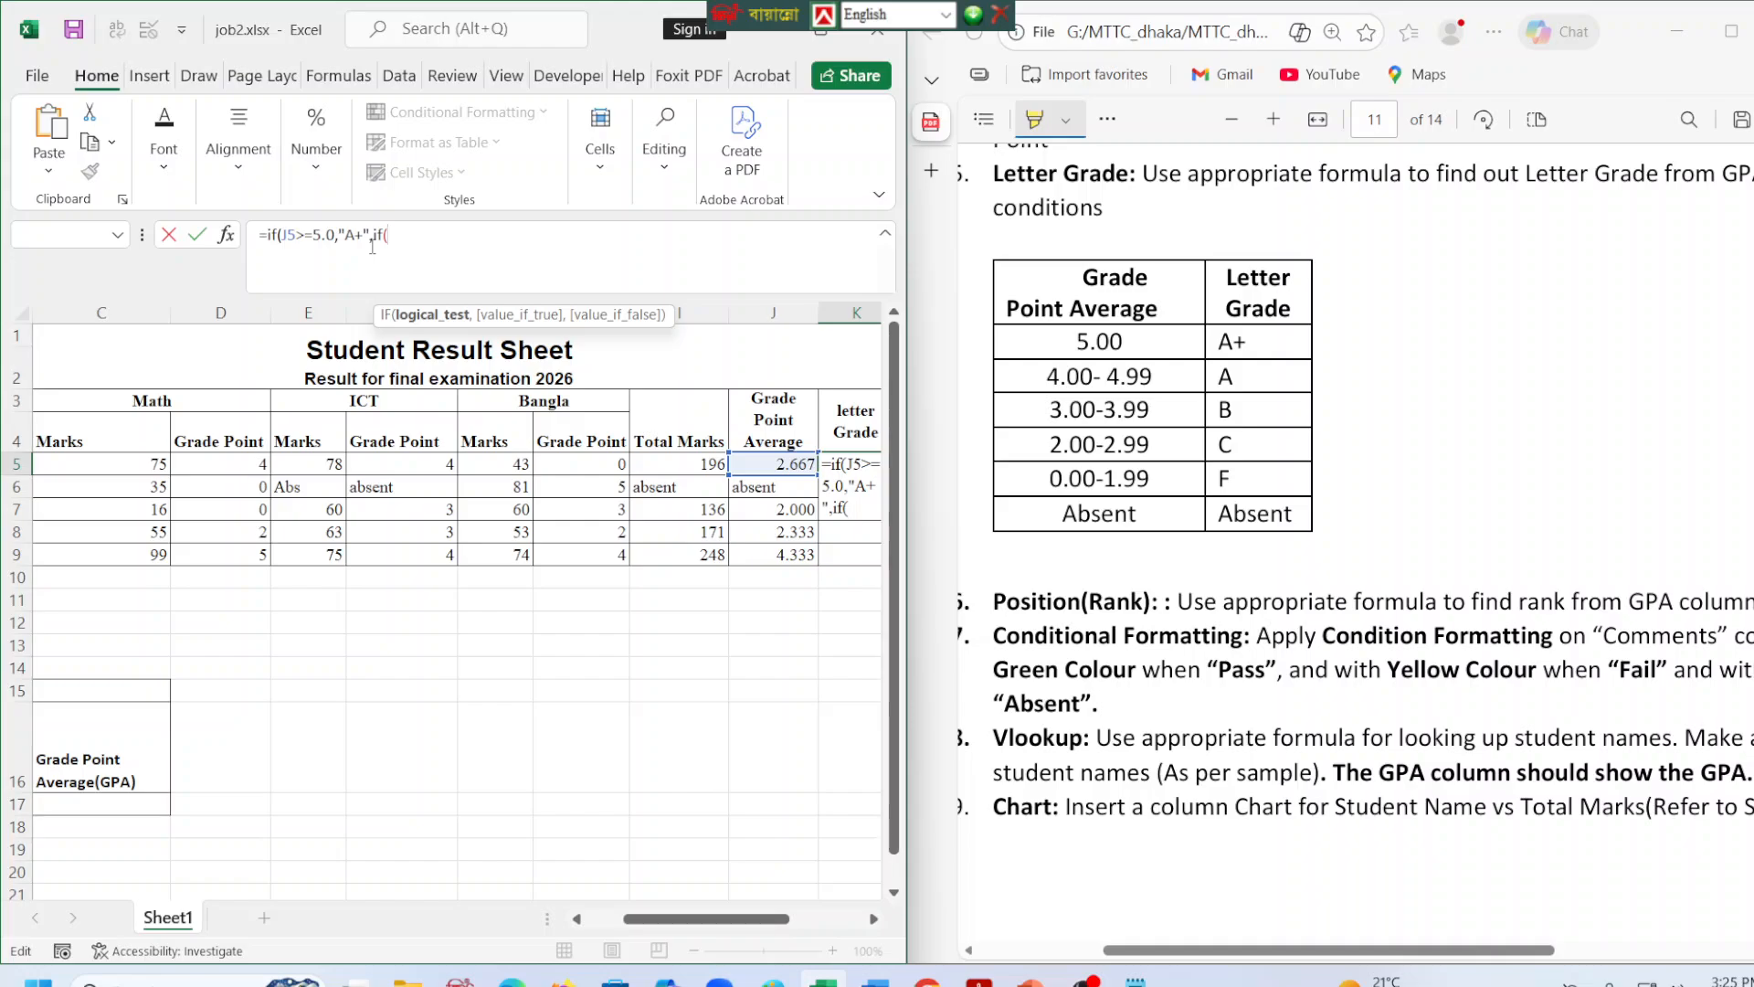
# Nest a second IF in the K5 formula that returns "A" when J5>=4.00.
pyautogui.click(776, 464)
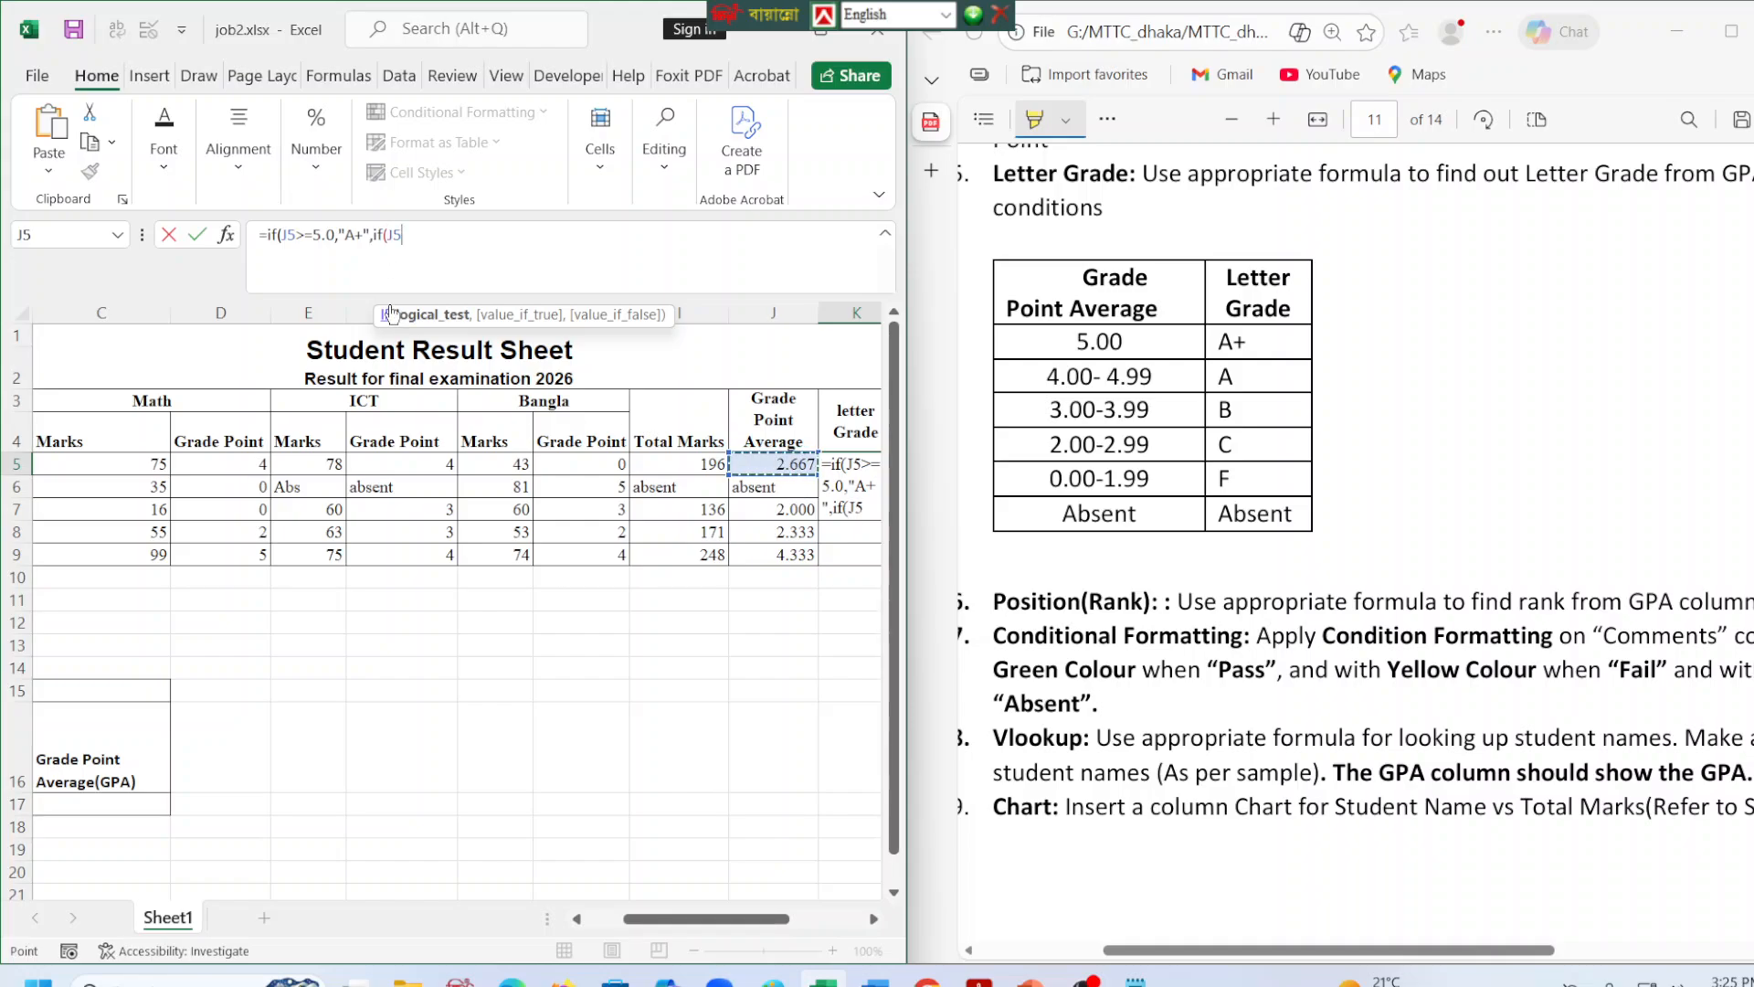
pyautogui.click(443, 243)
pyautogui.write('>=')
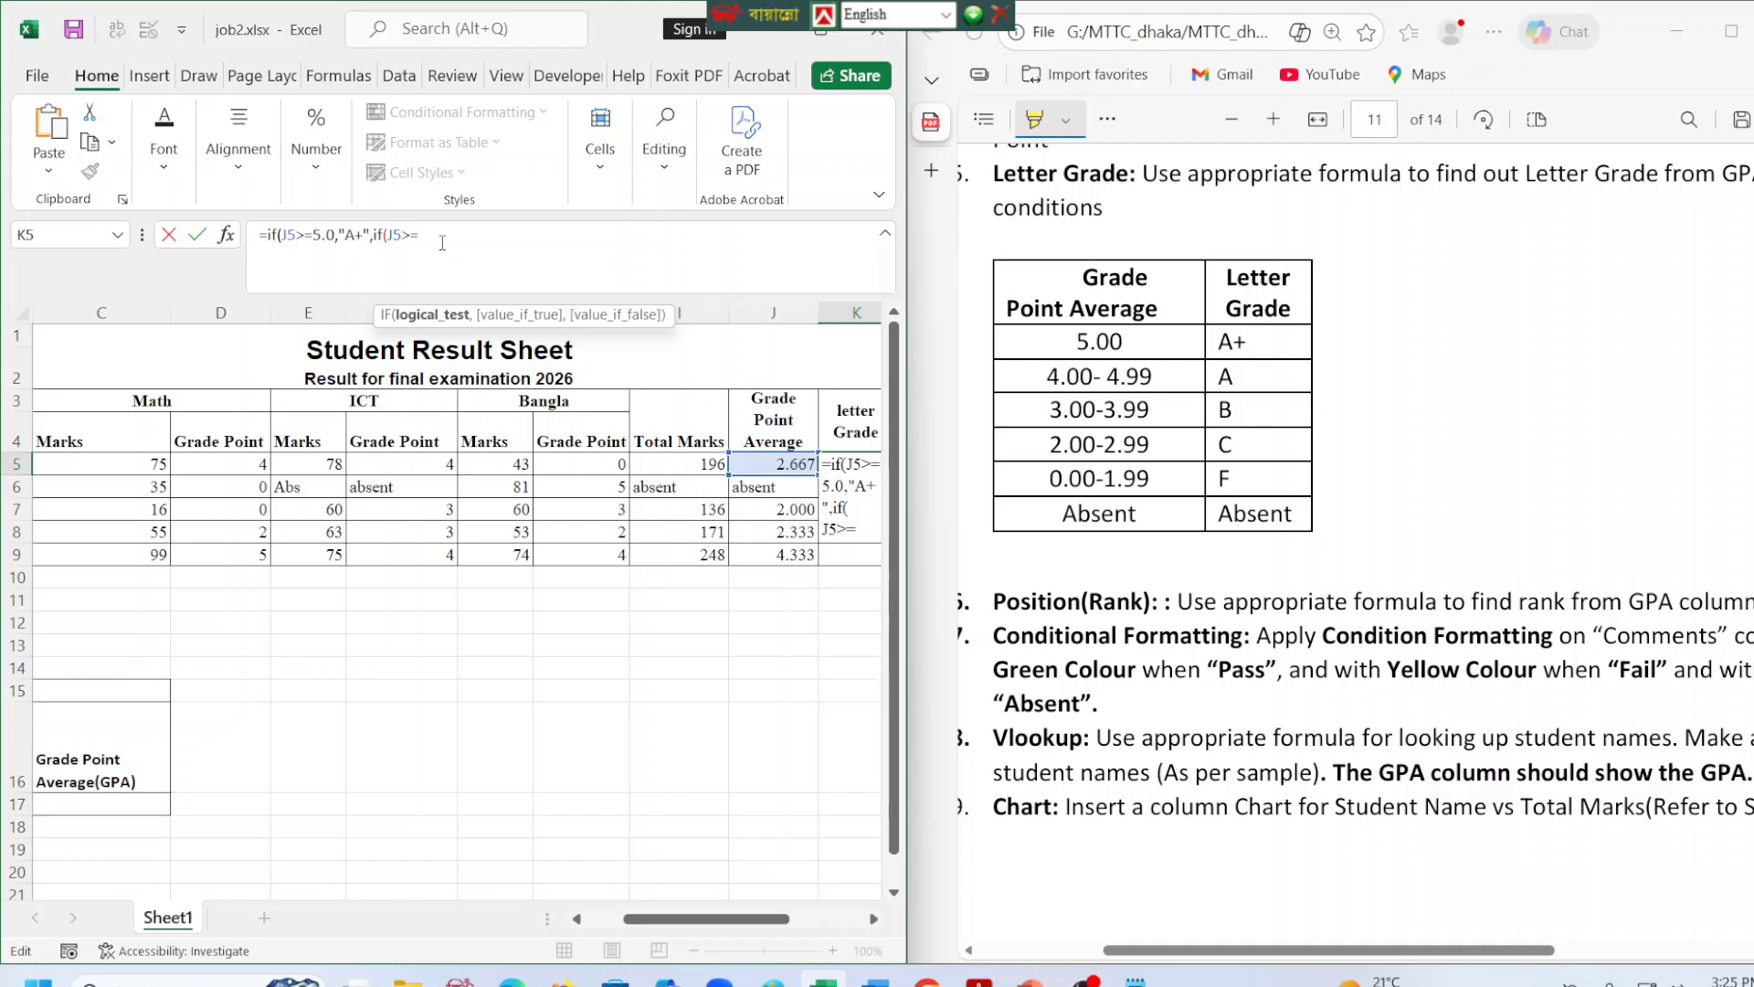
pyautogui.write('4.00')
pyautogui.write(',"')
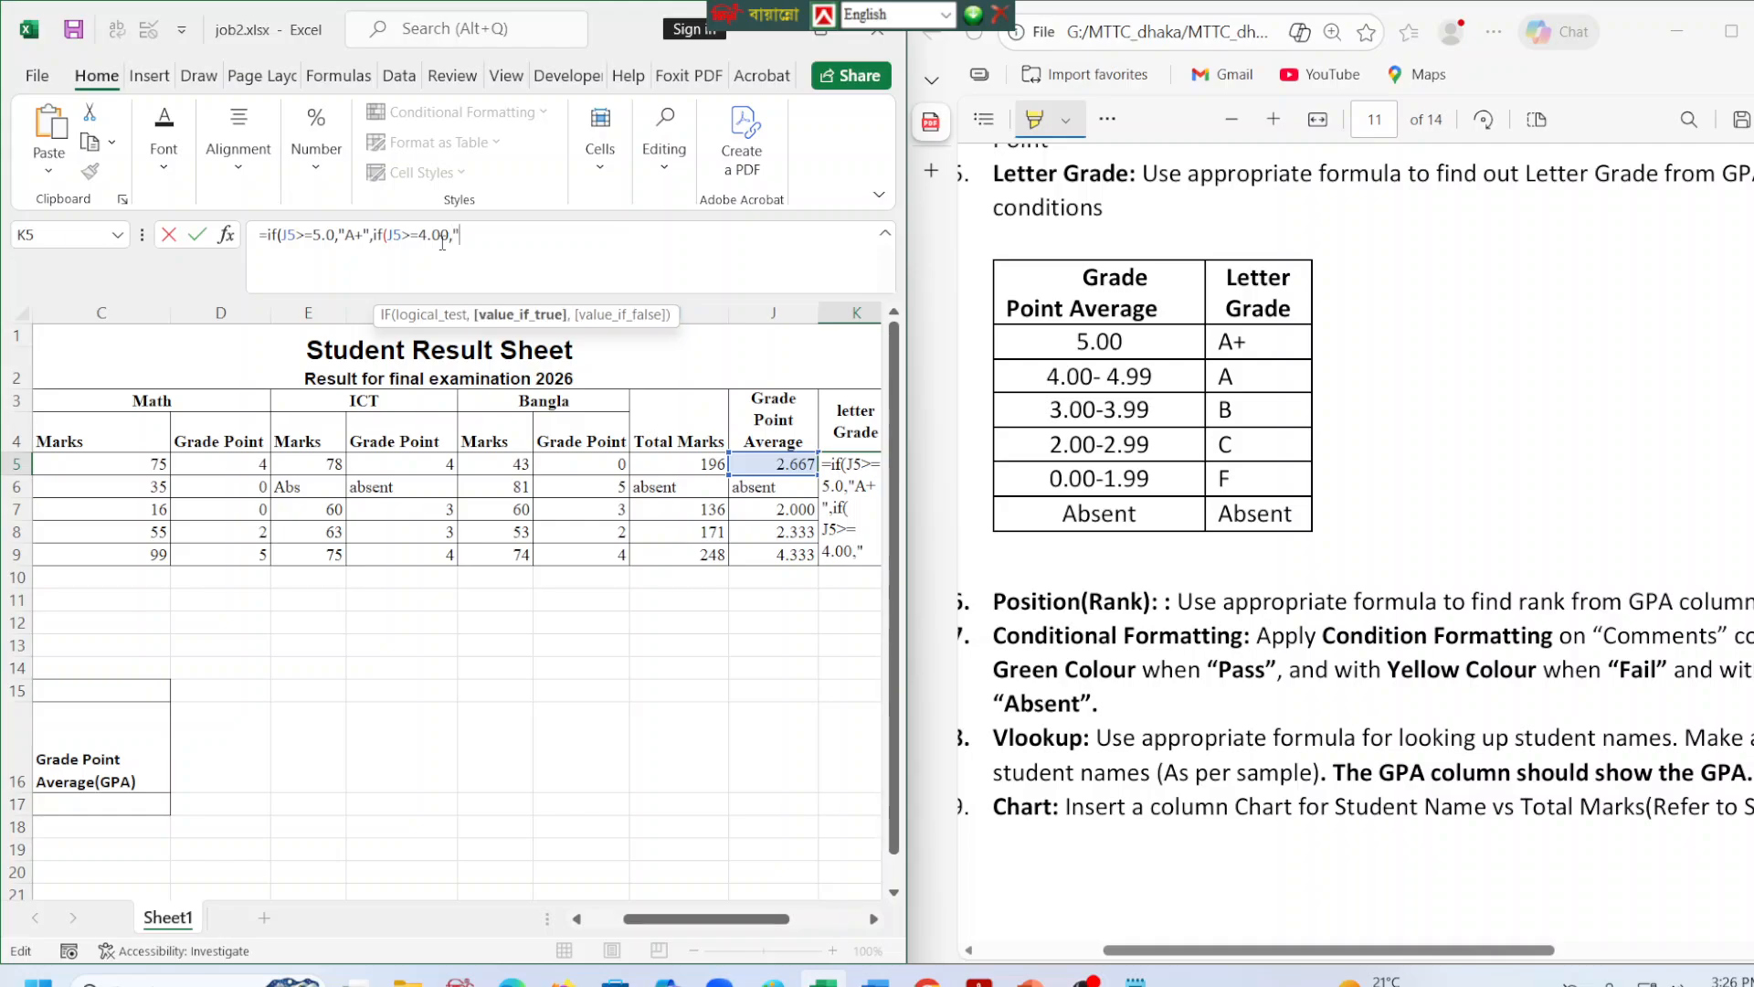
pyautogui.write('A",if(')
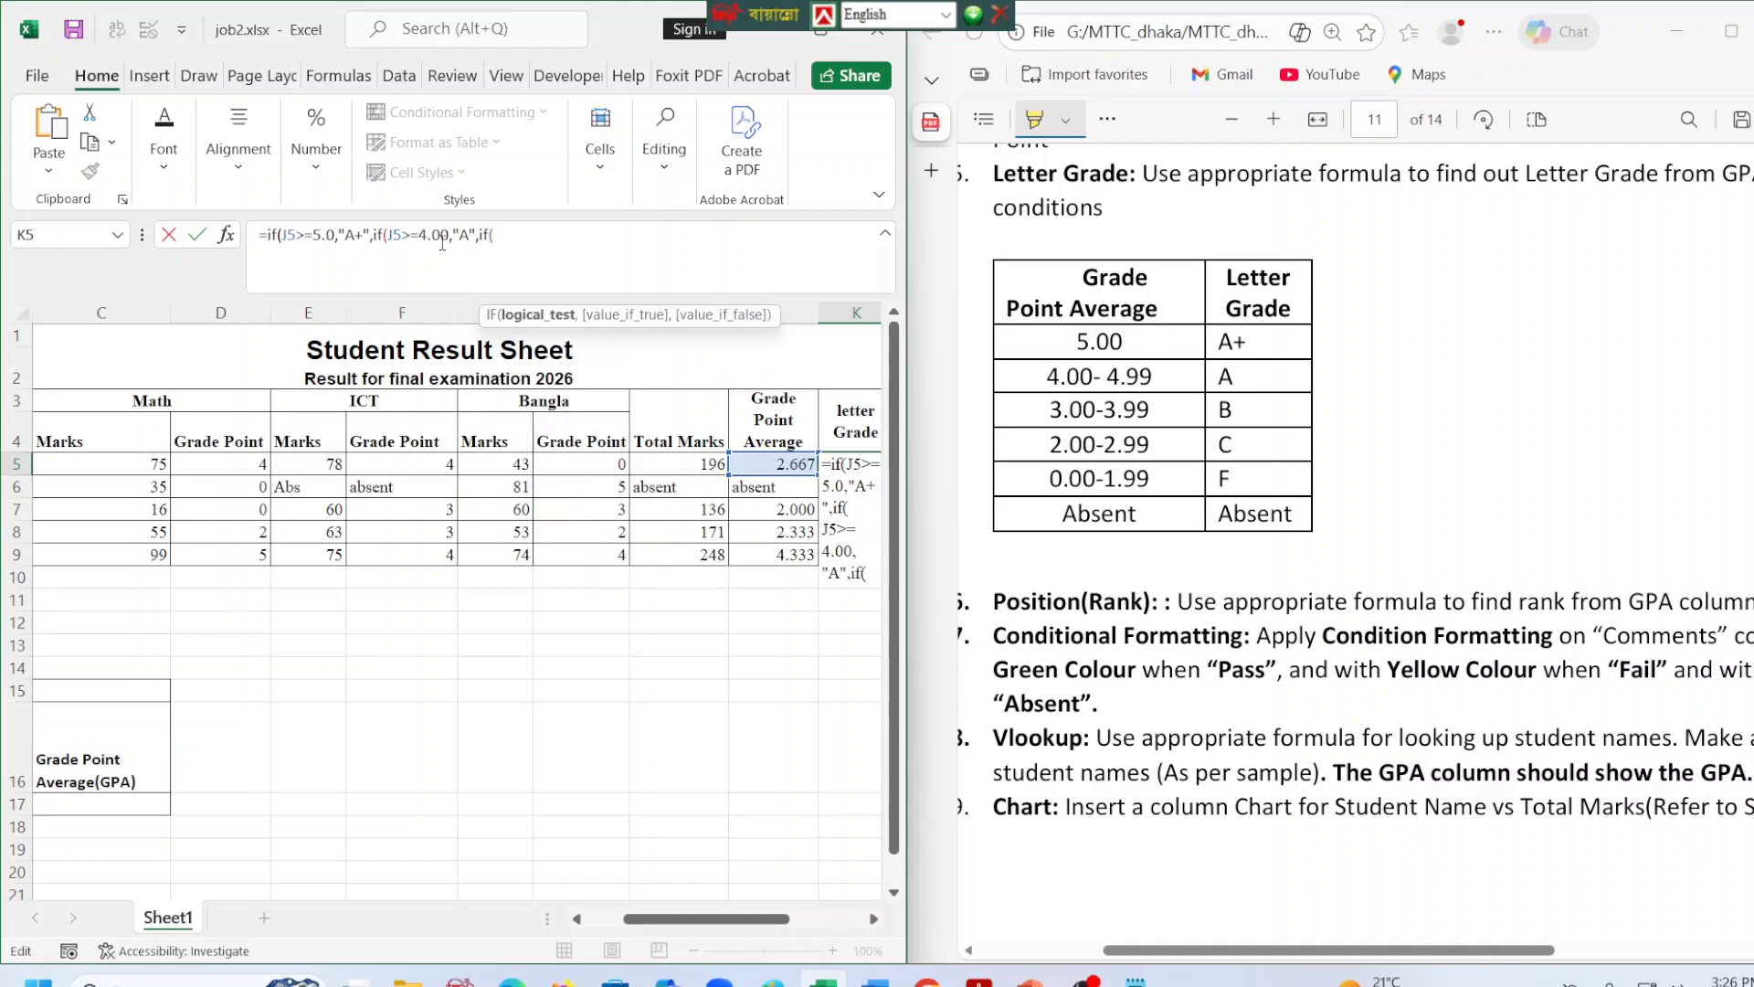
pyautogui.write('j5')
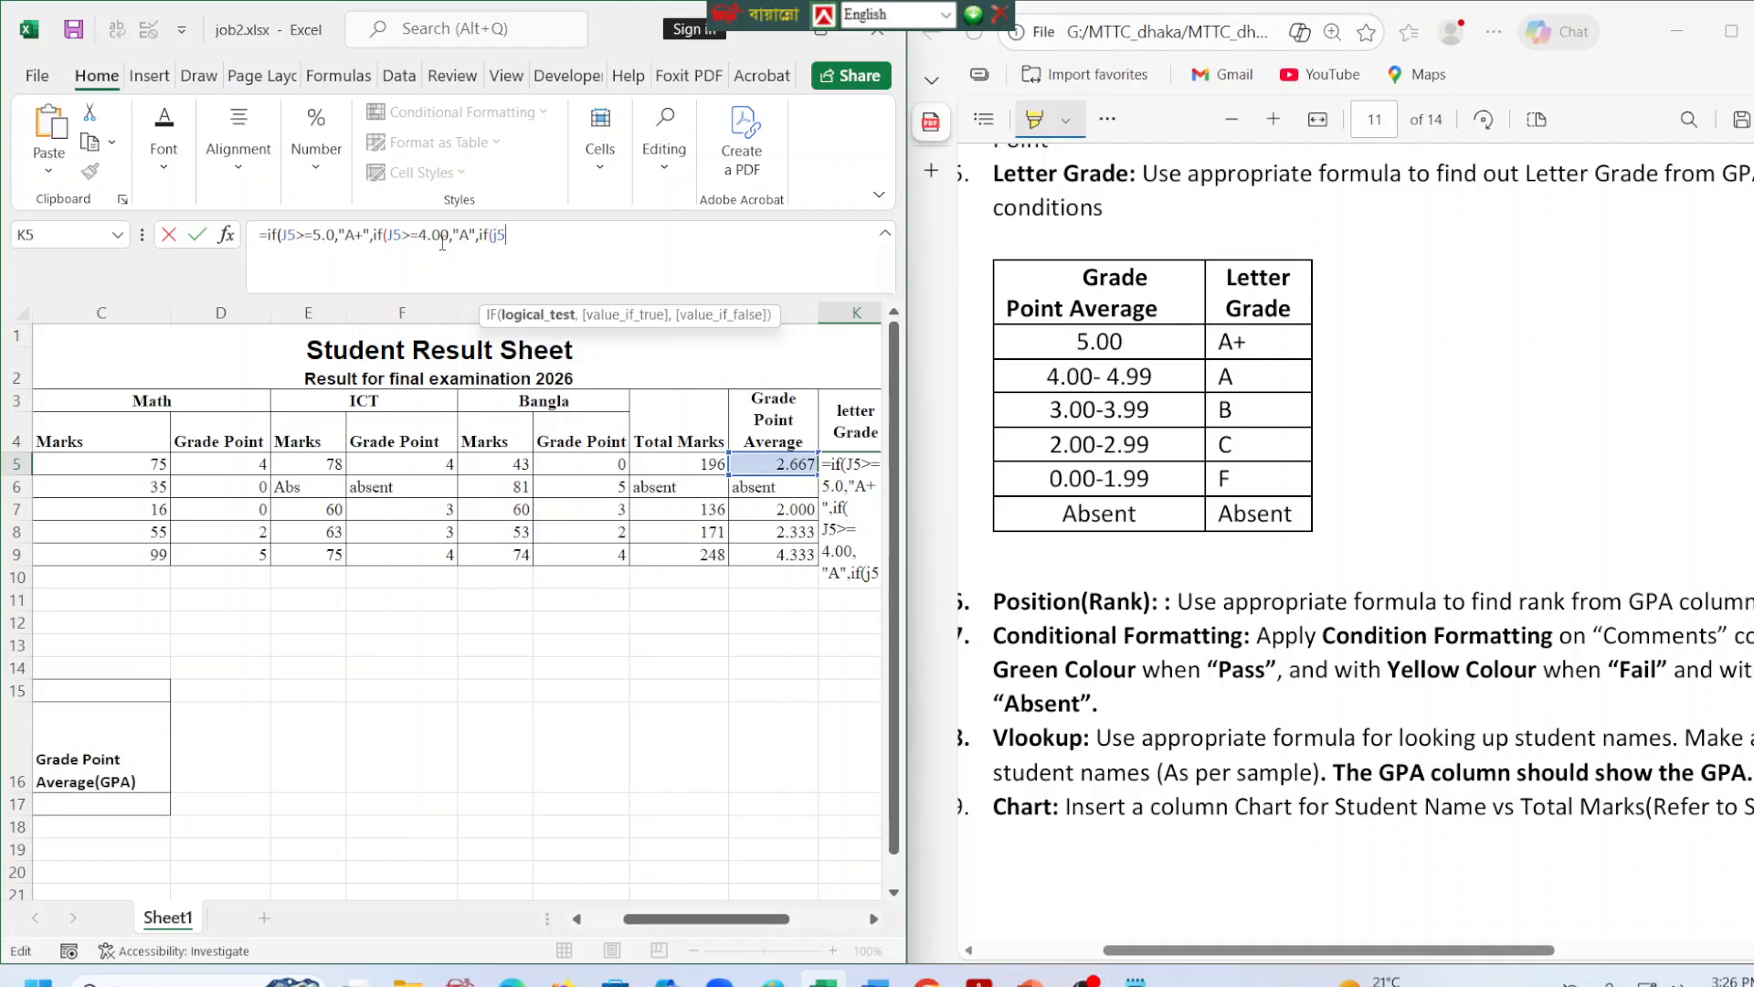
pyautogui.write('>=3.00,"')
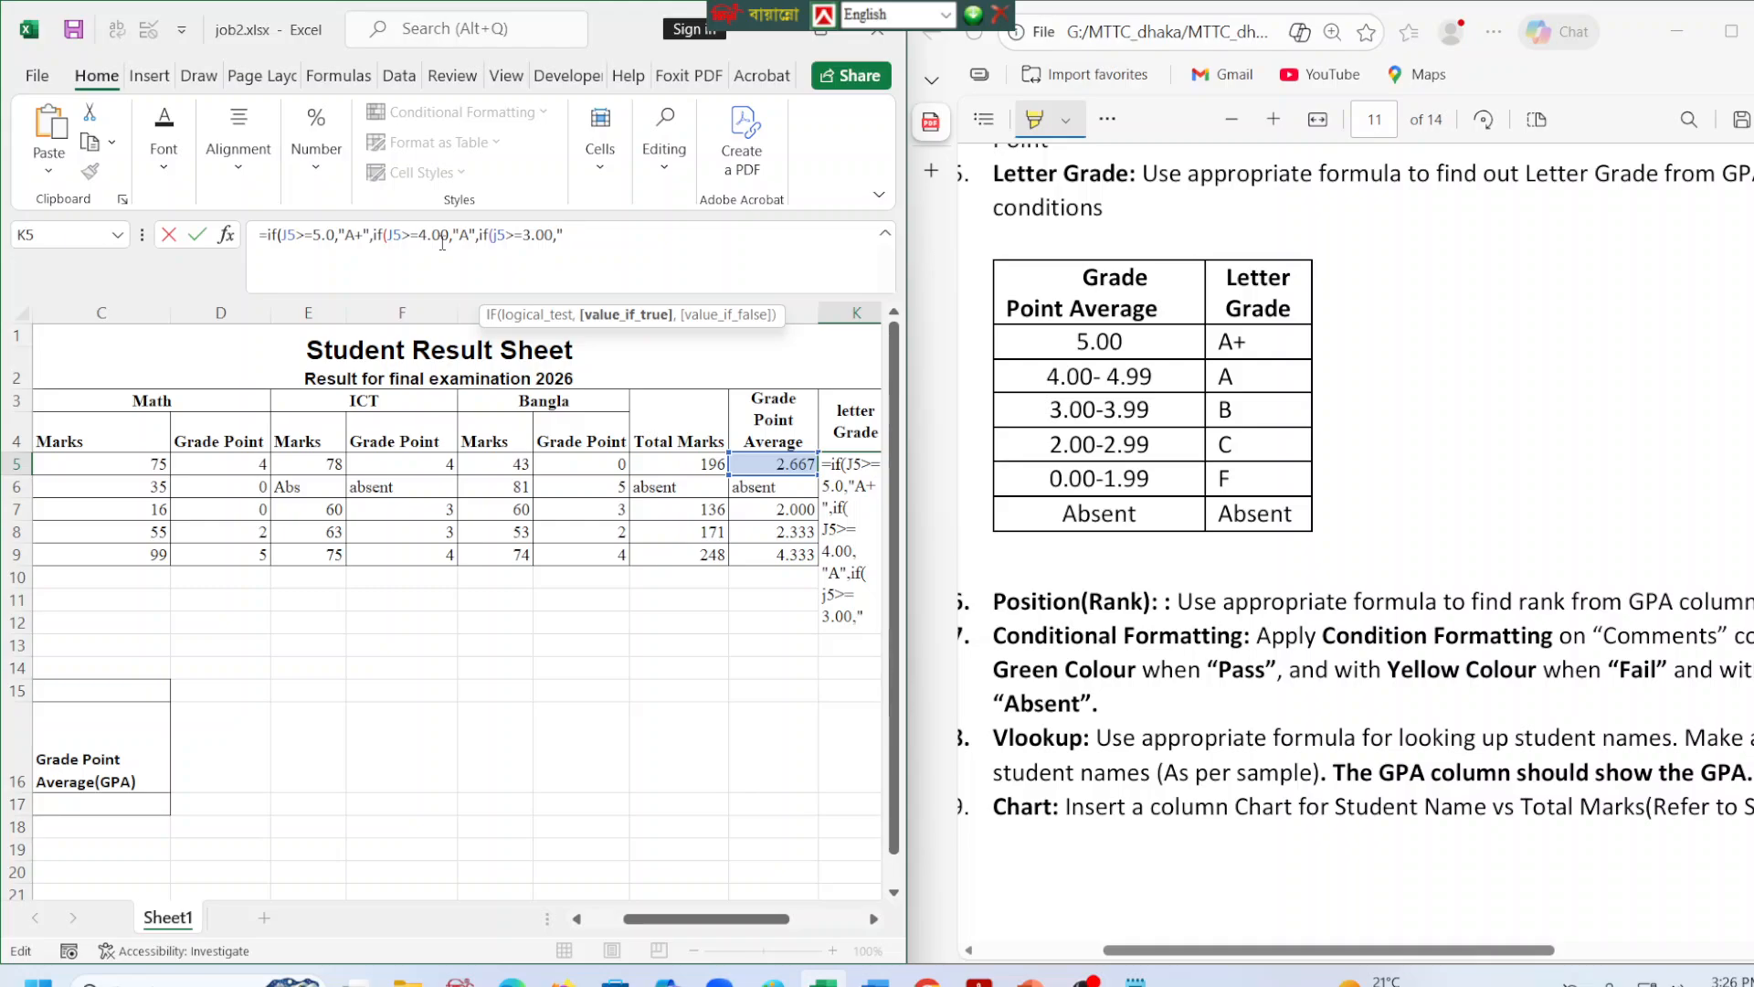
pyautogui.write('B",if(')
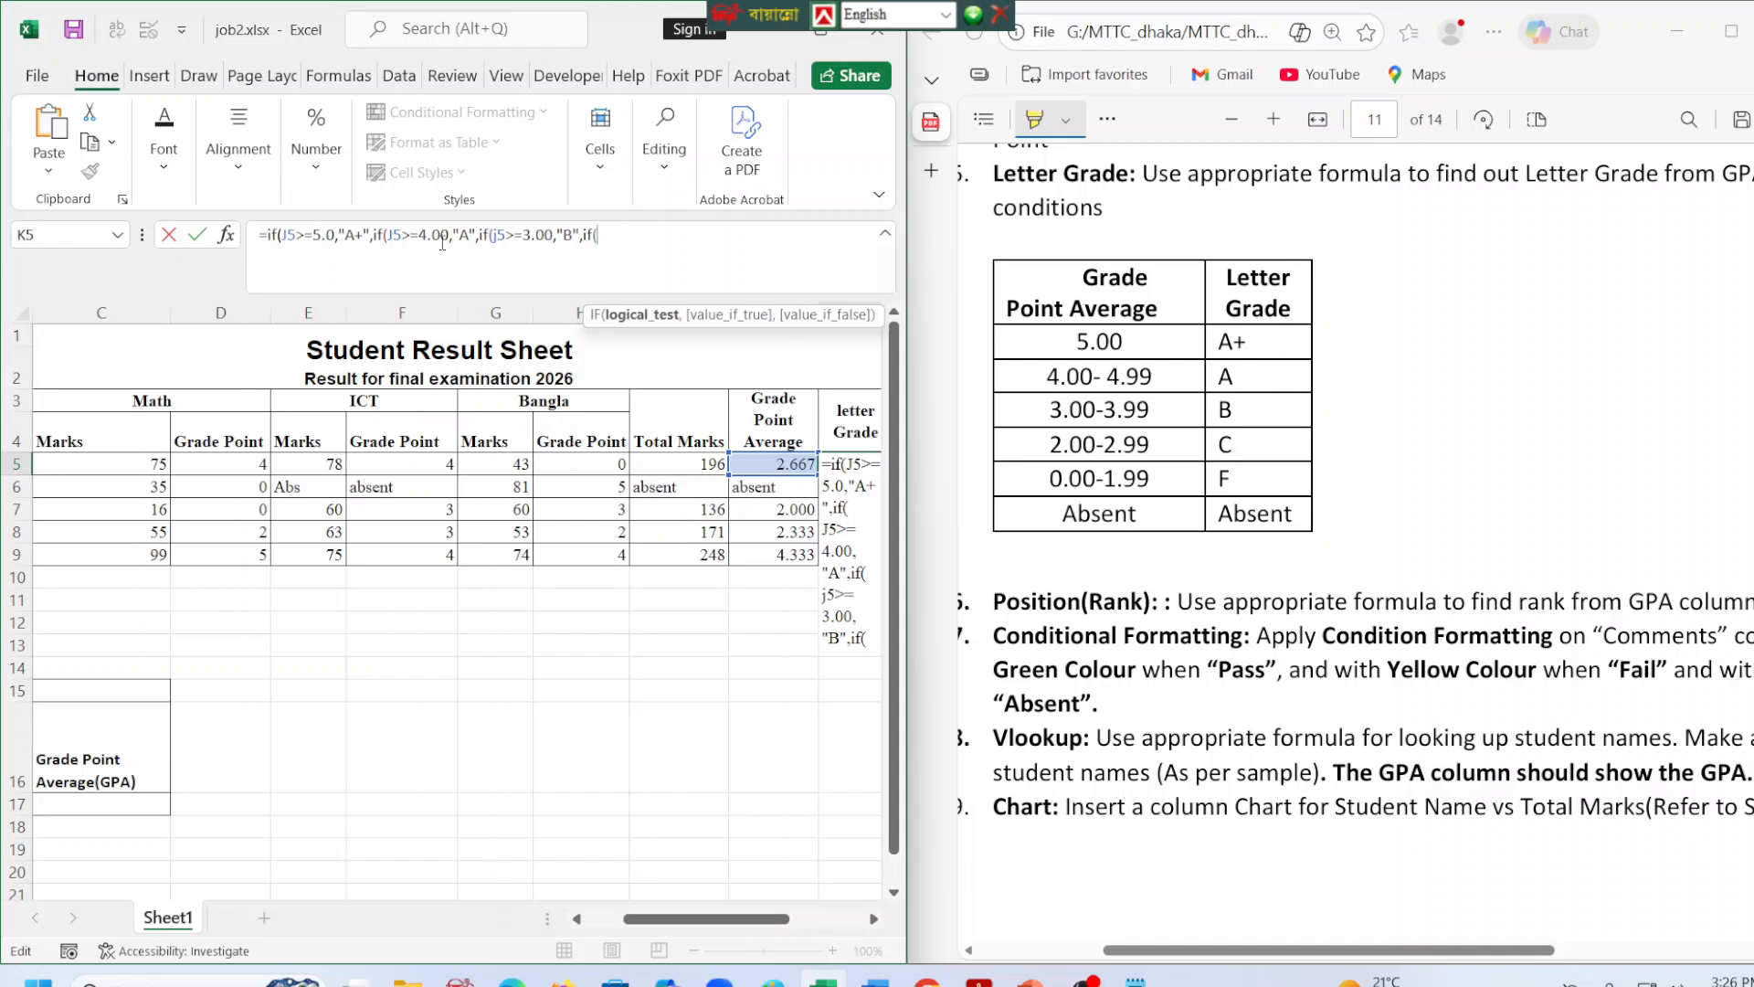
pyautogui.write('j5>')
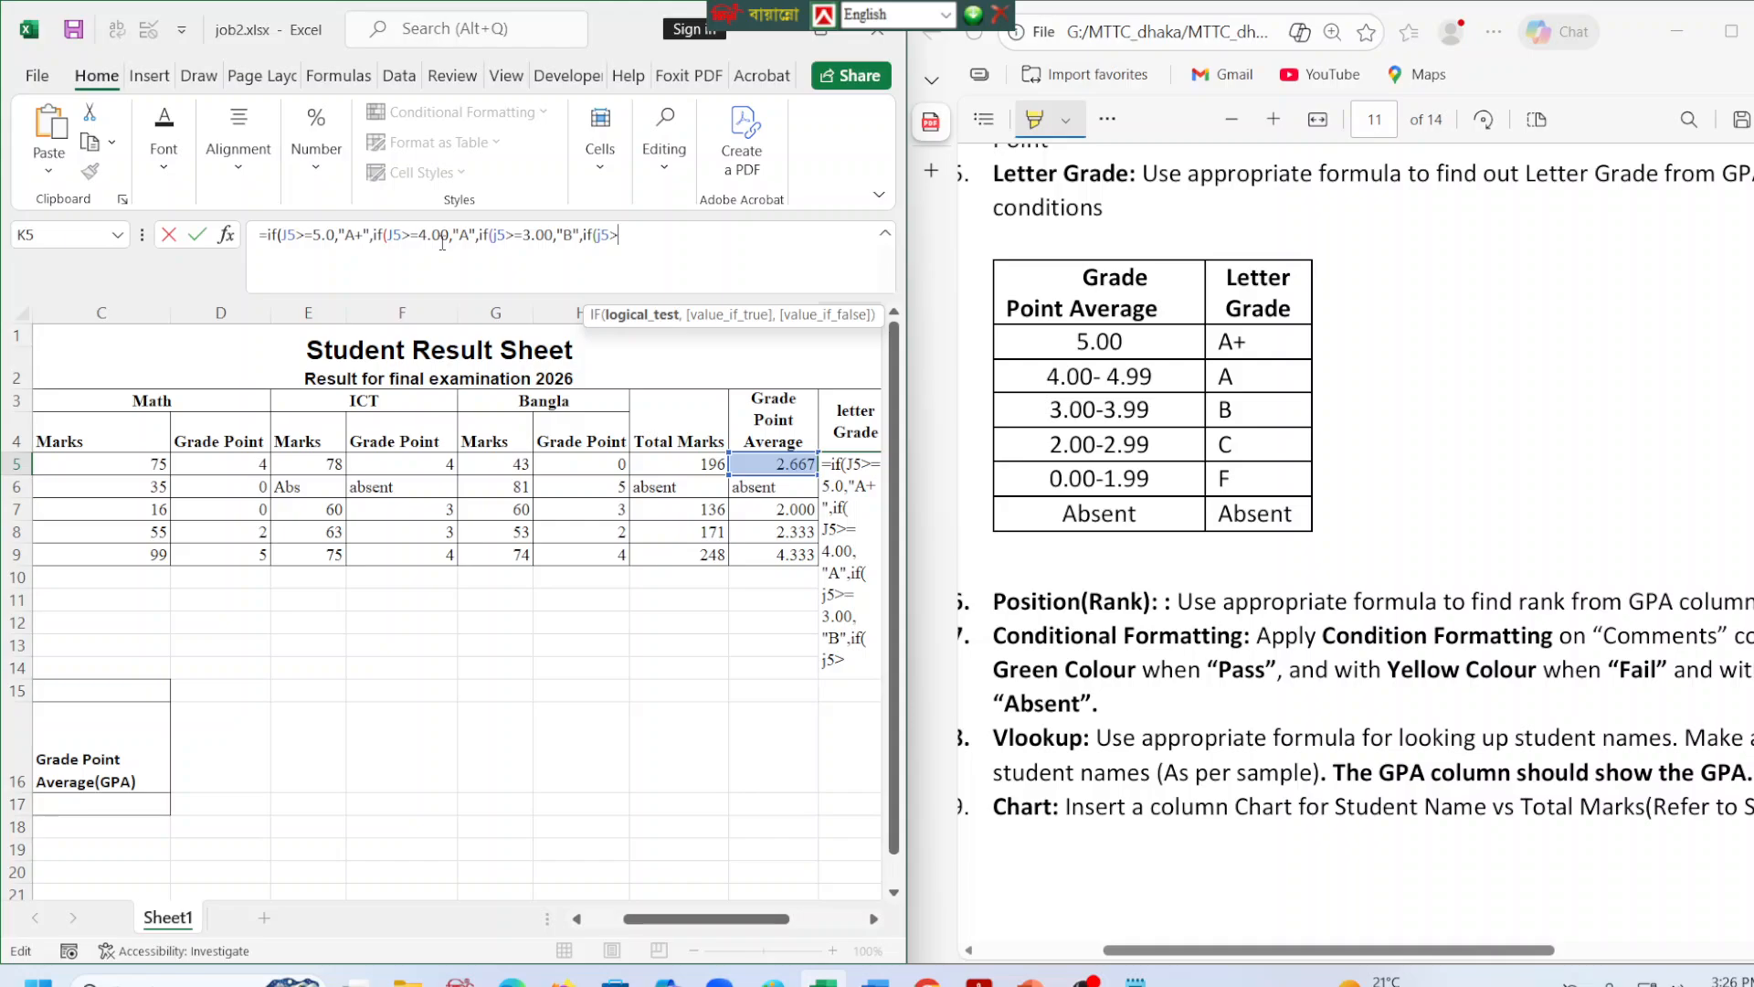
pyautogui.write('=2.00,"')
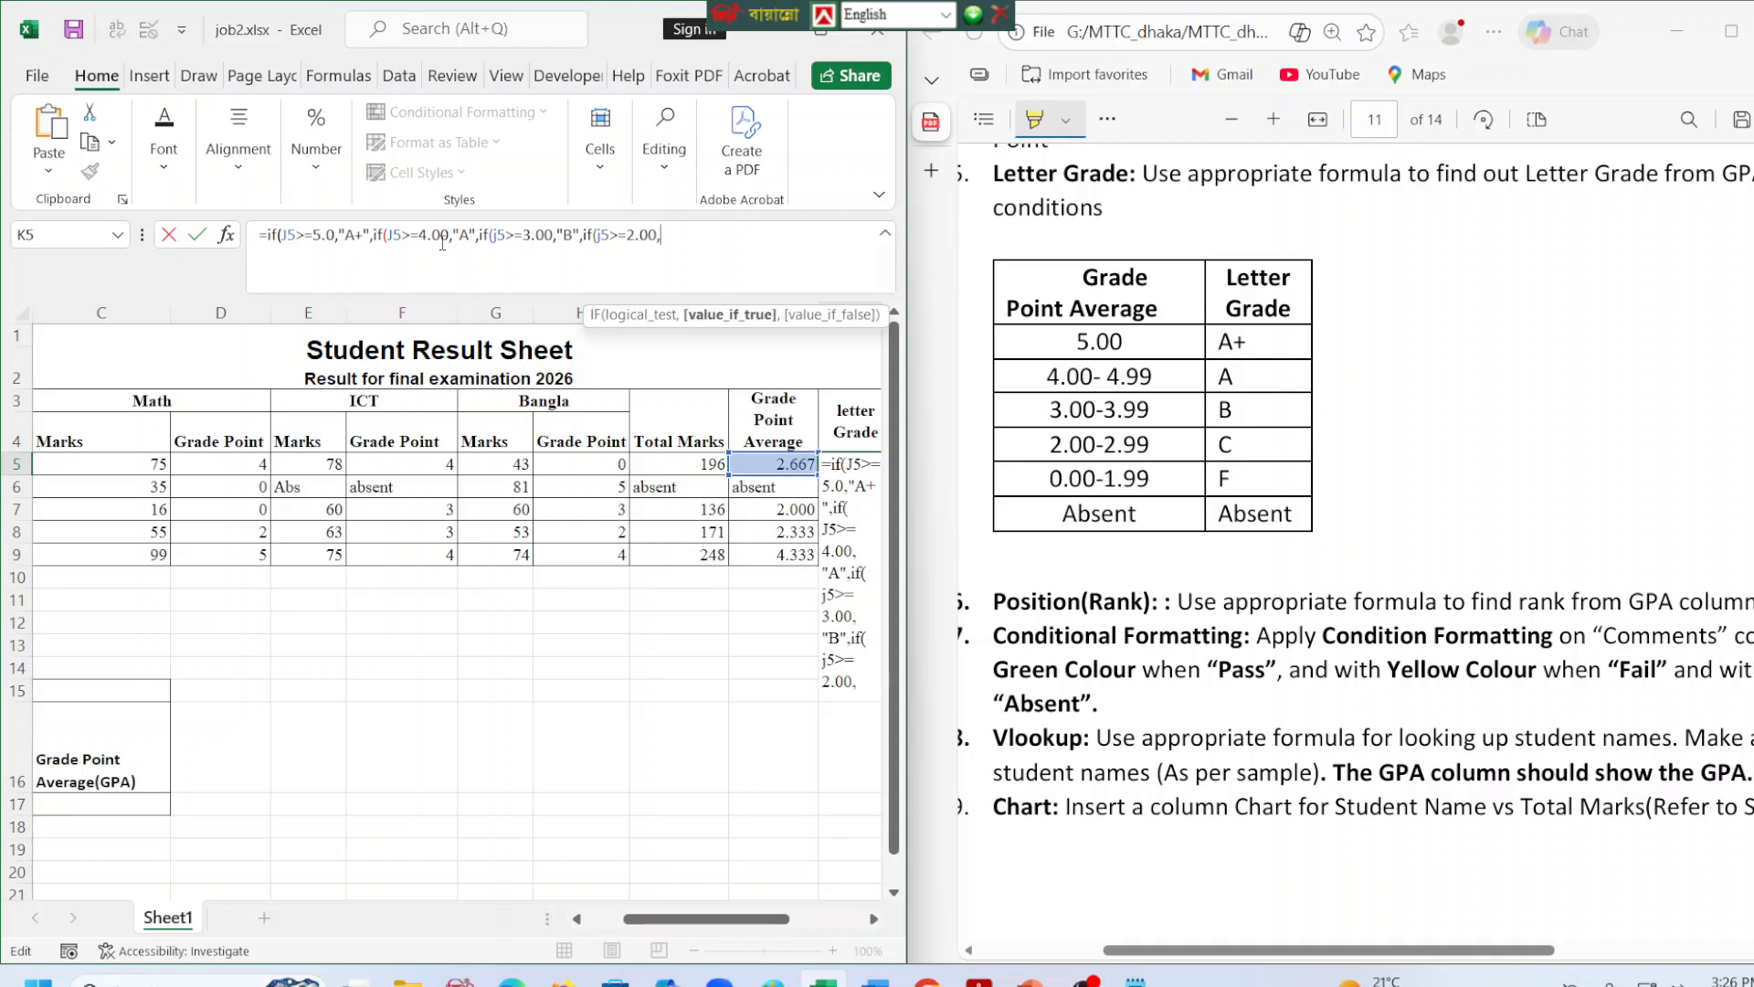
pyautogui.write('C",')
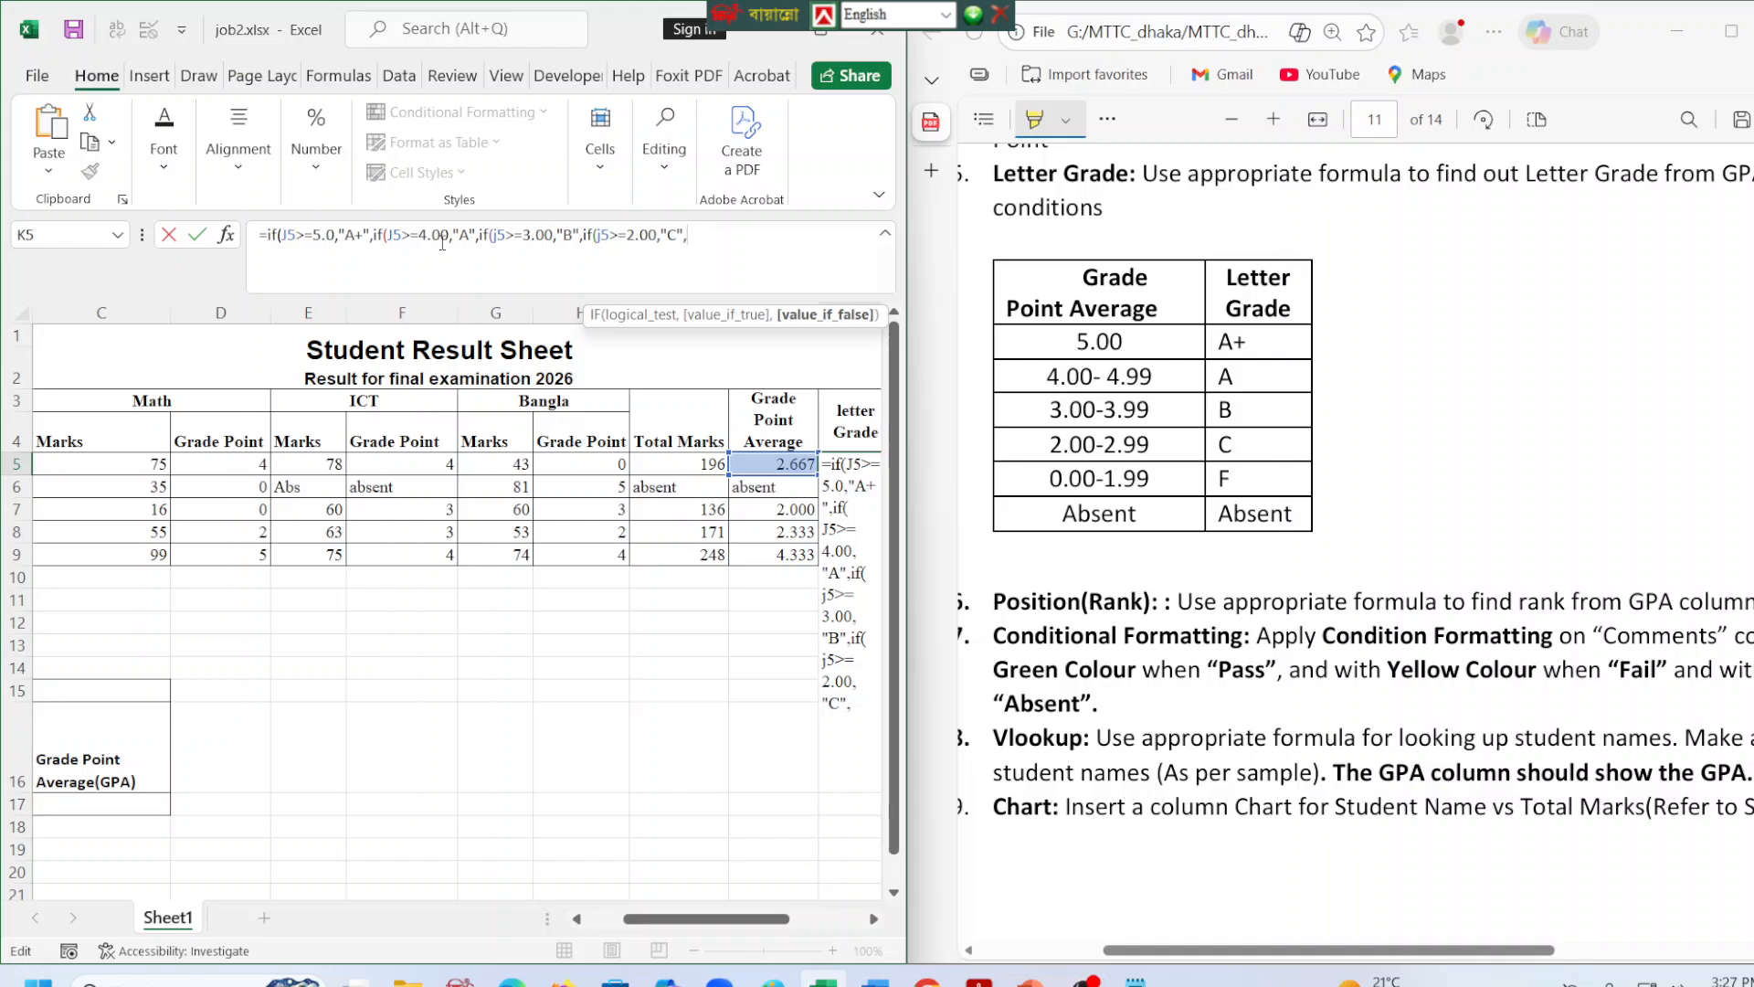
# Add "F" as the fallback grade in the K5 formula and close all four IF functions.
pyautogui.write('"F"))))')
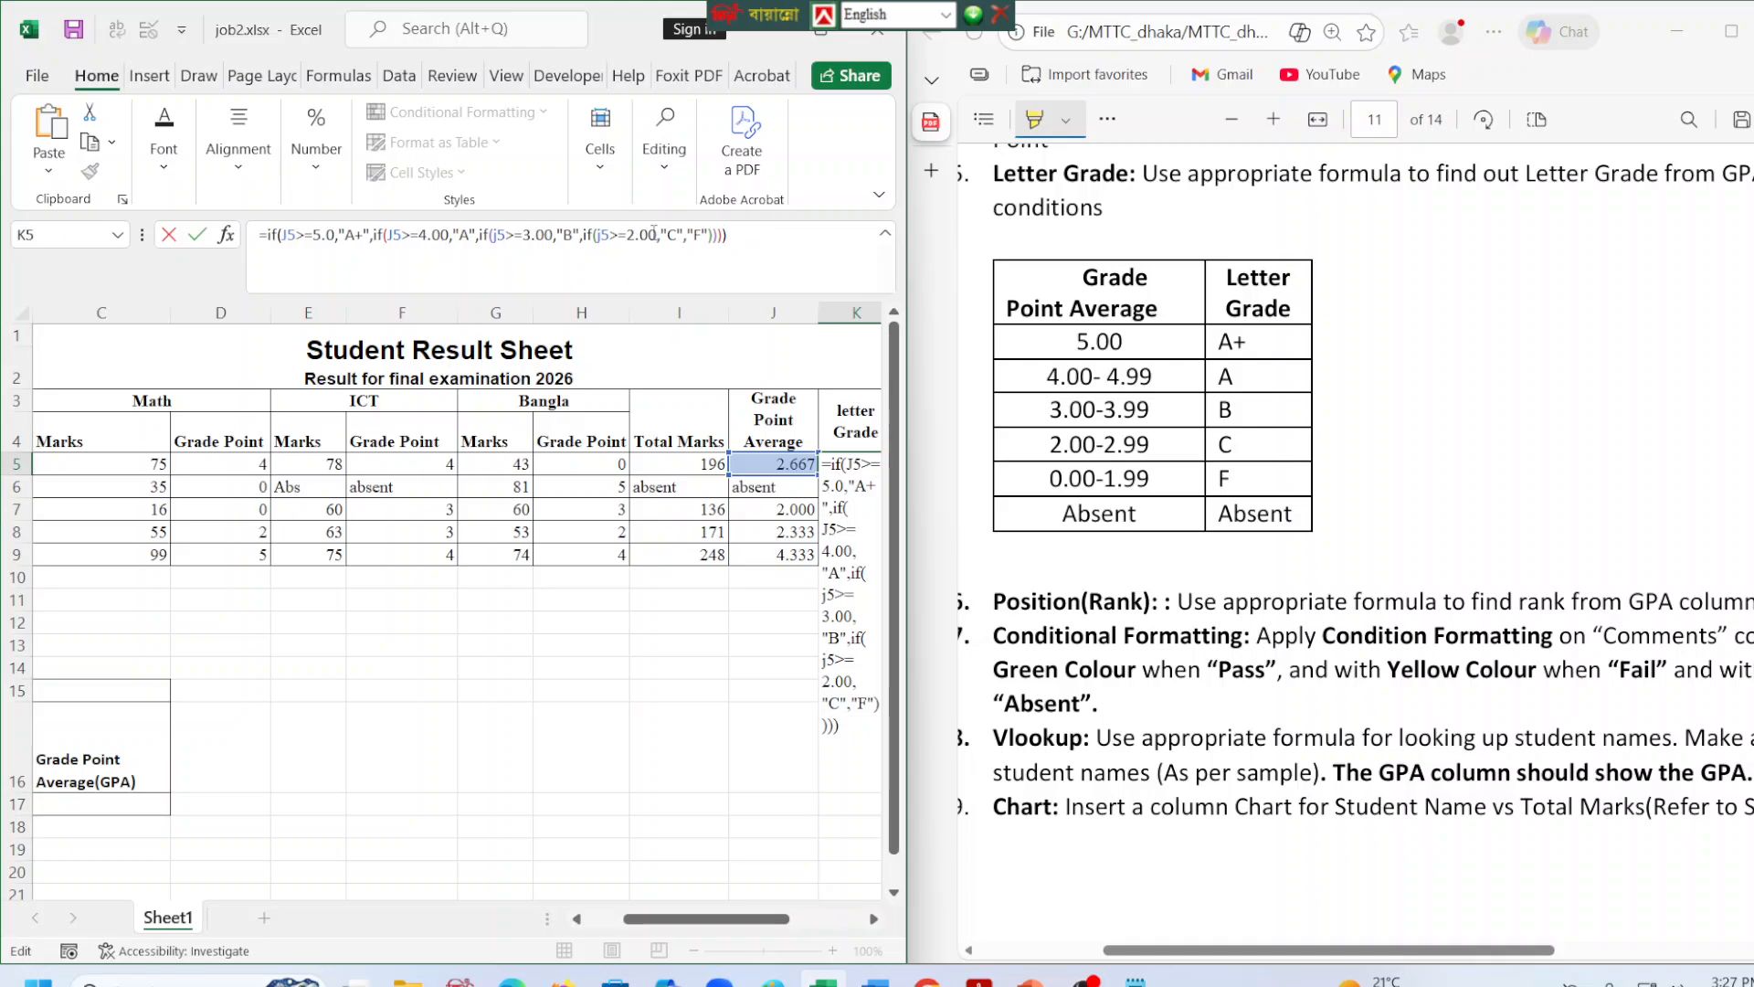
# Cut the whole nested IF expression out of the K5 formula, keeping only the equals sign.
pyautogui.moveTo(736, 239); pyautogui.dragTo(270, 234)
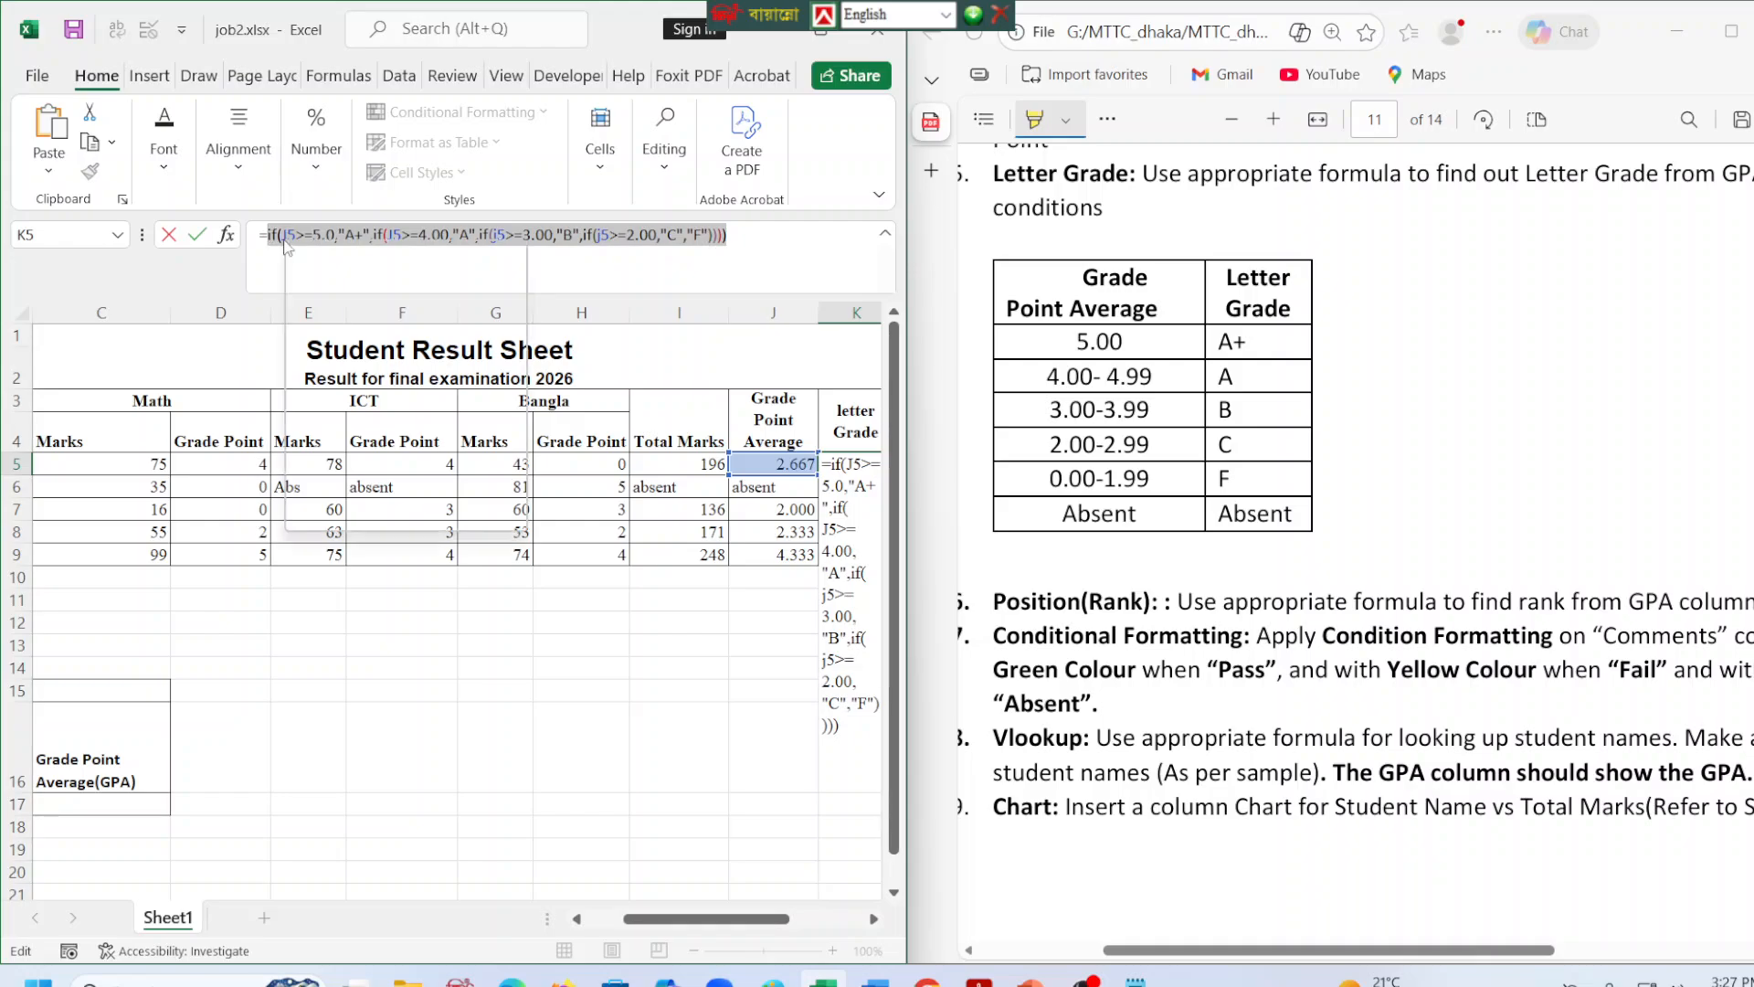
pyautogui.rightClick(270, 235)
pyautogui.click(340, 257)
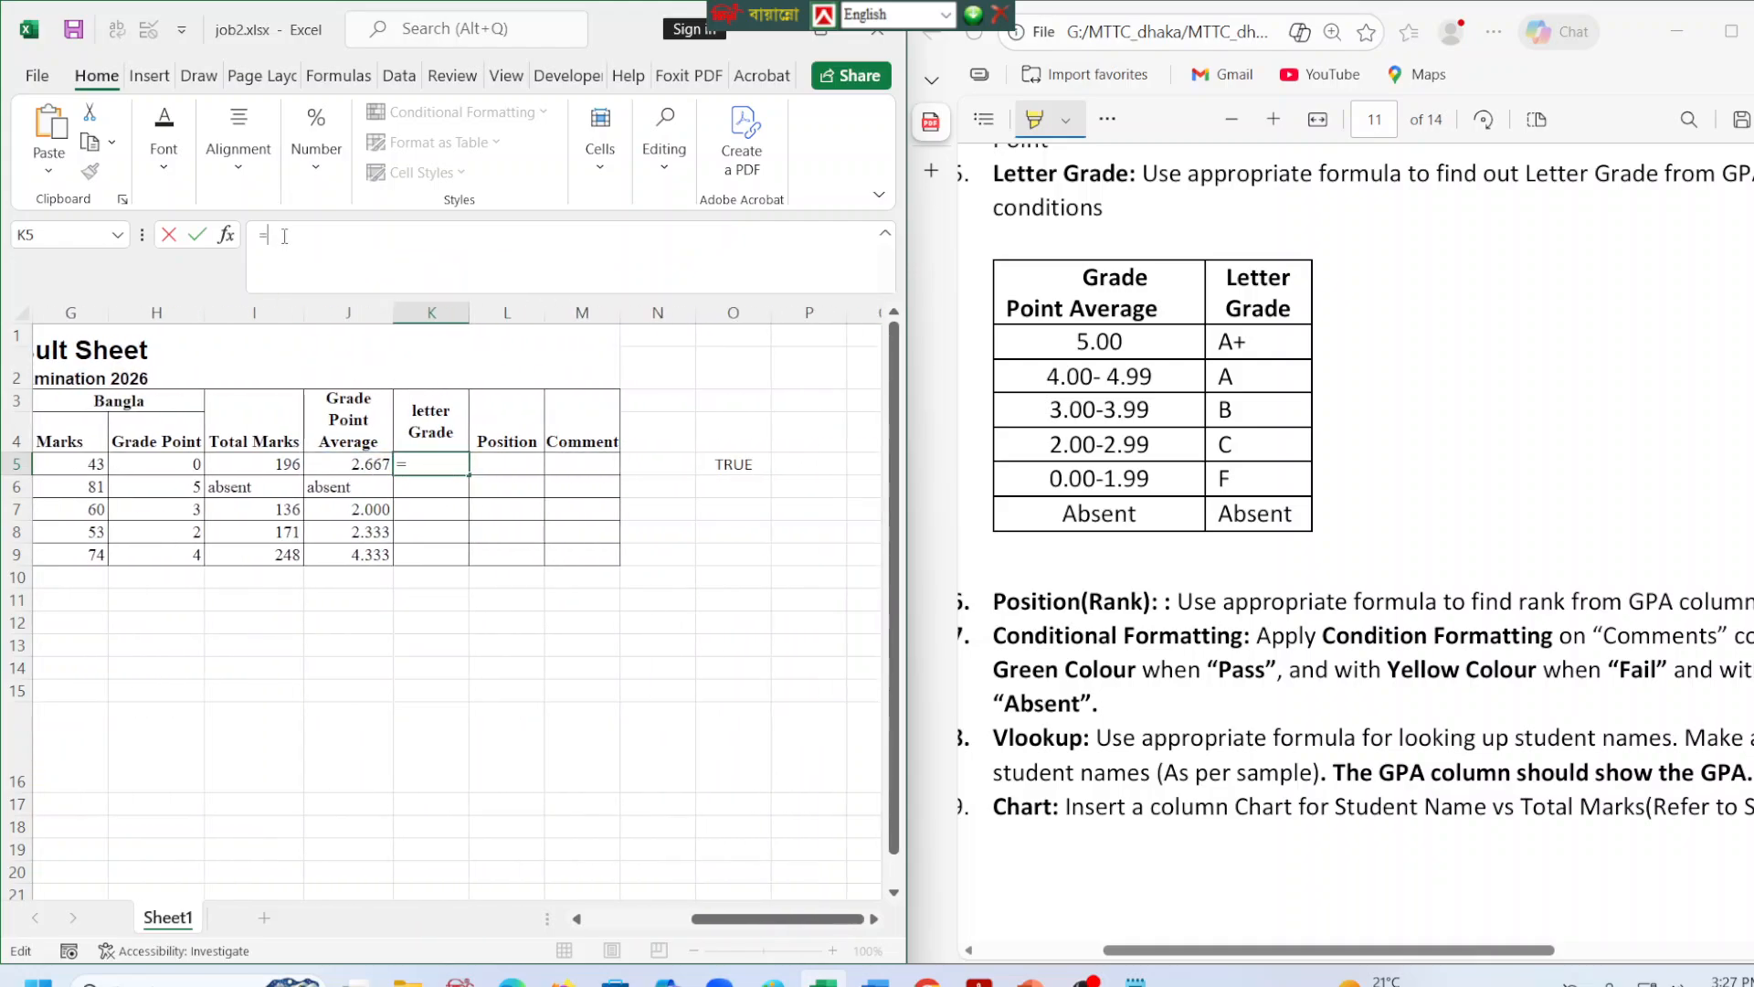
# Begin a new outer IF in the K5 formula that returns "absent" when J5="absent".
pyautogui.write('if(')
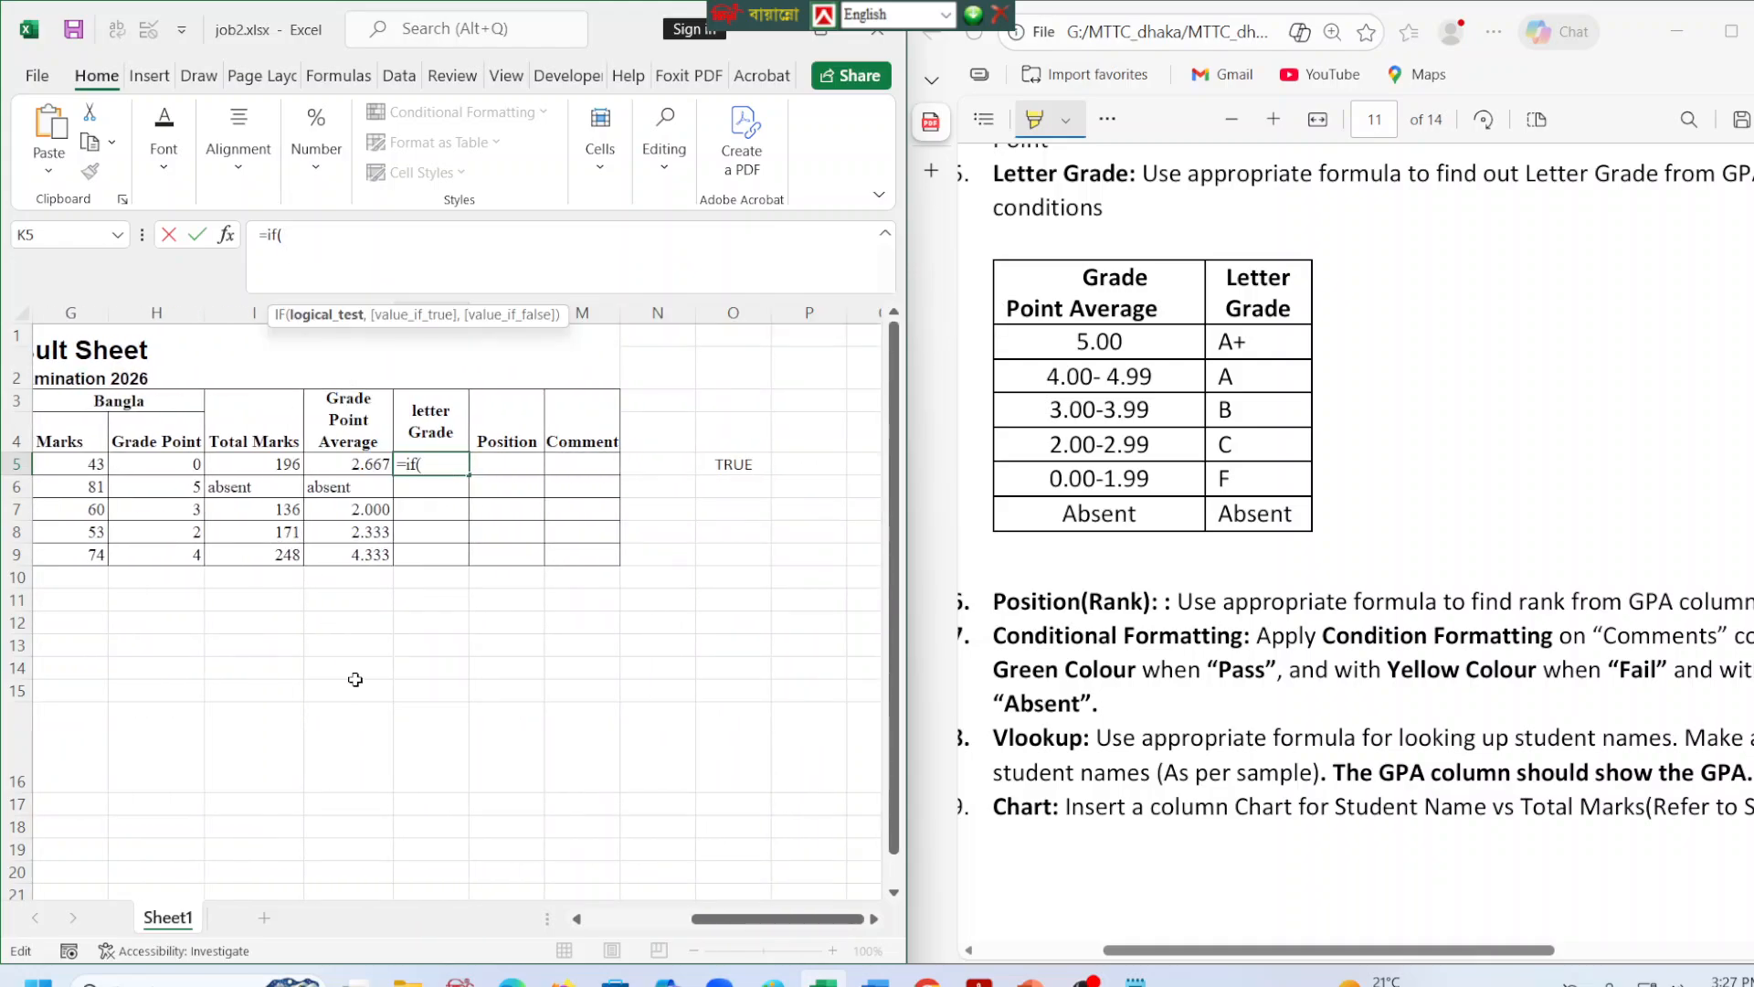
pyautogui.click(334, 466)
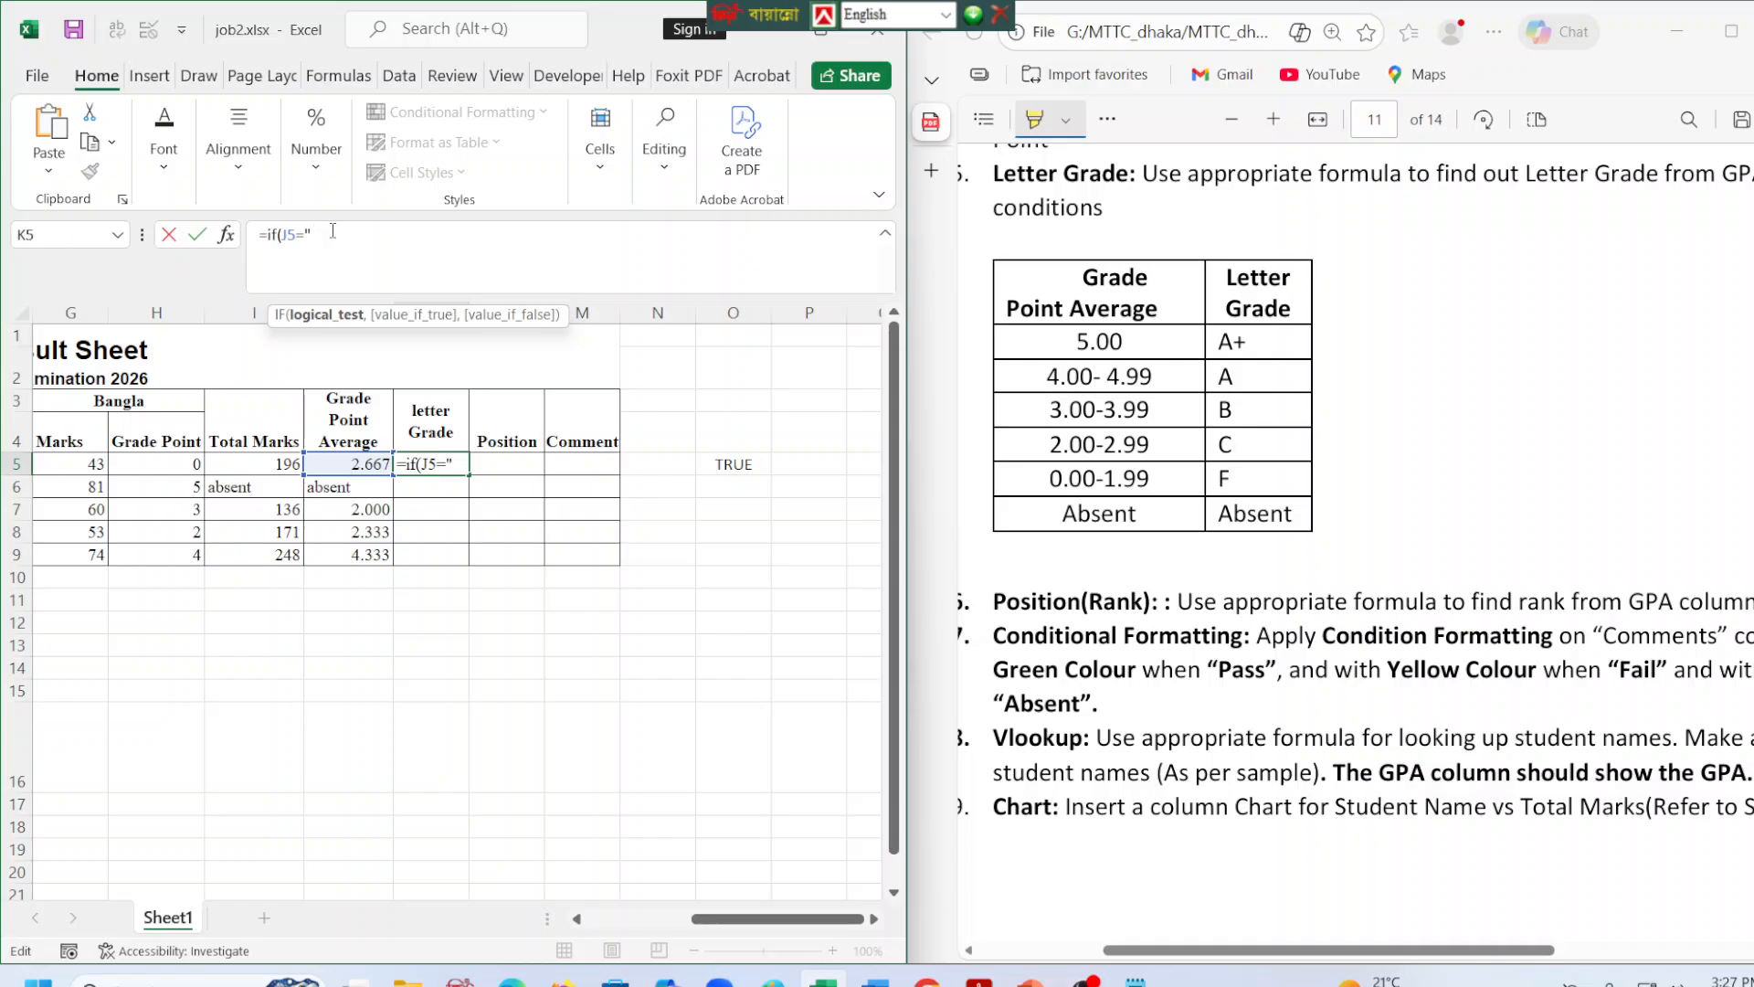
pyautogui.write('="absent""')
pyautogui.press('BackSpace')
pyautogui.write(',')
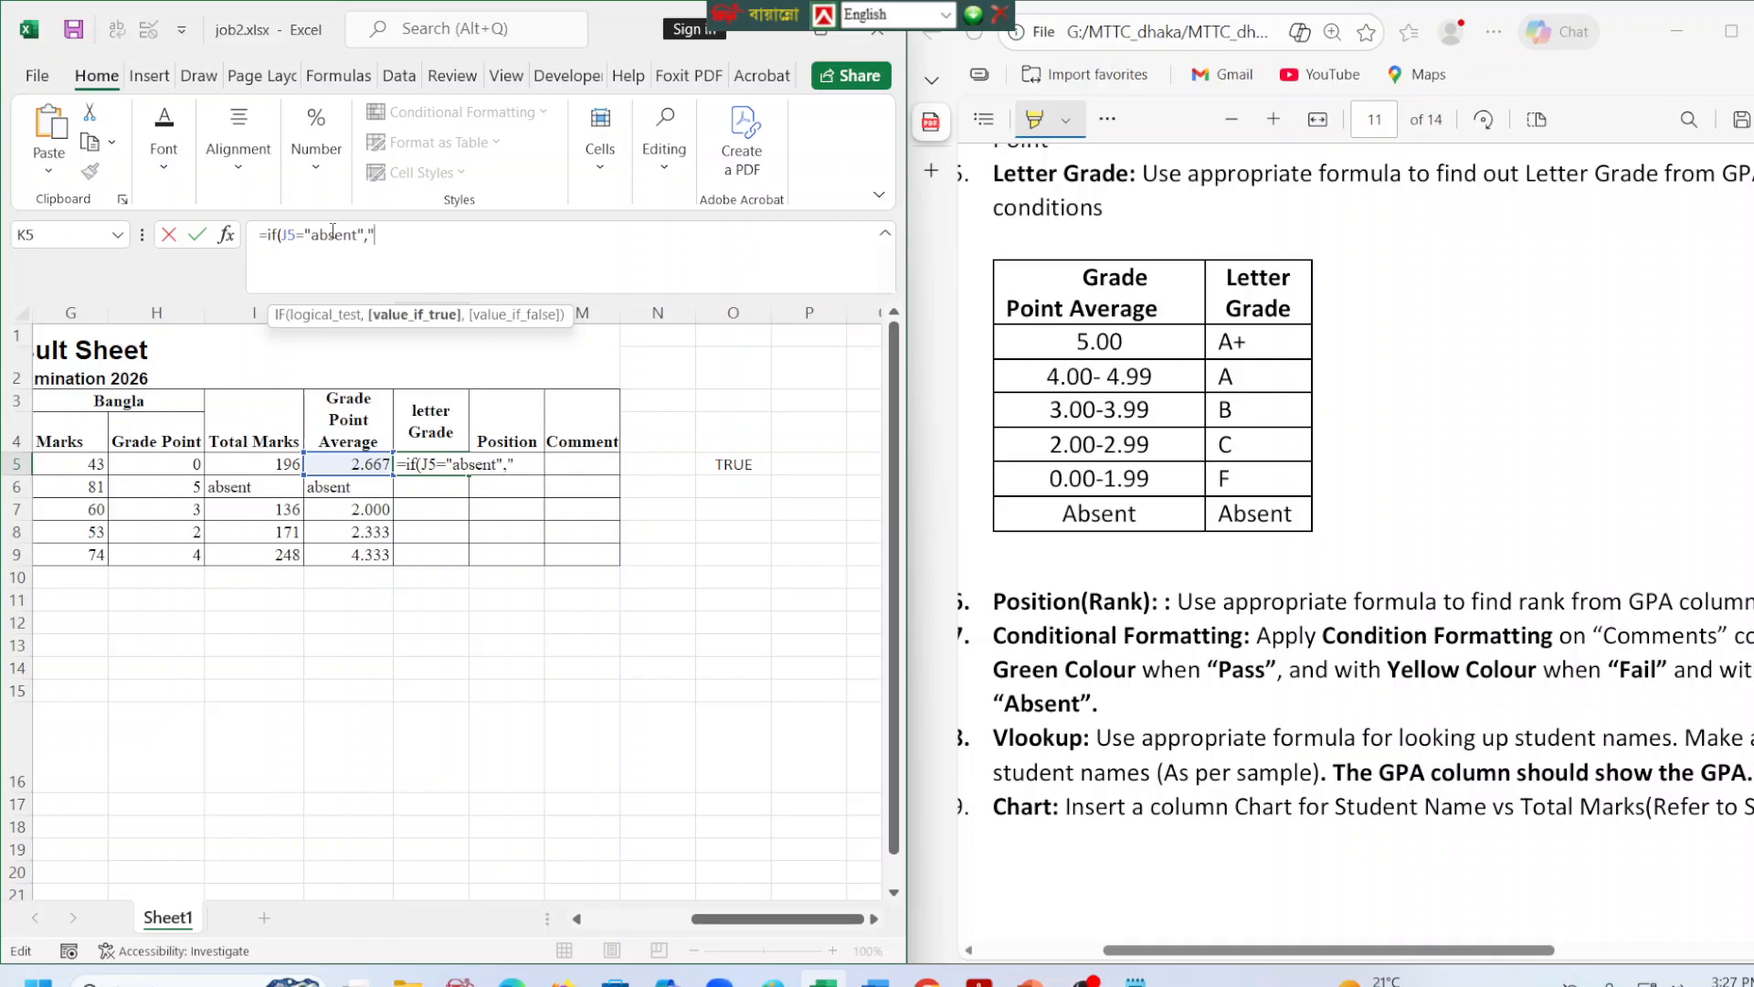
pyautogui.write('"absent",')
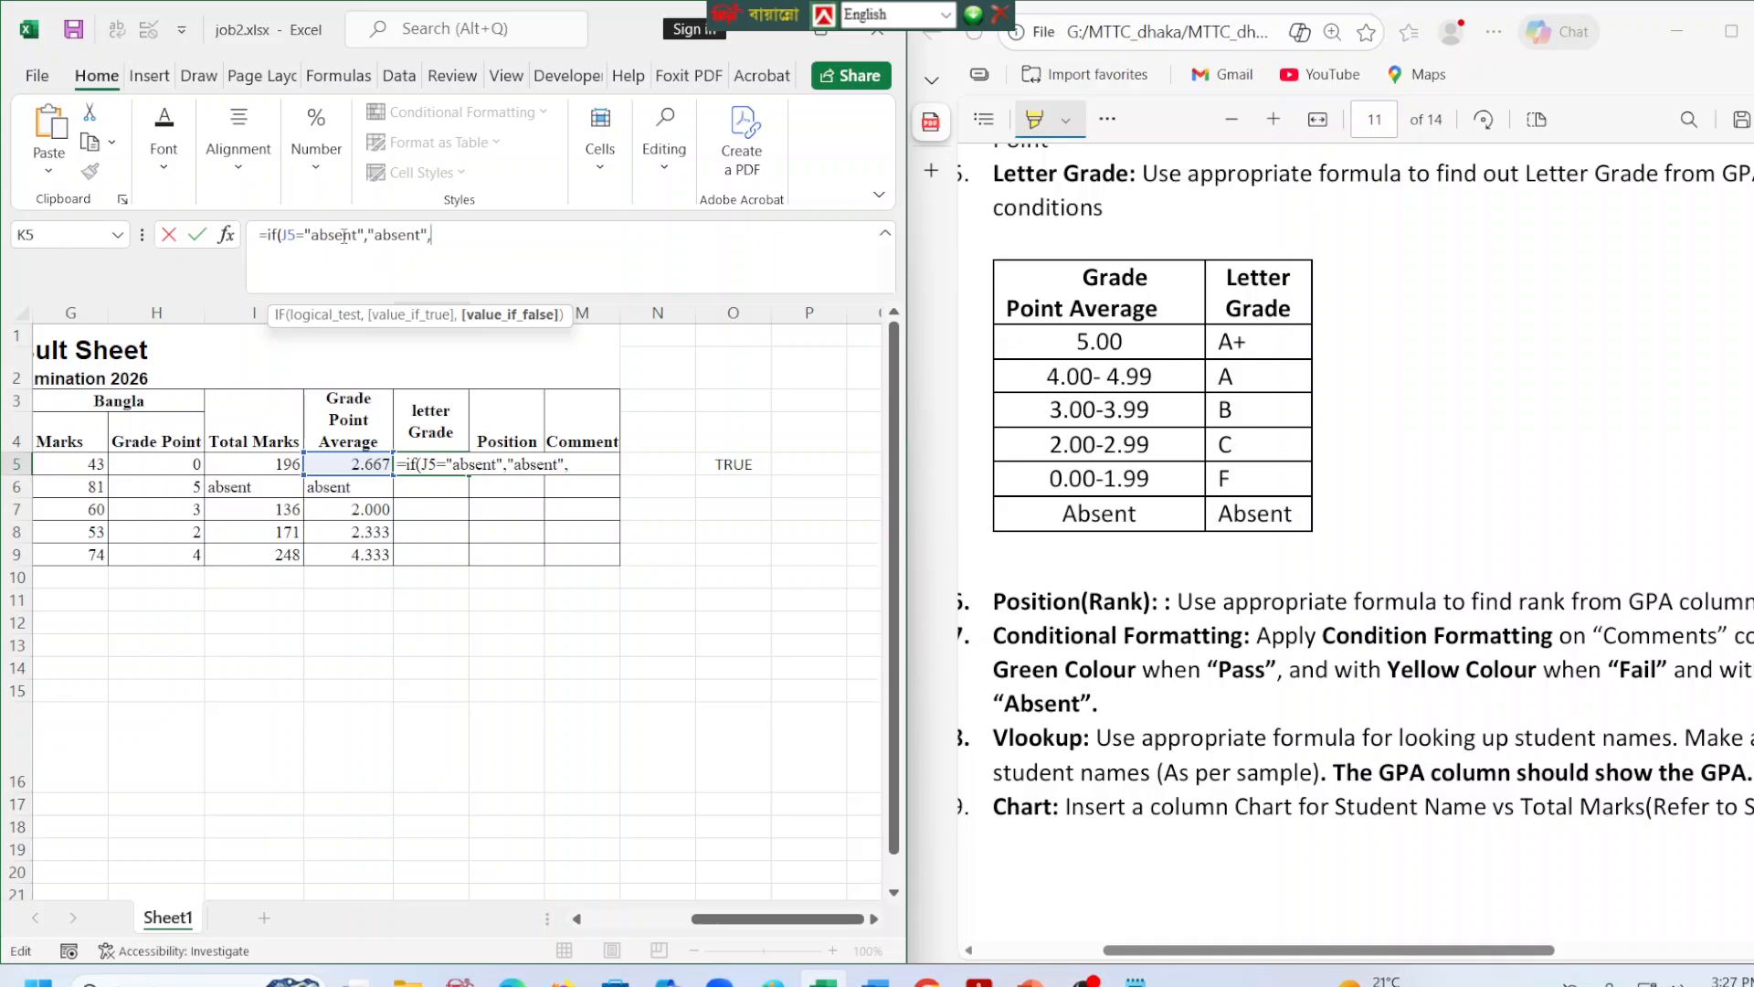
# Paste the cut grade IFs as the false value in K5, complete the formula, and fill it down through K9.
pyautogui.hotkey('ctrl', 'v')
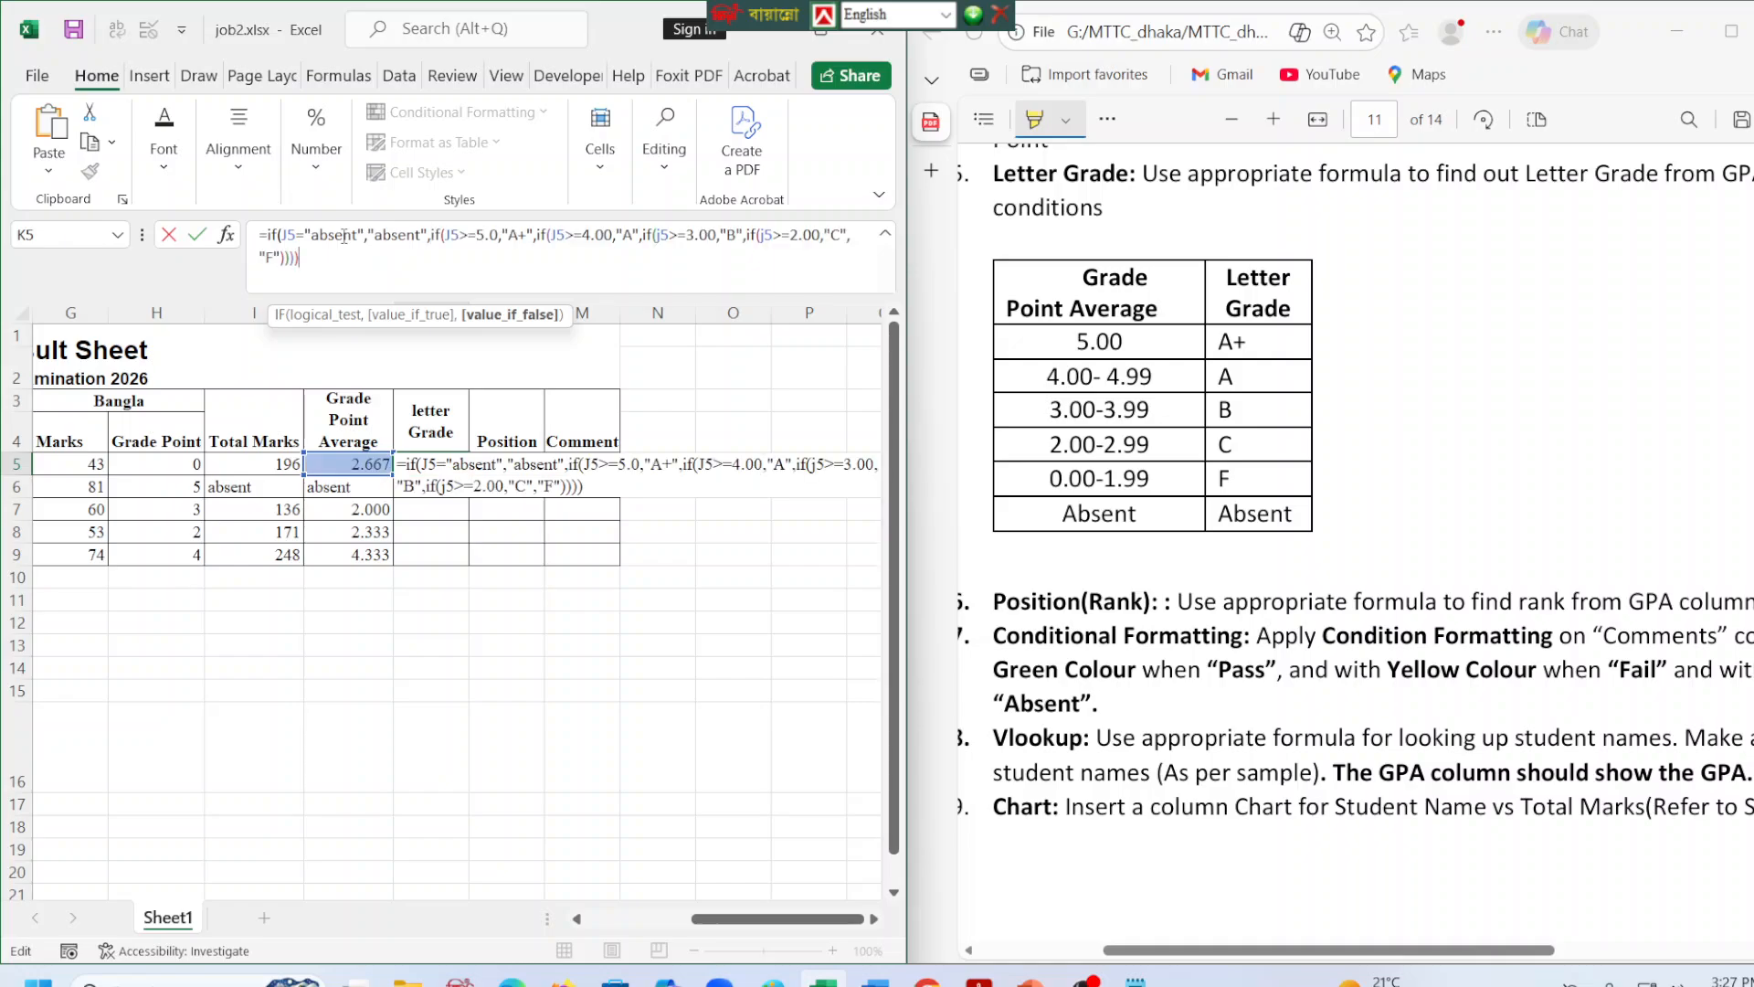
pyautogui.rightClick(344, 239)
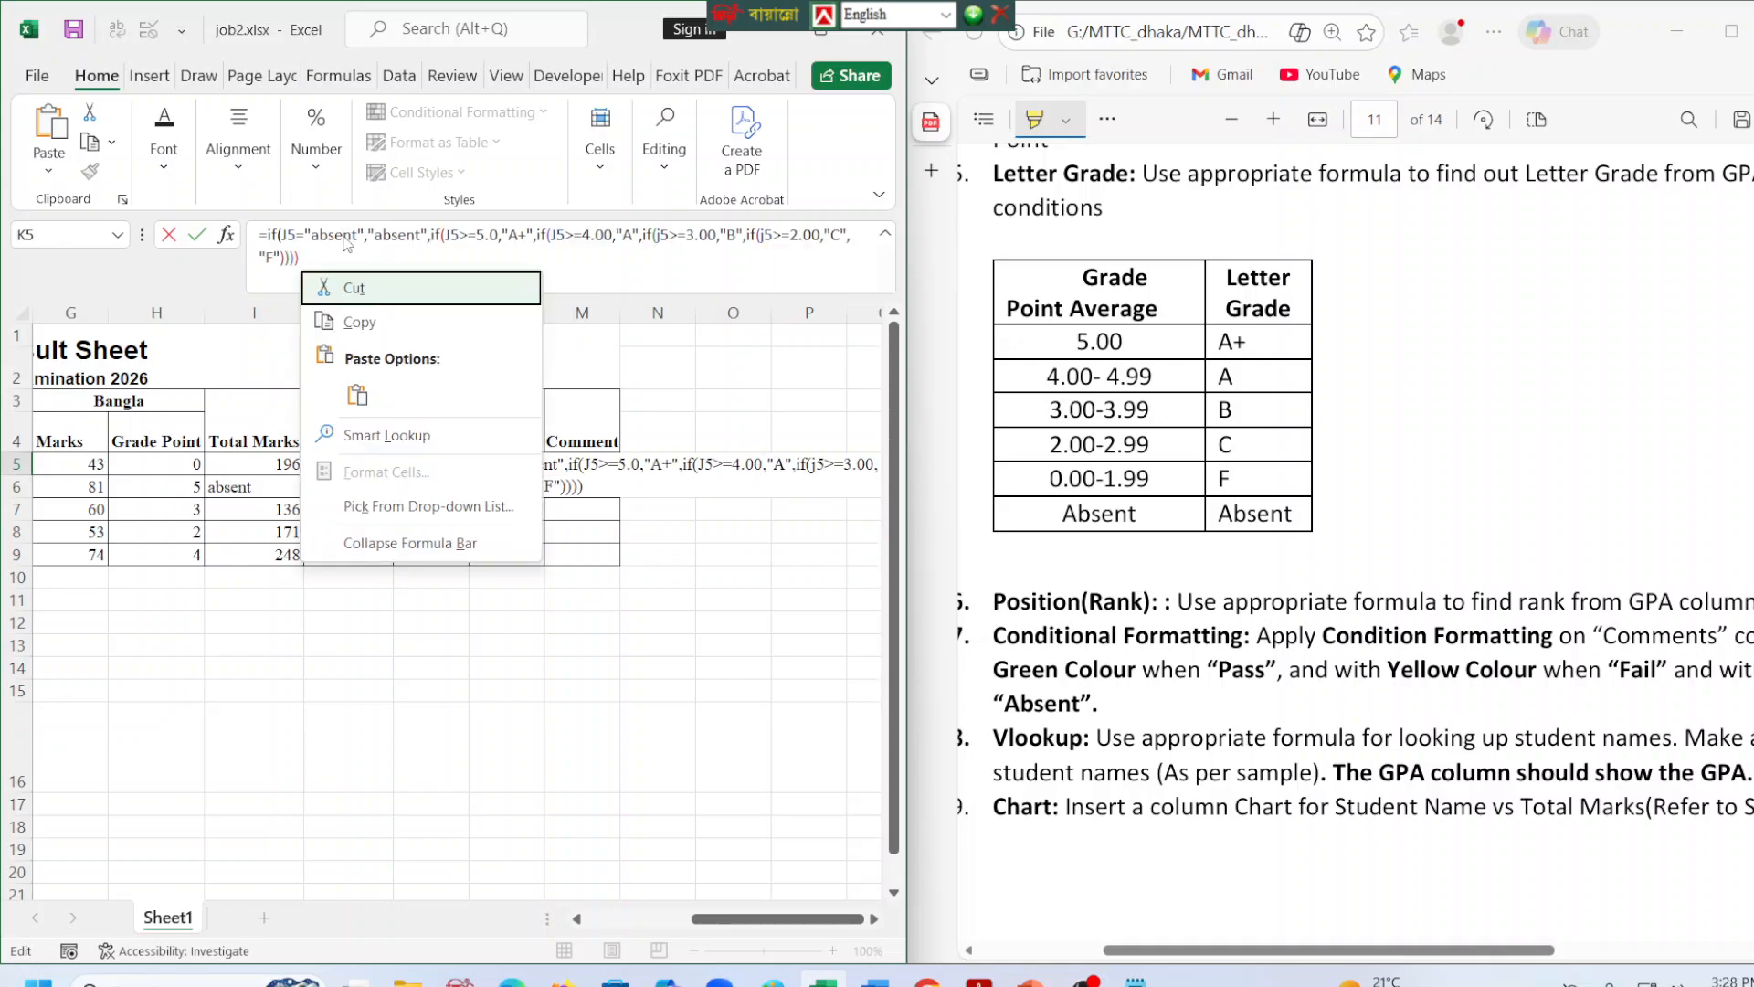
pyautogui.click(352, 262)
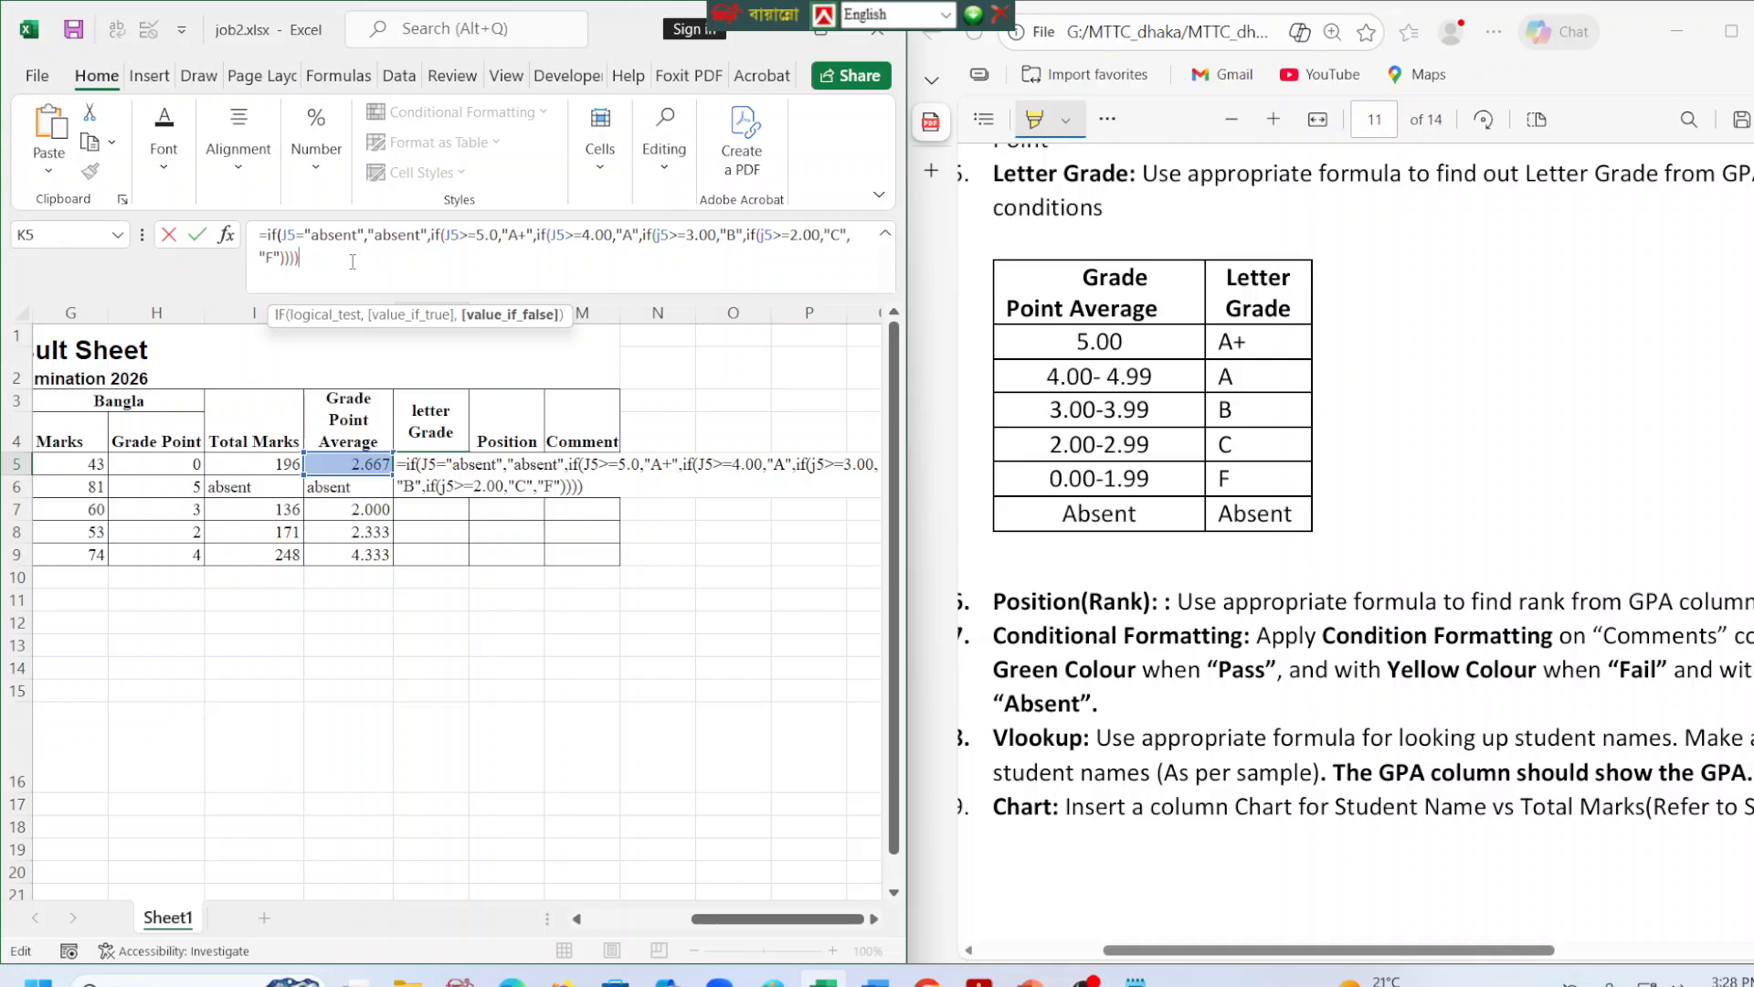
pyautogui.write(')')
pyautogui.press('Return')
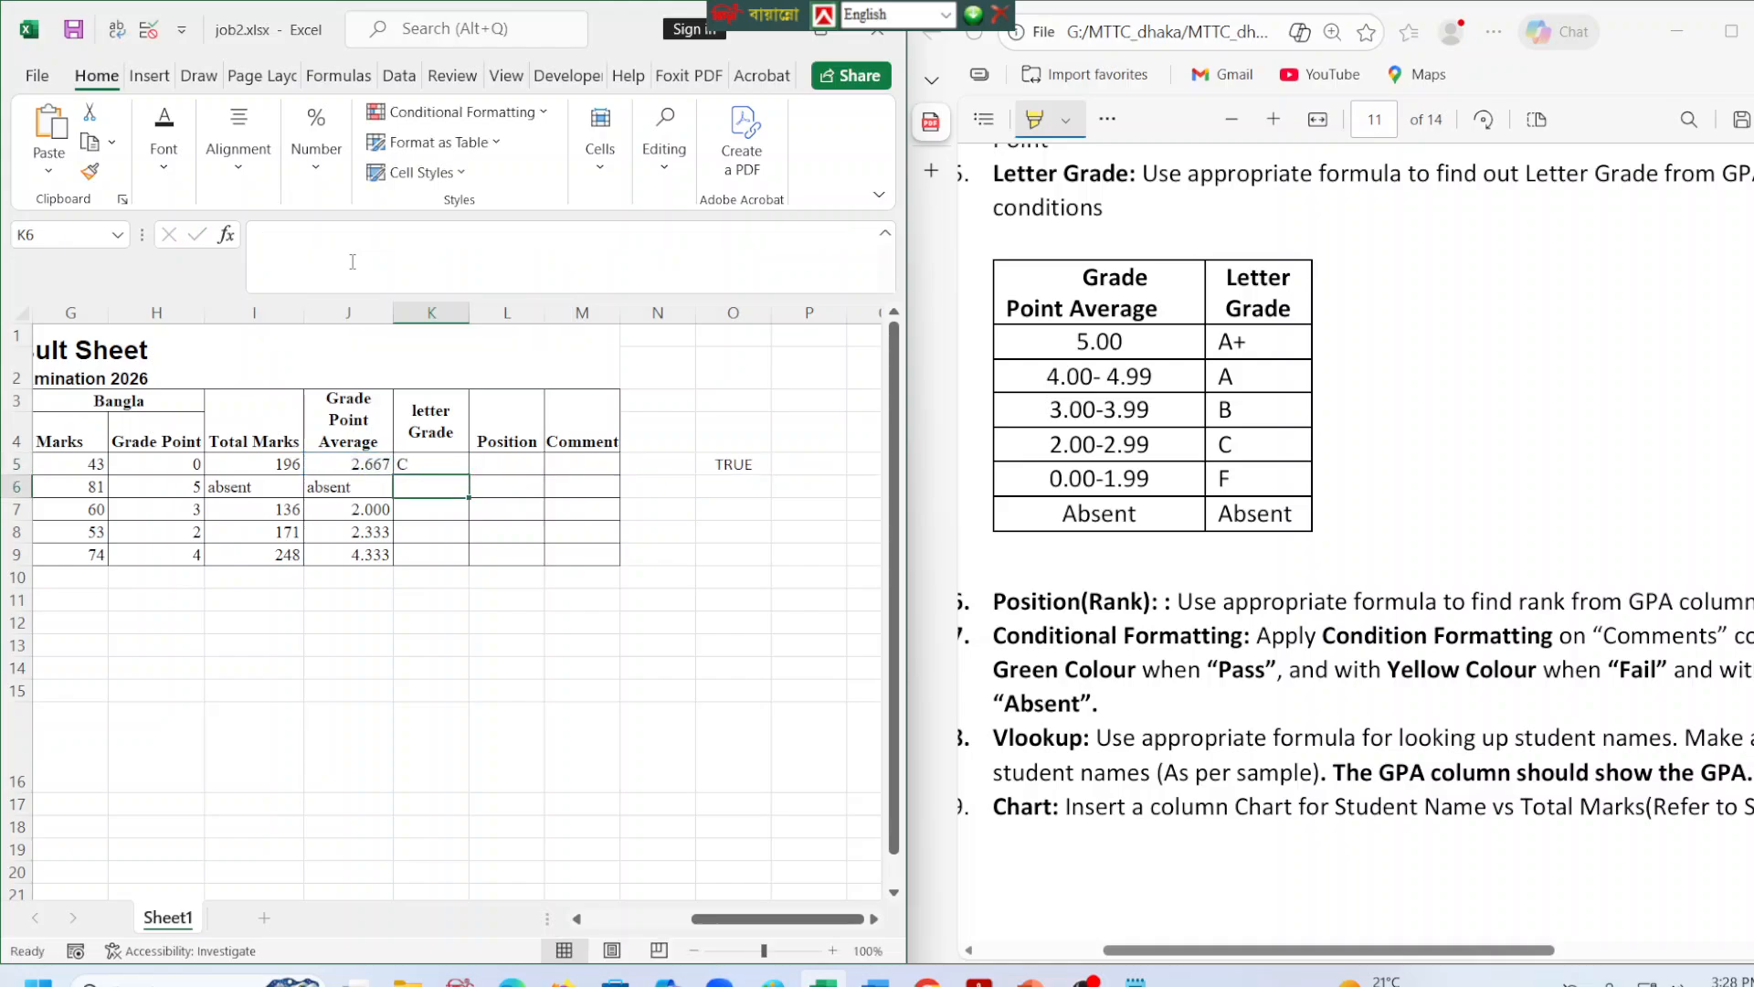
pyautogui.click(436, 465)
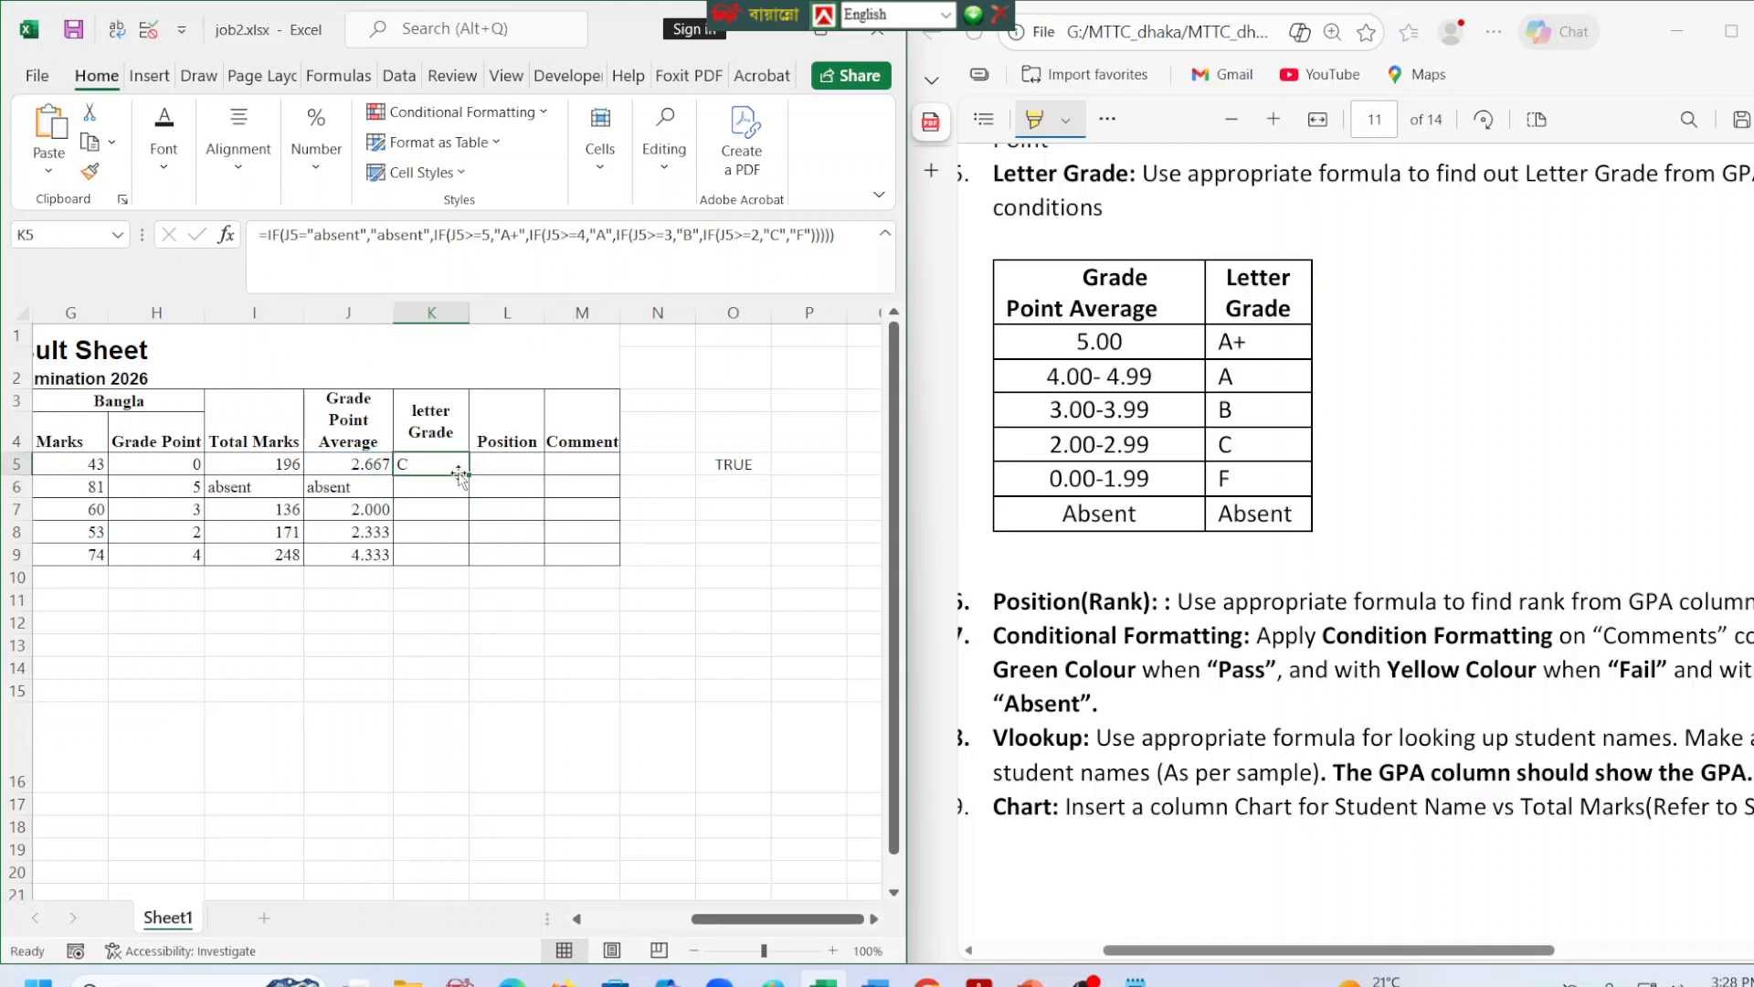
pyautogui.moveTo(474, 475); pyautogui.dragTo(473, 565)
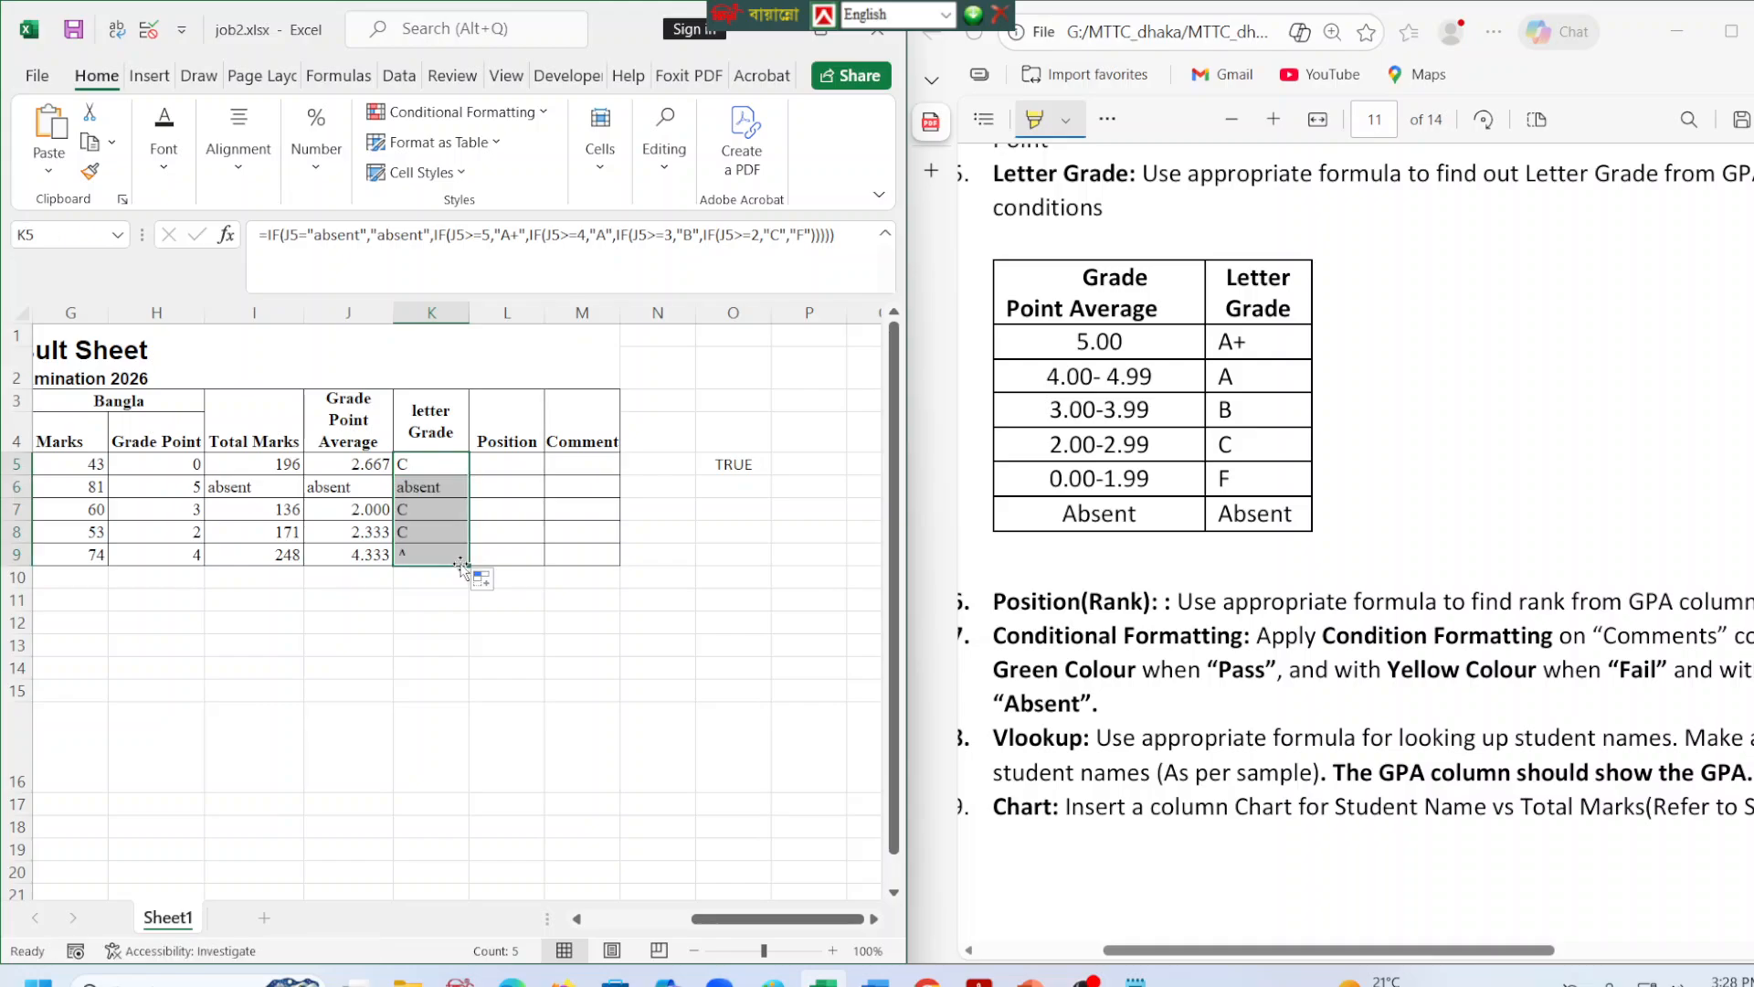
# Check the letter grades in column K against the grade point averages in column J for rows 5 to 9.
pyautogui.click(357, 513)
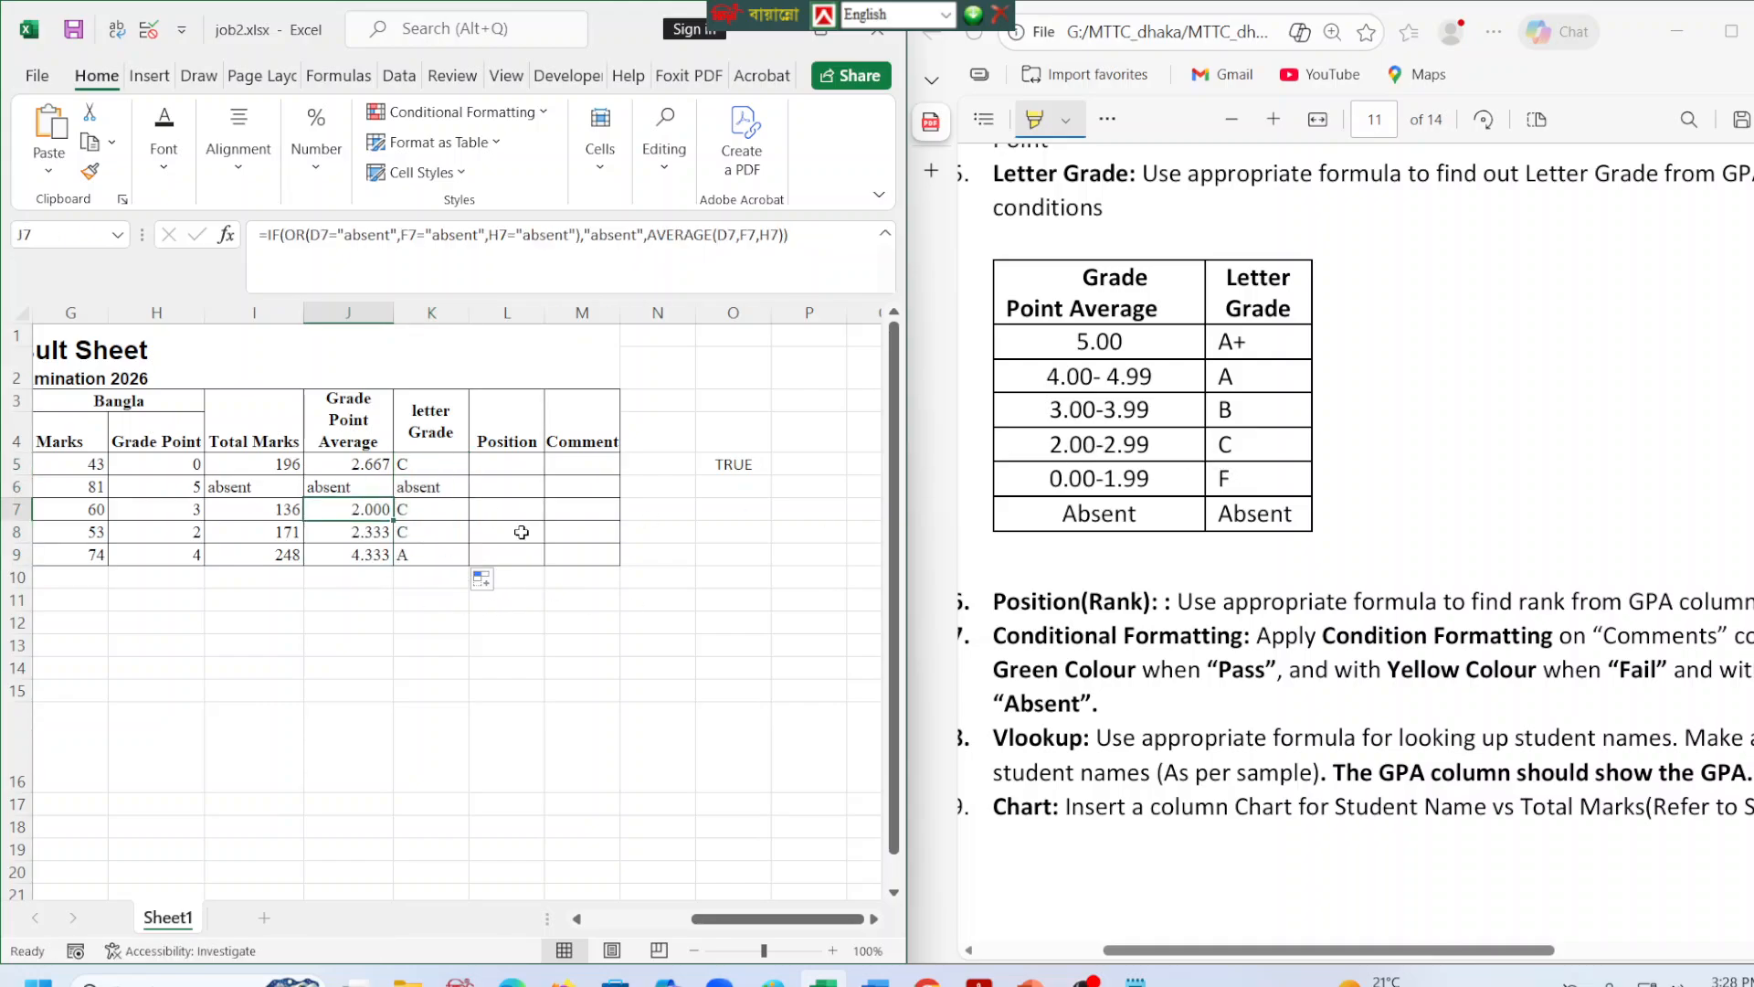
pyautogui.click(356, 535)
pyautogui.click(446, 533)
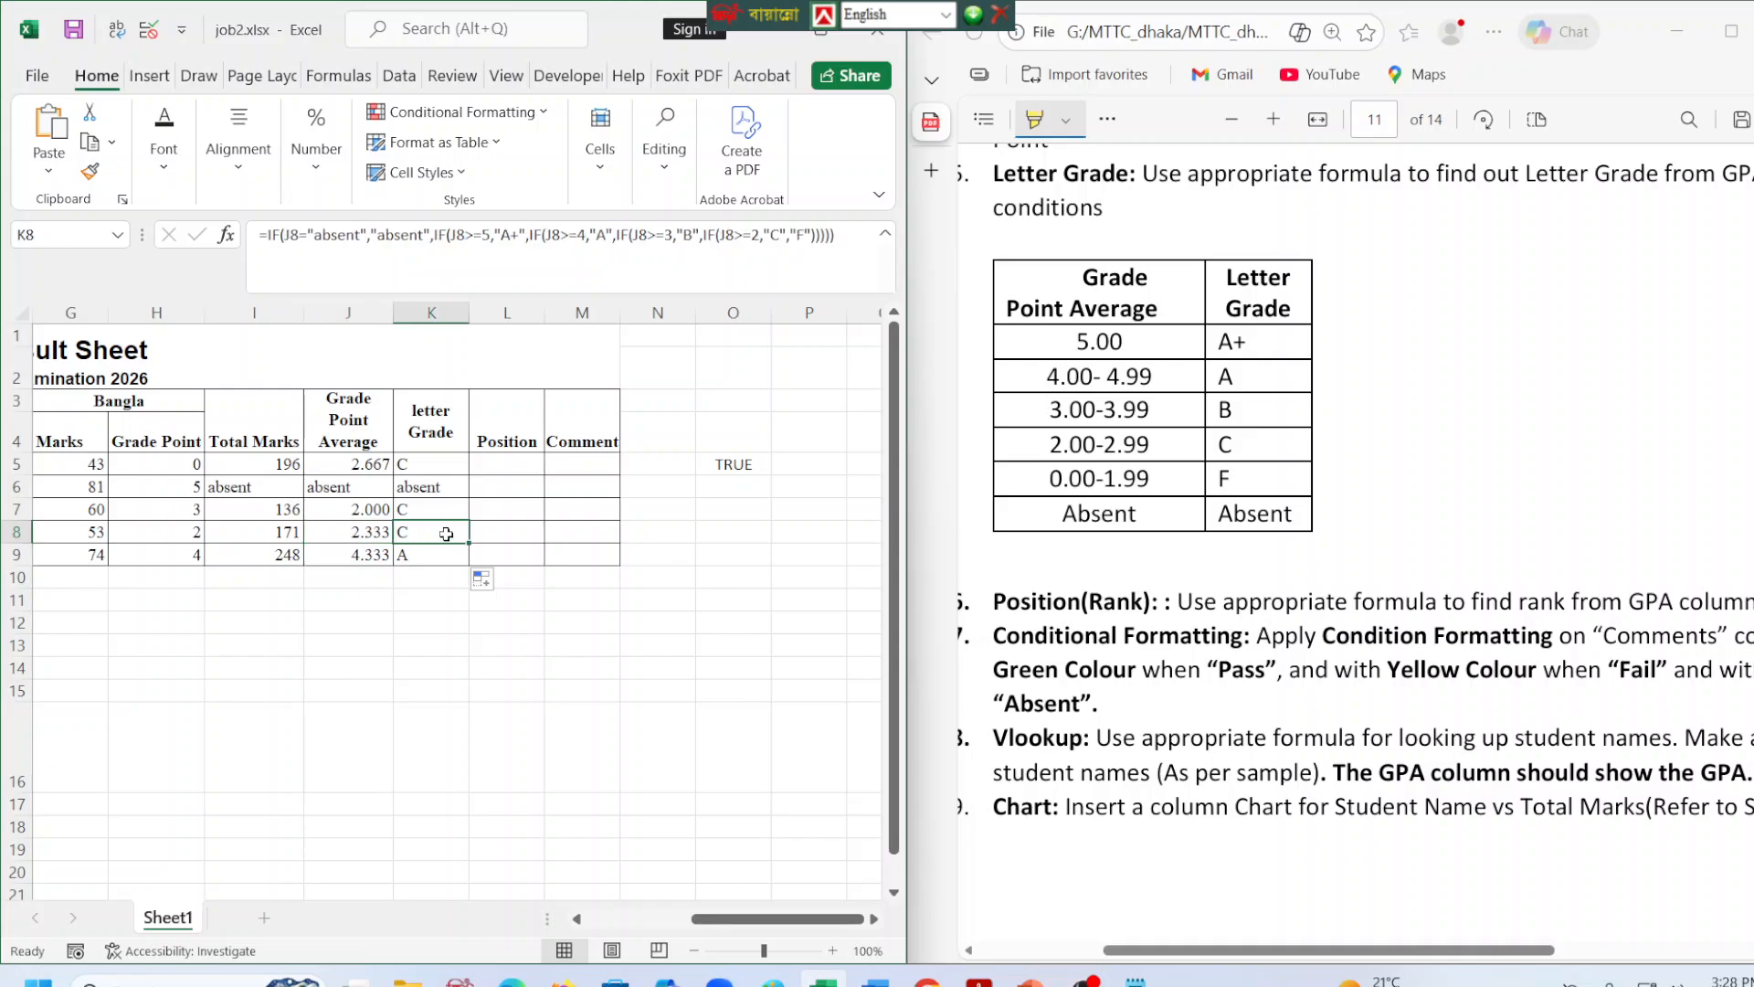
pyautogui.click(369, 480)
pyautogui.click(479, 481)
pyautogui.click(363, 466)
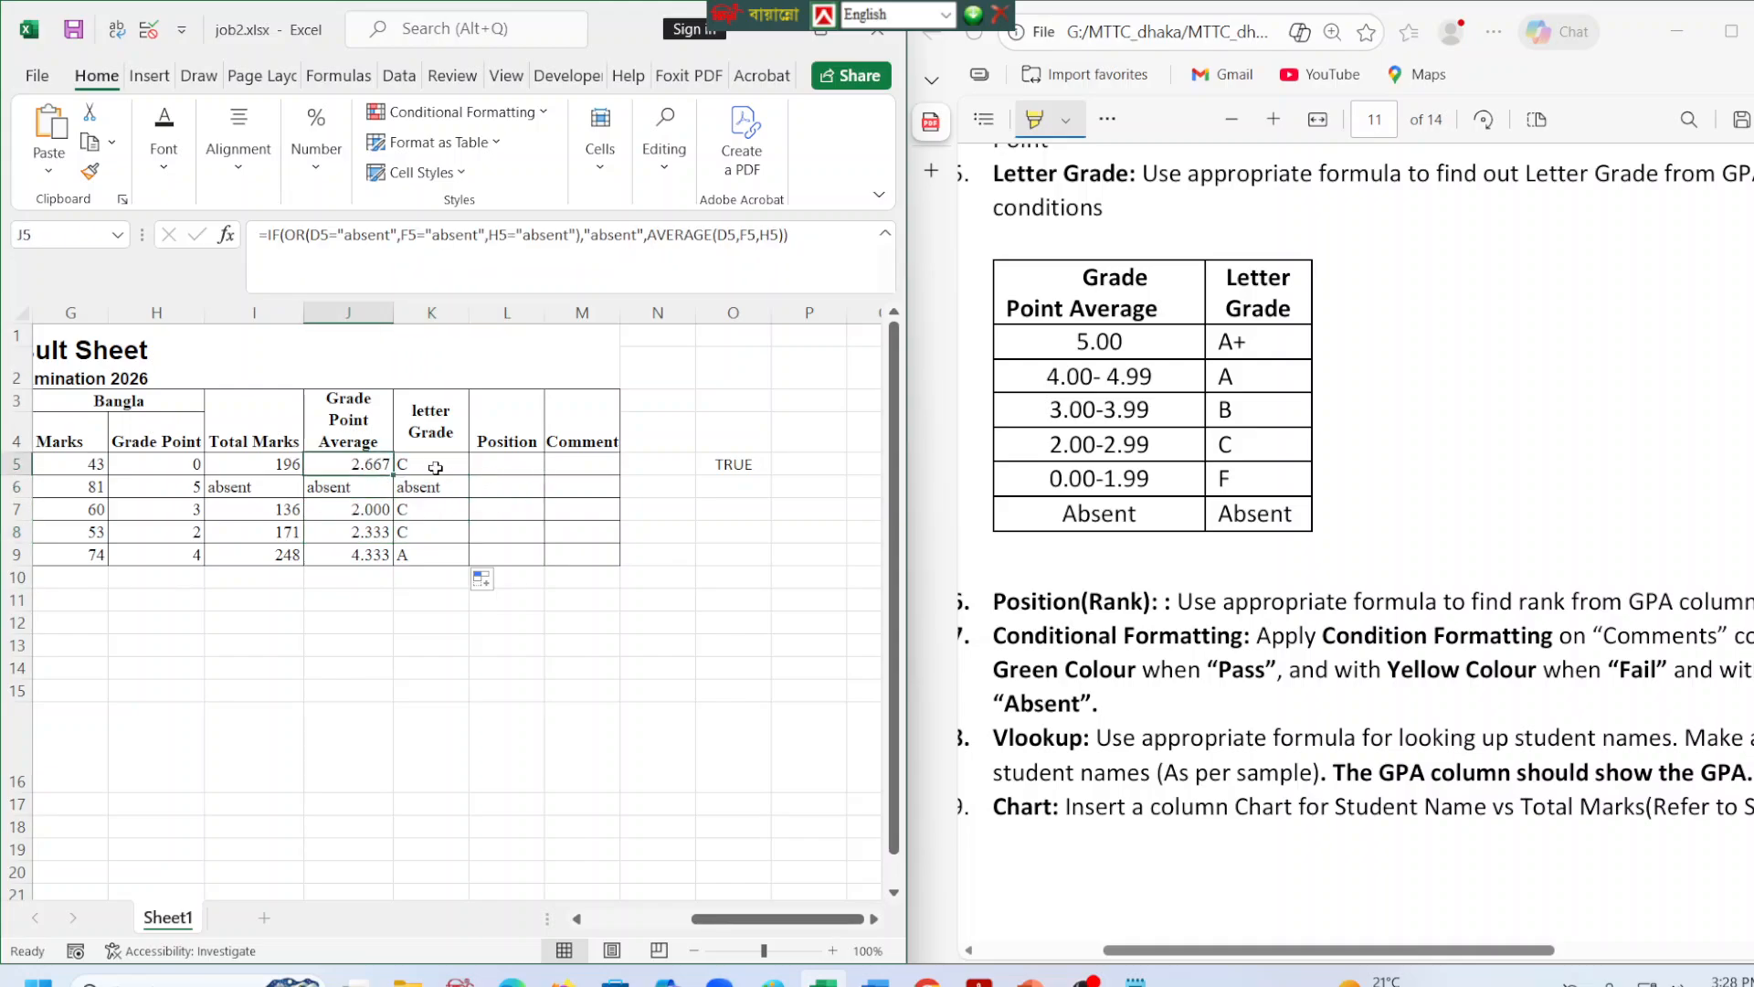
pyautogui.click(342, 555)
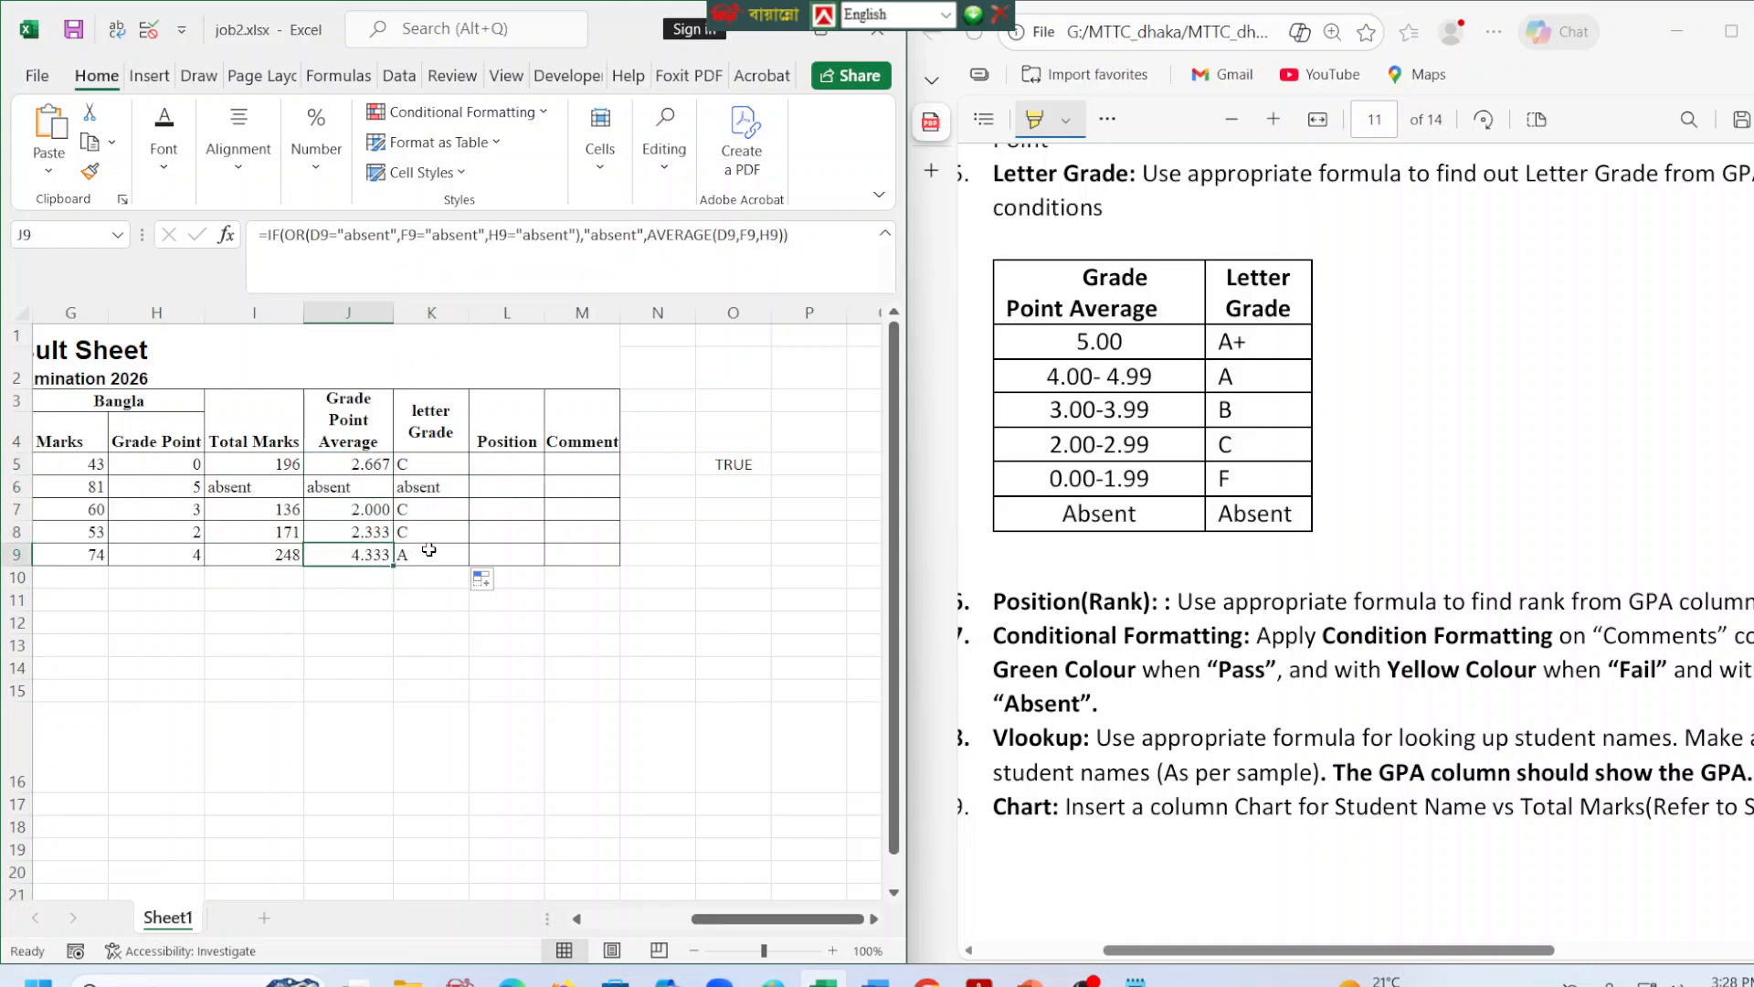
pyautogui.click(490, 463)
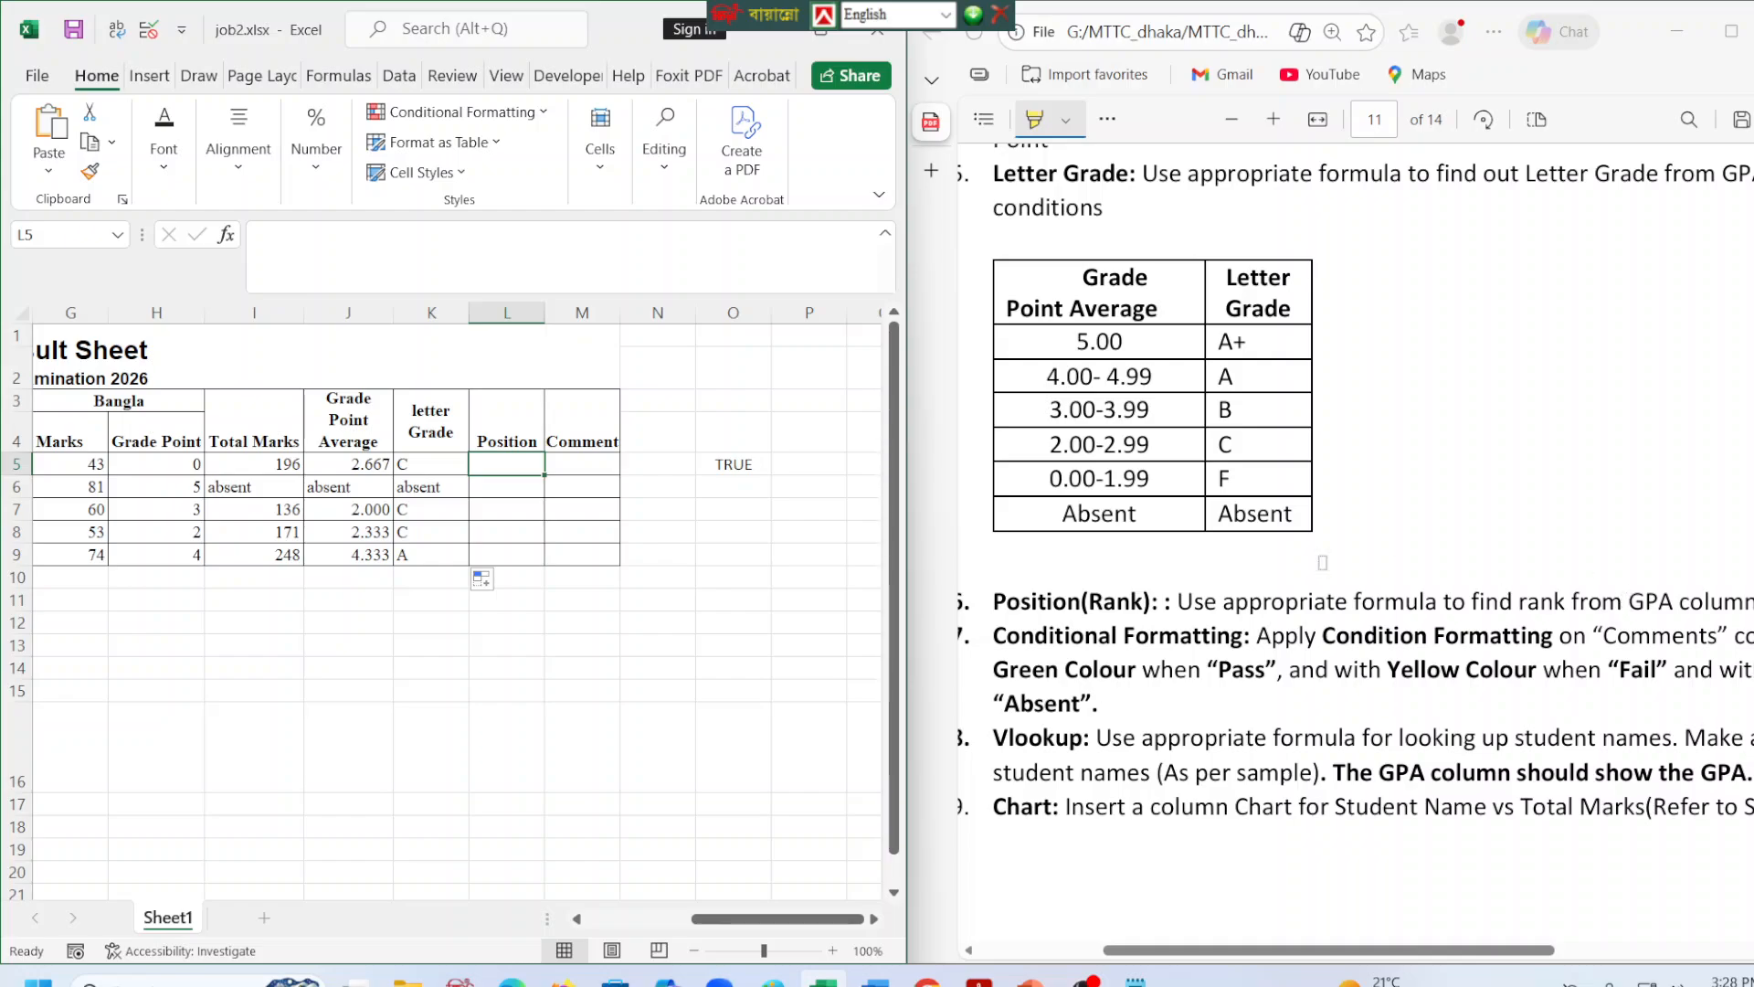
pyautogui.click(391, 472)
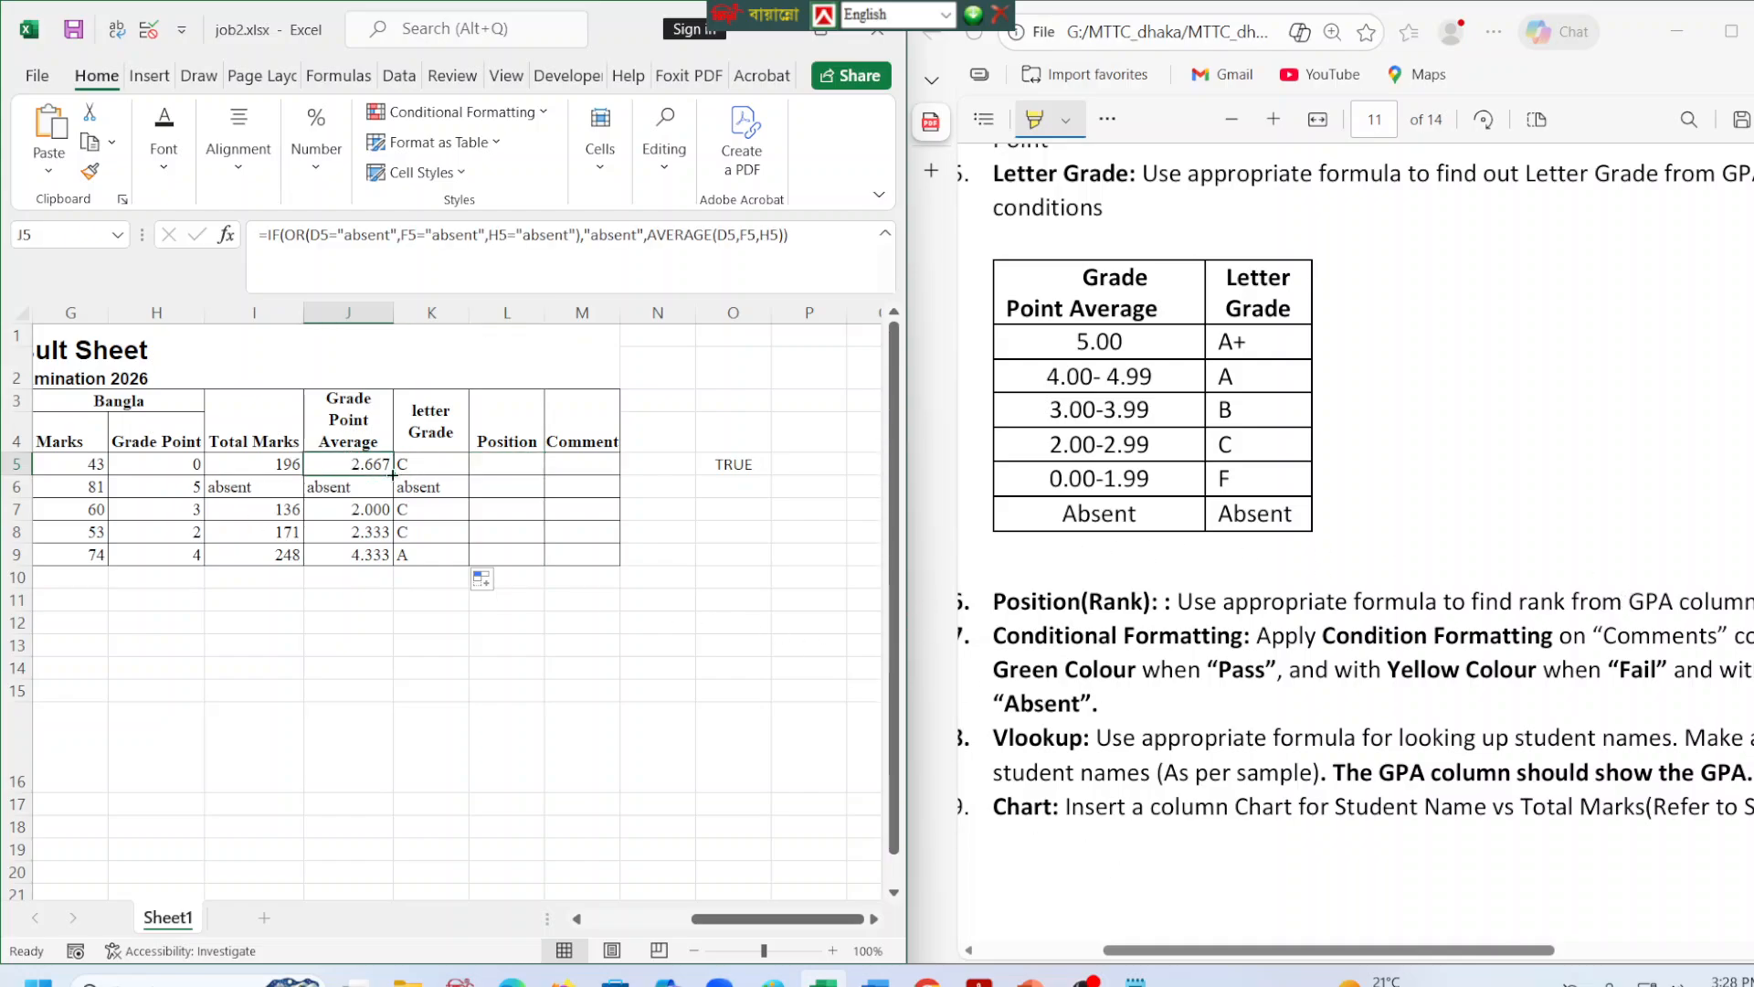
pyautogui.click(486, 448)
pyautogui.click(485, 460)
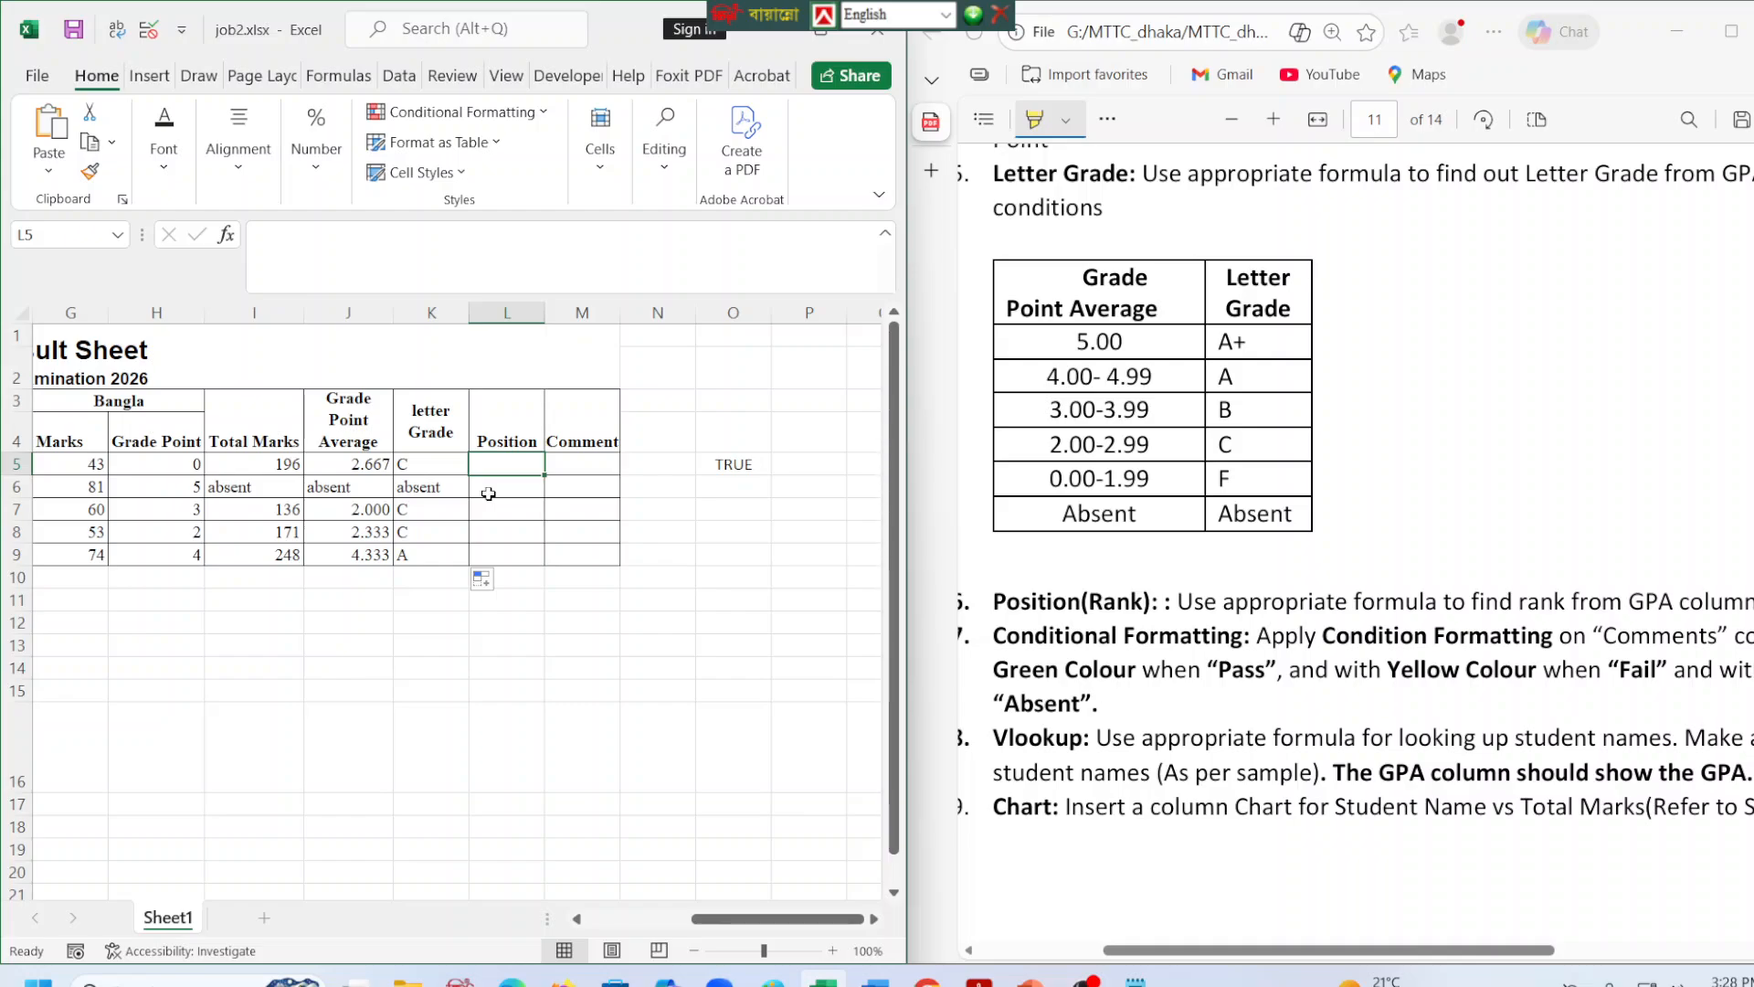
pyautogui.click(322, 485)
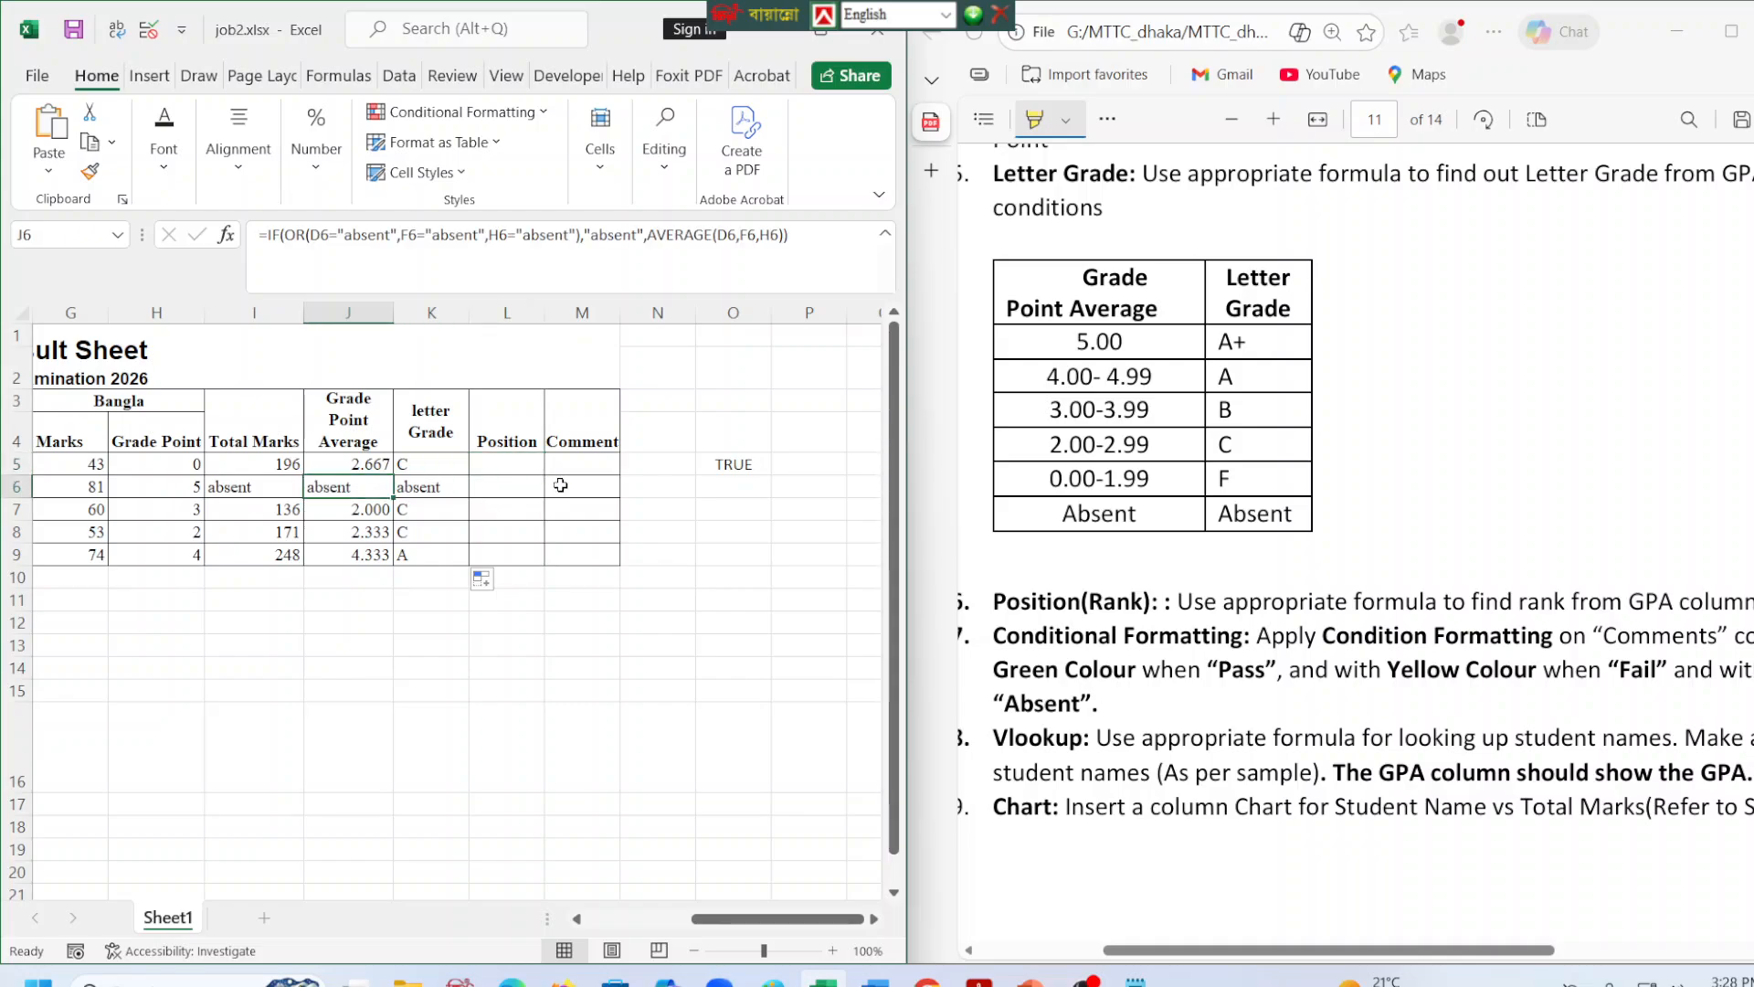
# Begin the Position formula in L5 with an IF that returns "absent" when J5="absent".
pyautogui.click(501, 465)
pyautogui.click(377, 257)
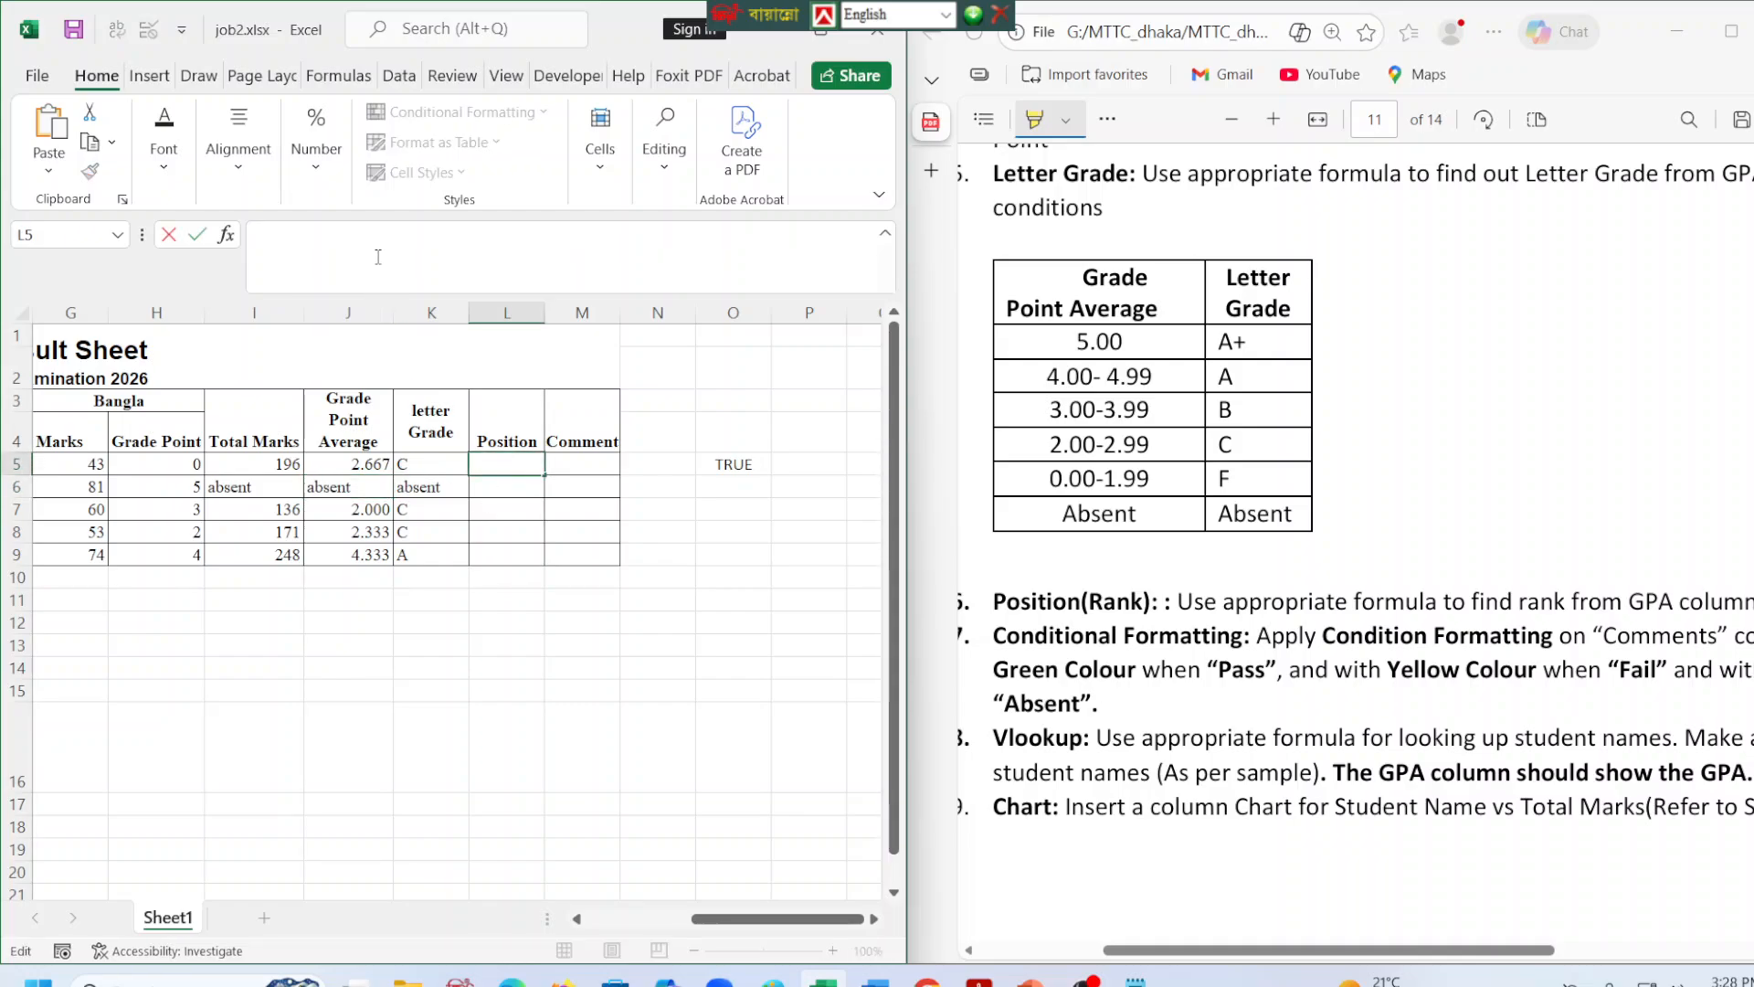
pyautogui.write('=if(')
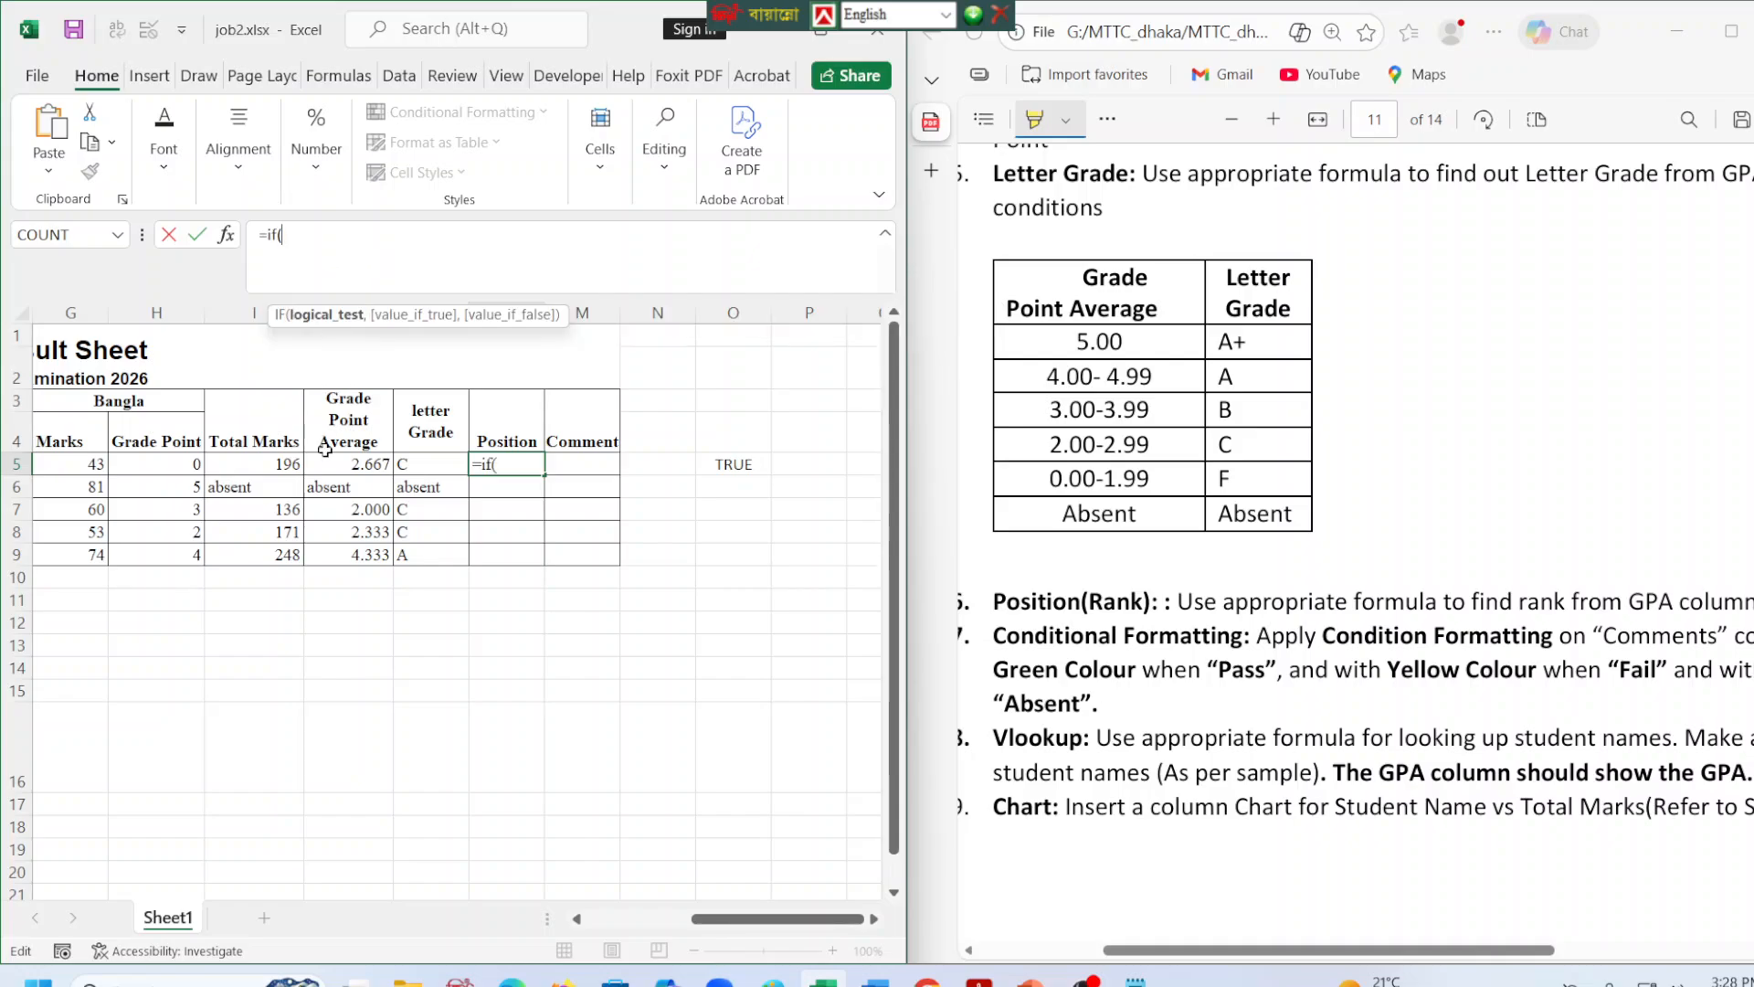
pyautogui.moveTo(327, 463)
pyautogui.mouseDown()
pyautogui.moveTo(334, 492)
pyautogui.moveTo(330, 465)
pyautogui.mouseUp()
pyautogui.click(358, 230)
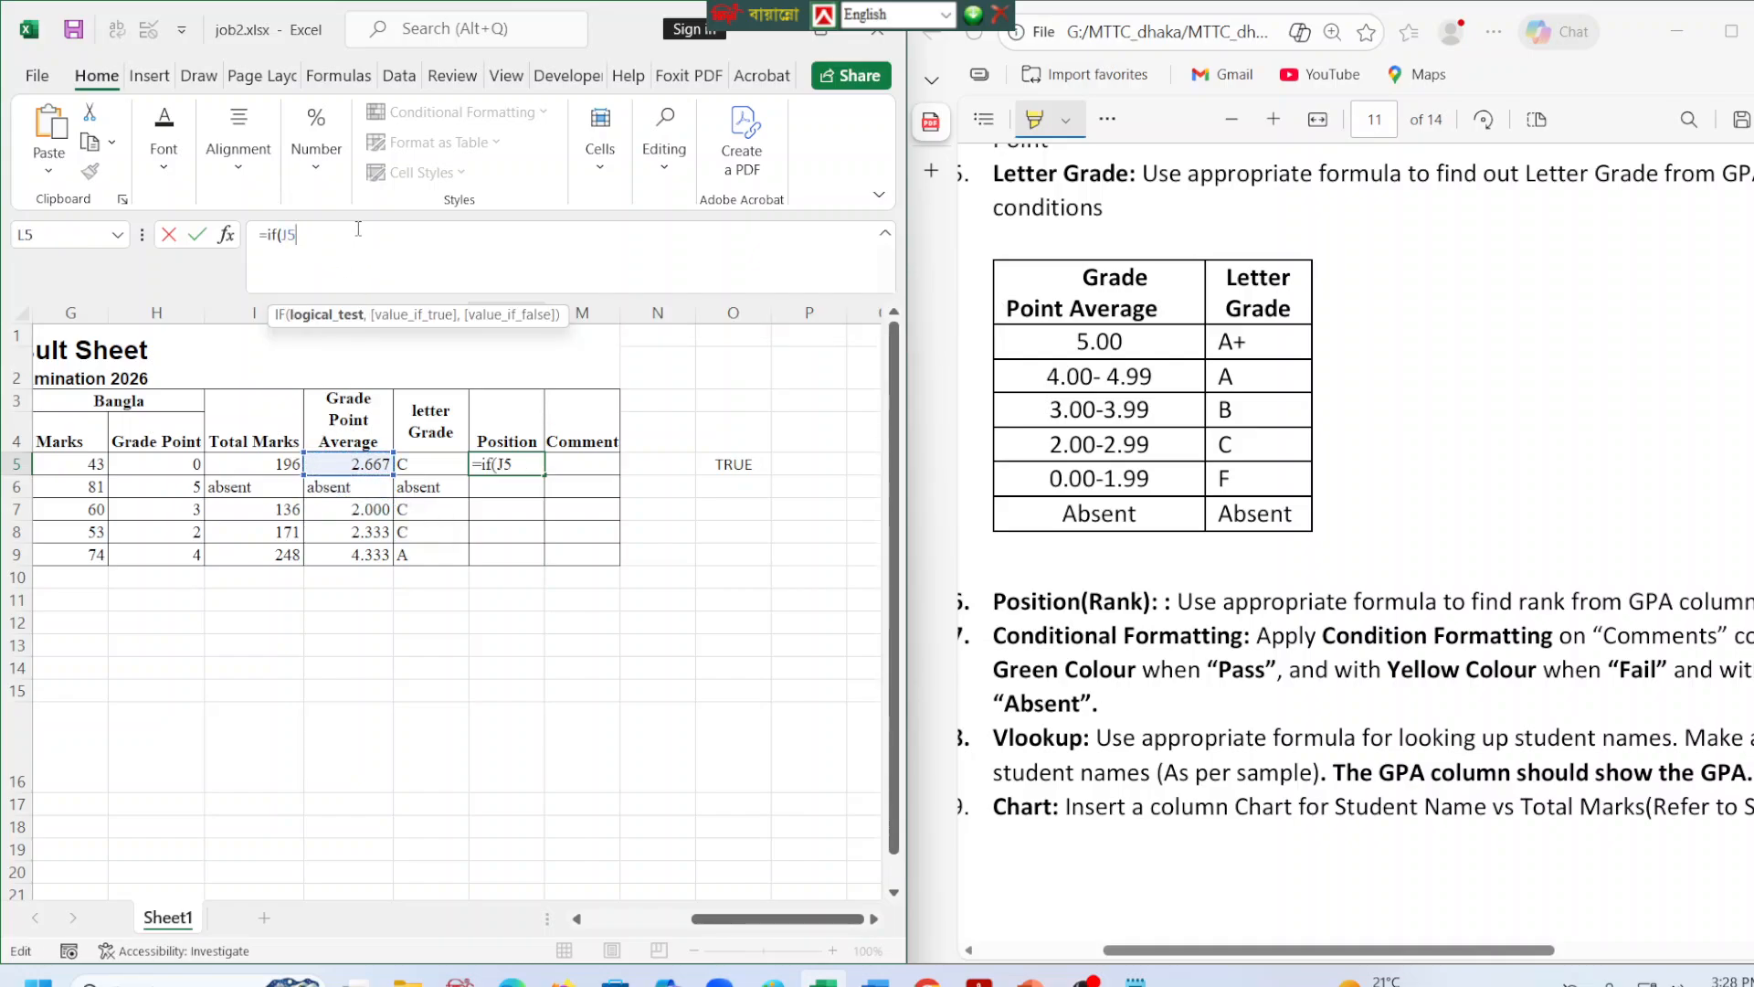
pyautogui.write('="absent","')
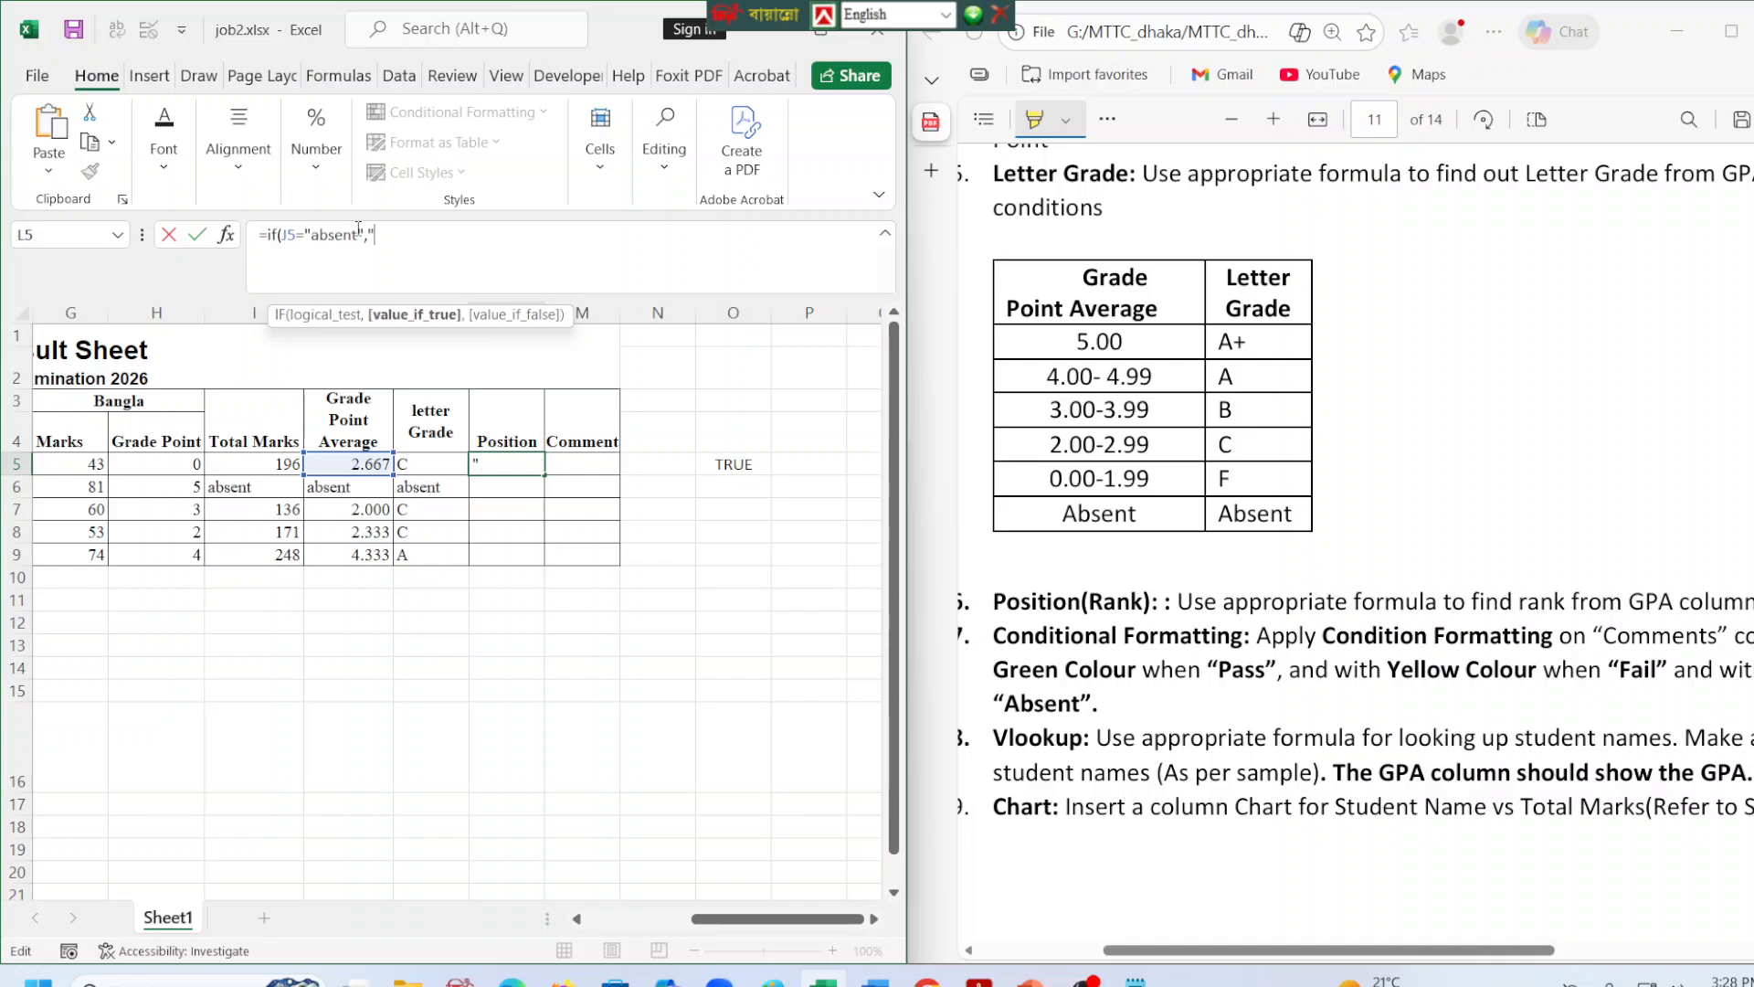
pyautogui.write('absent')
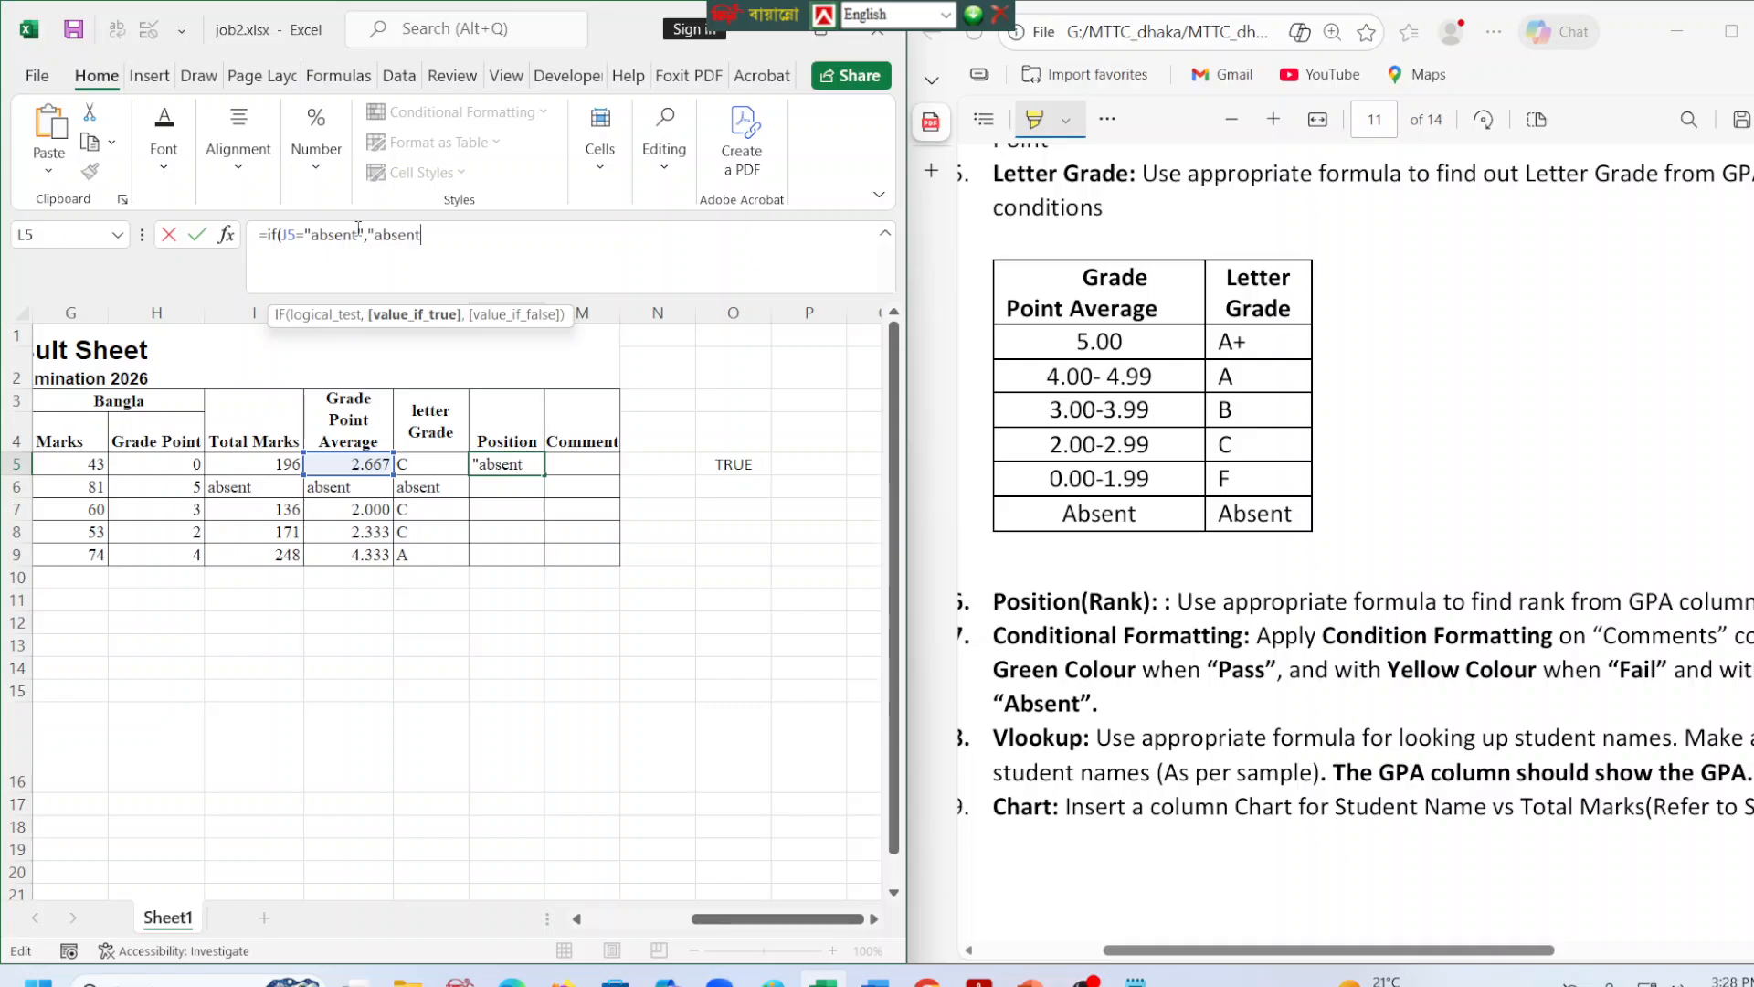
pyautogui.write('",')
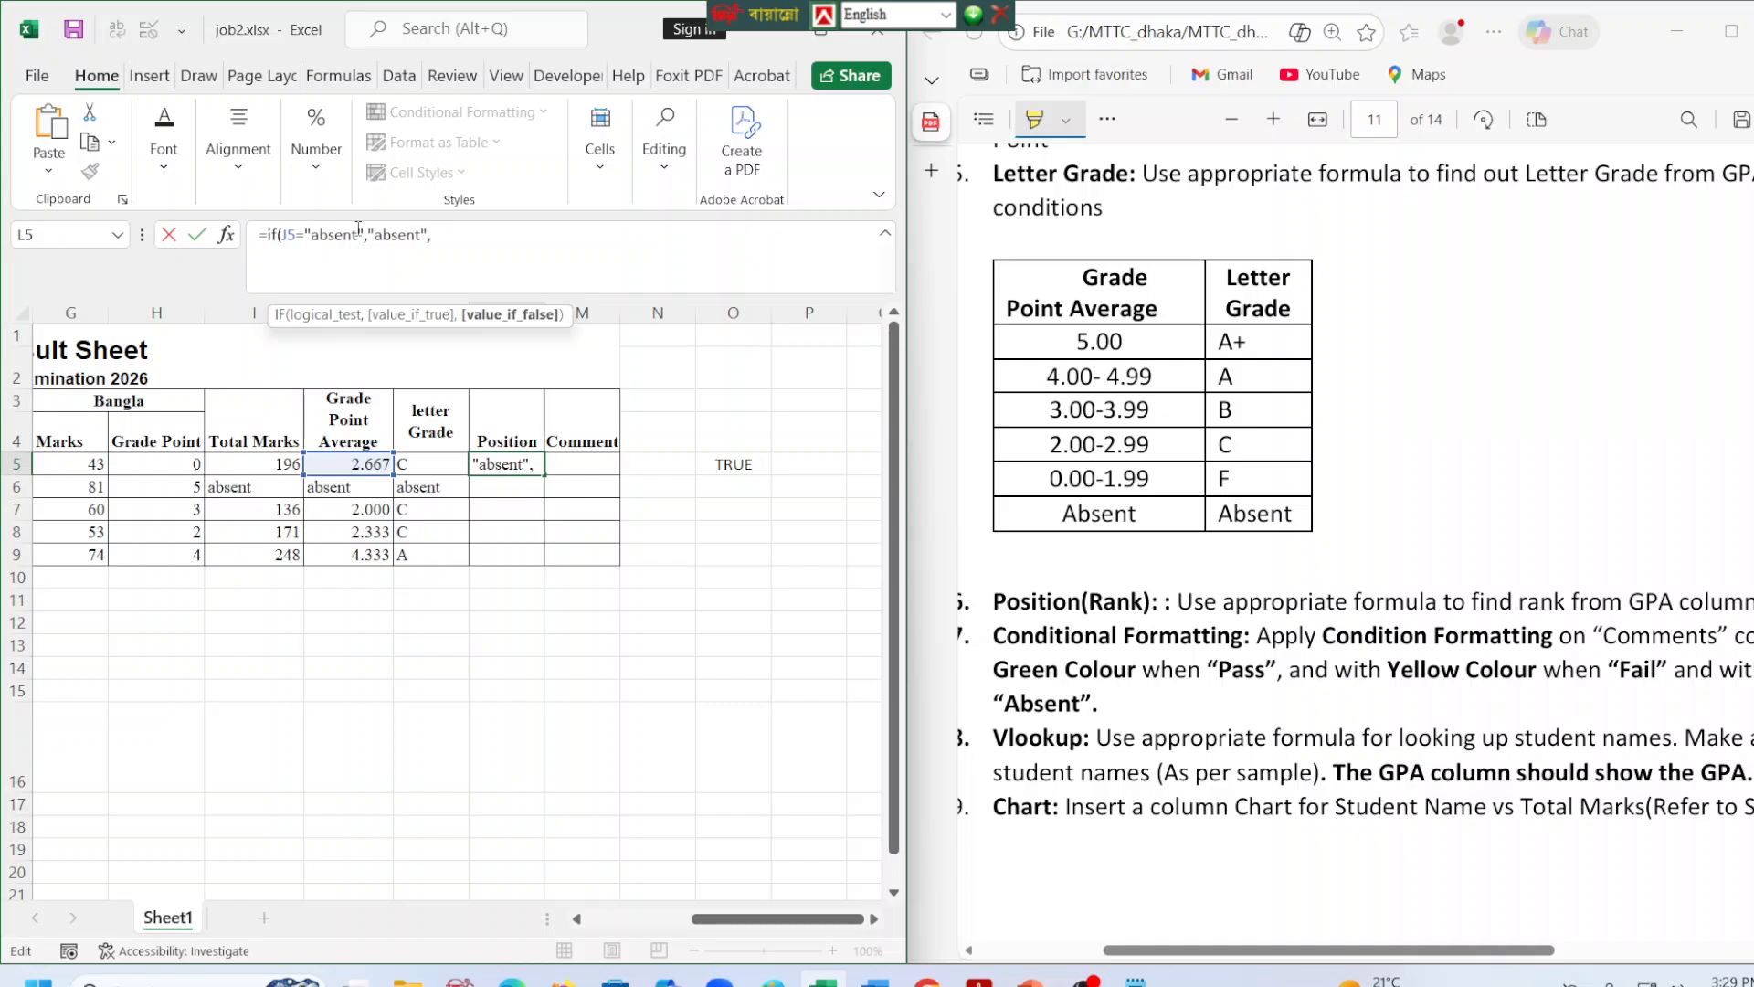
pyautogui.write(' Rank')
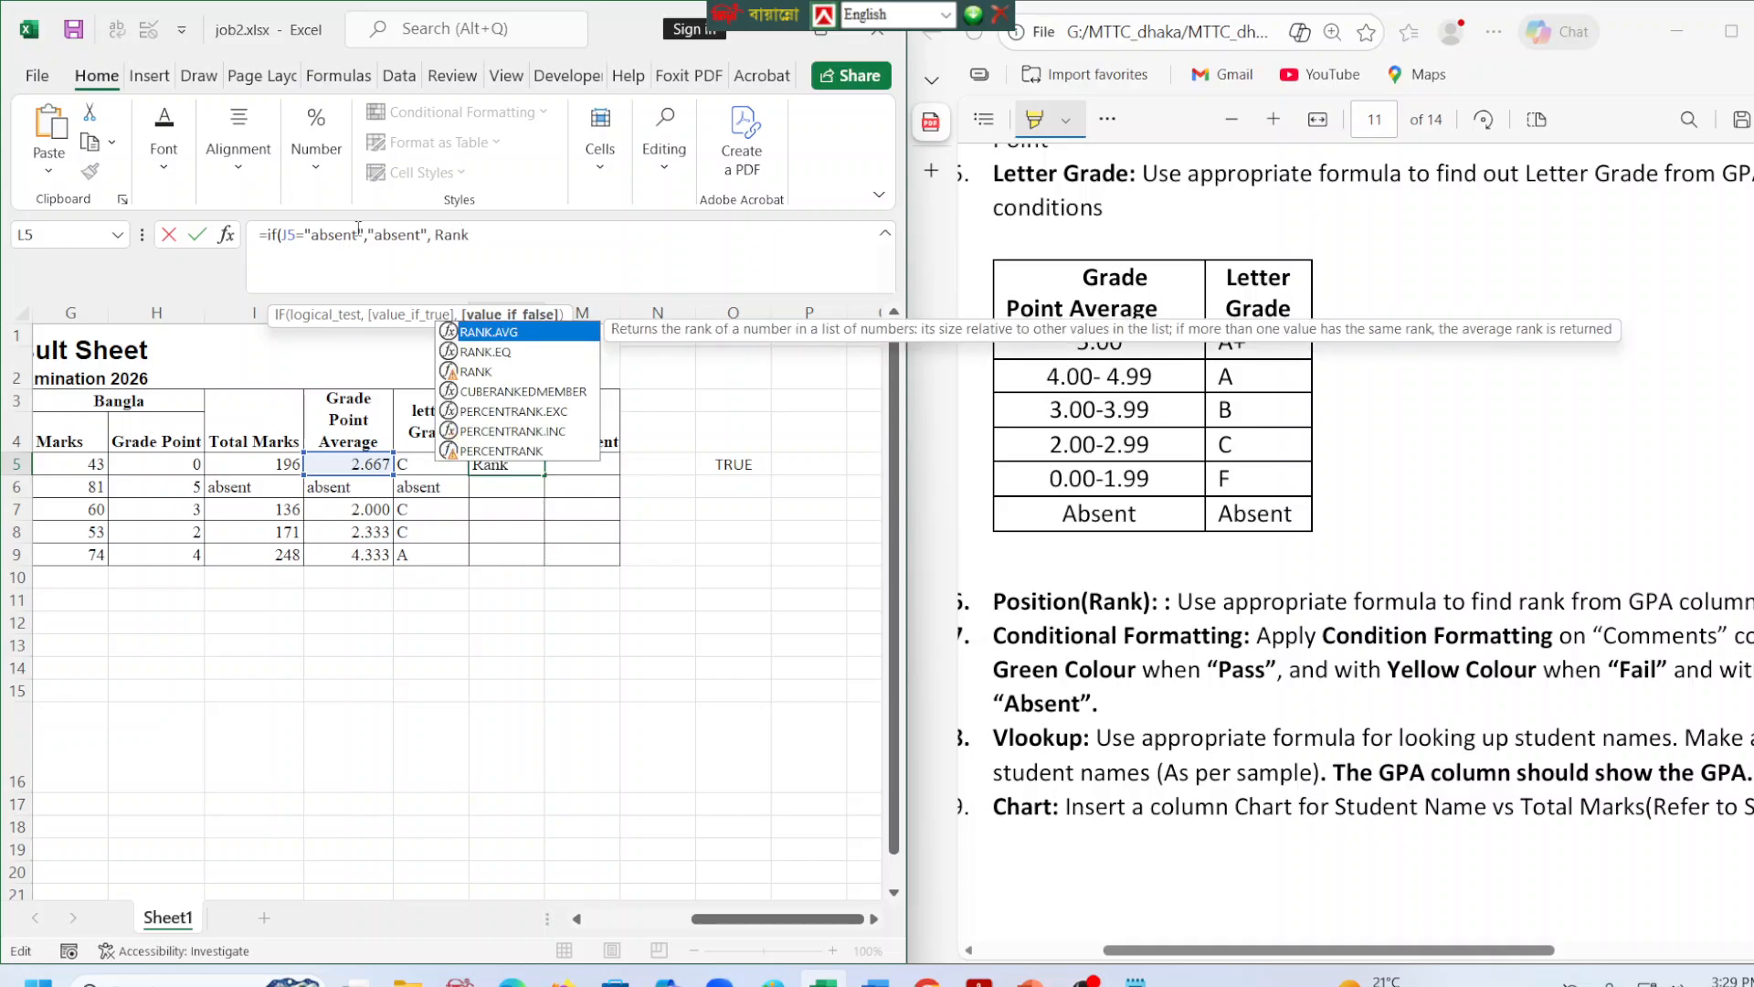
pyautogui.write('(')
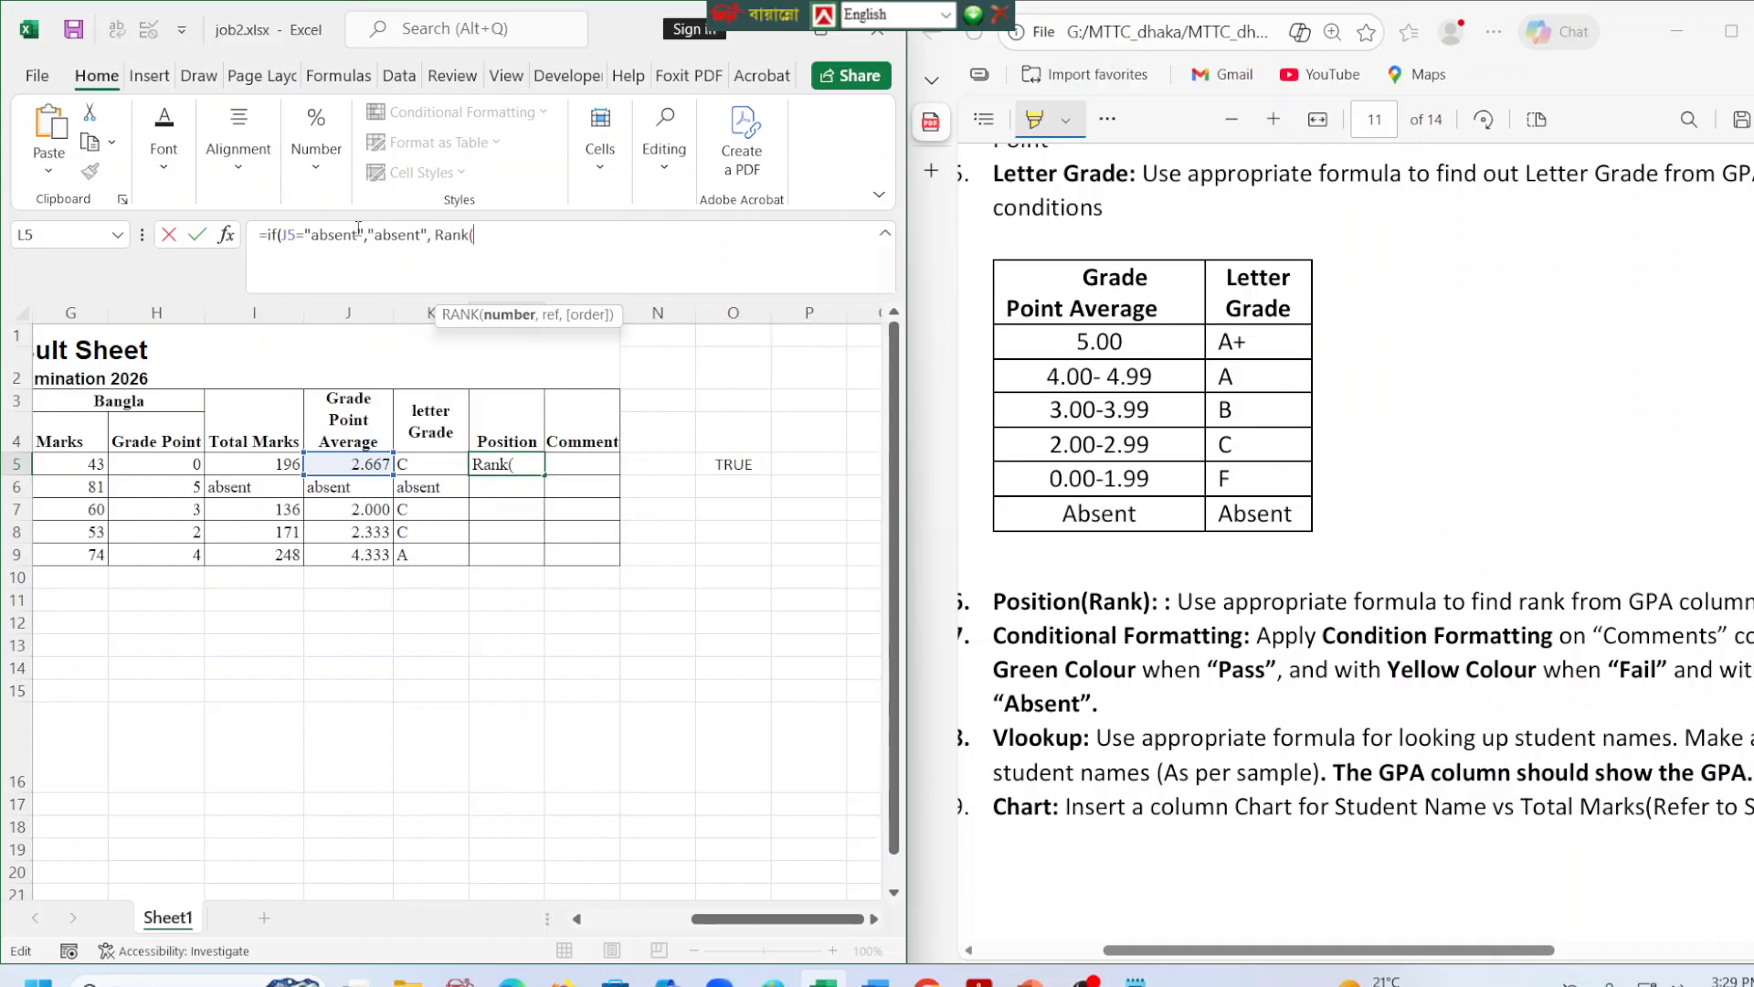
# Add the RANK function as the false value in the L5 formula, with J5 as the number to rank.
pyautogui.click(375, 462)
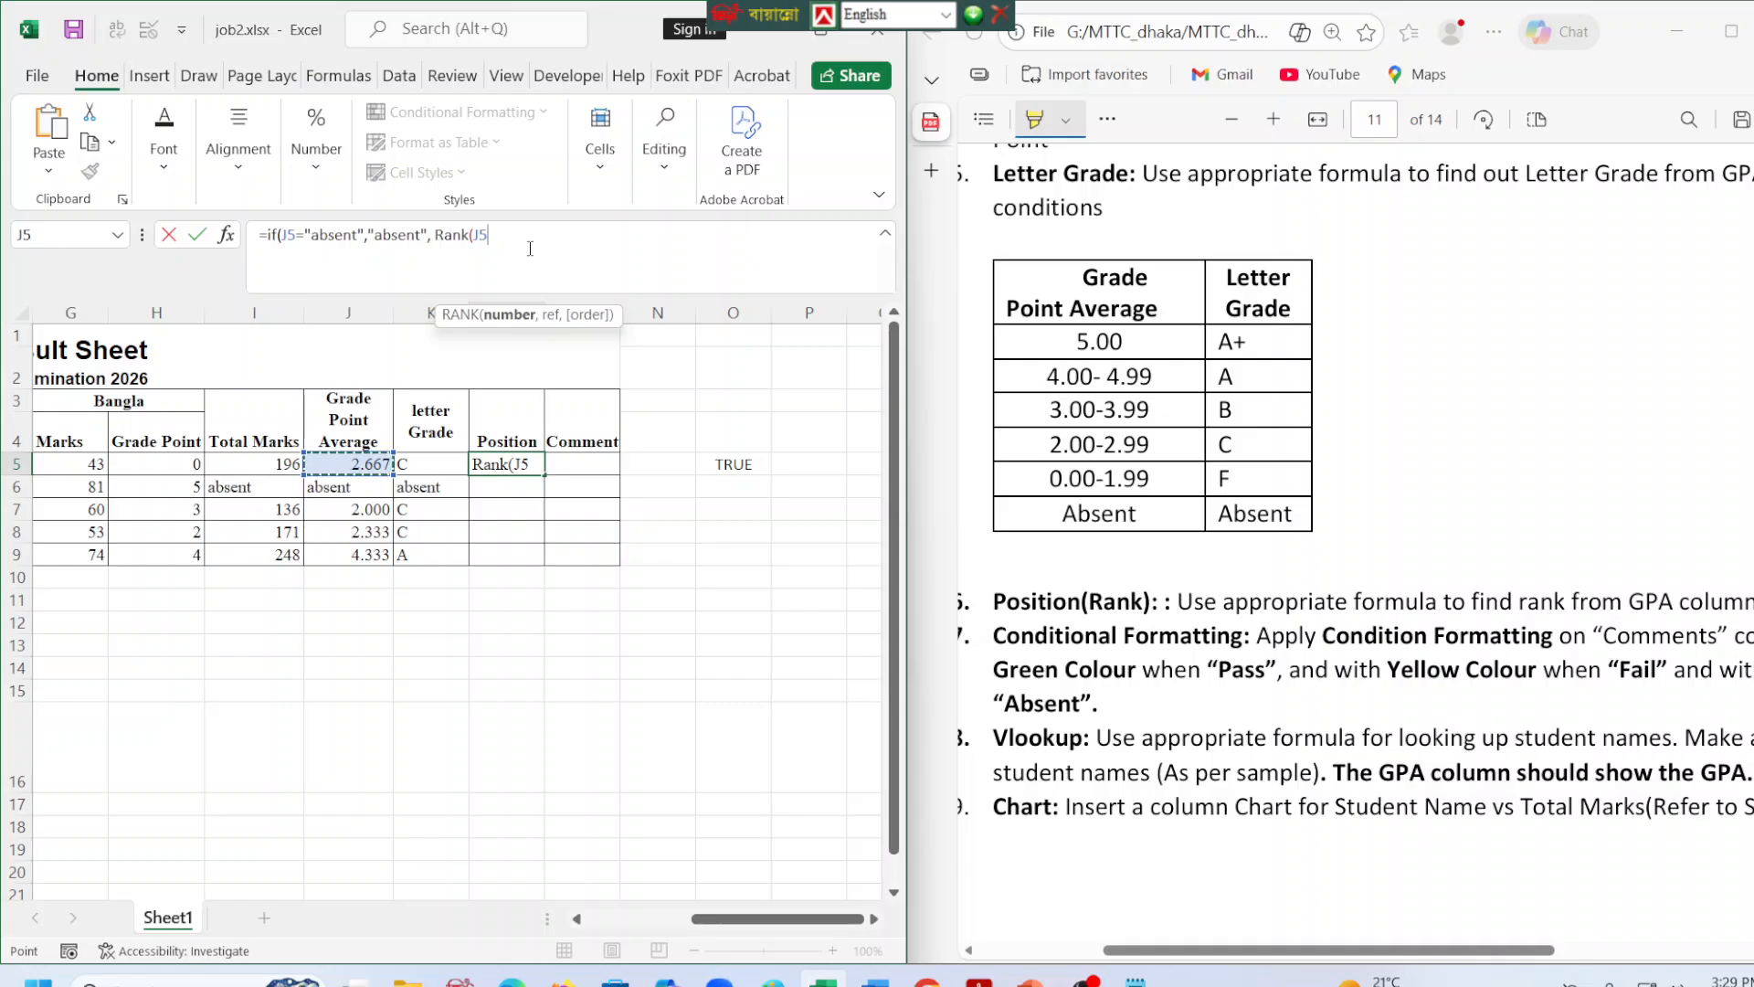
pyautogui.write(',')
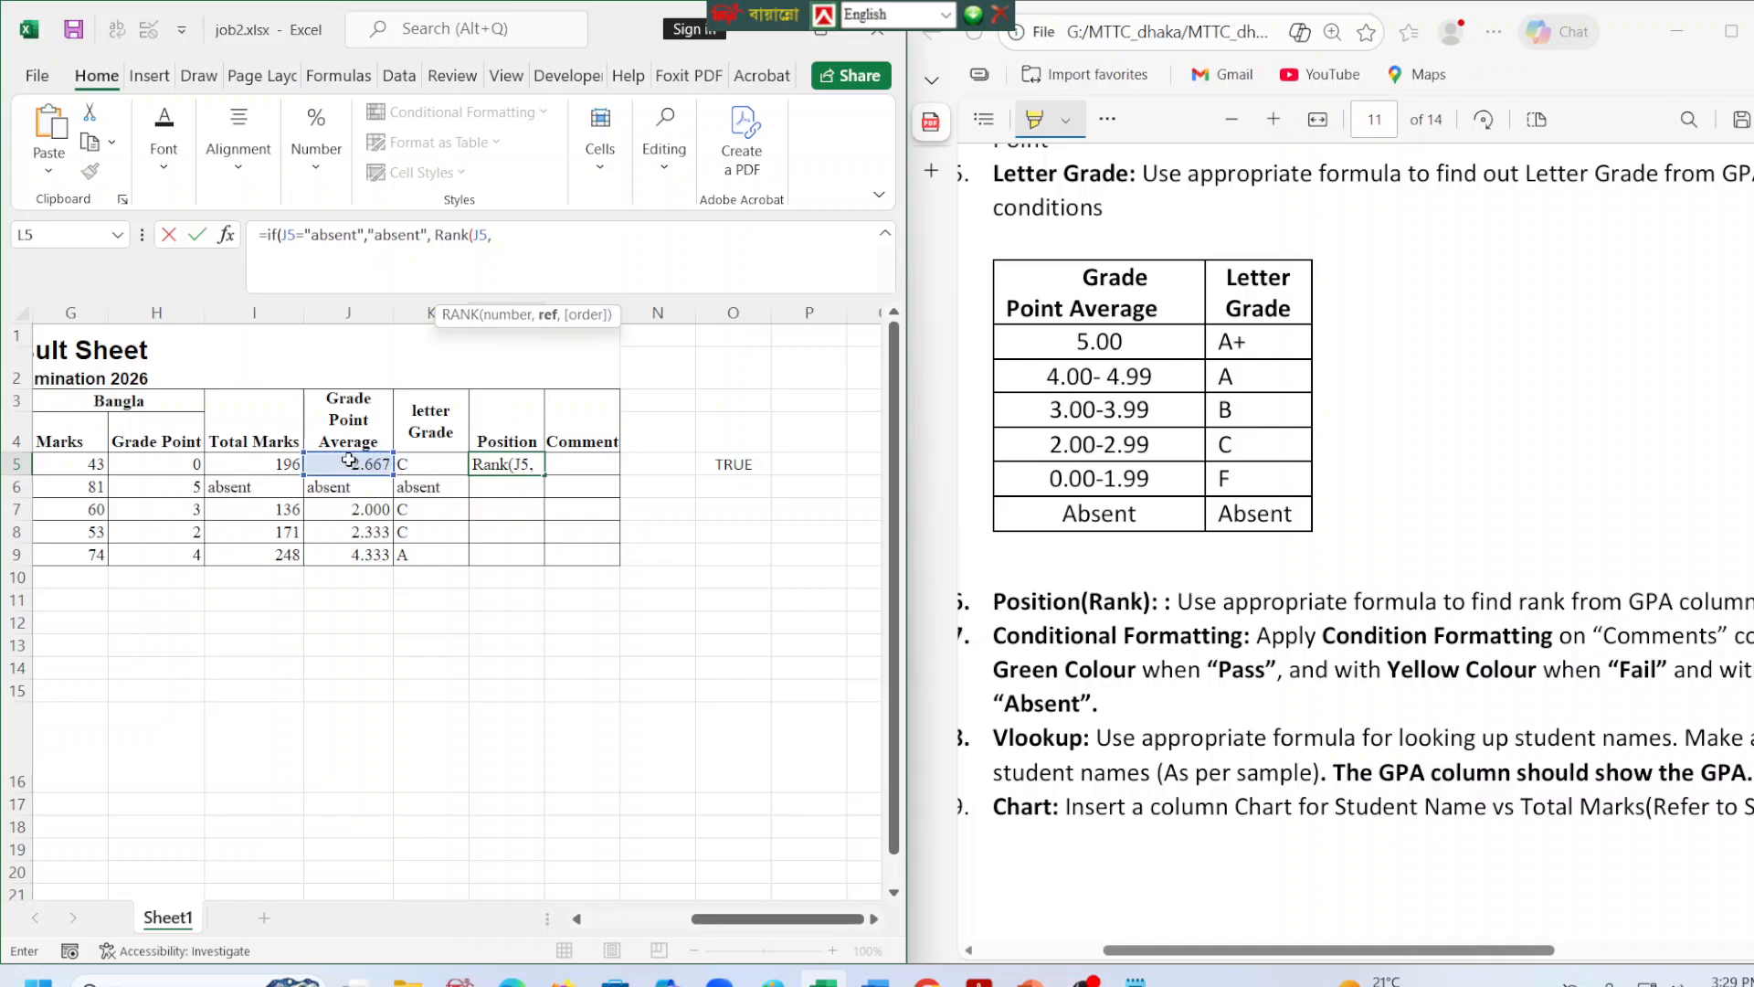
# Set the RANK reference in the L5 formula to the absolute GPA range $J$5:$J$9.
pyautogui.click(382, 468)
pyautogui.moveTo(387, 476); pyautogui.dragTo(393, 559)
pyautogui.click(547, 244)
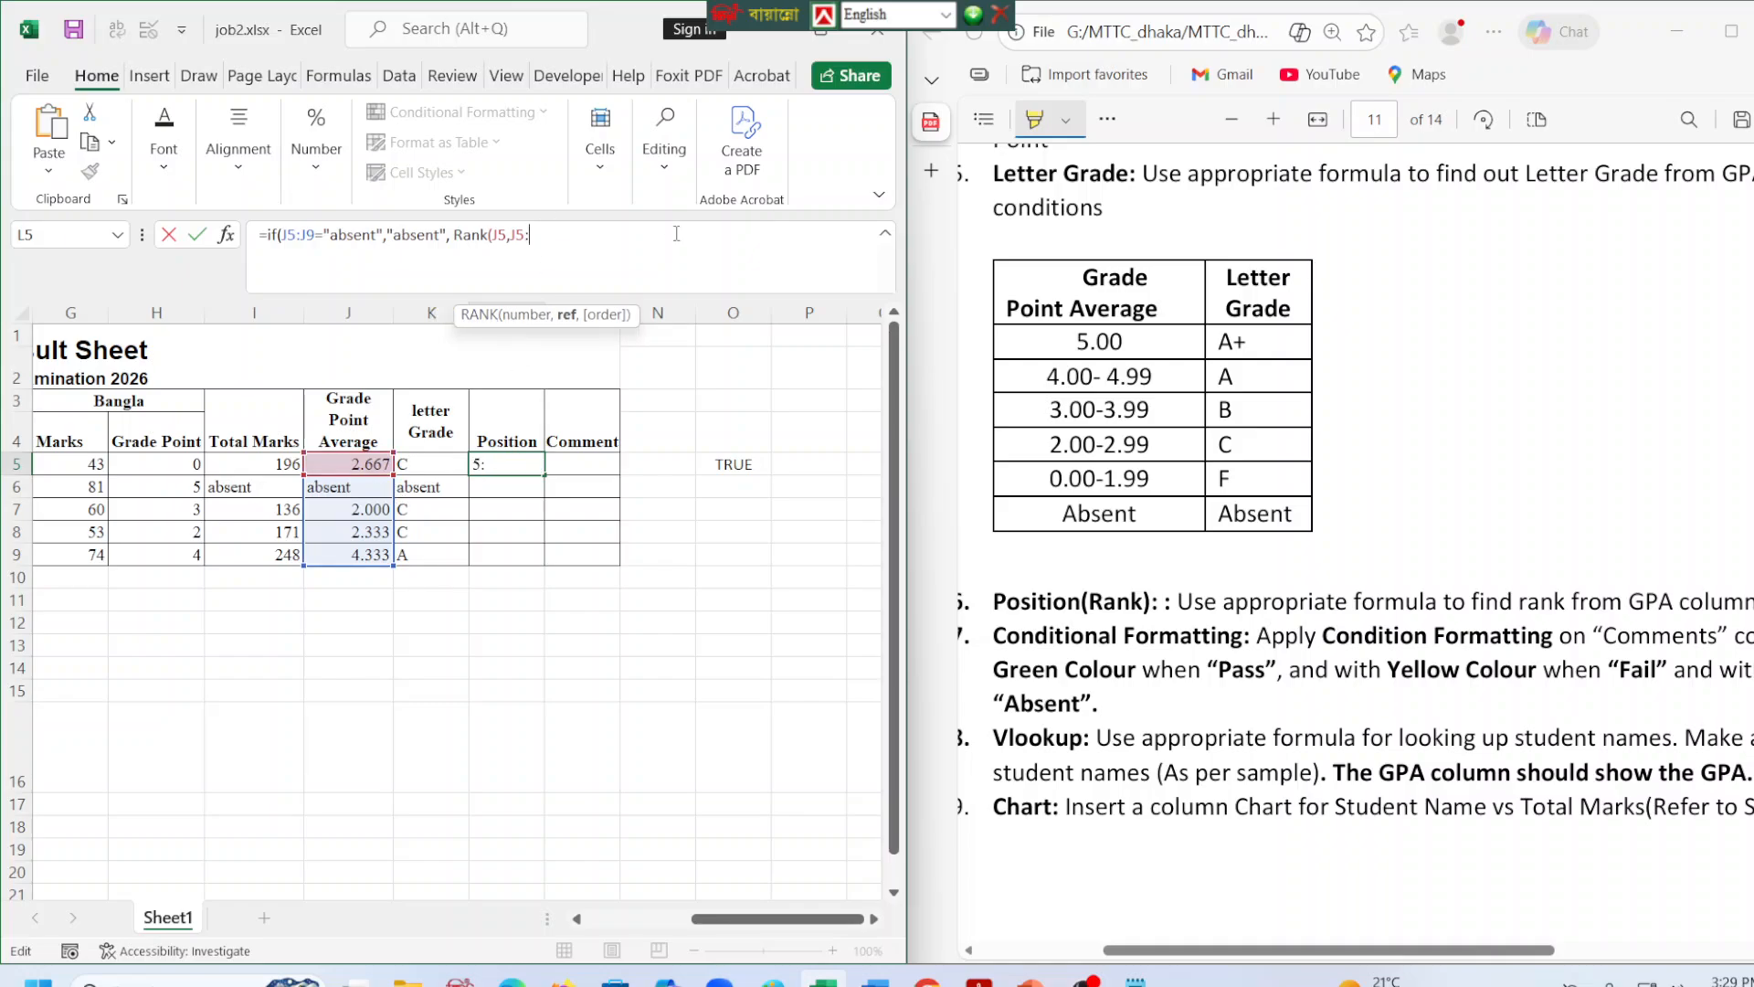
pyautogui.write('J(')
pyautogui.press('BackSpace')
pyautogui.write('9')
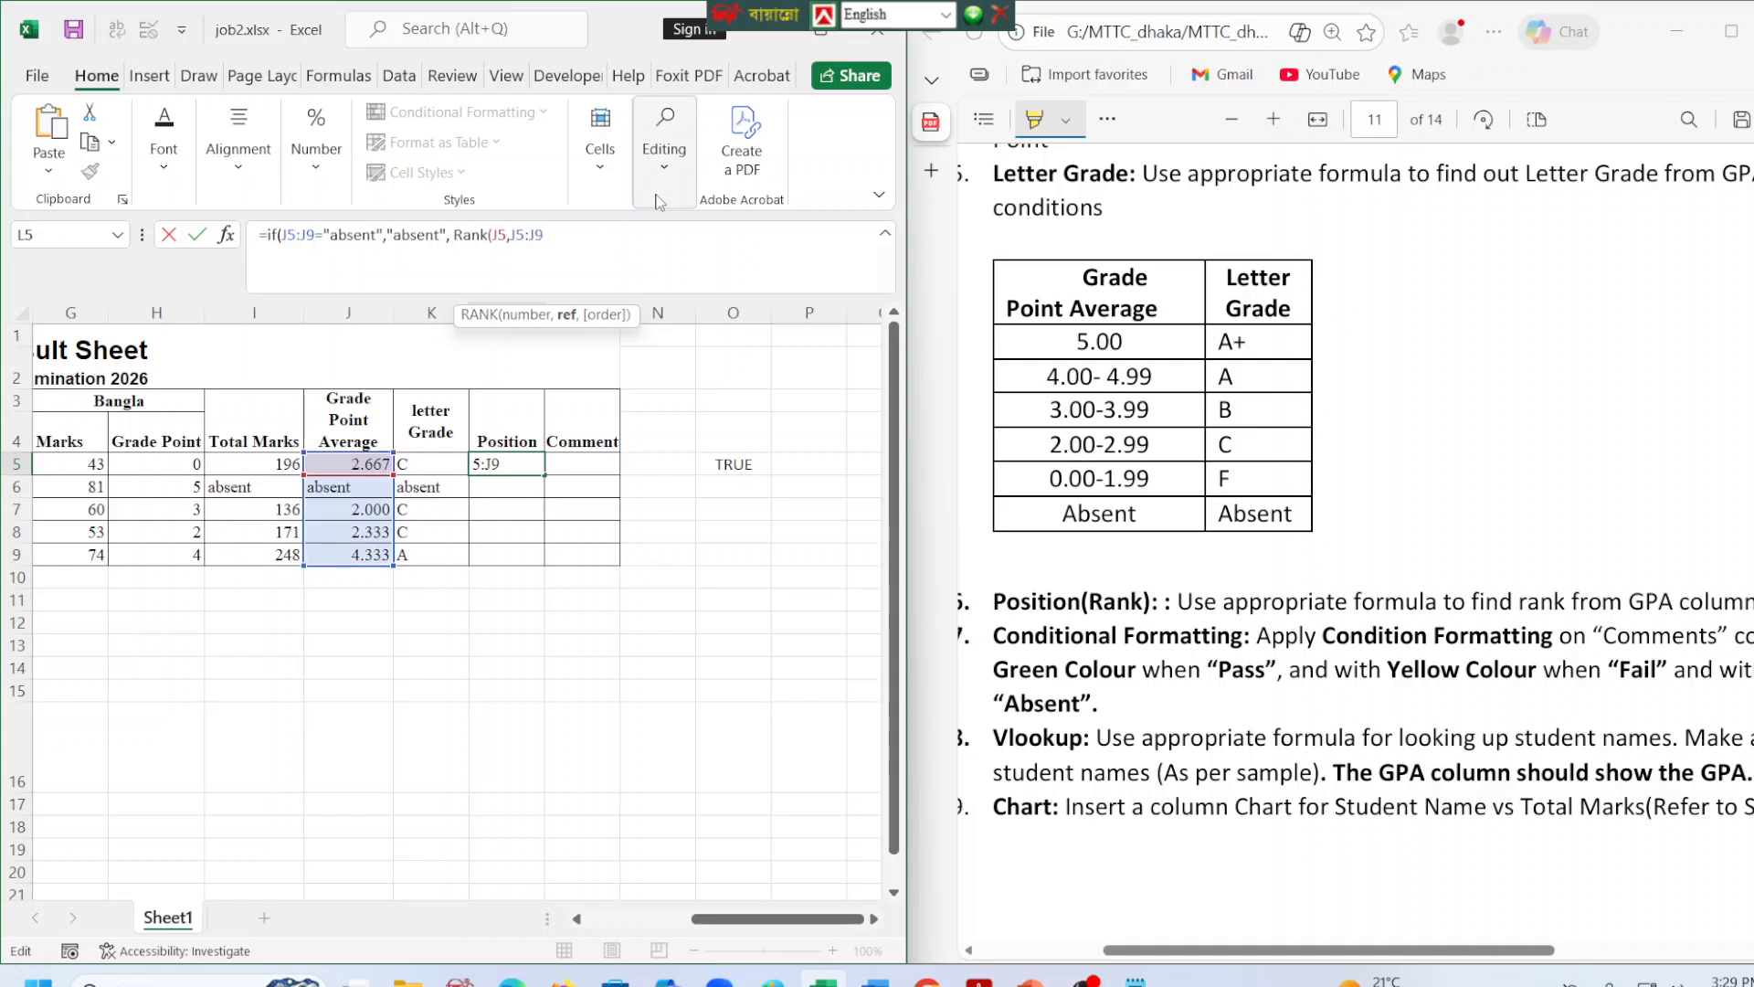
pyautogui.moveTo(510, 236); pyautogui.dragTo(543, 236)
pyautogui.press('F4')
pyautogui.click(641, 241)
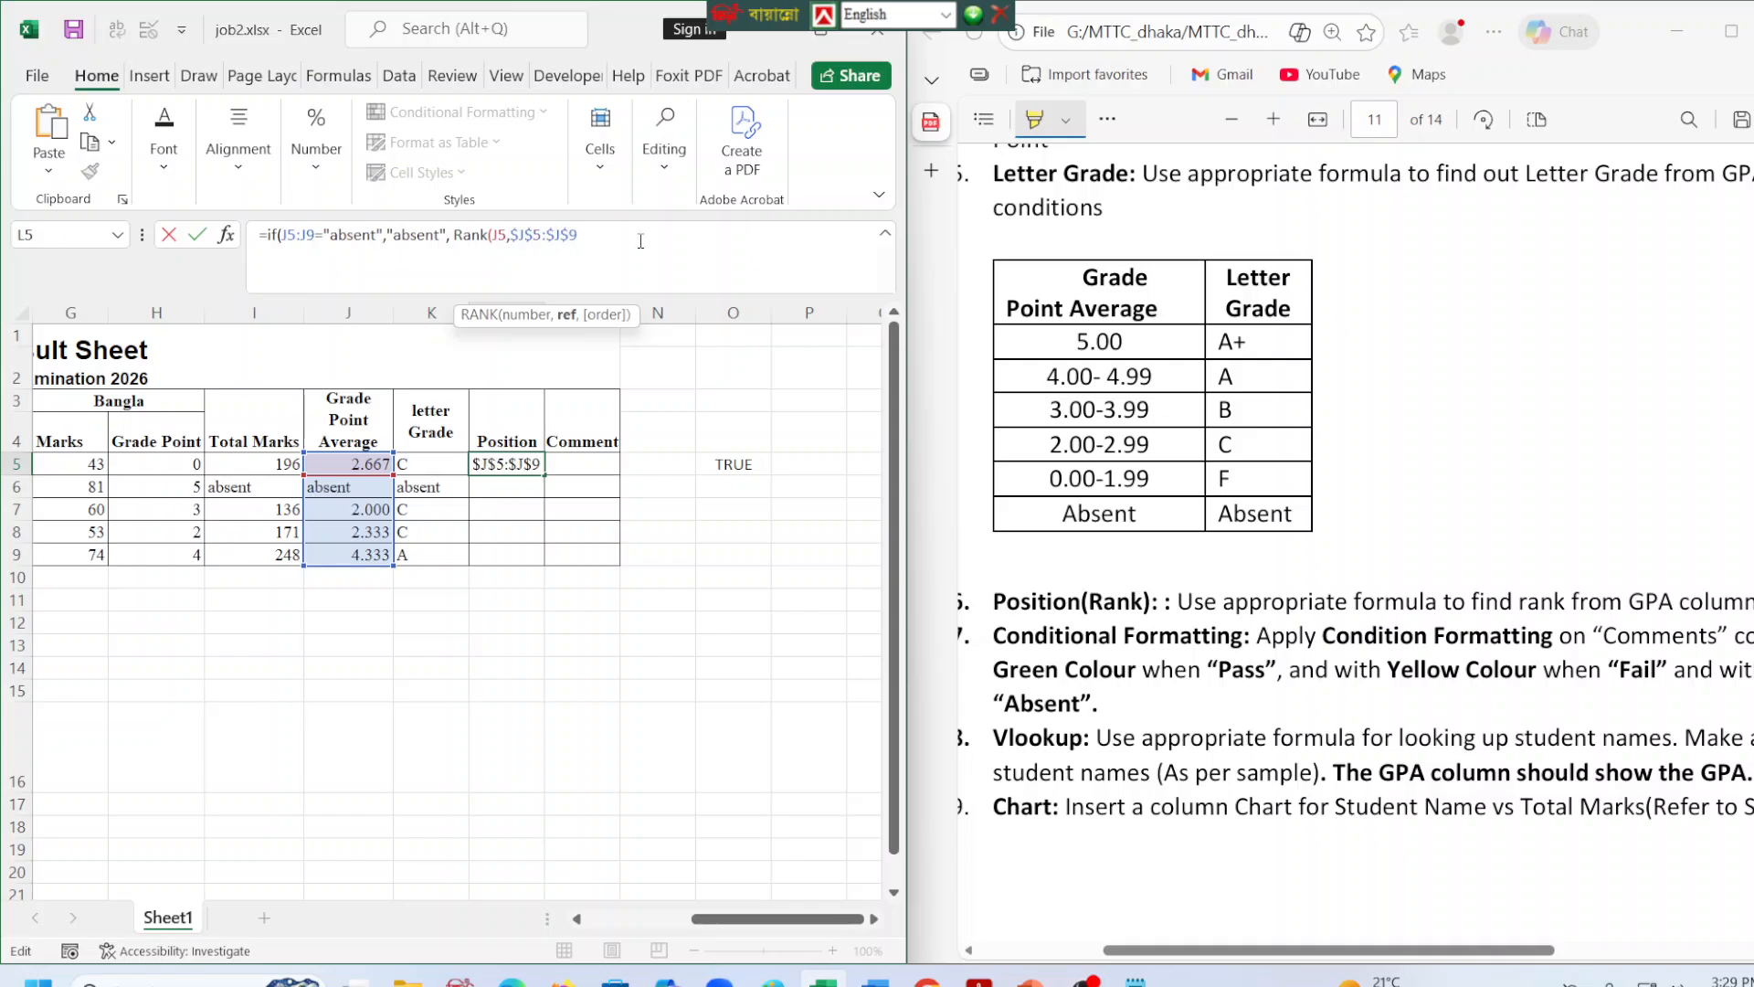
# Set the RANK order in the L5 formula to 0 for descending and close the RANK function.
pyautogui.write(',')
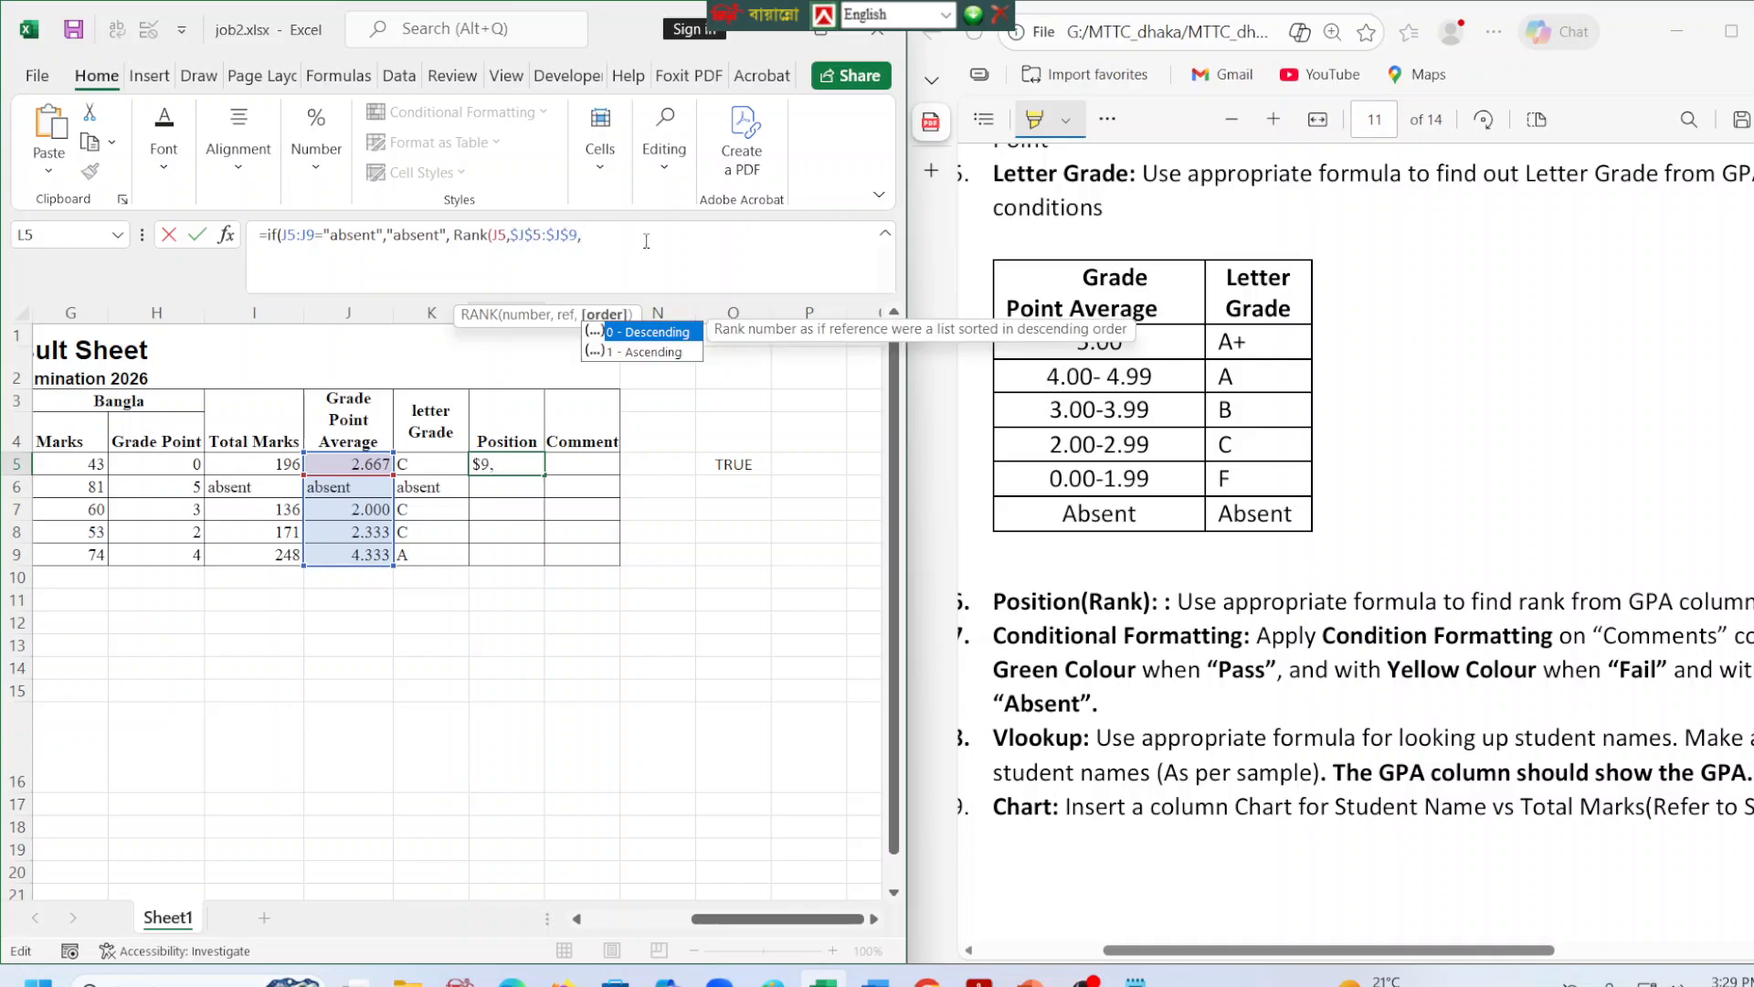
pyautogui.write('0)')
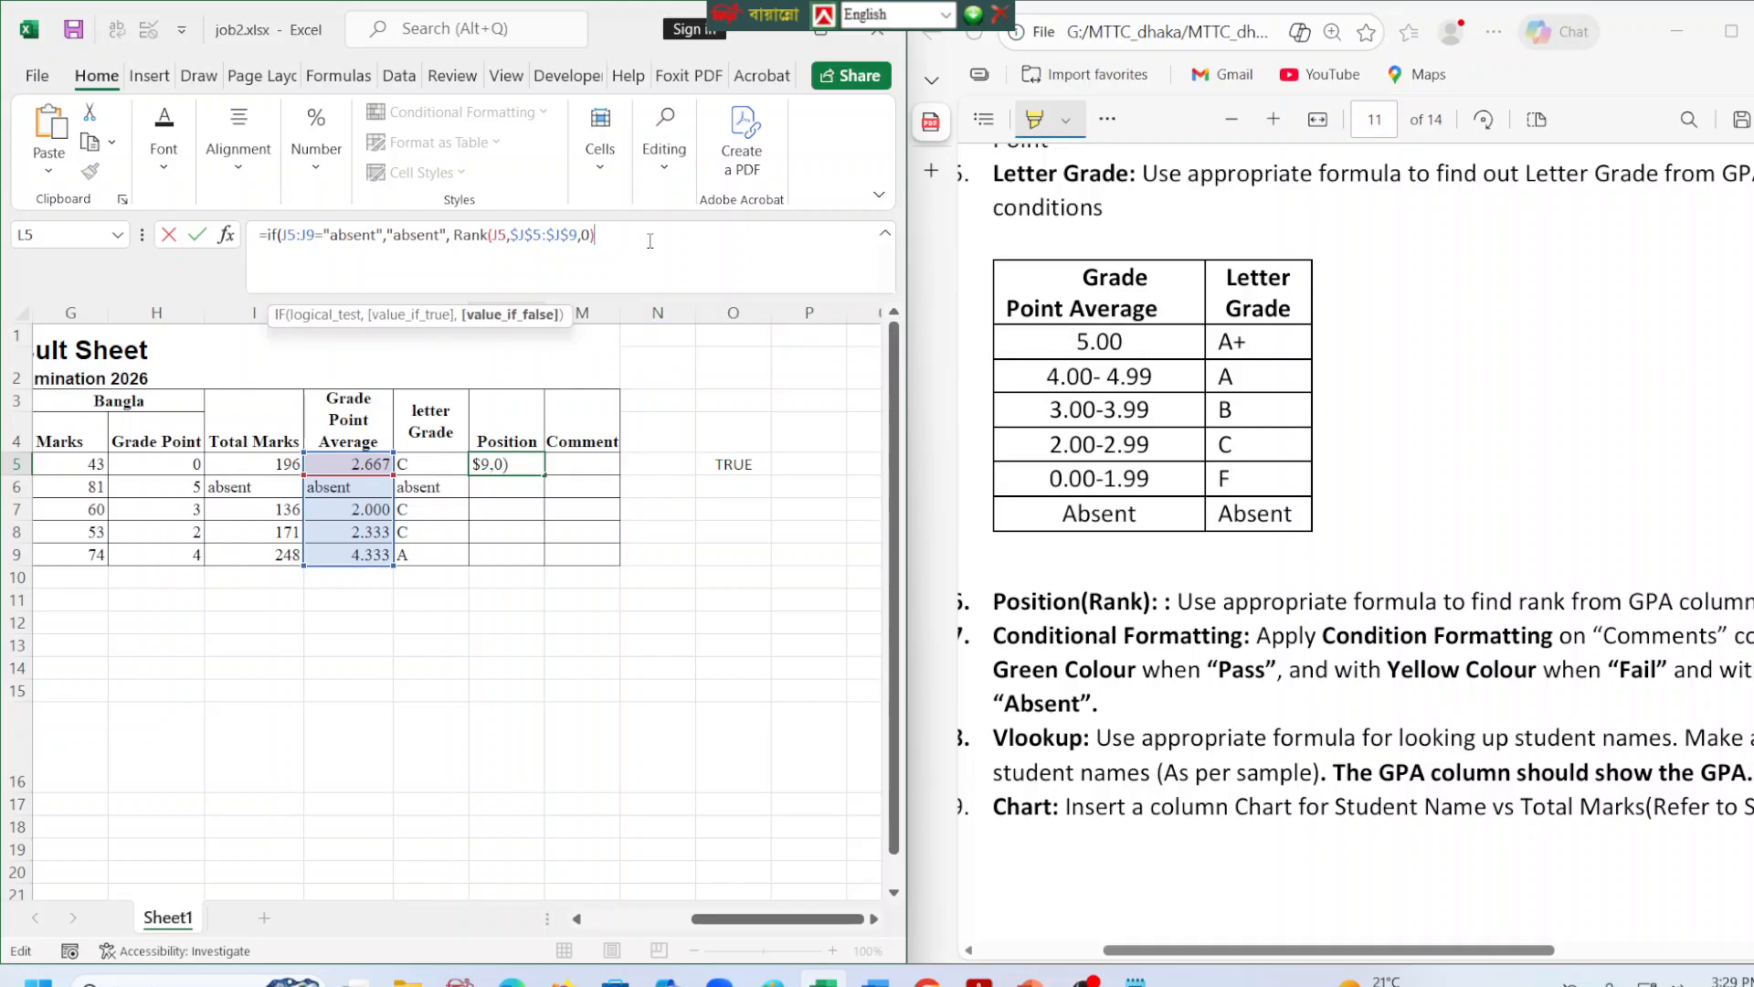
pyautogui.write(')')
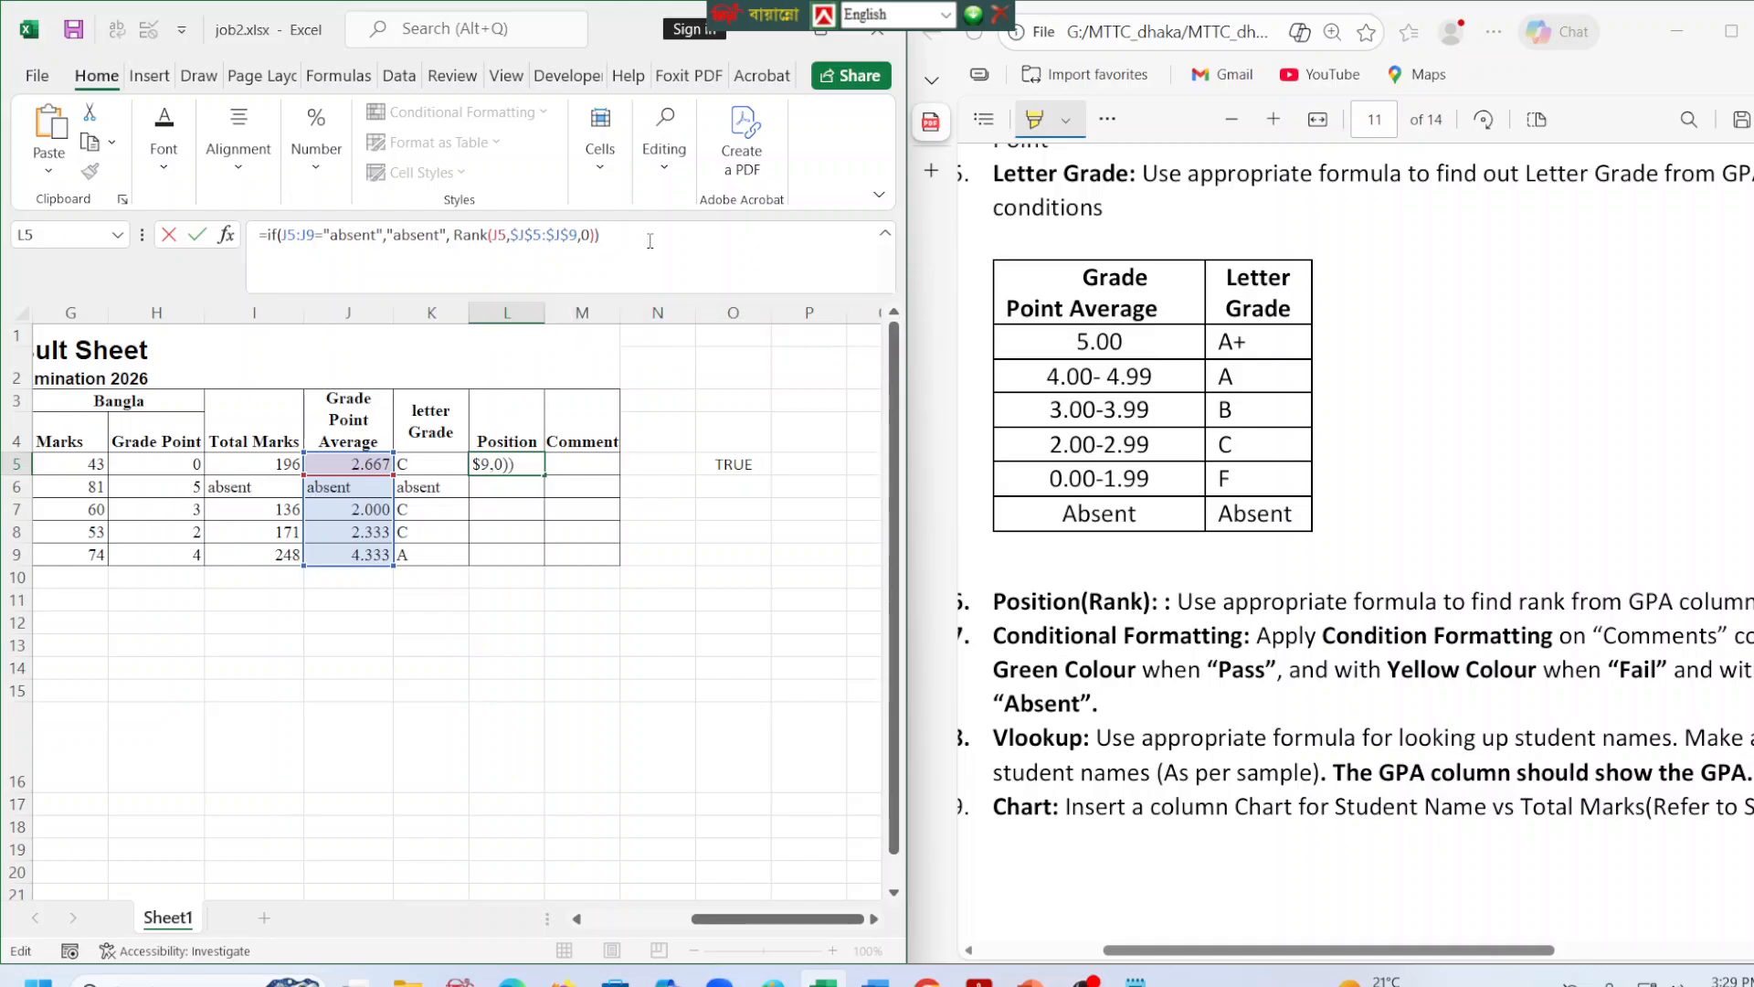
# Try entering the L5 Position formula with J5:J9="absent" as the IF test, and undo the entry.
pyautogui.press('Return')
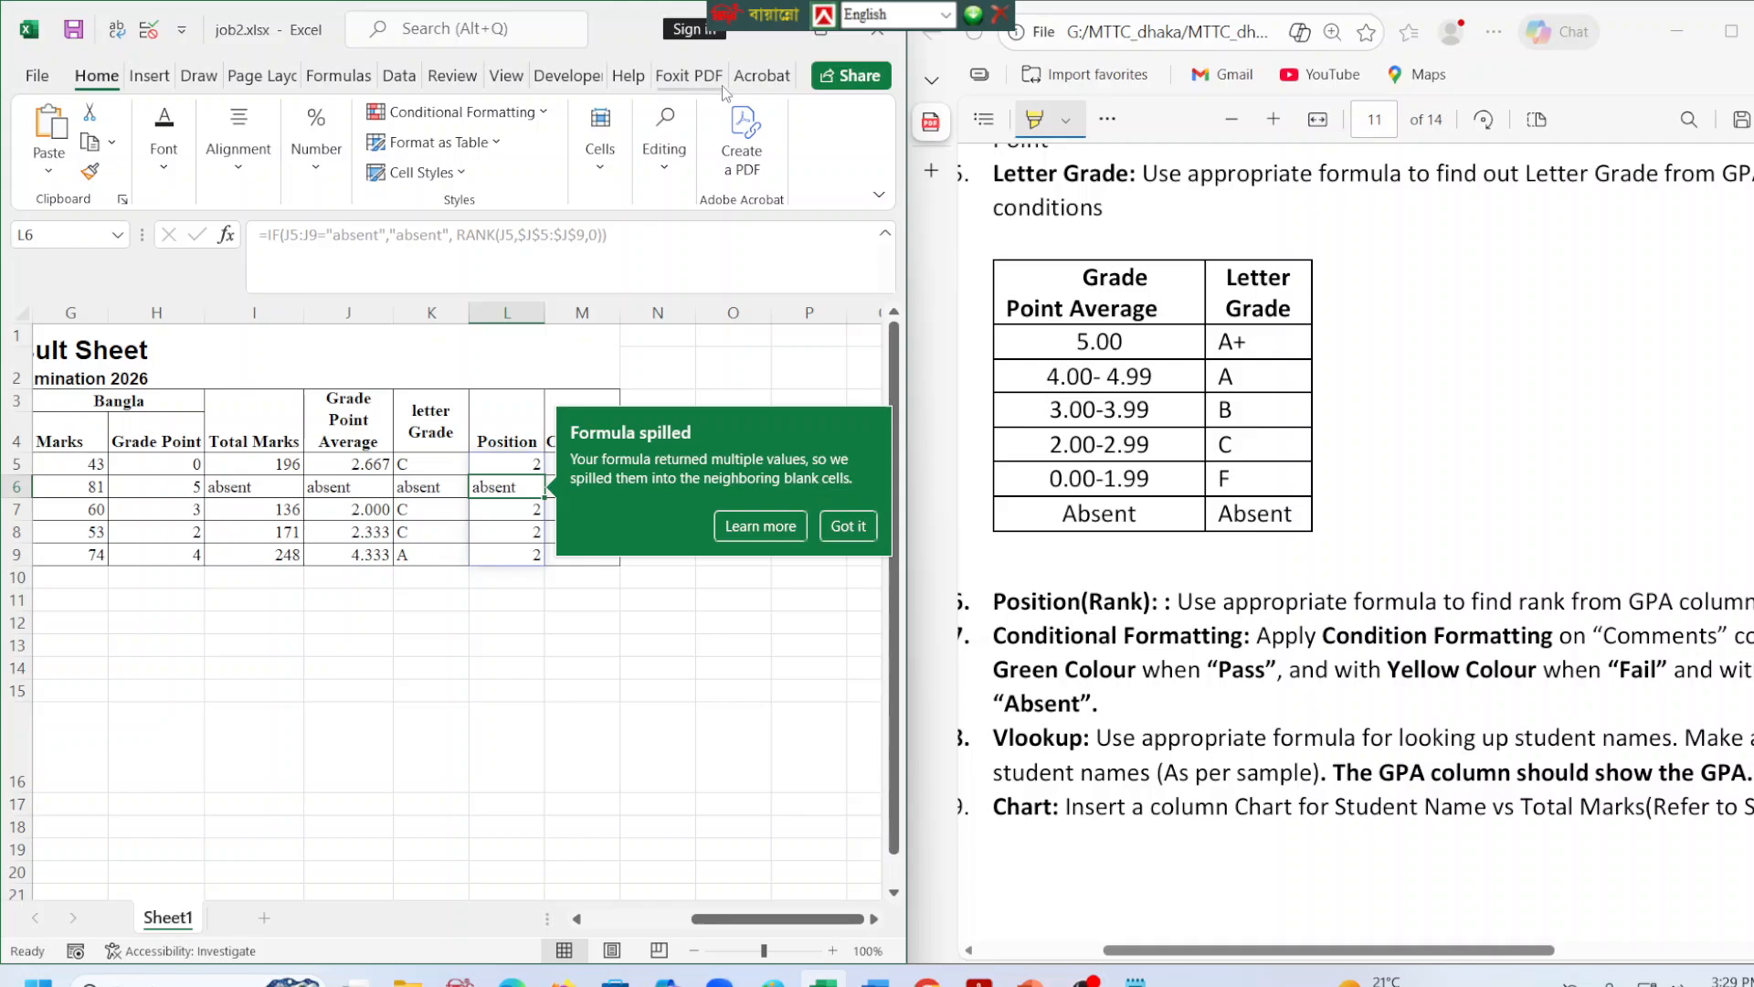
pyautogui.click(848, 526)
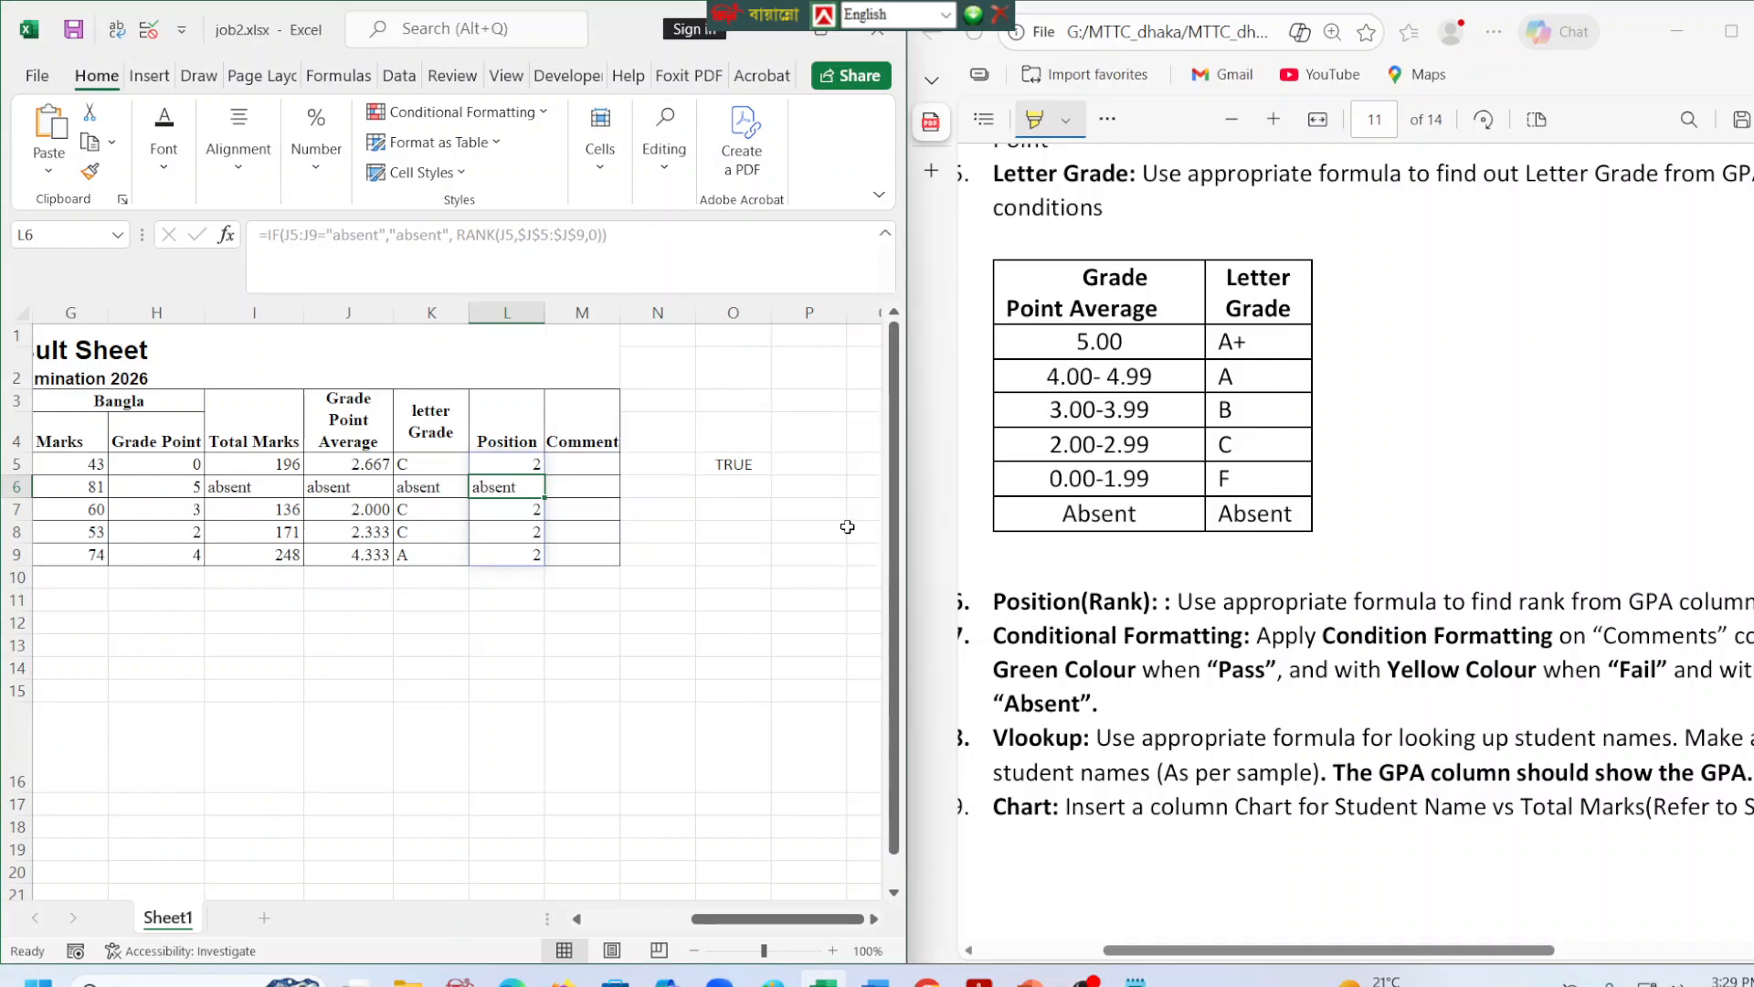
pyautogui.click(571, 480)
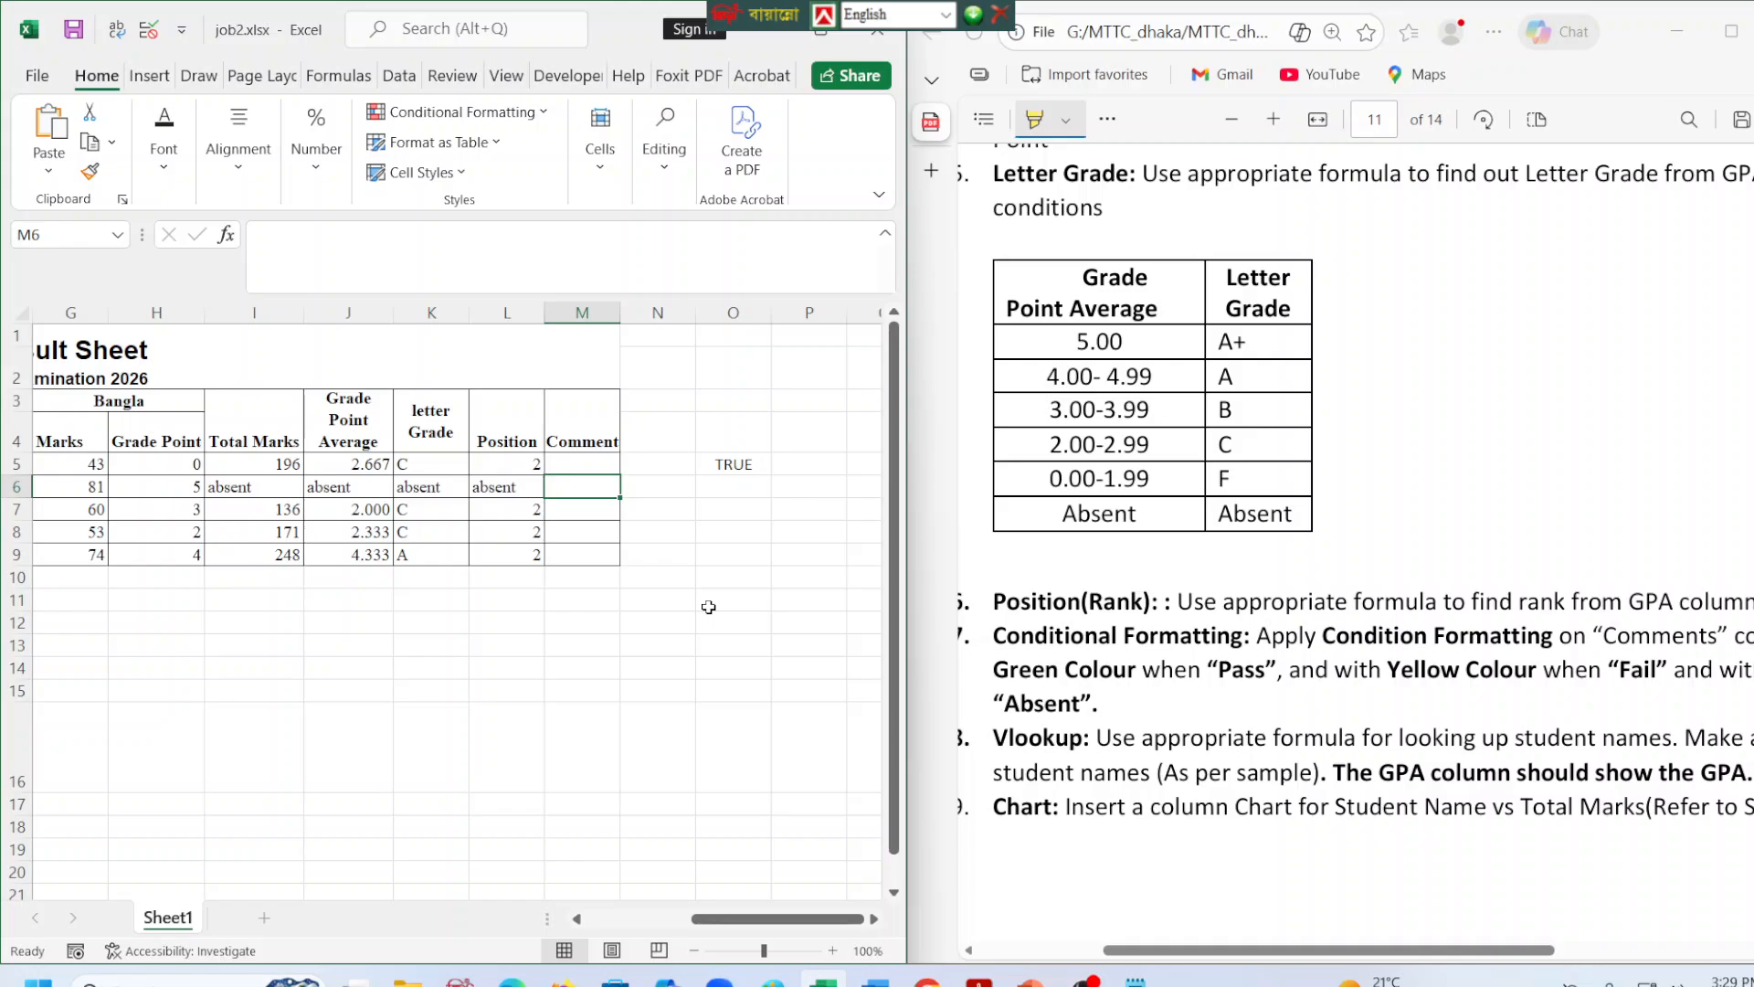
pyautogui.hotkey('ctrl', 'z')
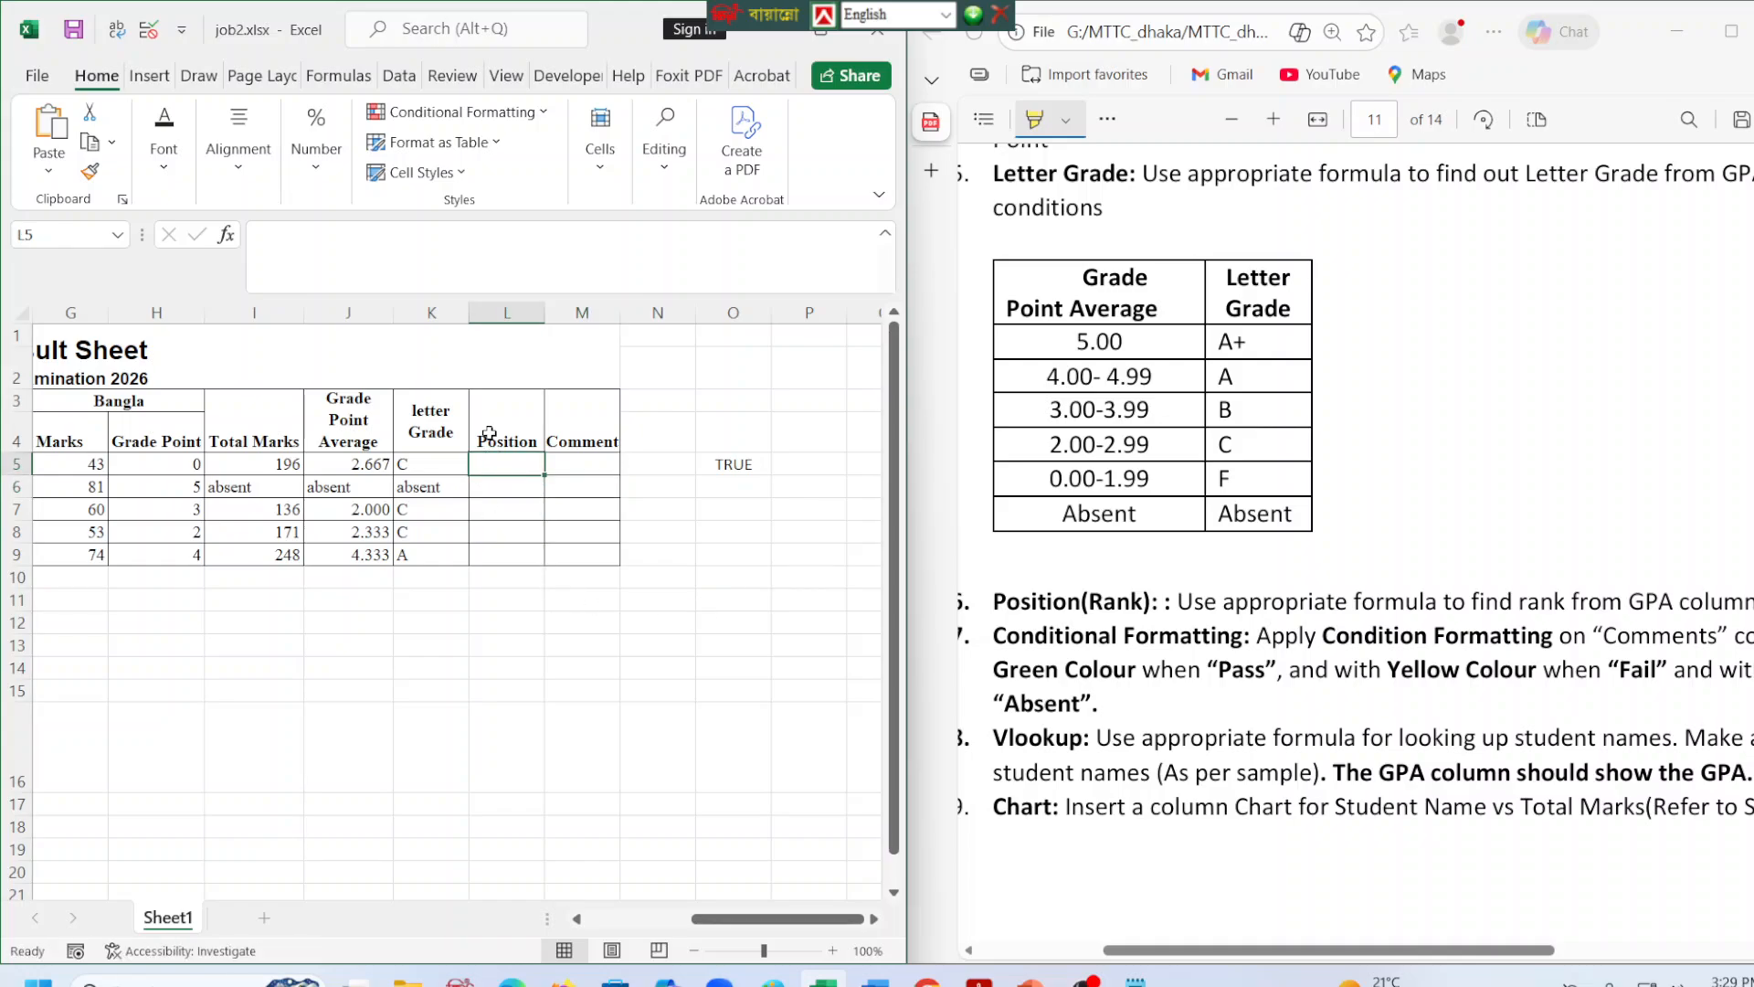
# Maximize the Excel window and select the empty Position cell L5.
pyautogui.click(397, 278)
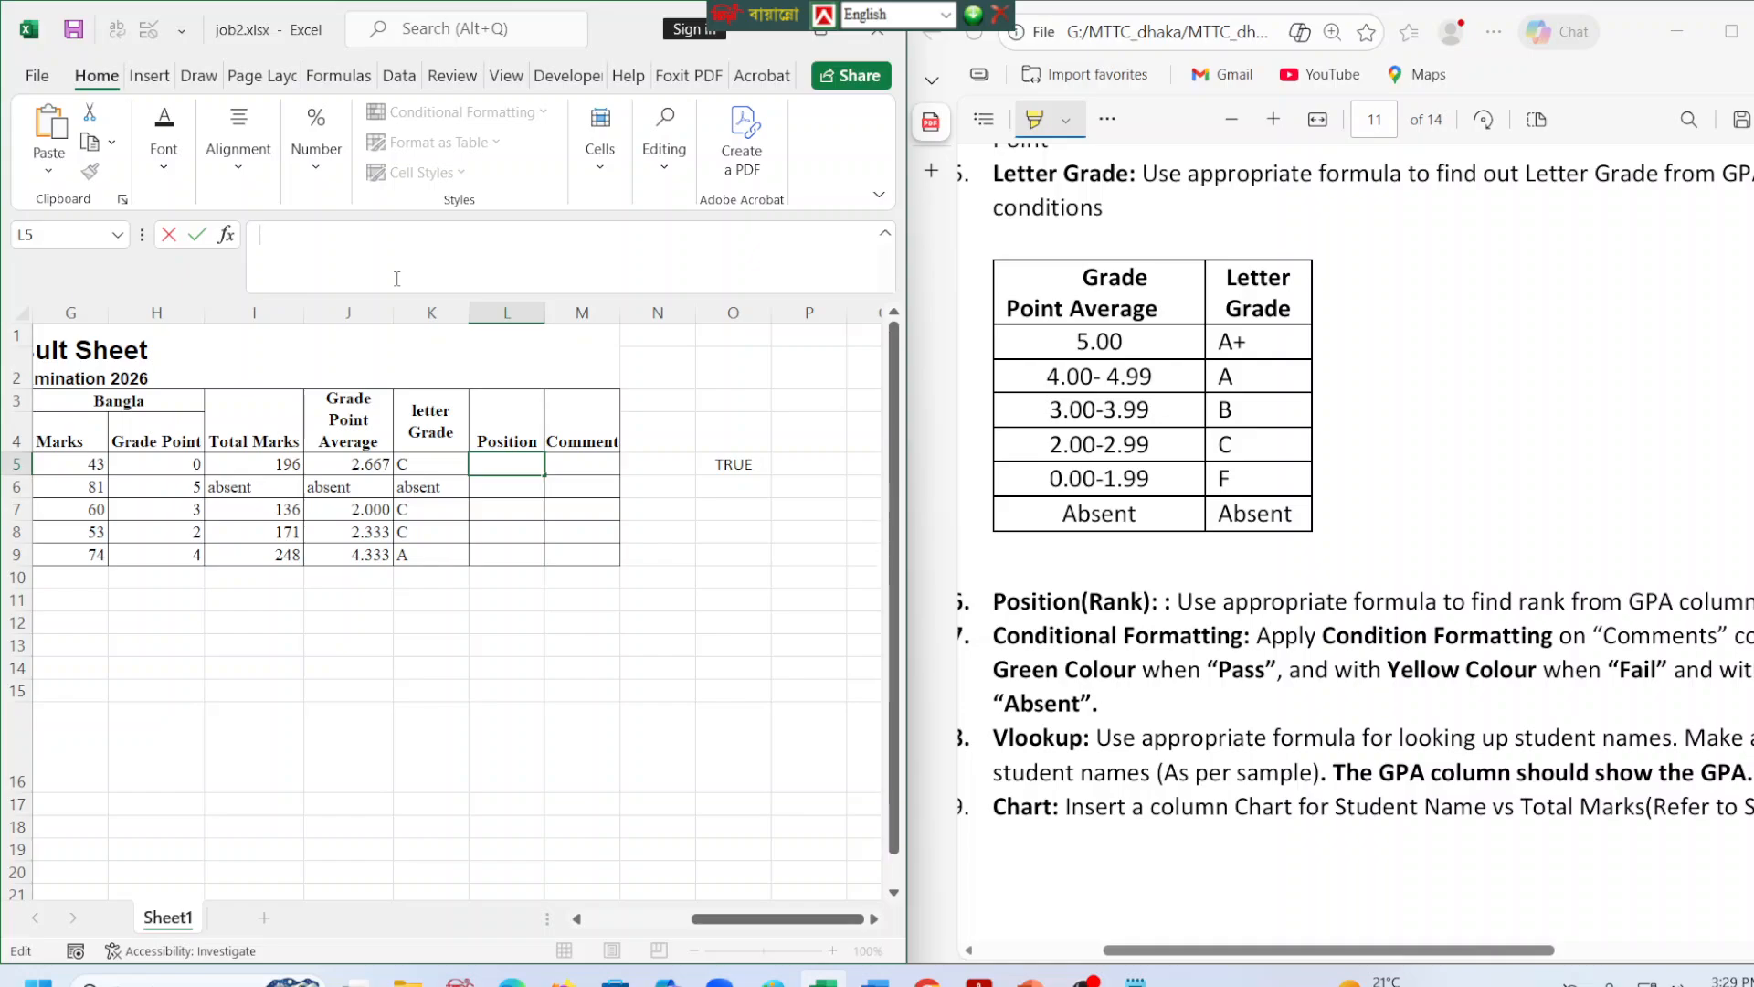
pyautogui.click(821, 39)
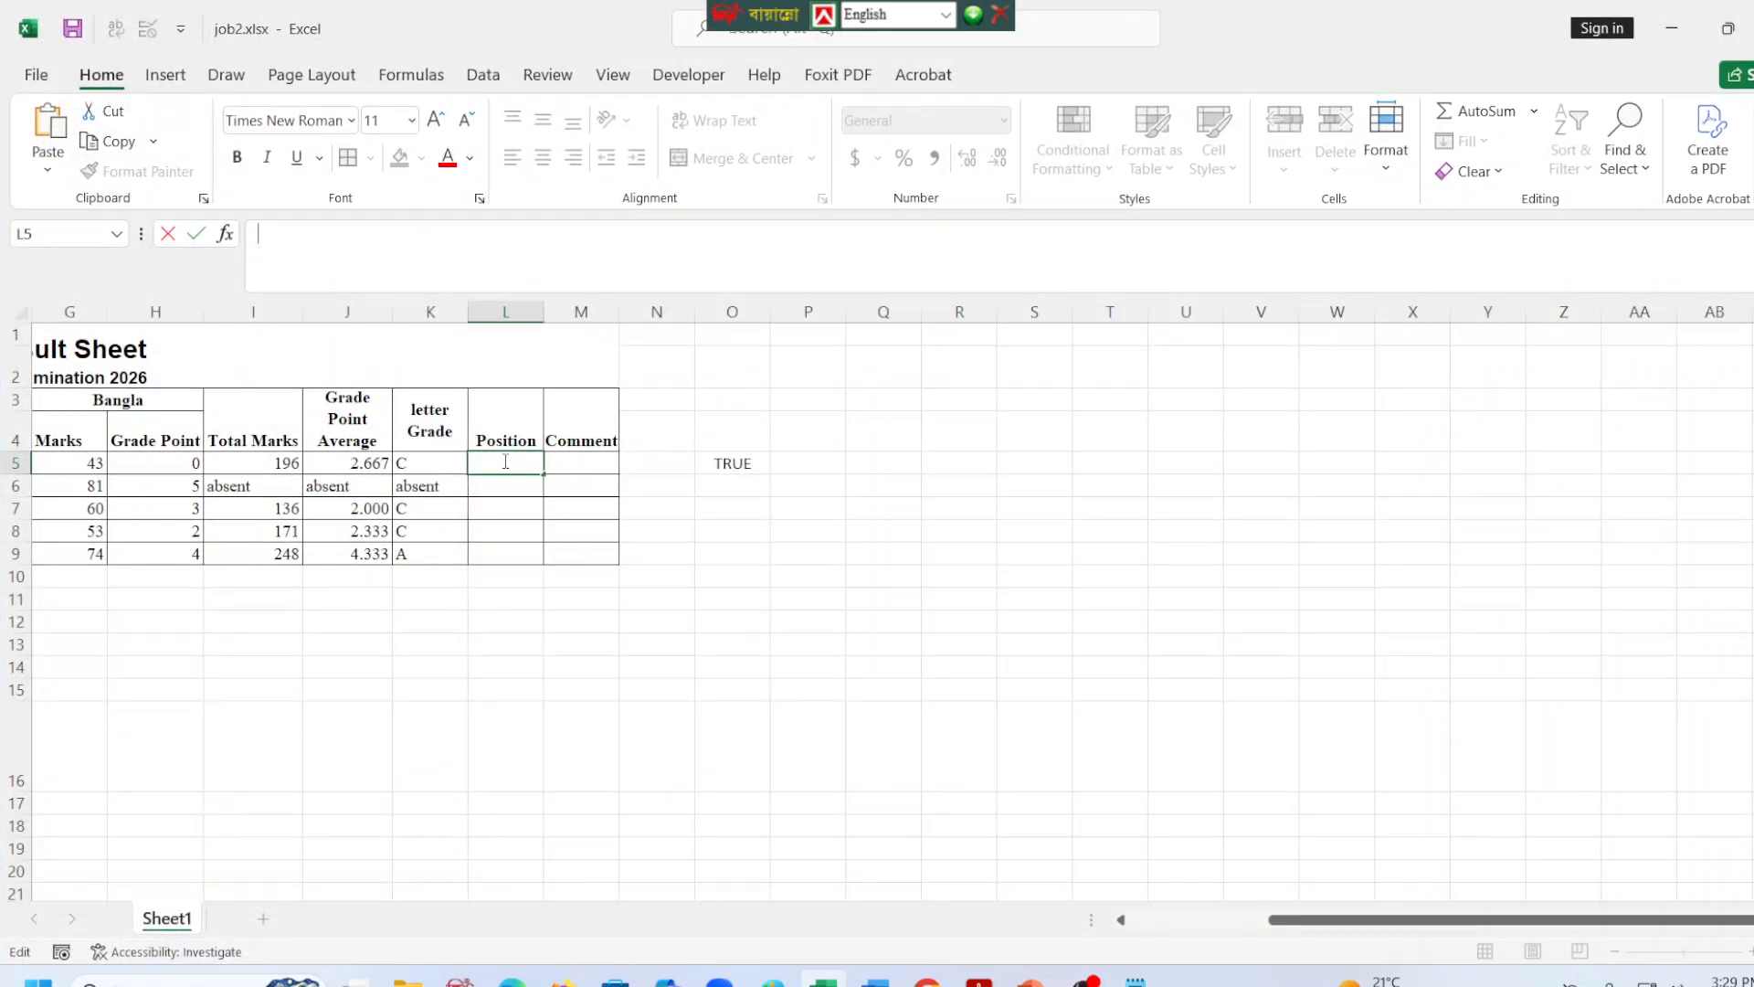
pyautogui.click(581, 822)
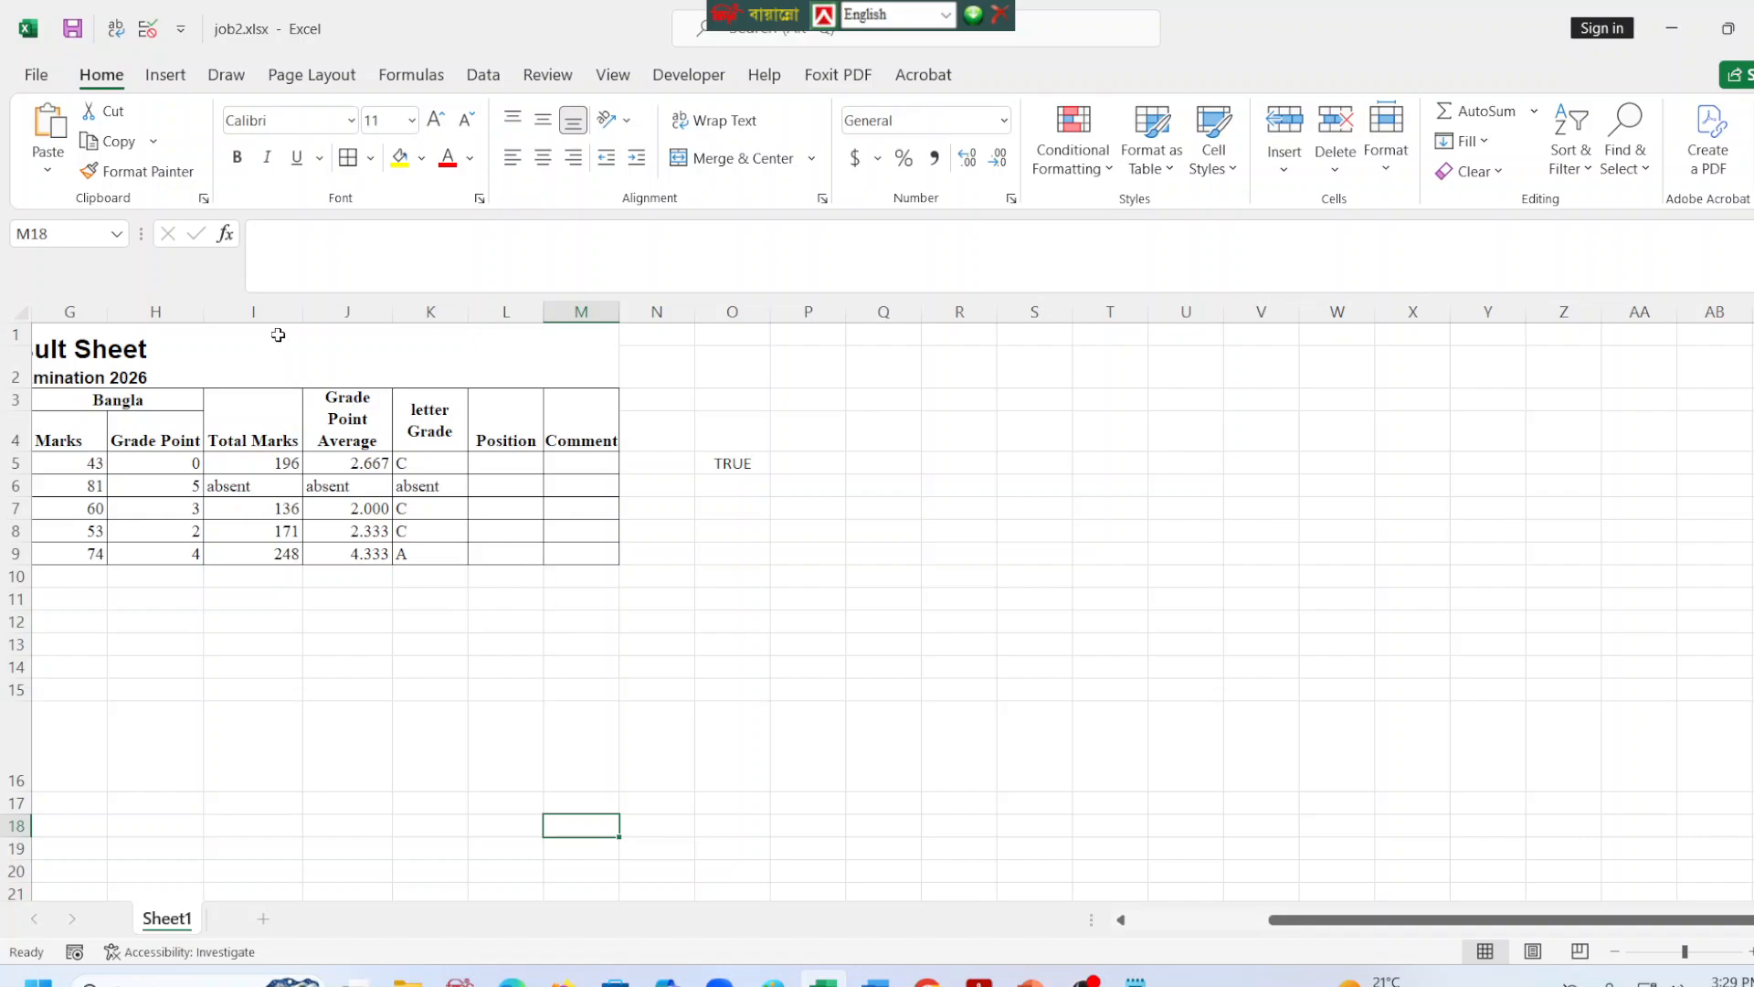
pyautogui.click(525, 462)
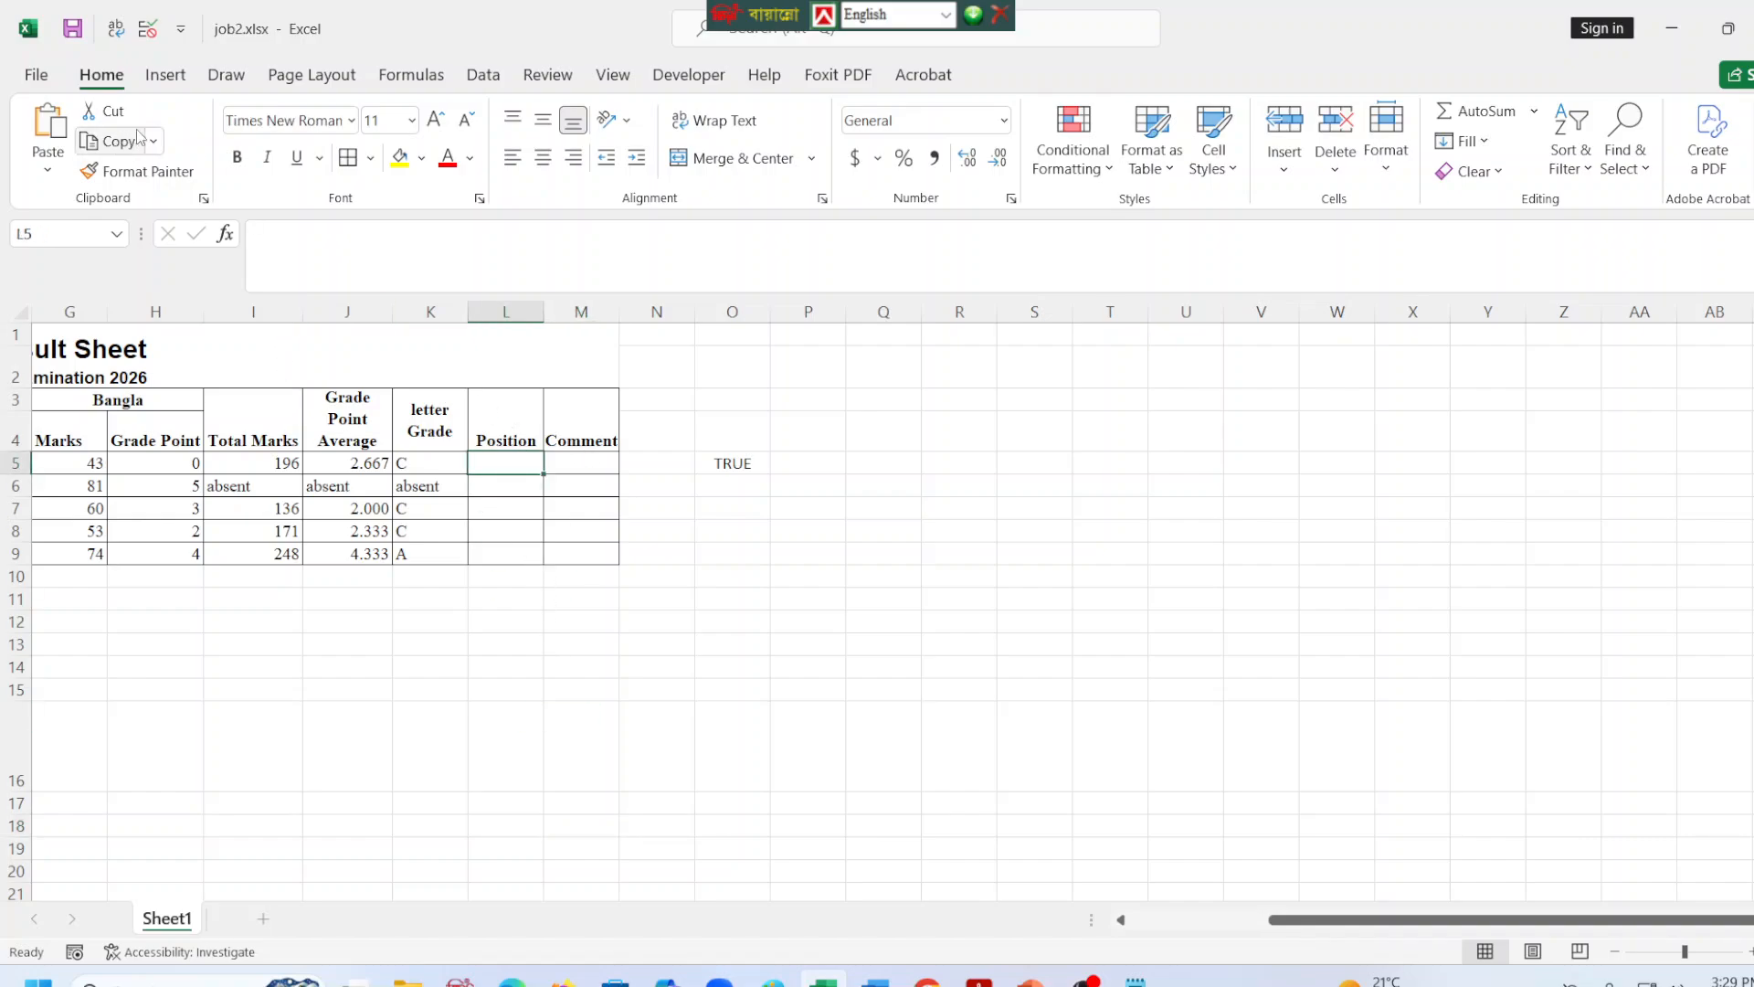
pyautogui.click(179, 31)
pyautogui.click(180, 35)
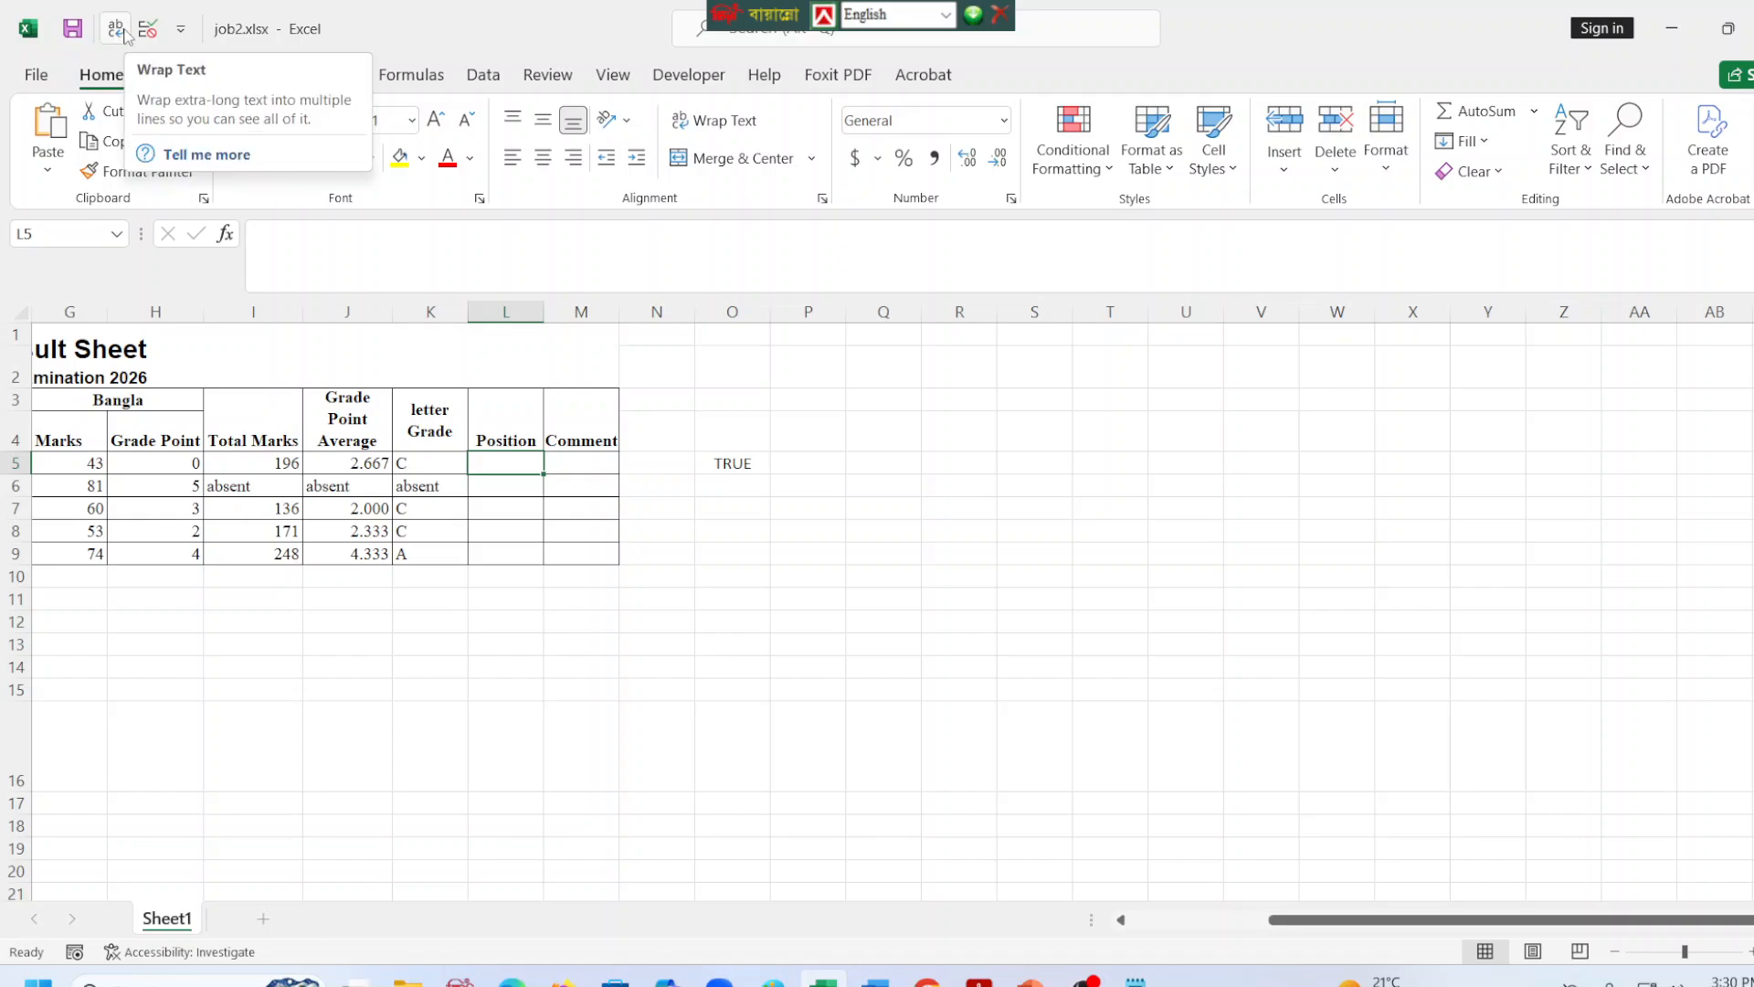
pyautogui.click(896, 605)
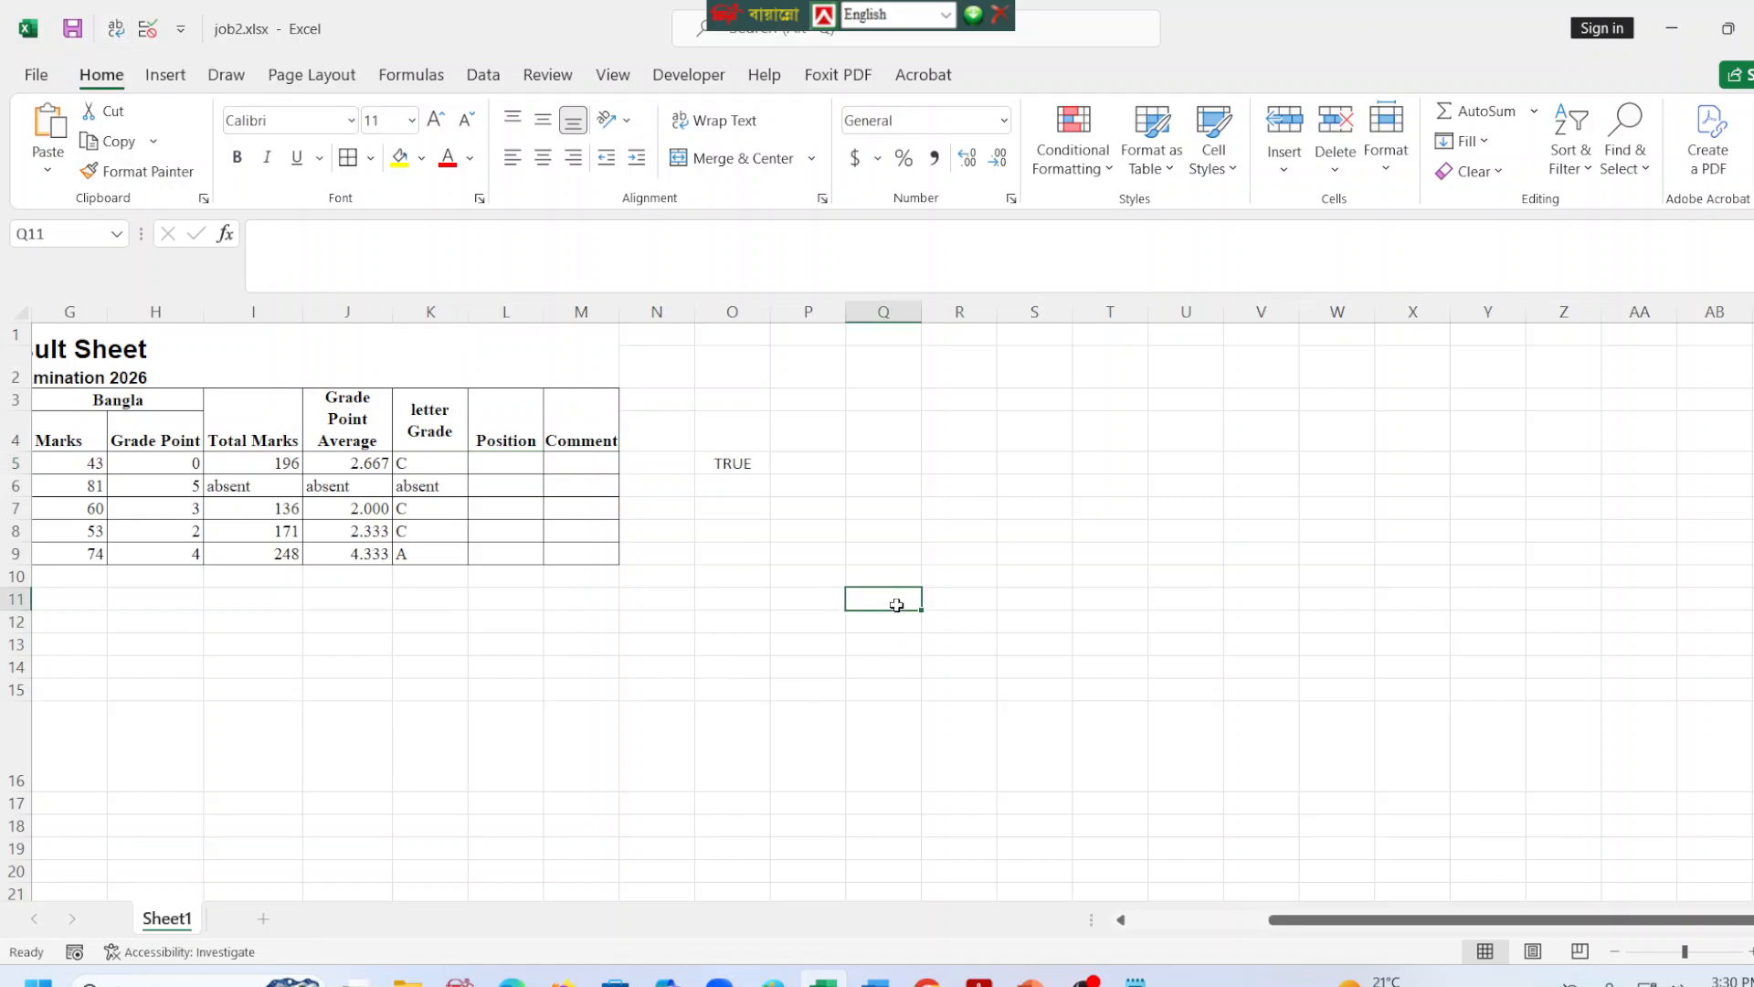
pyautogui.click(521, 462)
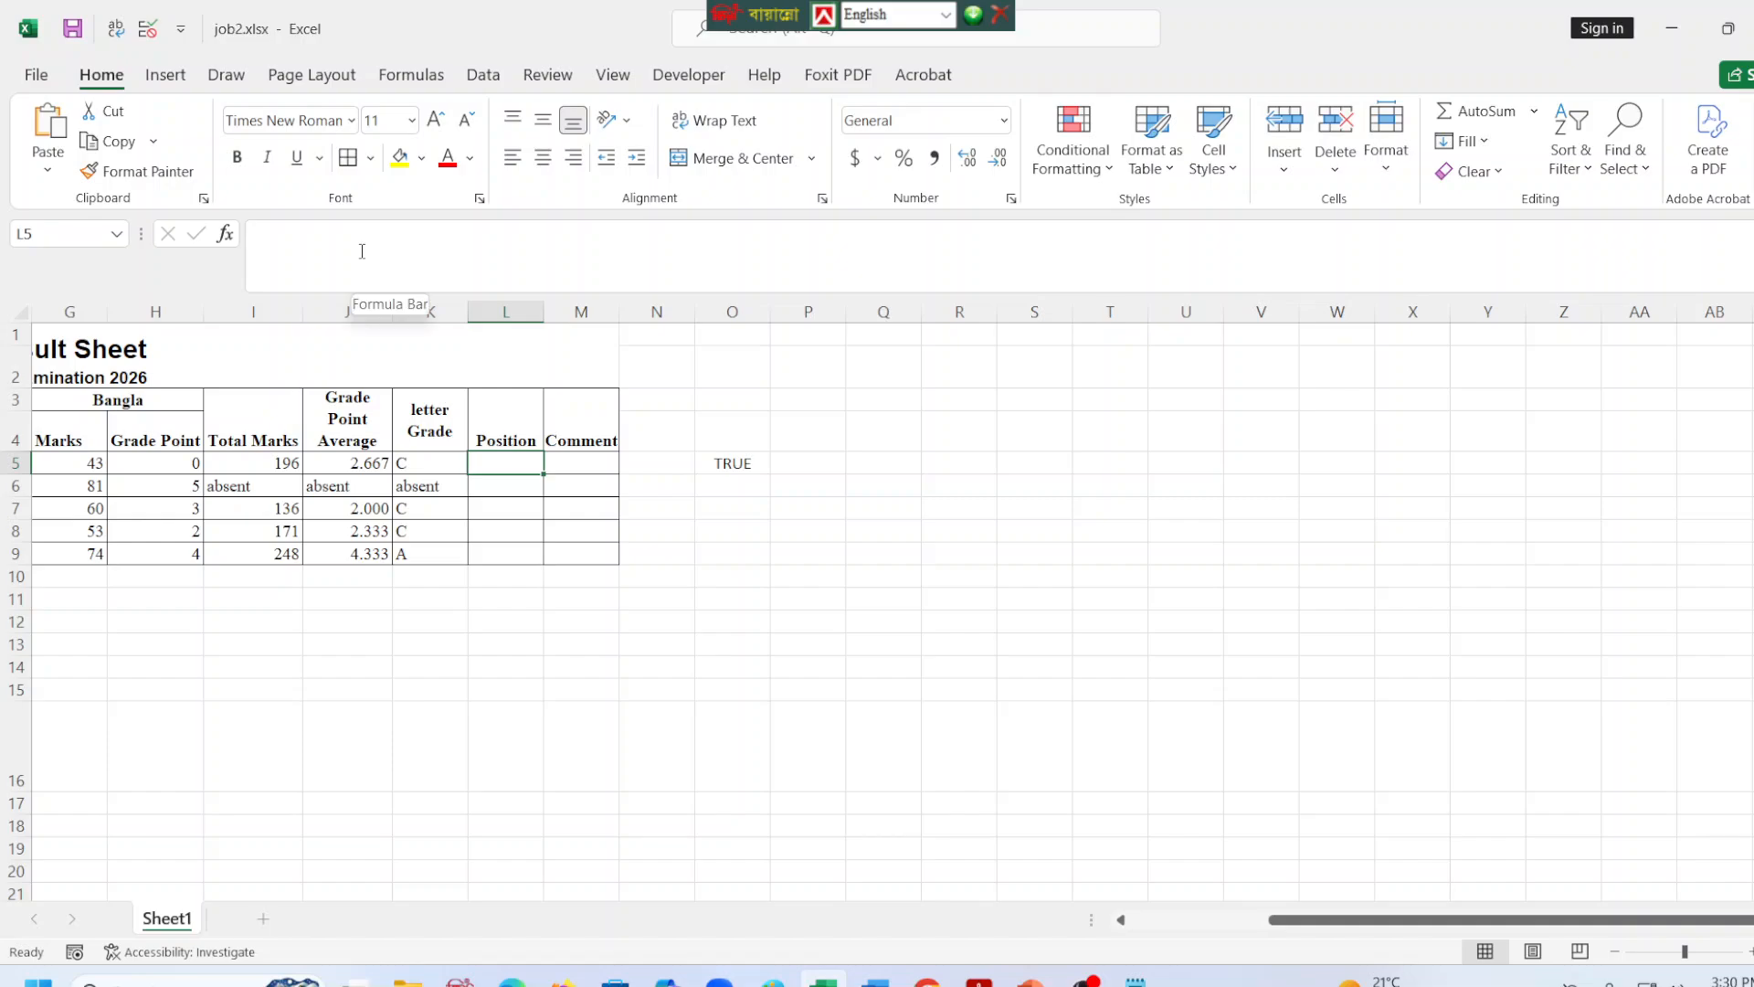
# Undo the letter grade fill and copy the K5 formula down to K9 again.
pyautogui.hotkey('ctrl', 'z')
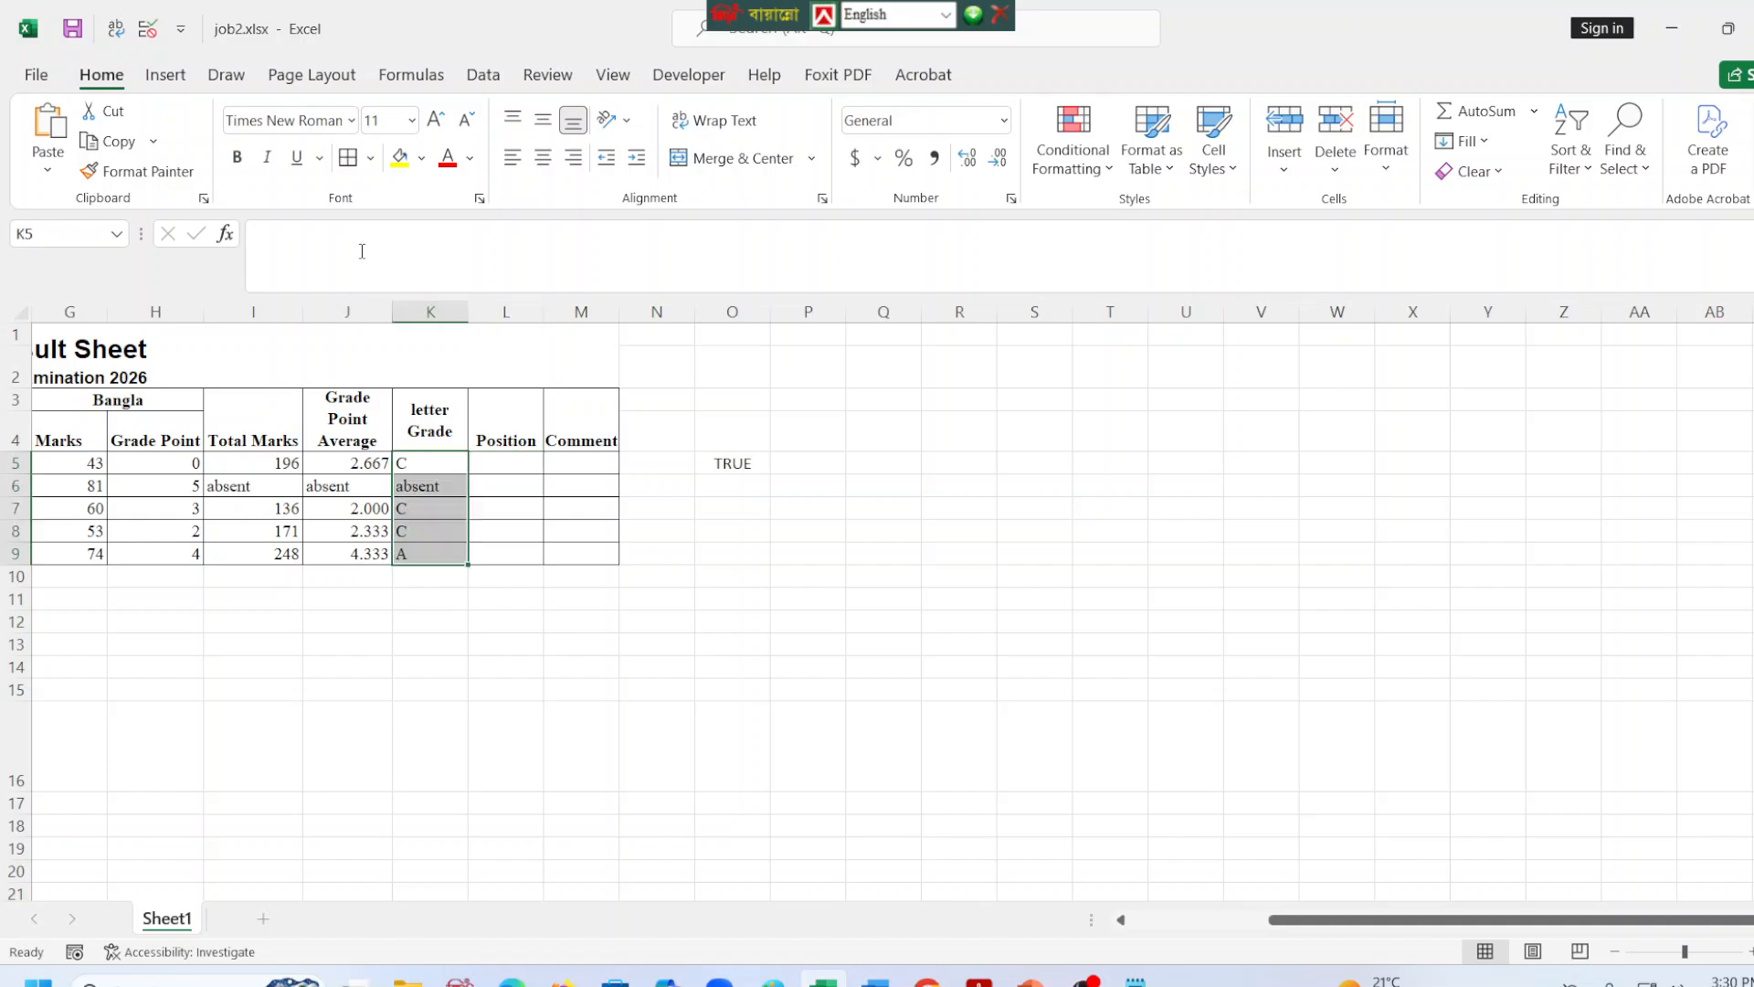
pyautogui.click(510, 649)
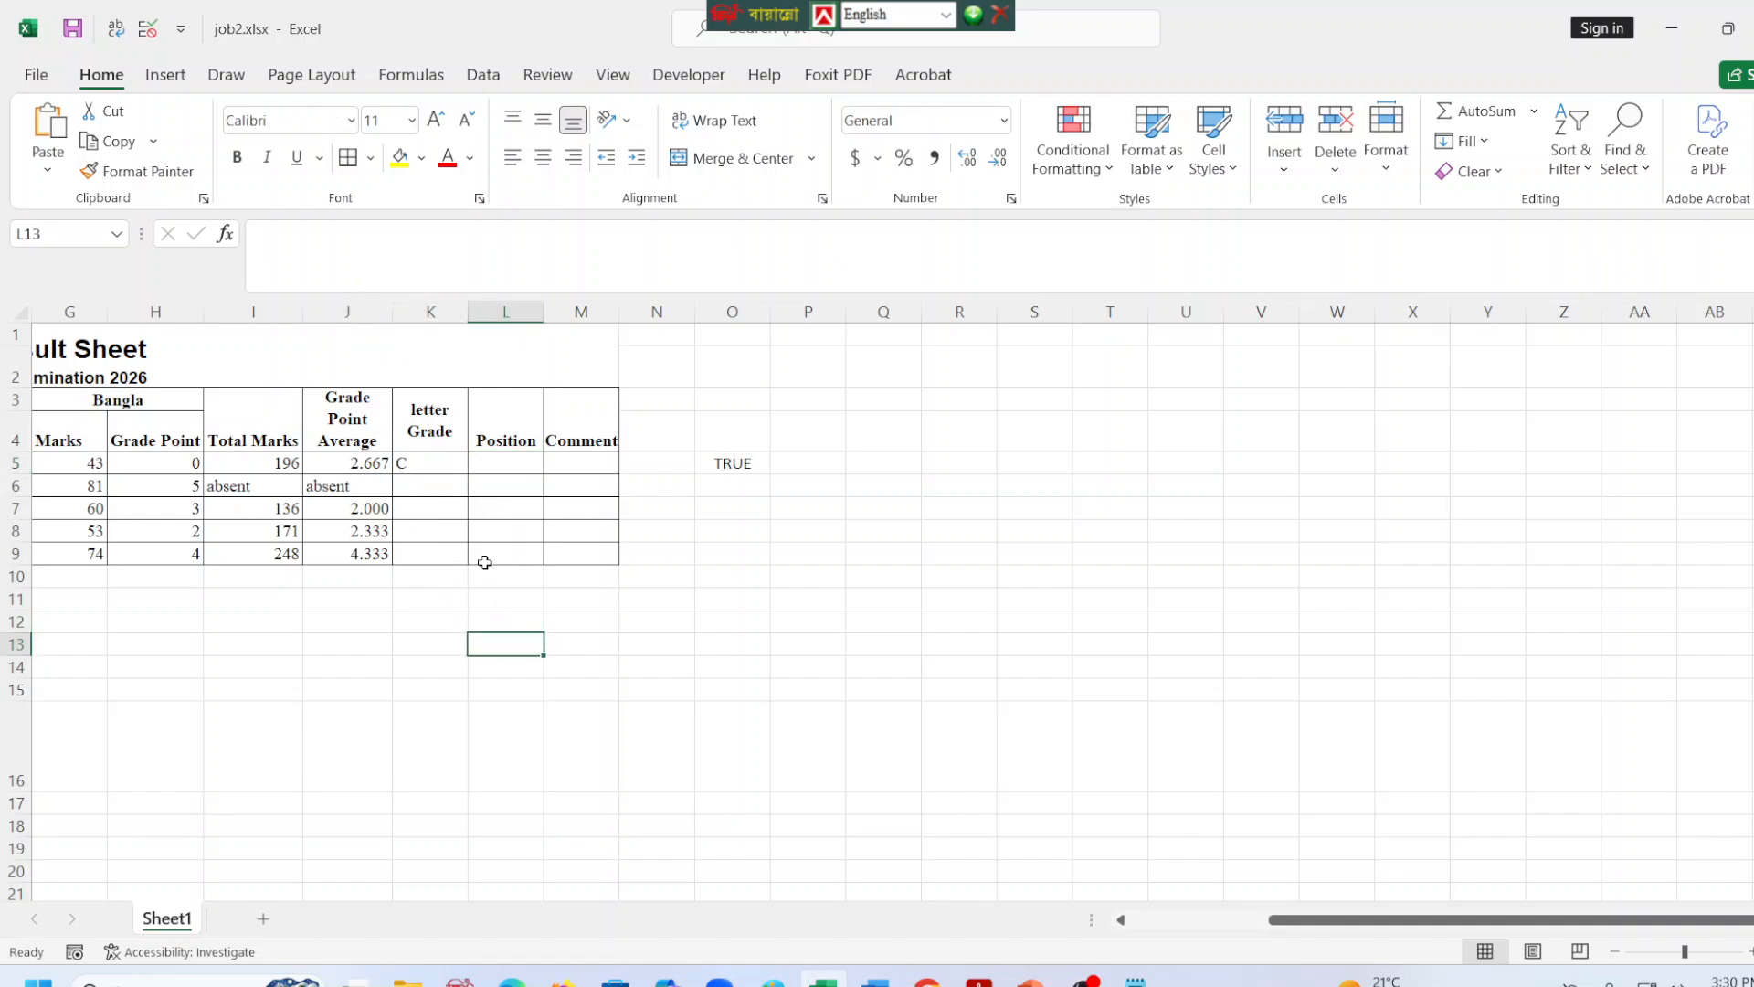
pyautogui.click(443, 461)
pyautogui.moveTo(467, 473); pyautogui.dragTo(469, 558)
# Begin a new Position formula in L5 with an IF that tests whether the single cell J5 equals "absent".
pyautogui.press('Right')
pyautogui.click(393, 262)
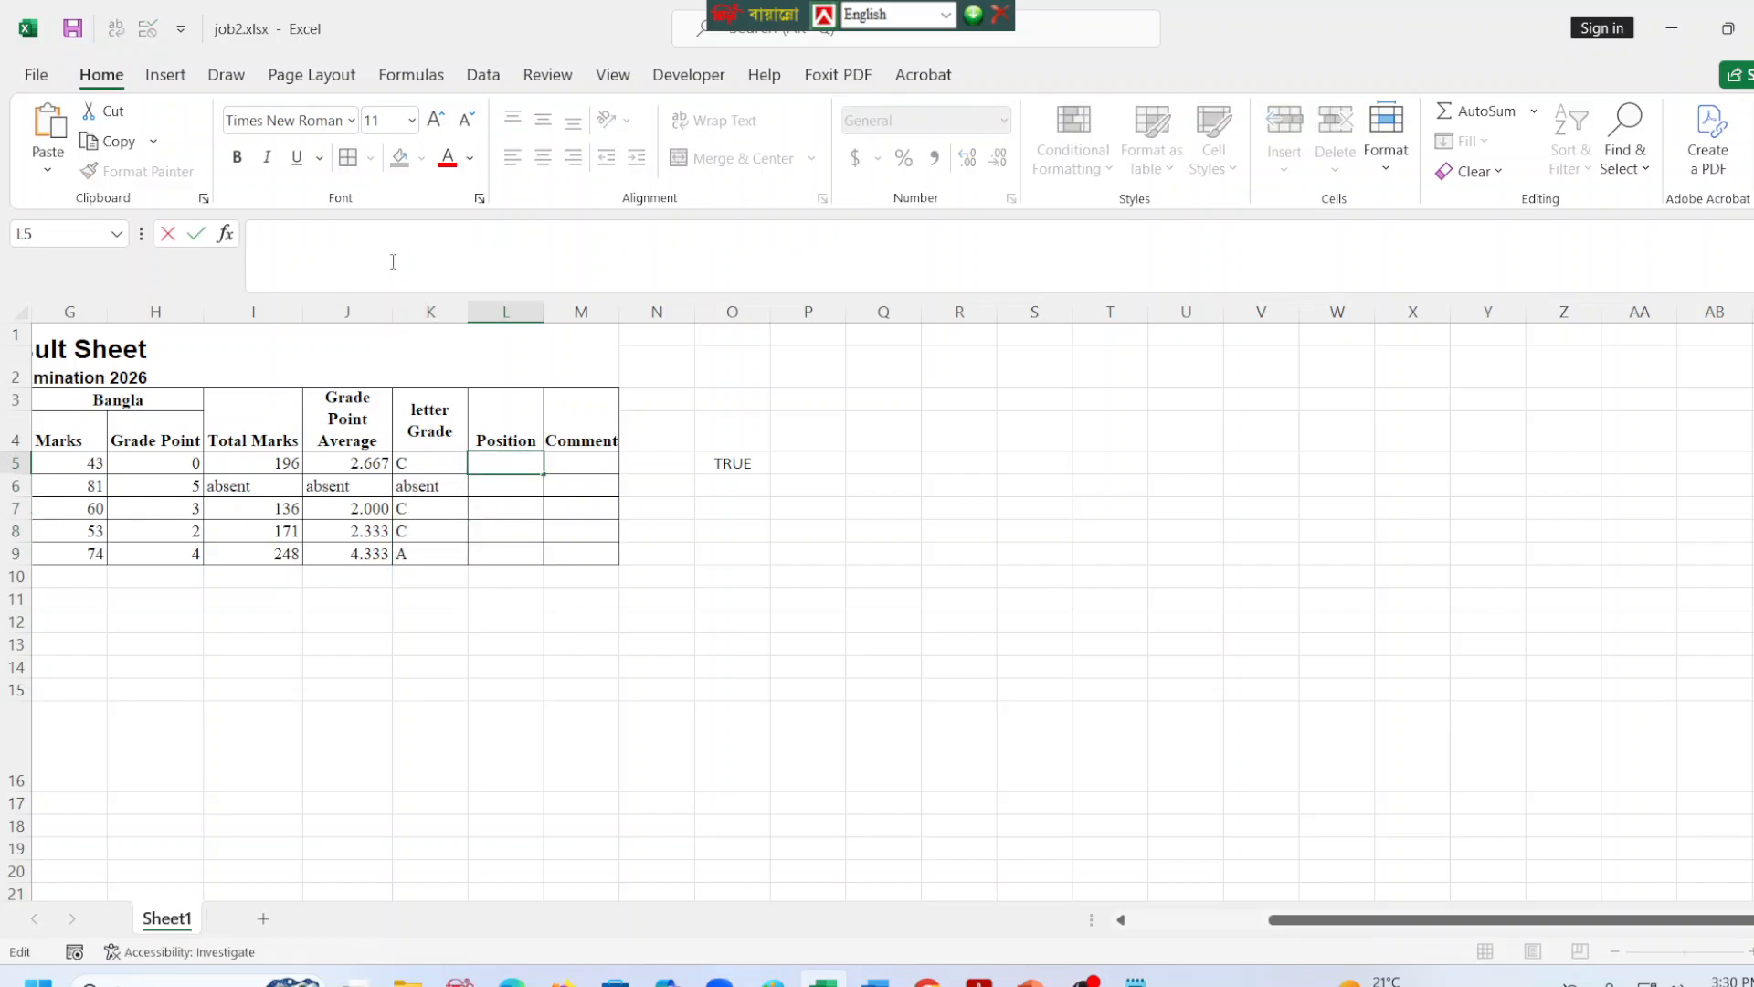
pyautogui.write('=')
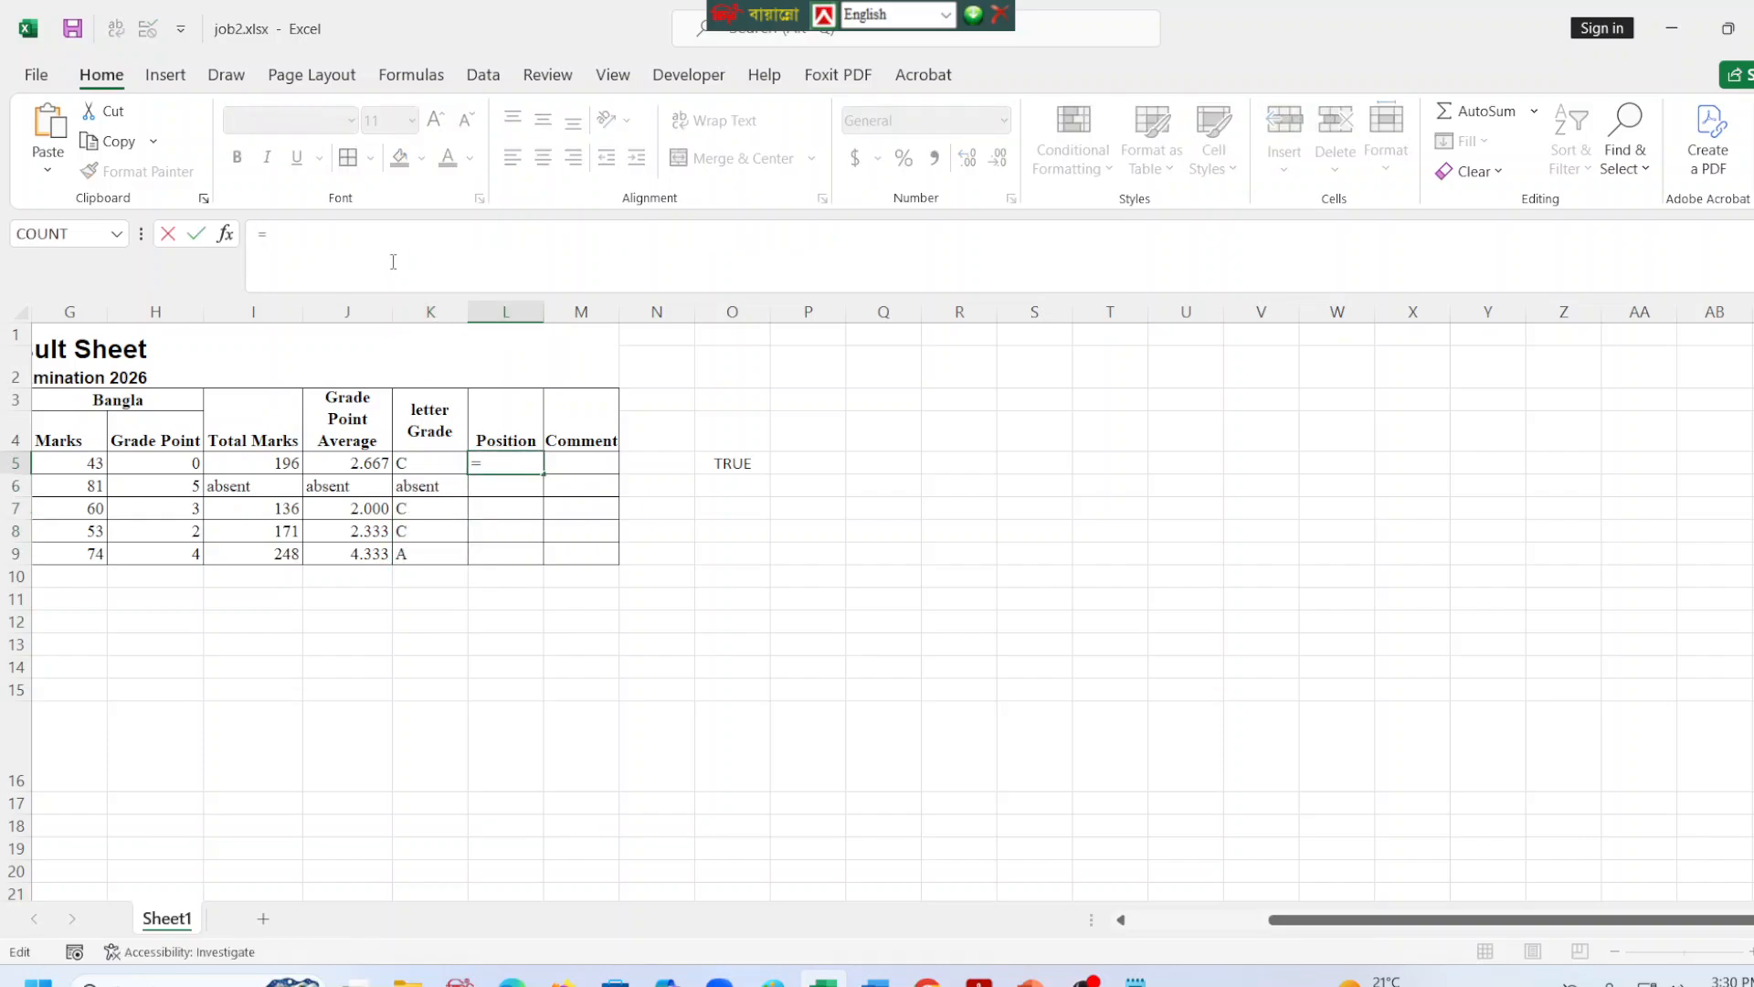
pyautogui.write('if(')
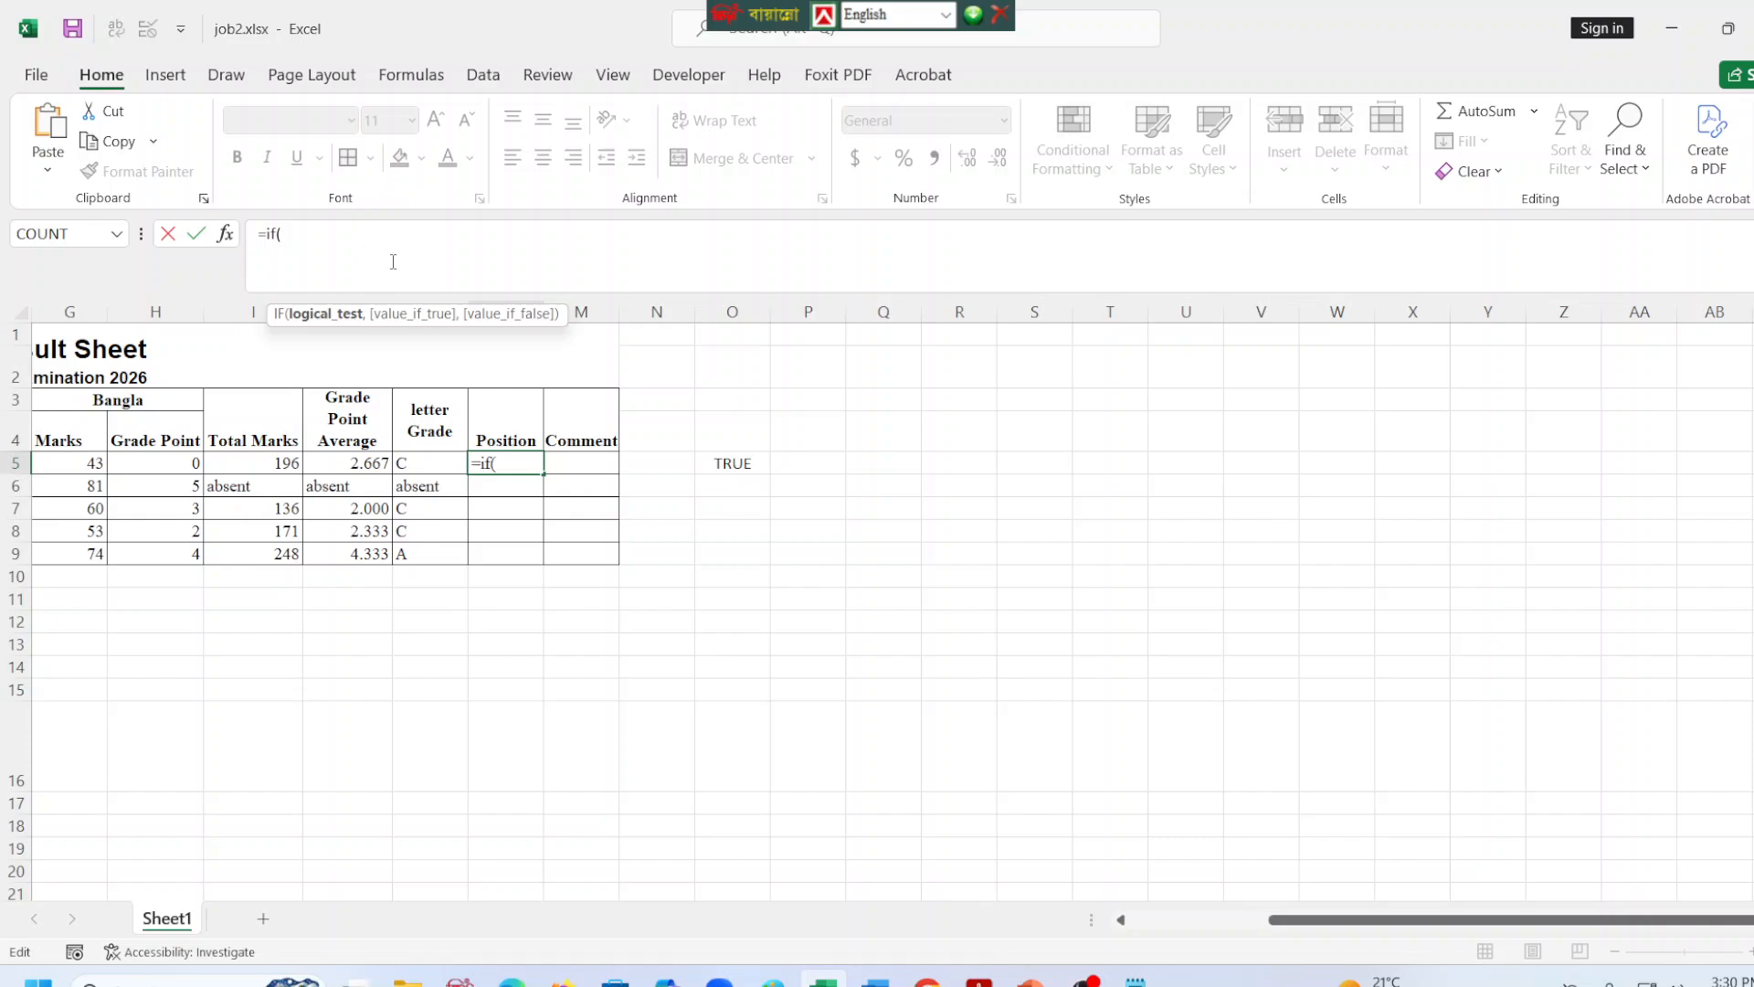
pyautogui.click(419, 463)
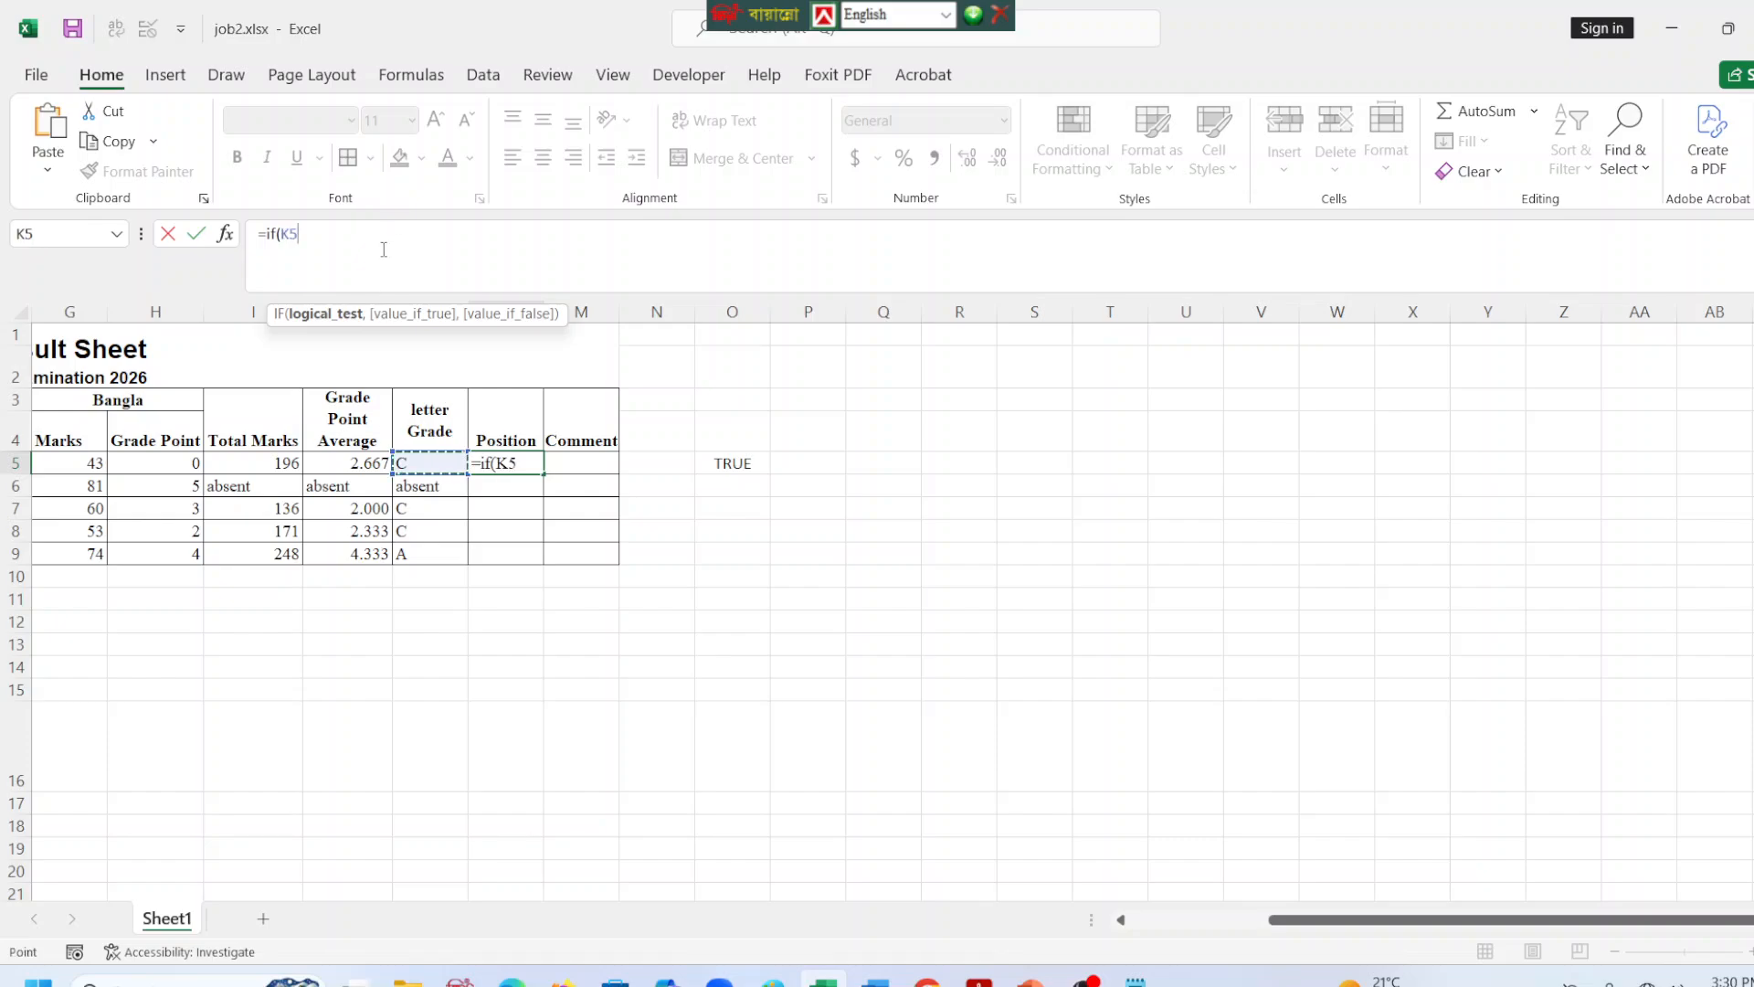
pyautogui.press('BackSpace')
pyautogui.press('BackSpace')
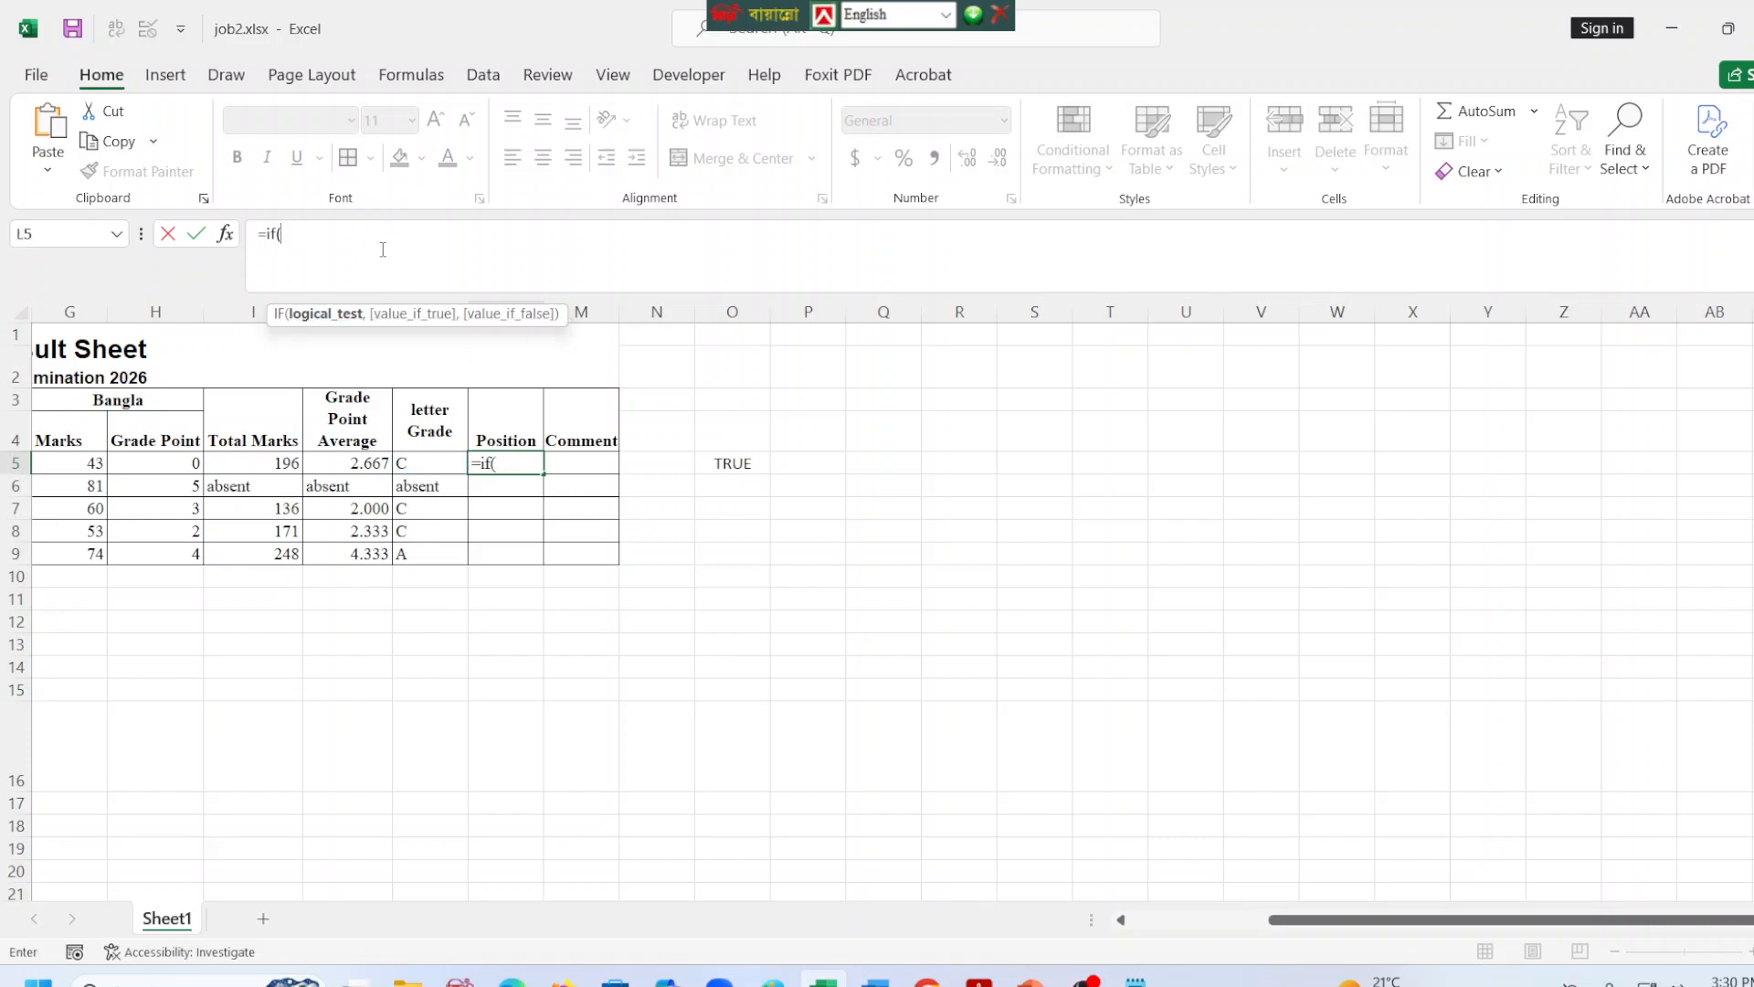
pyautogui.click(364, 463)
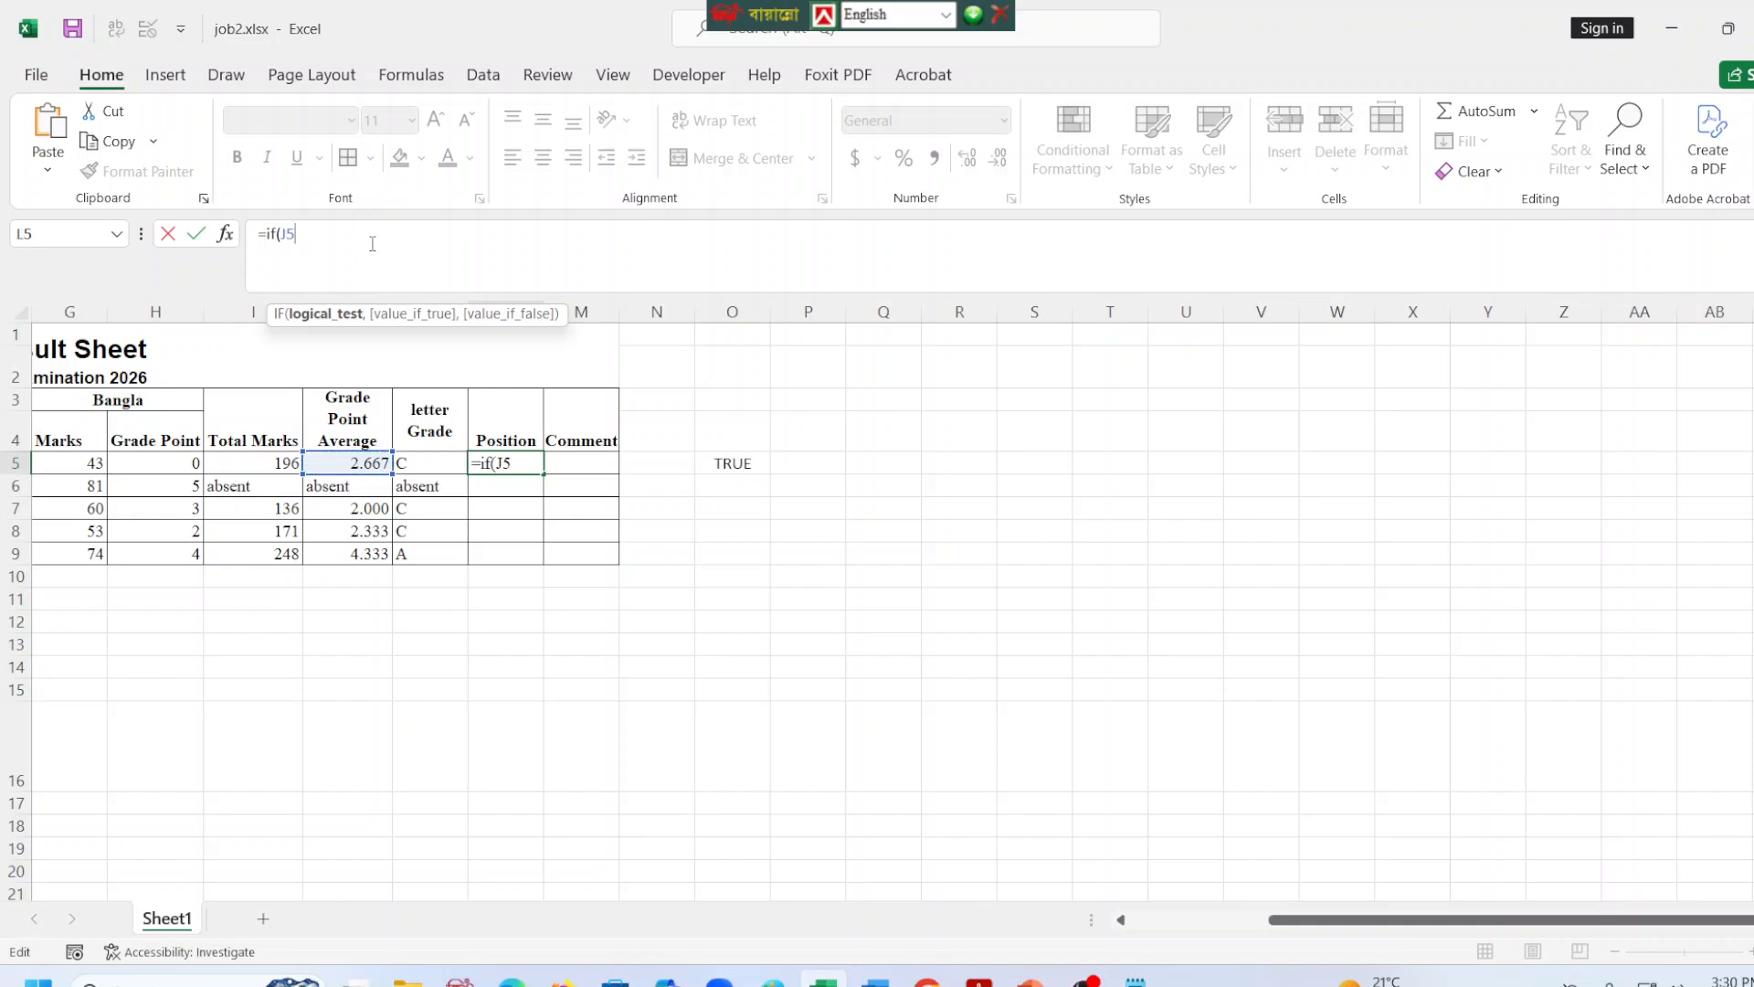
pyautogui.write('="absent",')
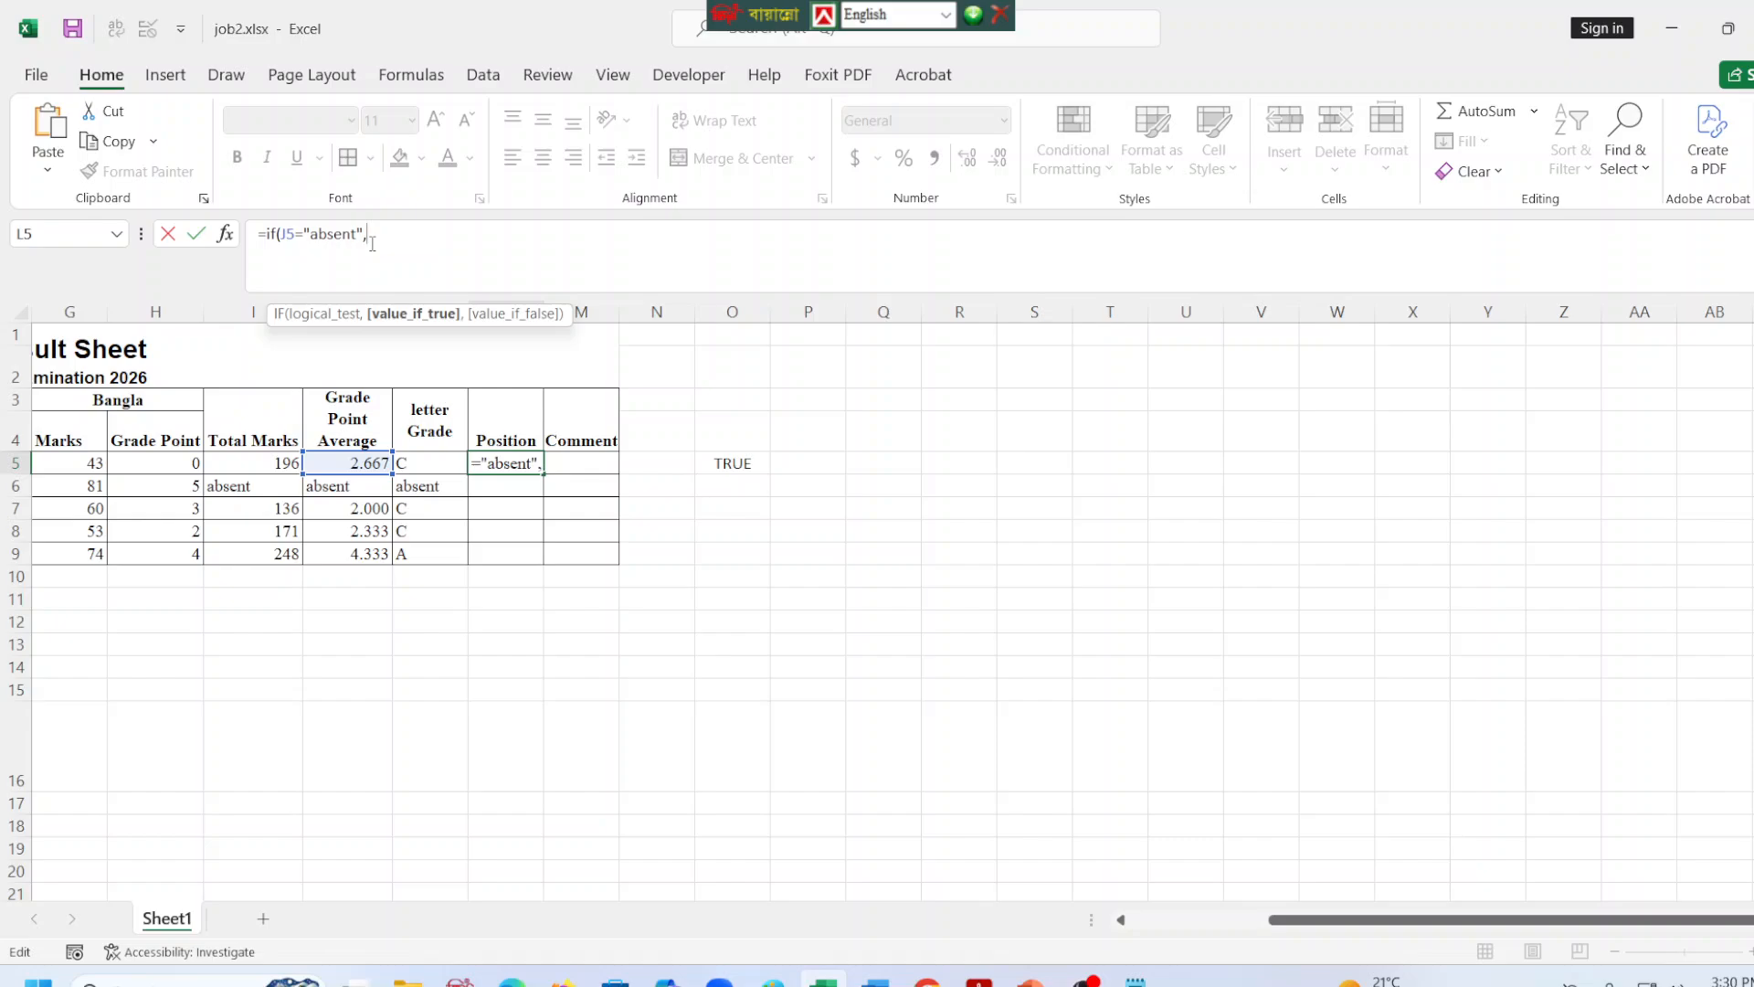
pyautogui.write('"absent')
# Give the L5 IF "absent" as its true value and a RANK function on J5 as its false value.
pyautogui.write(',')
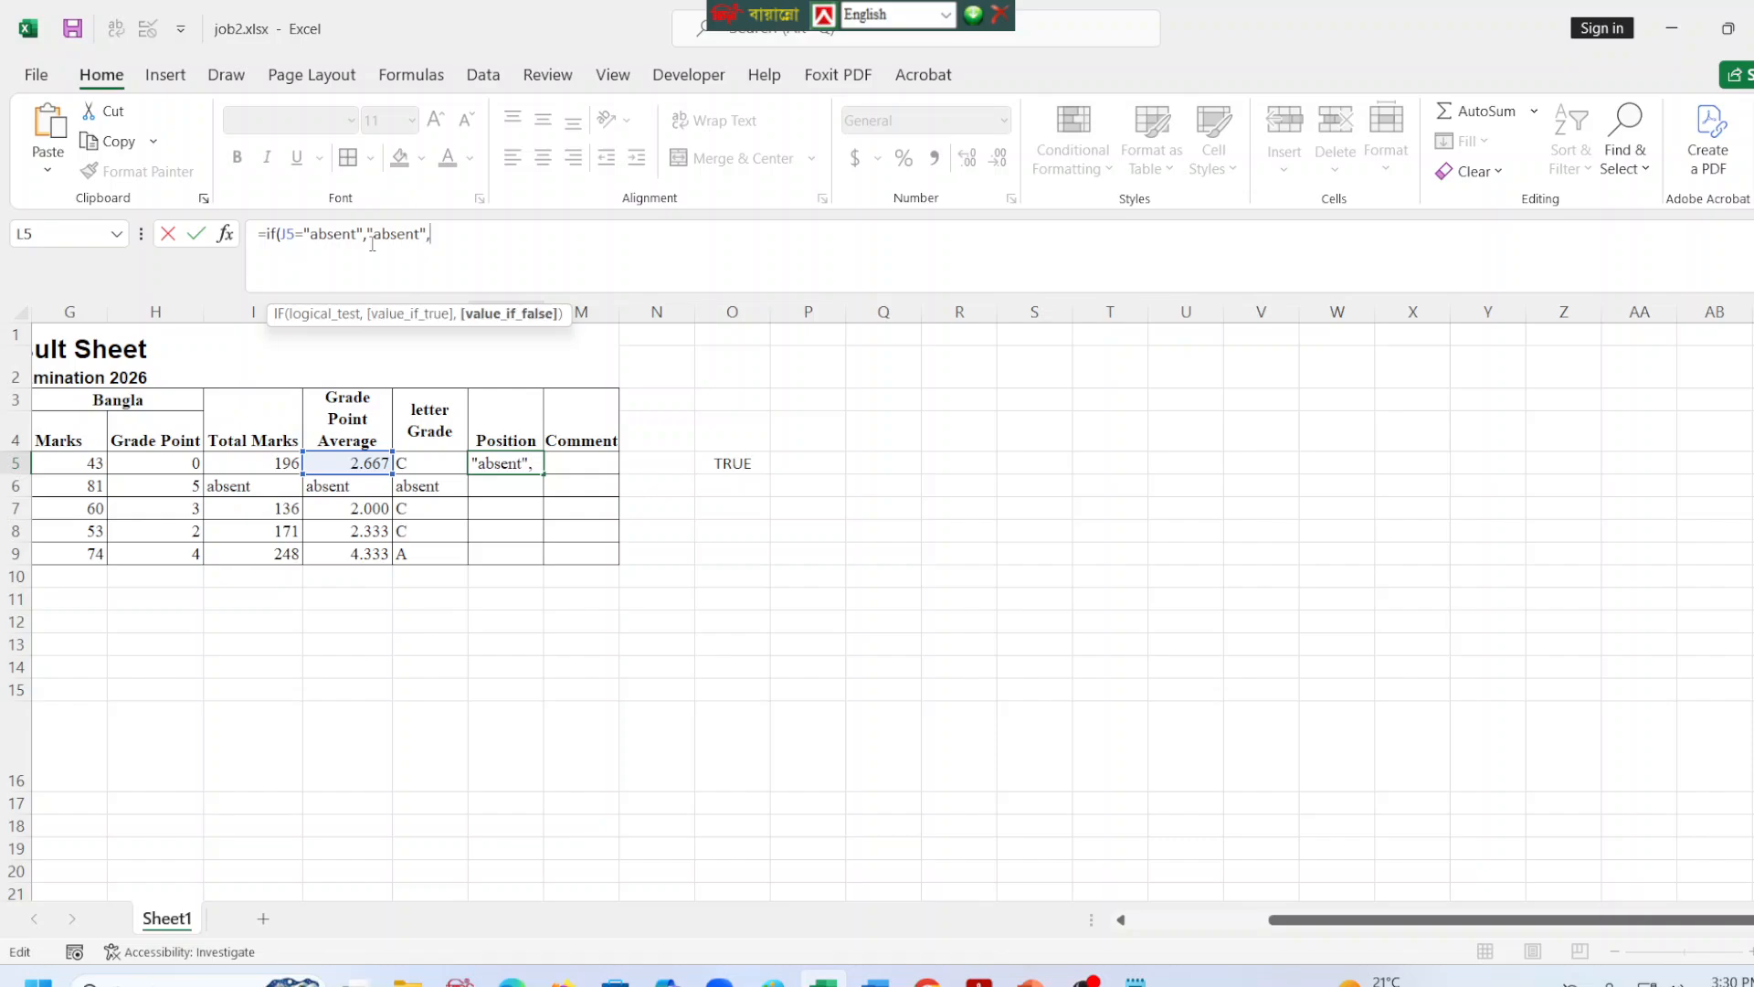
pyautogui.write('Rank(')
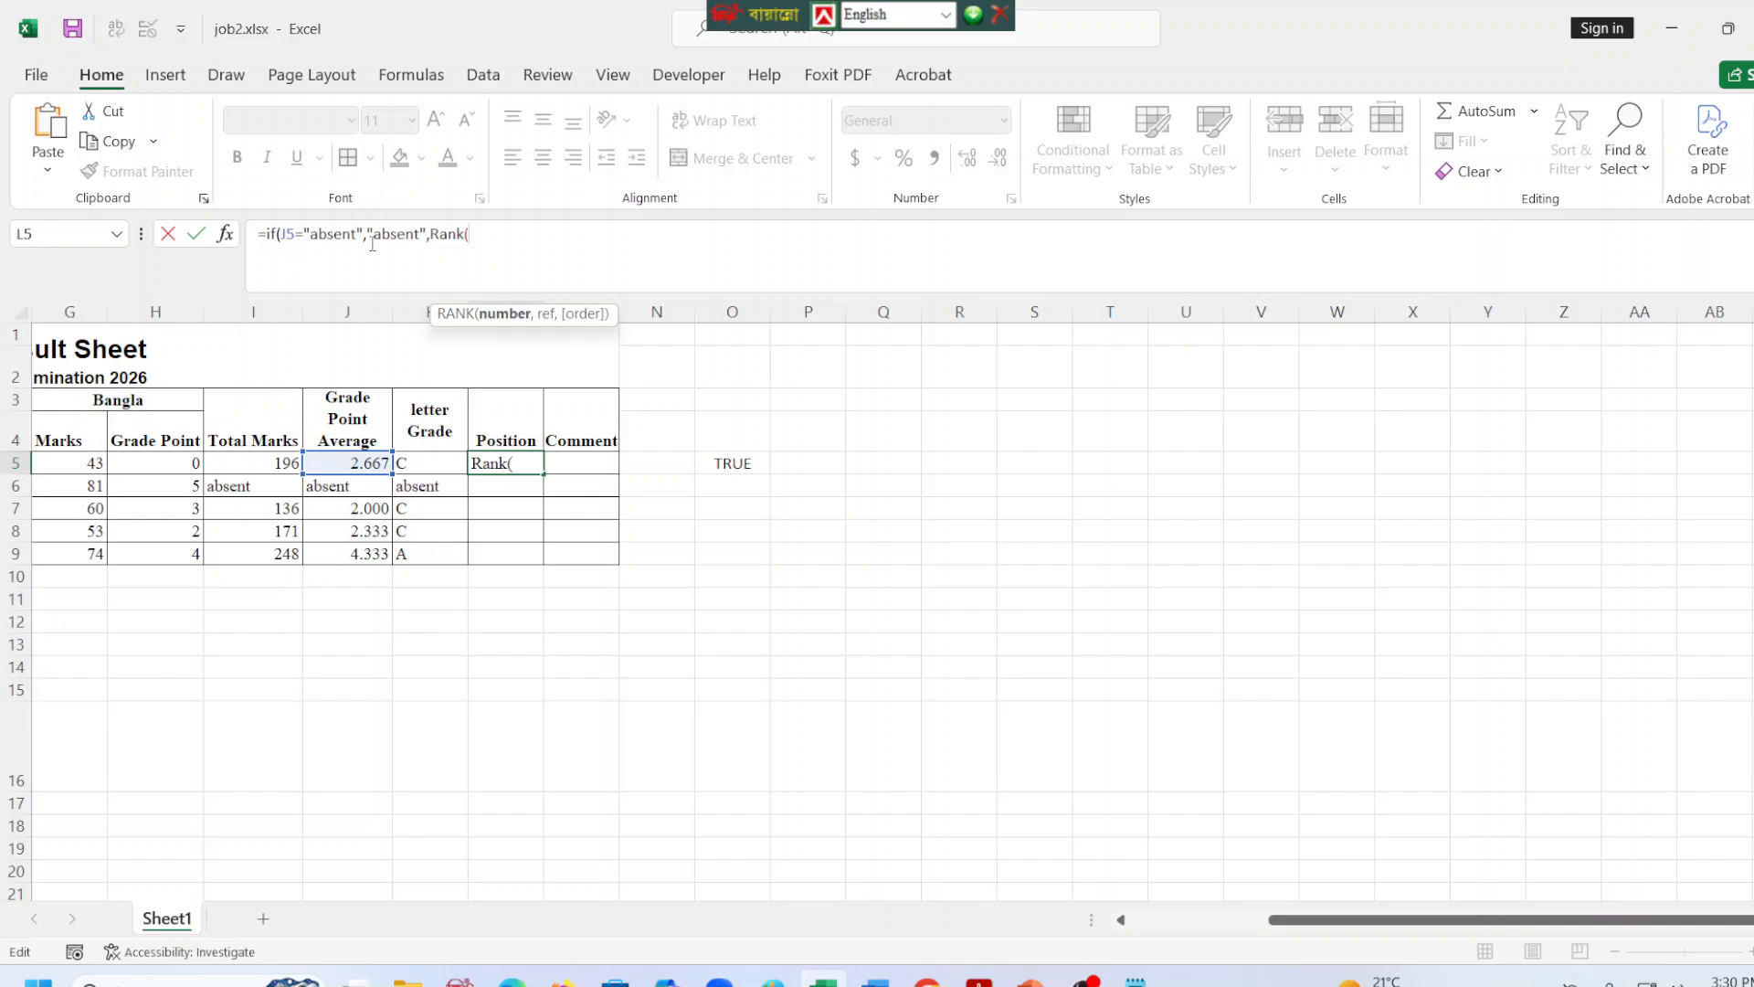
pyautogui.click(374, 464)
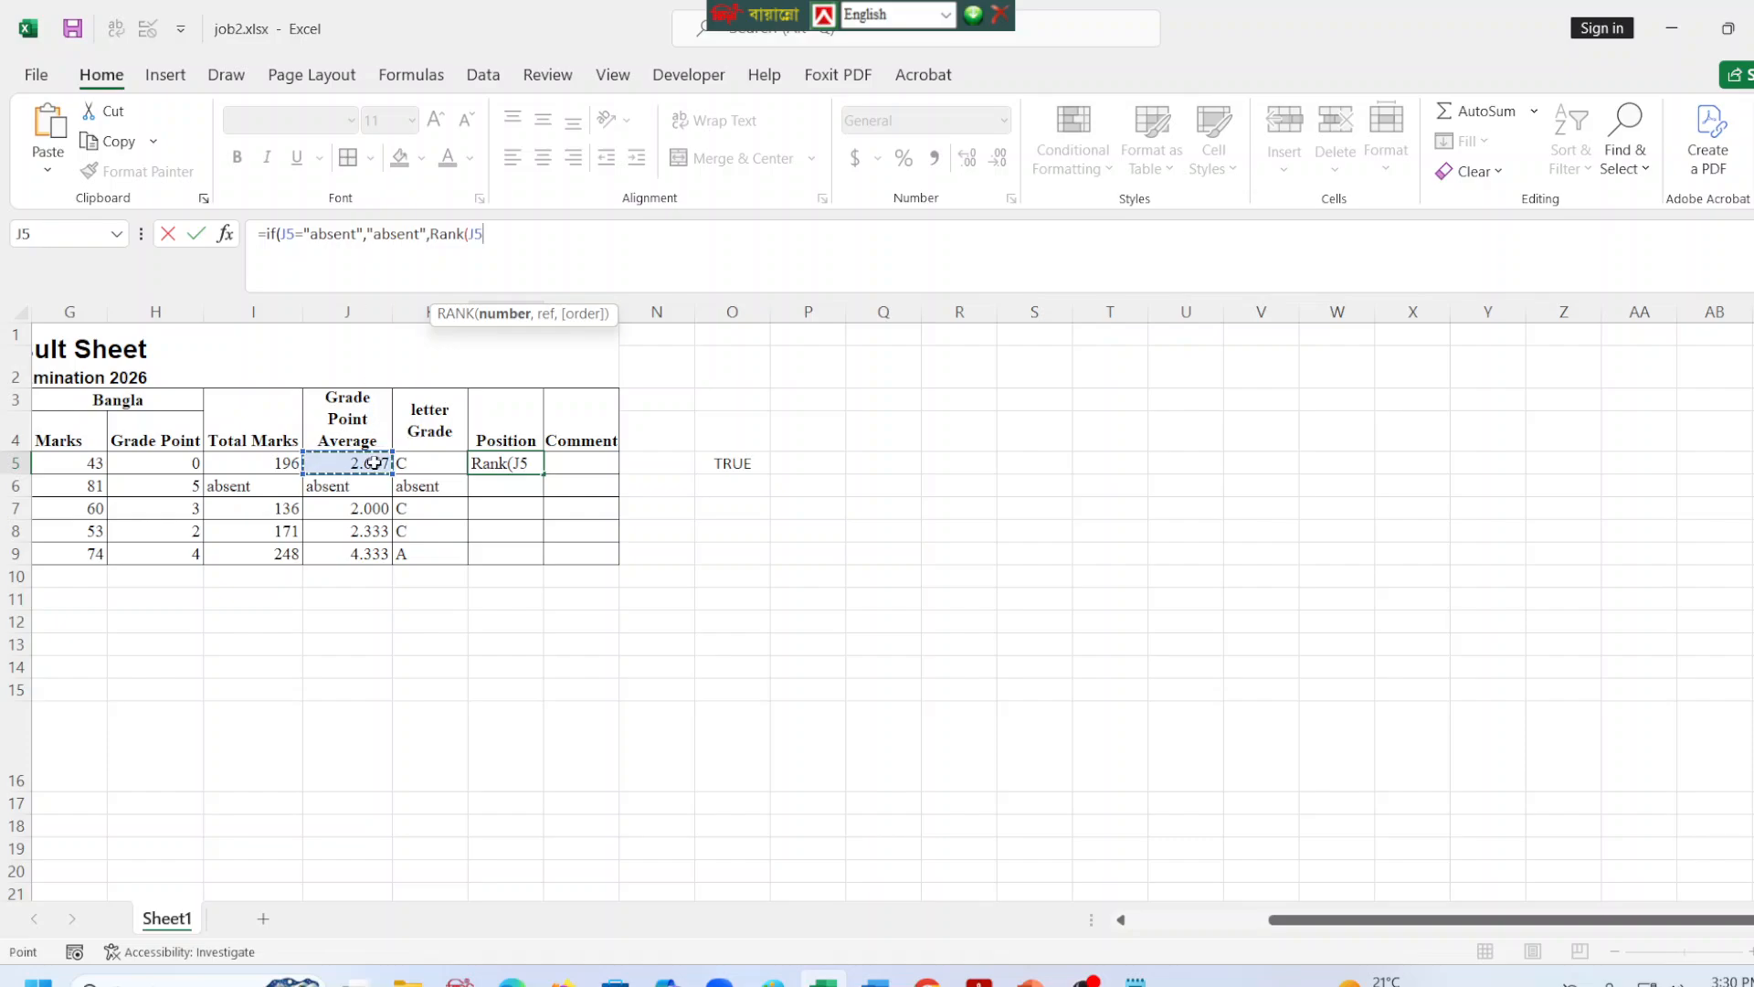
pyautogui.write(',')
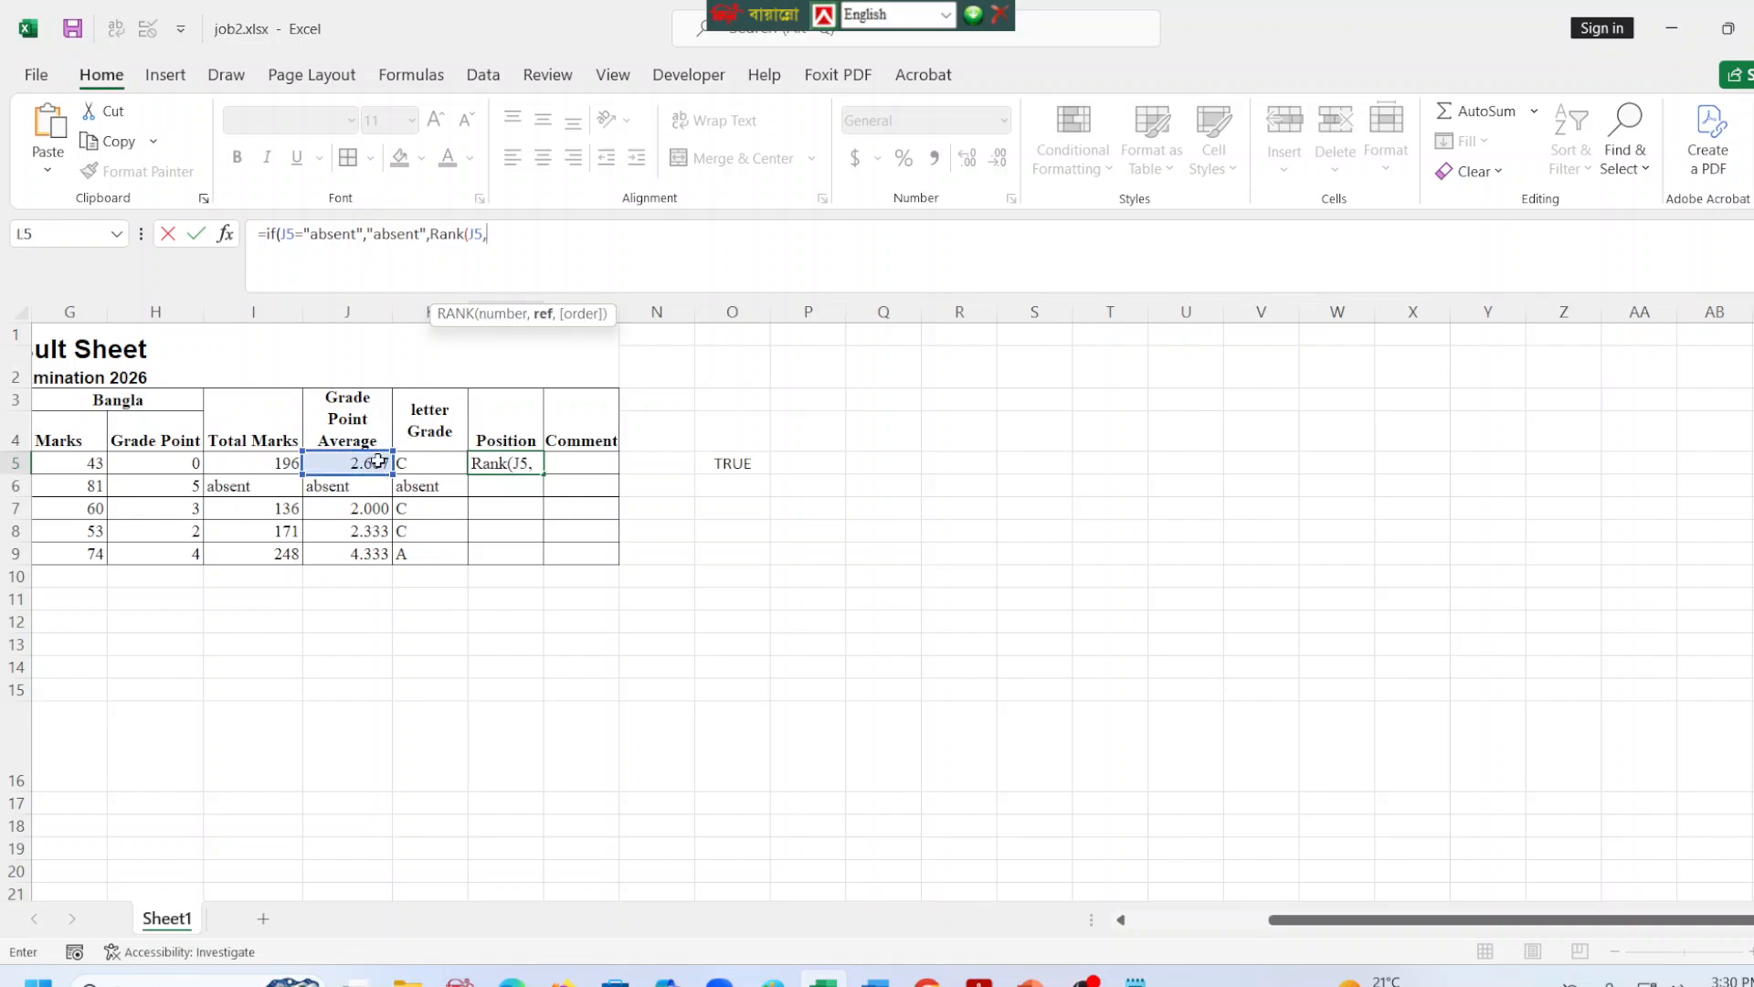
# Use the GPA range J5:J9 as the RANK reference in L5 and make it absolute as $J$5:$J$9.
pyautogui.click(378, 462)
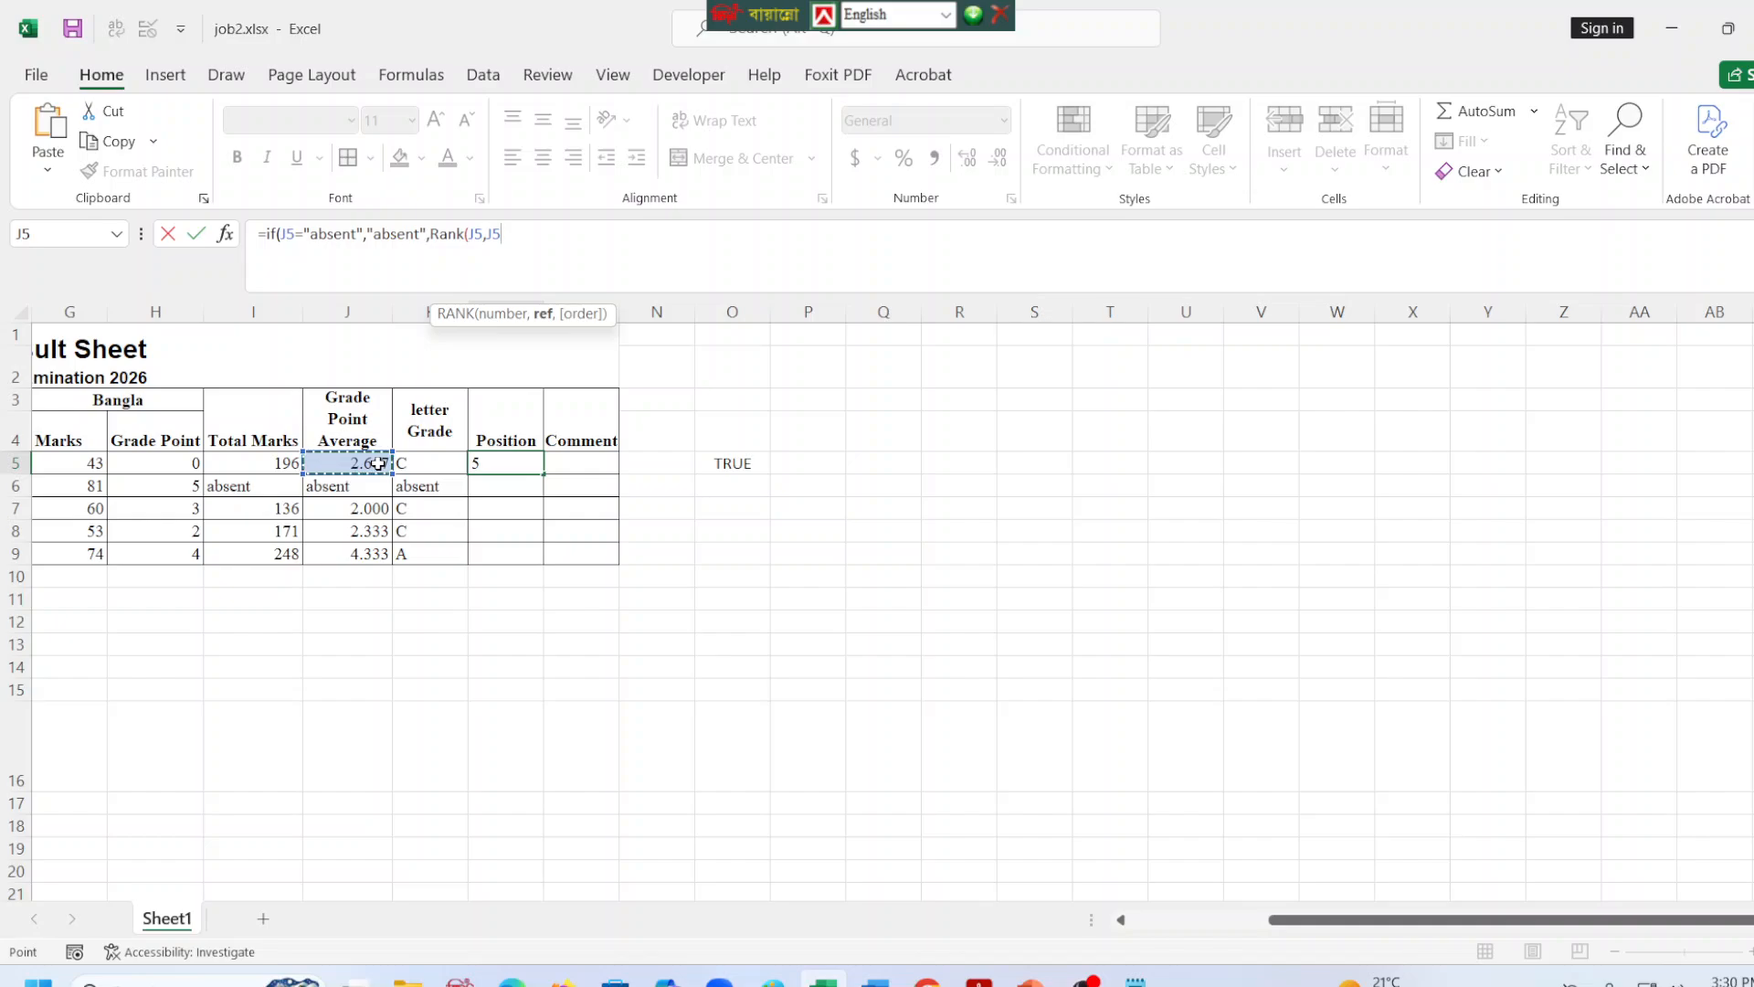
pyautogui.hotkey('shift', 'Down')
pyautogui.hotkey('shift', 'Down')
pyautogui.hotkey('shift', 'Down')
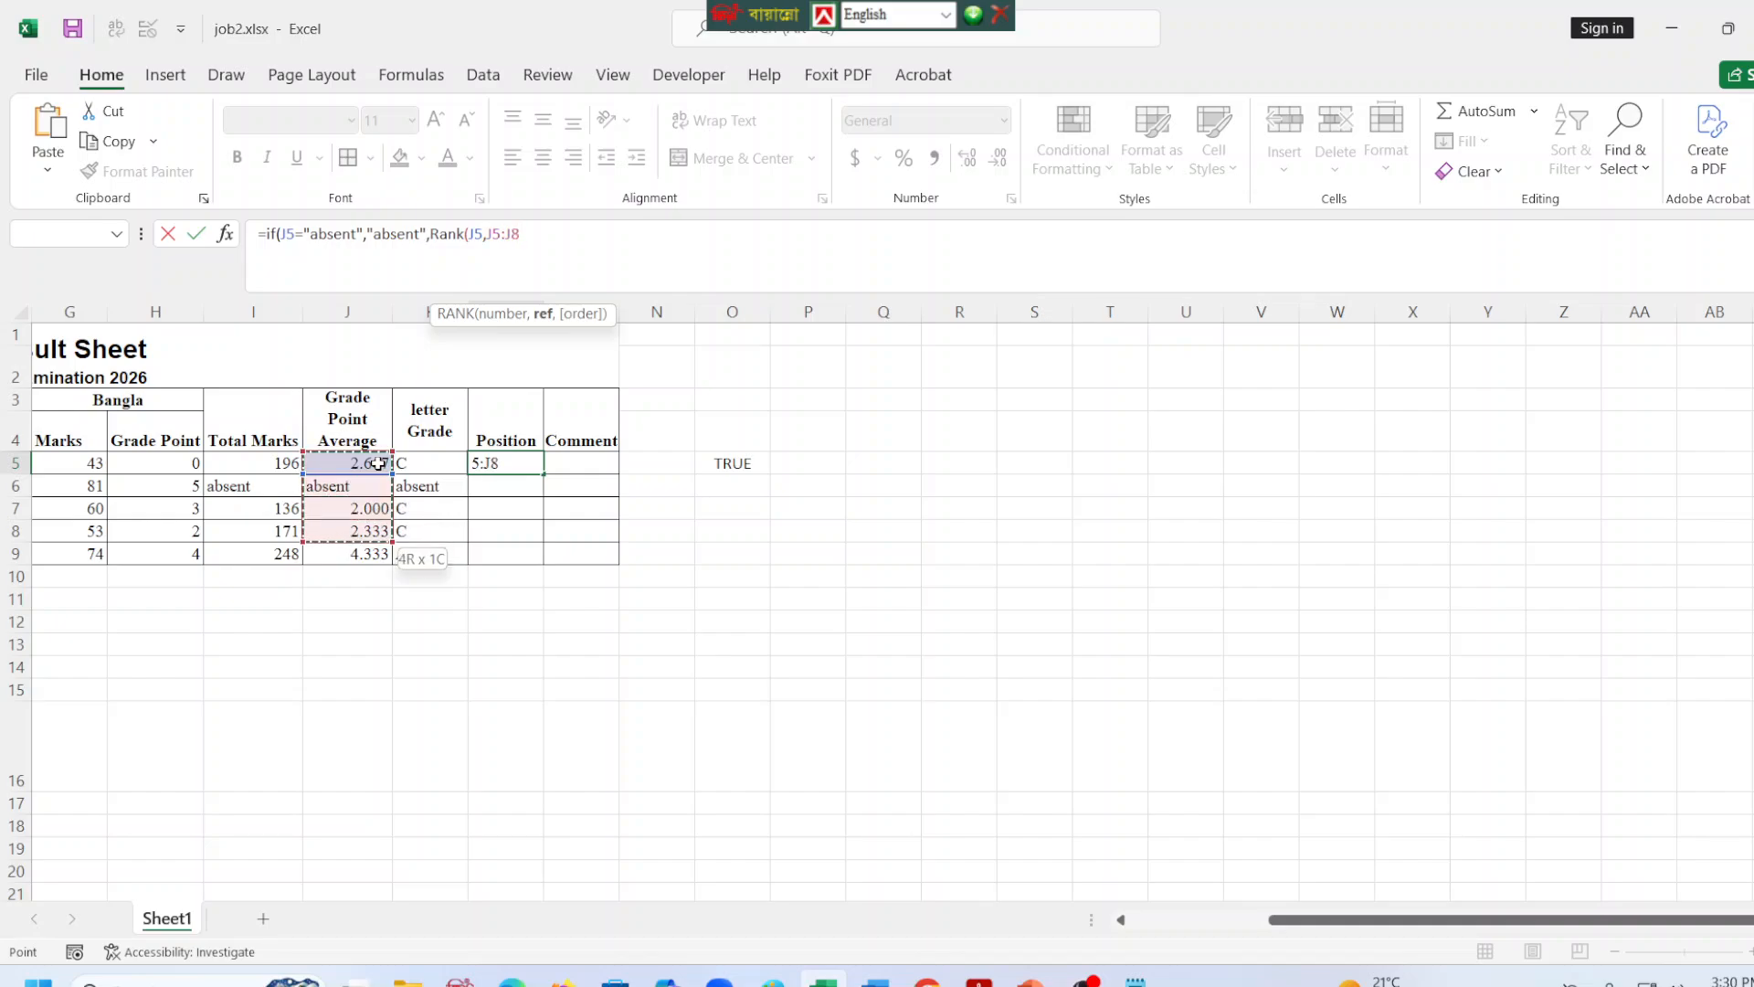
pyautogui.hotkey('shift', 'Down')
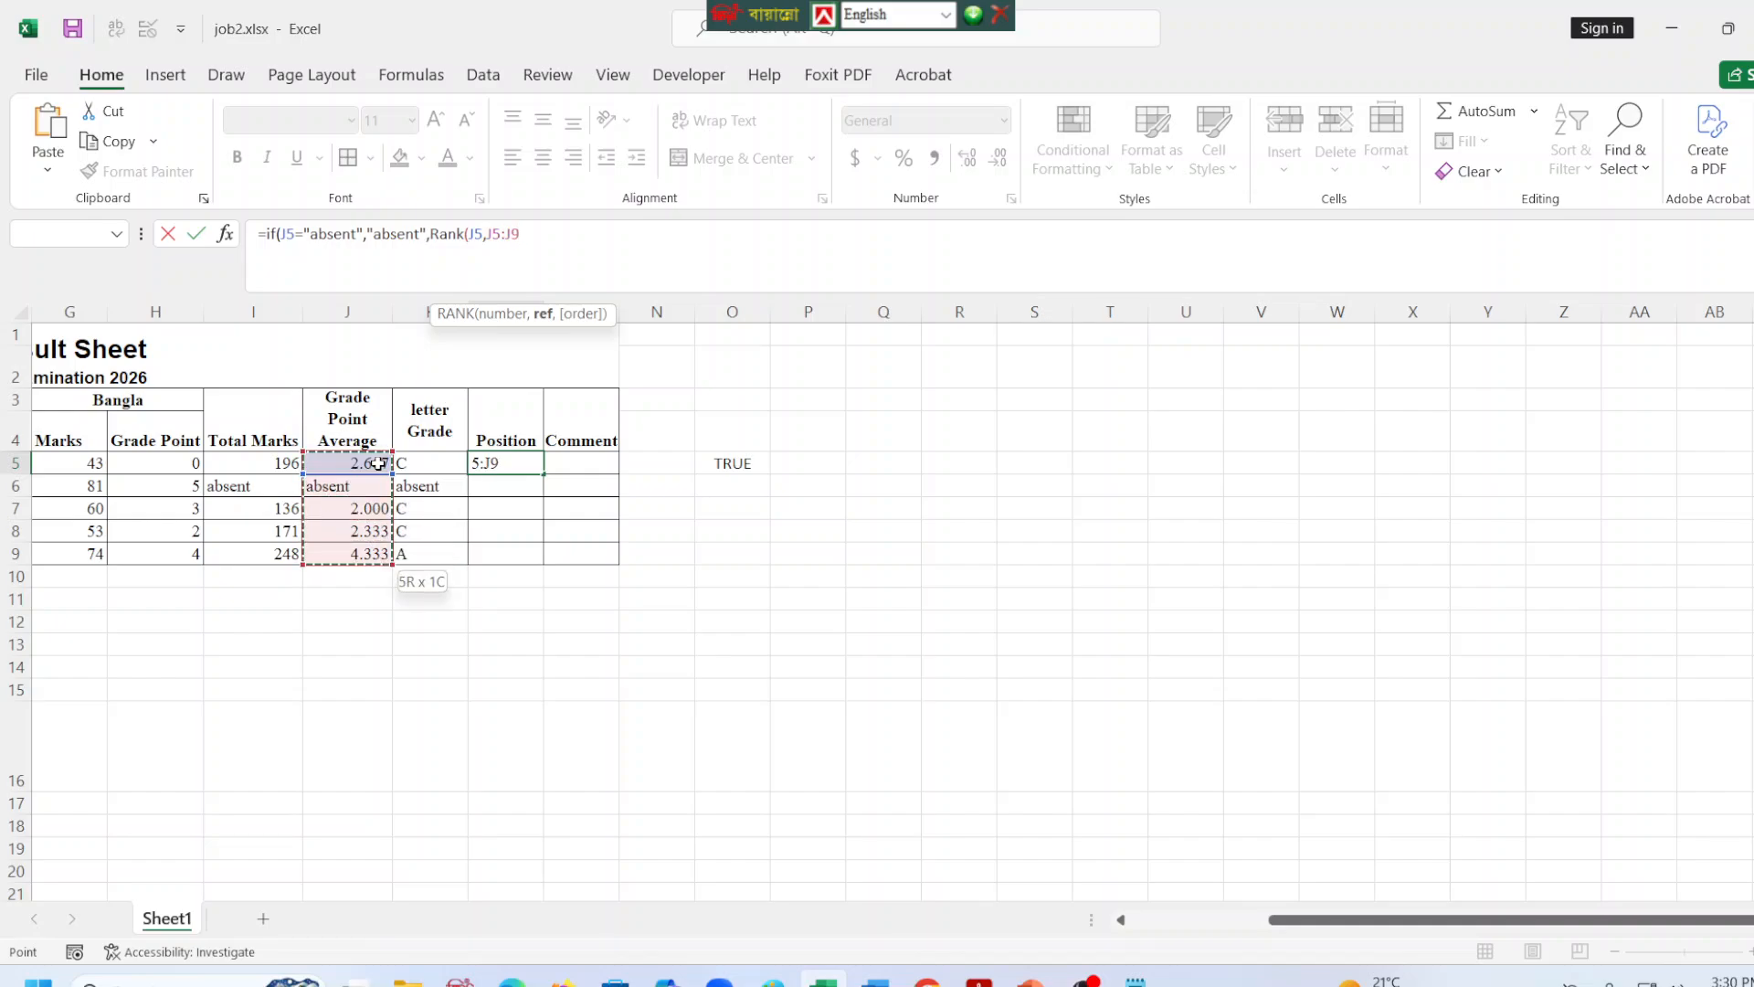
pyautogui.press('F4')
pyautogui.write(',')
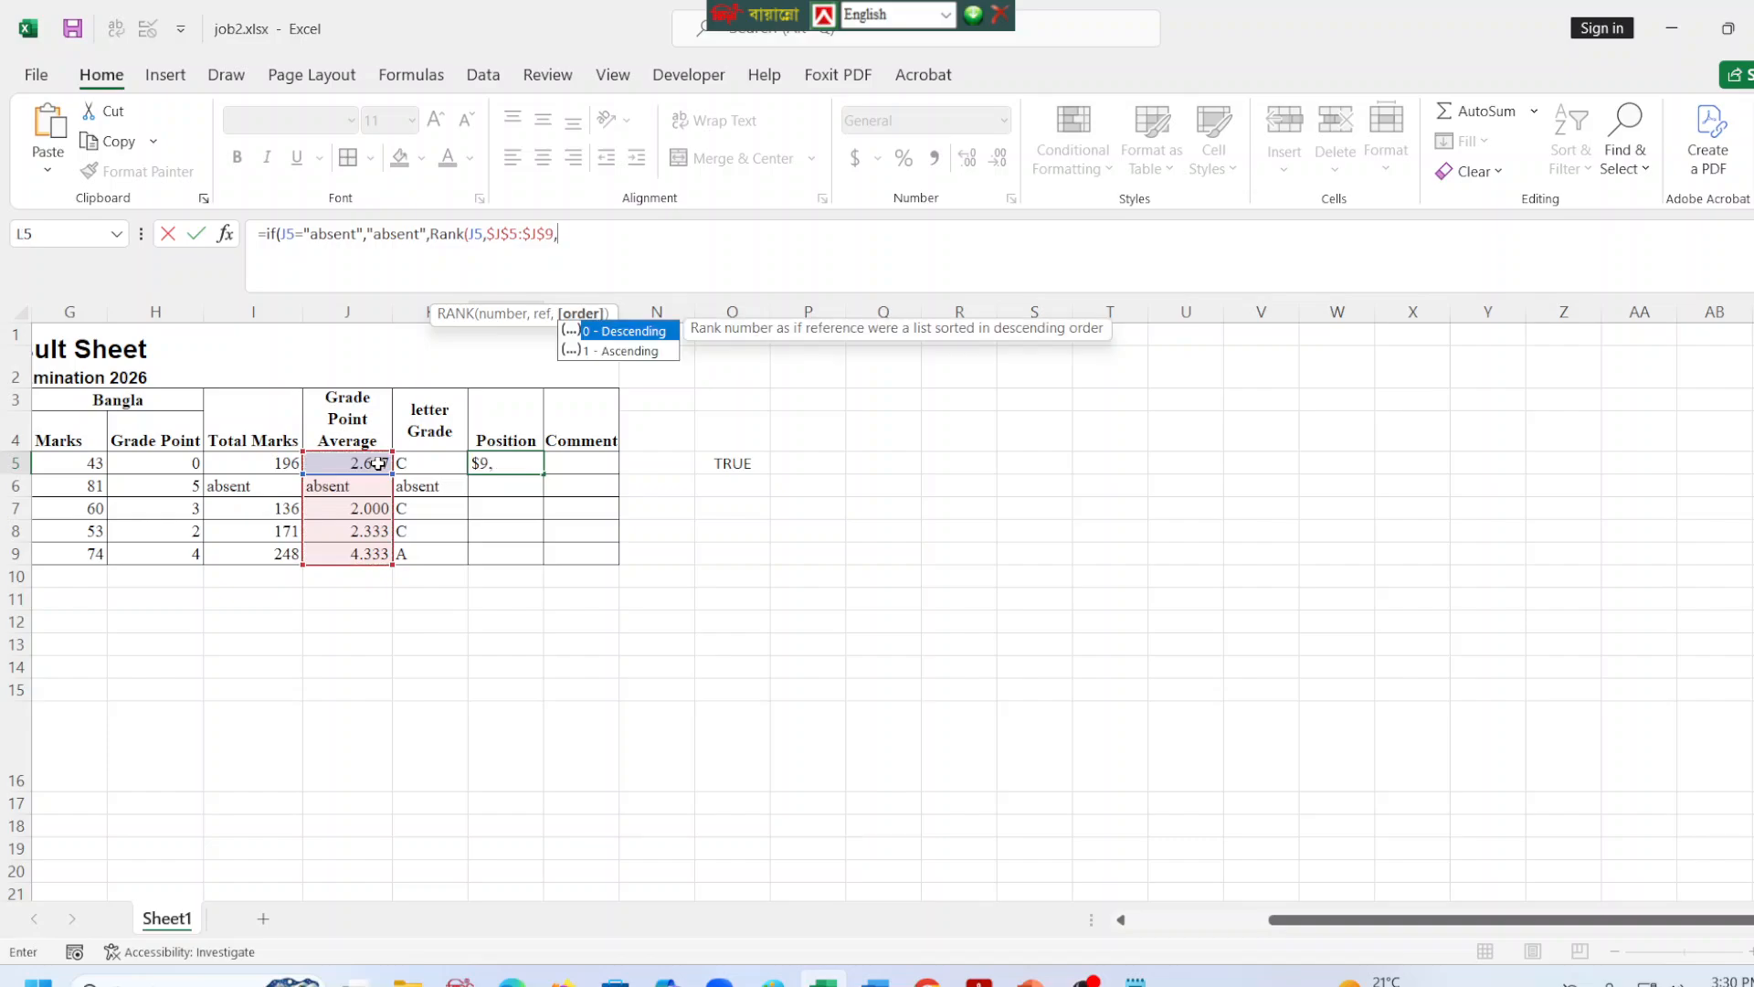
pyautogui.write('0)')
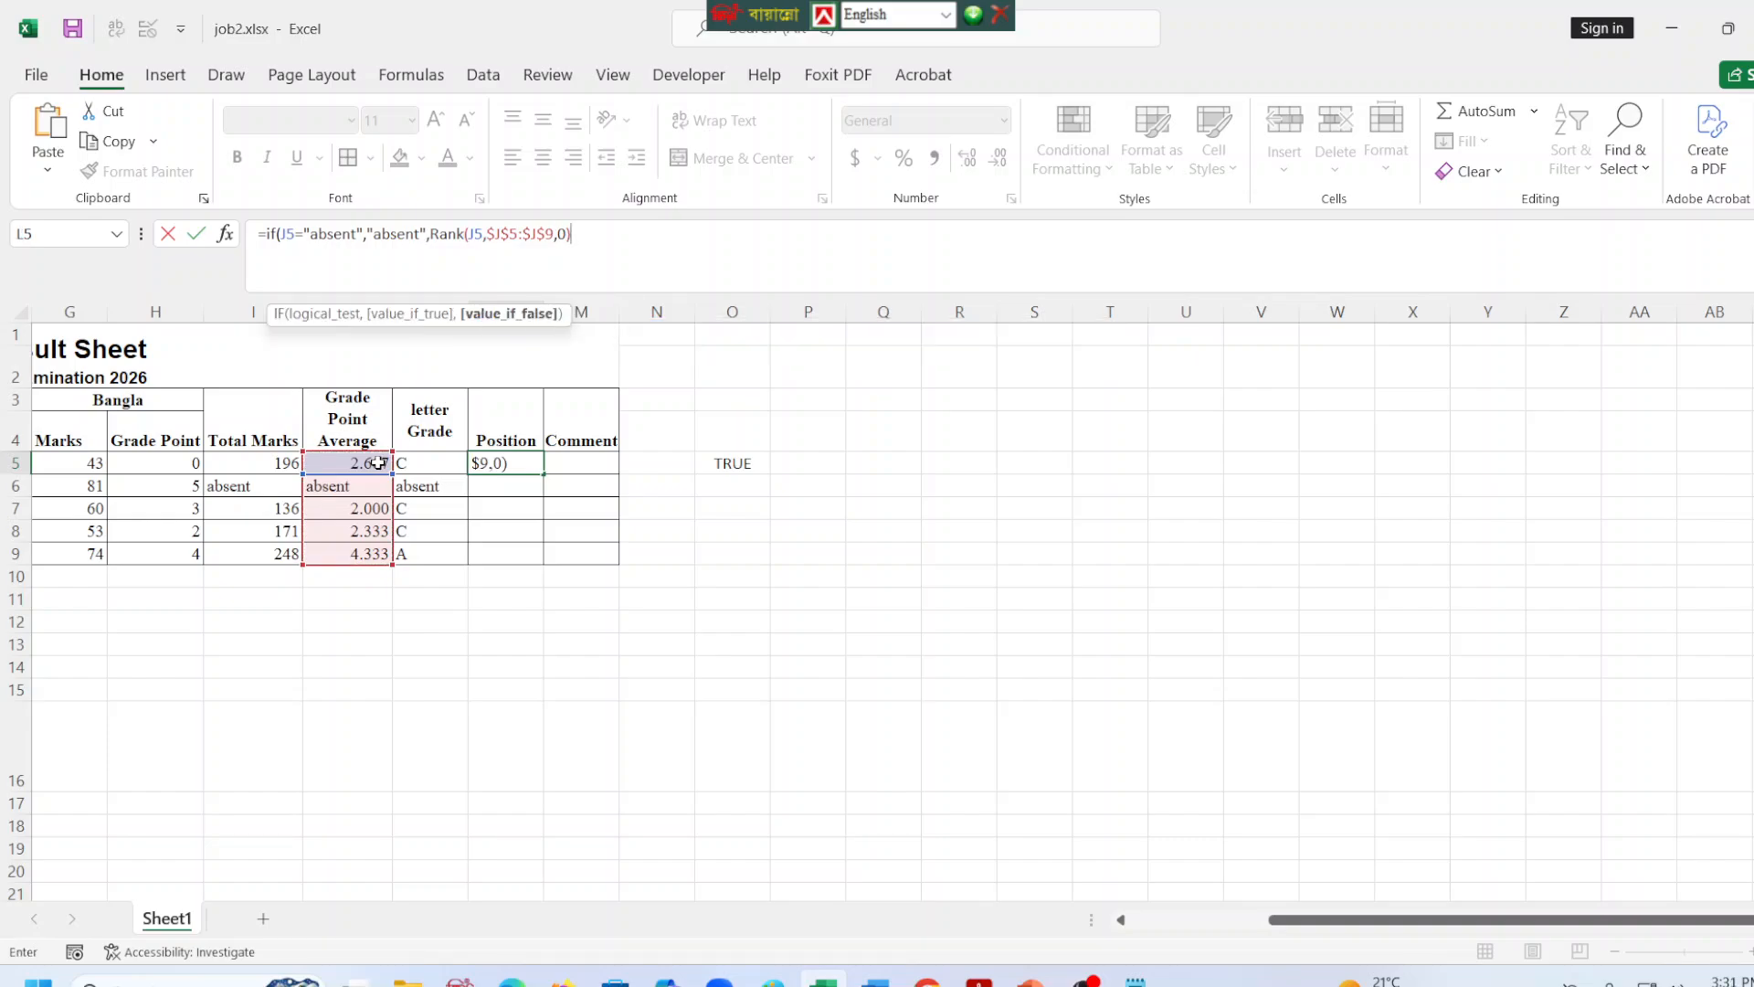
pyautogui.write(')')
# Set the RANK order to 0 for descending, close both functions and enter the L5 formula.
pyautogui.press('Return')
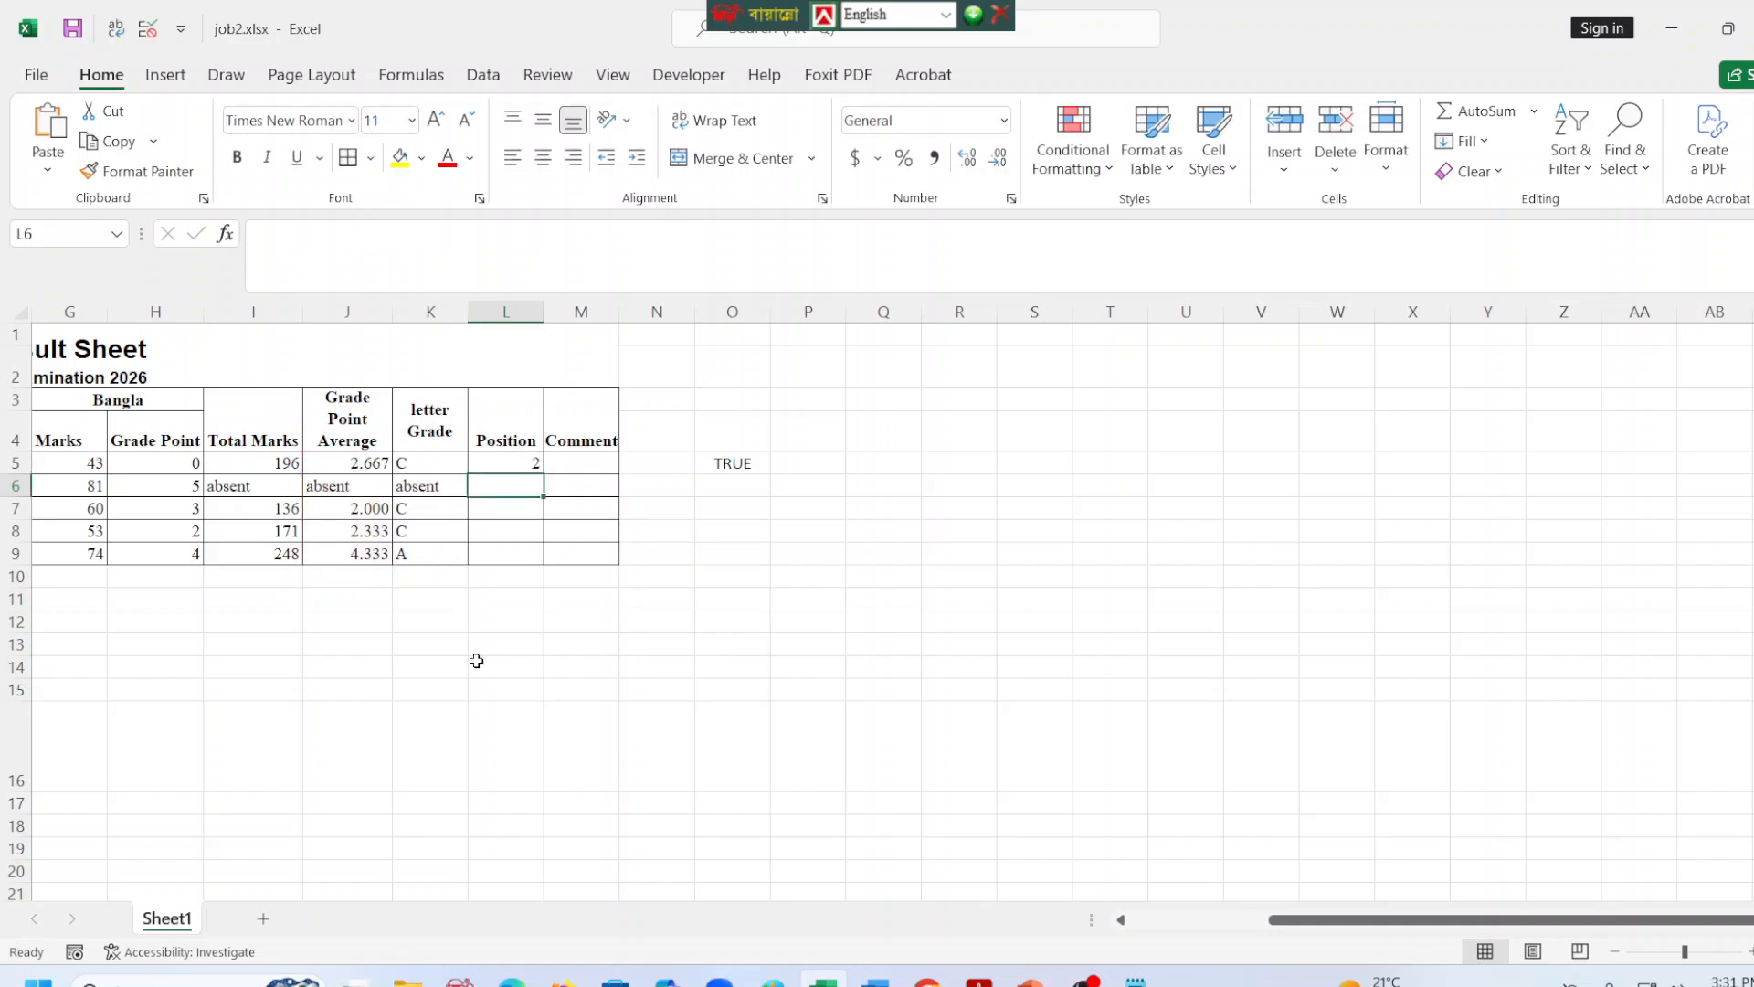
# Copy the L5 Position formula down to L9 and check the ranks against the Grade Point Average column.
pyautogui.click(511, 464)
pyautogui.moveTo(545, 474); pyautogui.dragTo(547, 558)
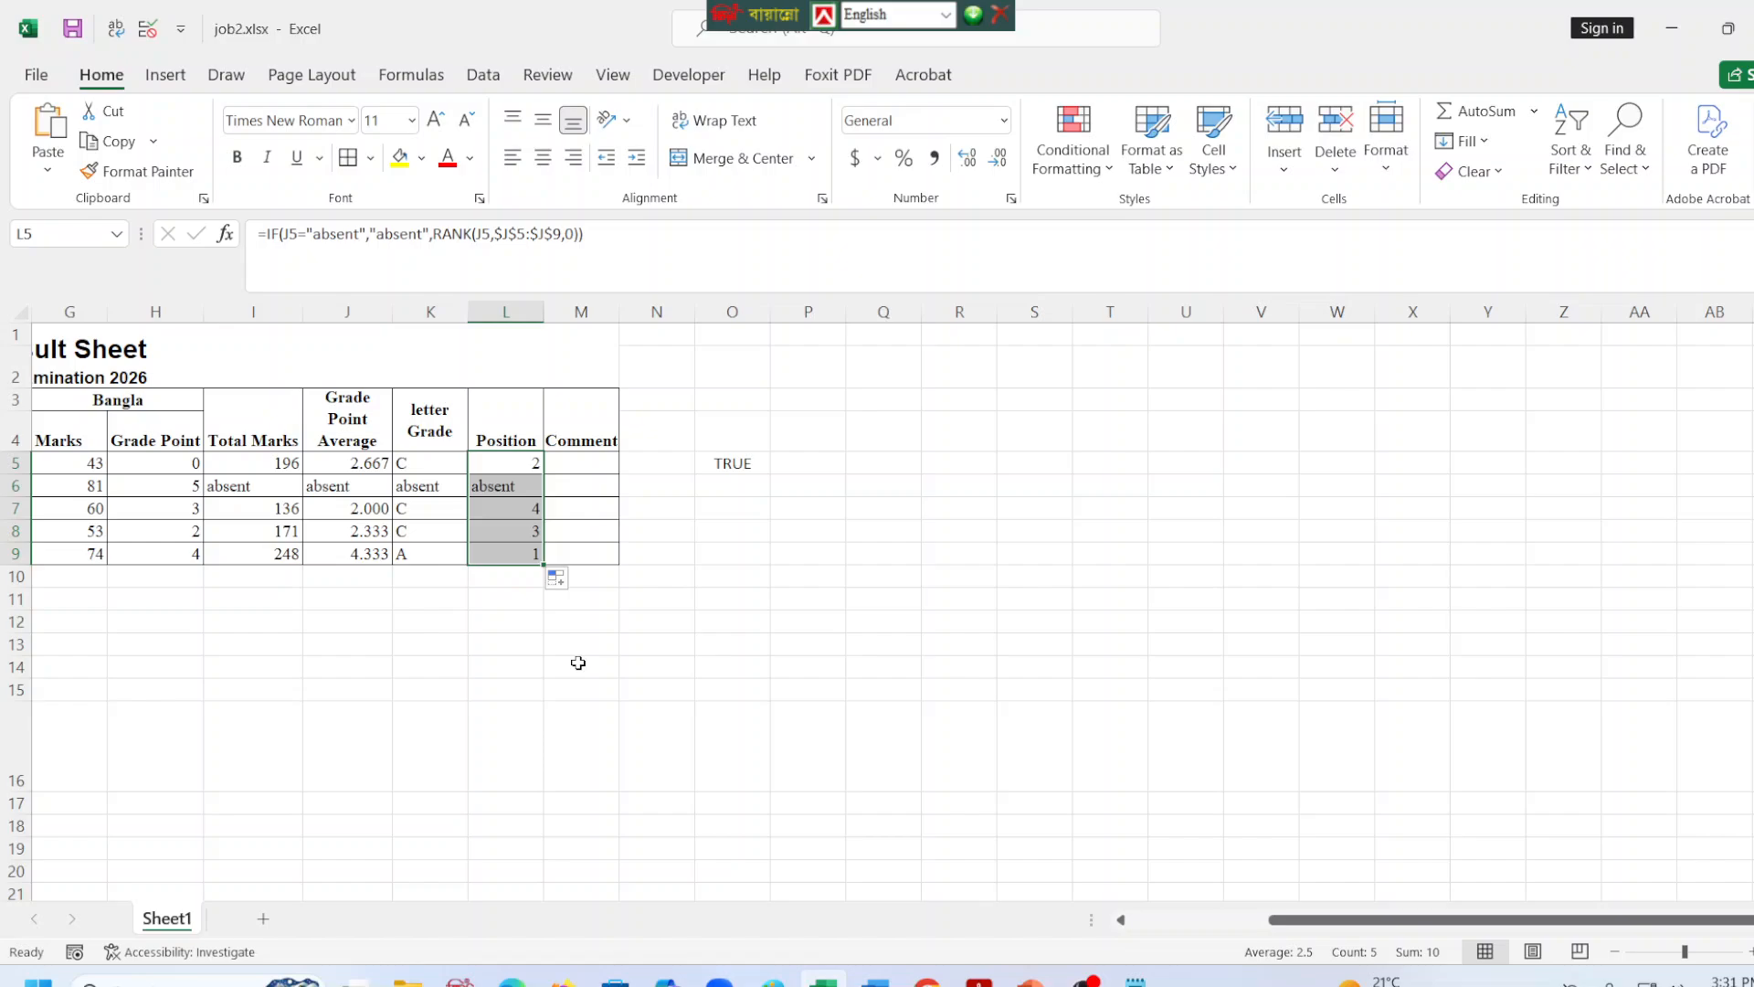
pyautogui.click(578, 663)
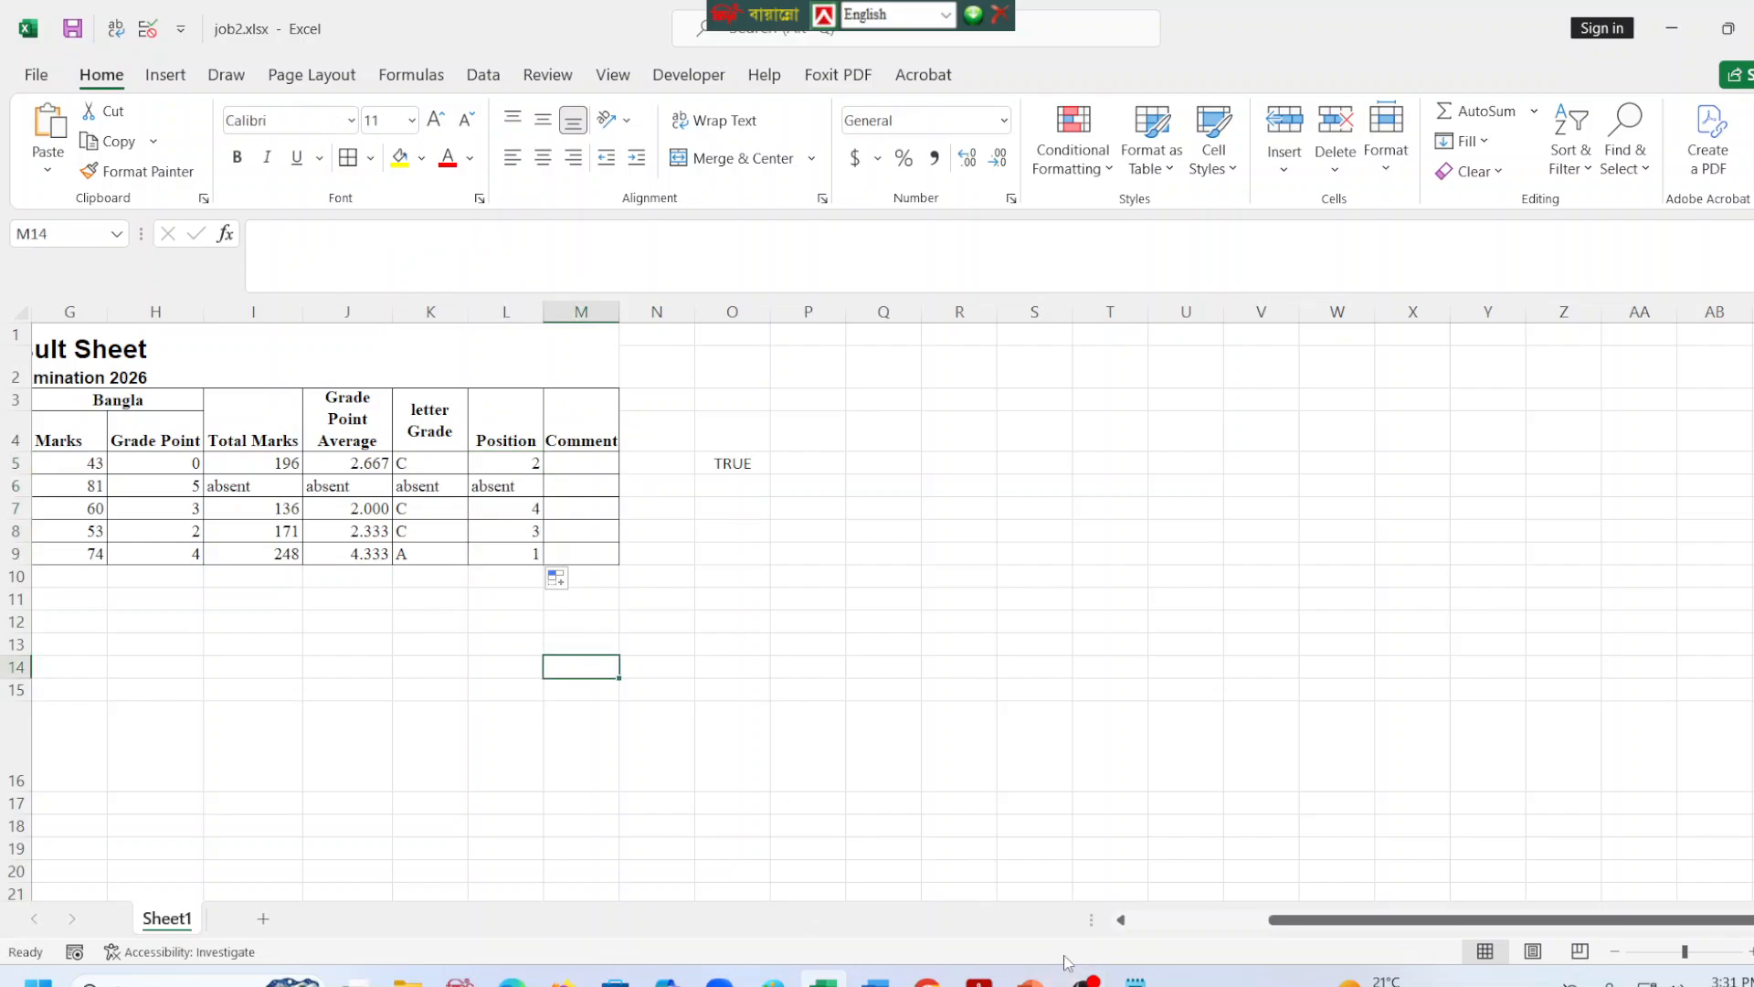
pyautogui.click(354, 555)
pyautogui.click(354, 534)
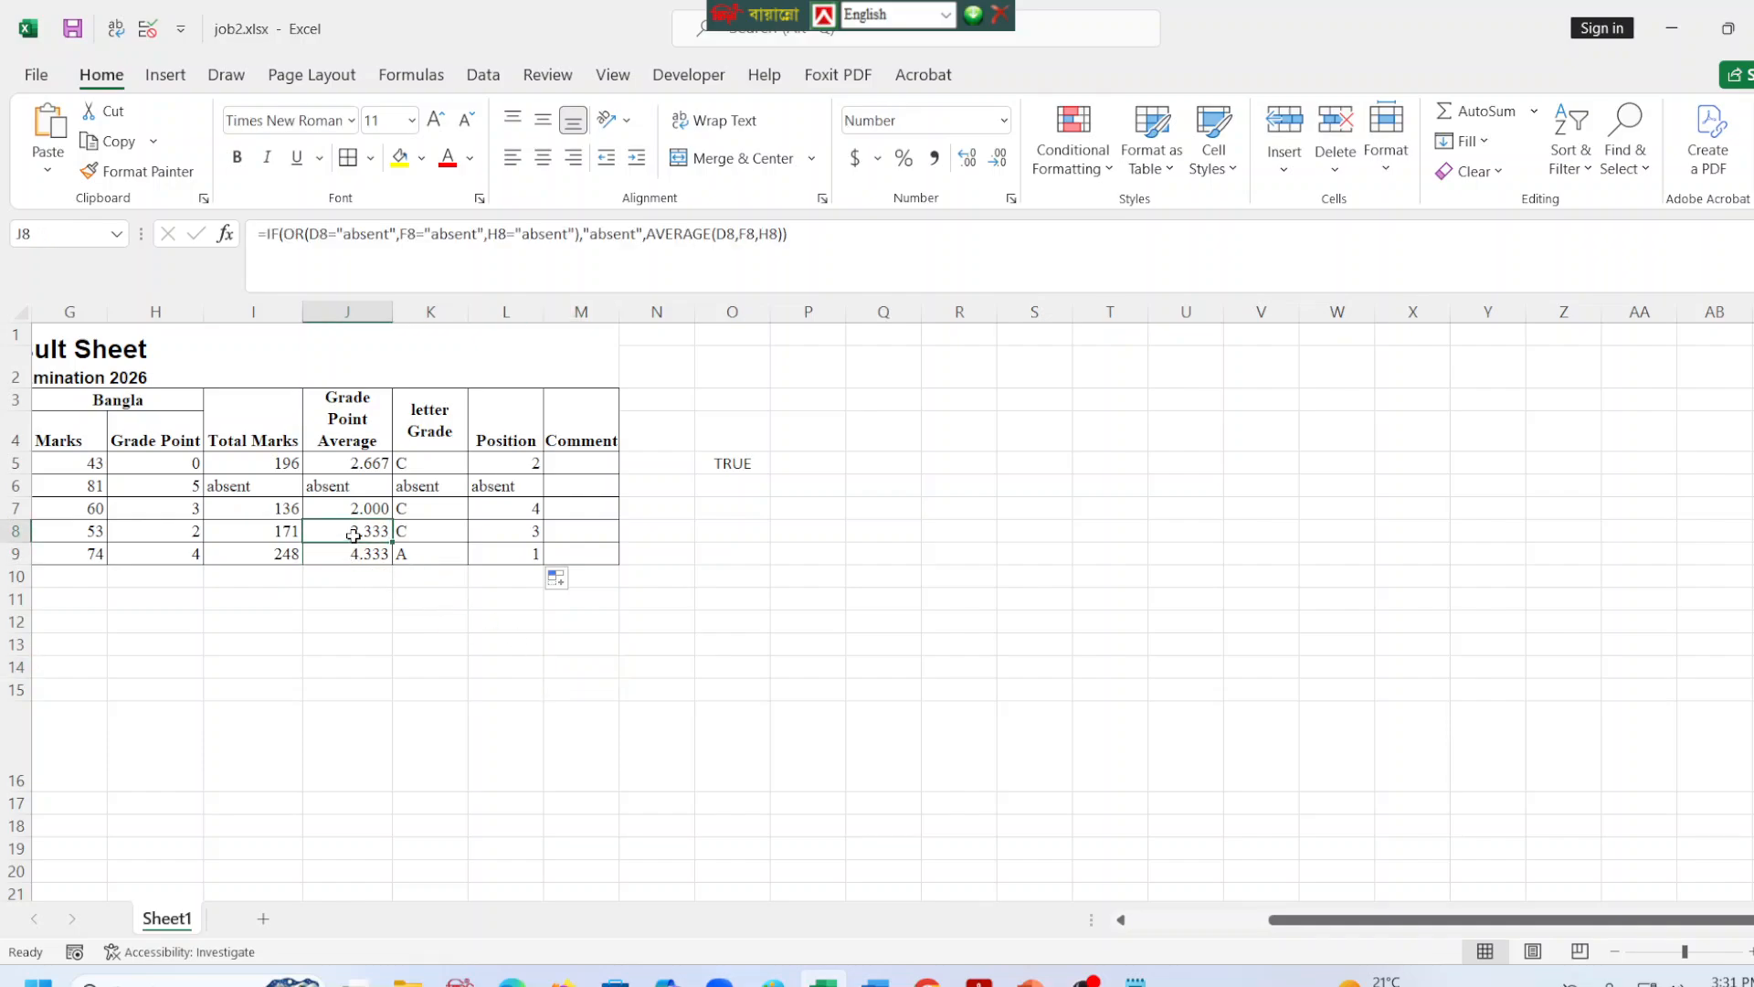
pyautogui.click(335, 469)
pyautogui.click(345, 508)
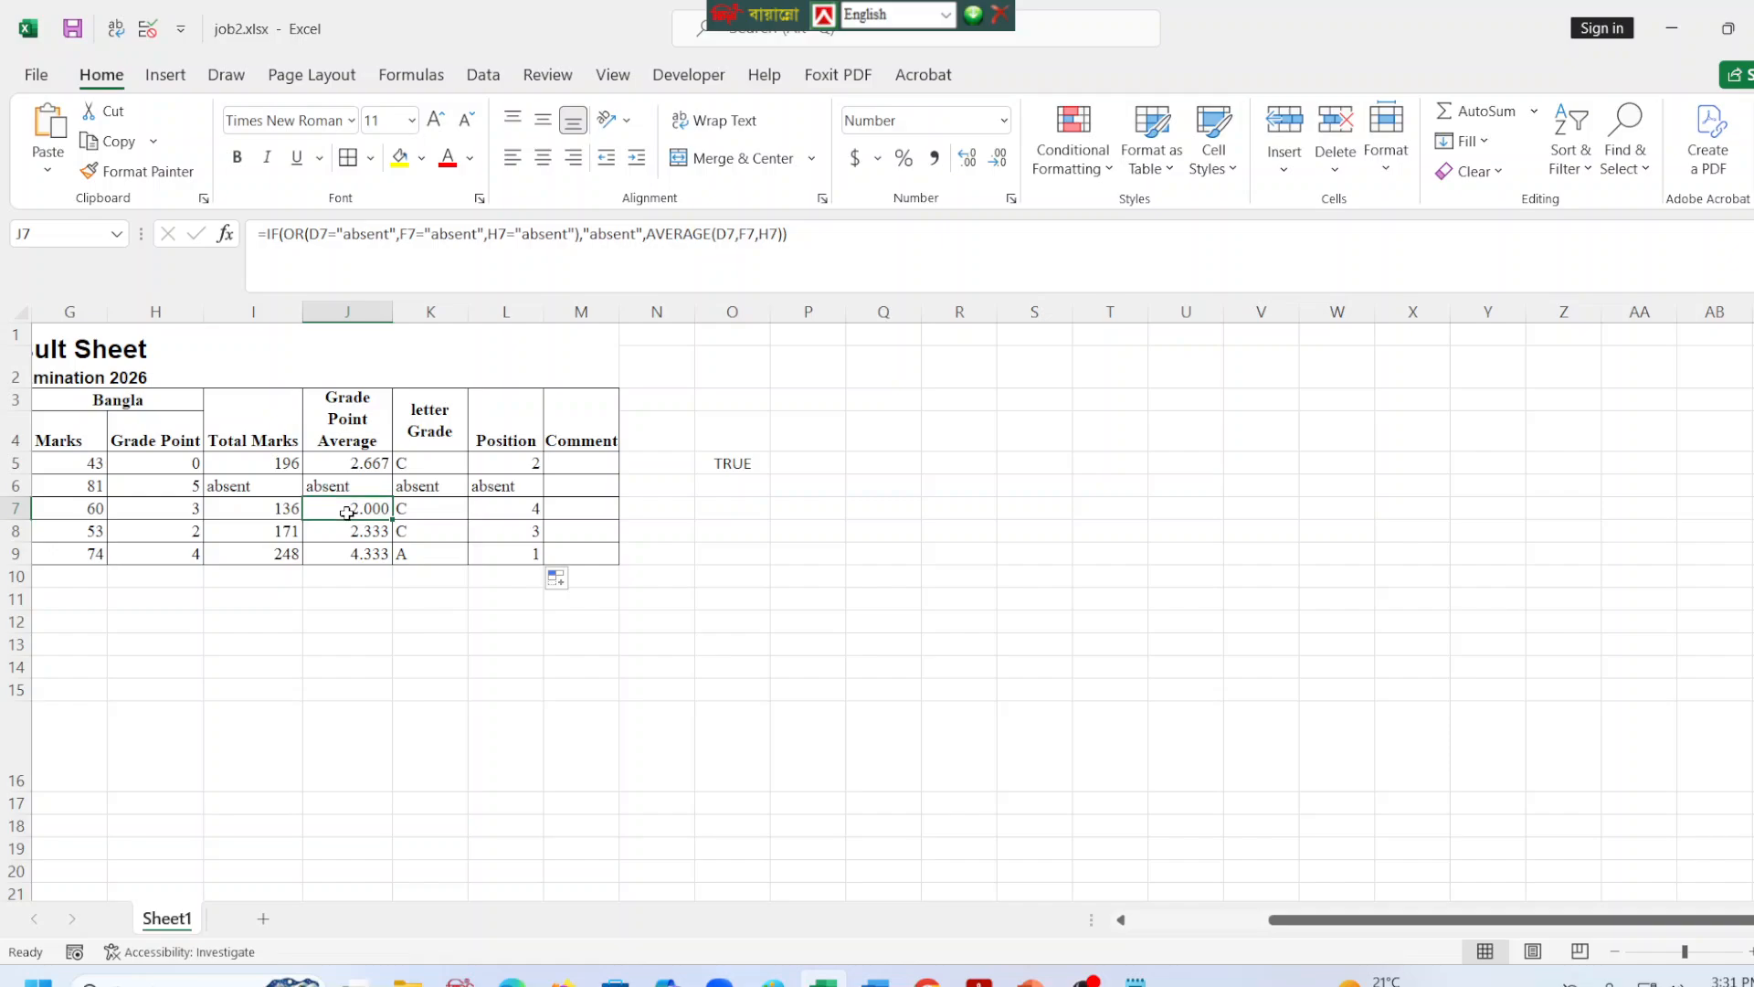
# Compare the letter grade and comment requirements in the task PDF with the existing formulas in K5 and J5.
pyautogui.click(578, 457)
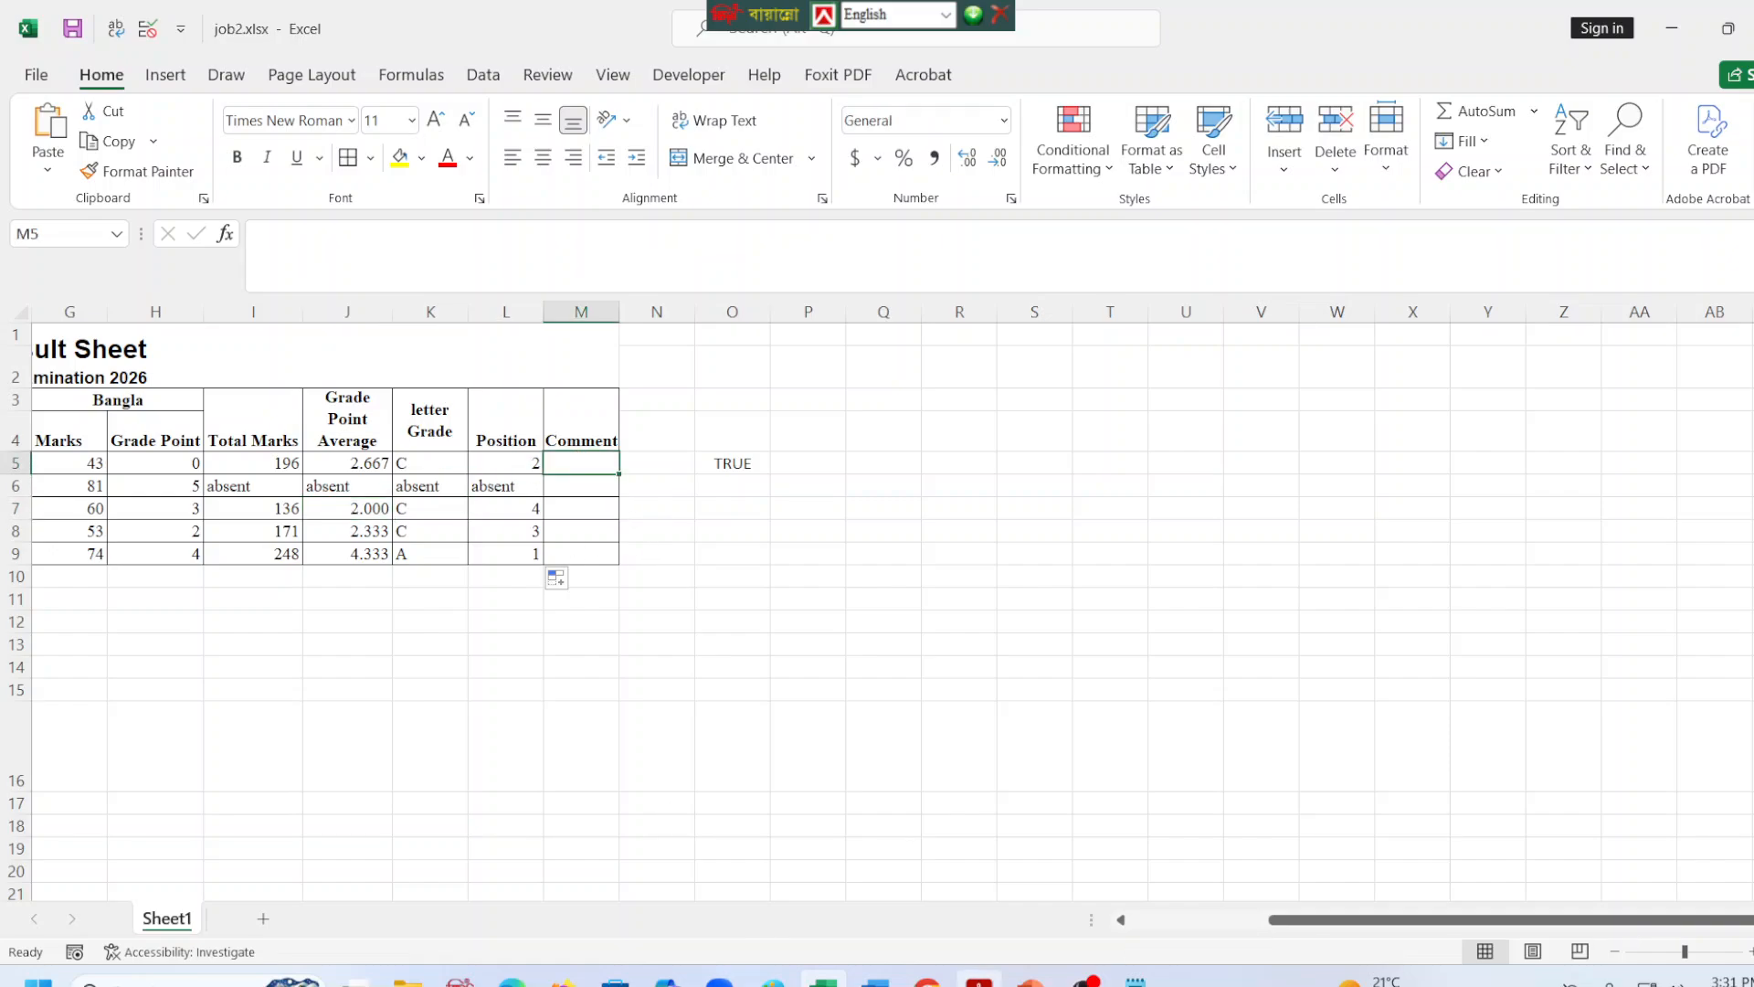
pyautogui.click(512, 983)
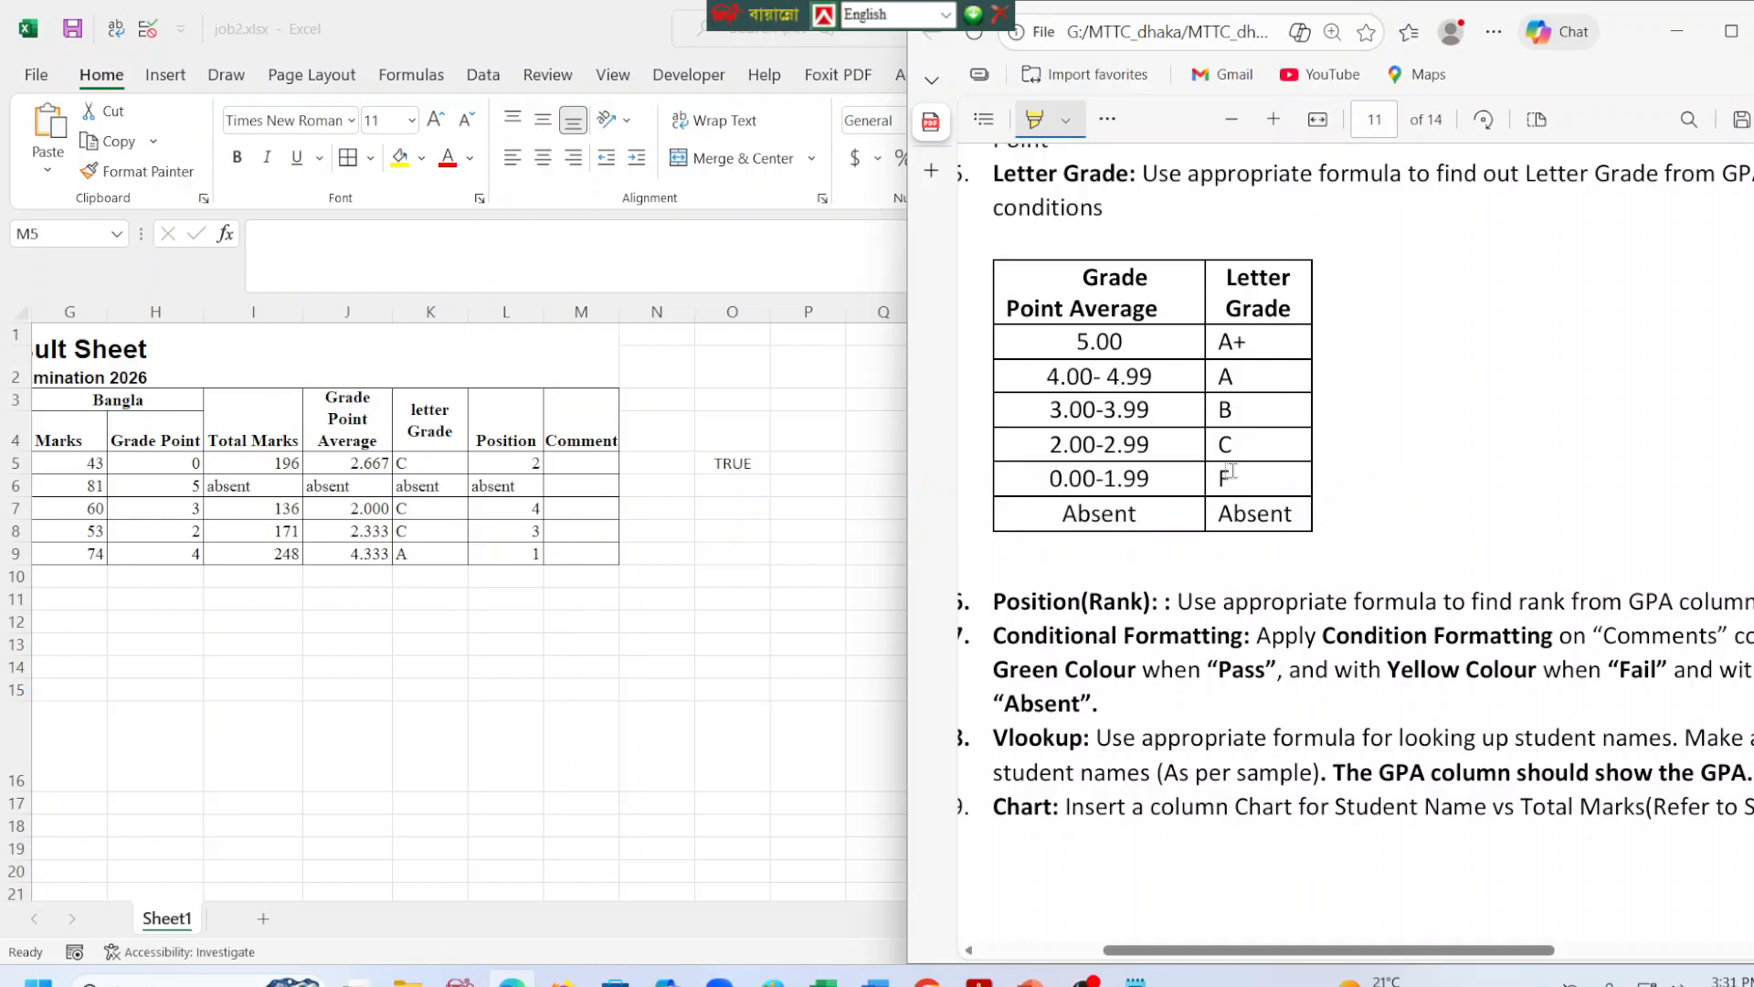
pyautogui.moveTo(1377, 961); pyautogui.dragTo(1340, 961)
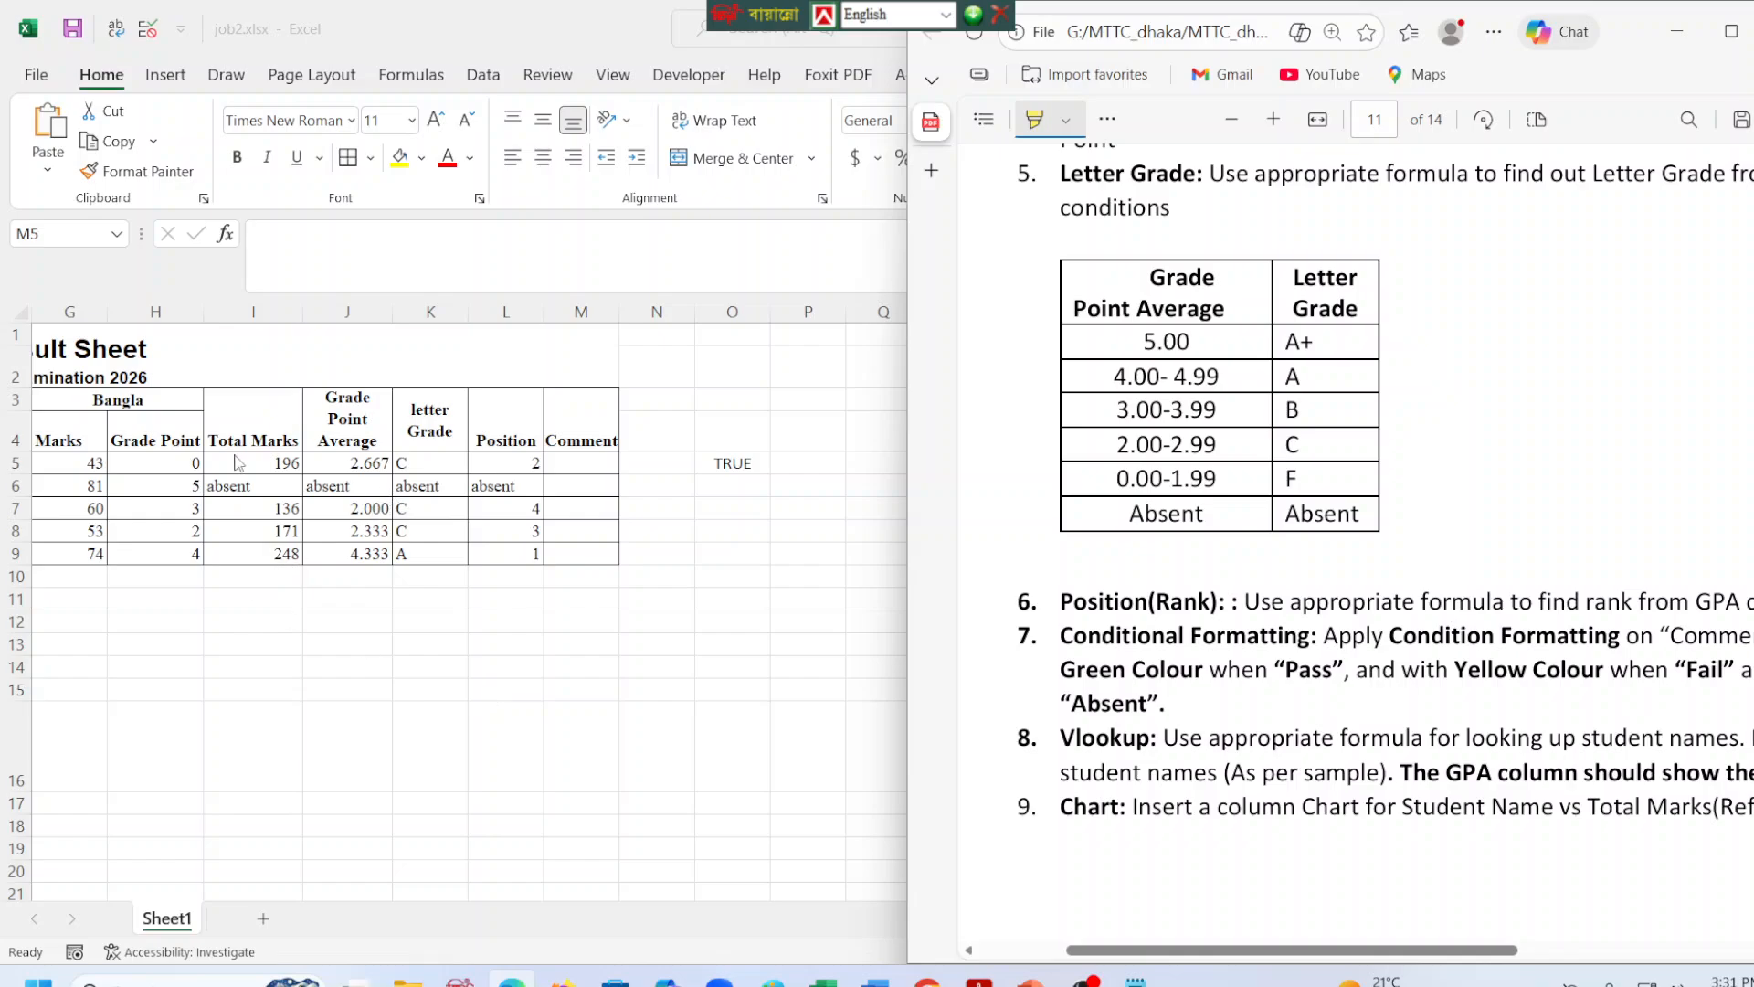
pyautogui.click(432, 465)
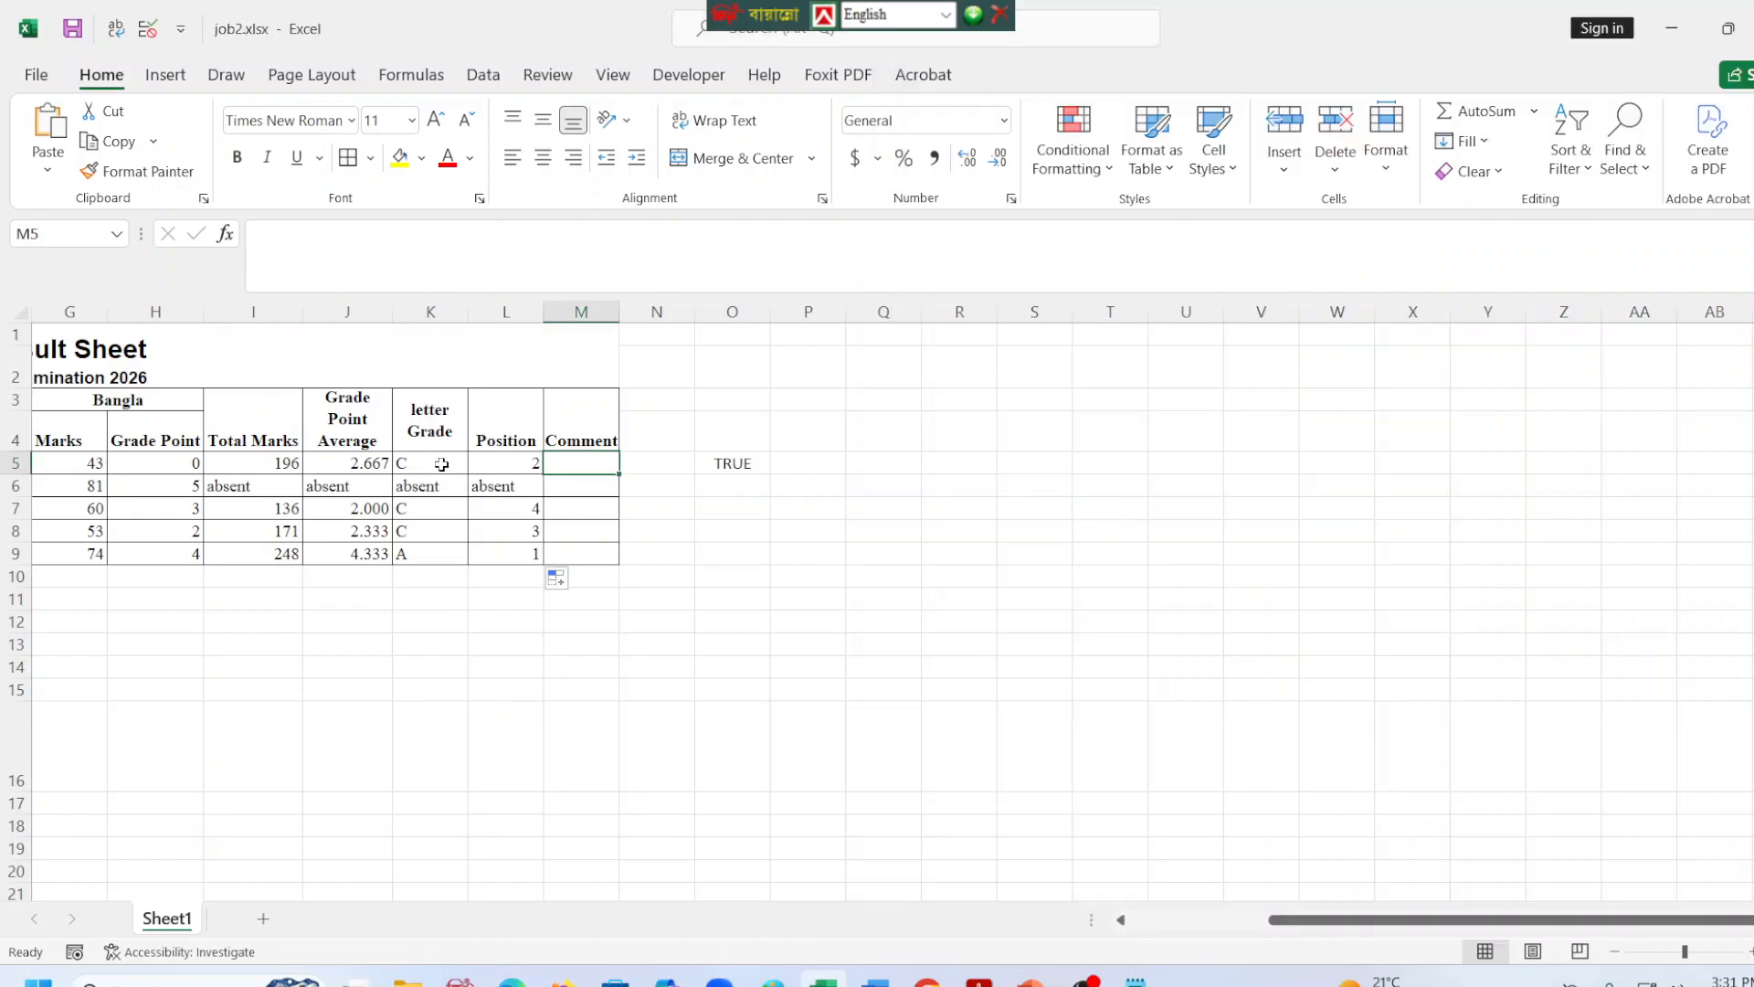
pyautogui.click(370, 473)
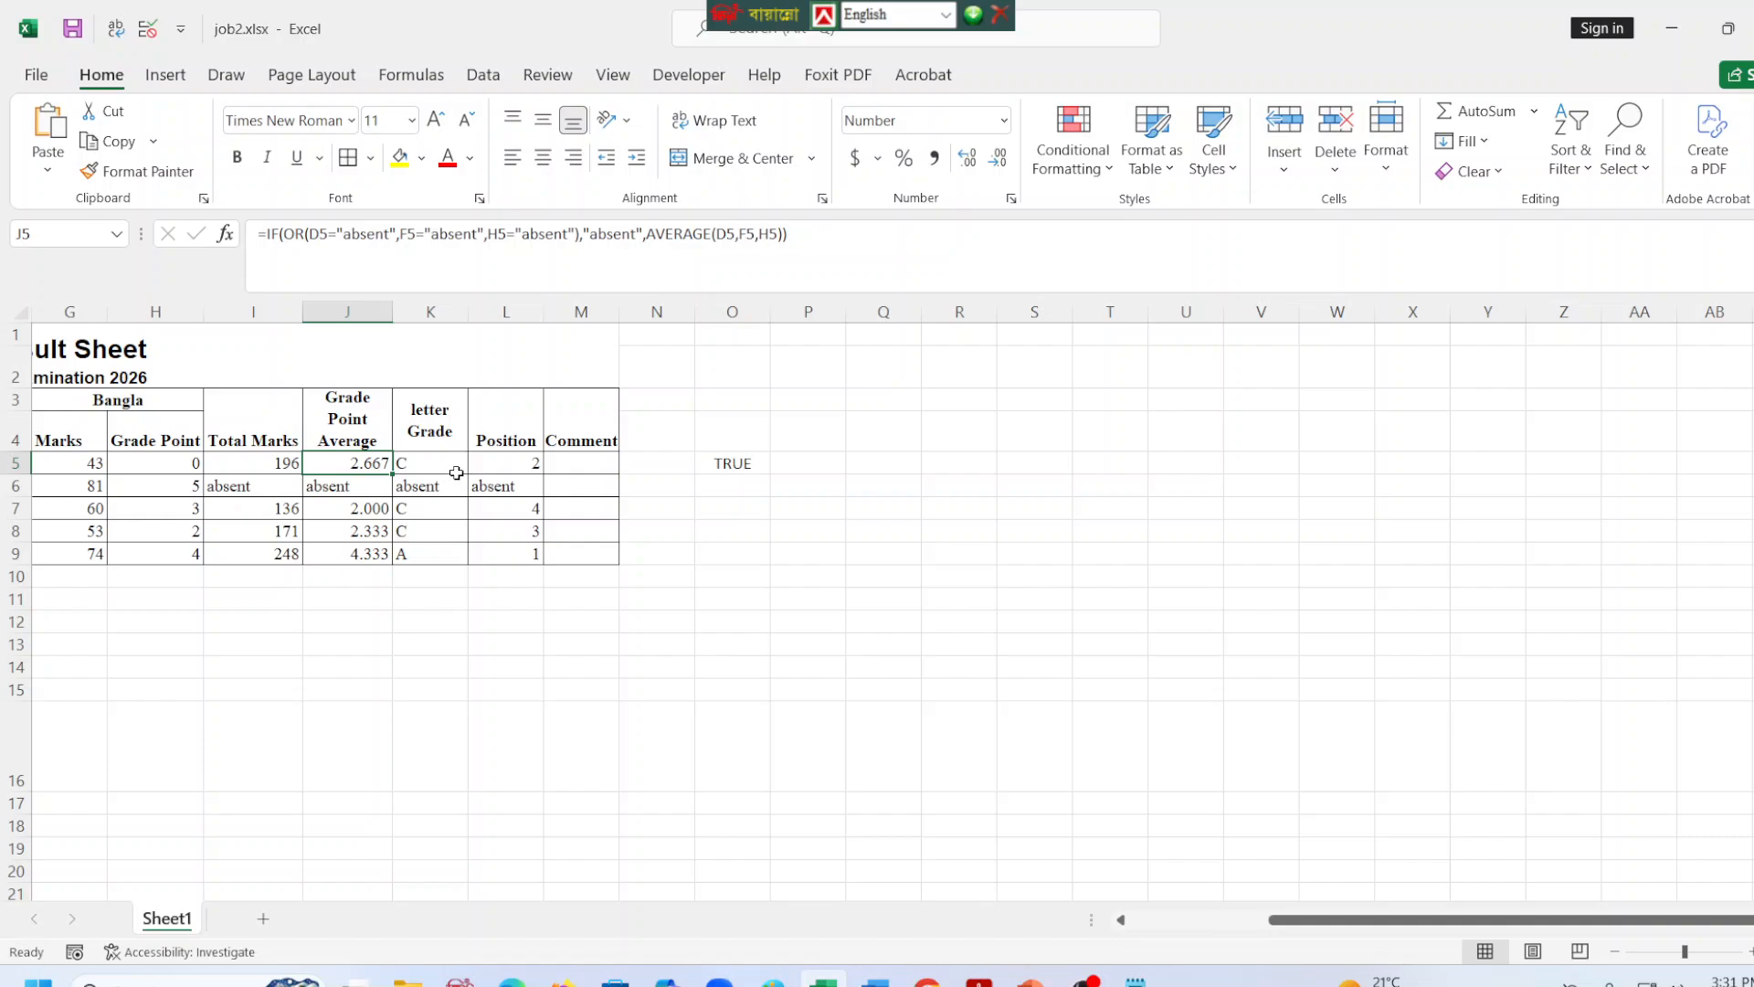
pyautogui.moveTo(1134, 979)
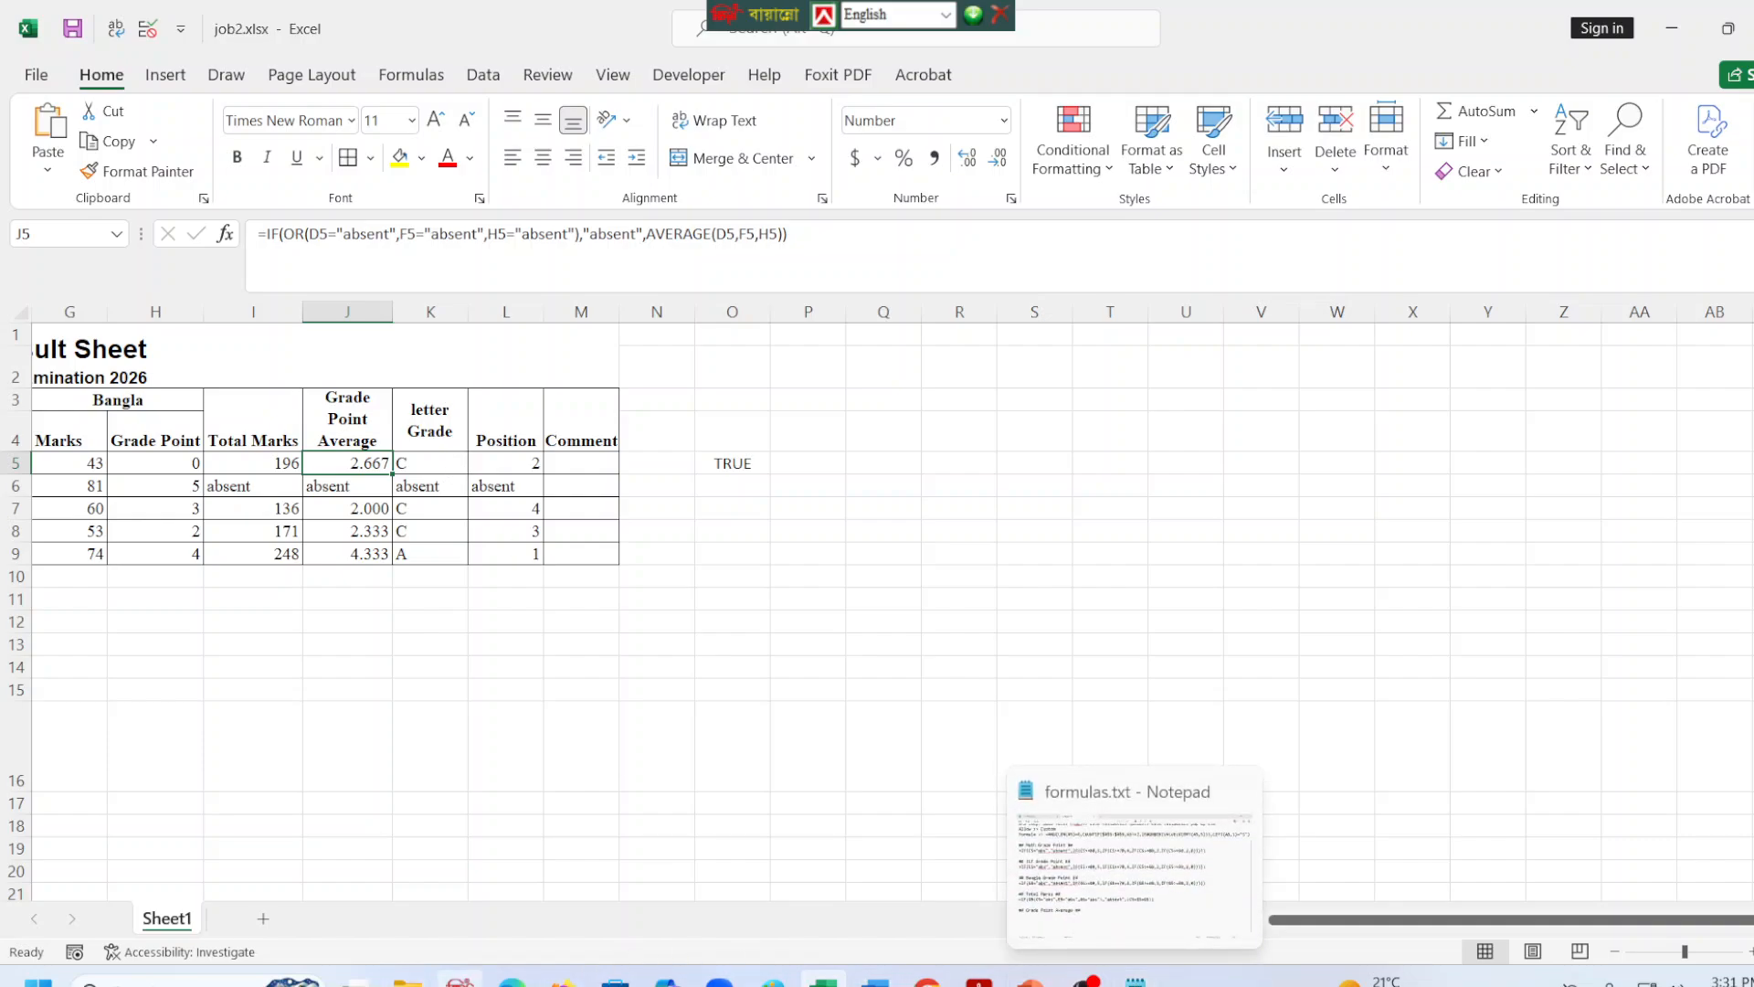
pyautogui.click(513, 980)
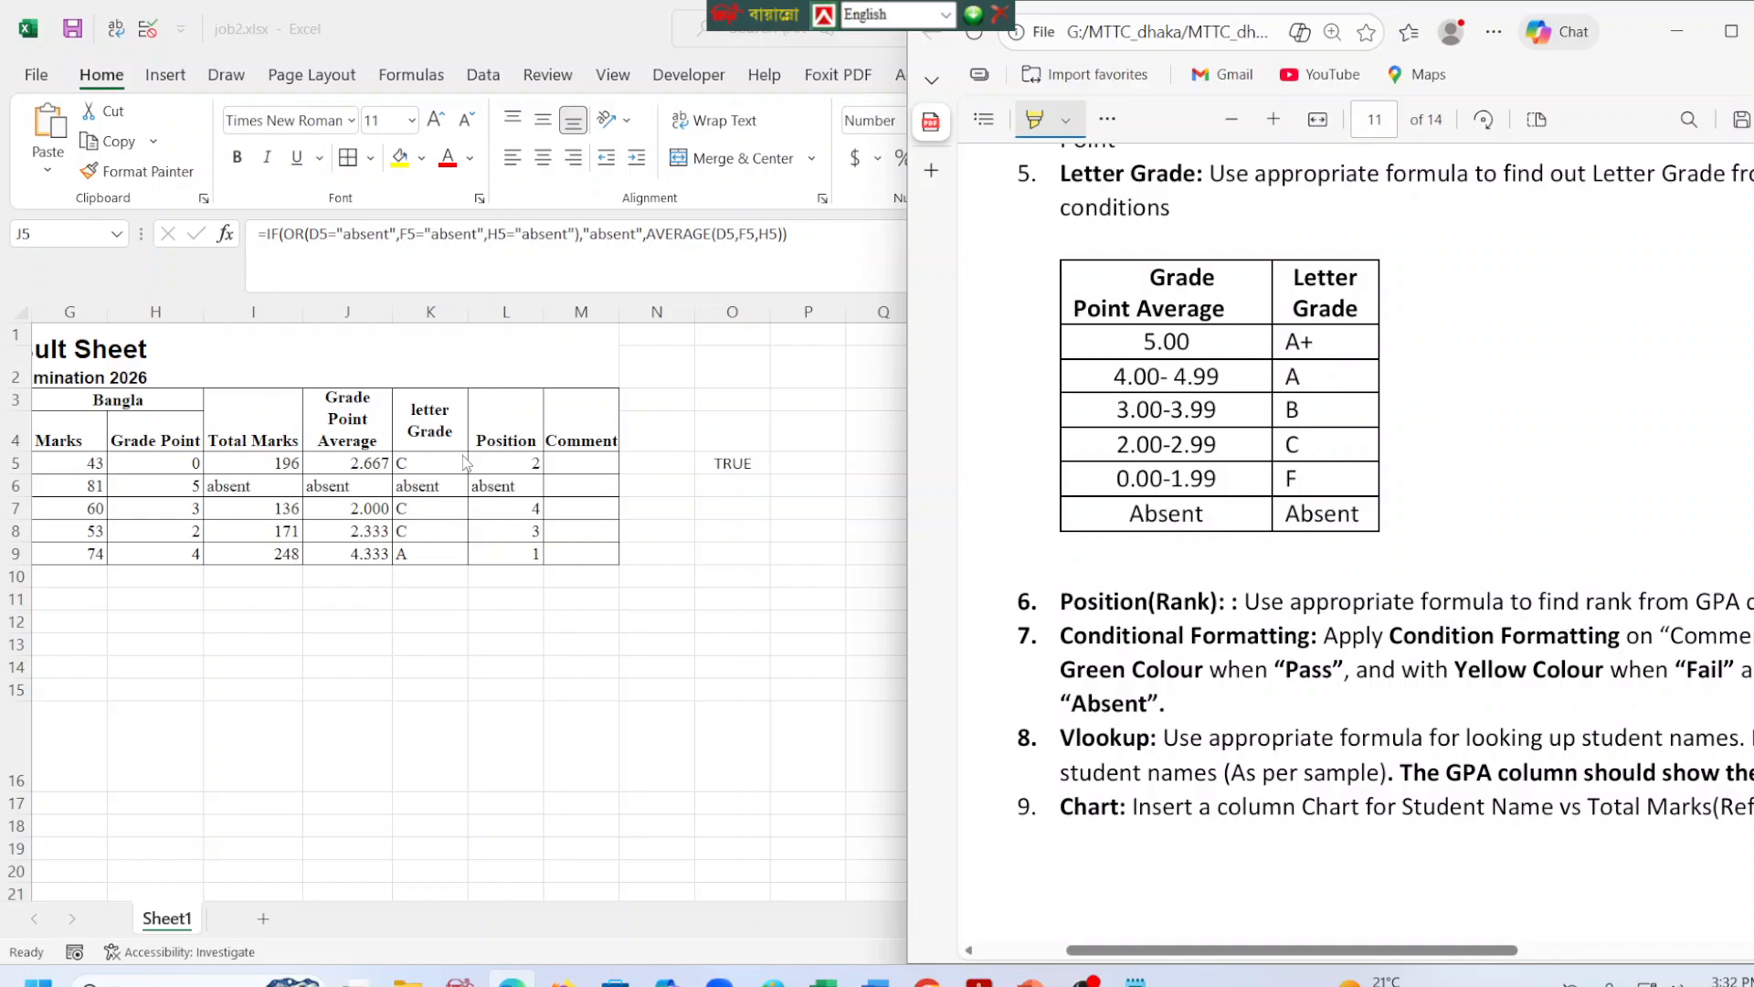
# Start an IF formula in Comment cell M5 and reference the letter grade cell K5 in its logical test.
pyautogui.click(585, 462)
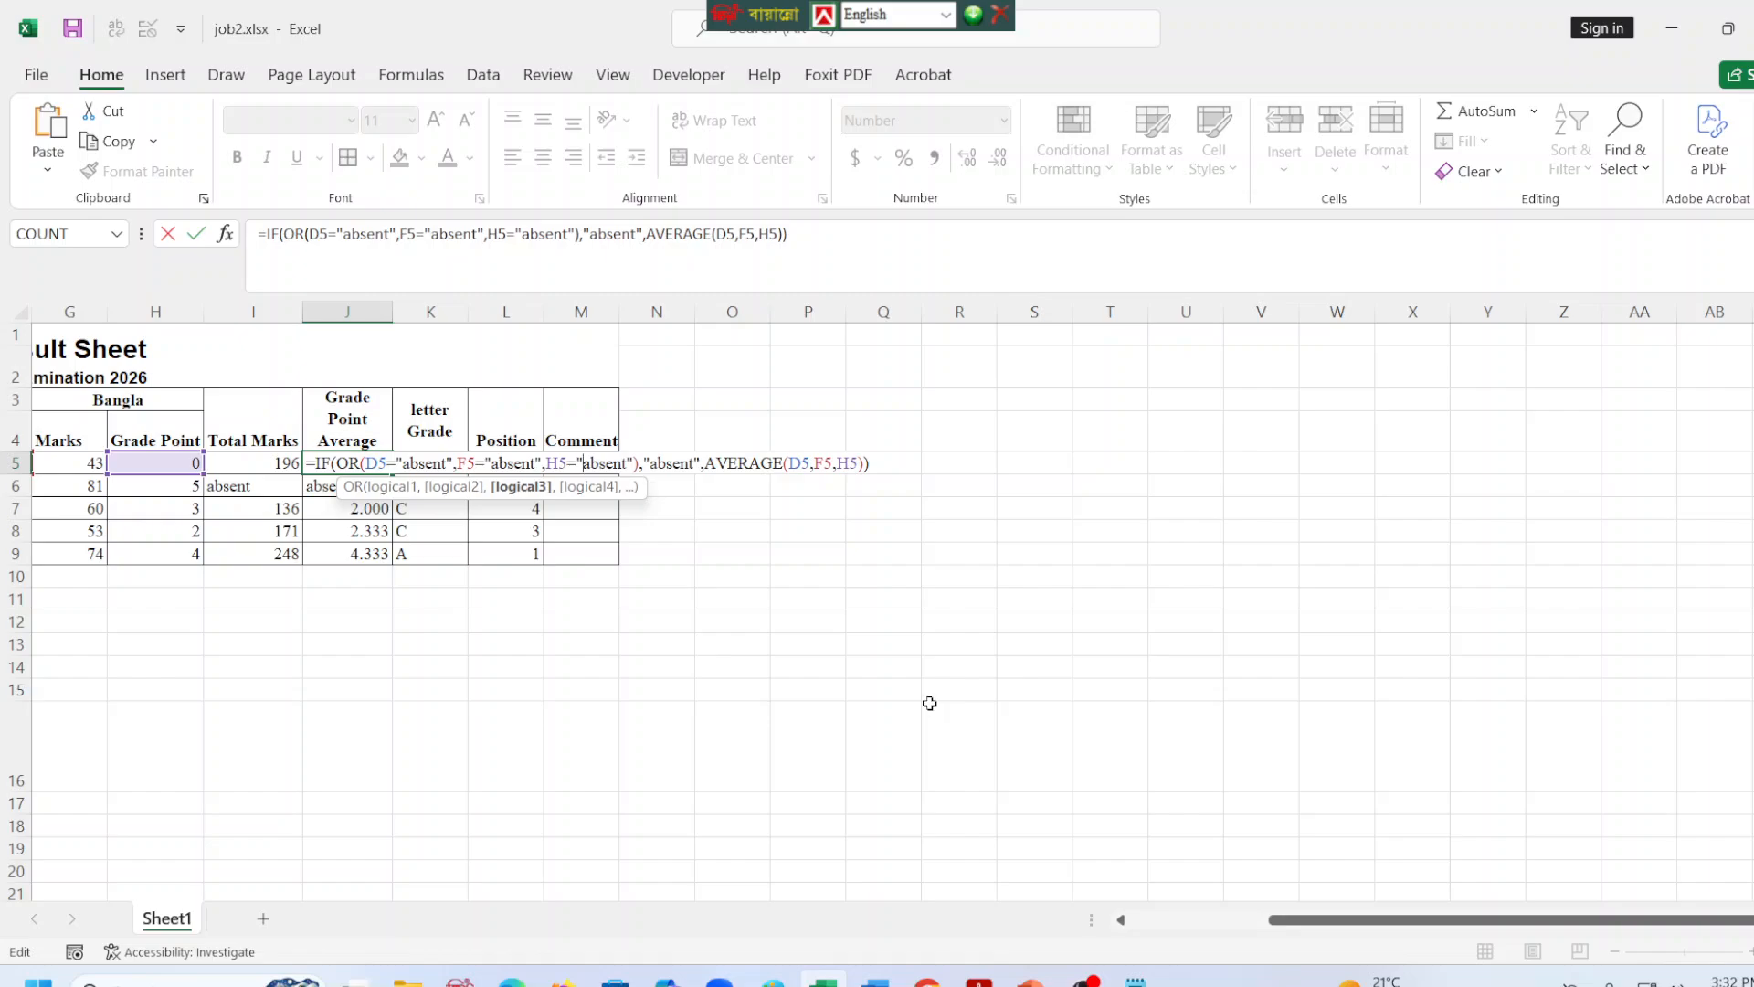
pyautogui.hotkey('ctrl', 'Return')
pyautogui.click(555, 461)
pyautogui.click(376, 240)
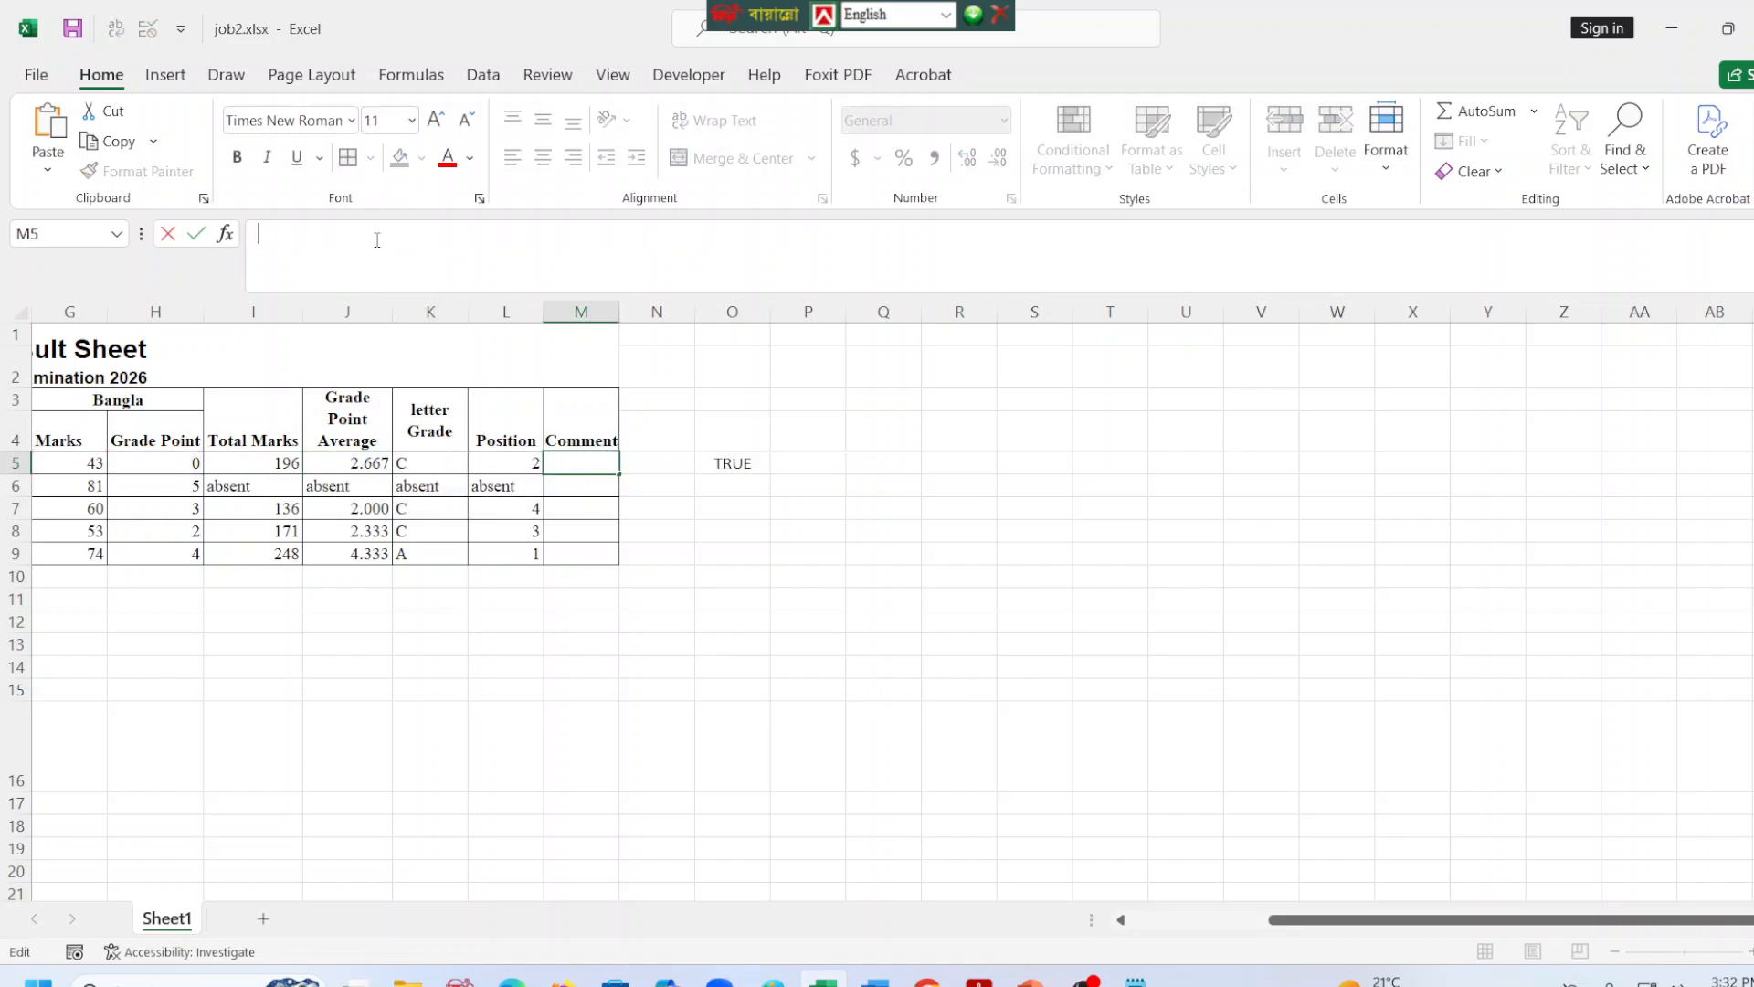
pyautogui.write('=')
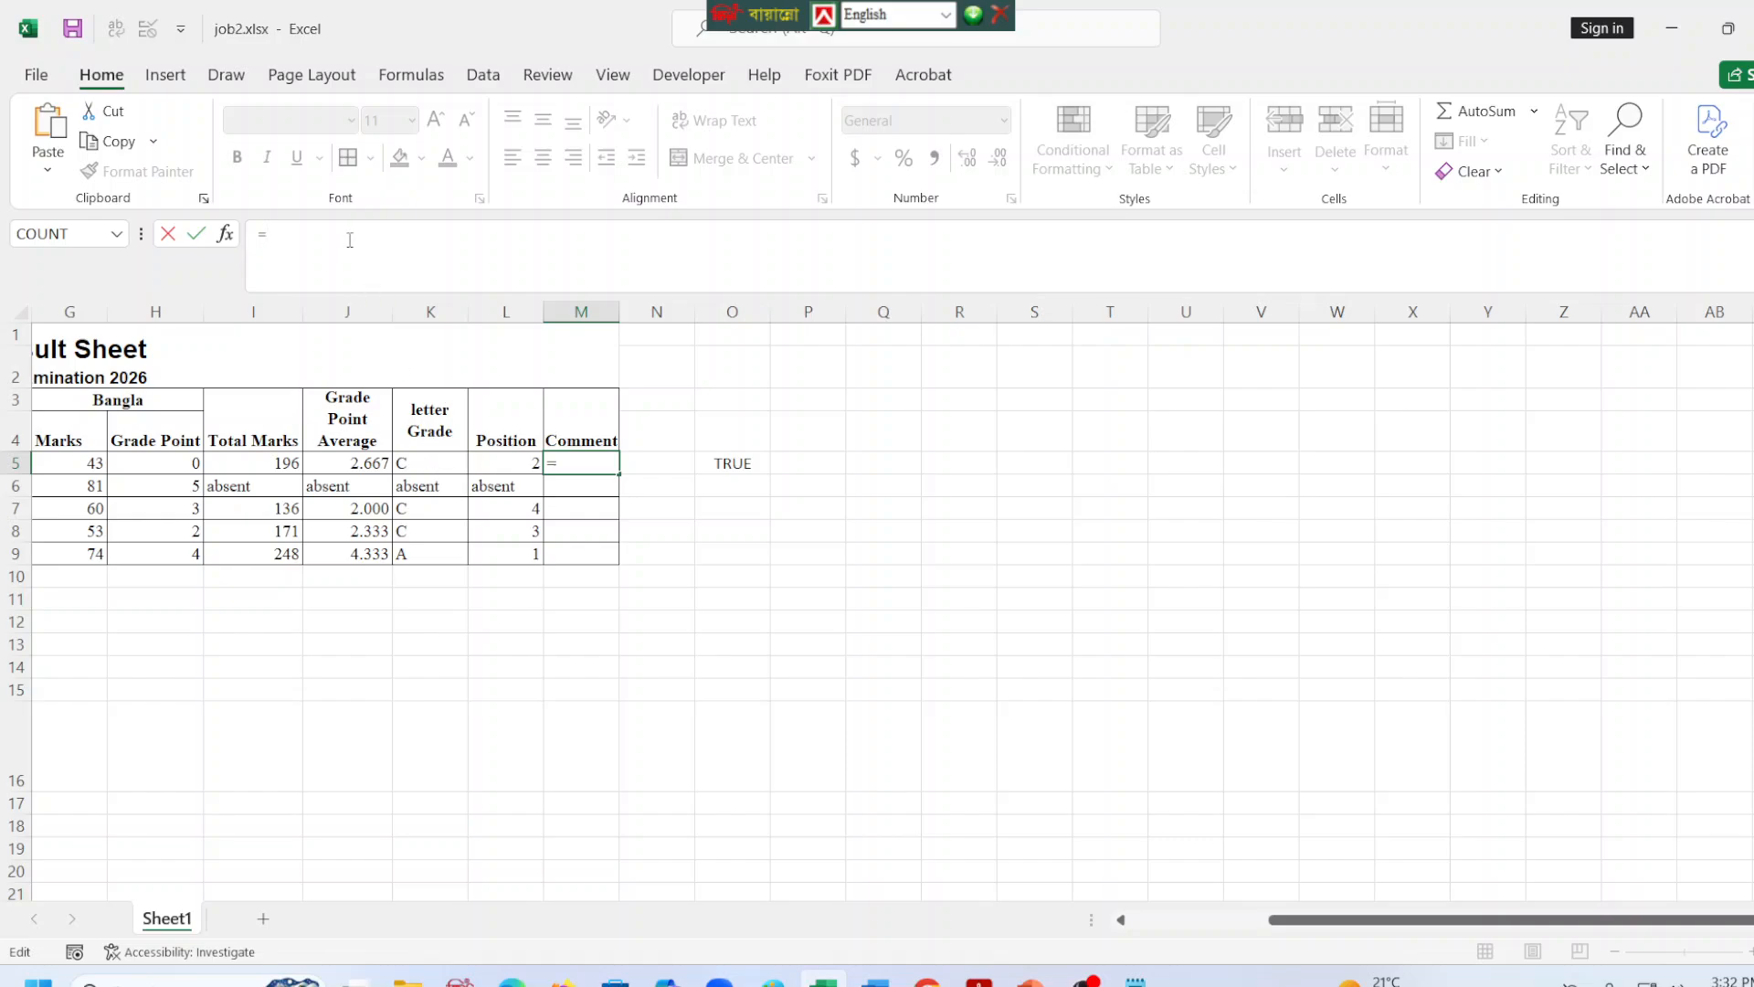
pyautogui.write('if(')
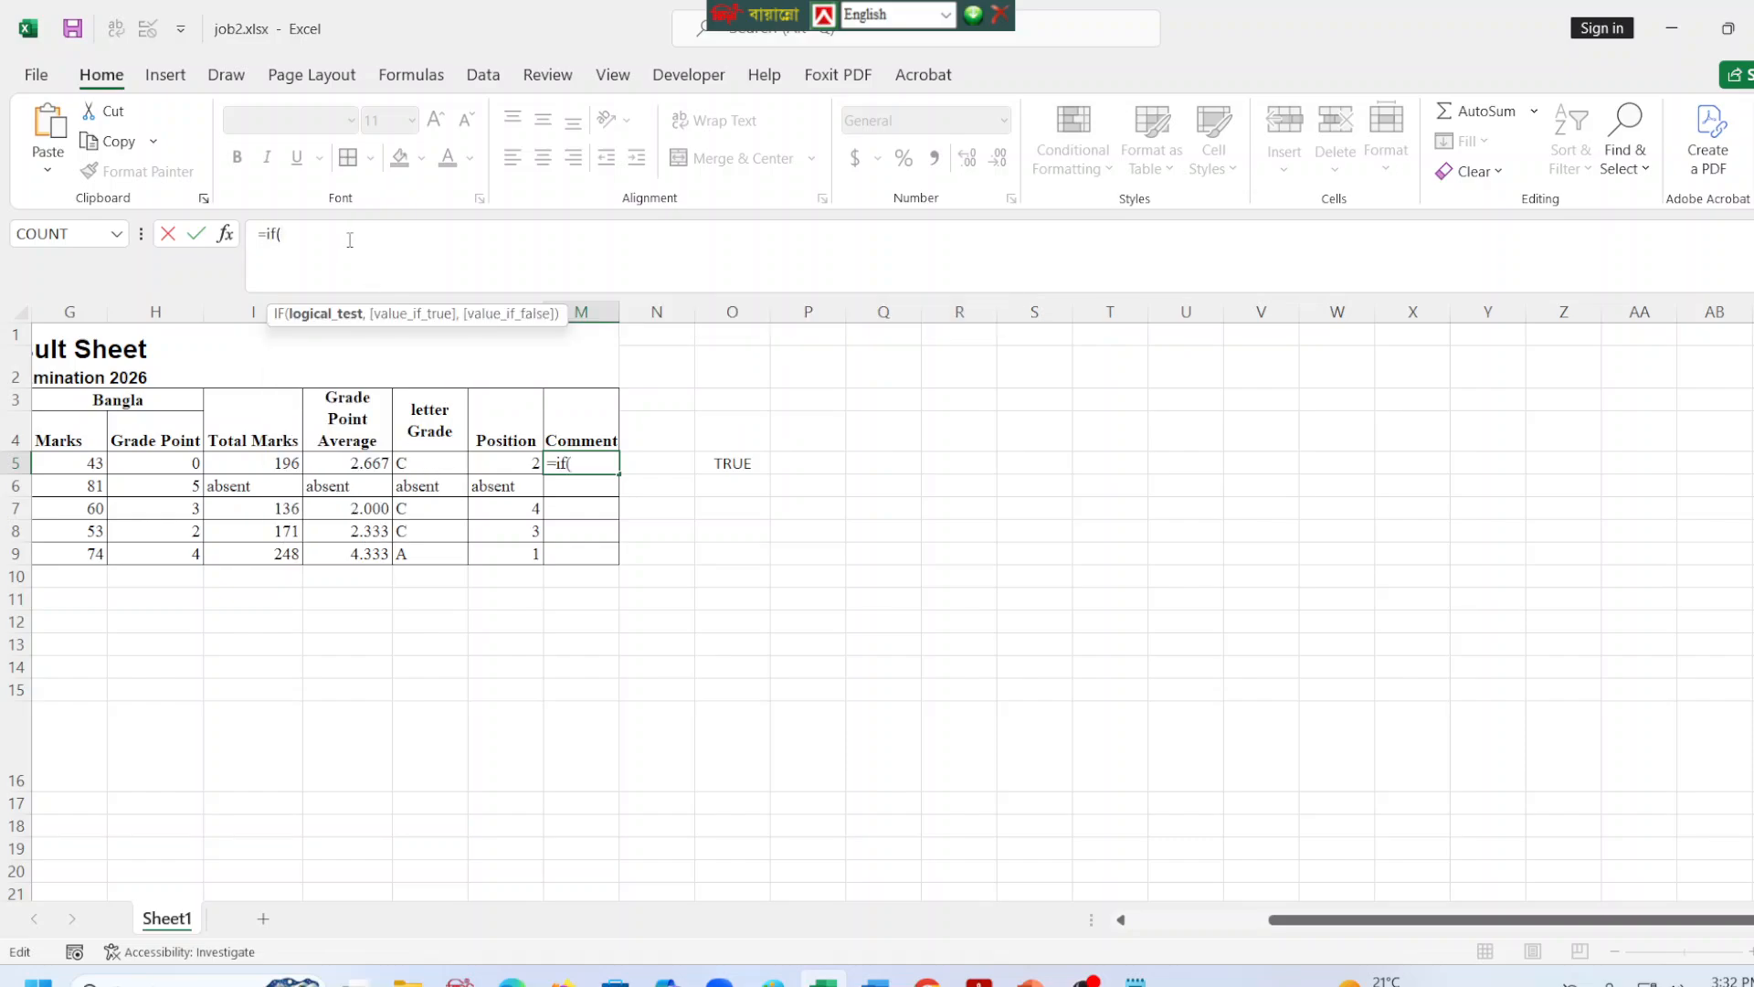
pyautogui.click(413, 464)
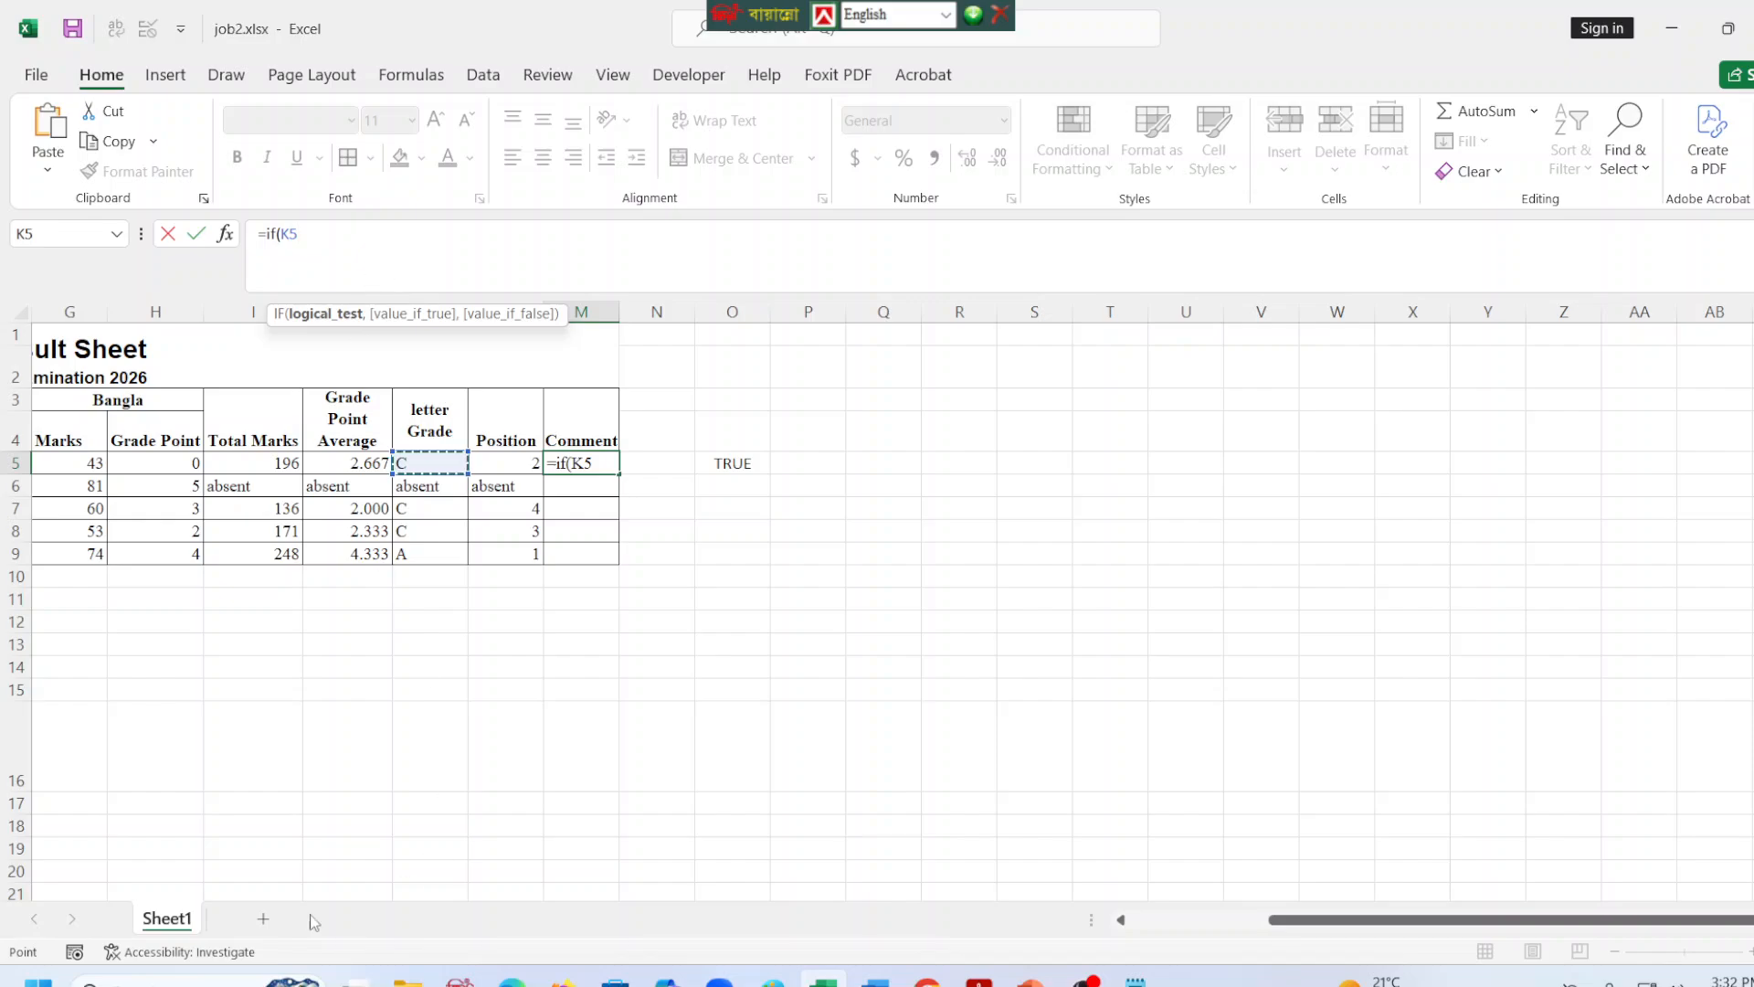
# Read the conditional formatting rules for the Pass, Fail and Absent comments in the task PDF.
pyautogui.click(512, 982)
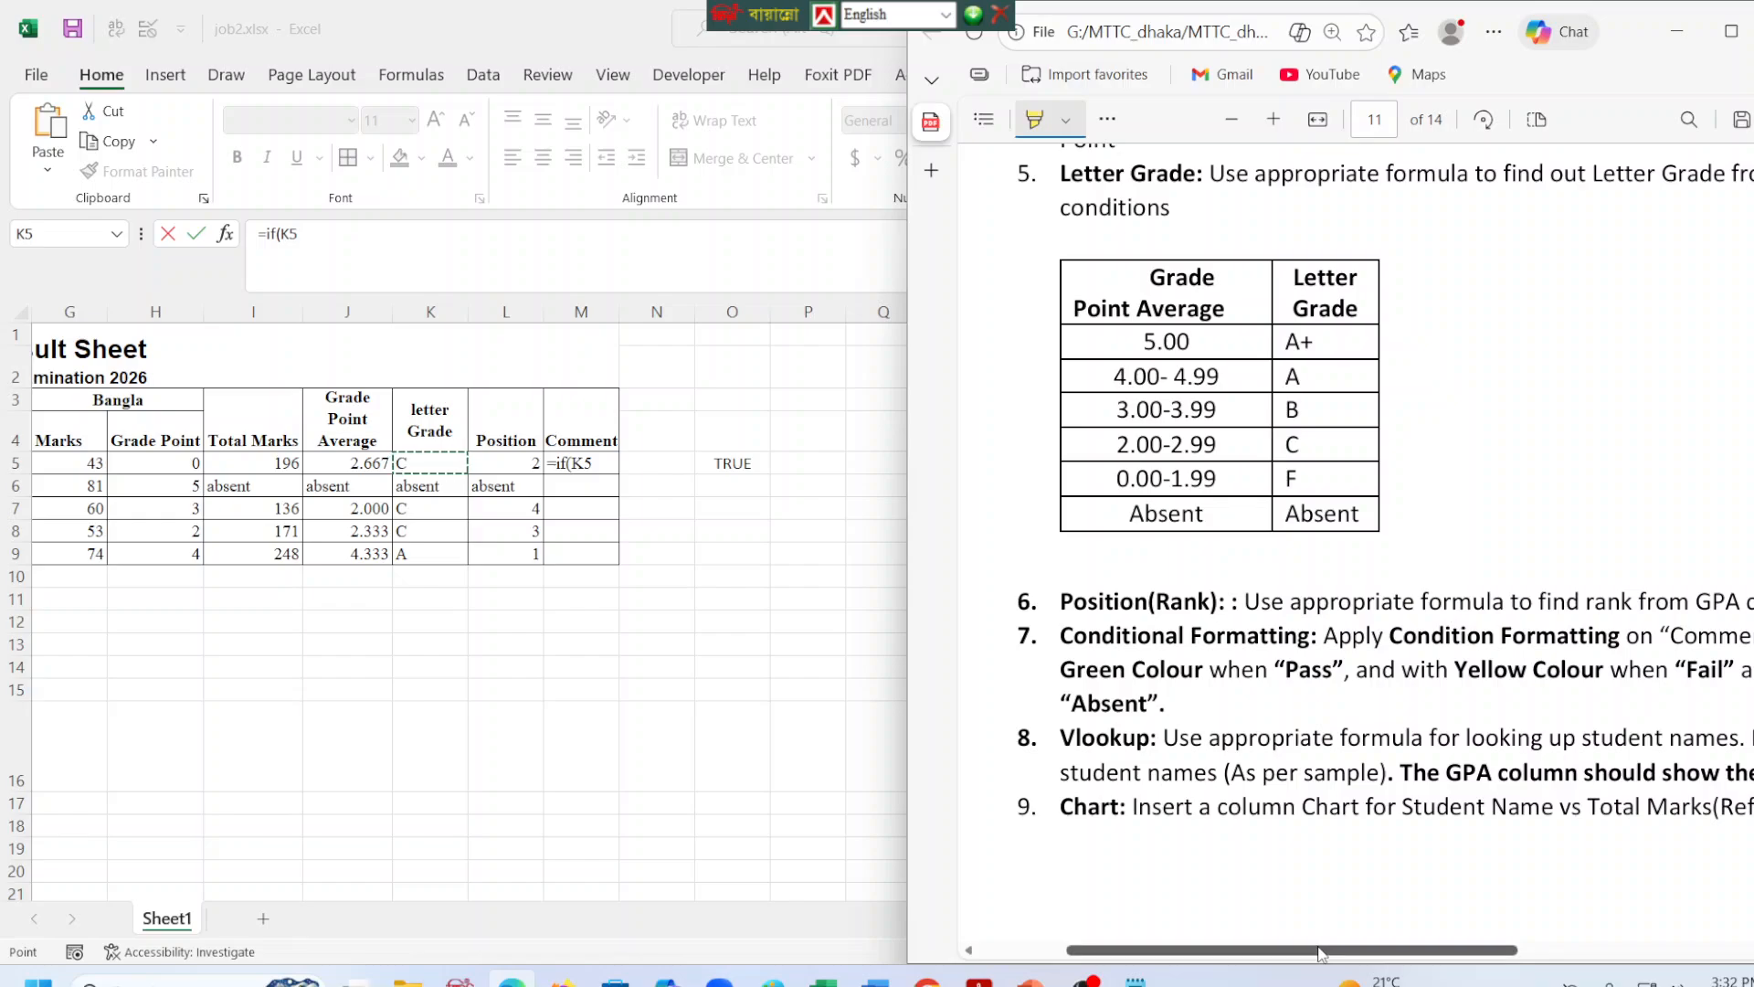
pyautogui.moveTo(1323, 951); pyautogui.dragTo(1443, 952)
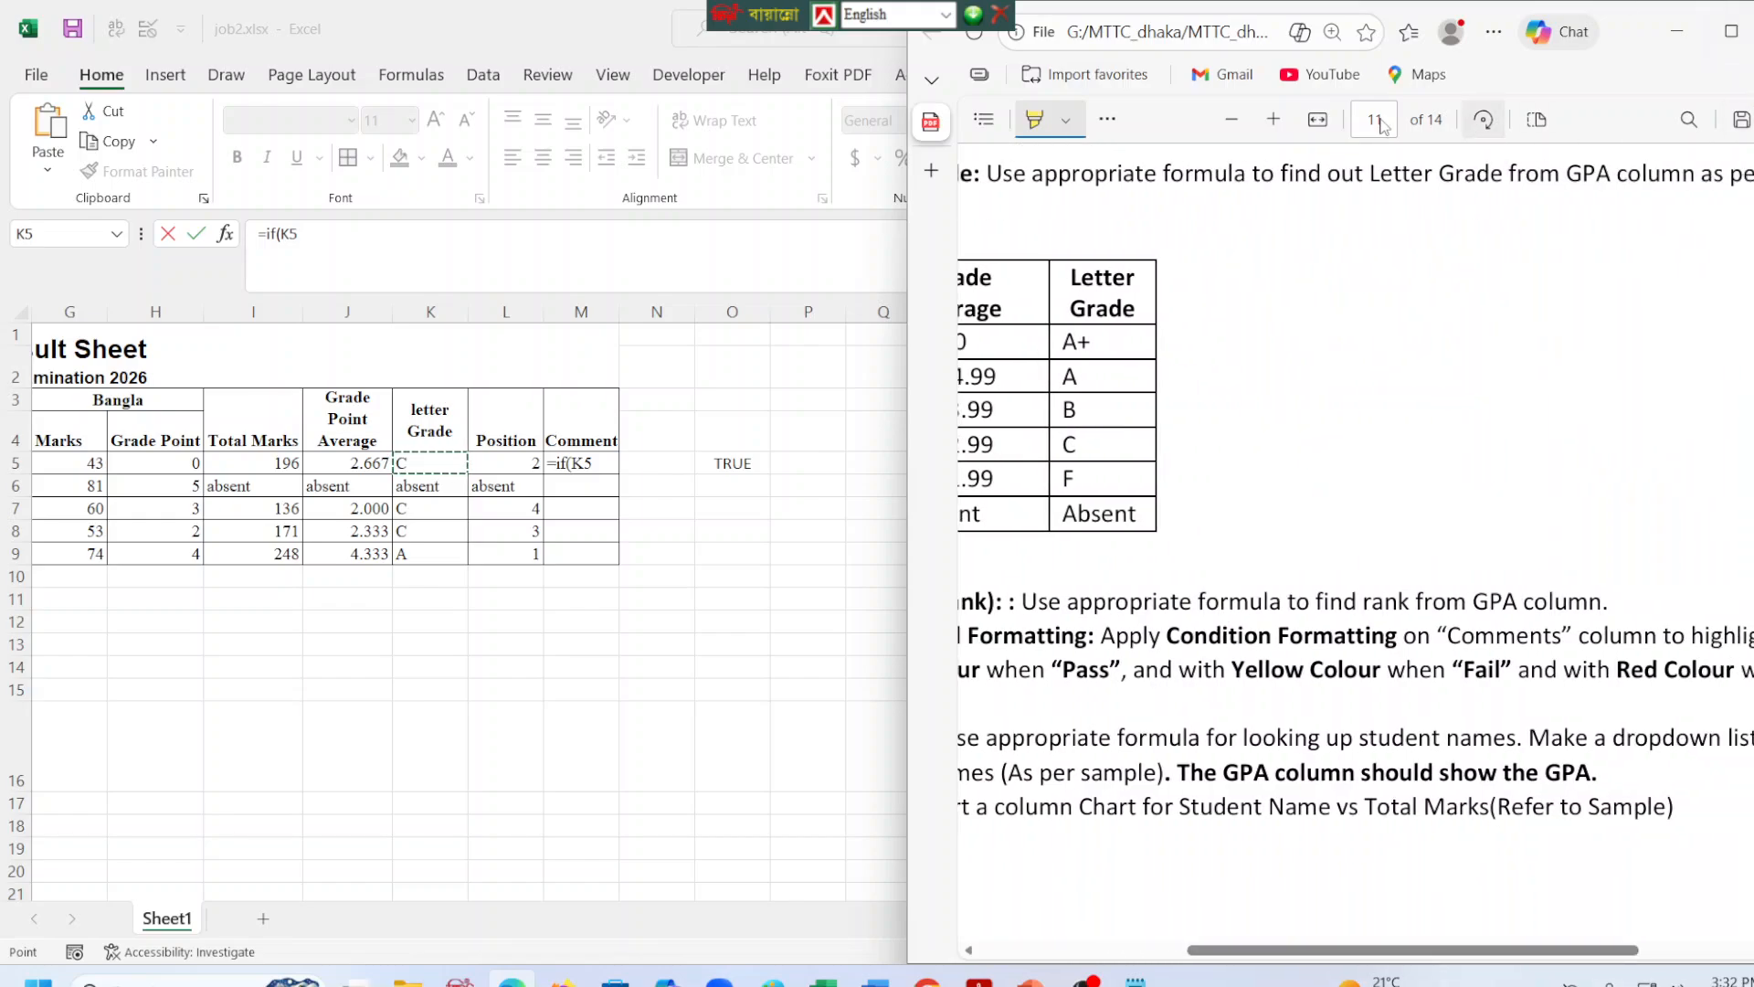
pyautogui.click(1231, 119)
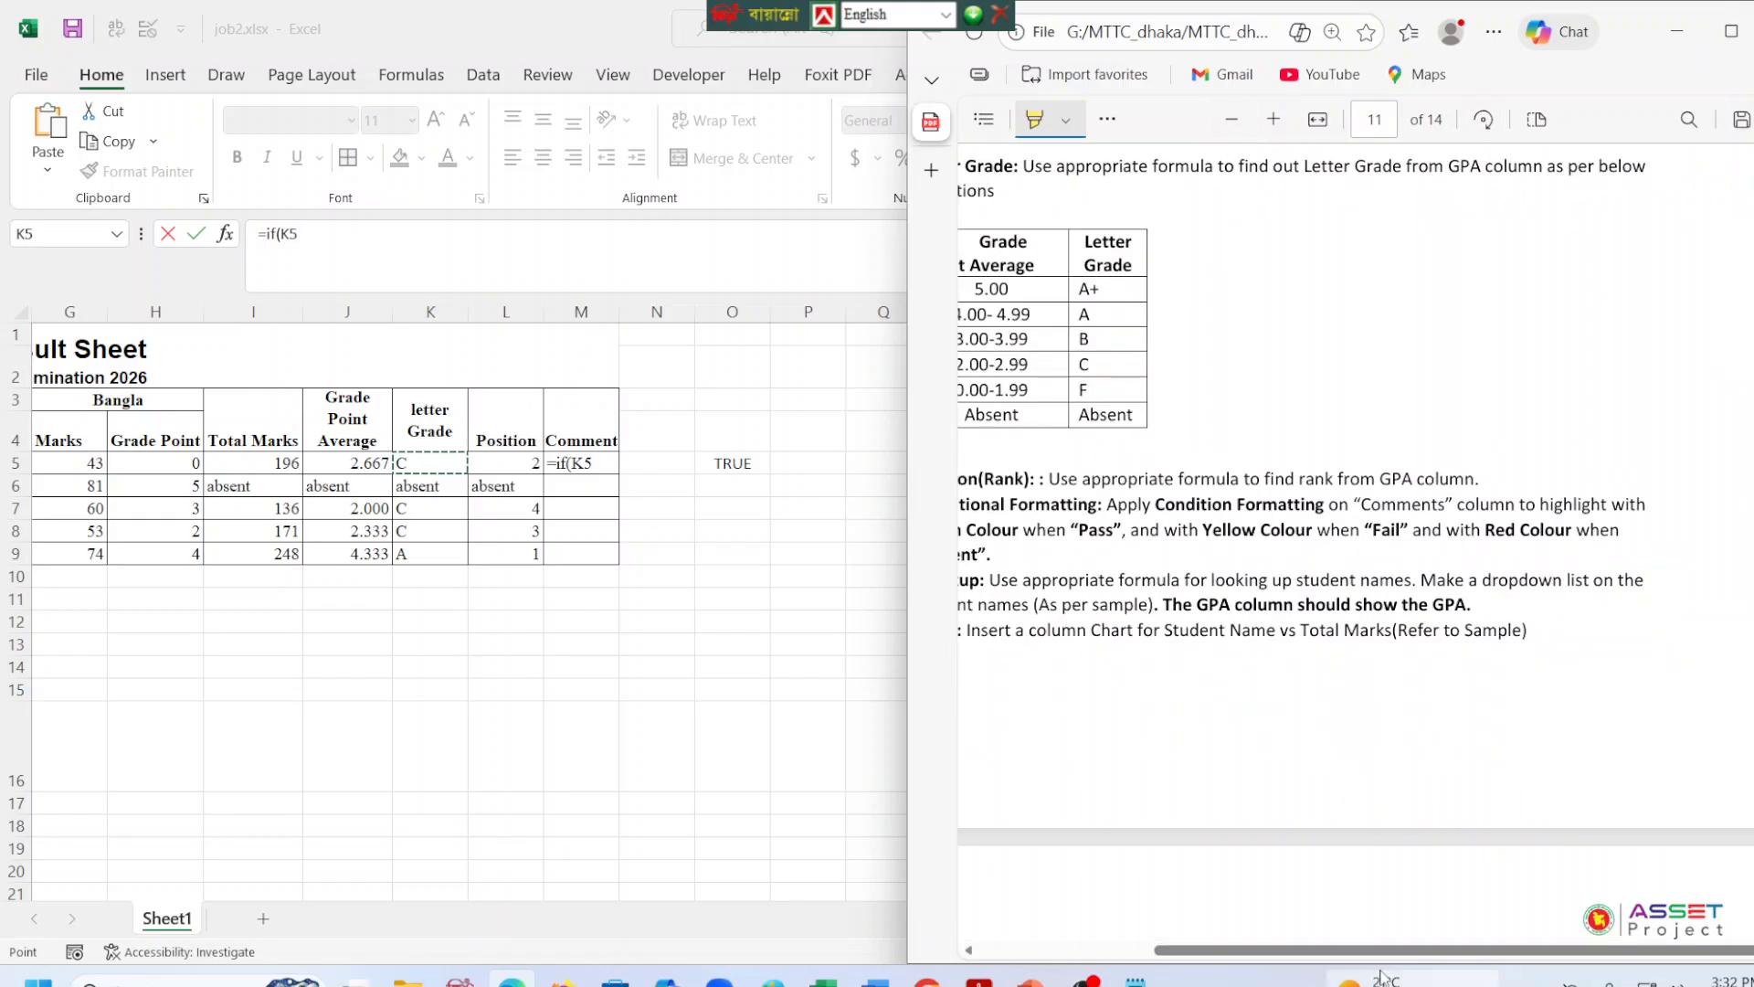
pyautogui.moveTo(1384, 951); pyautogui.dragTo(1313, 952)
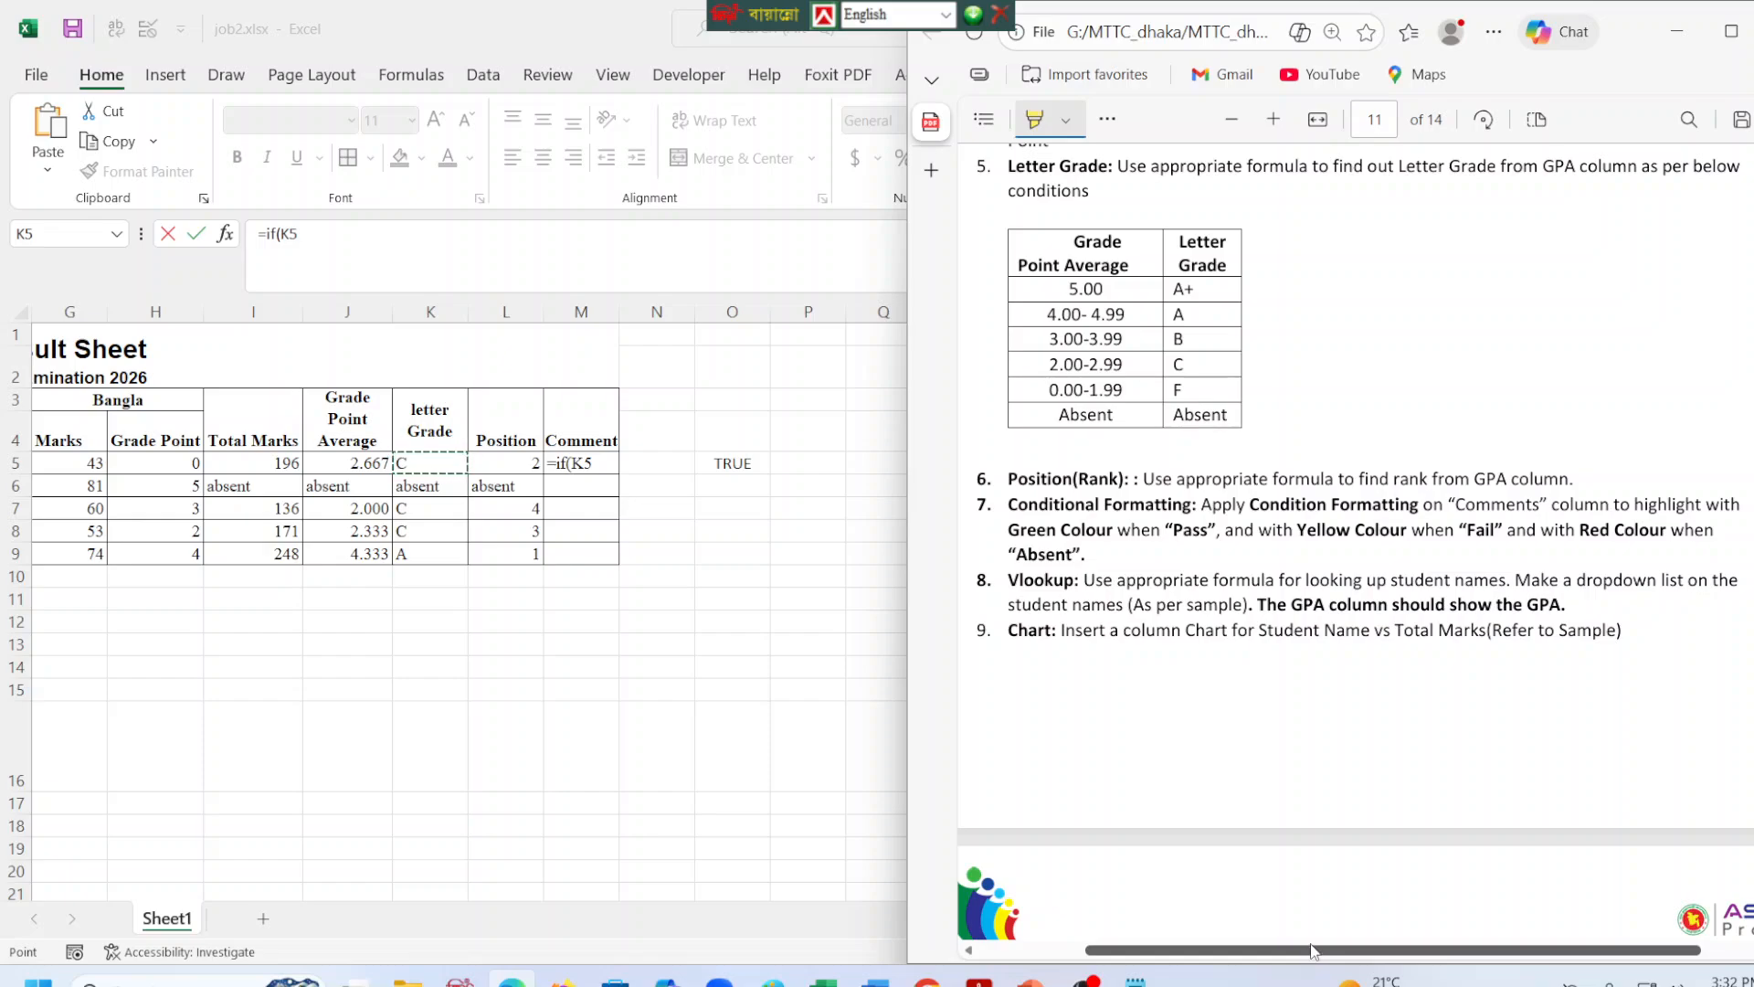
# Re-enter K5 as the tested cell in the M5 IF formula and compare it with "absent".
pyautogui.click(334, 247)
pyautogui.press('BackSpace')
pyautogui.press('BackSpace')
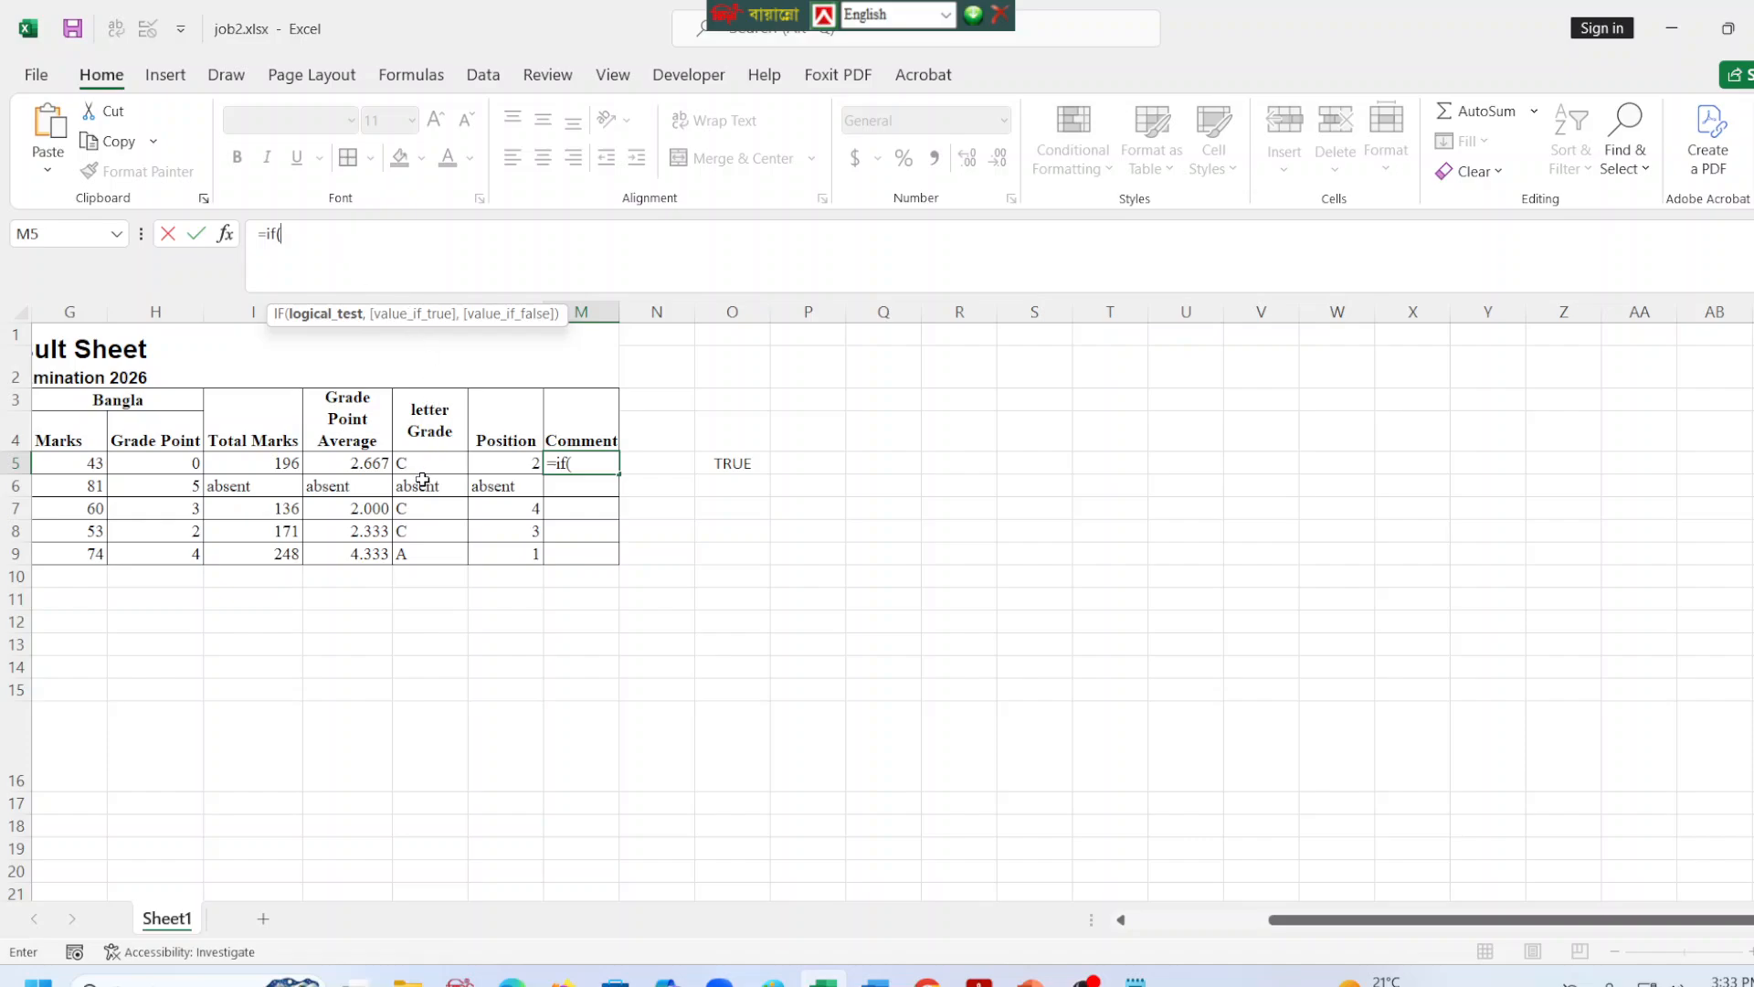
pyautogui.click(423, 481)
pyautogui.click(424, 463)
pyautogui.click(375, 247)
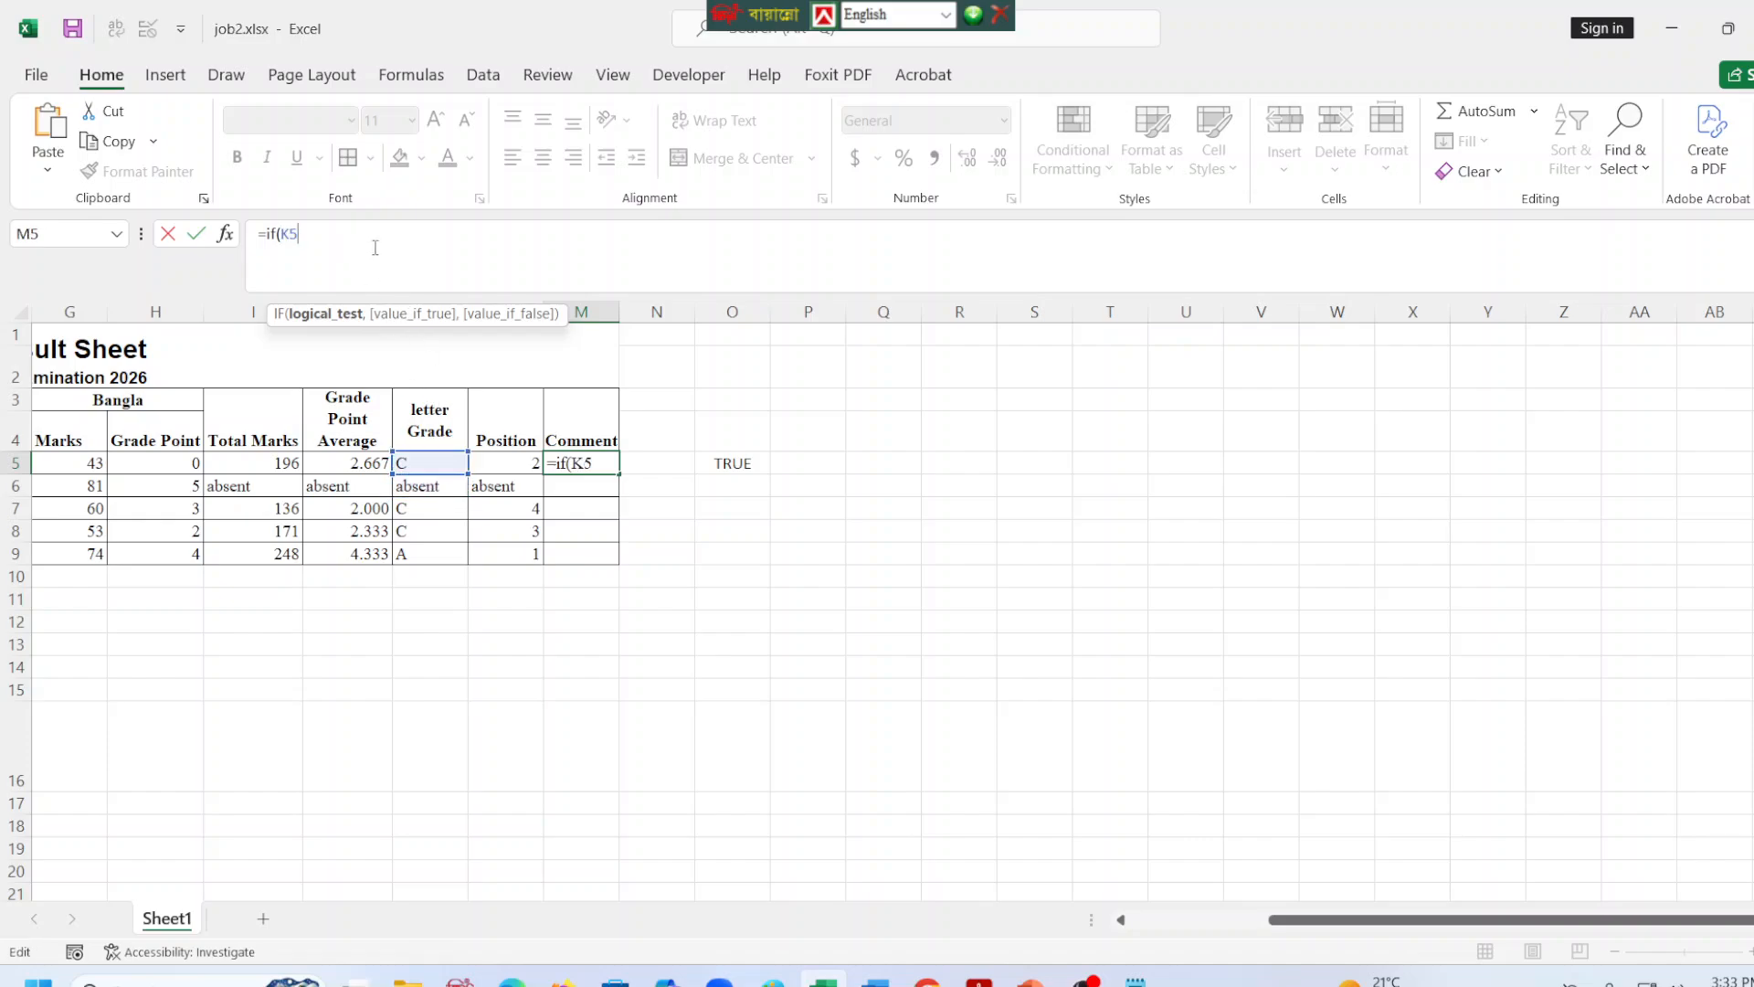
pyautogui.write('="absent","')
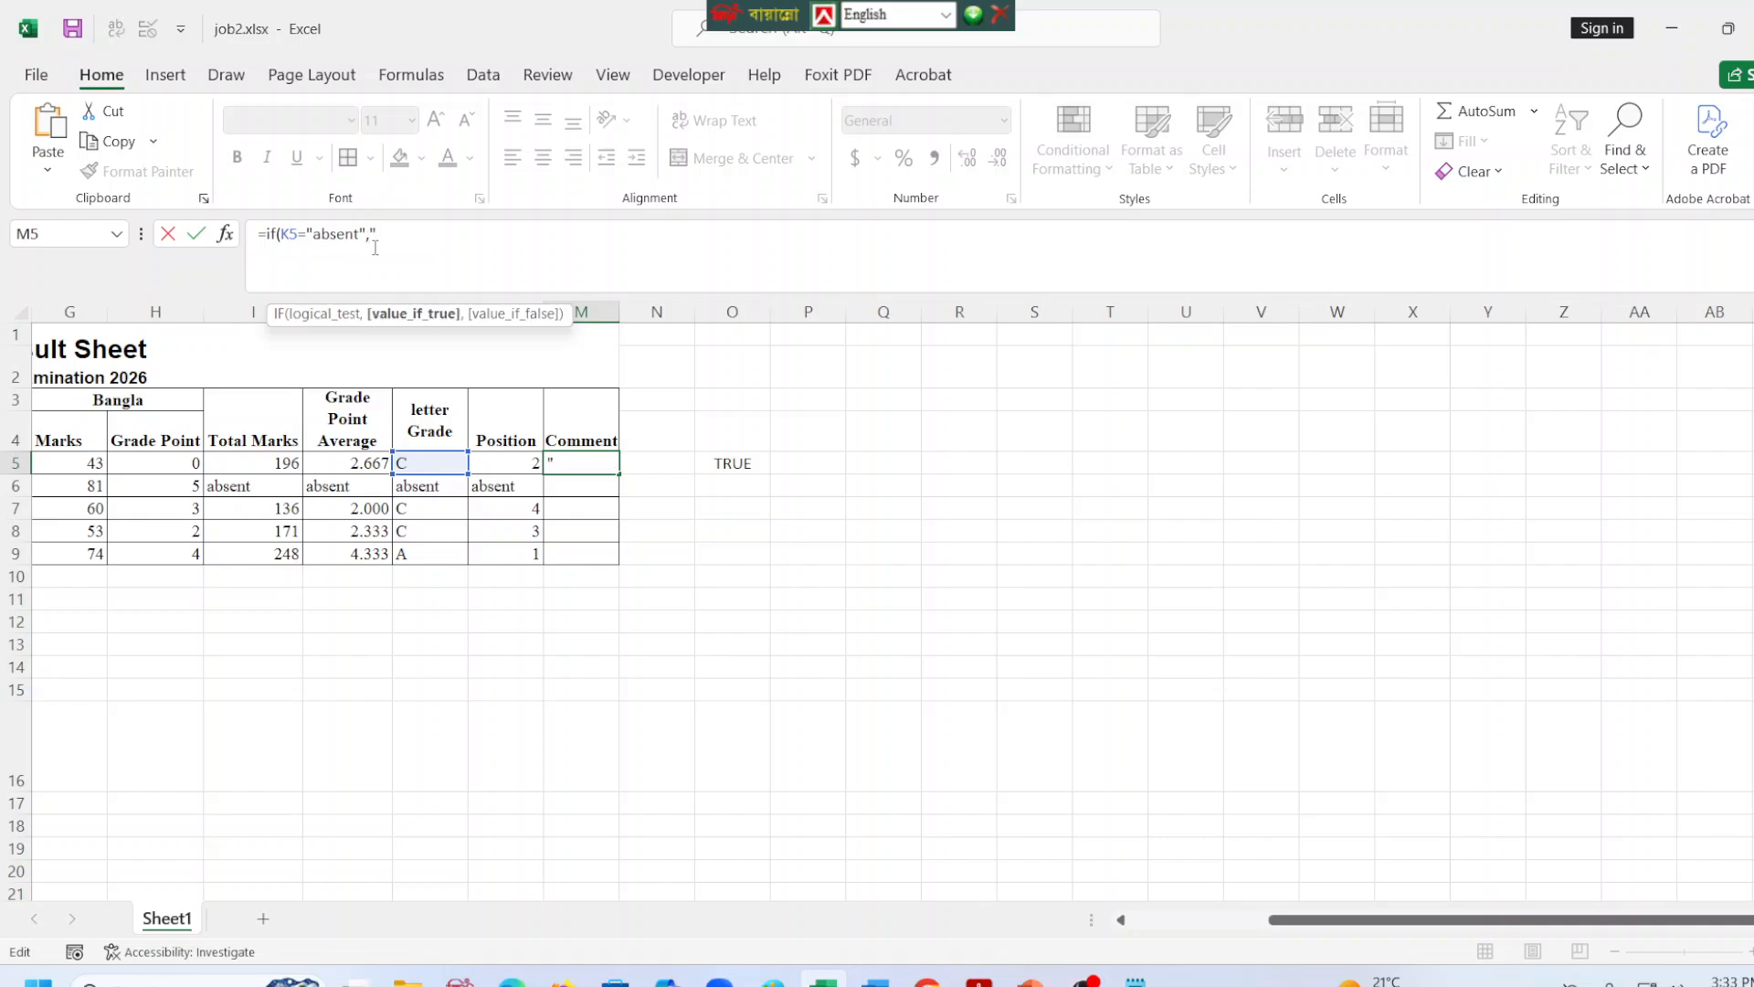
pyautogui.write('absent"')
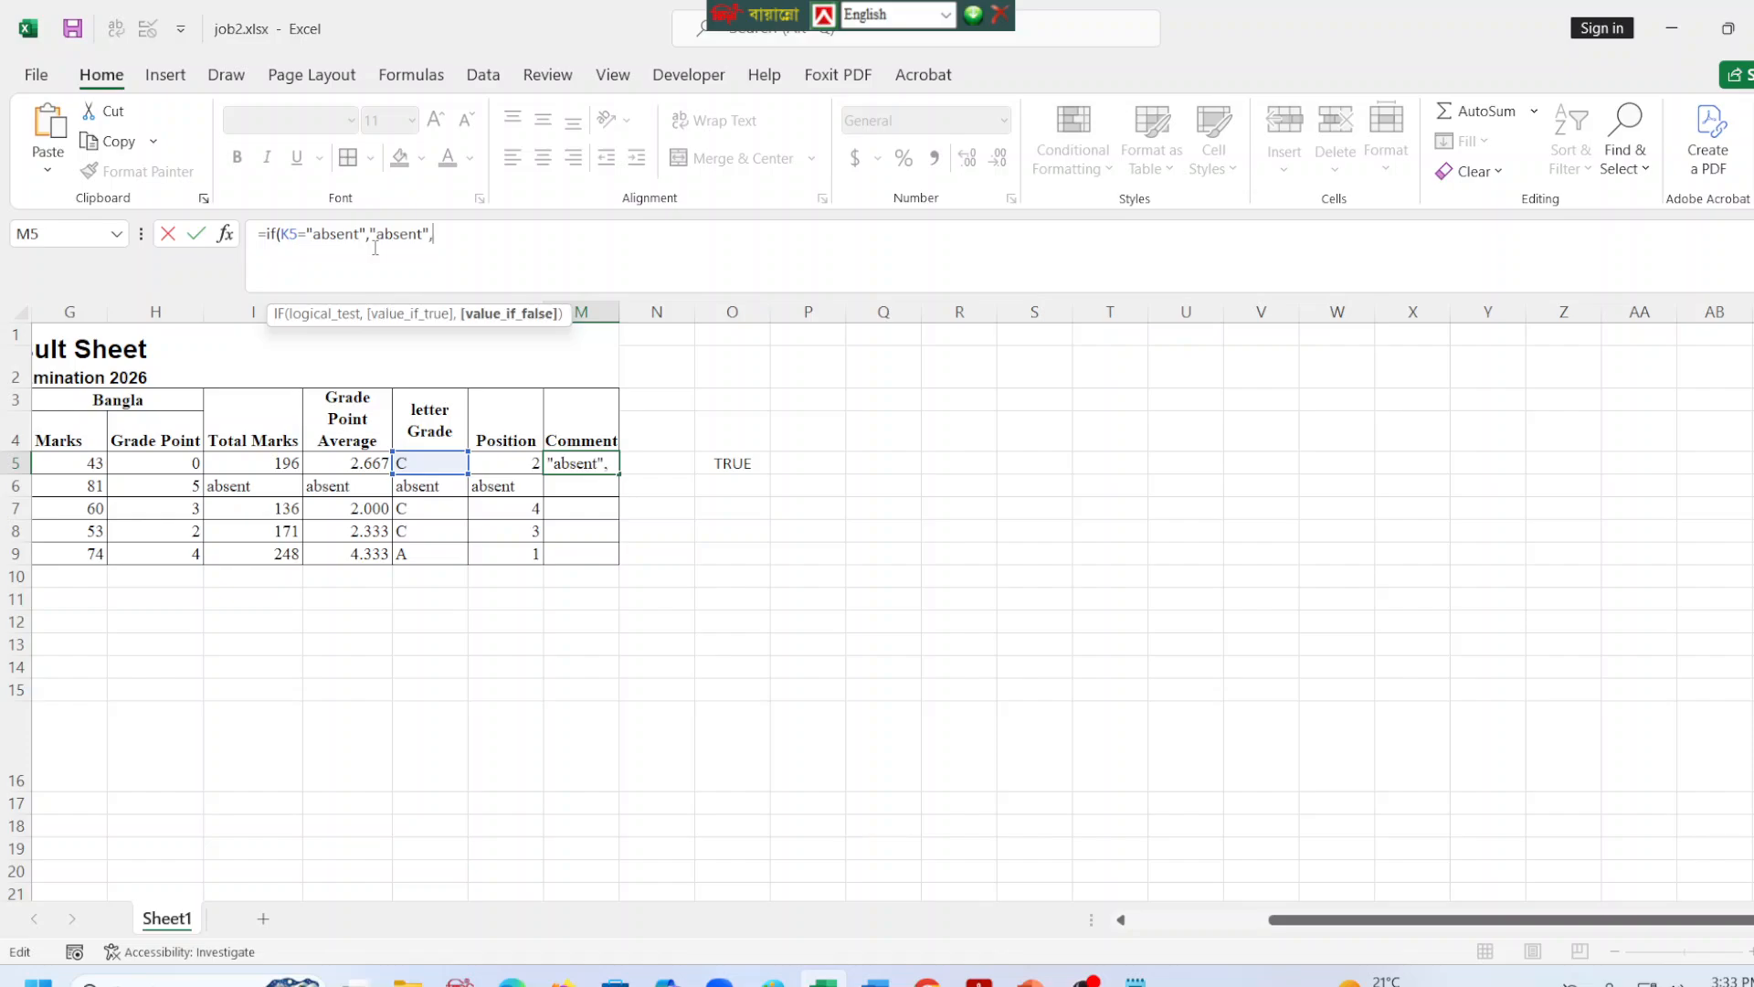
pyautogui.write(',if(')
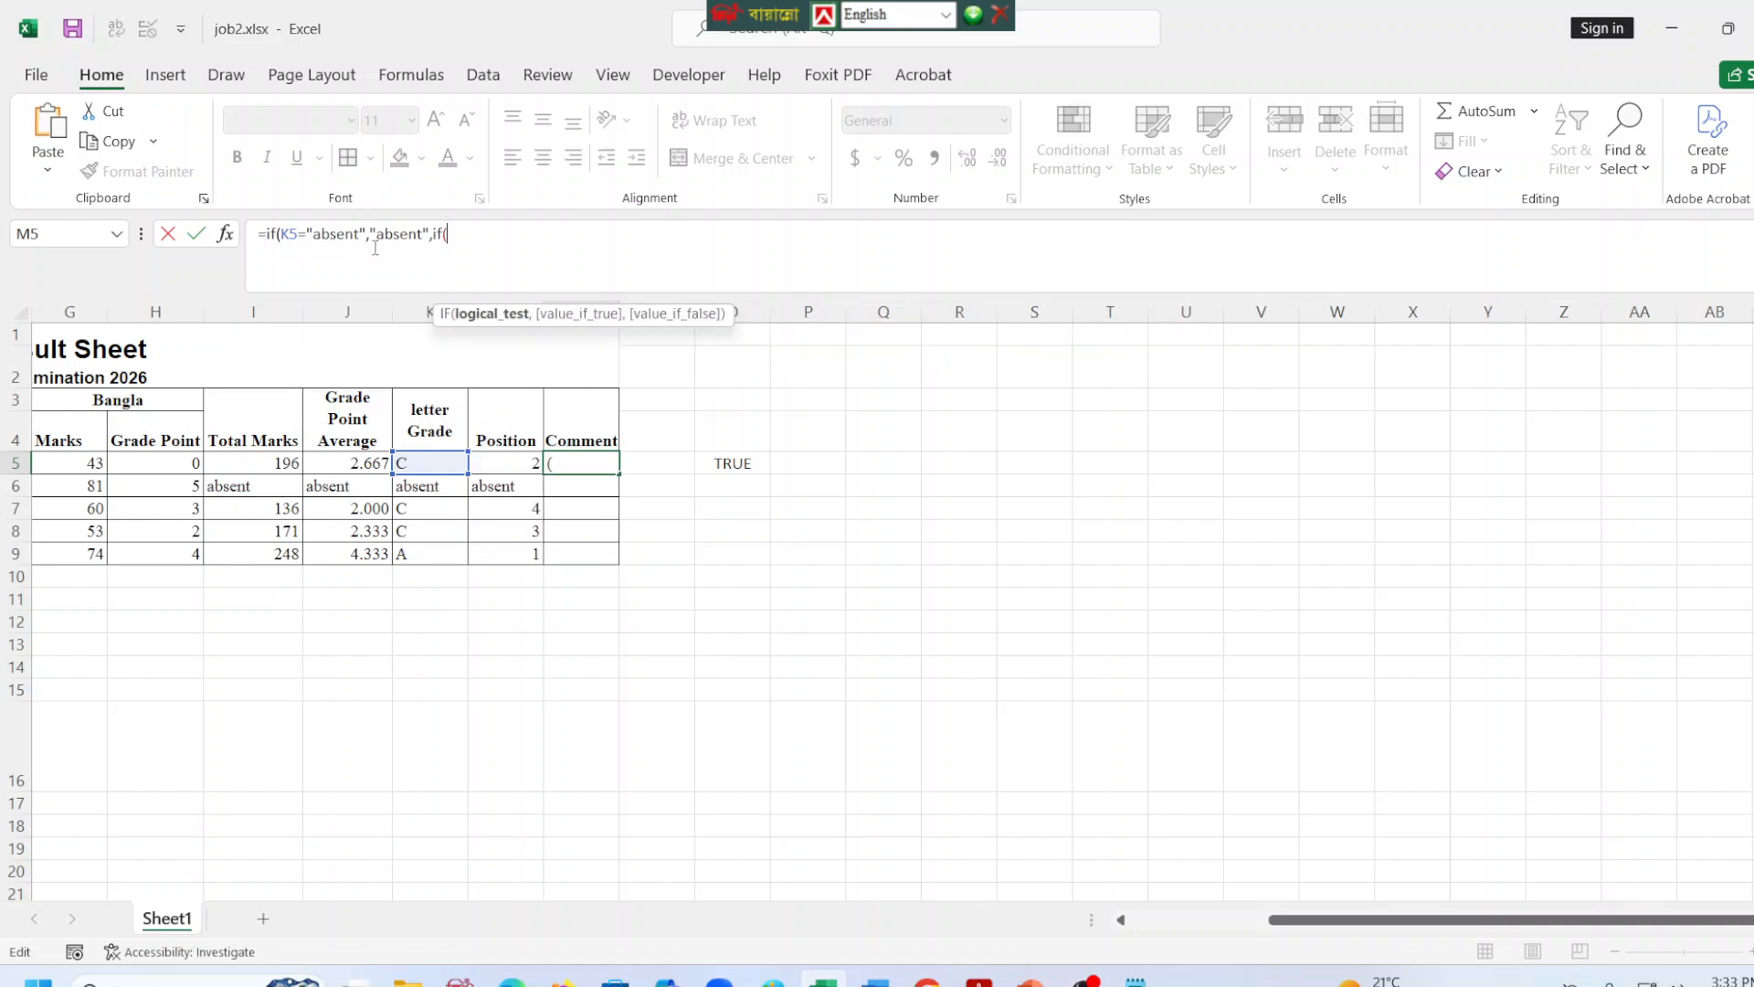
# Nest a second IF as the false value in M5, testing whether K5 equals "F".
pyautogui.click(425, 464)
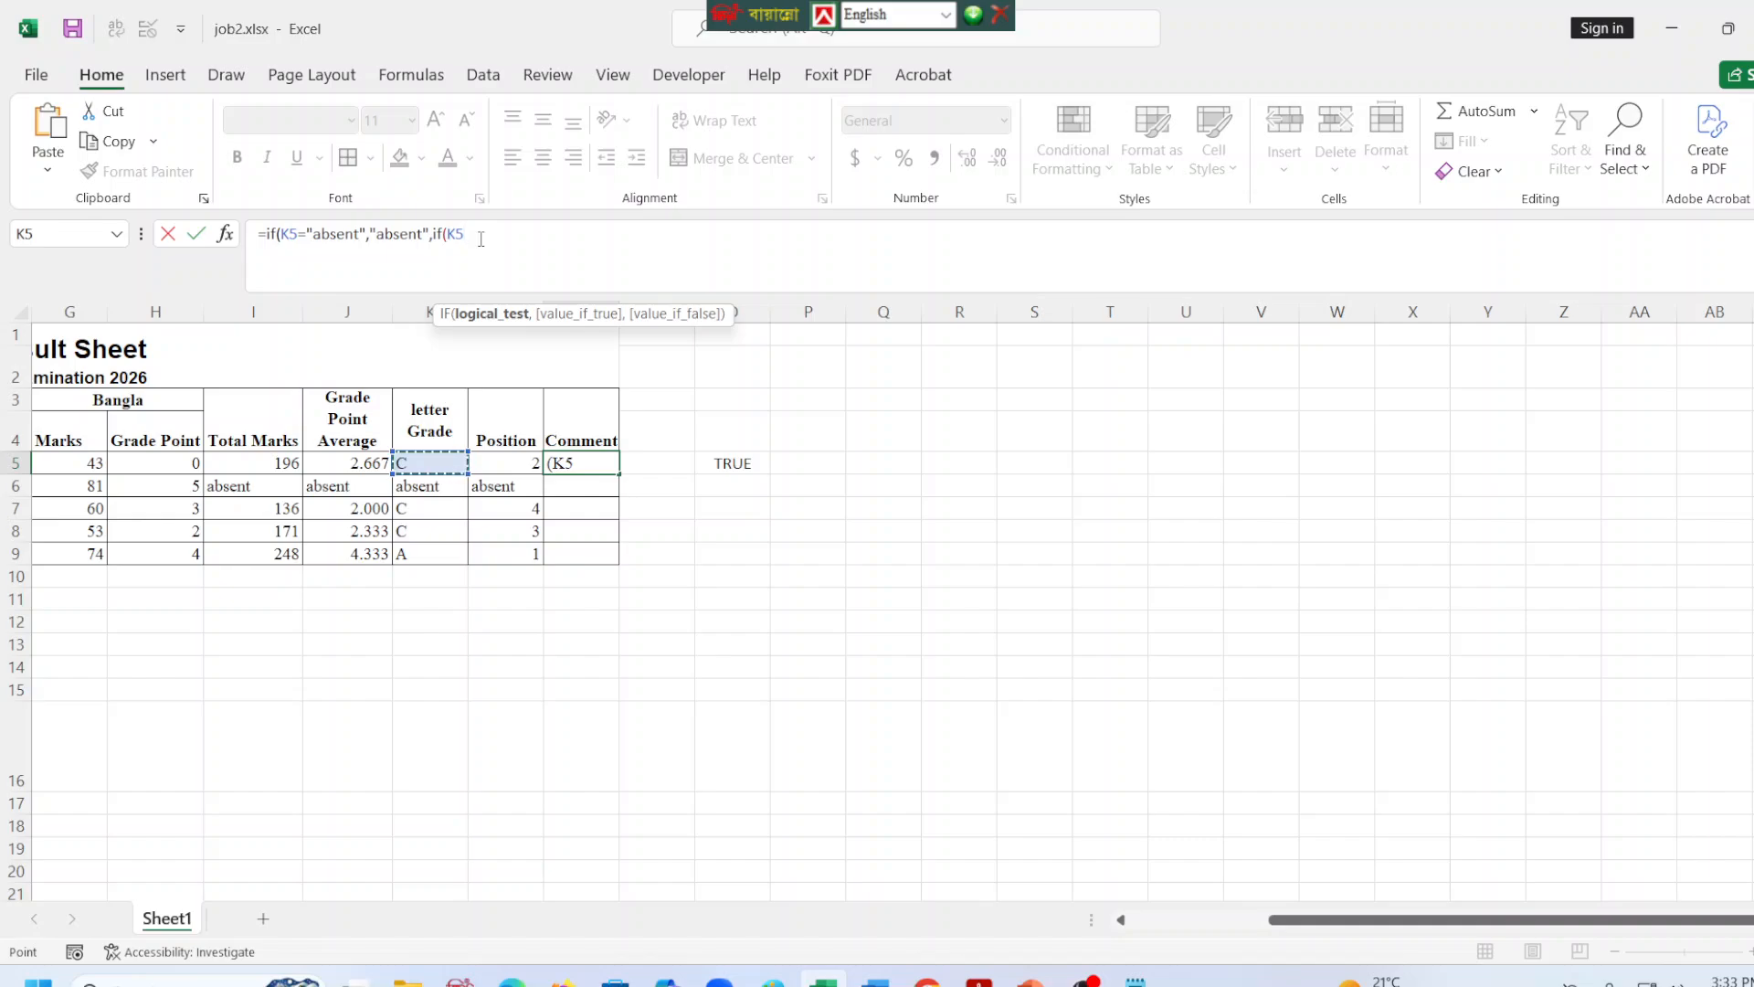
pyautogui.write('=')
pyautogui.write('"F",')
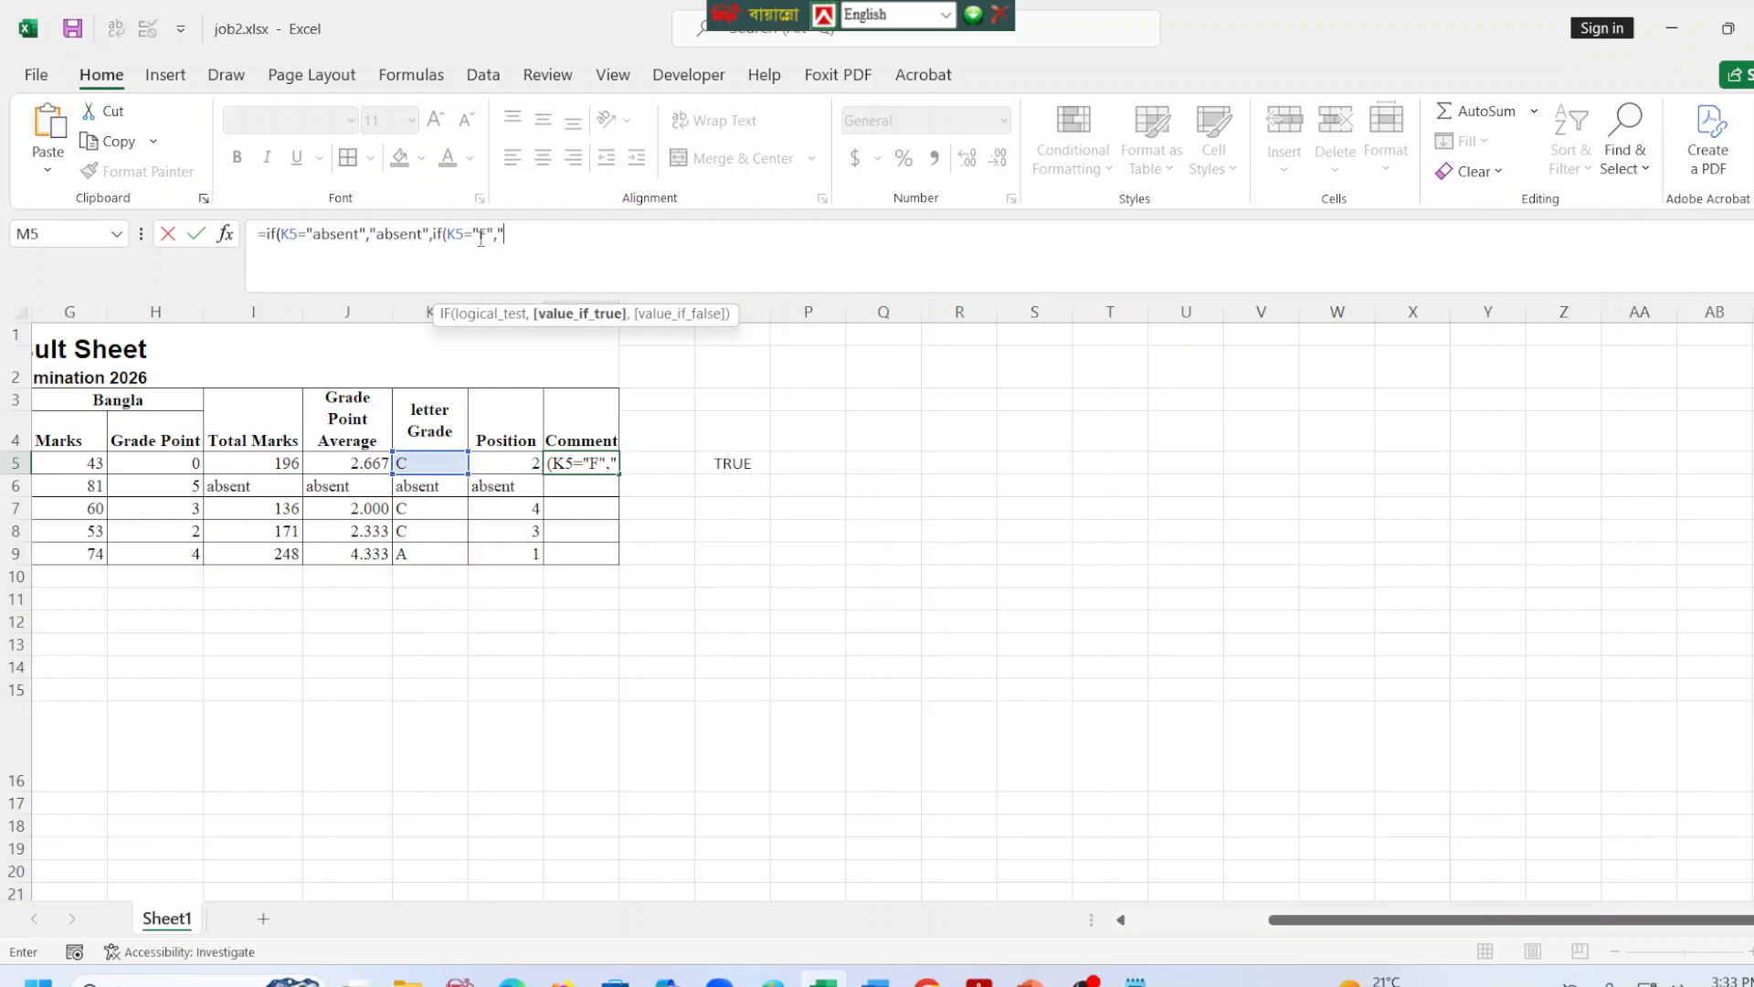
pyautogui.write('"Fail"')
# Give the nested IF in M5 "Fail" as its true value and "Pass" as its false value, and close it.
pyautogui.write(',')
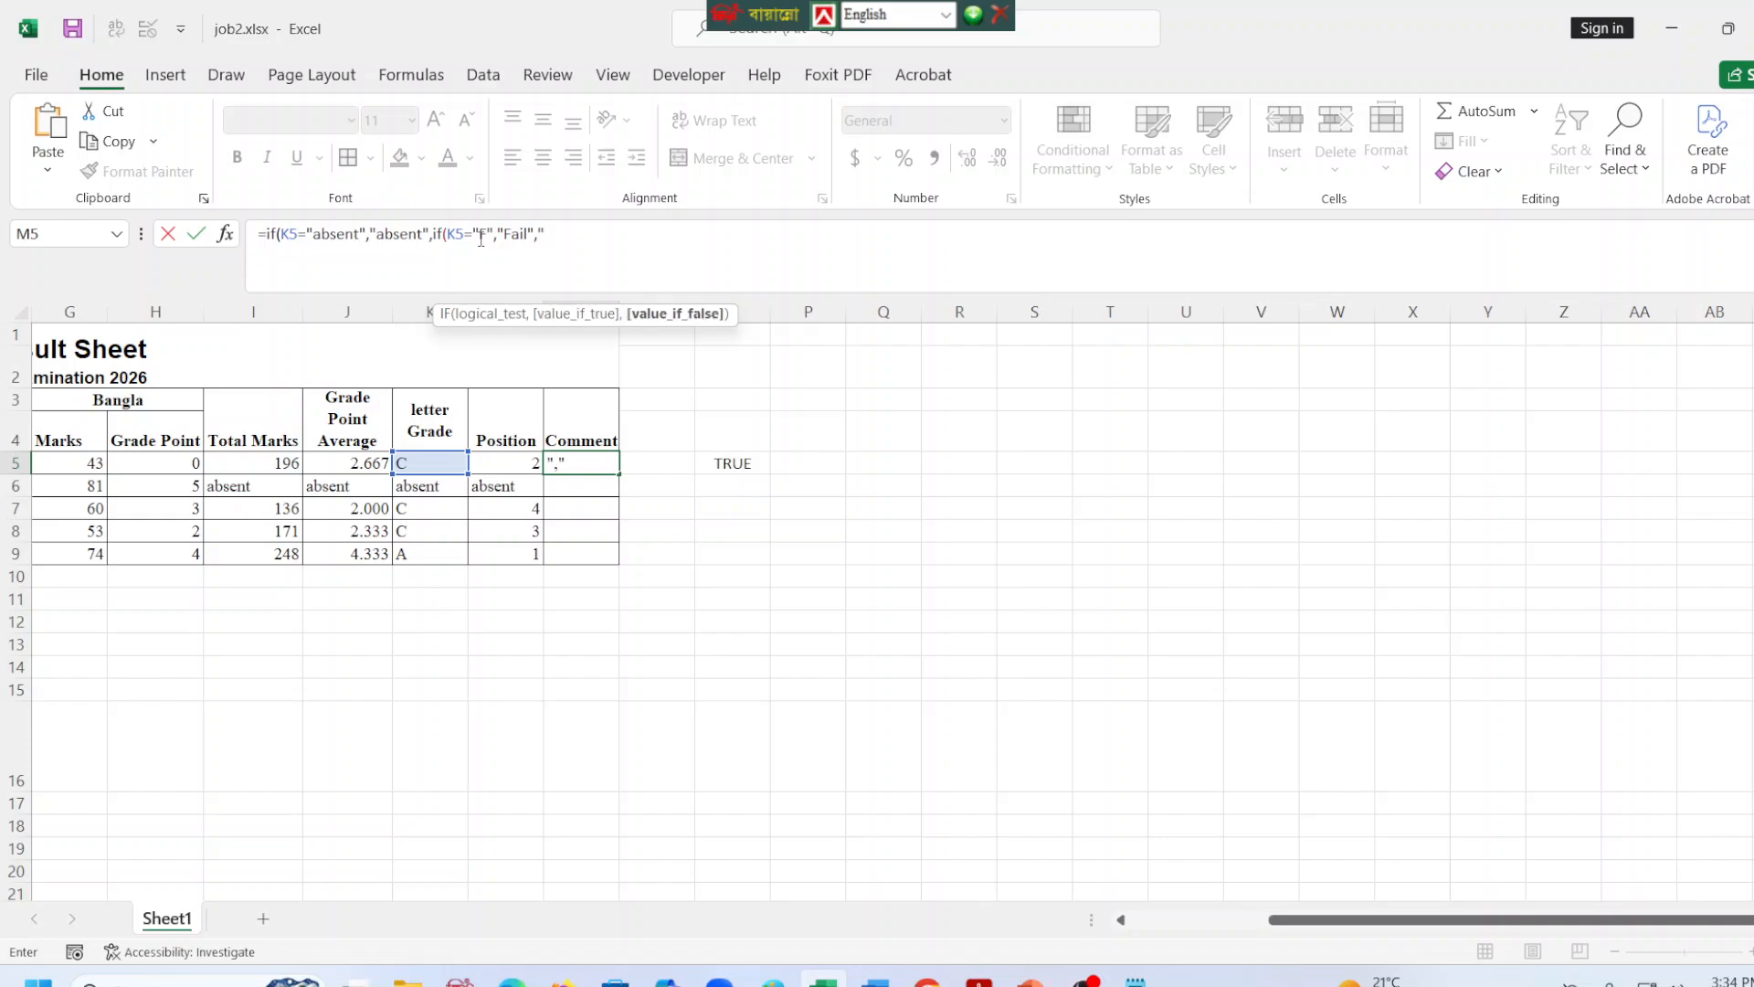
pyautogui.write('Pass"')
pyautogui.write(')')
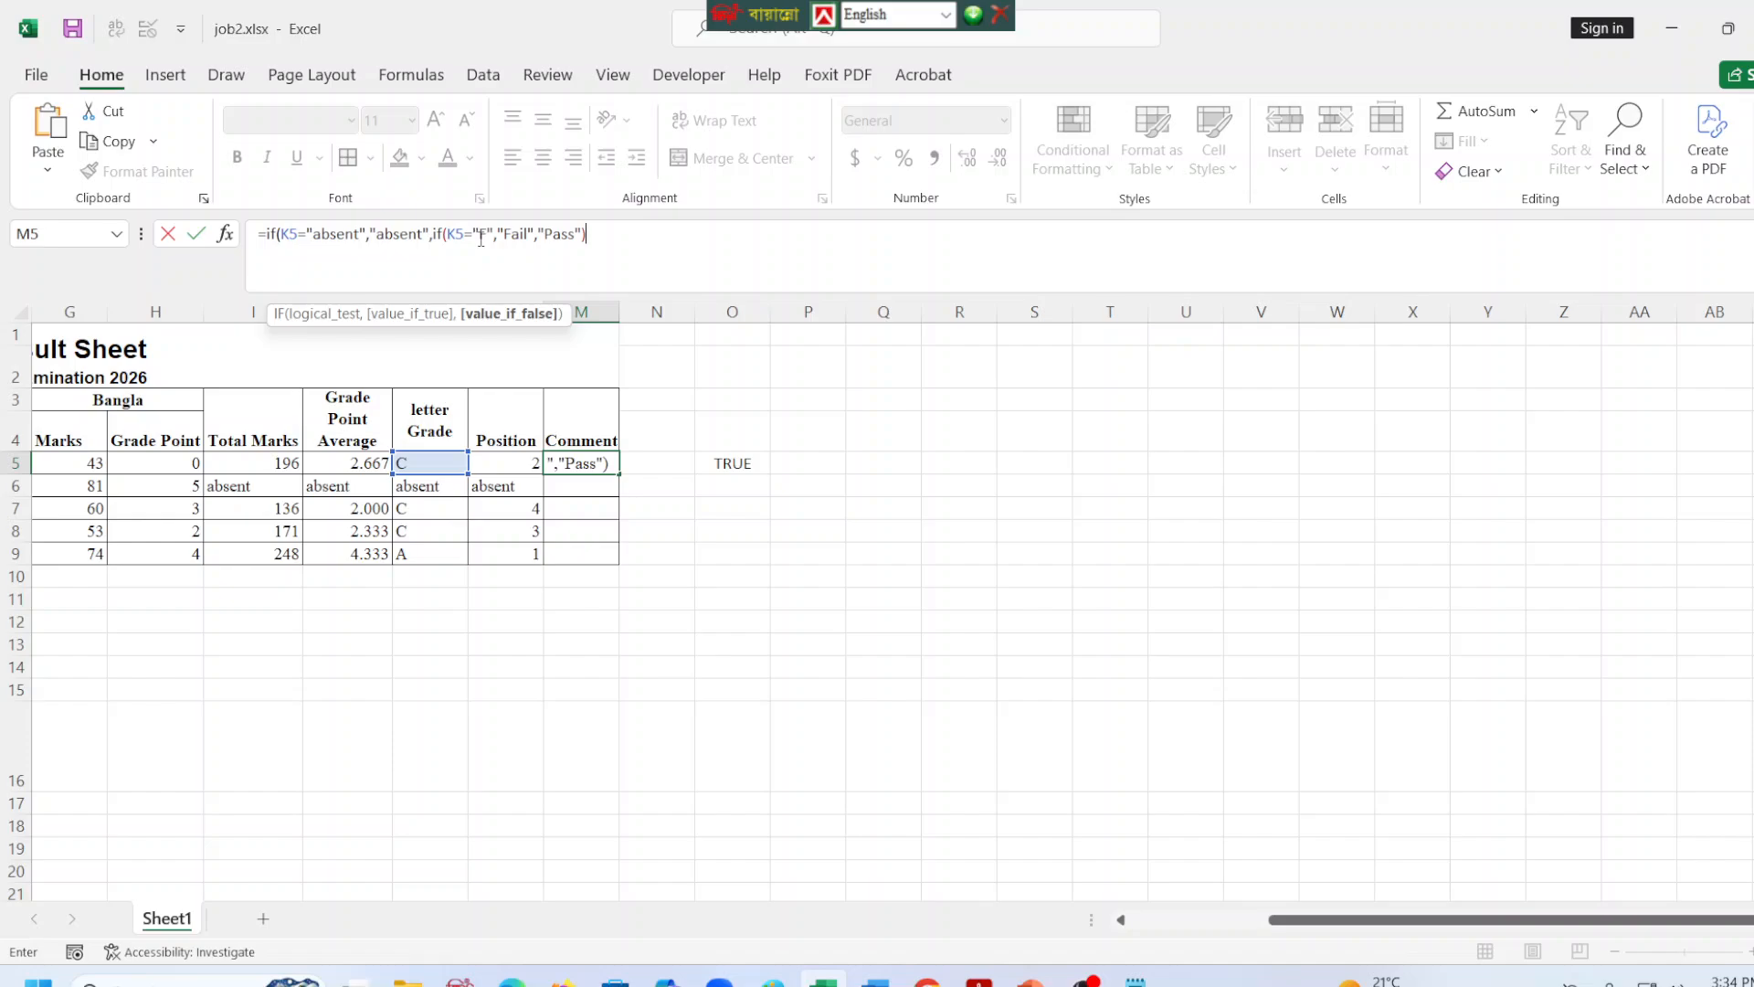
# Complete the nested IF formula in M5 and fill it down the Comment column to M9.
pyautogui.write(')')
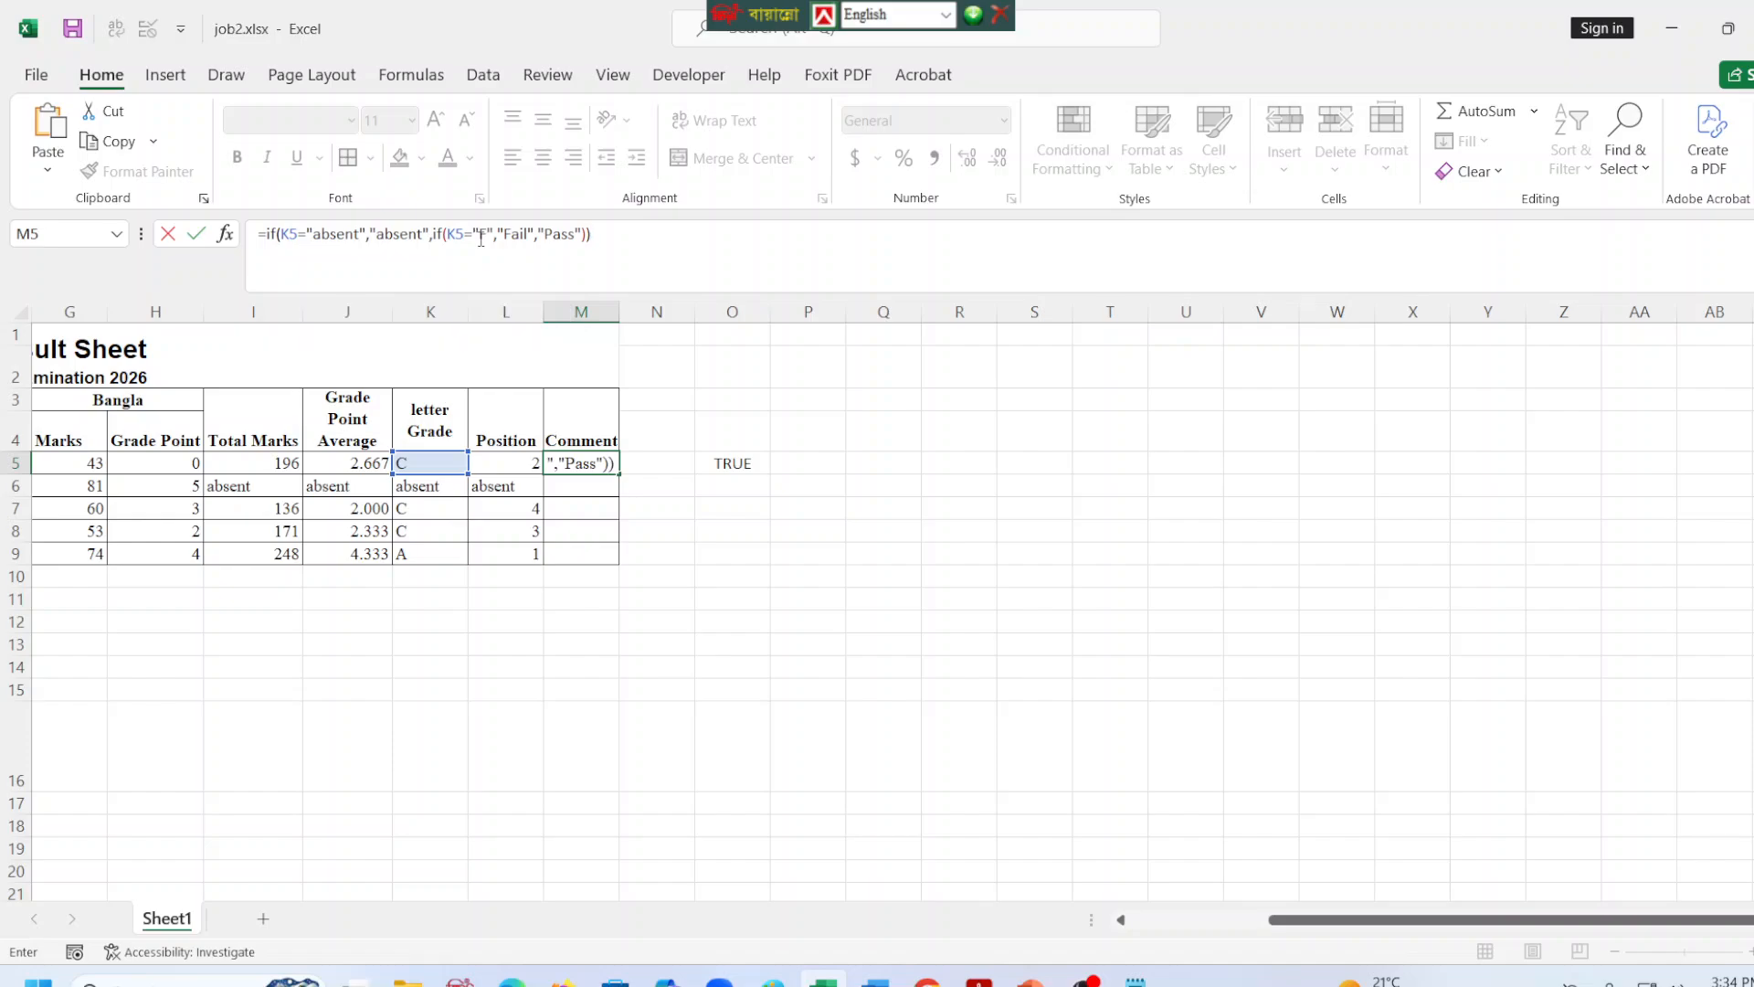
pyautogui.press('Return')
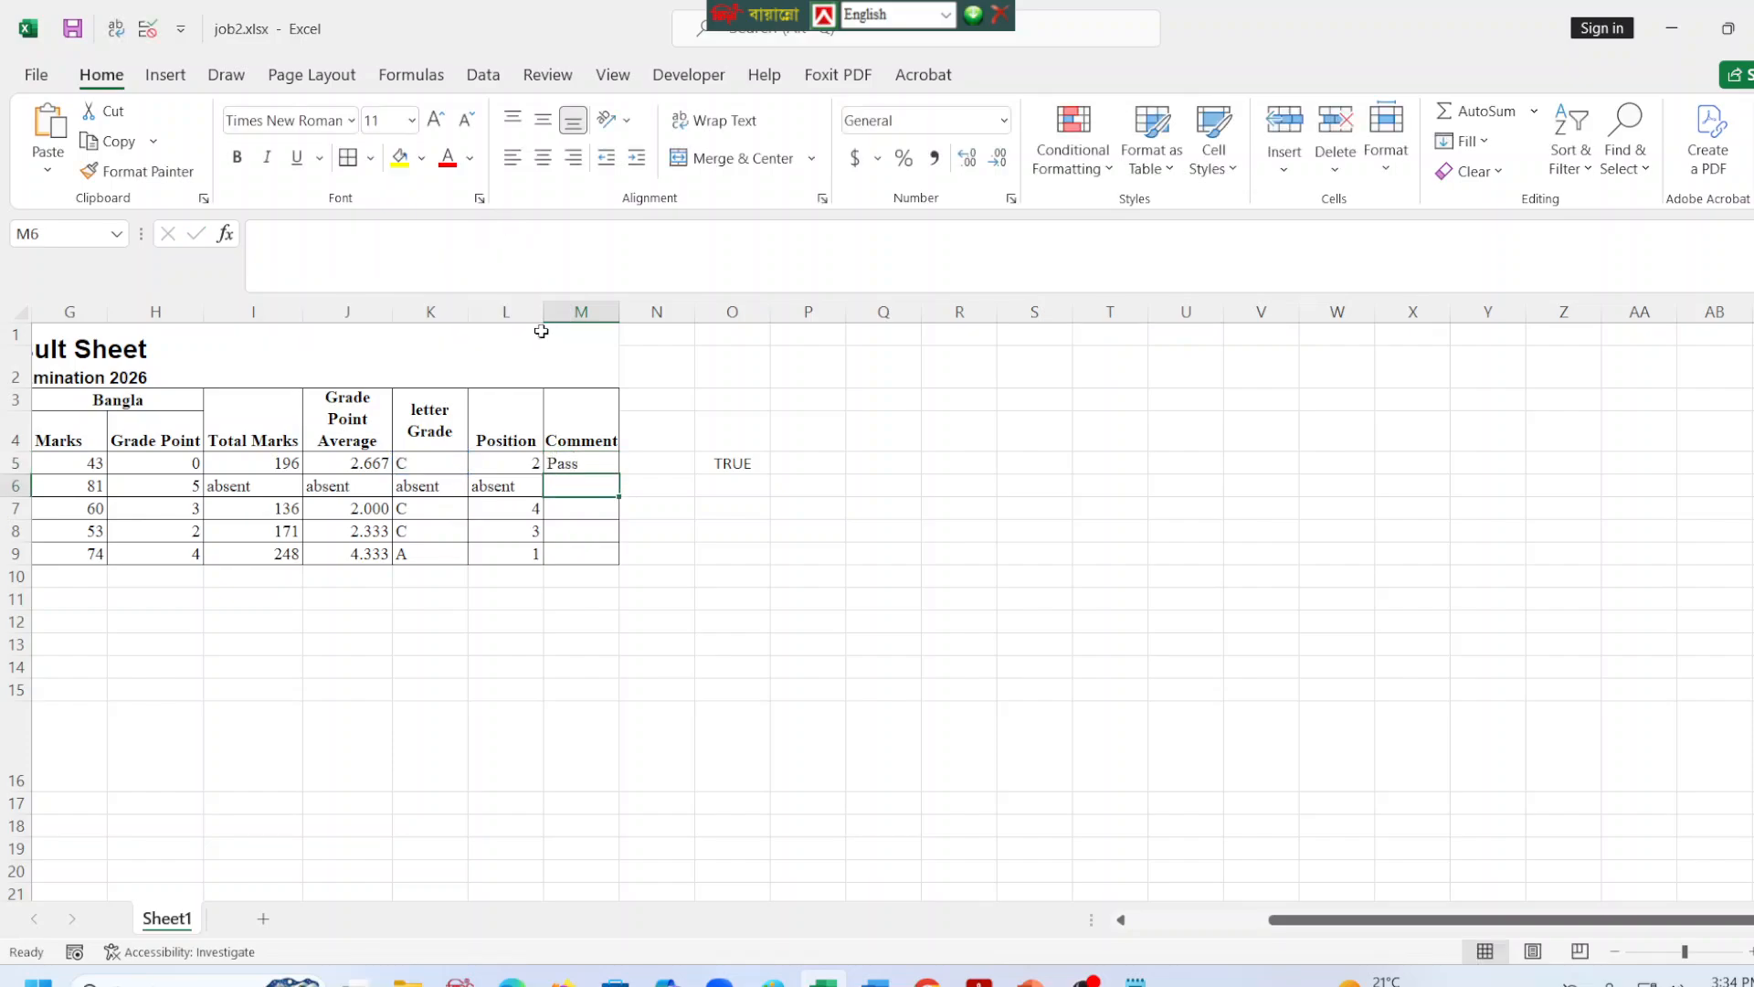
pyautogui.moveTo(1350, 920); pyautogui.dragTo(1288, 929)
pyautogui.click(798, 462)
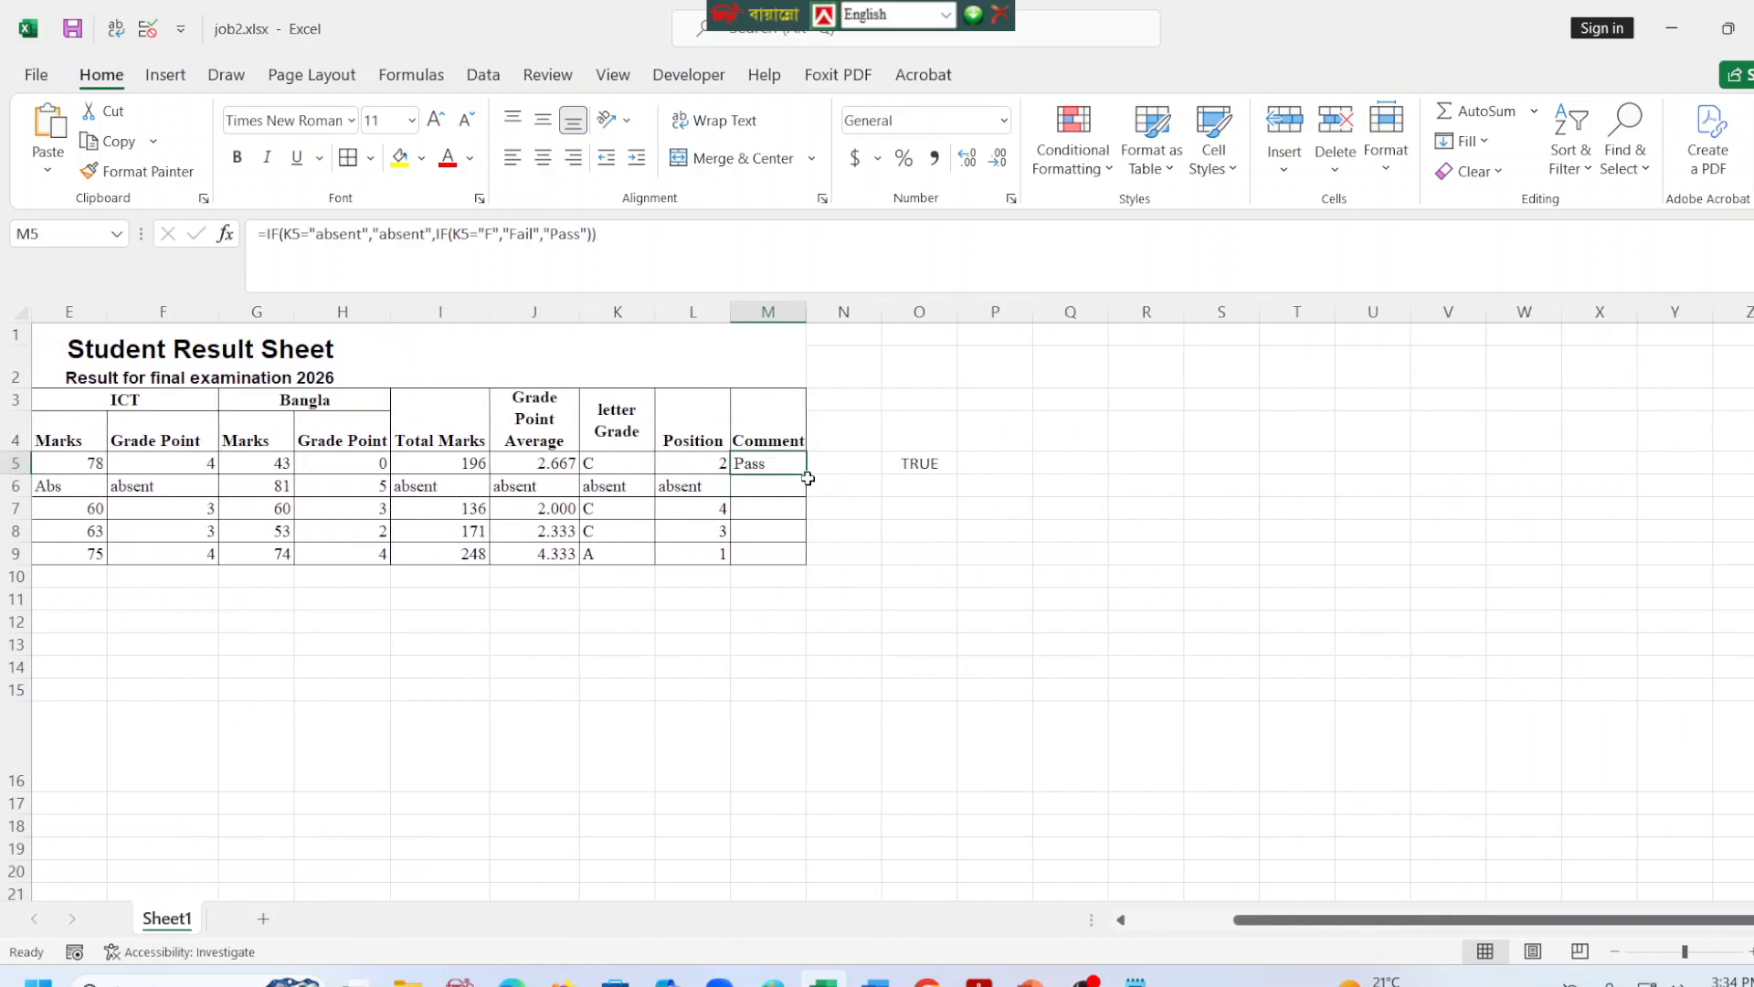
pyautogui.moveTo(806, 474); pyautogui.dragTo(809, 562)
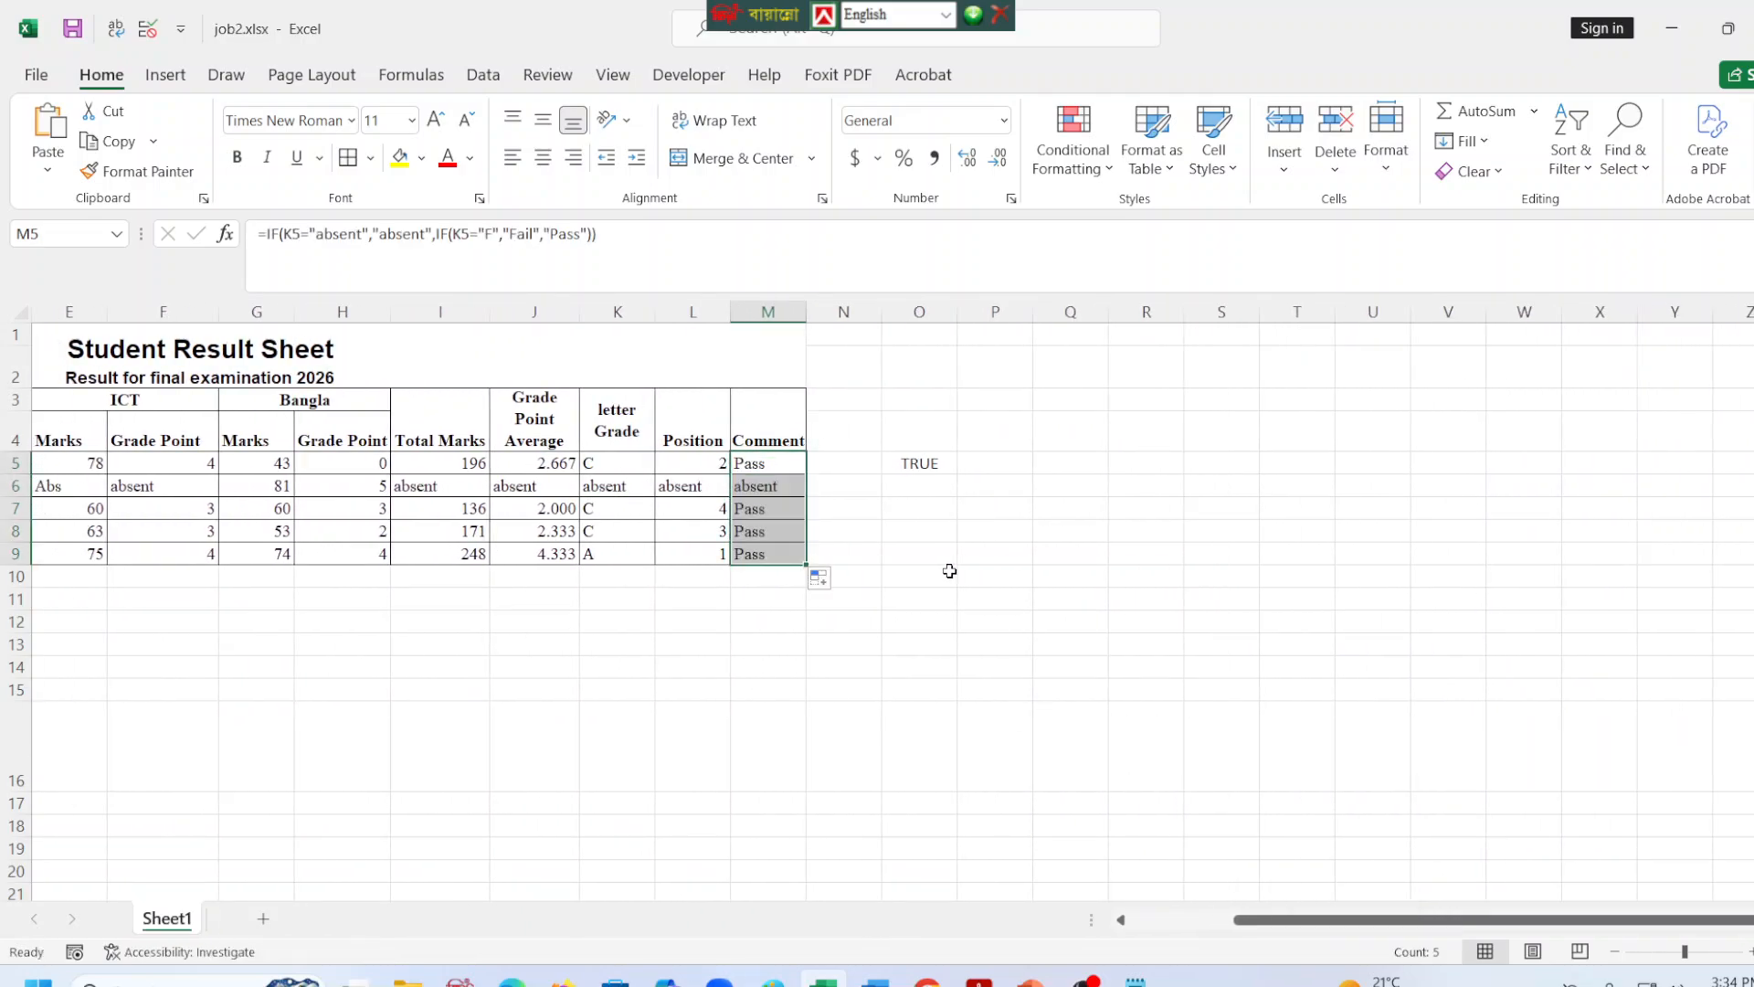
pyautogui.click(951, 571)
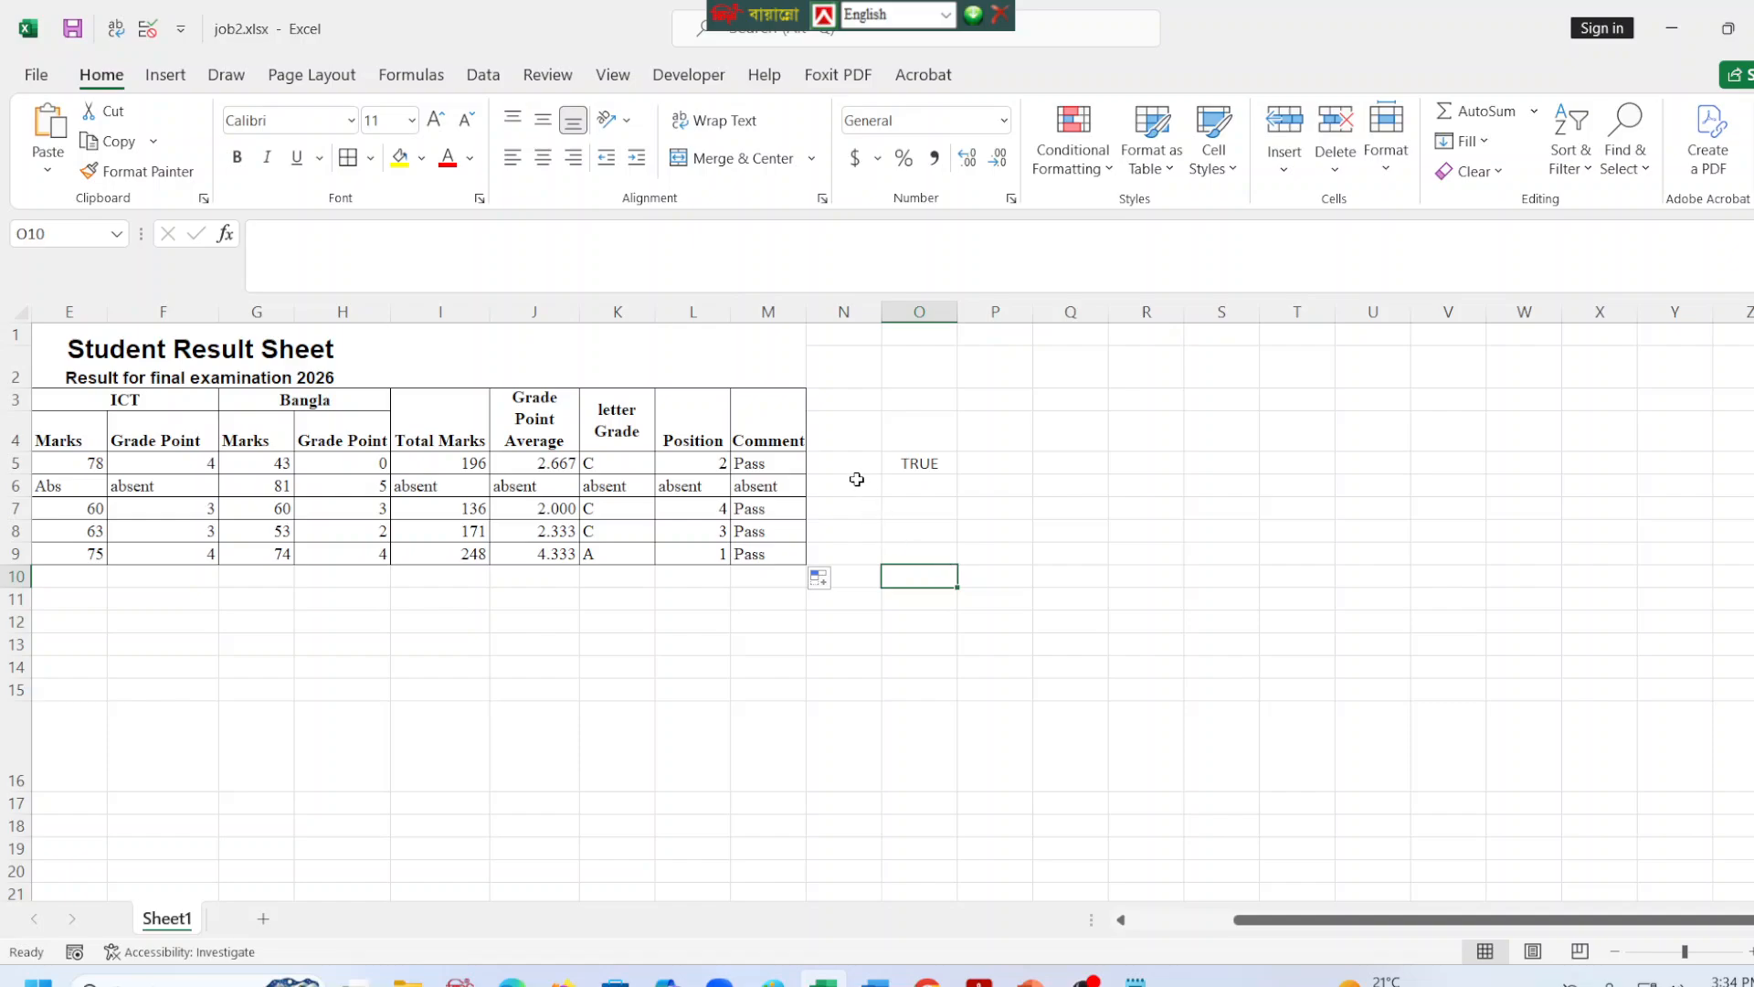
# Replace both K5 references in the M5 comment formula with the grade point average cell J5.
pyautogui.click(770, 461)
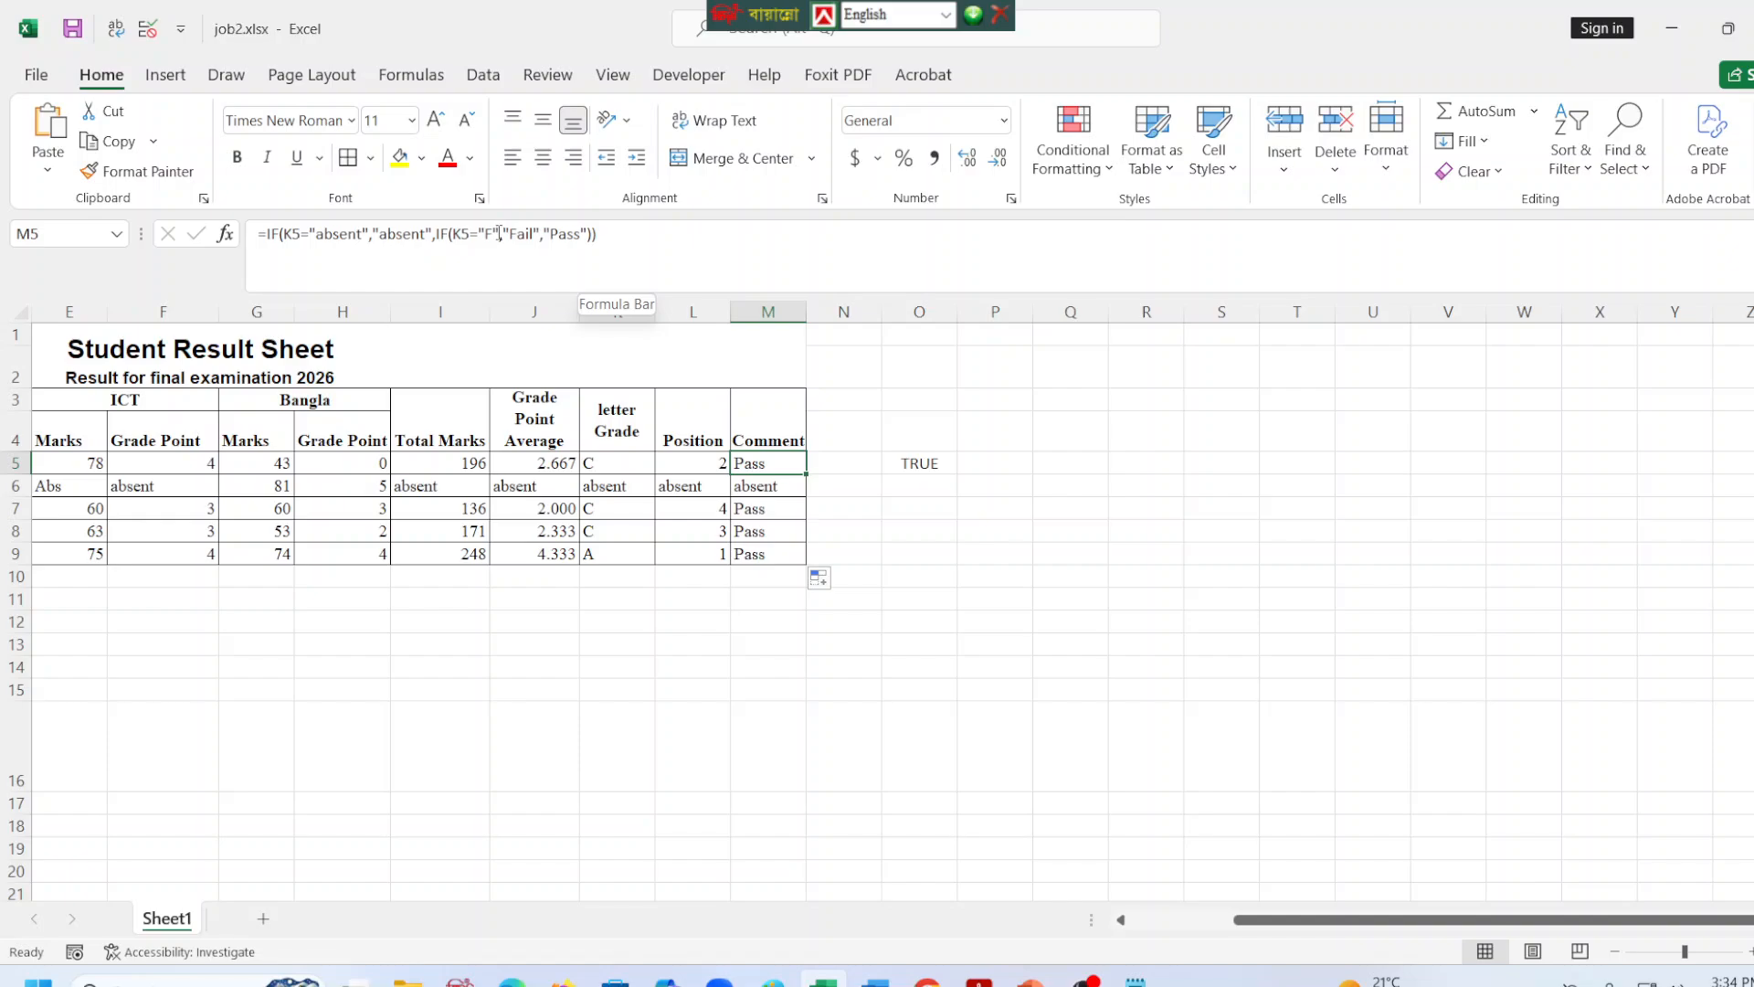
pyautogui.click(300, 235)
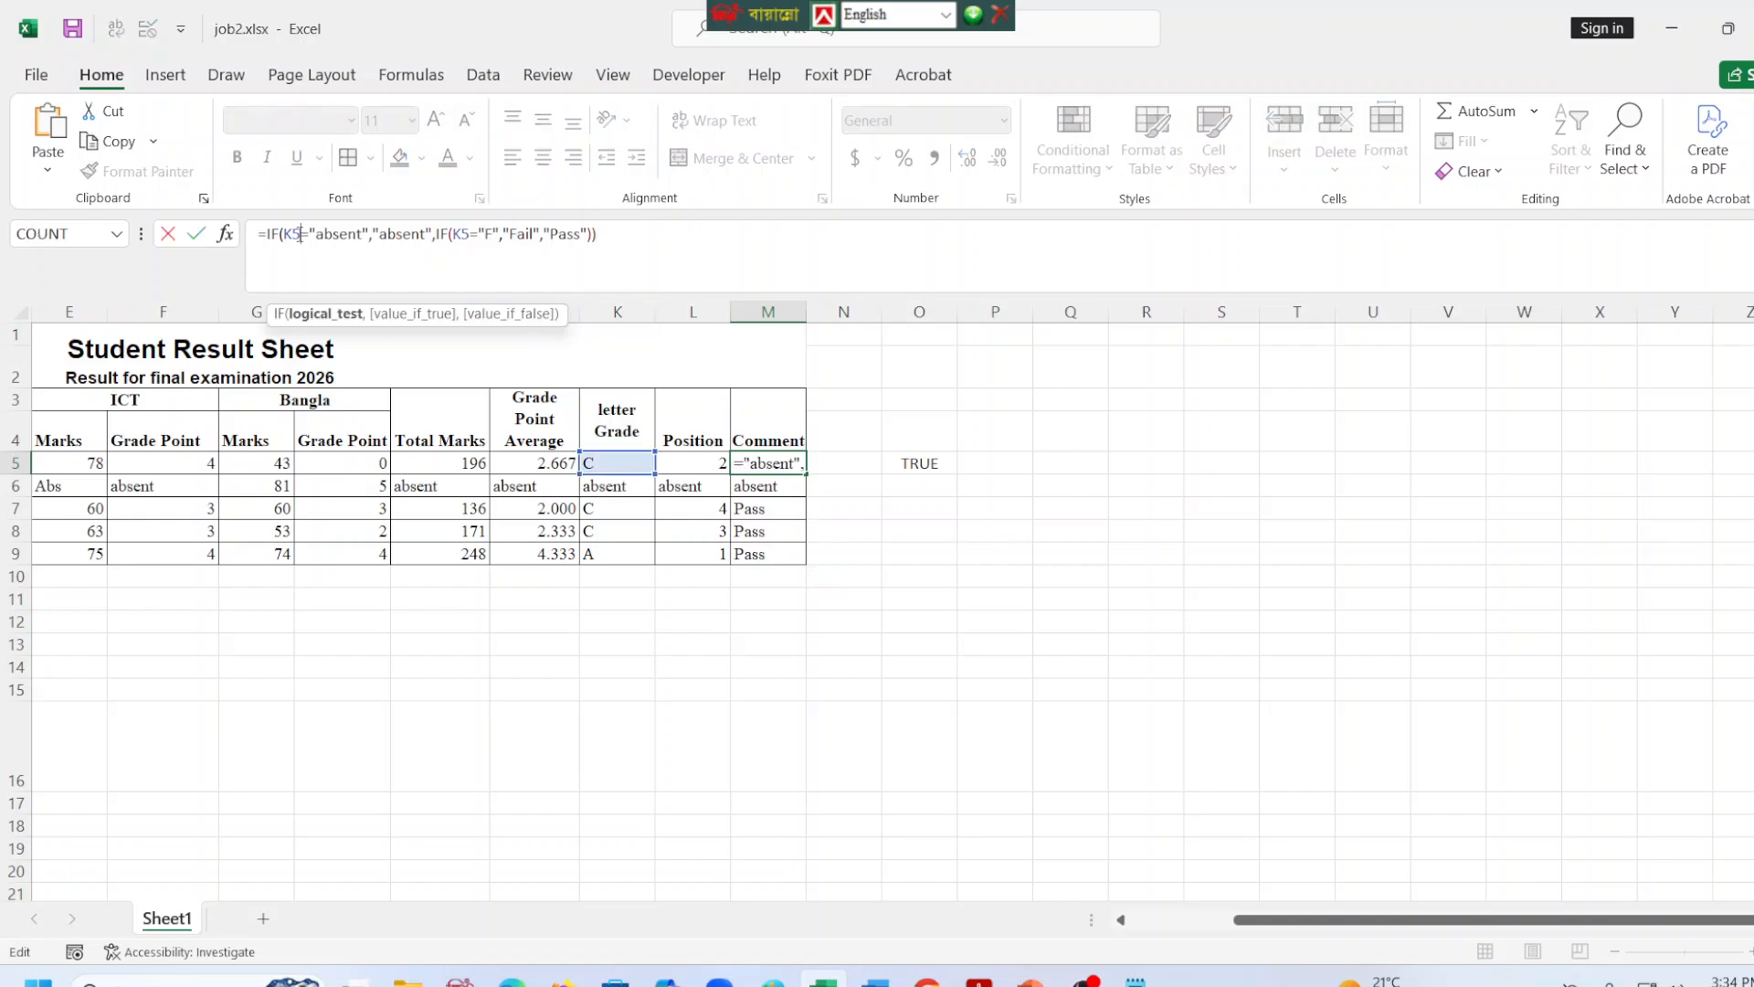
pyautogui.press('BackSpace')
pyautogui.press('BackSpace')
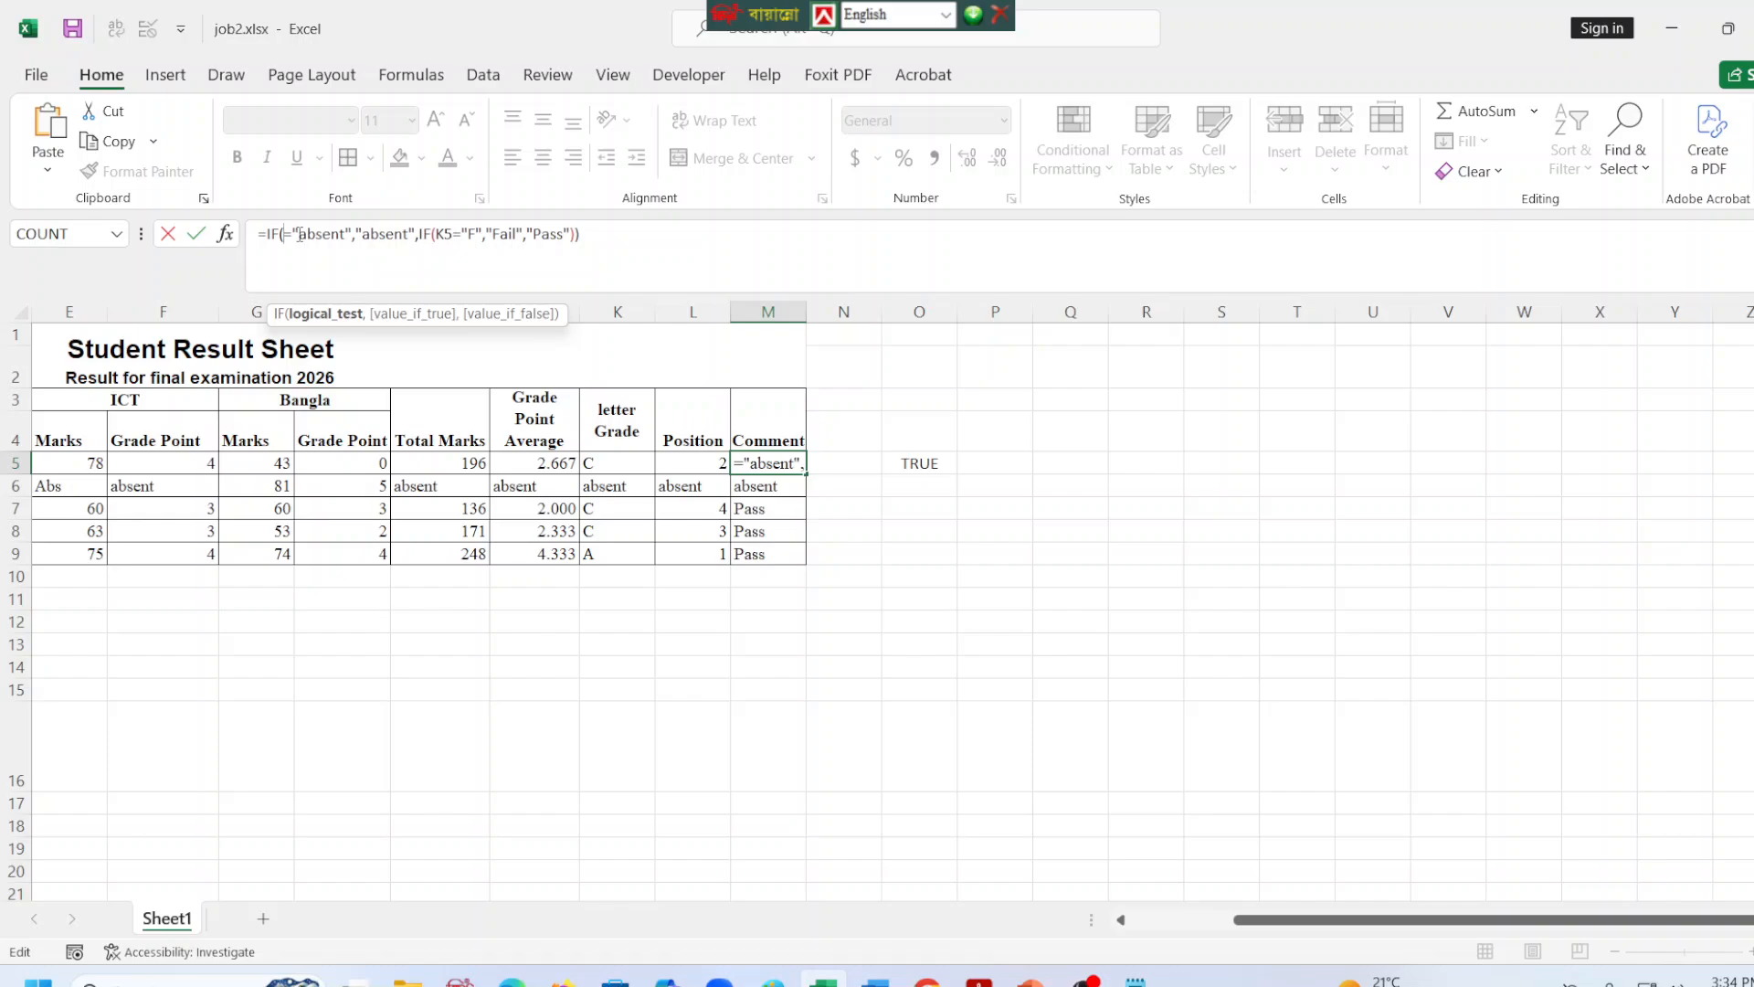
pyautogui.click(518, 461)
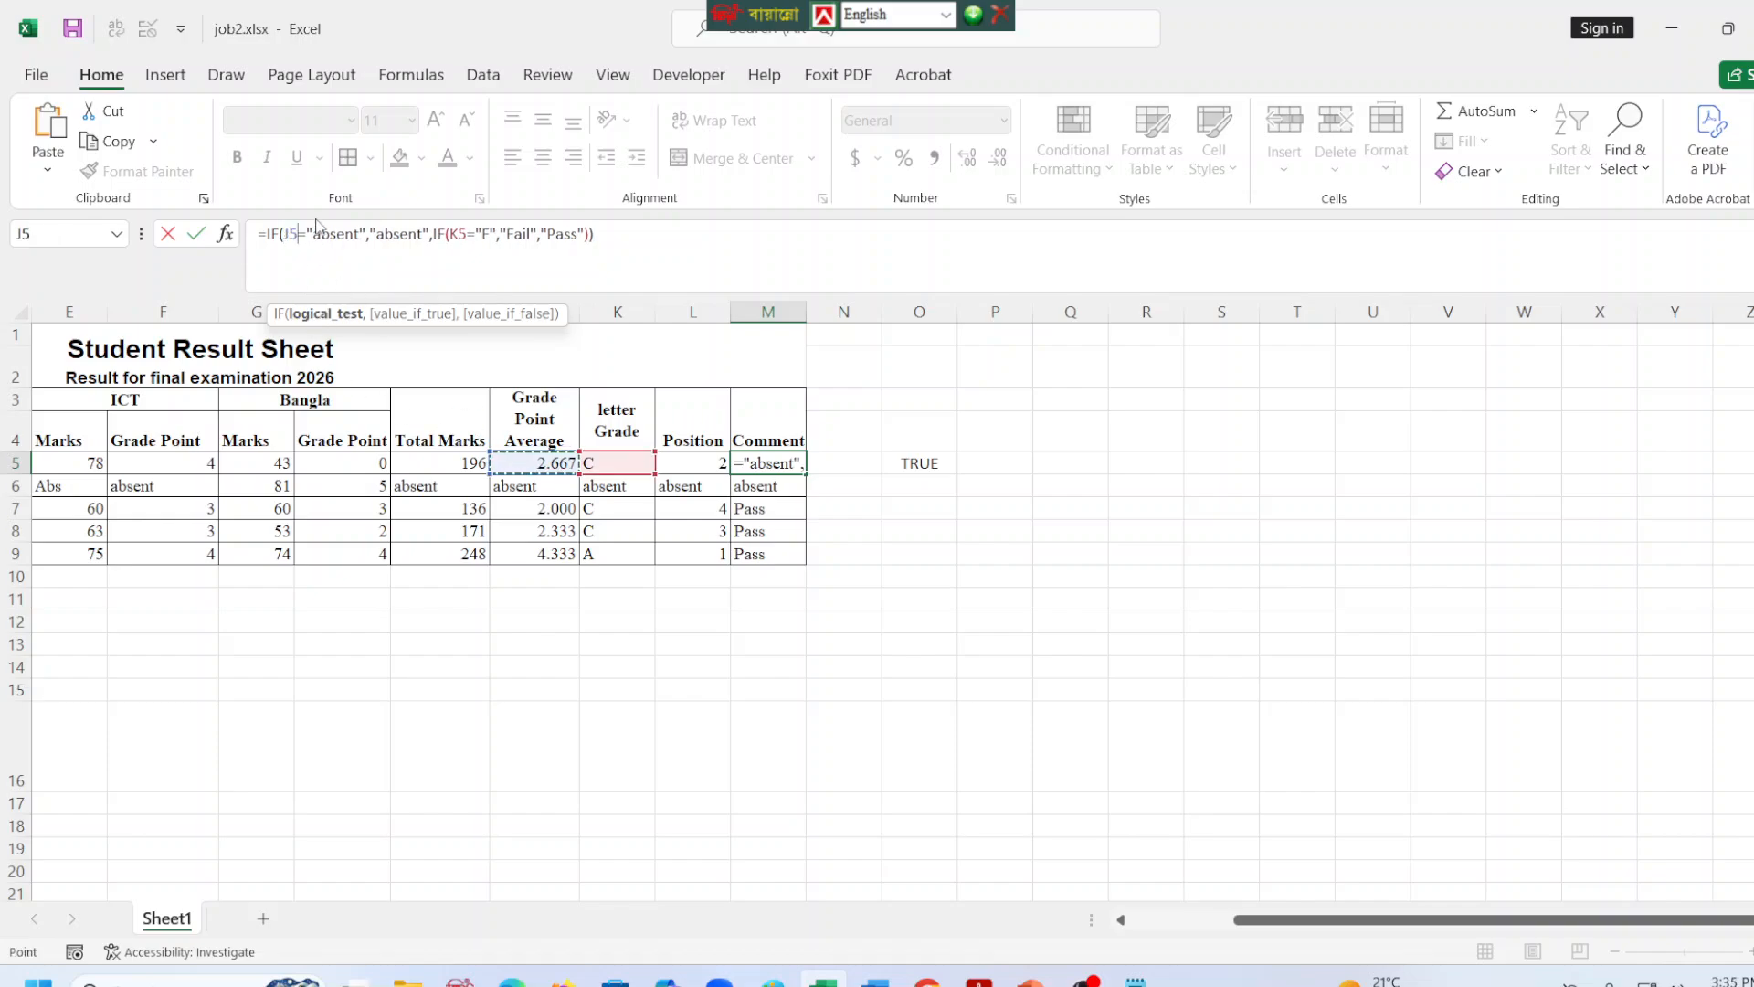
pyautogui.click(468, 236)
pyautogui.press('BackSpace')
pyautogui.press('BackSpace')
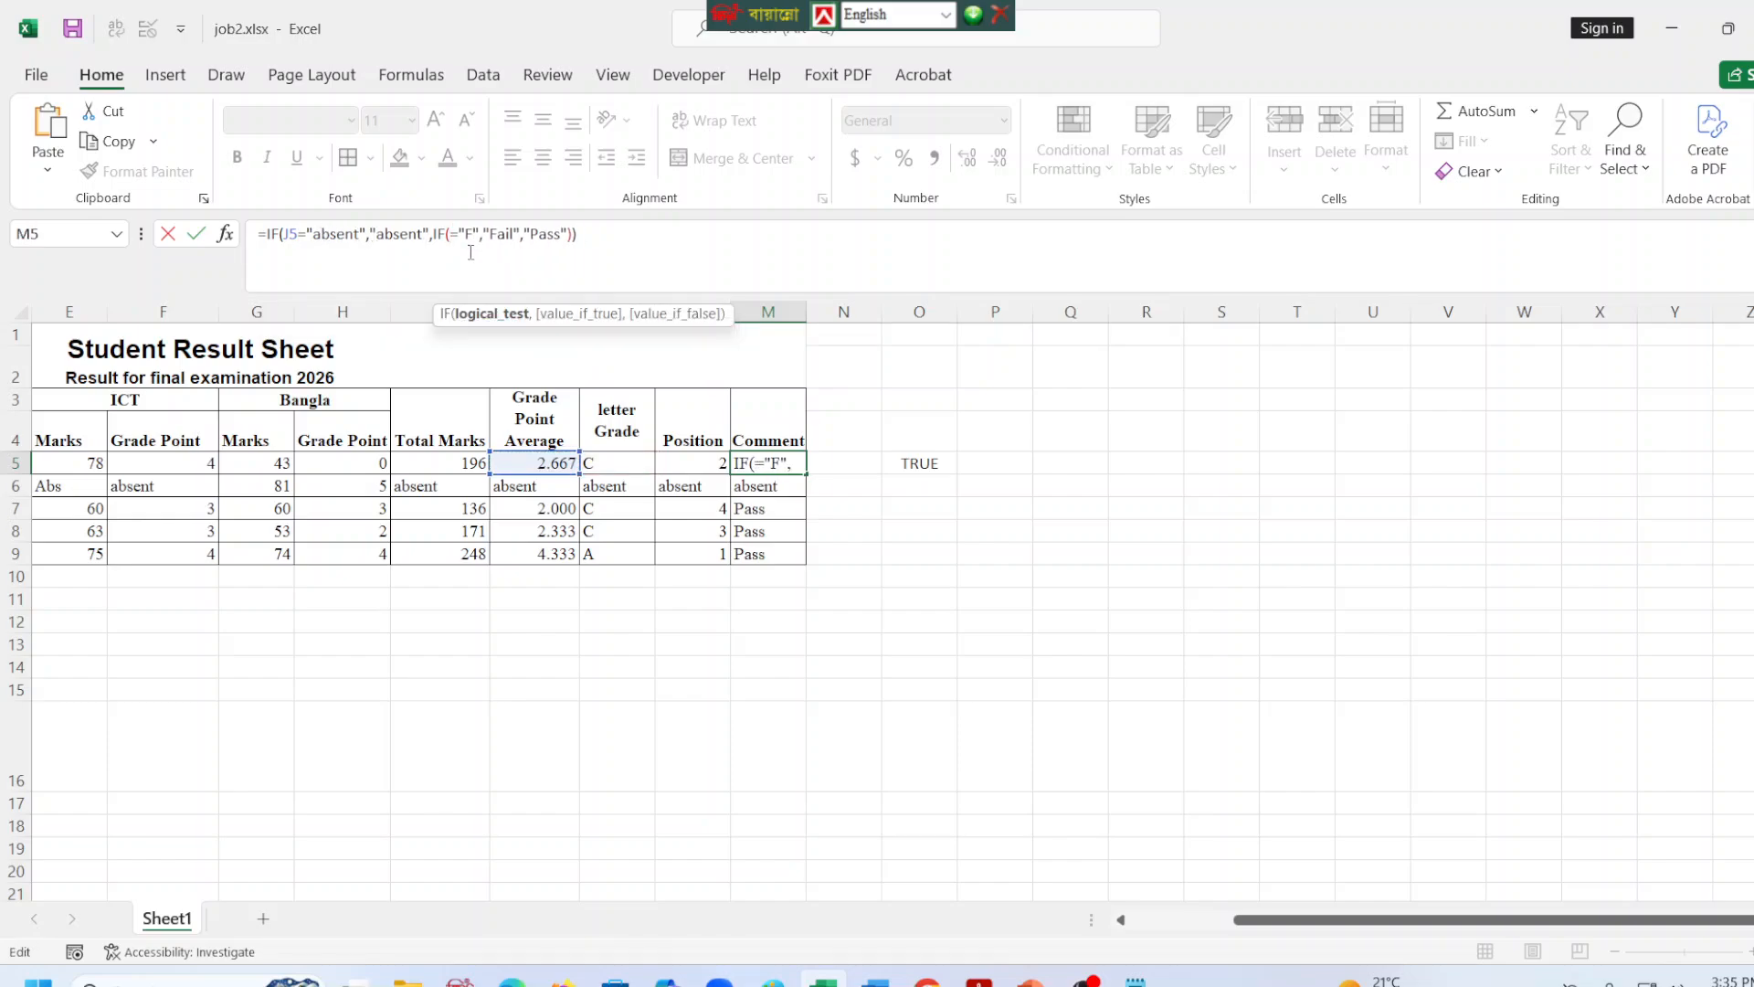
pyautogui.write('J5')
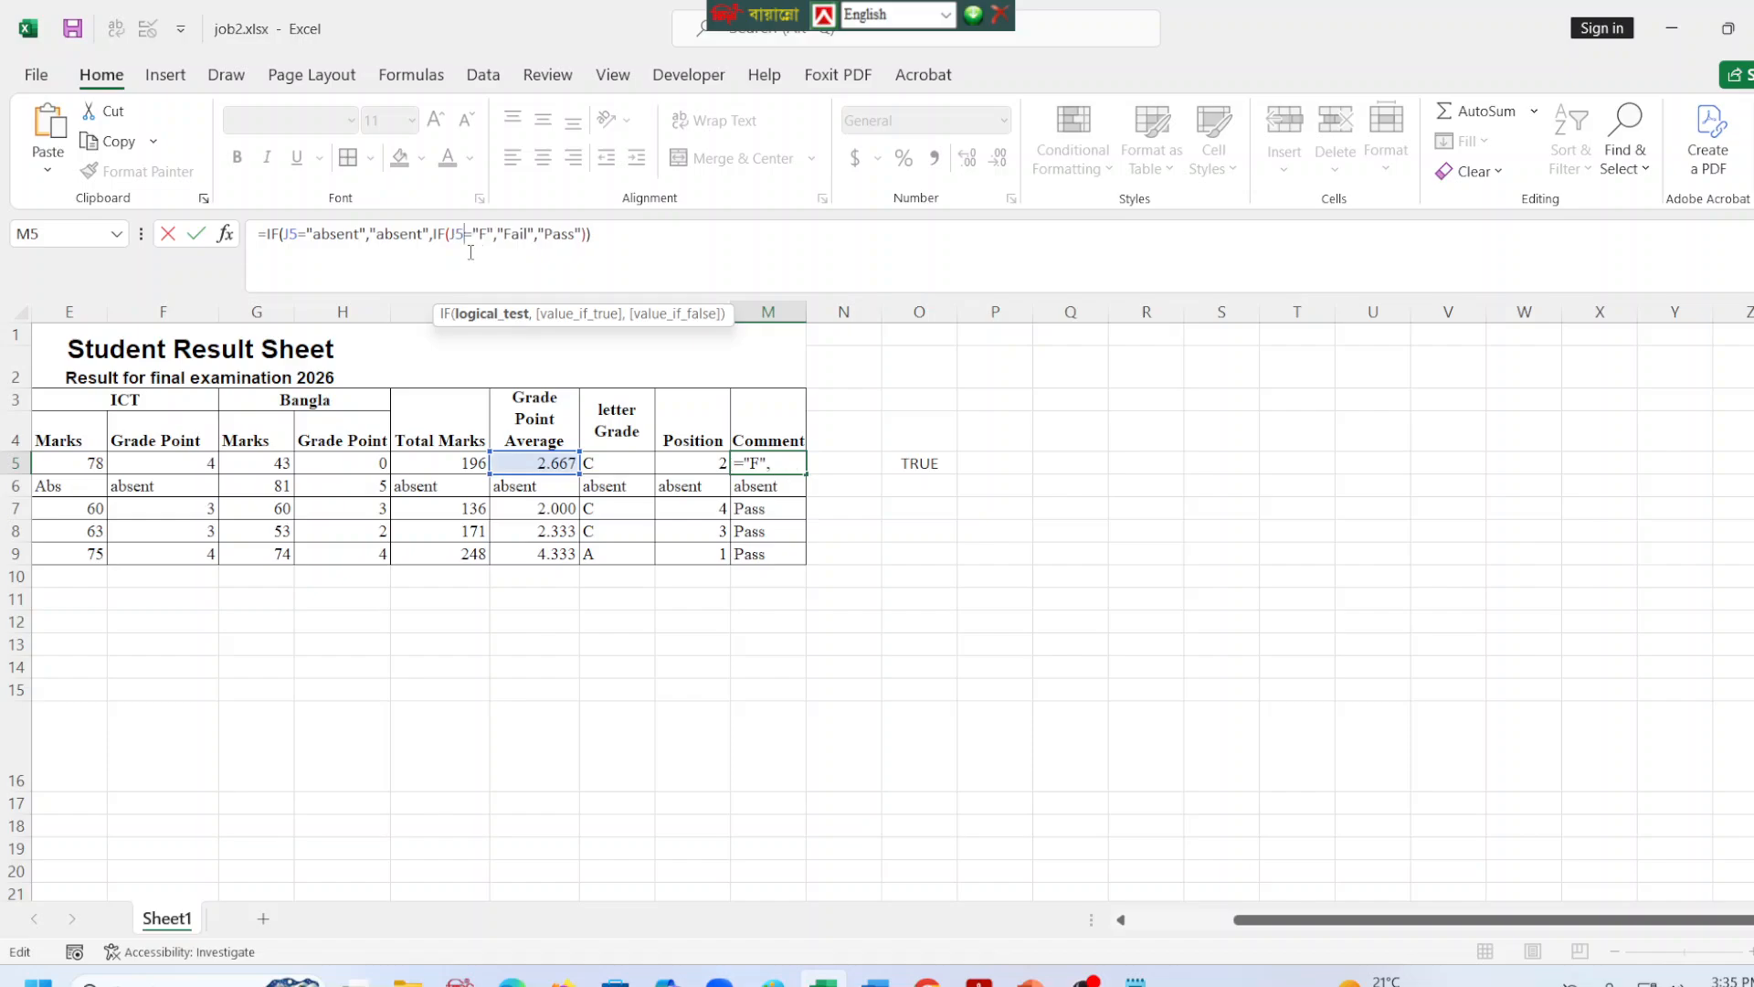
# Change the nested test in M5 to J5<2 and fill the formula down to M9.
pyautogui.click(494, 236)
pyautogui.press('BackSpace')
pyautogui.press('BackSpace')
pyautogui.press('BackSpace')
pyautogui.press('BackSpace')
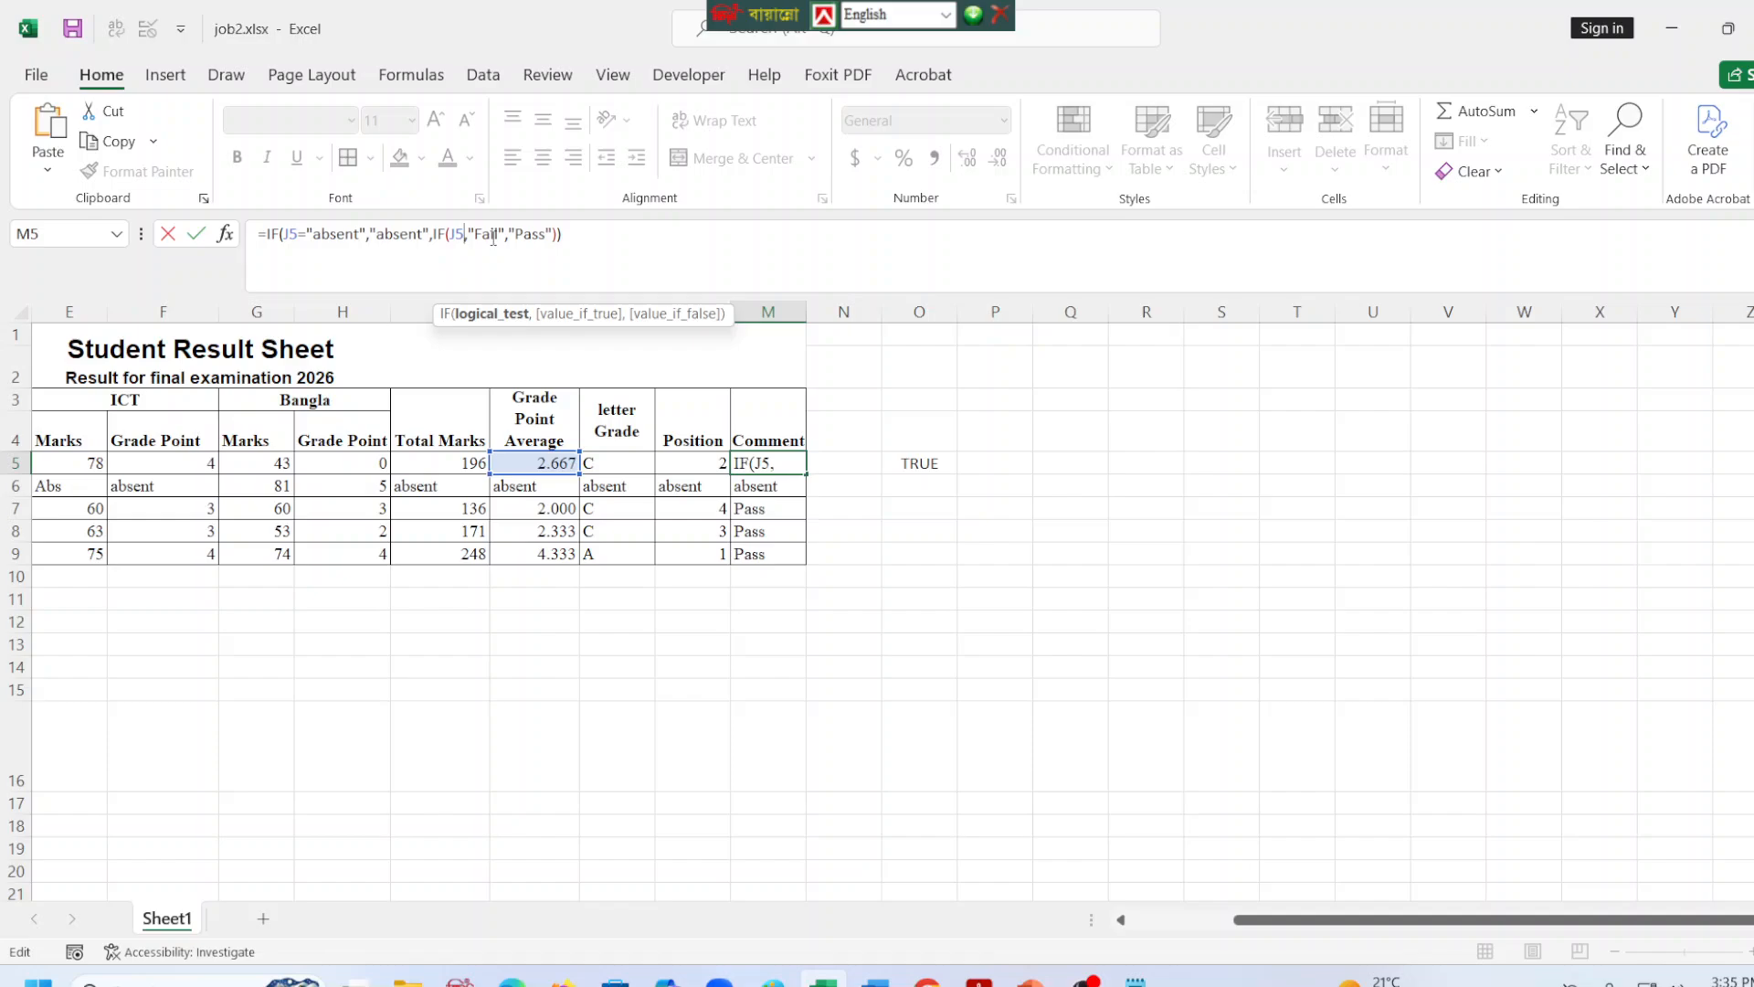
pyautogui.write('<')
pyautogui.write('=')
pyautogui.write('2')
pyautogui.press('BackSpace')
pyautogui.press('BackSpace')
pyautogui.write('2')
pyautogui.hotkey('ctrl', 'Return')
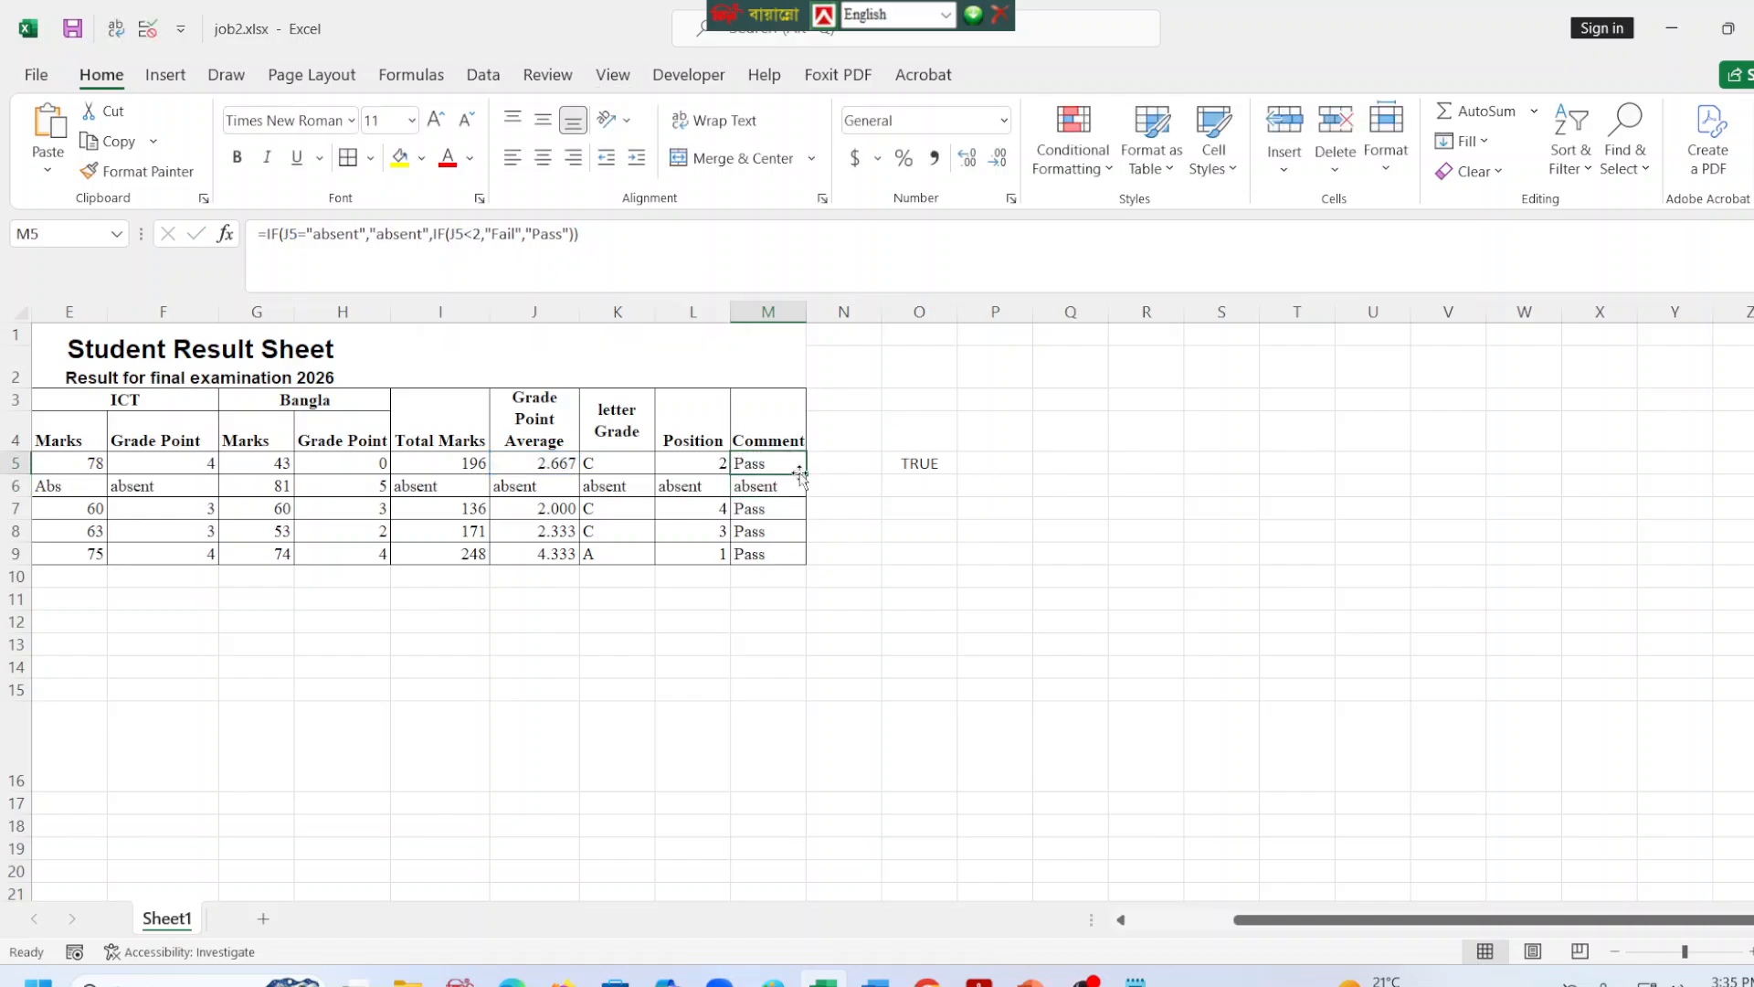
pyautogui.moveTo(800, 474); pyautogui.dragTo(809, 557)
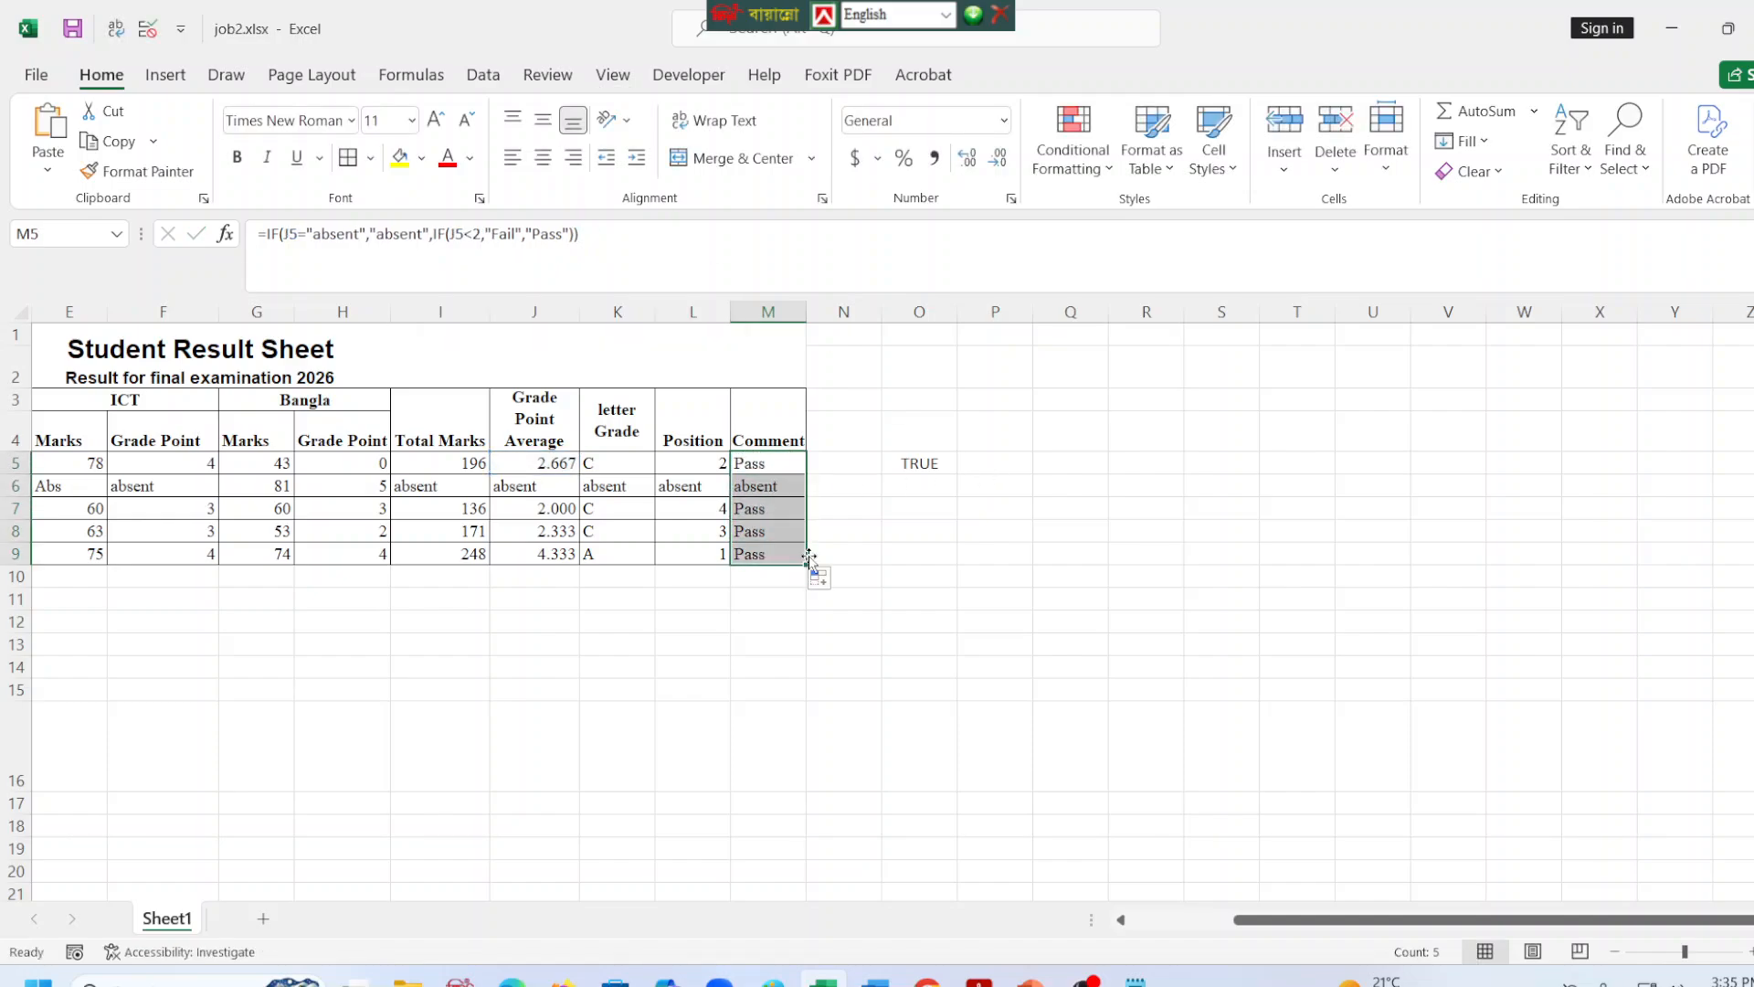
pyautogui.click(1050, 594)
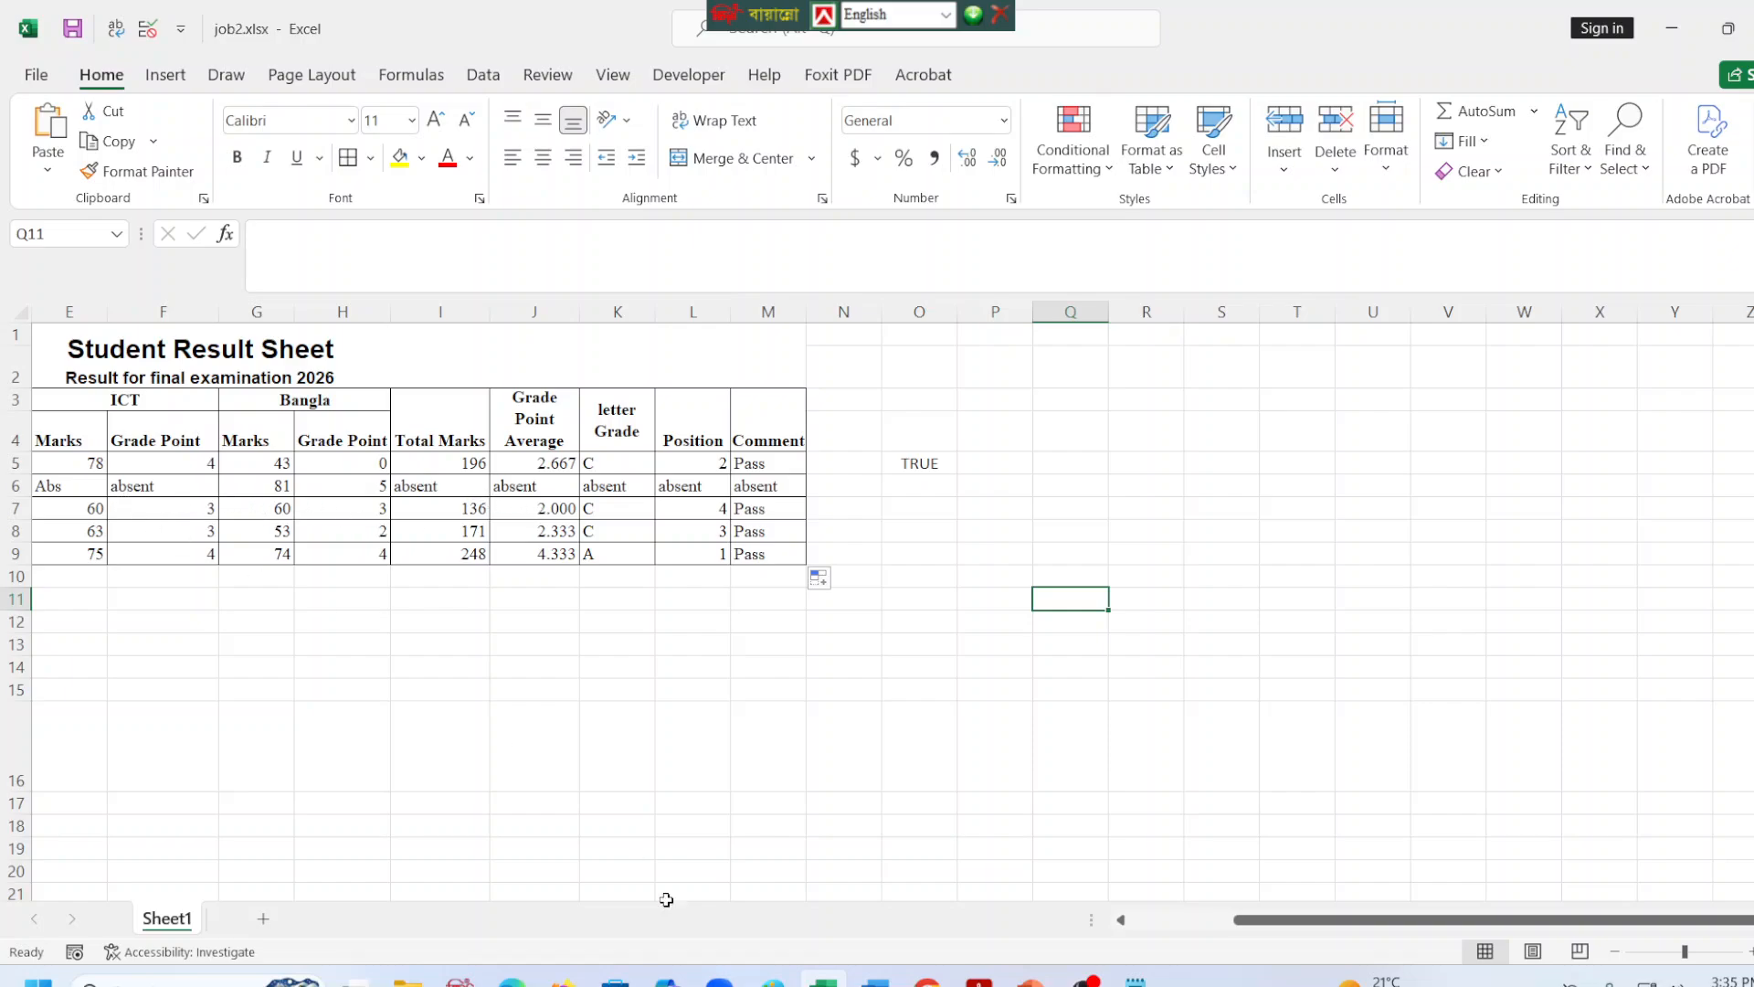
# Set the ICT mark in E7 to 20 to test the comment formula in M7, and undo the change.
pyautogui.moveTo(1237, 919); pyautogui.dragTo(1102, 911)
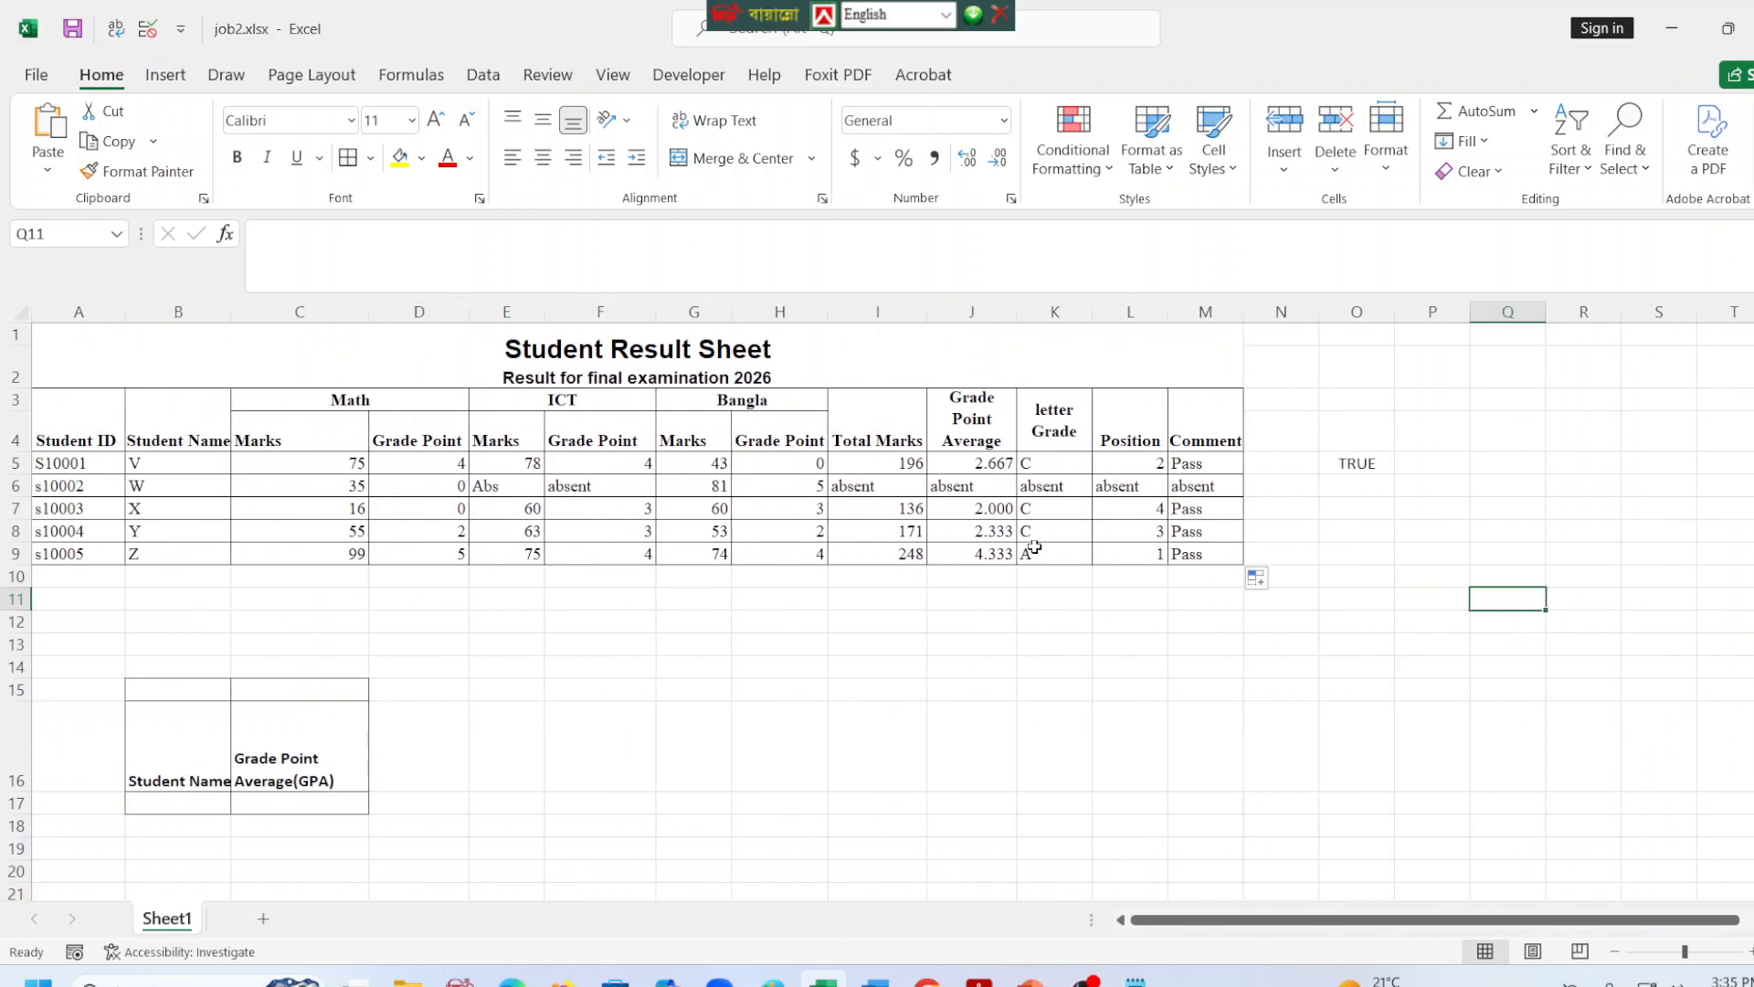
pyautogui.click(951, 509)
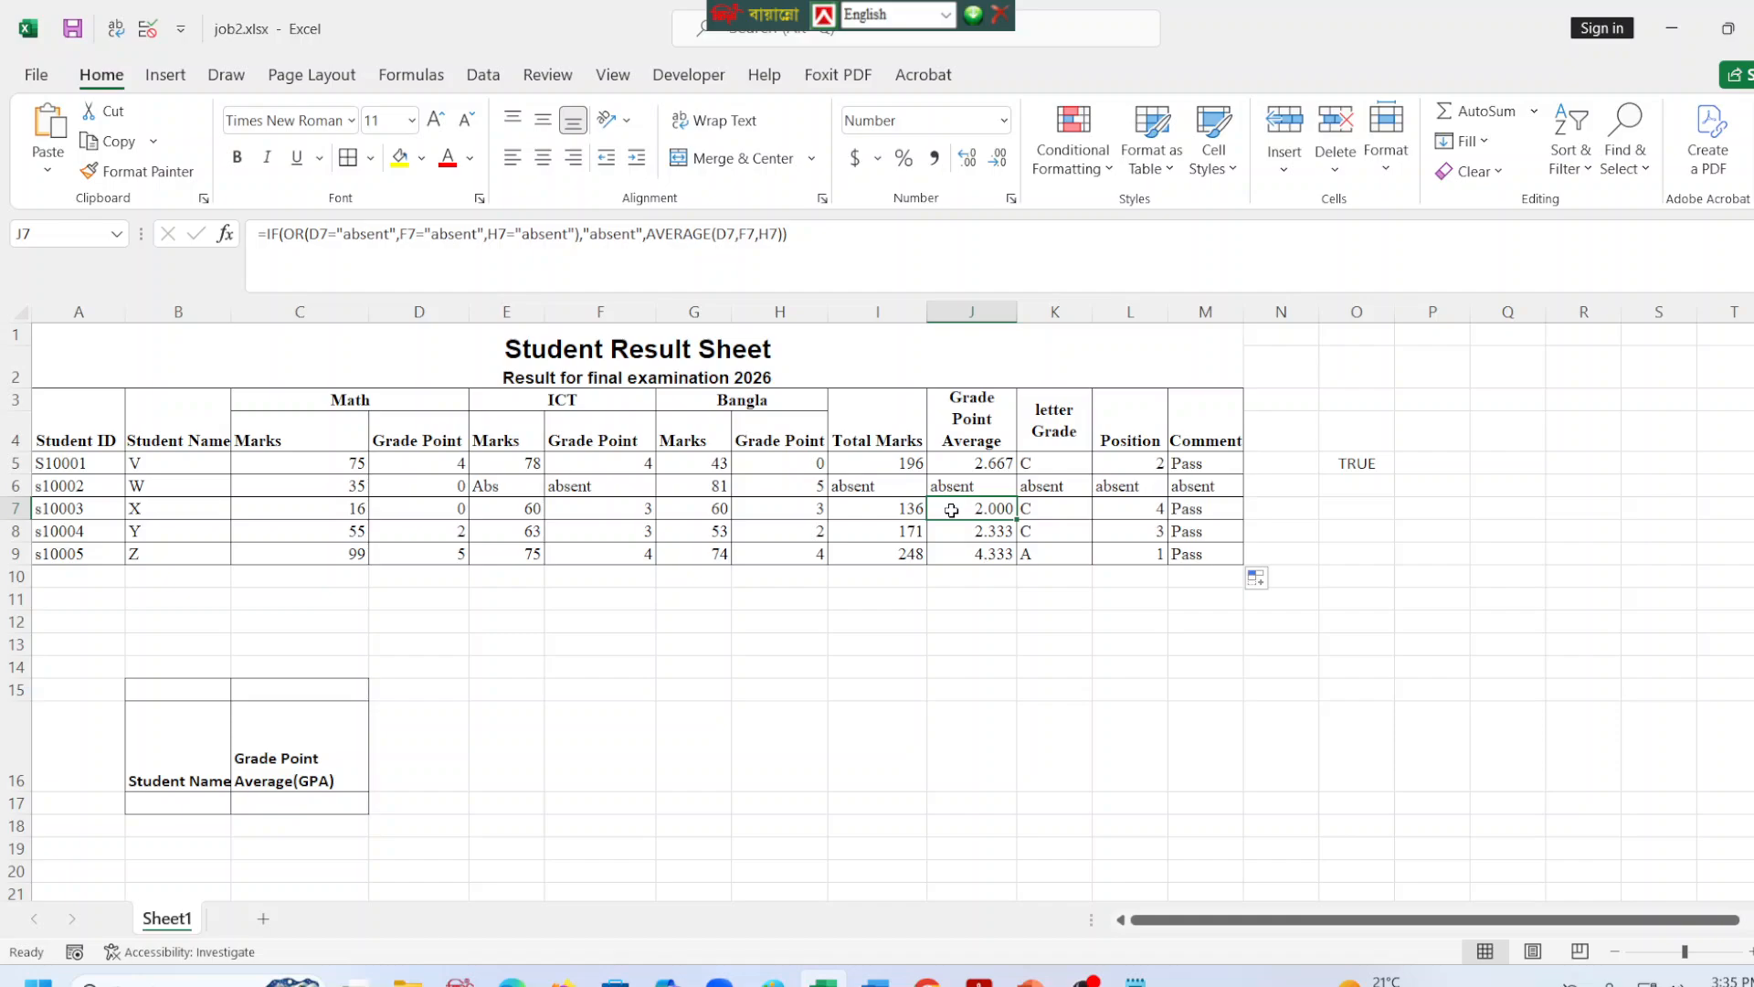
pyautogui.click(405, 509)
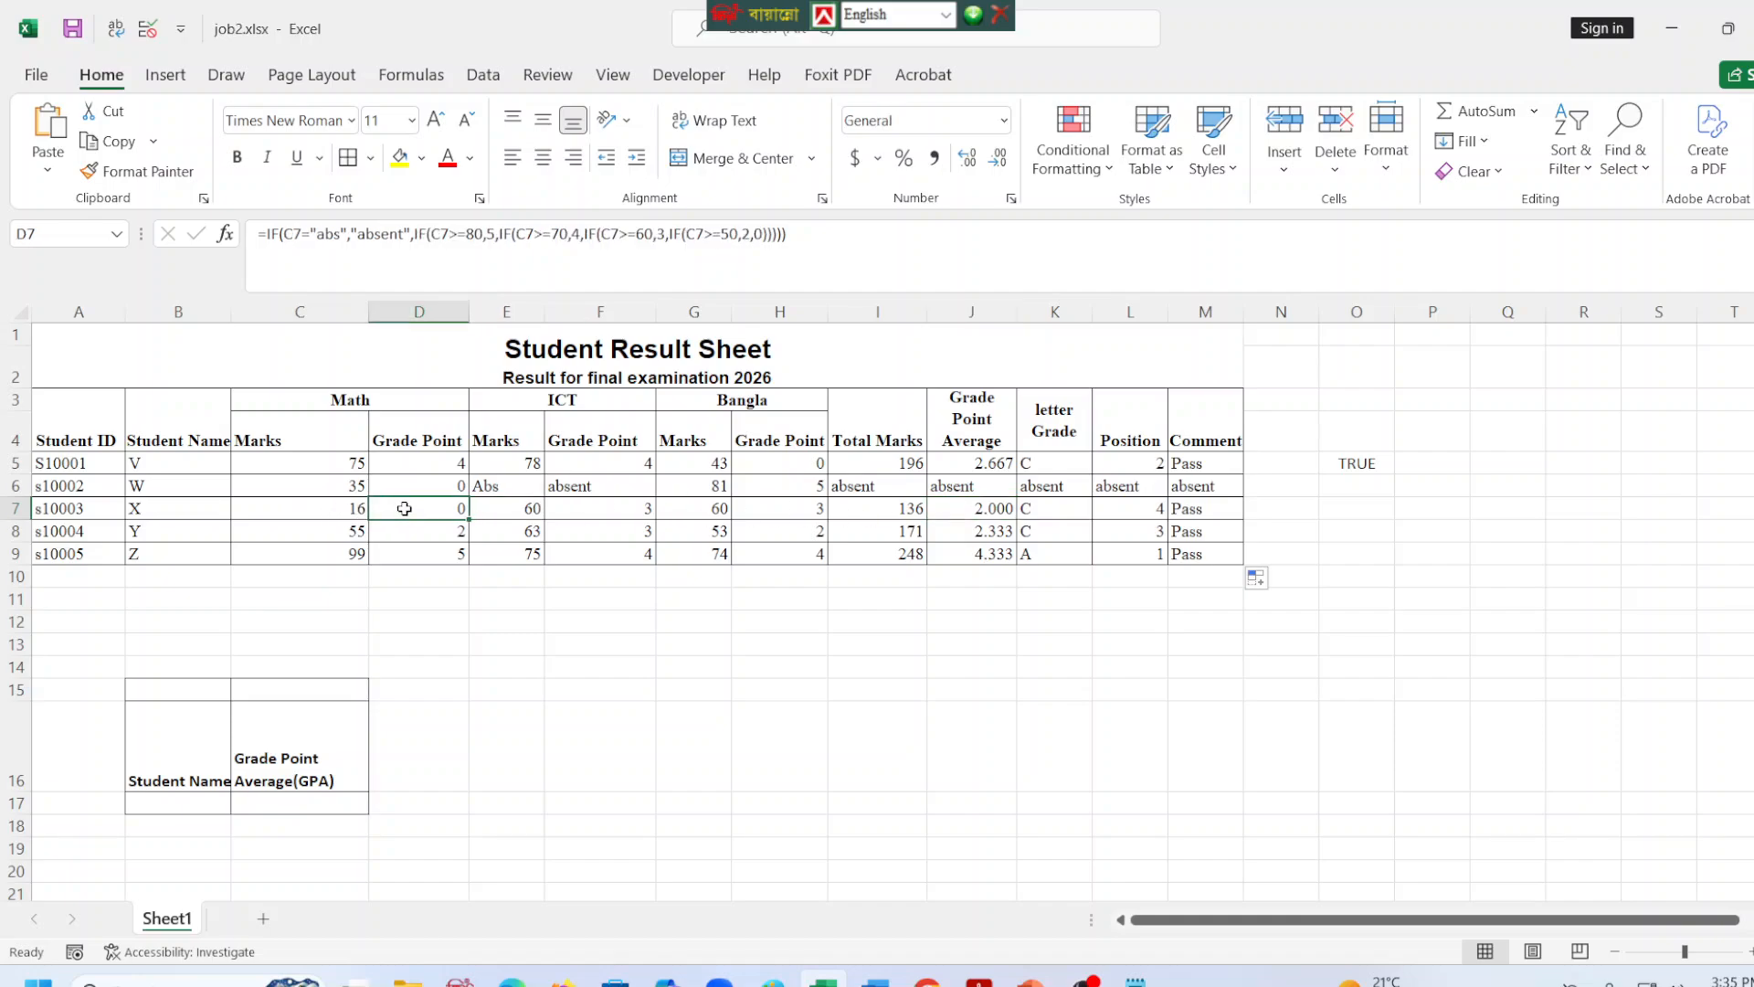
pyautogui.click(533, 510)
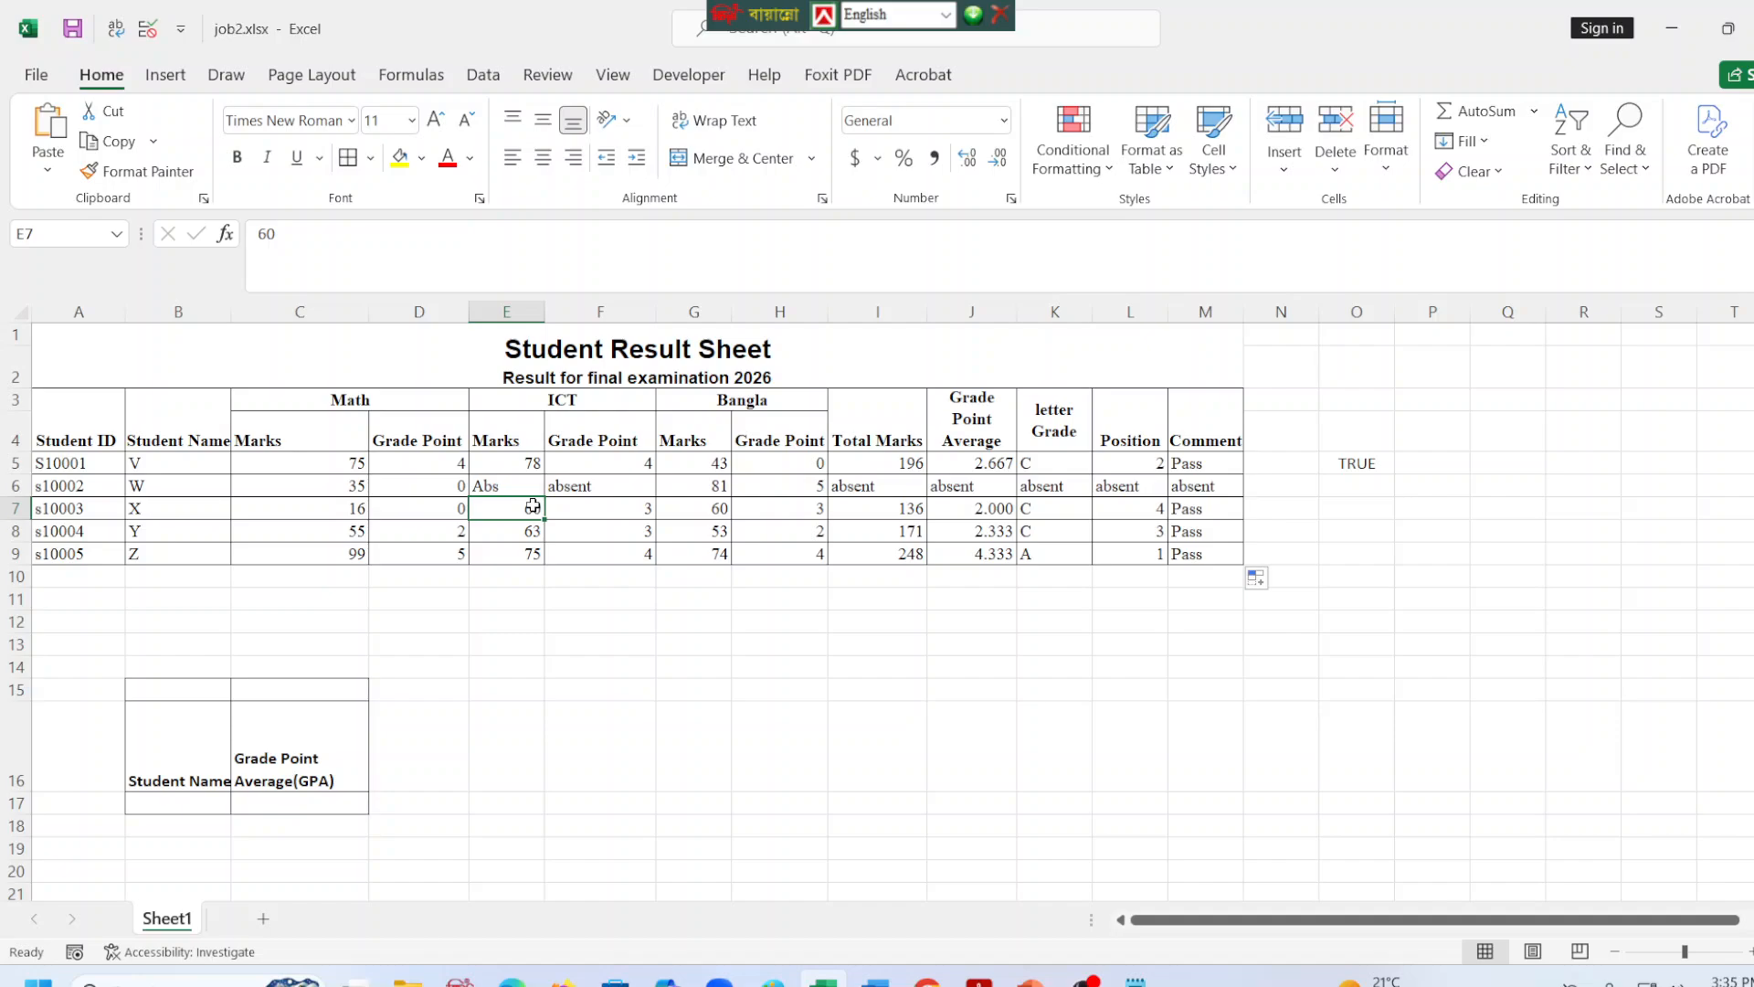
pyautogui.write('20')
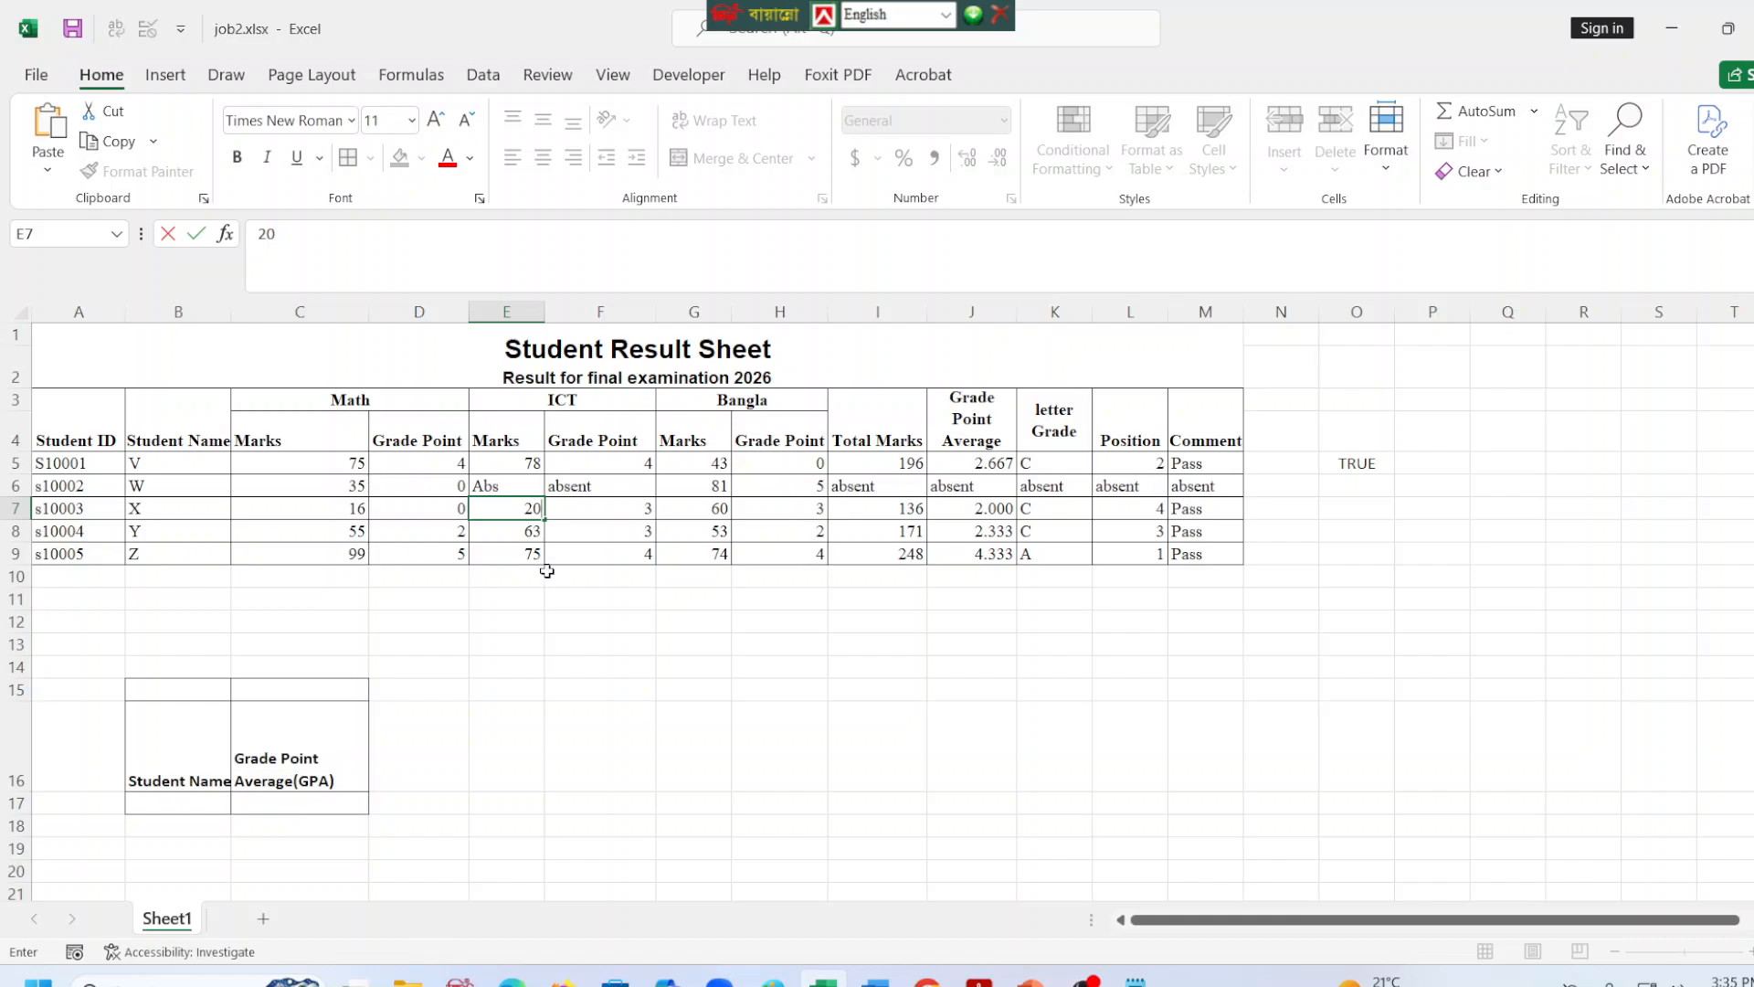
pyautogui.click(587, 716)
pyautogui.click(646, 513)
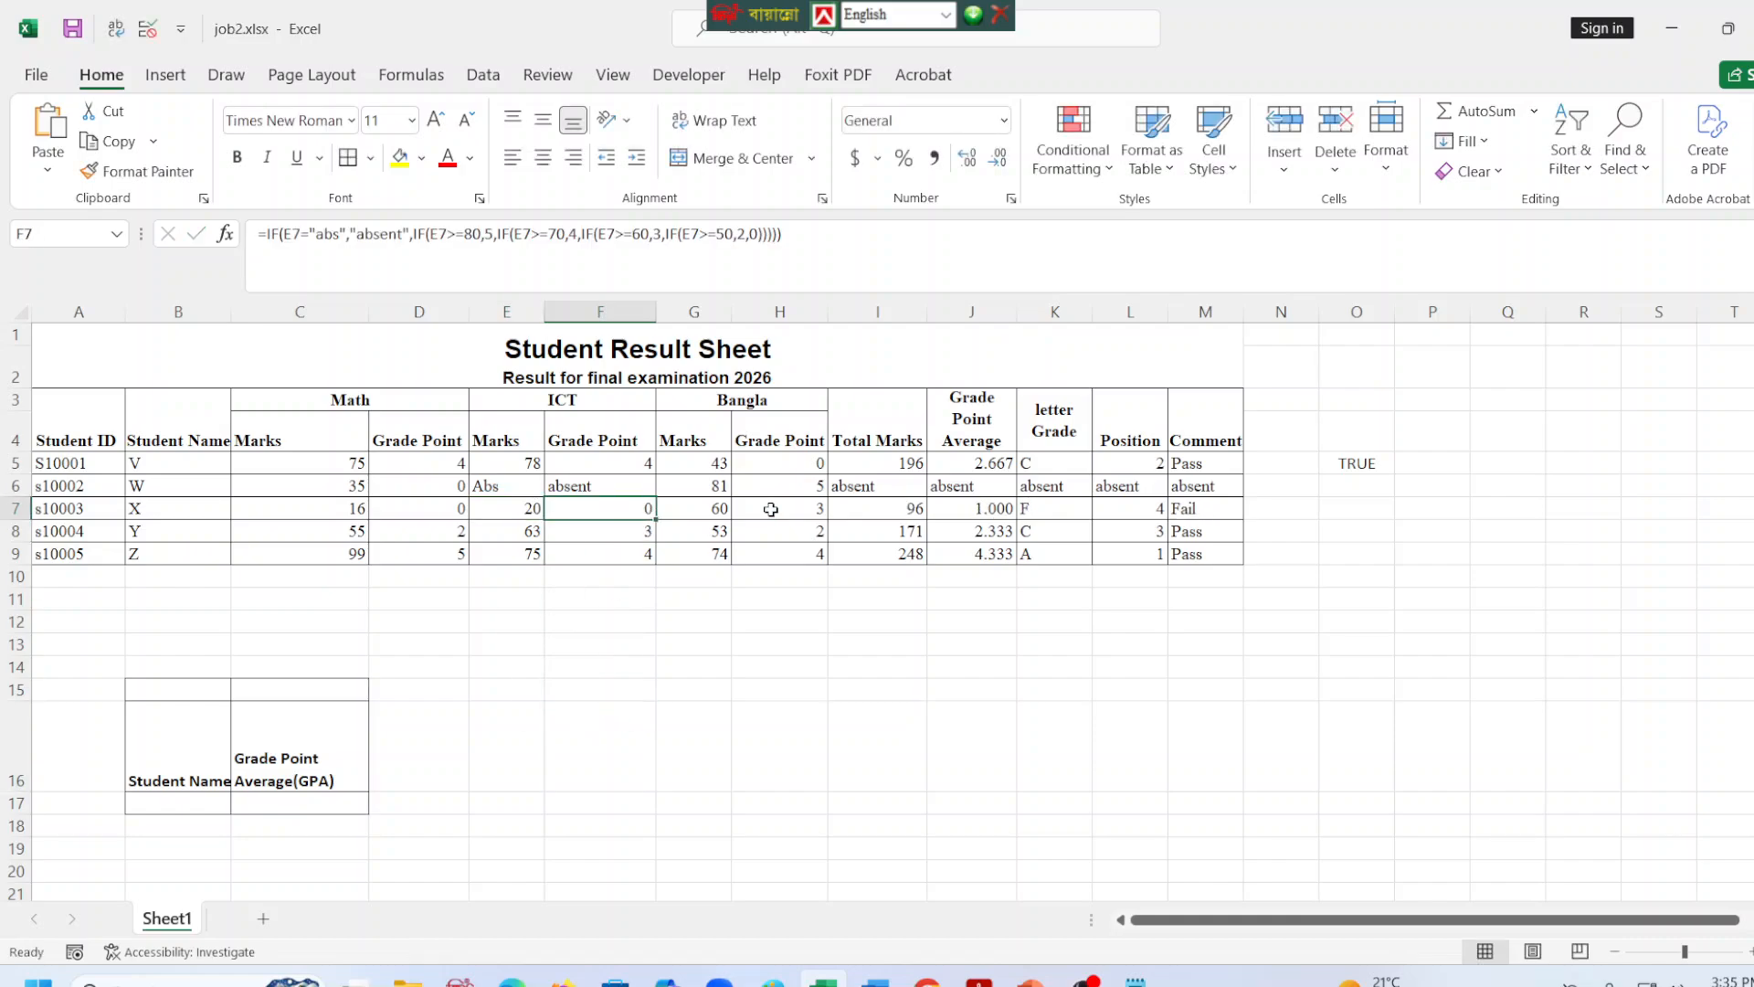
pyautogui.click(1187, 515)
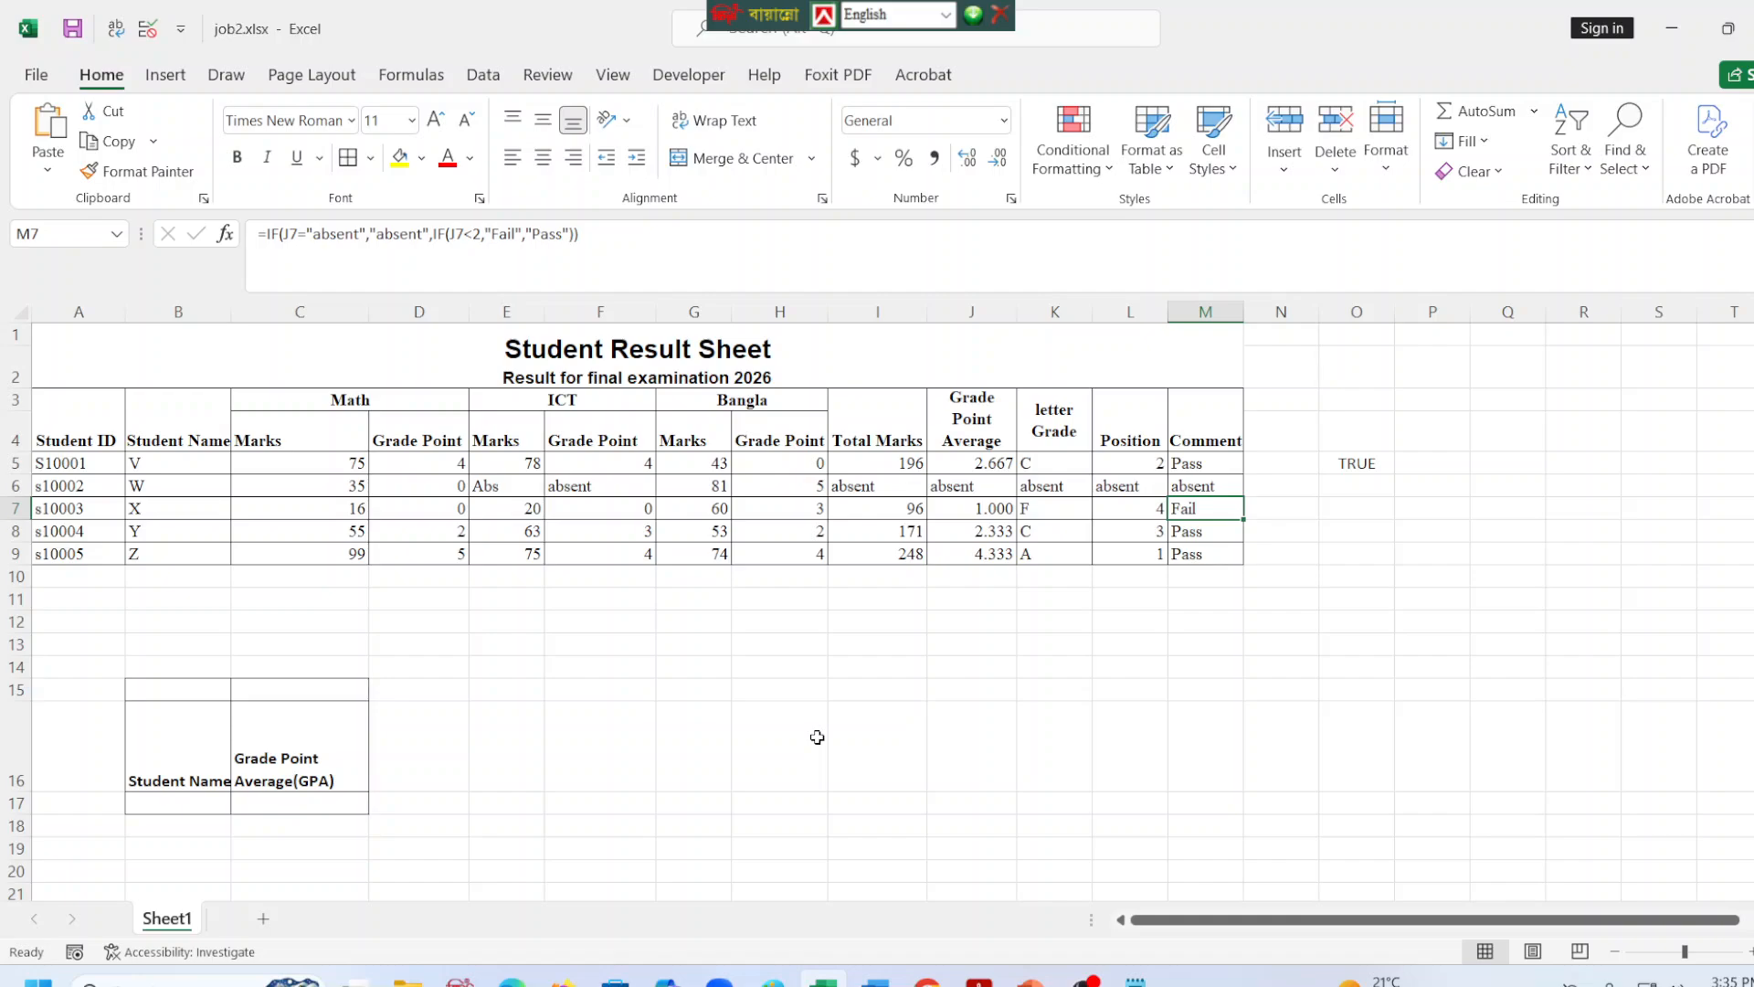
pyautogui.hotkey('ctrl', 'z')
pyautogui.click(880, 800)
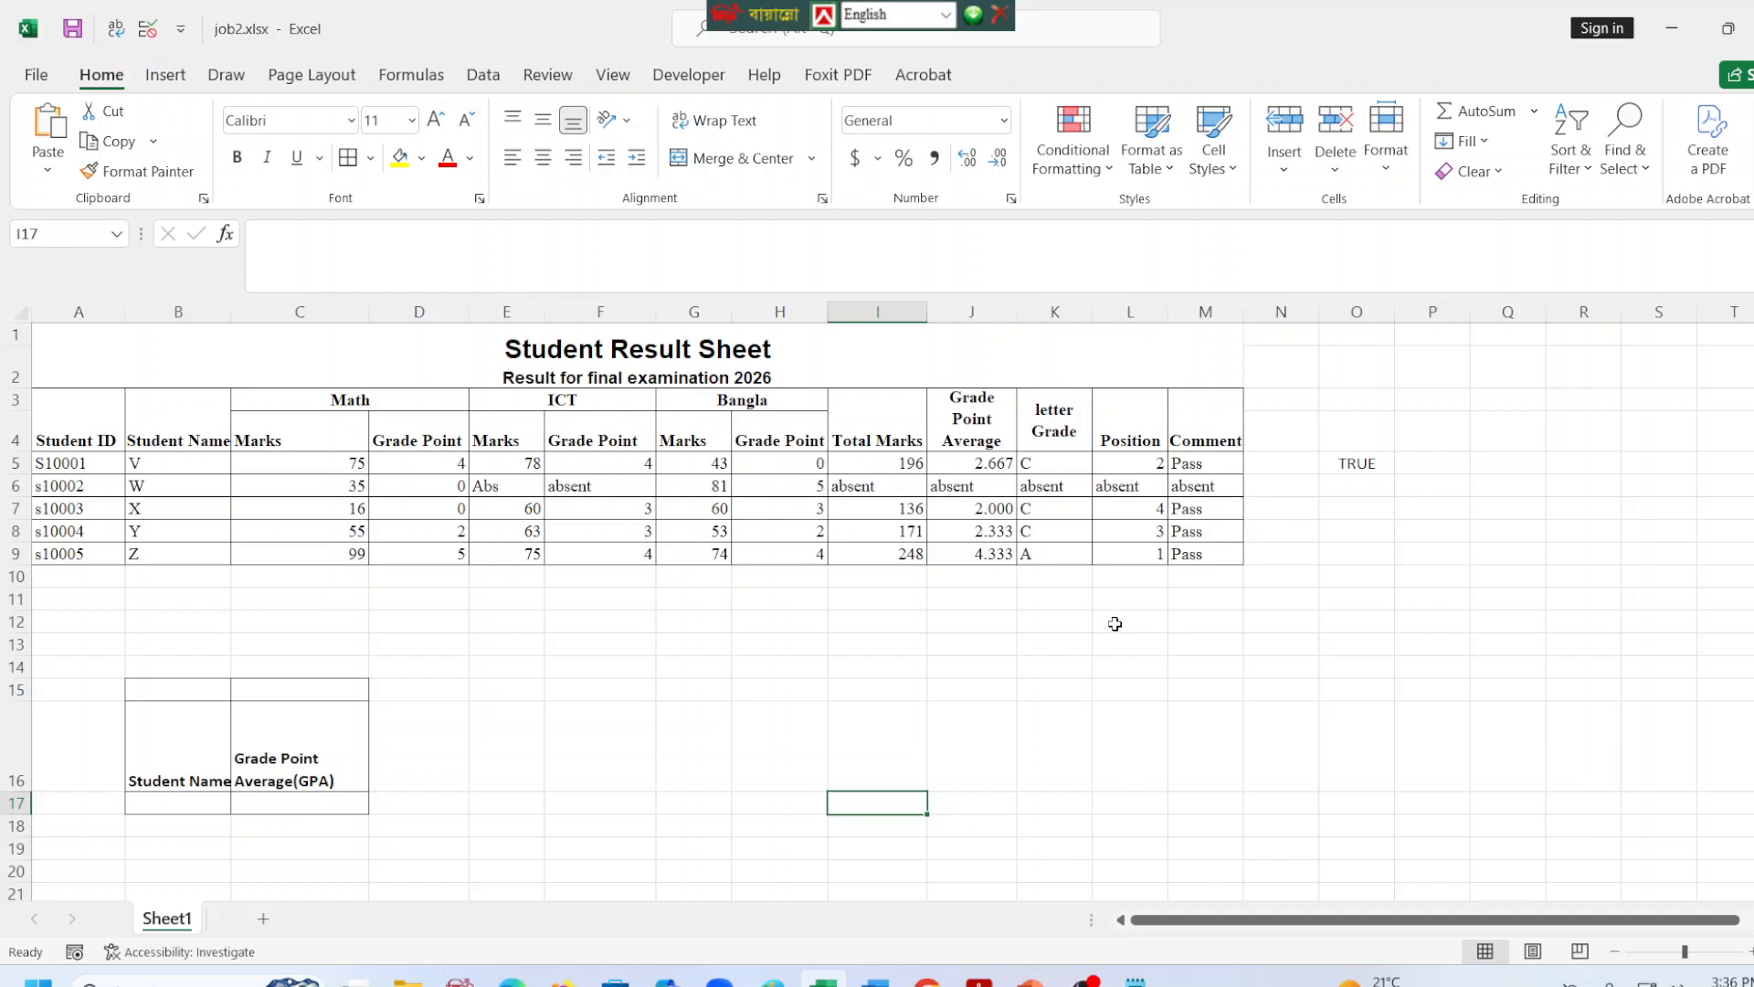
# Add a Text that Contains conditional formatting rule to M5 giving "Pass" Green Fill with Dark Green Text.
pyautogui.moveTo(1213, 462)
pyautogui.mouseDown()
pyautogui.moveTo(1228, 554)
pyautogui.moveTo(1211, 458)
pyautogui.mouseUp()
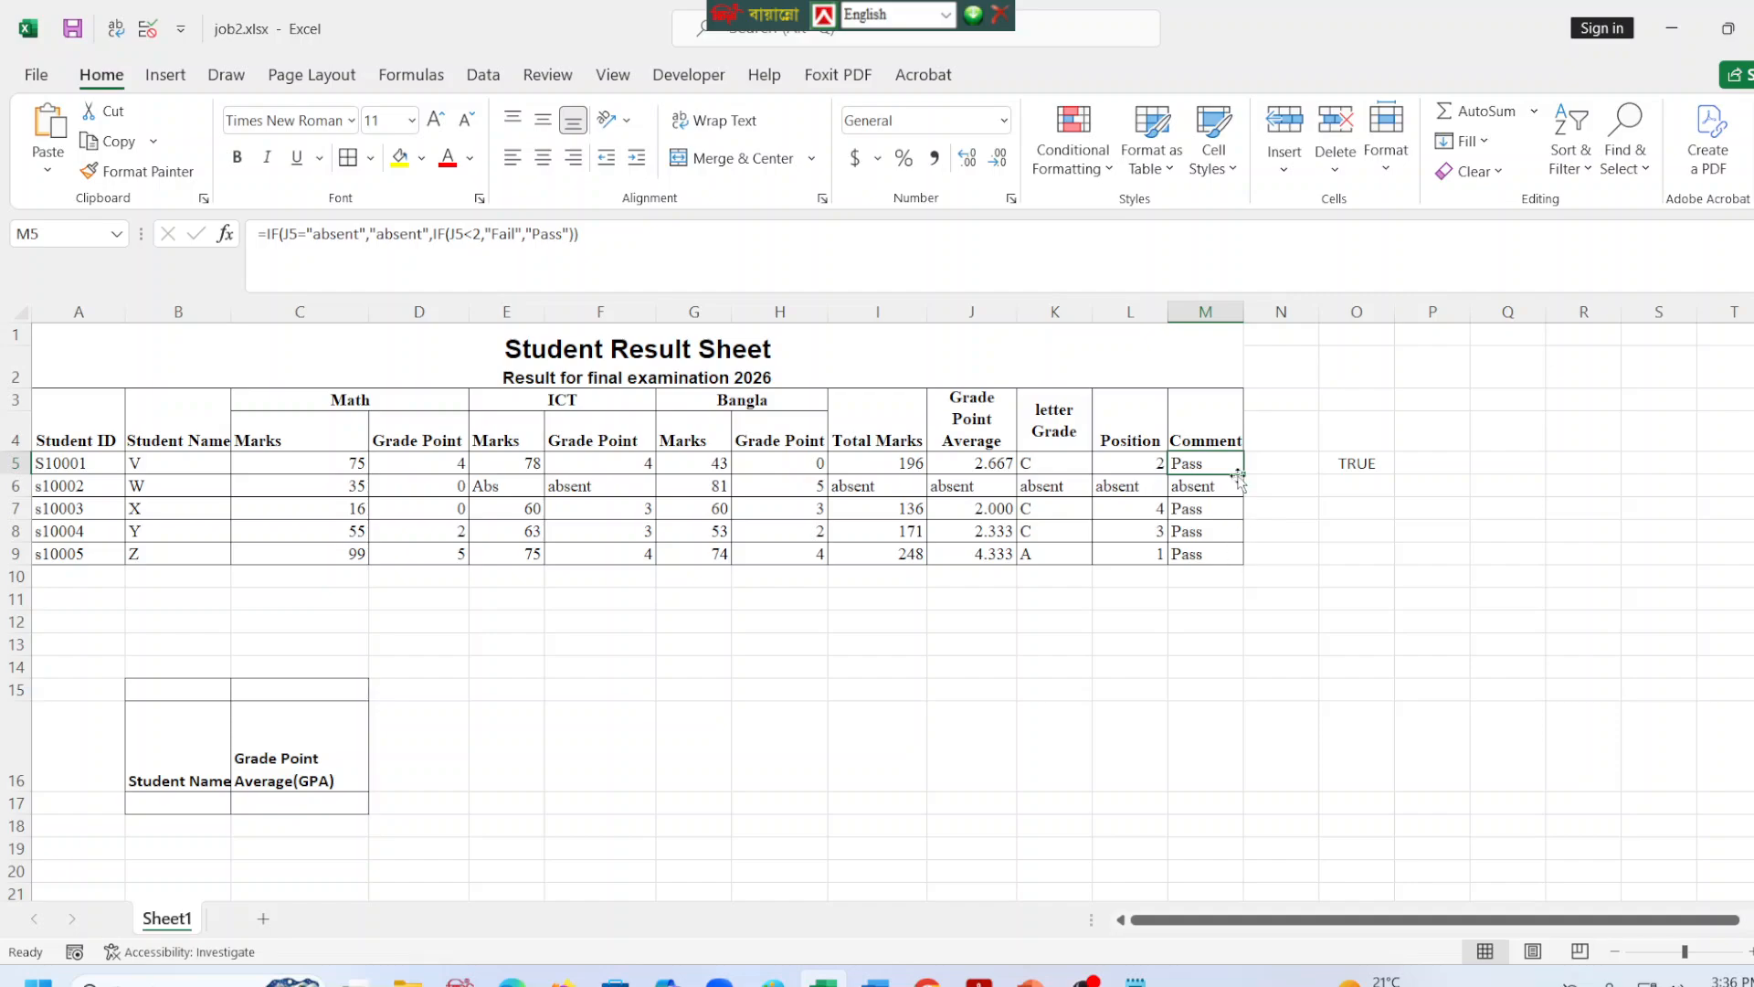
pyautogui.click(1074, 151)
pyautogui.moveTo(1179, 219)
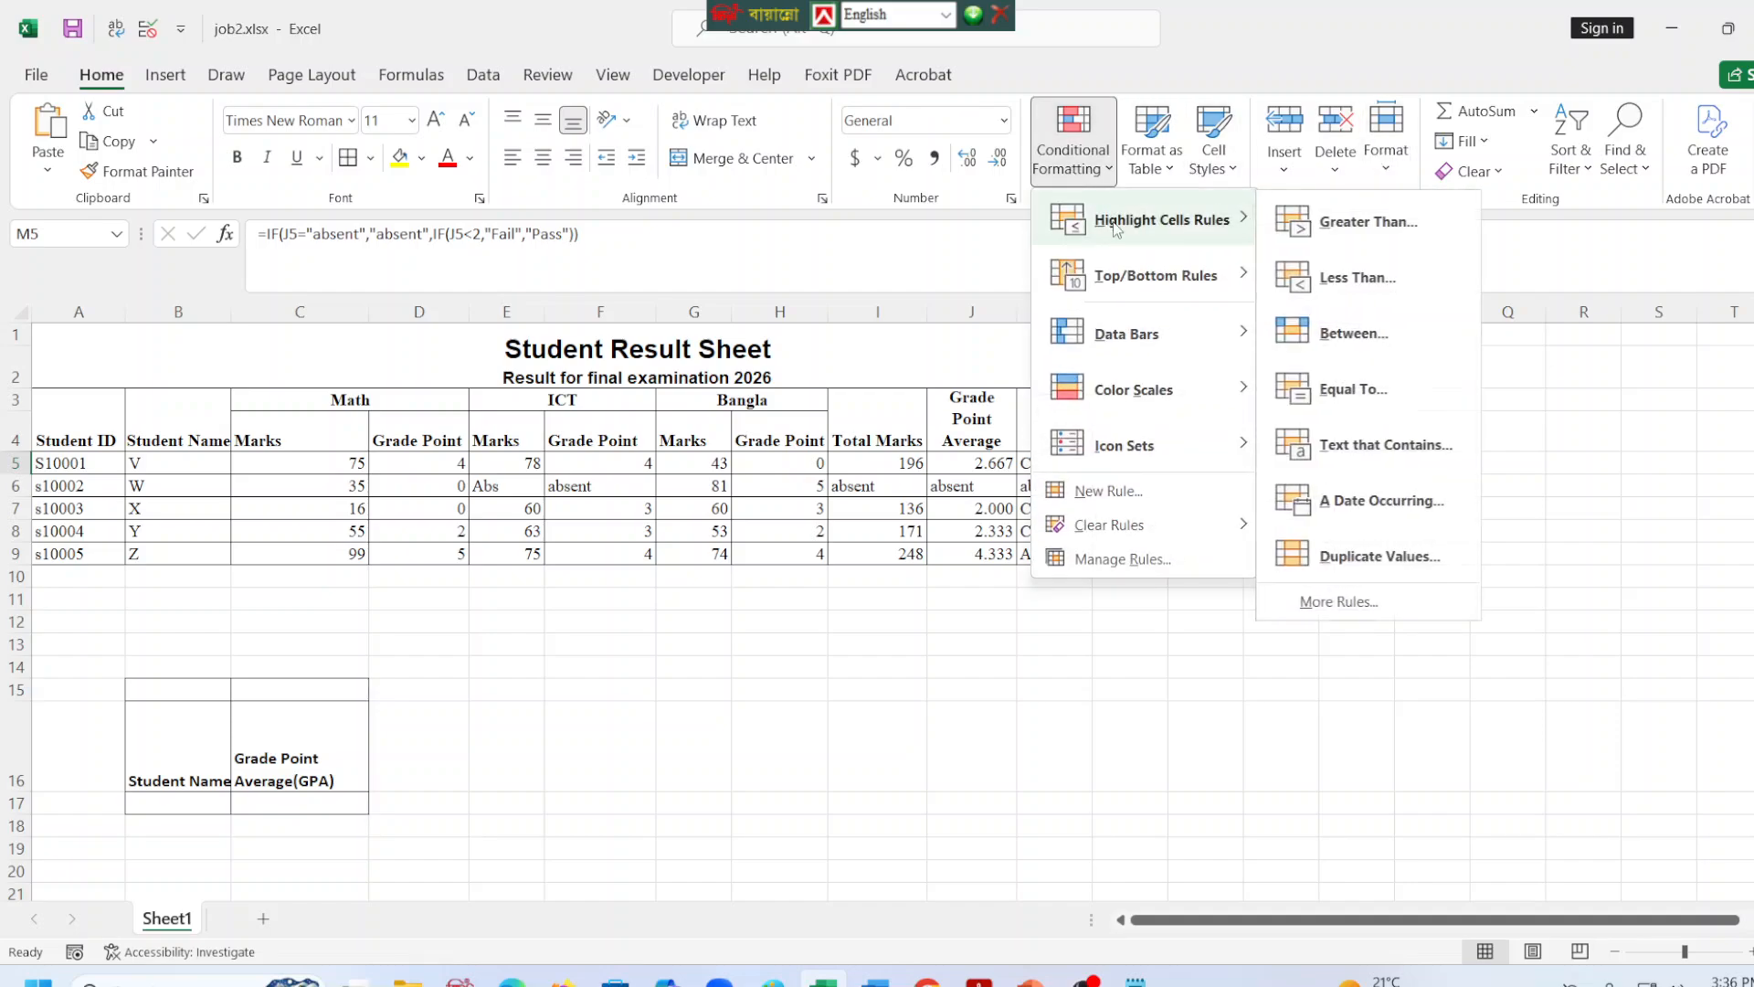
pyautogui.click(1387, 445)
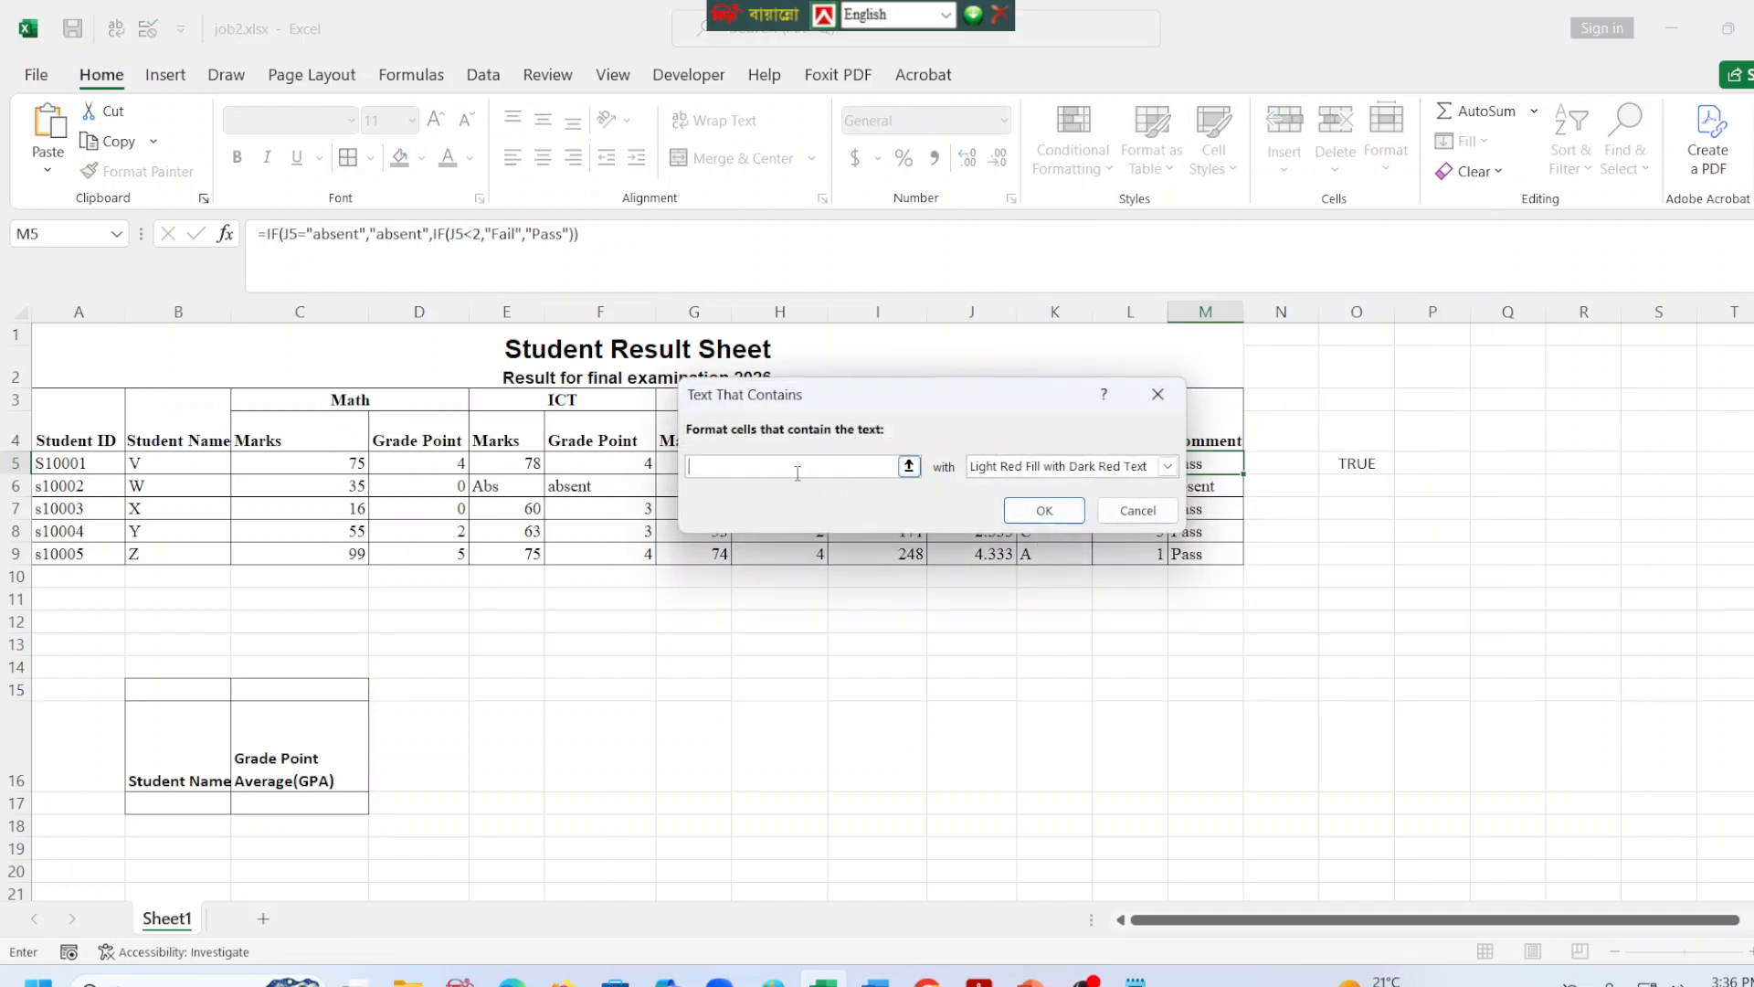
pyautogui.write('Pass')
pyautogui.click(1030, 466)
pyautogui.click(1024, 510)
pyautogui.click(1027, 513)
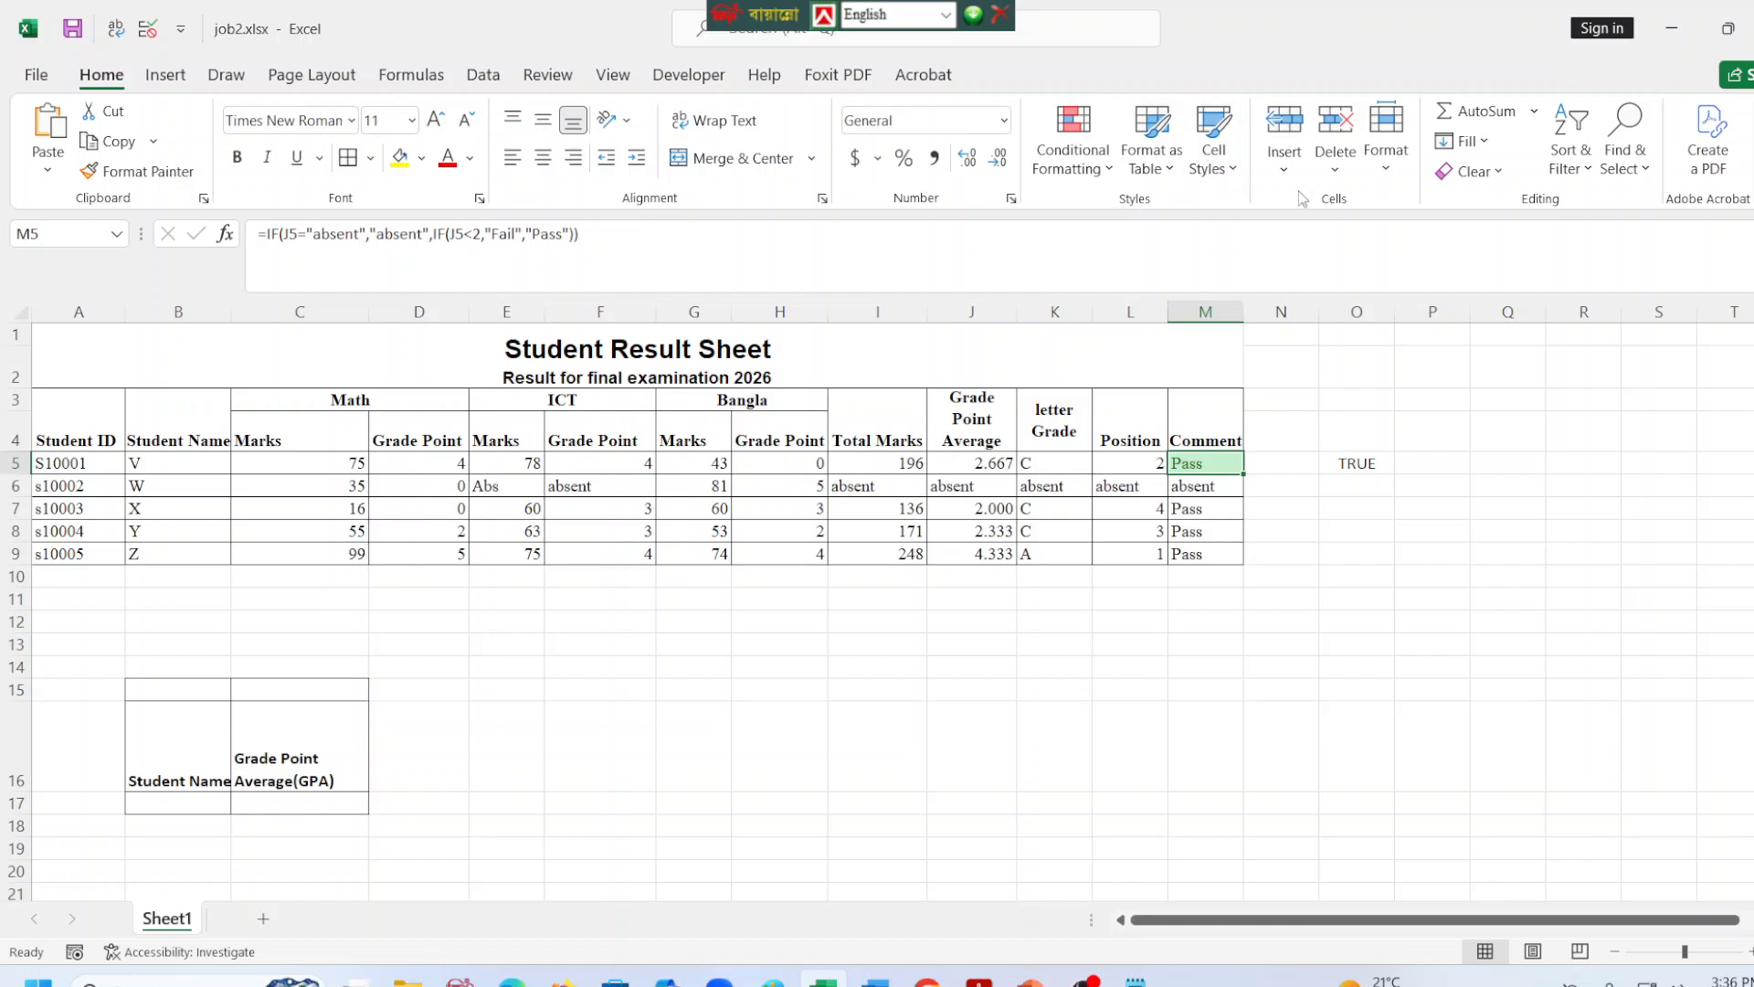
# Add a Text that Contains conditional formatting rule to M5 giving "Fail" Yellow Fill with Dark Yellow Text.
pyautogui.click(1067, 174)
pyautogui.moveTo(1160, 219)
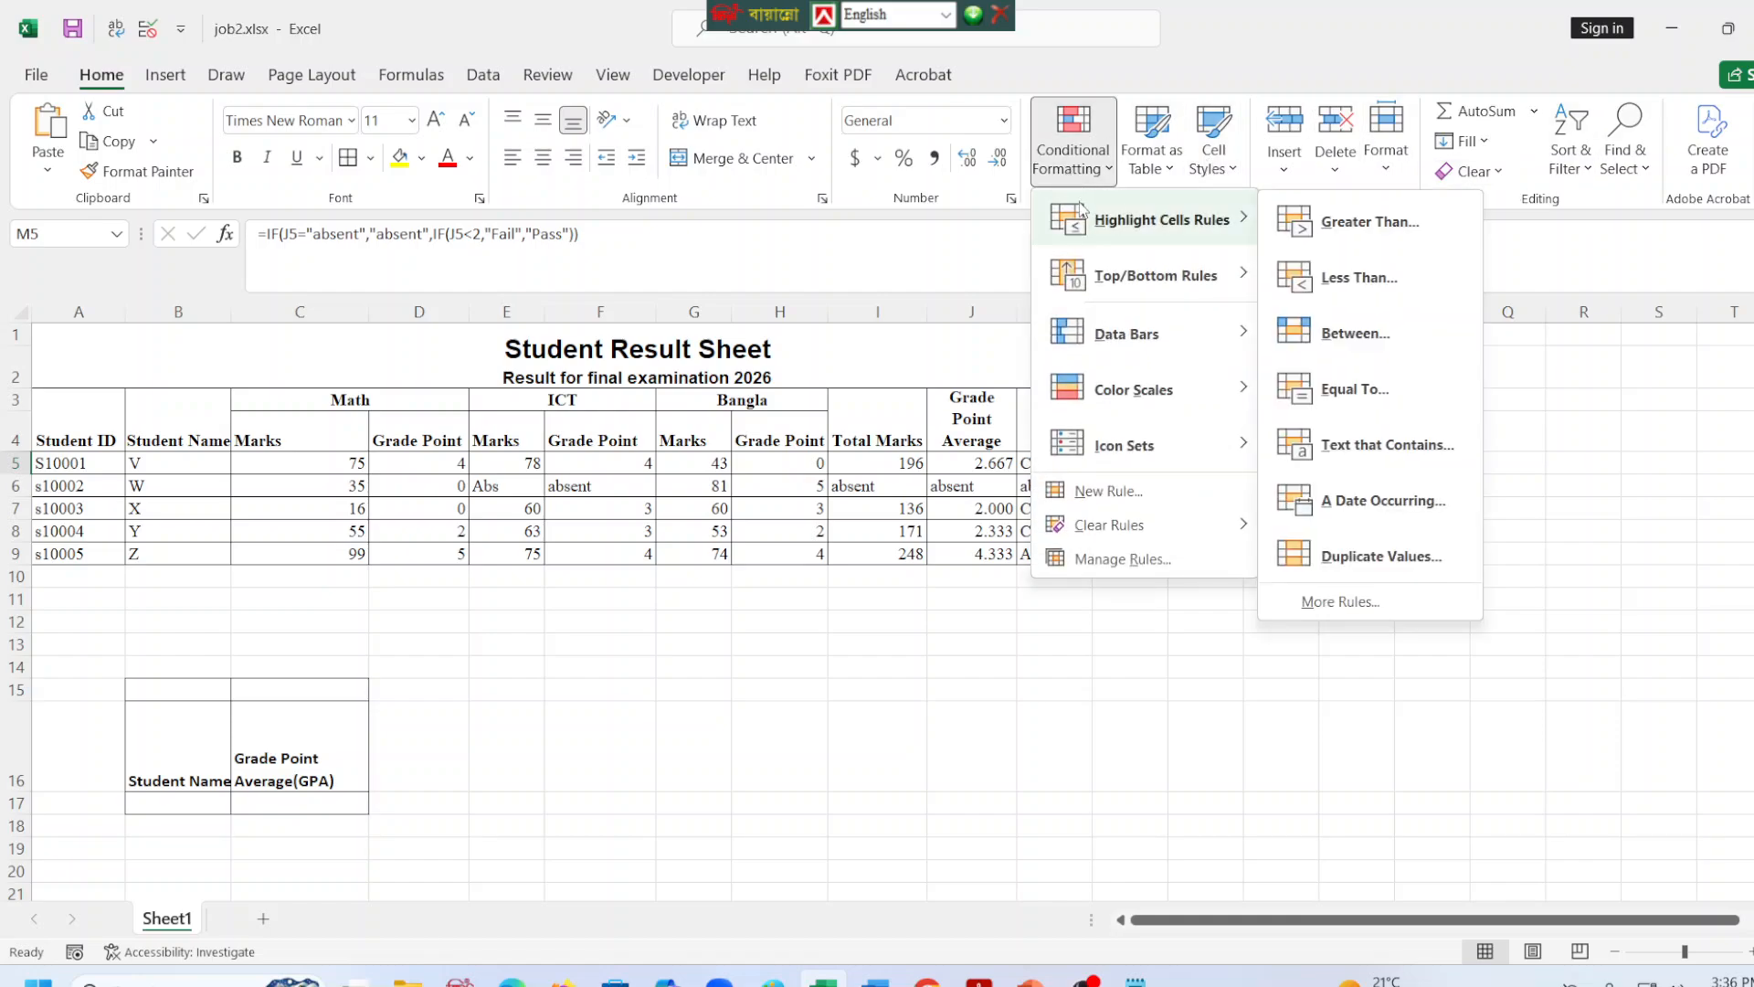
pyautogui.click(1378, 446)
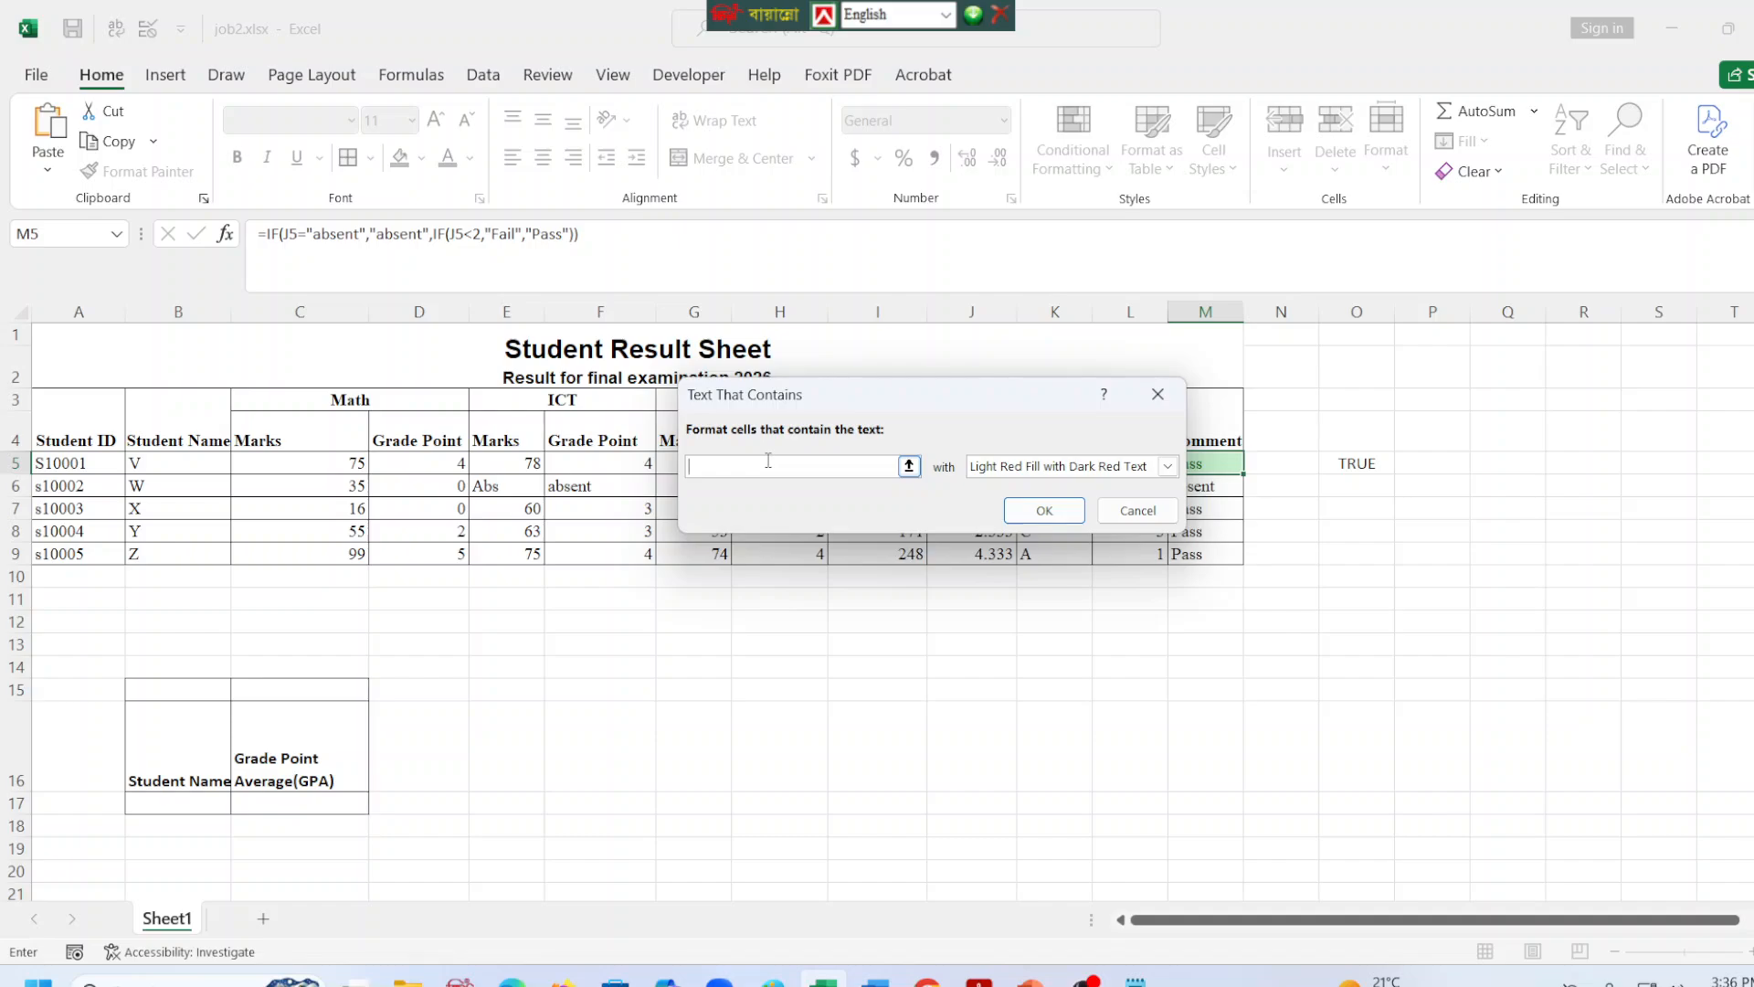
pyautogui.write('Fail')
pyautogui.click(1167, 466)
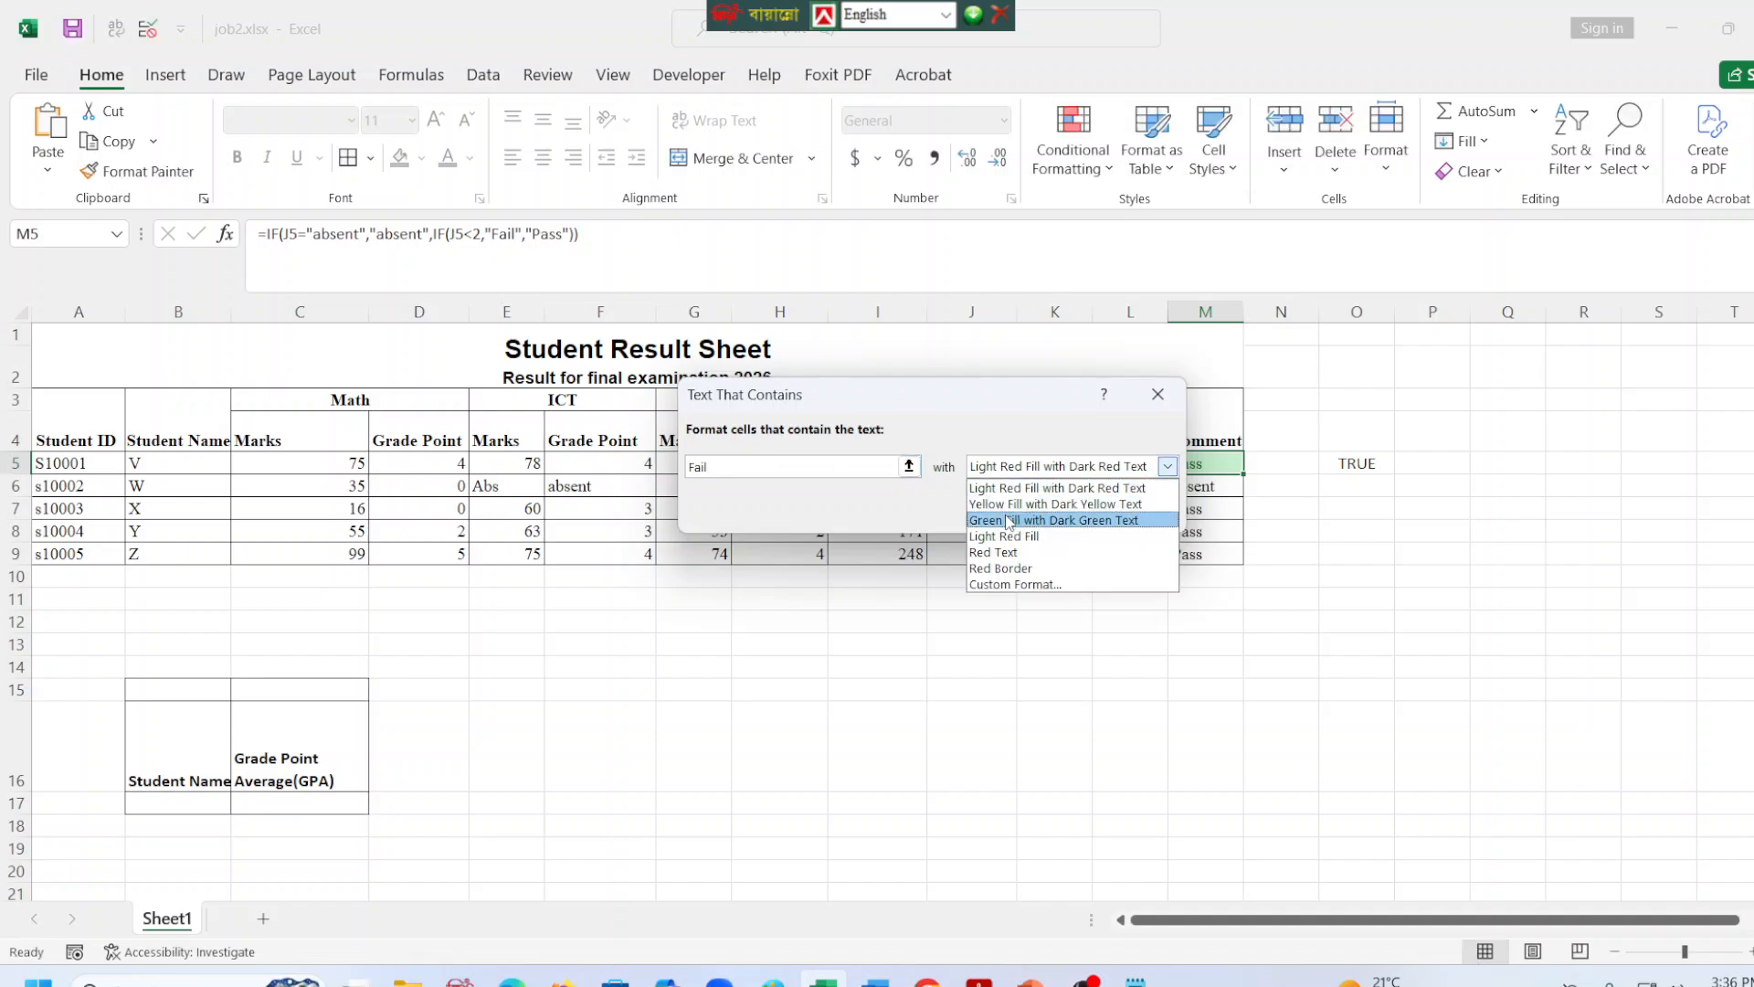
pyautogui.click(1009, 504)
pyautogui.click(1033, 509)
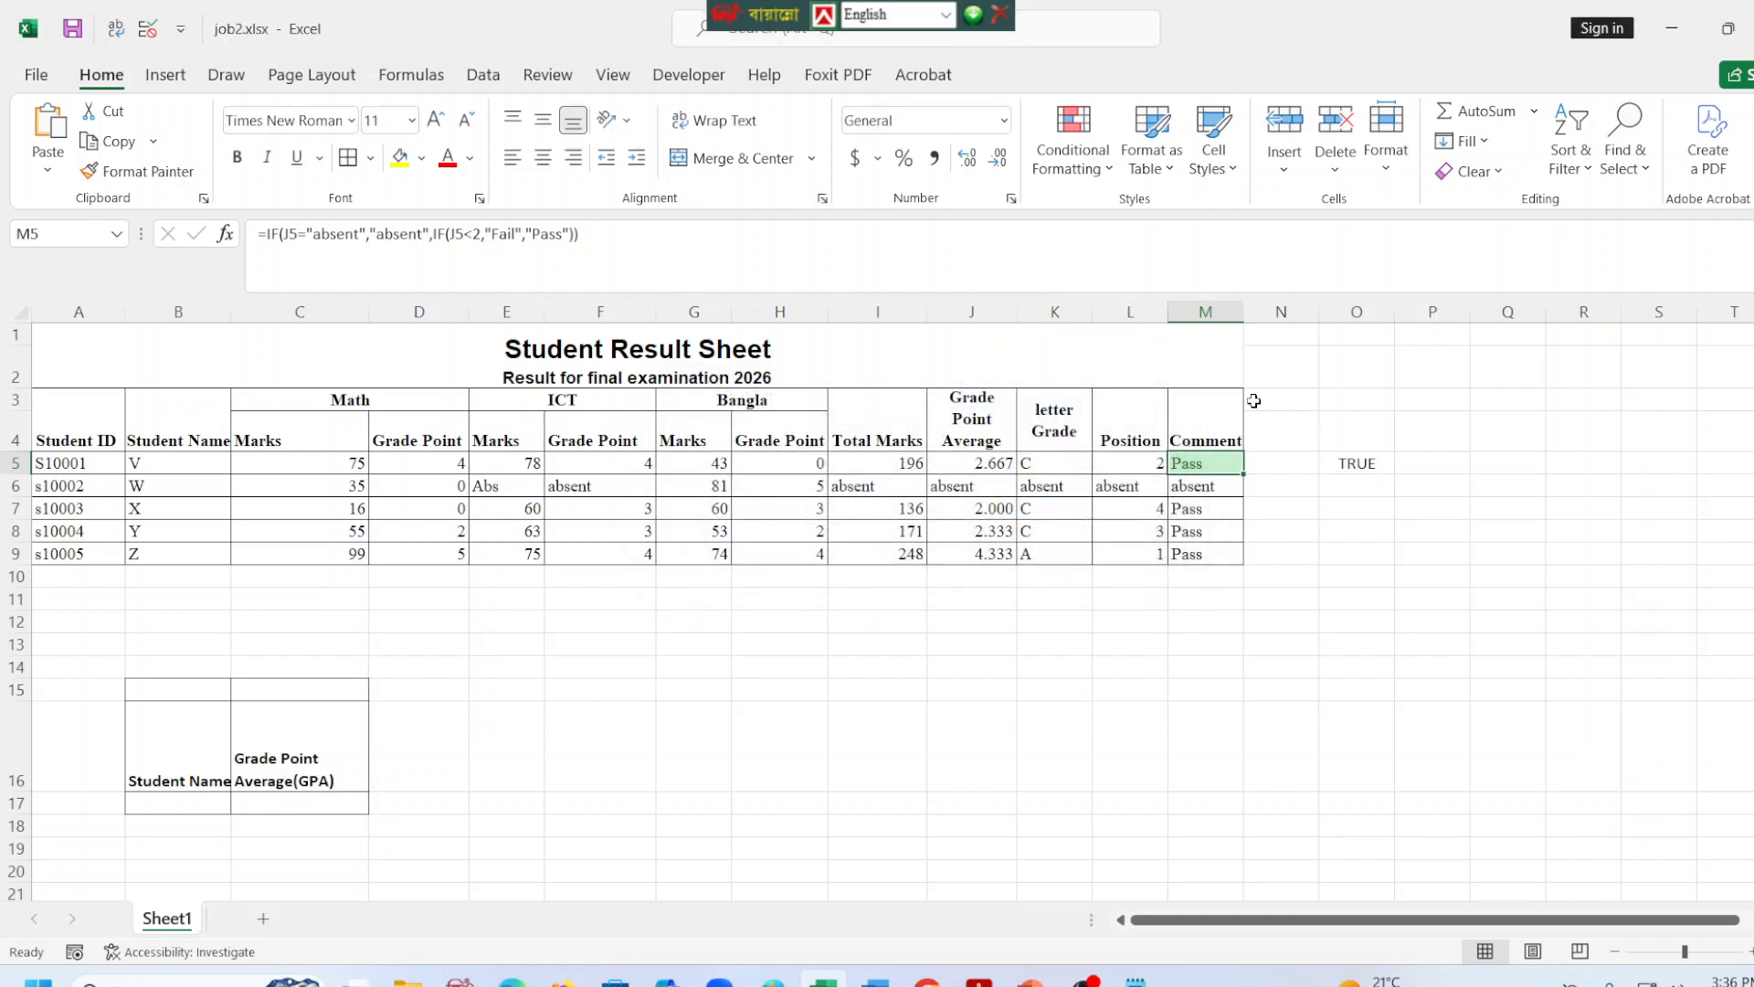
# Add a Text that Contains conditional formatting rule to M5 giving "Absent" Light Red Fill with Dark Red Text.
pyautogui.click(1074, 183)
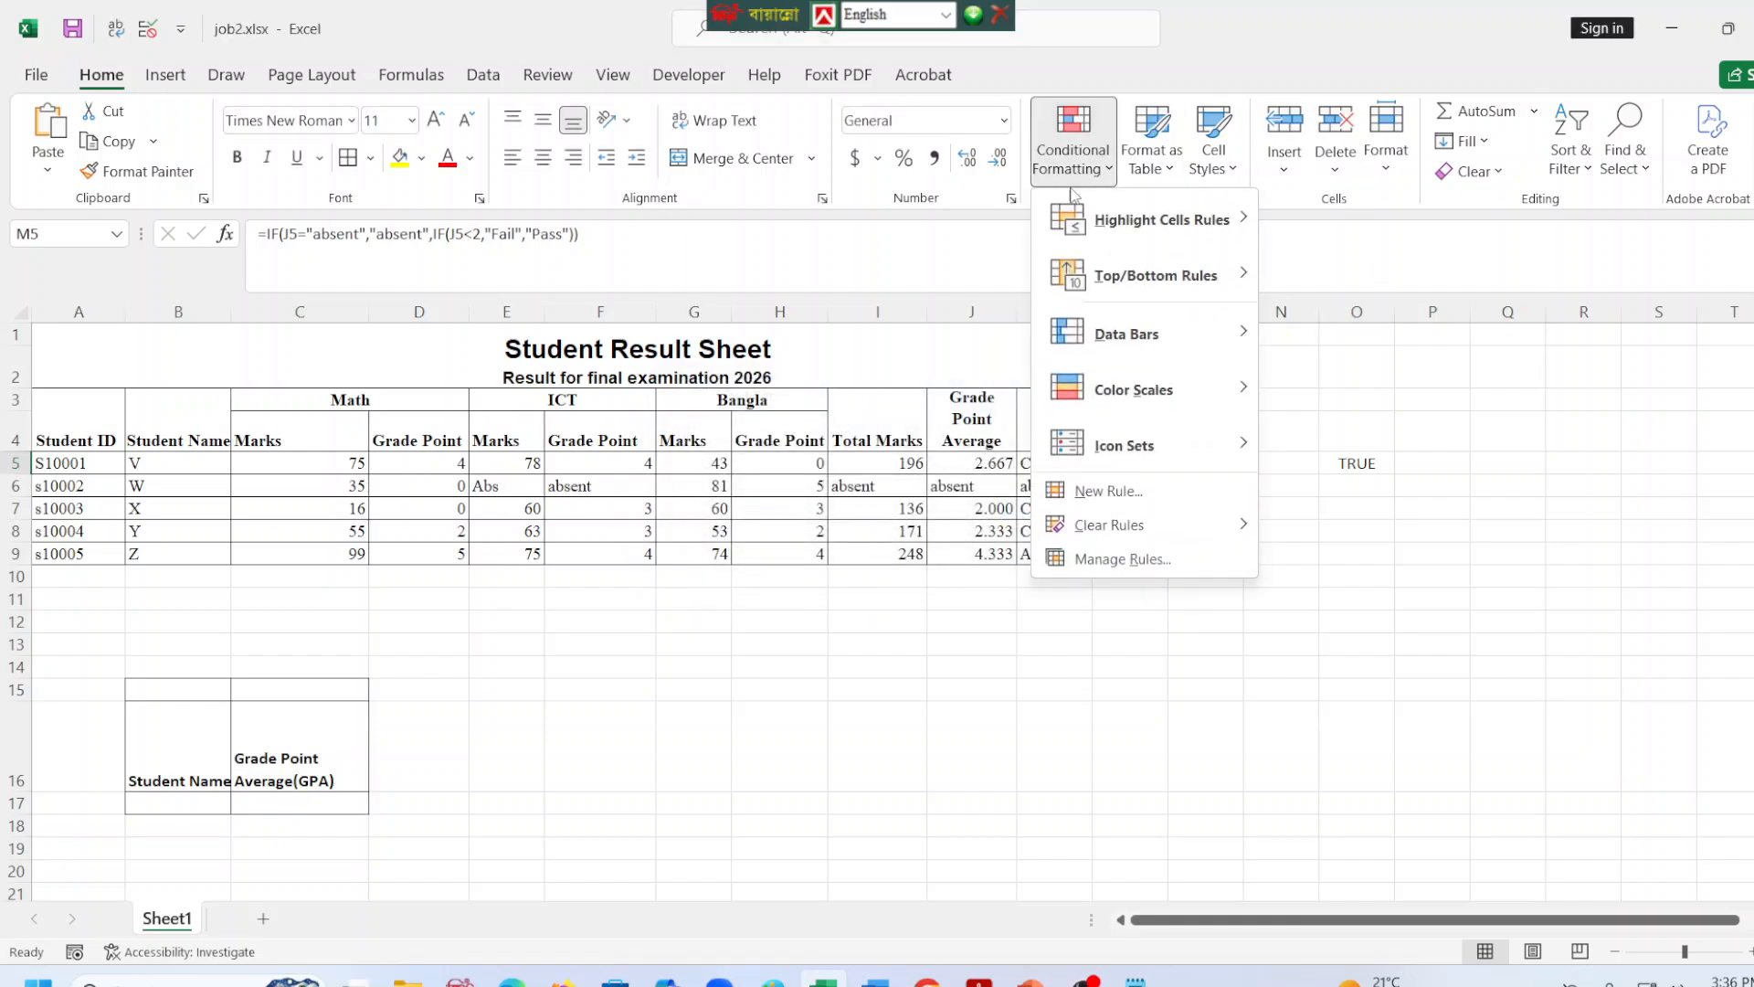
pyautogui.moveTo(1156, 220)
pyautogui.click(1343, 443)
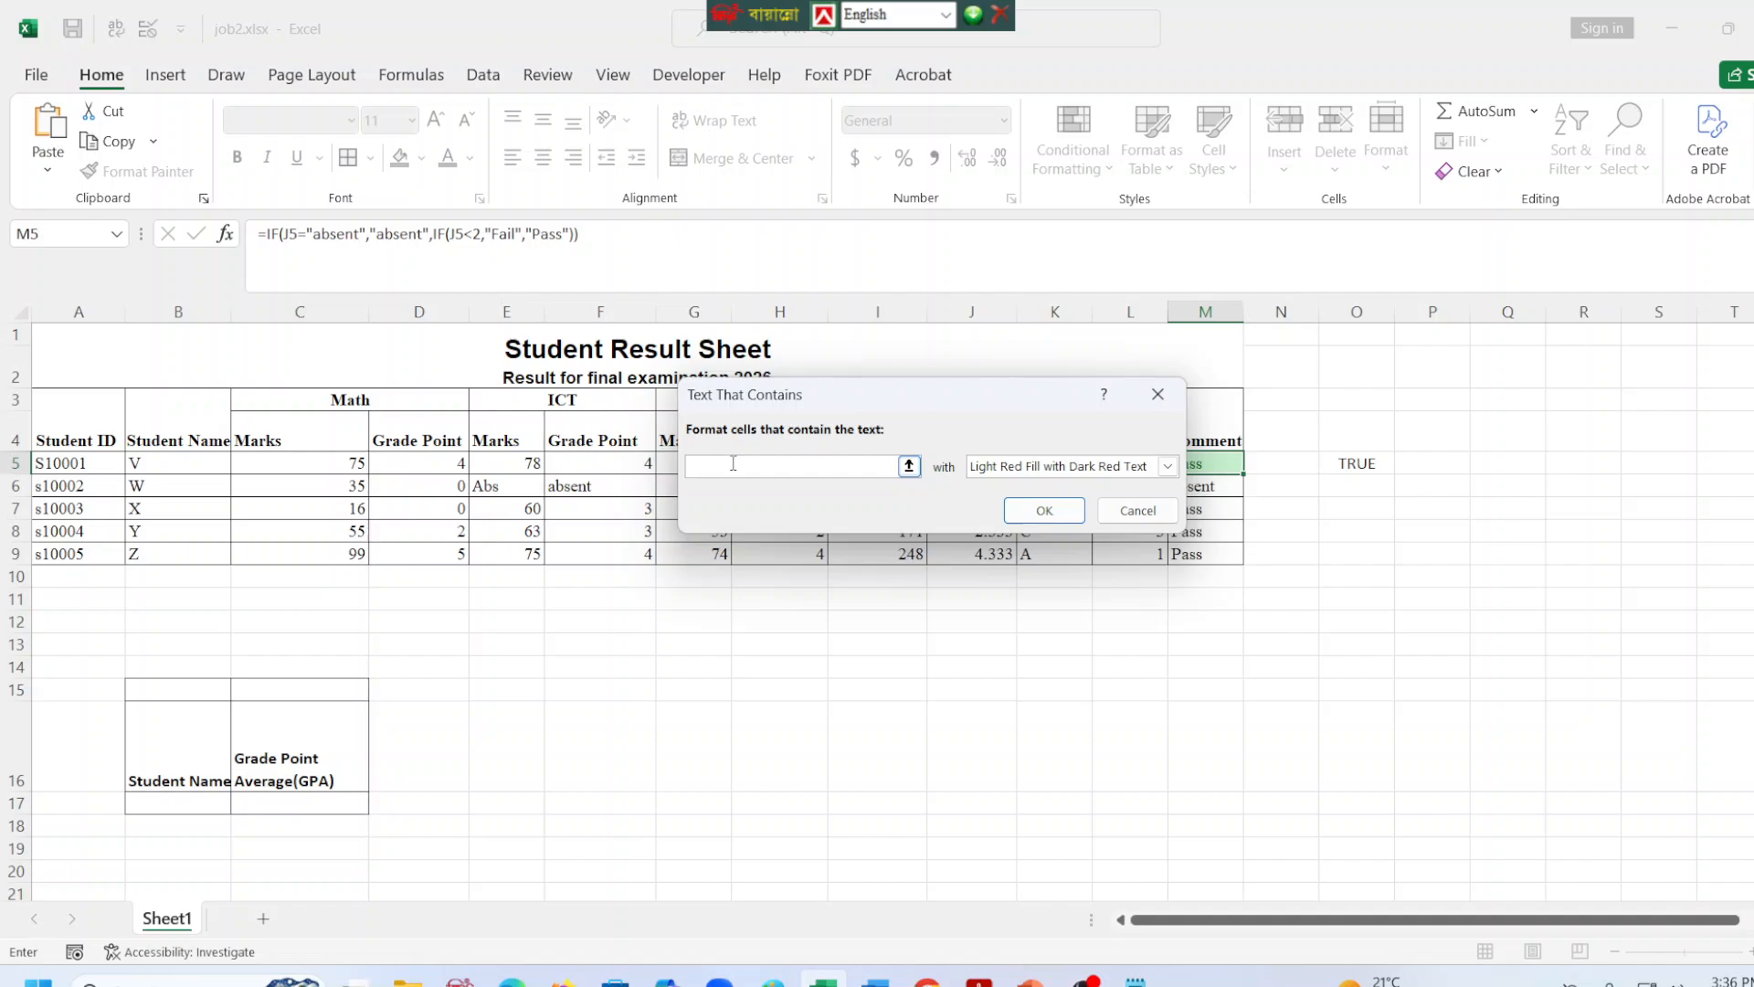
pyautogui.write('Absent')
pyautogui.click(1028, 468)
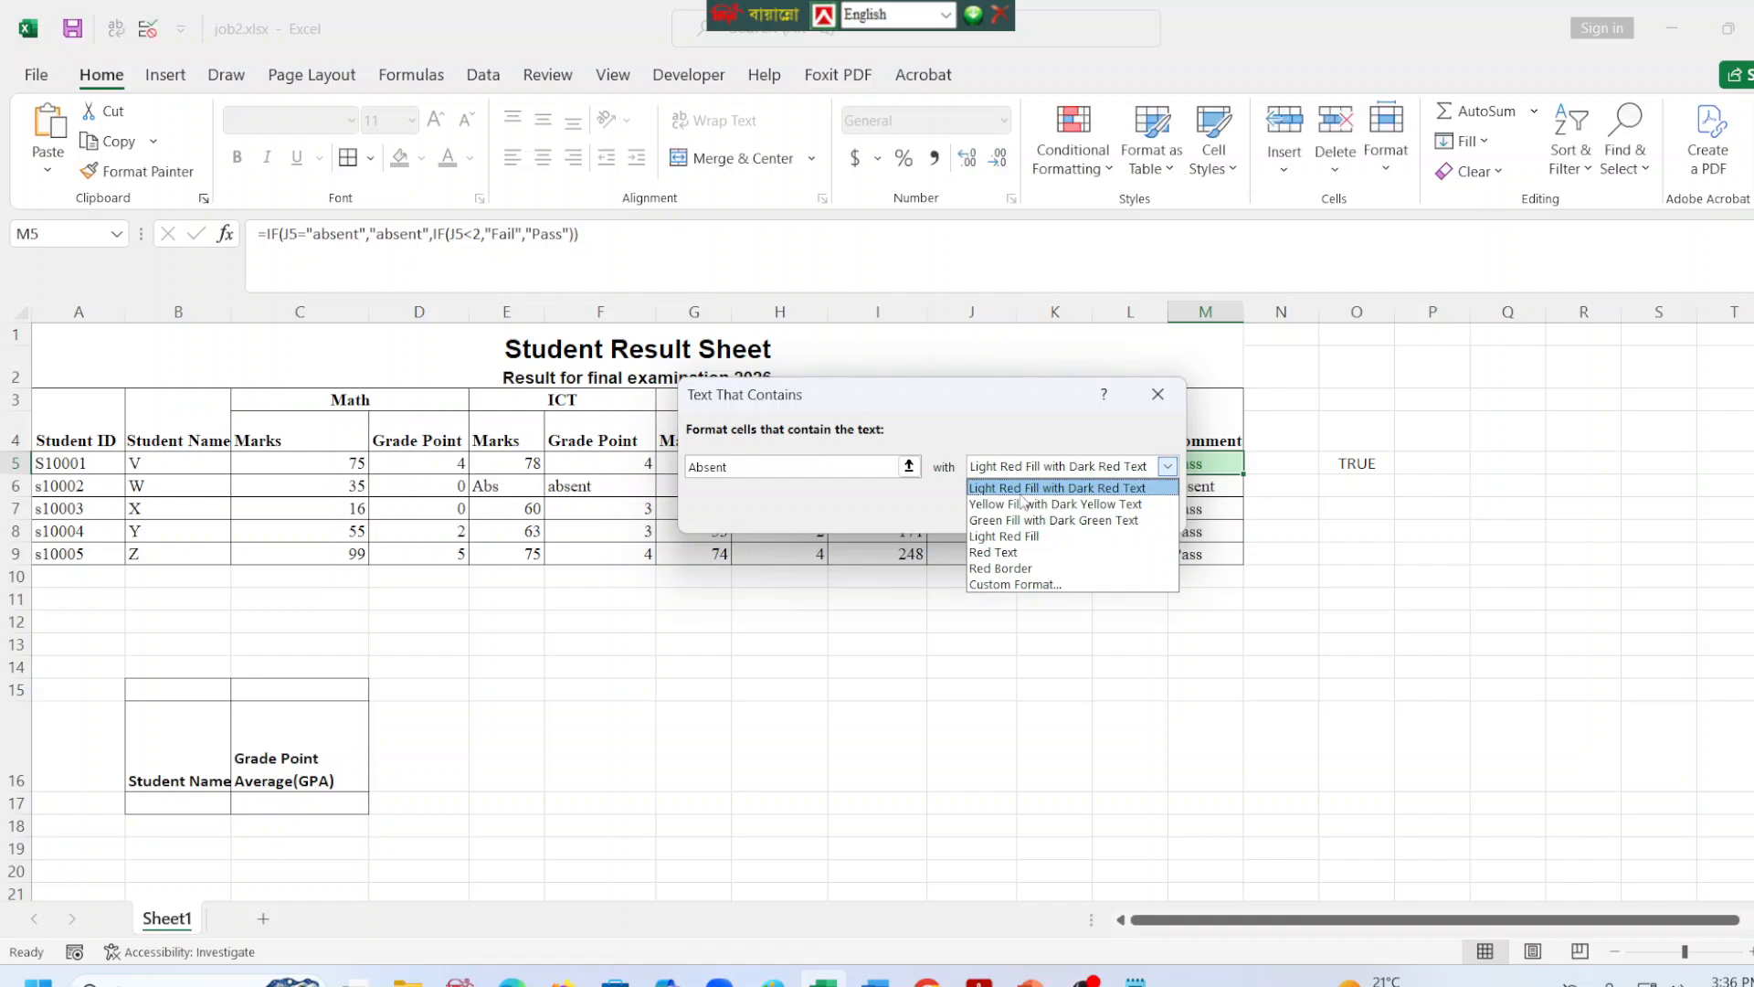
pyautogui.click(1027, 484)
pyautogui.click(1028, 512)
pyautogui.click(1208, 575)
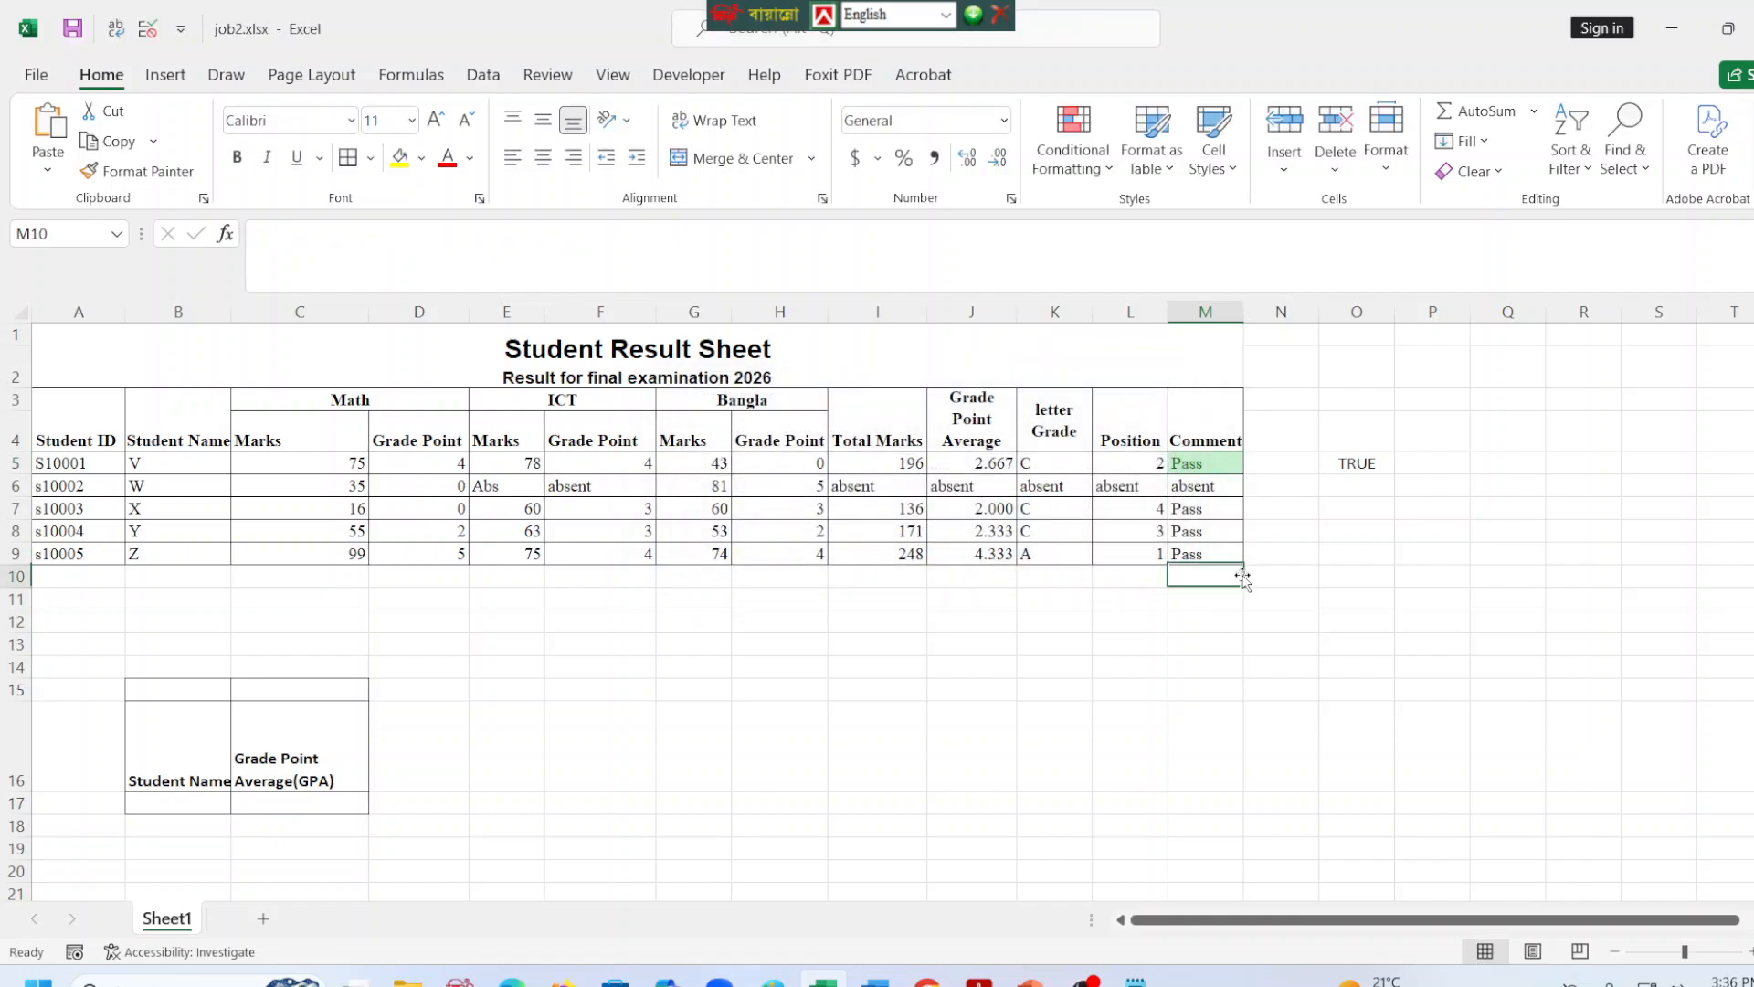
# Fill the comment cell M5 down to M9 so its formula and conditional formatting cover every student.
pyautogui.click(1220, 465)
pyautogui.moveTo(1243, 473); pyautogui.dragTo(1244, 562)
pyautogui.click(1327, 568)
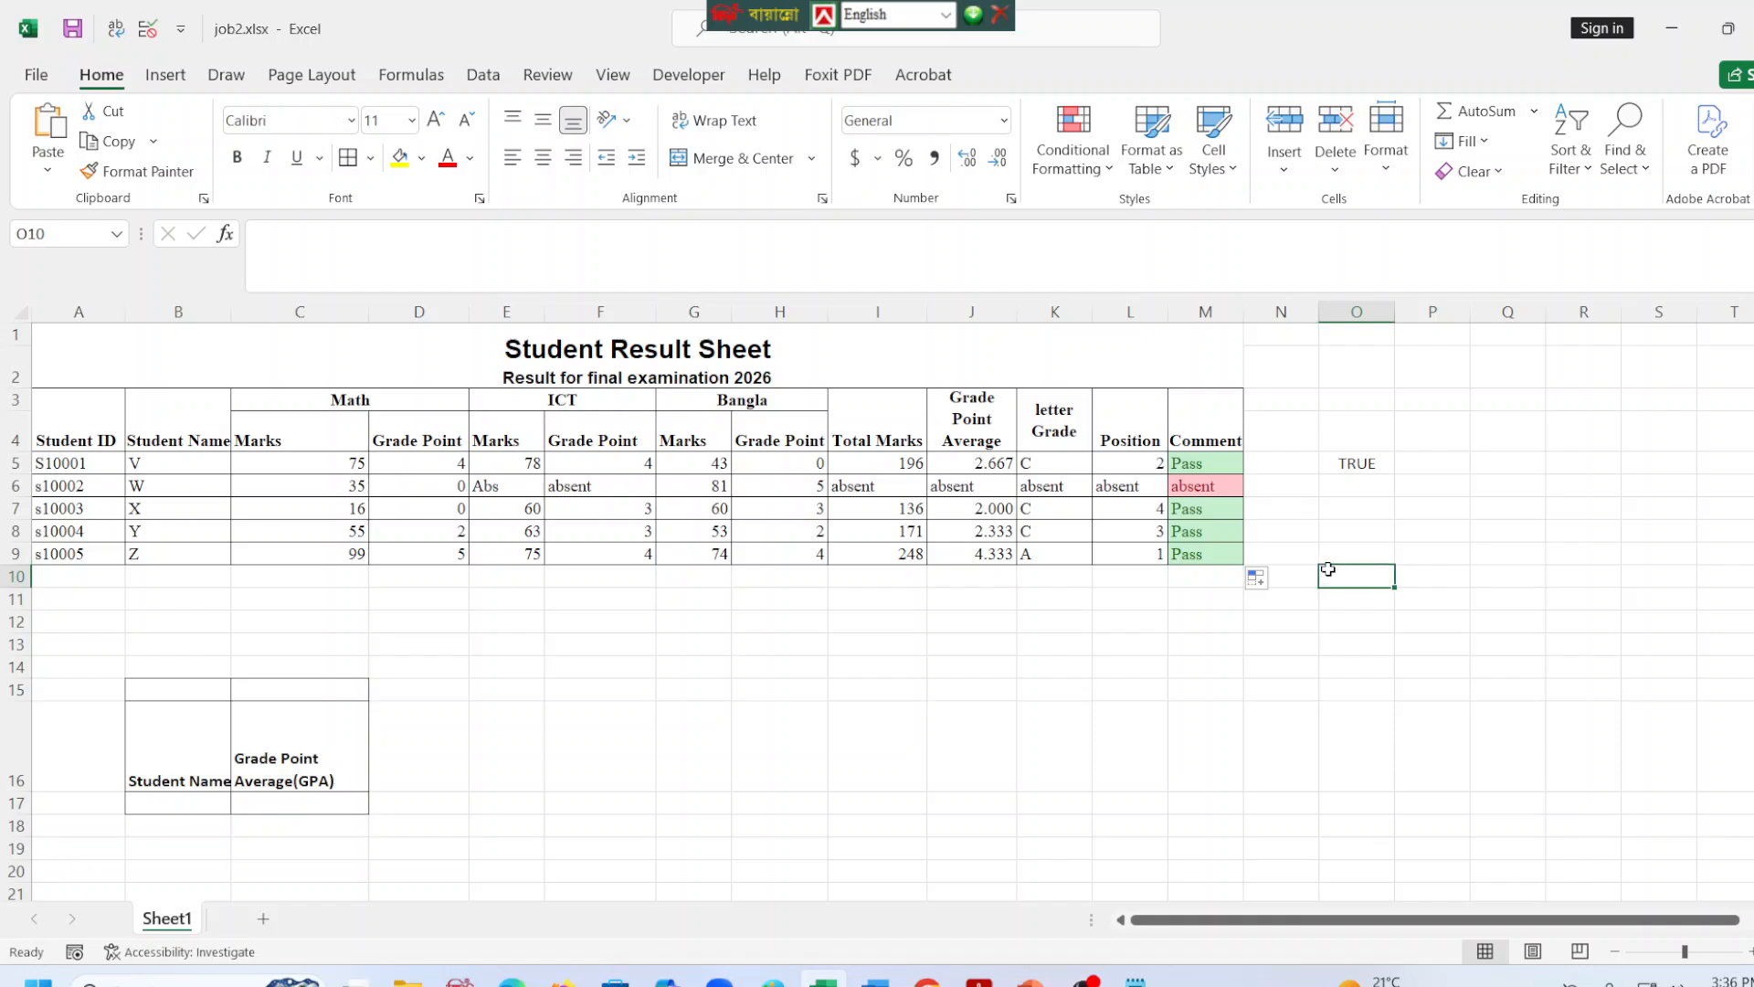
# Set the ICT mark in E7 to 14 to test the conditional formatting in M7, and undo the change.
pyautogui.click(504, 510)
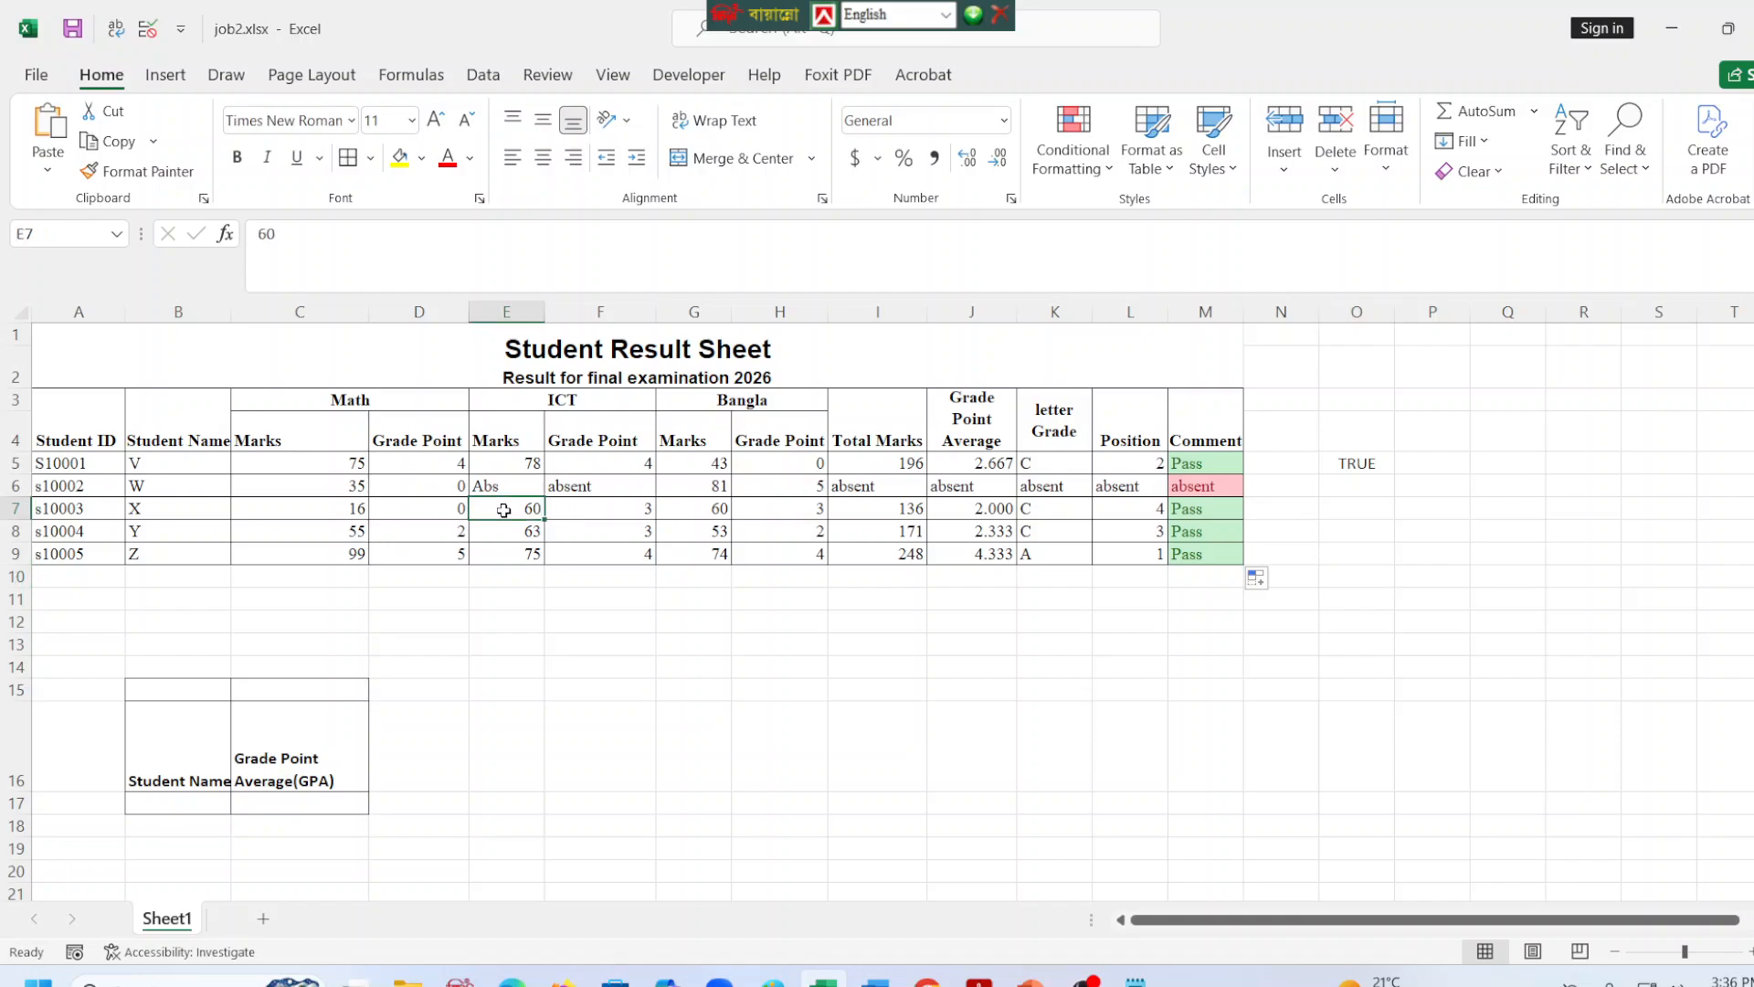
pyautogui.write('14')
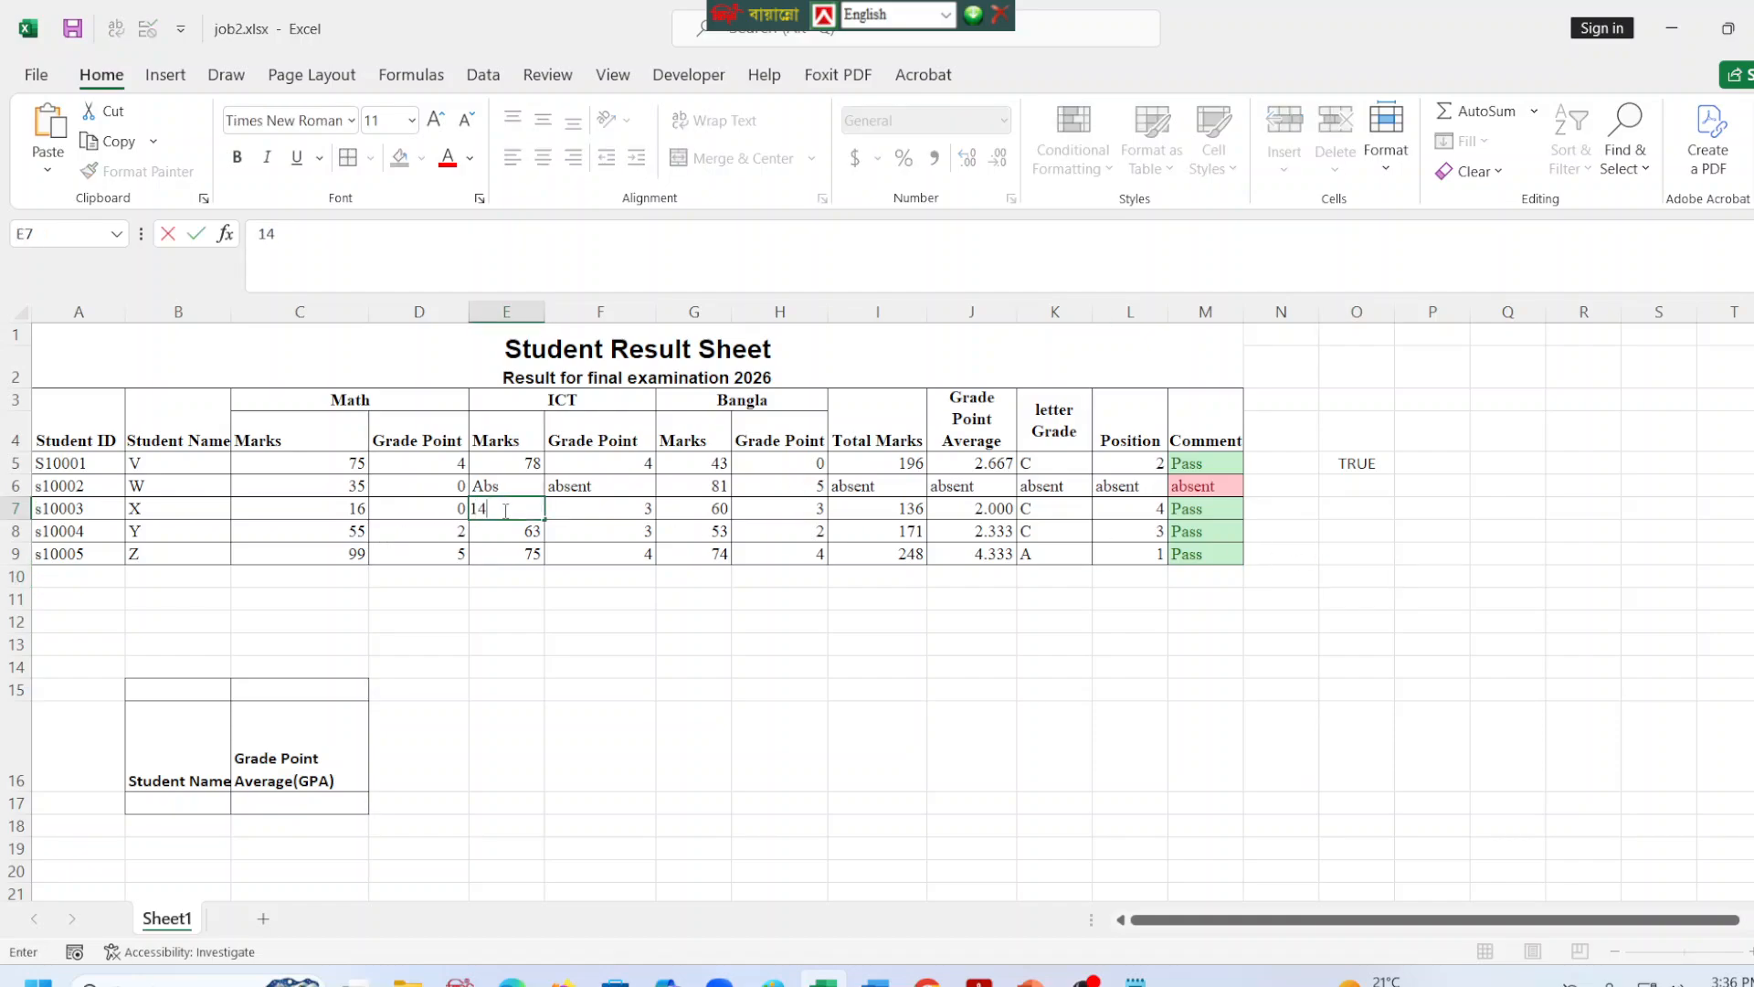
pyautogui.press('Return')
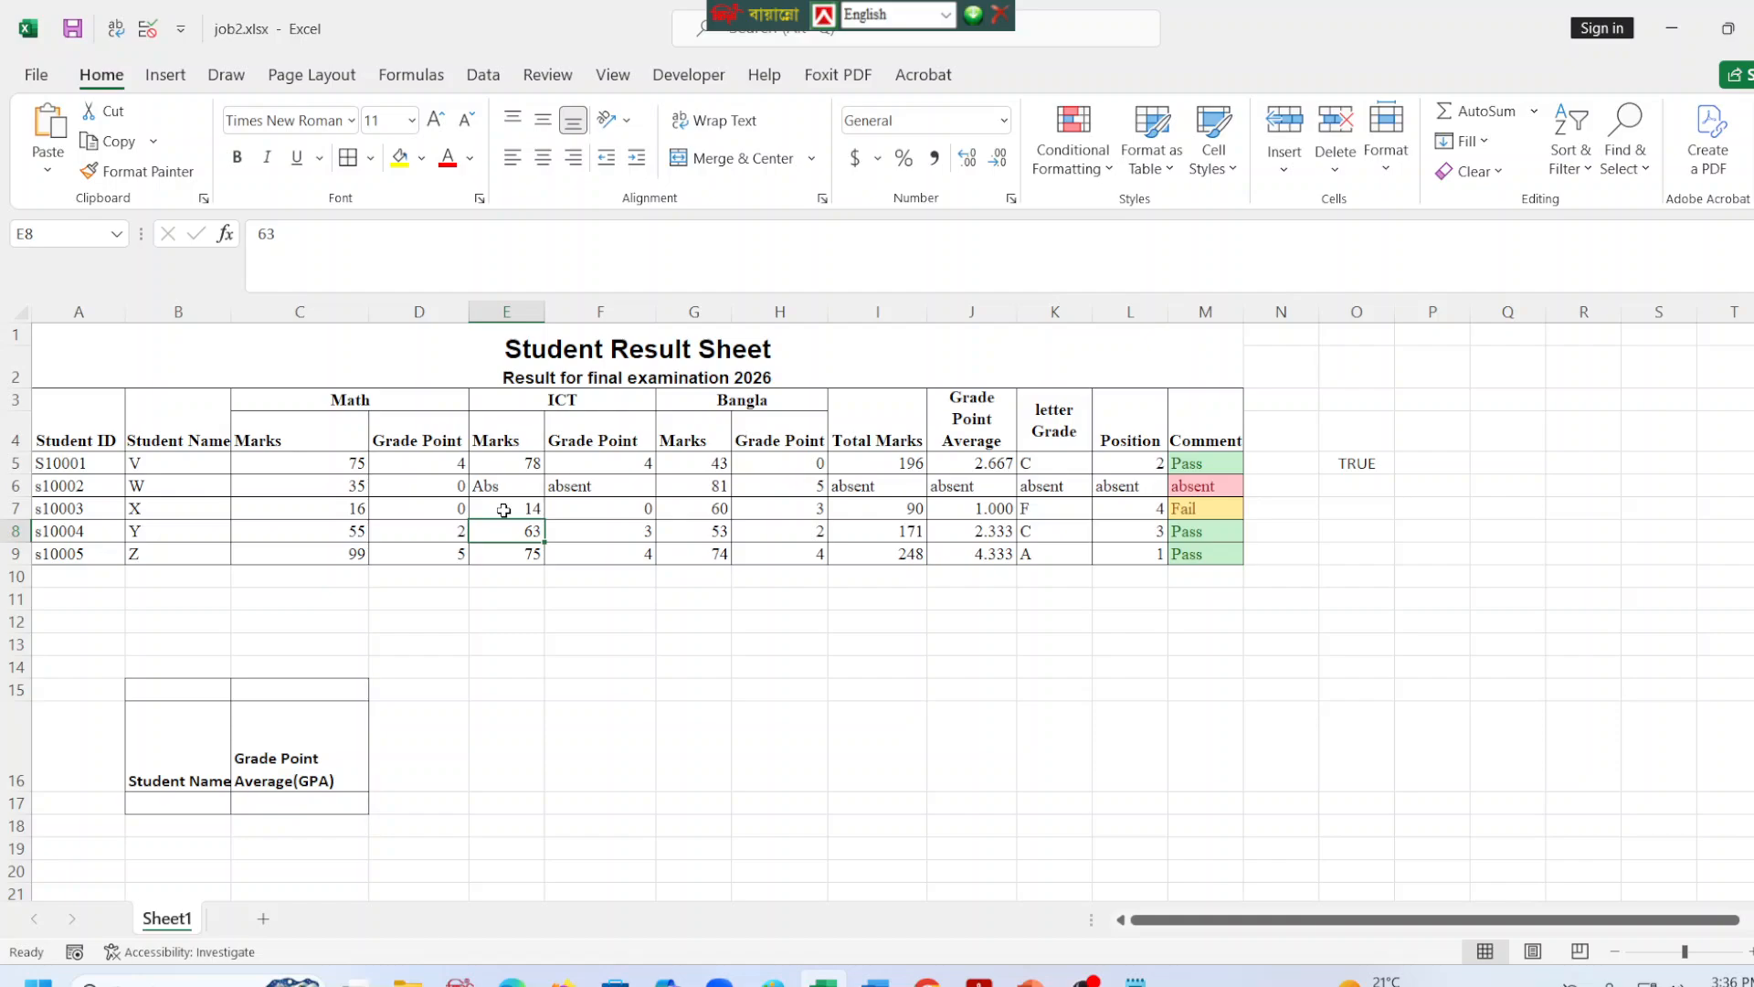
pyautogui.hotkey('ctrl', 'z')
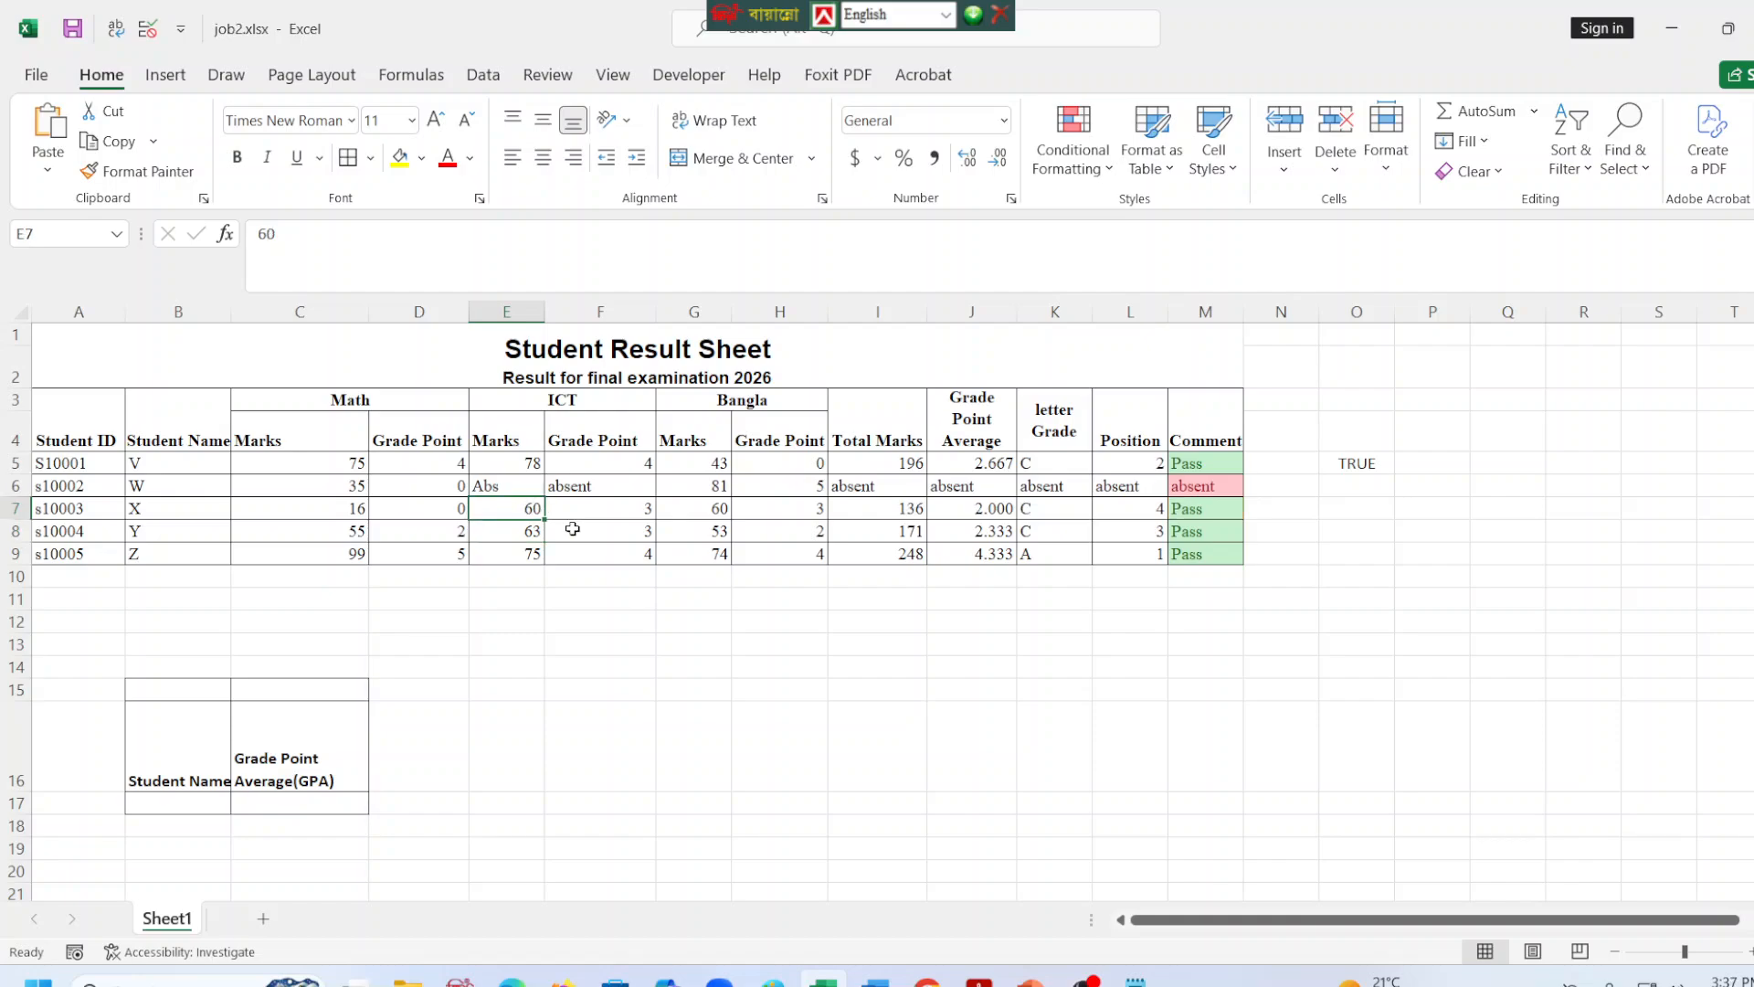
pyautogui.click(666, 692)
# Review the Math and ICT grade point formulas in D7 and F7 alongside the ICT mark in E7.
pyautogui.click(444, 501)
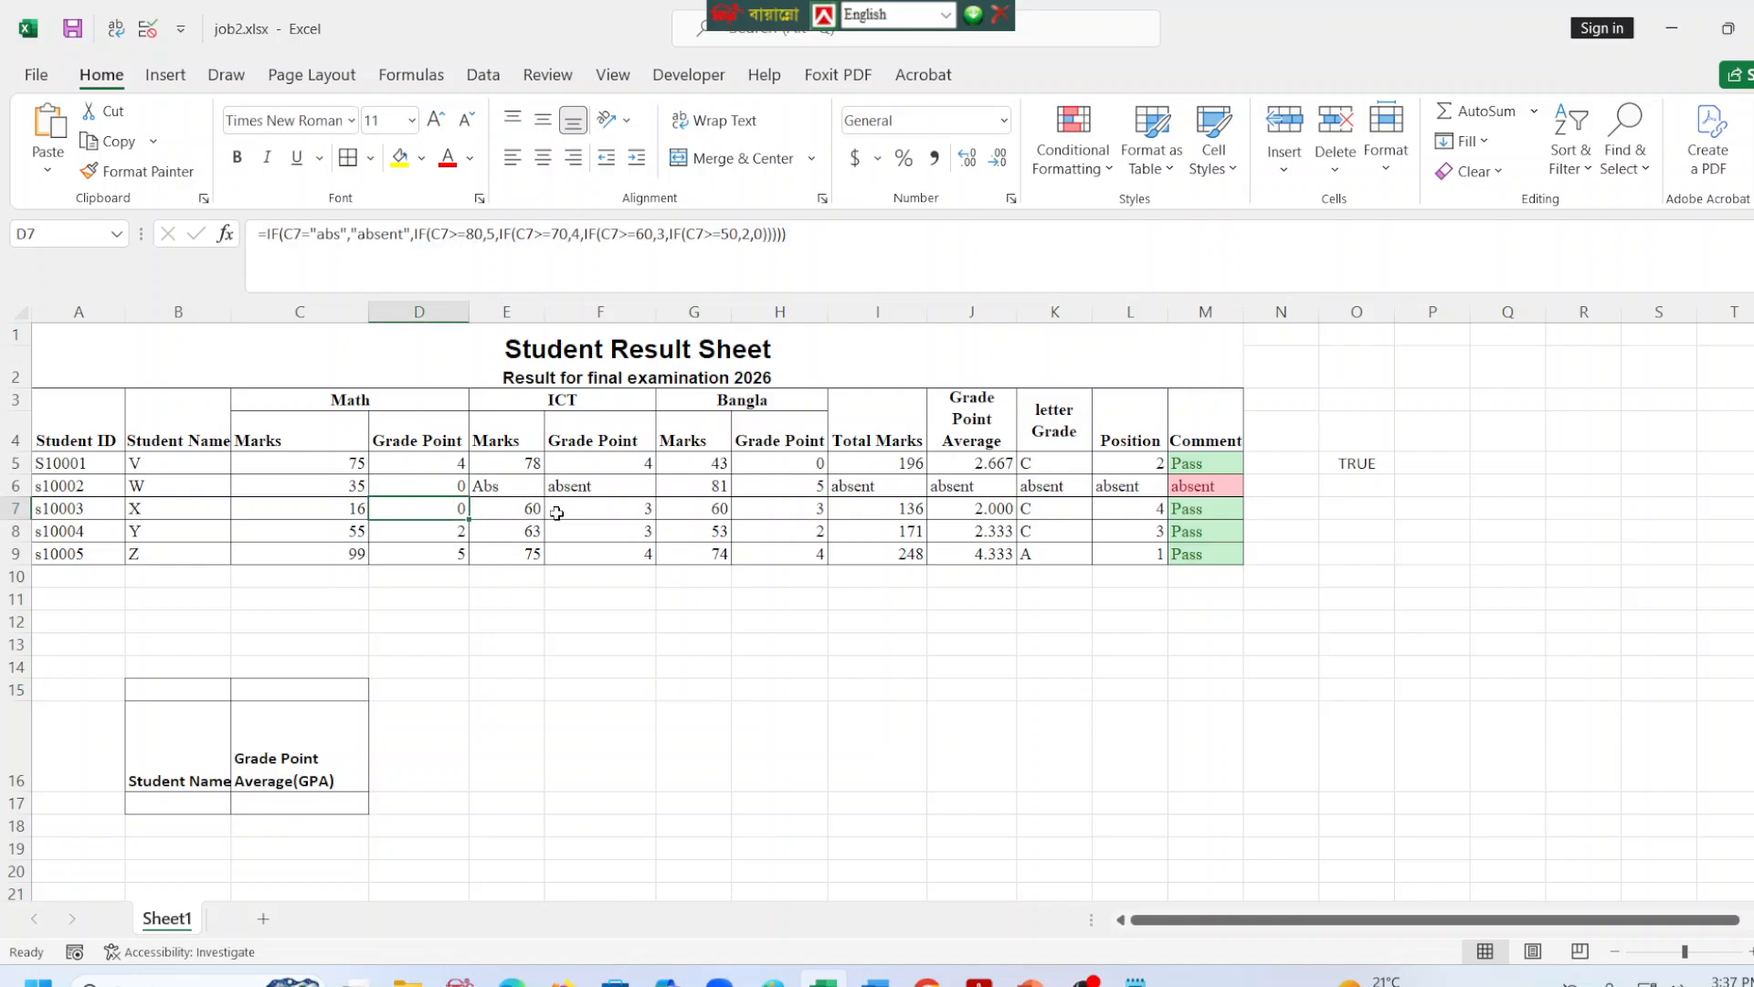
pyautogui.click(583, 513)
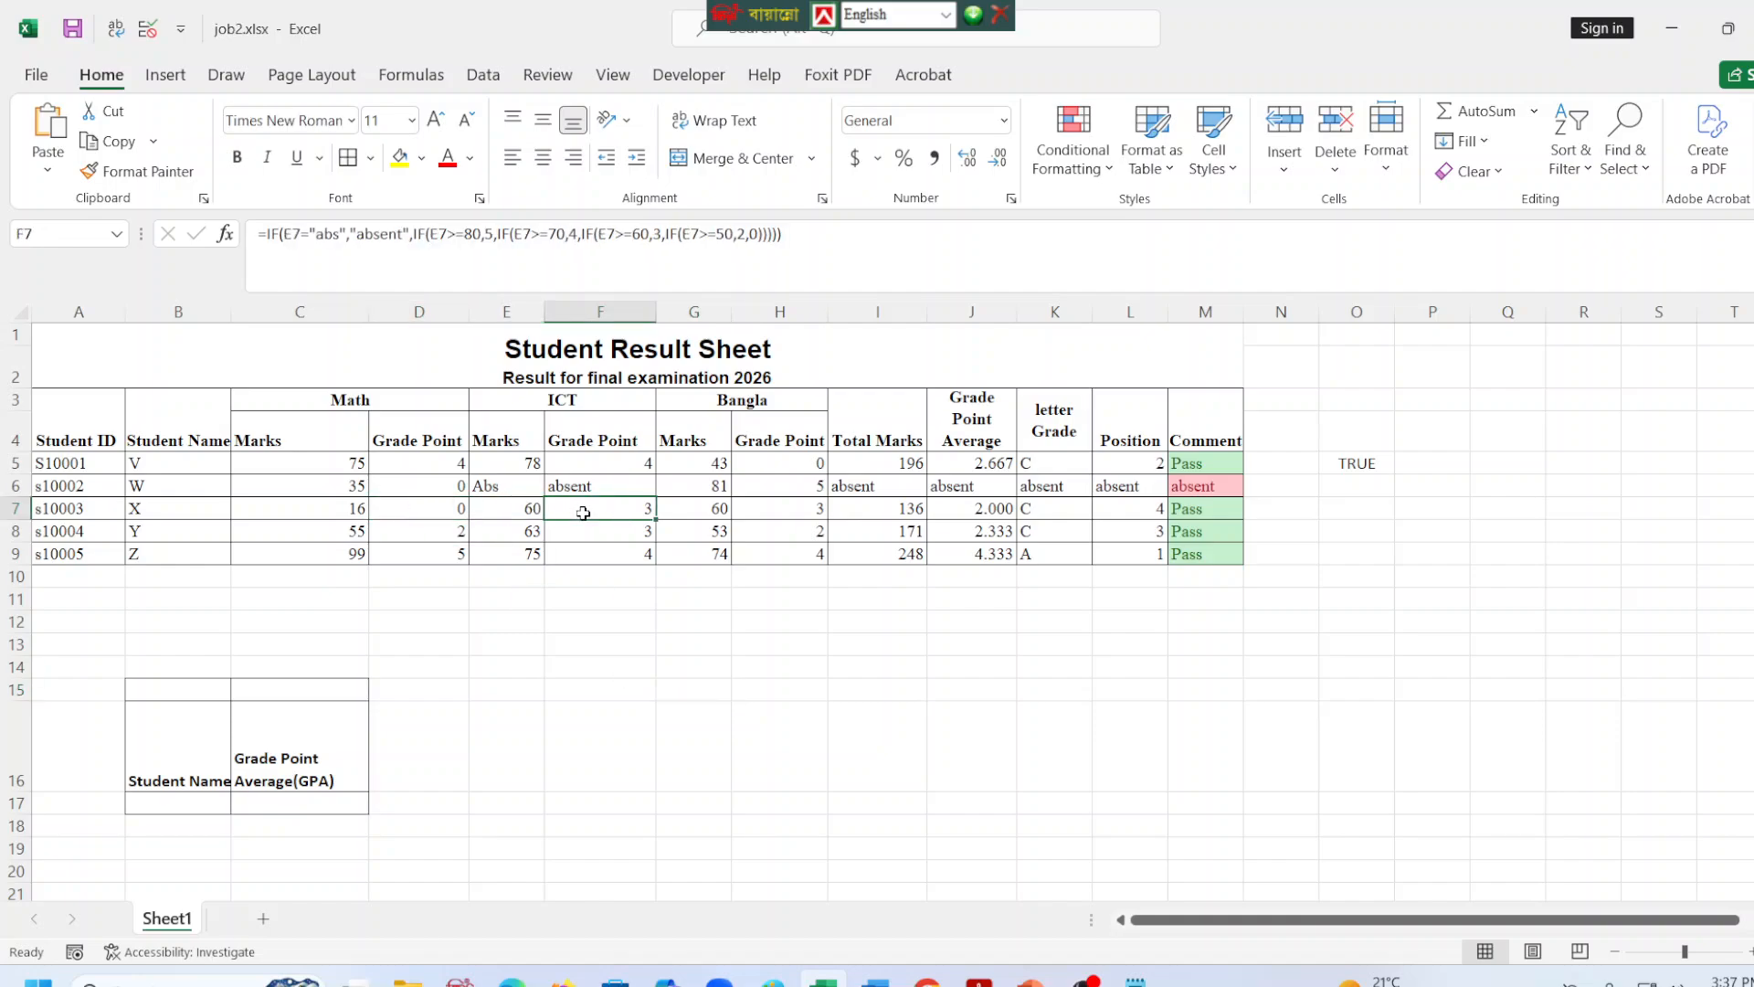
pyautogui.click(519, 511)
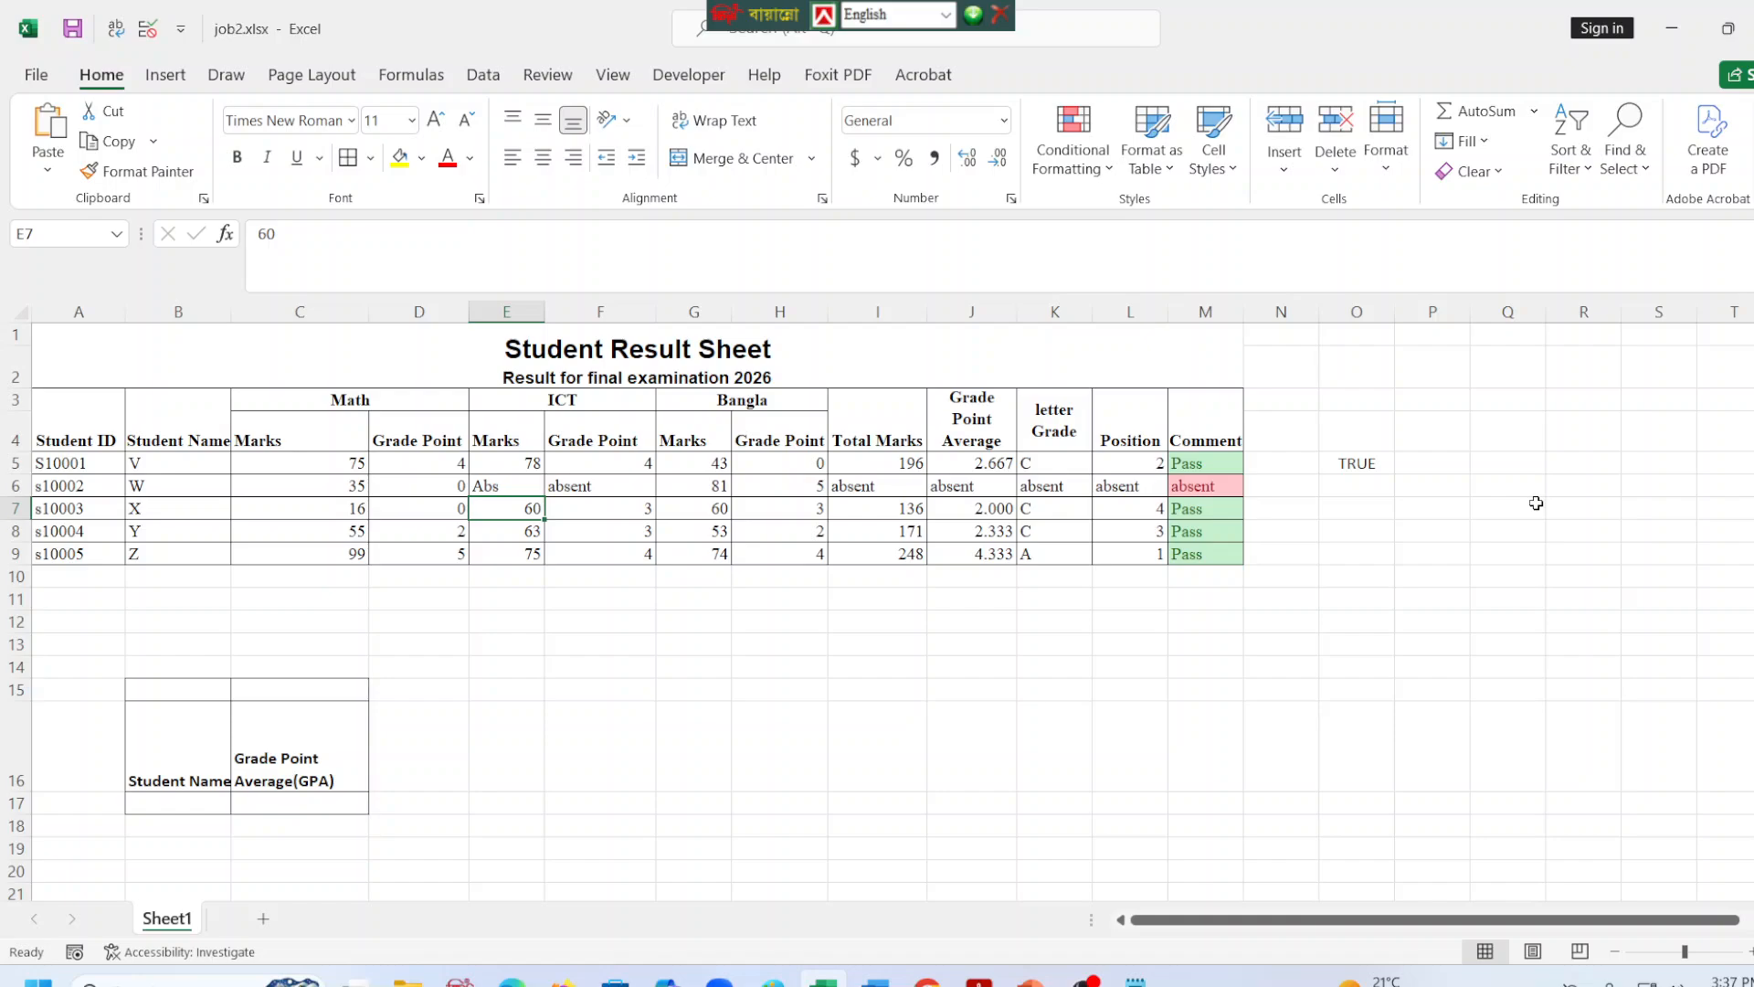
pyautogui.click(631, 510)
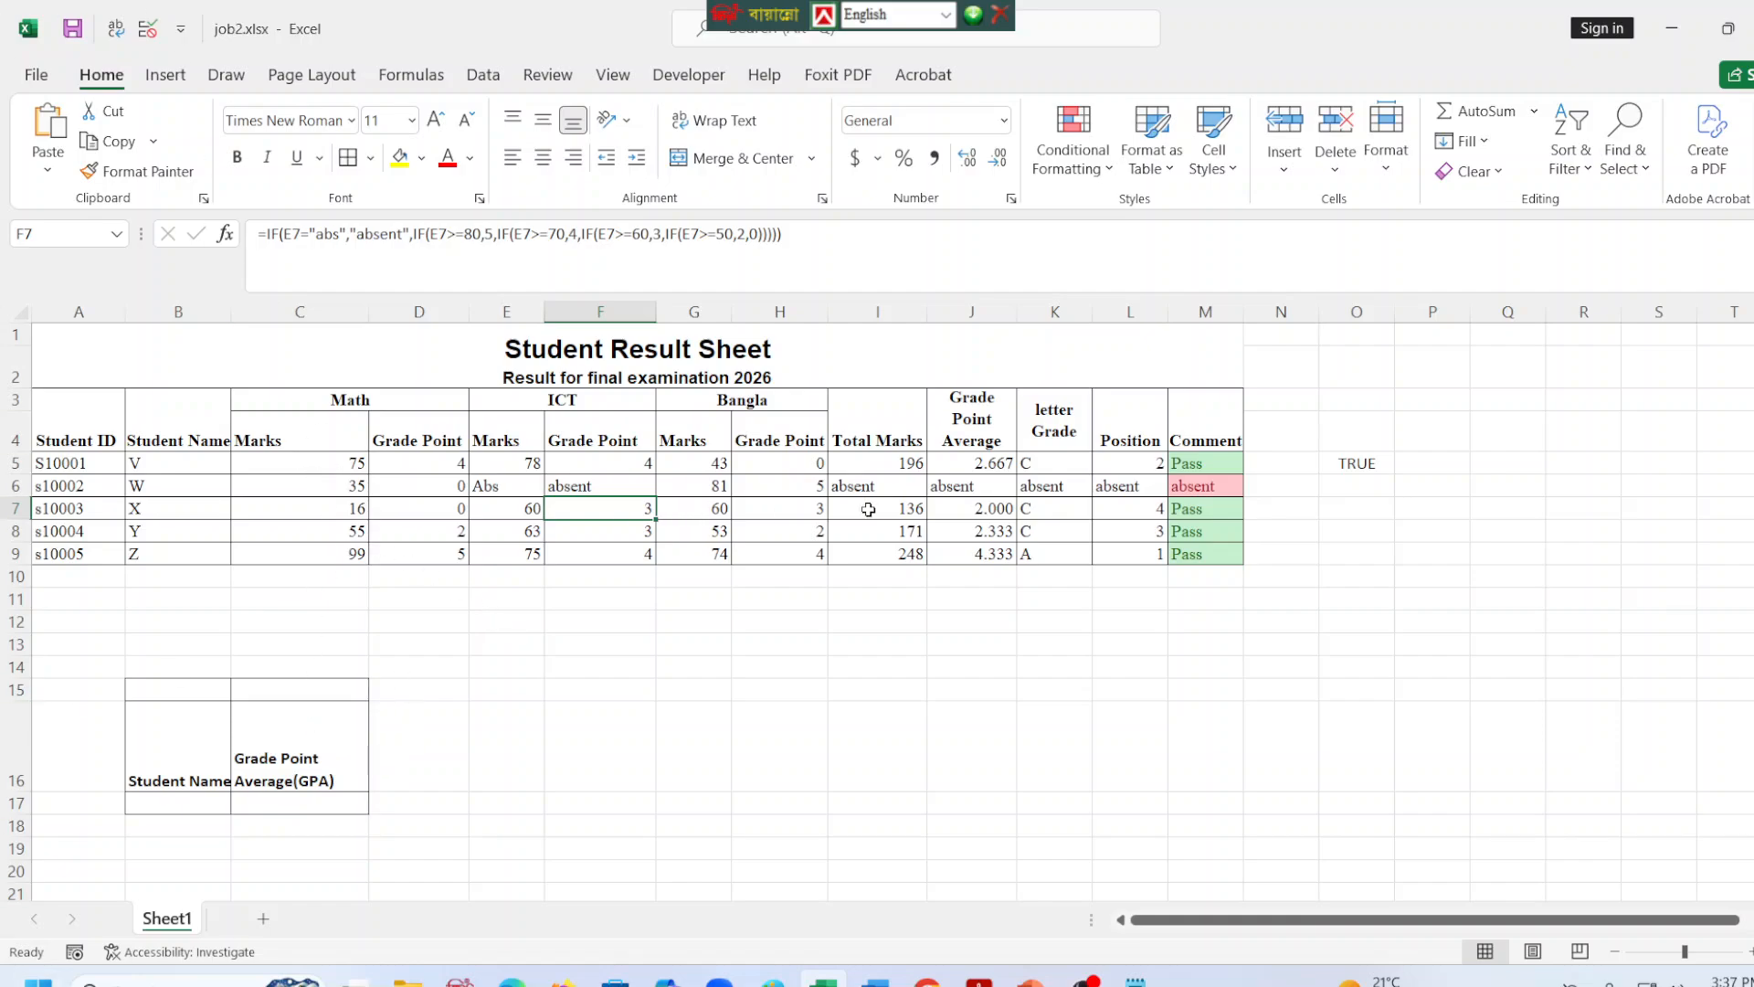
pyautogui.click(808, 578)
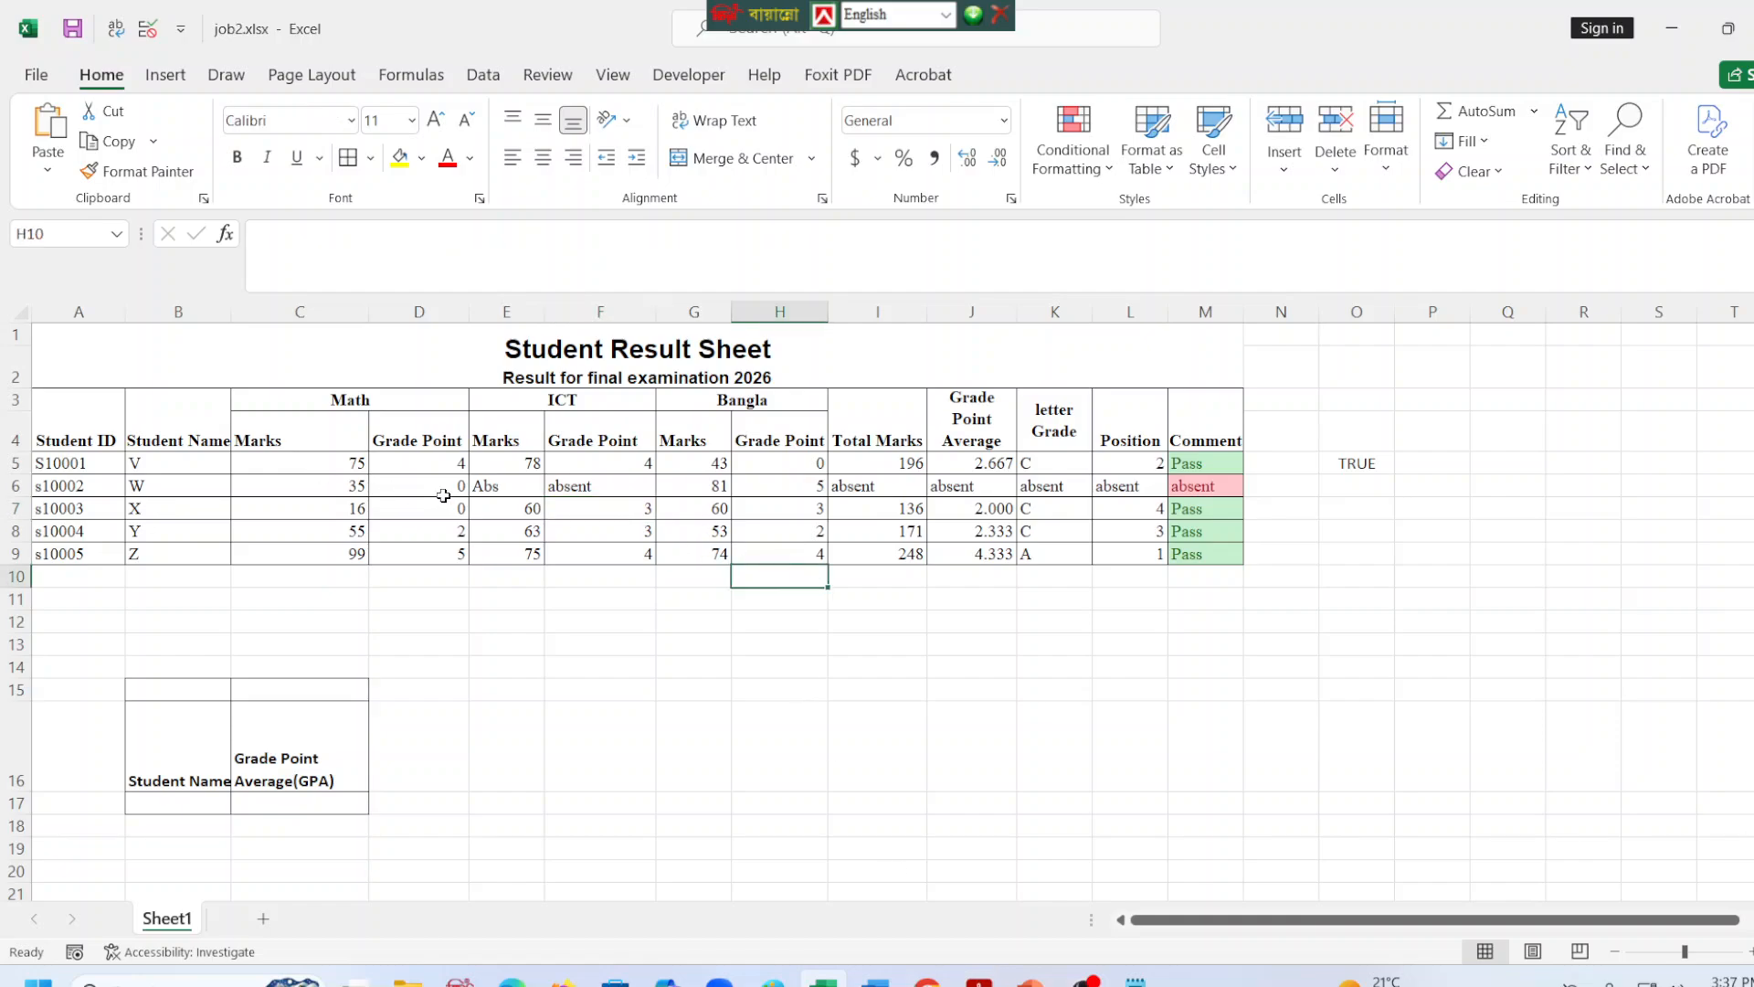
pyautogui.click(599, 756)
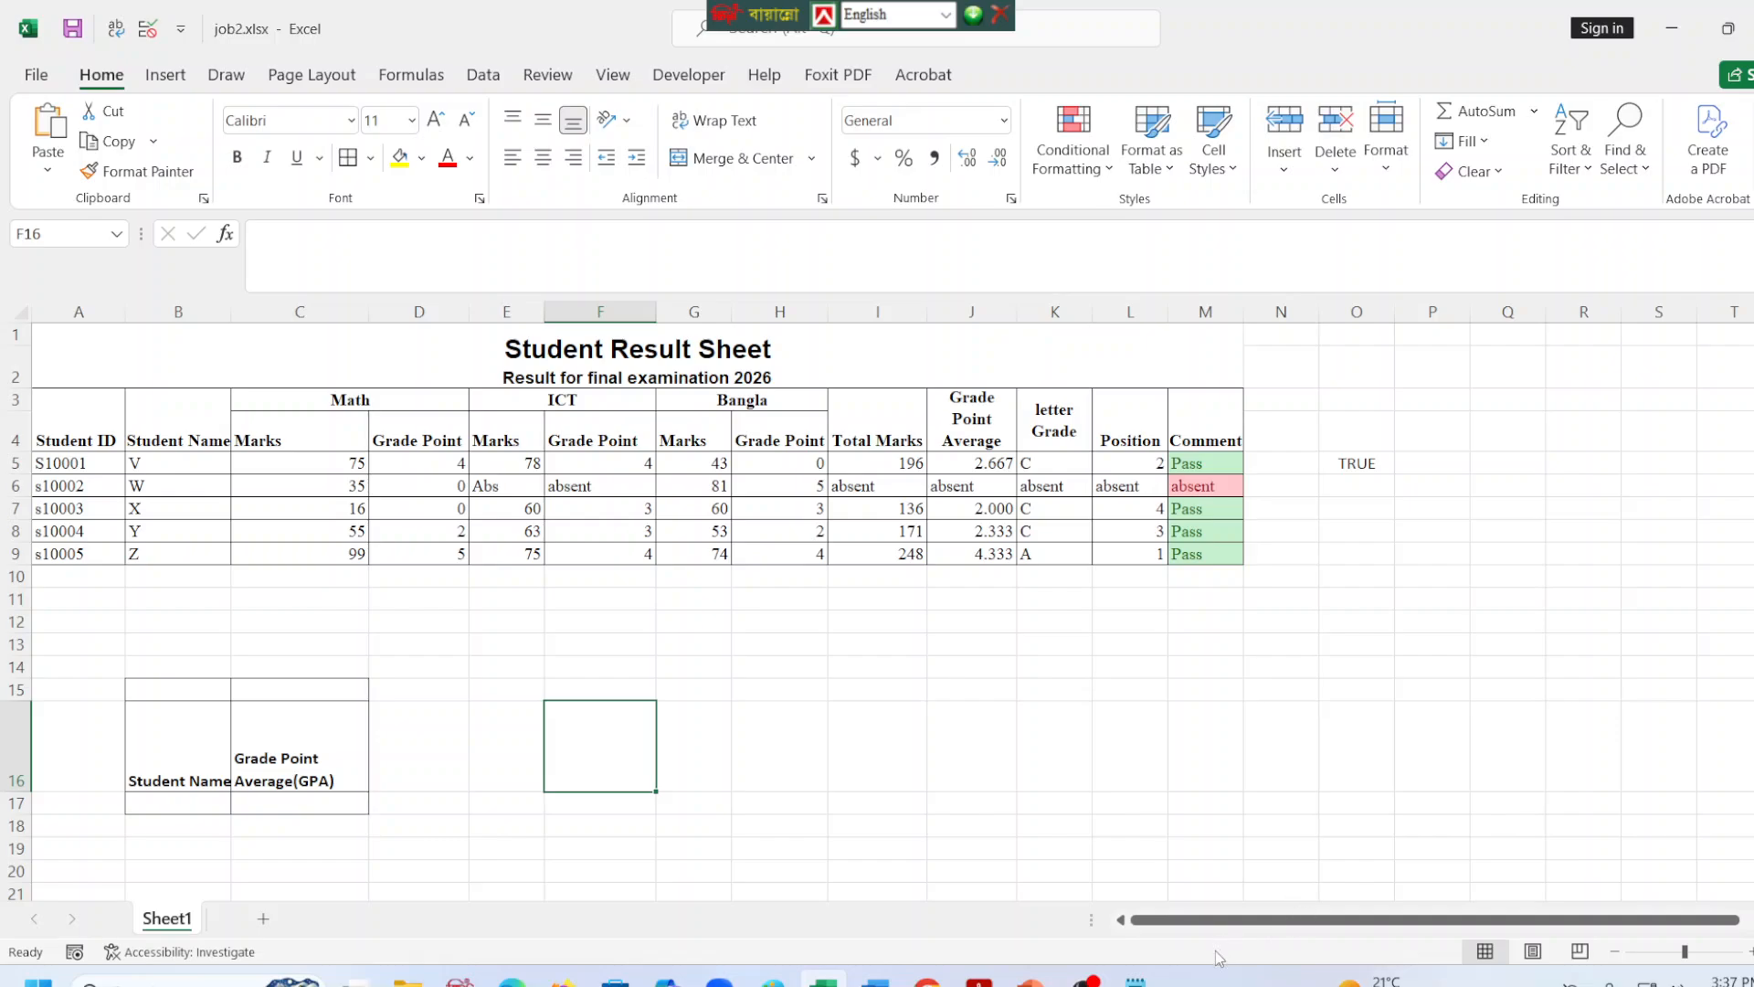
# Check the last entries of formulas.txt in Notepad against the formulas in H5 and I5 of the workbook.
pyautogui.click(1135, 979)
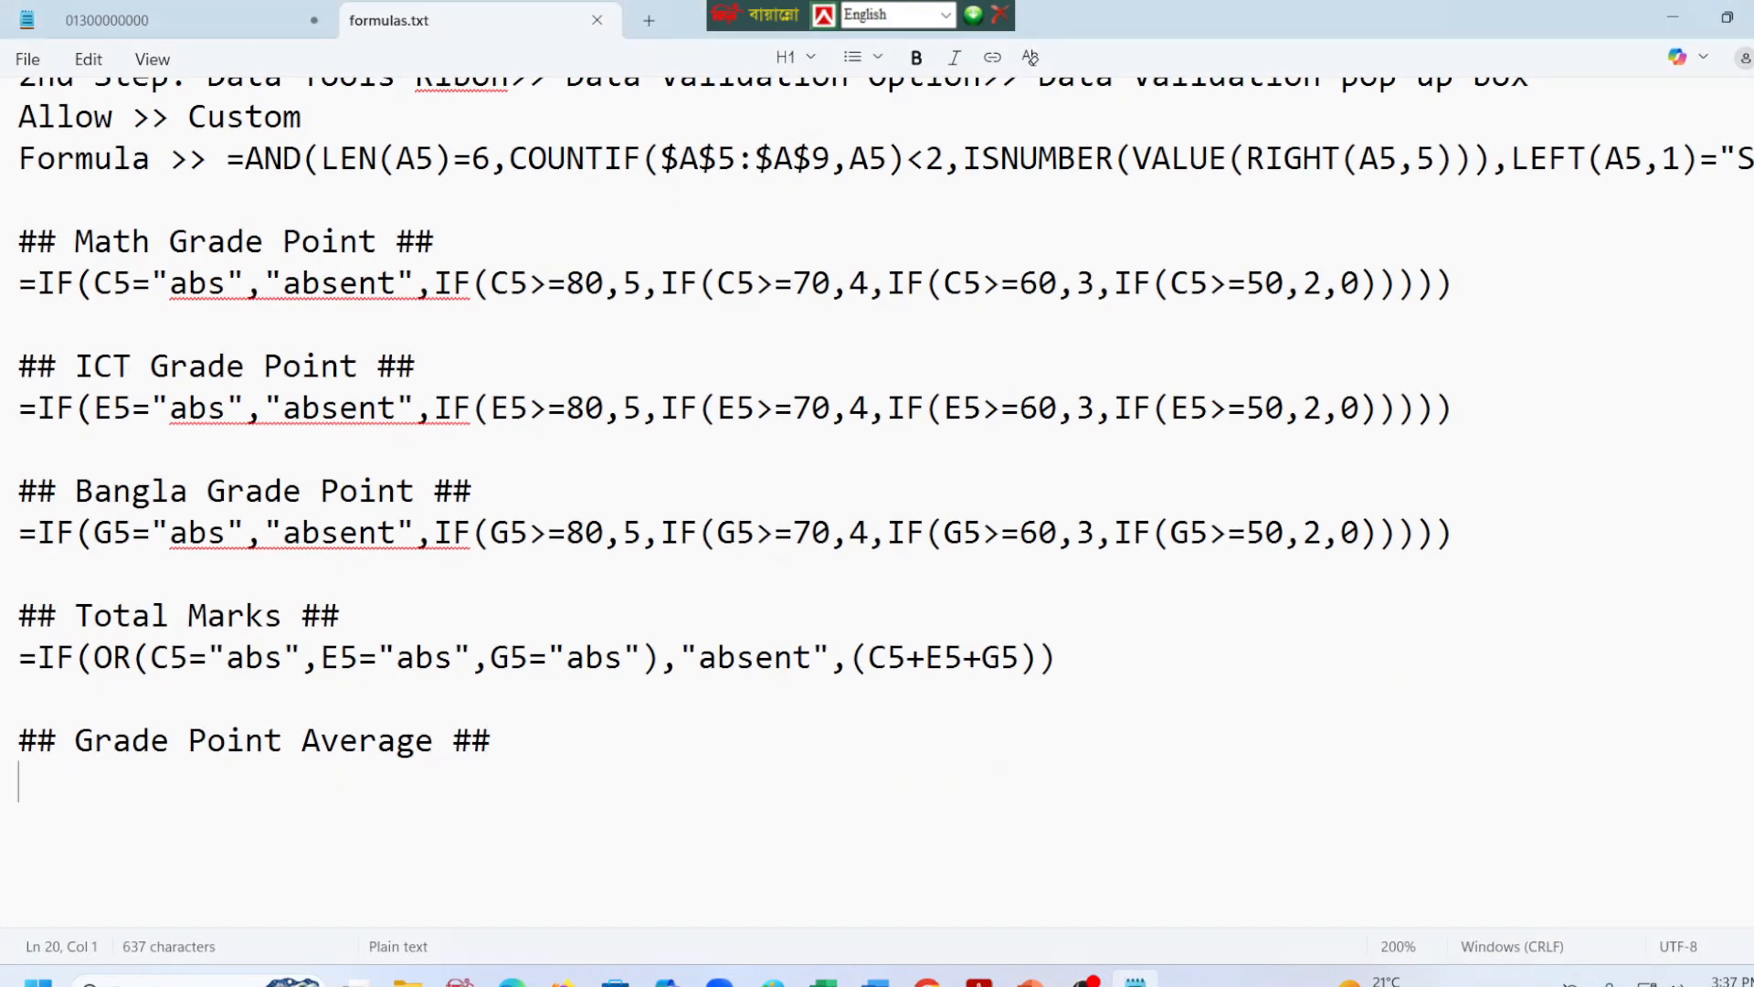
pyautogui.hotkey('alt', 'Tab')
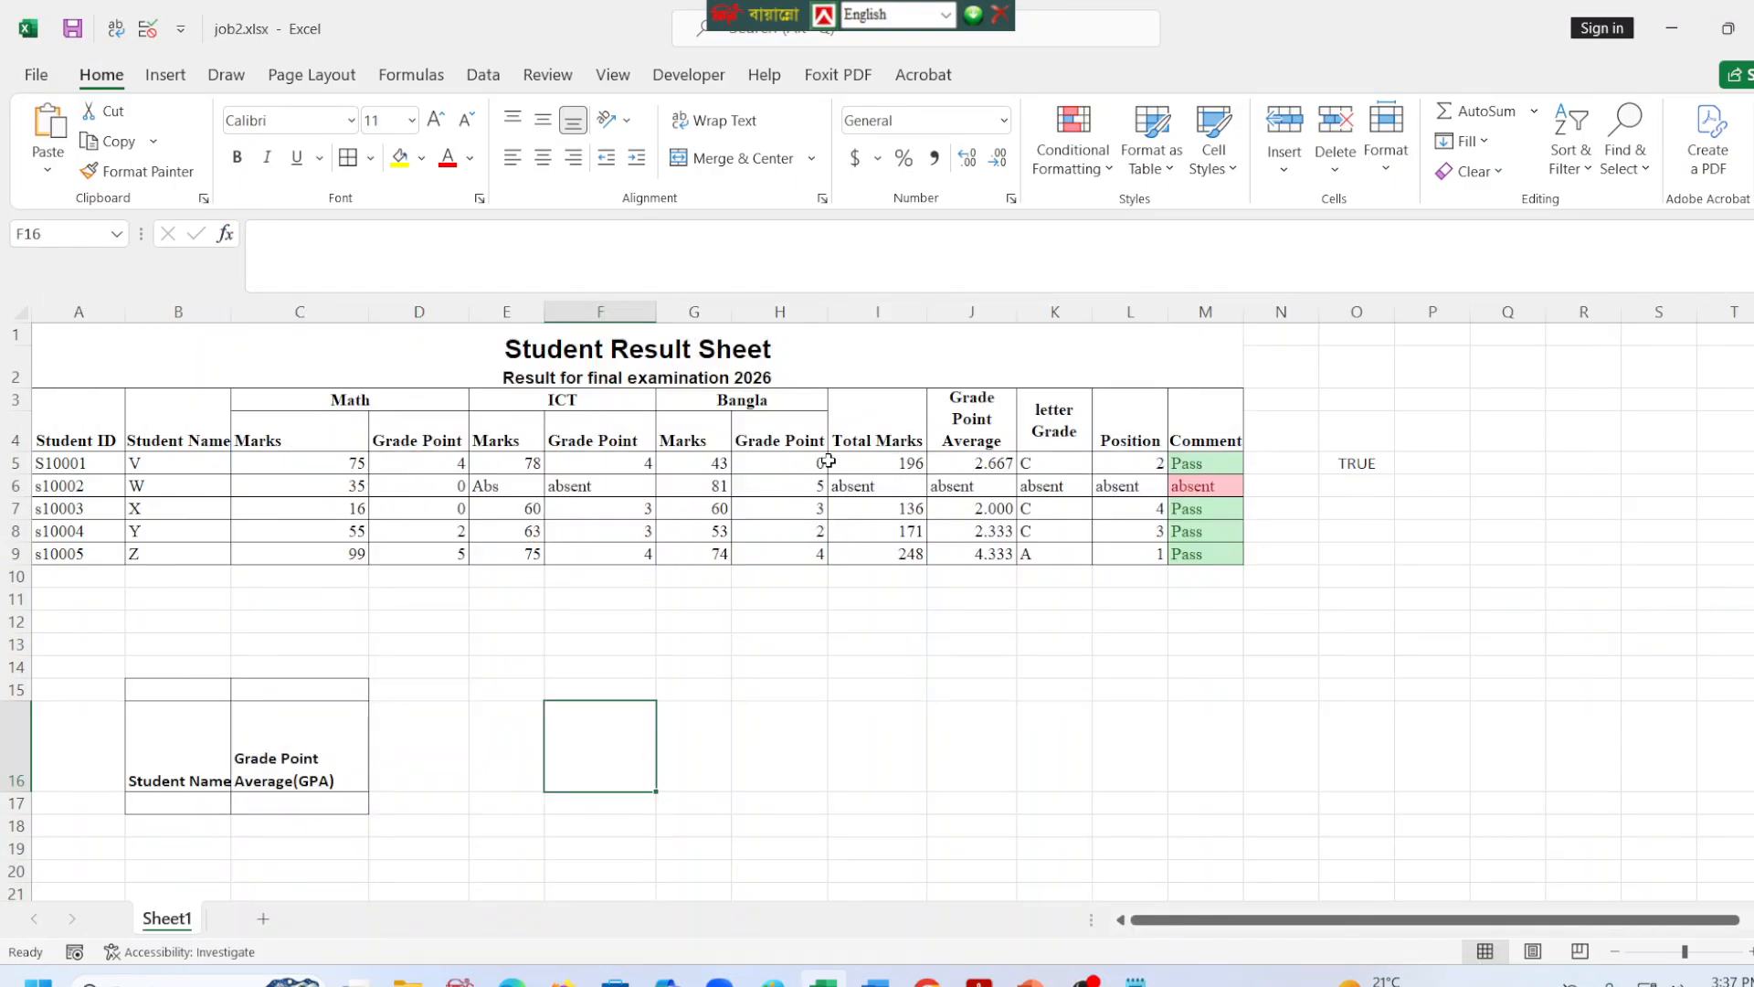
pyautogui.click(782, 459)
pyautogui.click(842, 459)
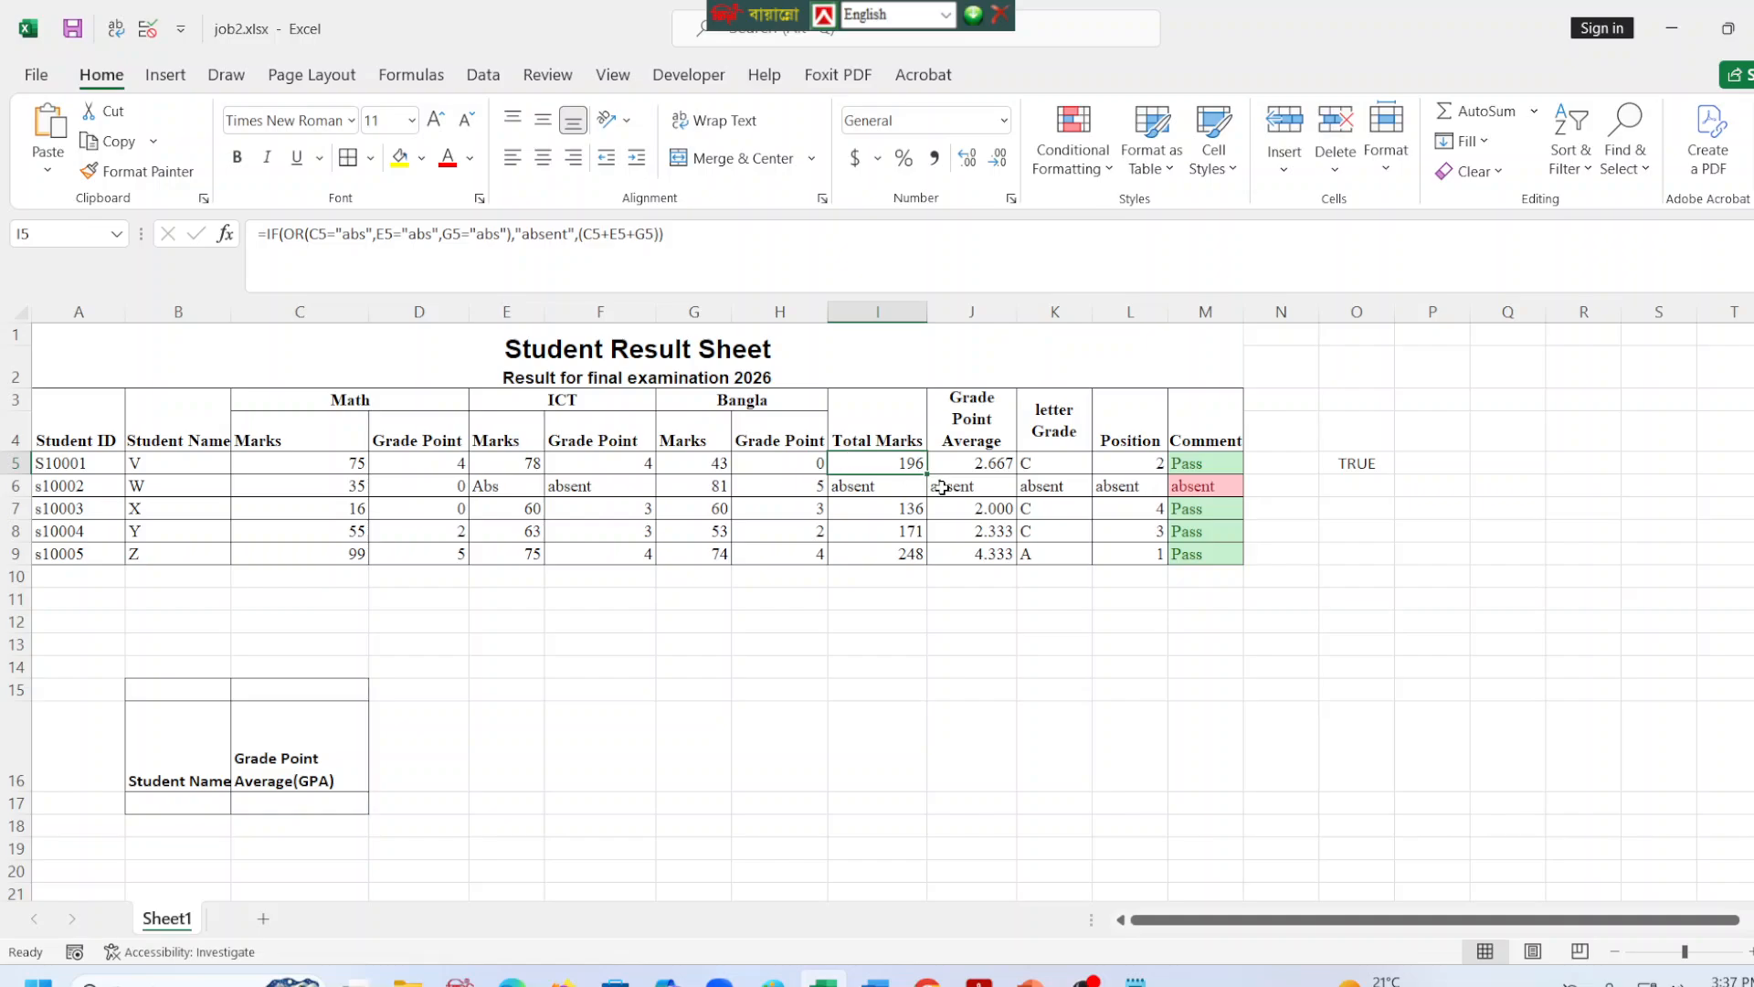
pyautogui.click(1135, 979)
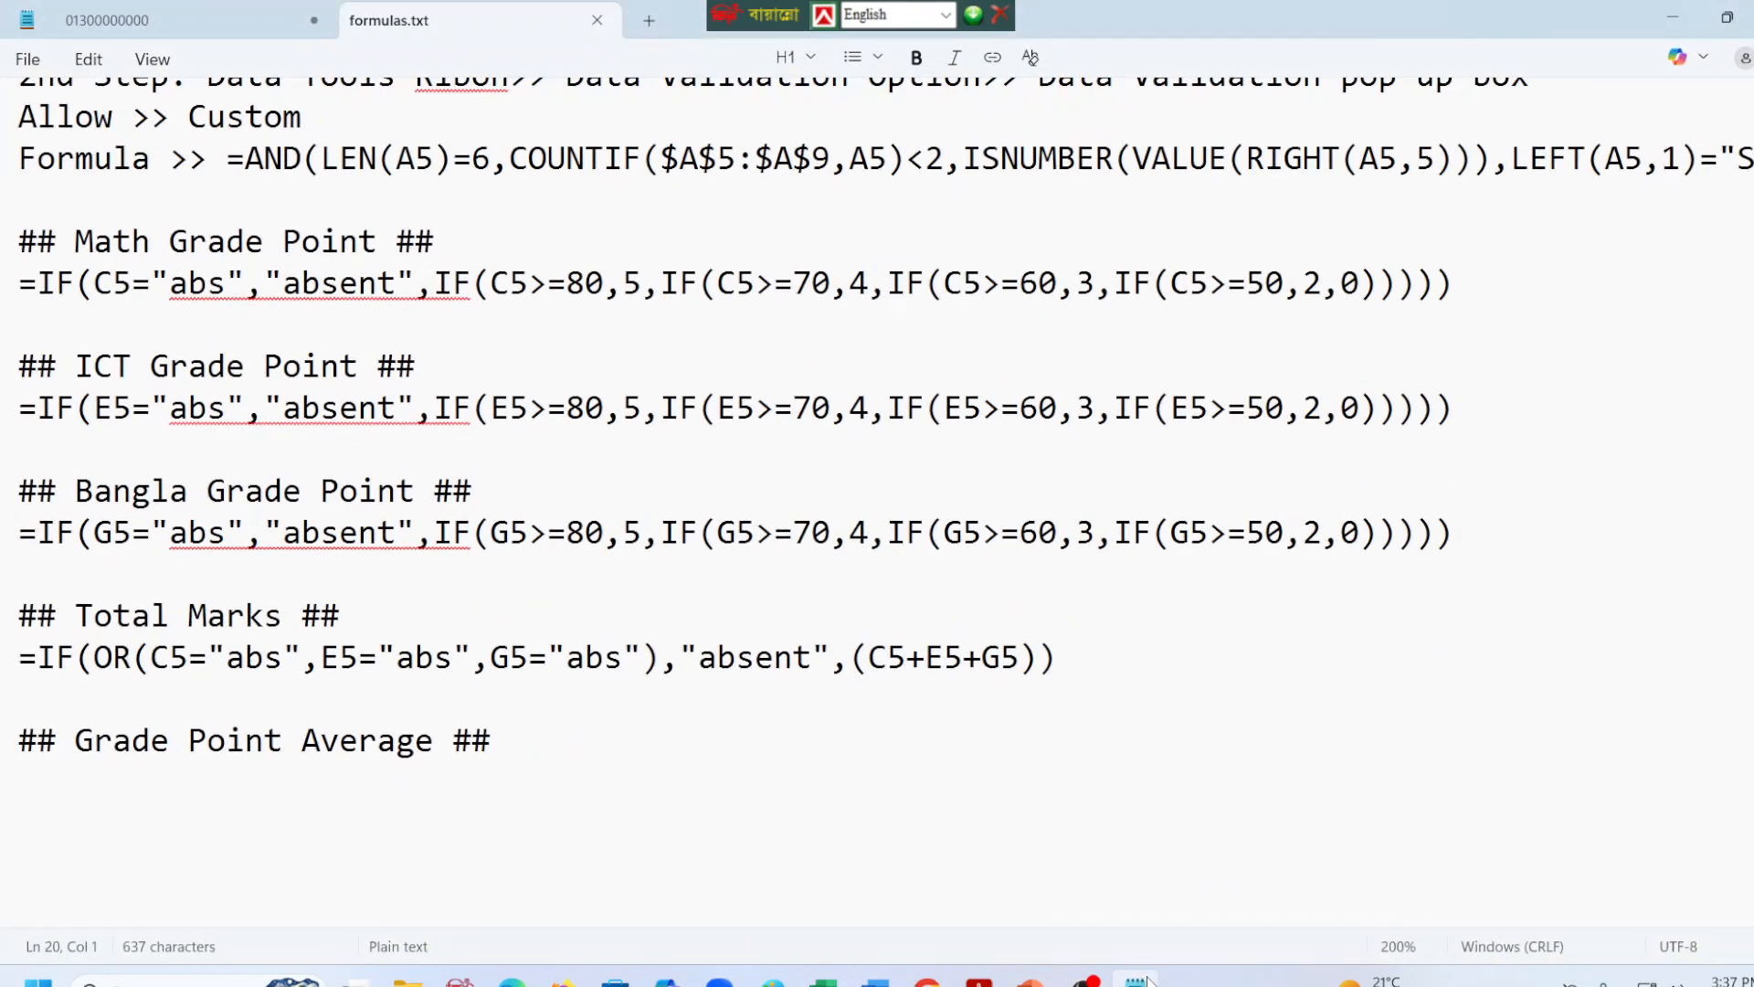
pyautogui.click(1142, 981)
# Copy the Grade Point Average formula from J5 into formulas.txt directly beneath its heading, and return to the workbook.
pyautogui.click(959, 463)
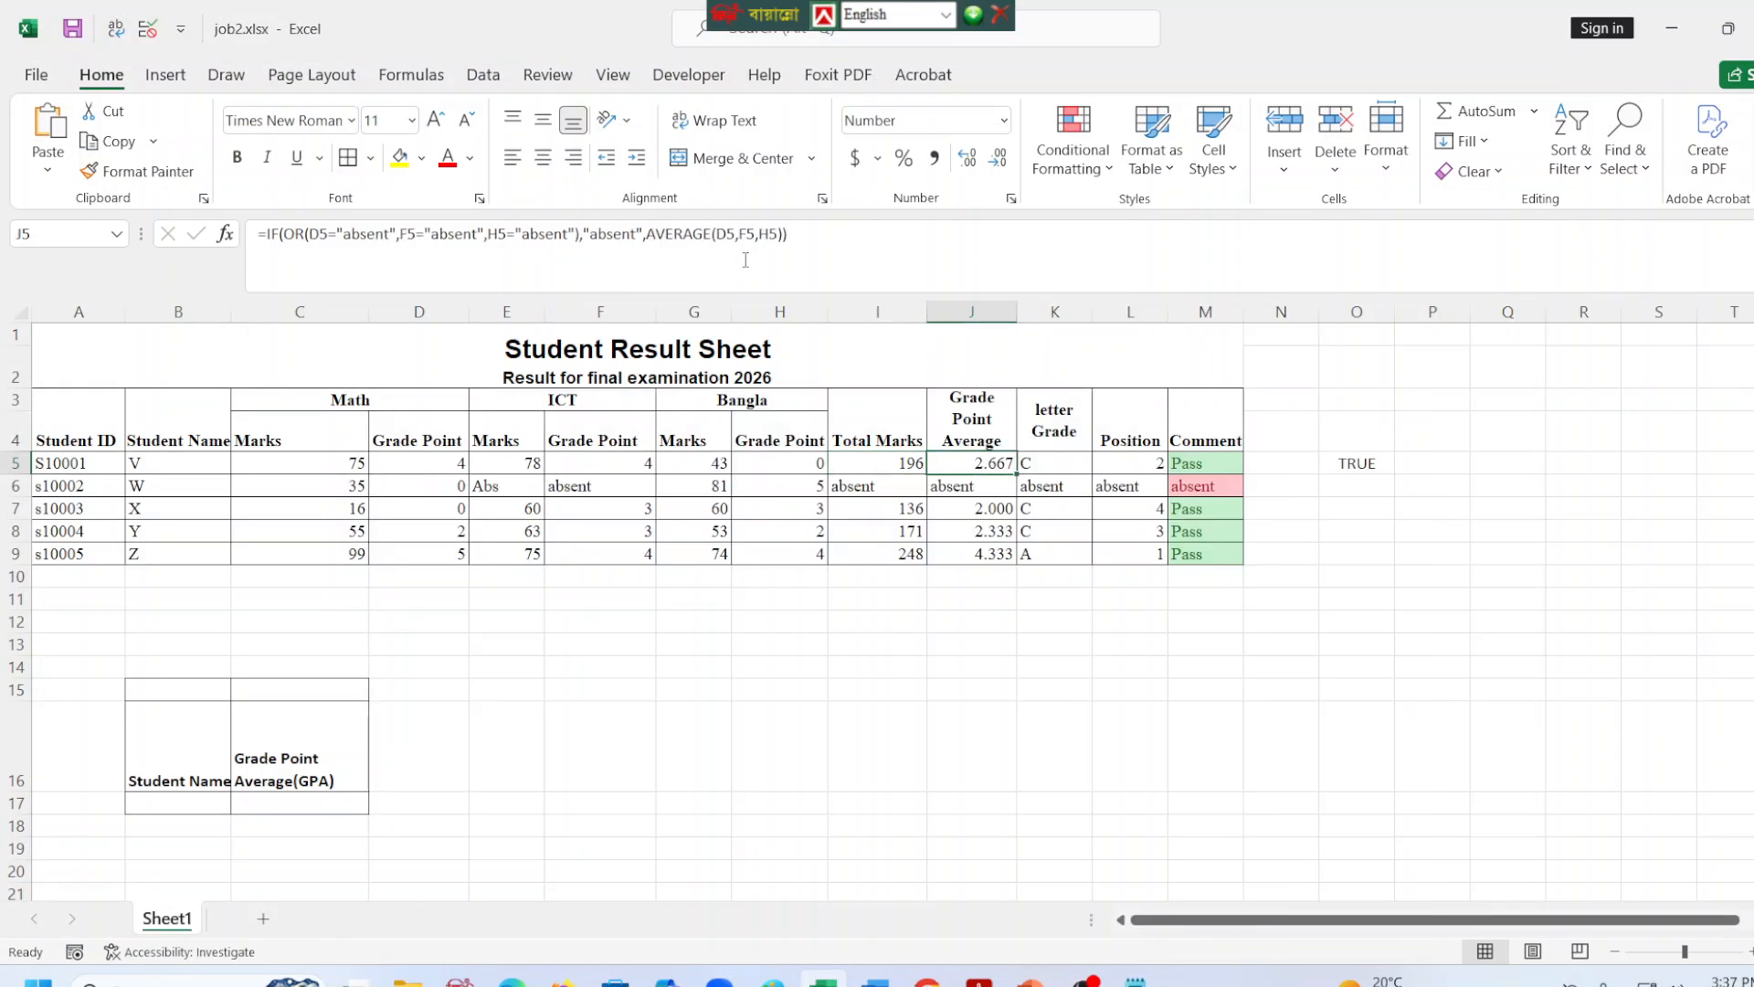
pyautogui.moveTo(817, 234); pyautogui.dragTo(257, 236)
pyautogui.hotkey('ctrl', 'c')
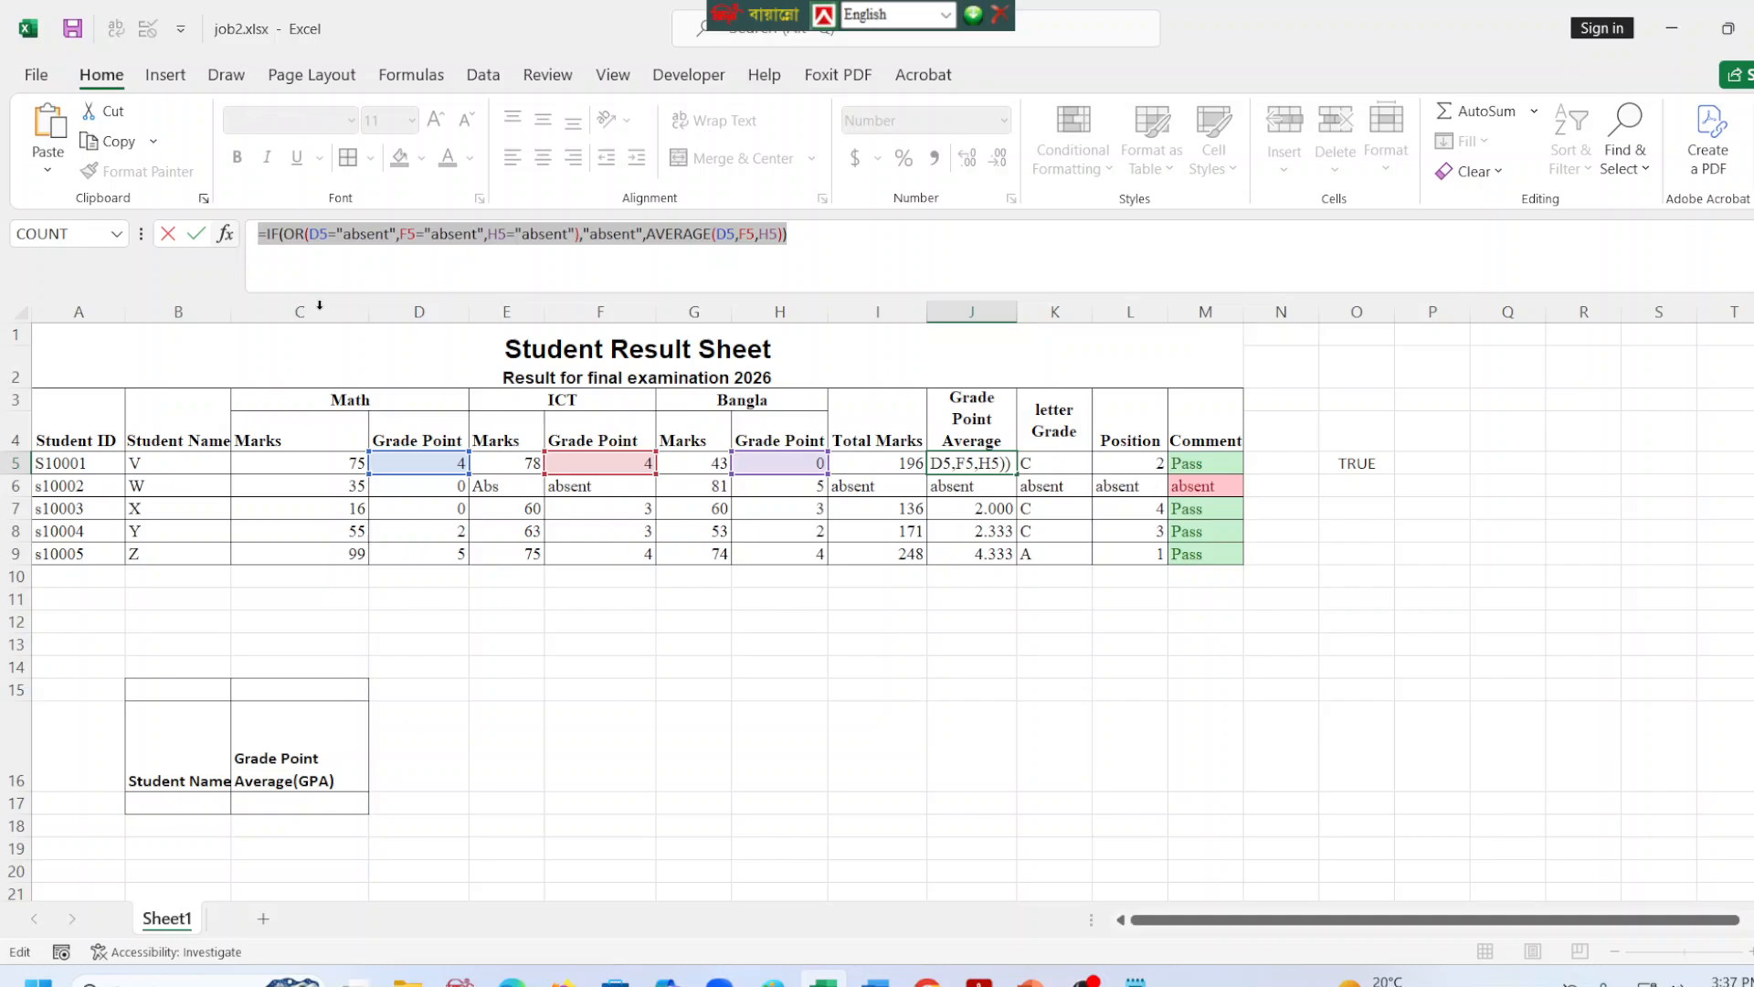
pyautogui.click(1135, 980)
pyautogui.click(151, 809)
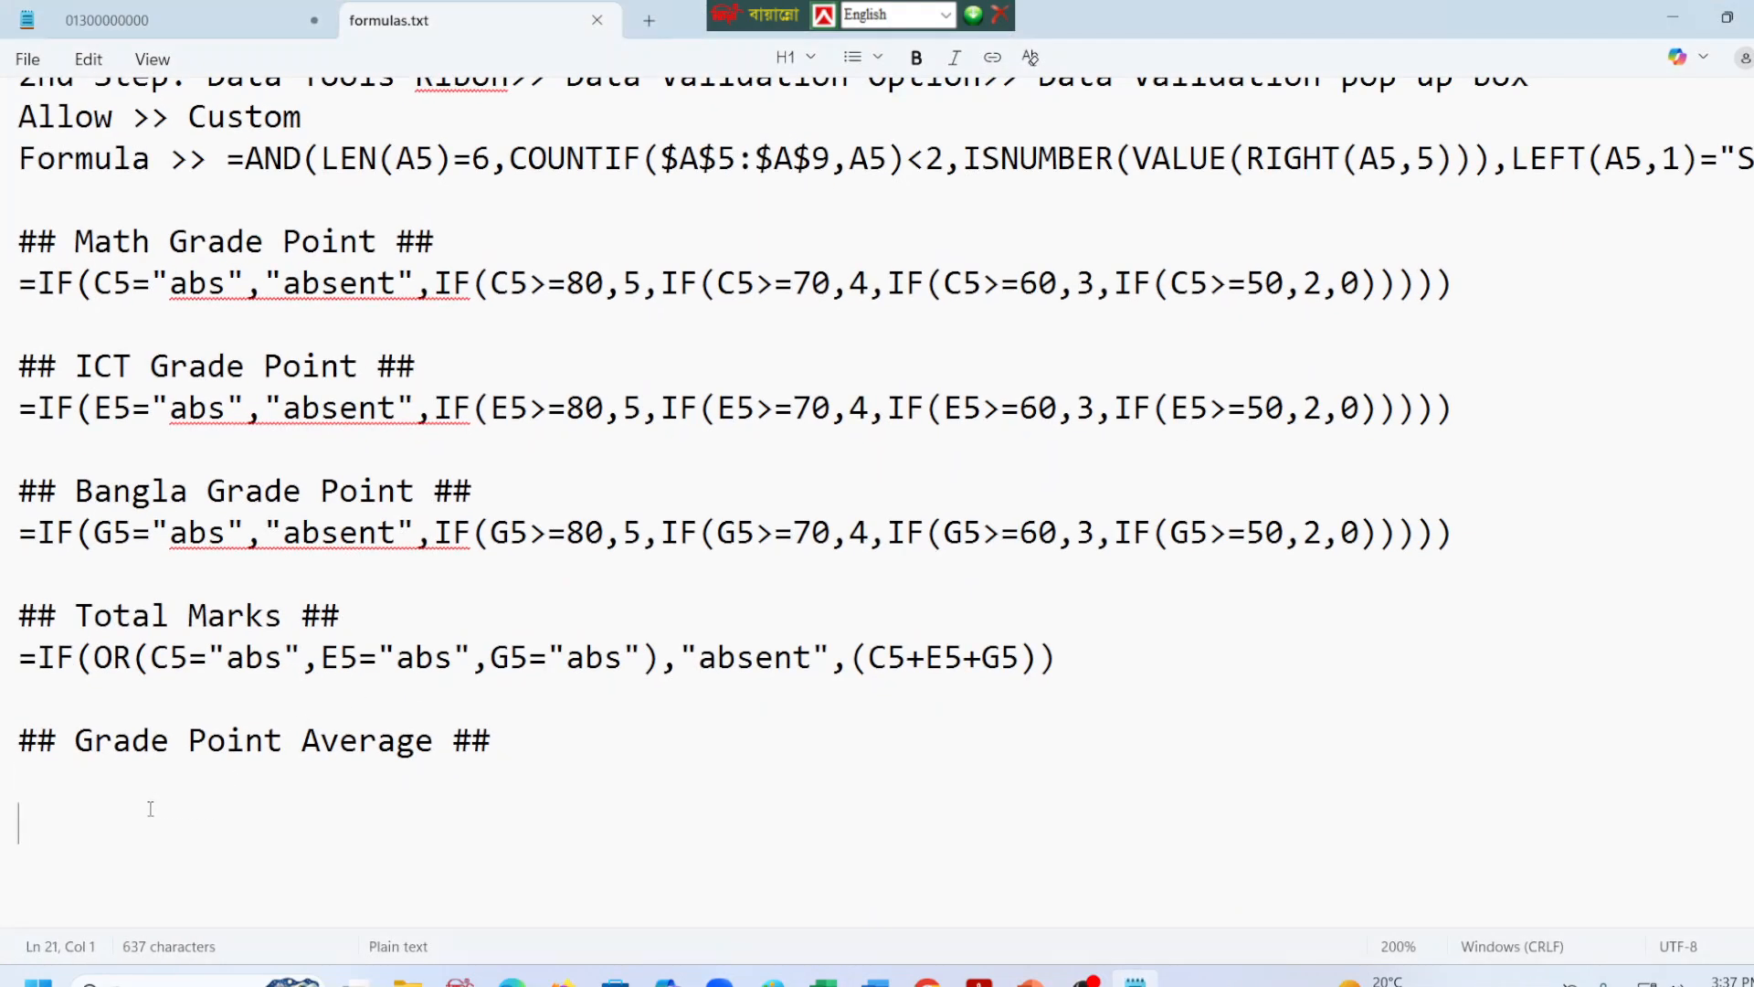
pyautogui.hotkey('ctrl', 'v')
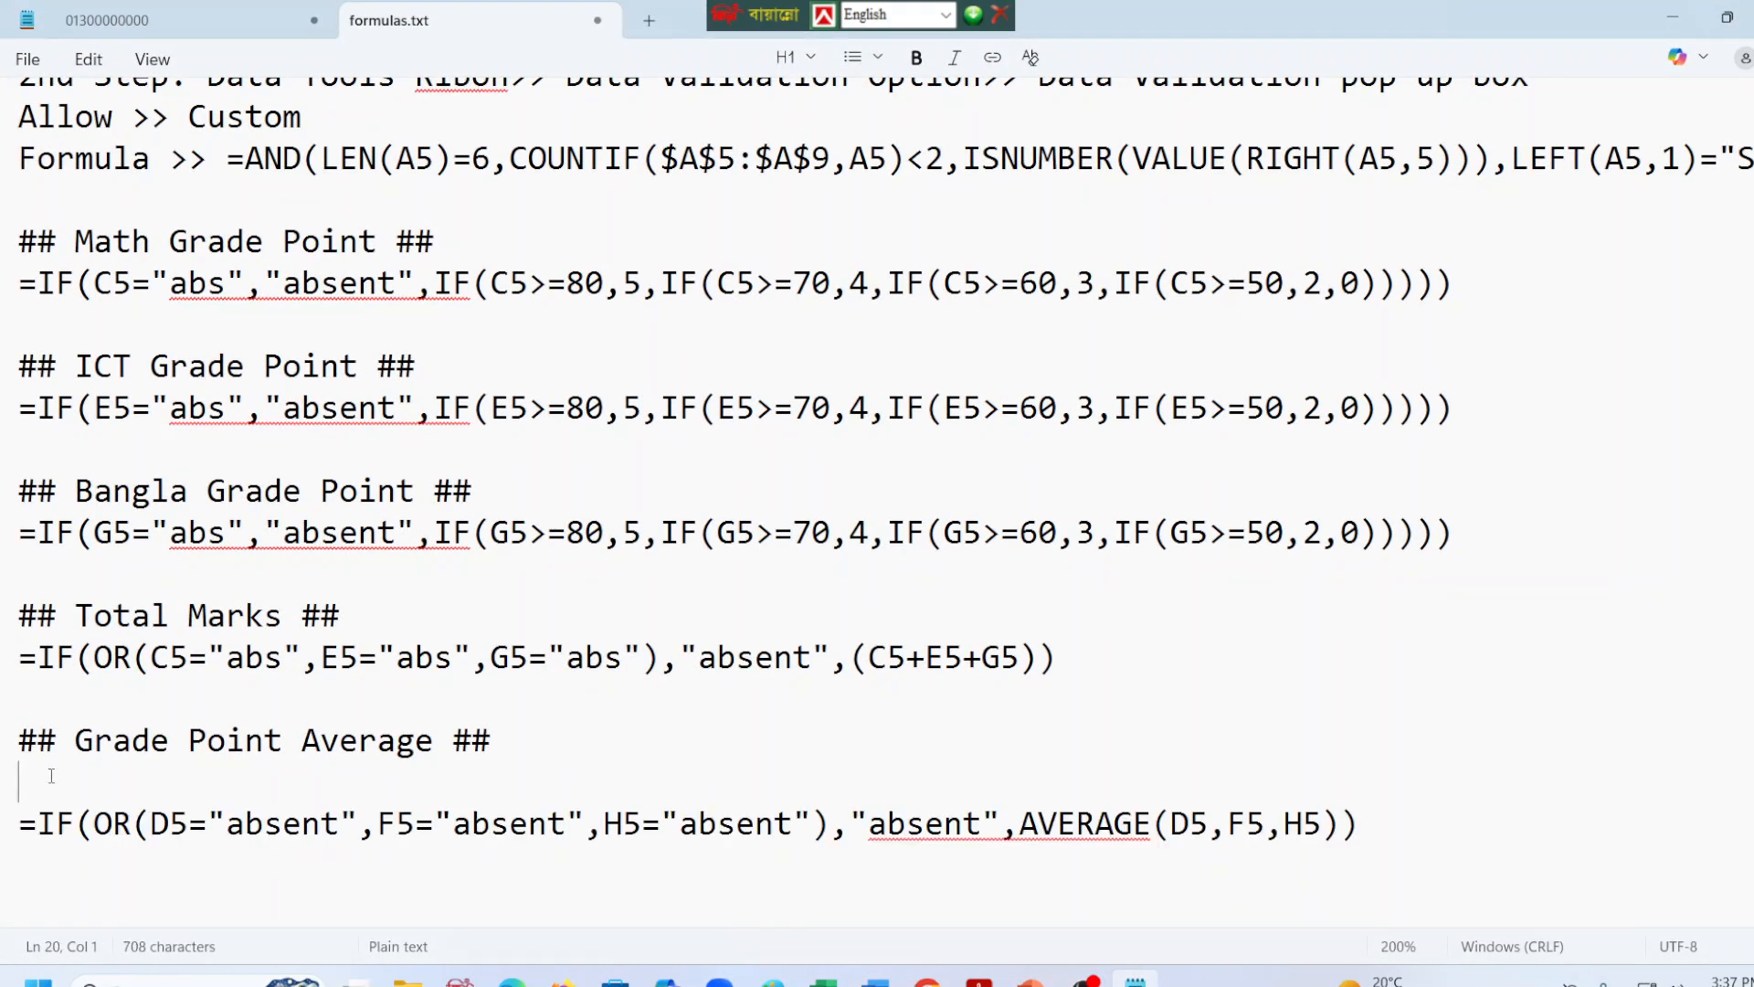
pyautogui.click(52, 773)
pyautogui.press('Delete')
pyautogui.click(1411, 784)
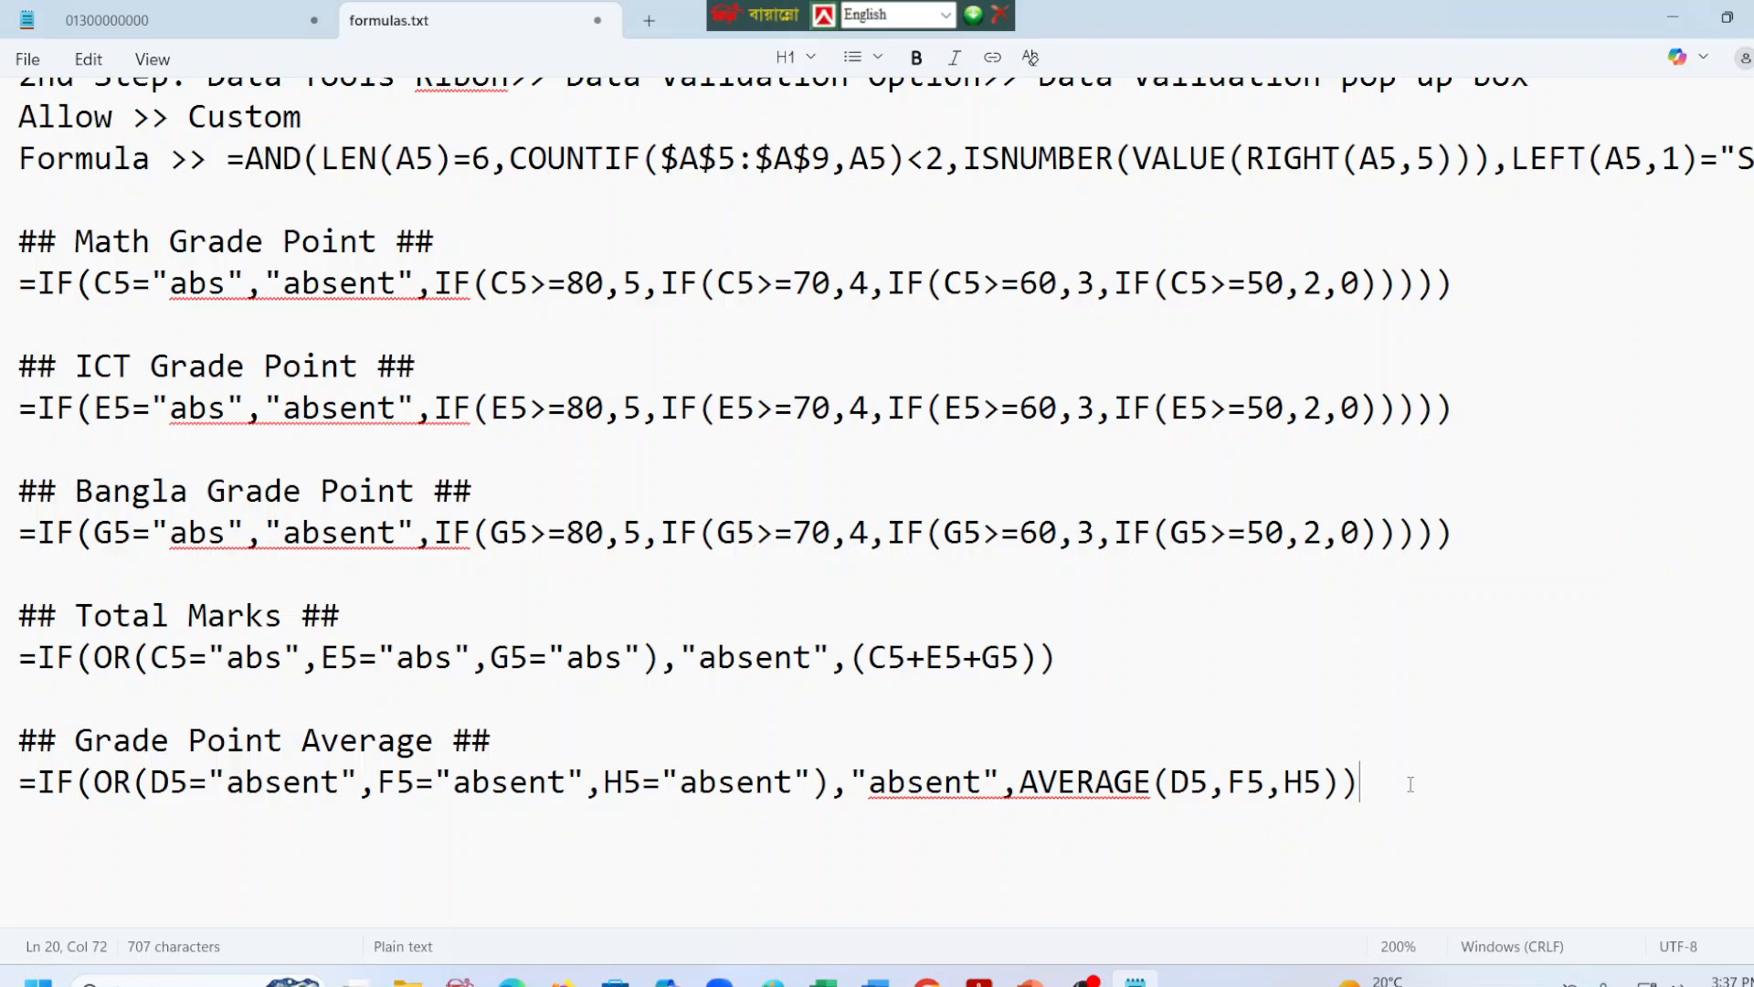
pyautogui.press('Return')
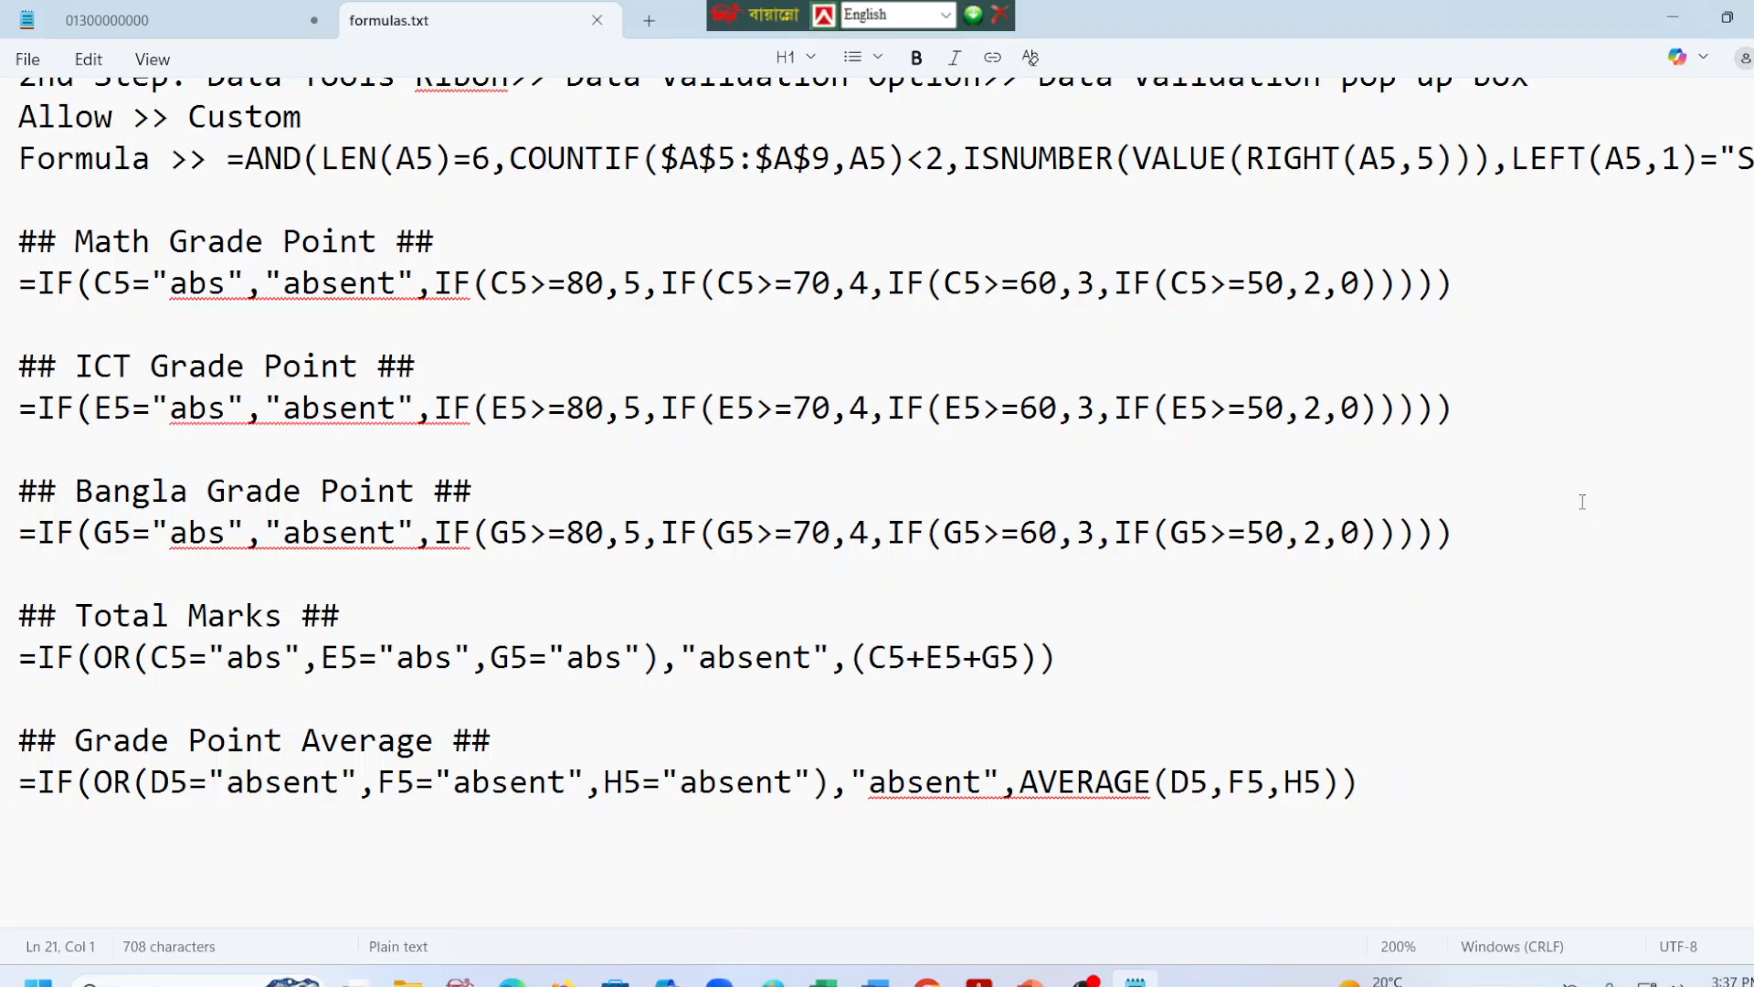
pyautogui.click(1673, 18)
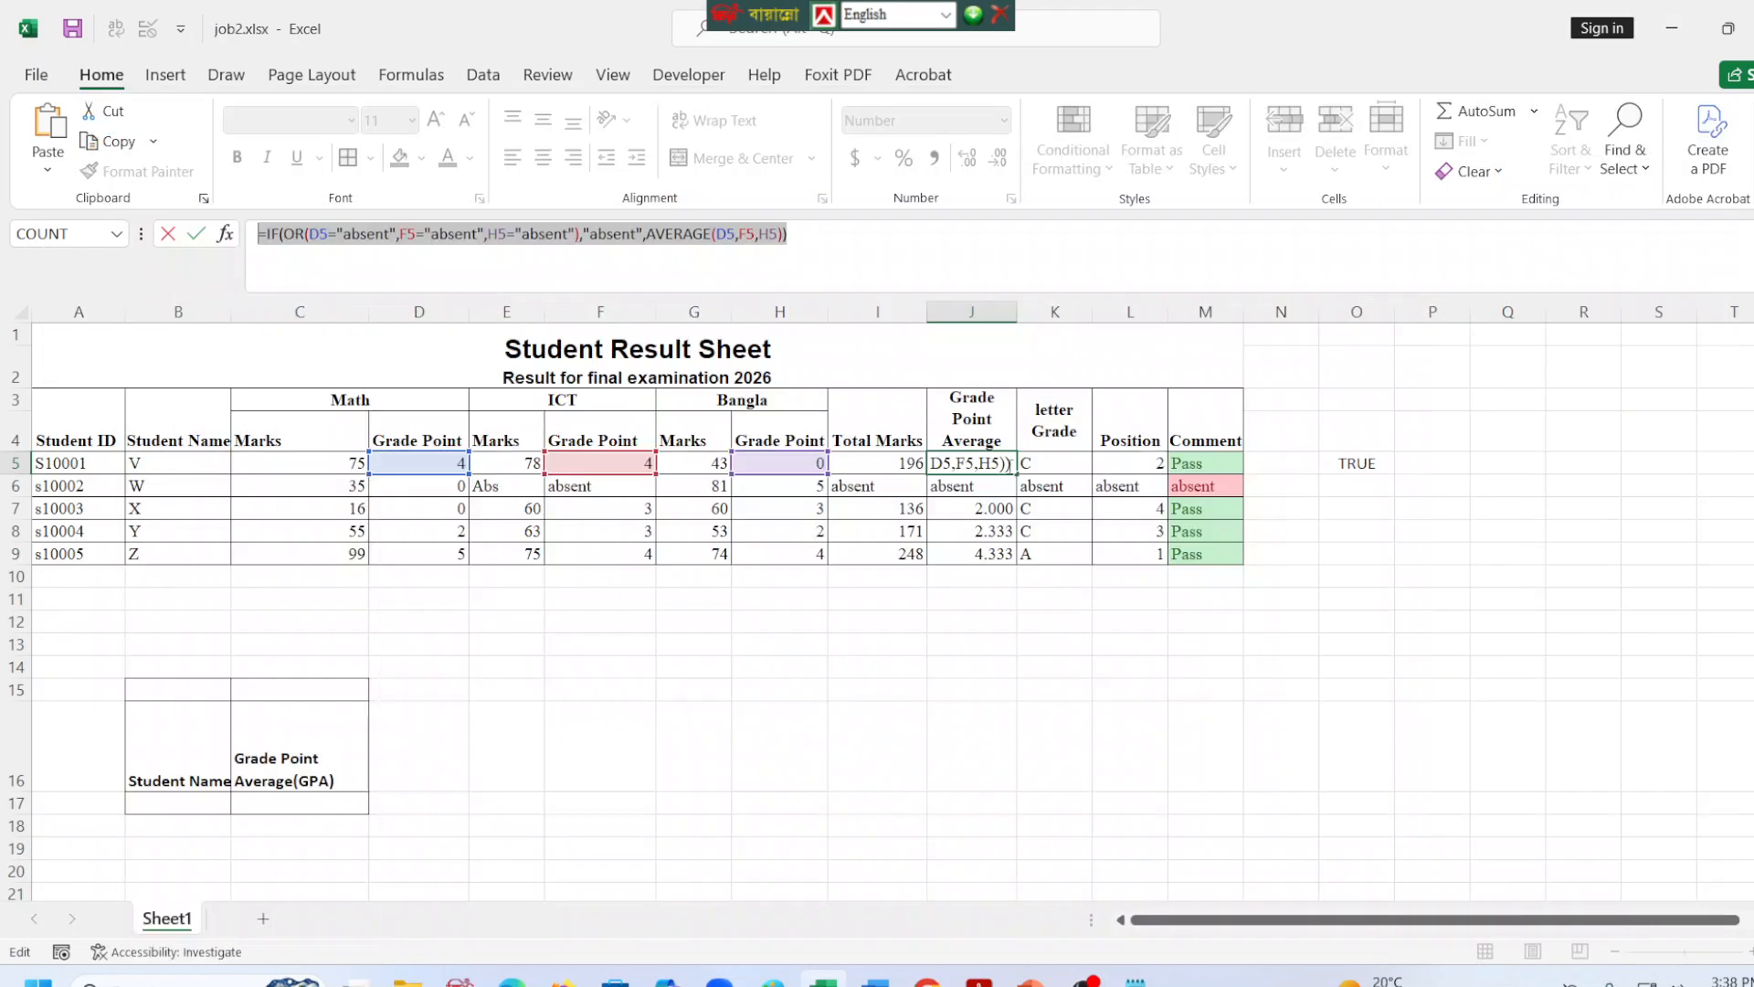
pyautogui.press('Escape')
pyautogui.click(895, 420)
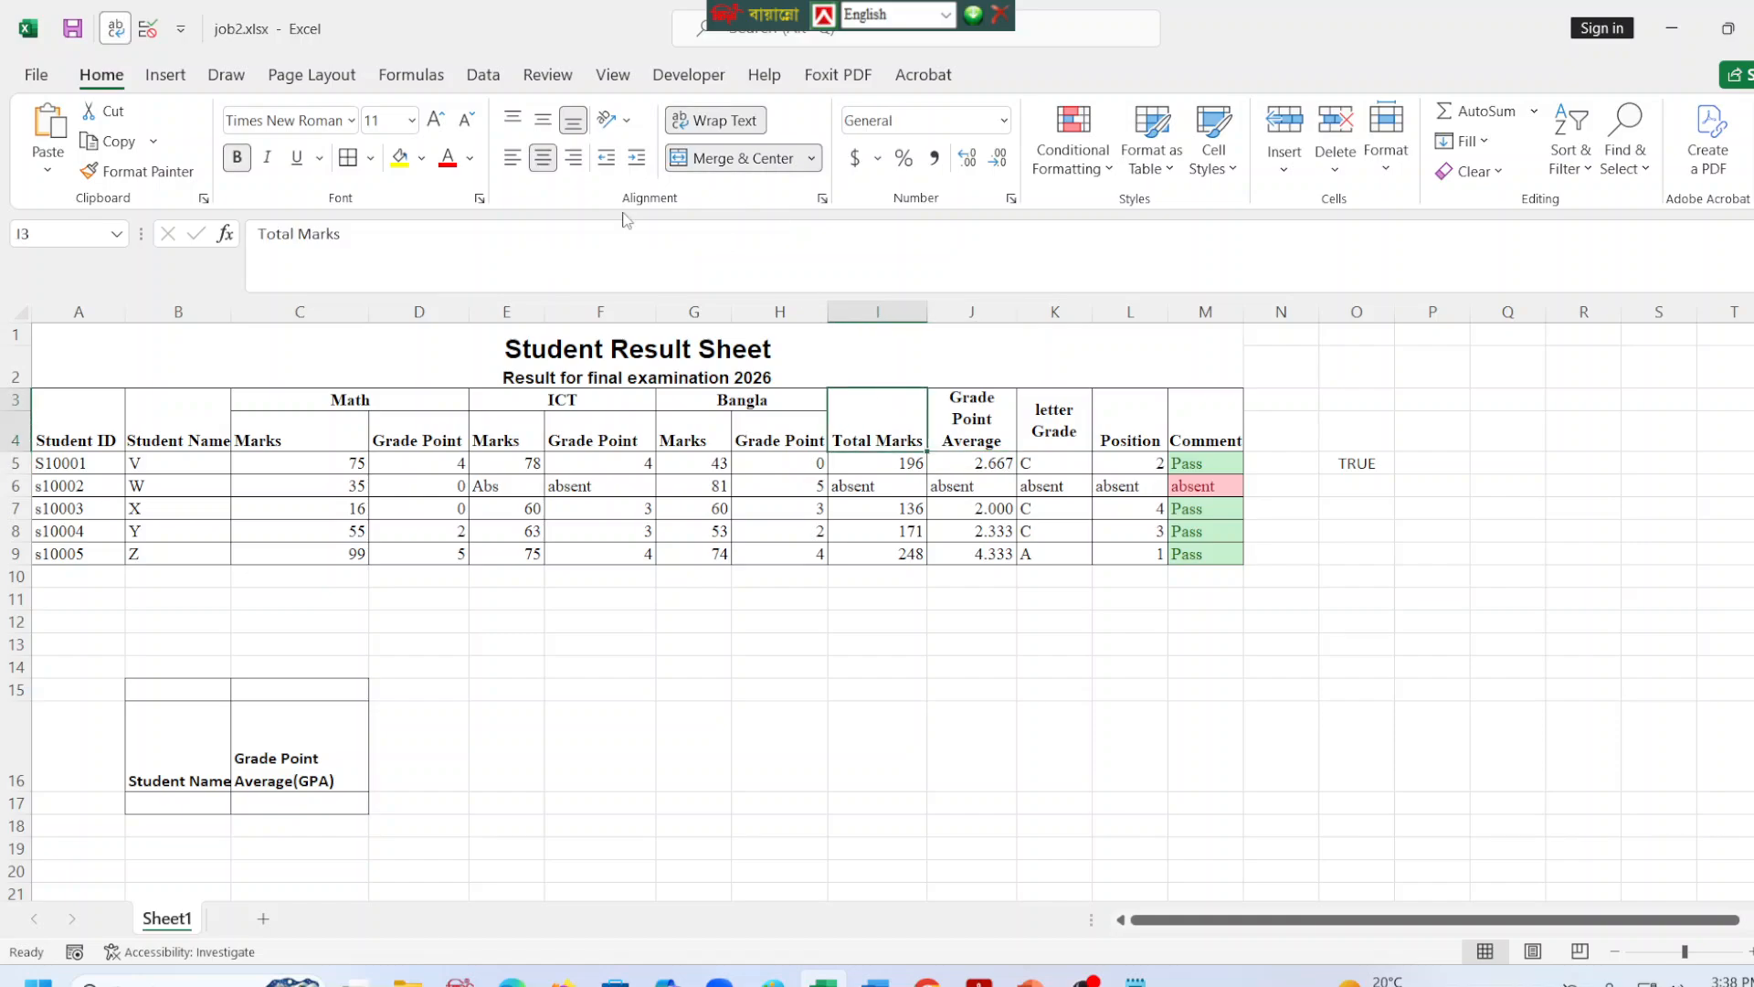
pyautogui.moveTo(352, 232); pyautogui.dragTo(78, 251)
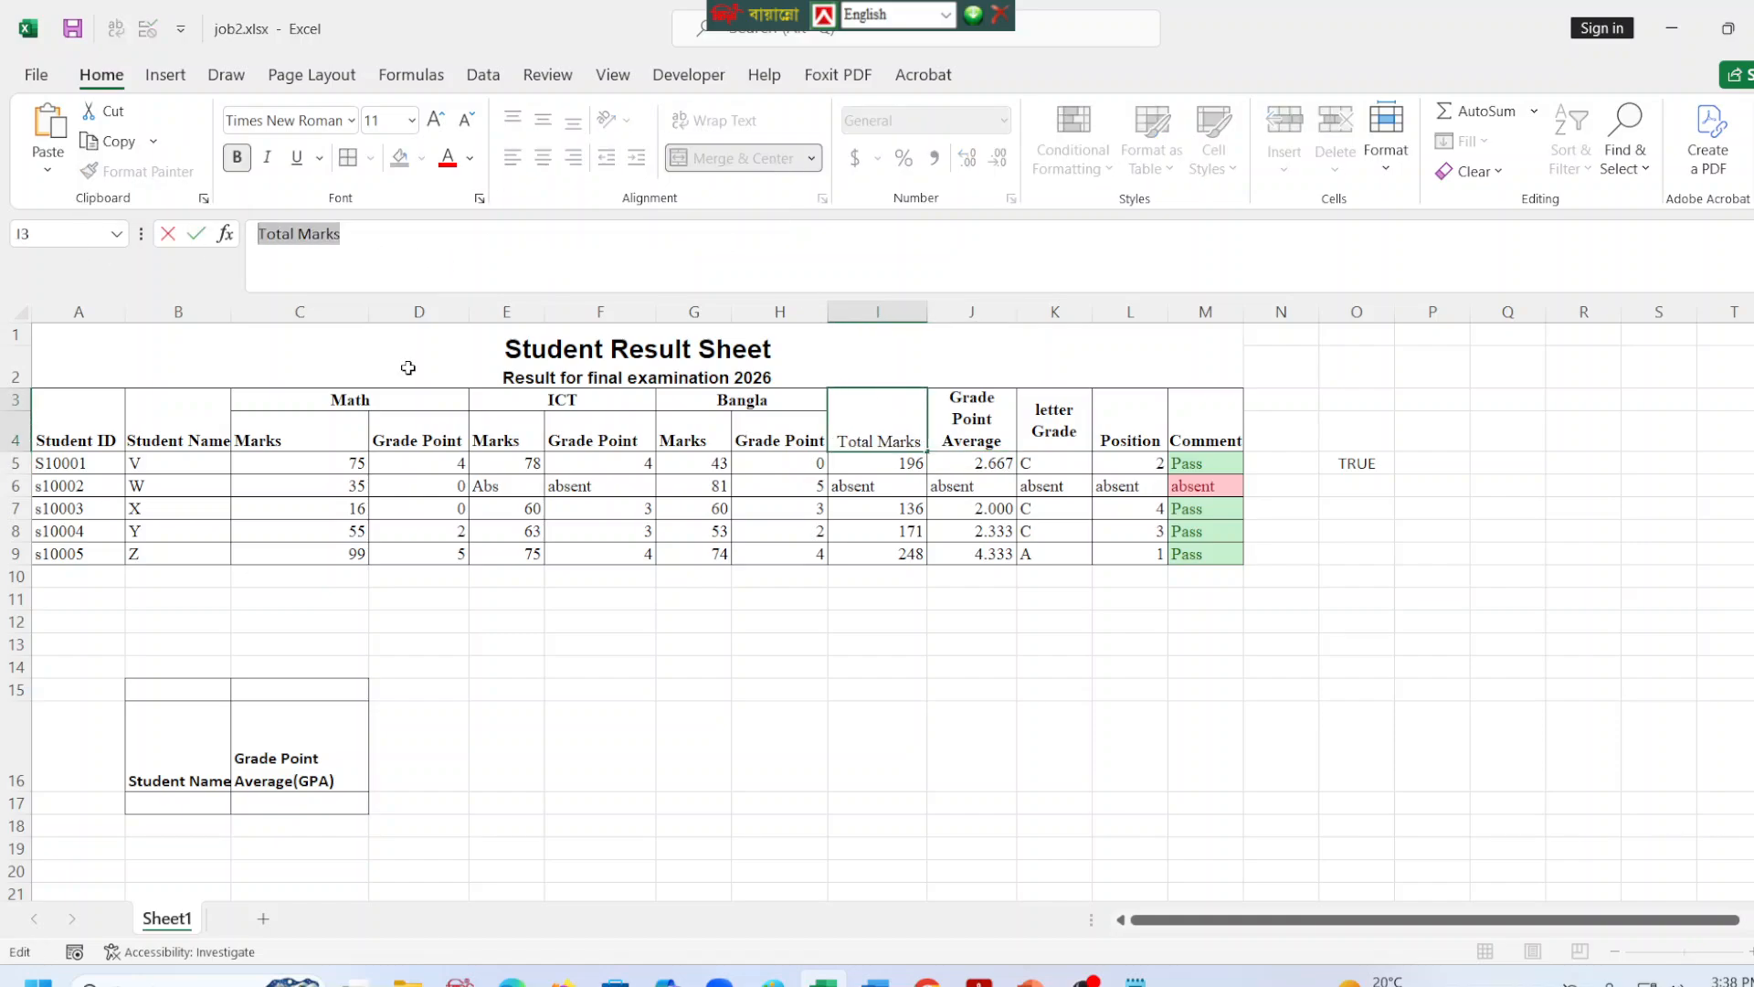
pyautogui.click(868, 463)
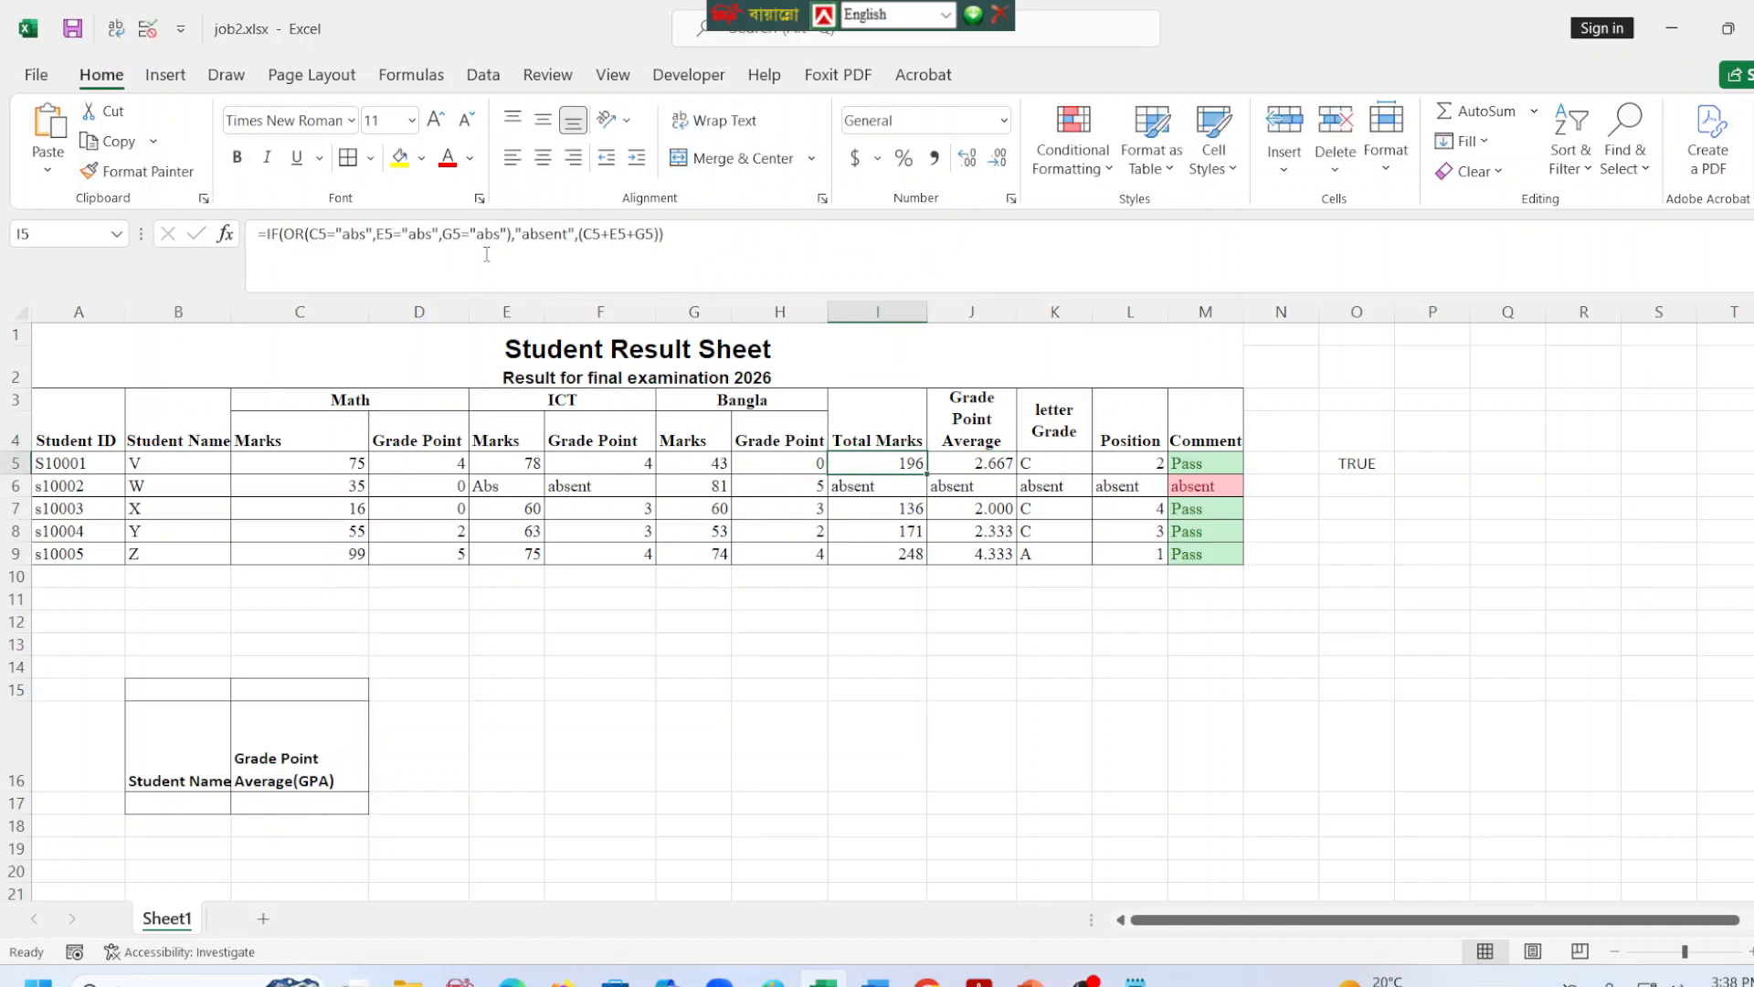
pyautogui.click(695, 241)
pyautogui.press('Escape')
# Copy the letter grade formula from K5 into formulas.txt in Notepad, below the Grade Point Average entry.
pyautogui.click(1063, 457)
pyautogui.moveTo(850, 234); pyautogui.dragTo(258, 234)
pyautogui.hotkey('ctrl', 'c')
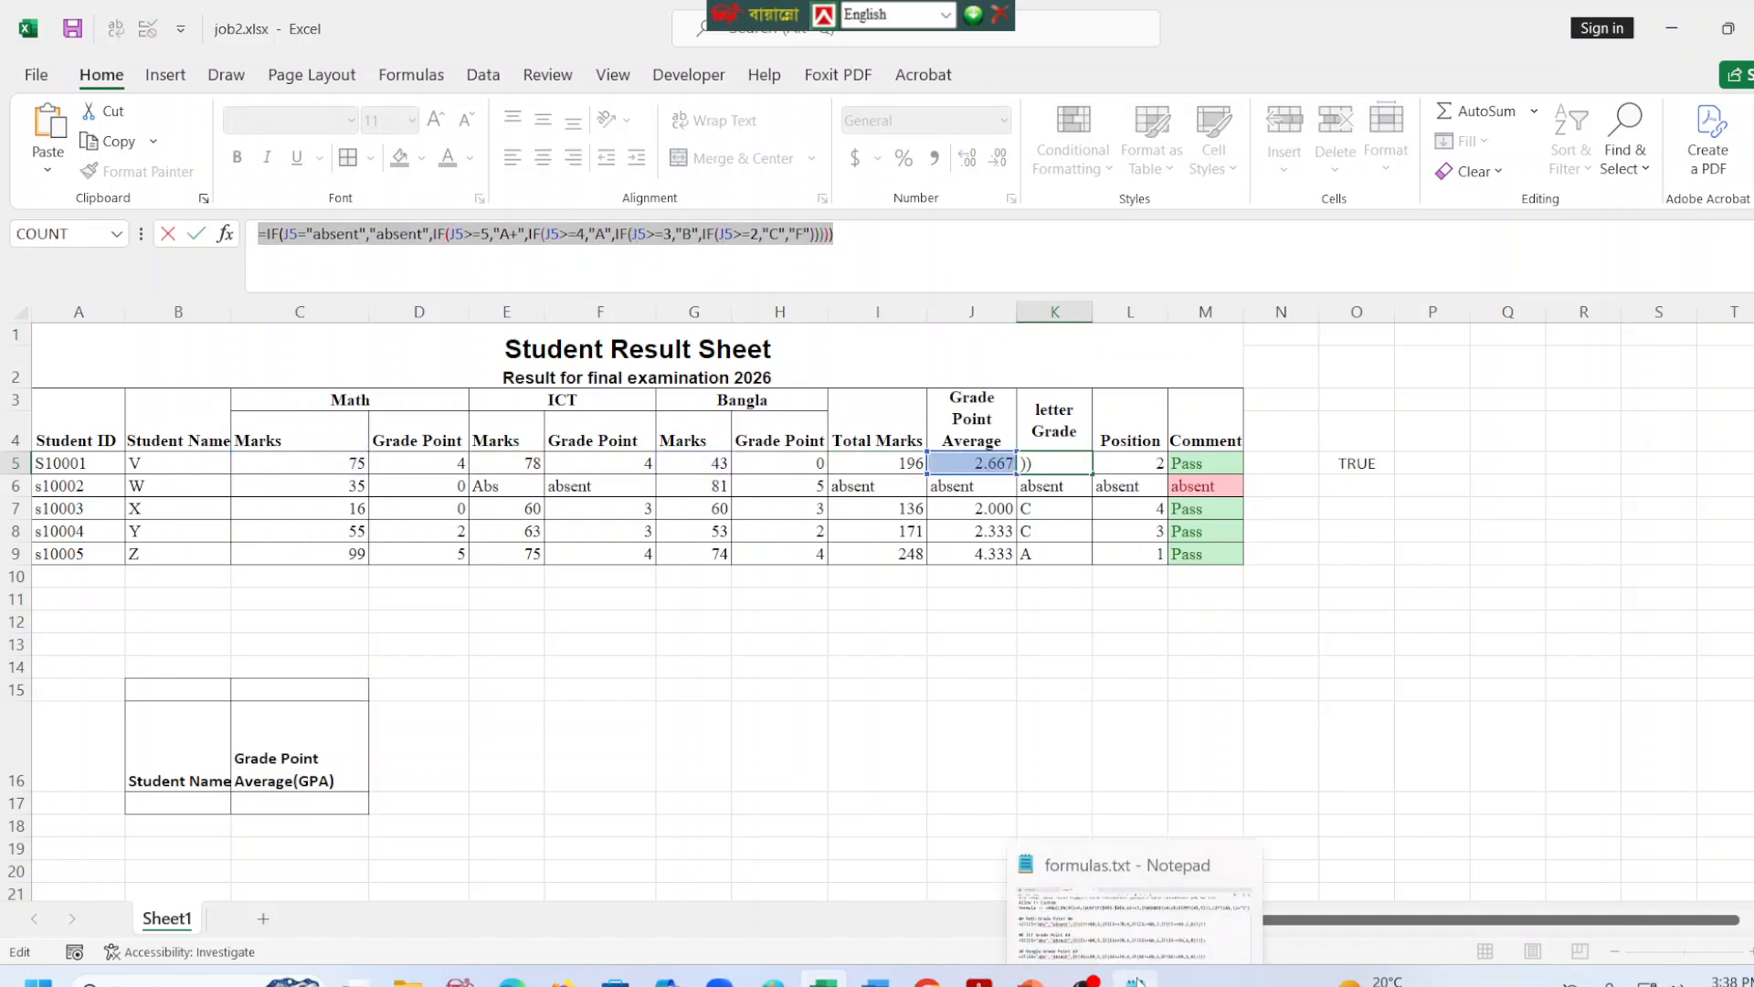
pyautogui.click(1135, 980)
pyautogui.click(130, 907)
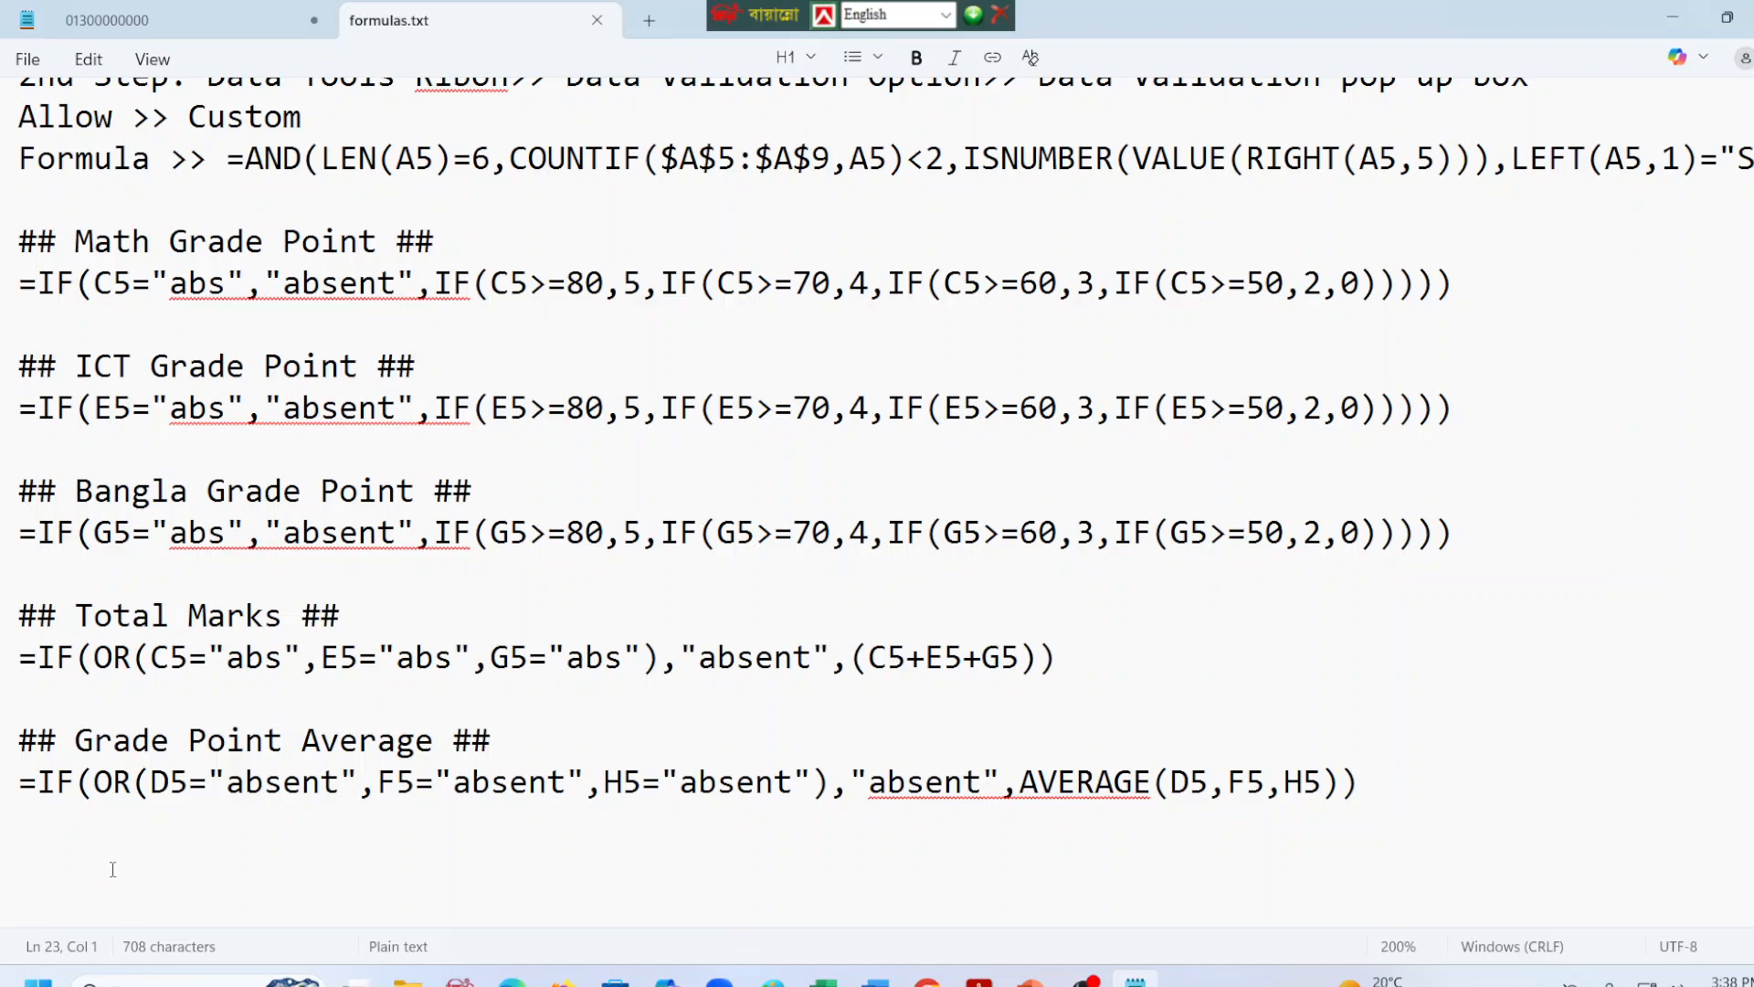
pyautogui.hotkey('ctrl', 'v')
# Reuse the Total Marks heading above the letter grade formula in formulas.txt and reword it as "## Letter Grade ##".
pyautogui.moveTo(345, 619); pyautogui.dragTo(0, 639)
pyautogui.hotkey('ctrl', 'c')
pyautogui.click(55, 856)
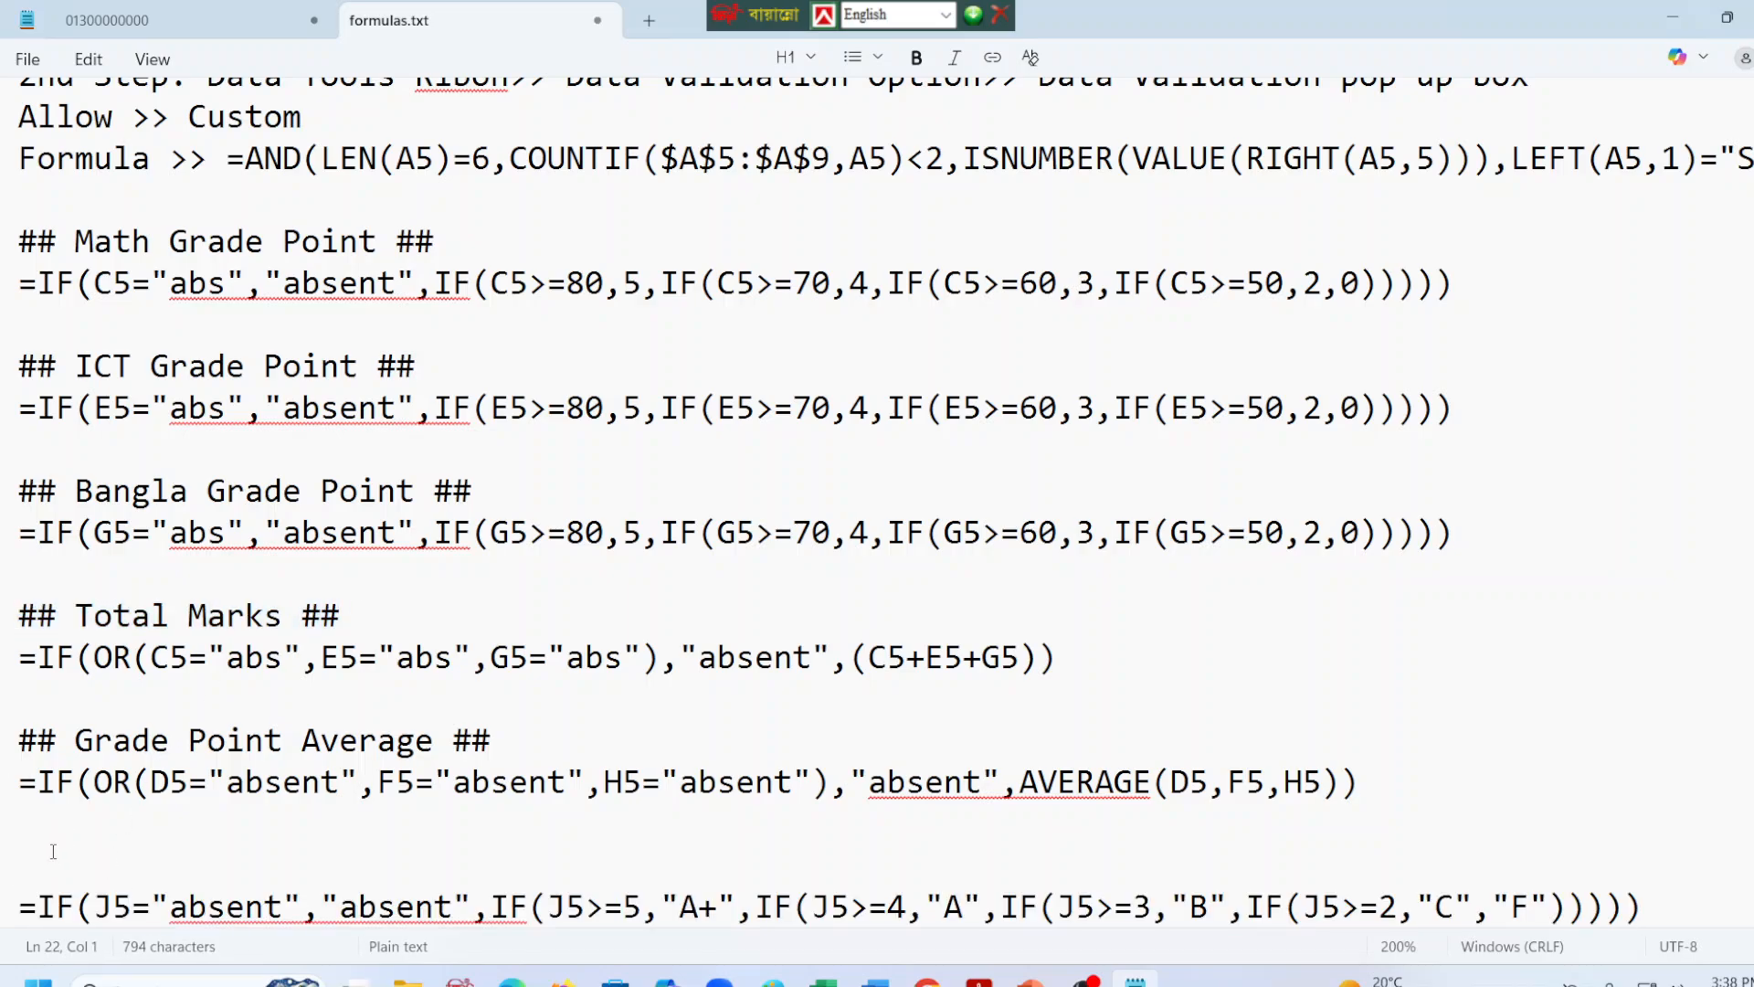
pyautogui.hotkey('ctrl', 'v')
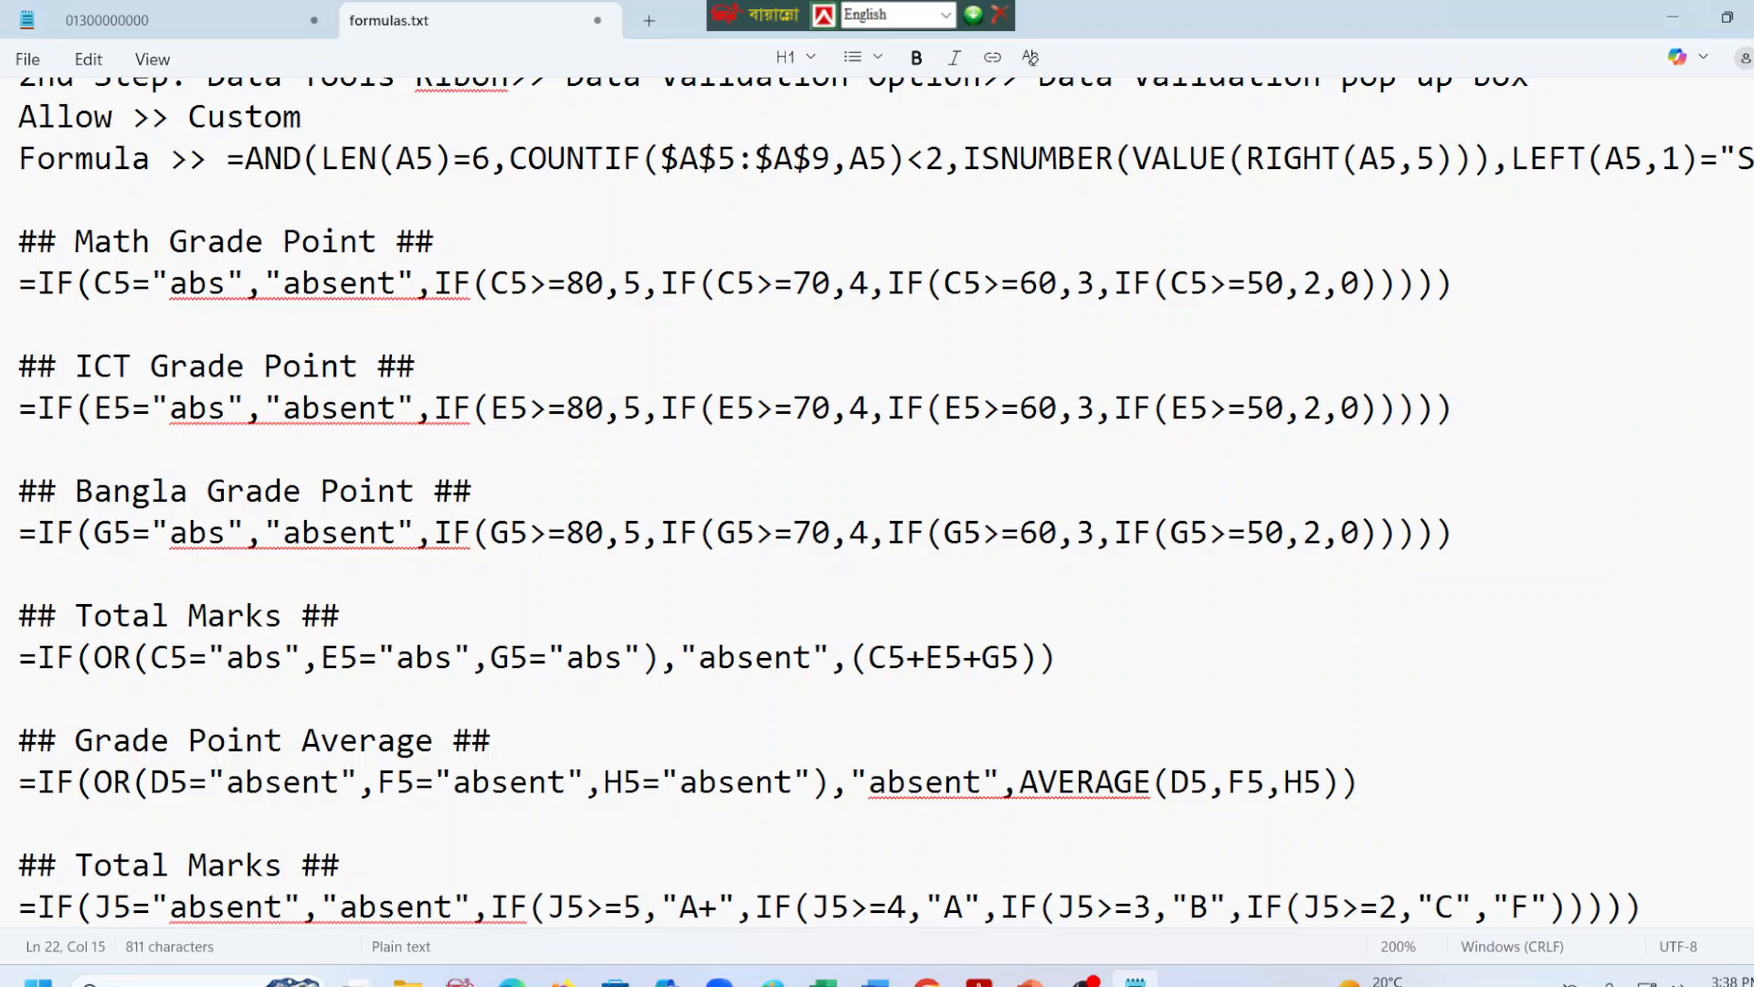
pyautogui.press('BackSpace')
pyautogui.press('BackSpace')
pyautogui.press('BackSpace')
pyautogui.press('BackSpace')
pyautogui.press('BackSpace')
pyautogui.press('BackSpace')
pyautogui.press('BackSpace')
pyautogui.press('BackSpace')
pyautogui.press('BackSpace')
pyautogui.press('BackSpace')
pyautogui.press('BackSpace')
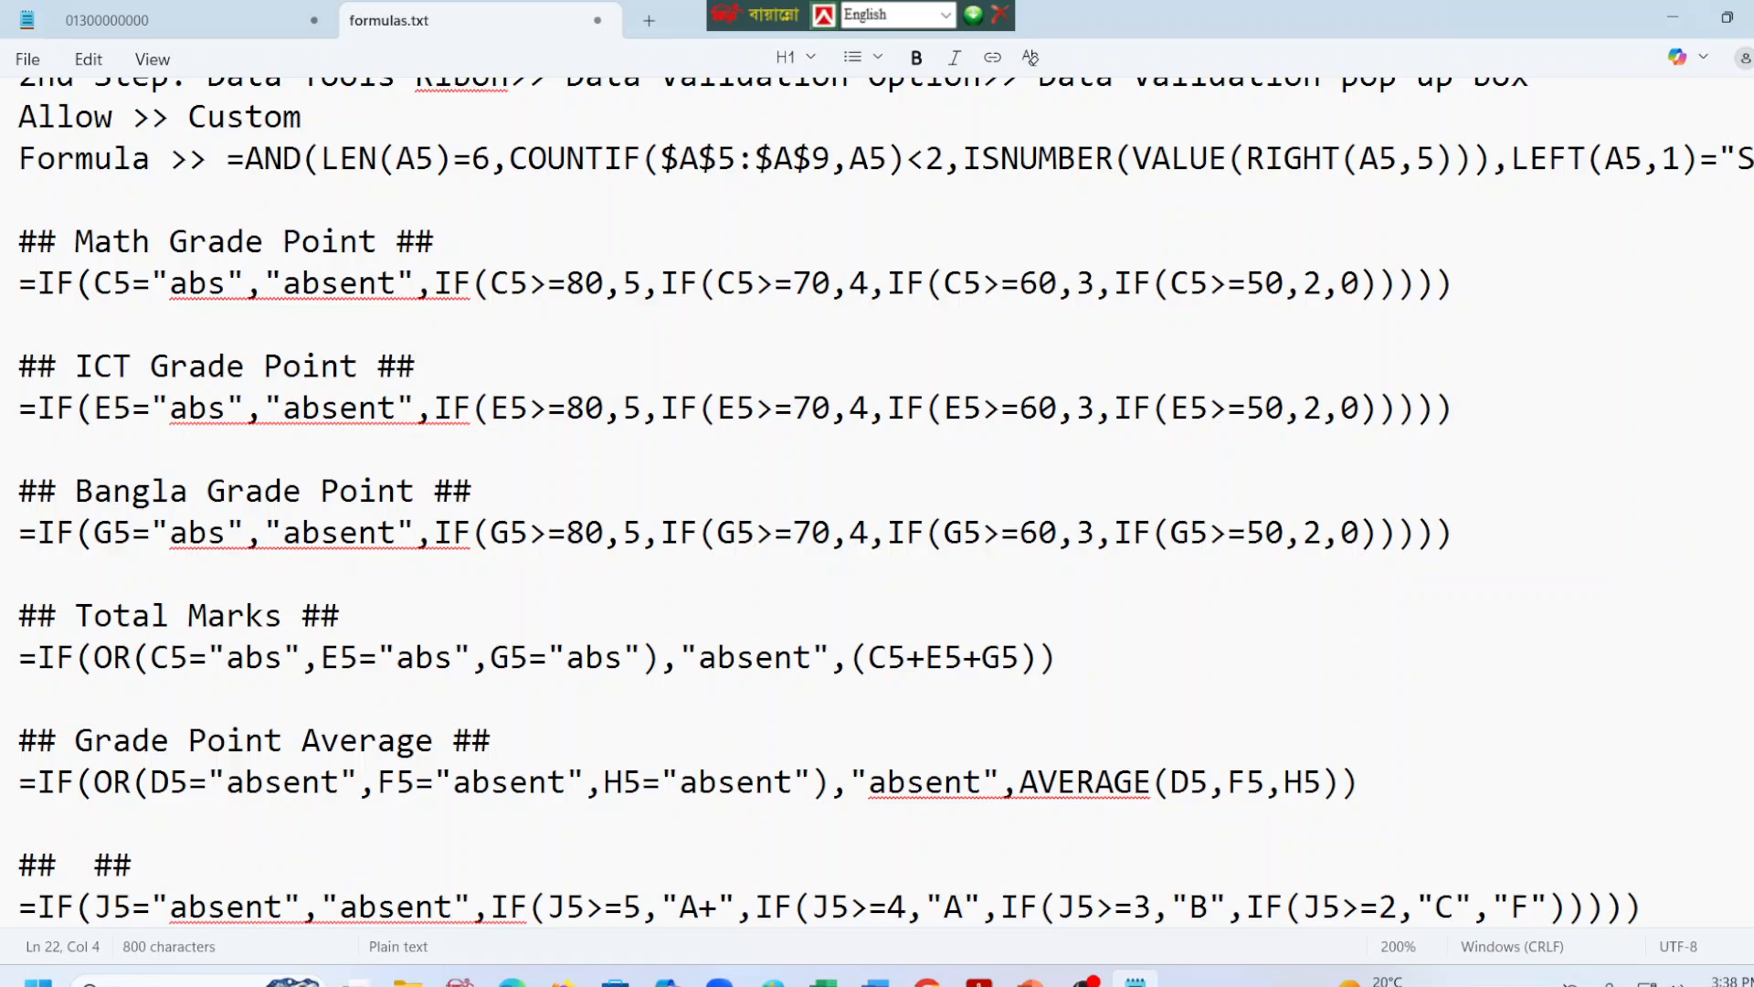
pyautogui.write('Letter ')
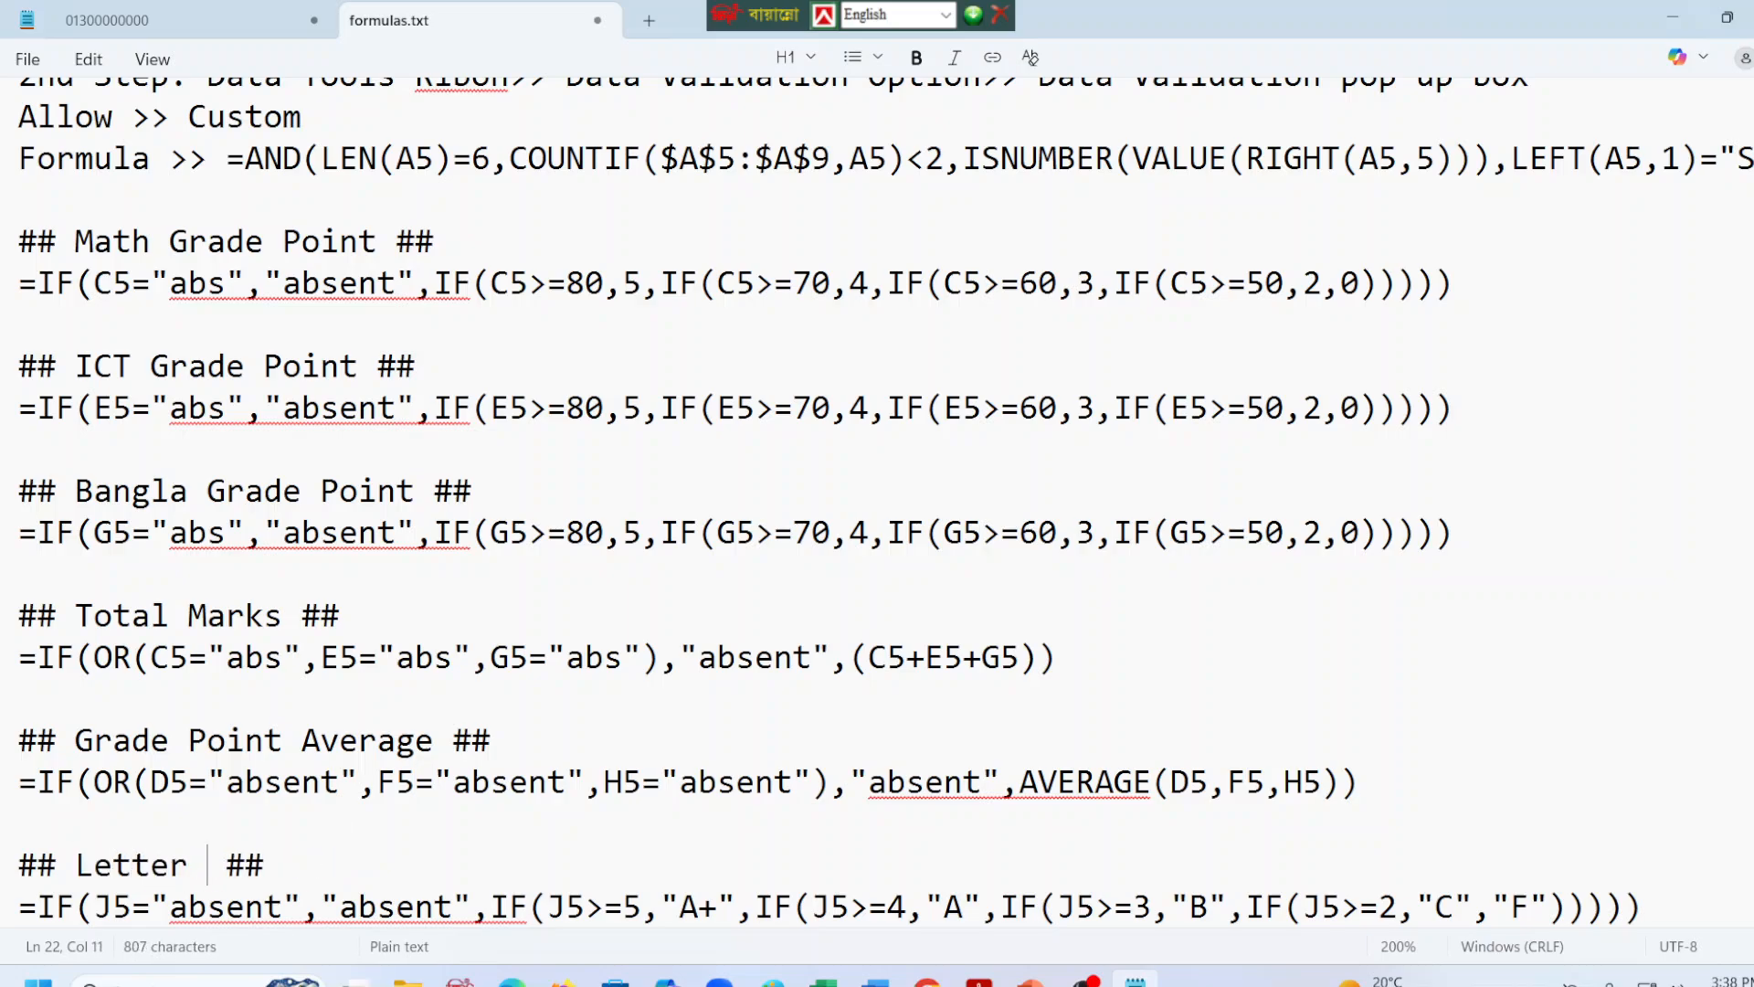
pyautogui.write('Grade')
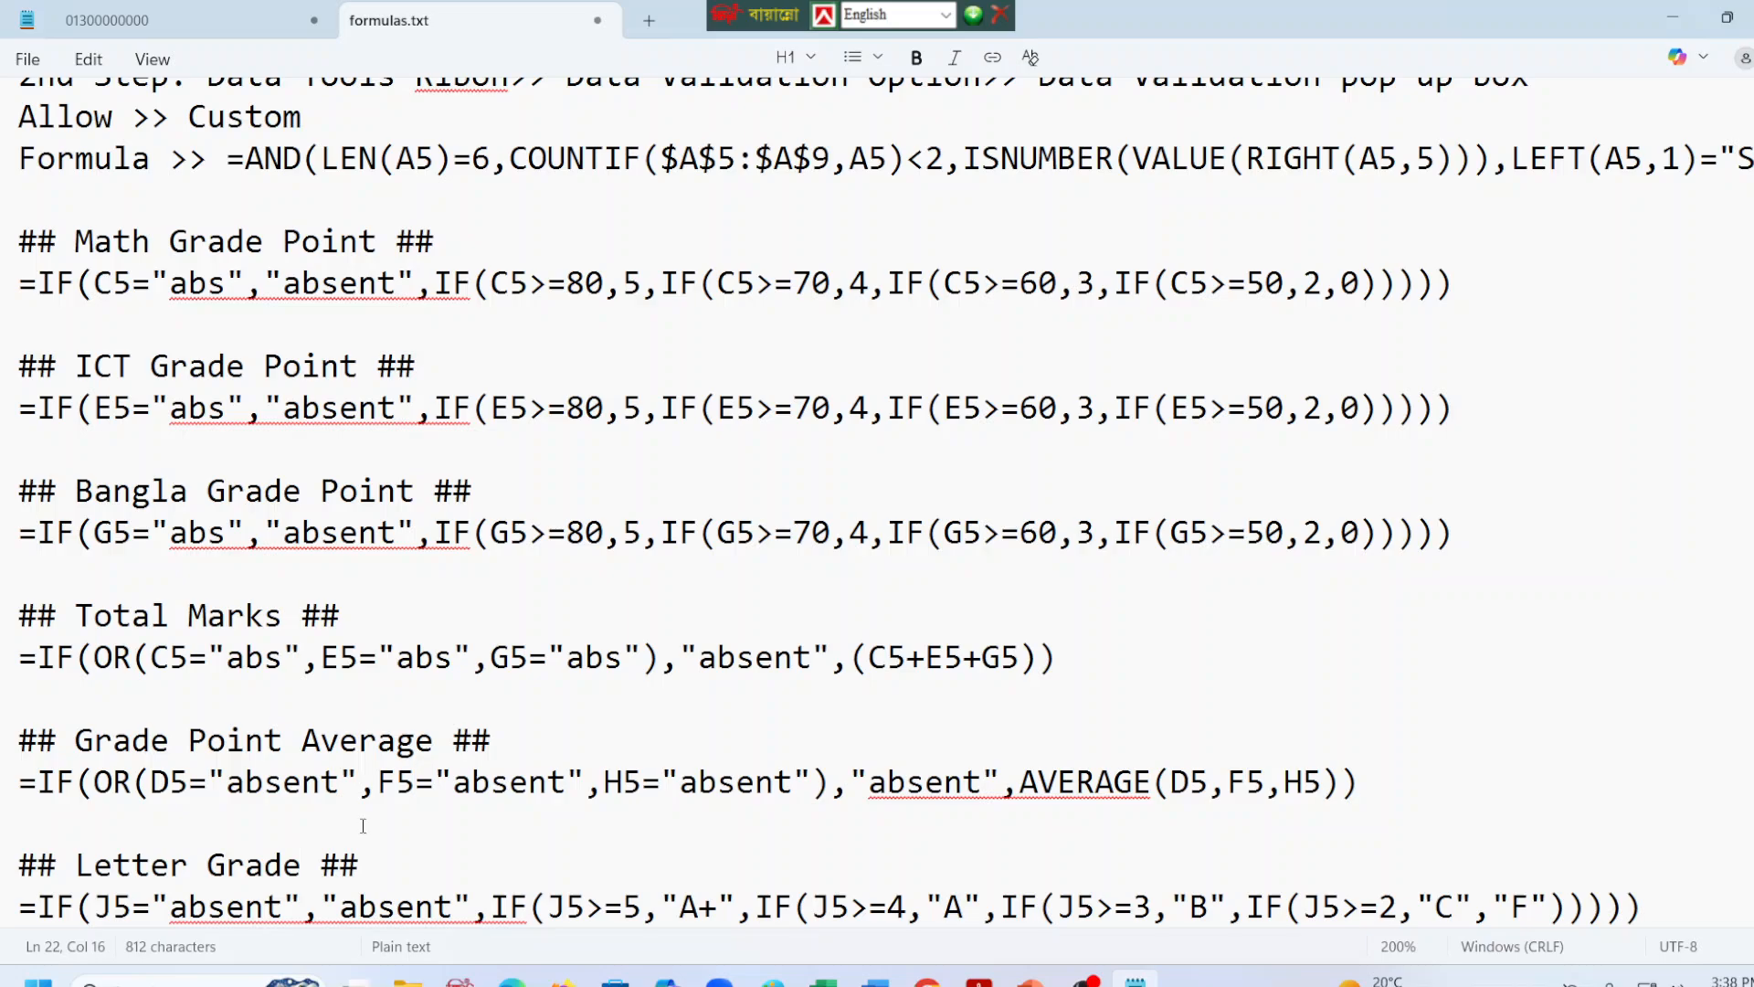
# Copy the Position formula from L5 of the Excel workbook into formulas.txt, one blank line below the Letter Grade entry.
pyautogui.click(1662, 901)
pyautogui.press('Return')
pyautogui.press('Return')
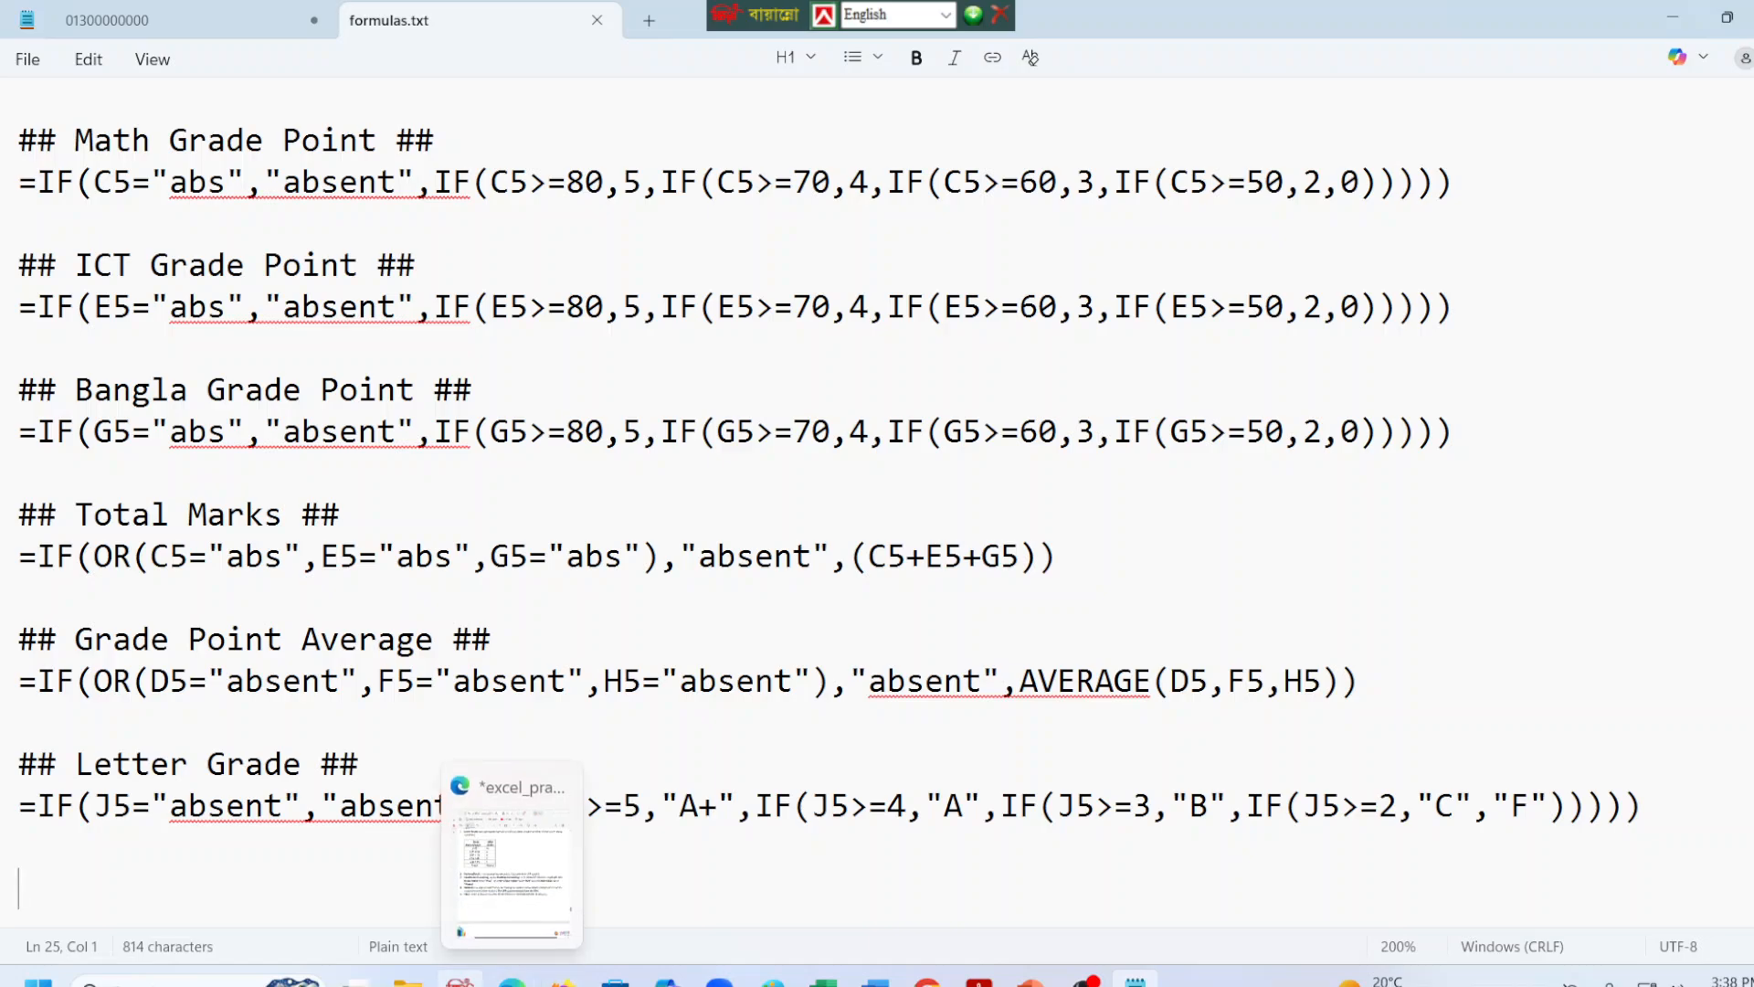
pyautogui.click(1136, 981)
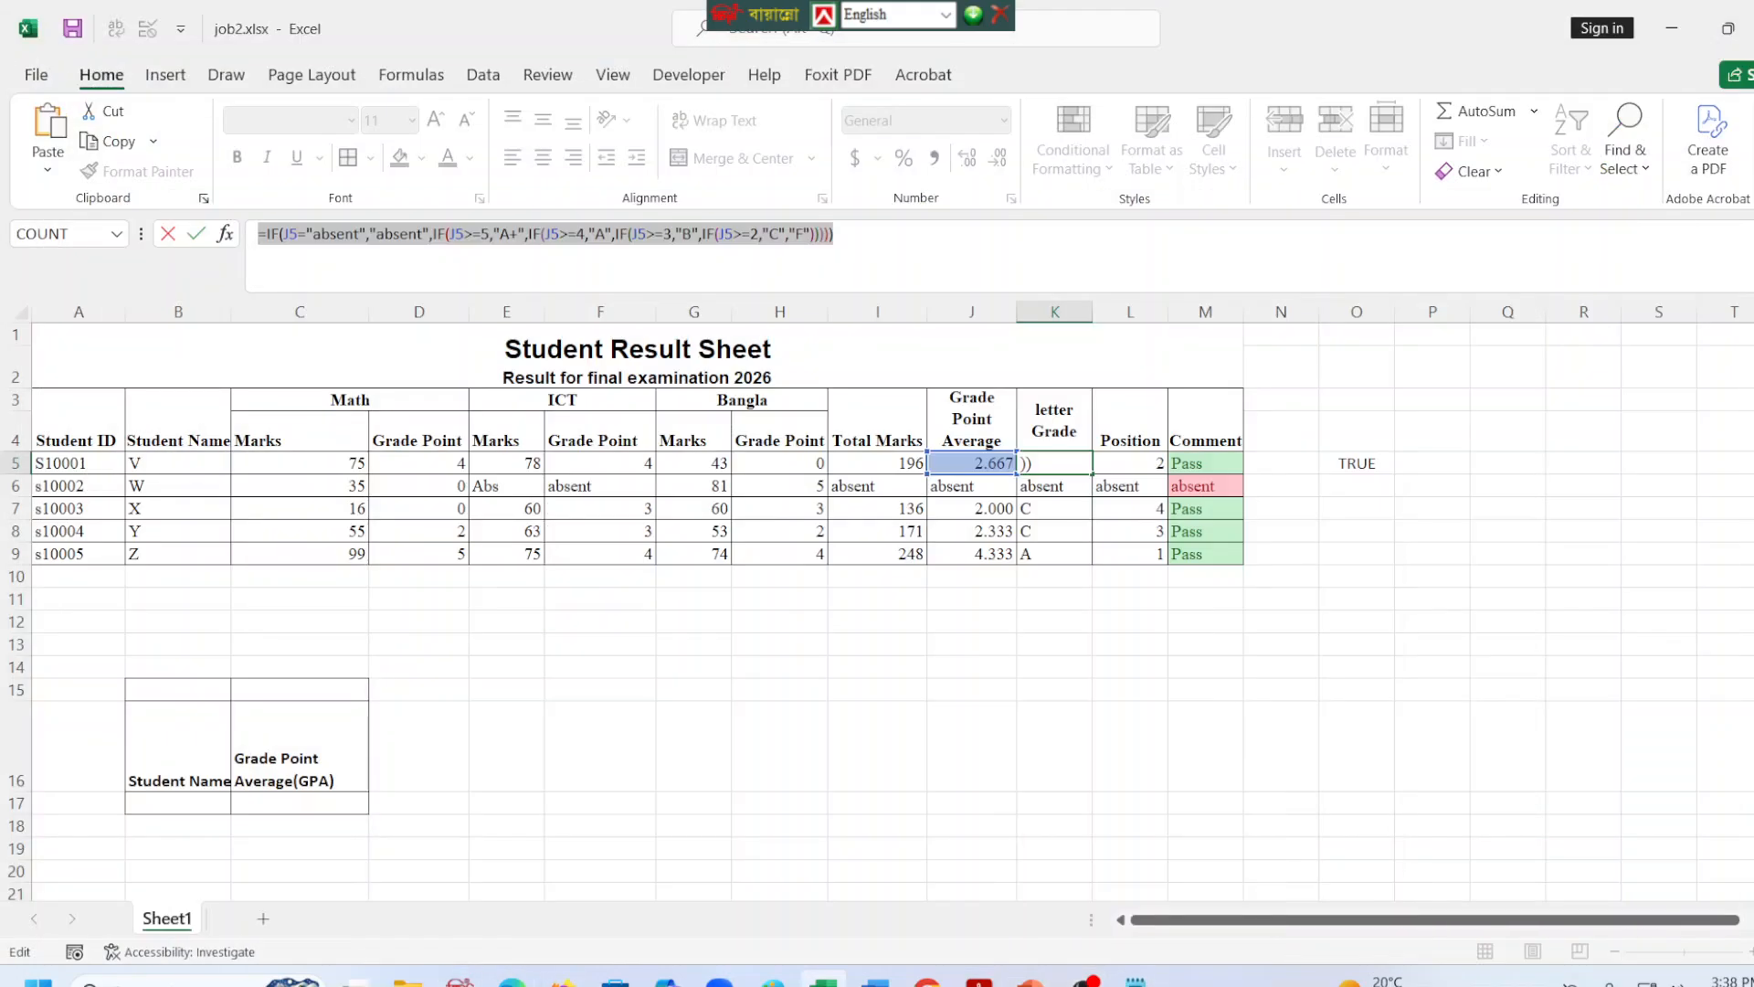
pyautogui.press('Escape')
pyautogui.click(1108, 464)
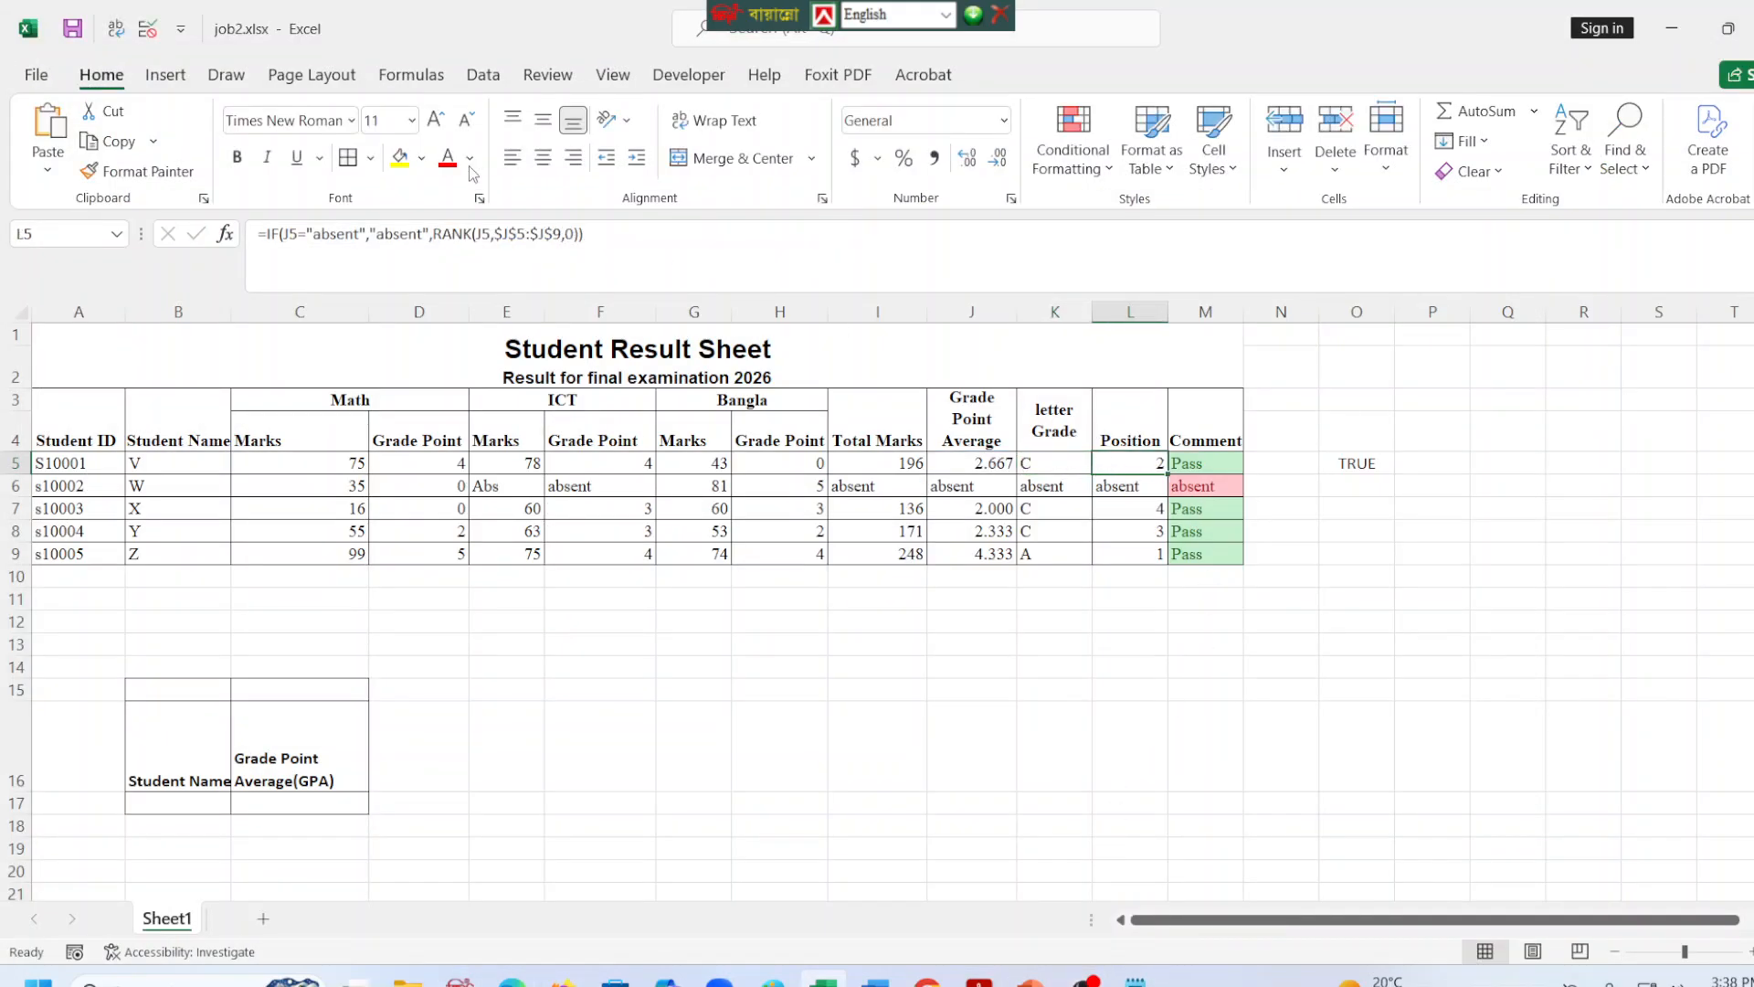
pyautogui.moveTo(599, 235); pyautogui.dragTo(120, 245)
pyautogui.hotkey('ctrl', 'c')
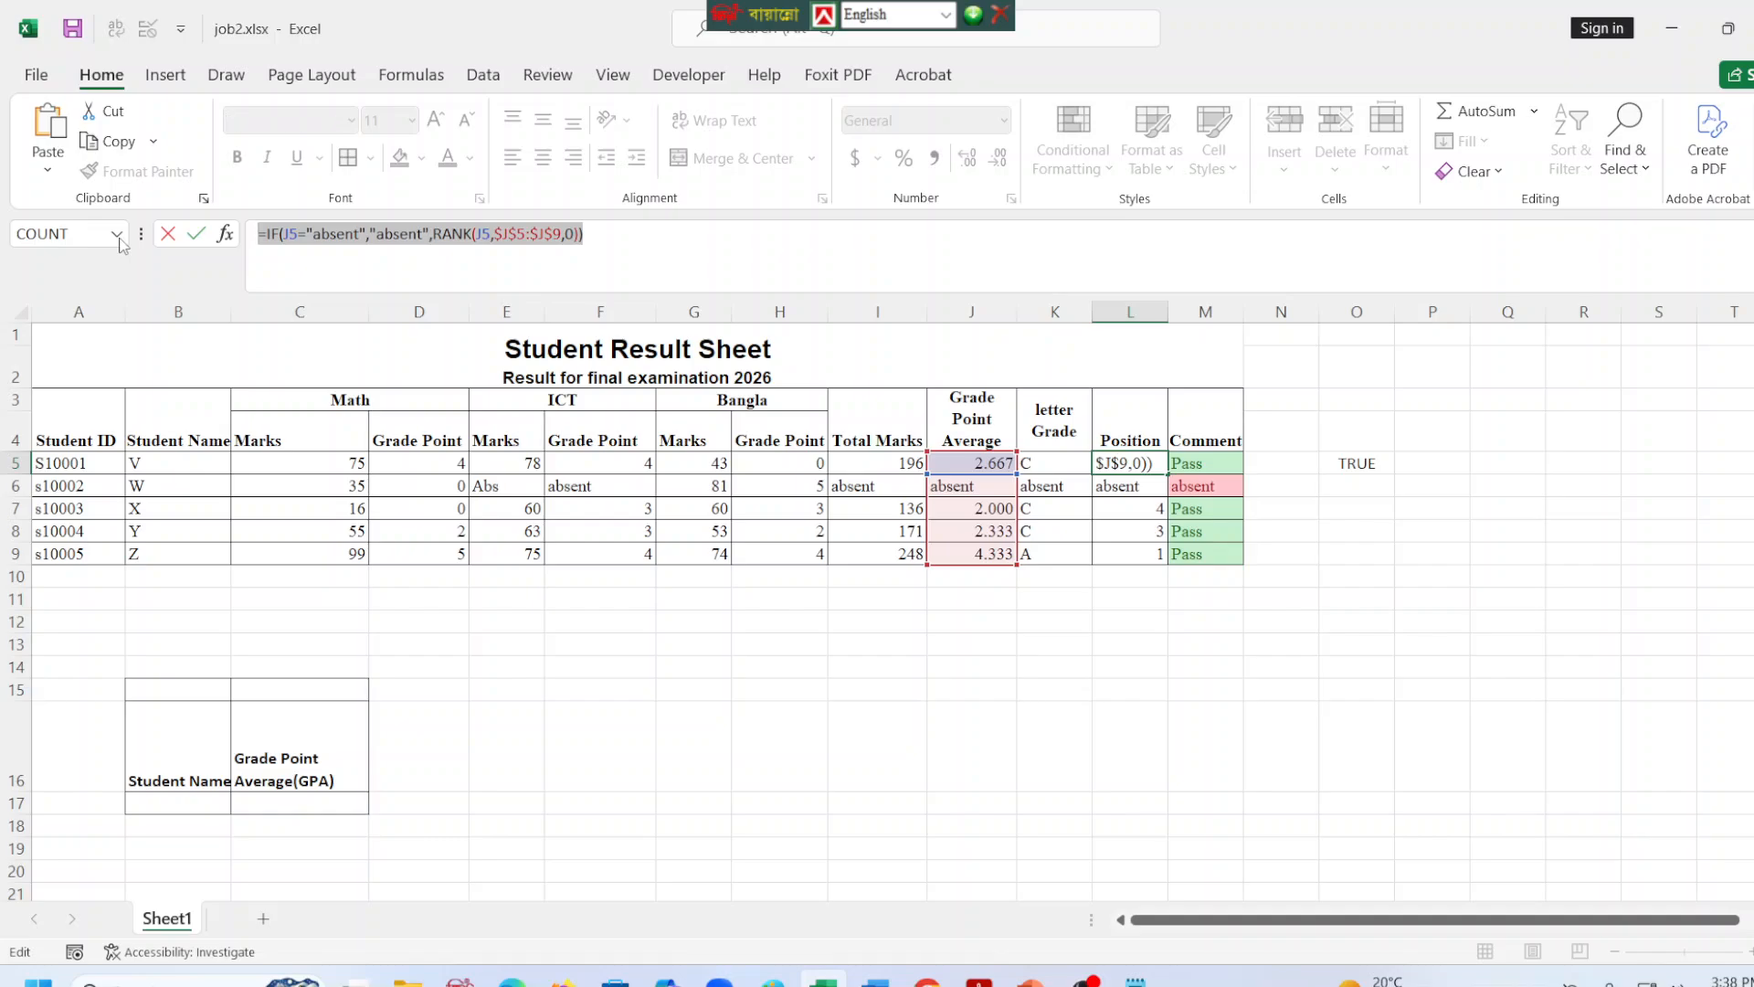
pyautogui.press('Escape')
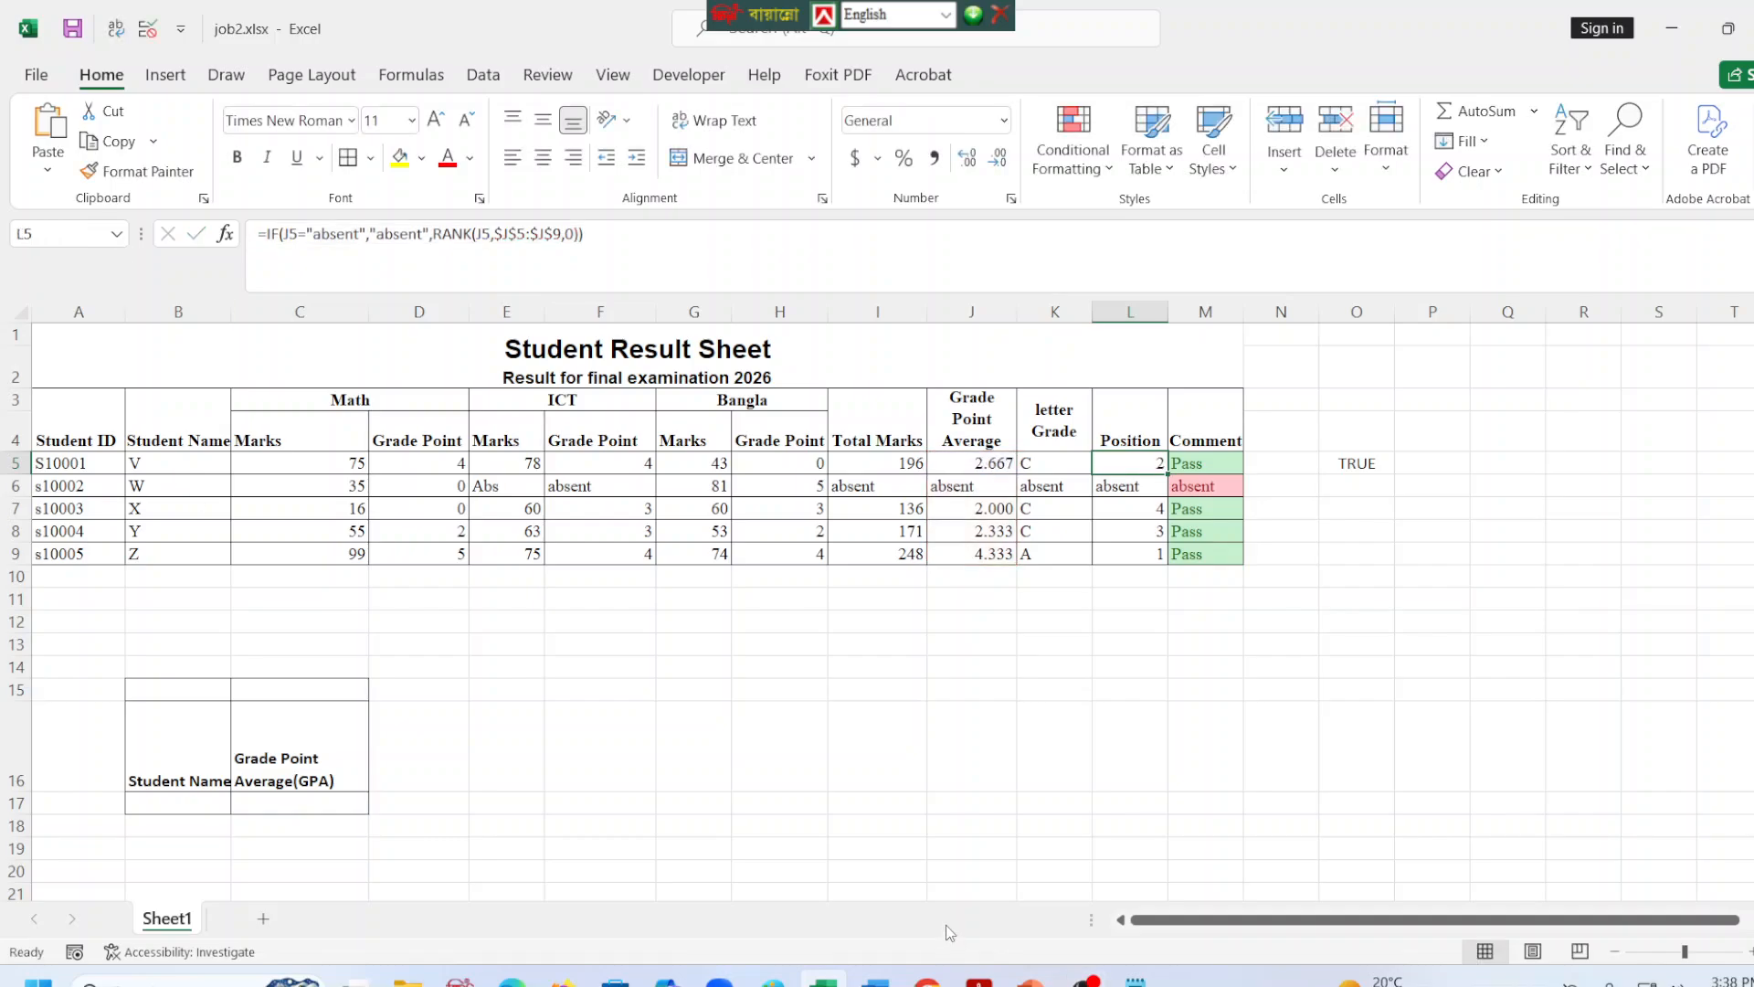
pyautogui.click(1135, 978)
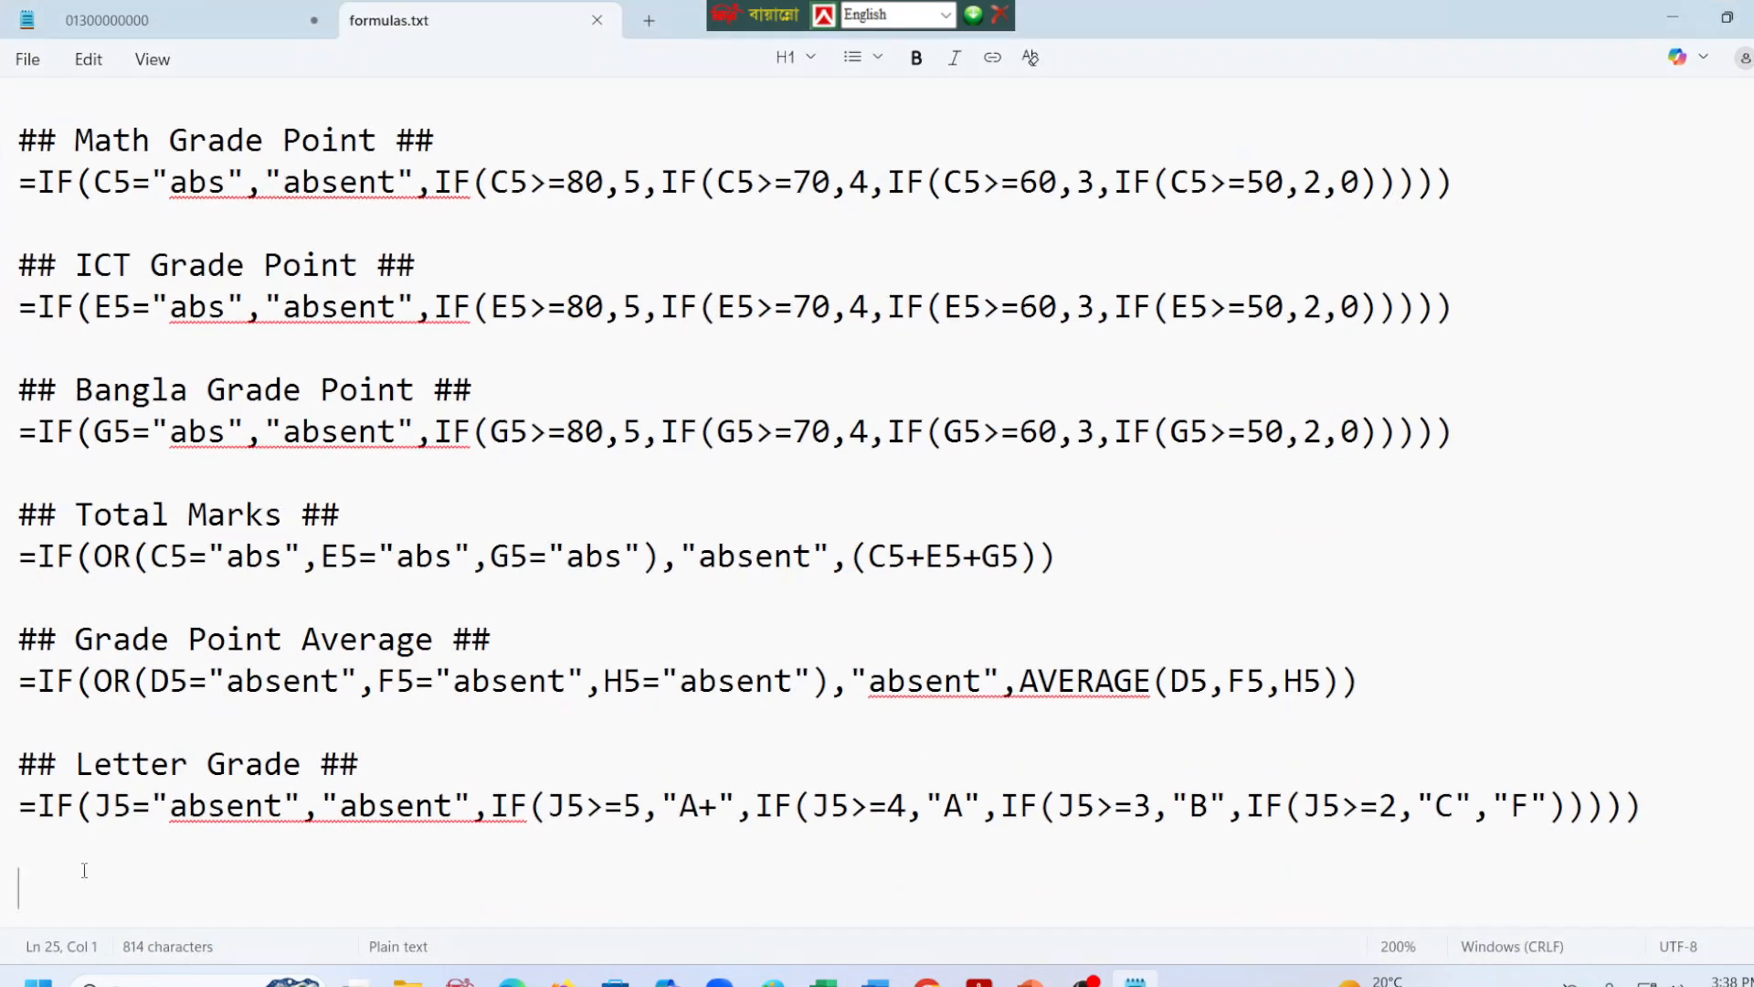
pyautogui.hotkey('ctrl', 'v')
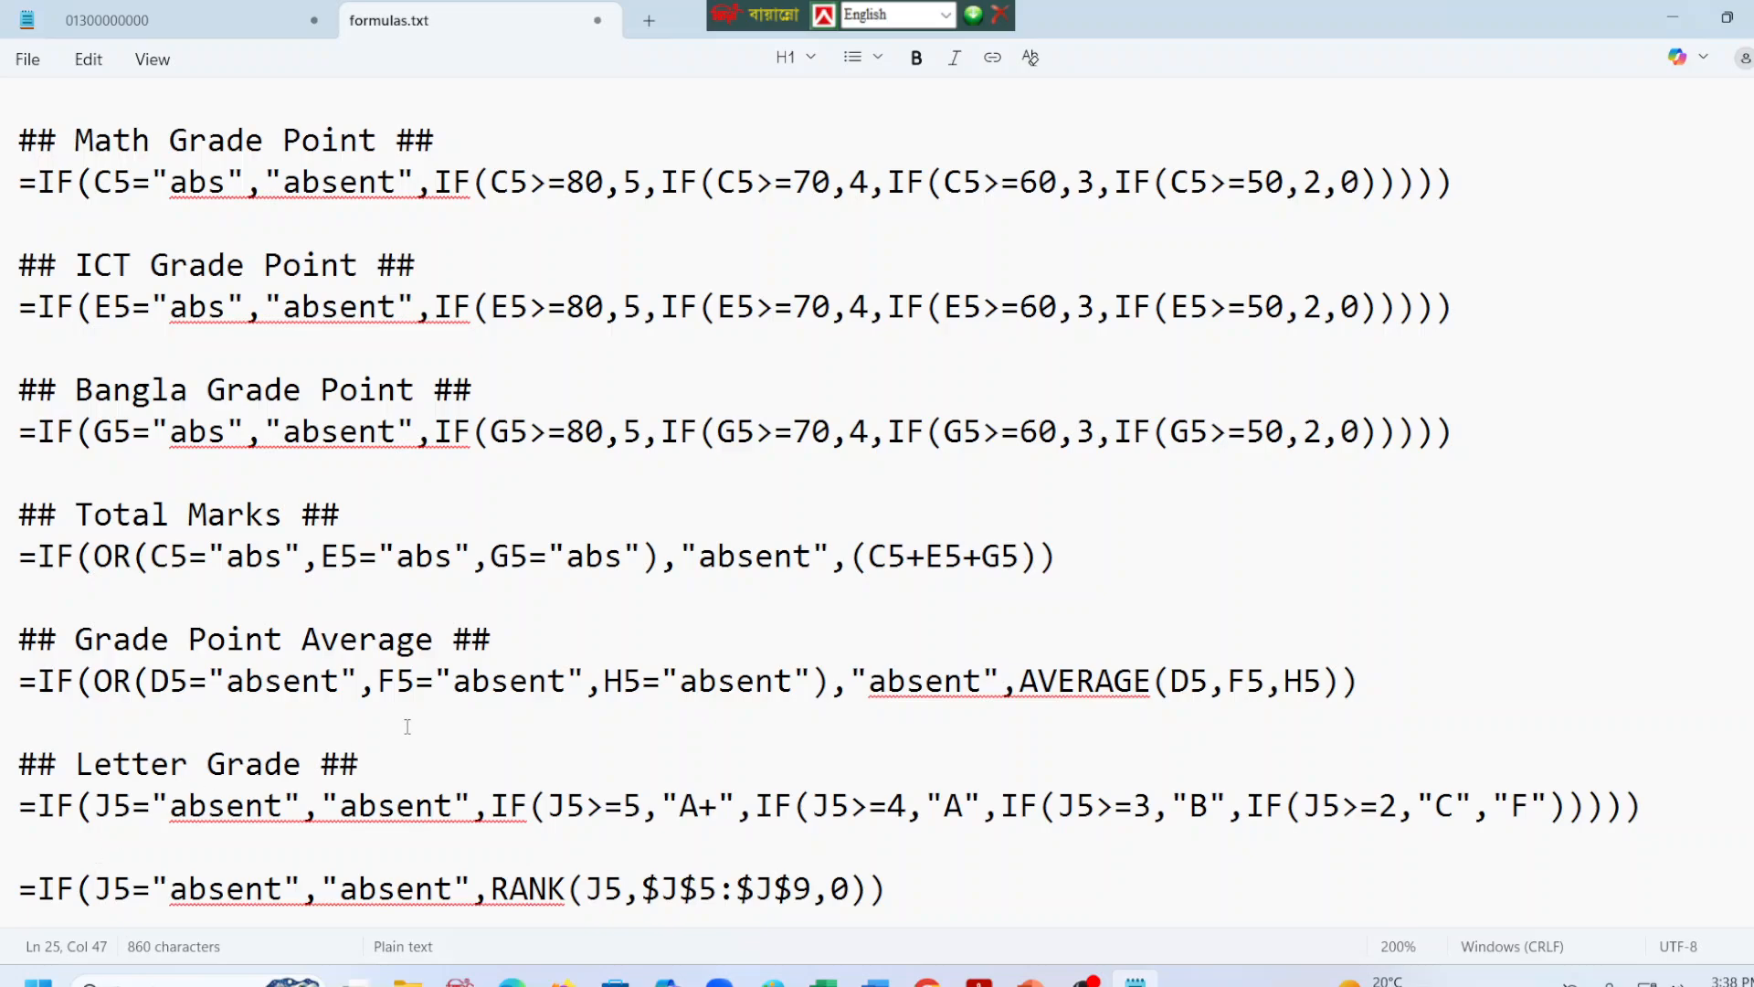
# Duplicate the Letter Grade heading above the RANK formula, reword it as "## Position ##", and keep a blank line before it.
pyautogui.moveTo(365, 764); pyautogui.dragTo(1, 772)
pyautogui.hotkey('ctrl', 'c')
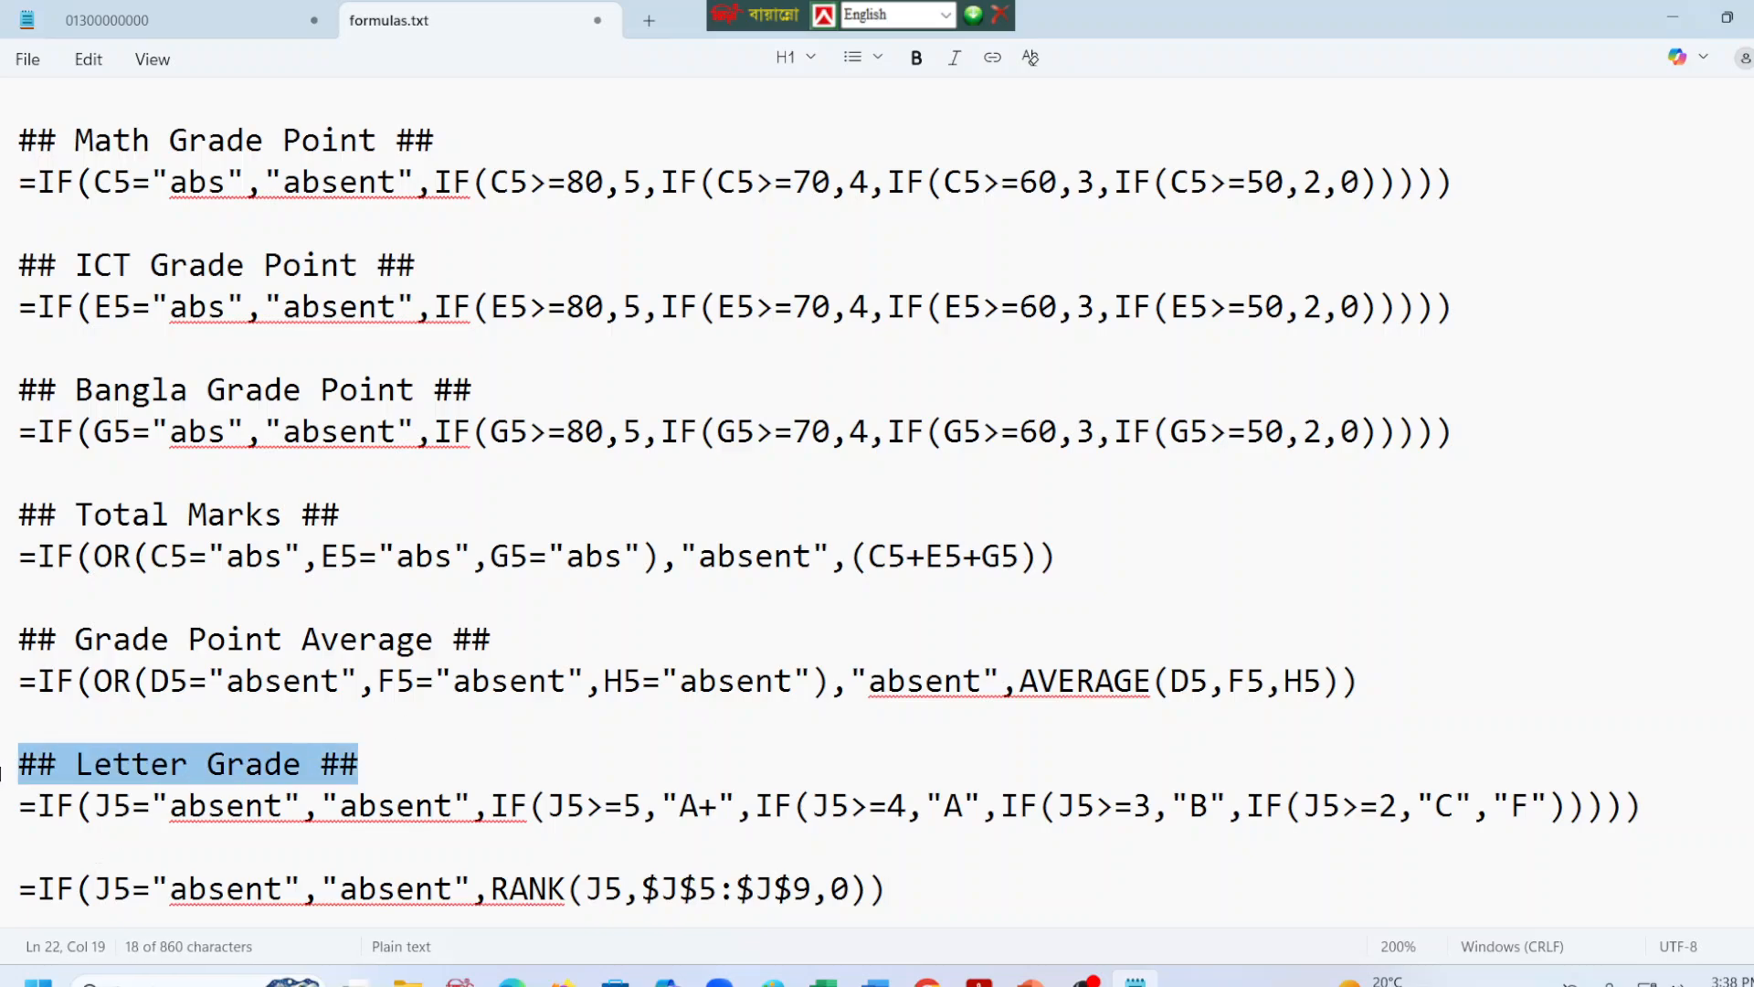
pyautogui.click(35, 848)
pyautogui.hotkey('ctrl', 'v')
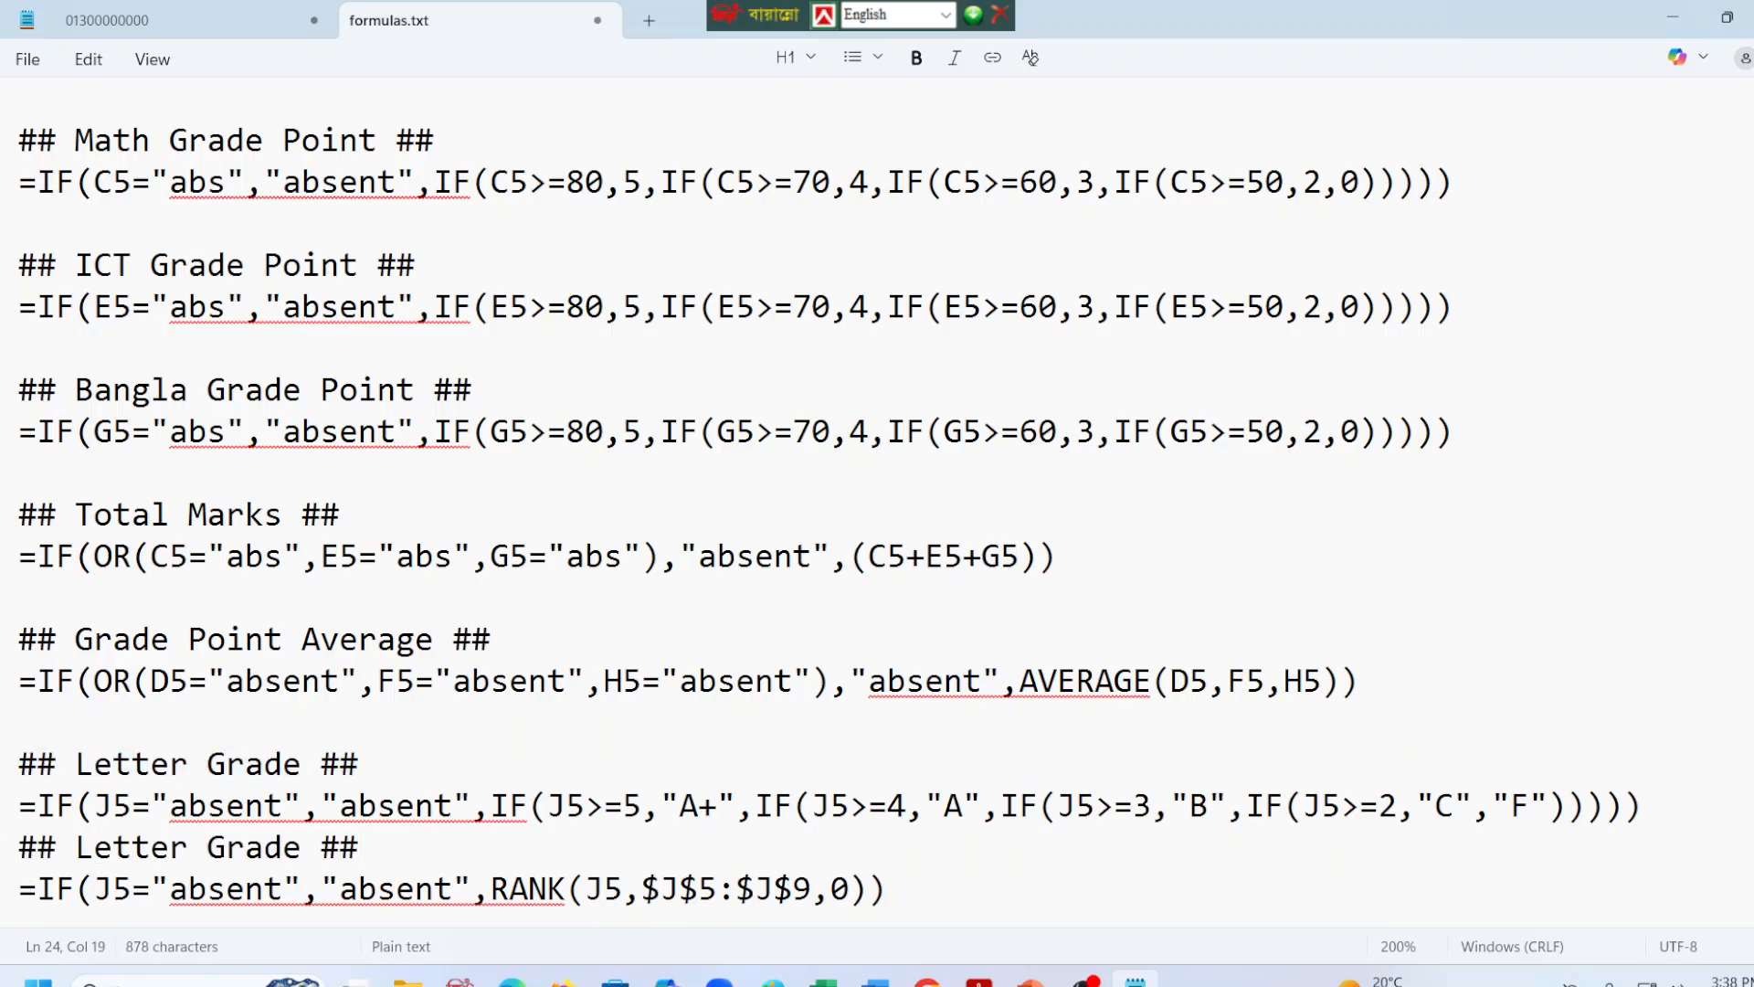
pyautogui.click(1740, 808)
pyautogui.press('Return')
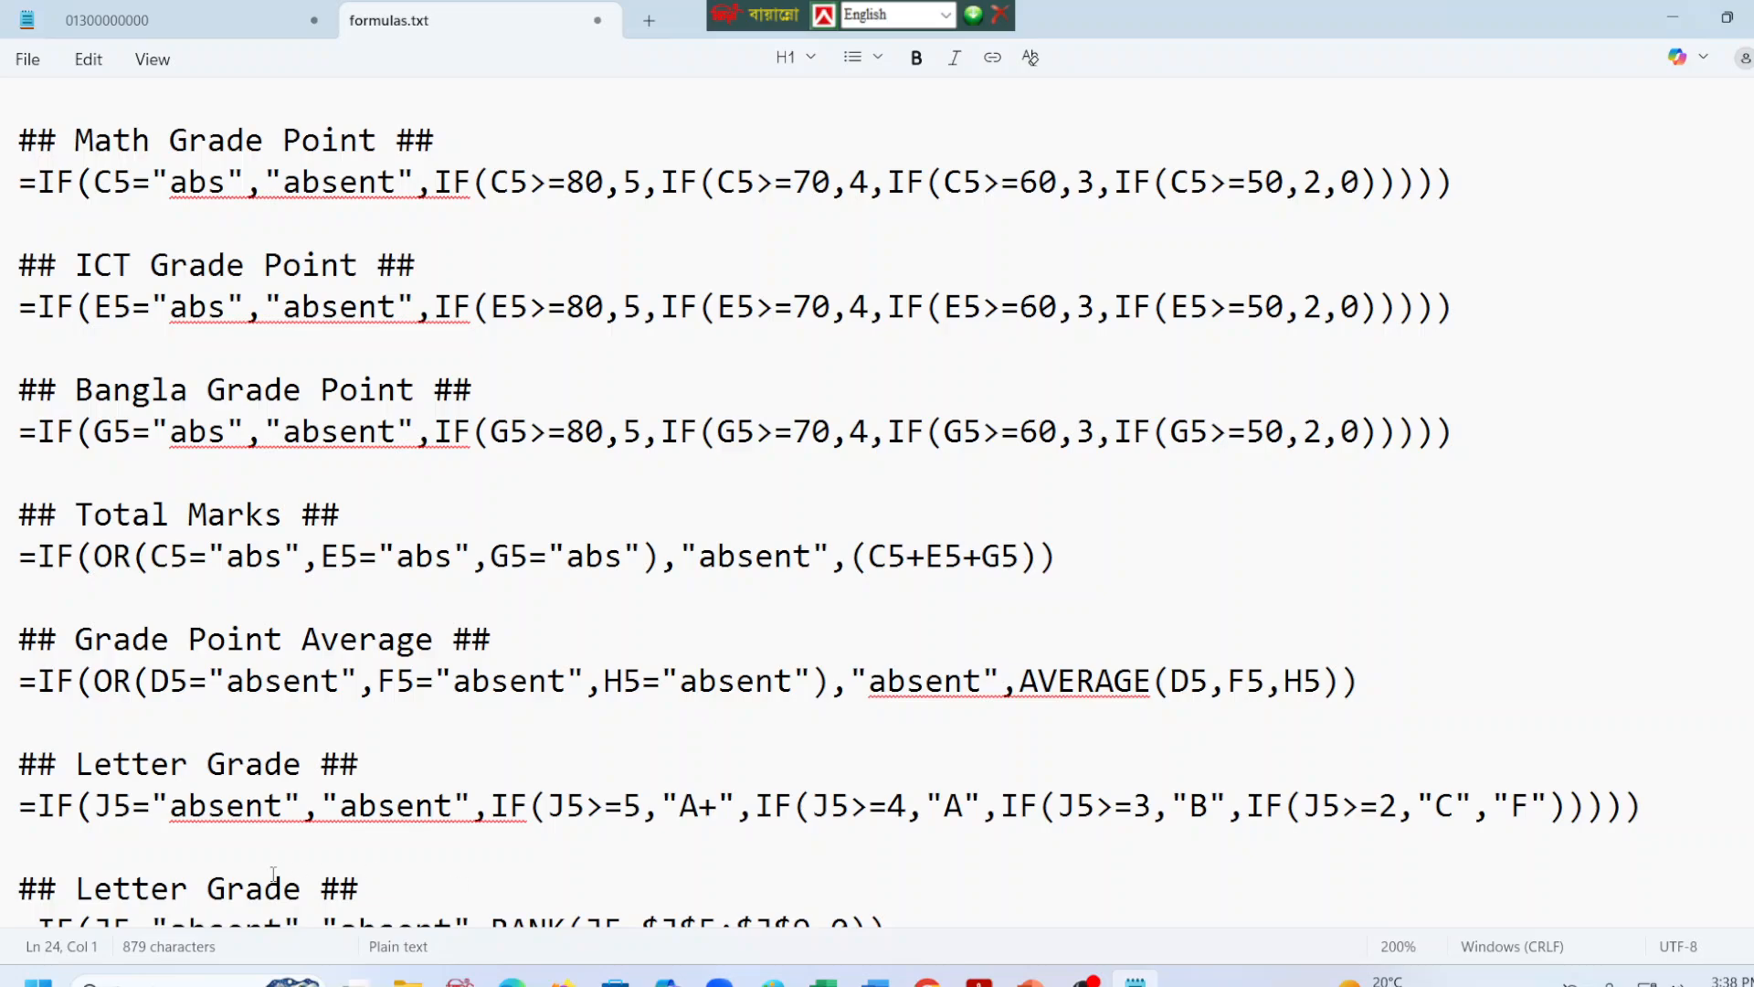
pyautogui.click(300, 888)
pyautogui.press('BackSpace')
pyautogui.press('BackSpace')
pyautogui.press('BackSpace')
pyautogui.press('BackSpace')
pyautogui.press('BackSpace')
pyautogui.press('BackSpace')
pyautogui.press('BackSpace')
pyautogui.press('BackSpace')
pyautogui.press('BackSpace')
pyautogui.press('BackSpace')
pyautogui.press('BackSpace')
pyautogui.press('BackSpace')
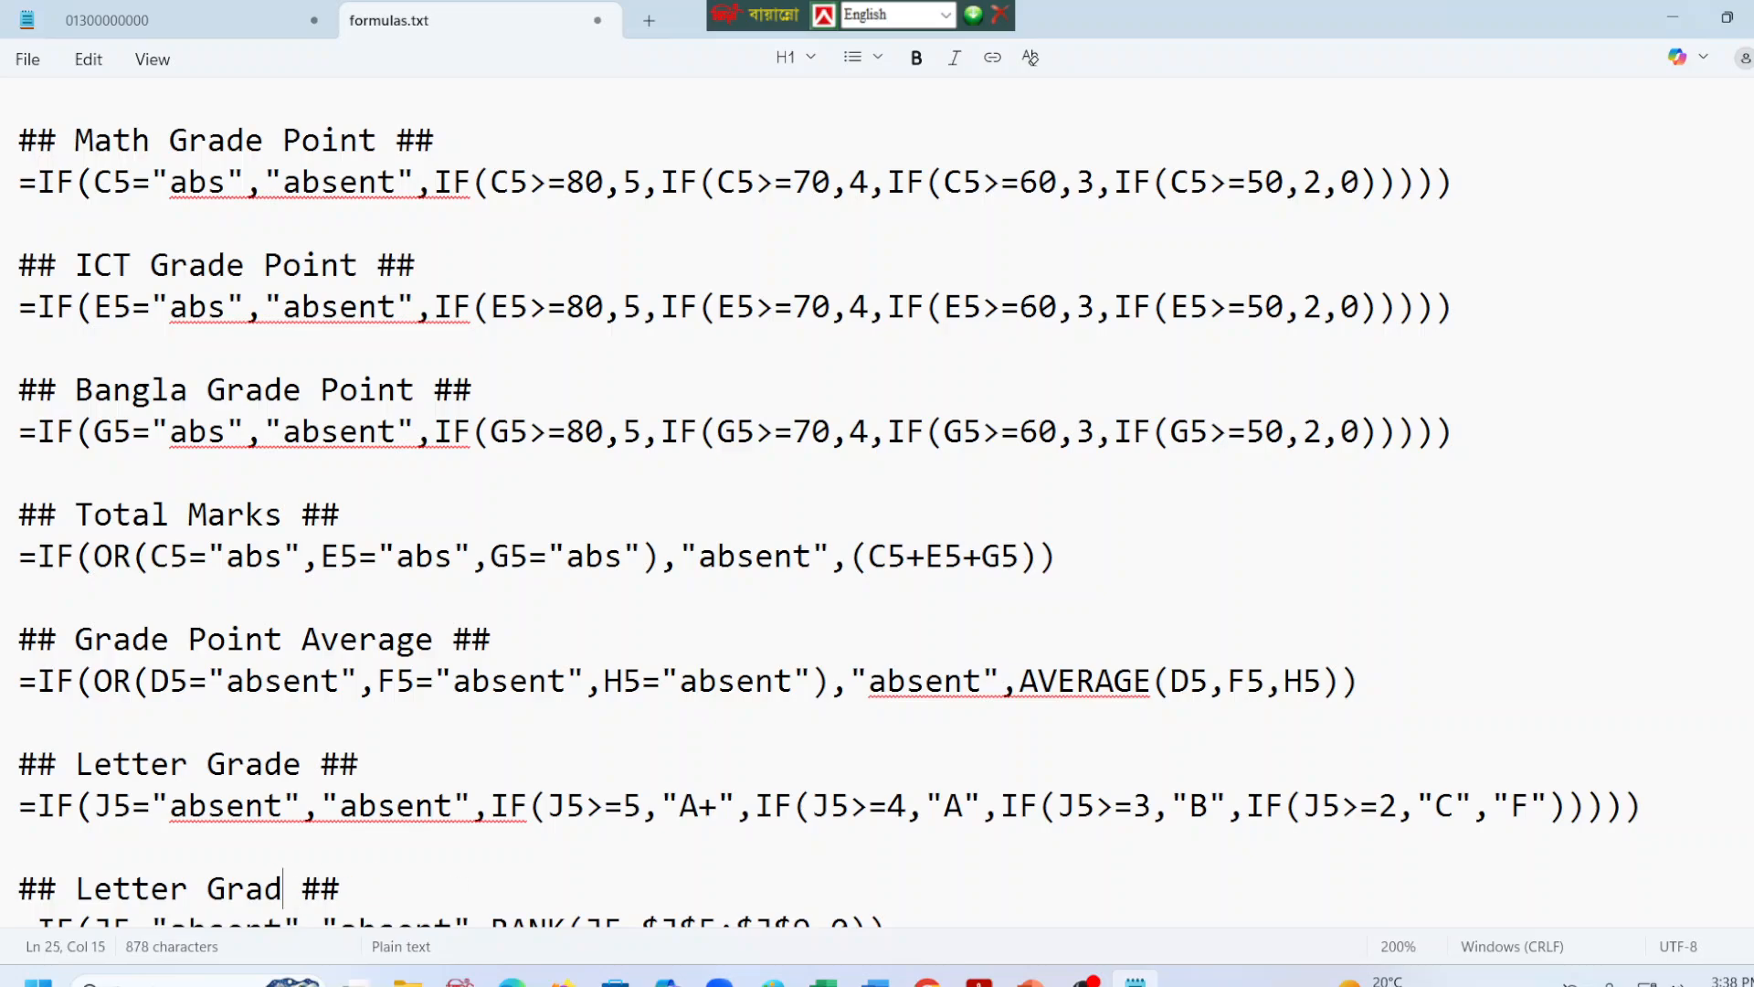
pyautogui.write('Position')
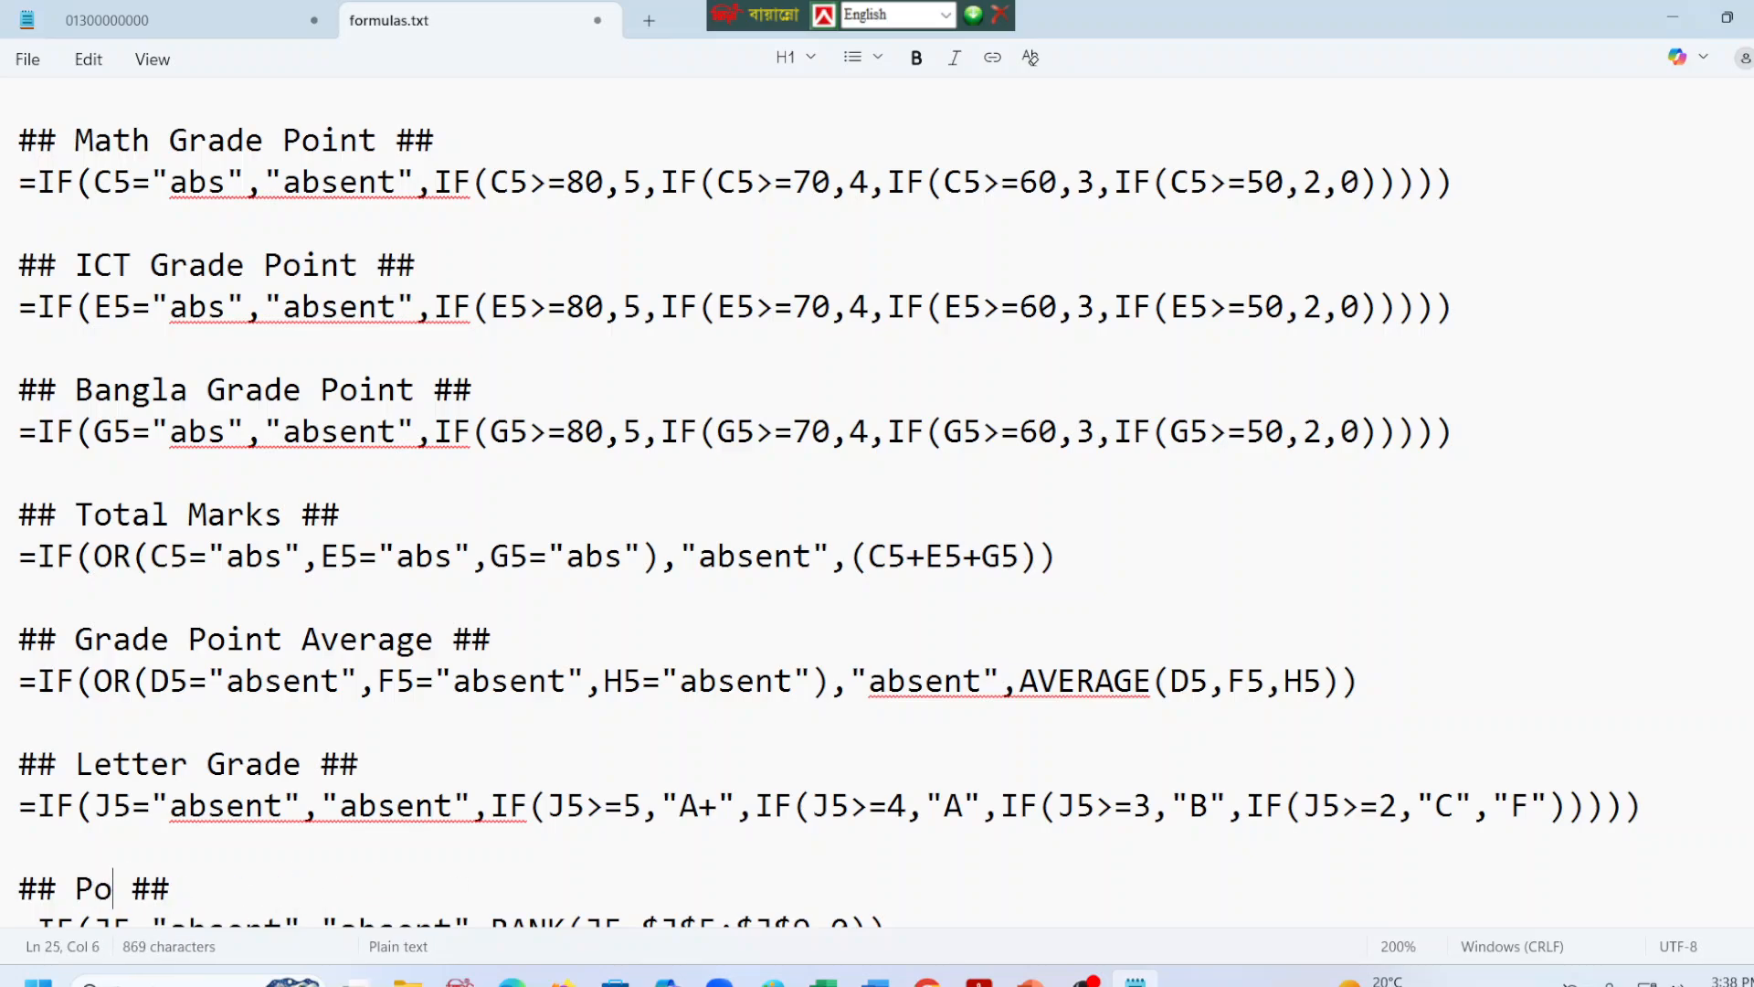
pyautogui.scroll(-1, 340, 893)
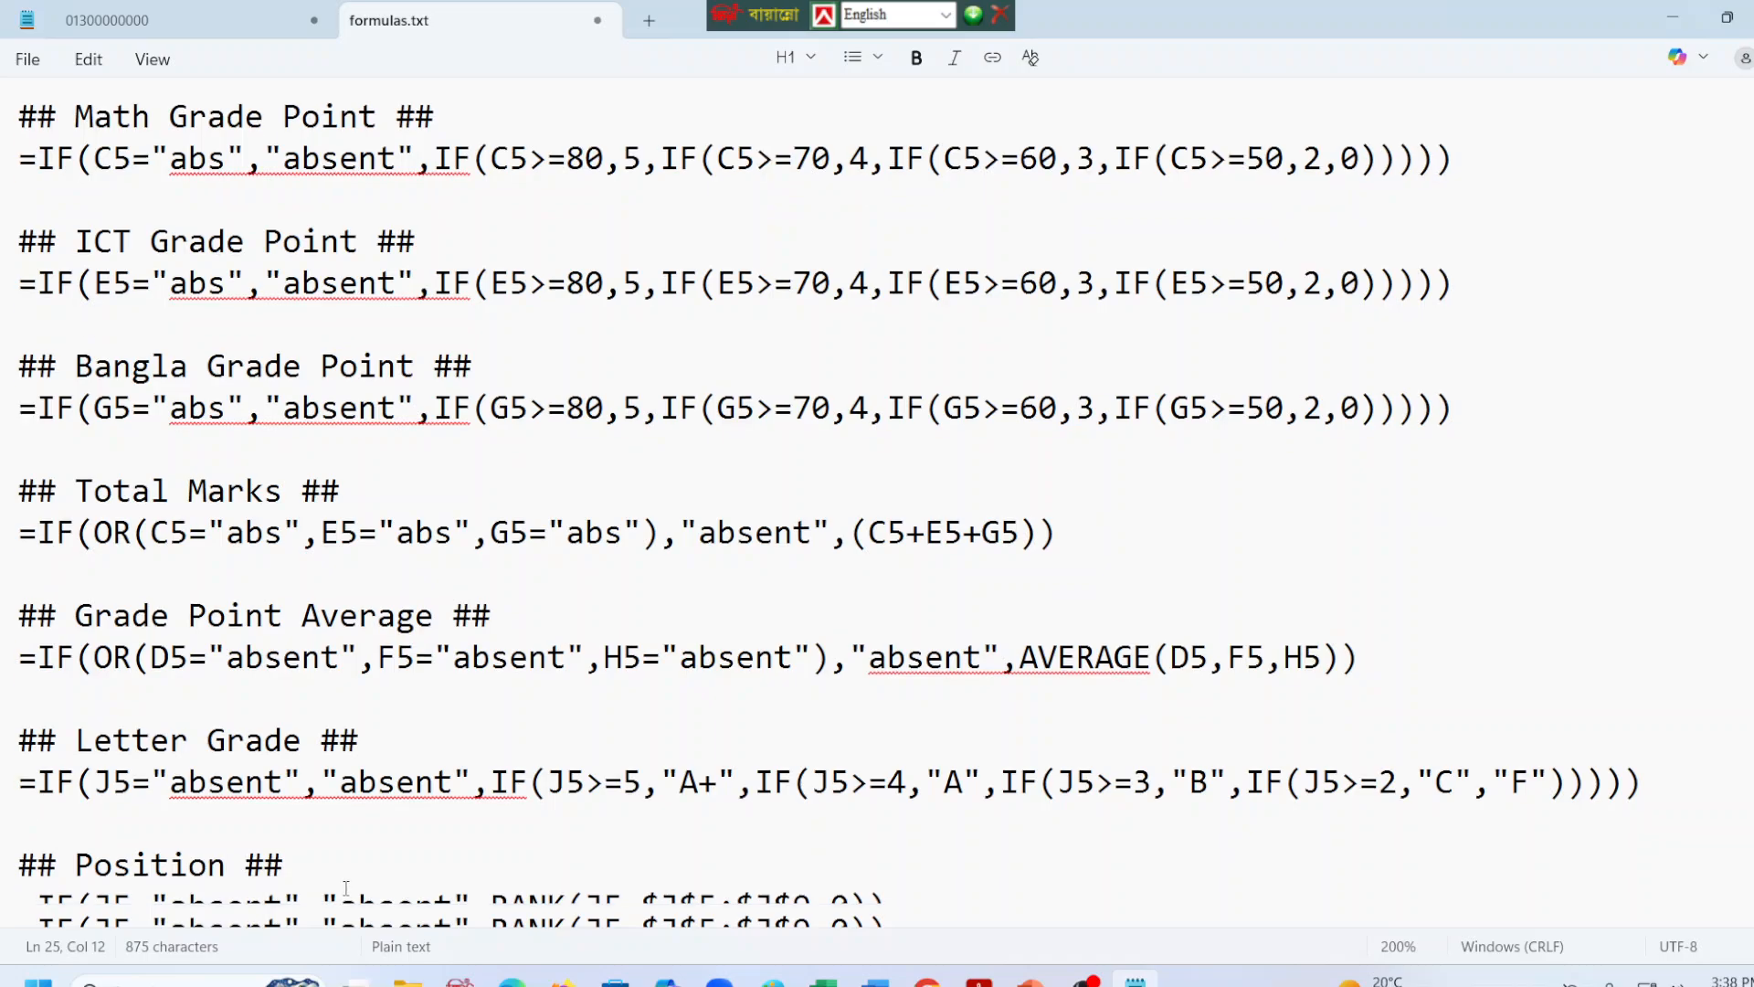
# Add two new lines after the Position formula and save formulas.txt.
pyautogui.click(994, 916)
pyautogui.press('Return')
pyautogui.press('Return')
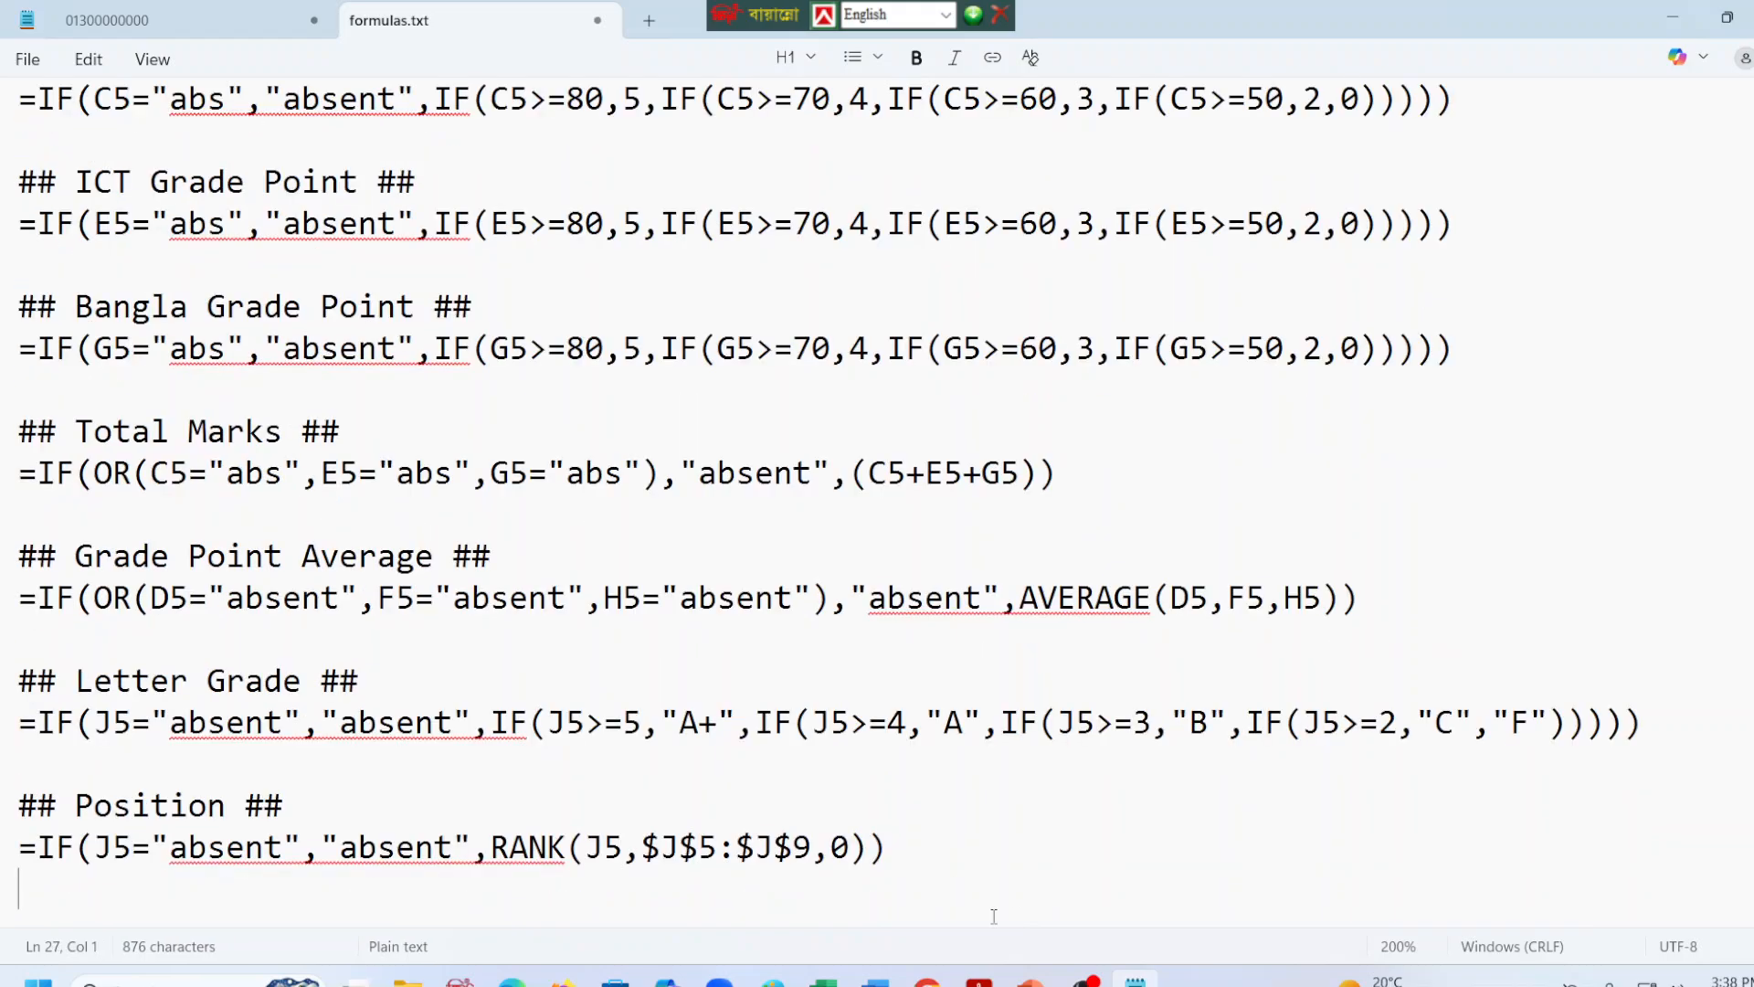
pyautogui.hotkey('ctrl', 's')
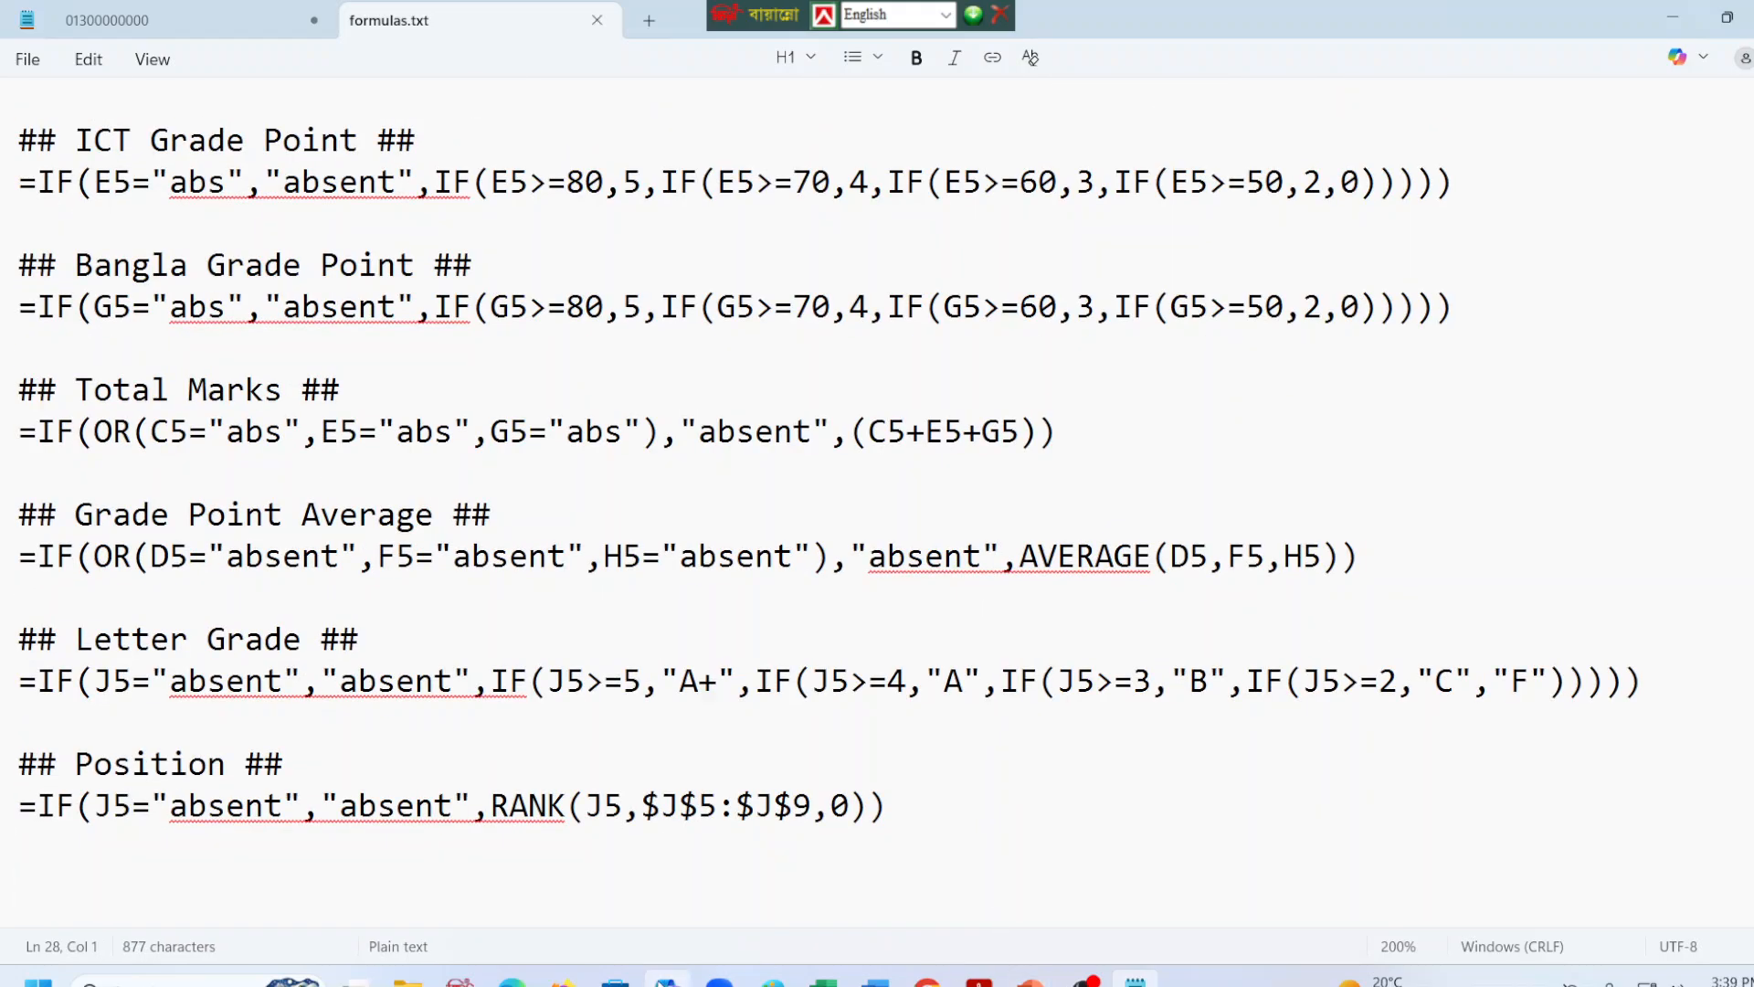
# Copy the Comment formula from M5 of the Excel workbook into formulas.txt, below the Position entry.
pyautogui.click(823, 979)
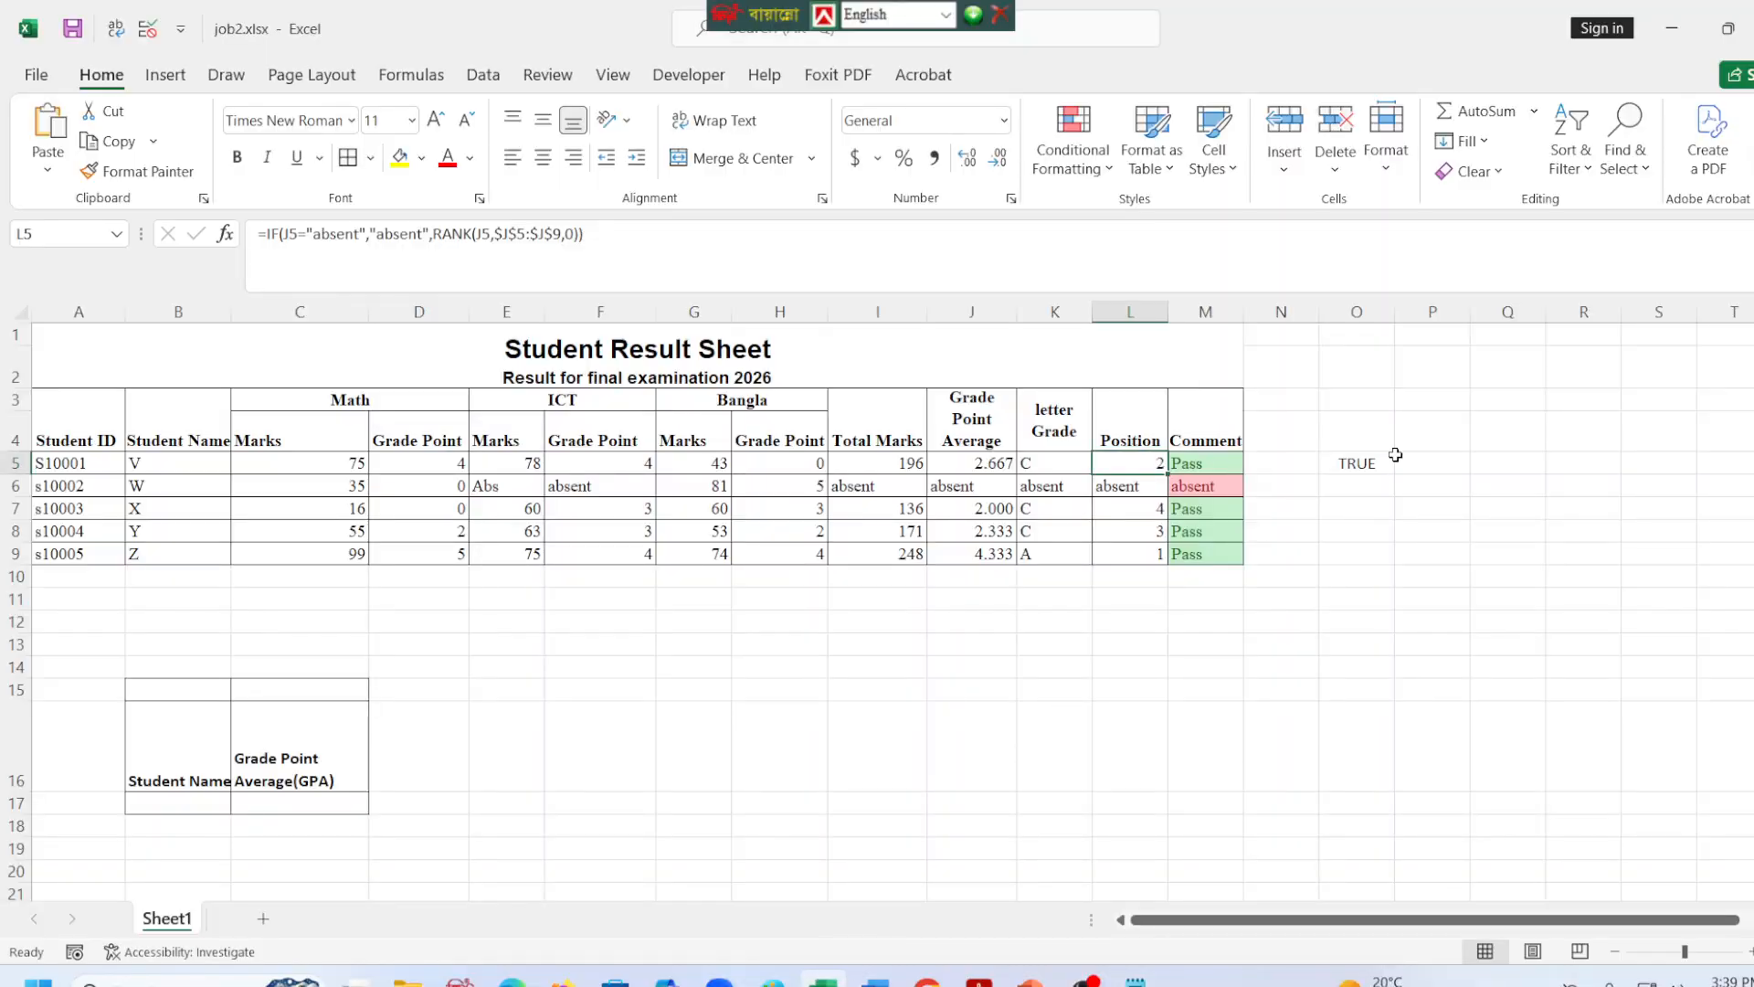
pyautogui.click(1203, 442)
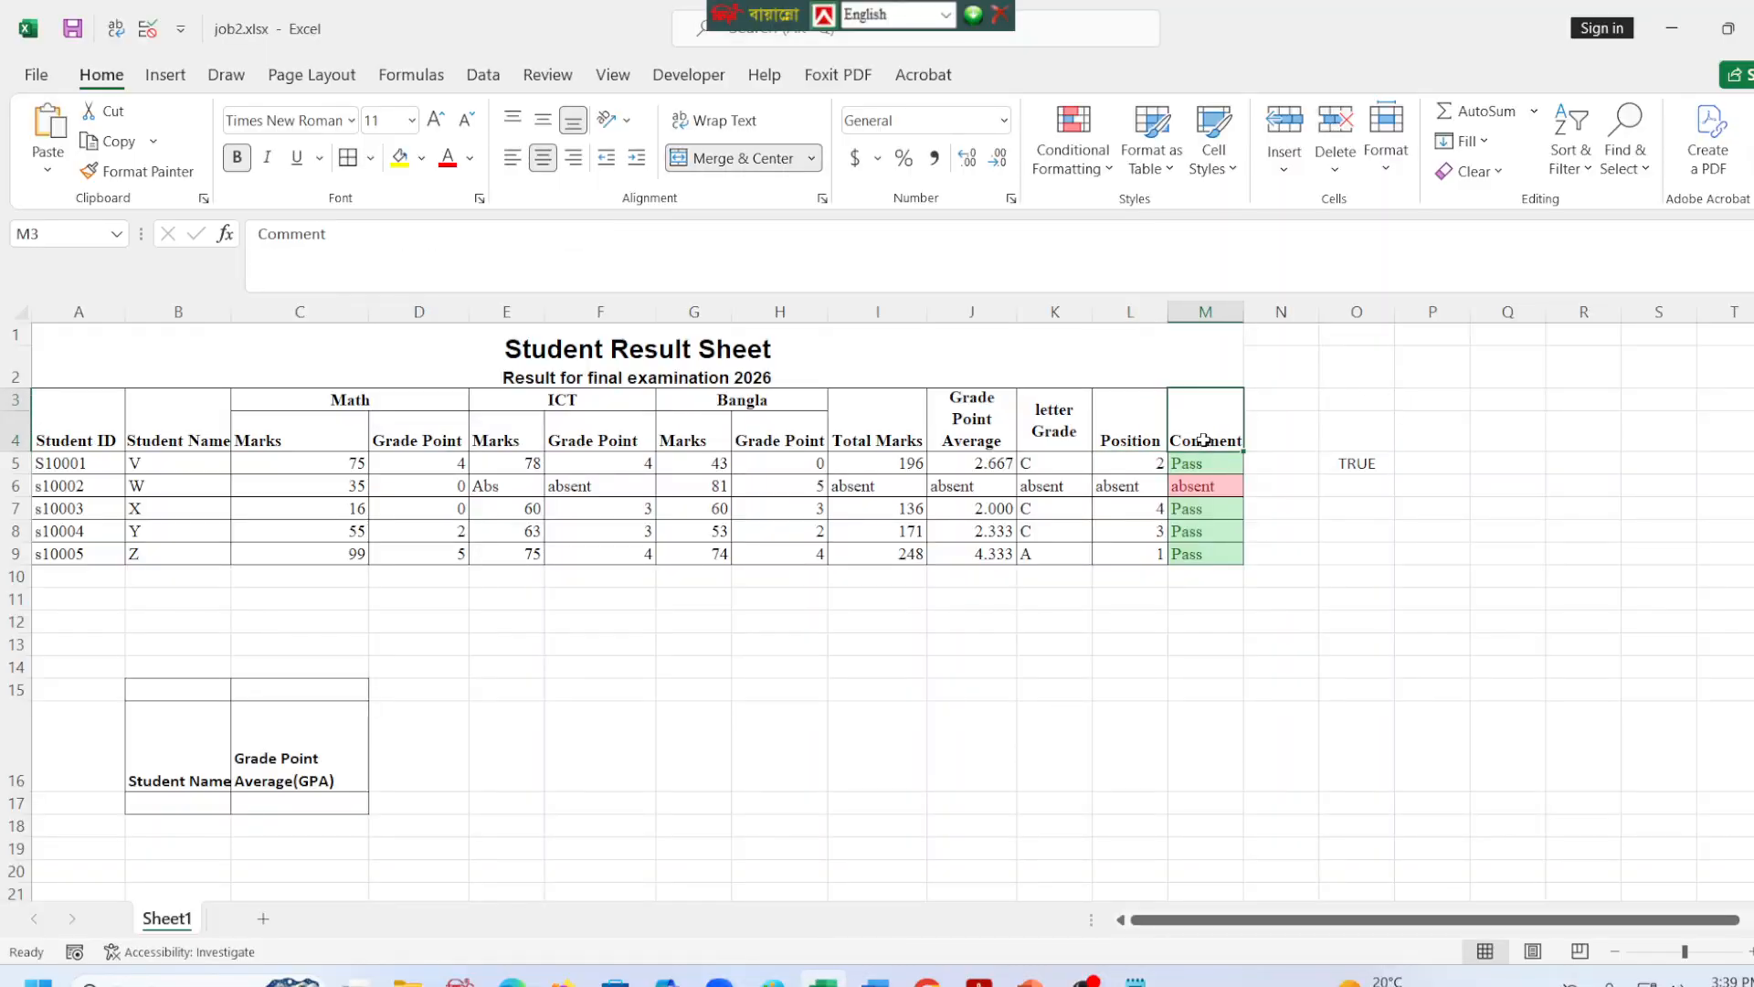
pyautogui.click(1203, 465)
pyautogui.click(413, 241)
pyautogui.press('Escape')
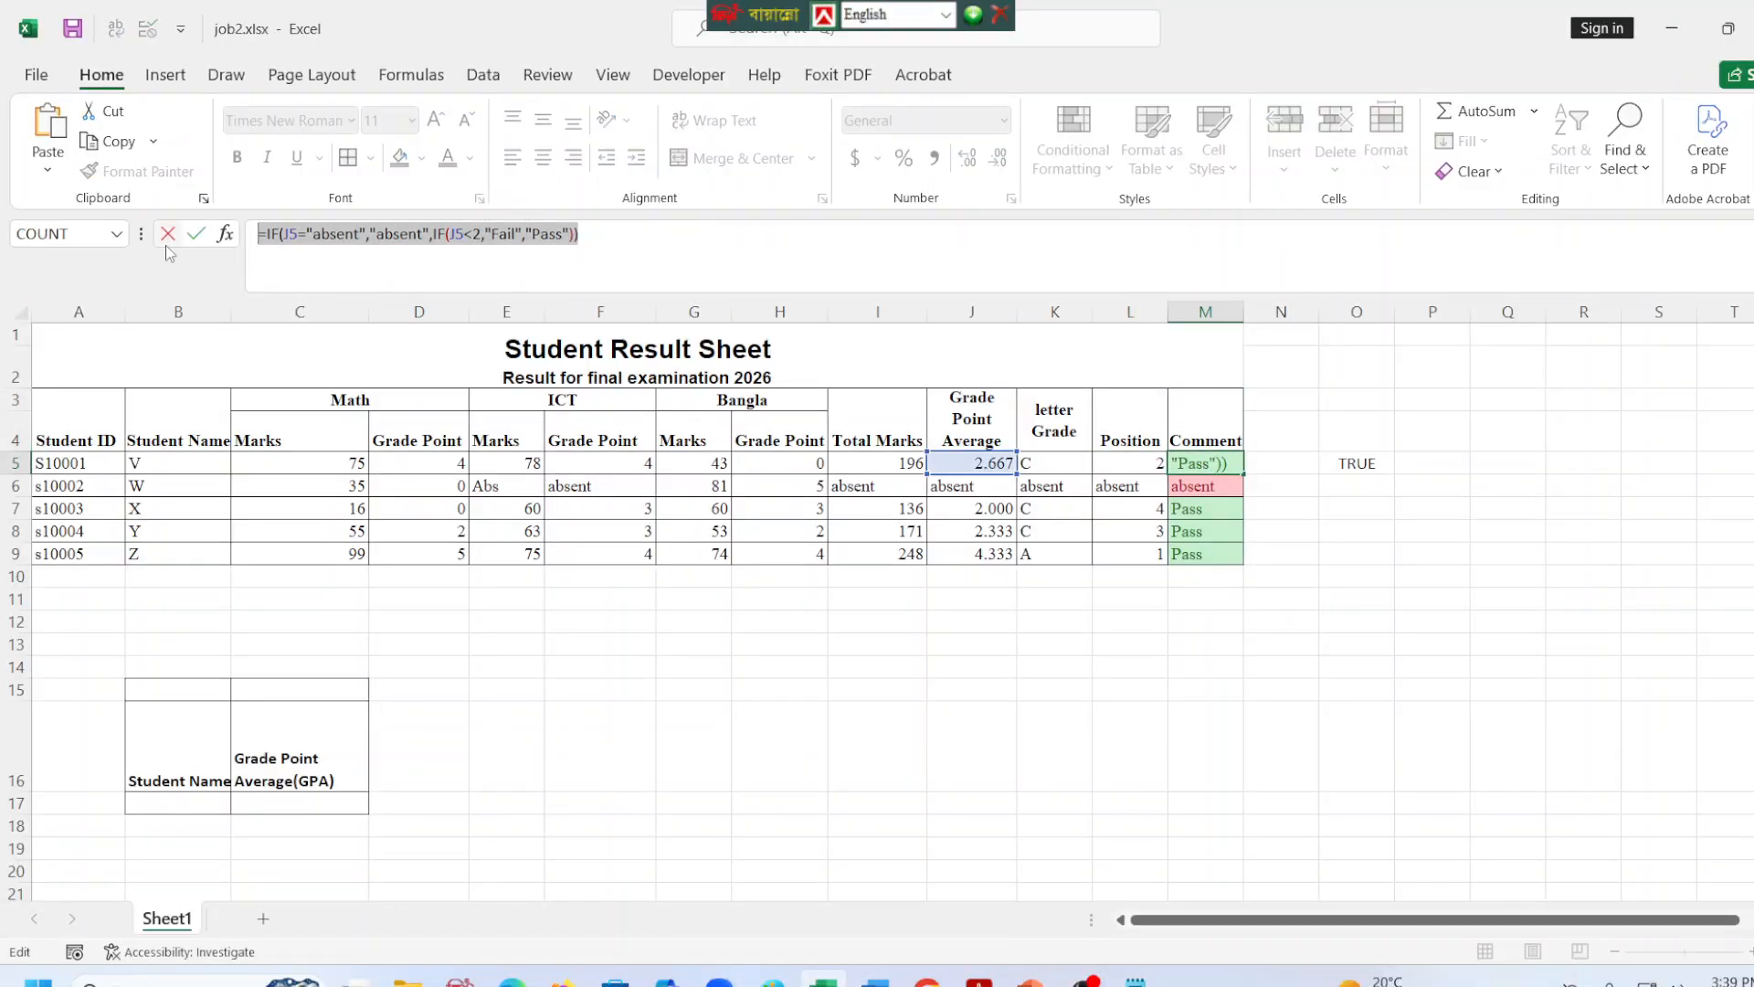
pyautogui.click(1672, 28)
pyautogui.scroll(1, 430, 717)
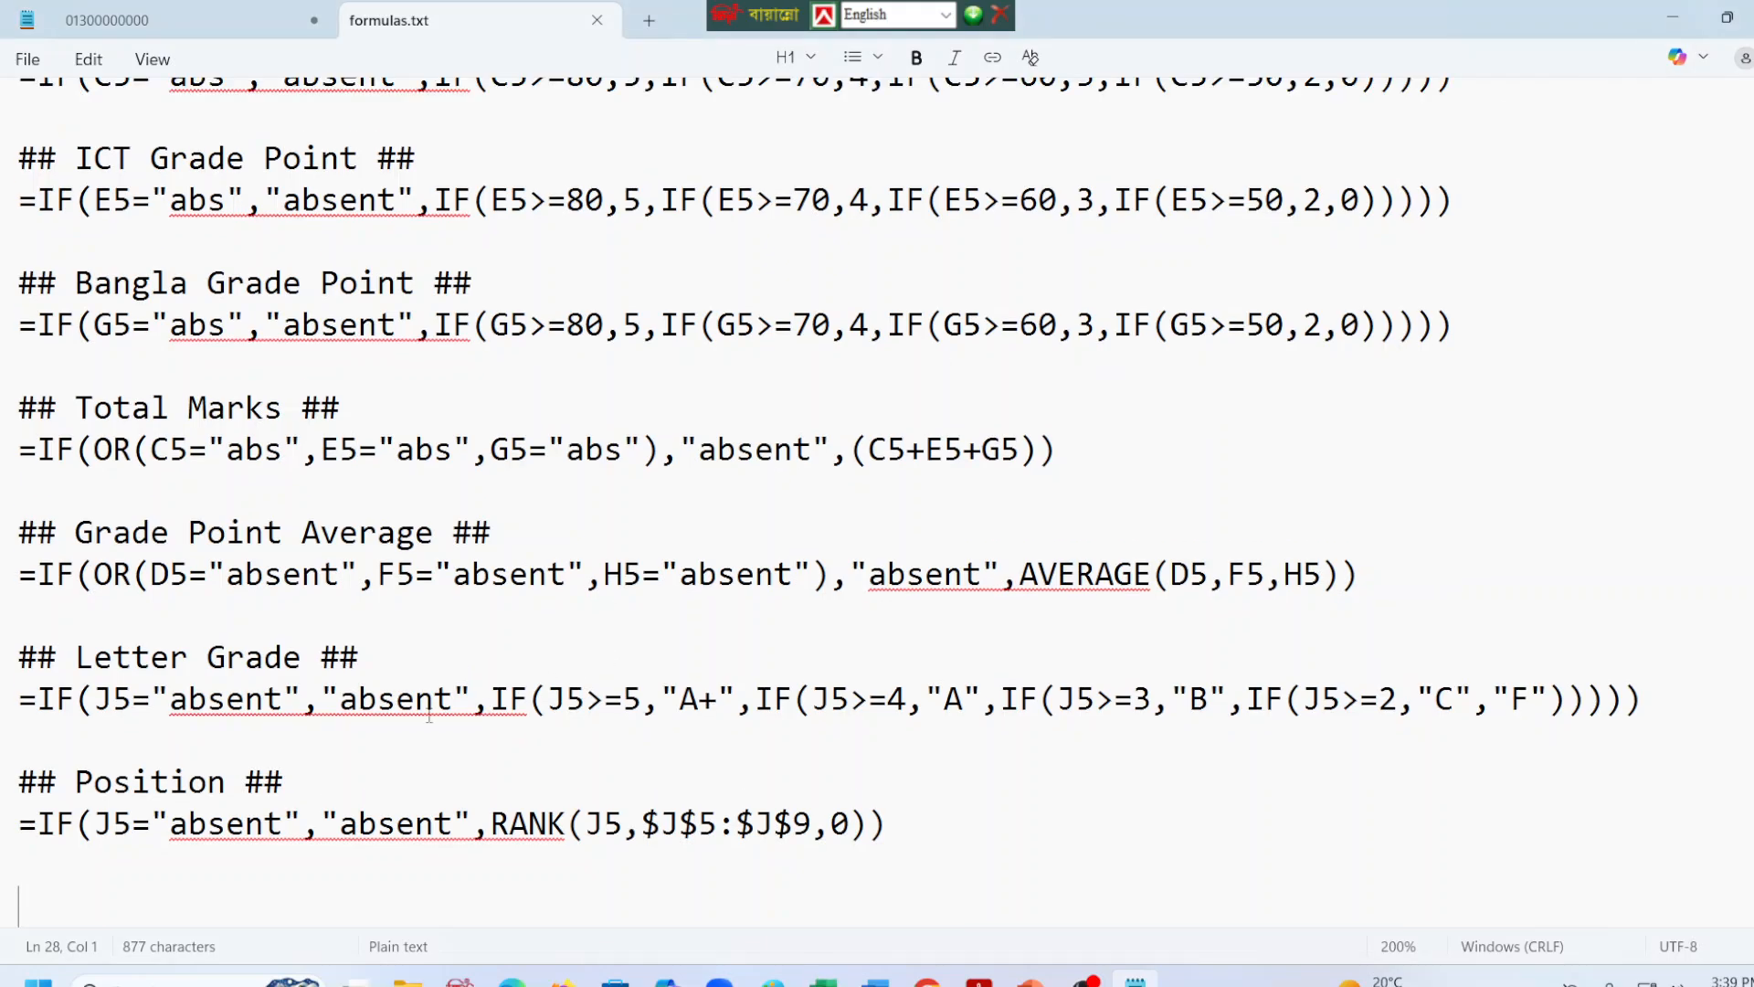
pyautogui.write('=IF(J5="absent","absent",IF(J5<2,"Fail","Pass"))')
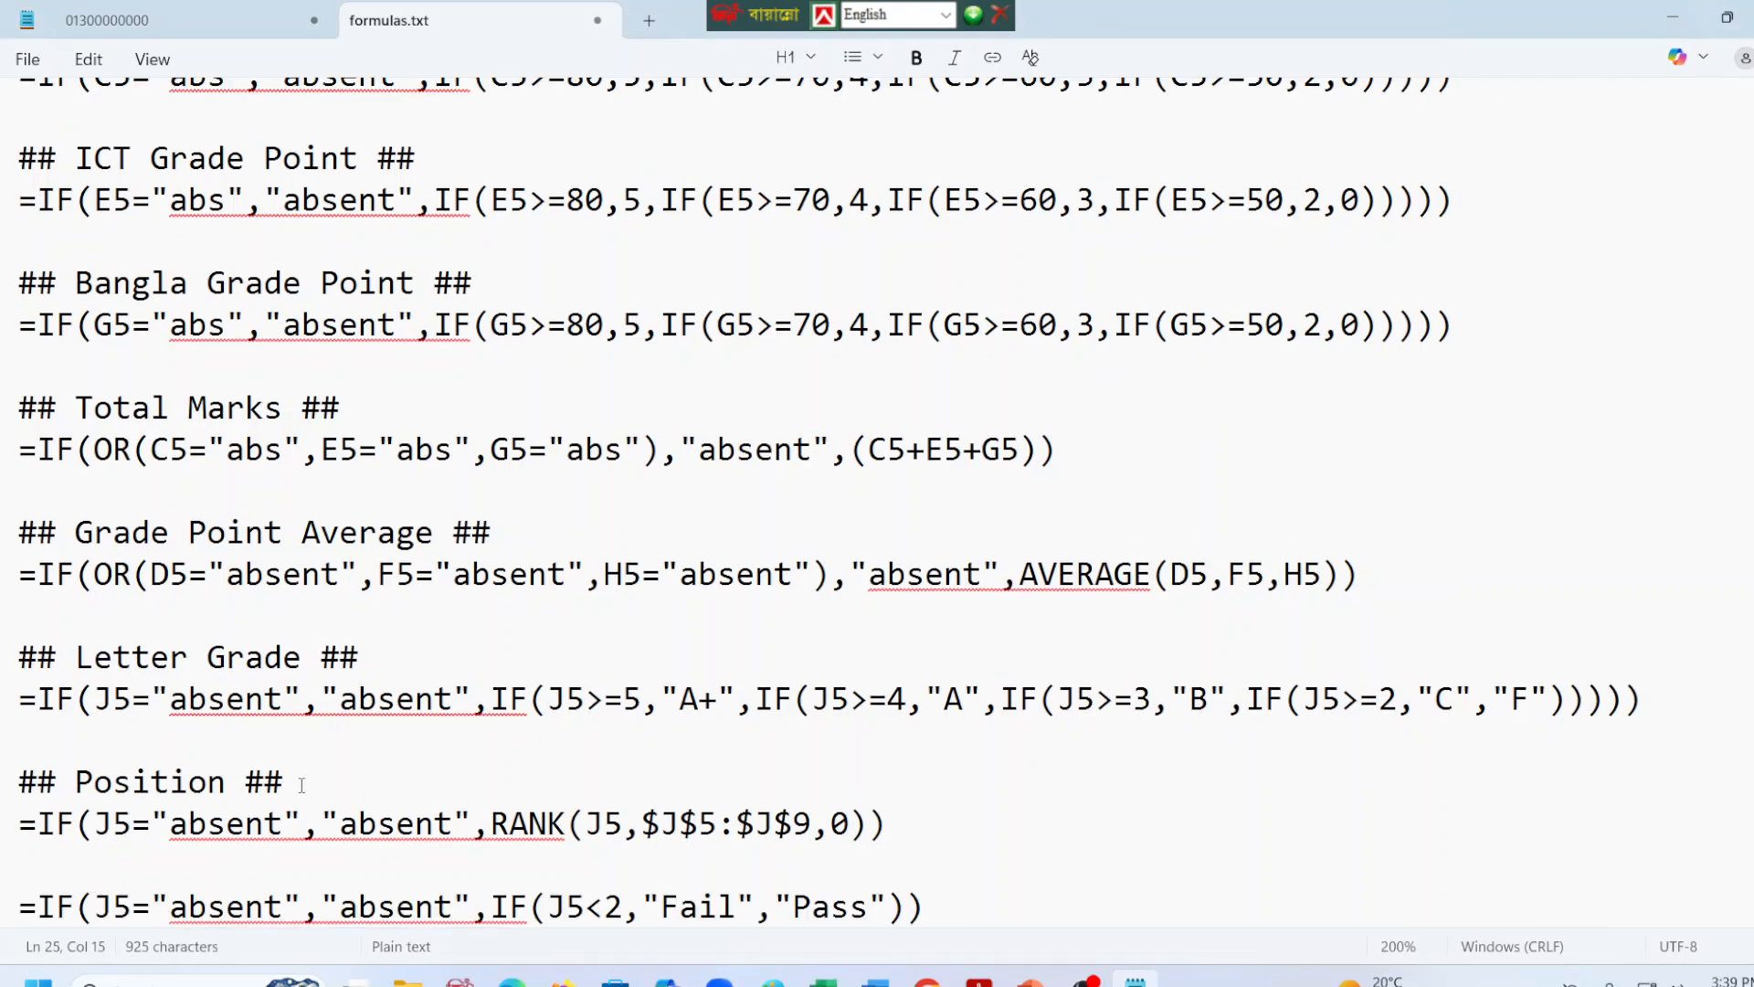
# Duplicate the Position heading above the Fail/Pass formula after a blank line, reword it as "## Comments##", and save the file.
pyautogui.click(2, 781)
pyautogui.hotkey('ctrl', 'c')
pyautogui.click(52, 863)
pyautogui.hotkey('ctrl', 'v')
pyautogui.click(903, 826)
pyautogui.press('Return')
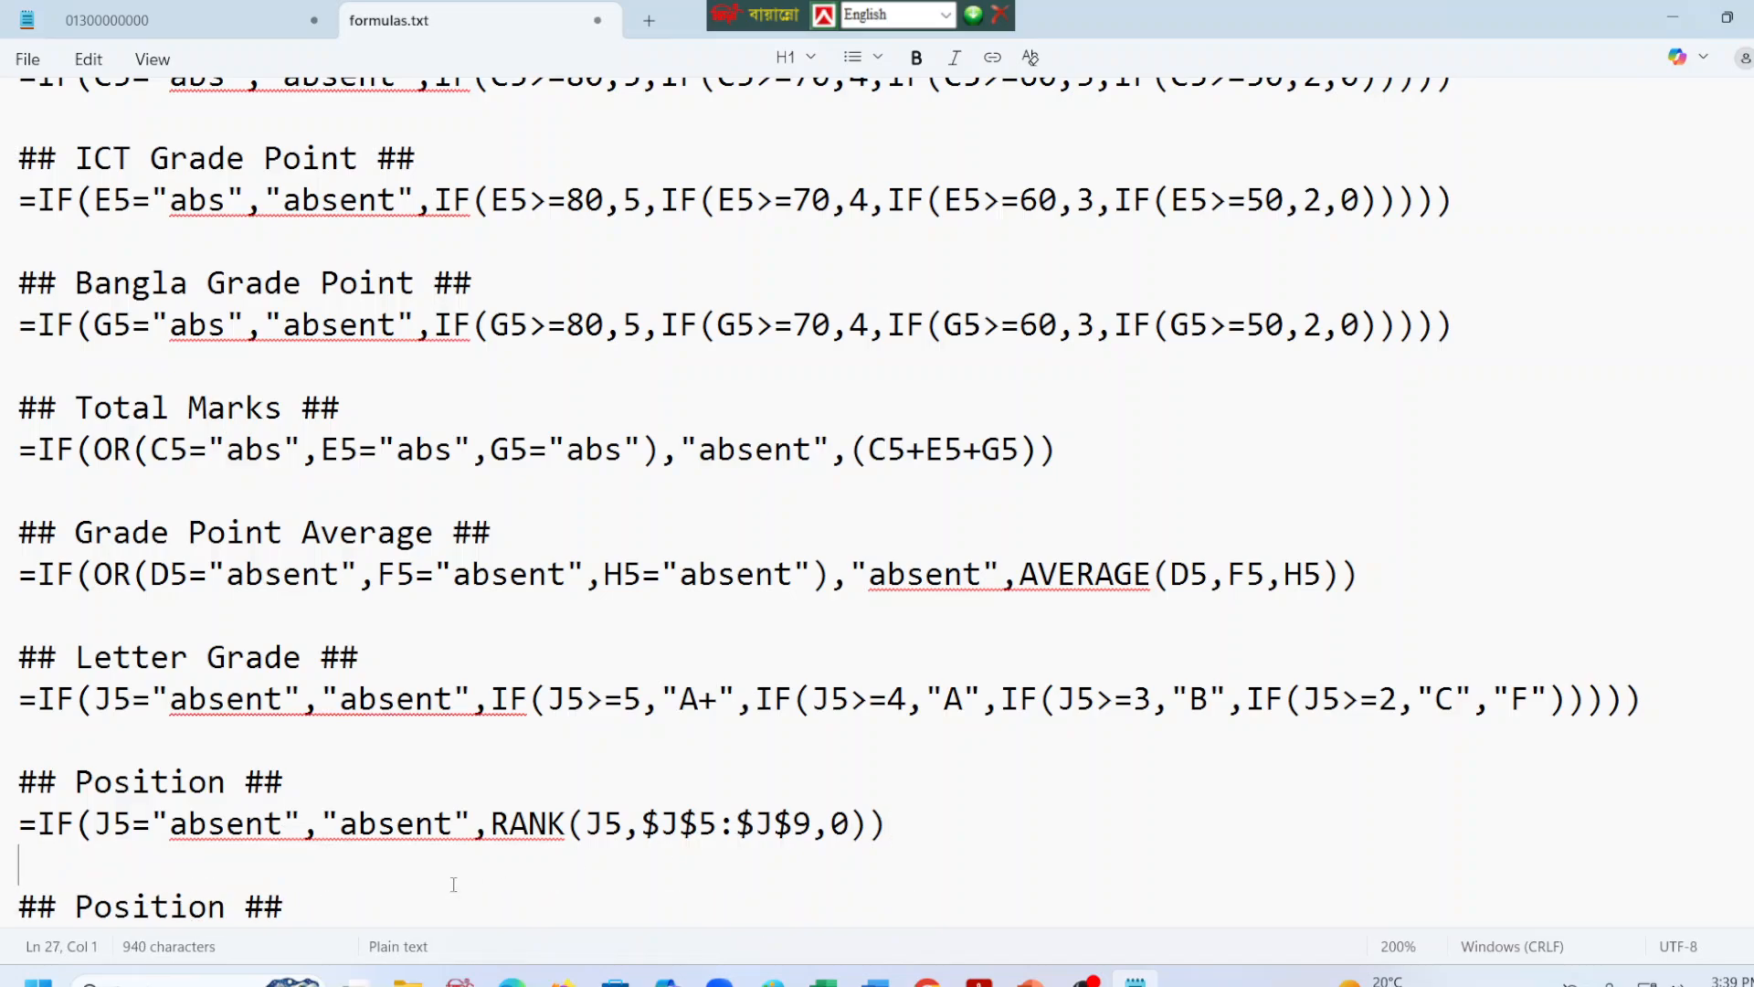
pyautogui.click(245, 900)
pyautogui.press('BackSpace')
pyautogui.press('BackSpace')
pyautogui.press('BackSpace')
pyautogui.press('BackSpace')
pyautogui.press('BackSpace')
pyautogui.press('BackSpace')
pyautogui.press('BackSpace')
pyautogui.press('BackSpace')
pyautogui.press('BackSpace')
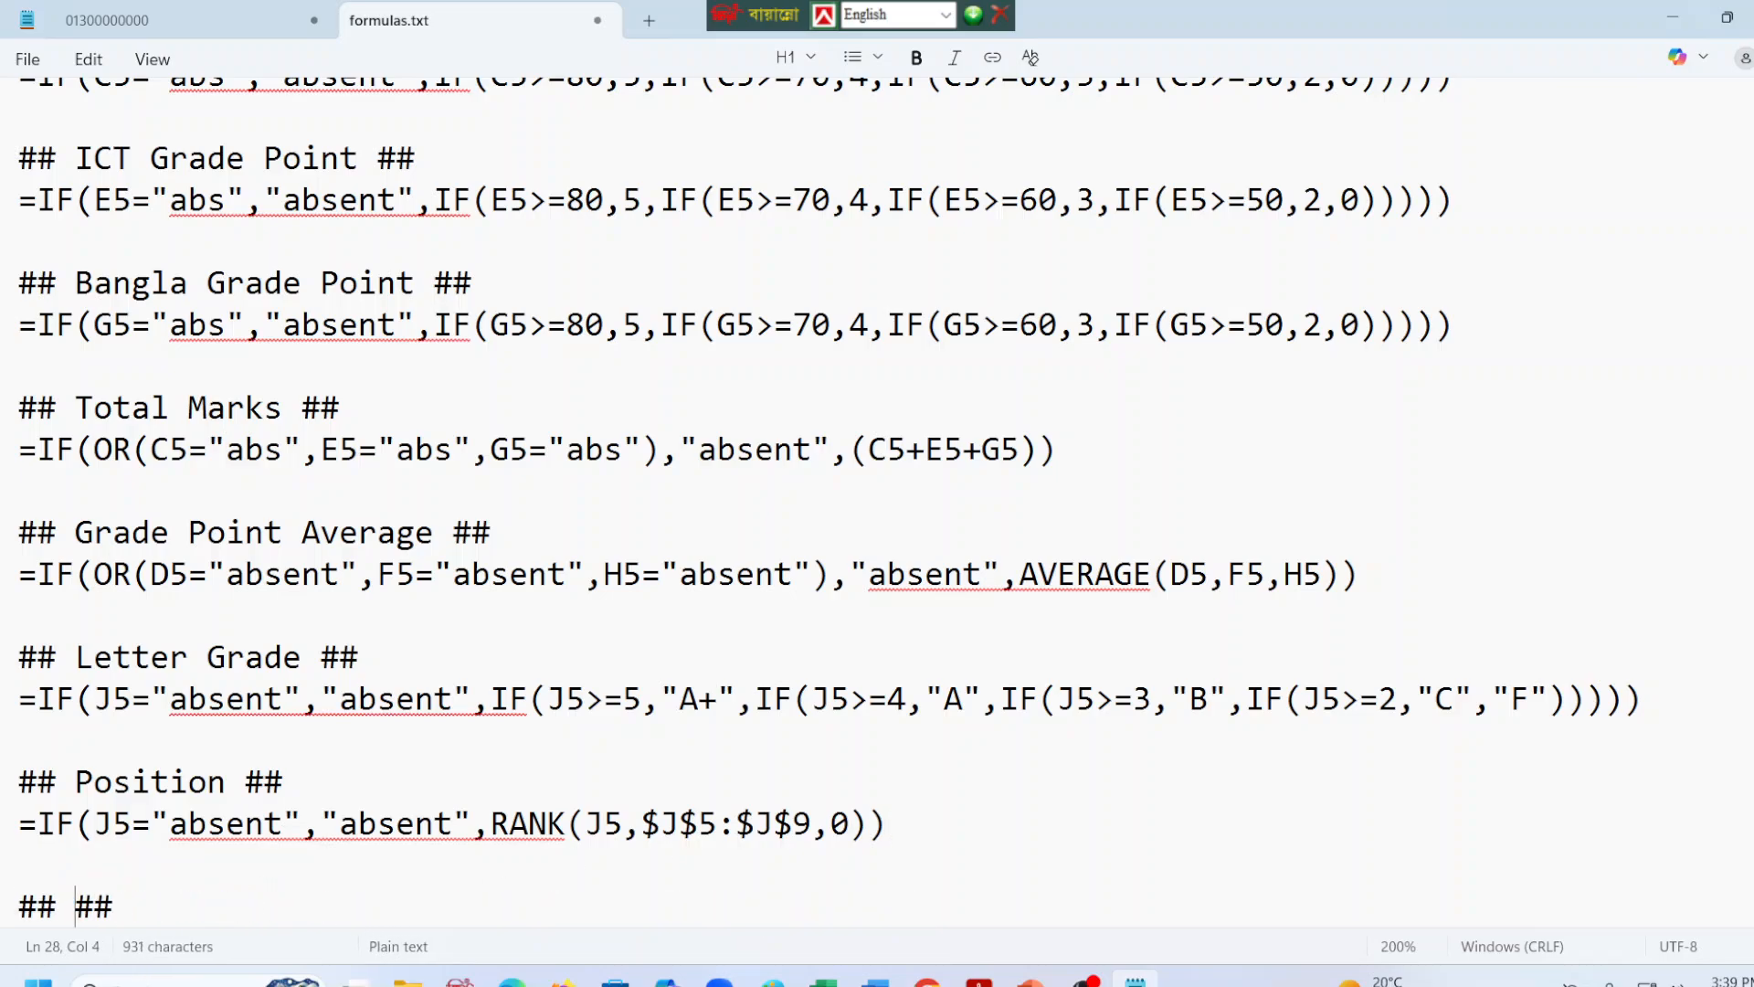
pyautogui.write('Comments')
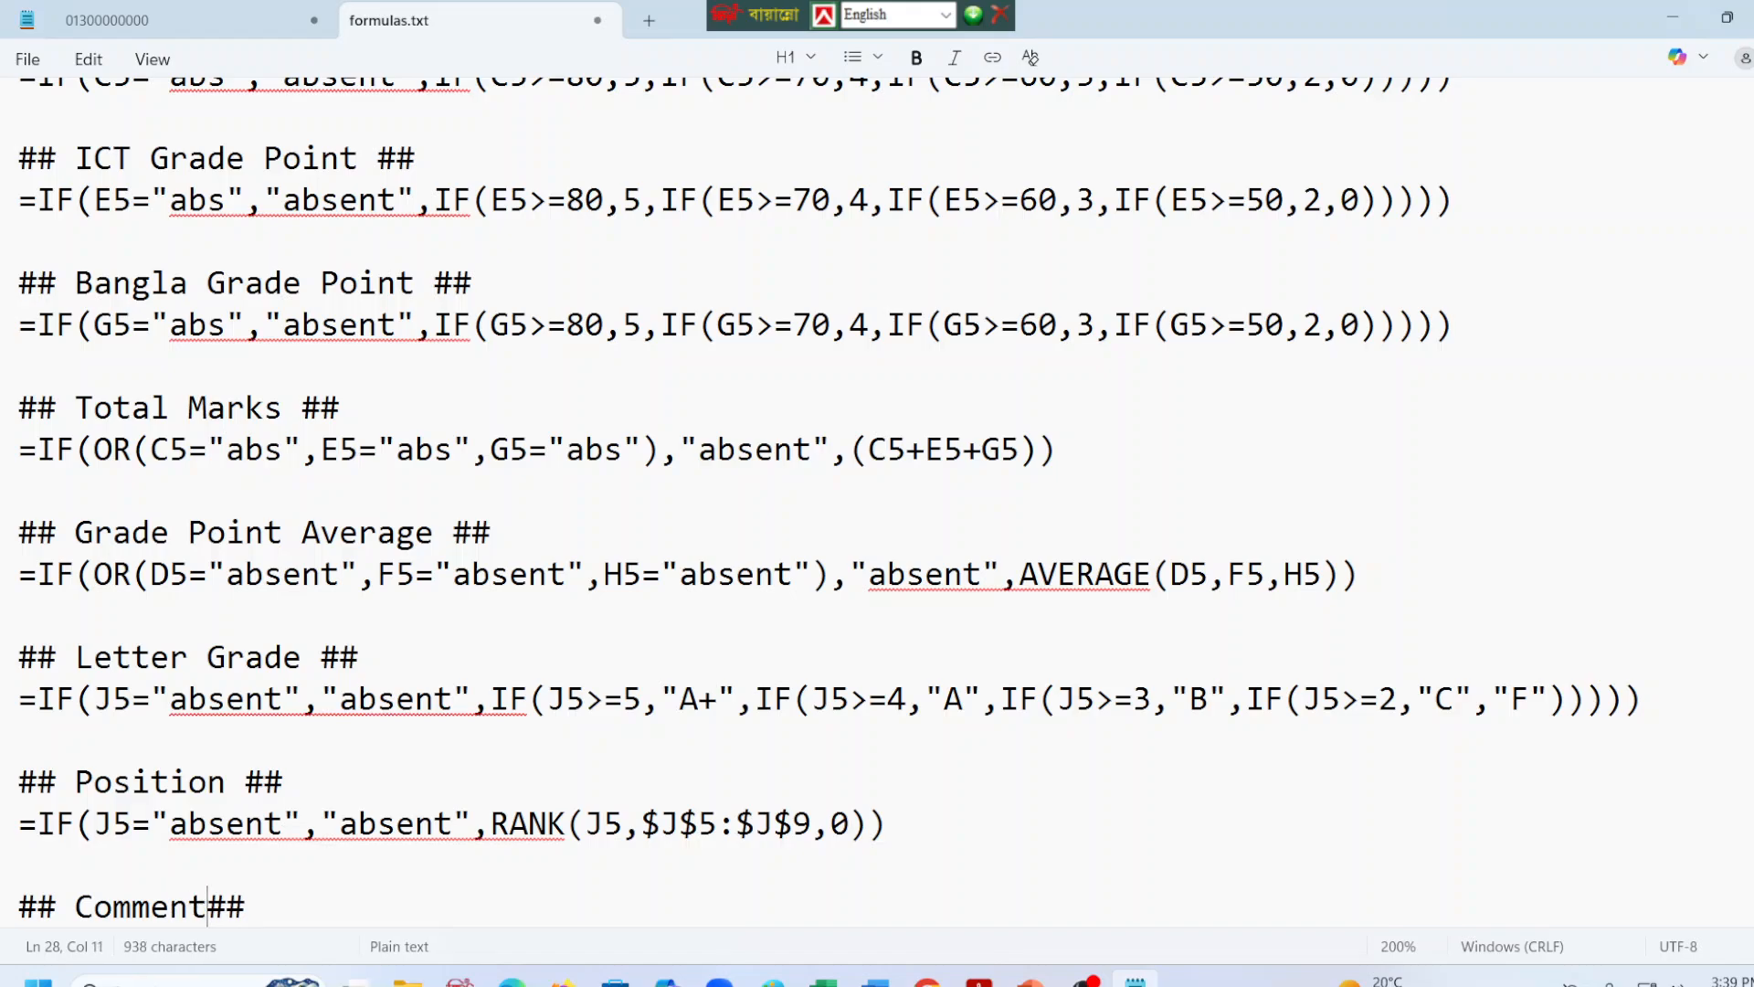
pyautogui.hotkey('ctrl', 's')
pyautogui.scroll(-1, 498, 840)
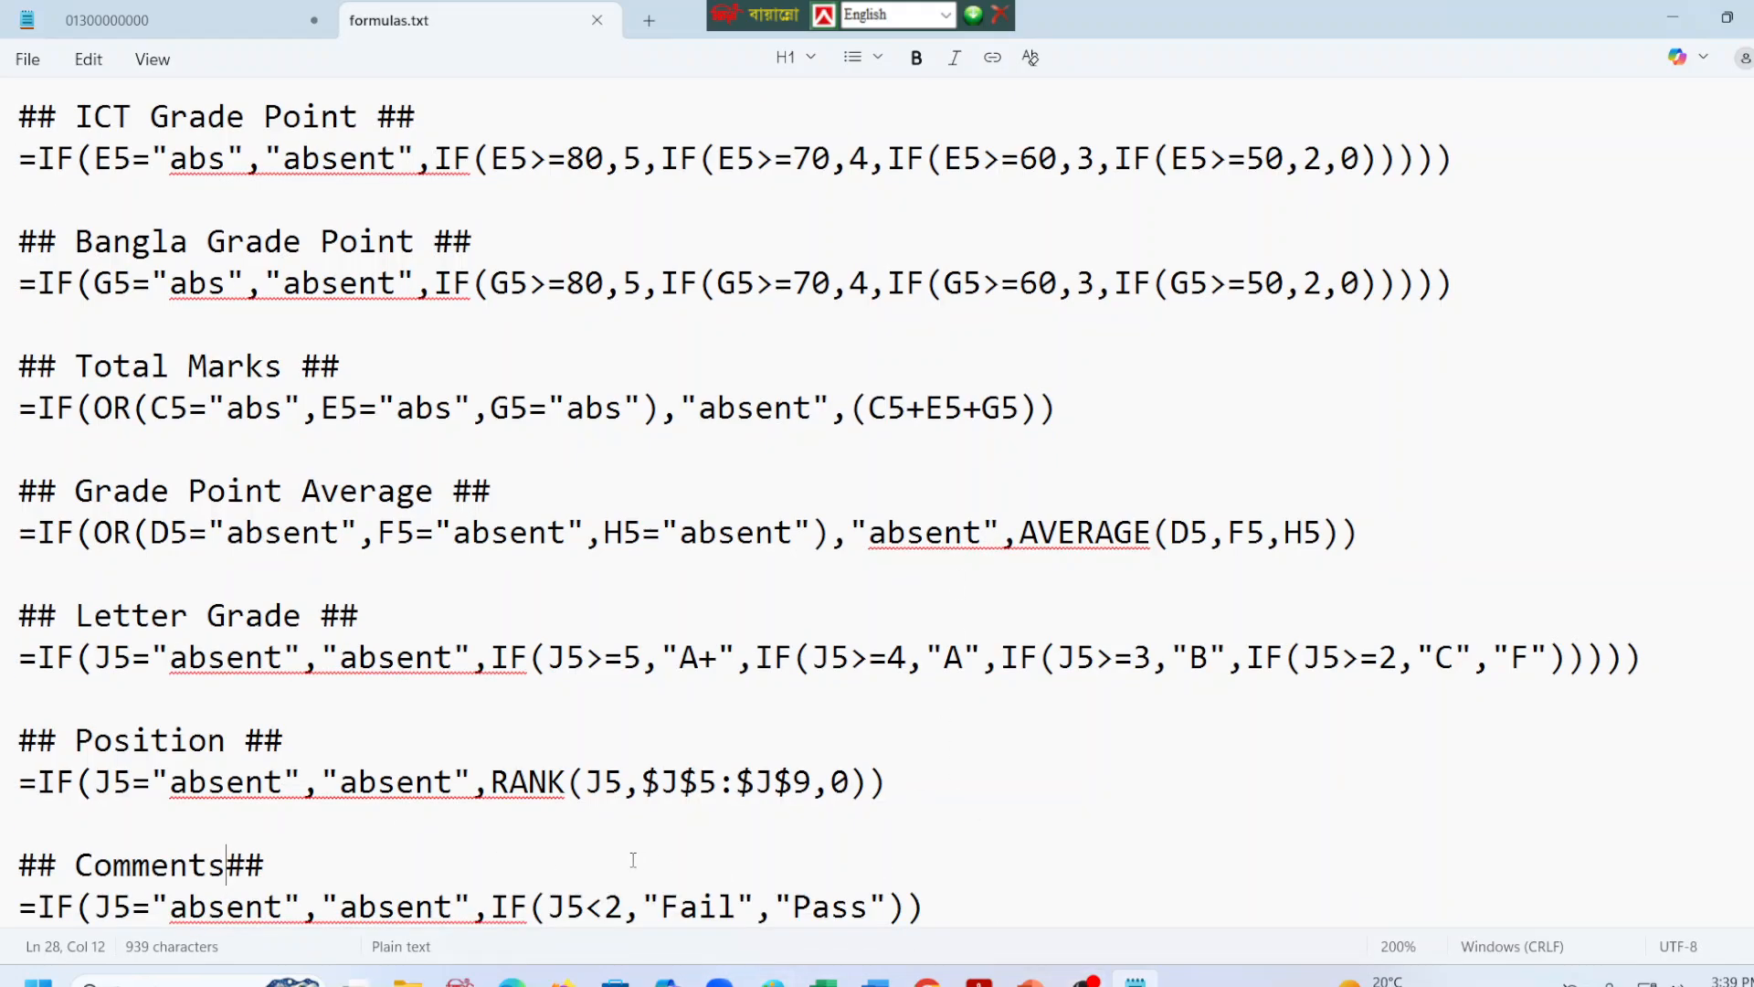
# Check the conditional formatting, Vlookup and chart requirements and Sample A in the task PDF in Edge, and return to formulas.txt.
pyautogui.click(512, 979)
pyautogui.scroll(-4, 1245, 391)
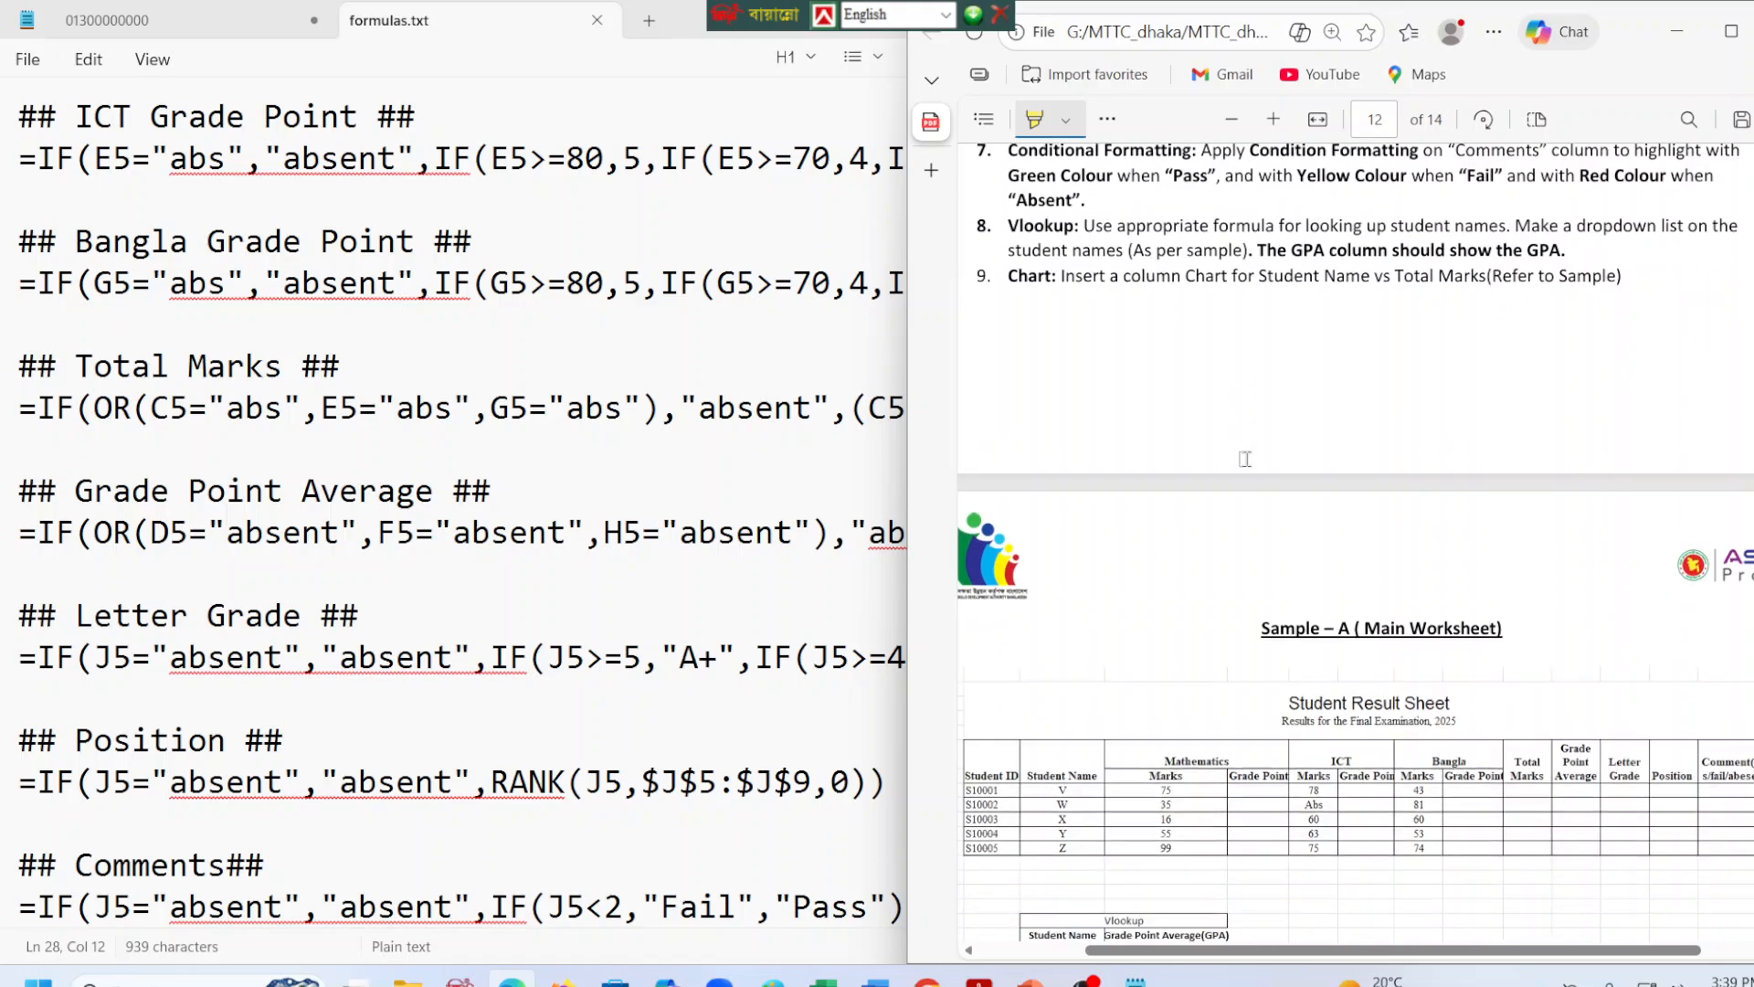
pyautogui.scroll(-4, 1245, 459)
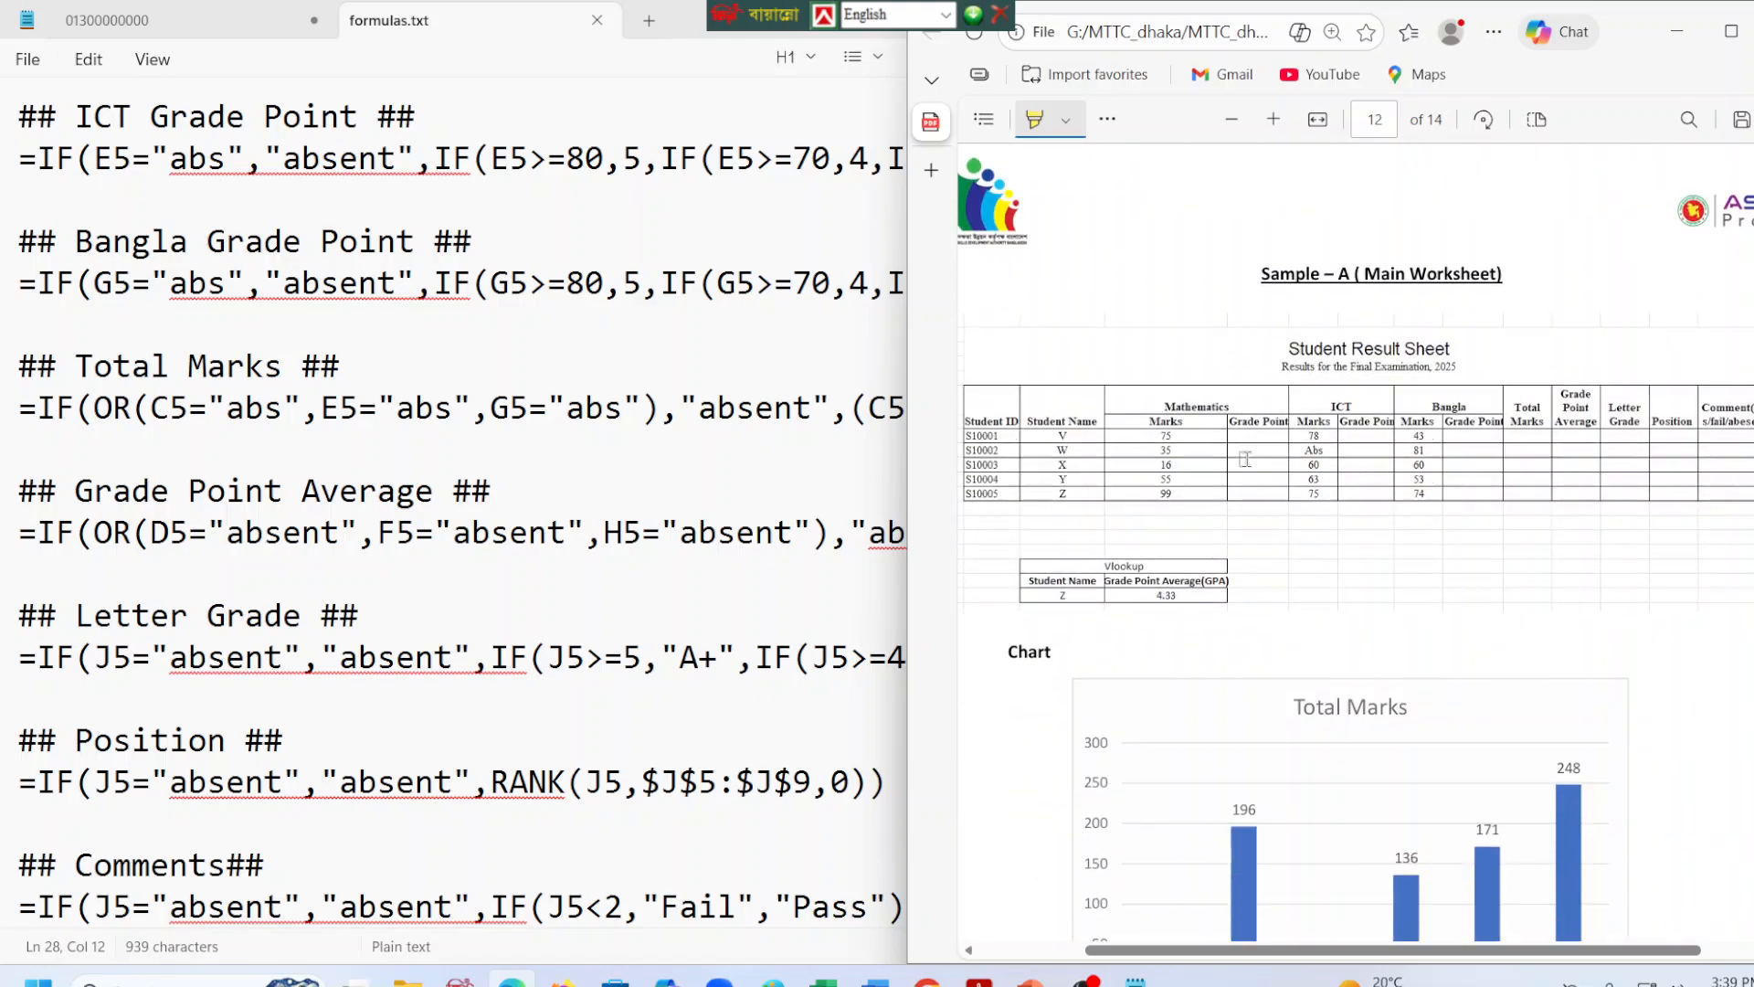
pyautogui.click(1677, 31)
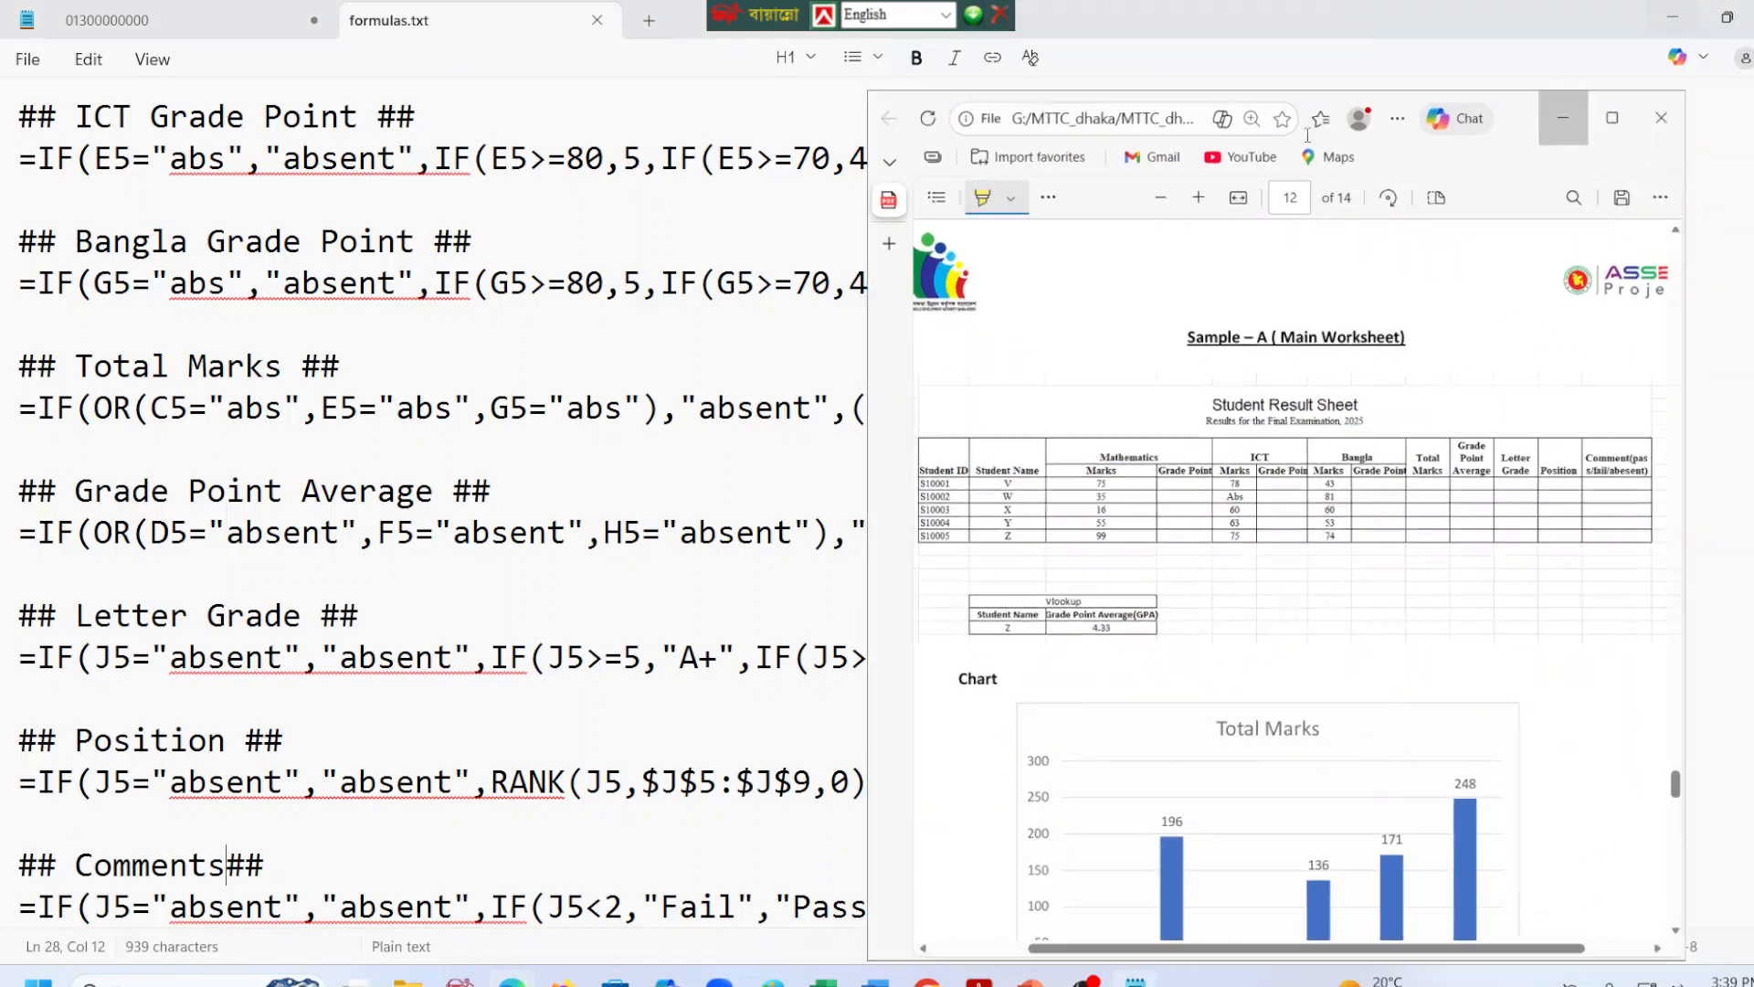
pyautogui.click(781, 469)
# Add blank lines after the Comments formula and place a copy of the "## Comments##" heading below it, leaving one line empty.
pyautogui.click(995, 885)
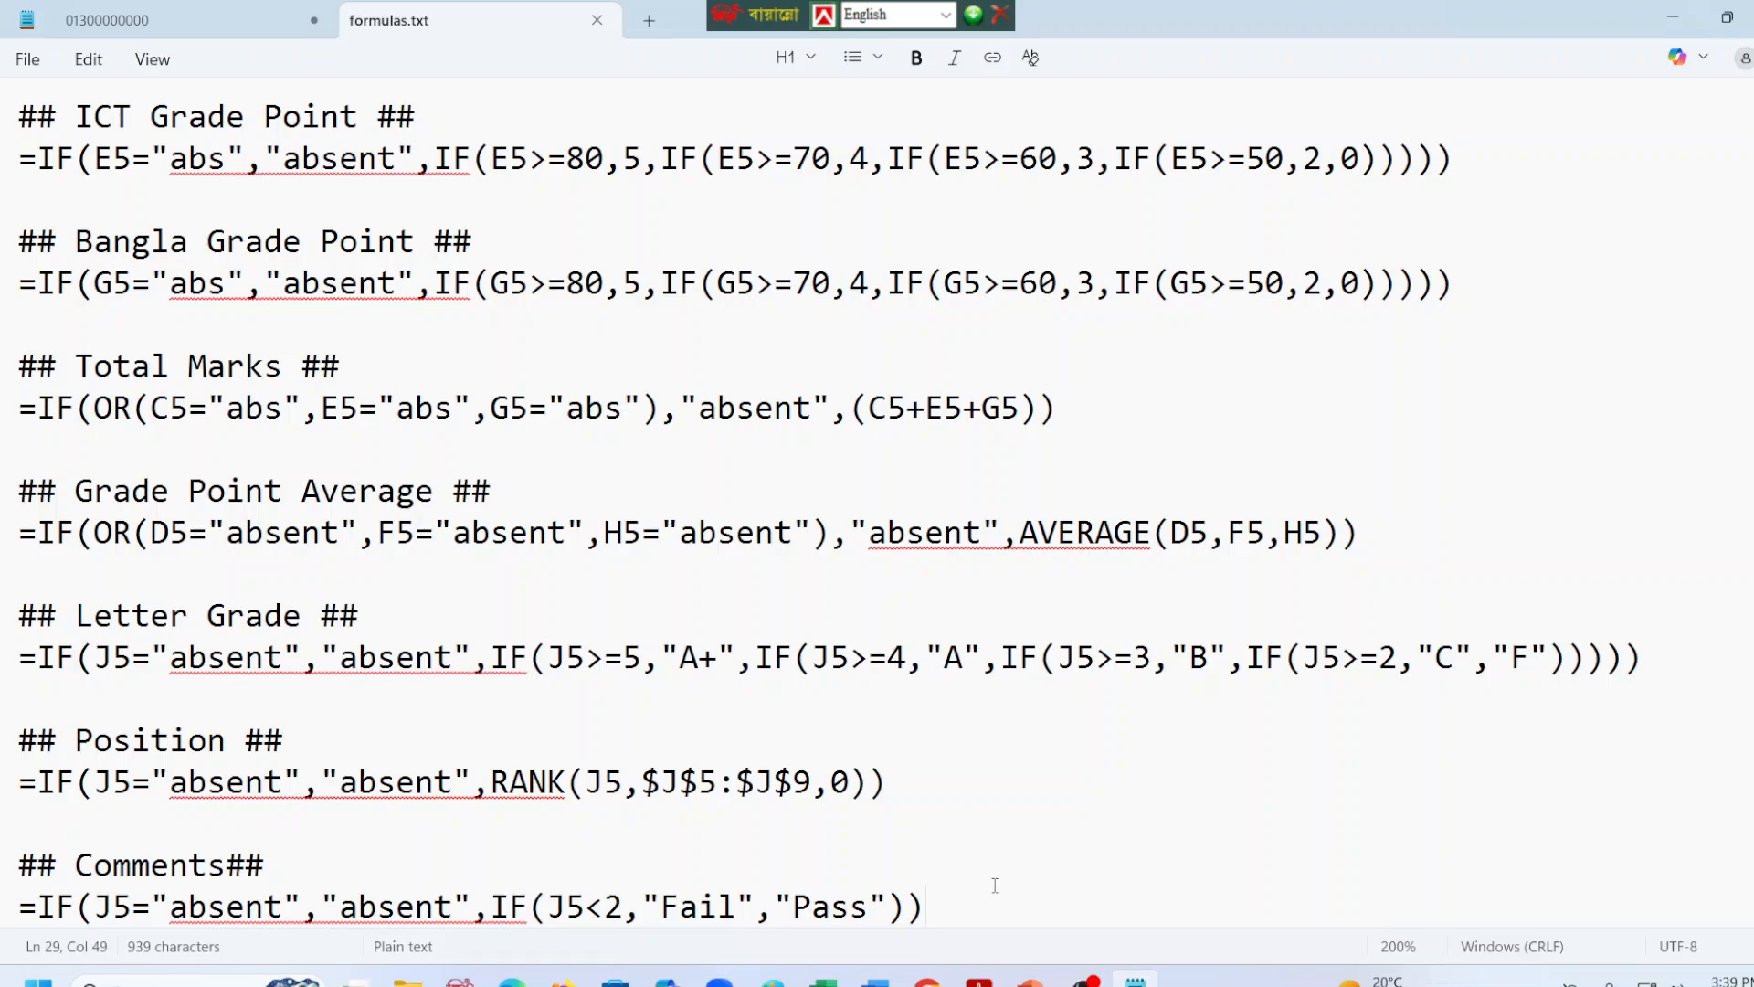
pyautogui.press('Return')
pyautogui.press('Return')
pyautogui.press('Return')
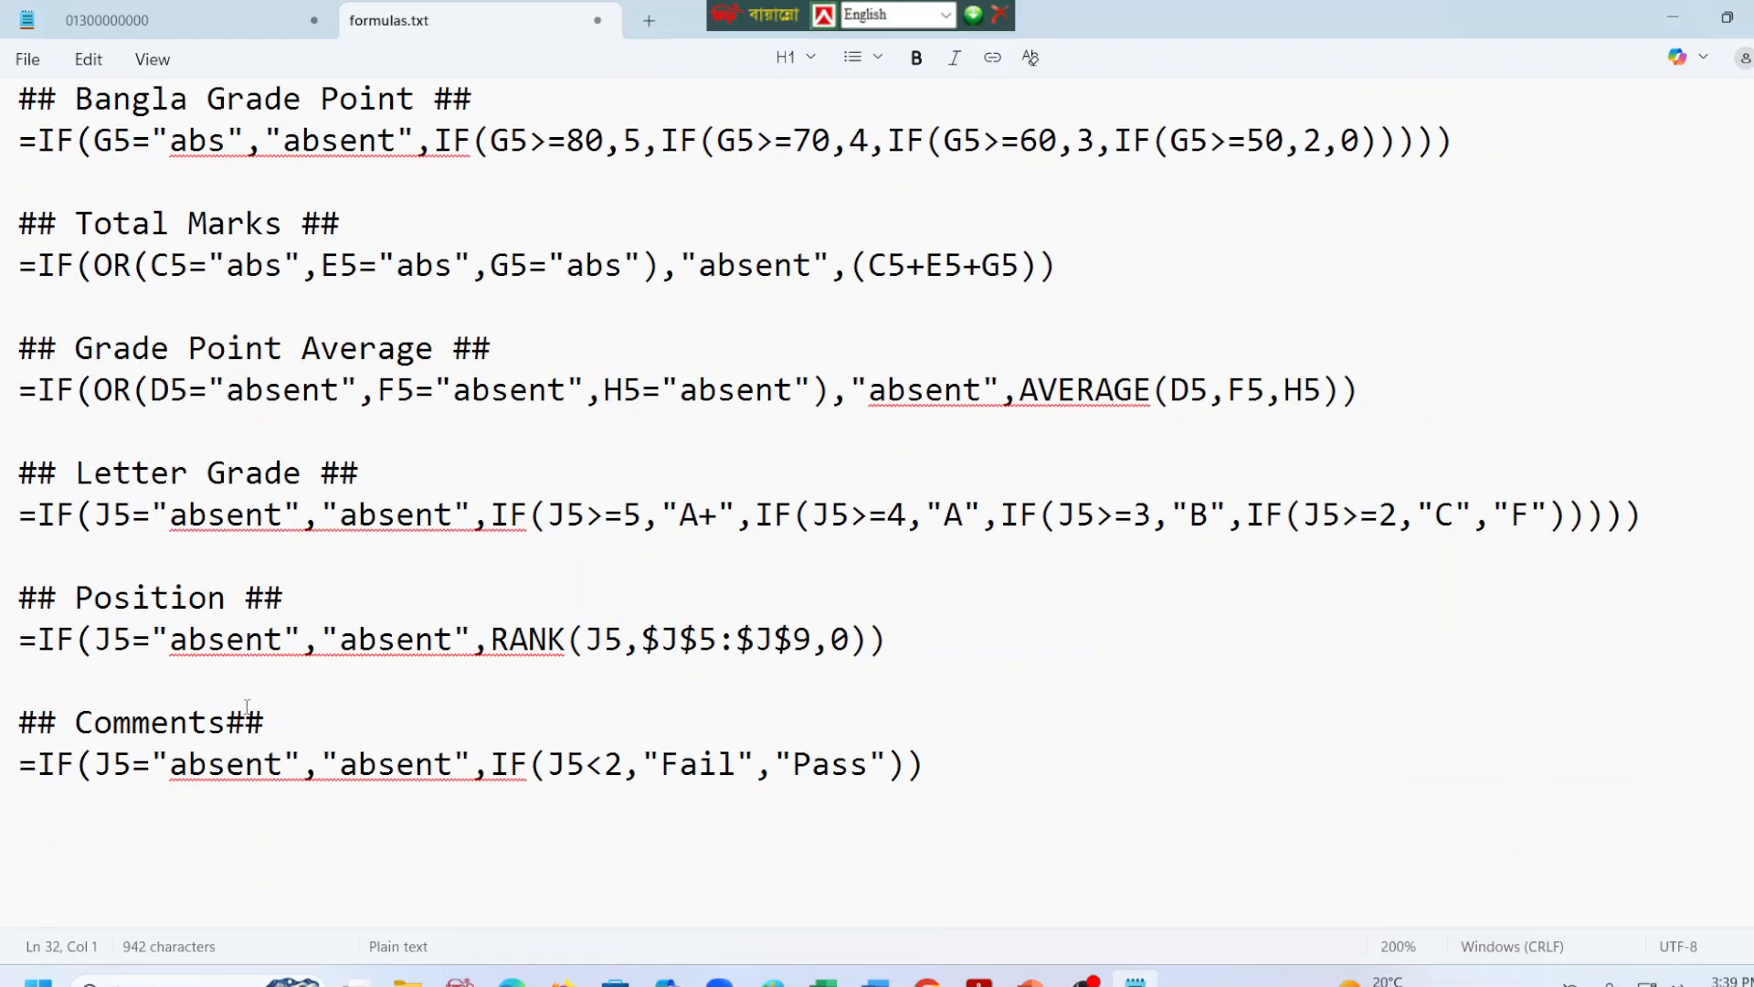
pyautogui.moveTo(267, 722); pyautogui.dragTo(2, 735)
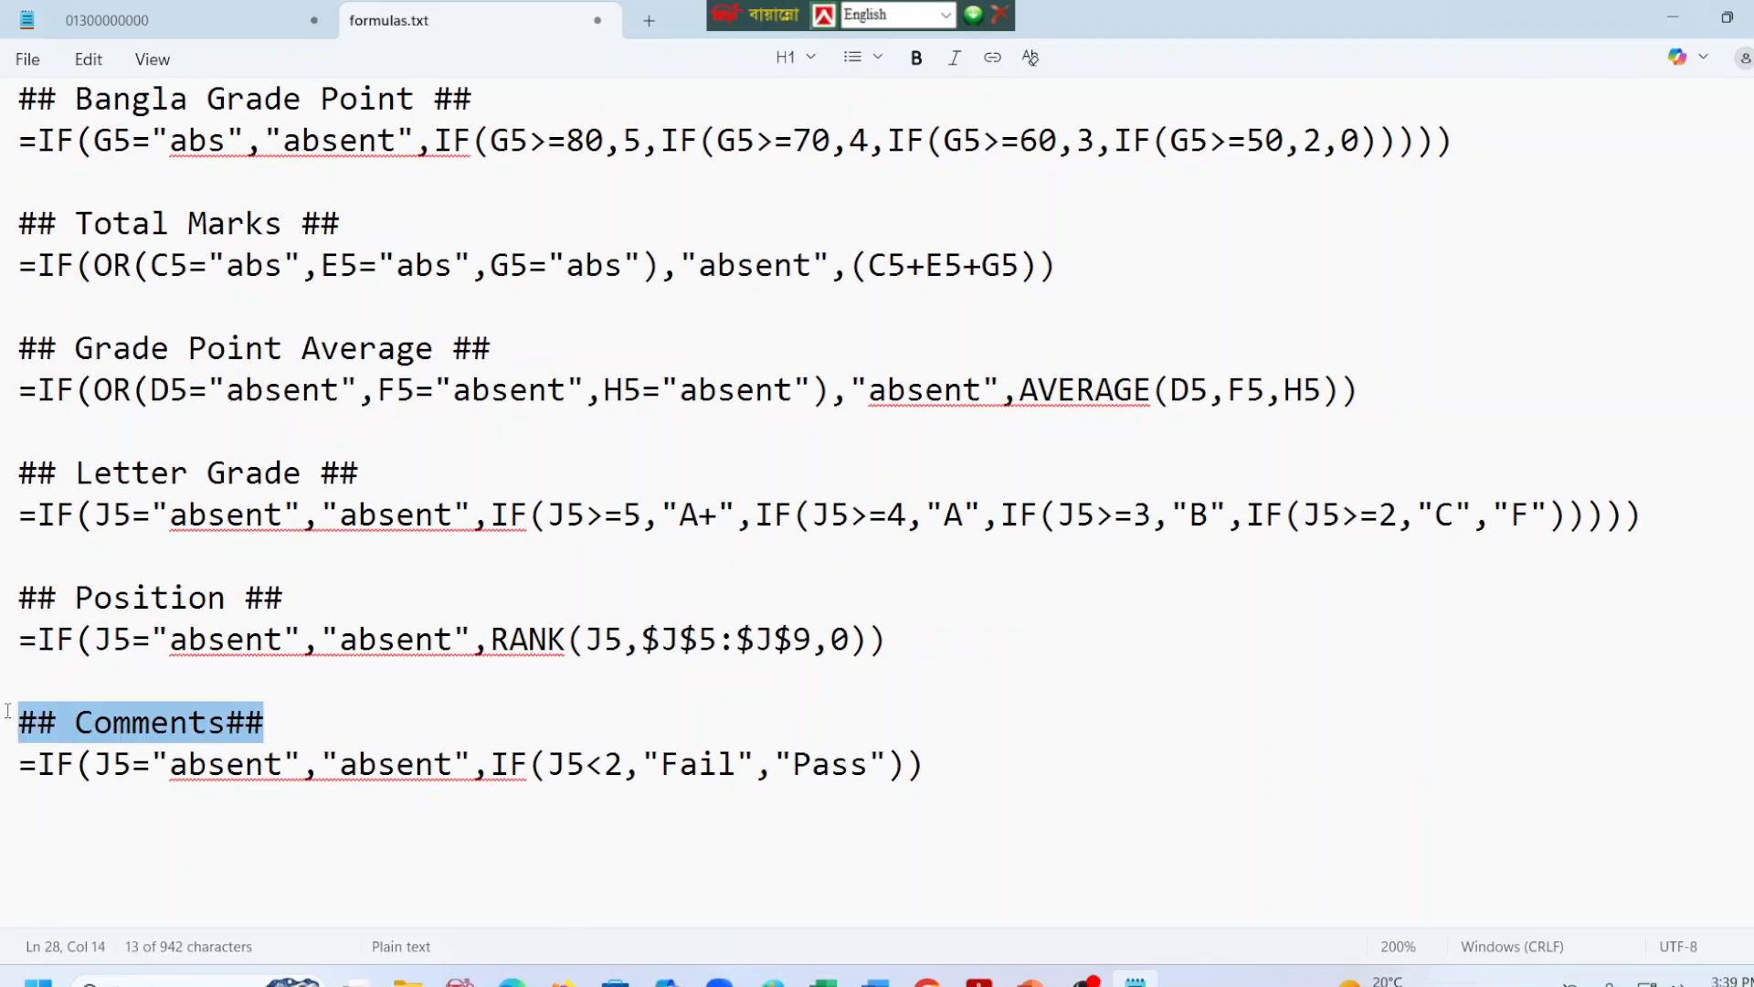
pyautogui.hotkey('ctrl', 'c')
pyautogui.click(125, 848)
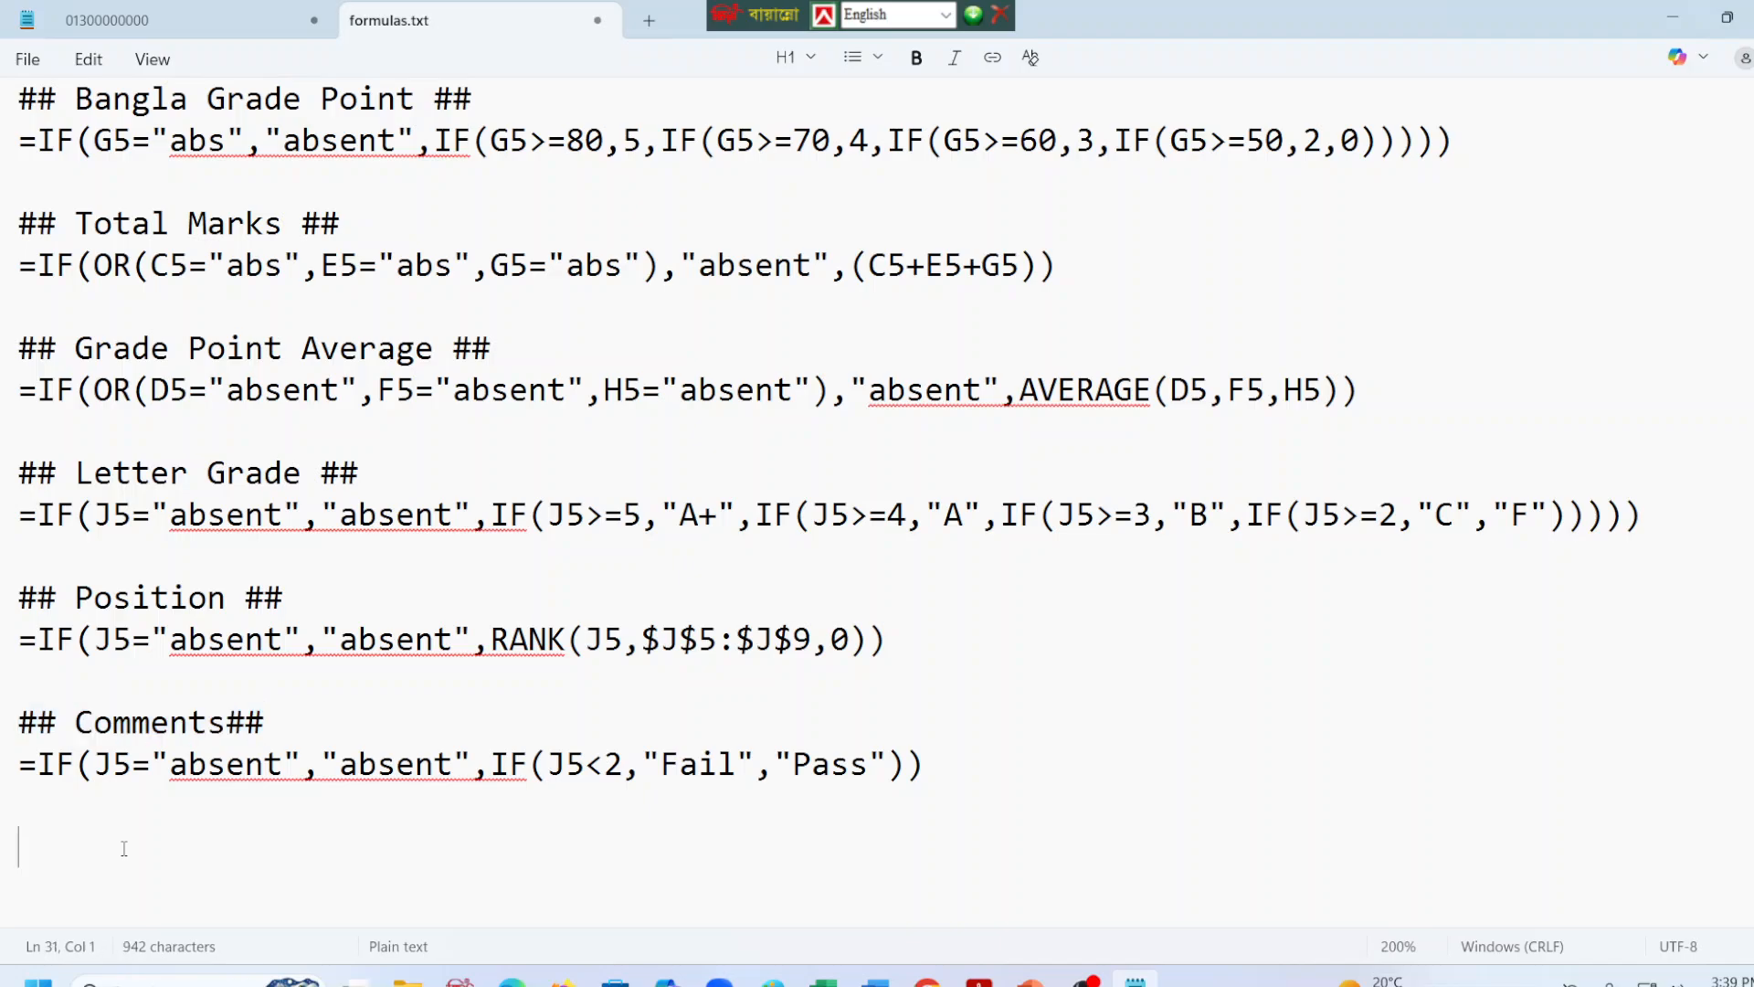
pyautogui.hotkey('ctrl', 'v')
pyautogui.click(214, 848)
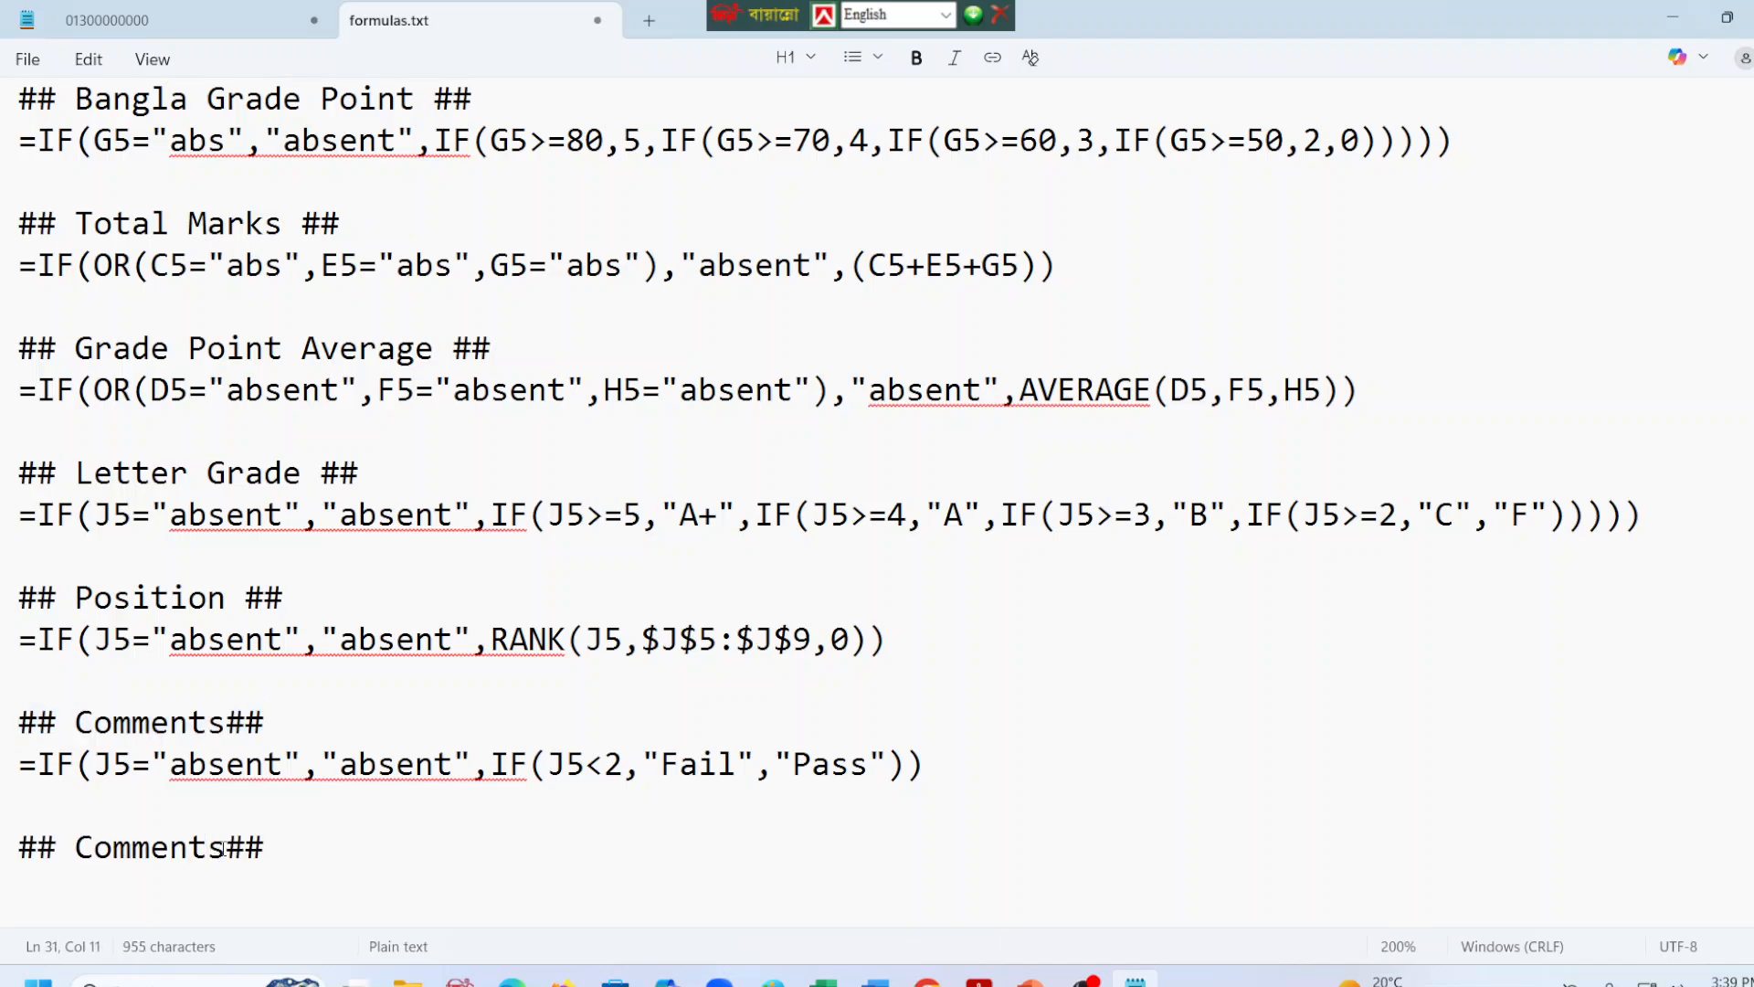
# Reword the copied heading as "## Student Name for Vlookup##", add a new line below it, and save formulas.txt.
pyautogui.moveTo(223, 848); pyautogui.dragTo(81, 847)
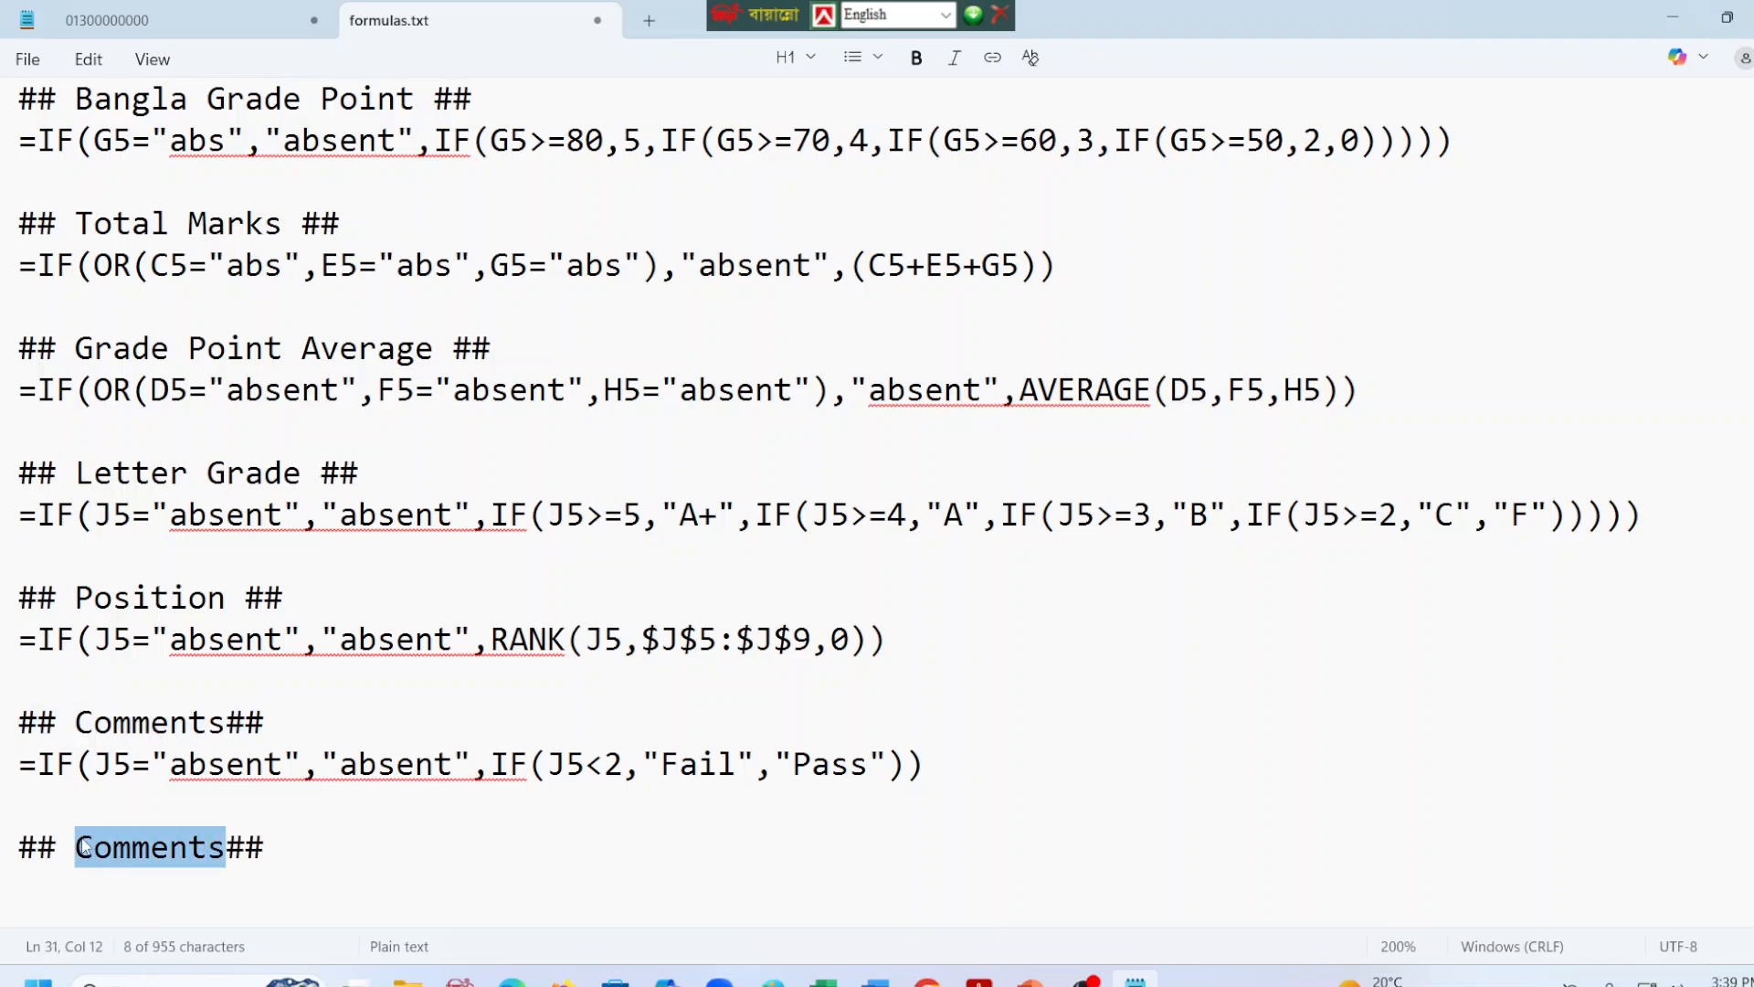
pyautogui.write('Sr')
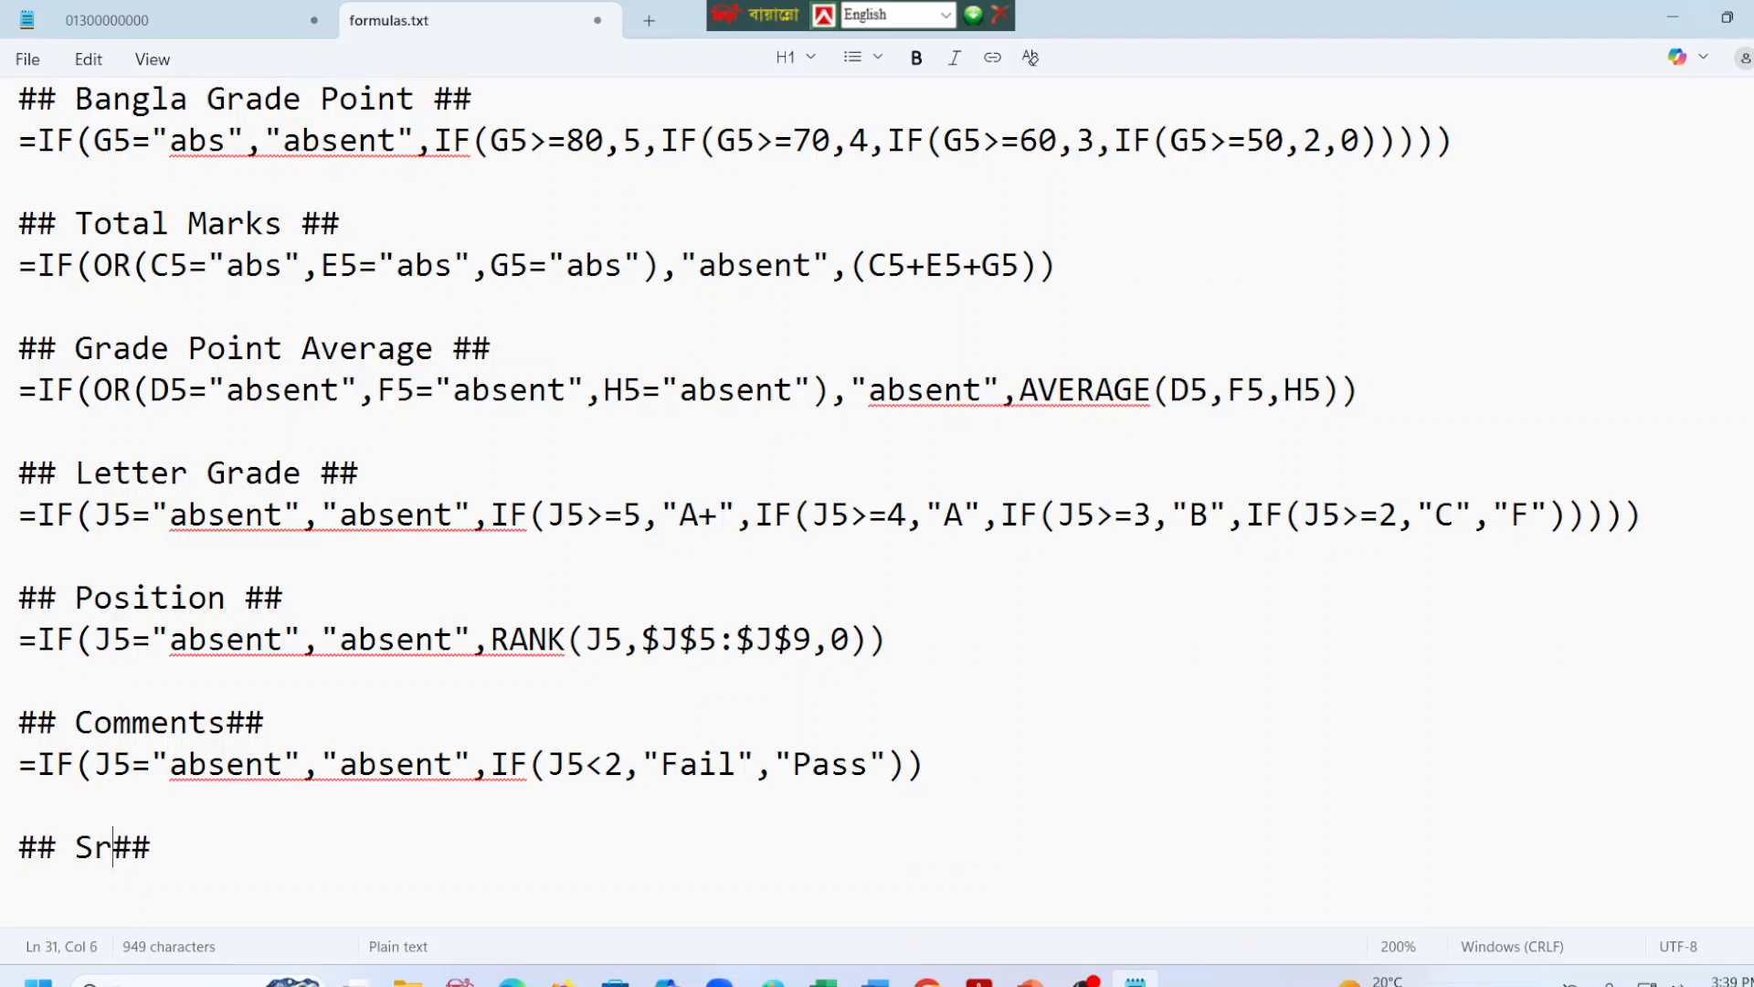
pyautogui.press('BackSpace')
pyautogui.write('t')
pyautogui.write('udent ')
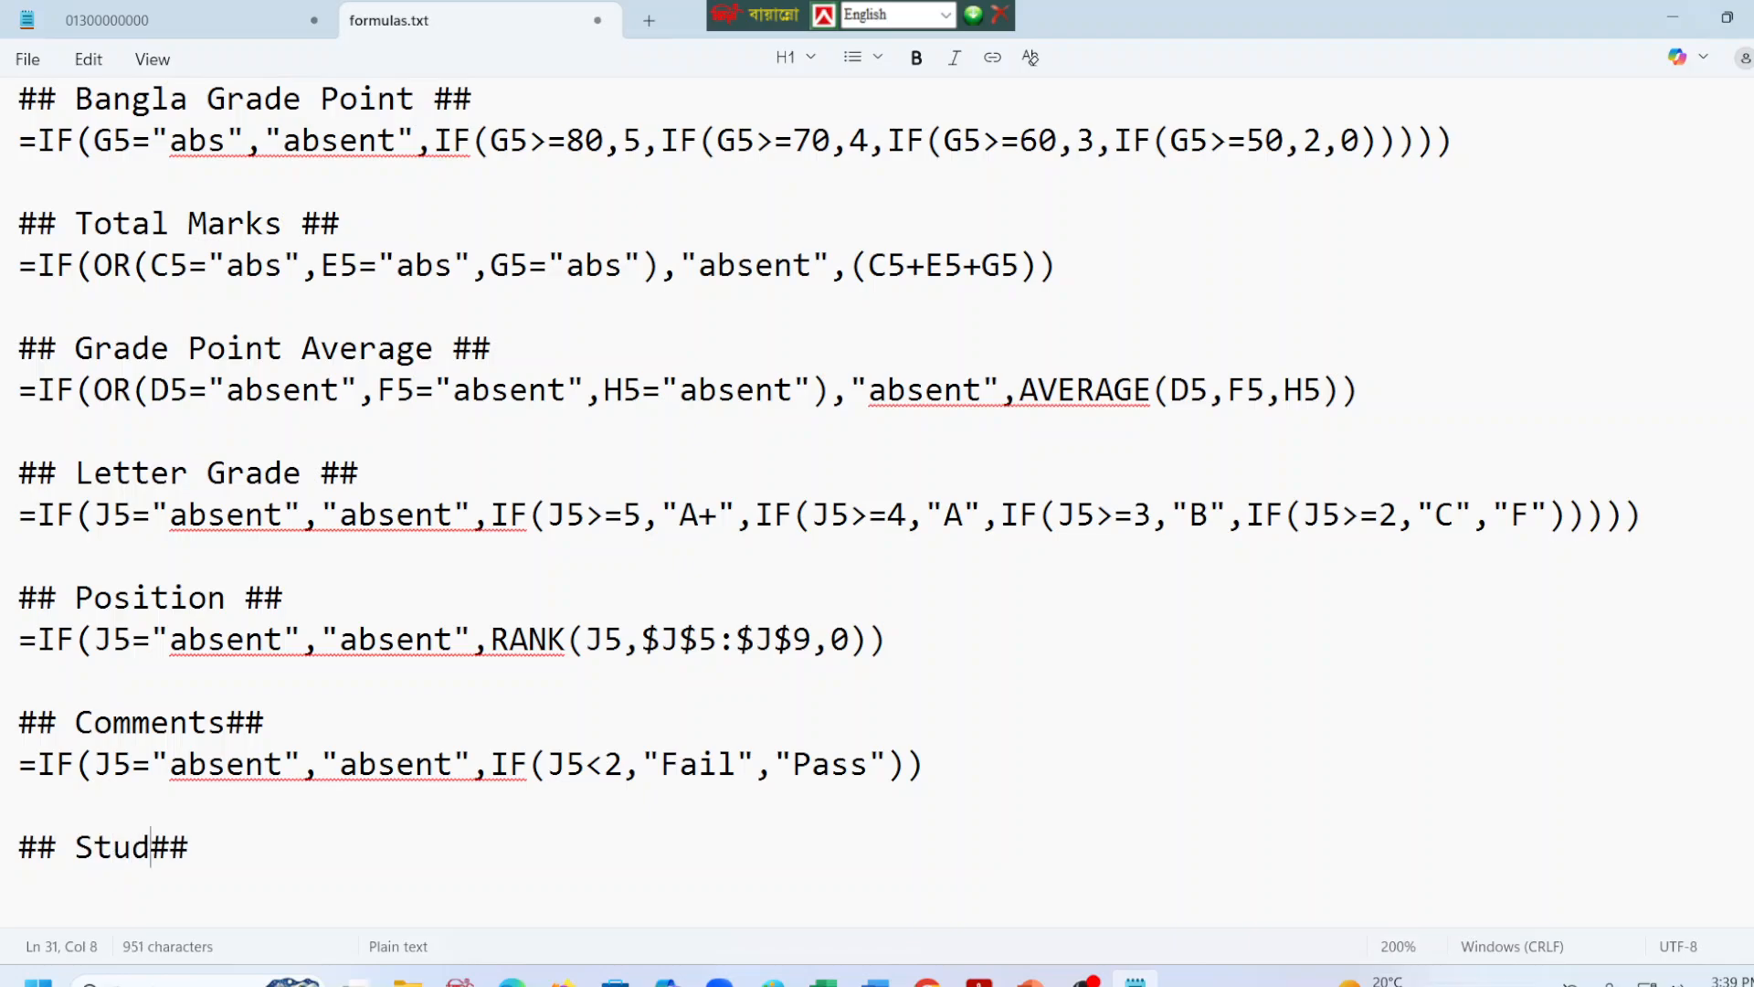
pyautogui.write('Name f')
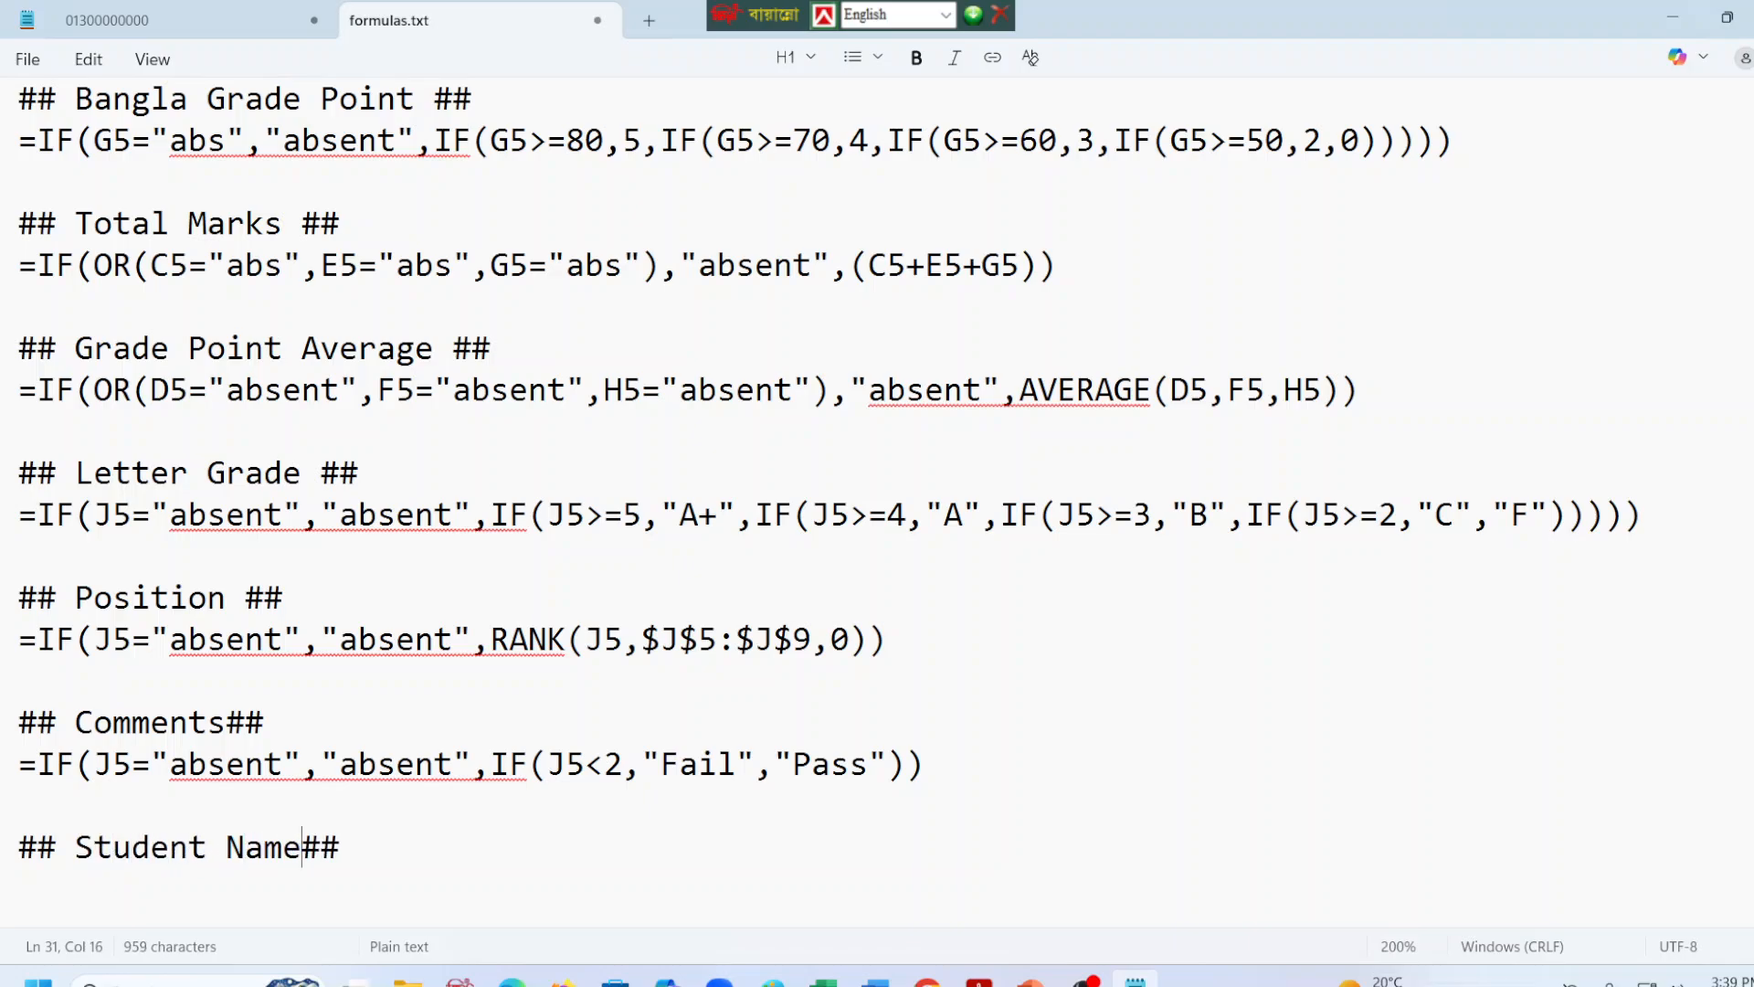
pyautogui.write('or ')
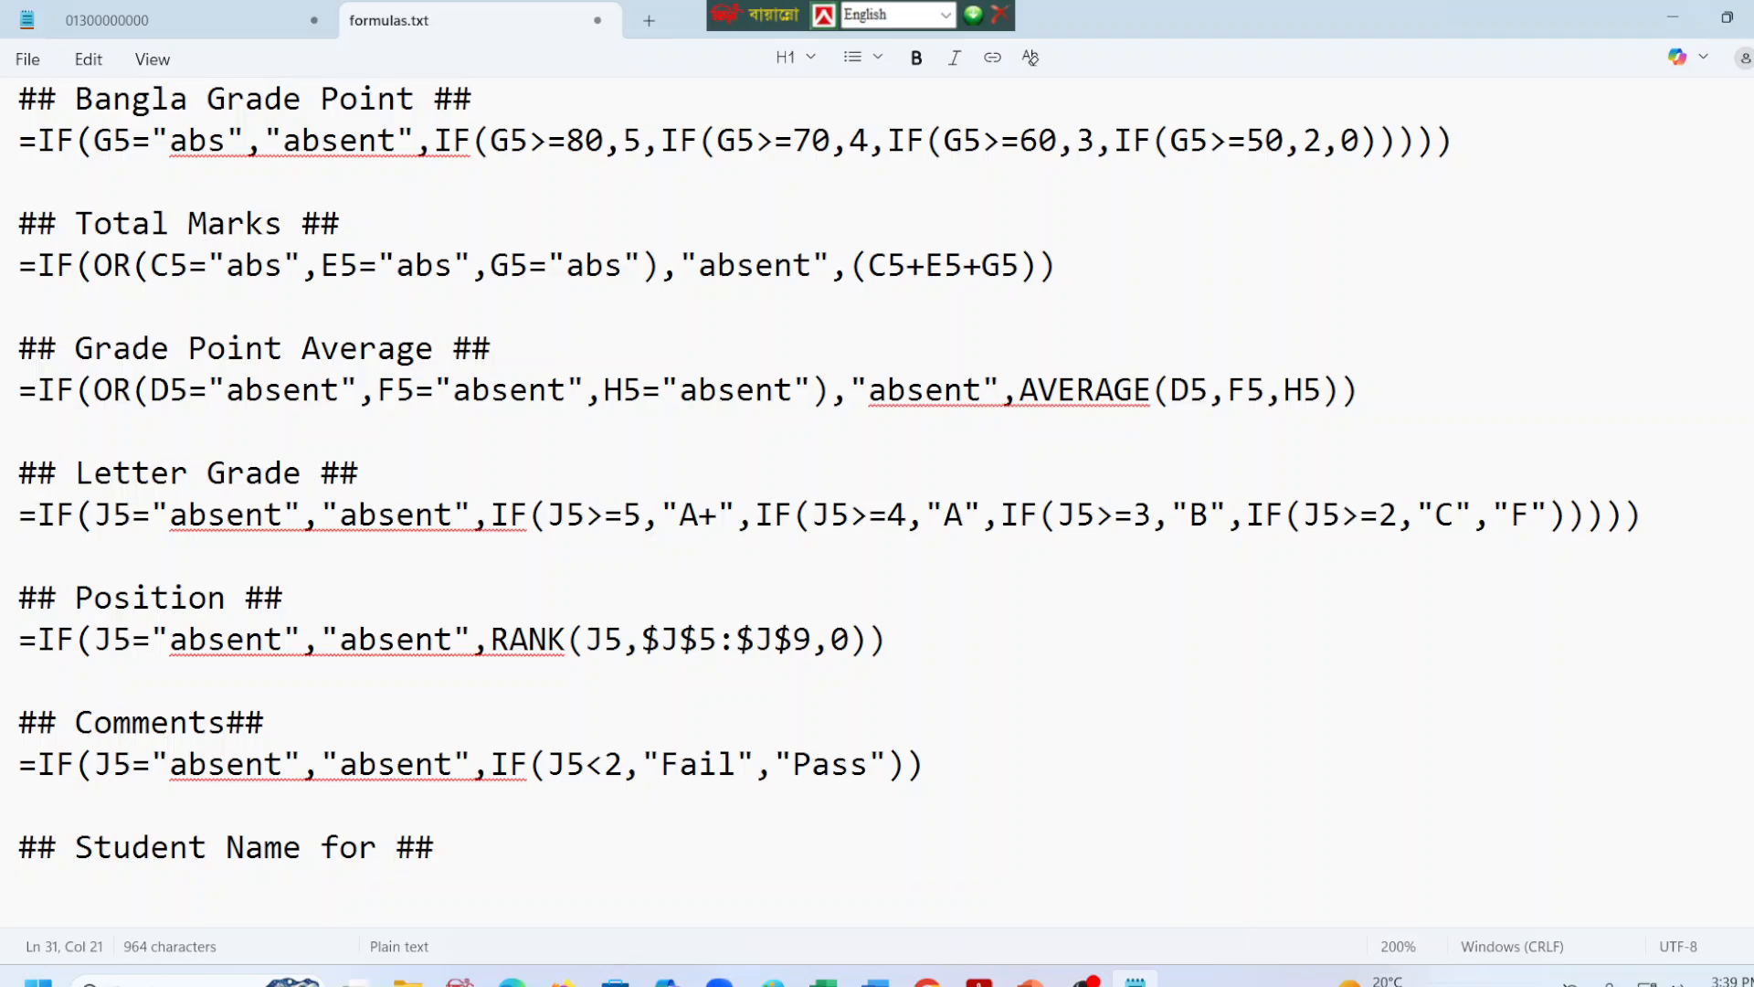
pyautogui.write('Vlook')
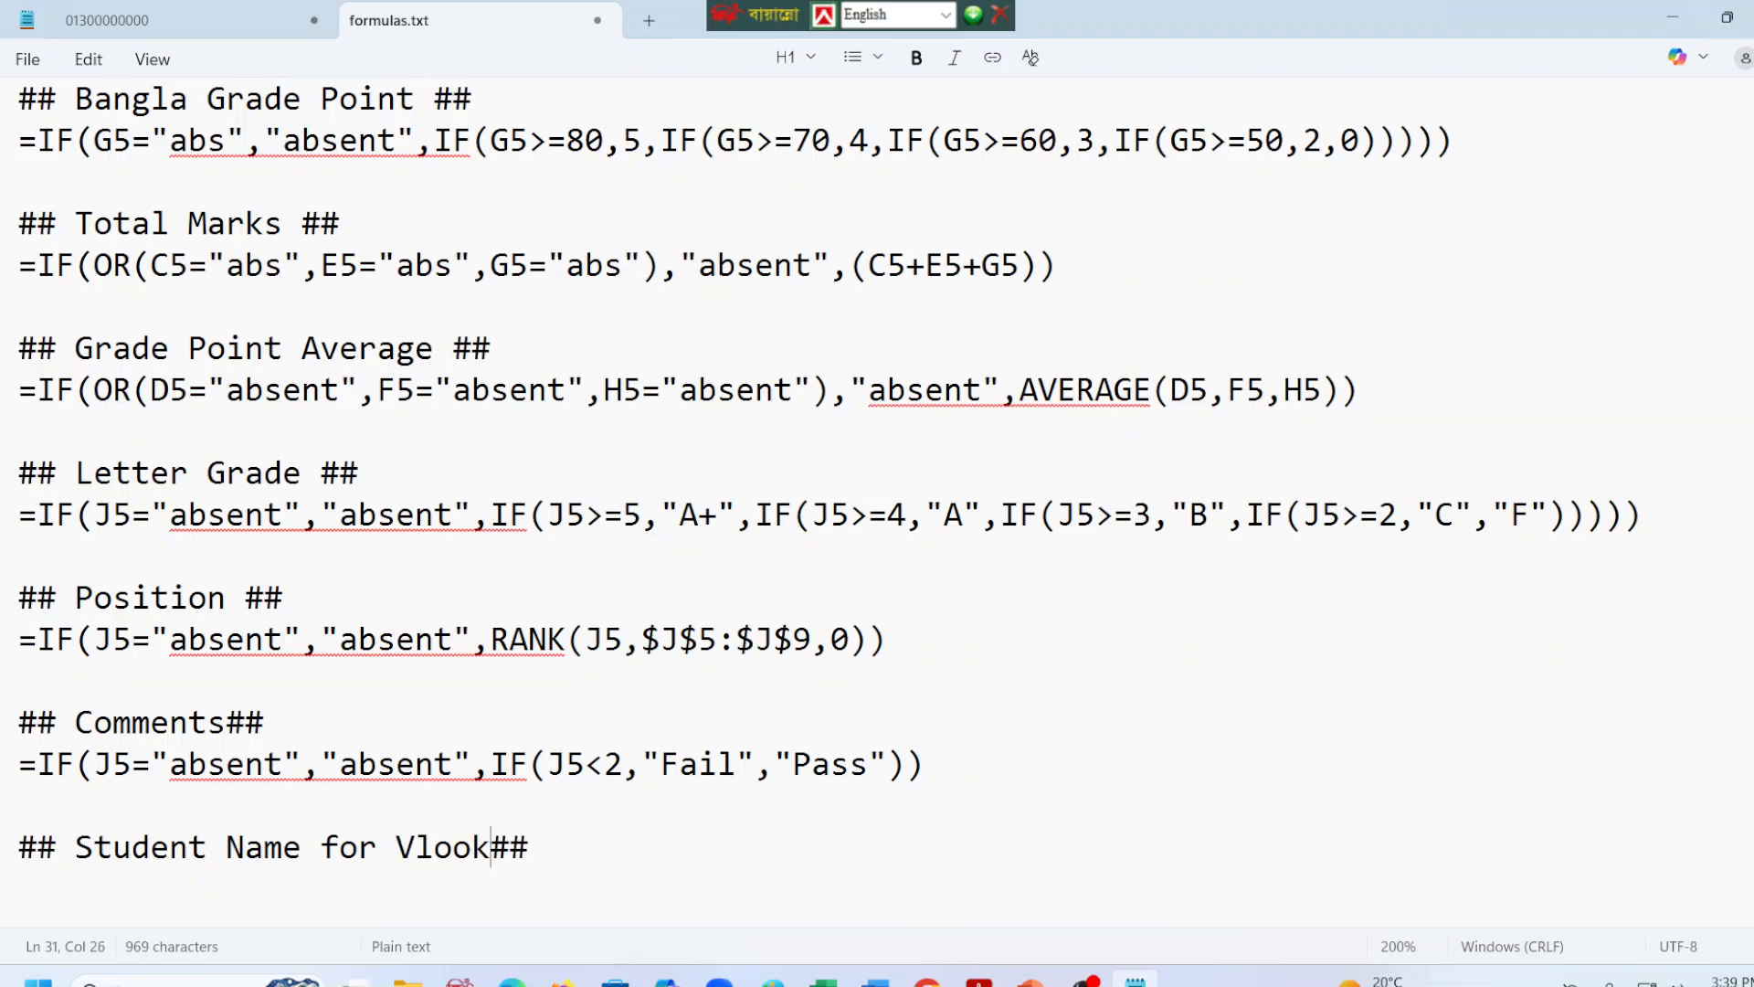
pyautogui.write('up')
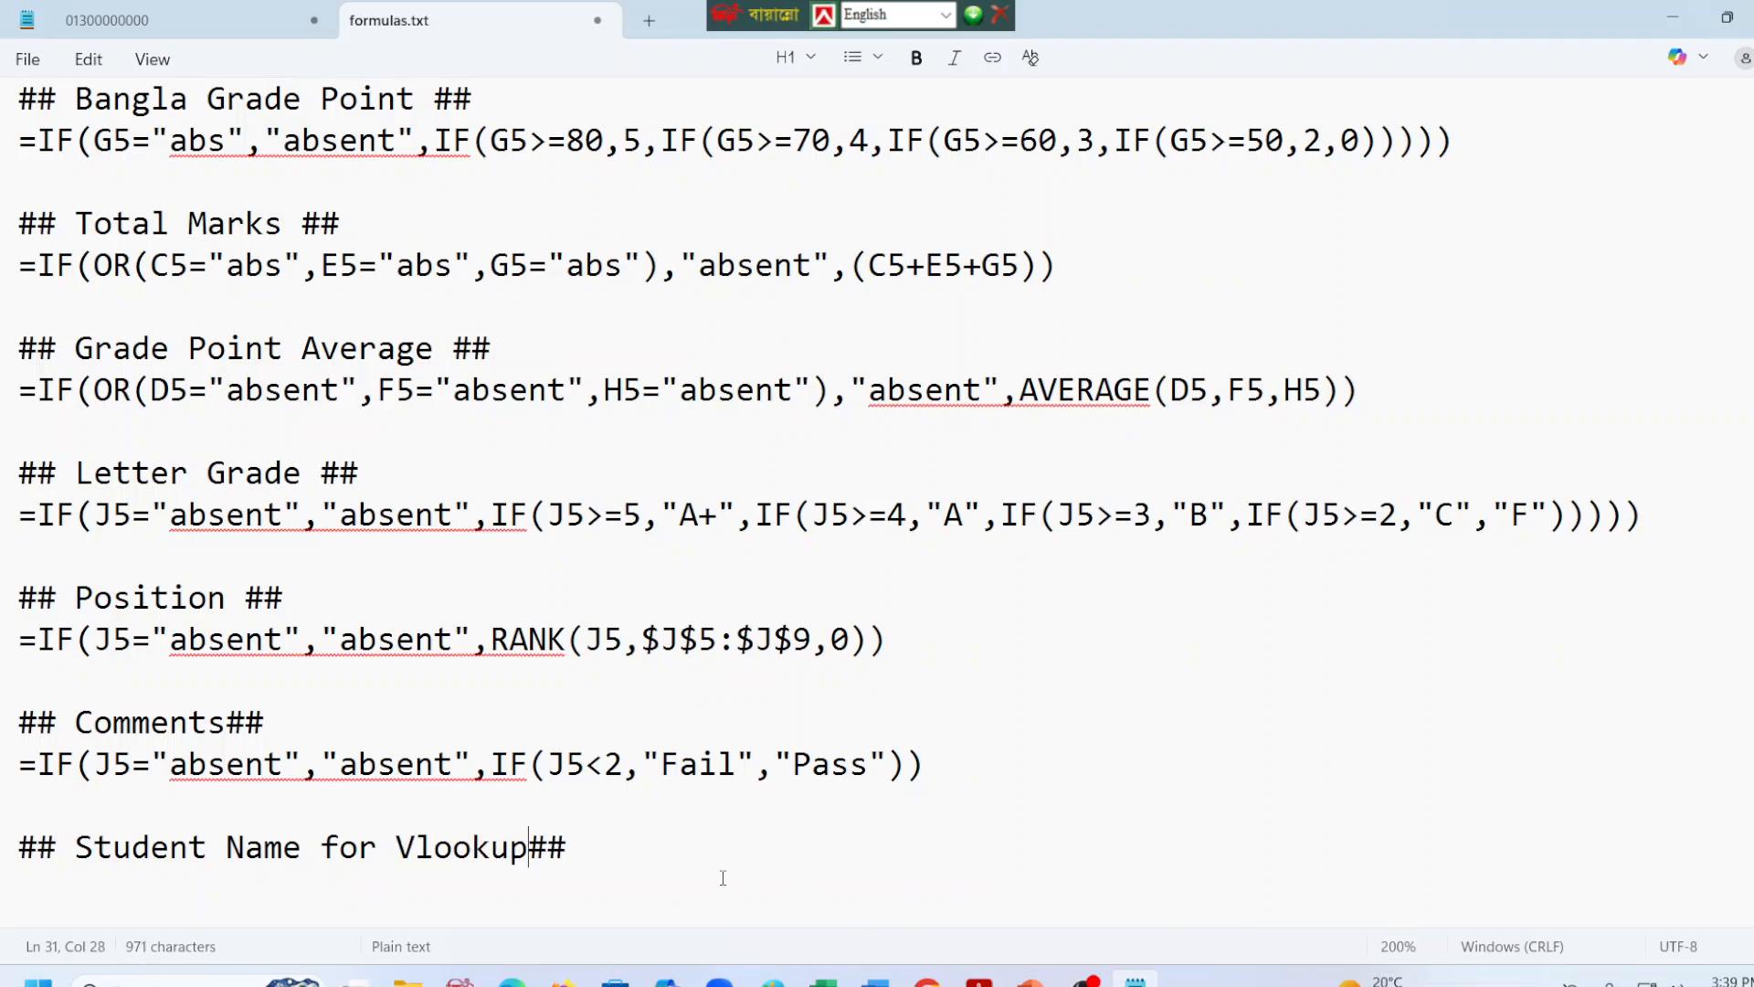
pyautogui.click(723, 877)
pyautogui.click(671, 841)
pyautogui.press('Return')
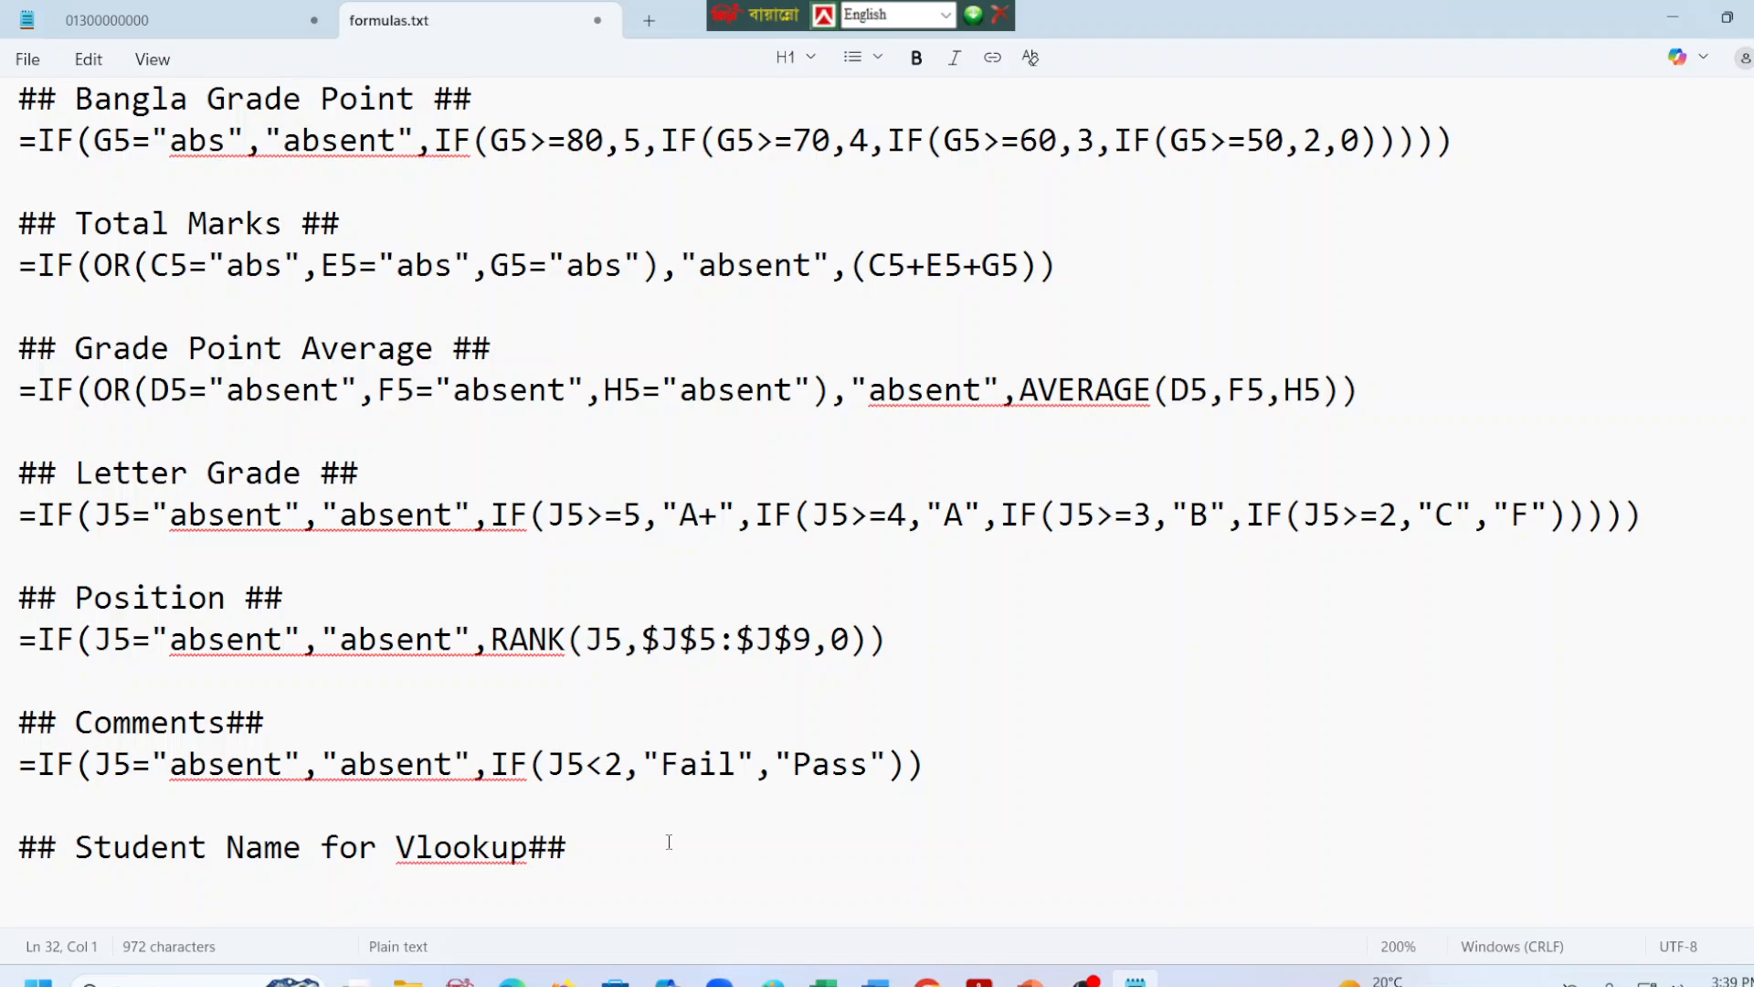
pyautogui.hotkey('ctrl', 's')
# Switch to job2.xlsx in Excel, cancel the pending cell-reference entry, and wrap the text of the Student Name header in B16.
pyautogui.click(823, 982)
pyautogui.scroll(-3, 622, 530)
pyautogui.click(203, 554)
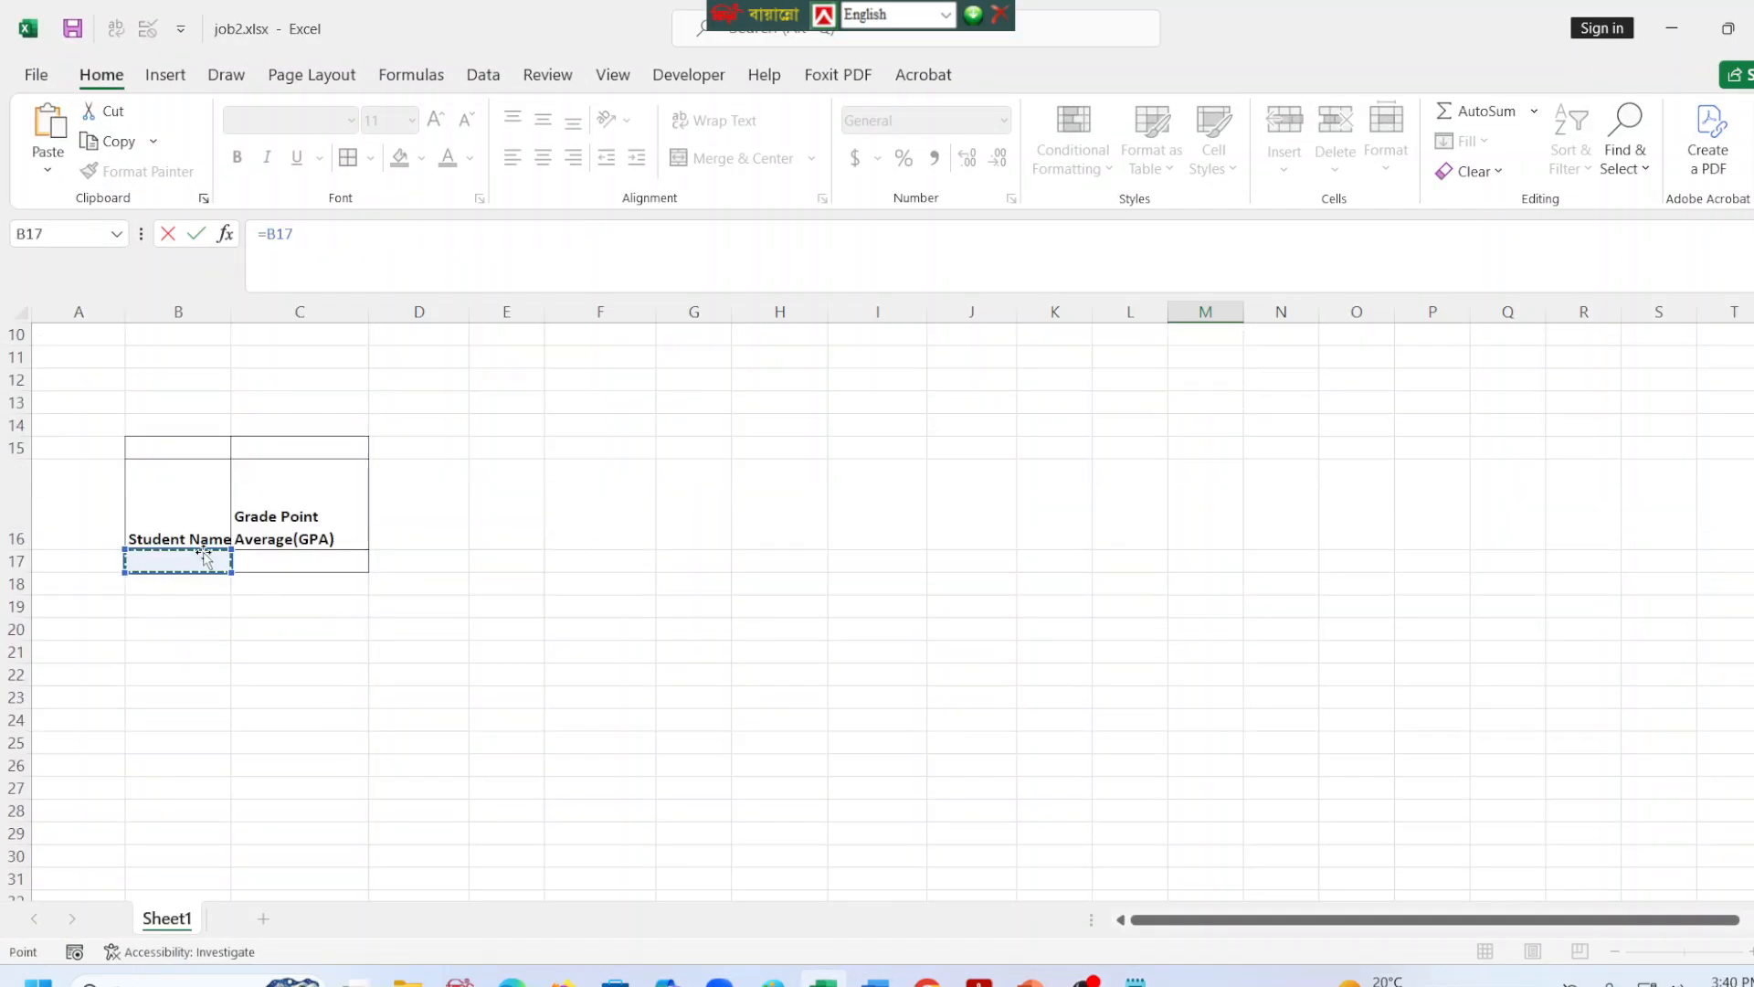
pyautogui.press('Escape')
pyautogui.click(506, 742)
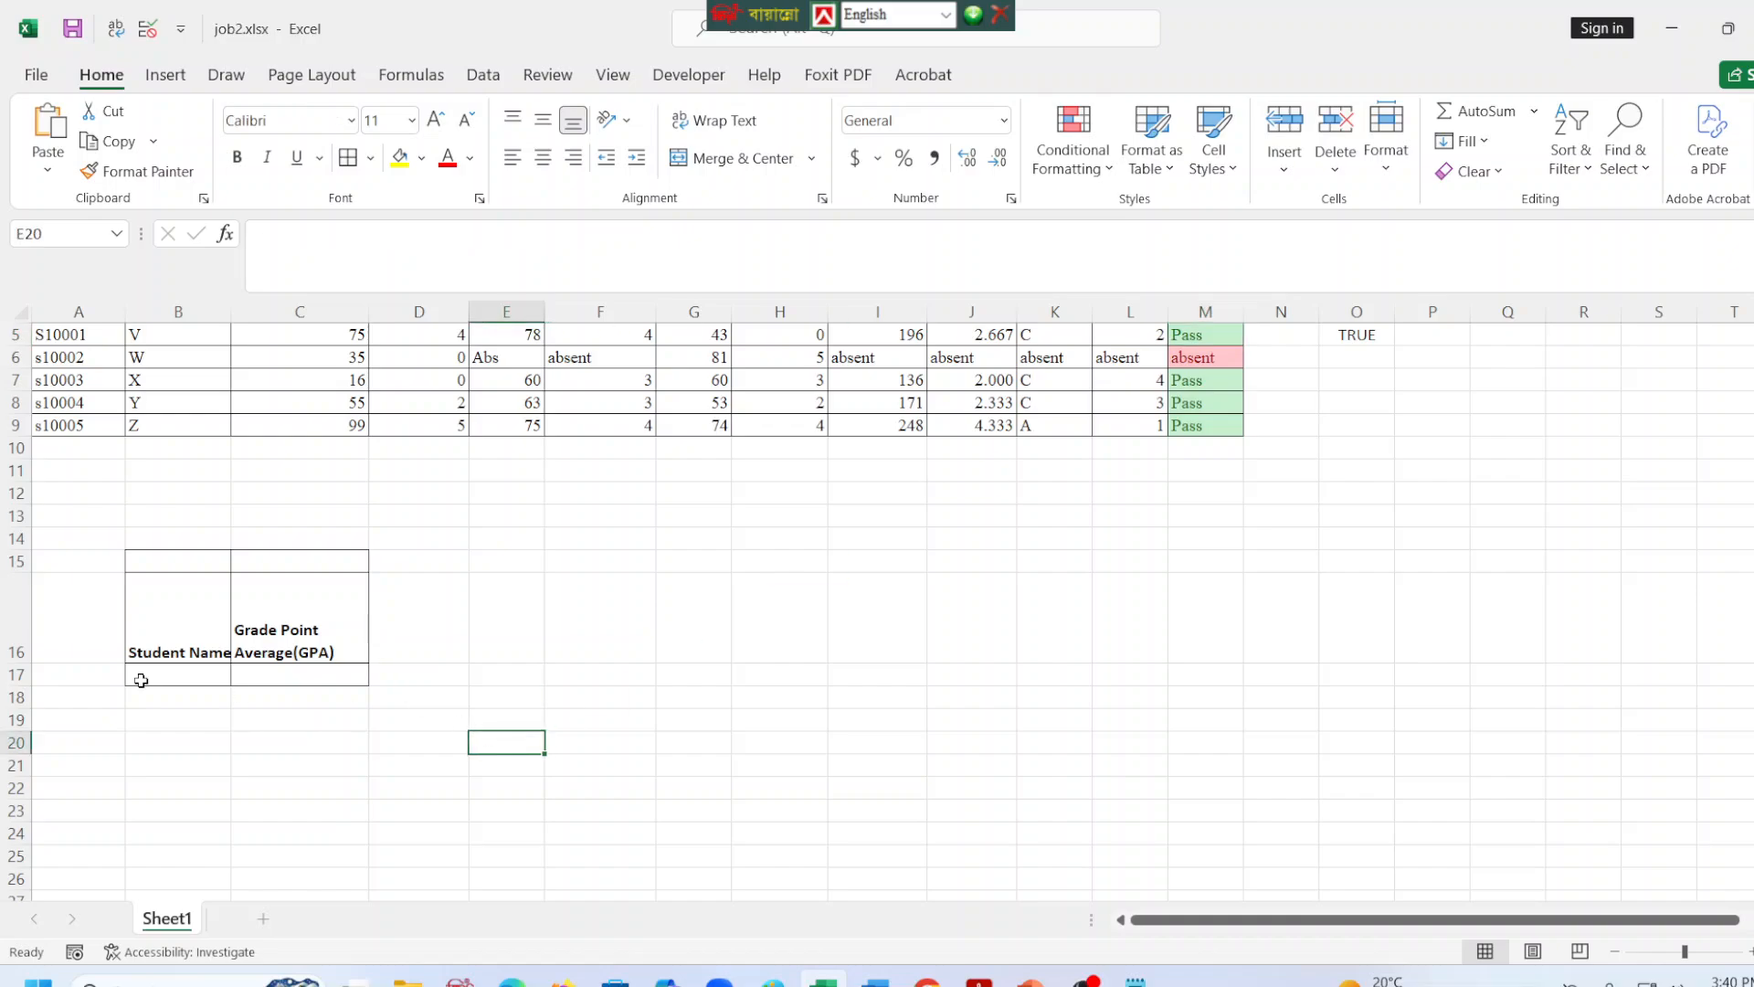
pyautogui.click(170, 676)
pyautogui.click(195, 622)
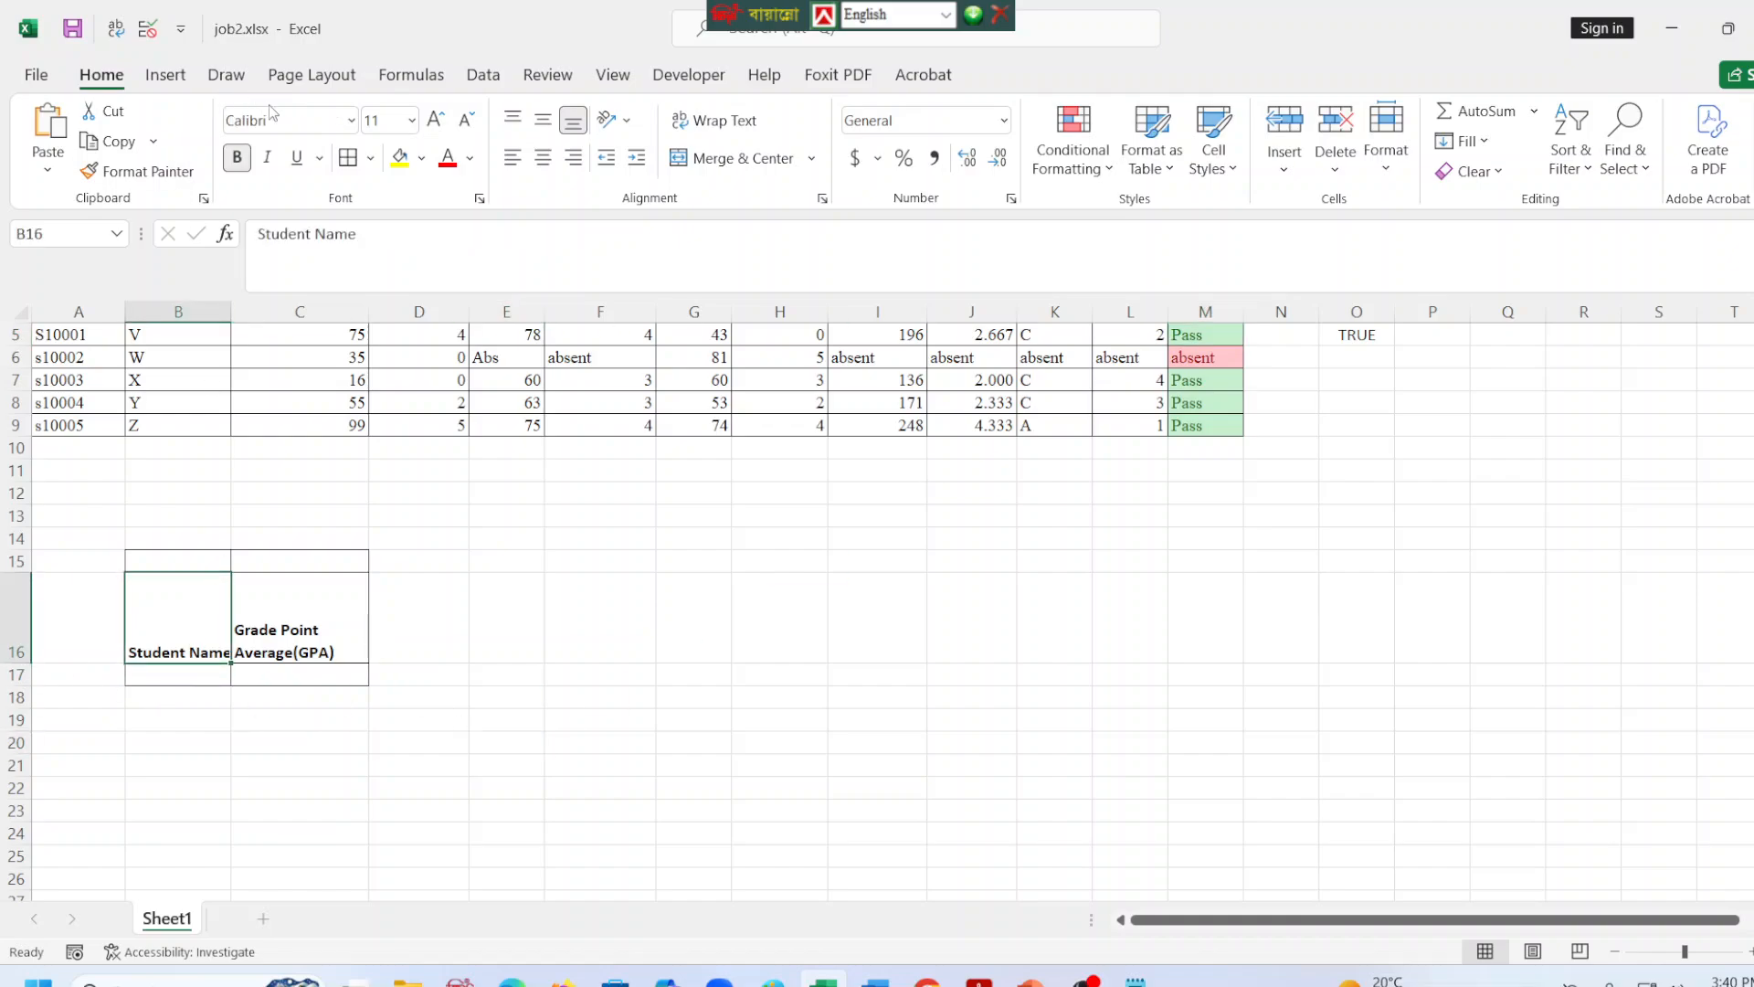
pyautogui.click(715, 119)
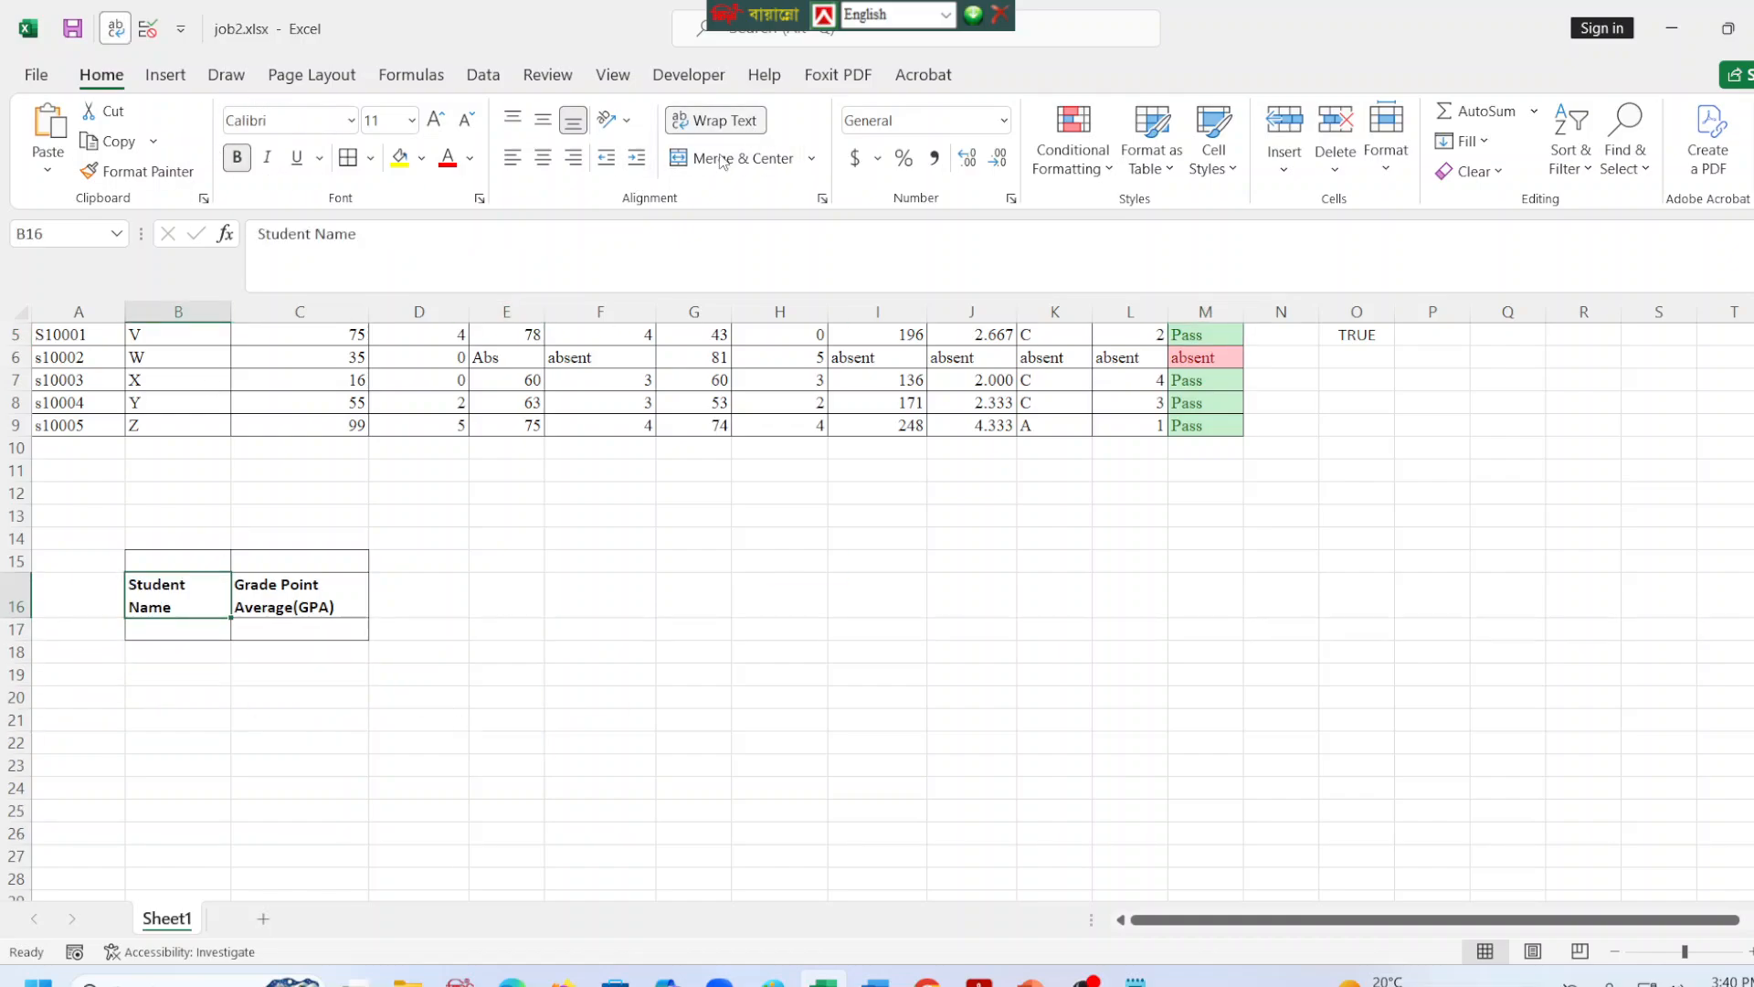
pyautogui.click(215, 651)
pyautogui.click(208, 632)
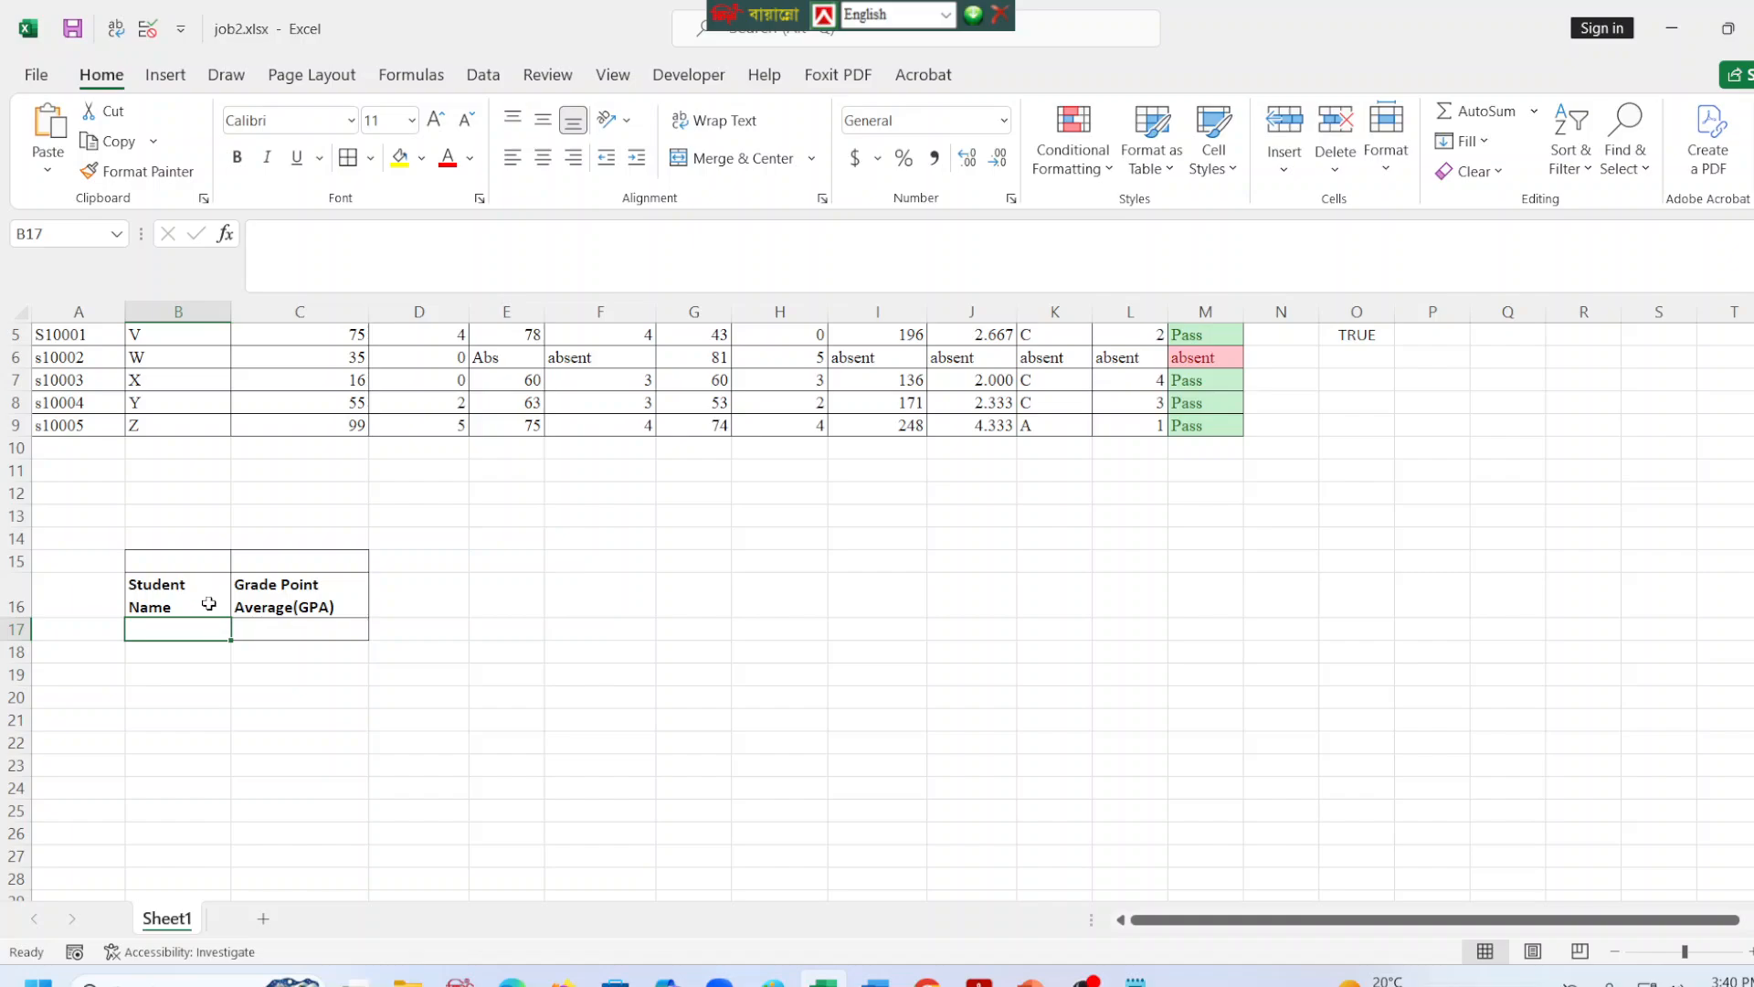
# Apply all borders to the range G14:H20 and merge and center its first row, G14:H14.
pyautogui.scroll(2, 224, 495)
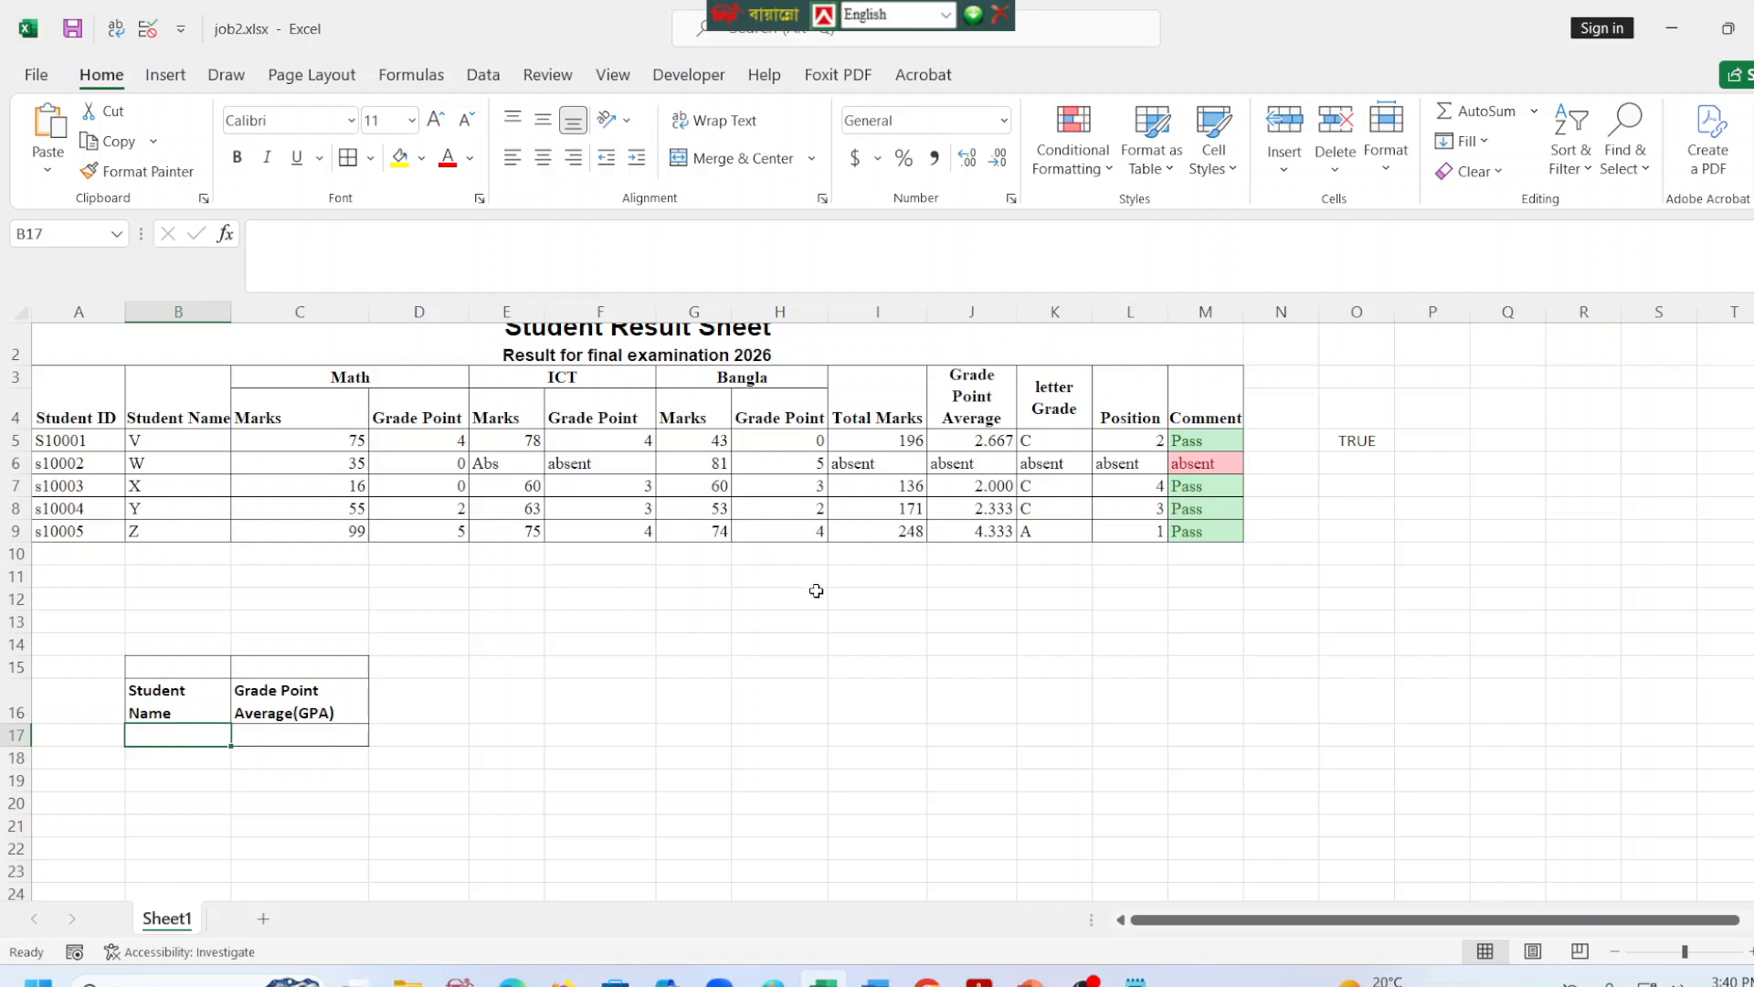
pyautogui.click(700, 669)
pyautogui.moveTo(697, 644); pyautogui.dragTo(772, 806)
pyautogui.click(694, 848)
pyautogui.click(348, 158)
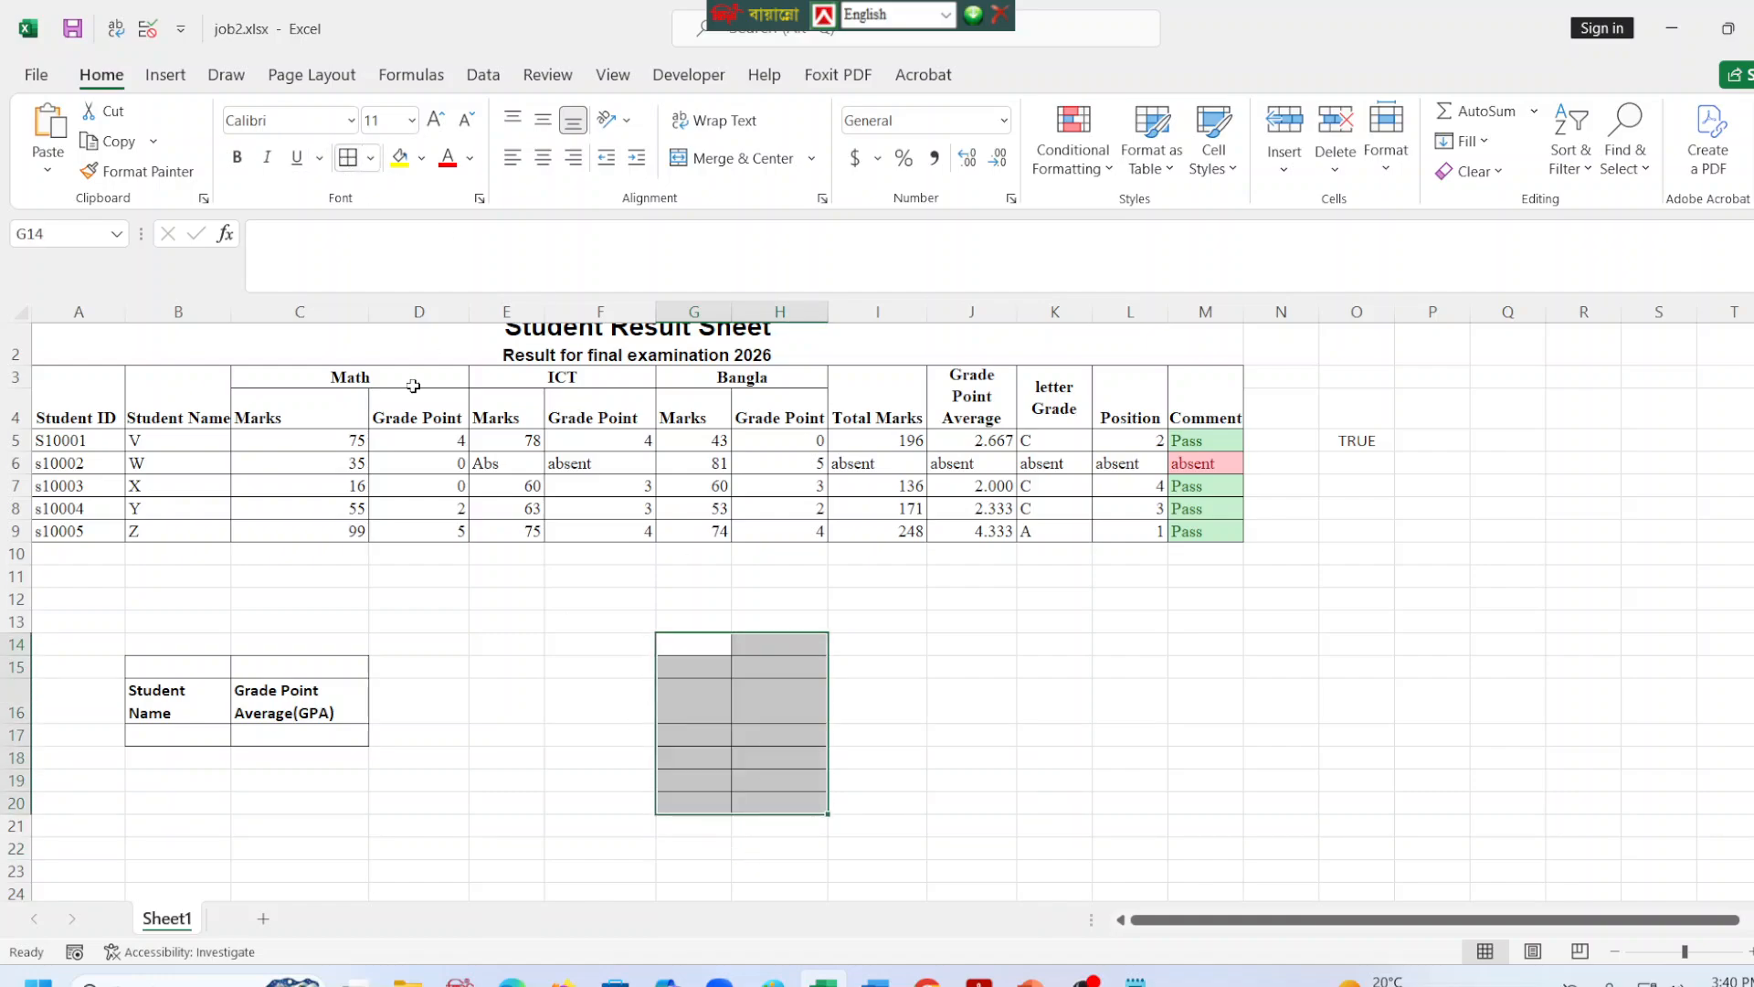
pyautogui.moveTo(701, 644); pyautogui.dragTo(763, 644)
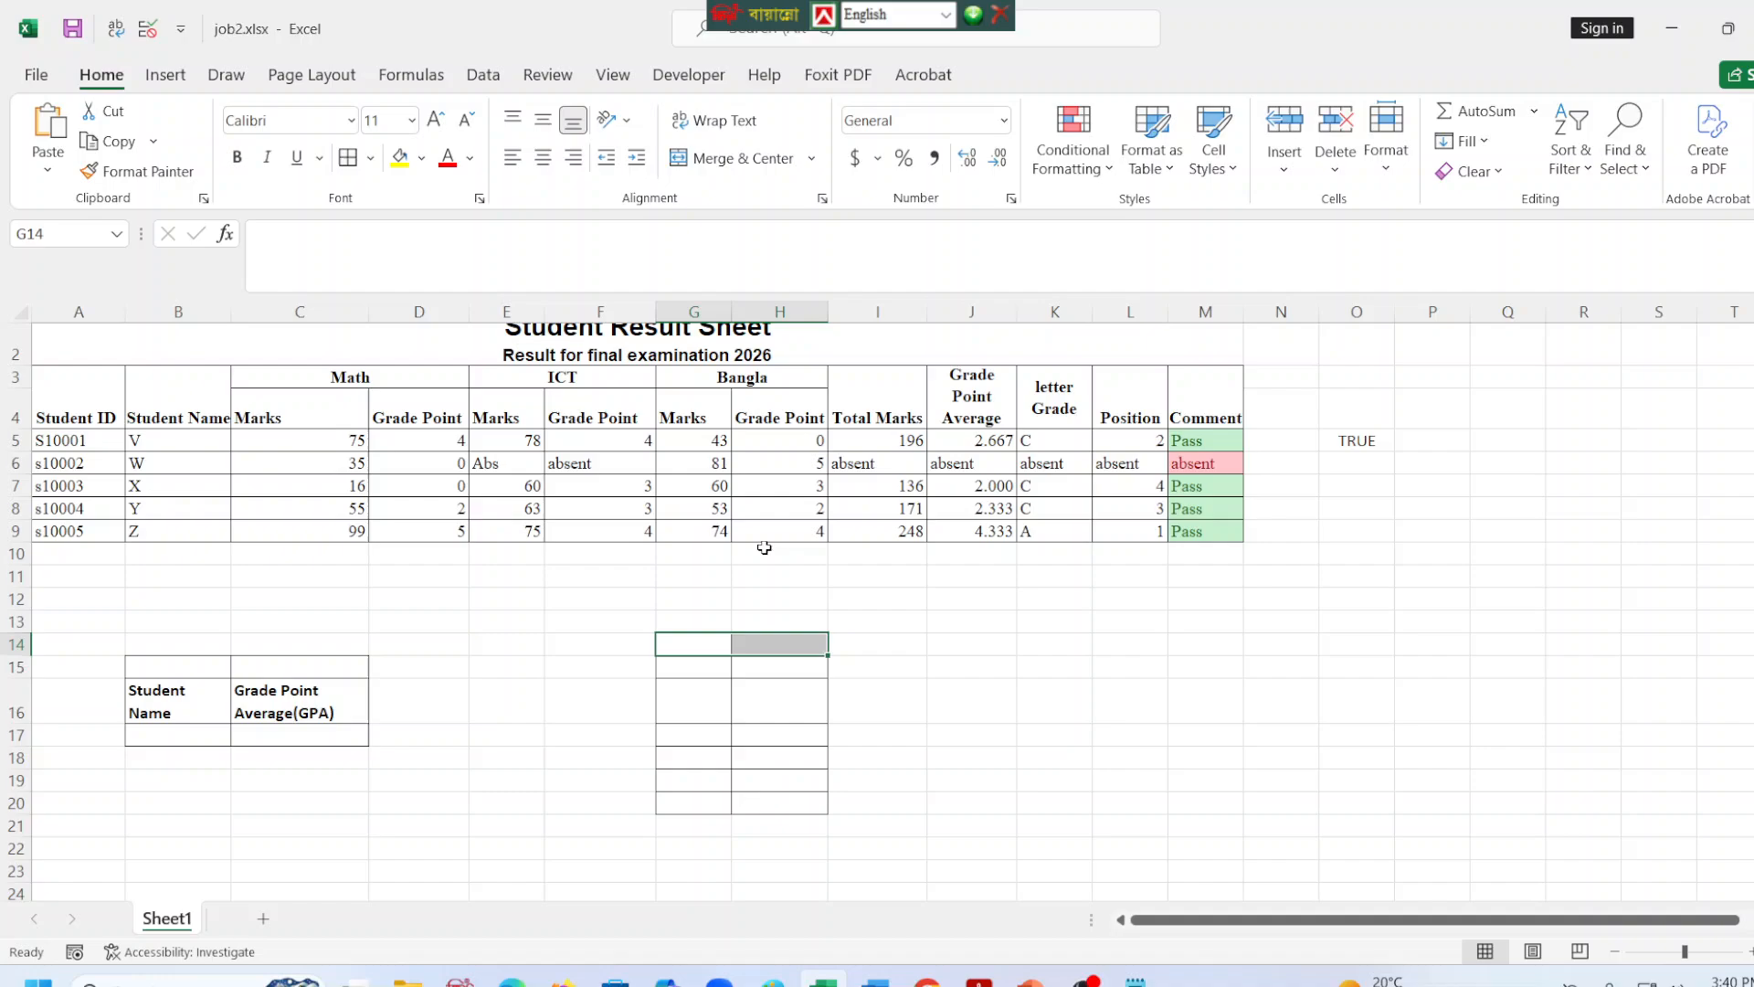
pyautogui.click(742, 157)
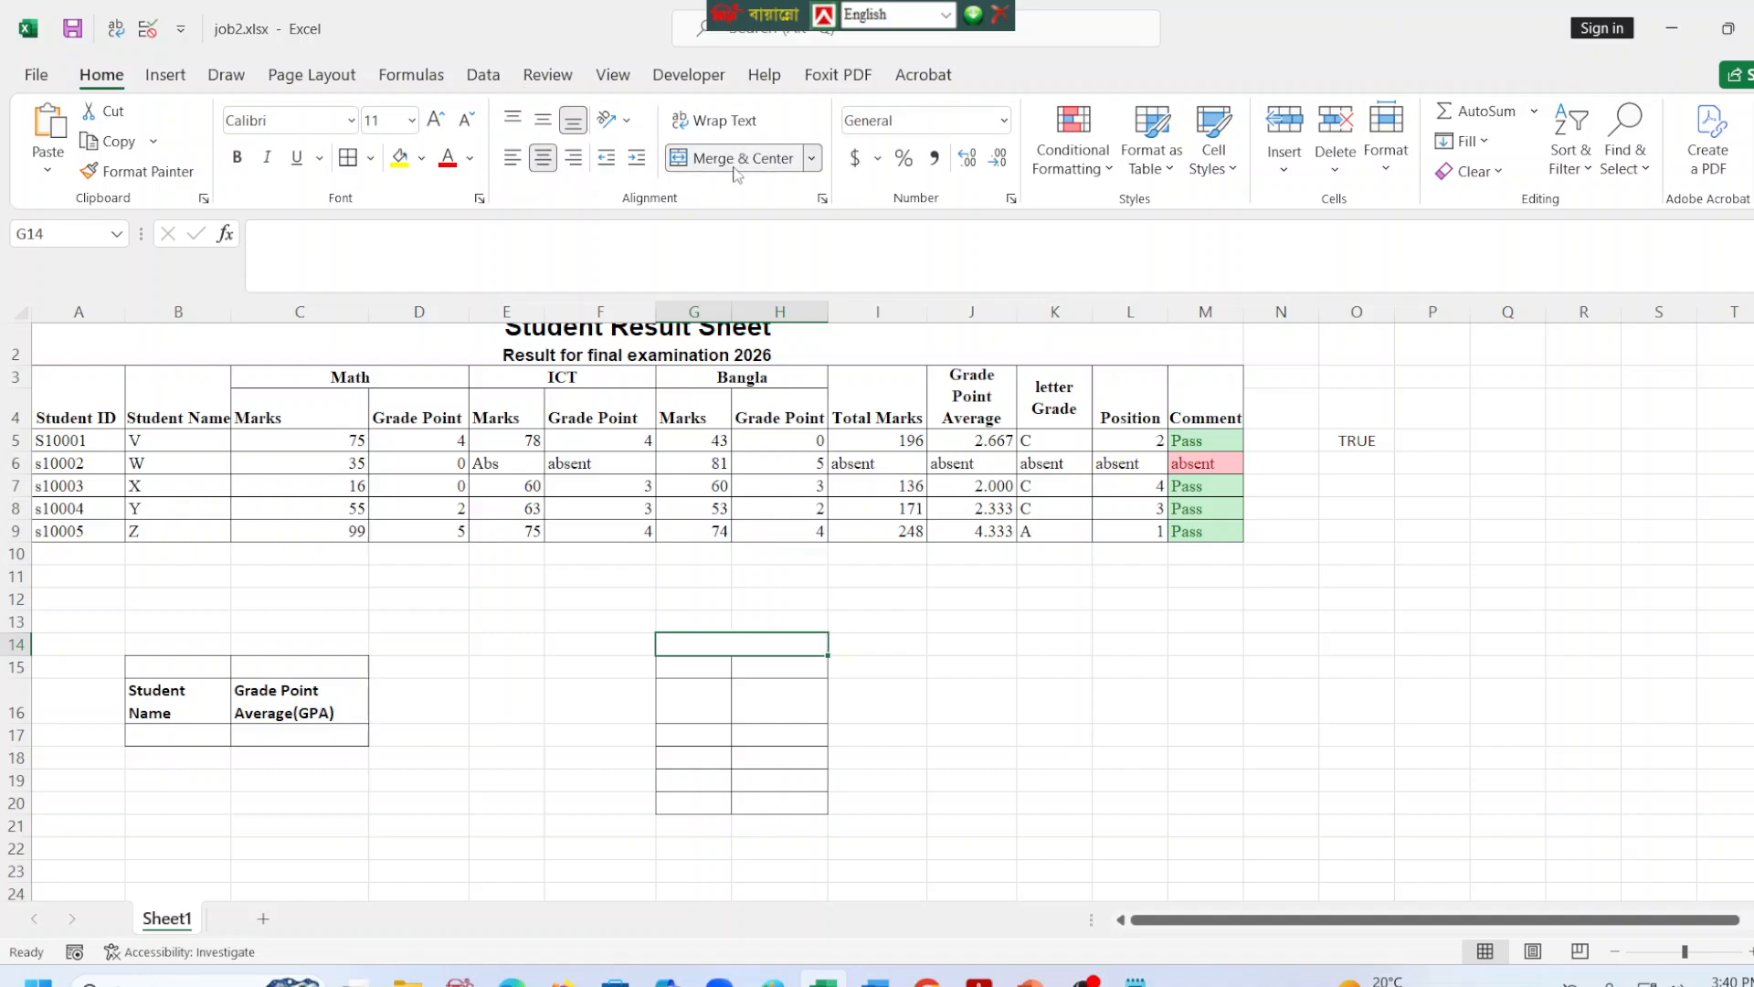
# Enter the header "Student Name" in G15 and widen column G to fit it.
pyautogui.click(690, 659)
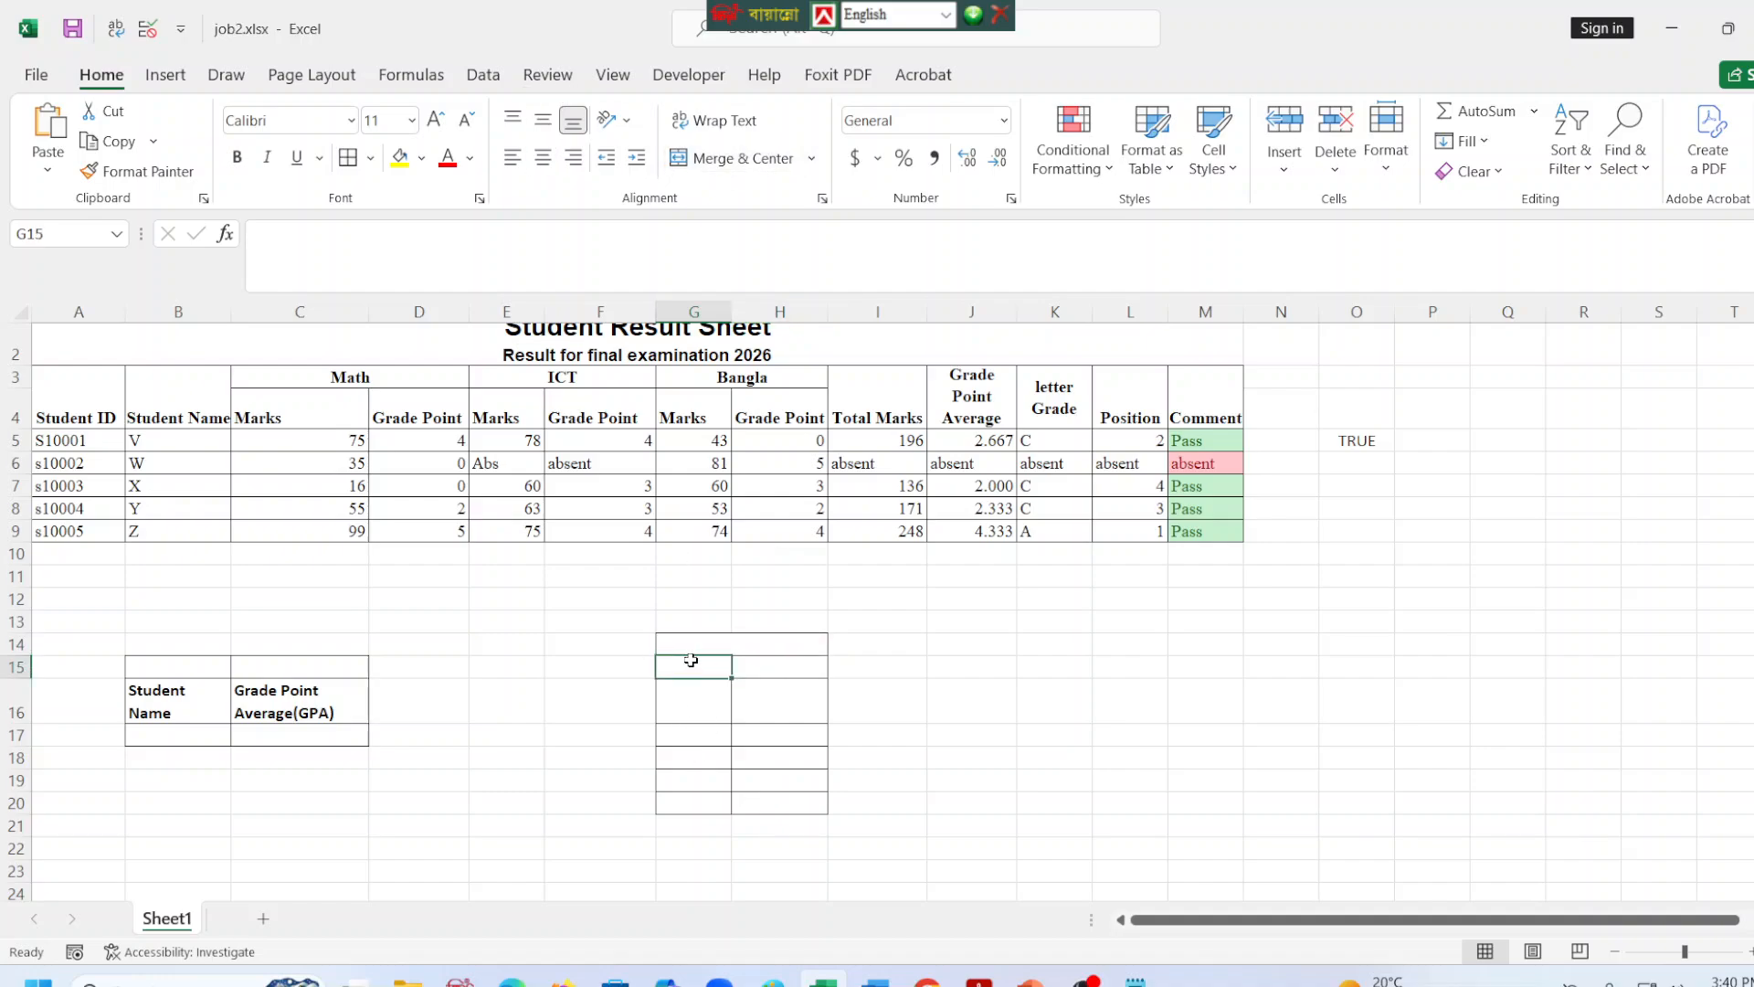
pyautogui.write('Stu')
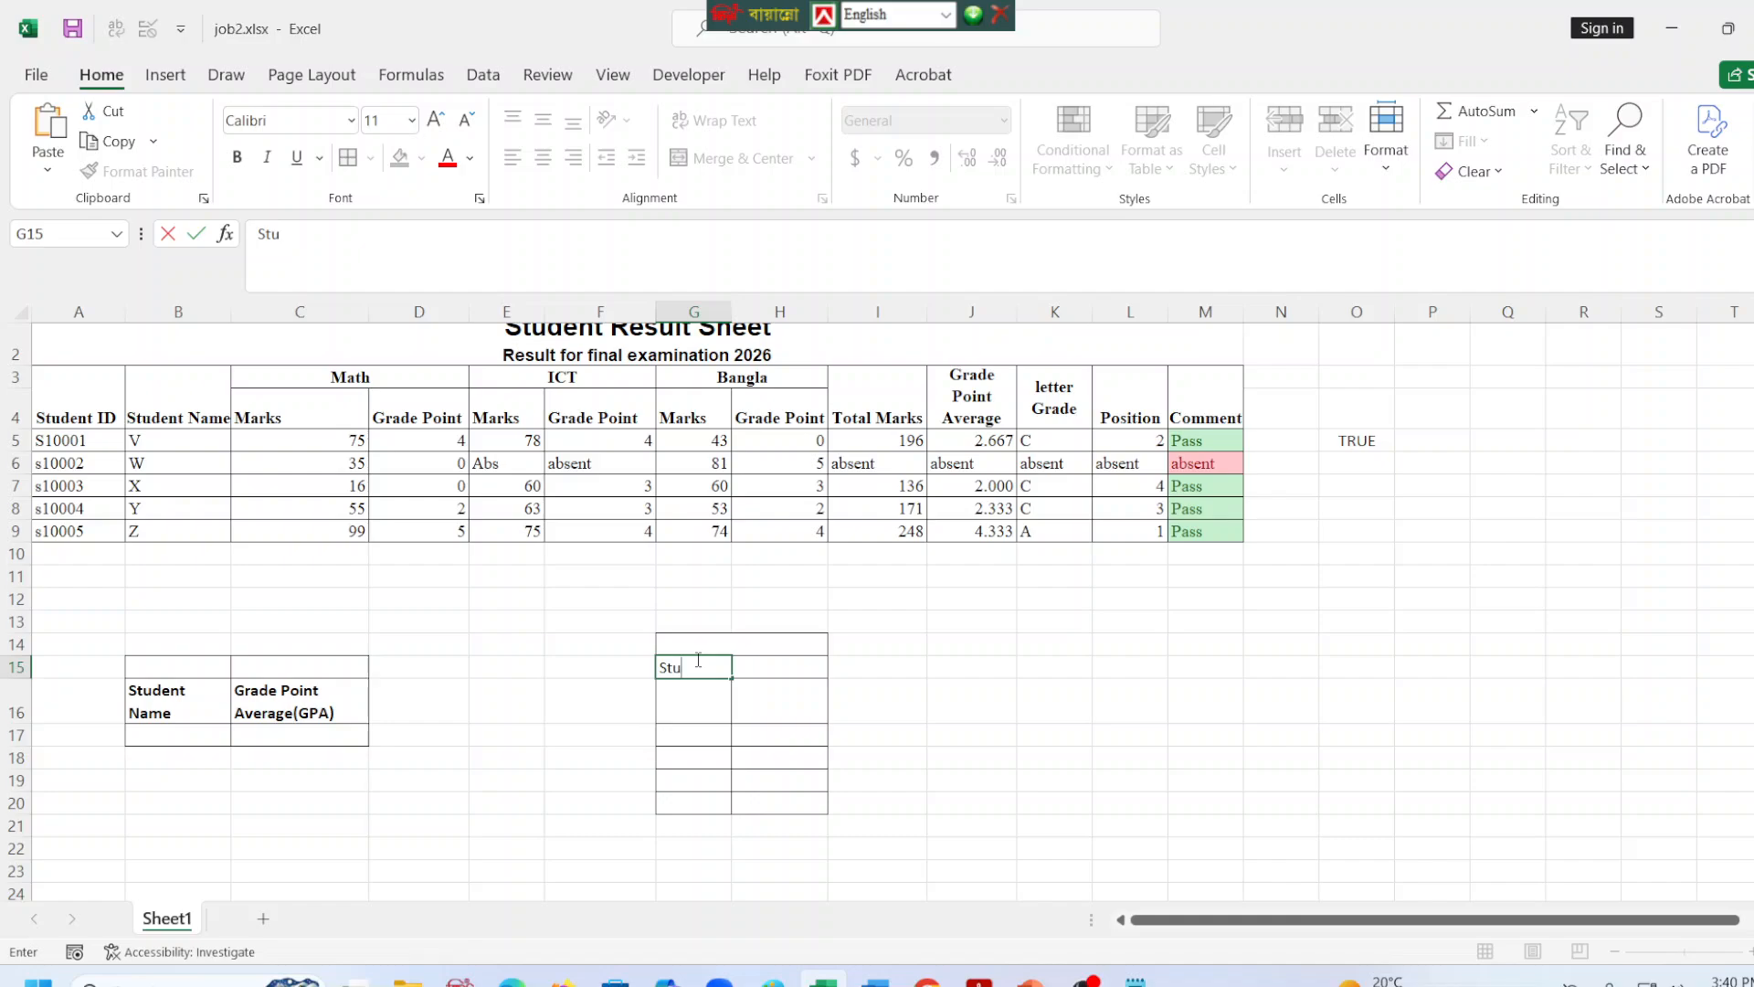
pyautogui.write('b')
pyautogui.write('ent Nam')
pyautogui.write('e')
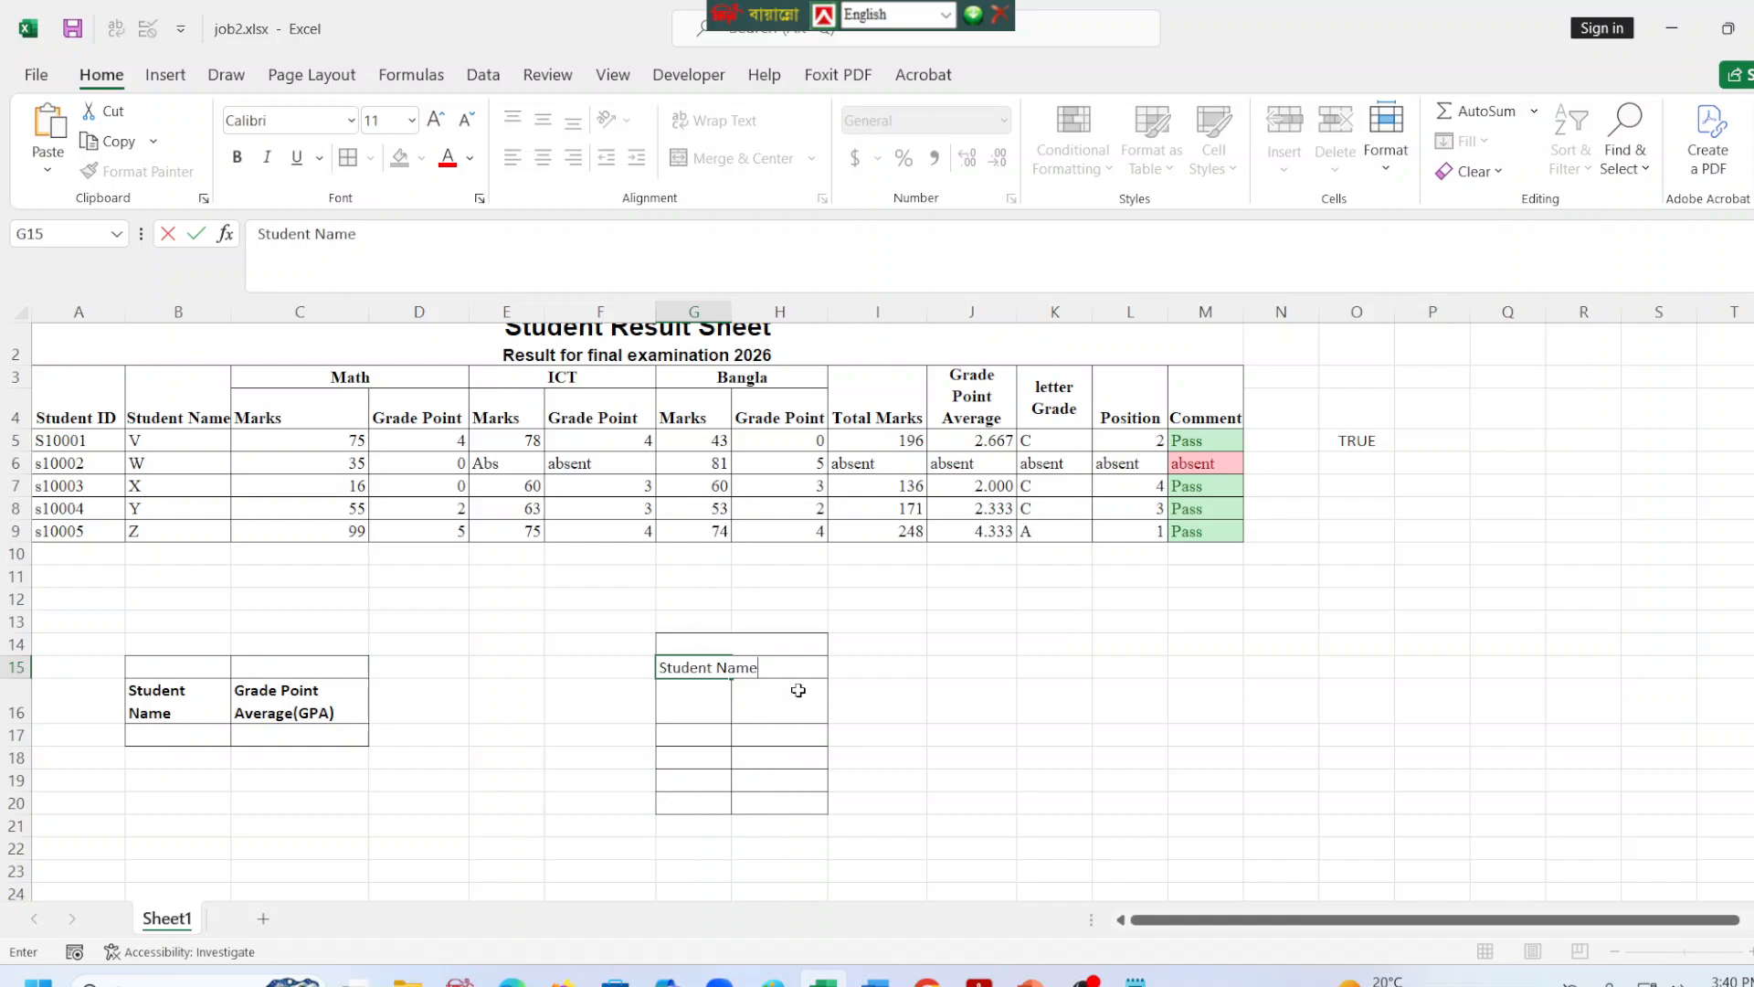
pyautogui.click(804, 760)
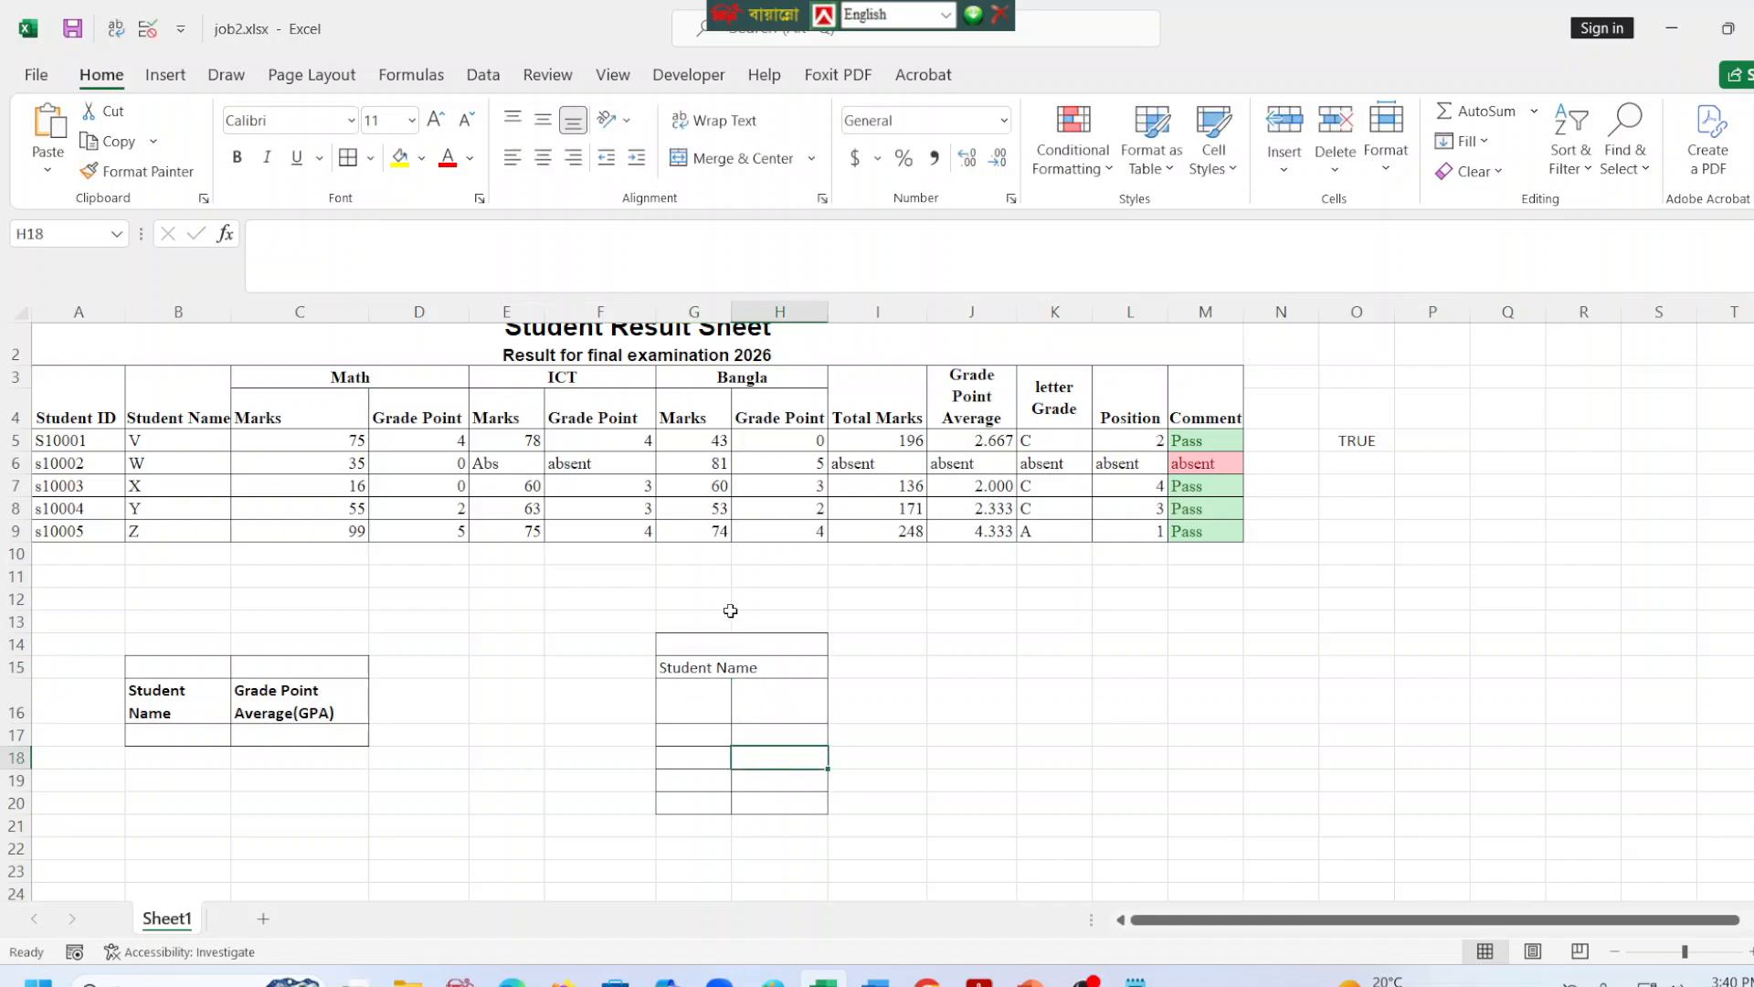
pyautogui.click(726, 617)
pyautogui.moveTo(731, 312); pyautogui.dragTo(762, 347)
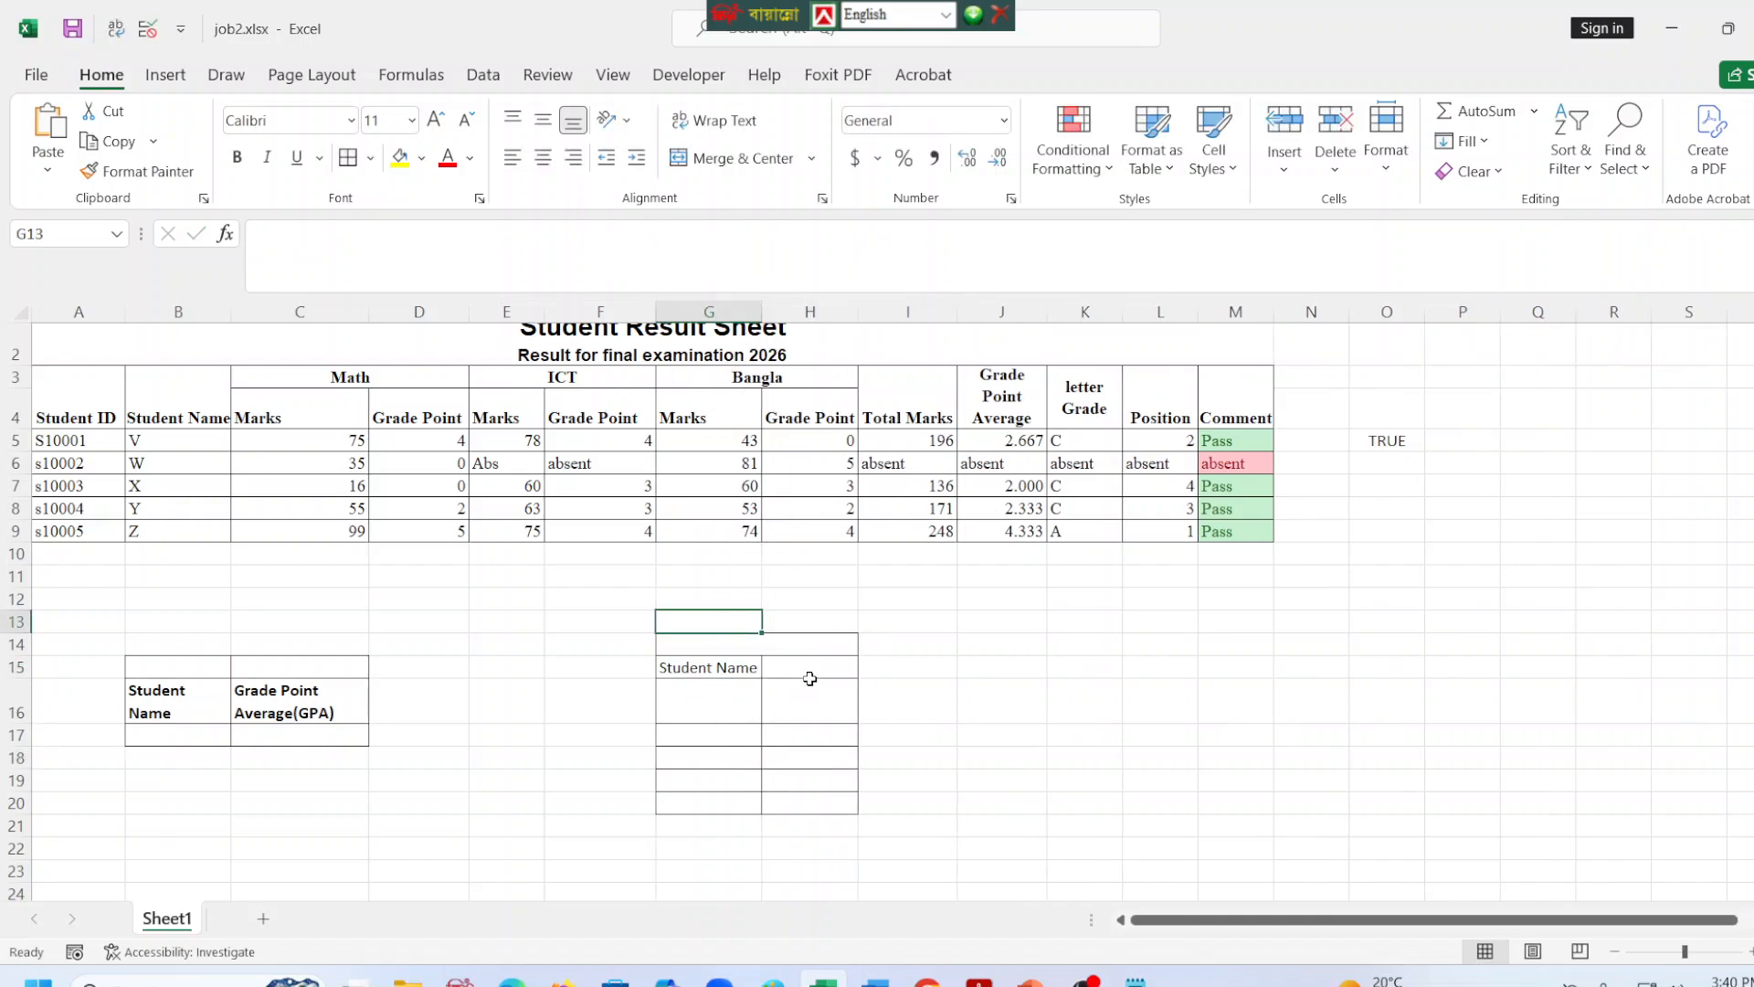
# Enter the header "Grade Point Average" in H15 and wrap its text.
pyautogui.click(807, 671)
pyautogui.write('Grade P')
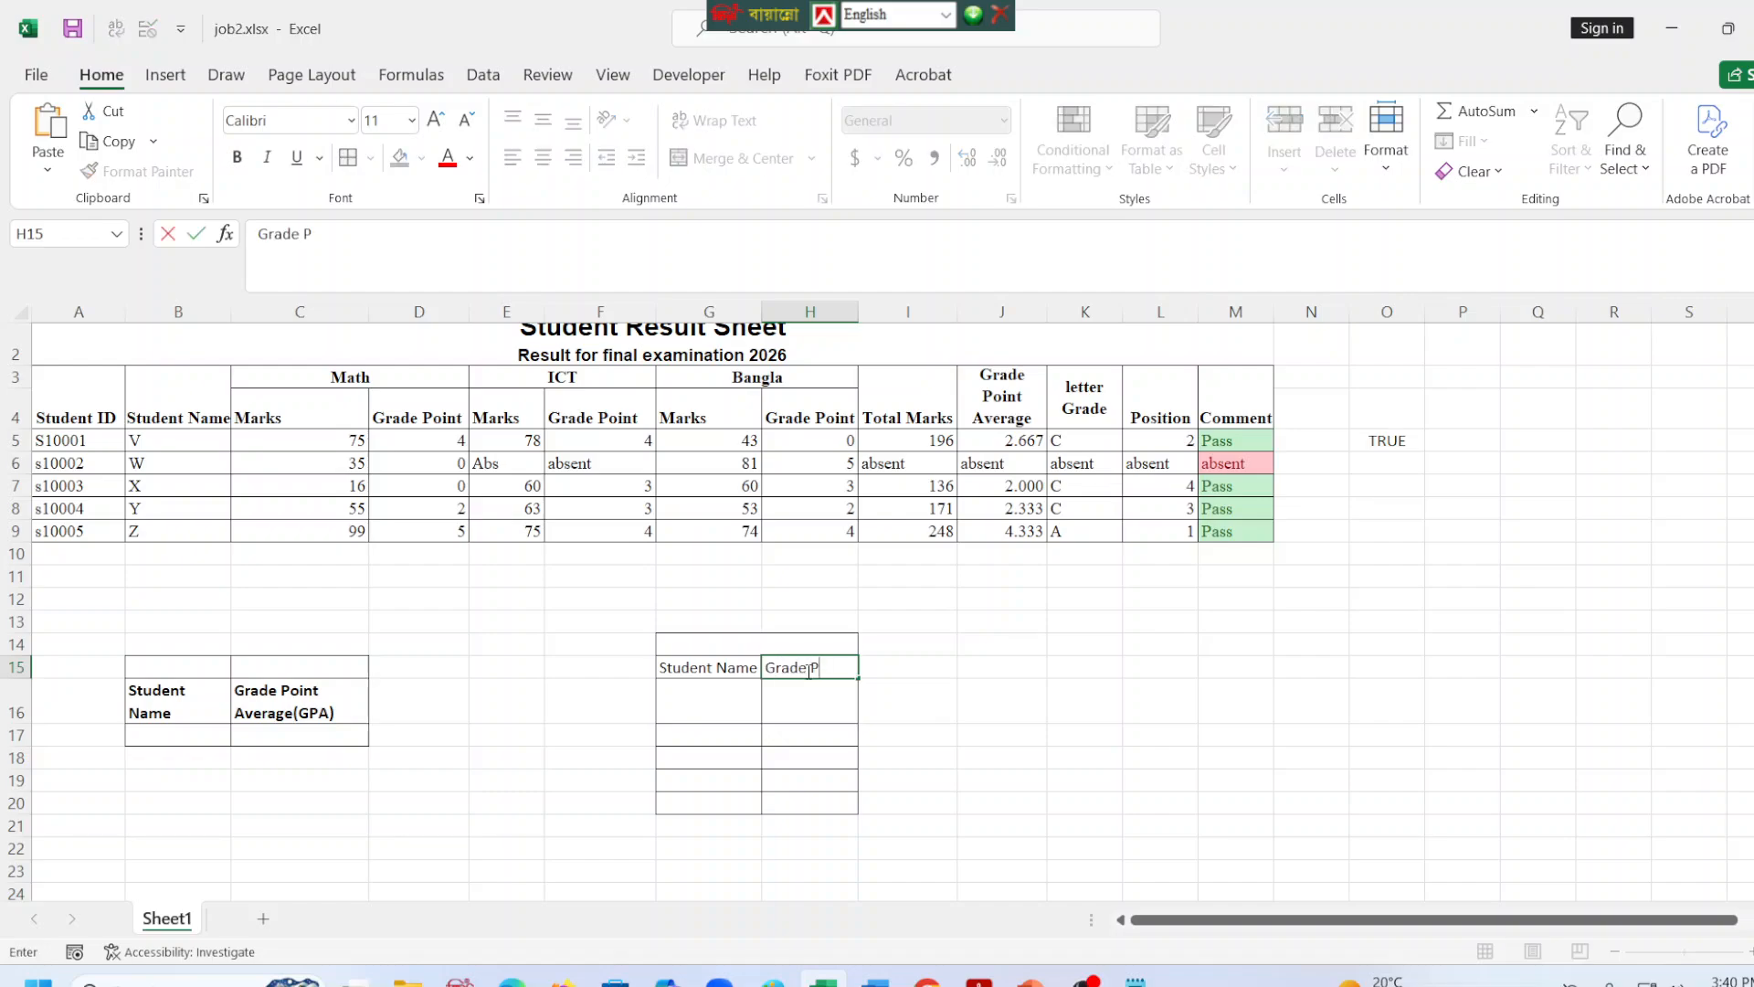
pyautogui.write('oint Average')
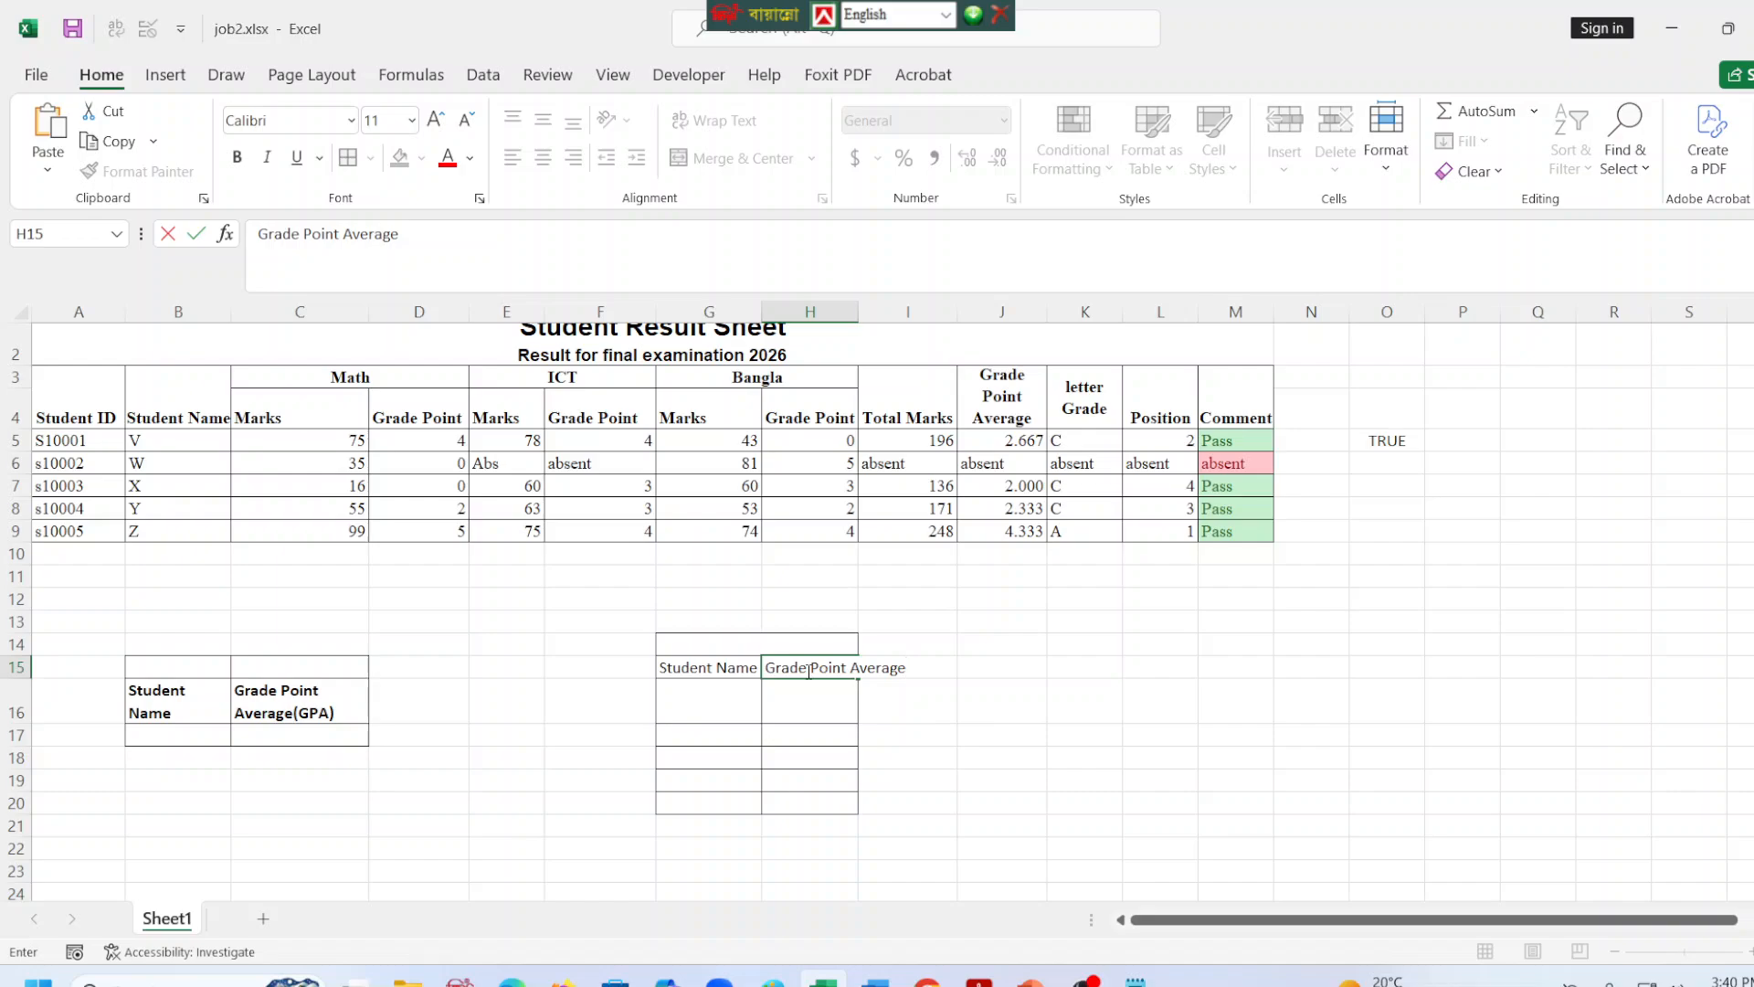
pyautogui.click(835, 786)
pyautogui.click(986, 738)
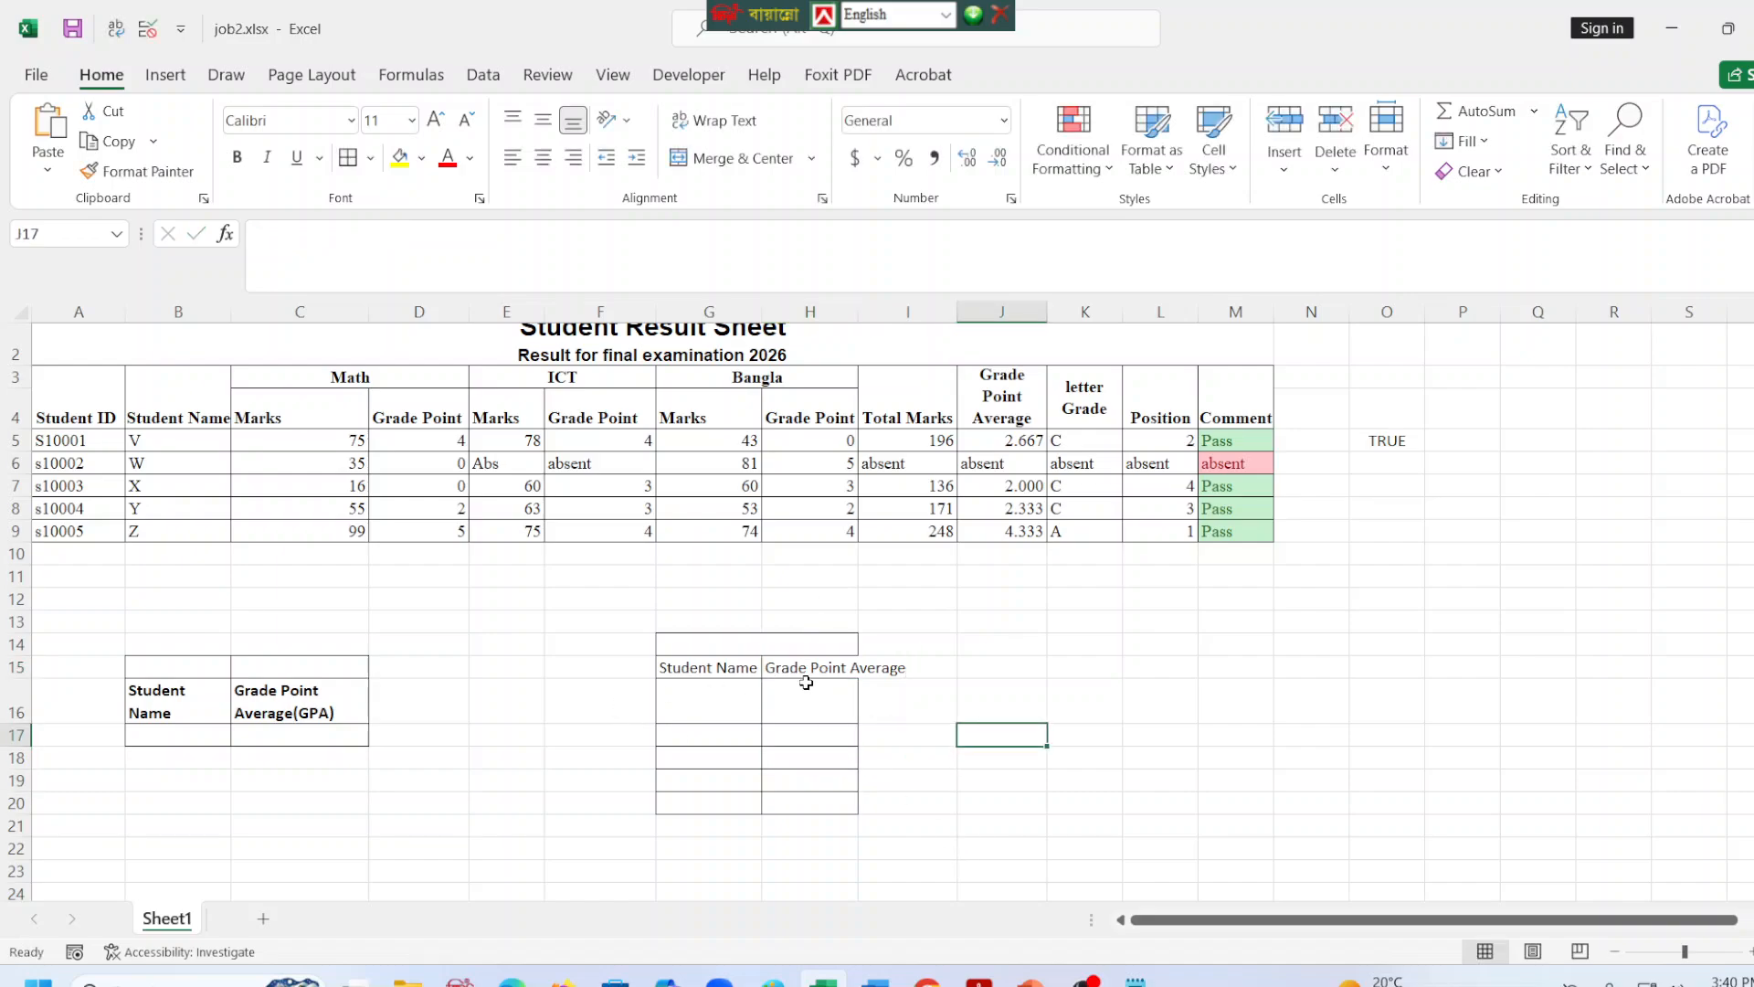
pyautogui.click(806, 672)
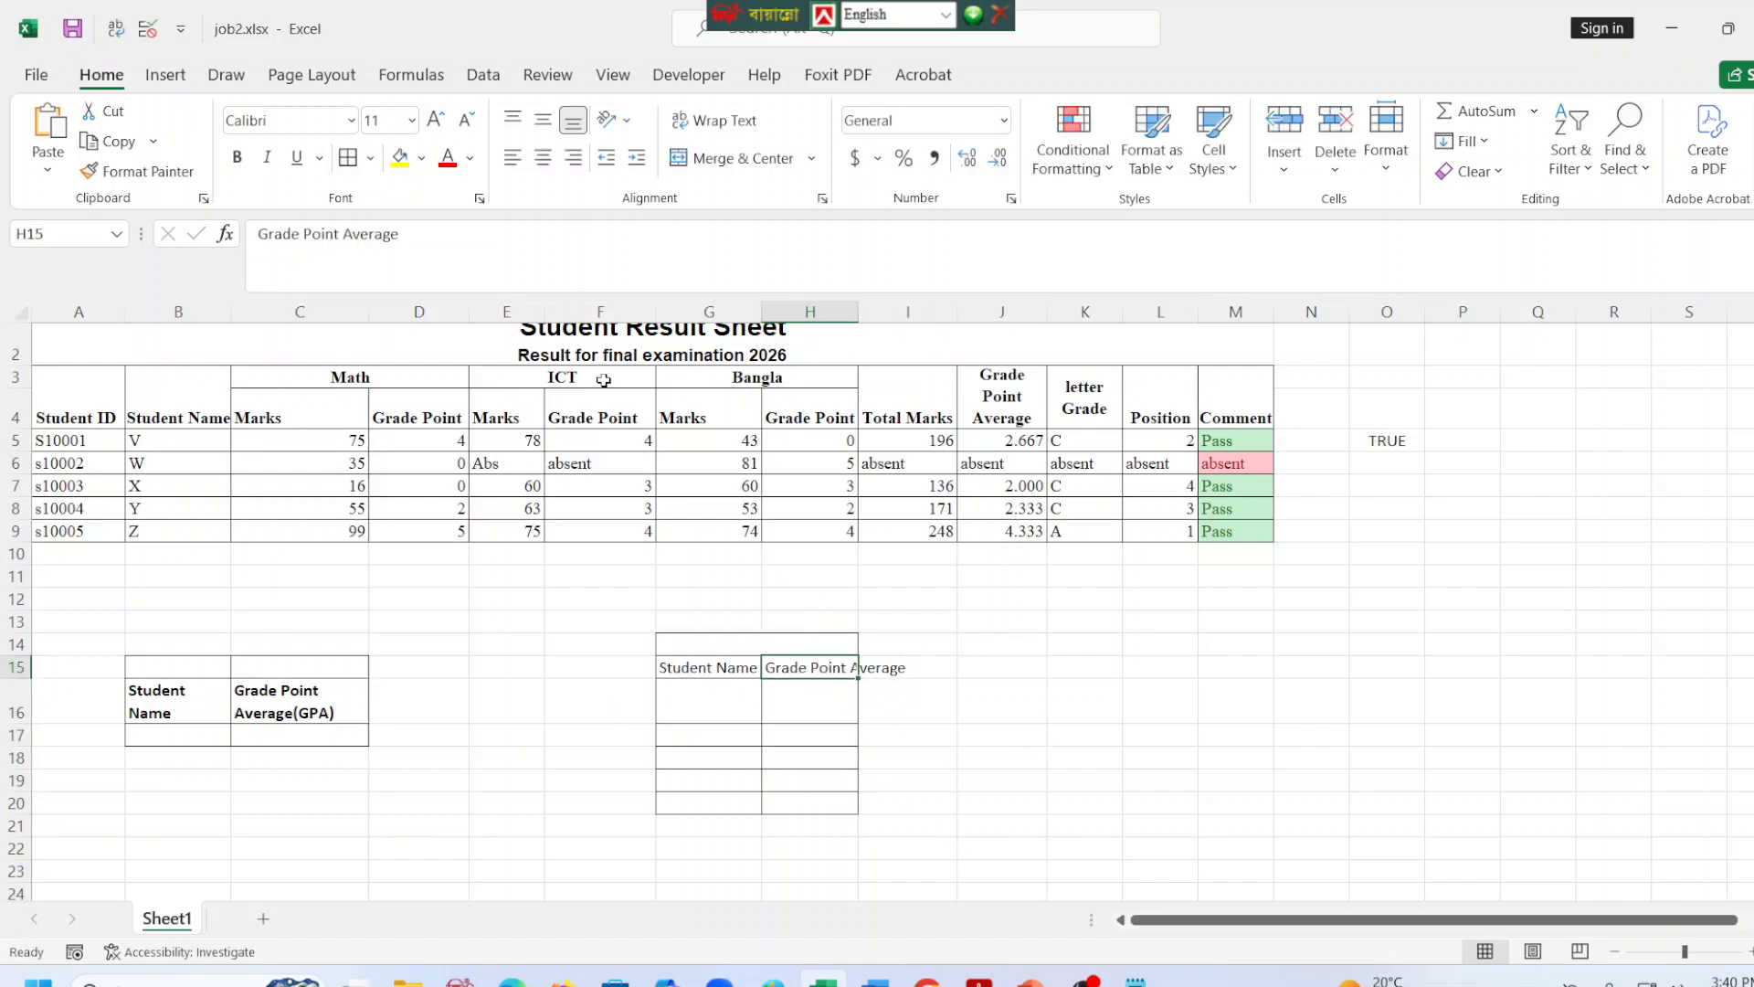
pyautogui.click(713, 122)
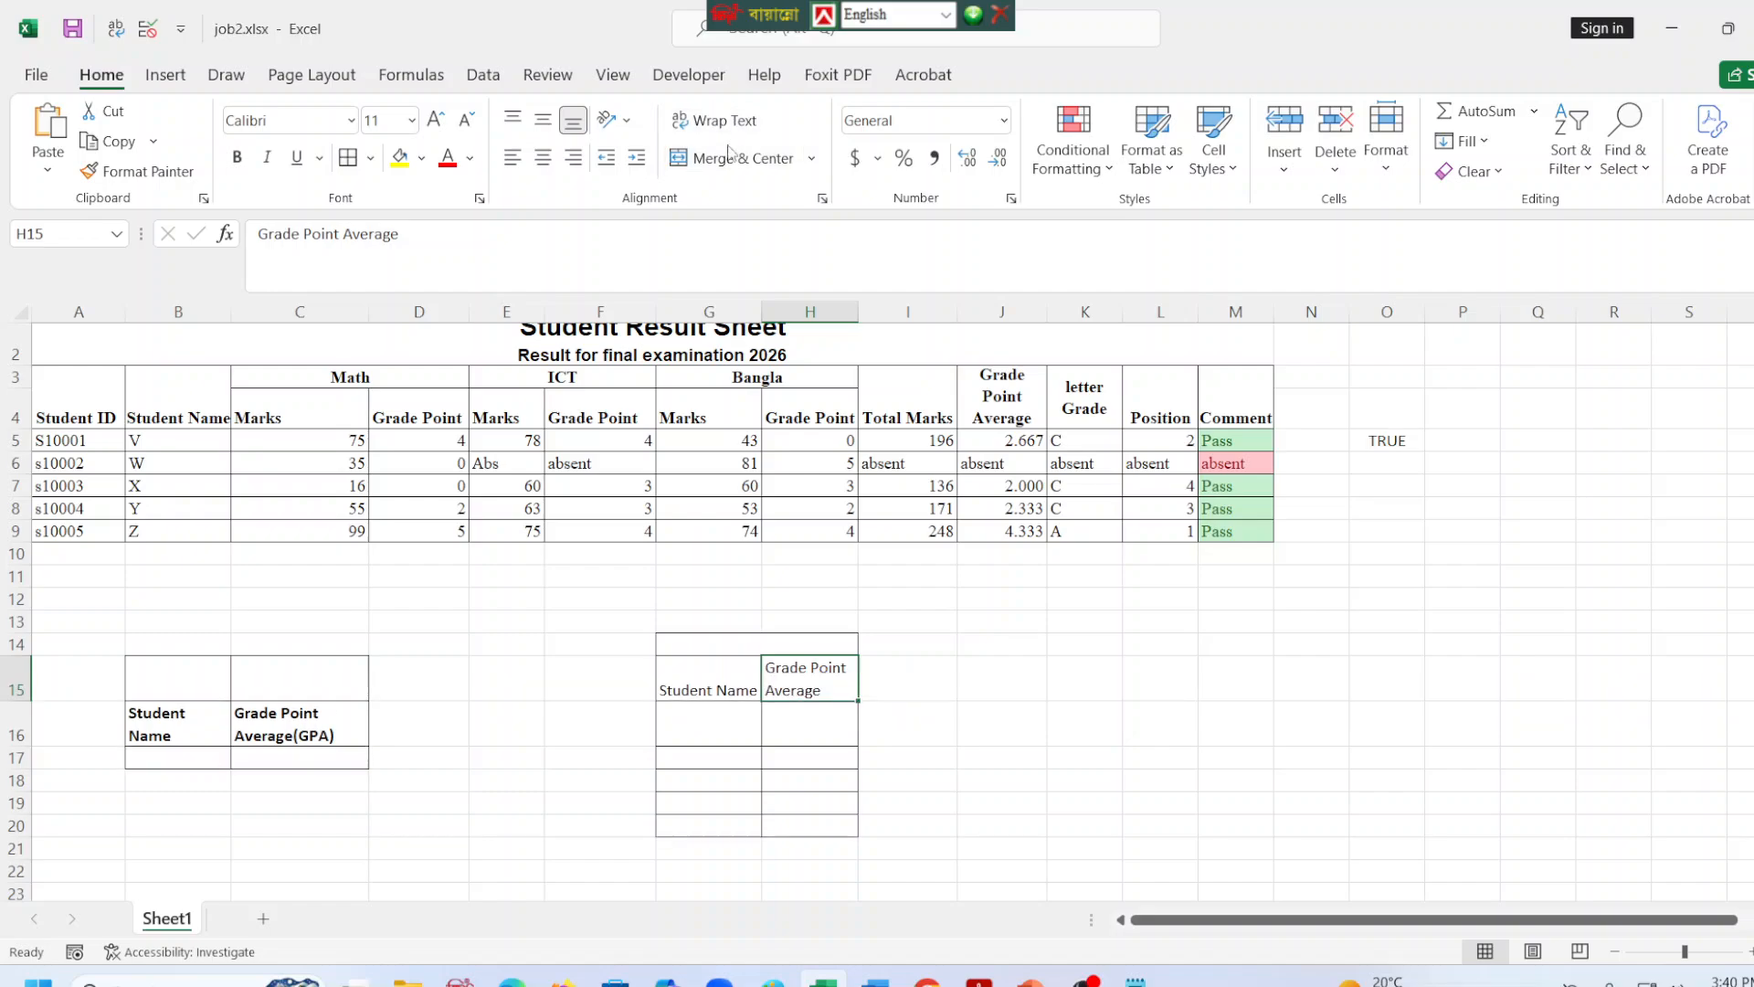
# Make the Student Name and Grade Point Average headers in G15:H15 bold and select G16 beneath them.
pyautogui.moveTo(685, 699); pyautogui.dragTo(781, 672)
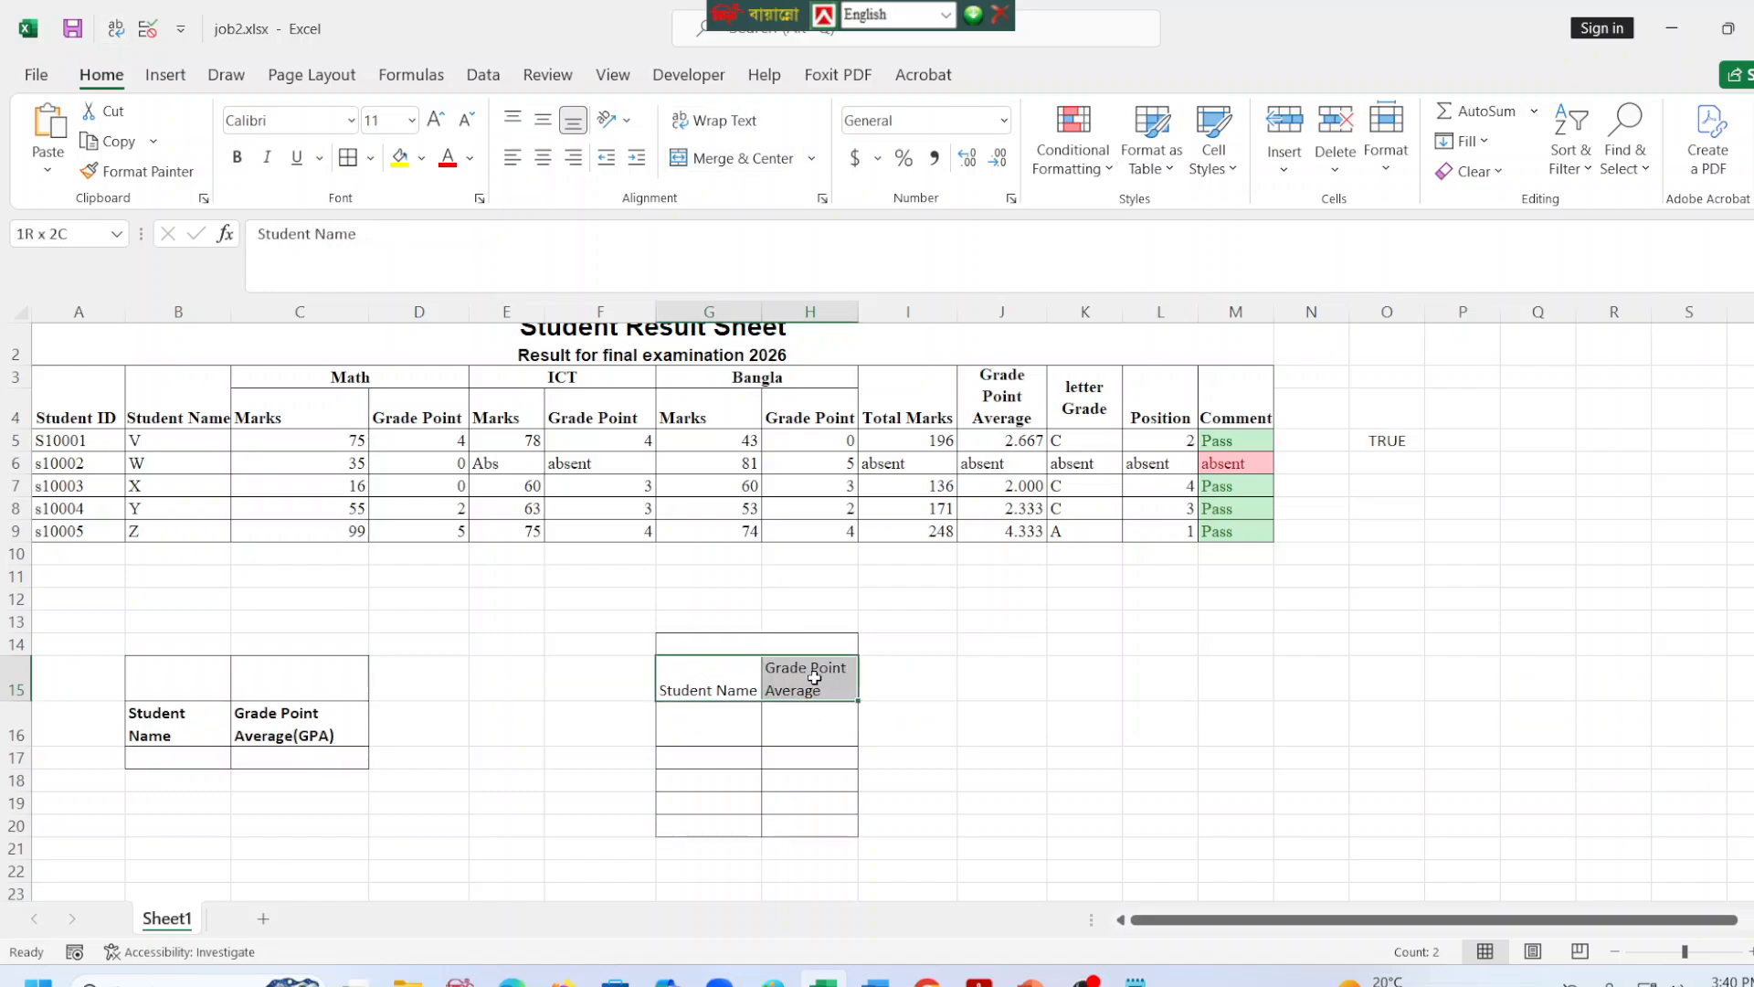
pyautogui.click(237, 157)
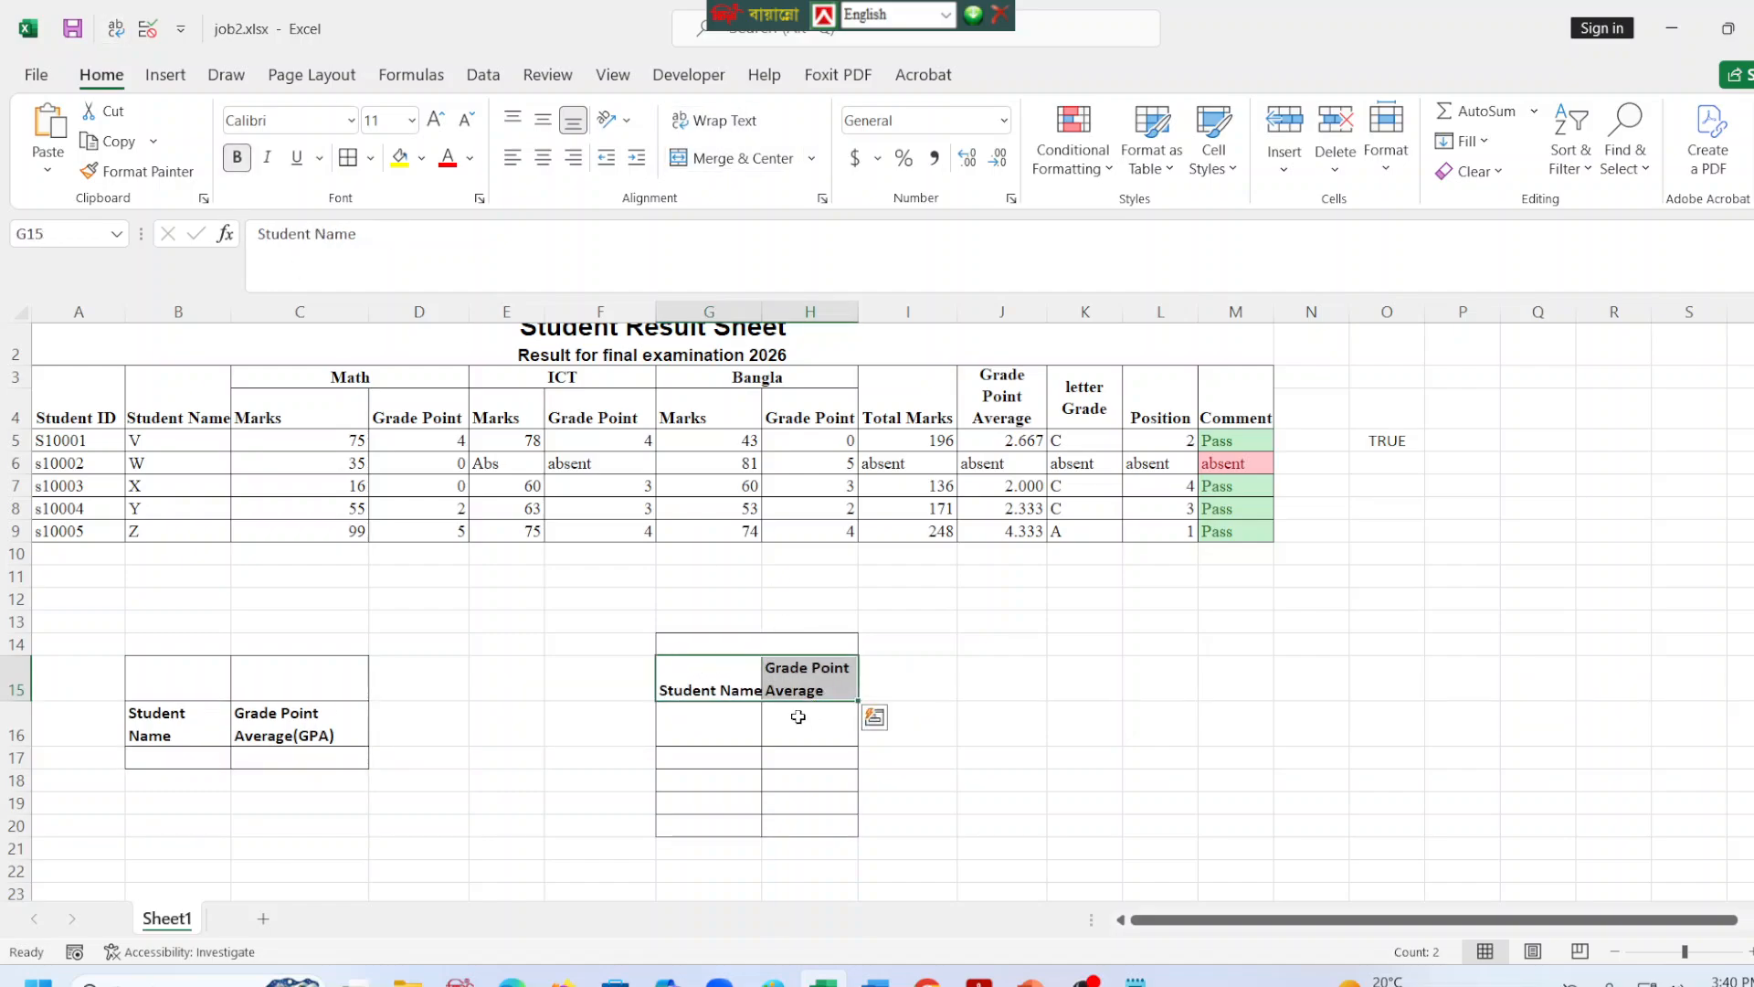
pyautogui.click(714, 732)
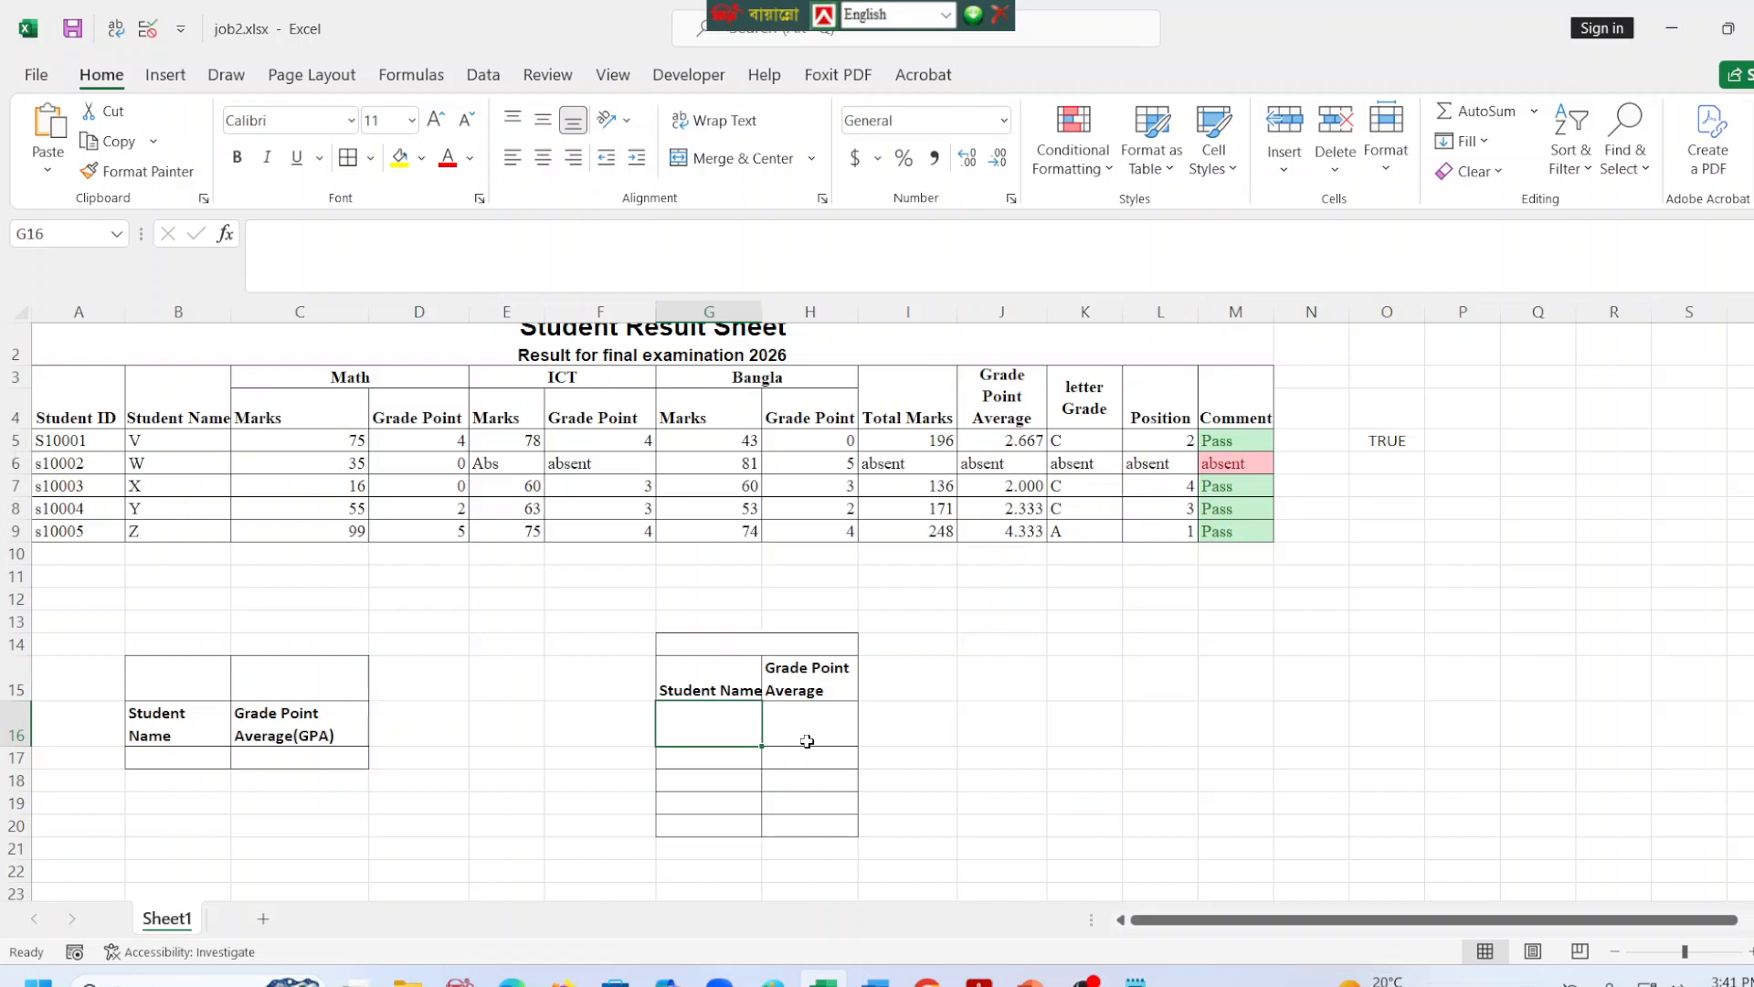
# Link G16 to the first student's name with =B5 and fill the formula down to G20.
pyautogui.click(394, 272)
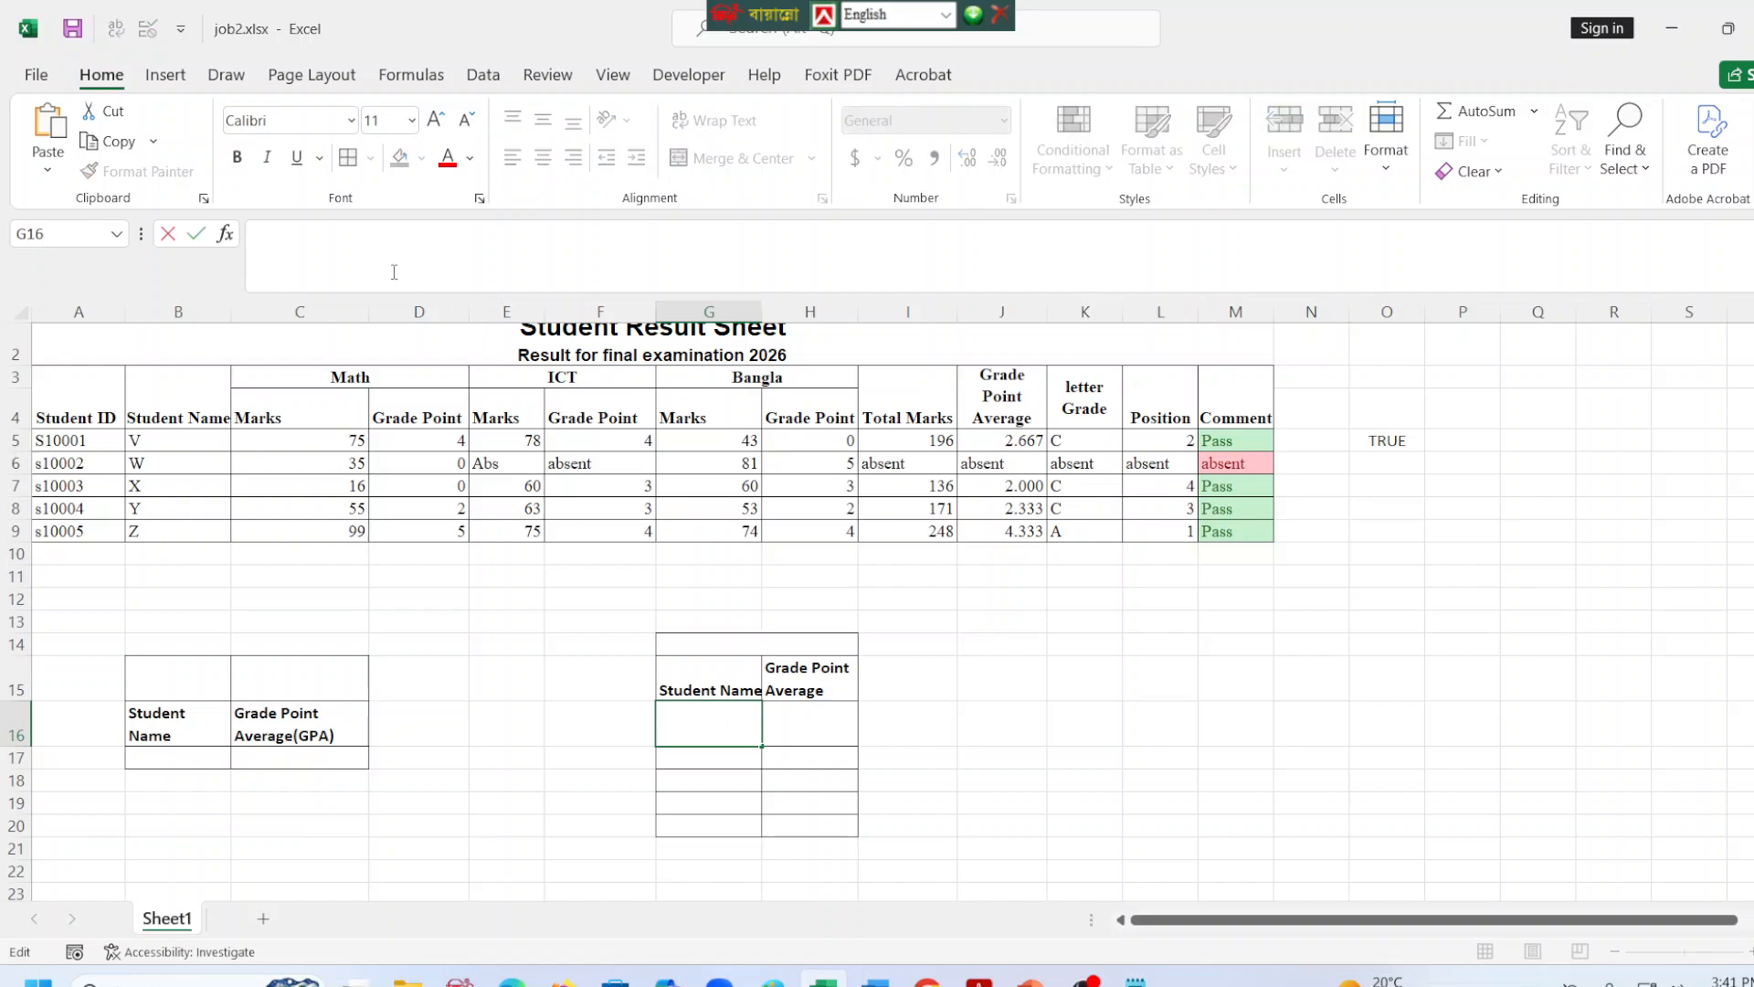
pyautogui.write('=')
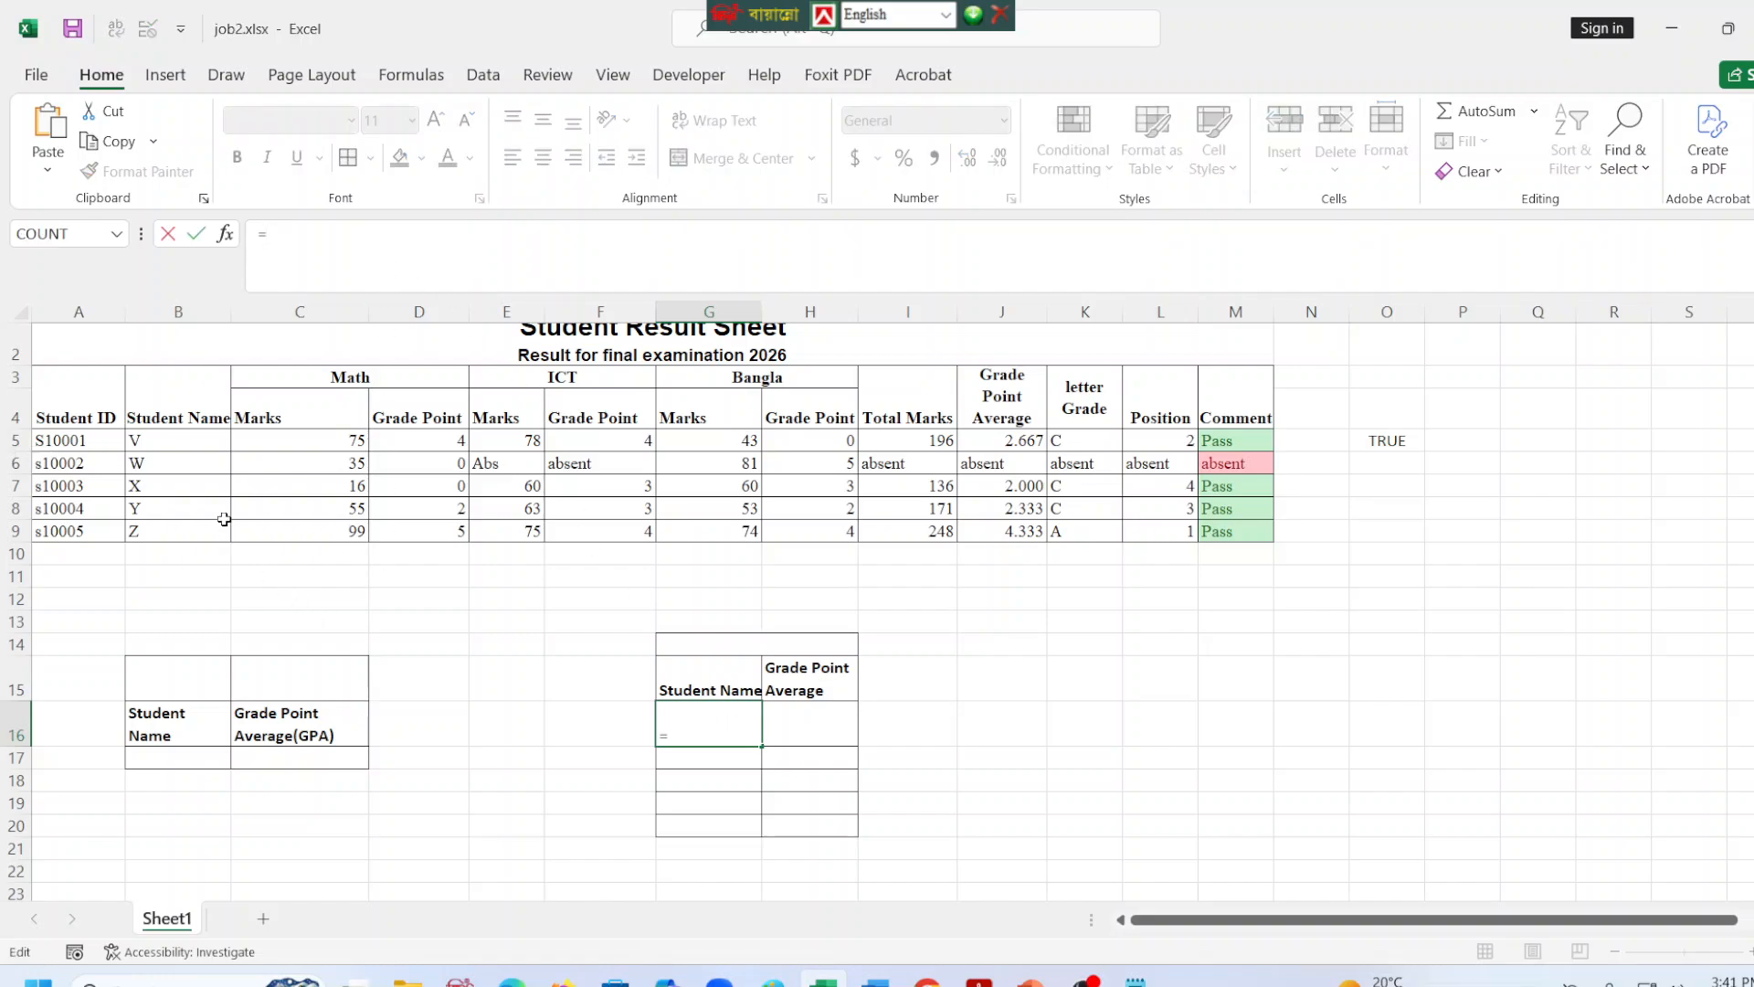
pyautogui.click(182, 441)
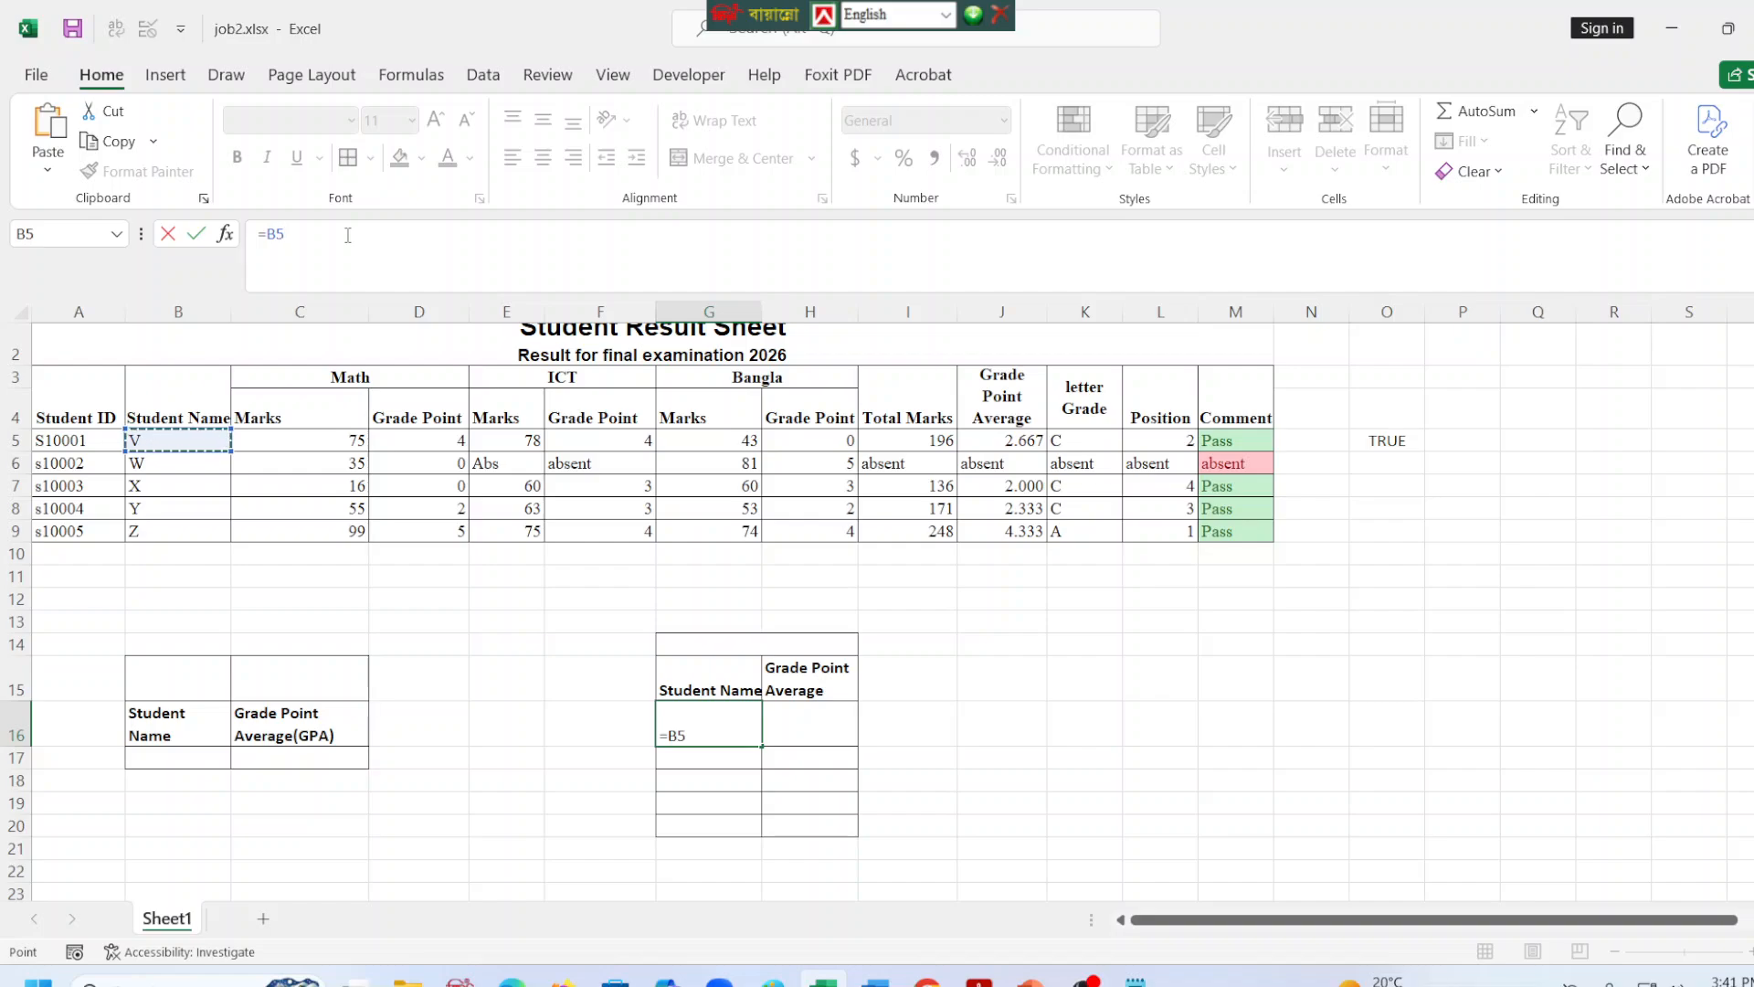
pyautogui.press('Return')
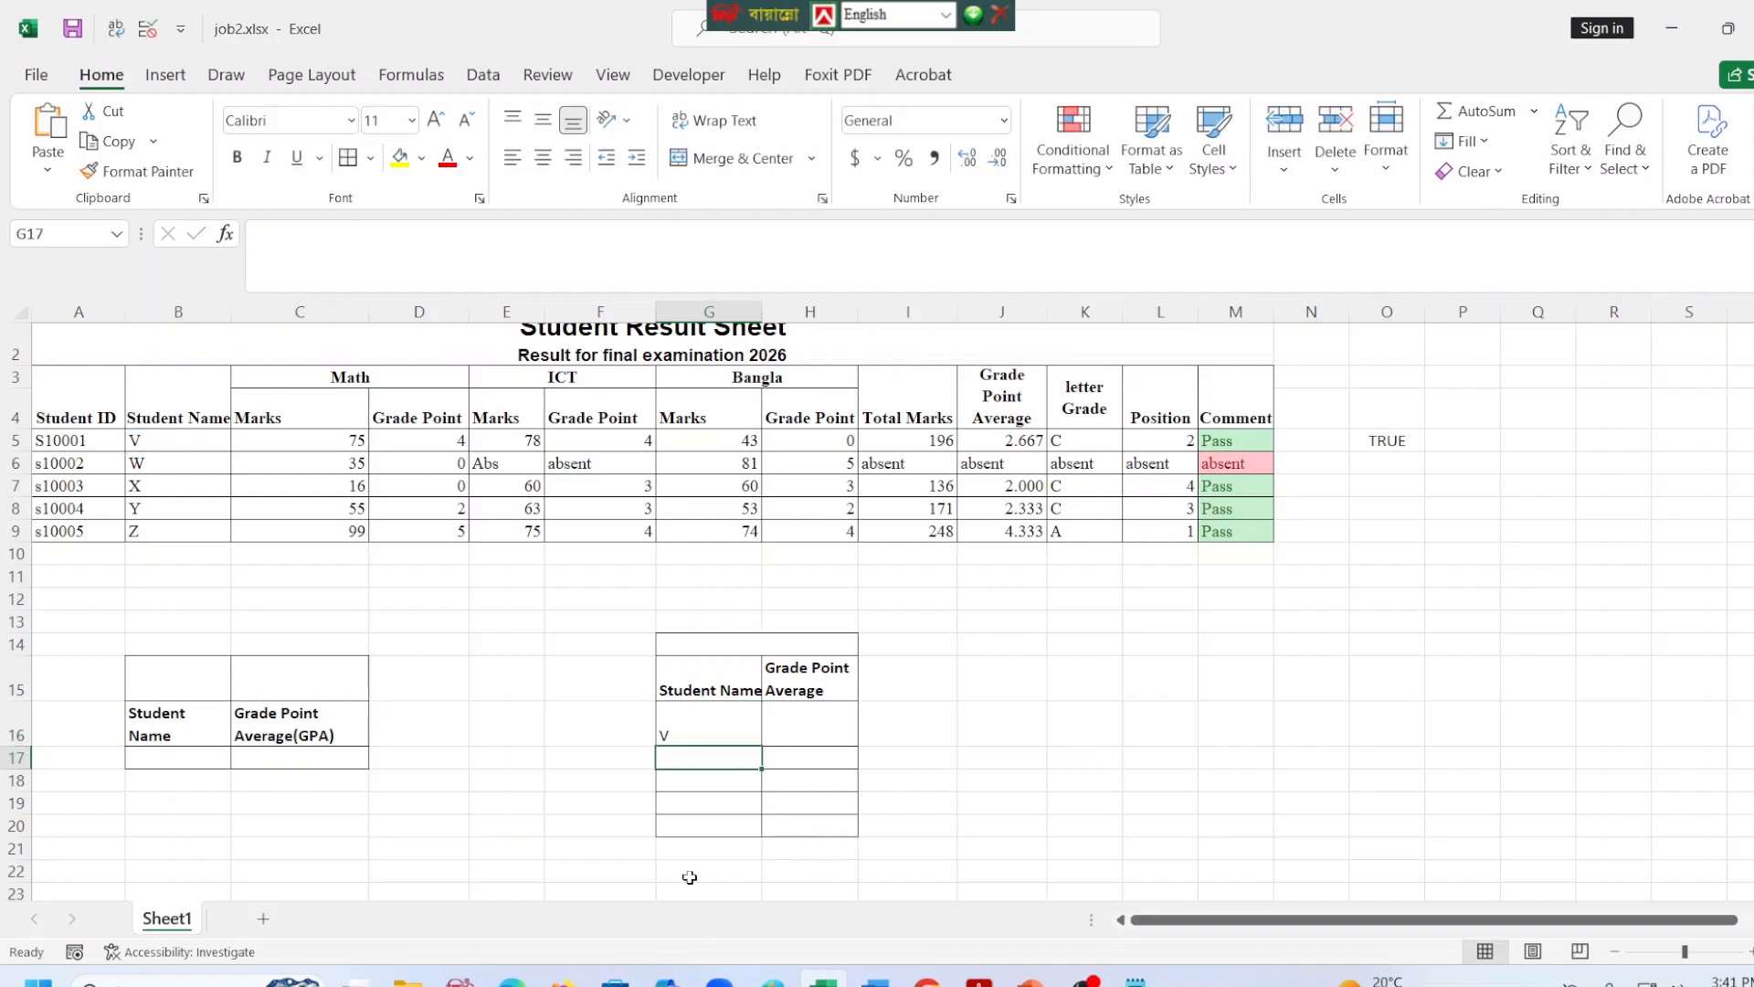
pyautogui.click(690, 726)
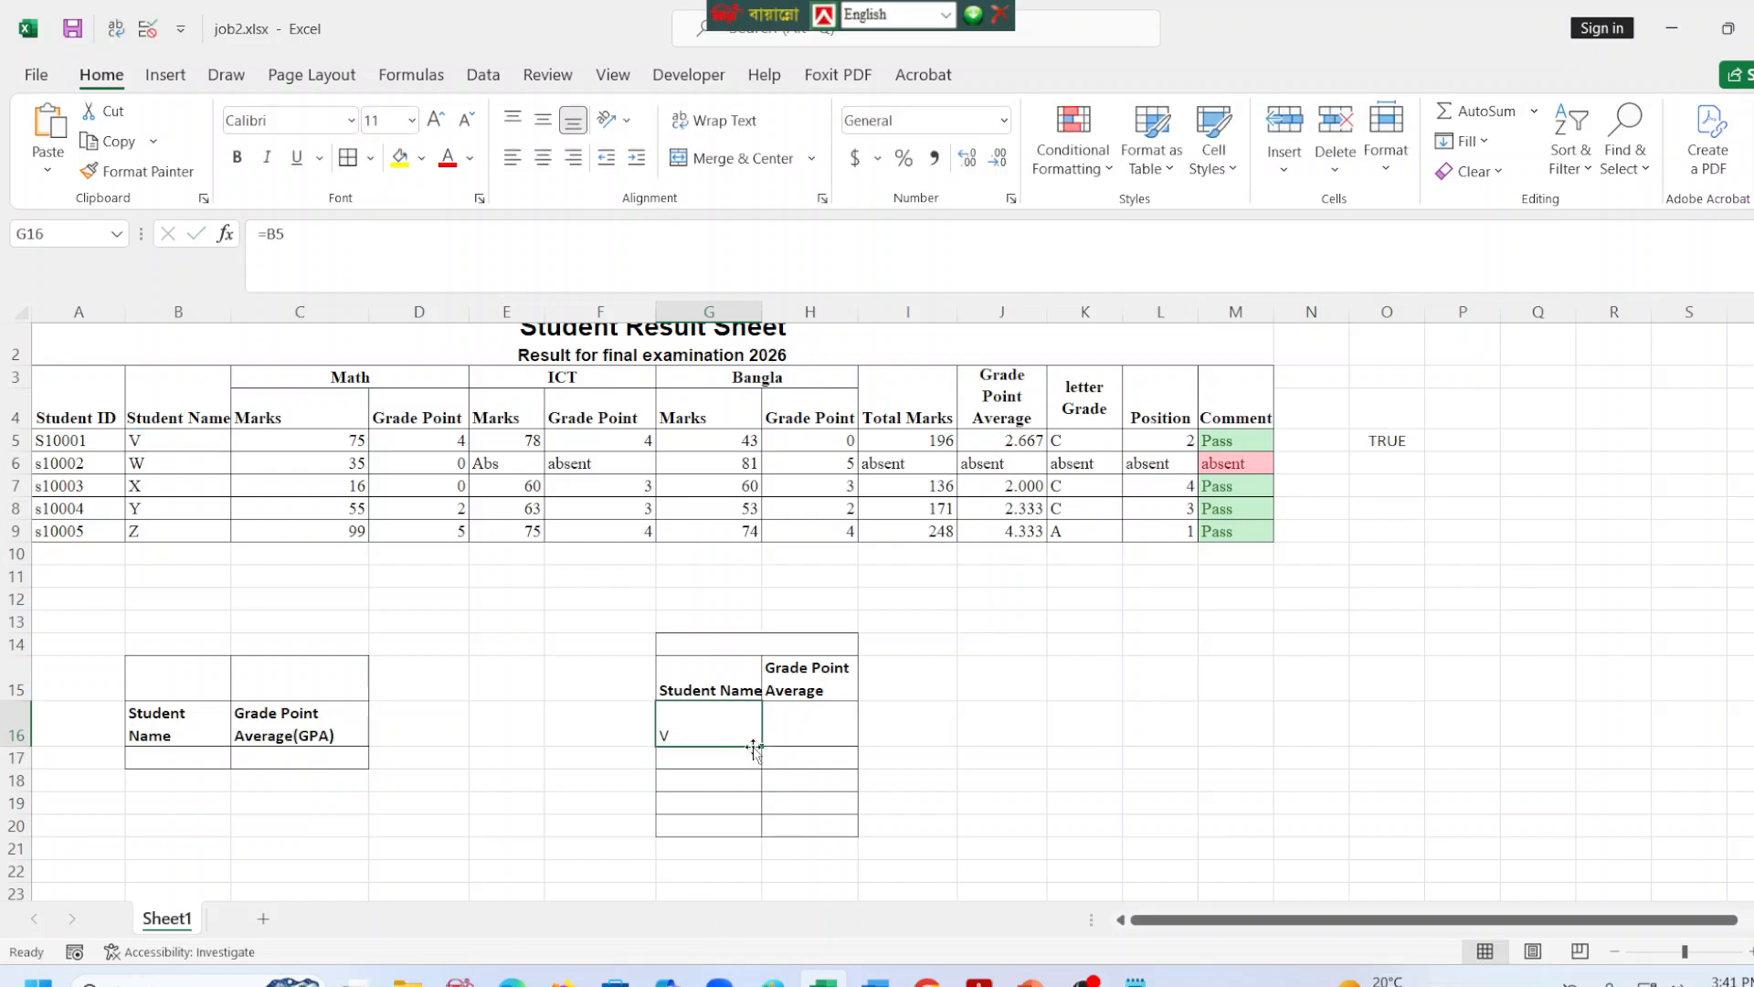
pyautogui.moveTo(761, 747); pyautogui.dragTo(756, 853)
pyautogui.click(704, 851)
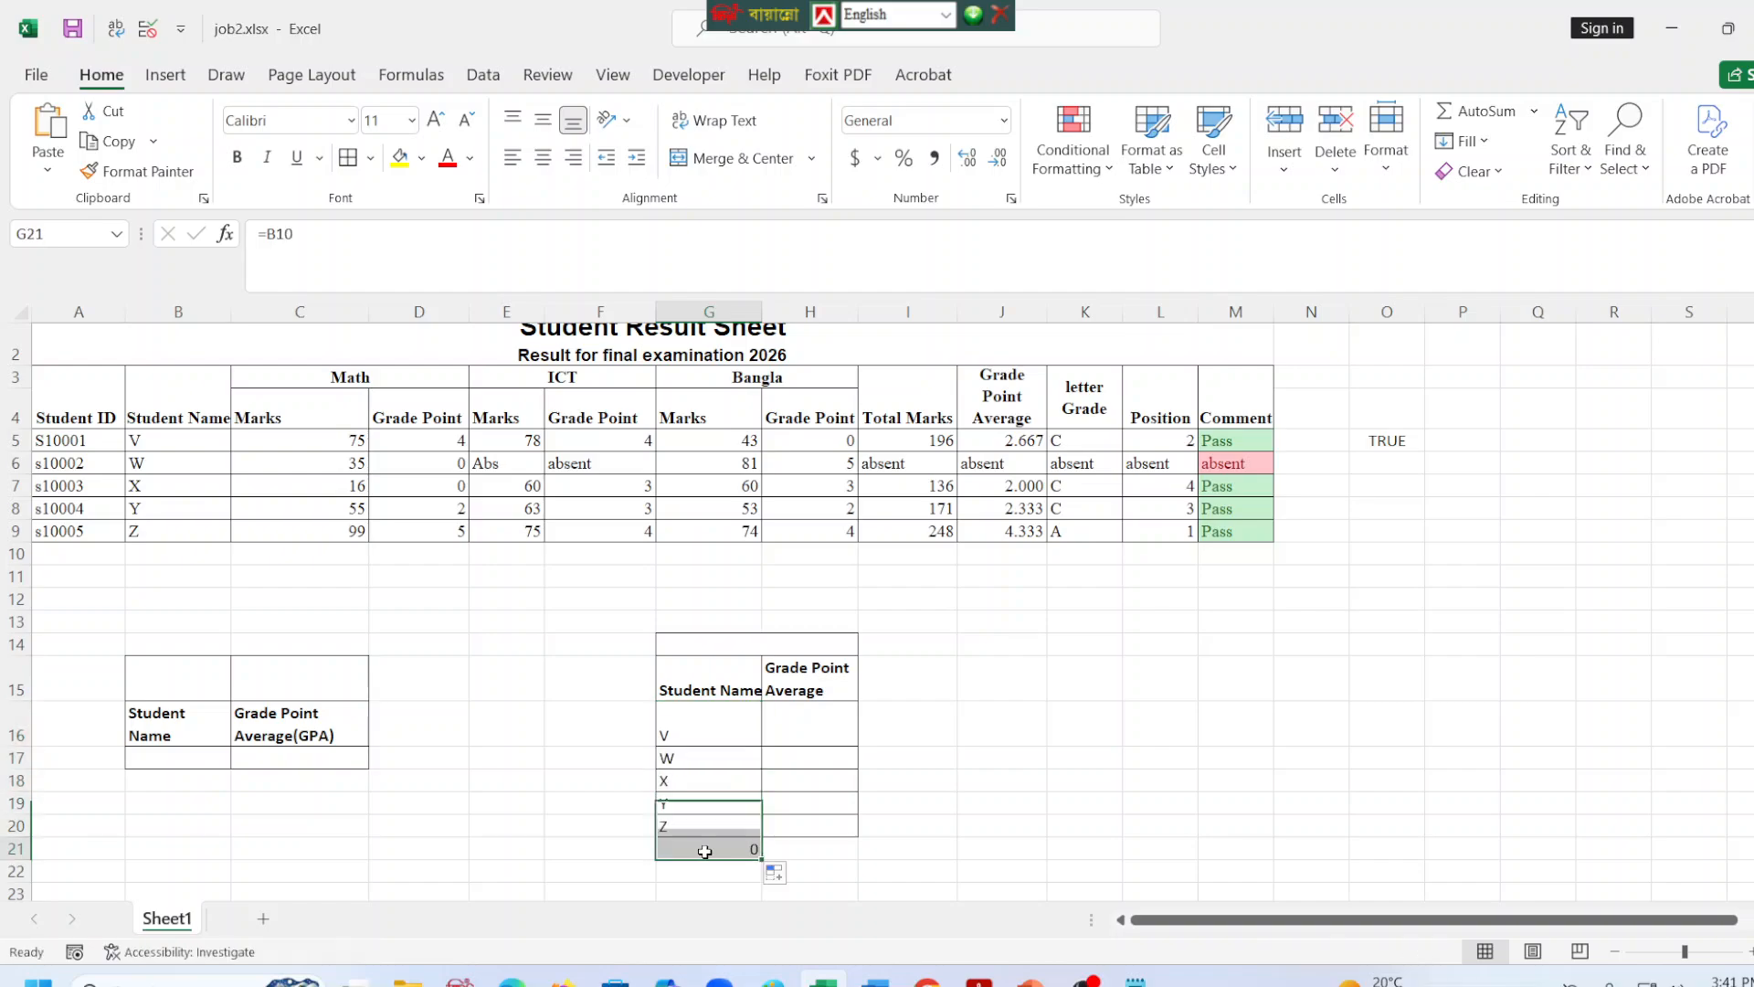
# Remove the borders from G21 below the name list and apply all borders to G20.
pyautogui.click(889, 852)
pyautogui.click(694, 850)
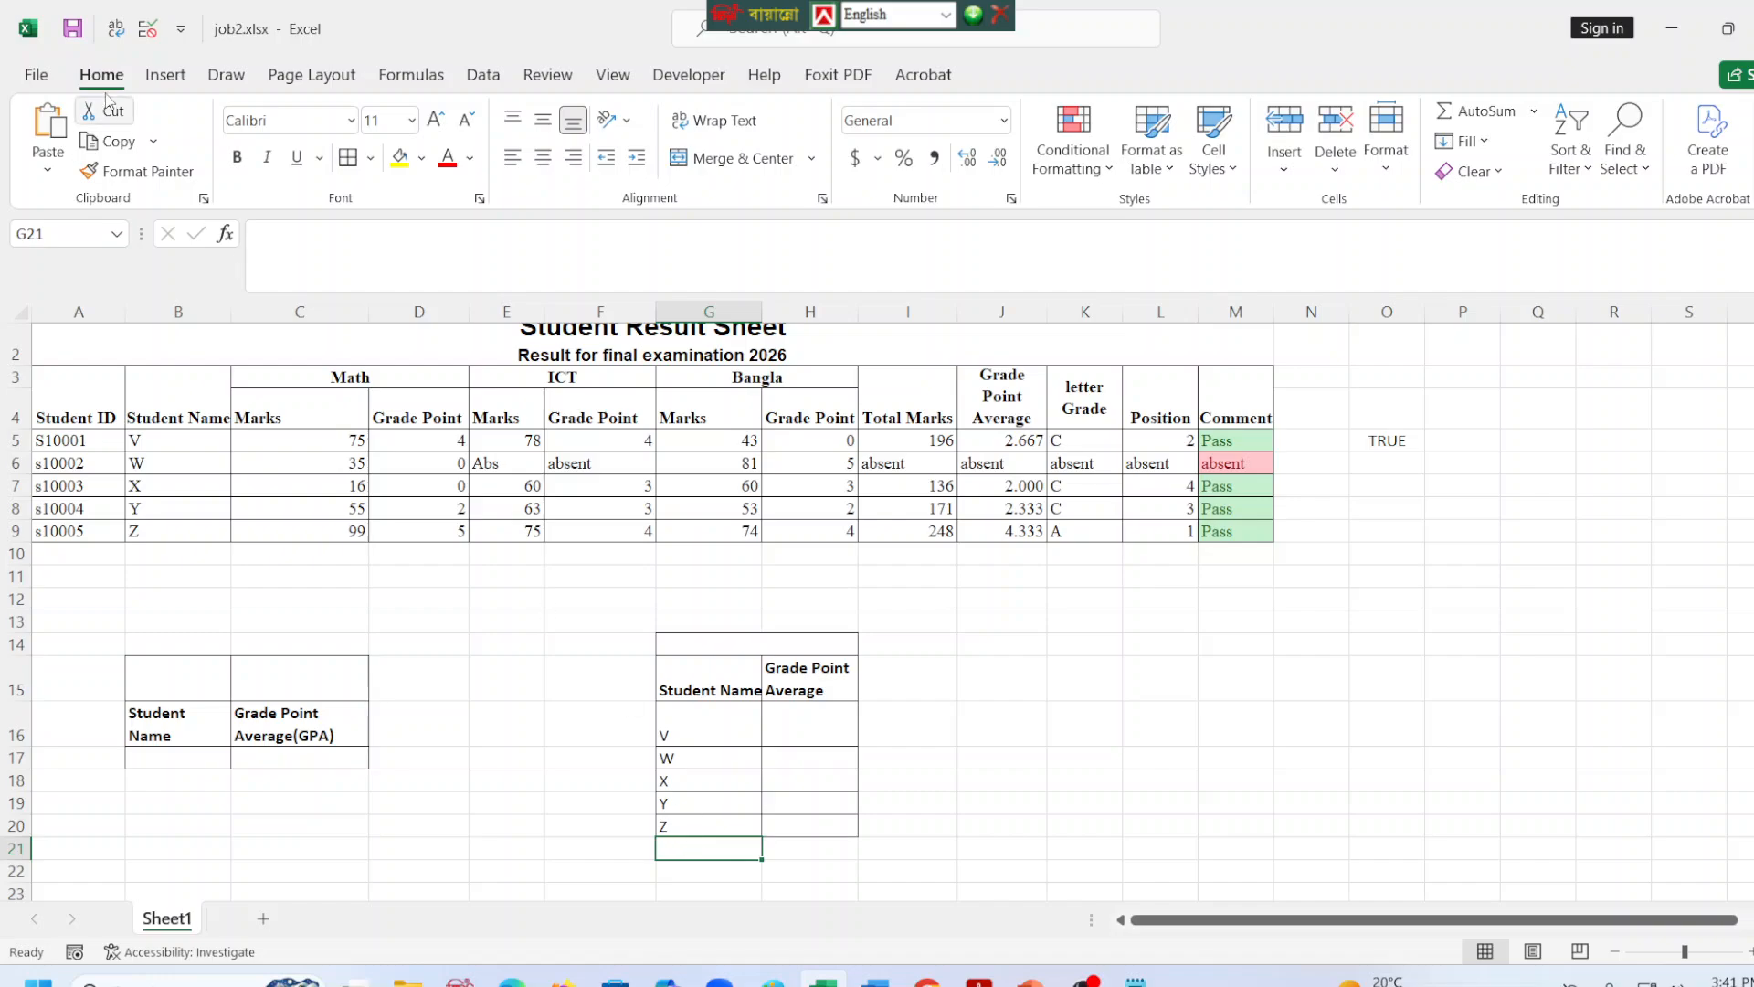
pyautogui.click(370, 157)
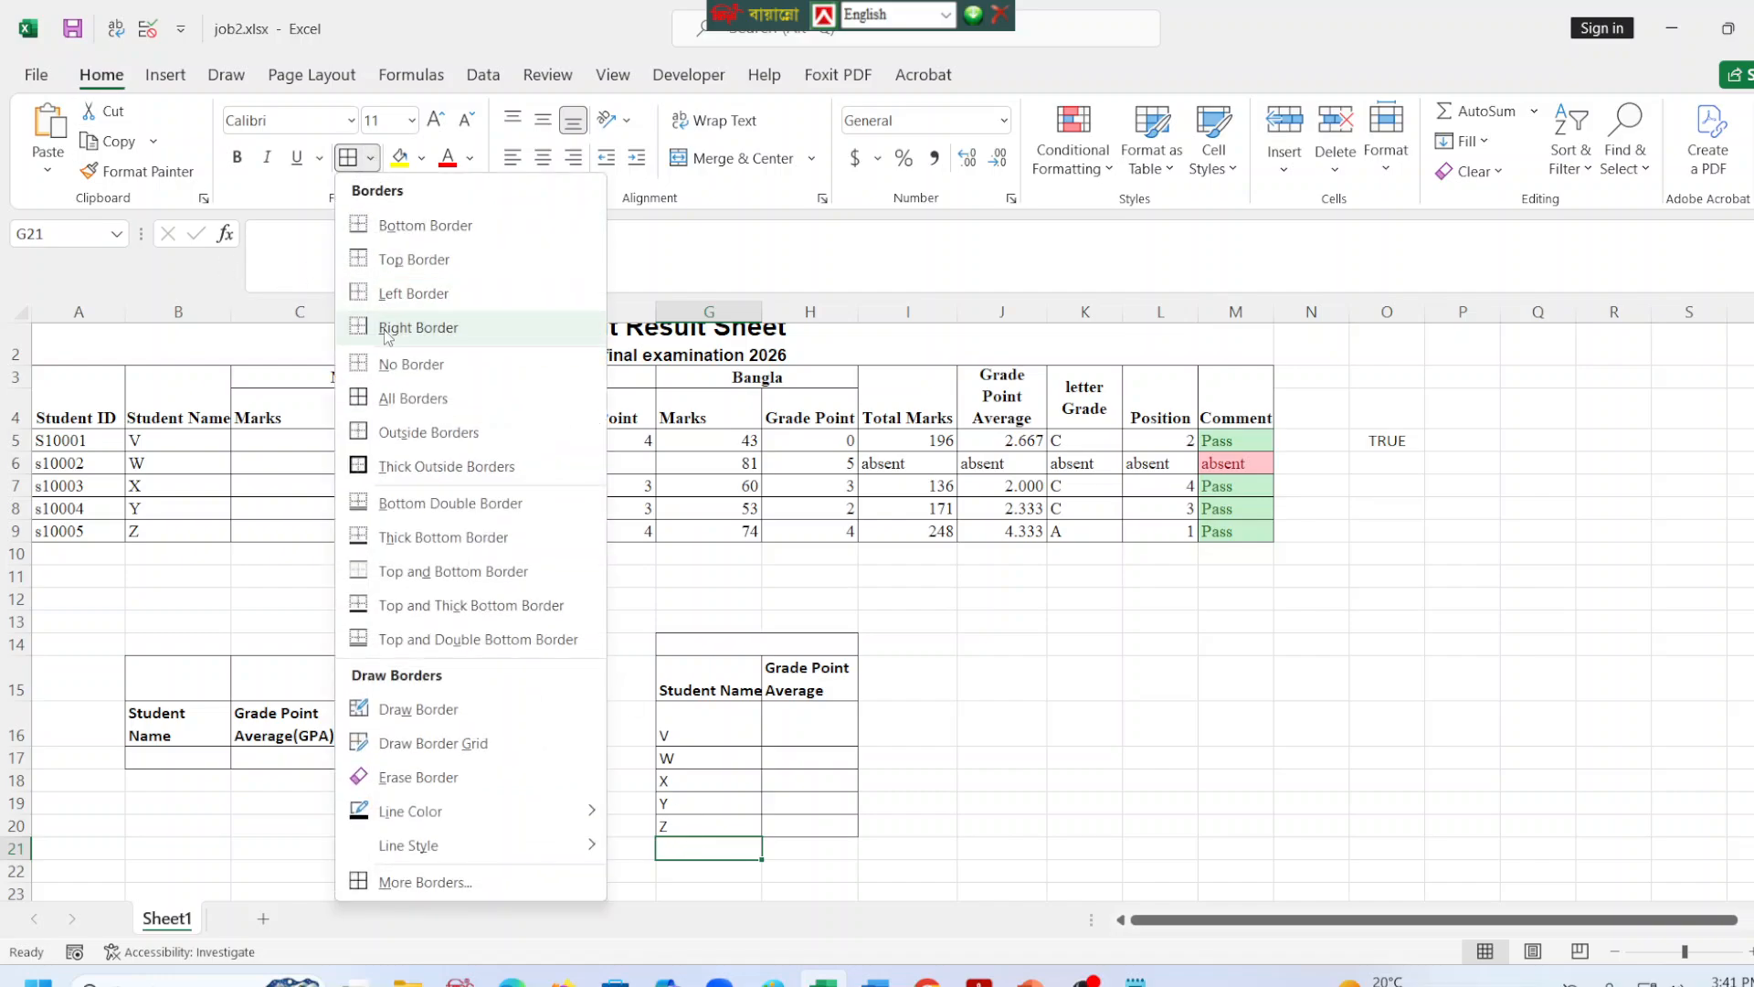
pyautogui.click(408, 381)
pyautogui.click(674, 826)
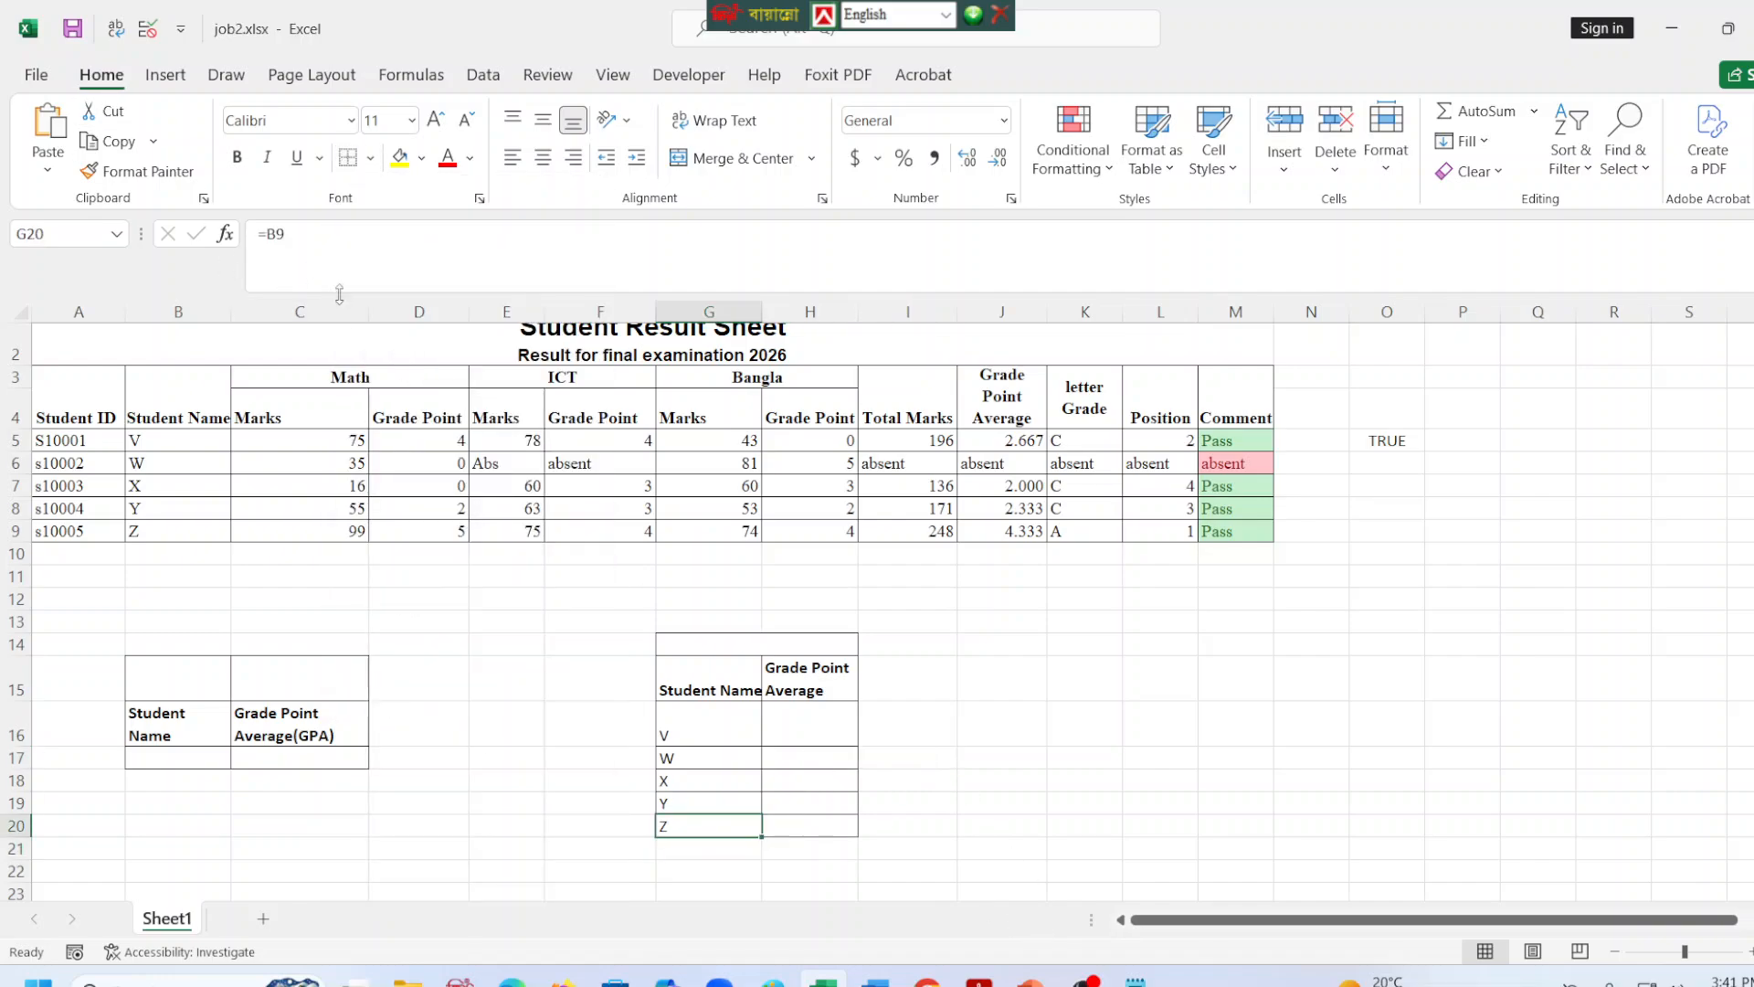
pyautogui.click(370, 160)
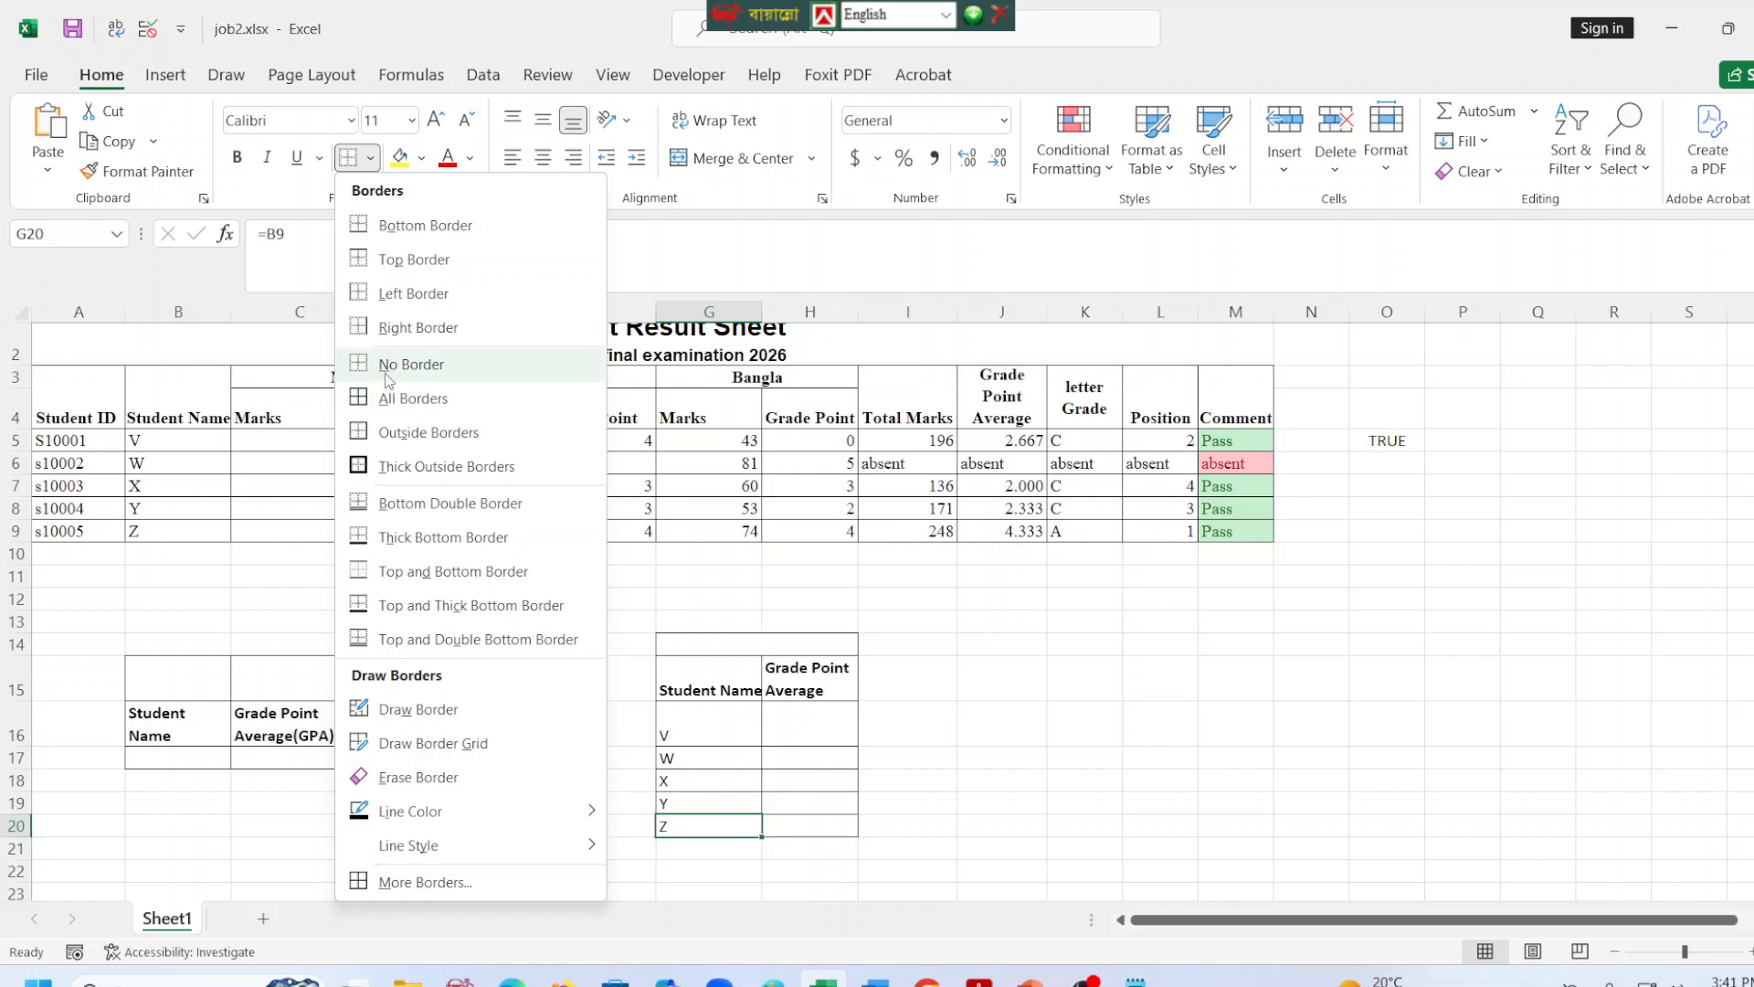
pyautogui.click(402, 397)
pyautogui.click(1154, 850)
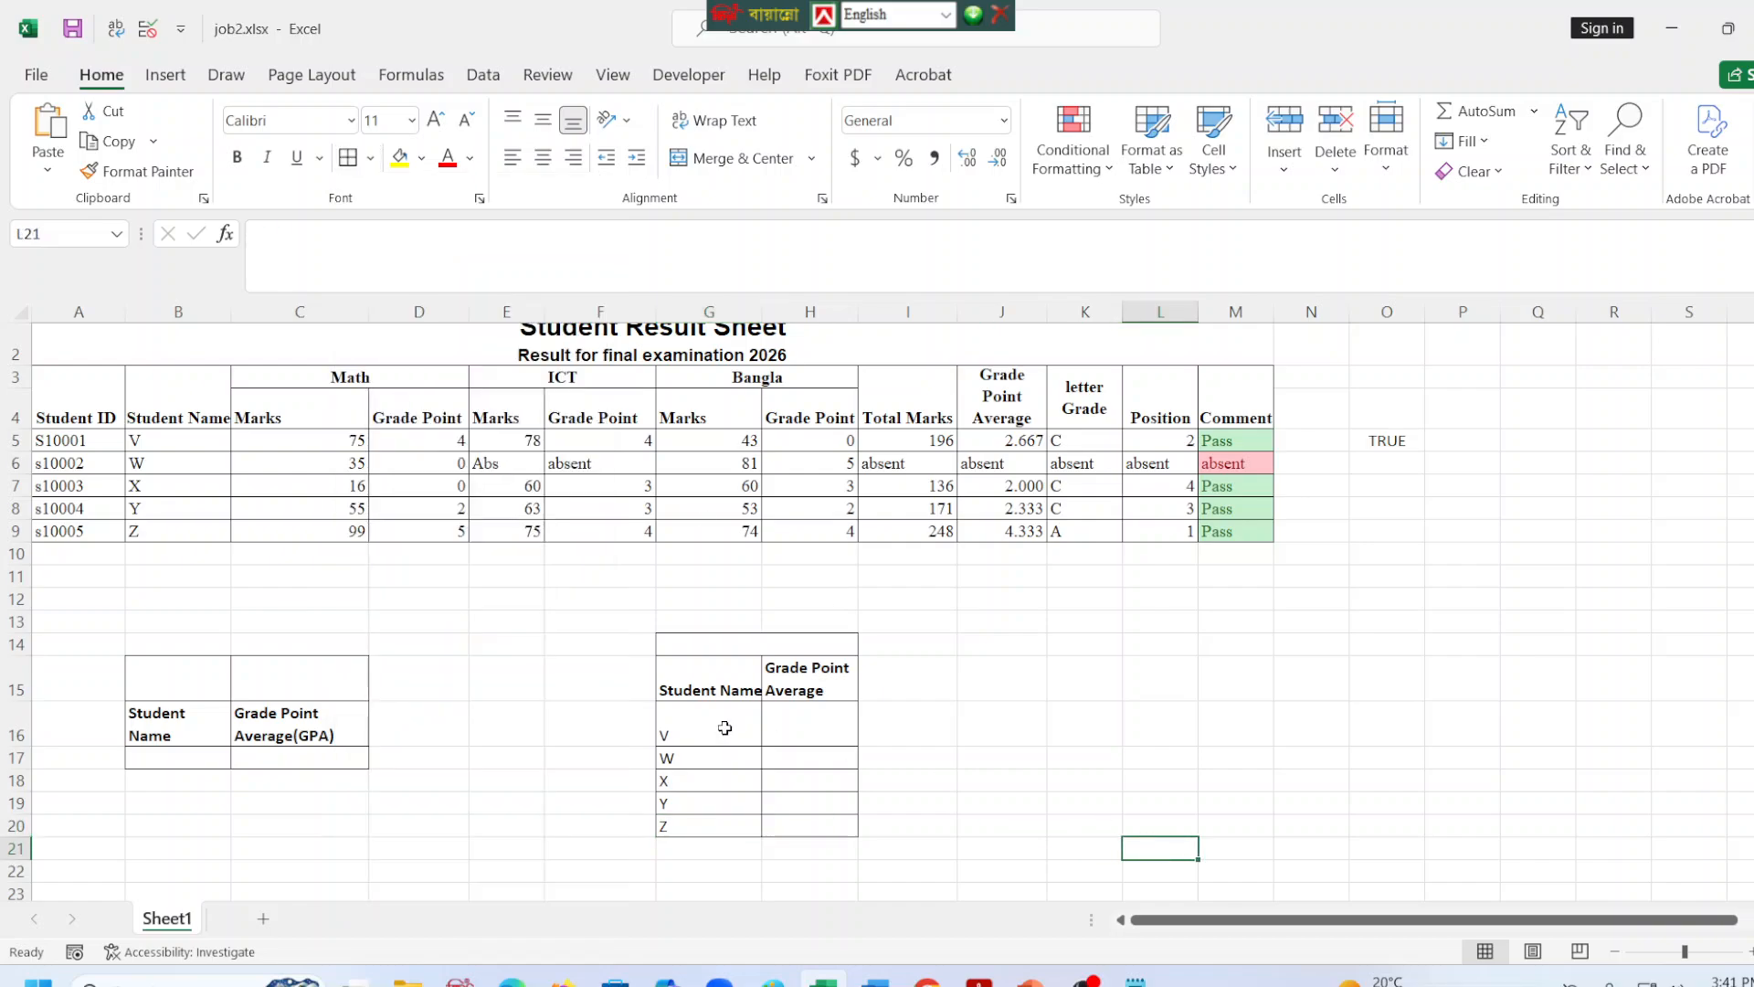
# Link H16 to the first student's grade point average with the formula =J5.
pyautogui.click(810, 728)
pyautogui.click(356, 254)
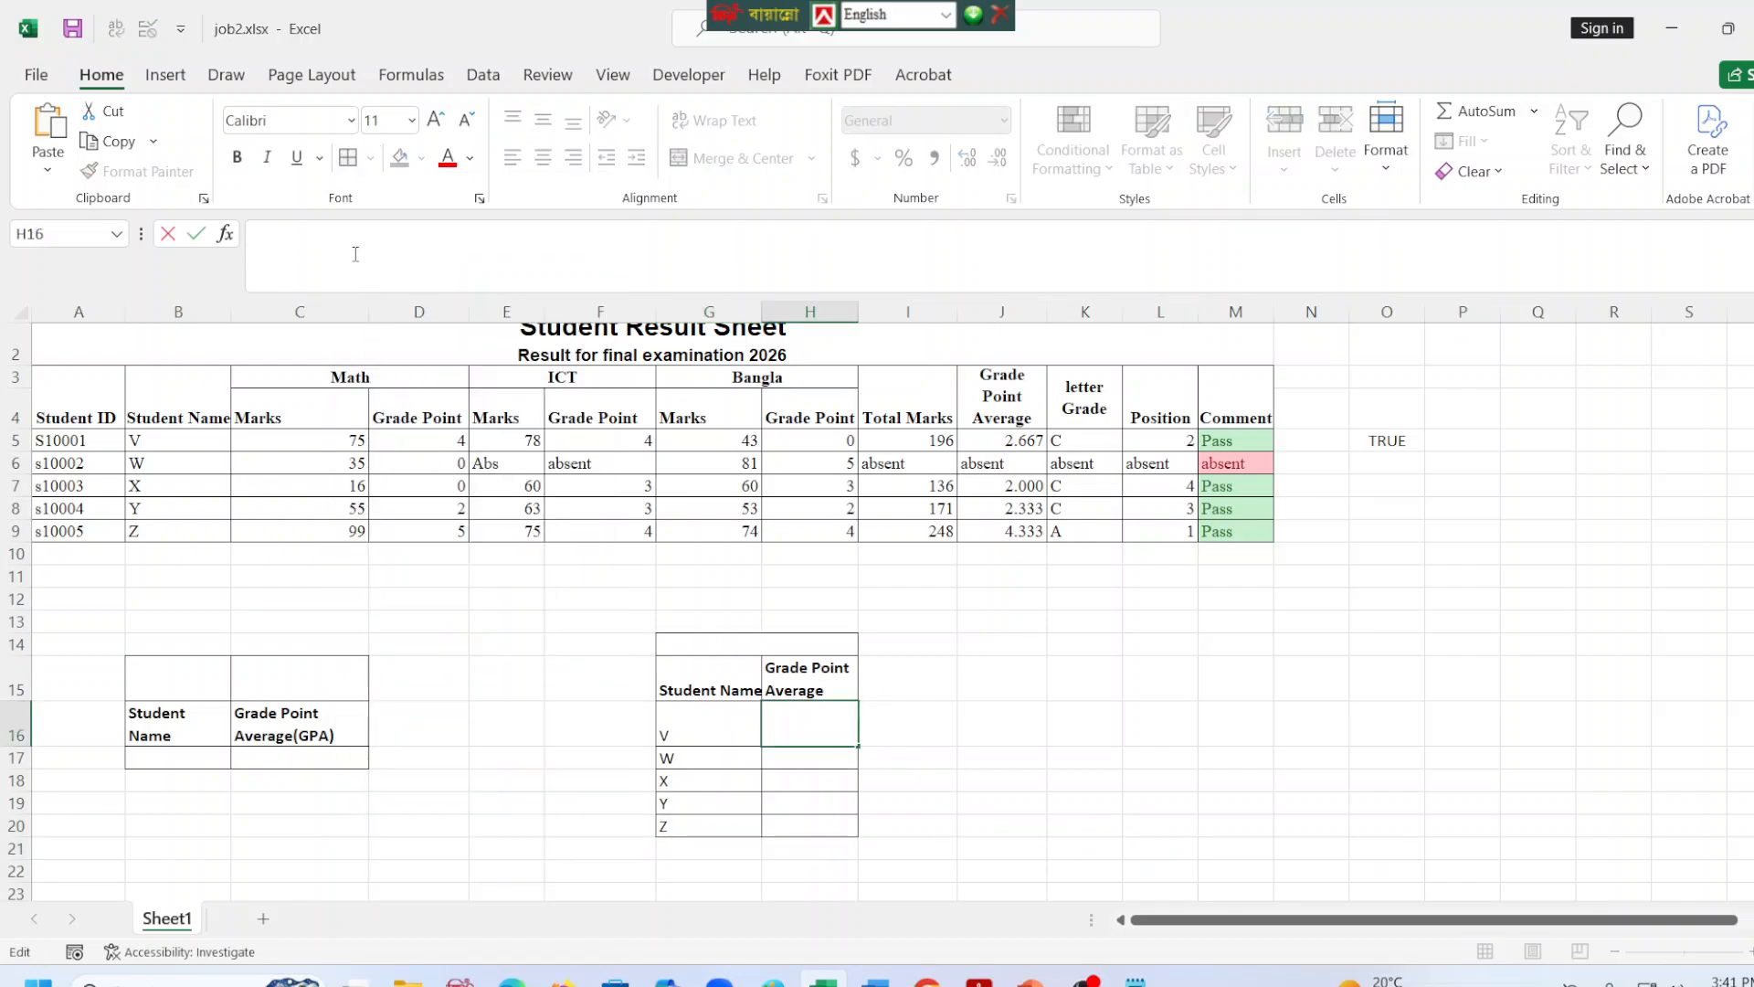
pyautogui.write('=')
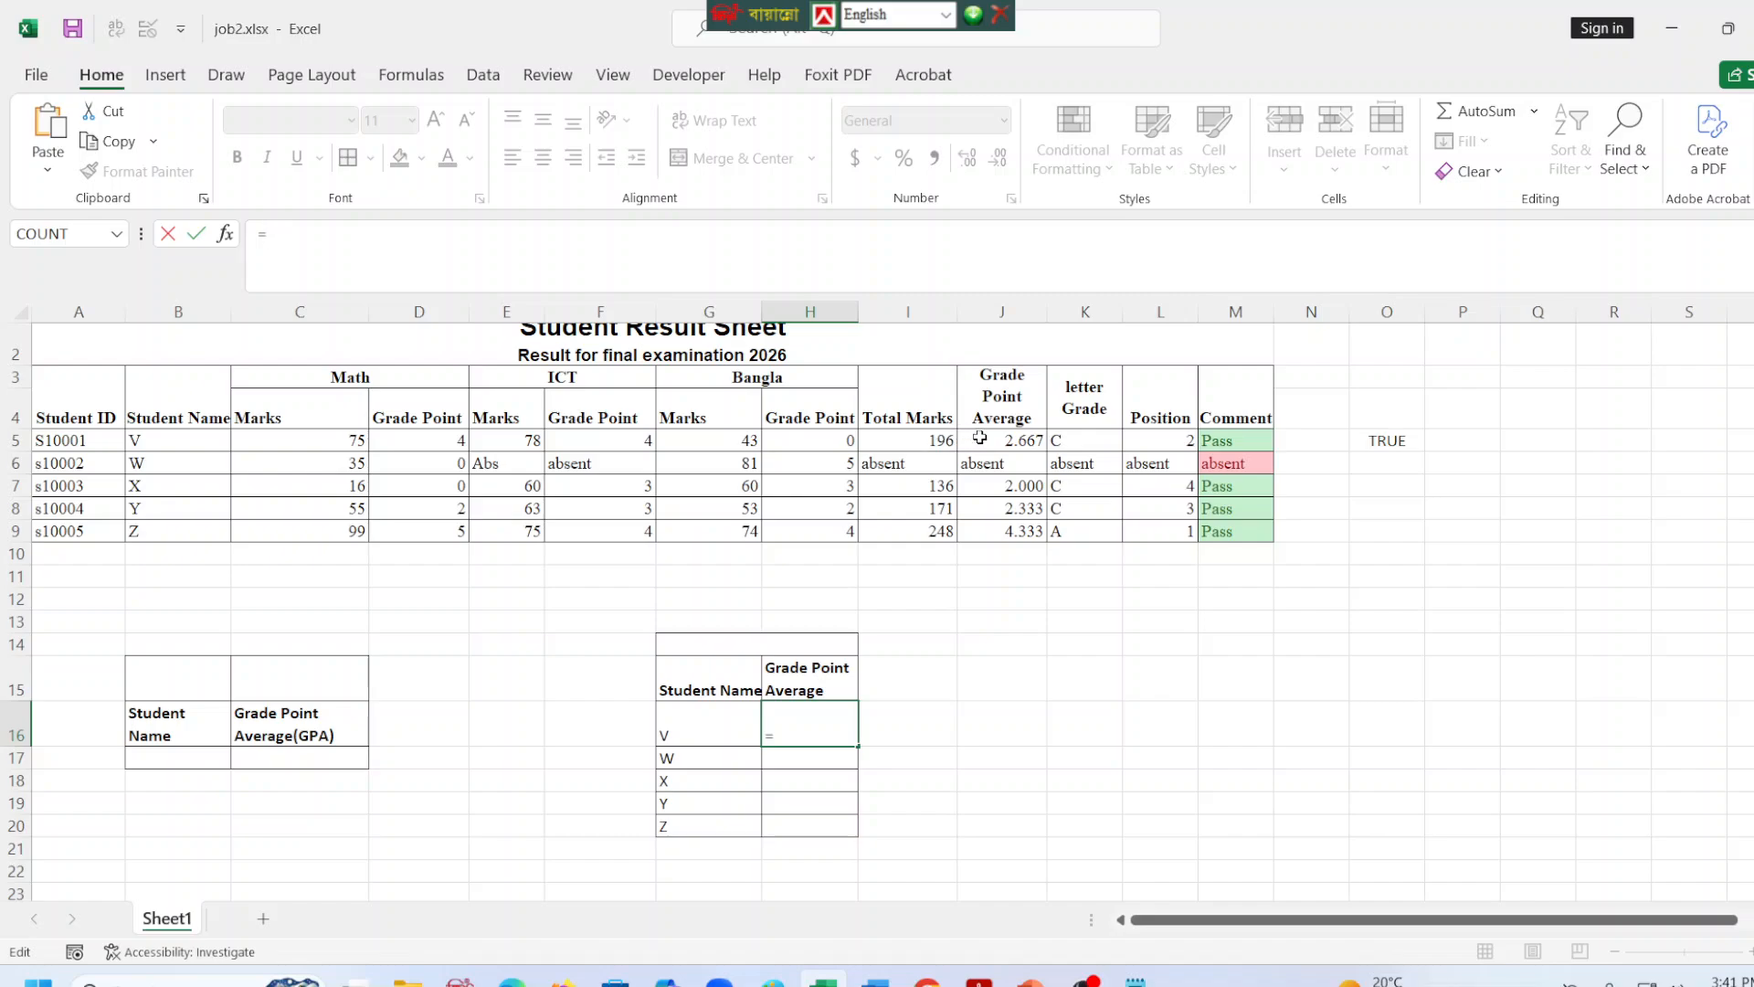
pyautogui.click(980, 438)
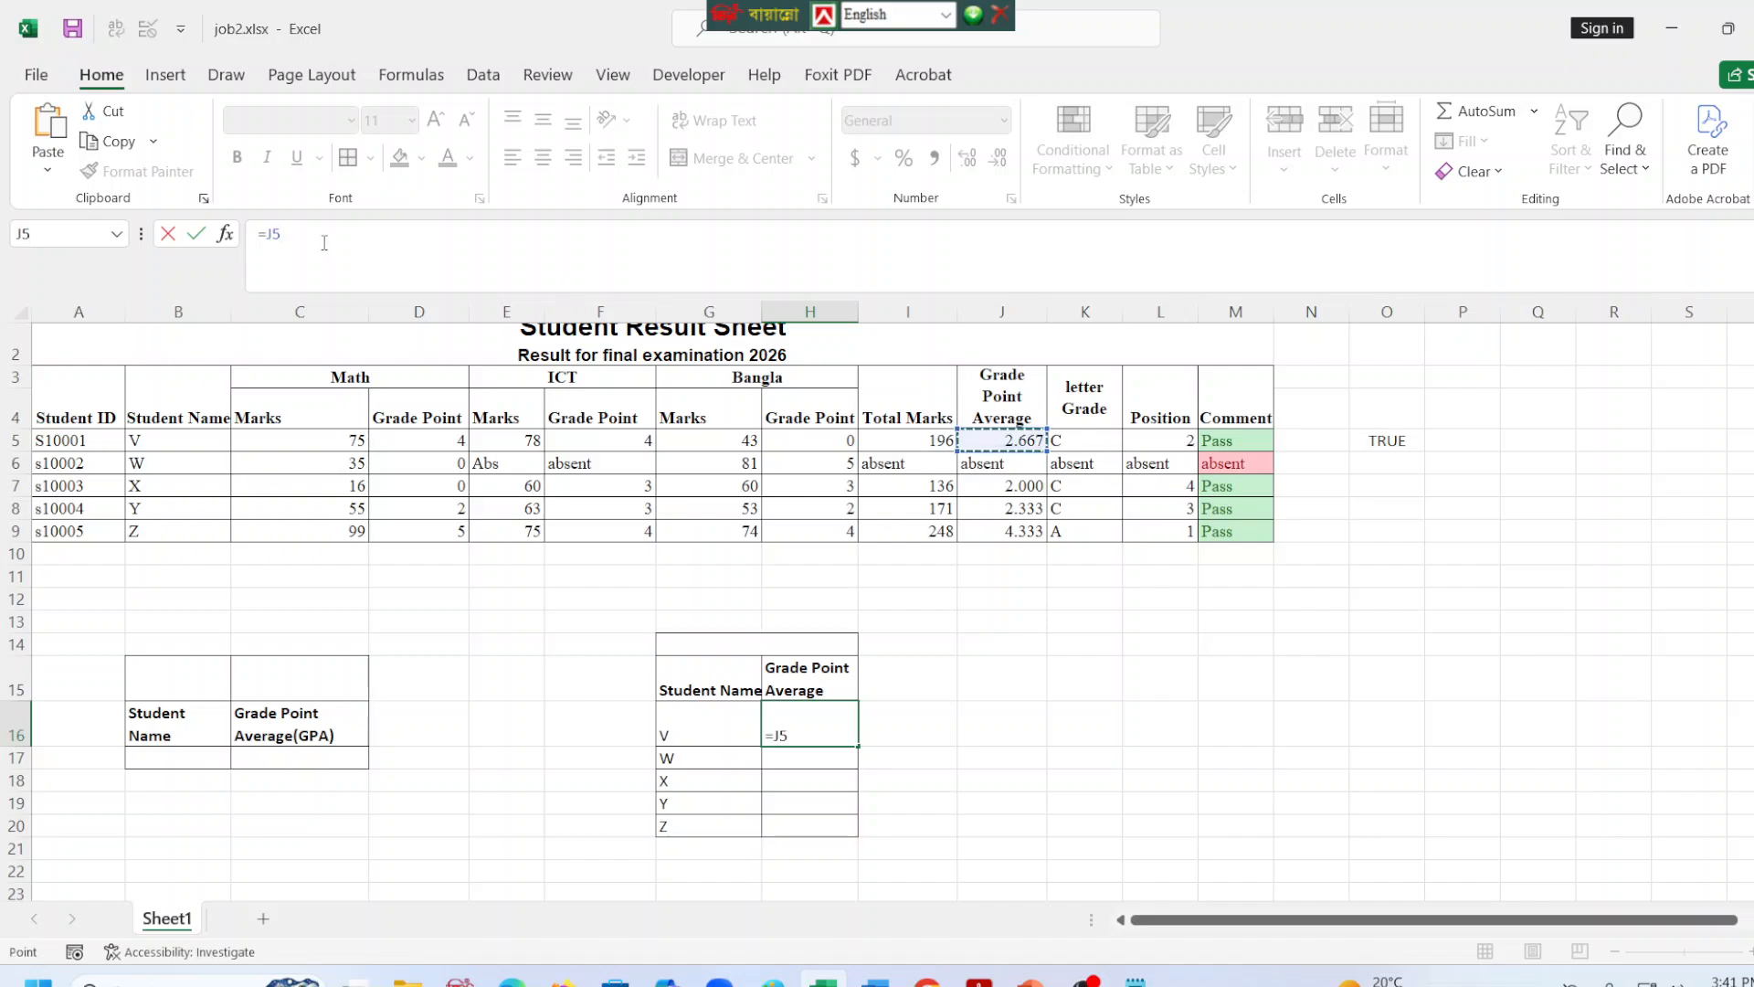
pyautogui.hotkey('ctrl', 'Return')
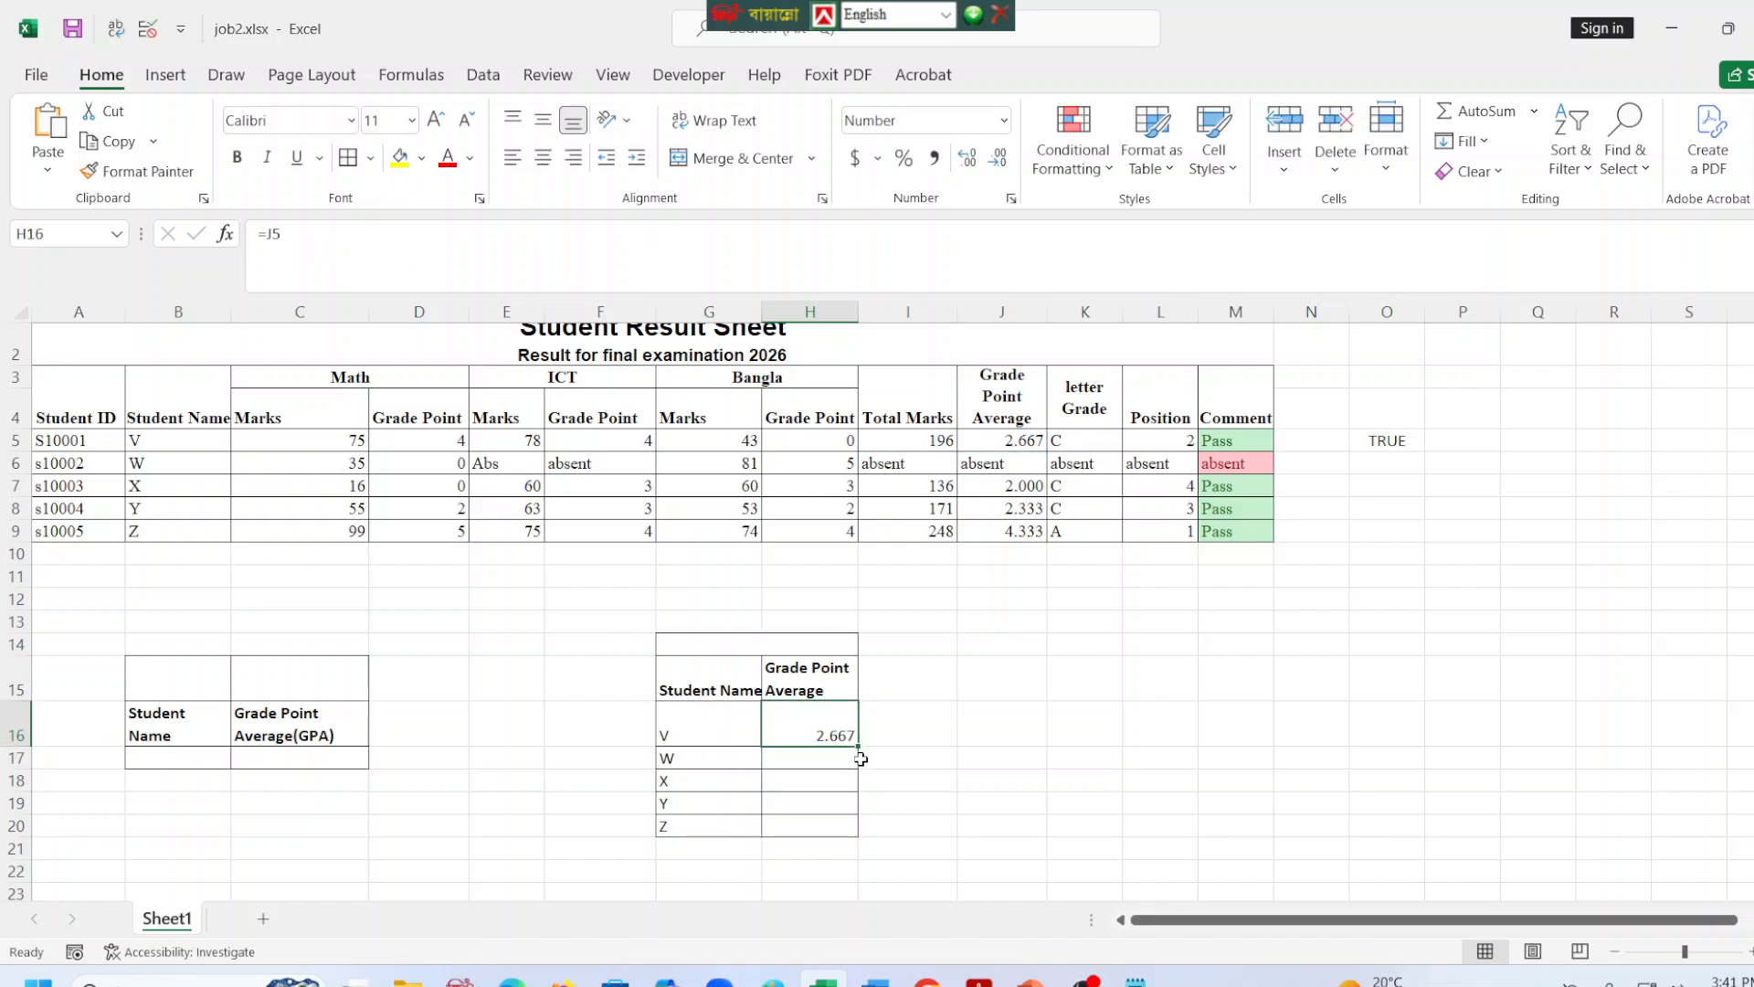
# Fill the grade point average formula from H16 down through H20.
pyautogui.click(852, 755)
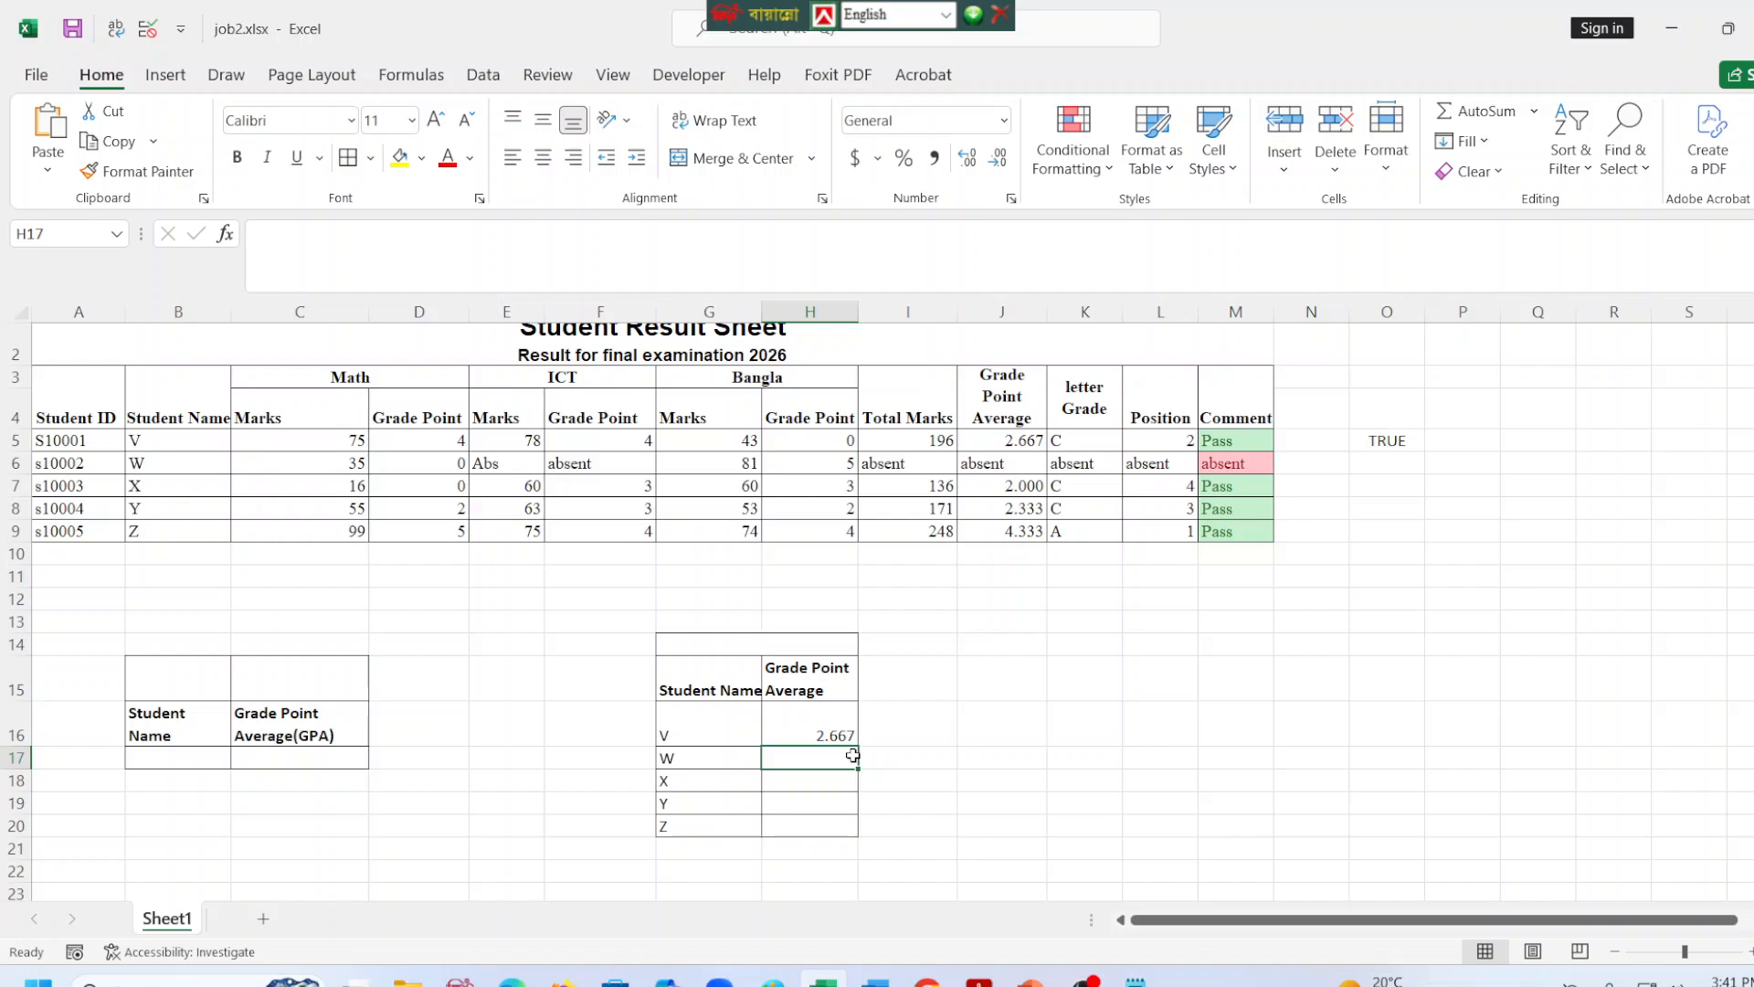
pyautogui.click(819, 784)
pyautogui.click(819, 800)
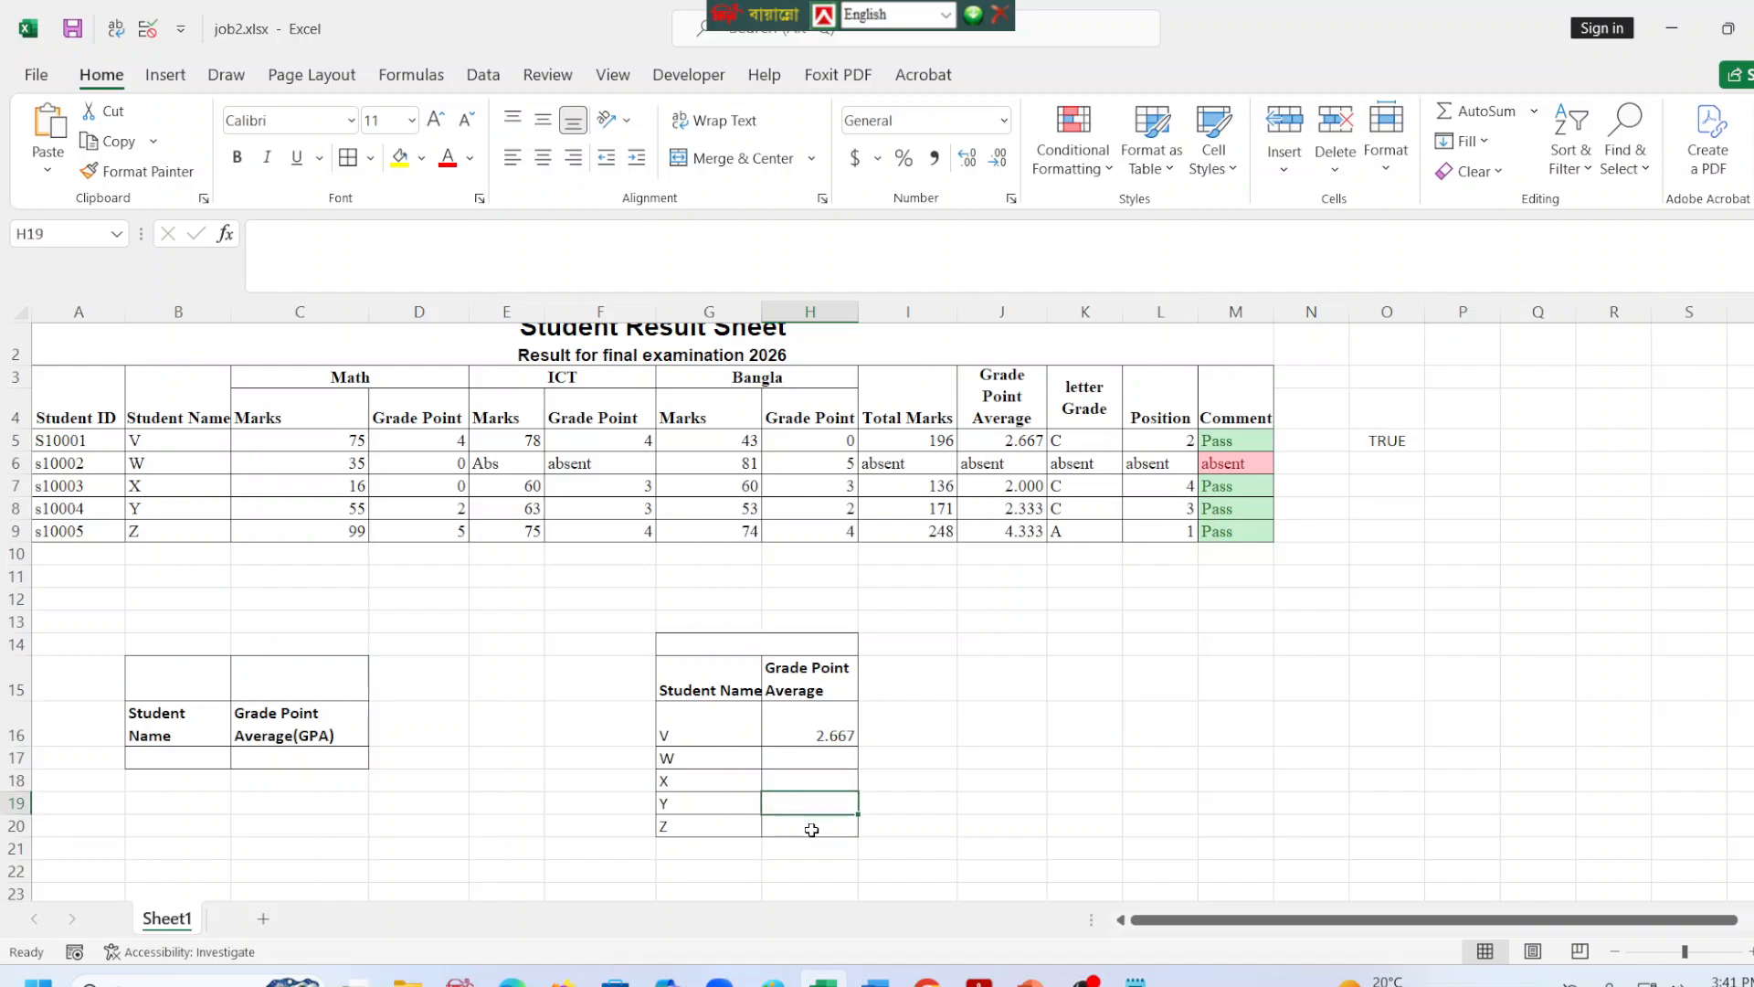
pyautogui.click(825, 733)
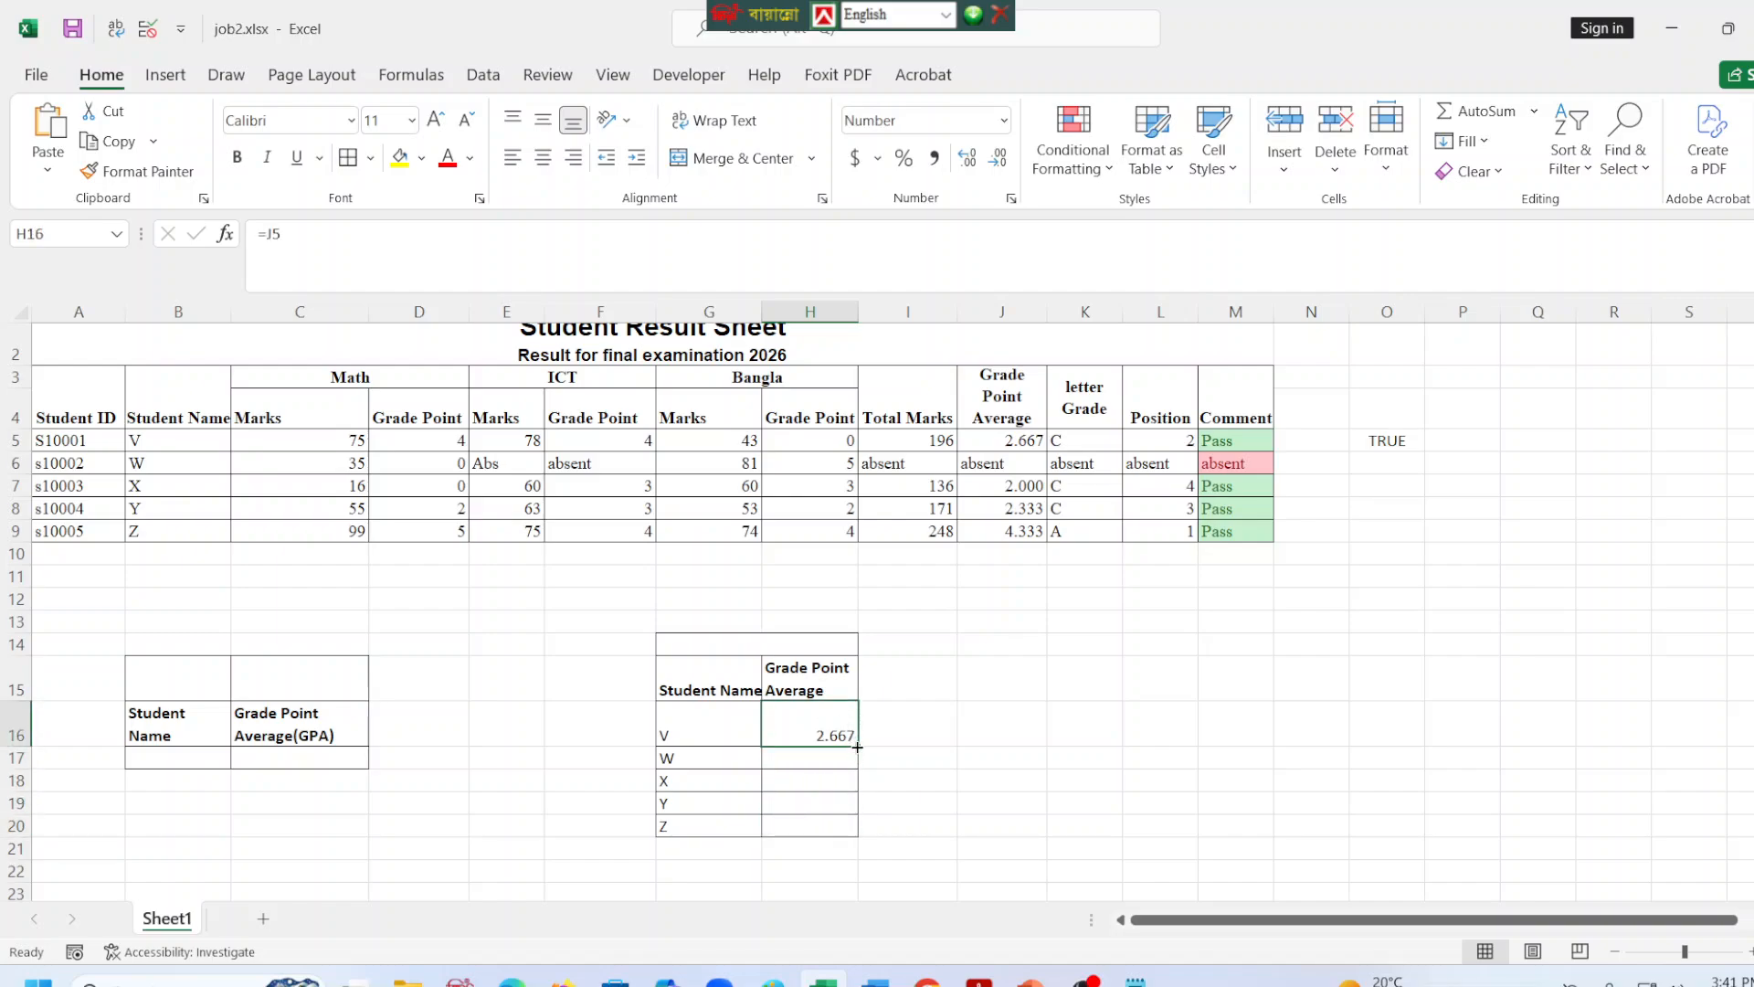
pyautogui.moveTo(857, 746); pyautogui.dragTo(858, 830)
pyautogui.click(792, 758)
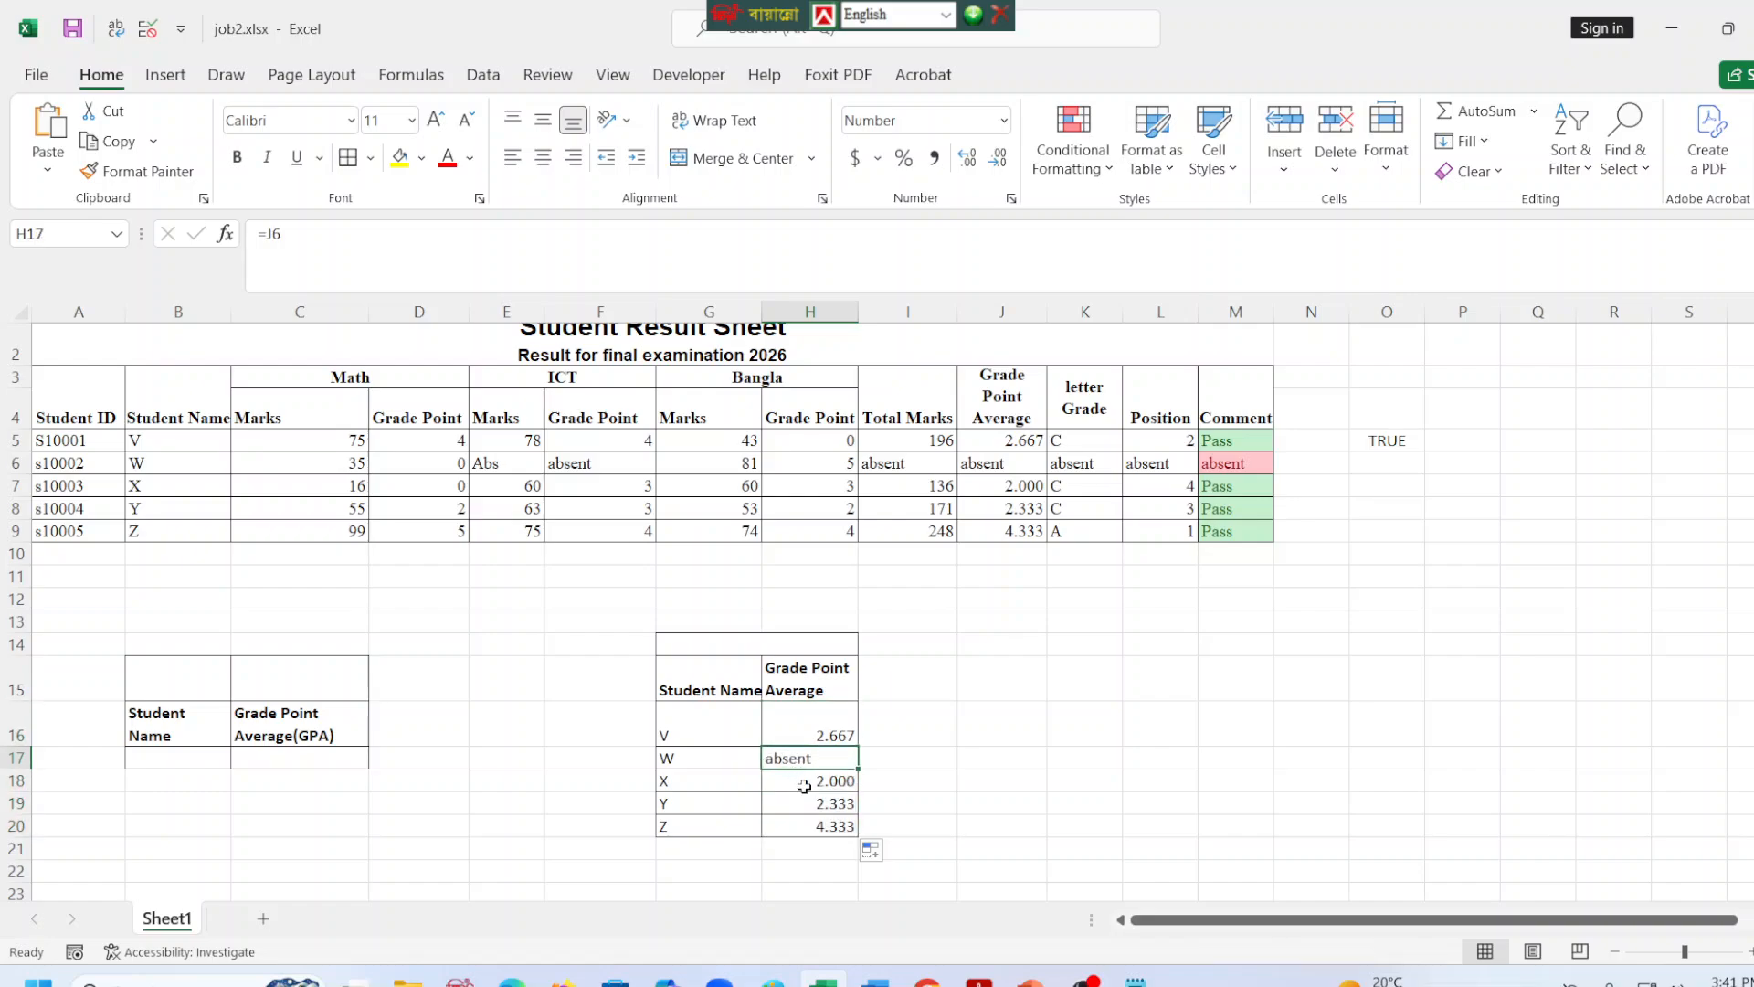
pyautogui.click(805, 784)
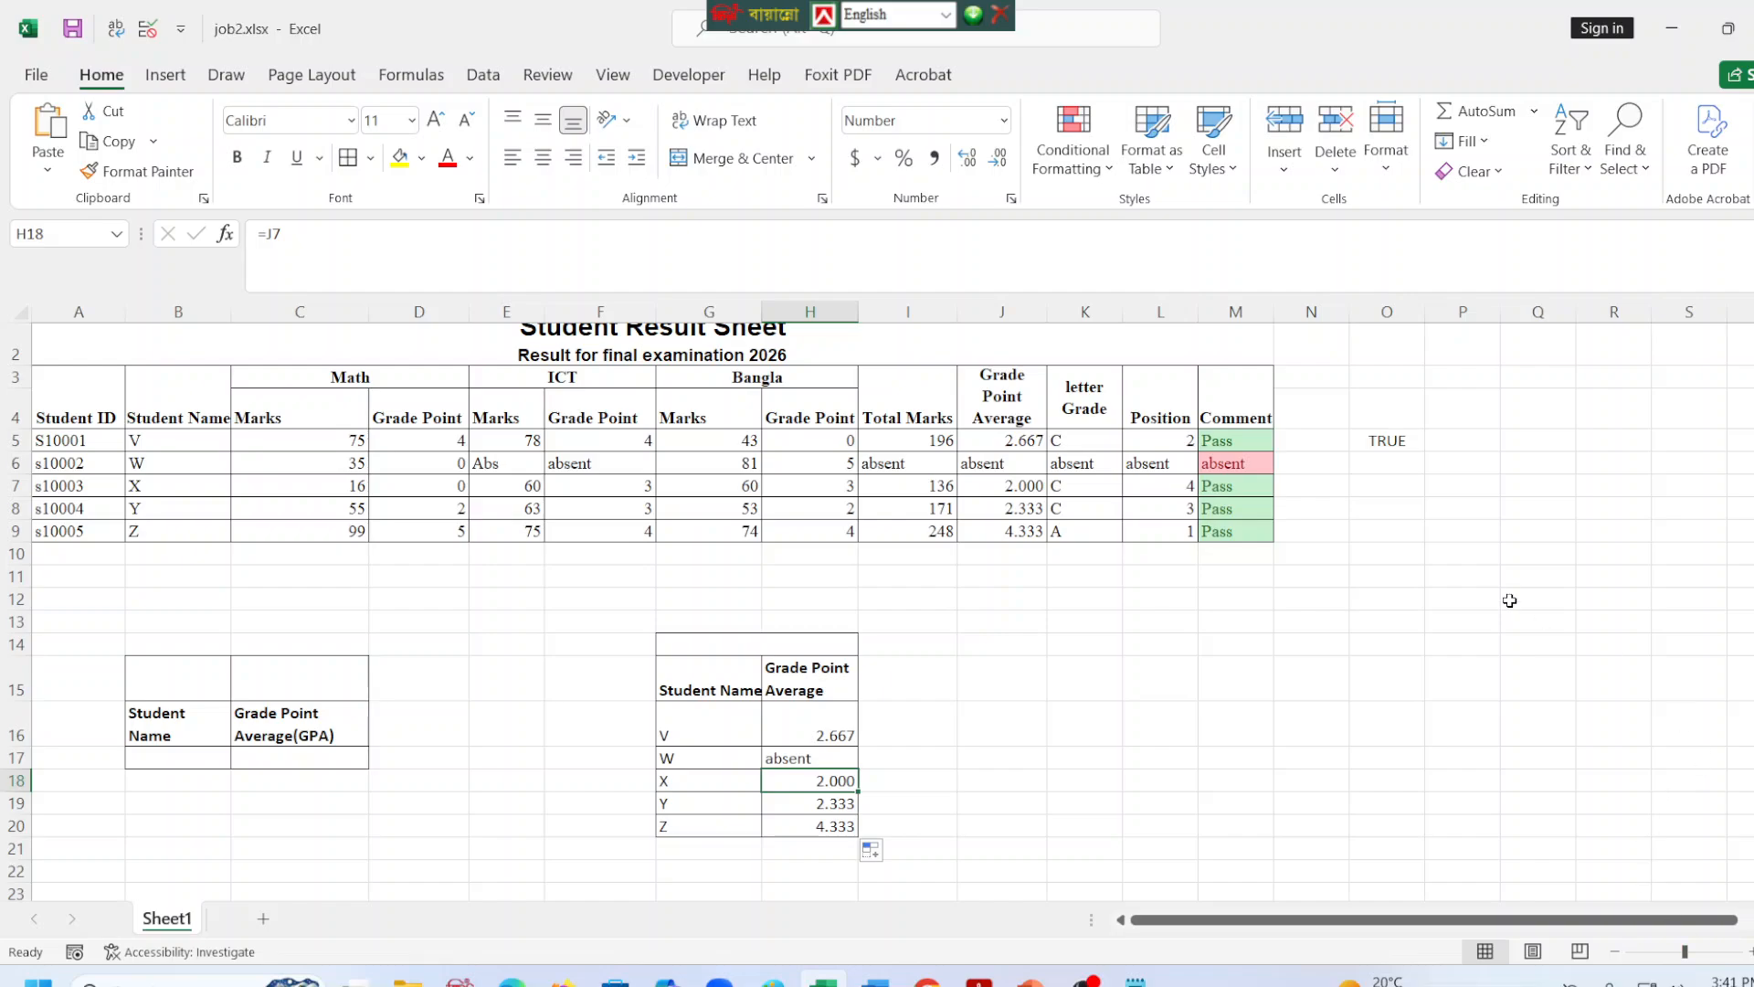
# Wrap the text of the Student Name header in G15.
pyautogui.click(707, 674)
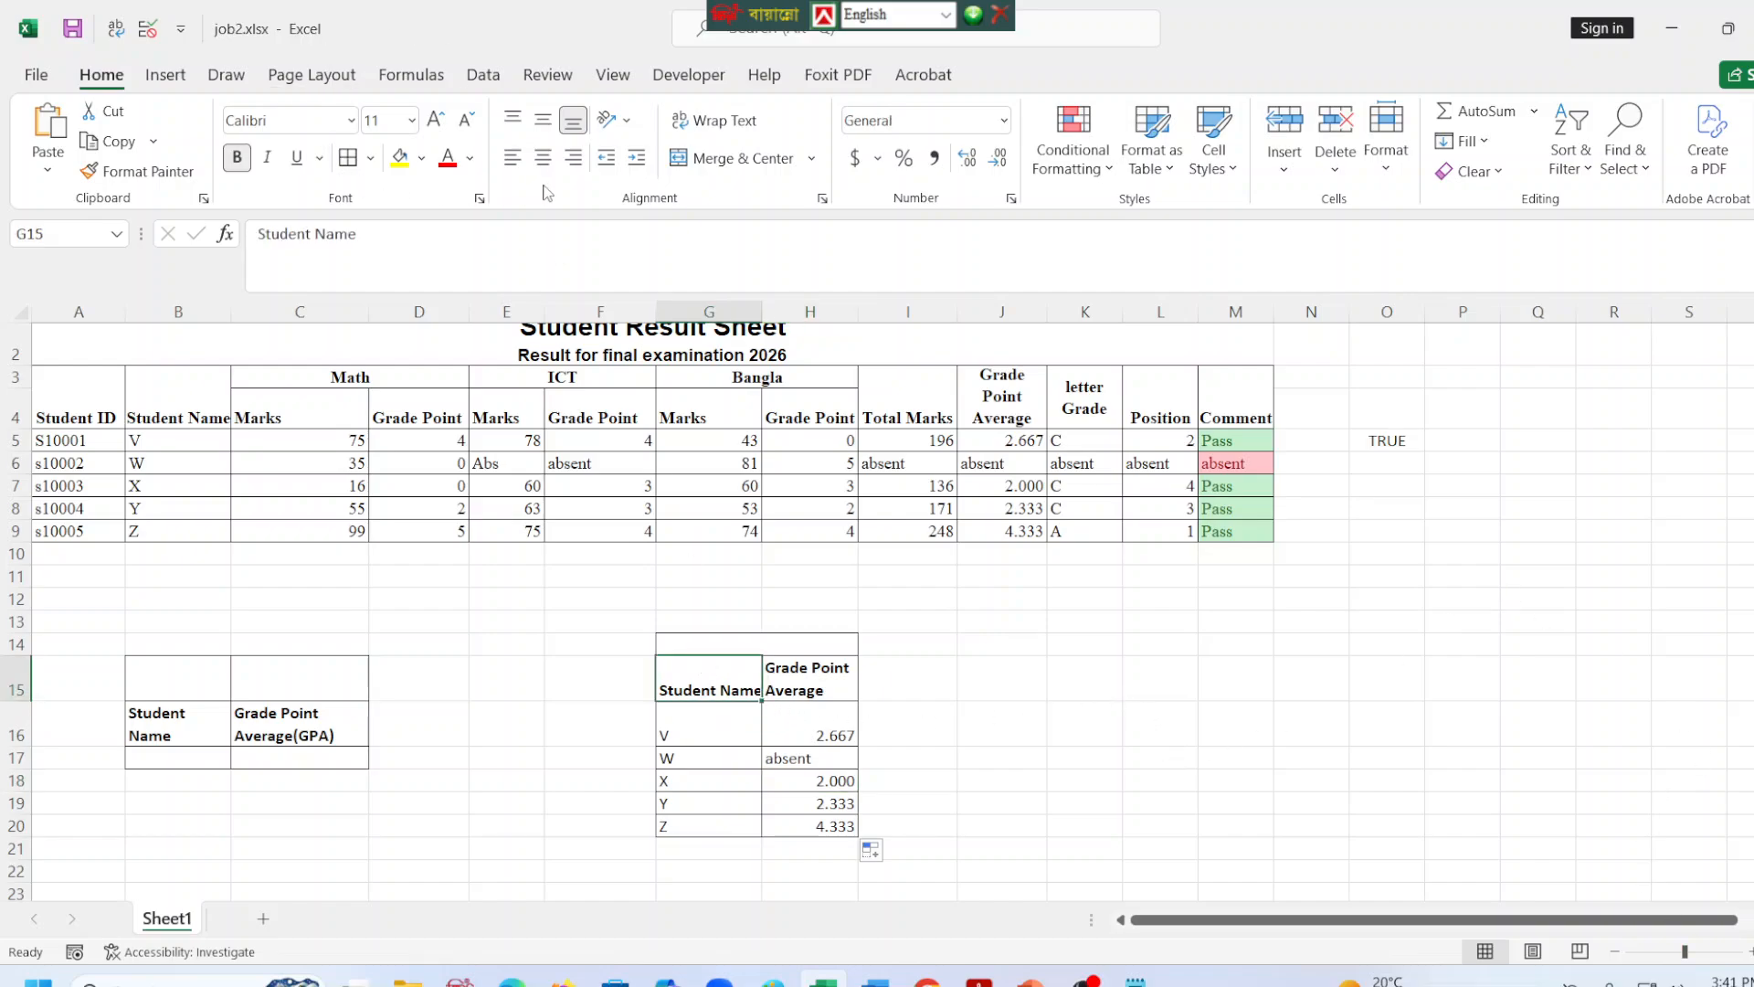
pyautogui.click(713, 120)
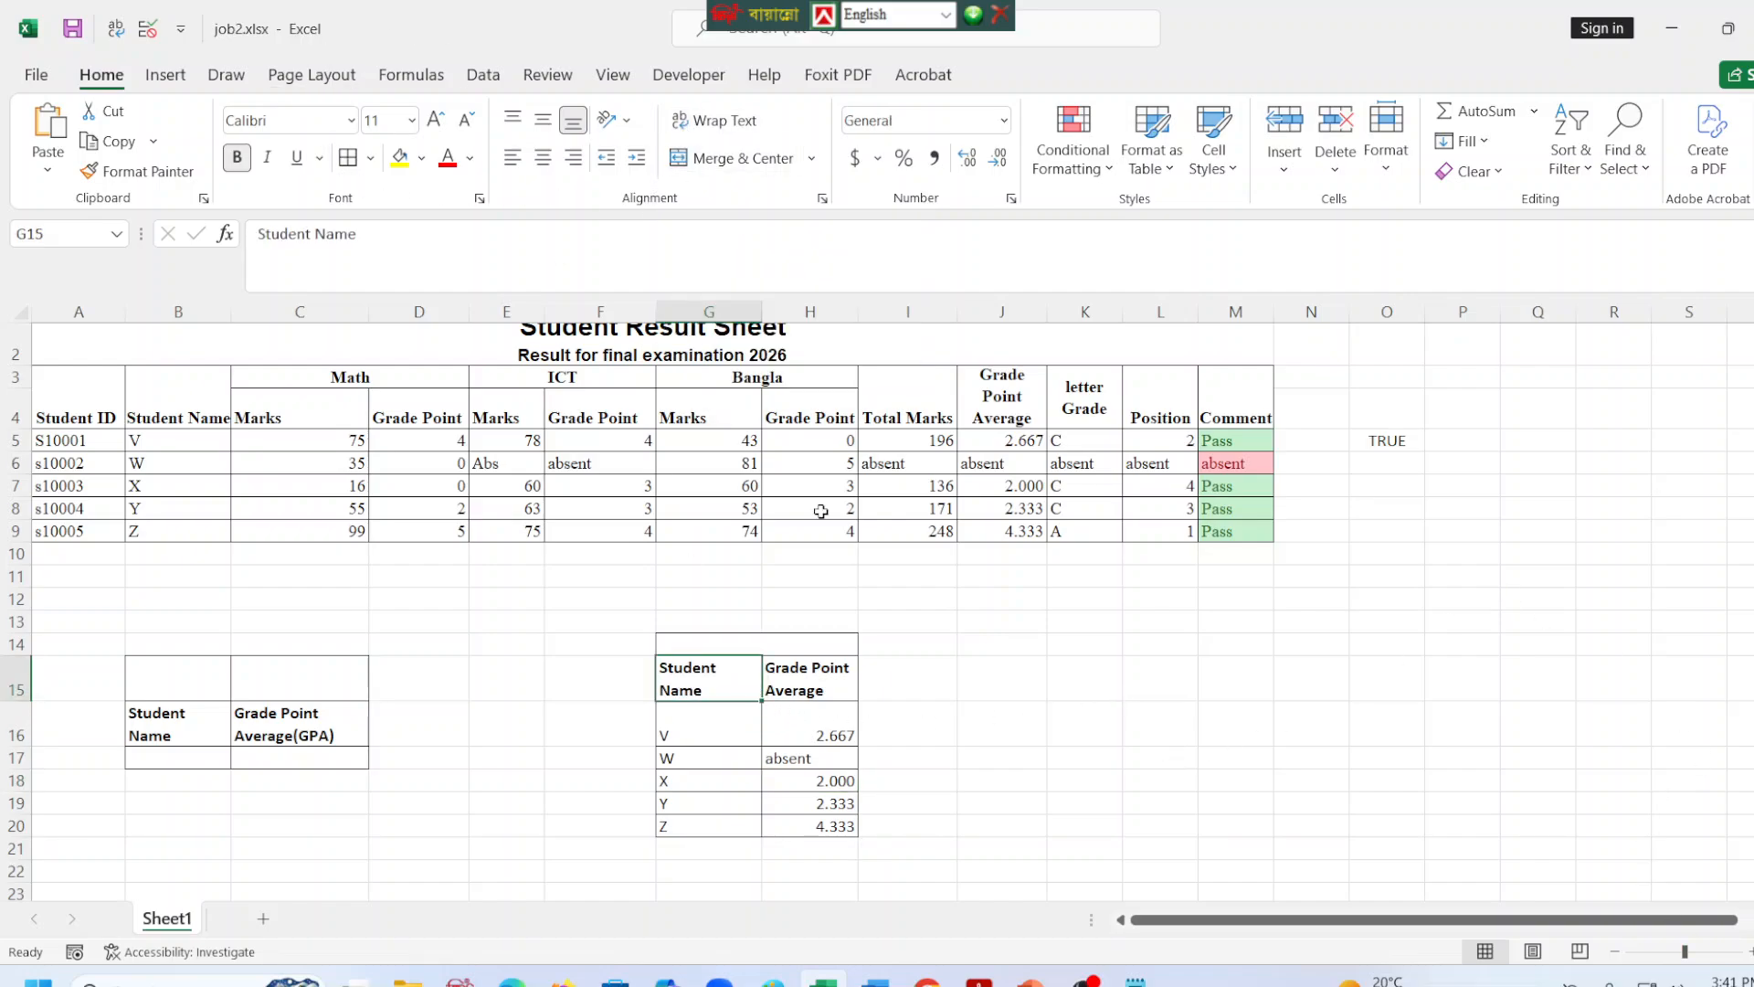
pyautogui.click(1084, 802)
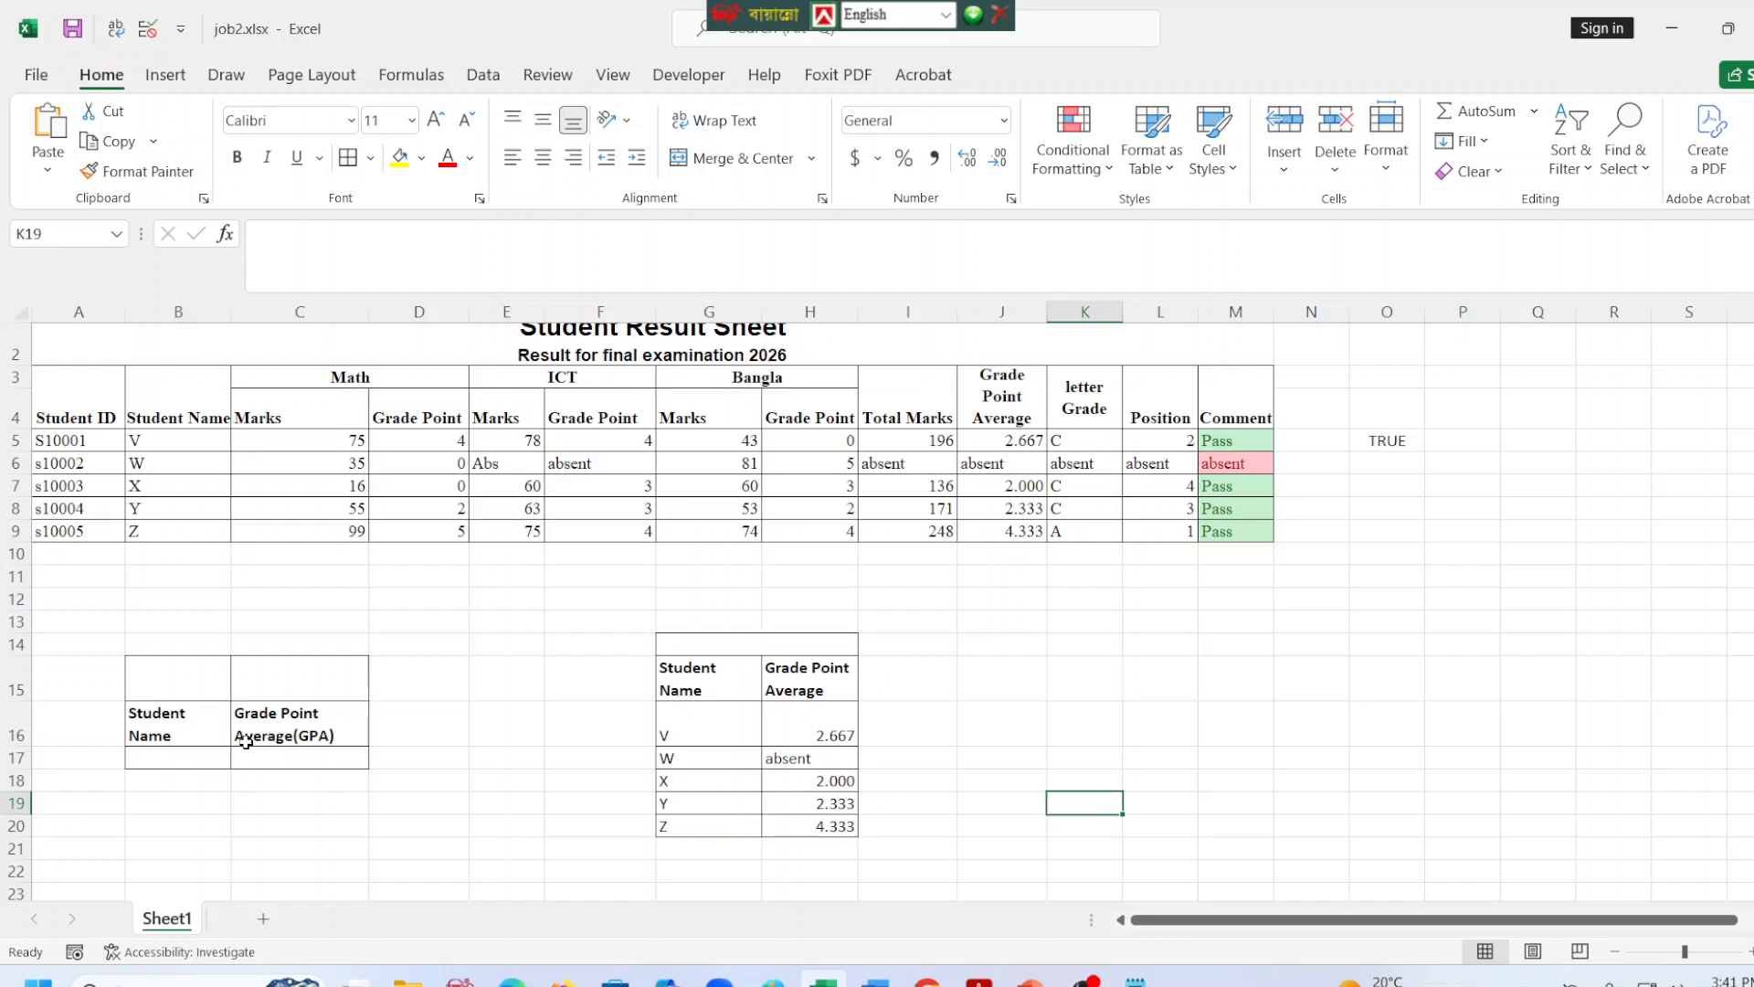
# Add a List data validation to B17 under Student Name, using =$G$16:$G$20 as the source.
pyautogui.click(174, 756)
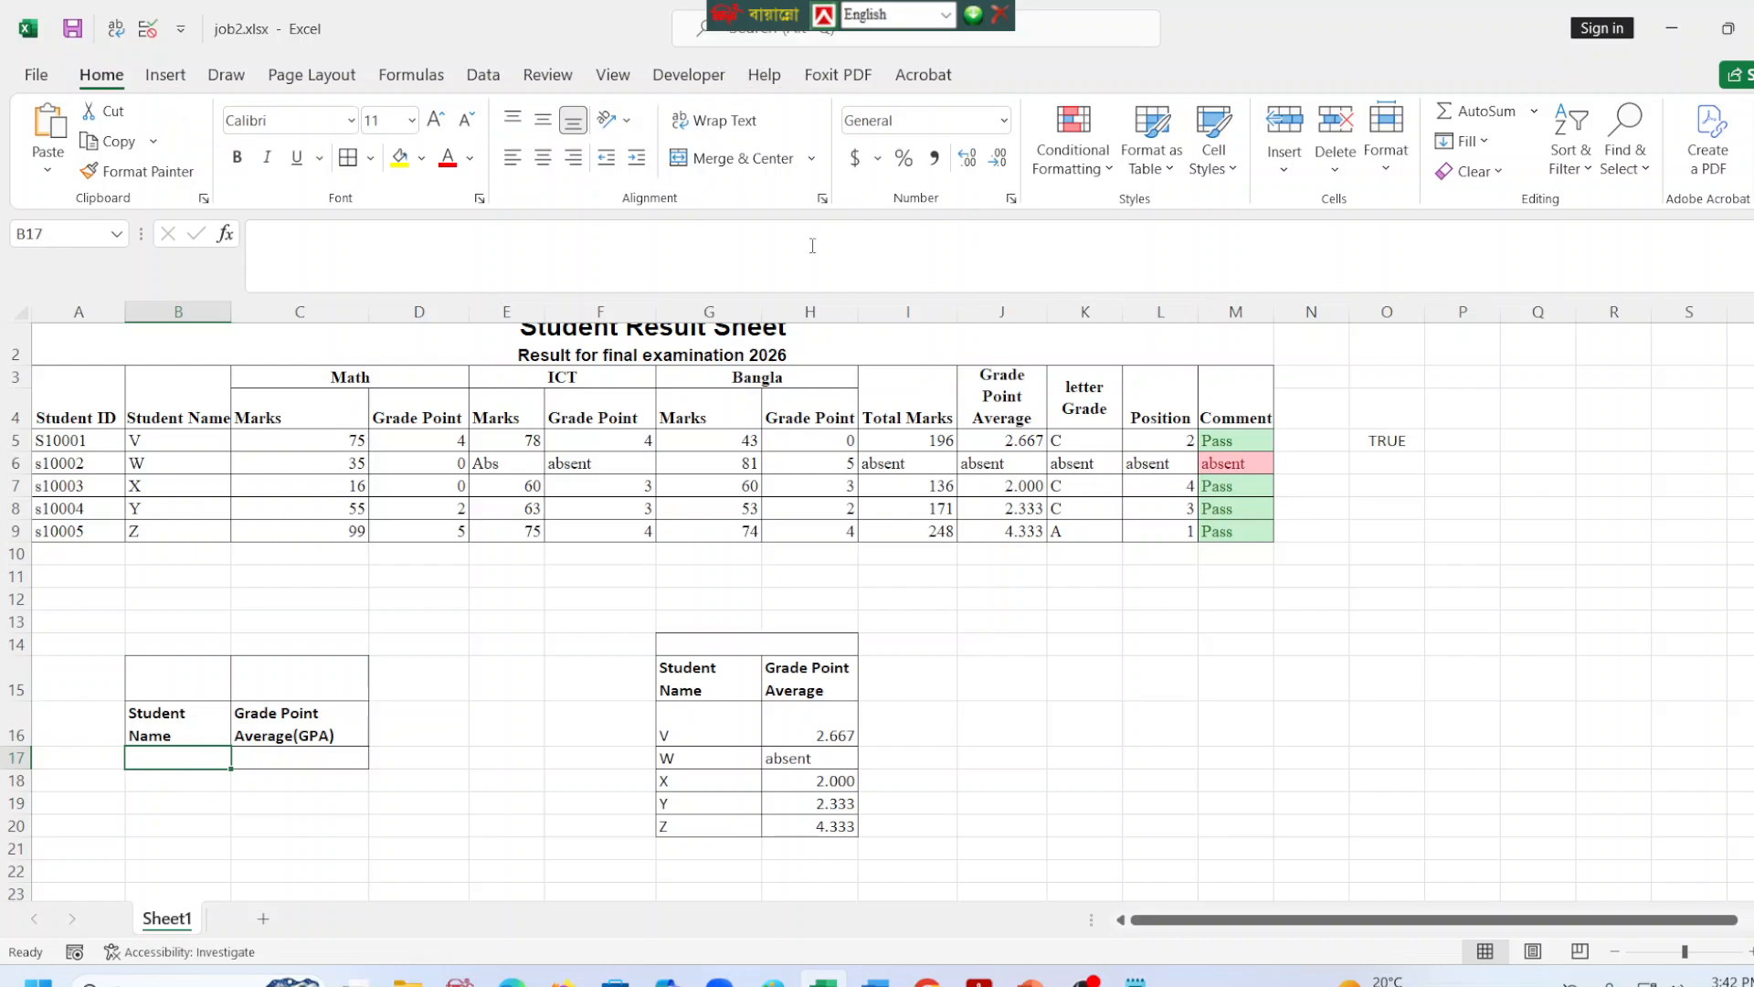
pyautogui.click(483, 75)
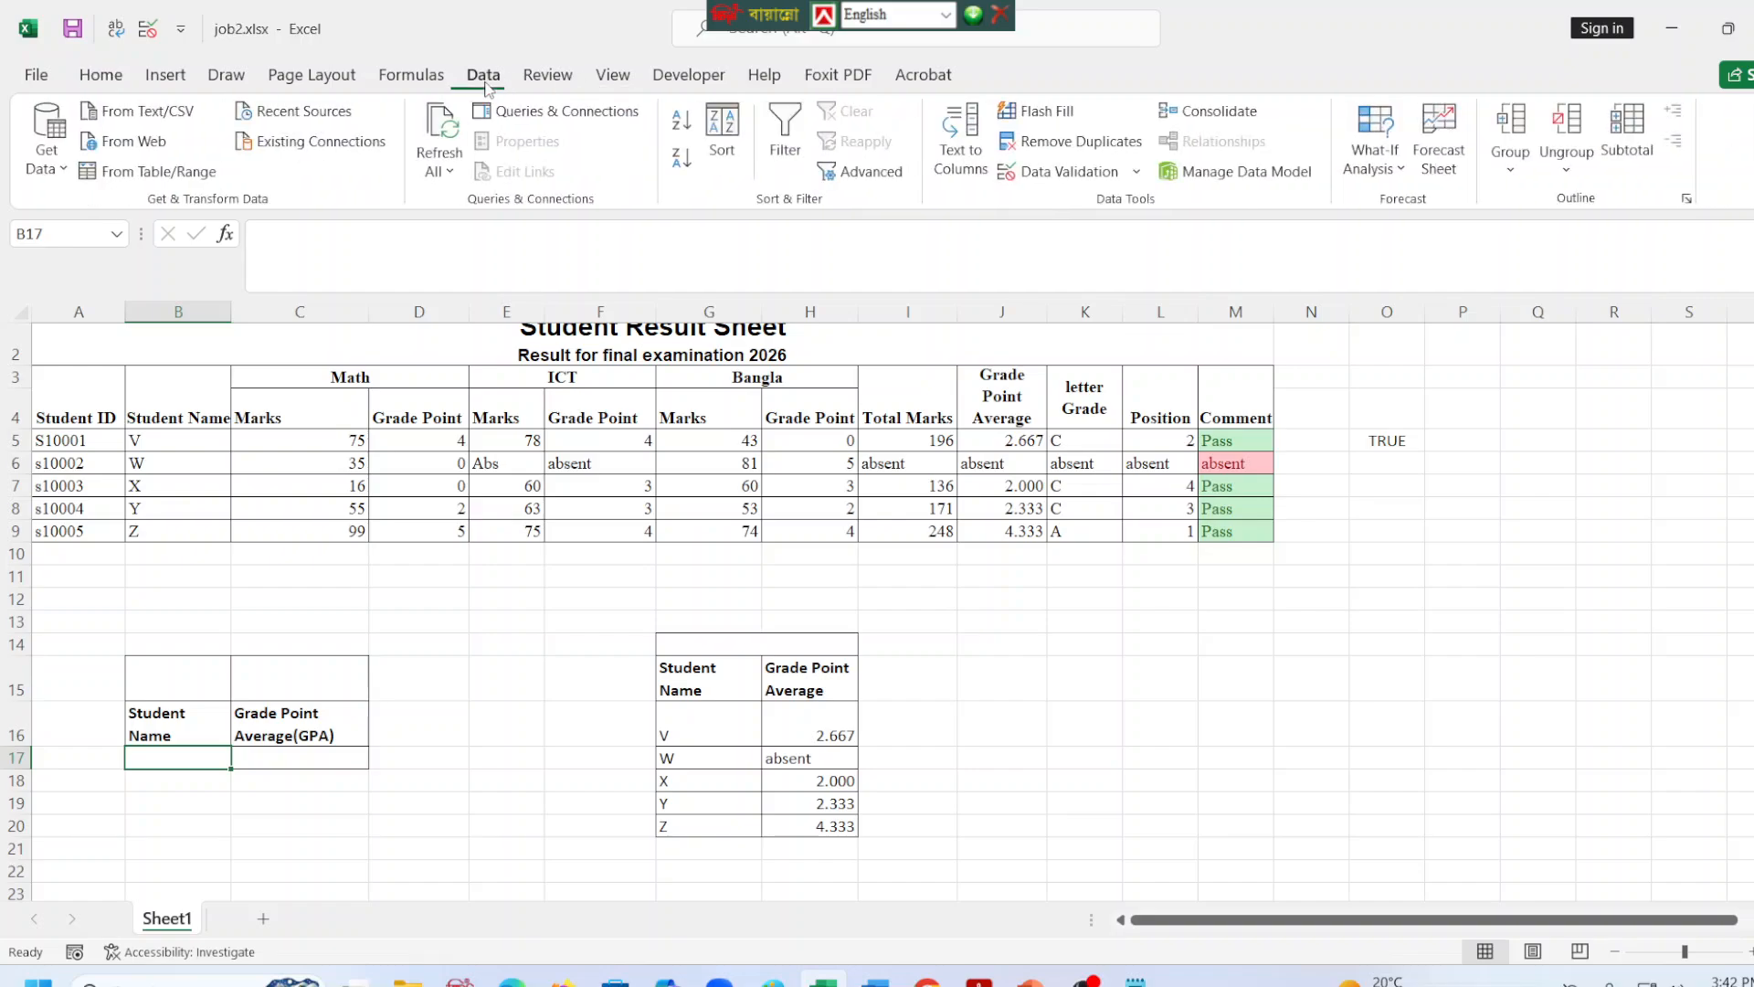
pyautogui.click(1136, 172)
pyautogui.click(1060, 203)
pyautogui.click(854, 359)
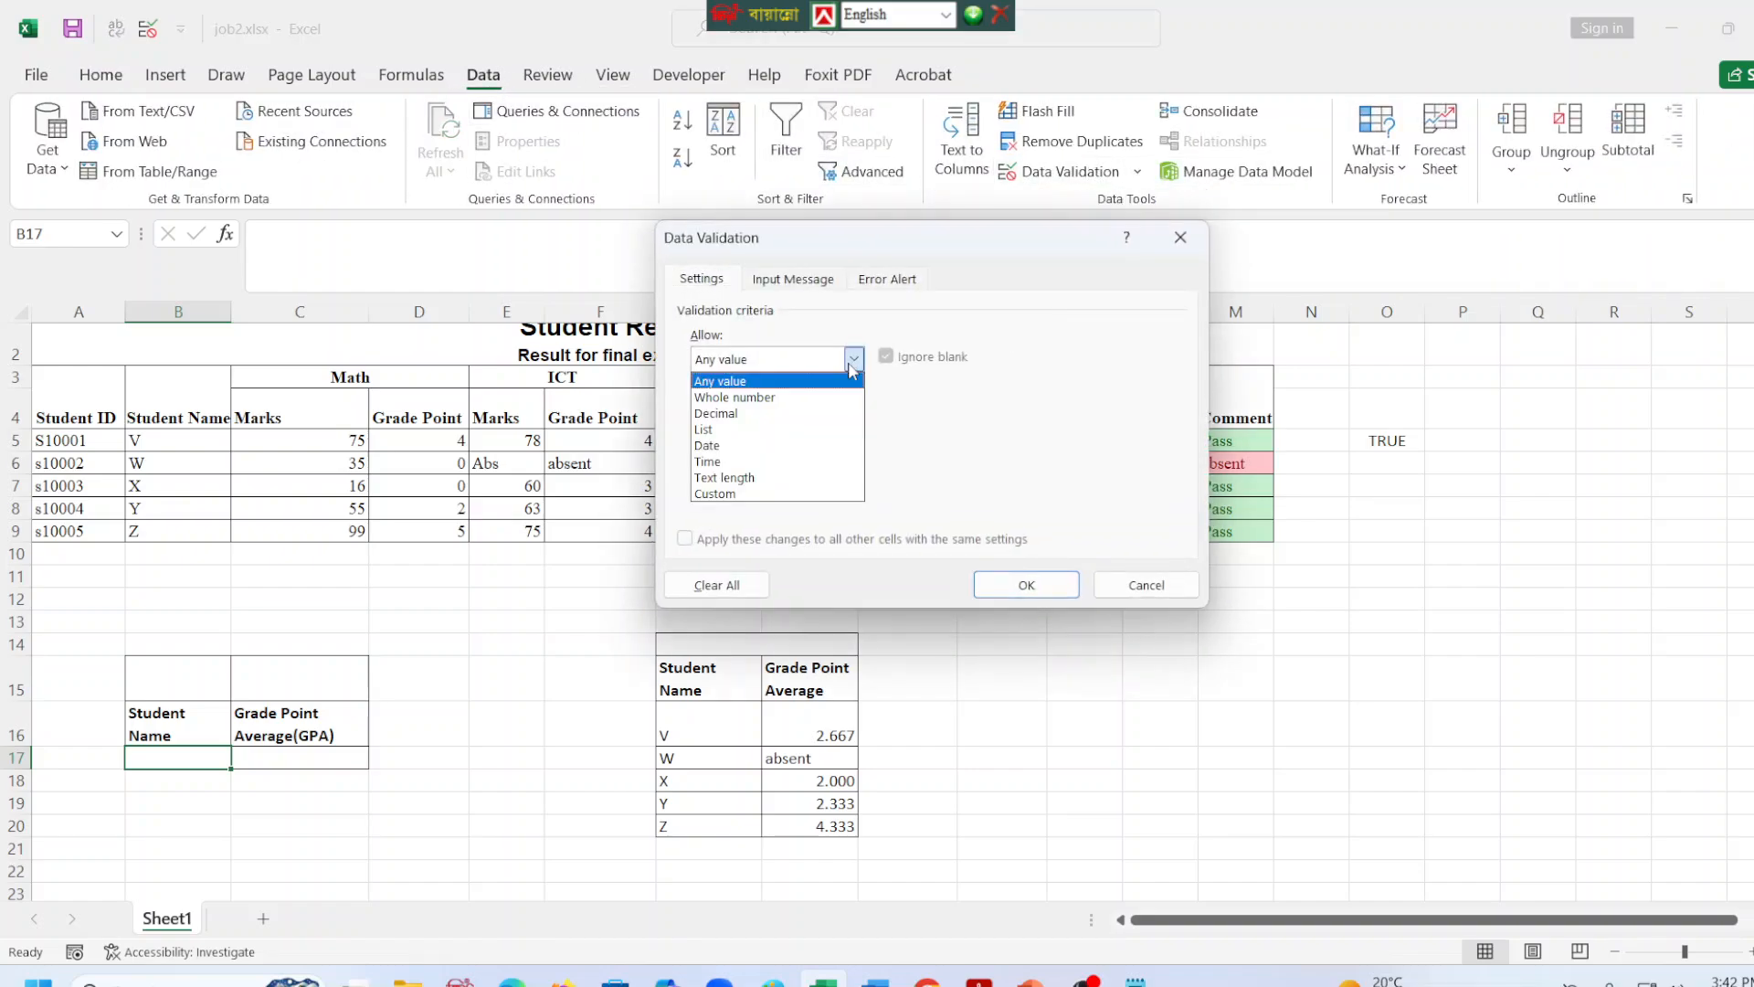
pyautogui.click(758, 419)
pyautogui.click(742, 457)
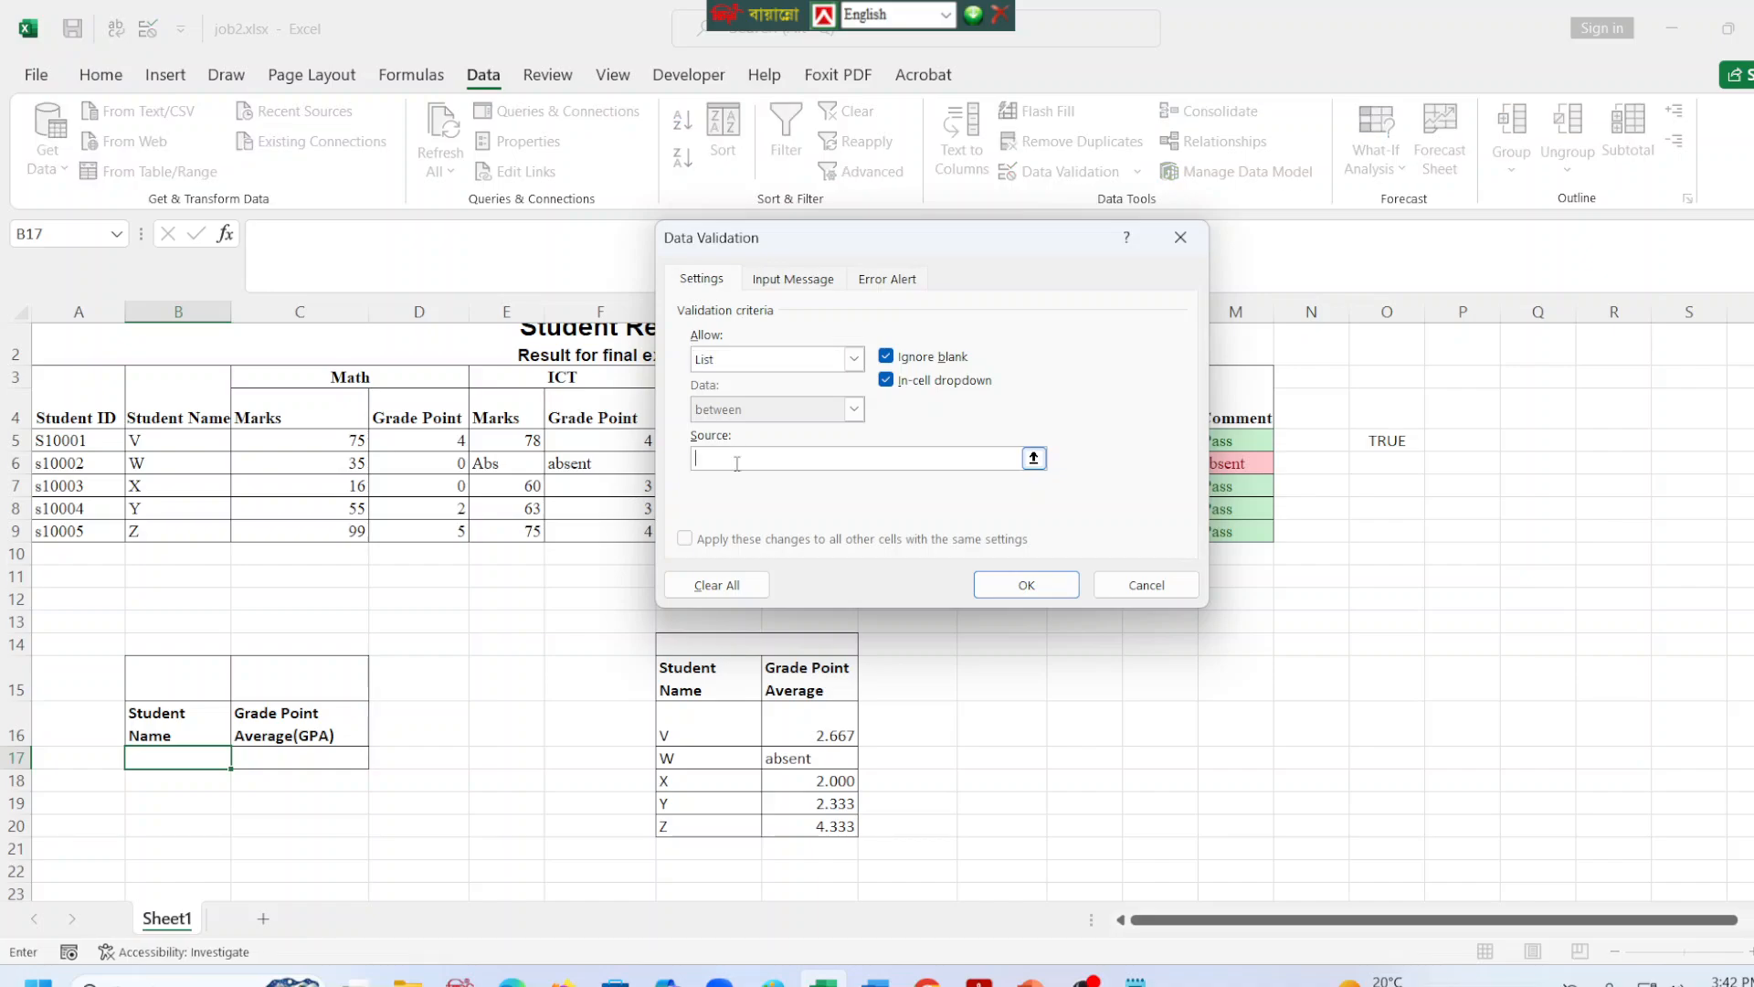
pyautogui.moveTo(701, 726); pyautogui.dragTo(718, 820)
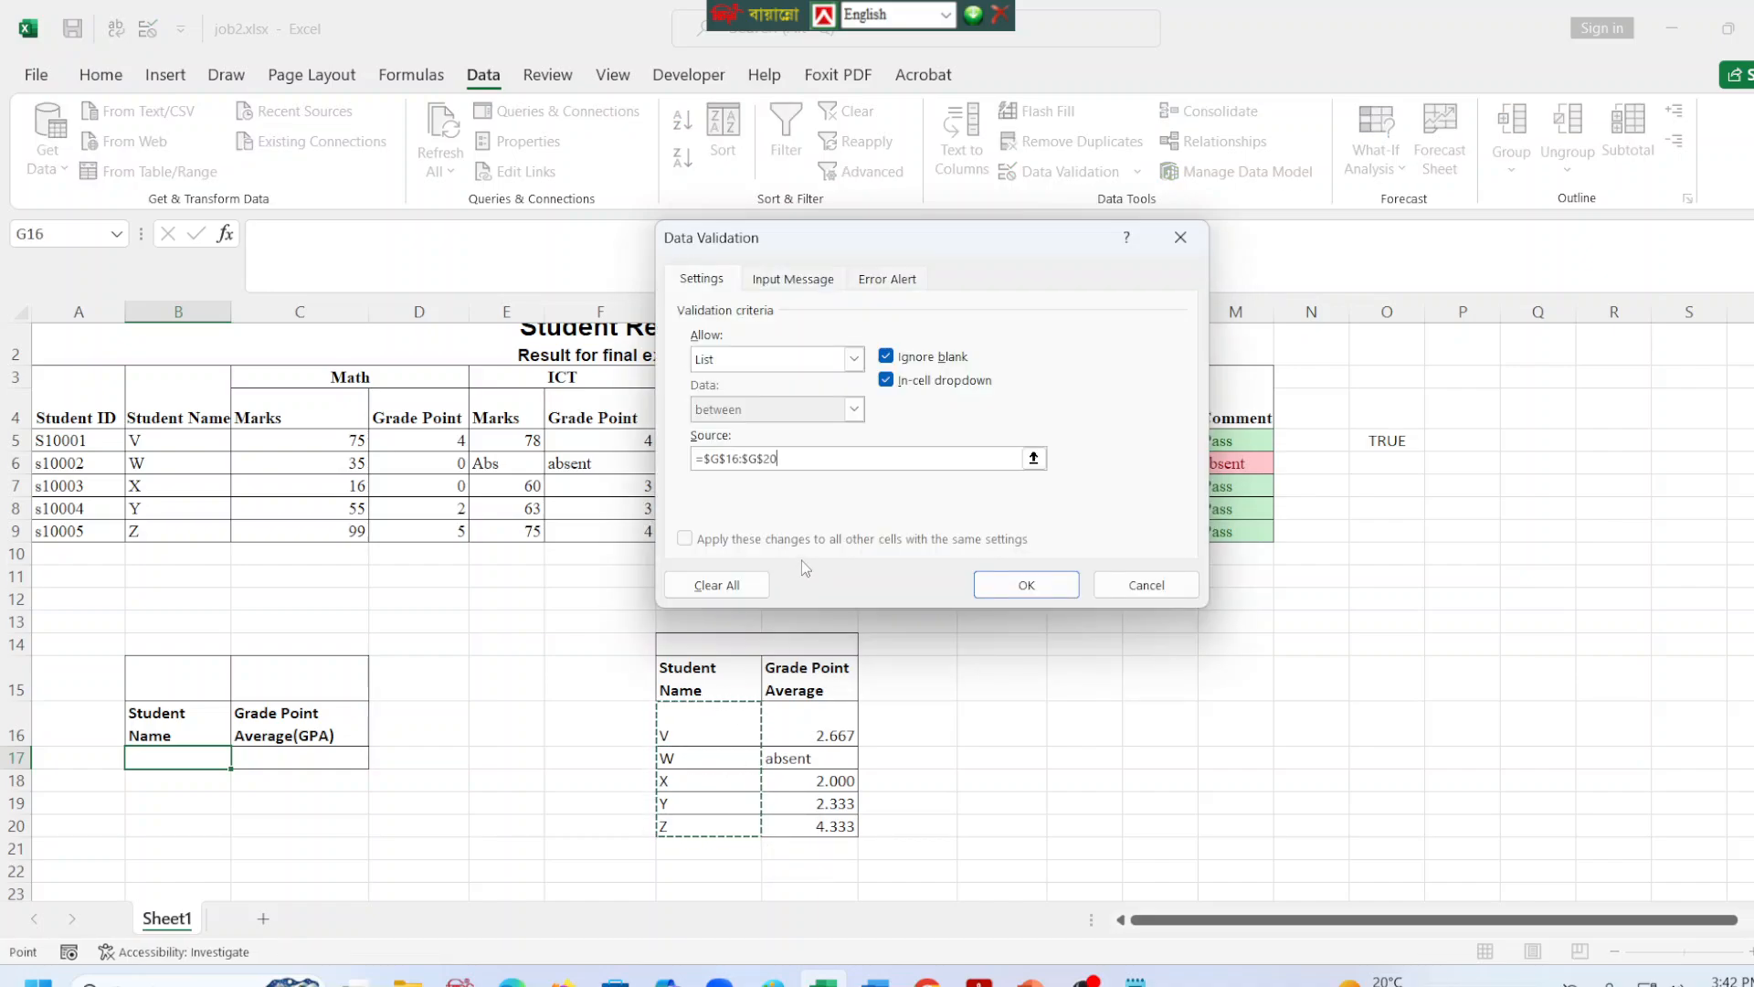
pyautogui.press('Return')
# Enter the formula =VLOOKUP(B17,$G$16:$H$20,2,0) in C17 under Grade Point Average(GPA).
pyautogui.click(292, 757)
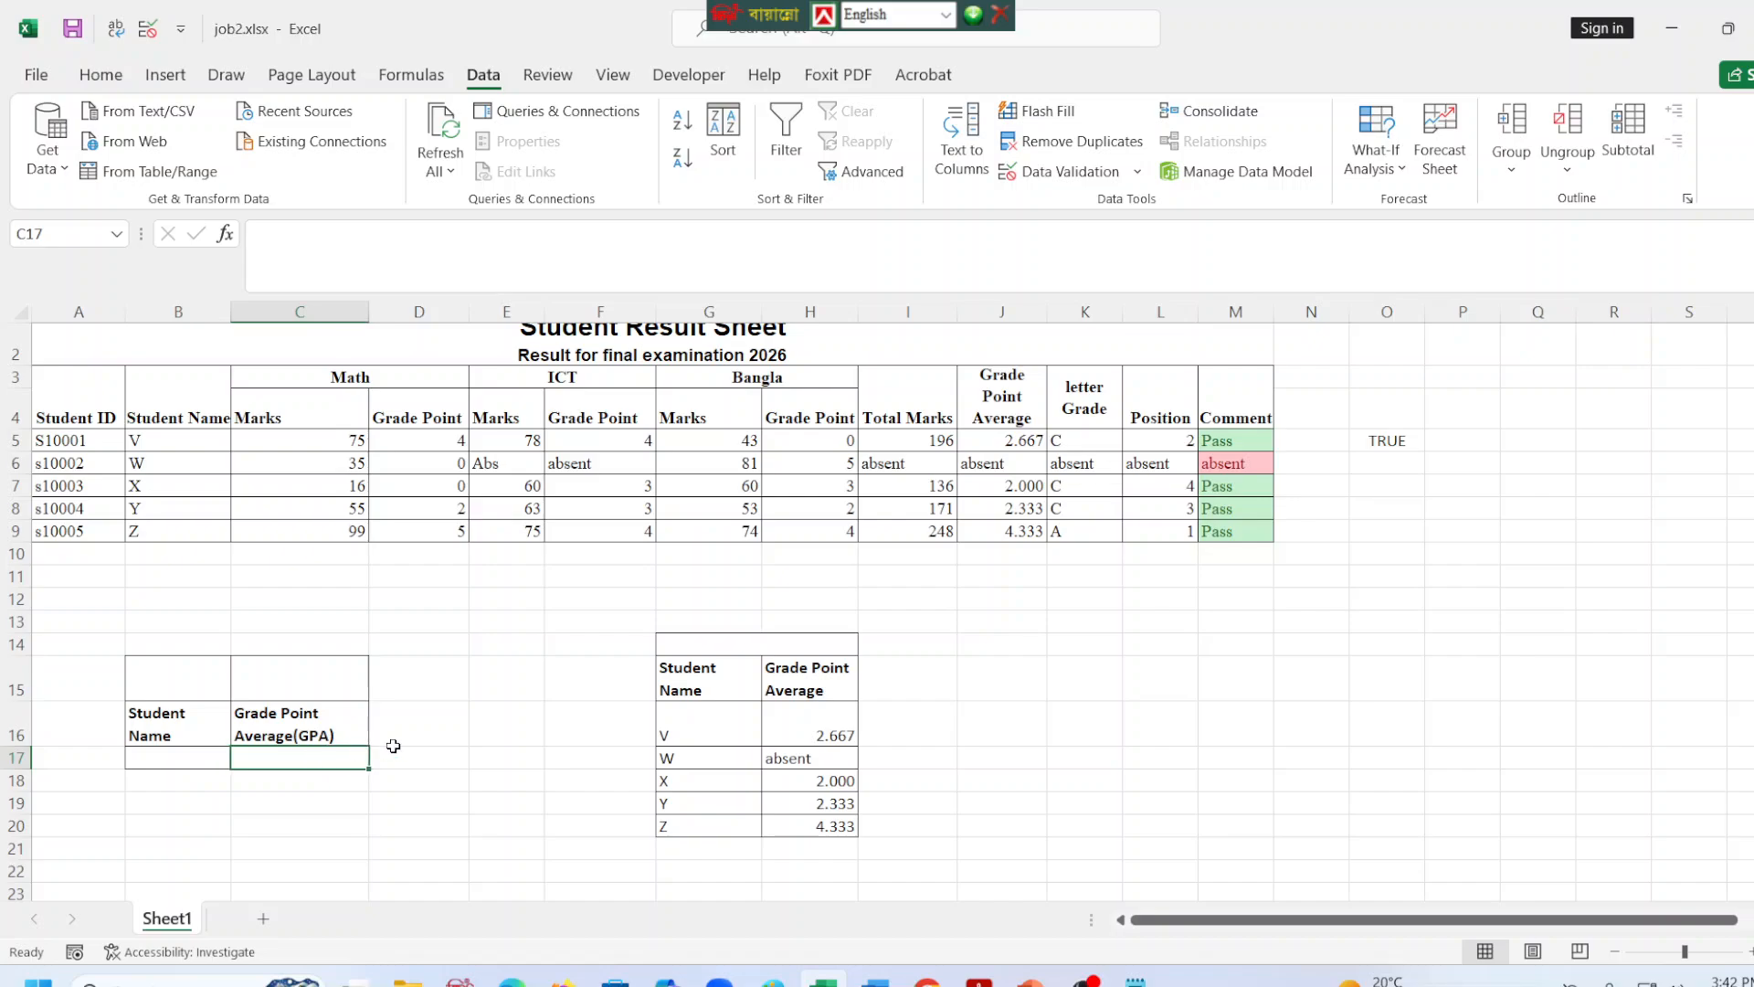
pyautogui.click(294, 269)
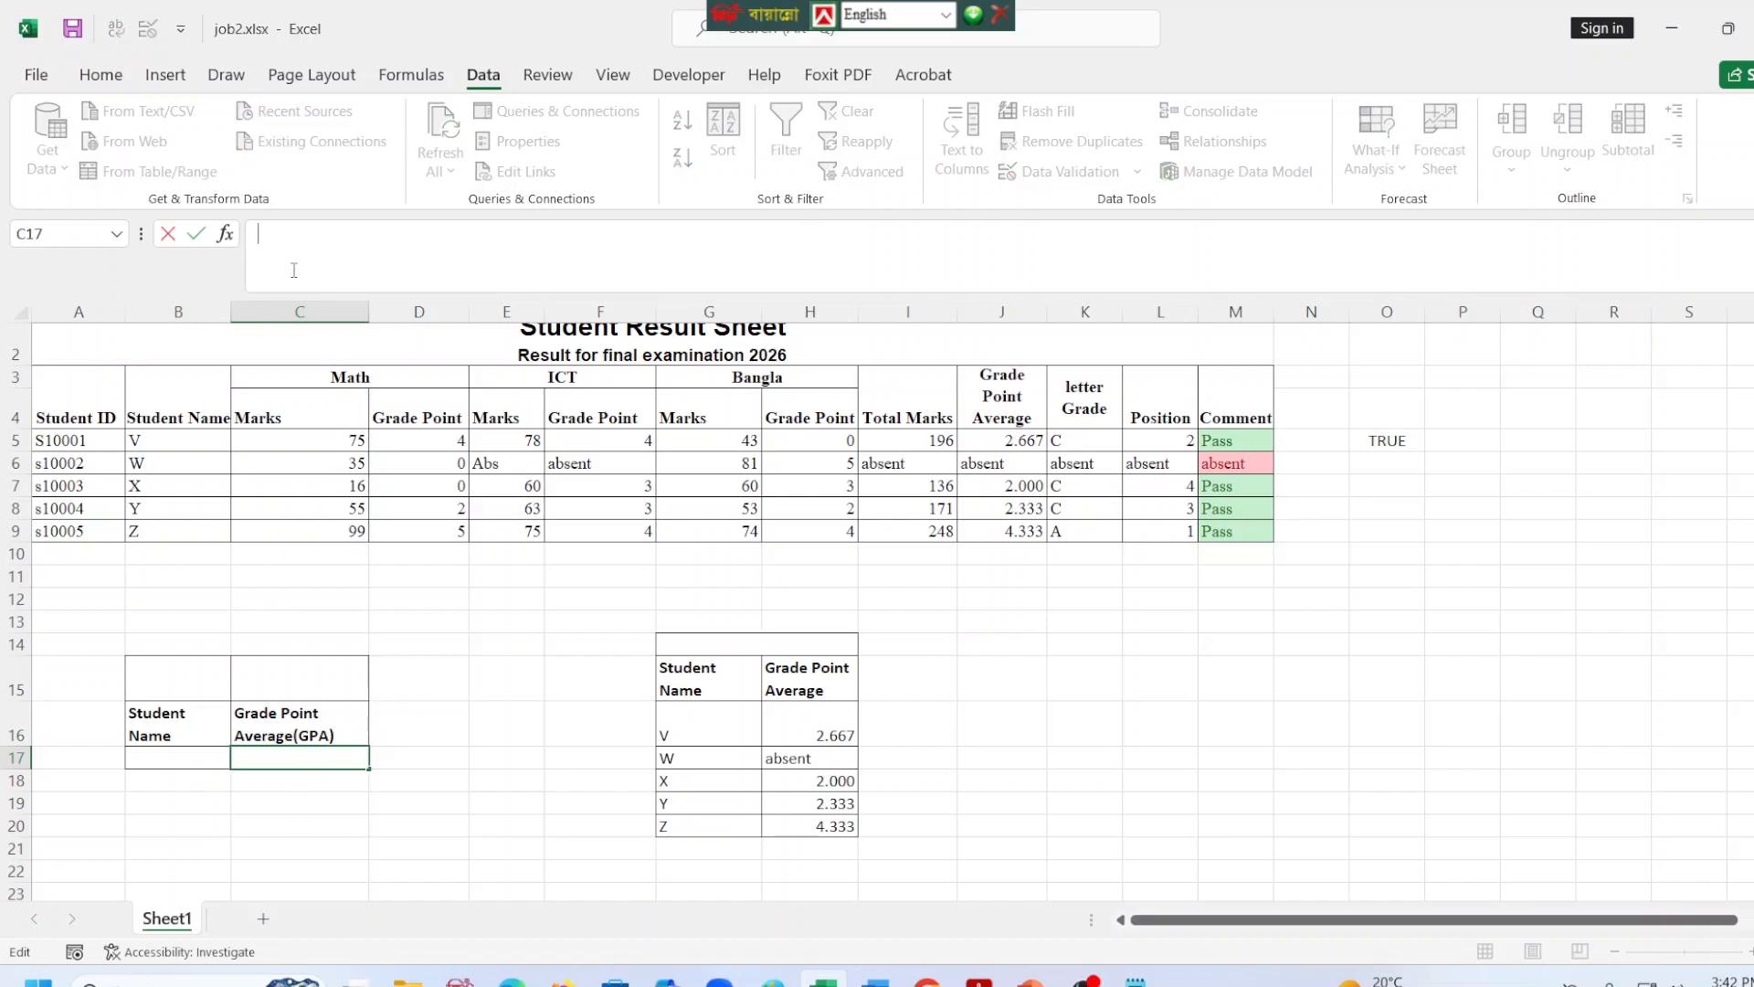
pyautogui.write('=vl')
pyautogui.press('Tab')
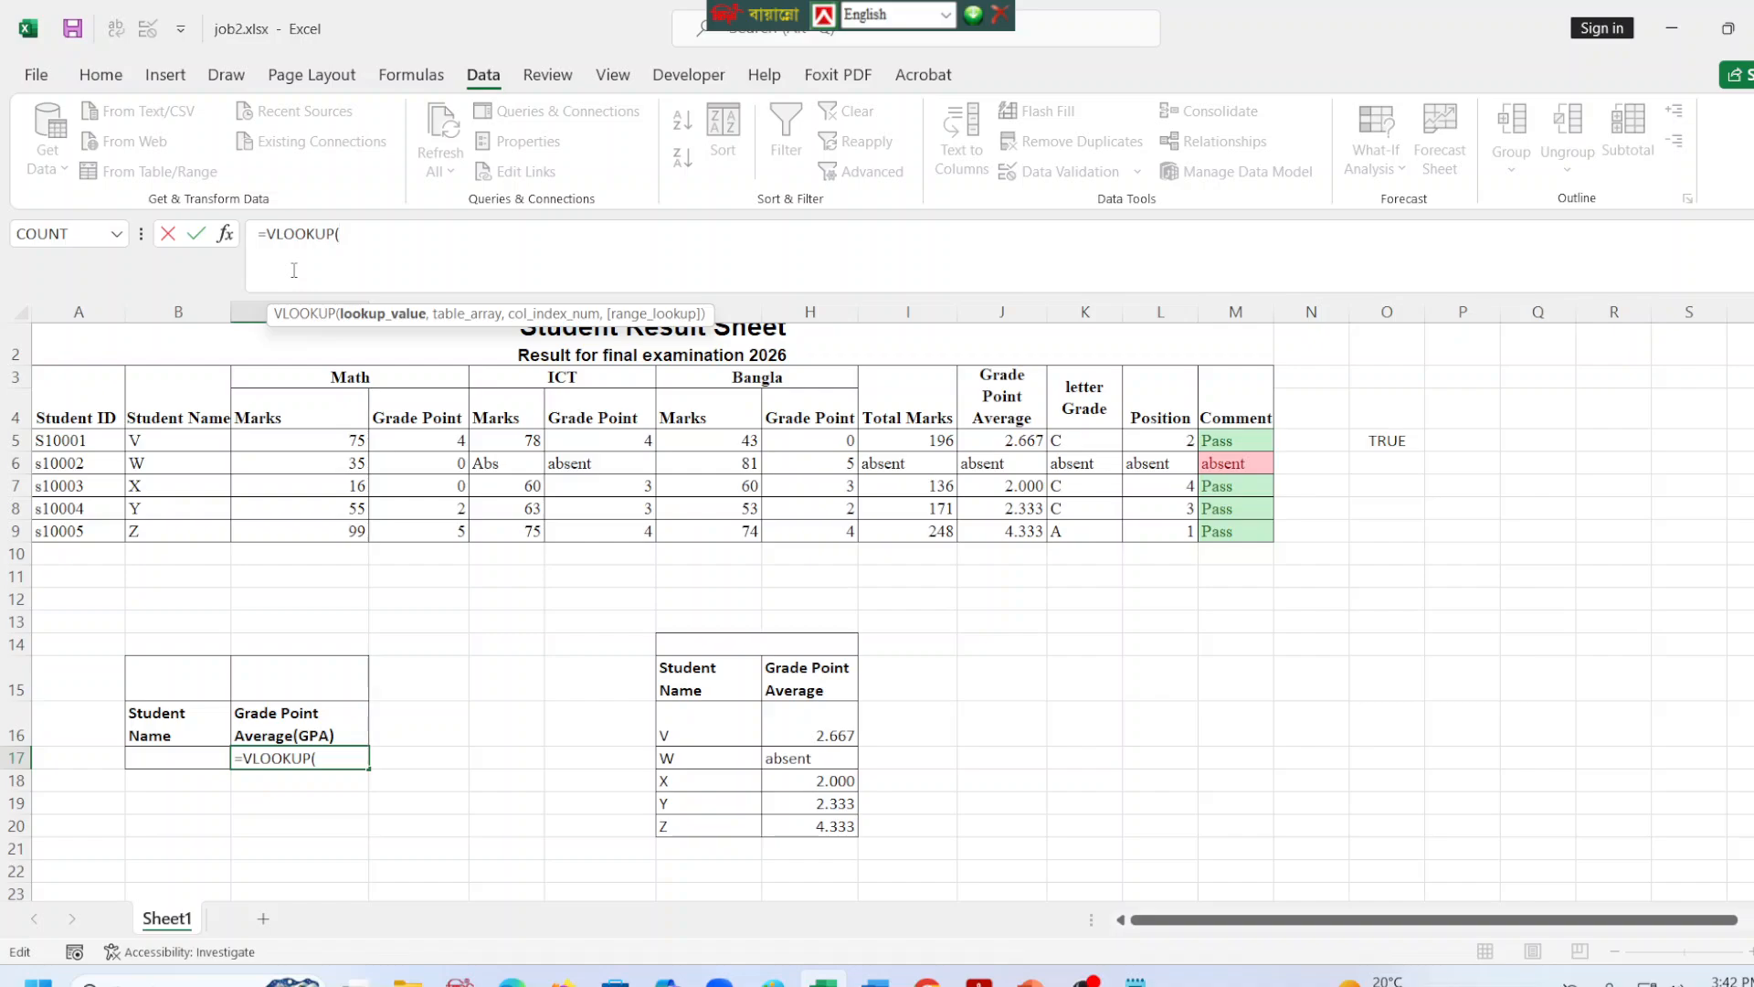
pyautogui.click(159, 757)
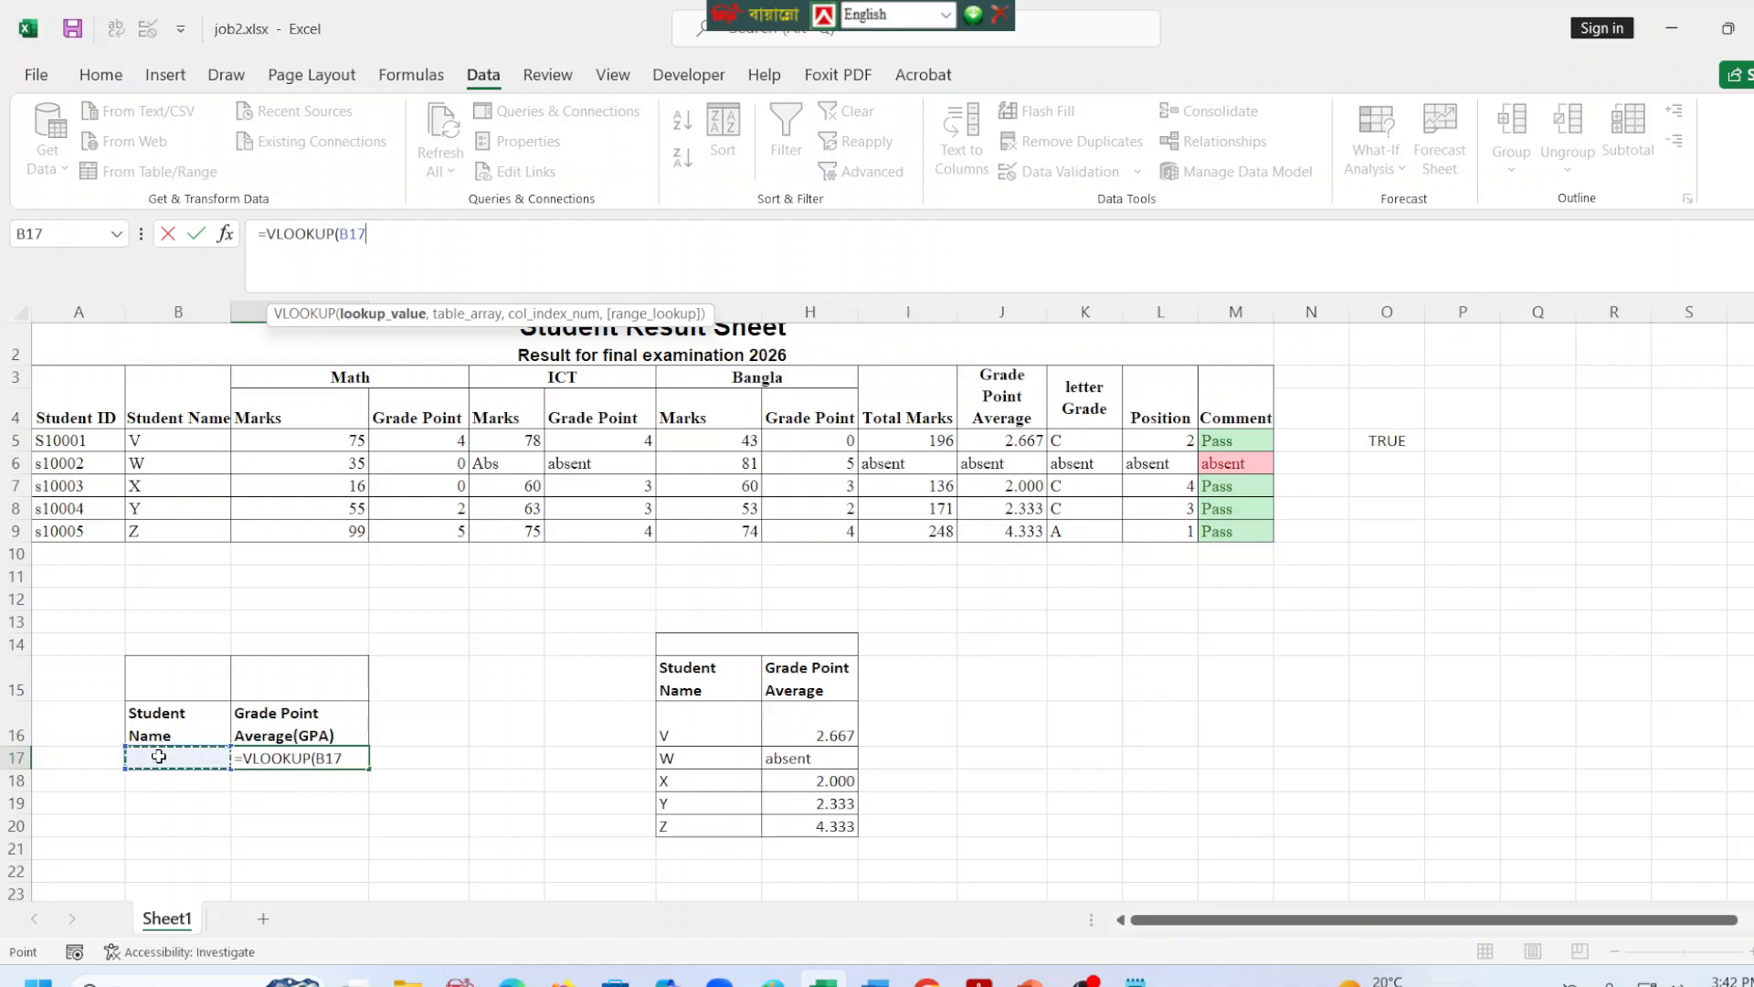
pyautogui.write(',')
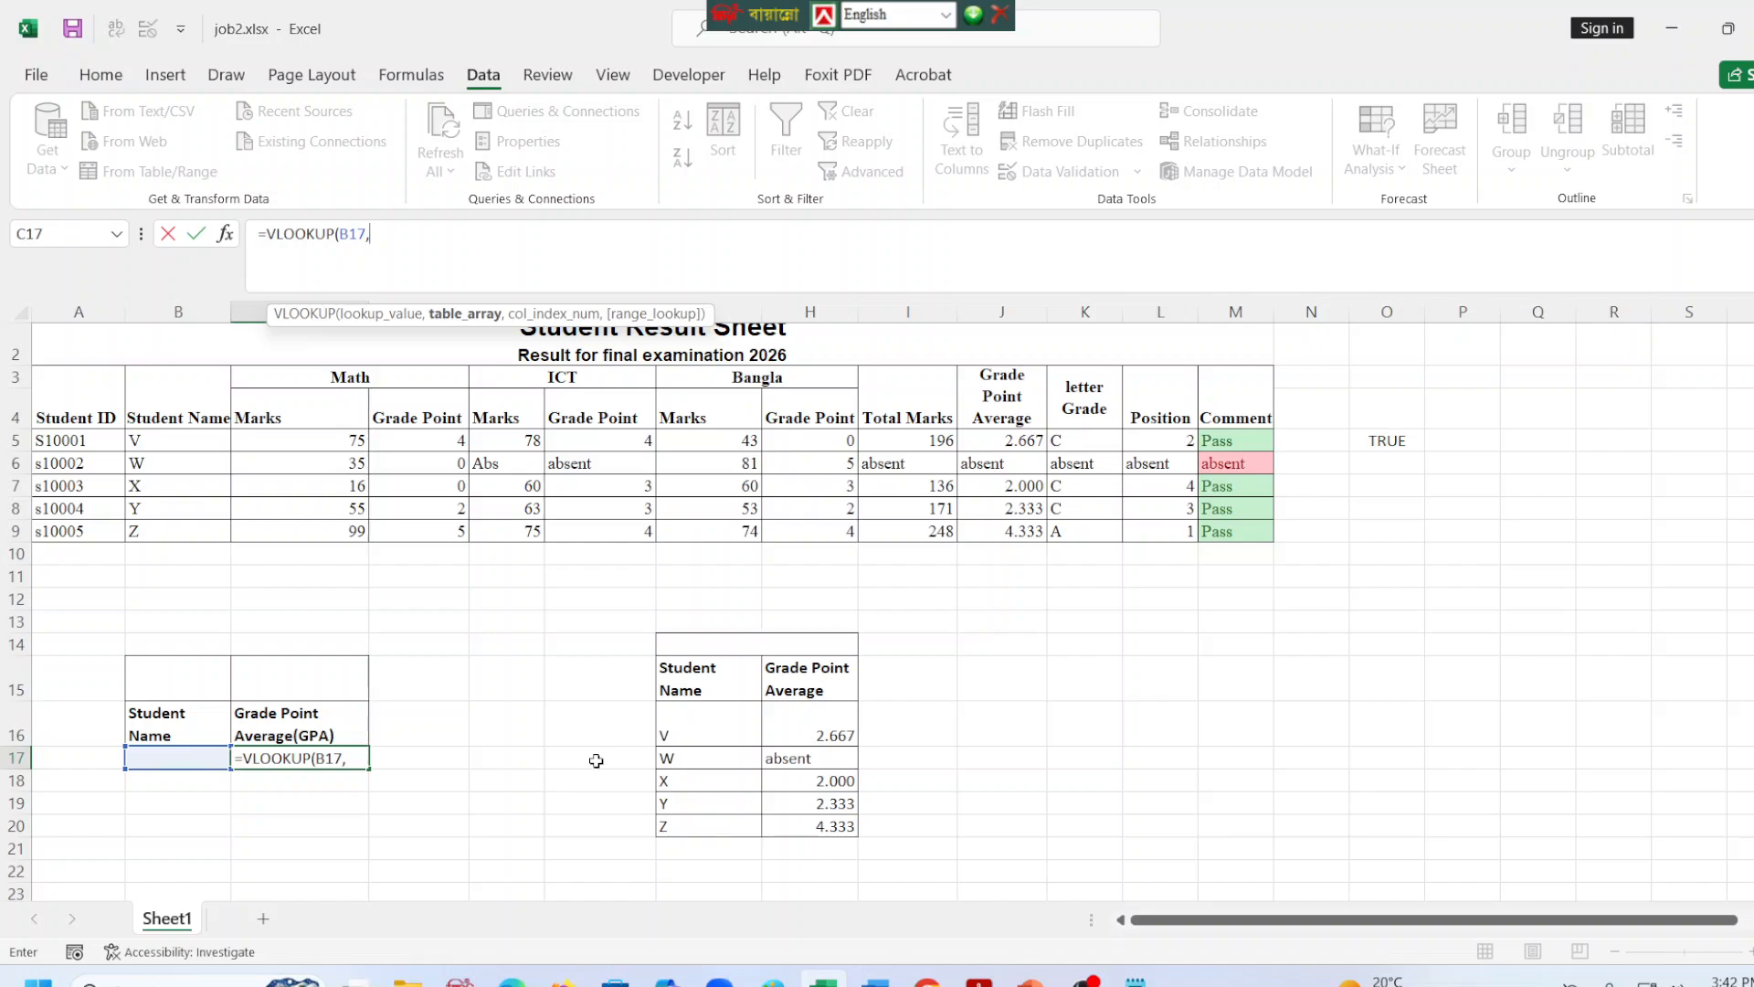
pyautogui.moveTo(699, 710); pyautogui.dragTo(806, 821)
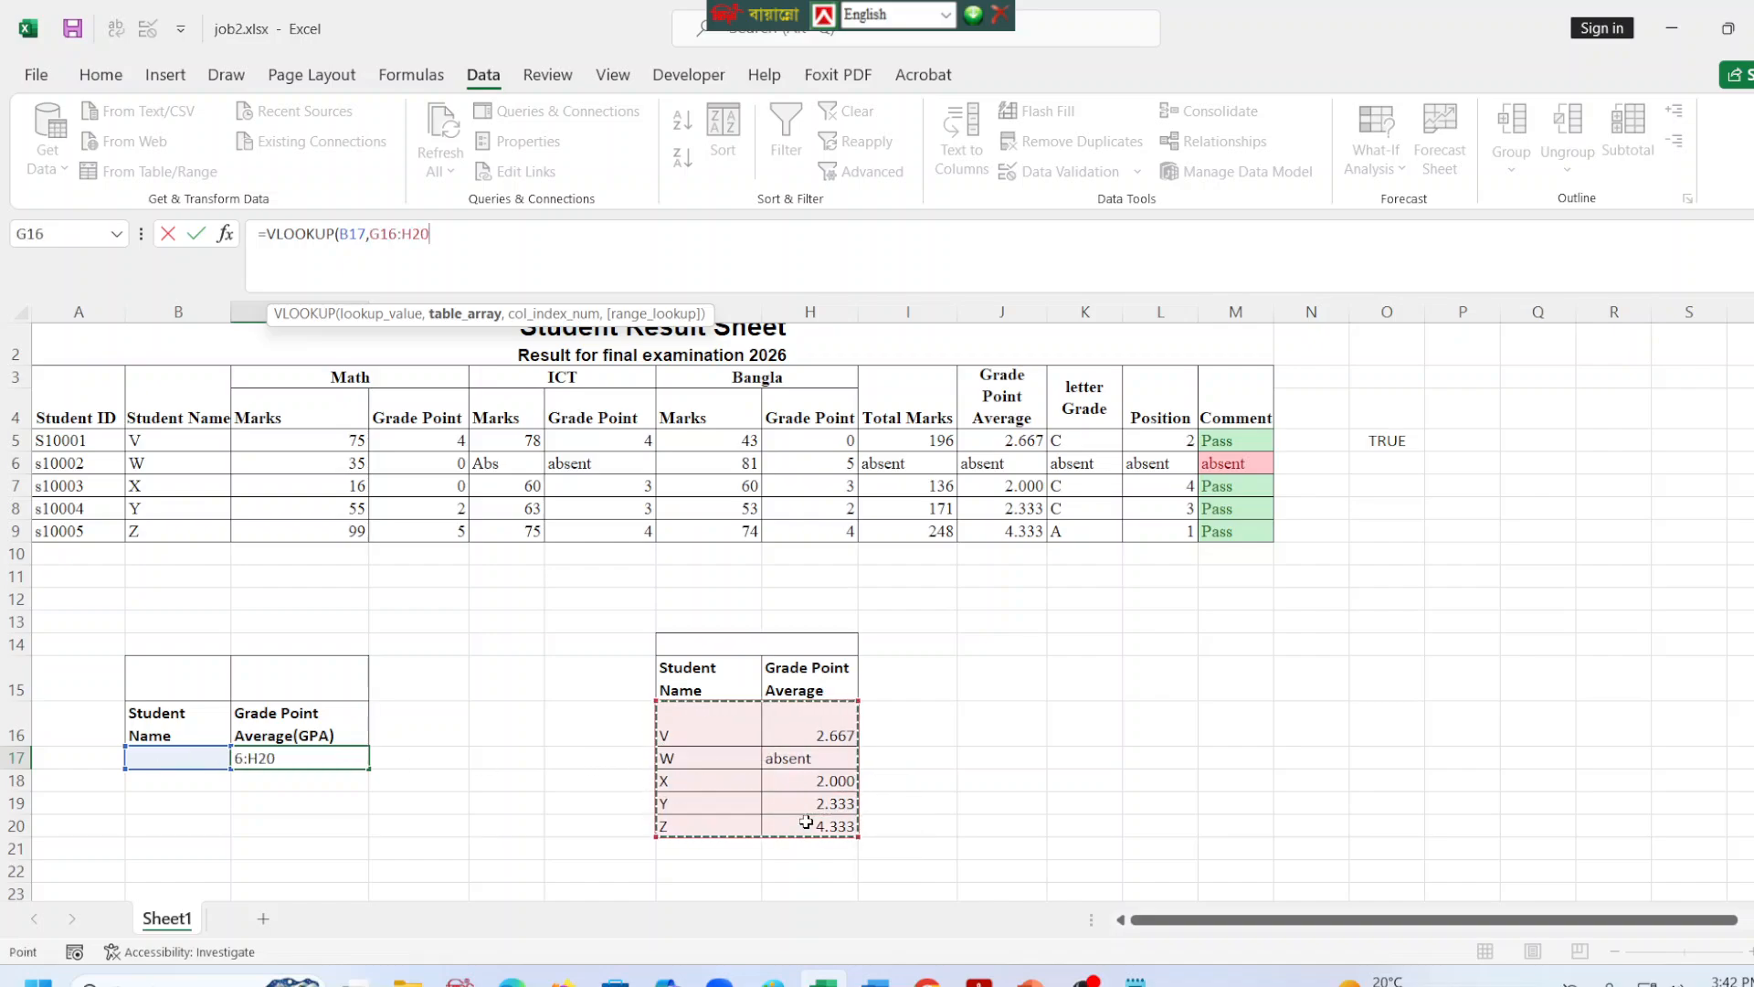
pyautogui.press('F4')
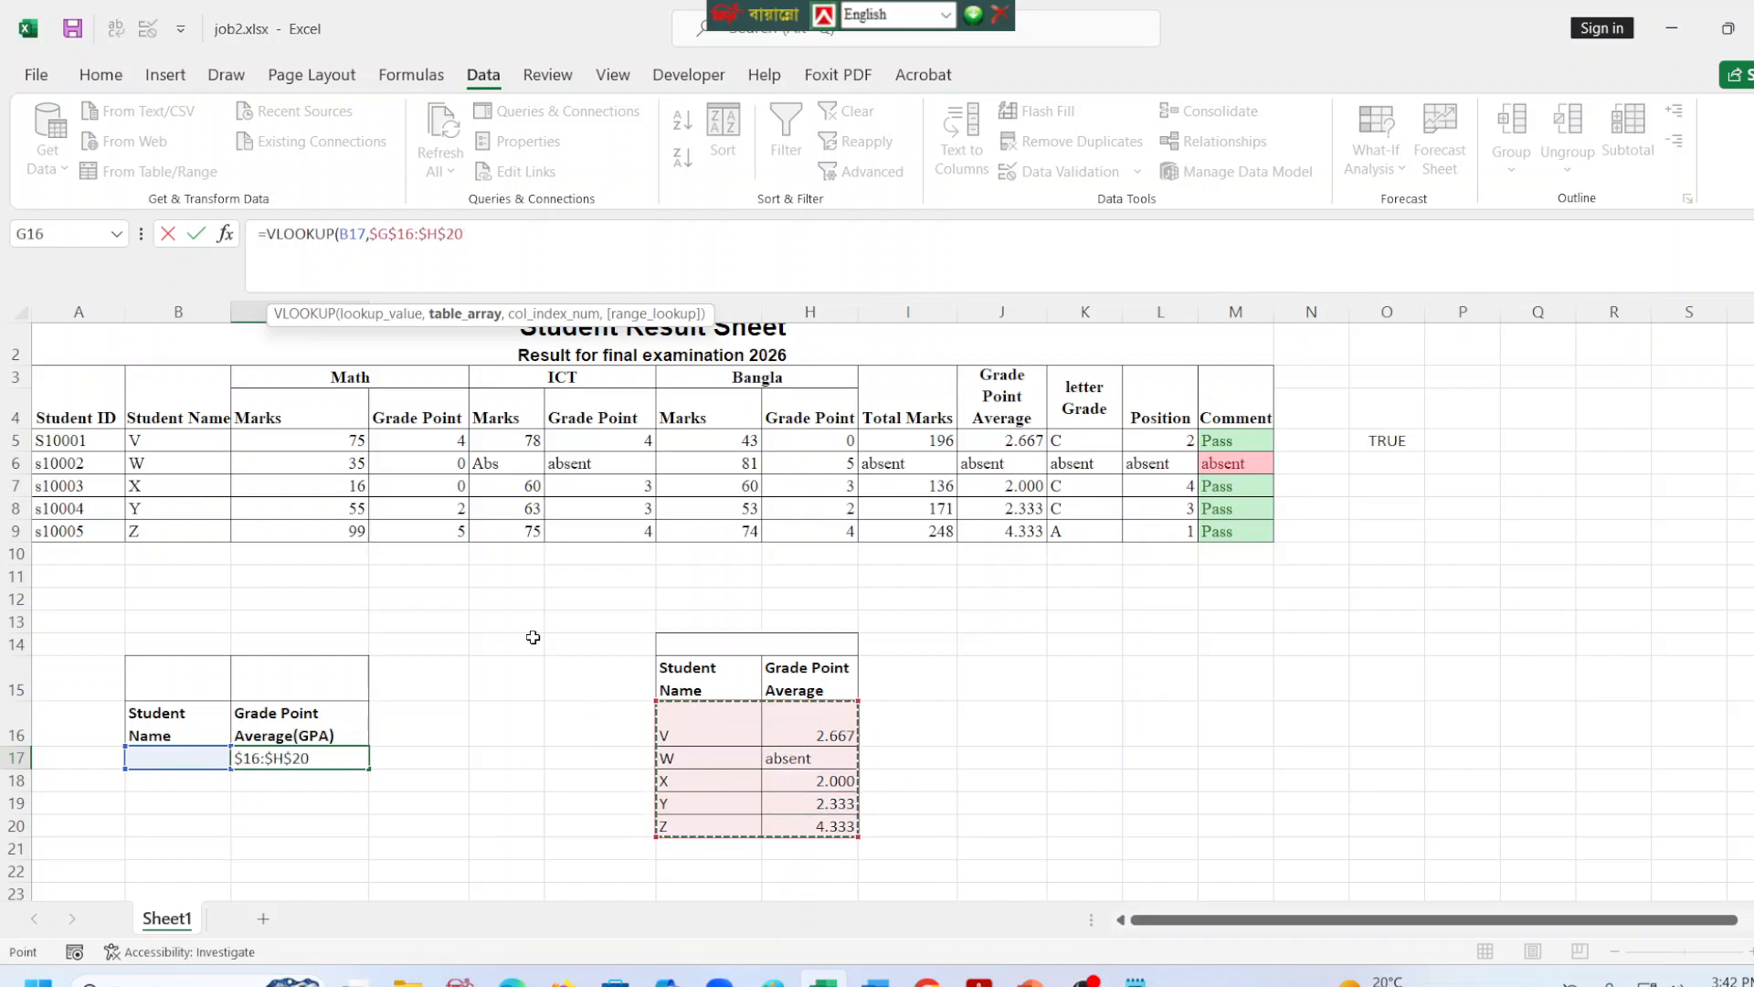
pyautogui.write(',')
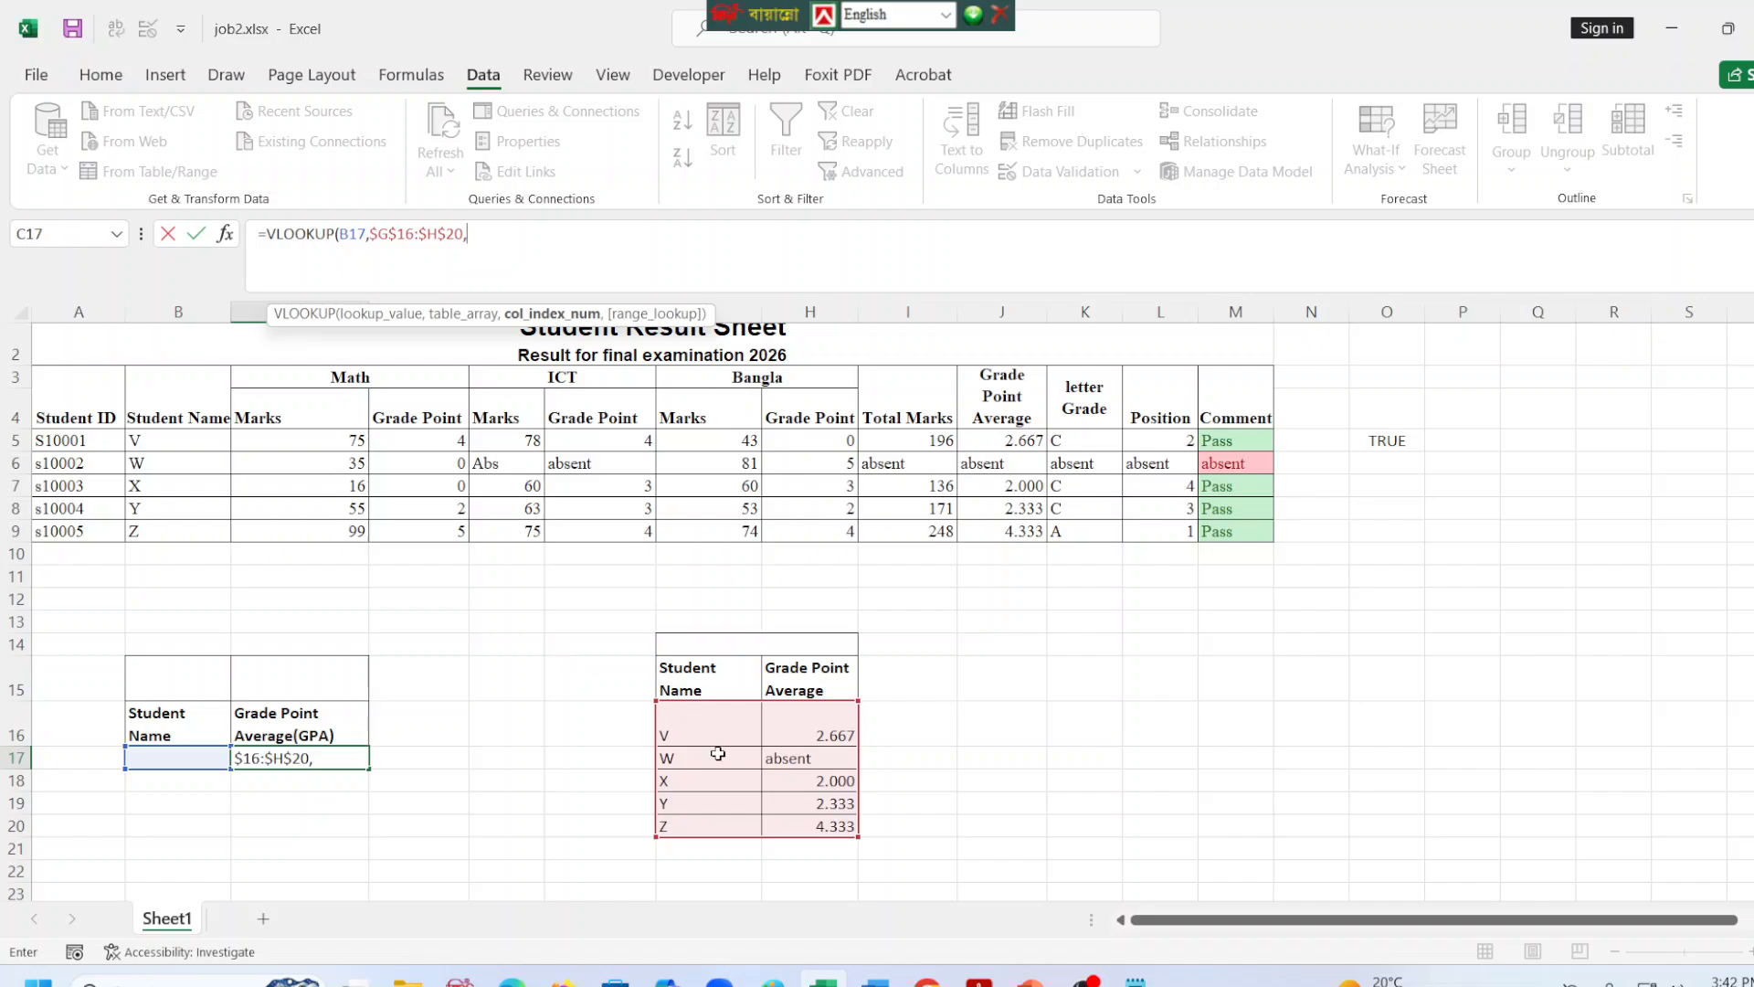
pyautogui.write('2,0')
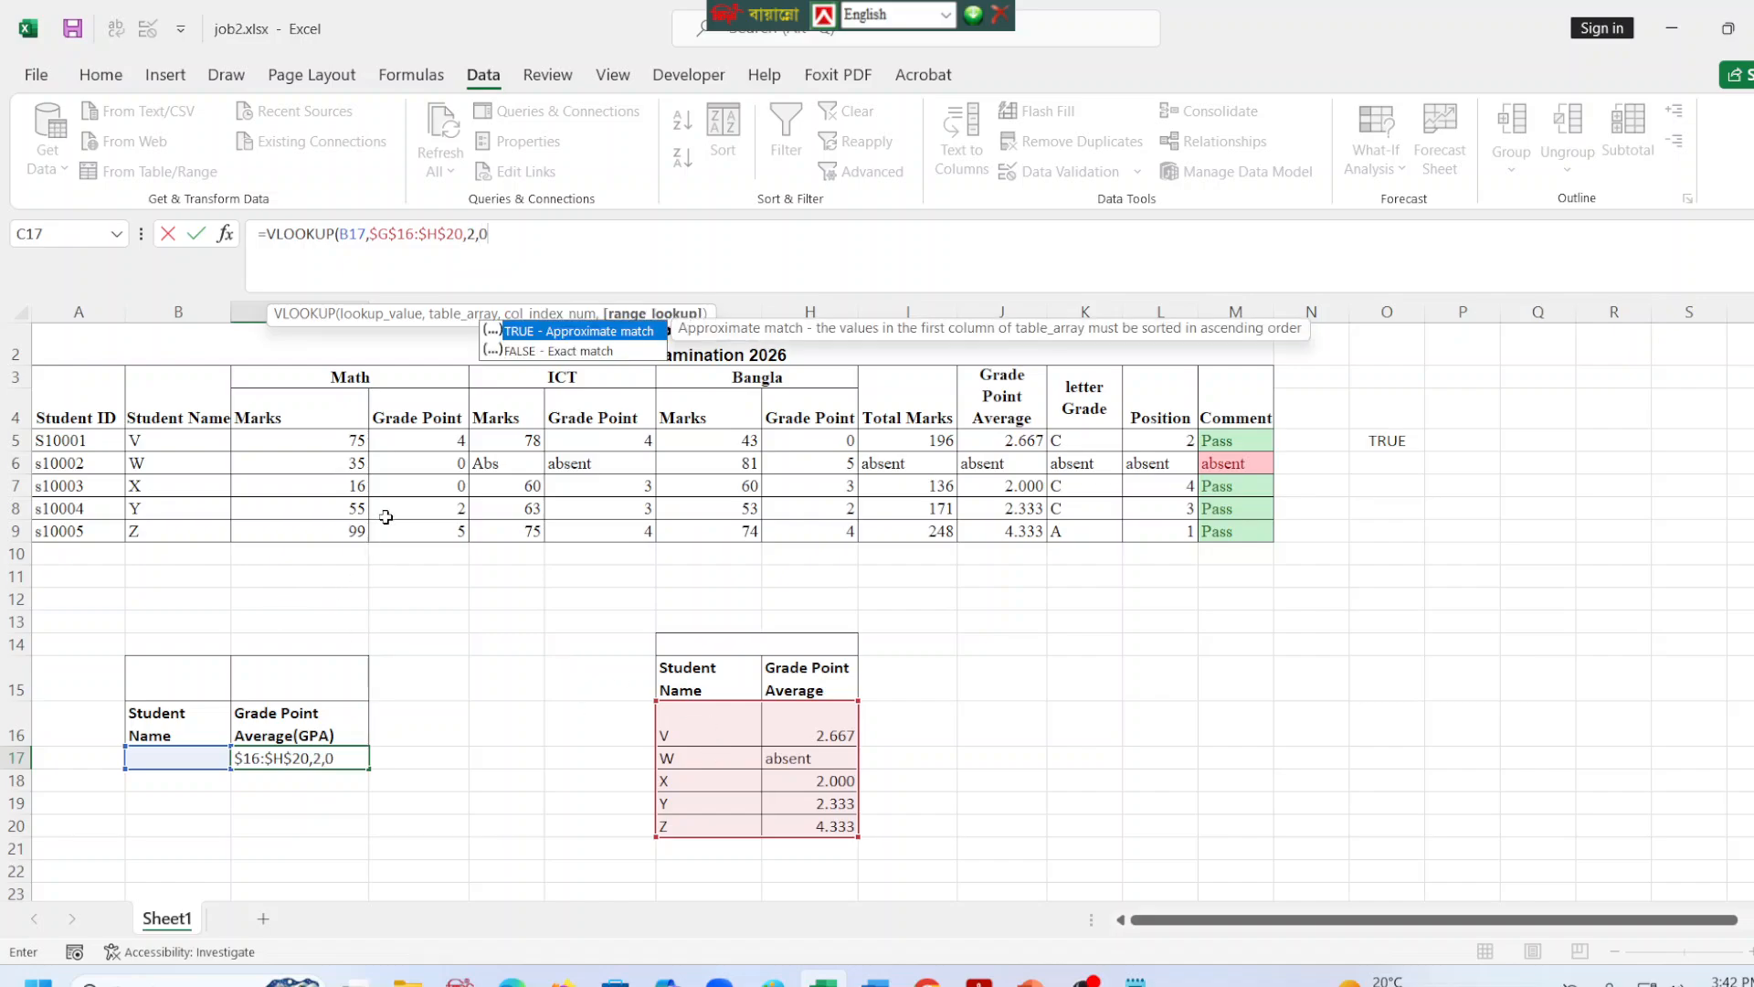
pyautogui.write(')')
pyautogui.press('Return')
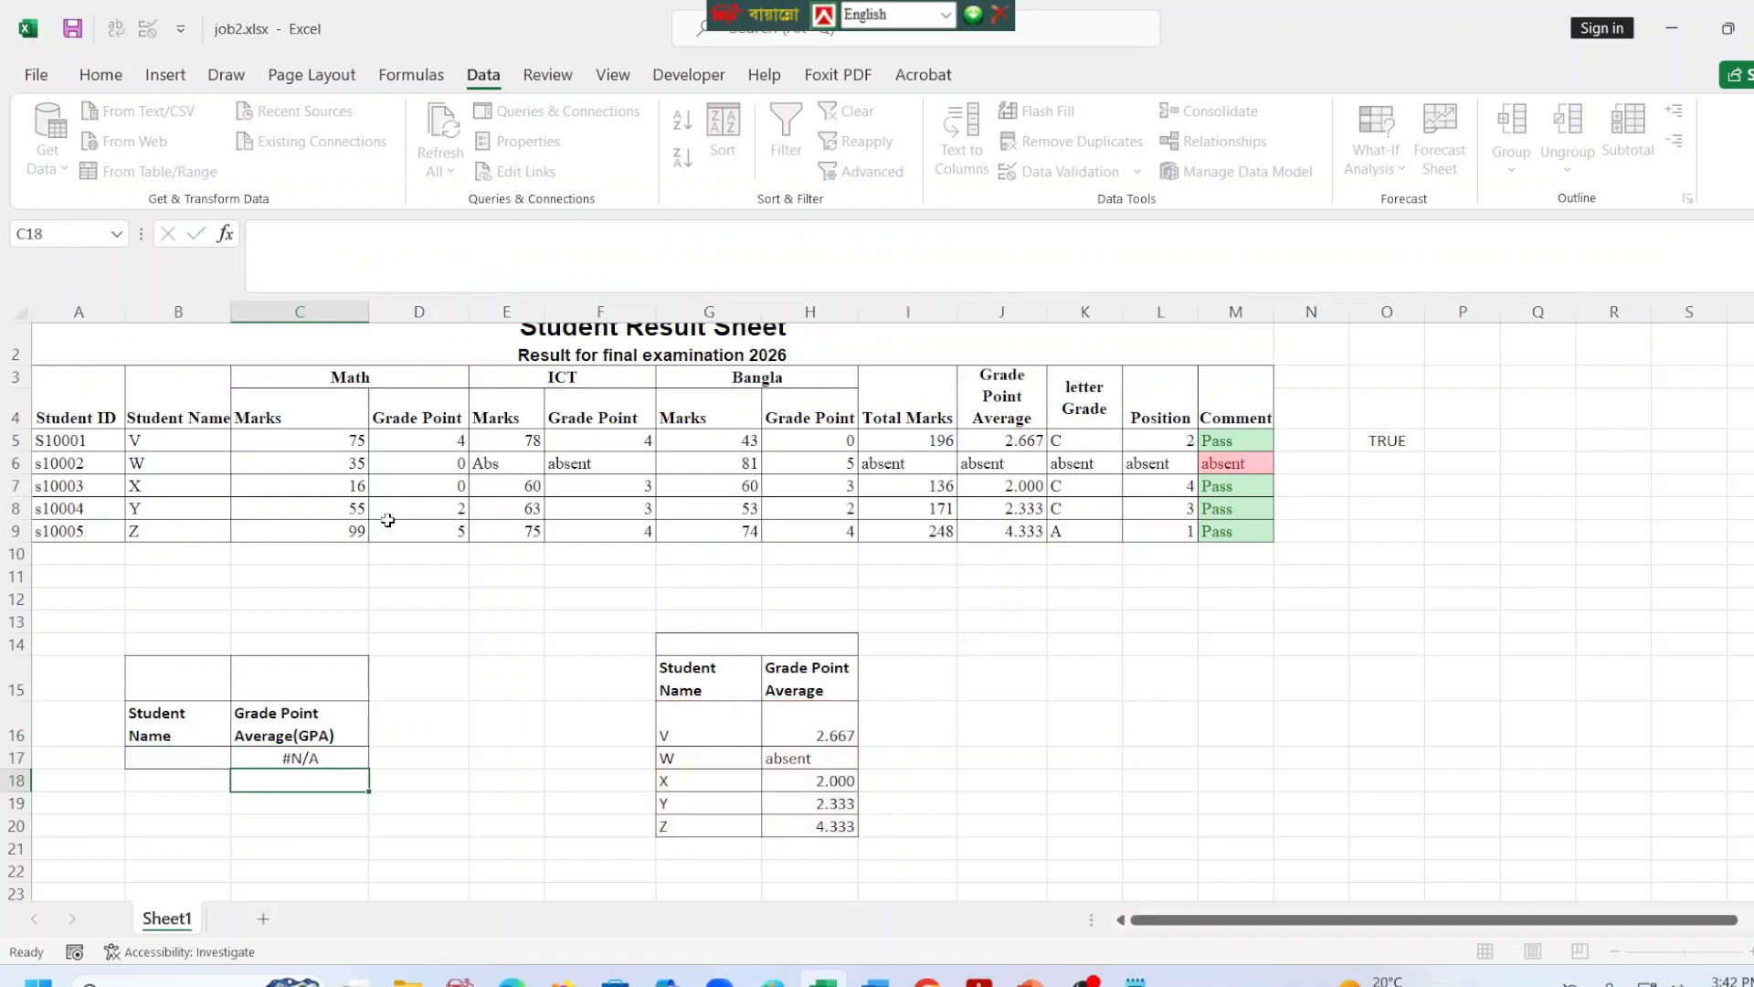
# Test the GPA lookup by choosing X and then W from the Student Name list in B17.
pyautogui.click(184, 753)
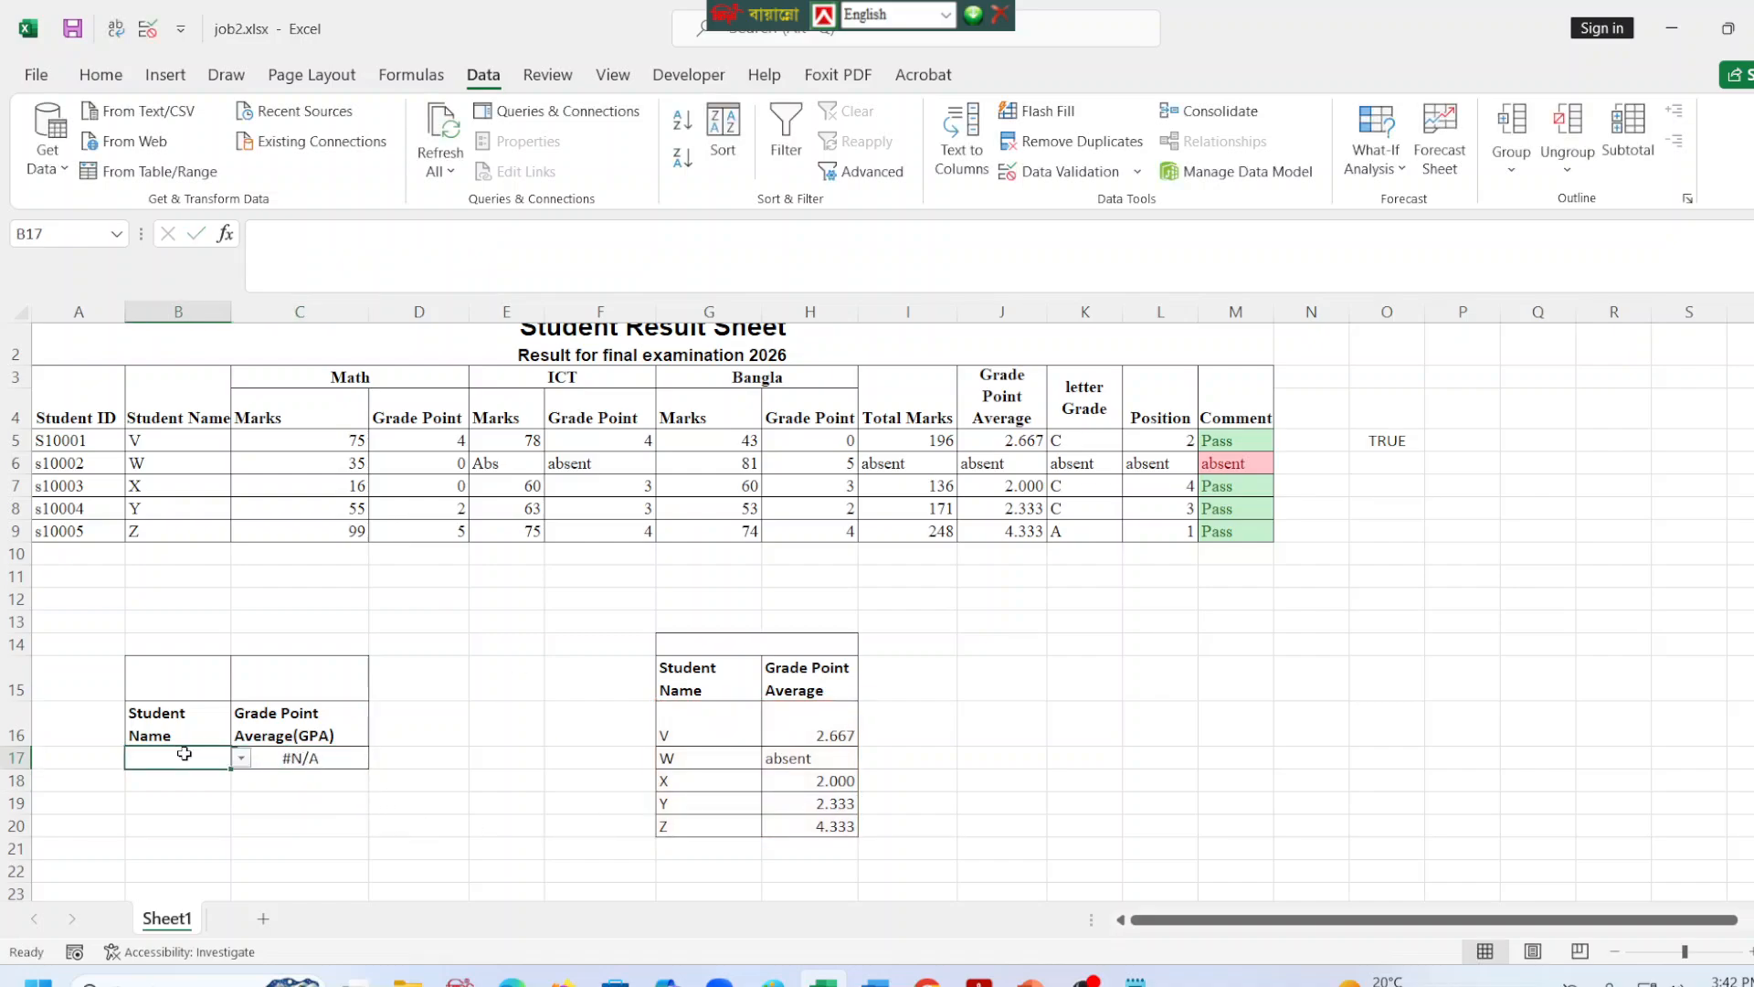
pyautogui.click(240, 758)
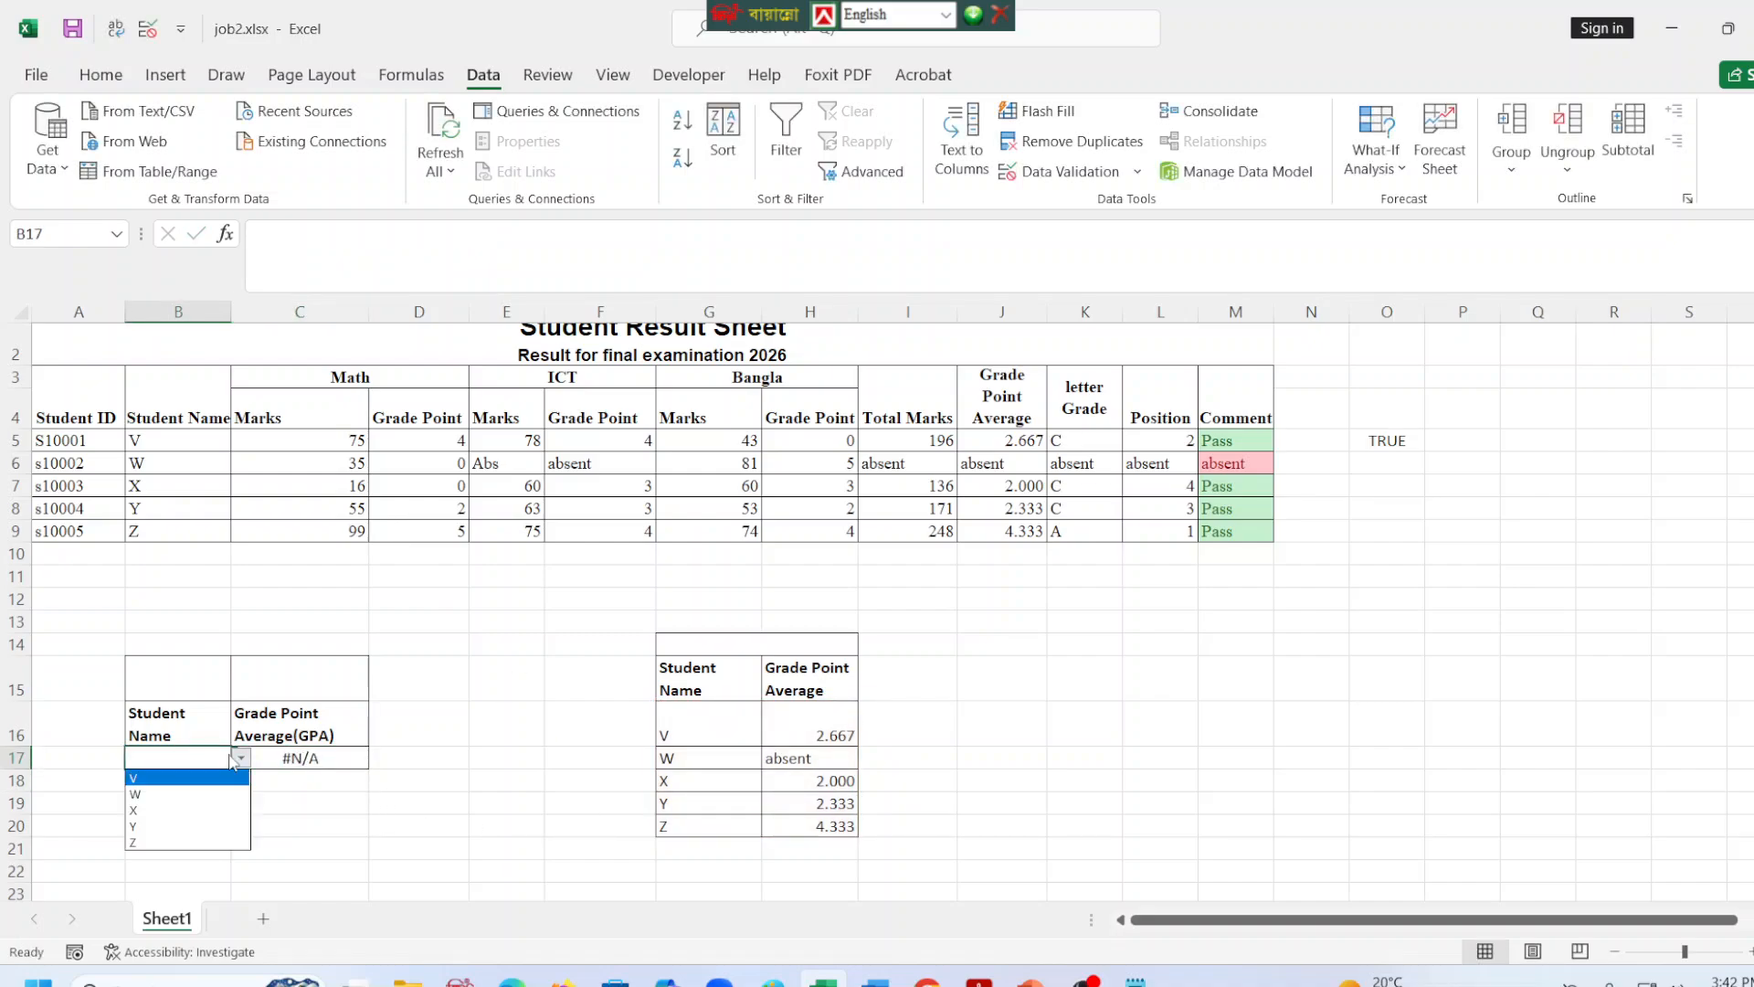
pyautogui.click(187, 810)
pyautogui.click(310, 755)
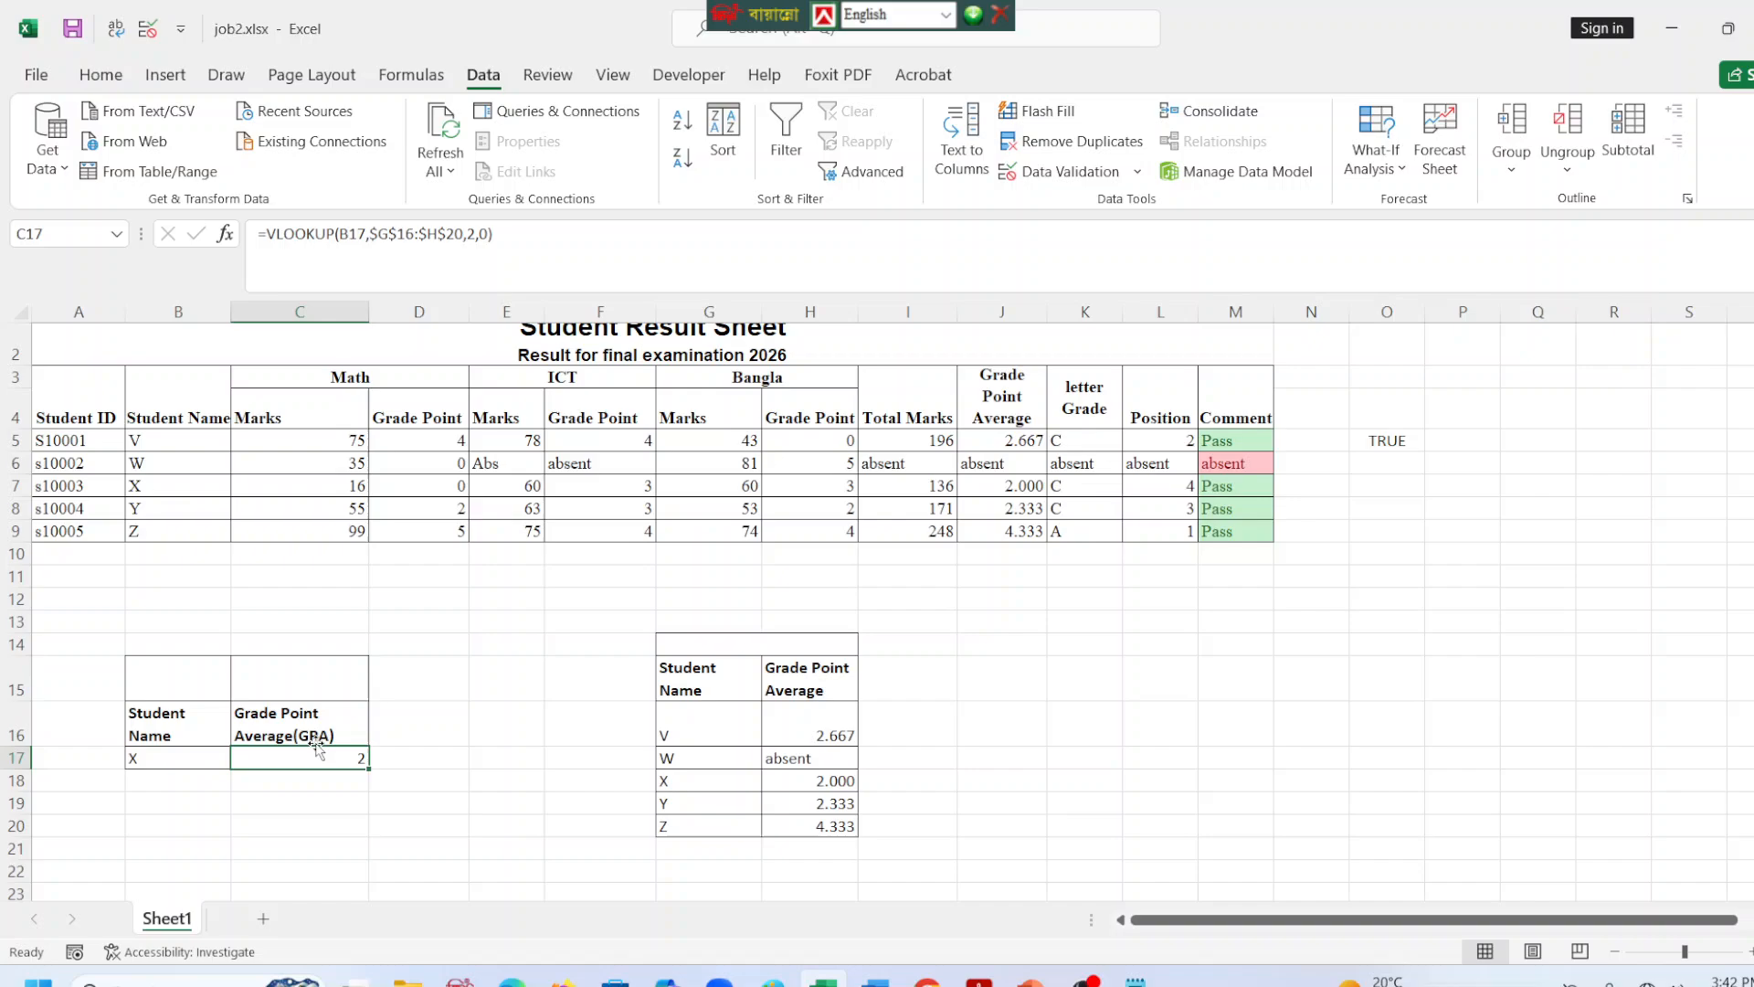
pyautogui.click(186, 762)
pyautogui.click(242, 768)
pyautogui.click(183, 792)
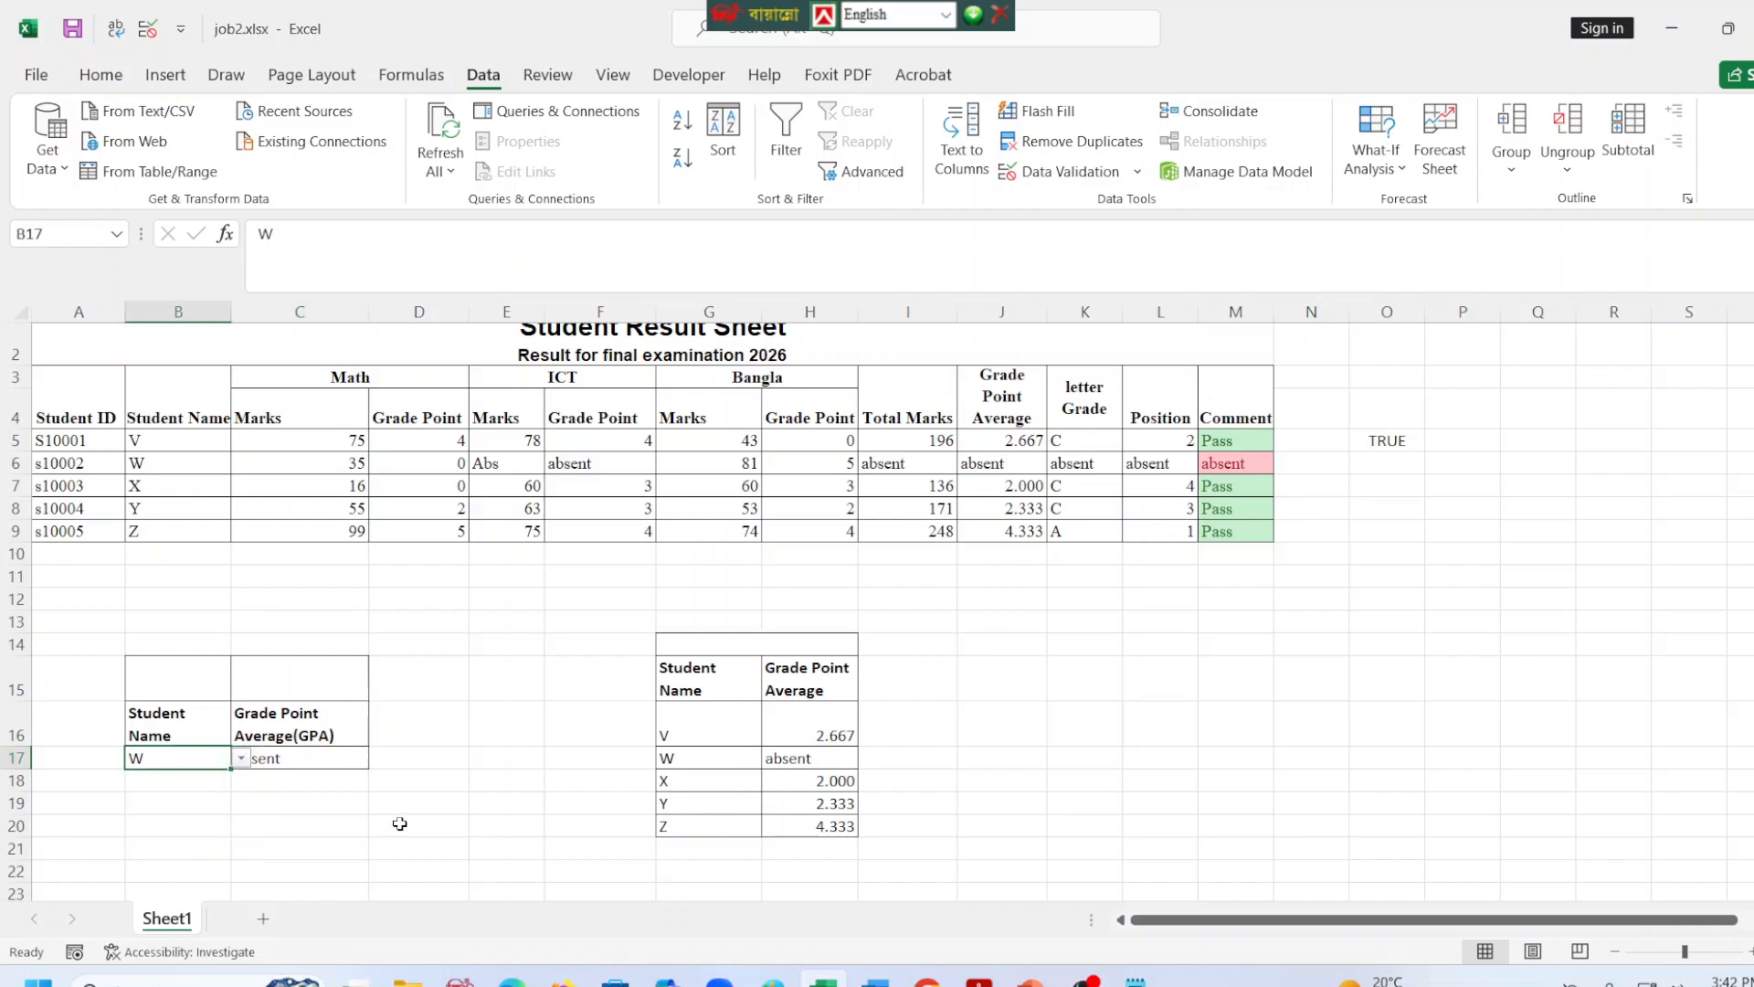
pyautogui.click(400, 820)
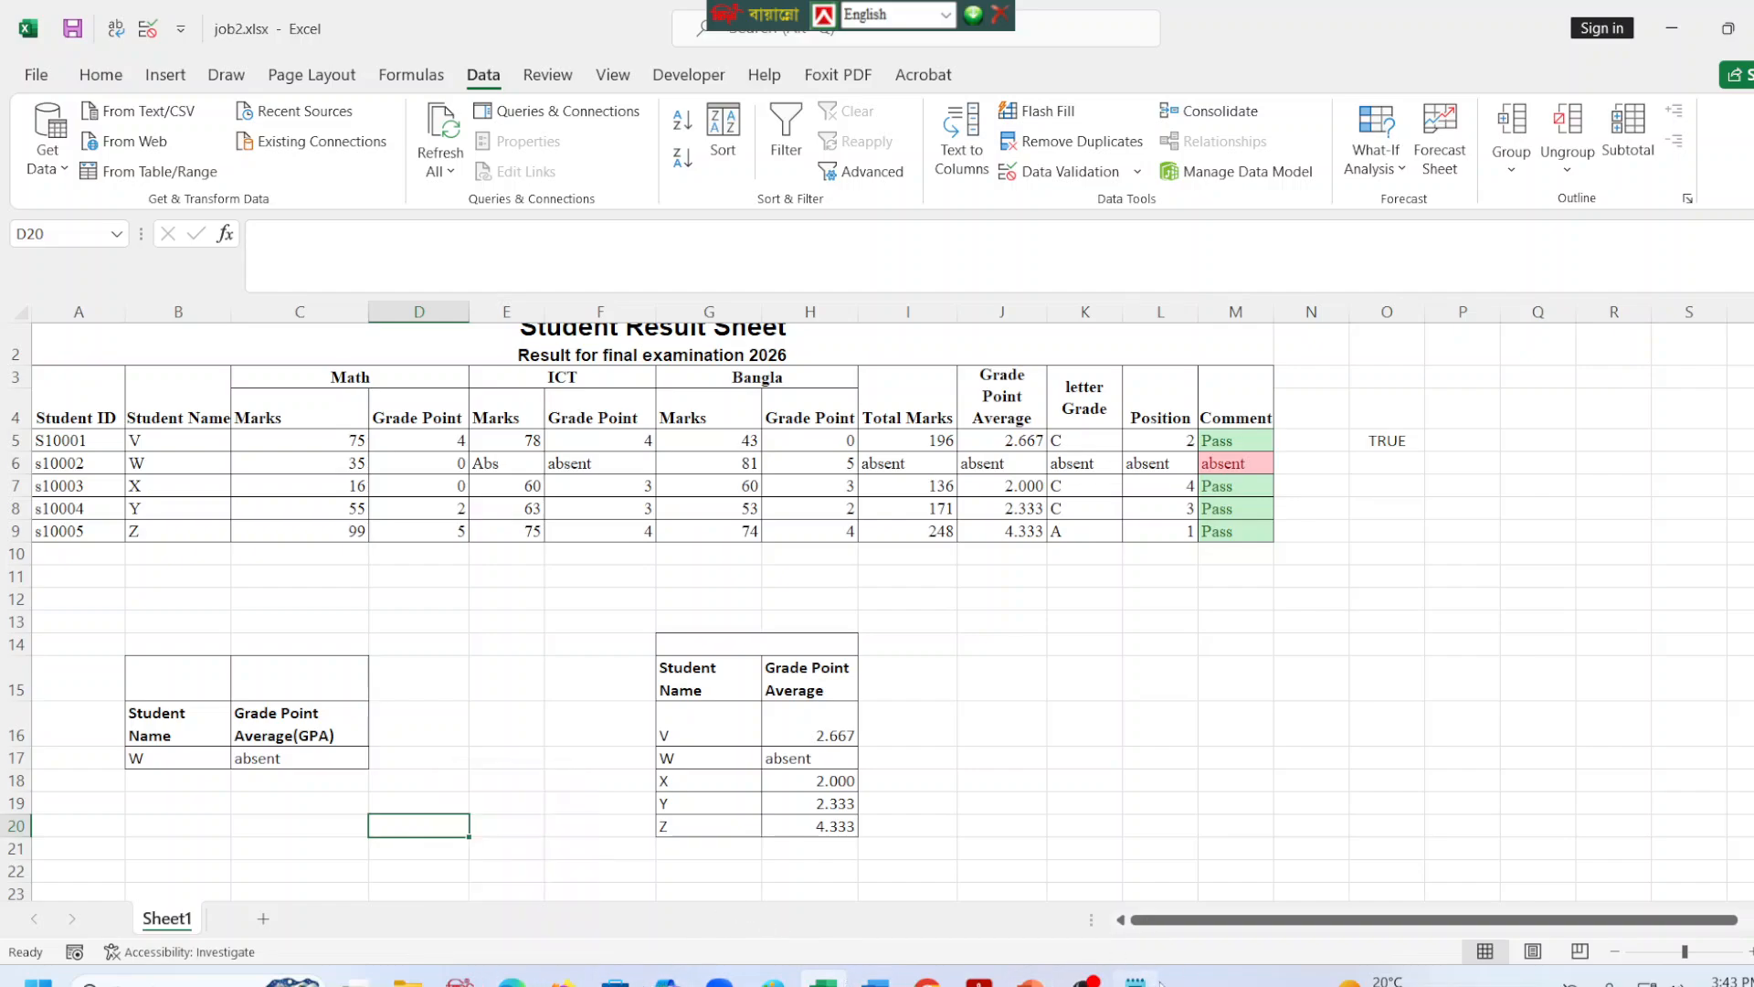
# Switch to the task PDF to examine the sample Total Marks chart, and return to the Excel workbook.
pyautogui.click(511, 979)
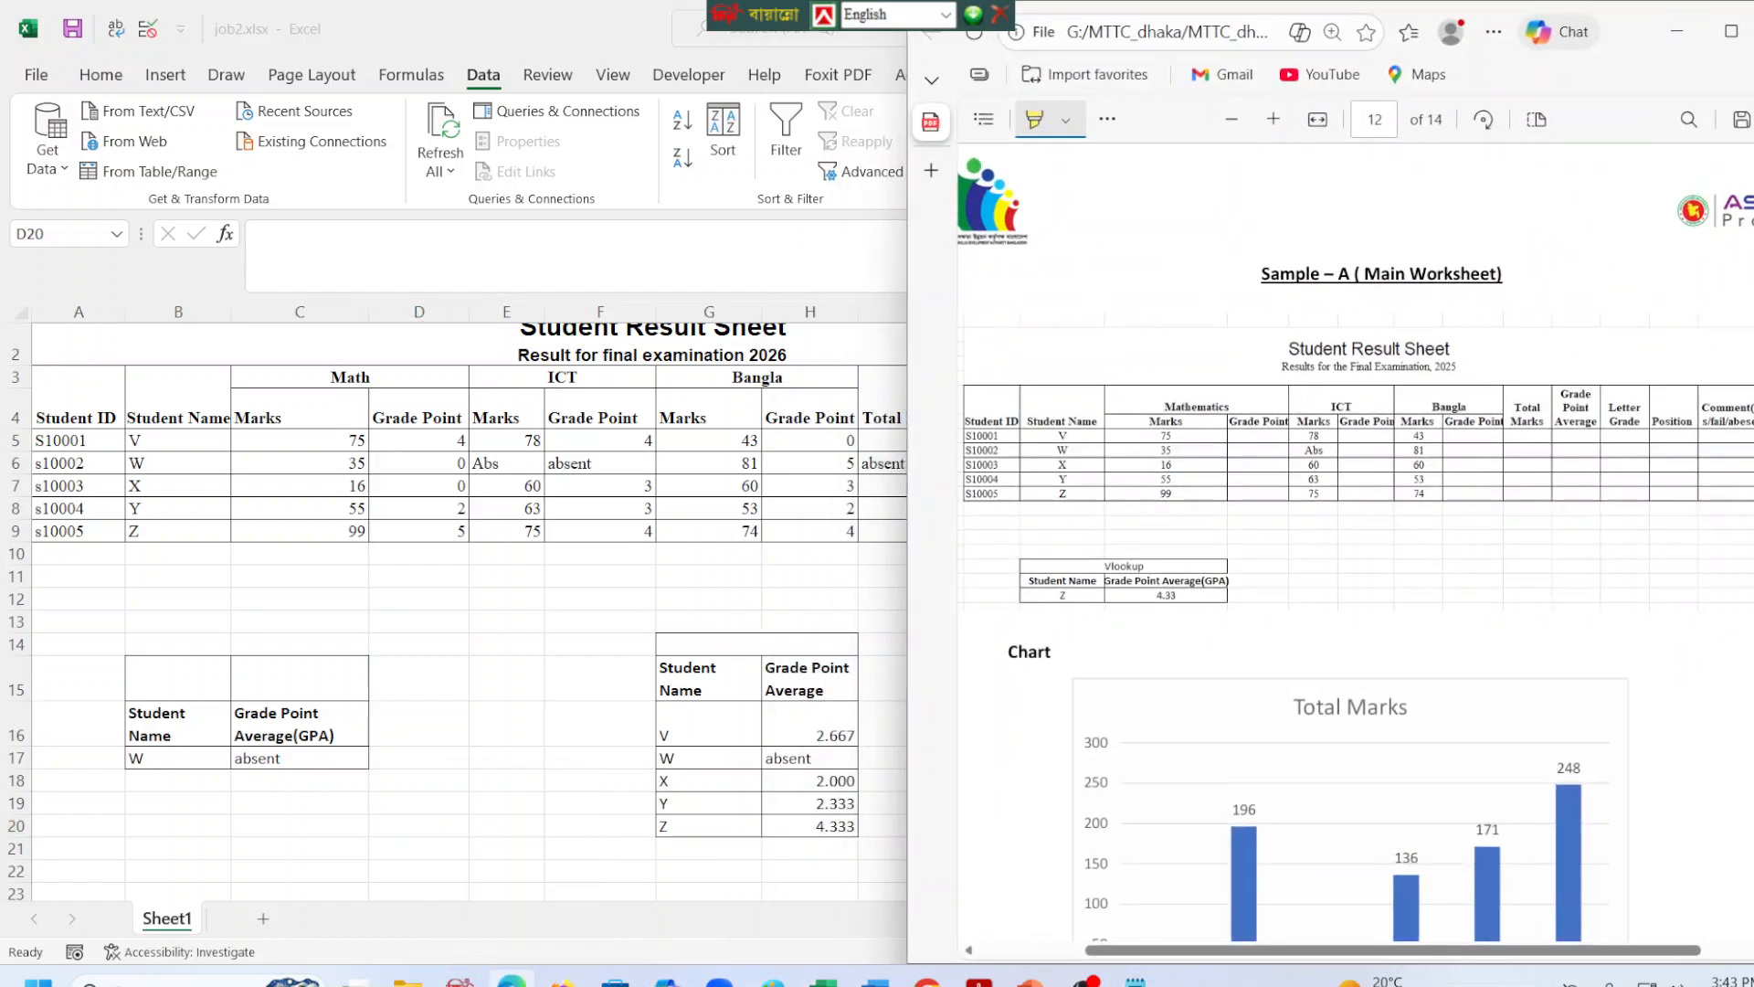
pyautogui.scroll(-4, 1397, 766)
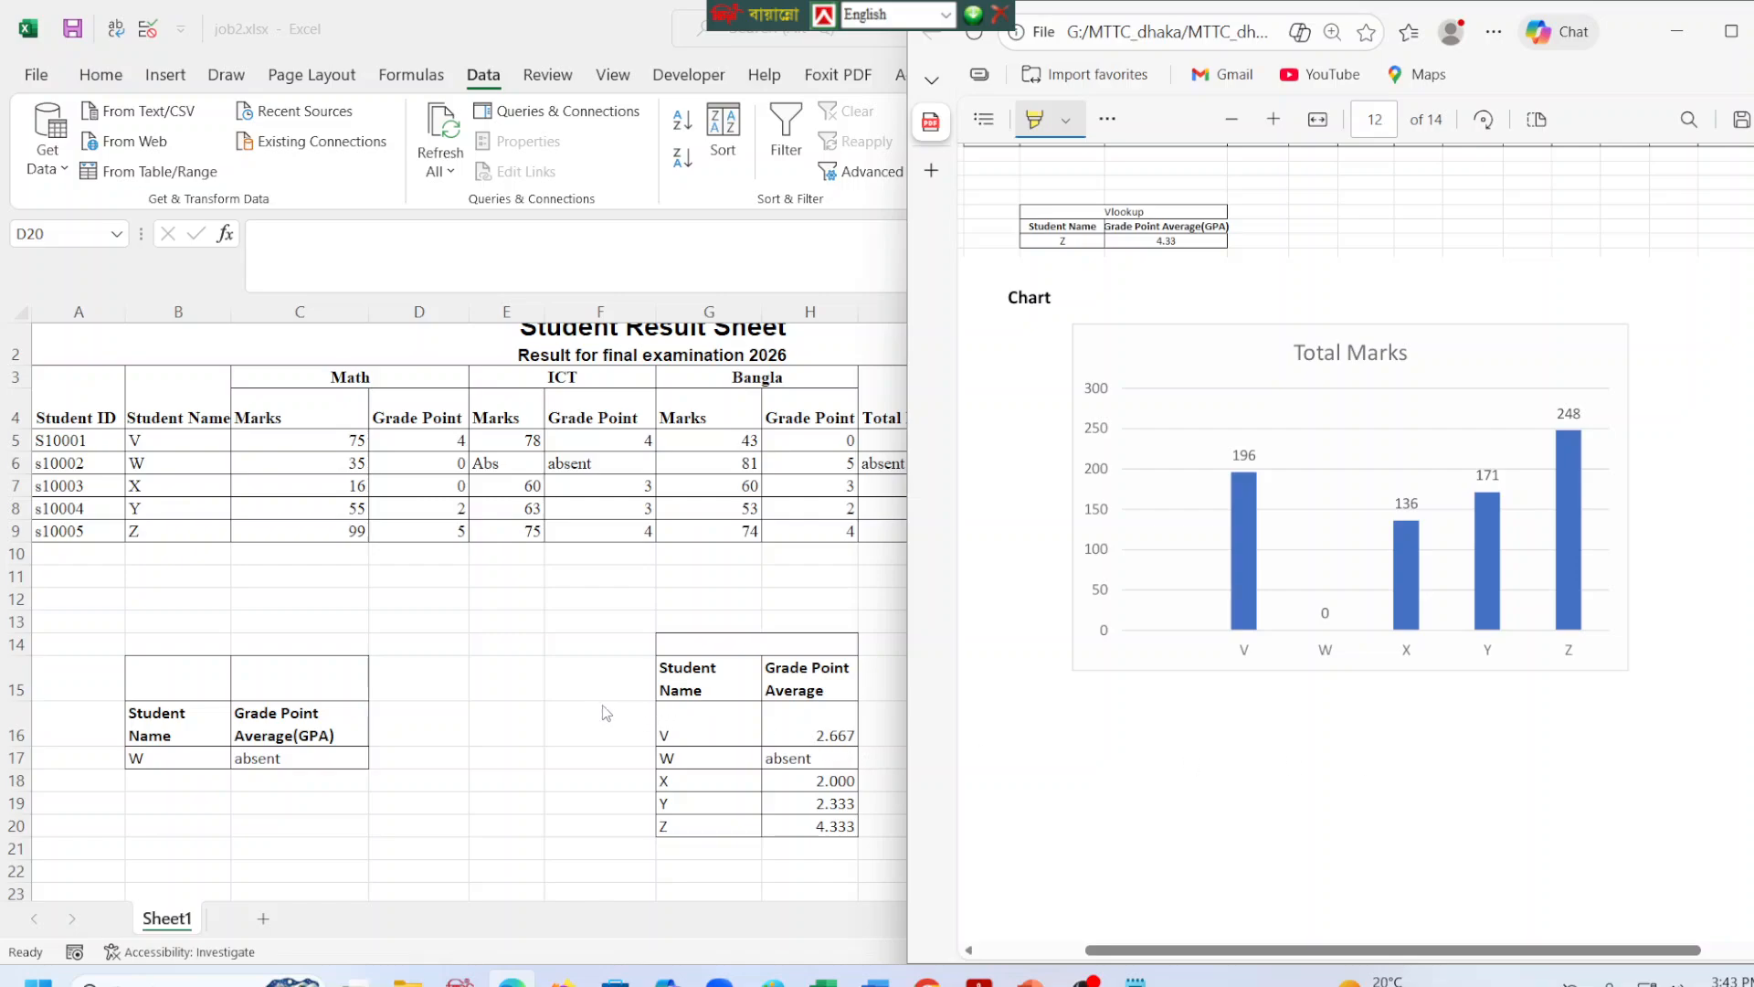
pyautogui.hotkey('alt', 'Tab')
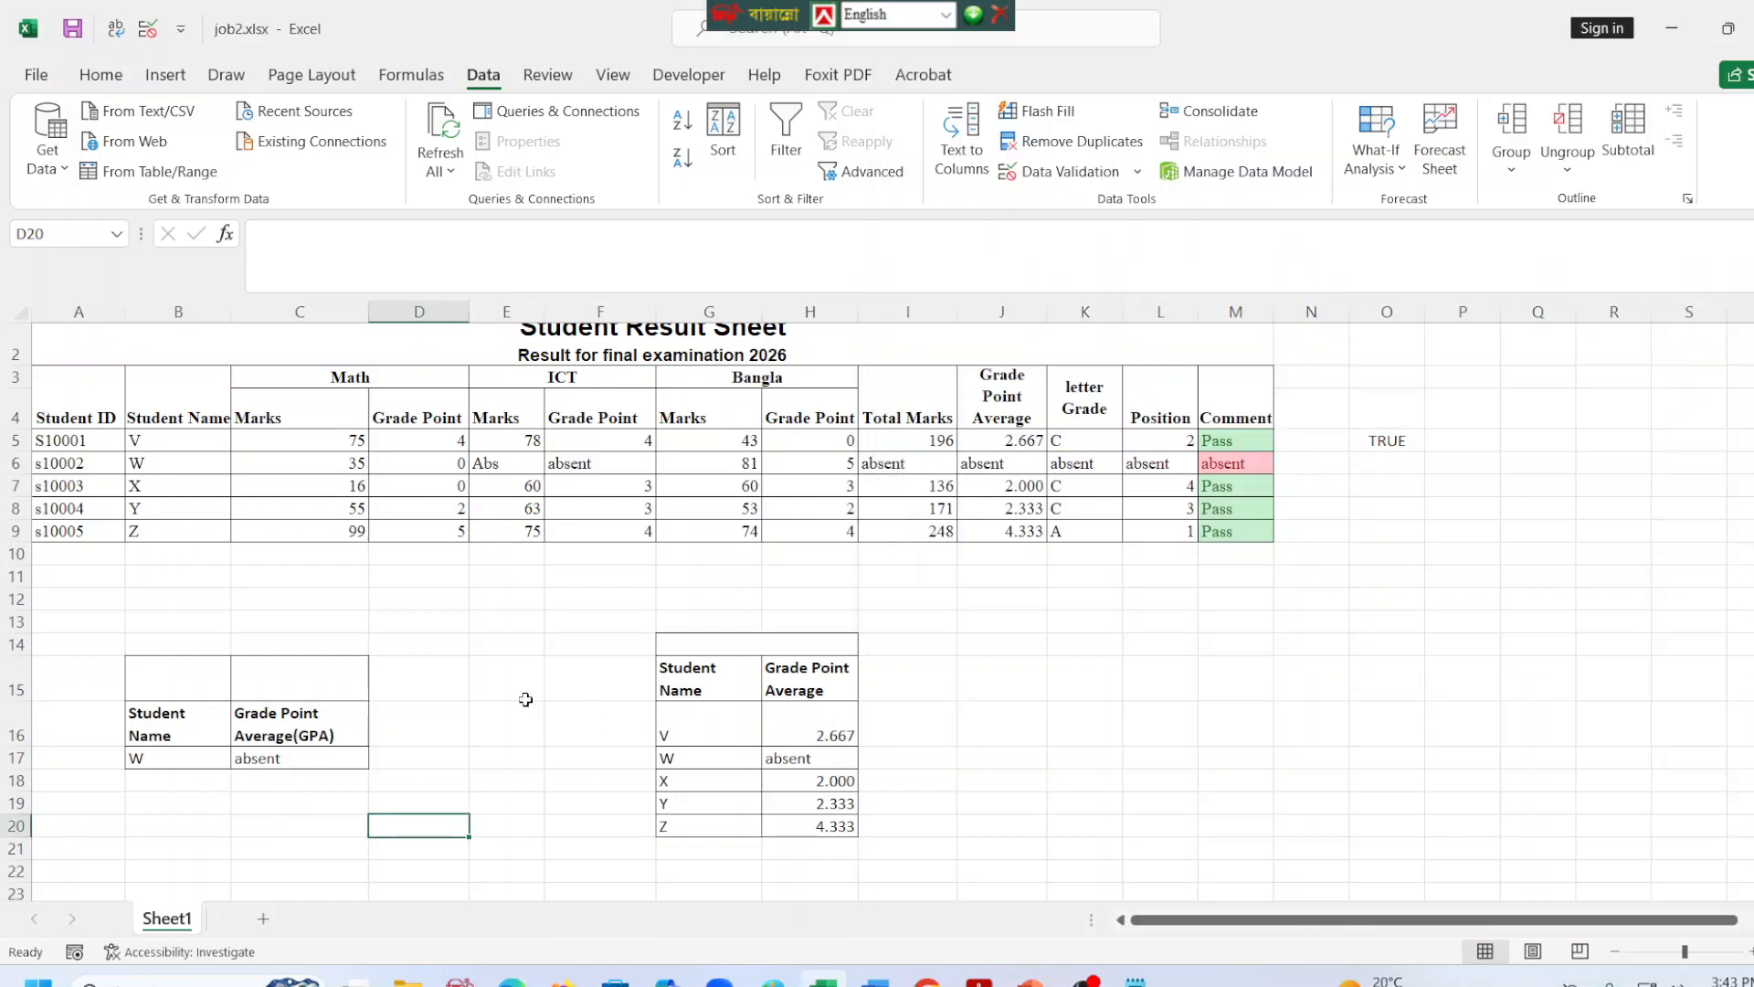
pyautogui.click(1089, 774)
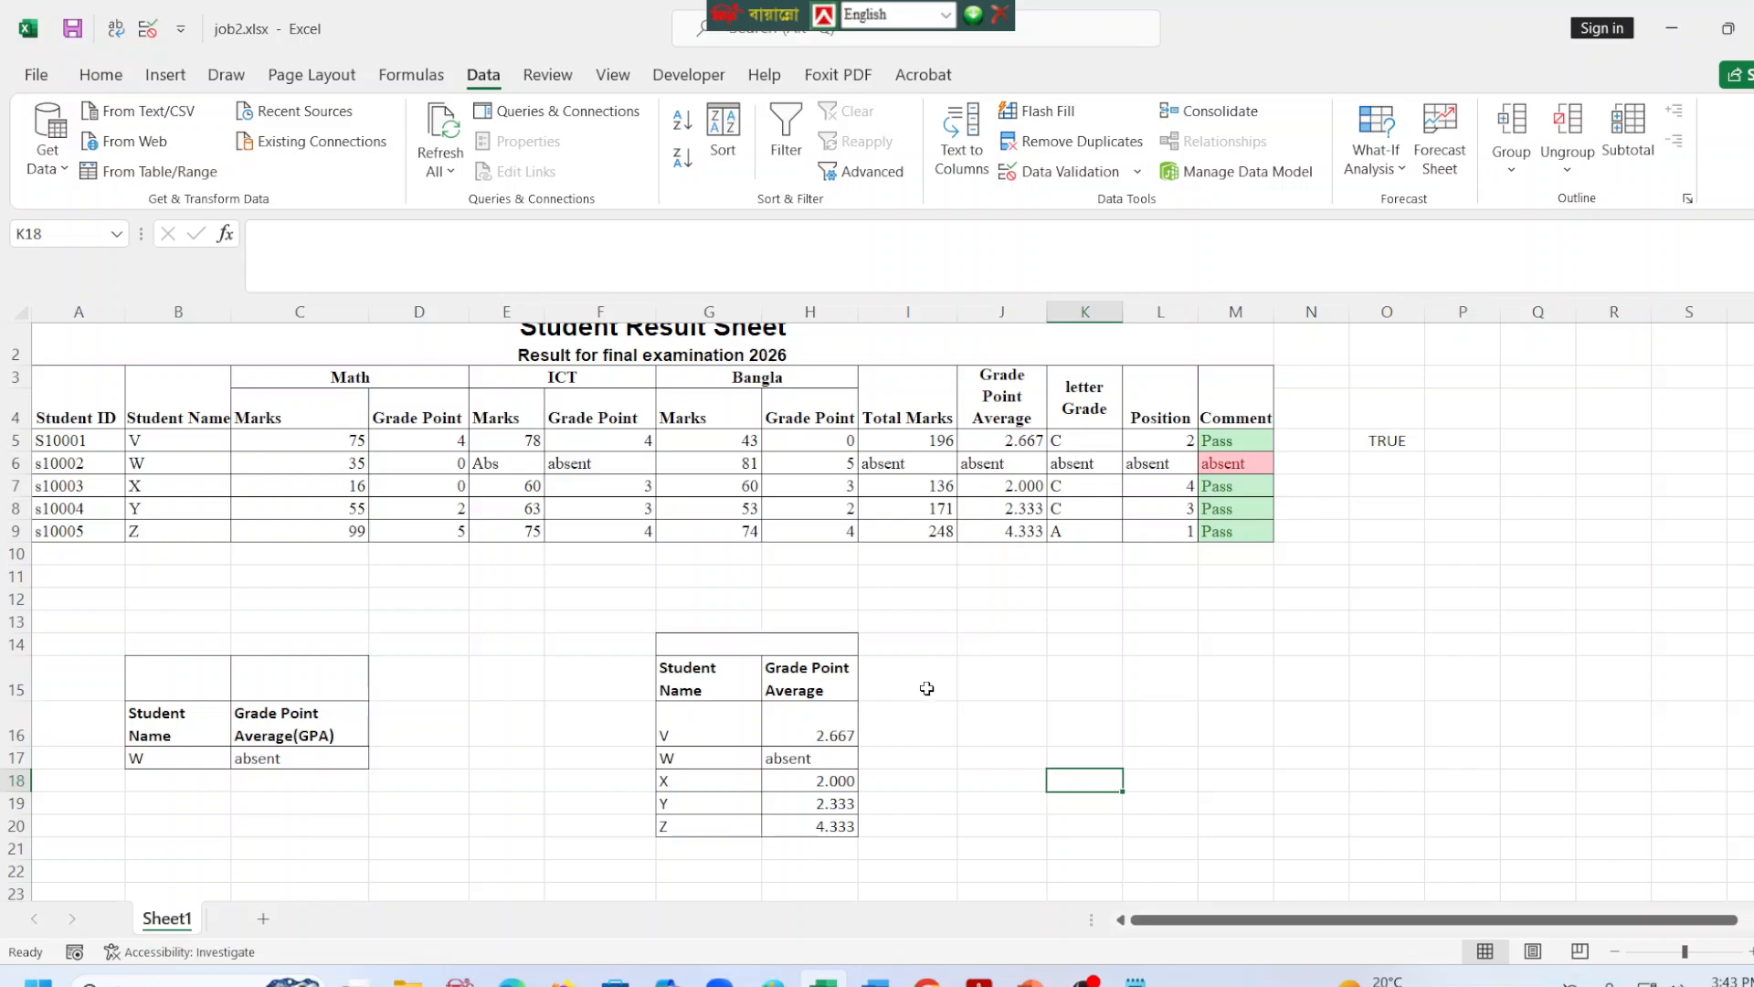
# Insert a blank cell at H15, shifting the Grade Point Average header right.
pyautogui.click(791, 674)
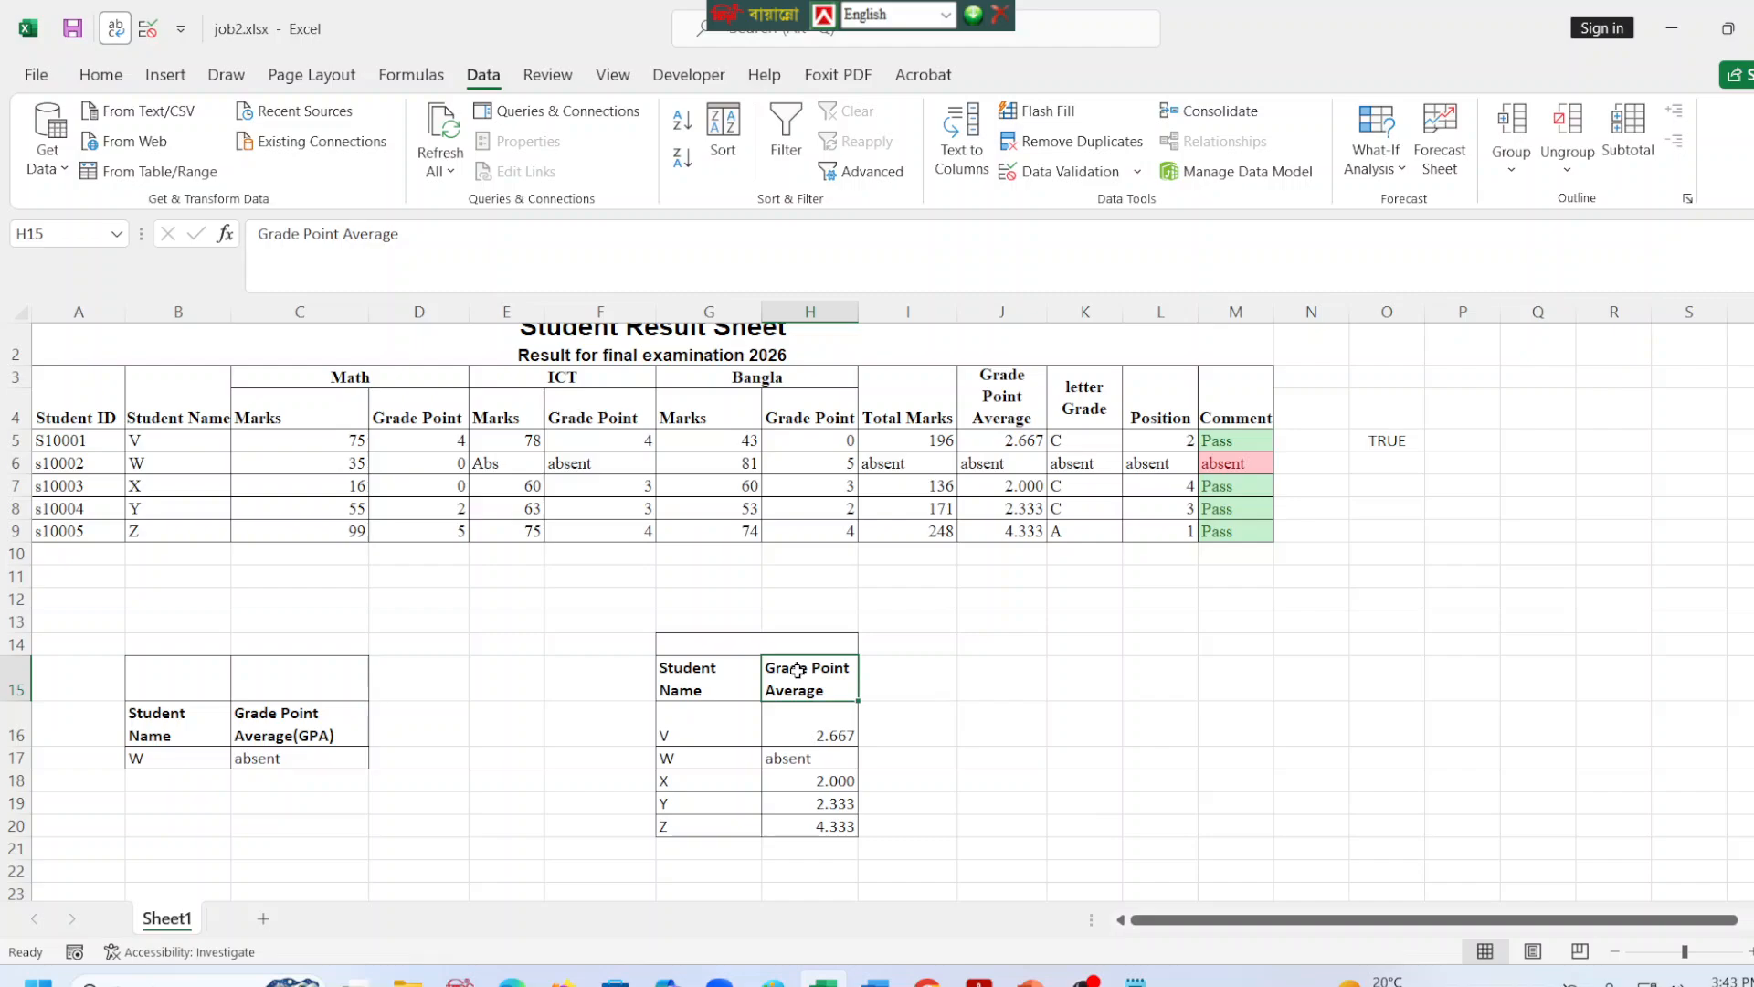
pyautogui.rightClick(798, 669)
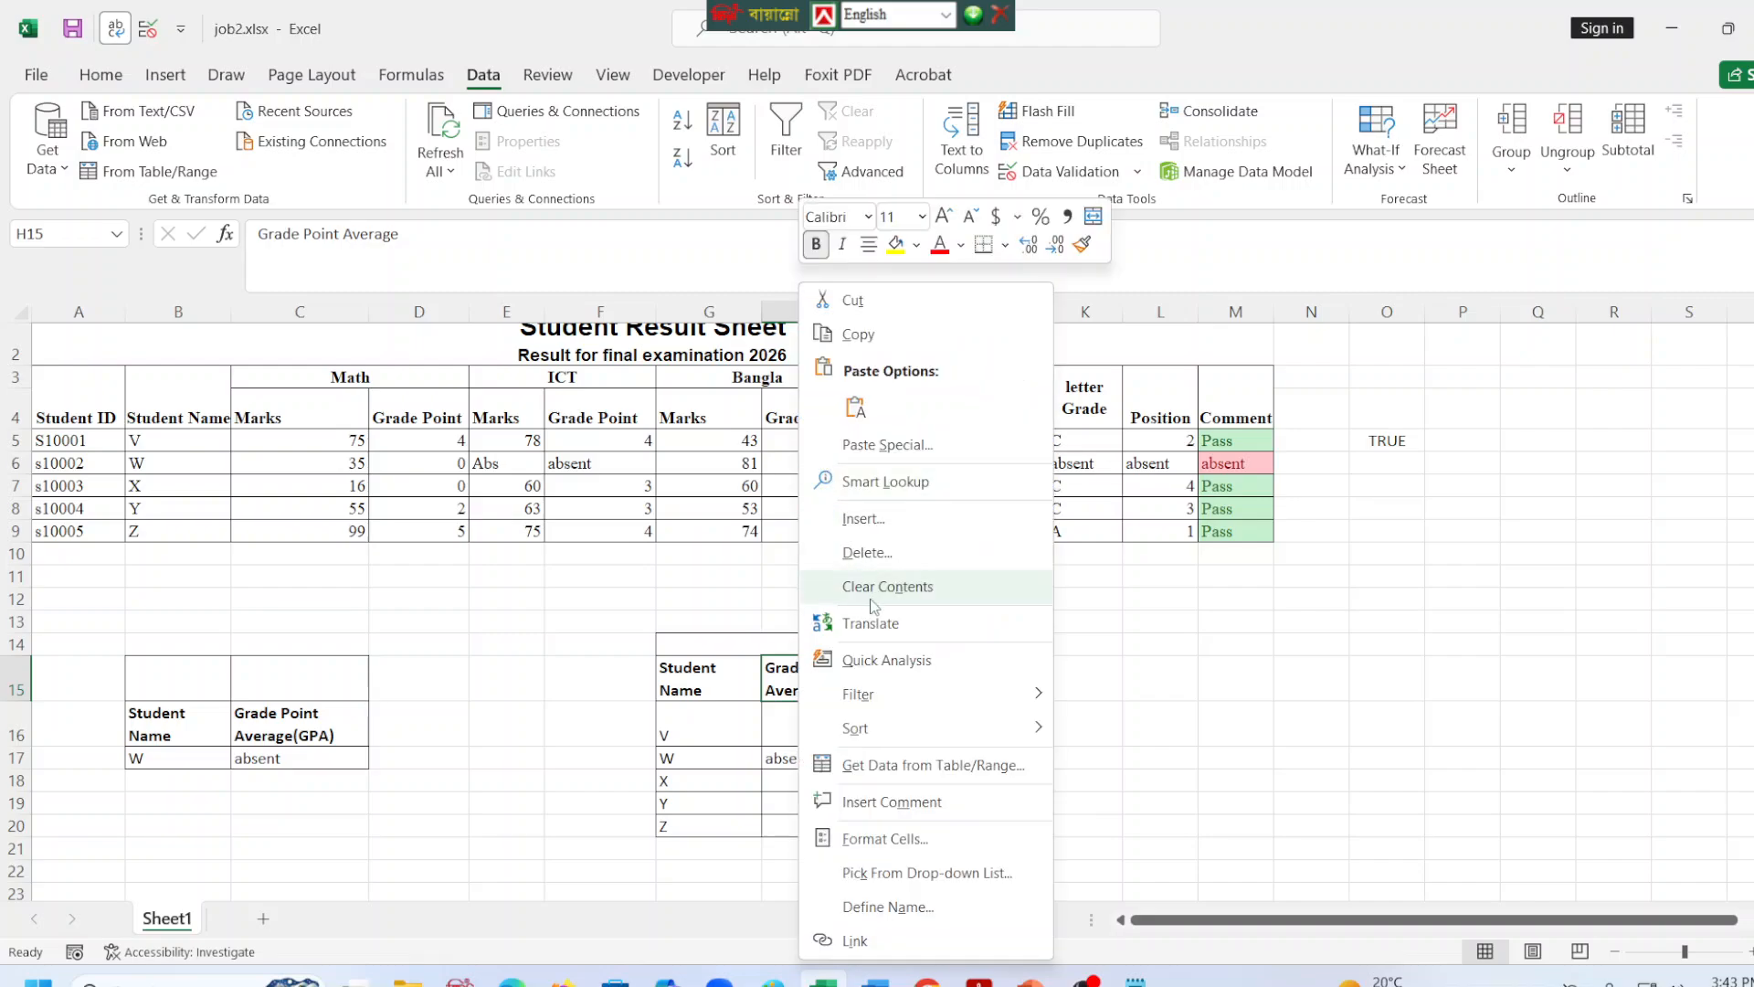
pyautogui.click(866, 518)
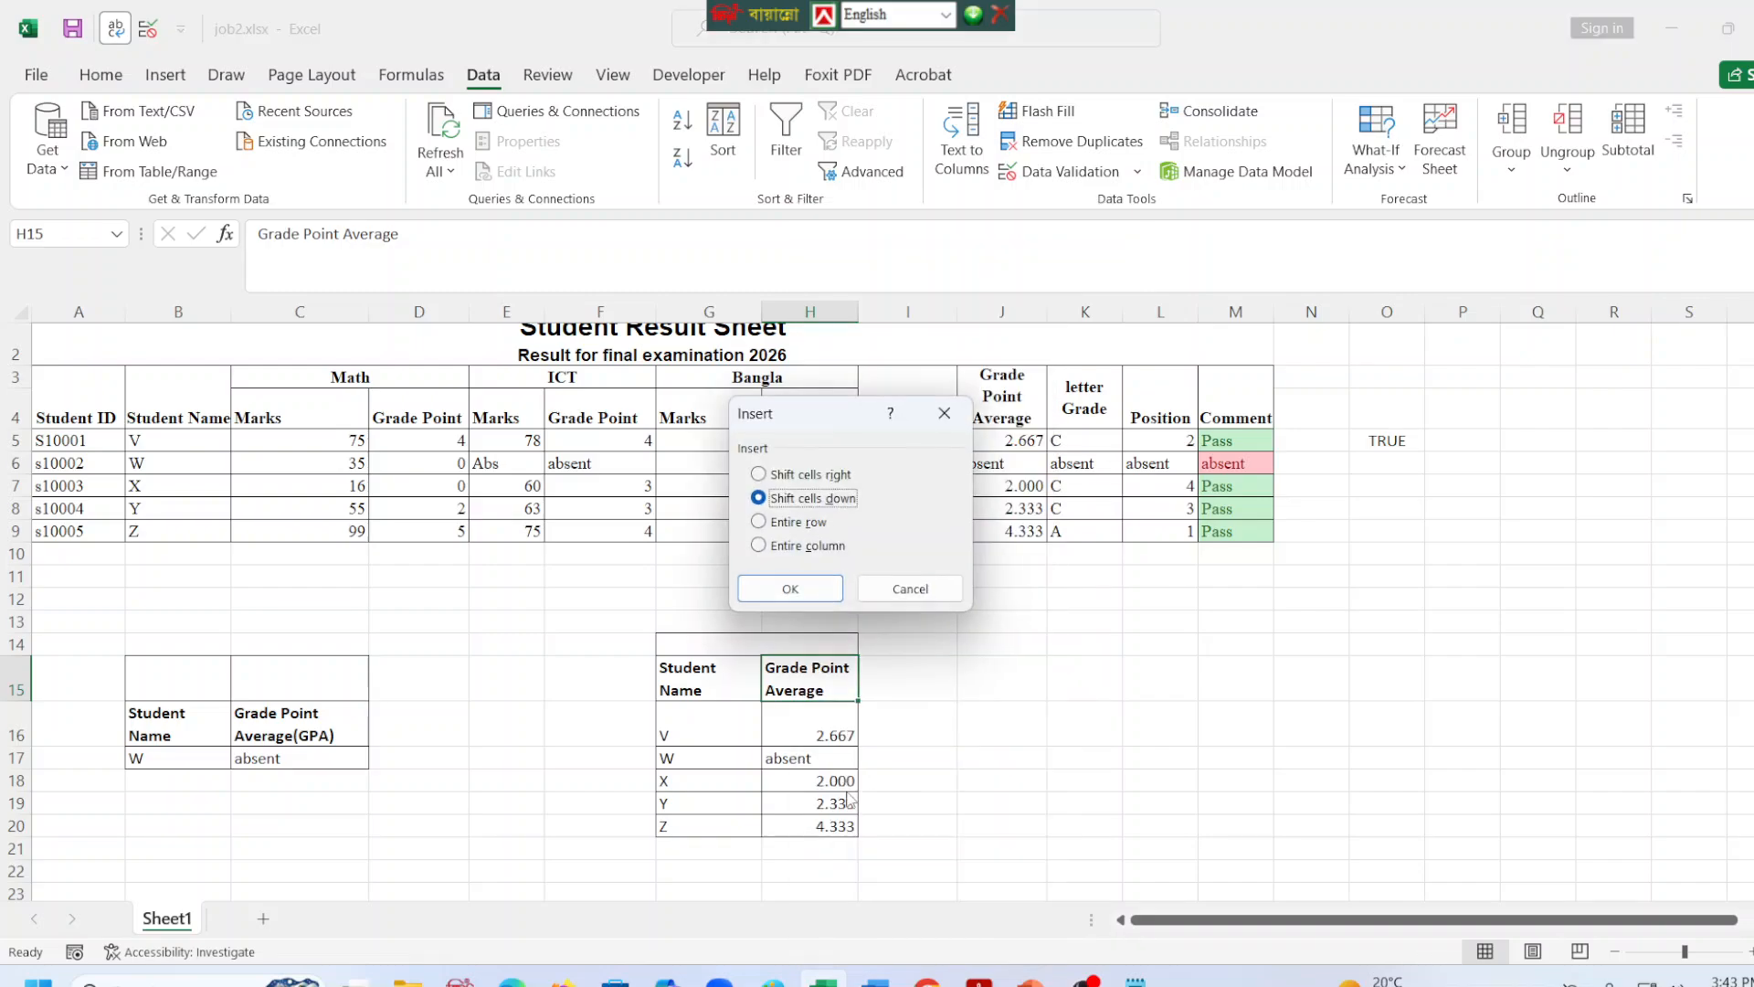
pyautogui.click(819, 476)
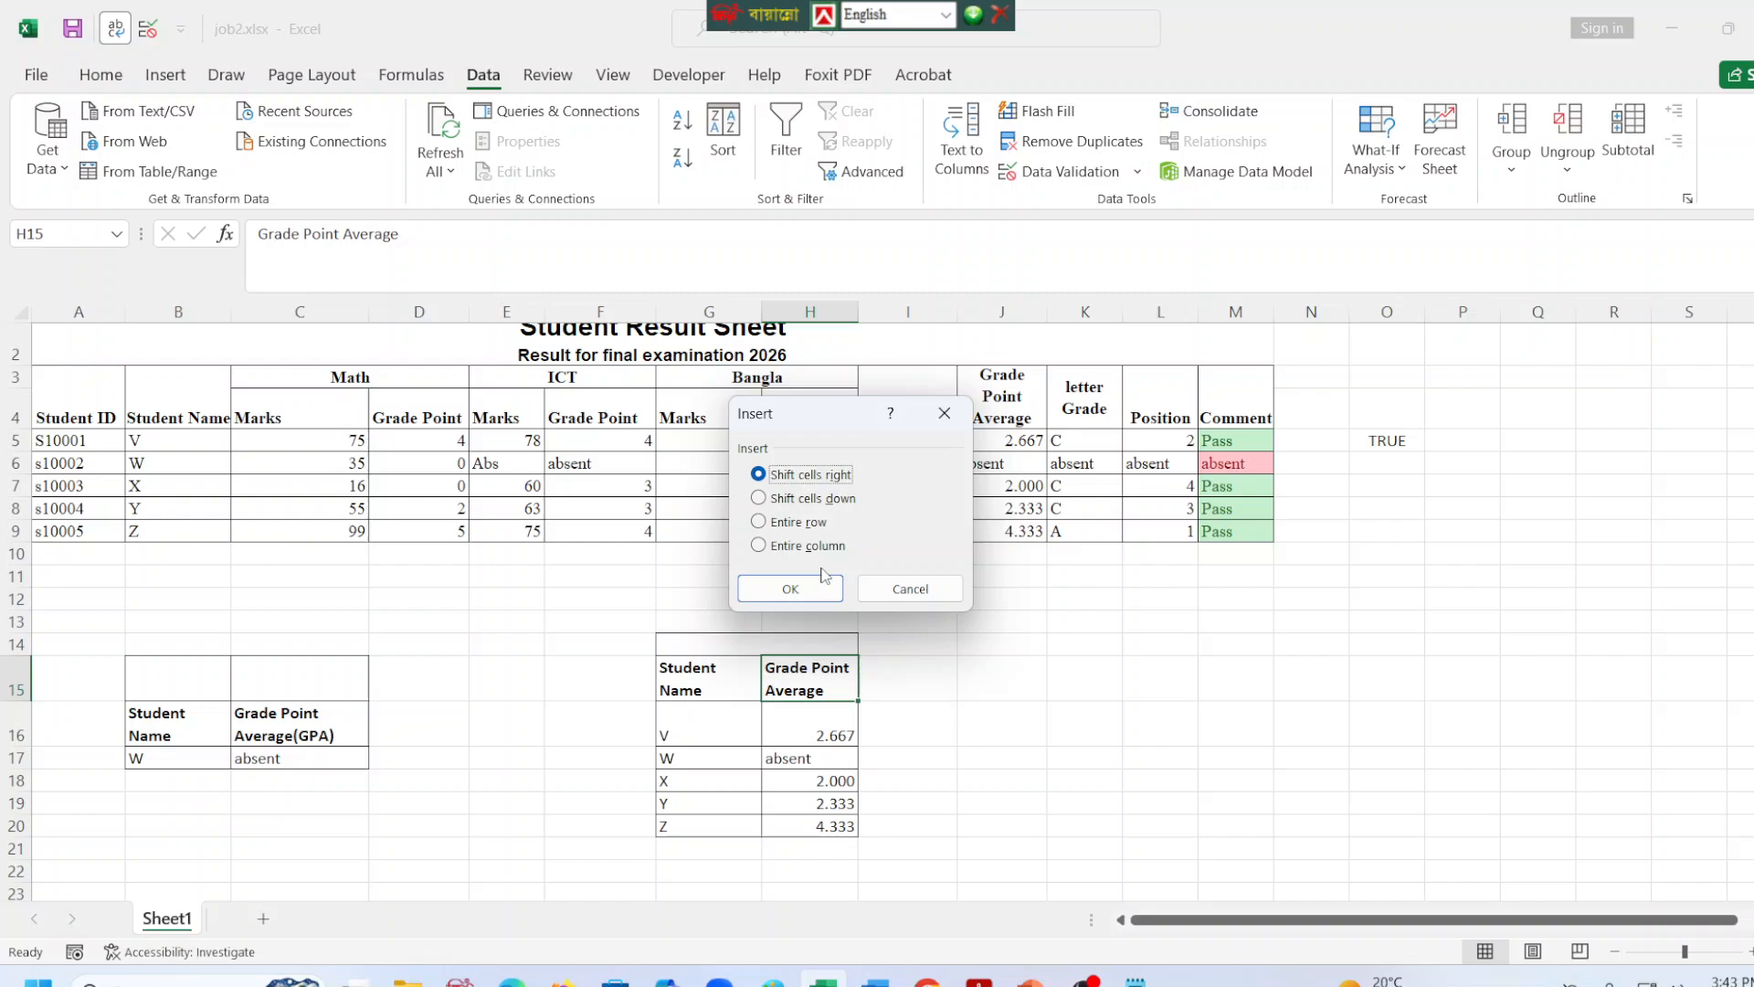
pyautogui.click(805, 588)
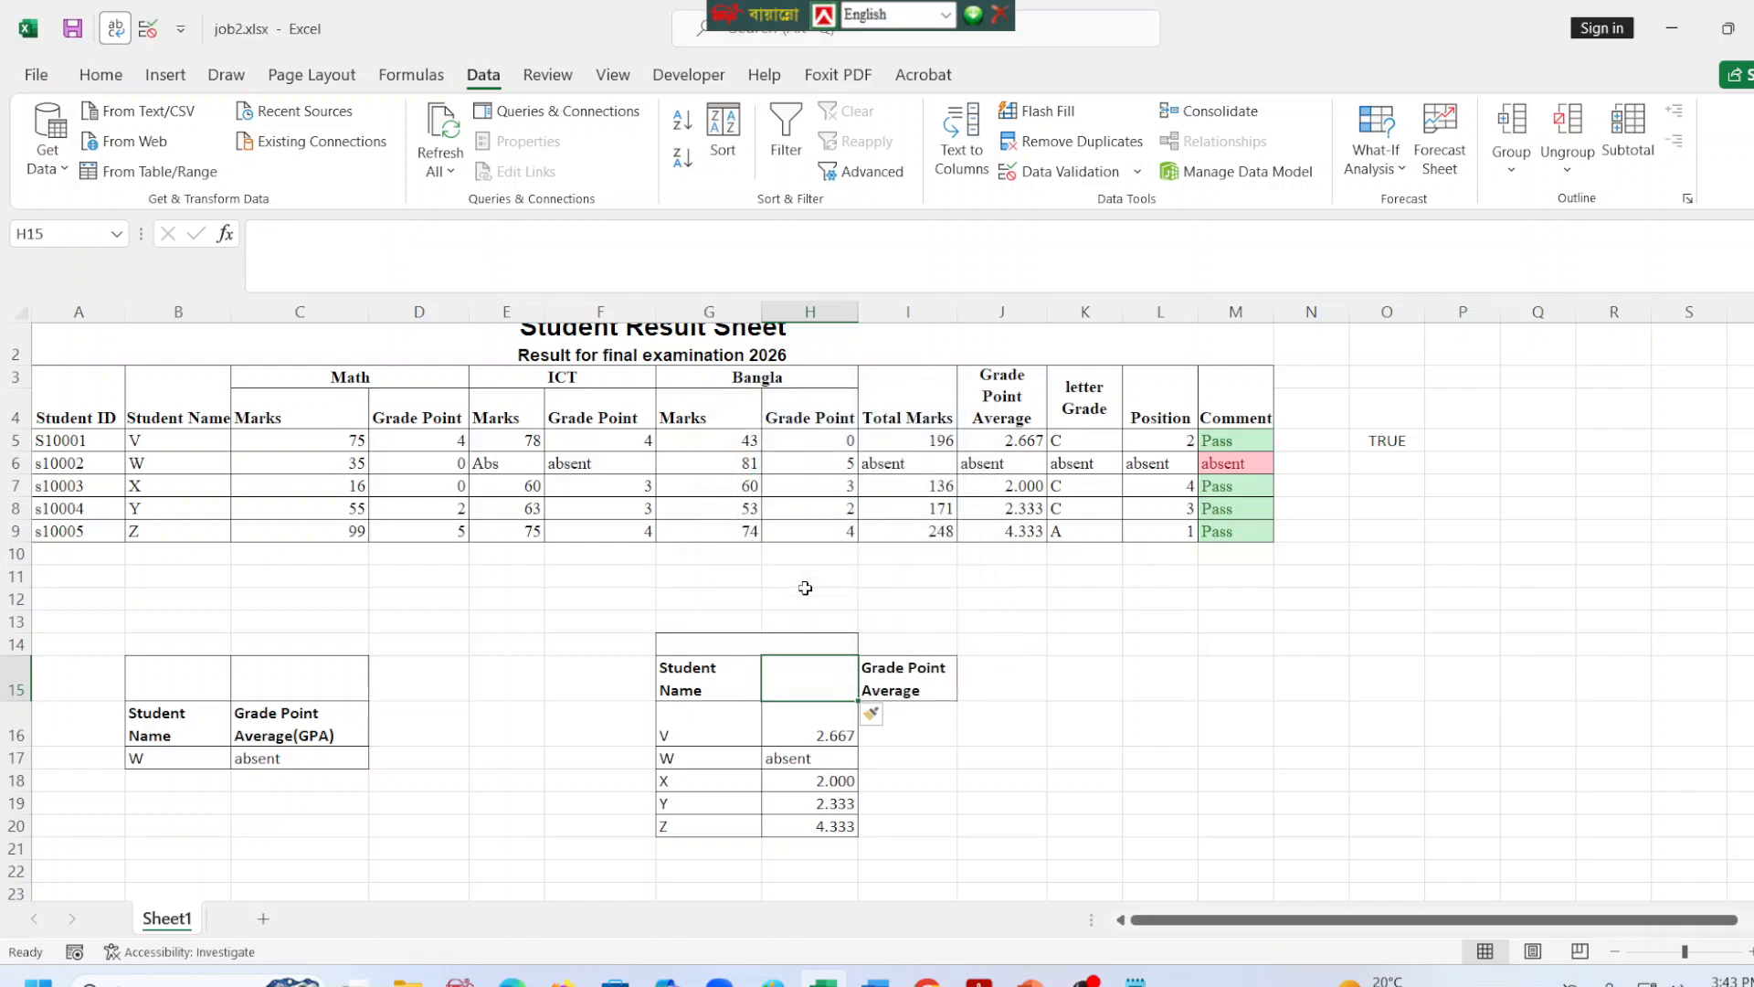
# Move the grade point averages from H16:H20 to I16:I20 under their header.
pyautogui.click(829, 729)
pyautogui.moveTo(850, 725); pyautogui.dragTo(847, 826)
pyautogui.rightClick(817, 724)
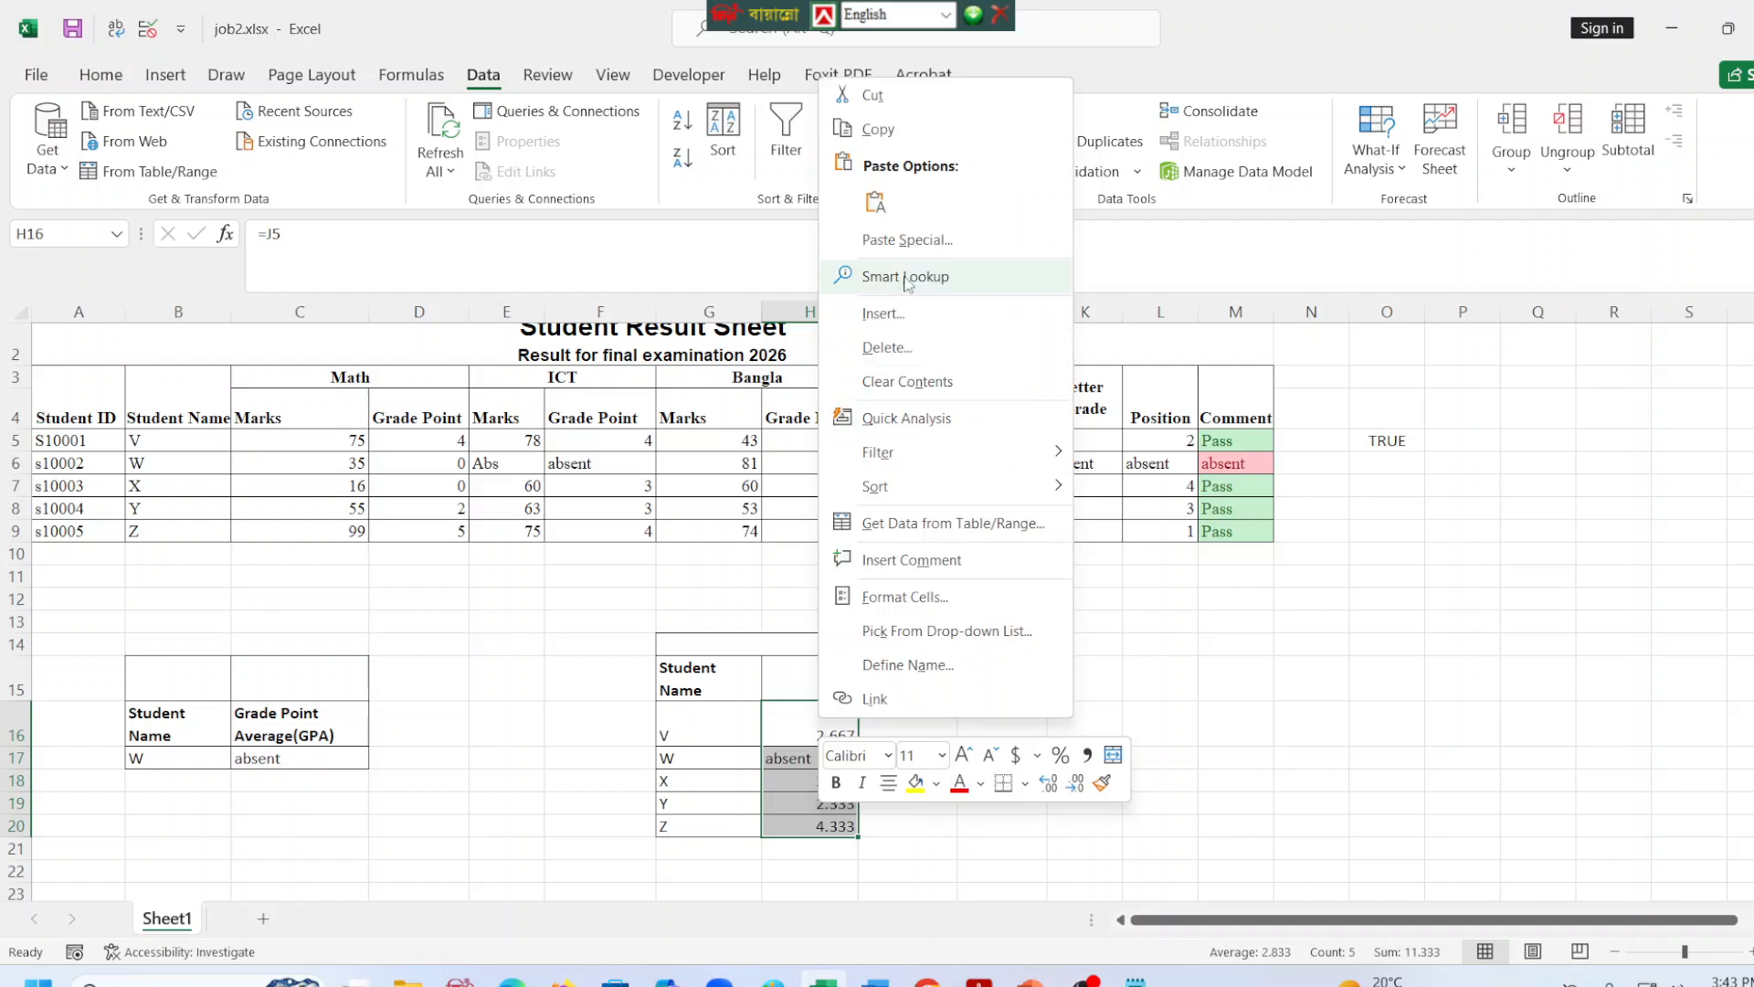
pyautogui.click(904, 96)
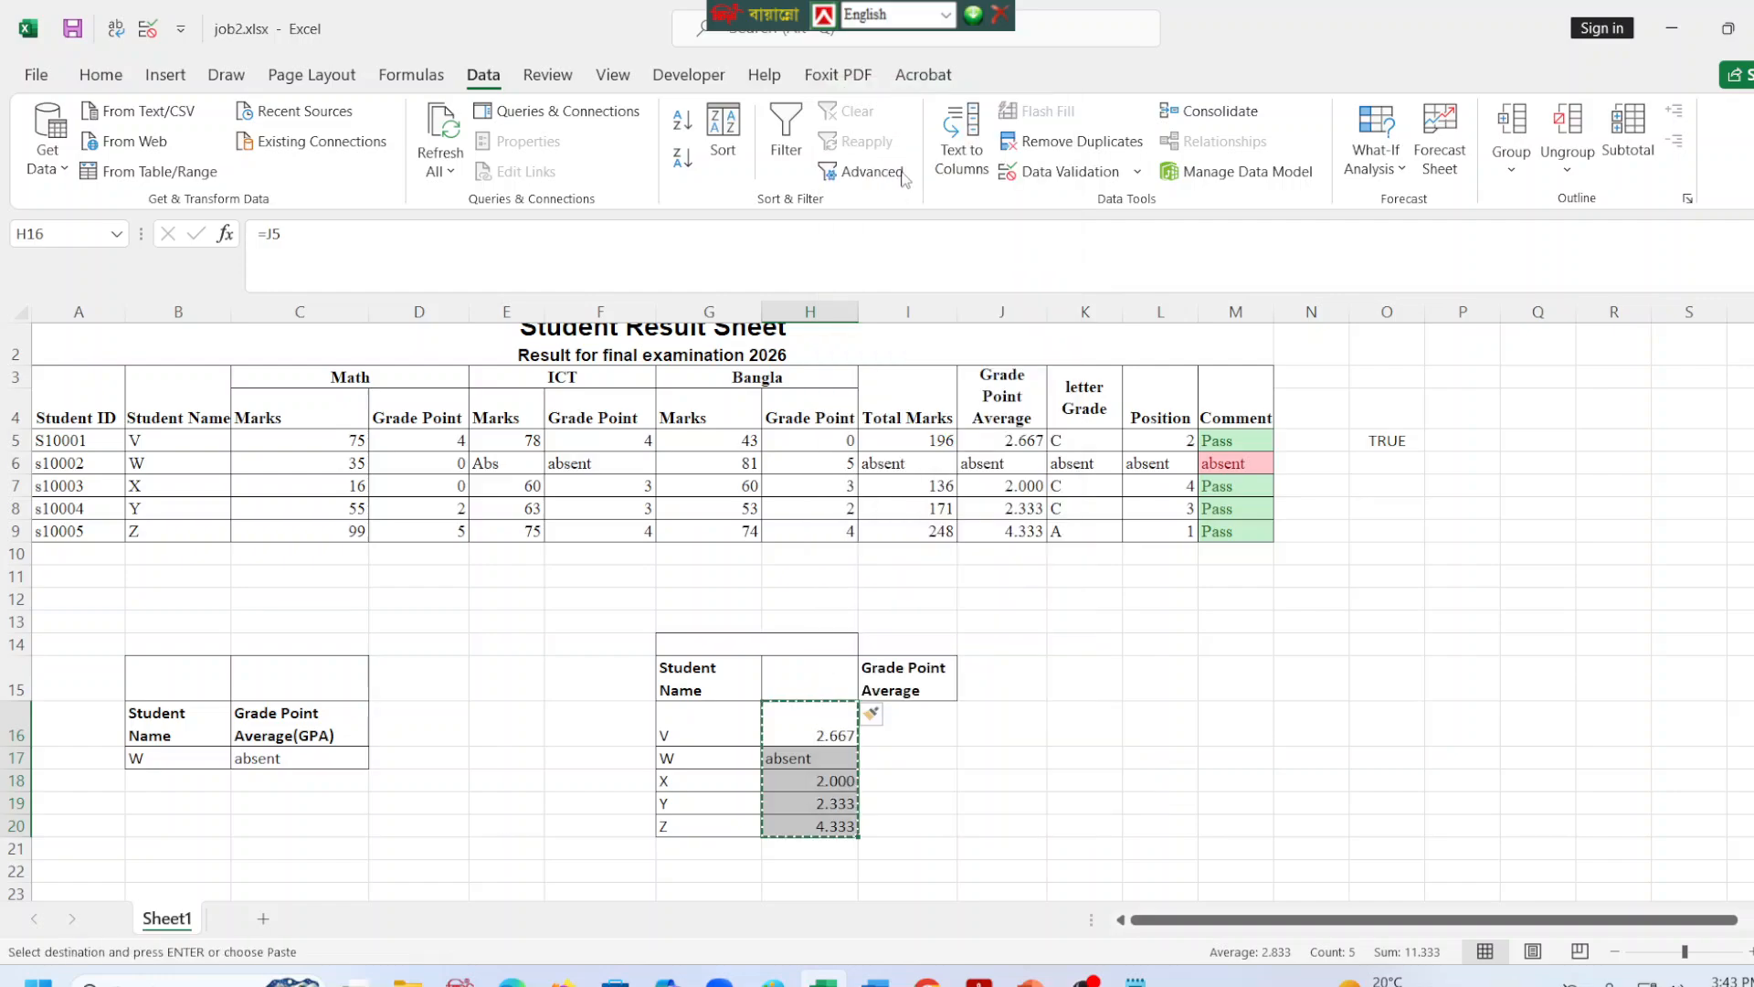
pyautogui.rightClick(904, 735)
pyautogui.click(974, 210)
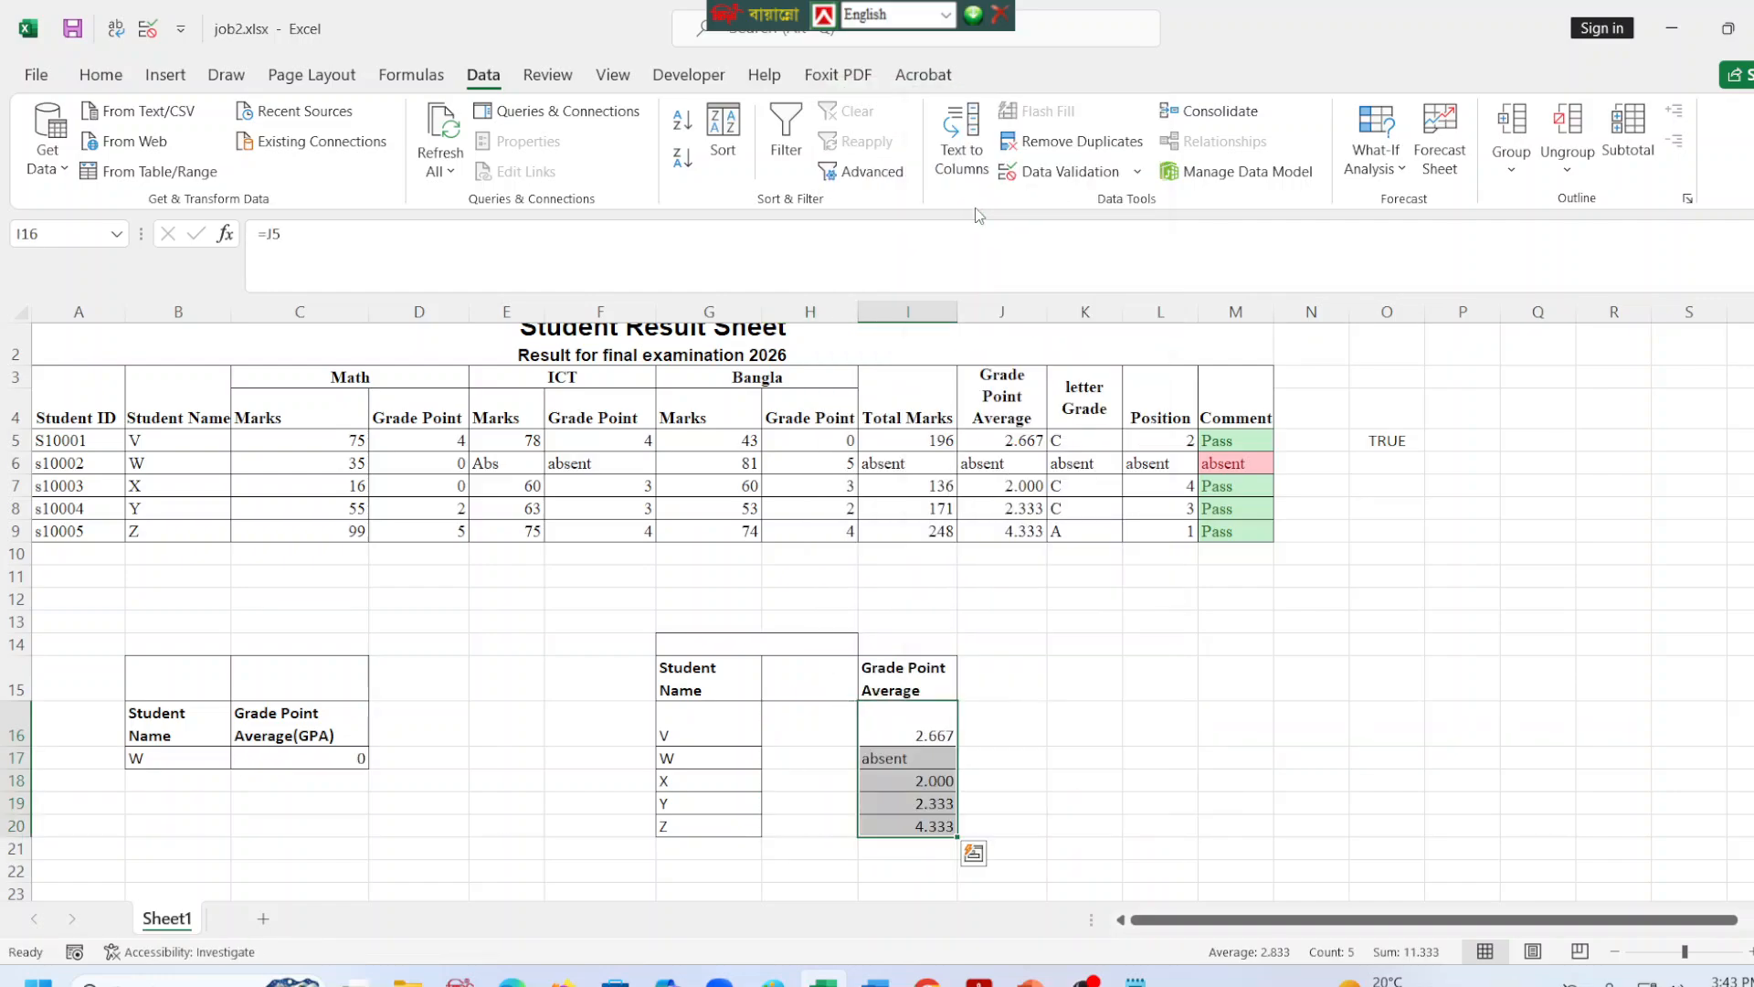
# Enter the header Total Marks in H15.
pyautogui.click(808, 682)
pyautogui.write('Total')
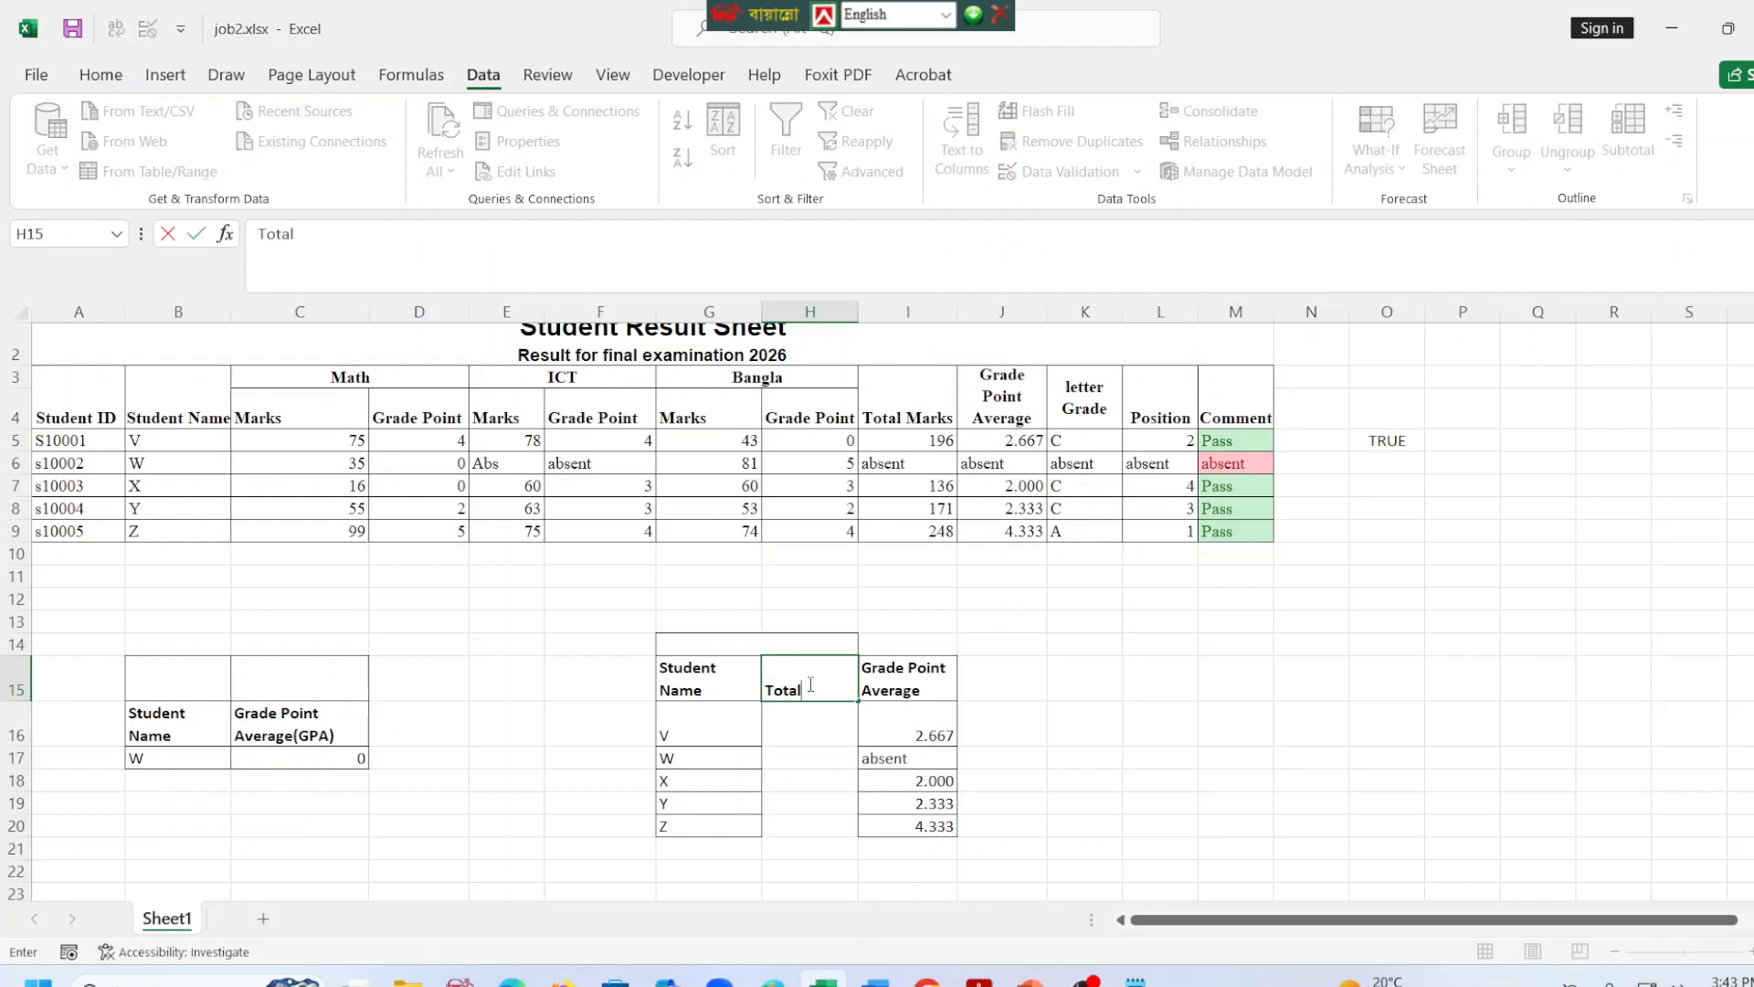
pyautogui.write(' Marks')
# Link H16 to the first student's total marks with =I5 and fill the formula down through H20.
pyautogui.click(812, 730)
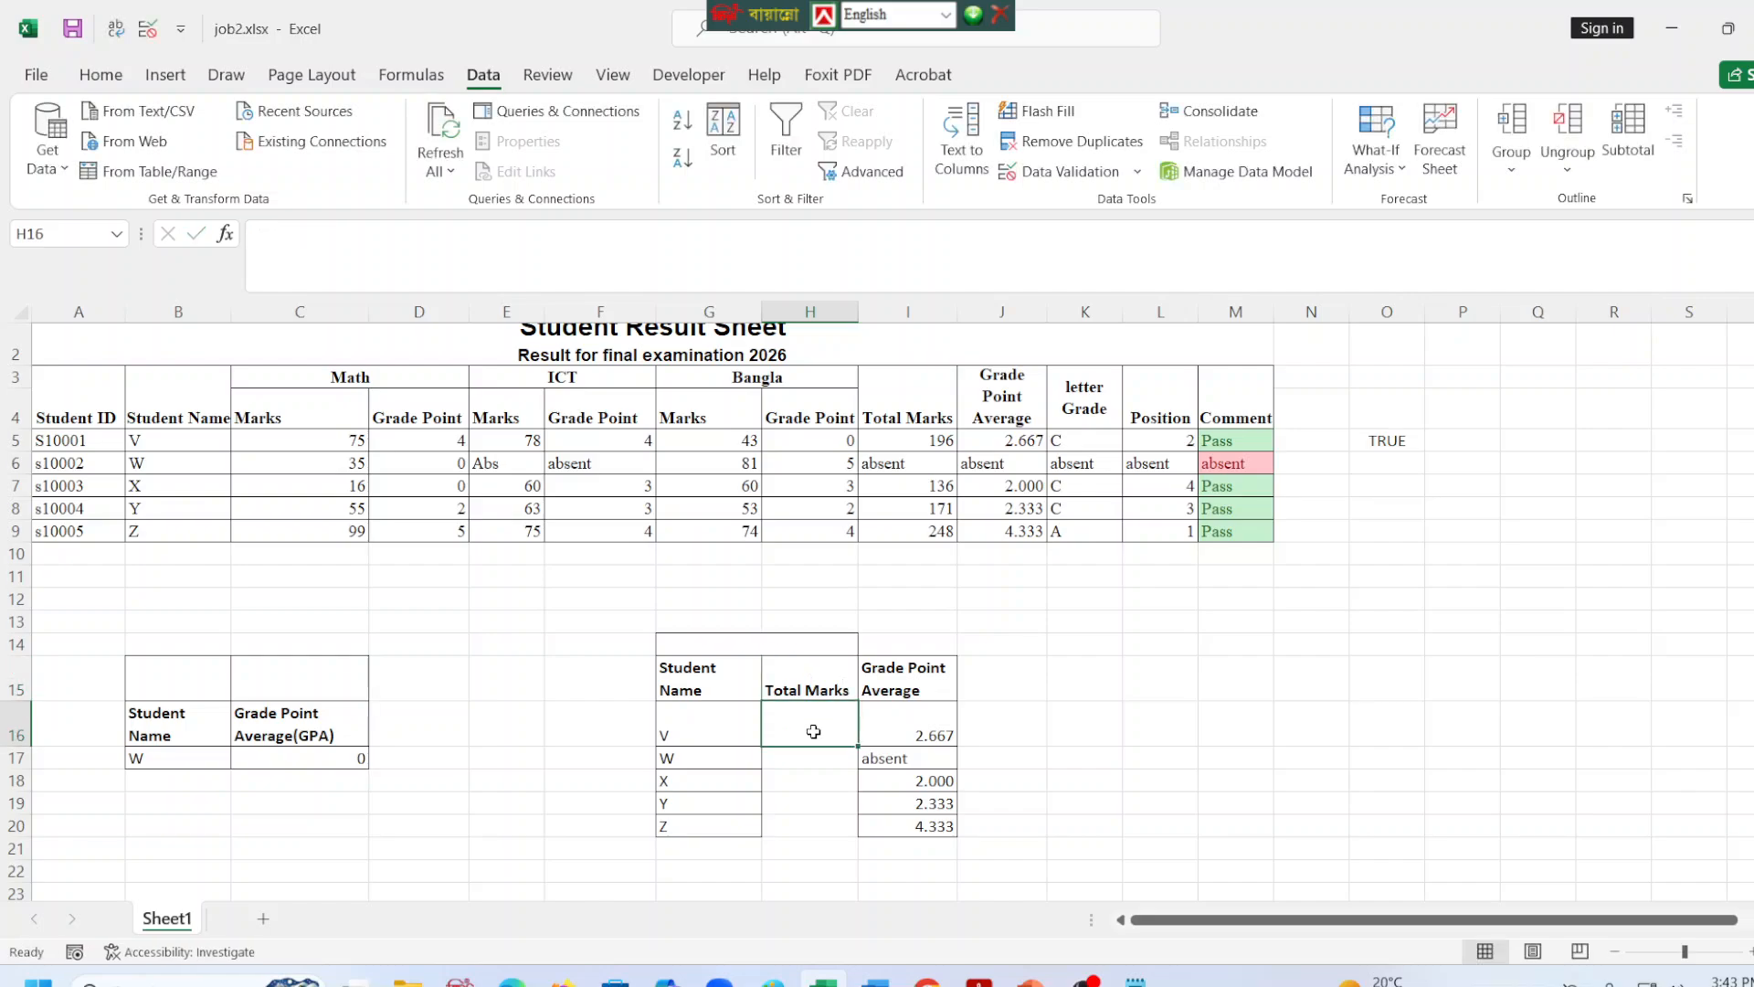
pyautogui.write('=')
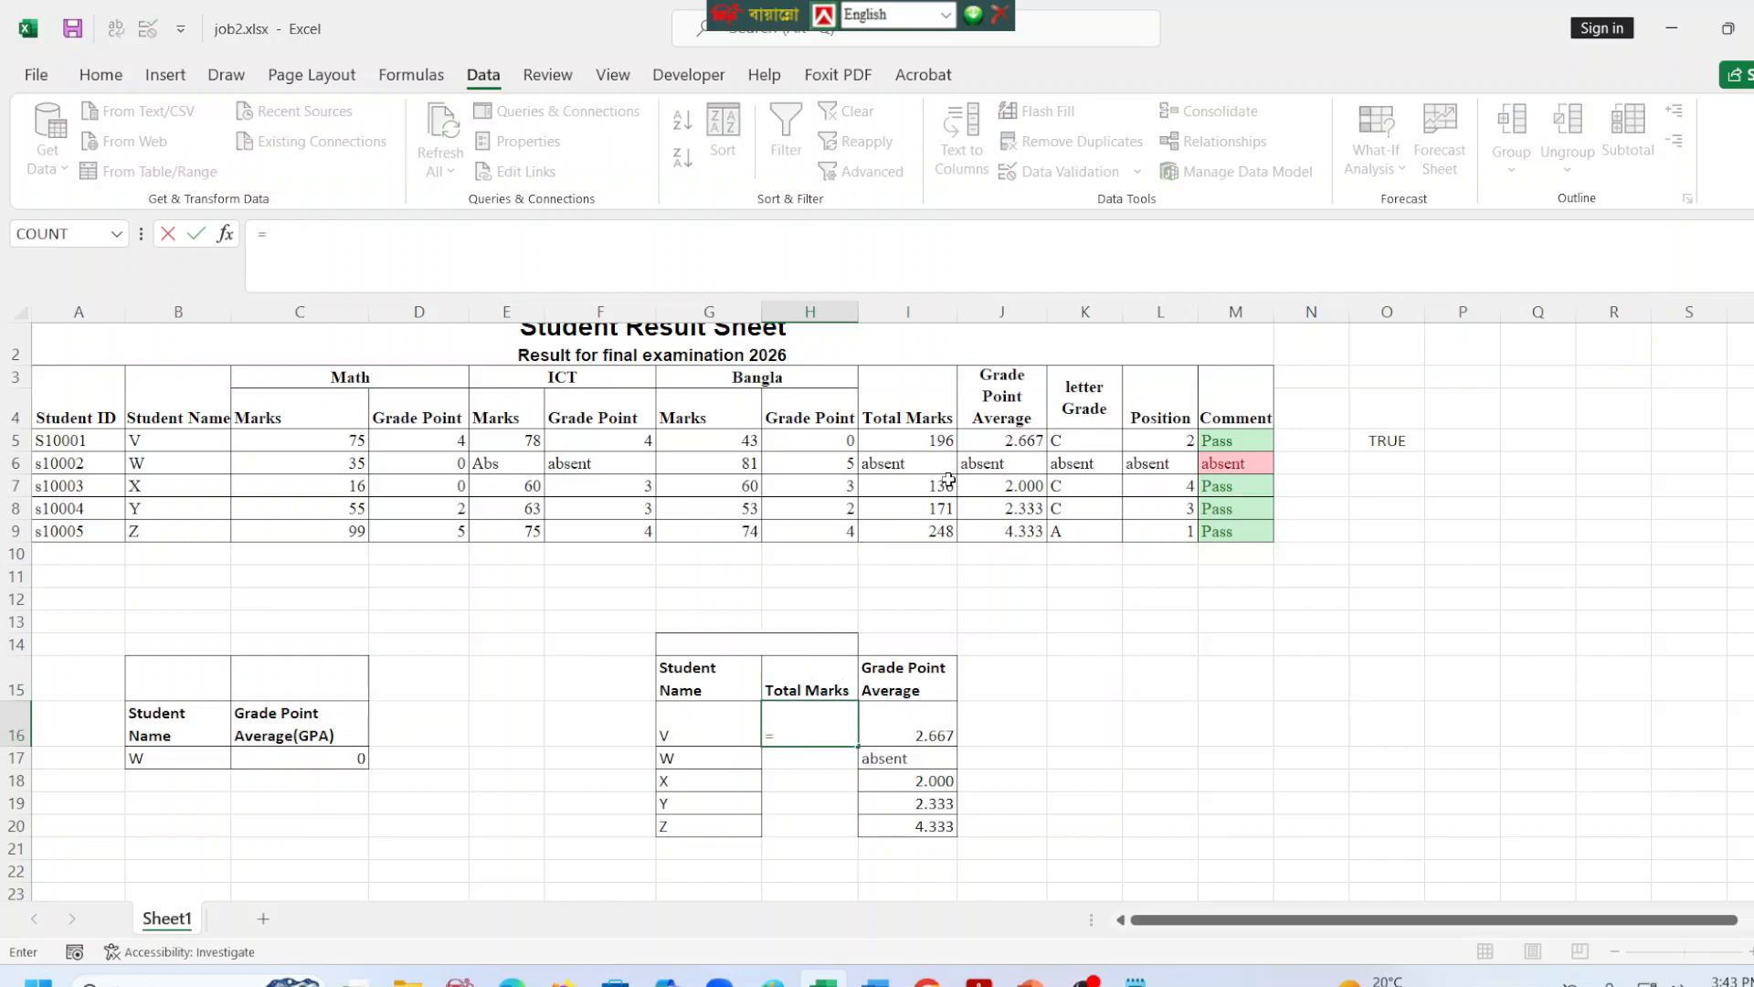
pyautogui.click(898, 441)
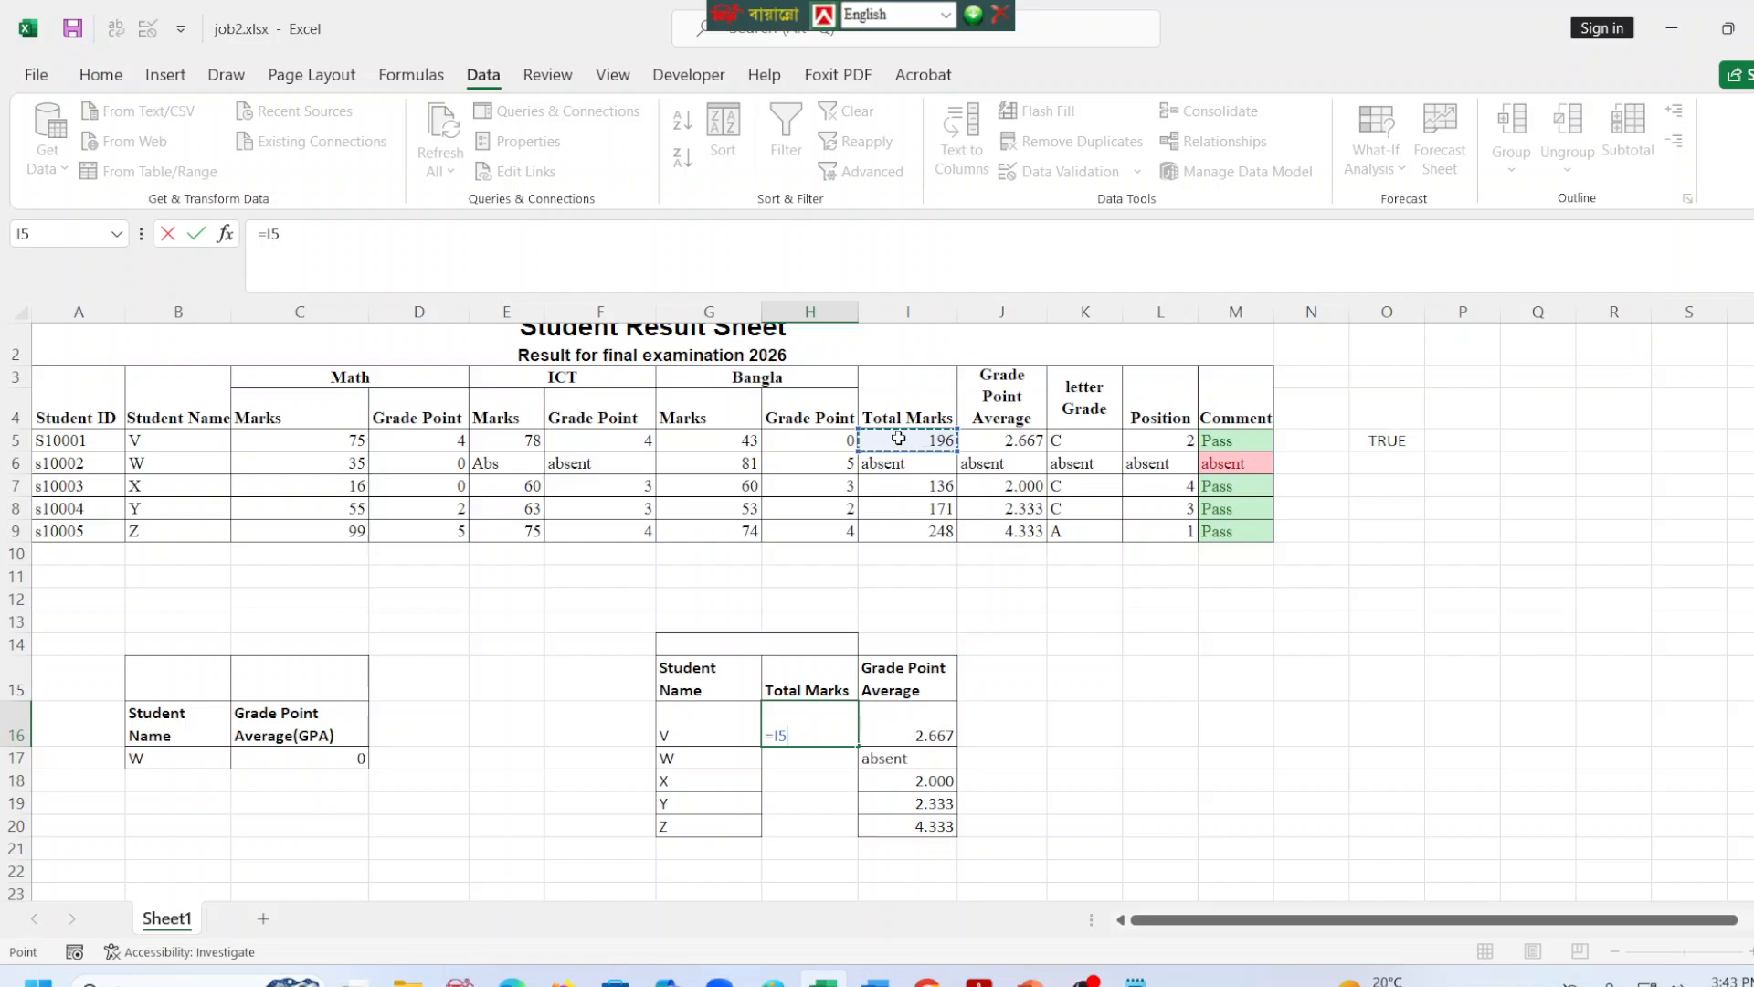
pyautogui.press('Return')
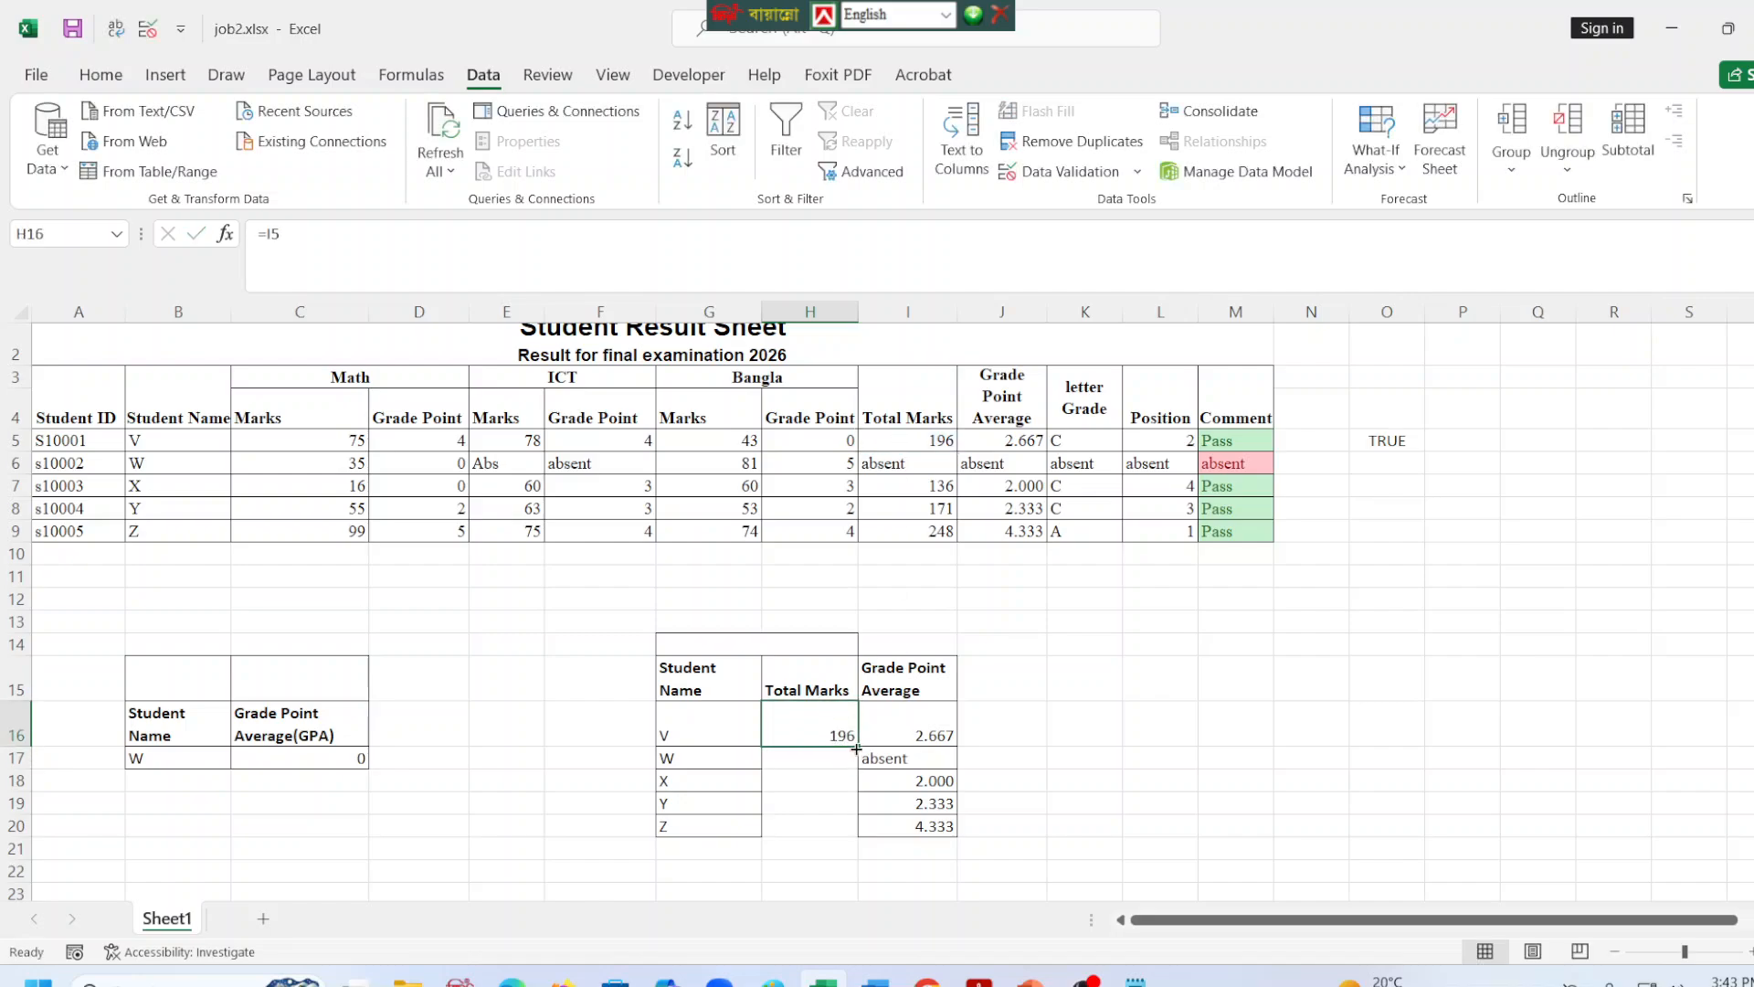
pyautogui.moveTo(856, 748); pyautogui.dragTo(842, 833)
pyautogui.click(1231, 799)
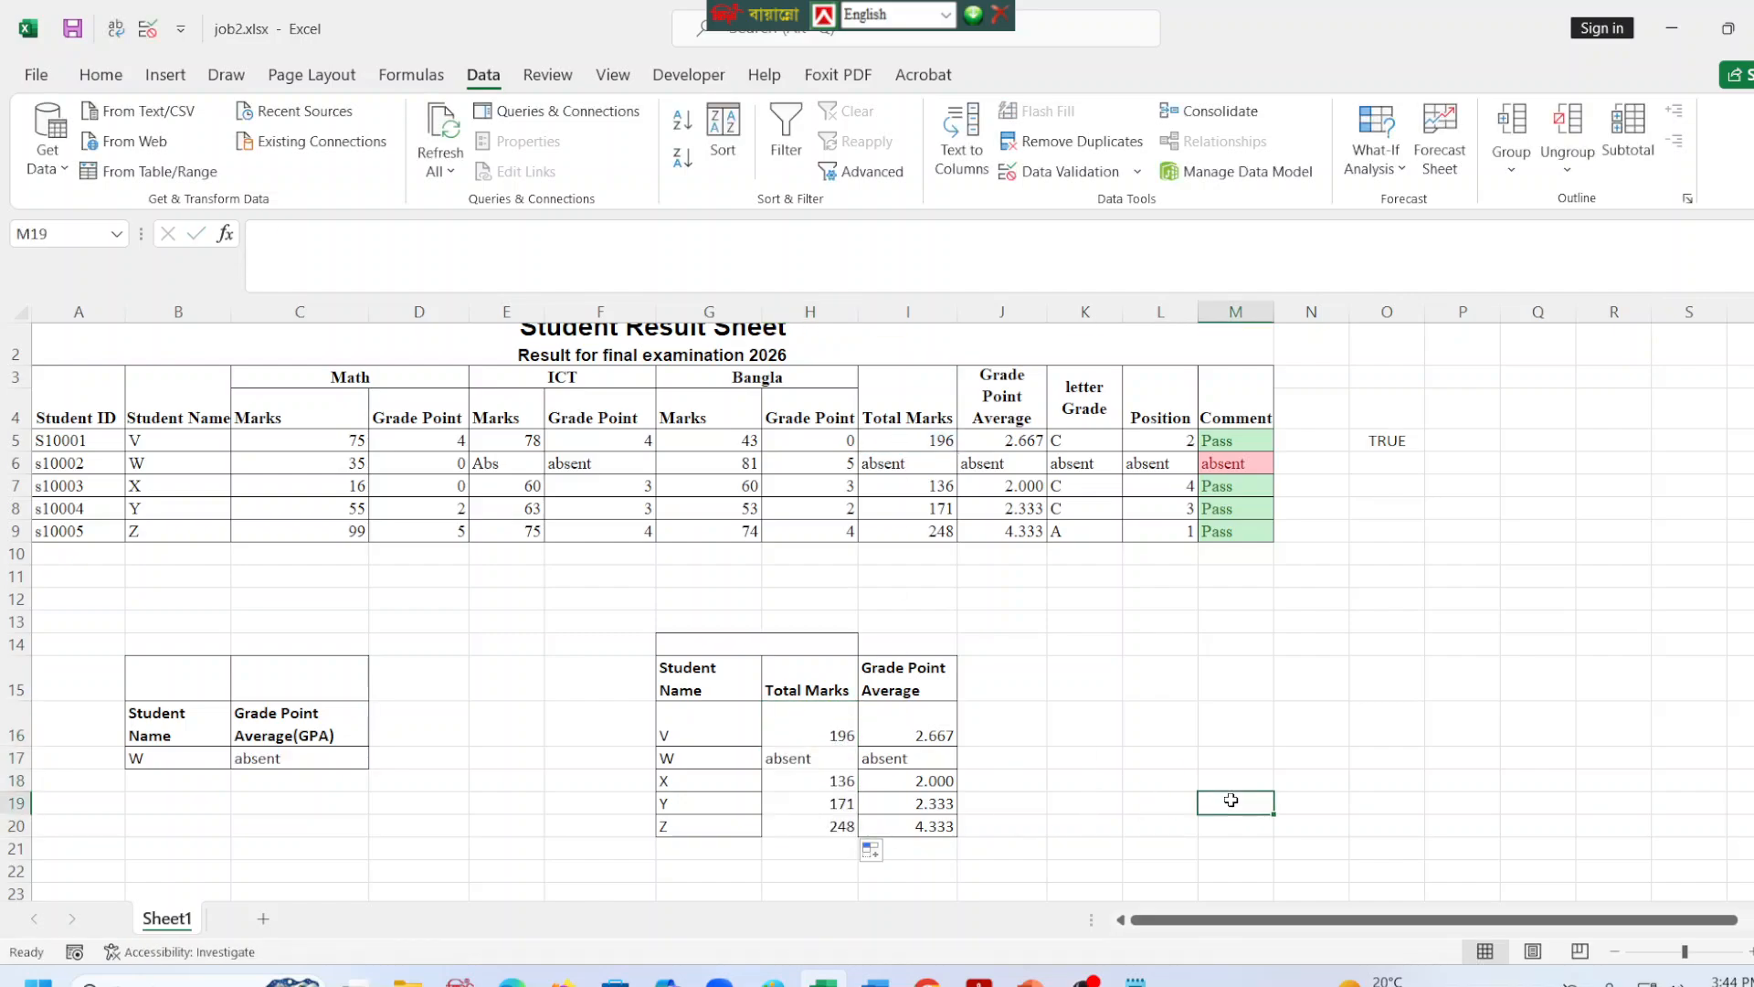
# Apply borders to all cells of the lookup table range G16:I20.
pyautogui.moveTo(664, 719); pyautogui.dragTo(877, 829)
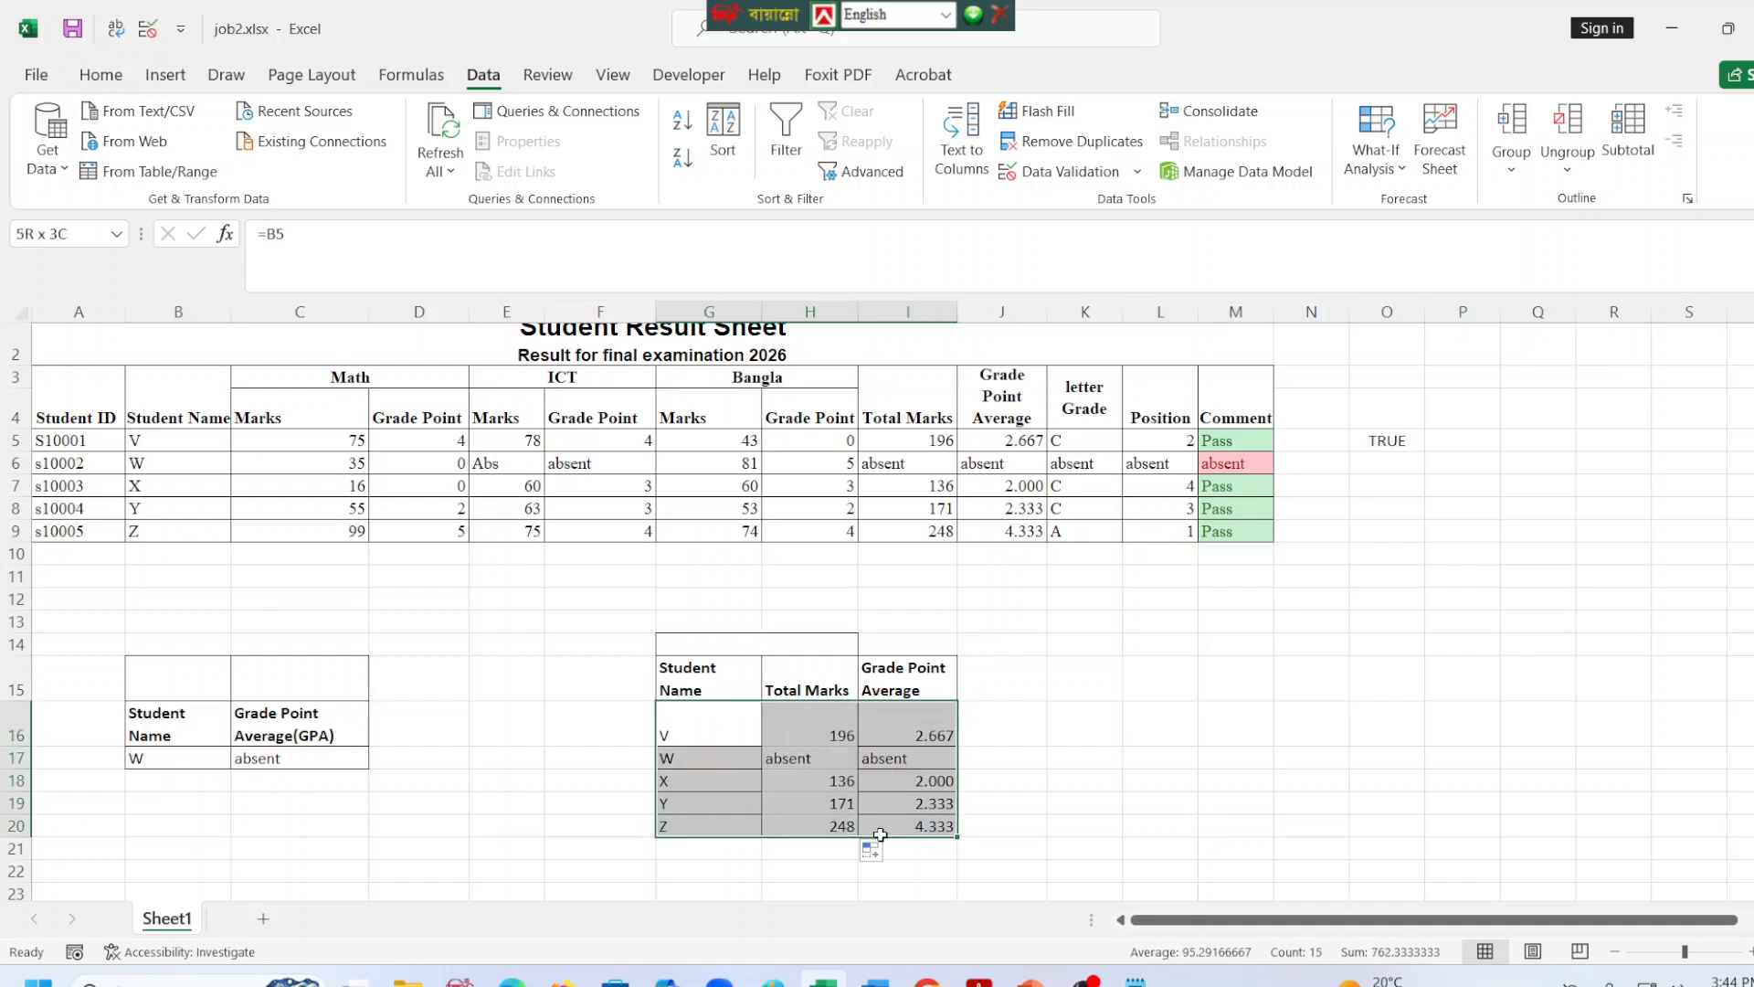
pyautogui.click(100, 77)
pyautogui.click(1030, 722)
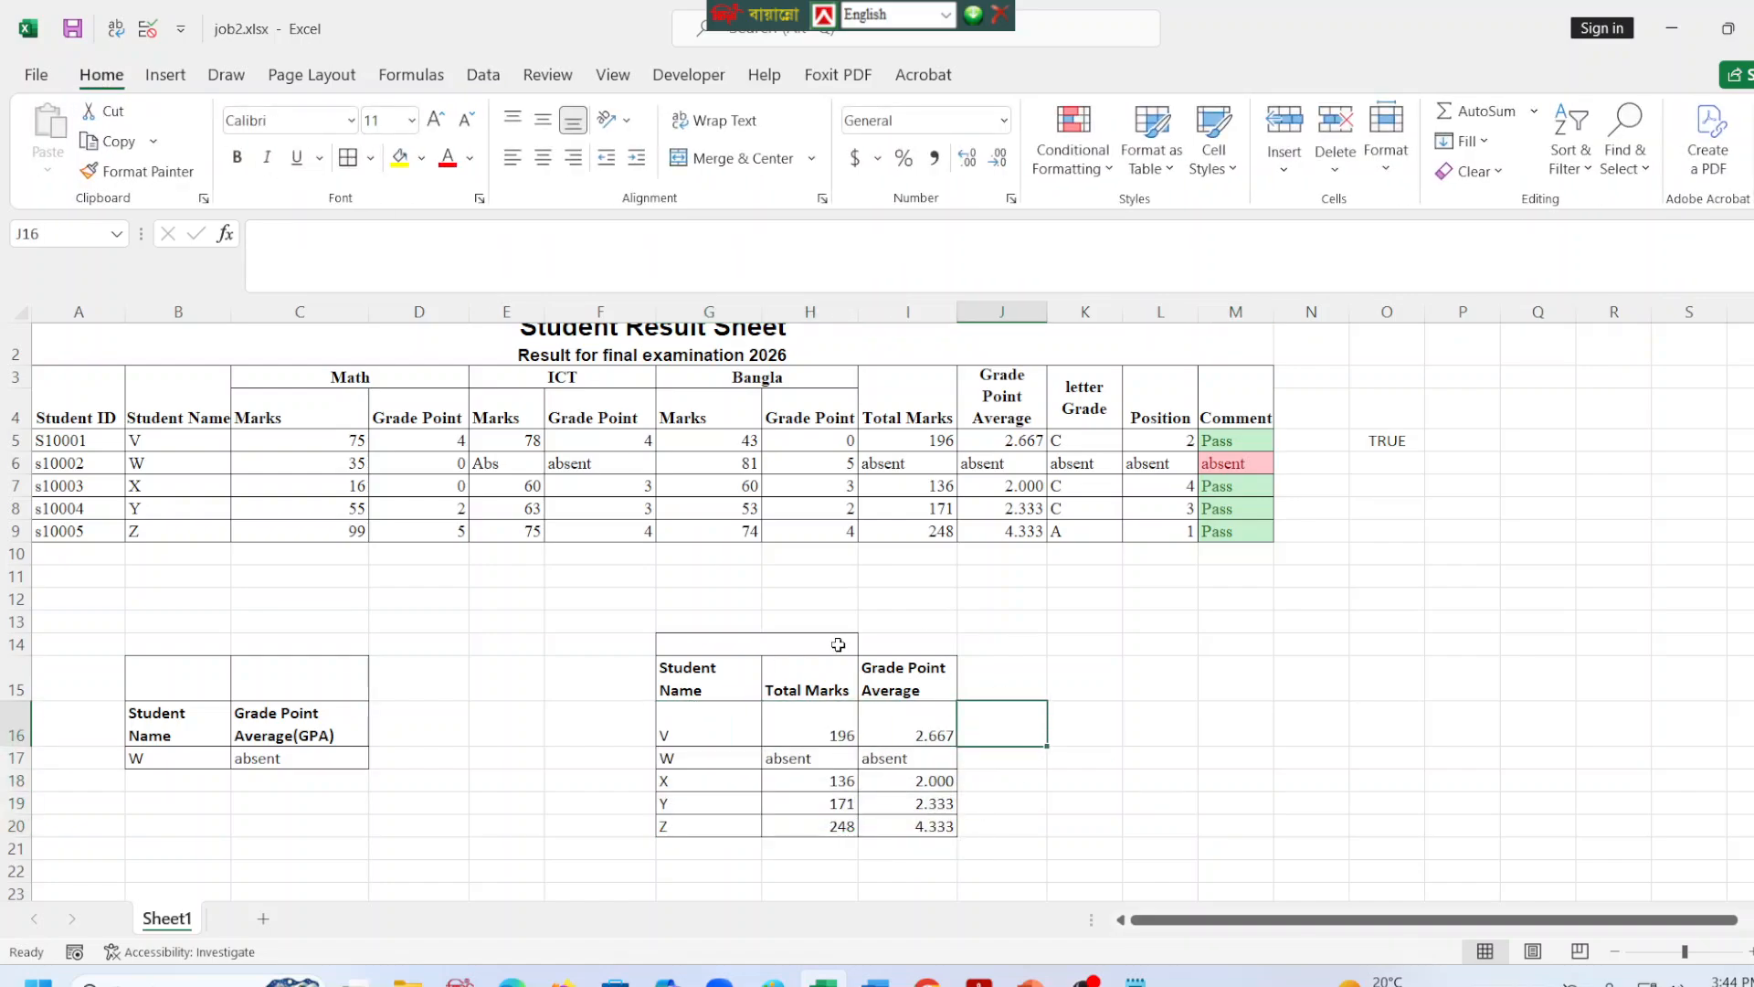
# Merge and center cells G14:I14 above the lookup table so the title cell spans all three columns.
pyautogui.click(878, 644)
pyautogui.moveTo(795, 644); pyautogui.dragTo(909, 645)
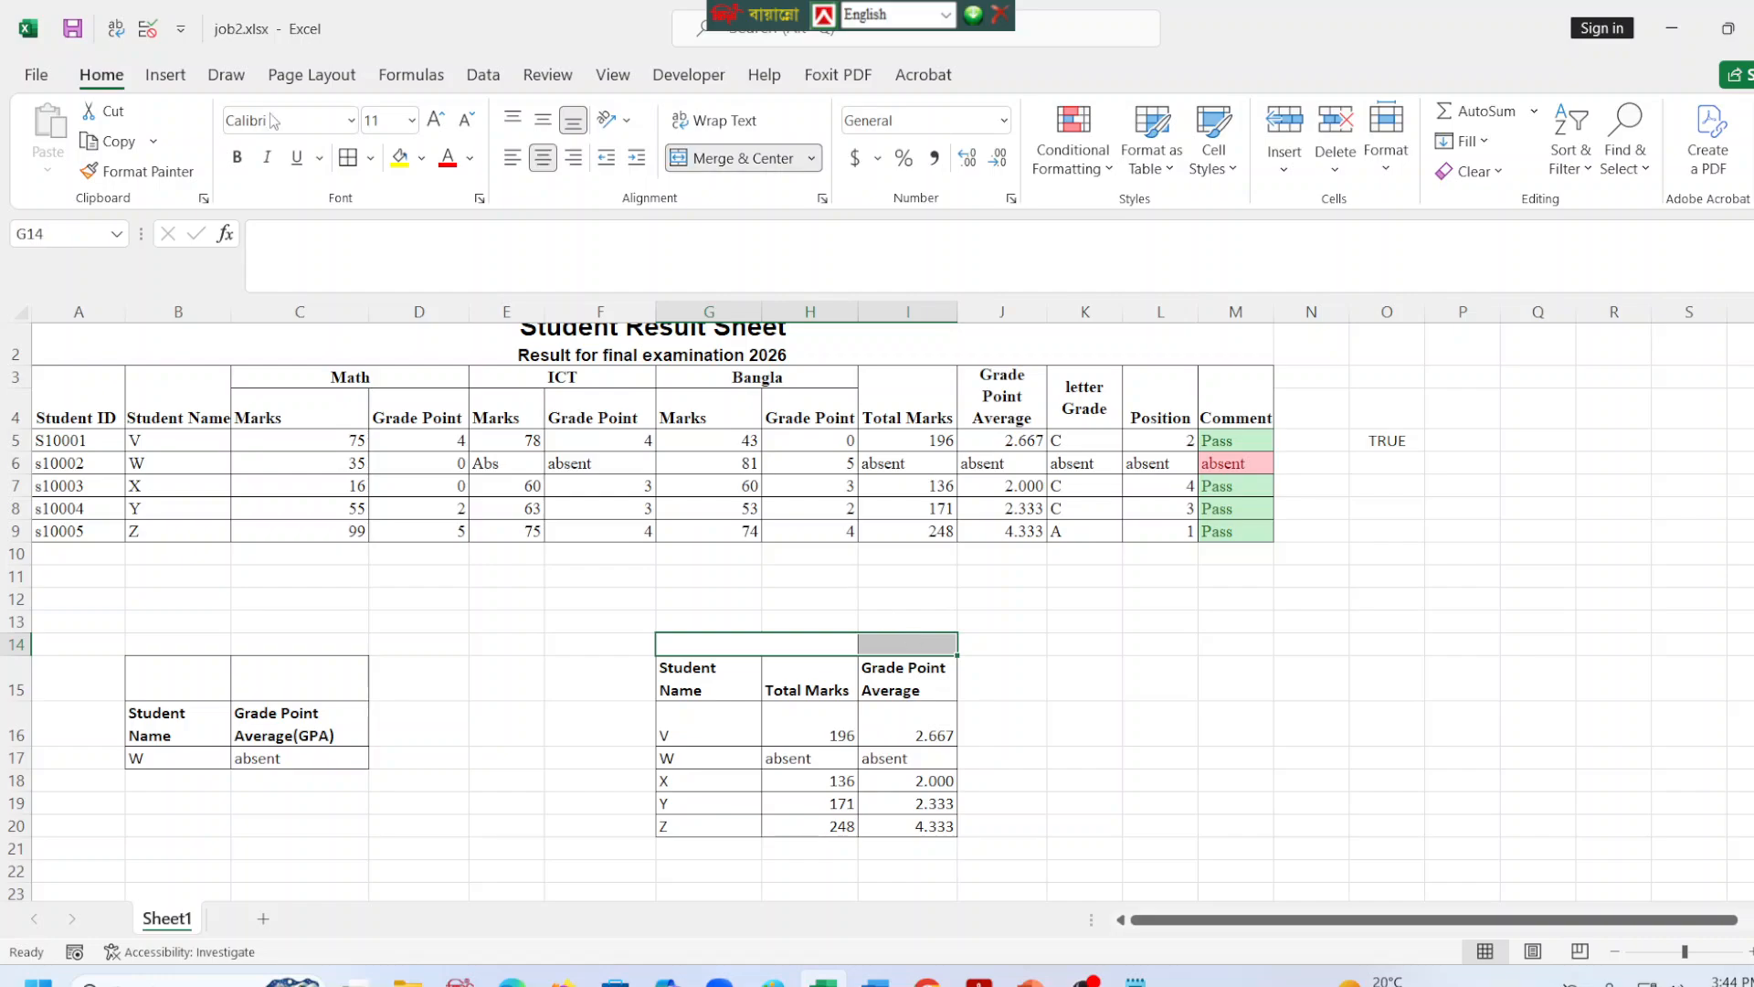
pyautogui.click(682, 161)
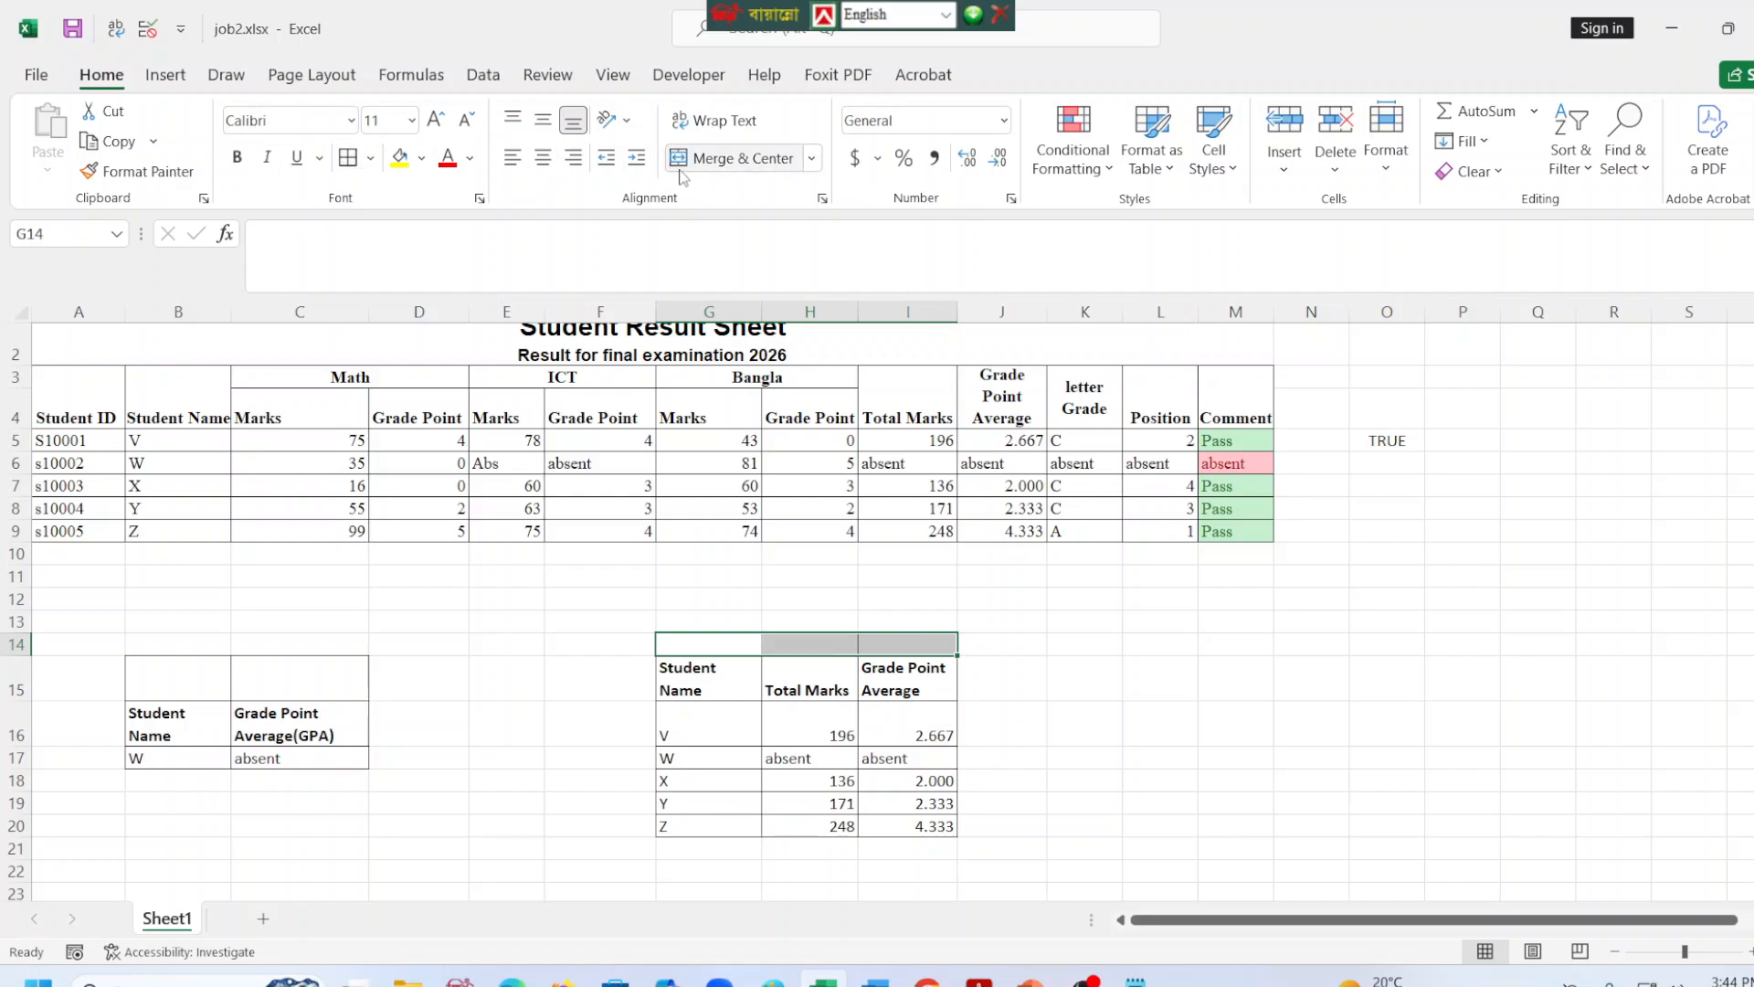
pyautogui.click(1163, 780)
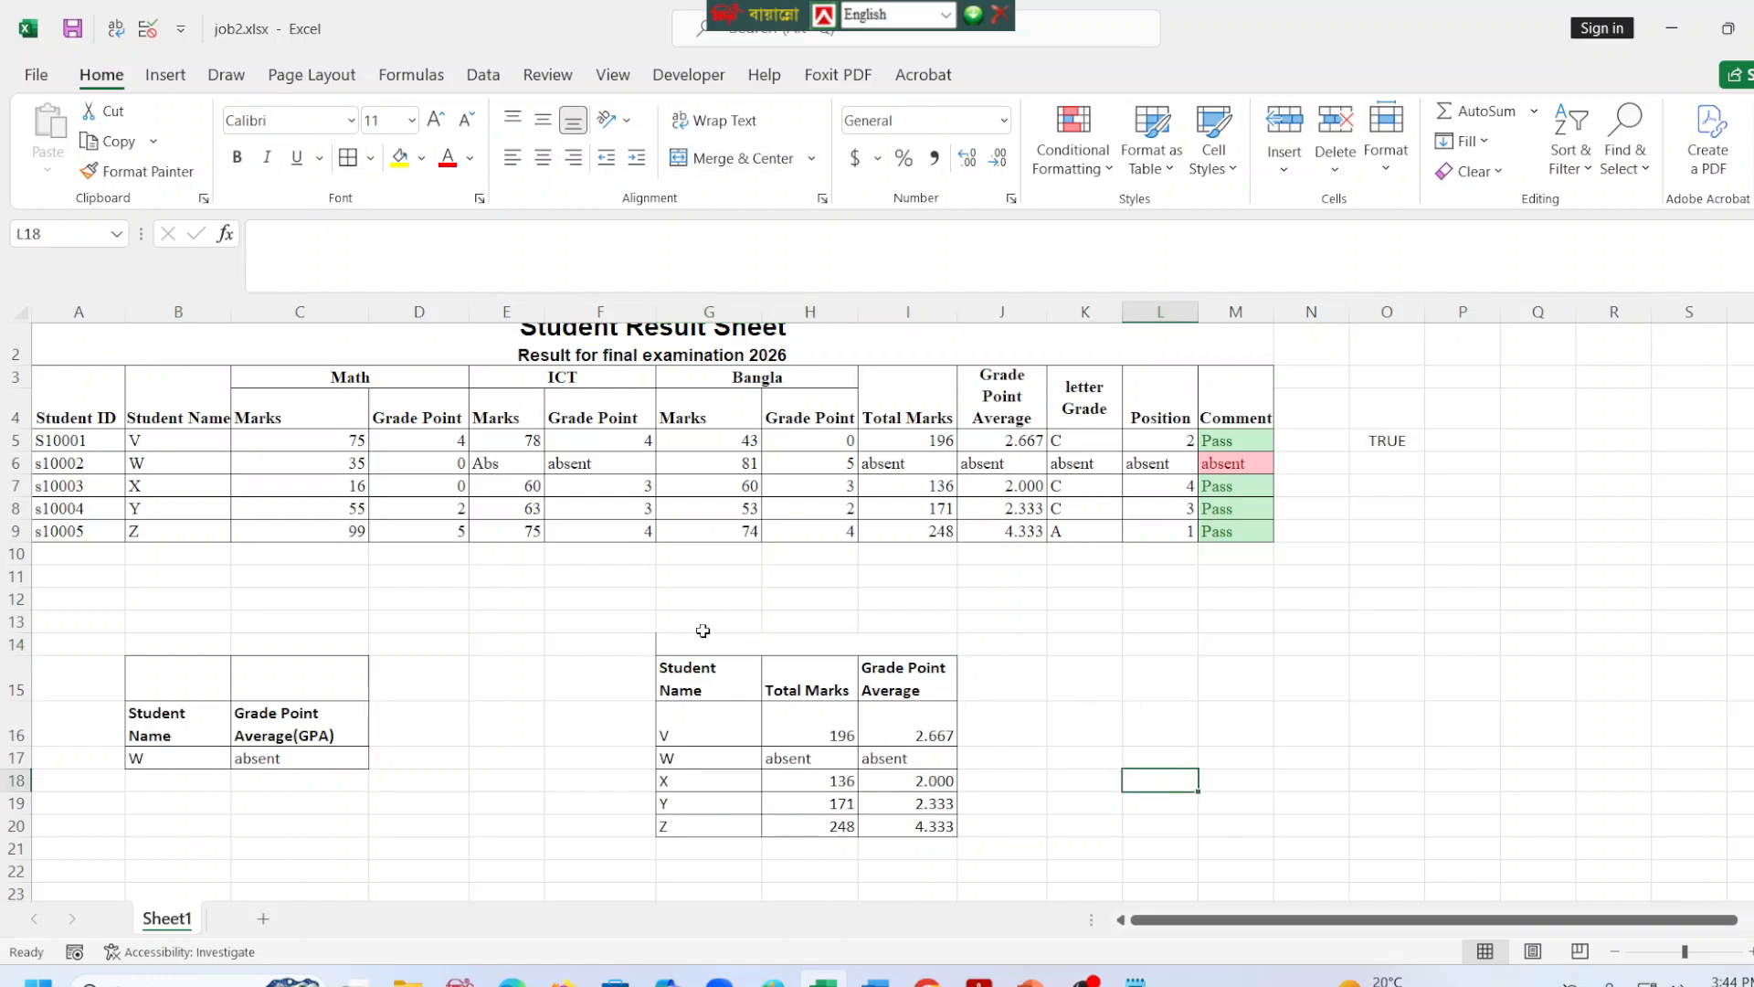
pyautogui.hotkey('ctrl', 'z')
pyautogui.click(837, 742)
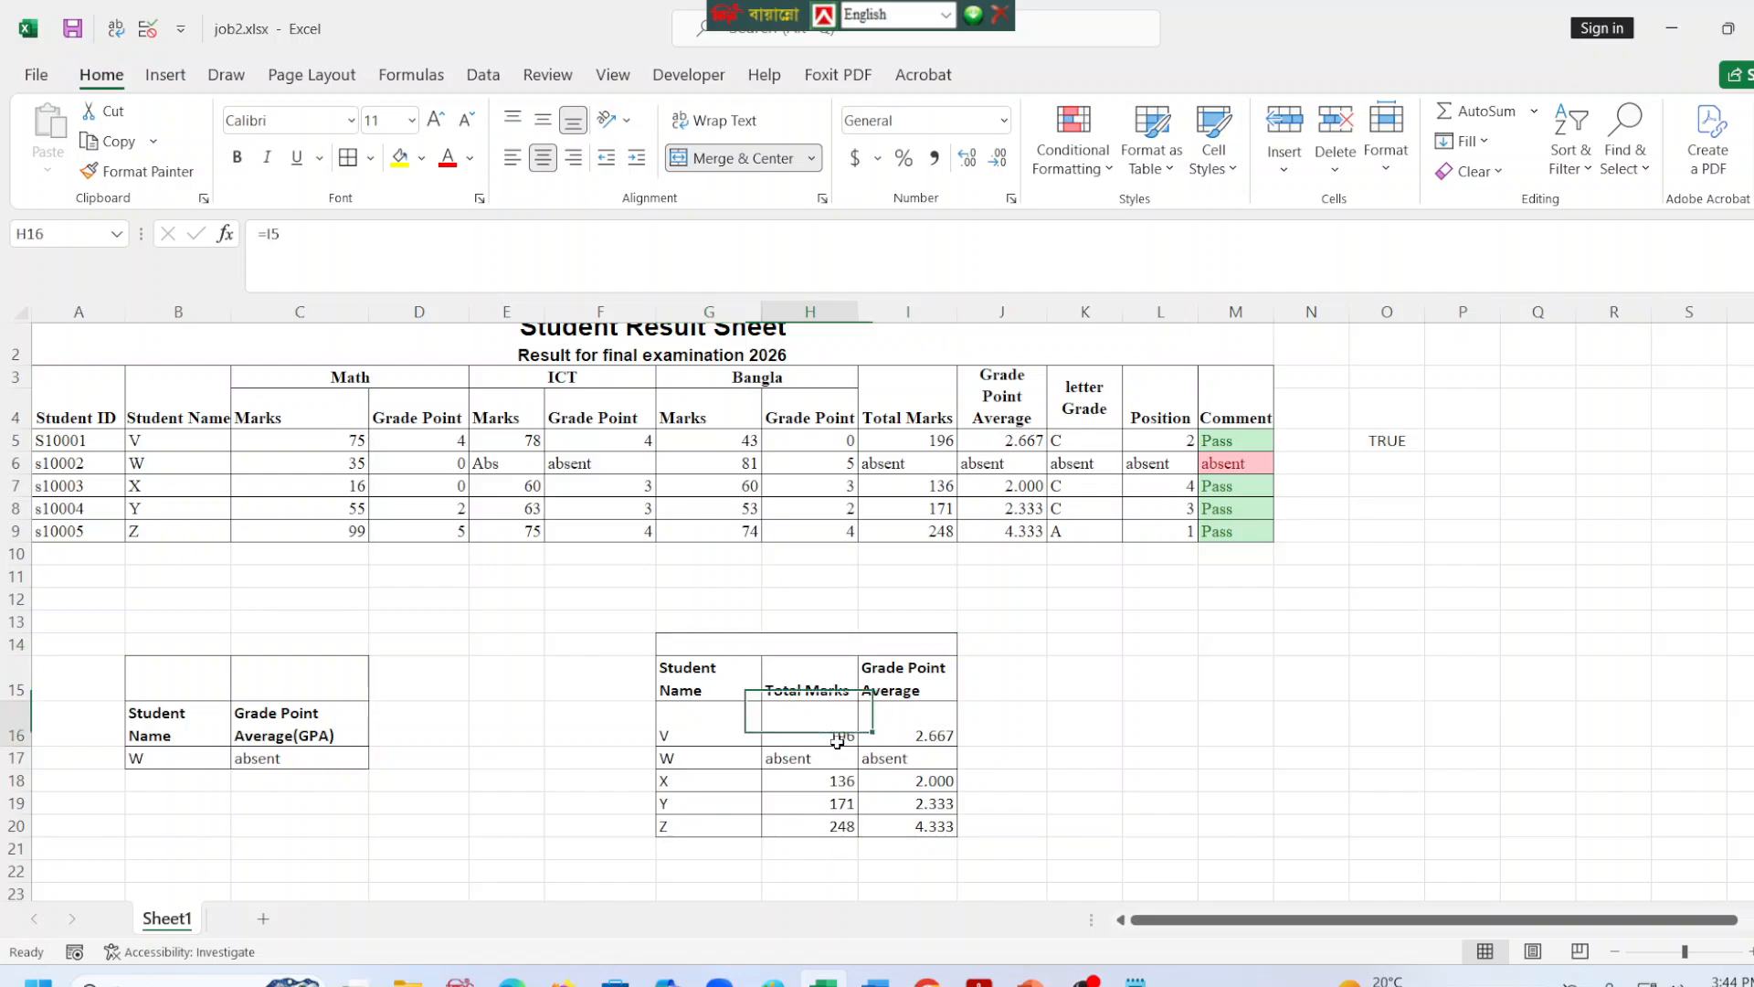
pyautogui.click(812, 677)
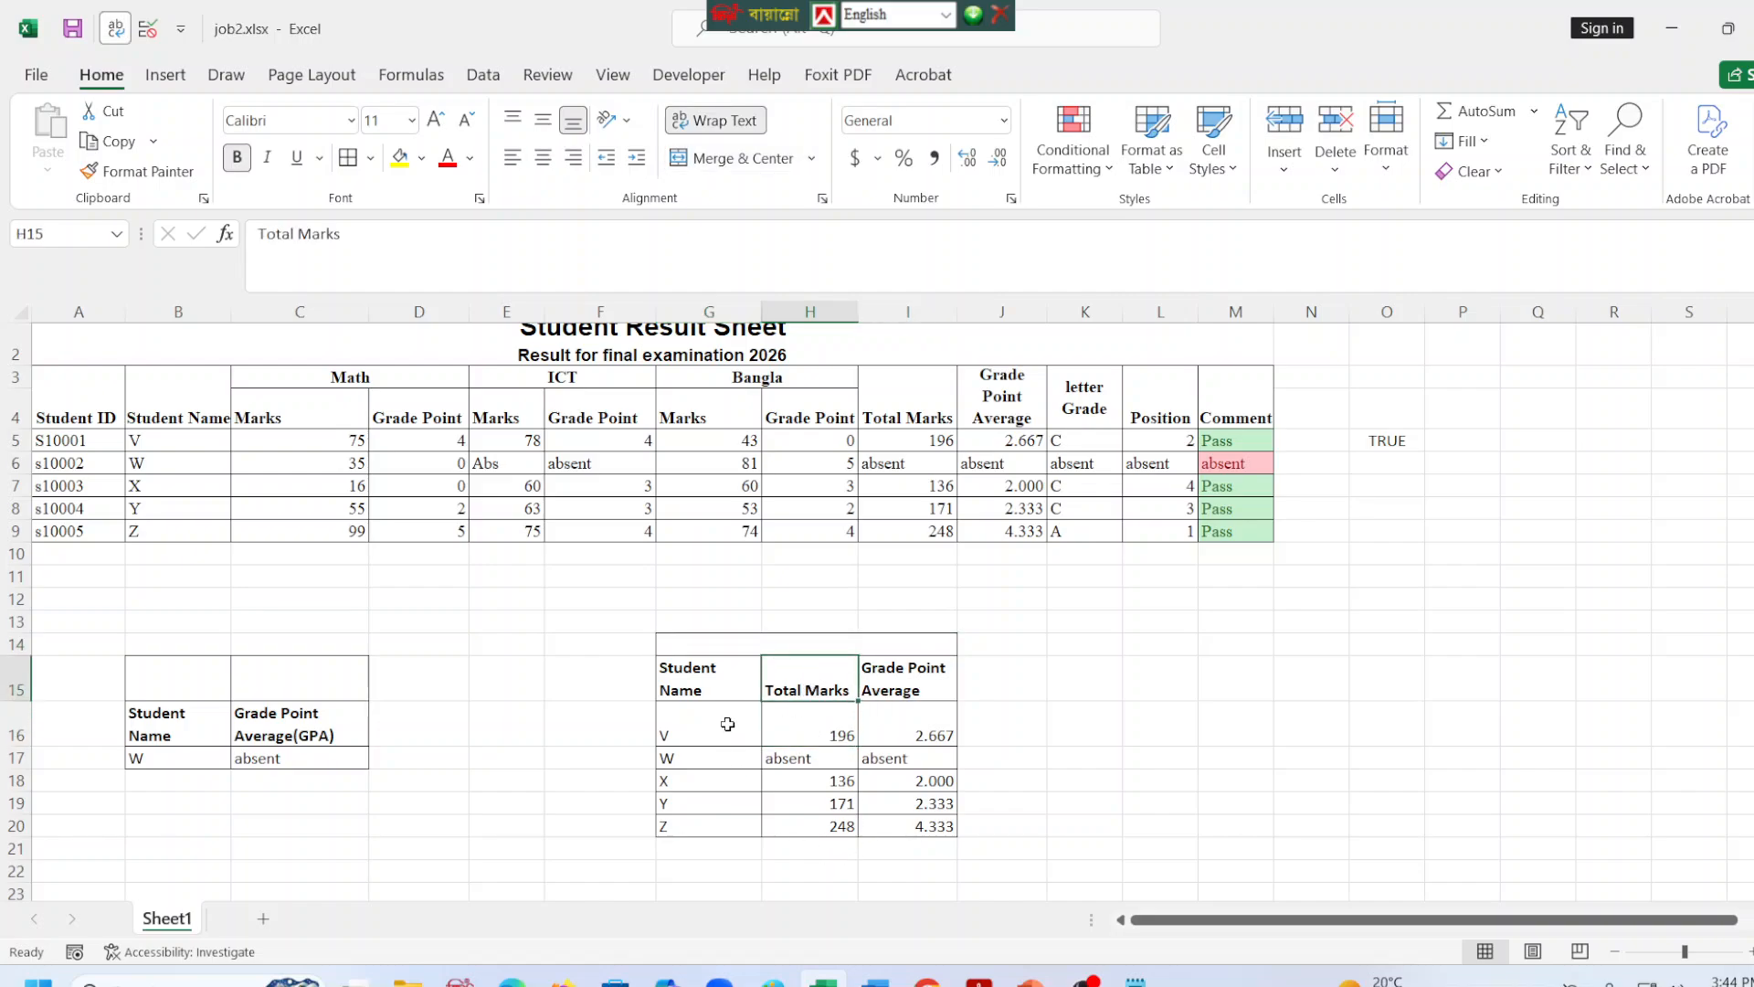
pyautogui.click(801, 727)
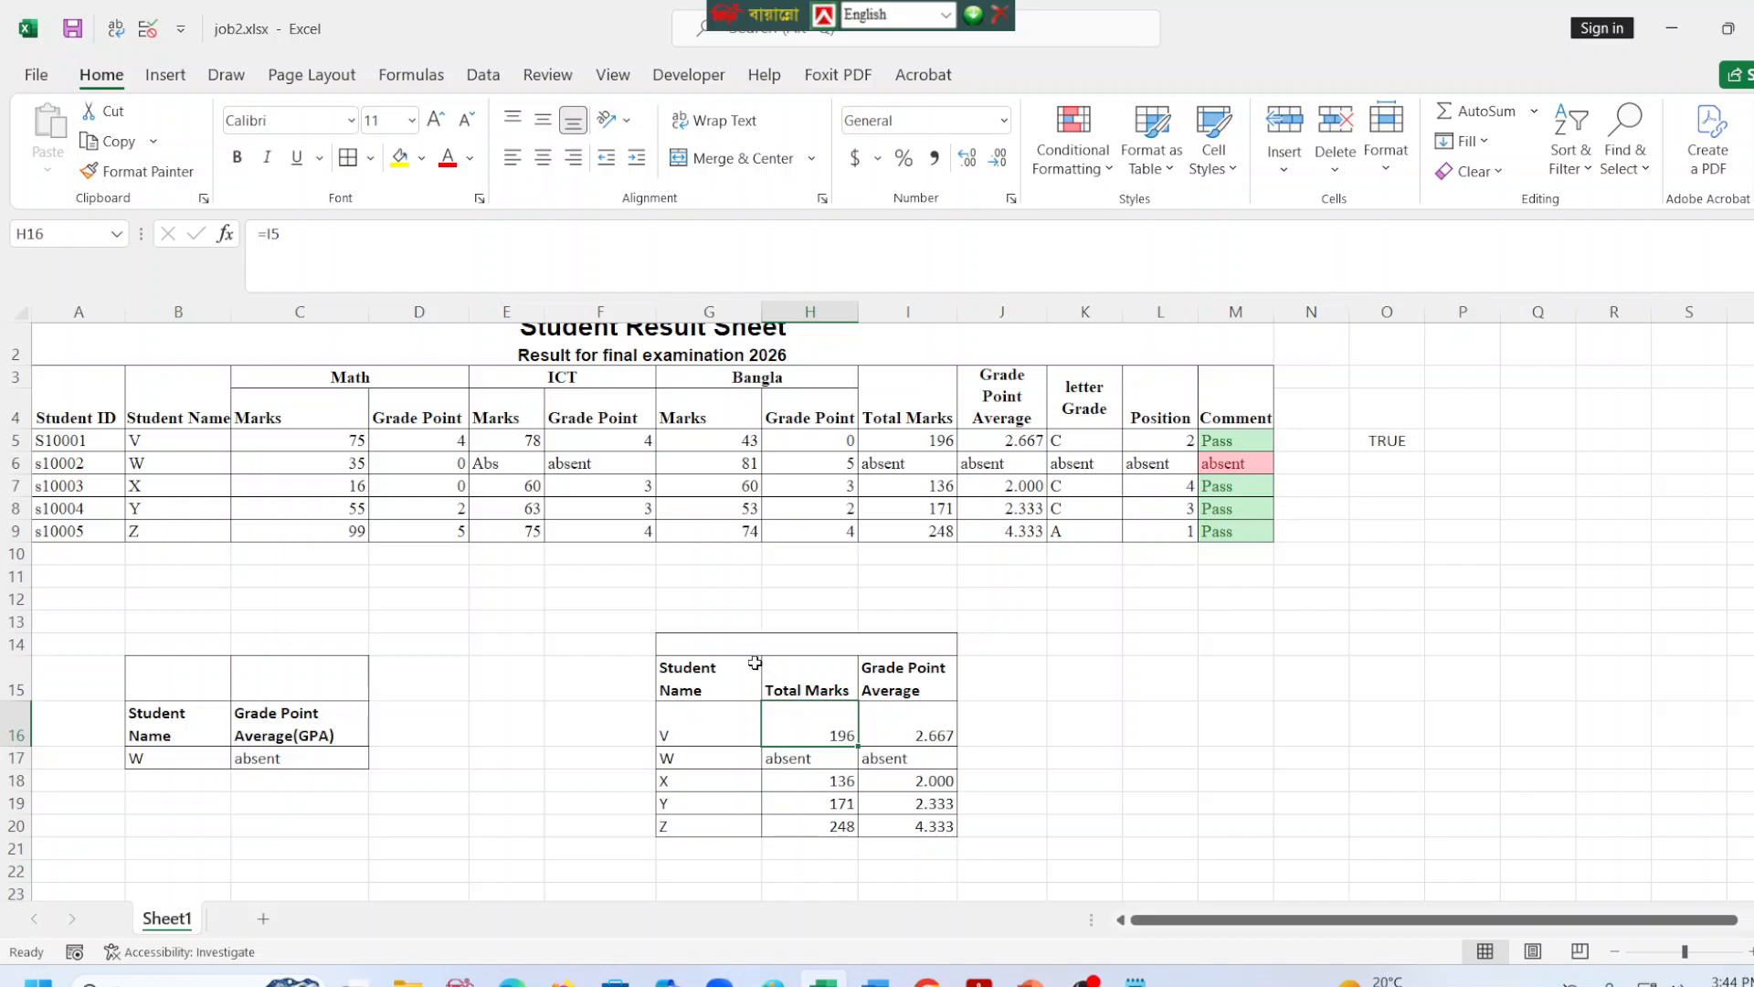
pyautogui.click(598, 679)
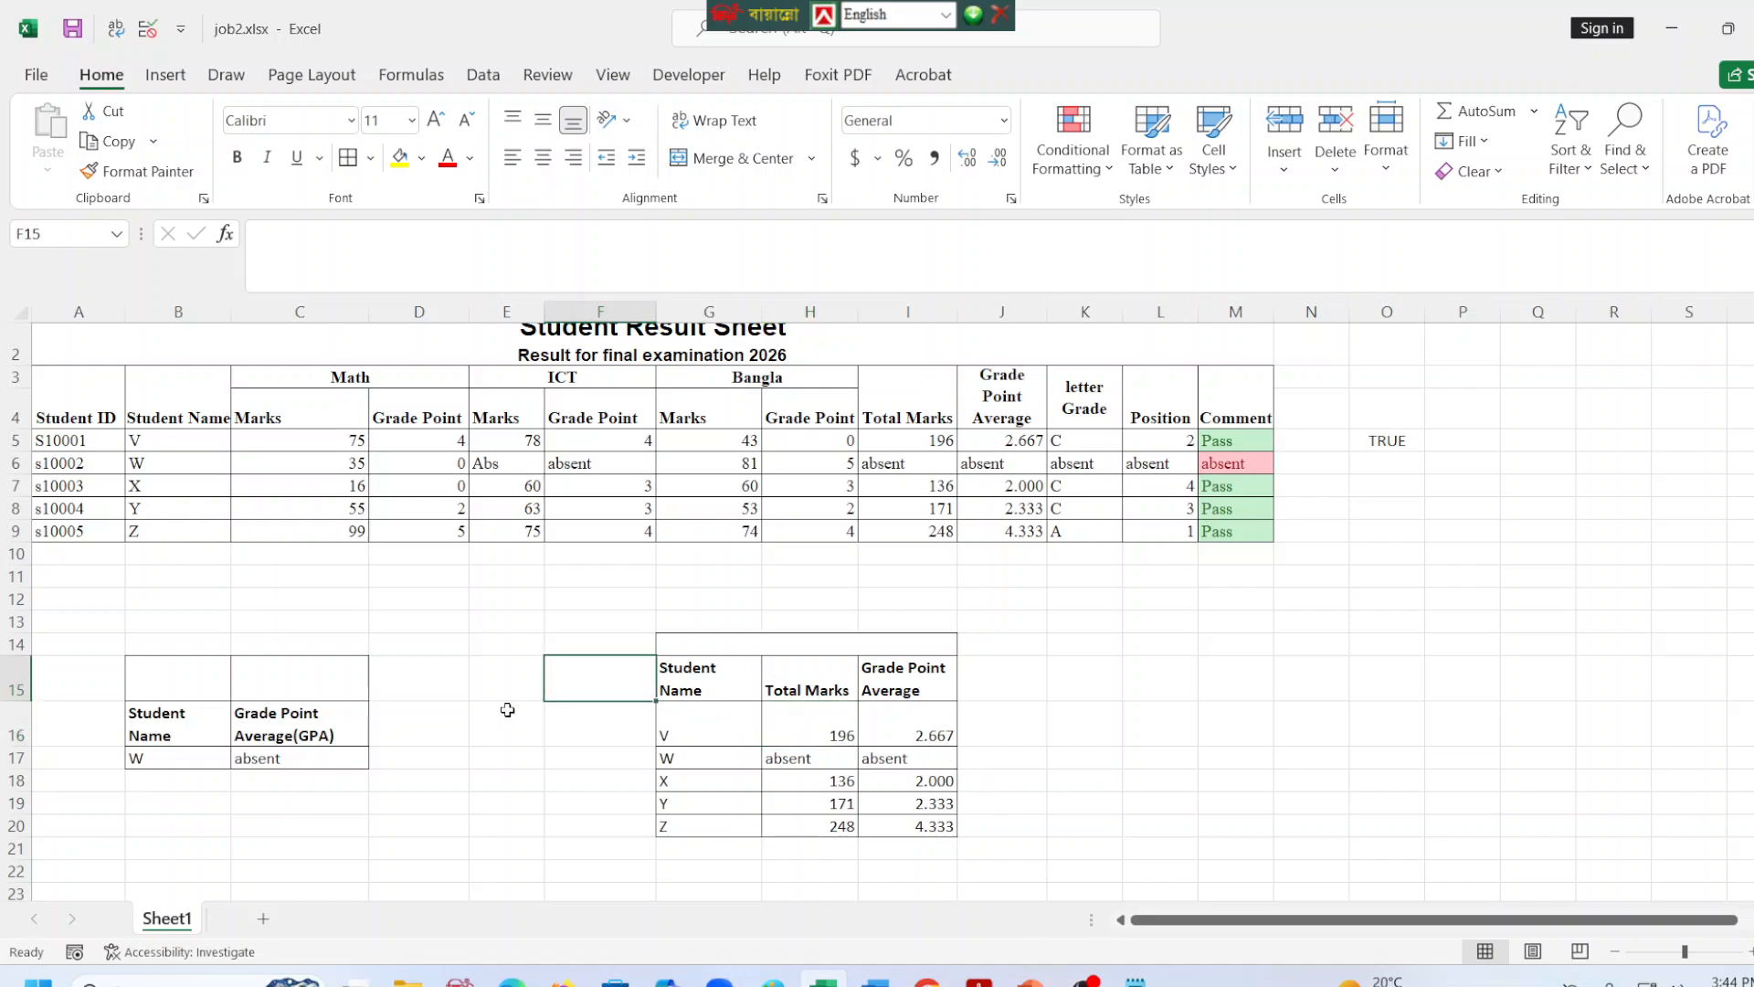
pyautogui.click(918, 676)
pyautogui.click(1004, 679)
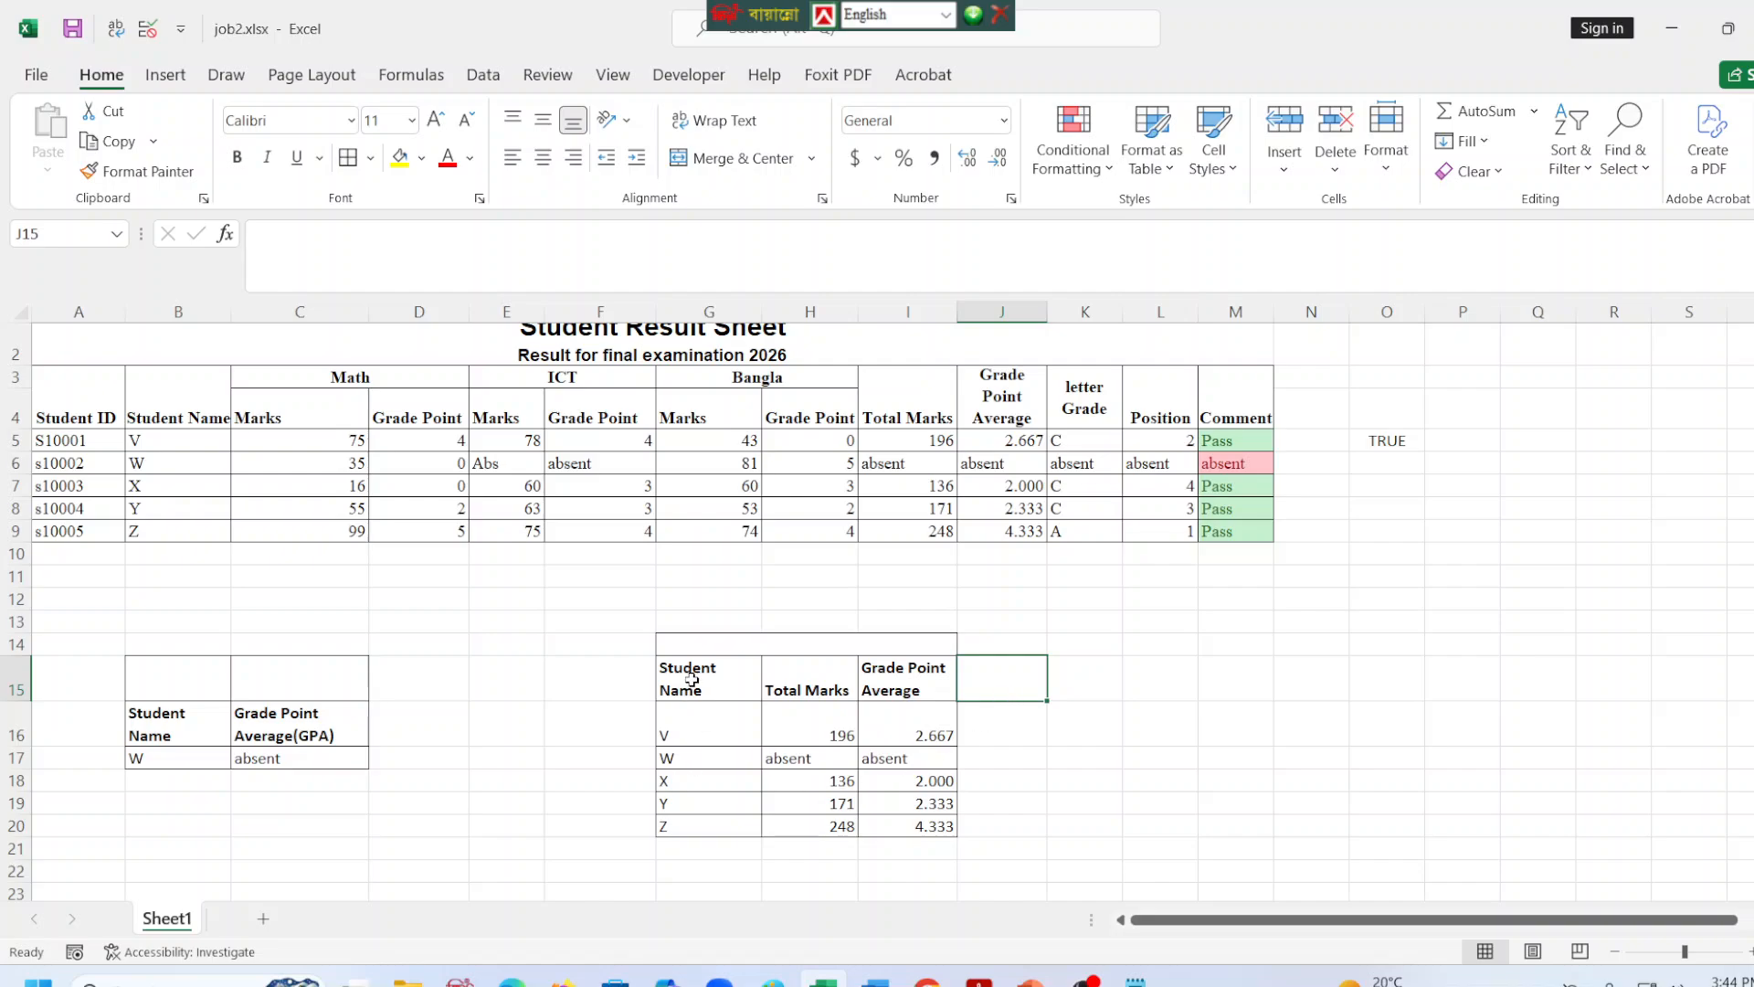
pyautogui.moveTo(700, 669); pyautogui.dragTo(801, 827)
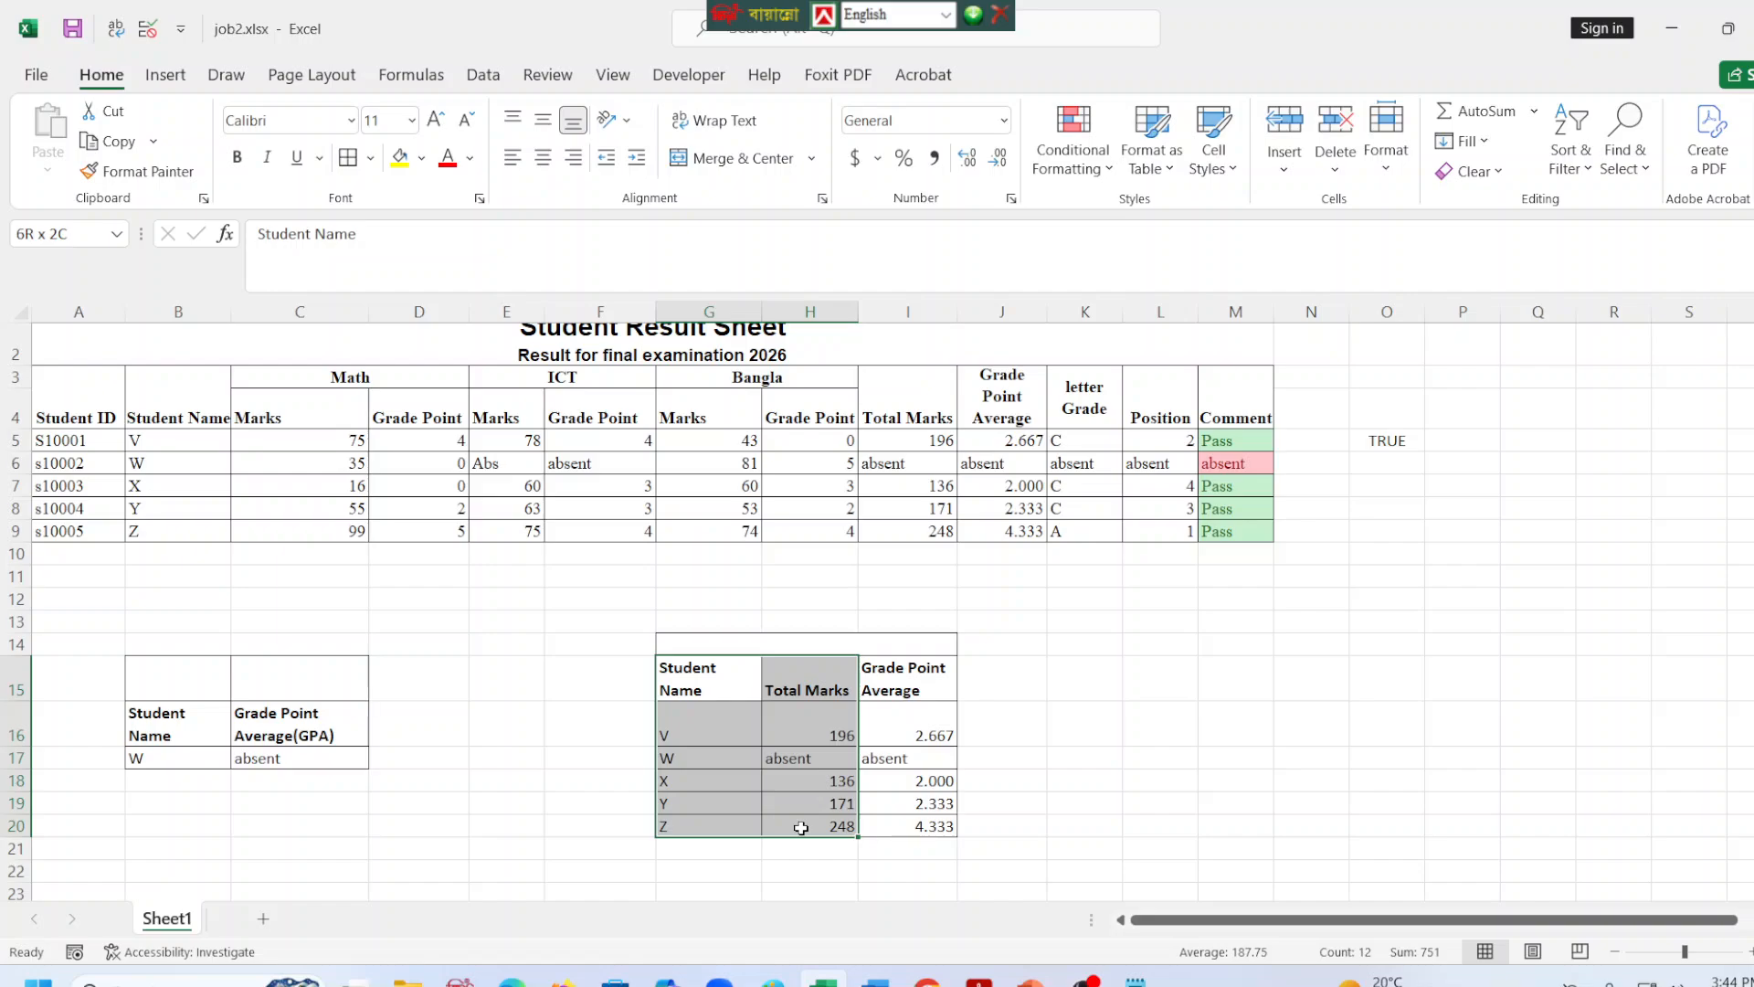
pyautogui.moveTo(802, 828); pyautogui.dragTo(803, 828)
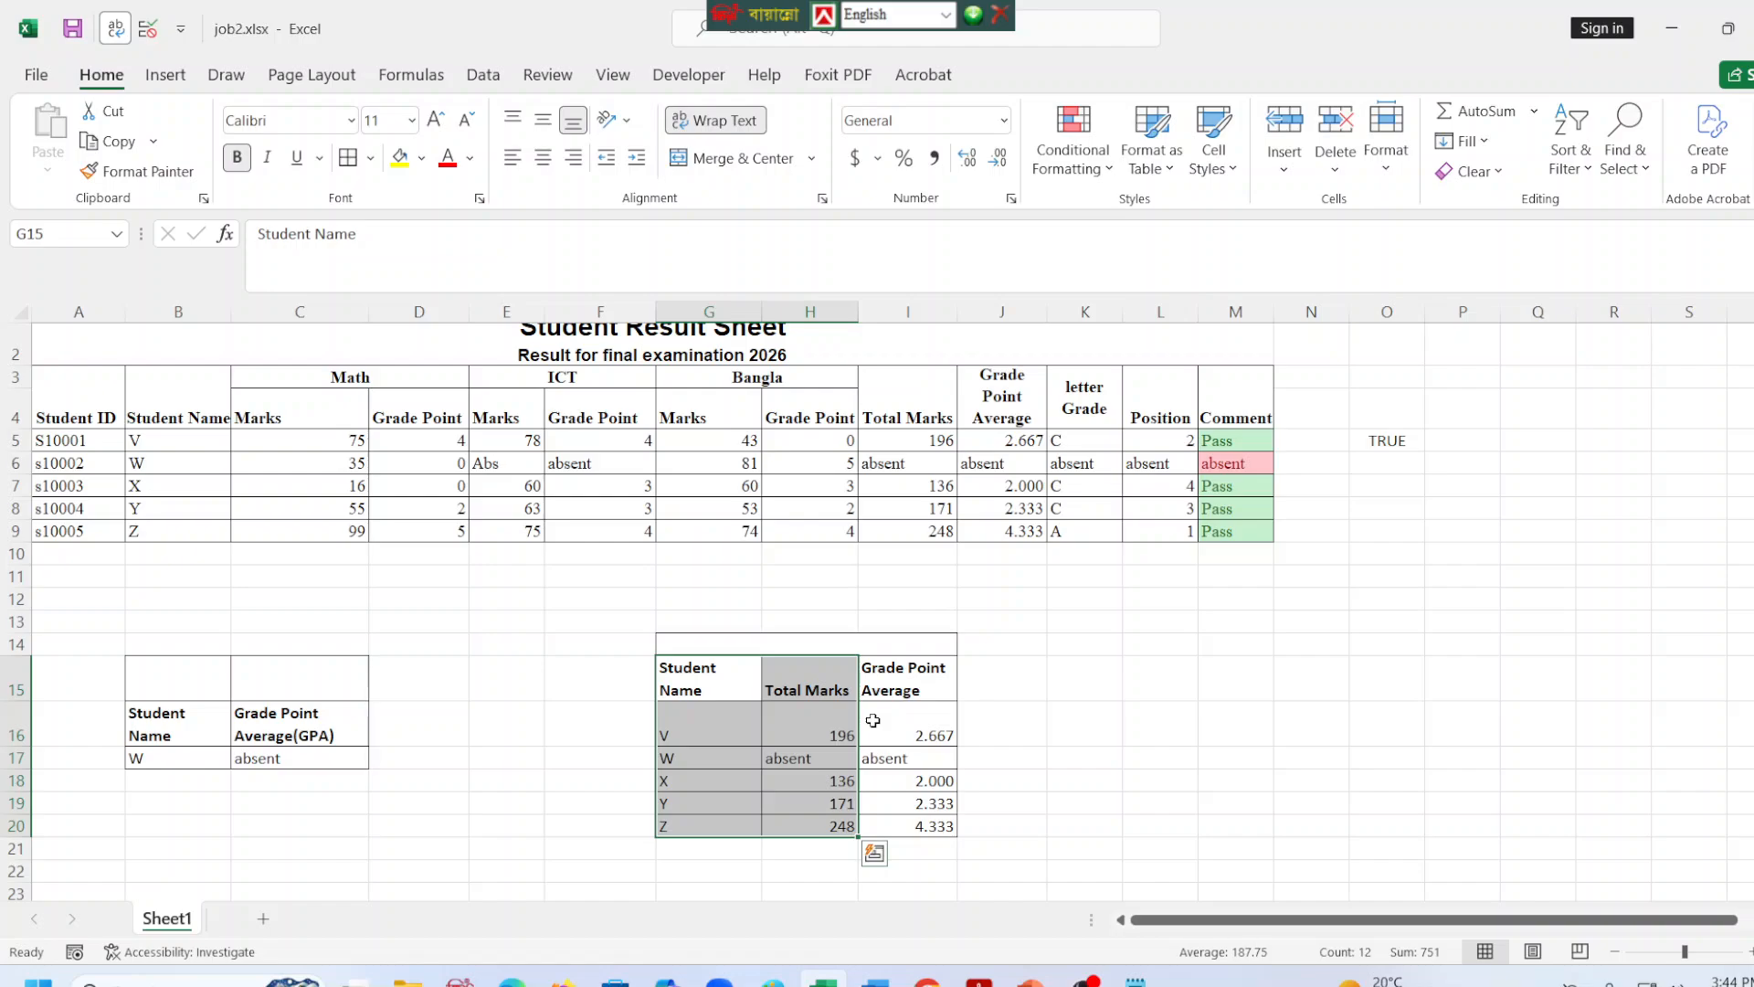
# Clear the Grade Point Average header and values from I15:I20.
pyautogui.moveTo(902, 678); pyautogui.dragTo(927, 826)
pyautogui.press('Delete')
pyautogui.click(1225, 735)
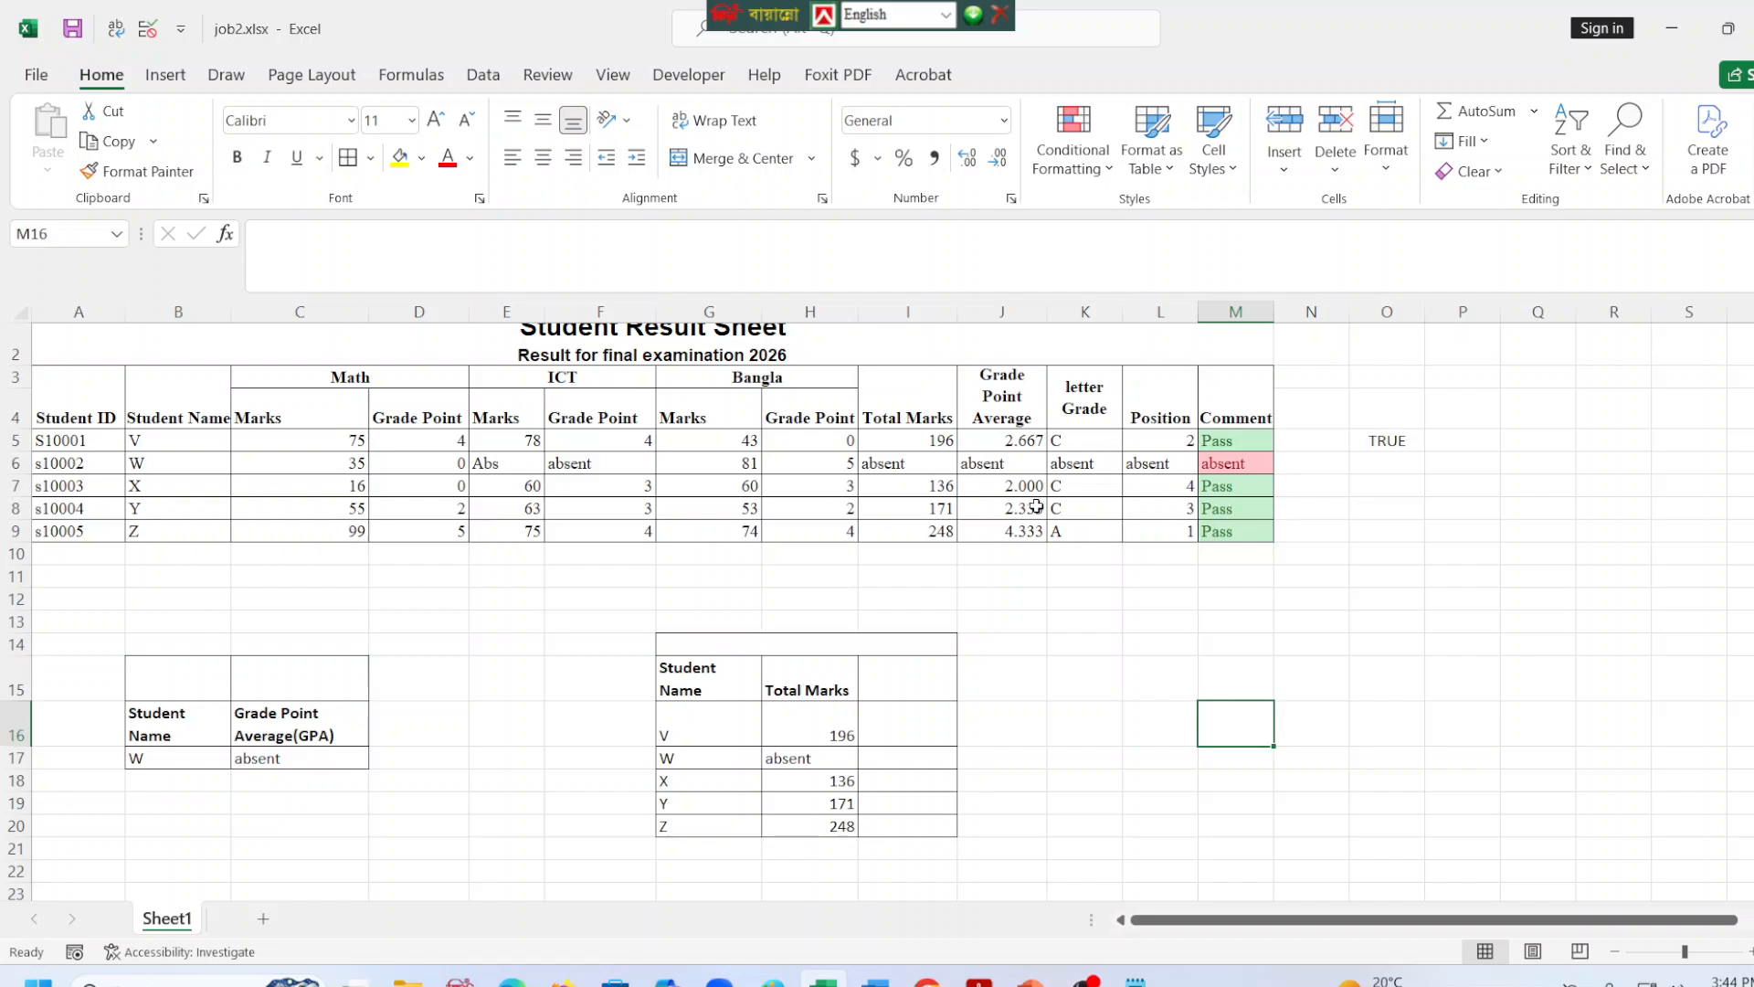
# Enter =VLOOKUP(B17,$B$3:$J$9,9,0) in C18 to look up the grade point average directly from the main result table.
pyautogui.click(315, 783)
pyautogui.click(299, 244)
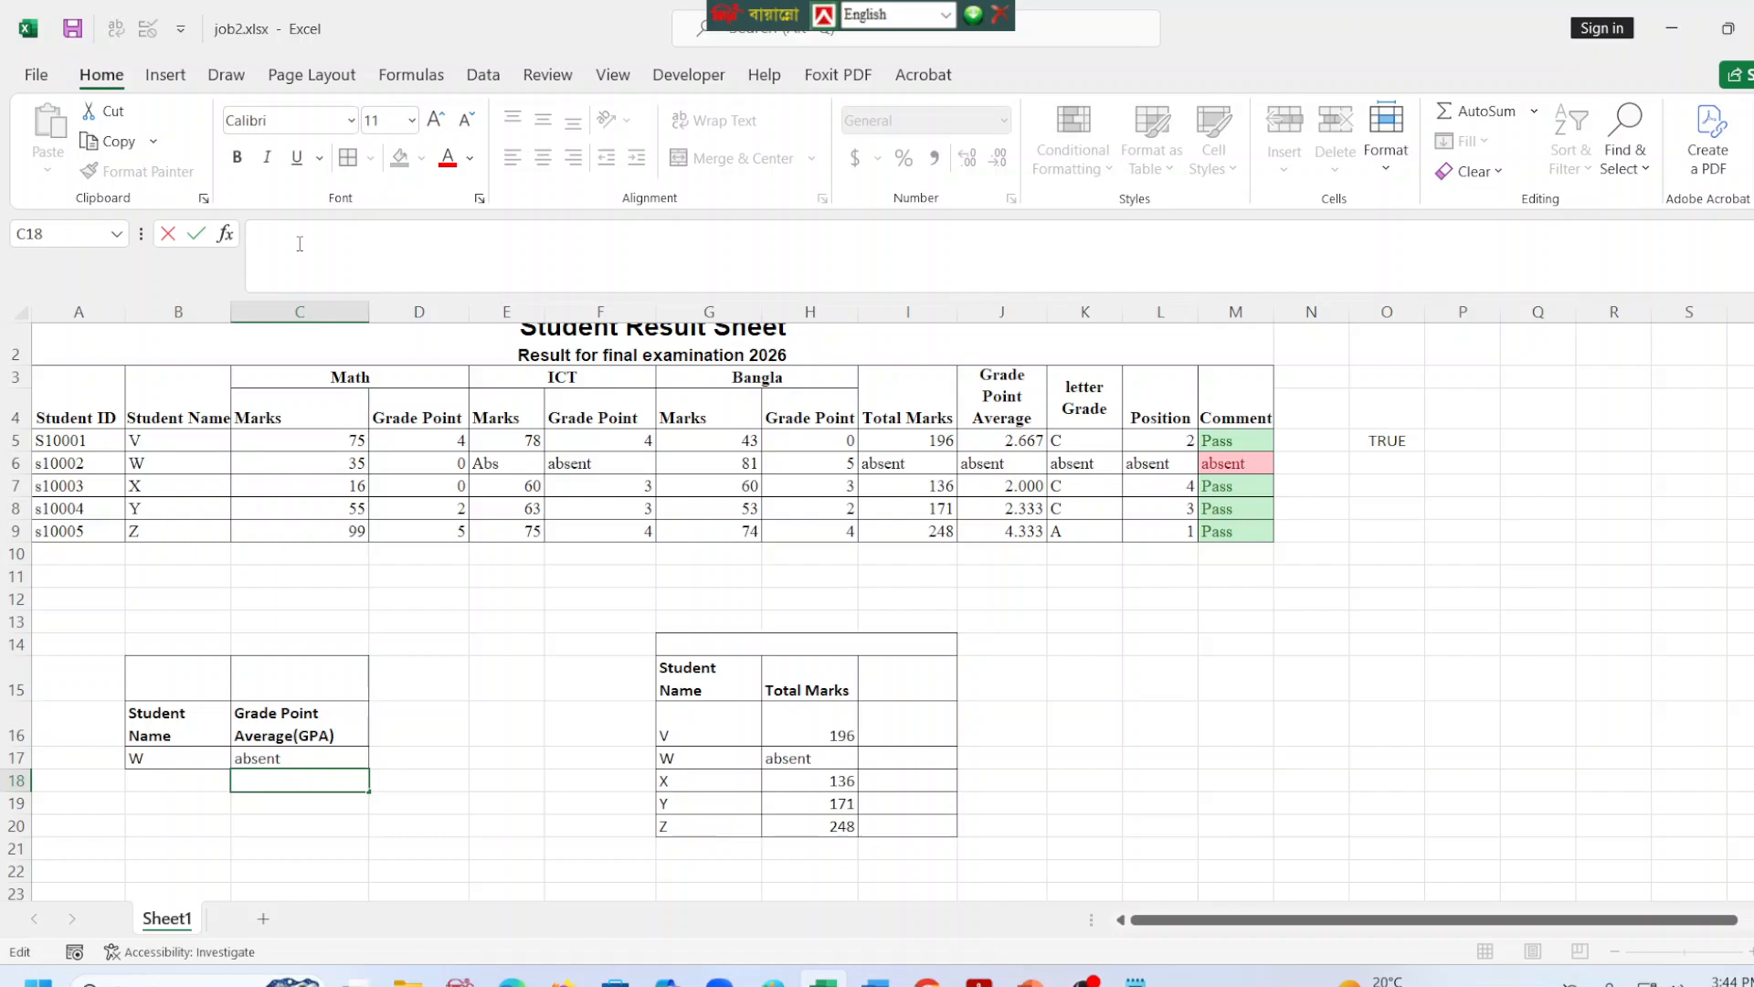
pyautogui.write('=vlo')
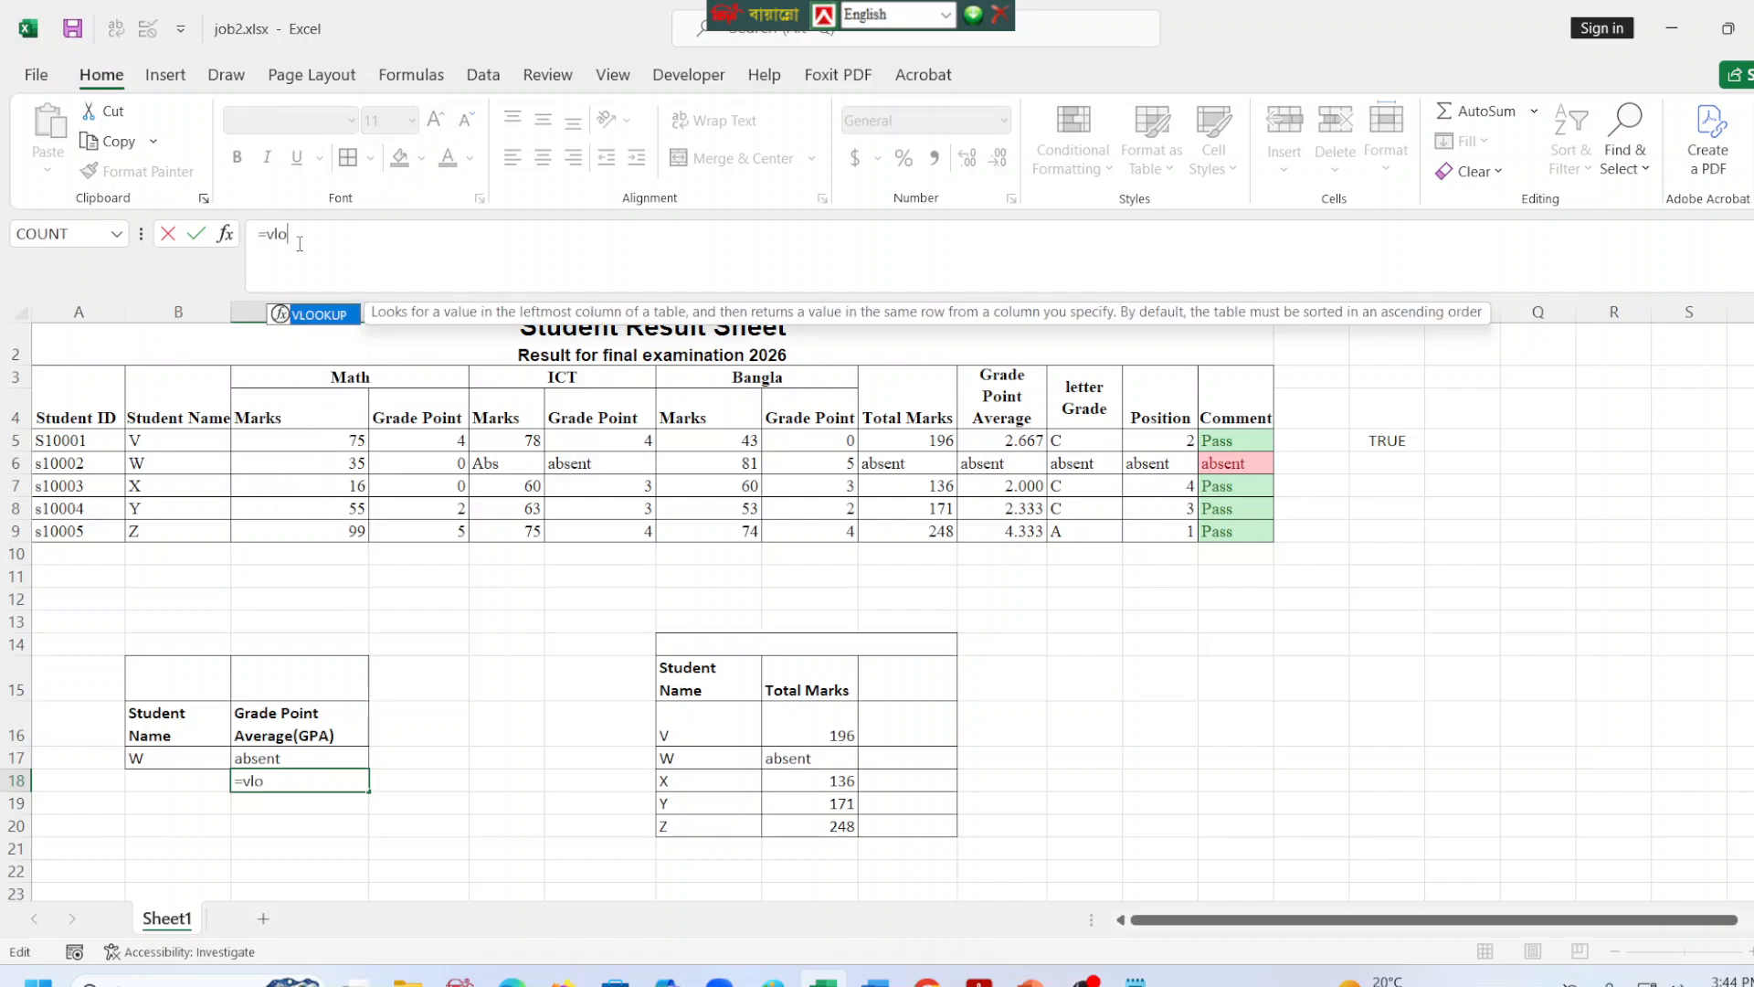
pyautogui.press('Tab')
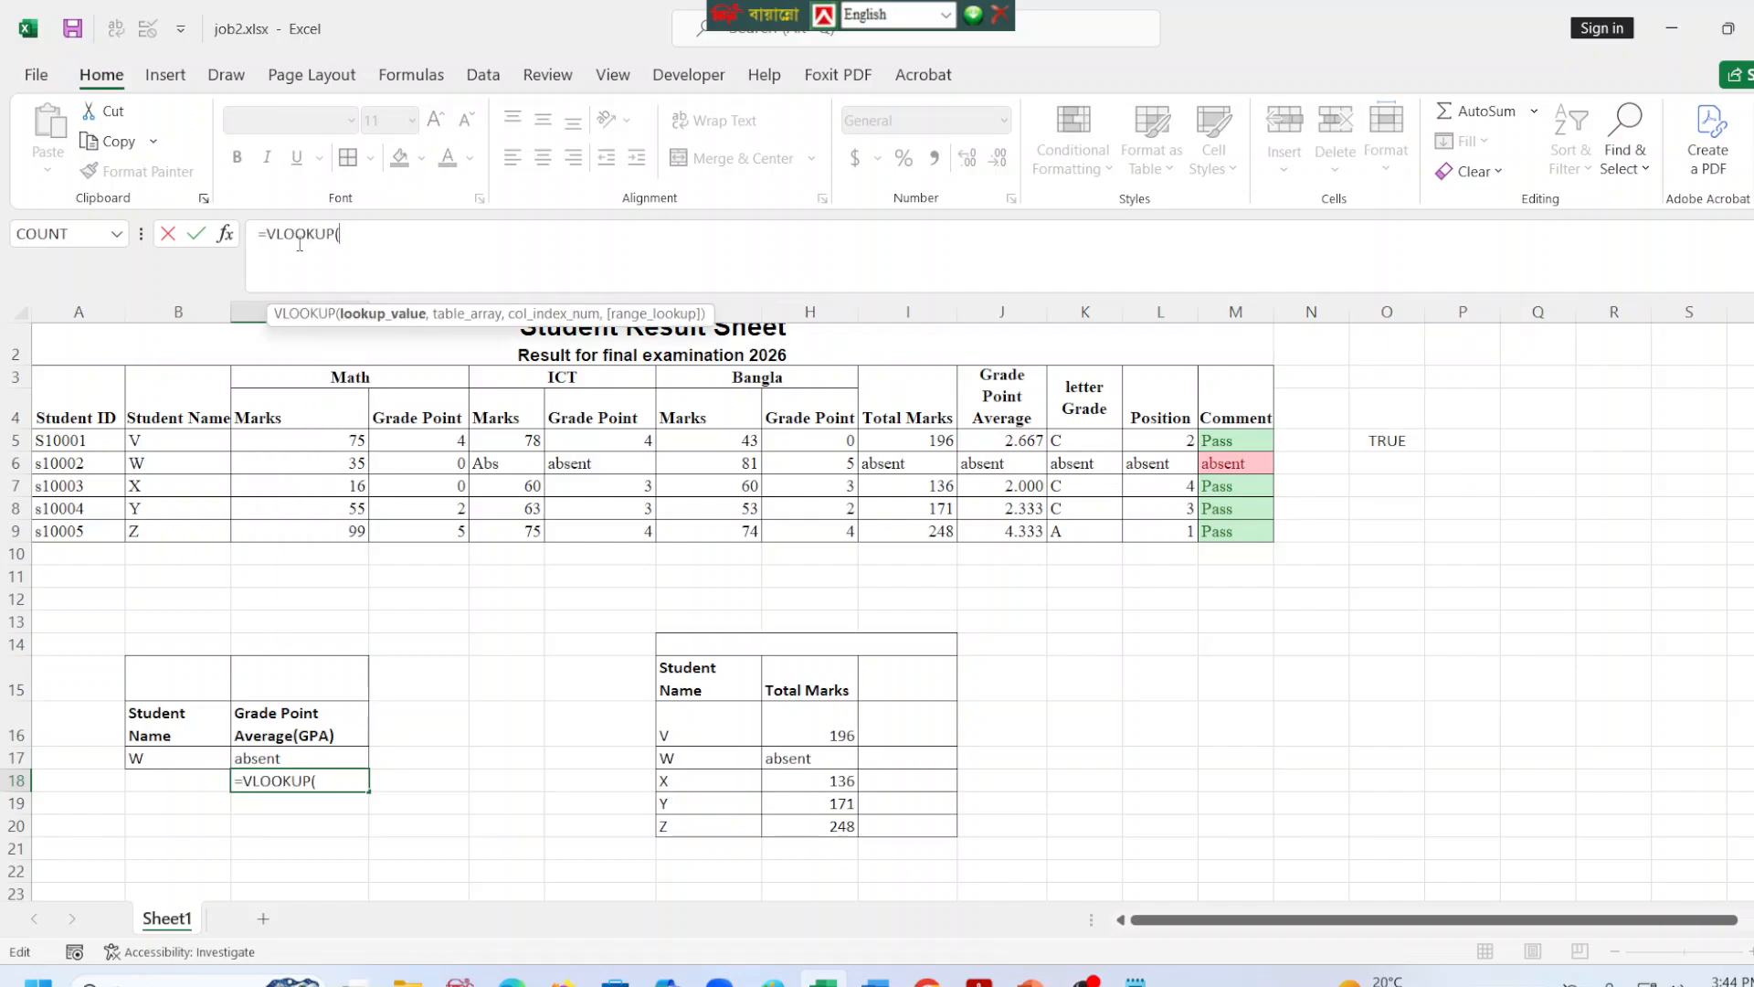
pyautogui.click(151, 758)
pyautogui.click(440, 224)
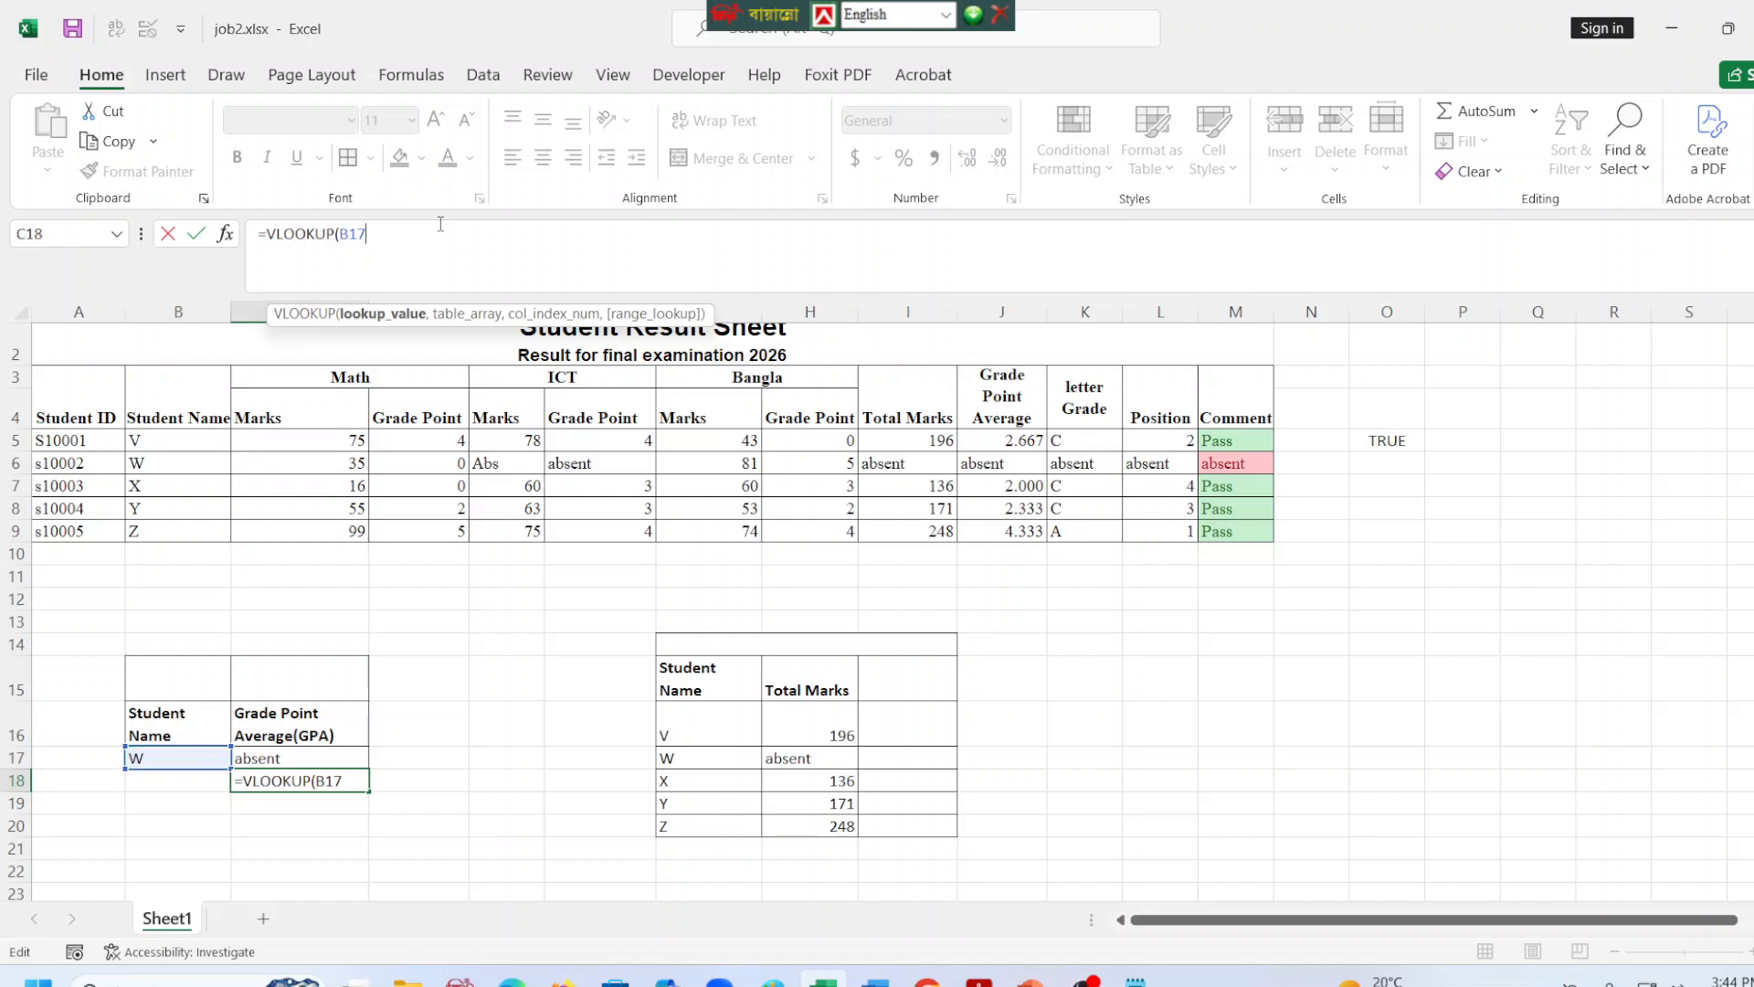
pyautogui.write(',')
pyautogui.moveTo(180, 403); pyautogui.dragTo(977, 528)
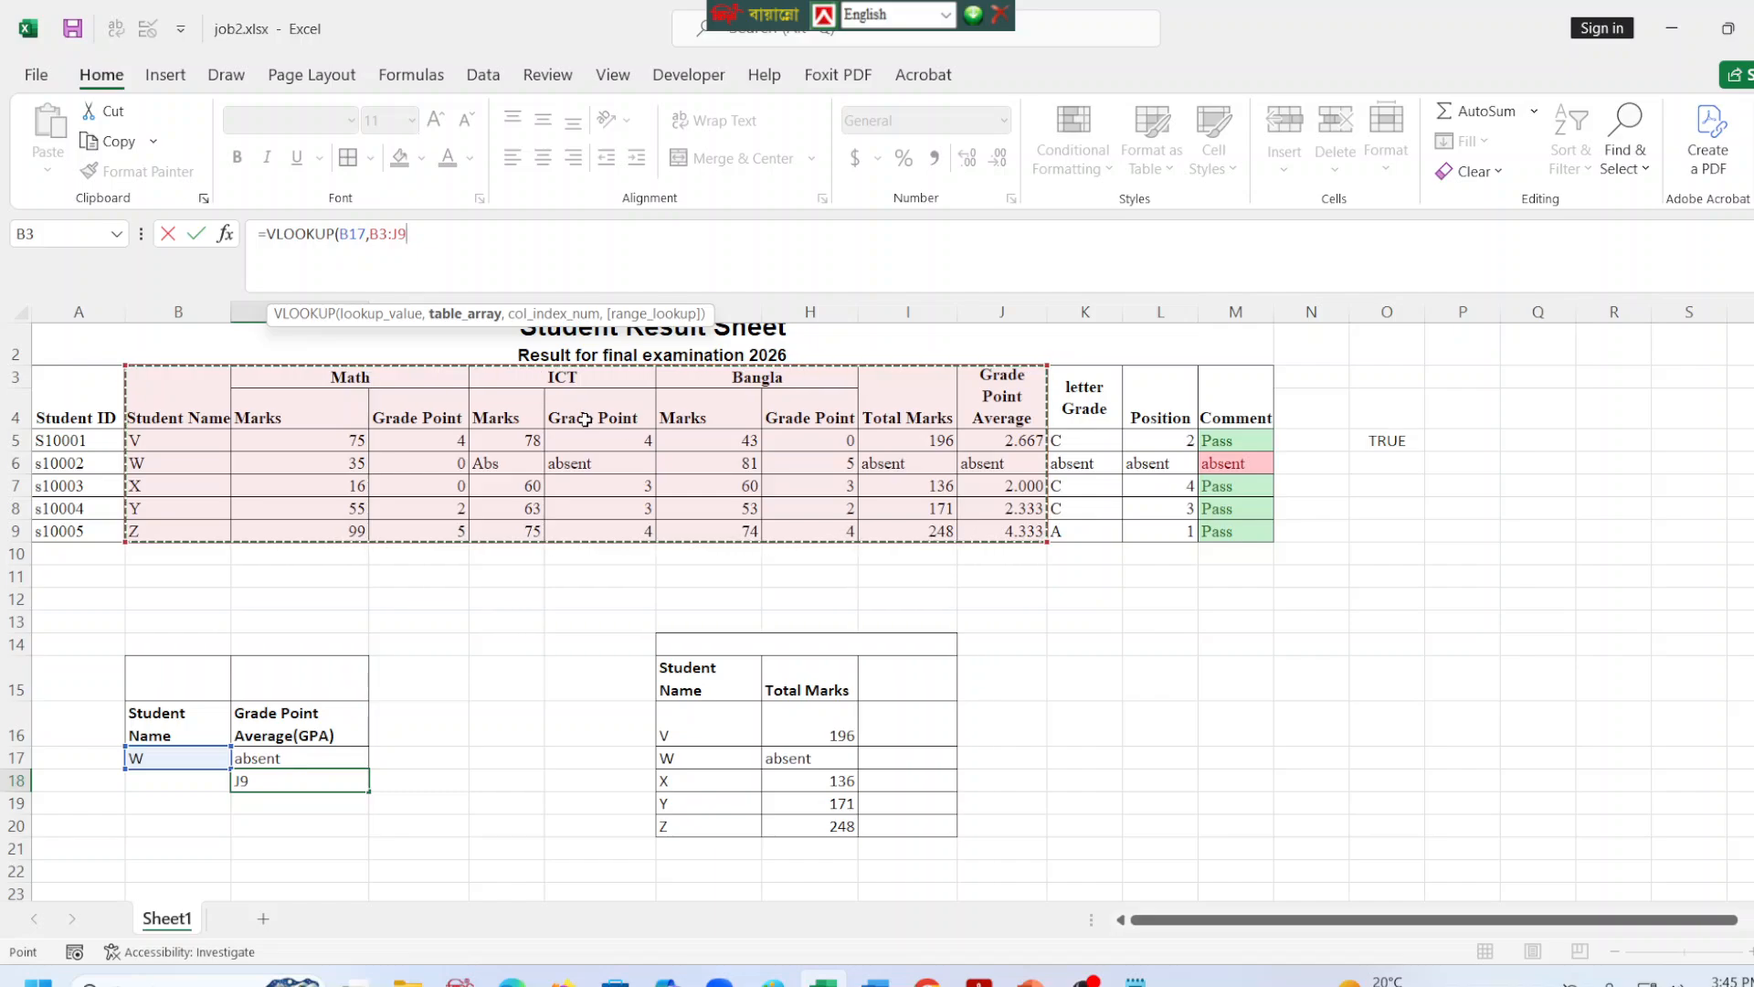
pyautogui.press('F4')
pyautogui.click(490, 229)
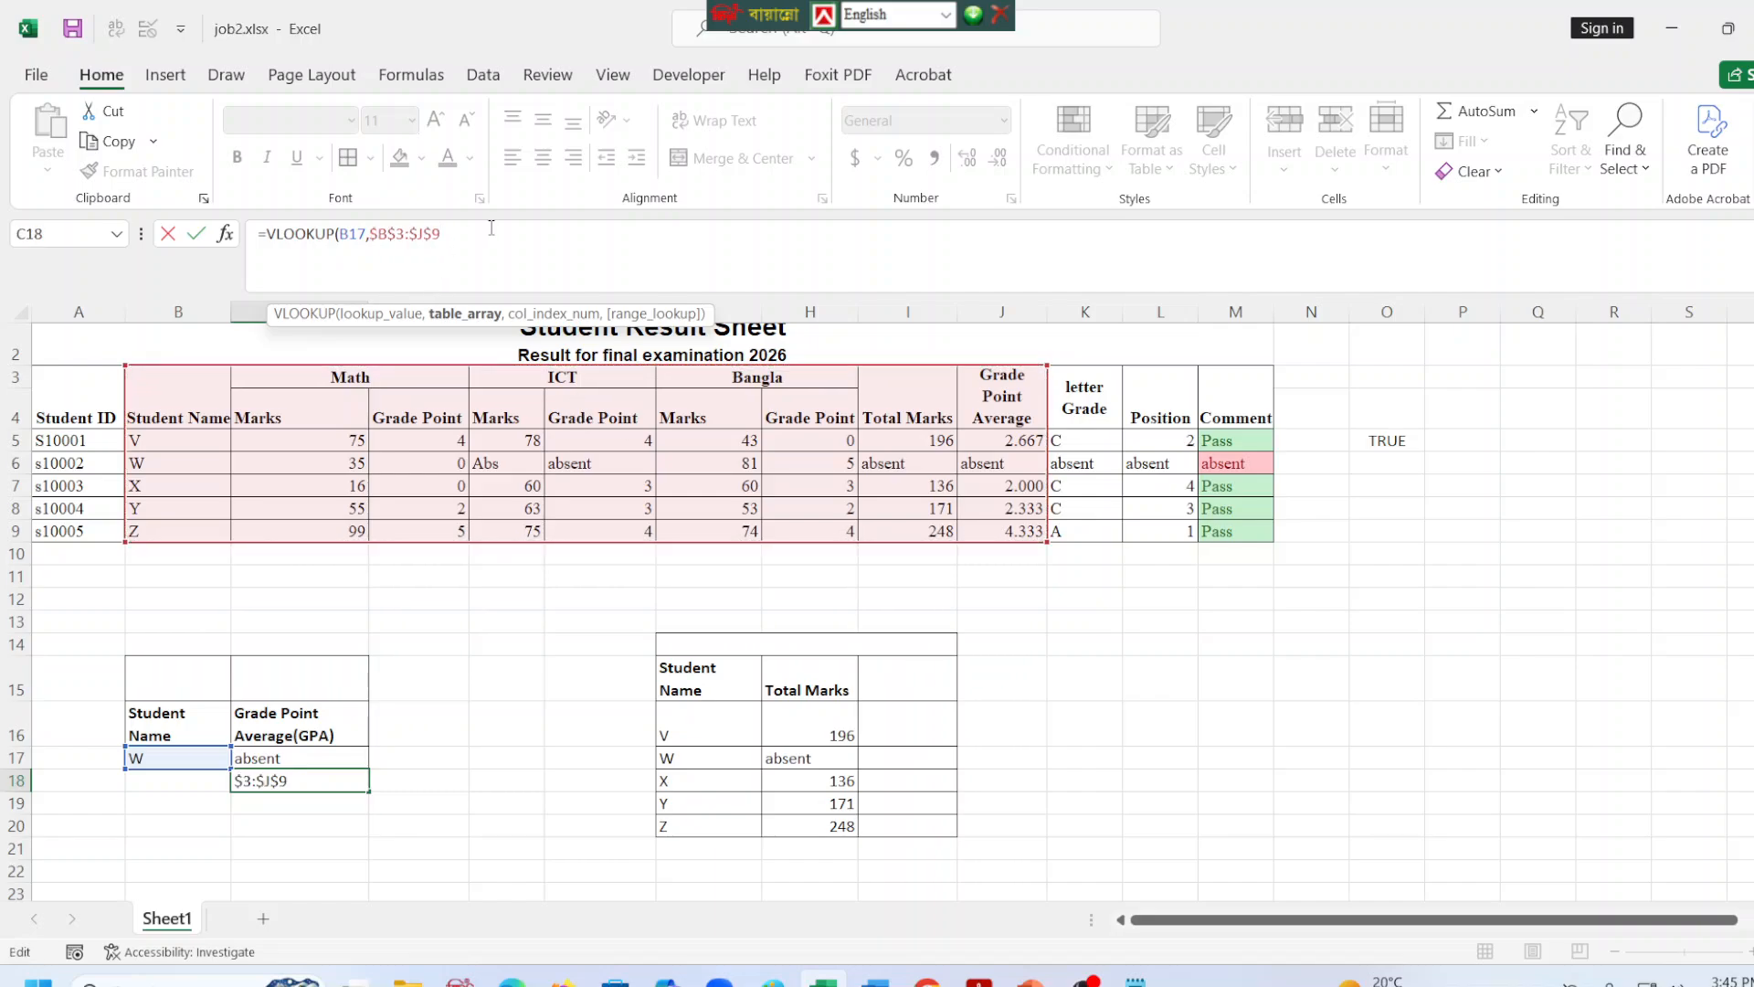
pyautogui.write(',')
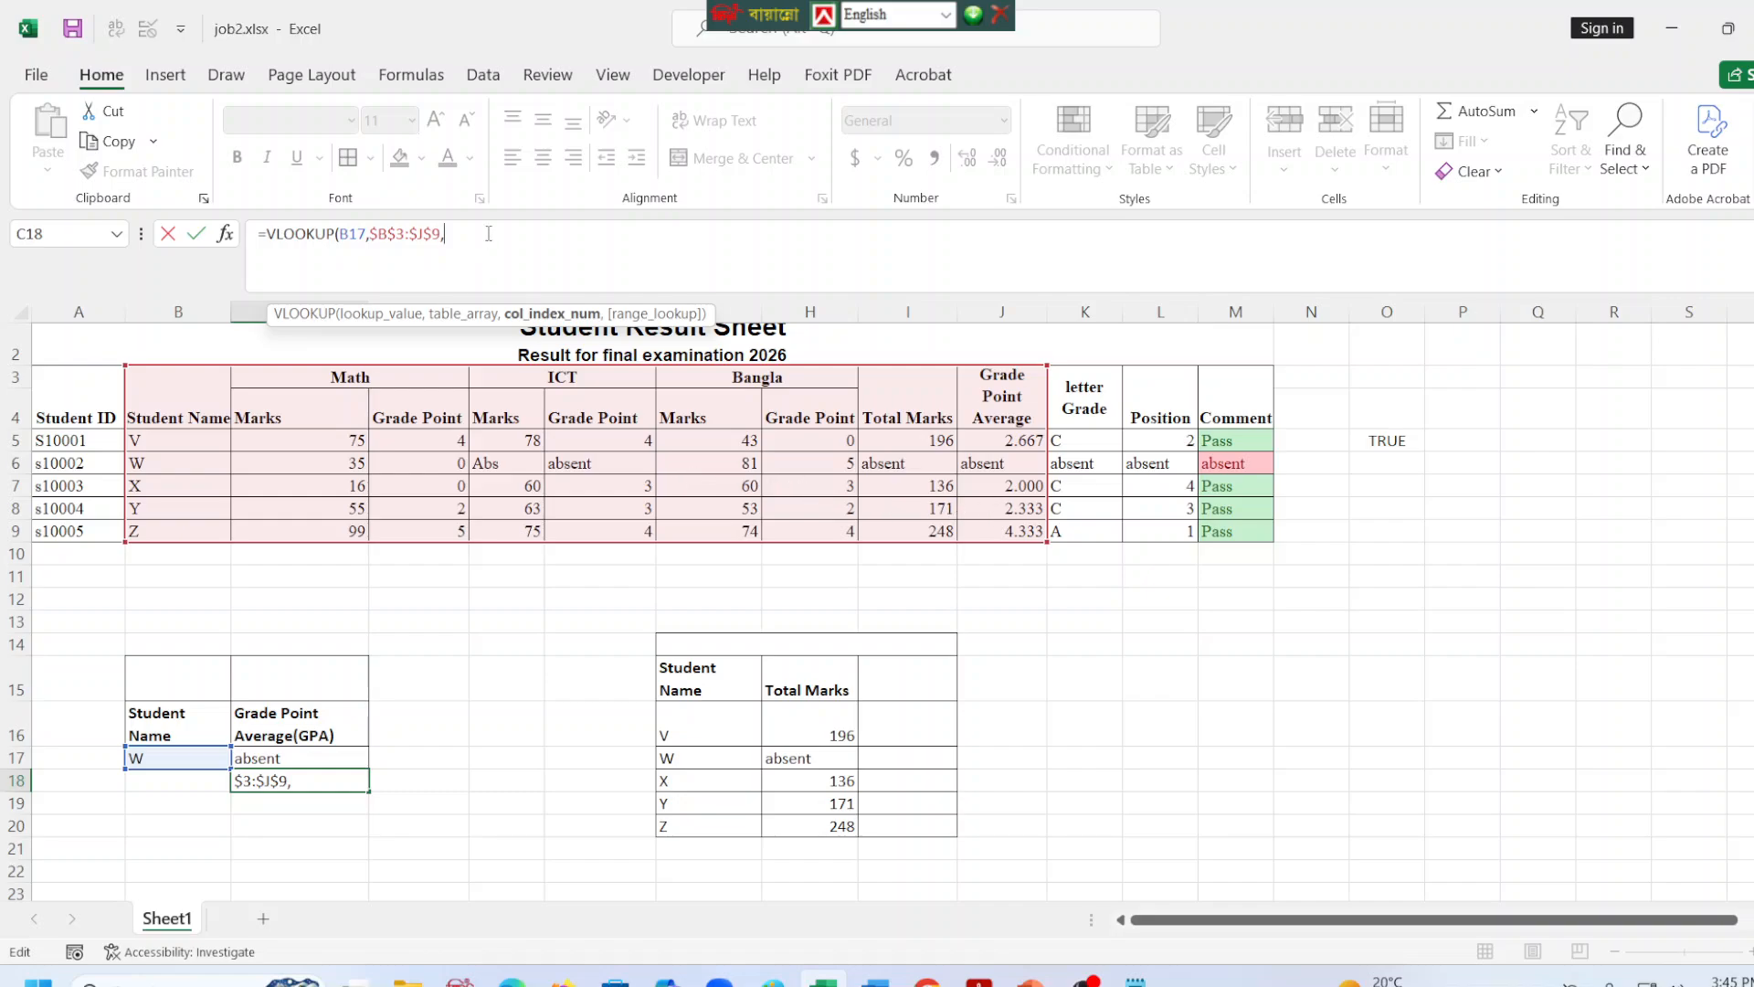
pyautogui.write('9,0)')
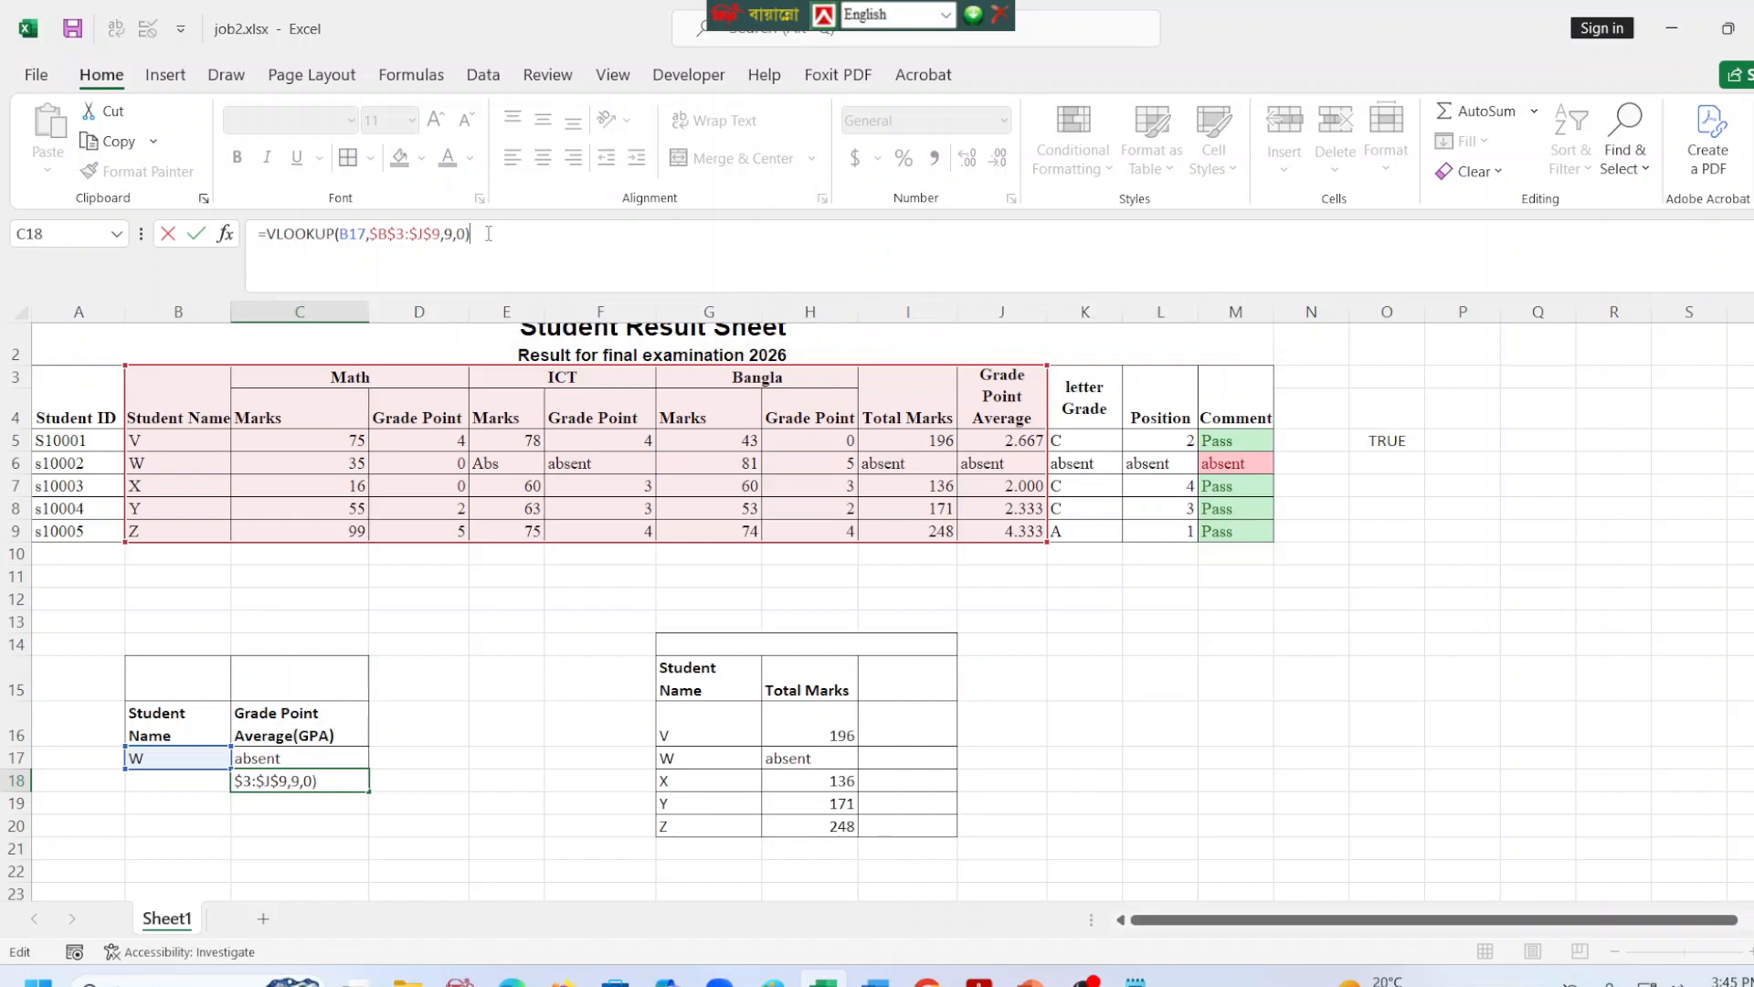
pyautogui.press('Return')
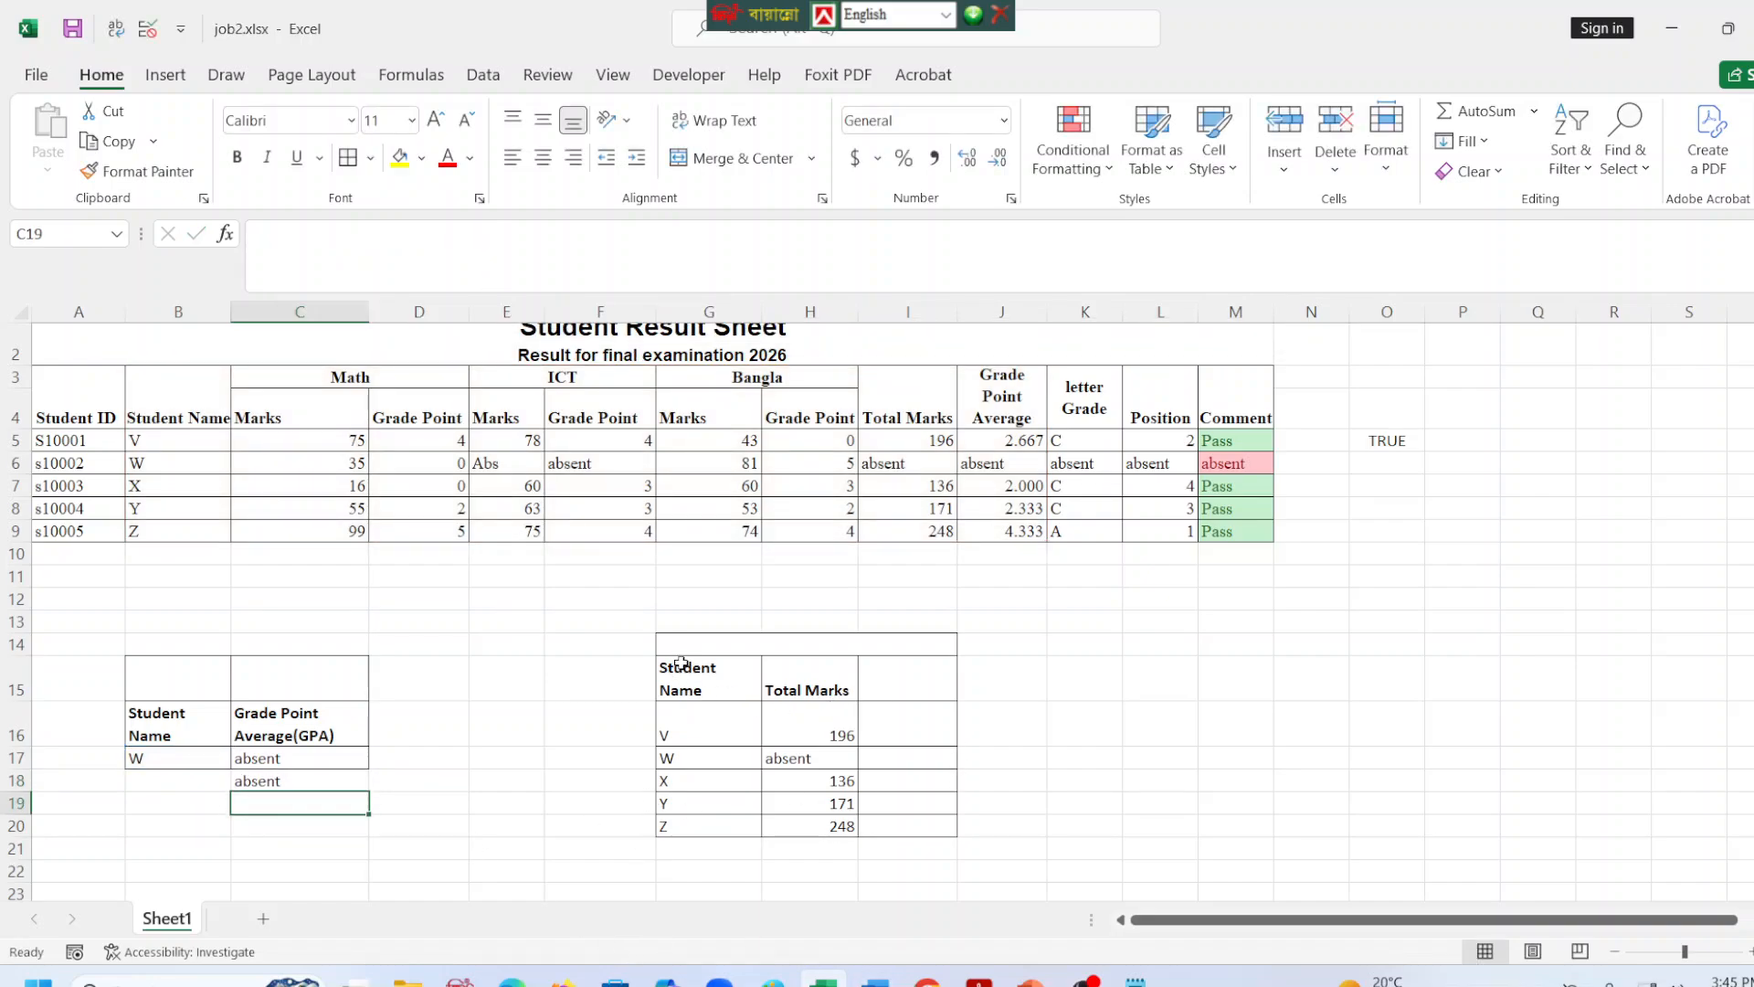
# Select G15:H20 as chart data and check the chart instruction and Total Marks sample in the task PDF.
pyautogui.moveTo(678, 667); pyautogui.dragTo(806, 828)
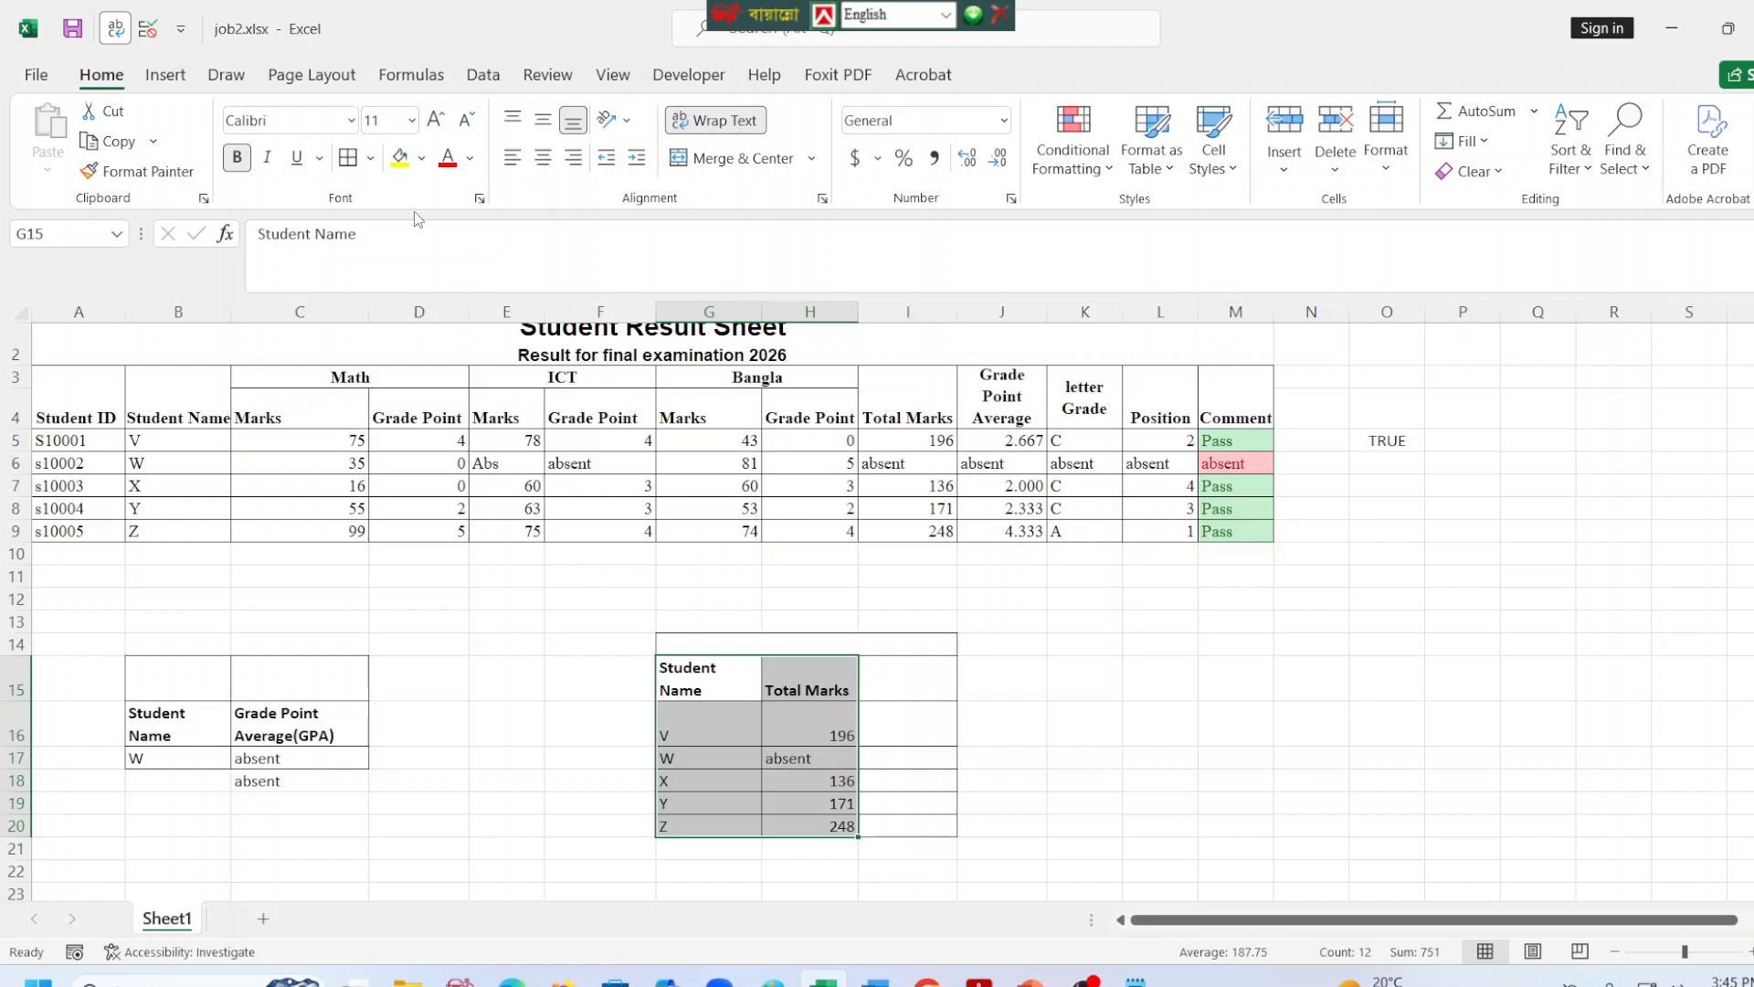
pyautogui.click(167, 74)
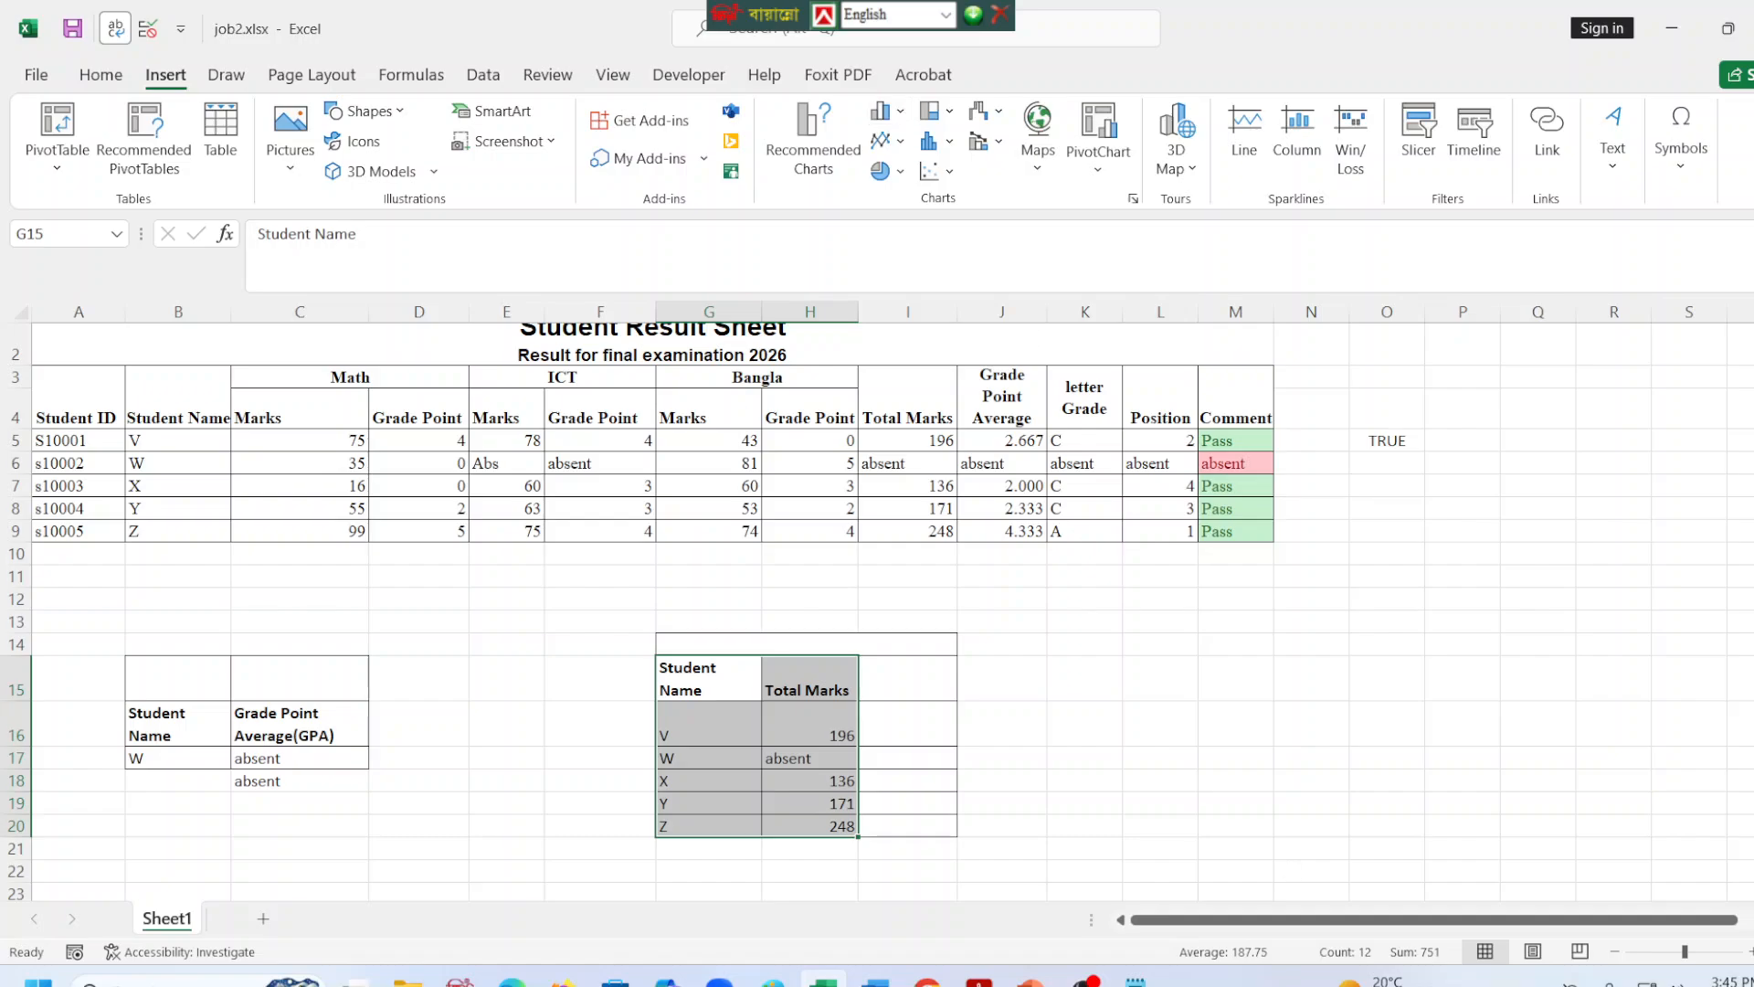
pyautogui.click(512, 980)
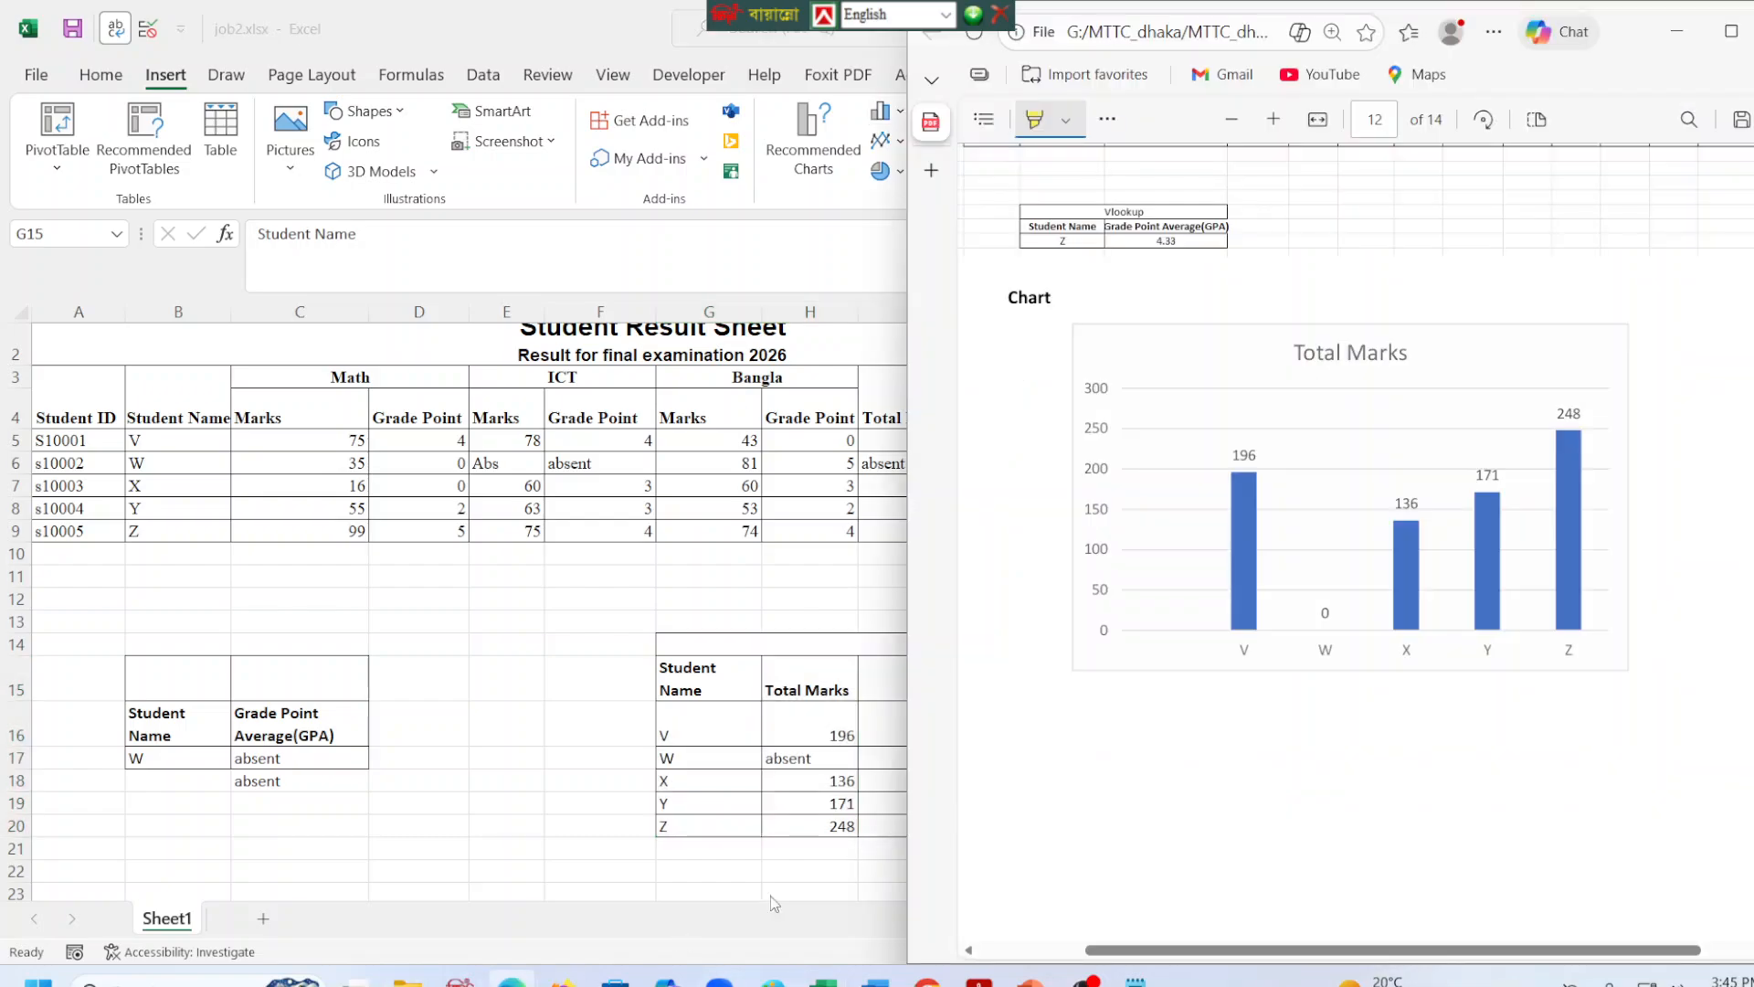
pyautogui.scroll(10, 1116, 629)
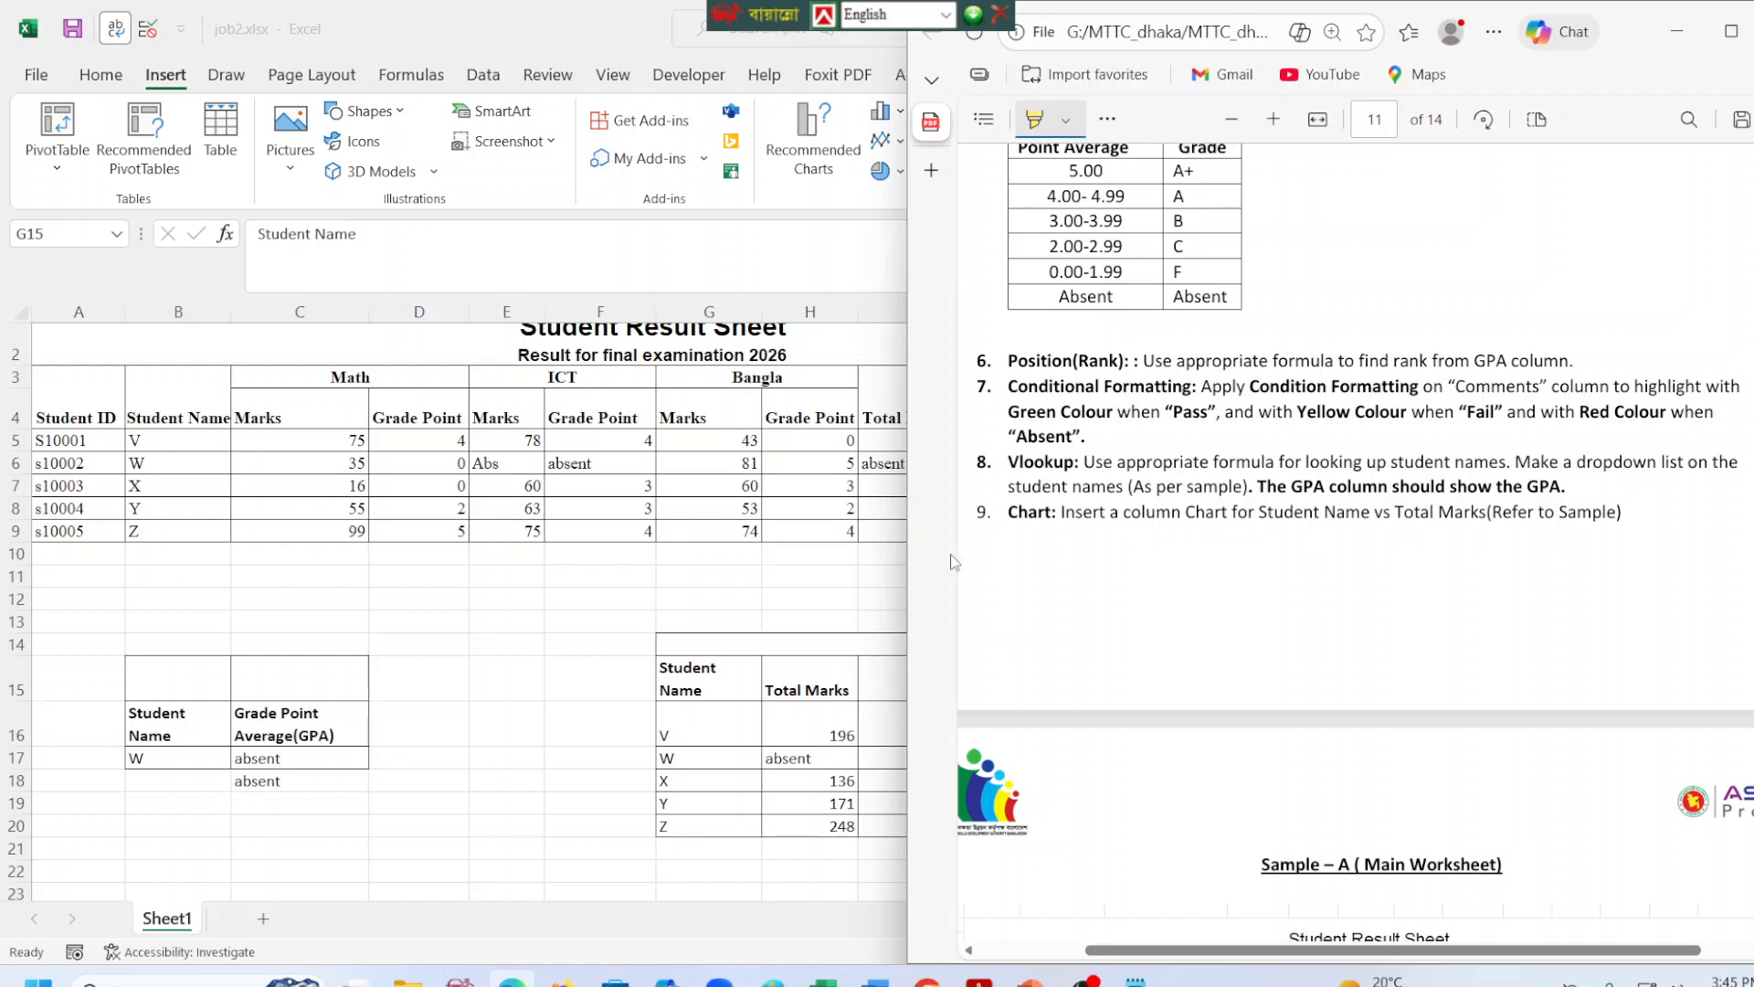
pyautogui.click(1677, 31)
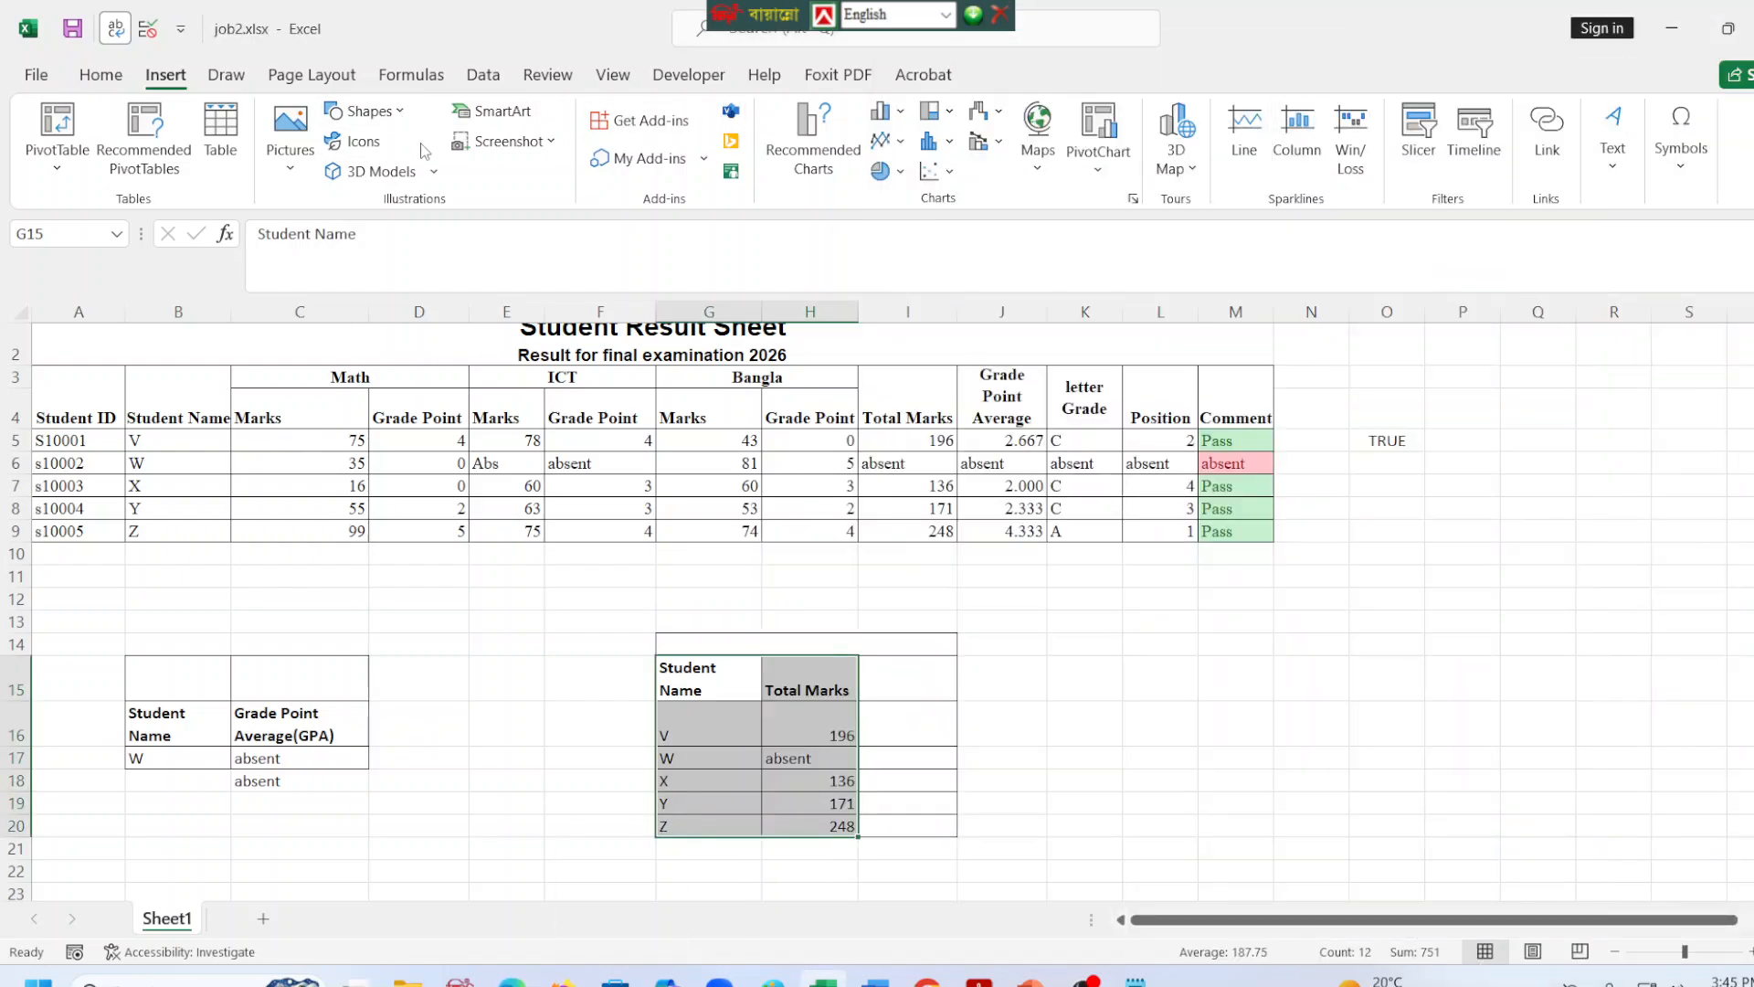
# Insert a clustered column chart from G15:H20 and move it clear of the lookup table, below the main results.
pyautogui.click(900, 111)
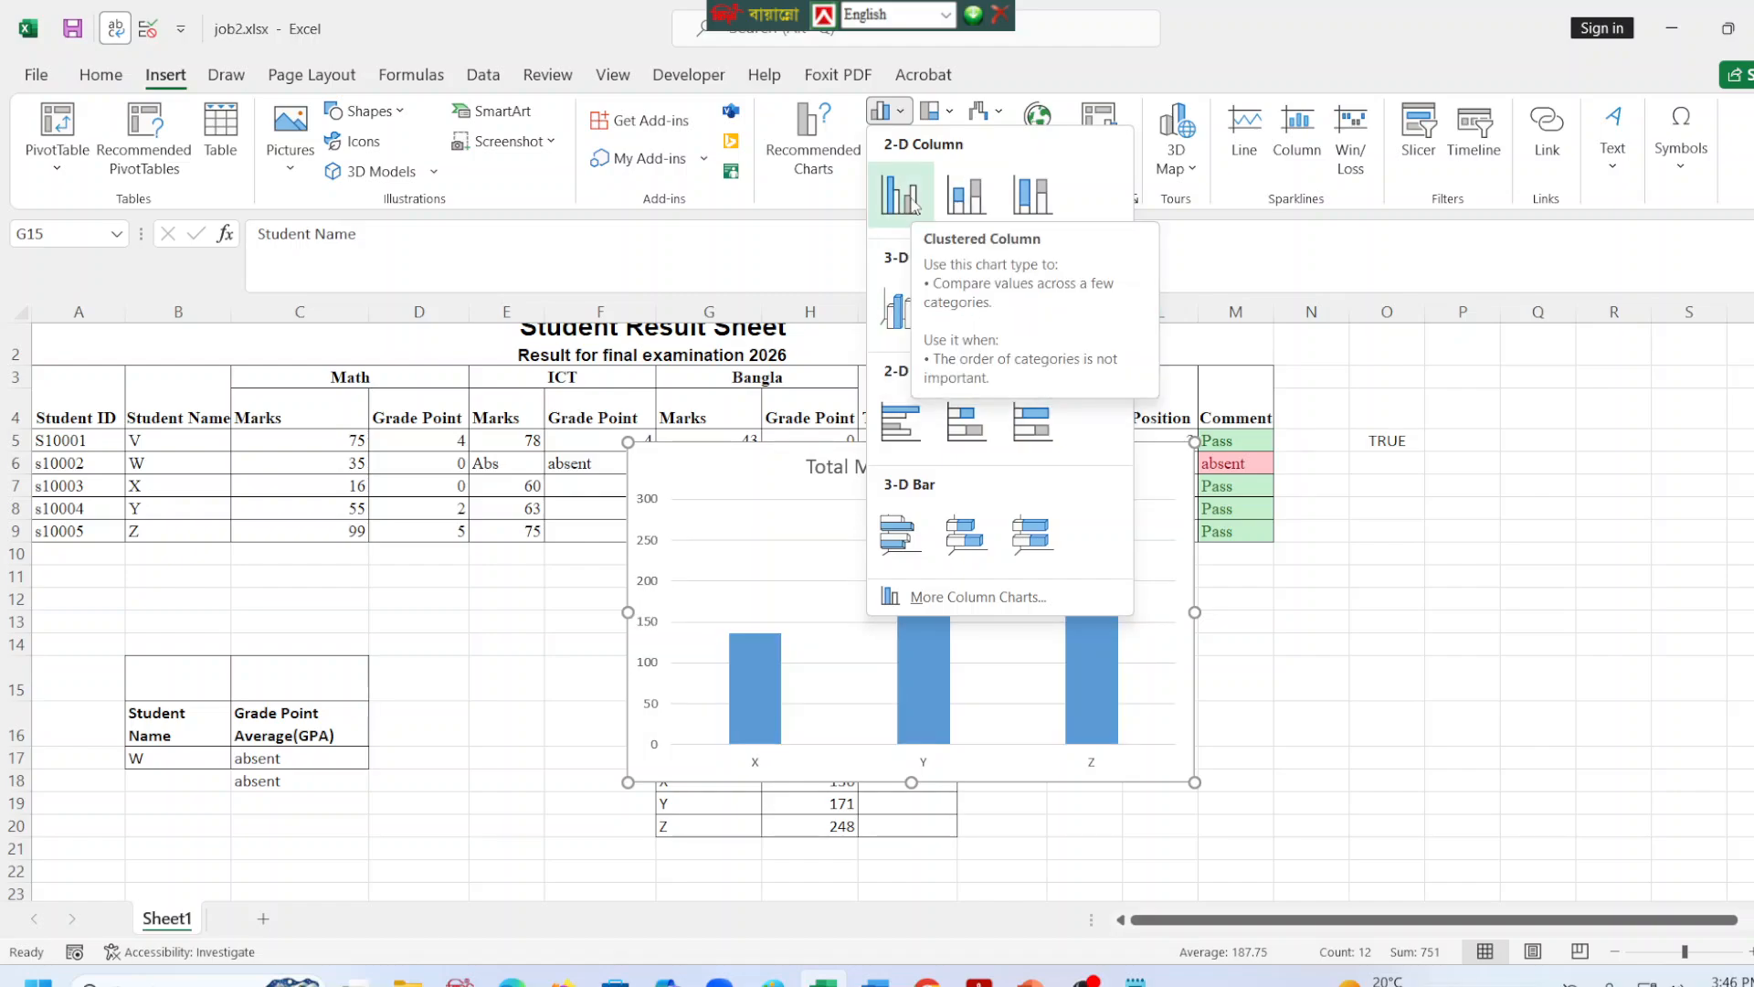
pyautogui.press('Escape')
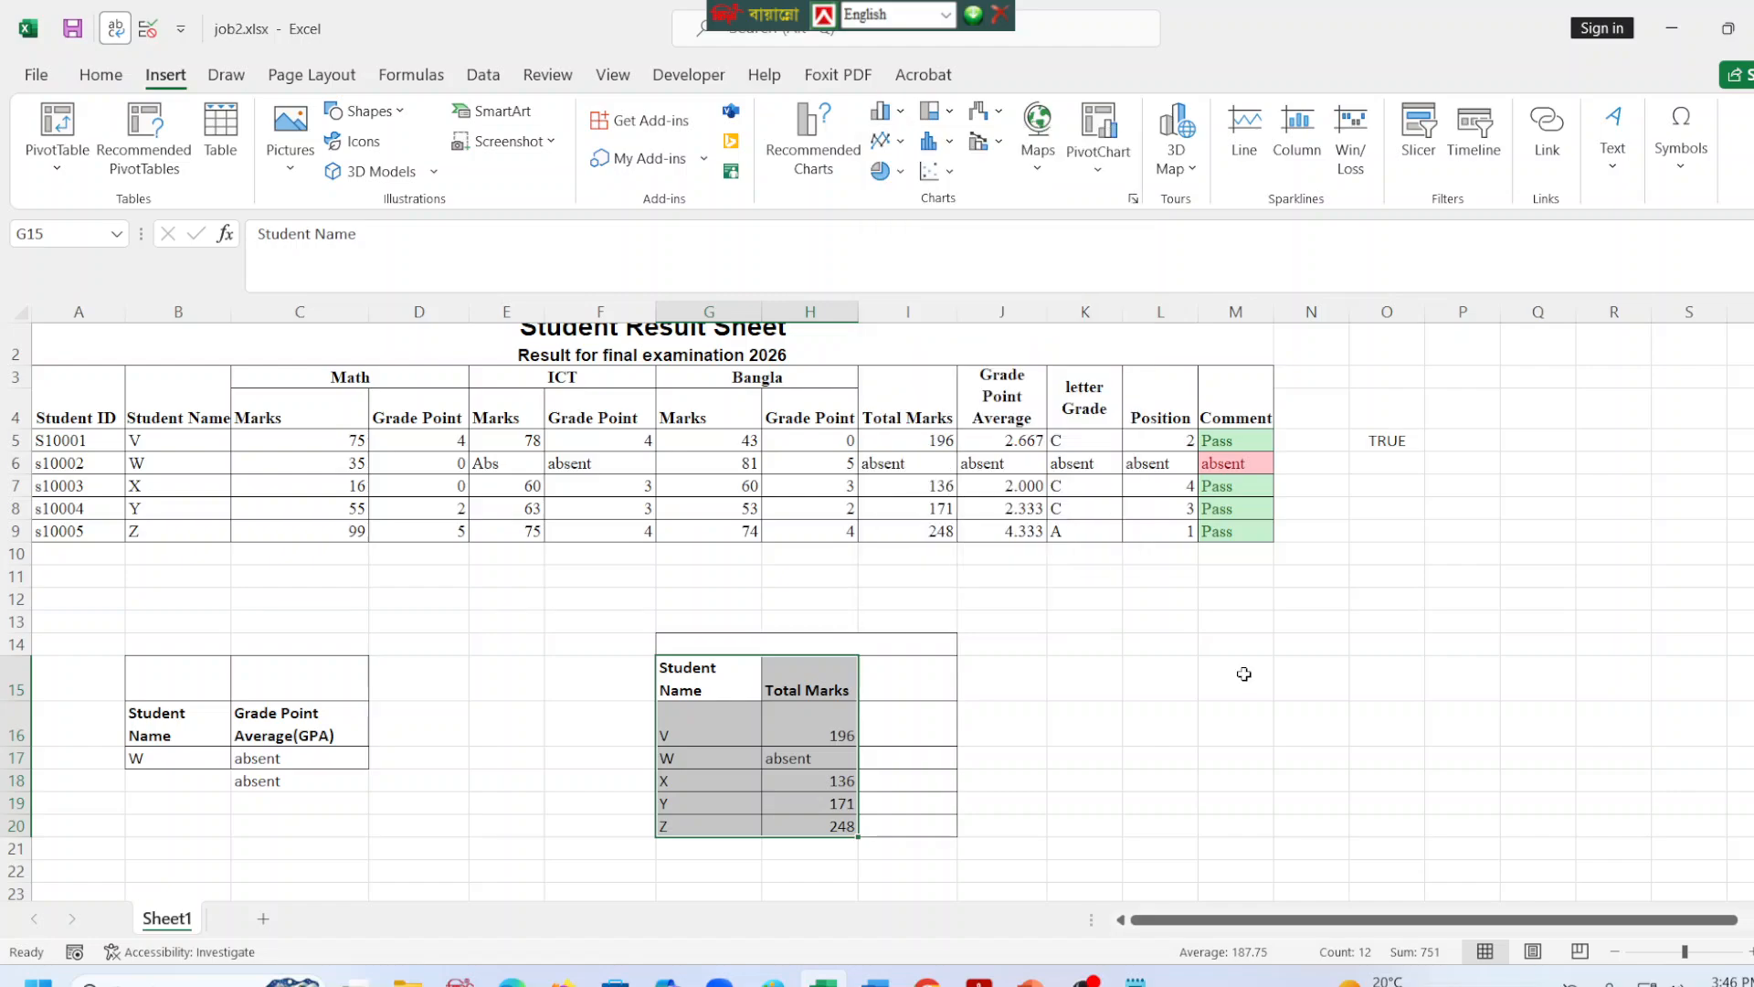
pyautogui.click(713, 683)
pyautogui.moveTo(715, 687); pyautogui.dragTo(822, 825)
pyautogui.click(882, 111)
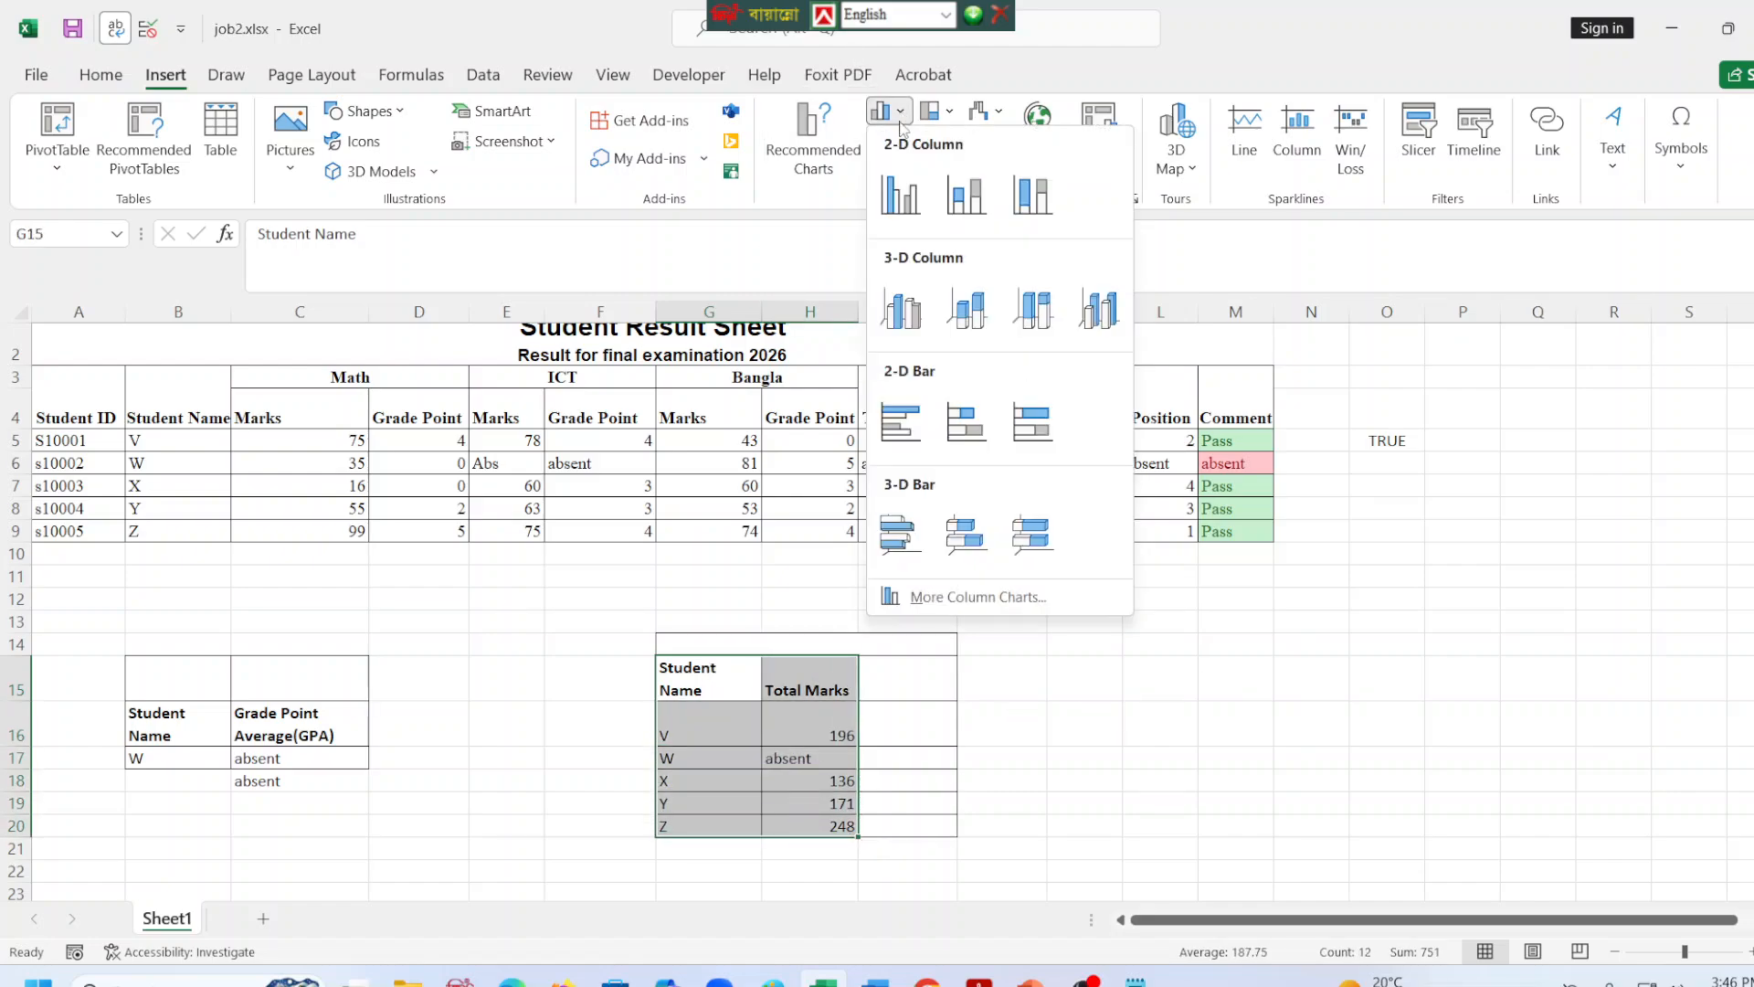
pyautogui.click(910, 183)
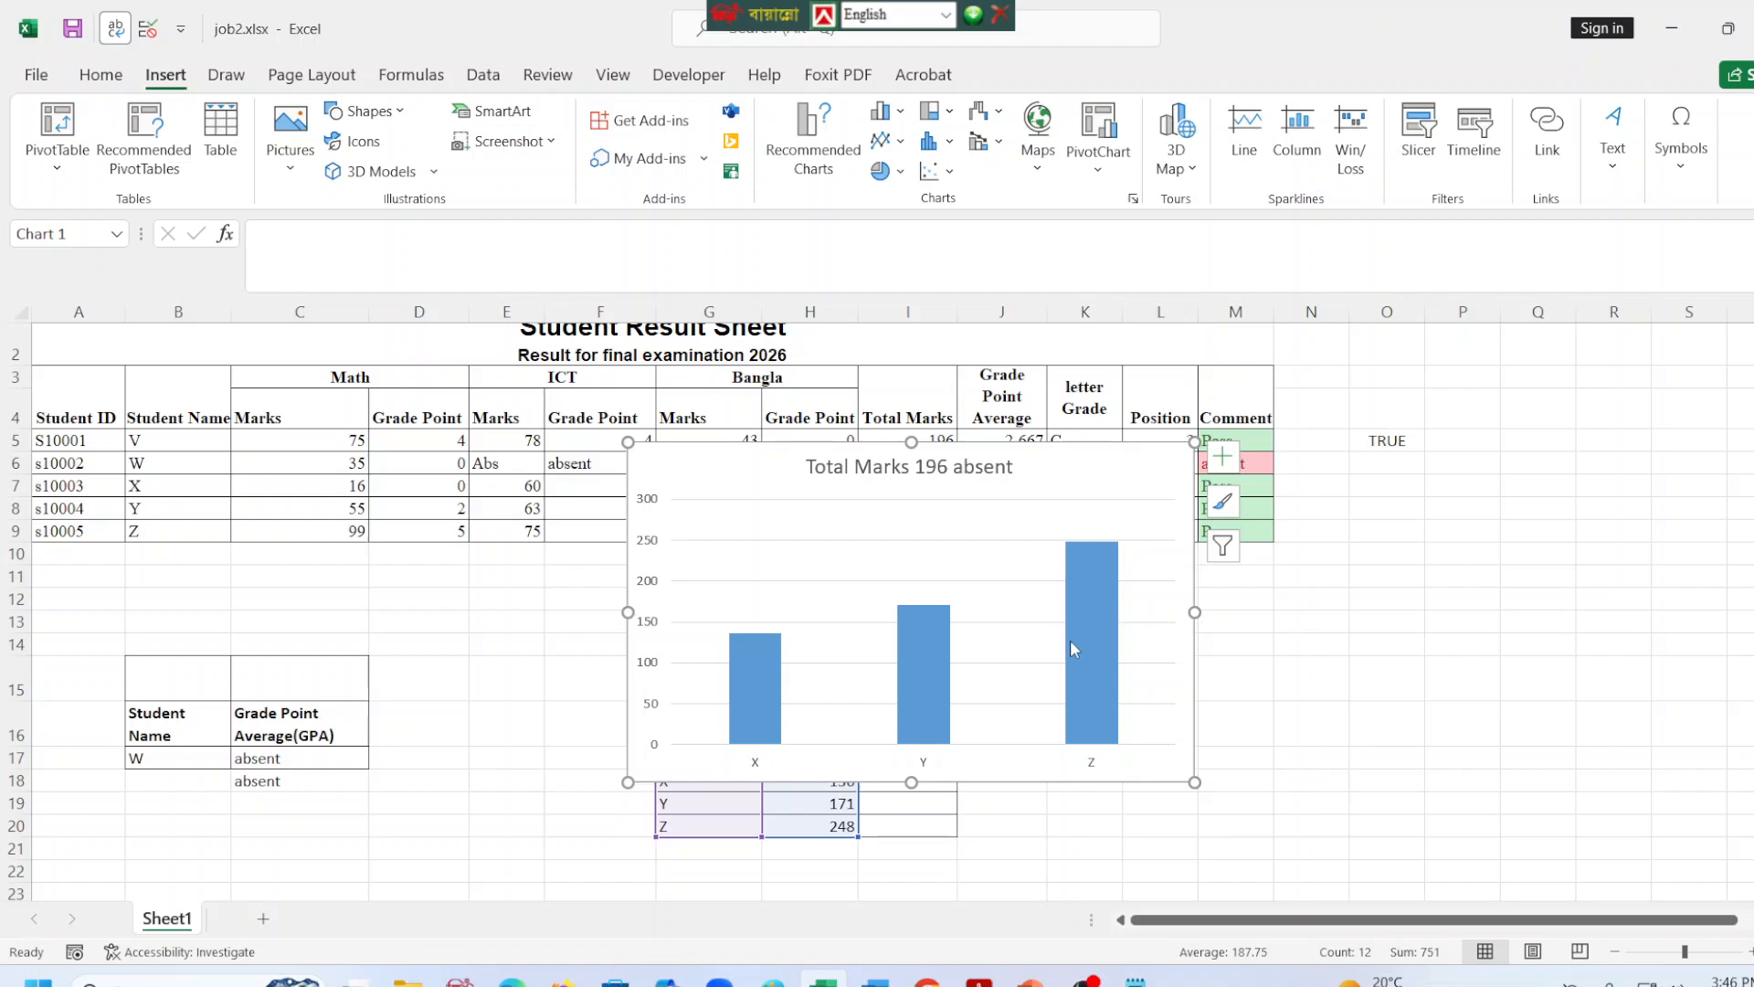
pyautogui.moveTo(716, 453); pyautogui.dragTo(1129, 536)
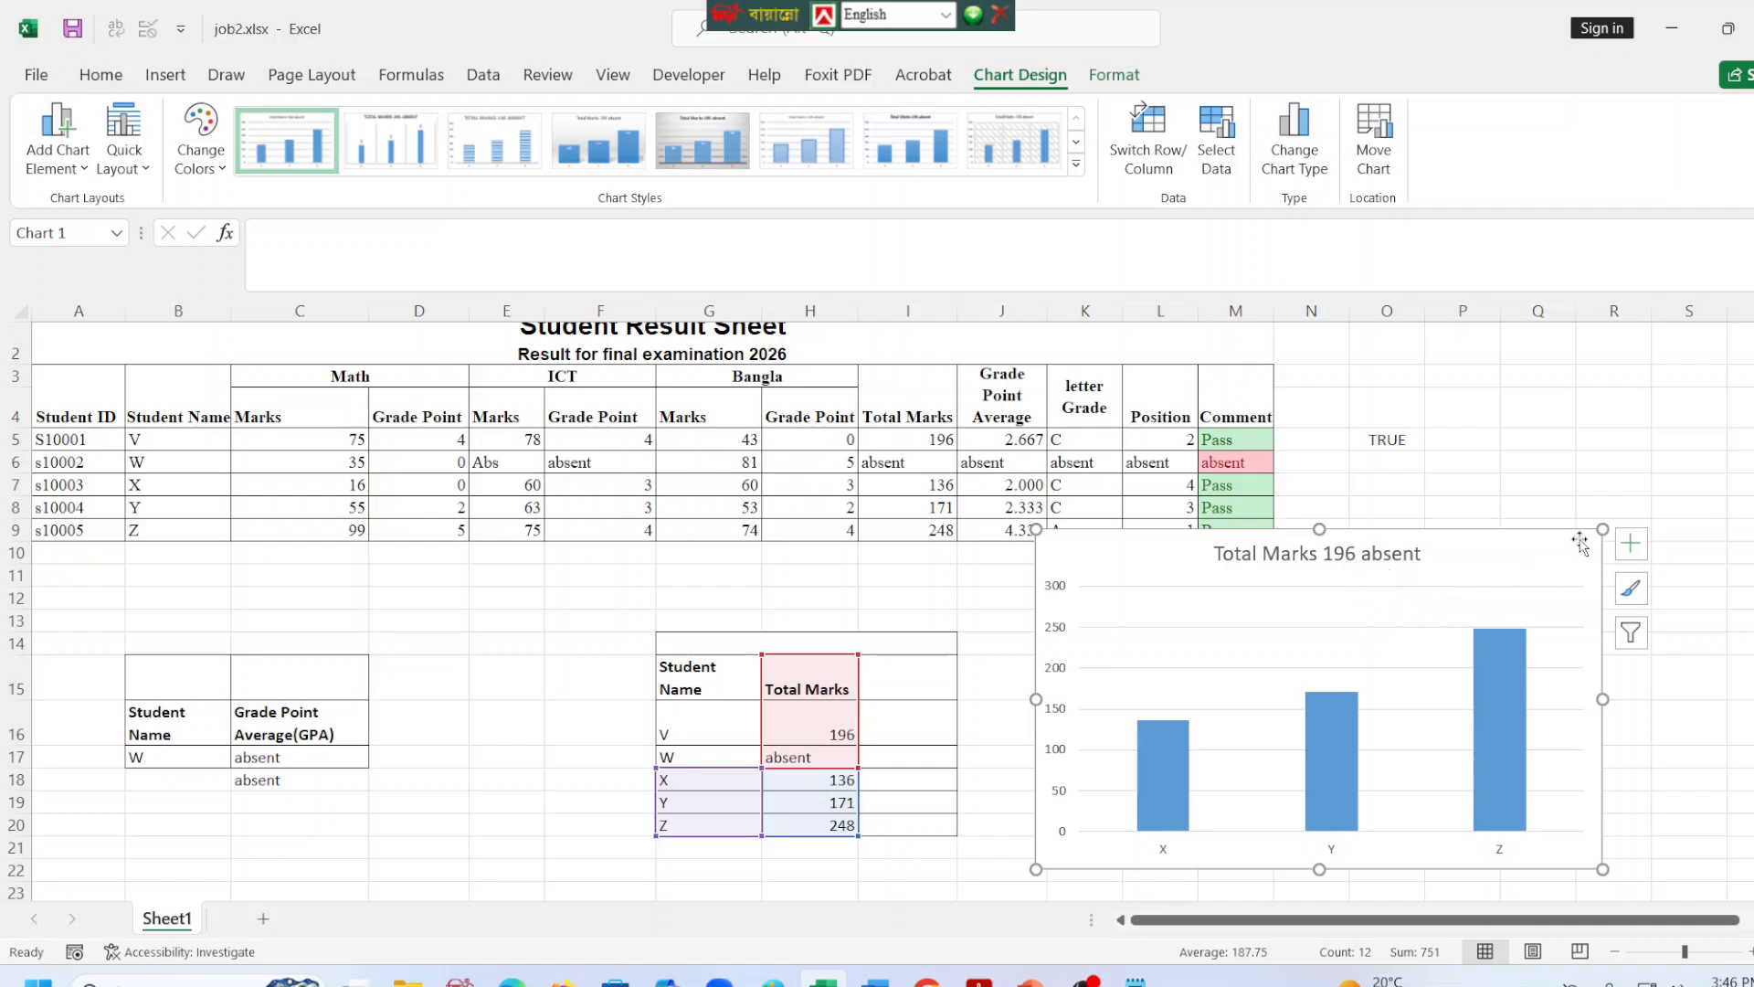
# Delete the column chart.
pyautogui.press('Escape')
pyautogui.click(1126, 640)
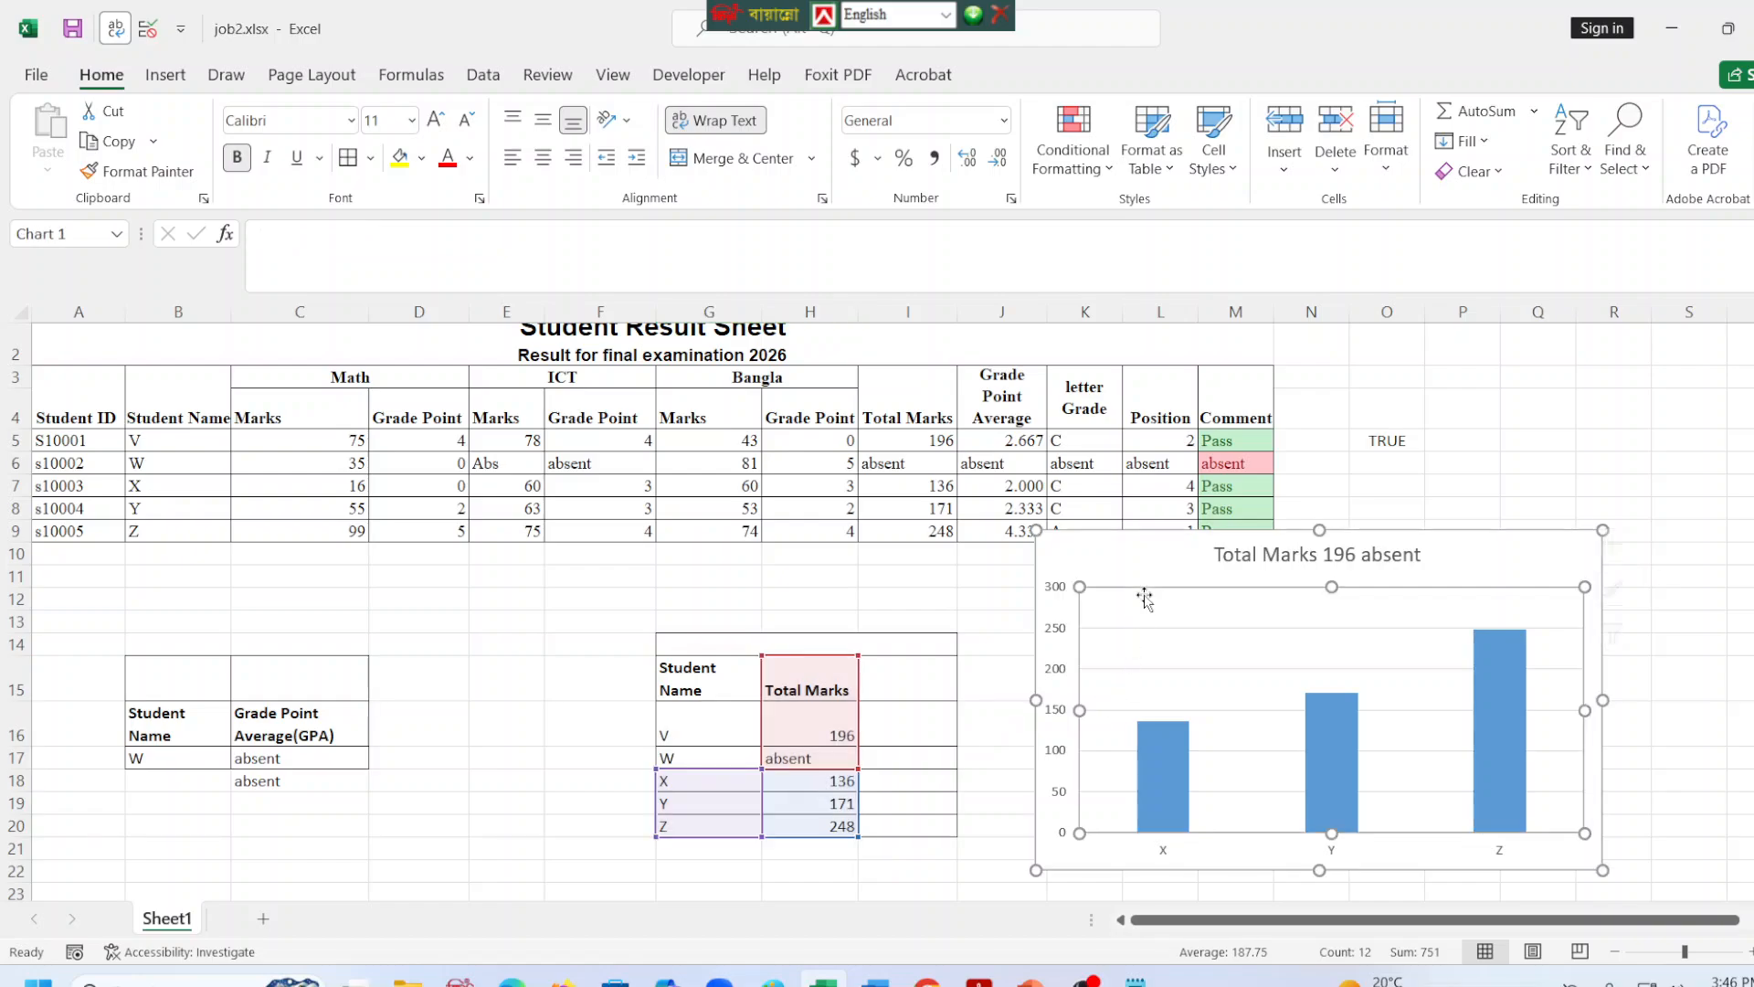
pyautogui.press('Delete')
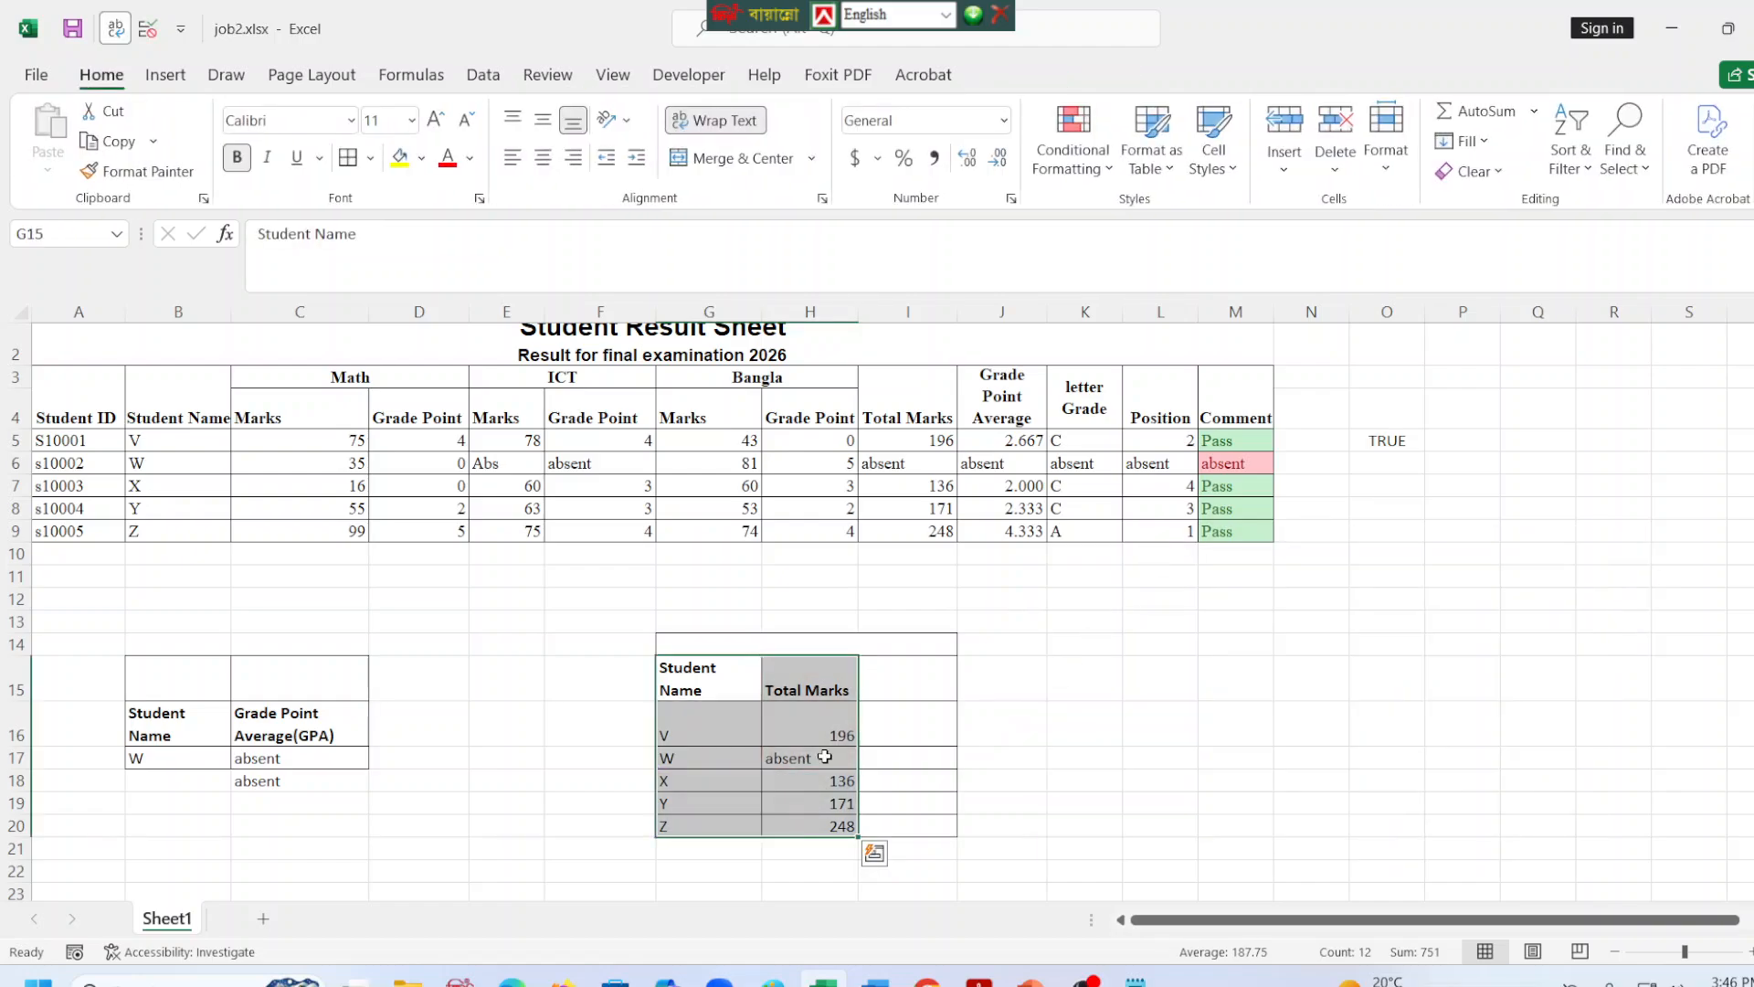
# Replace student W's total marks in H17 with 0.
pyautogui.click(809, 754)
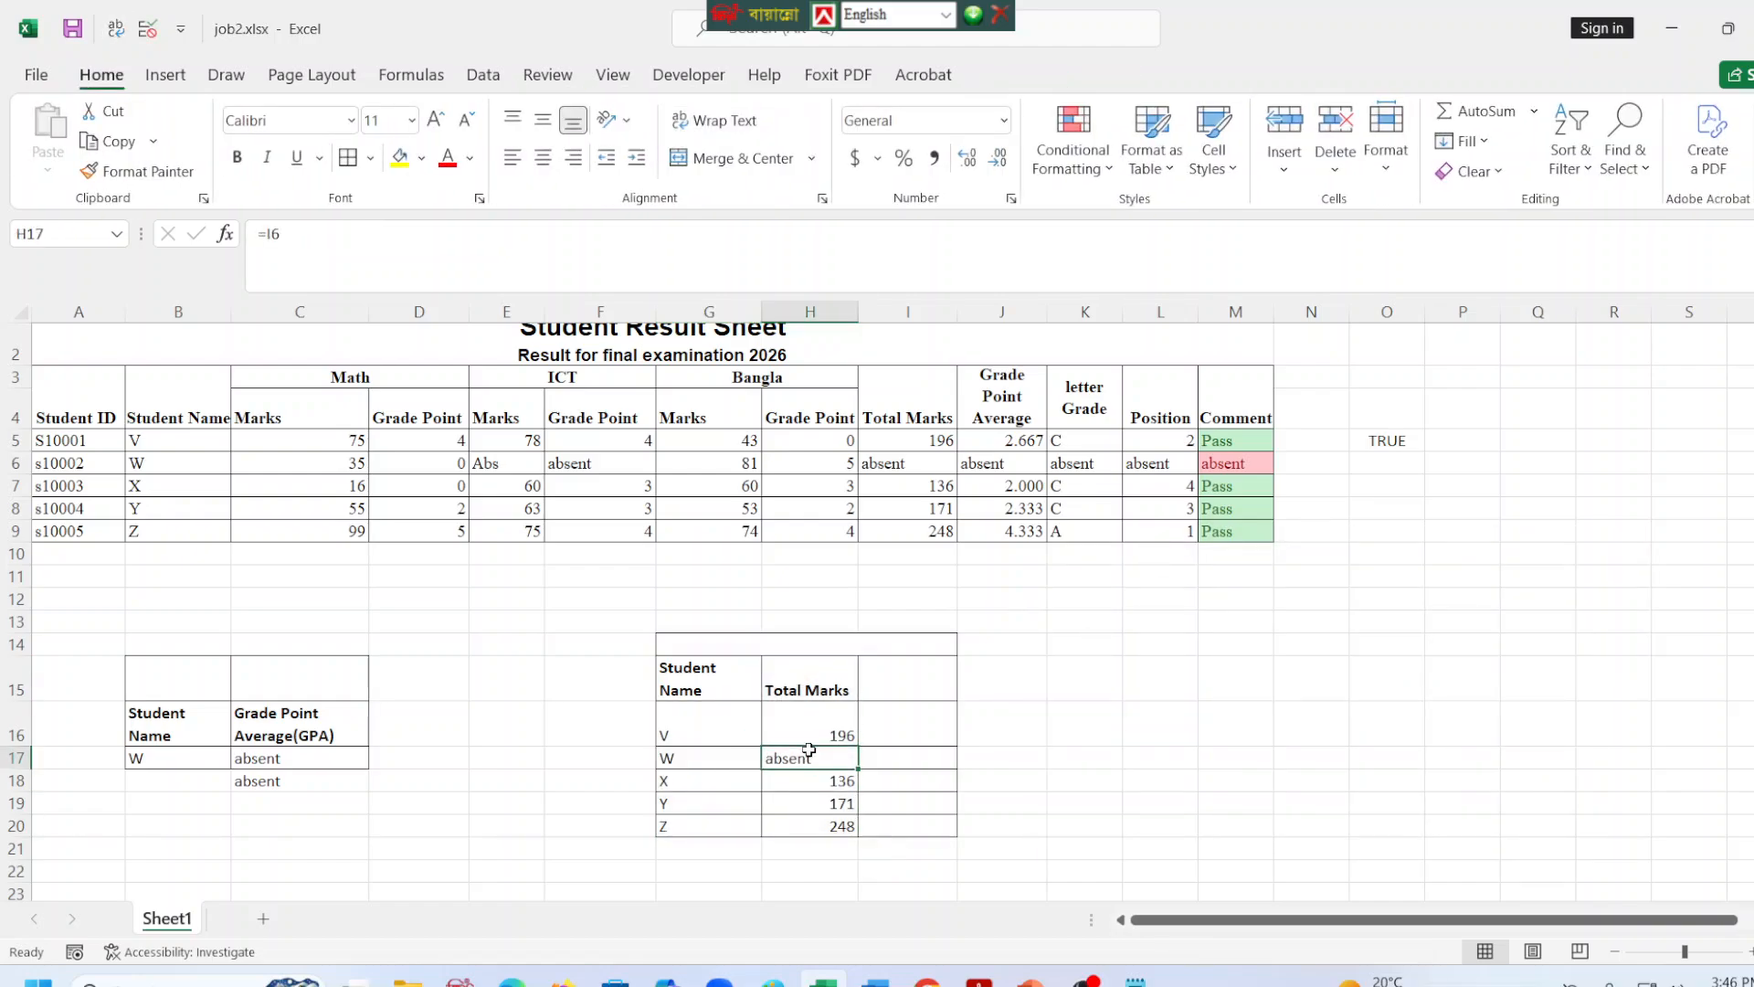
pyautogui.write('0')
pyautogui.click(1288, 736)
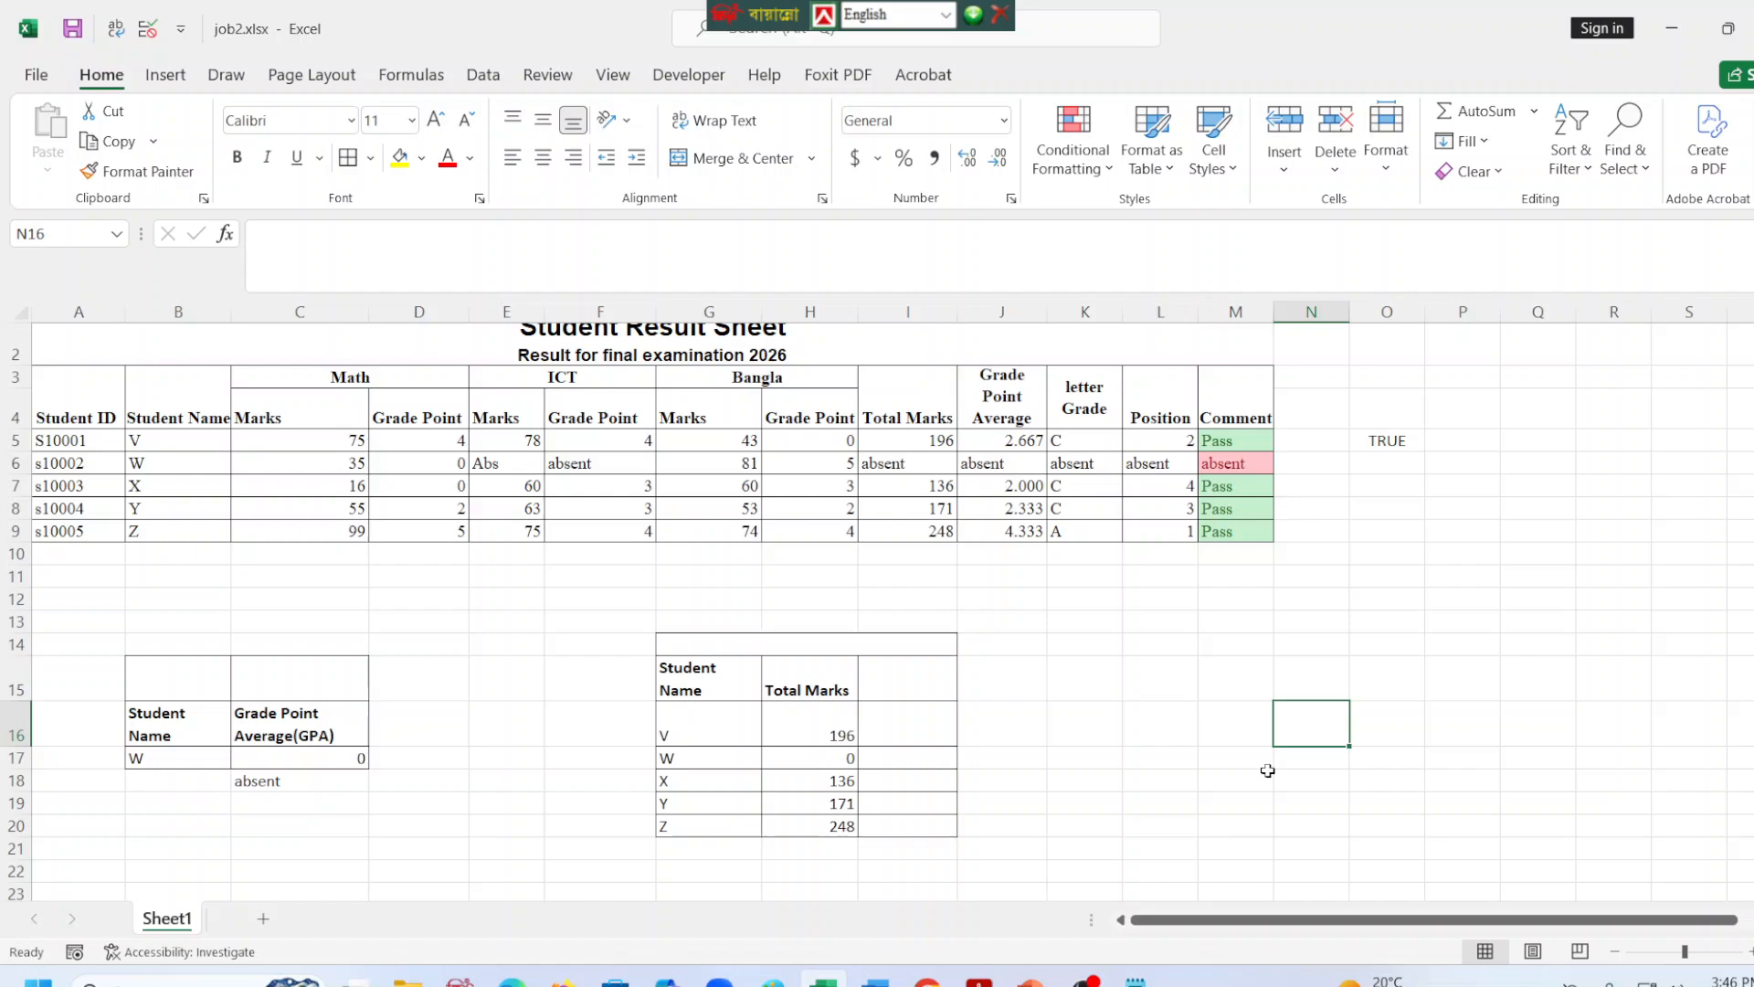
# Insert a clustered column chart from G15:H20 and move it beside the Total Marks lookup table, below the main results.
pyautogui.moveTo(695, 674); pyautogui.dragTo(785, 830)
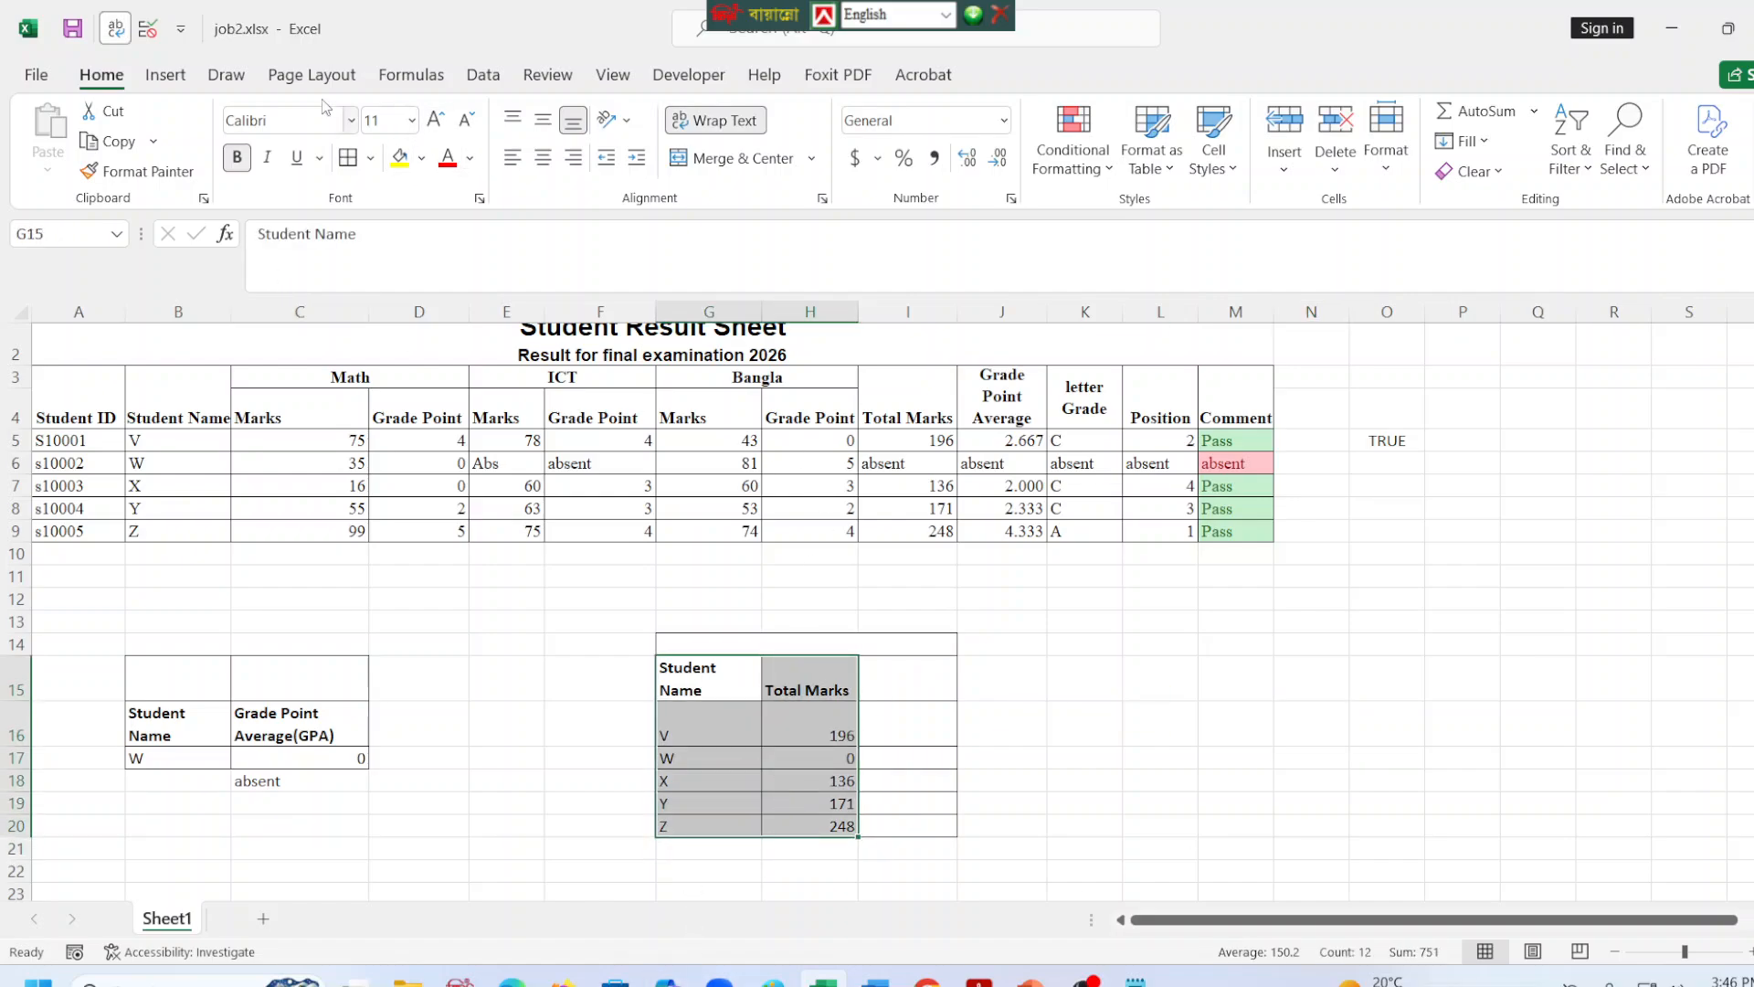
pyautogui.click(165, 76)
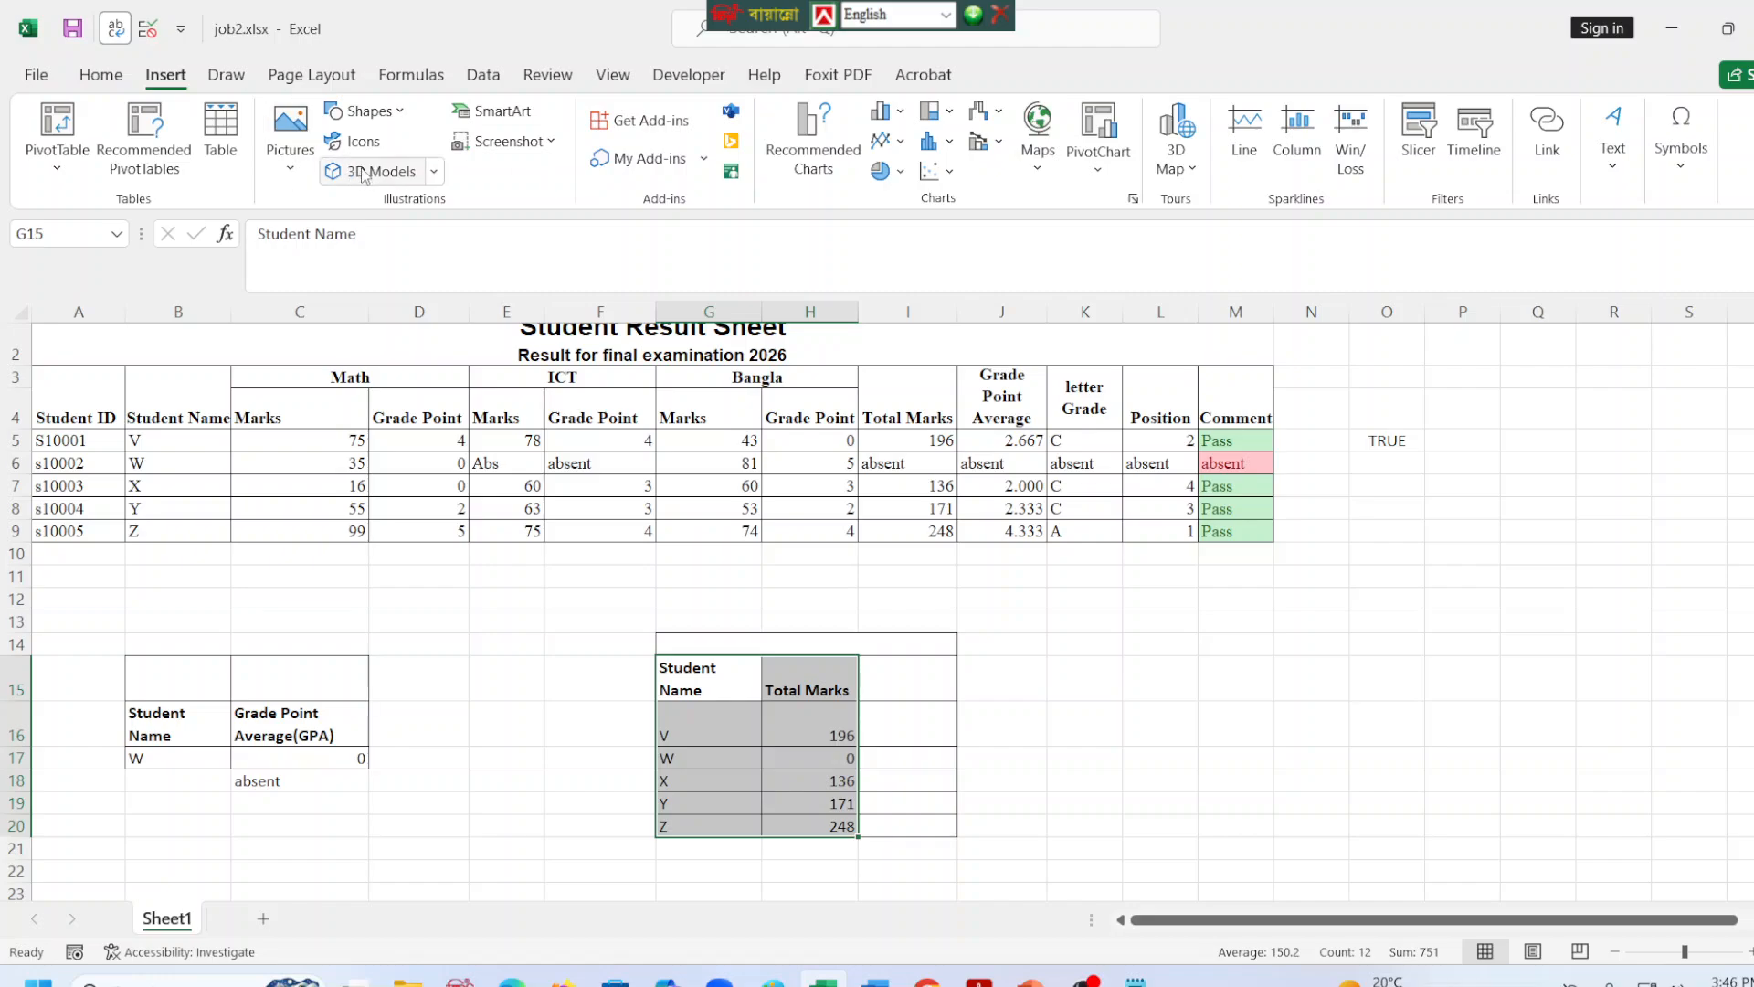
pyautogui.click(899, 112)
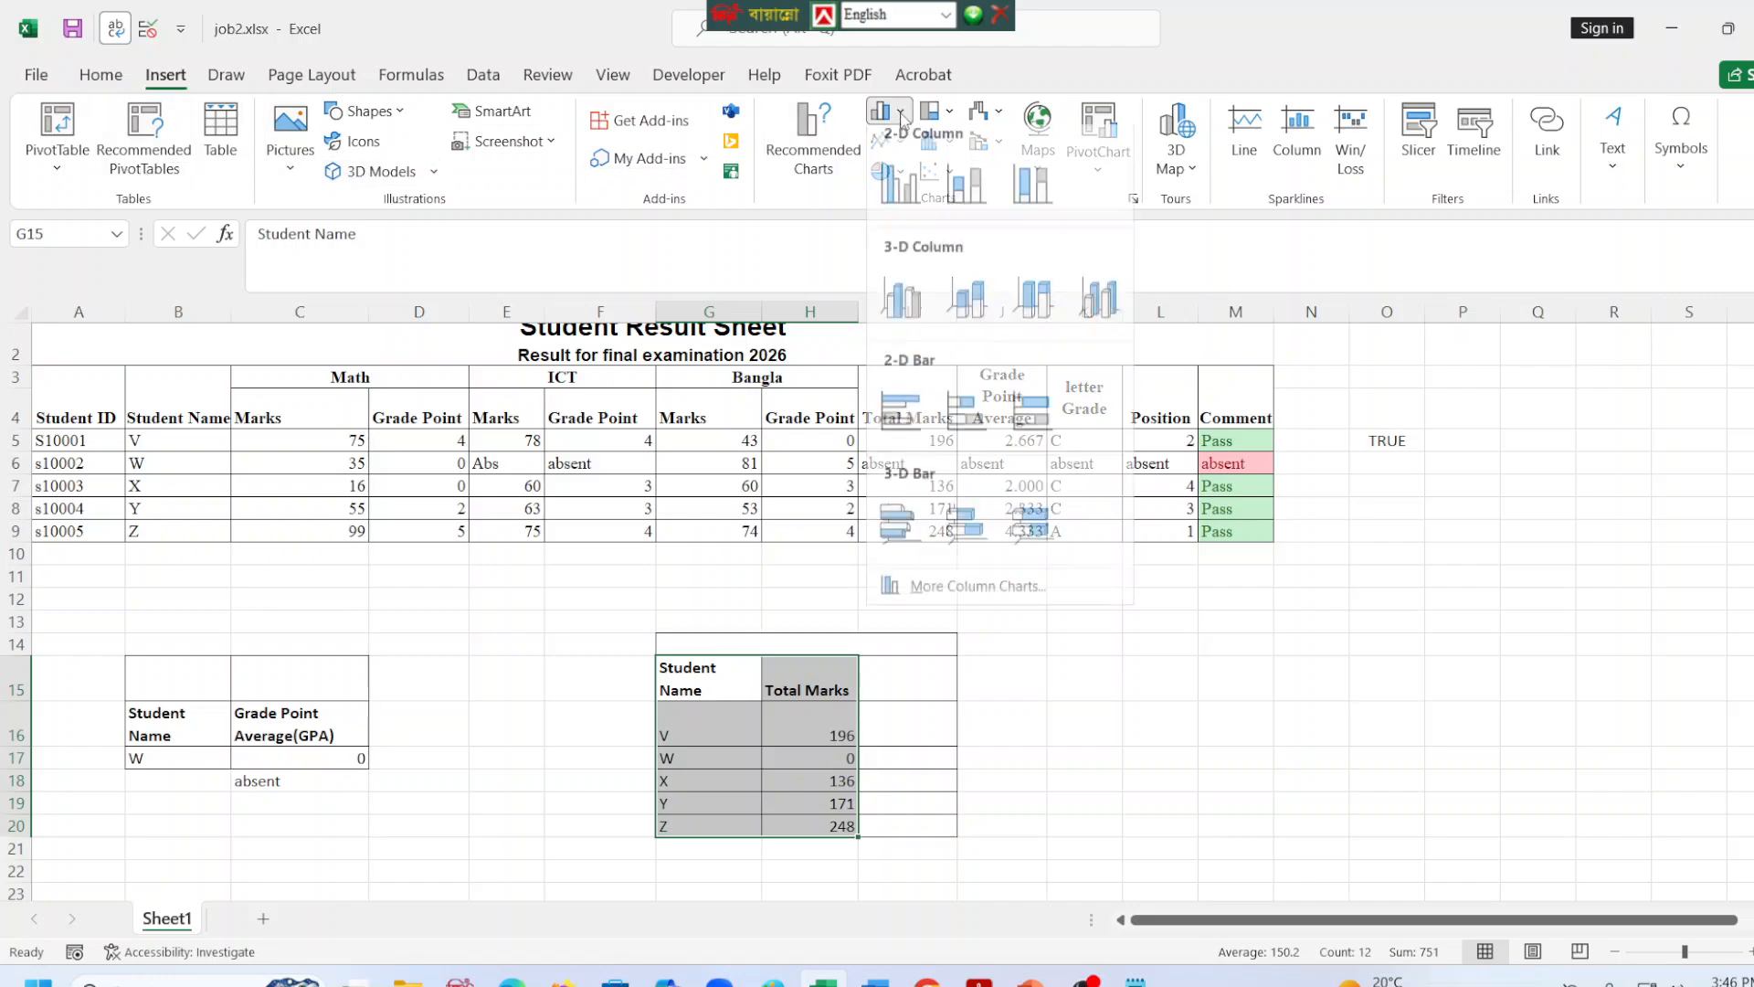
pyautogui.click(900, 185)
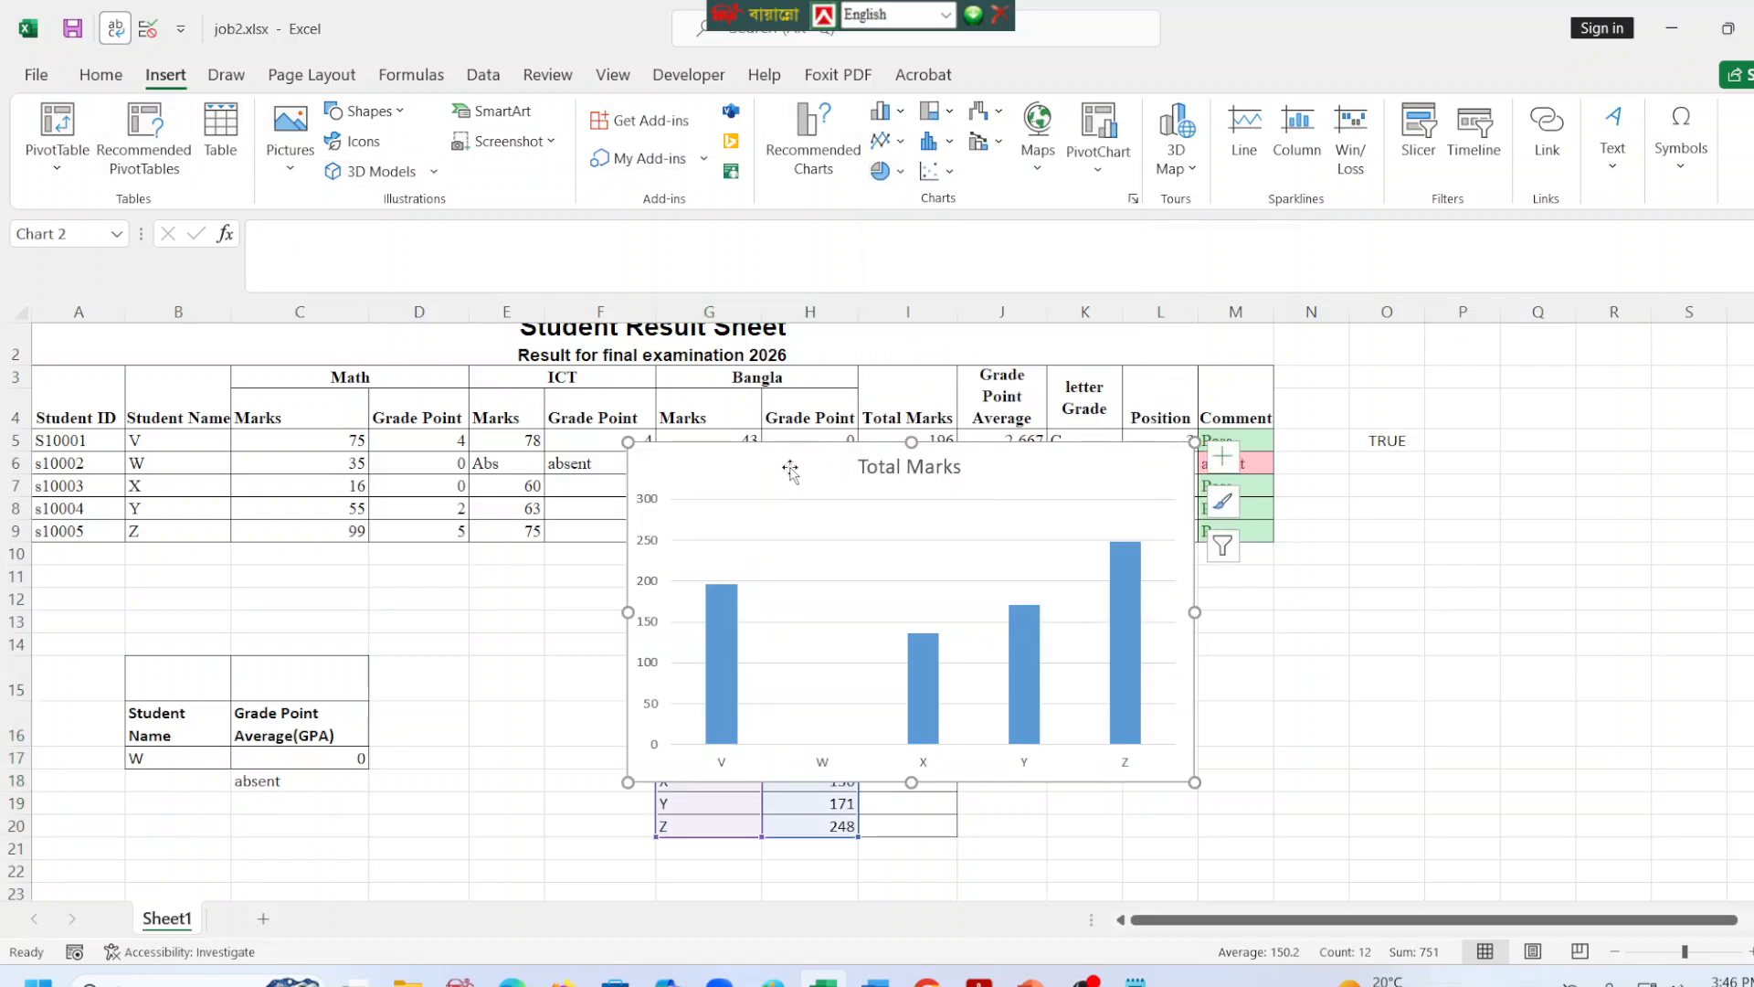
pyautogui.moveTo(790, 470); pyautogui.dragTo(1213, 634)
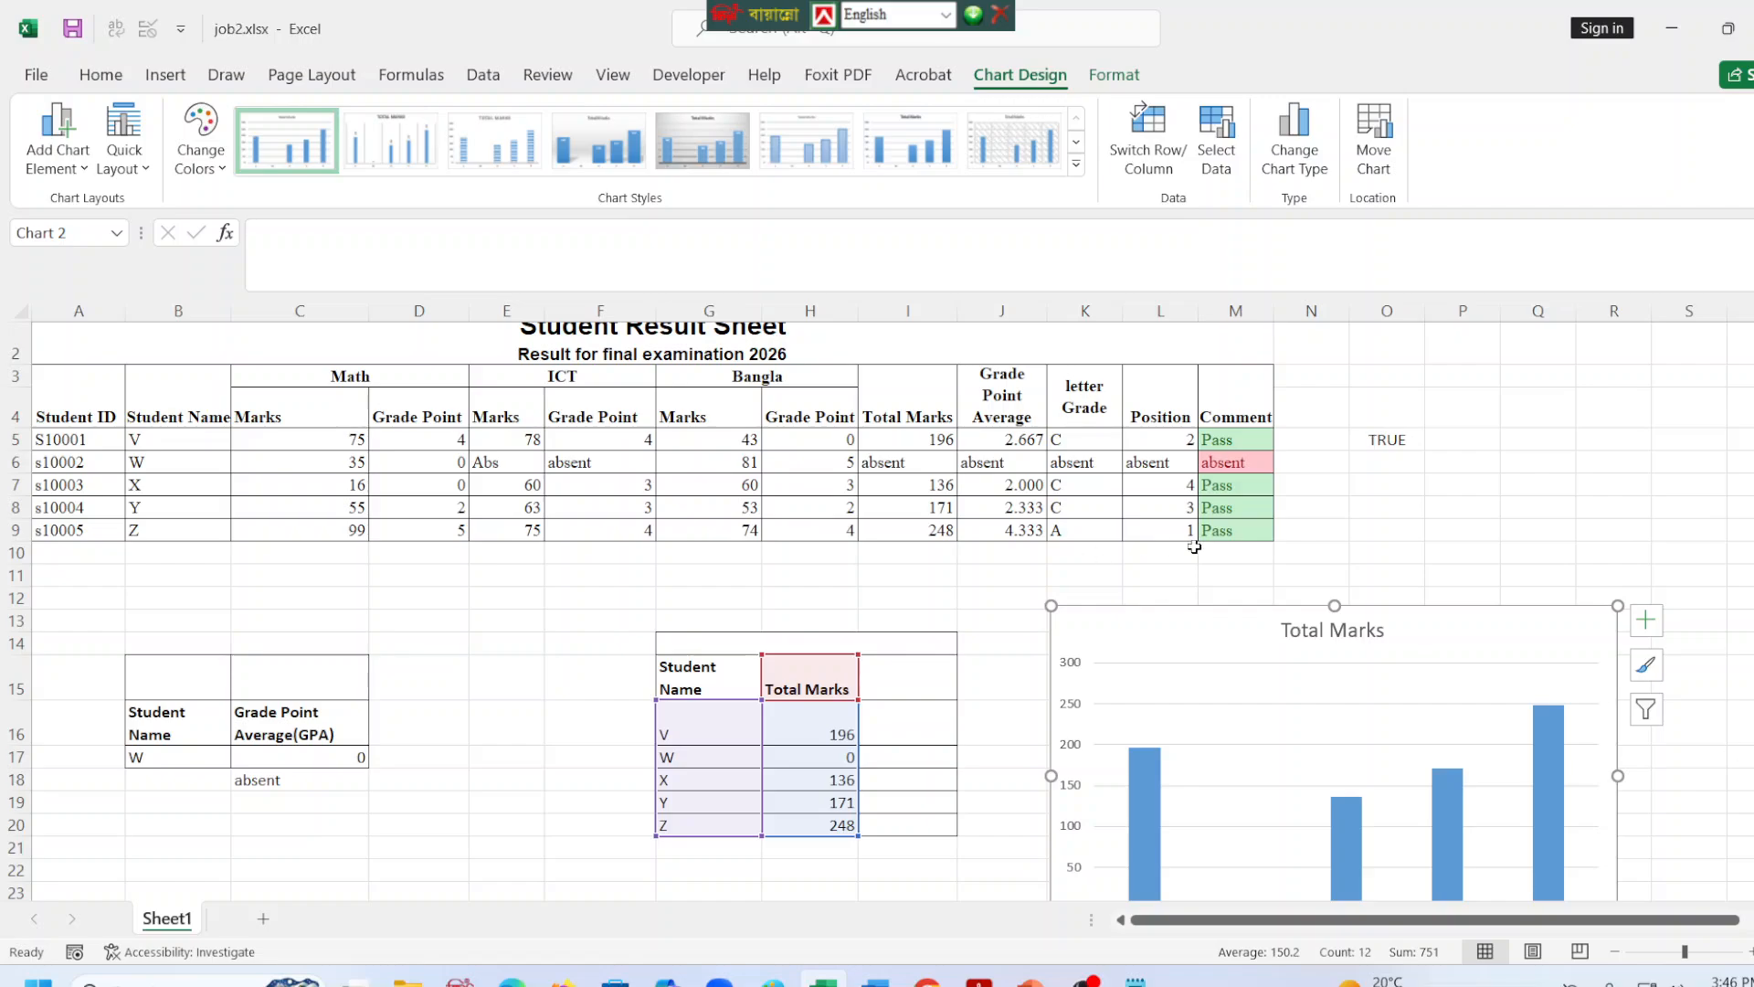
# Make the chart title "Total Marks" bold.
pyautogui.scroll(-2, 1233, 685)
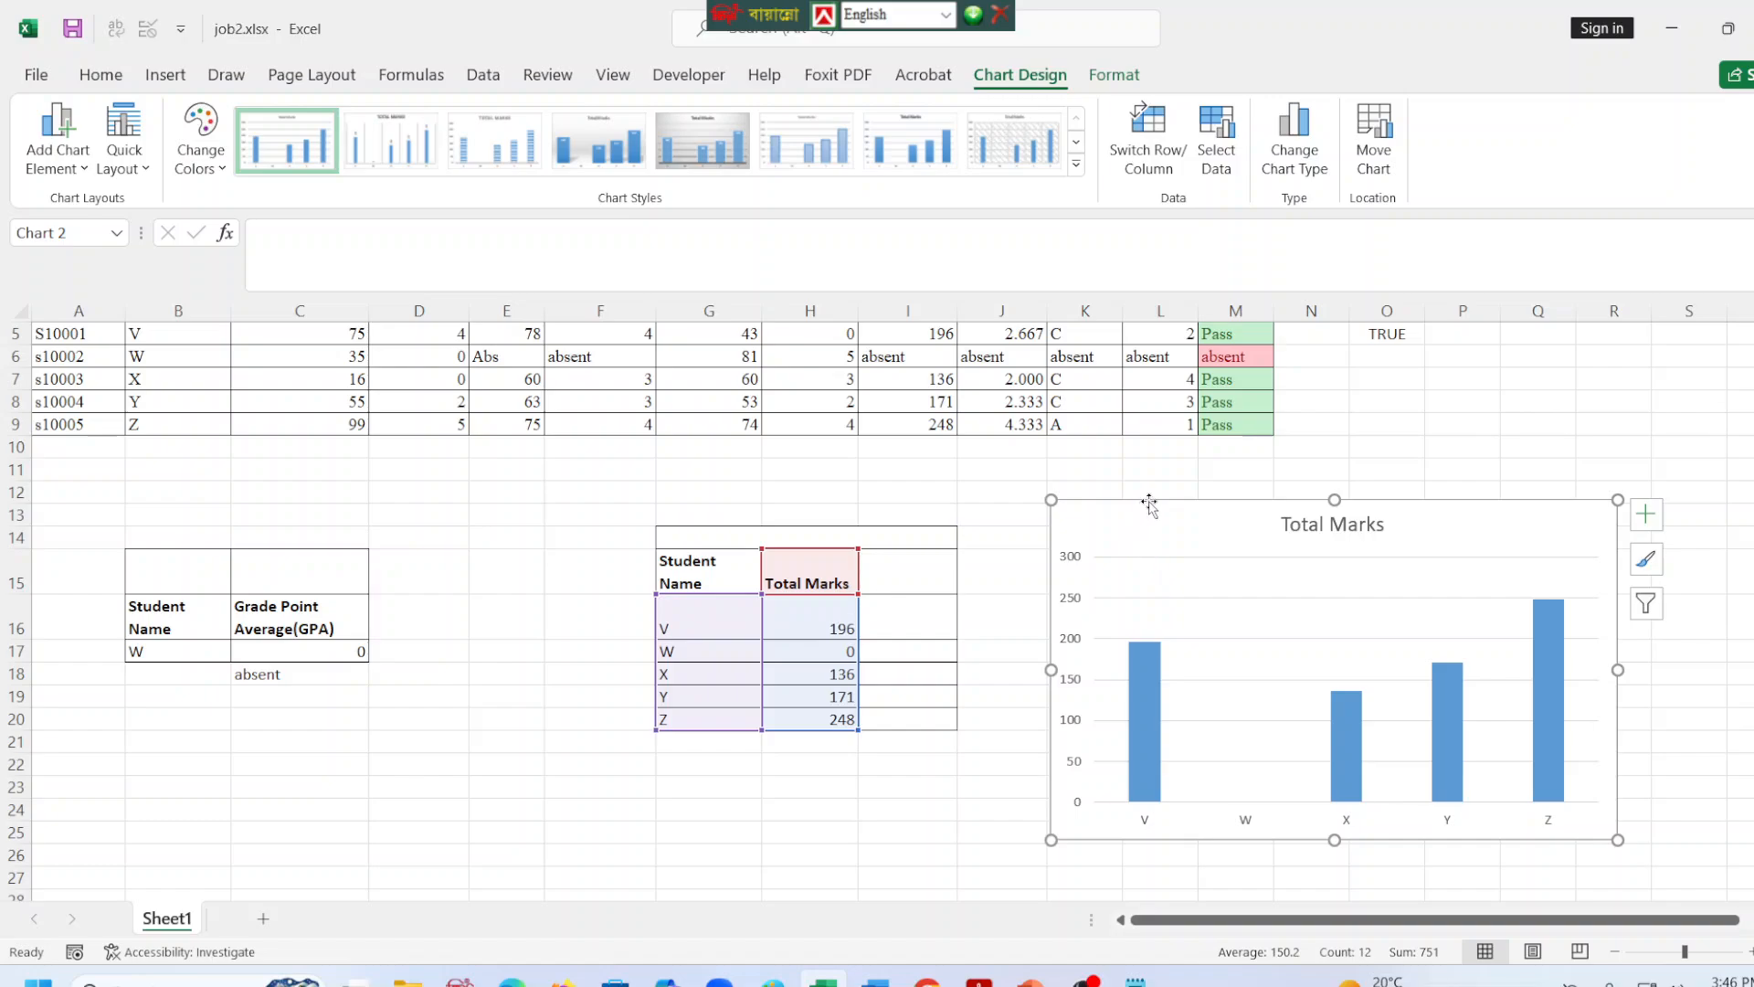
pyautogui.click(1301, 518)
pyautogui.tripleClick(1288, 527)
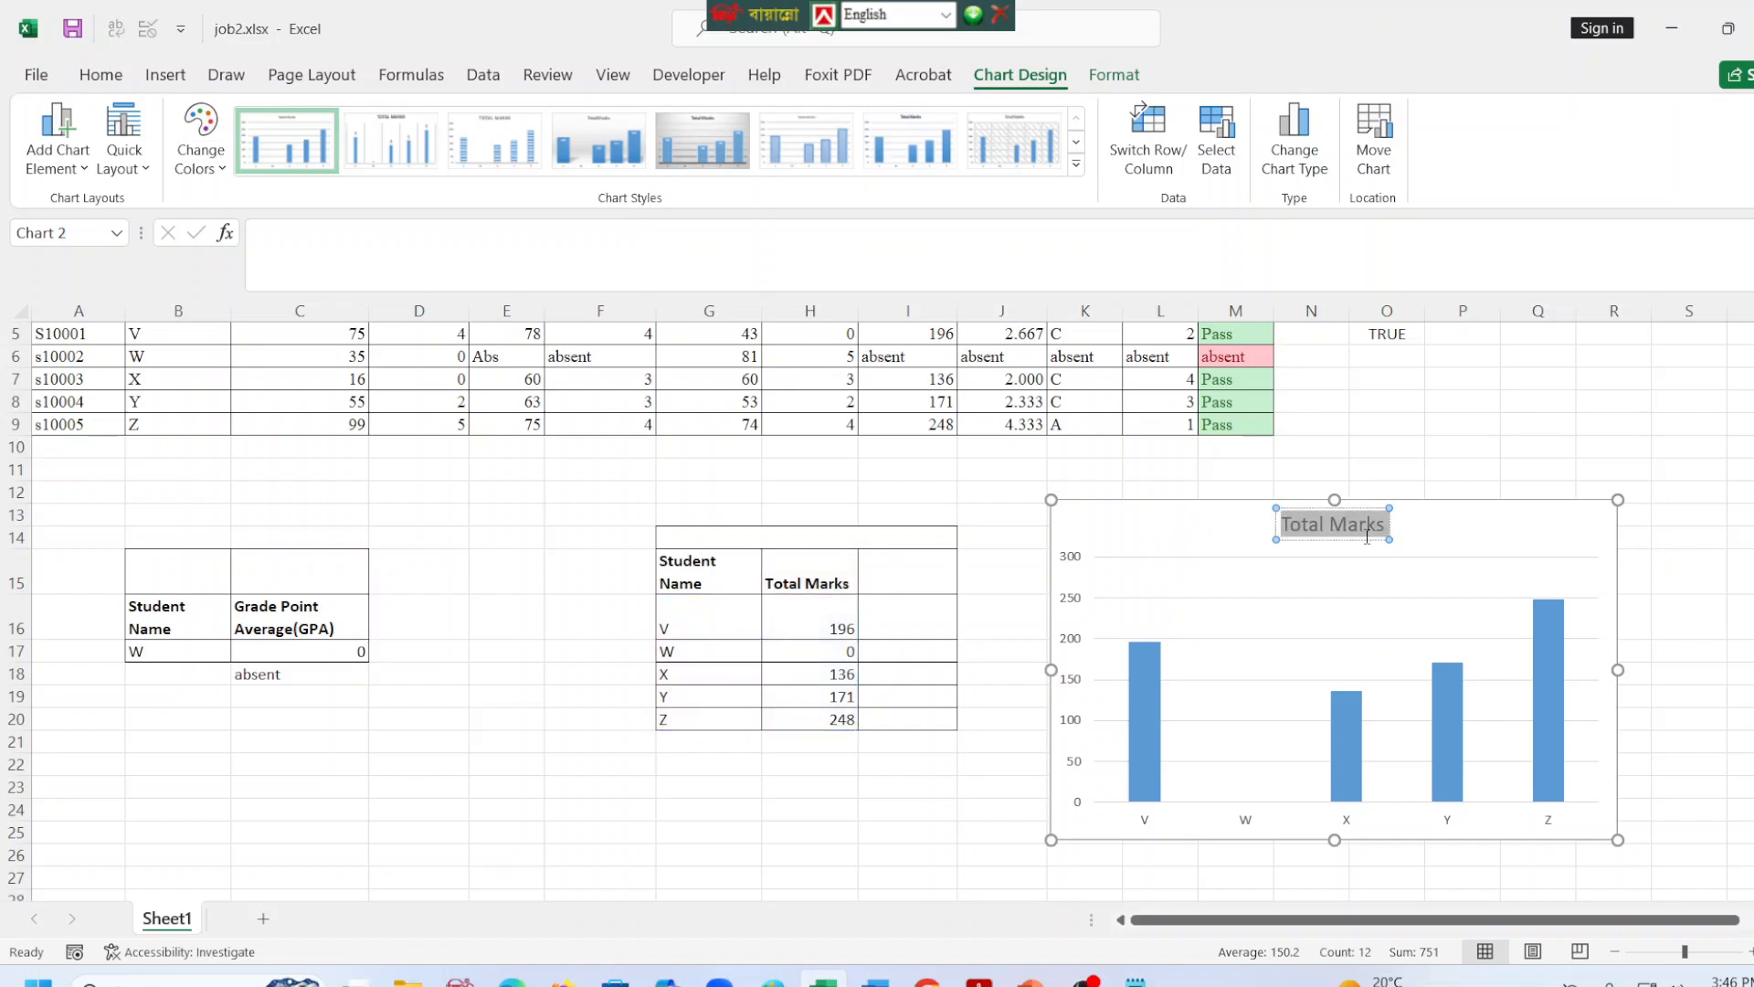
pyautogui.click(105, 77)
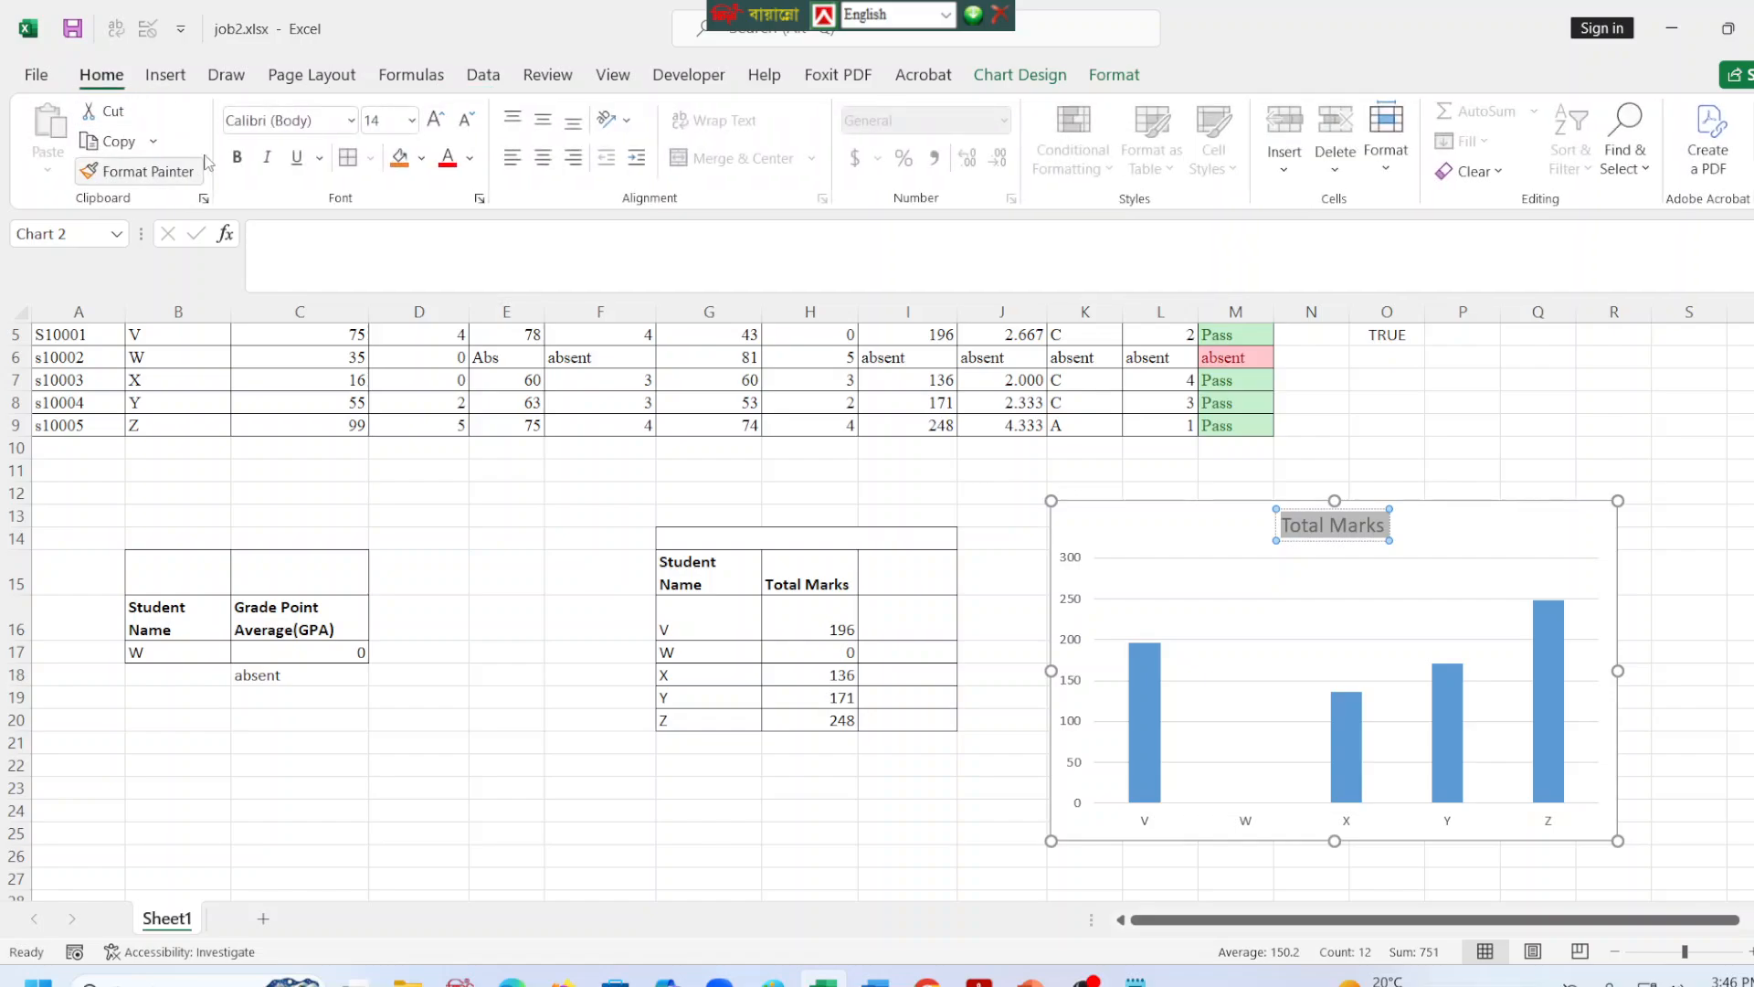
pyautogui.click(1237, 465)
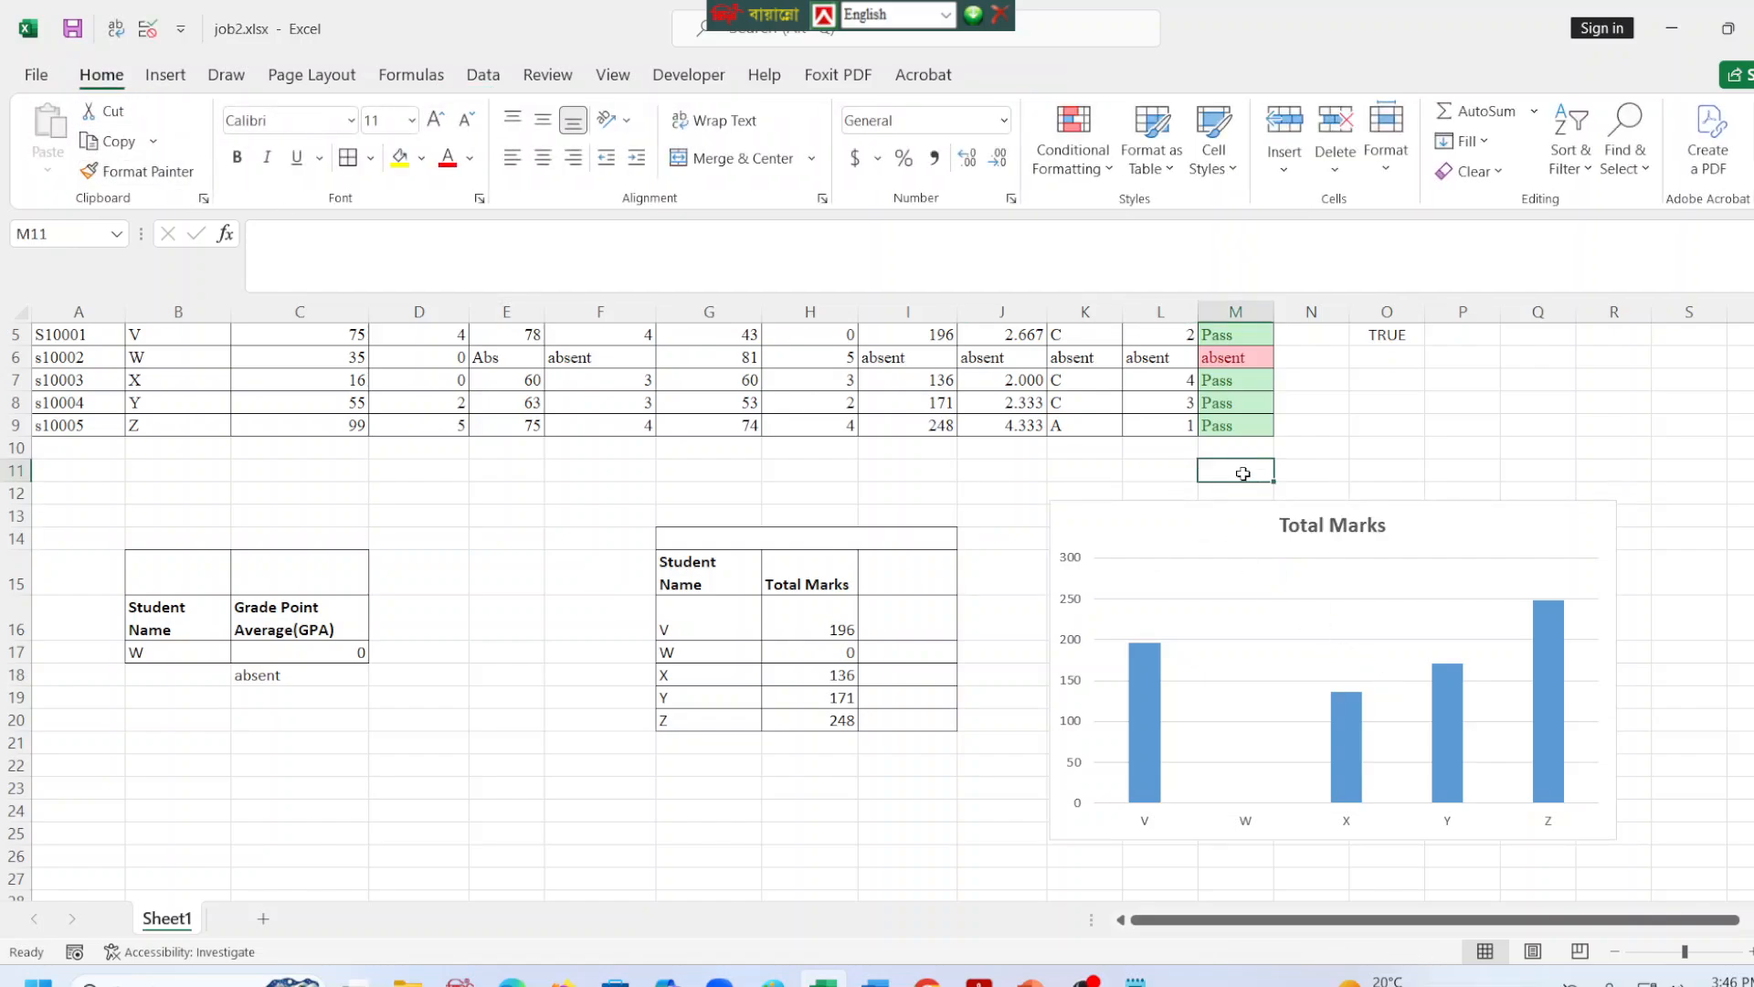
pyautogui.click(1317, 538)
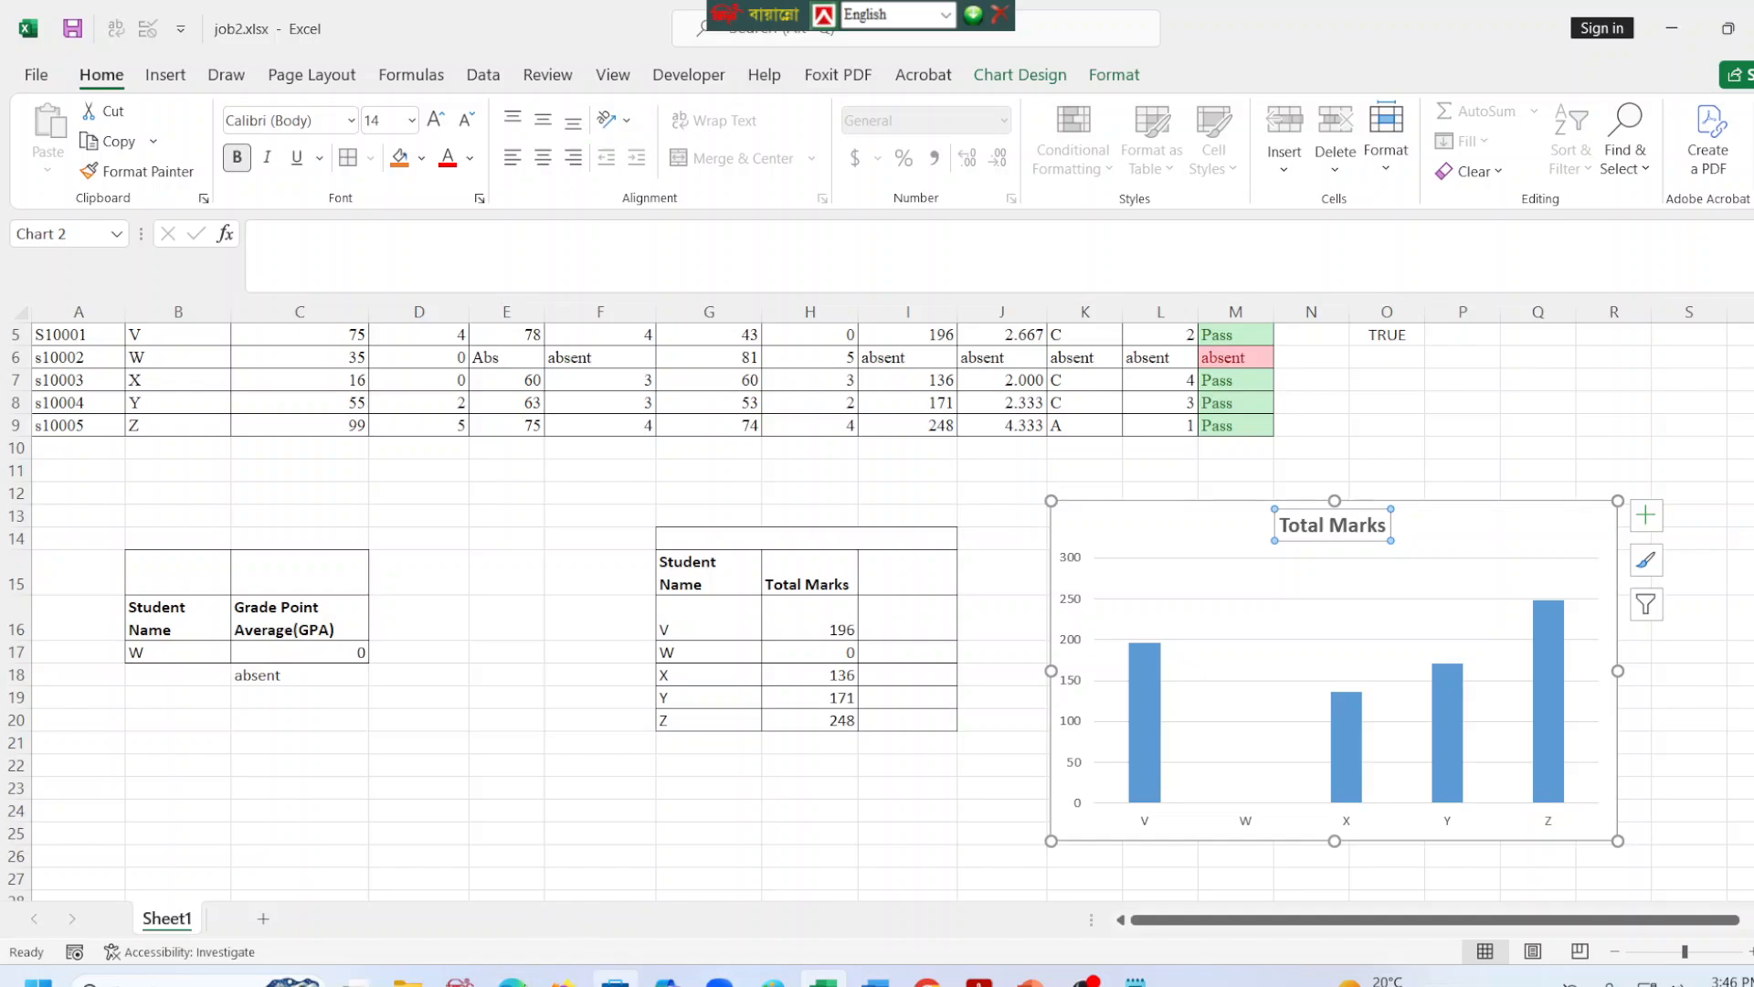
# Check the chart instruction and the Sample A main worksheet in the task PDF, then return to the workbook.
pyautogui.click(512, 980)
pyautogui.scroll(5, 1353, 665)
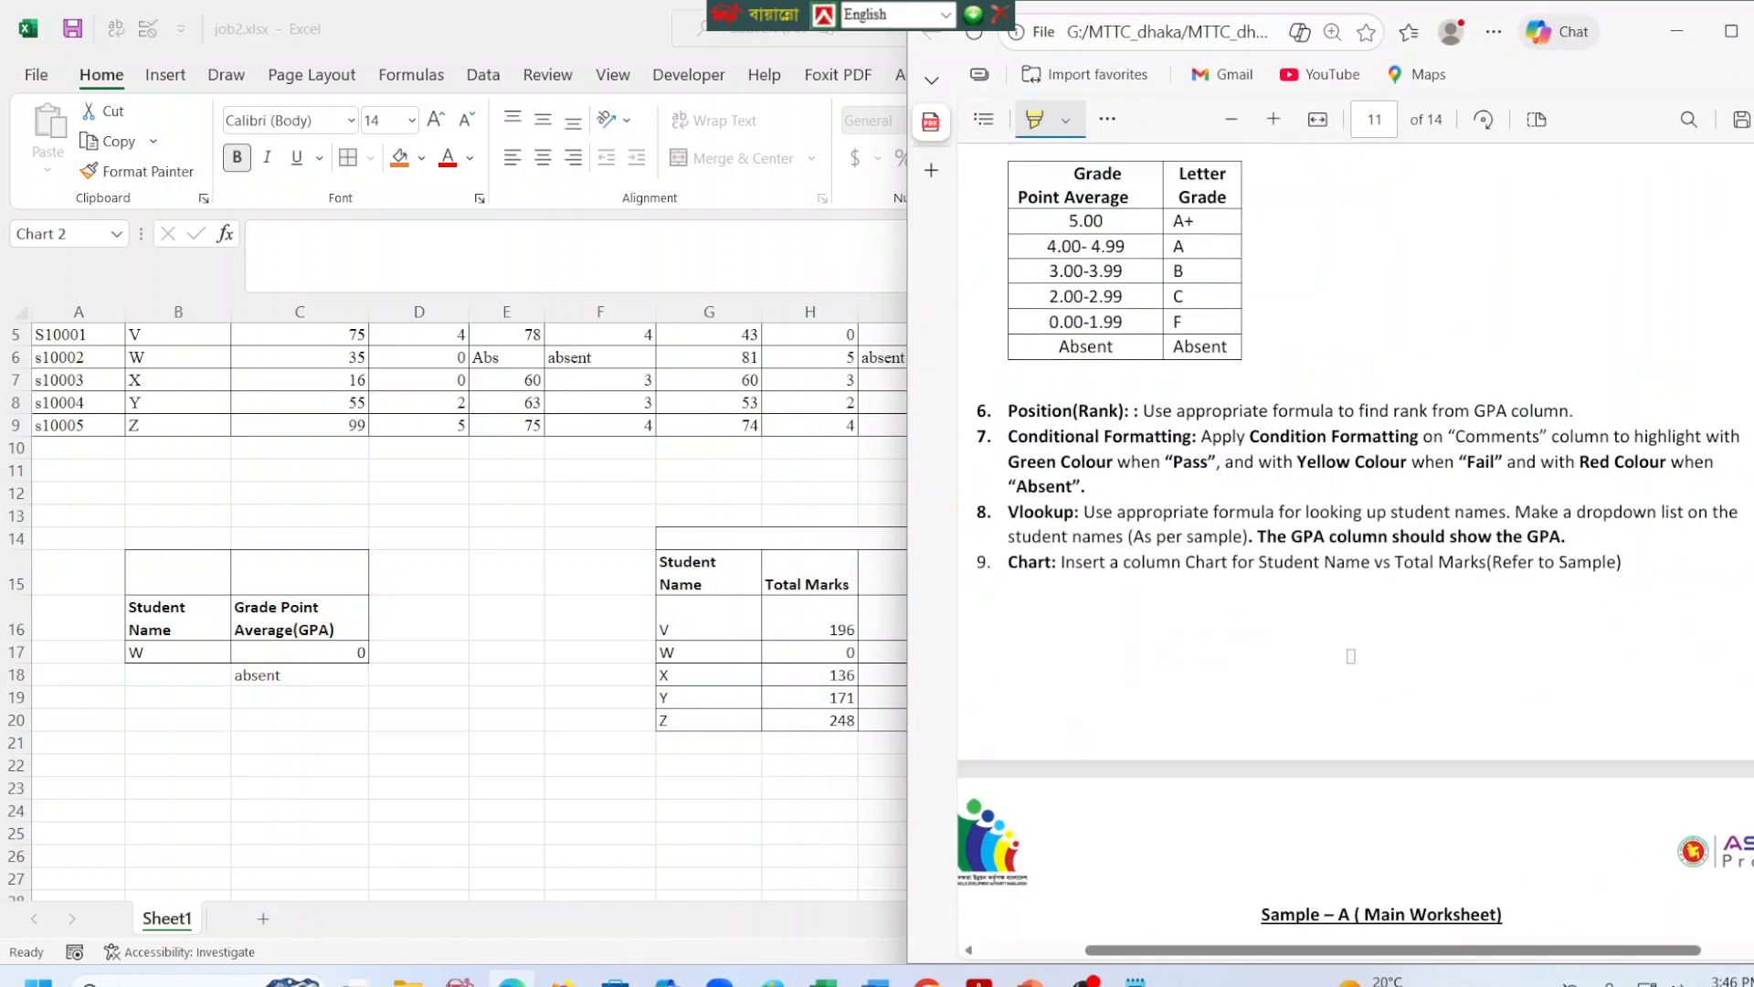
pyautogui.scroll(-6, 1353, 666)
pyautogui.scroll(-10, 1353, 665)
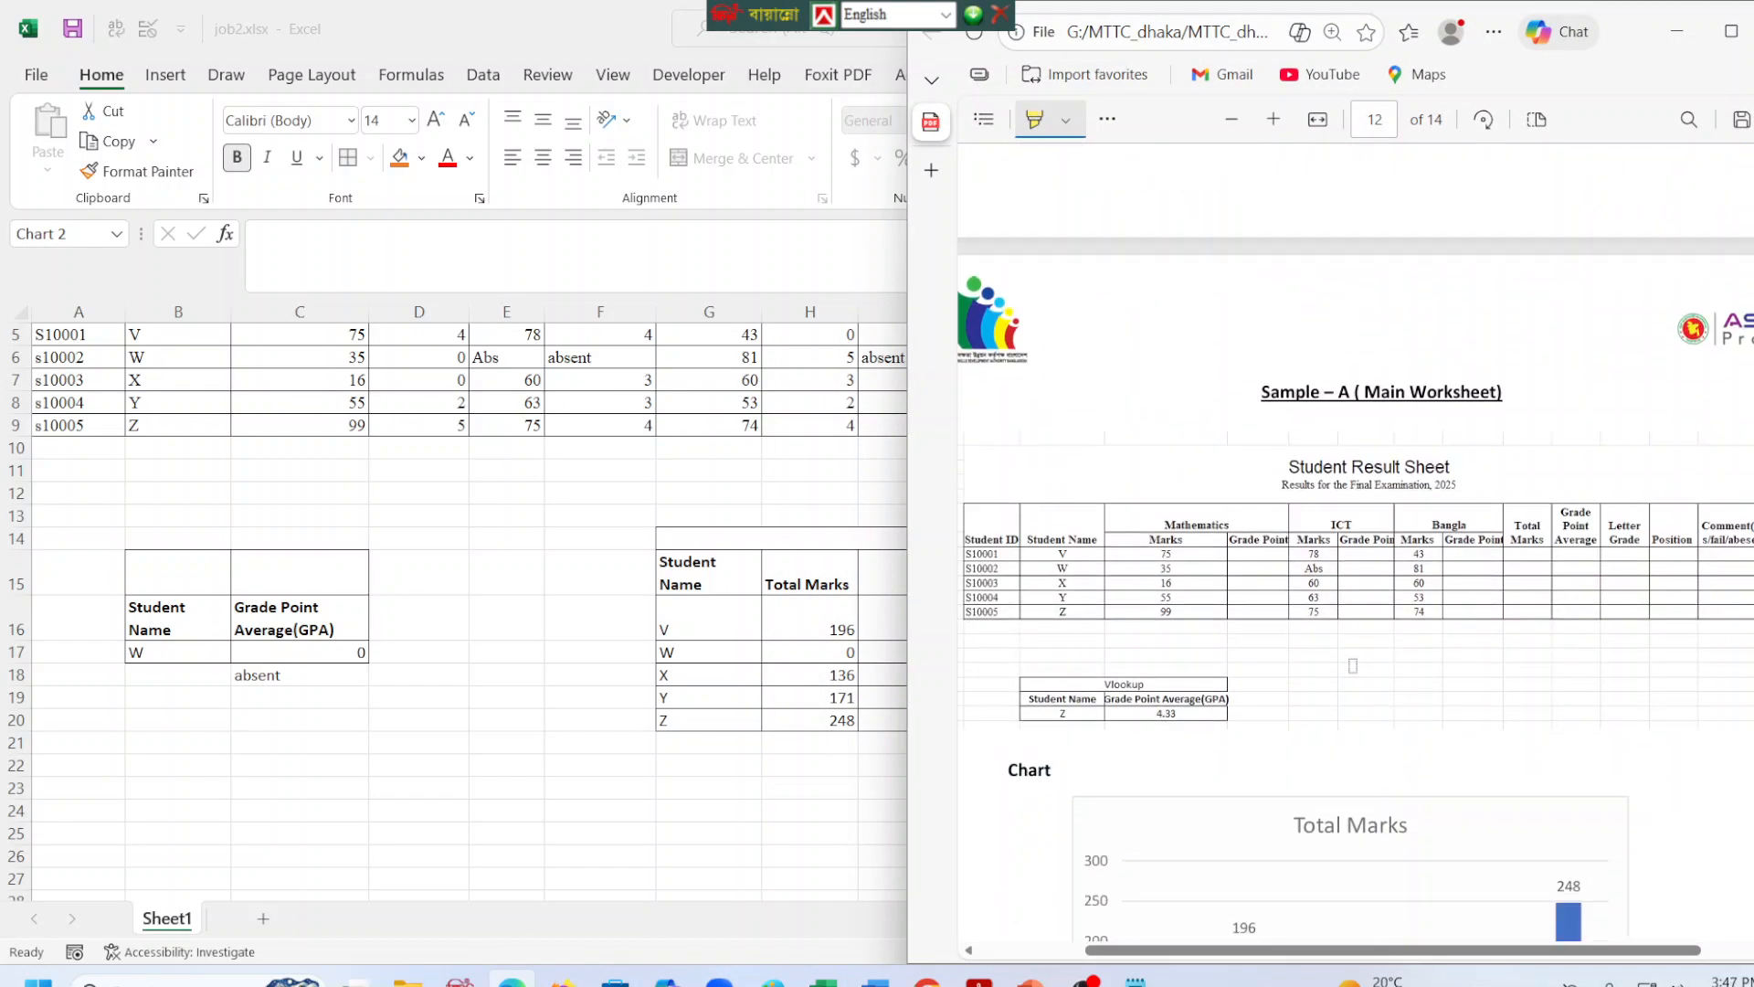
pyautogui.scroll(15, 1356, 666)
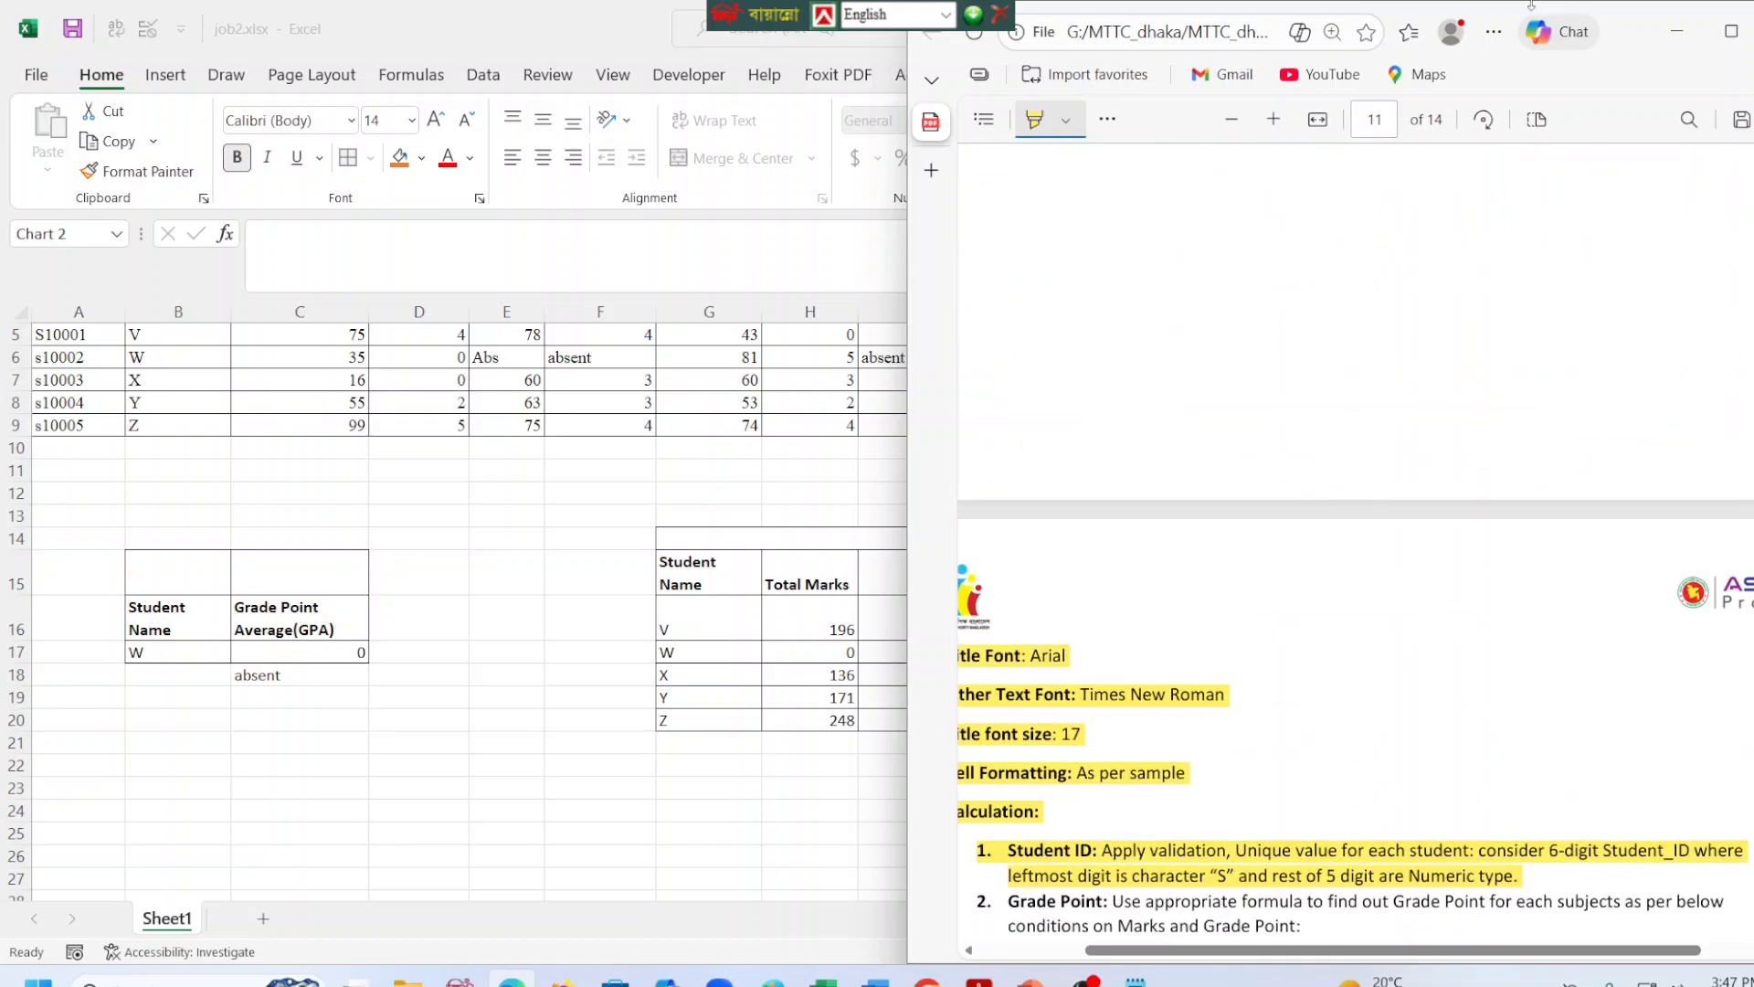
pyautogui.click(1676, 31)
pyautogui.click(944, 649)
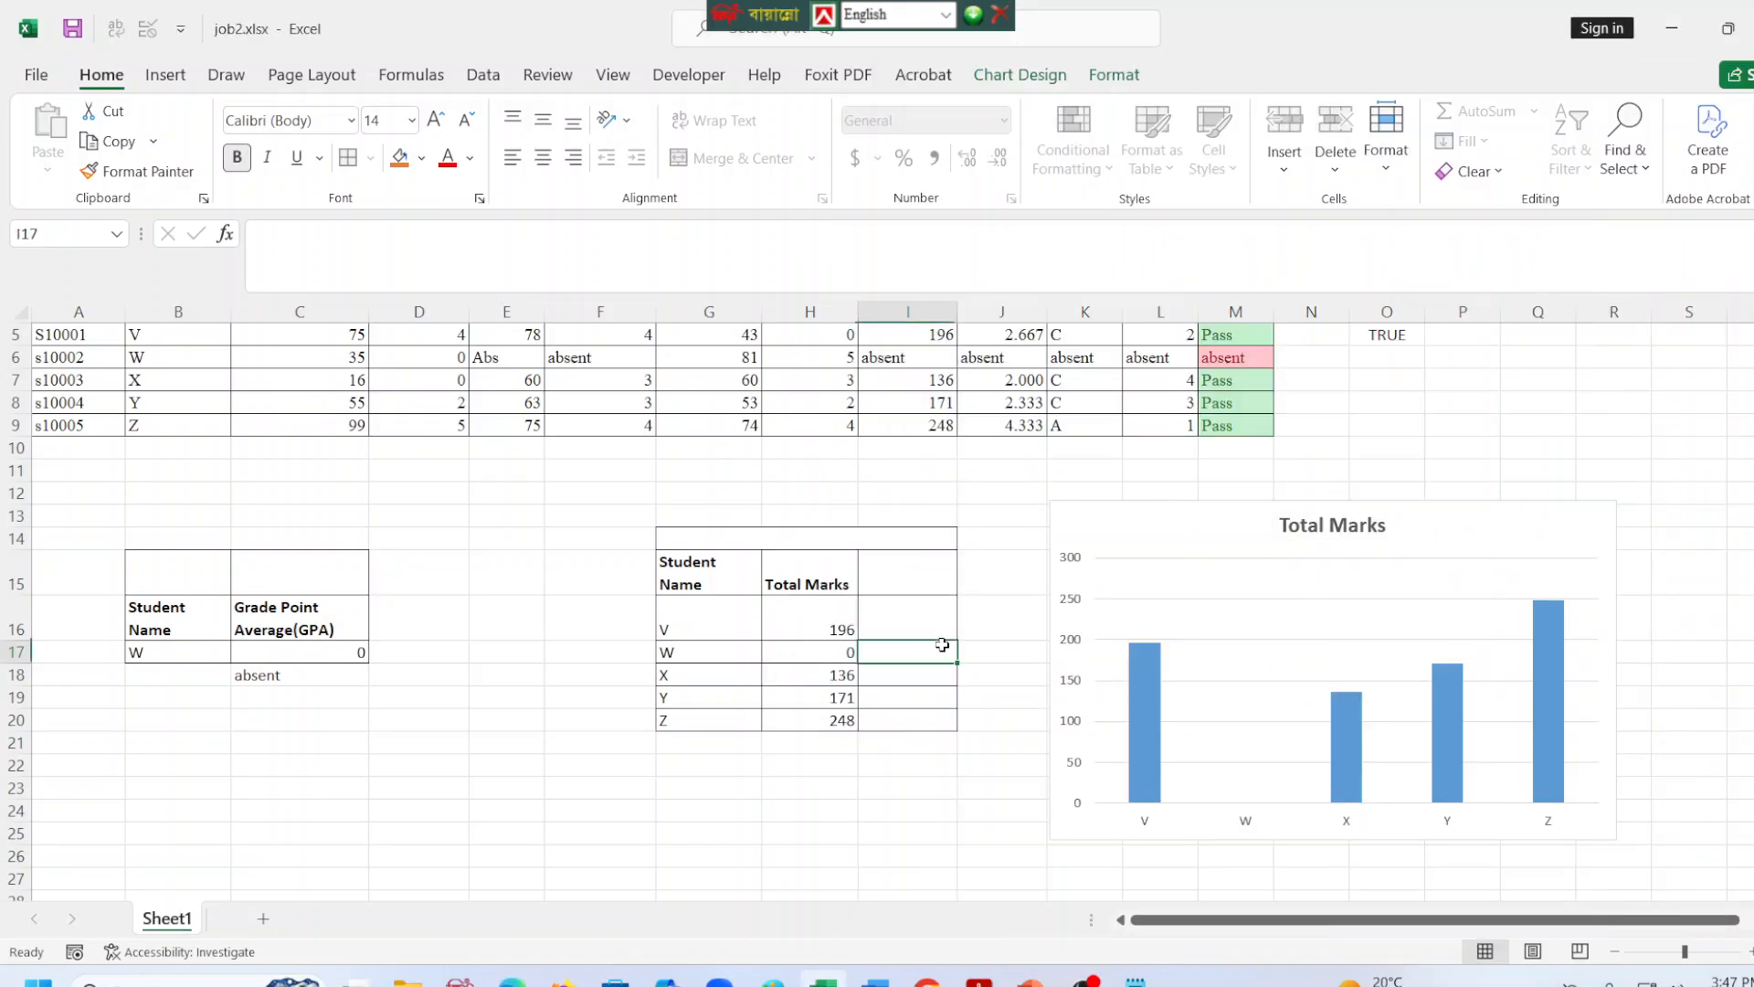
# Review row 5 of the result sheet: Student ID, the three grade point formulas, Total Marks, Grade Point Average, letter Grade, Position and Comment.
pyautogui.scroll(2, 942, 644)
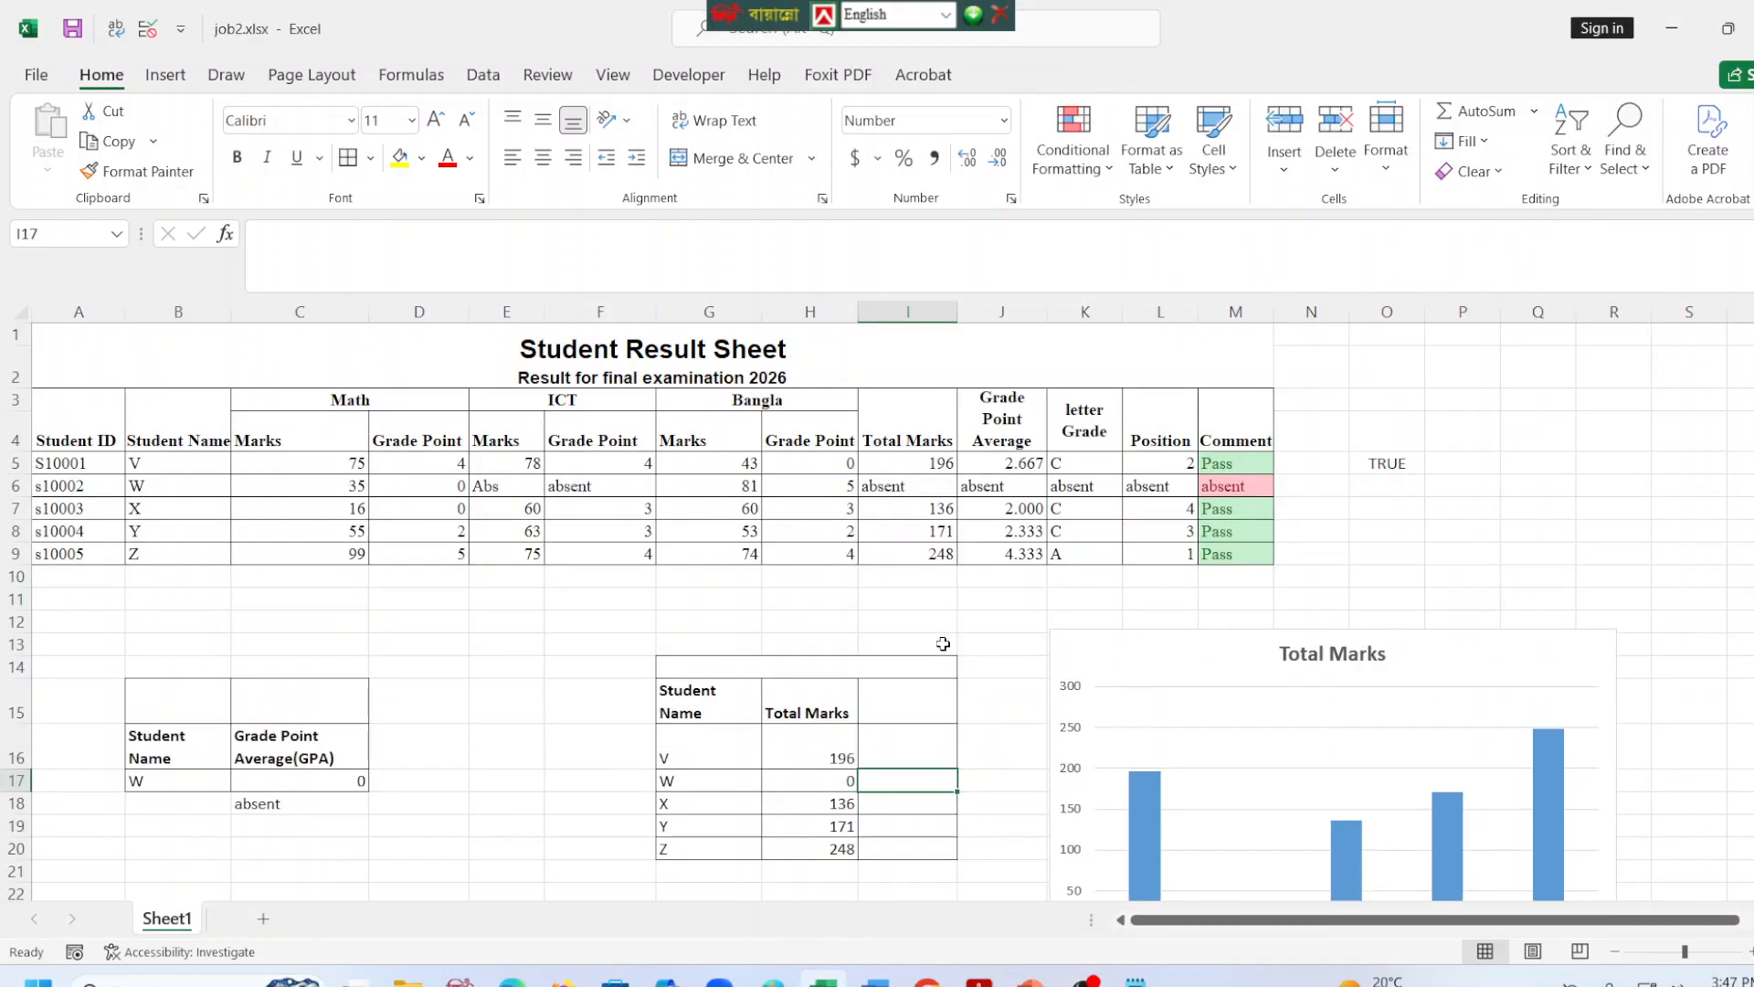
pyautogui.click(94, 465)
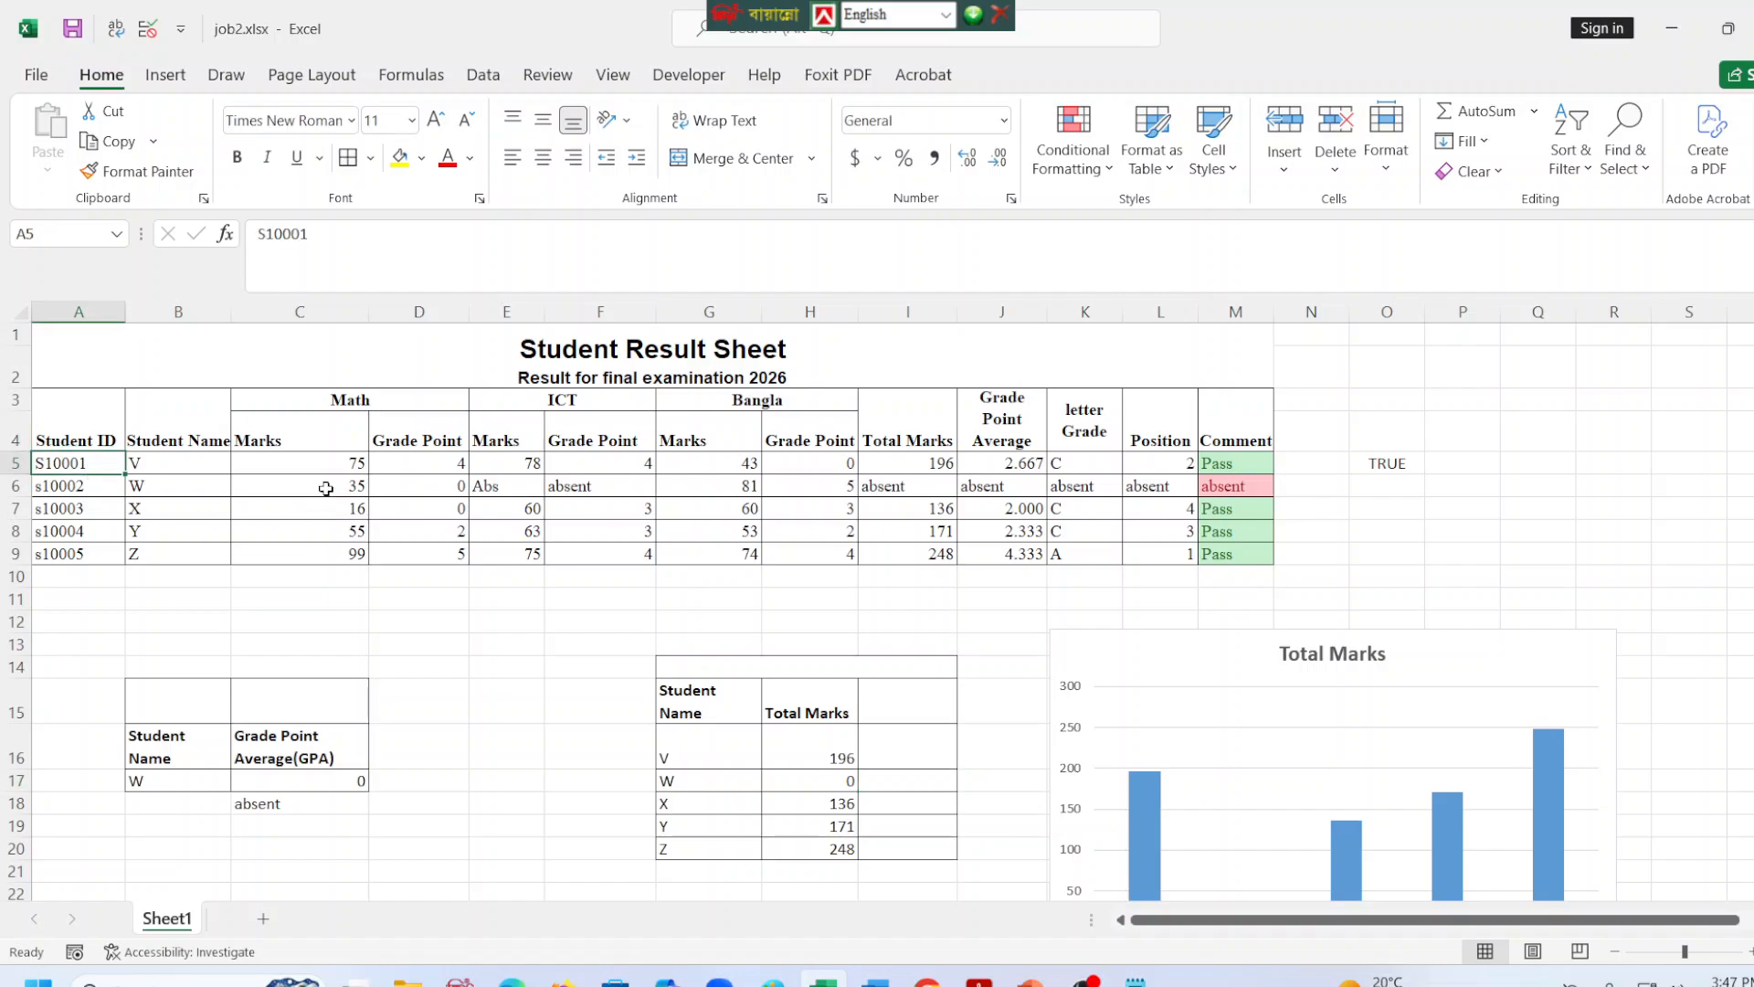
pyautogui.click(432, 469)
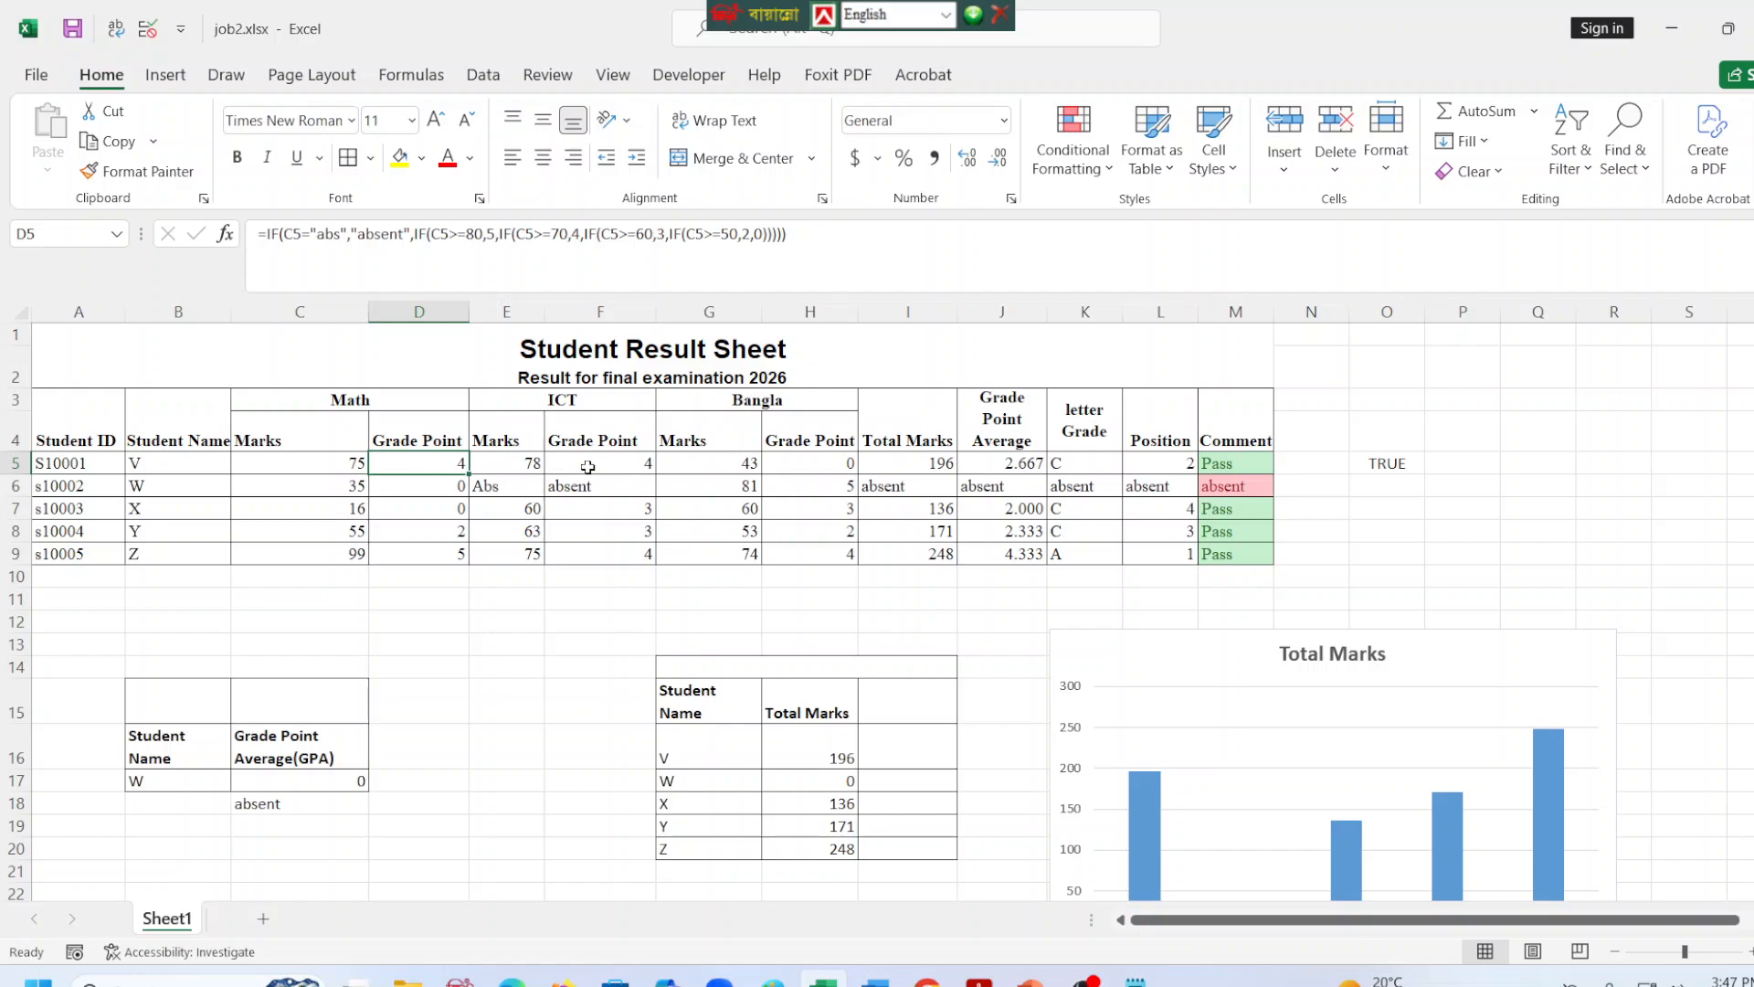
pyautogui.click(592, 468)
pyautogui.click(813, 468)
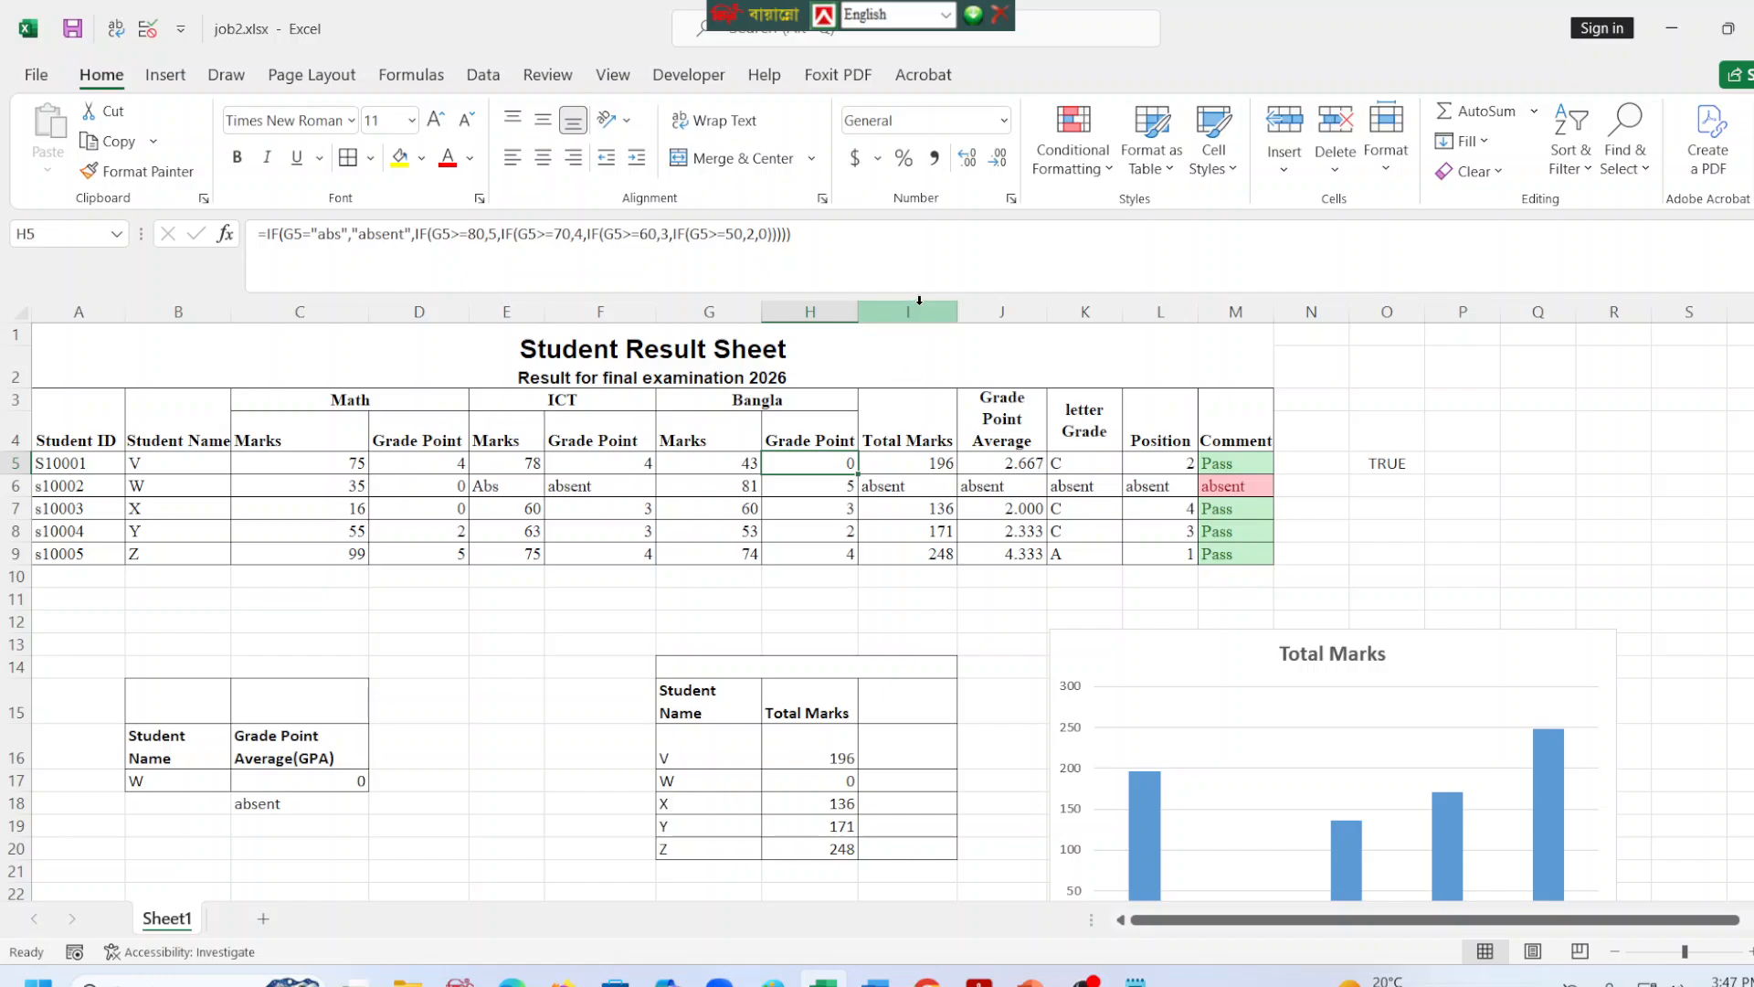
pyautogui.click(950, 312)
pyautogui.click(1030, 312)
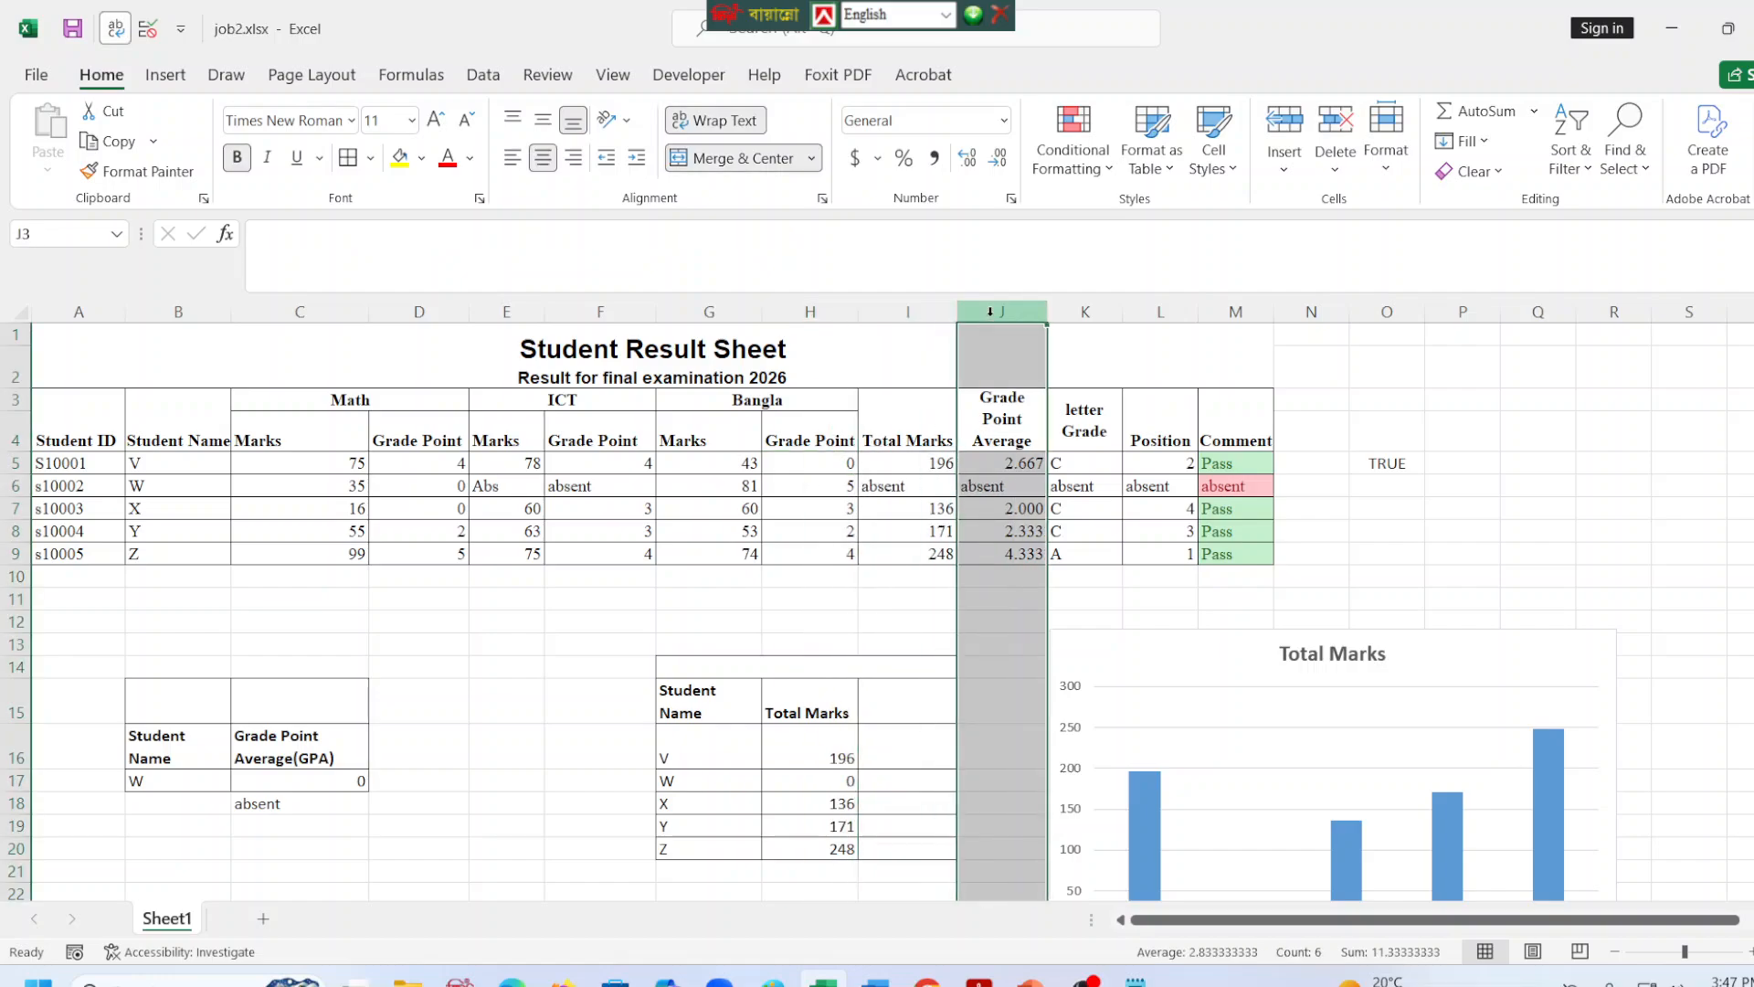
pyautogui.click(1109, 312)
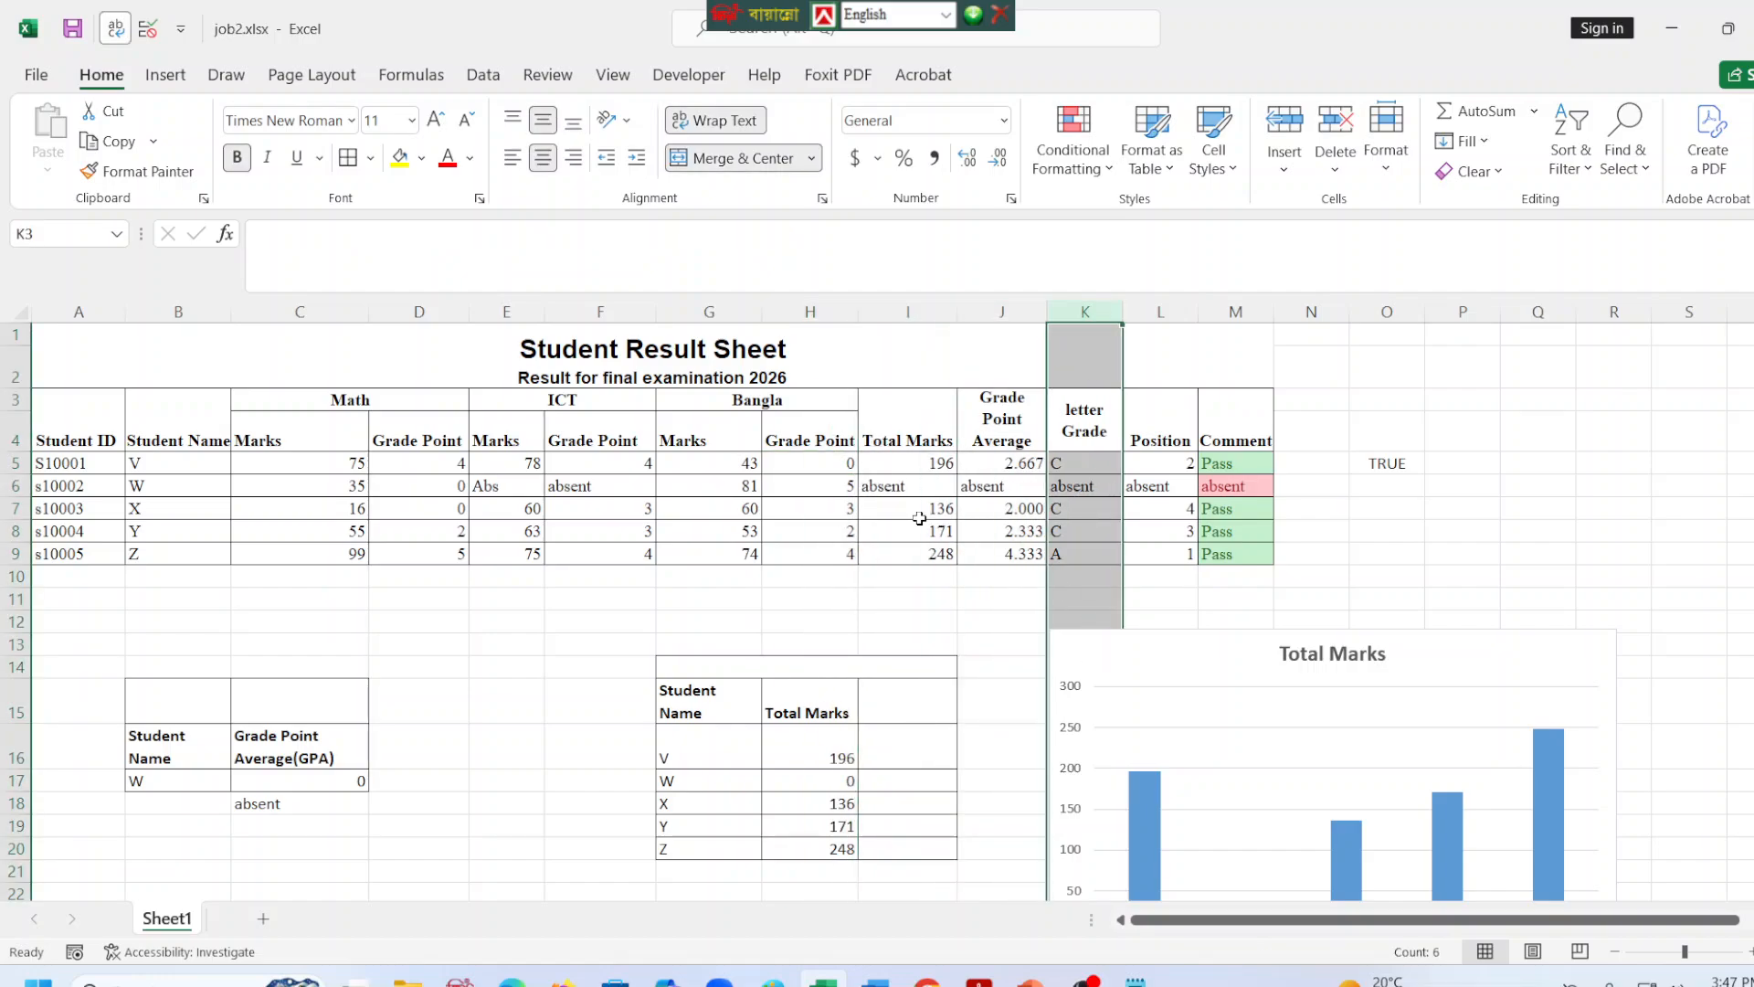
pyautogui.click(912, 458)
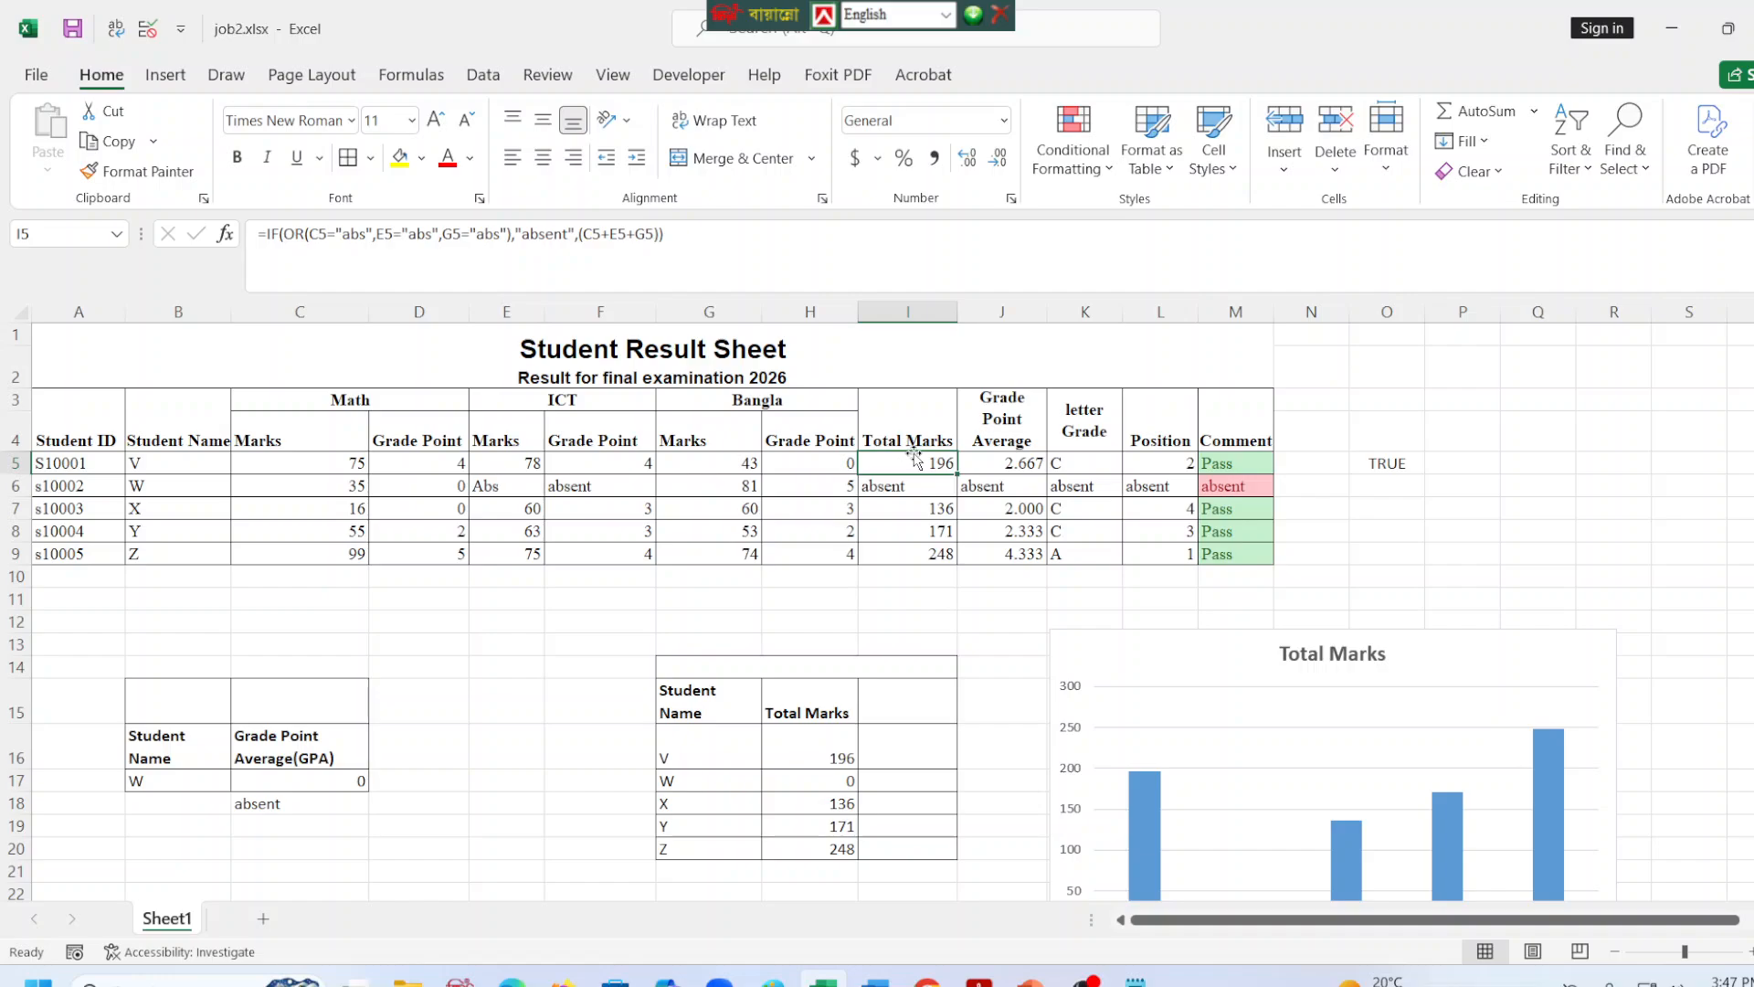
pyautogui.click(1016, 464)
pyautogui.click(1113, 466)
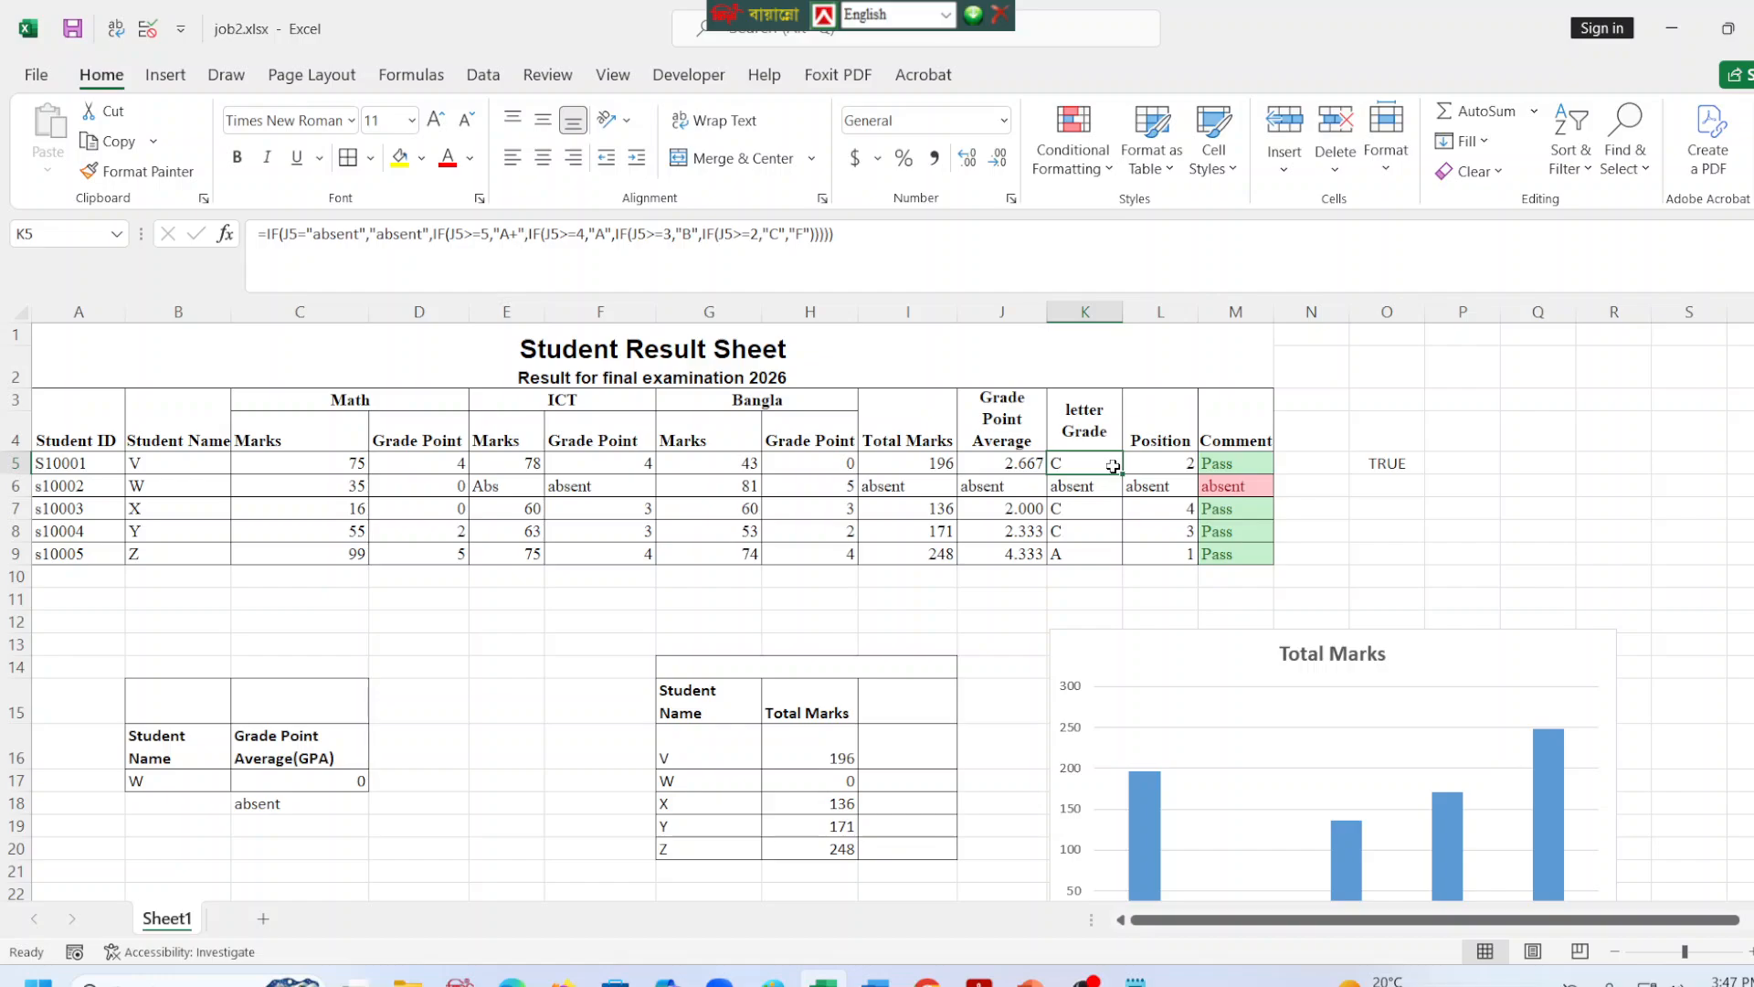
pyautogui.click(1153, 462)
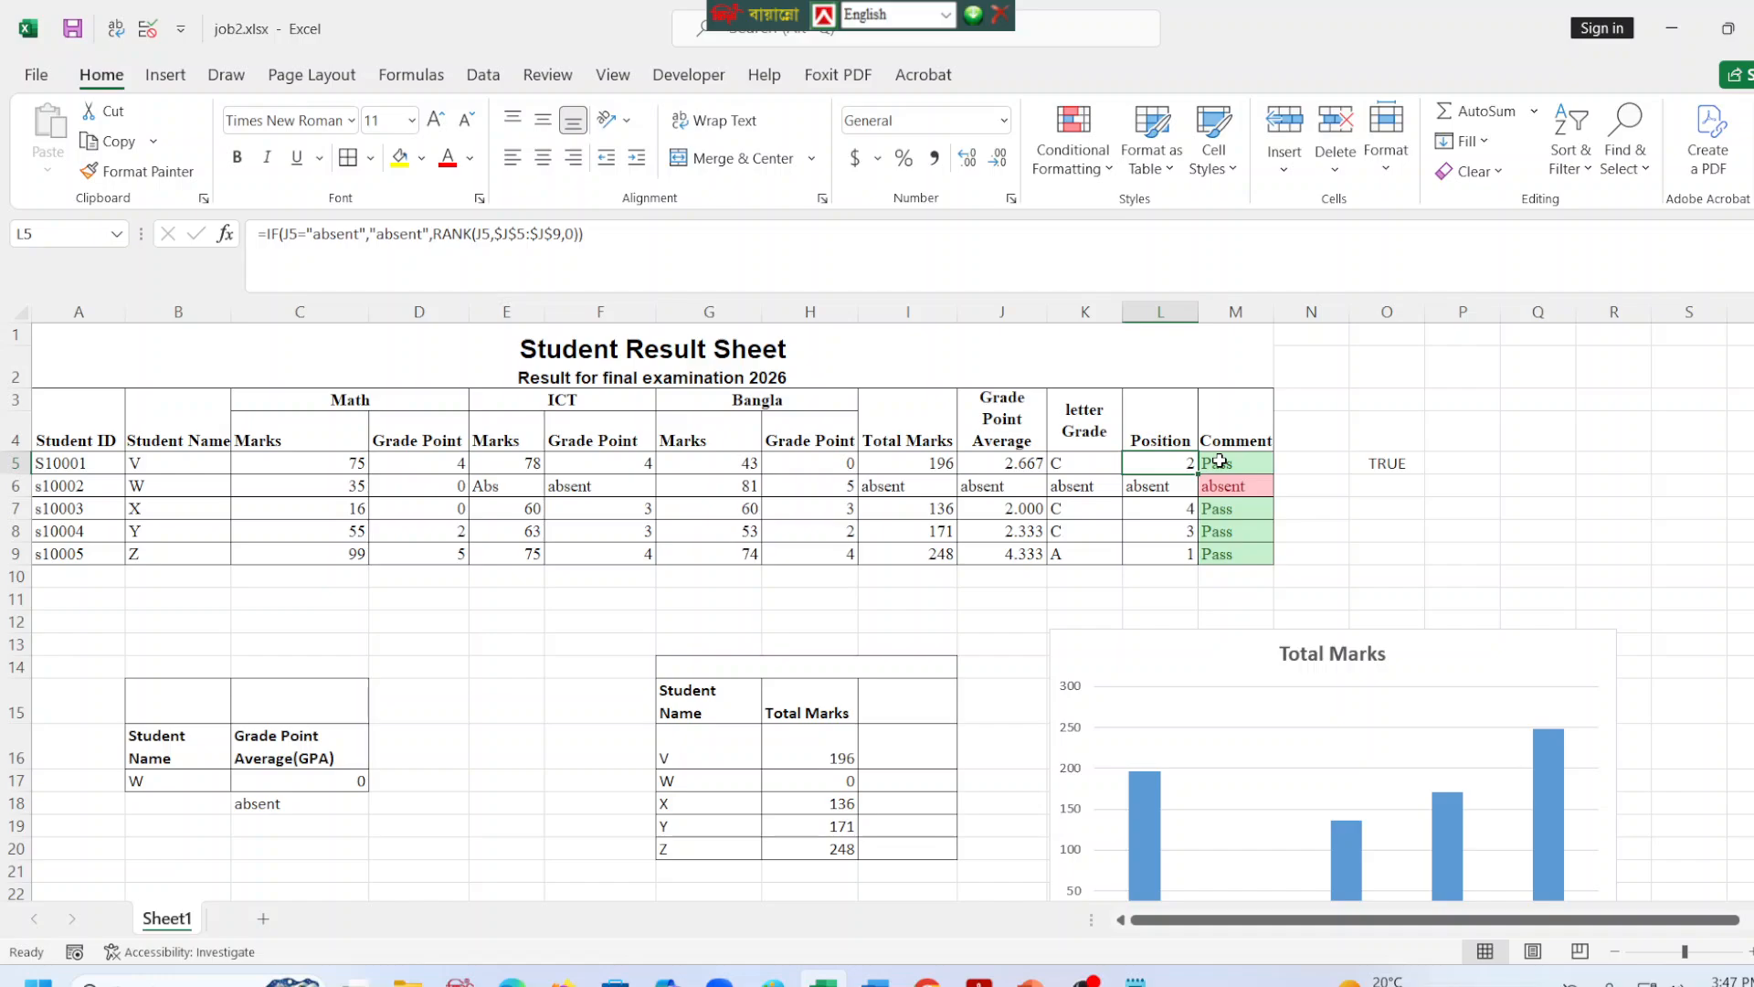
pyautogui.click(1220, 461)
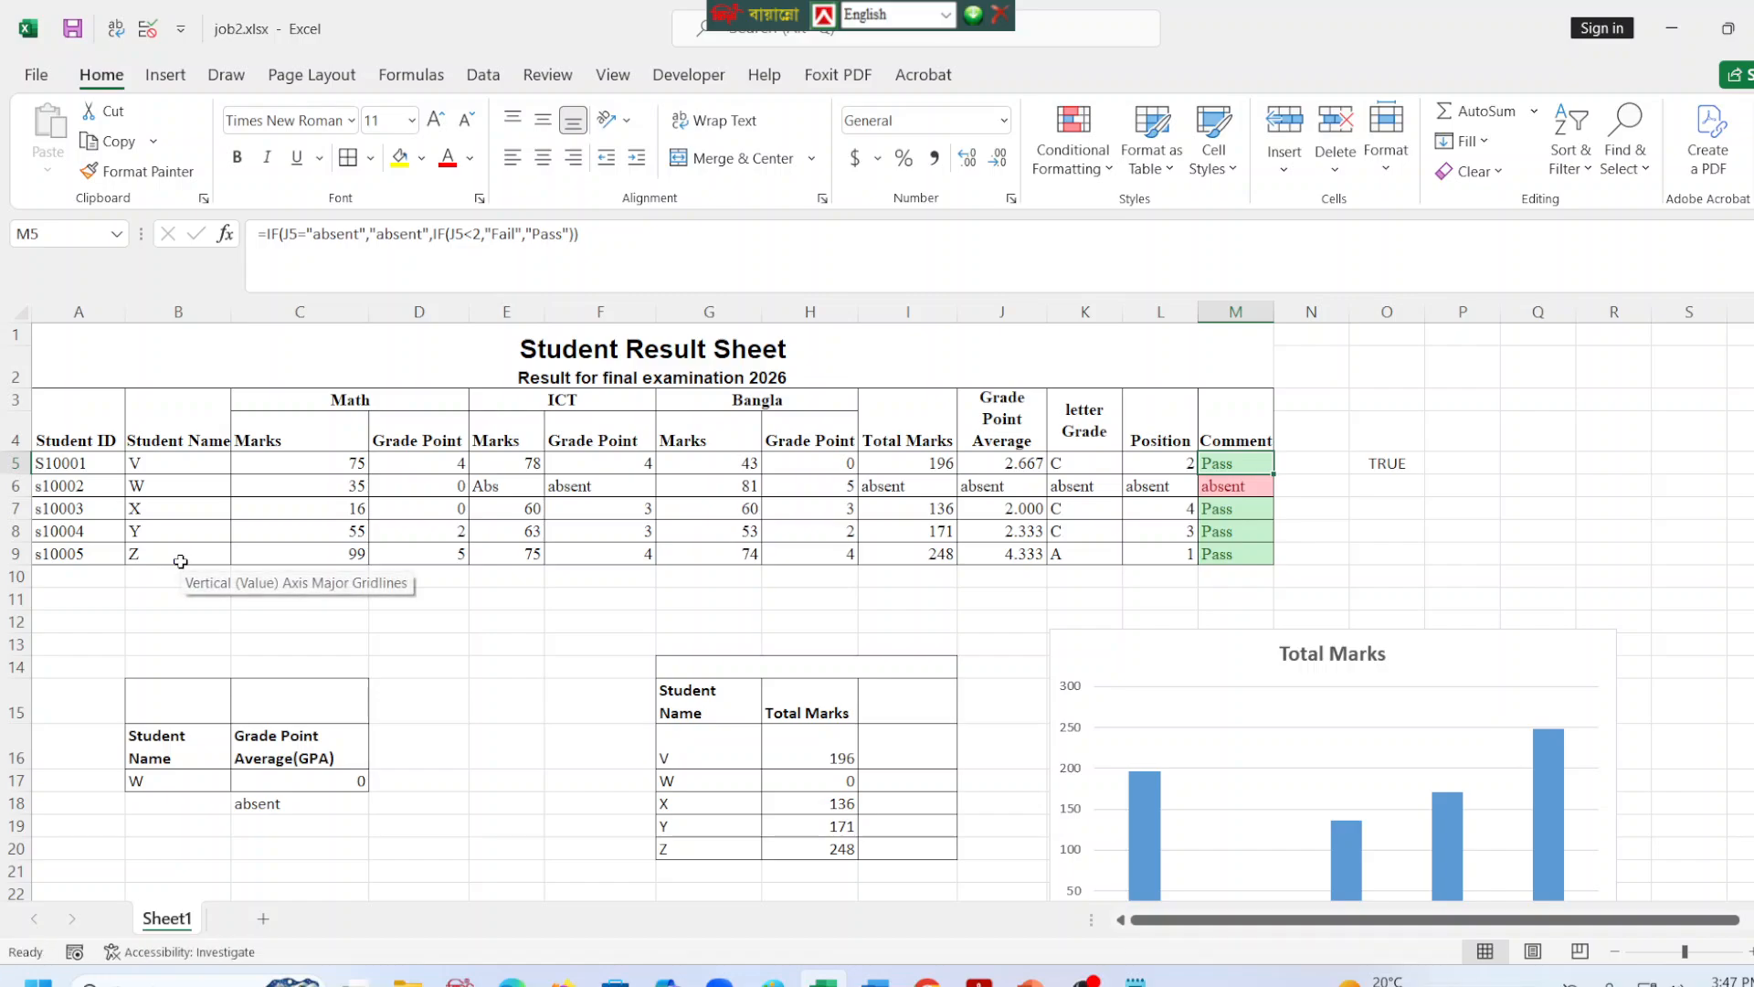
# In formulas.txt, copy the Student ID data validation steps through "Allow >> Custom" and paste them under the "Student Name for Vlookup" heading.
pyautogui.click(1135, 981)
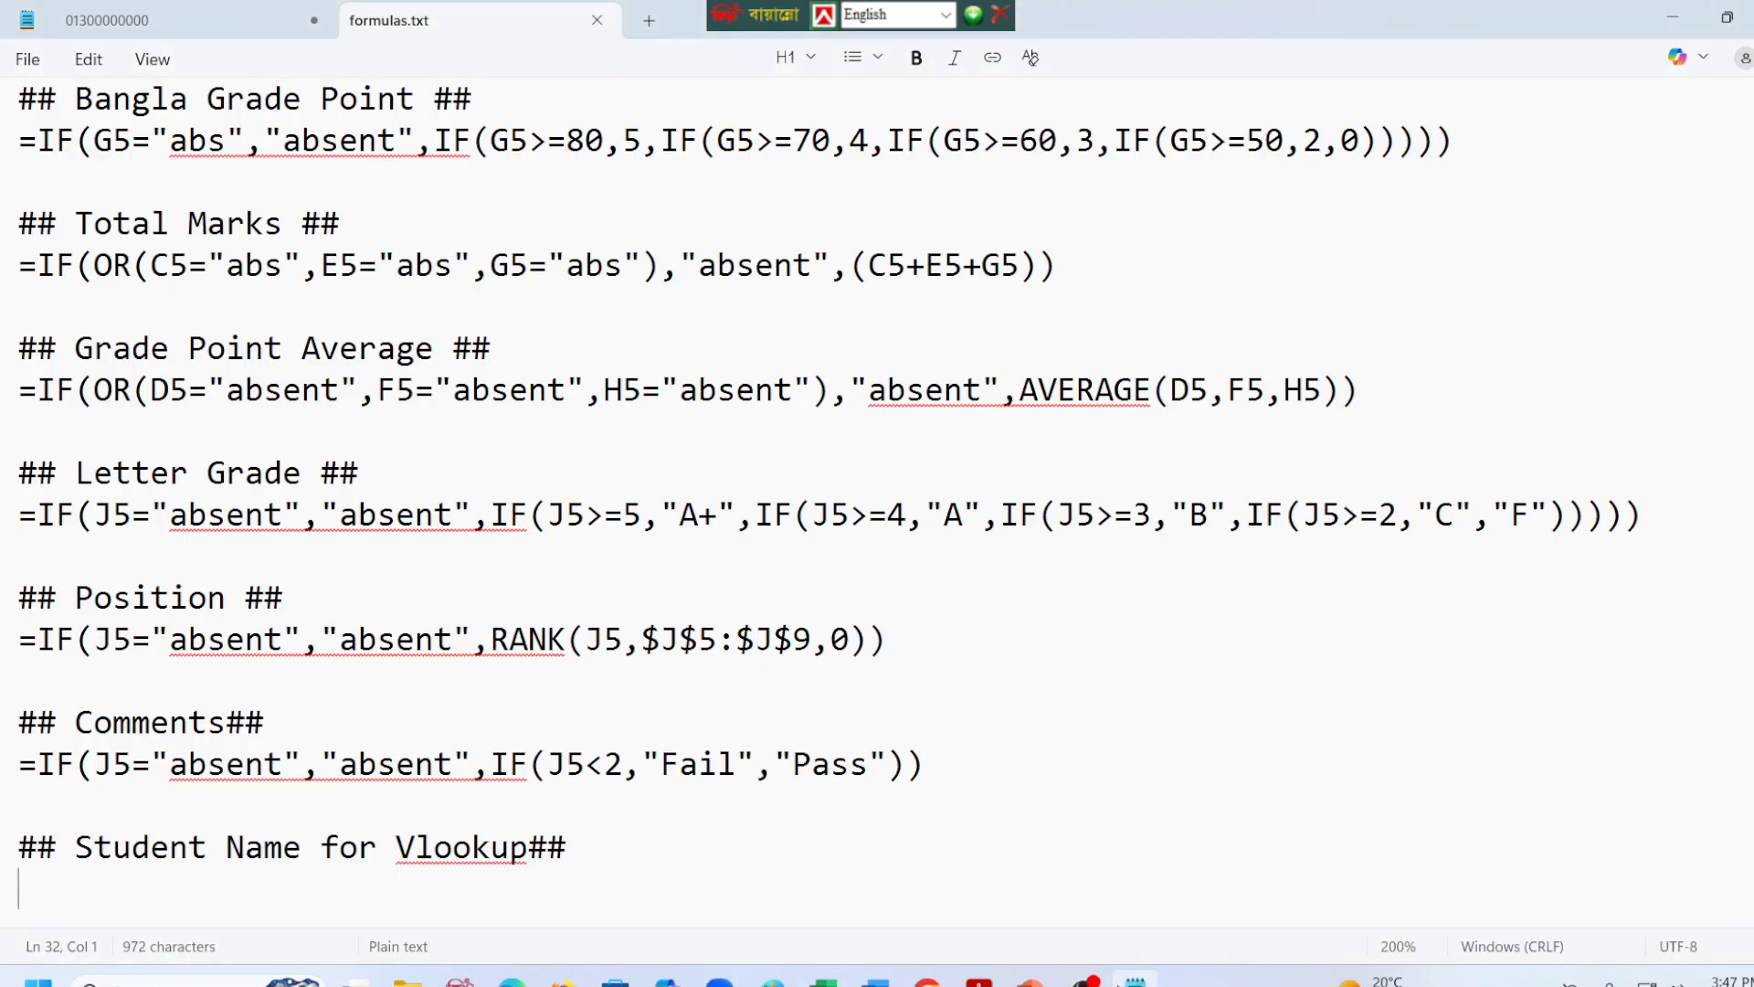
pyautogui.scroll(-1, 436, 590)
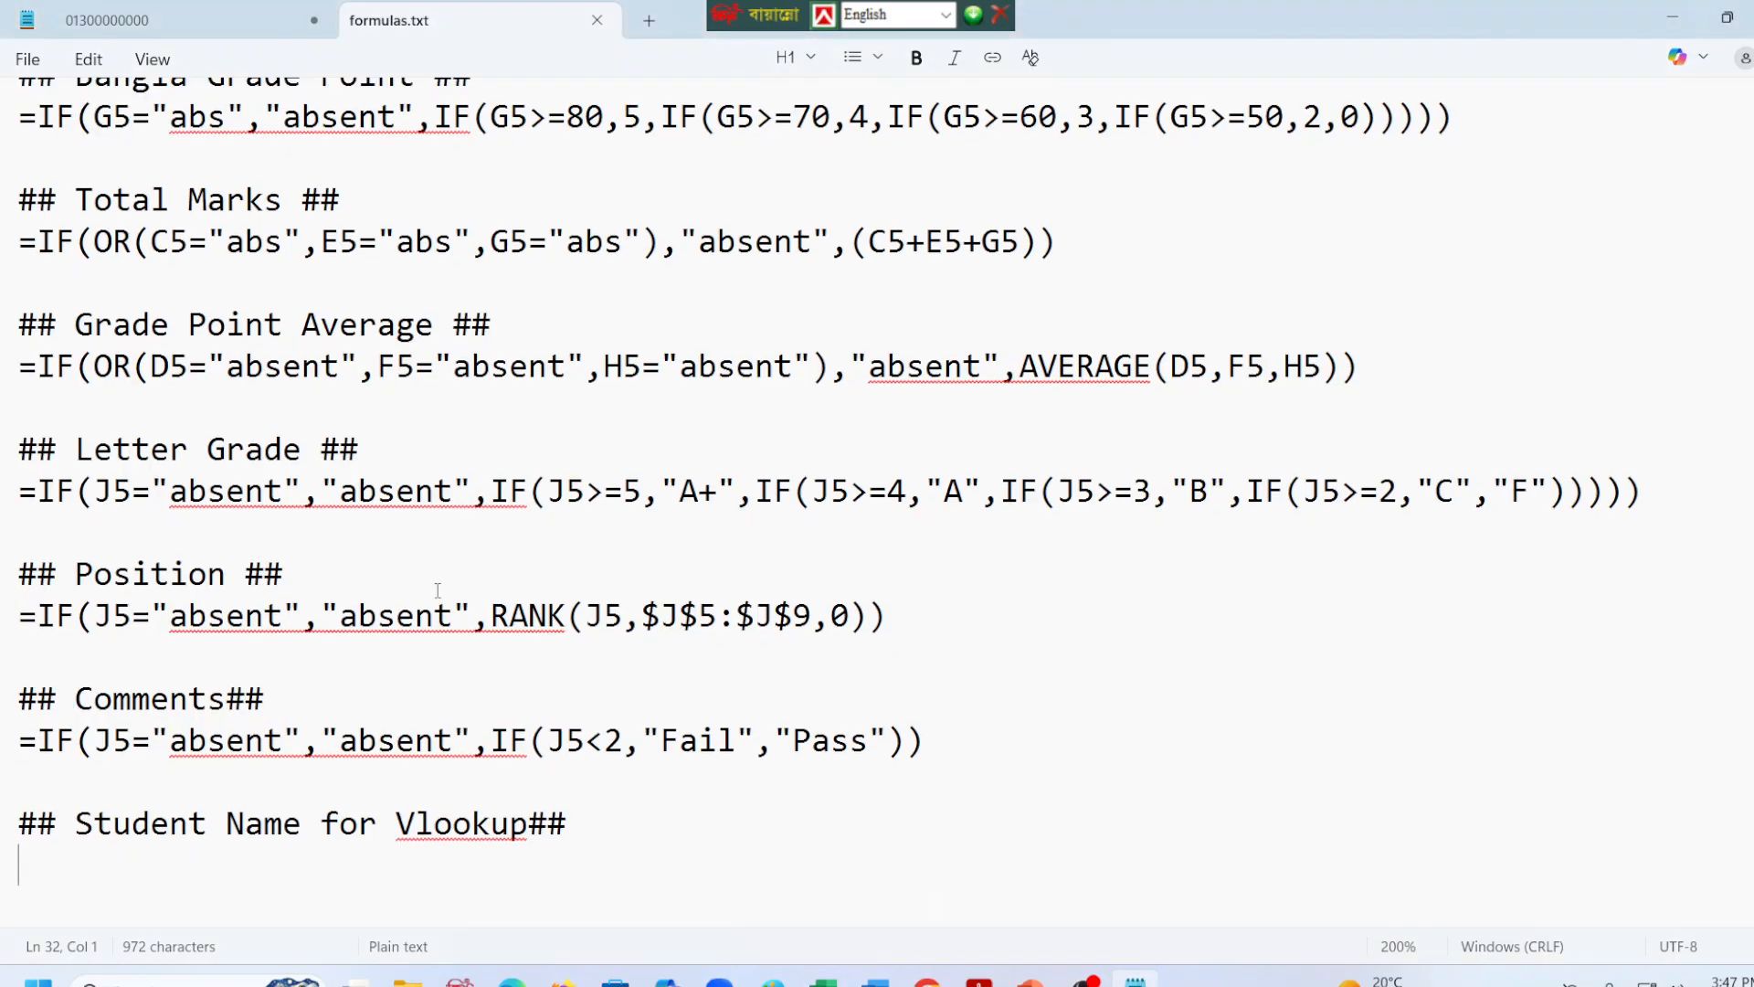
pyautogui.click(1672, 16)
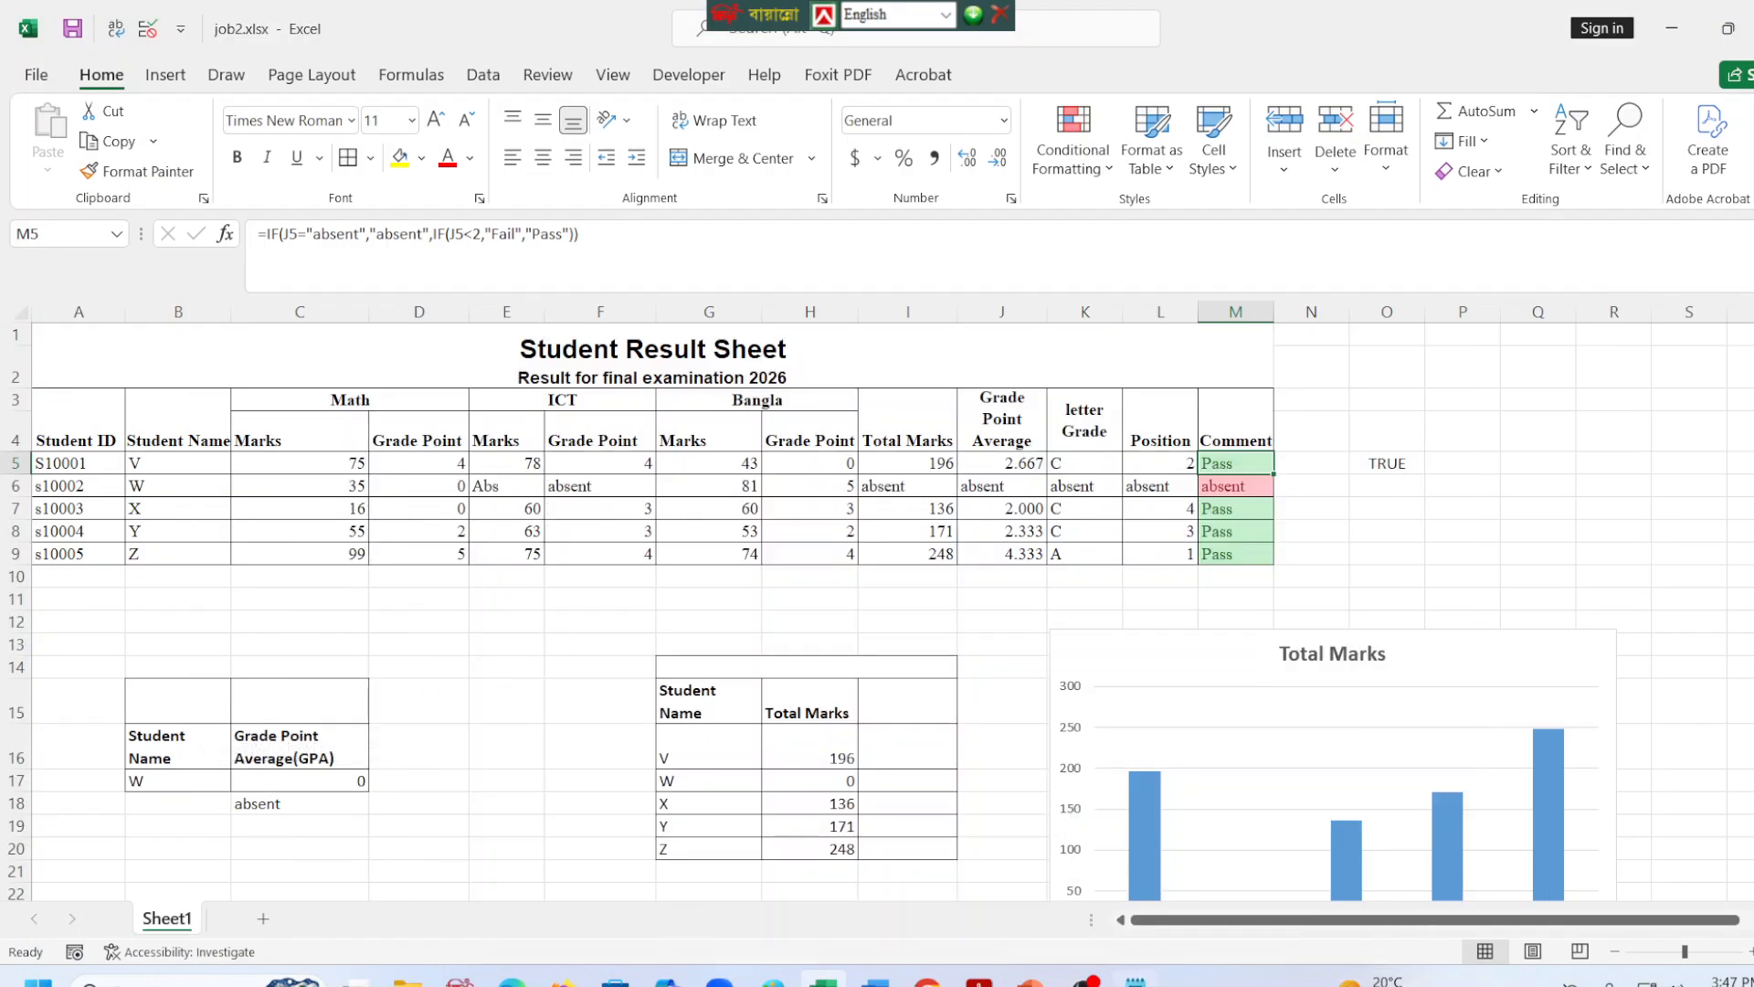
pyautogui.click(1135, 981)
pyautogui.scroll(1, 797, 449)
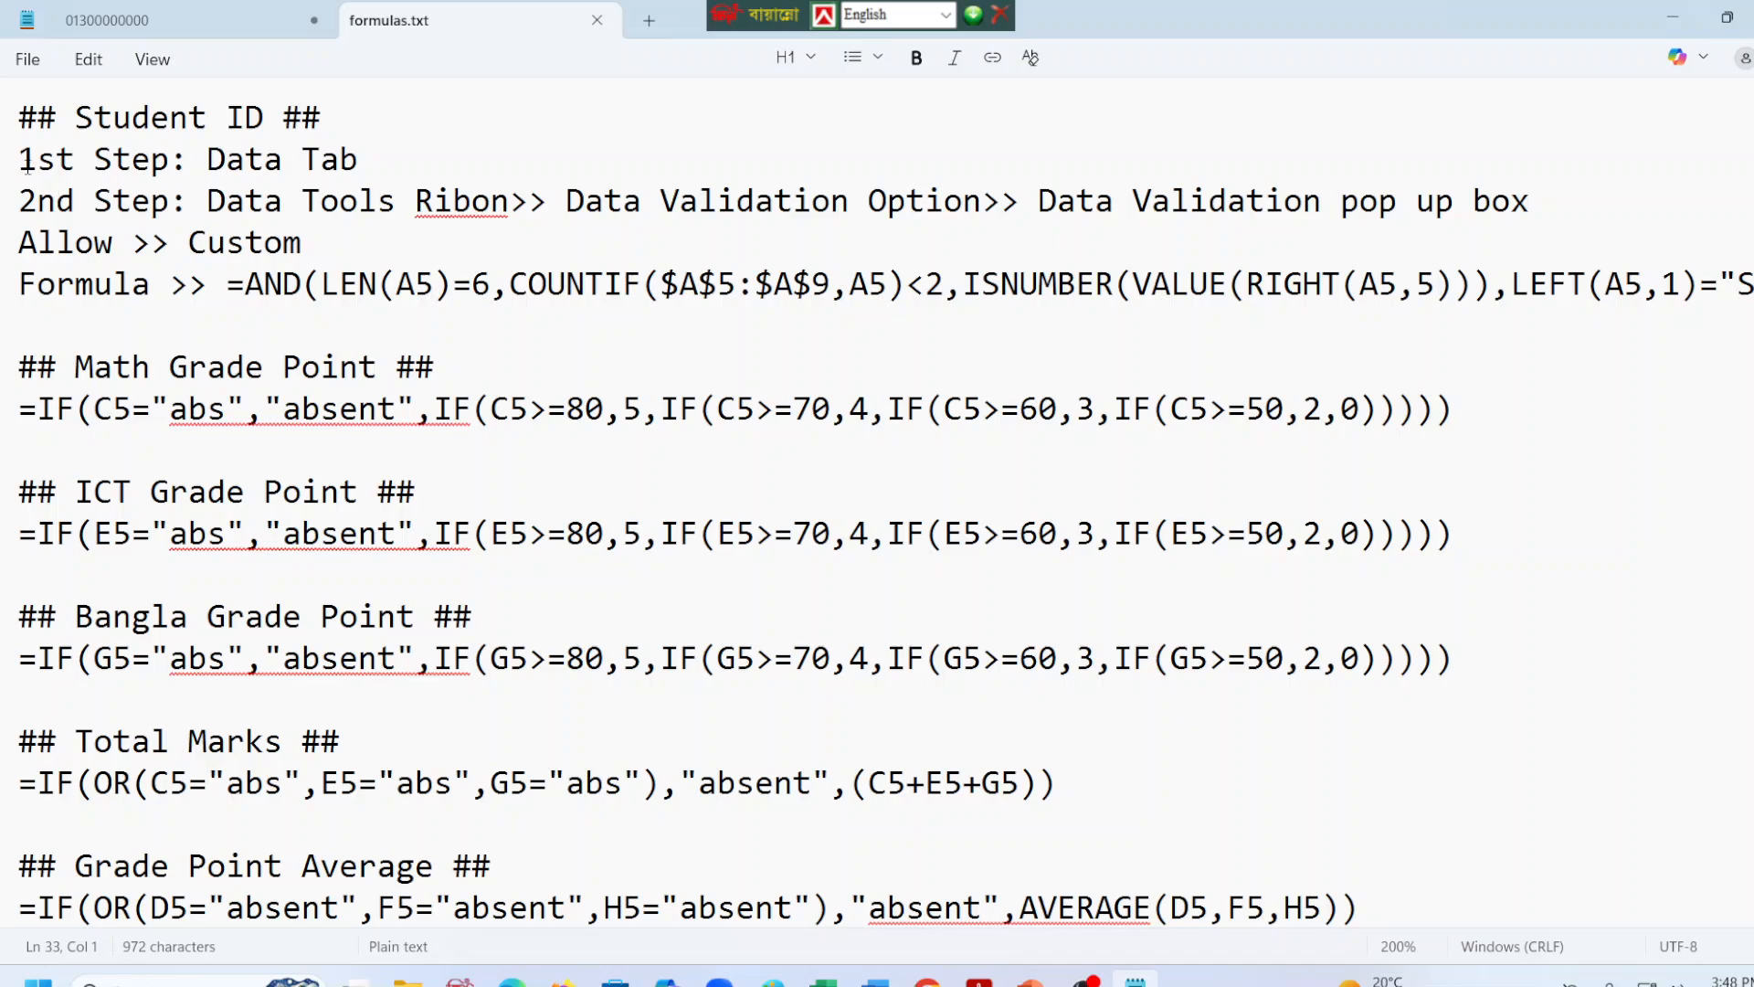
pyautogui.moveTo(27, 164); pyautogui.dragTo(1535, 267)
pyautogui.hotkey('ctrl', 'c')
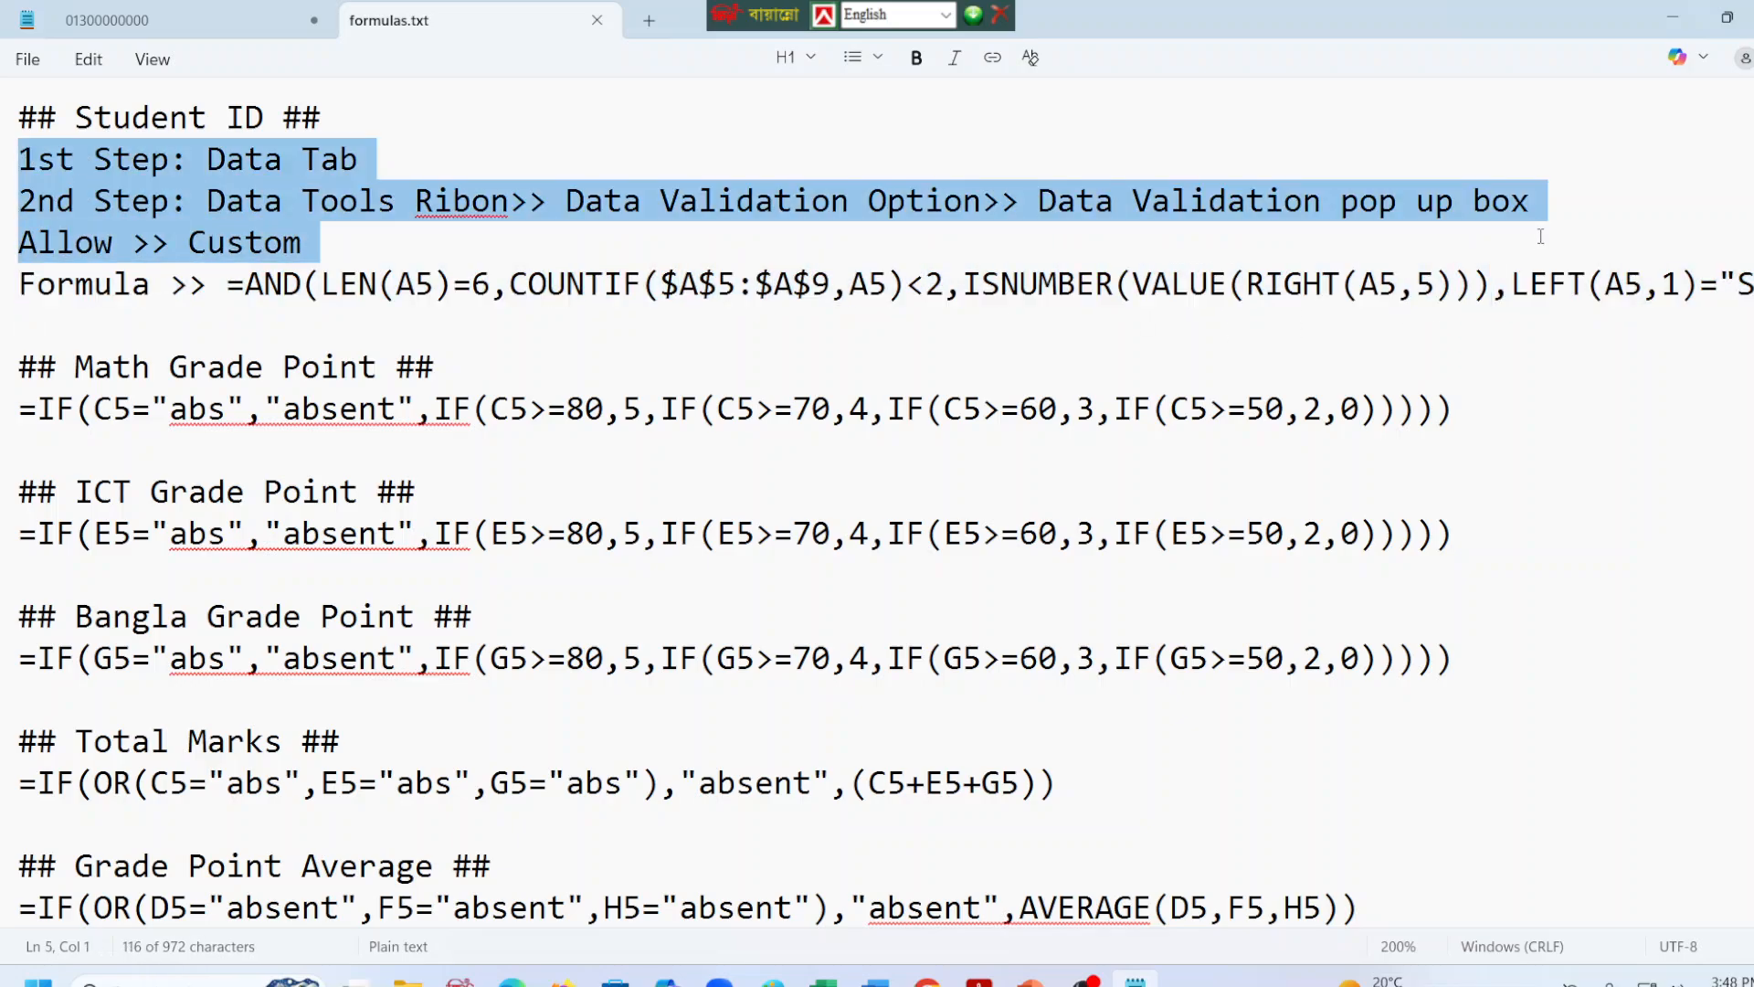
pyautogui.scroll(-5, 604, 697)
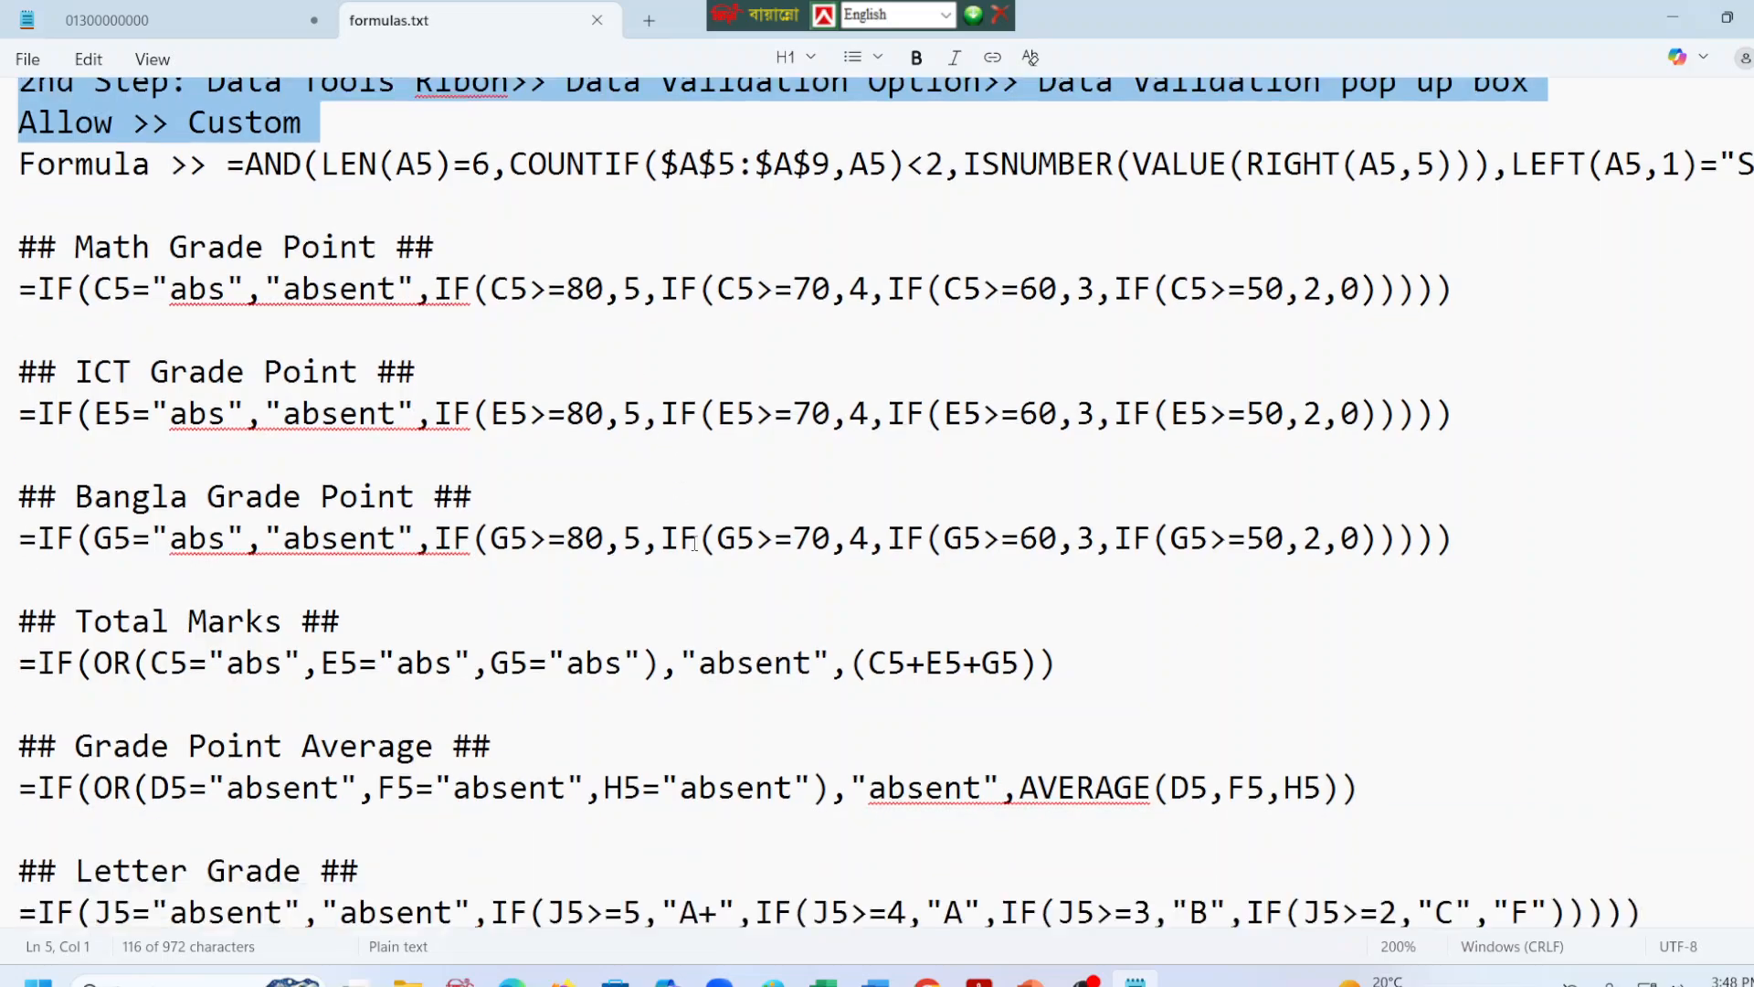
pyautogui.click(96, 897)
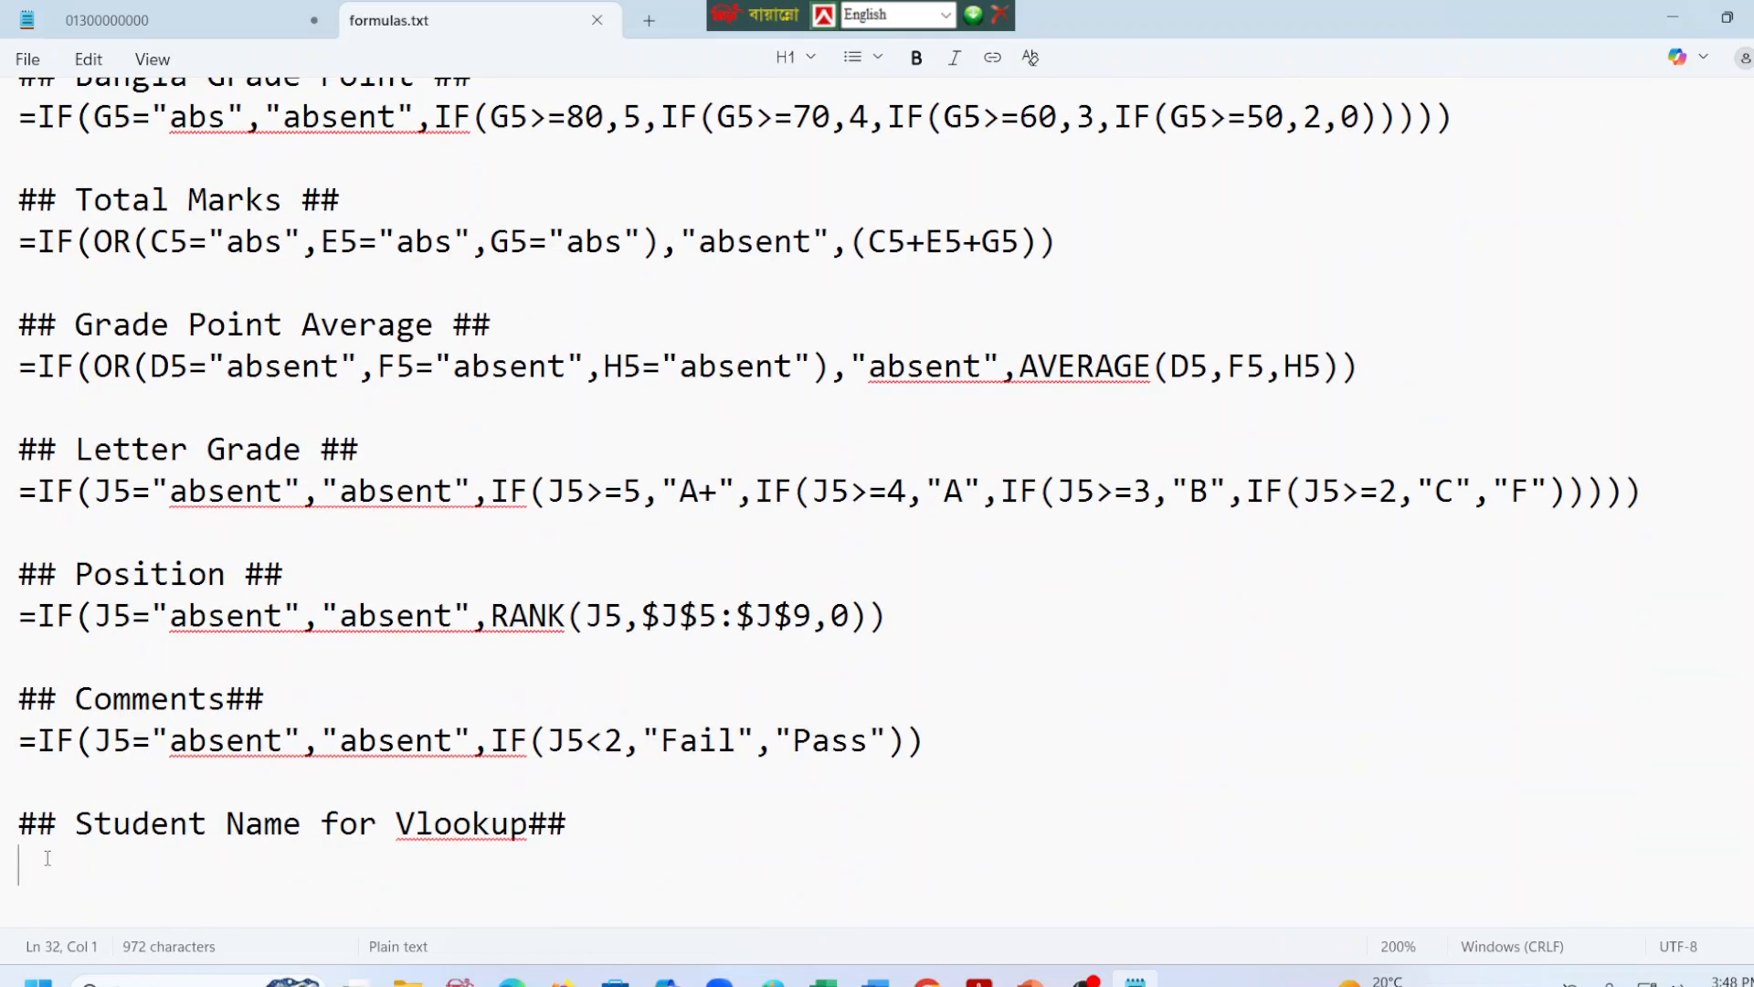
pyautogui.hotkey('ctrl', 'v')
pyautogui.press('Left')
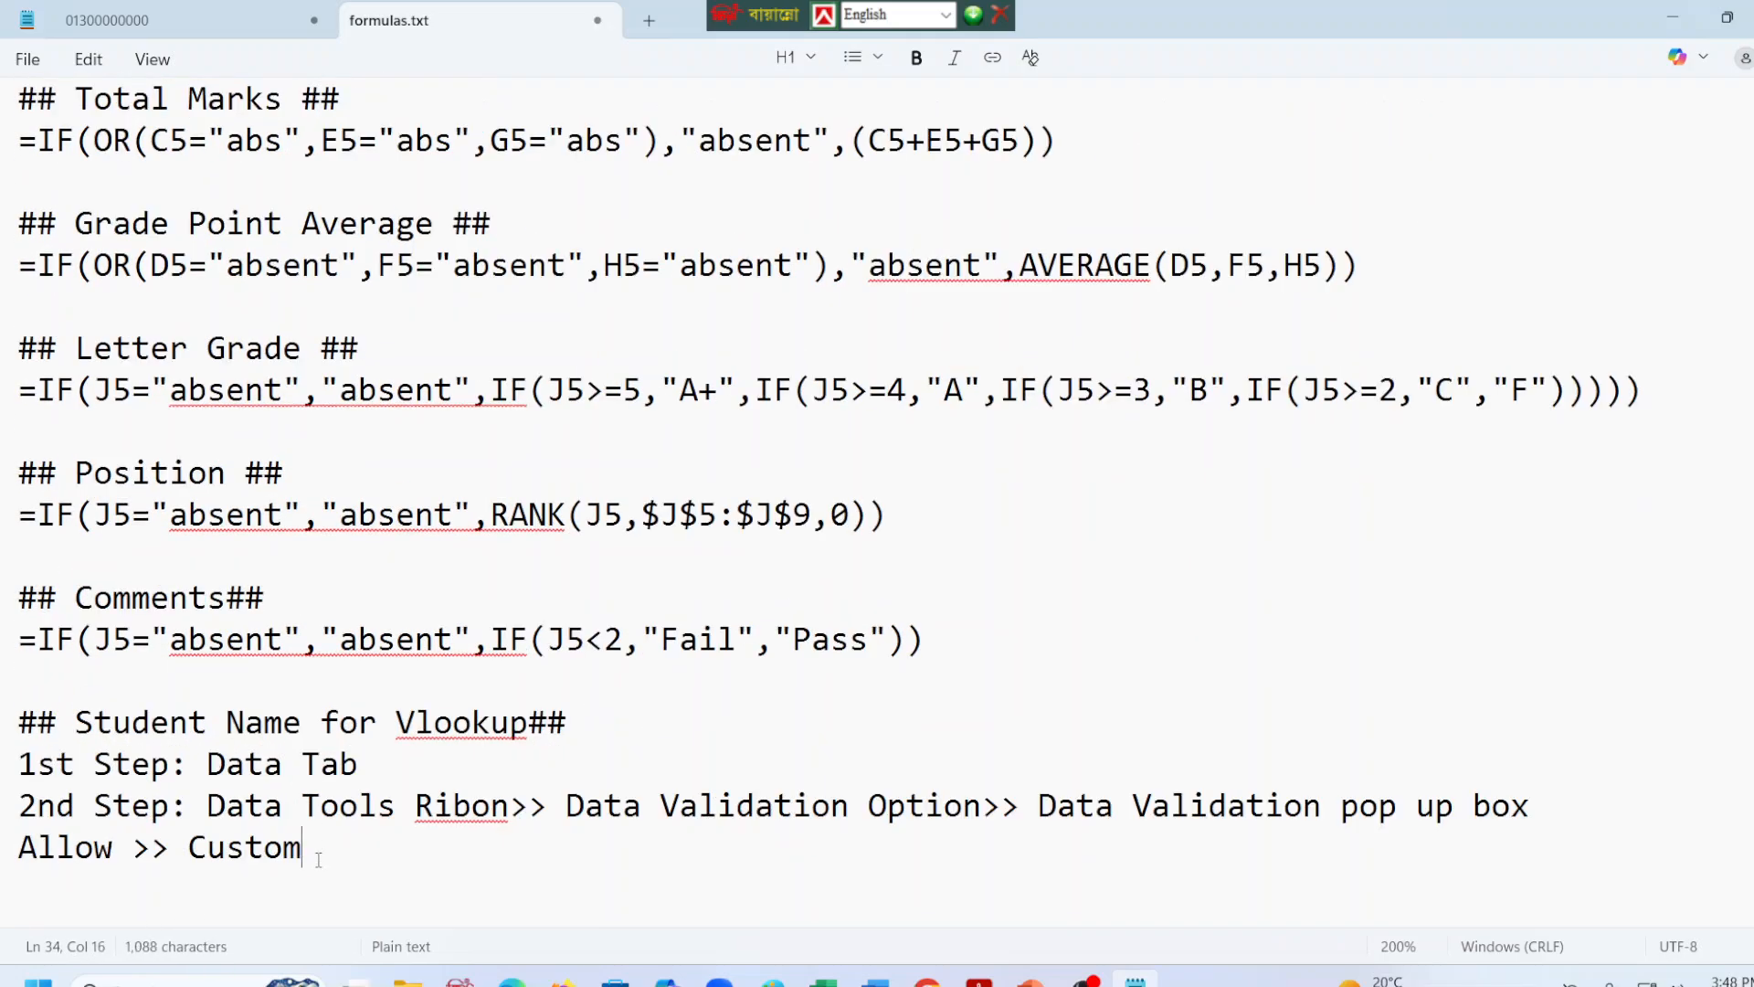
# Change the Allow option in the pasted Vlookup steps to "list" and add a new line below it.
pyautogui.press('BackSpace')
pyautogui.press('BackSpace')
pyautogui.press('BackSpace')
pyautogui.press('BackSpace')
pyautogui.press('BackSpace')
pyautogui.press('BackSpace')
pyautogui.write('list')
pyautogui.press('Return')
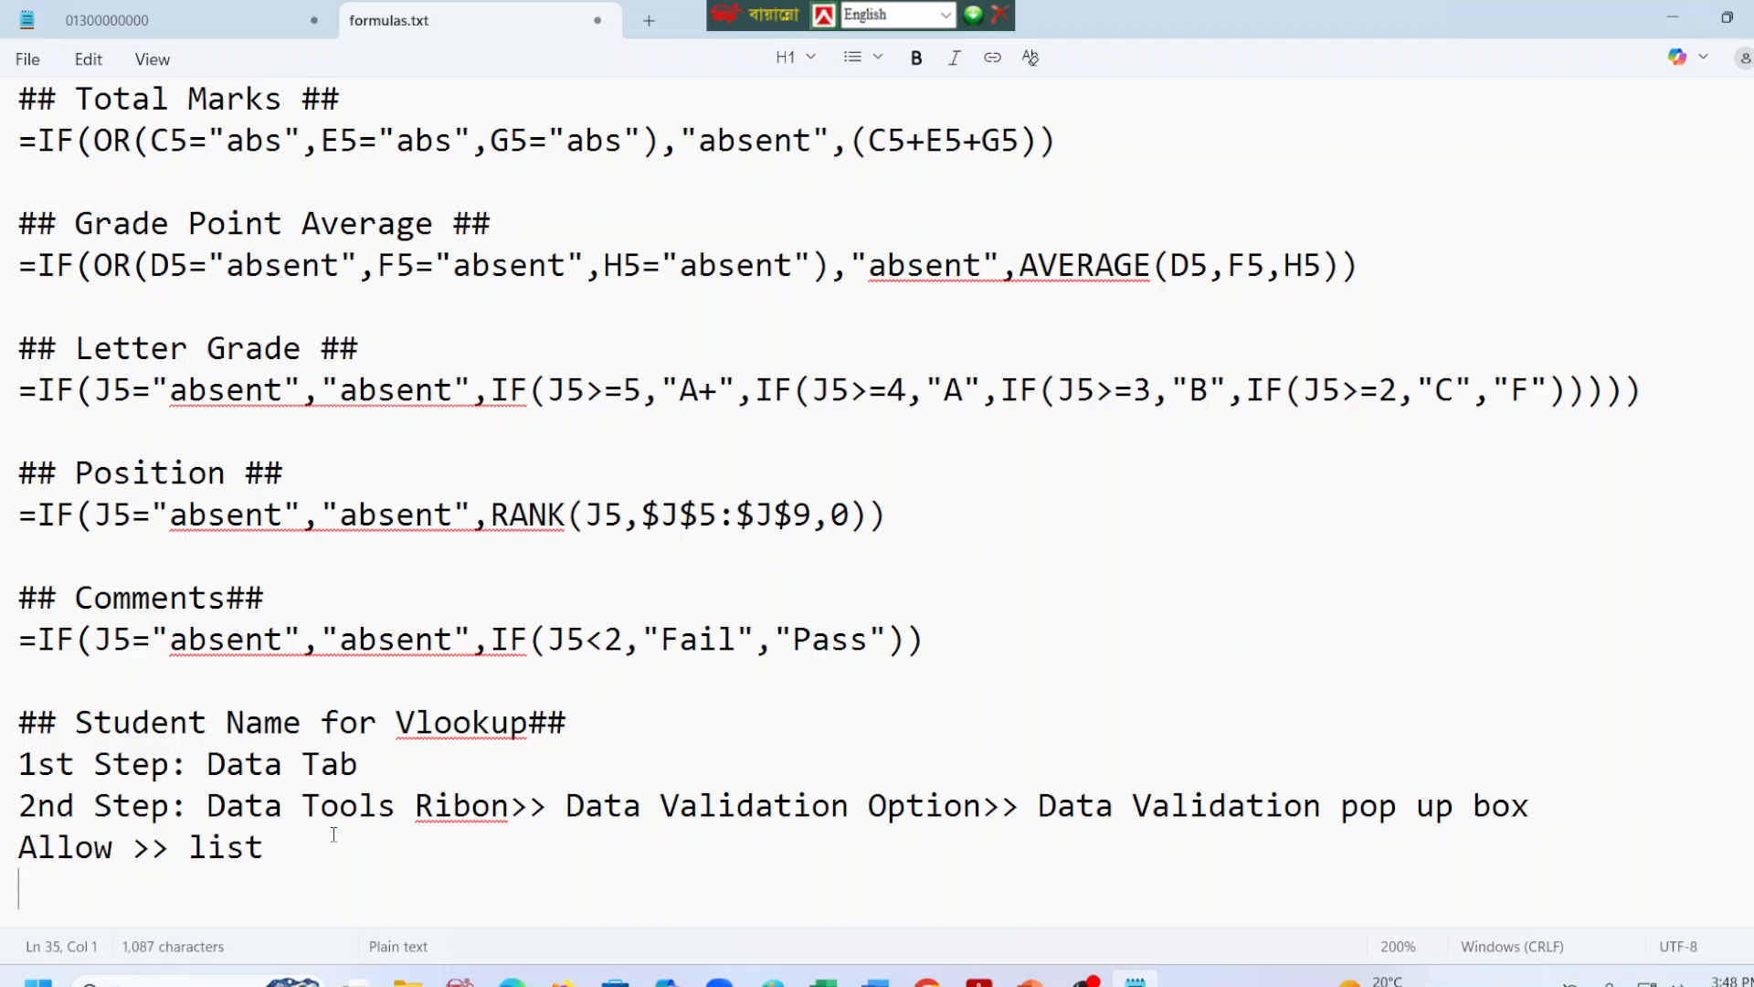
pyautogui.scroll(5, 337, 642)
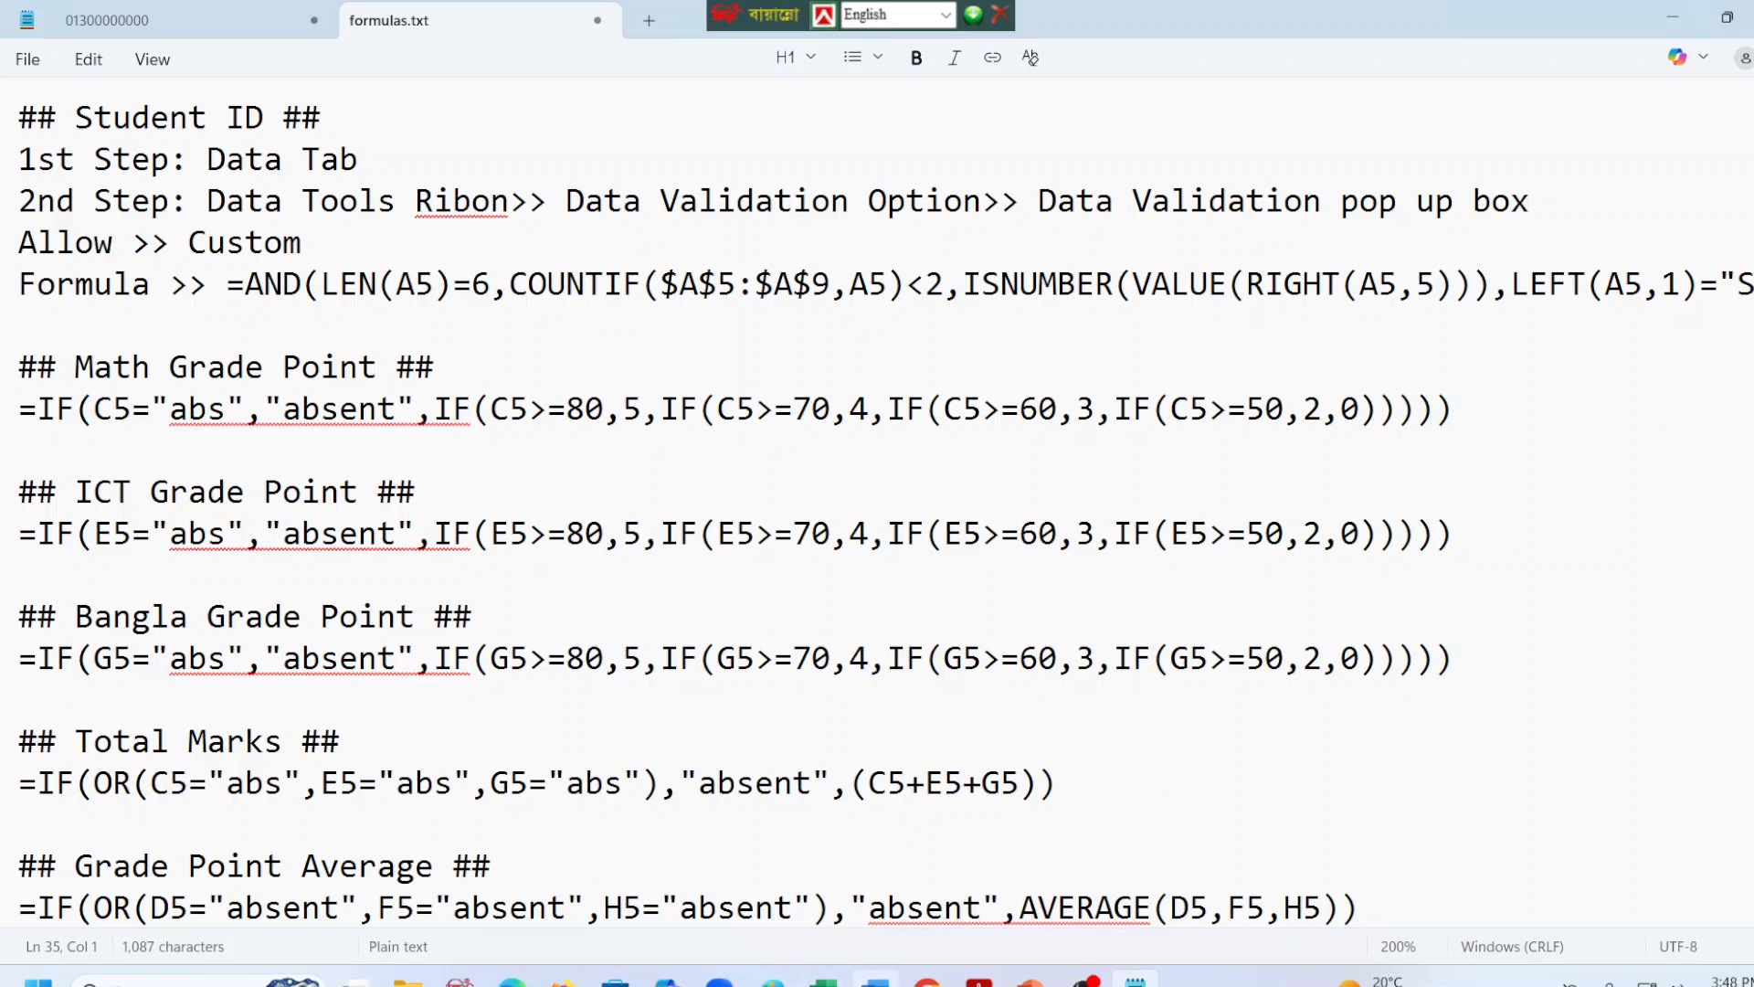
pyautogui.scroll(-1, 227, 331)
pyautogui.scroll(-5, 227, 332)
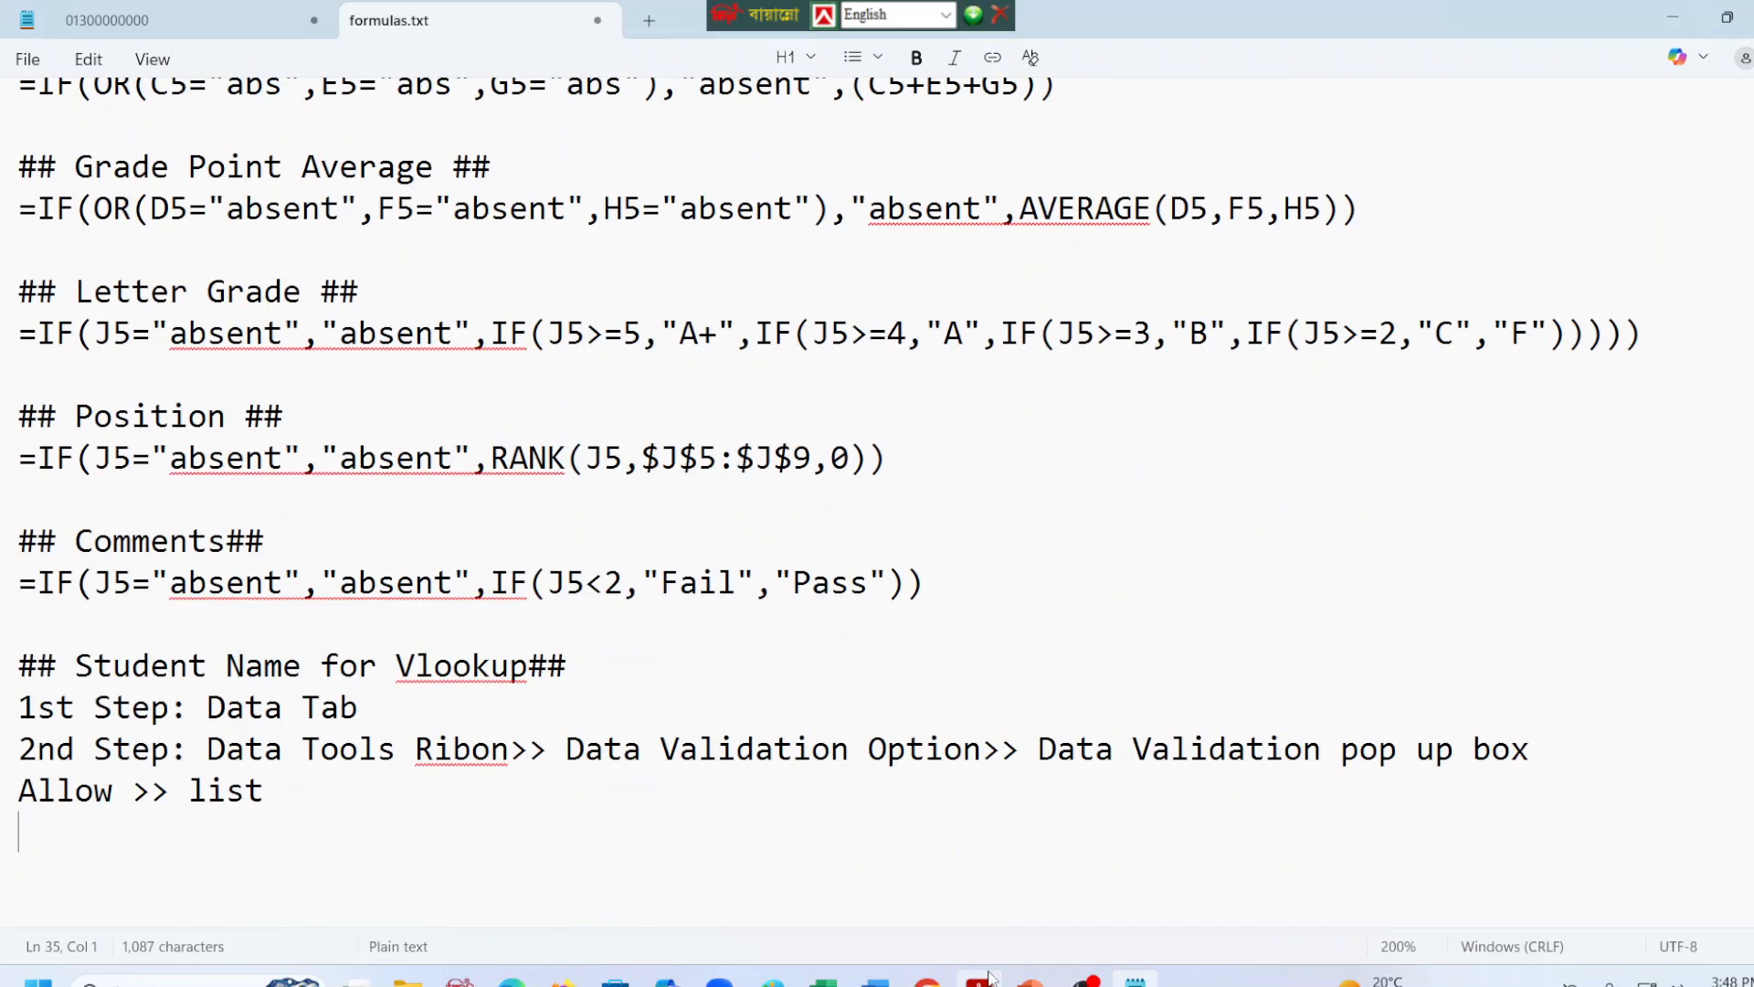
pyautogui.click(1085, 982)
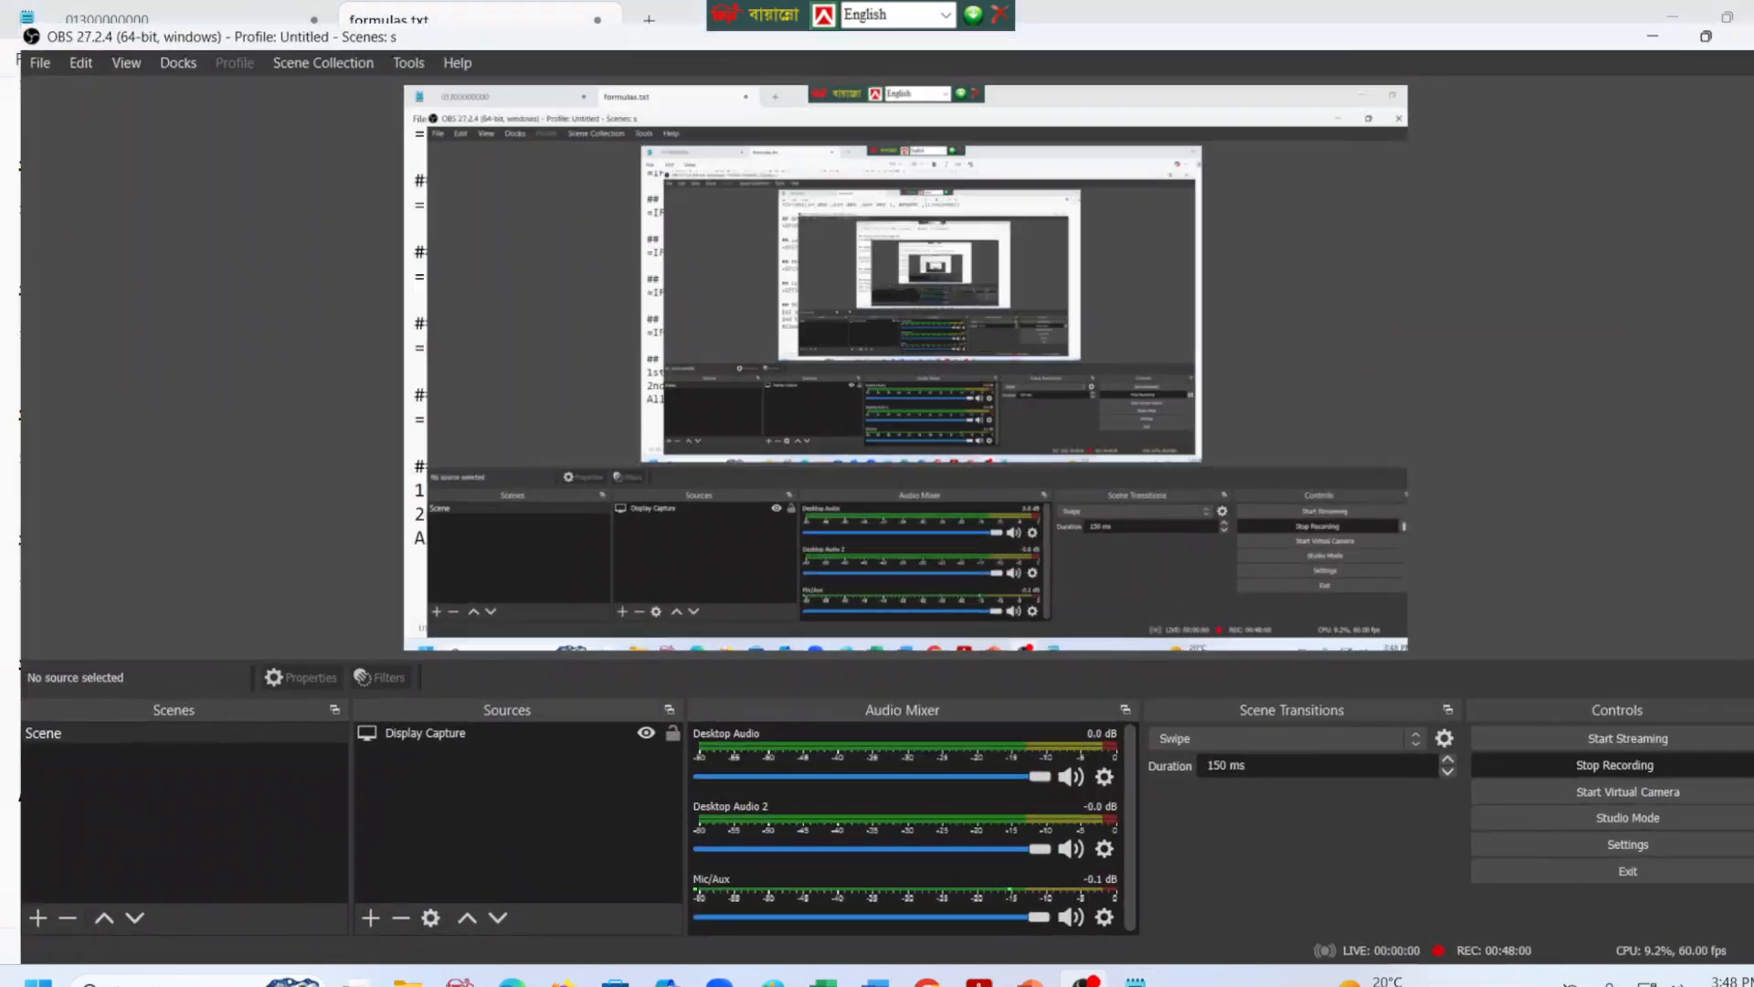
pyautogui.click(1084, 982)
pyautogui.click(1084, 982)
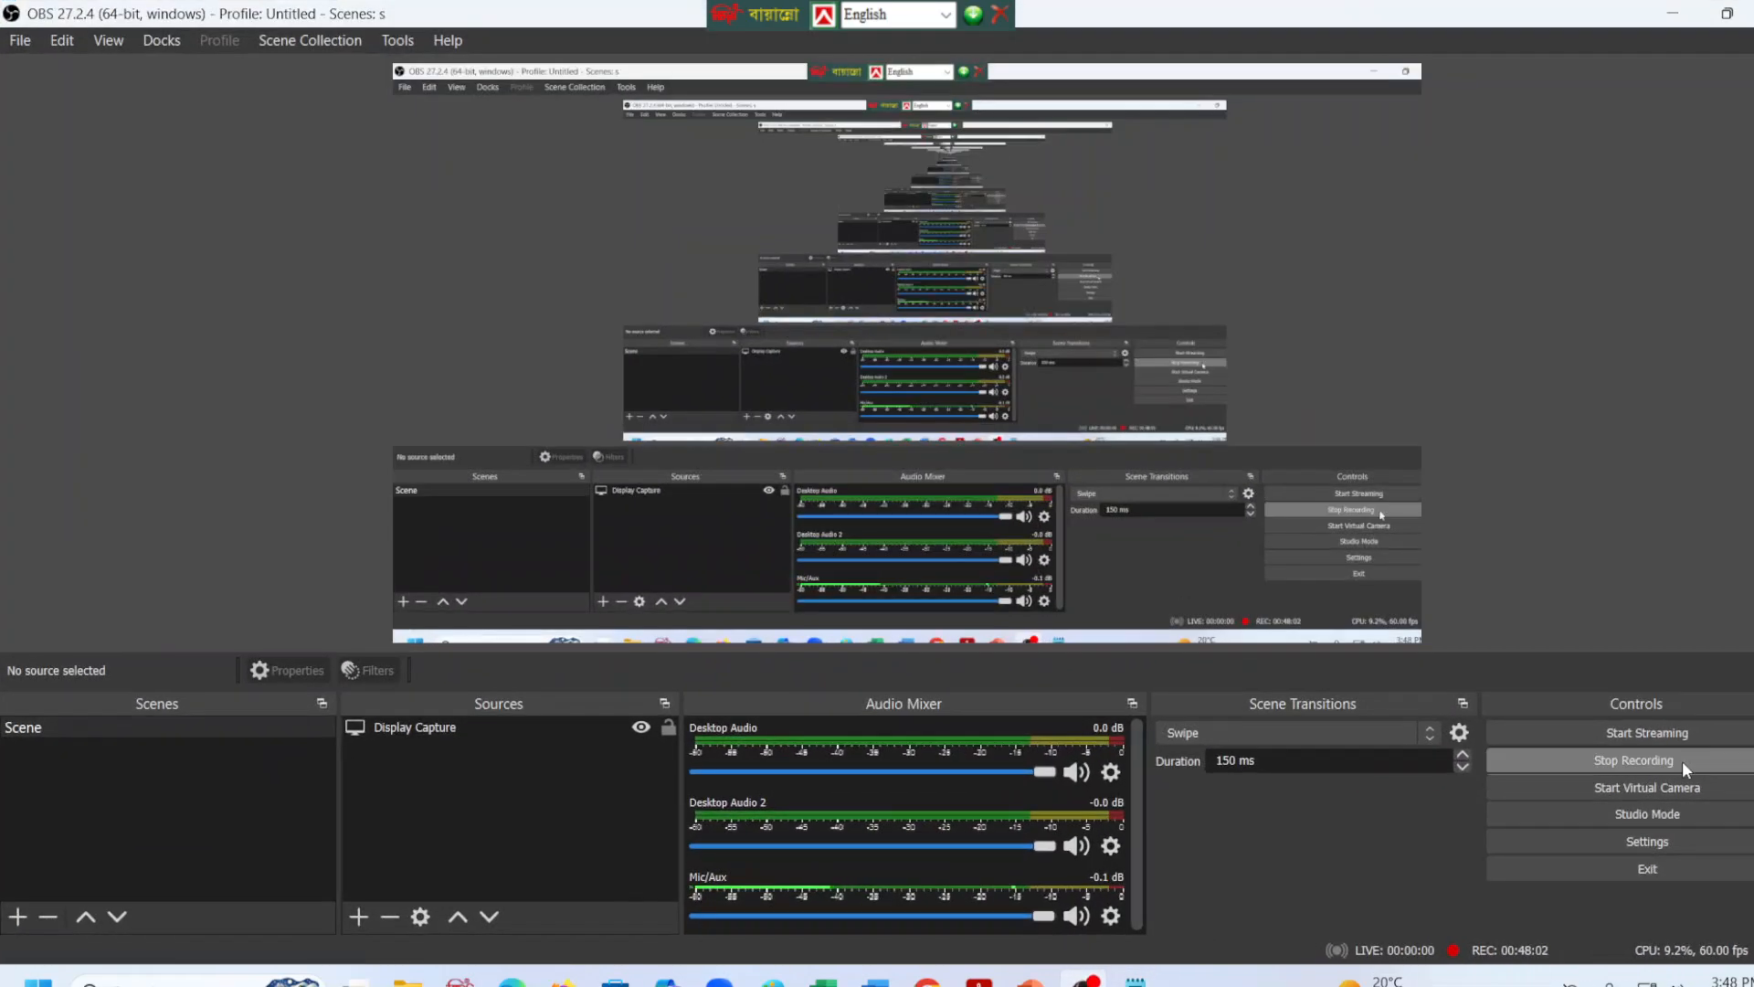